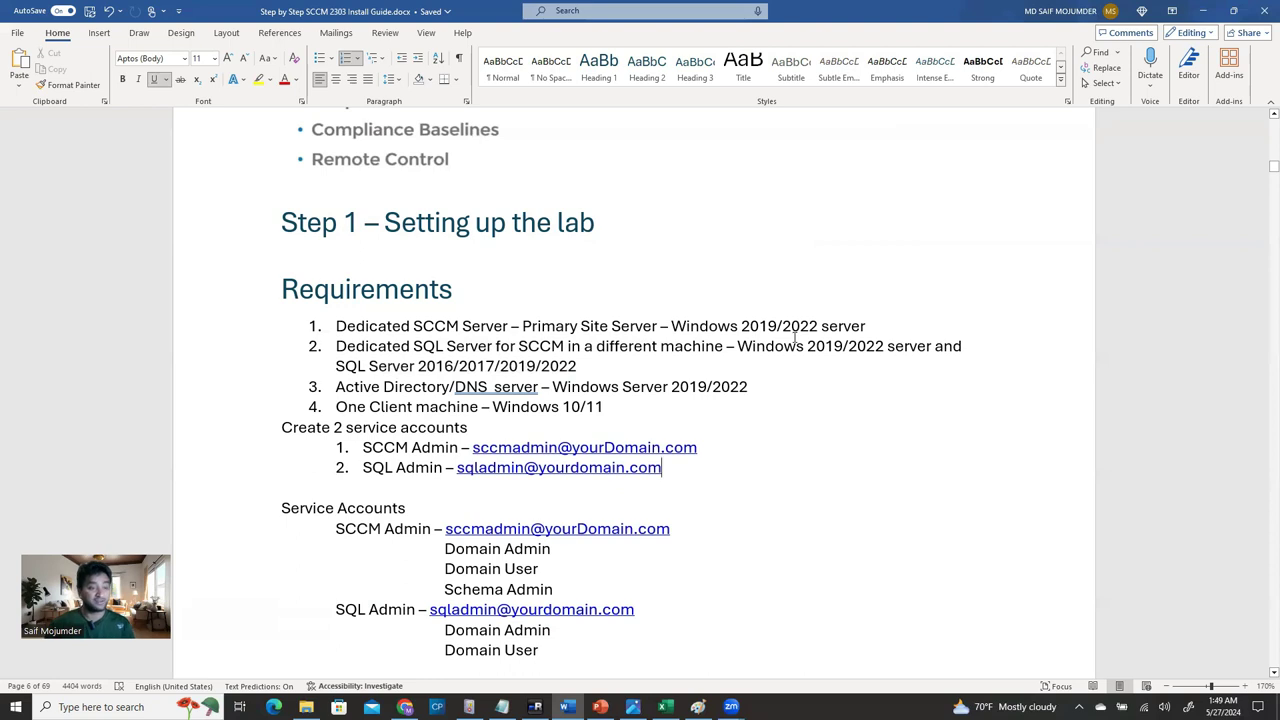
Highlight the Active Directory/DNS server and One Client machine lines in the requirements document.
drag(338, 387, 760, 392)
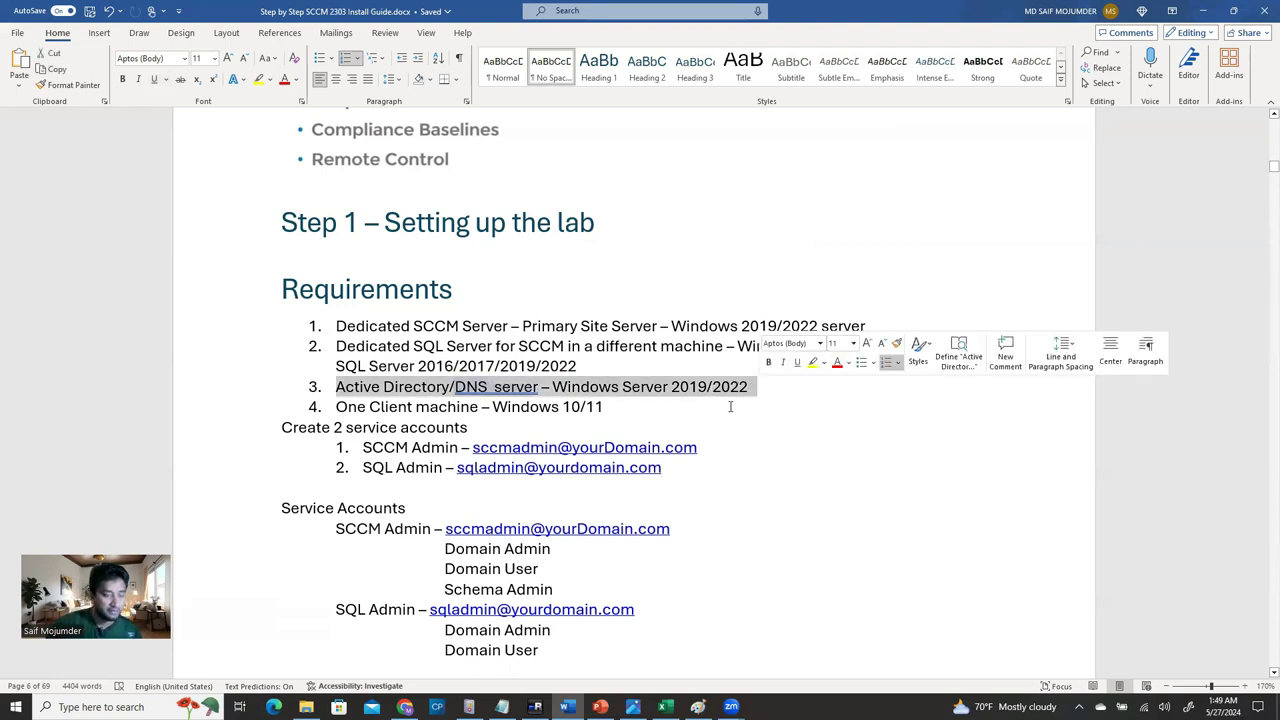
drag(606, 407, 306, 416)
click(589, 426)
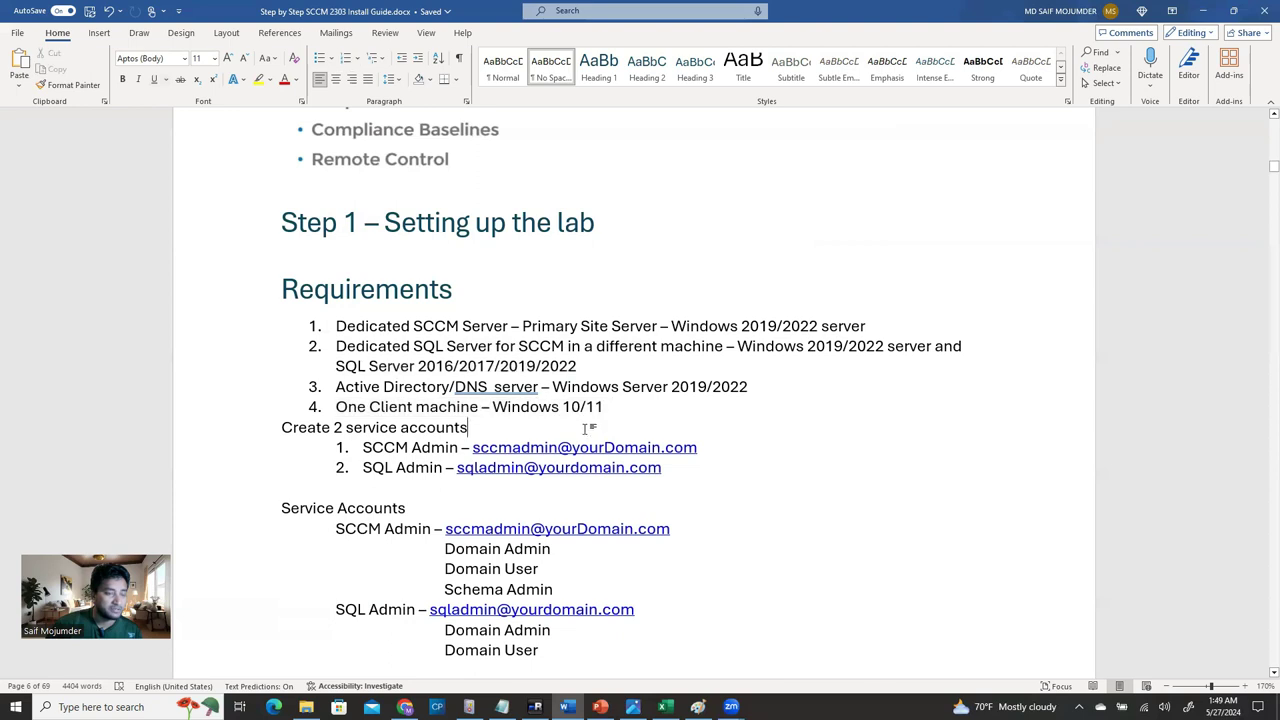
drag(603, 408, 298, 416)
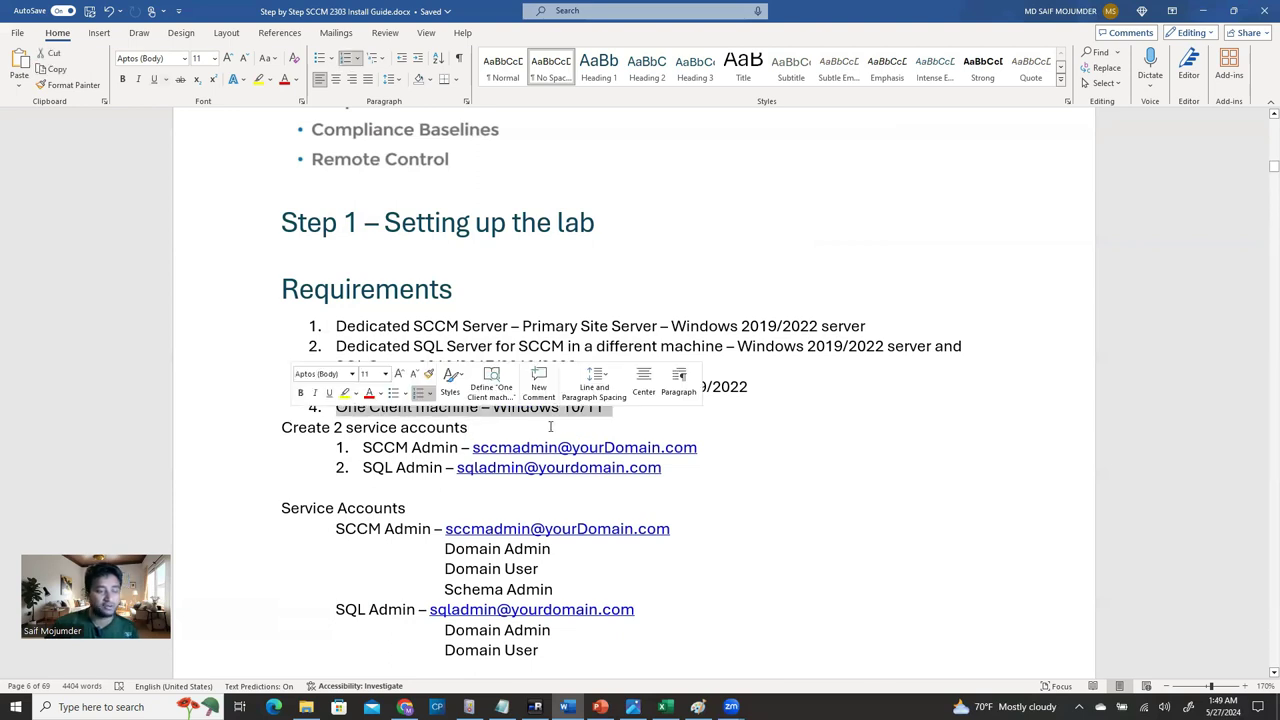
click(602, 426)
drag(610, 402, 336, 407)
drag(614, 420, 300, 413)
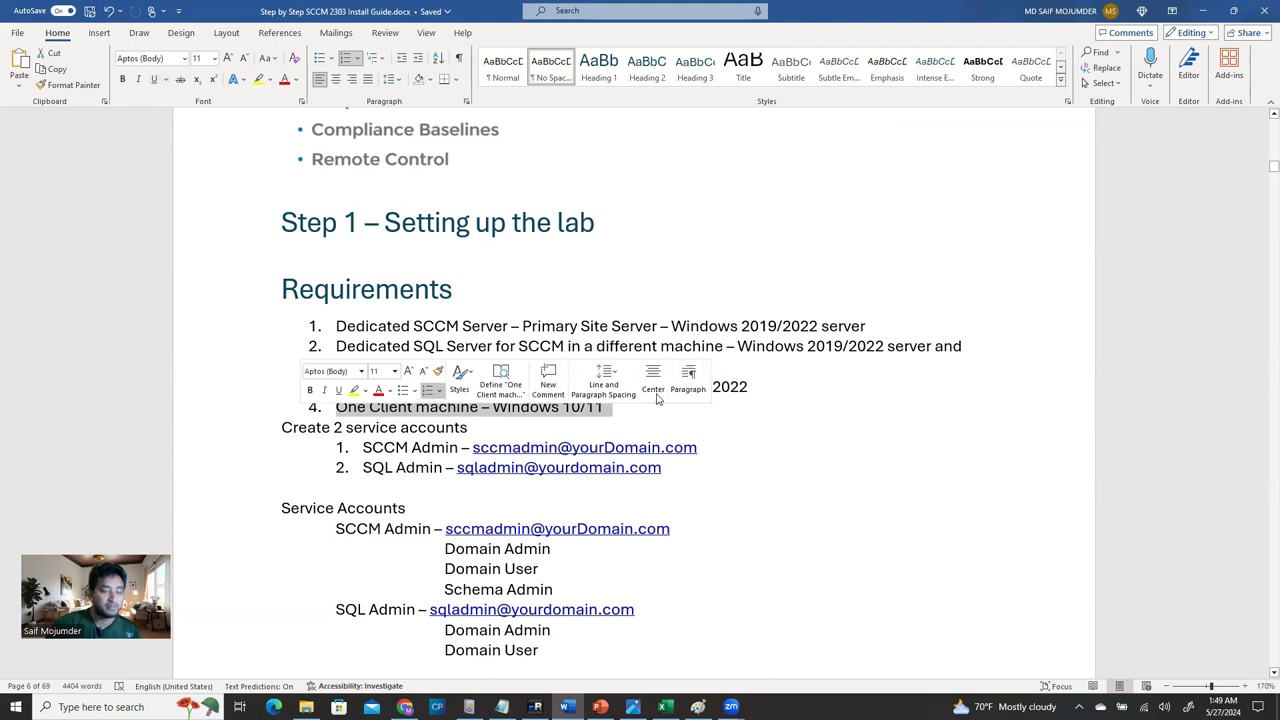
click(888, 470)
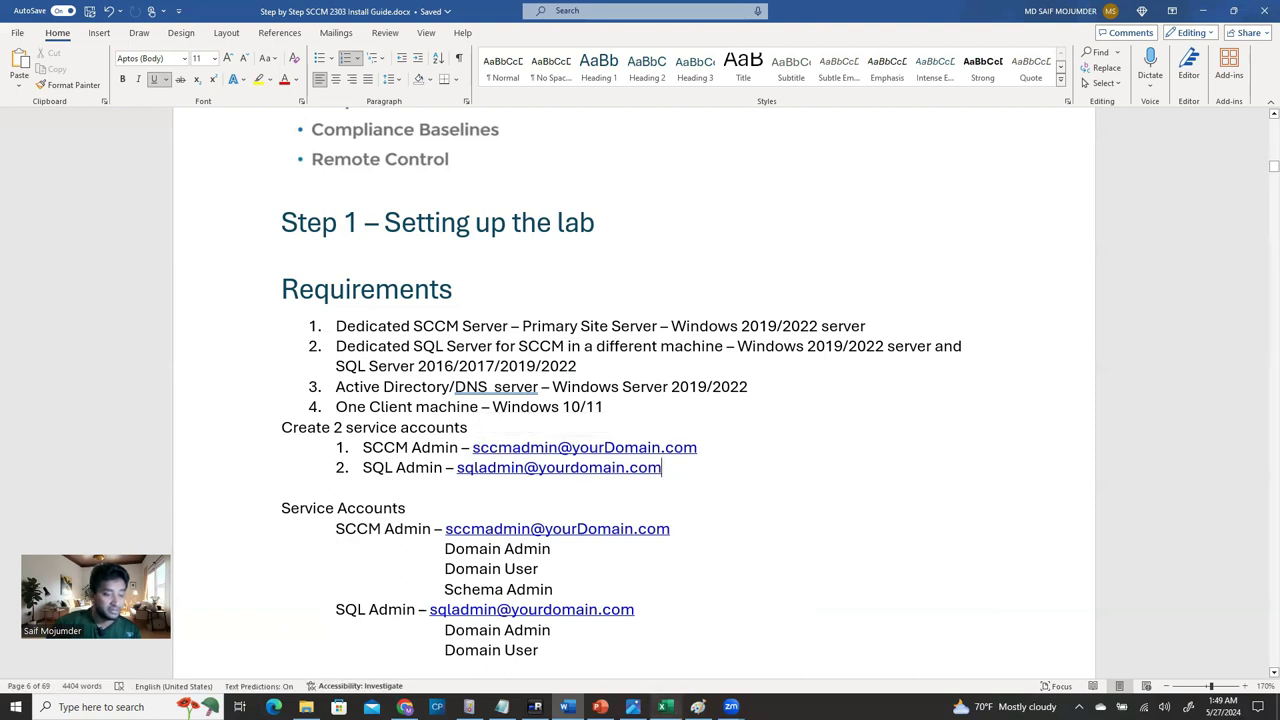
On ELSVPWVAADDC01, open Active Directory Users and Computers at User-Accounts > IT-Staff > Service-Accounts.
click(535, 707)
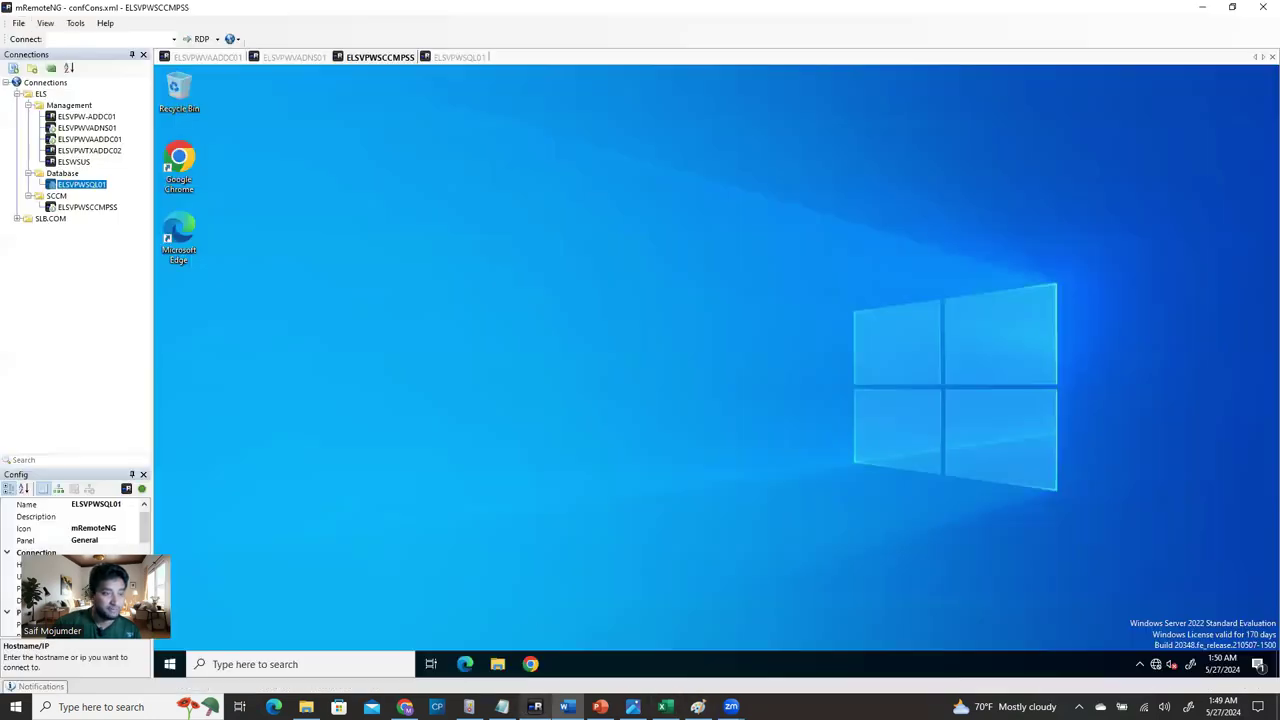
click(214, 58)
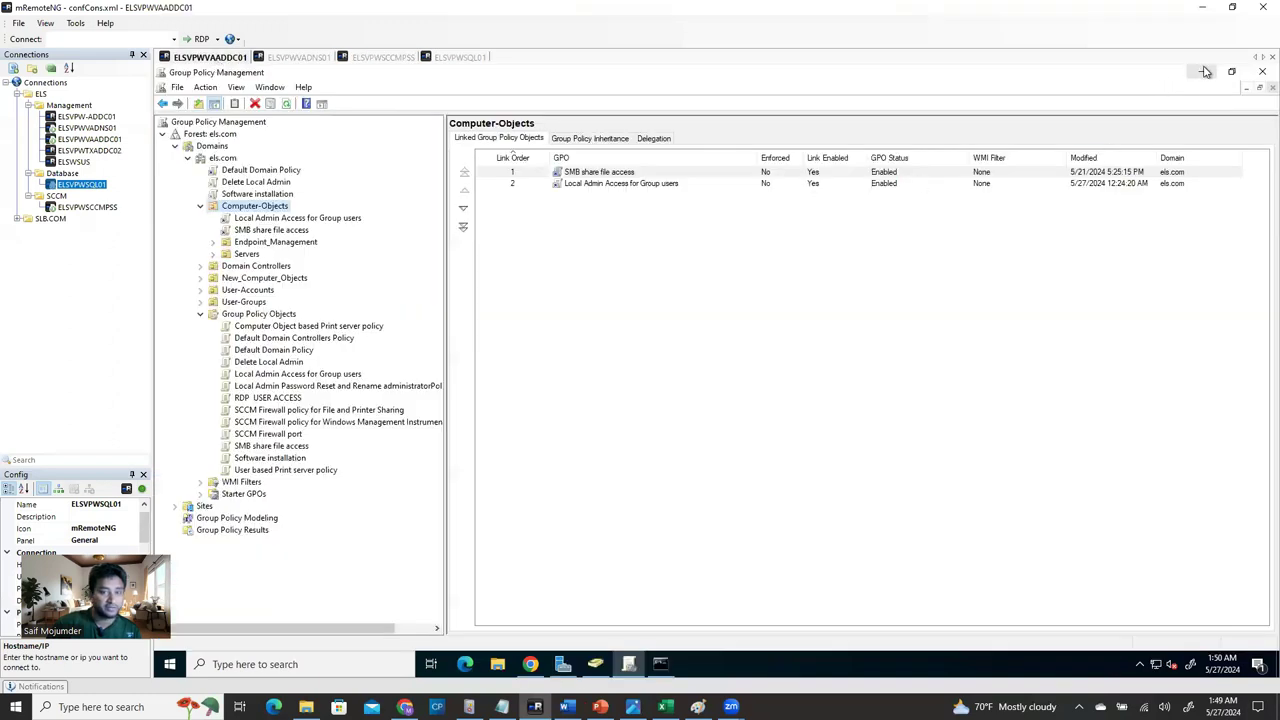
click(628, 664)
click(595, 664)
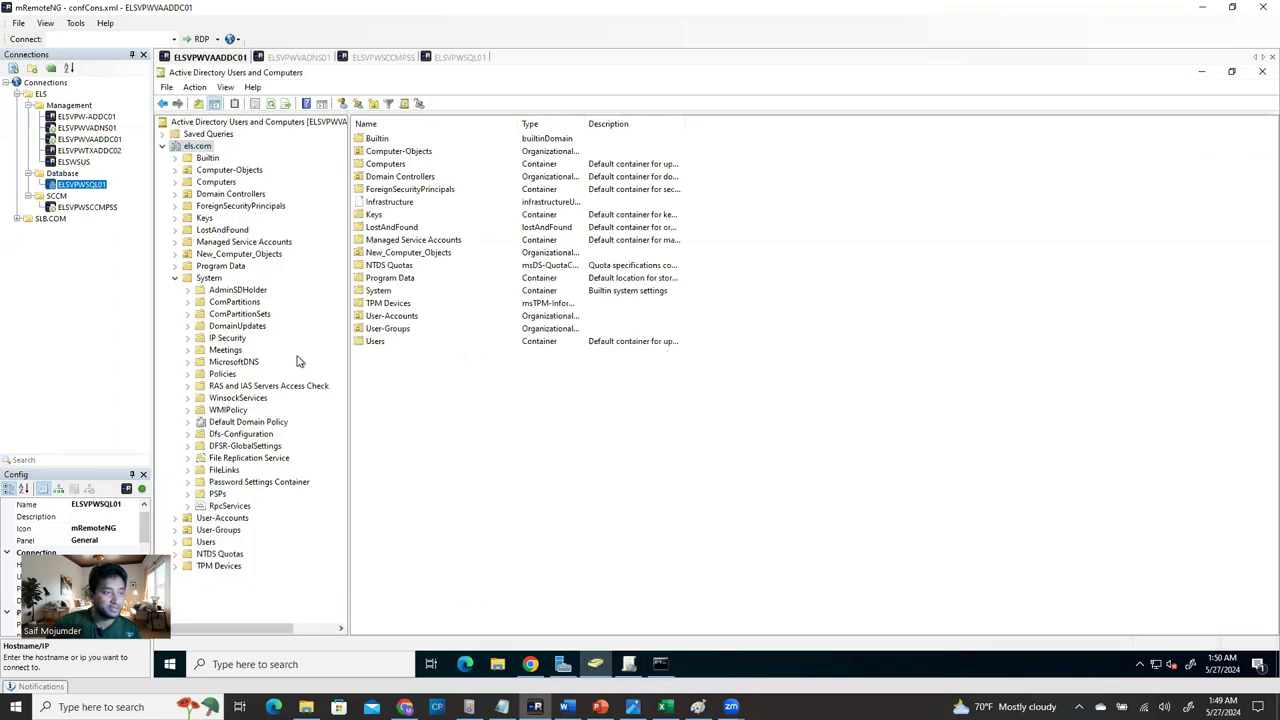
click(226, 507)
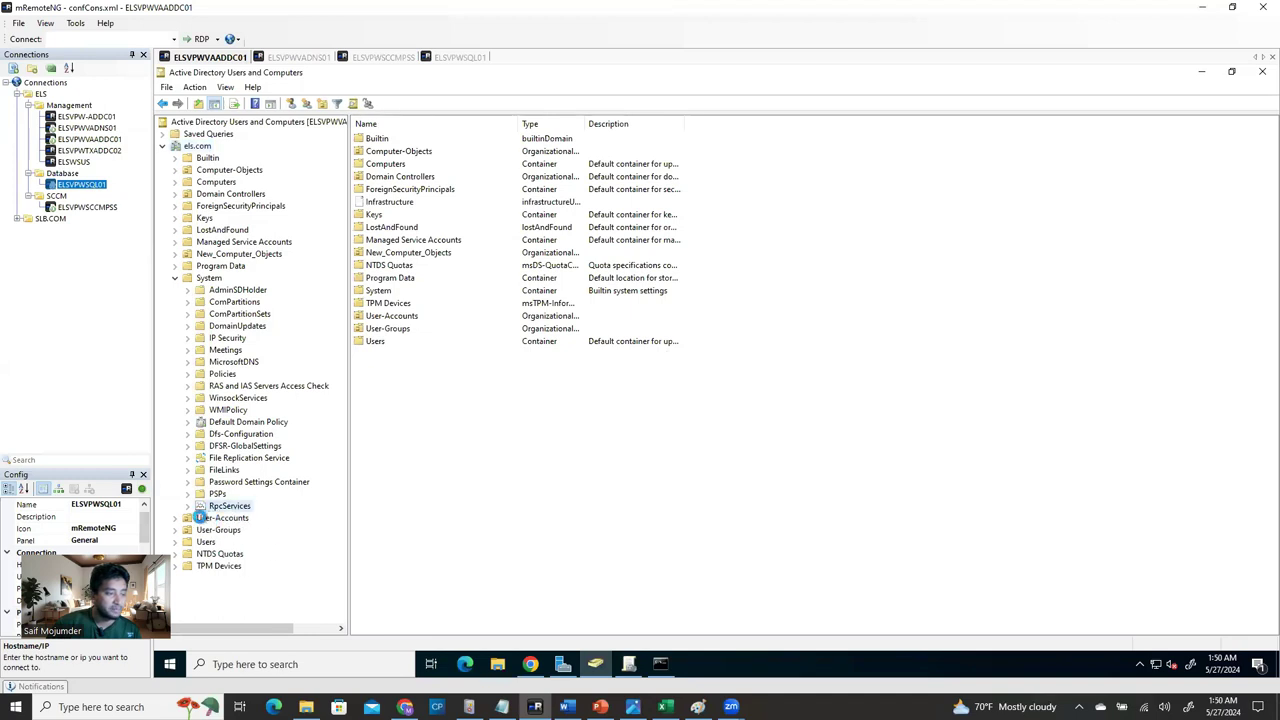
double_click(190, 517)
click(218, 542)
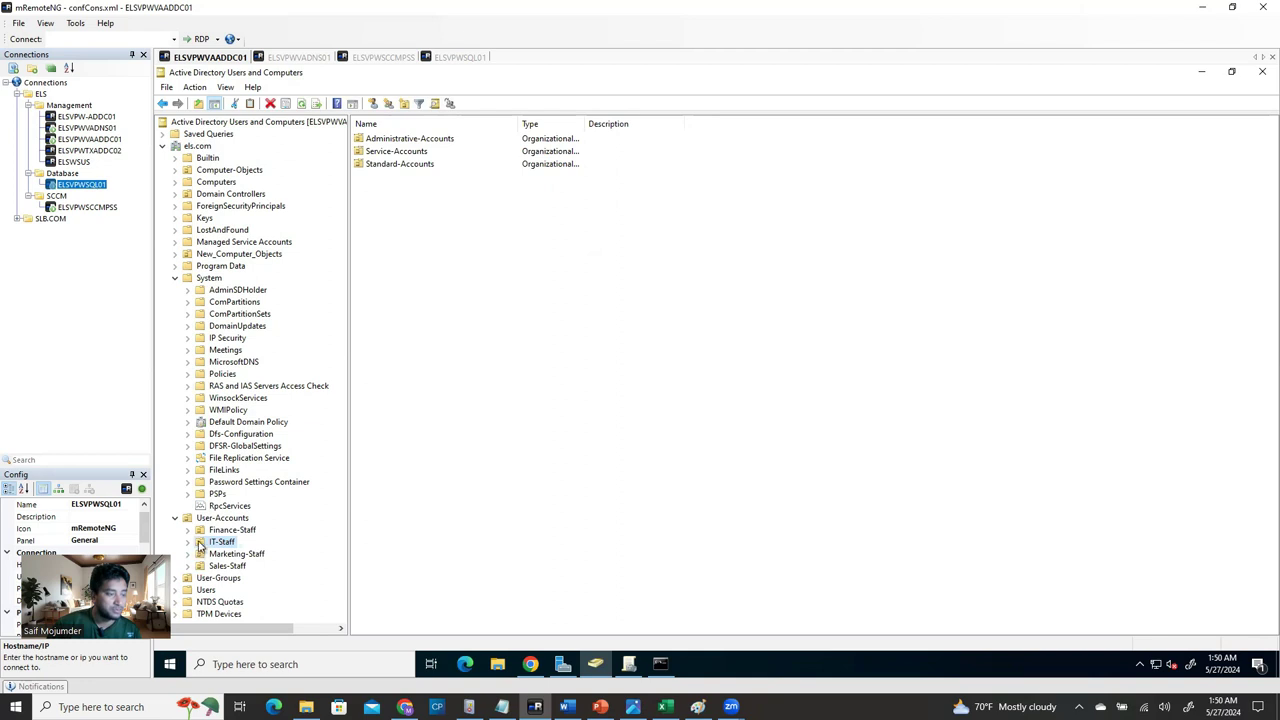
click(189, 543)
click(216, 566)
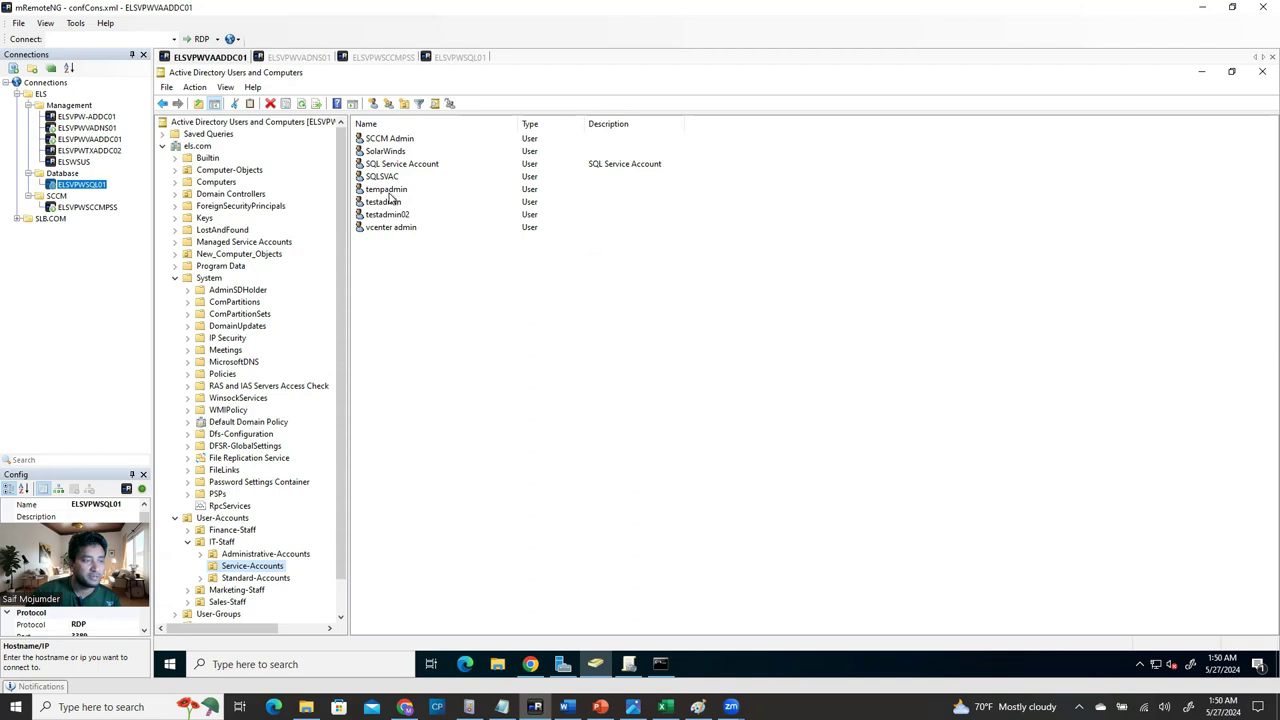
click(385, 151)
right_click(388, 152)
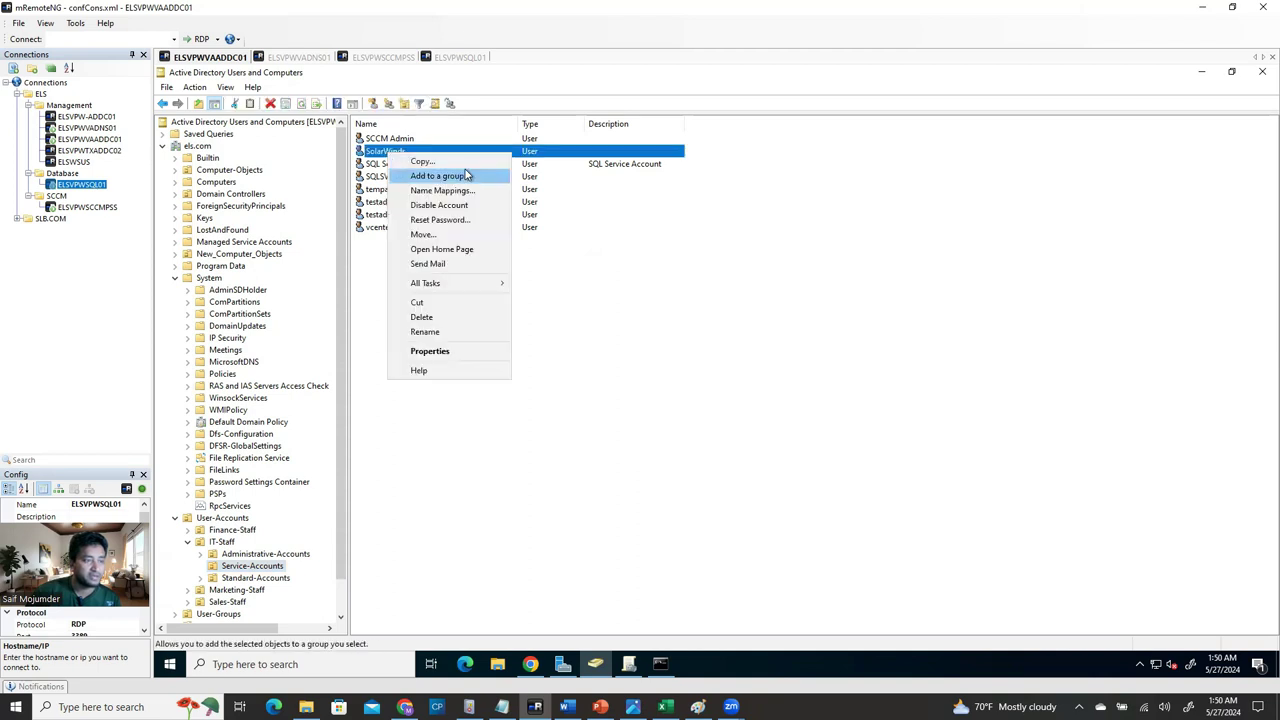
click(637, 337)
right_click(954, 234)
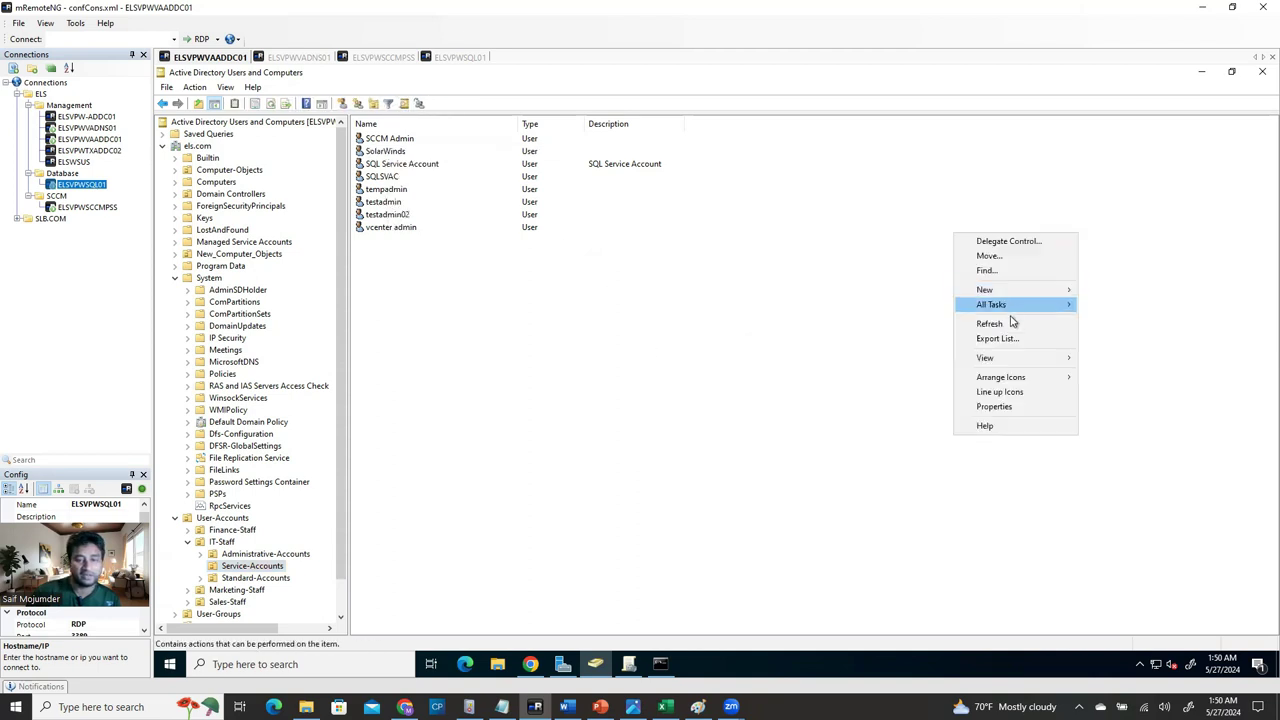
mouse_move(1022, 296)
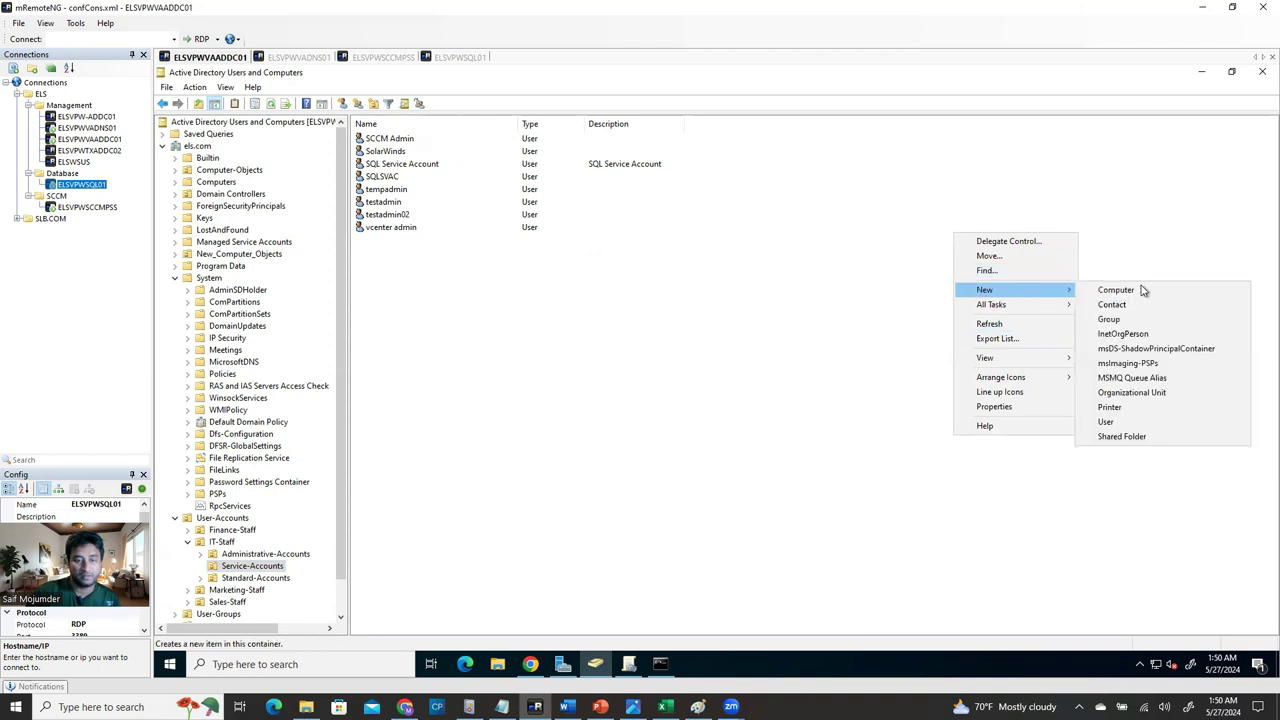
click(1110, 421)
text(dfdfd)
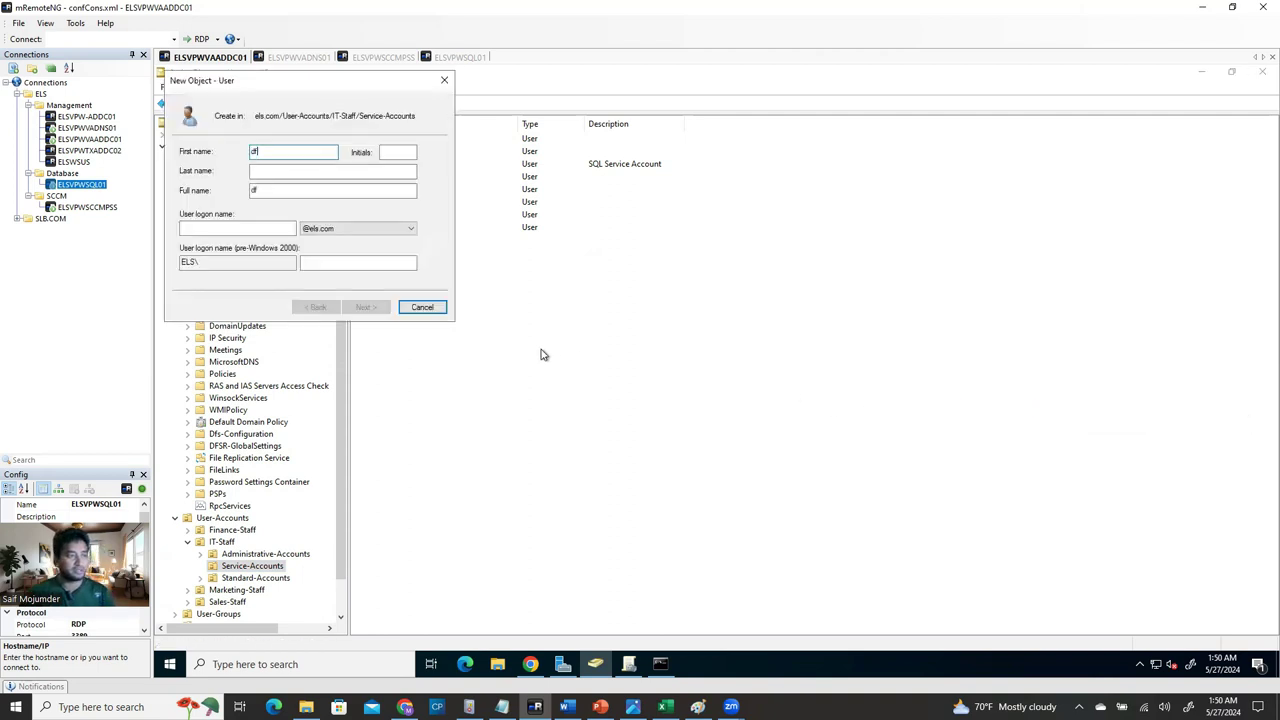
key(Tab)
key(Tab)
key(Tab)
key(Tab)
text(dfdf)
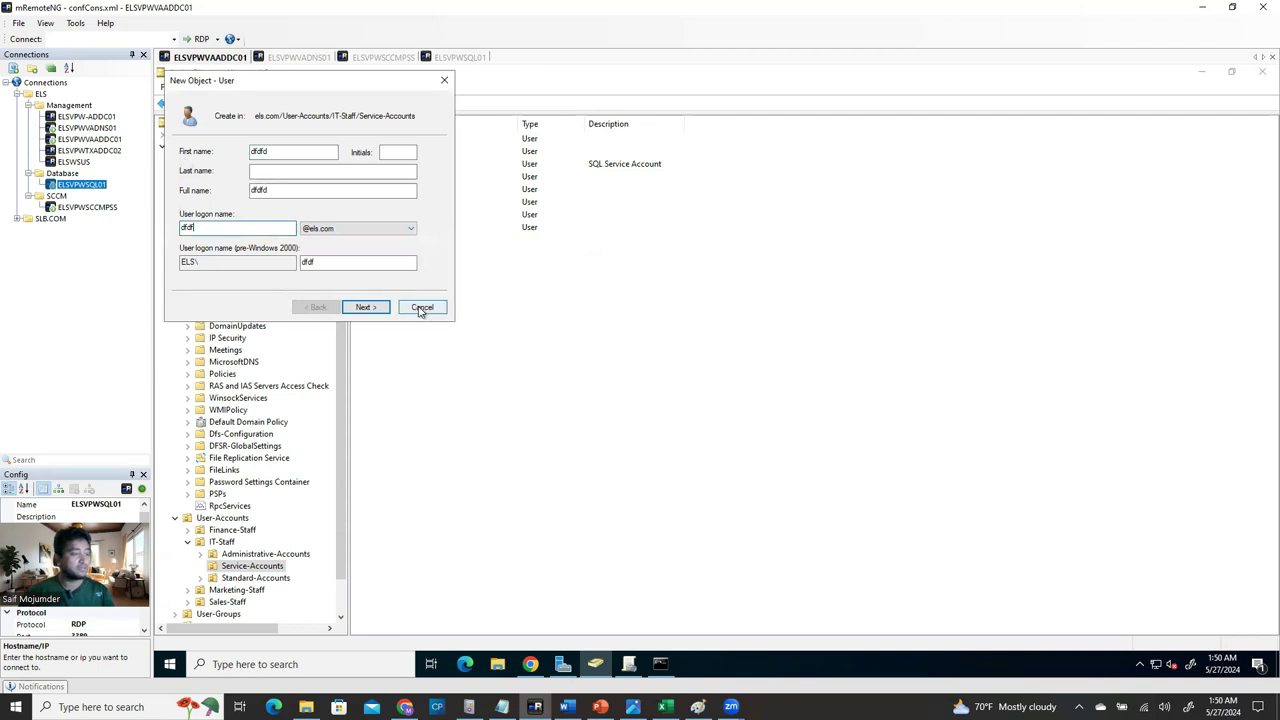
click(364, 307)
click(184, 195)
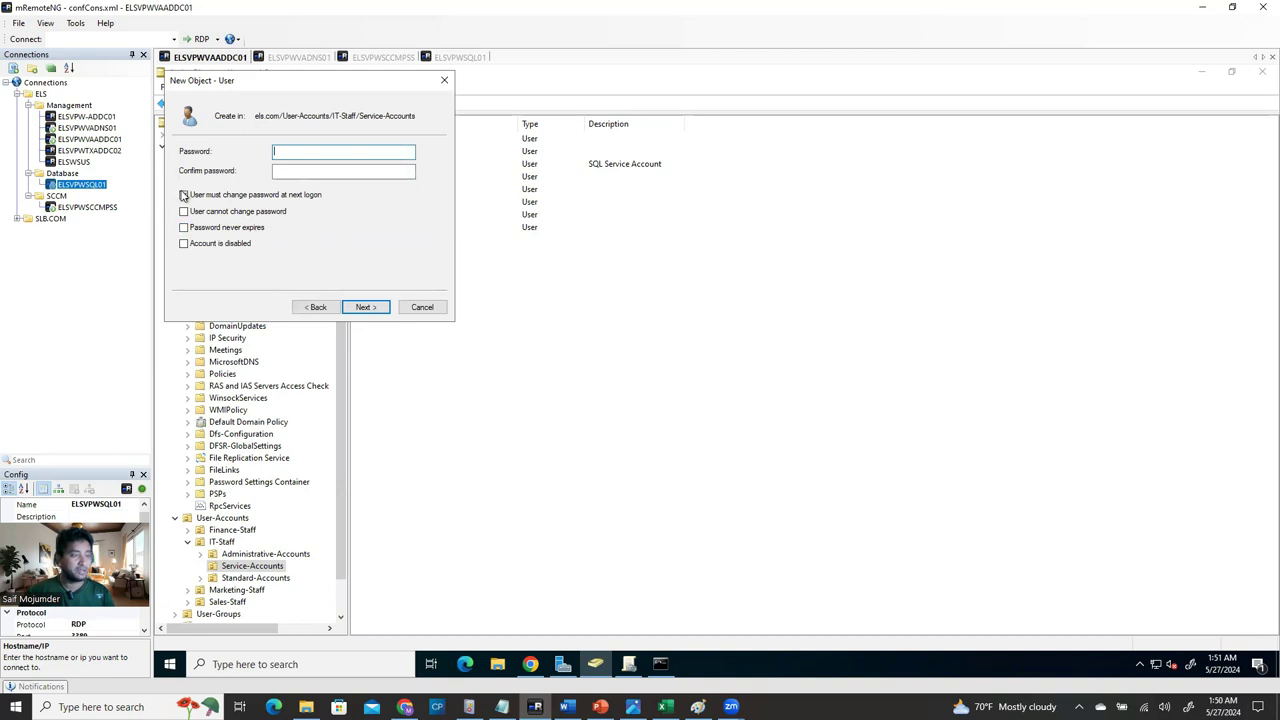
click(184, 228)
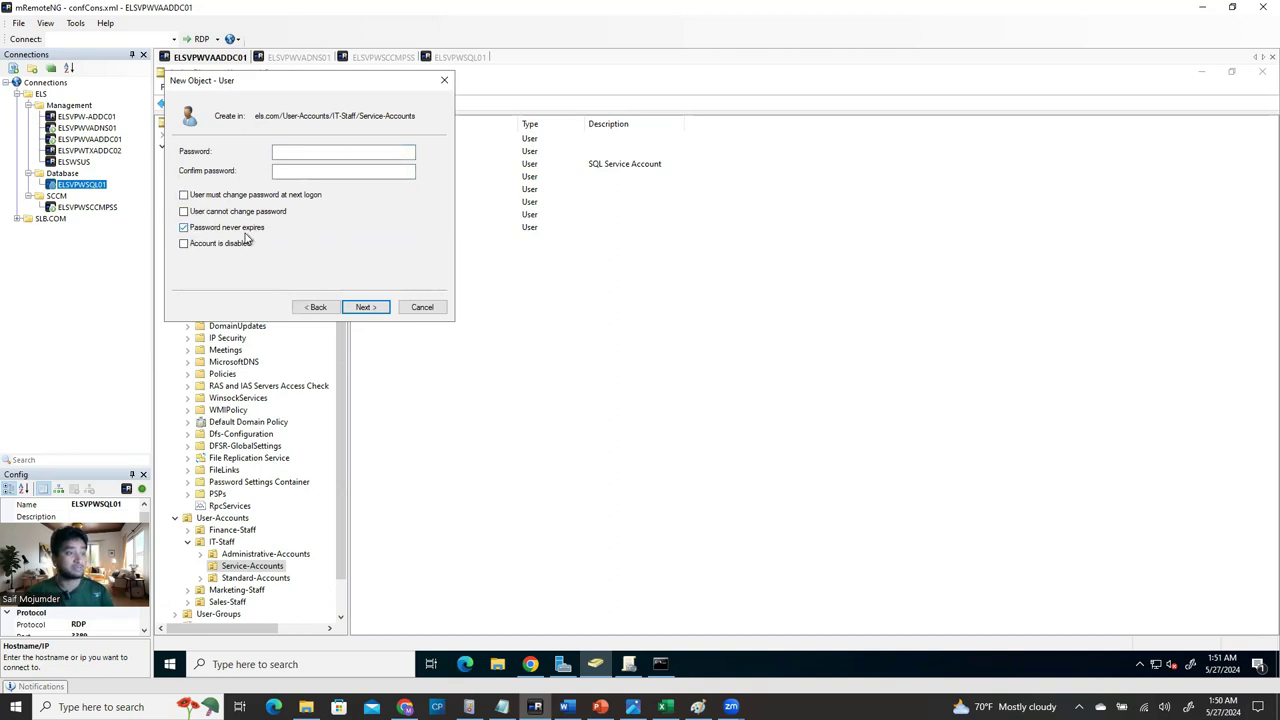
click(184, 228)
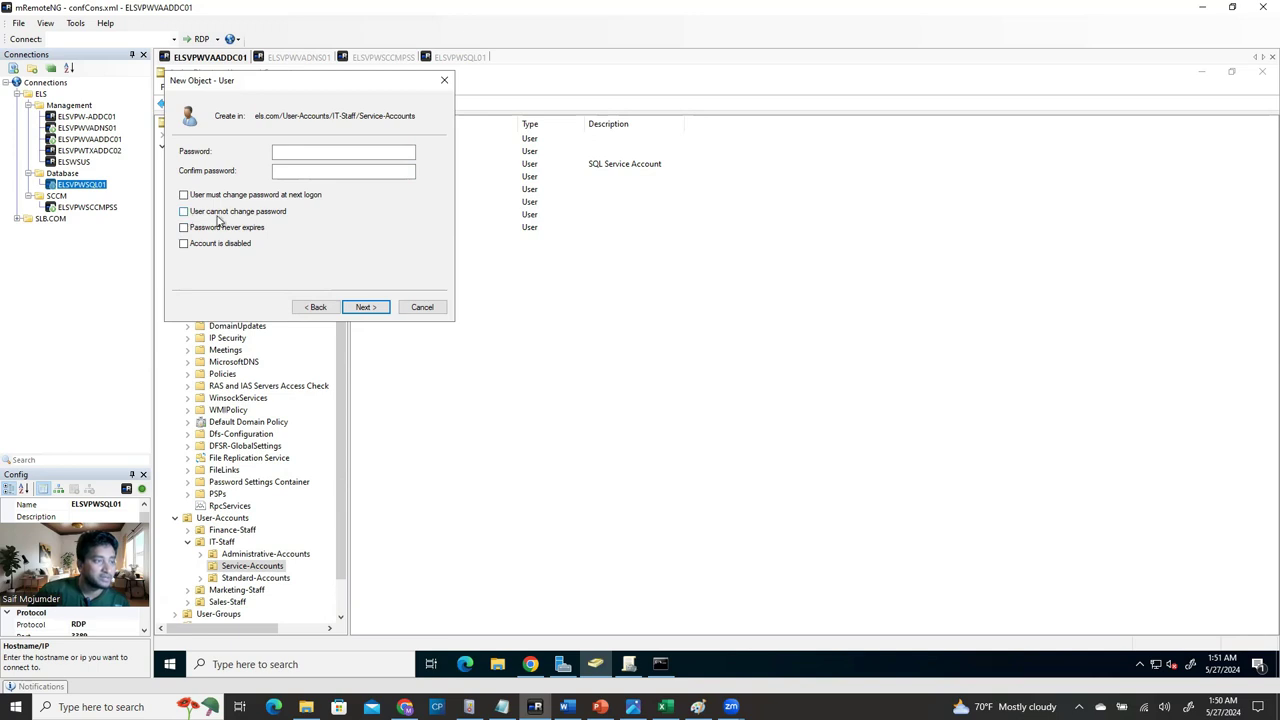
click(211, 214)
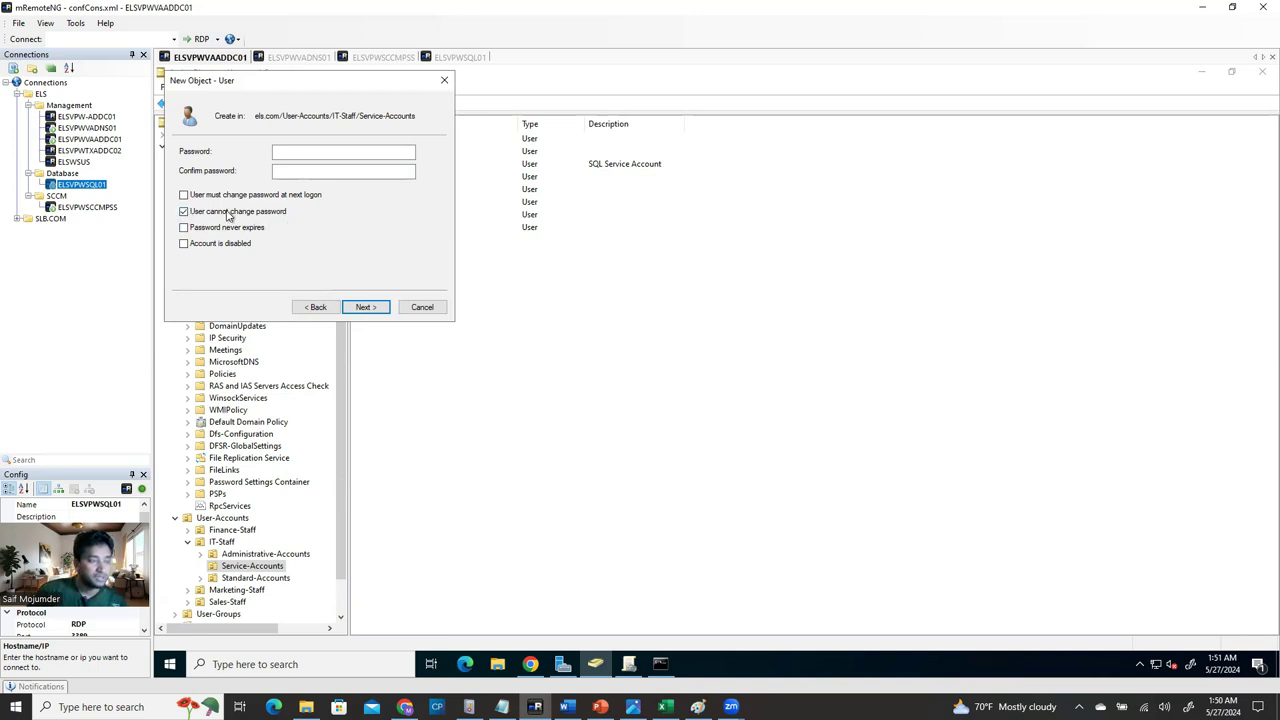
click(184, 212)
click(412, 308)
Review SCCM Admin's group memberships, including Domain Admins, Enterprise Admins and Schema Admins.
right_click(407, 143)
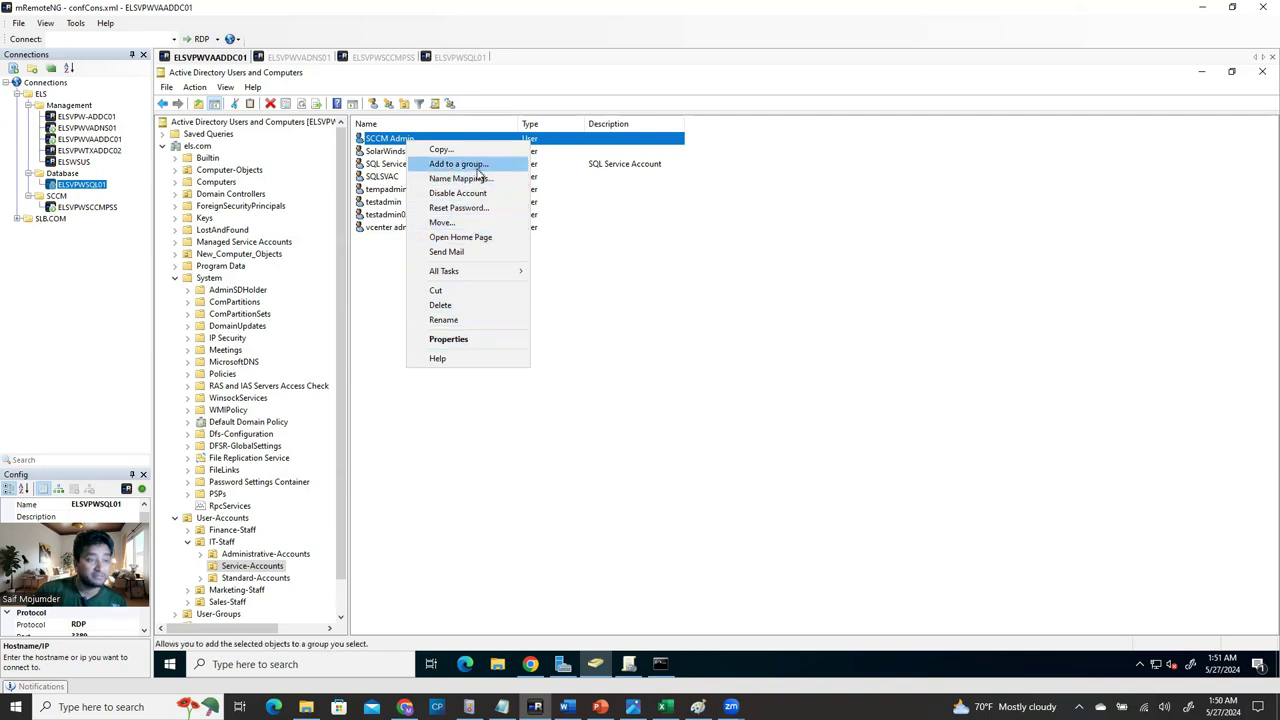
click(448, 339)
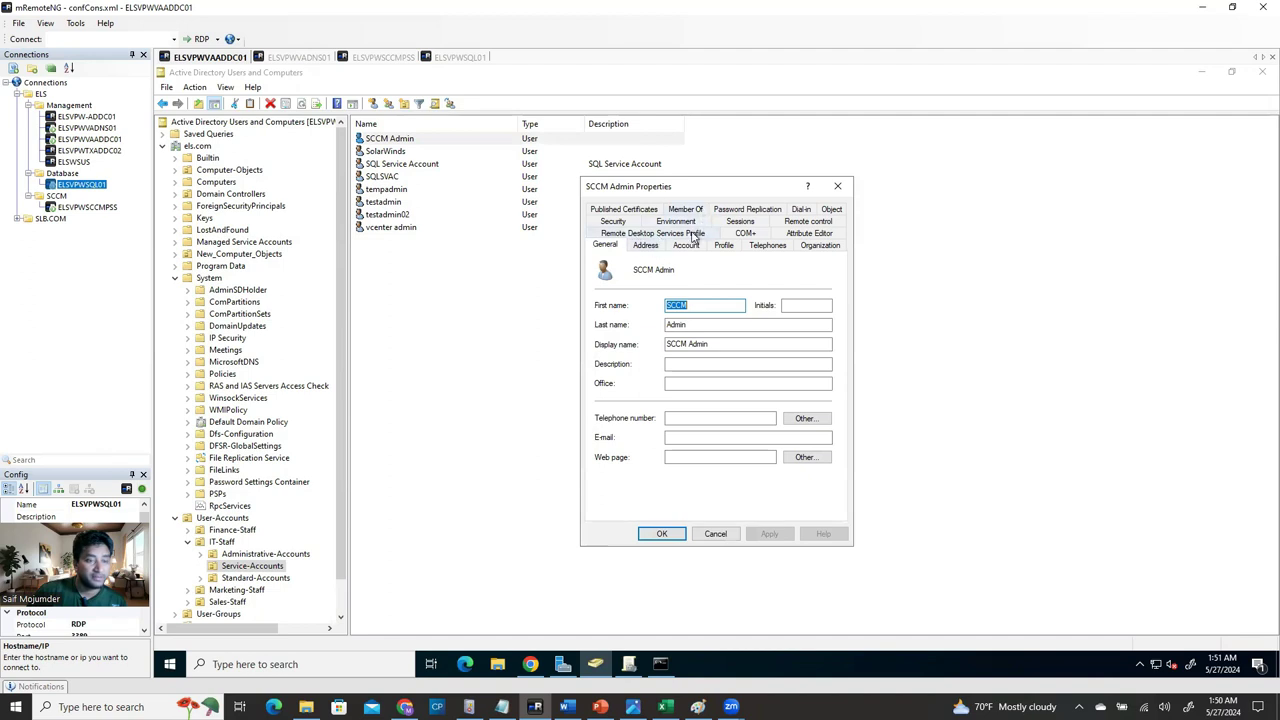
click(688, 210)
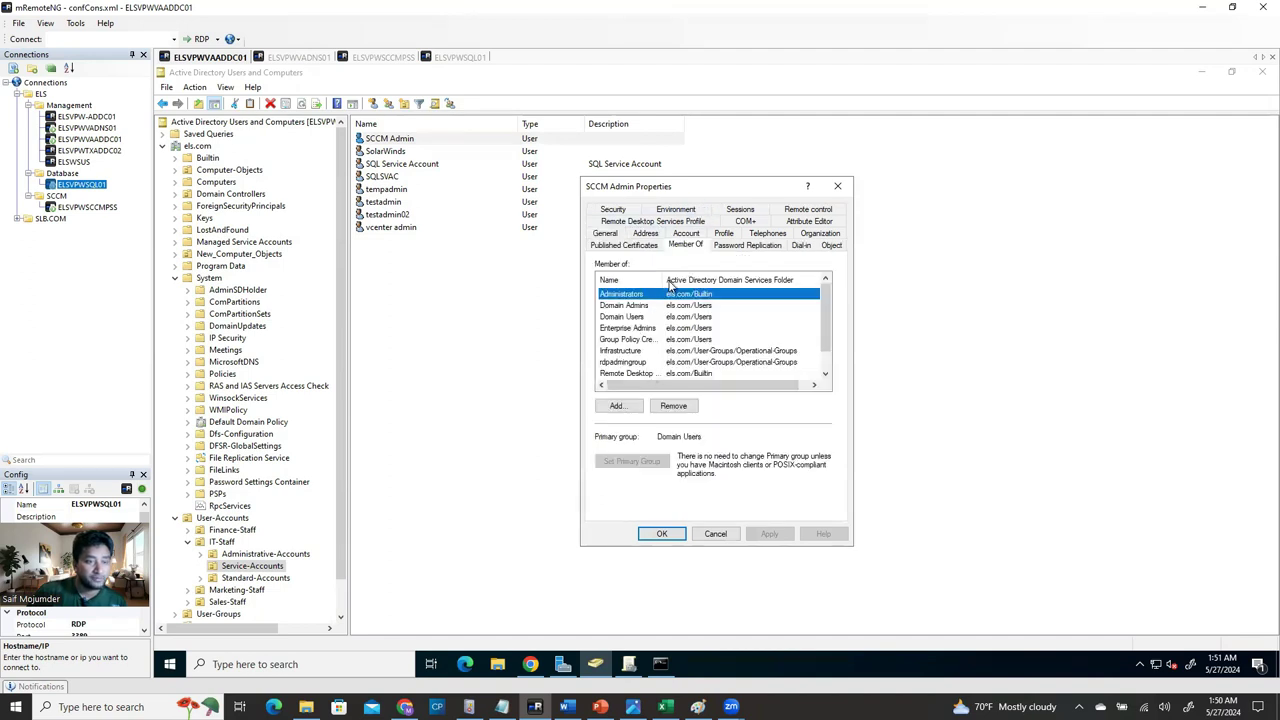
drag(659, 279, 730, 279)
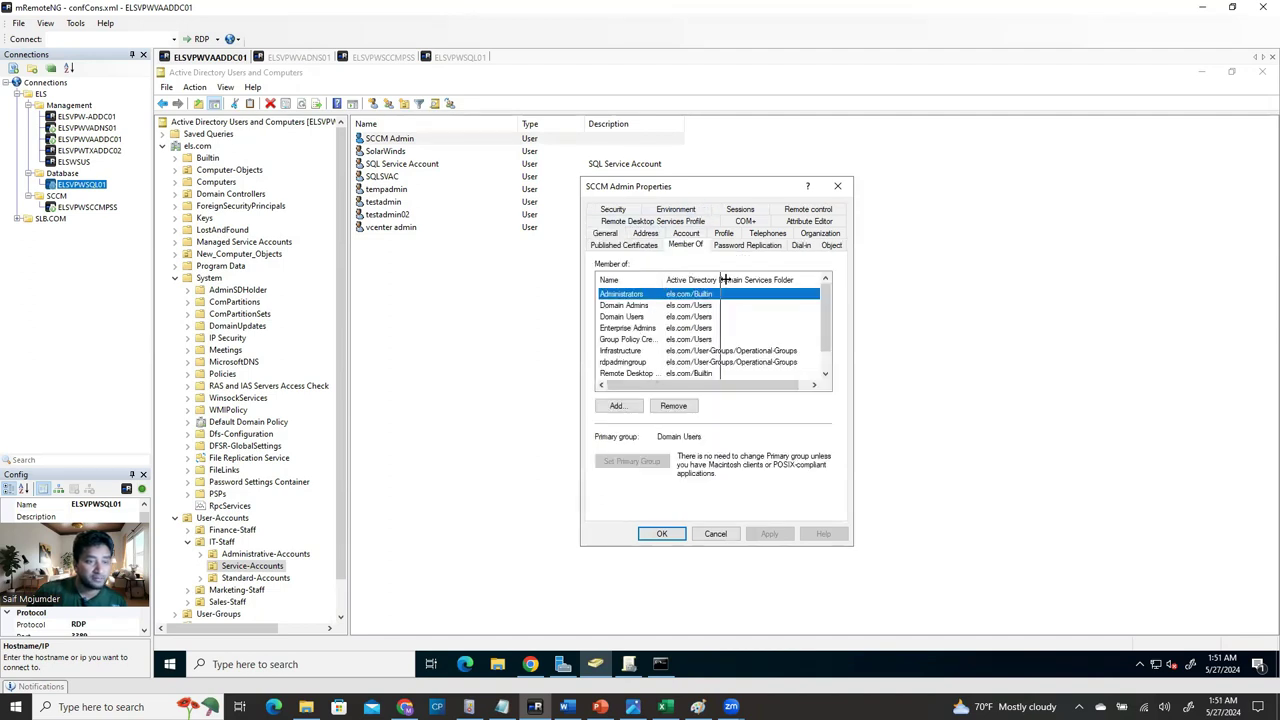
click(645, 306)
click(655, 328)
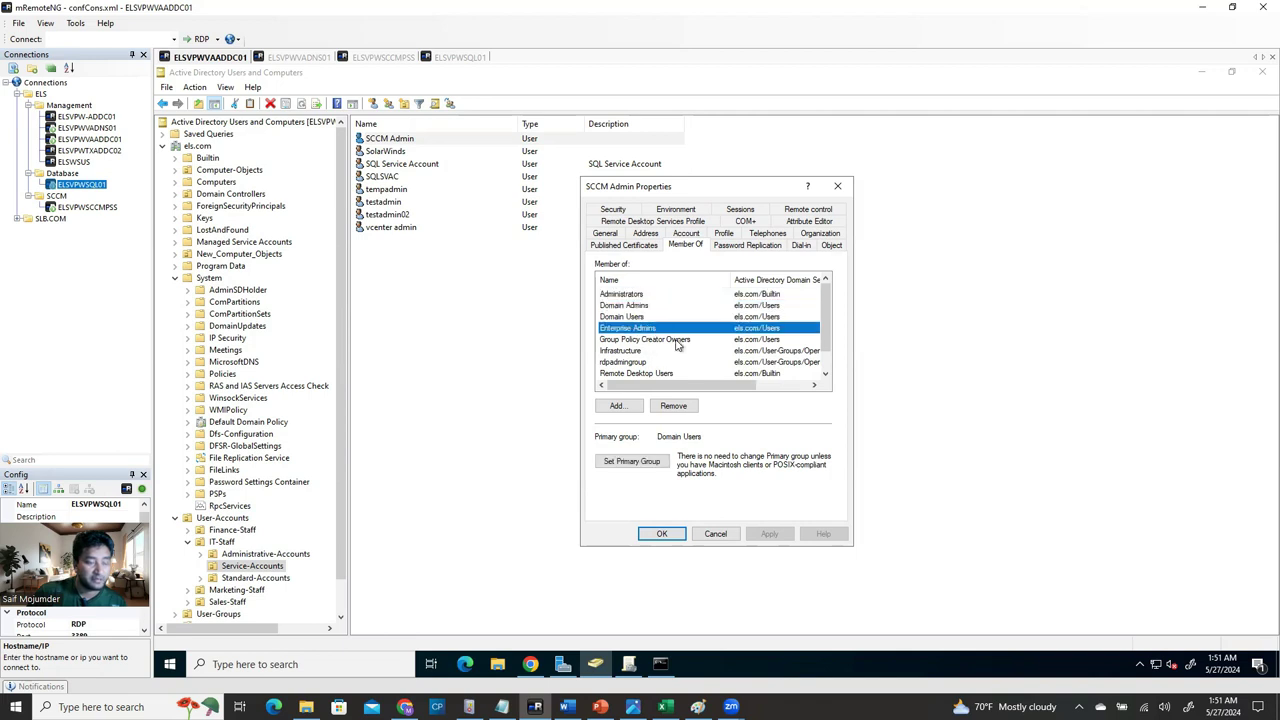
click(652, 341)
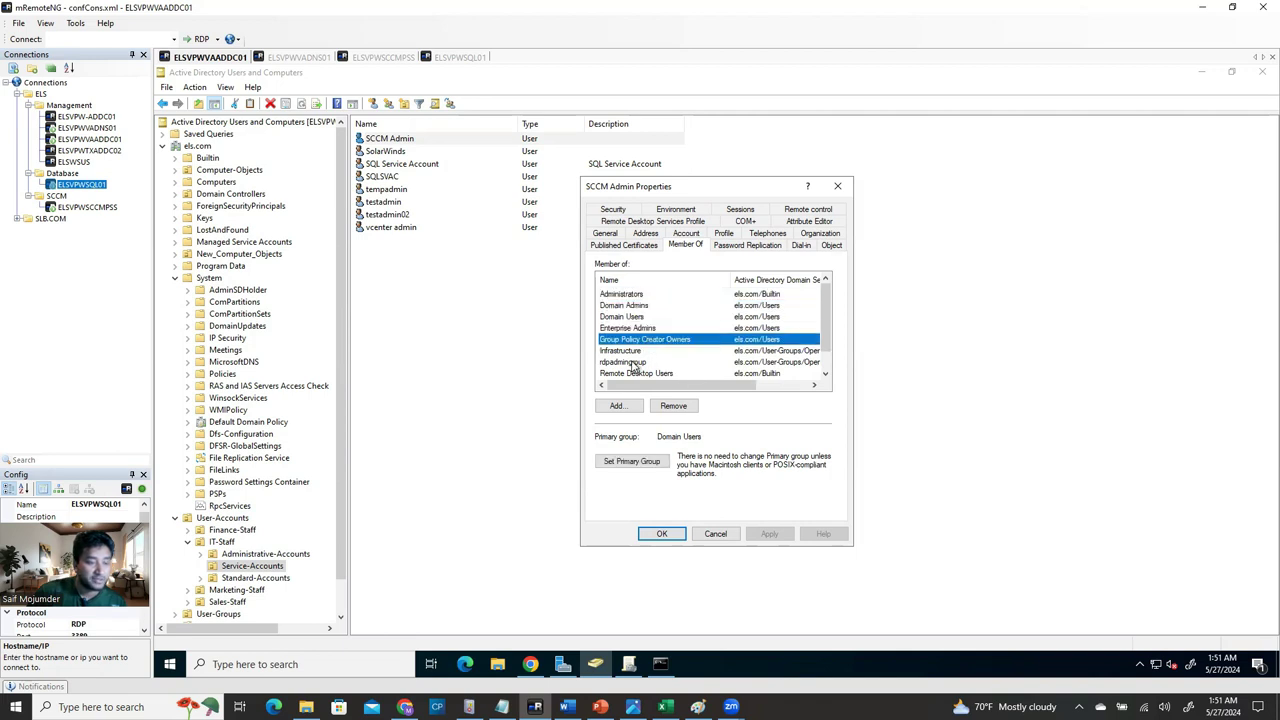
click(637, 351)
scroll(665, 352, down, 1)
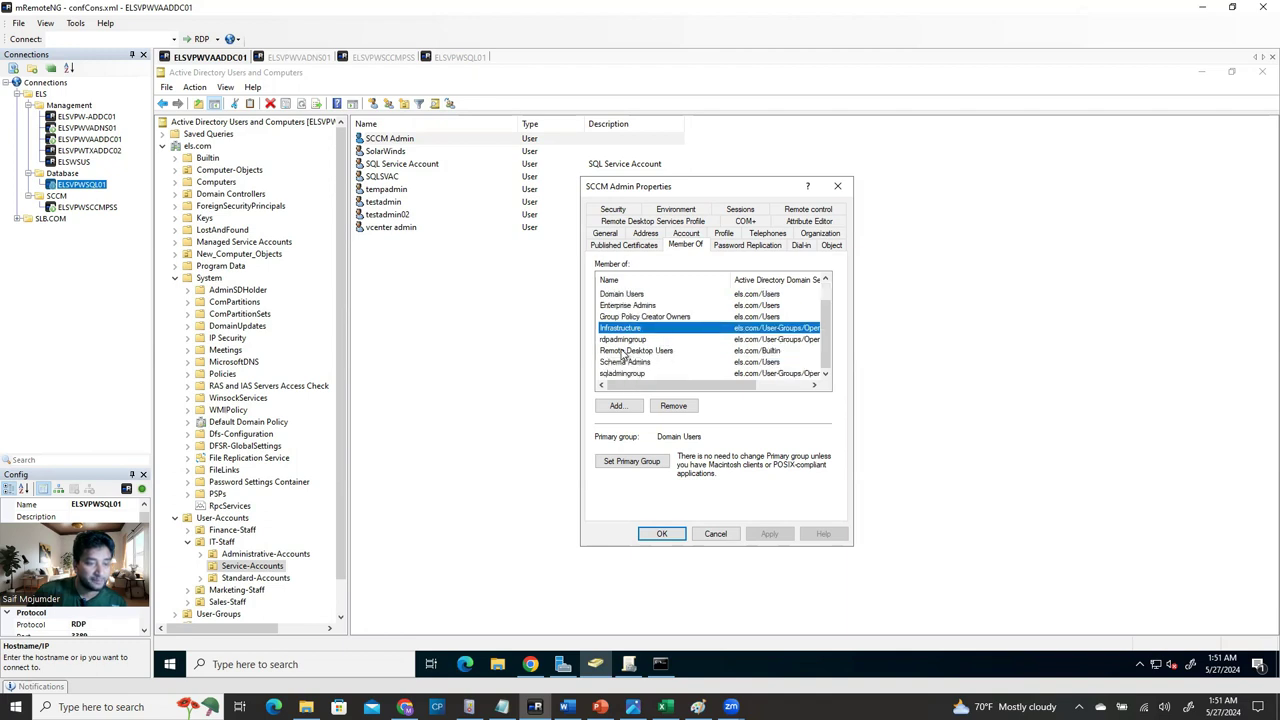
click(632, 340)
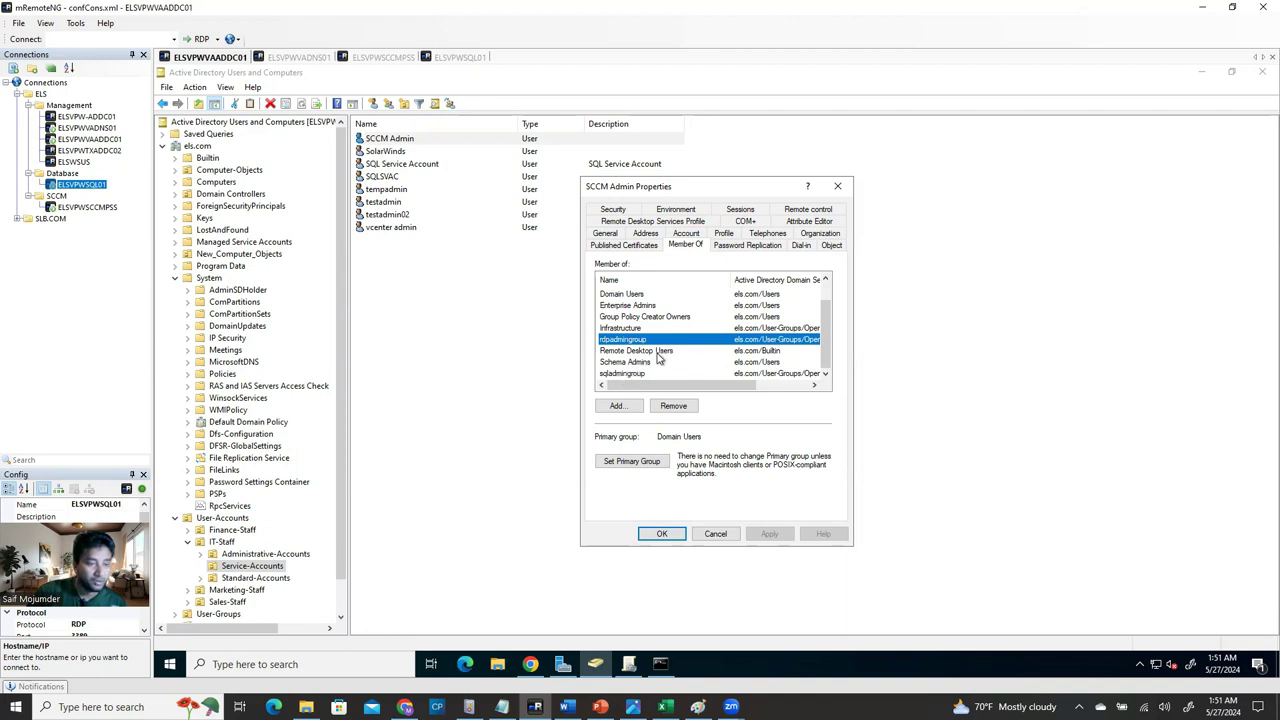
click(628, 364)
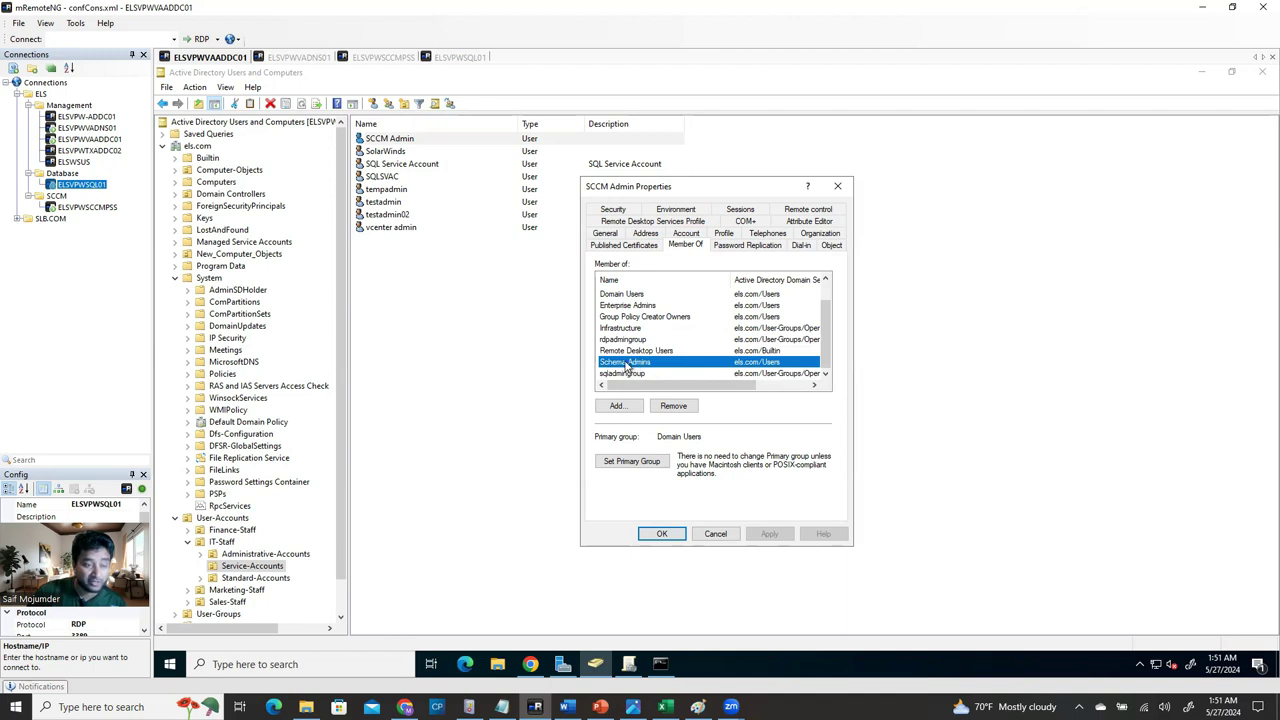
Resolve Schema Admins in Select Groups, then cancel and close SCCM Admin's properties.
click(640, 409)
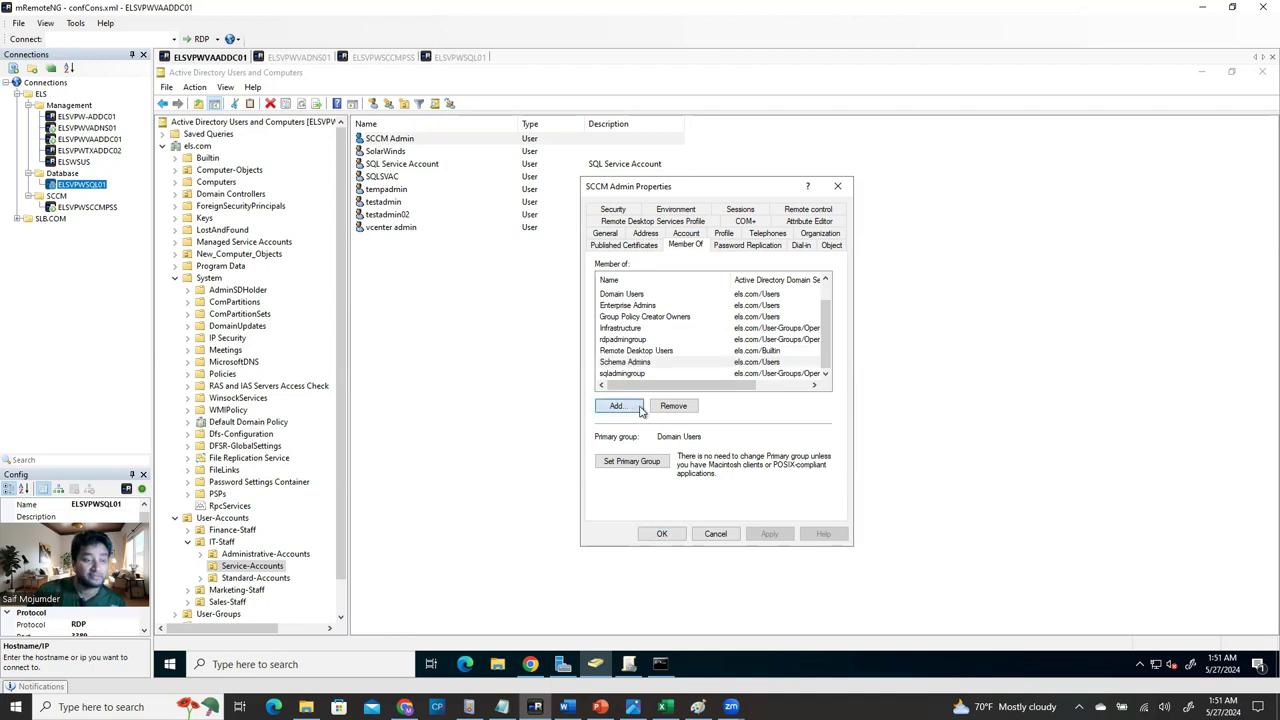
drag(737, 218, 1036, 176)
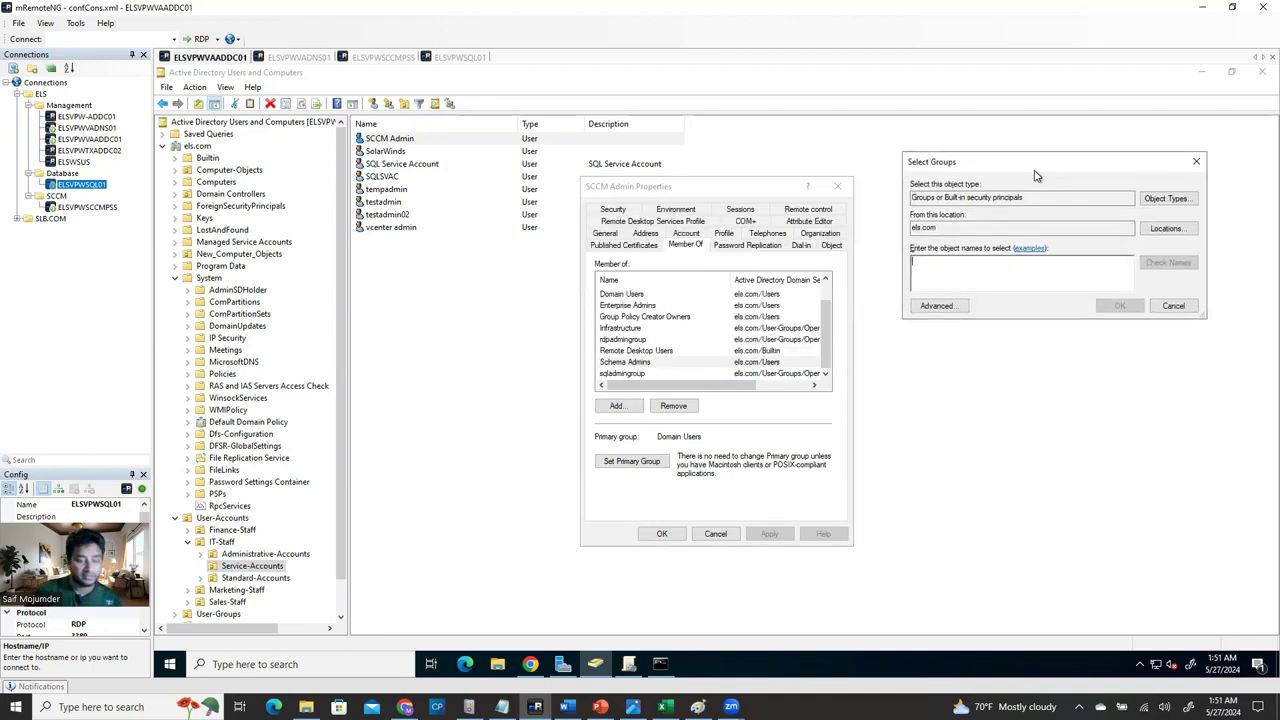
text(schema admins)
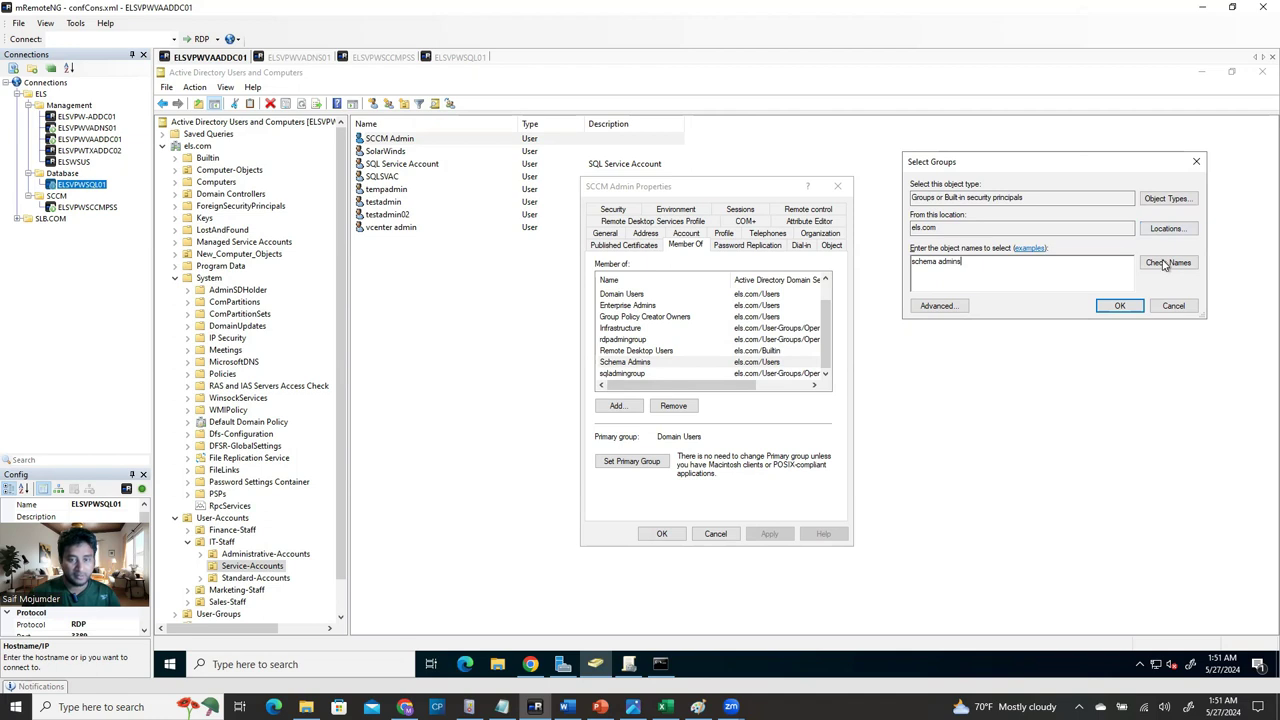
click(1168, 262)
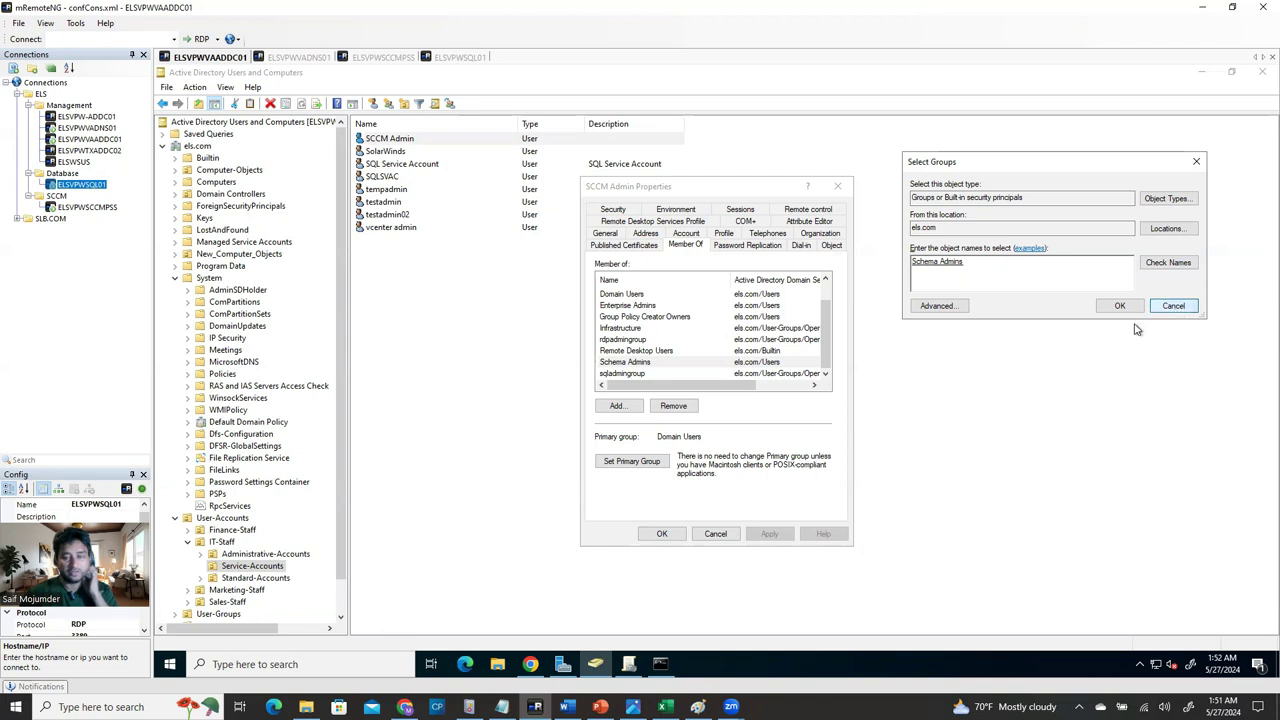
click(1176, 306)
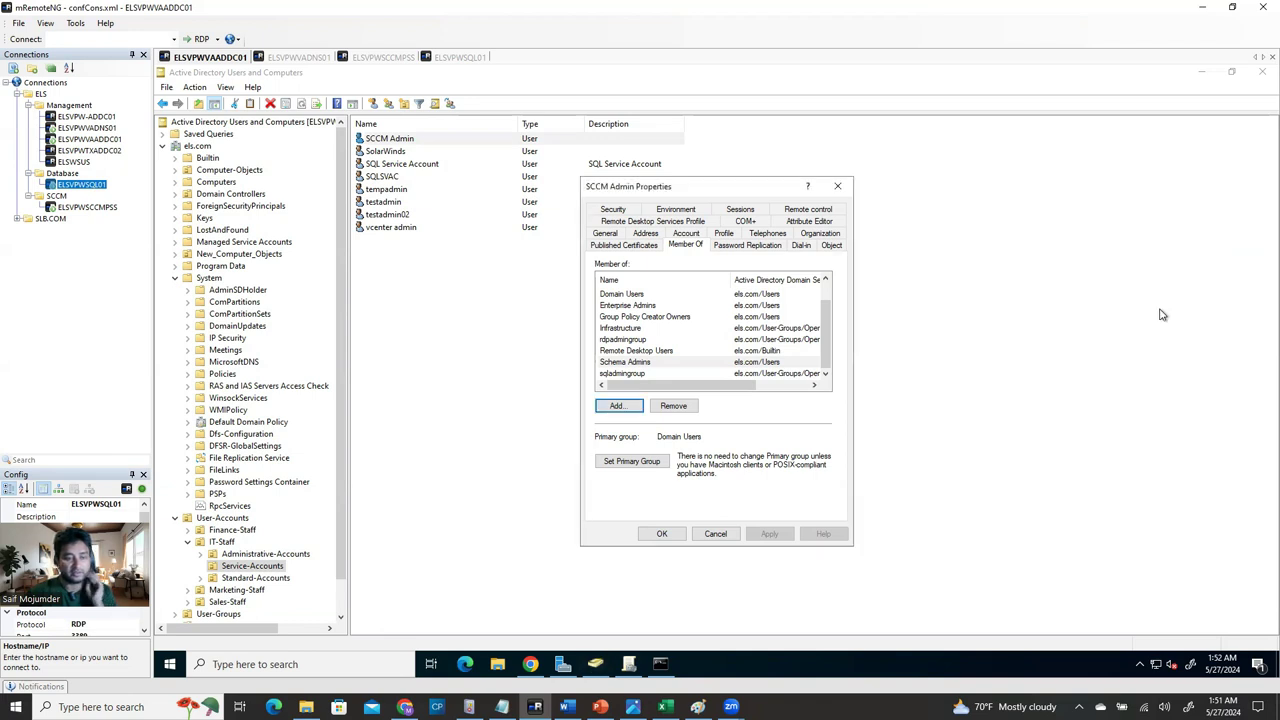
click(838, 186)
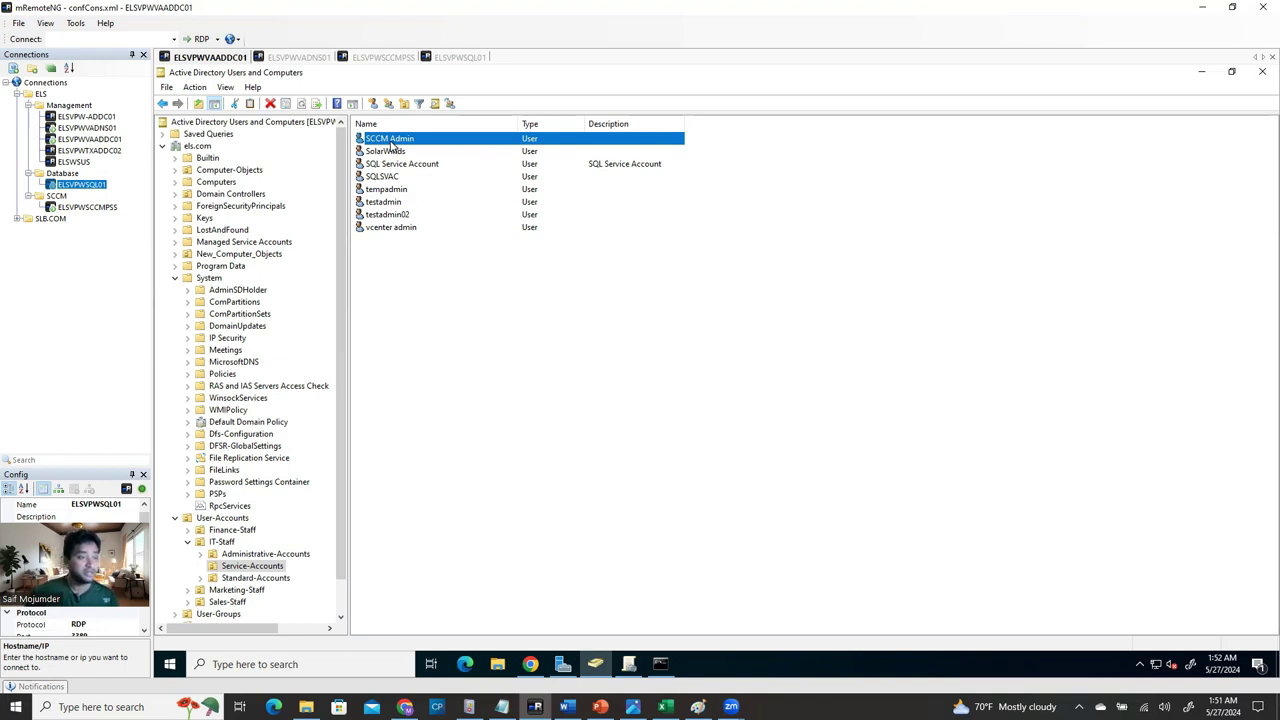
click(410, 164)
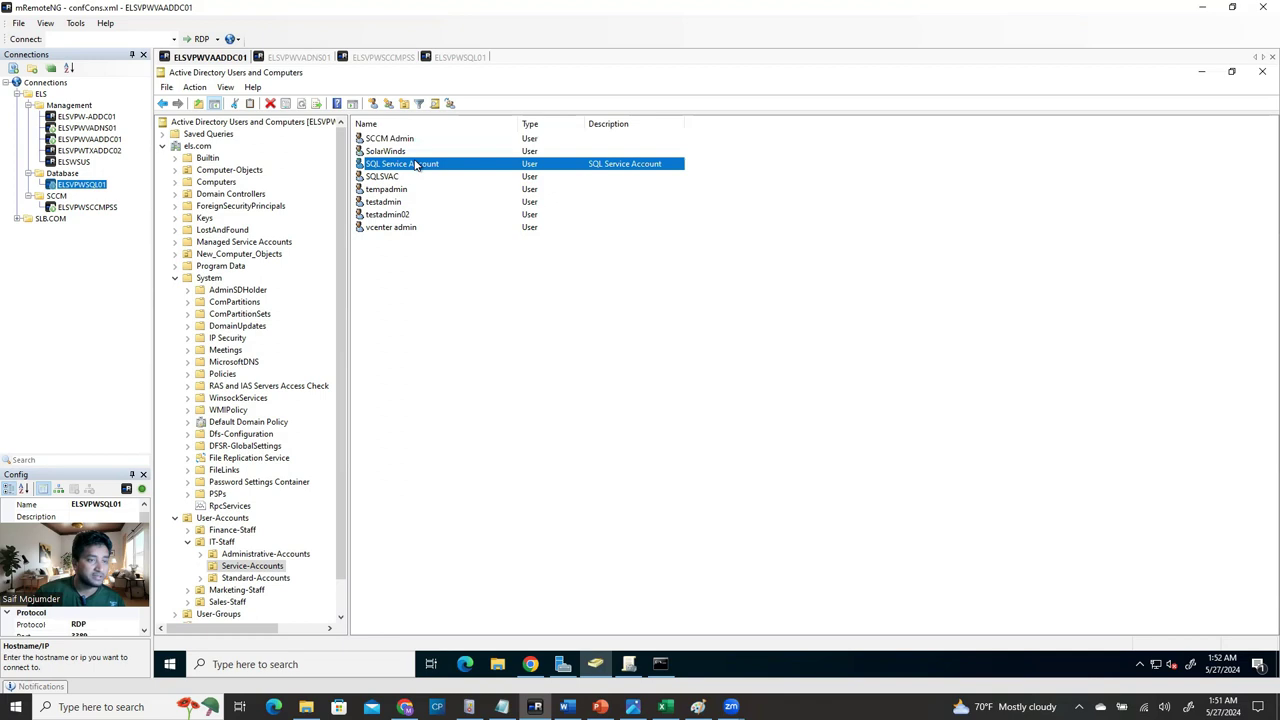
right_click(390, 168)
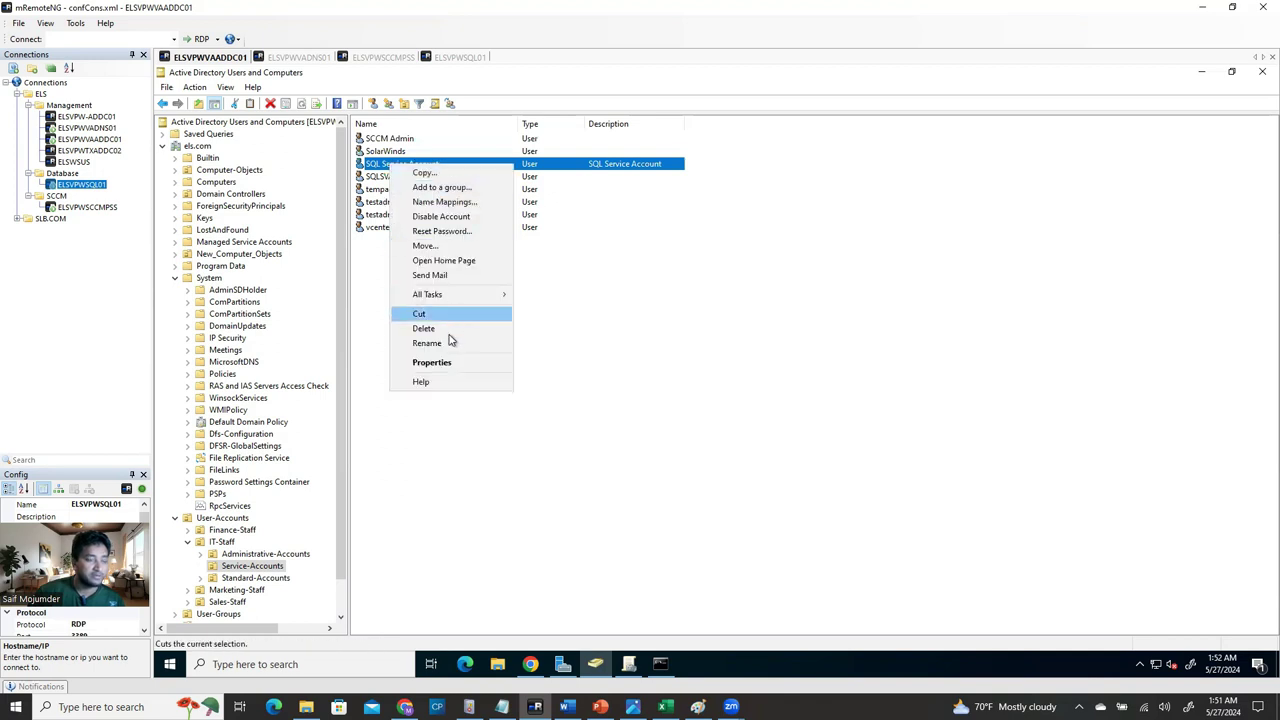
click(474, 358)
click(688, 245)
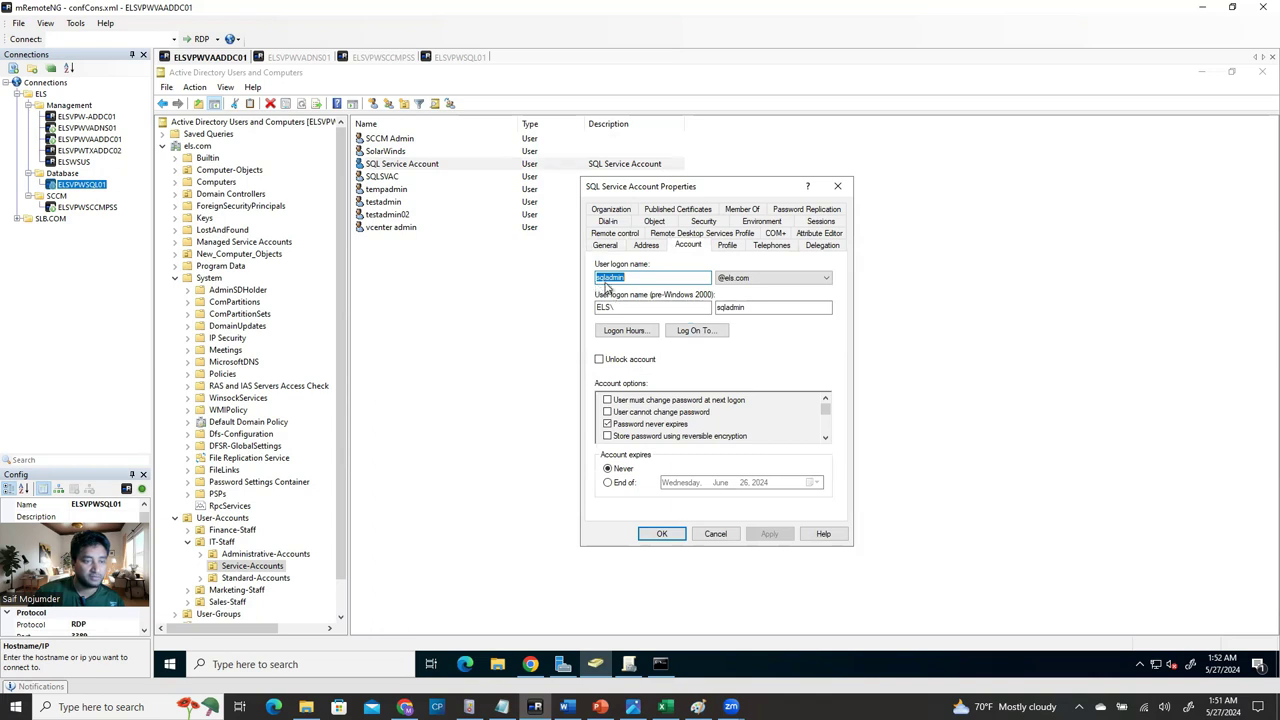
click(837, 186)
right_click(438, 170)
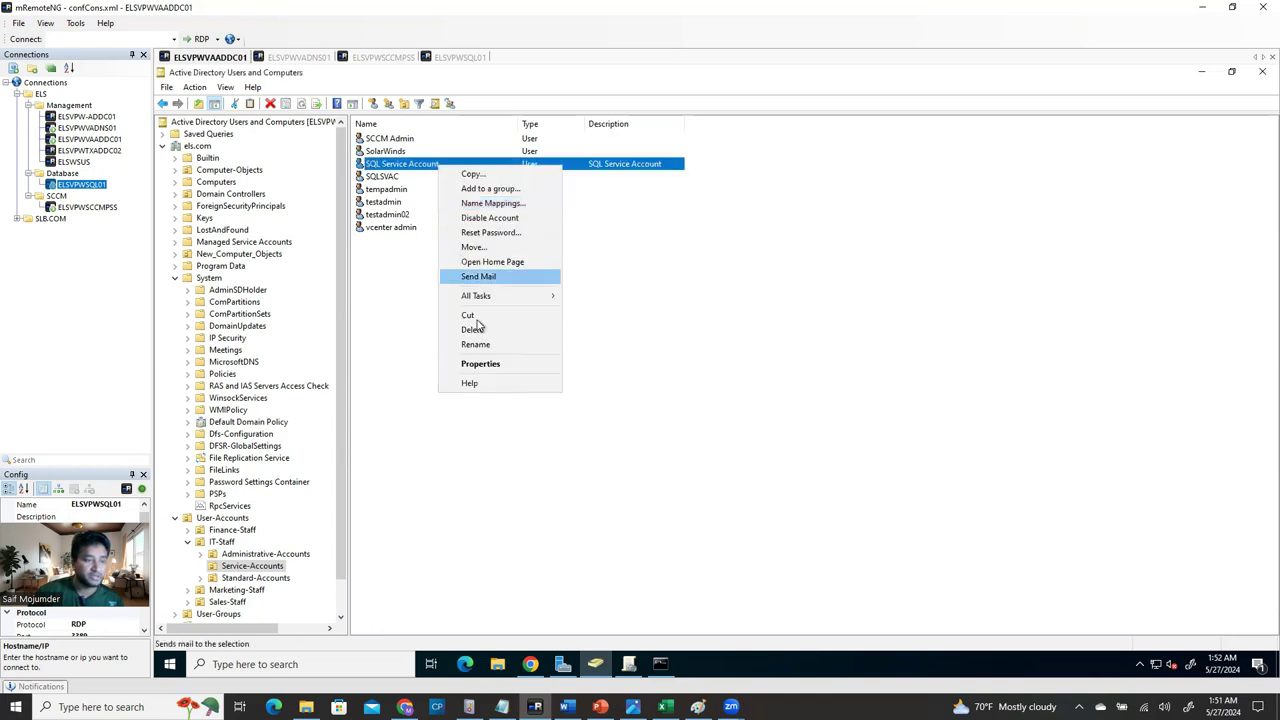
click(470, 364)
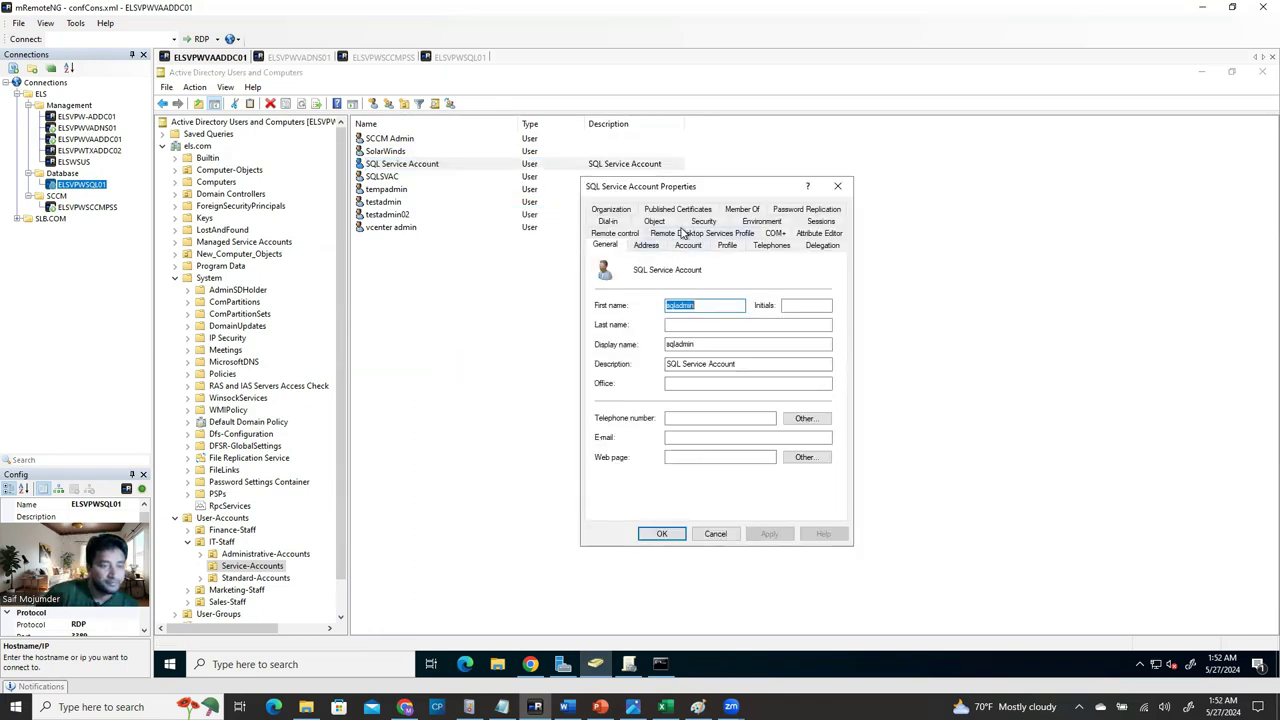
click(740, 212)
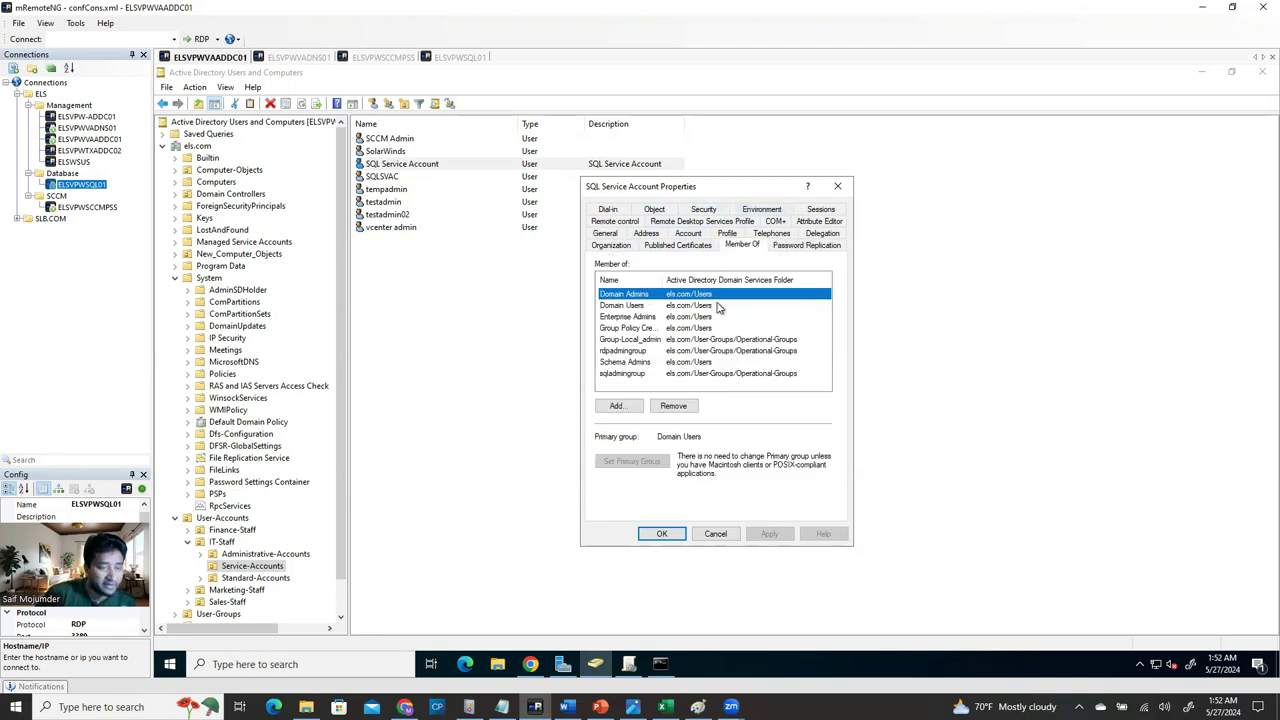
click(630, 351)
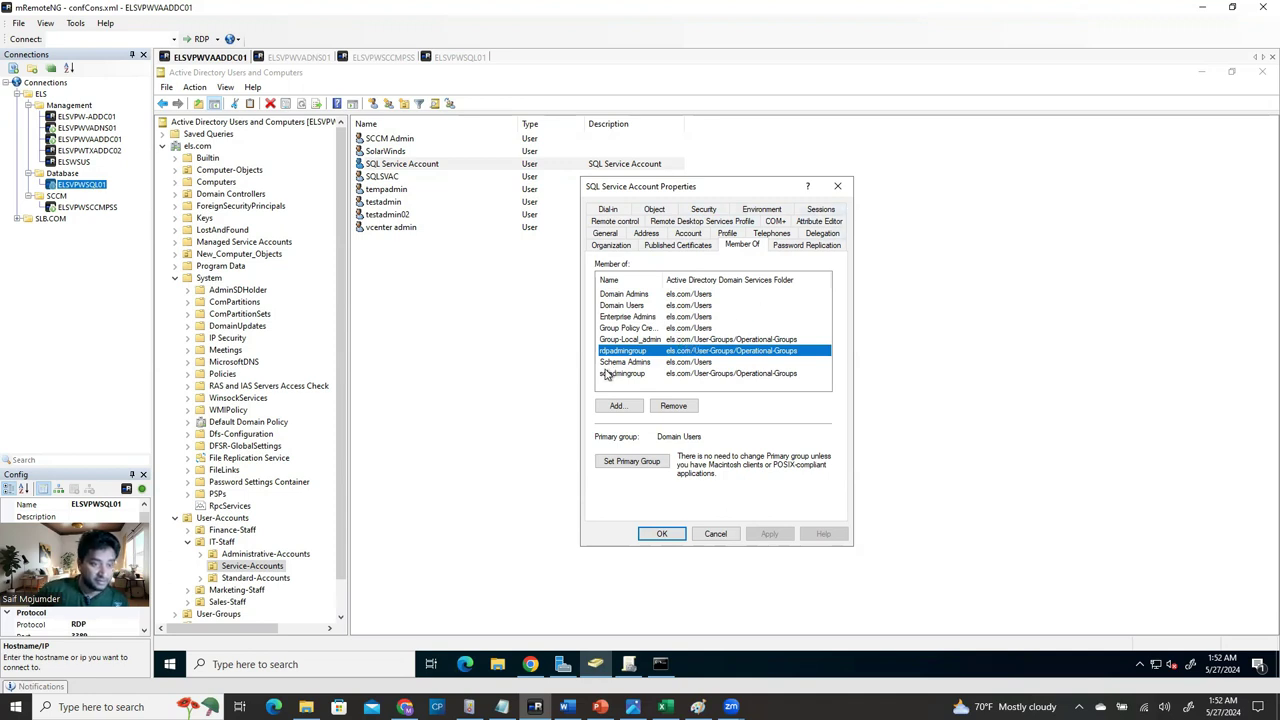
click(838, 187)
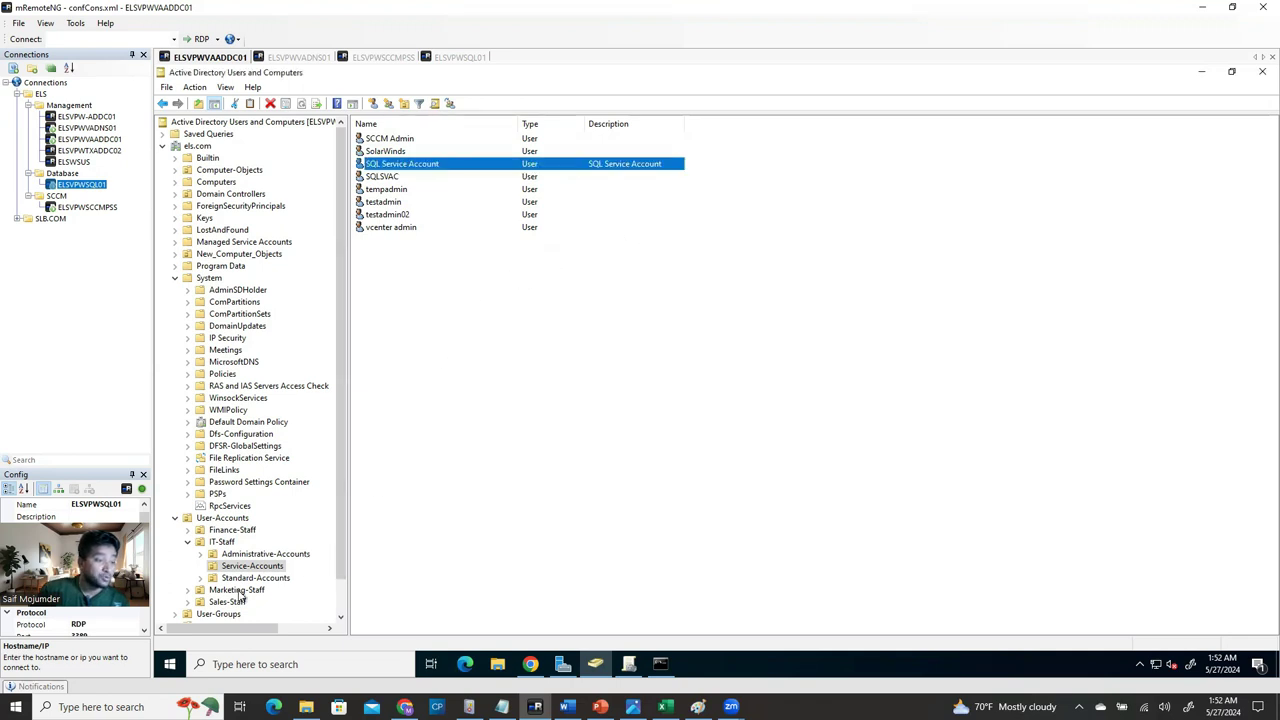
List the security groups in User-Groups > Operational-Groups and select rdpadmingroup.
click(176, 614)
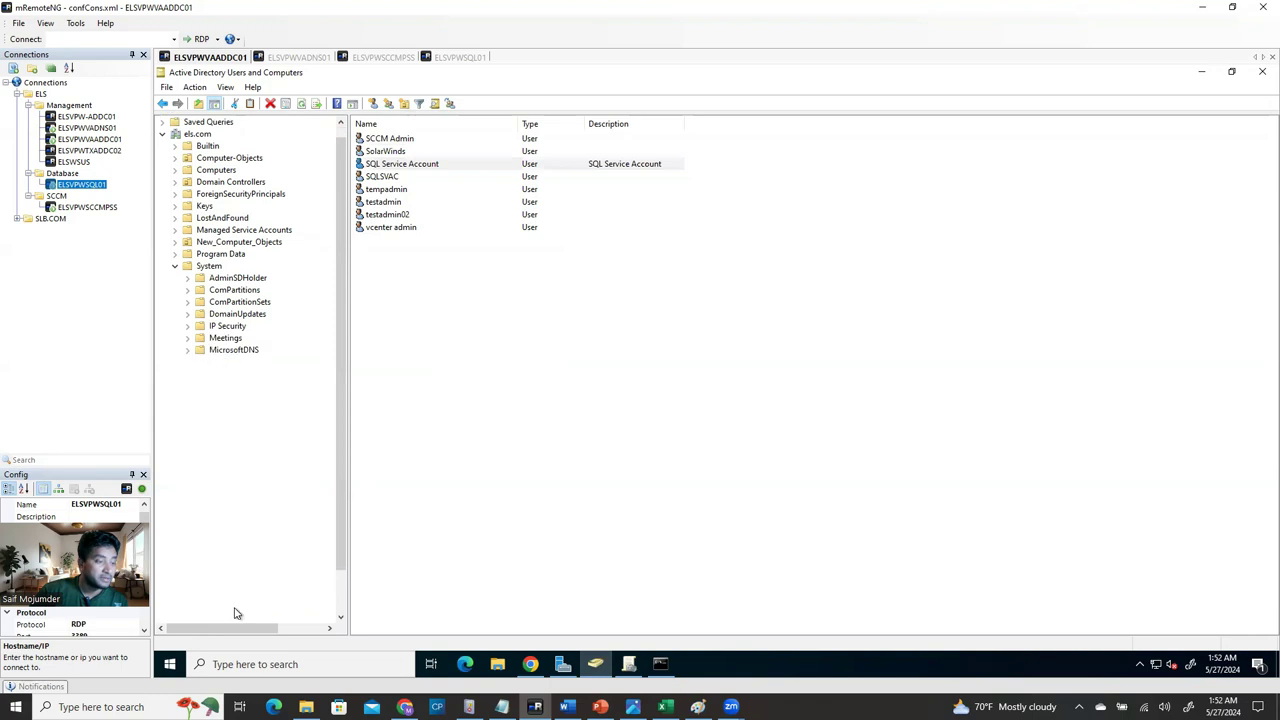
scroll(248, 612, down, 2)
click(255, 578)
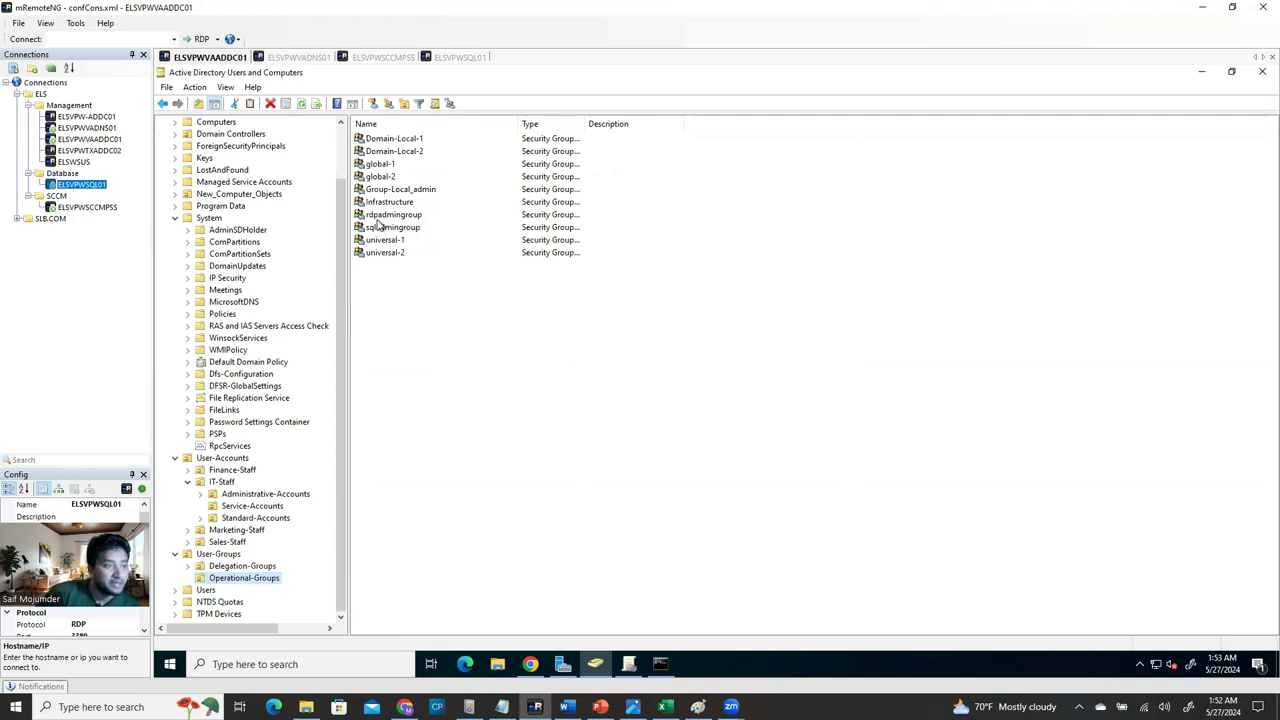
click(415, 218)
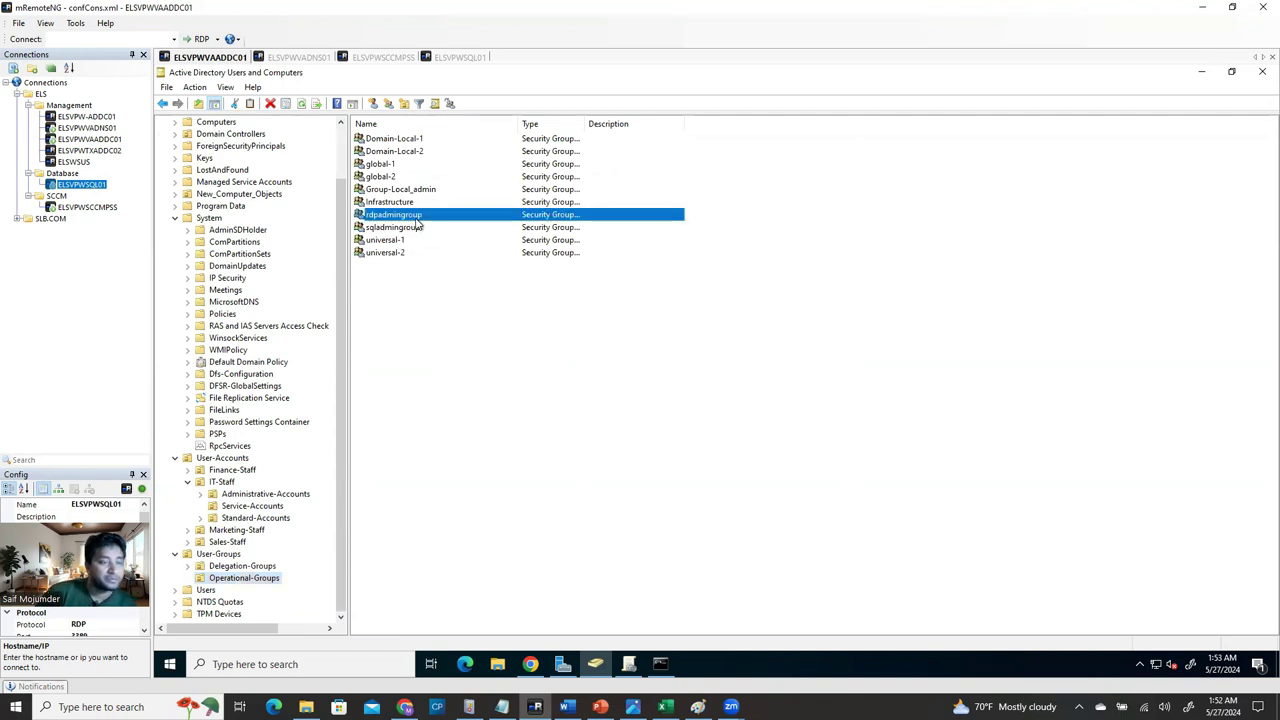
right_click(428, 217)
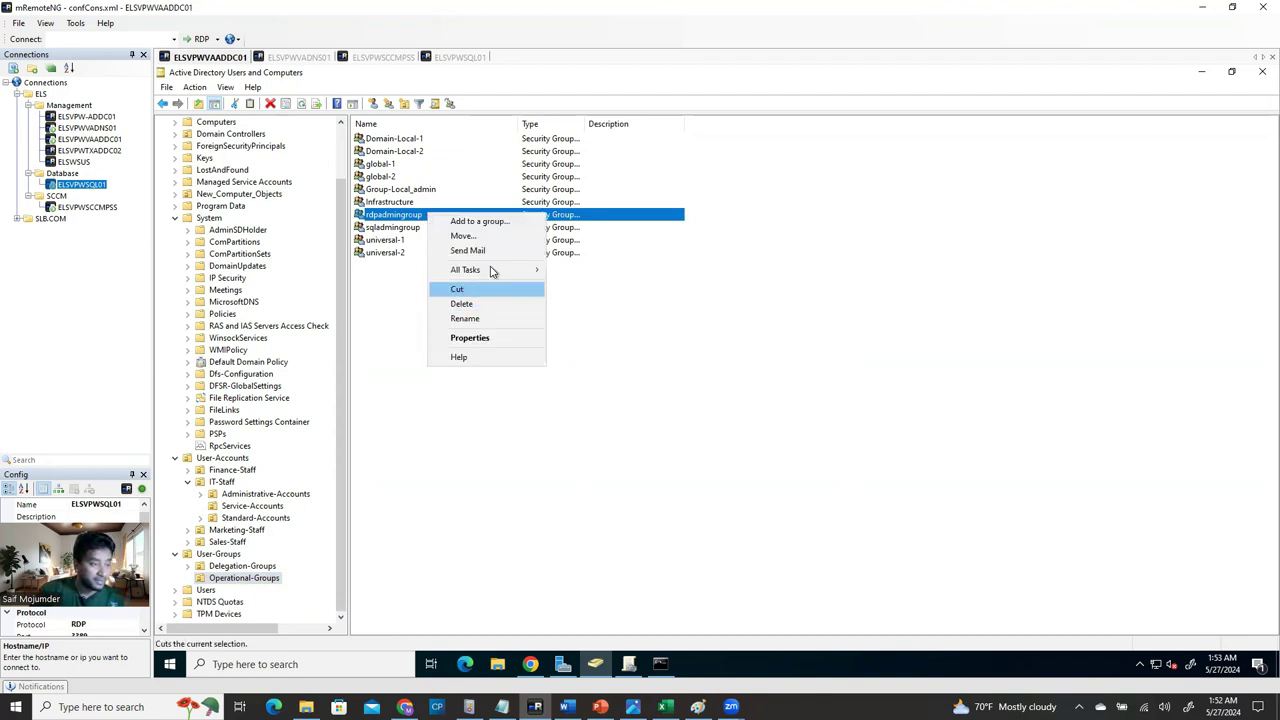
click(662, 576)
click(404, 216)
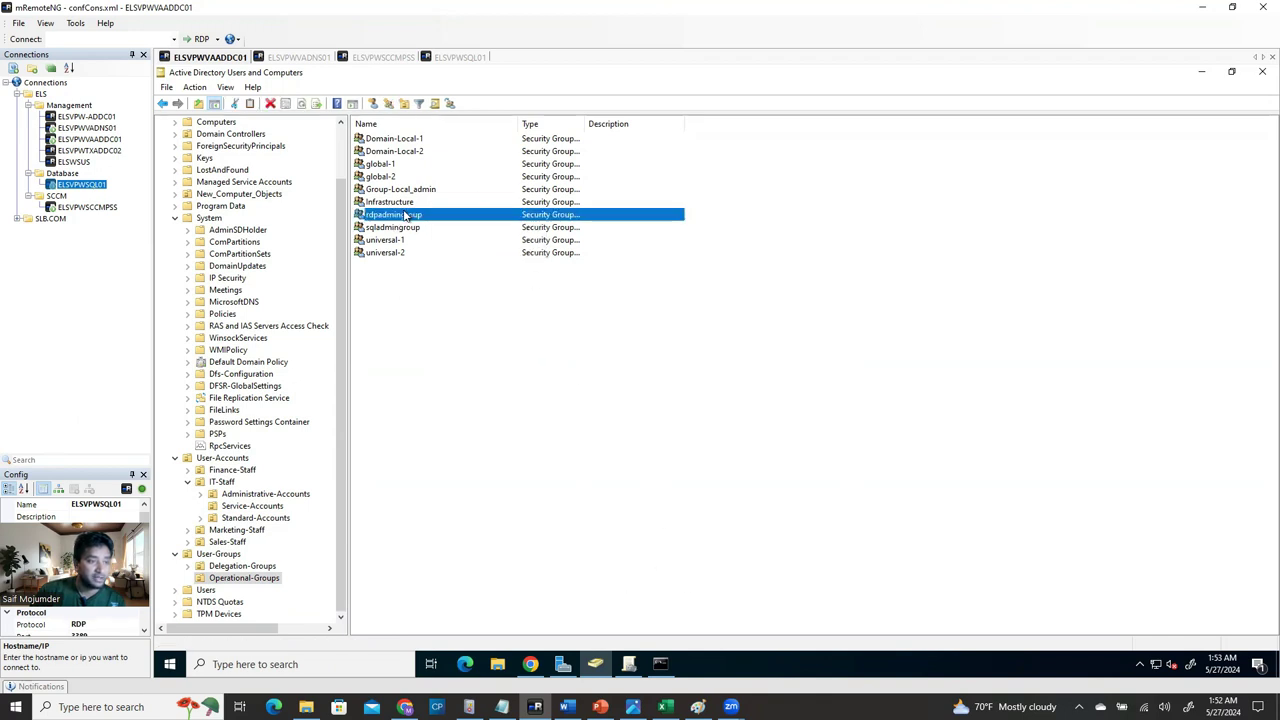
right_click(404, 216)
Check that rdpadmingroup's members are SCCM Admin and SQL Service Account, then close it.
click(565, 216)
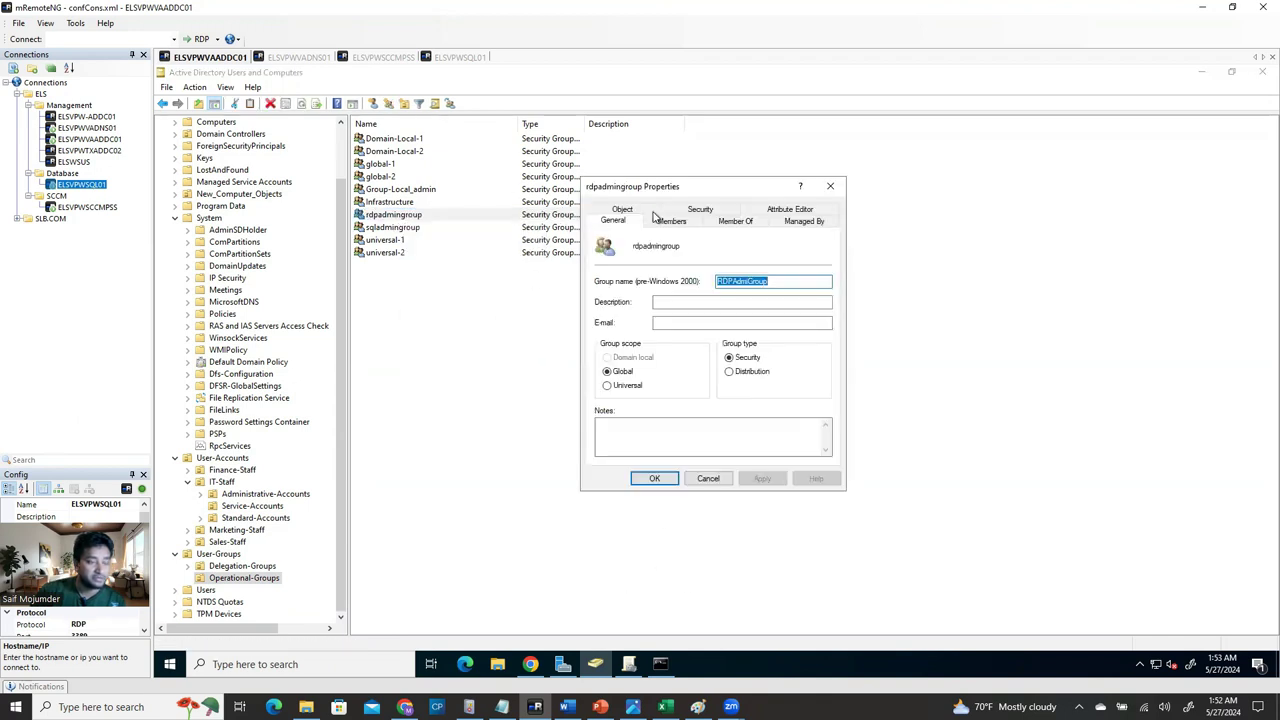
click(671, 220)
drag(663, 256, 766, 258)
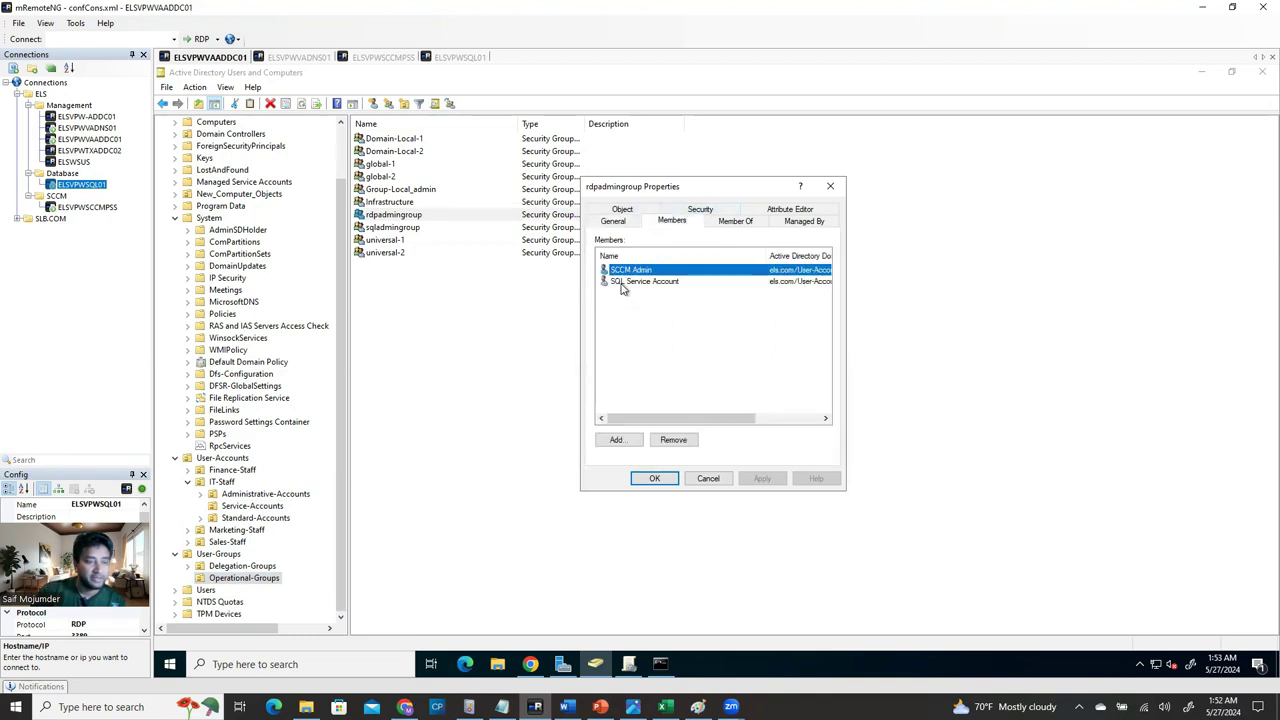
click(627, 282)
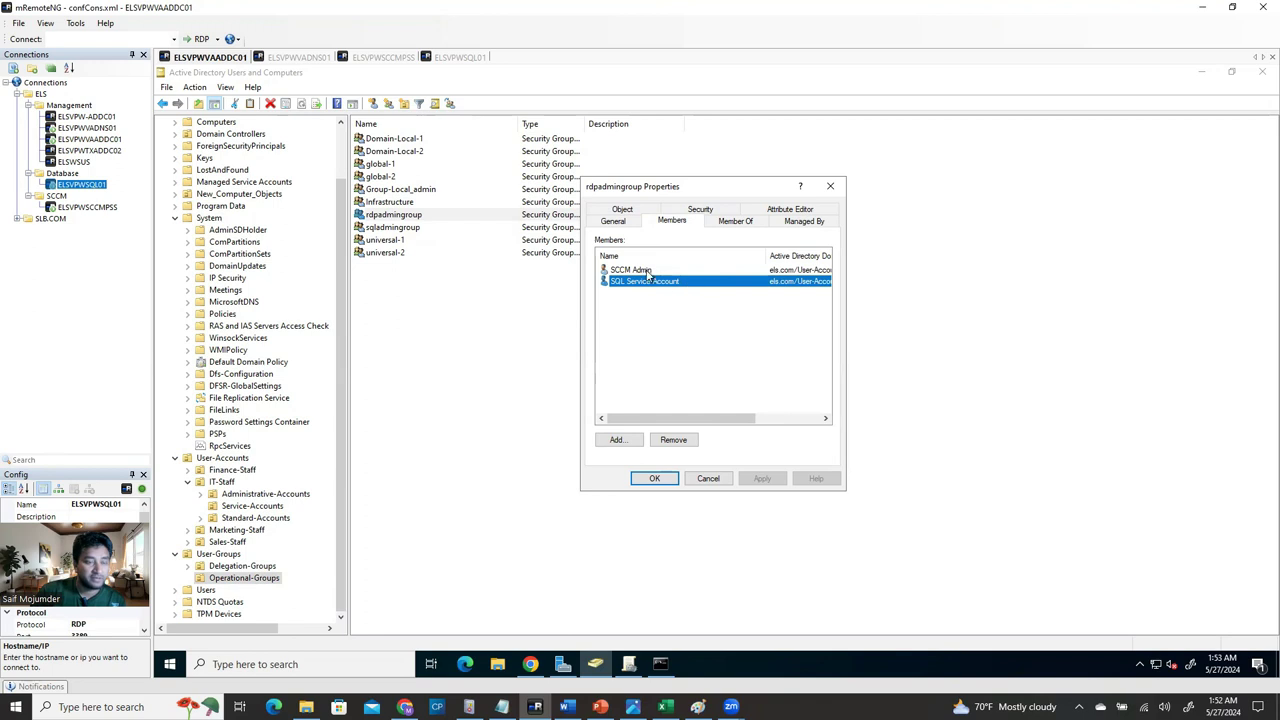
click(648, 270)
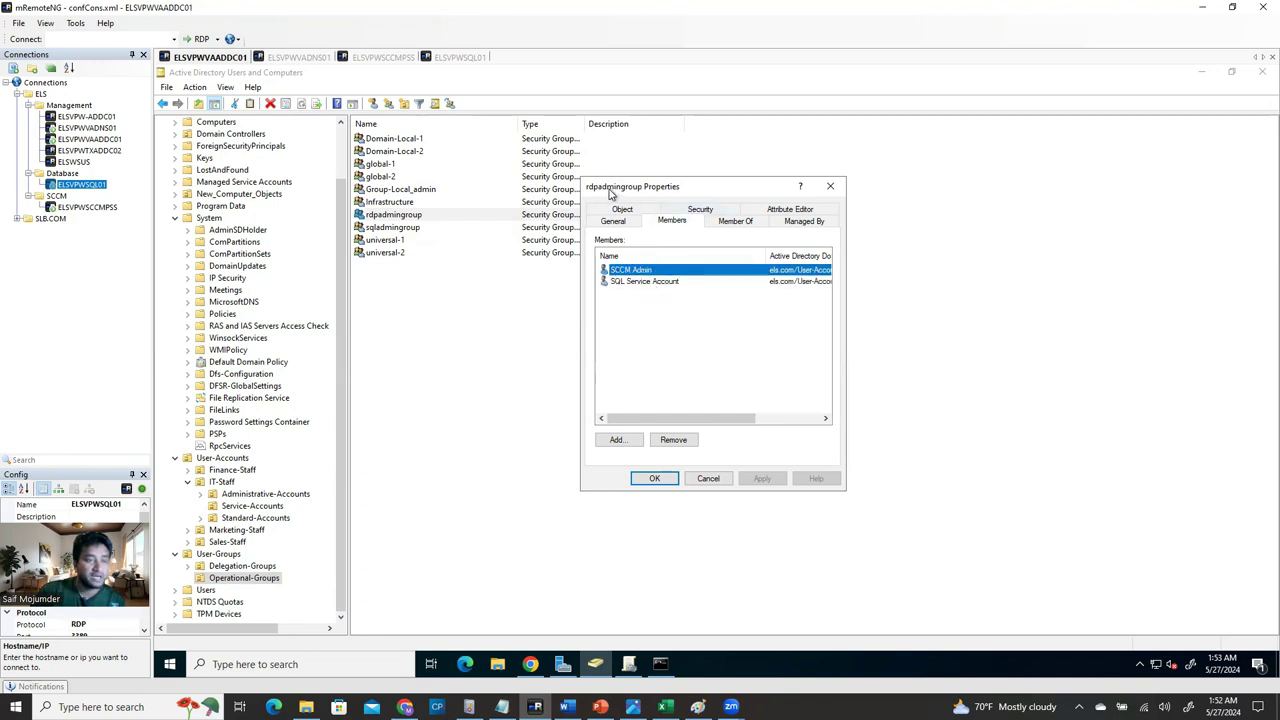
click(830, 186)
click(692, 380)
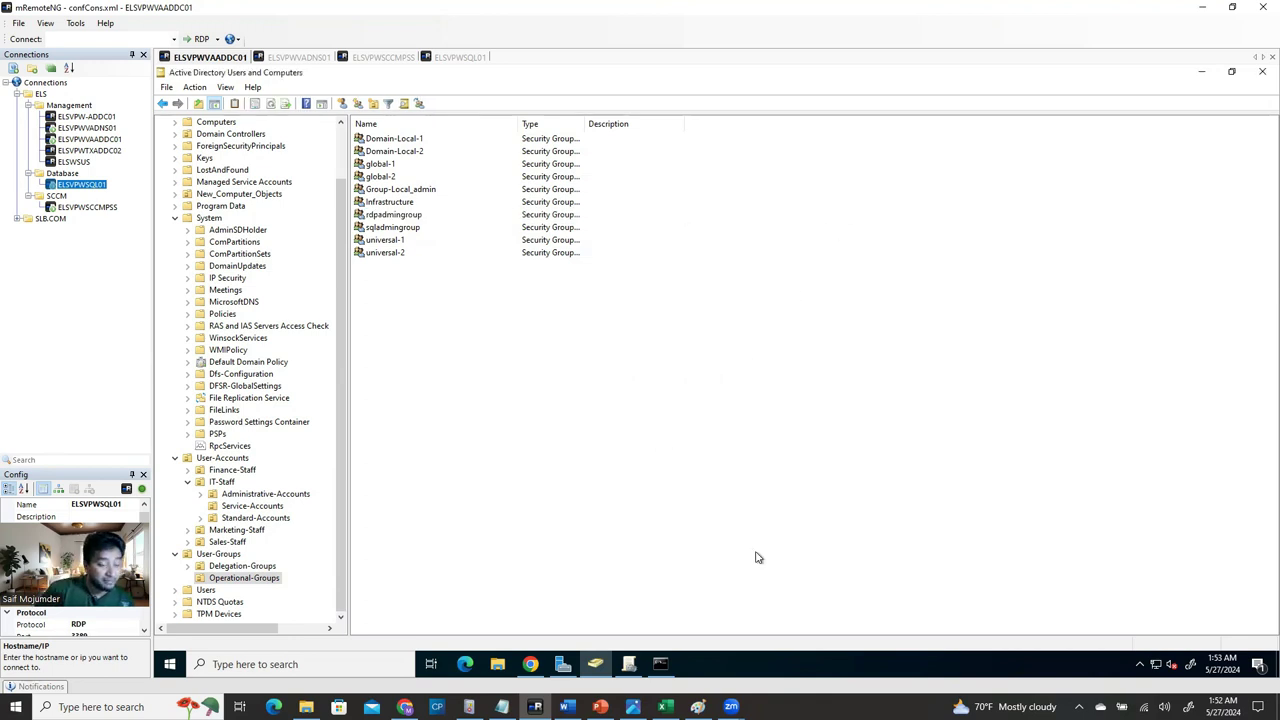
List els.com's Group Policy Objects and begin a new GPO, then cancel it.
click(629, 664)
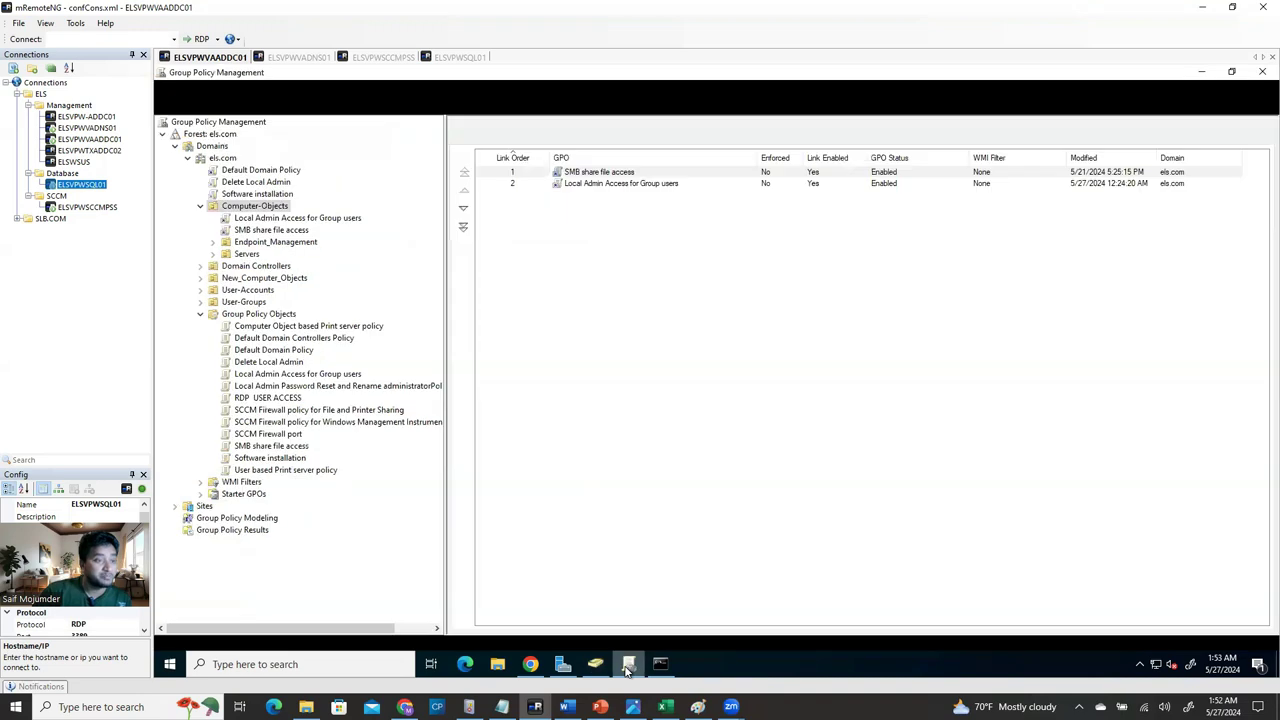
click(256, 305)
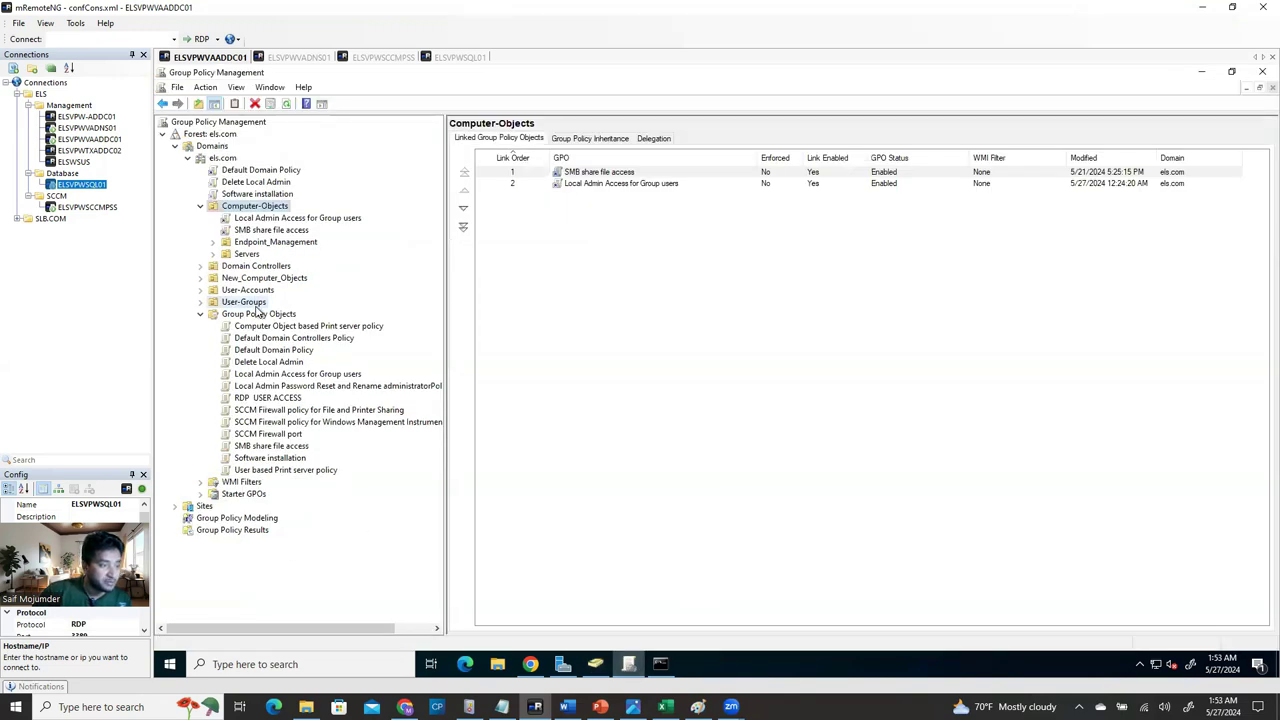
click(265, 316)
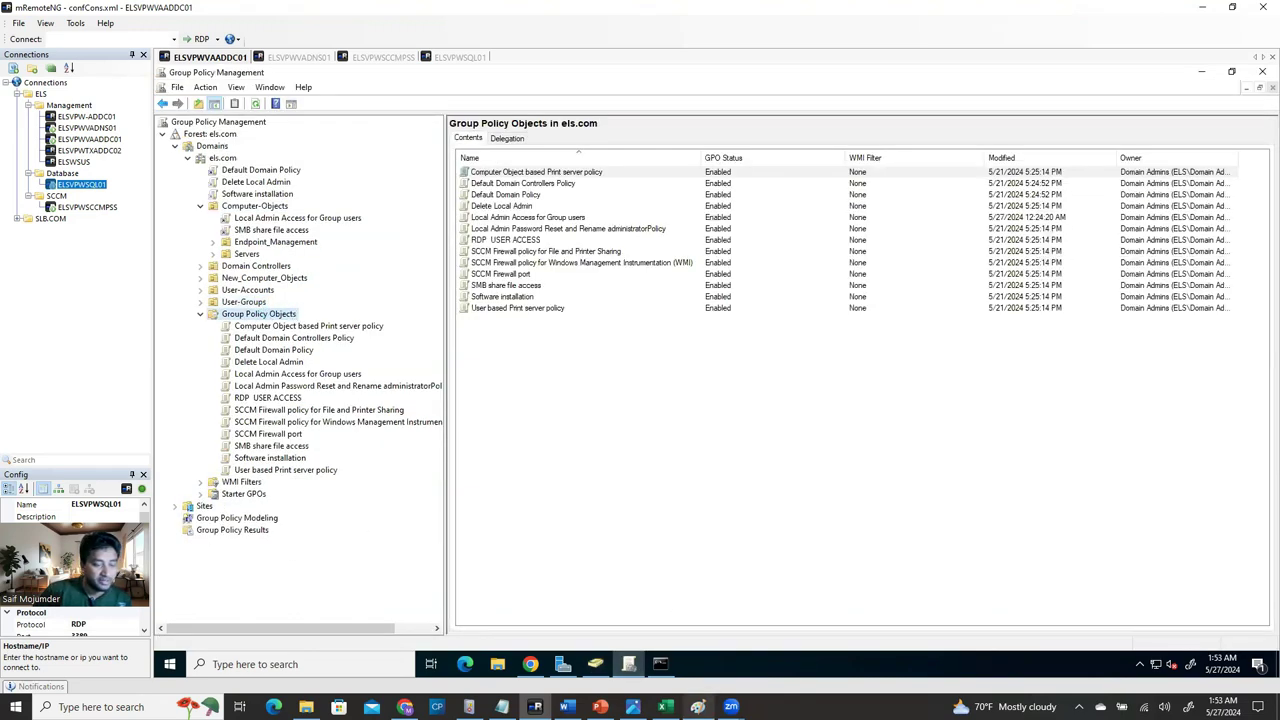
right_click(289, 317)
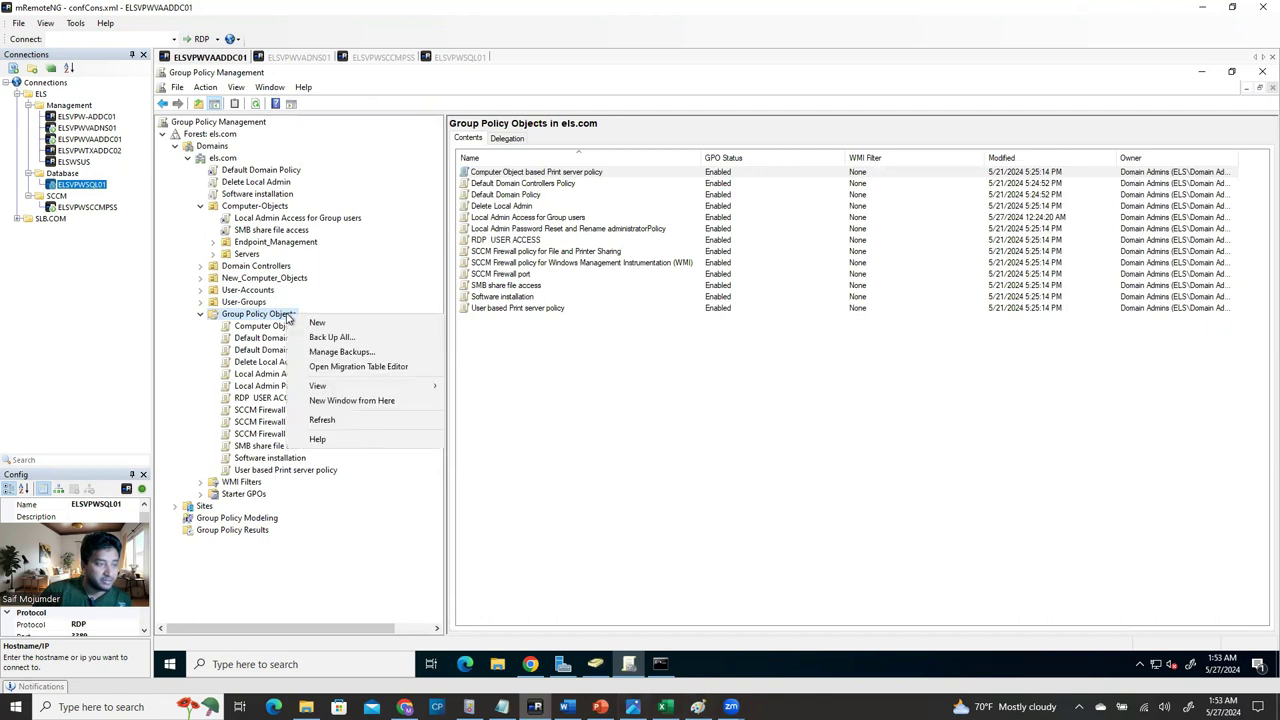
click(339, 325)
text(dfdfff)
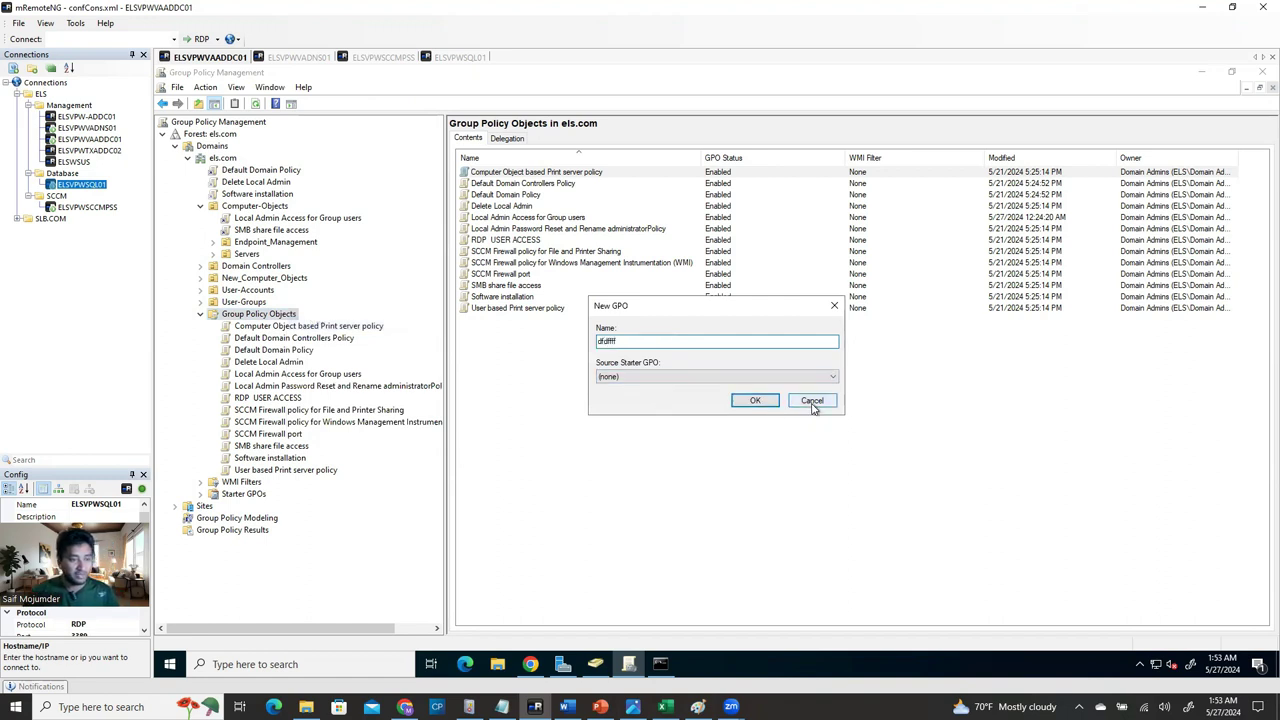
click(810, 401)
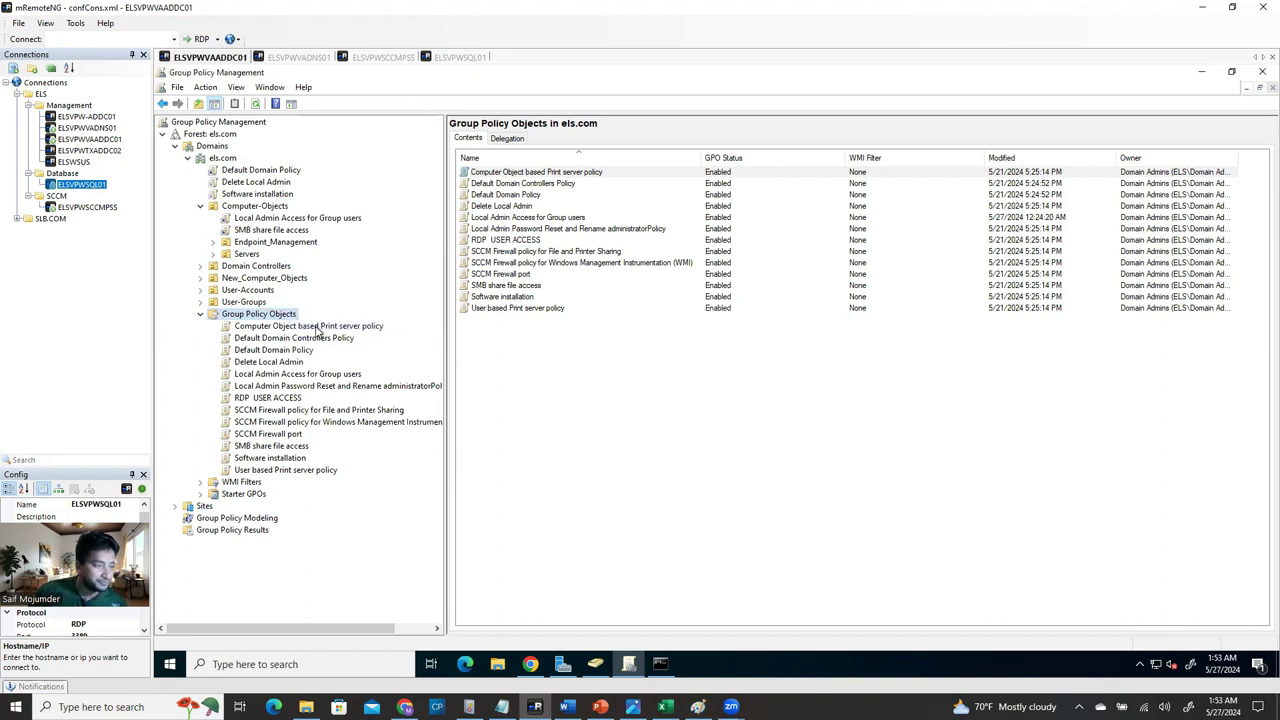
Review the Default Domain Controllers, Local Admin Access for Group users and Local Admin Password Reset reports.
right_click(318, 330)
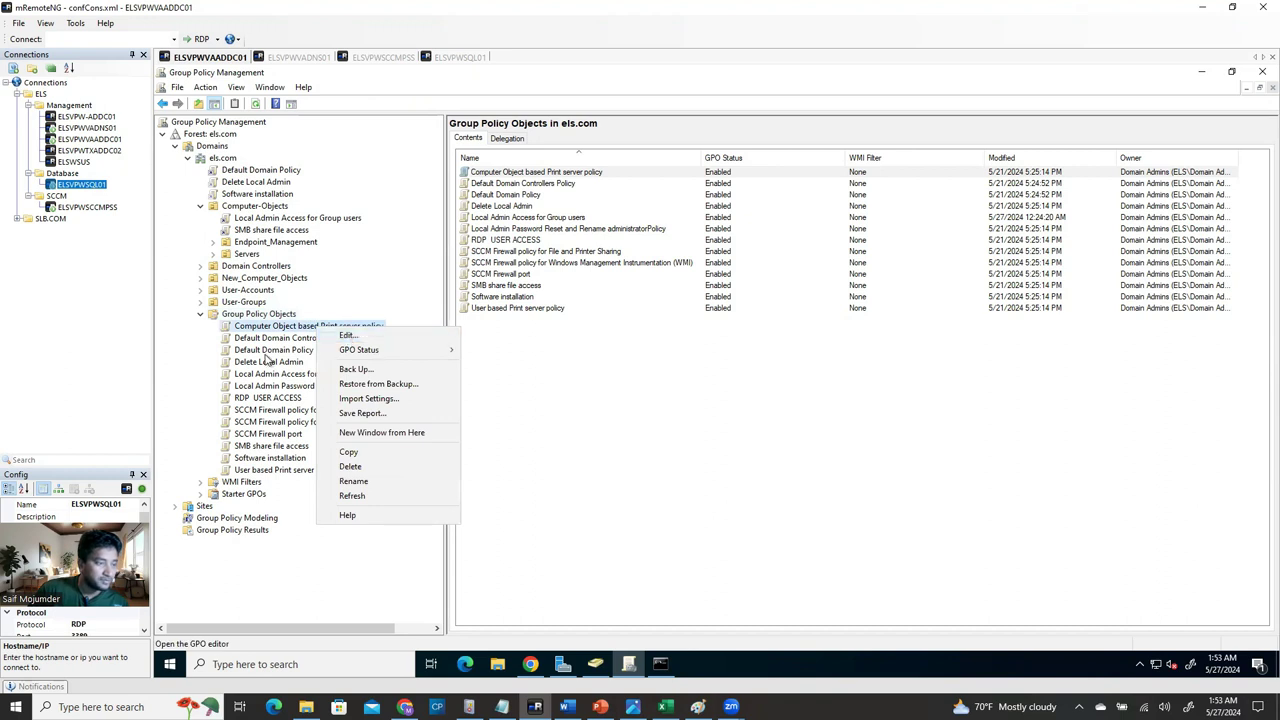
click(286, 344)
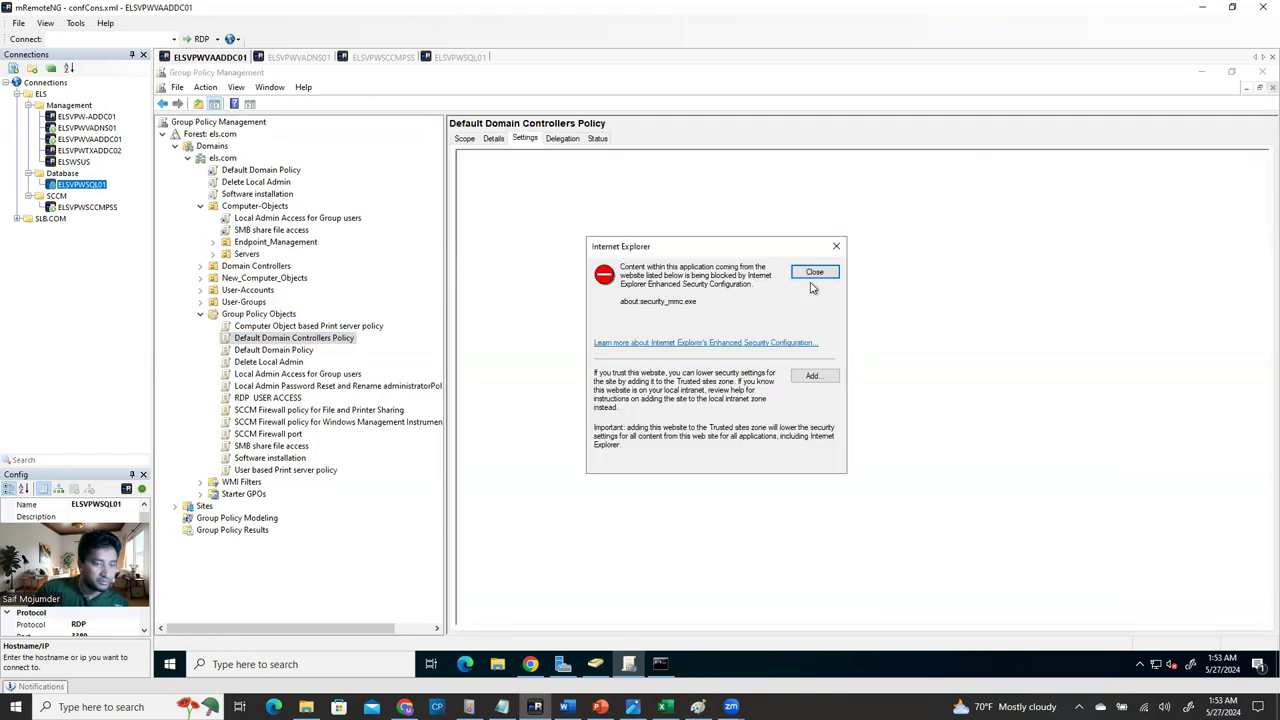
click(812, 273)
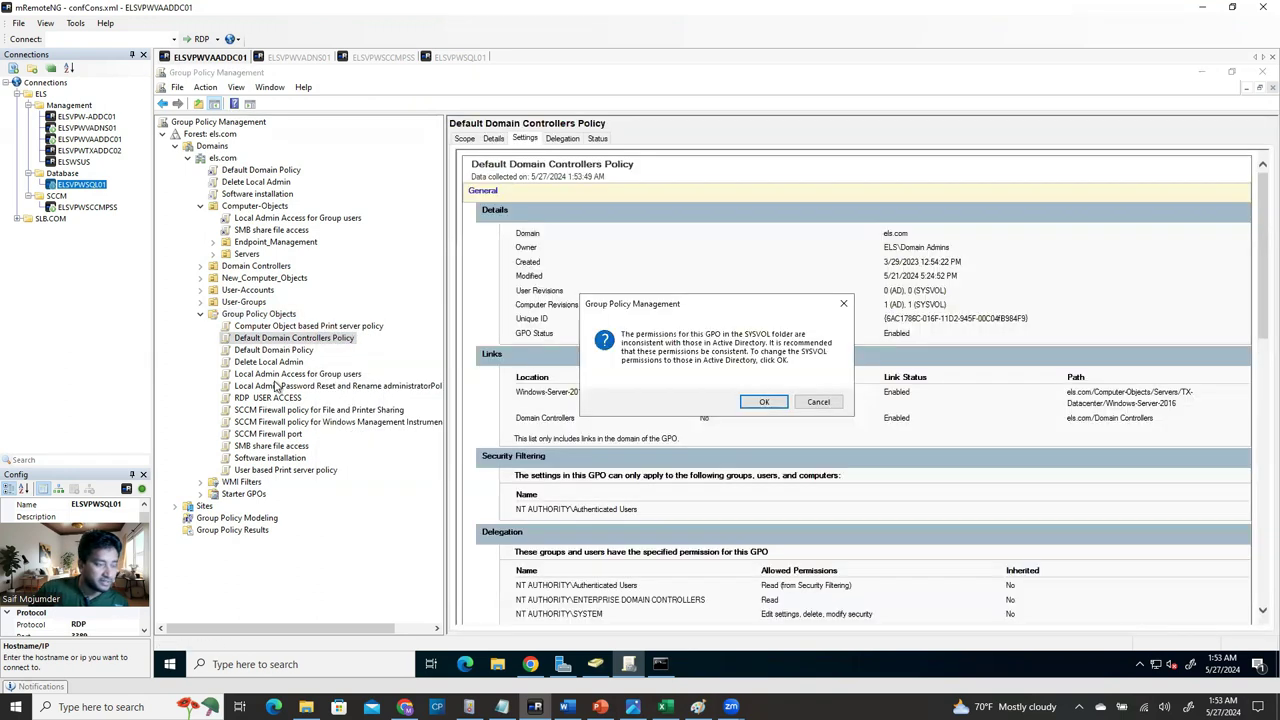
click(818, 400)
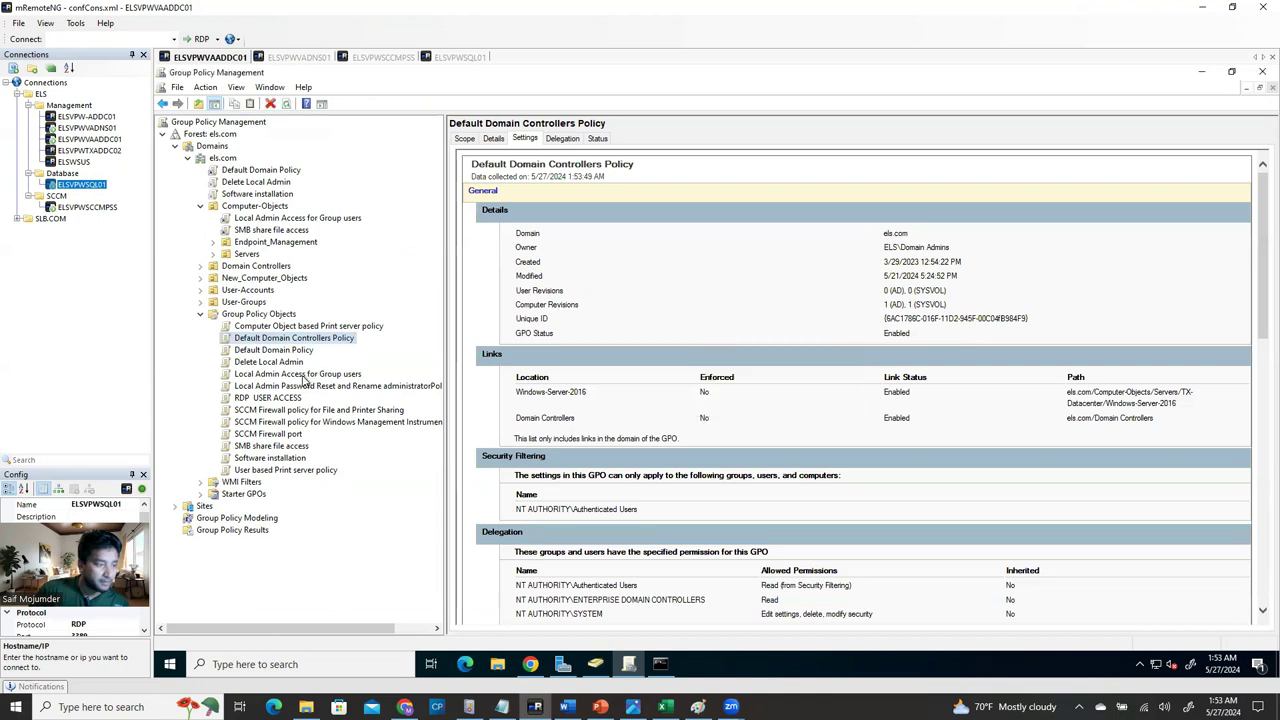
click(343, 376)
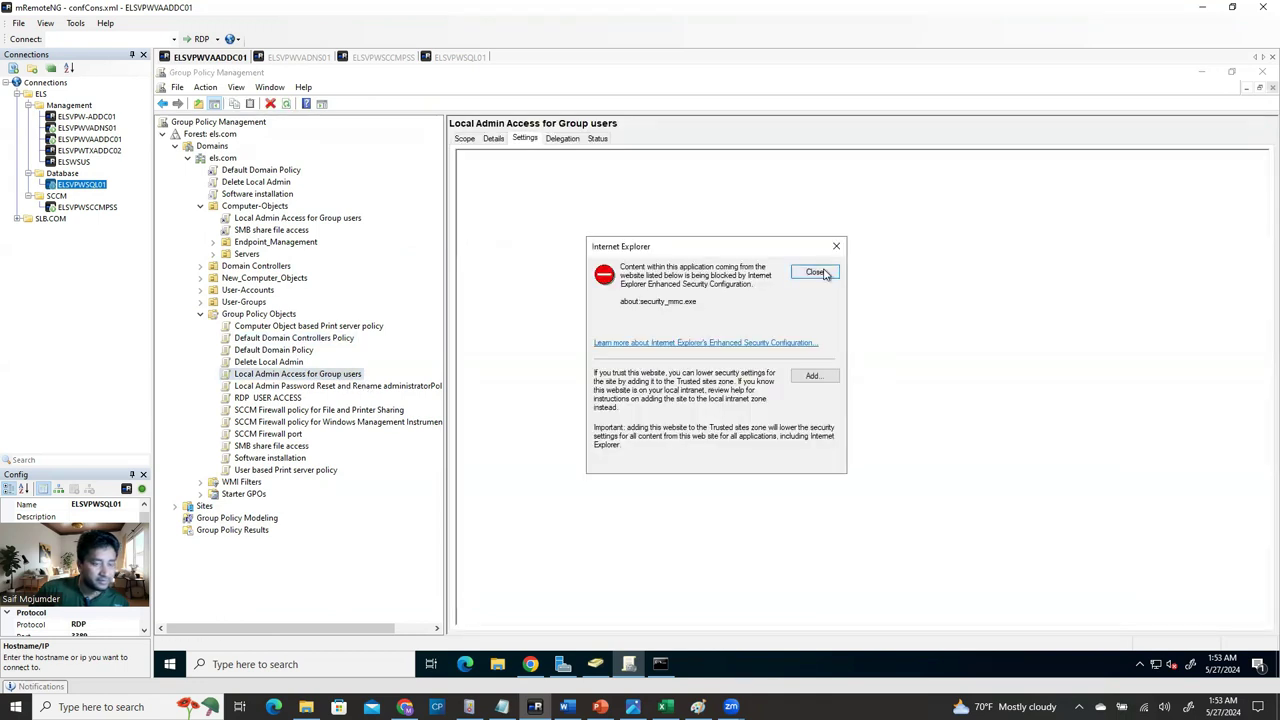
key(Return)
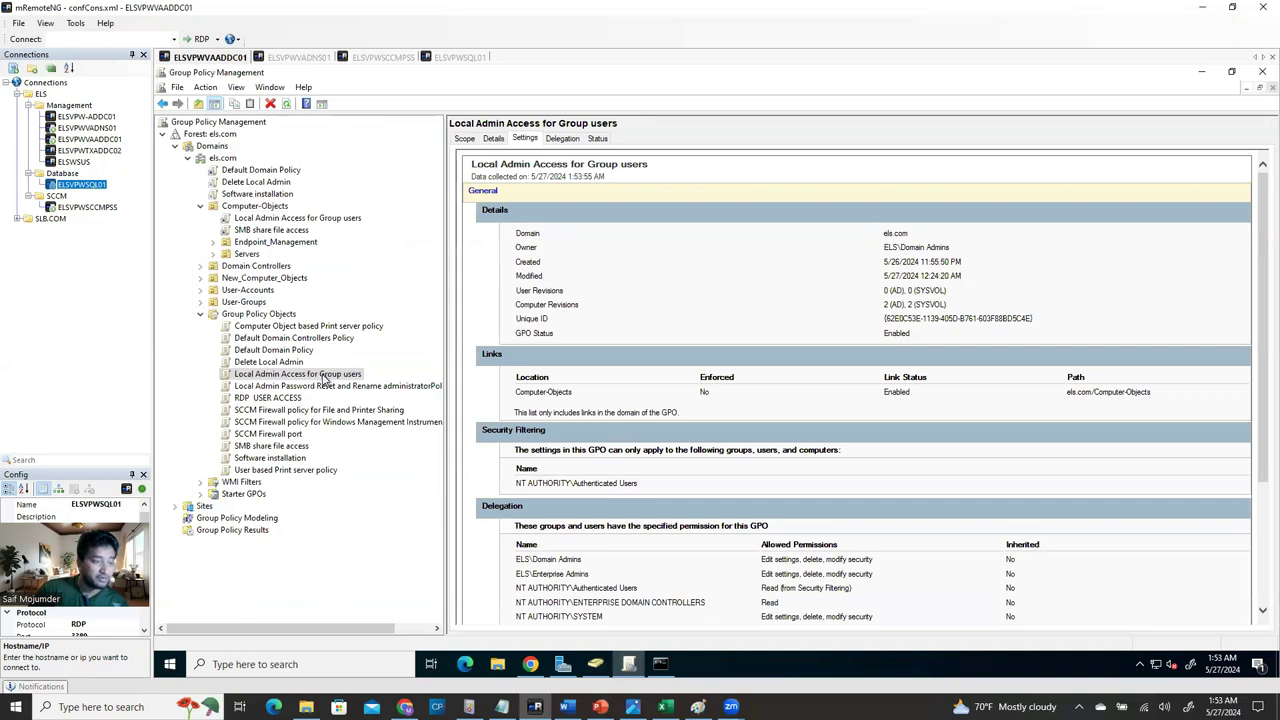
right_click(324, 378)
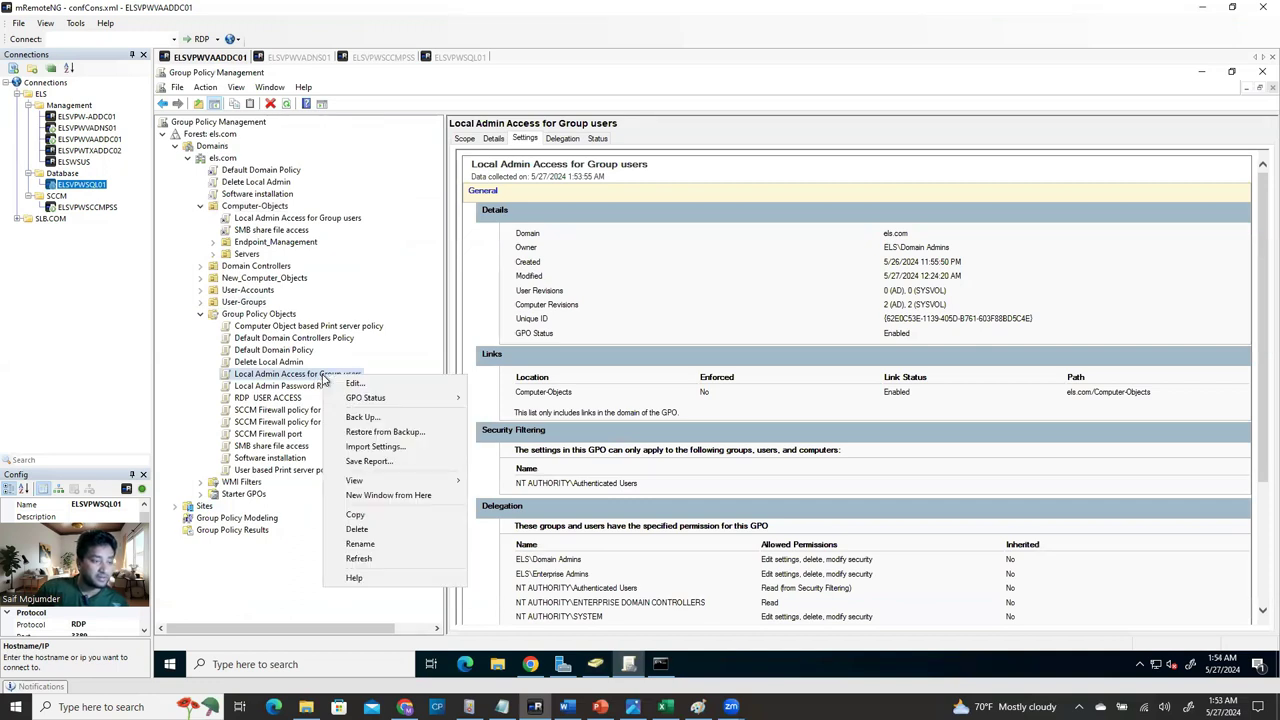
click(280, 388)
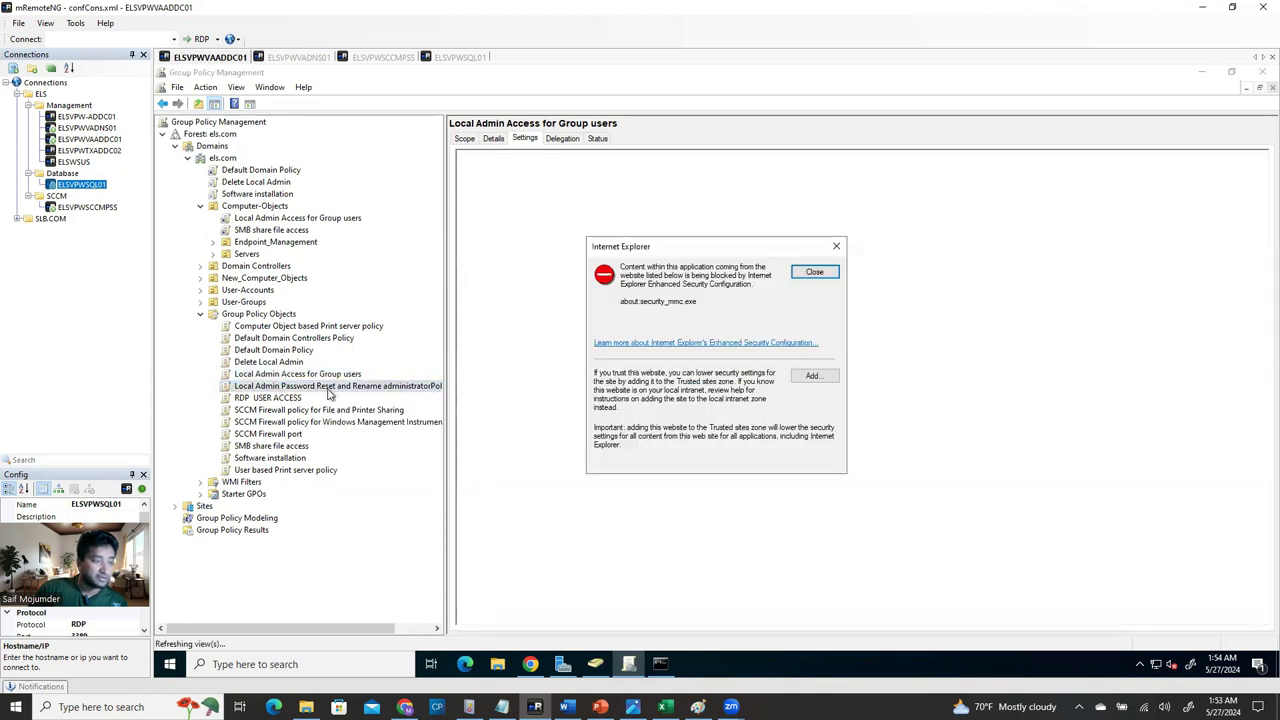
click(815, 270)
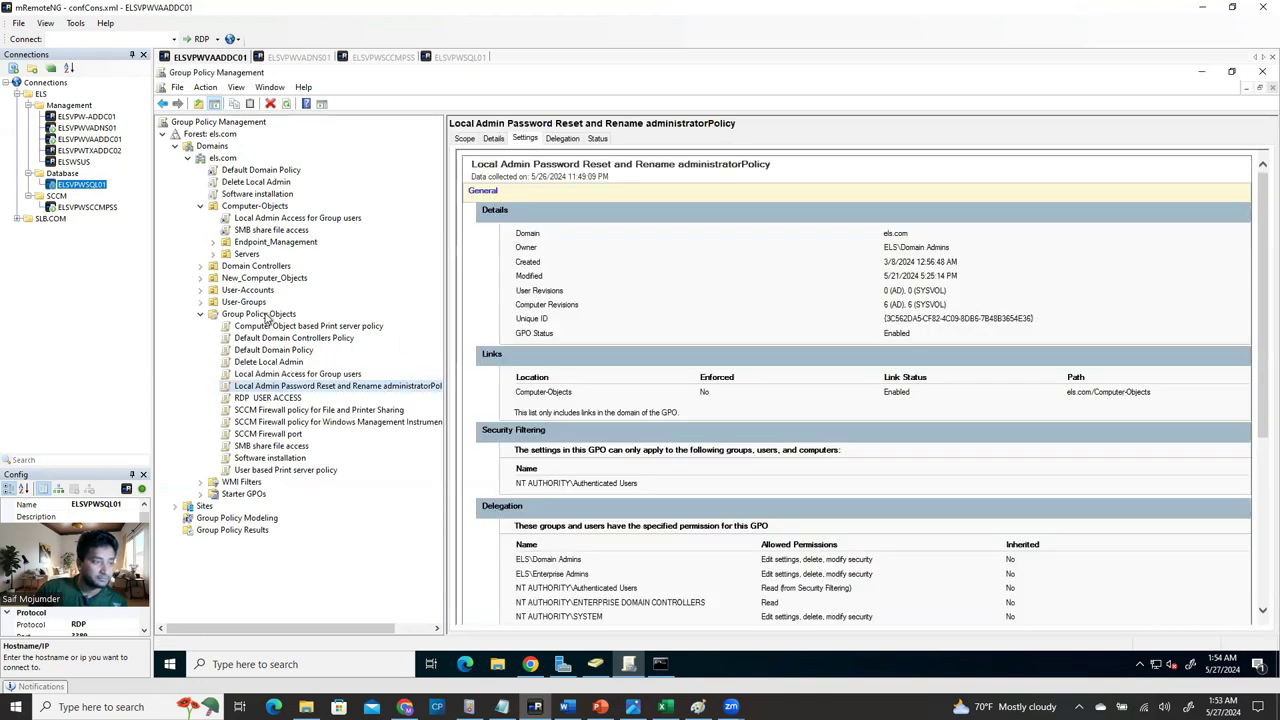
Bring up the New GPO dialog from the Group Policy Objects container.
click(284, 315)
right_click(284, 315)
click(368, 328)
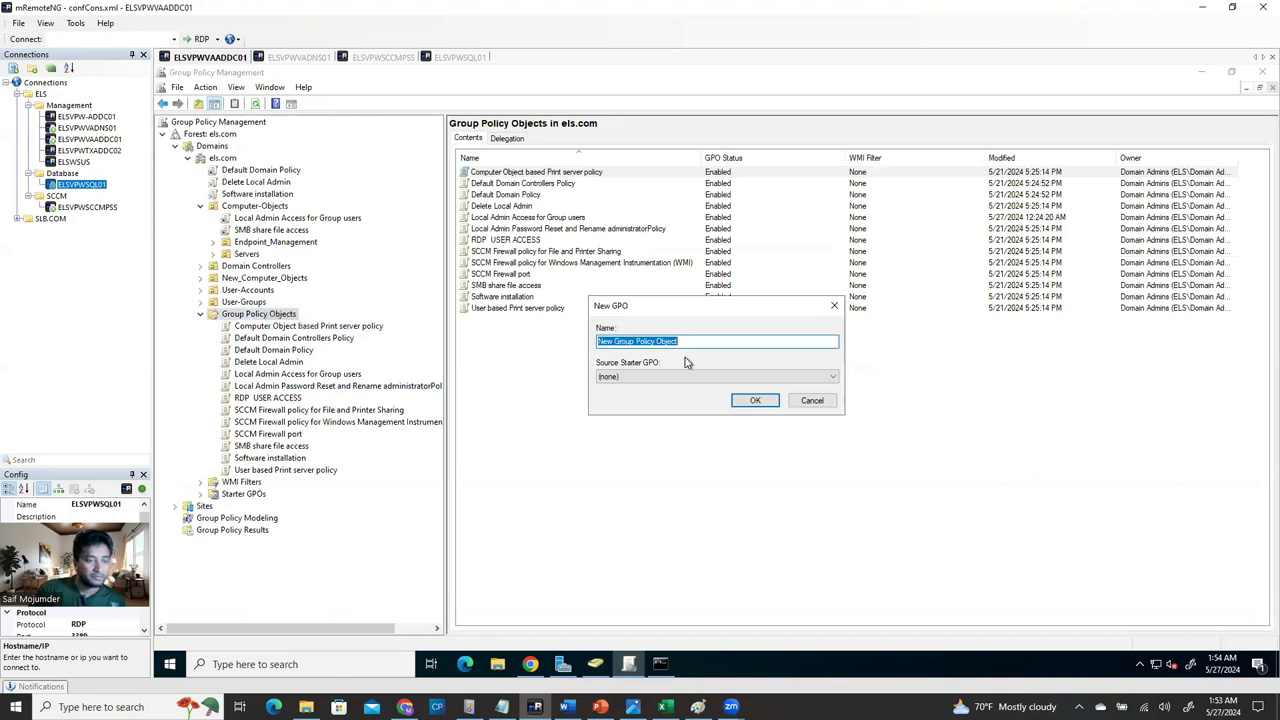
Name the new GPO 'local admin', create it, and view its empty settings report.
key(BackSpace)
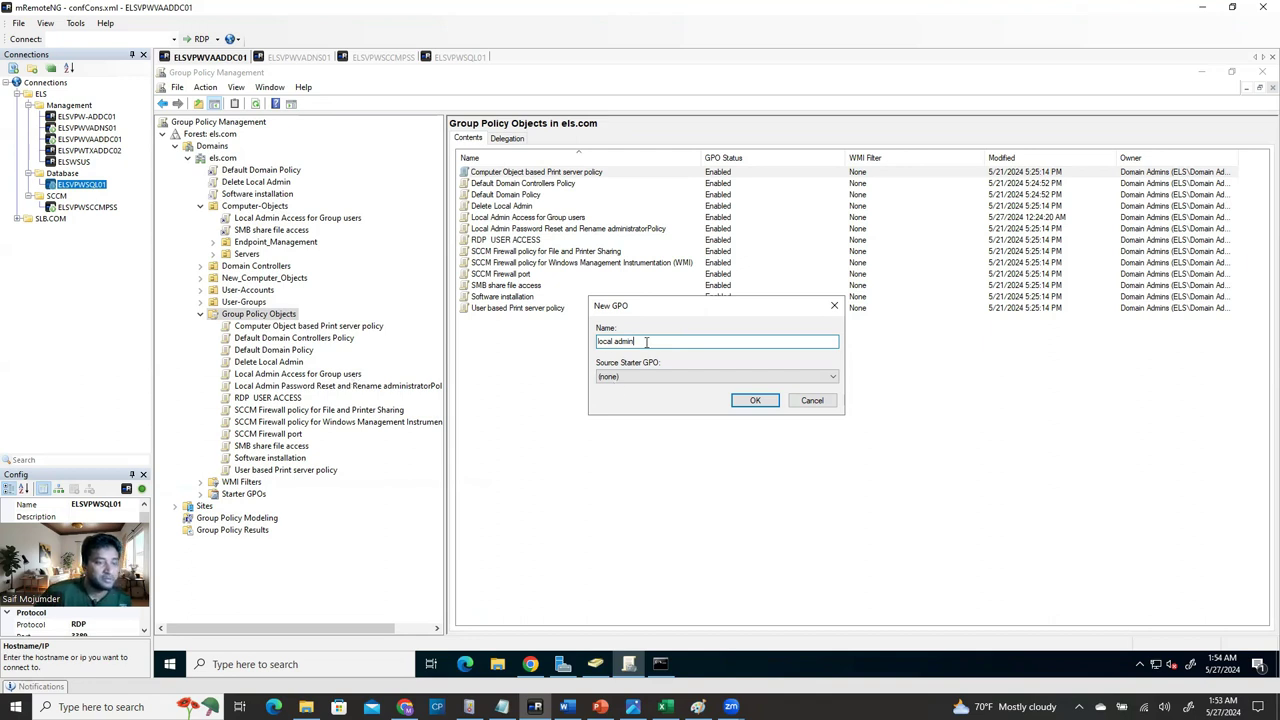
click(755, 400)
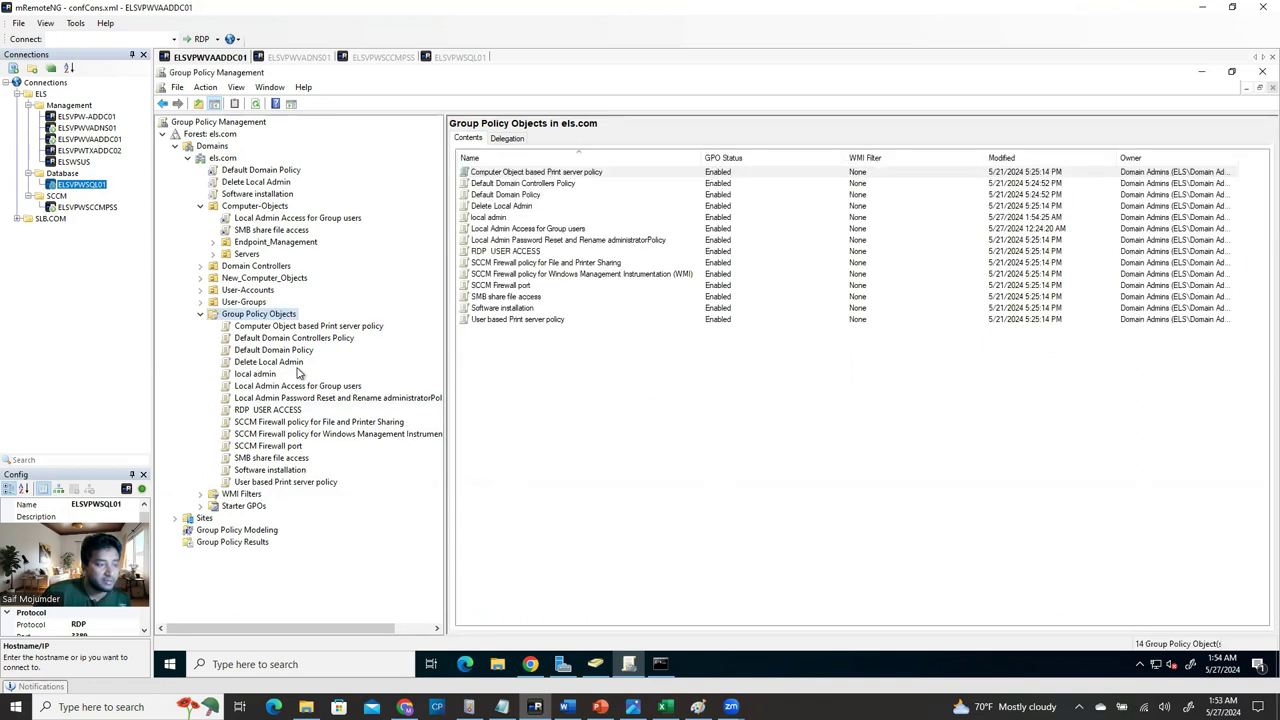
click(256, 374)
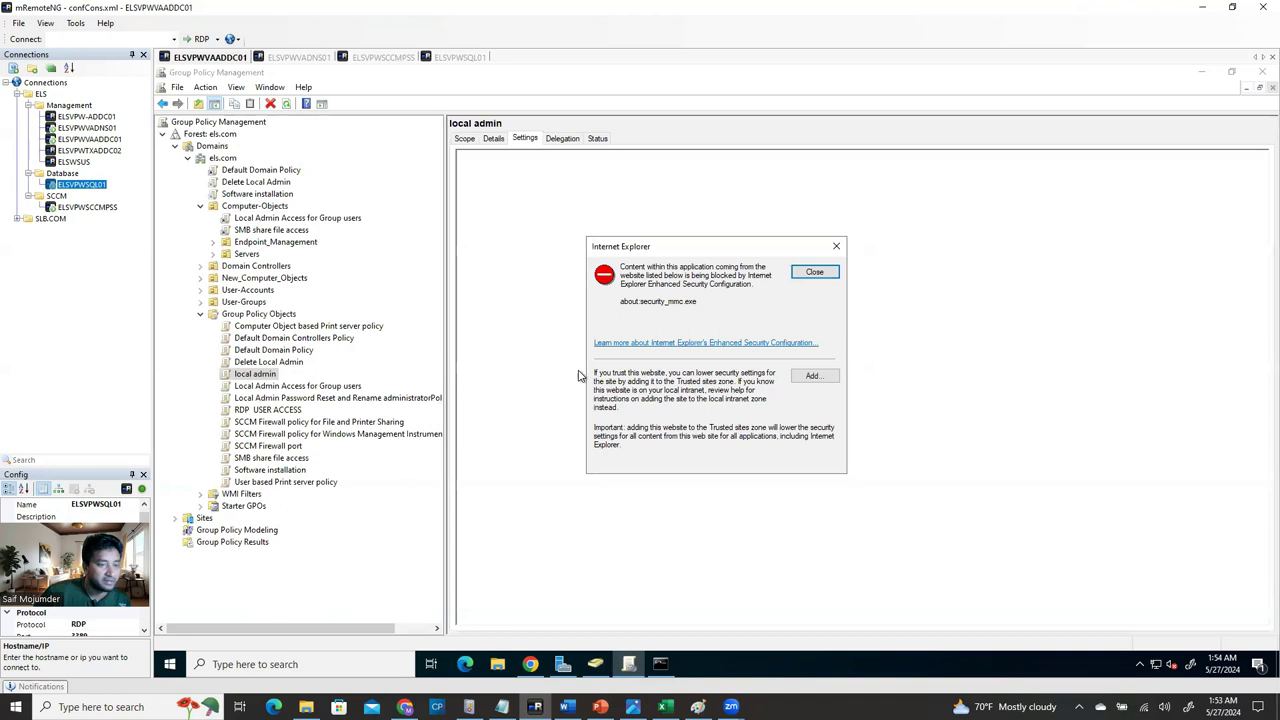
key(Return)
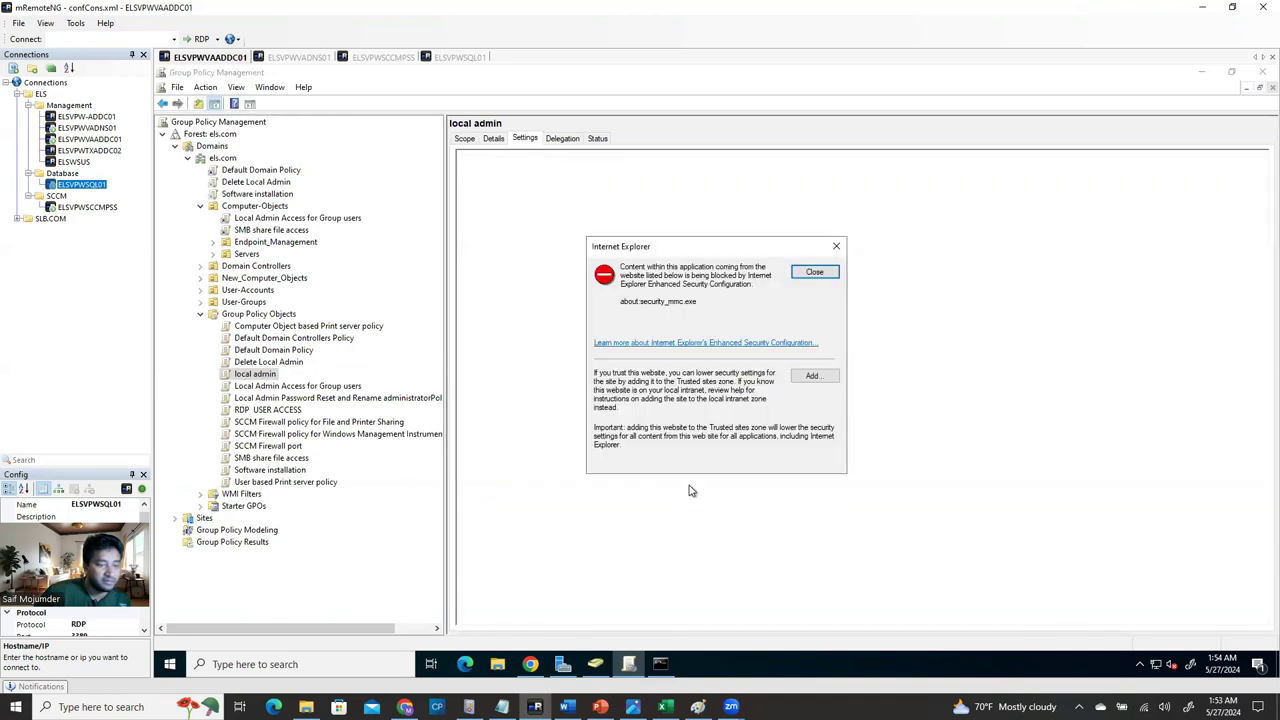
click(812, 277)
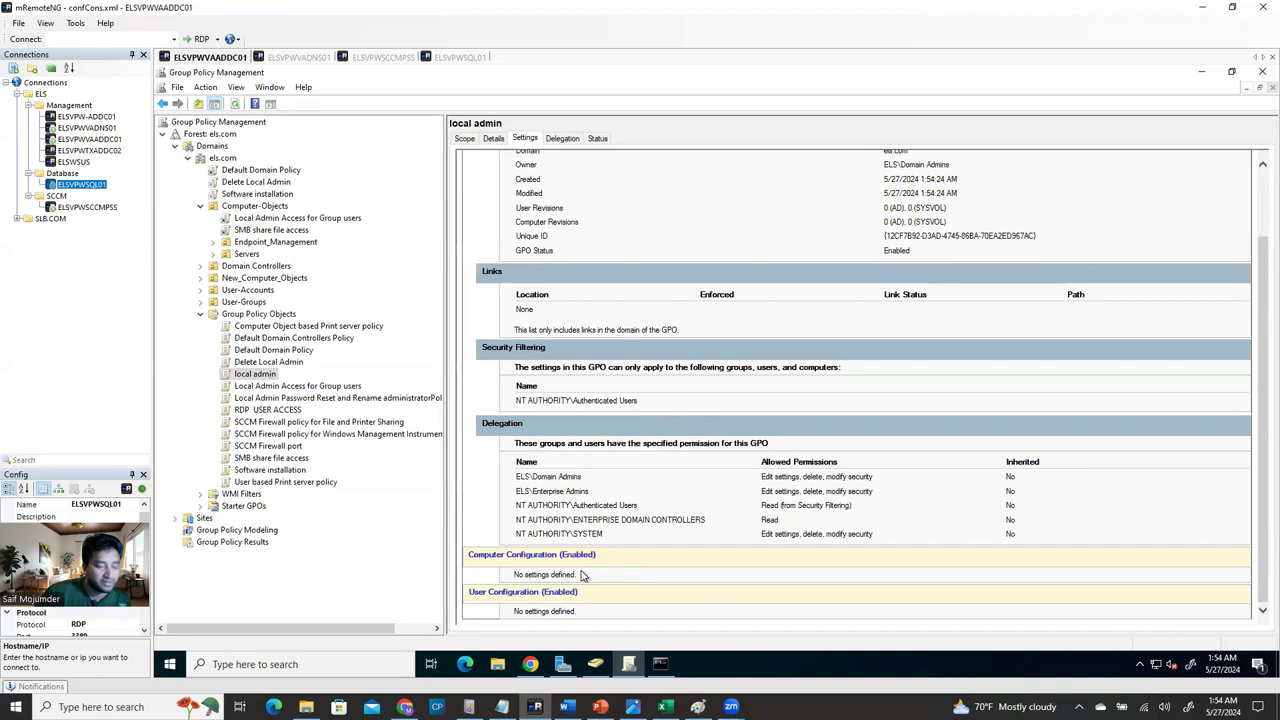
right_click(245, 373)
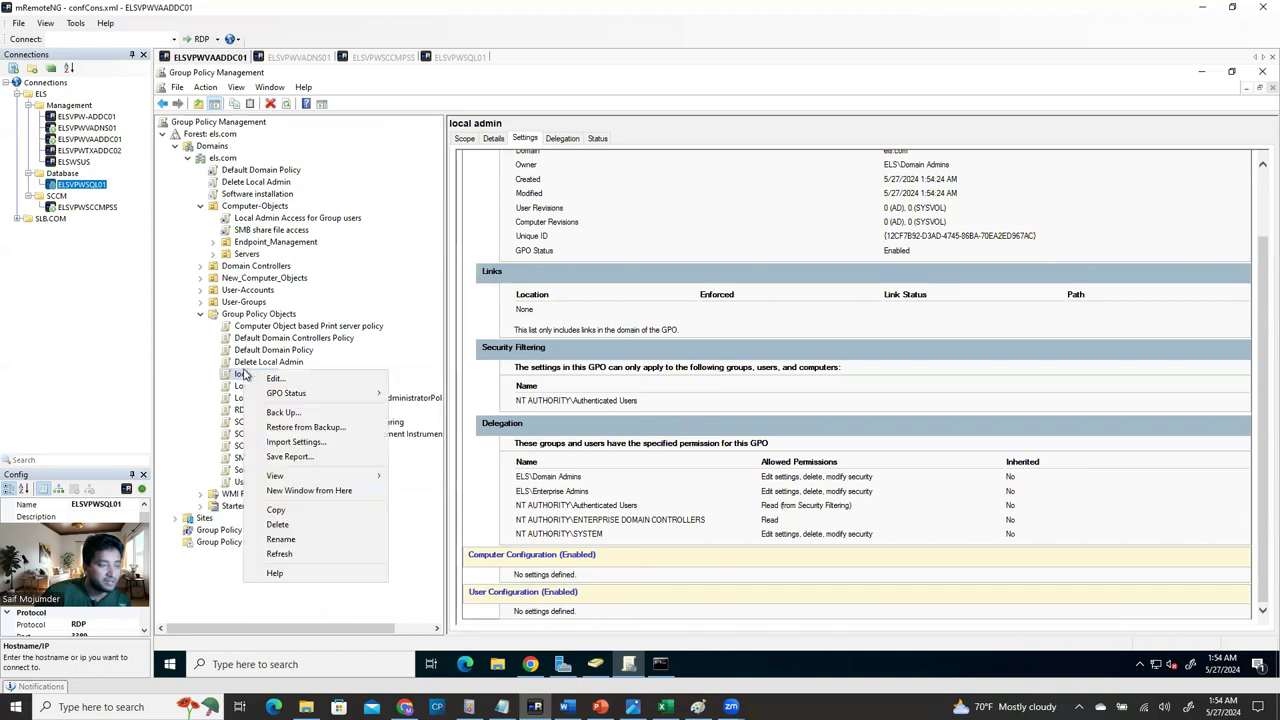
Edit the local admin GPO and navigate to Computer Configuration > Security Settings > Restricted Groups.
click(491, 357)
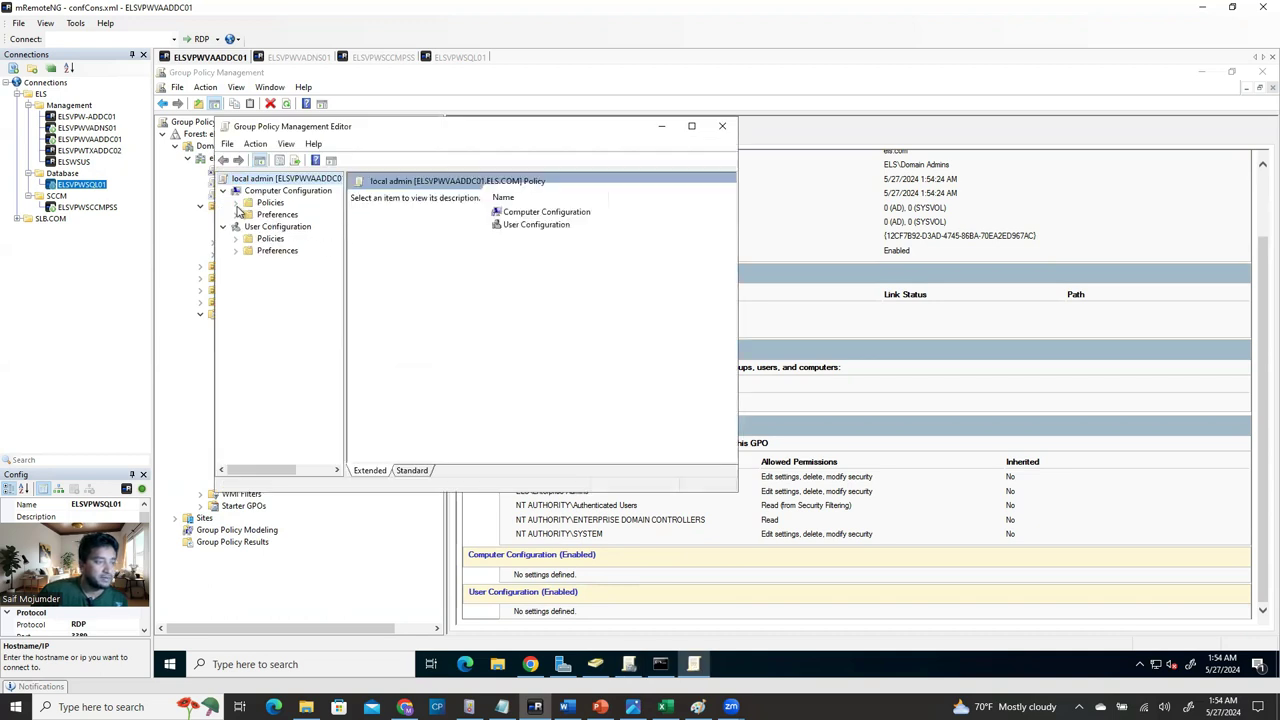
click(236, 203)
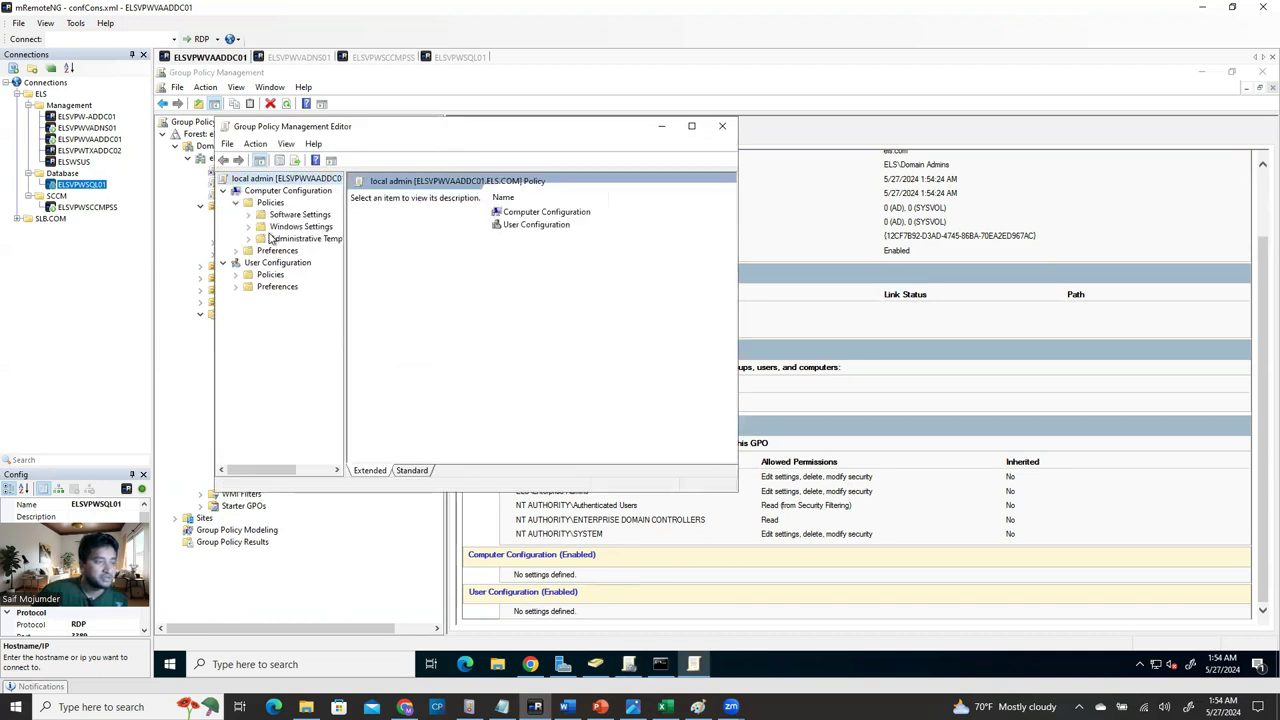
click(249, 239)
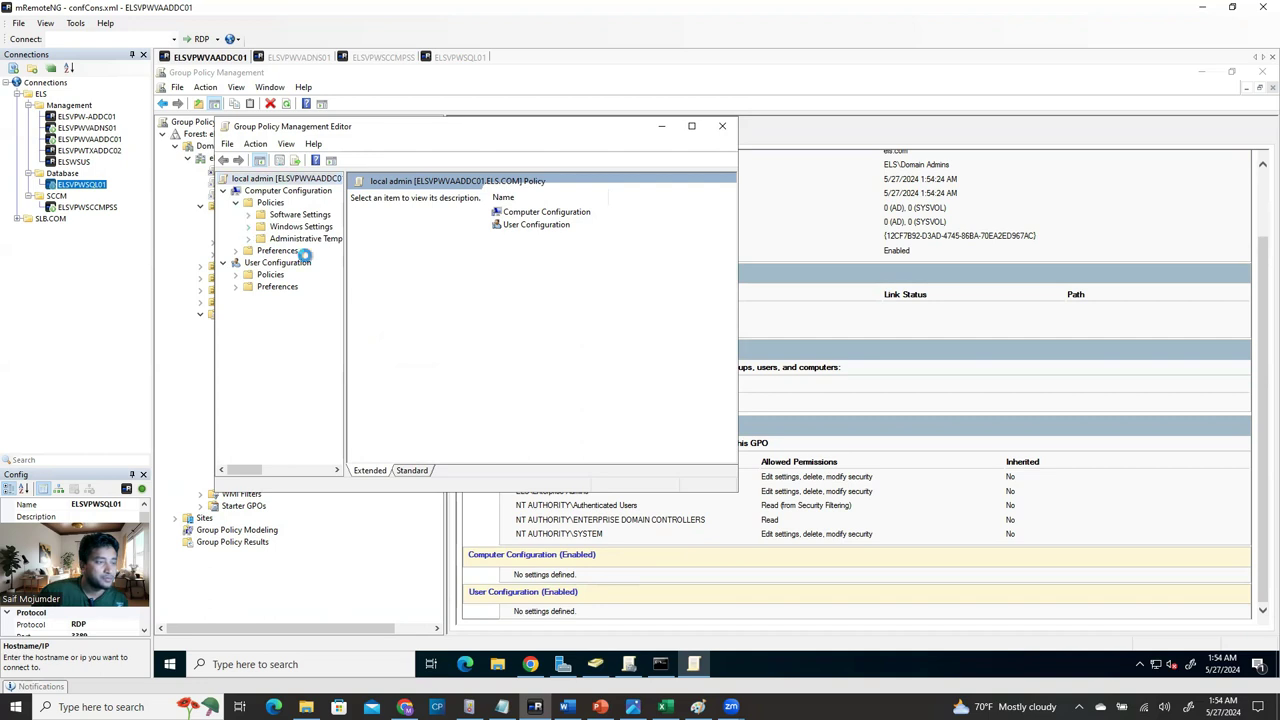
click(691, 127)
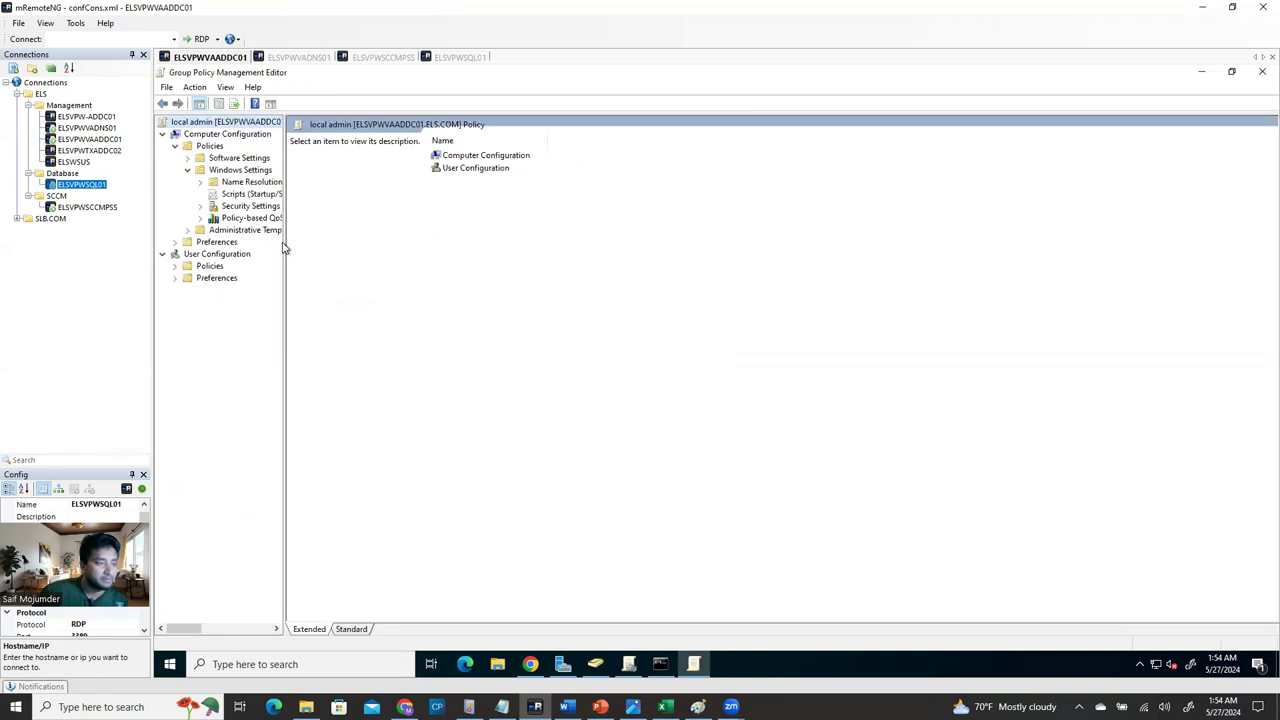
drag(285, 242, 411, 248)
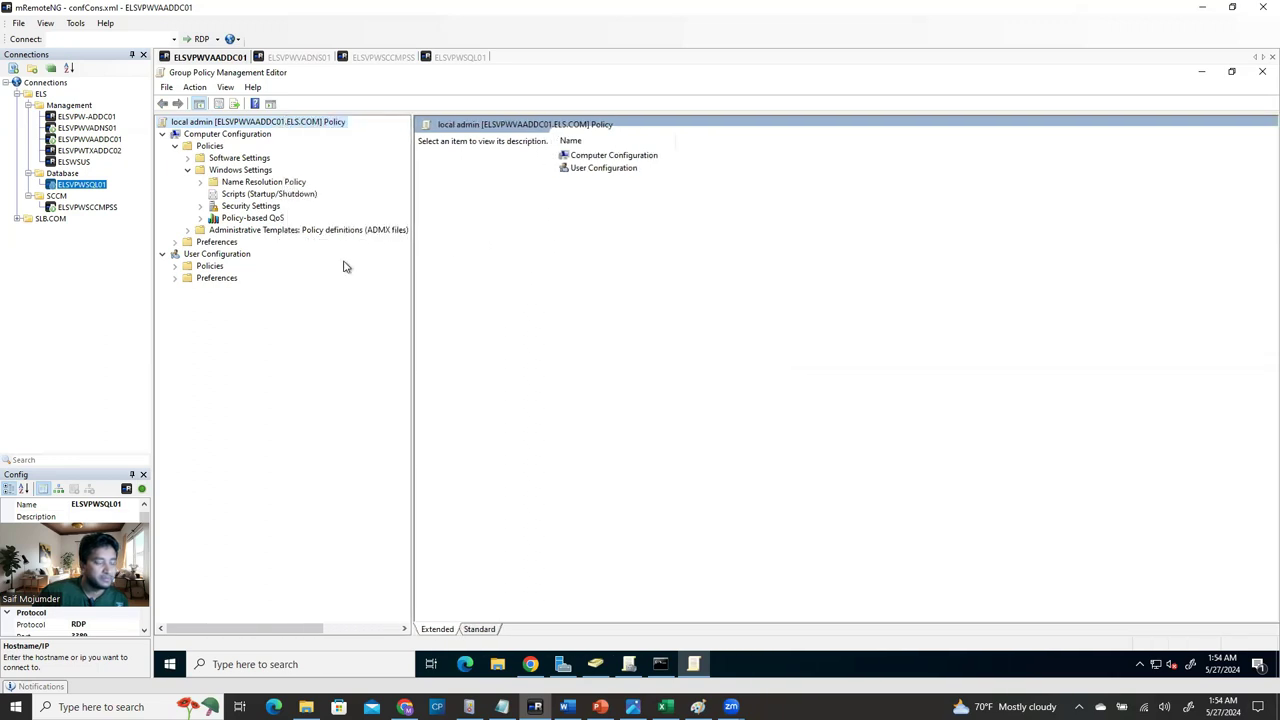
click(201, 207)
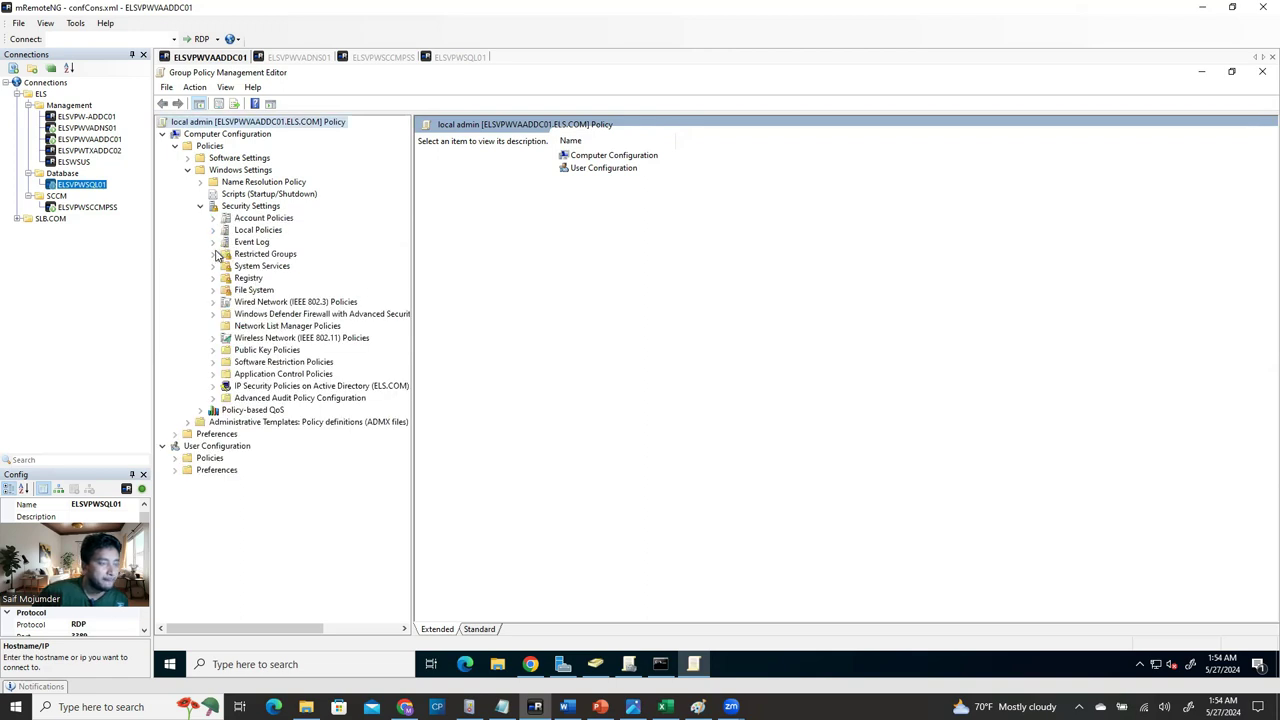
click(240, 255)
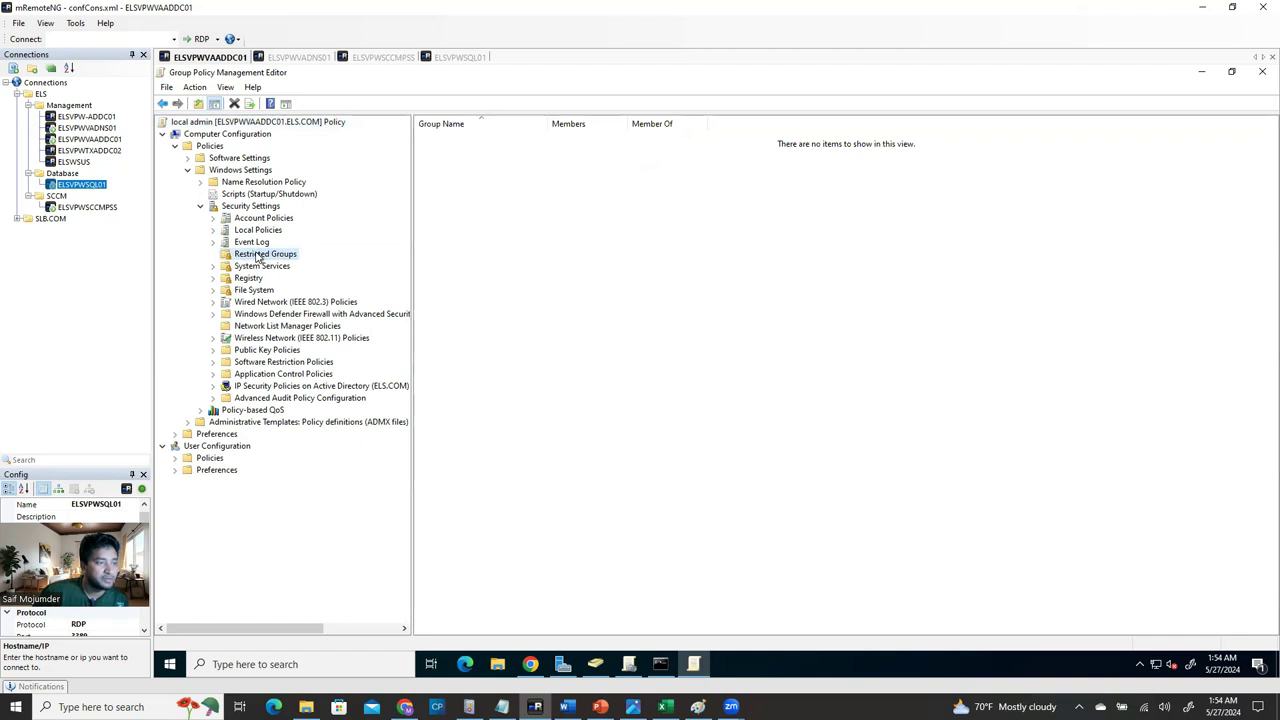
Add ELS\RDPAdmiGroup as a restricted group, correcting the misspelled name when checking names.
right_click(258, 257)
click(282, 274)
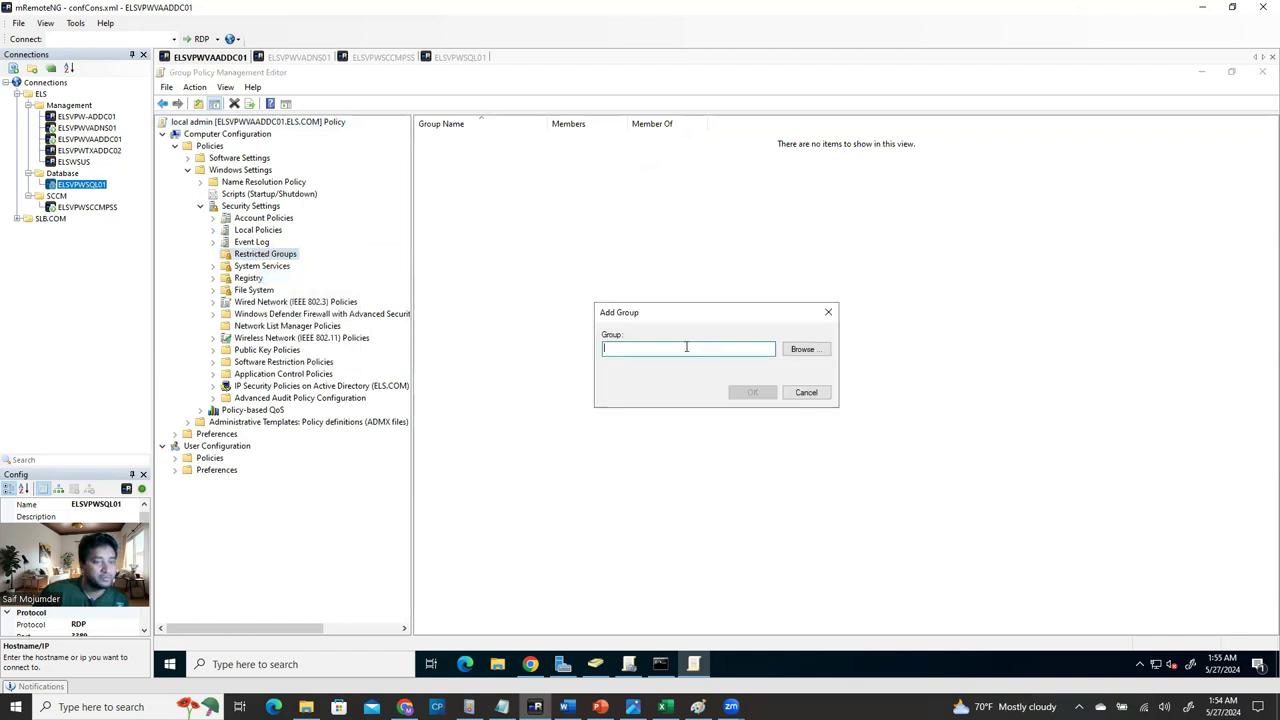
click(803, 349)
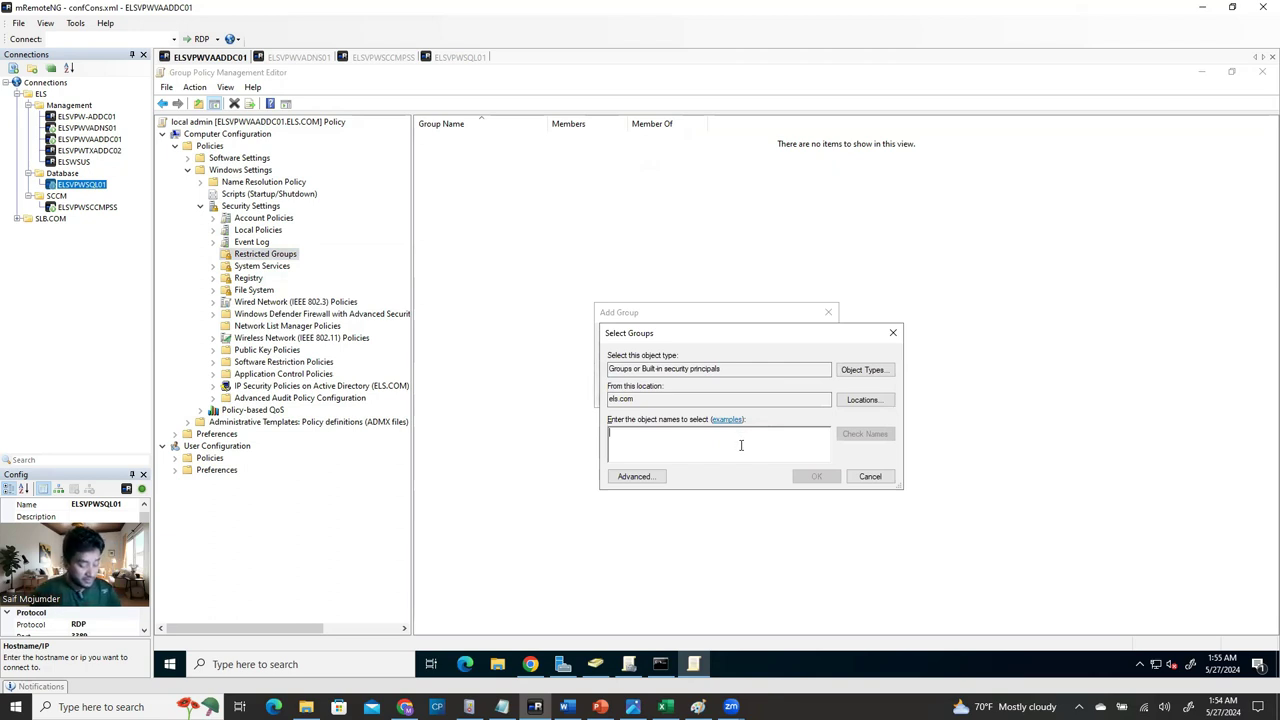
text(rdpadminroup)
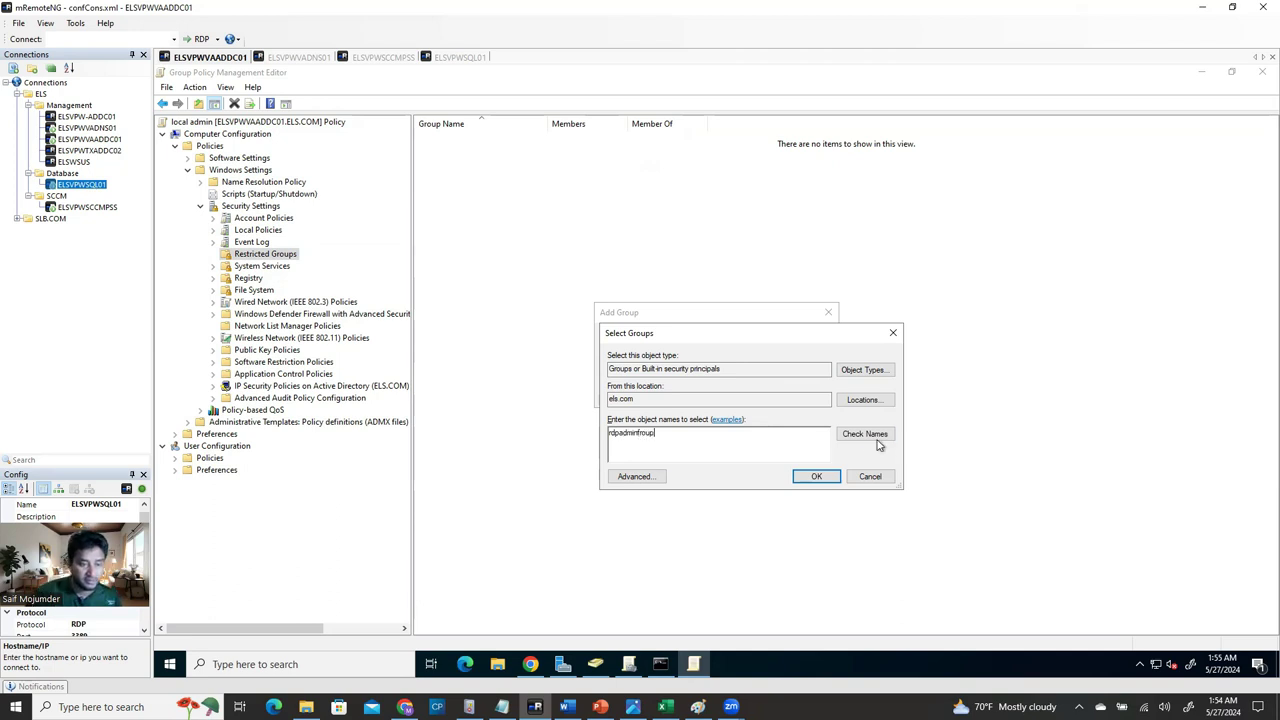
click(866, 434)
click(762, 506)
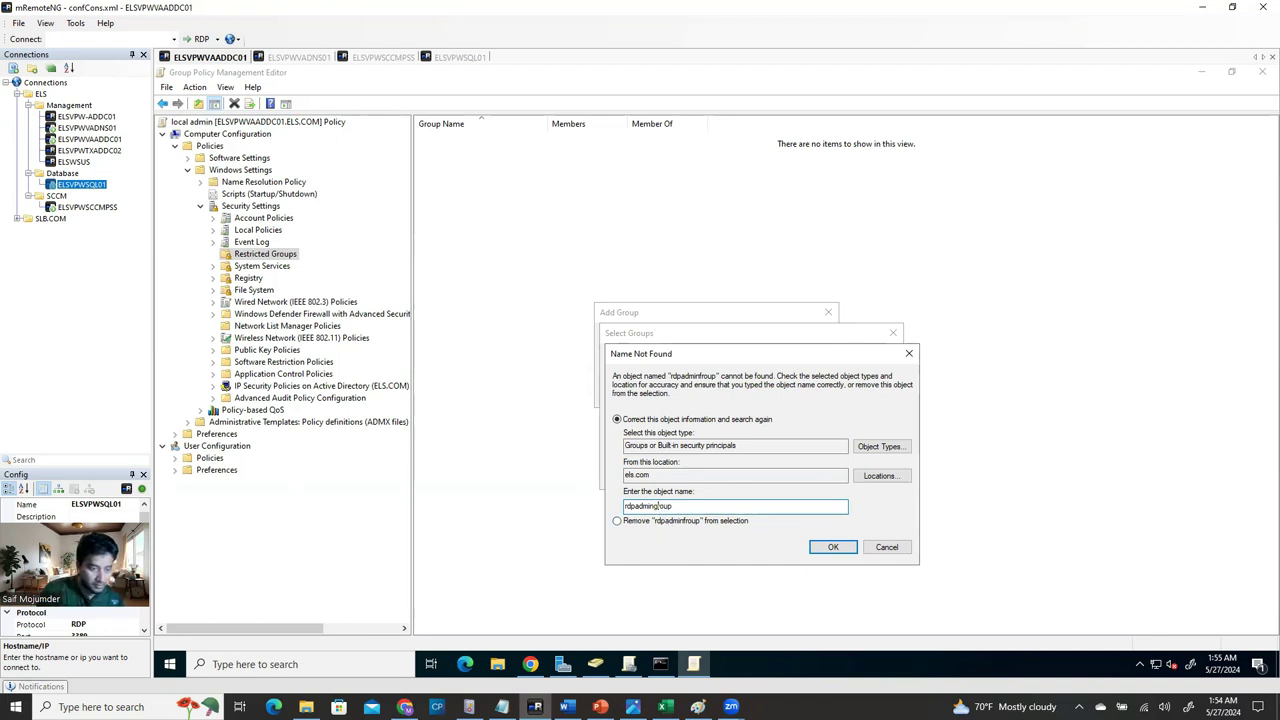
click(831, 549)
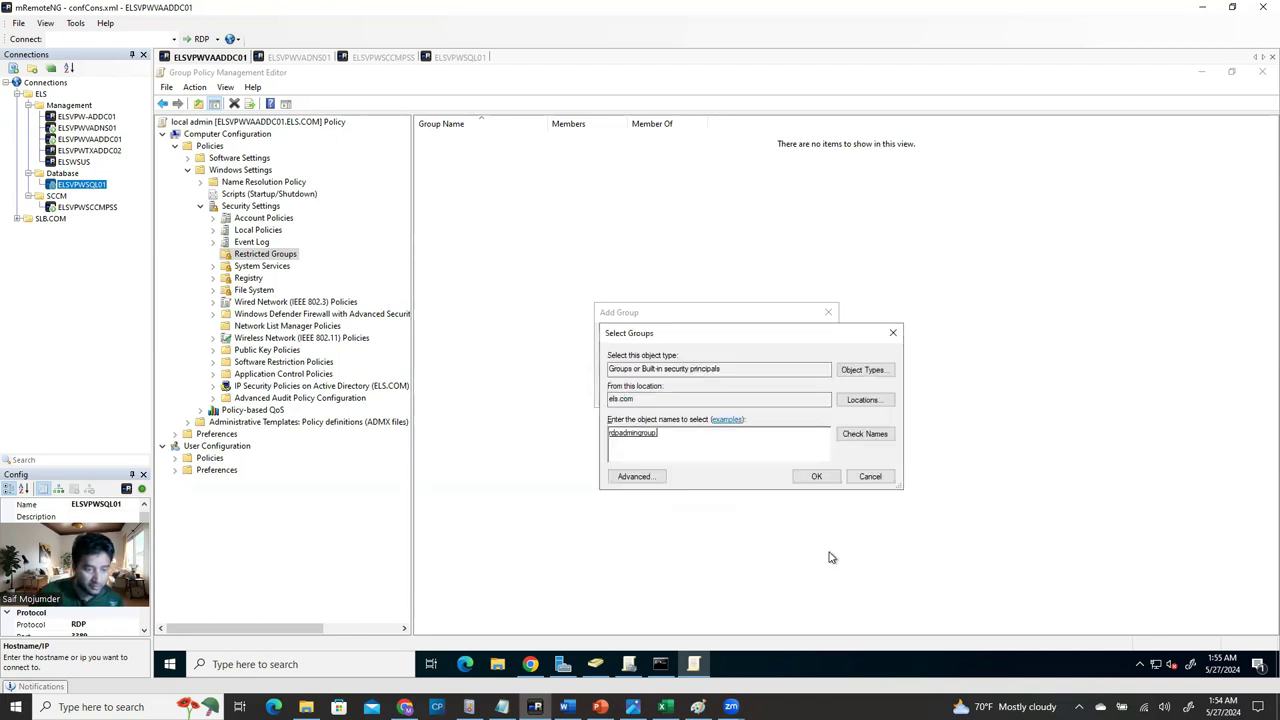
click(826, 480)
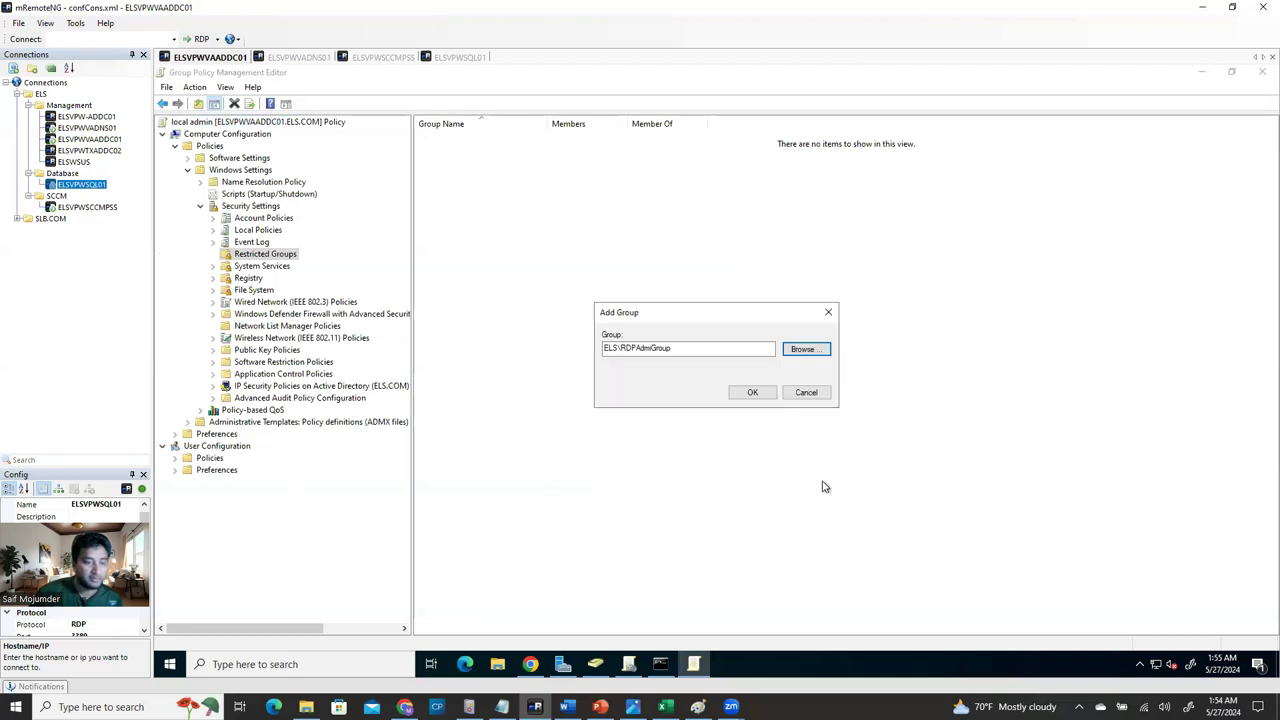
click(757, 396)
Under 'This group is a member of', add Administrators for RDPAdmiGroup, apply, and close.
drag(302, 80, 760, 188)
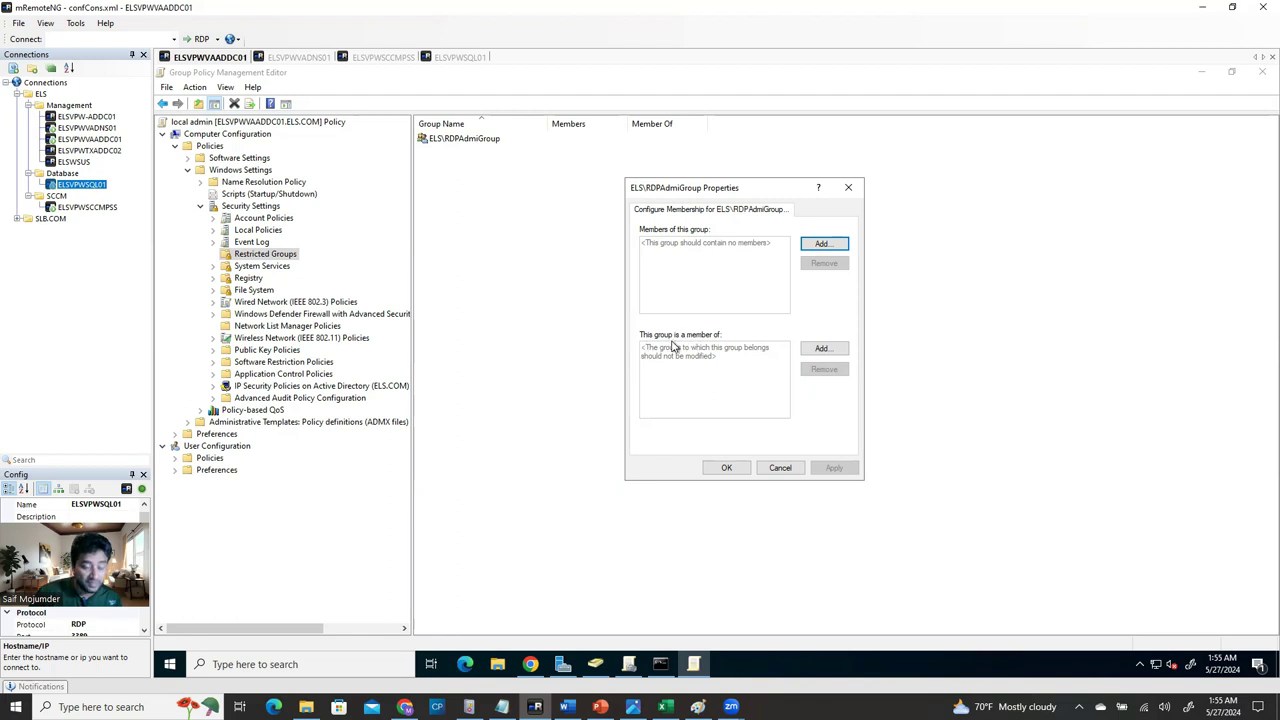
click(821, 349)
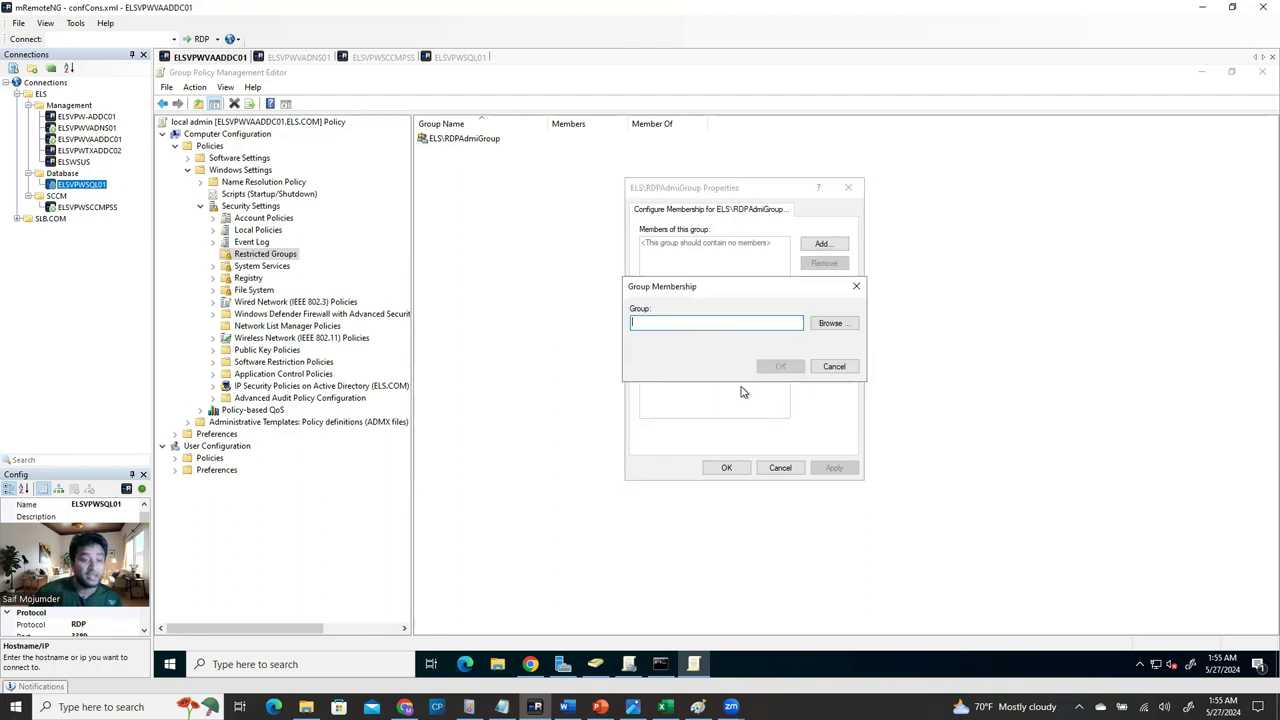
click(829, 323)
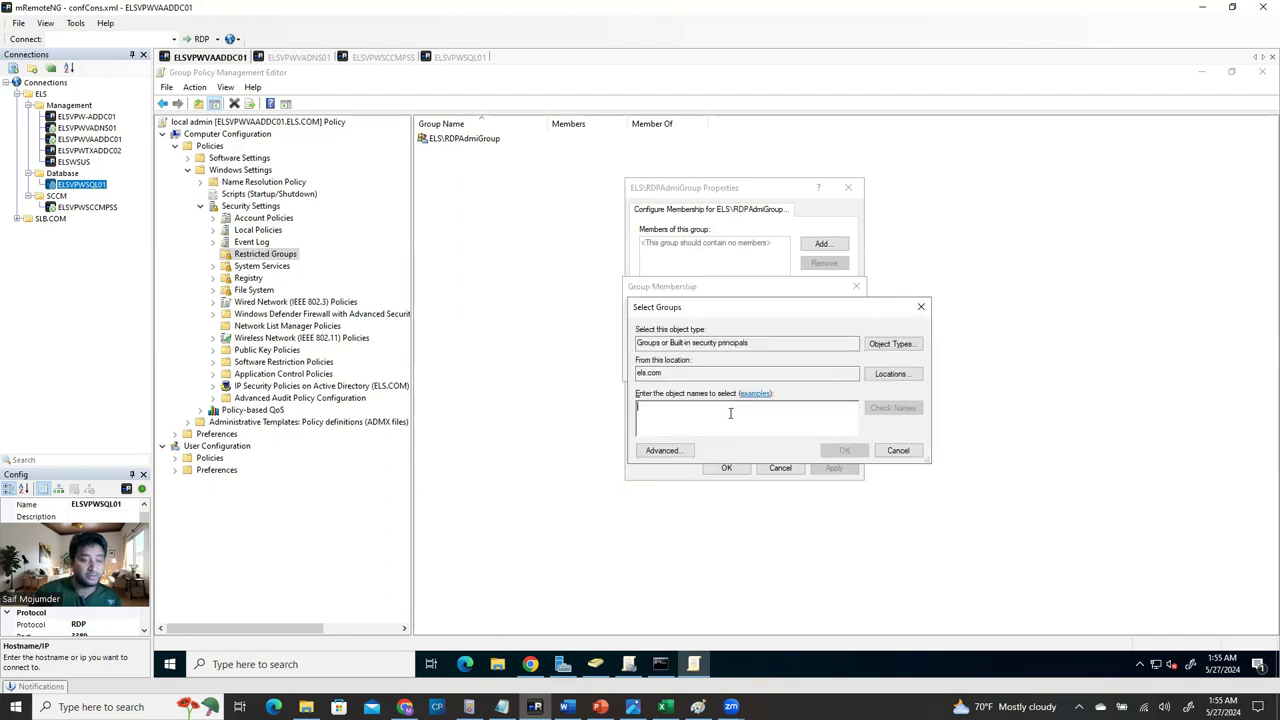
text(ators)
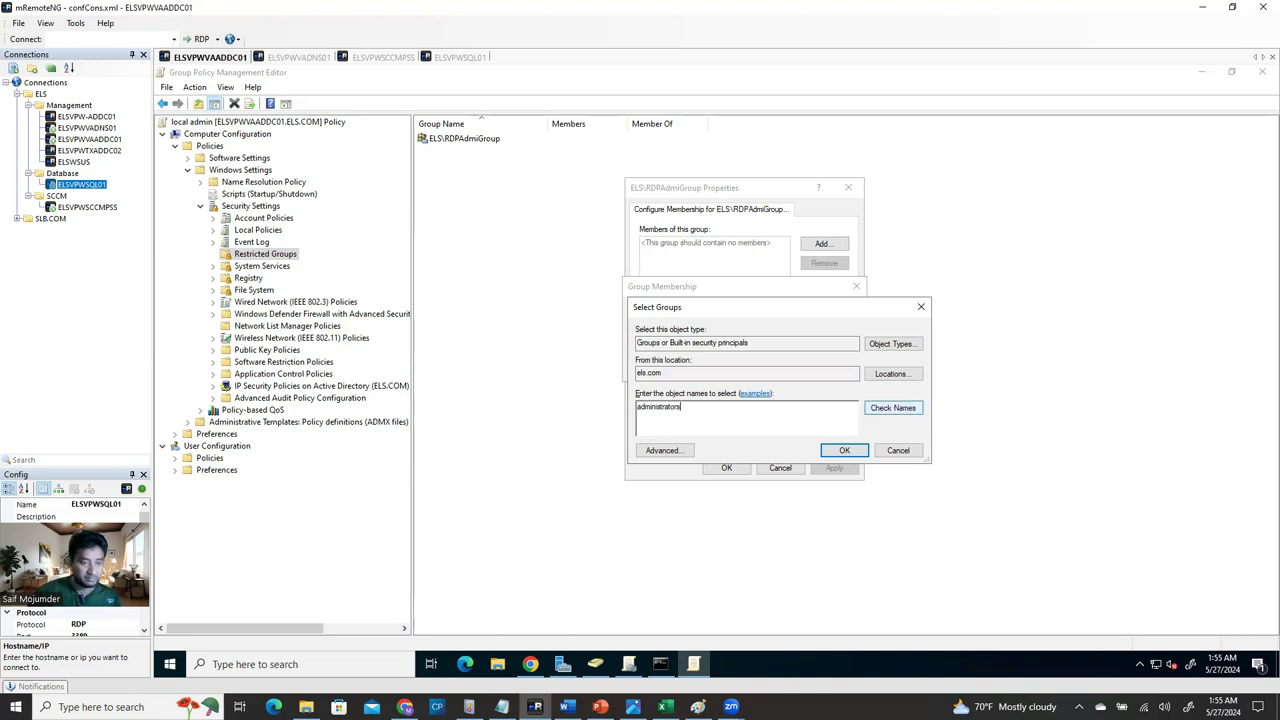
click(840, 450)
click(780, 366)
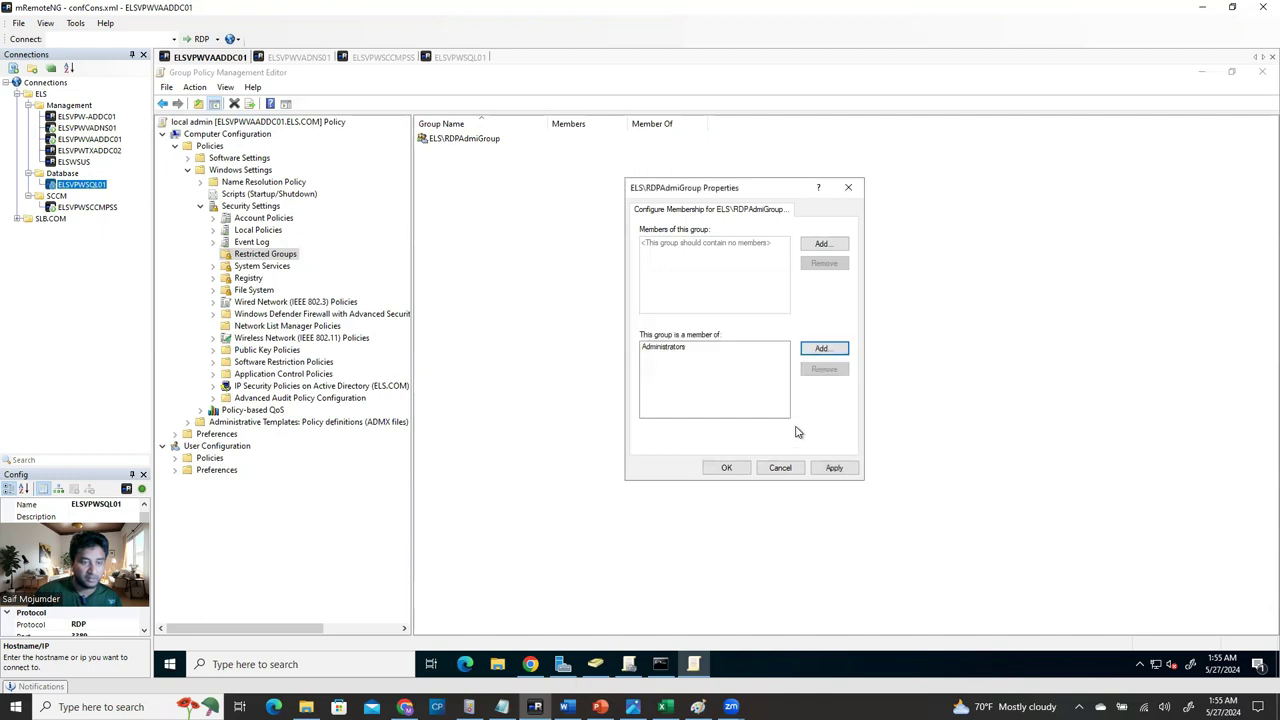
click(834, 467)
click(727, 468)
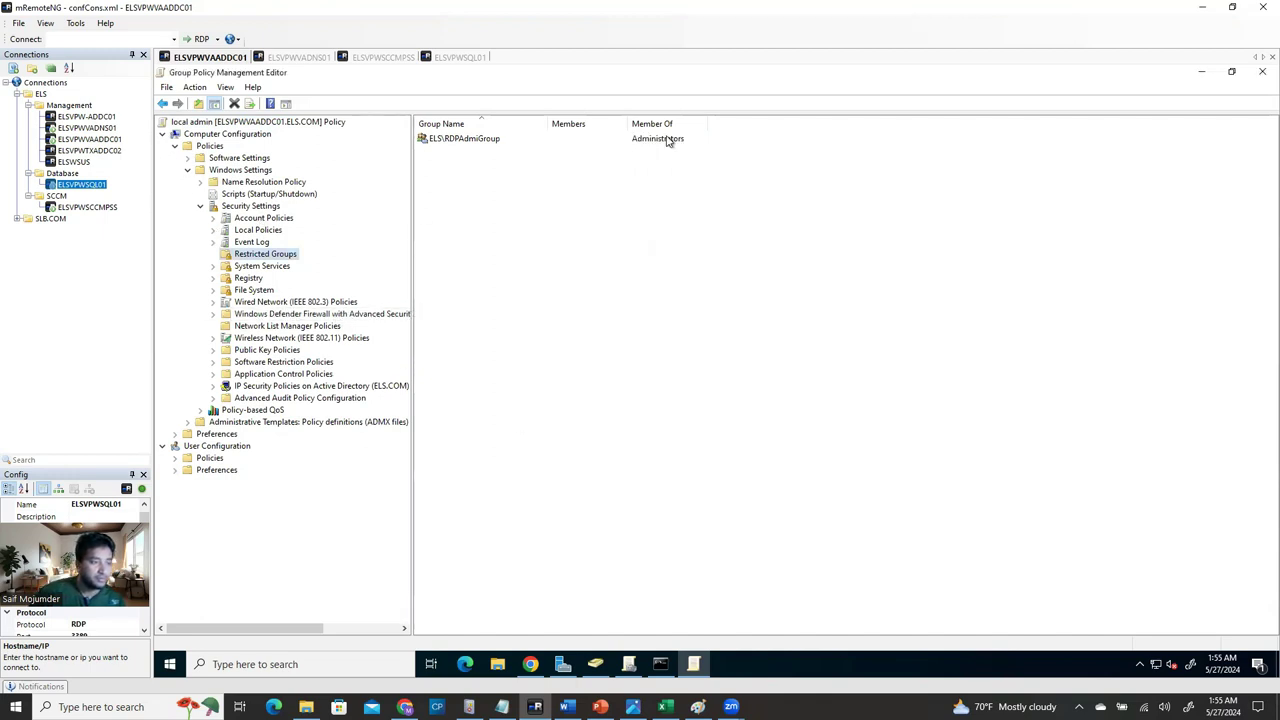
Close the editor and show ELS\RDPAdmiGroup as a BUILTIN\Administrators member in local admin's settings report.
click(1257, 75)
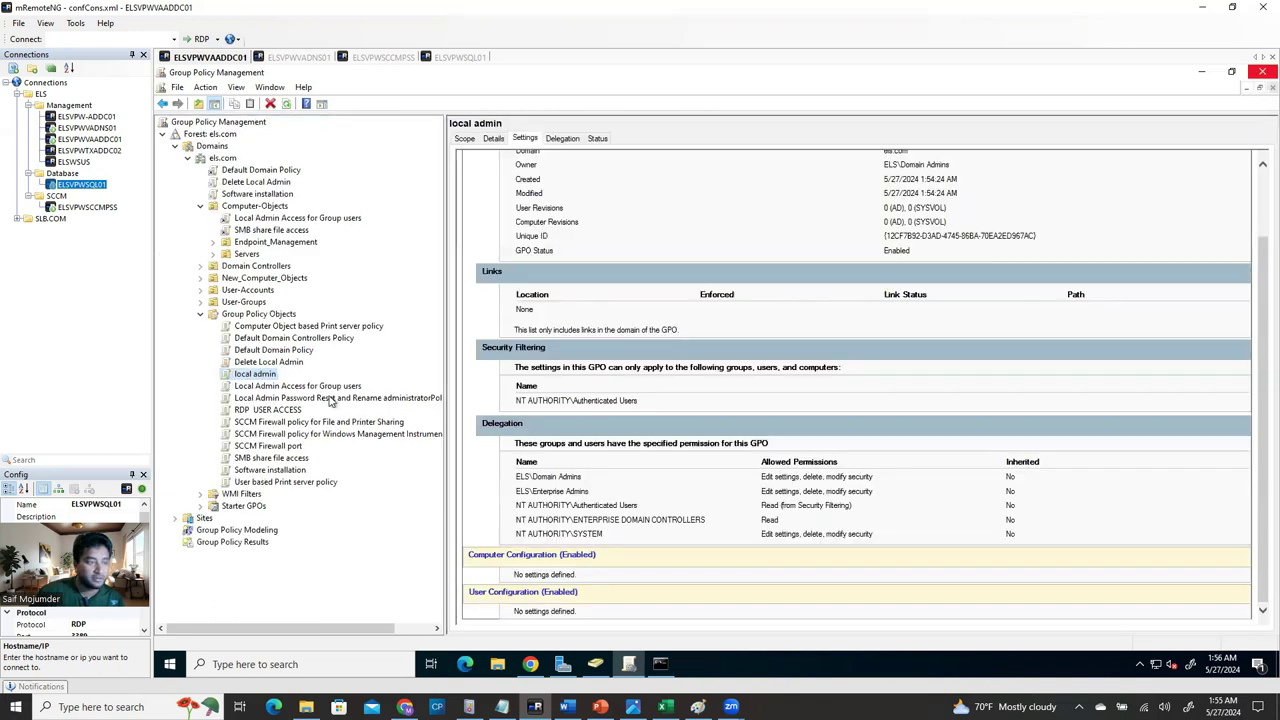
click(286, 104)
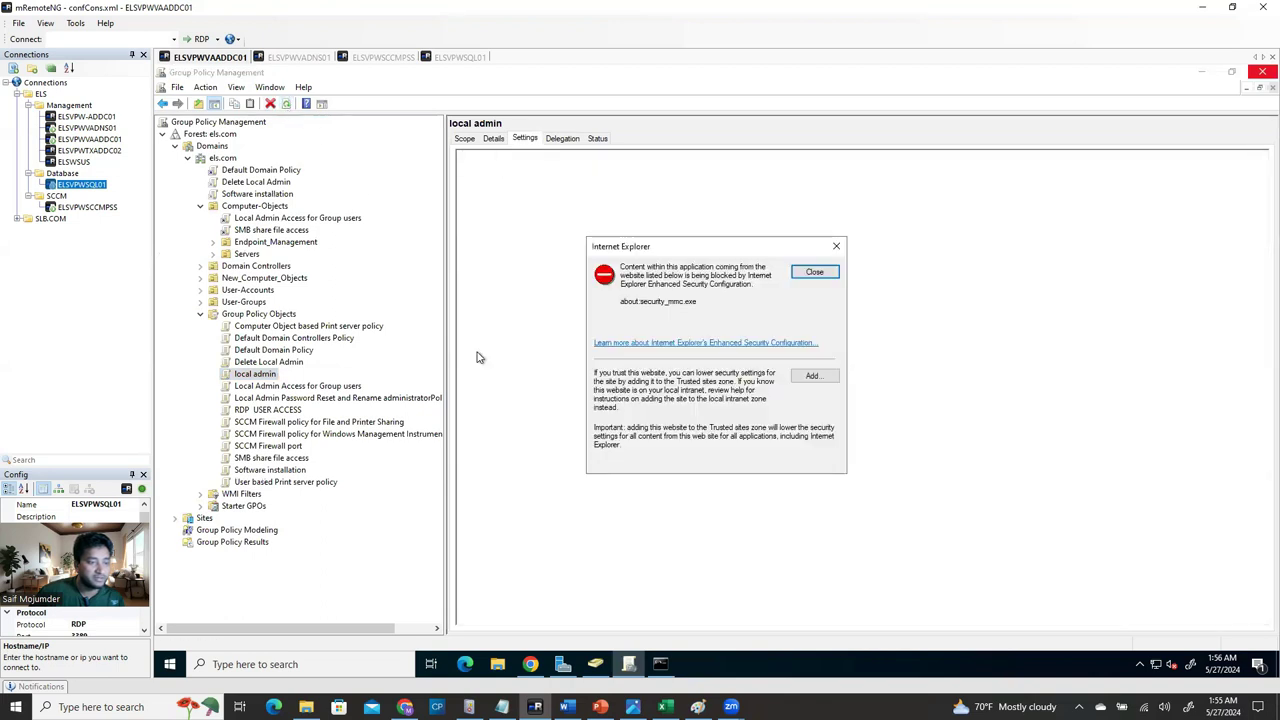
click(815, 272)
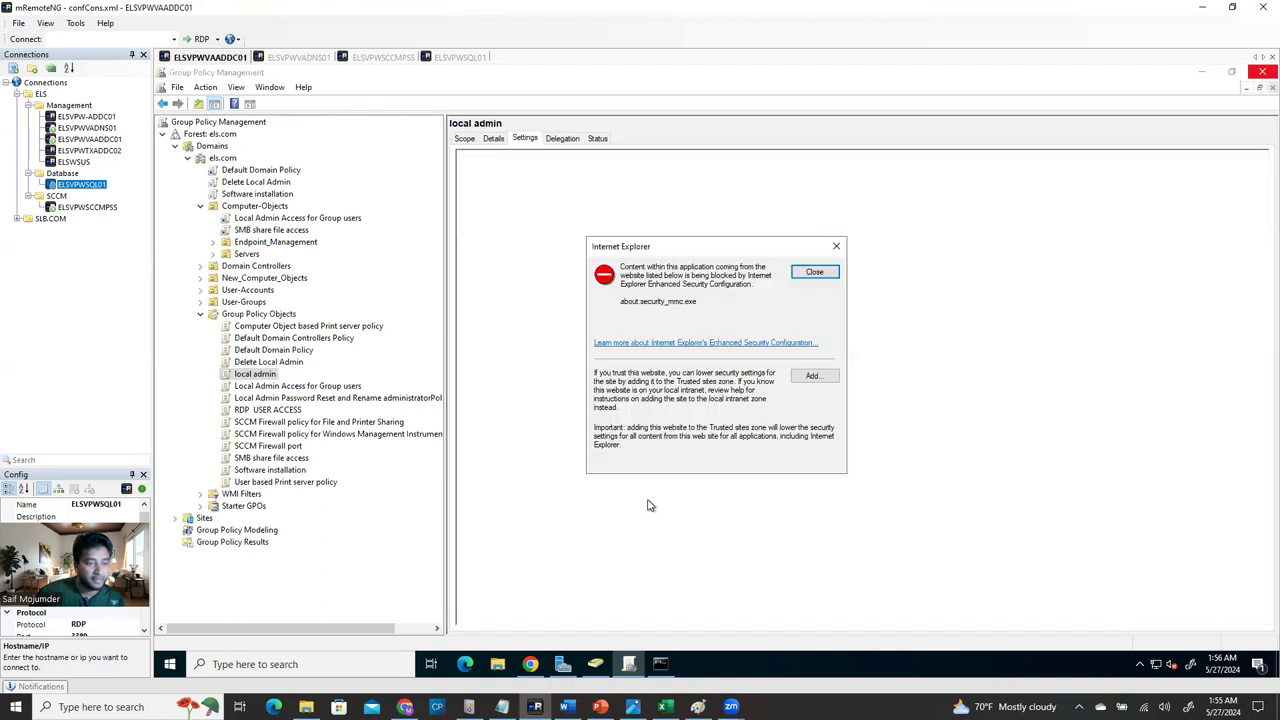
click(815, 274)
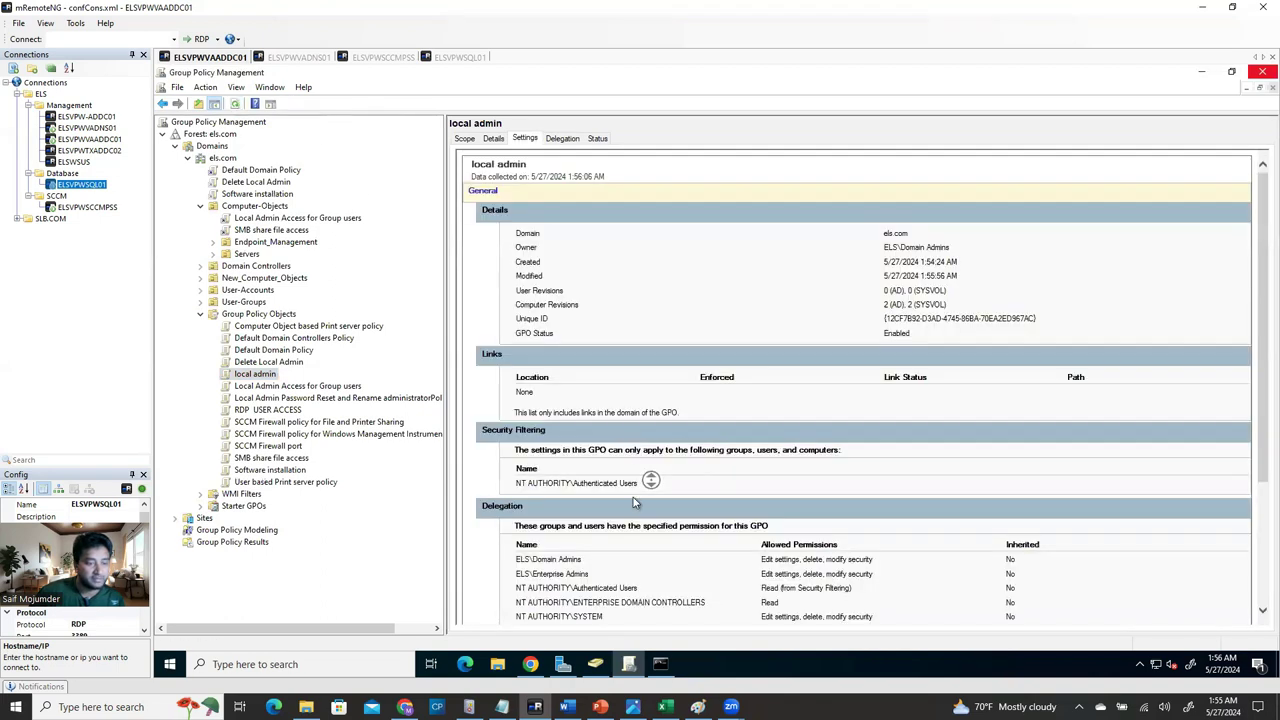
scroll(633, 497, down, 4)
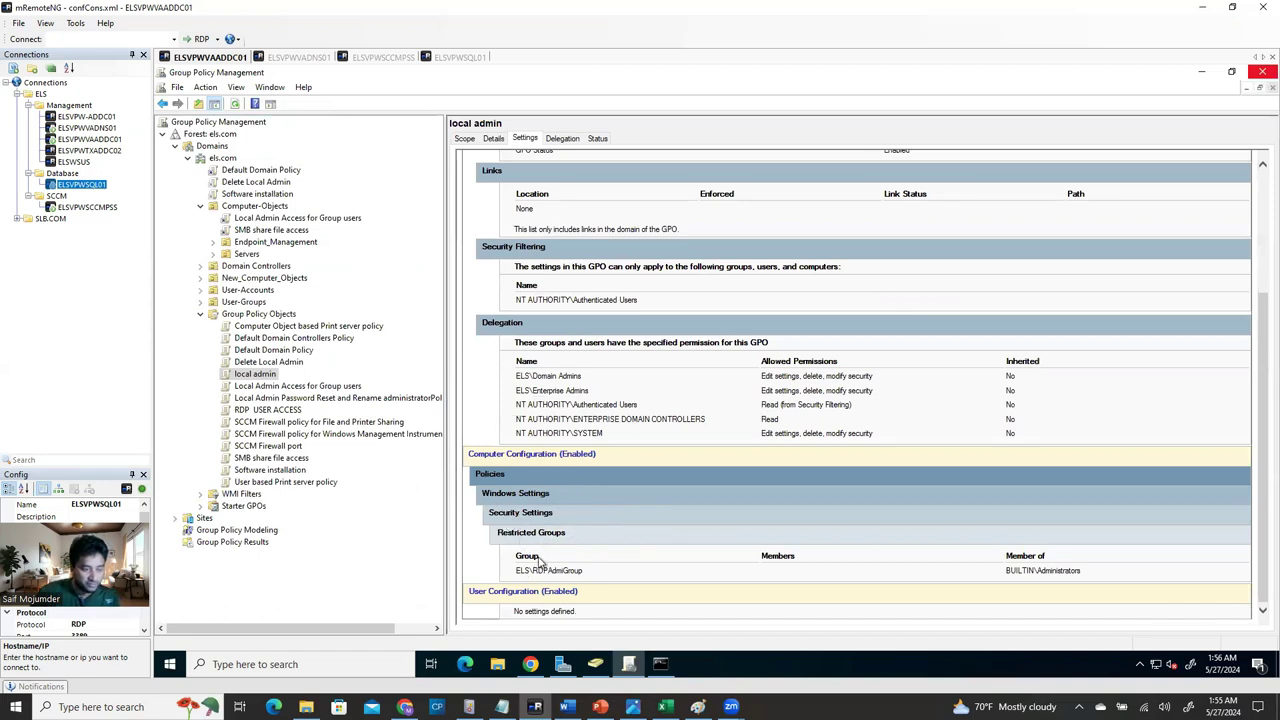
drag(584, 570, 516, 576)
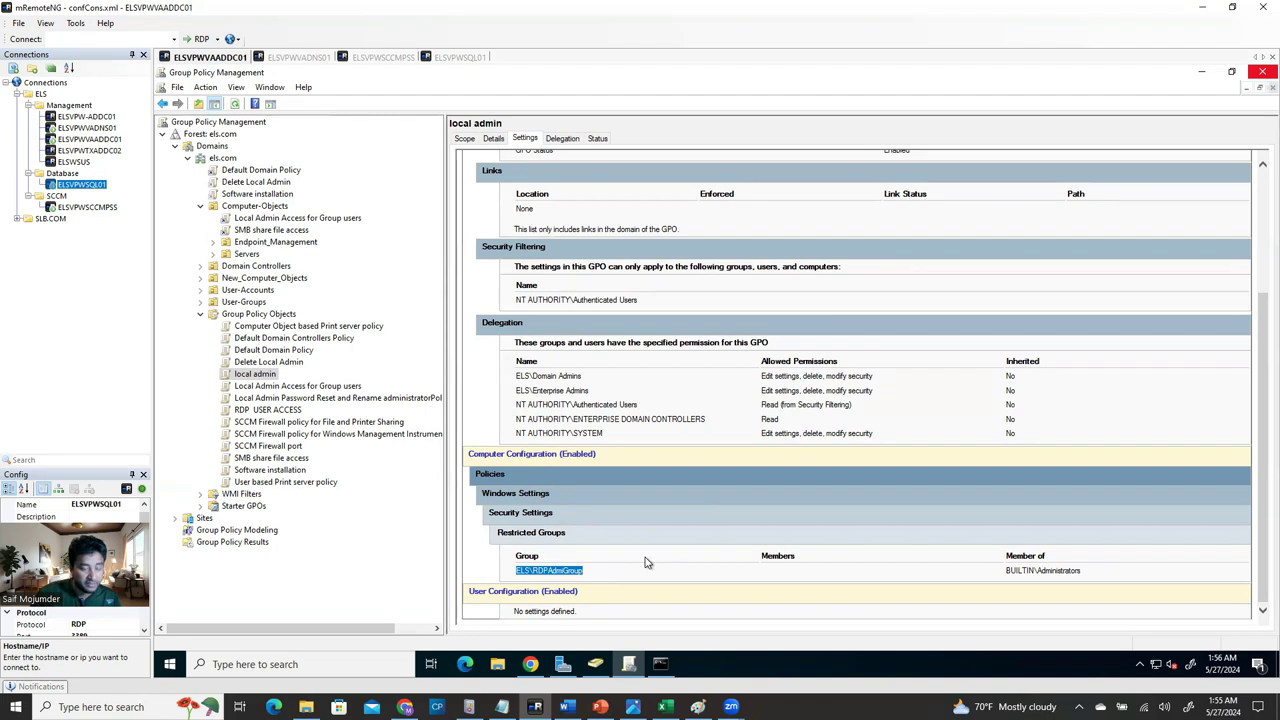
click(591, 580)
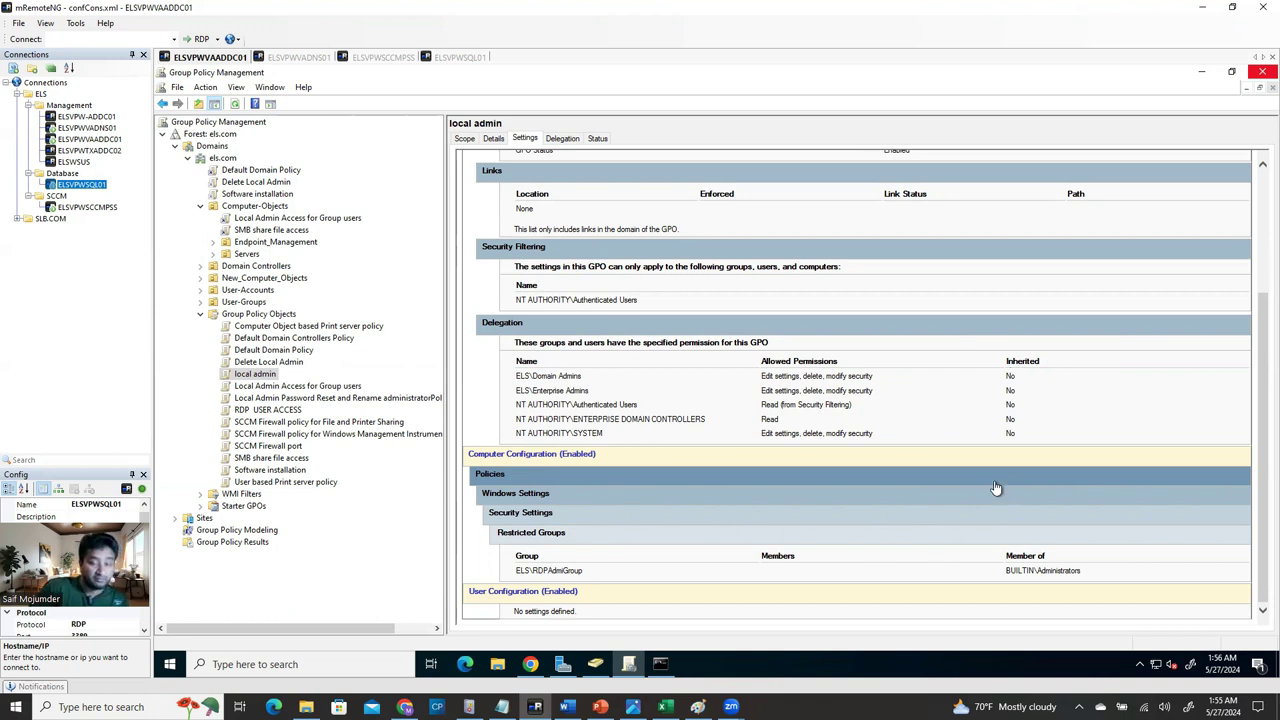
Delete the local admin GPO and confirm the deletion.
right_click(266, 376)
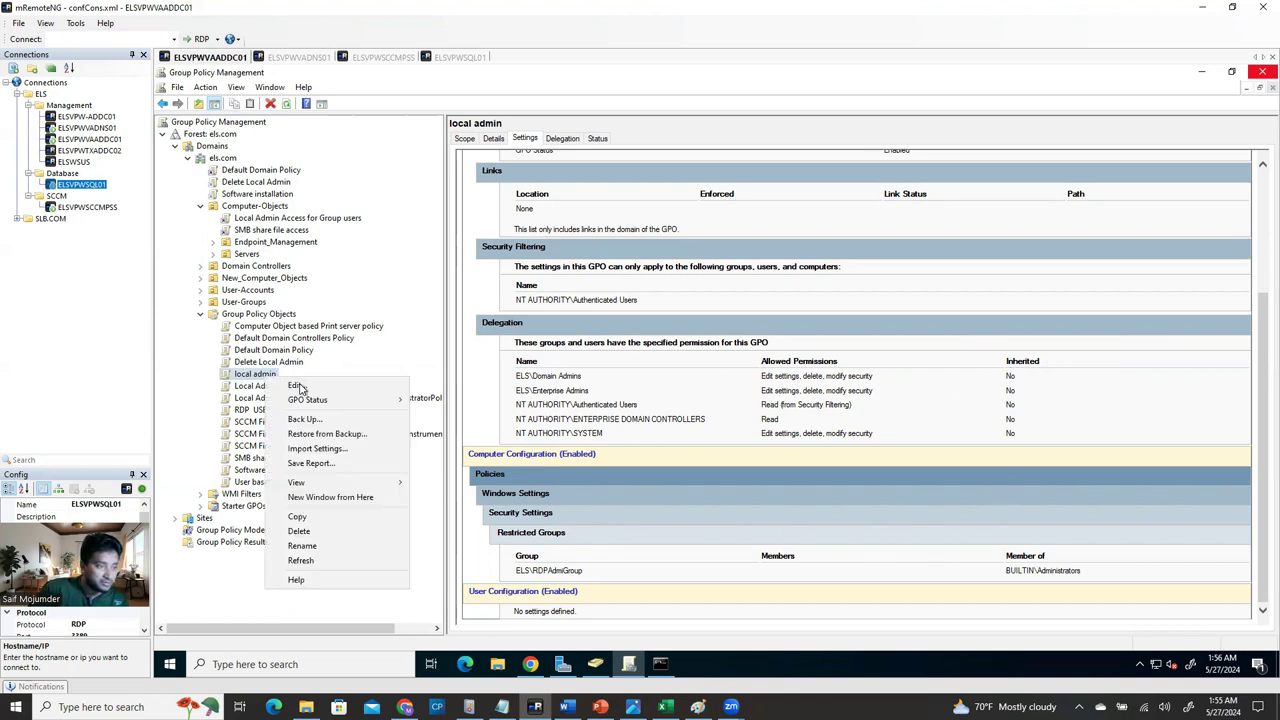
click(319, 533)
click(751, 372)
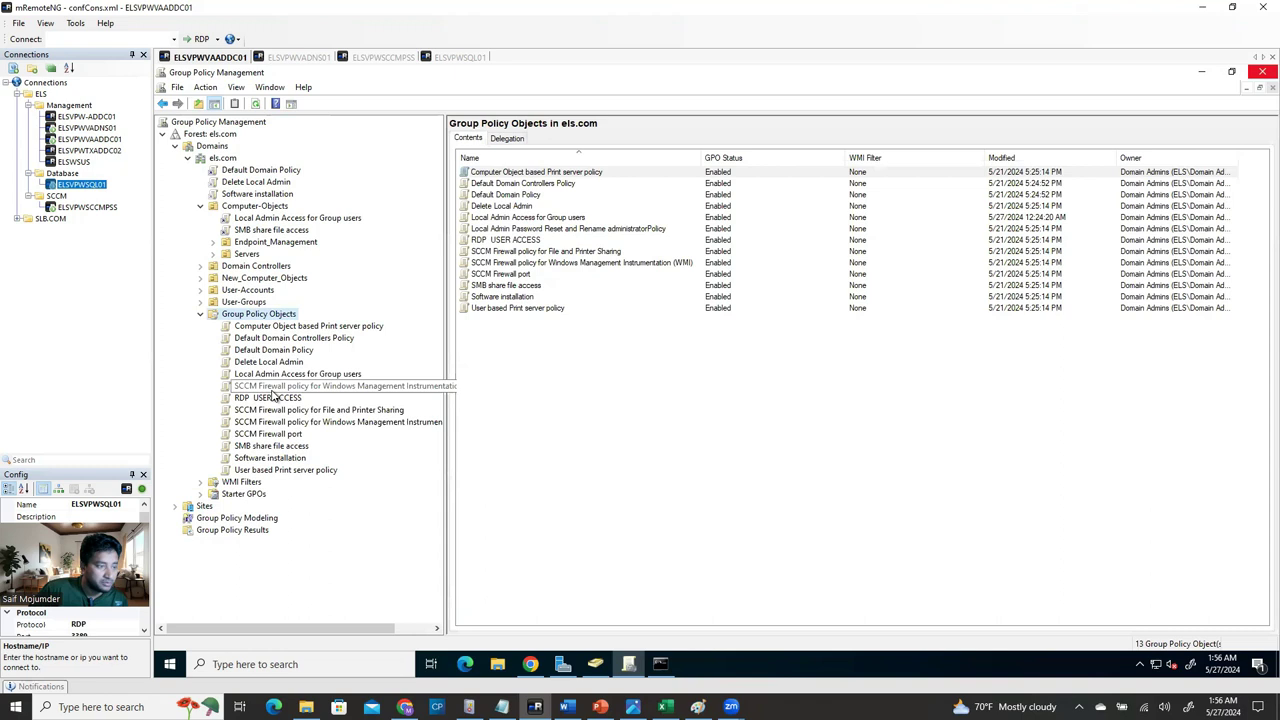
View the Local Admin Access for Group users settings report, linked on Computer-Objects.
click(283, 375)
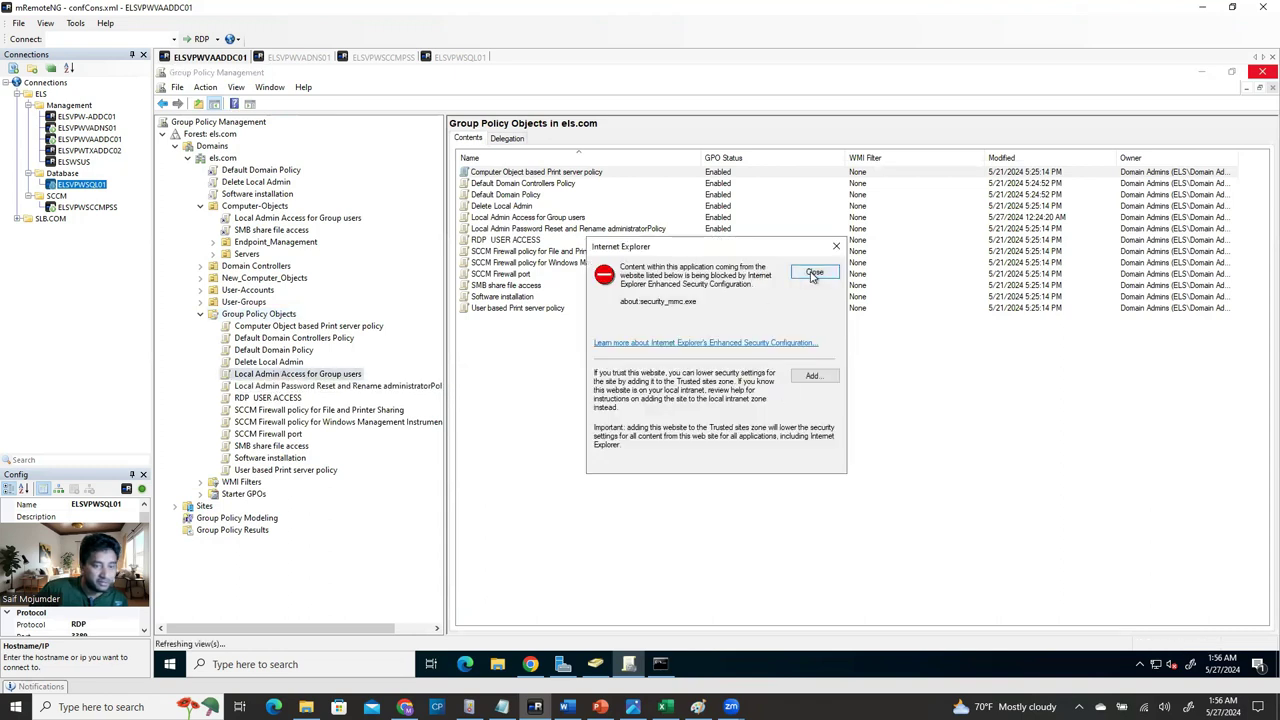
click(800, 276)
scroll(802, 533, down, 3)
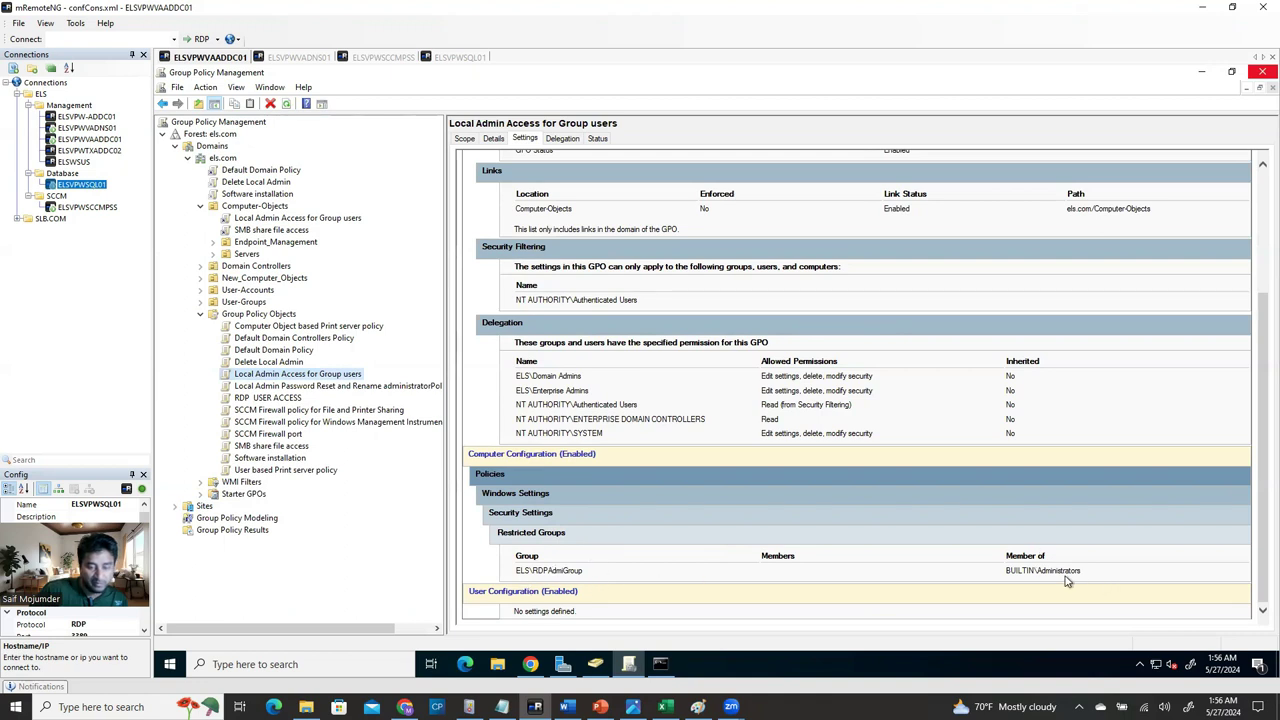
click(820, 275)
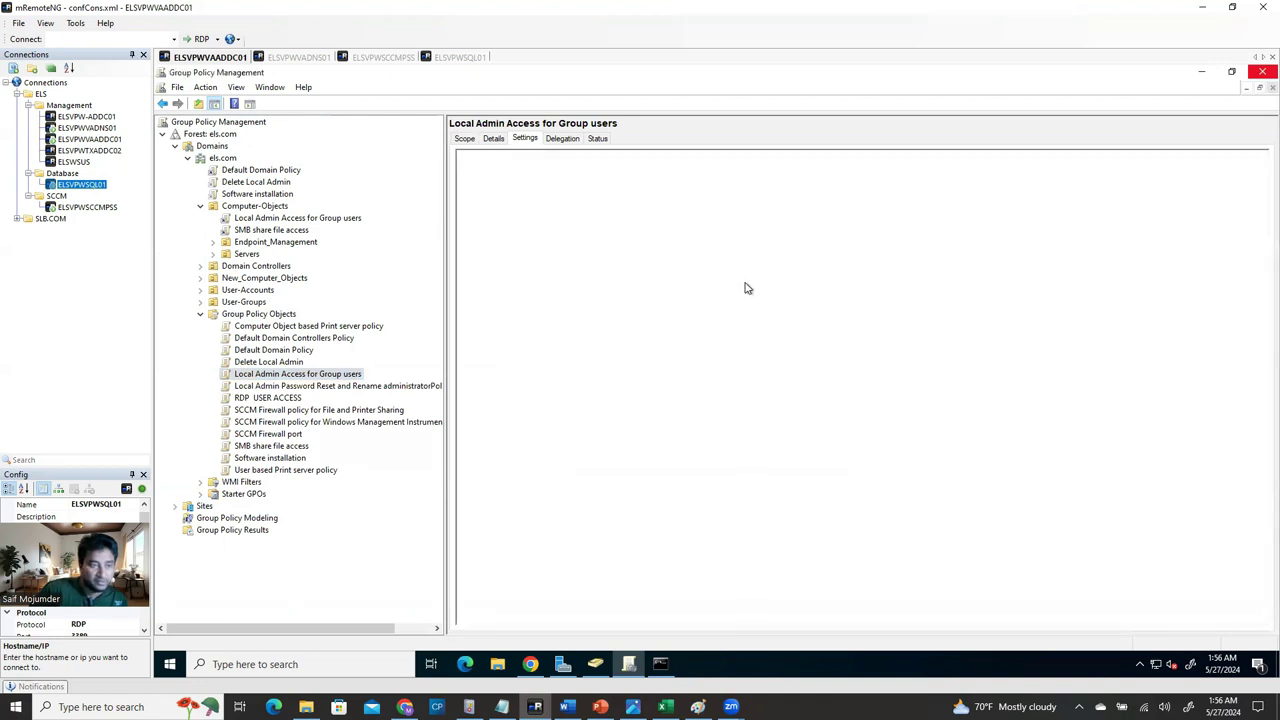
right_click(256, 208)
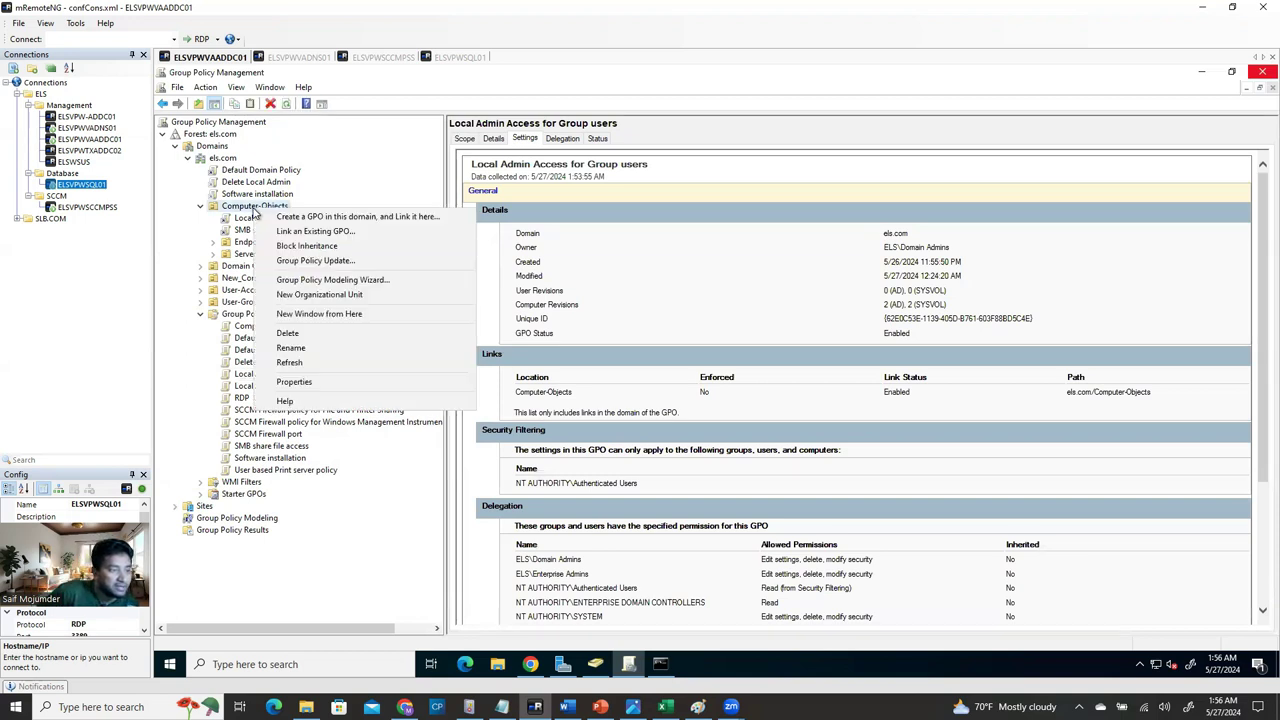
click(594, 670)
Expand Computer-Objects, Servers, Endpoint_Management, TX-Datacenter and VA-Datacenter OUs.
scroll(199, 248, up, 2)
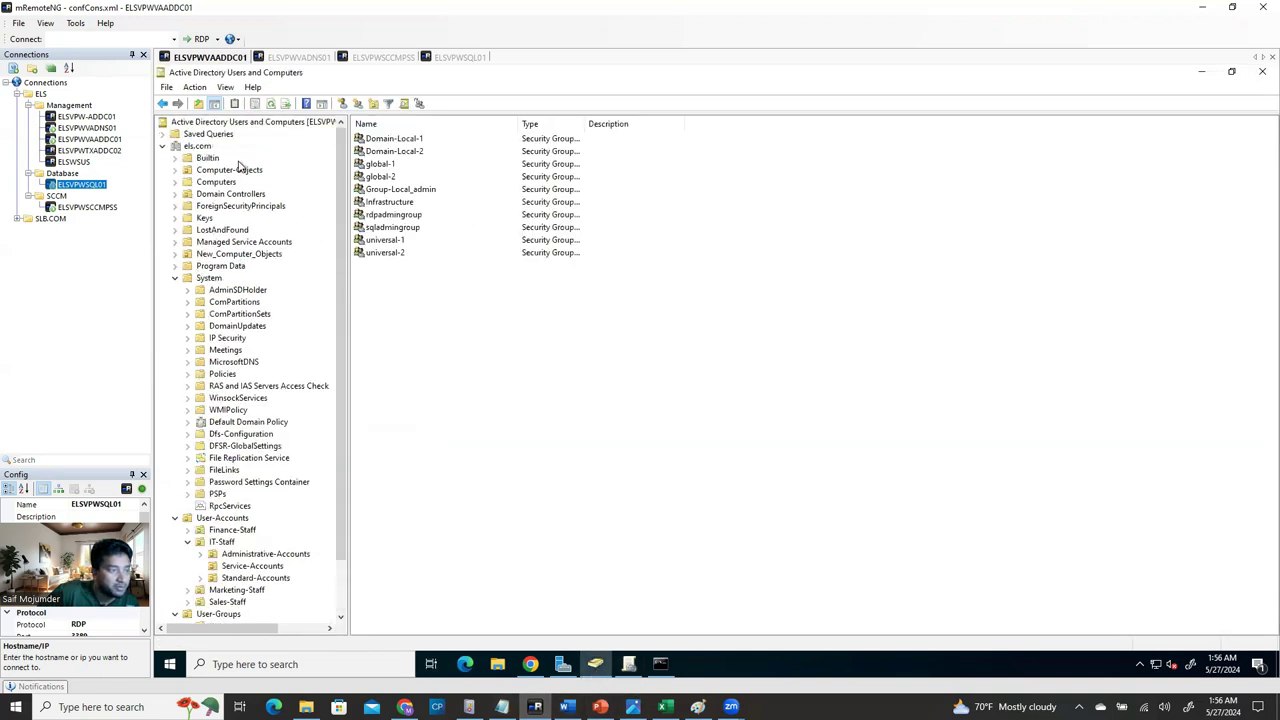
click(203, 182)
double_click(180, 170)
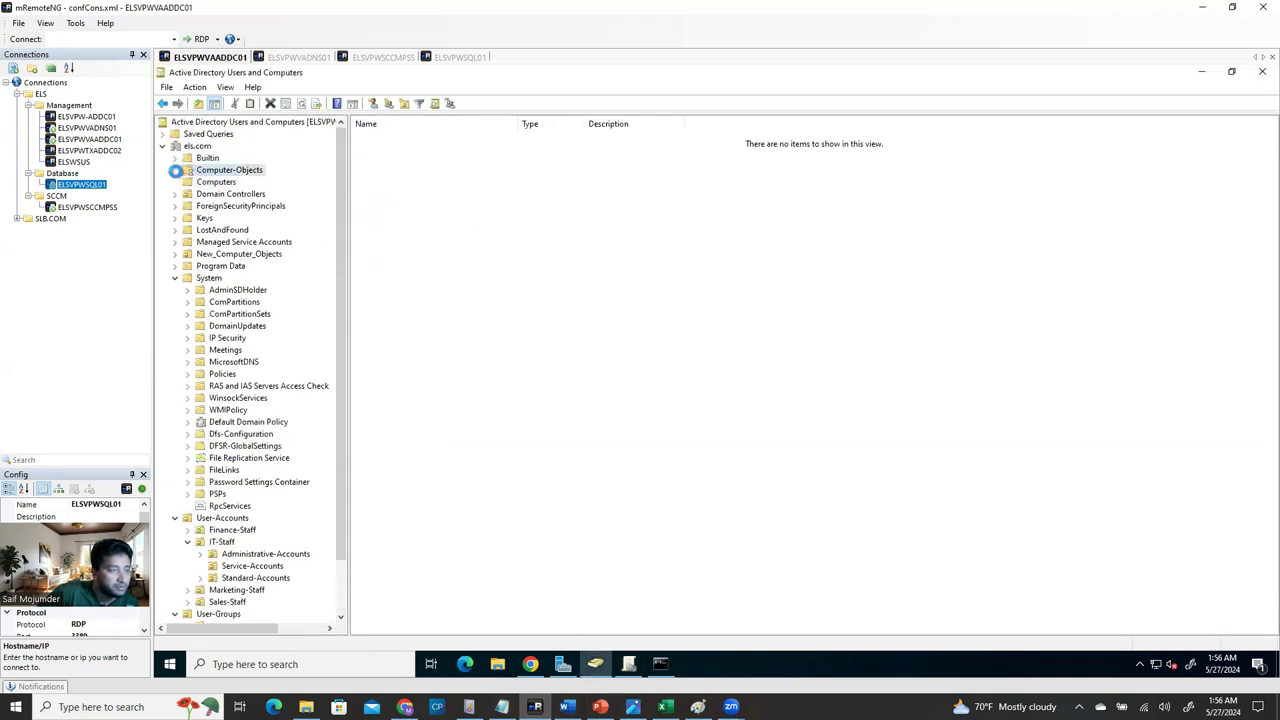
click(189, 194)
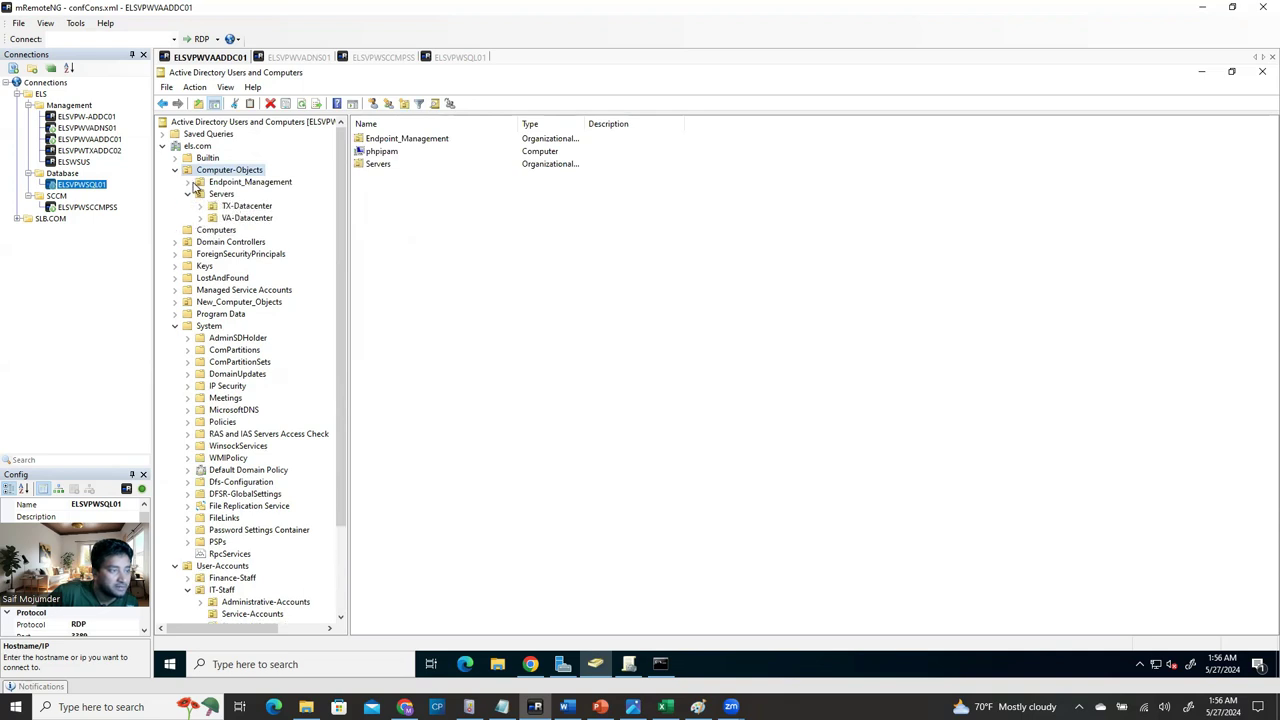
click(189, 182)
click(236, 206)
click(240, 230)
click(240, 243)
click(200, 242)
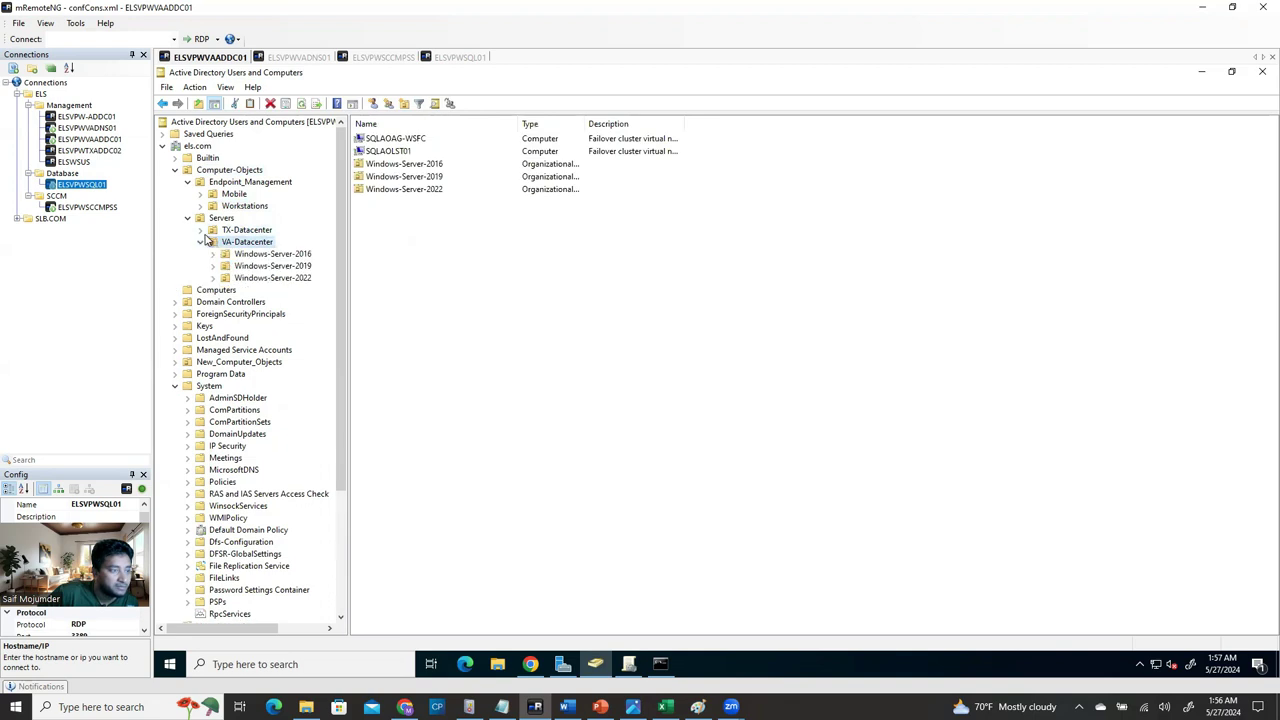
click(200, 230)
Expand each datacenter's Windows-Server-2016, 2019 and 2022 OUs to see Development and Production.
click(212, 243)
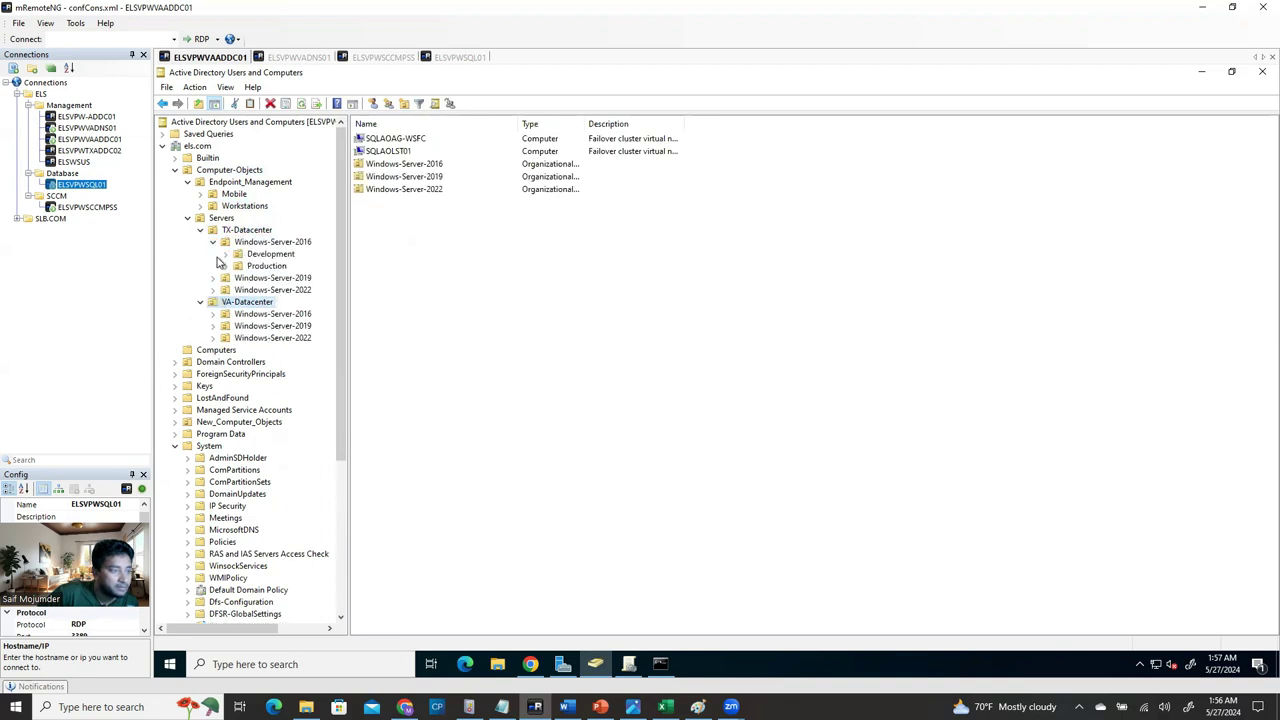
click(262, 266)
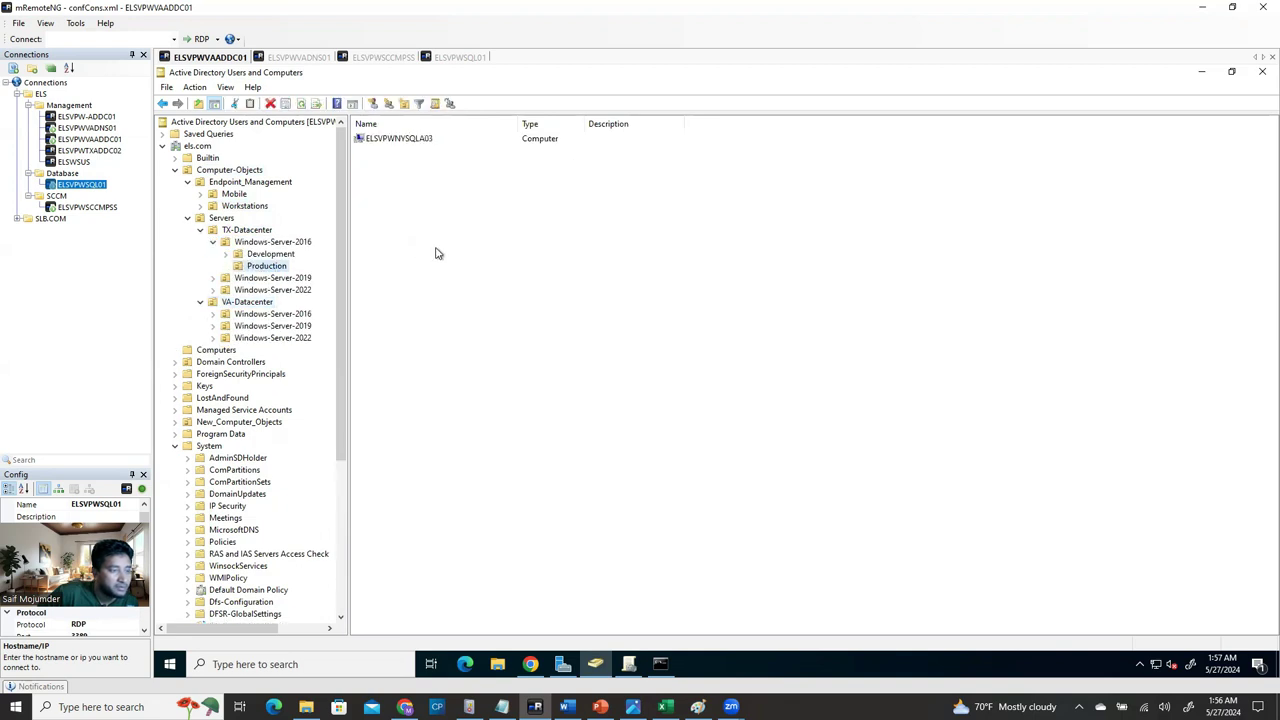
click(212, 290)
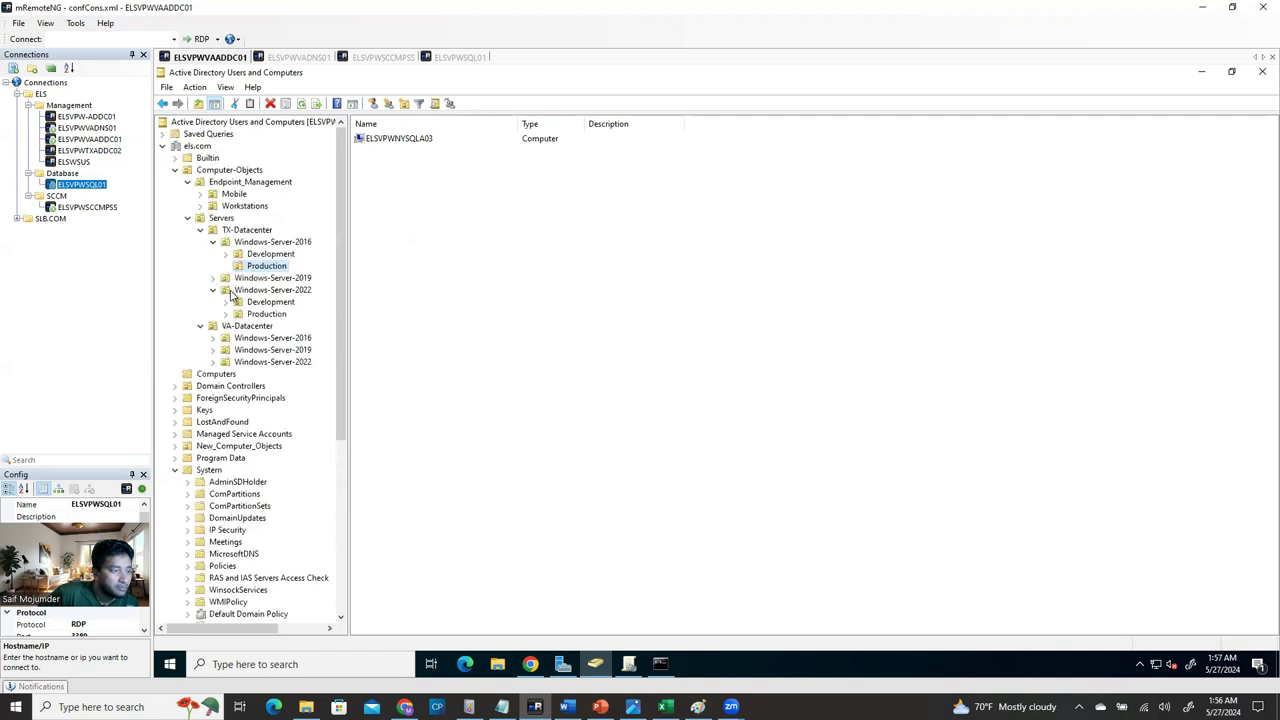
click(212, 278)
click(262, 301)
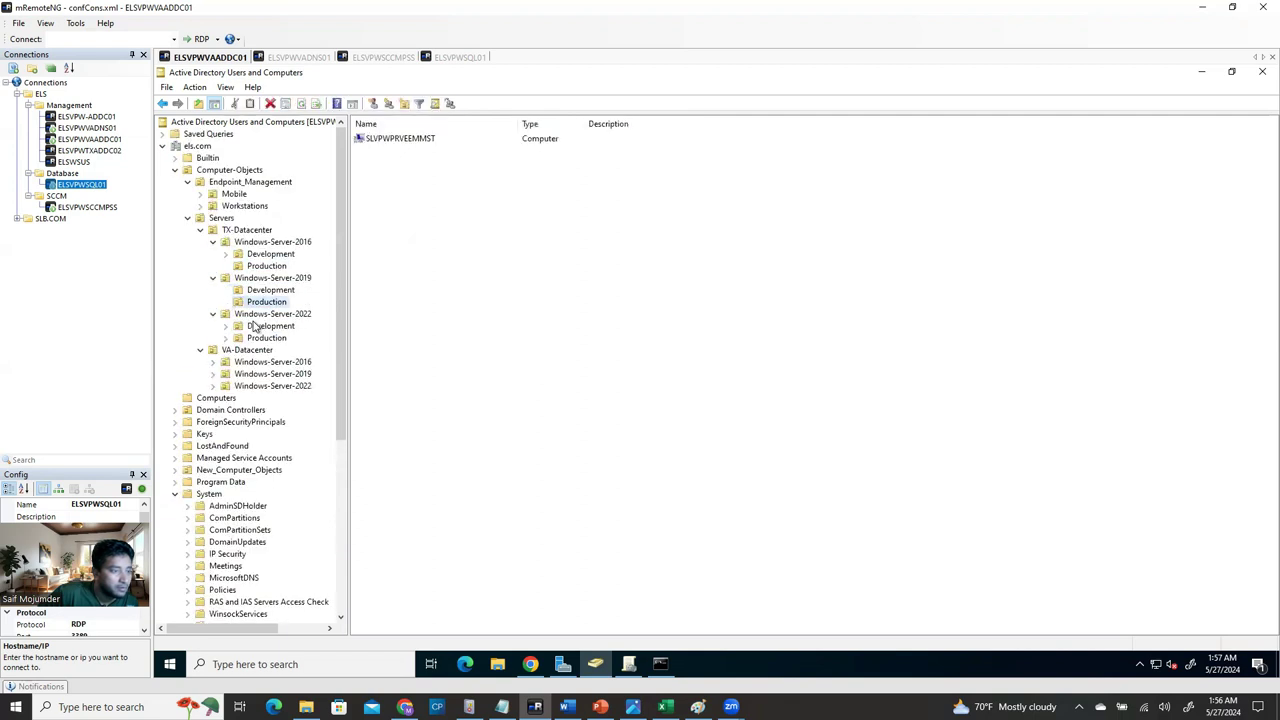
click(258, 326)
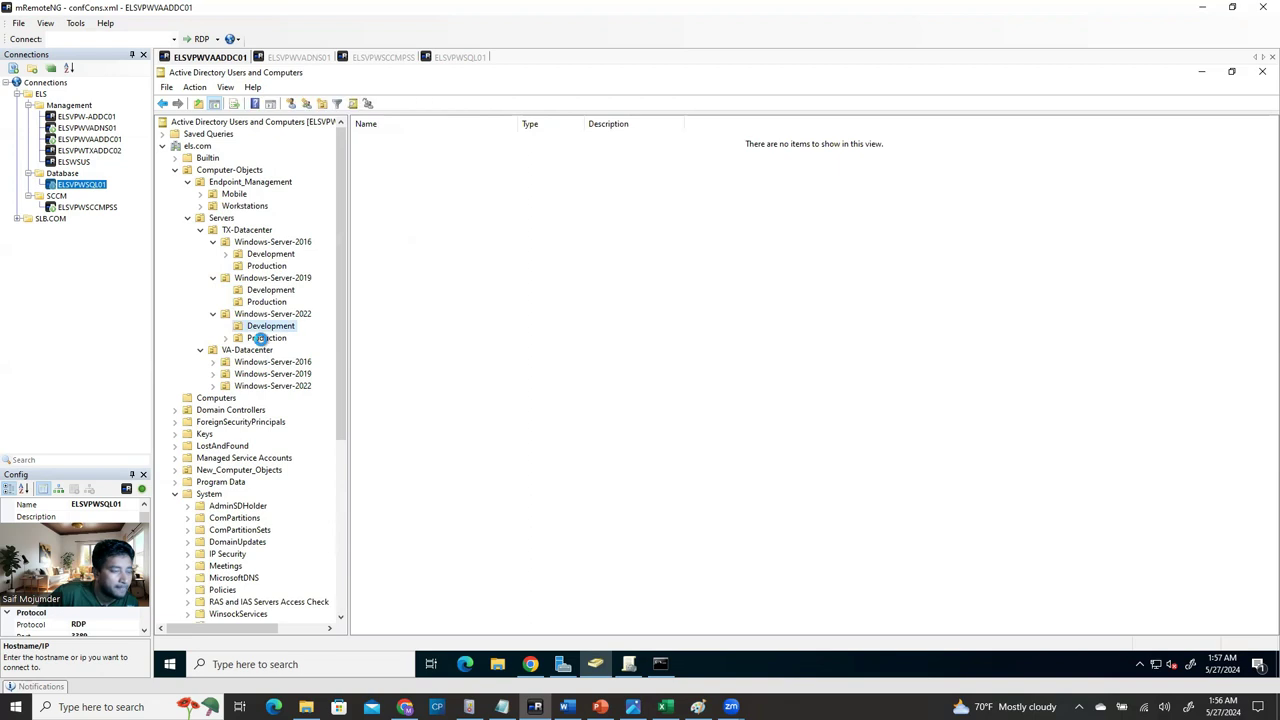
click(264, 338)
click(226, 363)
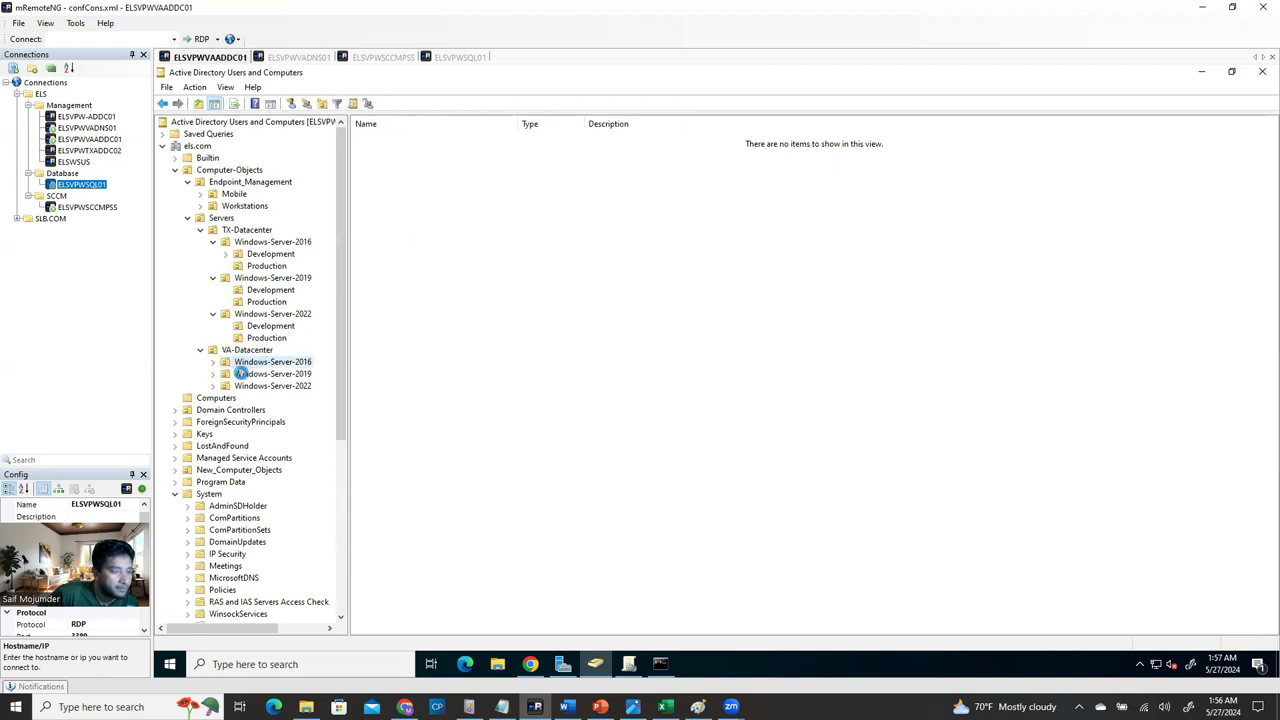
click(228, 375)
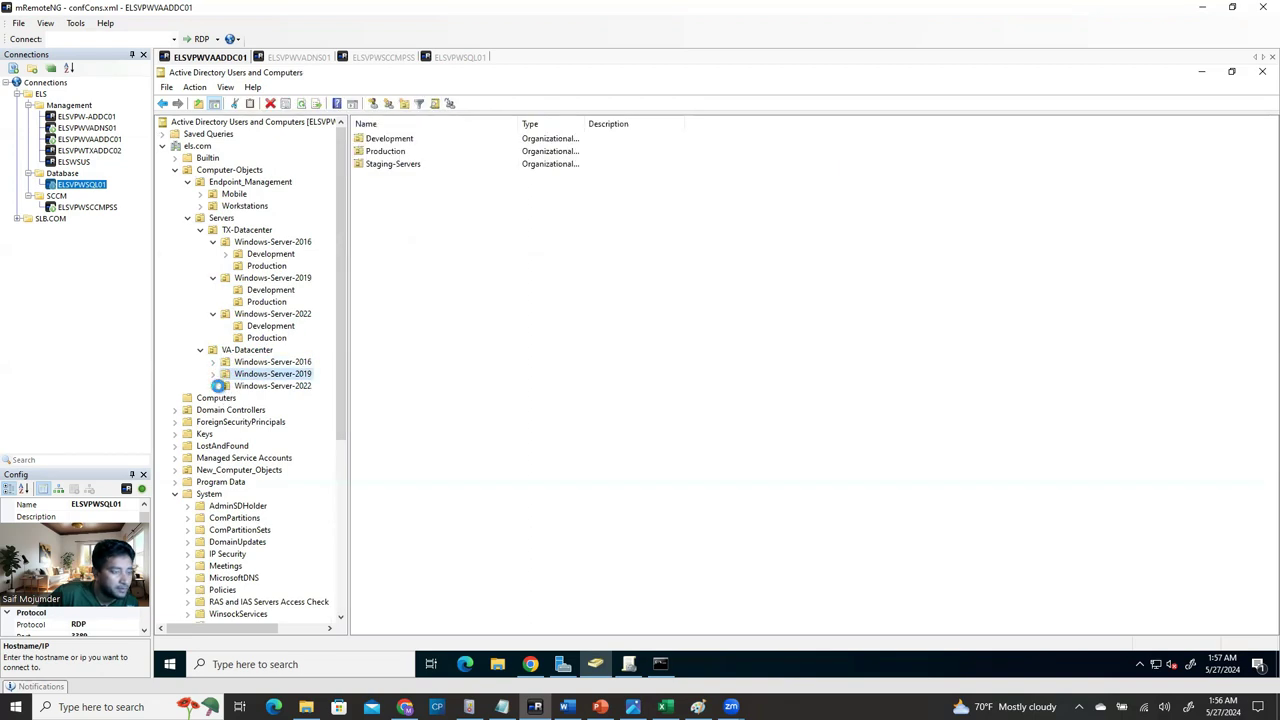
click(212, 386)
Cancel the accidental Staging-Servers OU move and list Computer-Objects contents.
drag(263, 425, 265, 412)
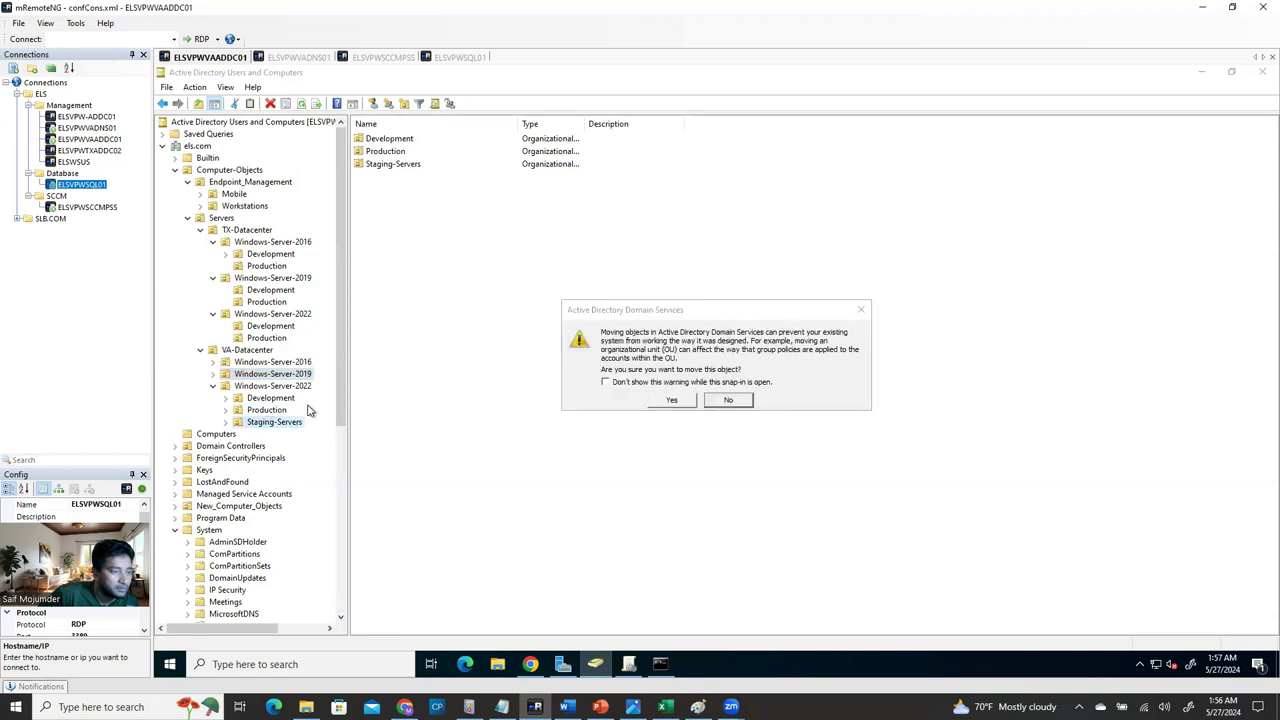
click(741, 404)
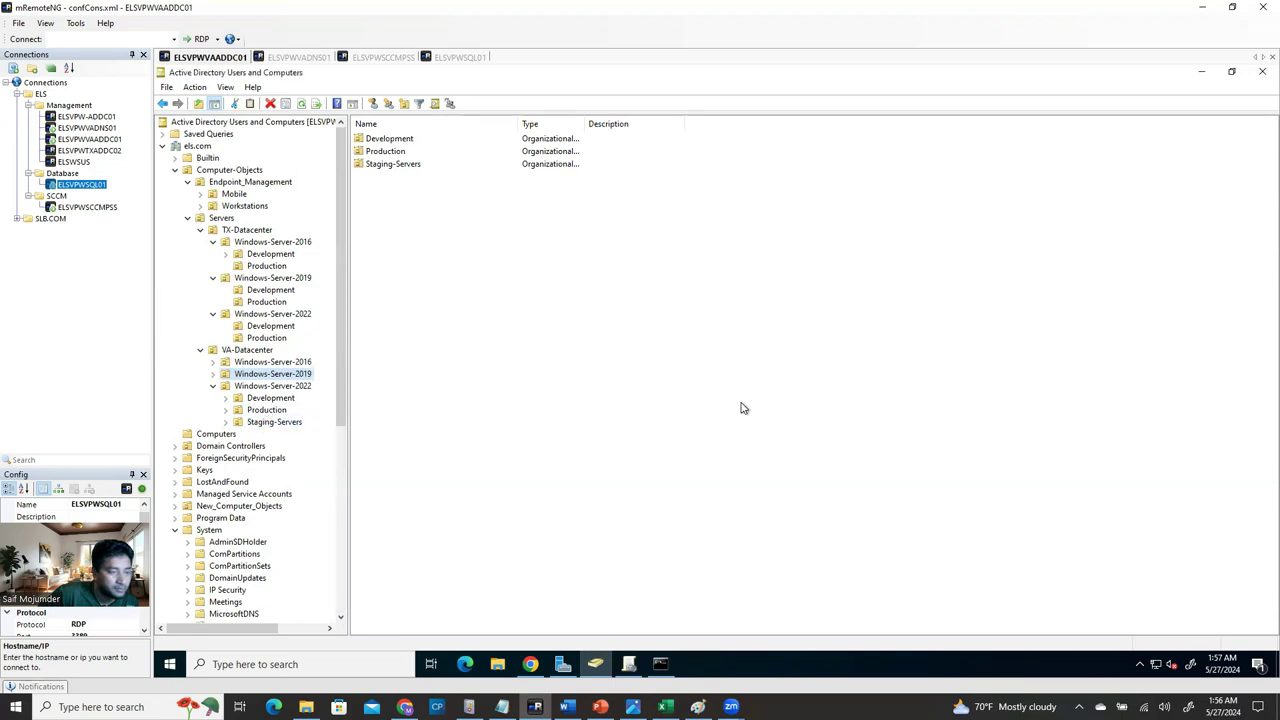
click(268, 410)
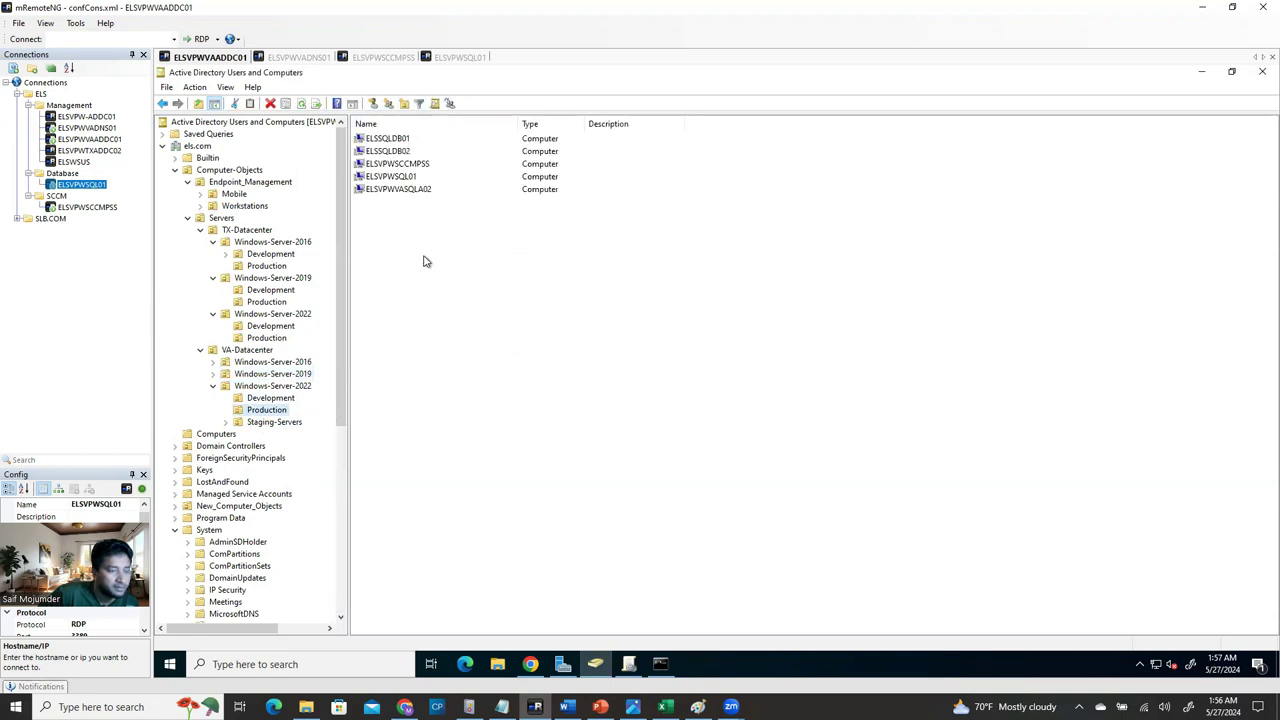
click(229, 170)
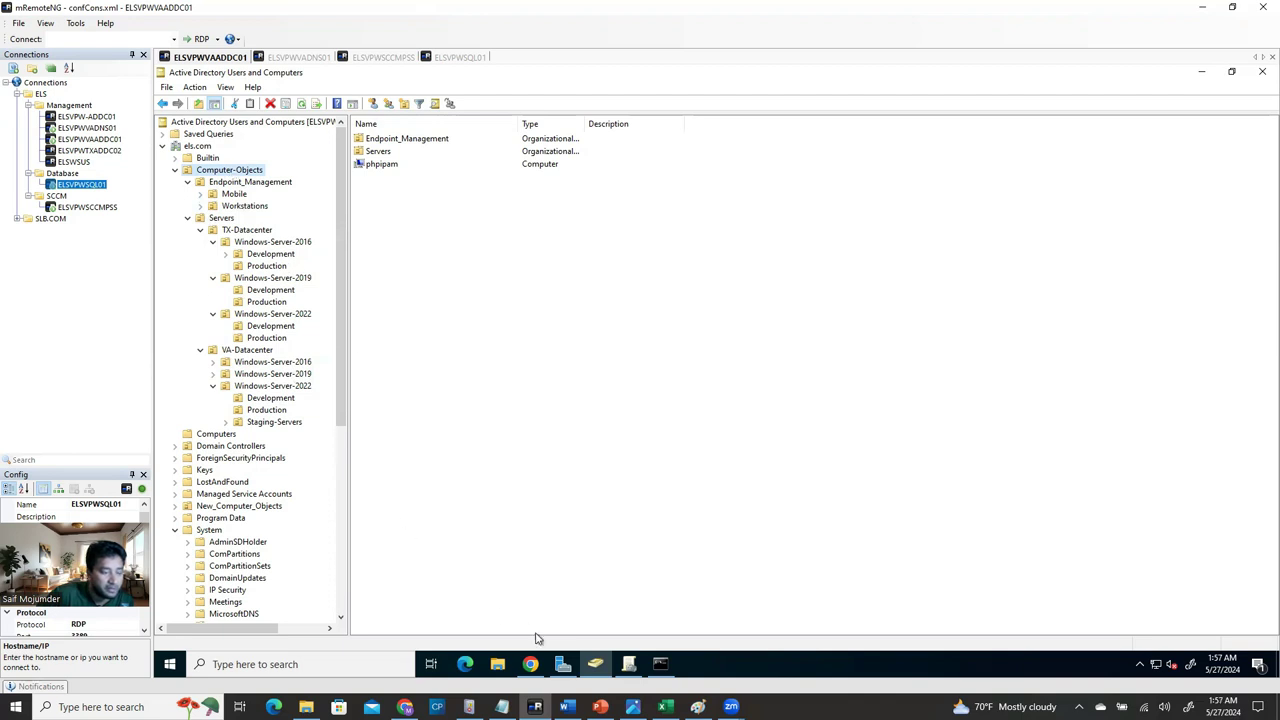
Begin linking the Local Admin Access for Group users GPO to Computer-Objects, then cancel.
click(628, 668)
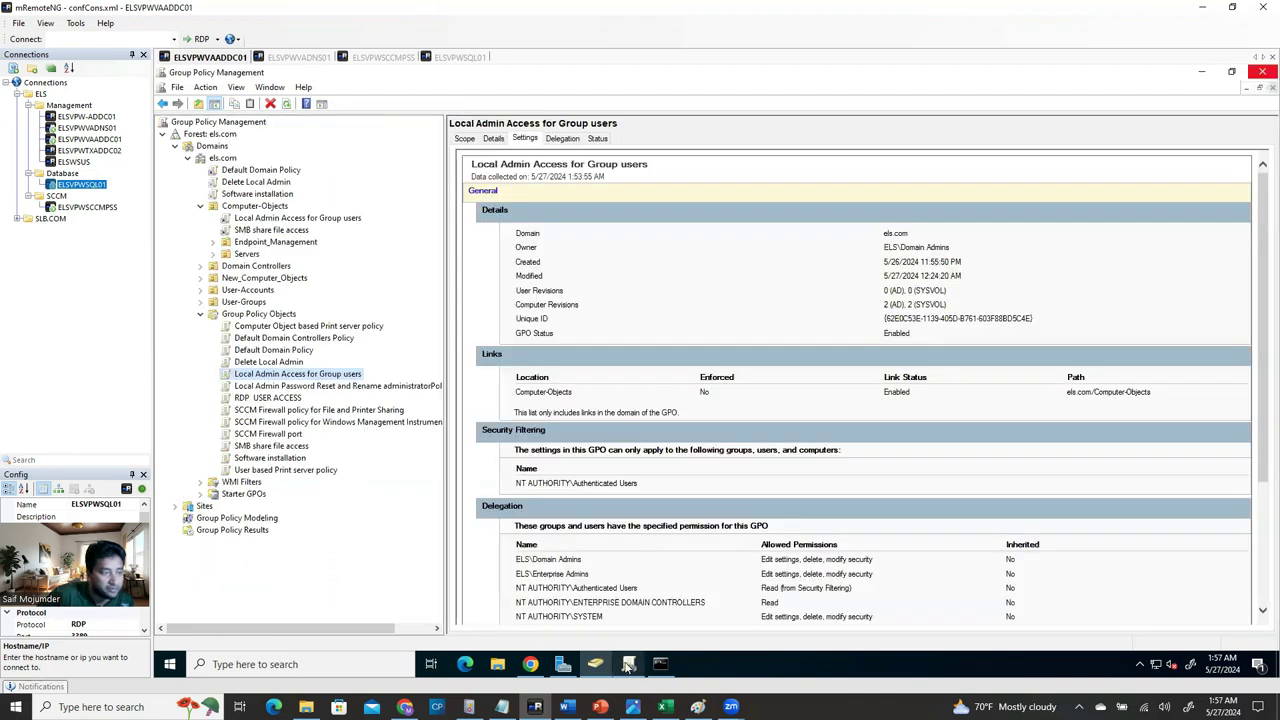
click(265, 219)
click(266, 207)
right_click(268, 207)
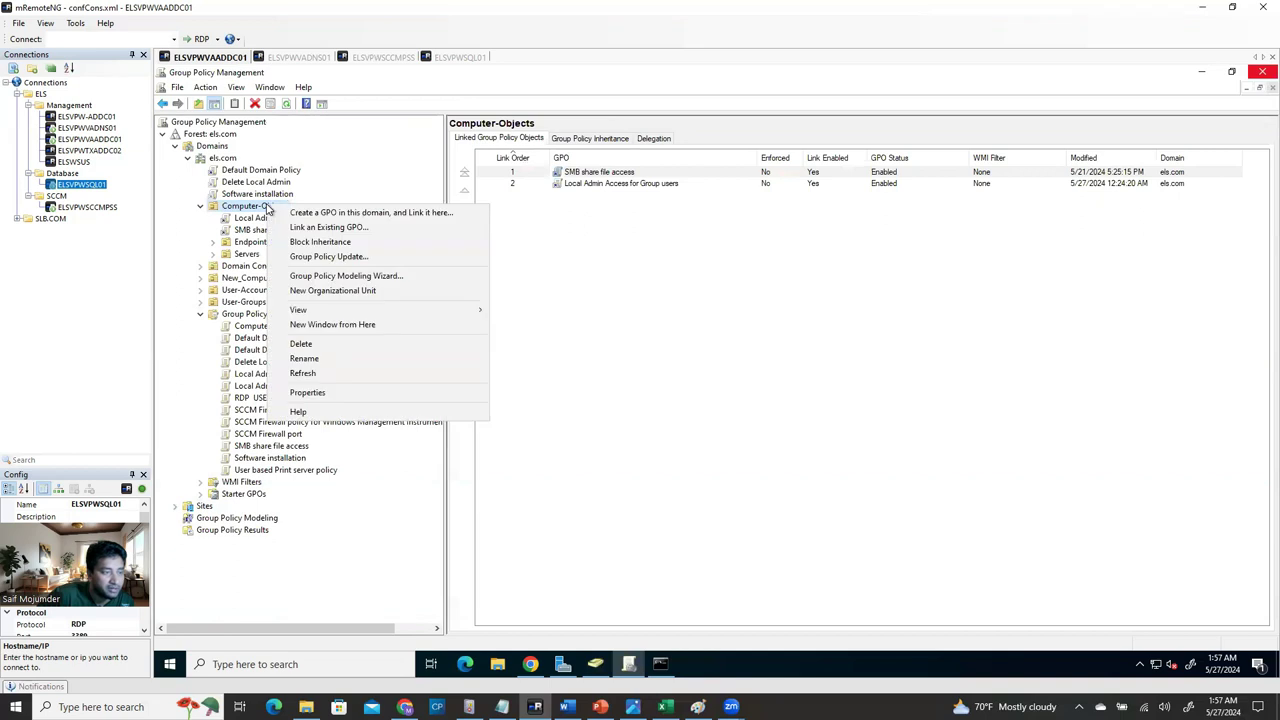
click(322, 228)
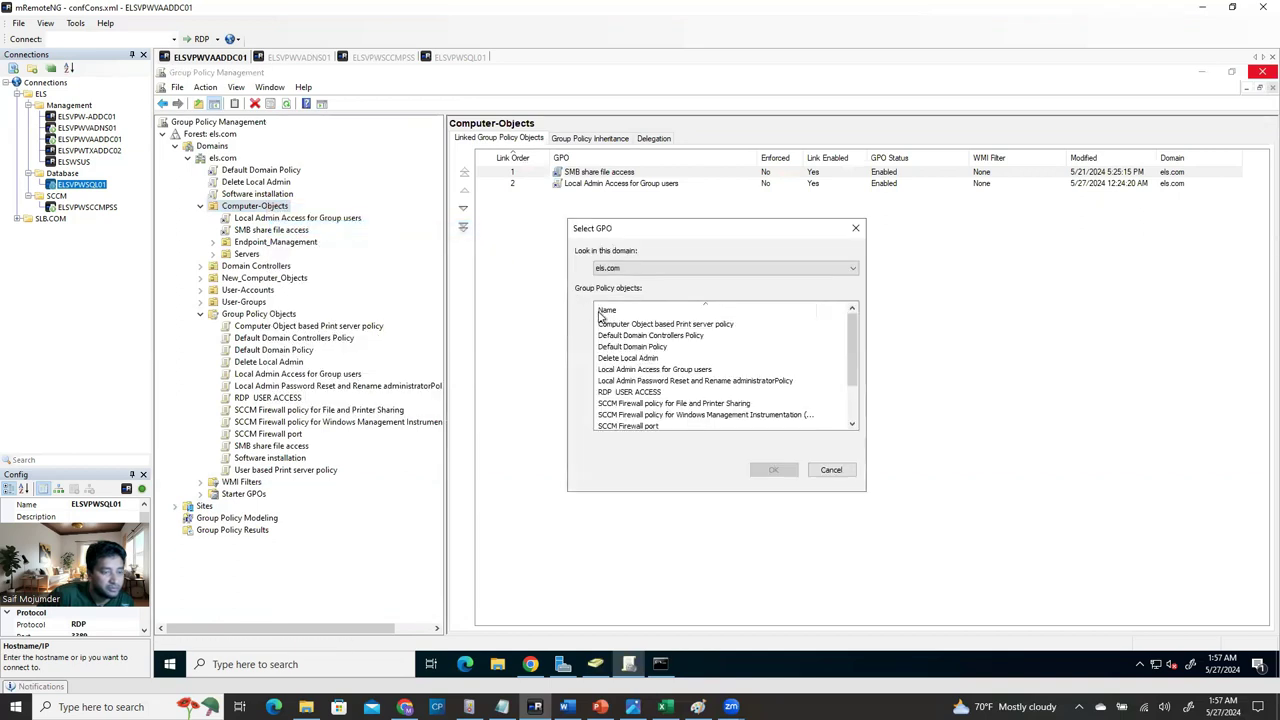
click(640, 370)
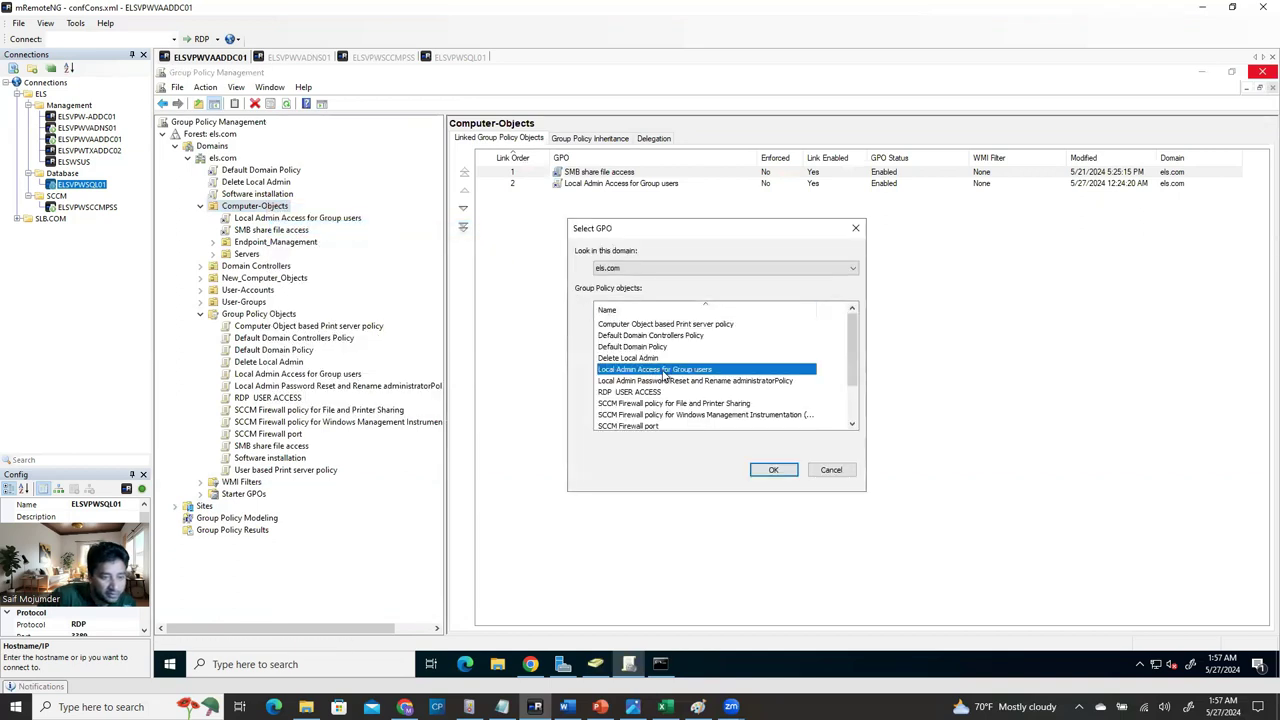
click(831, 470)
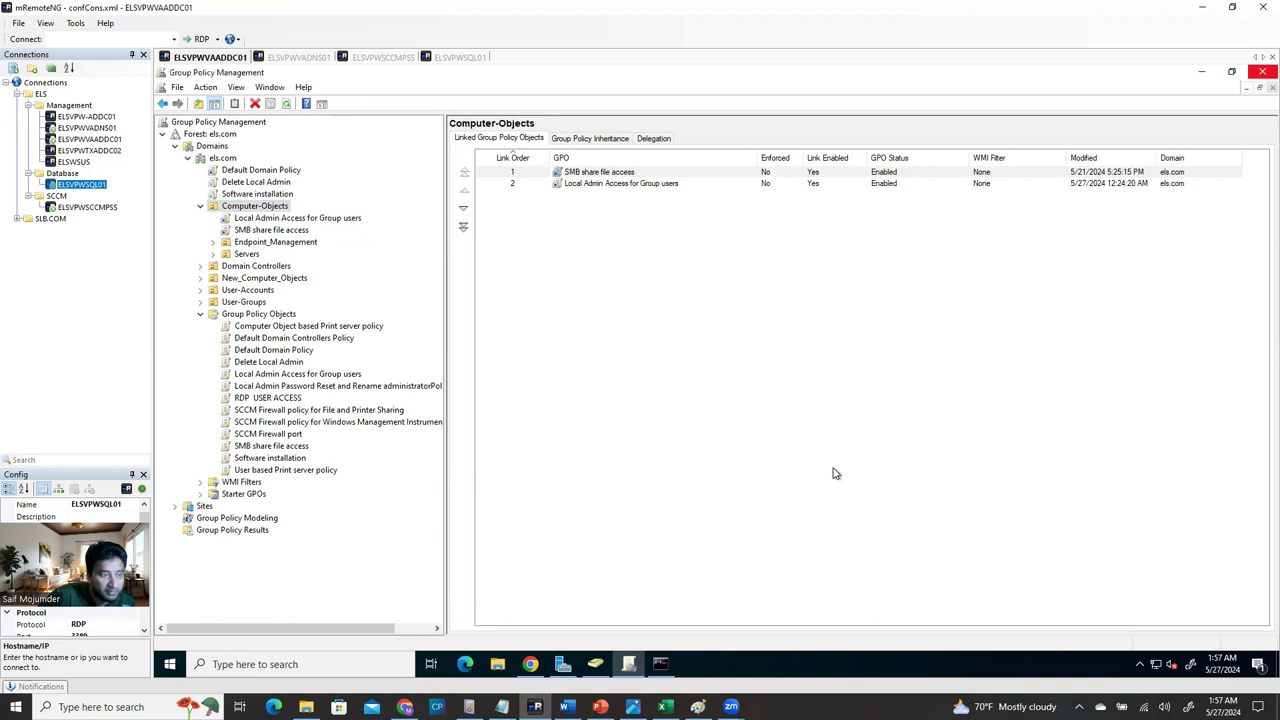
View the Local Admin Access for Group users settings report, then switch to the ELSVPWVADNS01 session.
click(255, 218)
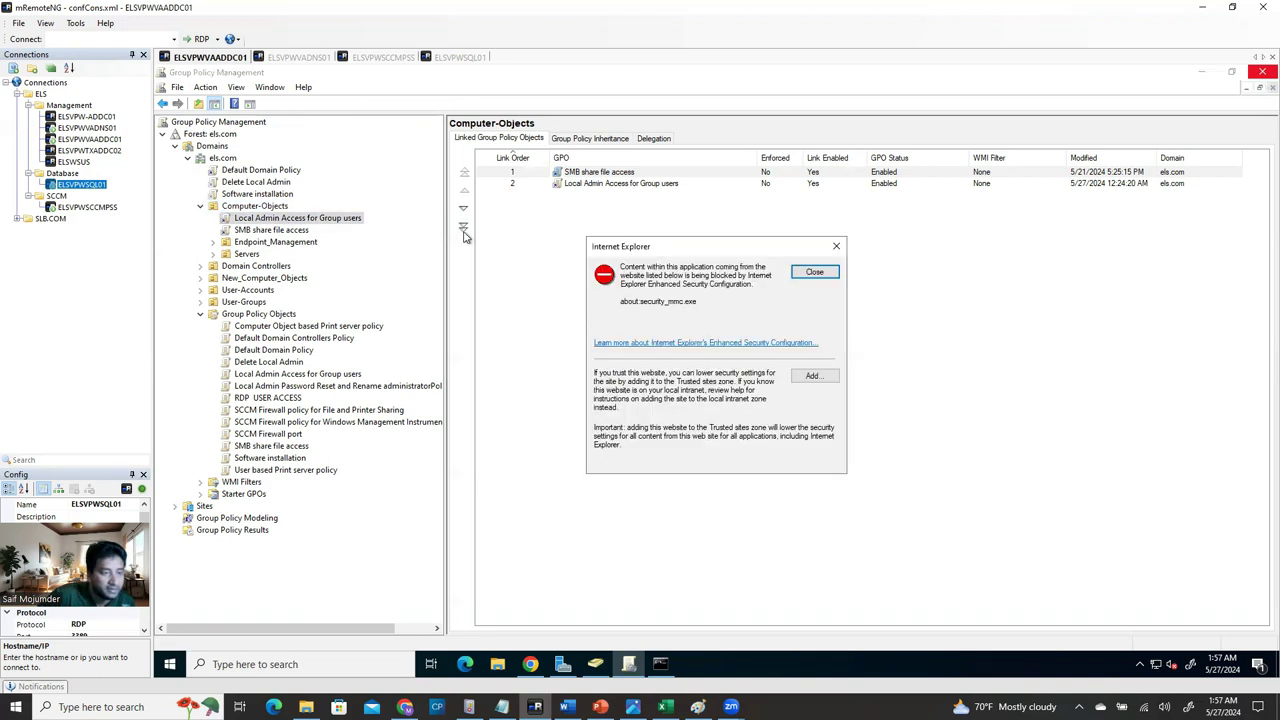
click(812, 271)
click(812, 389)
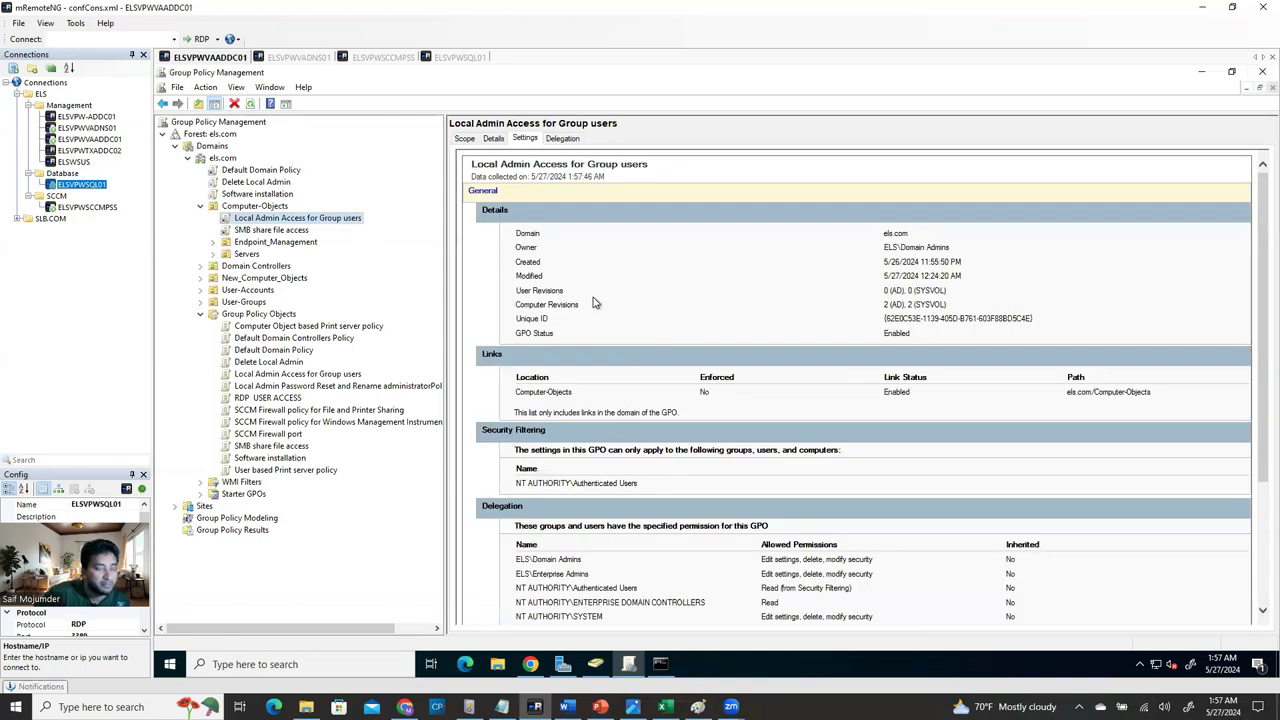
click(305, 59)
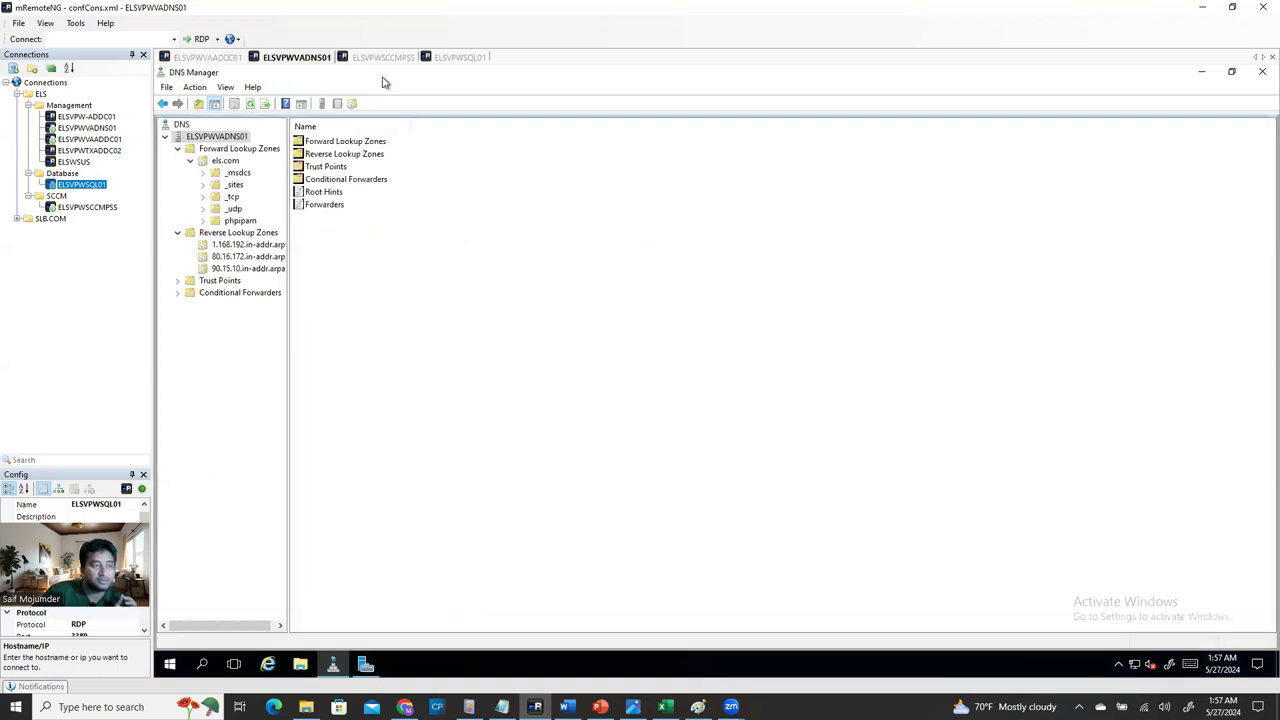
On the ELSVPWSCCMPSS session, launch Computer Management from Windows search.
click(381, 60)
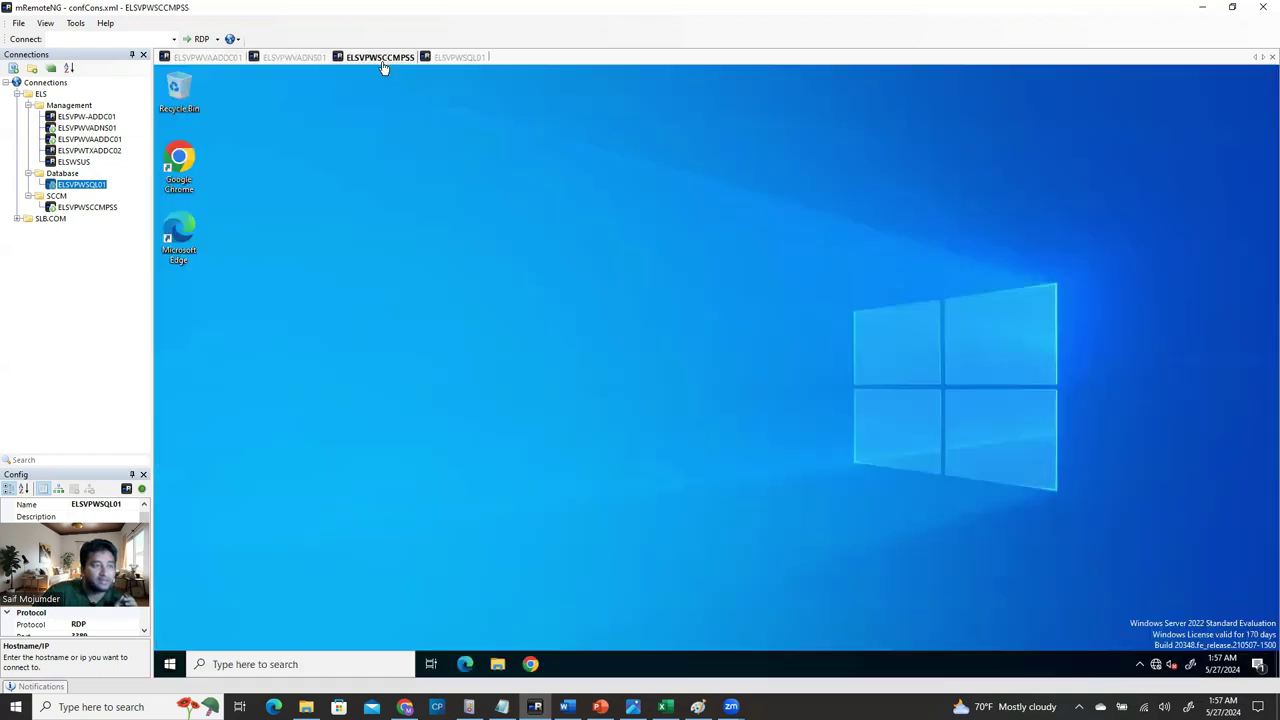
click(211, 667)
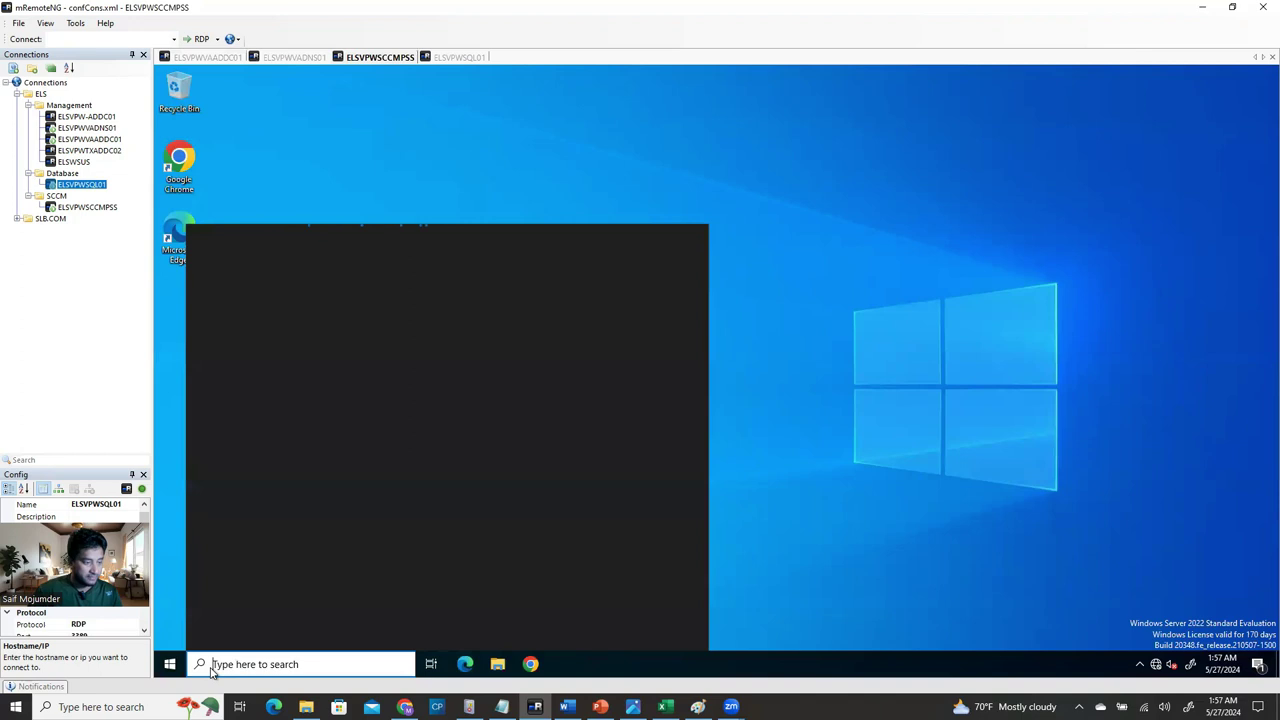
text(computer)
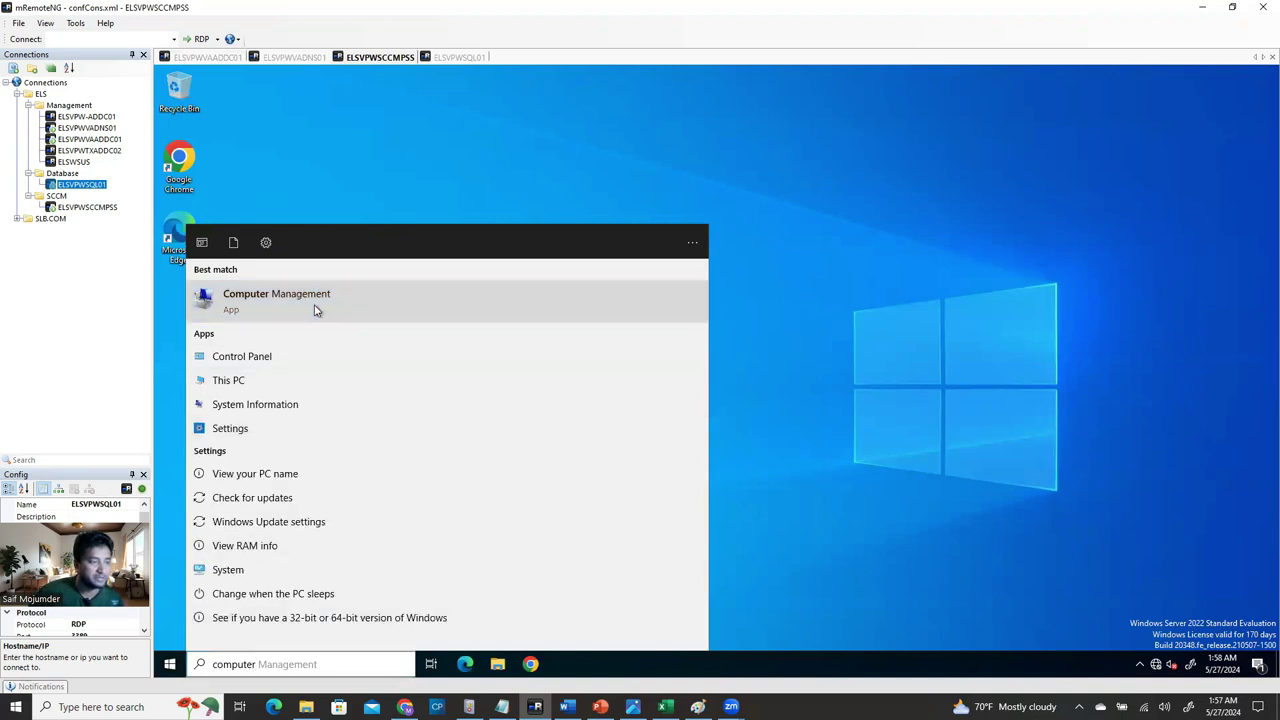
key(Return)
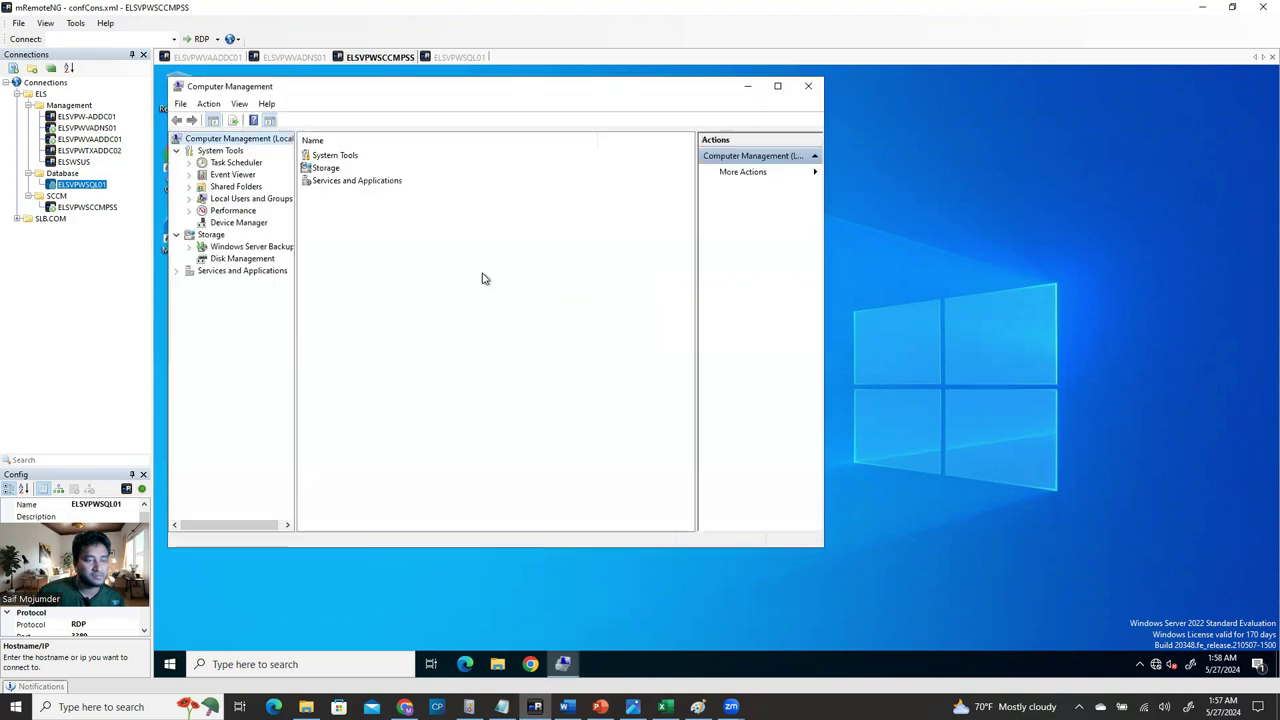
Confirm the local Administrators group lists ELS\RDPAdmiGroup as a member.
click(190, 199)
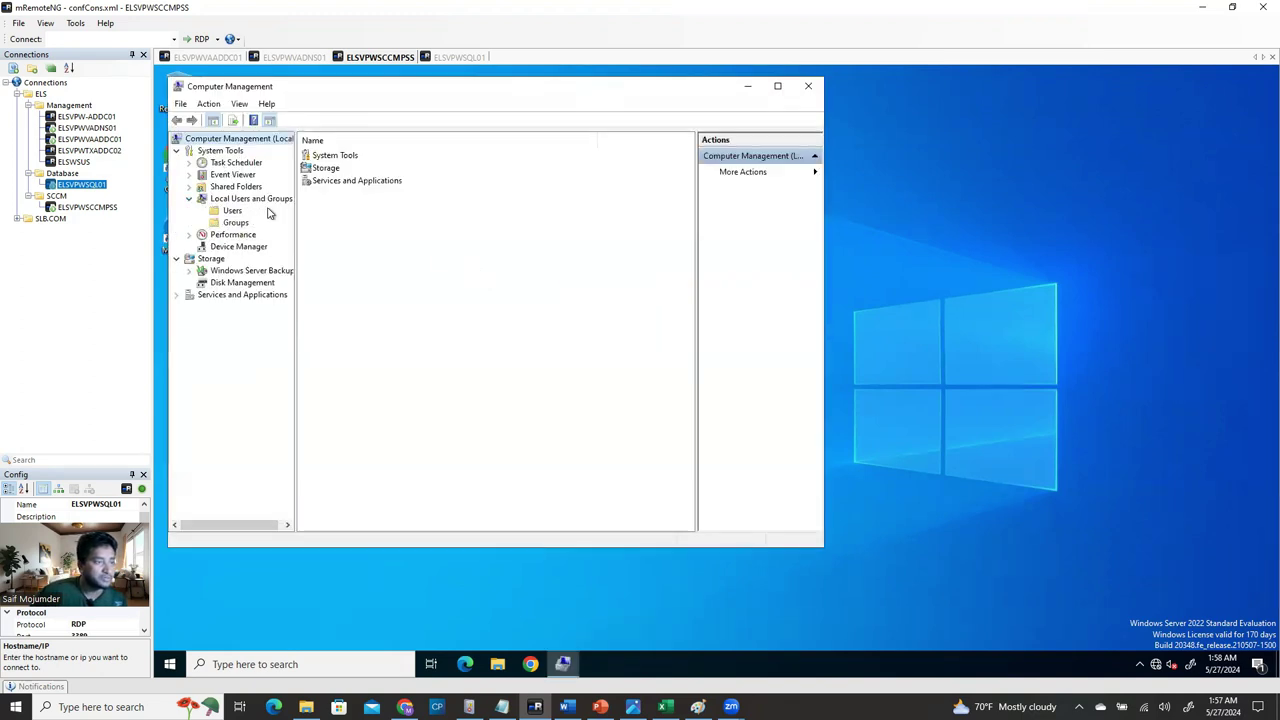
click(233, 223)
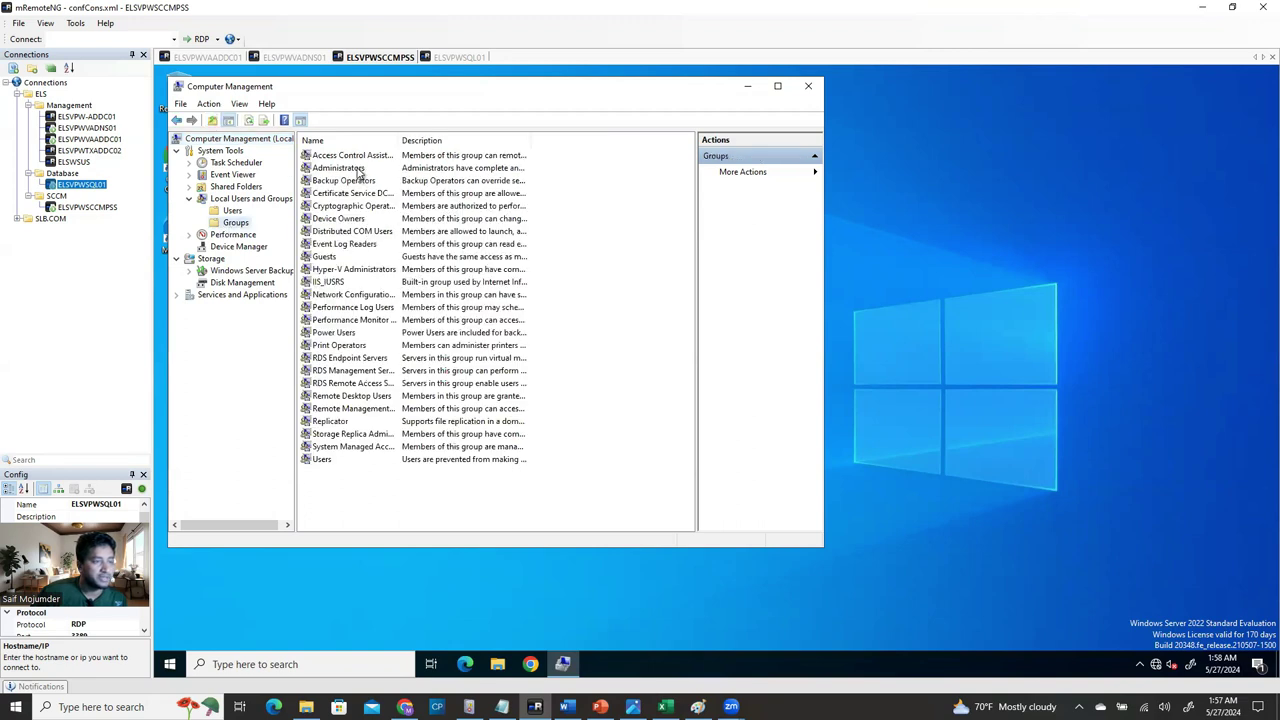
double_click(359, 170)
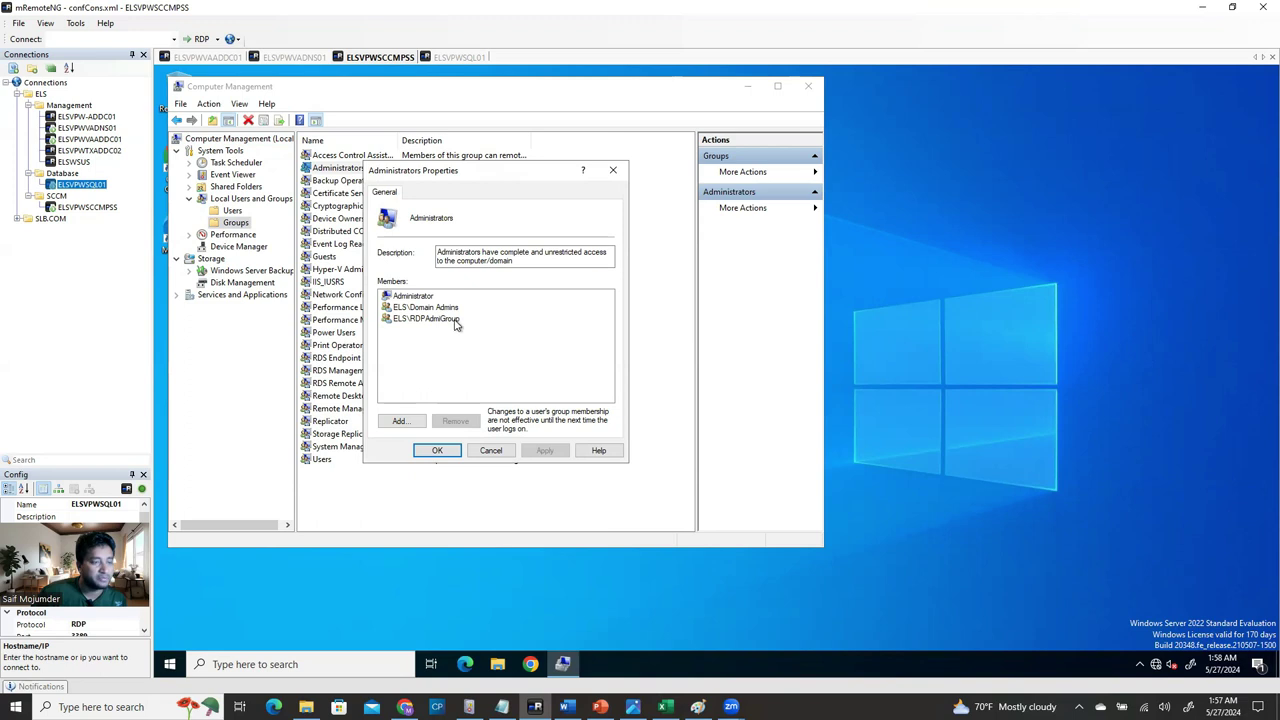
click(448, 320)
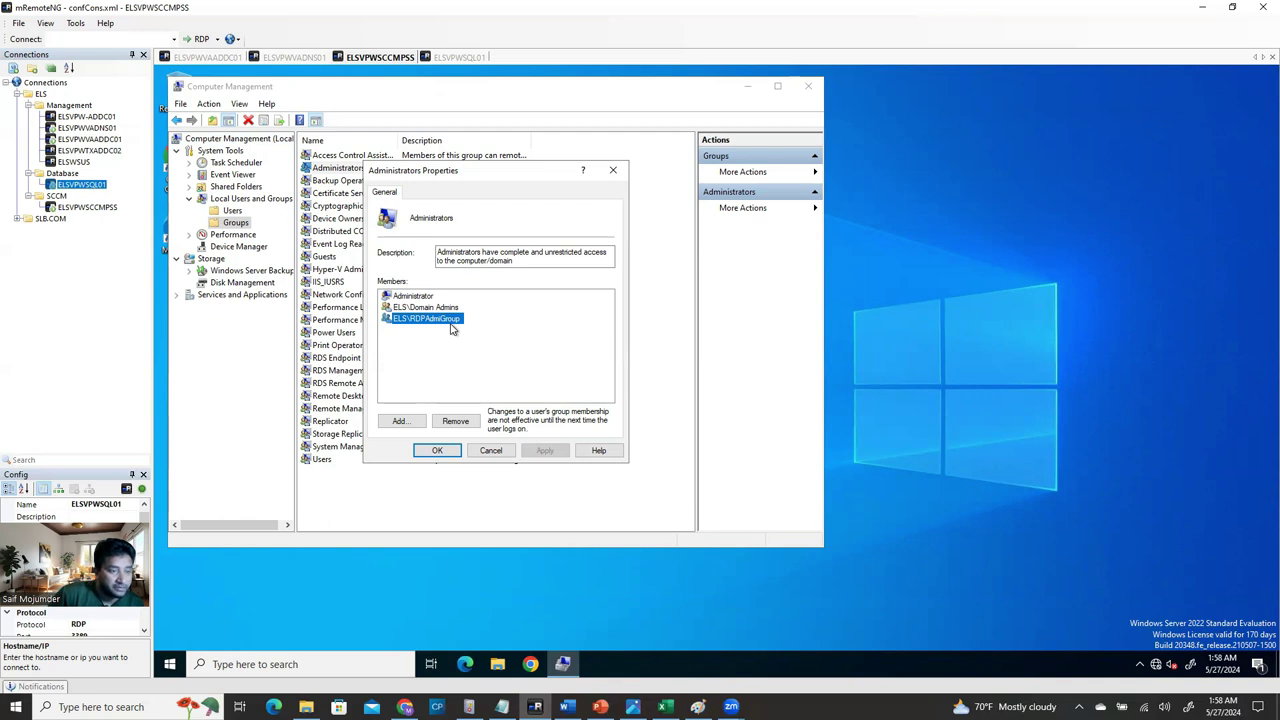
click(613, 170)
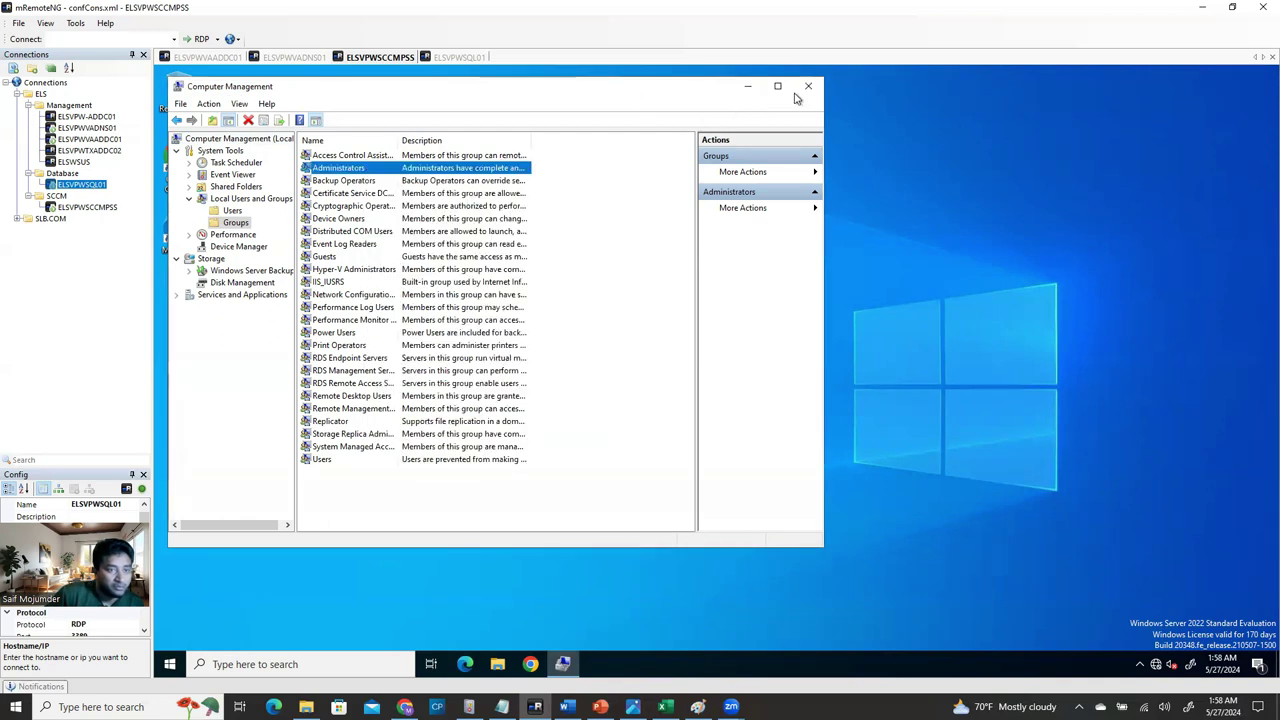
Close Computer Management and return to the Word SCCM install guide.
click(806, 88)
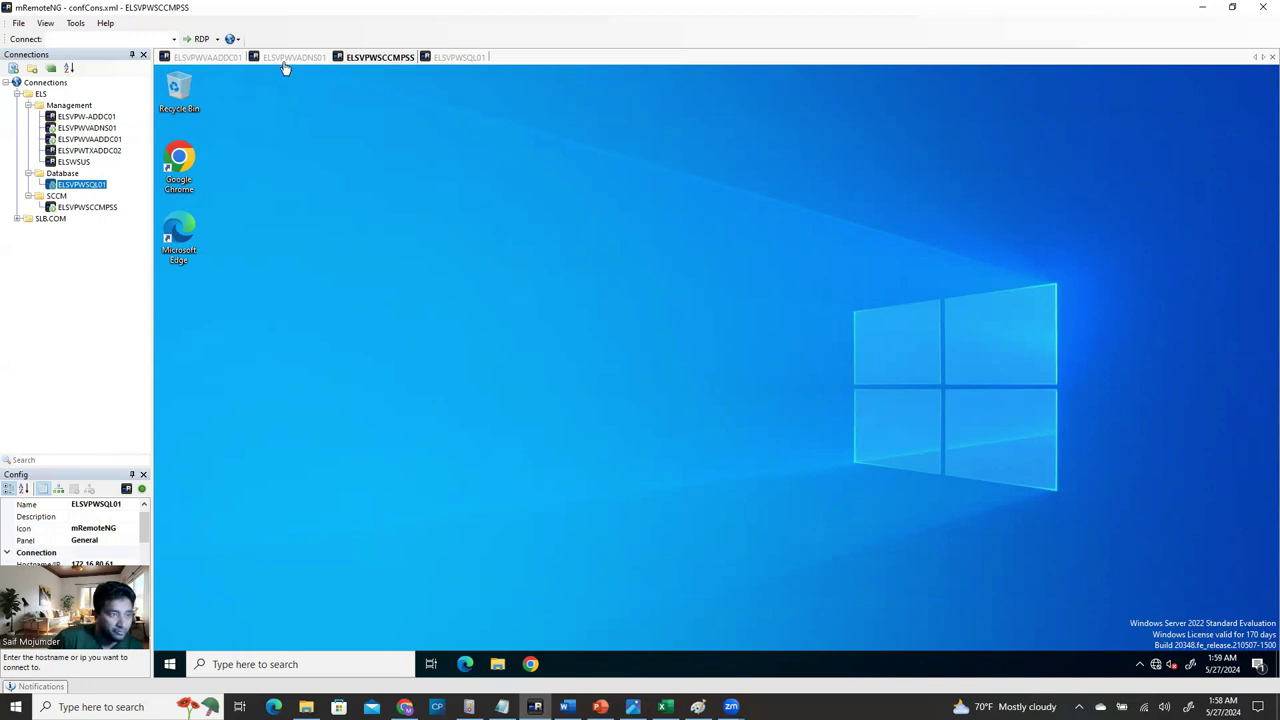
click(470, 57)
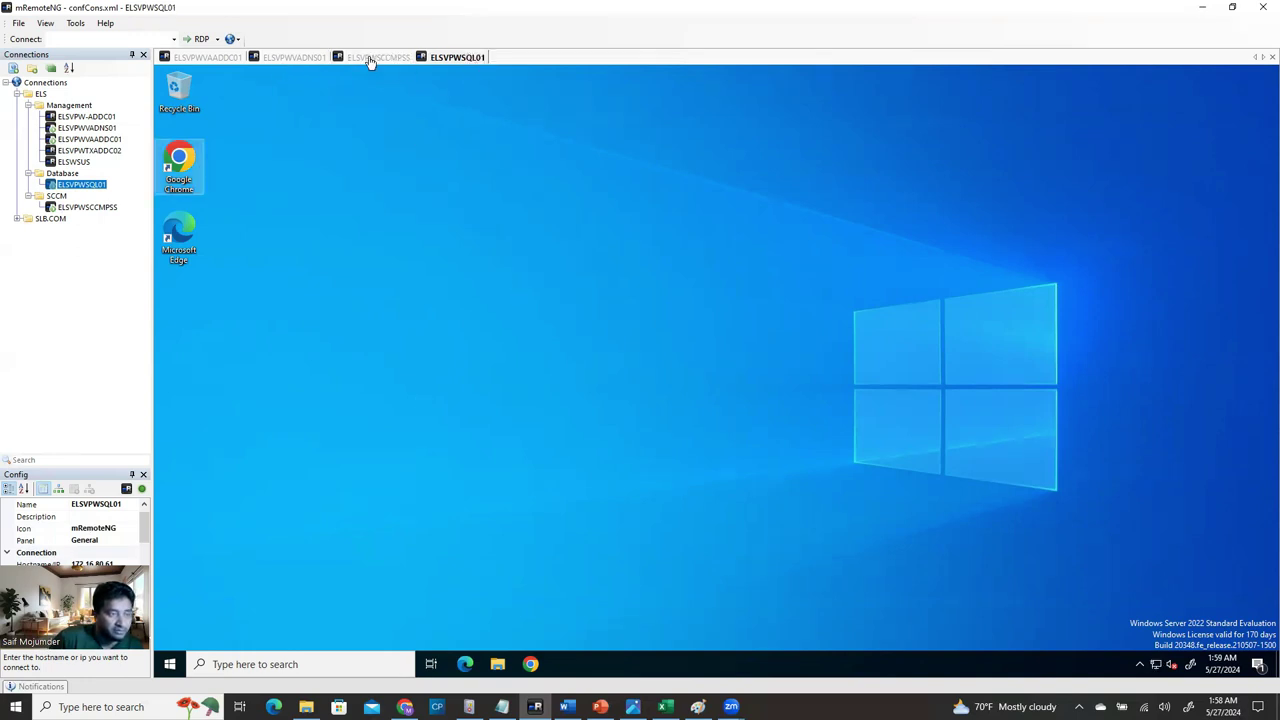
click(372, 58)
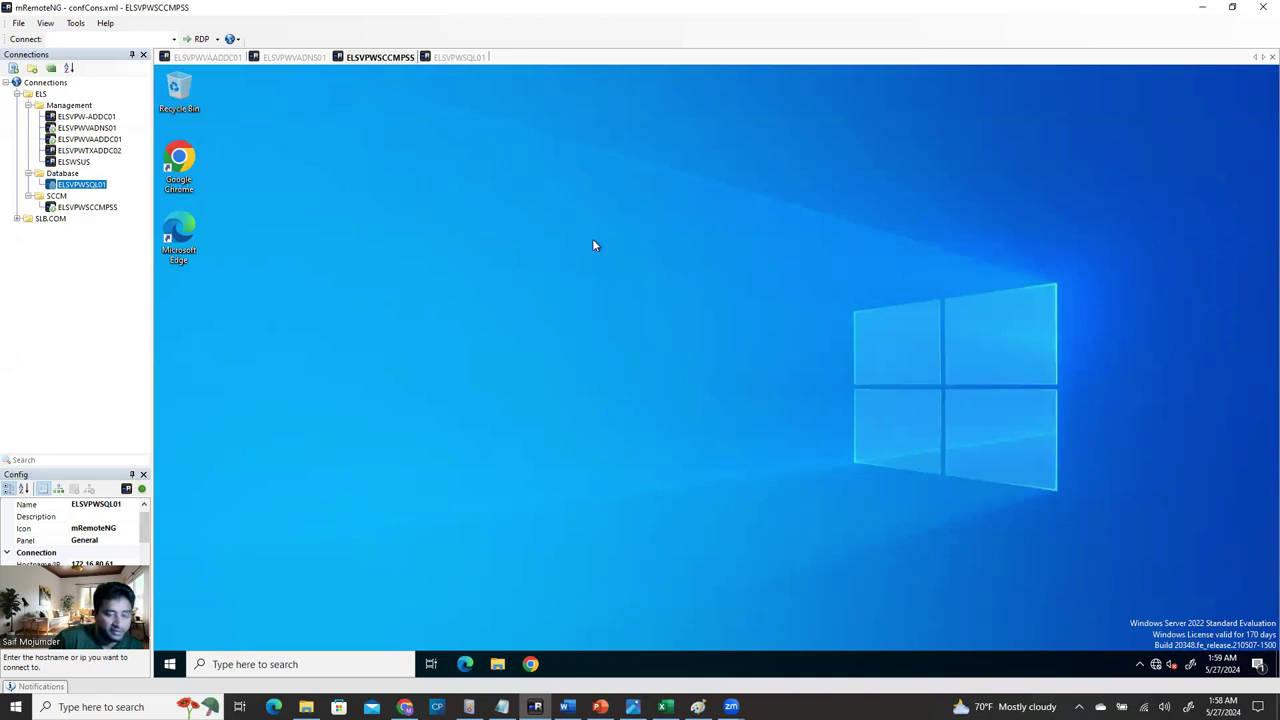
click(567, 707)
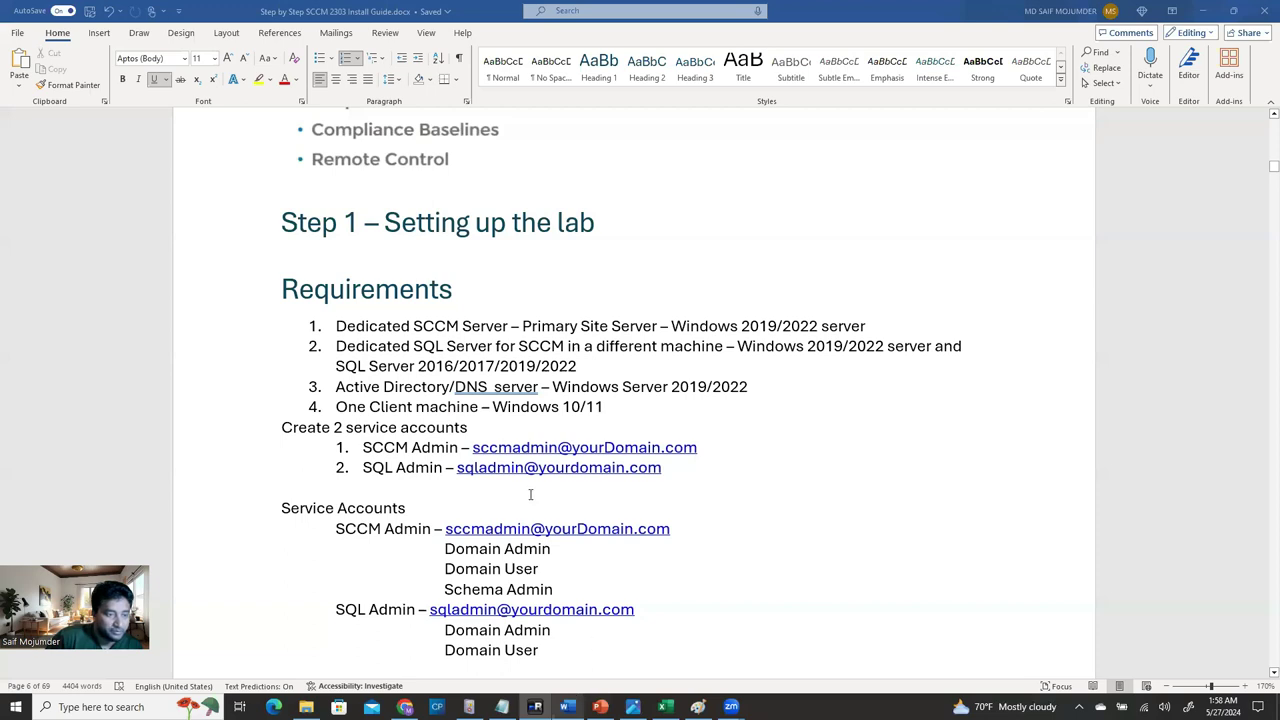
Scroll the Word guide past Requirements to the 'Step 2 – SCCM 2303 Prerequisites / Checklist' heading.
scroll(530, 494, down, 4)
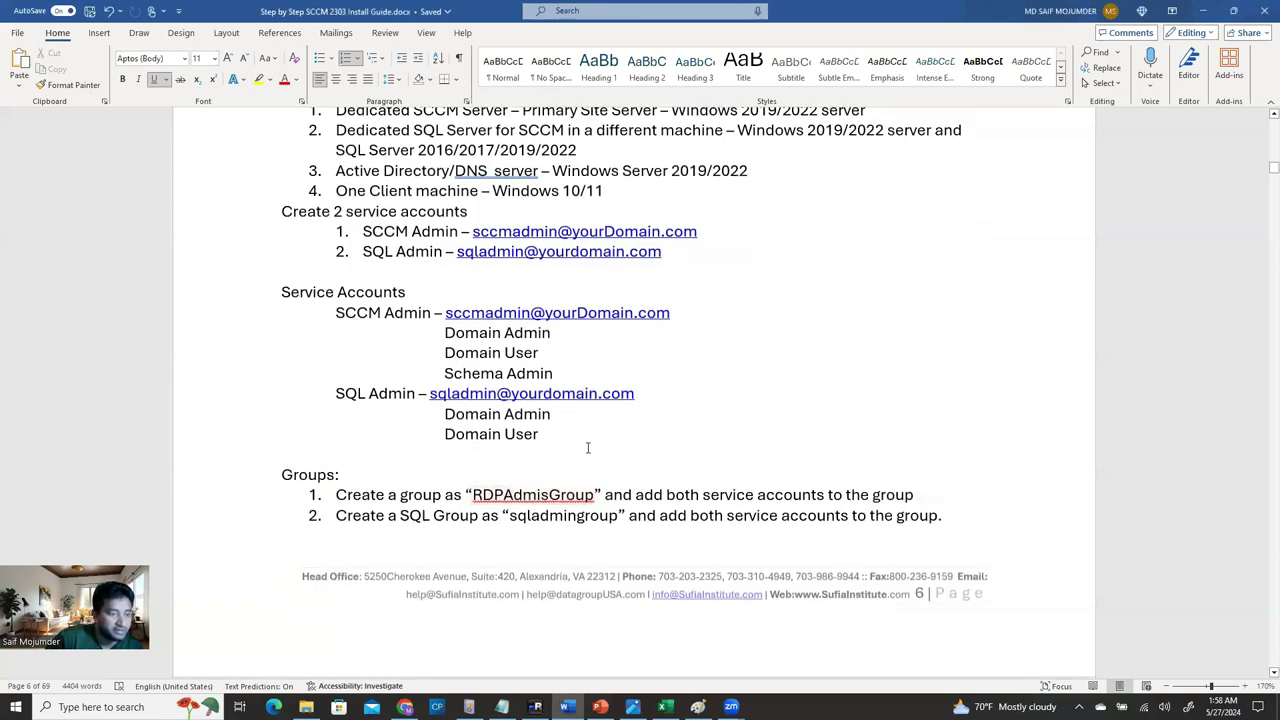
drag(588, 448, 280, 290)
scroll(625, 321, down, 7)
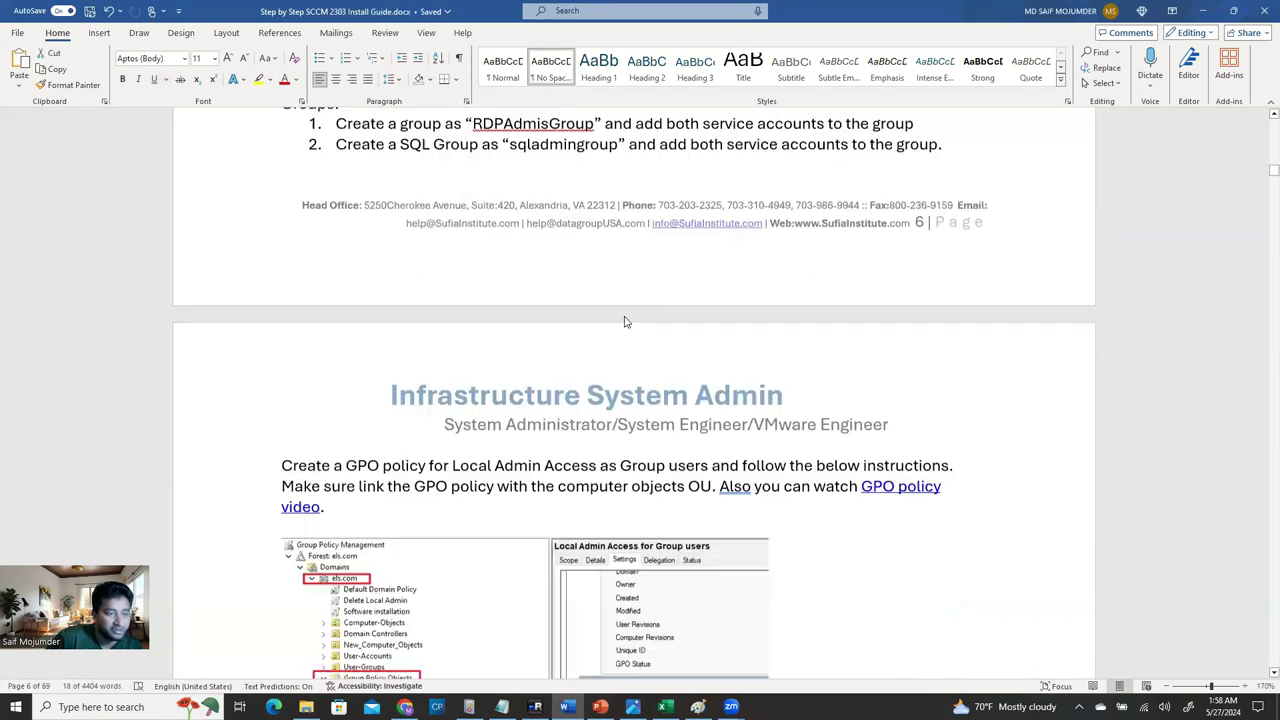
scroll(625, 321, down, 10)
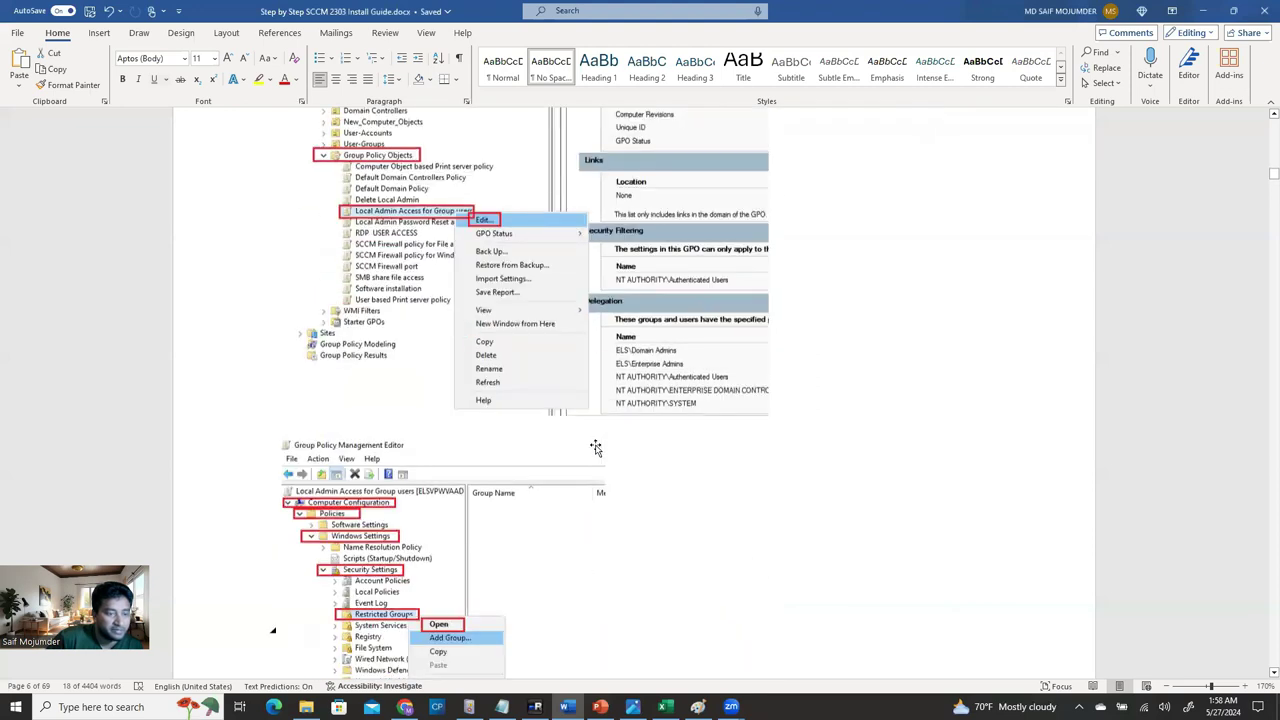
scroll(595, 448, down, 10)
scroll(600, 445, down, 13)
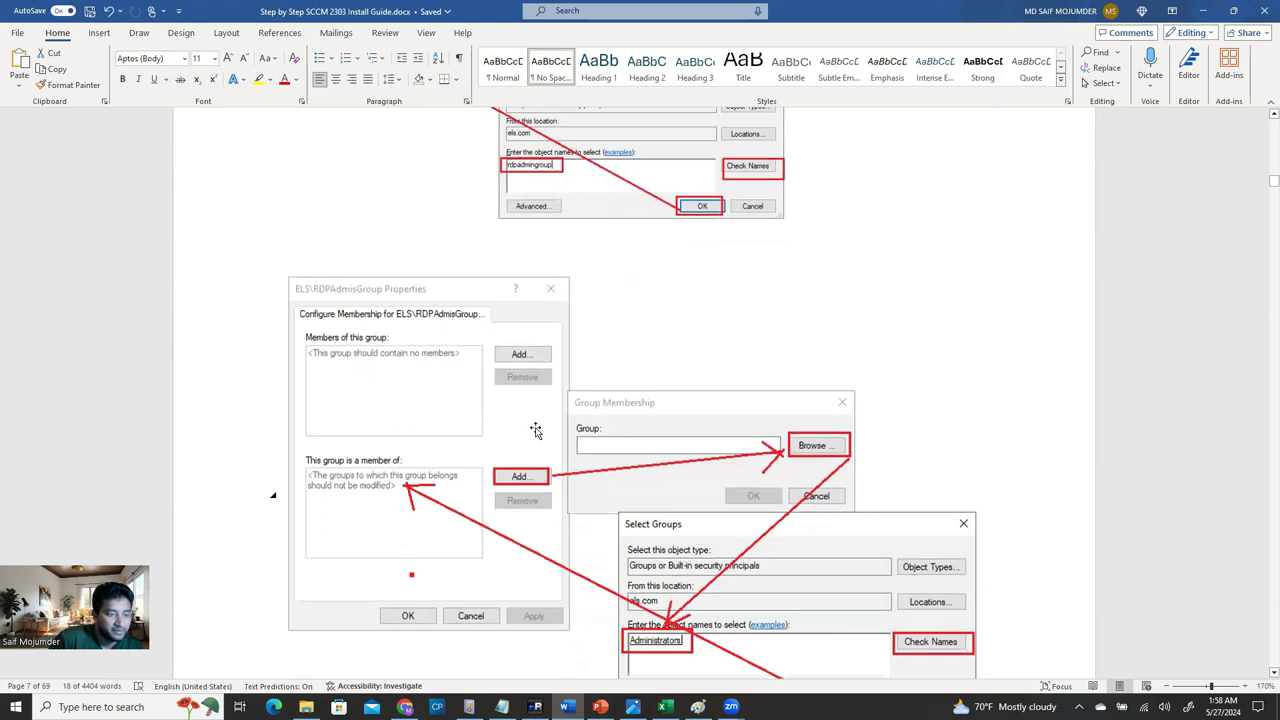
scroll(535, 430, down, 16)
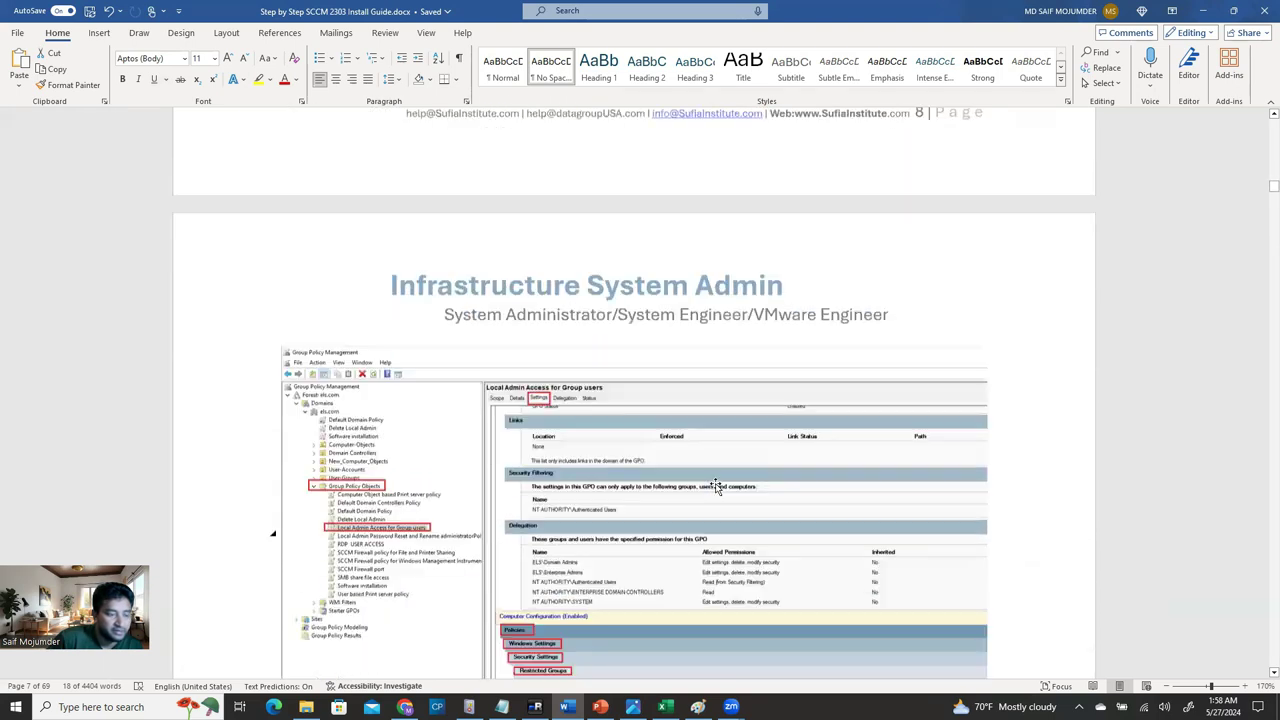
scroll(716, 487, down, 9)
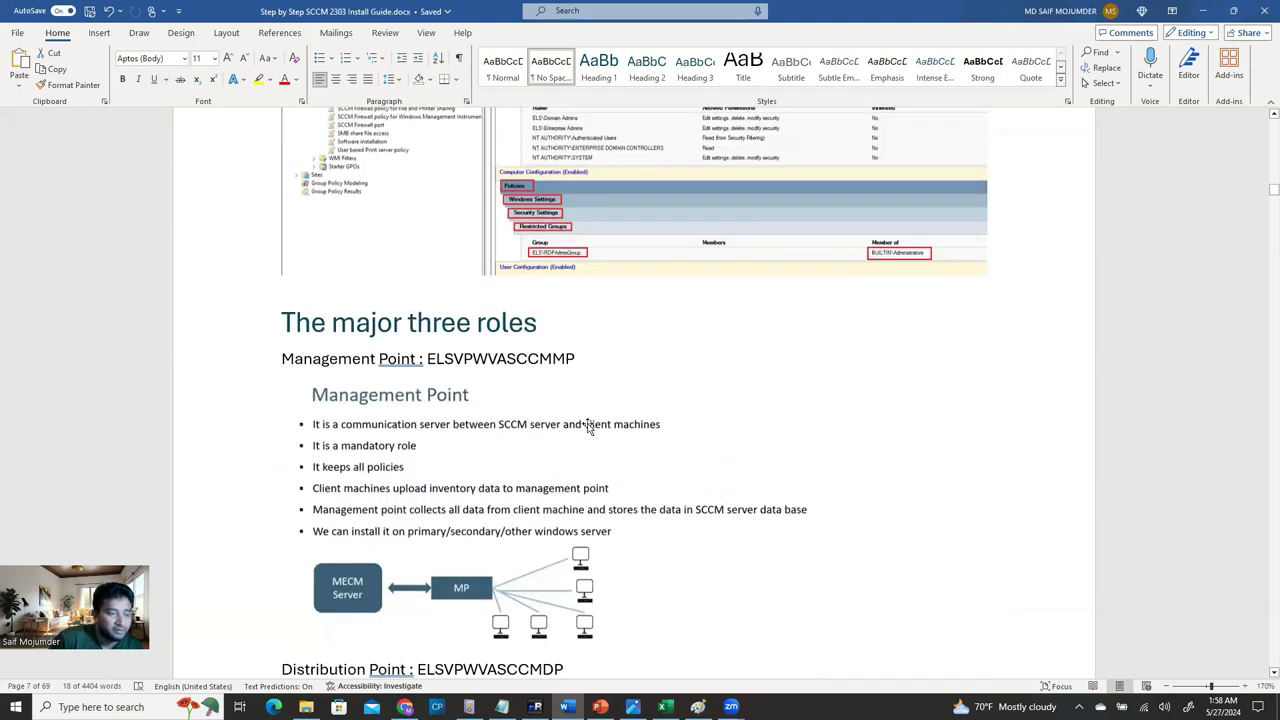
scroll(588, 427, down, 16)
scroll(578, 370, down, 10)
scroll(578, 370, down, 3)
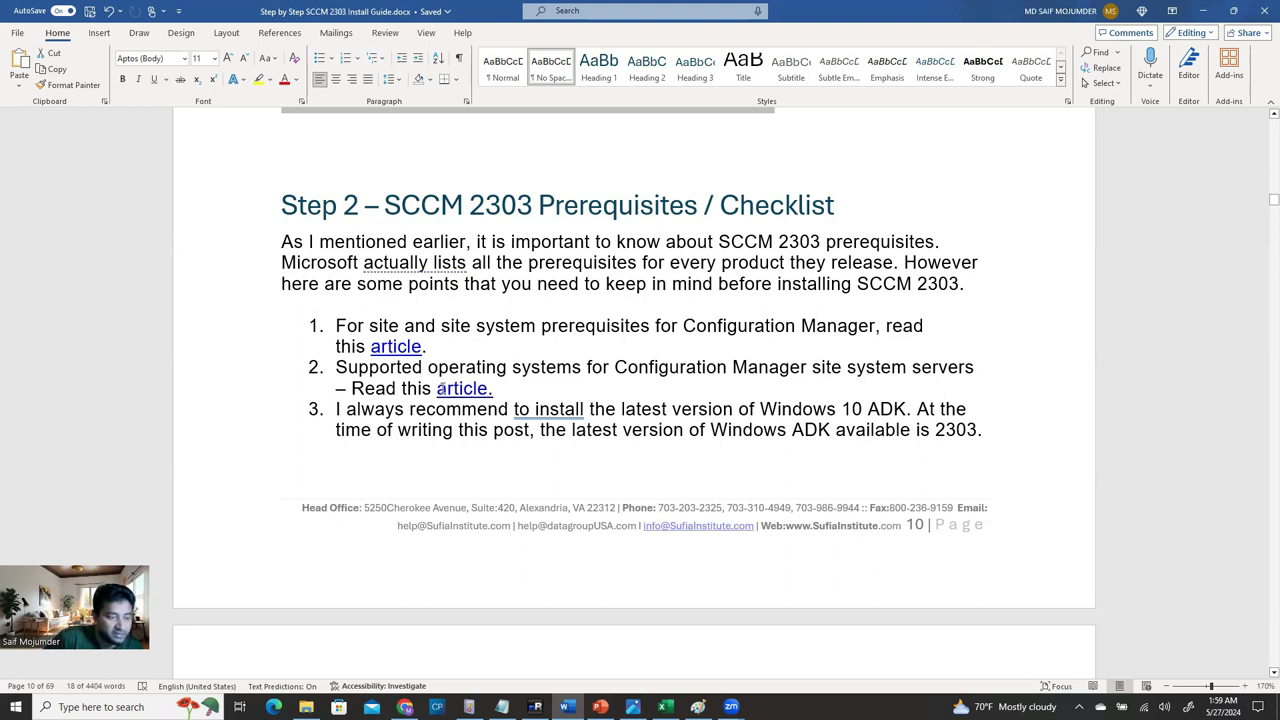
Reread the Step 2 checklist and Step 3 introduction, highlighting passages while reading.
scroll(441, 388, down, 8)
scroll(567, 418, down, 4)
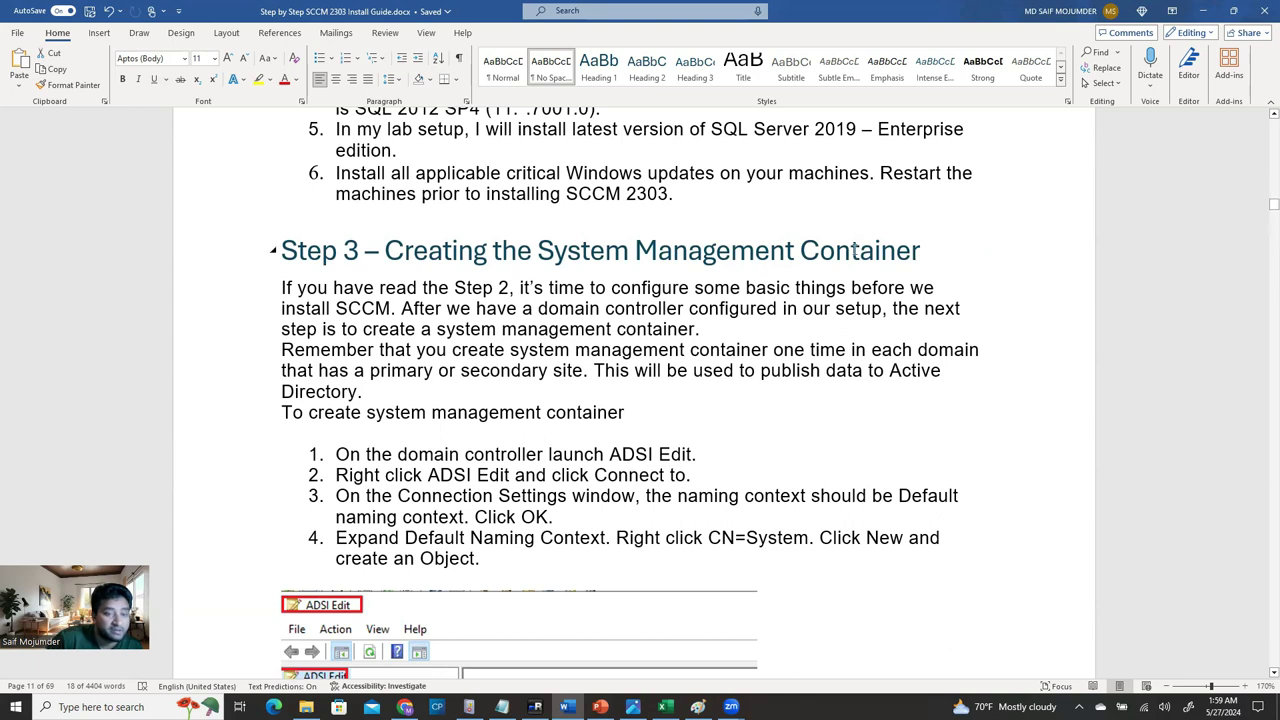
scroll(497, 300, up, 3)
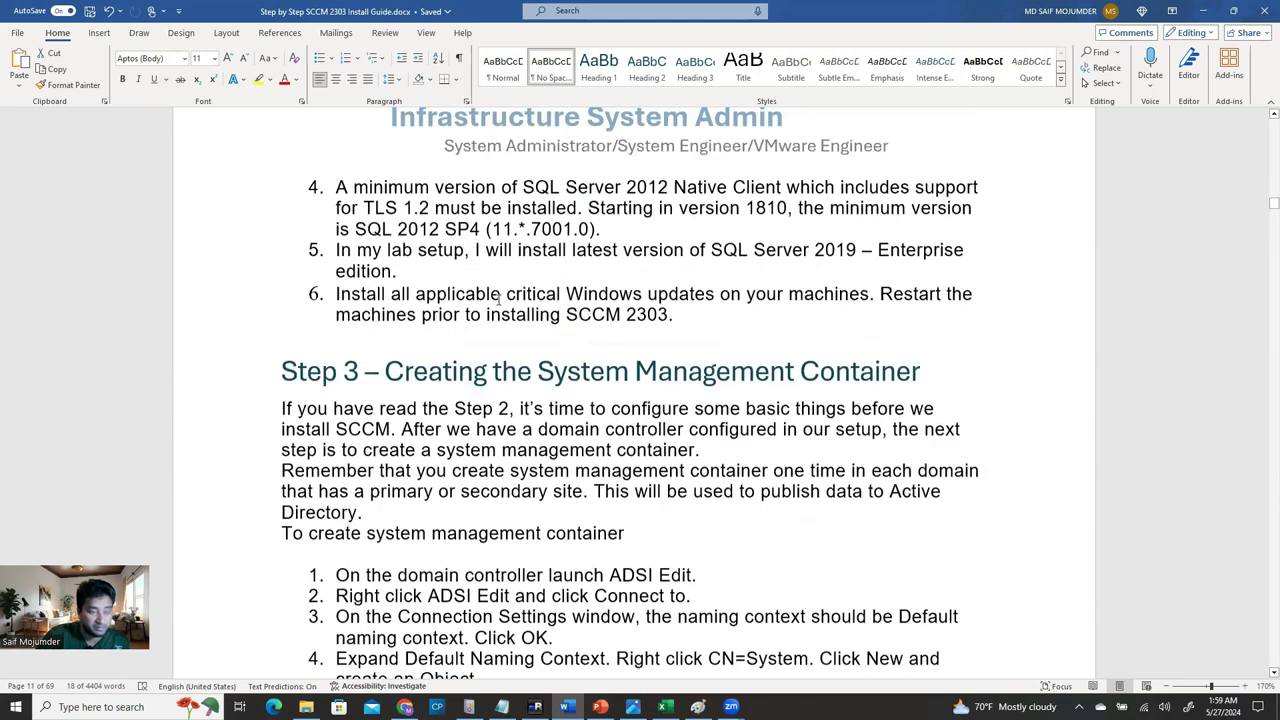
drag(420, 451, 442, 471)
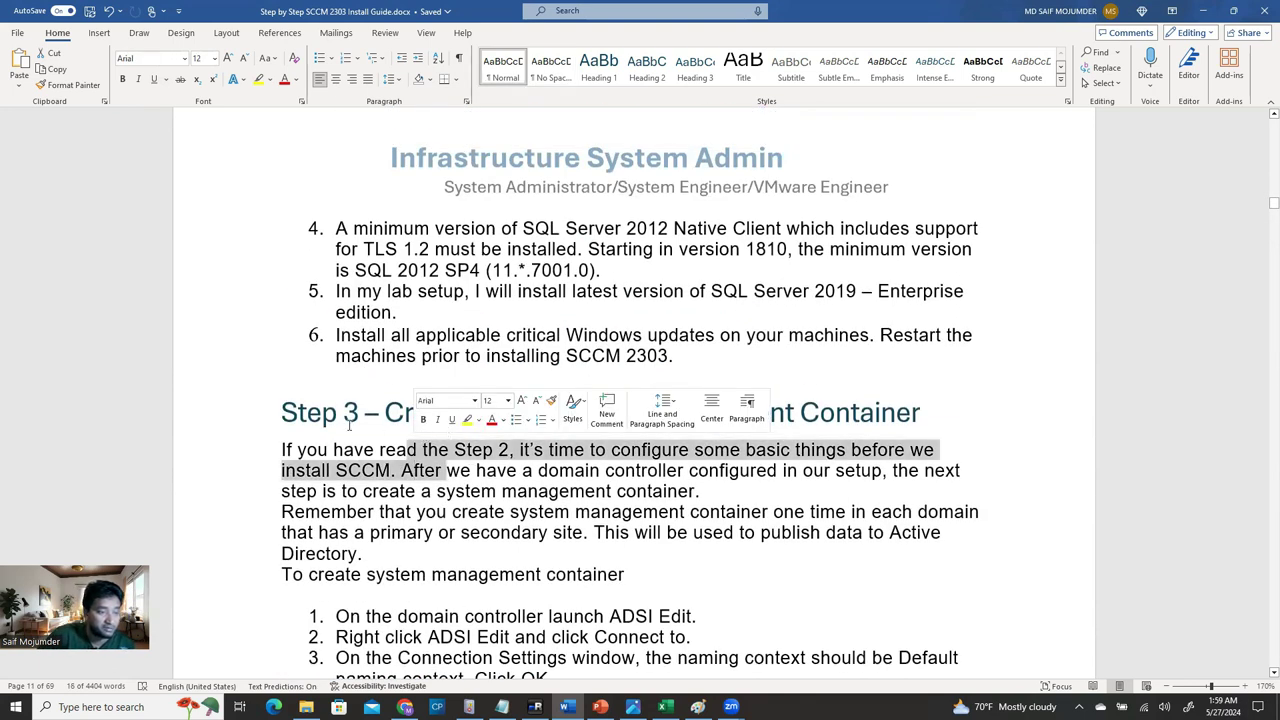
click(309, 413)
scroll(440, 333, up, 2)
scroll(409, 309, up, 5)
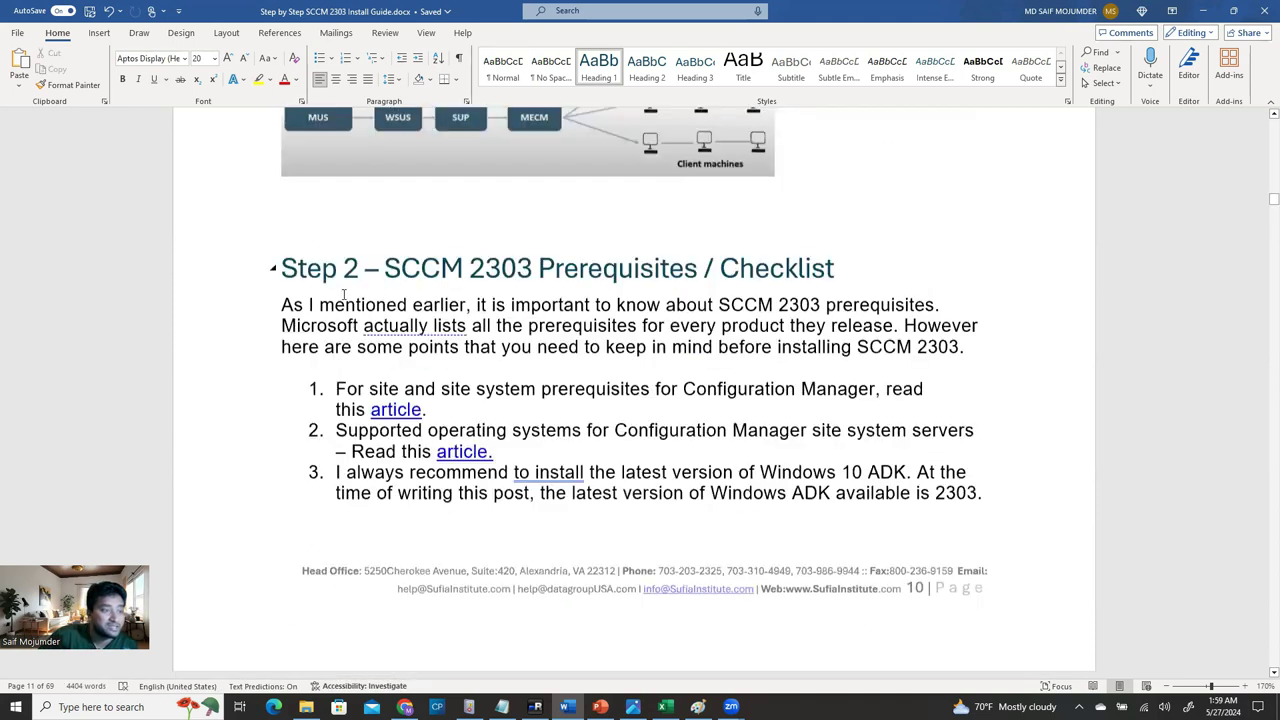
drag(284, 313, 700, 497)
click(666, 383)
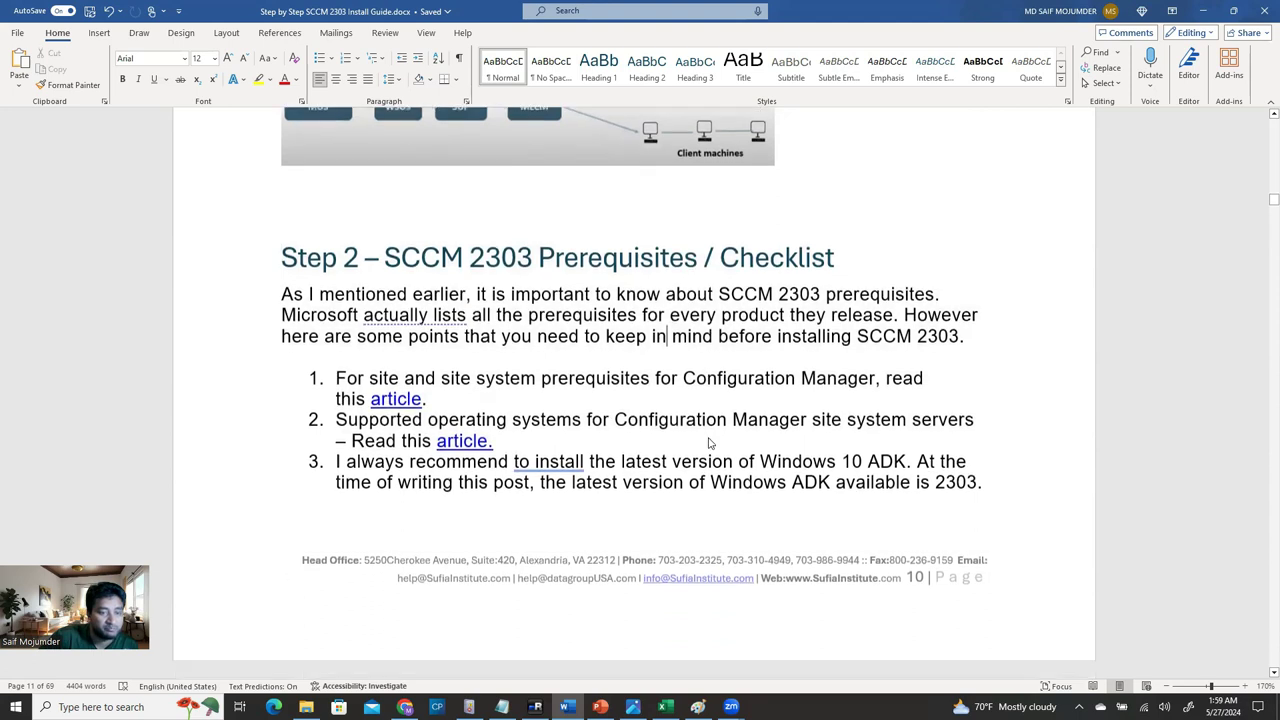
Read Step 3 down to the ADSI Edit steps, select 'System Management', and return to mRemoteNG.
scroll(680, 410, down, 3)
scroll(708, 440, down, 1)
scroll(708, 440, down, 3)
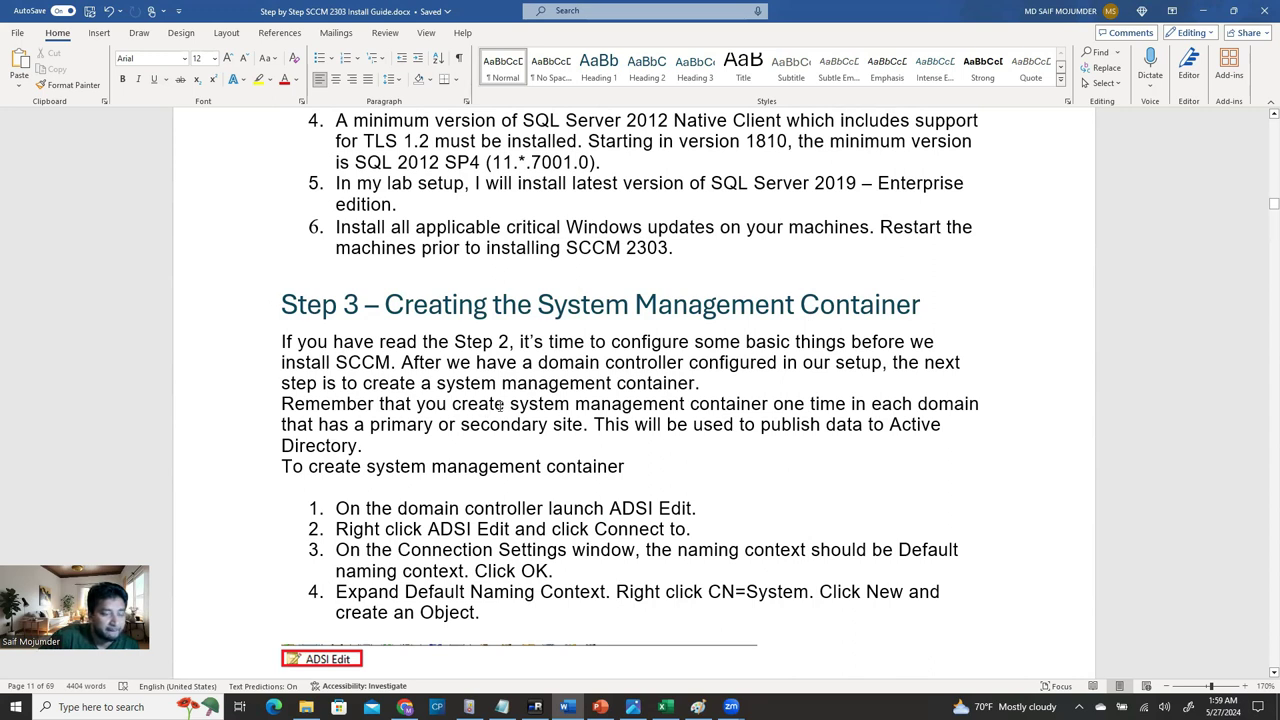
scroll(500, 404, down, 4)
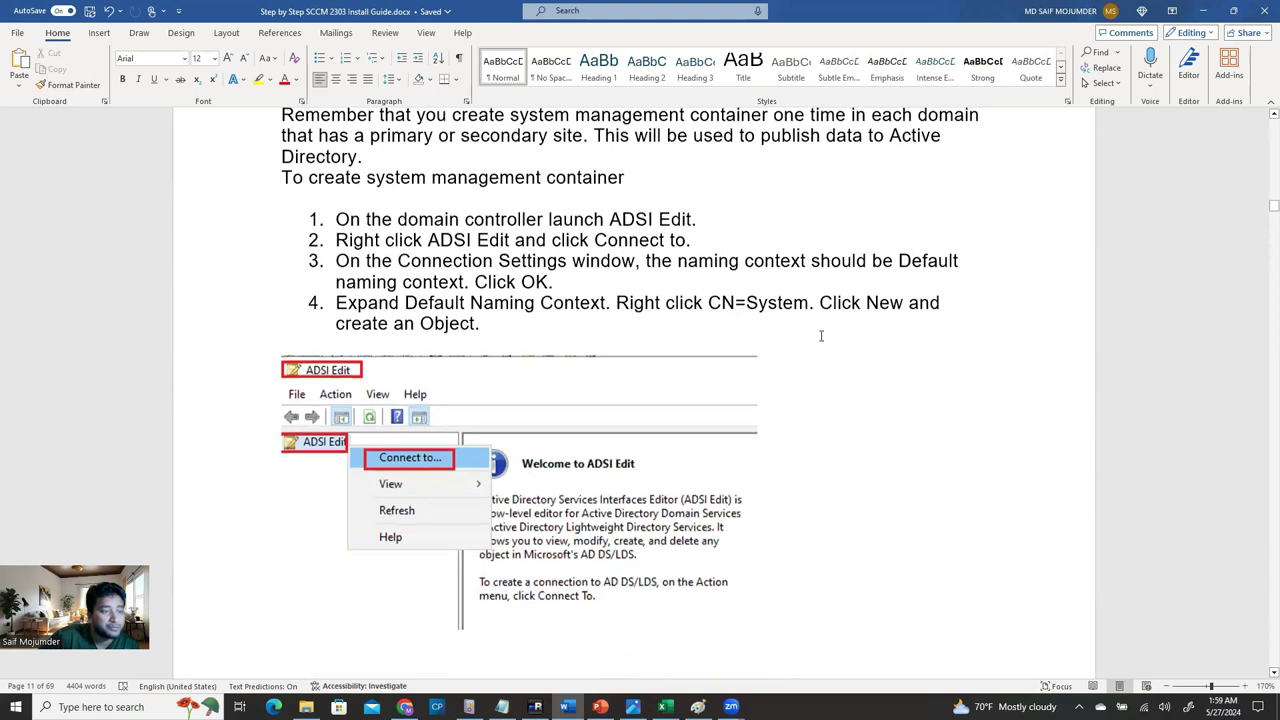
scroll(820, 336, up, 4)
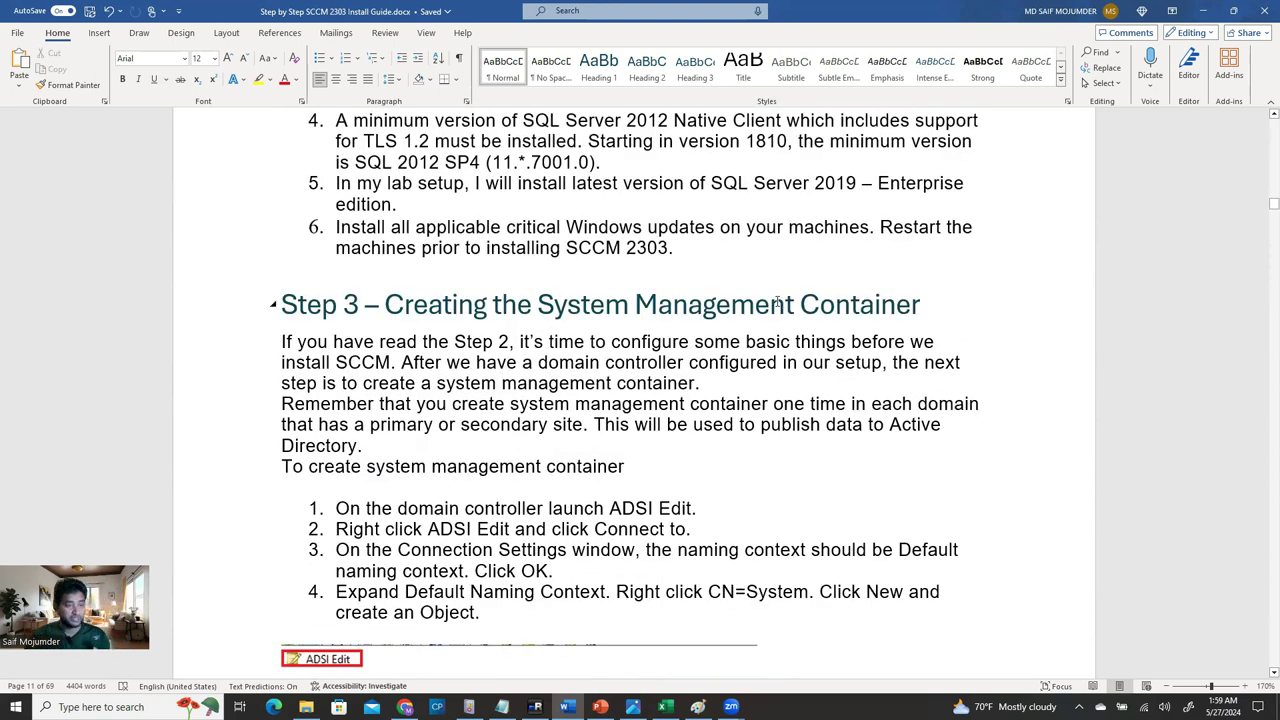
scroll(730, 360, down, 2)
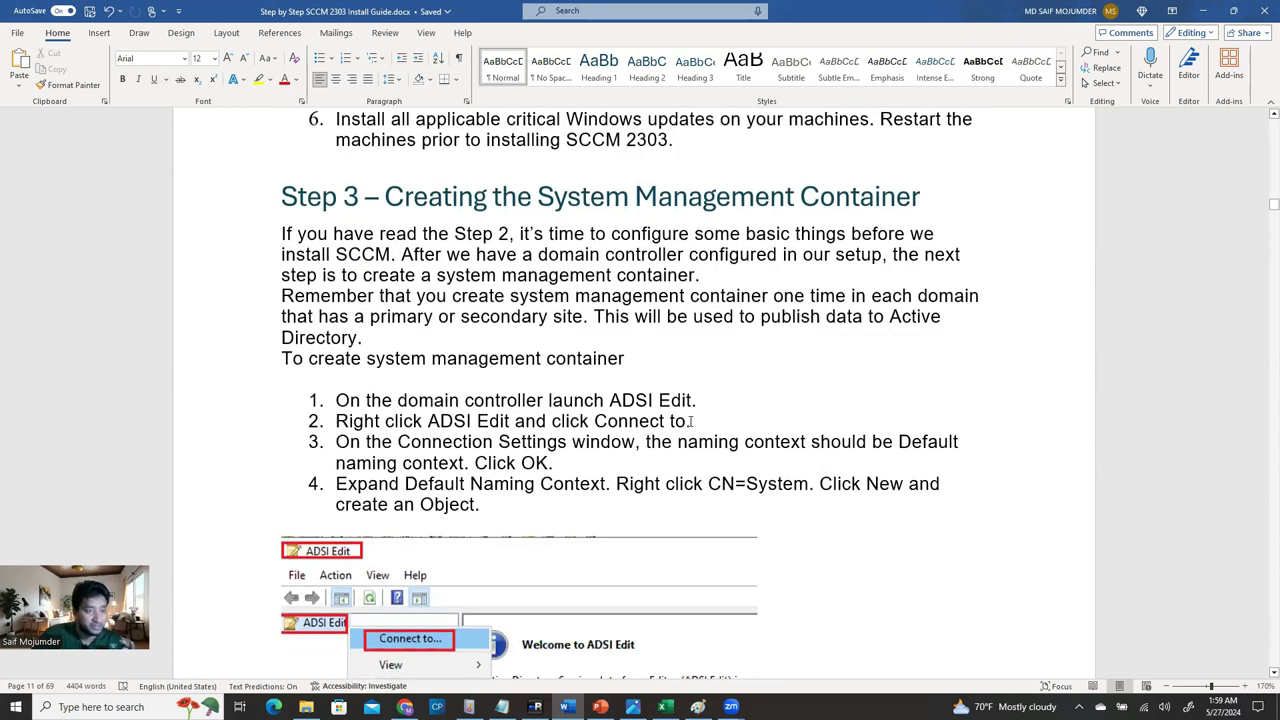
scroll(690, 421, down, 1)
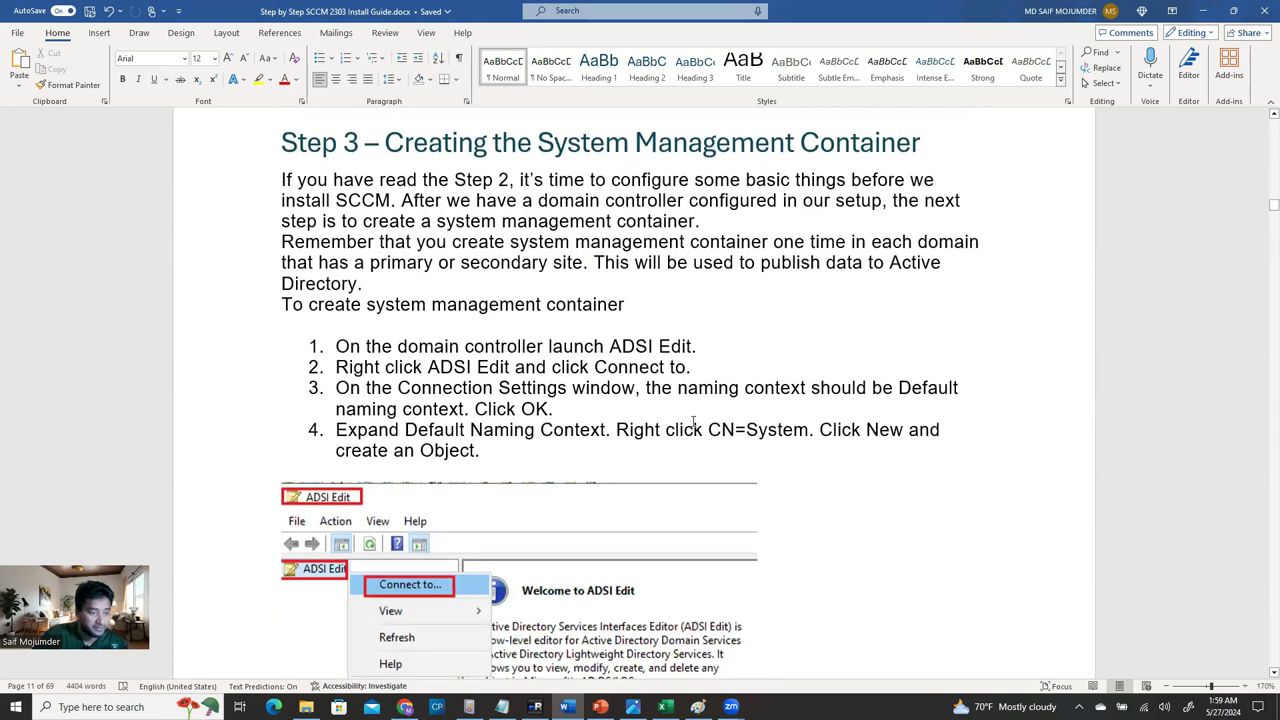
scroll(693, 421, down, 3)
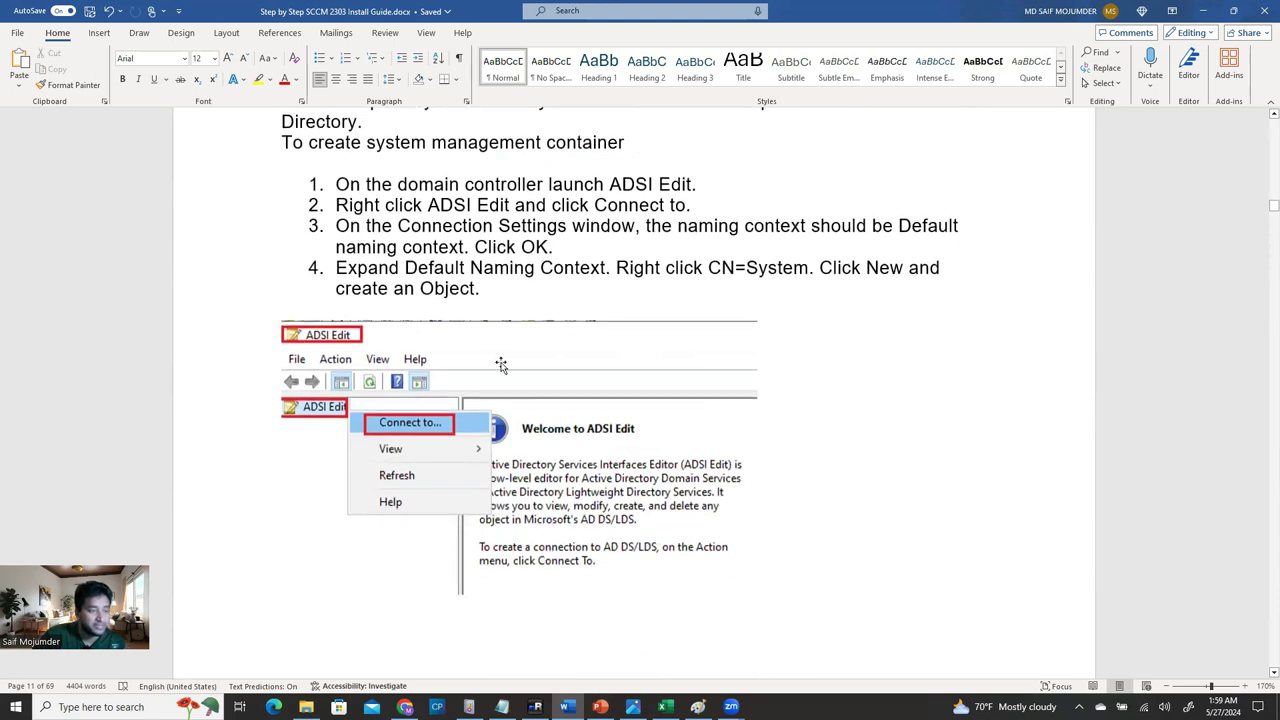
scroll(684, 380, up, 6)
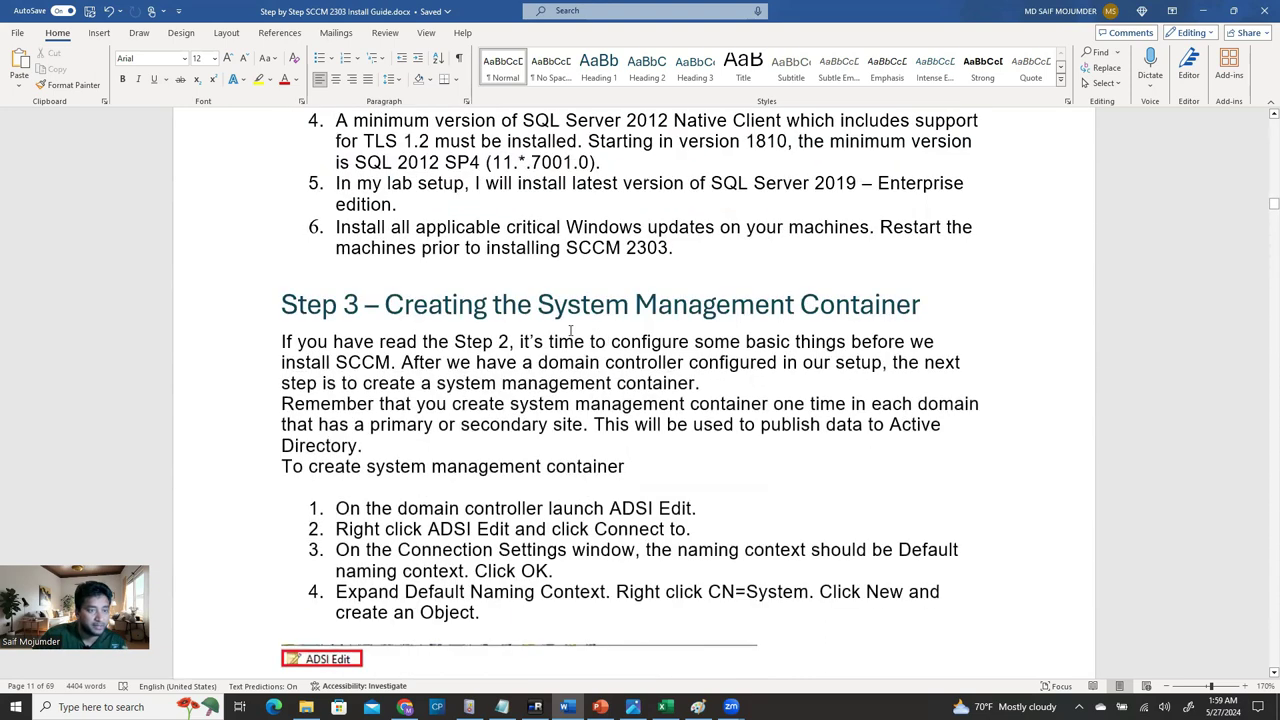
scroll(760, 318, down, 8)
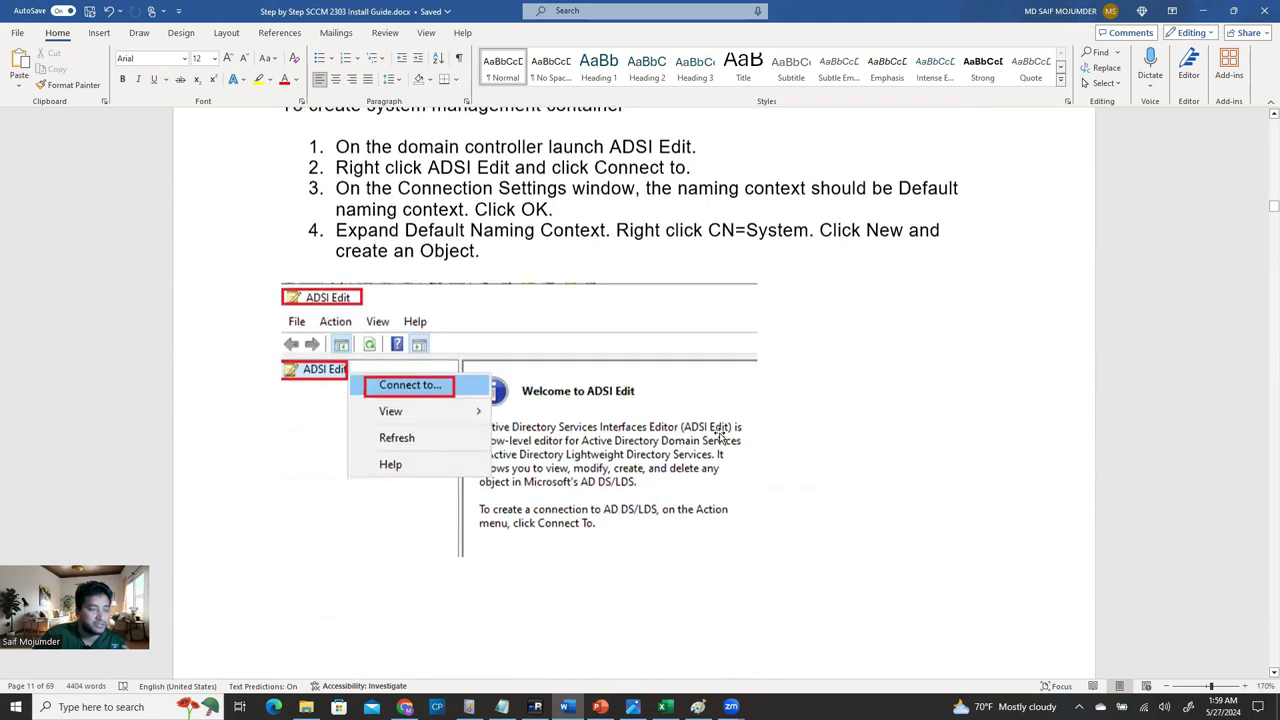
scroll(437, 326, down, 12)
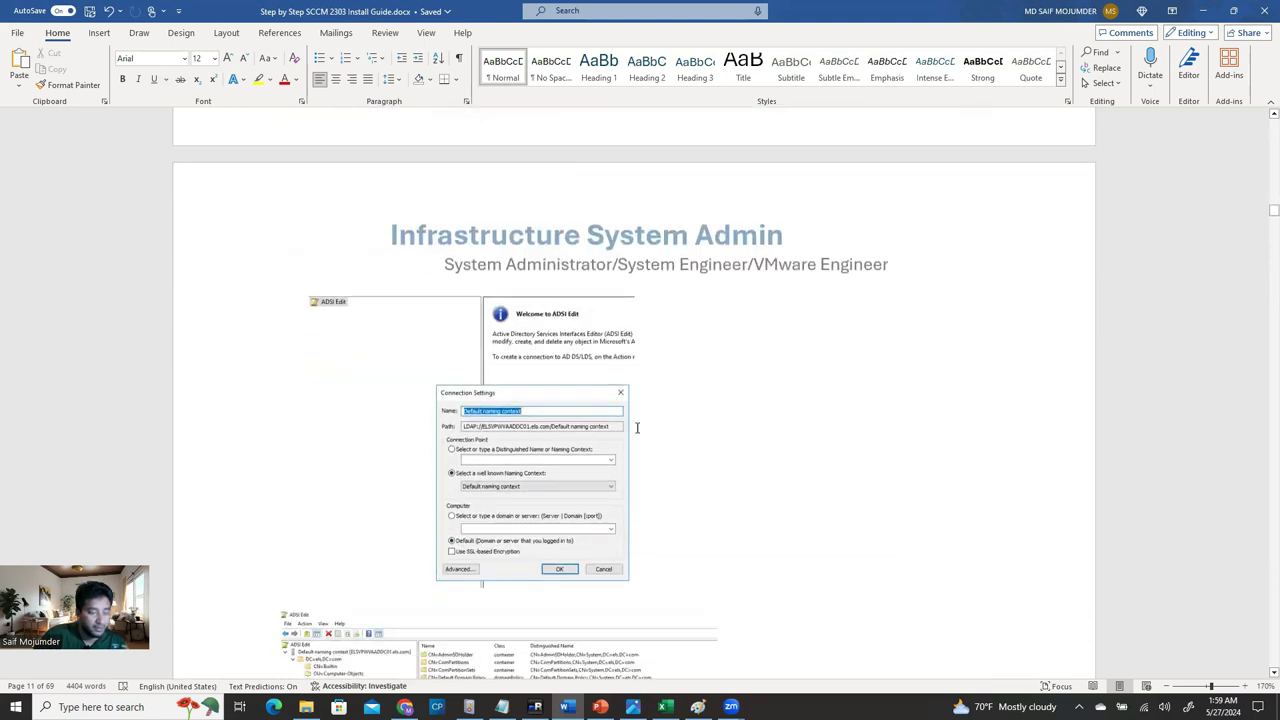
scroll(636, 427, down, 5)
scroll(535, 403, down, 5)
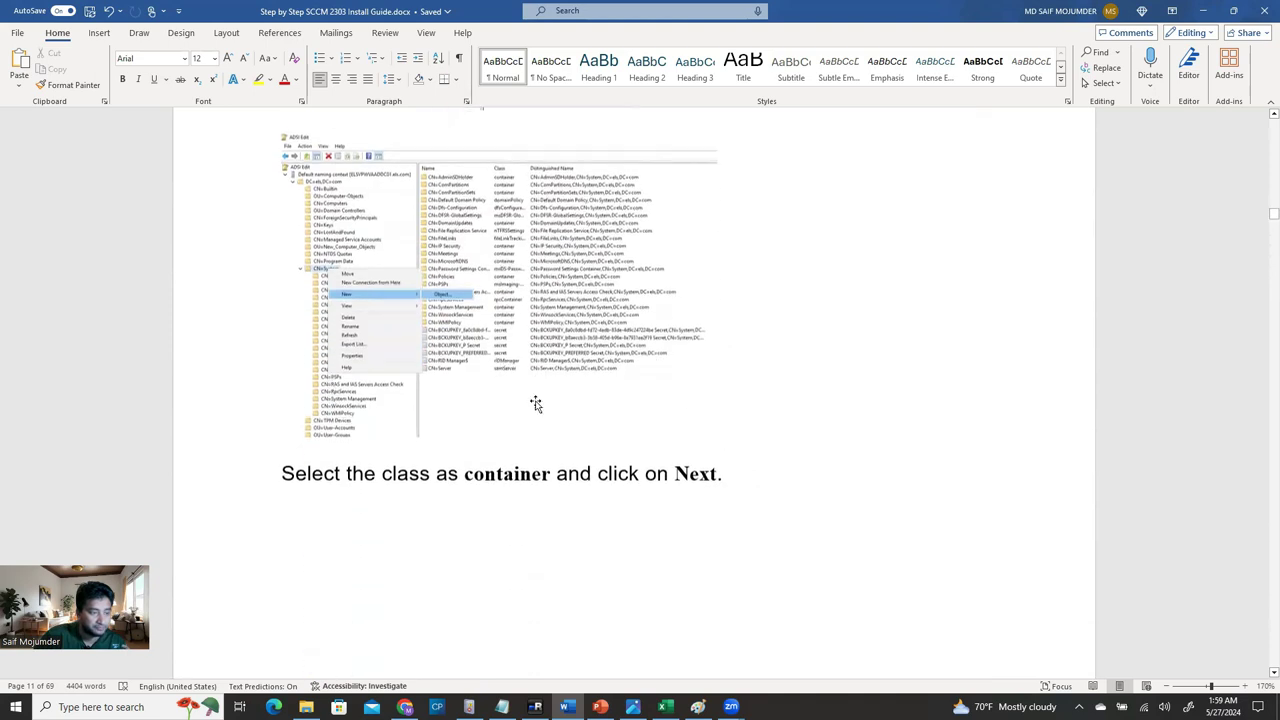
scroll(535, 403, down, 2)
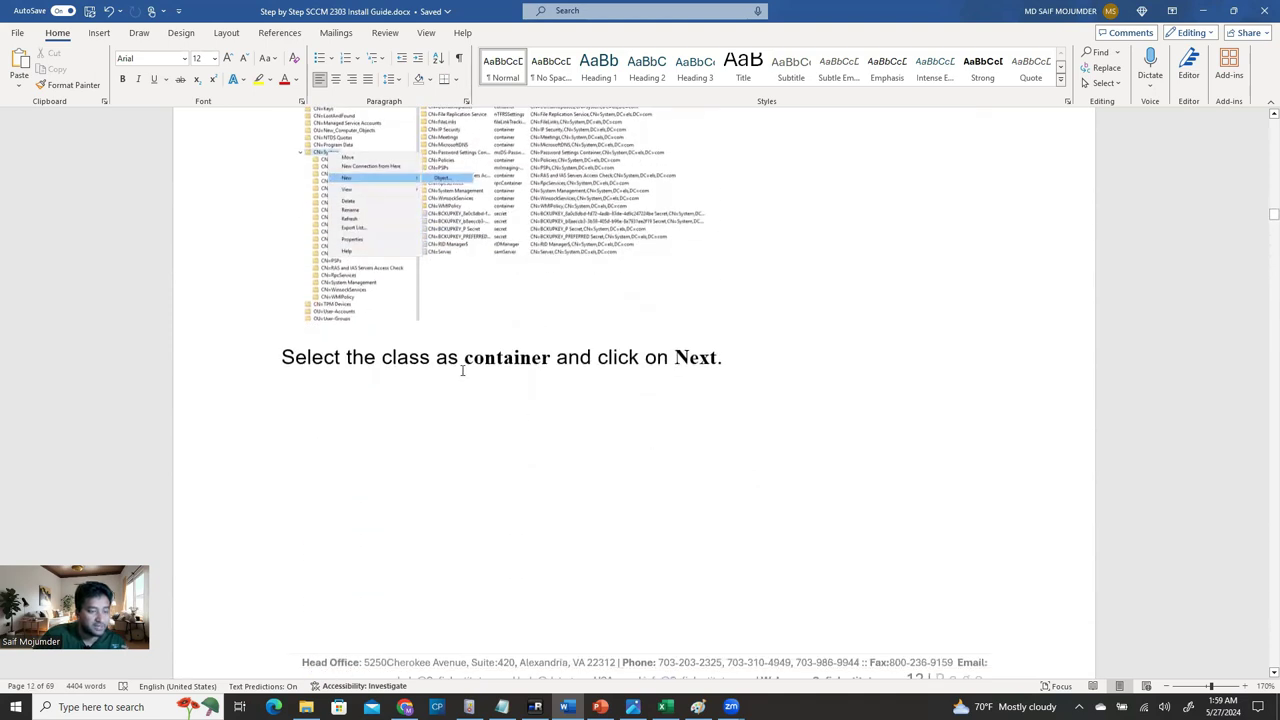
scroll(632, 381, down, 13)
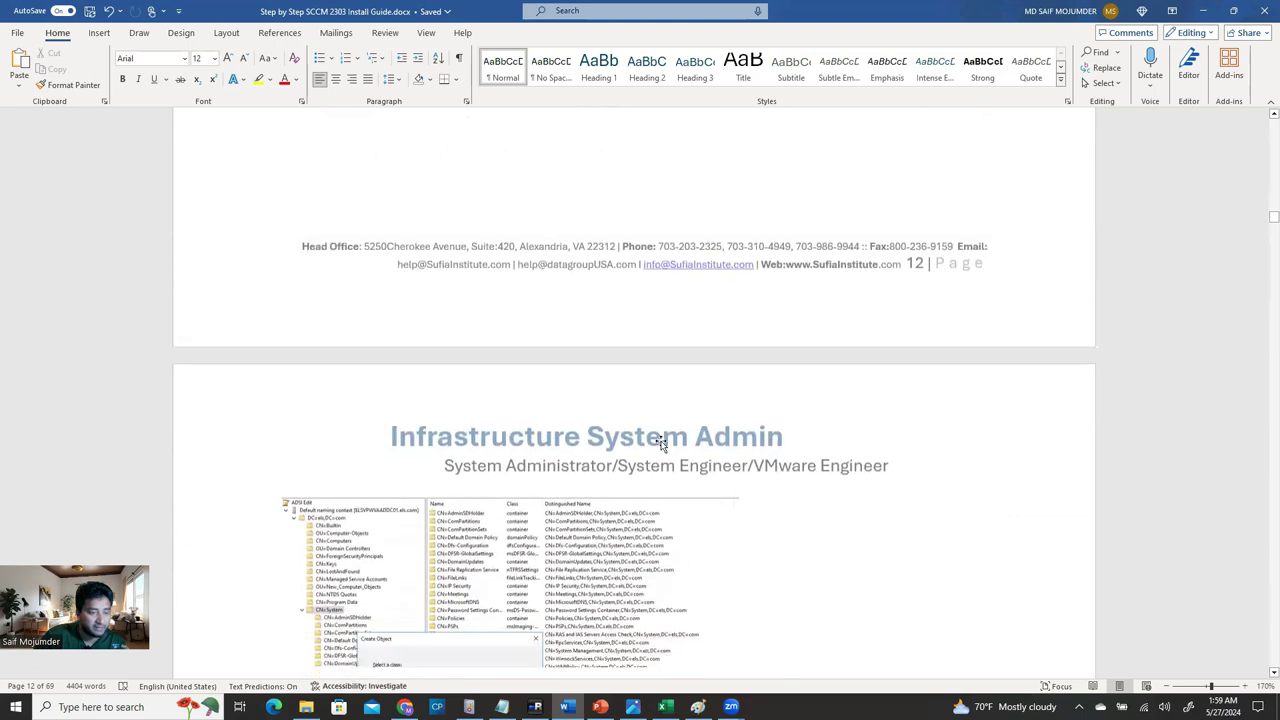
scroll(511, 394, down, 2)
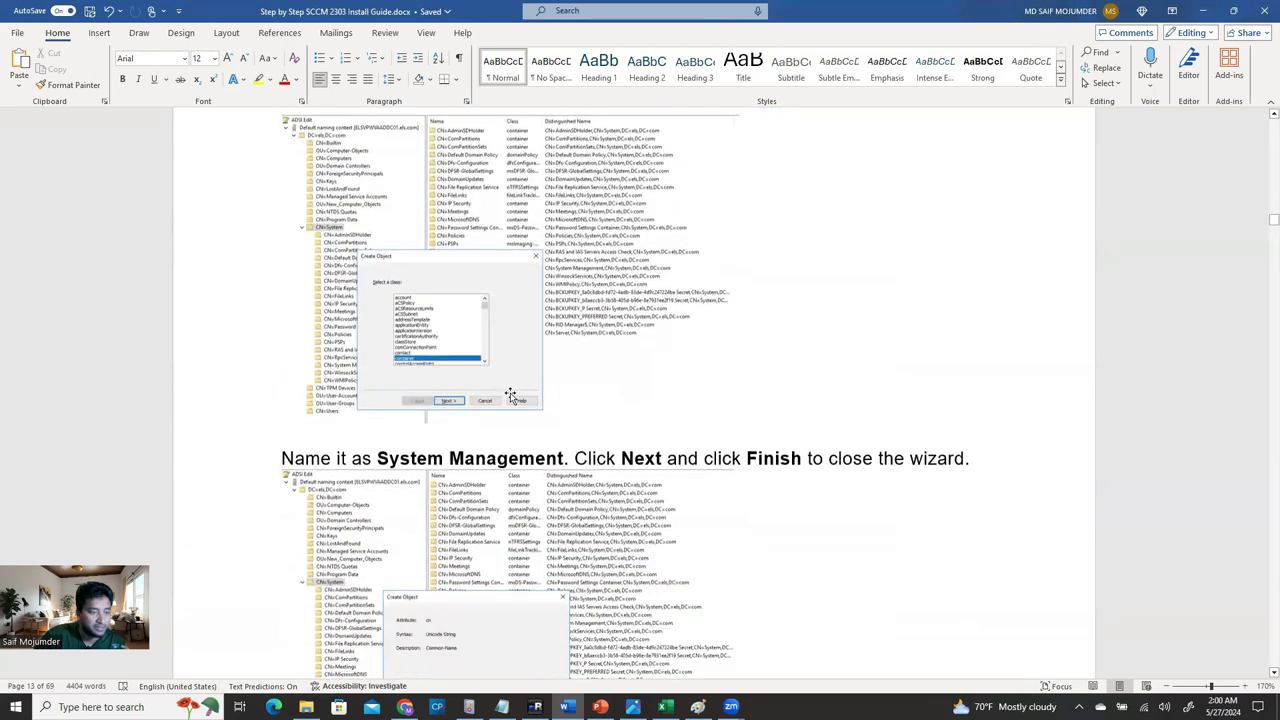
drag(392, 448, 520, 447)
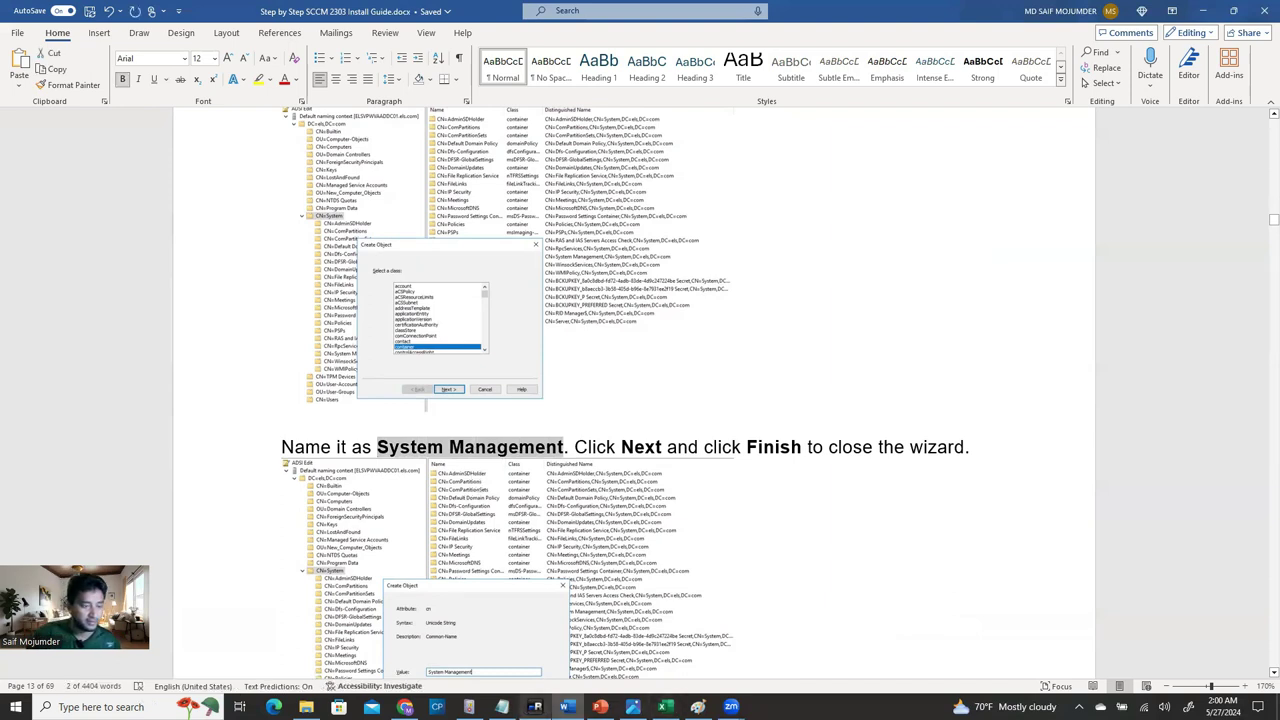
click(535, 707)
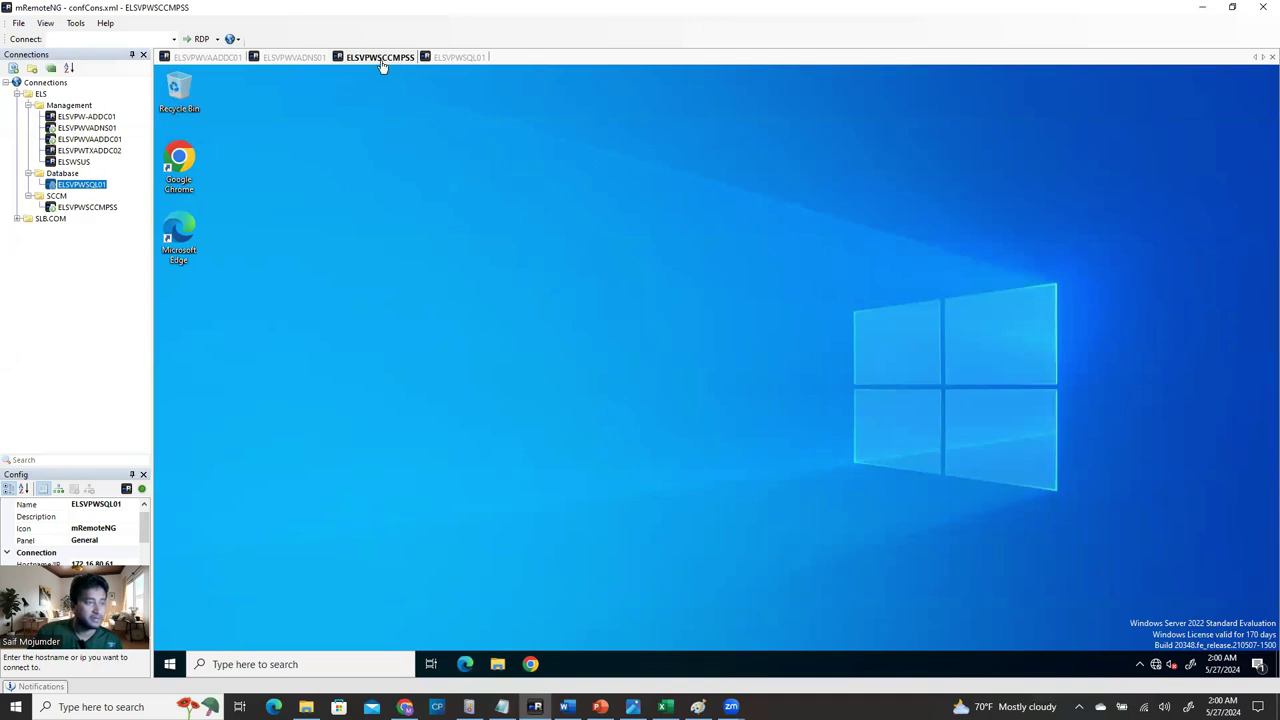
On ELSVPWVAADDC01, collapse the ADUC tree and minimize ADUC and Group Policy Management.
click(216, 57)
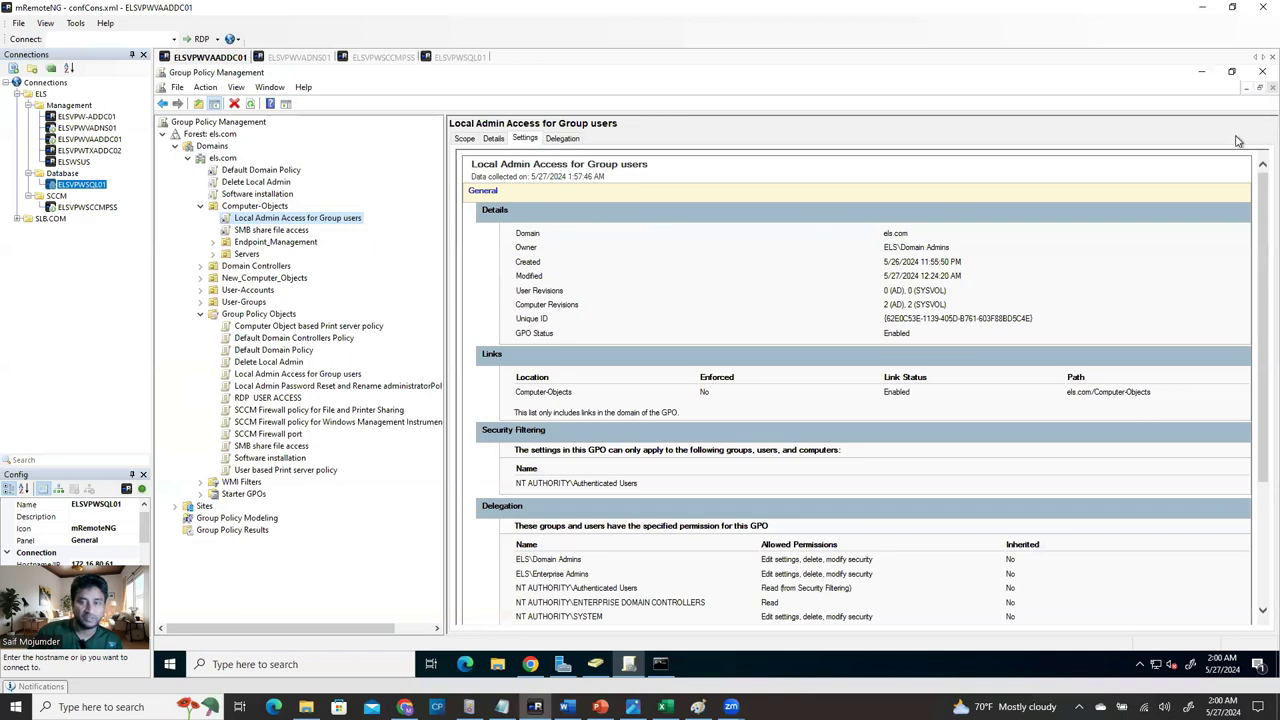
scroll(1257, 216, down, 5)
scroll(1257, 216, up, 5)
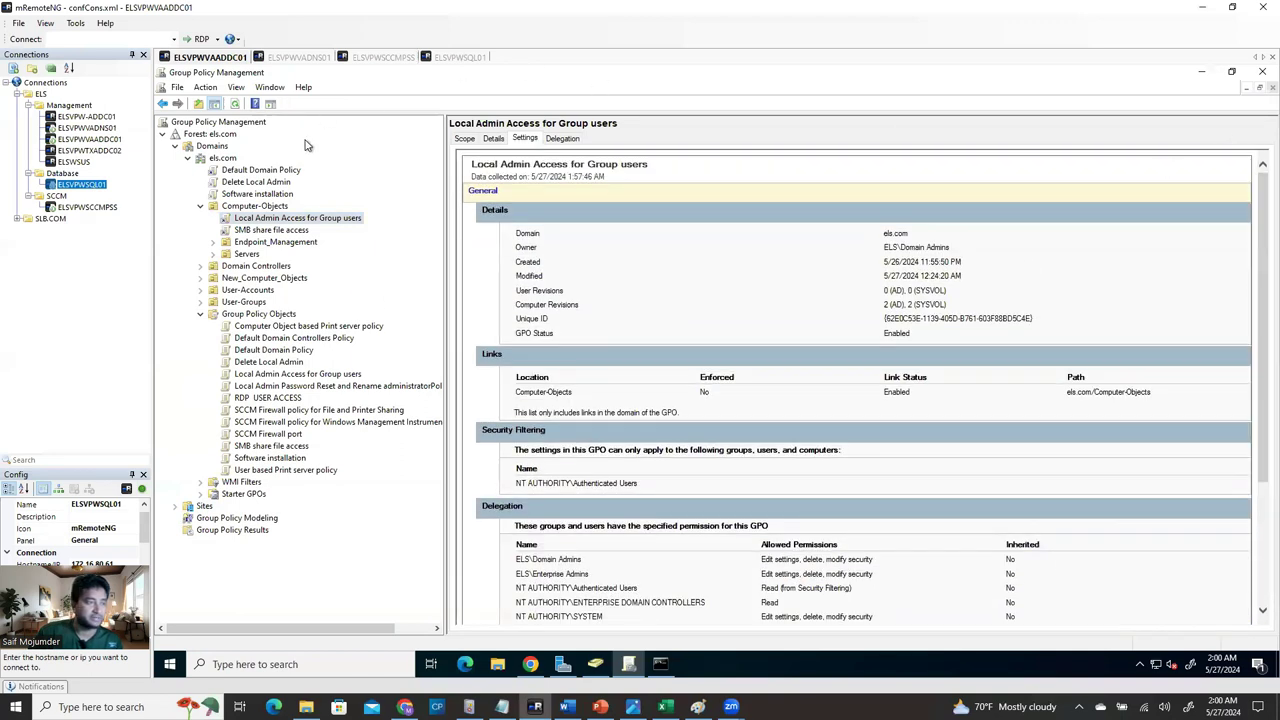
click(596, 664)
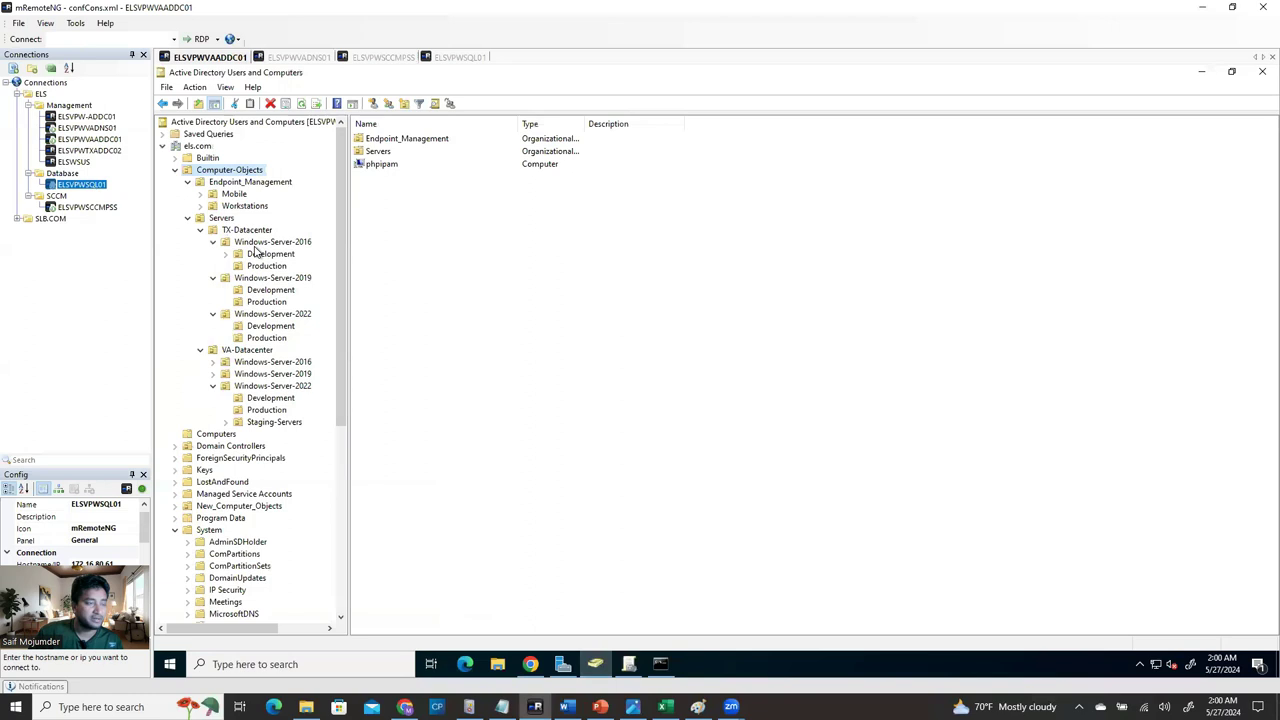
click(176, 170)
click(162, 146)
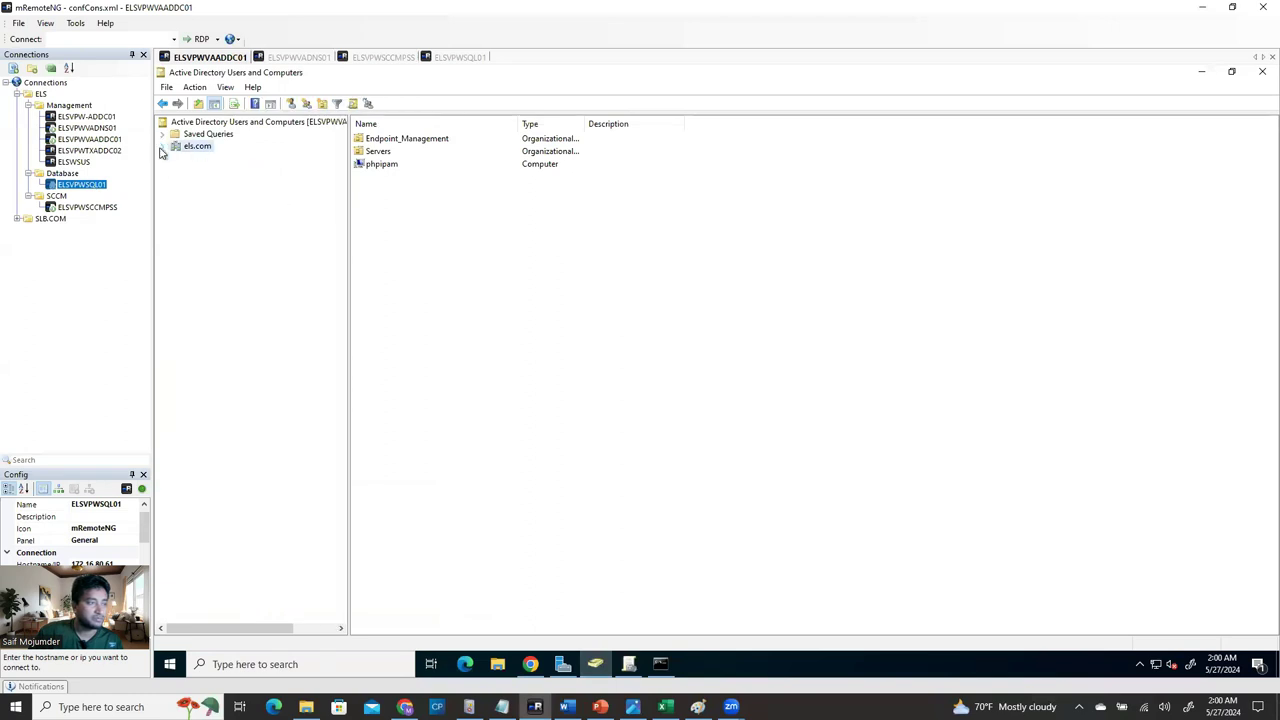
click(162, 146)
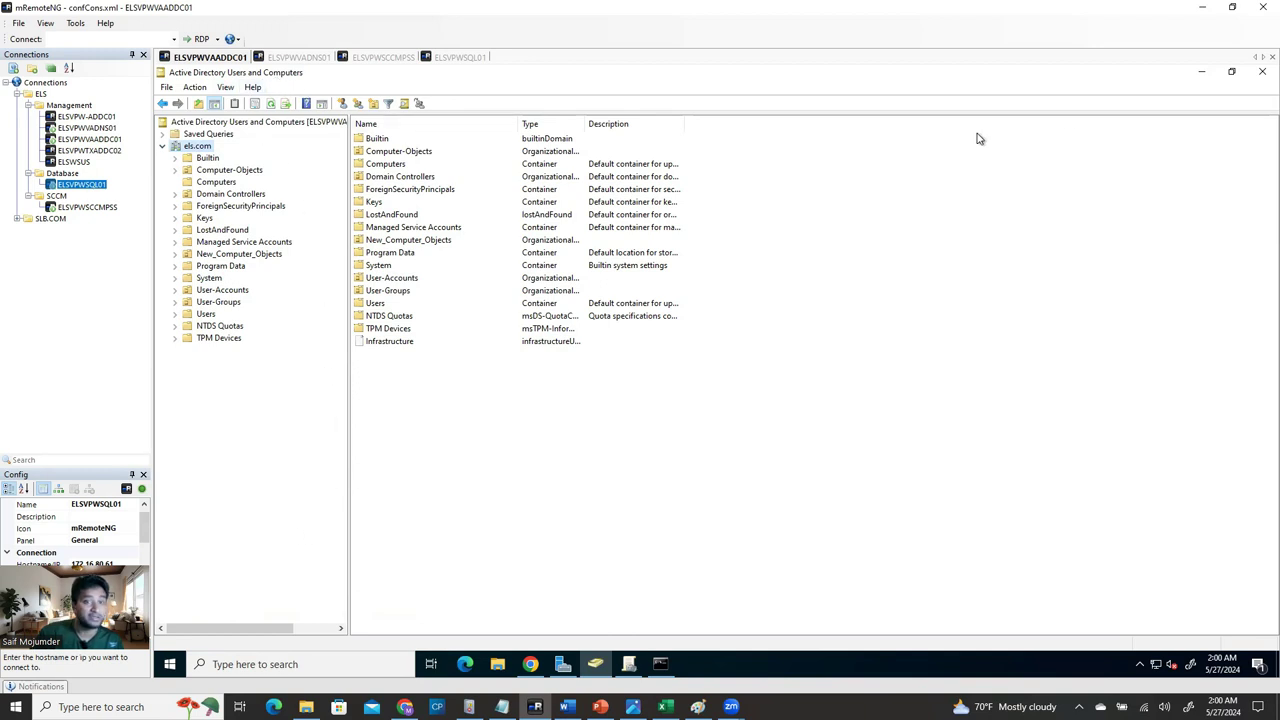
click(1201, 72)
click(1201, 72)
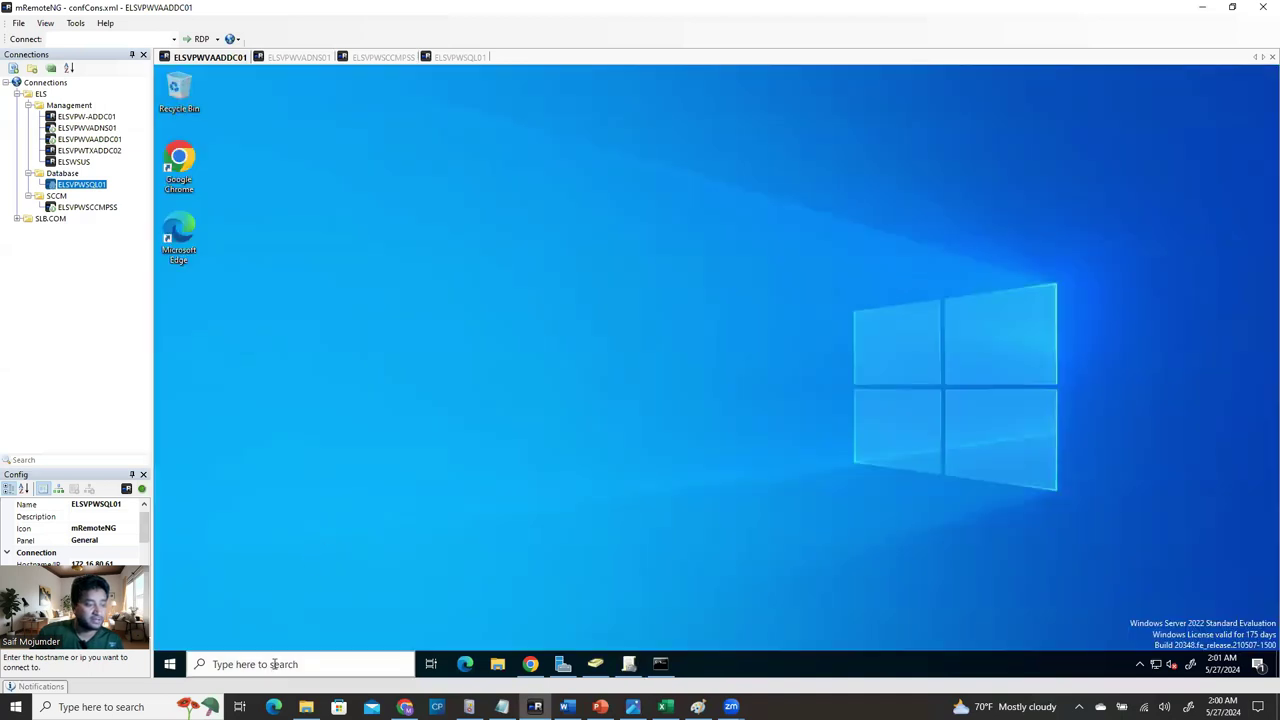
Browse Control Panel's Administrative Tools in small-icon view, then close it.
click(275, 668)
text(adsi)
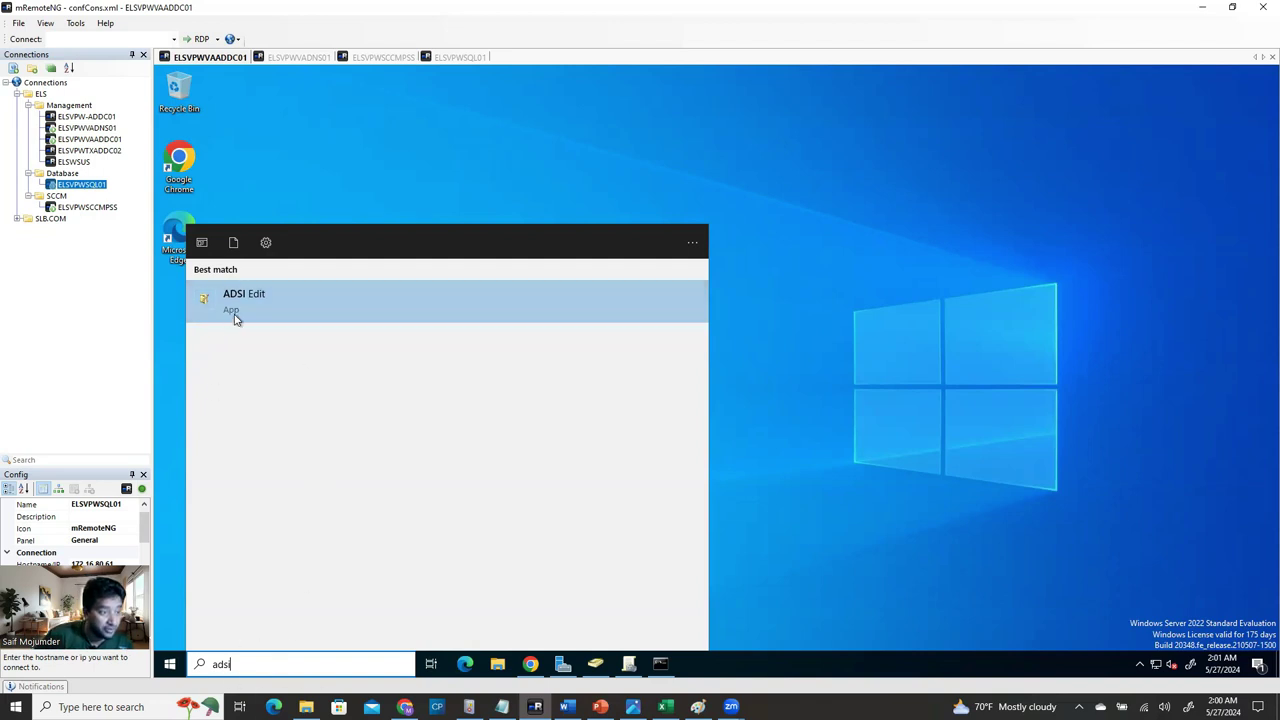
click(170, 664)
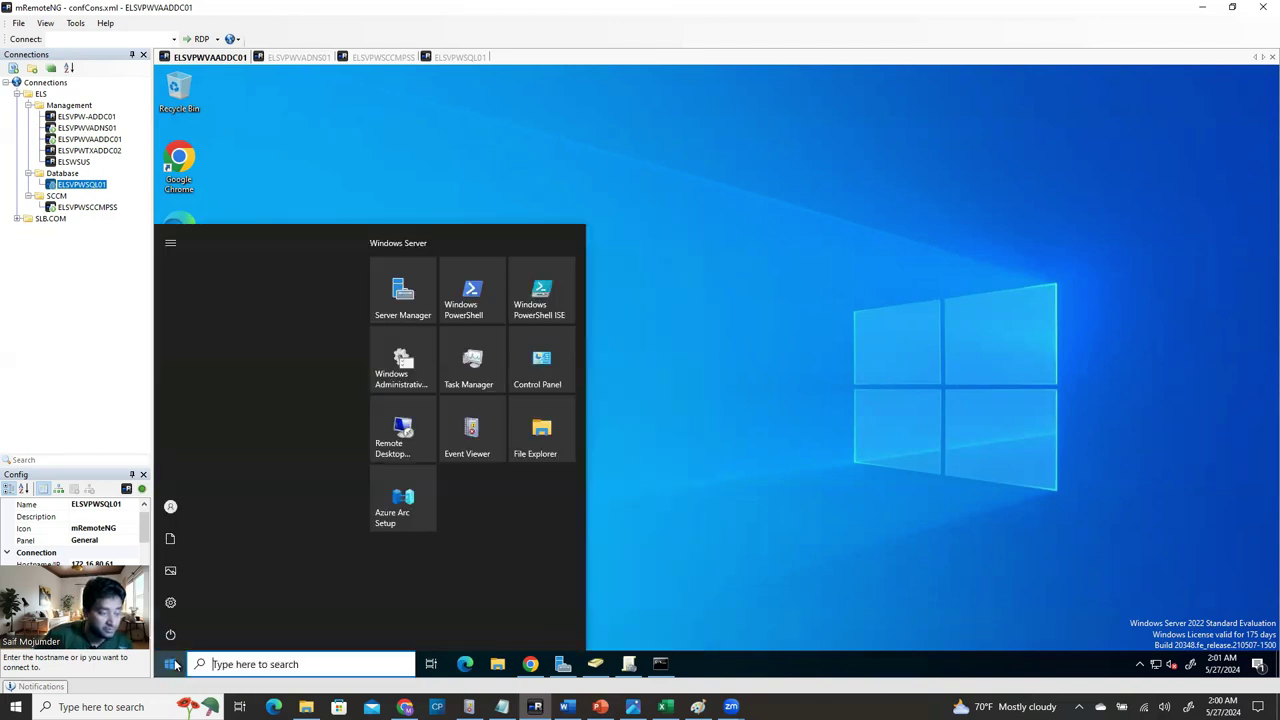
click(705, 395)
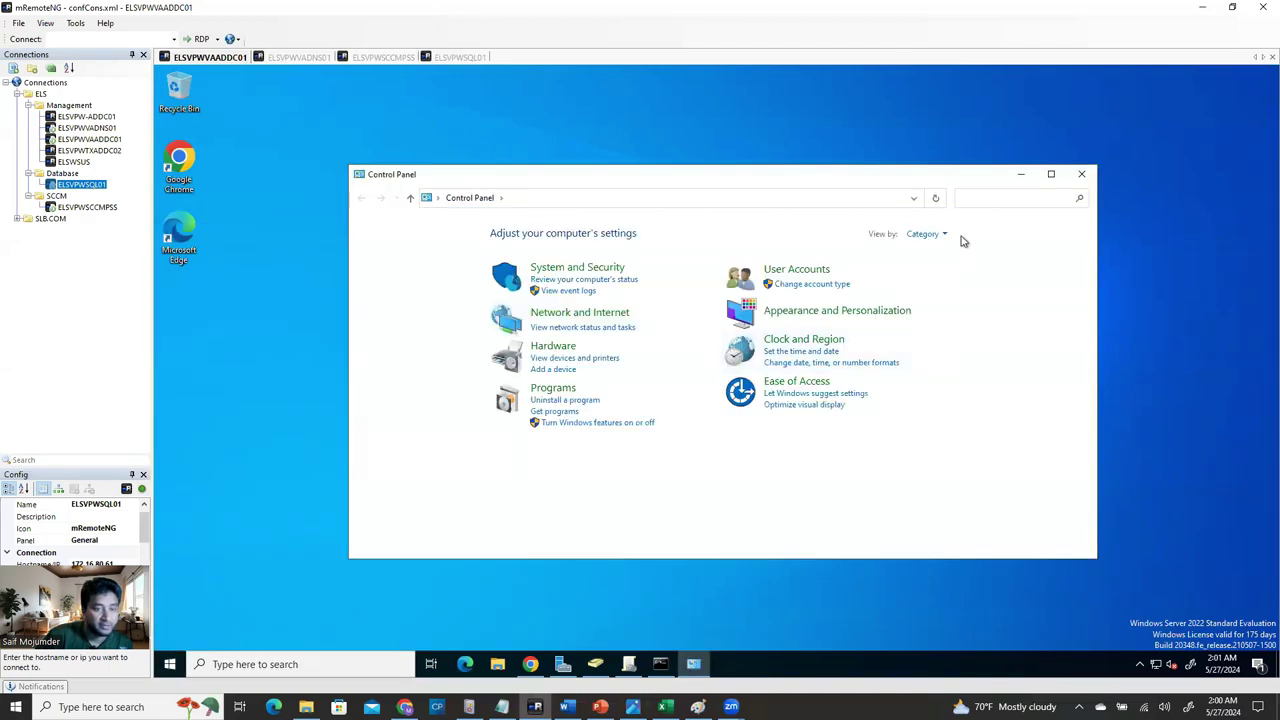
click(936, 236)
click(944, 286)
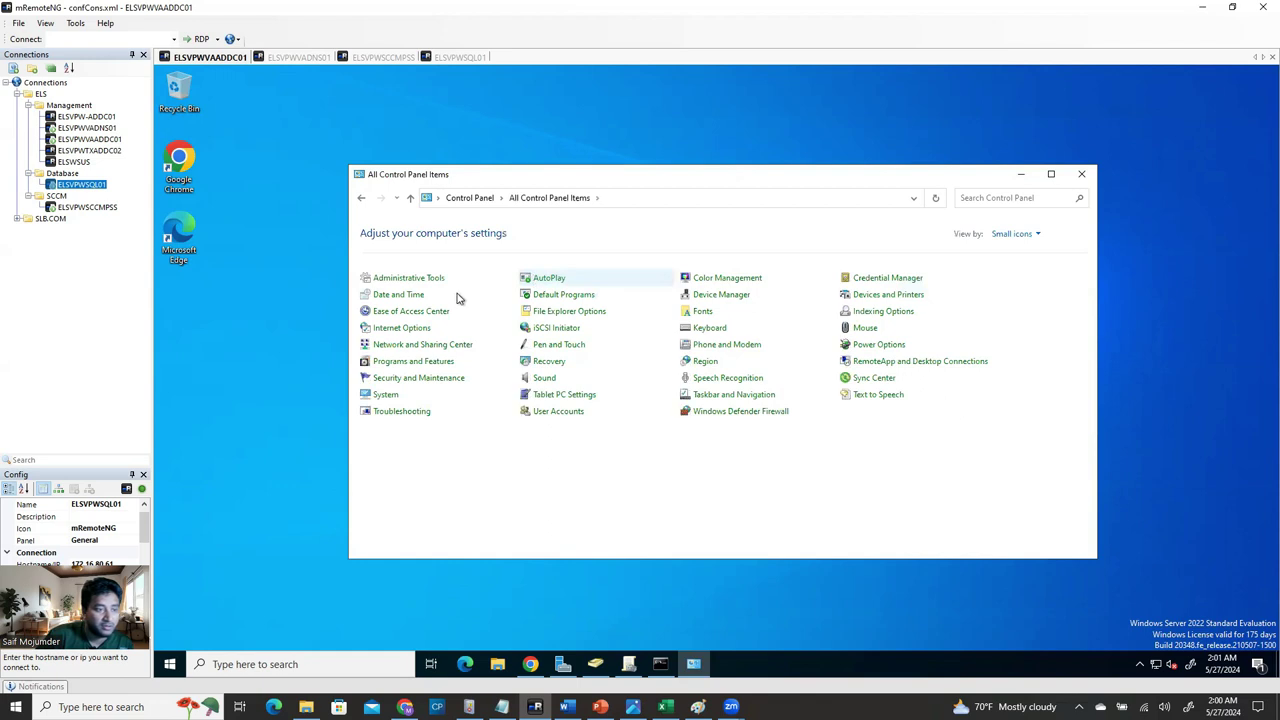
click(420, 285)
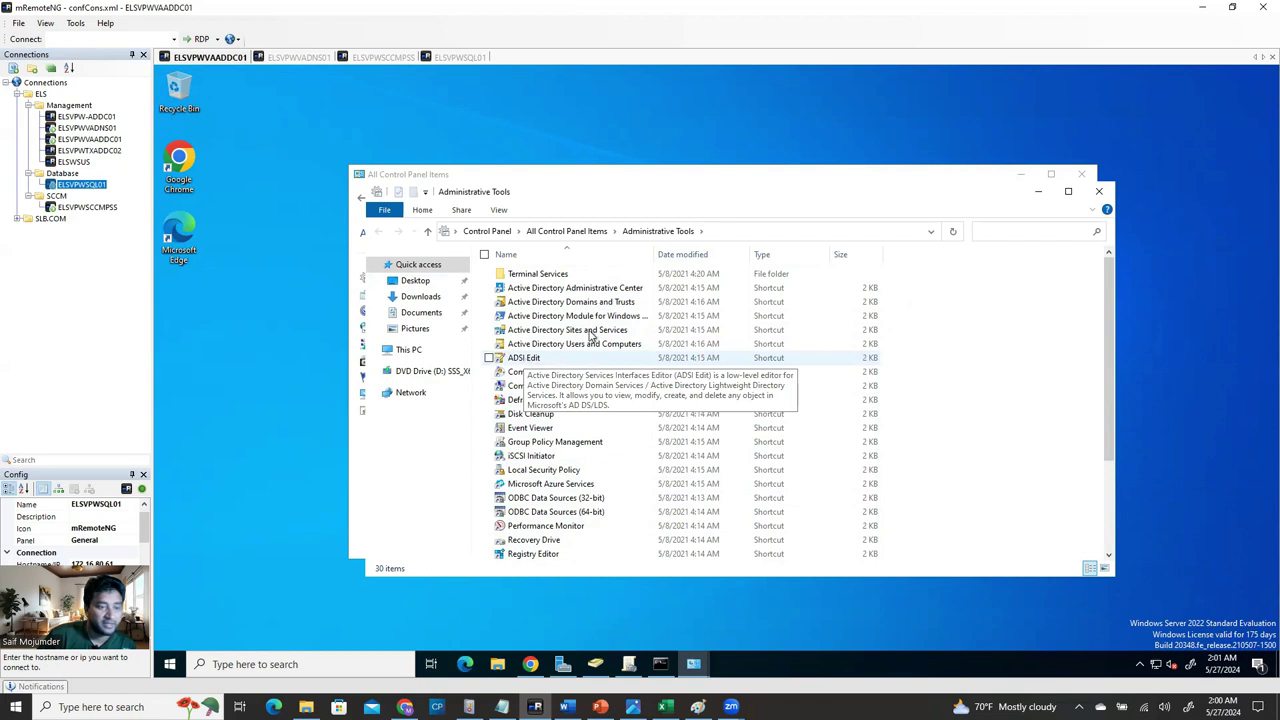
drag(790, 256, 792, 256)
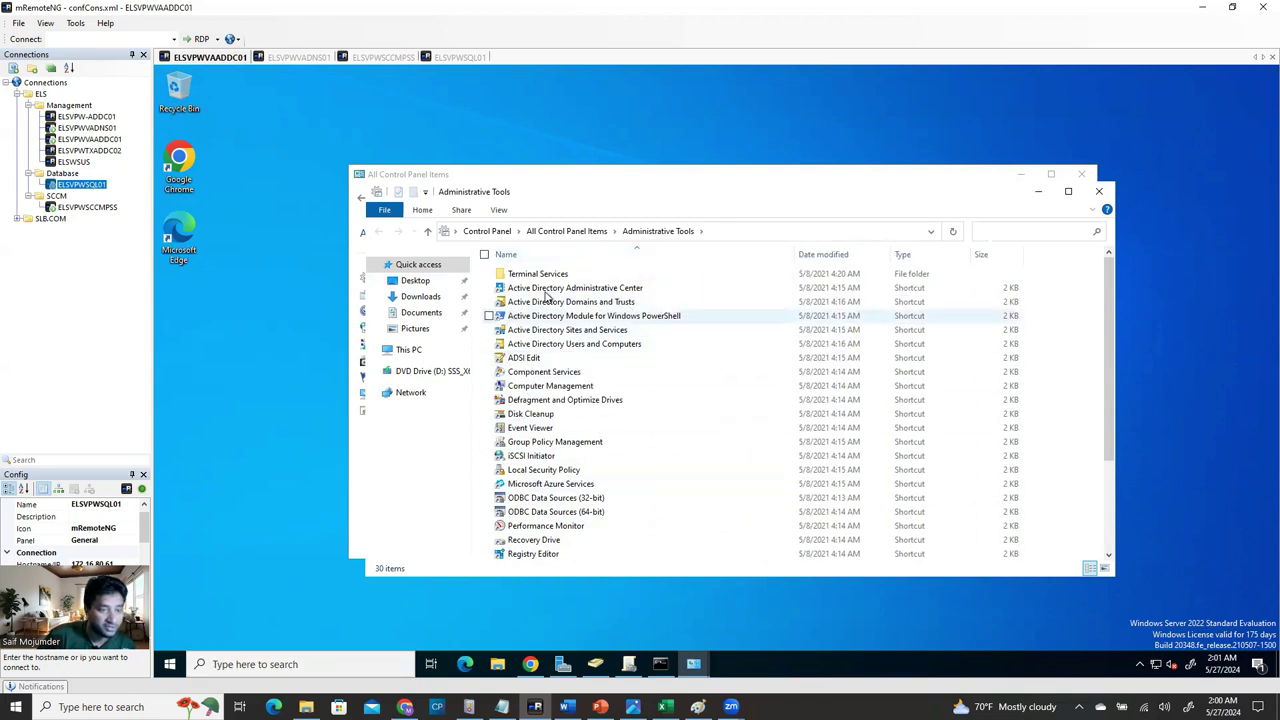
click(1098, 191)
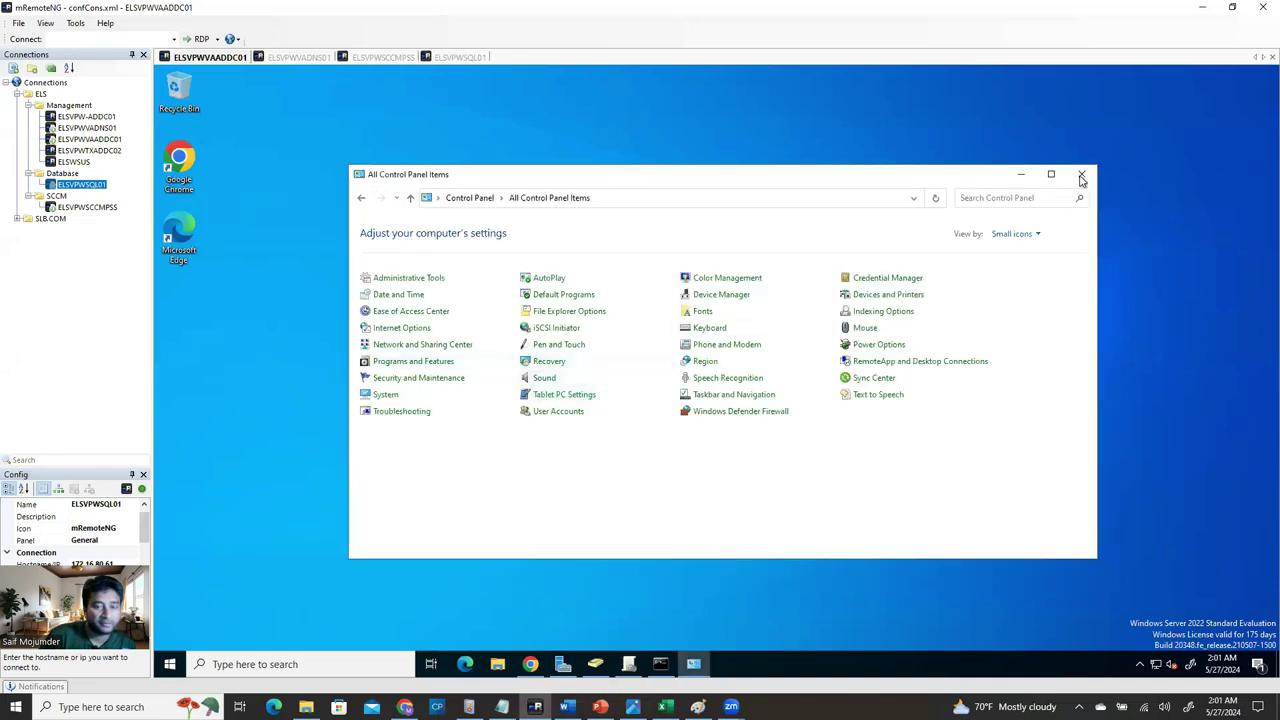
click(1081, 174)
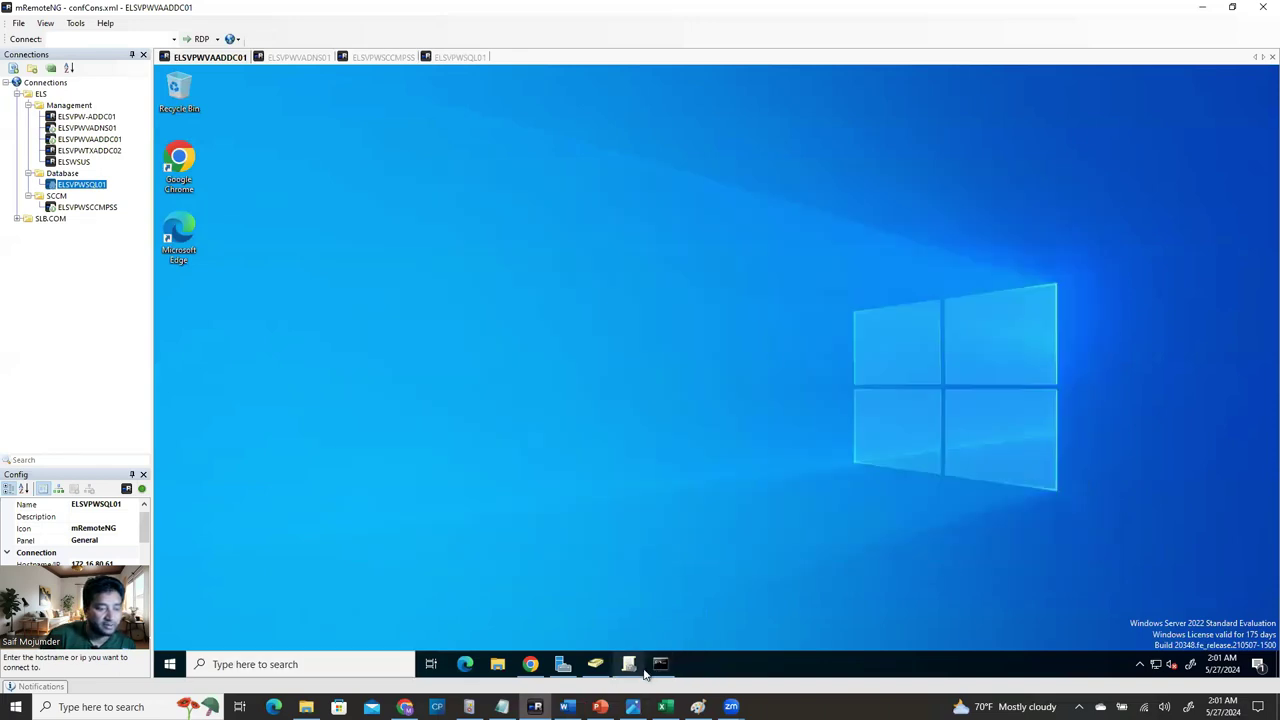
Launch ADSI Edit by searching 'adsi' and move its window toward the screen centre.
click(293, 668)
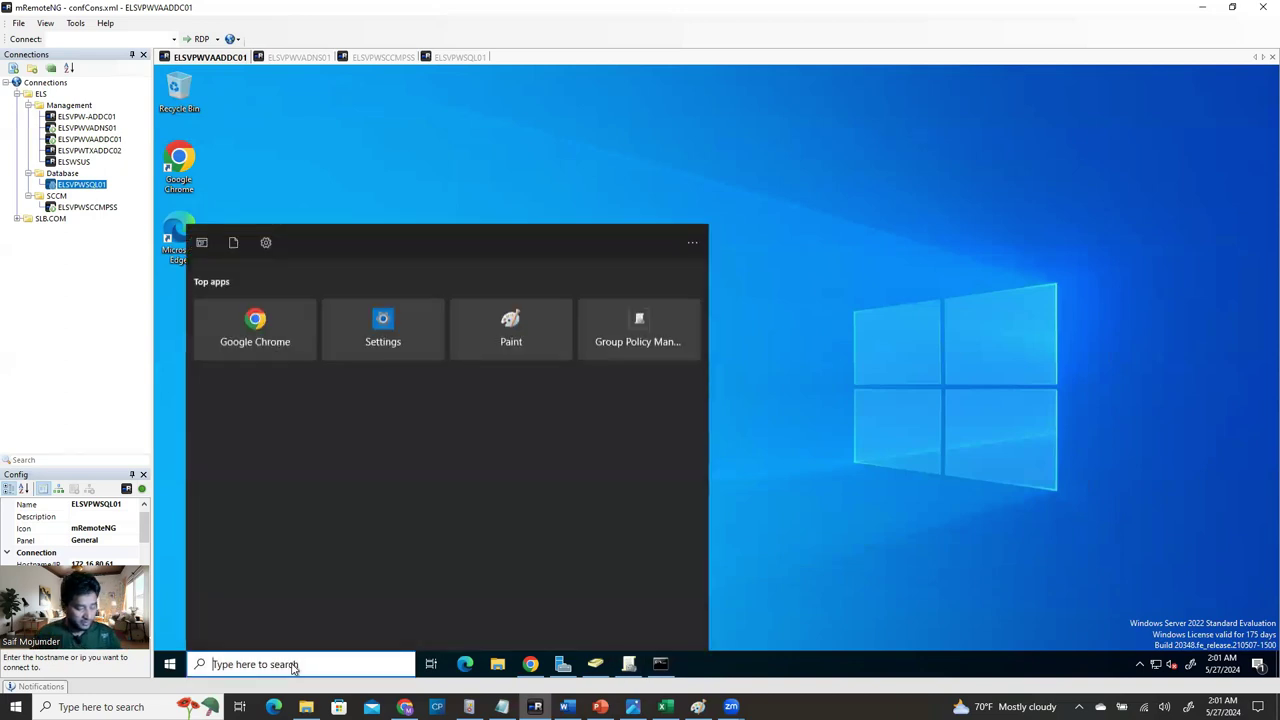
text(adsi)
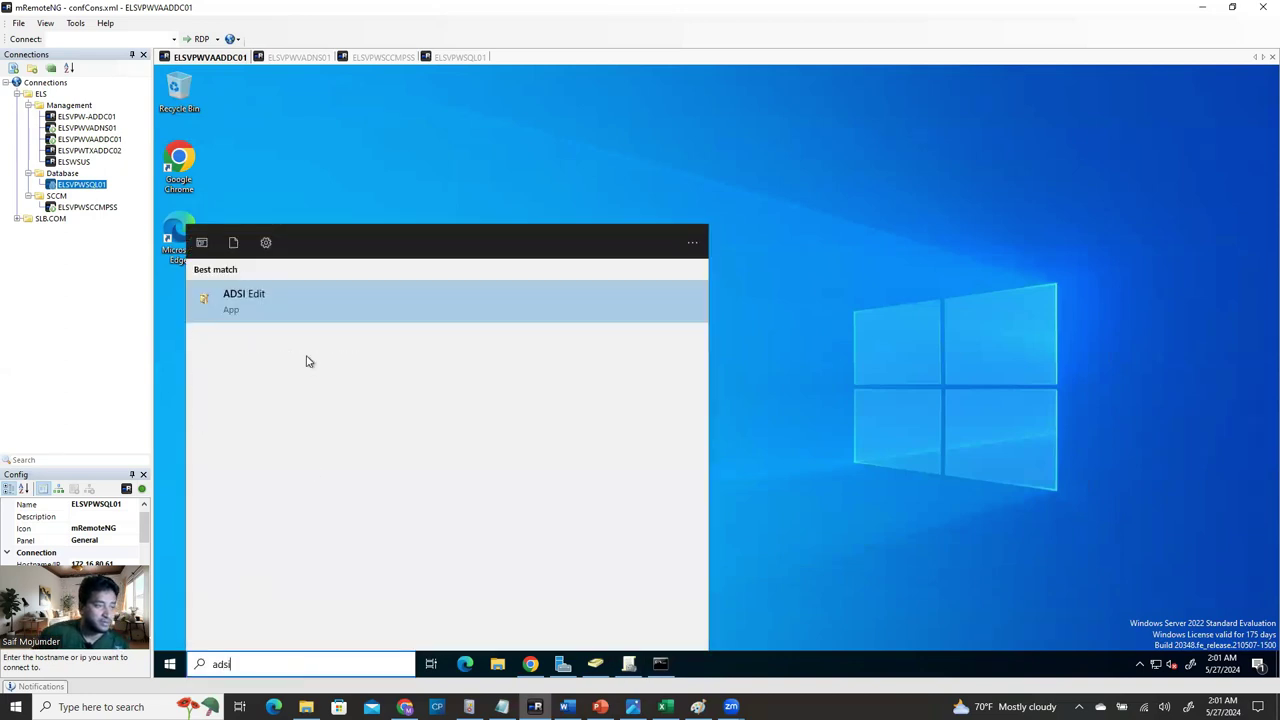
click(301, 310)
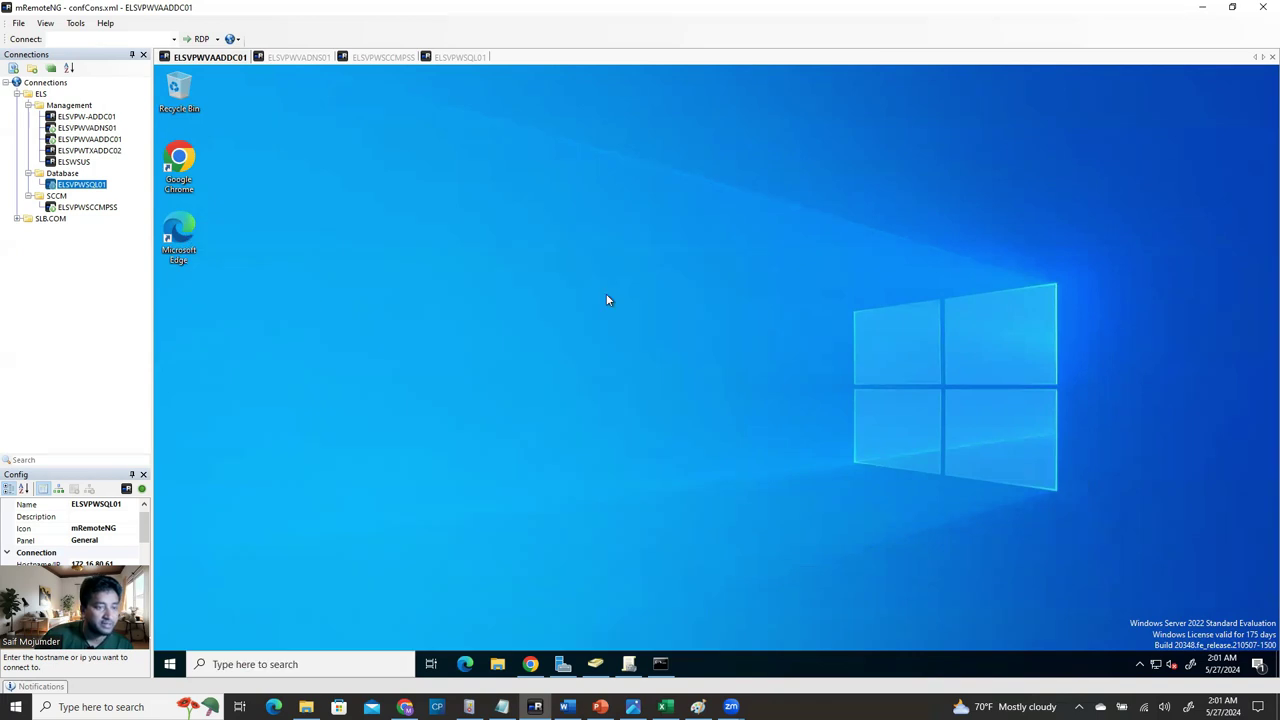
drag(583, 121, 809, 183)
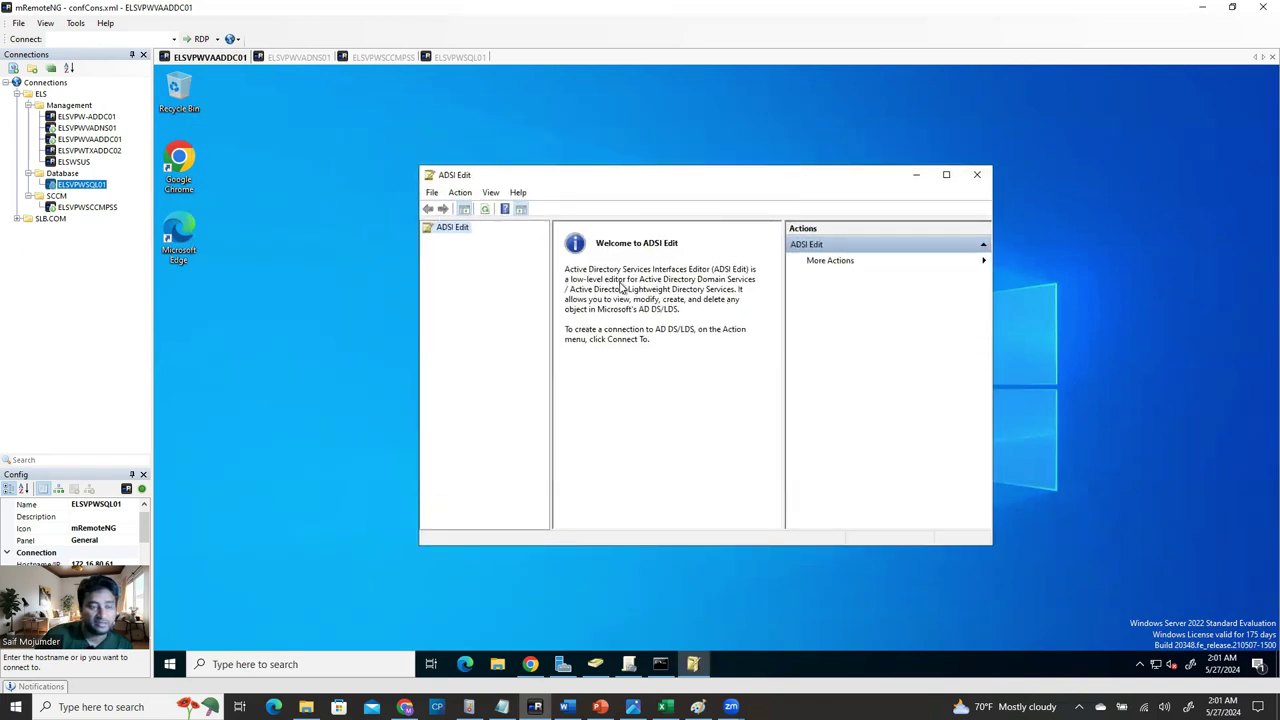
Connect ADSI Edit to the Default naming context.
right_click(459, 232)
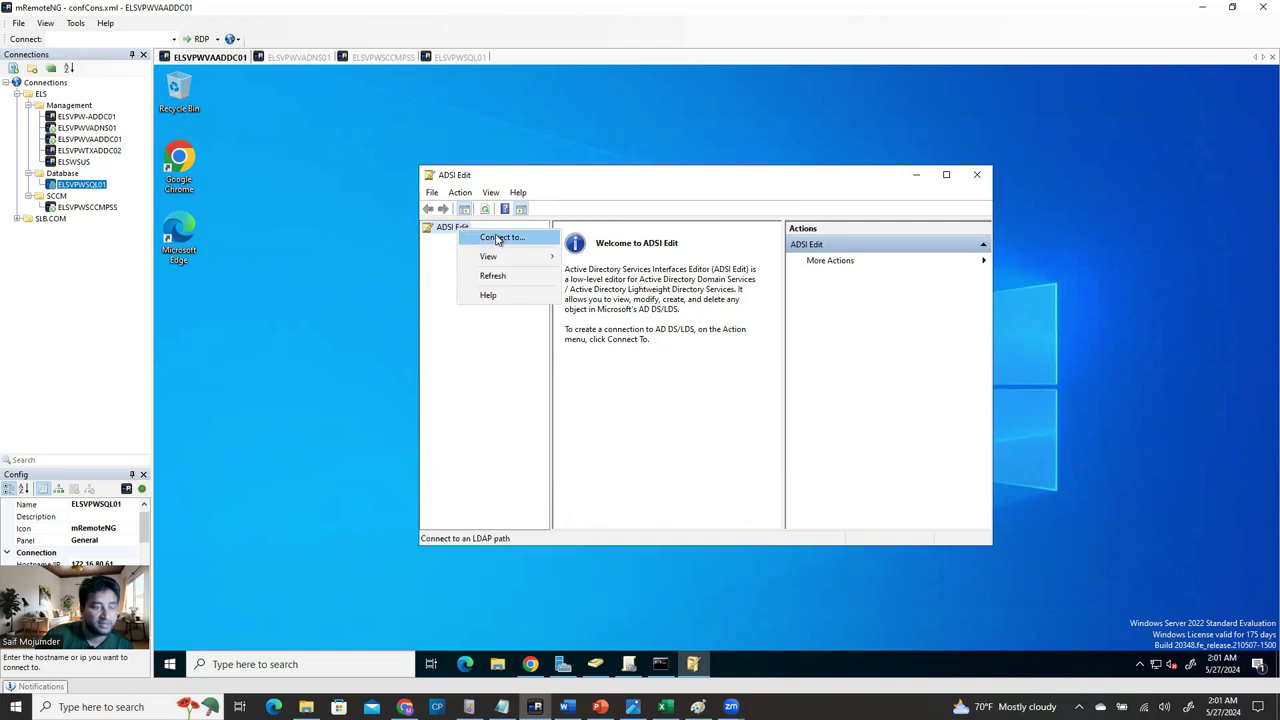
click(497, 238)
drag(711, 243, 622, 307)
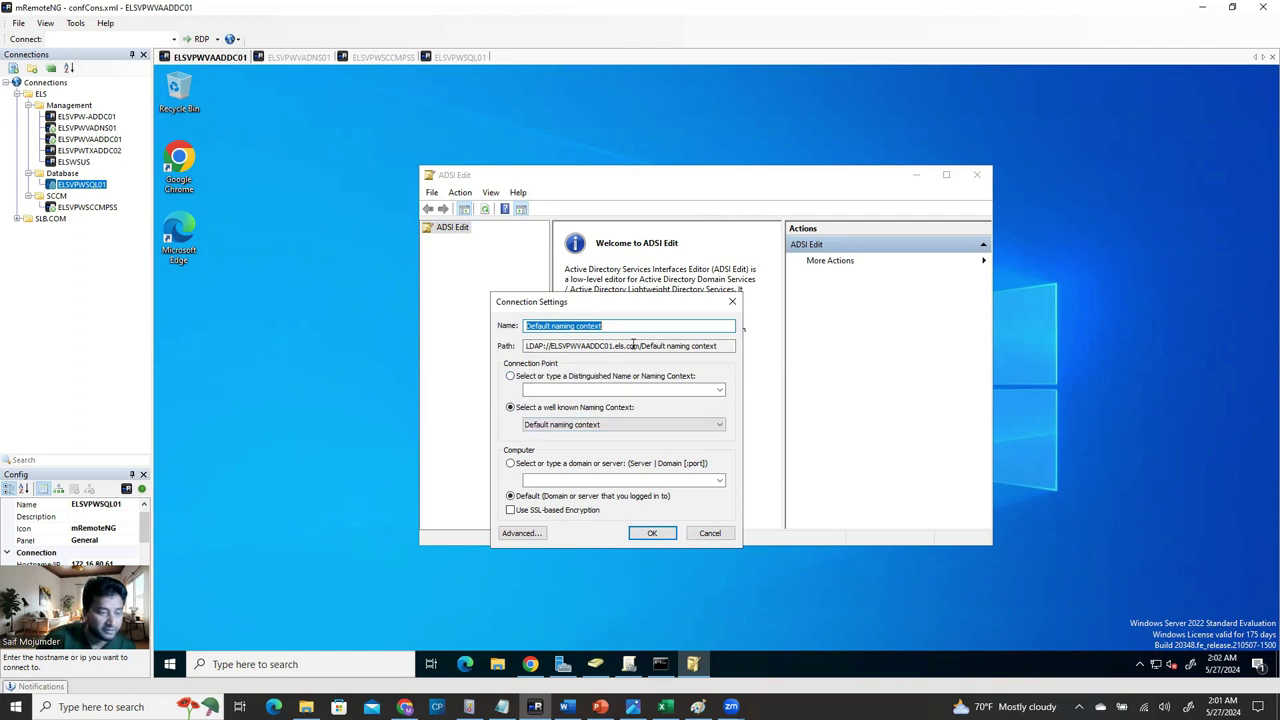
click(664, 535)
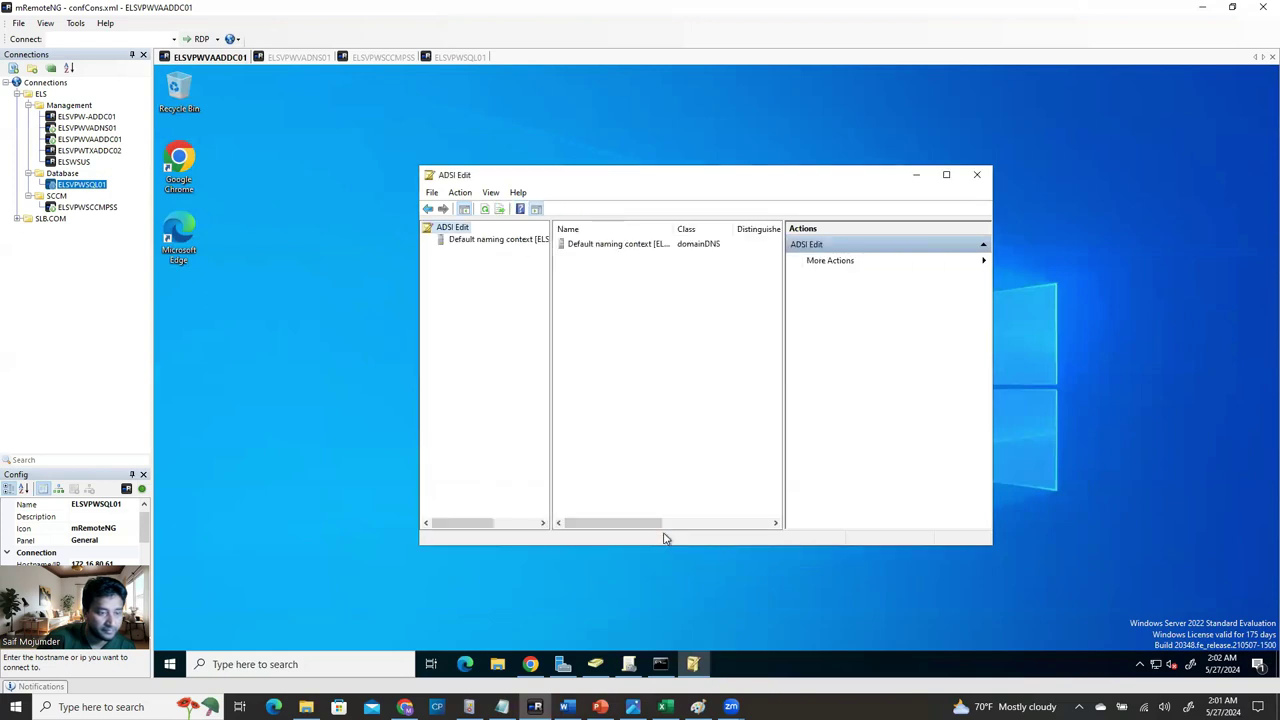
click(596, 245)
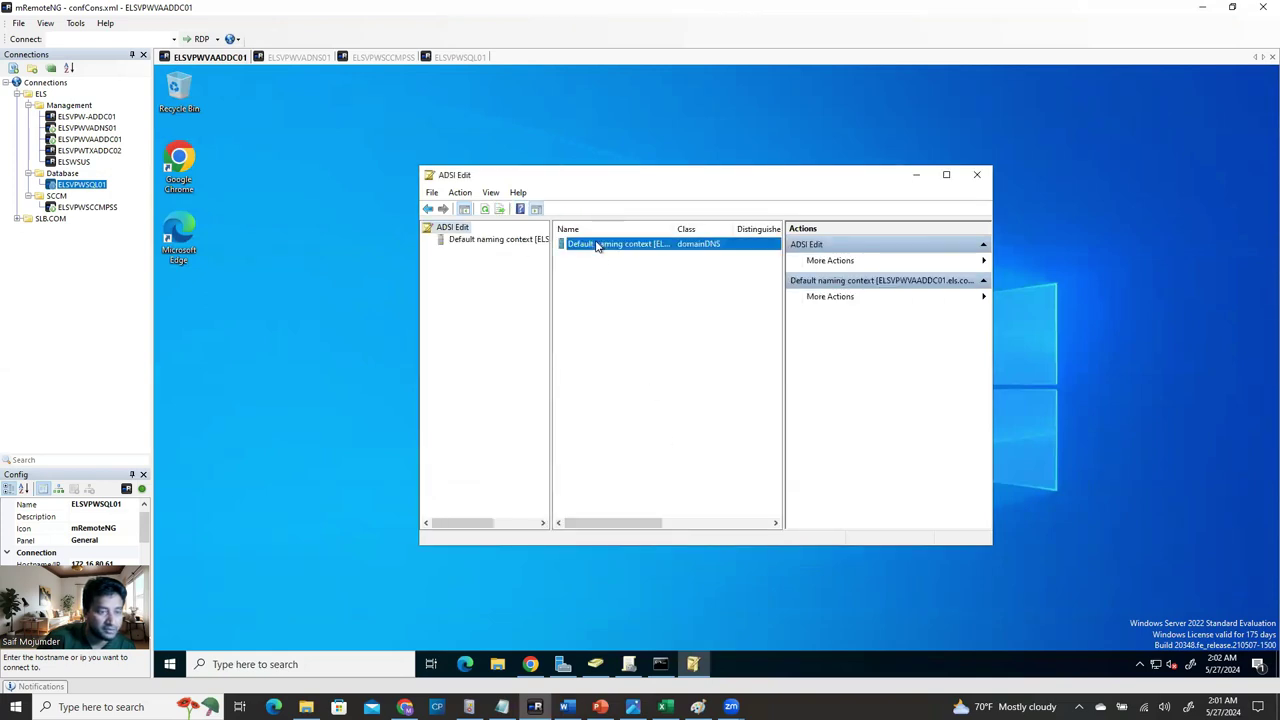
Expand DC=els,DC=com down to CN=System's children and maximize the ADSI Edit window.
click(442, 243)
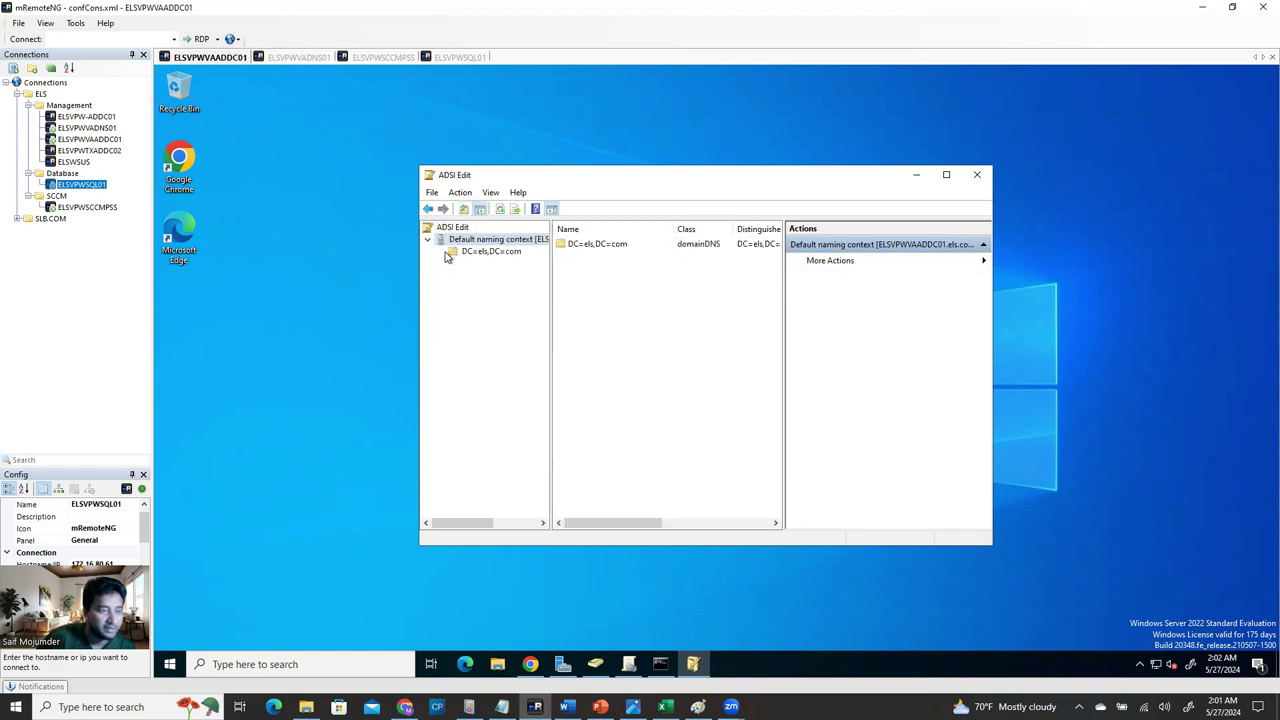
click(447, 252)
click(440, 251)
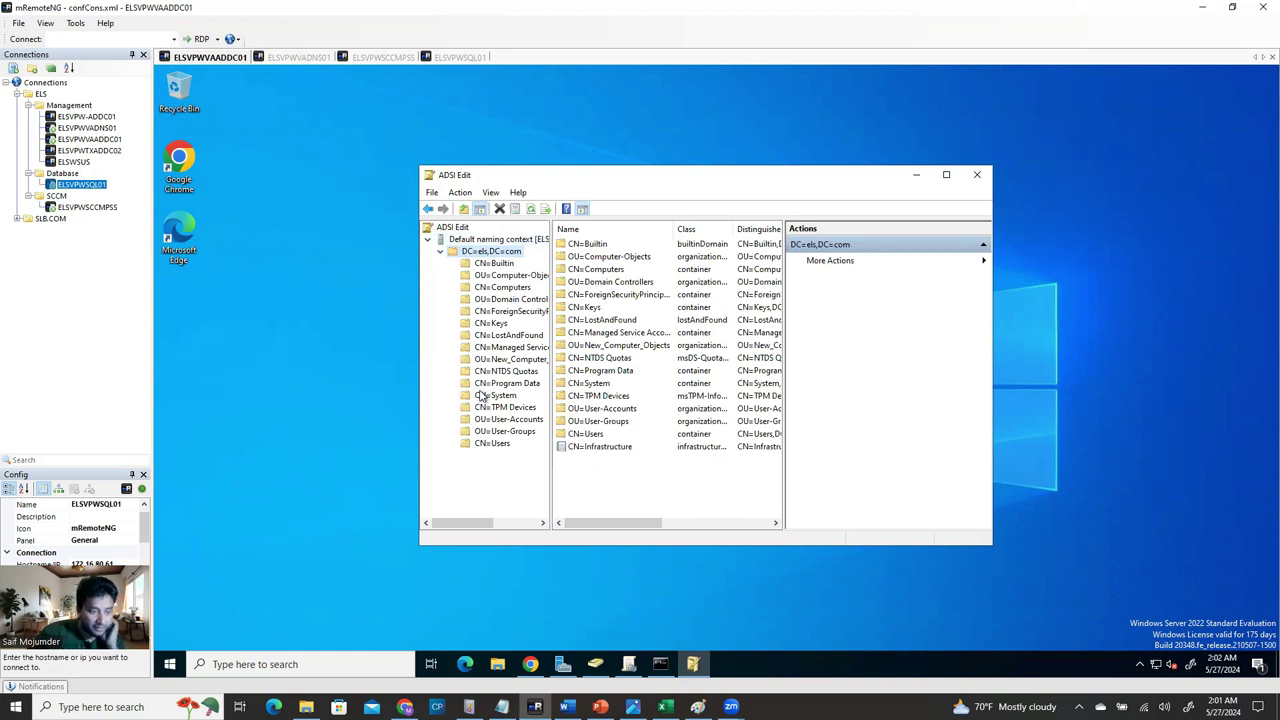
click(483, 396)
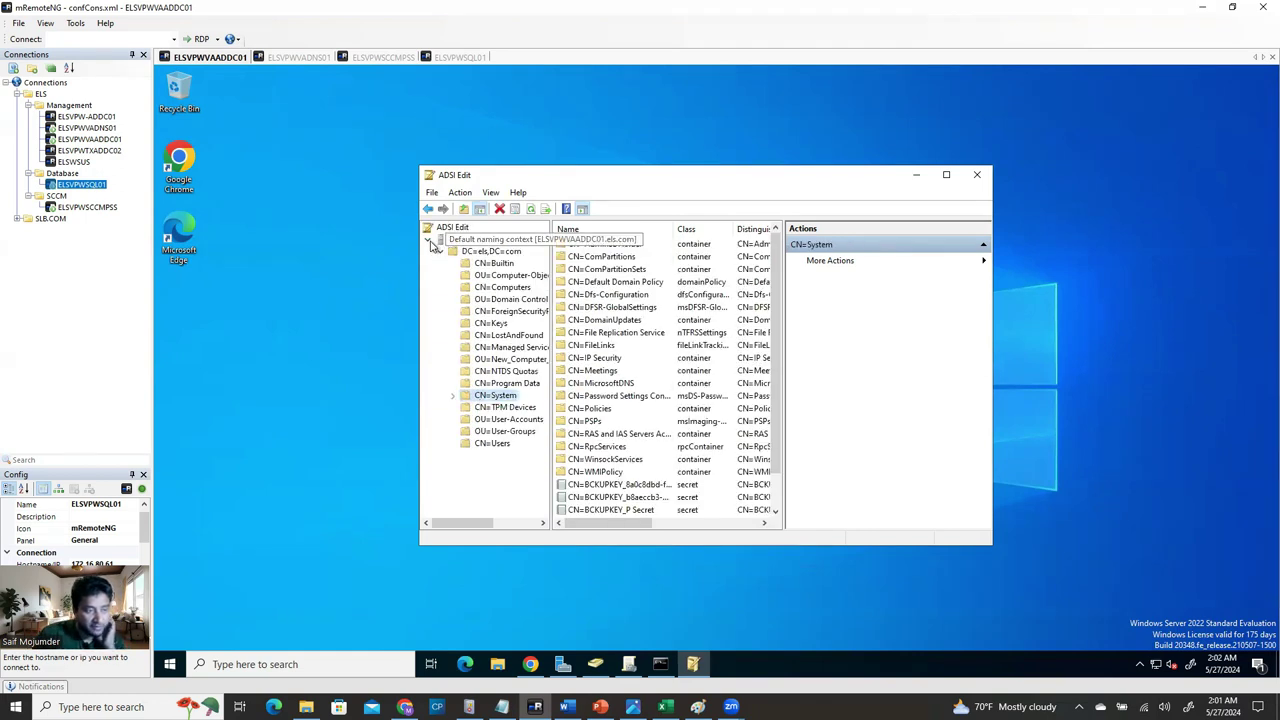
click(437, 252)
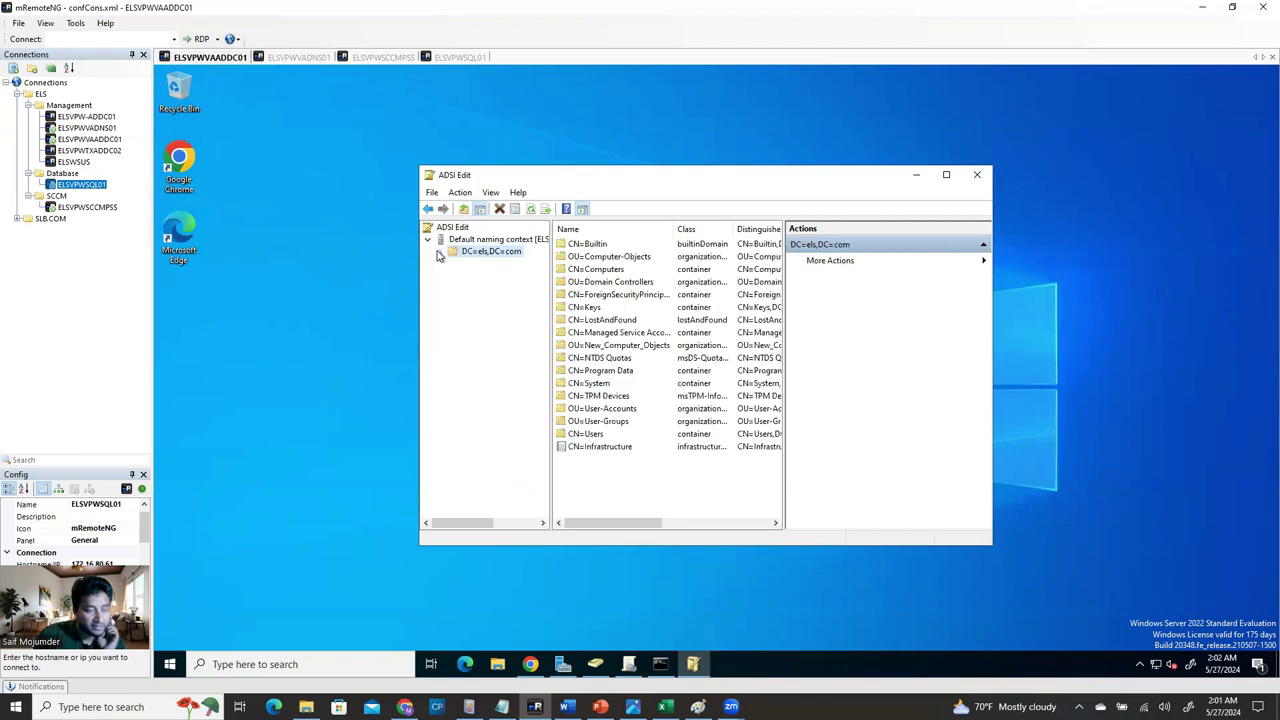
click(431, 241)
click(431, 241)
click(430, 242)
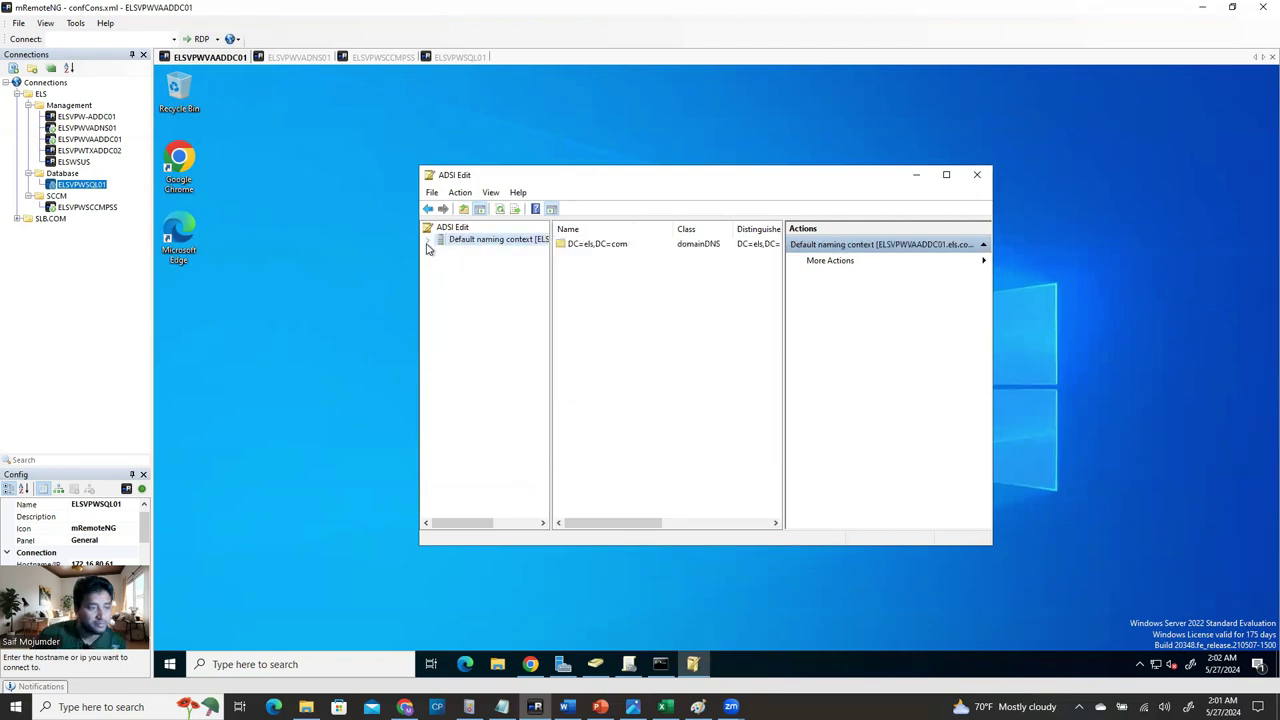
click(428, 241)
click(440, 251)
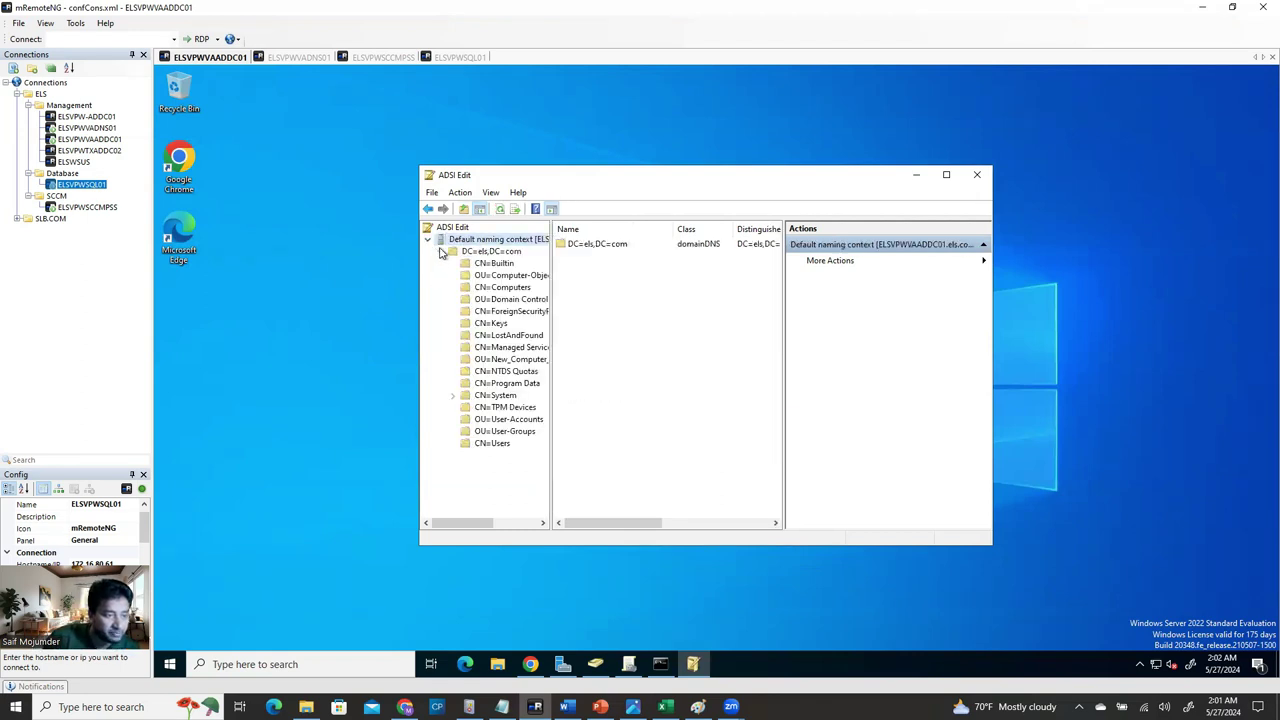
click(454, 397)
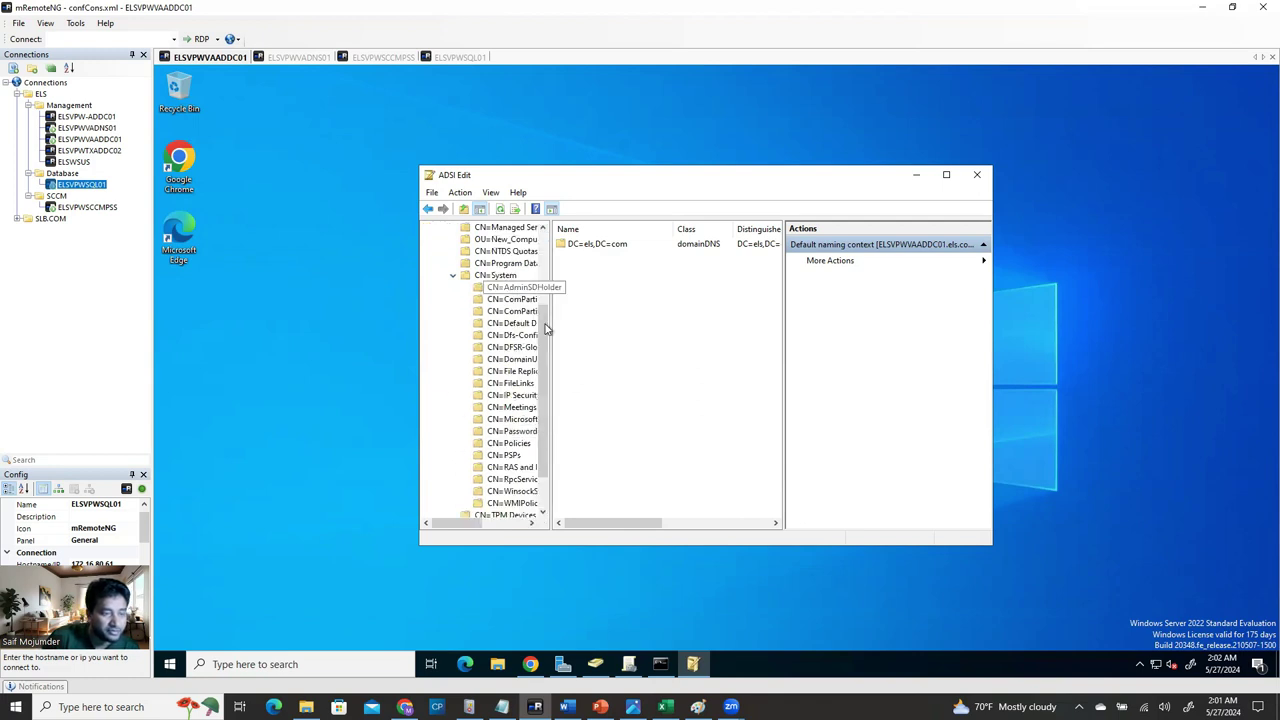
click(946, 175)
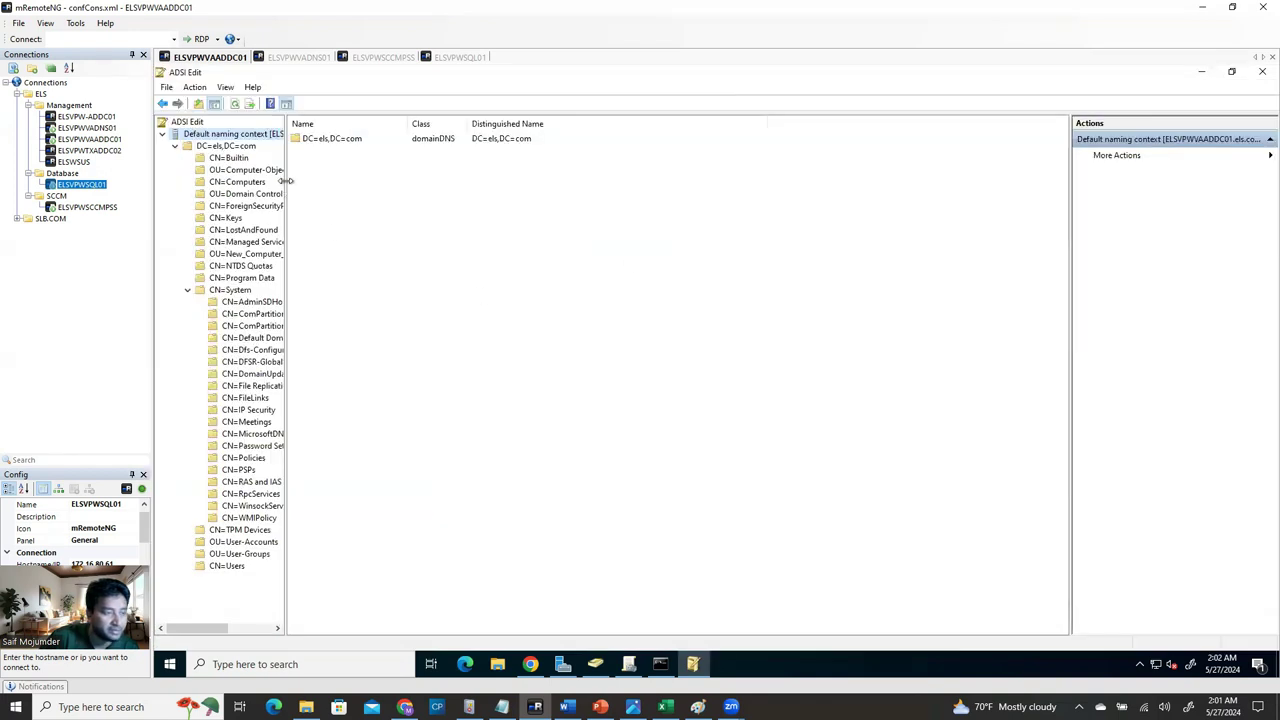
Start a new object under CN=System with the 'container' class.
drag(348, 186, 418, 205)
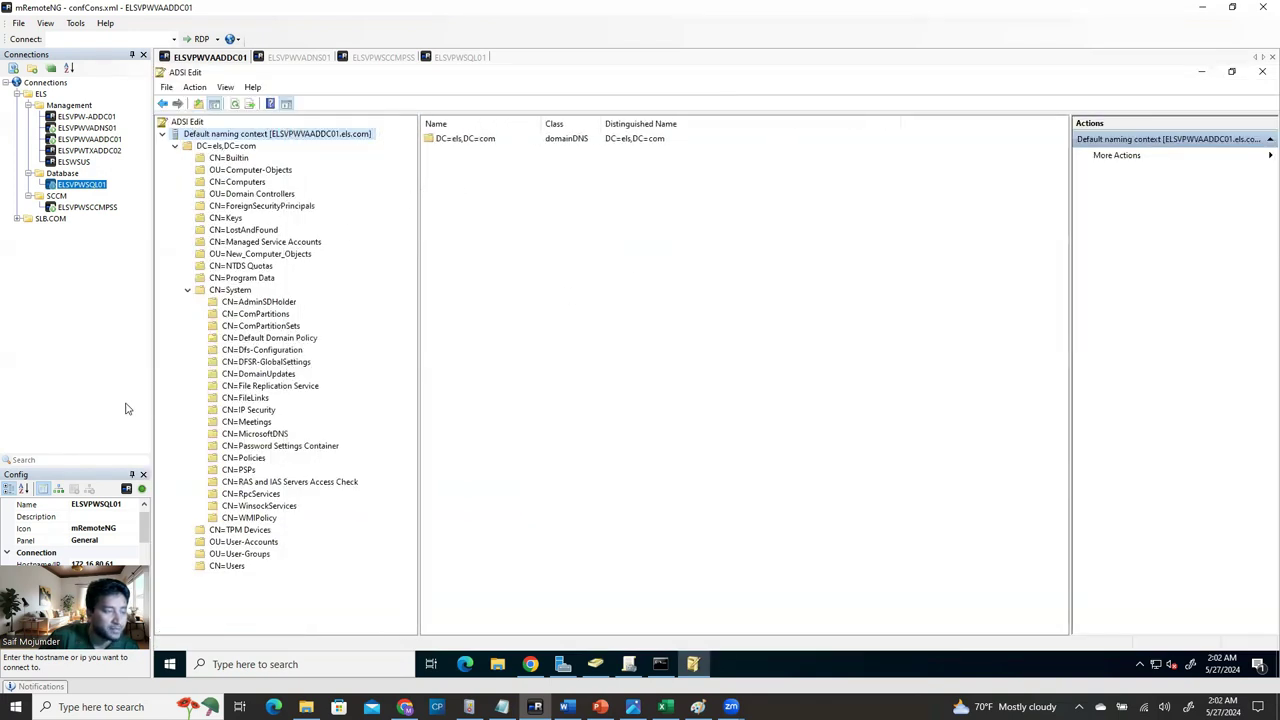
right_click(244, 293)
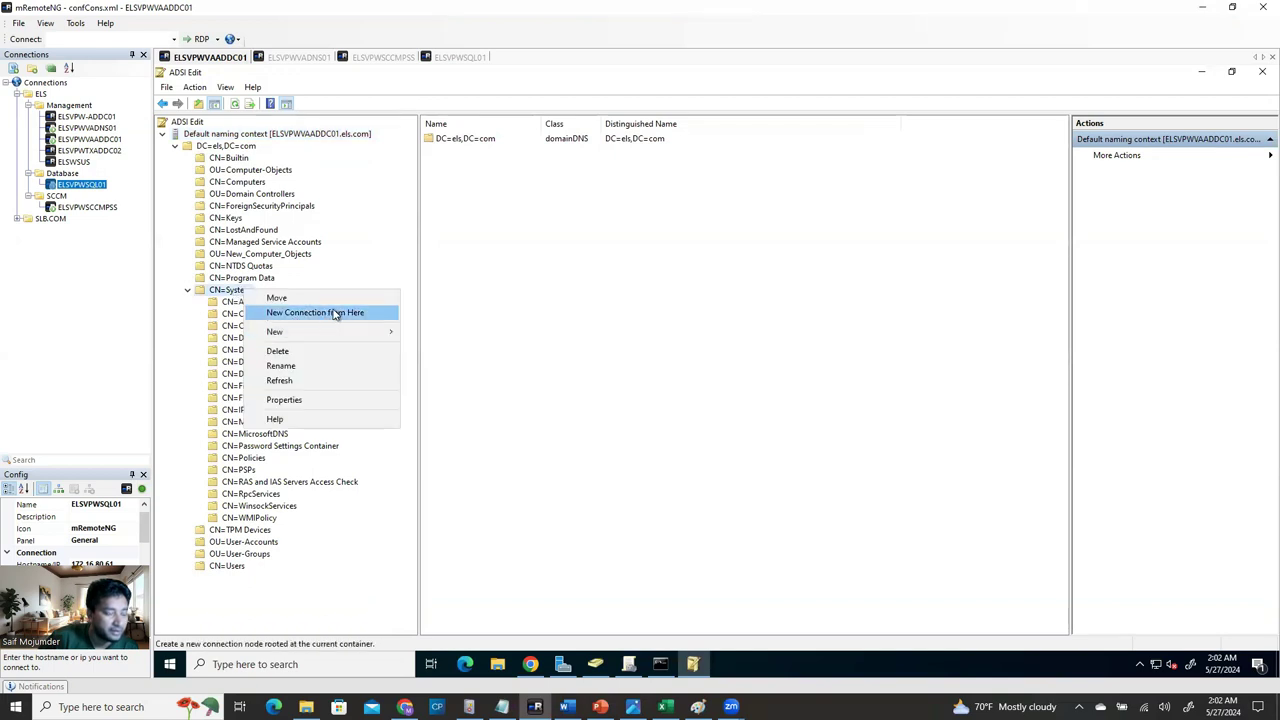
mouse_move(336, 335)
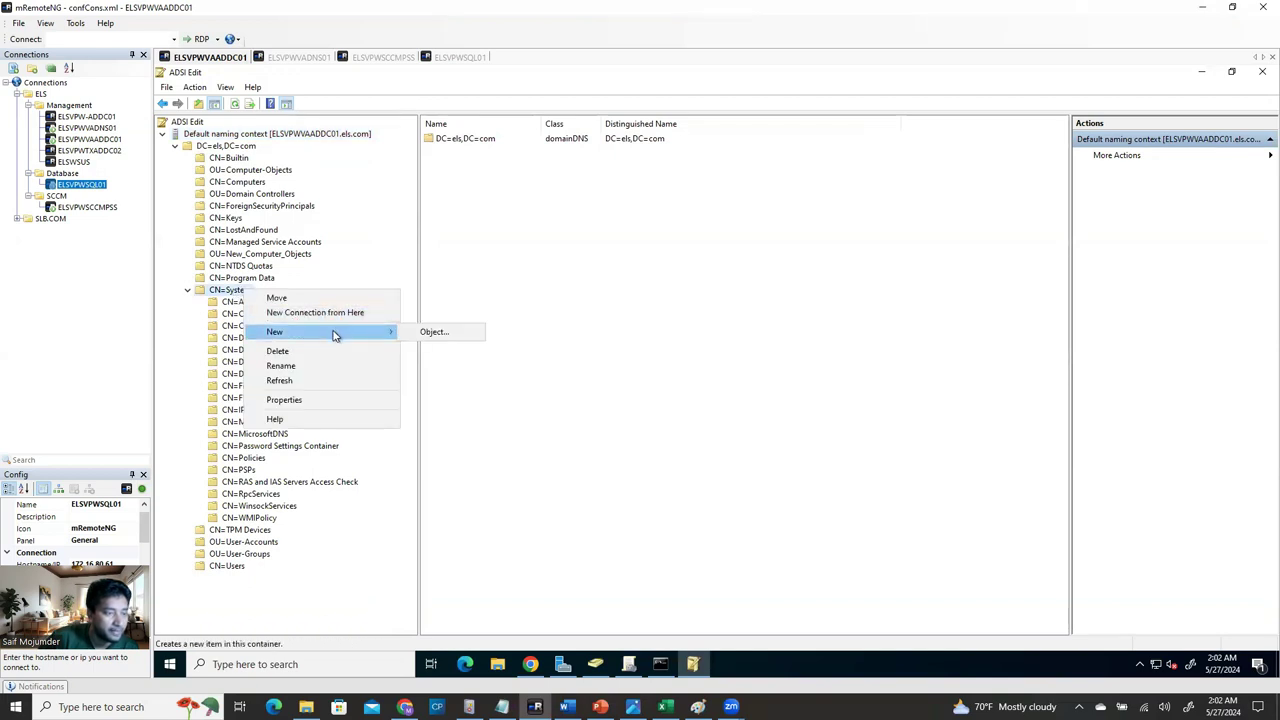
click(454, 334)
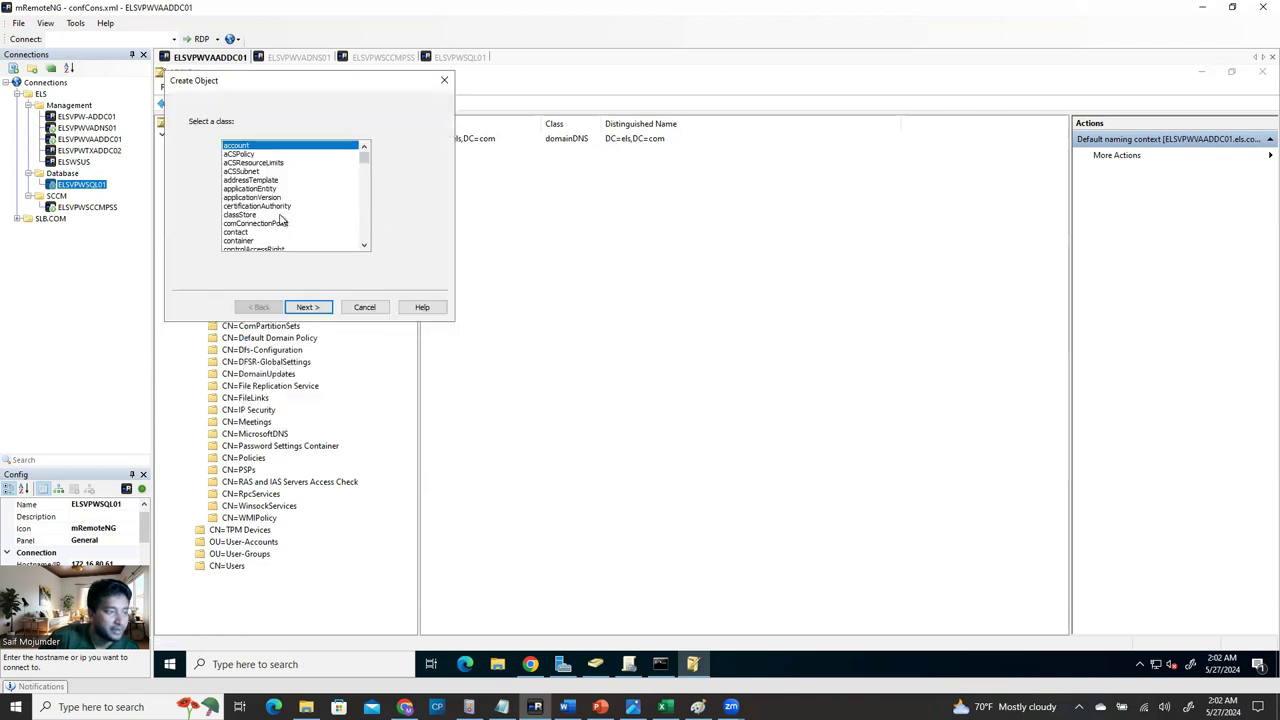
click(238, 241)
Paste 'System Management' as the cn value, finish the wizard, and refresh the tree.
drag(350, 88, 595, 223)
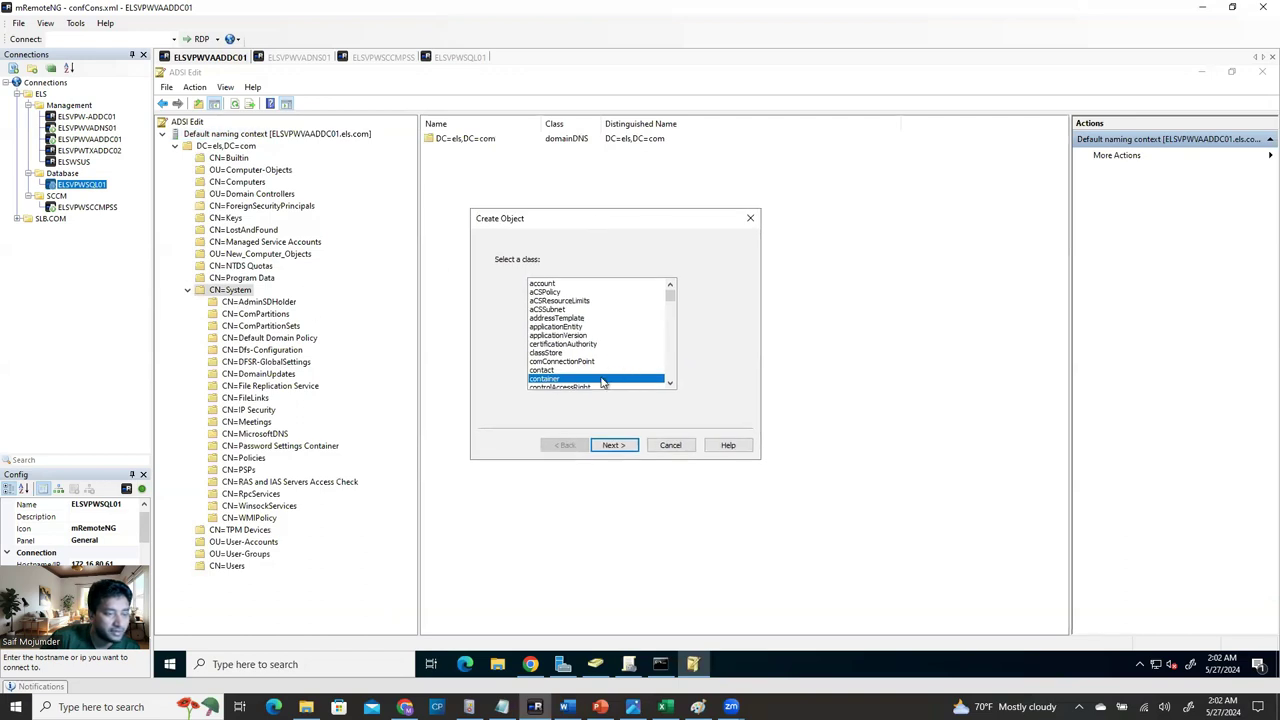
click(626, 449)
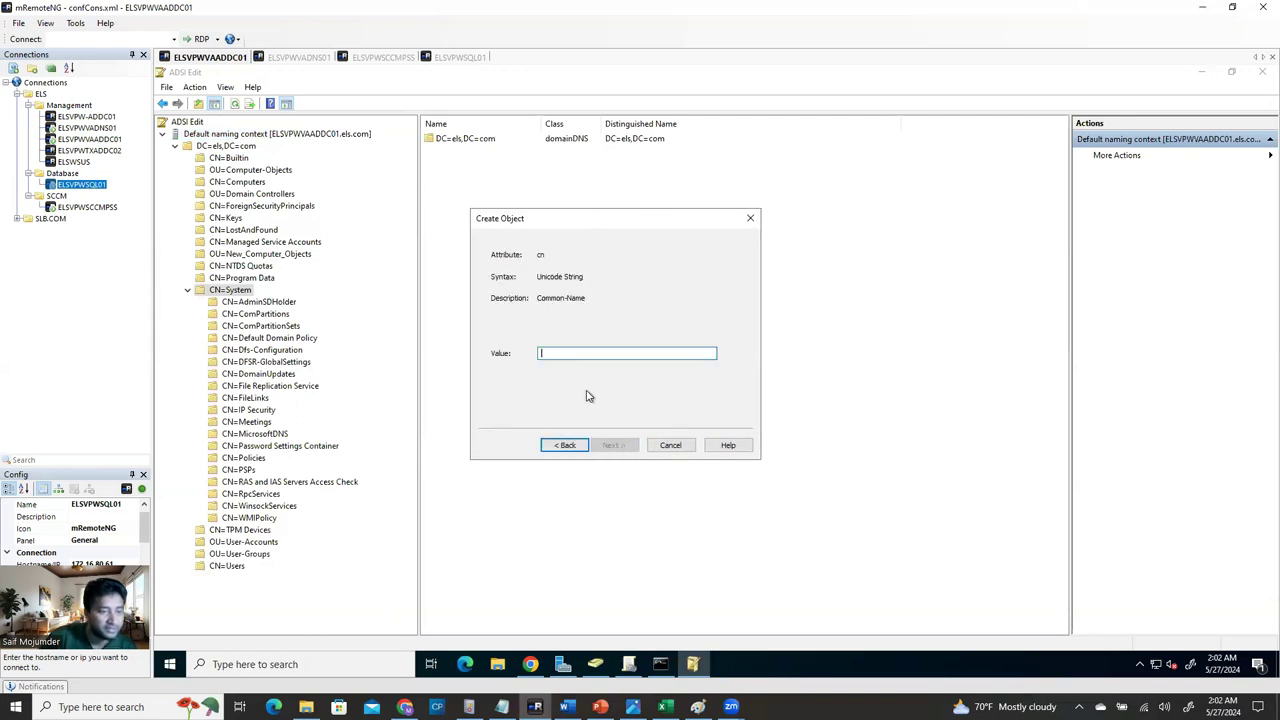
text(System Management)
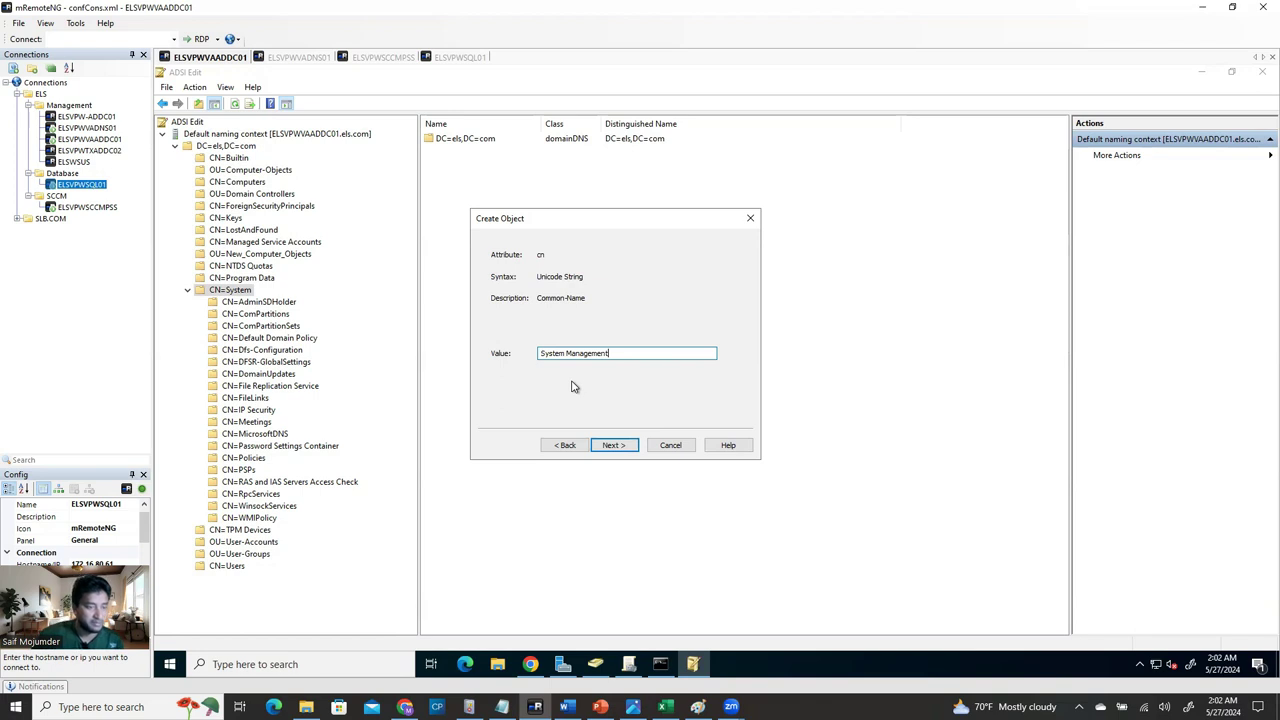
click(623, 449)
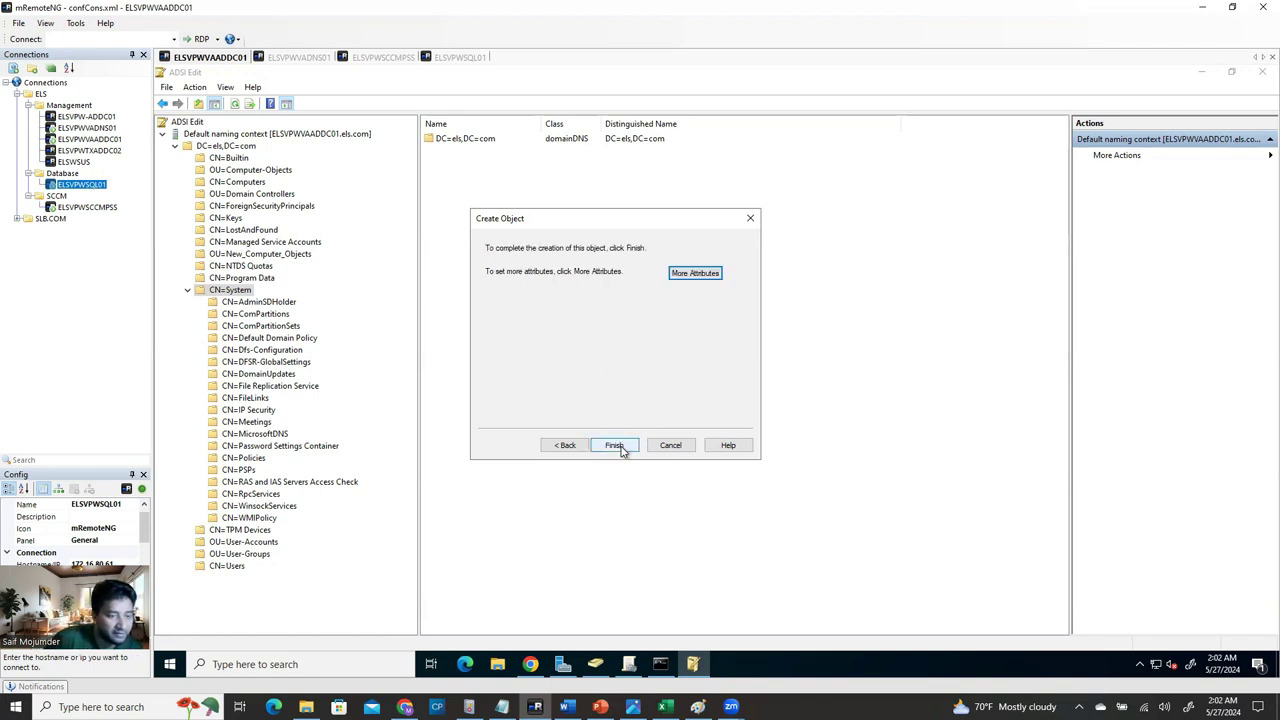
click(616, 446)
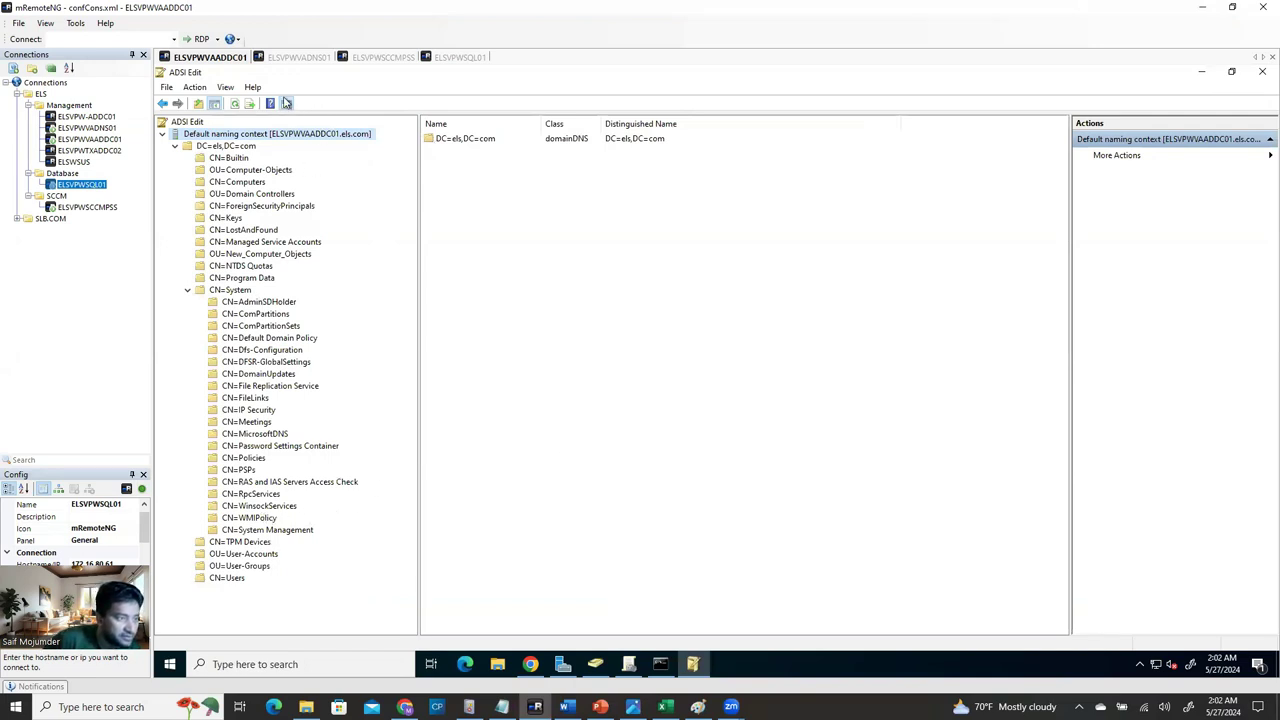
click(236, 105)
Expand DC=els,DC=com > CN=System and select the new System Management container.
click(200, 146)
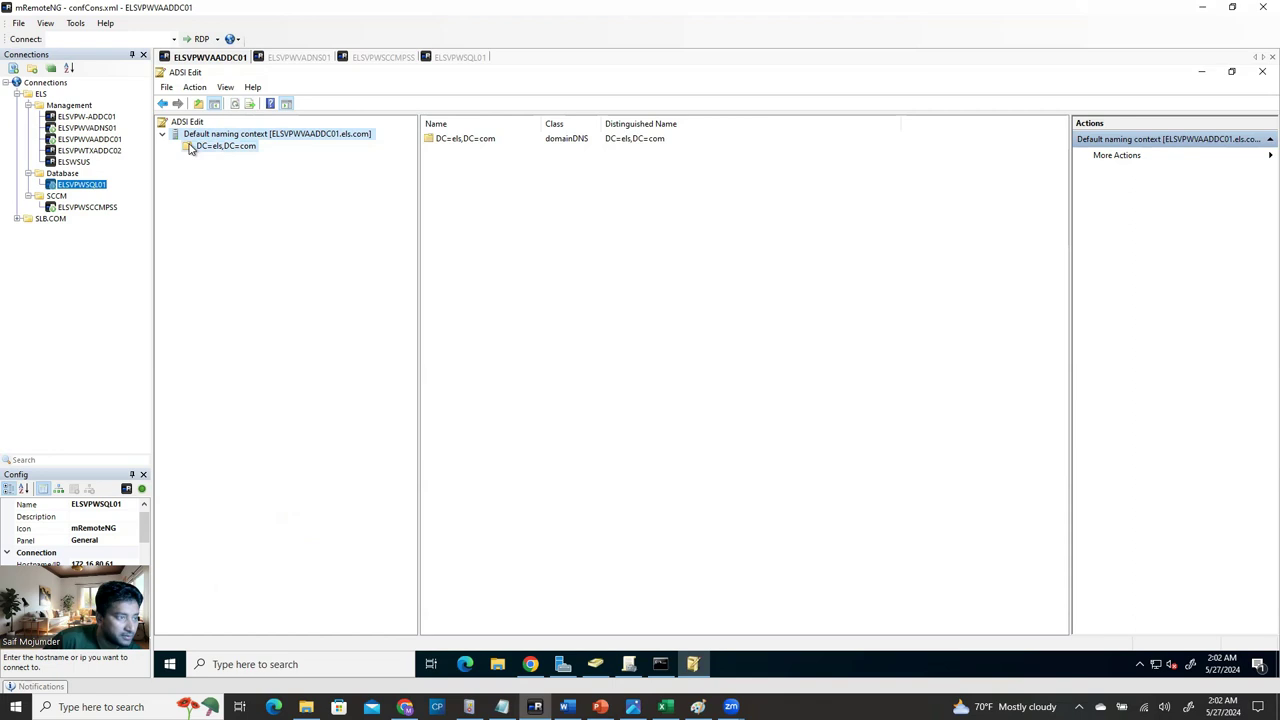
click(176, 146)
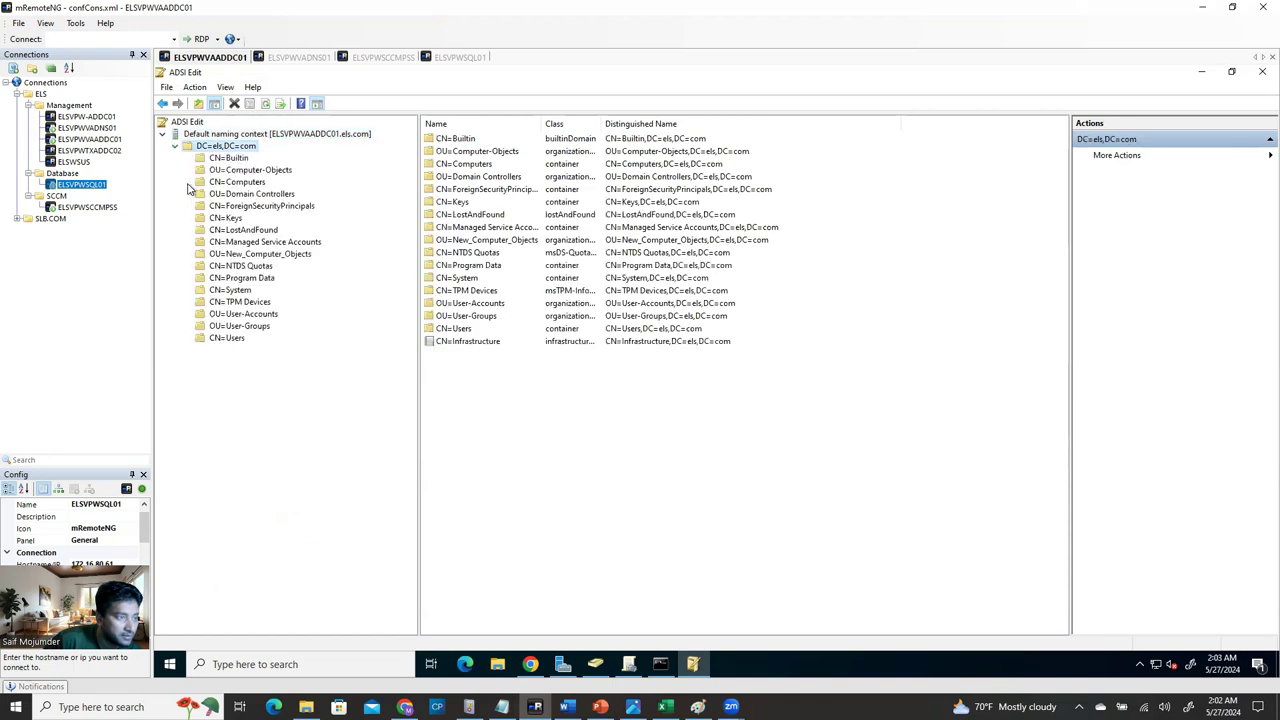
click(200, 291)
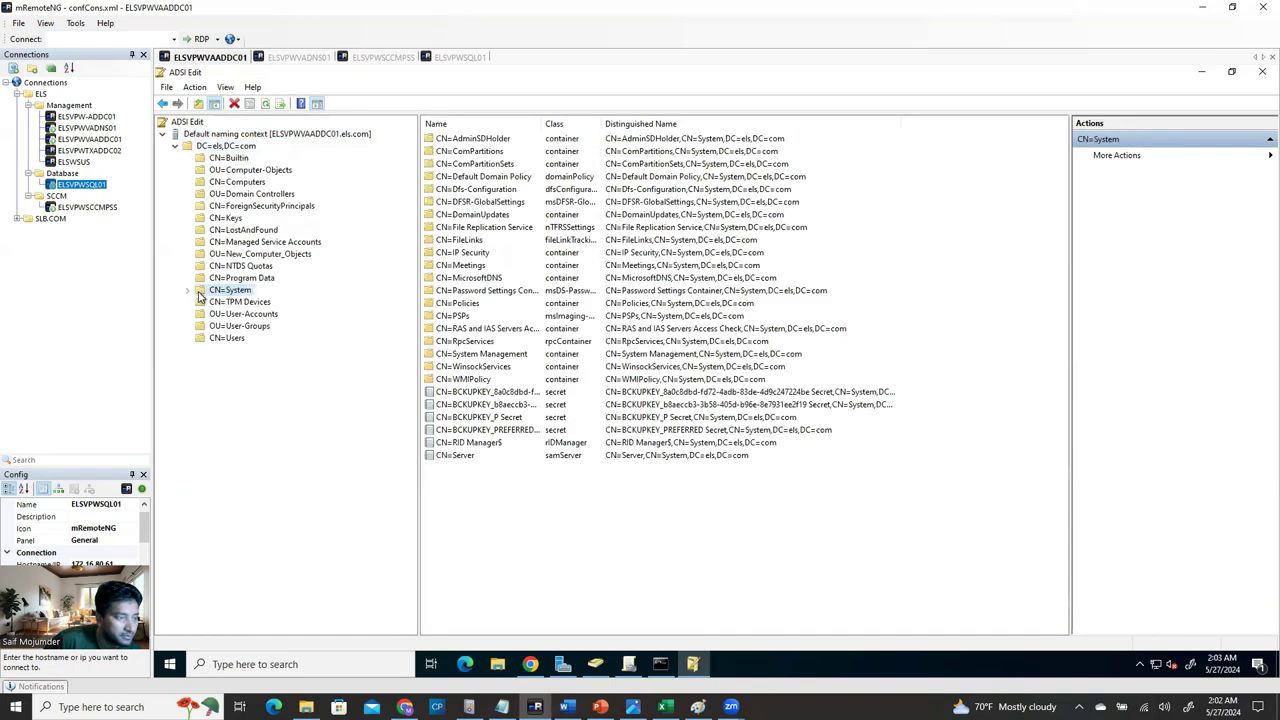
click(187, 291)
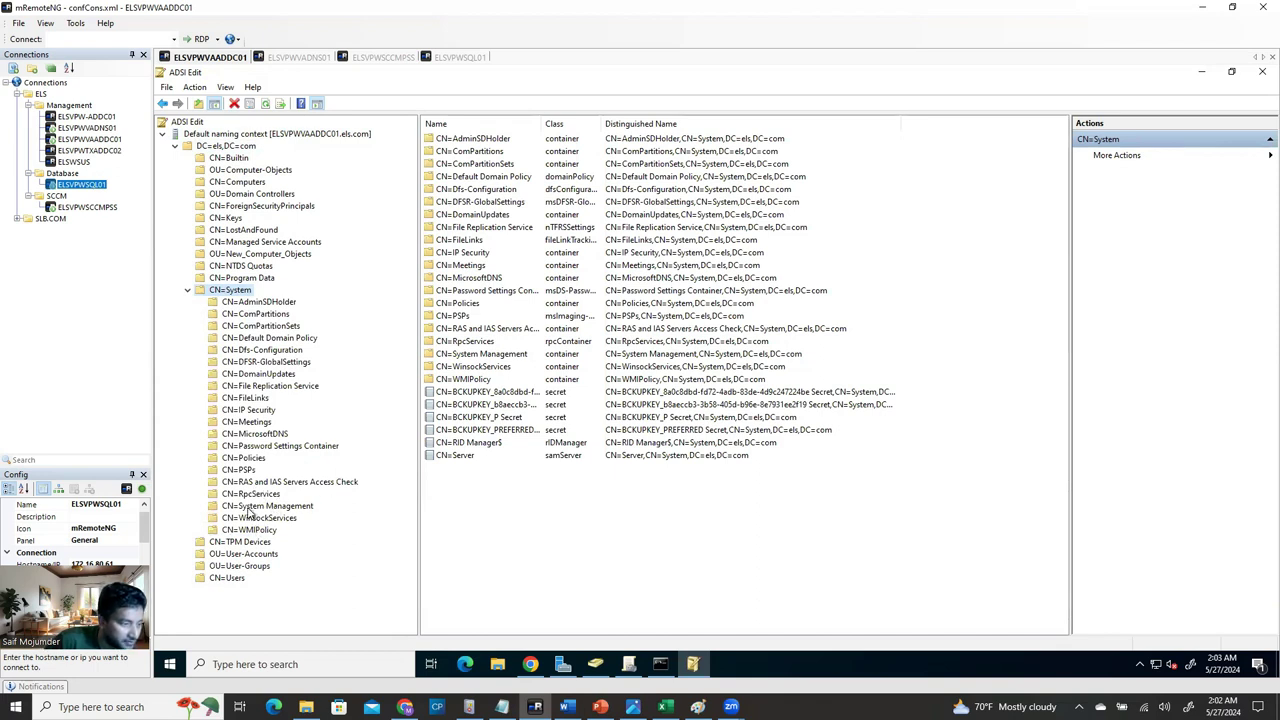
click(255, 506)
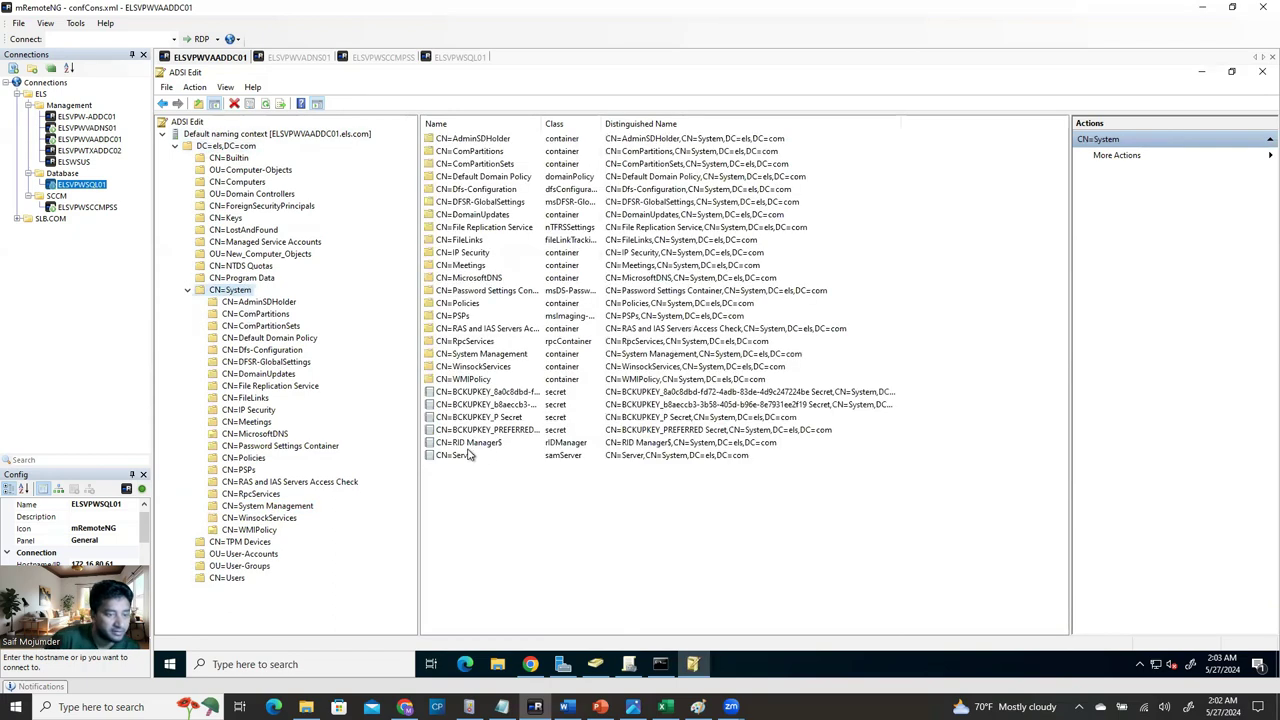
Check the CN=System Management properties (uSNCreated 24550, whenCreated 5/27/2024) and cancel.
click(477, 357)
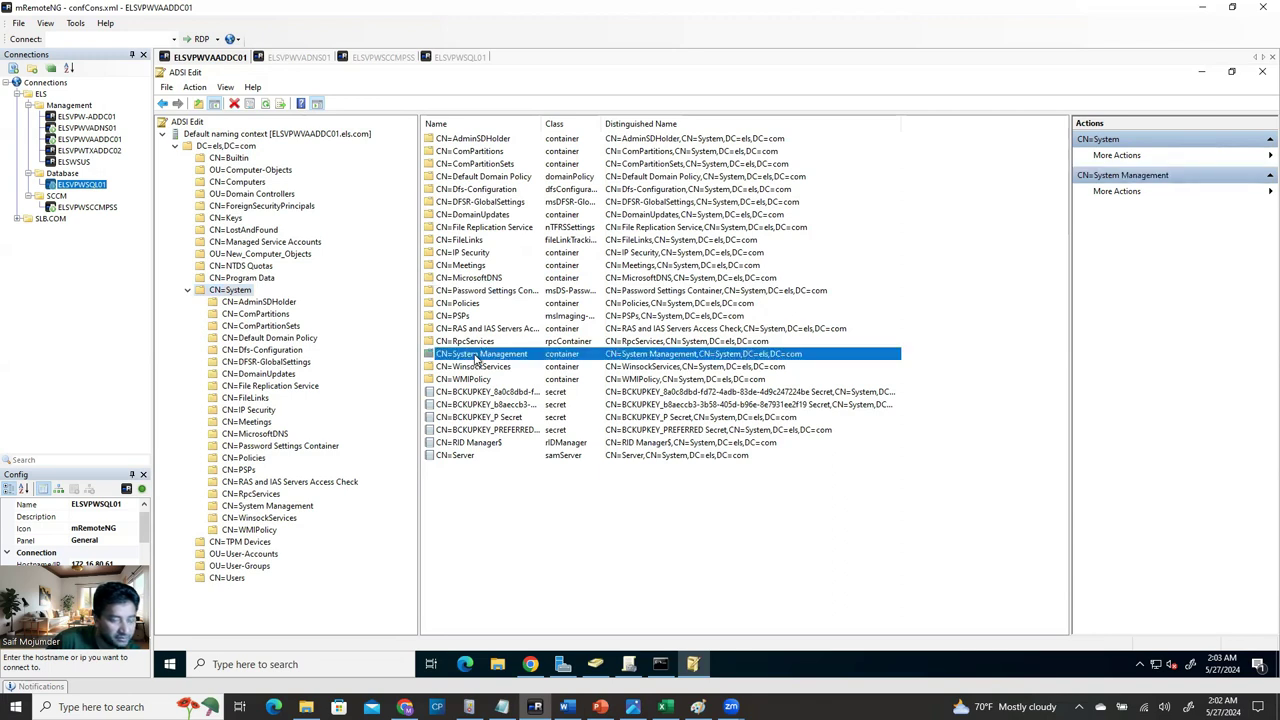
right_click(481, 354)
click(522, 455)
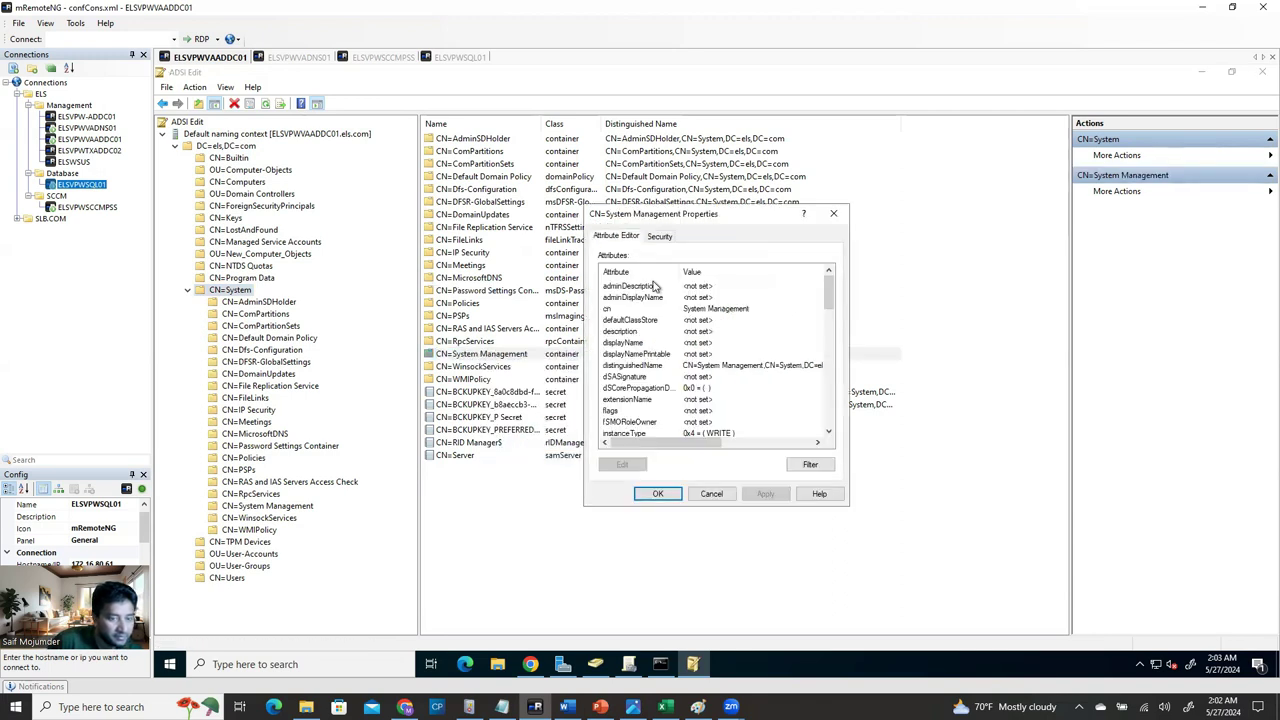
drag(829, 290, 829, 437)
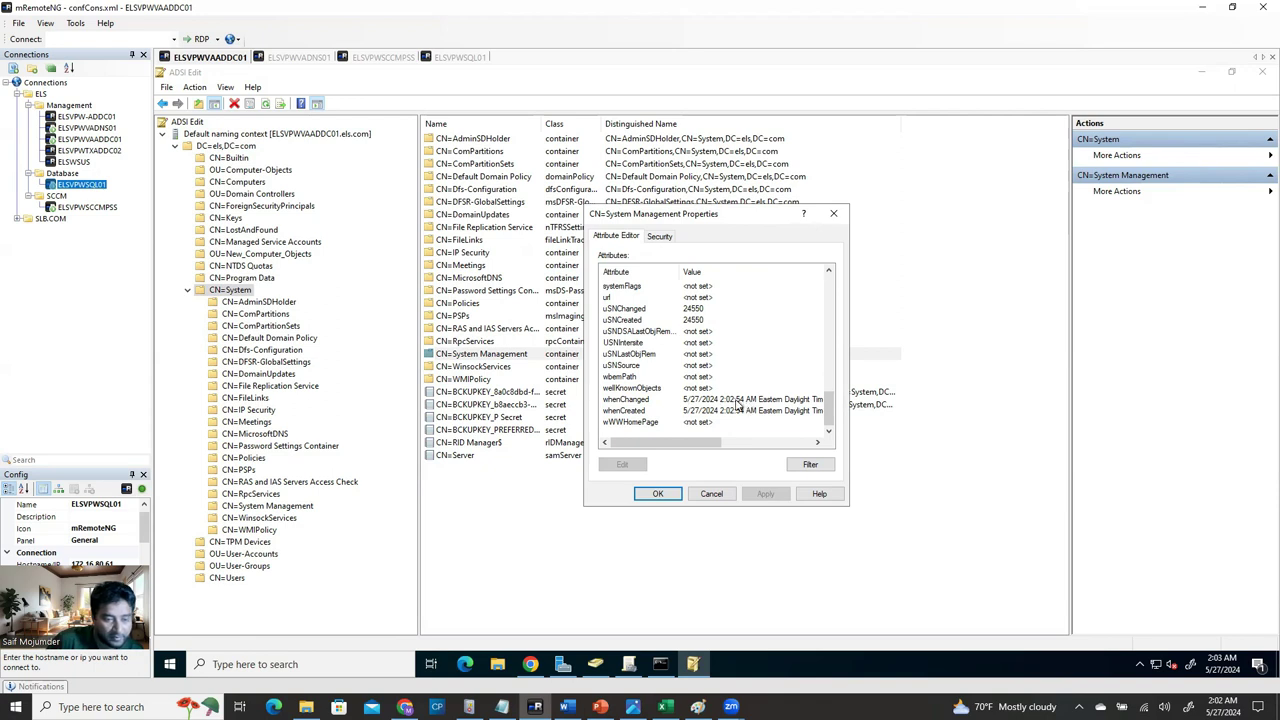
click(713, 494)
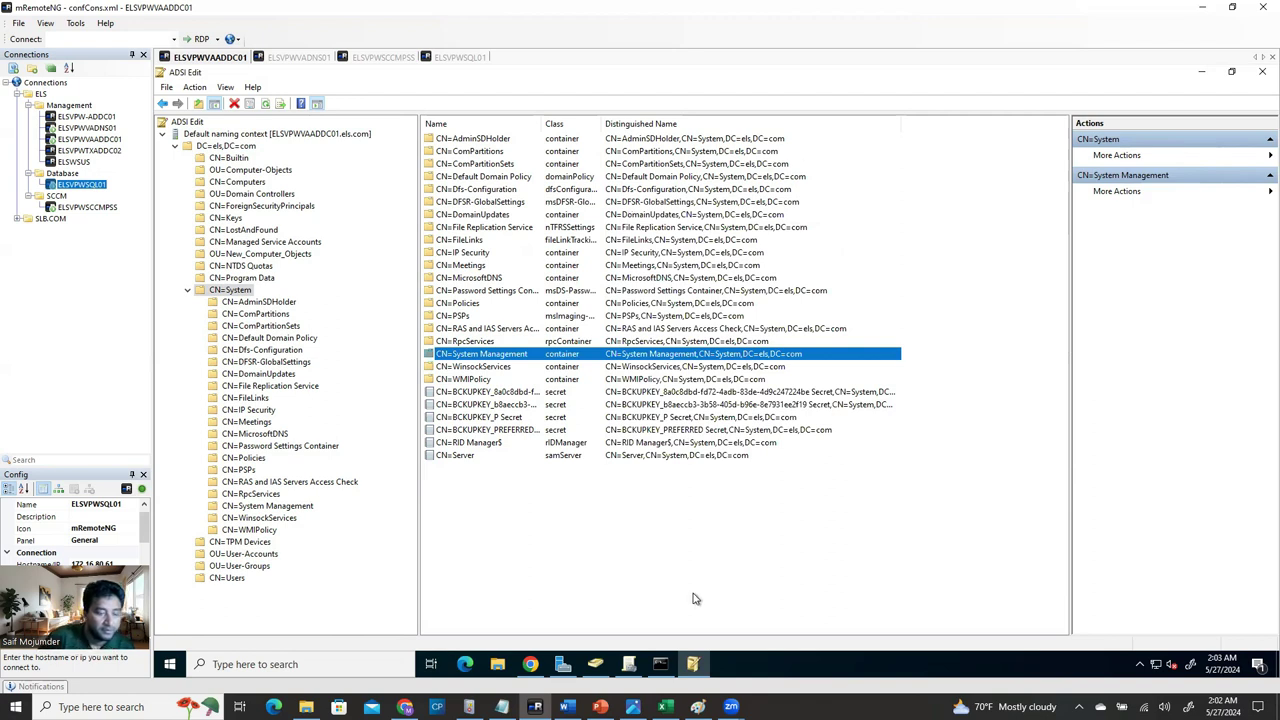
Read the Word guide's Step 4 delegation screenshot, then return to the ADSI Edit session.
click(566, 706)
scroll(557, 487, down, 5)
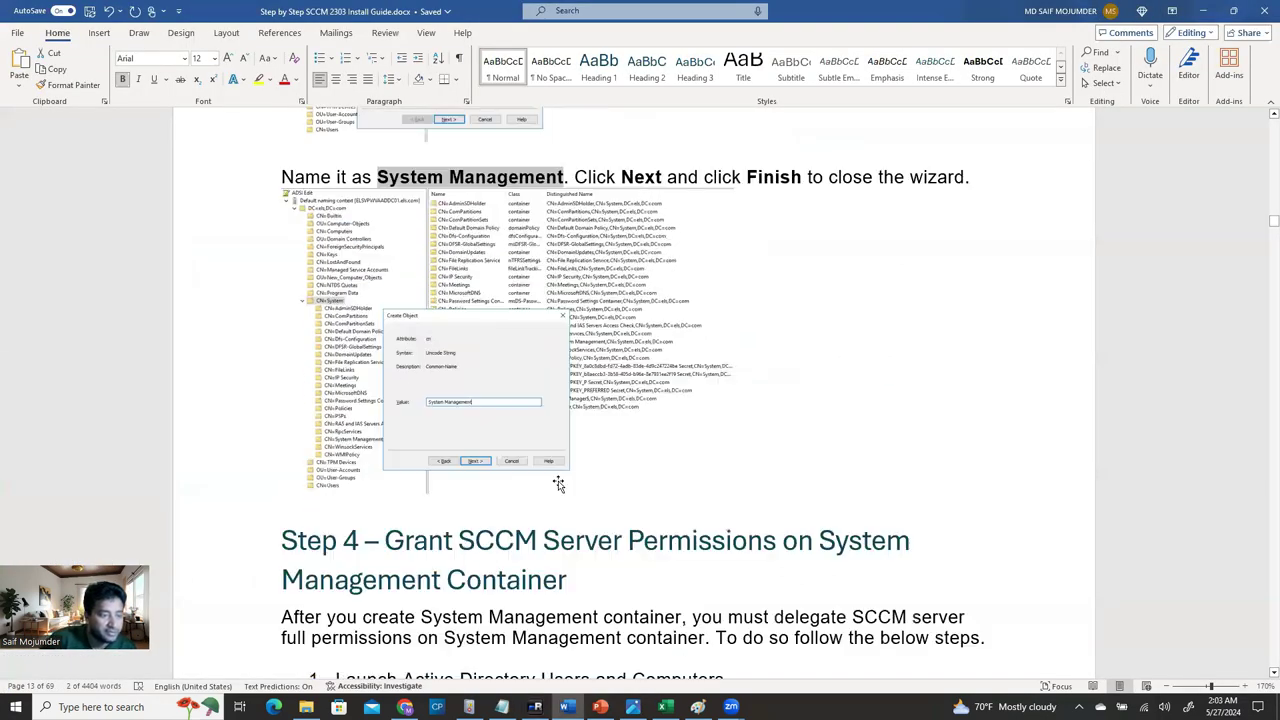
scroll(557, 487, down, 1)
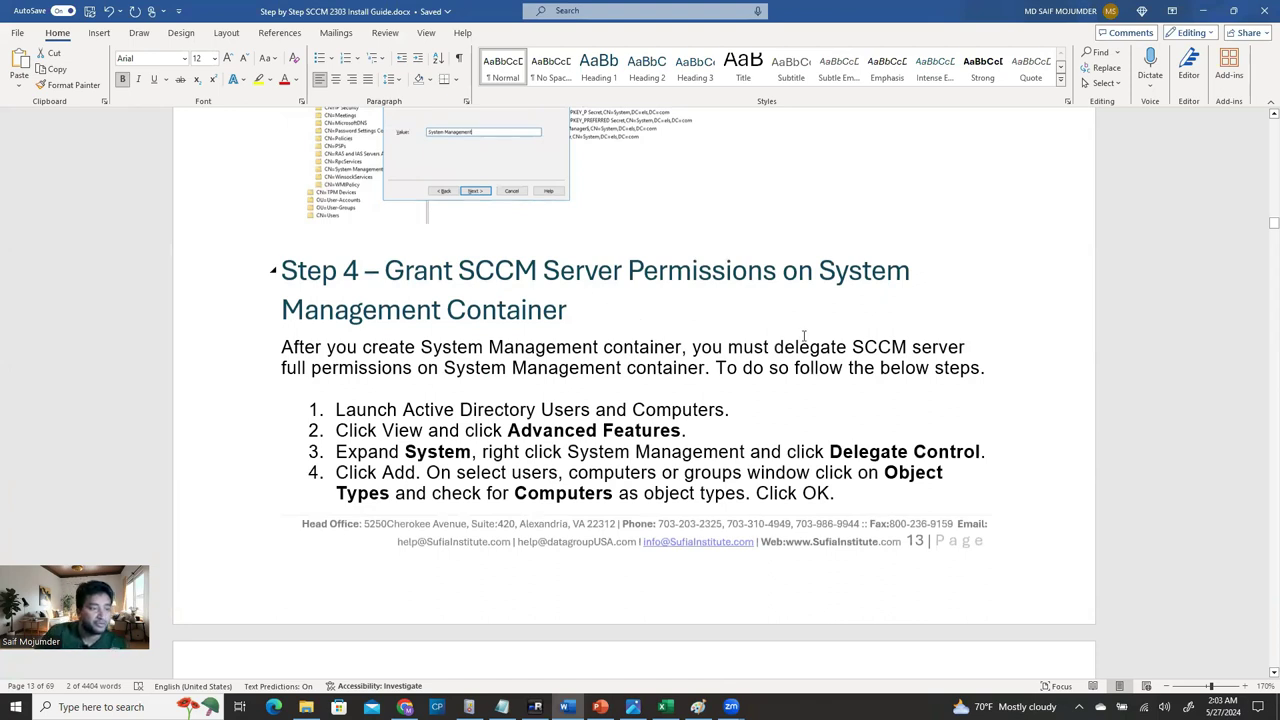
click(572, 310)
drag(566, 310, 497, 312)
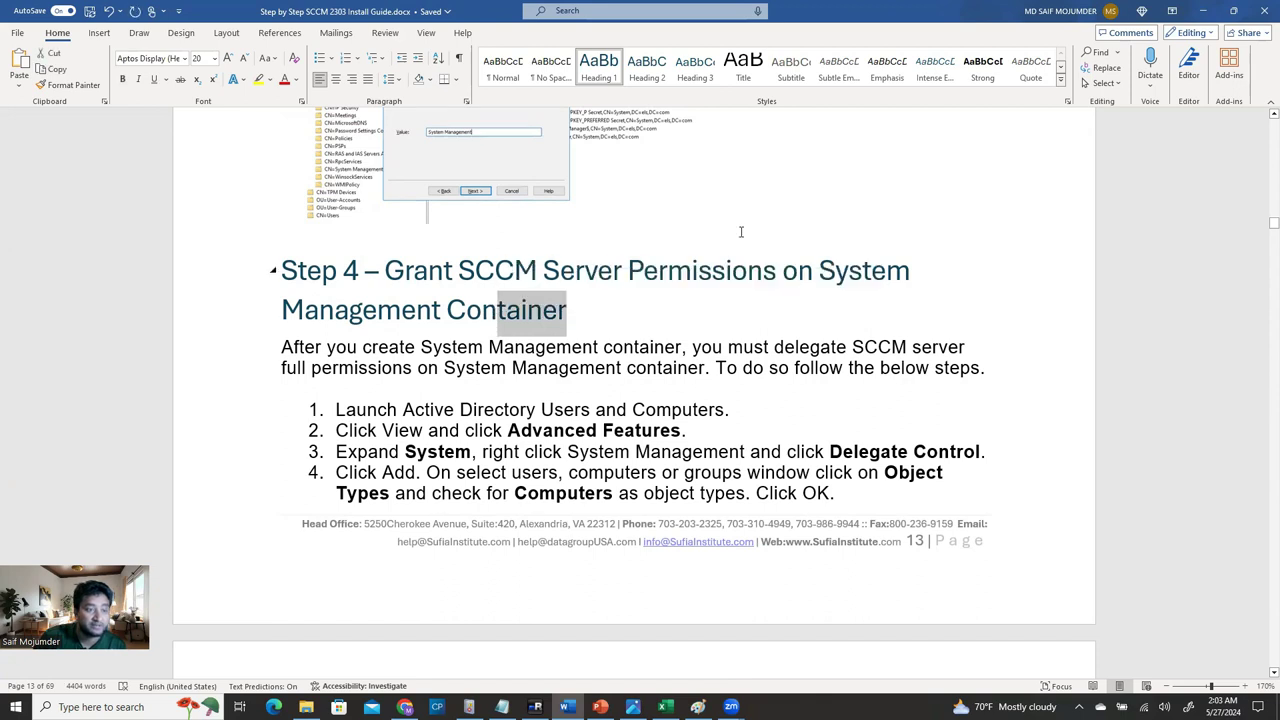
click(748, 270)
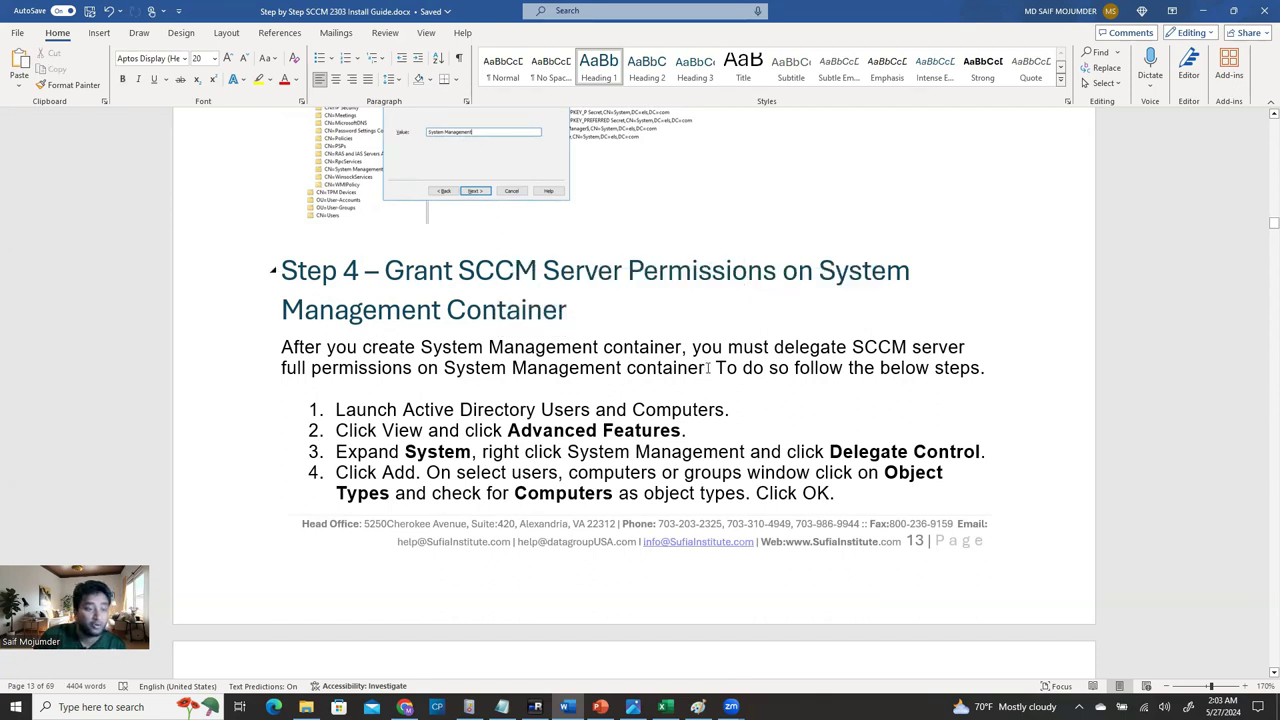
scroll(708, 368, down, 2)
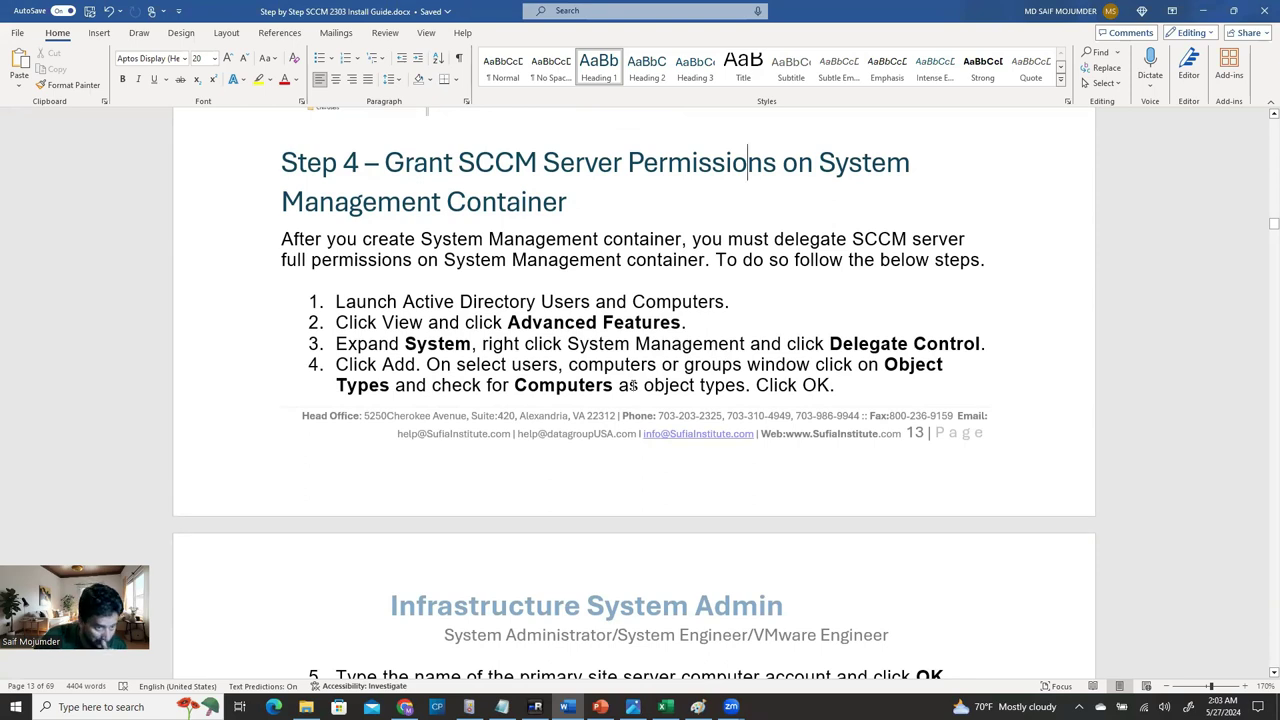
scroll(673, 462, down, 11)
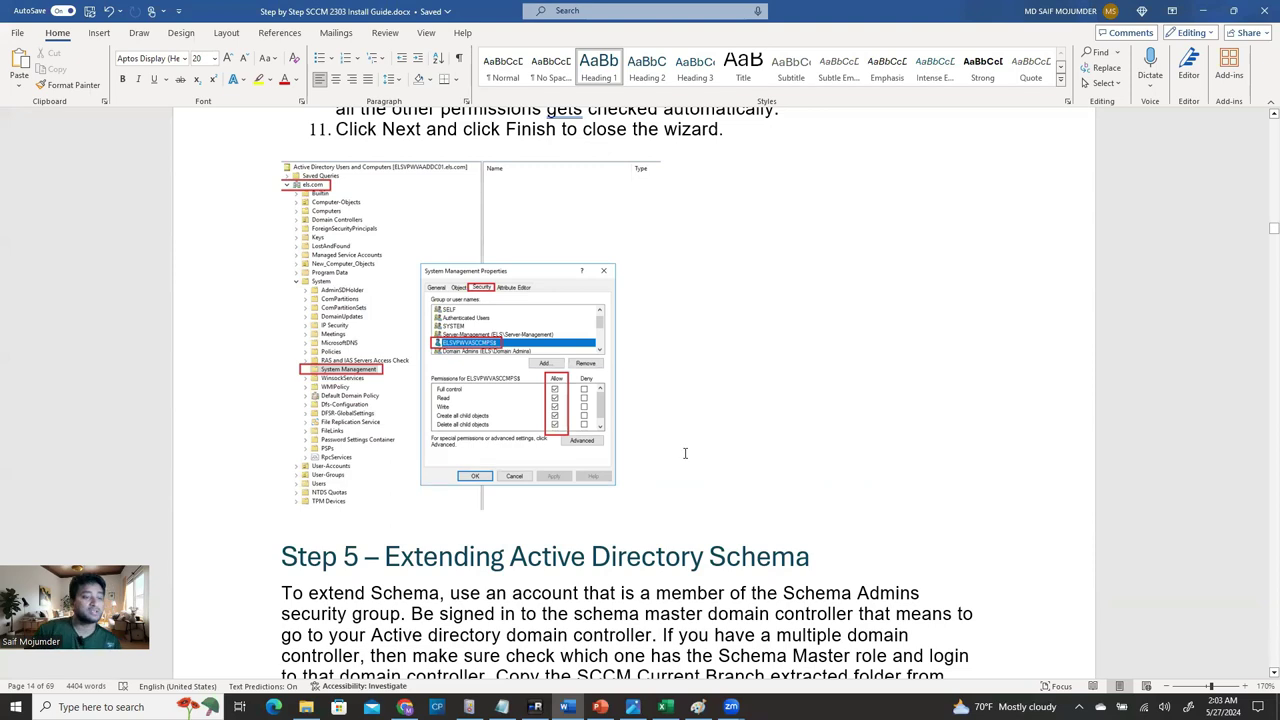
scroll(684, 451, down, 2)
scroll(685, 378, up, 4)
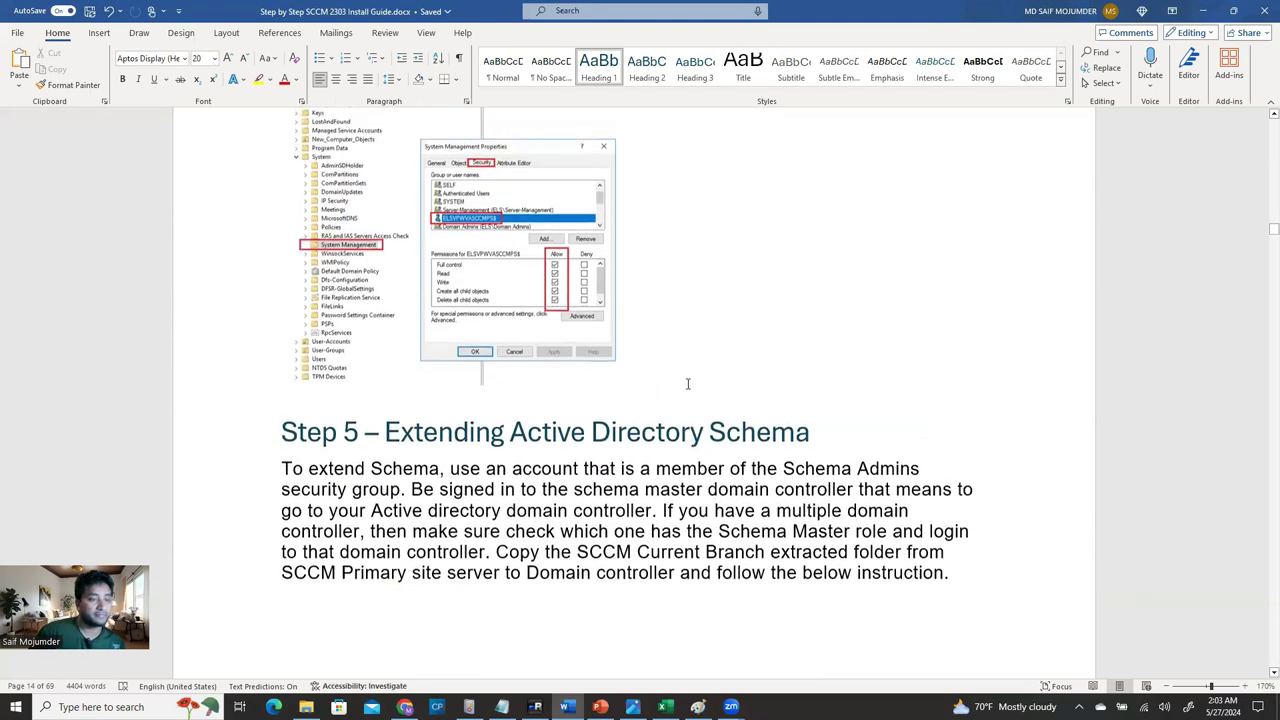
click(535, 707)
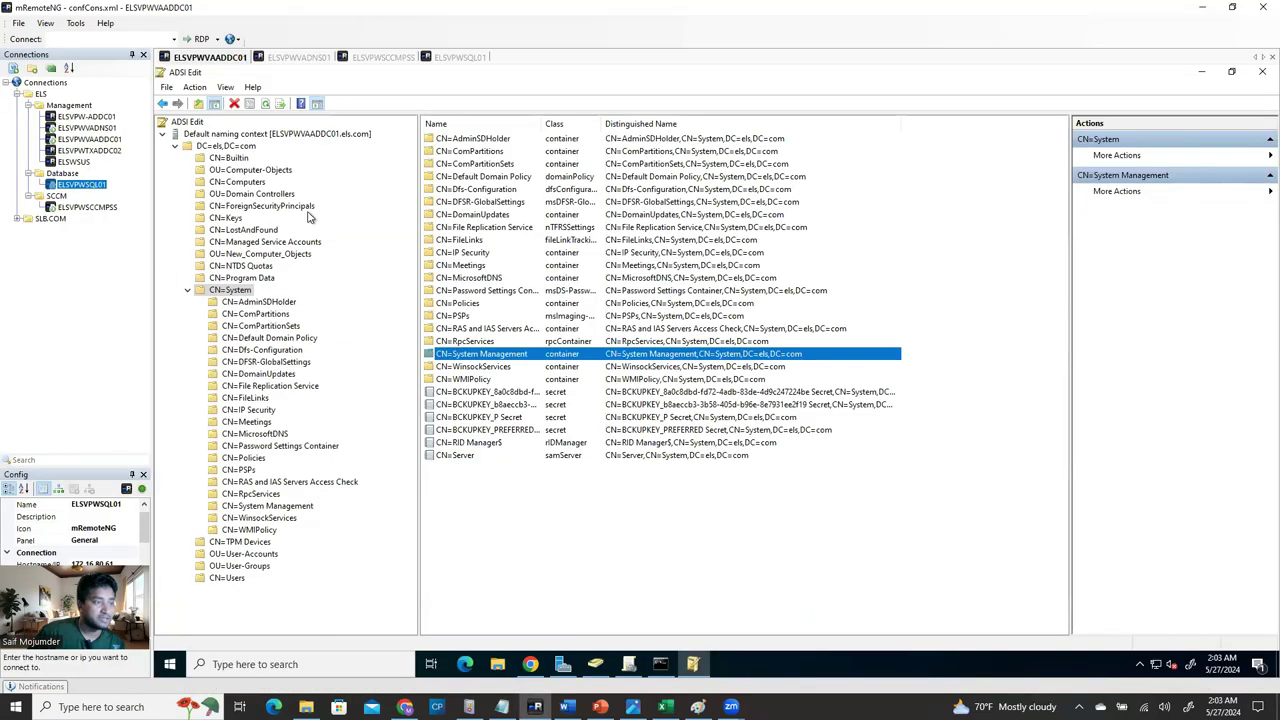
Close ADSI Edit and open Active Directory Users and Computers with Advanced Features left on.
click(1258, 73)
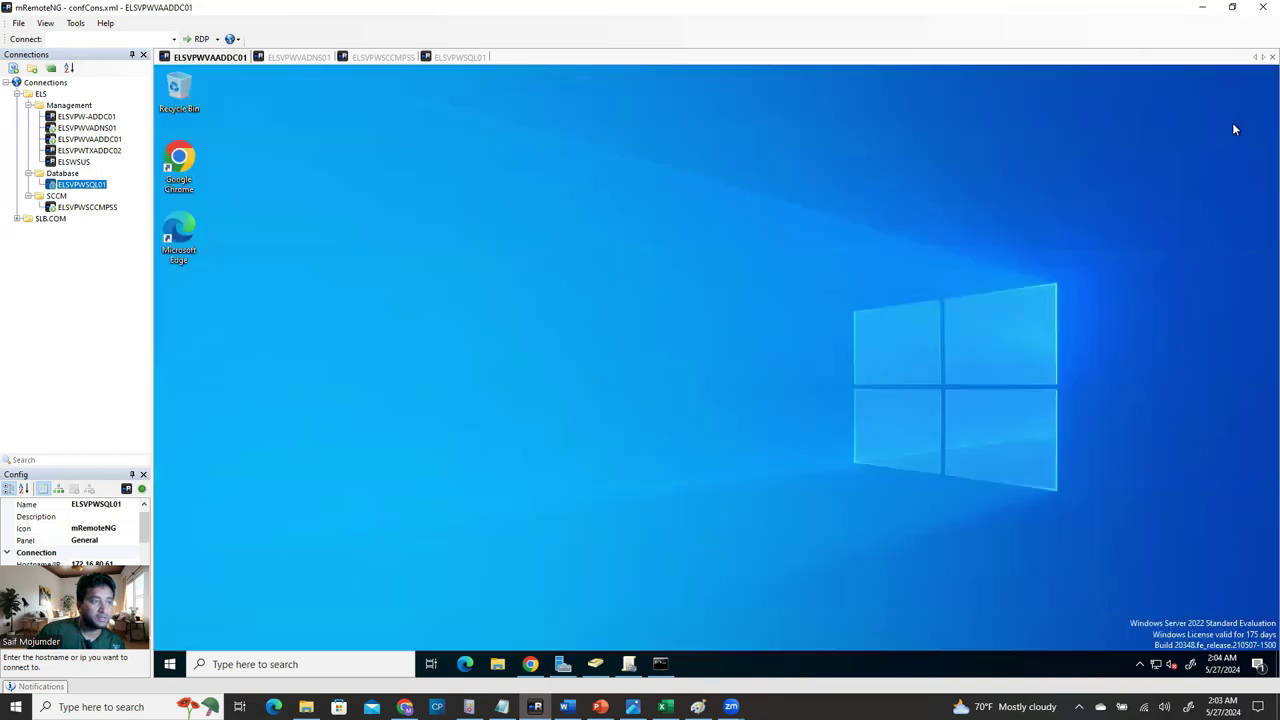
click(596, 665)
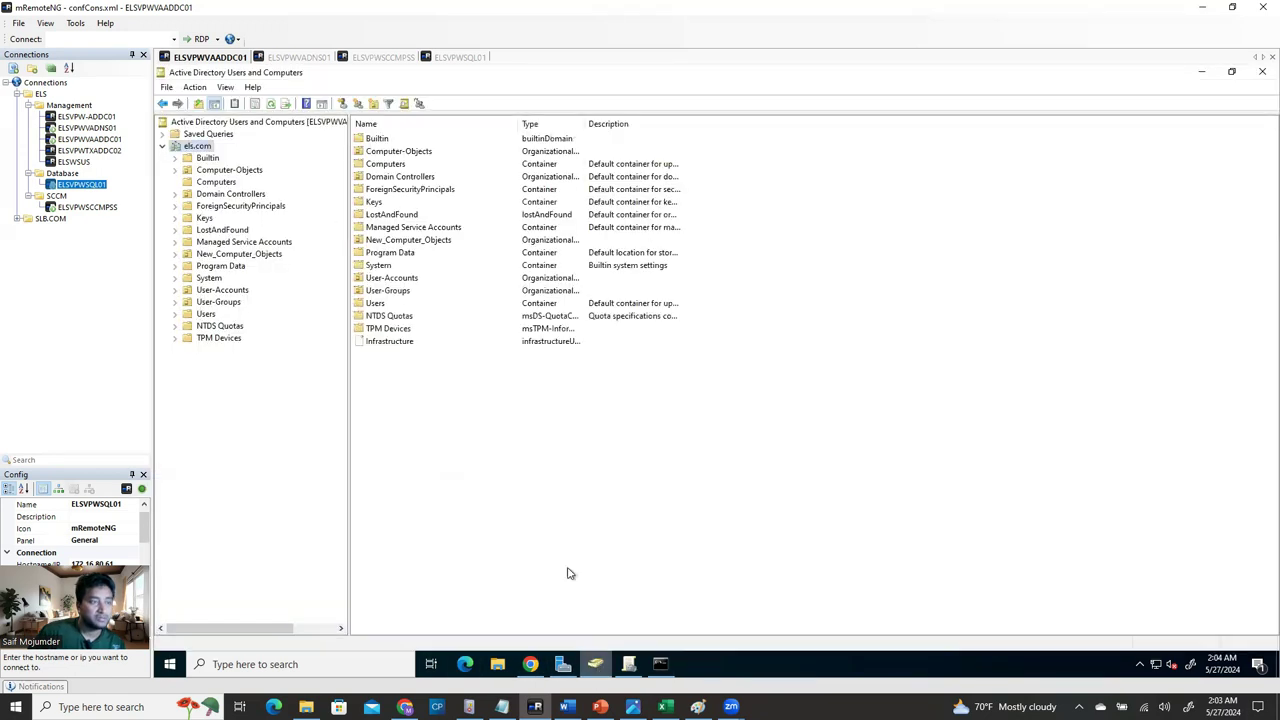
click(232, 122)
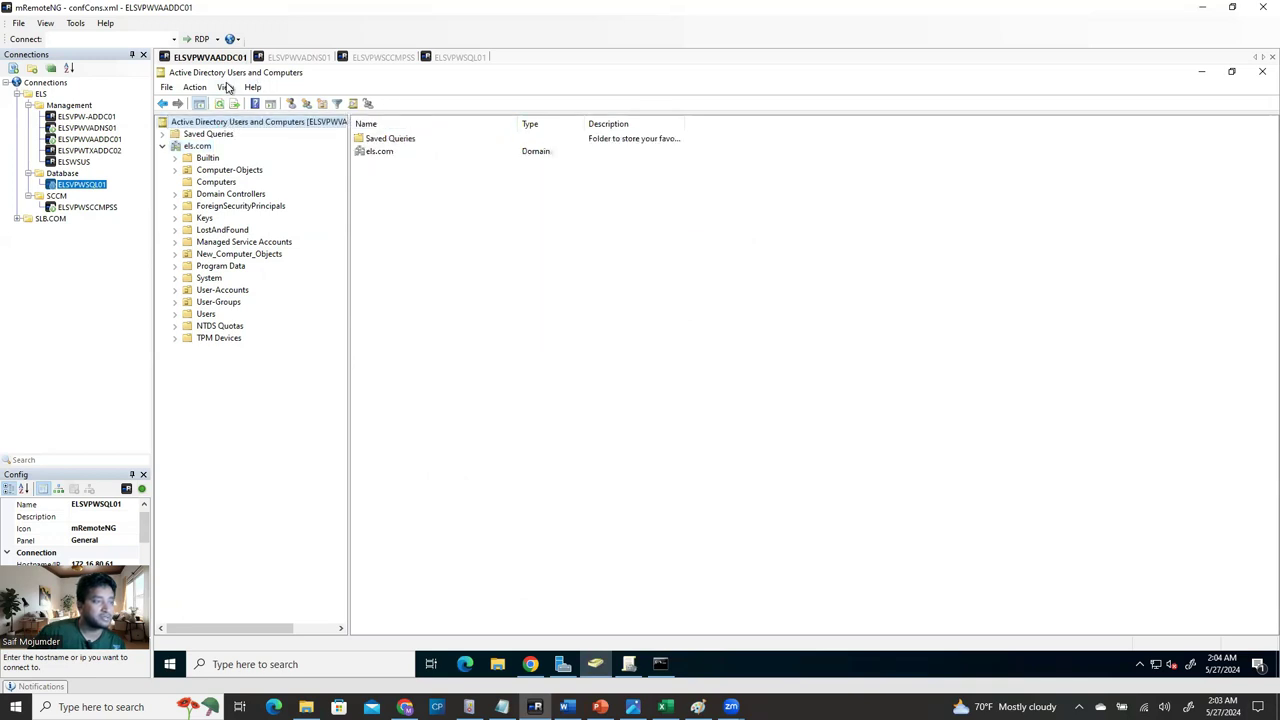
click(226, 88)
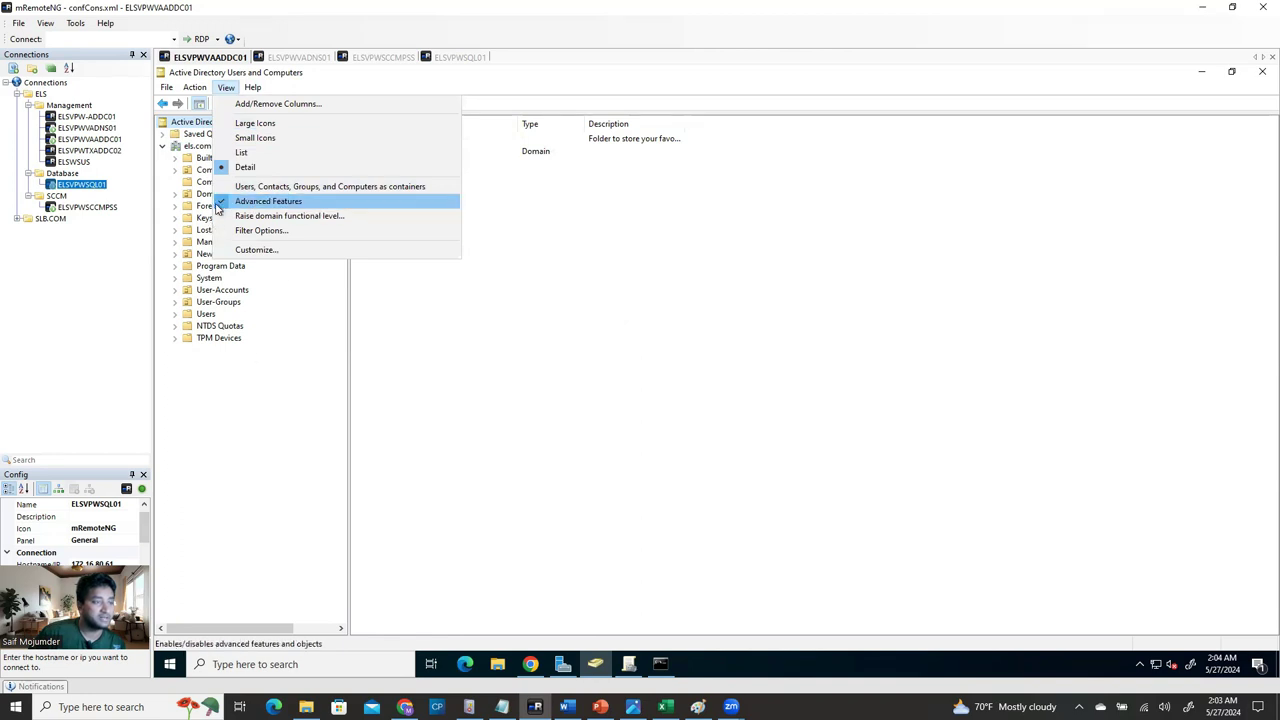
click(211, 432)
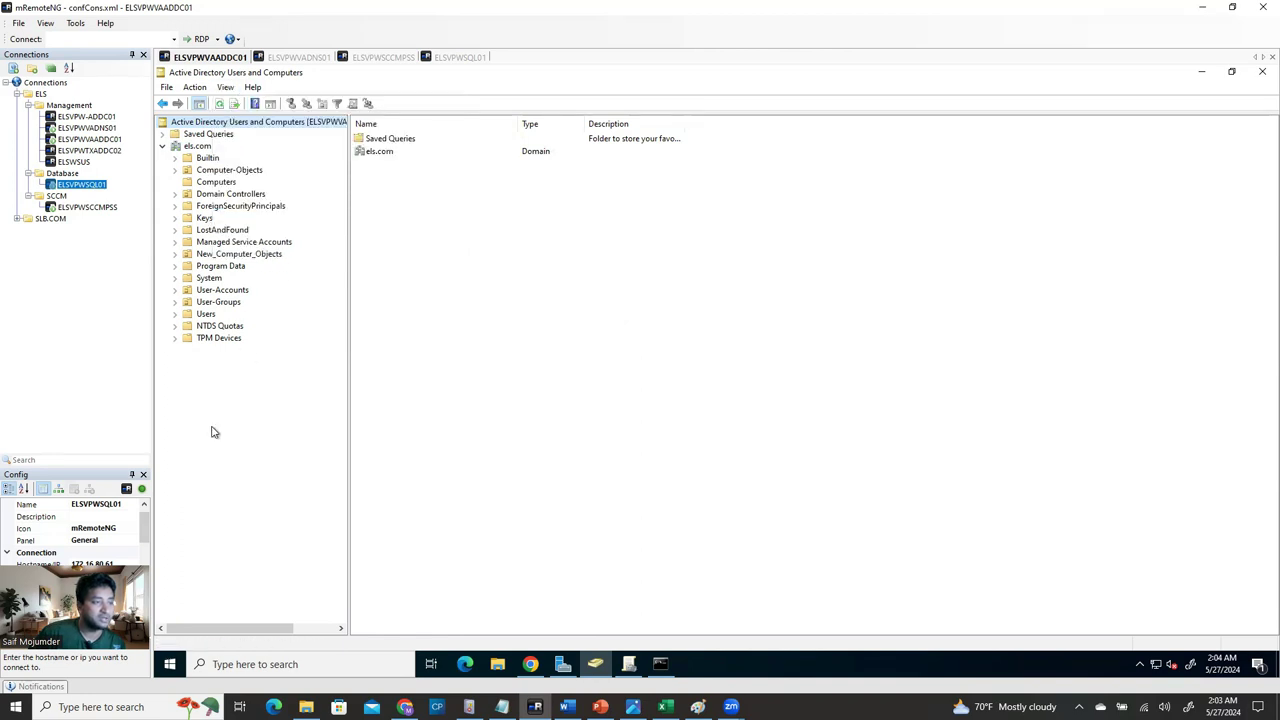
Refresh the directory and select the empty System Management container under System.
click(217, 106)
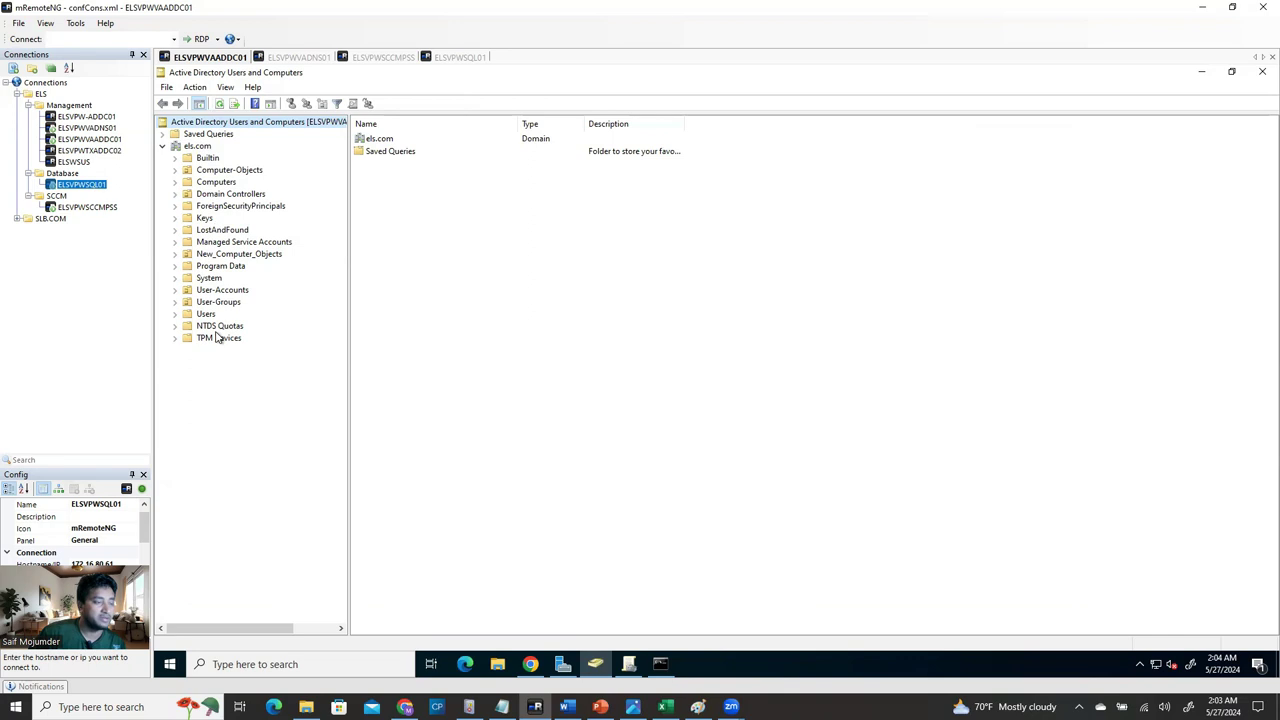
click(175, 279)
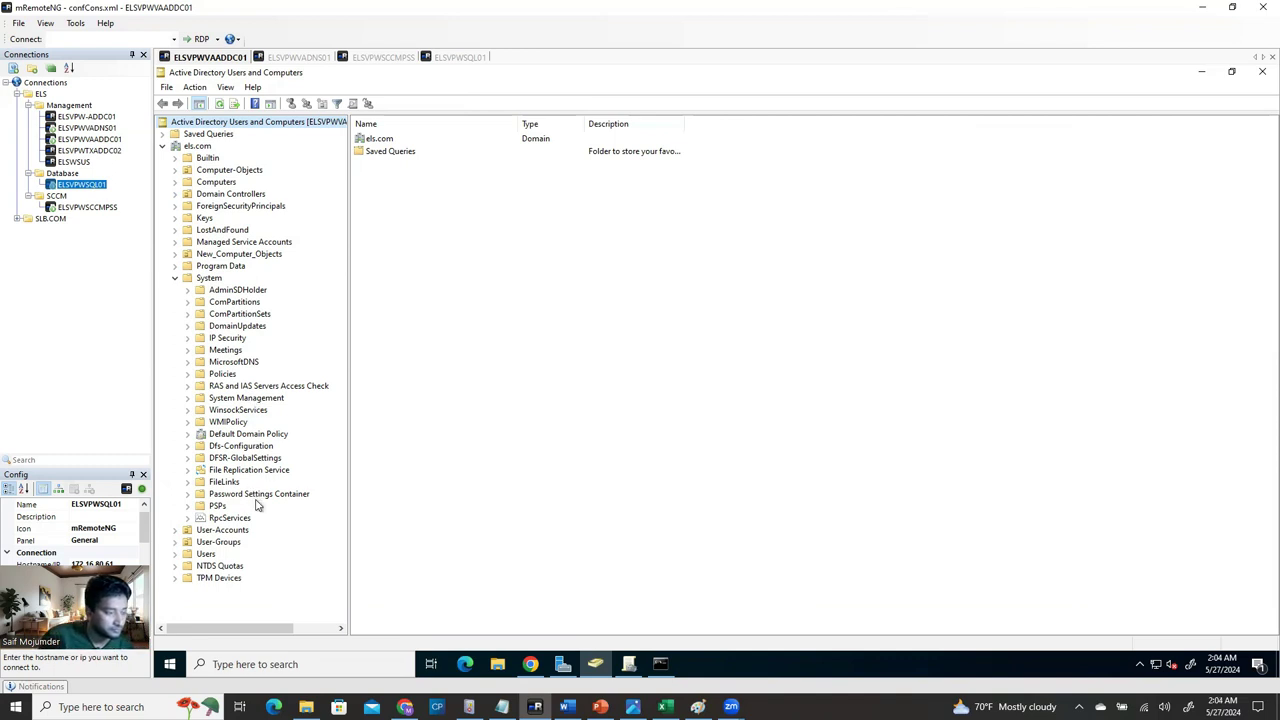
click(245, 399)
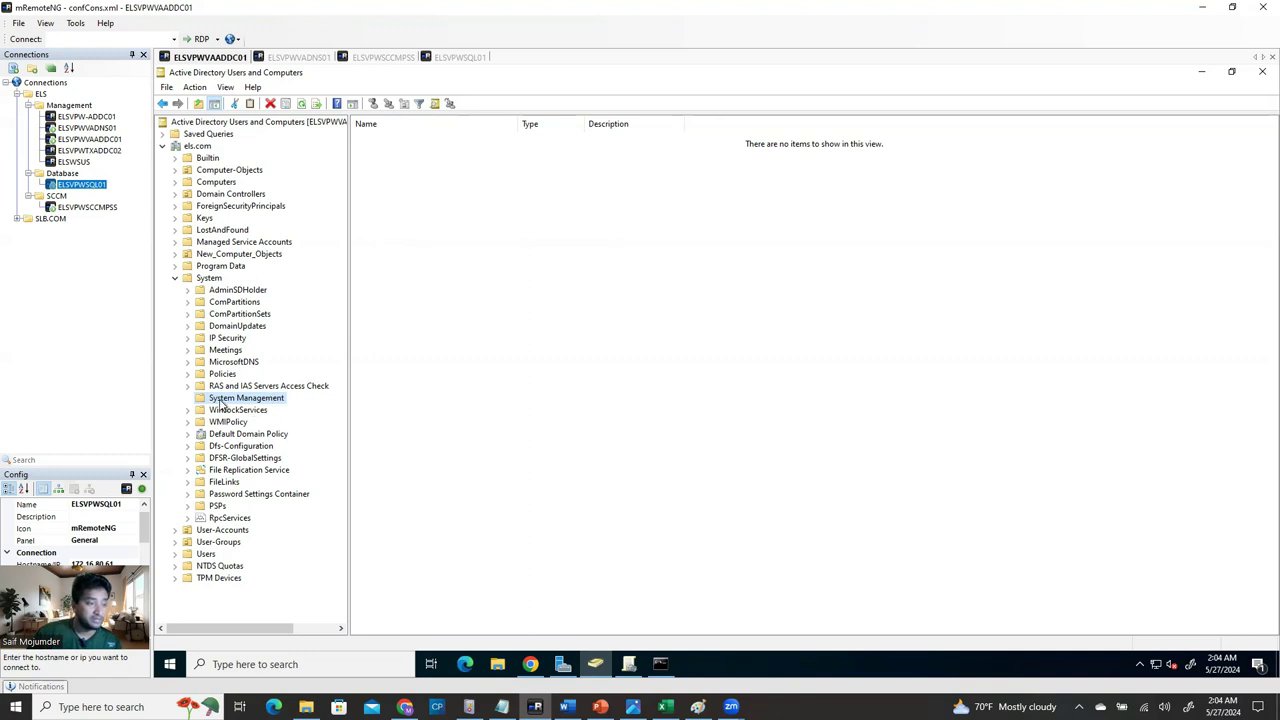
Start Delegate Control on System Management and add the ELSVPWSCCMPSS computer account, including Computers object type.
right_click(257, 402)
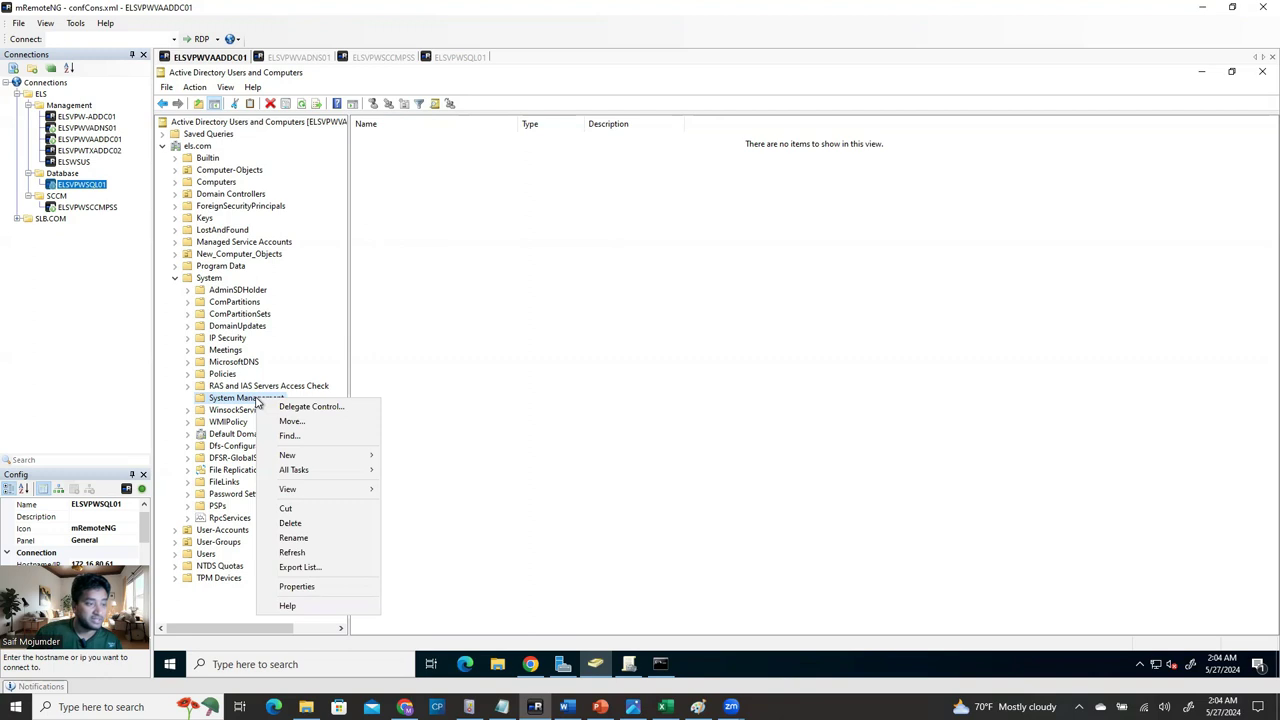
click(314, 409)
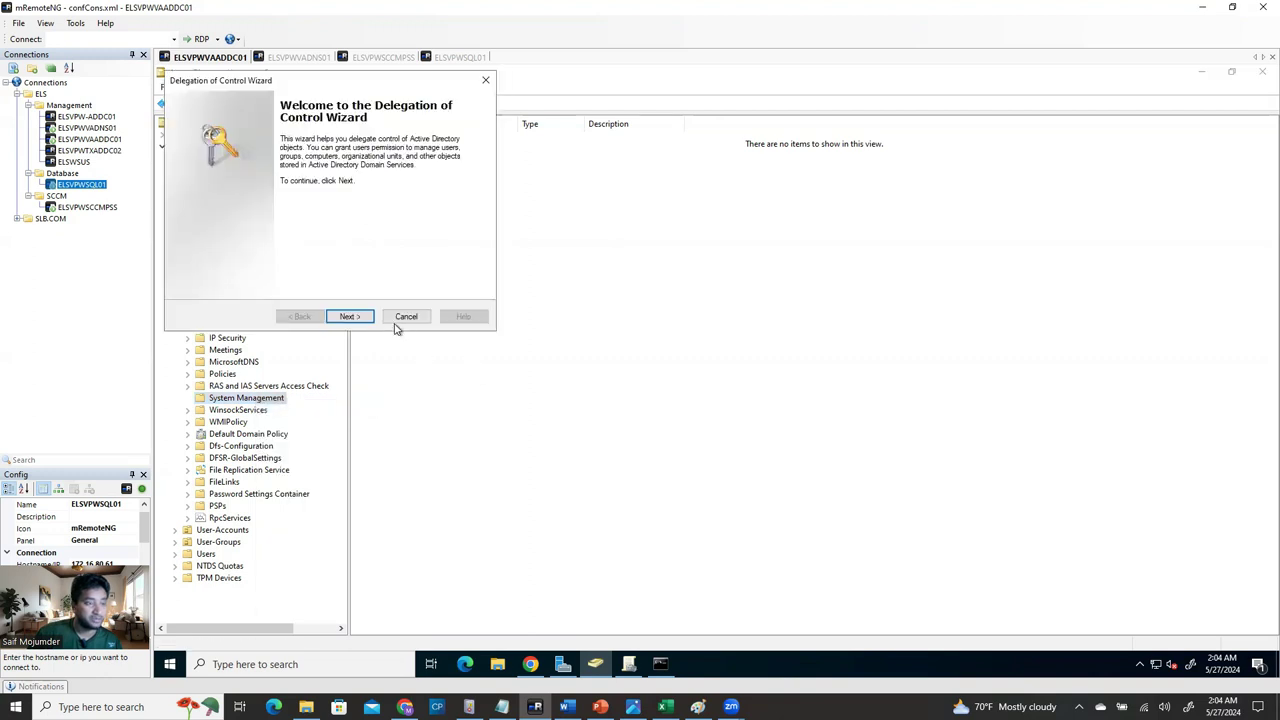
click(386, 252)
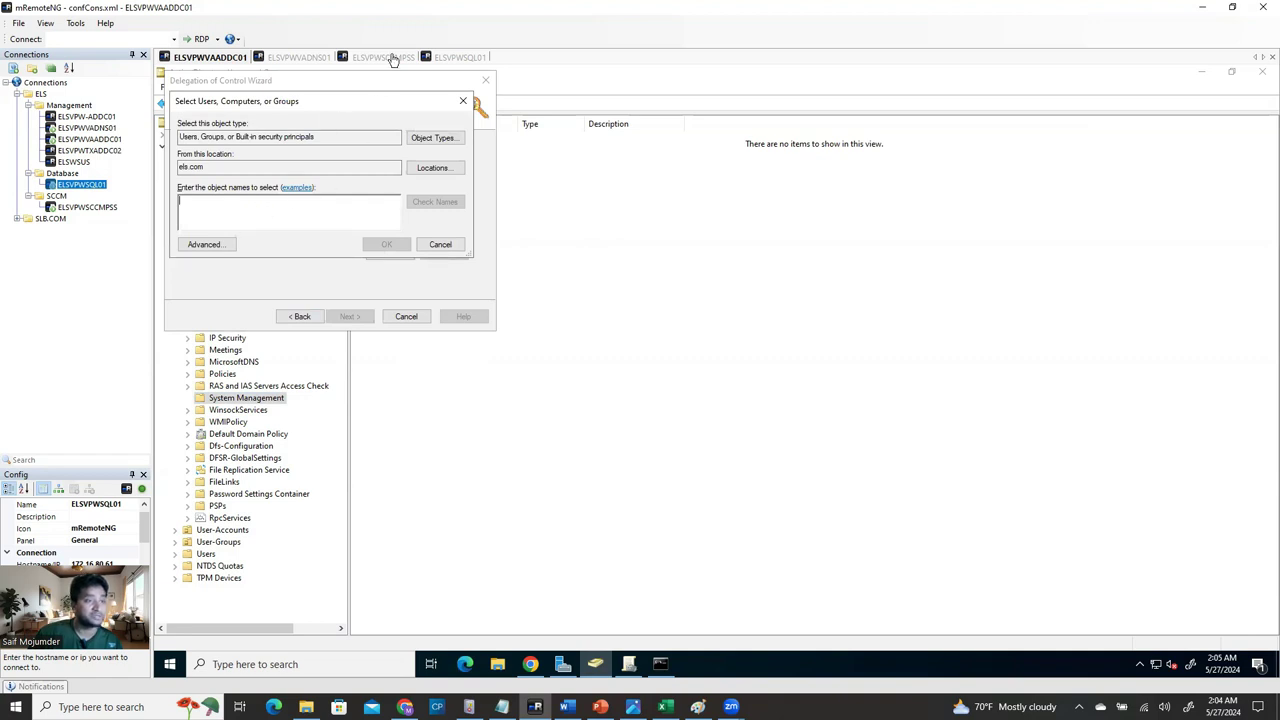
click(88, 207)
click(102, 506)
key(ctrl+c)
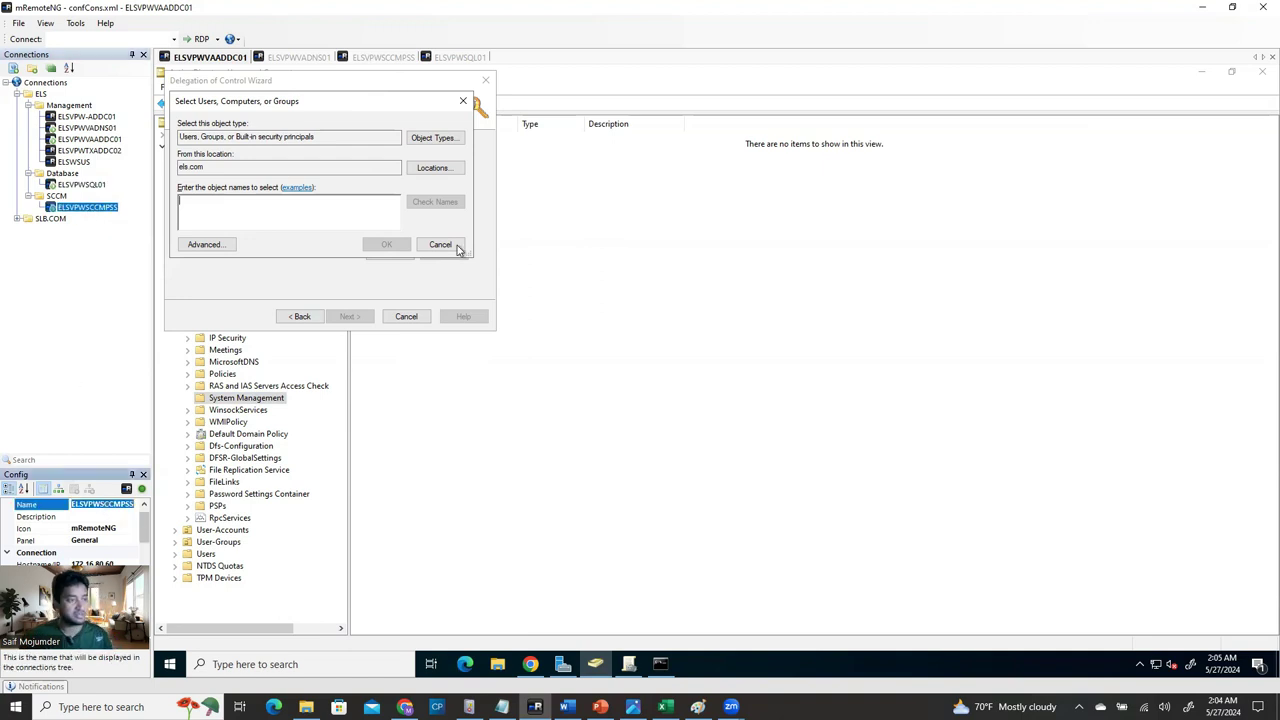
click(349, 216)
key(ctrl+v)
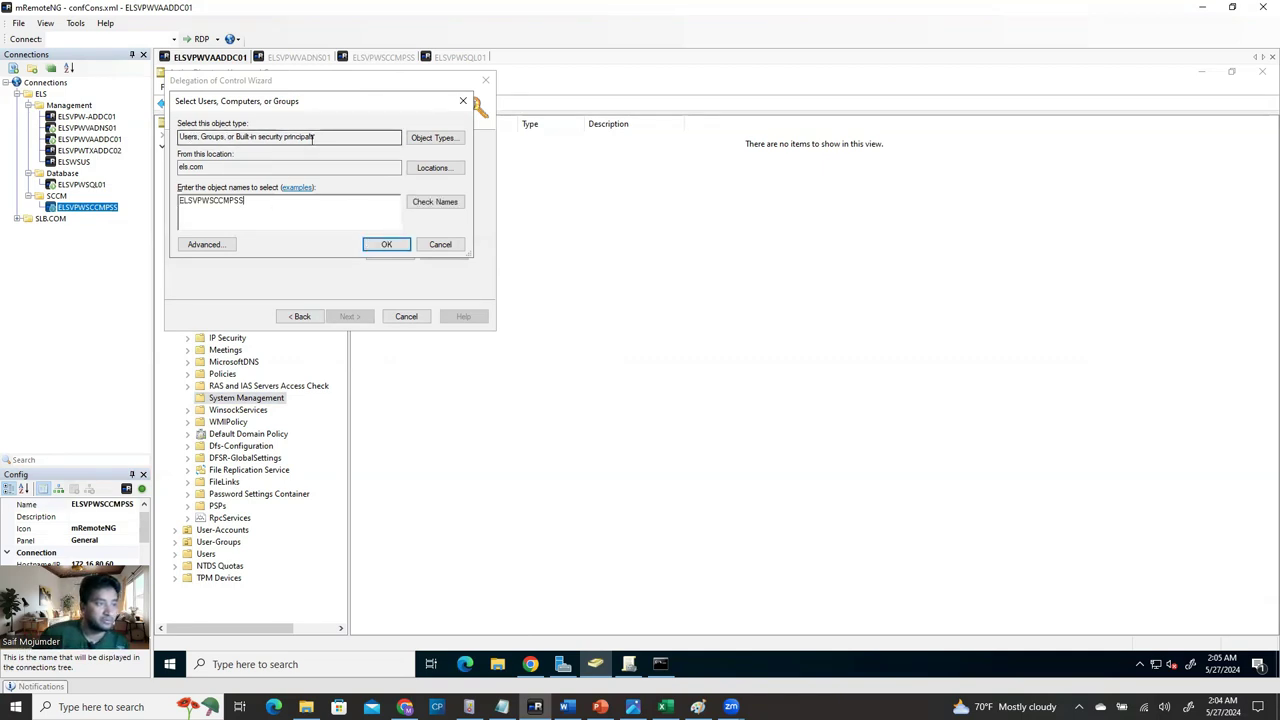
click(432, 140)
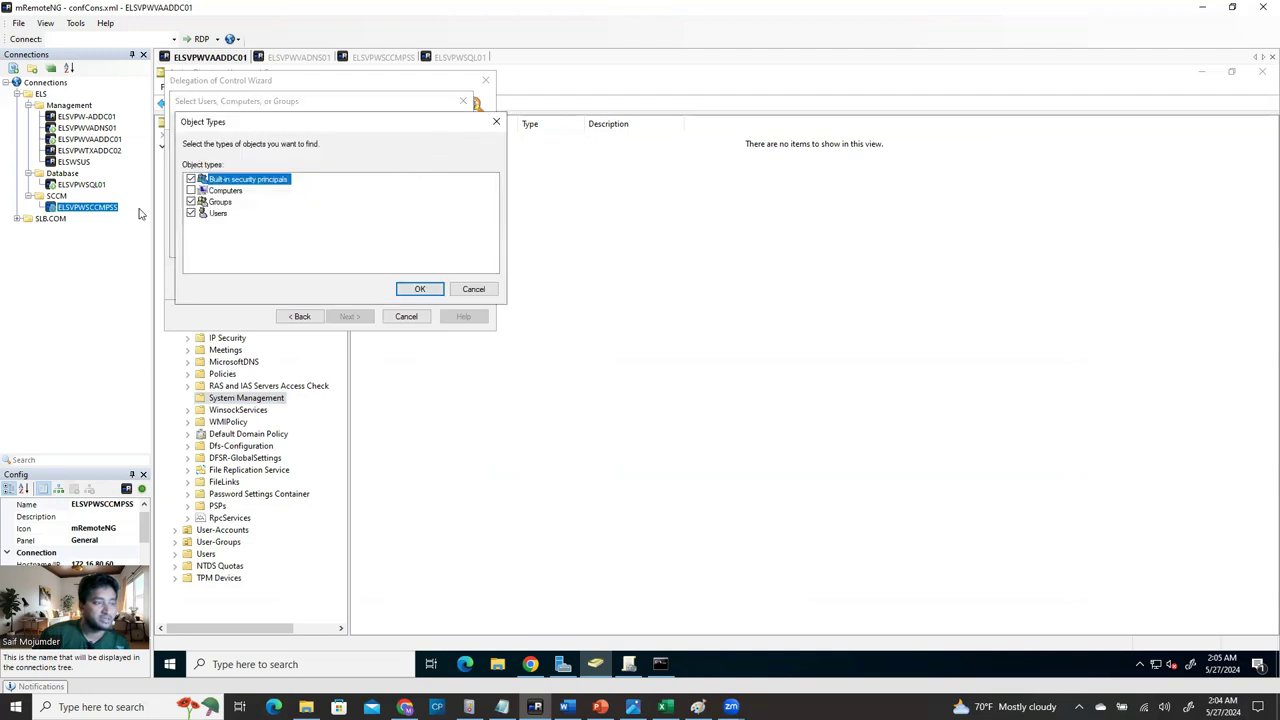
click(424, 290)
click(433, 203)
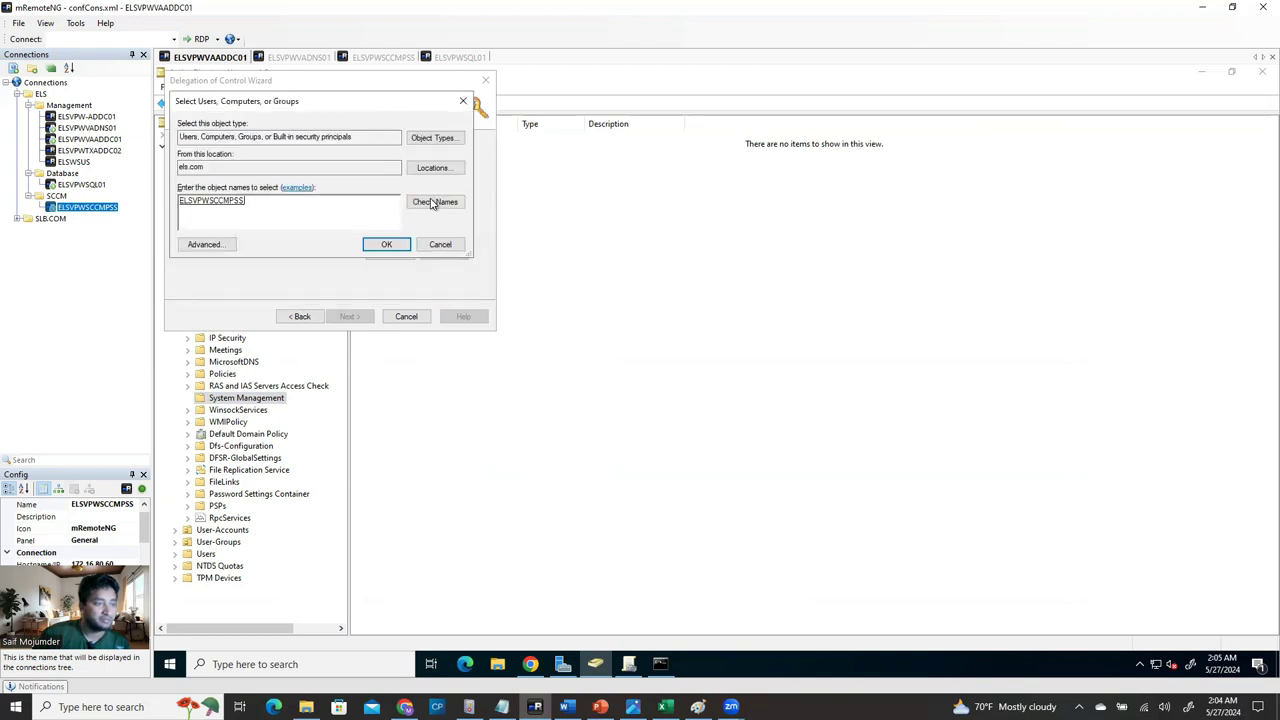
click(386, 244)
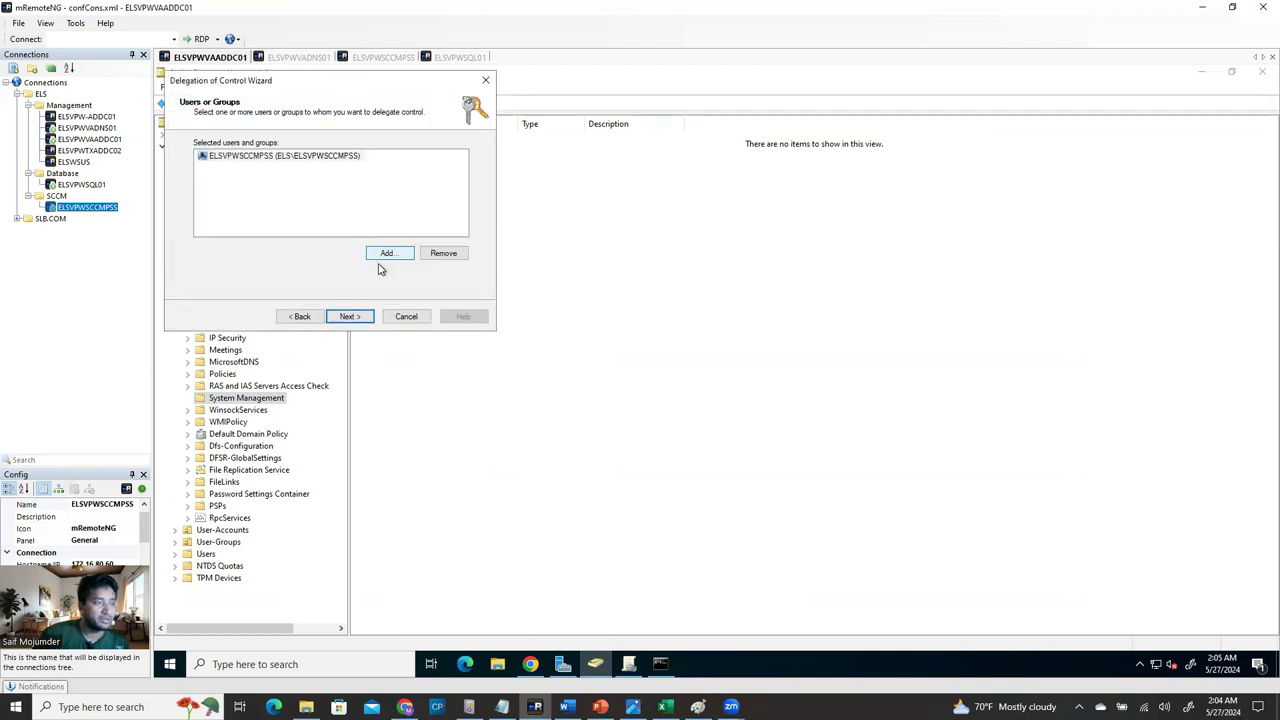
click(352, 318)
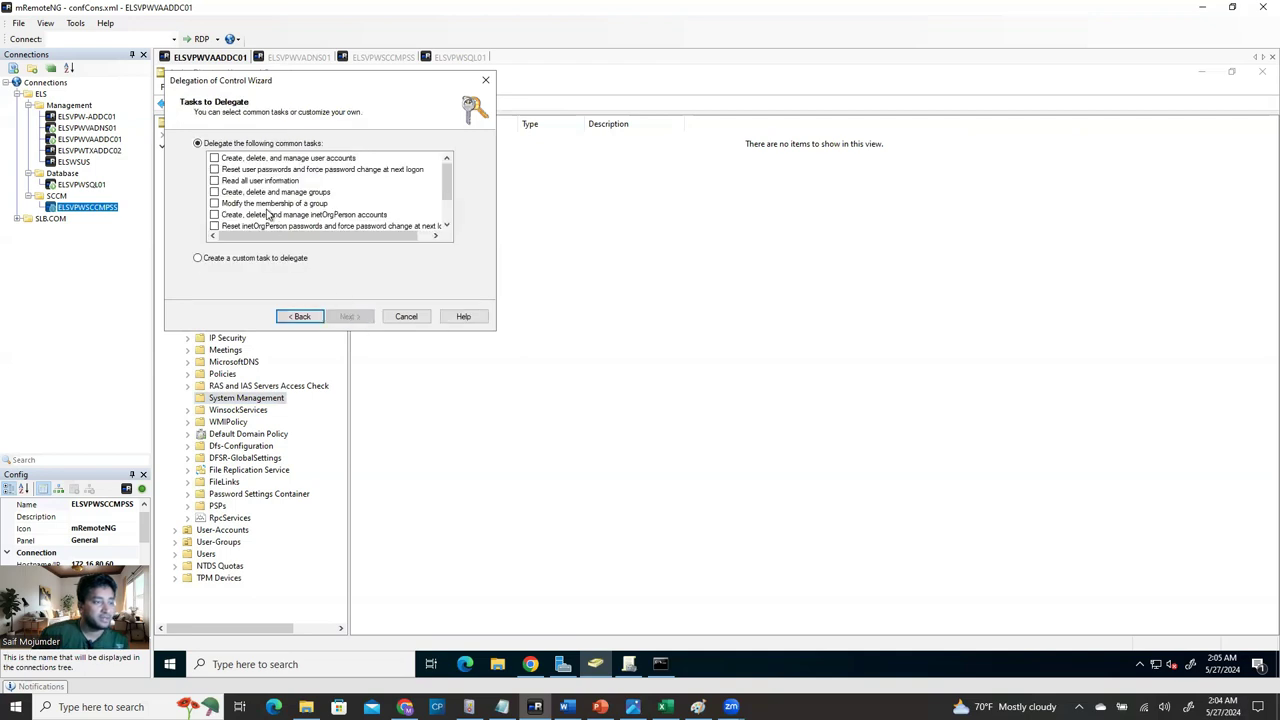
Delegate a custom task granting Full Control over this folder and everything in it.
click(197, 259)
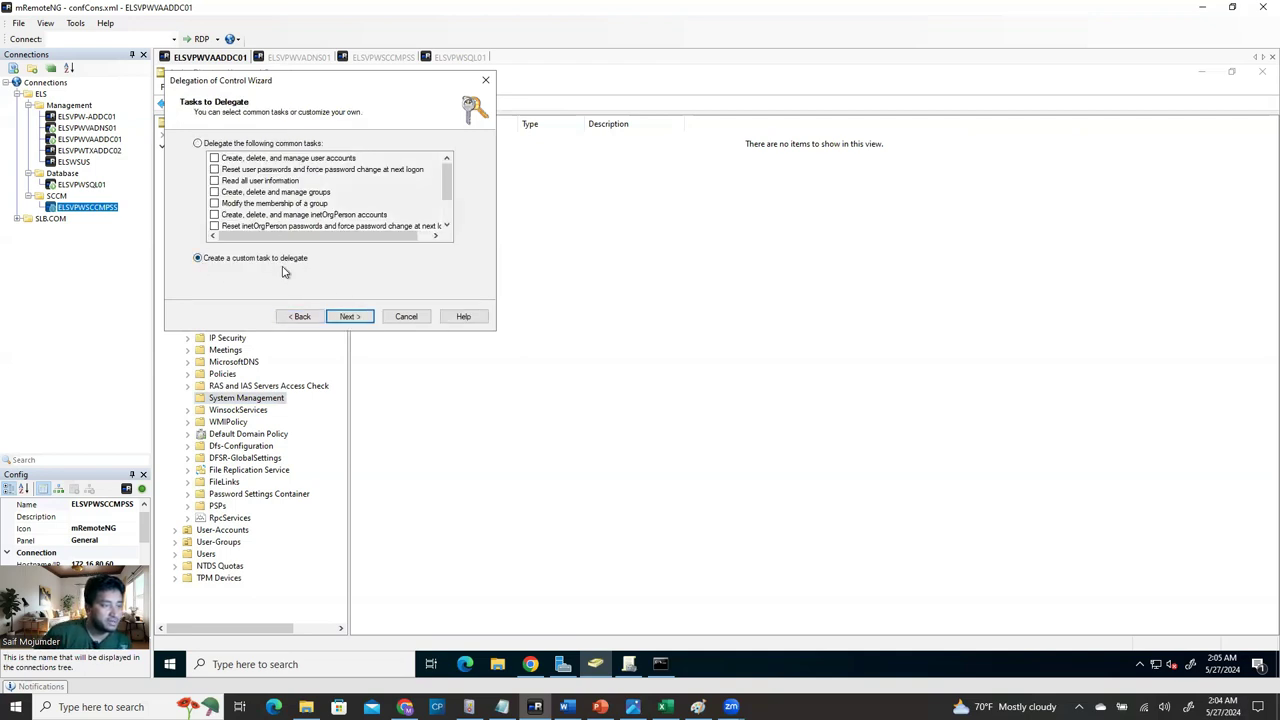
click(365, 320)
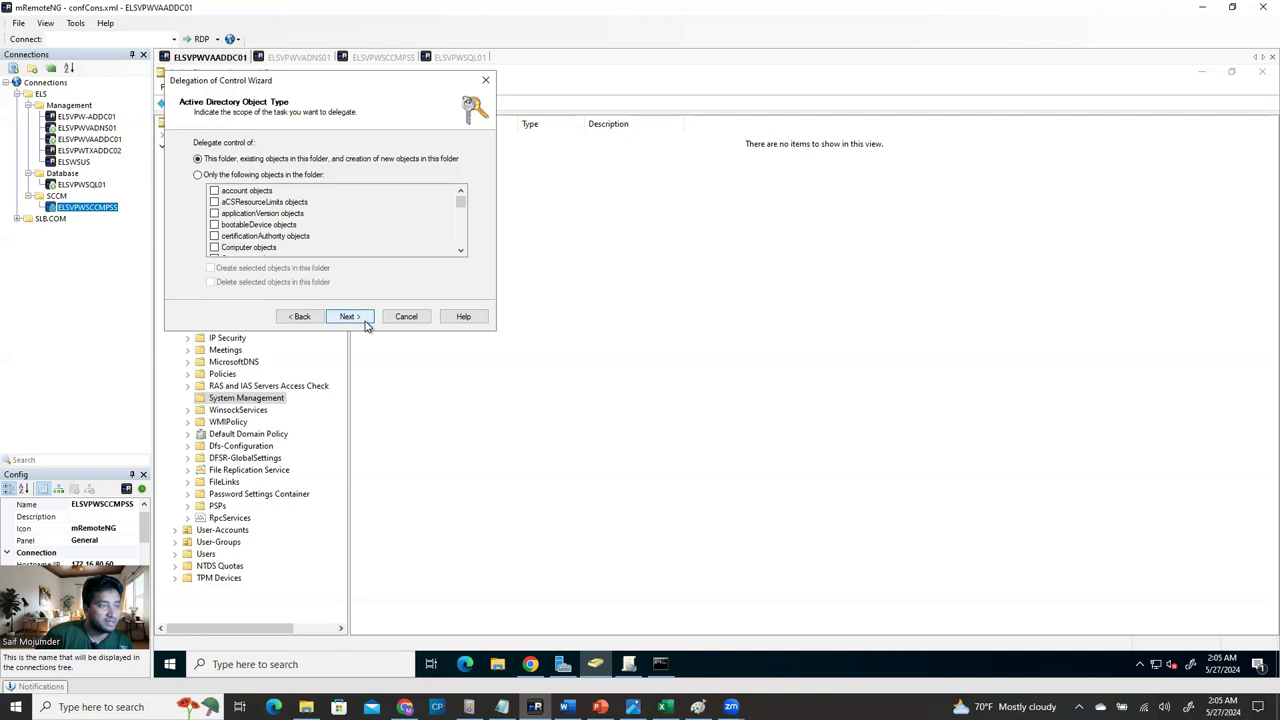
click(350, 316)
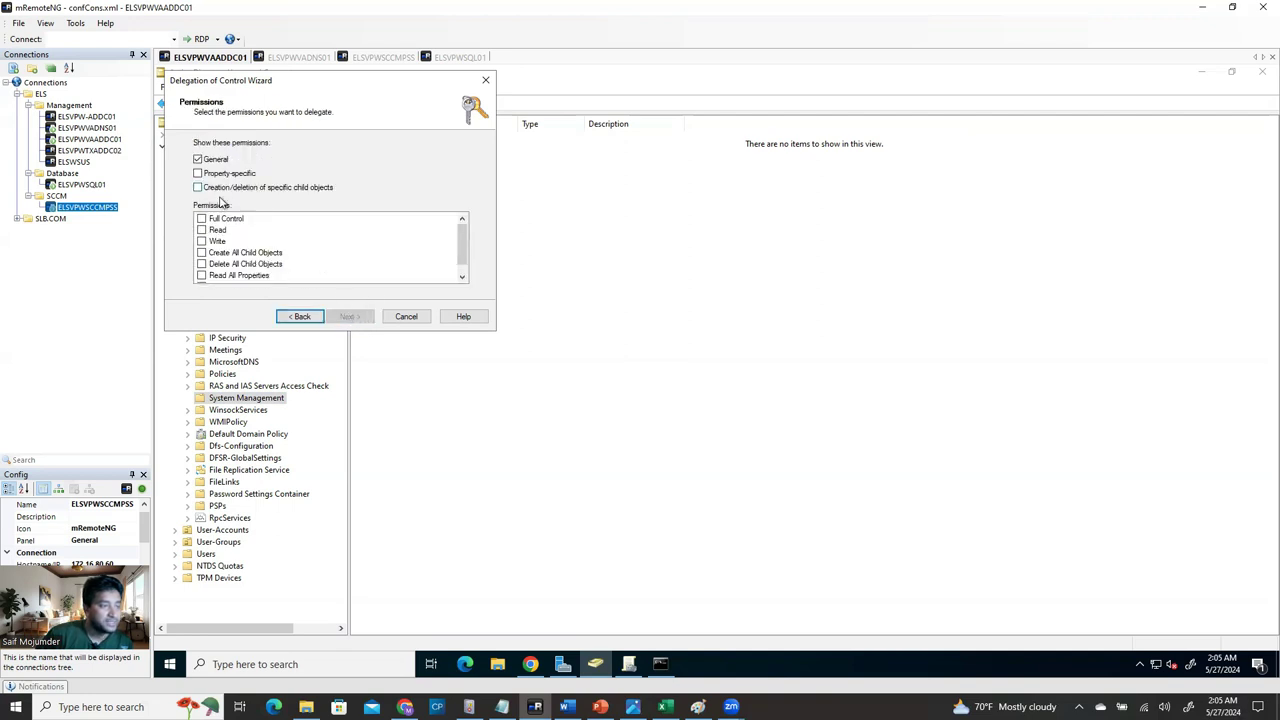
click(201, 219)
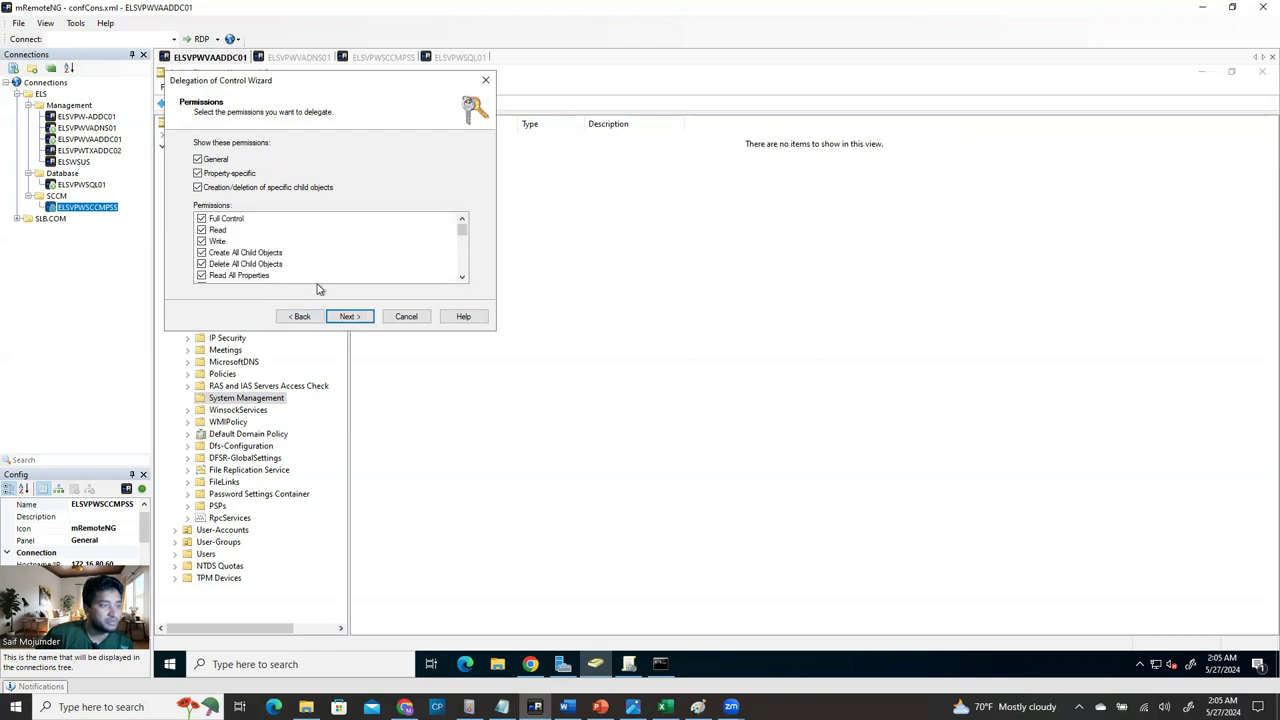
click(350, 316)
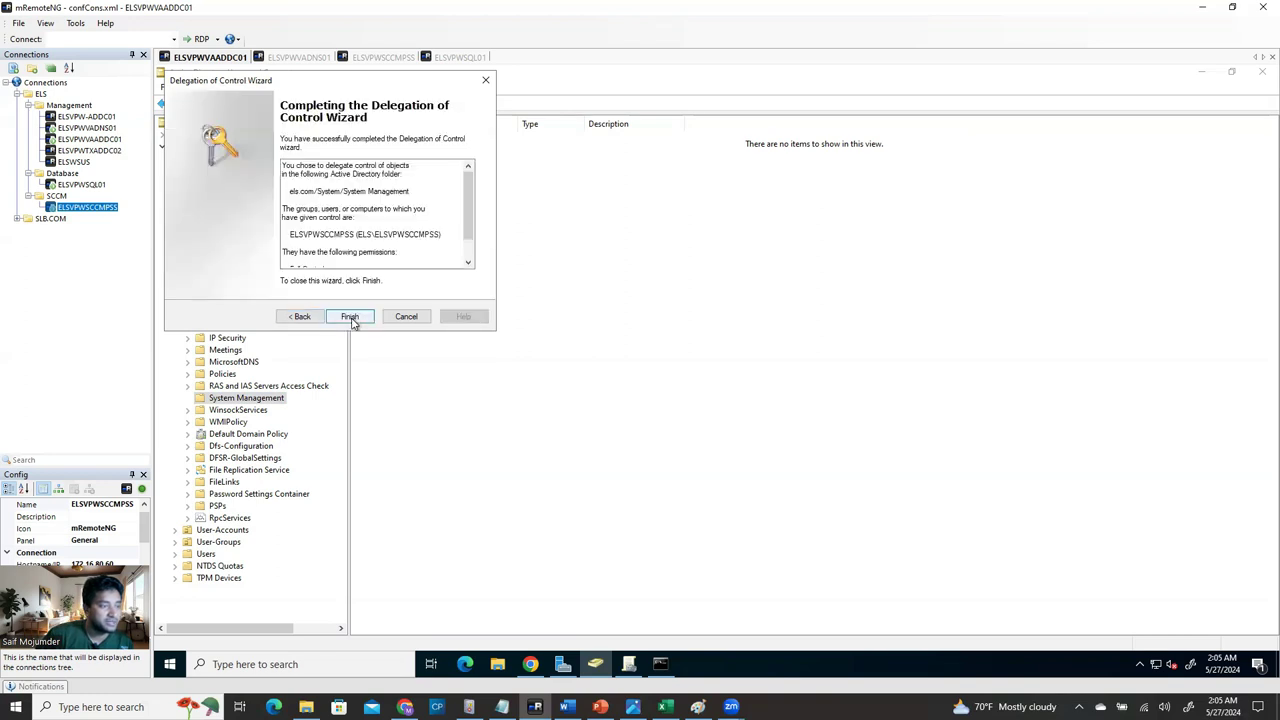
click(350, 317)
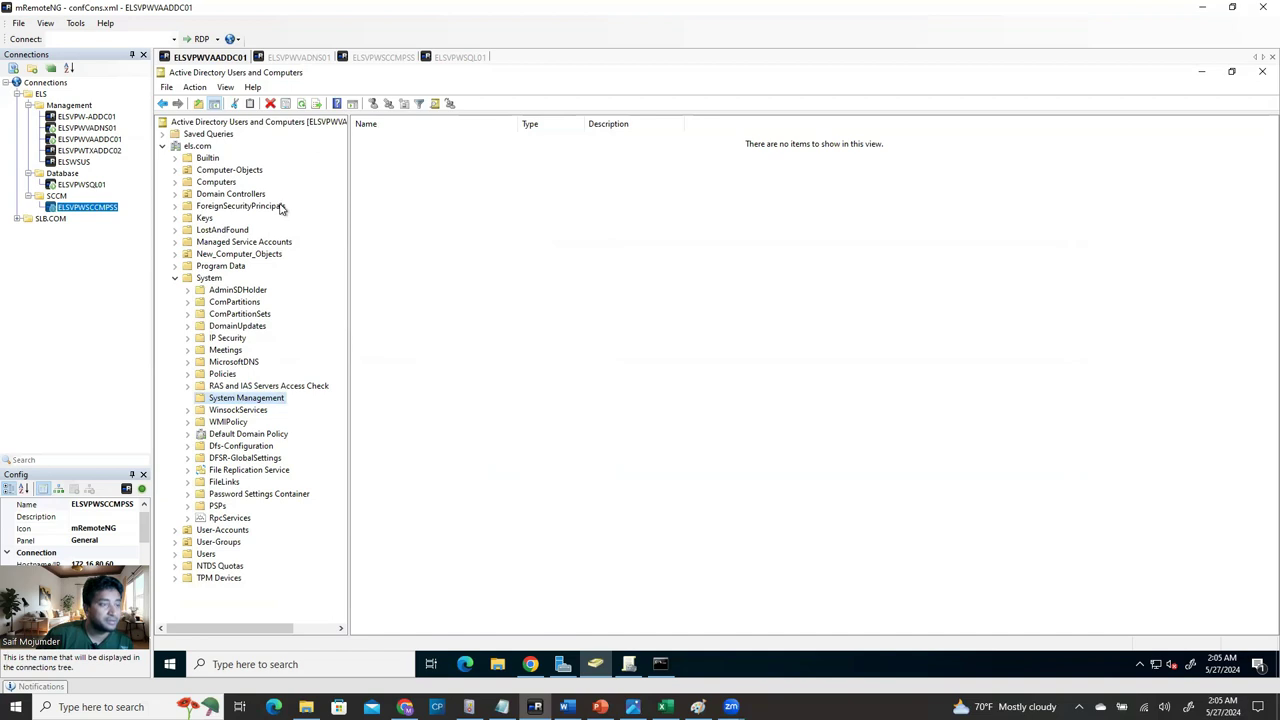
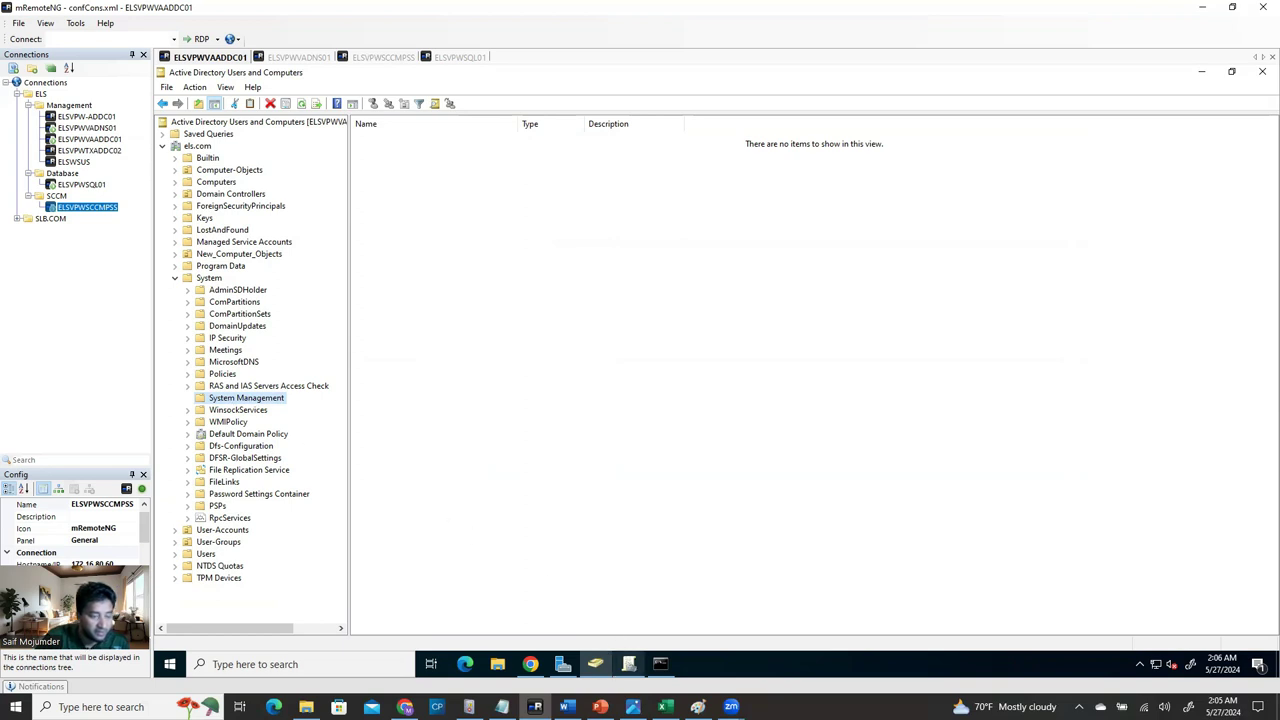
Bring up the SCCM 2303 install guide in Word and scroll to Step 5, Extending Active Directory Schema (extadsch).
click(567, 706)
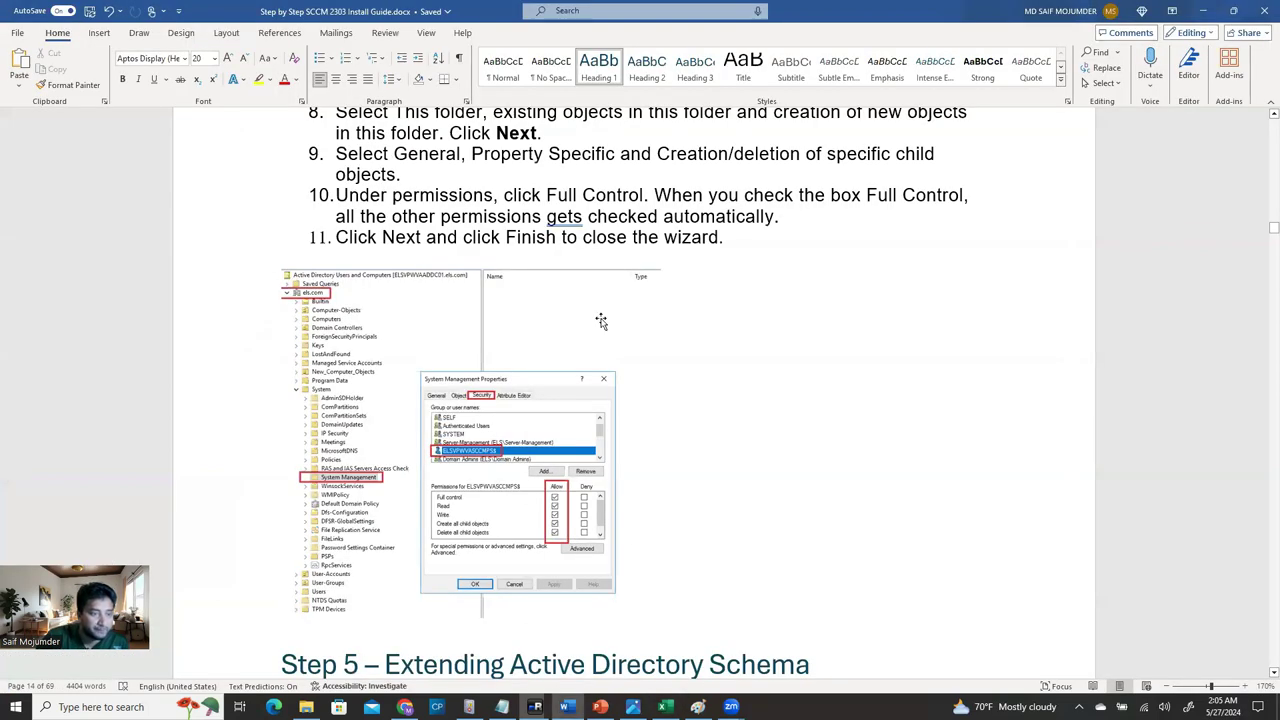
scroll(593, 360, down, 2)
scroll(597, 404, down, 5)
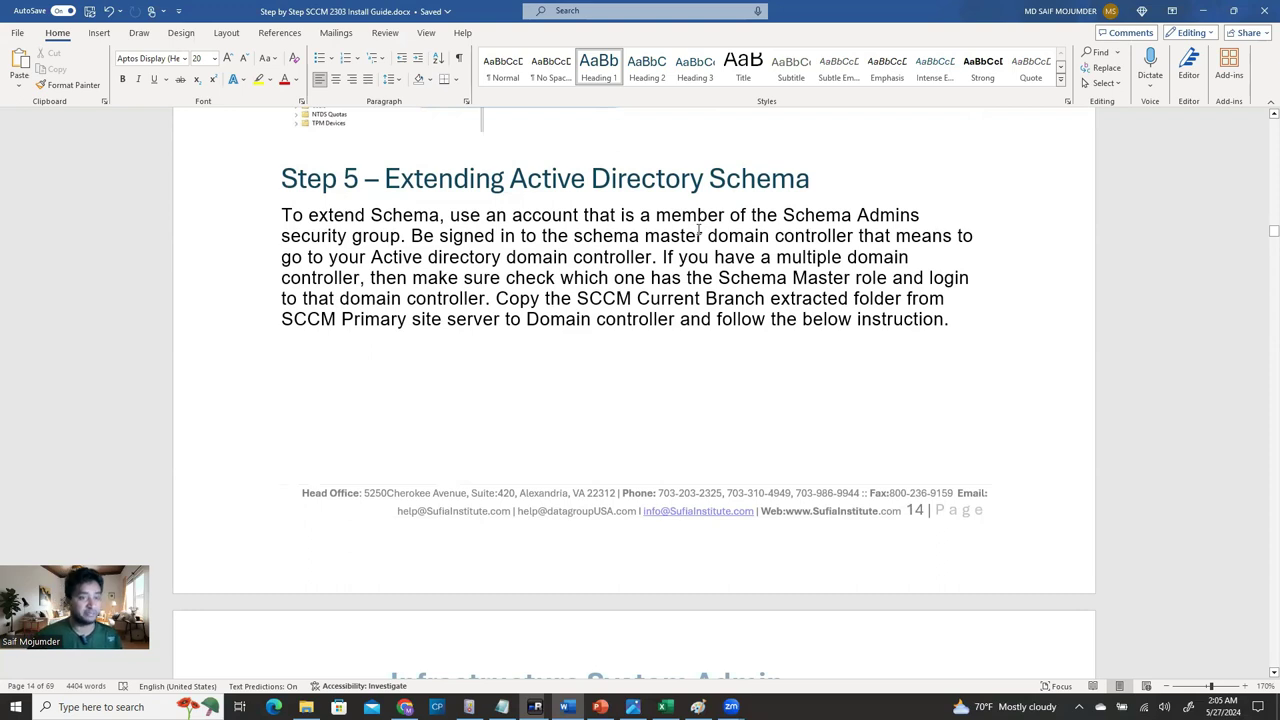
scroll(400, 282, down, 7)
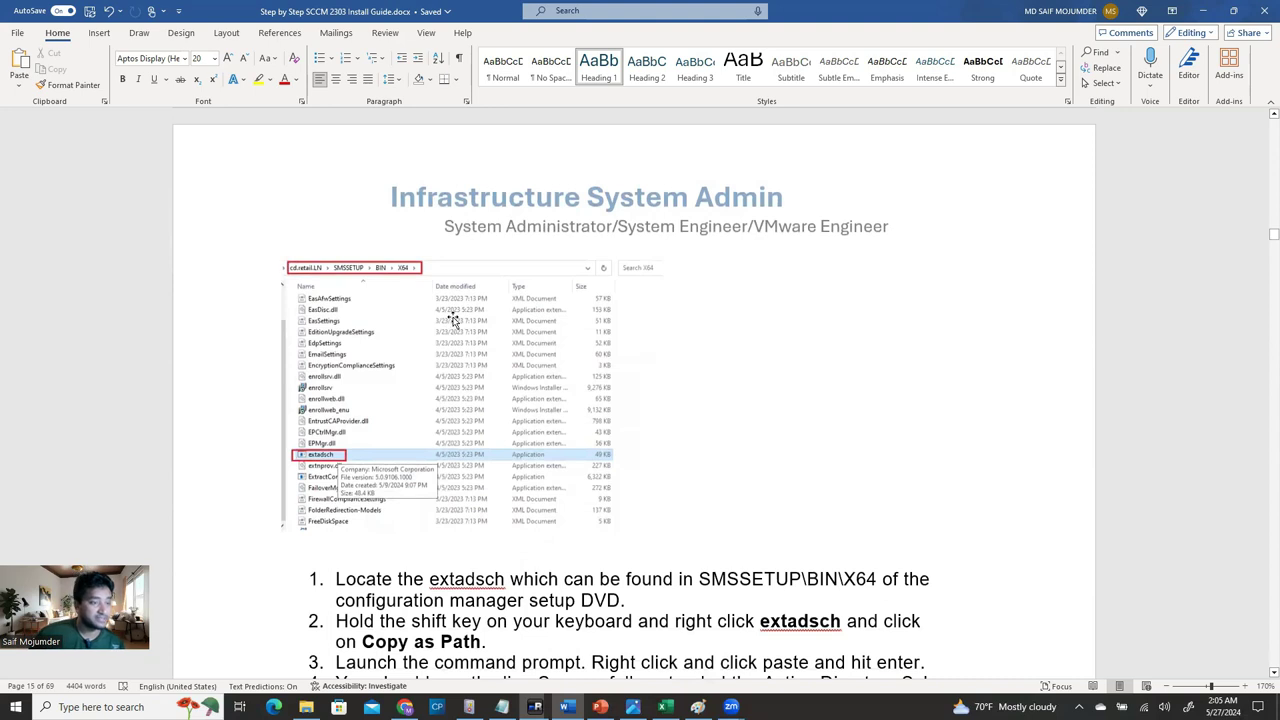
scroll(453, 320, up, 7)
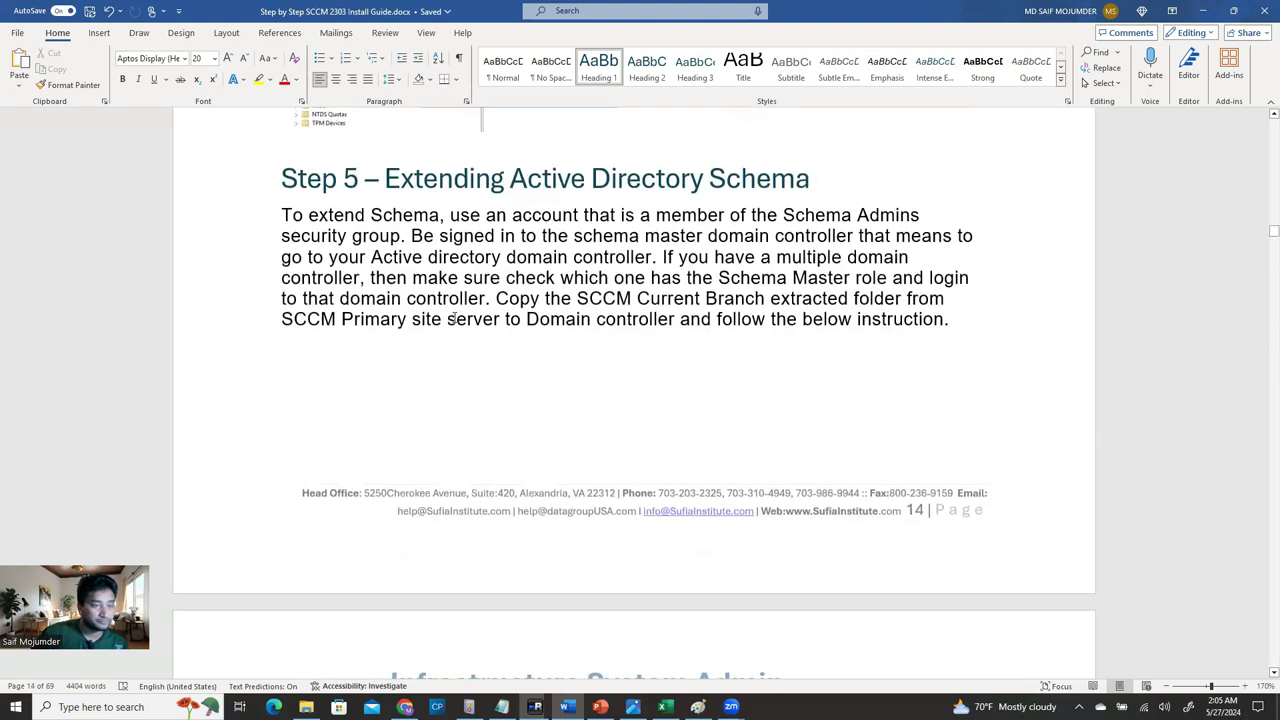
scroll(453, 320, down, 6)
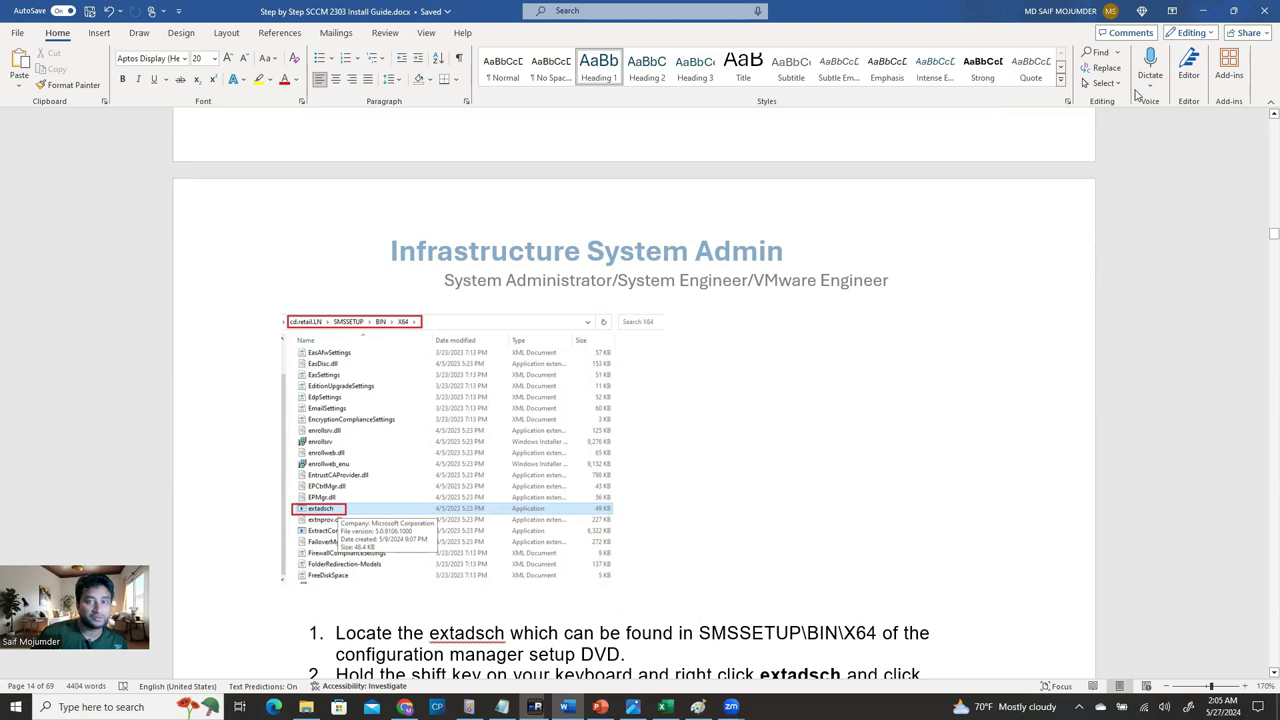
Minimize Word and switch mRemoteNG to the ELSVPWSCCMPSS server session.
click(1205, 12)
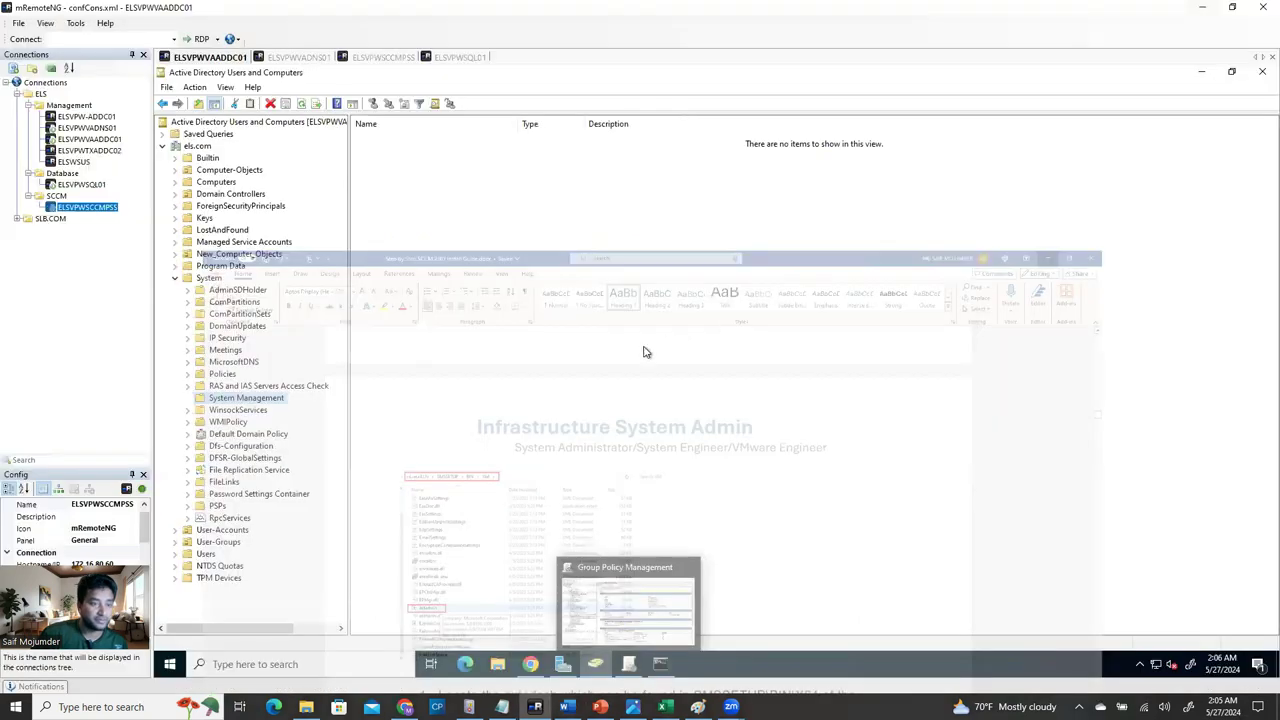
click(1204, 12)
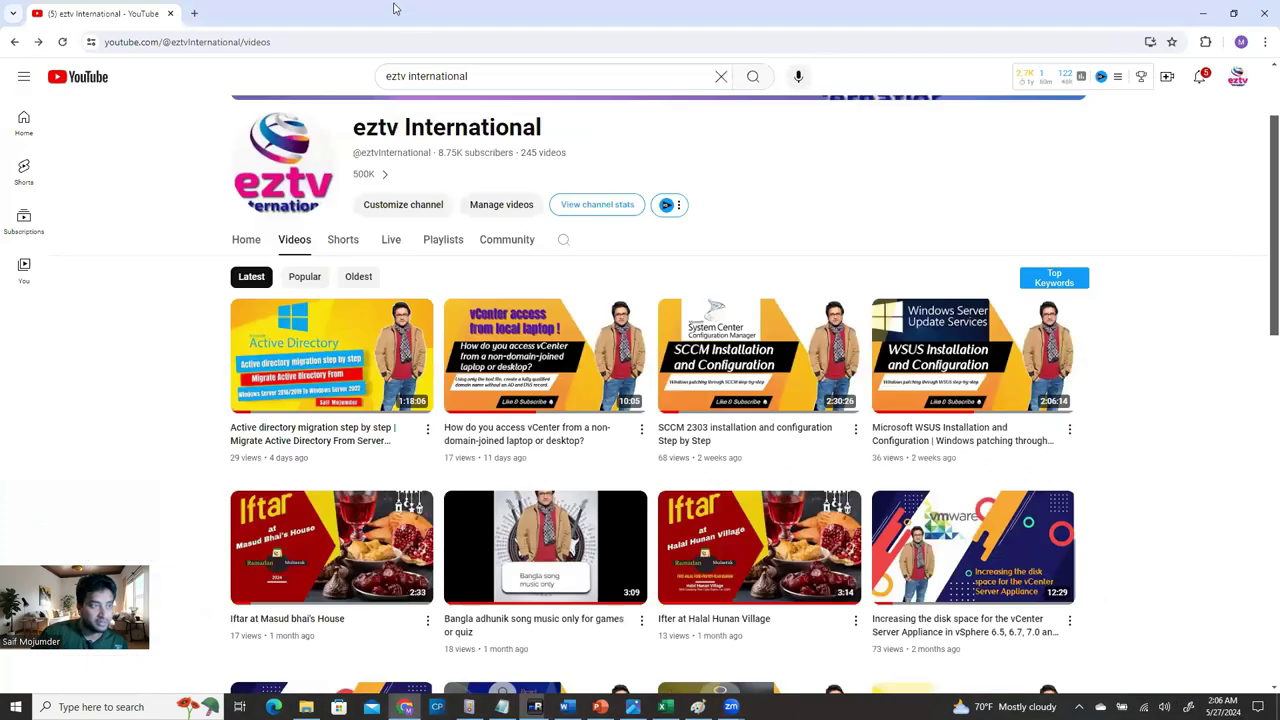
click(193, 14)
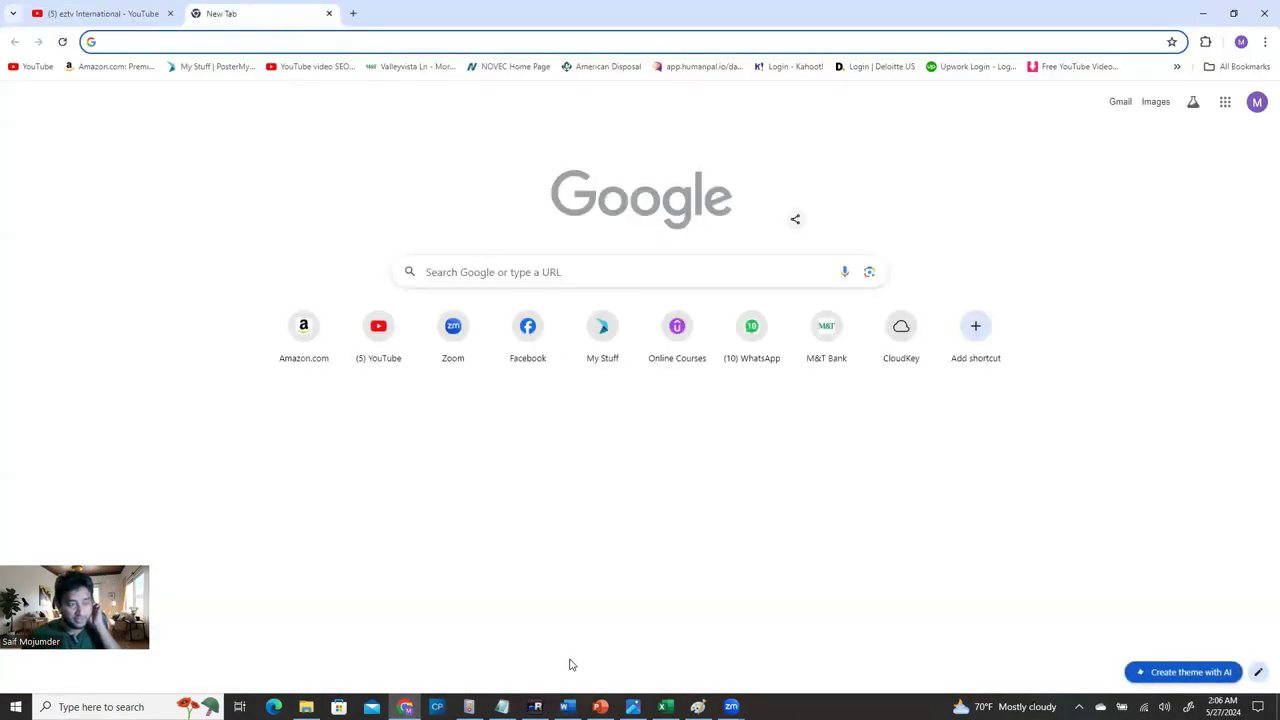
click(535, 706)
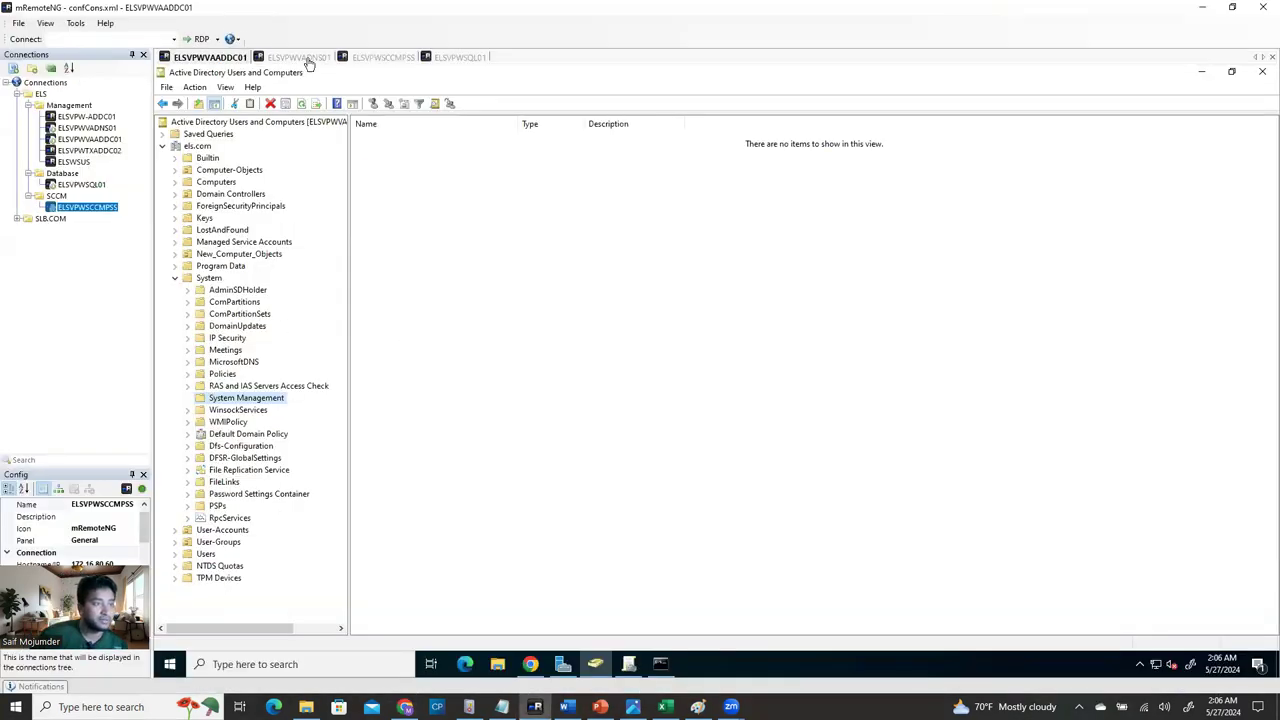
click(310, 60)
click(396, 60)
Launch Chrome on the server, skip sign-in, search 'sccm current branch', then close the failed browser.
double_click(180, 165)
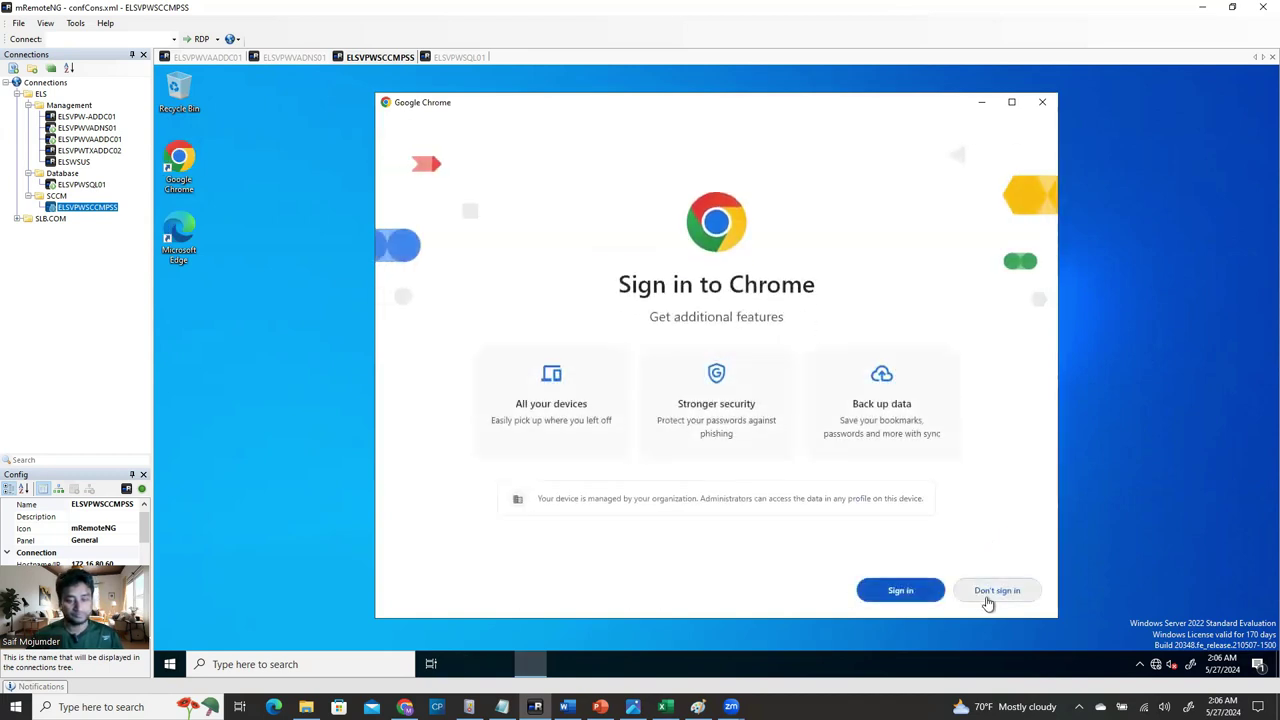
click(994, 590)
click(907, 589)
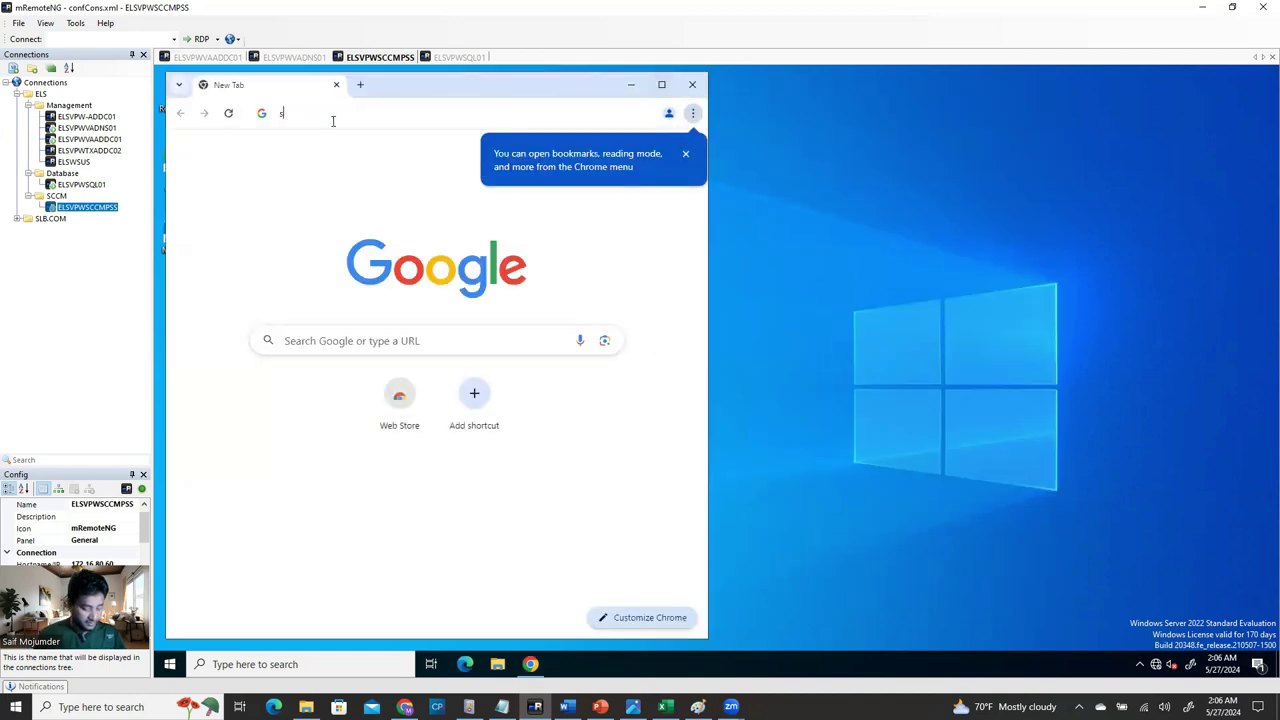
text(sccm cy)
key(BackSpace)
text(urr)
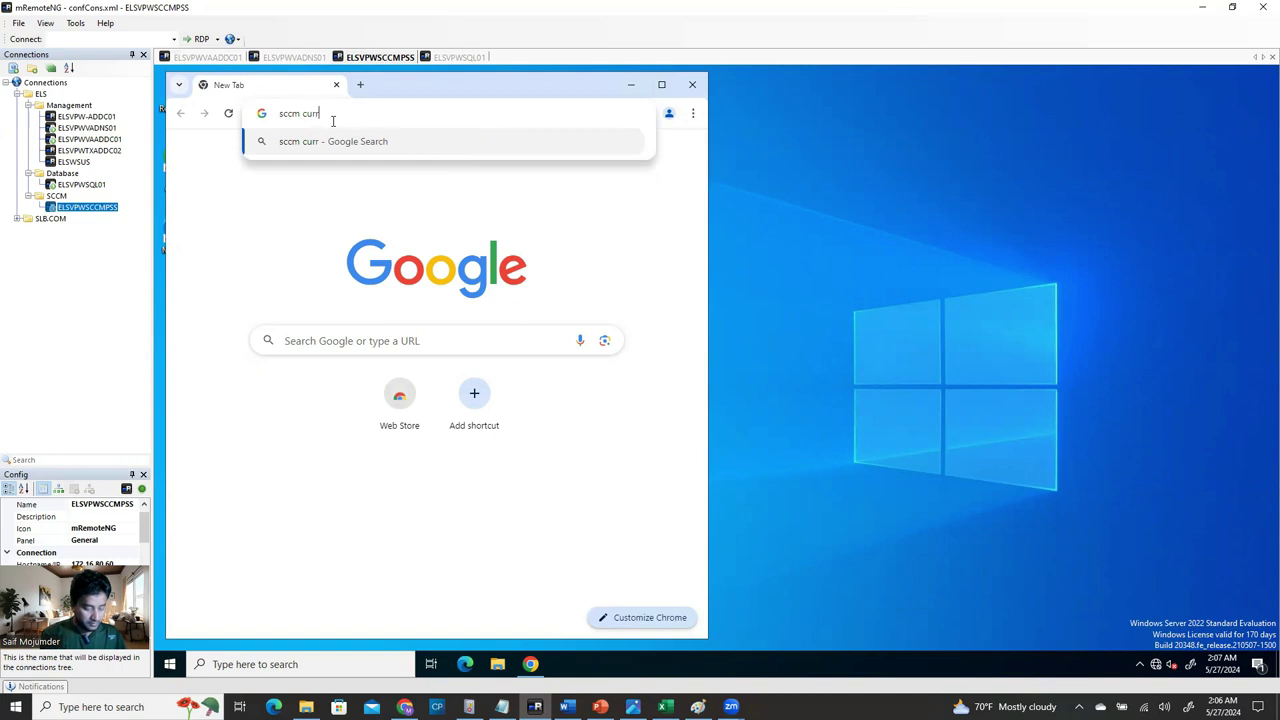
text(ent branch)
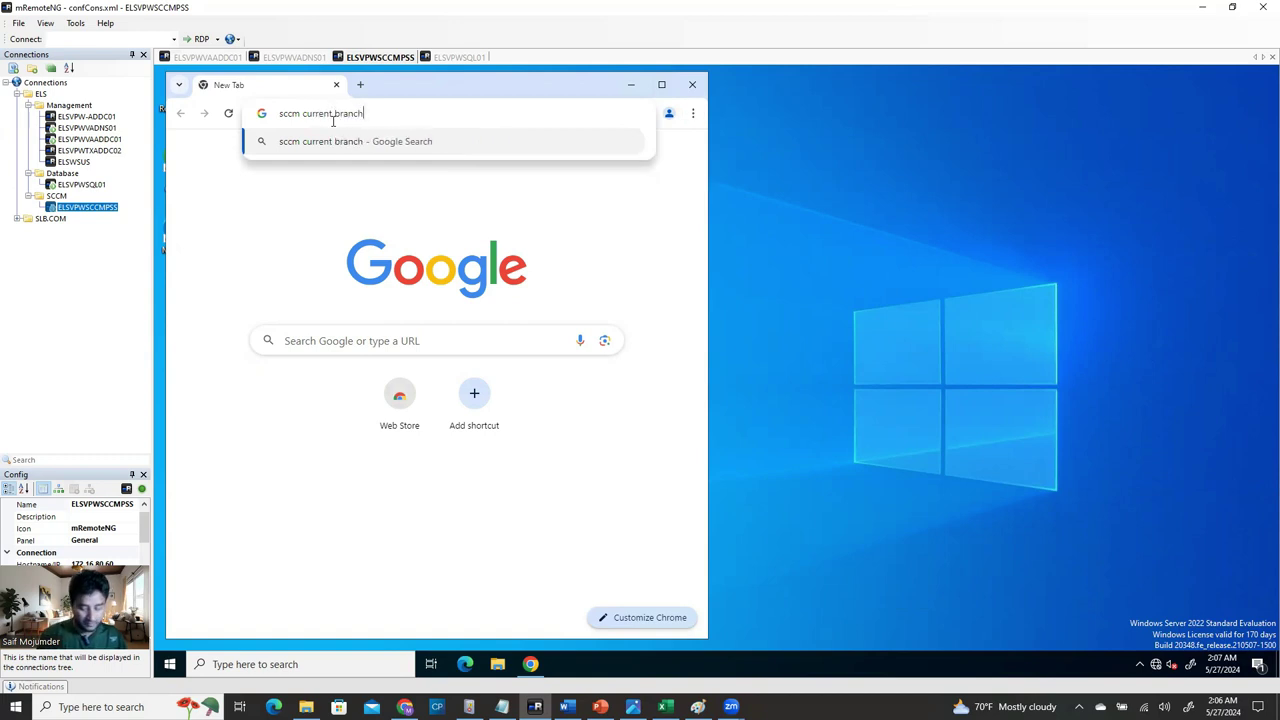
key(Return)
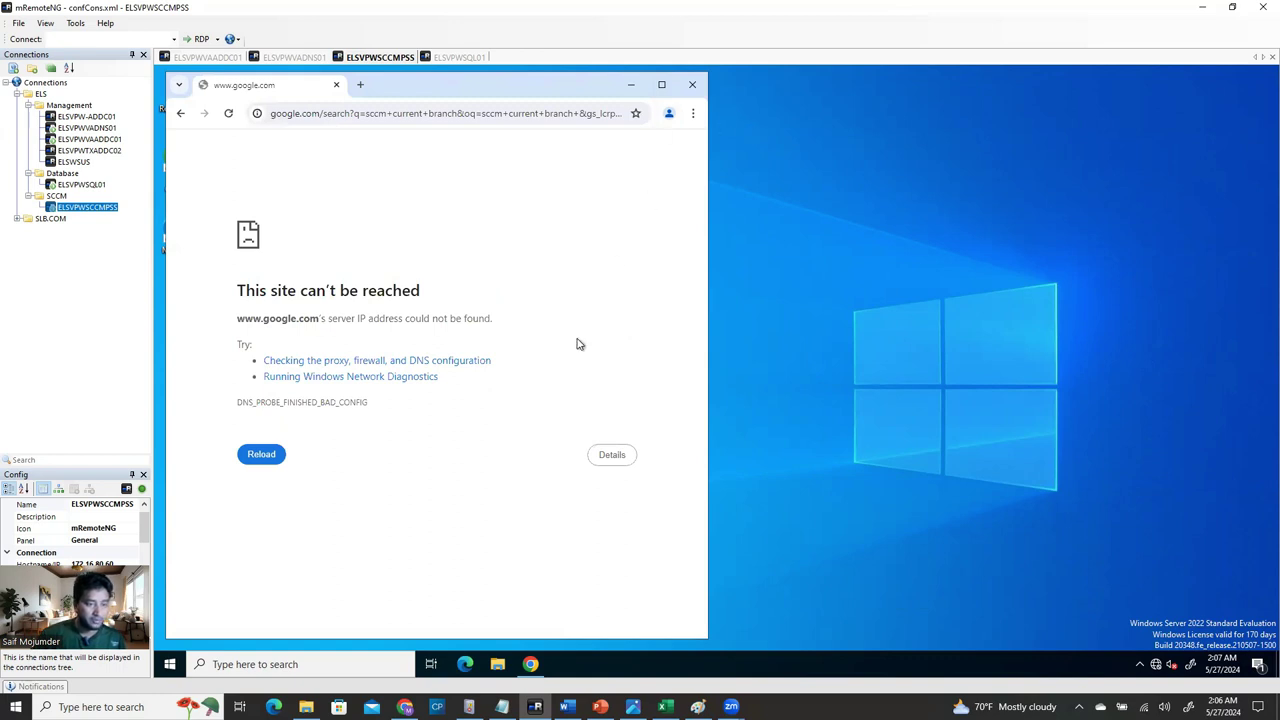
click(692, 84)
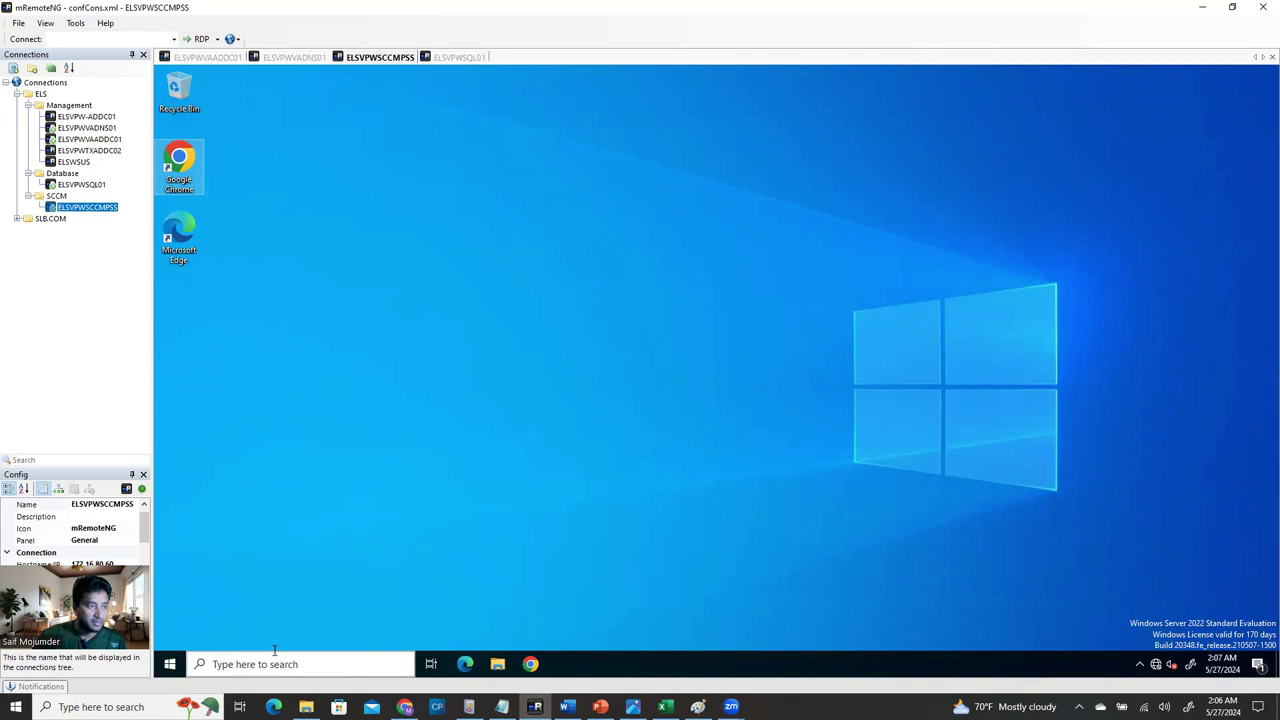
click(170, 664)
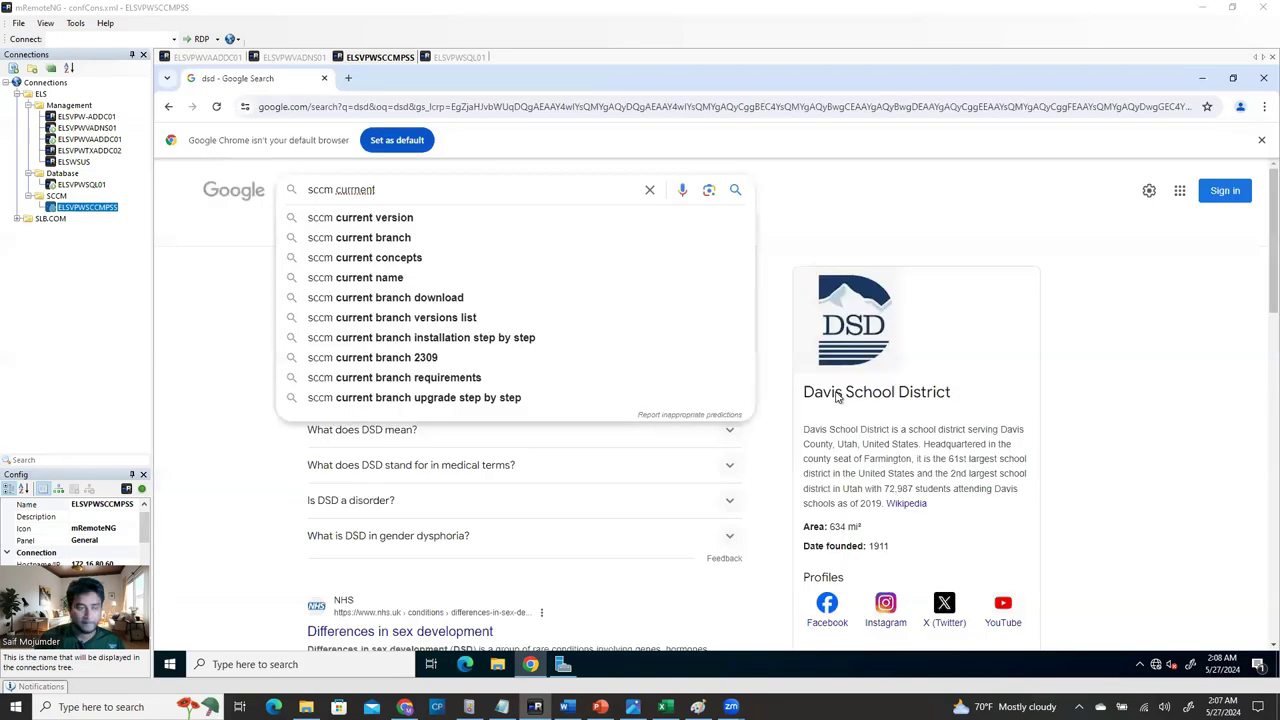
Search 'sccm current branch download' and open Microsoft's Configuration Manager Current Branch Evaluation Center page.
click(404, 240)
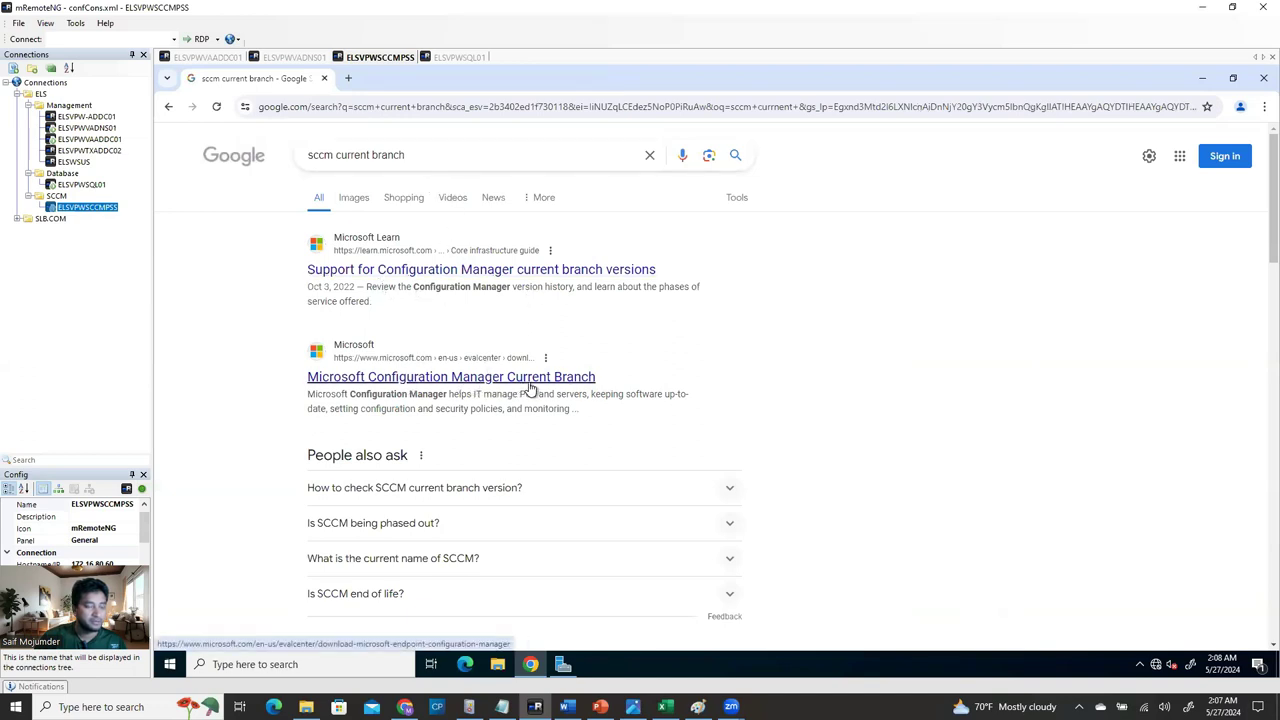
click(422, 157)
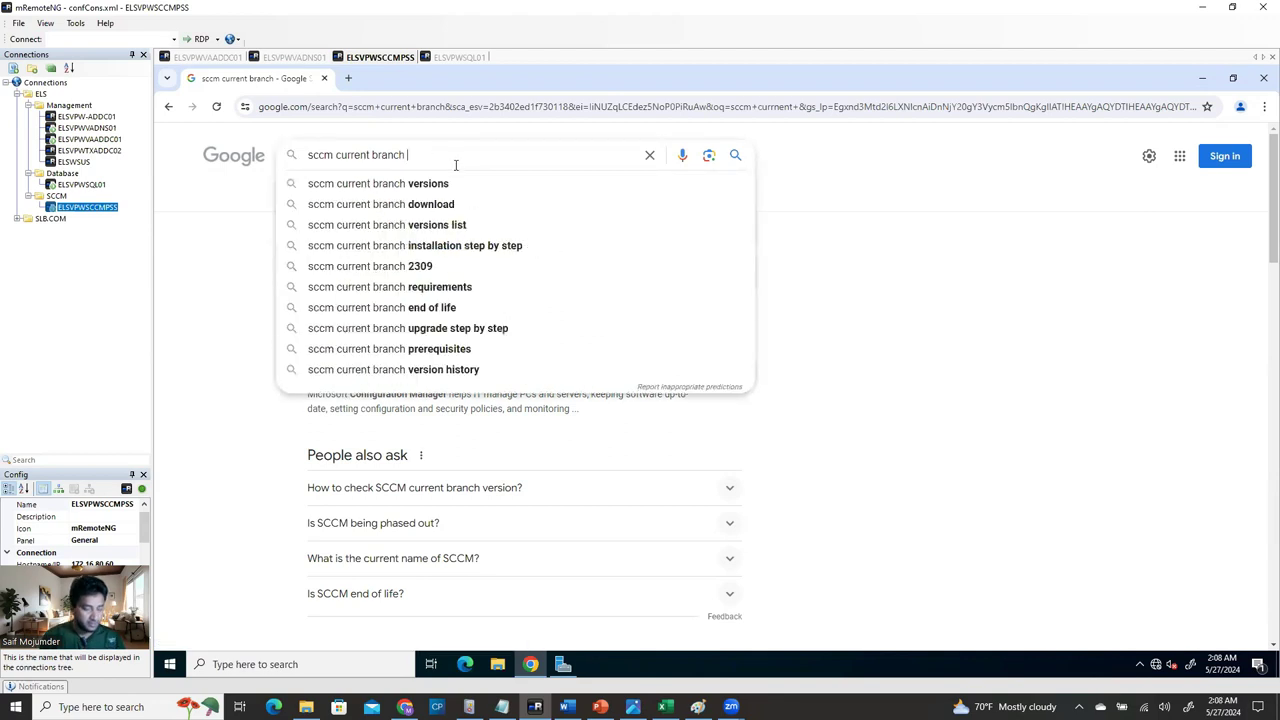
click(430, 204)
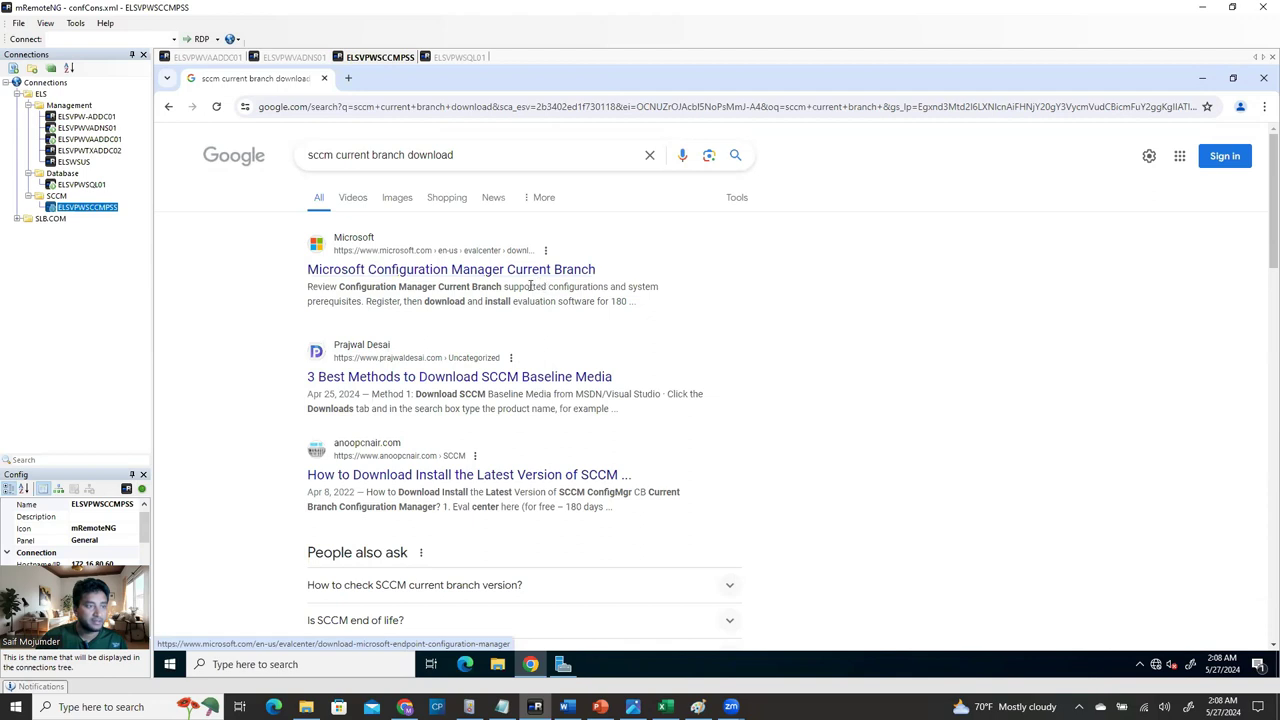
click(530, 272)
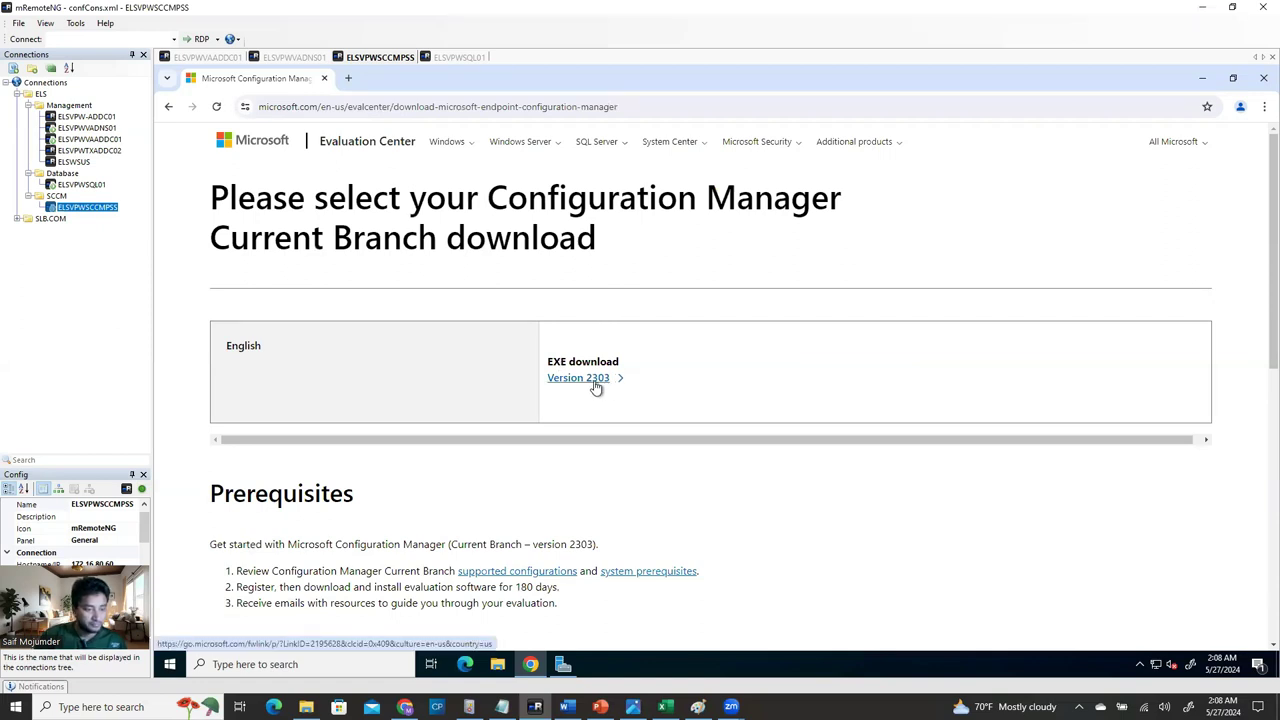
Start the Version 2303 EXE download, copy the page URL, and switch to the ELSVPWVAADDC01 session.
scroll(664, 540, down, 2)
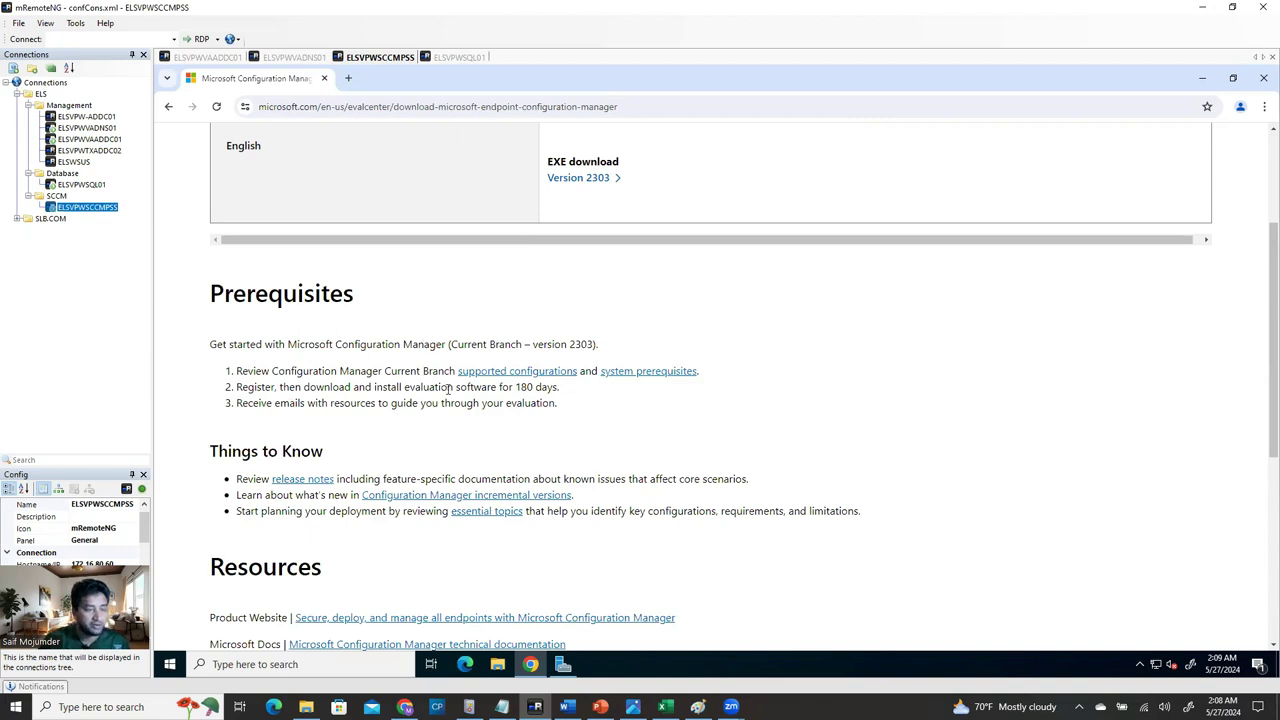
drag(513, 393, 549, 390)
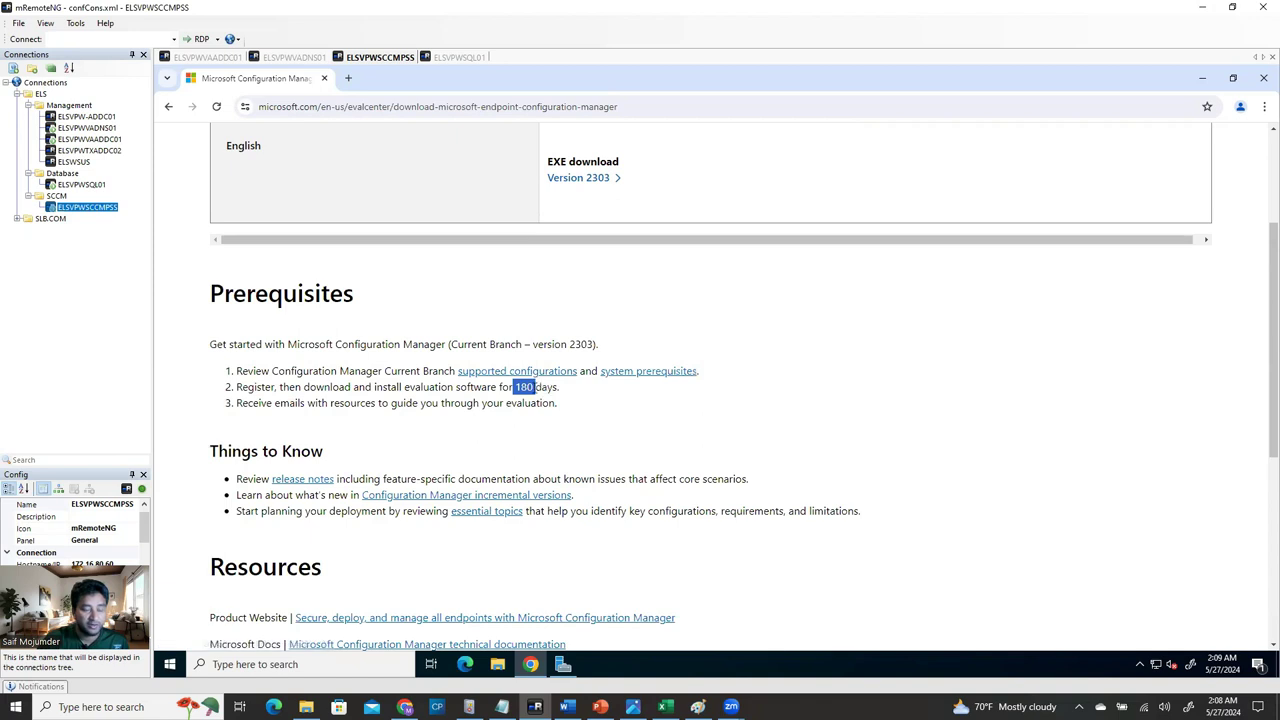
click(572, 412)
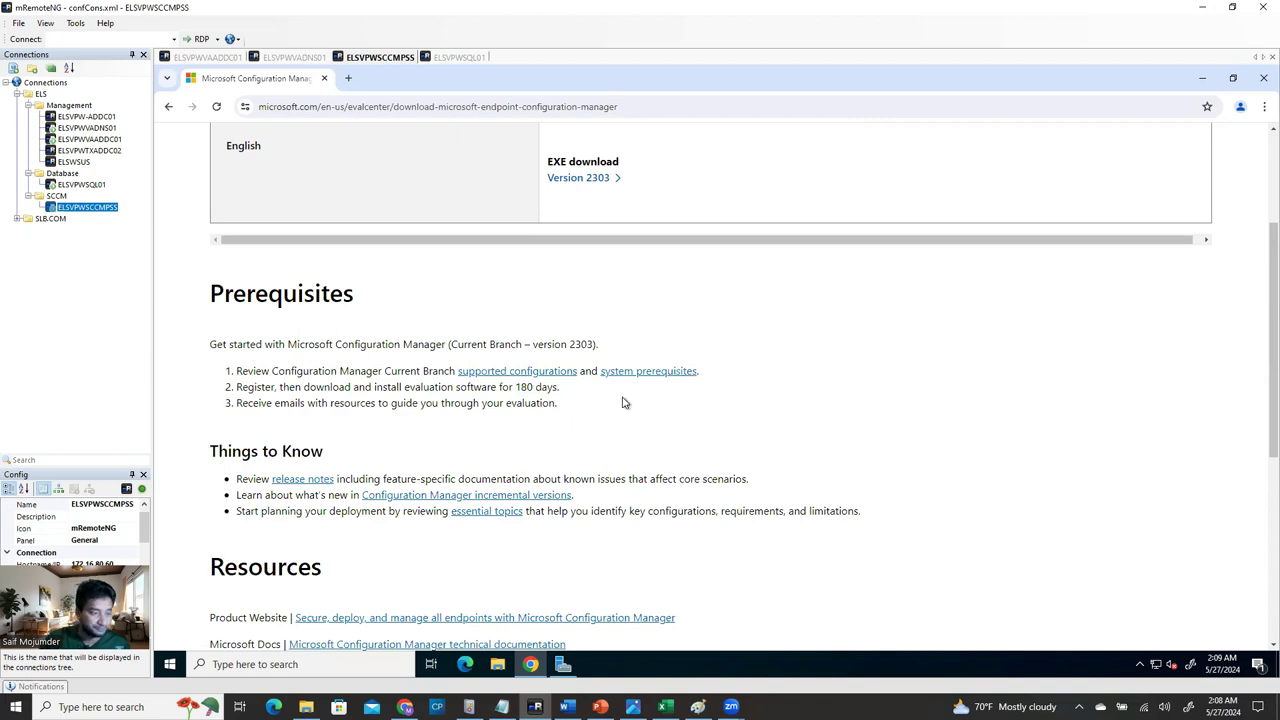
click(591, 179)
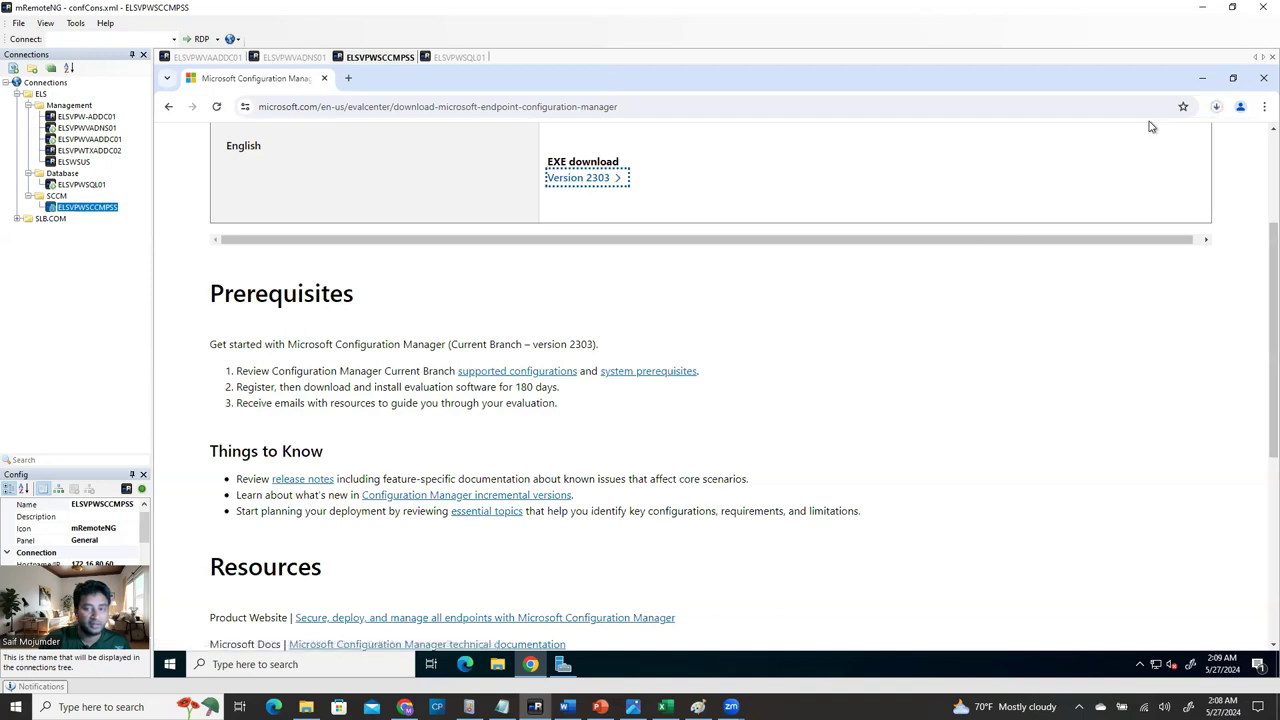
click(1216, 106)
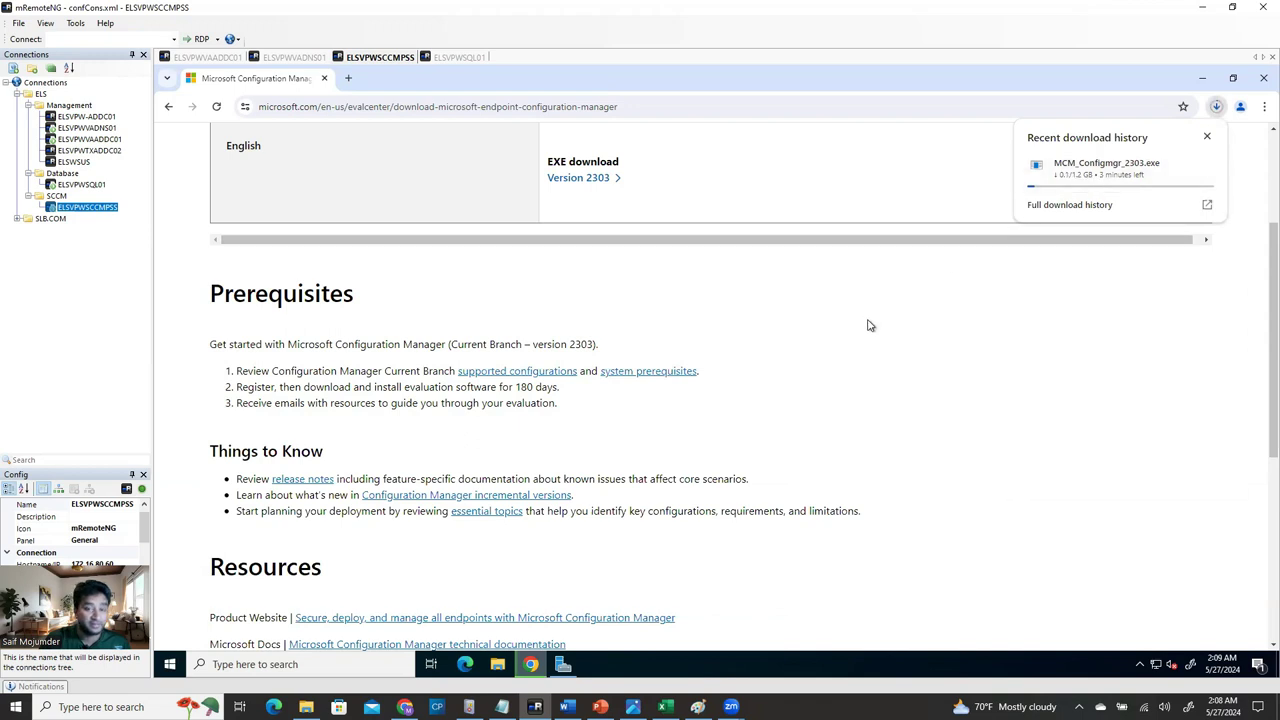
click(508, 107)
key(ctrl+c)
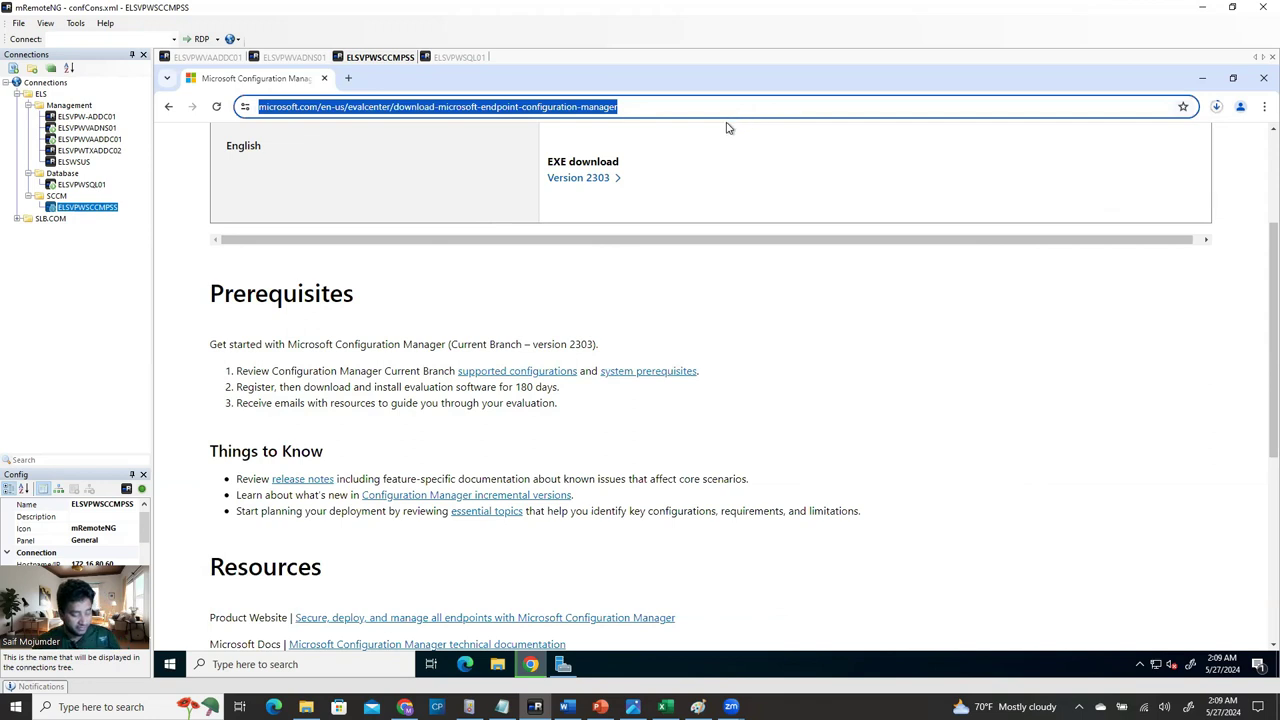
click(208, 57)
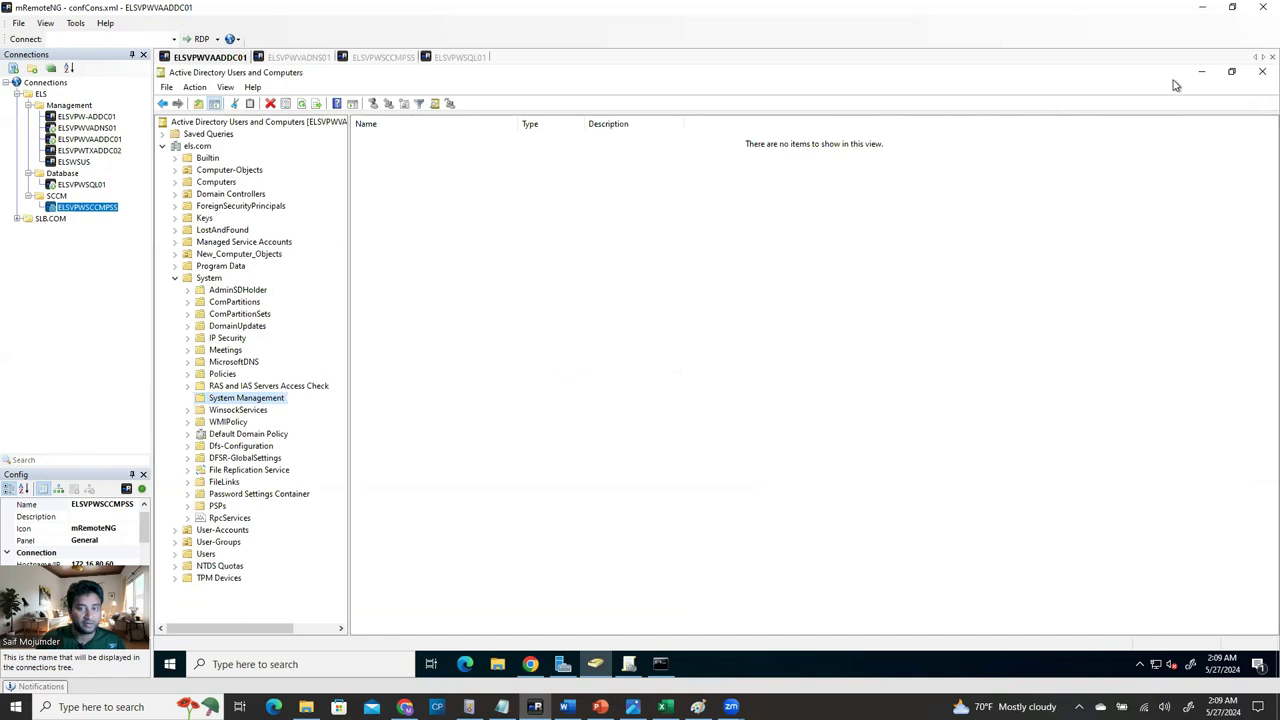
On the domain controller, open Chrome at the pasted evalcenter URL and download Version 2303.
click(1203, 72)
double_click(190, 153)
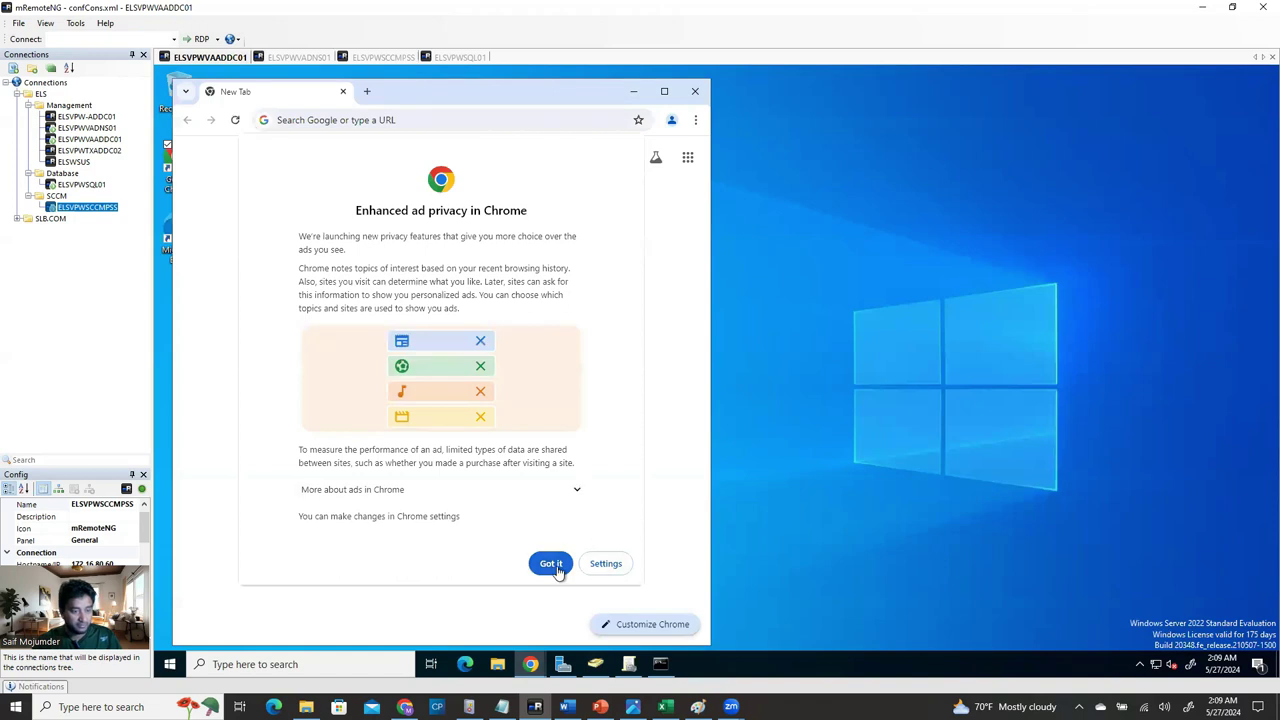
click(550, 563)
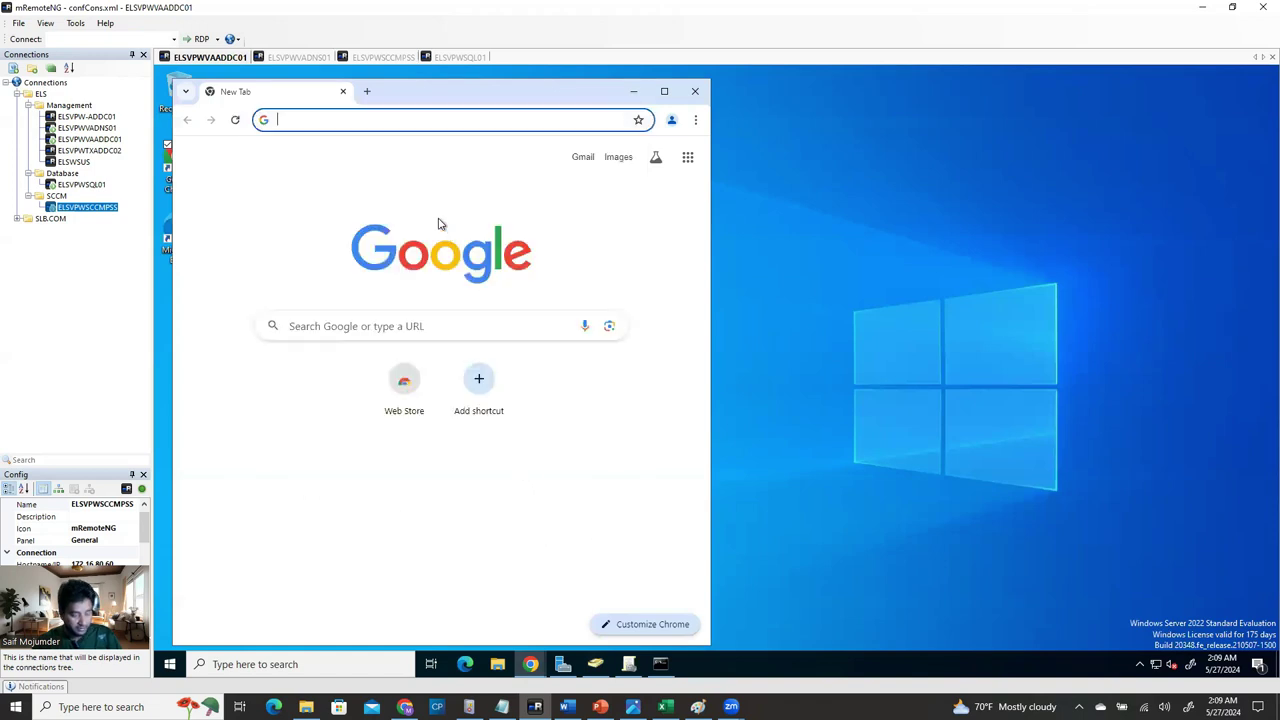
key(ctrl+v)
key(Return)
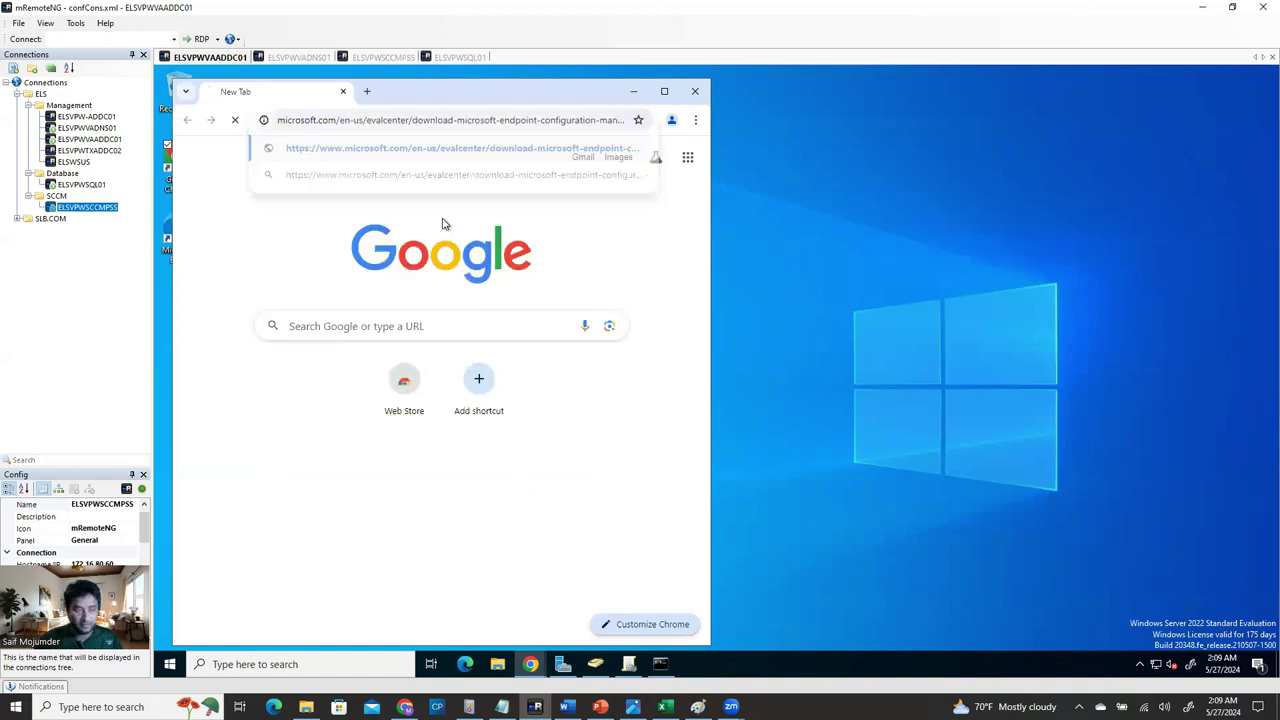
click(665, 93)
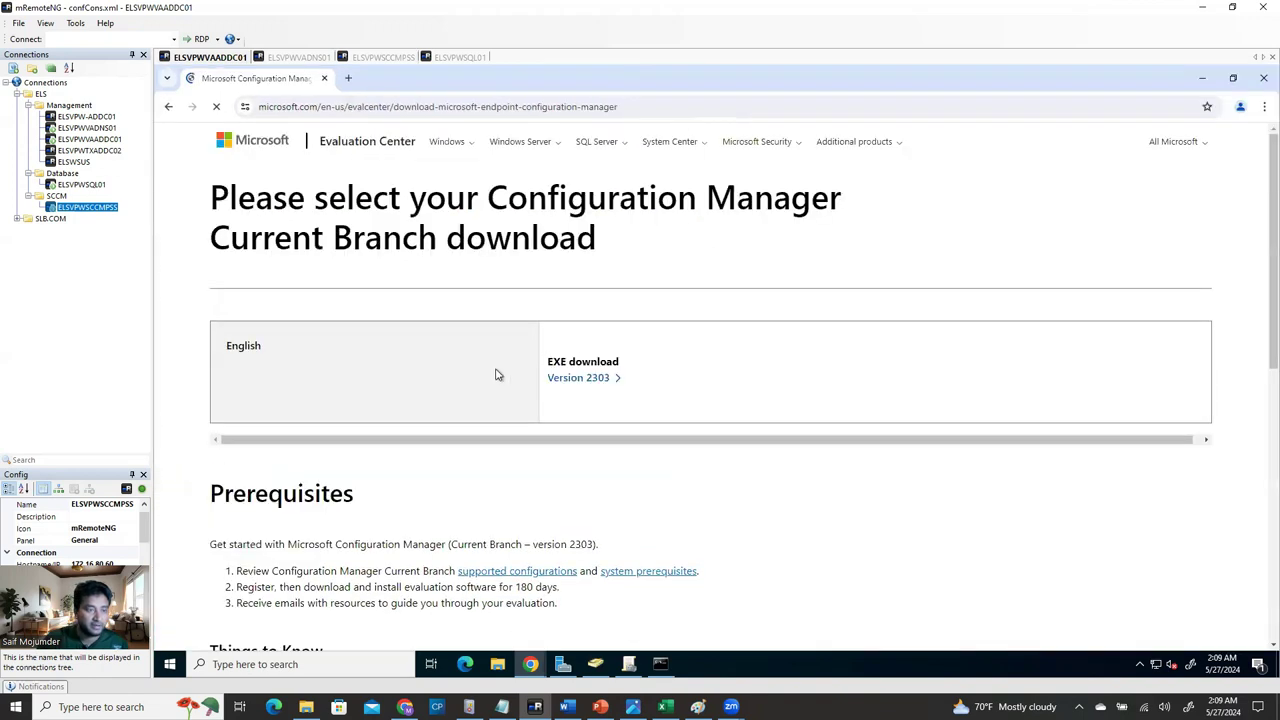
click(580, 378)
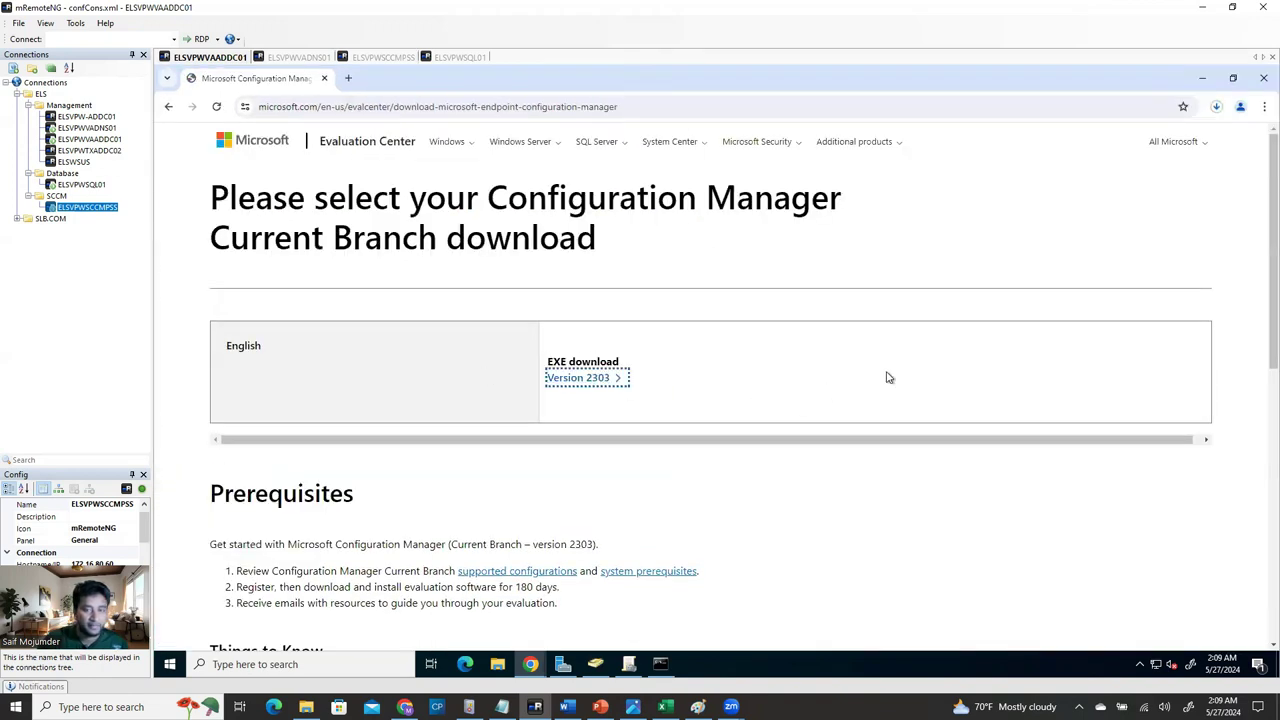
click(1217, 108)
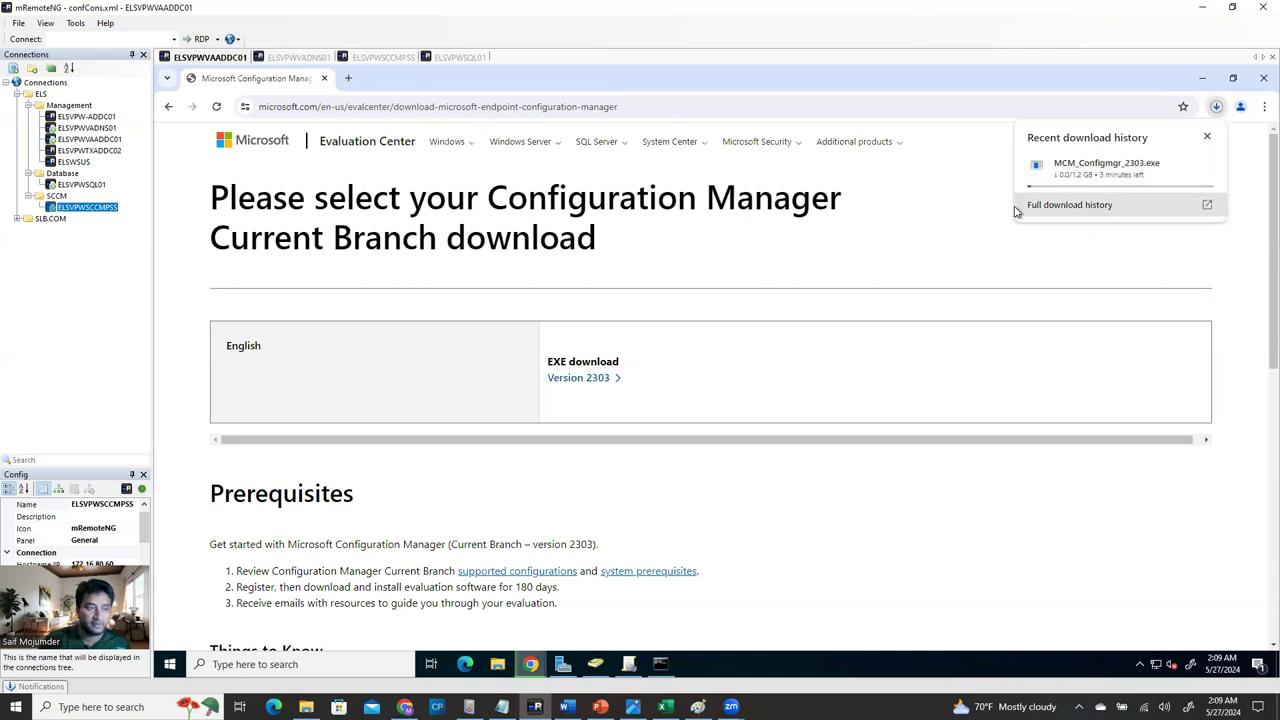
Check download progress on ELSVPWSCCMPSS, then minimize its Chrome to show the desktop.
click(394, 57)
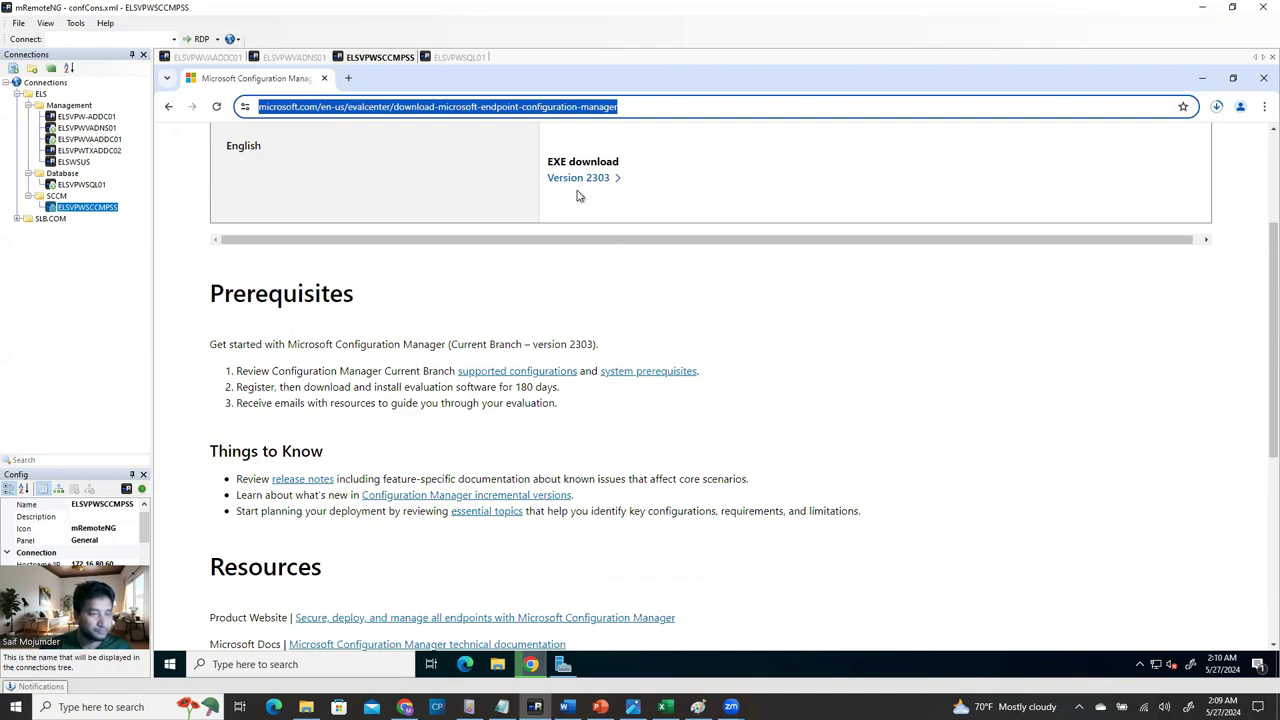
click(1217, 109)
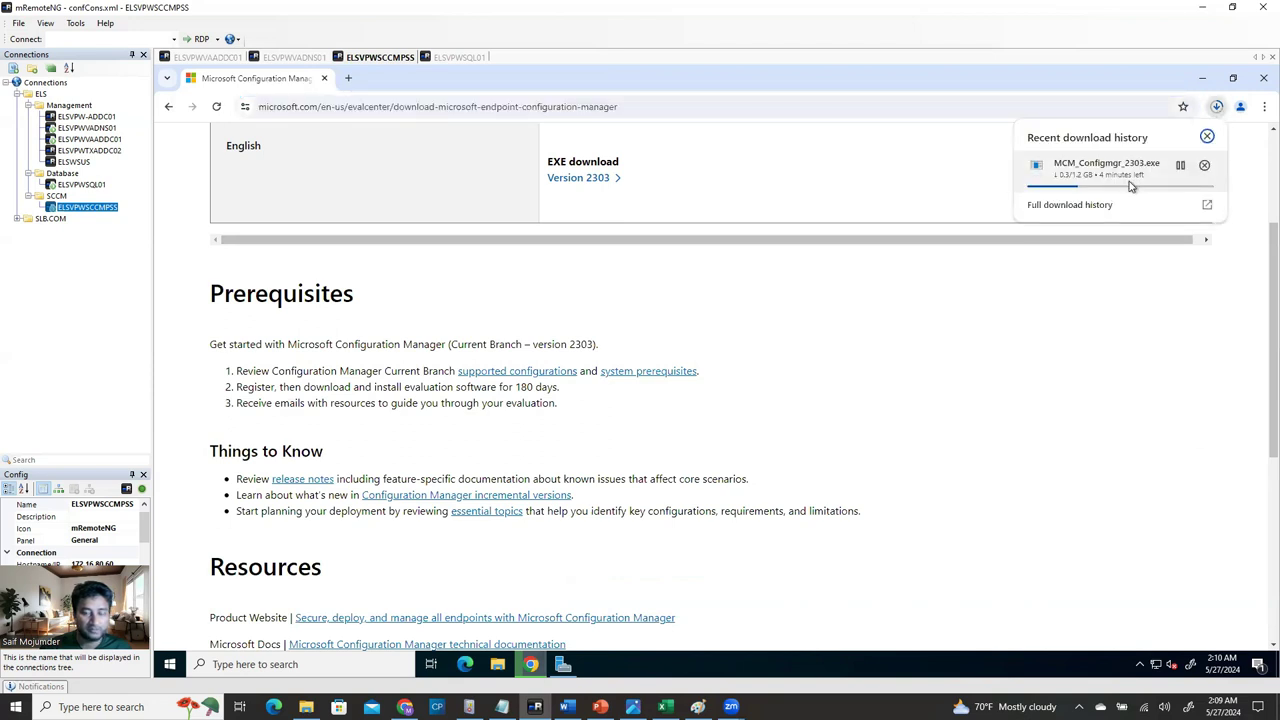
click(212, 58)
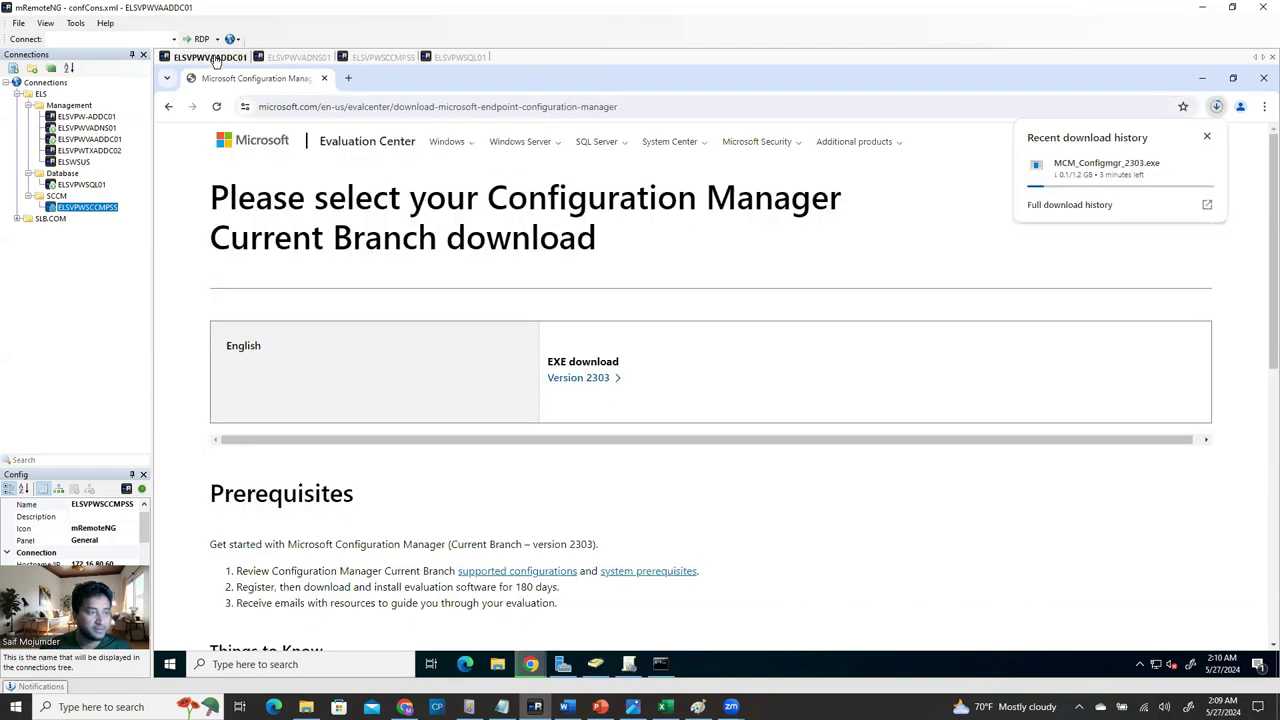
click(397, 60)
click(1202, 77)
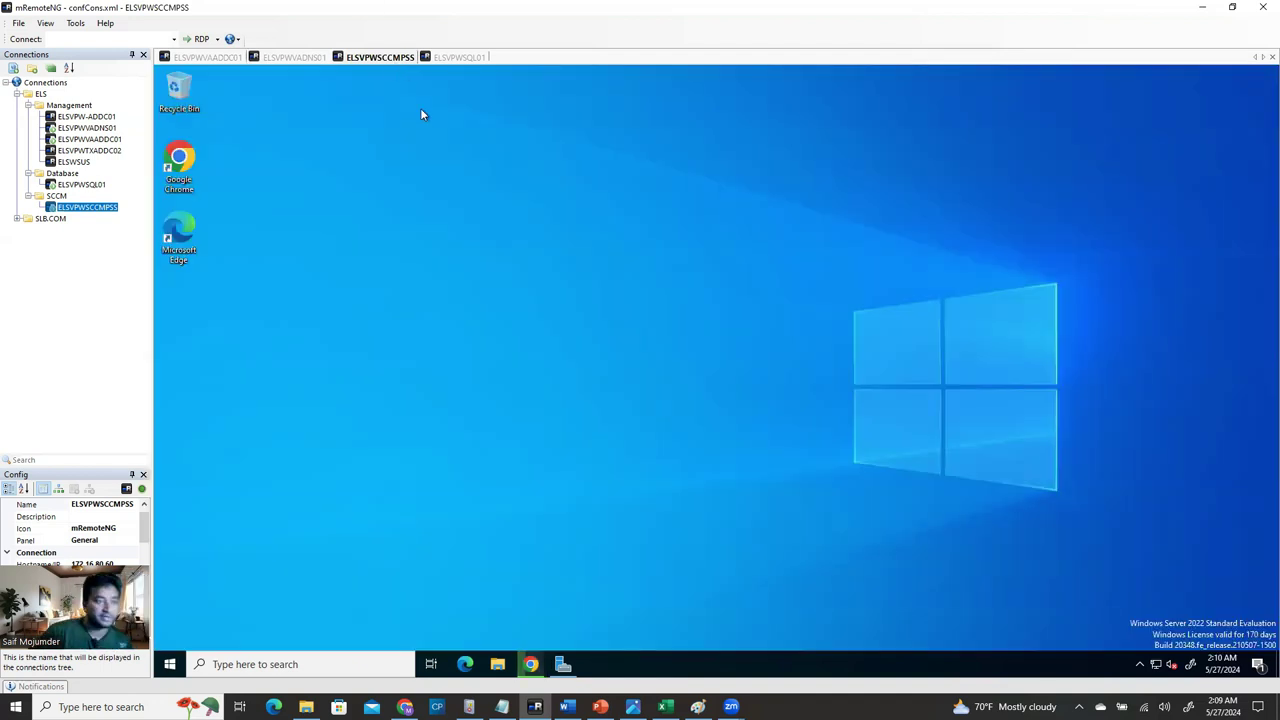
Create a new folder on the server's Data (E:) drive in File Explorer.
click(497, 664)
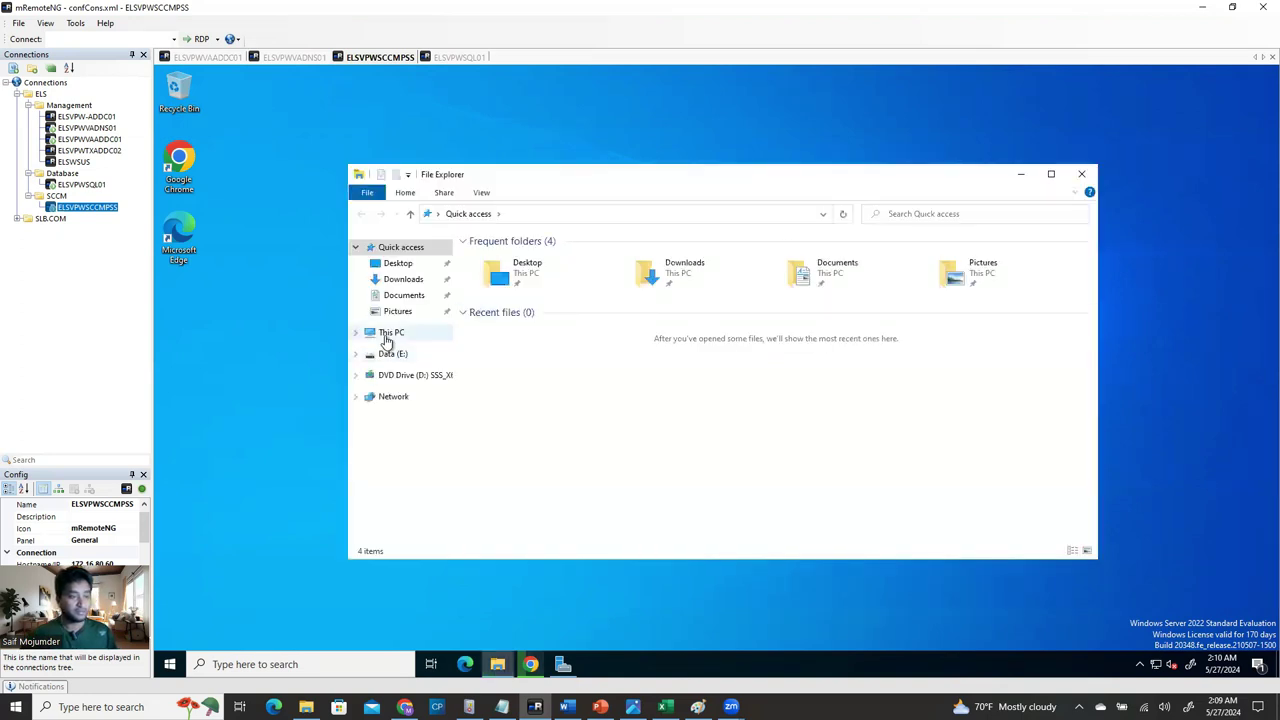
click(388, 333)
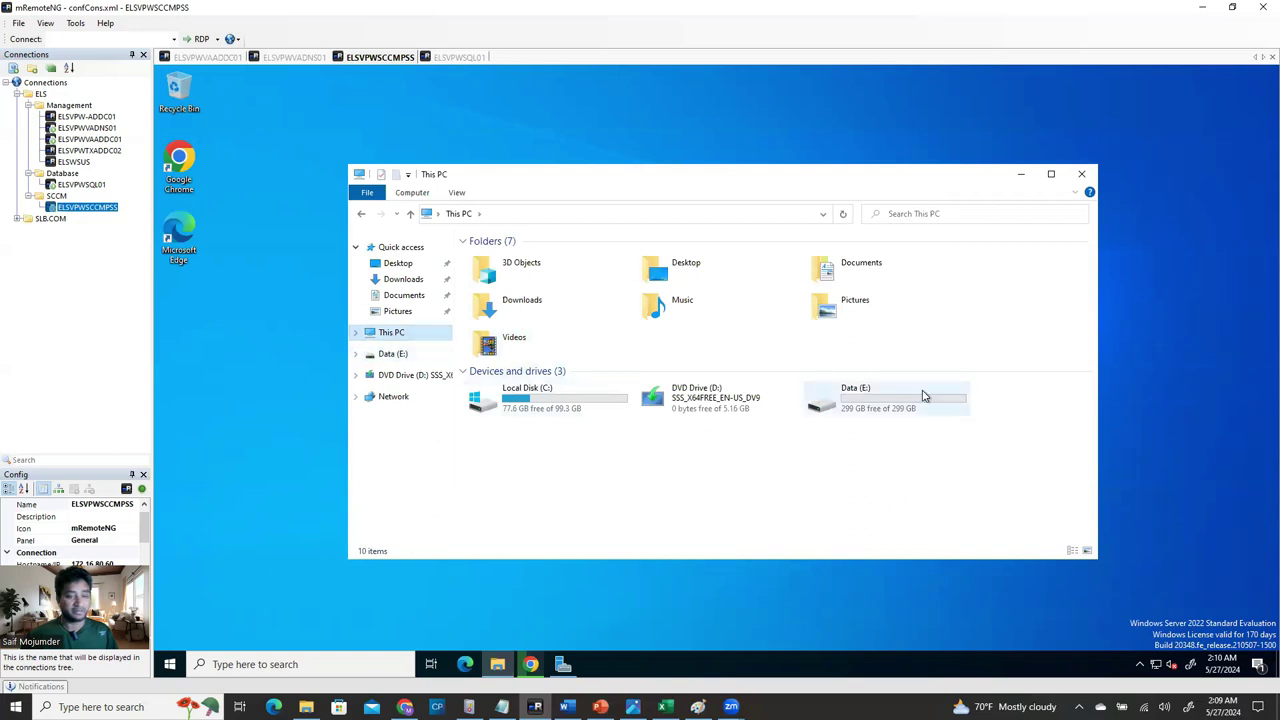
click(882, 404)
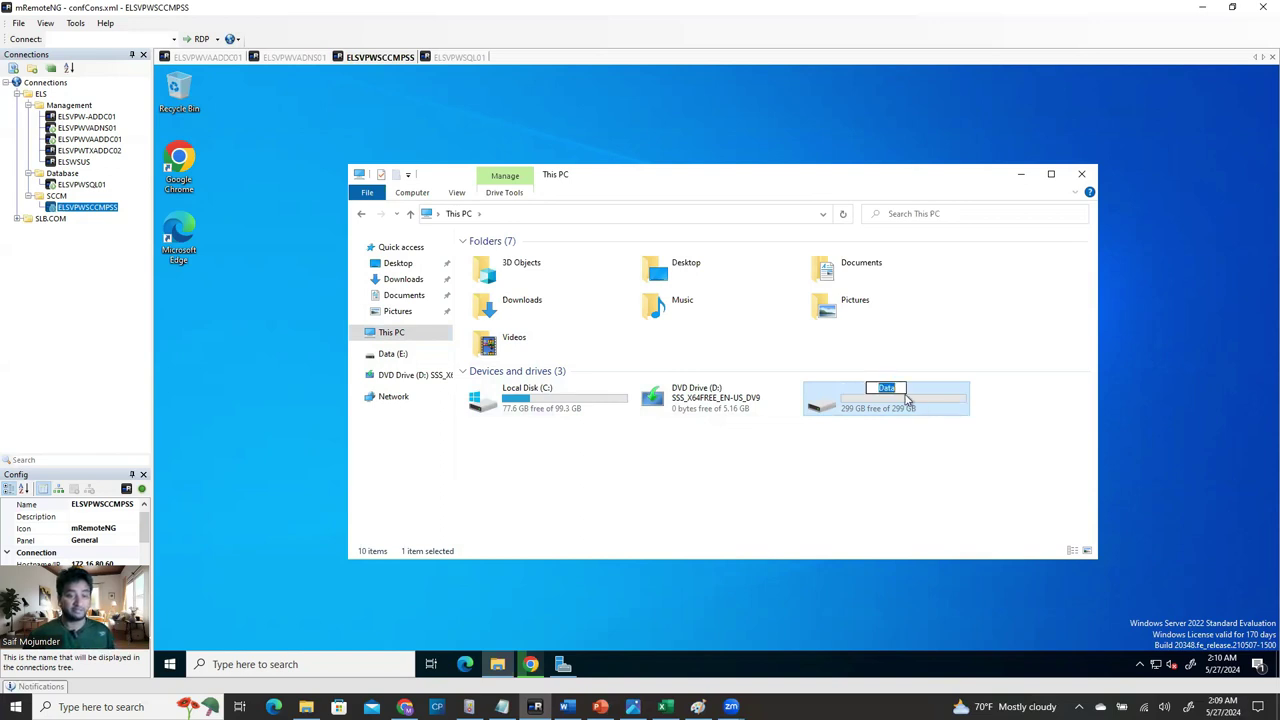
double_click(899, 407)
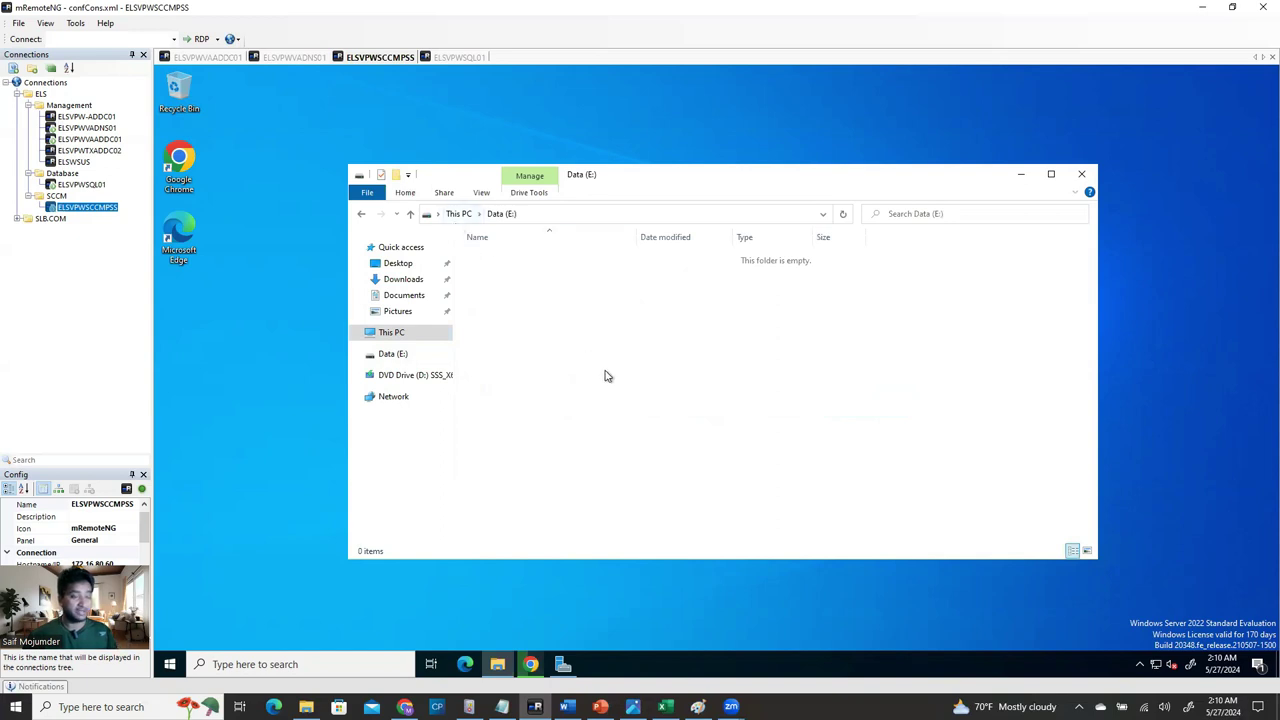
right_click(570, 292)
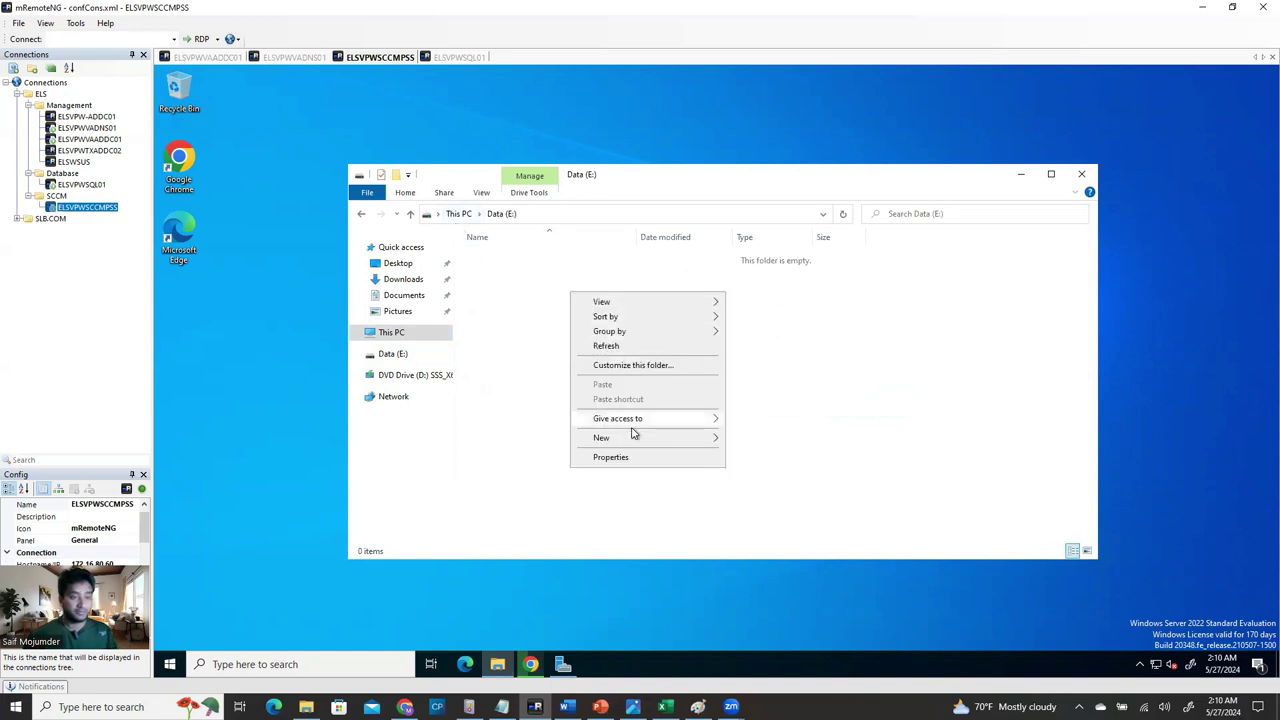
mouse_move(634, 437)
click(751, 446)
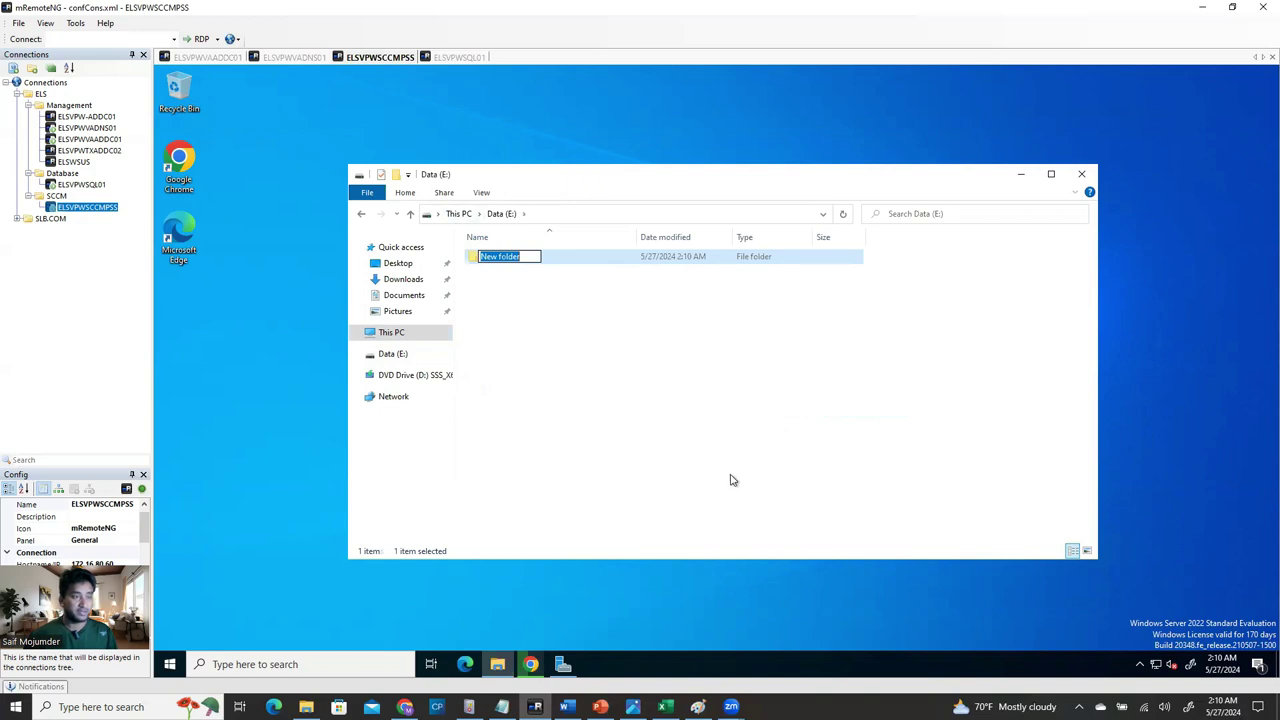
Select 'Configuration Manager Current Branch' in the download page heading.
click(535, 676)
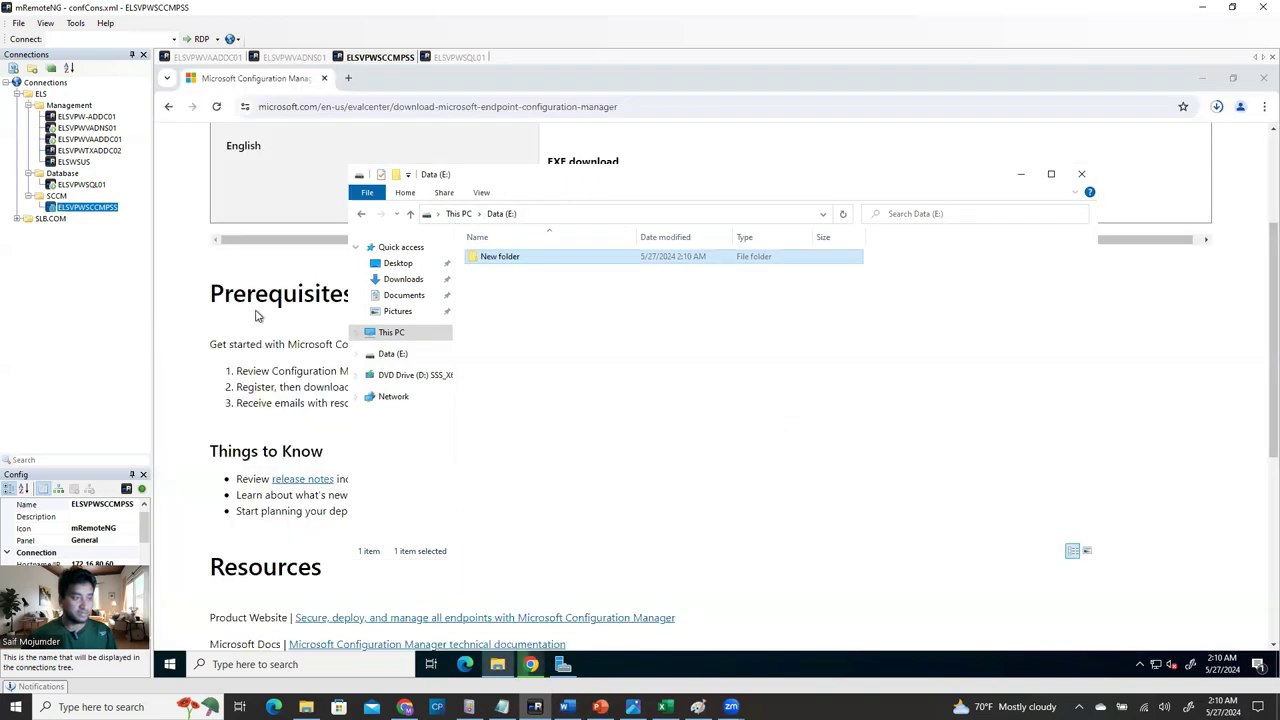
click(310, 286)
scroll(403, 293, up, 2)
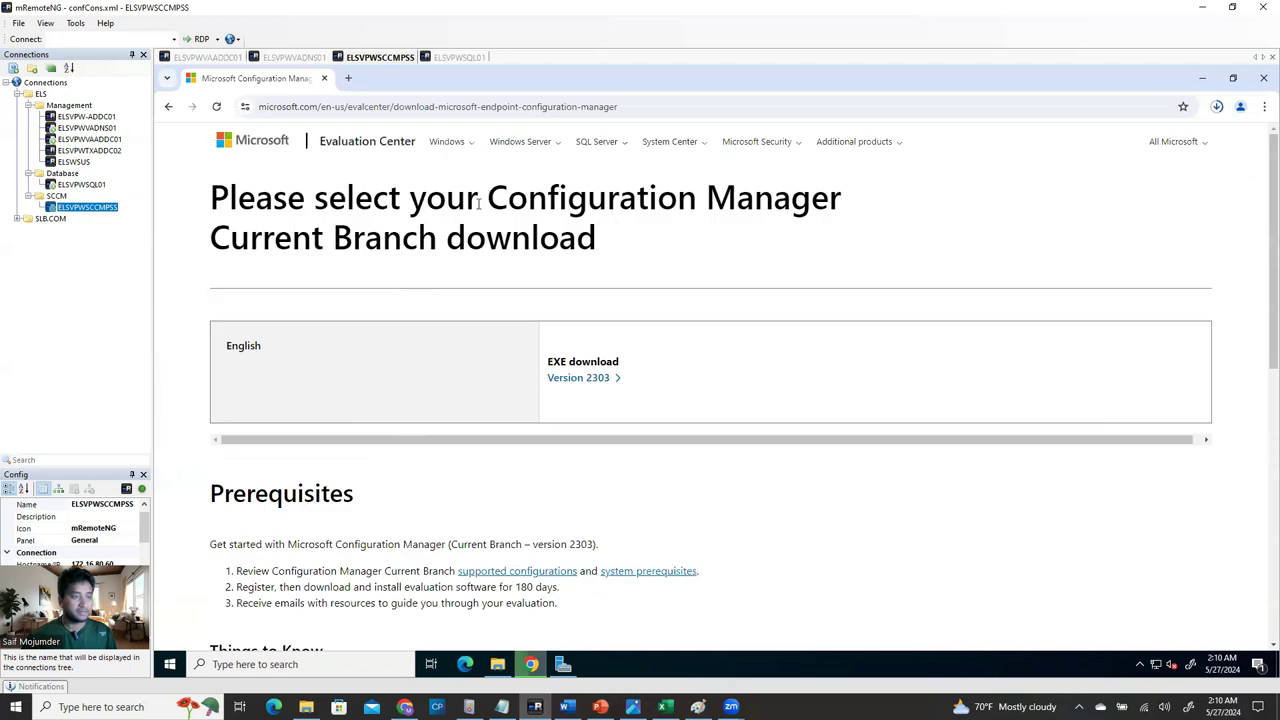
drag(489, 205, 434, 243)
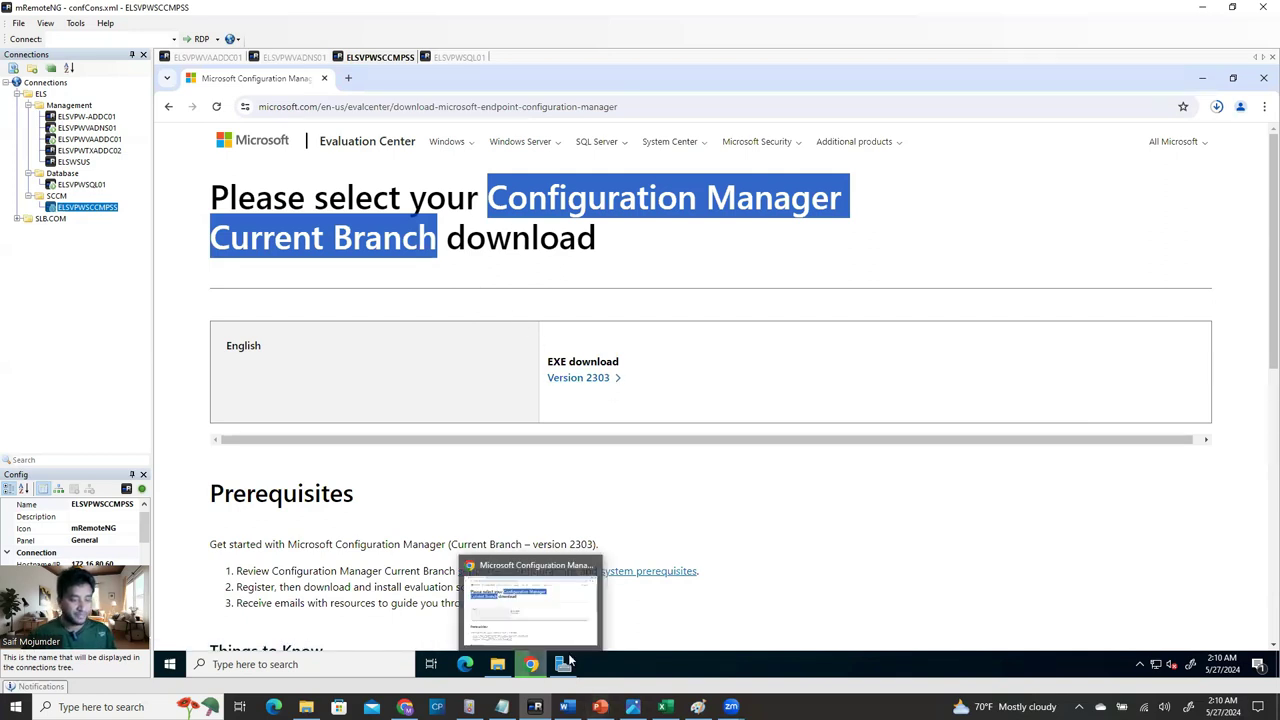
Rename the new folder to 'Software- Configuration Manager Current Branch 2303'.
click(497, 668)
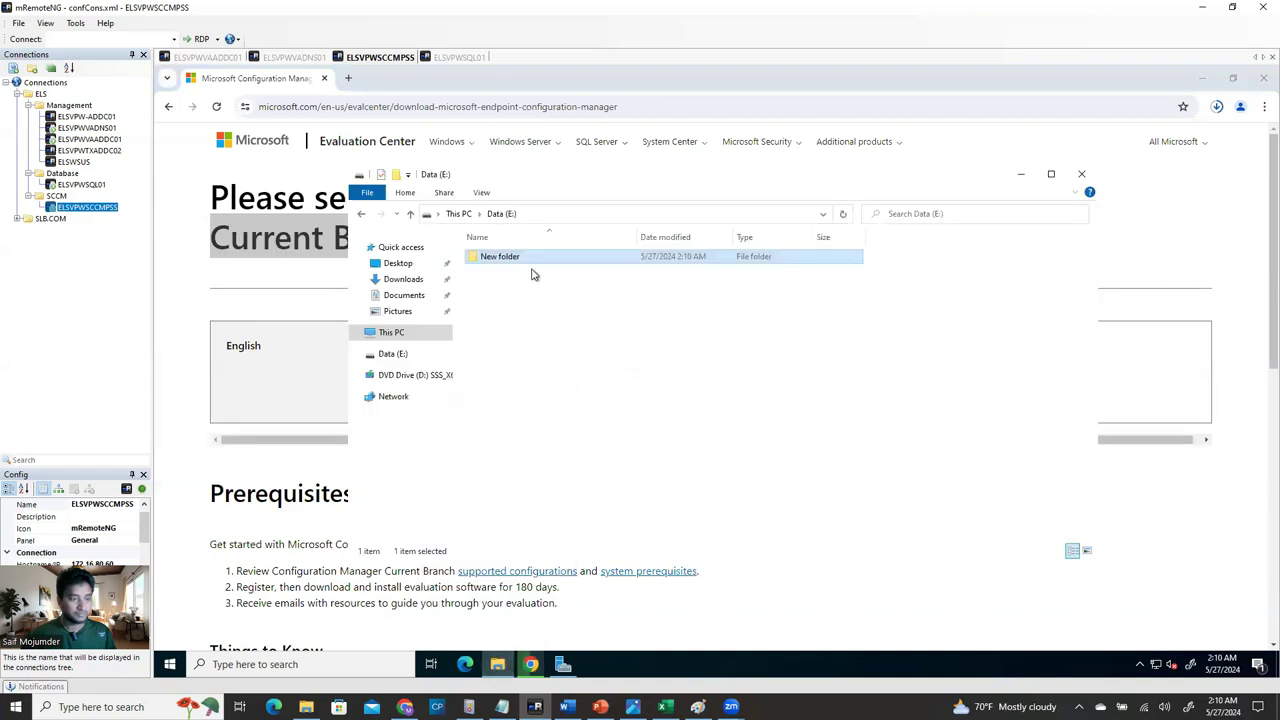
click(1203, 78)
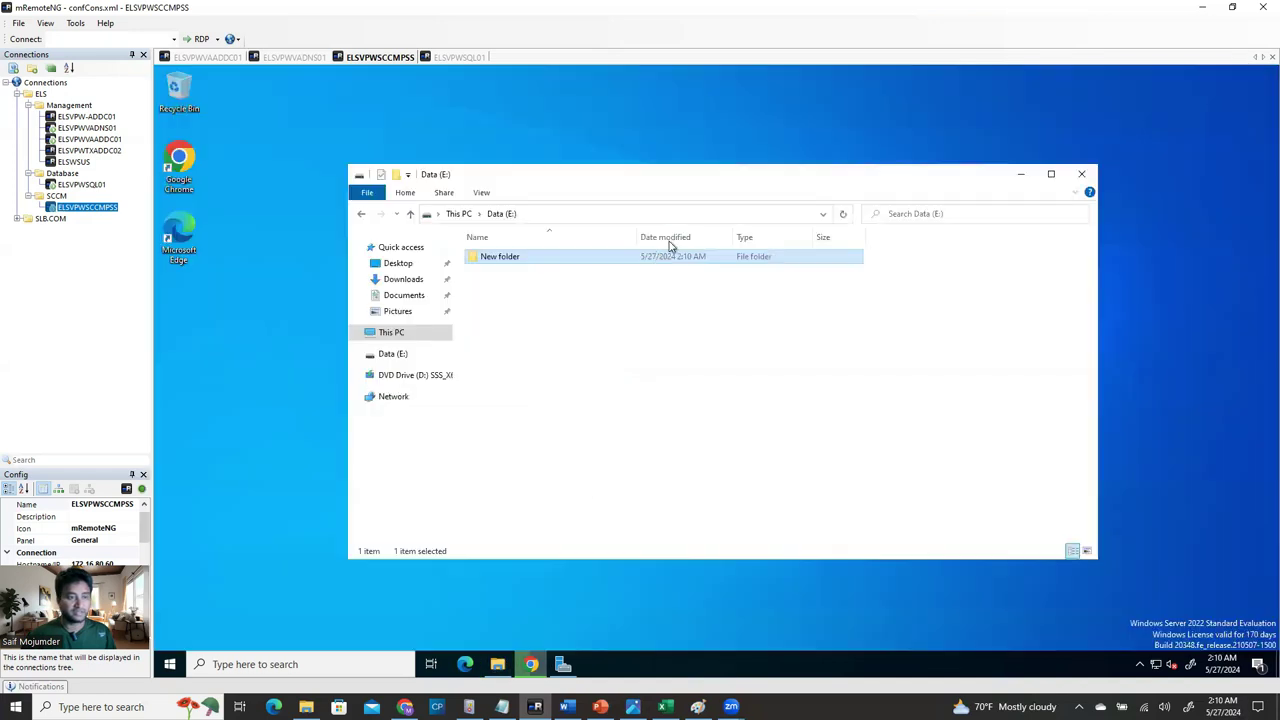
right_click(516, 260)
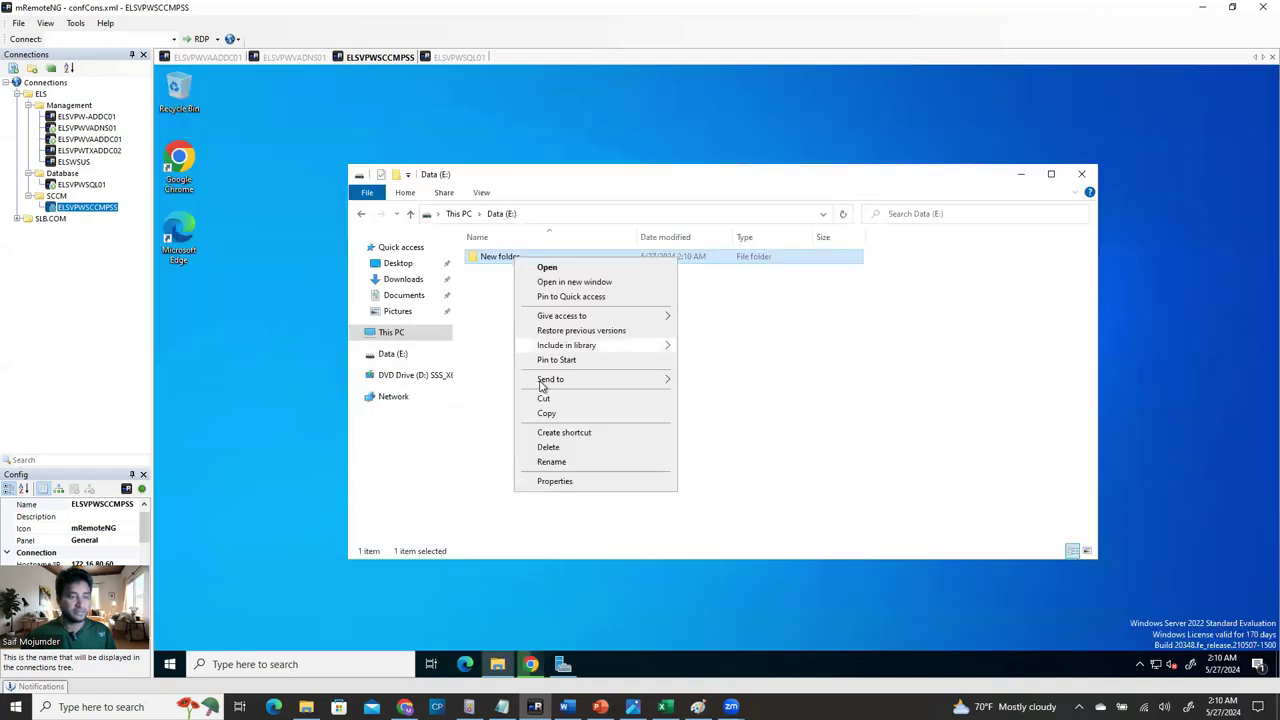
click(560, 457)
text(Softw)
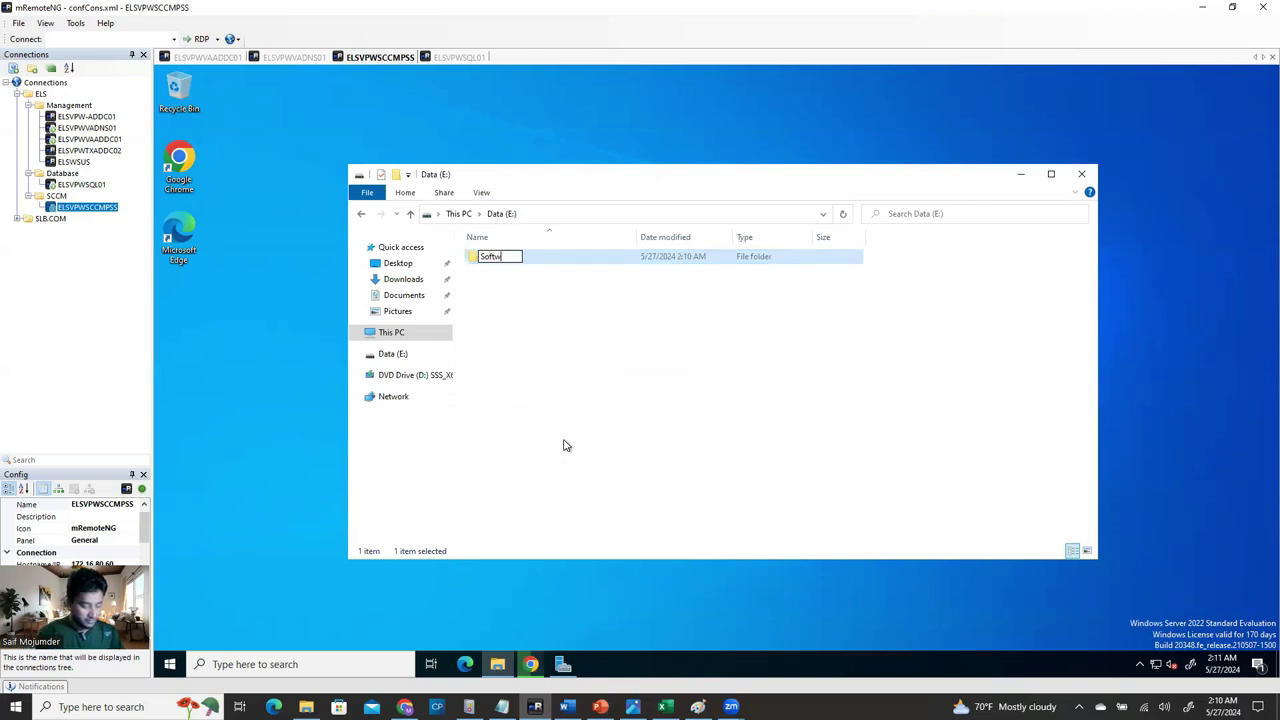
text(are- Configuration Manager Current Branch)
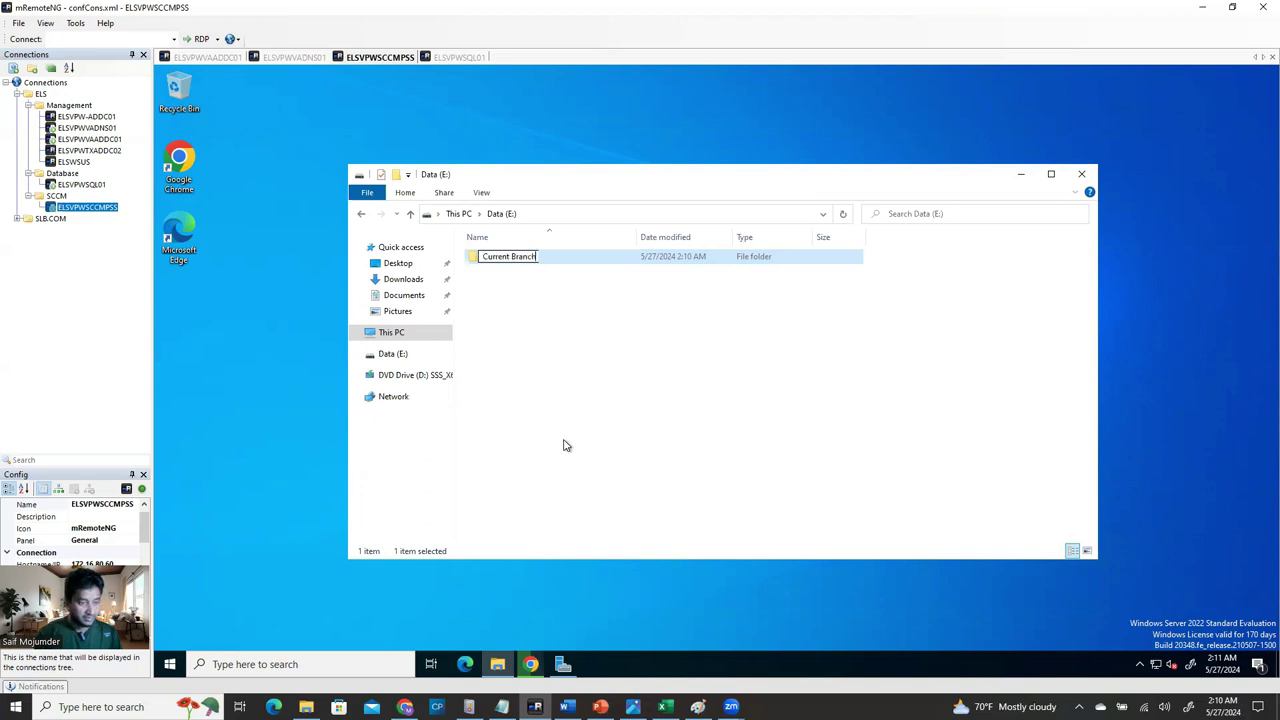
text( 2303)
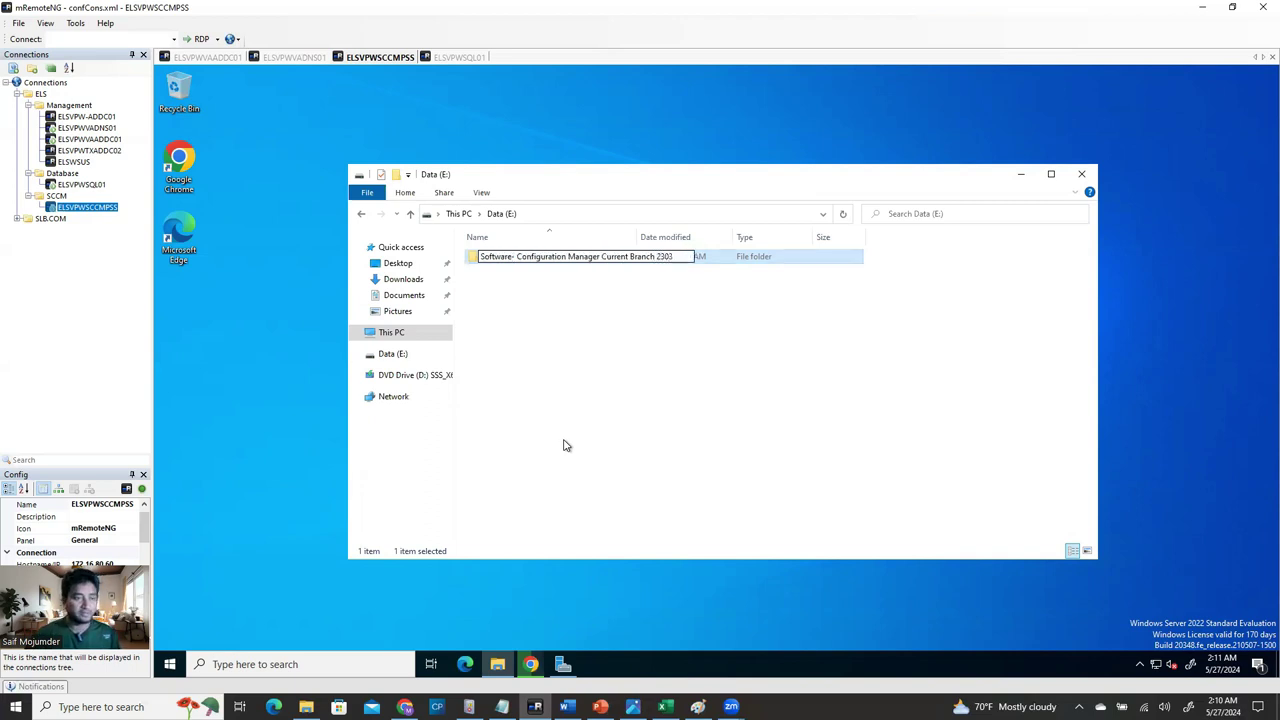
click(563, 445)
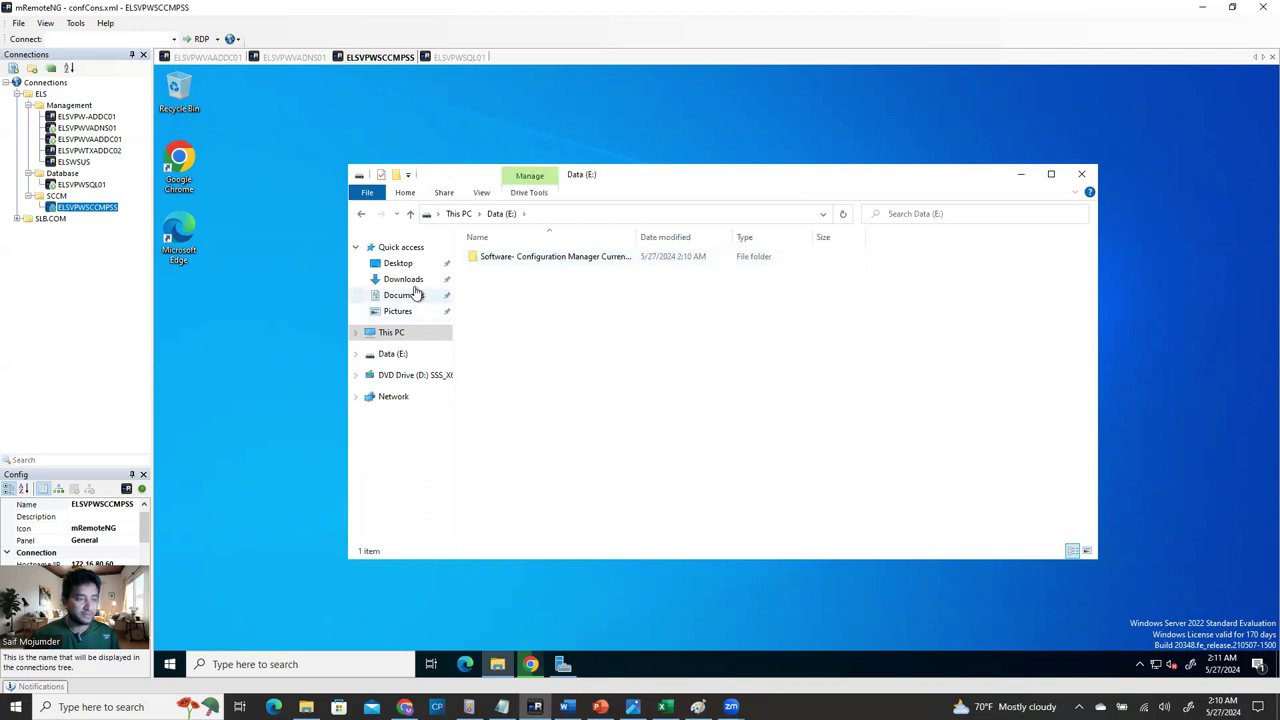
Monitor the MCM_Configmgr_2303 download via the Downloads folder and Chrome's download panel on both sessions.
click(405, 280)
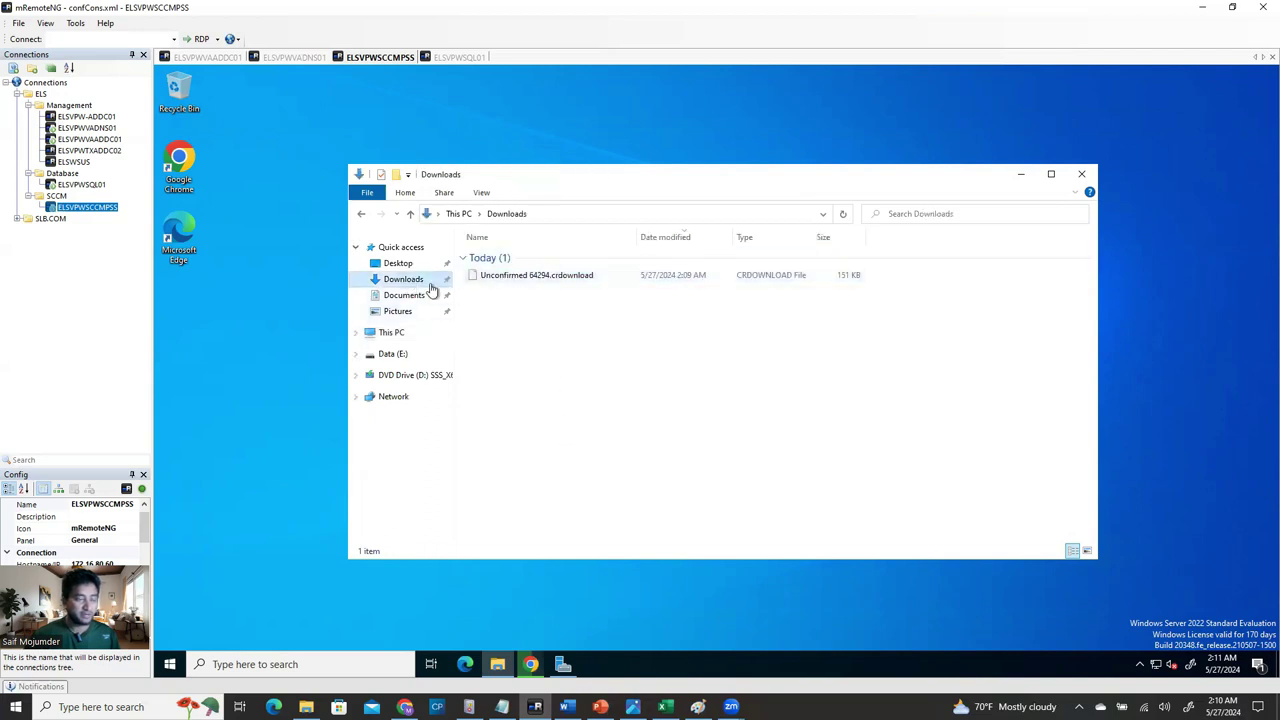
click(390, 354)
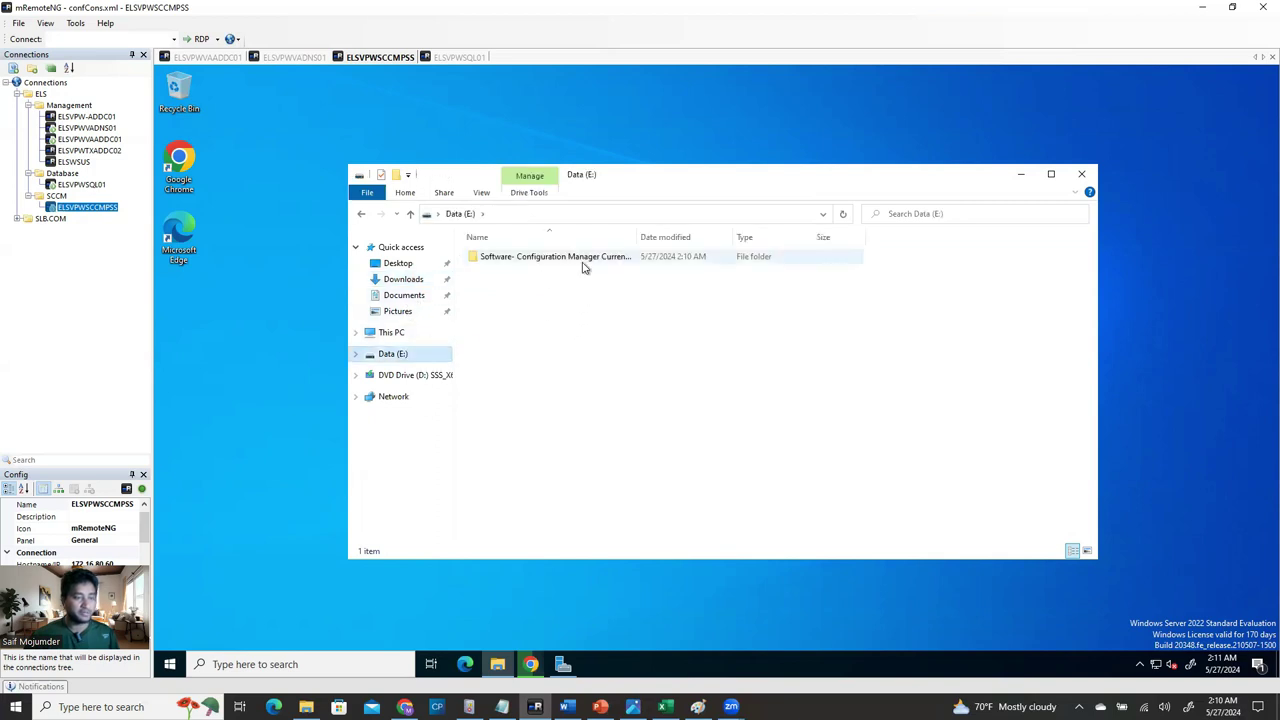
click(214, 62)
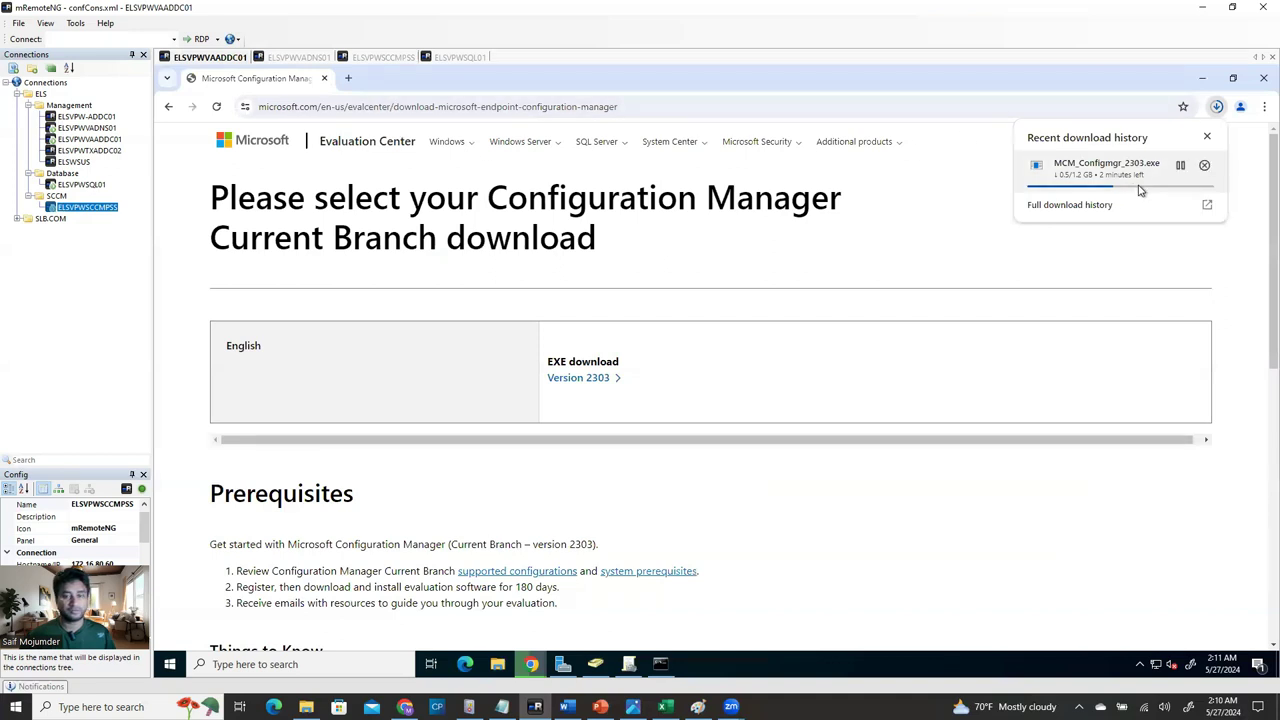
click(380, 57)
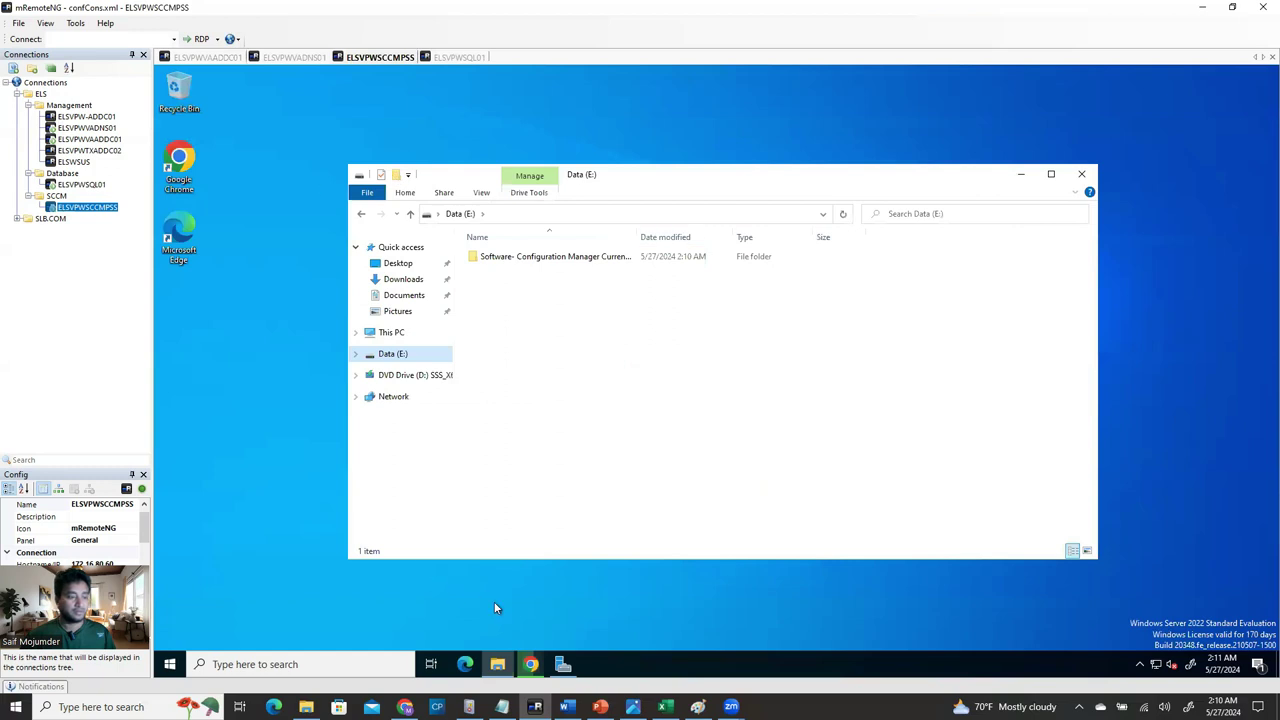
click(531, 664)
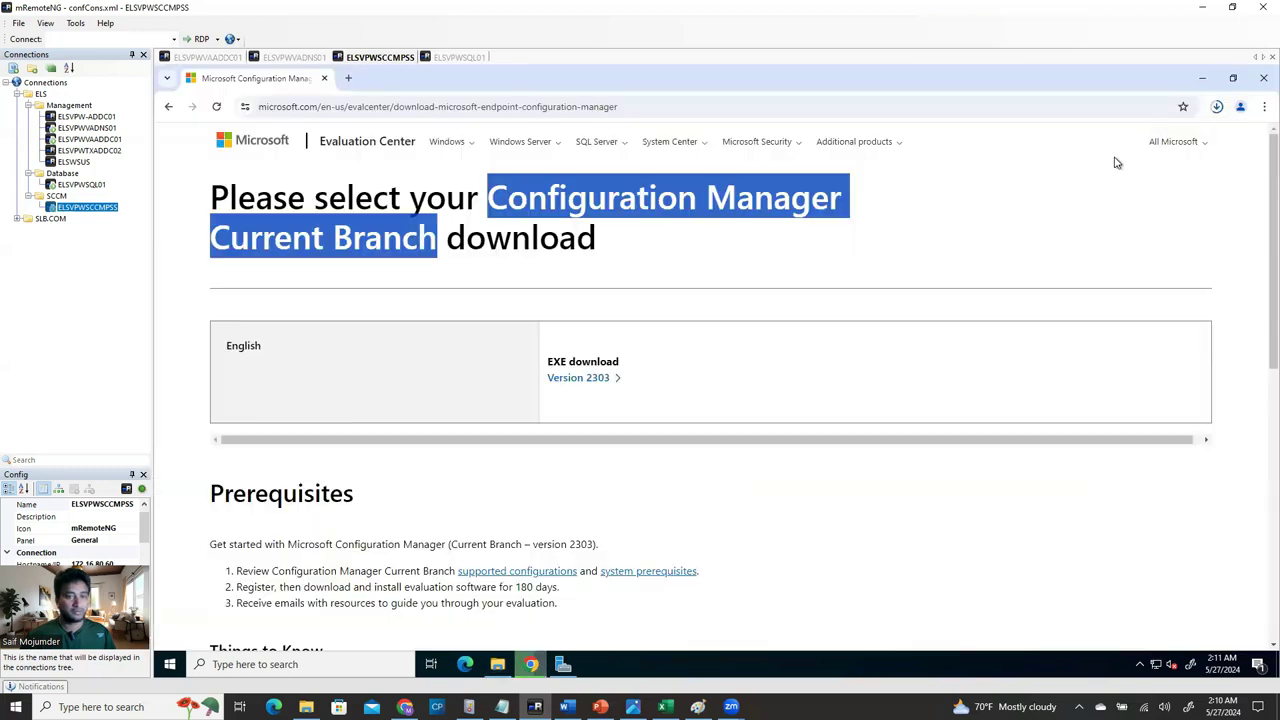
click(1215, 107)
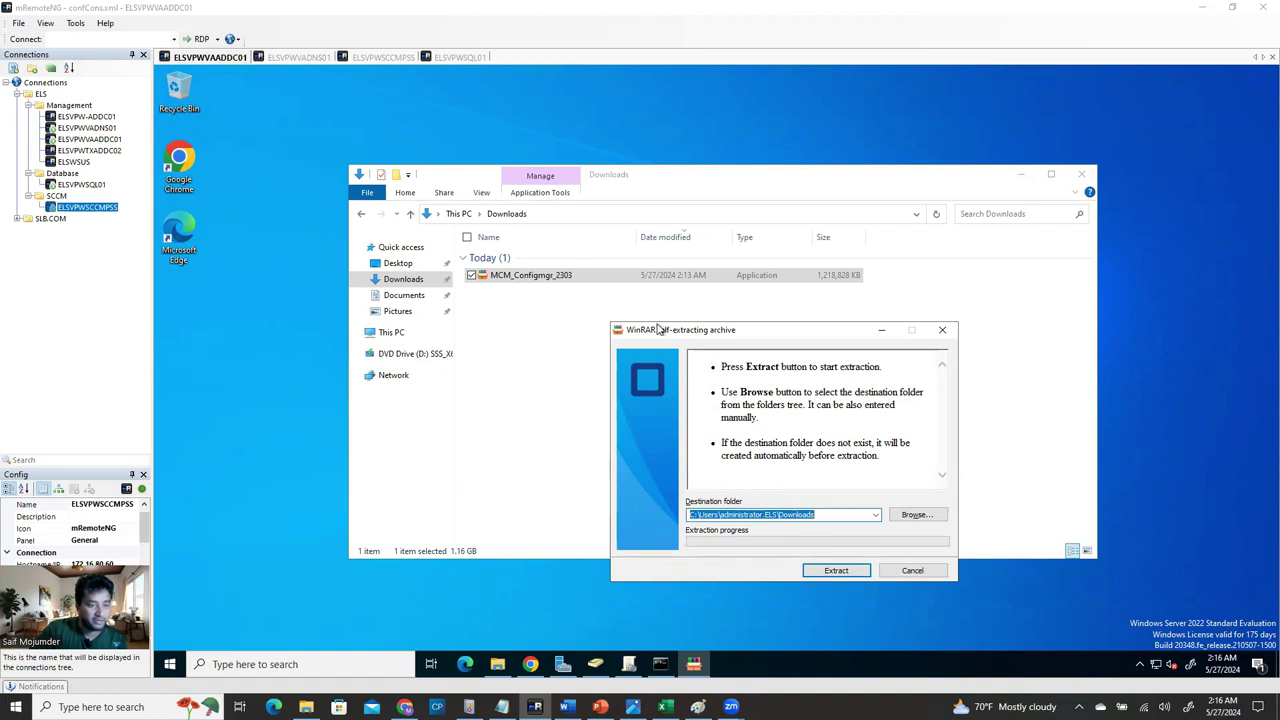
Reposition the WinRAR extraction dialogs on ELSVPWVAADDC01 and ELSVPWSCCMPSS.
mouse_move(665, 335)
mouse_down()
mouse_move(675, 317)
mouse_move(660, 349)
mouse_up()
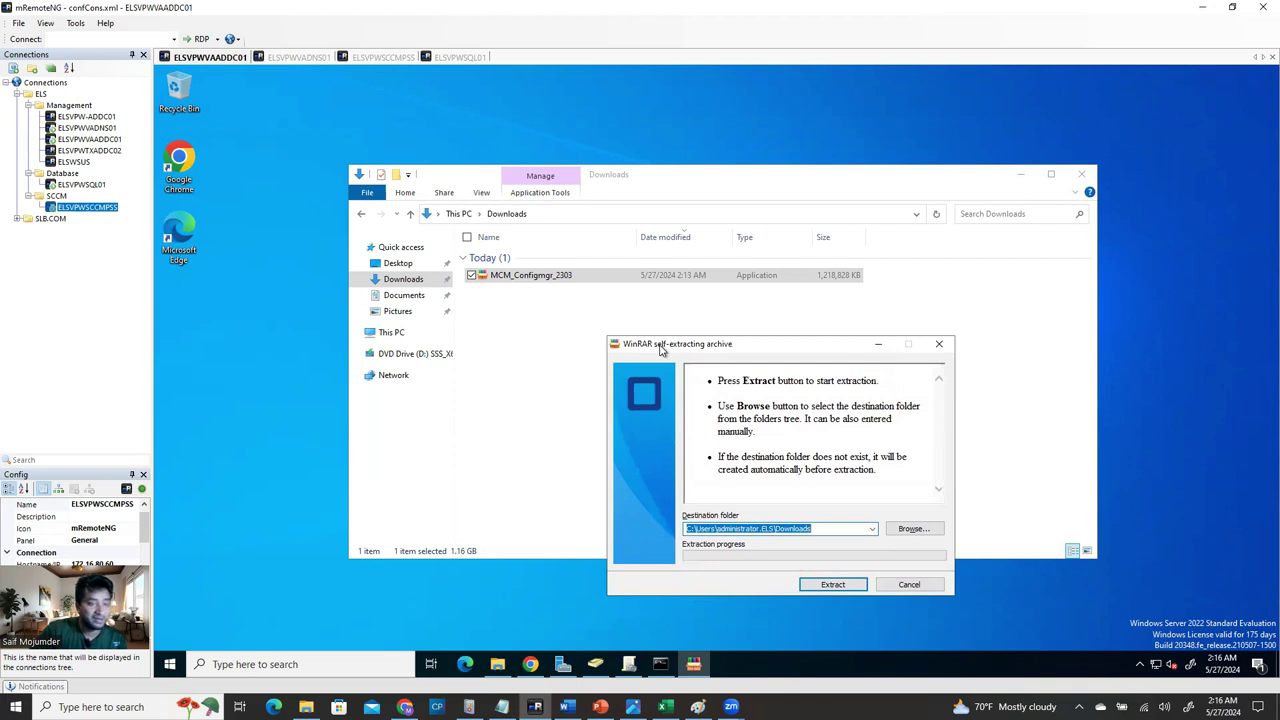
mouse_move(660, 349)
mouse_down()
mouse_move(670, 323)
mouse_move(666, 341)
mouse_up()
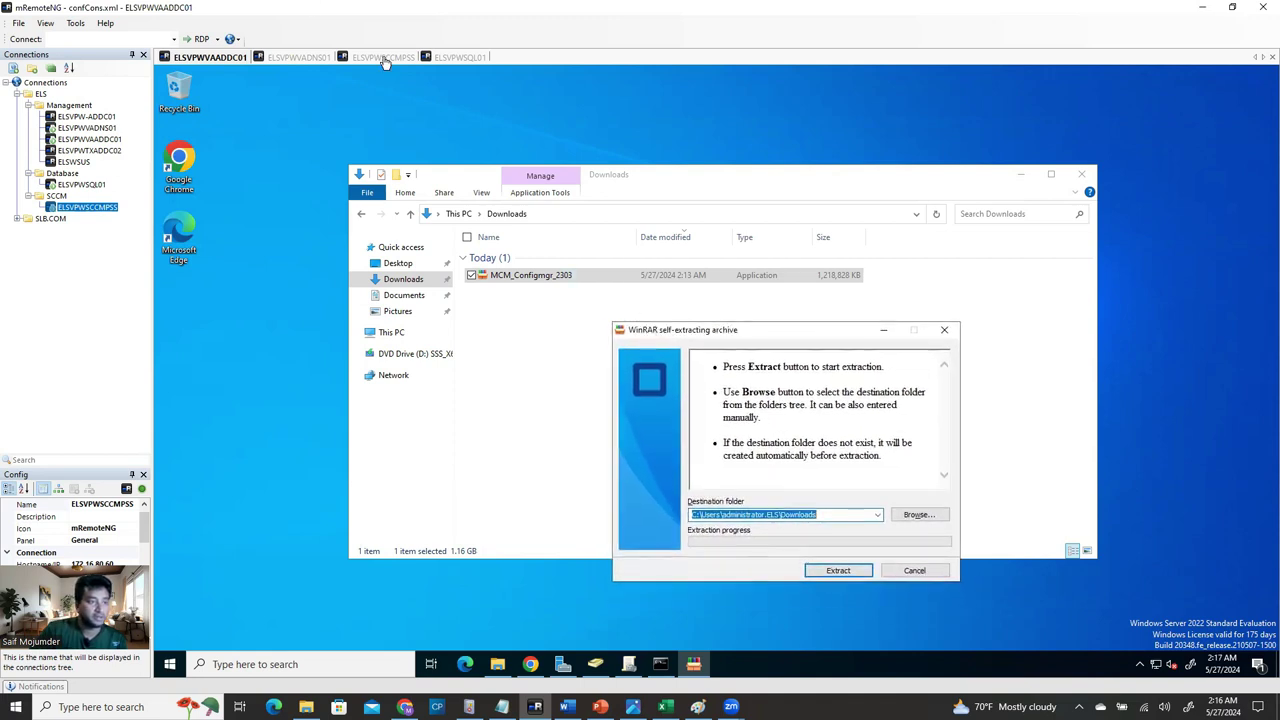
click(384, 58)
mouse_move(789, 314)
mouse_down()
mouse_move(789, 288)
mouse_move(774, 303)
mouse_up()
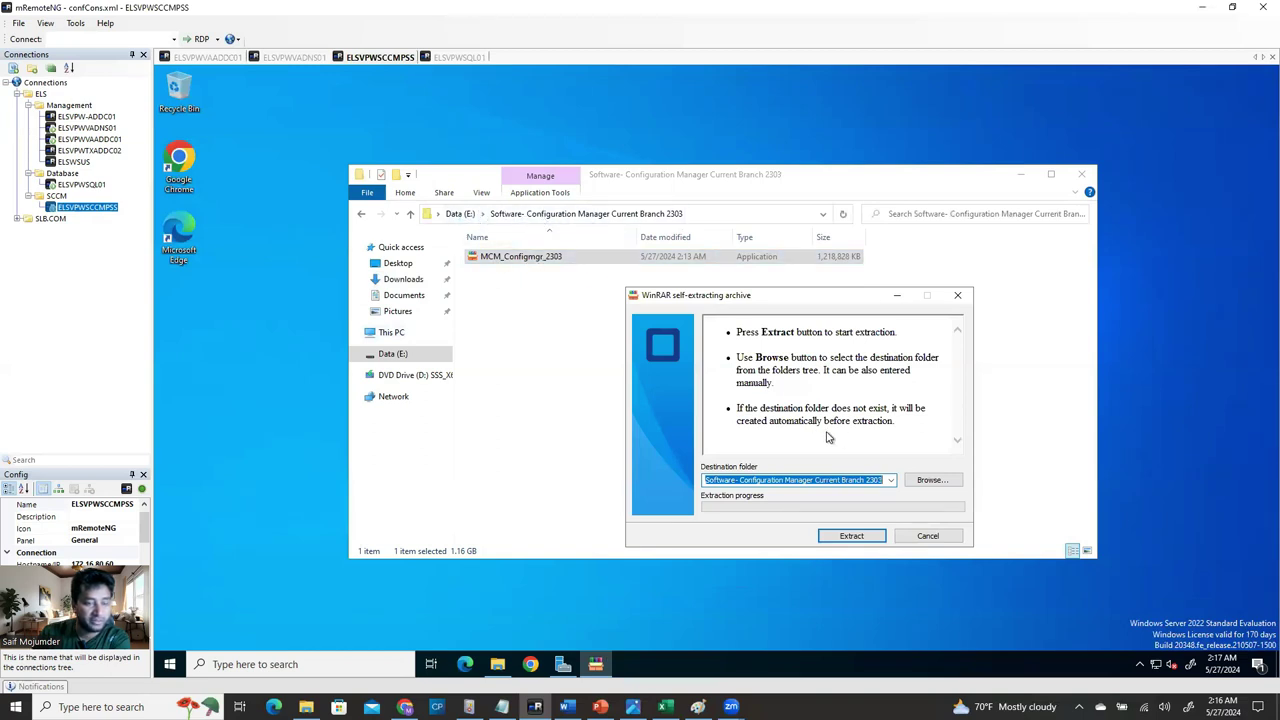
Extract the 2303 package on both servers, monitor progress, then close the ELSVPWSCCMPSS folder window.
click(851, 537)
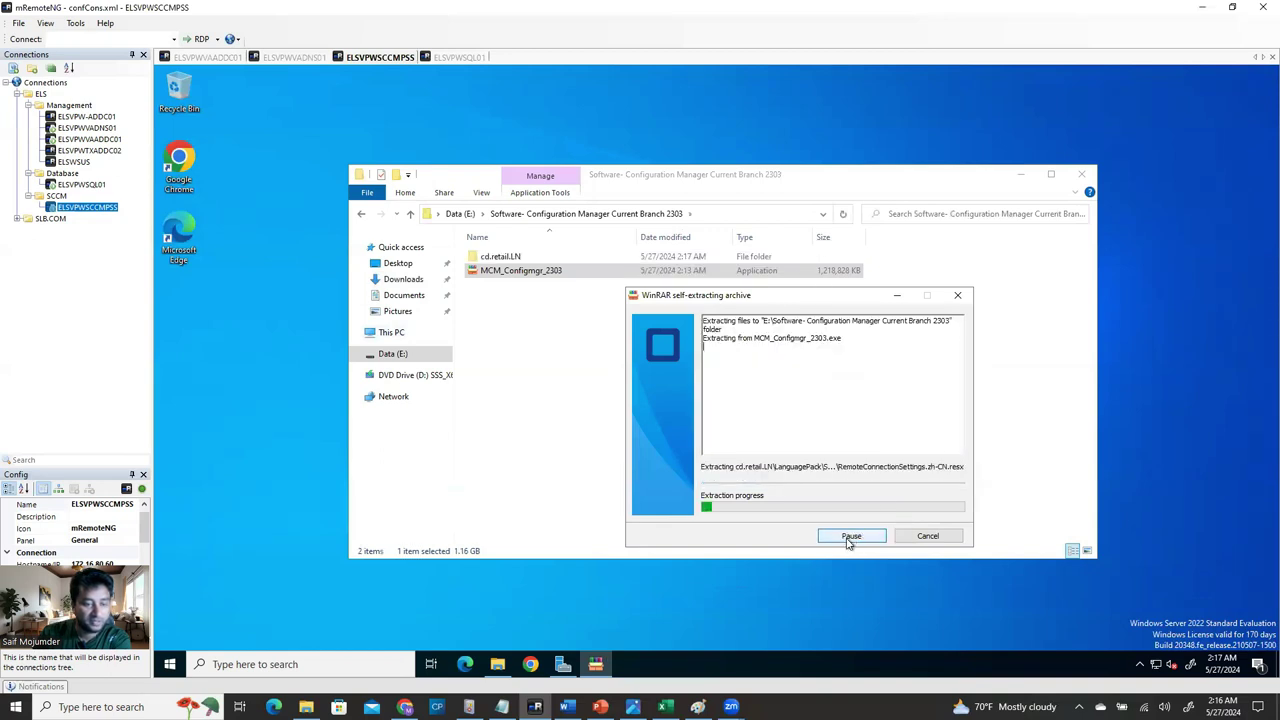
click(208, 57)
click(833, 568)
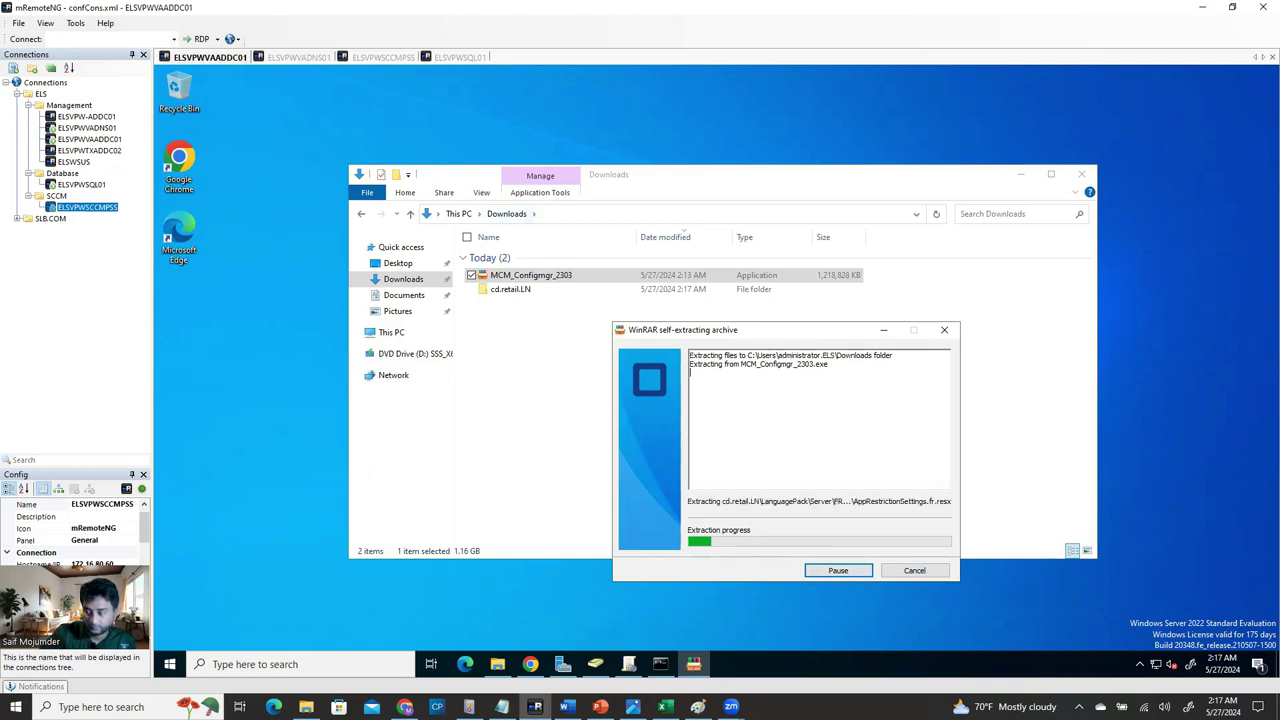
click(383, 57)
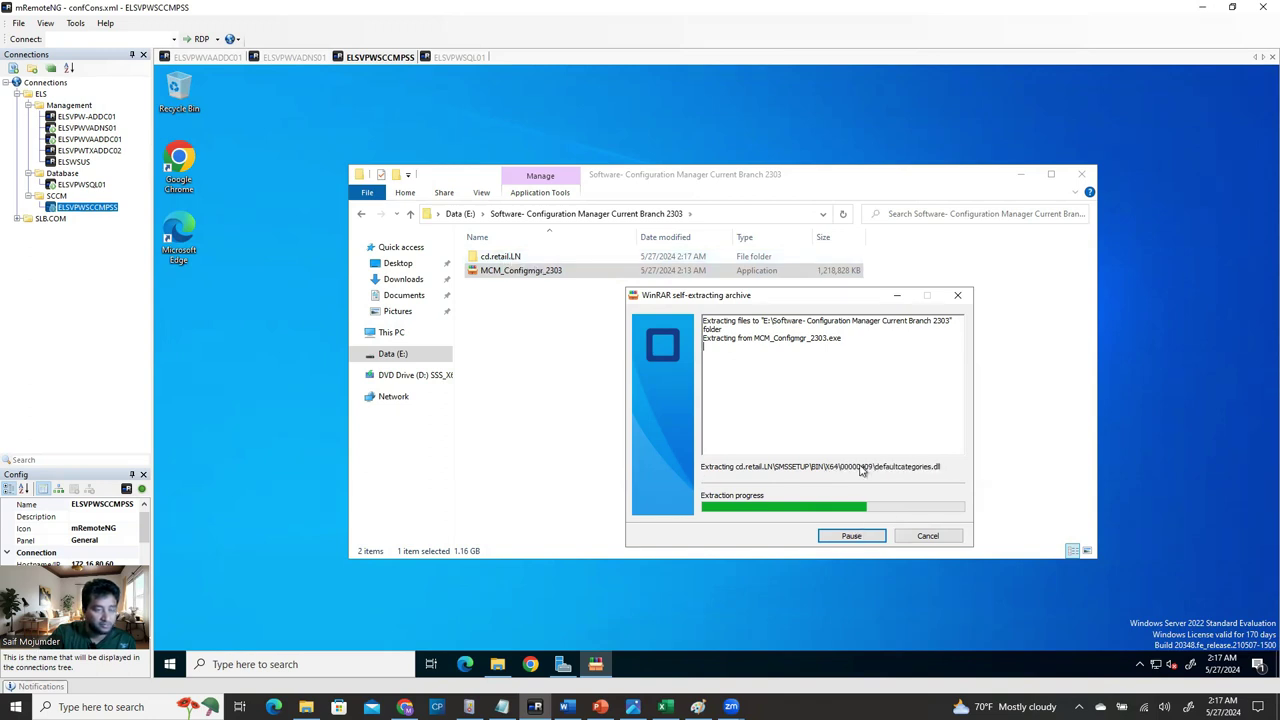
click(224, 57)
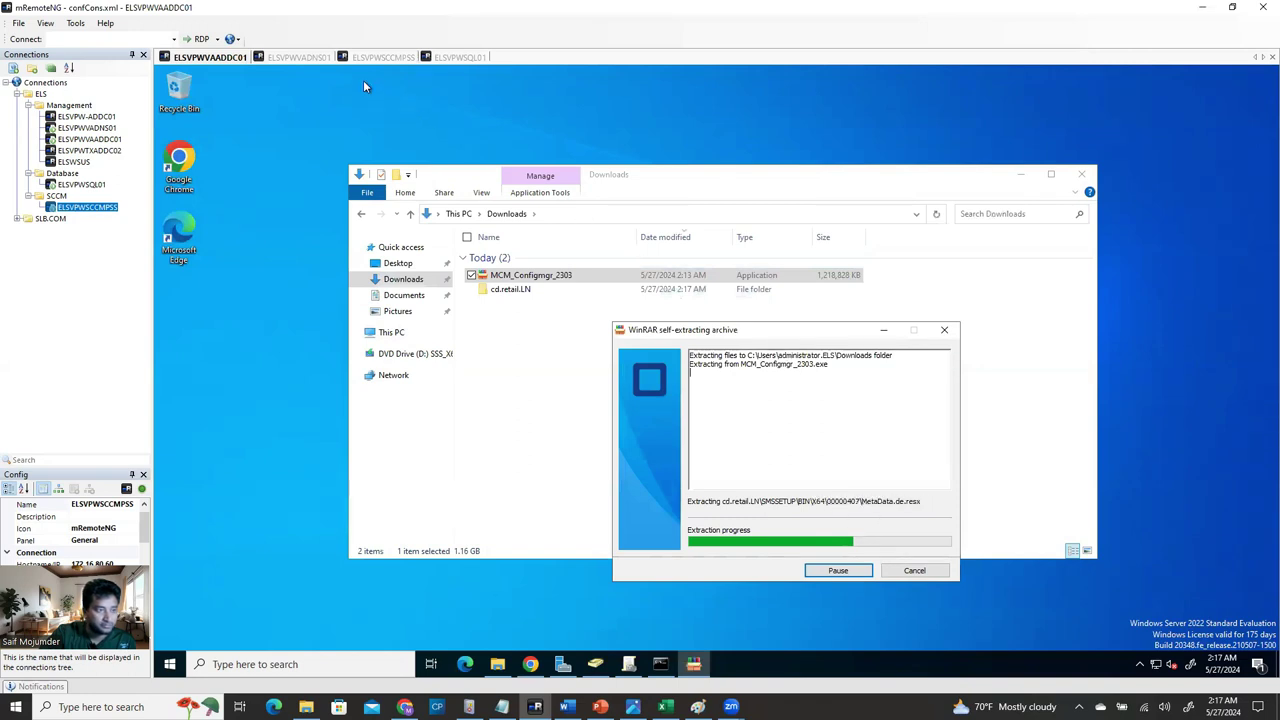
click(392, 60)
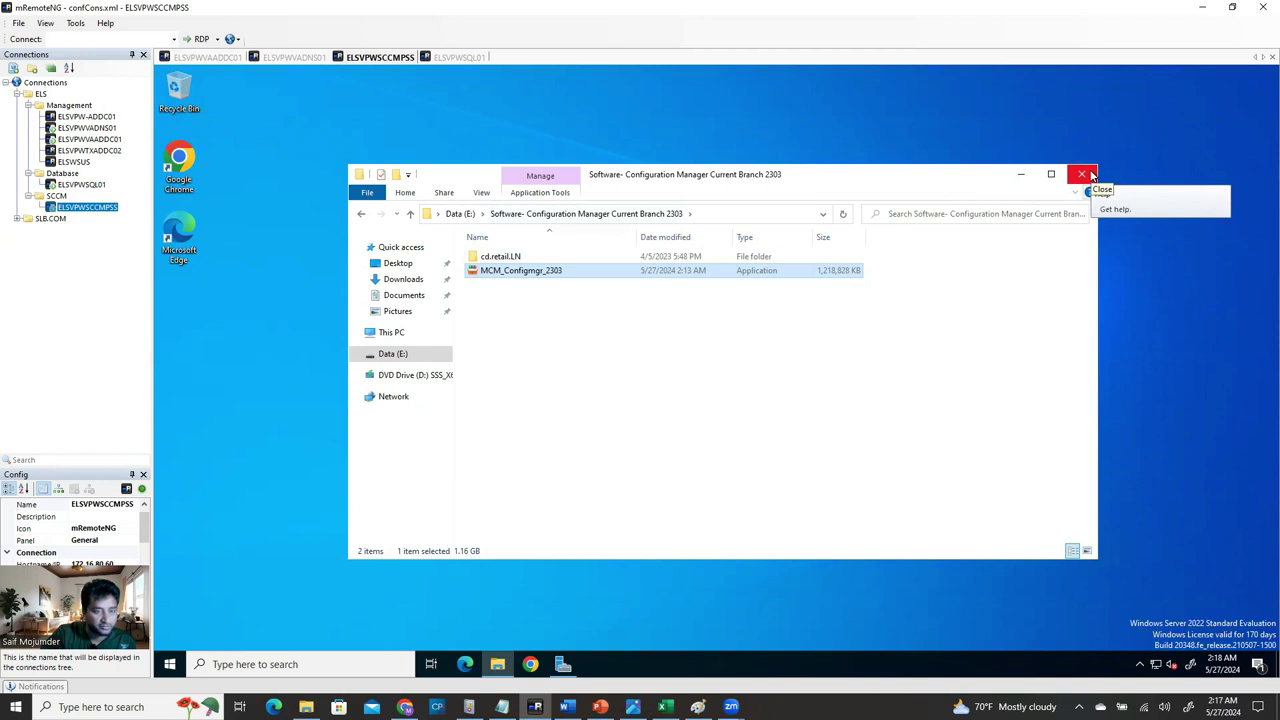
click(1089, 174)
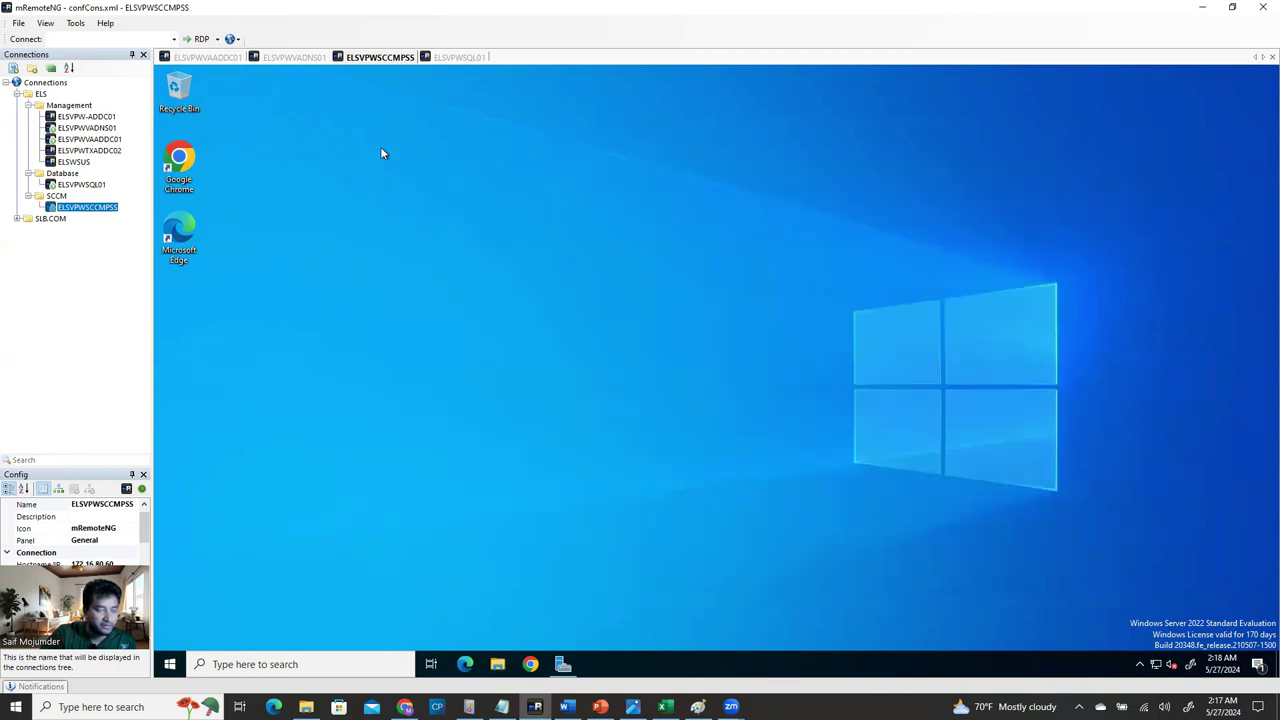
click(205, 59)
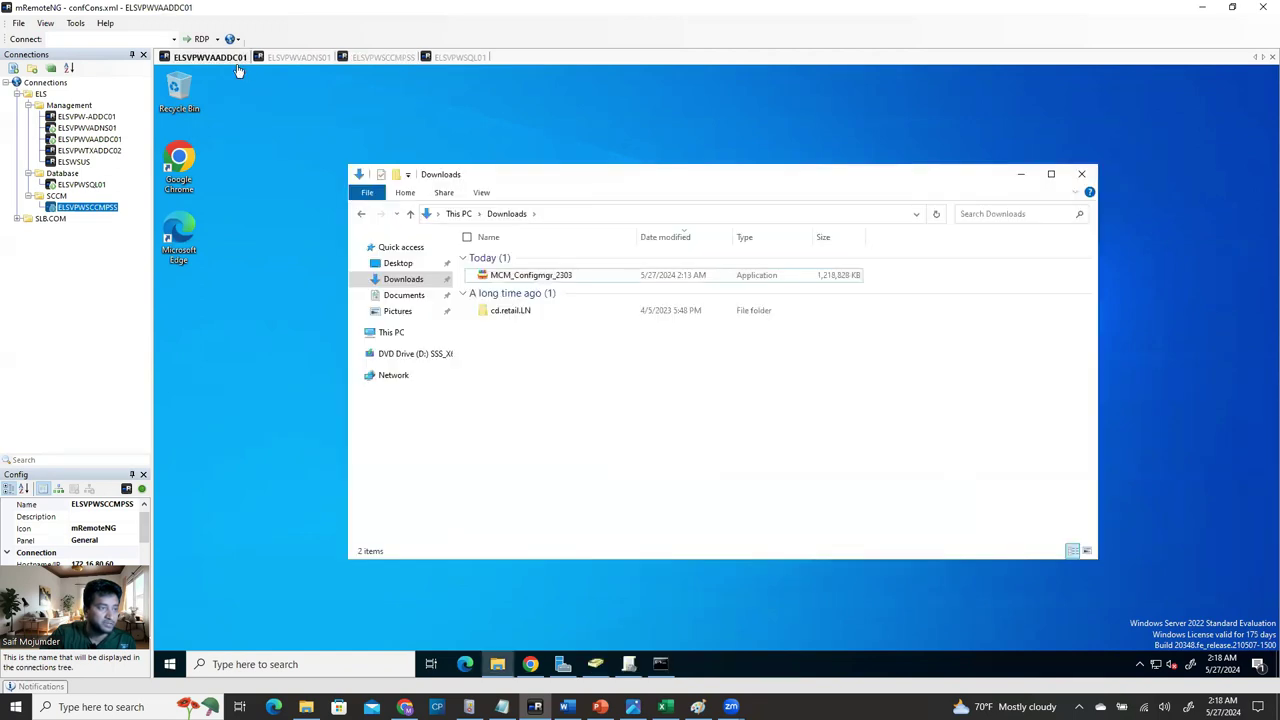
Scroll the Word guide to Step 5 – Extending Active Directory Schema, then return to mRemoteNG.
click(566, 707)
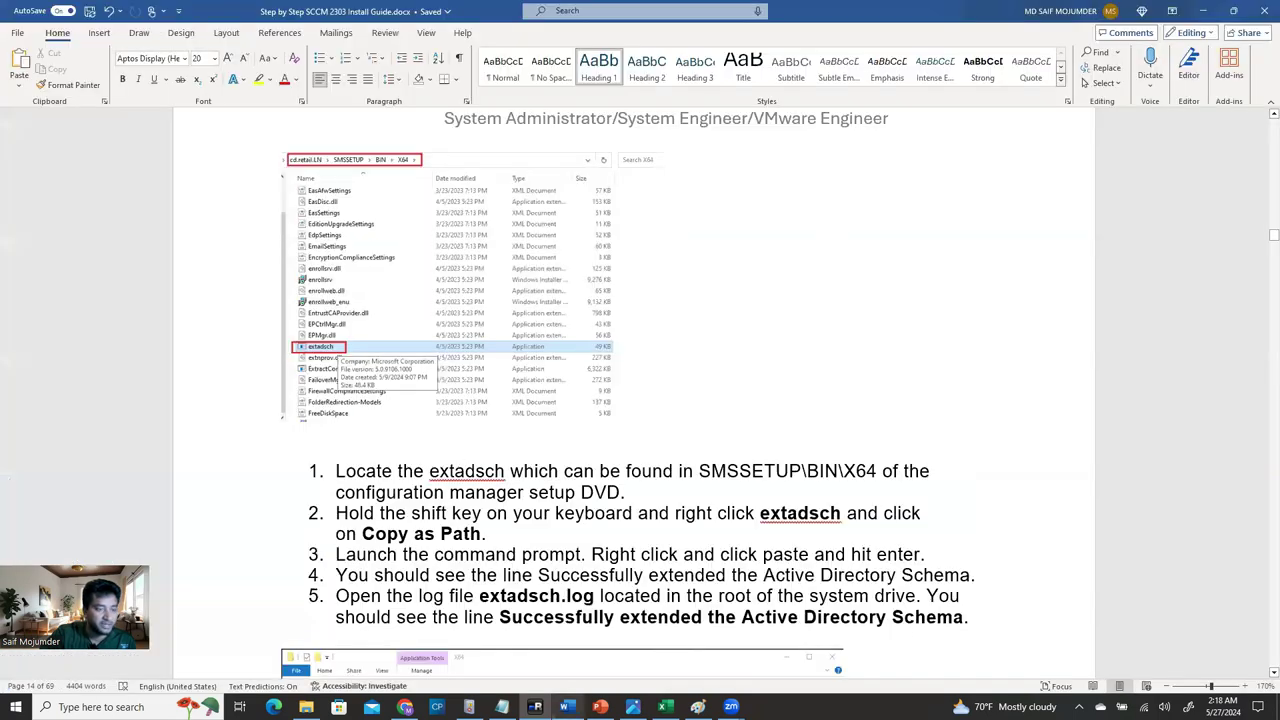
scroll(416, 406, up, 1)
scroll(416, 406, up, 10)
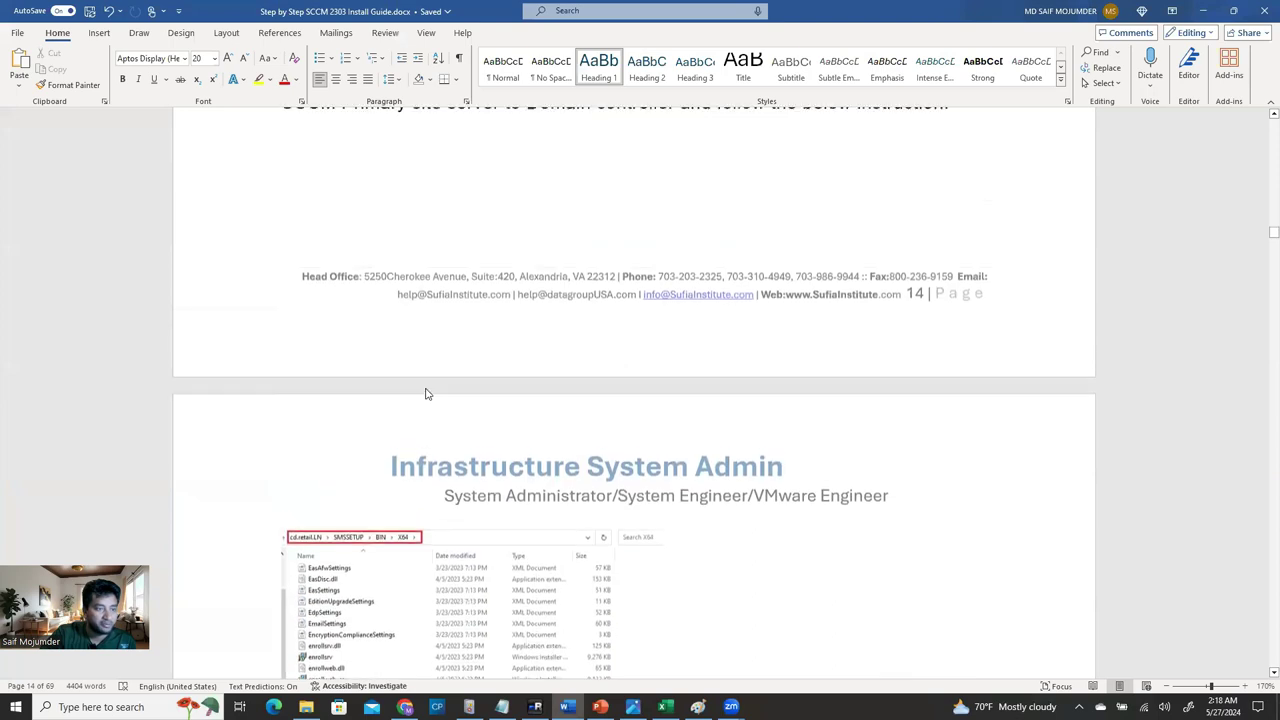
scroll(485, 451, up, 1)
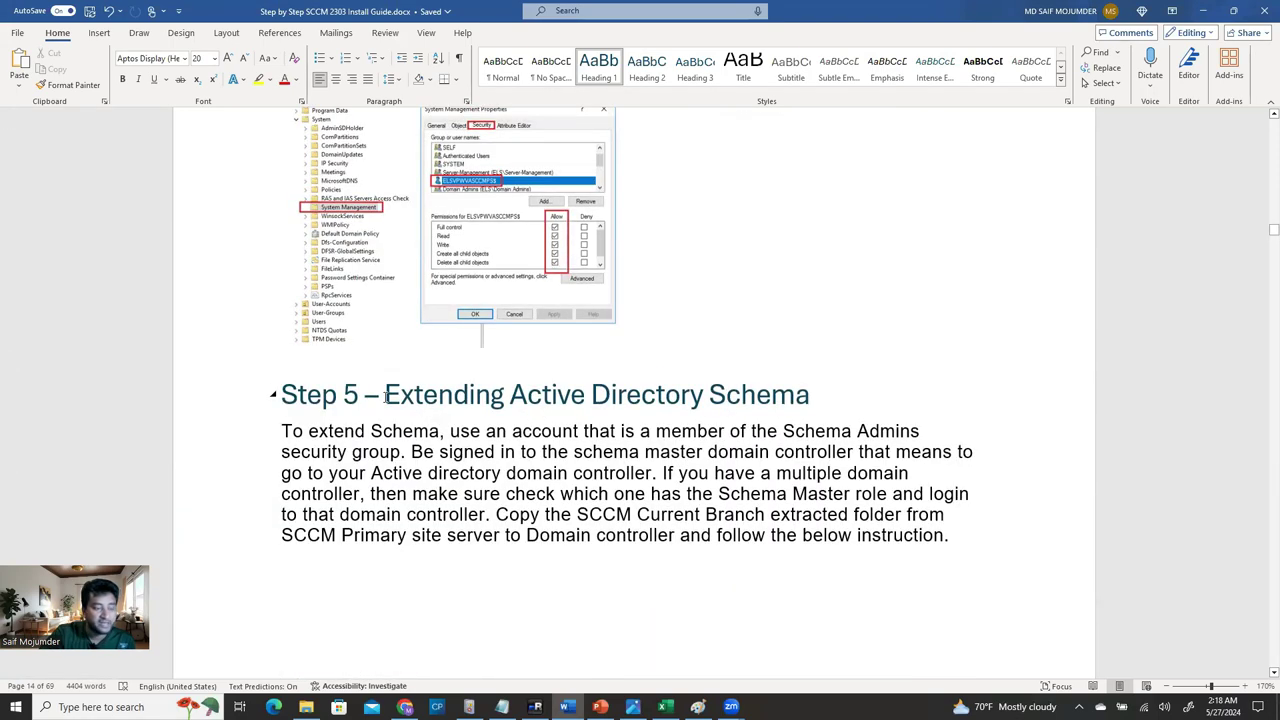
scroll(855, 395, down, 6)
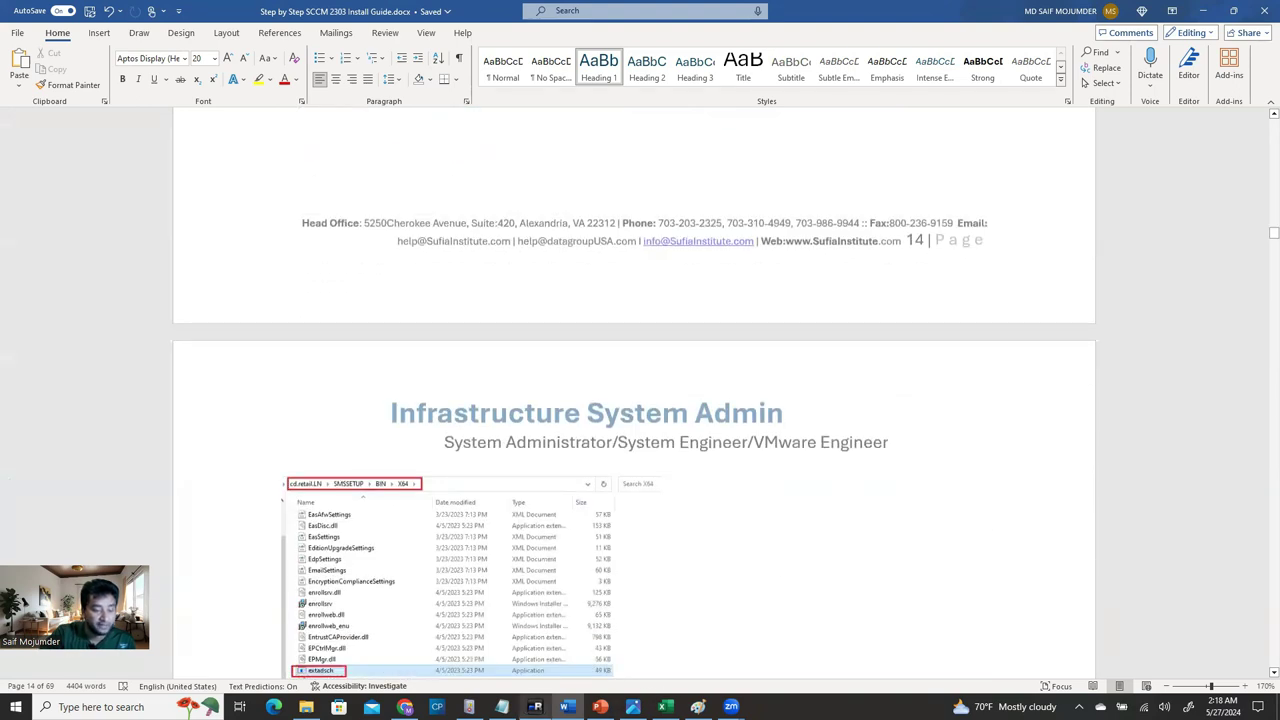
mouse_move(535, 707)
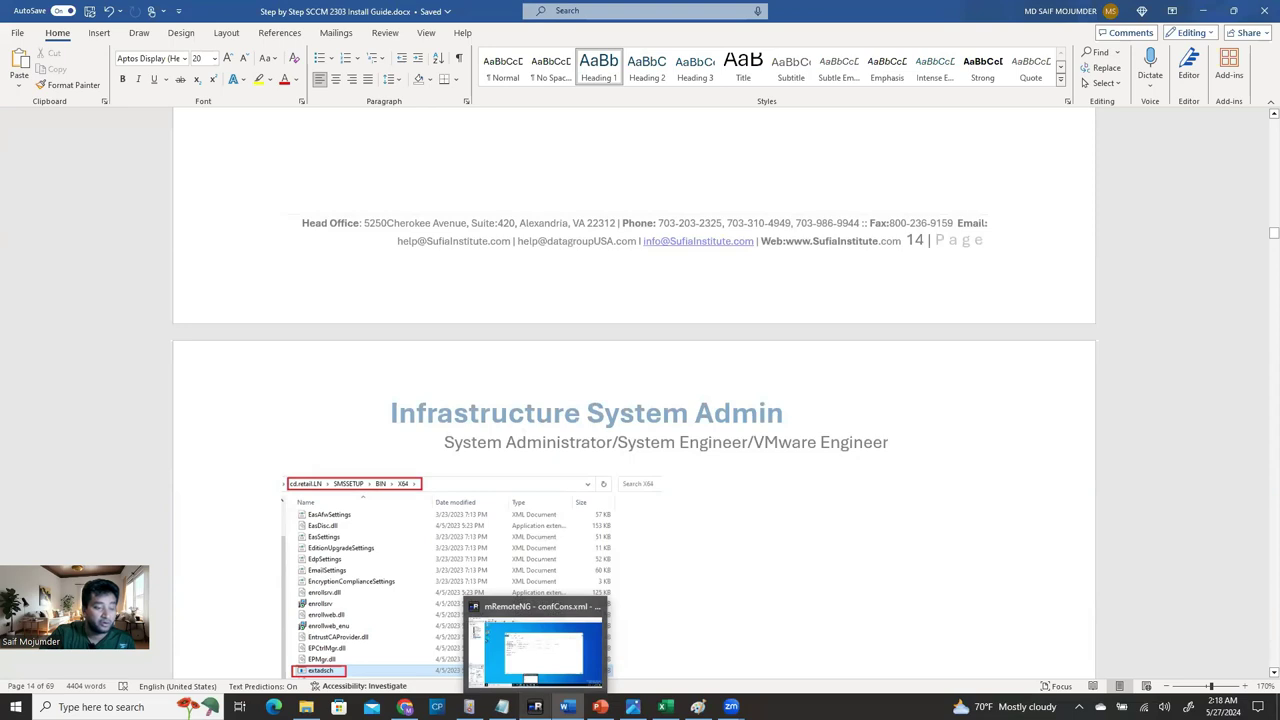
click(535, 707)
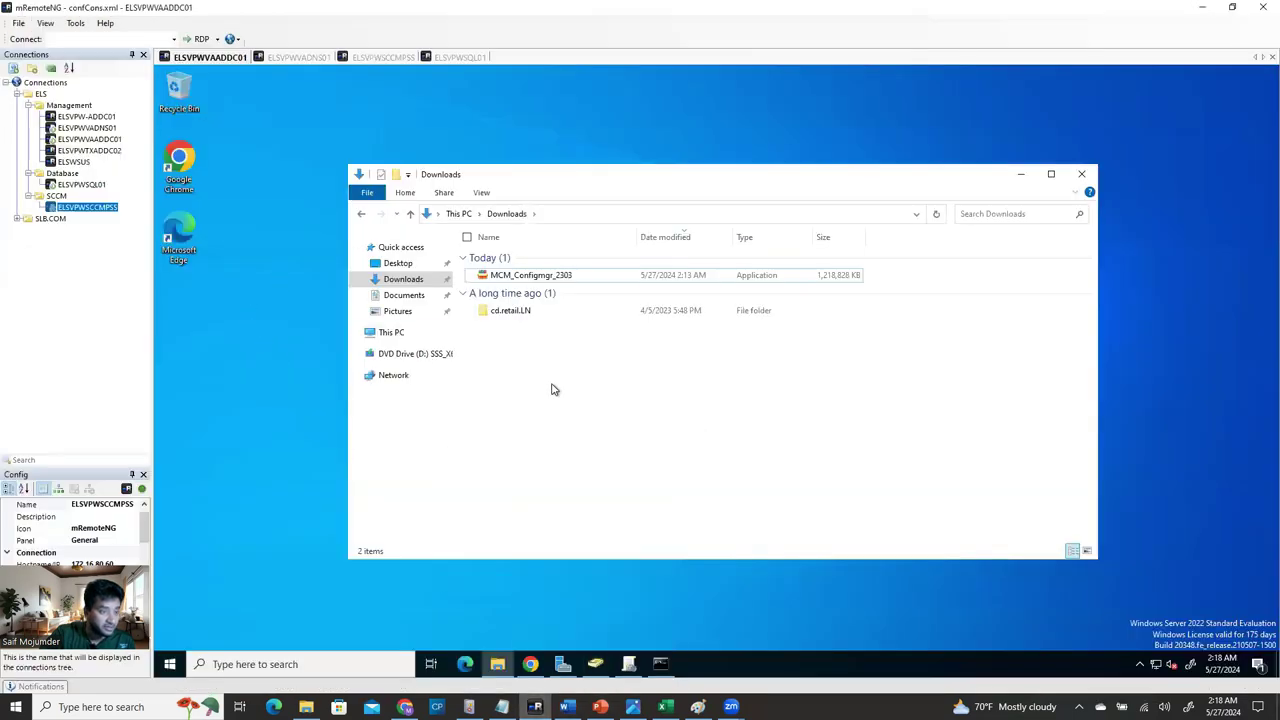
Browse into cd.retail.LN\SMSSETUP\BIN\X64 on the domain controller, then bring the Word guide forward.
click(508, 311)
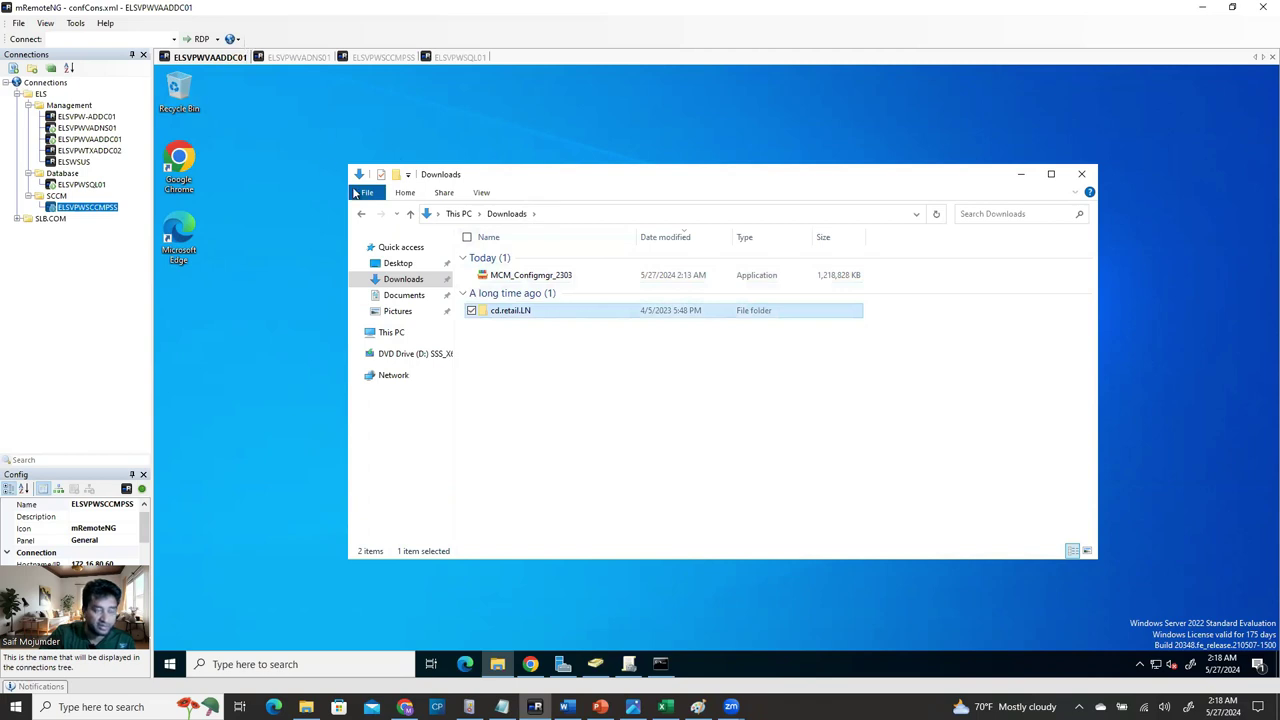
click(640, 432)
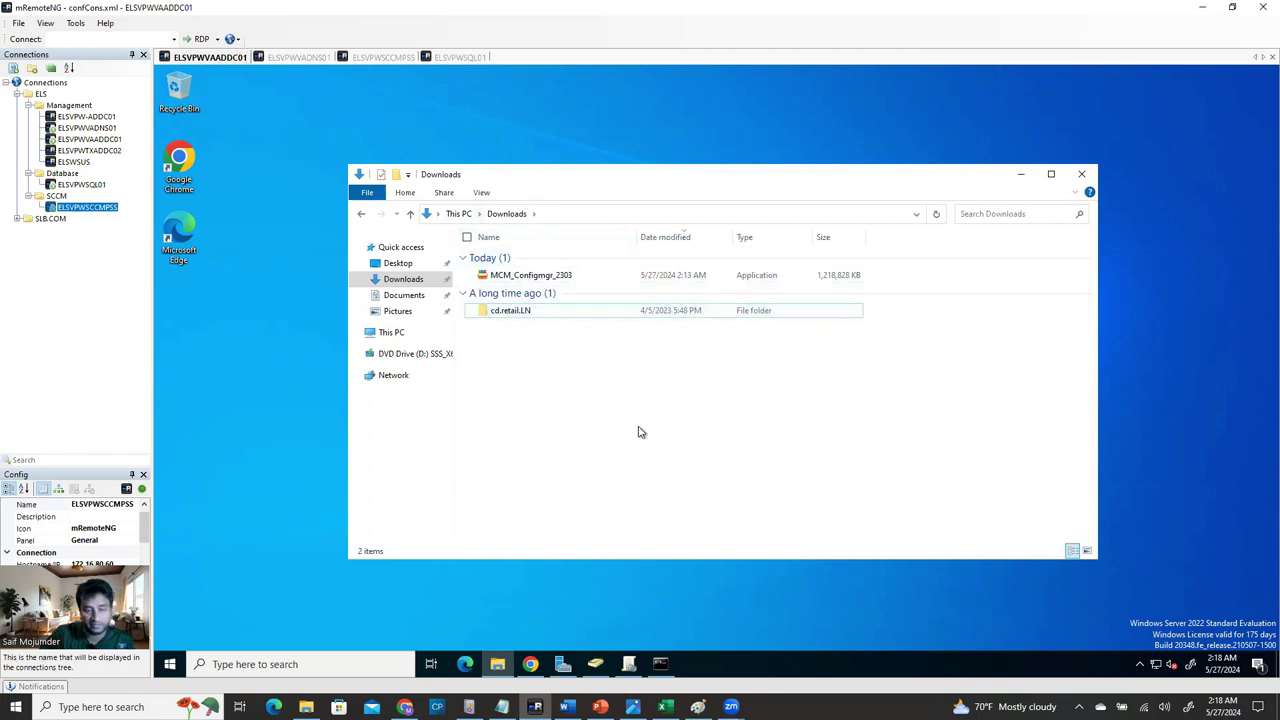
double_click(528, 313)
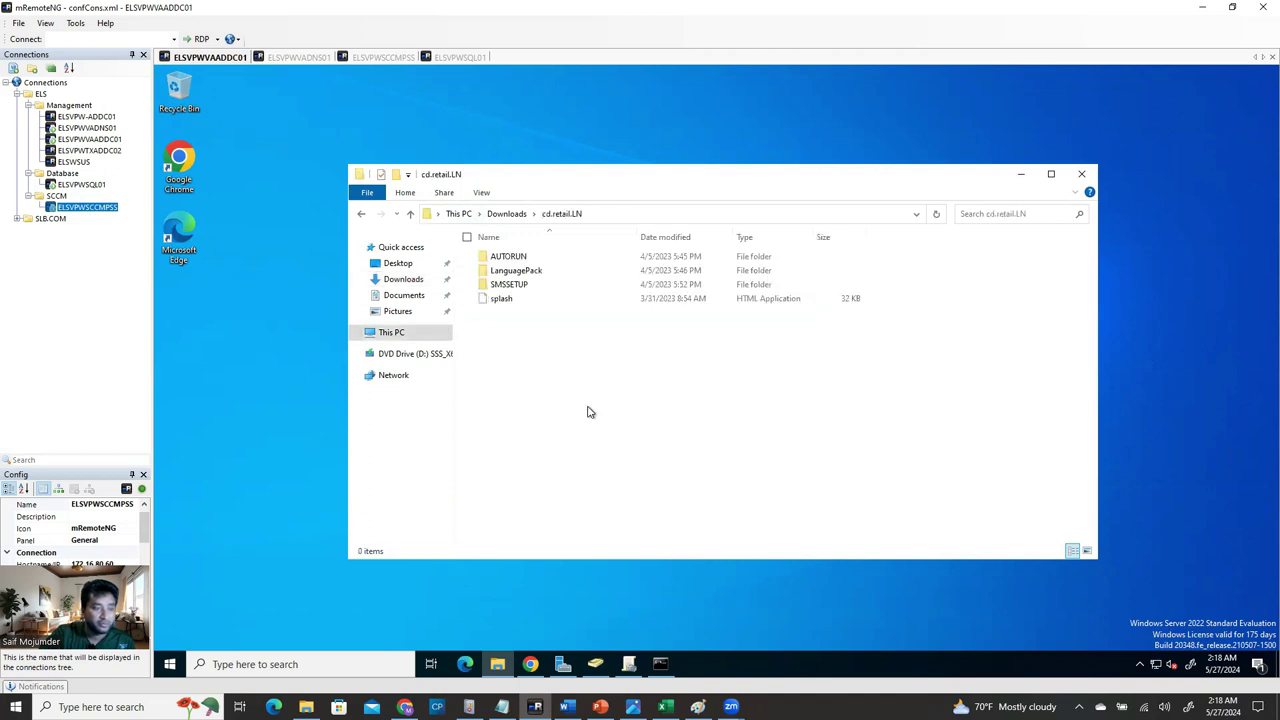
double_click(522, 286)
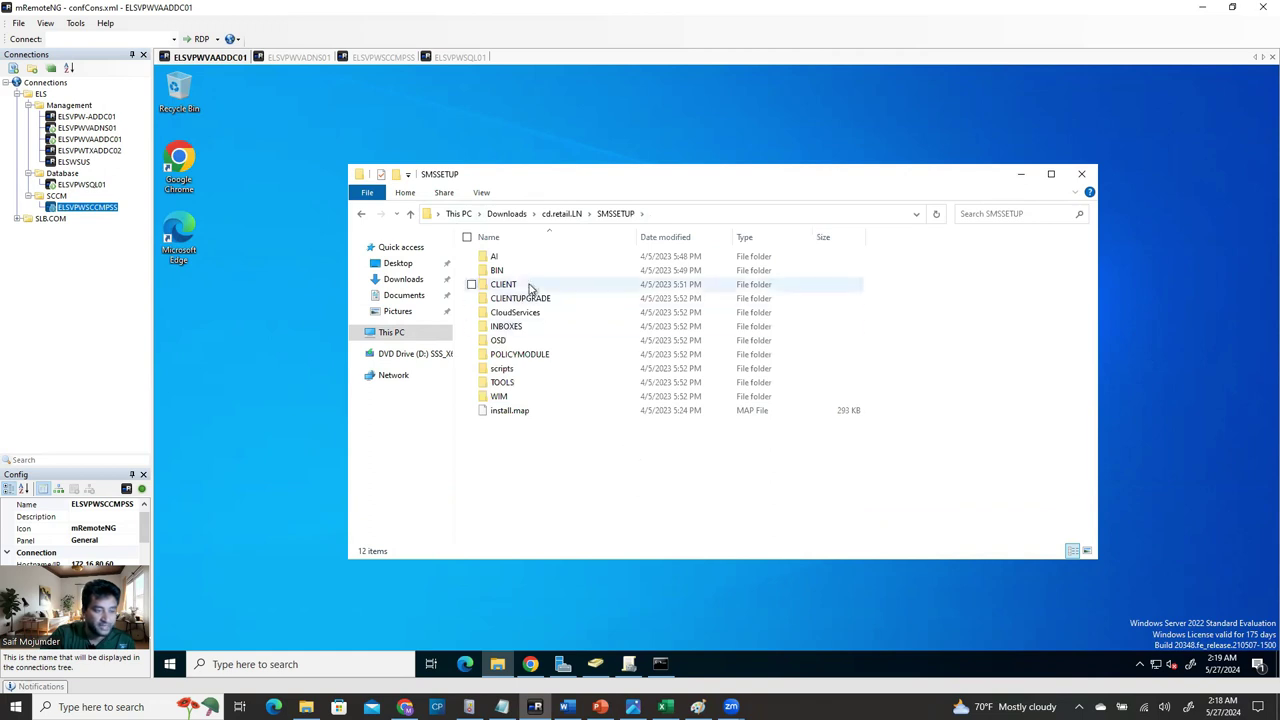
key(Return)
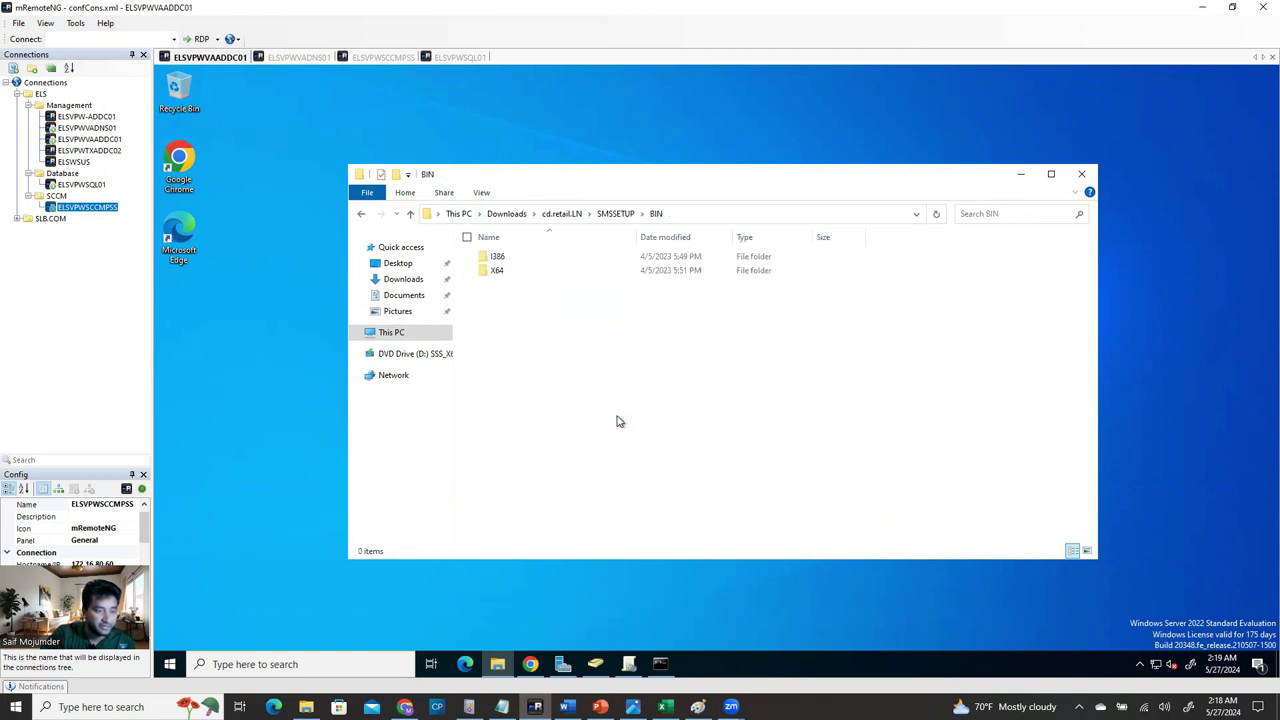
click(498, 272)
key(Return)
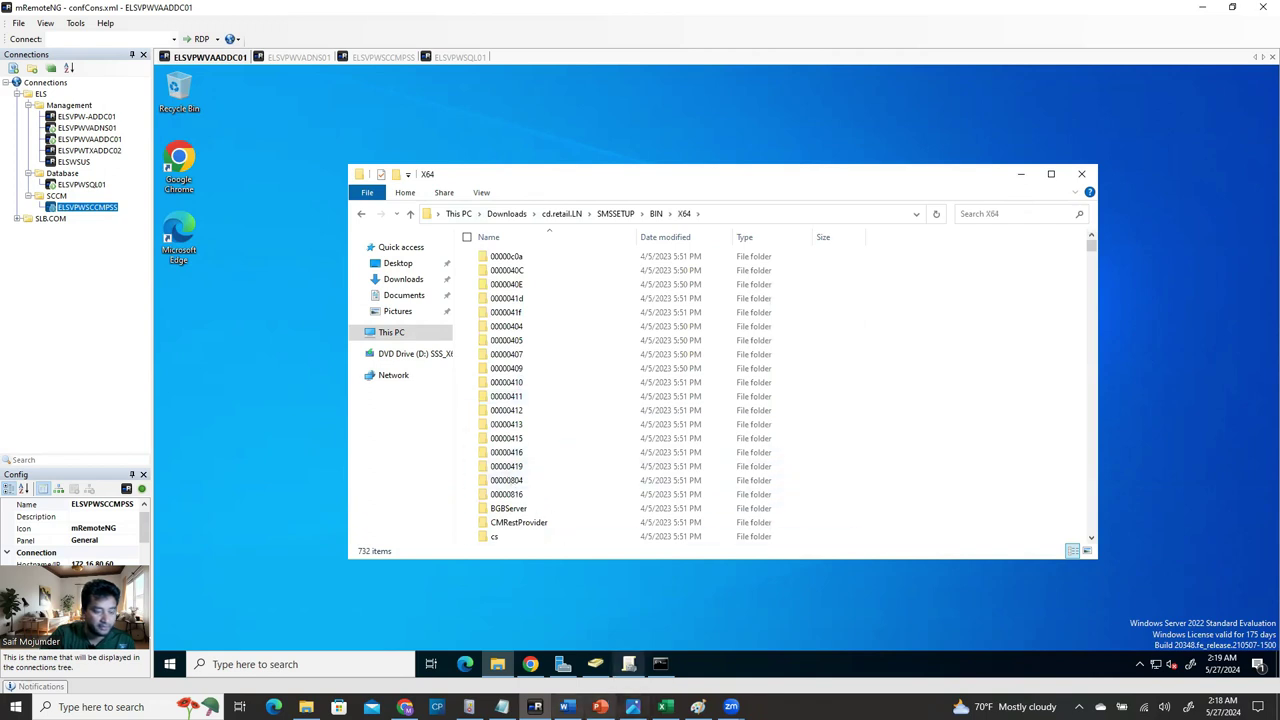
click(567, 707)
Scroll the Word guide to the page 15 extadsch steps, then return to the remote X64 folder.
scroll(529, 463, up, 4)
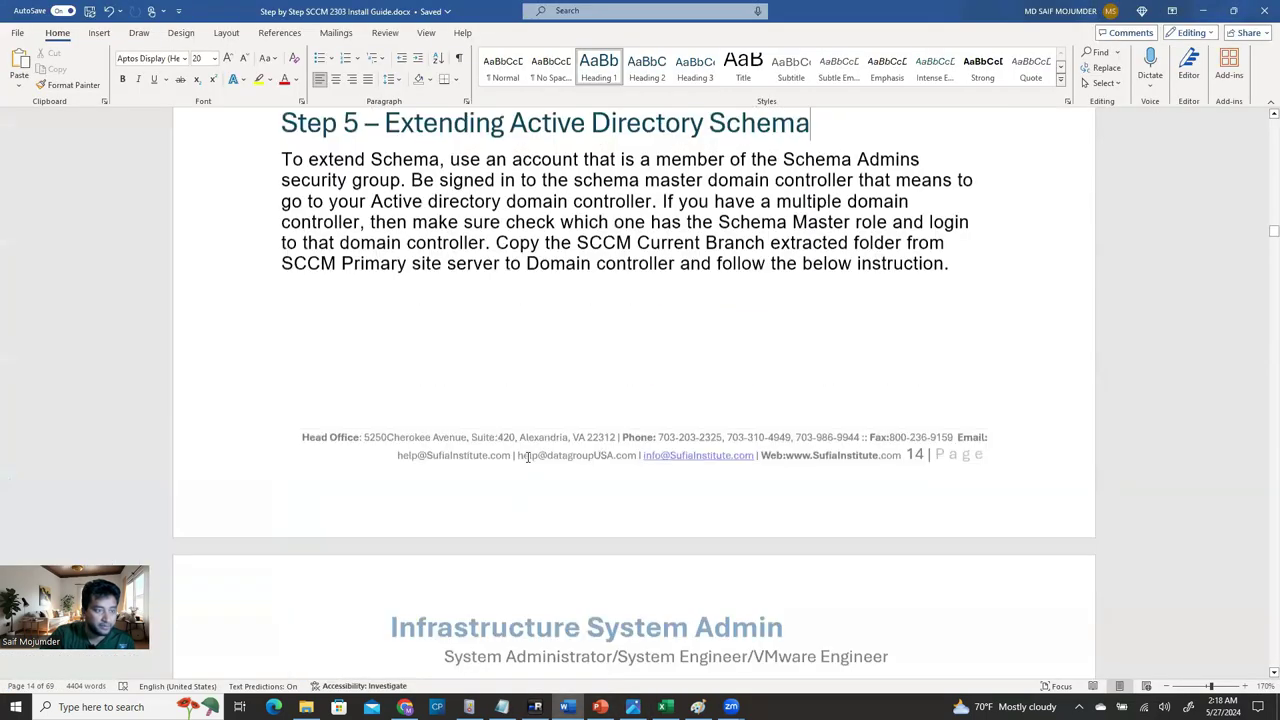
scroll(520, 540, down, 7)
scroll(519, 542, down, 1)
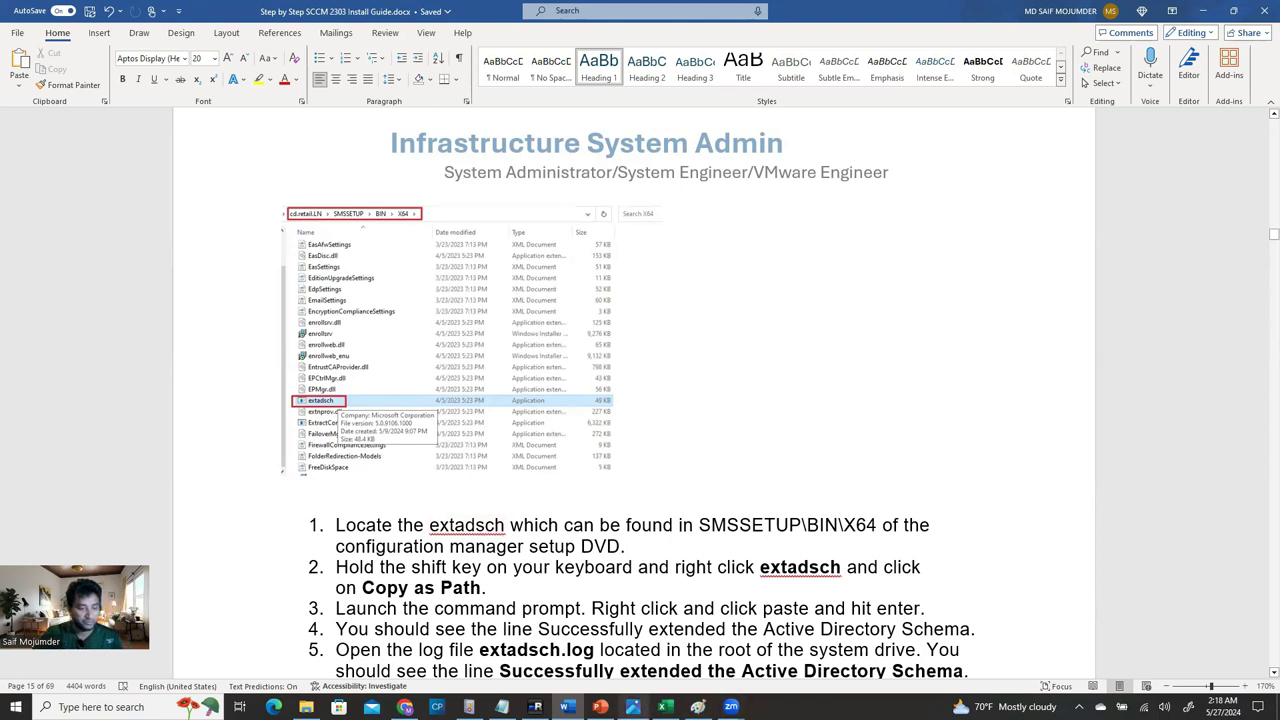
click(535, 707)
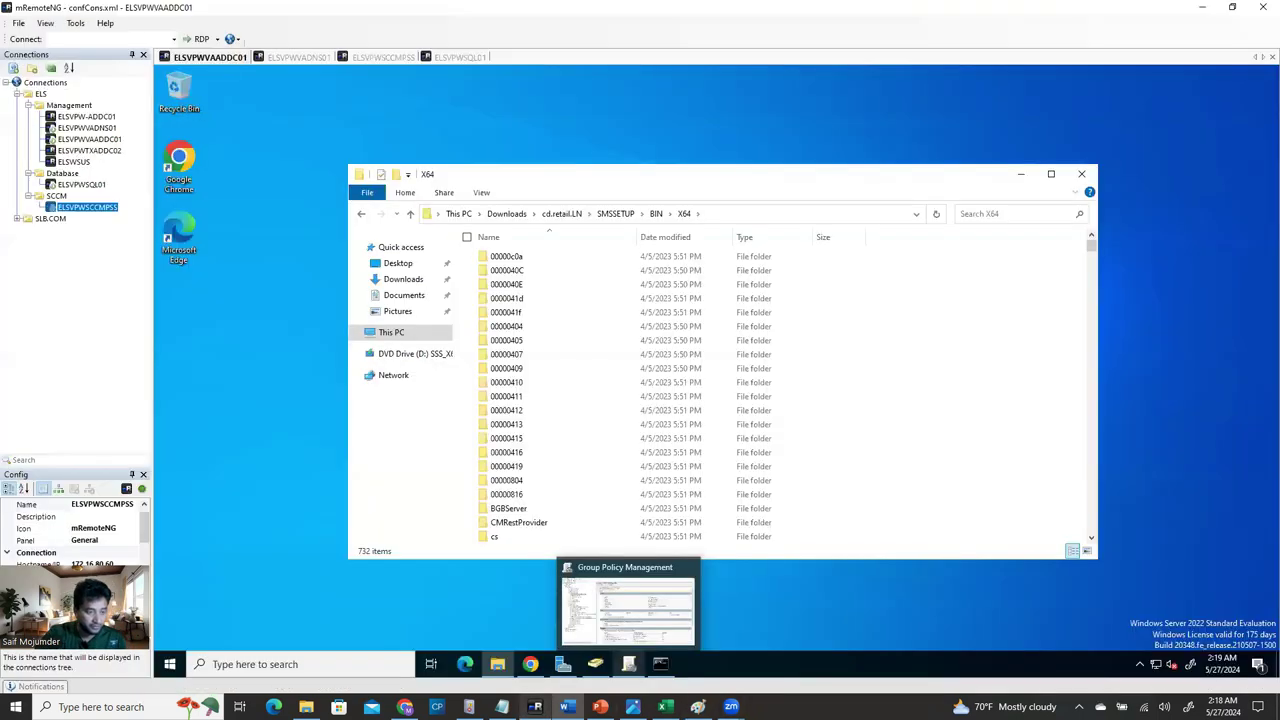
Select the extadsch application in the X64 file list, then return to Word's extadsch steps.
click(505, 480)
key(e)
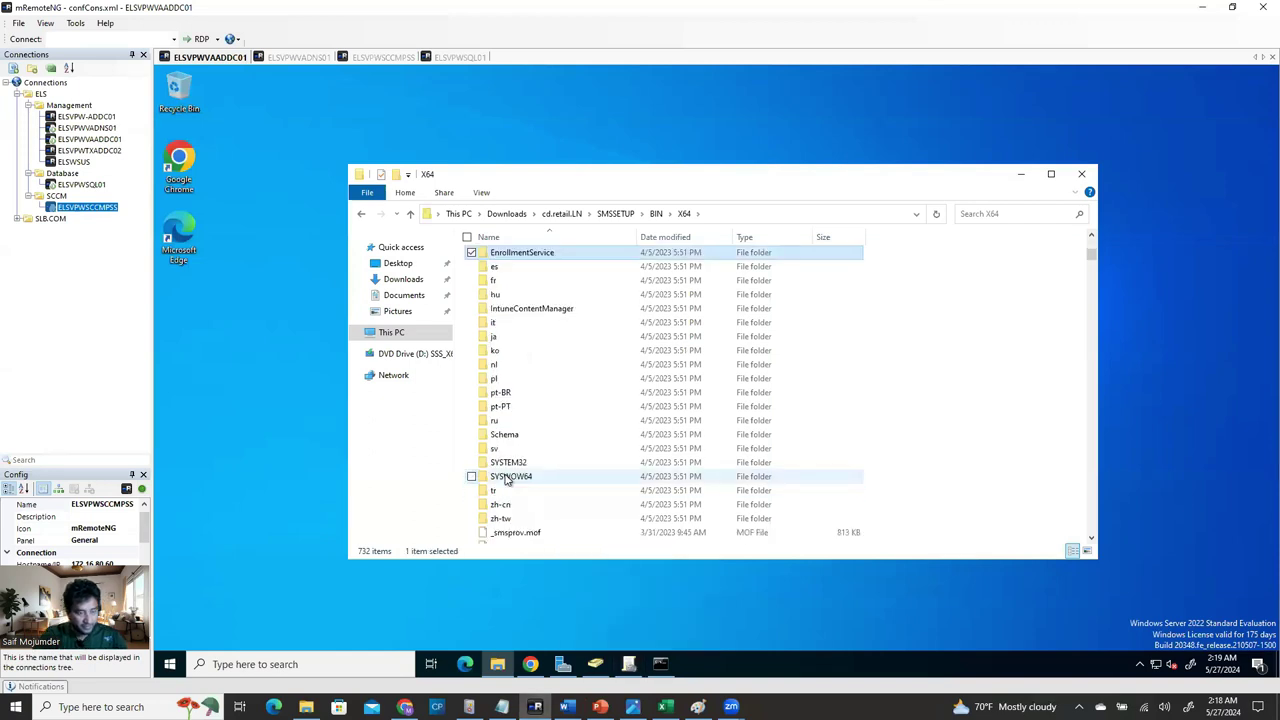
key(a)
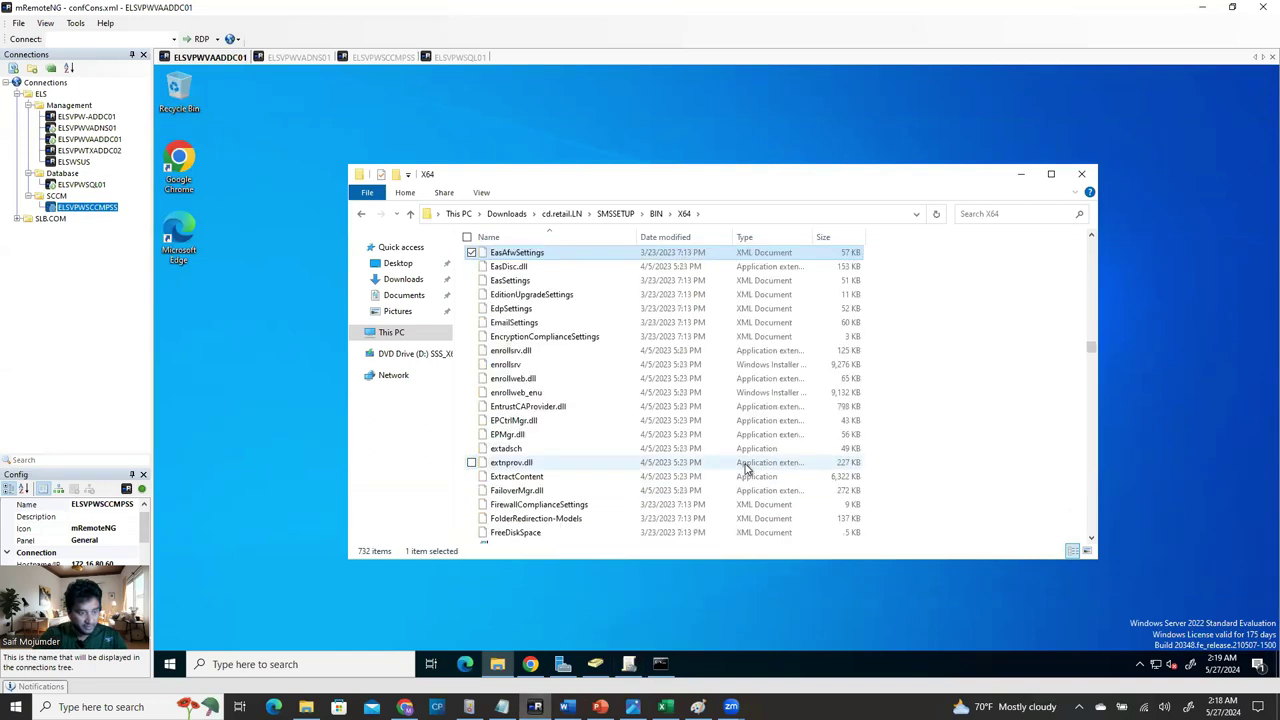
key(s)
key(s)
key(Down)
key(Down)
key(Down)
key(Down)
key(Down)
key(Down)
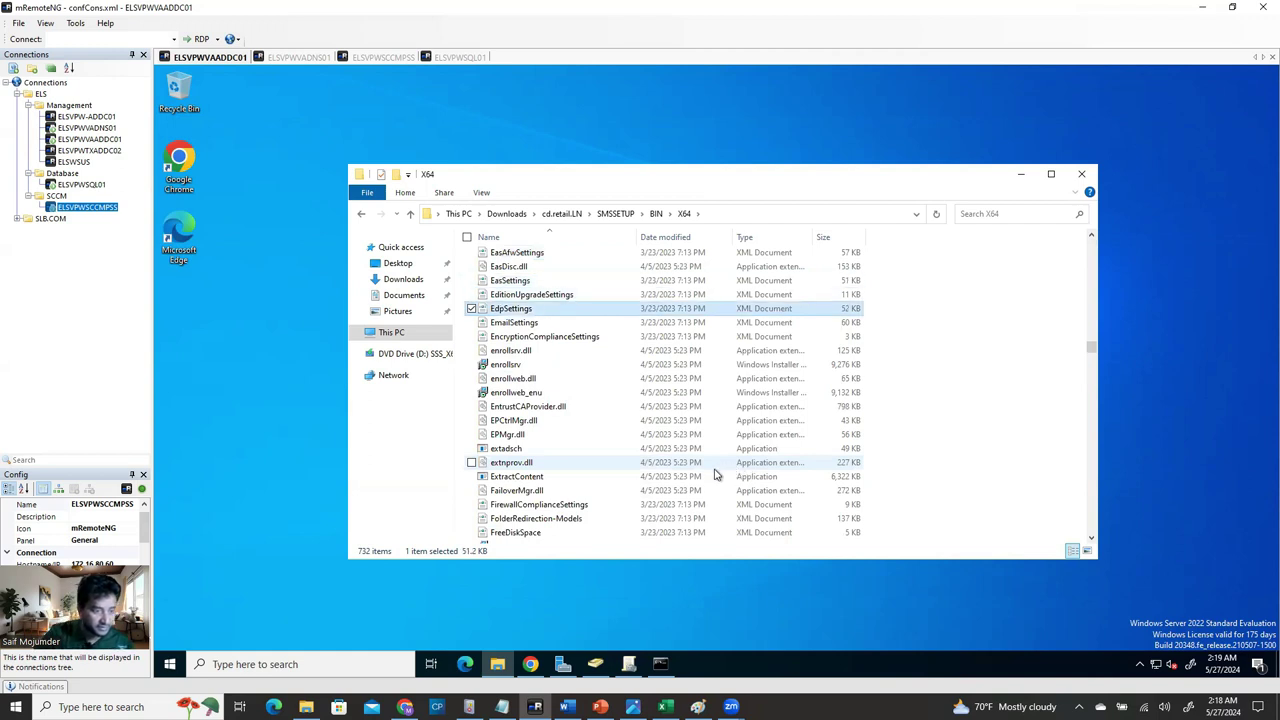
click(513, 450)
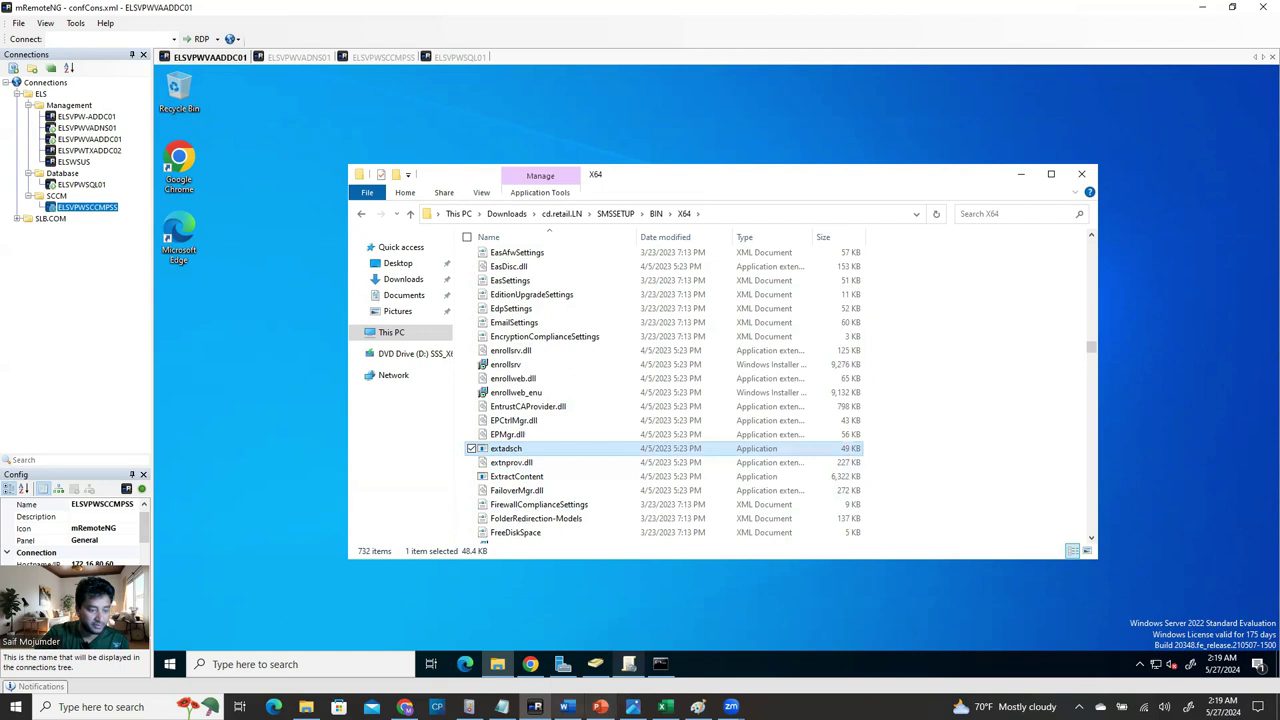
click(566, 707)
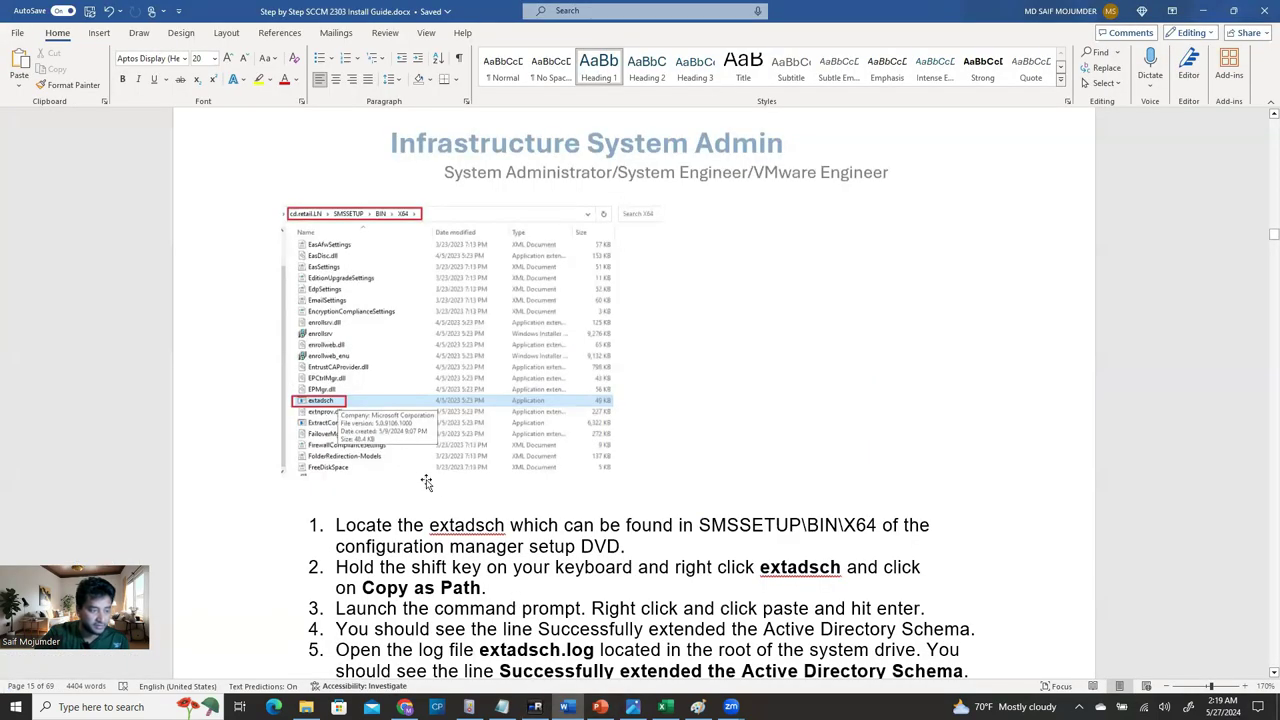
scroll(427, 483, down, 3)
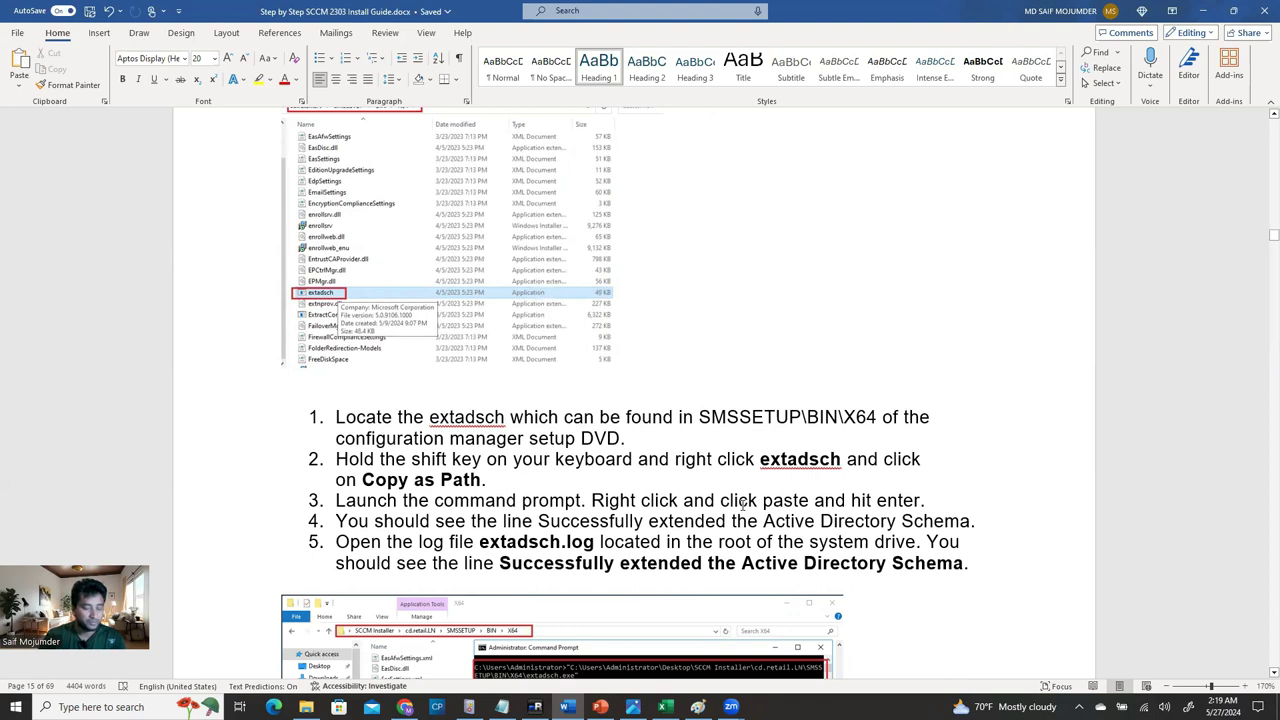
Read further through the extadsch schema-extension steps, then return to the domain controller session.
scroll(742, 505, down, 6)
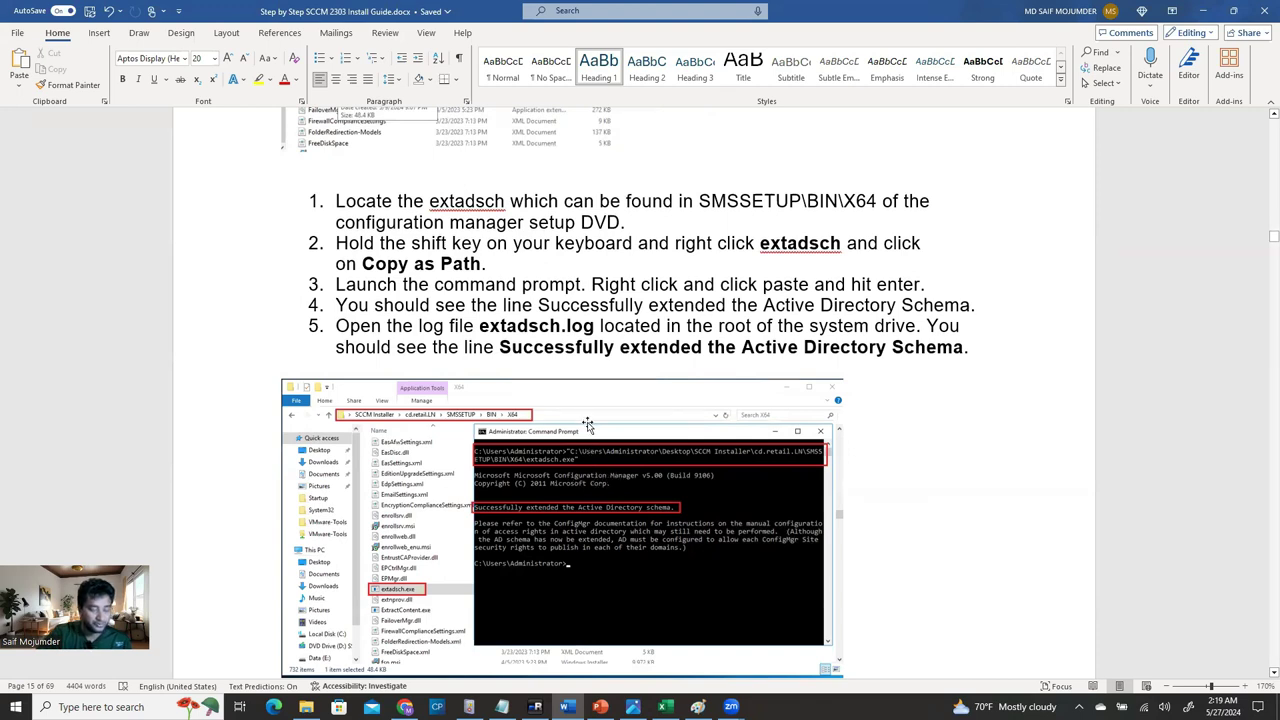
click(535, 707)
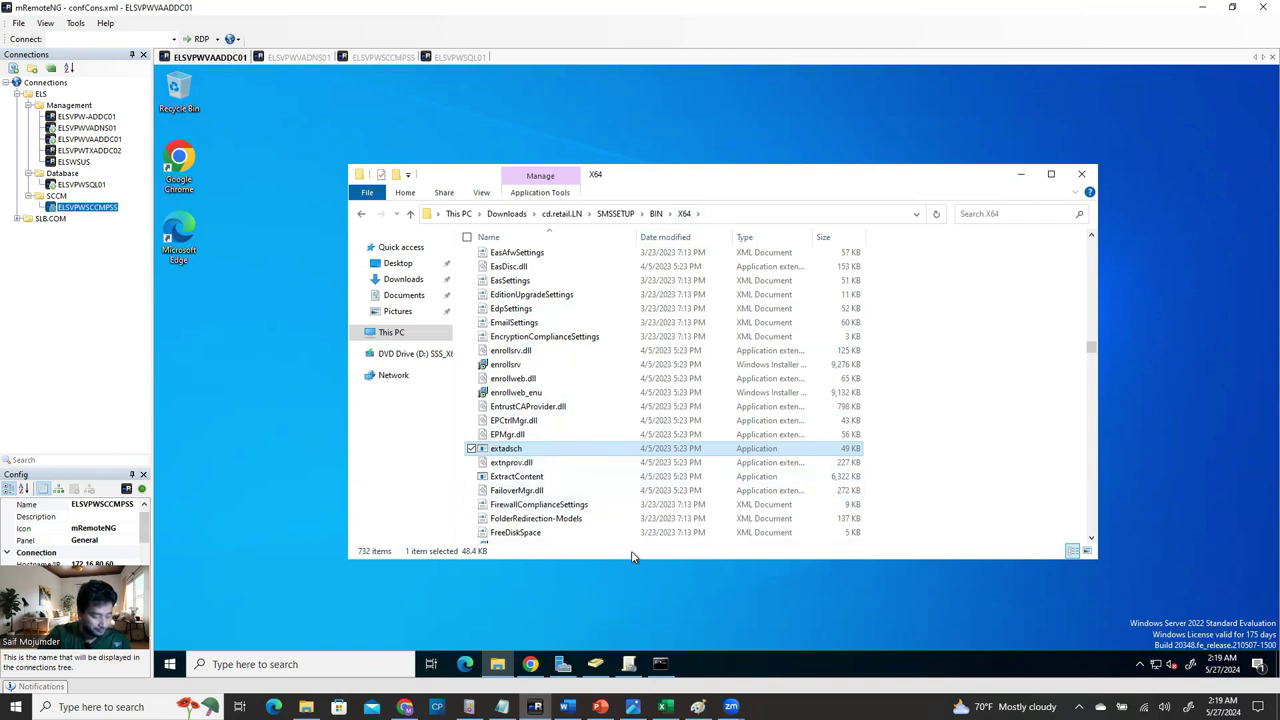
Copy the full path of extadsch using its right-click 'Copy as path' option.
right_click(521, 451)
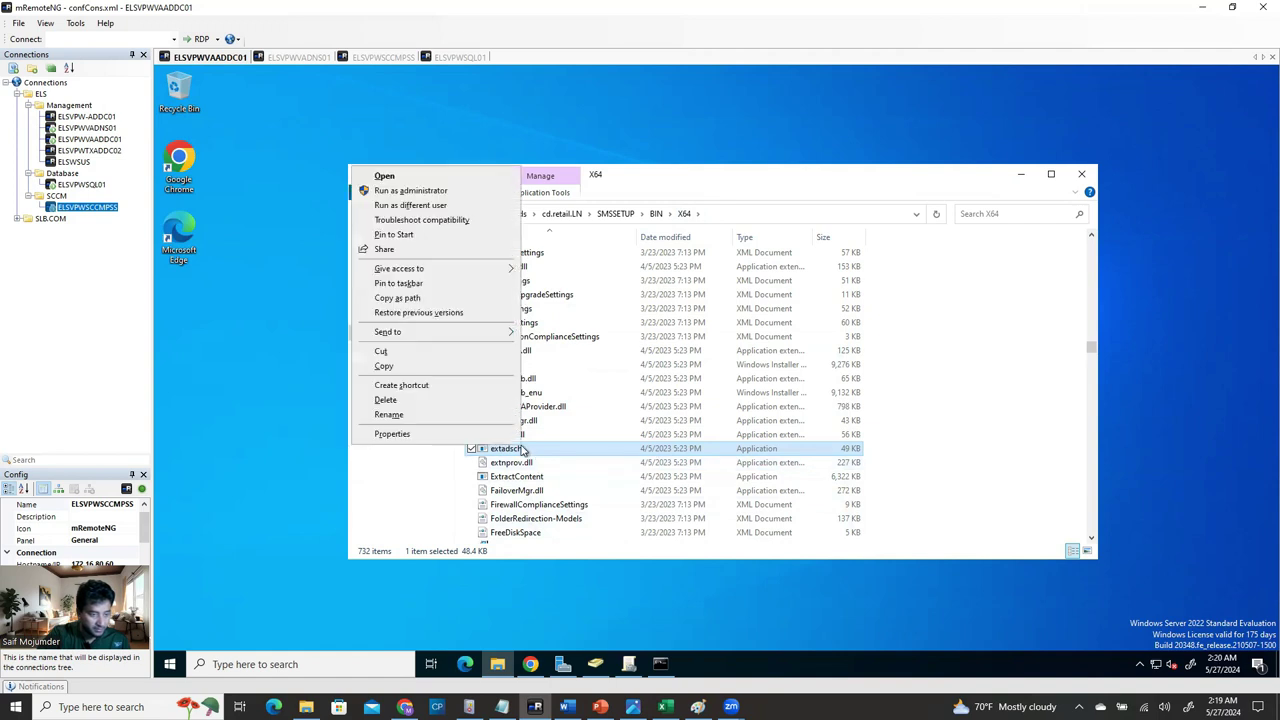
click(1035, 478)
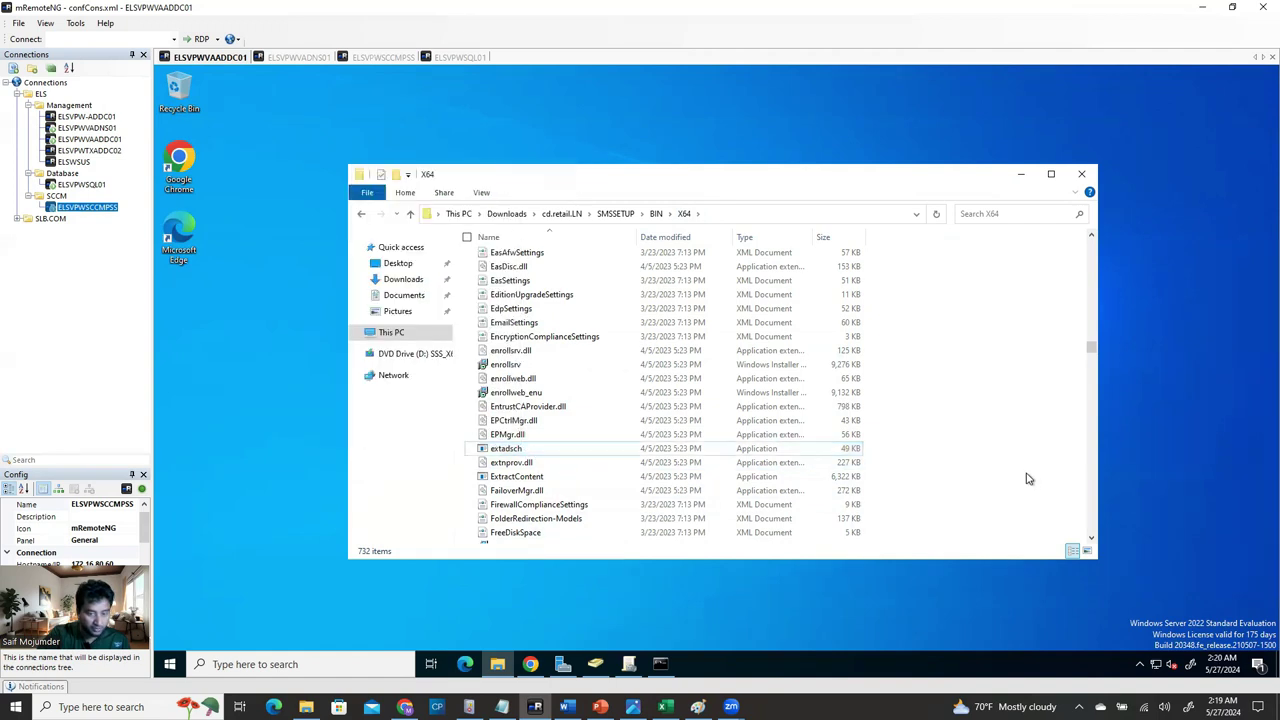
click(512, 450)
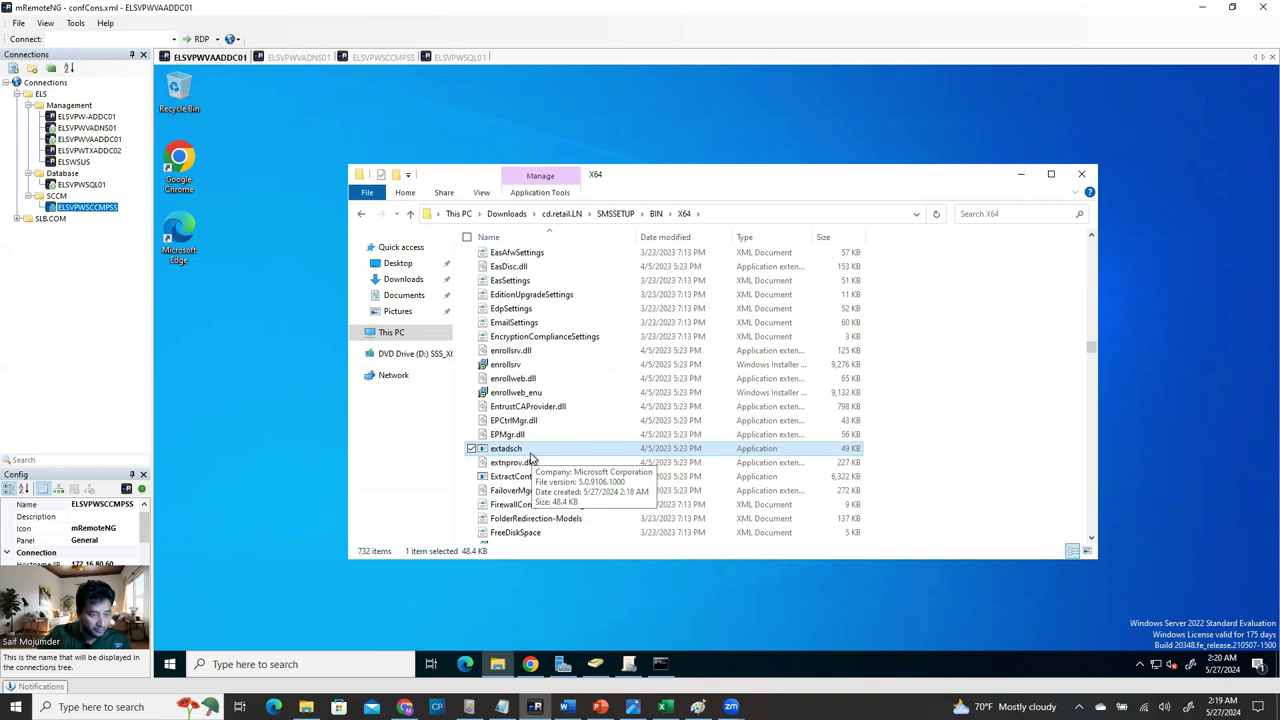
right_click(530, 452)
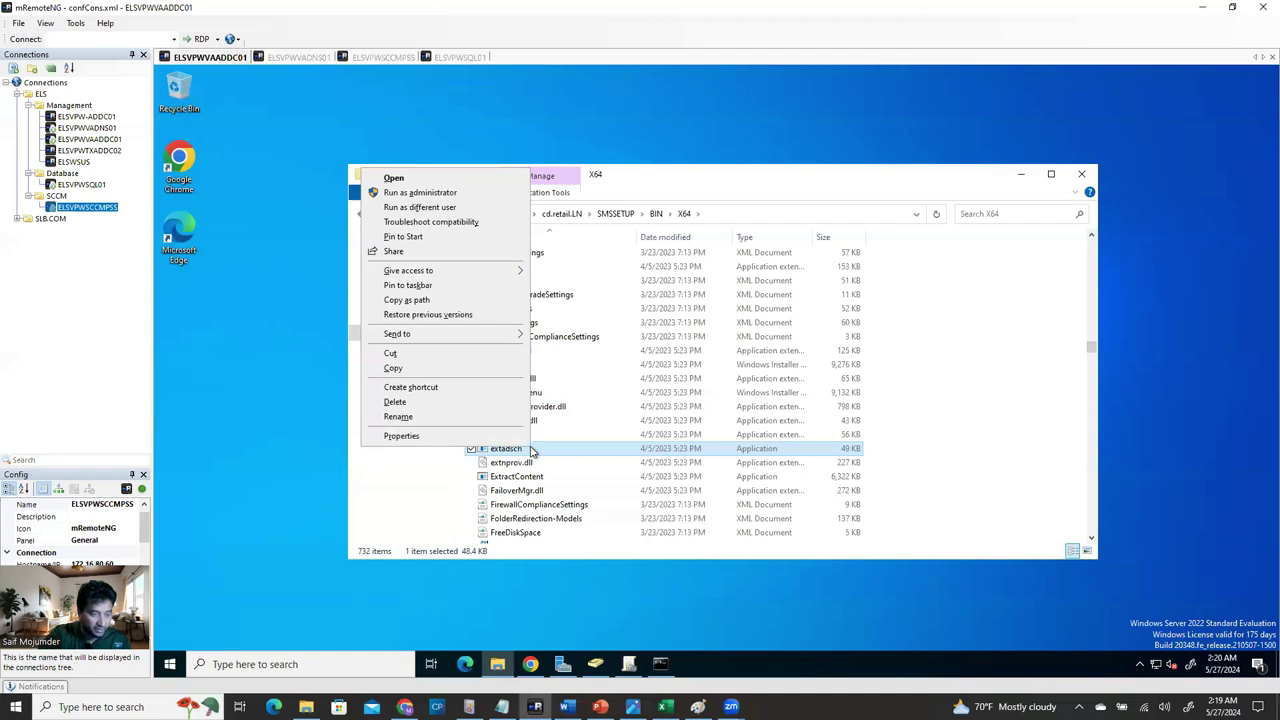
click(427, 301)
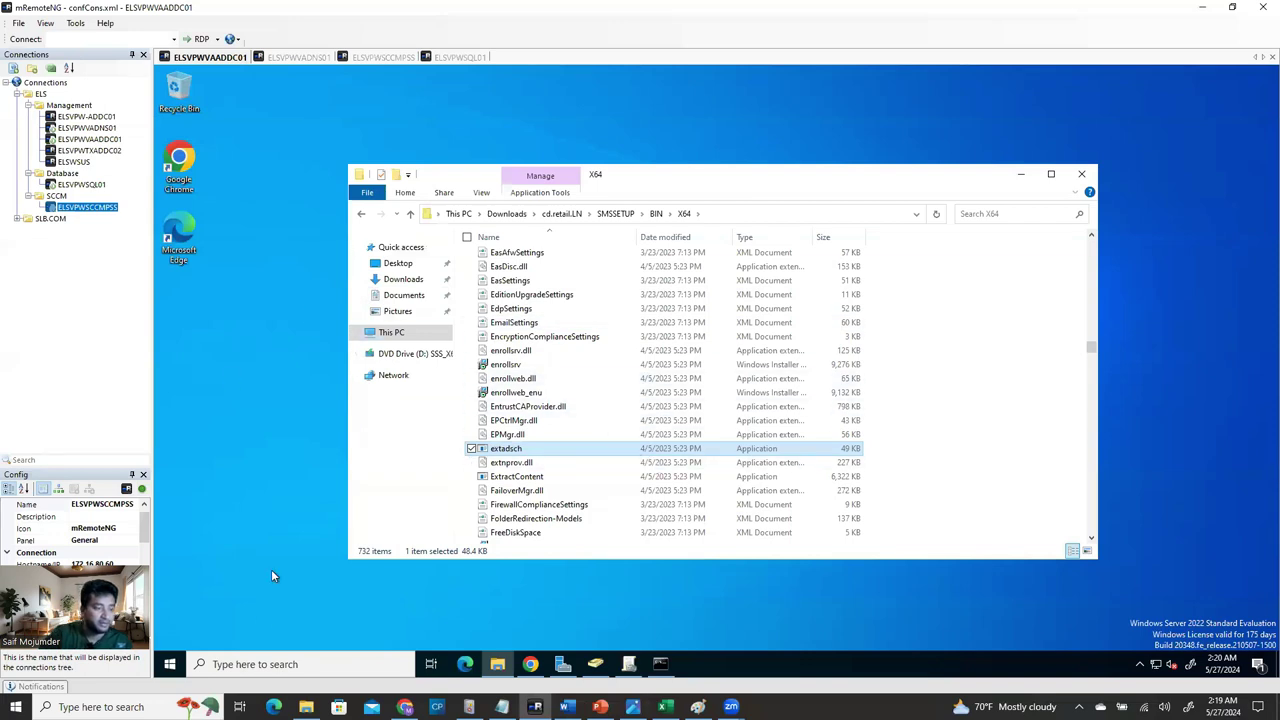
click(240, 666)
Run the pasted extadsch path in an administrator Command Prompt, extending the schema, then close it.
text(cmd)
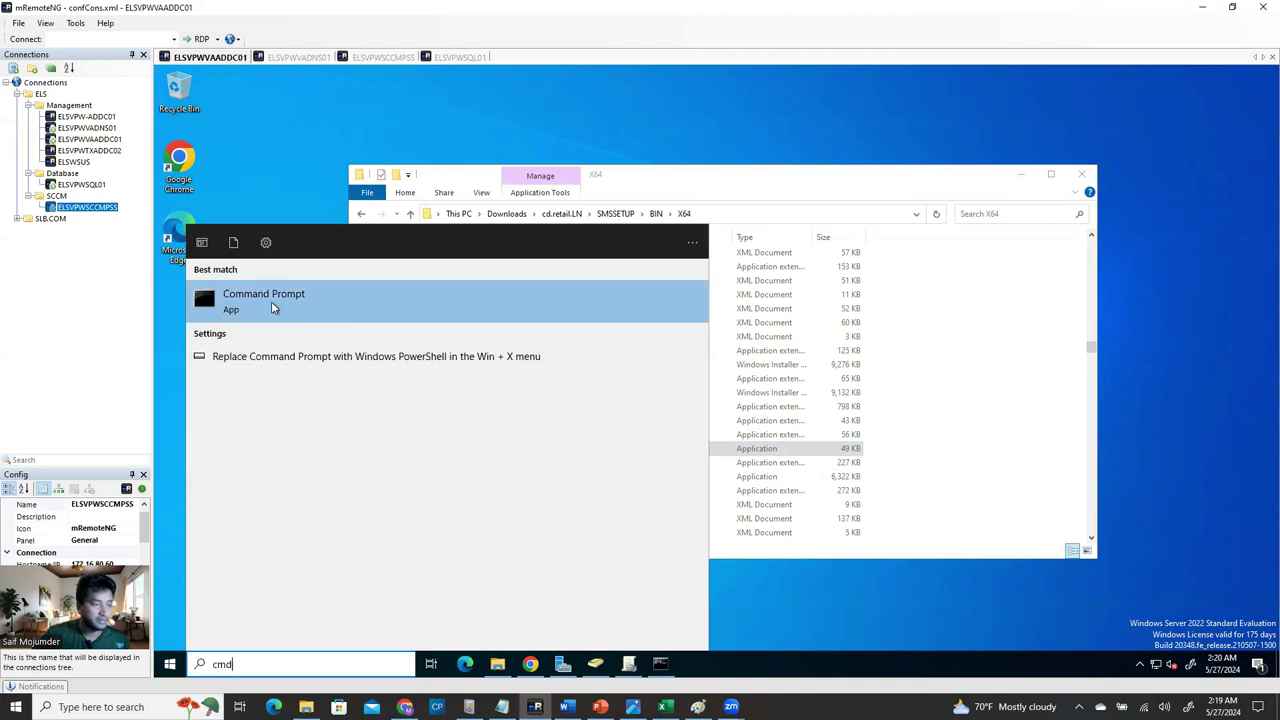
right_click(271, 300)
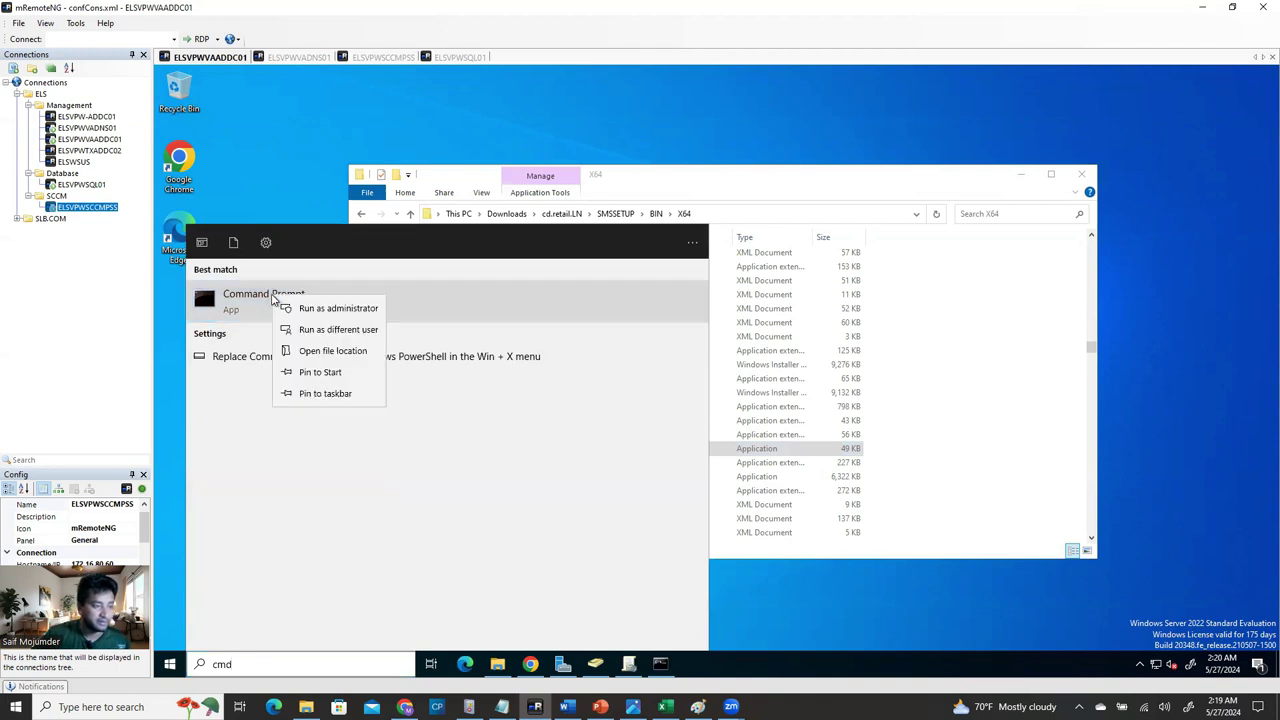
click(318, 311)
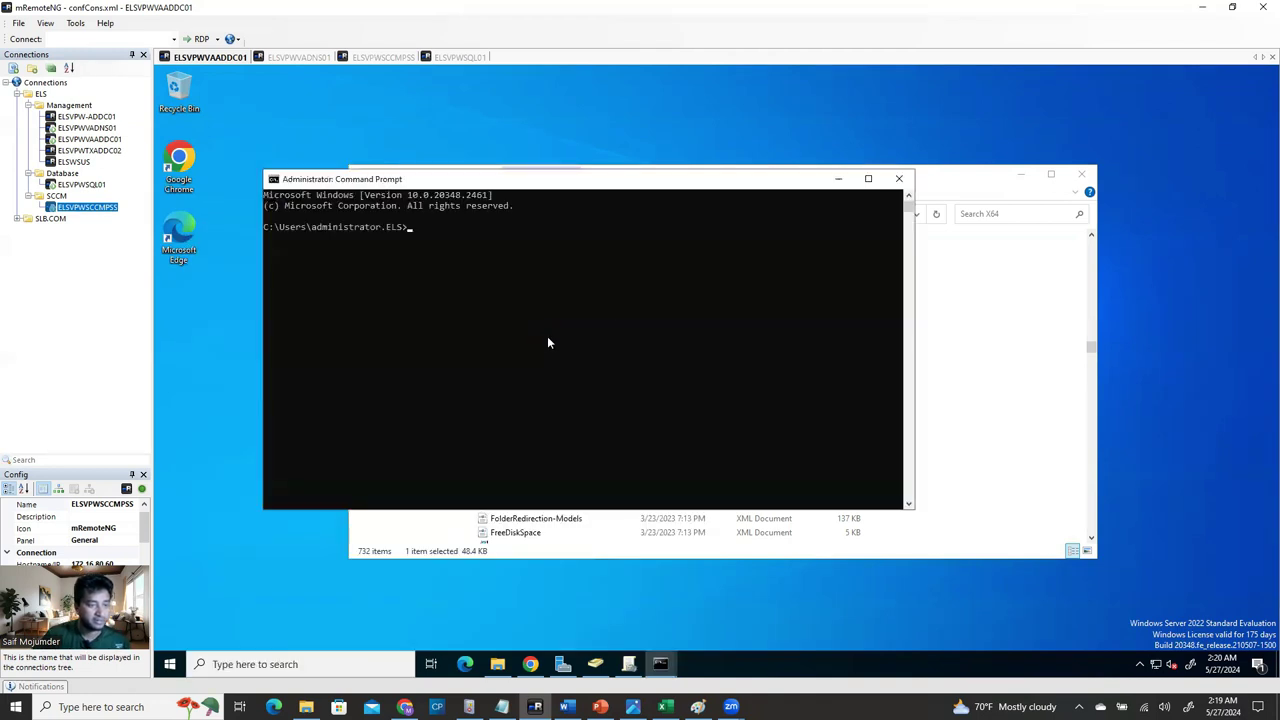
key(ctrl+v)
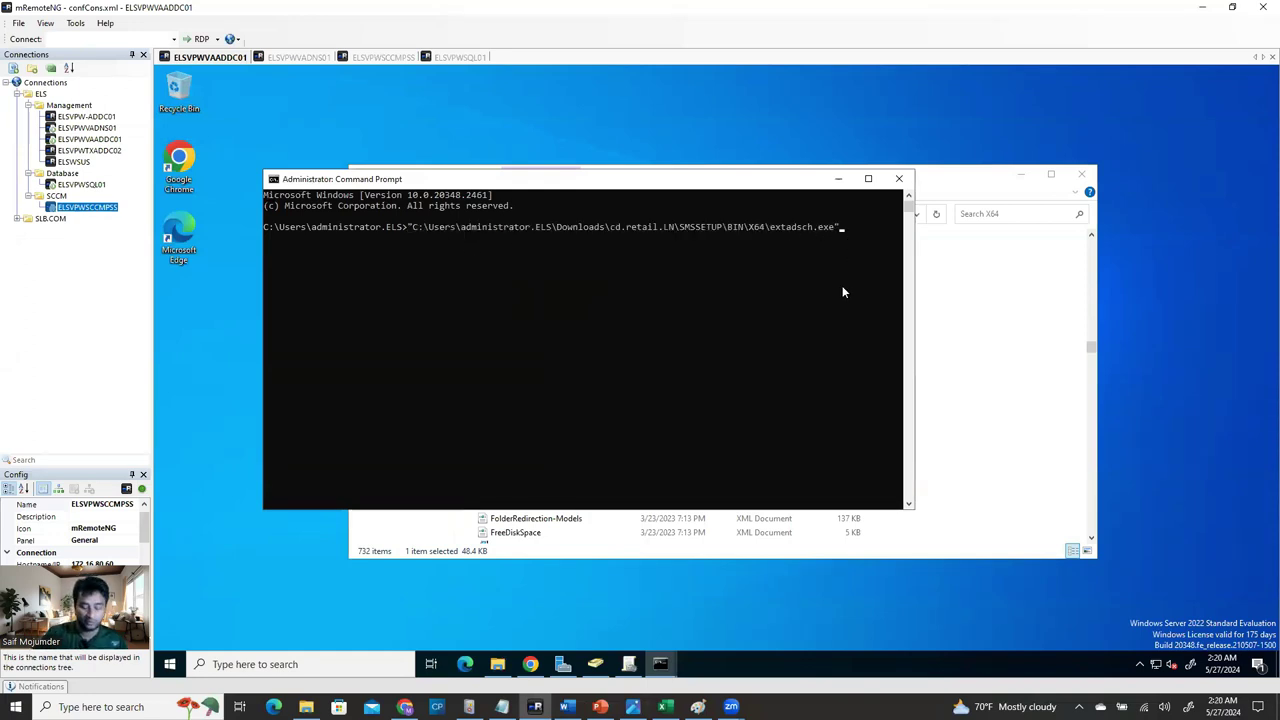
key(Return)
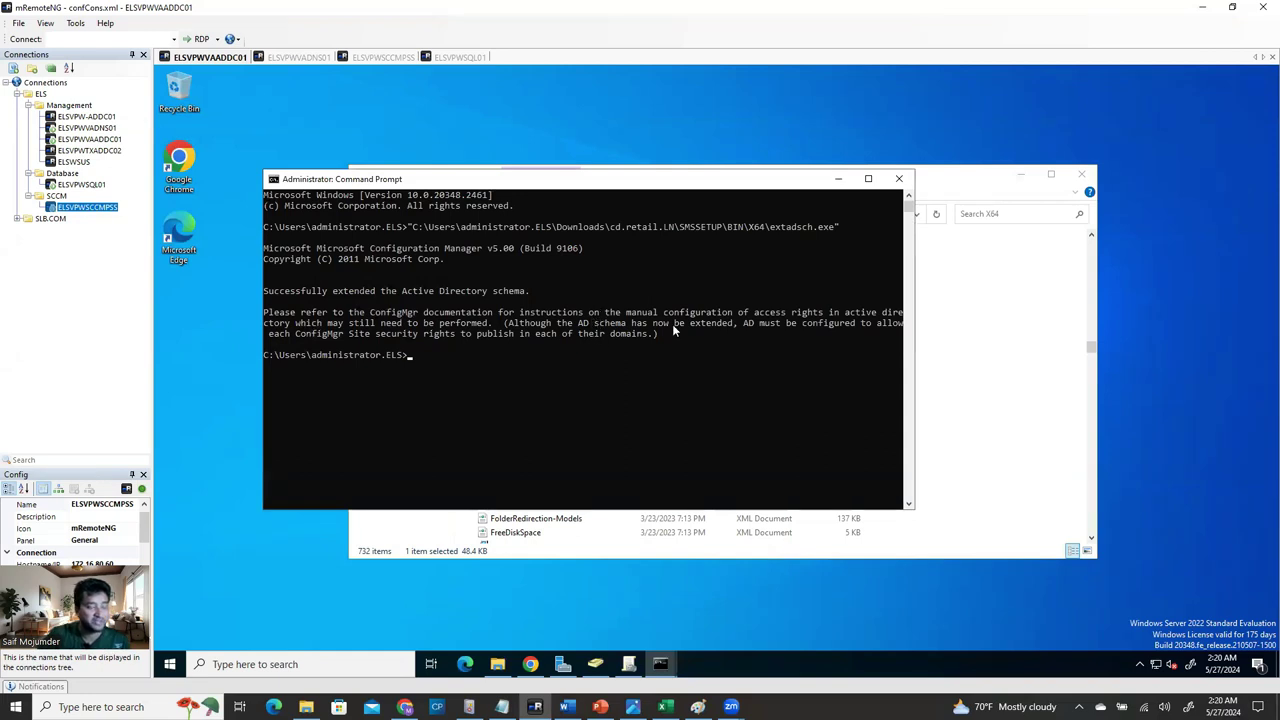
click(899, 178)
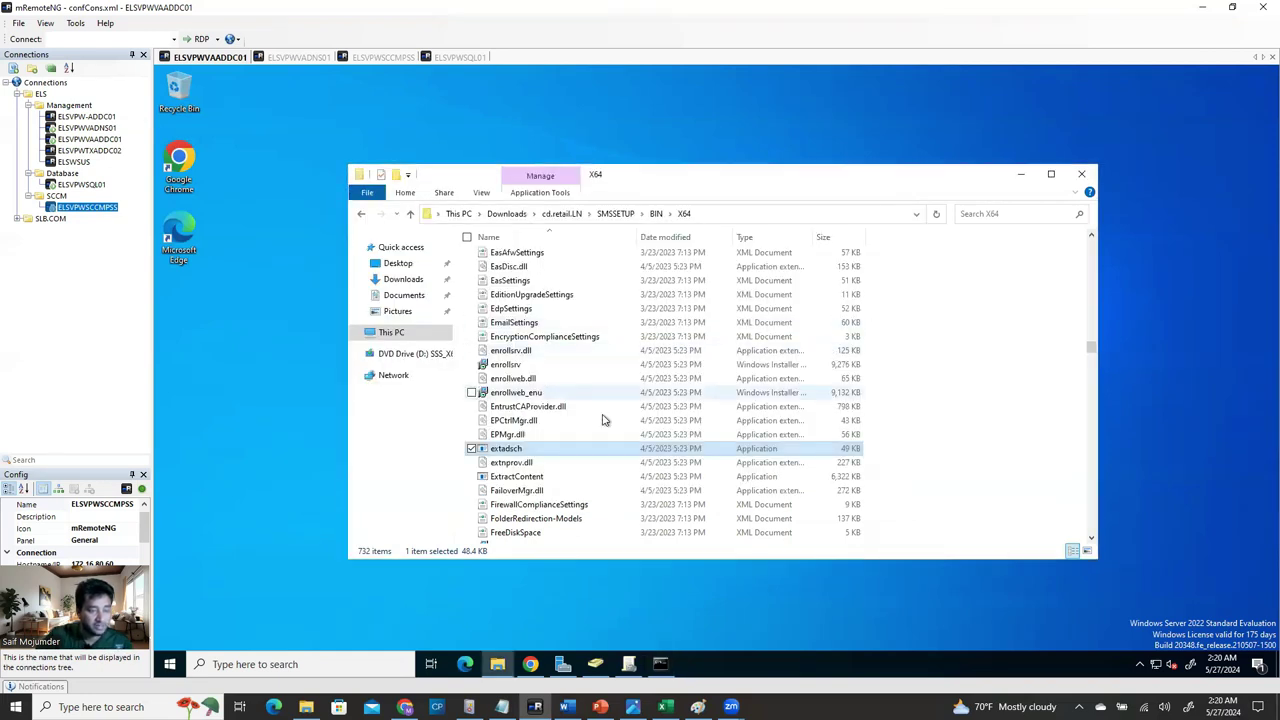
Run extadsch again by dragging it into a new administrator Command Prompt.
click(325, 658)
text(c)
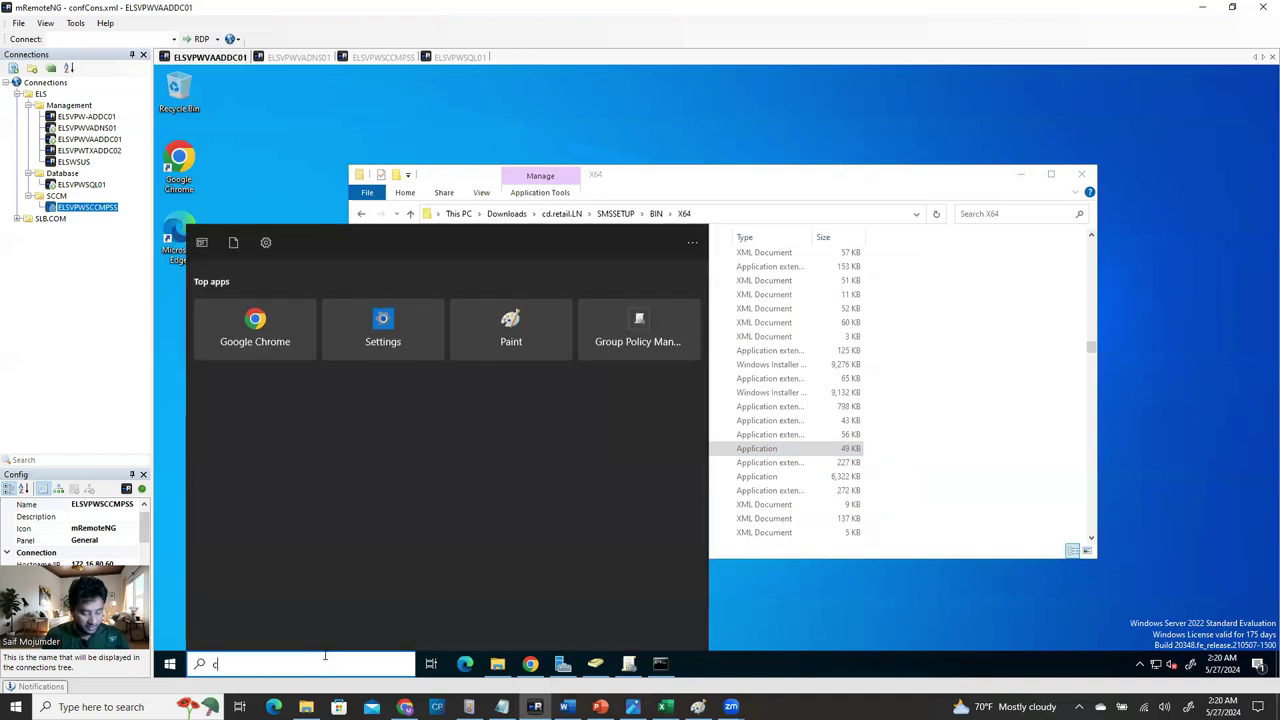
text(md)
right_click(270, 313)
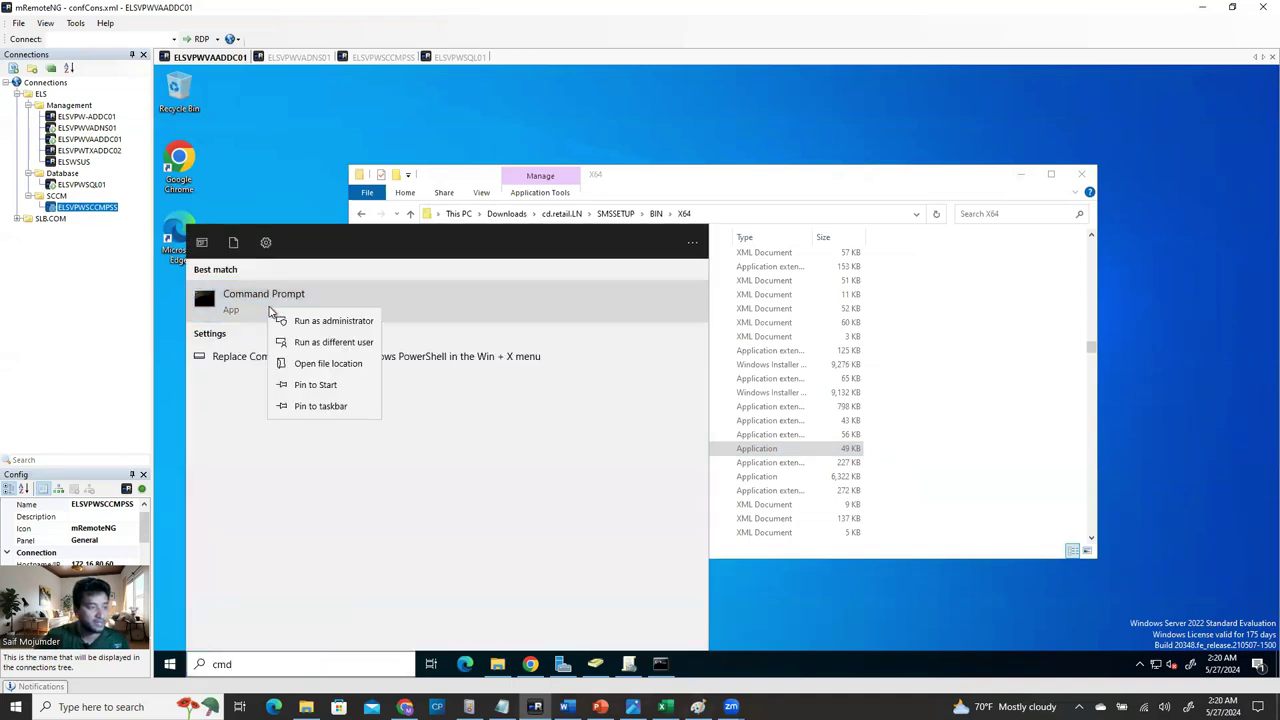
click(300, 320)
drag(586, 196, 638, 143)
drag(788, 100, 1001, 211)
drag(528, 450, 880, 320)
key(Return)
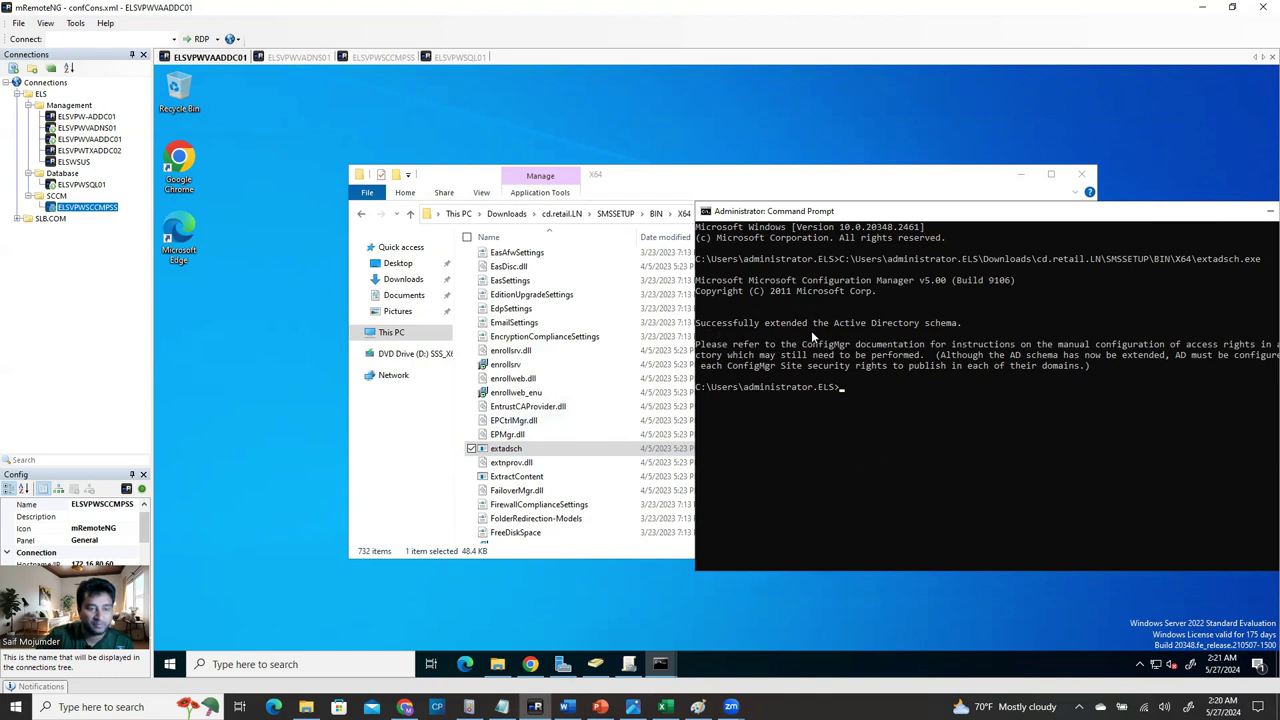
Close the Command Prompt and the X64 Explorer window.
drag(1034, 229, 920, 148)
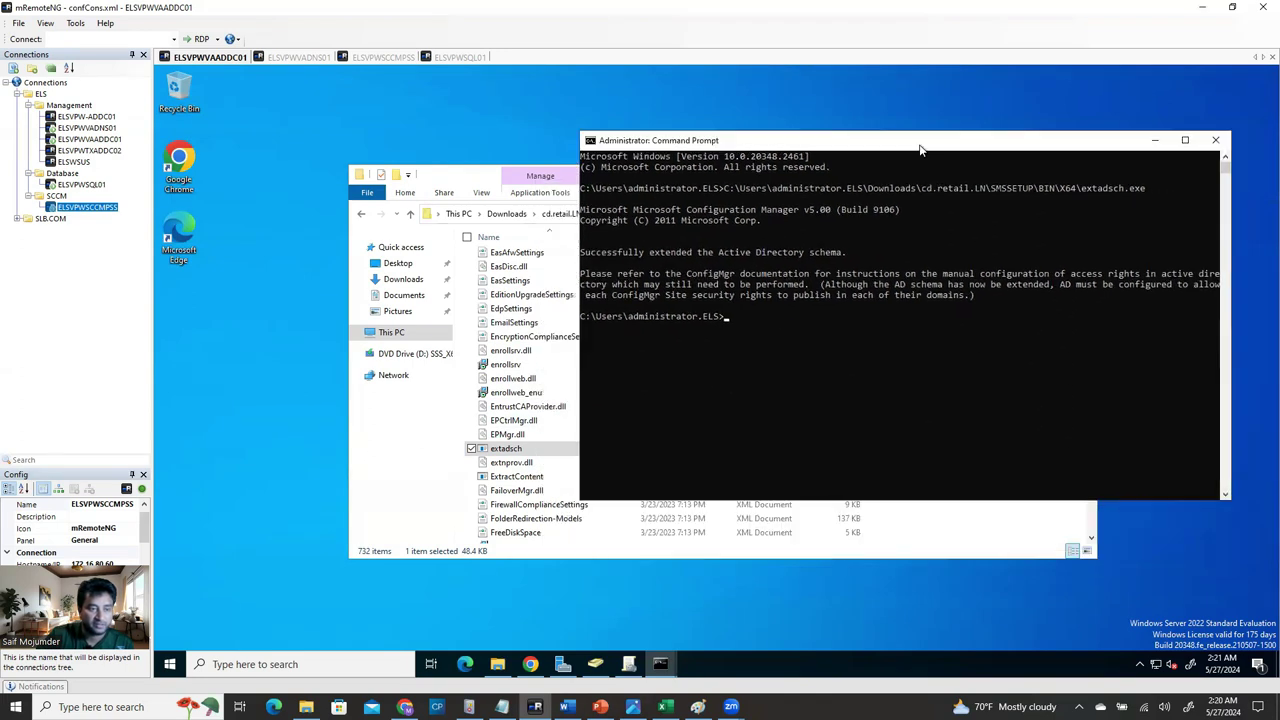
click(1219, 141)
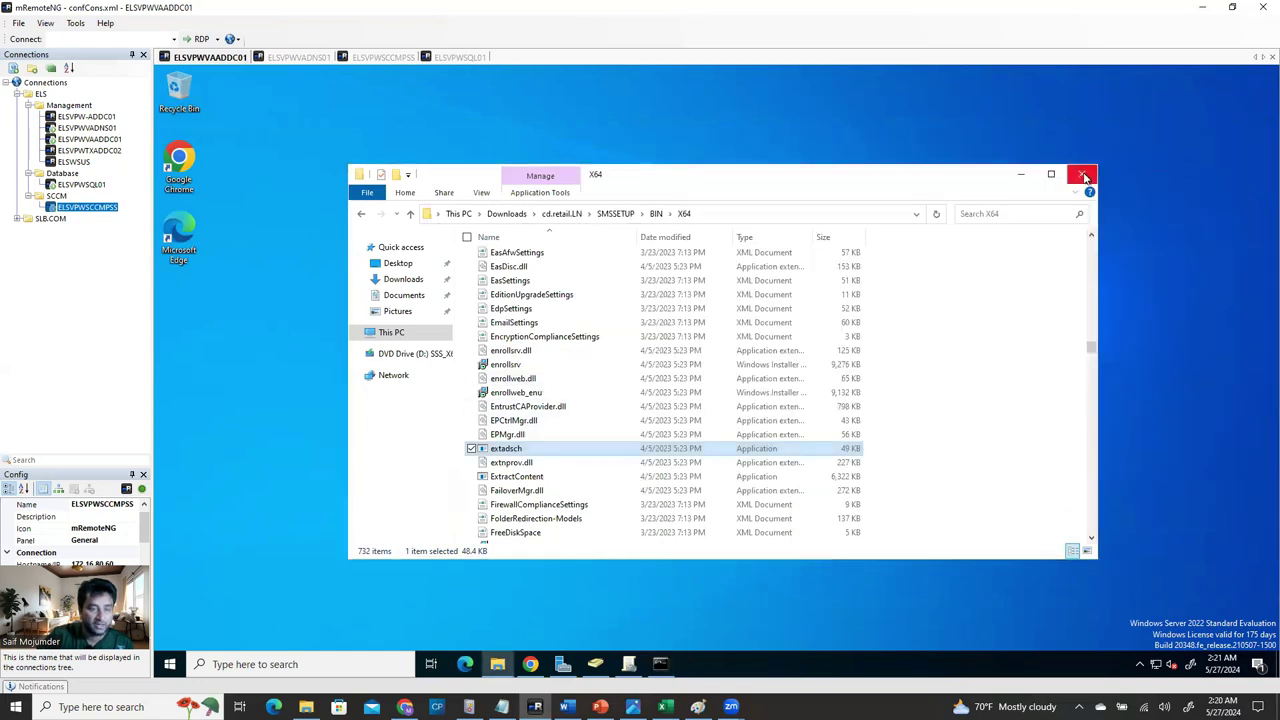
click(1085, 176)
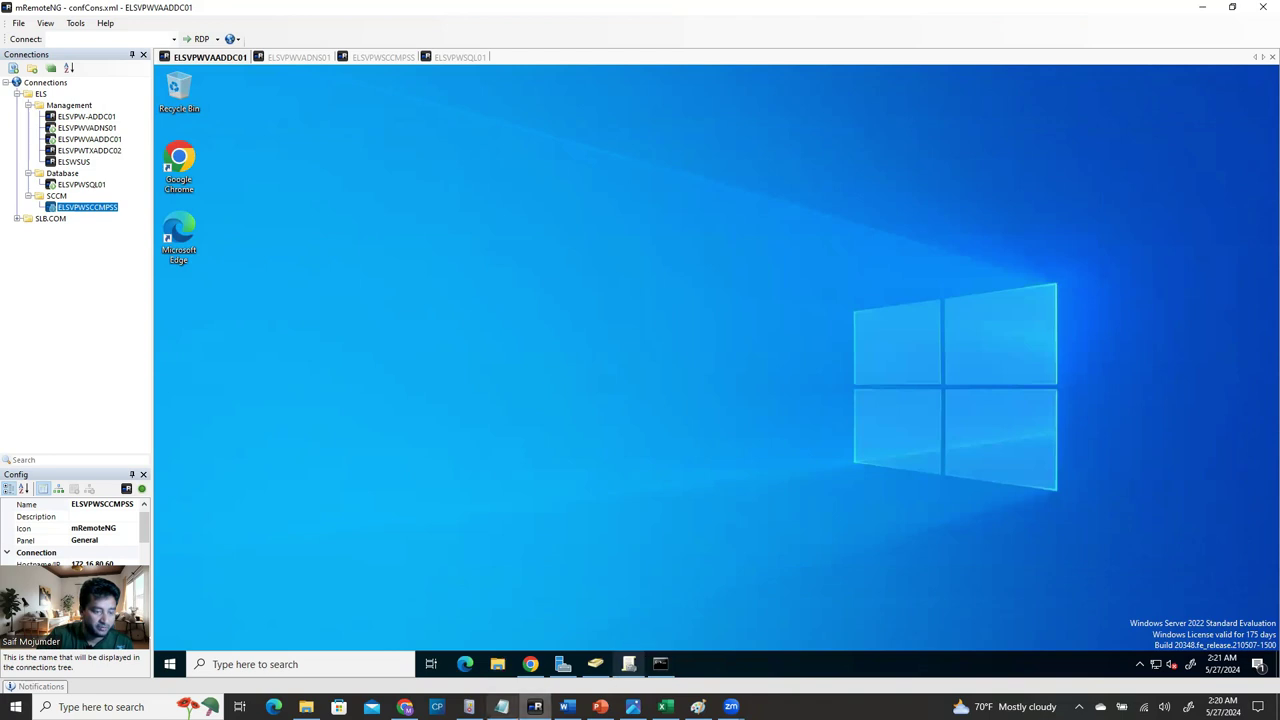
Read the guide's Step 6 – Install Web Server IIS feature list, then open the ELSVPWSCCMPSS session tab.
click(566, 707)
scroll(580, 536, down, 10)
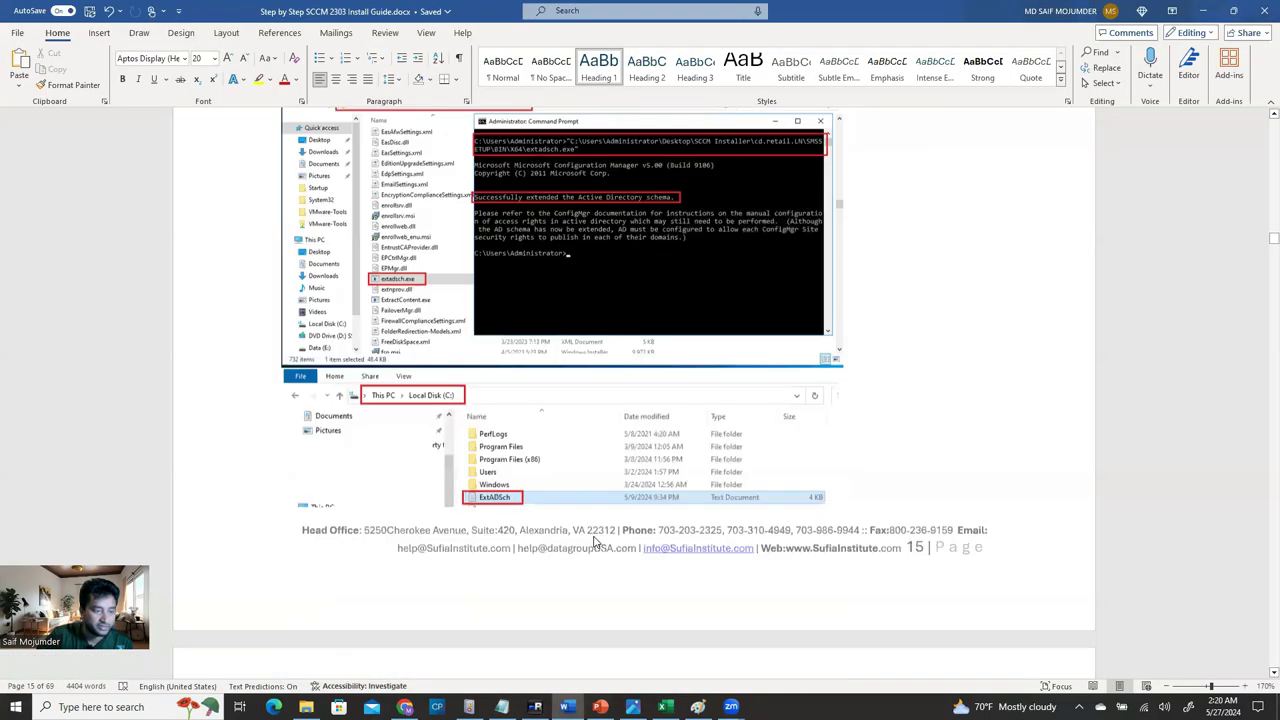
scroll(600, 536, down, 1)
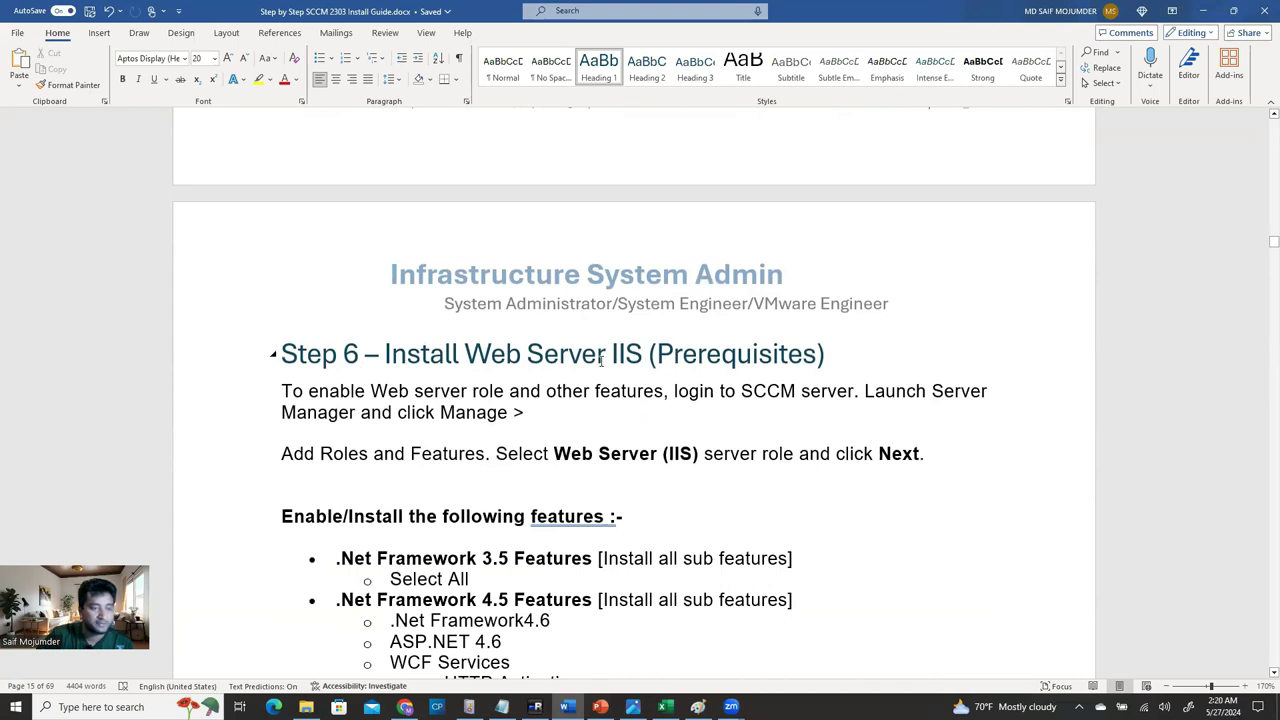
scroll(686, 418, down, 4)
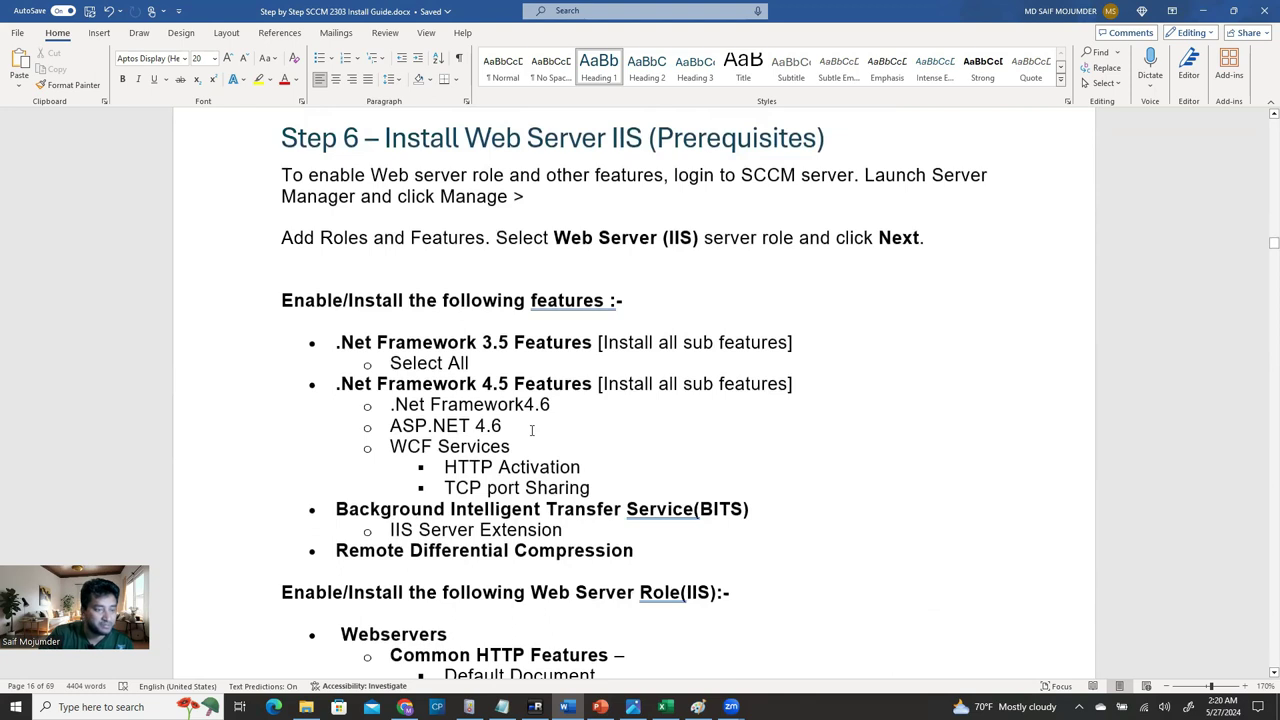
scroll(600, 420, down, 6)
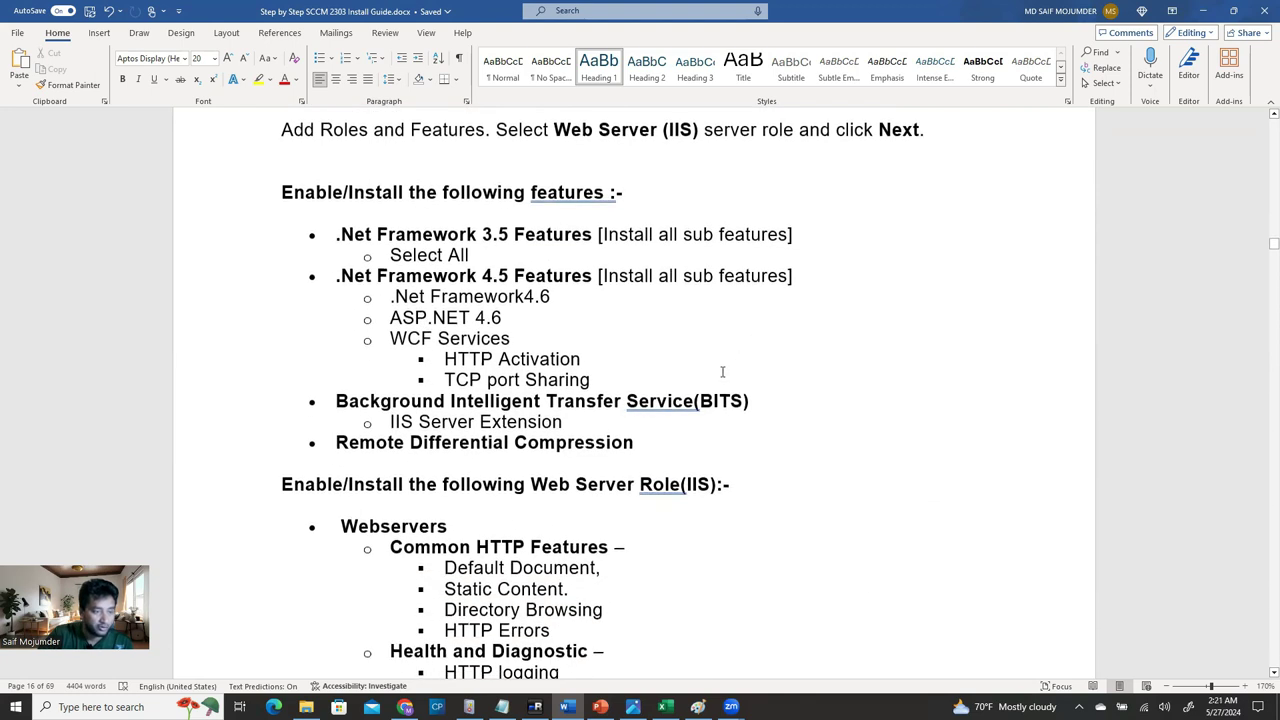
scroll(651, 430, down, 1)
scroll(603, 553, up, 2)
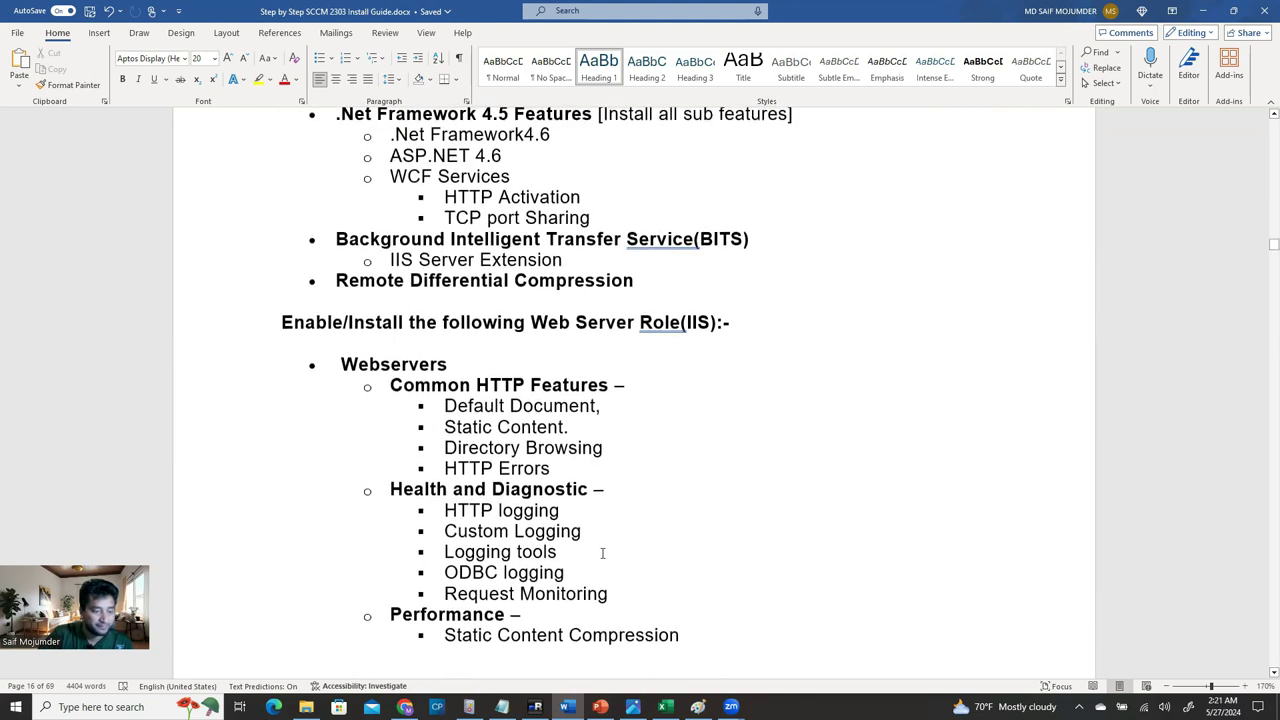
scroll(552, 678, up, 1)
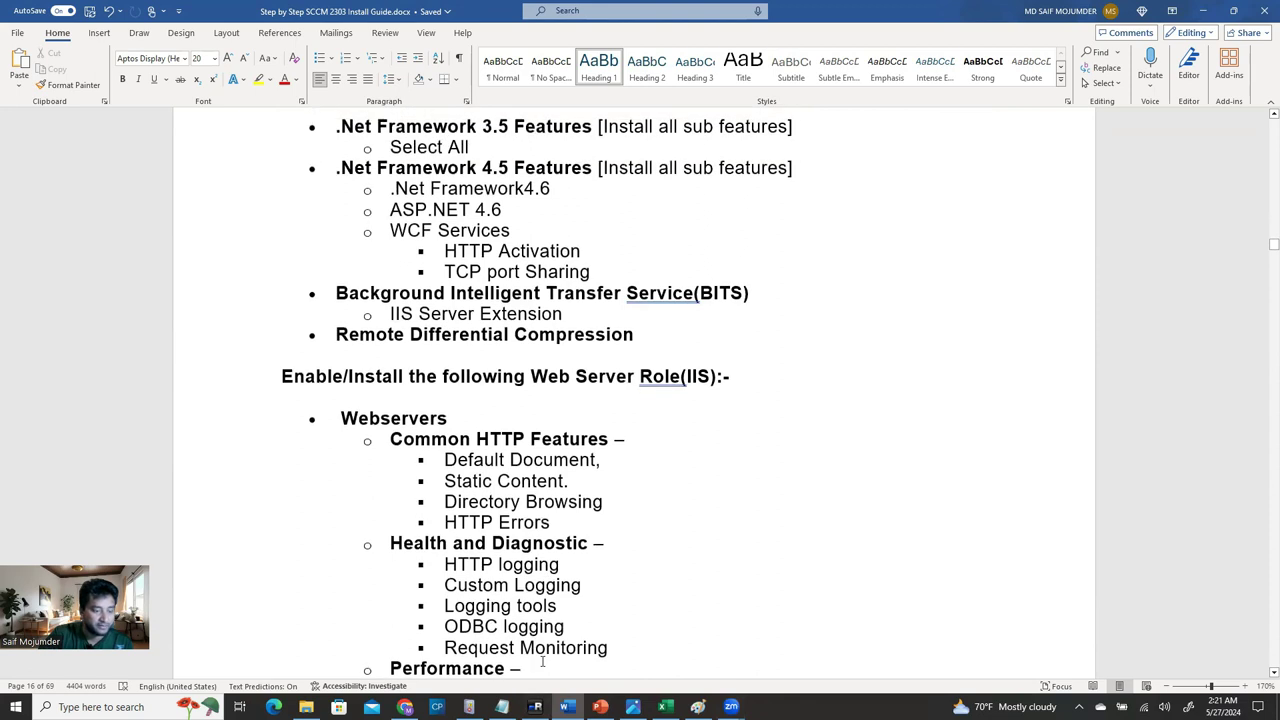
key(alt+Tab)
drag(205, 57, 371, 57)
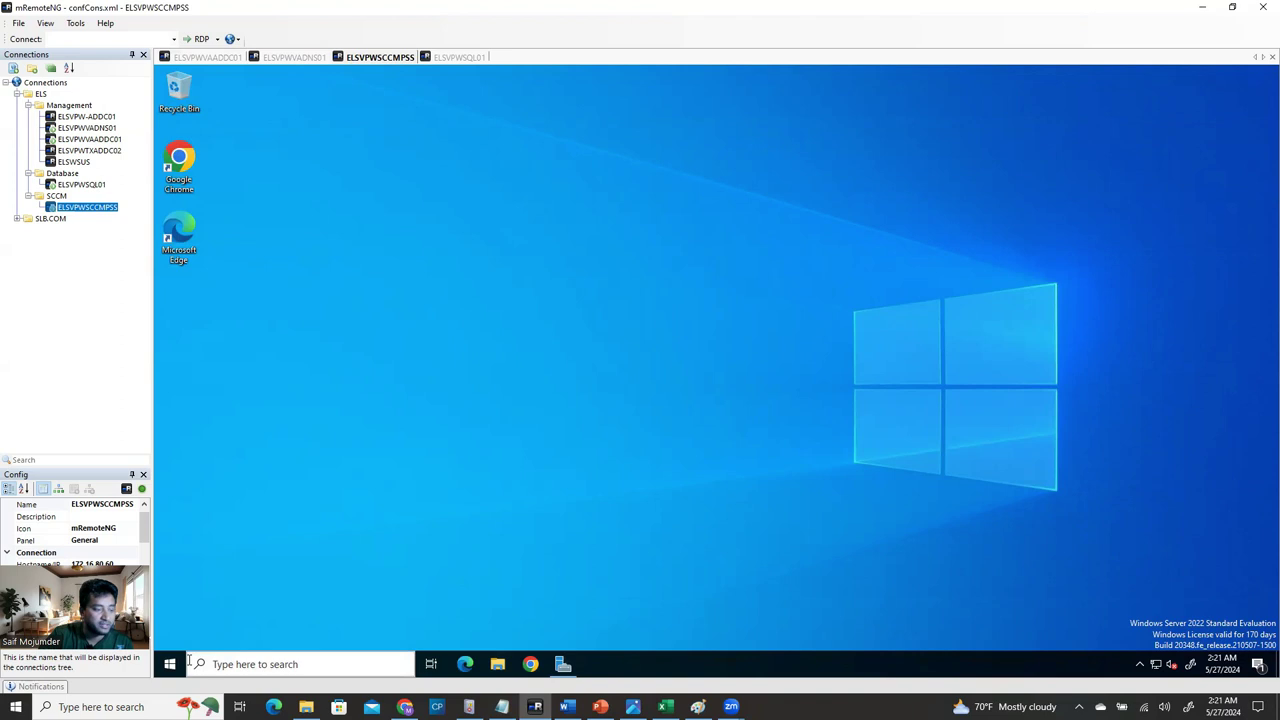
Launch the Add Roles and Features Wizard from the Server Manager dashboard and advance to Features.
click(556, 674)
click(556, 674)
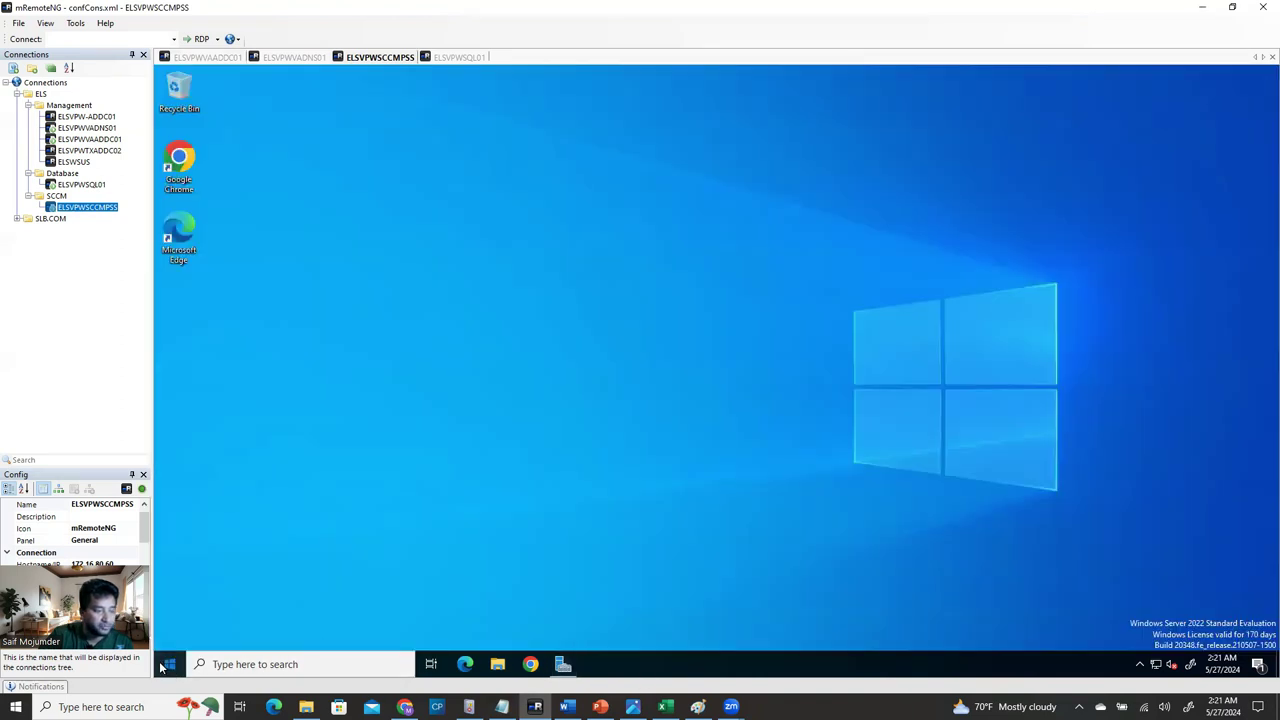
click(167, 664)
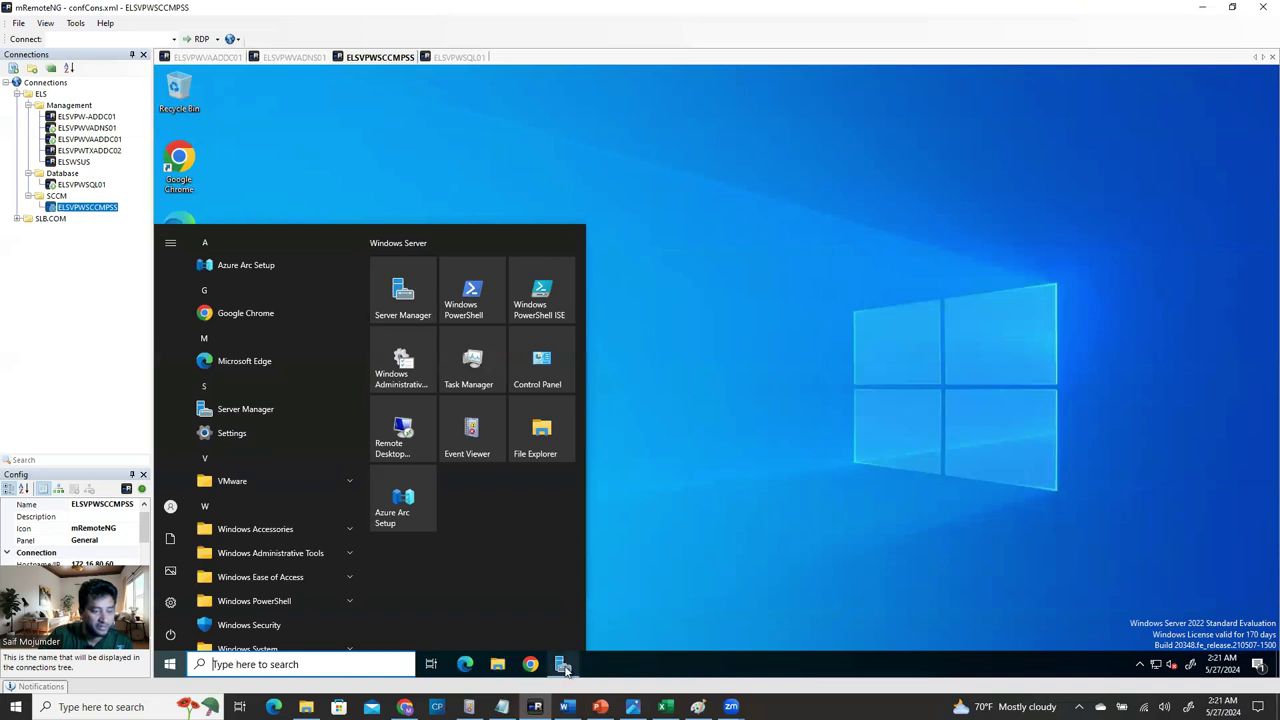
click(563, 664)
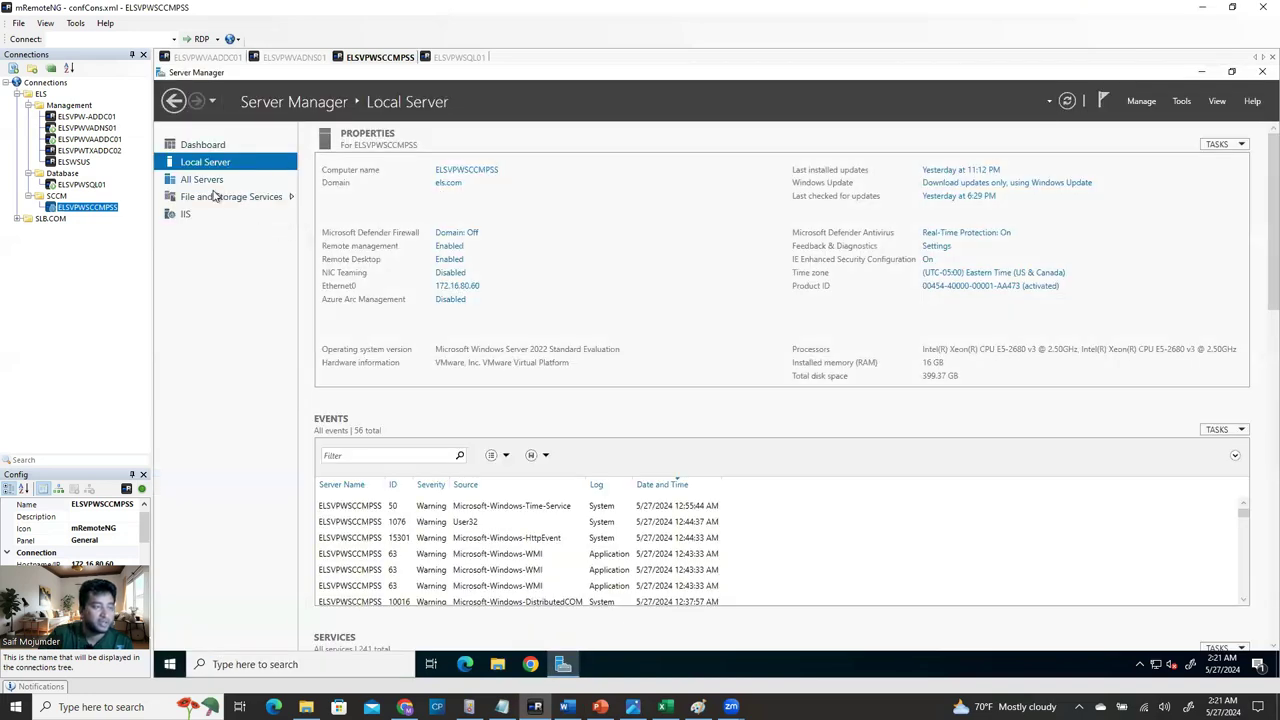
click(212, 146)
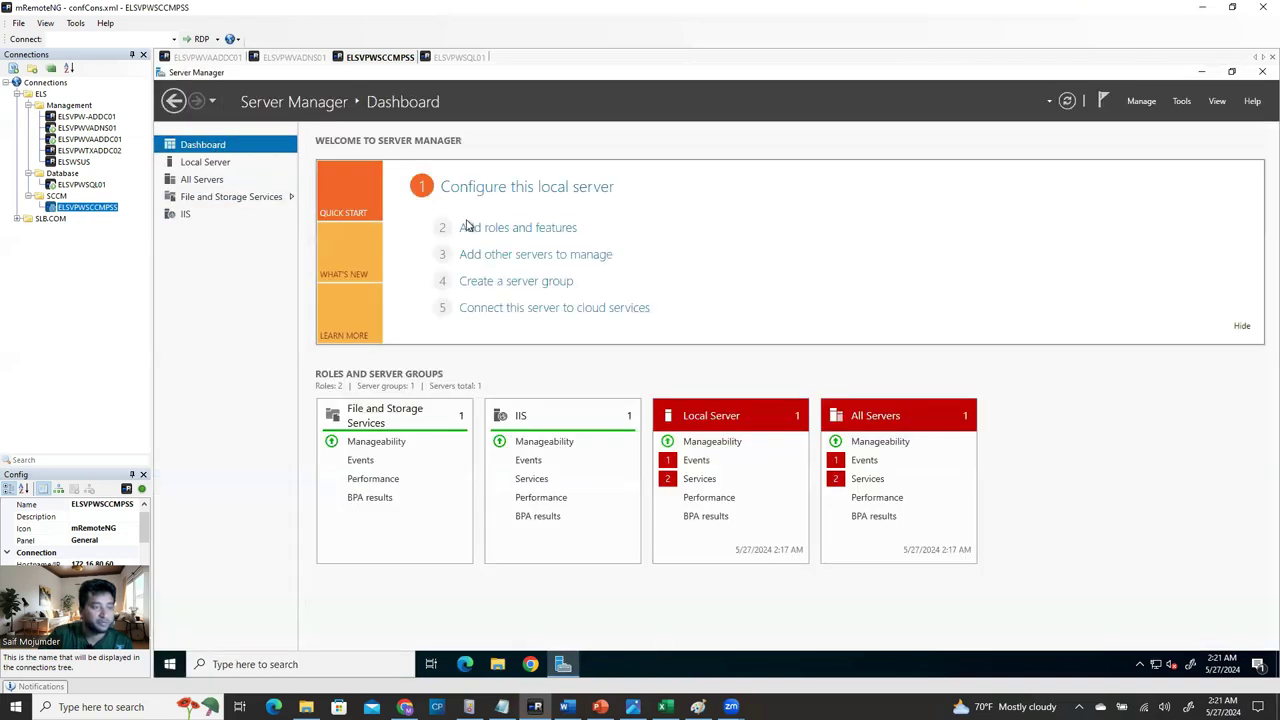
click(487, 230)
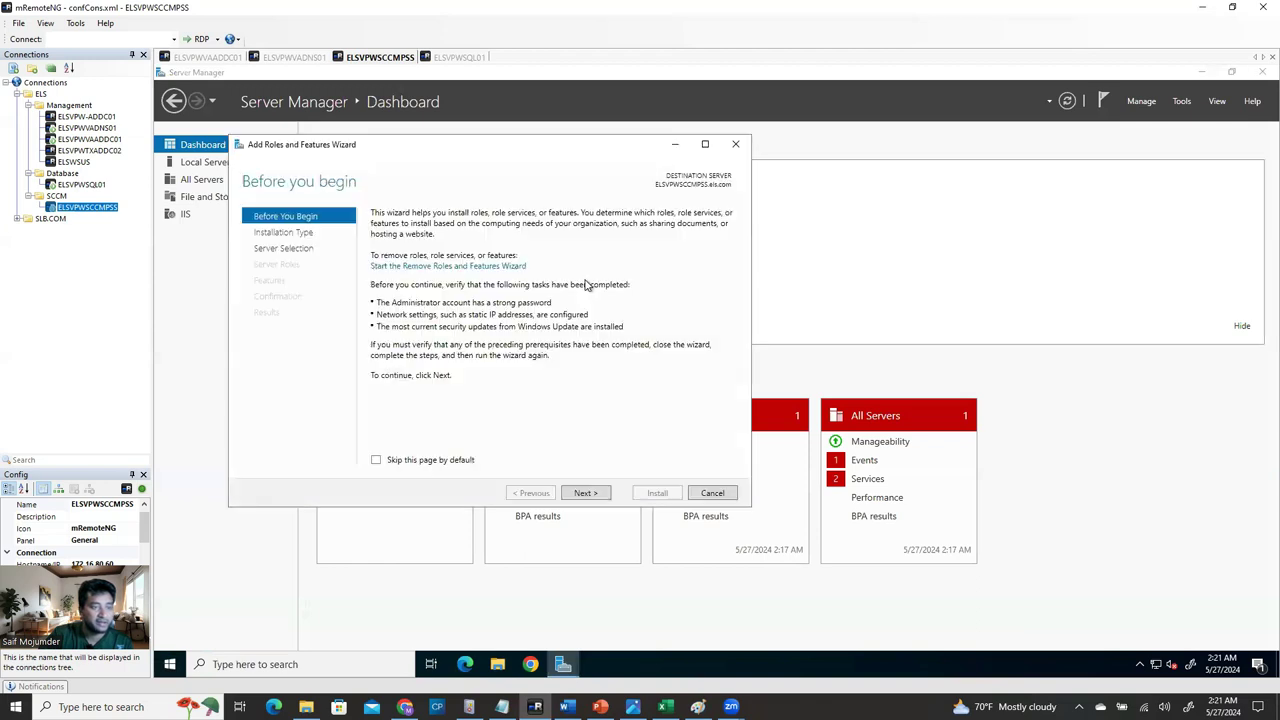
click(588, 496)
click(588, 493)
click(588, 493)
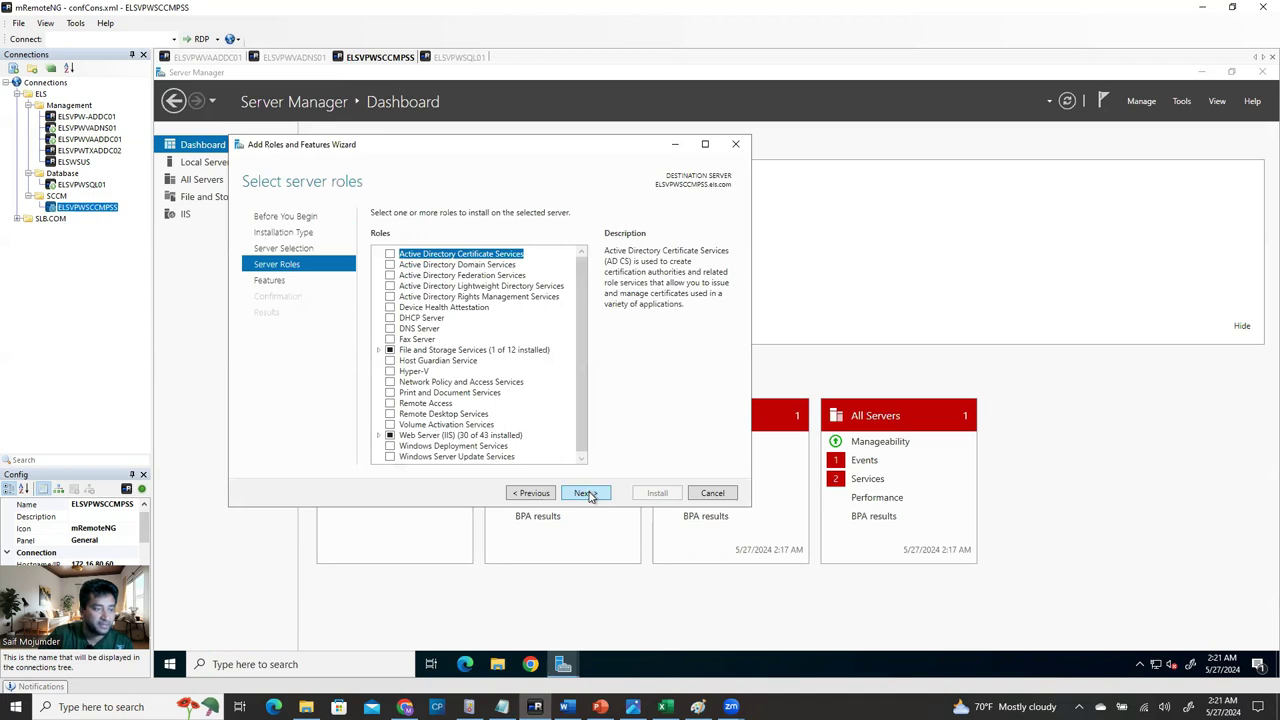
click(588, 494)
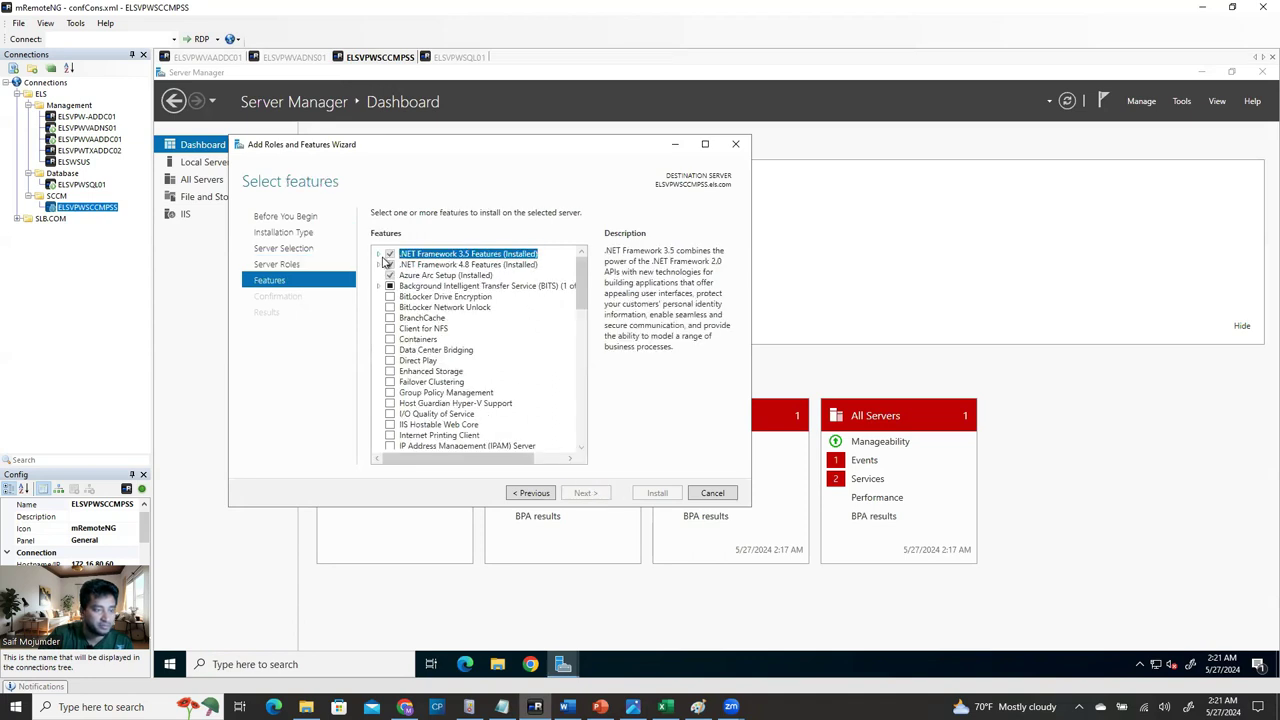
Expand .NET Framework 3.5, .NET Framework 4.8 and WCF Services, and maximize the wizard.
click(379, 255)
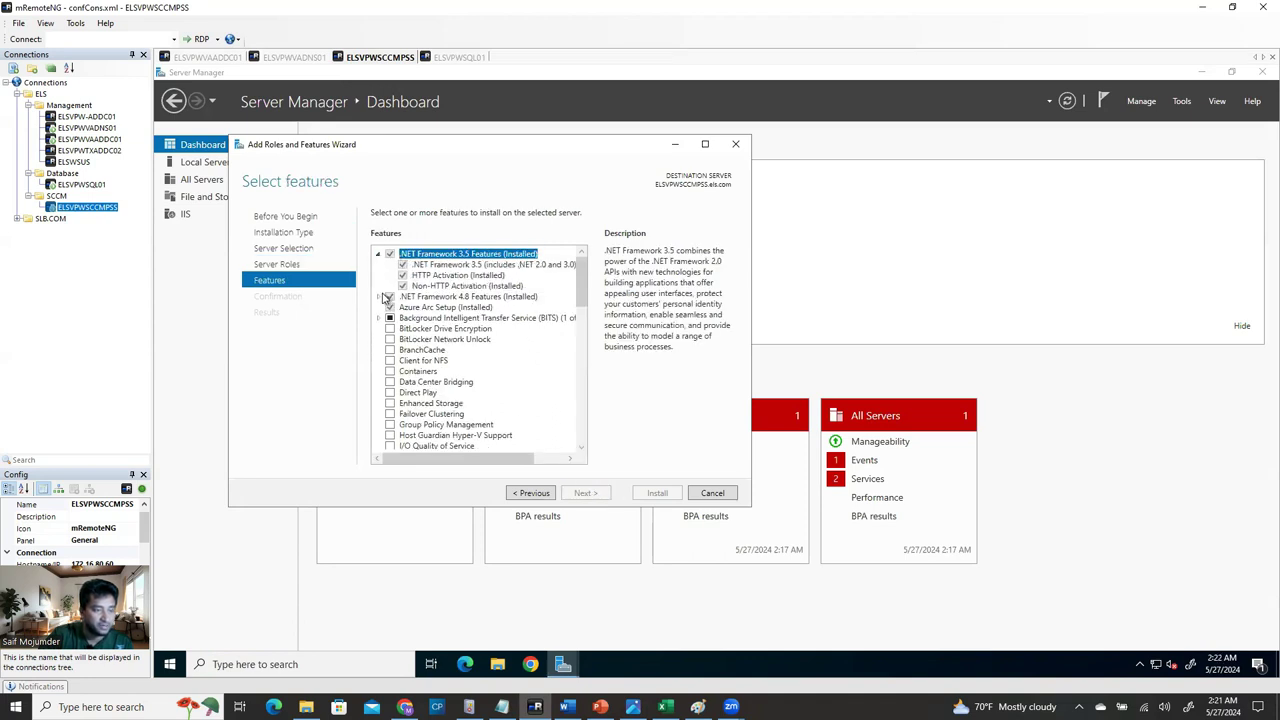
click(378, 297)
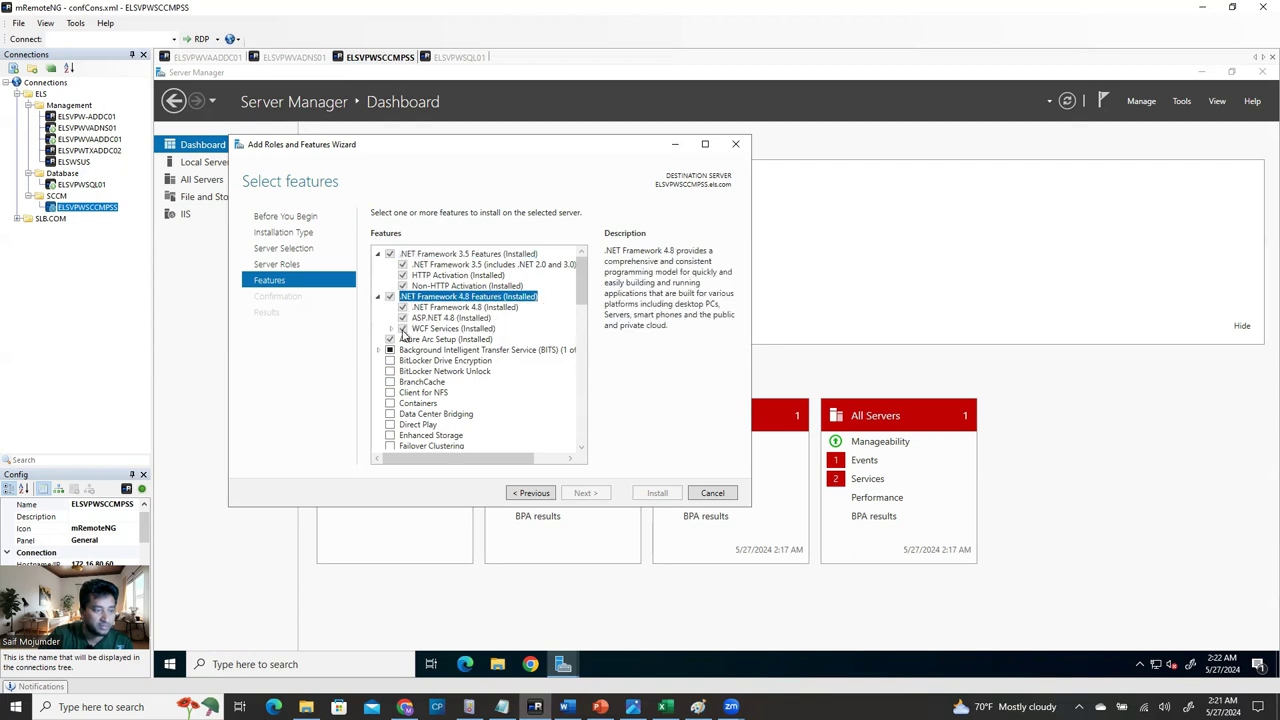
click(391, 328)
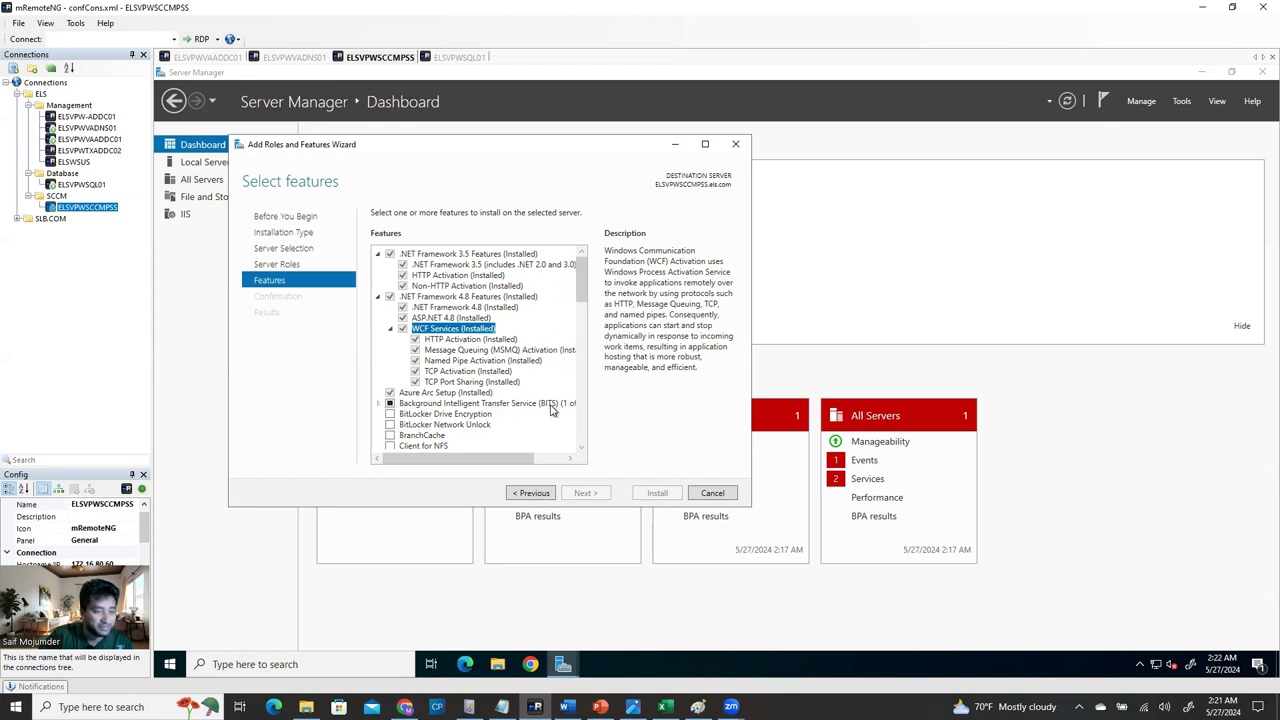
click(705, 144)
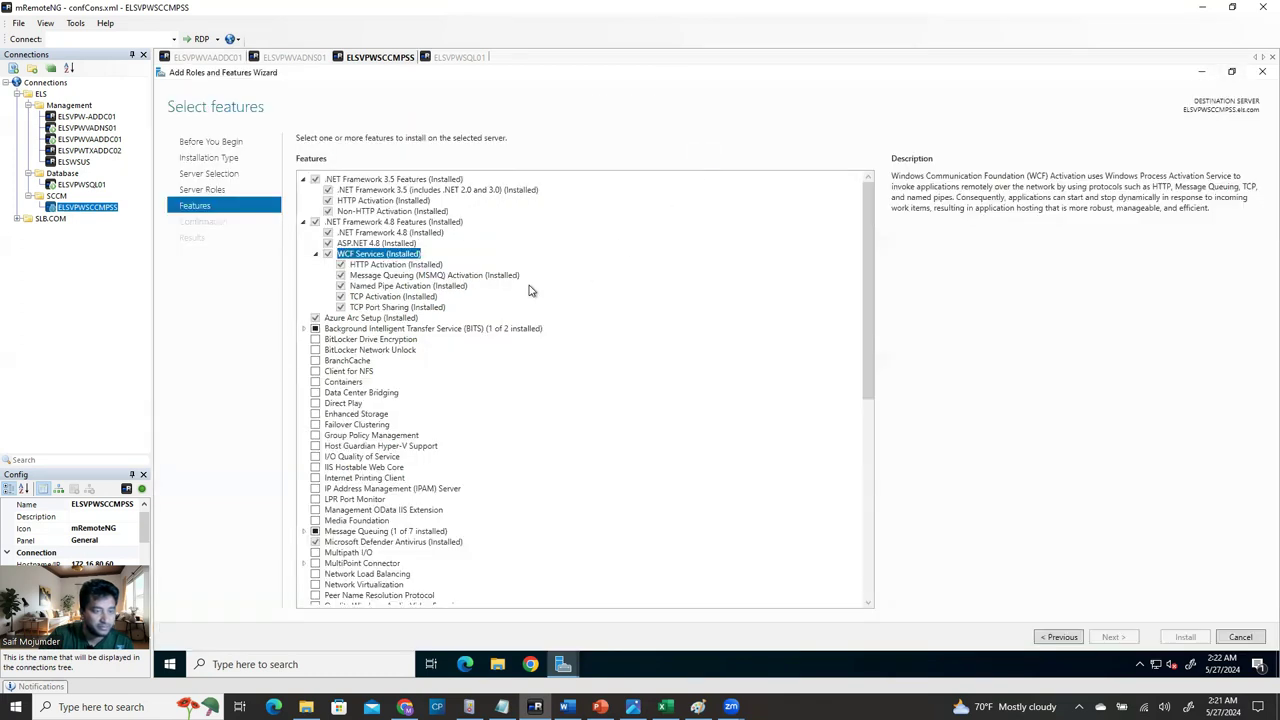
Expand BITS to confirm IIS Server Extension, then scroll through Remote Differential Compression and Windows Process Activation Service.
click(305, 330)
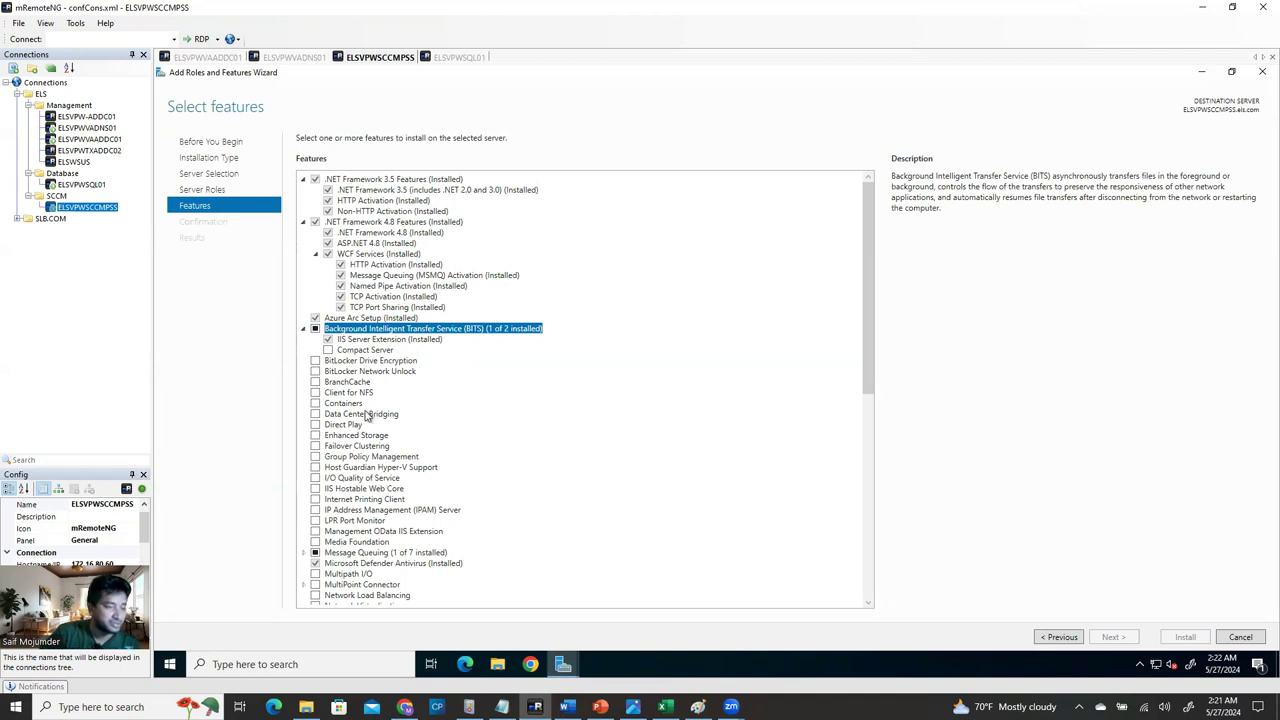
scroll(418, 537, down, 5)
scroll(418, 537, down, 8)
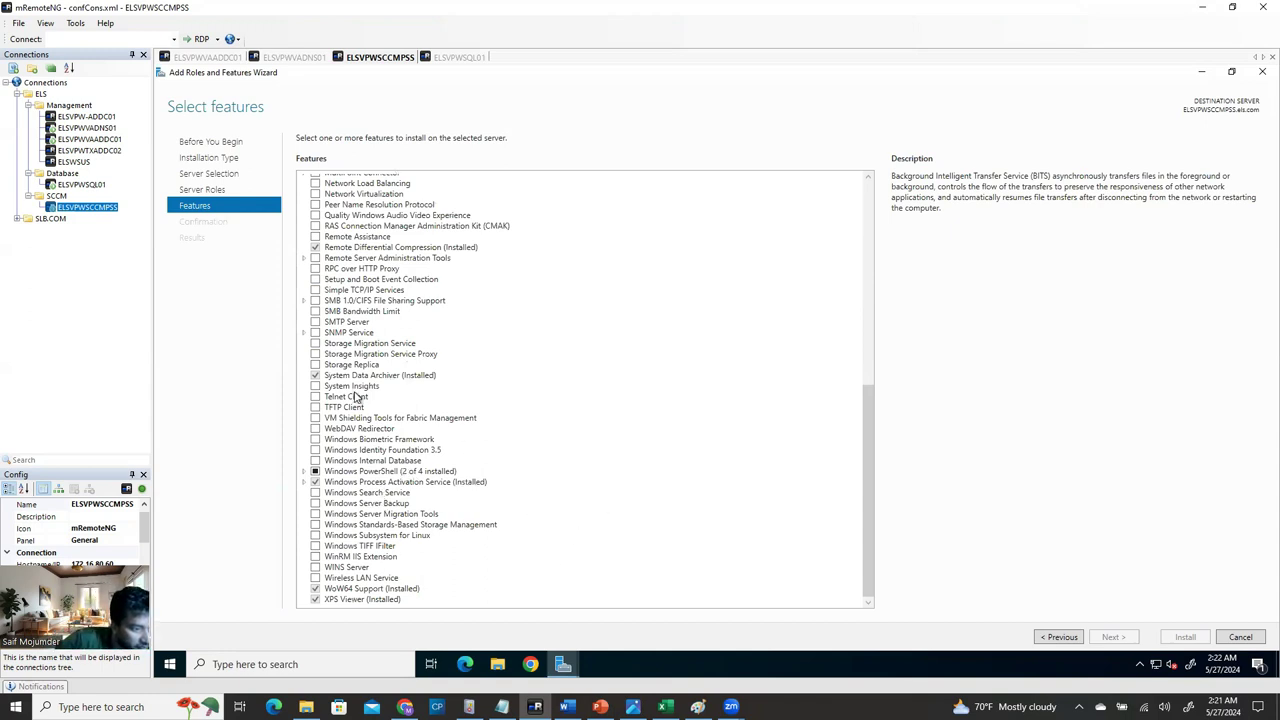
scroll(361, 331, up, 1)
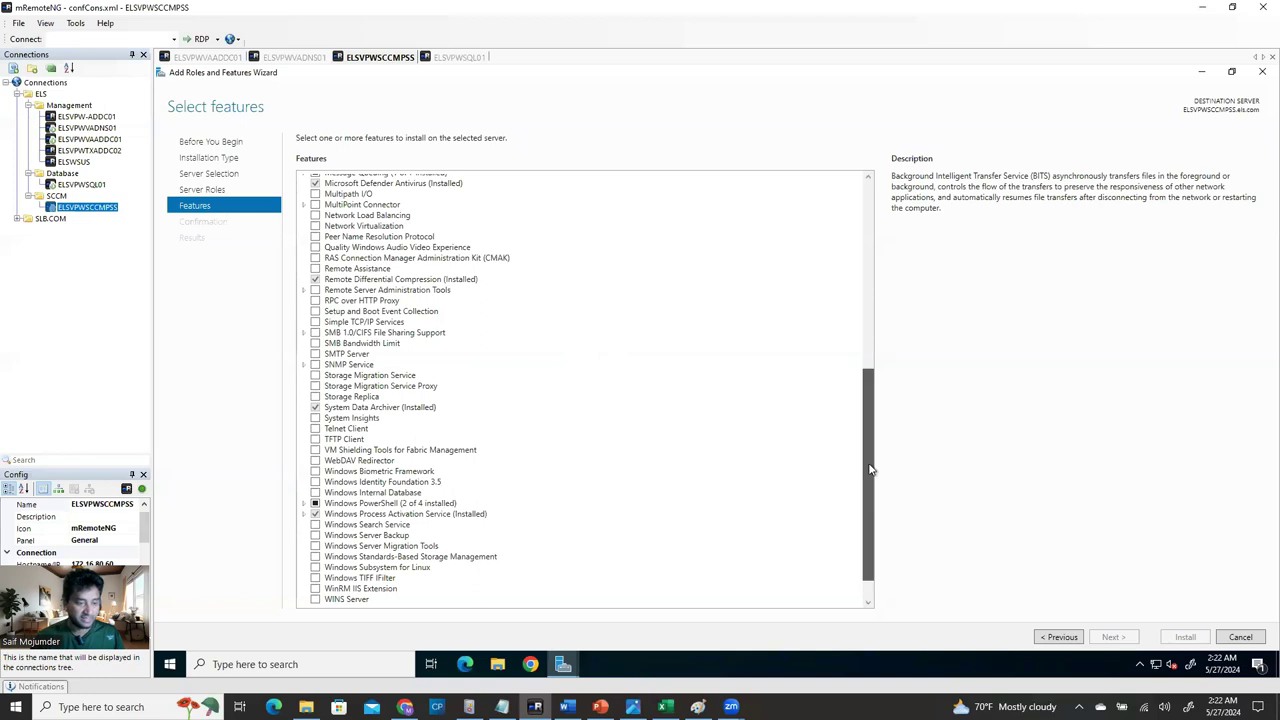
drag(871, 470, 869, 530)
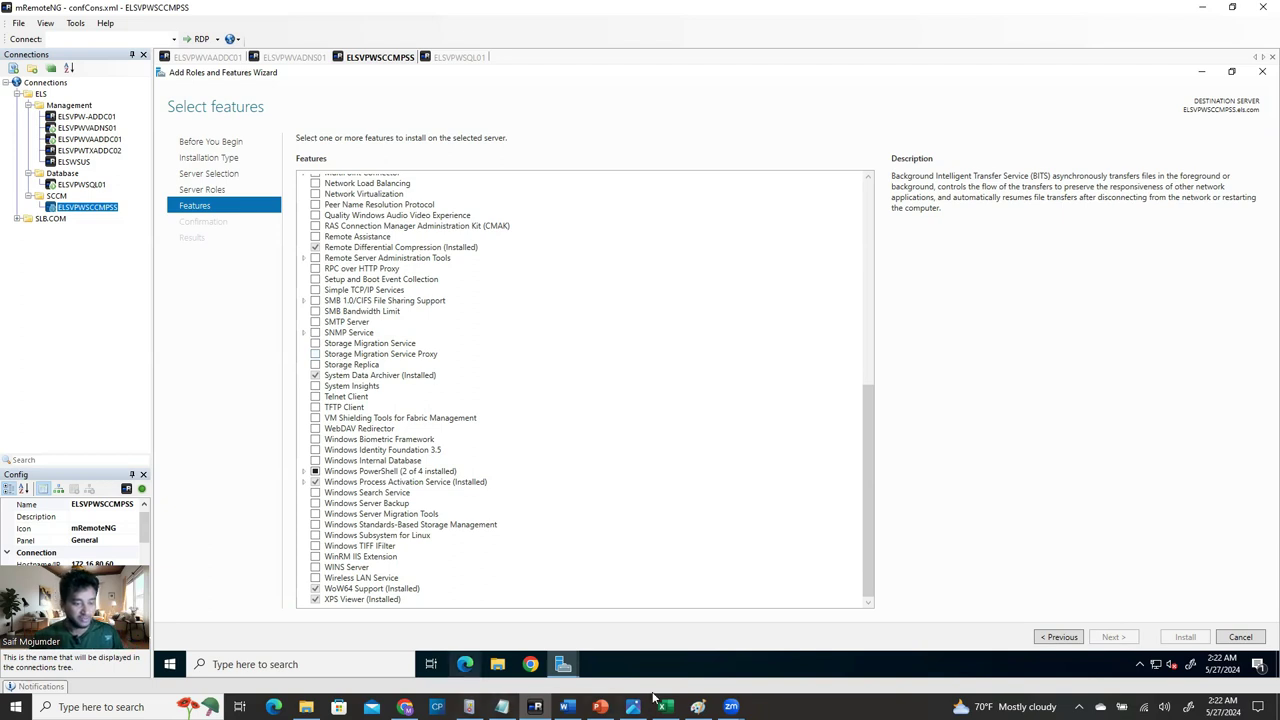
In the SCCM install guide, highlight the IIS features from Default Document through HTTP Errors and HTTP logging.
click(567, 707)
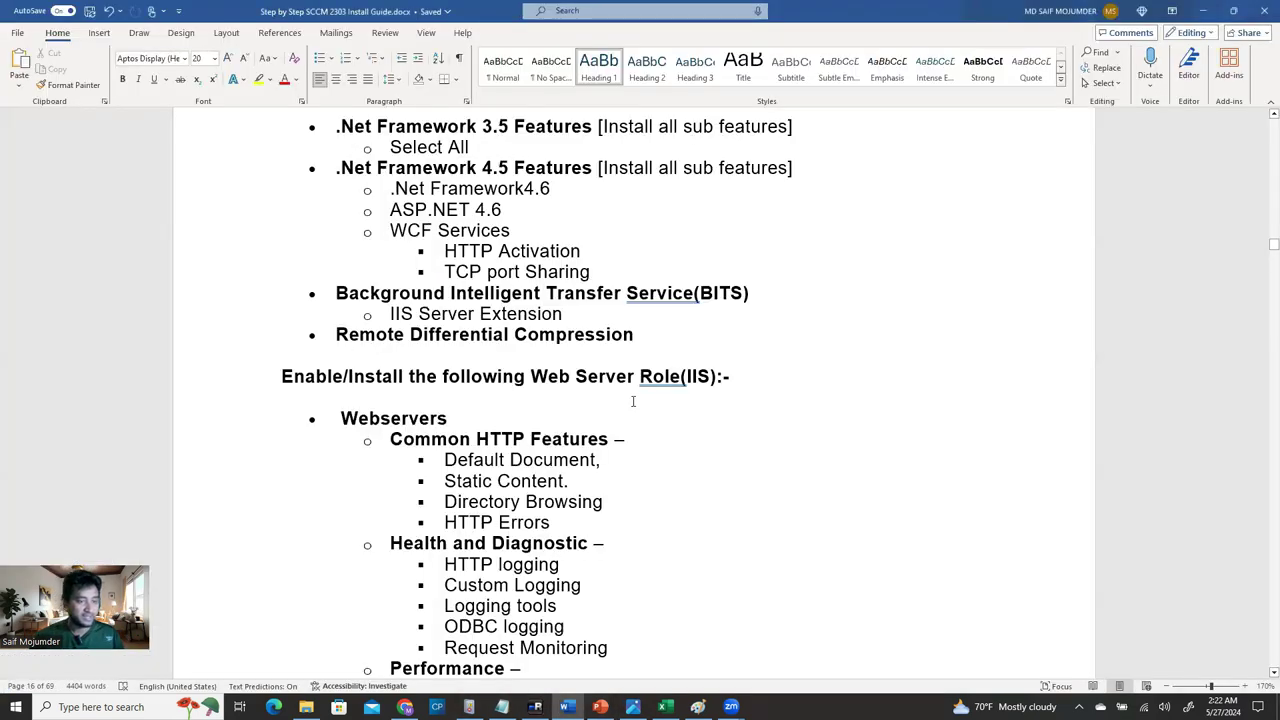
scroll(633, 401, down, 3)
drag(442, 298, 610, 362)
drag(444, 402, 574, 495)
drag(446, 527, 640, 563)
Highlight ASP.NET 4.5, Windows Authentication, Request Filtering and the IIS management tools, then go back to mRemoteNG.
scroll(472, 345, down, 6)
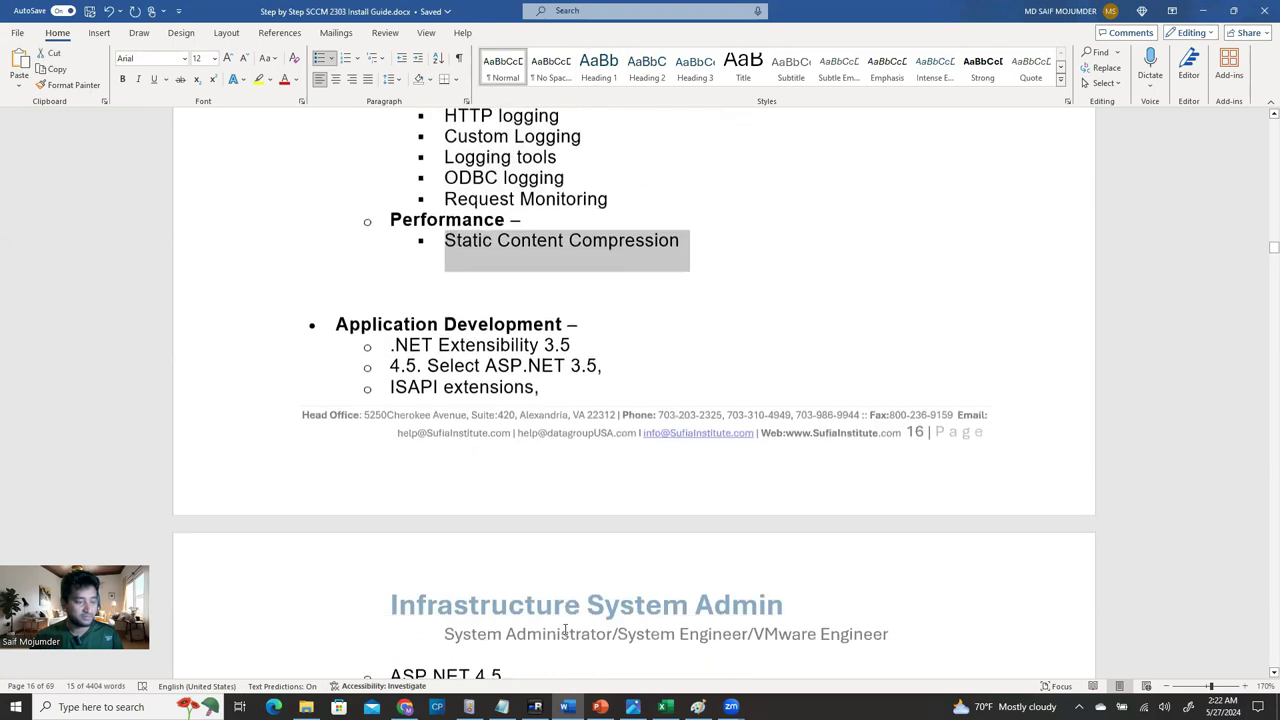
scroll(408, 318, down, 8)
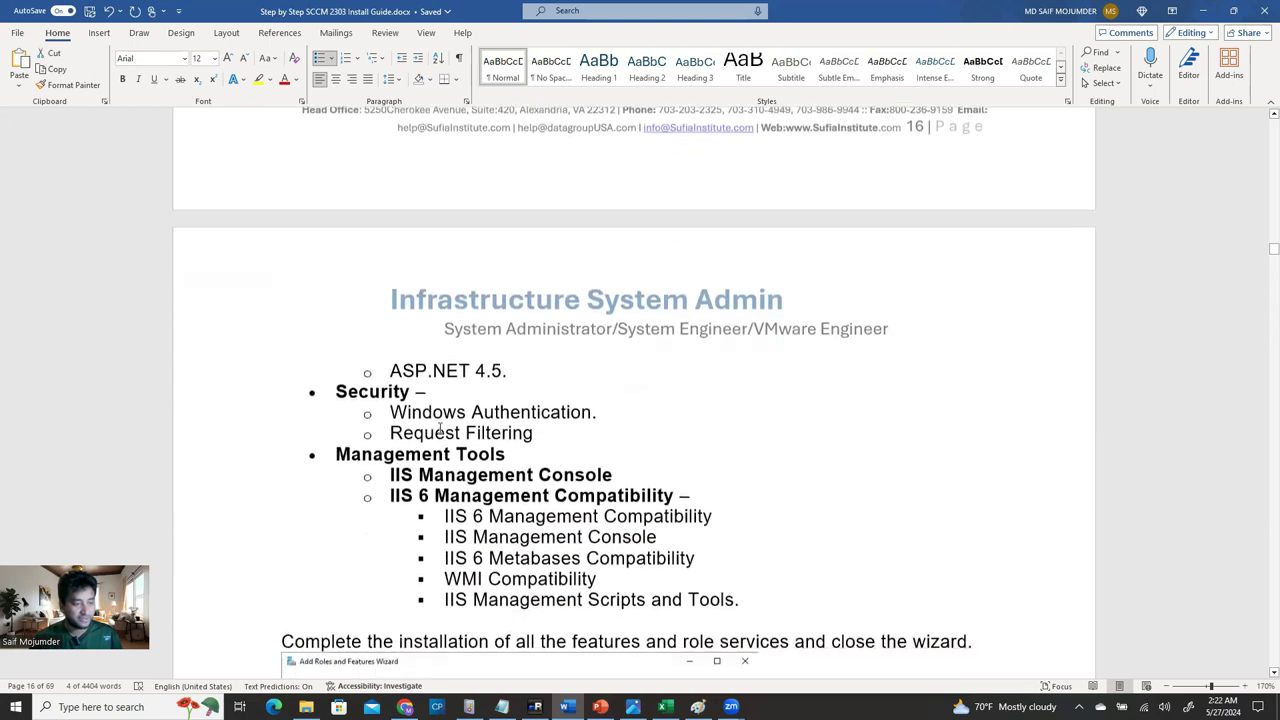
triple_click(533, 206)
drag(390, 248, 610, 273)
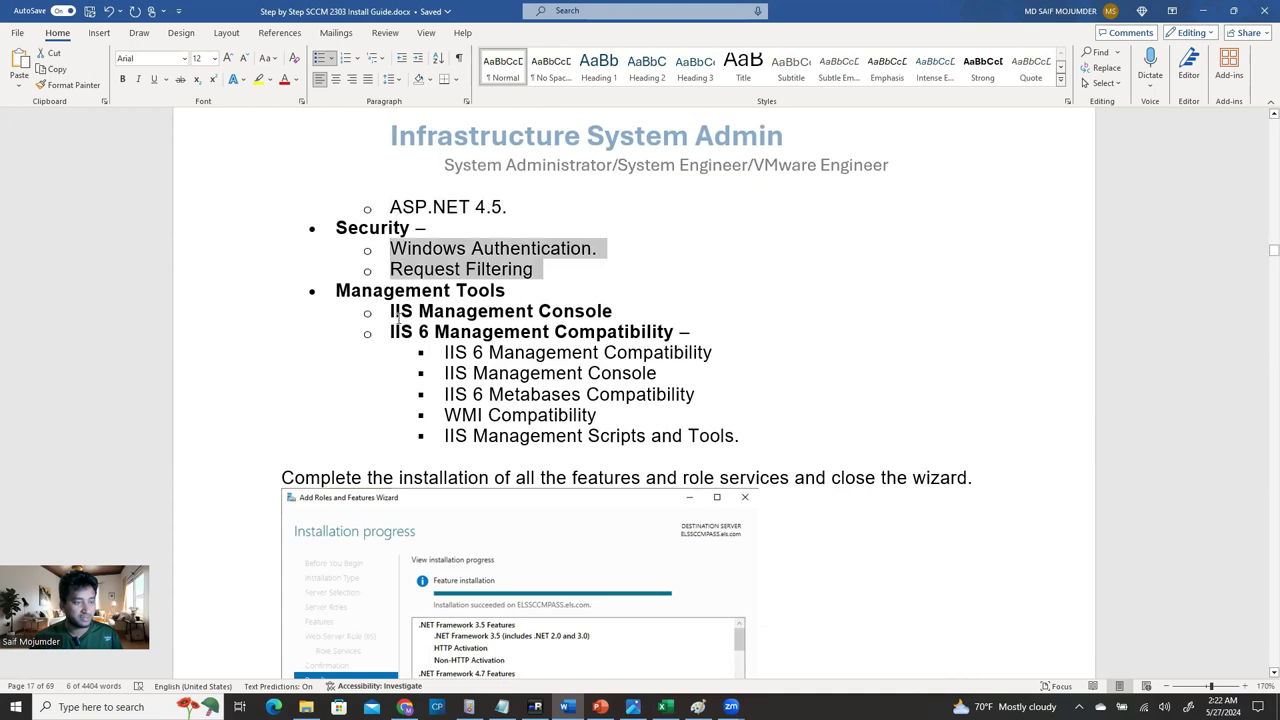
drag(391, 311, 757, 483)
scroll(806, 594, down, 3)
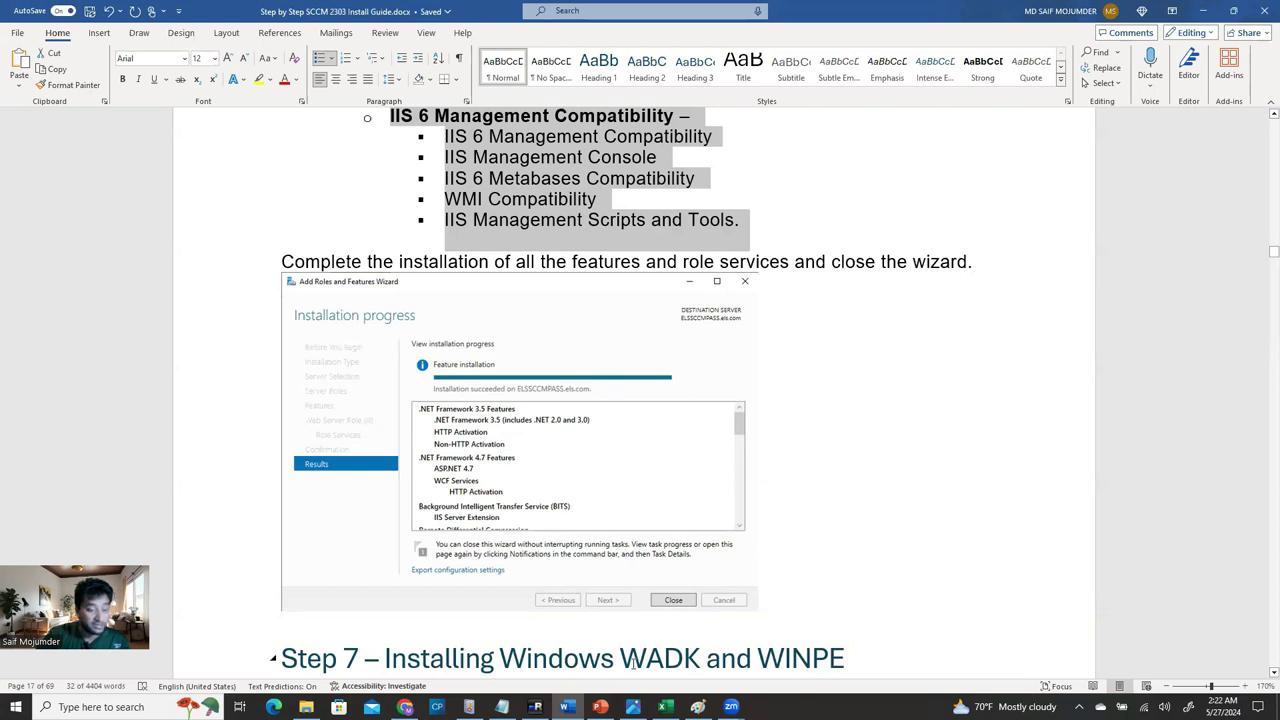
click(535, 707)
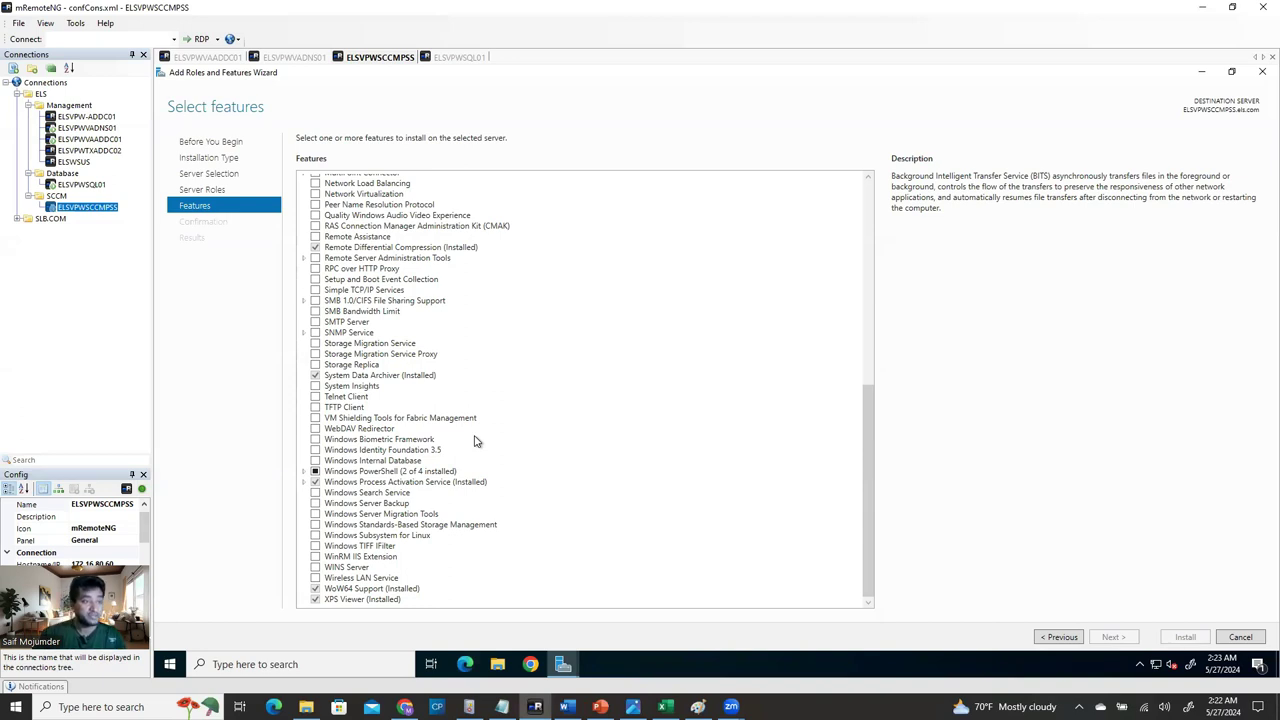
Check the SCCM server's Data (E:) and This PC drives in File Explorer, then switch to ELSVPWVAADDC01.
click(497, 664)
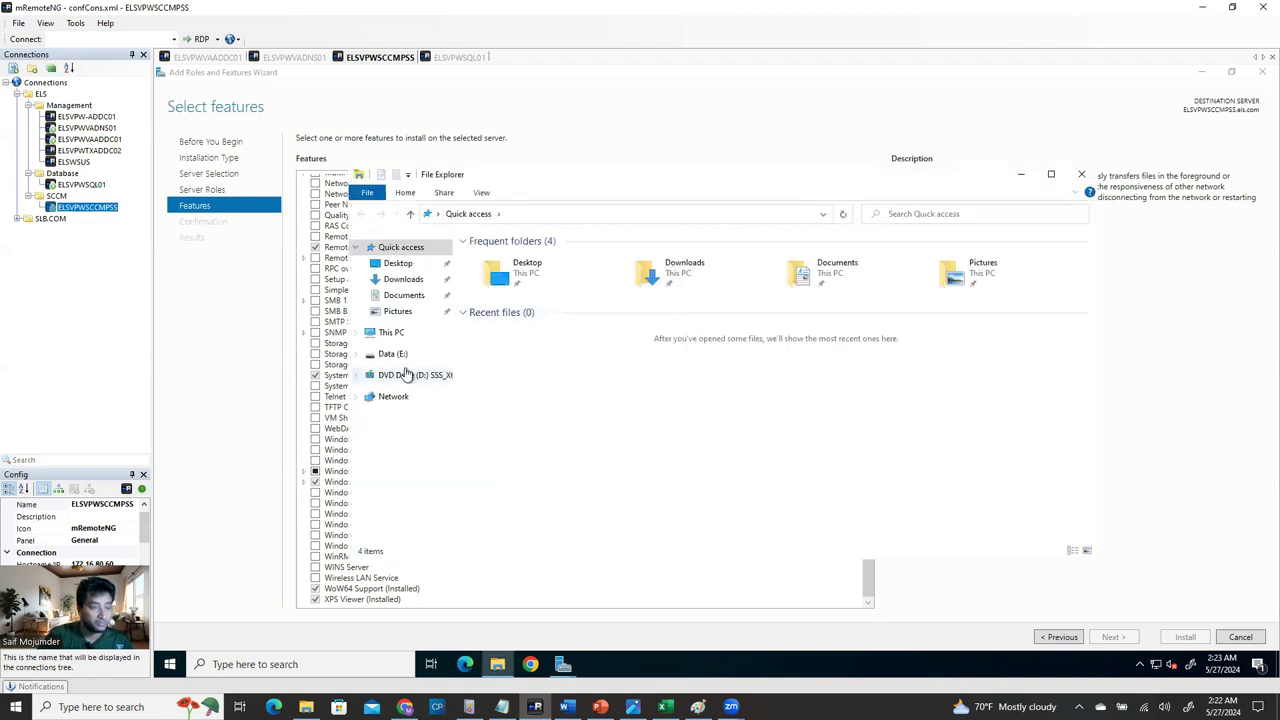
click(403, 354)
click(392, 332)
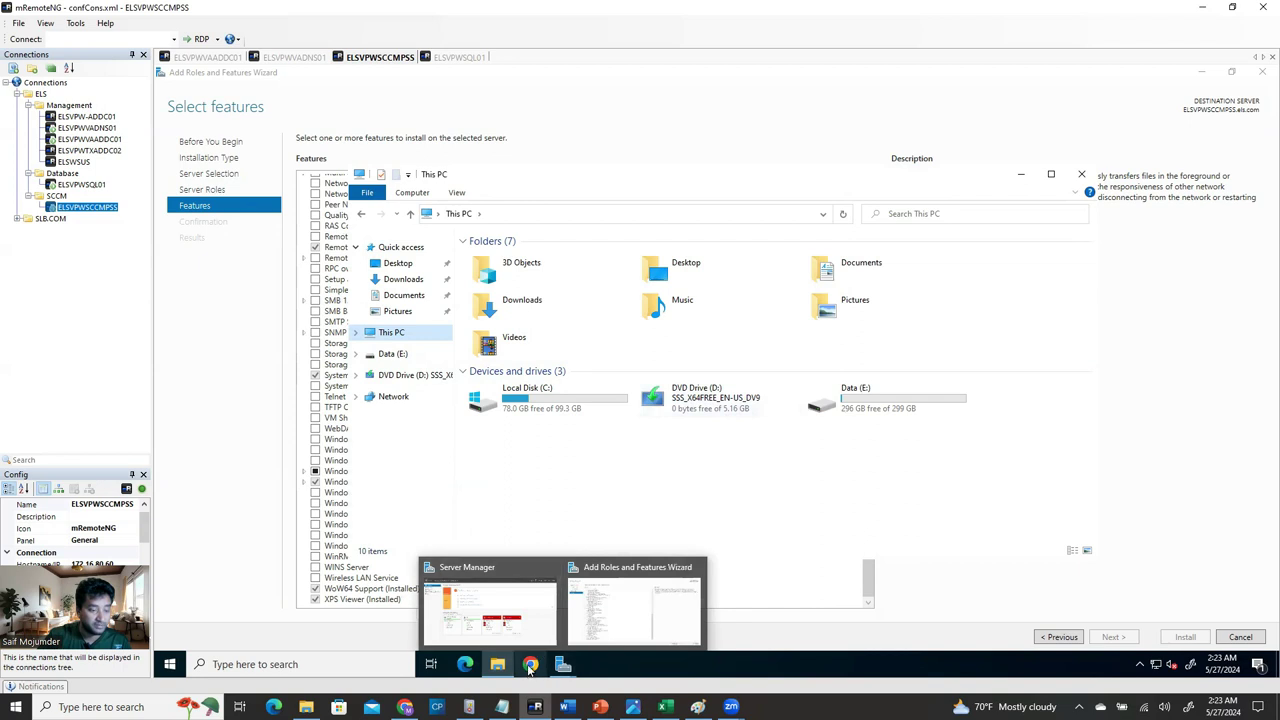
click(195, 58)
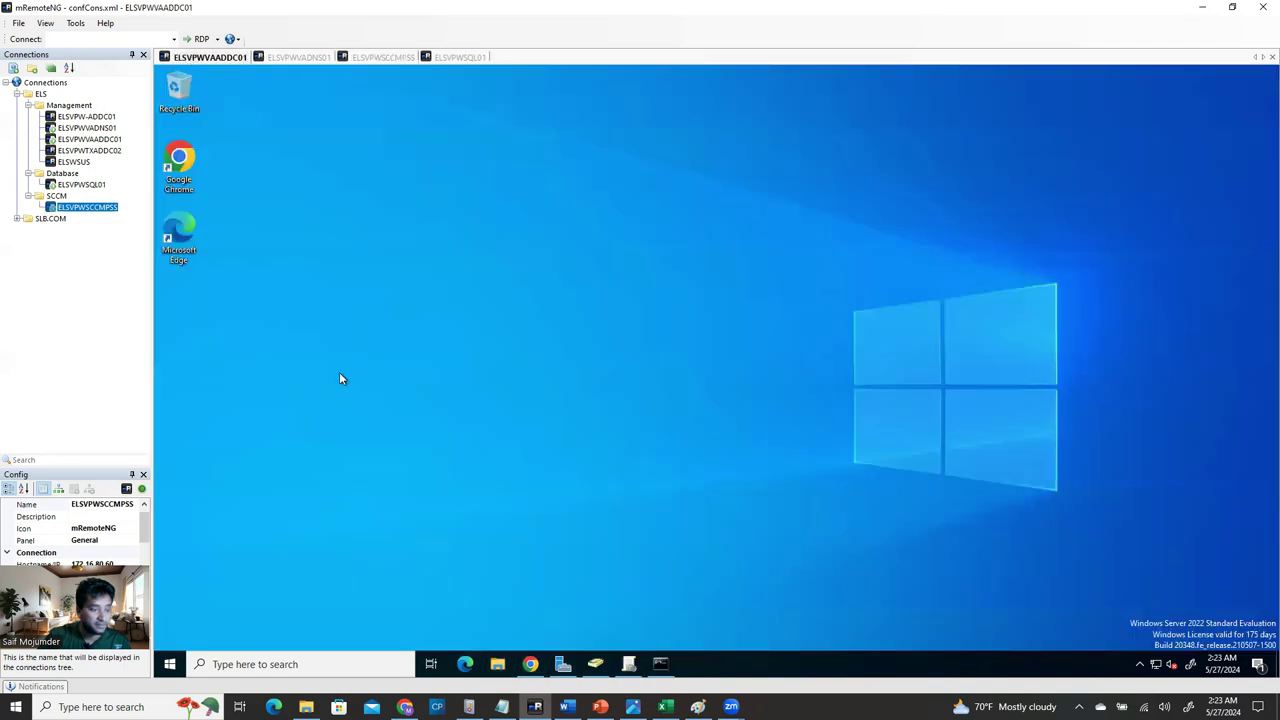
Launch Chrome and close the ELSVPWSQL01 web console and blank tabs, leaving the vSphere VM summary.
click(531, 668)
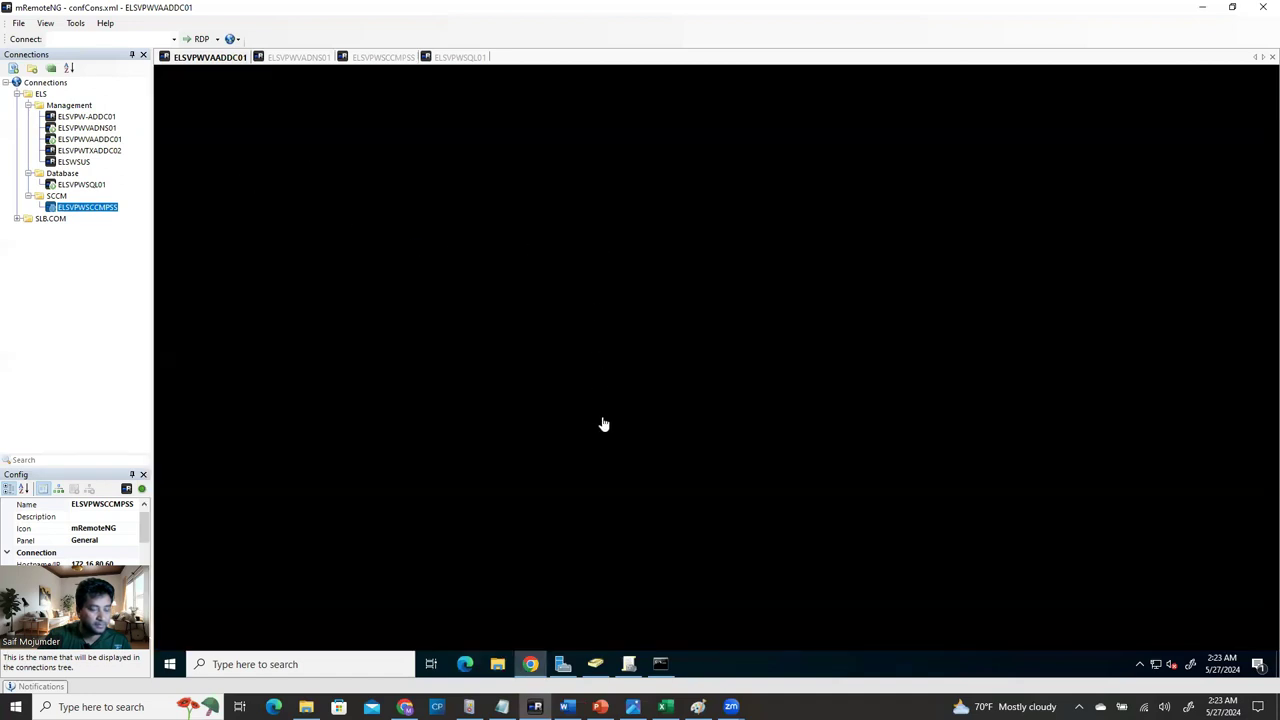
right_click(703, 671)
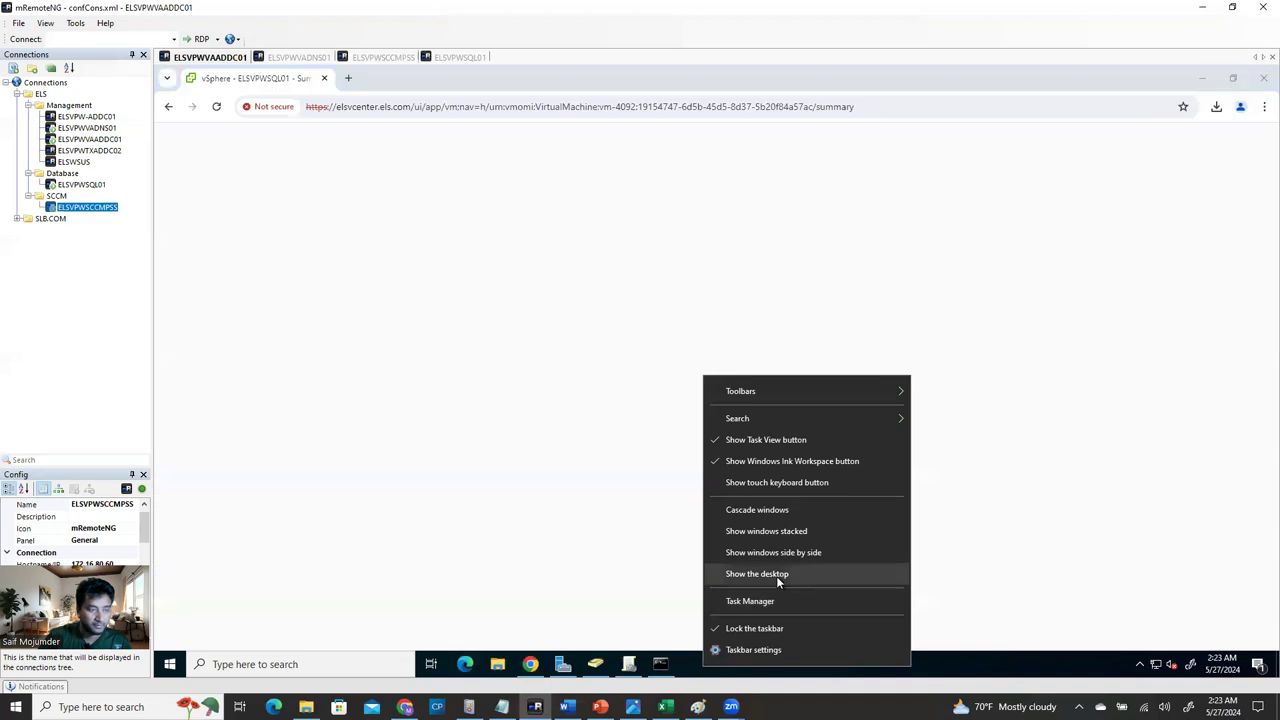
click(394, 289)
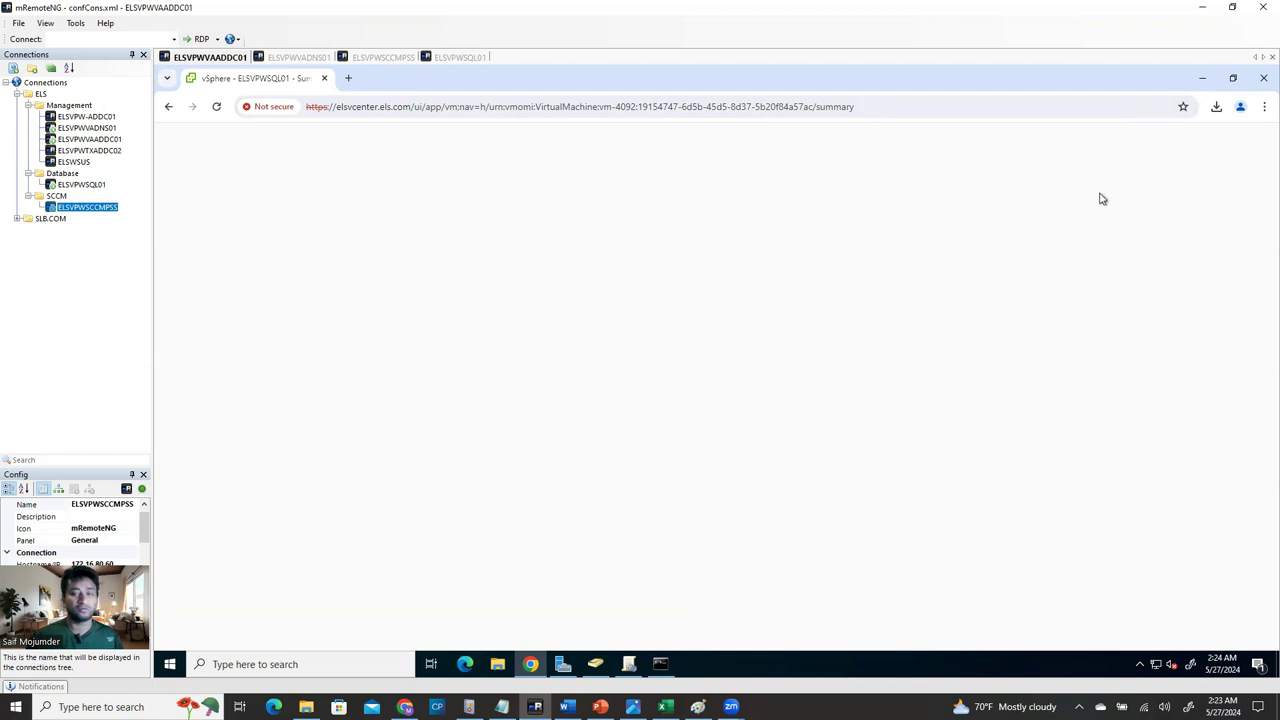
key(ctrl+t)
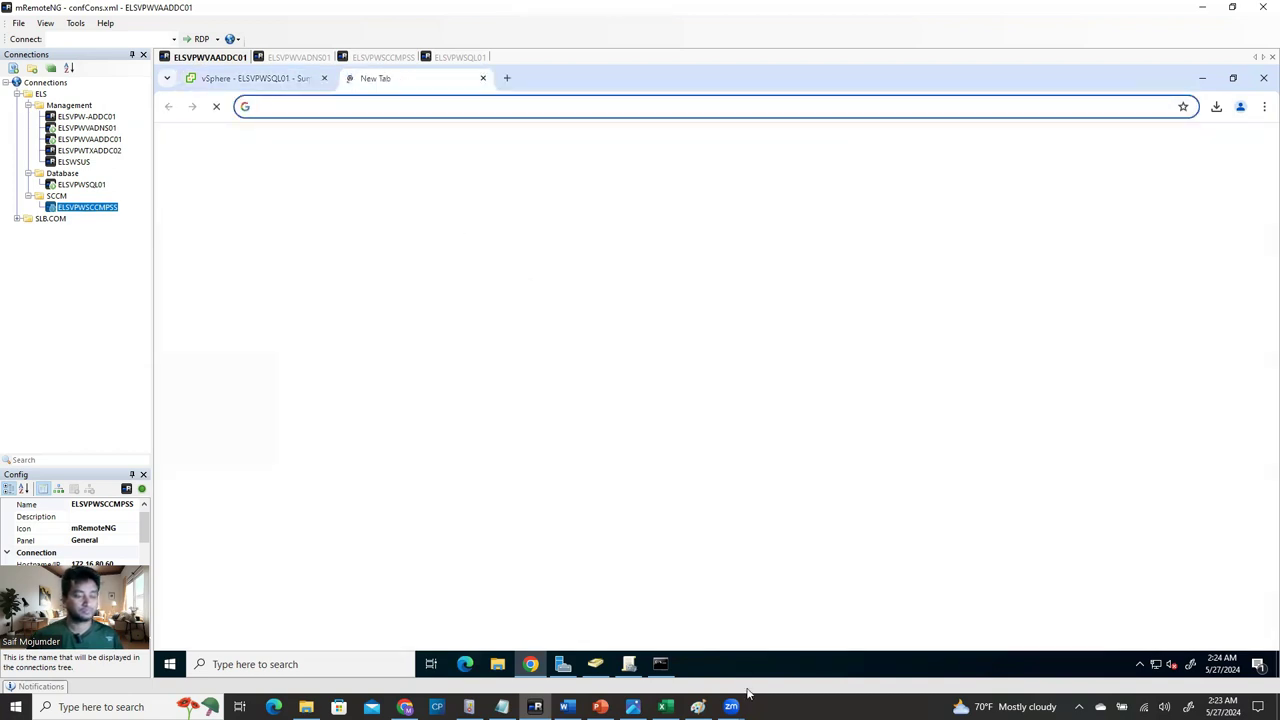
right_click(718, 668)
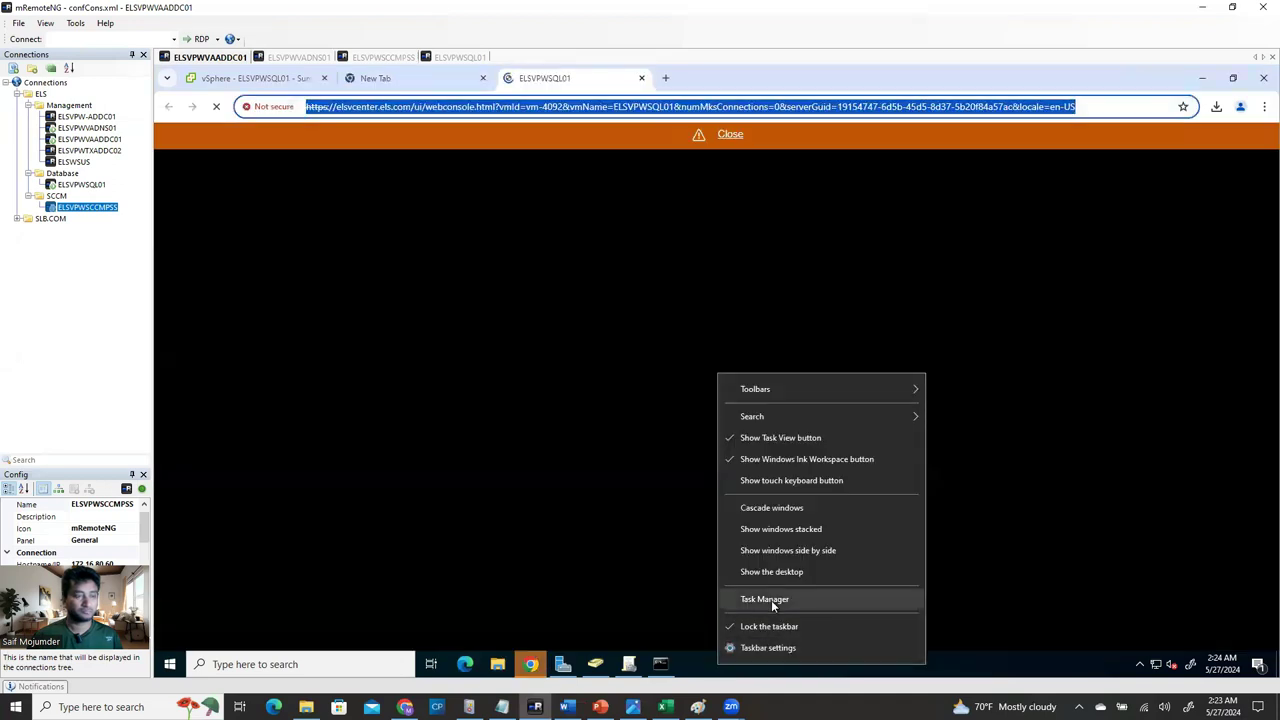
click(730, 136)
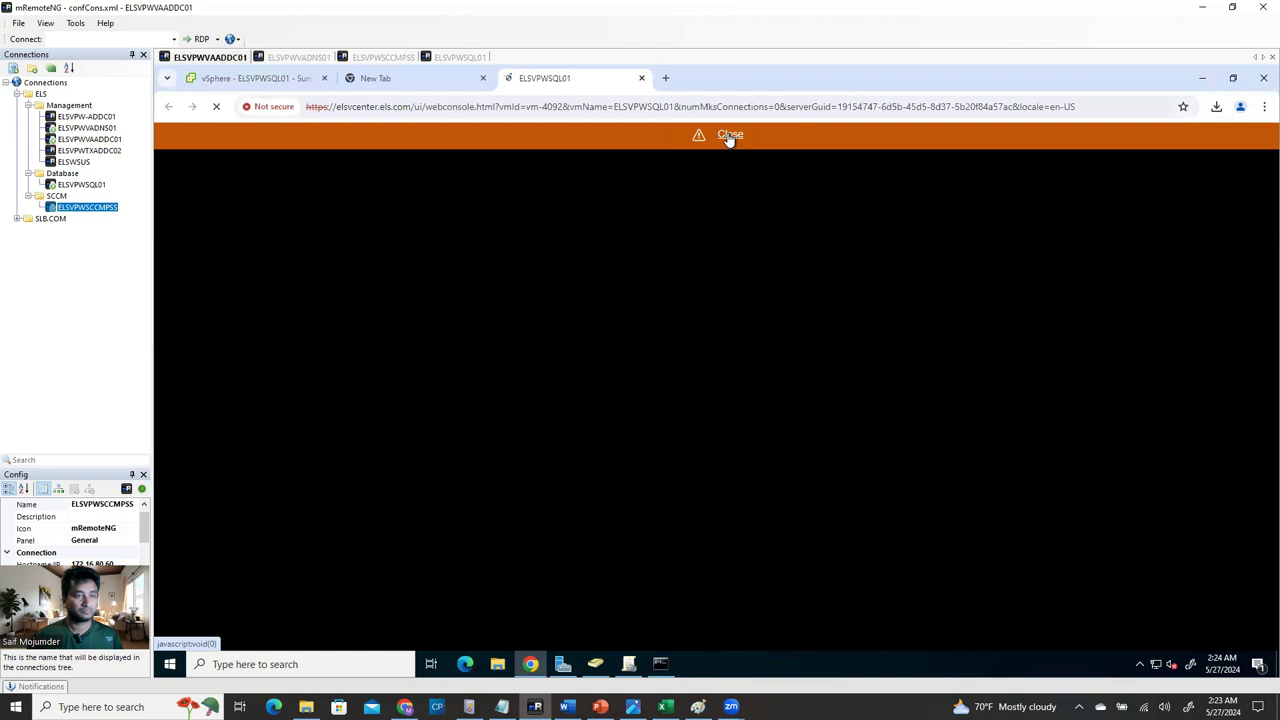
click(642, 78)
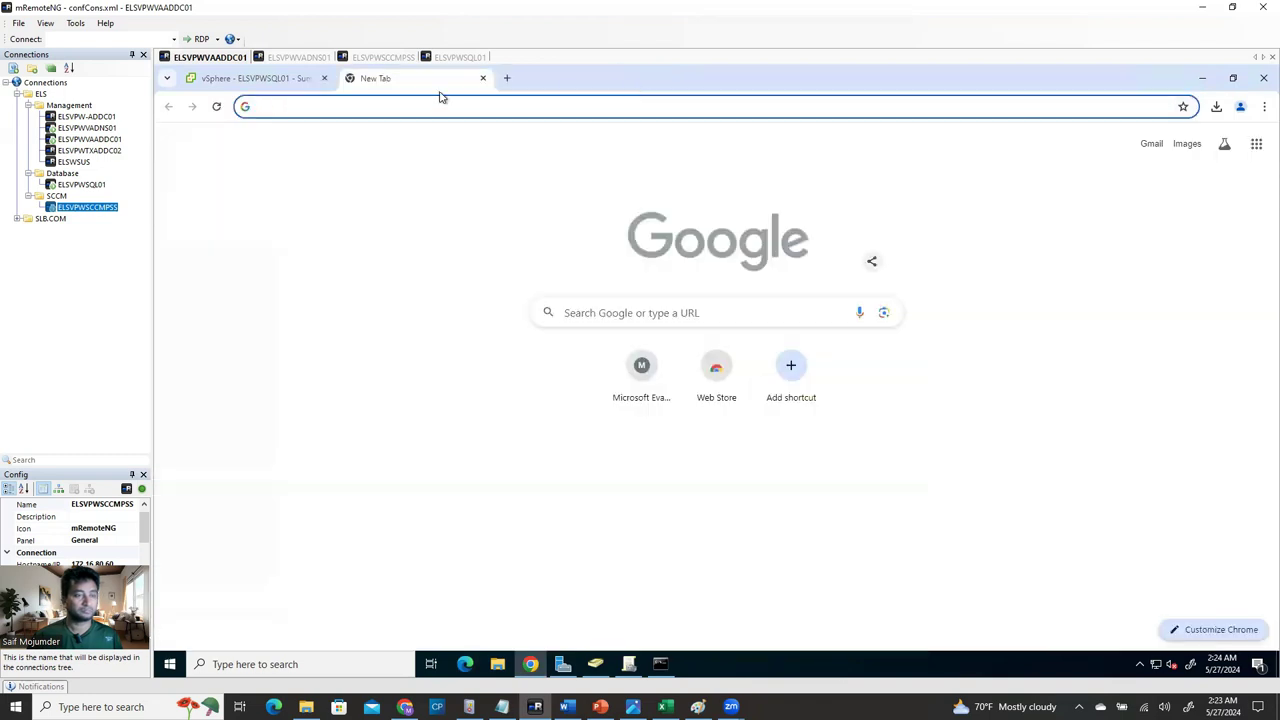
click(483, 78)
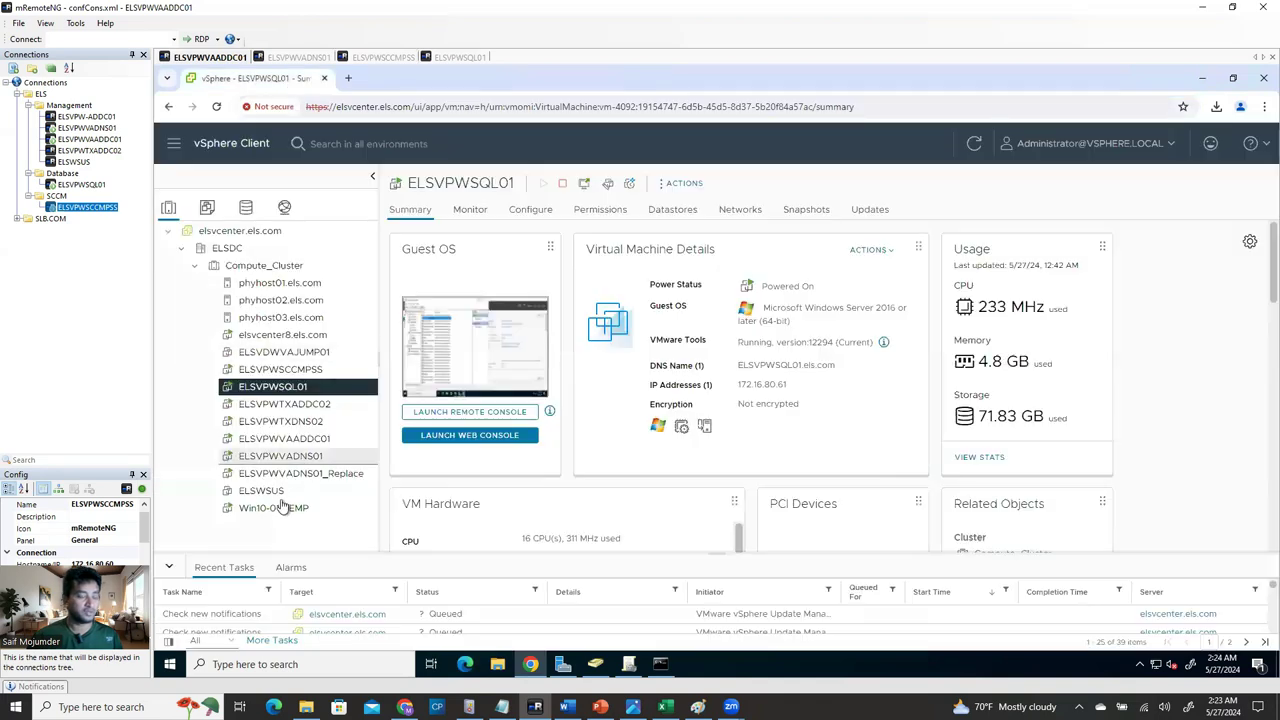
click(300, 371)
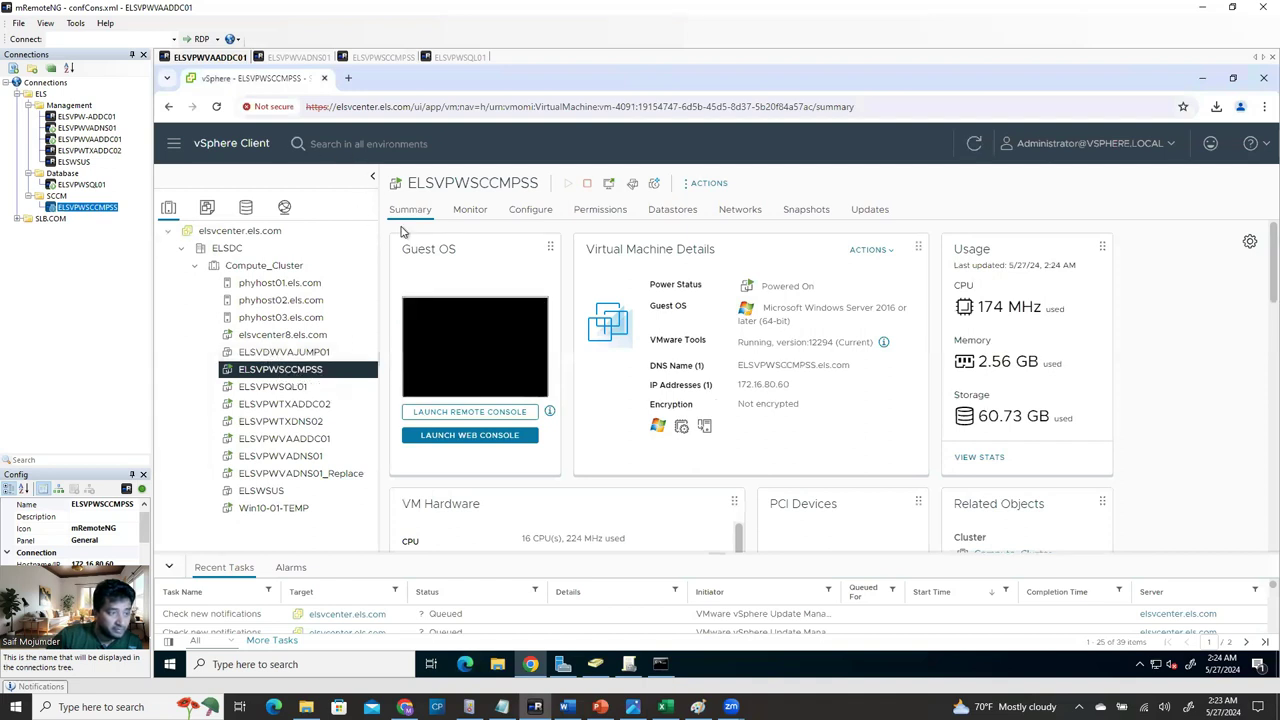
right_click(314, 375)
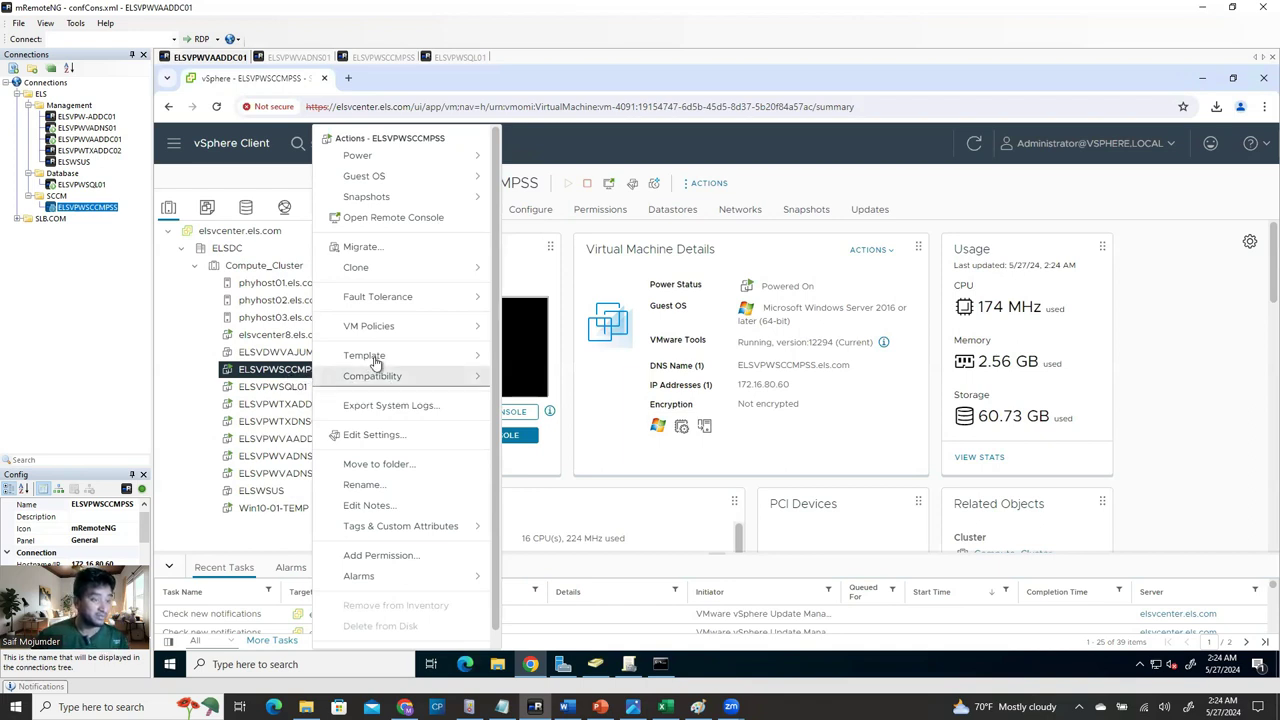
click(370, 437)
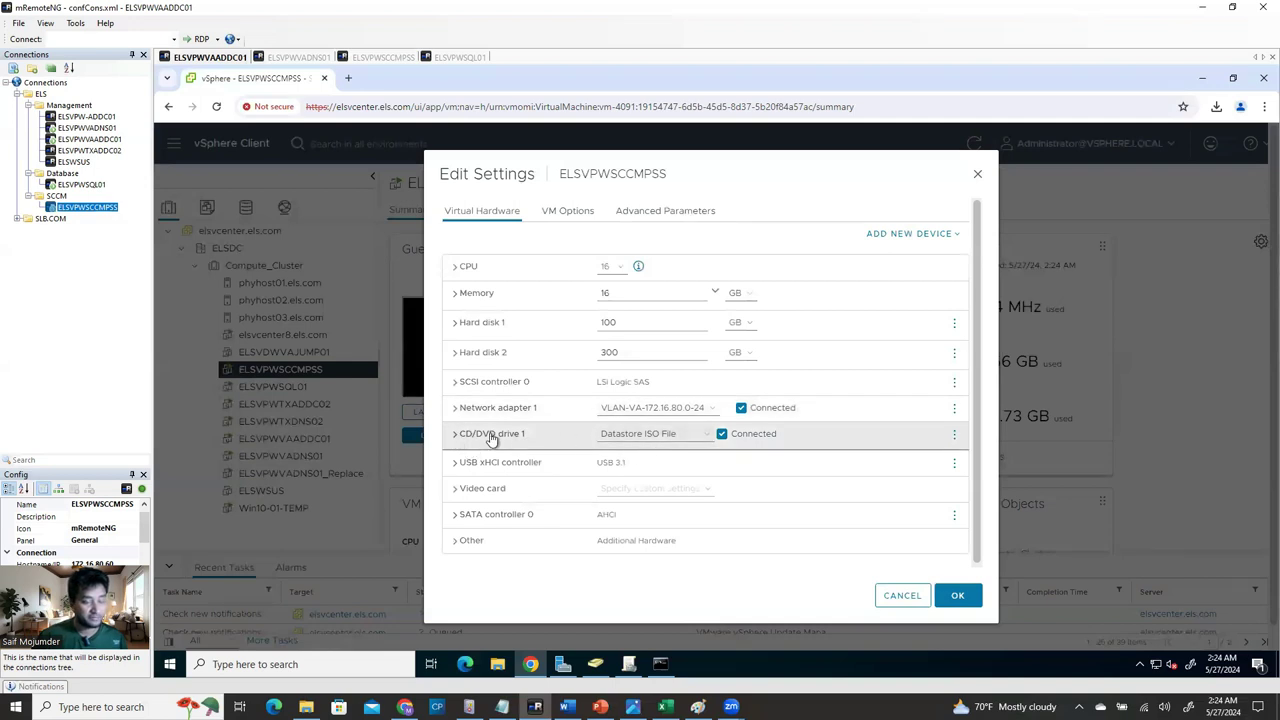
click(523, 435)
click(655, 433)
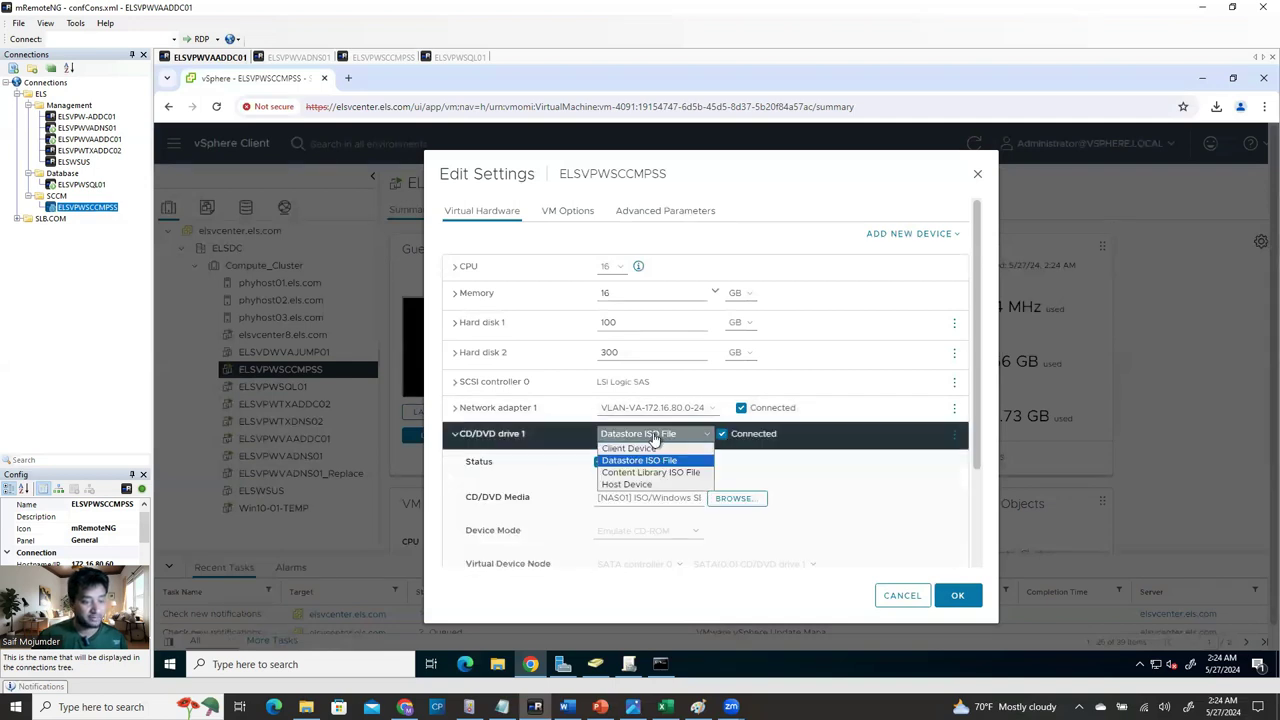
click(640, 461)
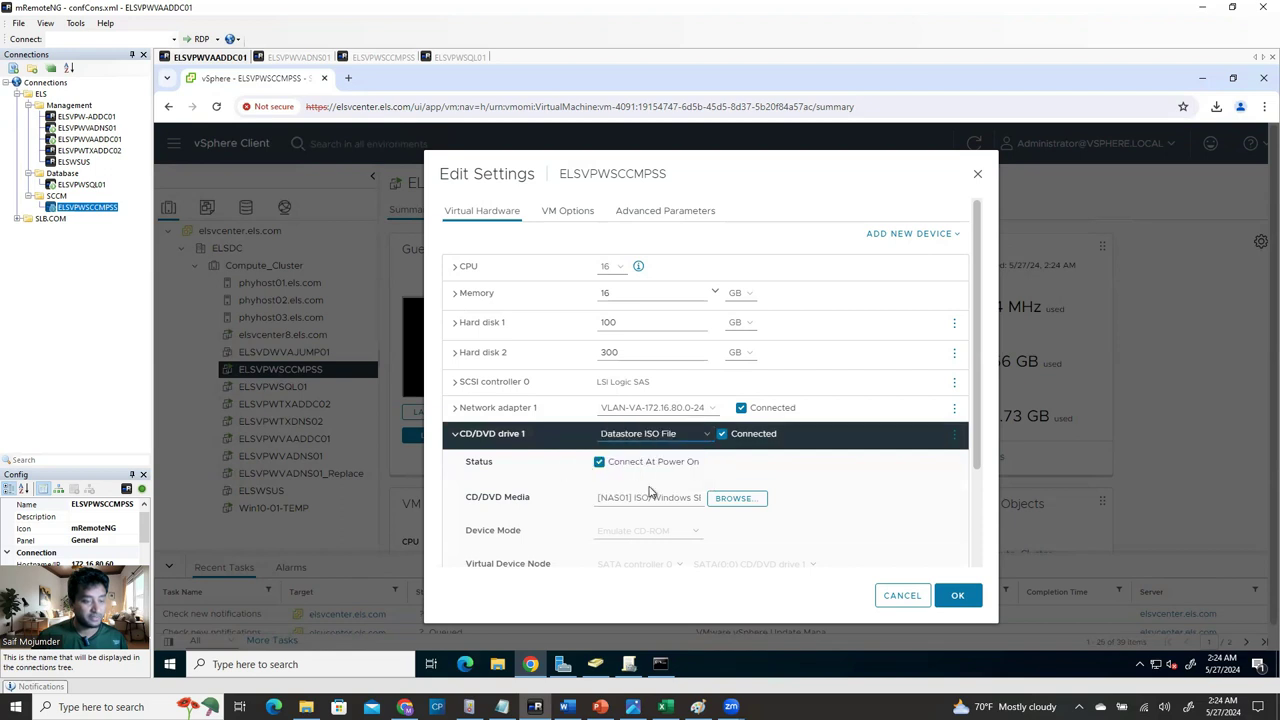
click(734, 499)
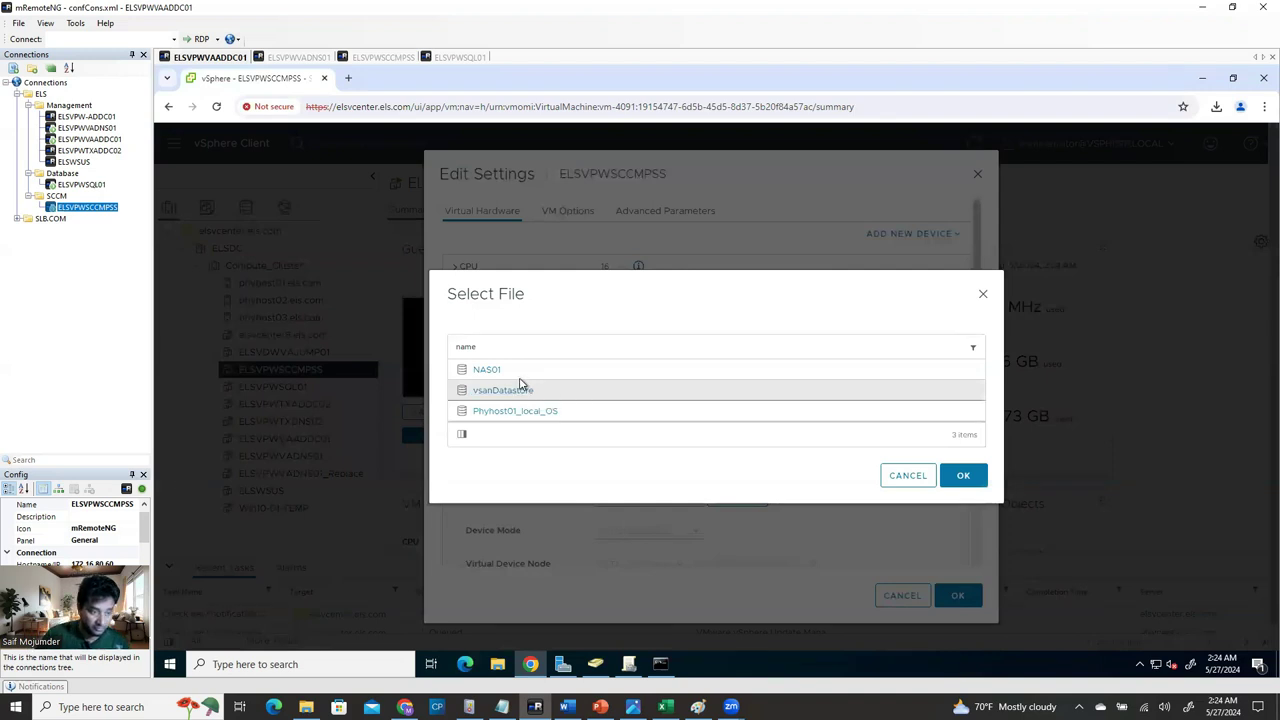
click(490, 370)
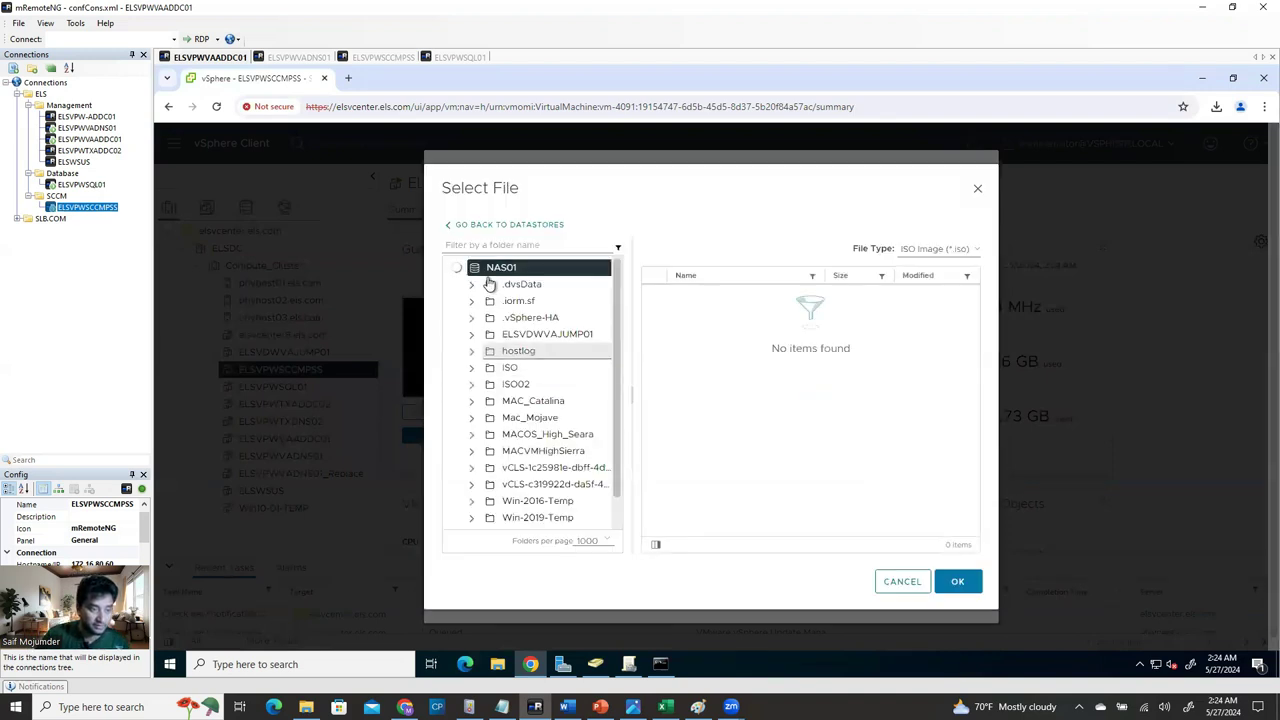
click(511, 369)
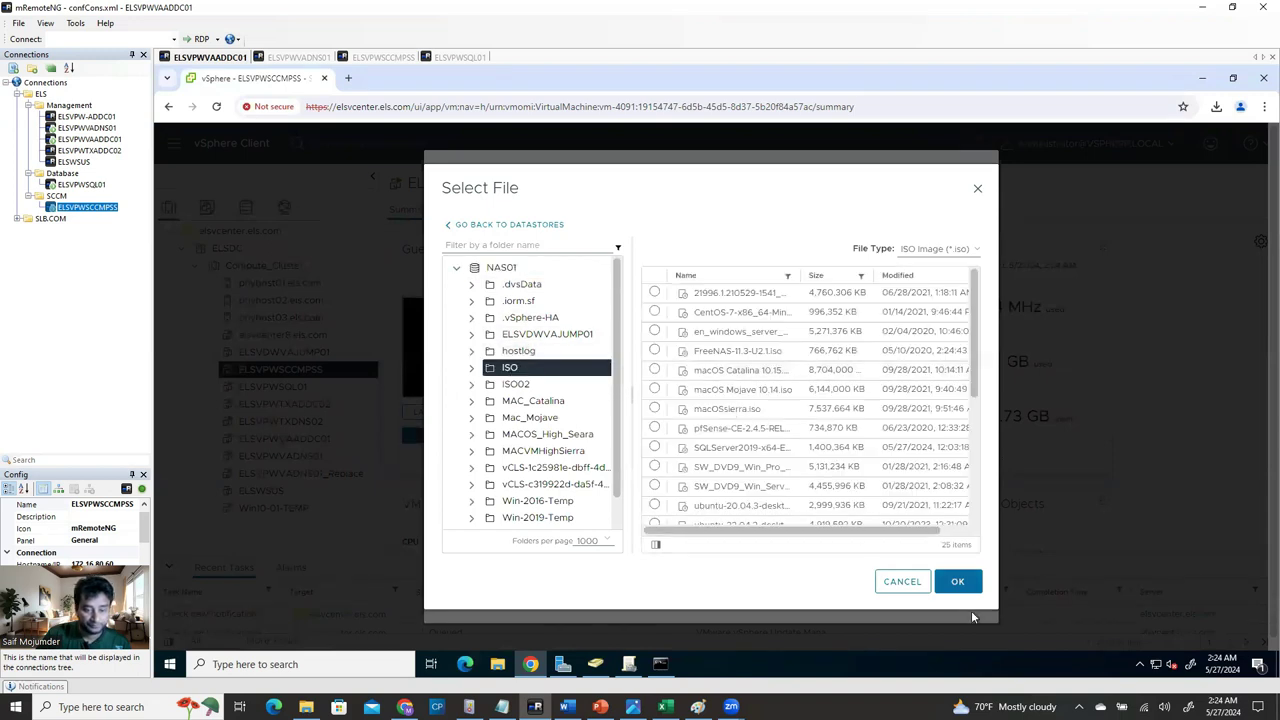
drag(896, 536, 826, 531)
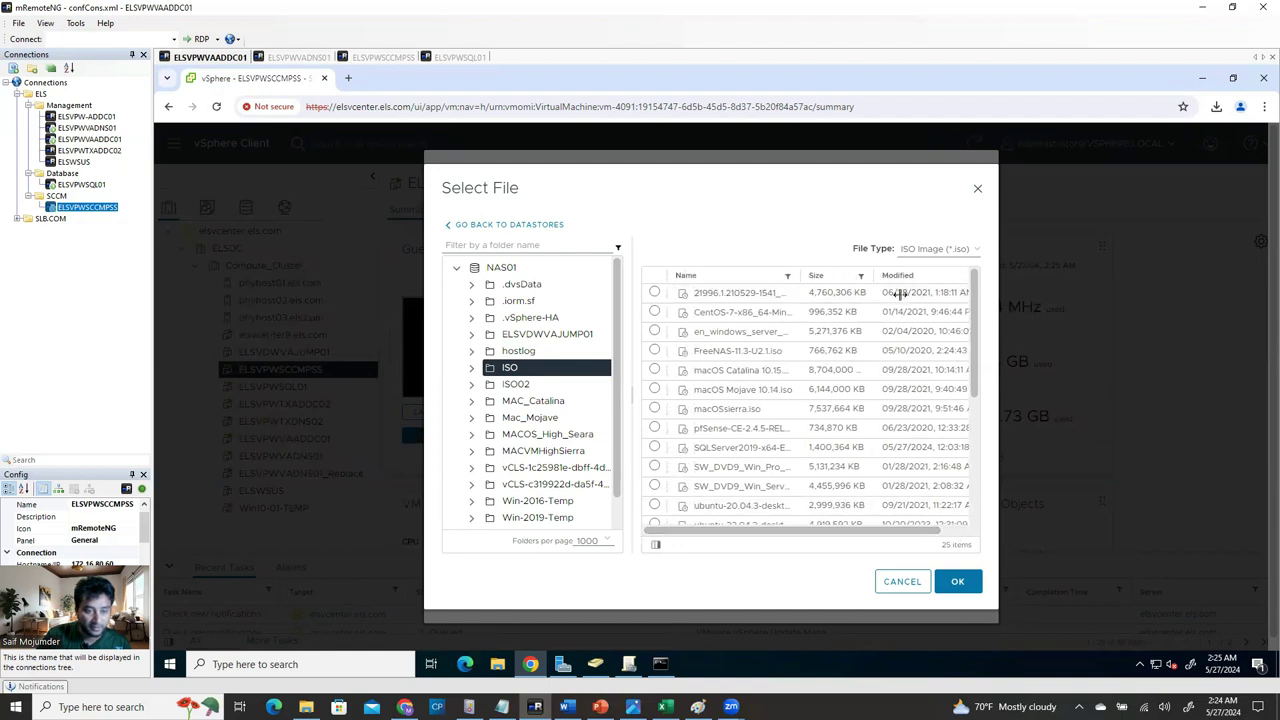
drag(796, 276, 897, 276)
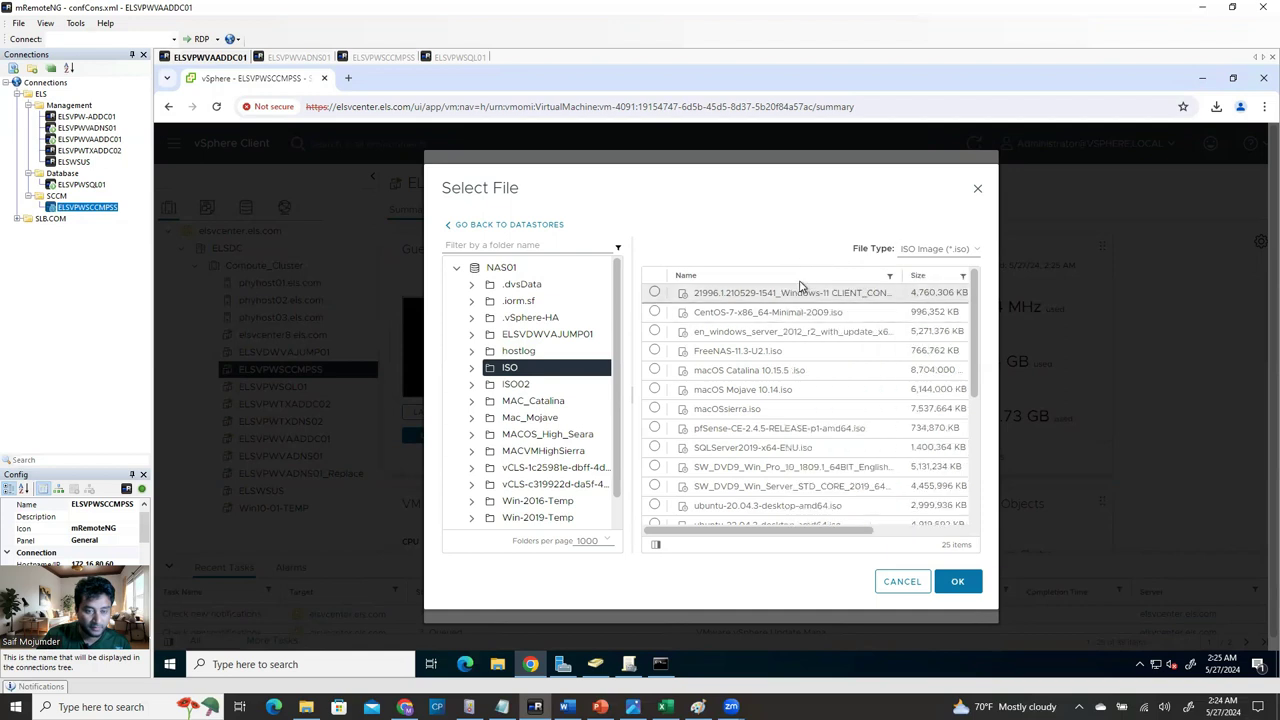
drag(972, 338, 985, 397)
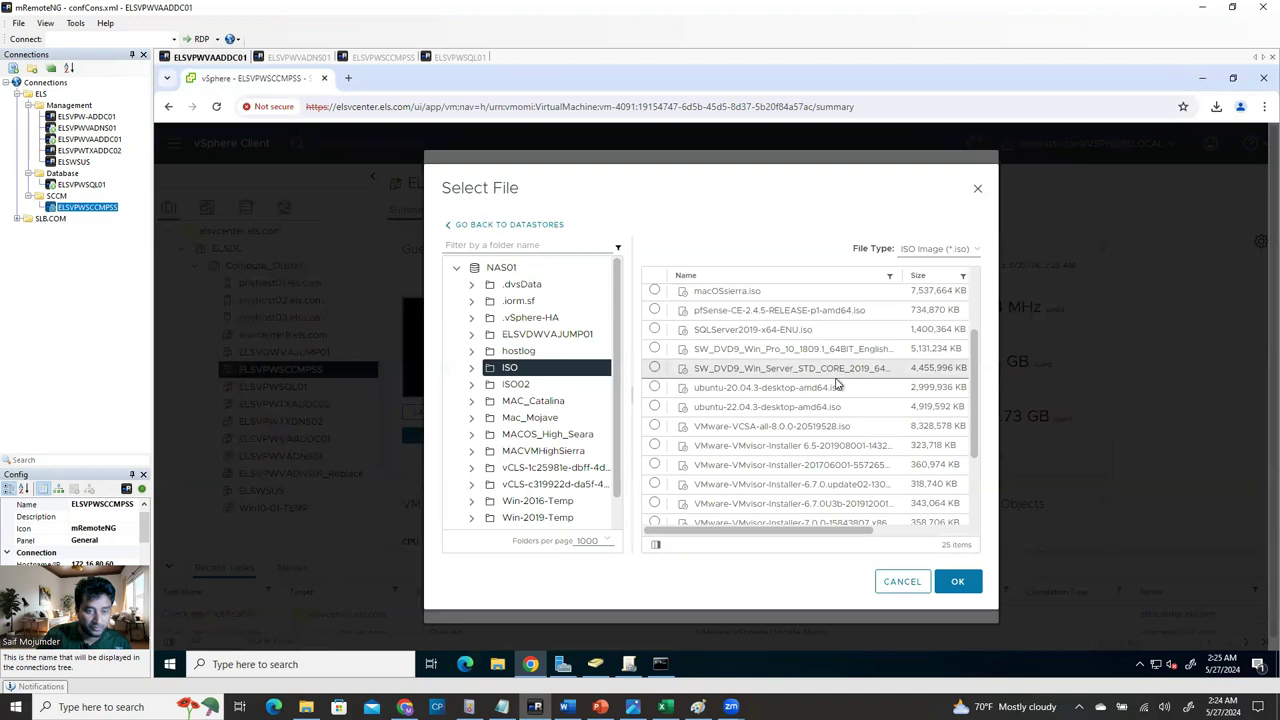
scroll(865, 475, down, 3)
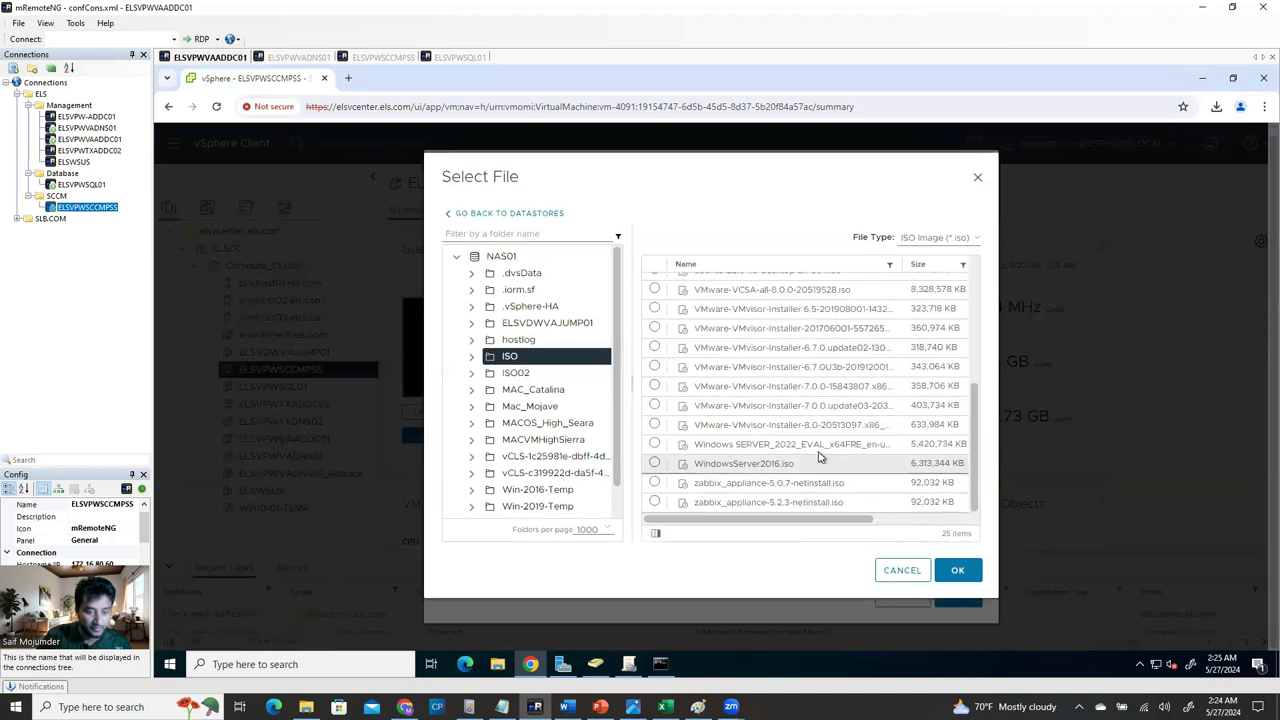
click(740, 447)
click(960, 572)
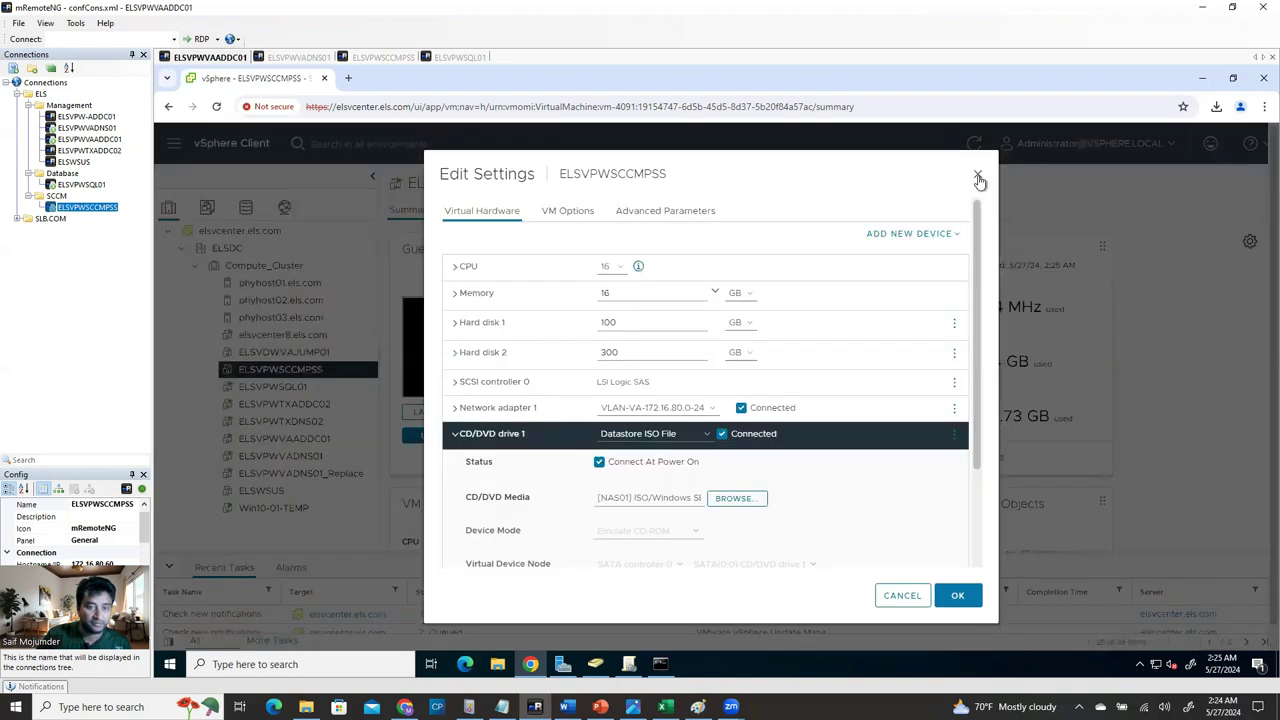
click(978, 176)
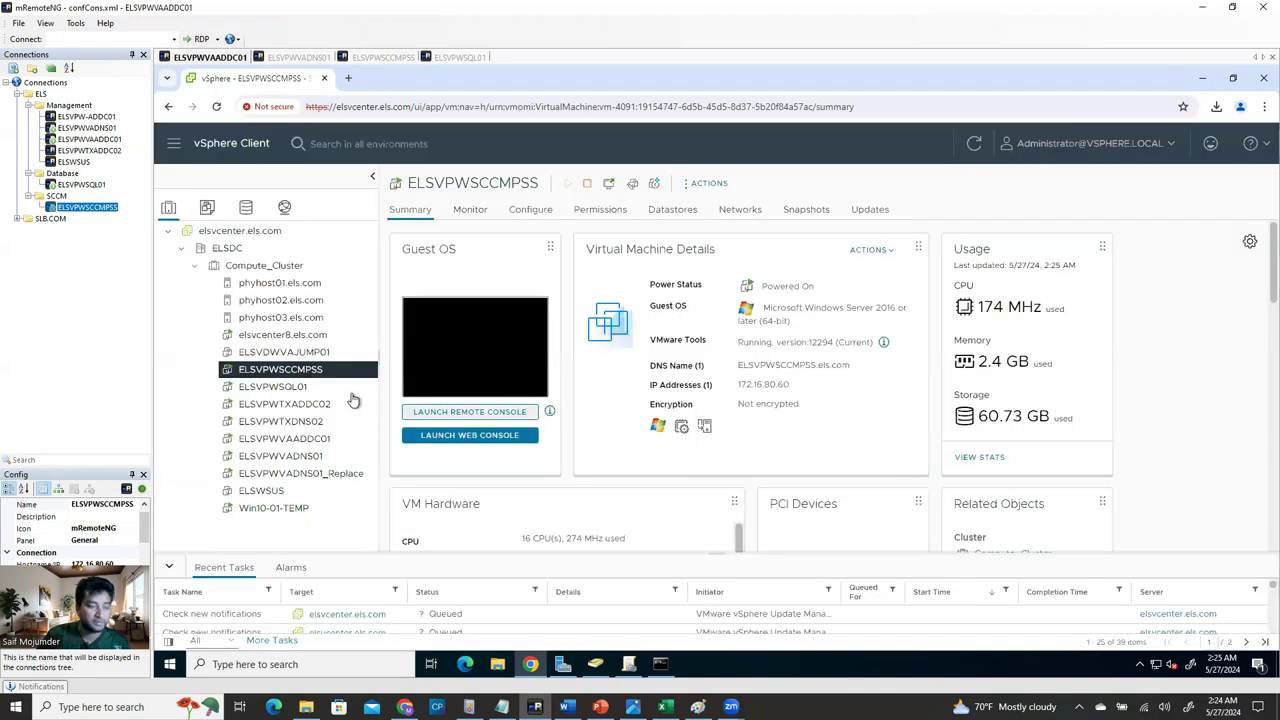
On ELSVPWSCCMPSS, tick Windows Server Backup in the Add Roles wizard and continue to confirmation.
click(385, 58)
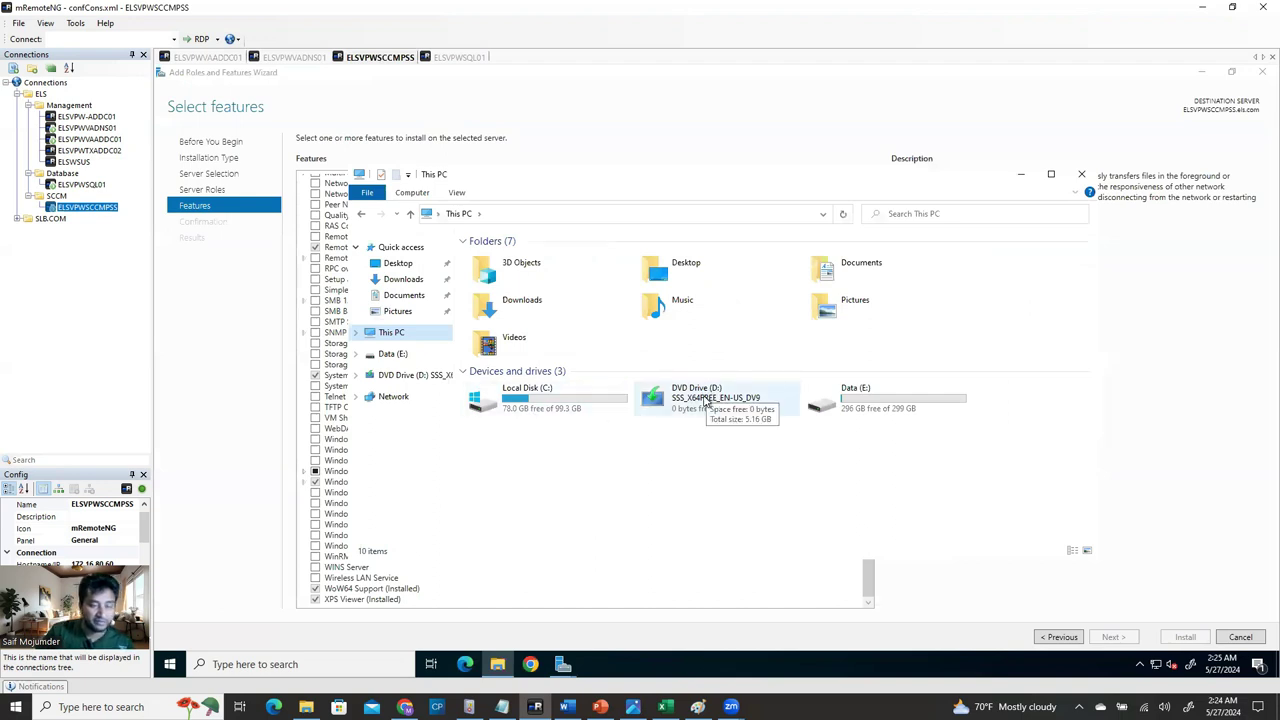
click(230, 465)
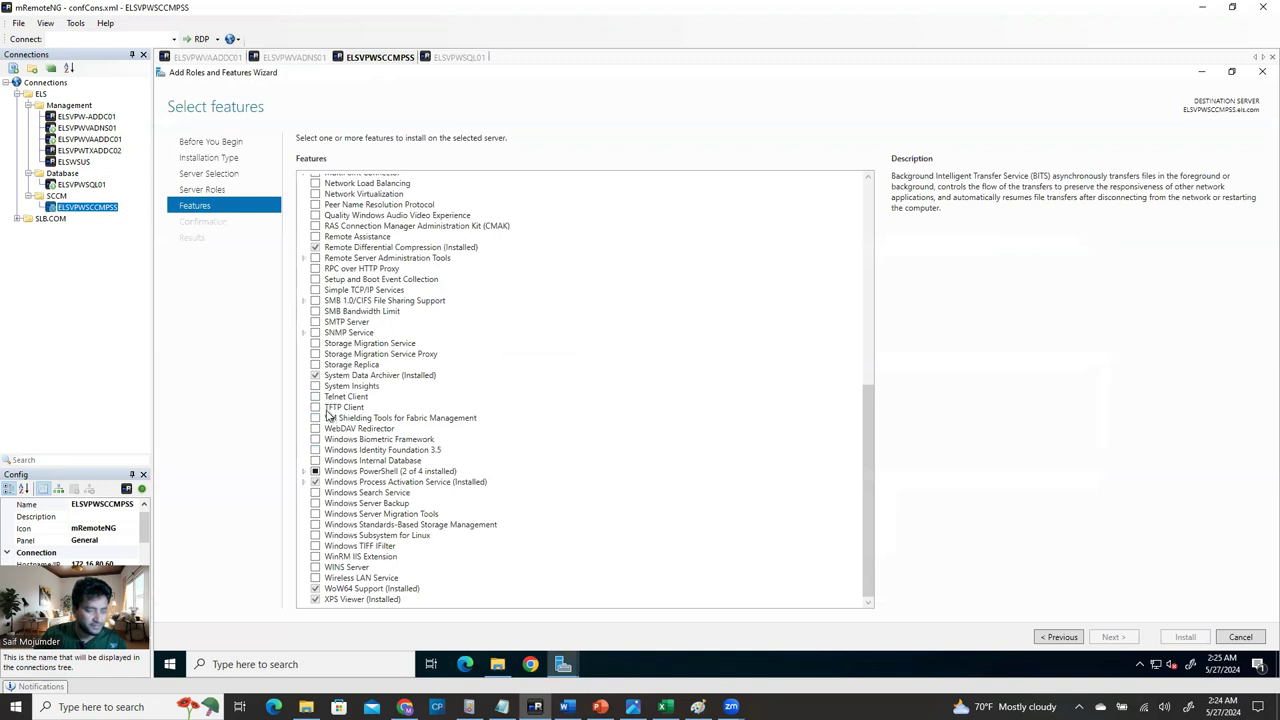
scroll(392, 436, up, 4)
scroll(386, 446, down, 4)
click(316, 504)
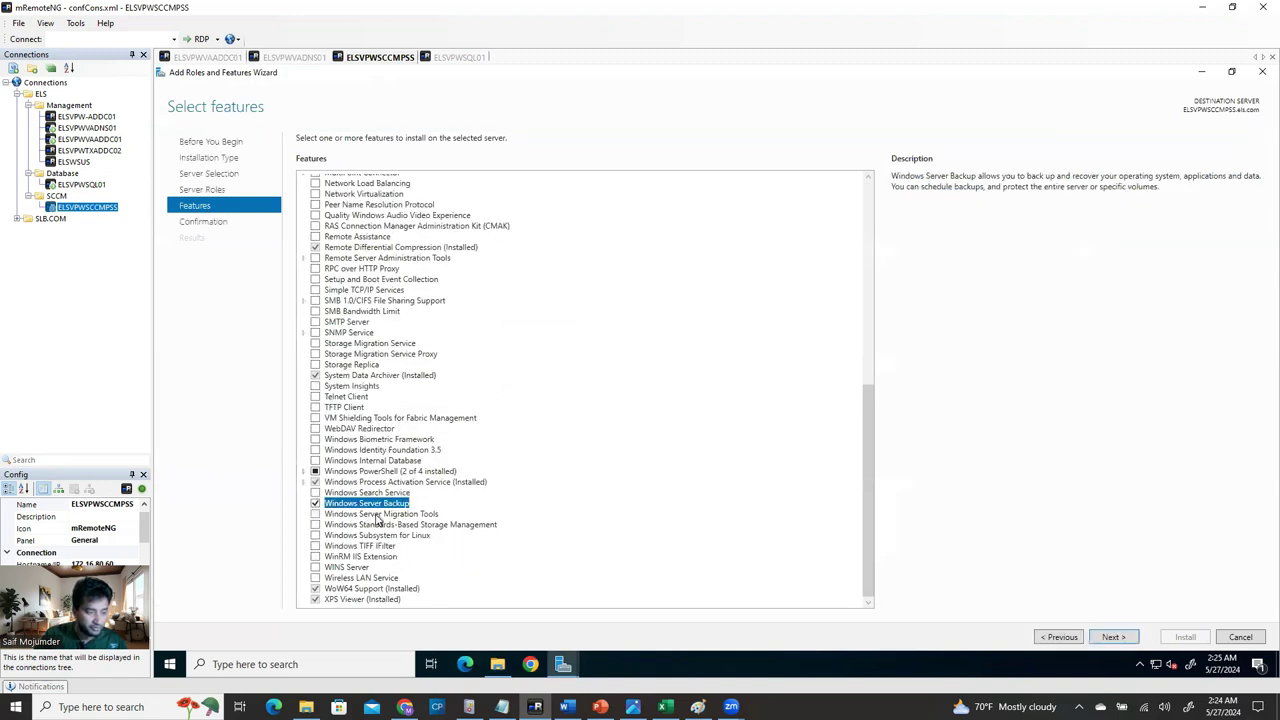
click(1113, 638)
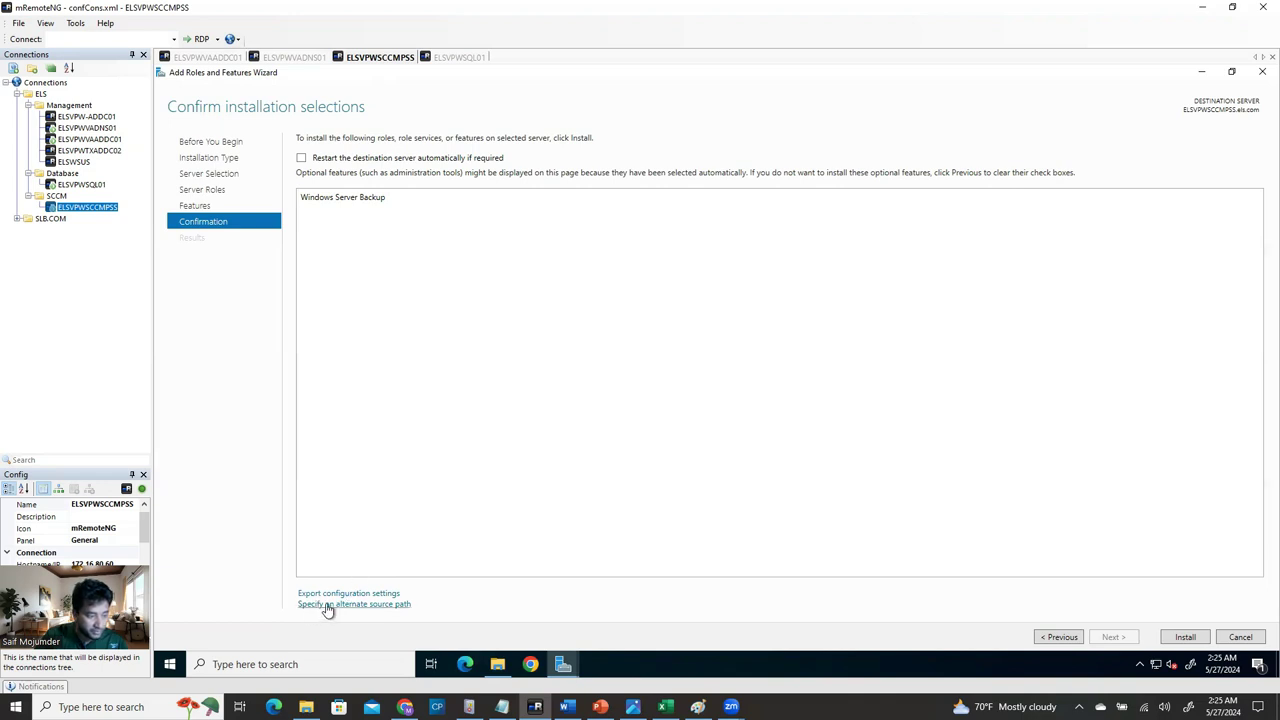
click(374, 606)
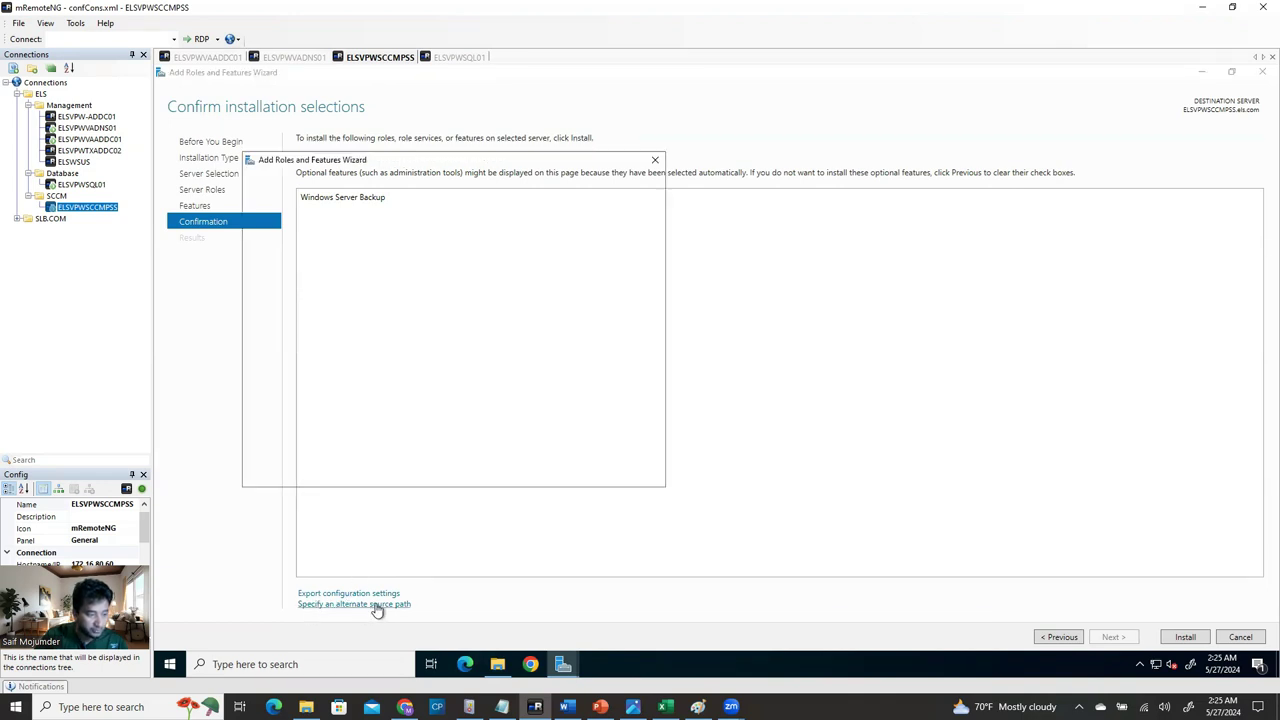
double_click(347, 452)
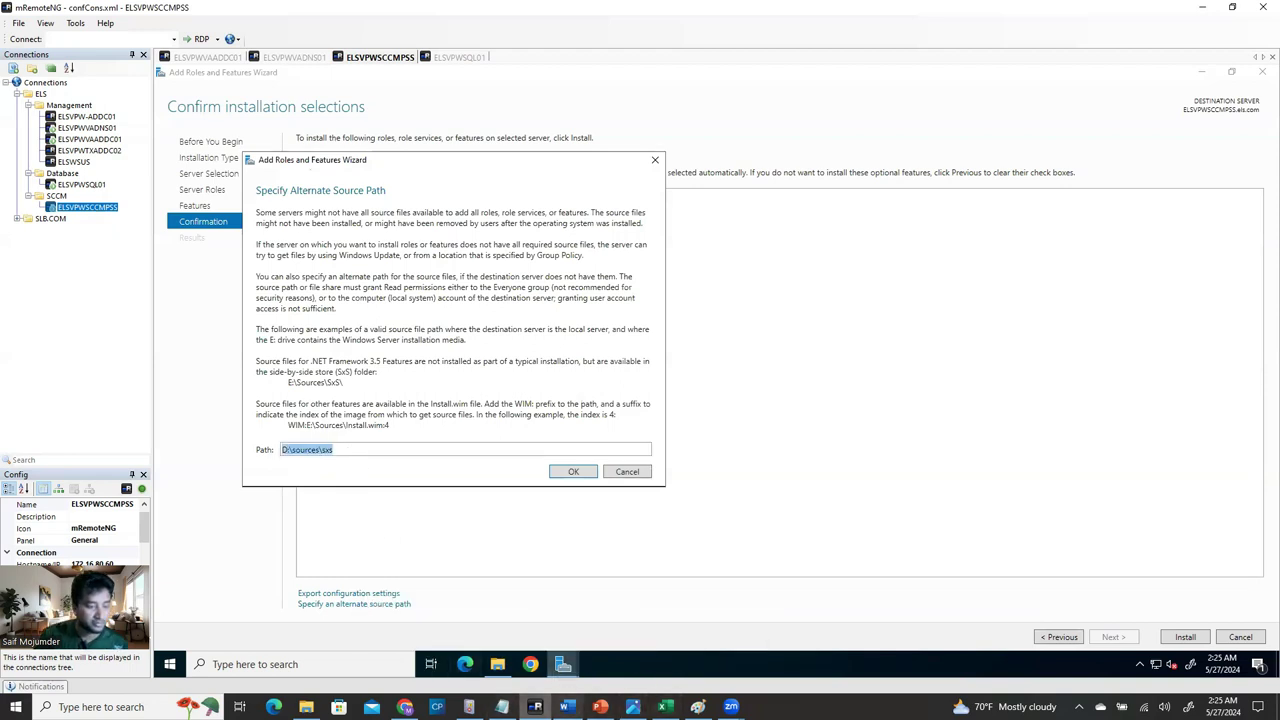
click(497, 664)
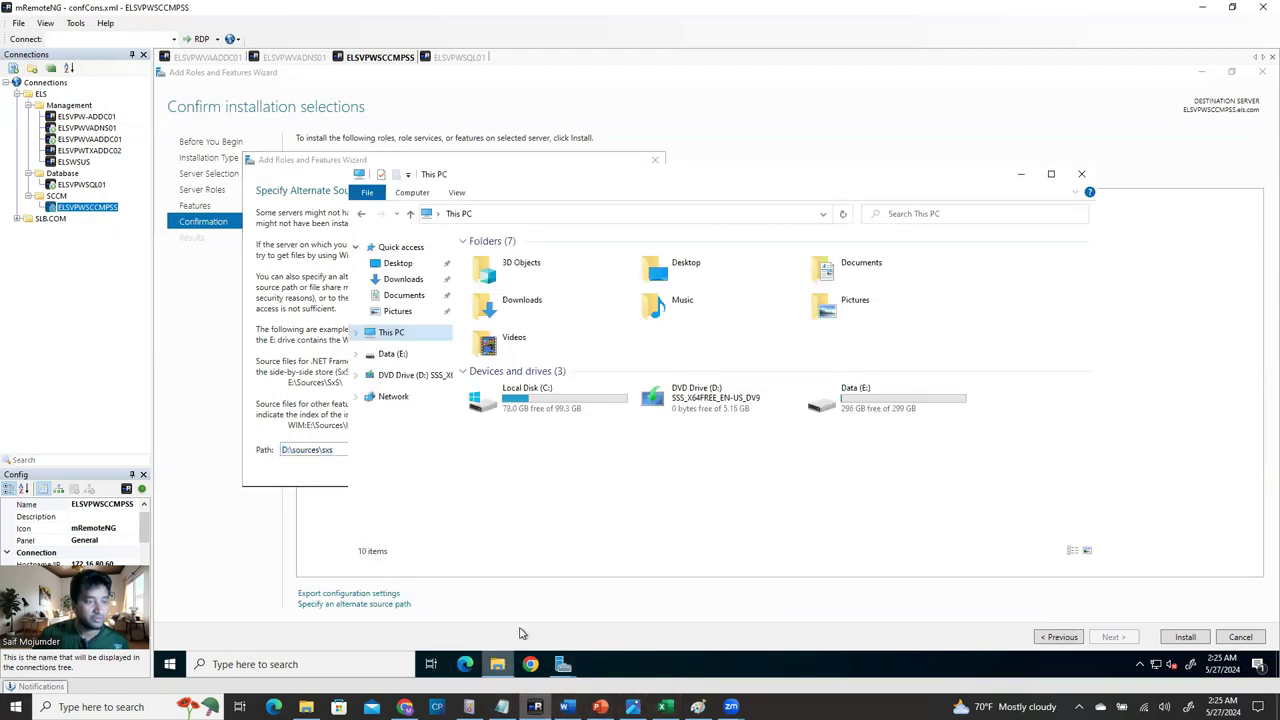
double_click(712, 399)
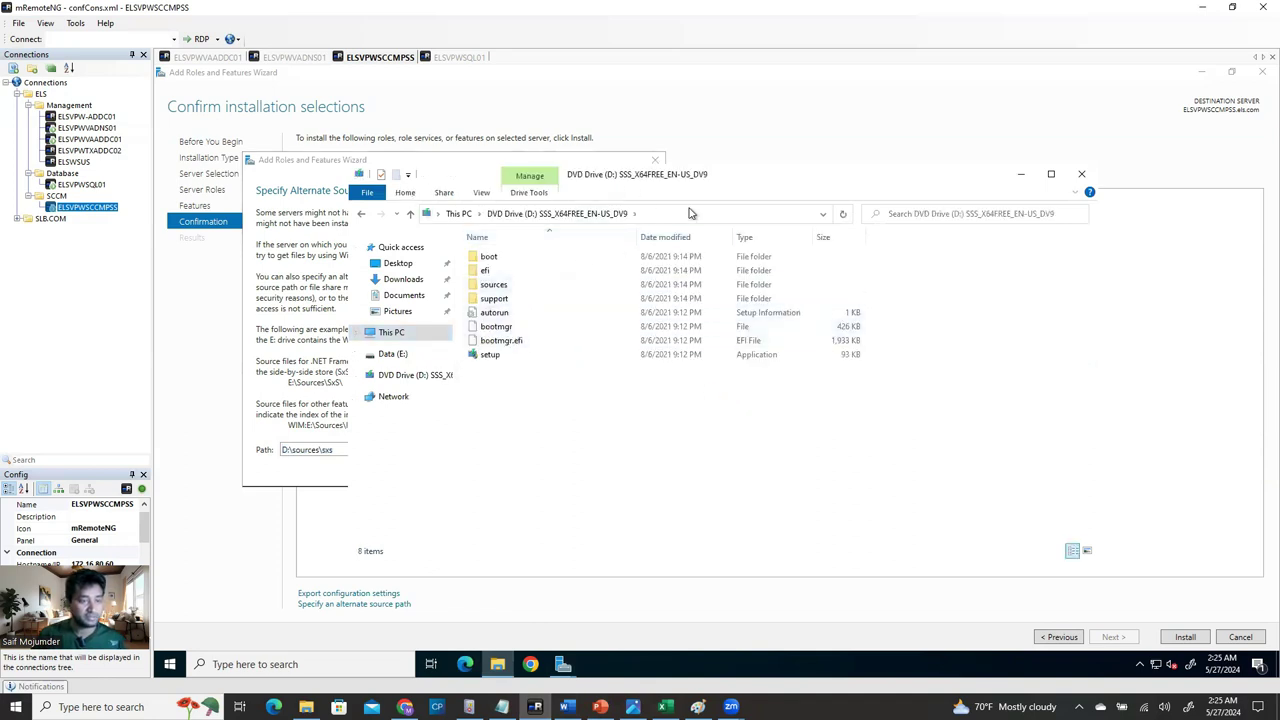
drag(810, 188, 832, 207)
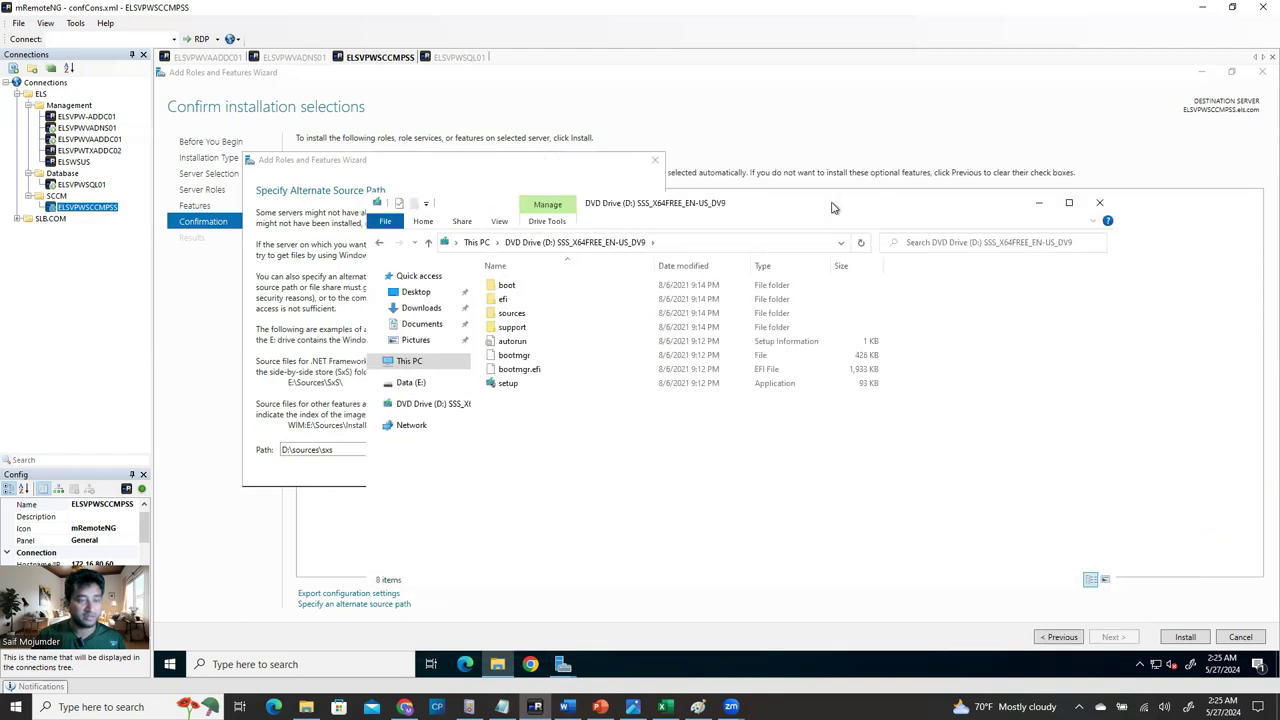
double_click(520, 314)
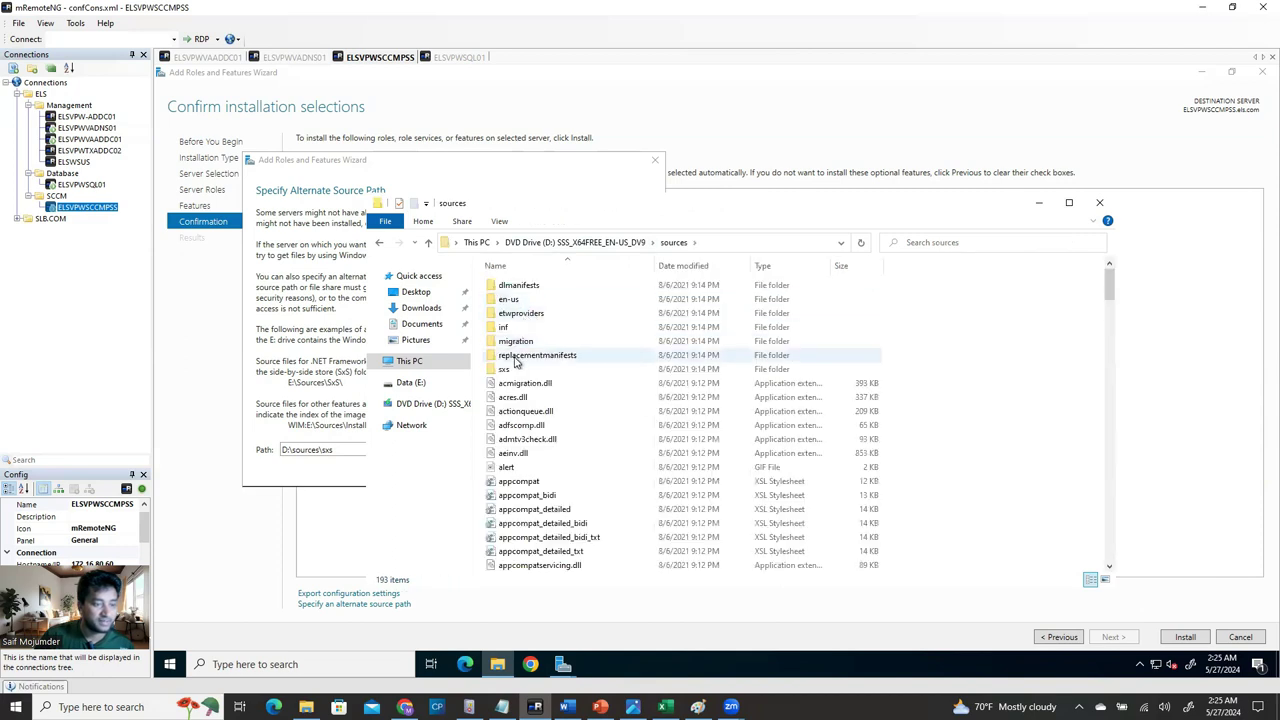
double_click(504, 370)
click(737, 243)
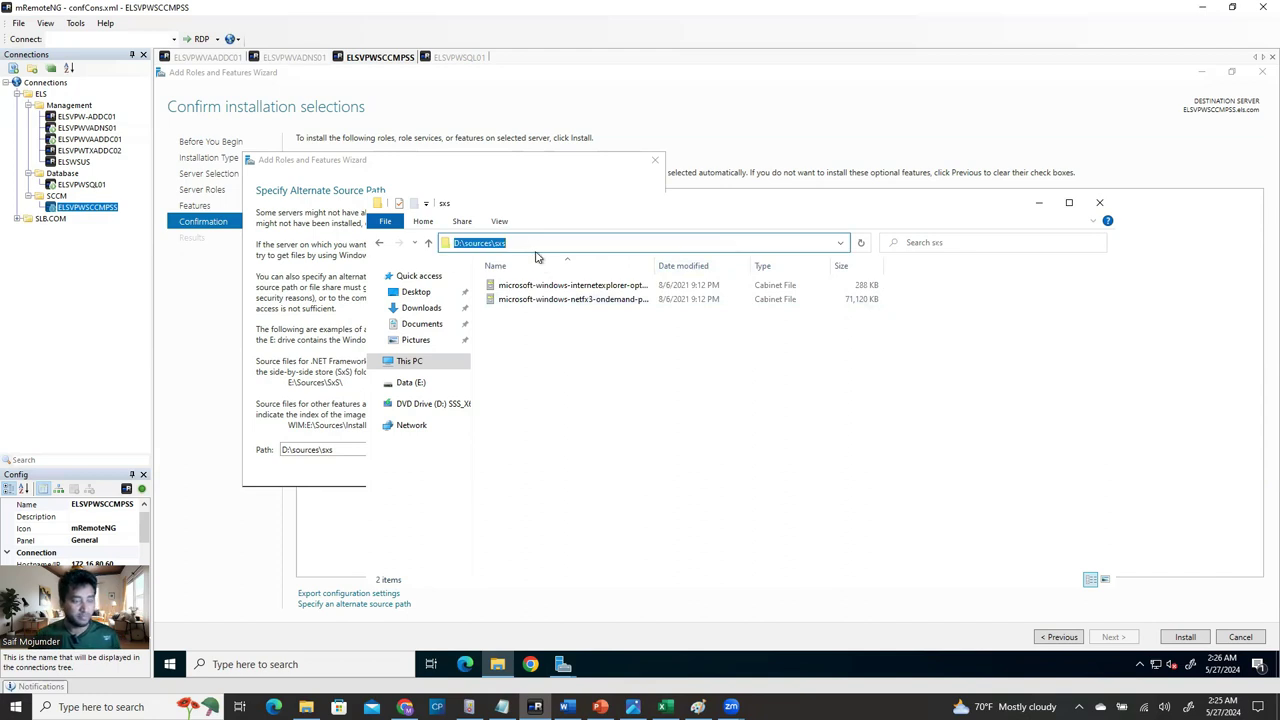
click(1099, 203)
drag(355, 452, 264, 454)
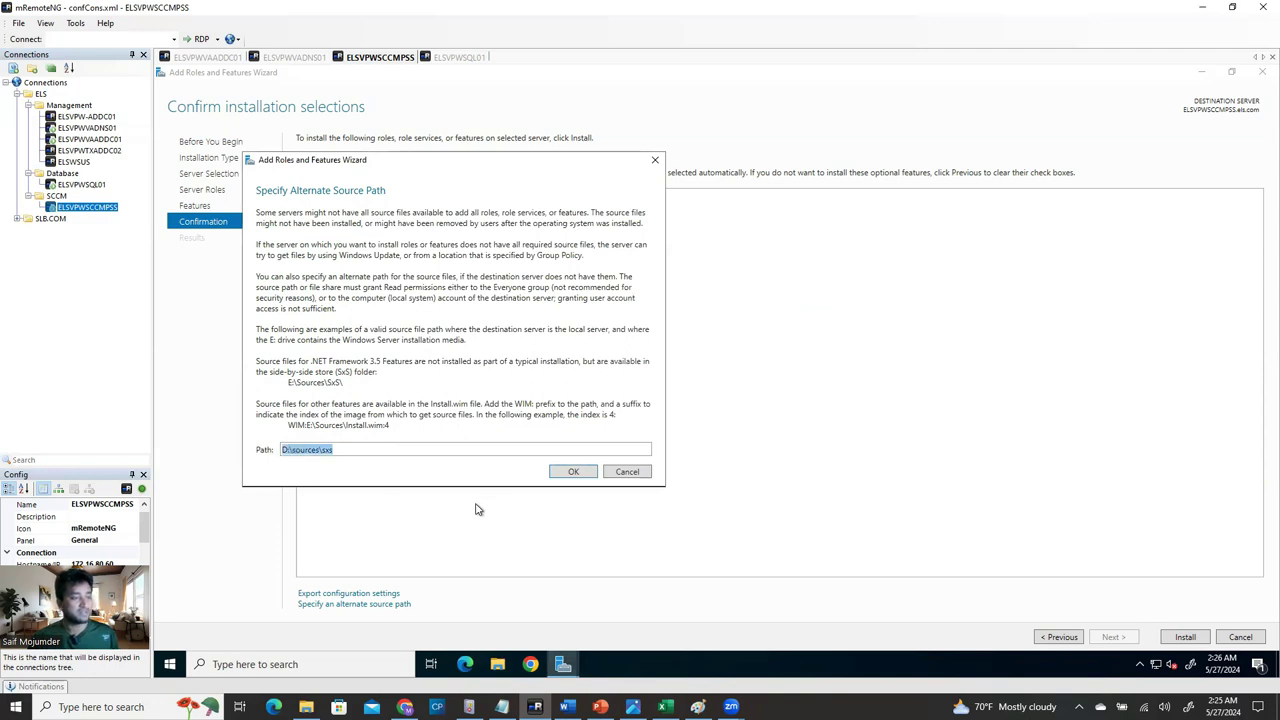
click(634, 474)
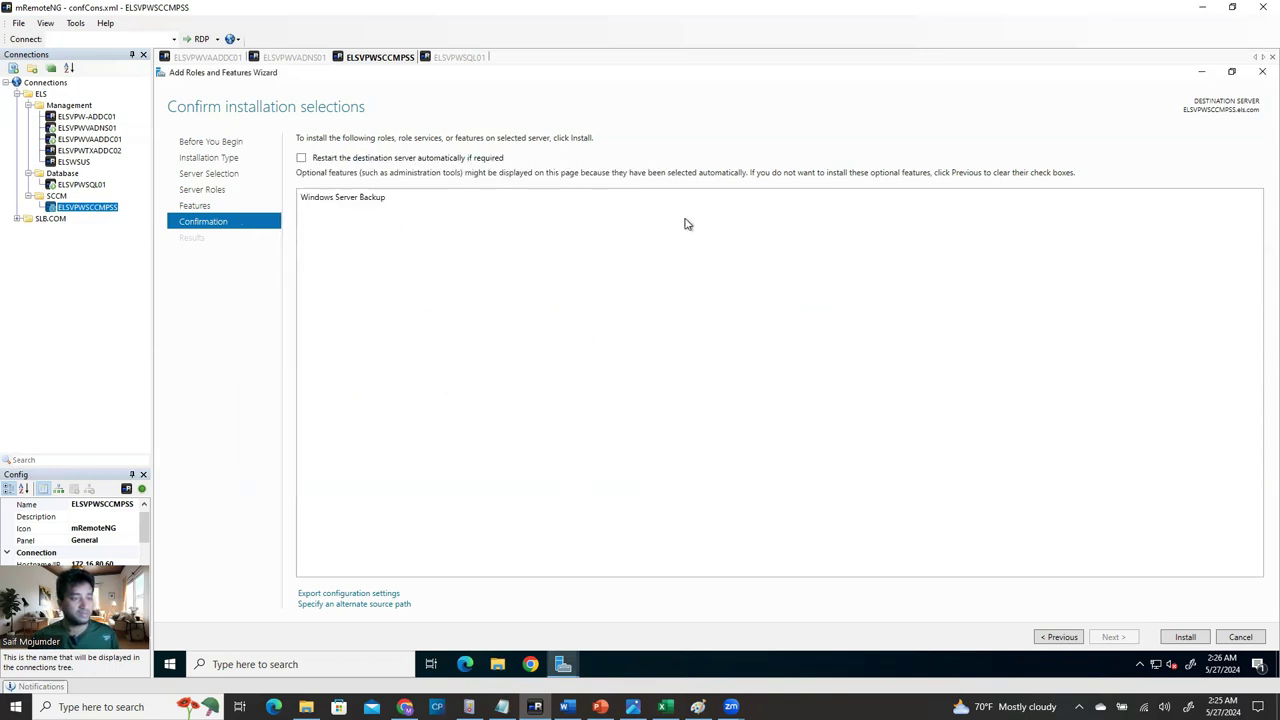
Close the roles wizard and scroll the Word guide to Step 7, Installing Windows WADK and WINPE.
click(1240, 637)
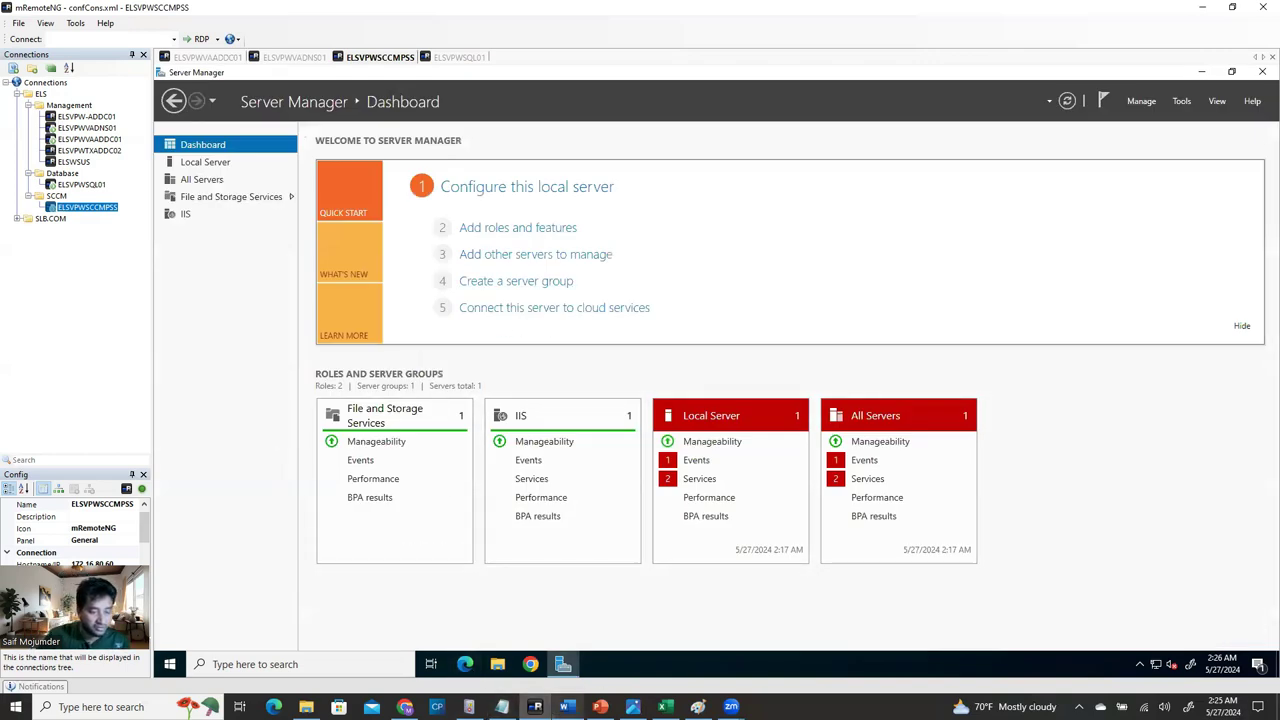
click(566, 706)
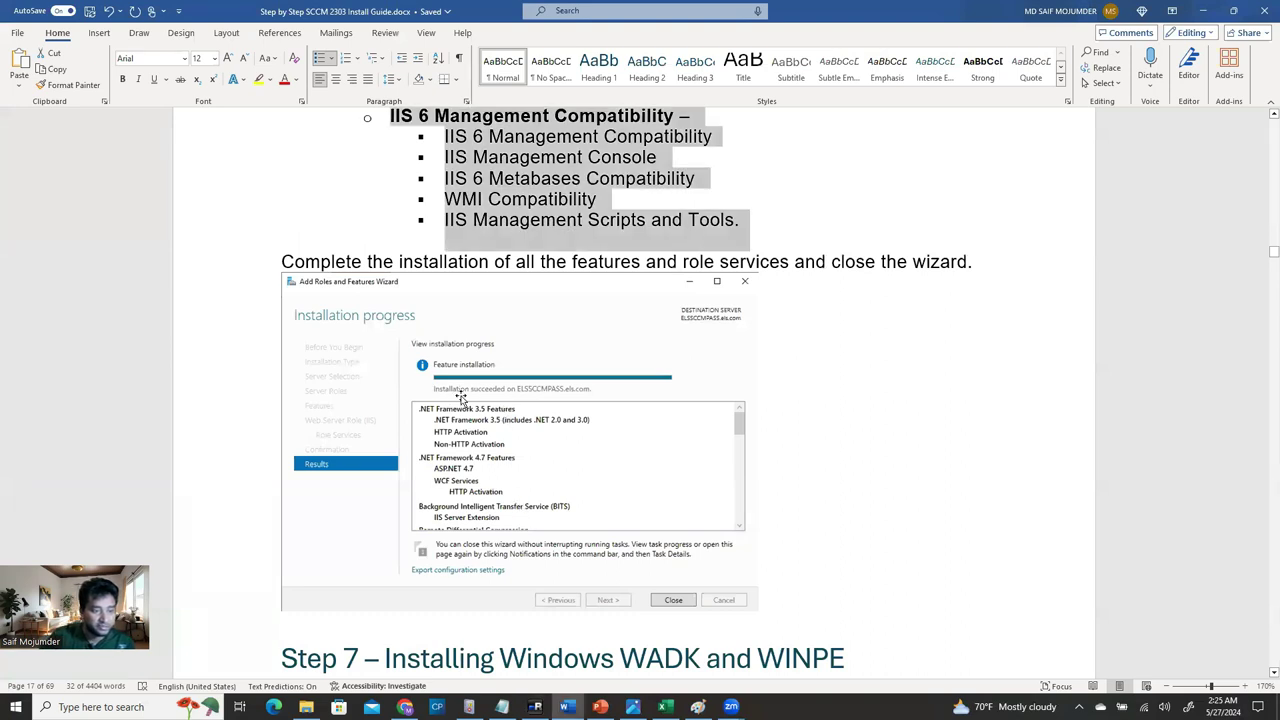
scroll(611, 443, down, 5)
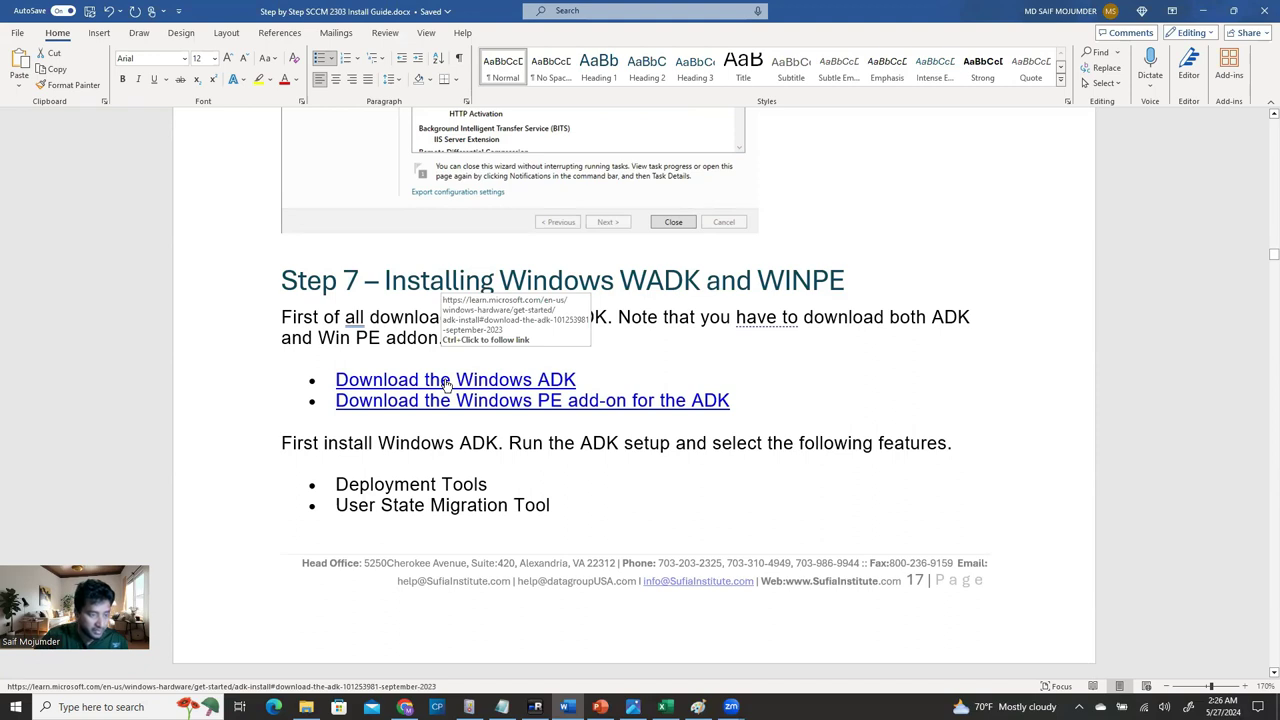
Open the Windows ADK download page, copy its address, close the extra Edge tab and return to mRemoteNG.
ctrl+click(447, 385)
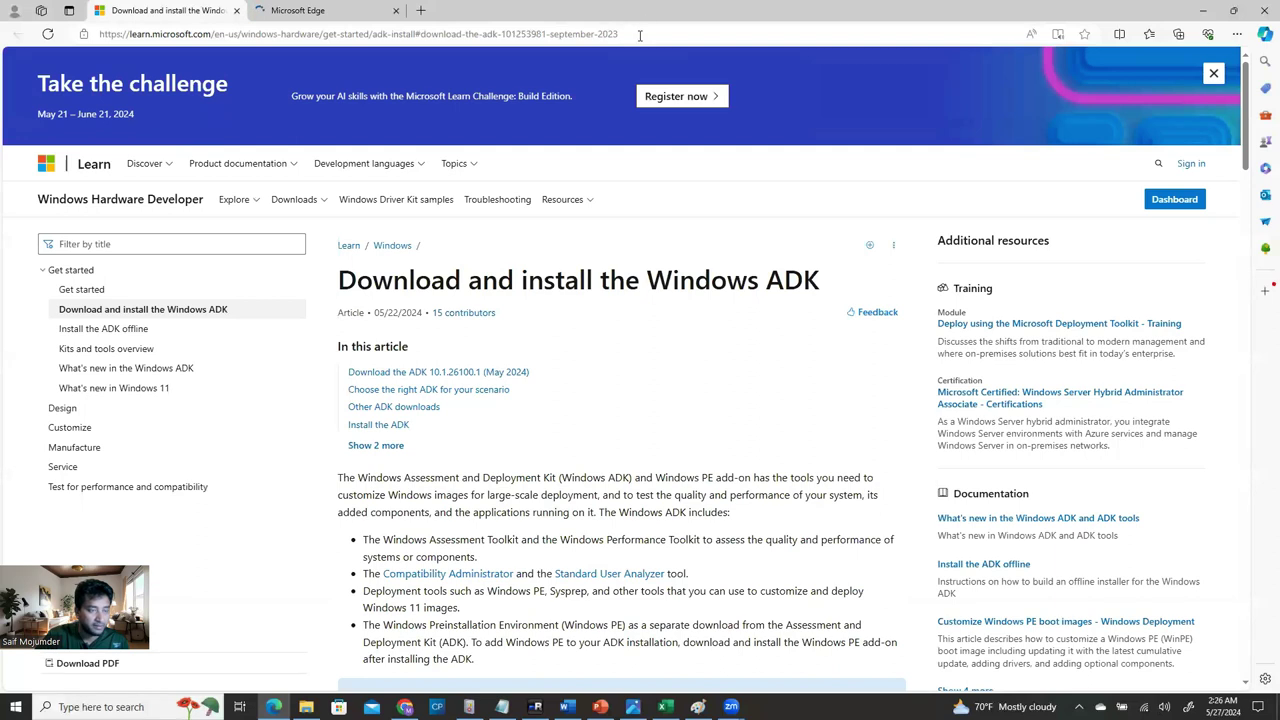
click(640, 35)
key(ctrl+c)
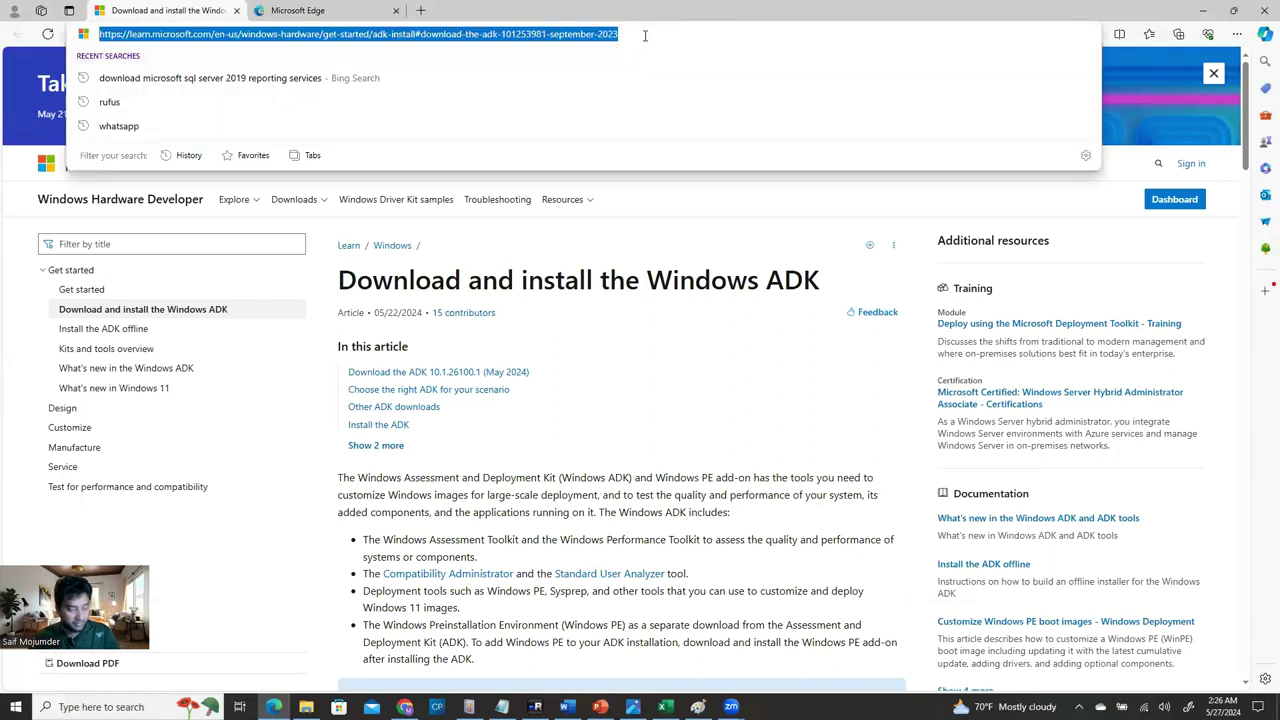
key(Escape)
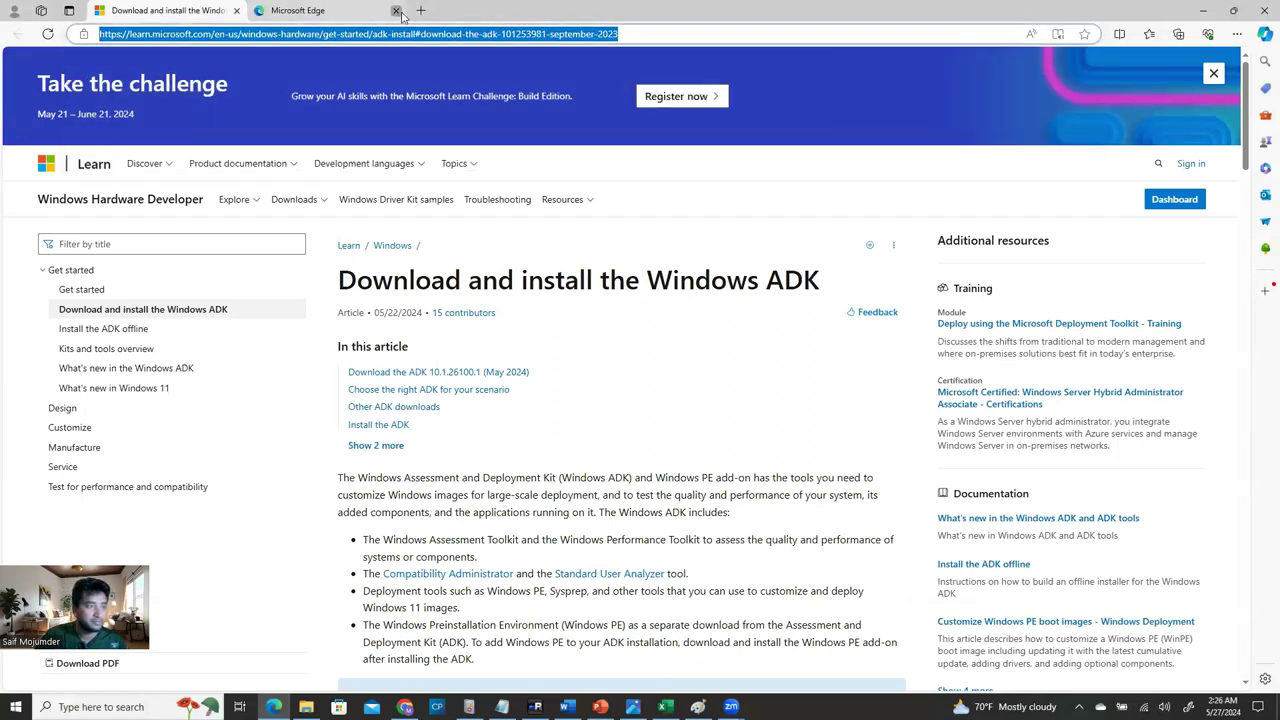
click(396, 11)
click(1203, 10)
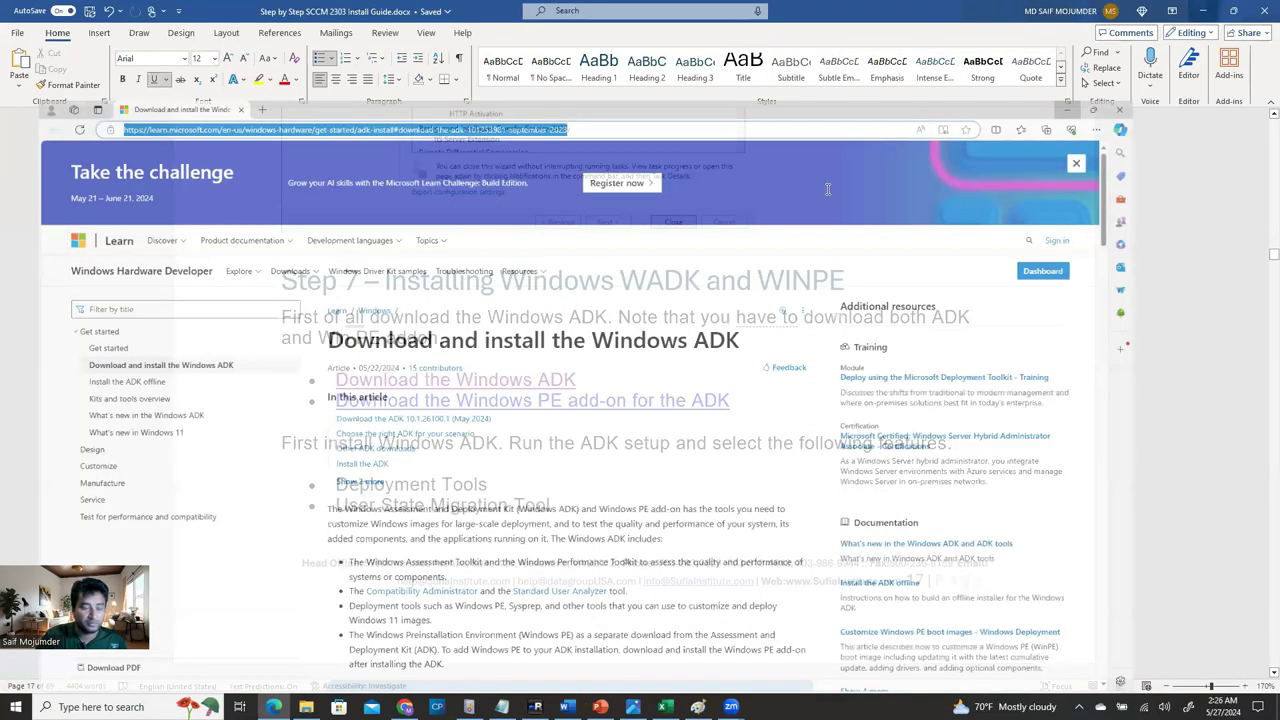
click(535, 707)
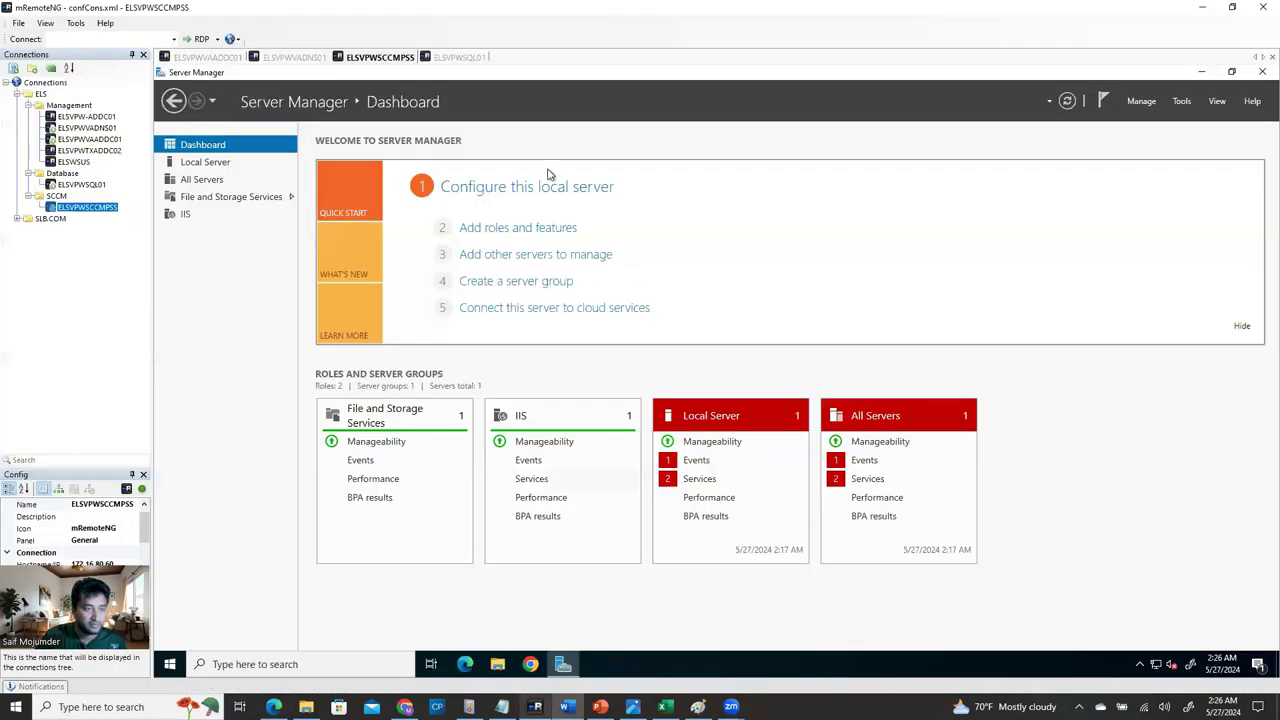
Minimize Server Manager, dismiss Chrome's privacy notice and load the pasted Windows ADK page address.
click(1201, 72)
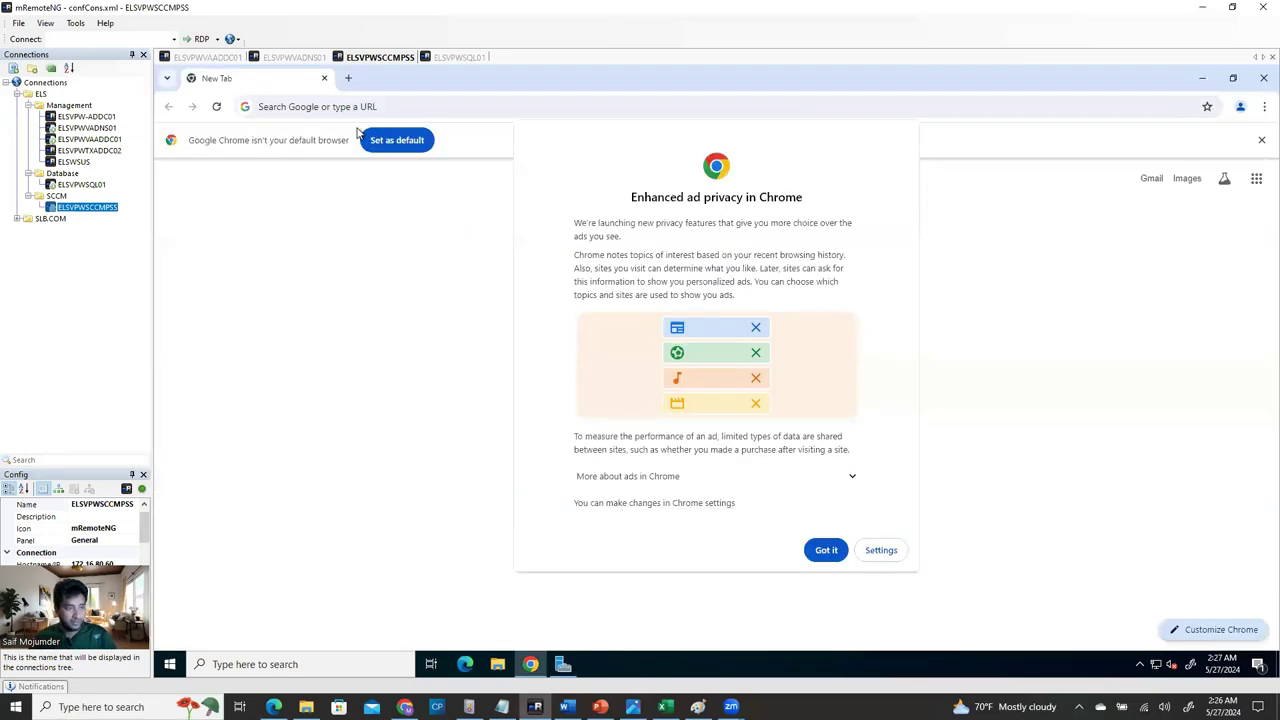
click(826, 550)
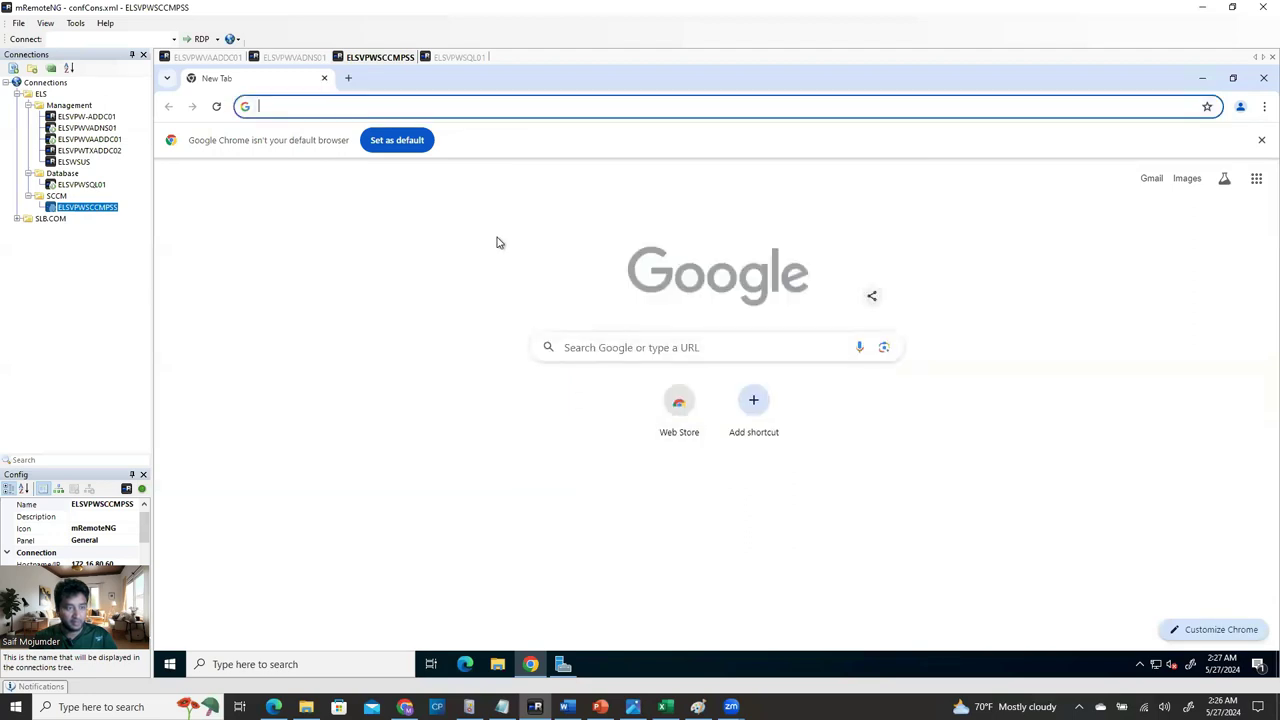
click(317, 107)
key(ctrl+v)
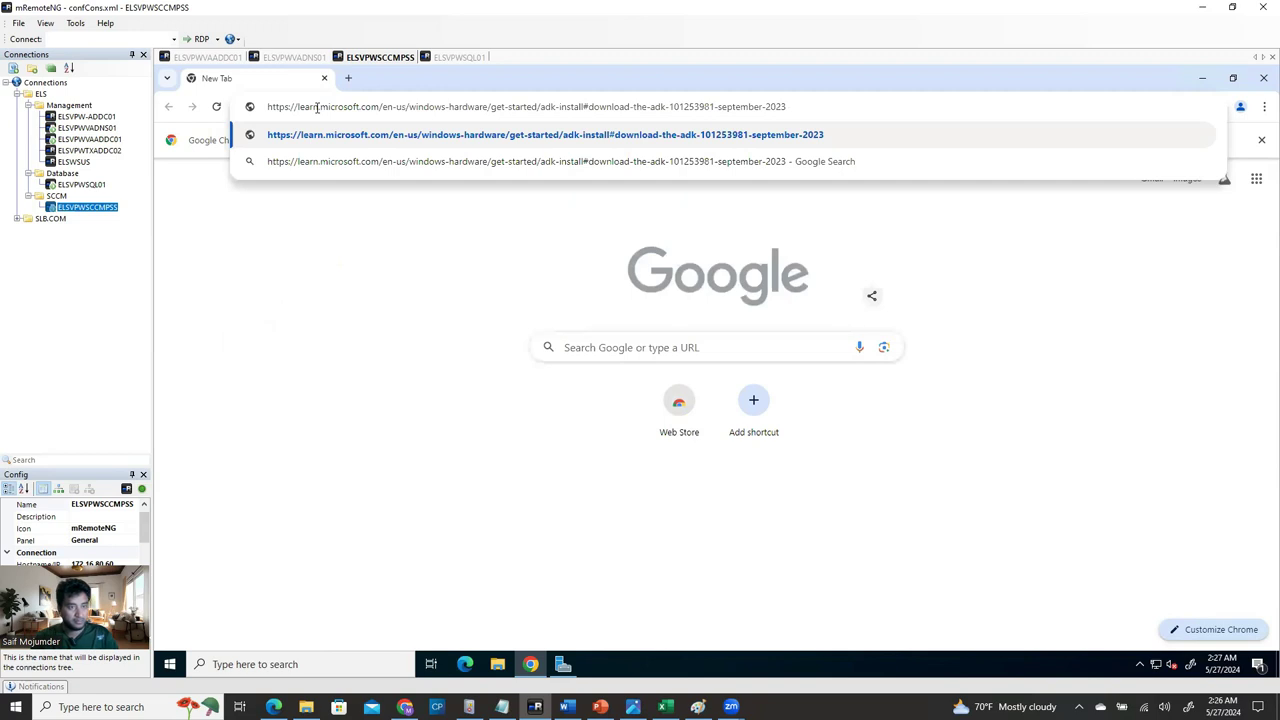
key(Return)
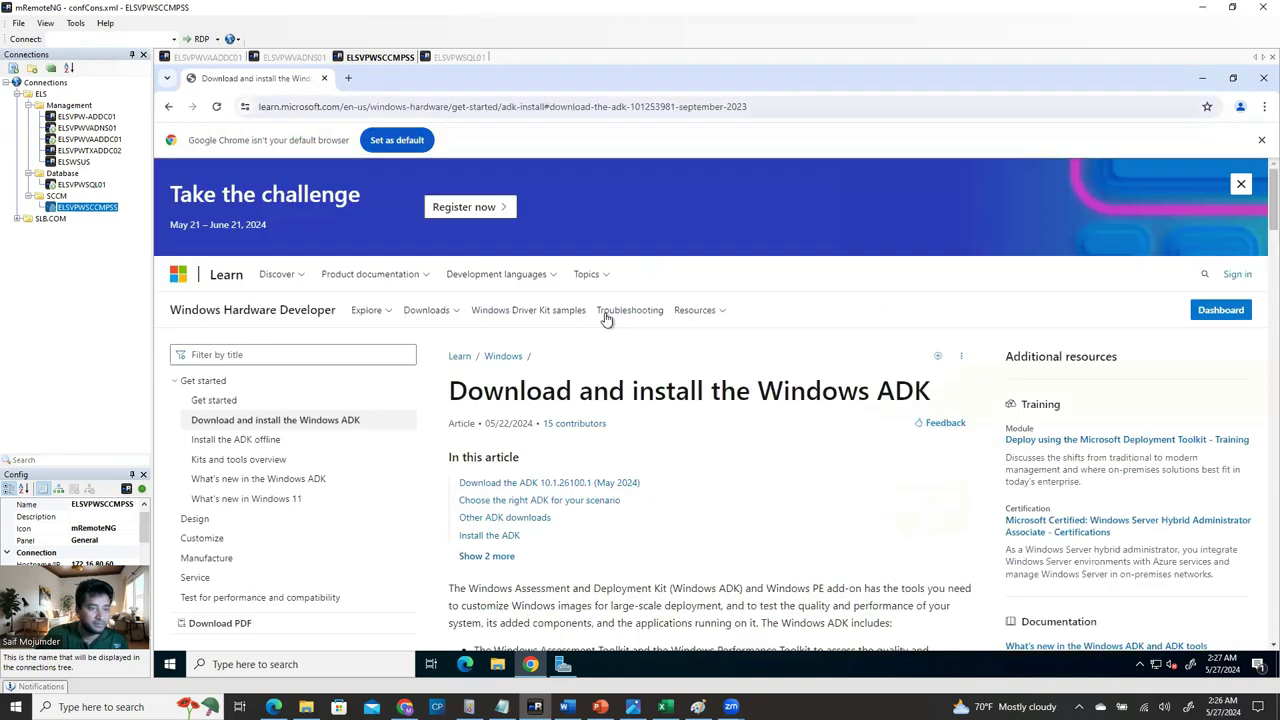
Highlight 'Windows ADK' in the page title, minimize Chrome and bring up File Explorer on the server.
scroll(715, 420, down, 2)
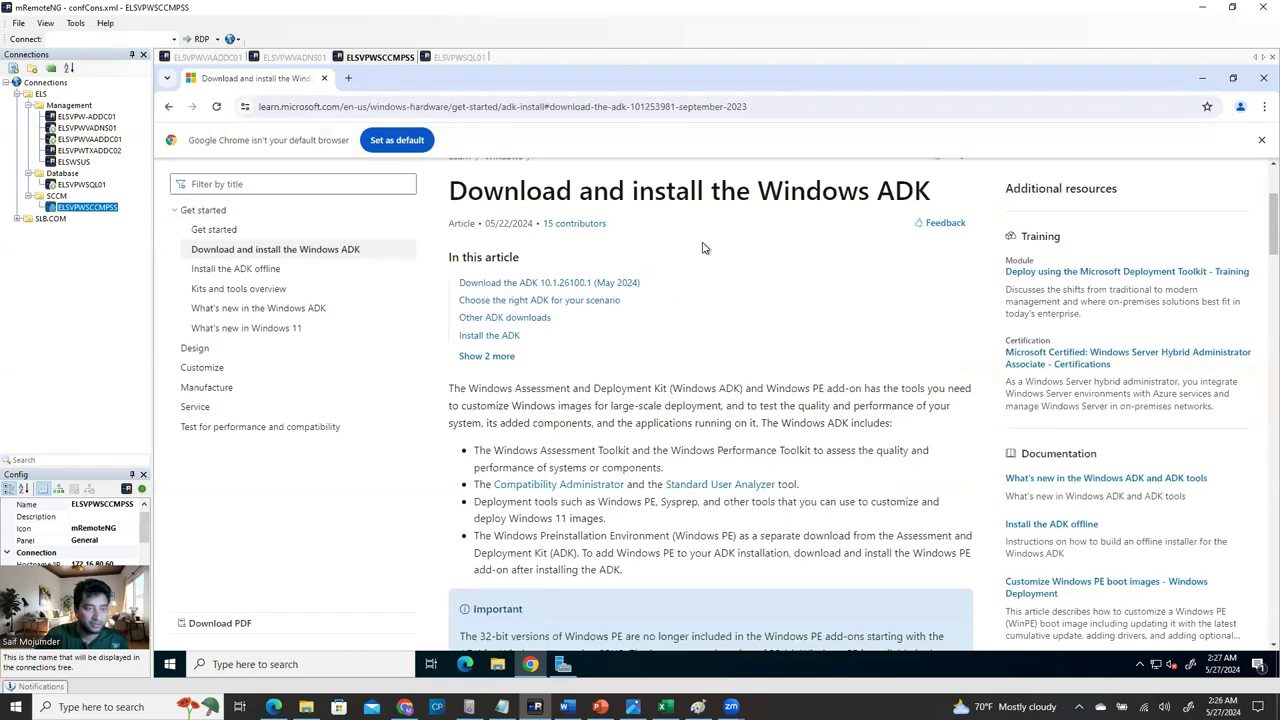
drag(764, 197, 924, 207)
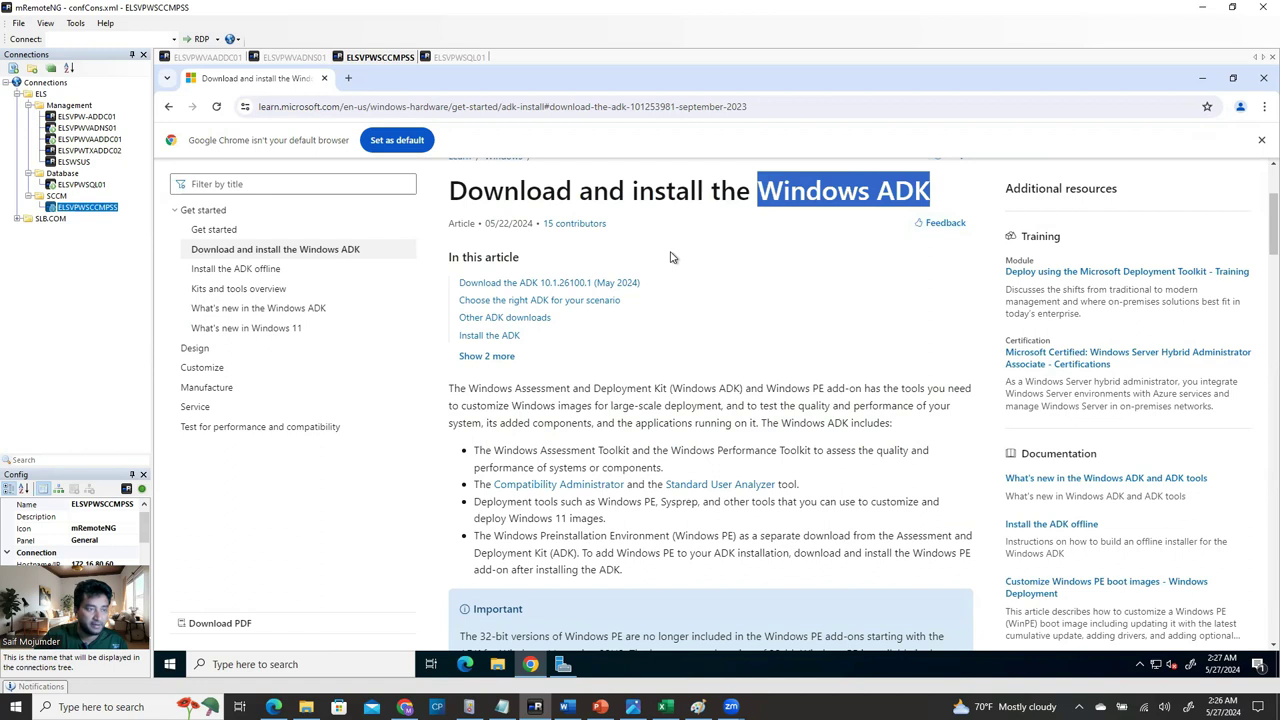
click(1202, 77)
click(497, 664)
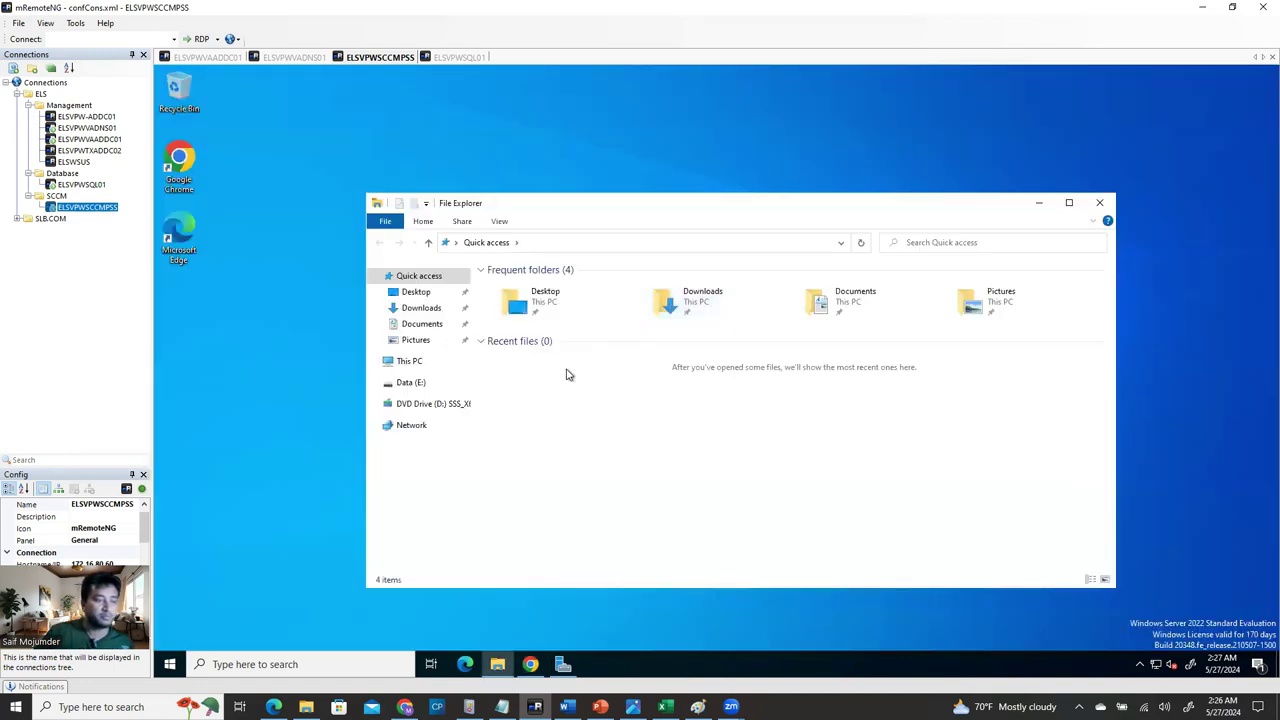
Create a new folder named 'Windows ADK' on the Data (E:) drive, then switch back to Chrome.
click(411, 383)
right_click(555, 337)
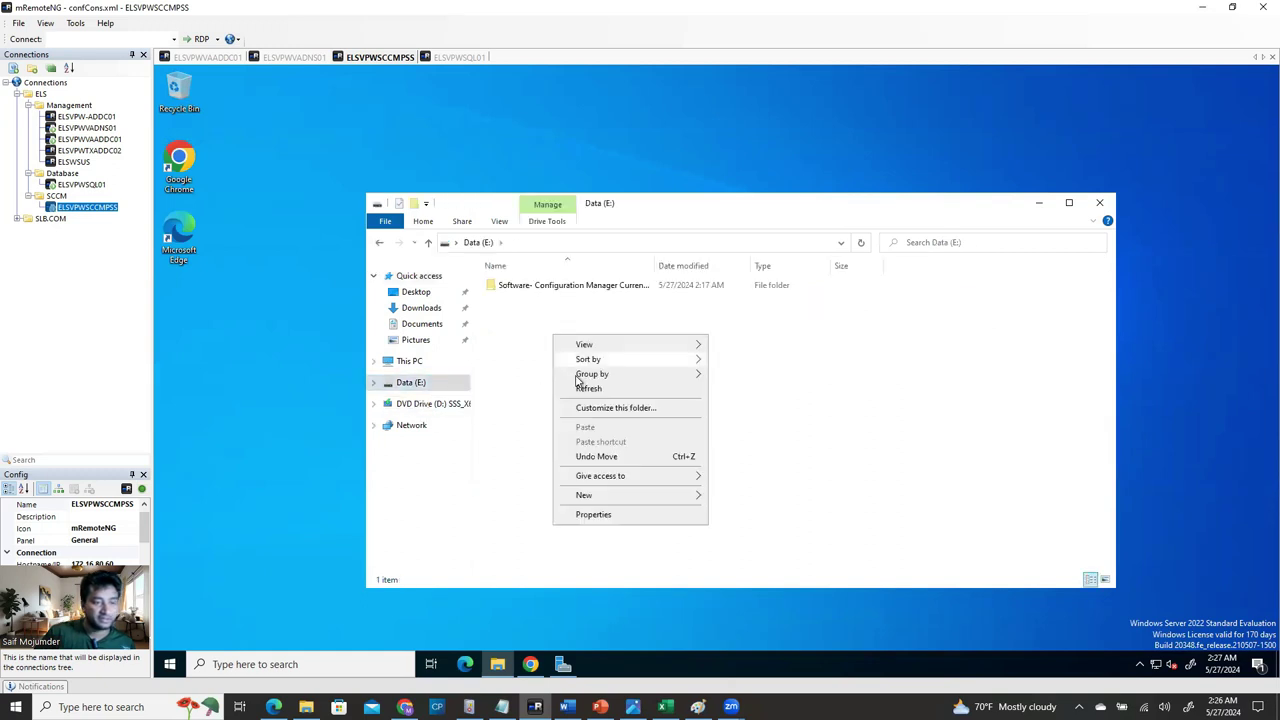
mouse_move(589, 500)
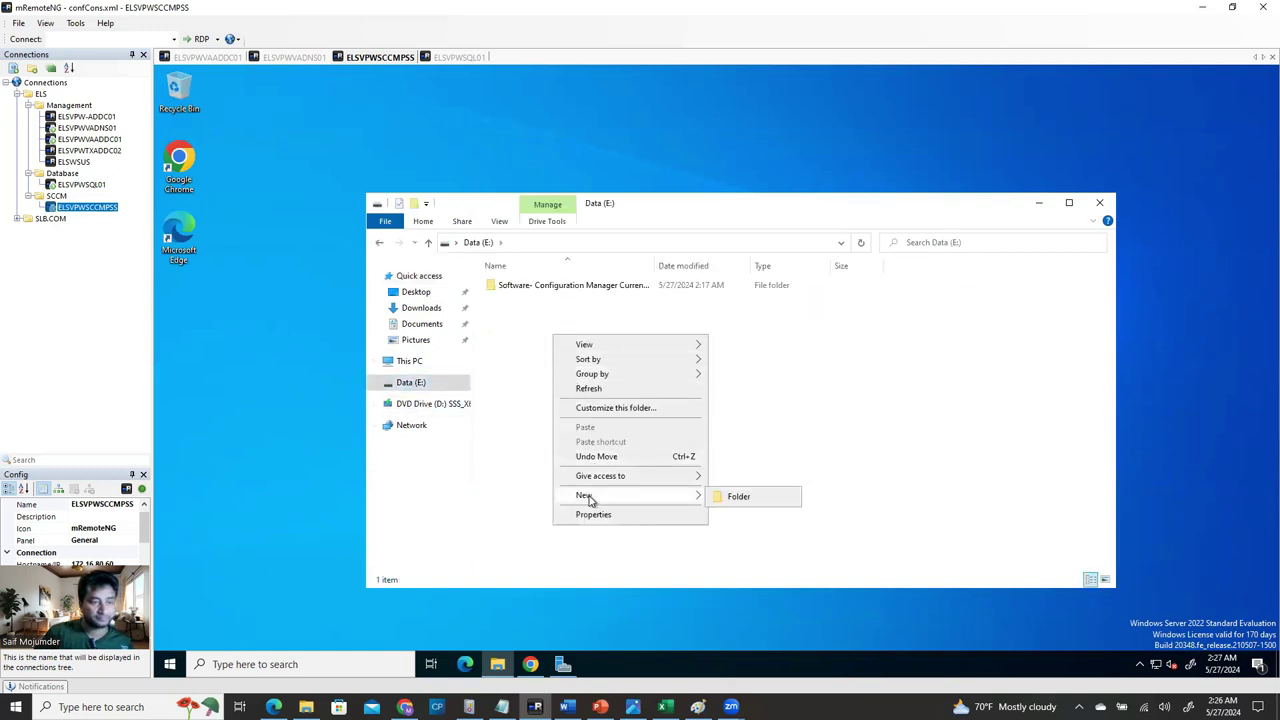
click(737, 497)
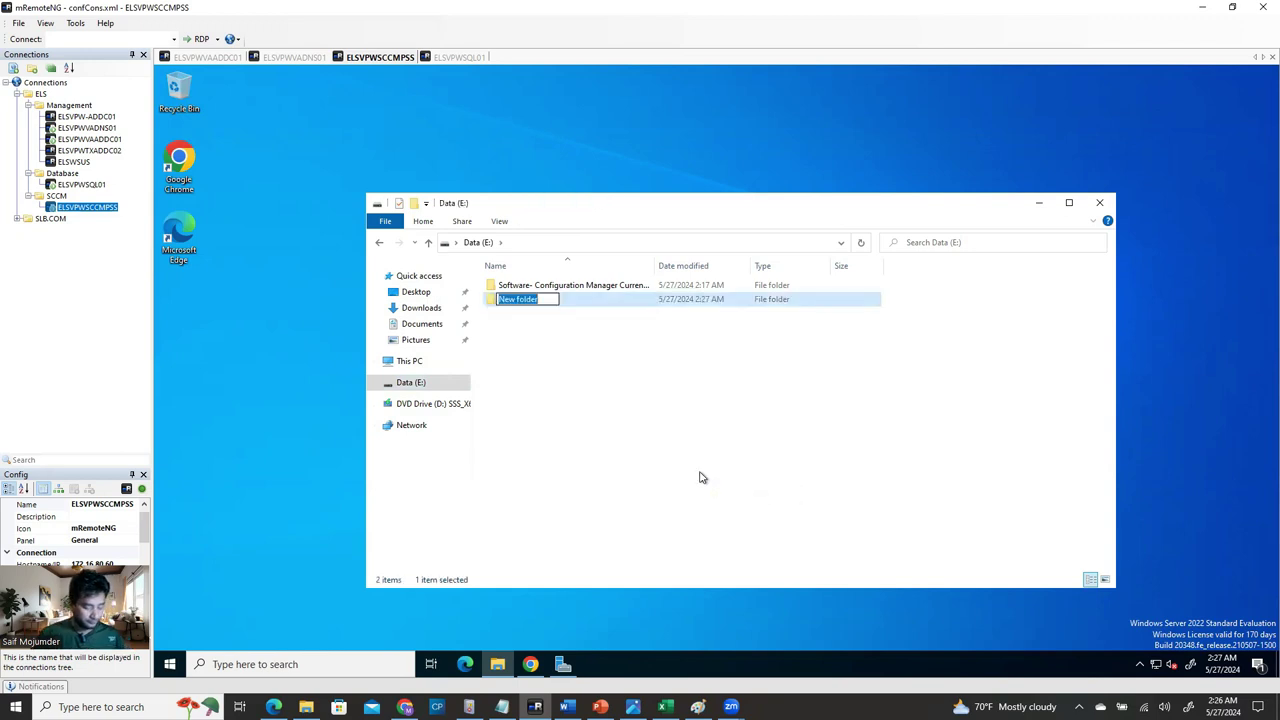
text(Windows ADK)
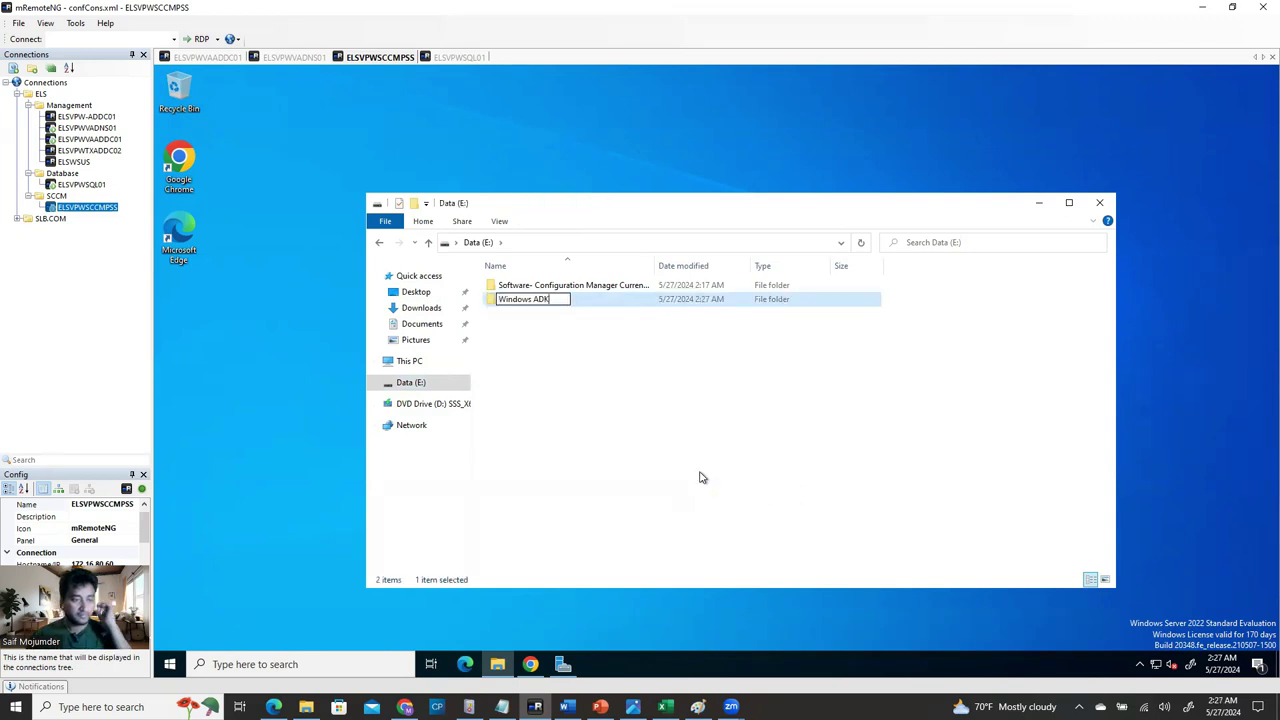
click(700, 475)
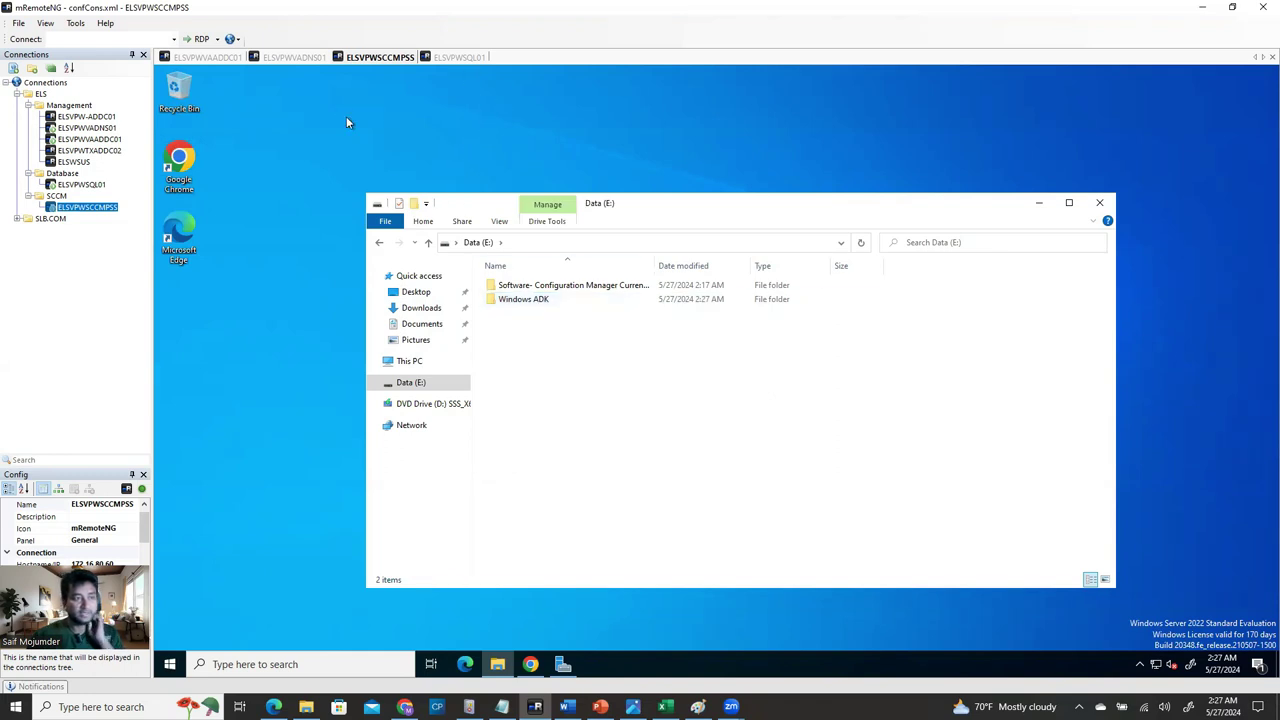
click(530, 664)
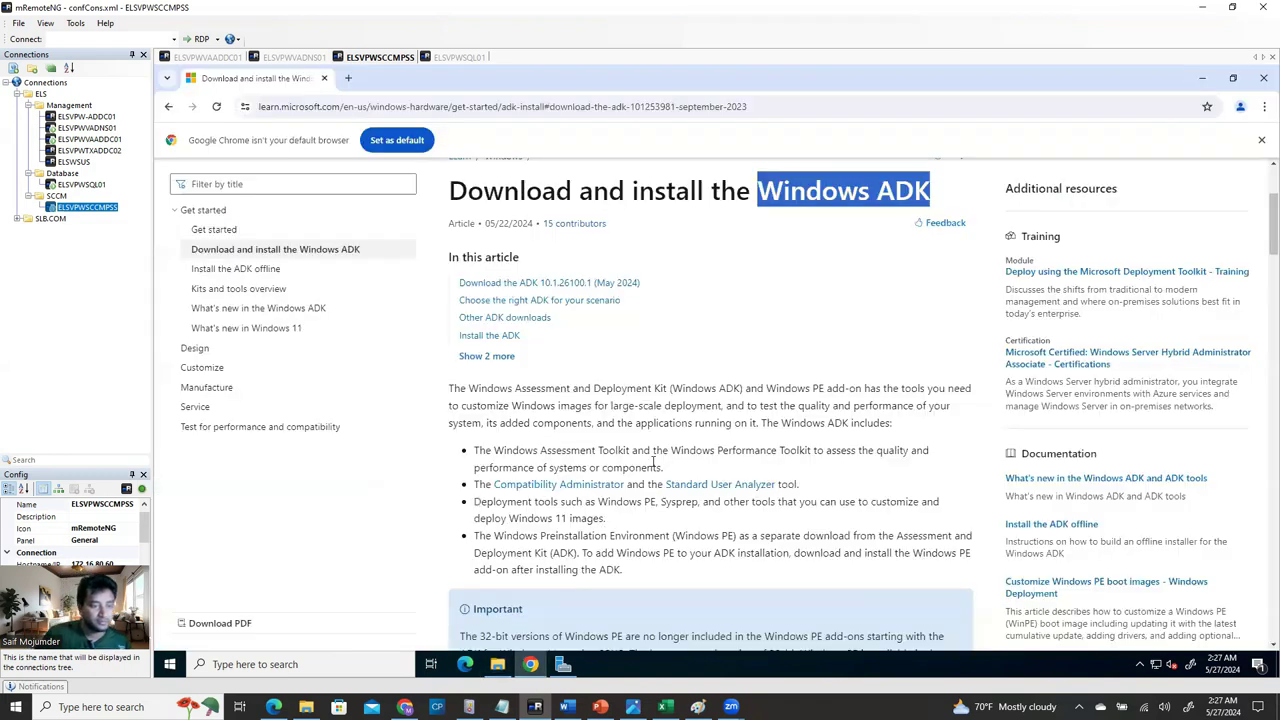
Scroll to the ADK download link, select version 10.1.26100.1, and select the Windows ADK folder in File Explorer.
scroll(657, 440, down, 1)
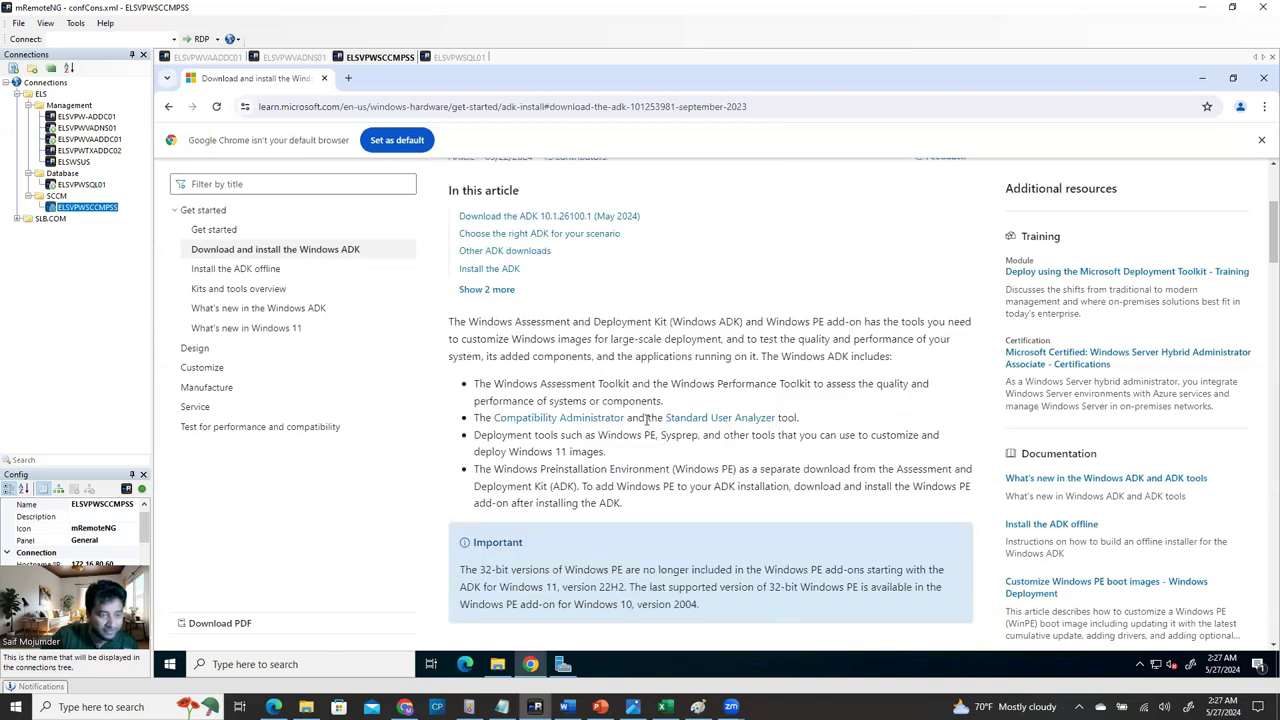
scroll(647, 420, down, 3)
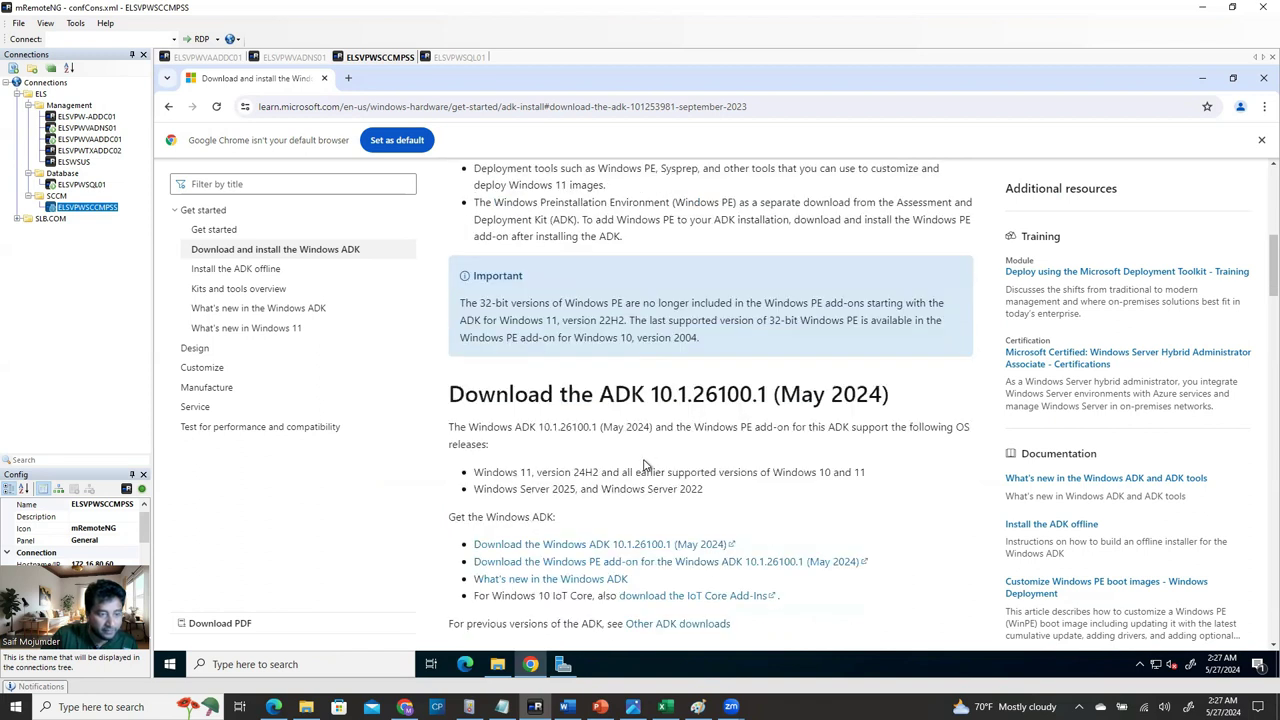
scroll(645, 465, down, 1)
scroll(647, 472, down, 2)
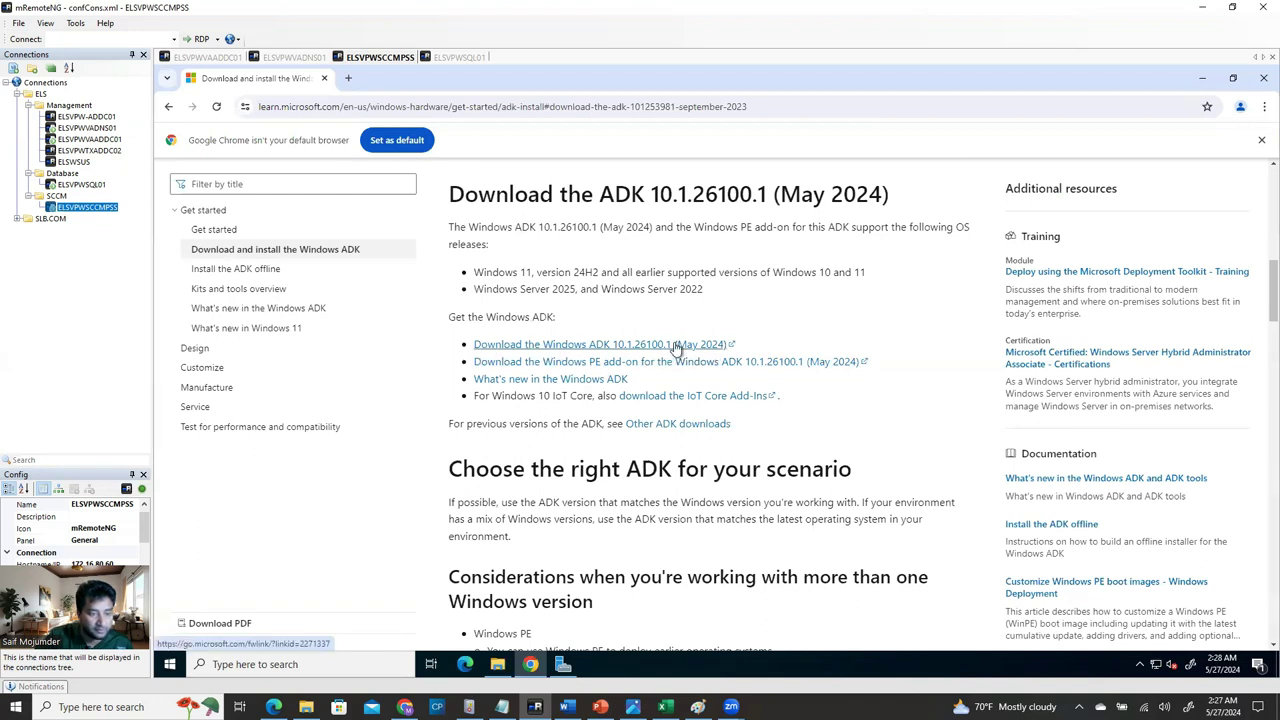
drag(674, 341, 610, 344)
key(ctrl+c)
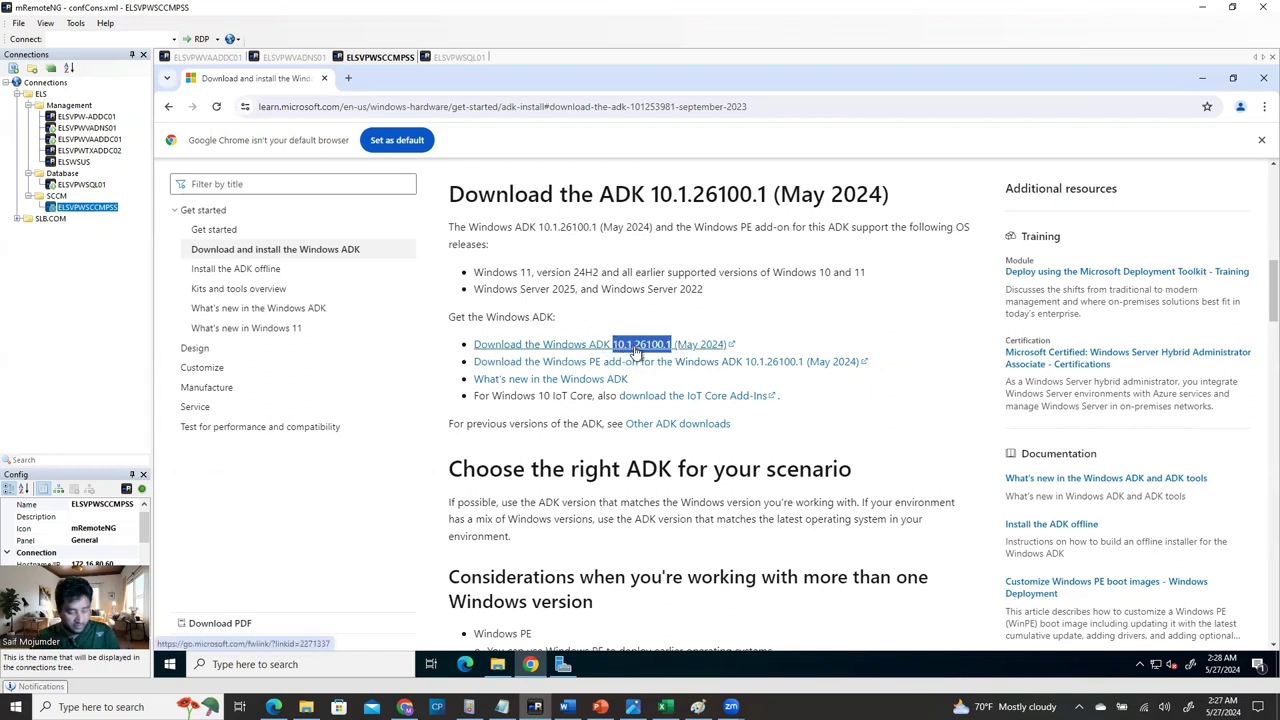
click(495, 668)
click(545, 300)
Rename the Windows ADK folder to 'Windows ADK 10.1.26100.1' by pasting the version, then return to Chrome.
right_click(545, 300)
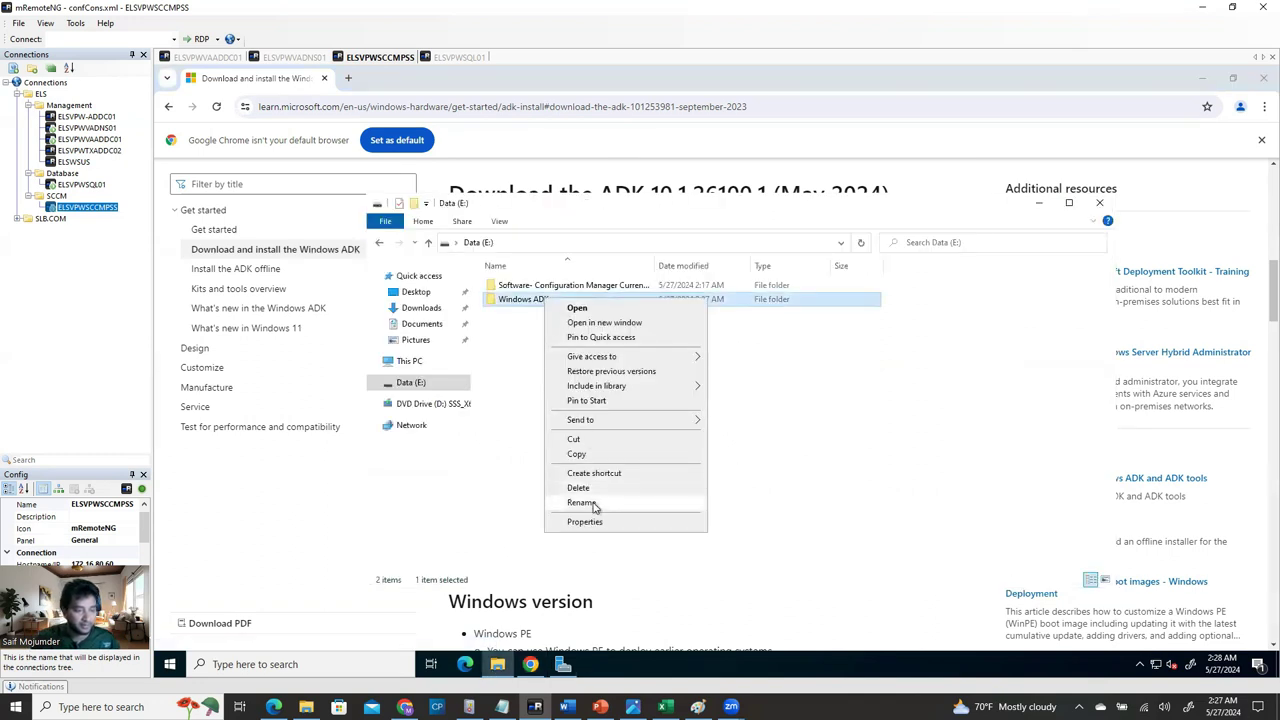
click(580, 502)
click(561, 299)
key(ctrl+v)
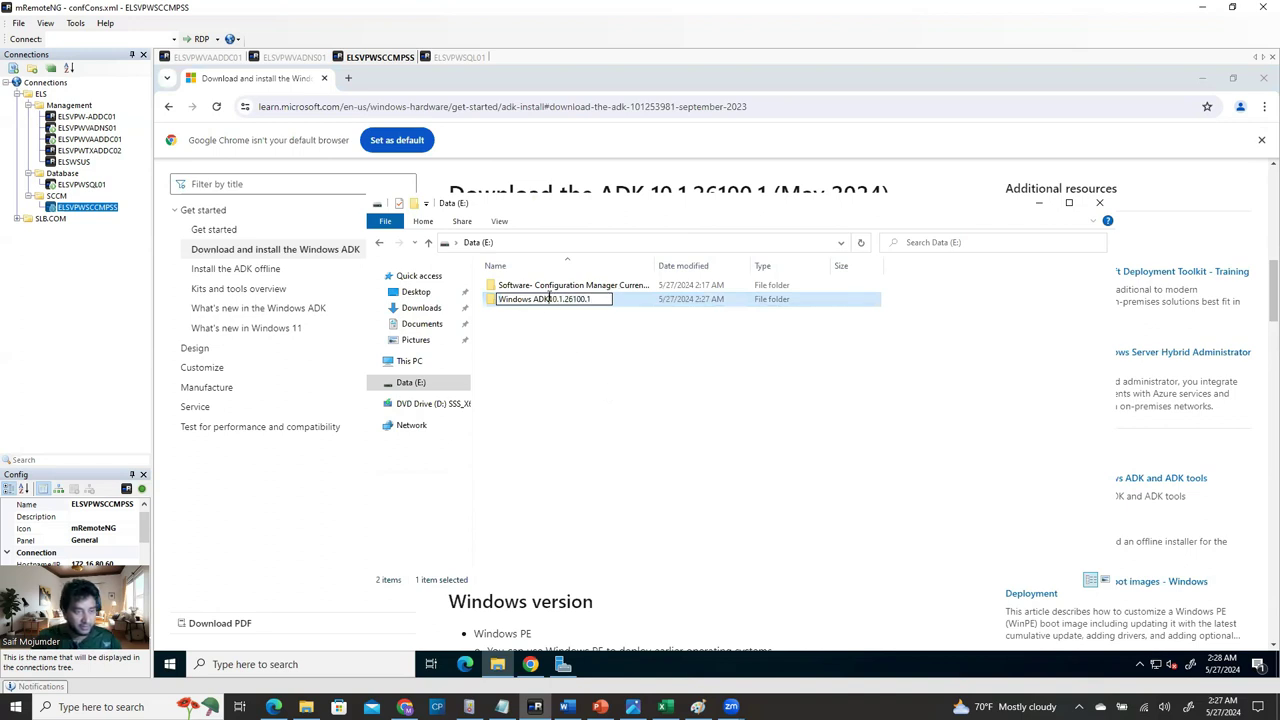
click(601, 381)
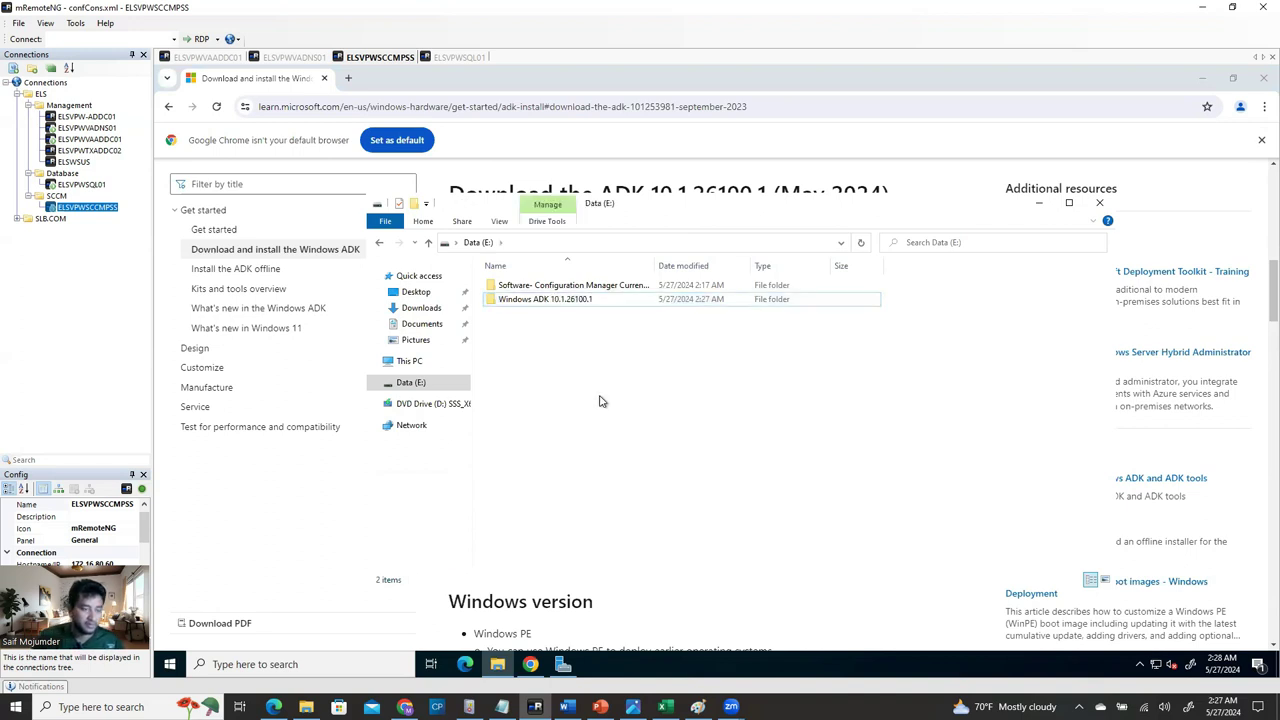
click(583, 303)
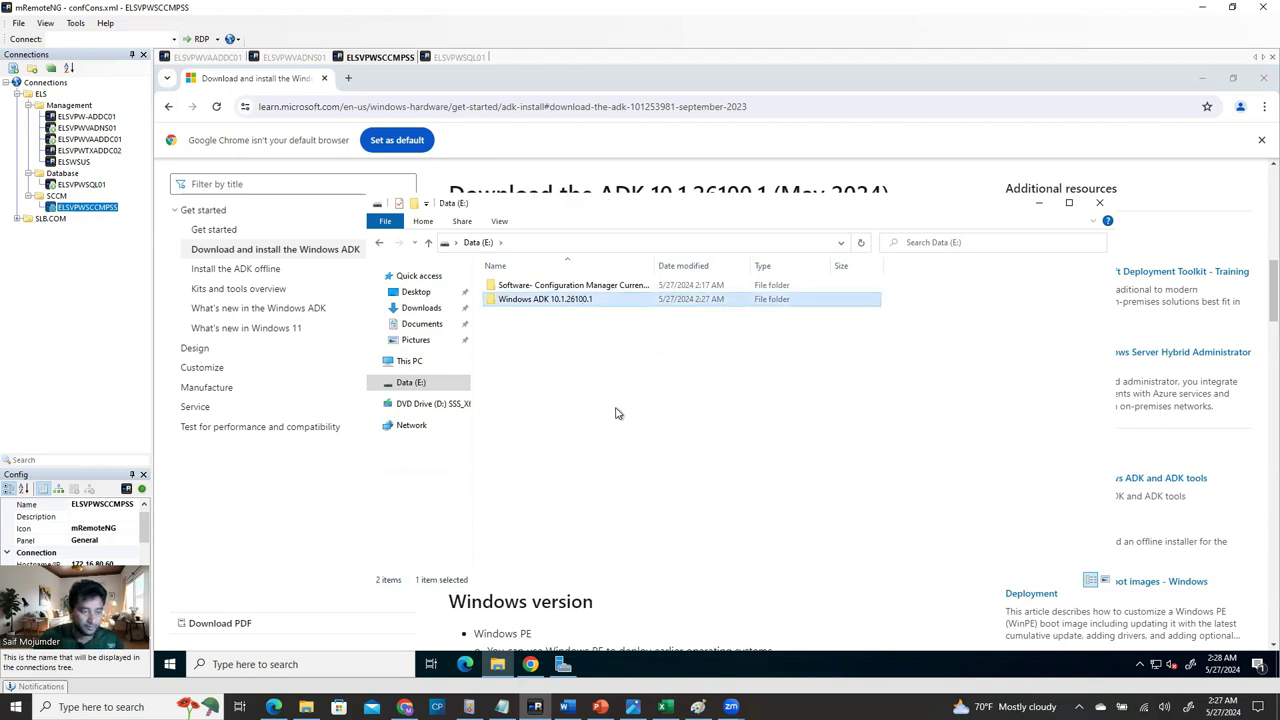
click(530, 664)
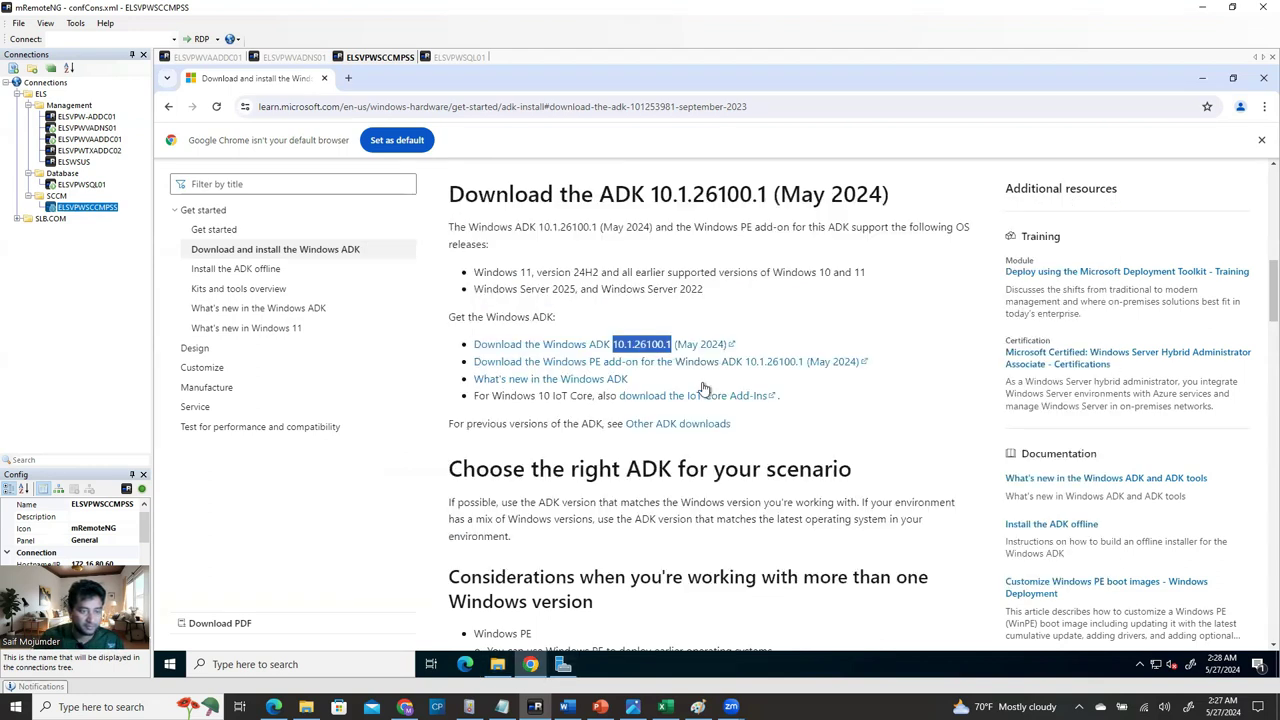
Download the Windows ADK 10.1.26100.1 installer, confirm both installers downloaded, and minimize Chrome.
click(567, 346)
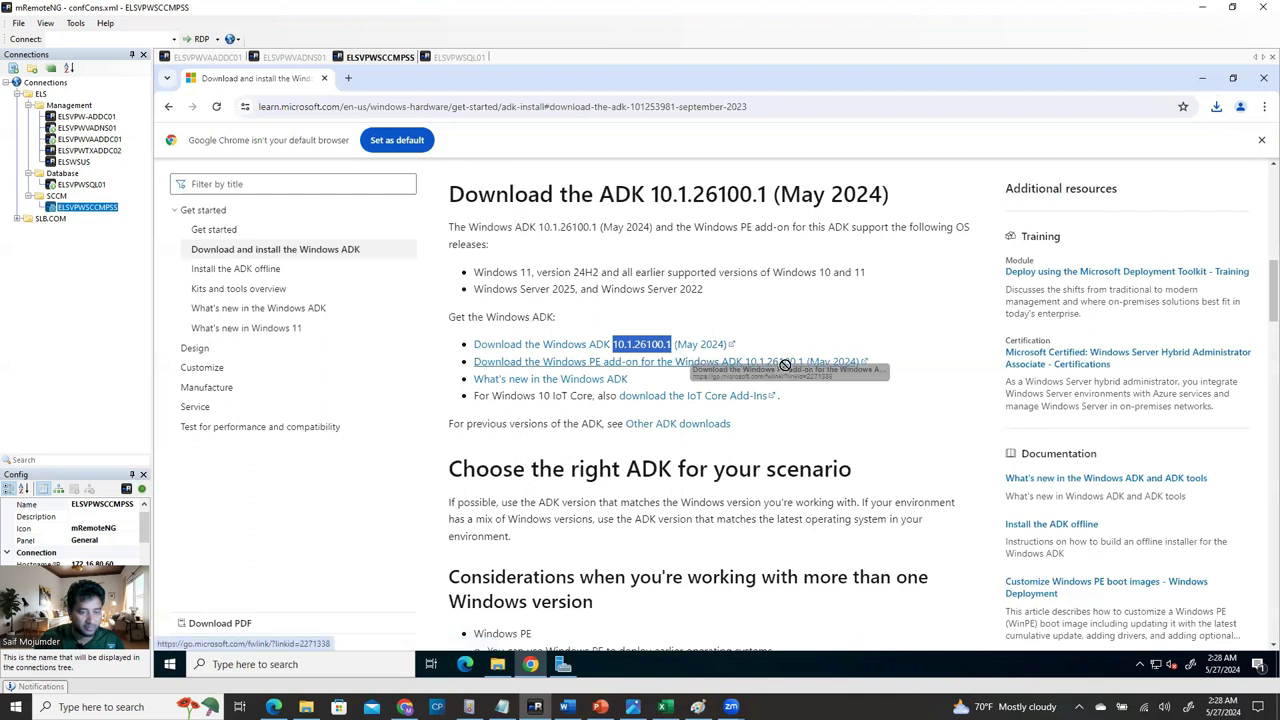
drag(805, 362, 590, 362)
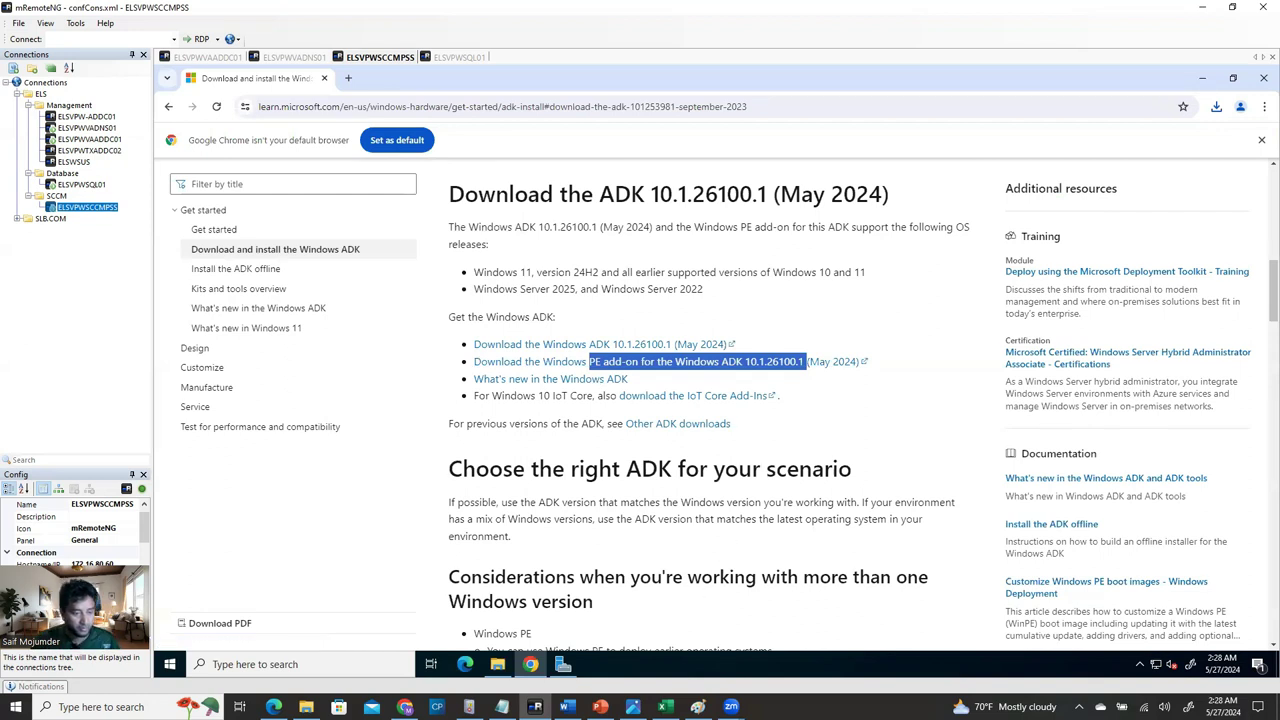
click(567, 706)
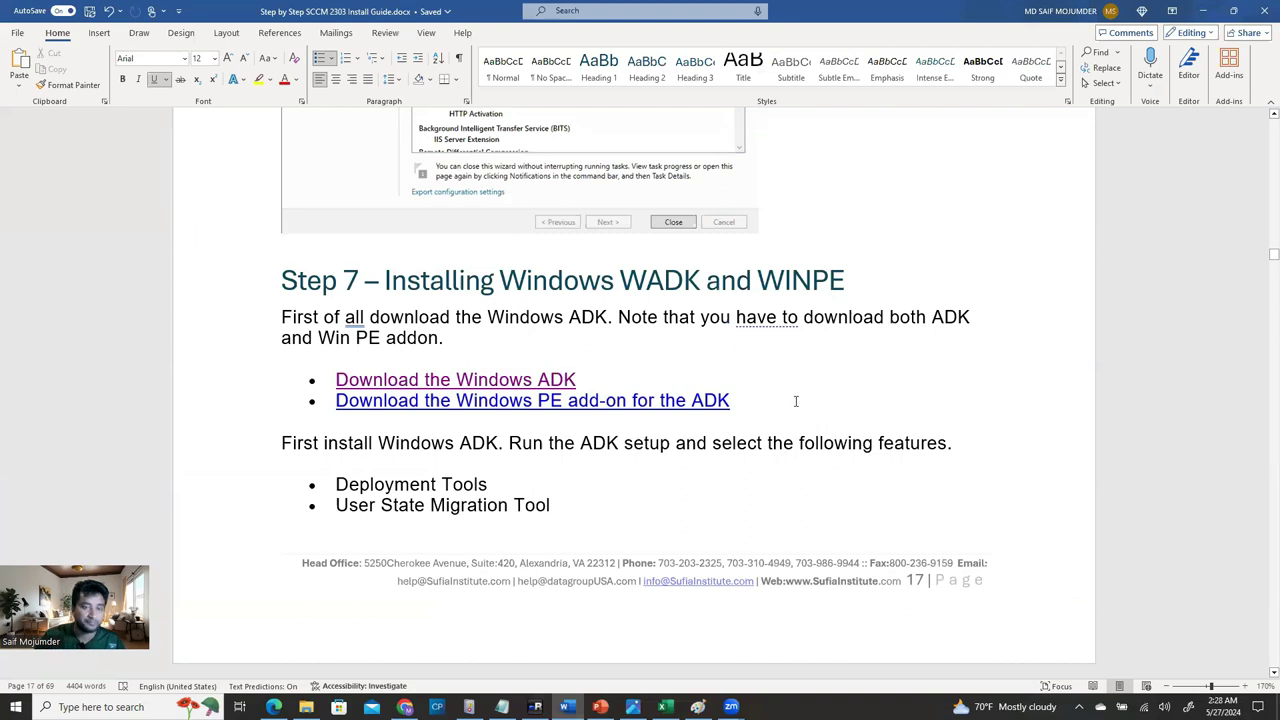
click(1203, 10)
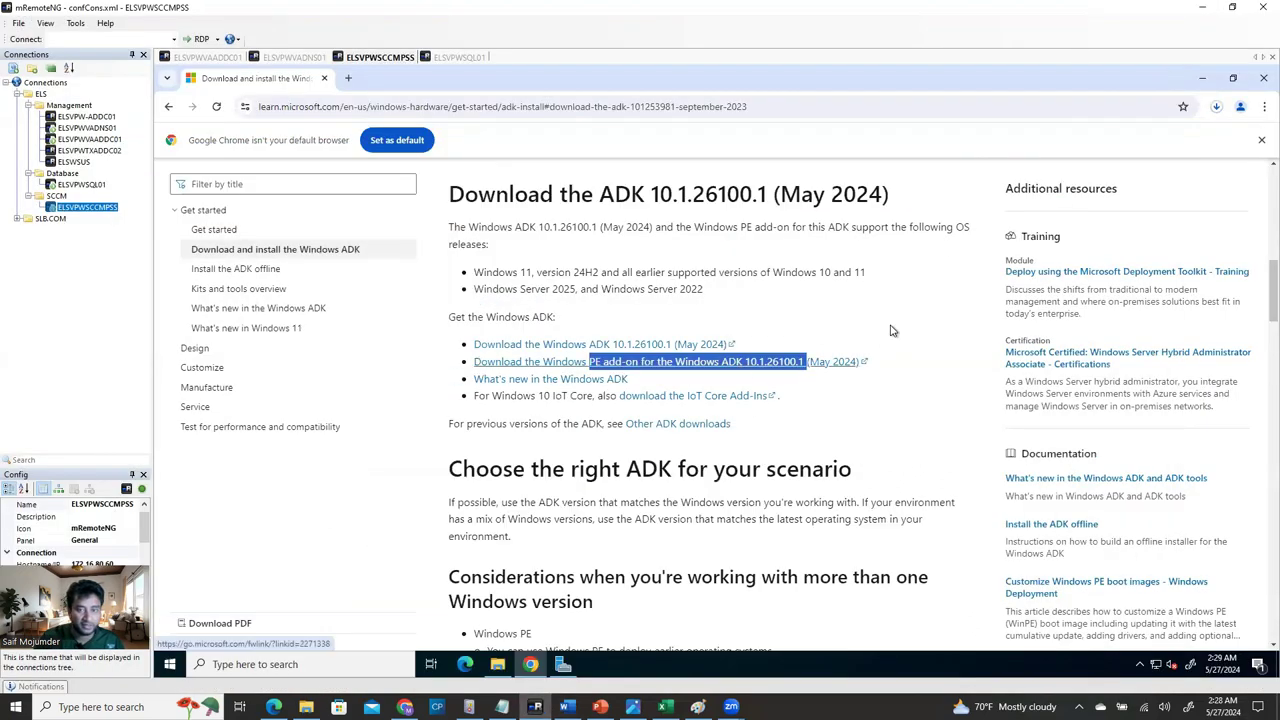
click(1216, 107)
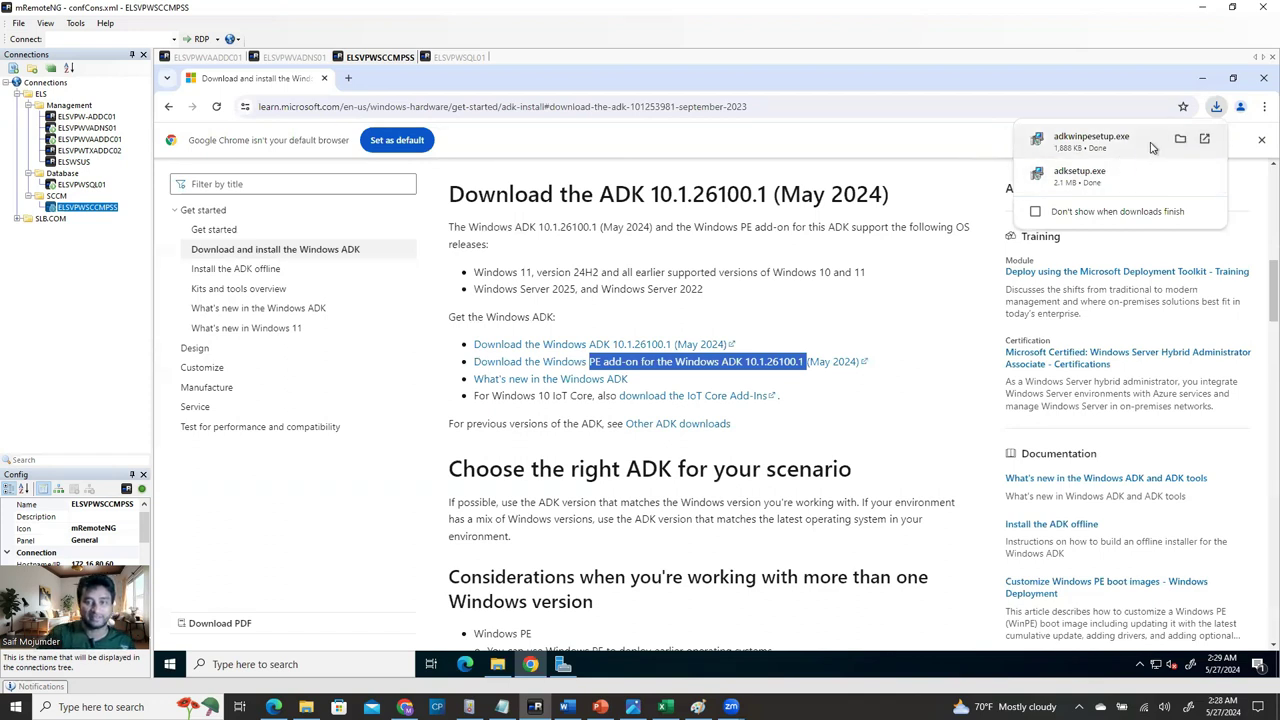
click(1204, 79)
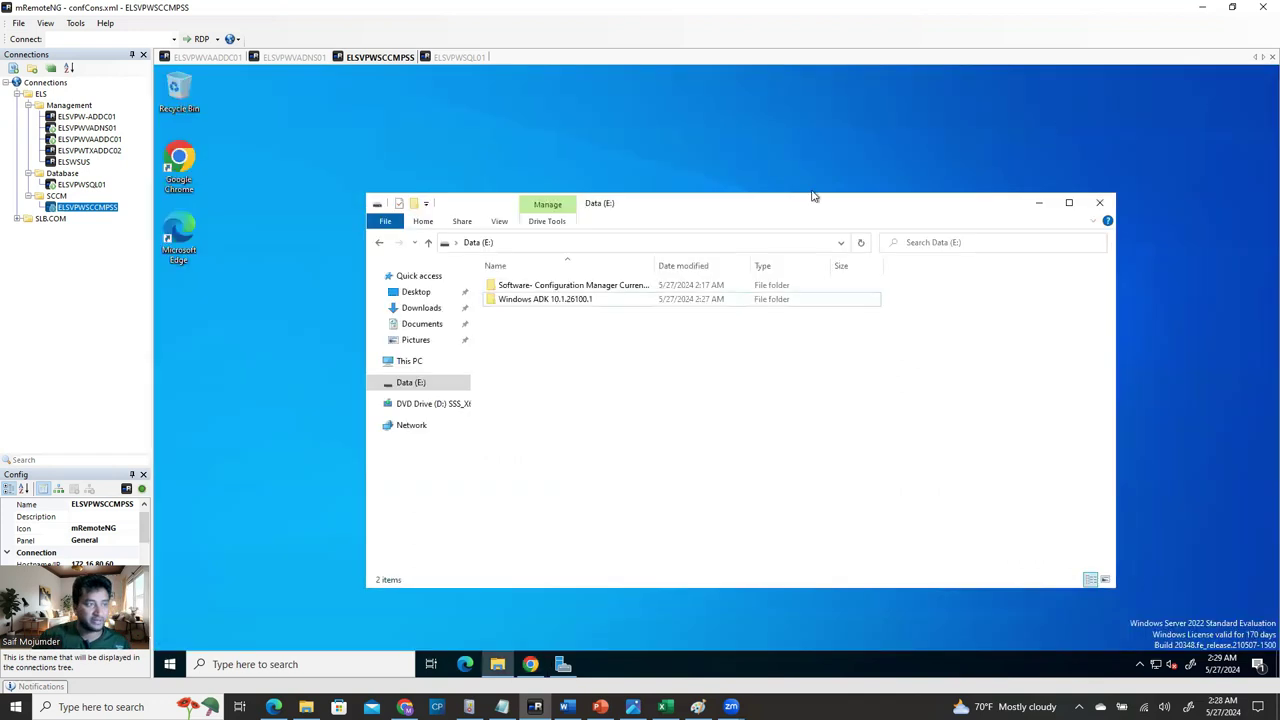
Create a new folder on E: named after the pasted Windows PE add-on version.
right_click(578, 364)
mouse_move(650, 520)
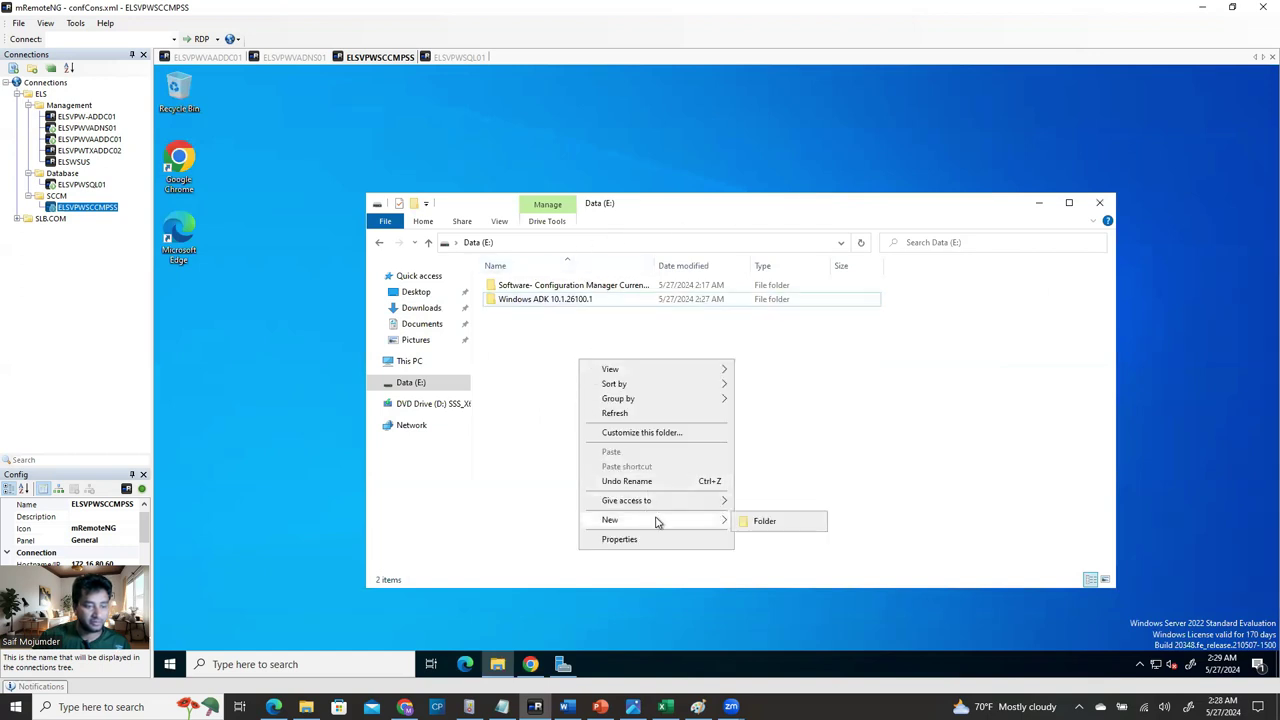
click(762, 522)
text(Windows PE add-on for the Windows ADK 10.1.26100.1)
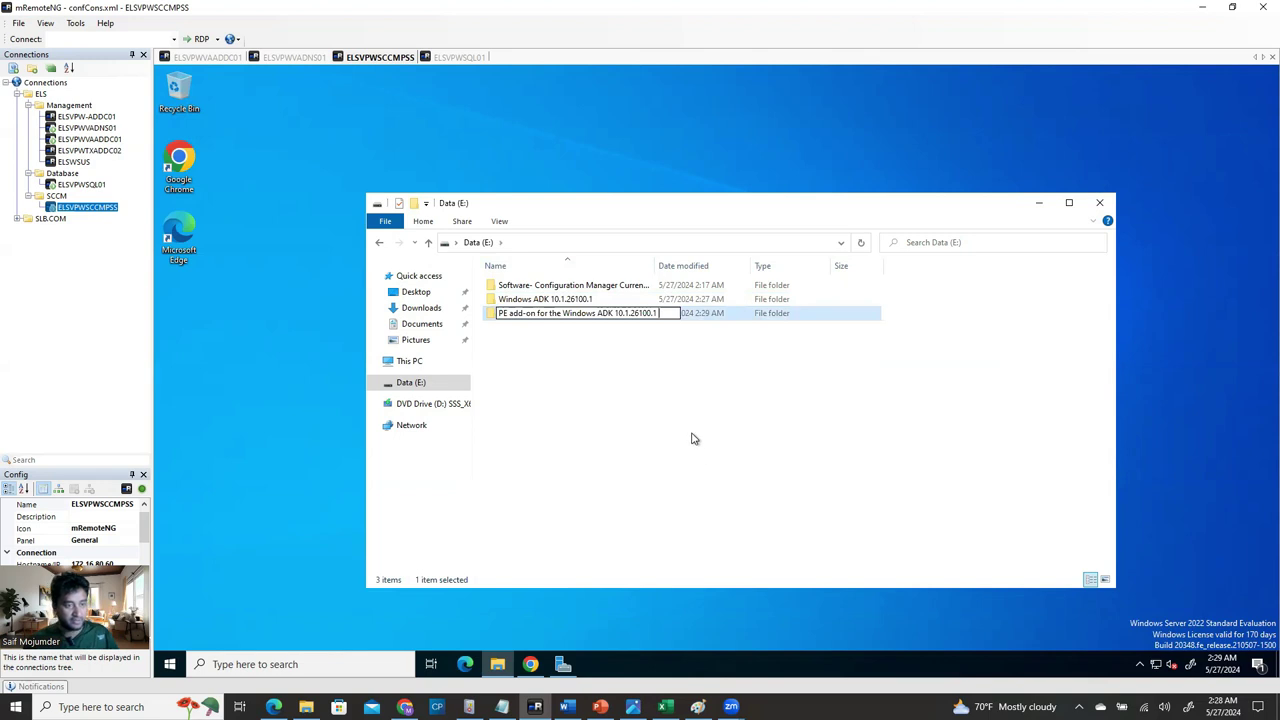
click(676, 421)
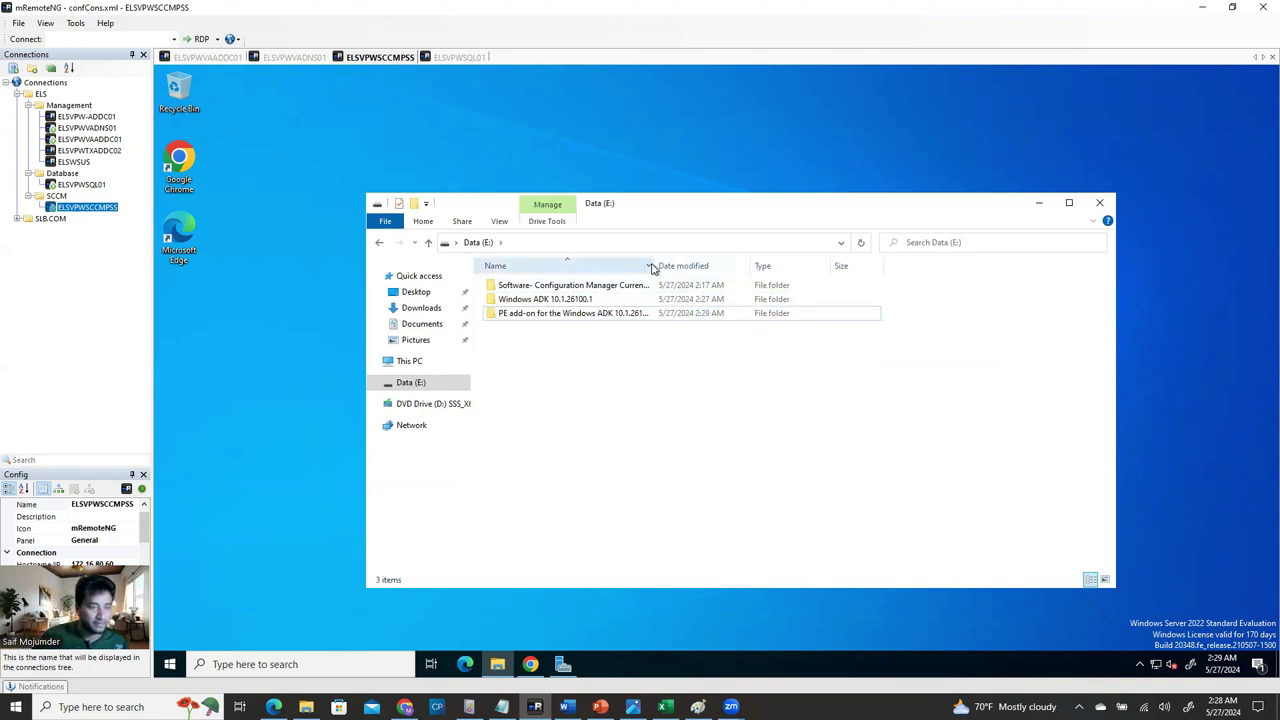
drag(660, 268, 778, 268)
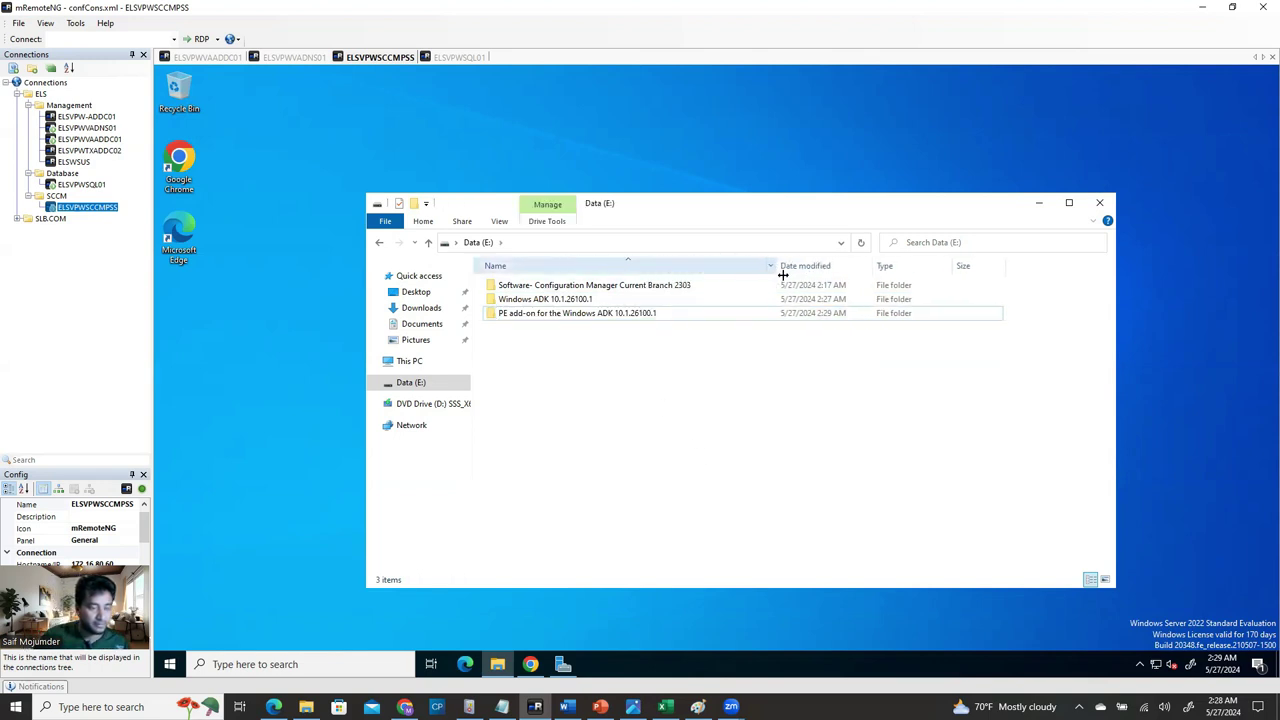
Create a 'Software' folder on E: and move the three installer folders into it.
right_click(590, 419)
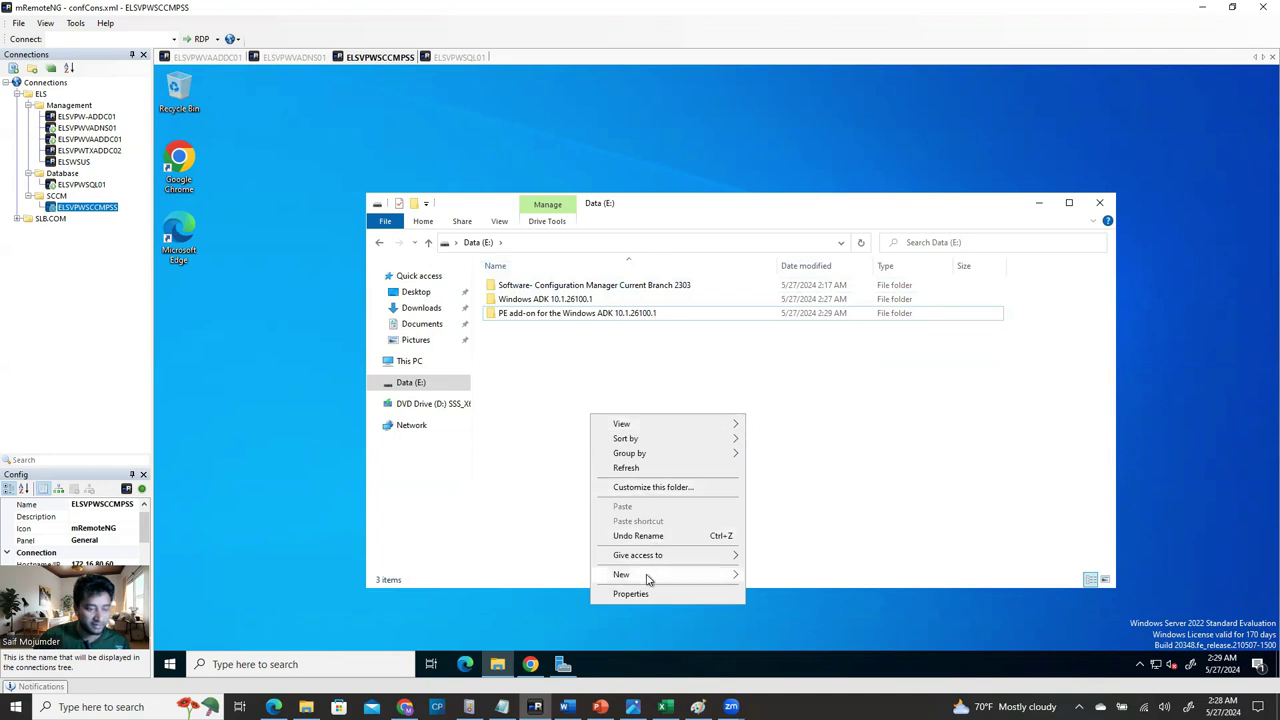
mouse_move(735, 580)
click(790, 576)
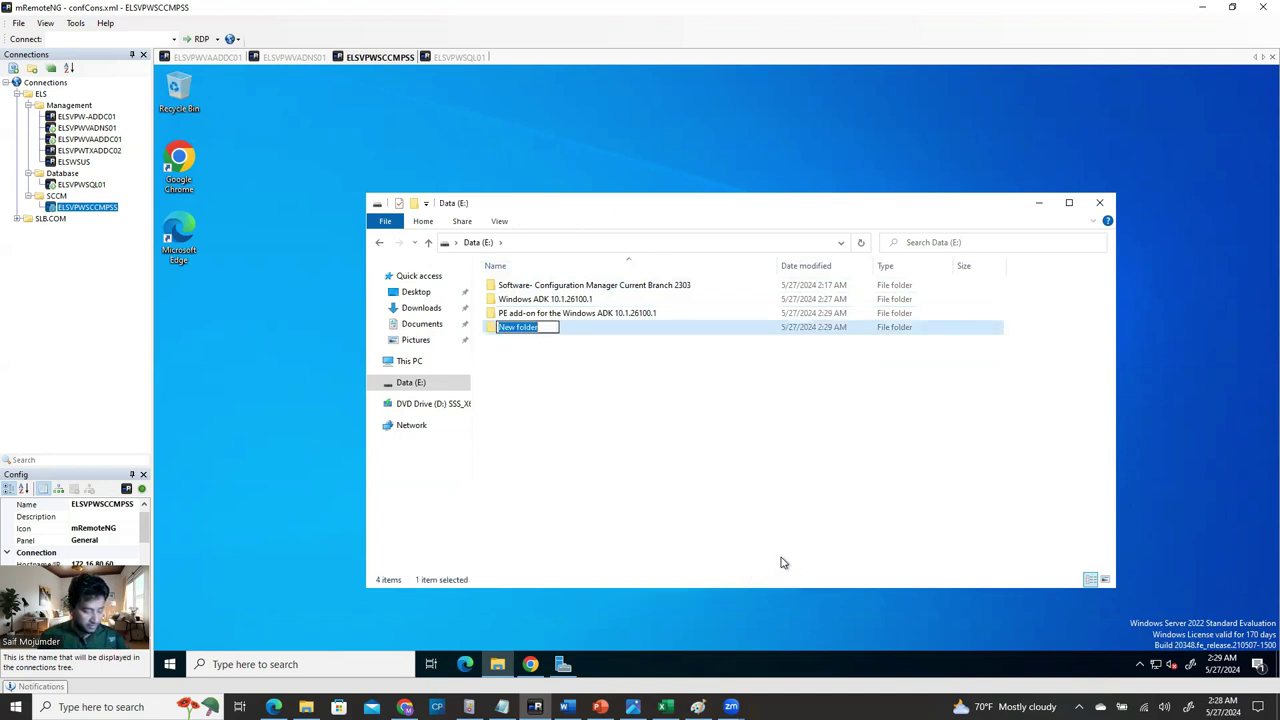
text(Software)
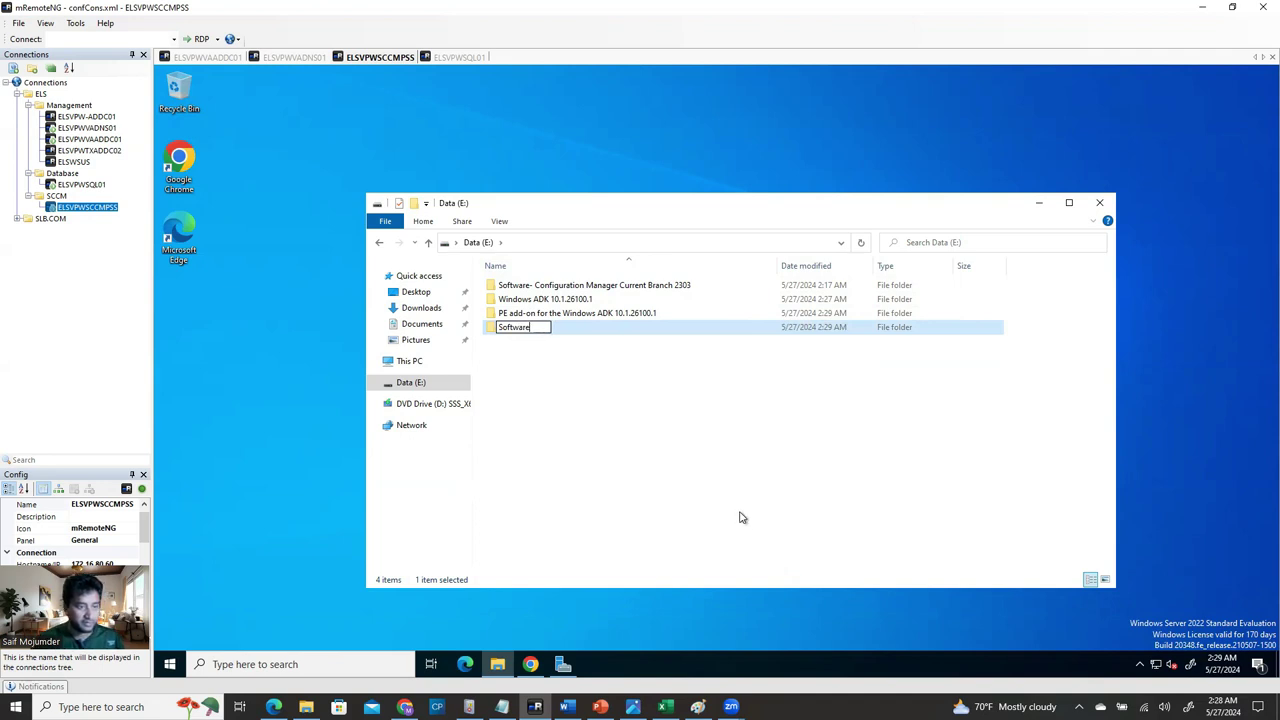
key(Return)
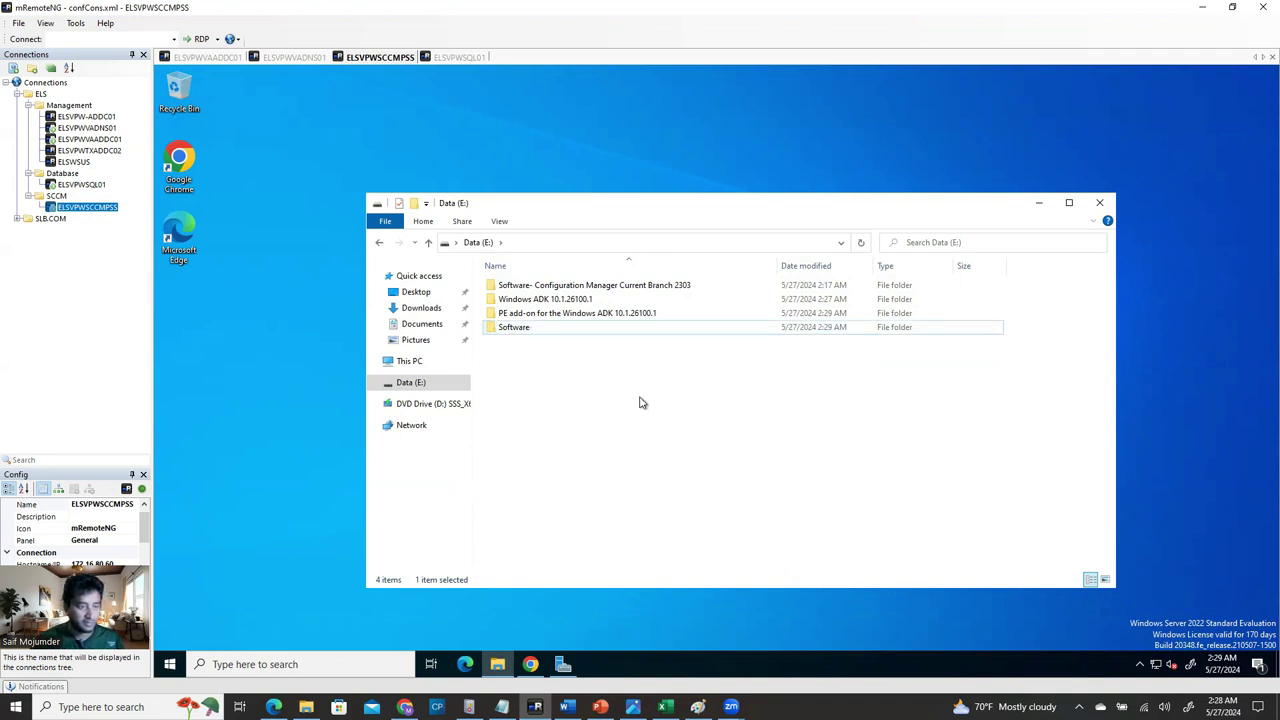
click(570, 288)
shift+click(566, 312)
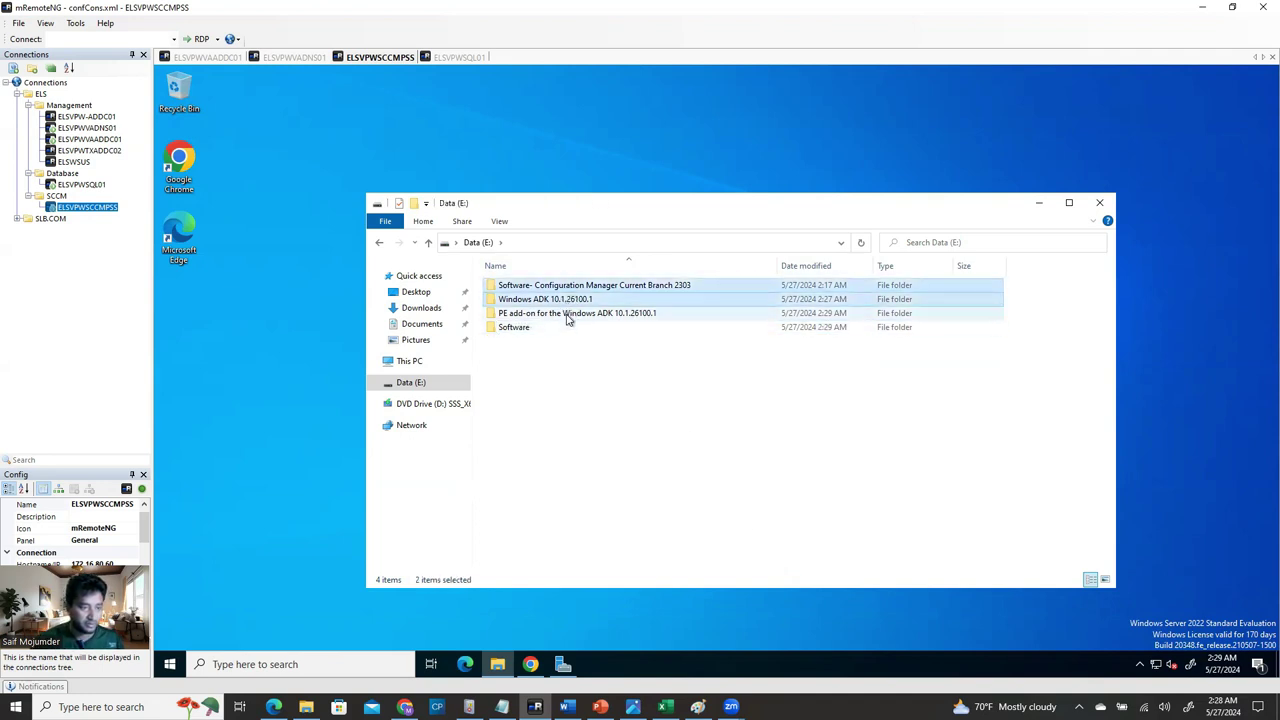
drag(571, 287, 514, 327)
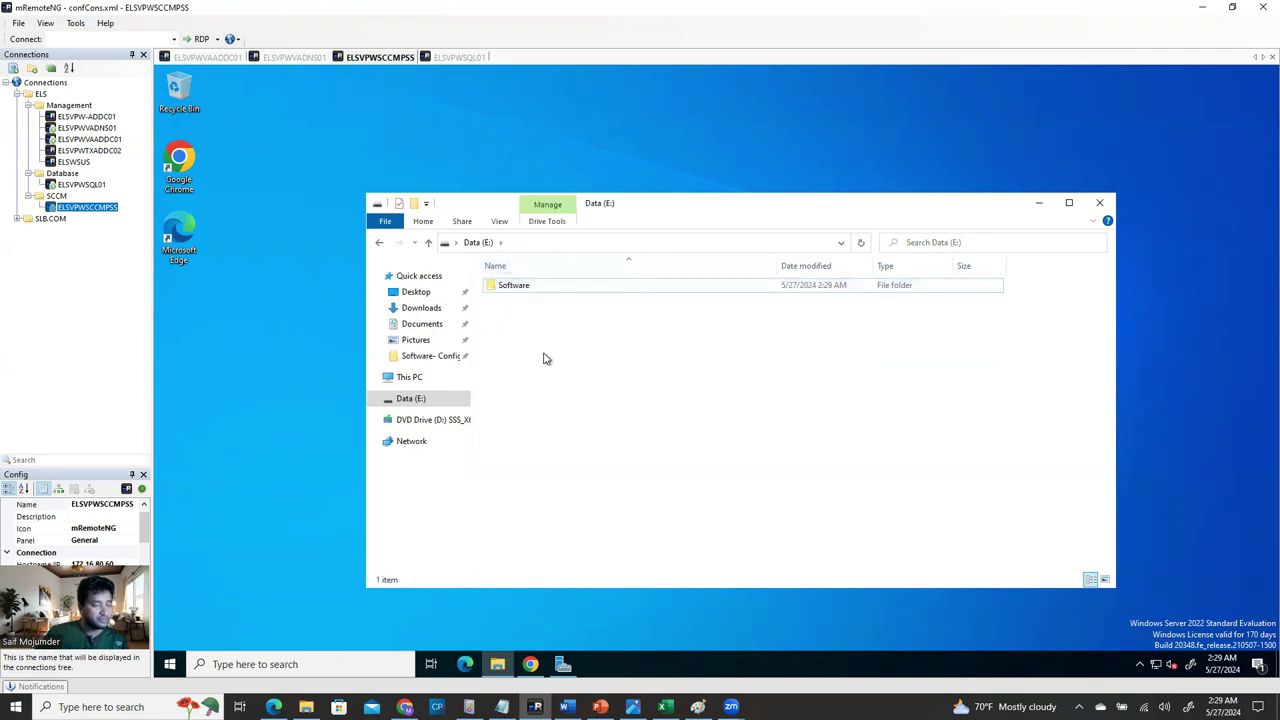
Open Software and a second Explorer window on Downloads, arranged side by side.
double_click(549, 286)
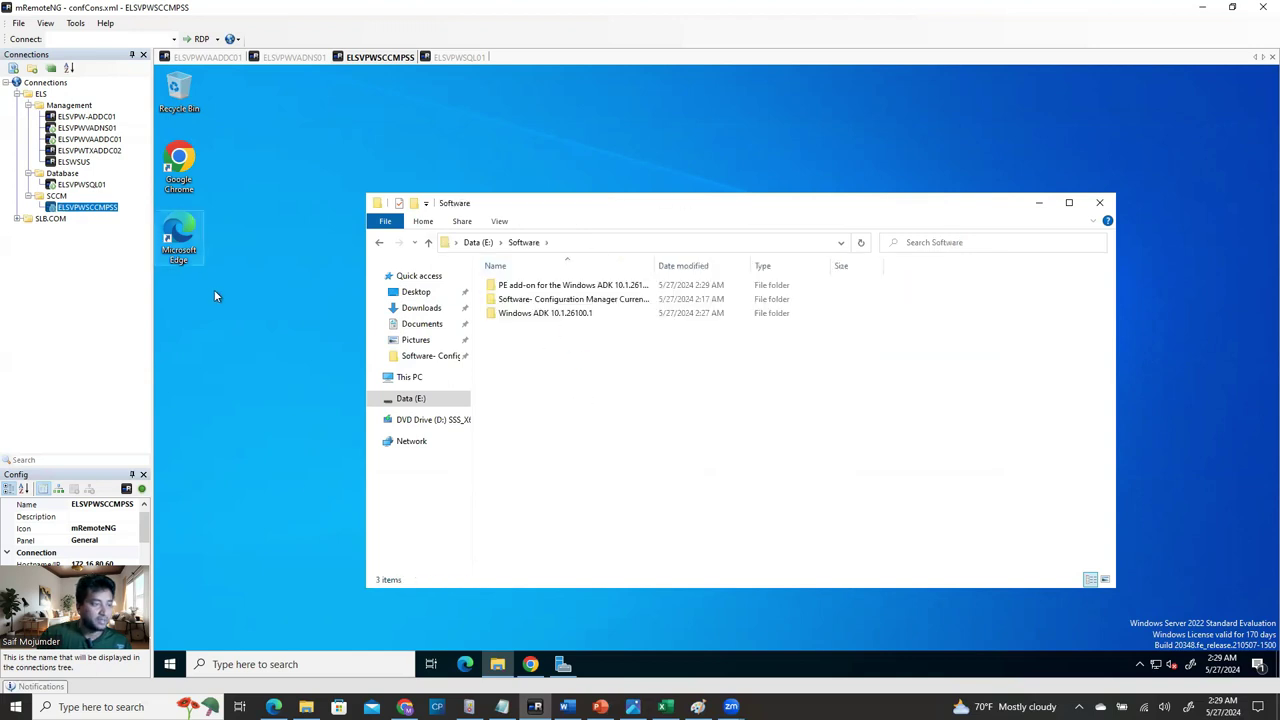
click(497, 665)
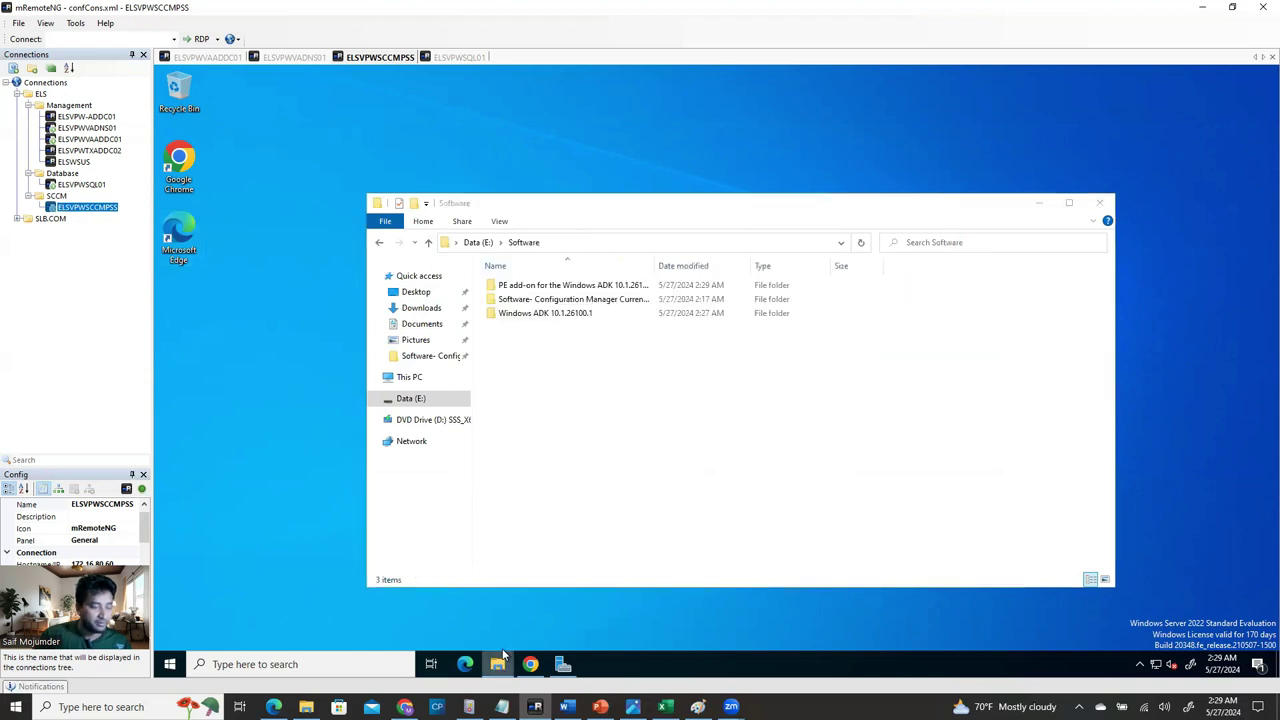
right_click(497, 664)
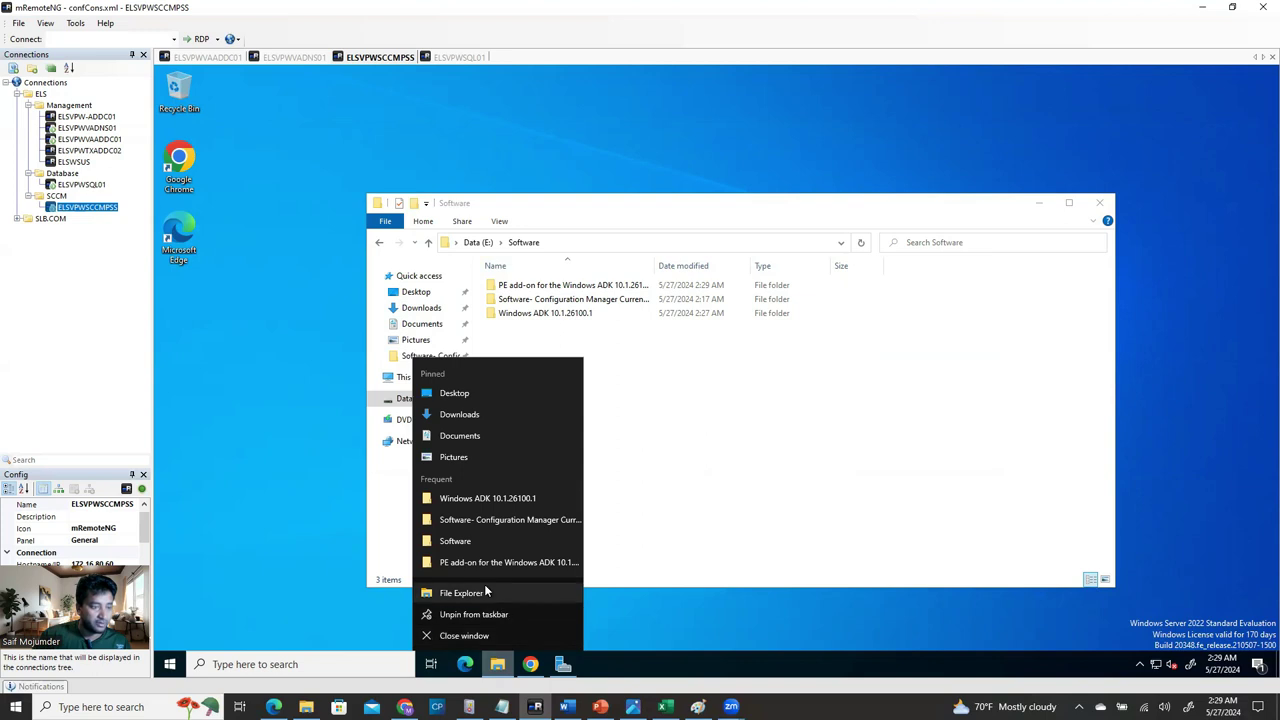
click(486, 592)
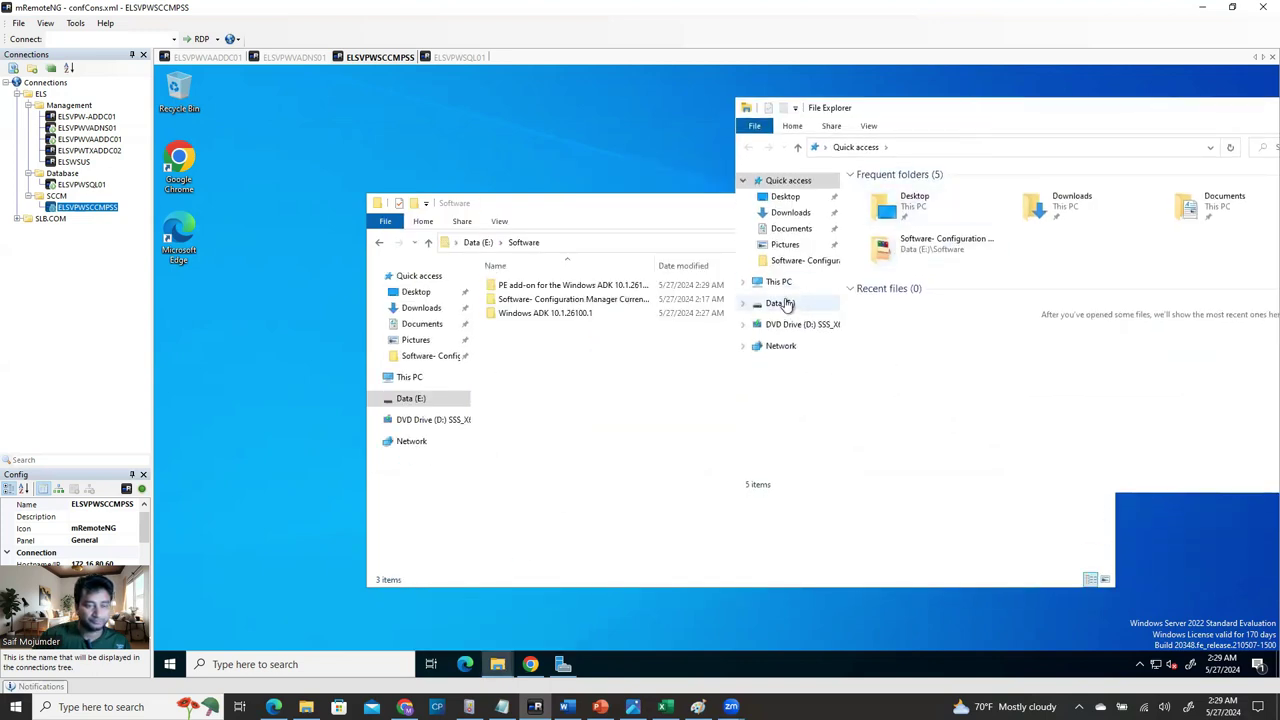
click(800, 213)
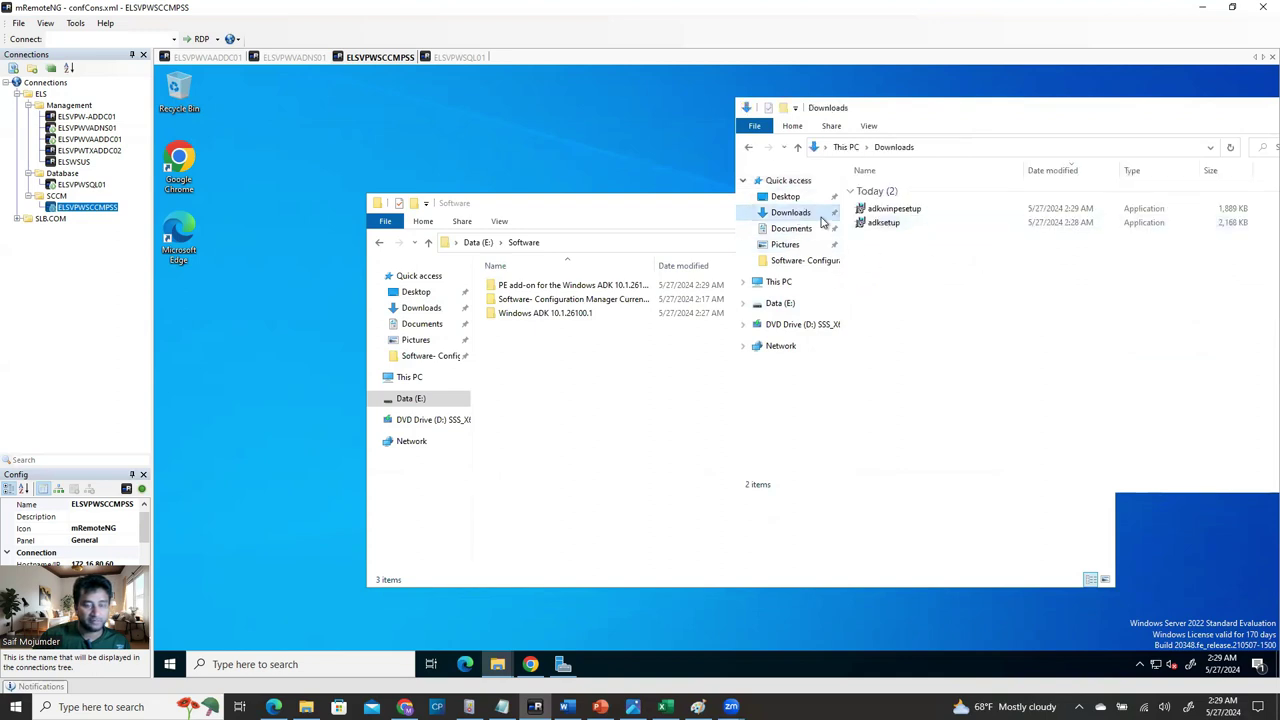
drag(614, 208, 476, 230)
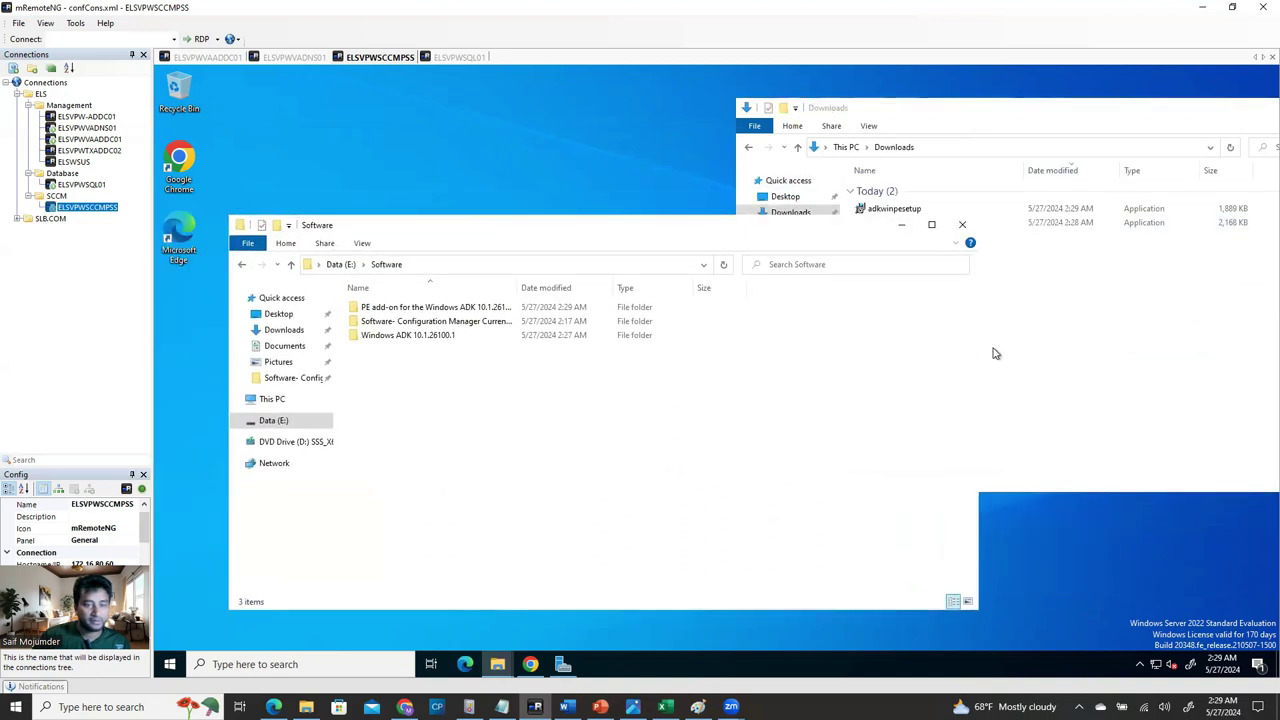
drag(979, 339, 727, 333)
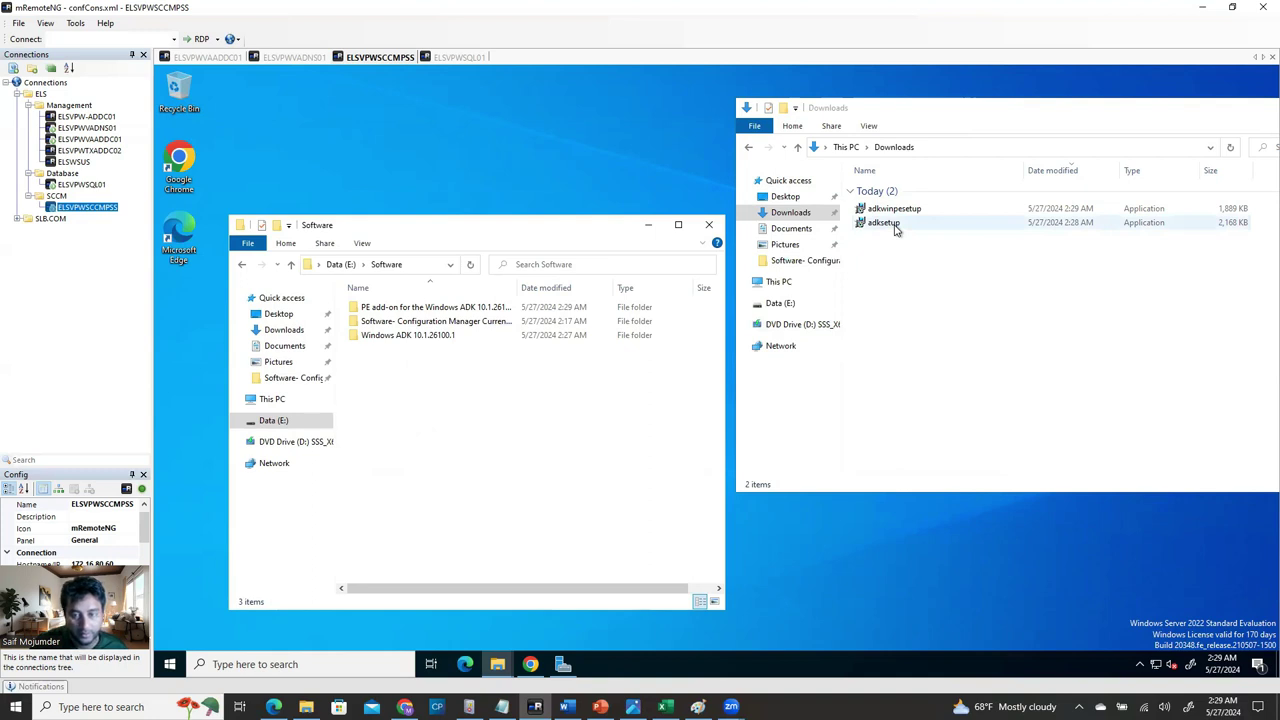
Copy adksetup into Windows ADK 10.1.26100.1 and adkwinpesetup into the PE add-on folder.
drag(894, 226, 437, 334)
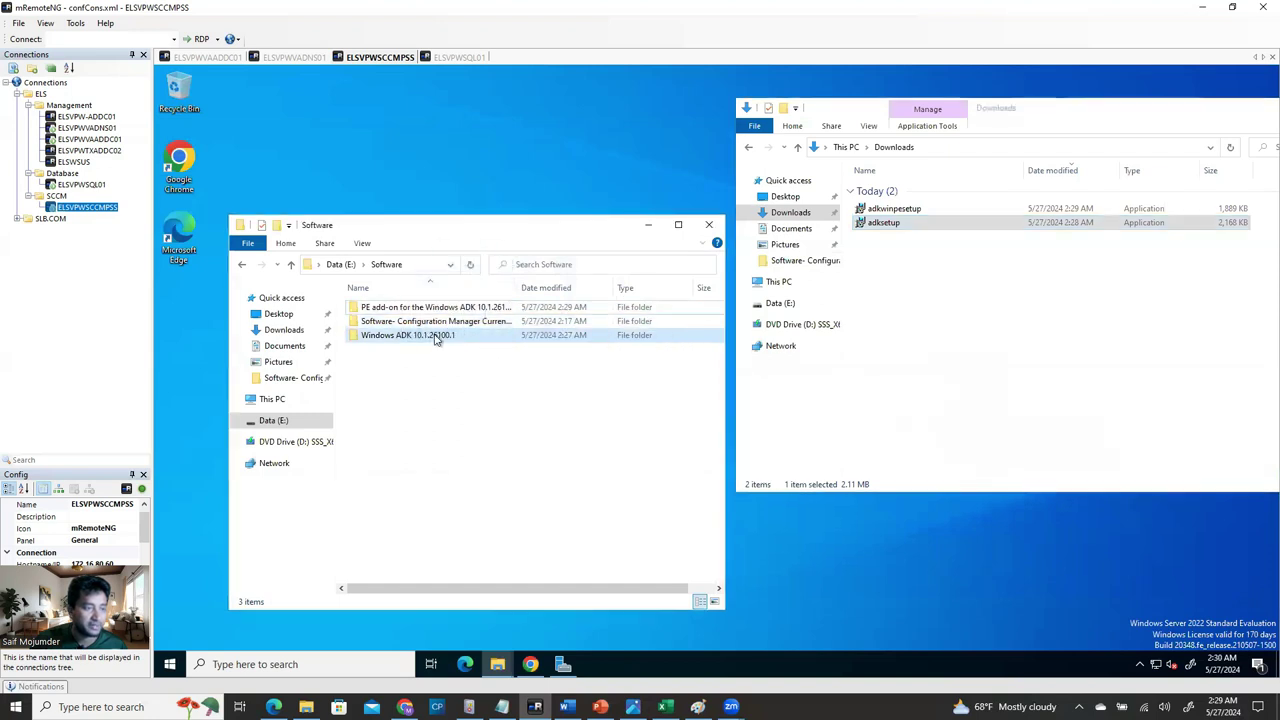
click(925, 209)
drag(897, 214, 400, 312)
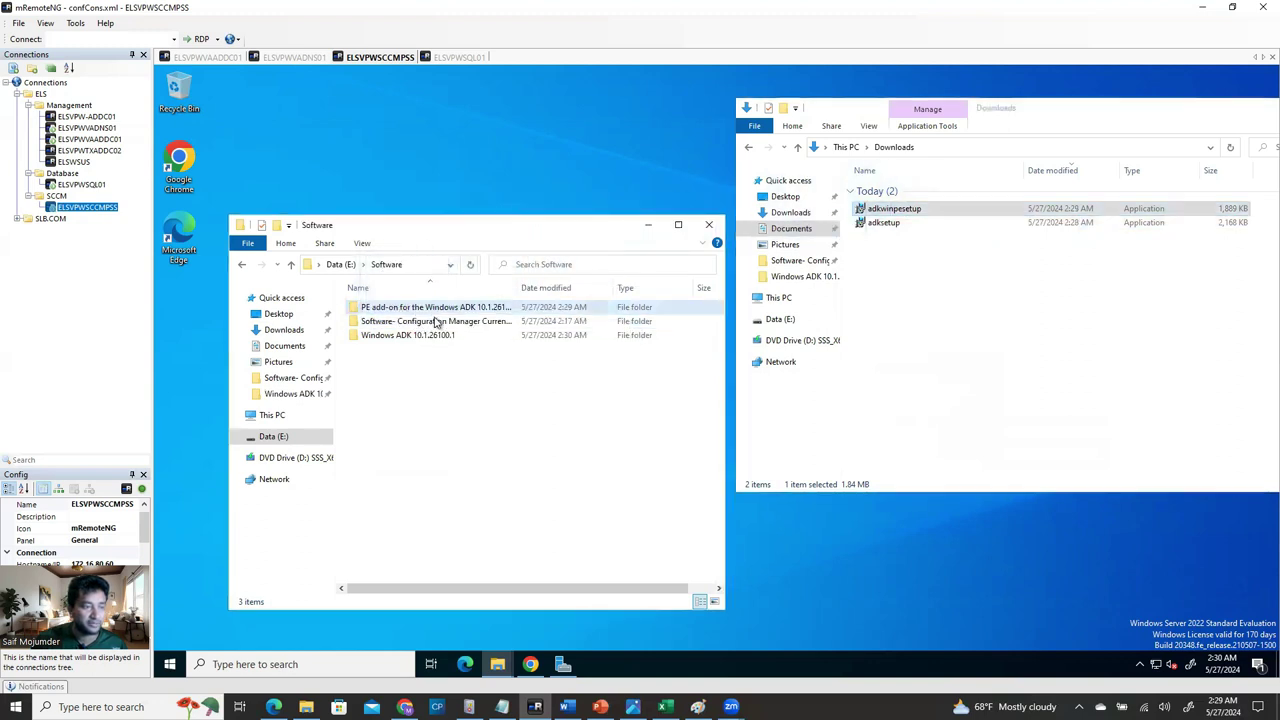
double_click(414, 336)
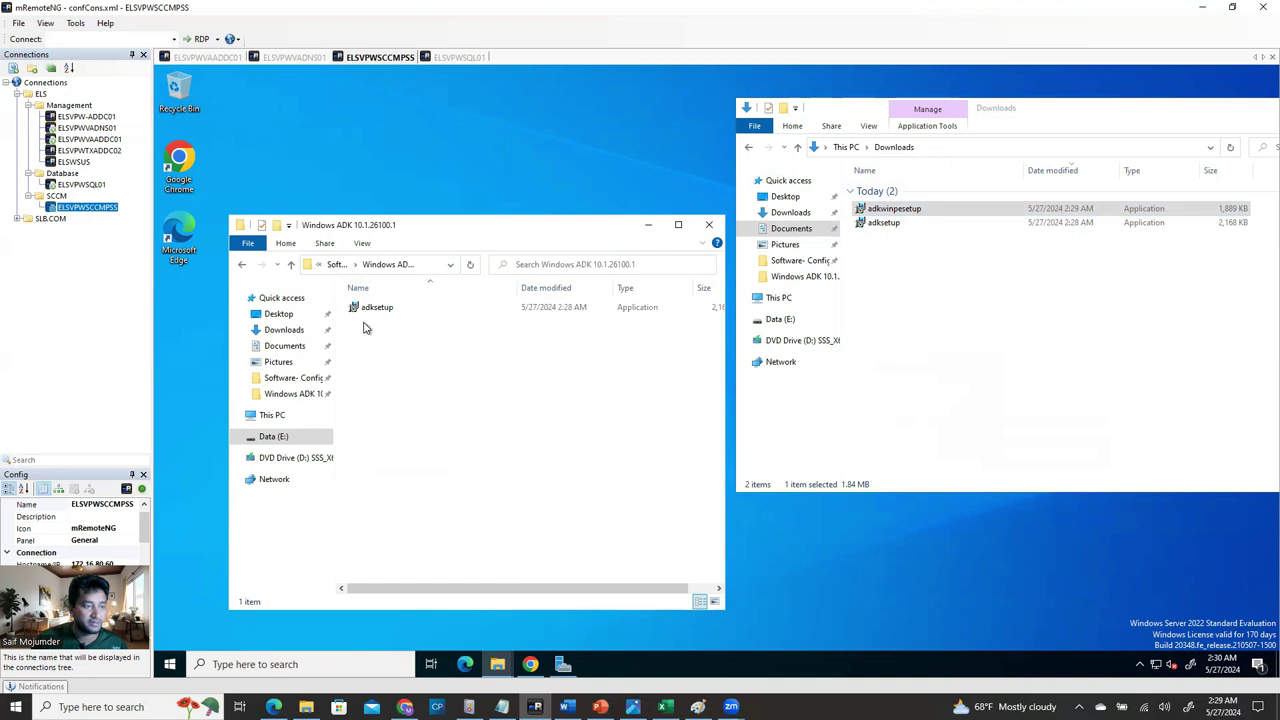
click(299, 266)
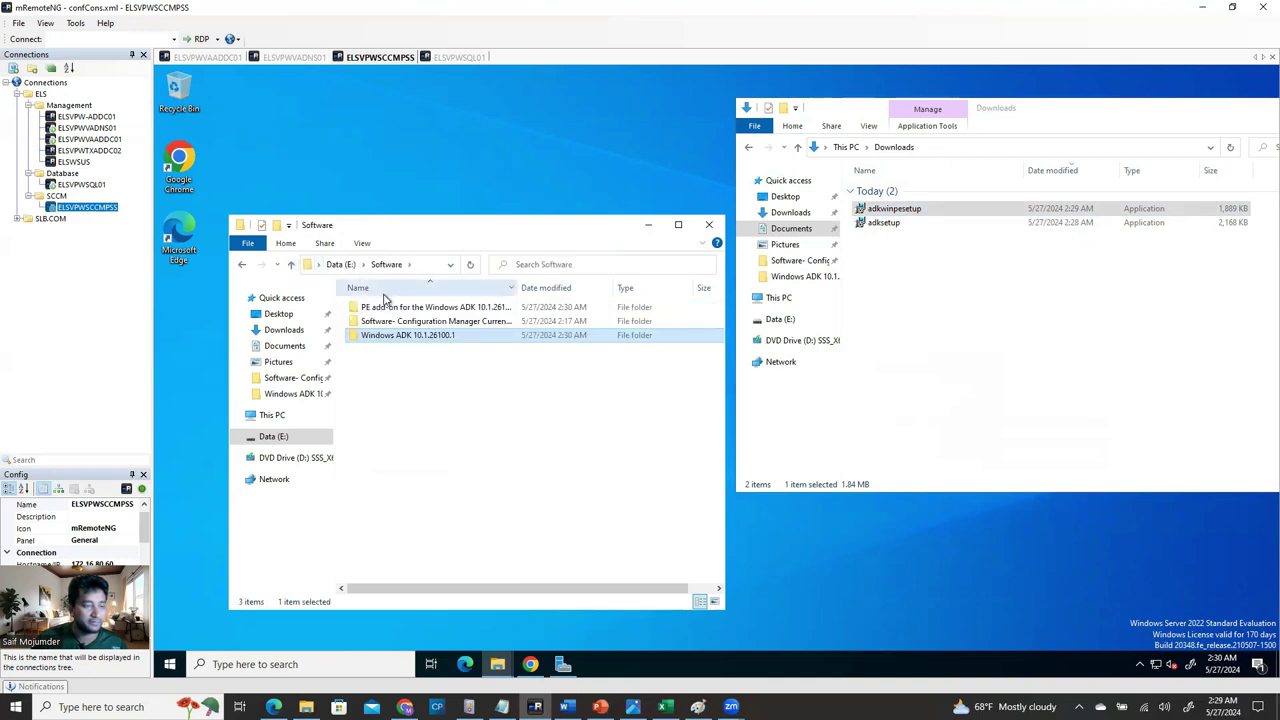
double_click(375, 308)
Delete both installers from Downloads, close that window, and return to Software.
drag(891, 284, 979, 195)
key(Delete)
drag(972, 114, 660, 97)
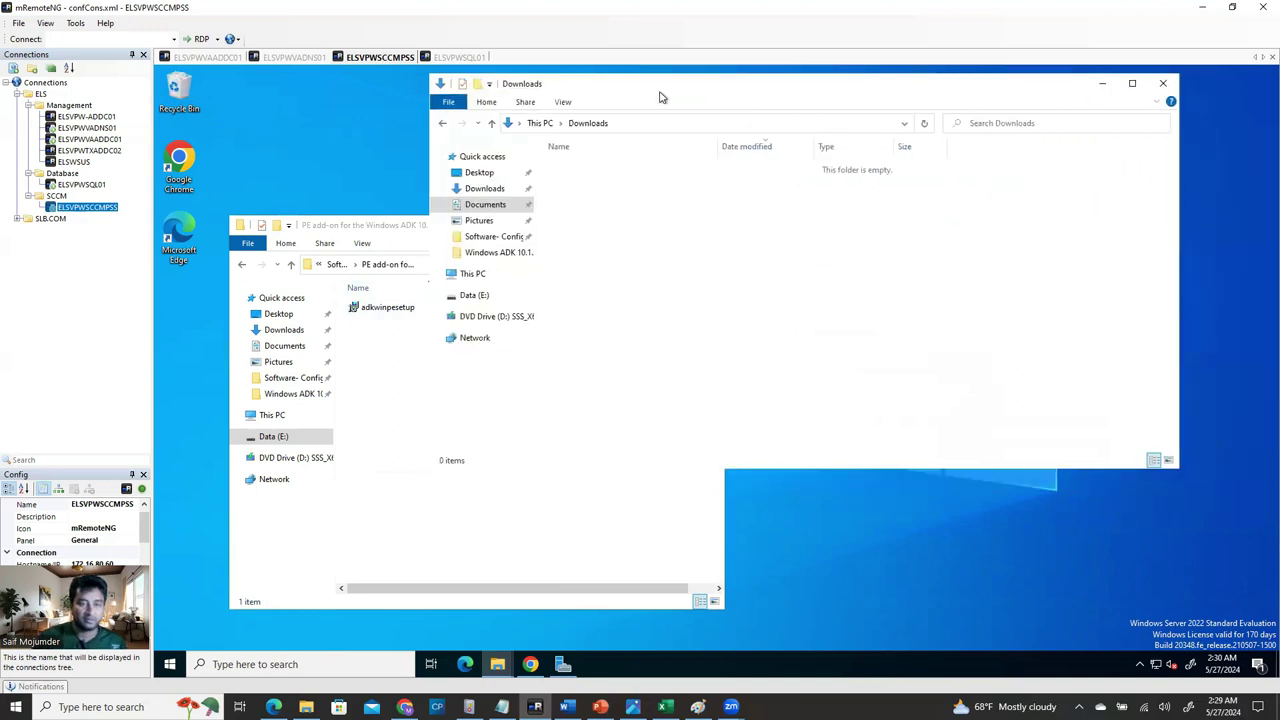
click(1163, 83)
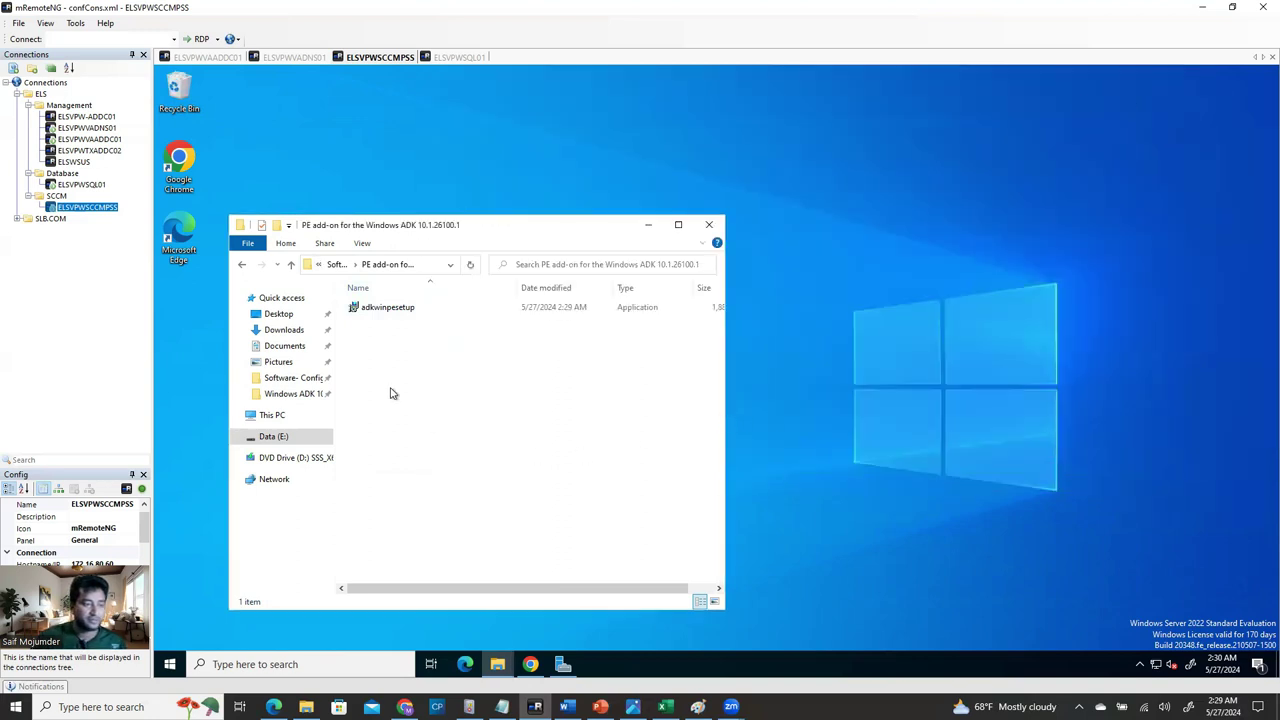
click(291, 264)
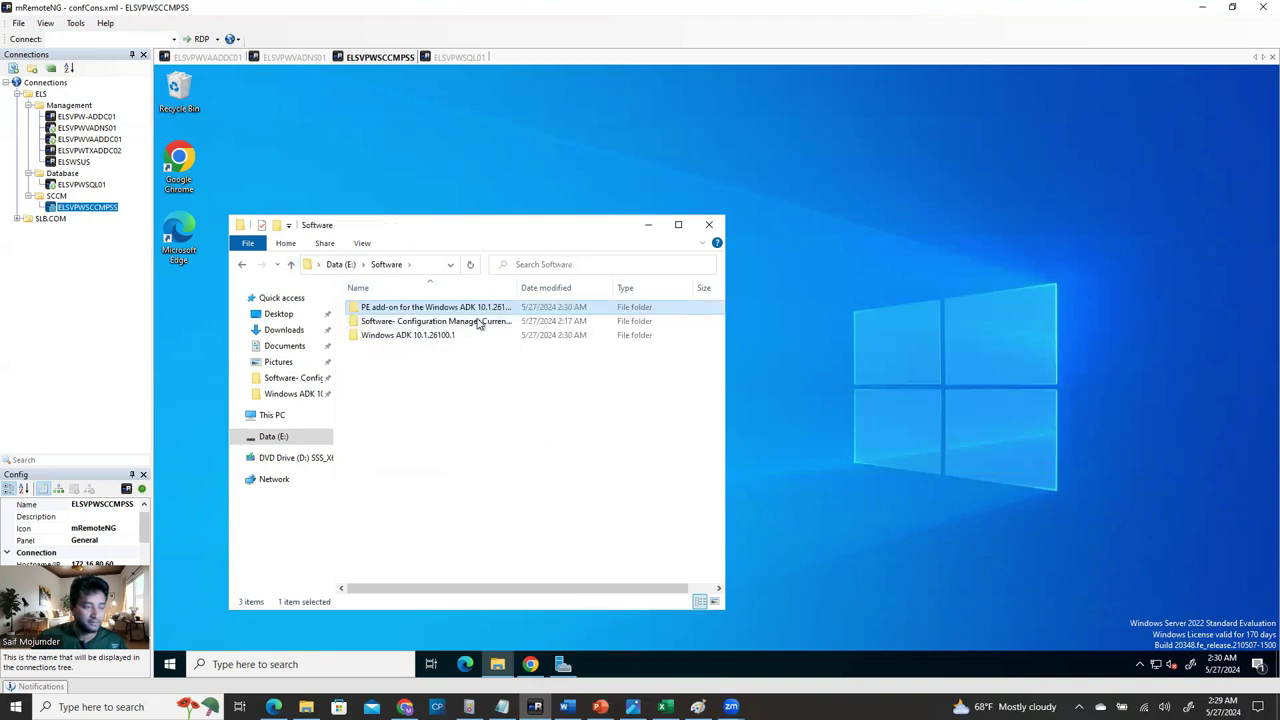
Scroll the Word guide through its ADK feature and PE add-on screenshots, then return to E:\Software.
click(566, 706)
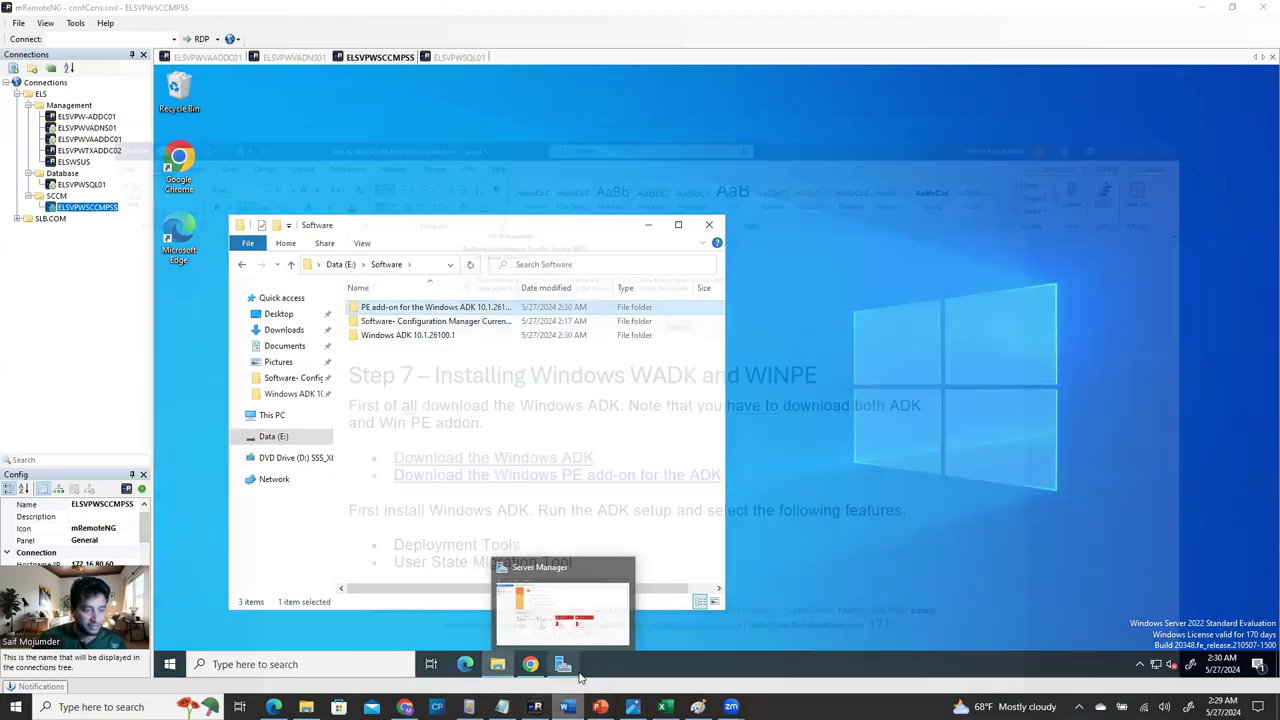
scroll(553, 517, down, 10)
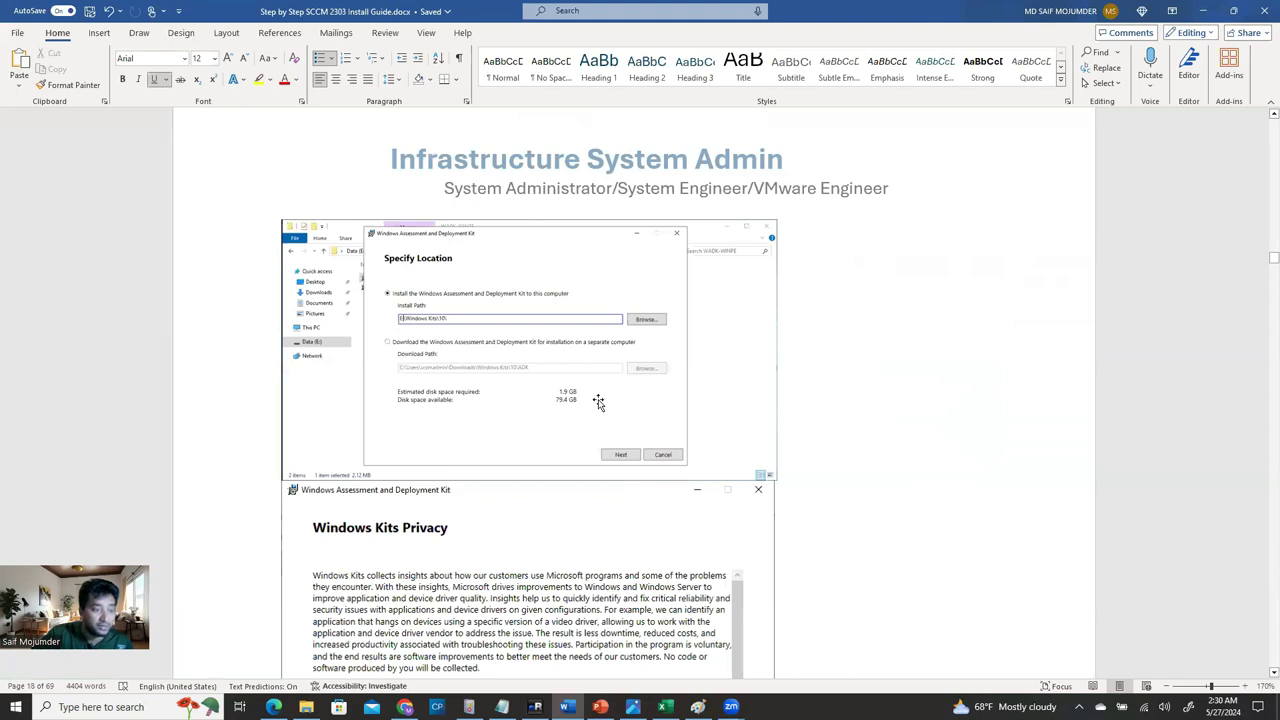
scroll(598, 402, down, 2)
scroll(598, 402, up, 1)
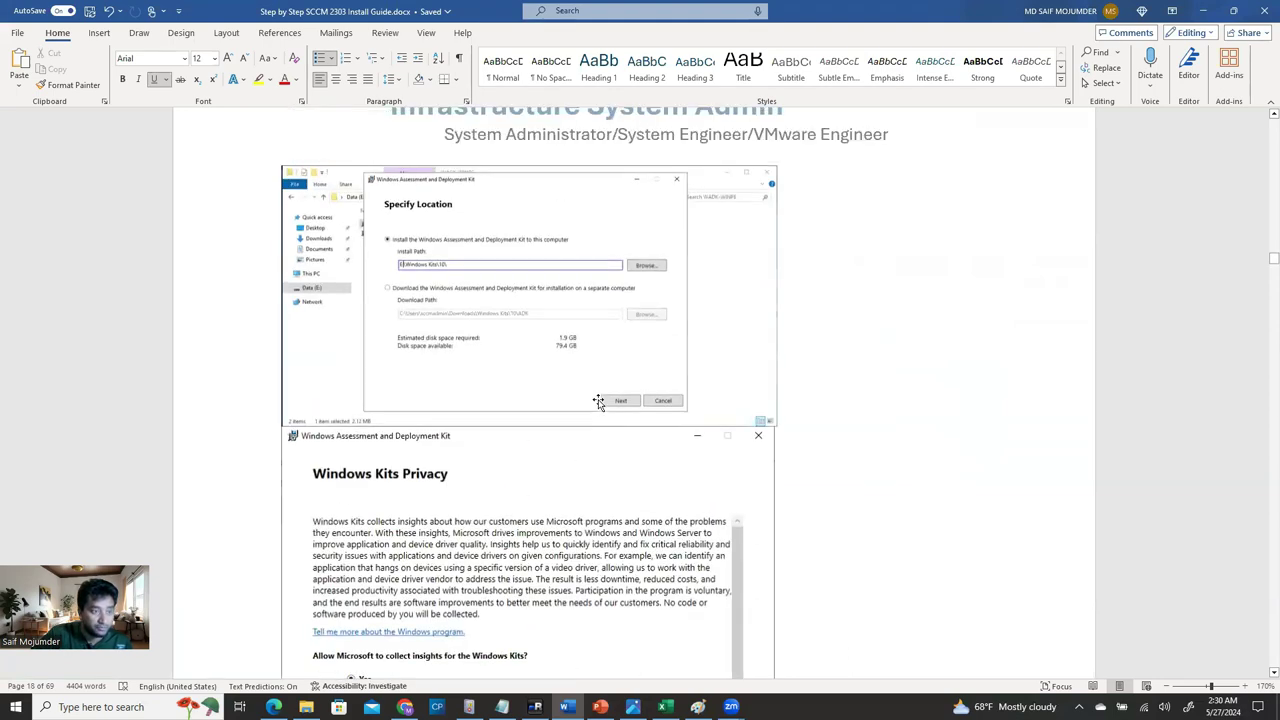
scroll(598, 402, down, 15)
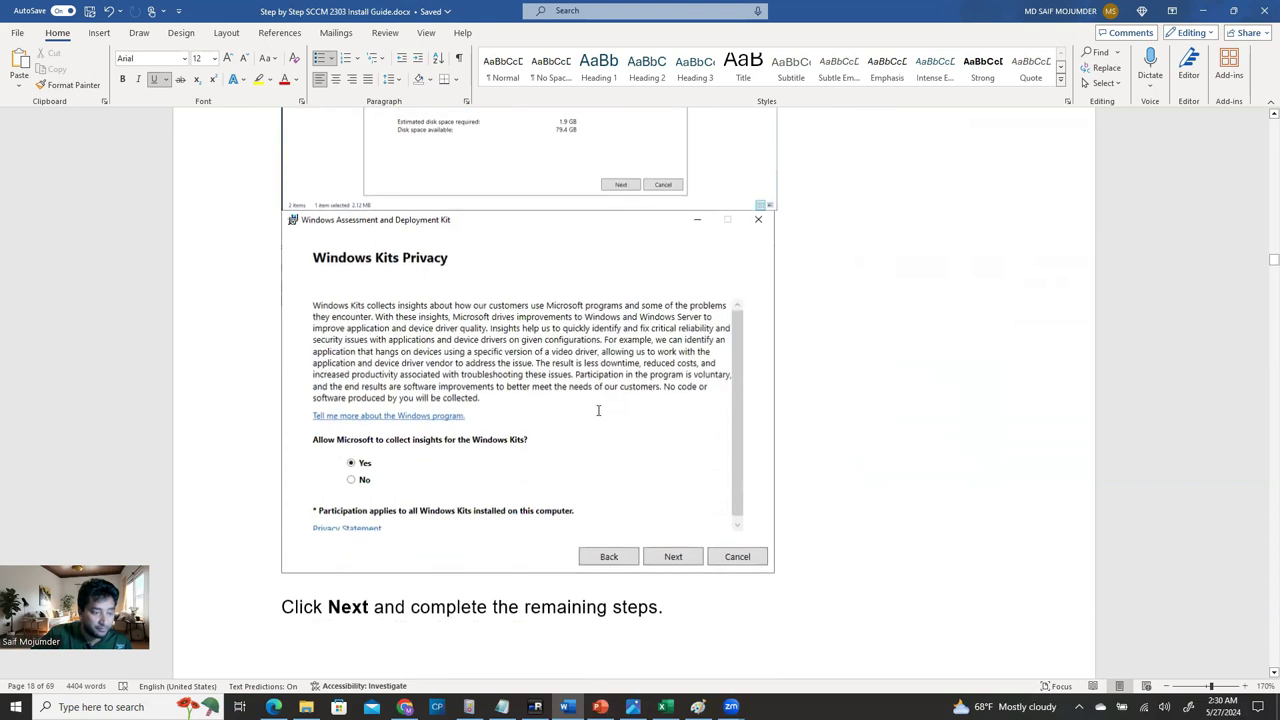
scroll(591, 465, down, 5)
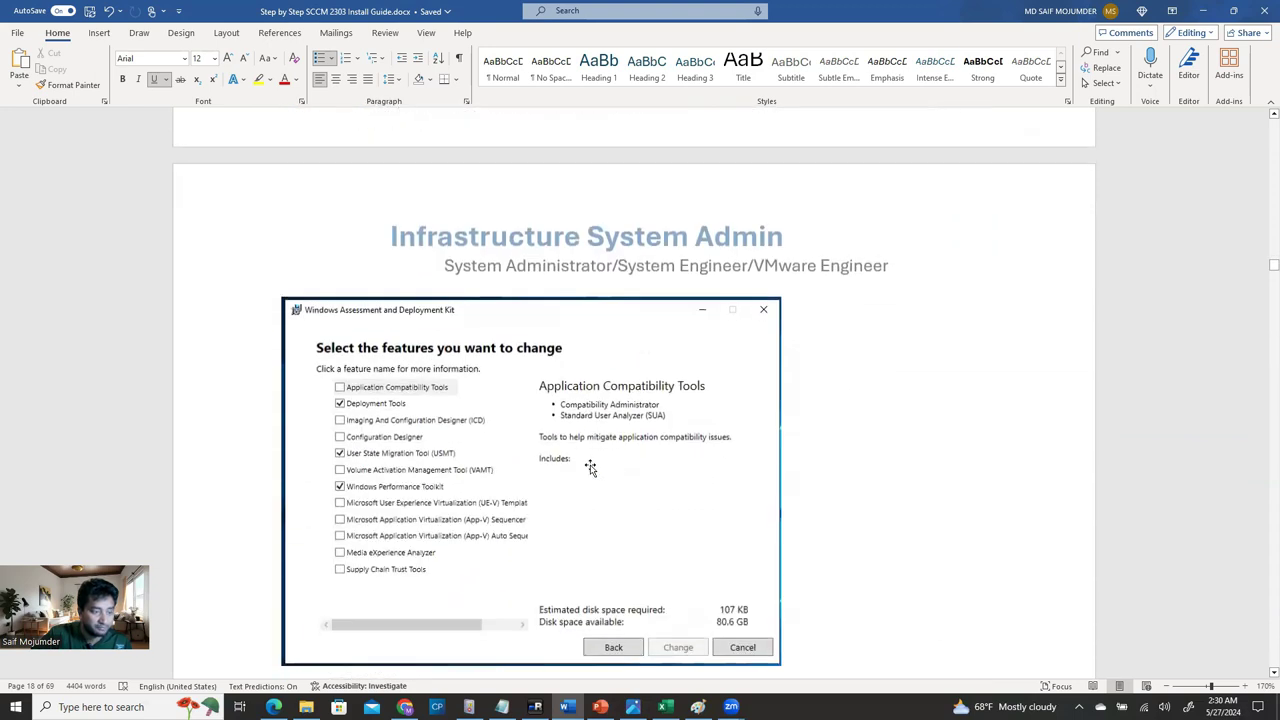
scroll(590, 467, down, 2)
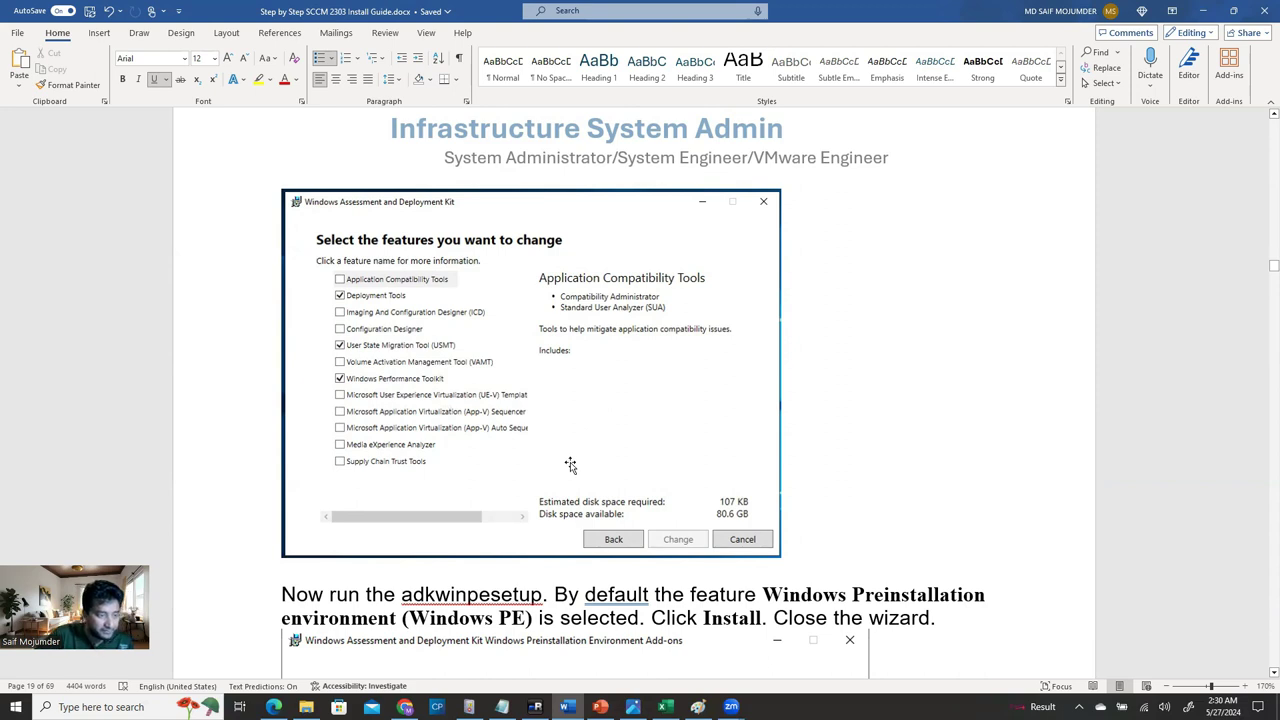
scroll(790, 563, down, 10)
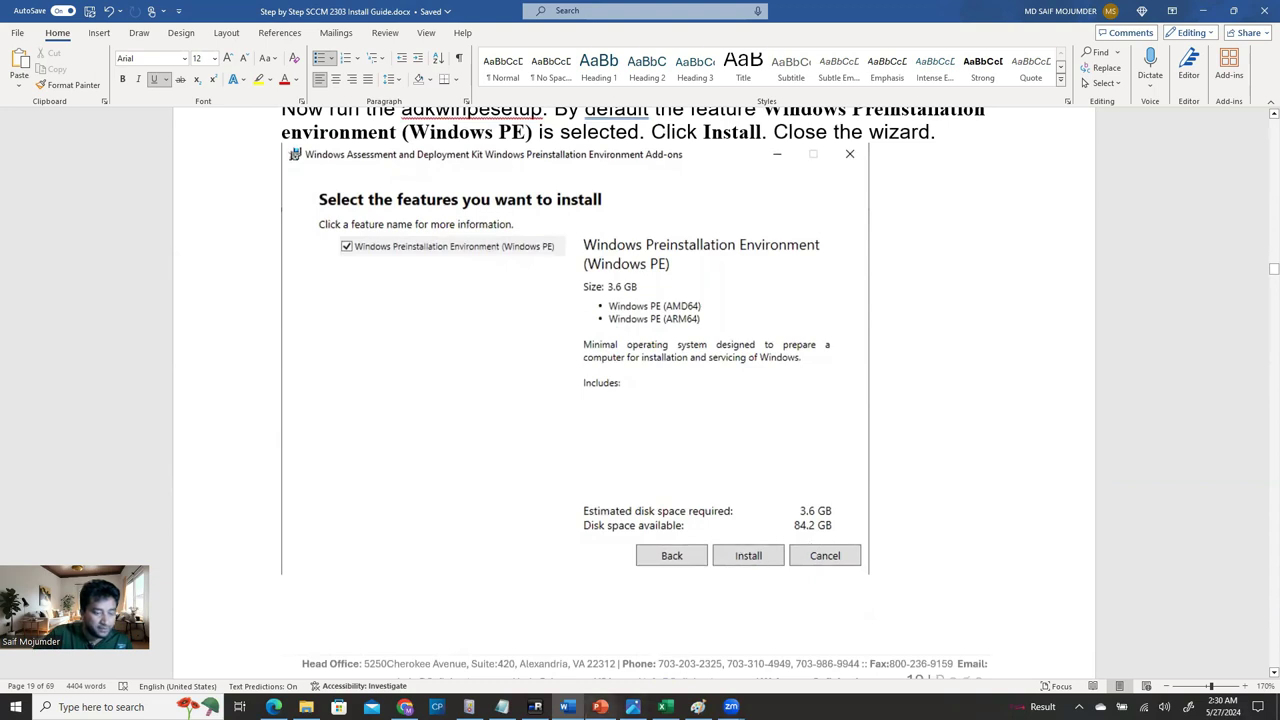
click(535, 706)
click(461, 369)
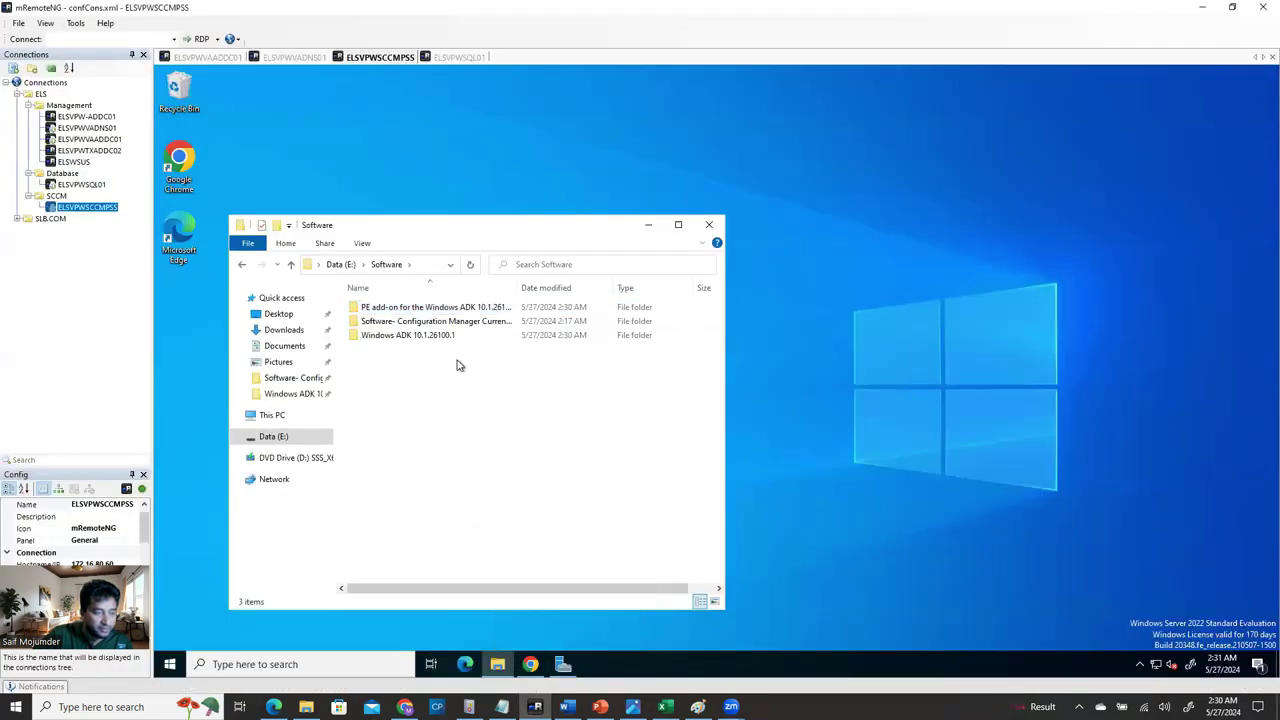
Run adksetup from the Windows ADK 10.1.26100.1 folder as administrator and approve the UAC prompt.
double_click(393, 336)
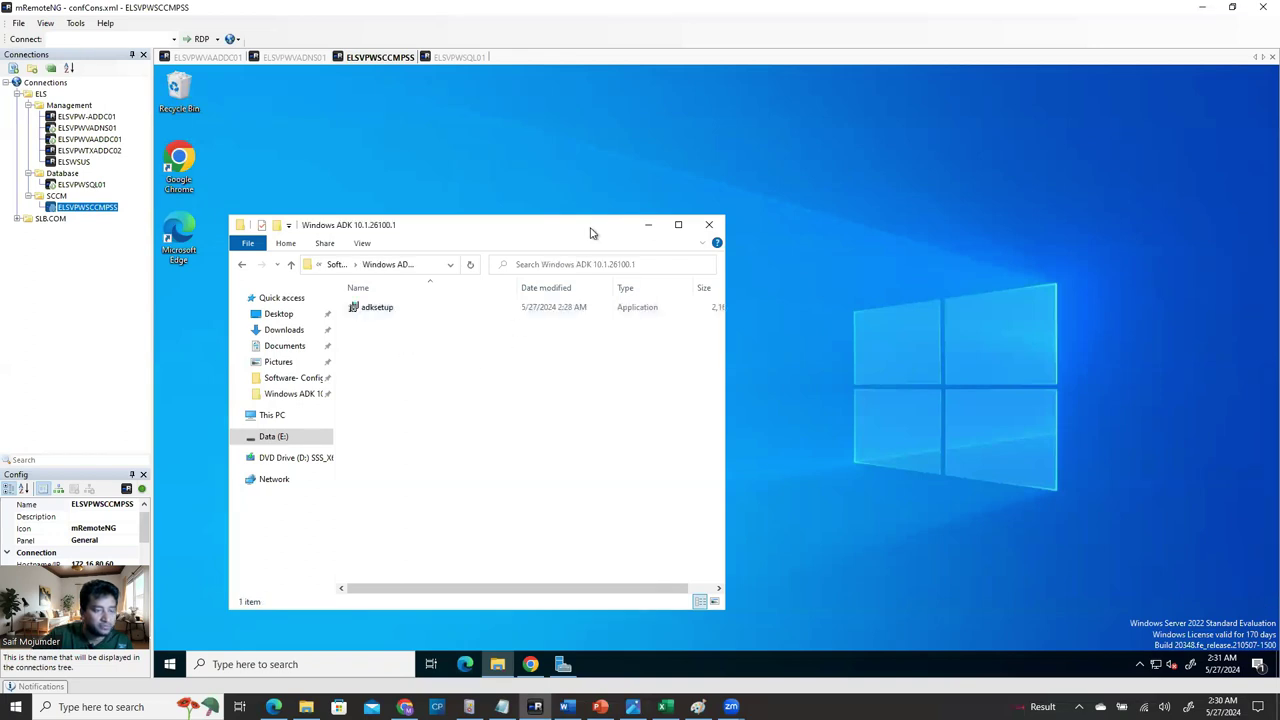
drag(591, 228, 853, 153)
click(641, 235)
right_click(643, 240)
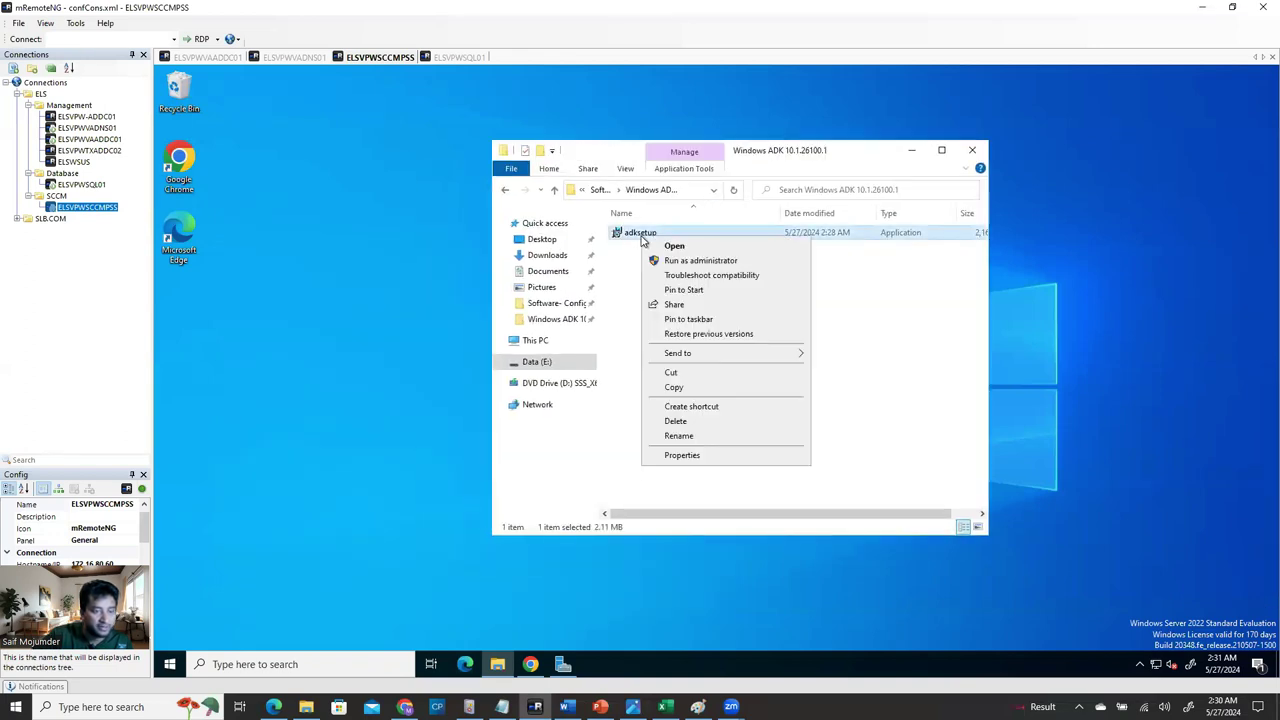
click(666, 260)
click(648, 455)
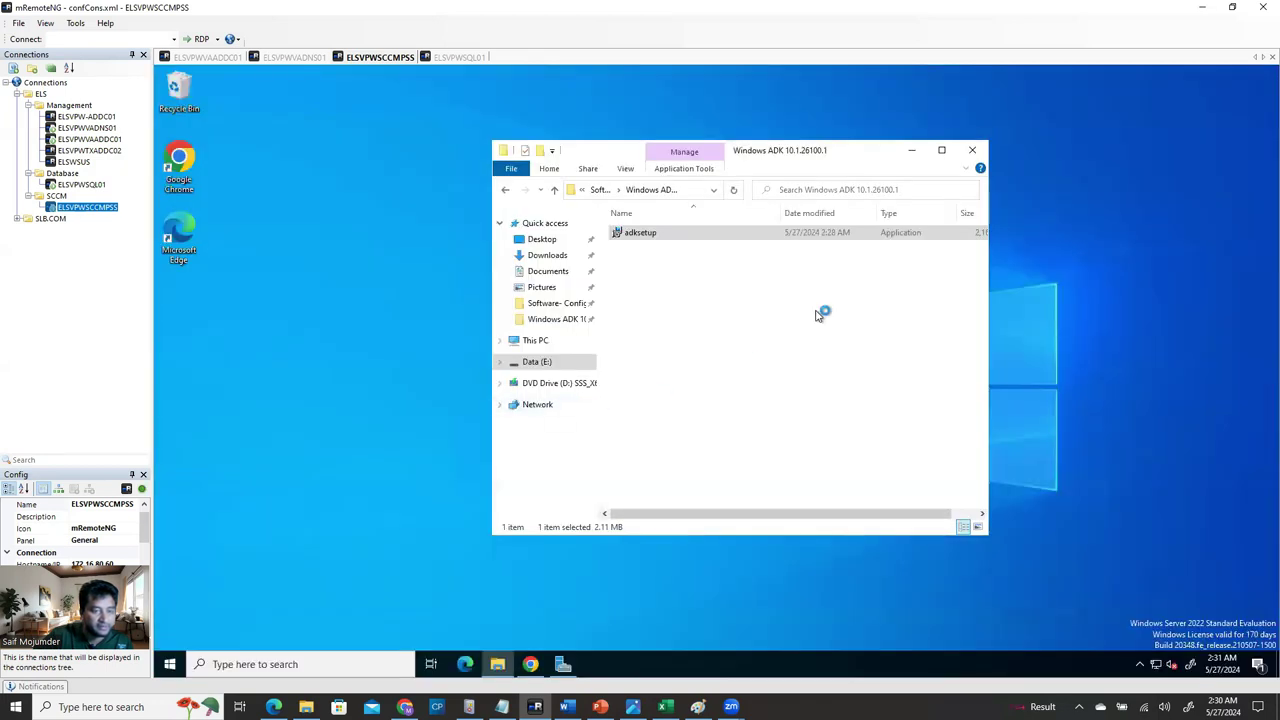
Navigate Explorer up from the ADK folder to This PC to view the drives.
click(914, 152)
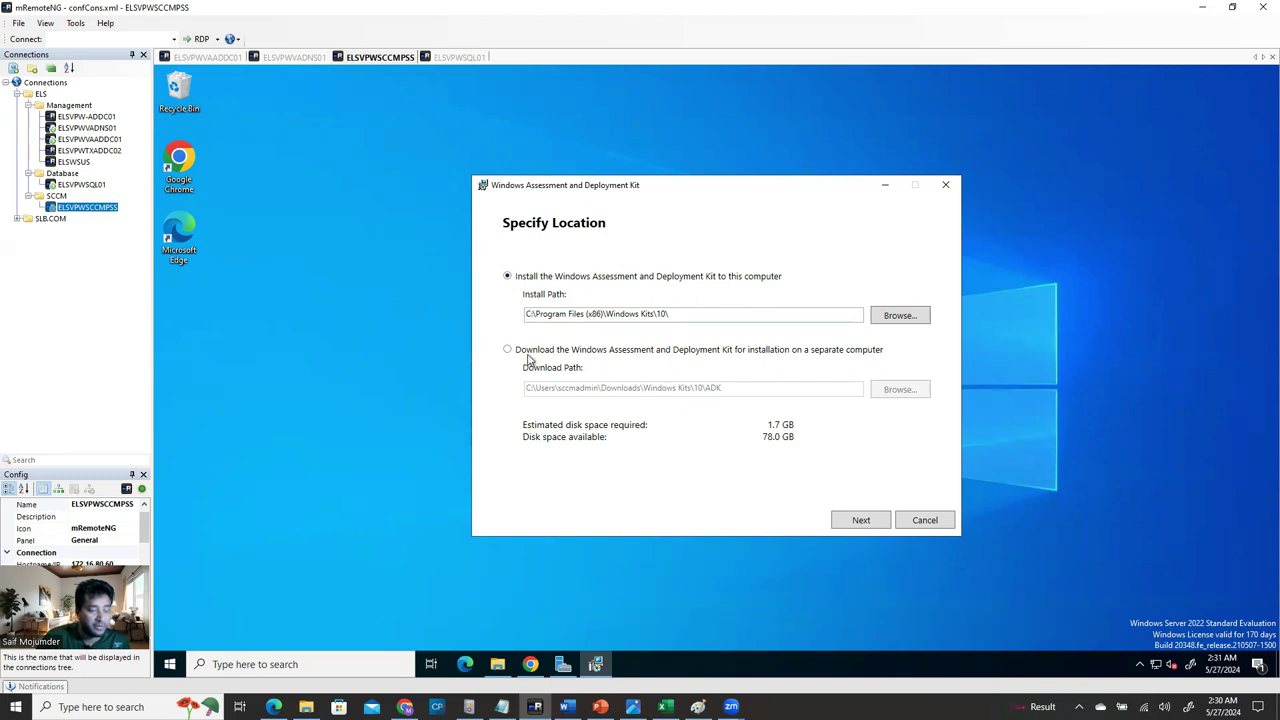
click(497, 664)
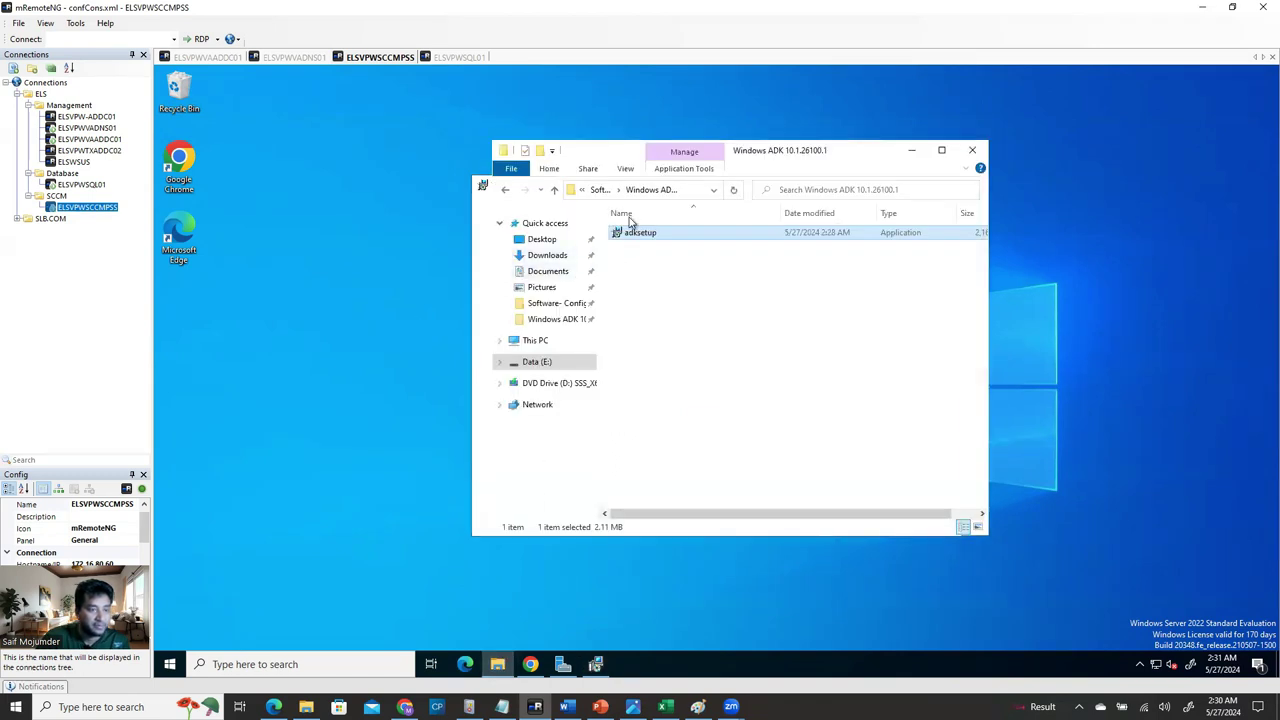
click(552, 192)
click(554, 192)
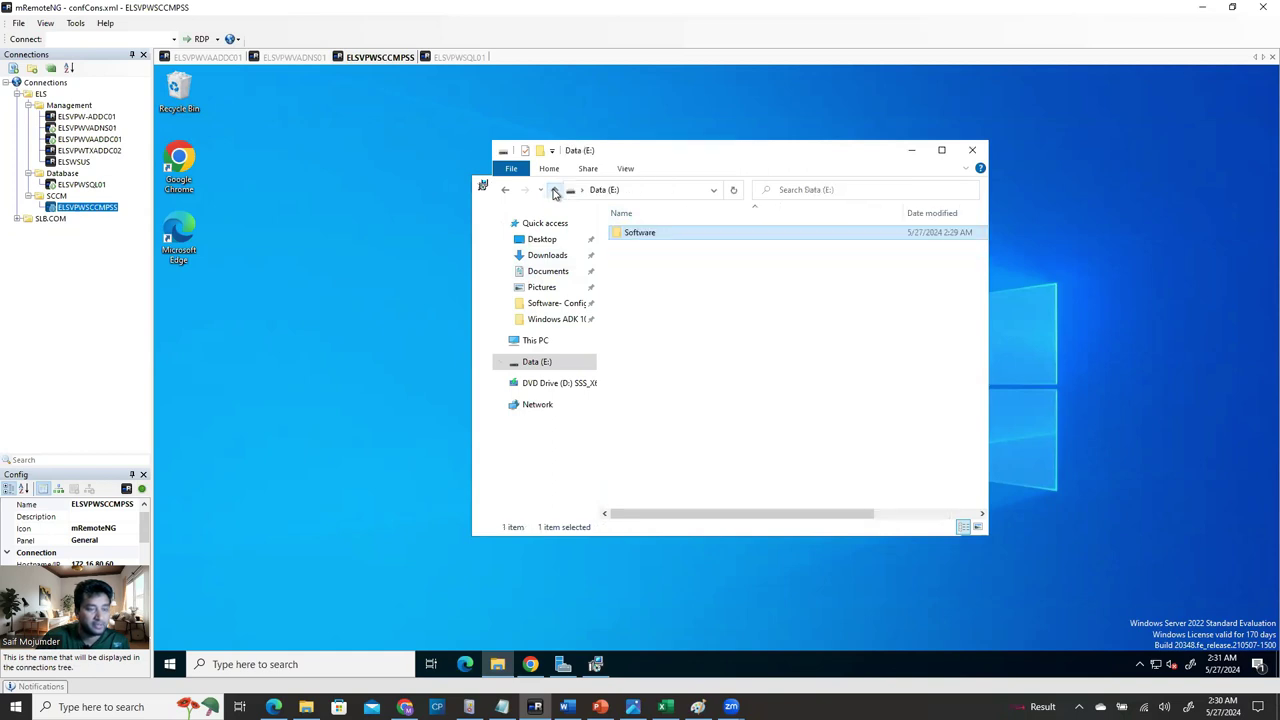
click(554, 192)
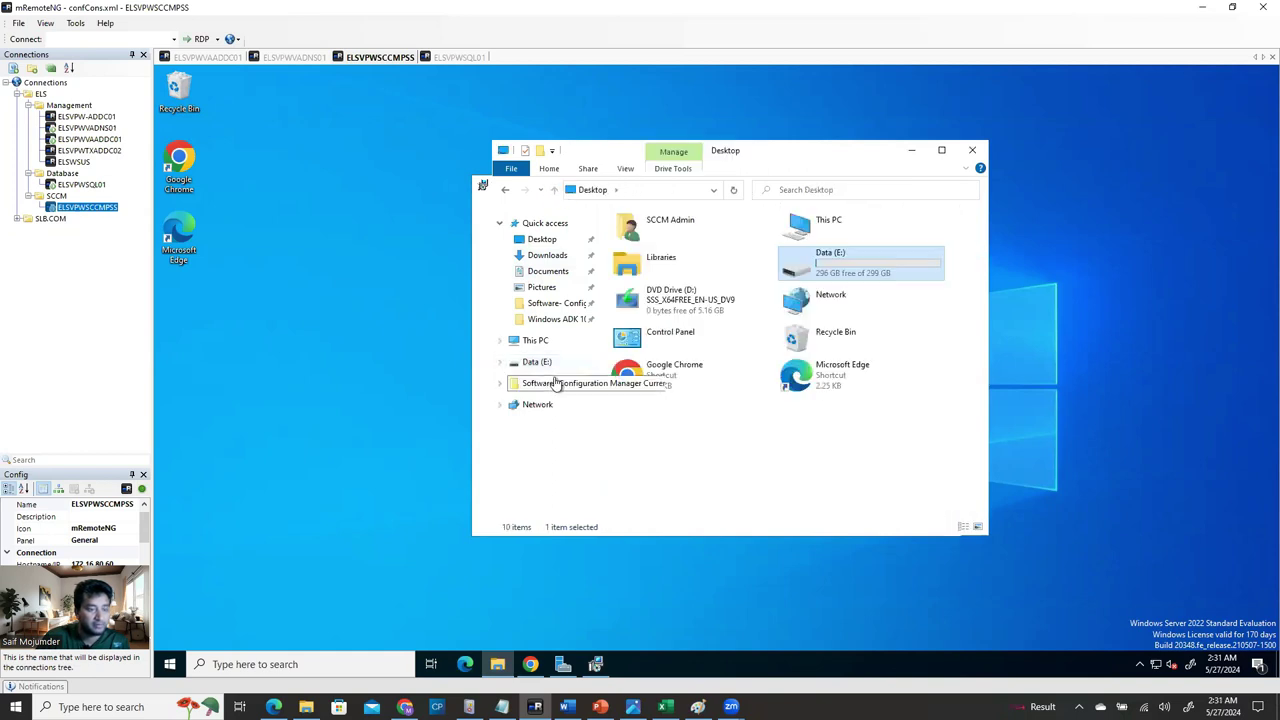
click(578, 342)
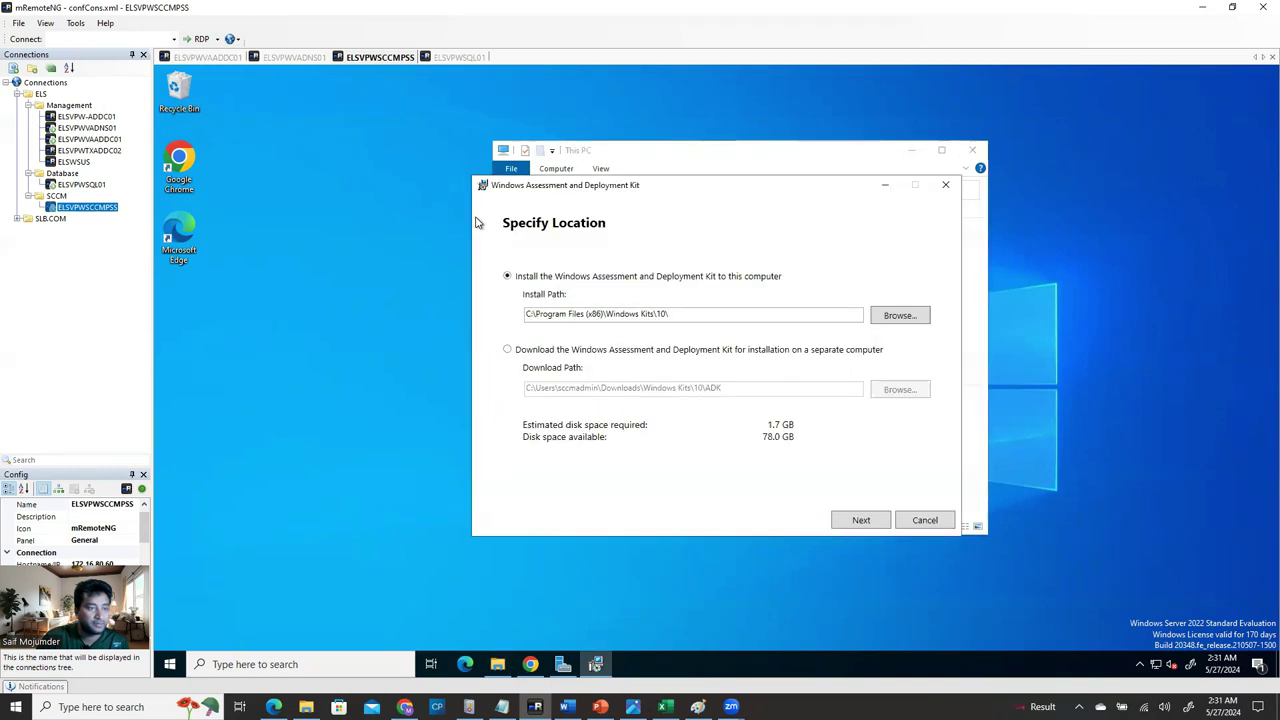
Reposition the This PC window, then minimize it.
click(705, 148)
drag(669, 162, 649, 203)
click(700, 194)
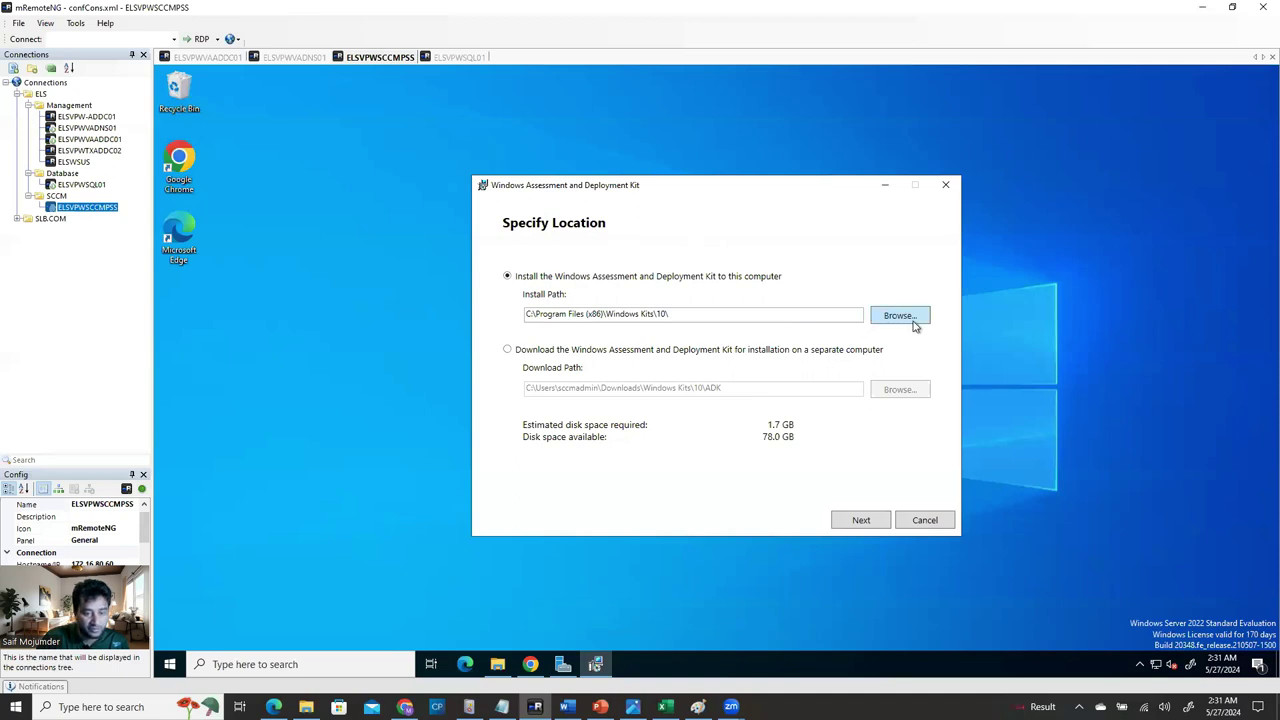
Change the ADK install path from C:\Program Files (x86)\Windows Kits\10\ to E:\Windows Kits\10\.
click(527, 316)
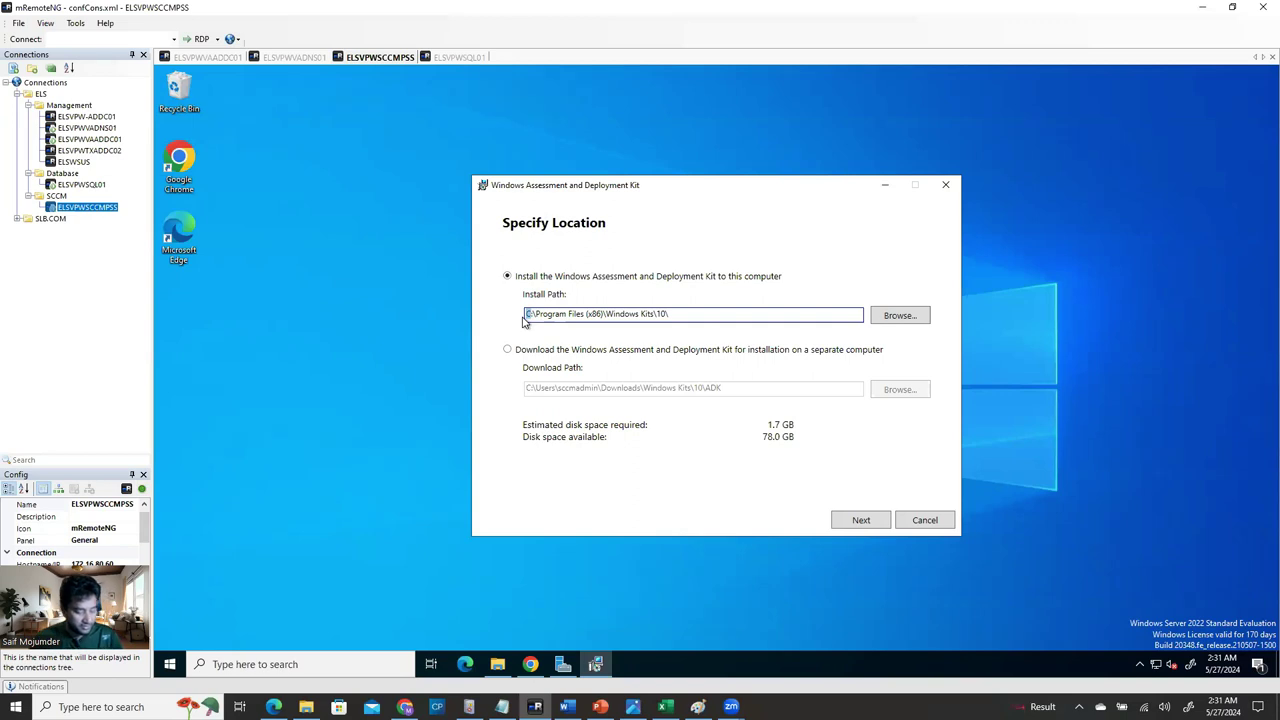
text(E)
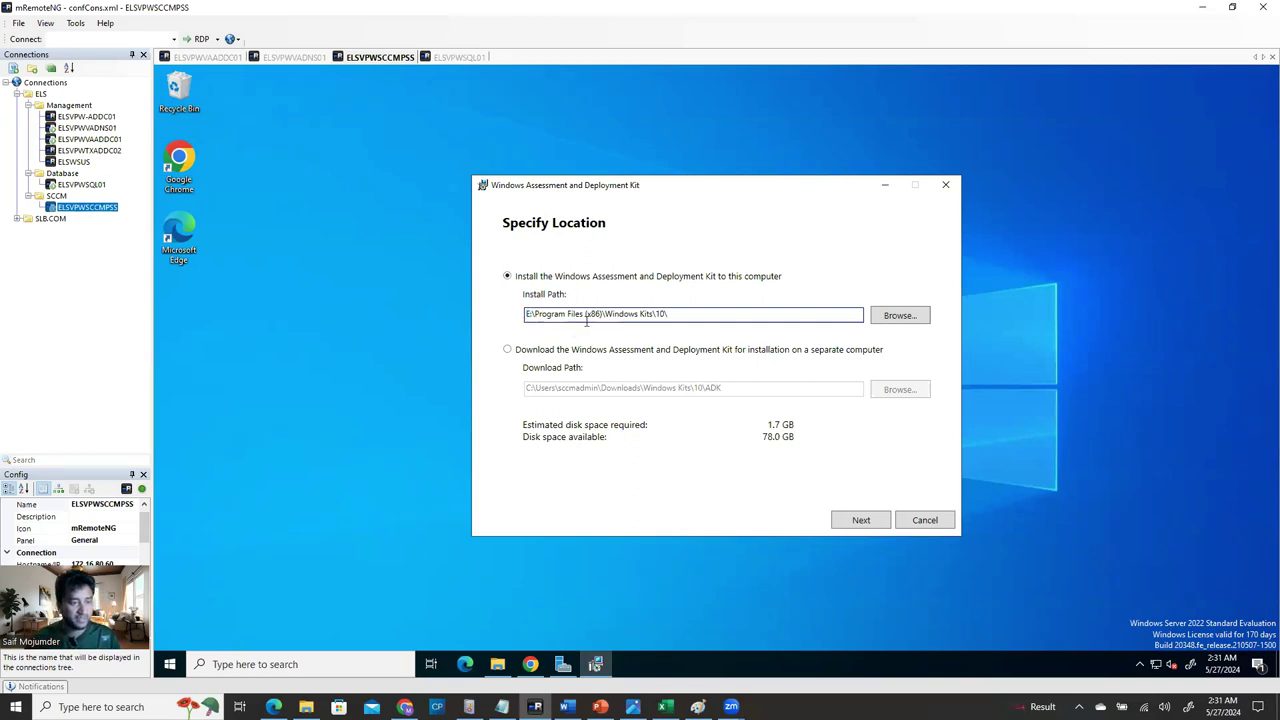
drag(606, 316, 552, 316)
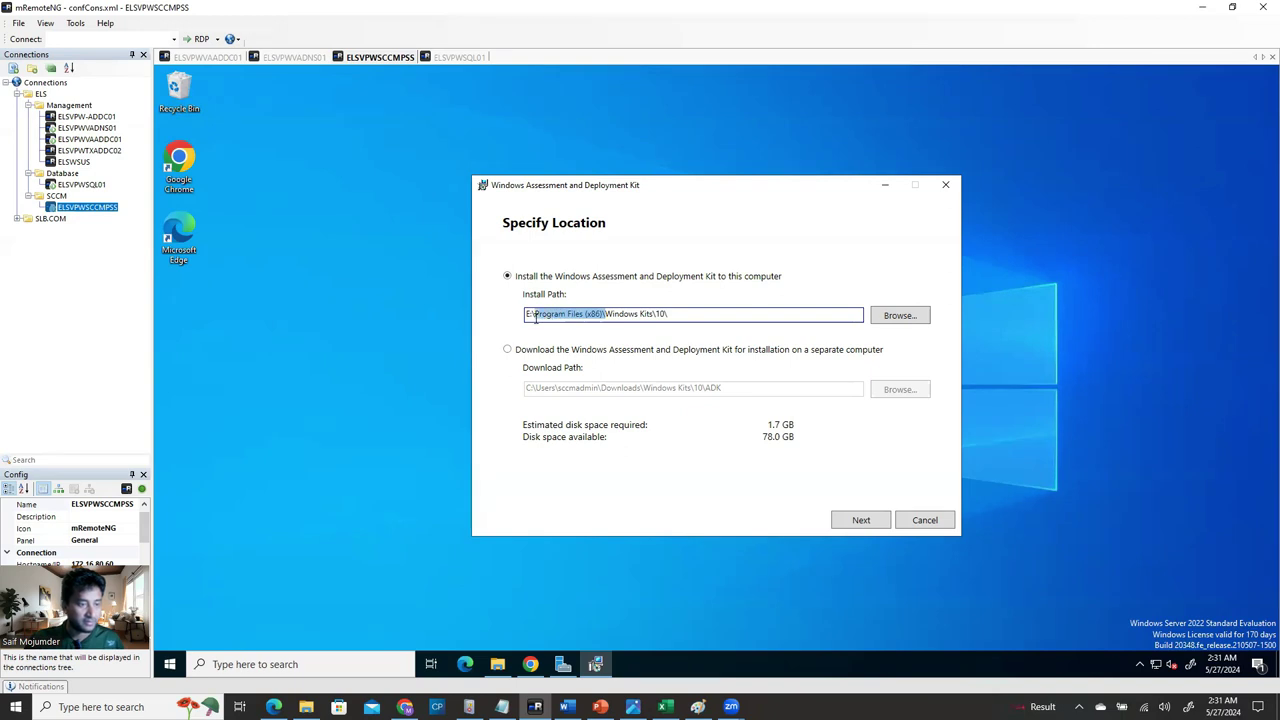
key(BackSpace)
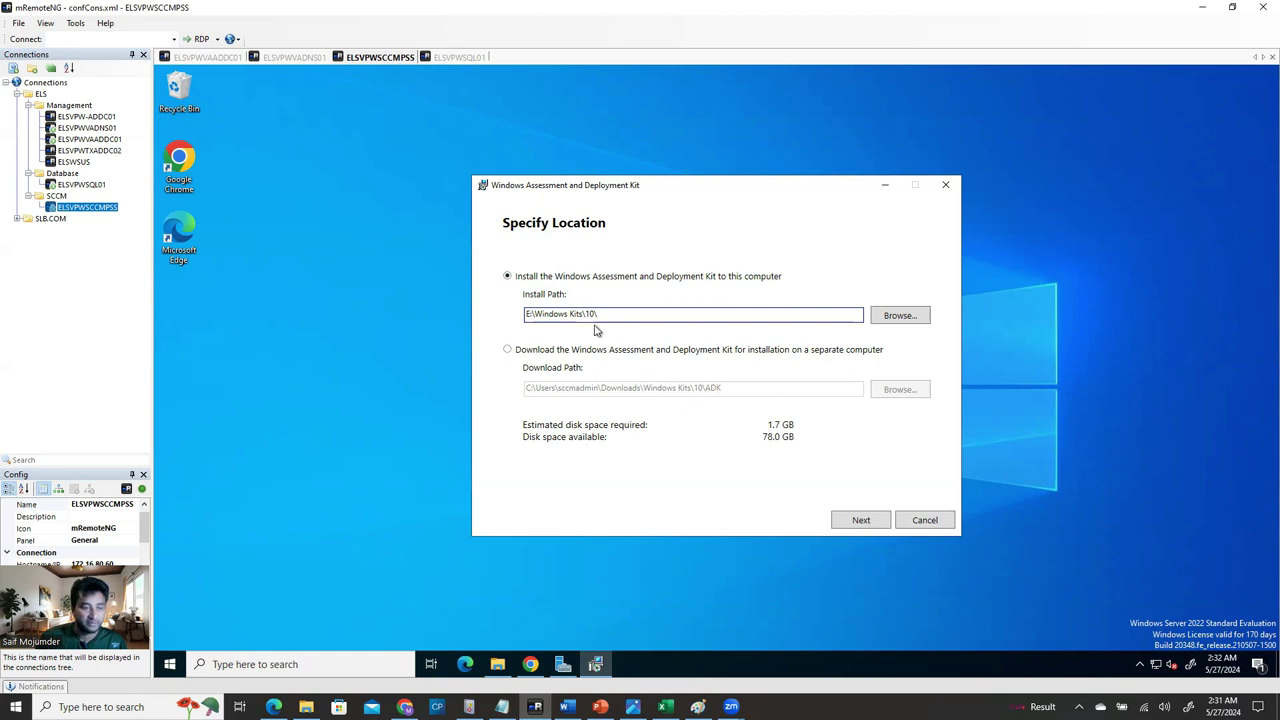
click(870, 522)
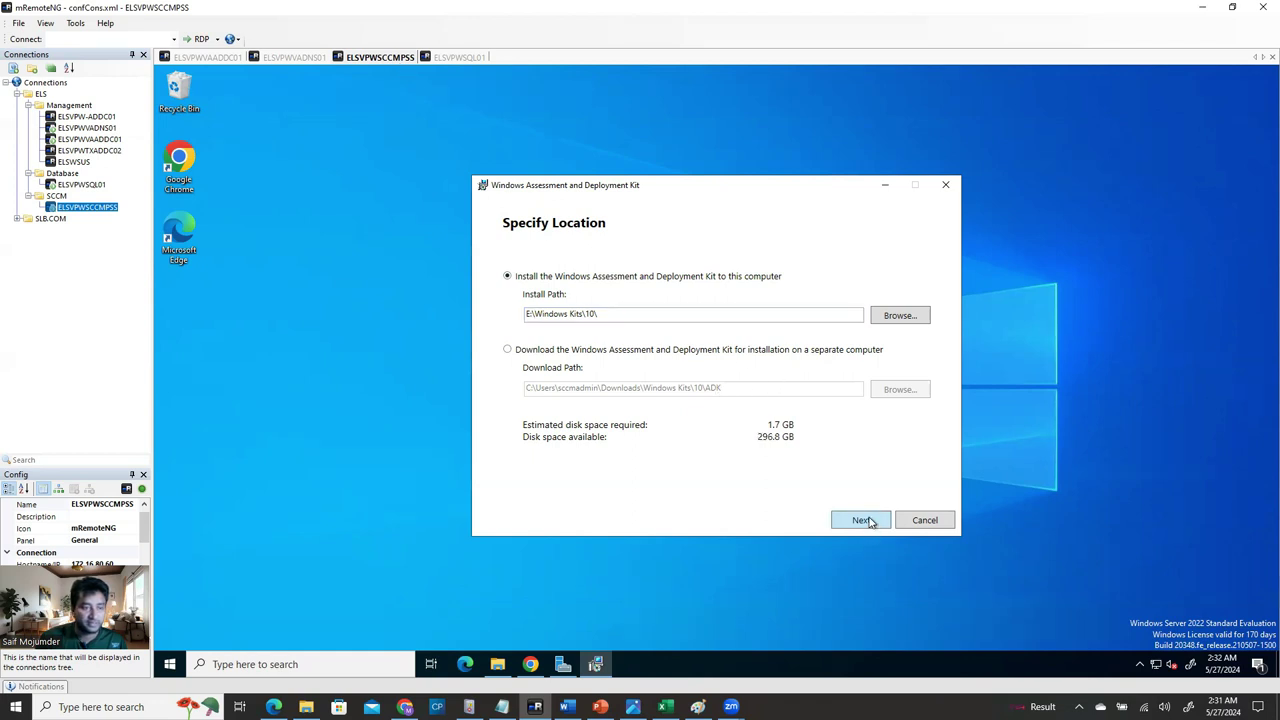
Continue past Specify Location and Windows Kits Privacy, then accept the License Agreement.
click(870, 522)
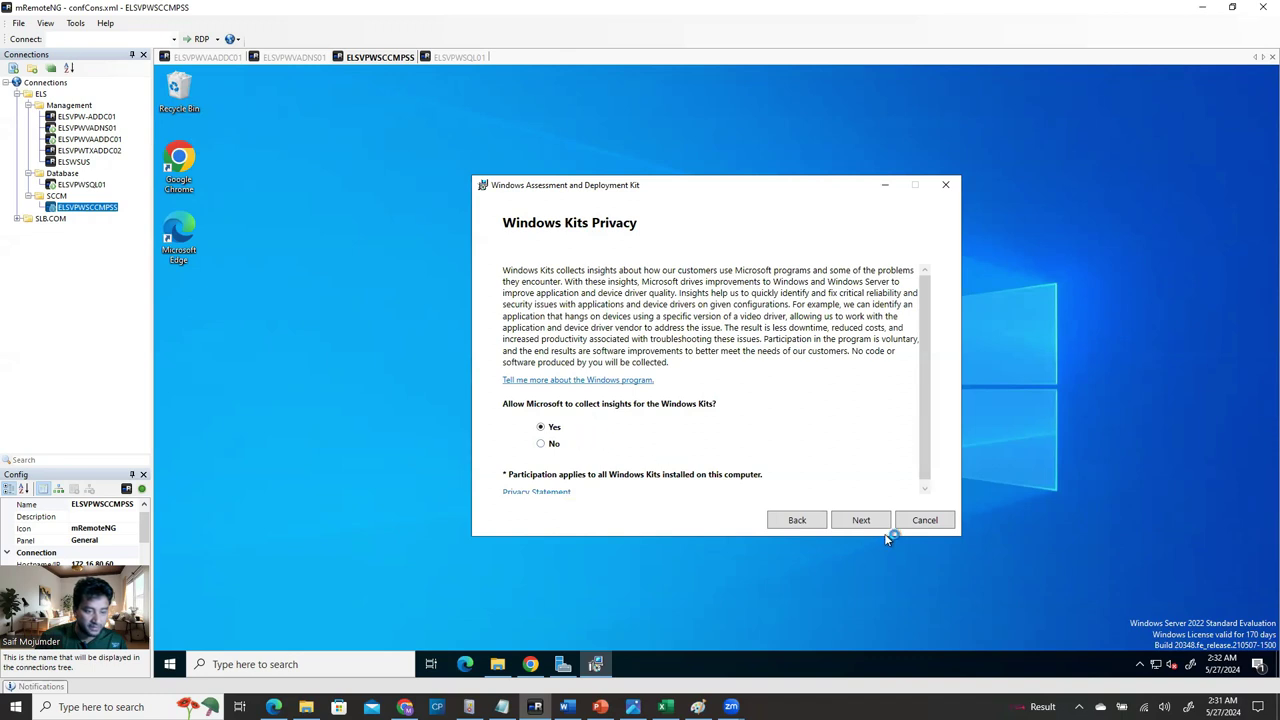
click(855, 521)
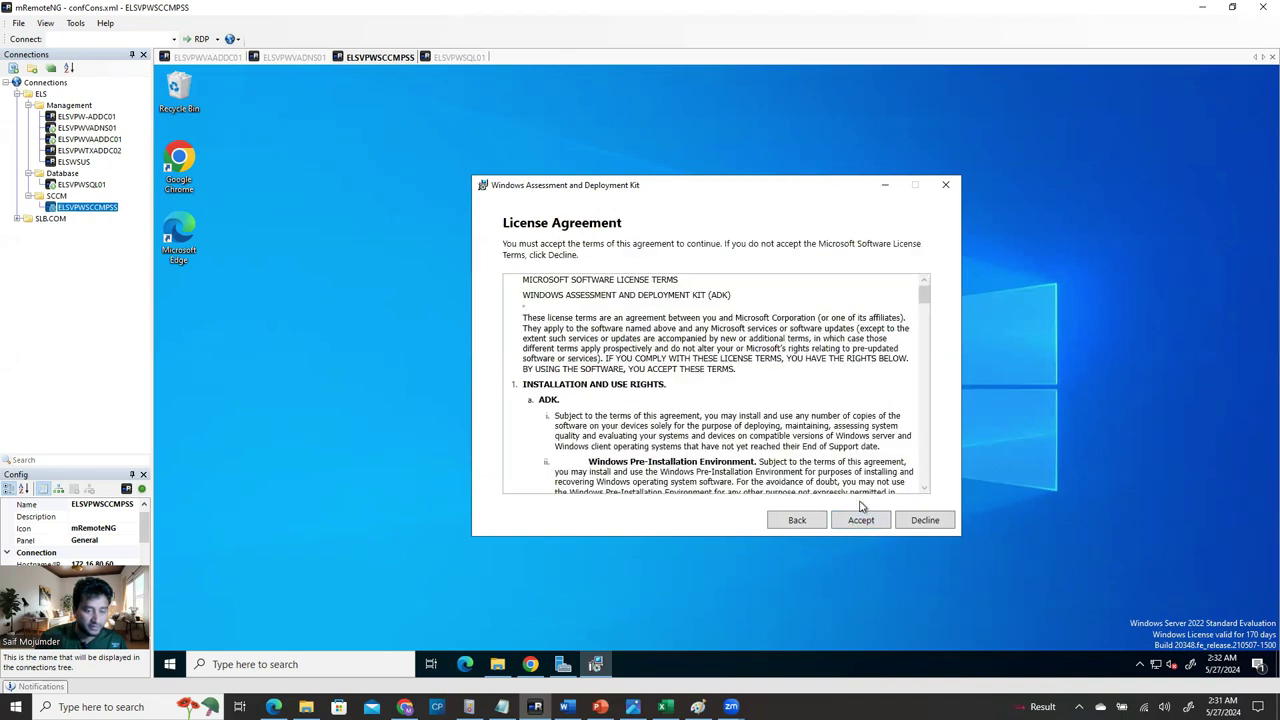
click(865, 521)
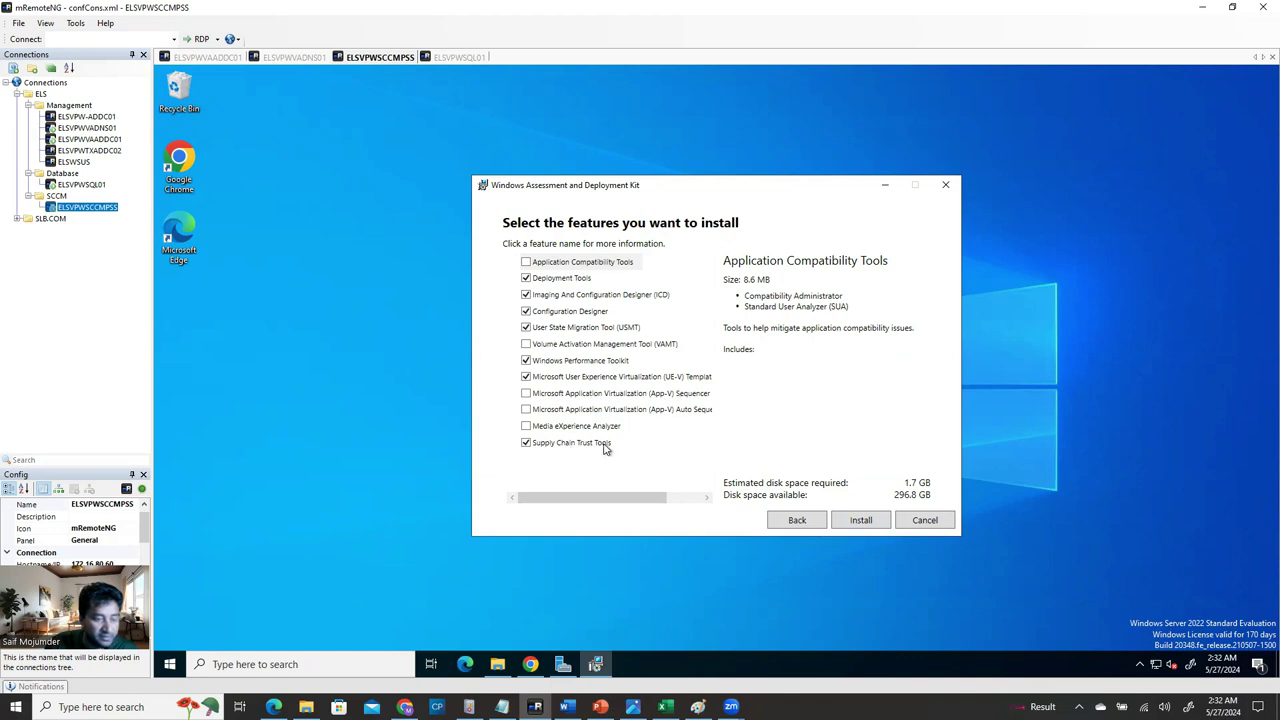
Untick Supply Chain Trust Tools, UE-V Template Generator and Configuration Designer, then start installing.
click(526, 443)
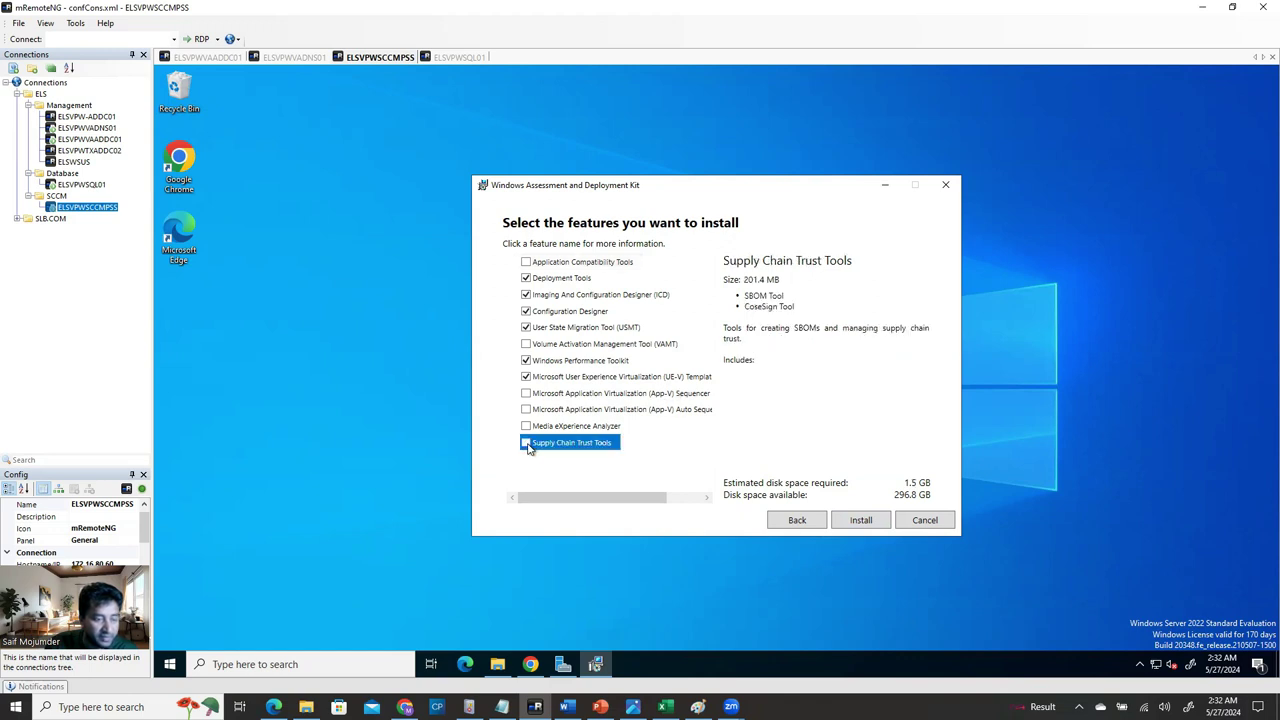
click(526, 377)
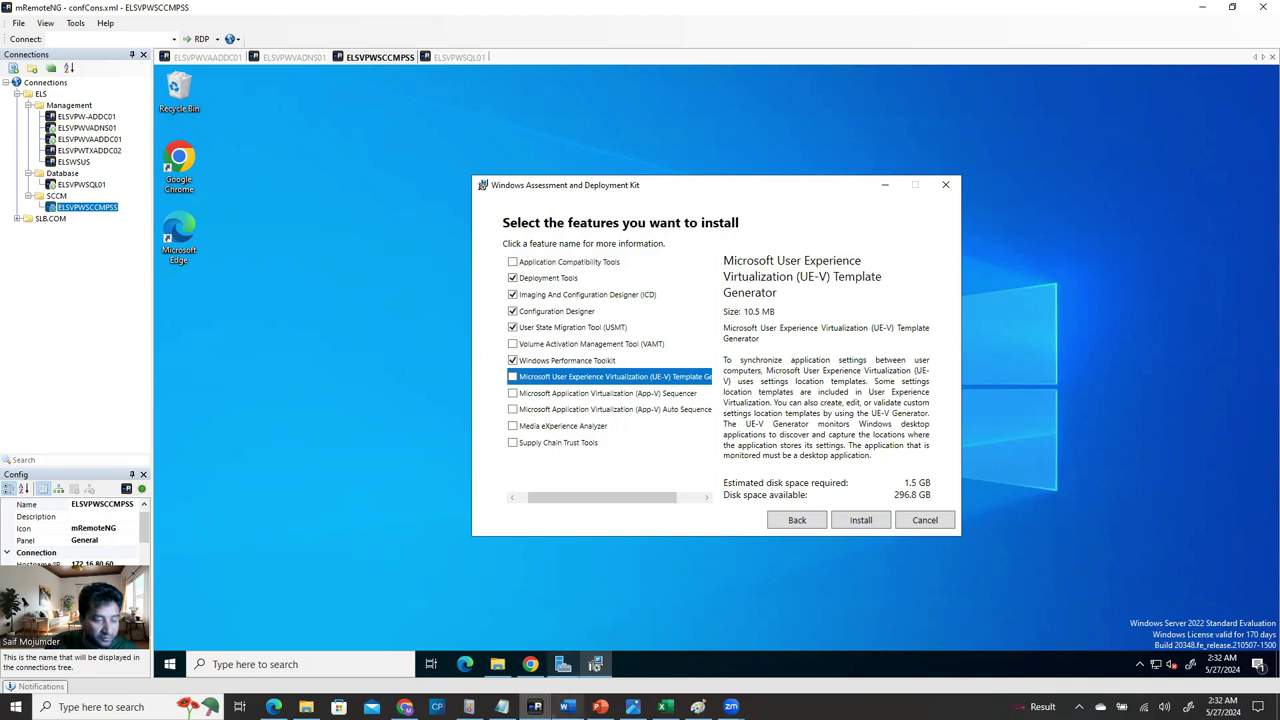
mouse_move(563, 664)
click(566, 707)
scroll(590, 434, up, 10)
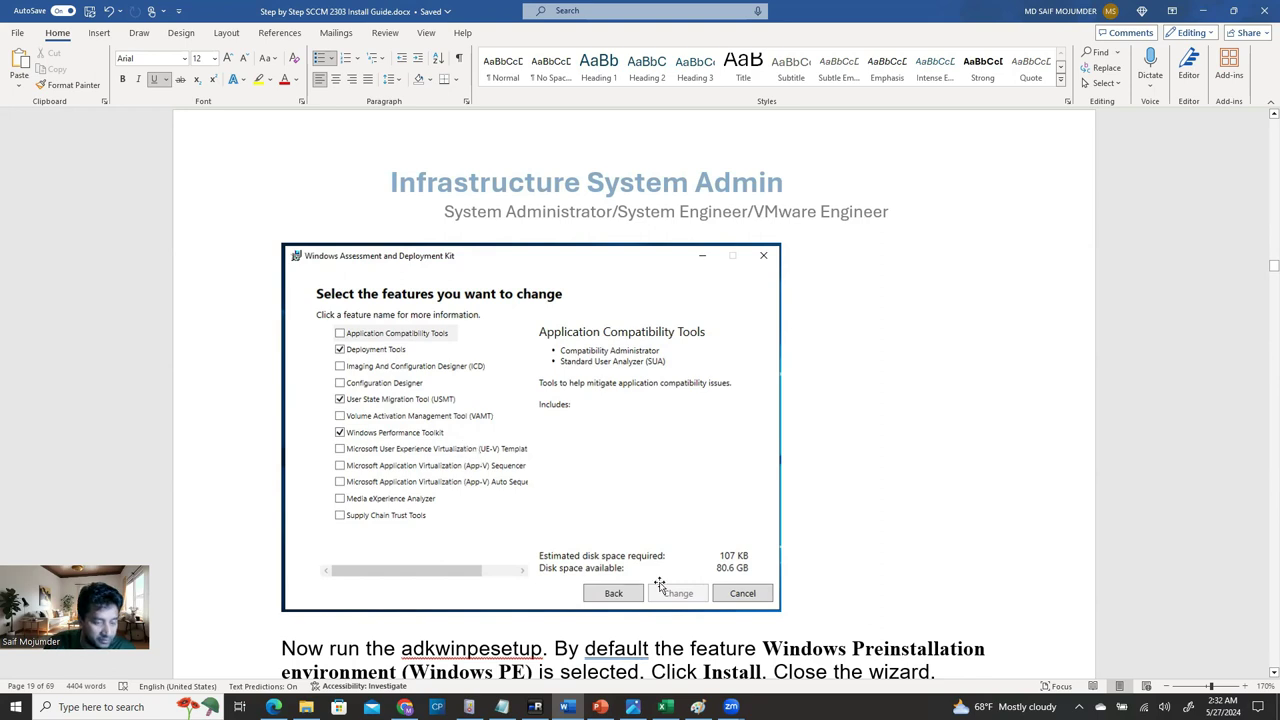
key(alt+Tab)
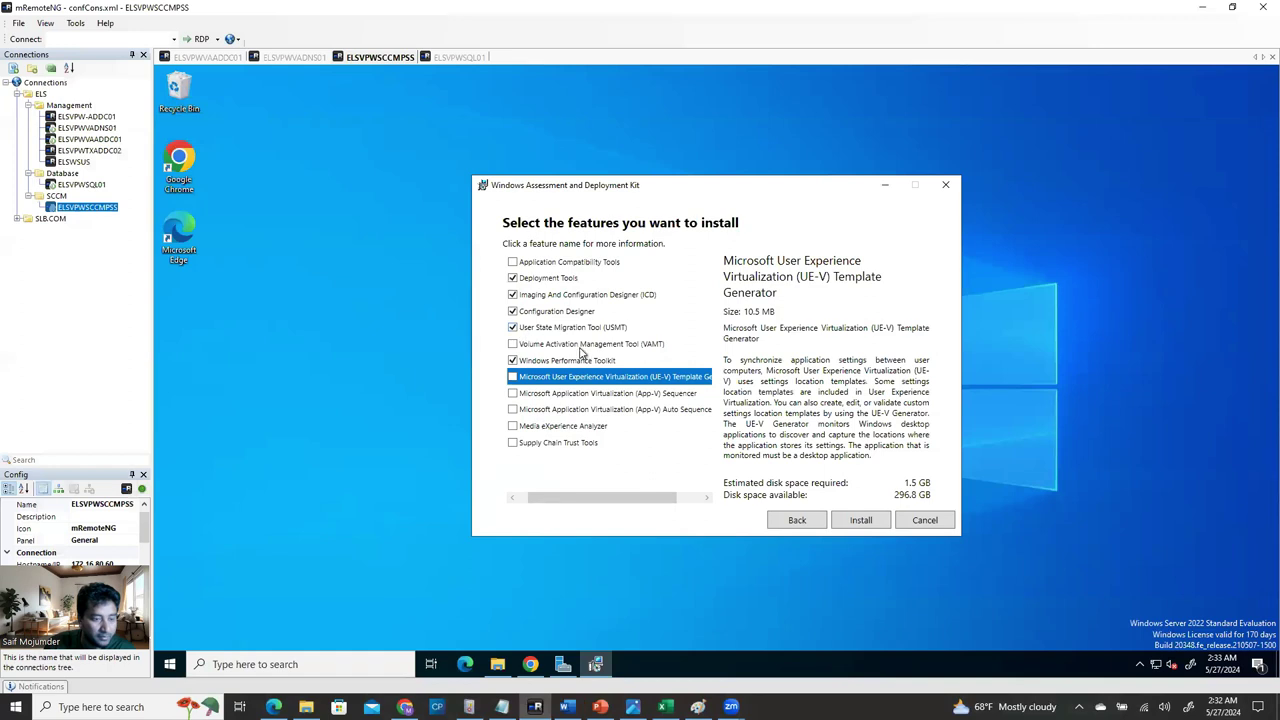
click(513, 312)
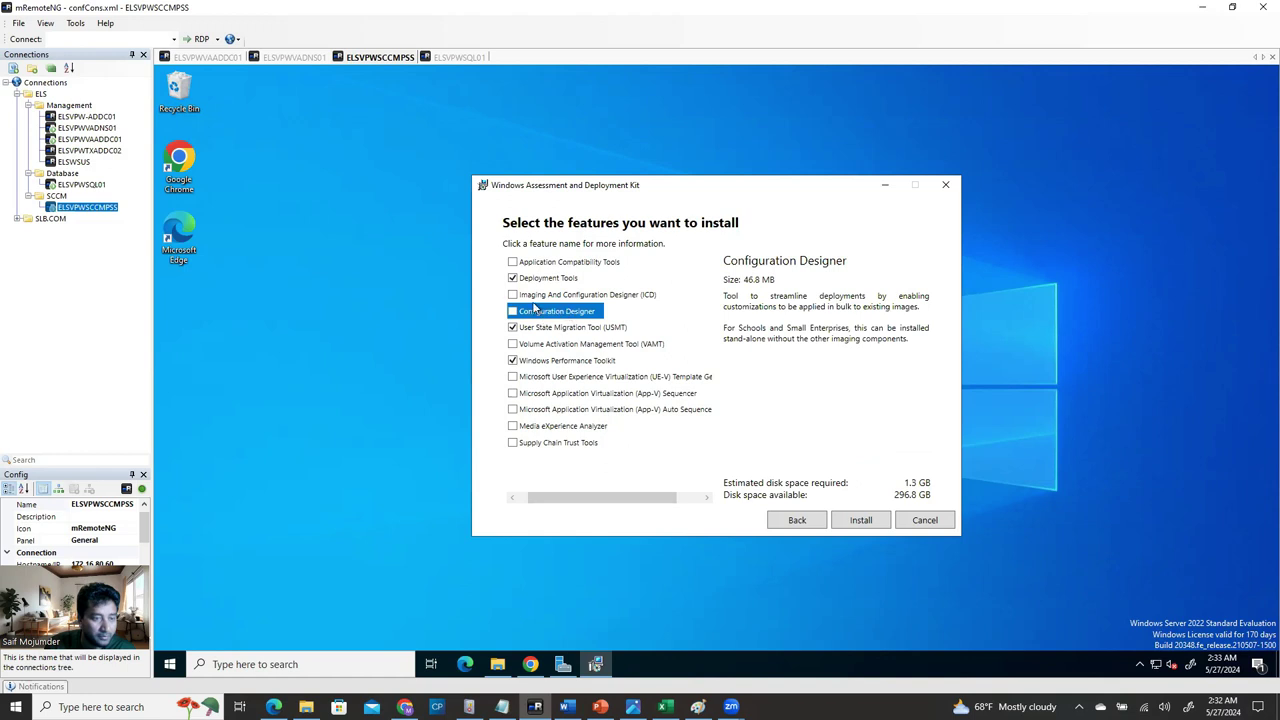
click(742, 428)
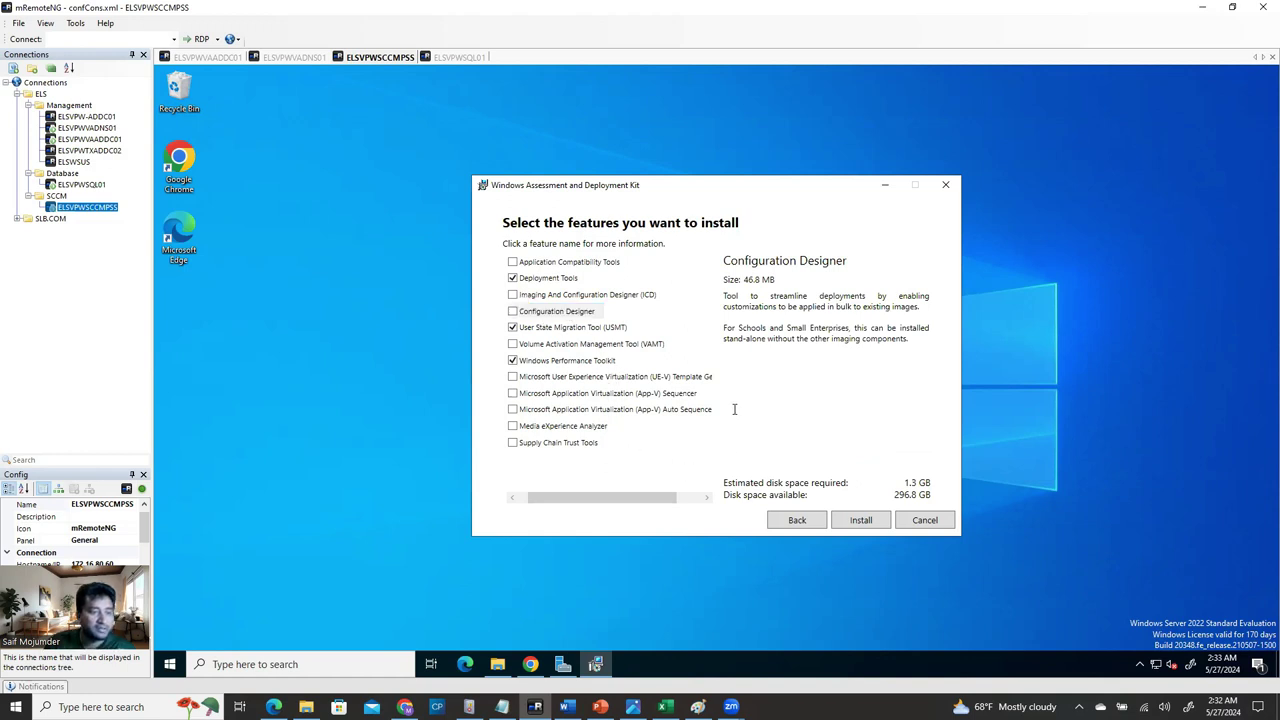
click(859, 524)
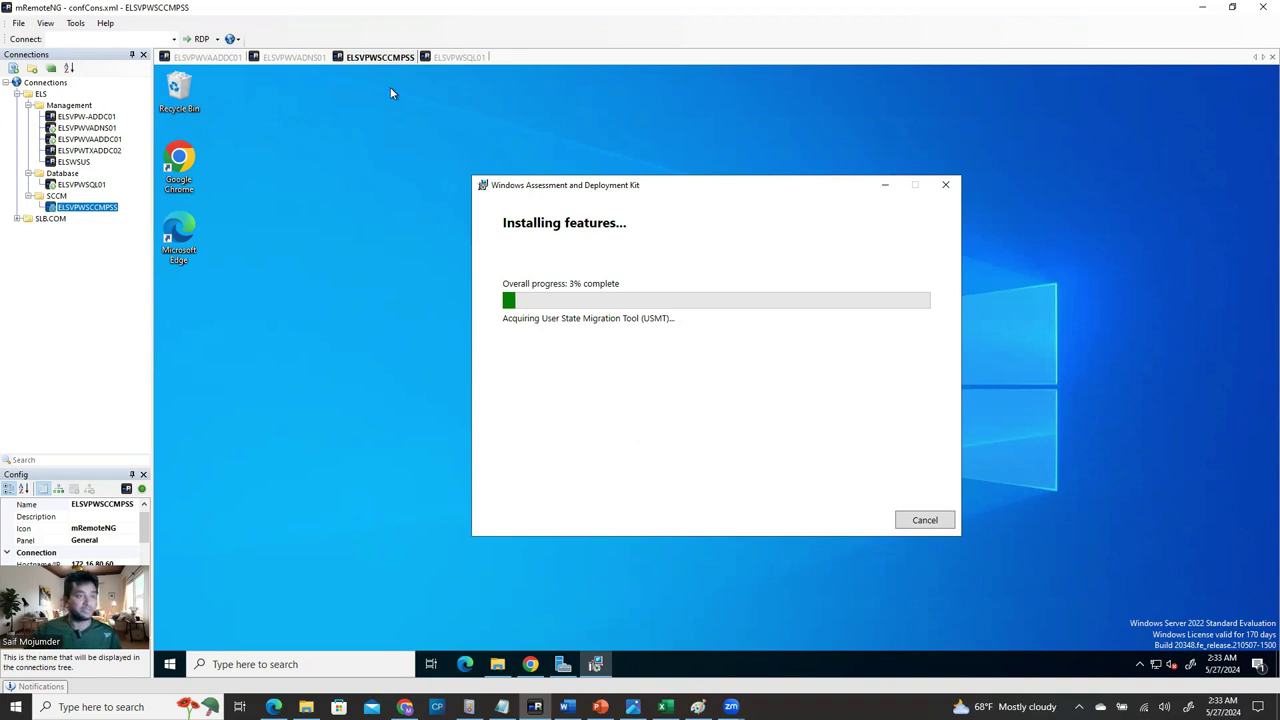
Switch to the ELSVPWSQL01 server session while the ADK install continues.
click(478, 58)
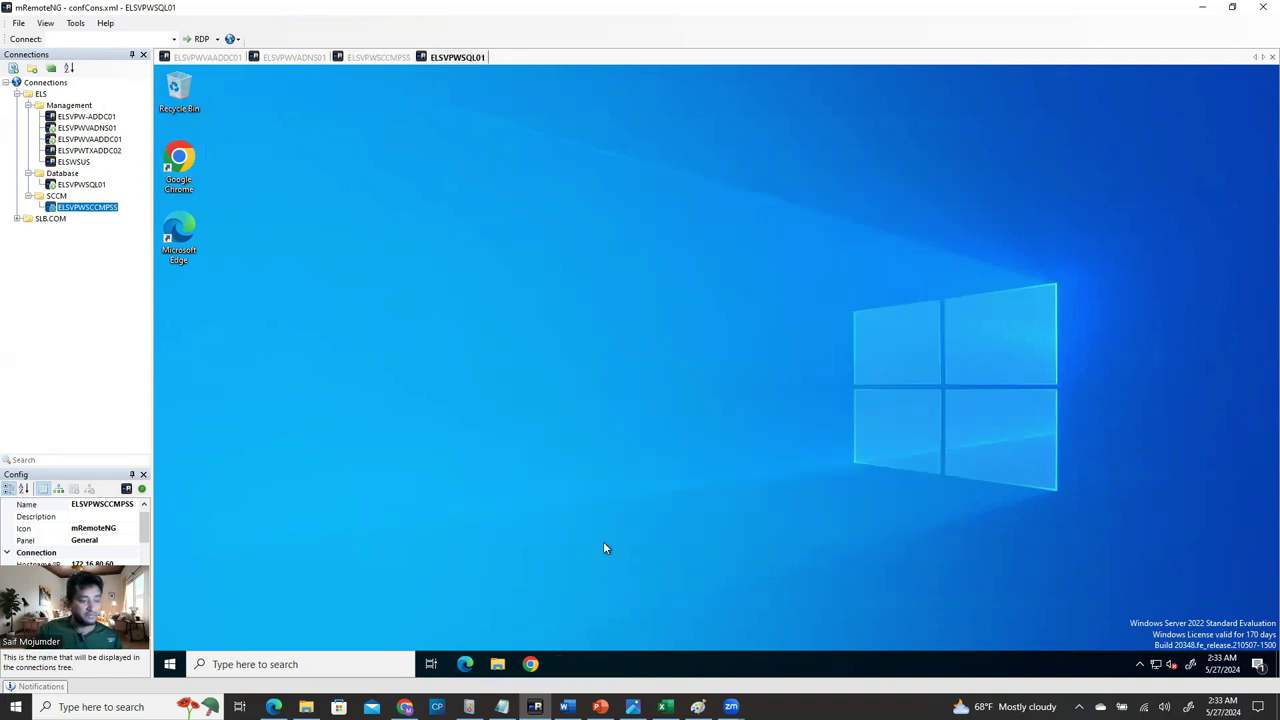
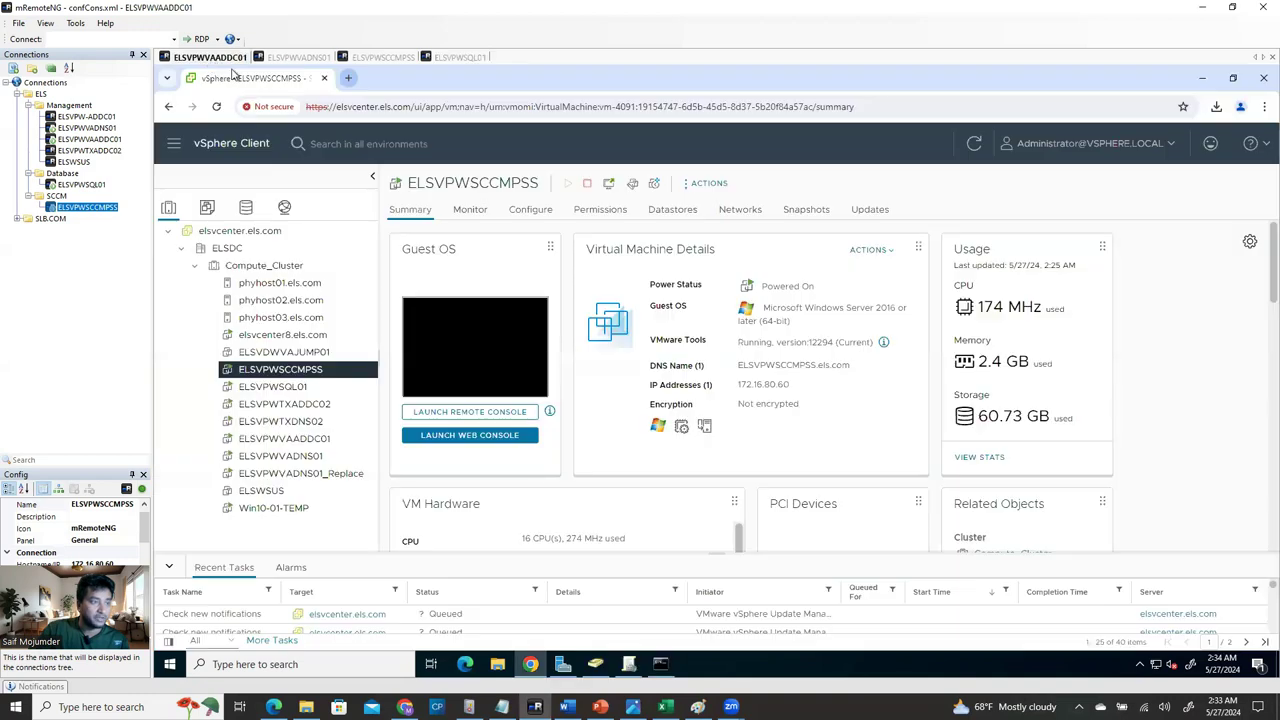
Mount the SQLServer2019 ISO from NAS01/ISO on ELSVPWSQL01's CD/DVD drive 1 and close Edit Settings.
click(207, 57)
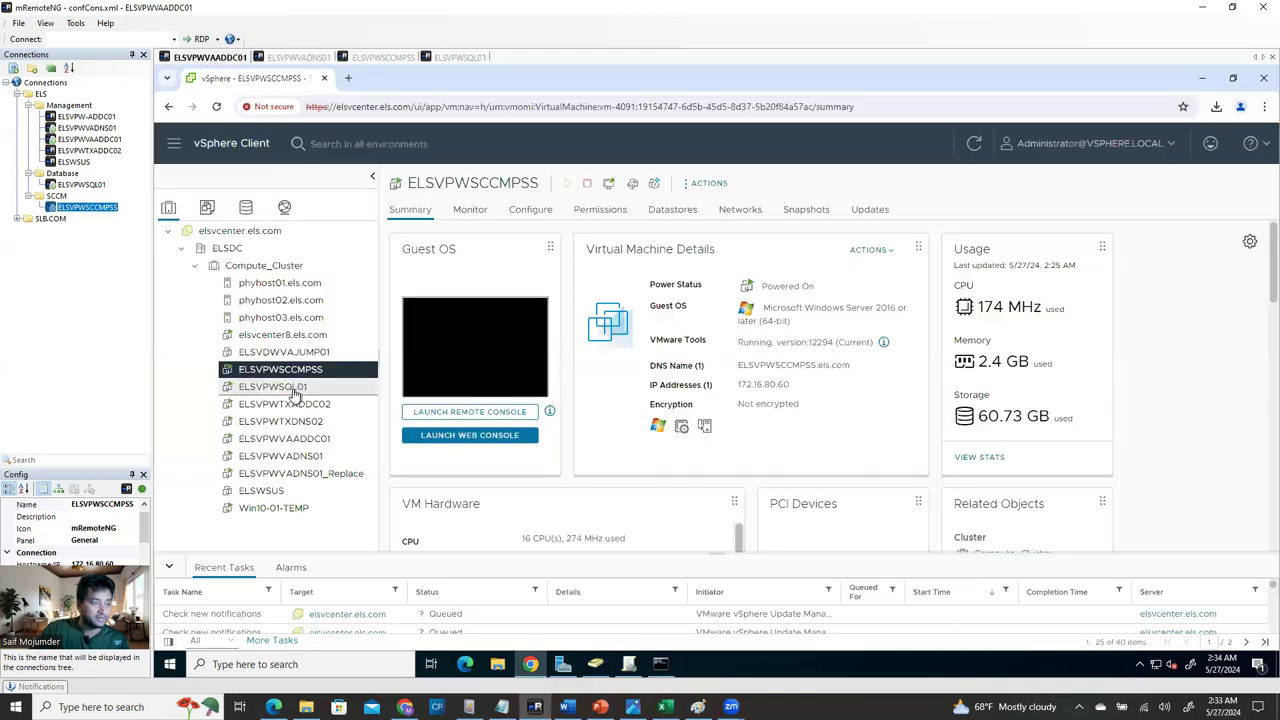
click(293, 389)
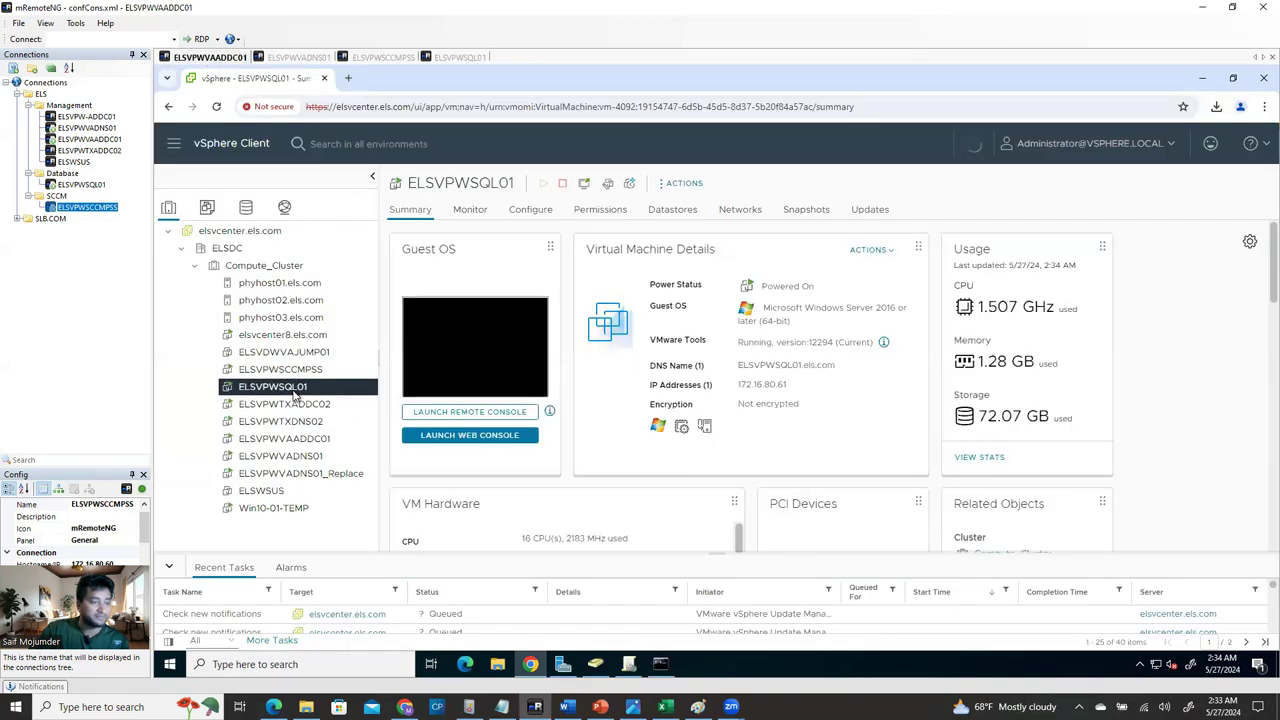
right_click(295, 395)
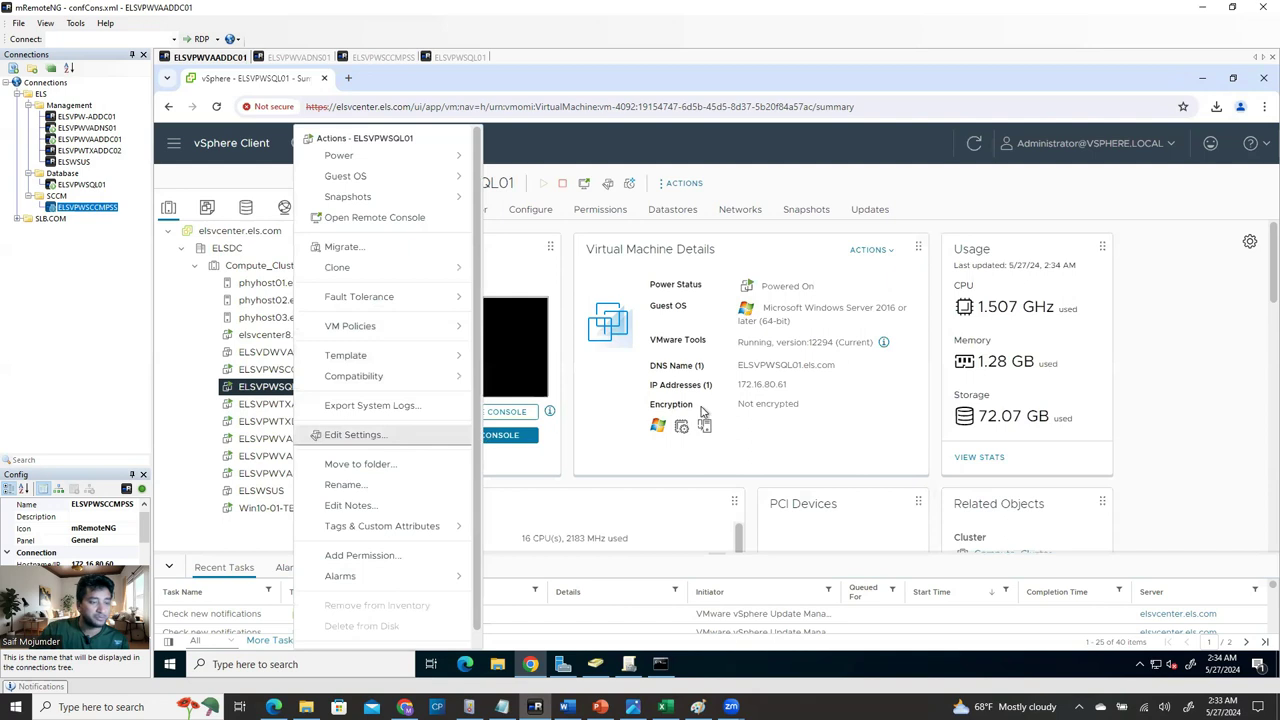
key(Return)
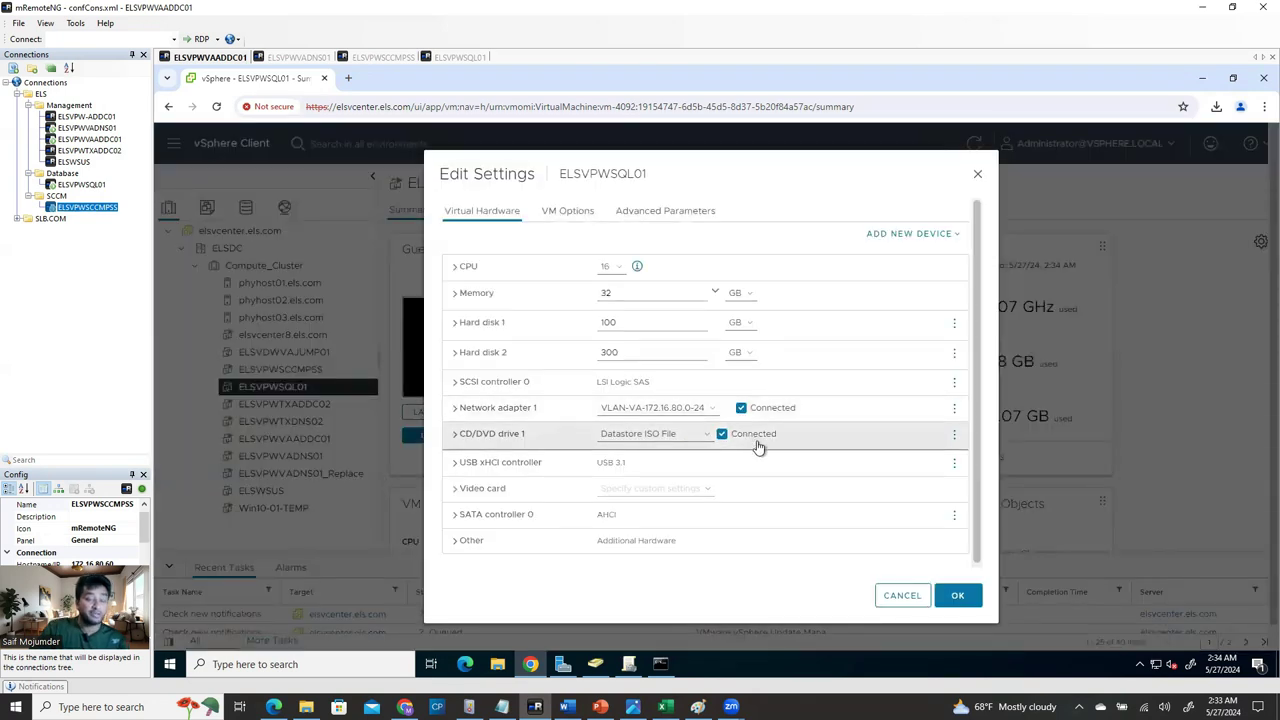
click(462, 440)
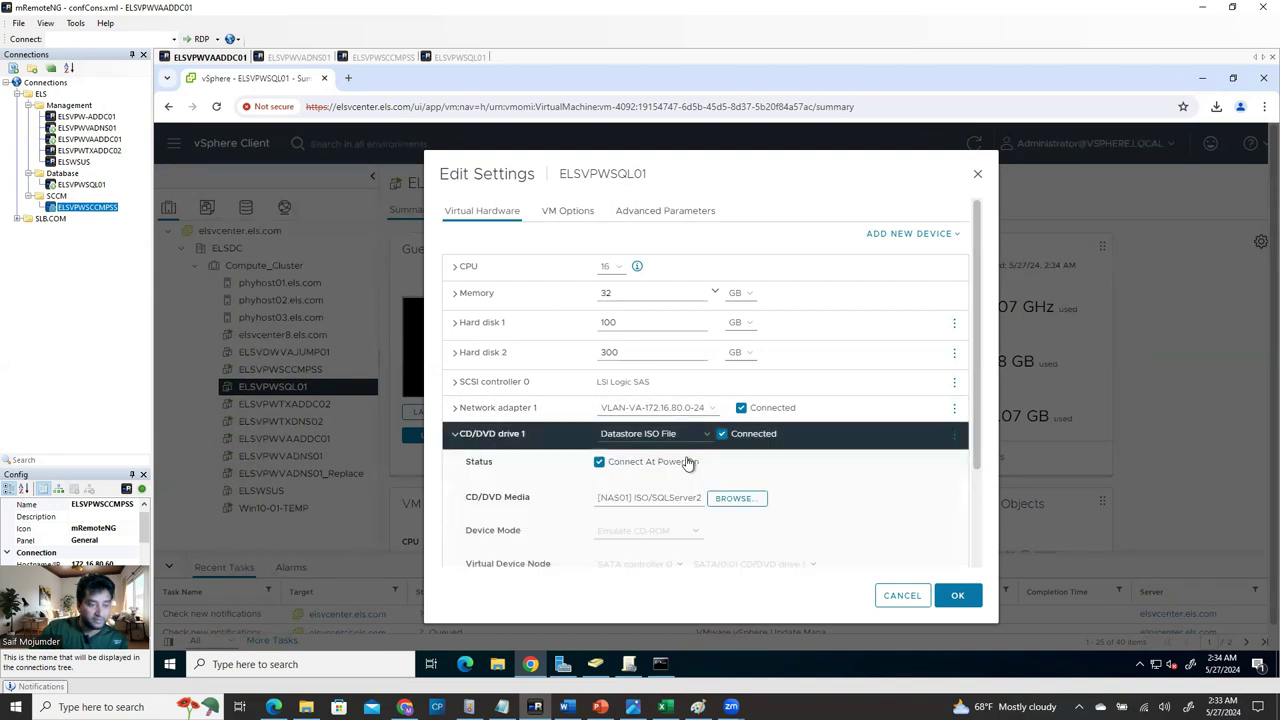
click(737, 498)
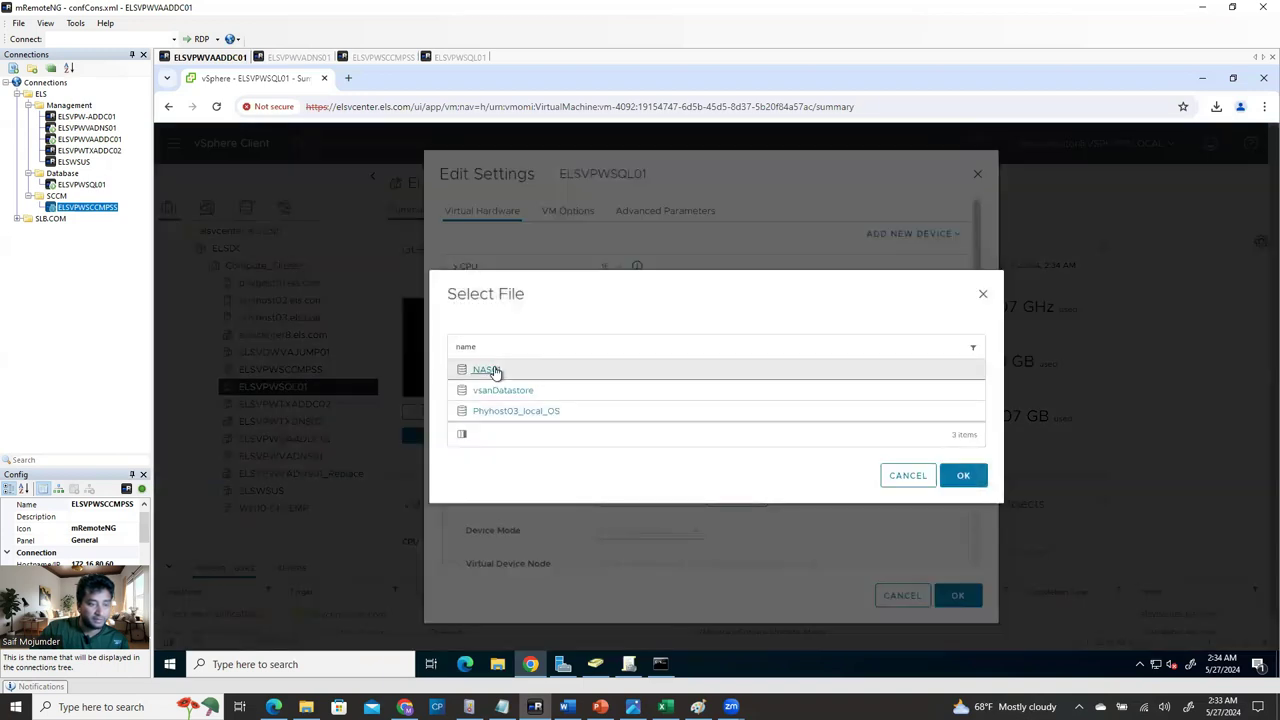
click(493, 371)
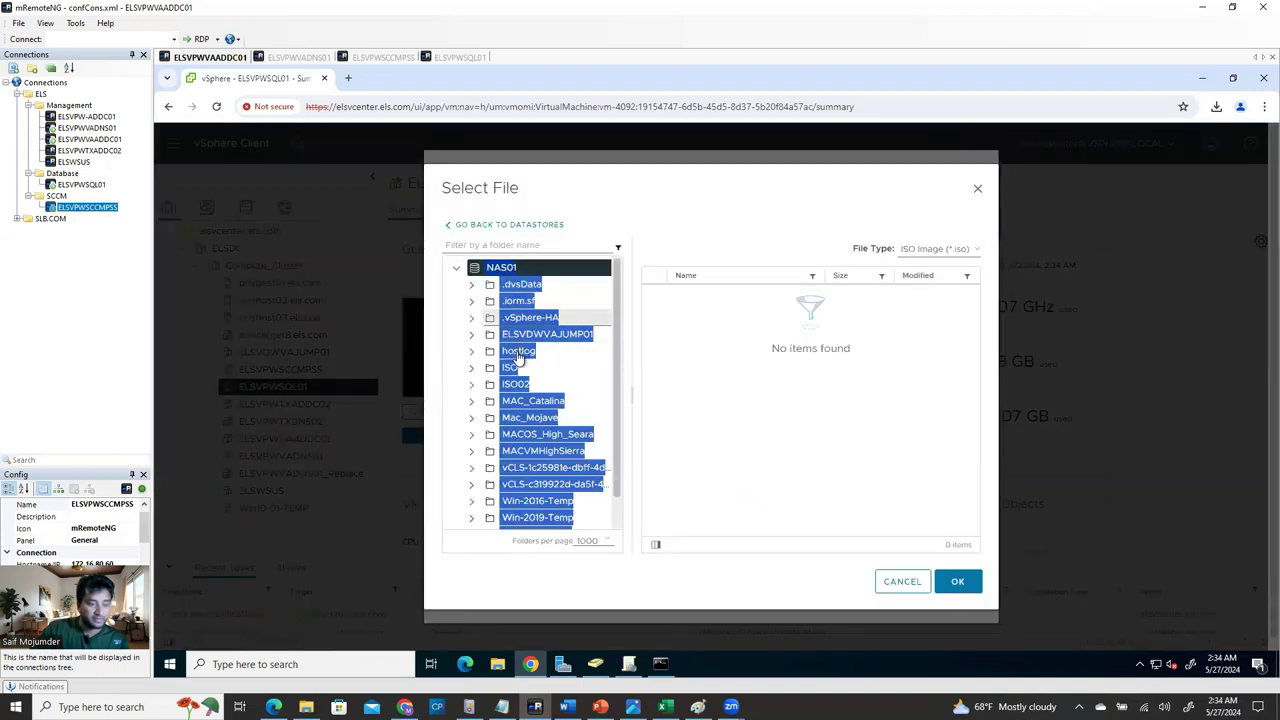
click(511, 368)
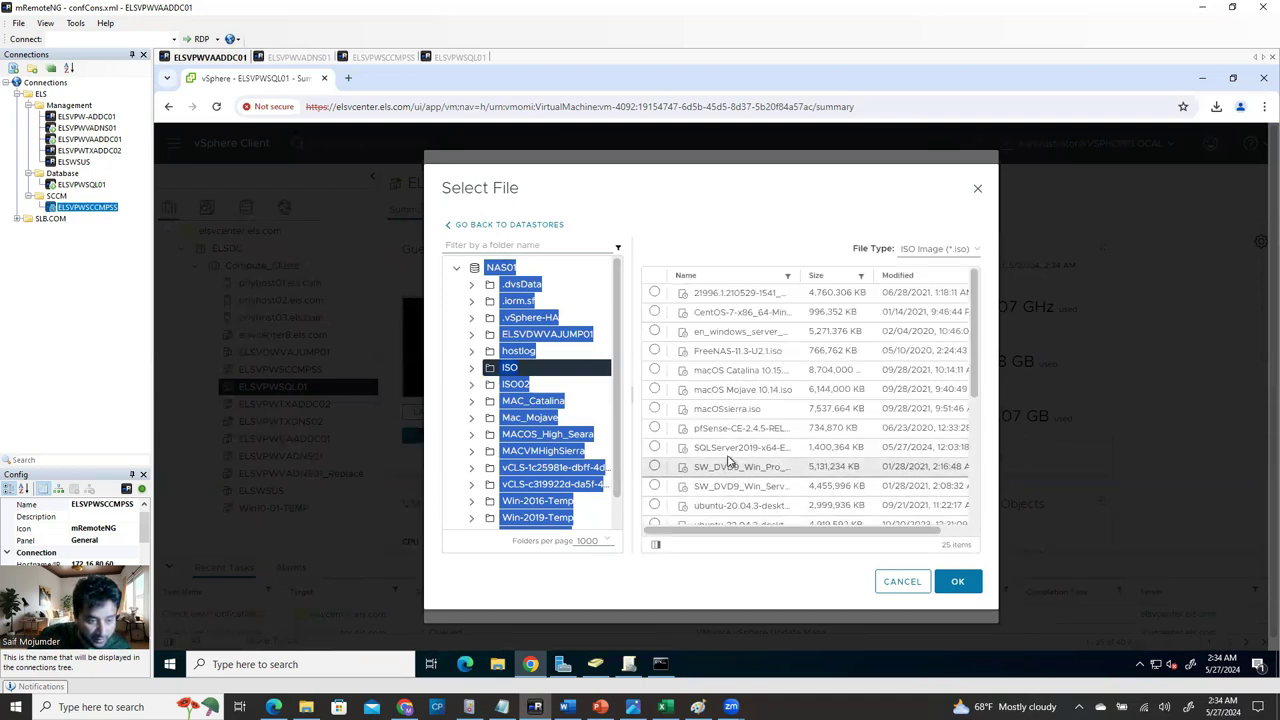
click(655, 447)
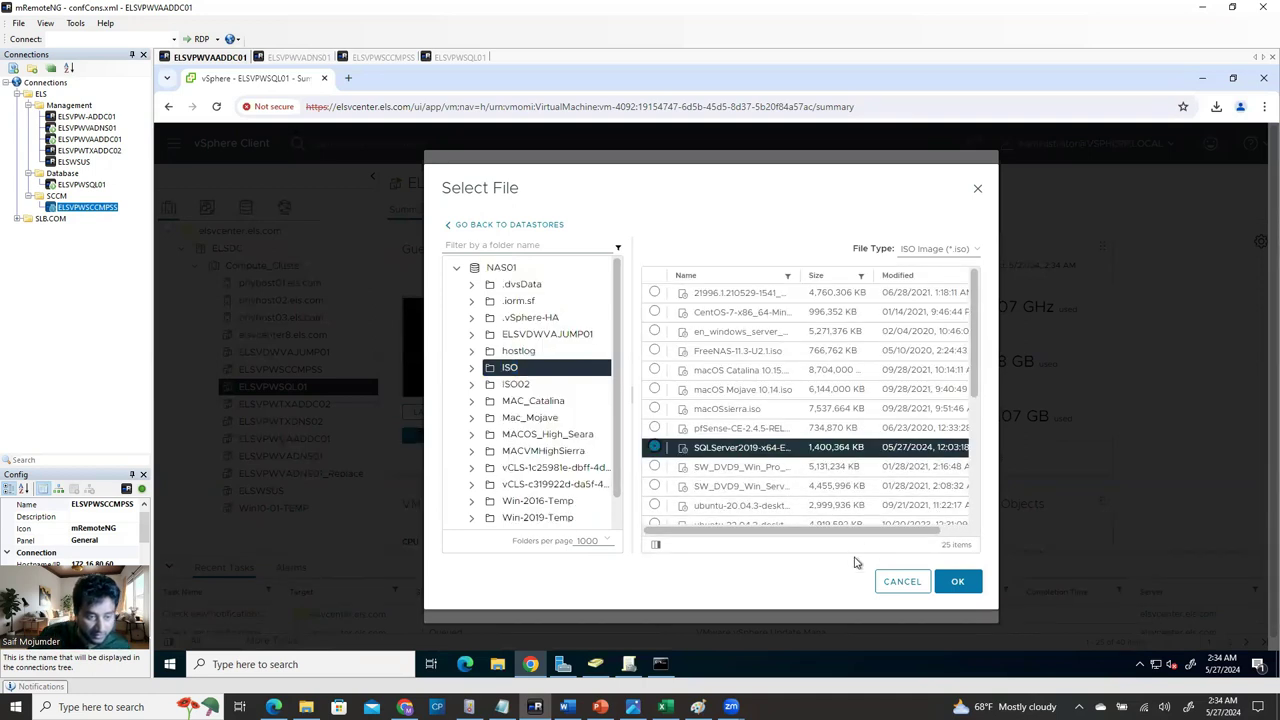
click(958, 583)
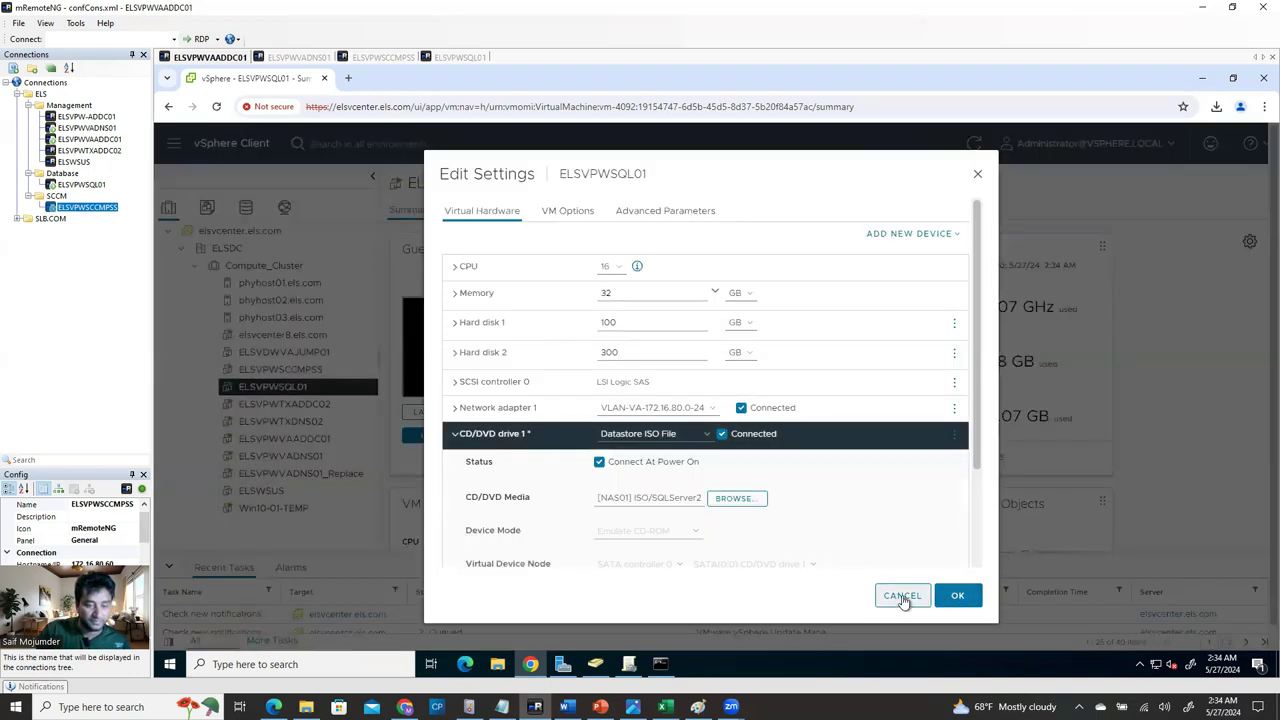
key(Escape)
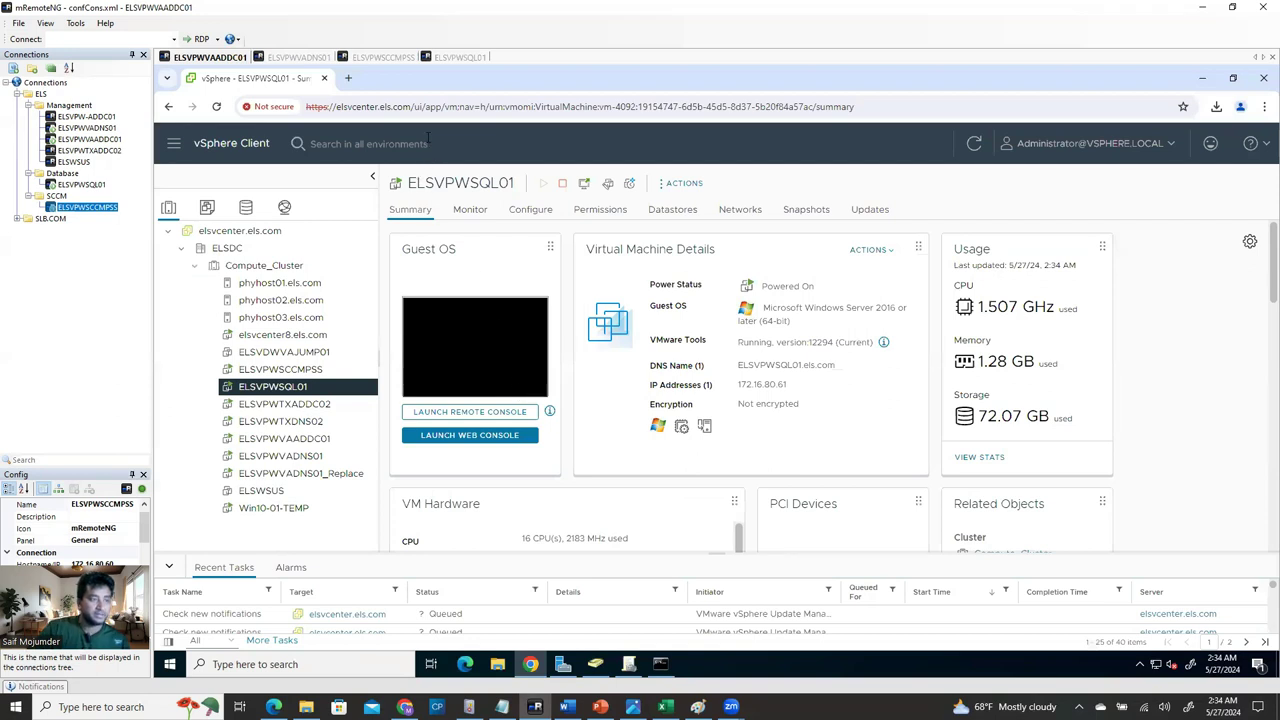
Open the SQL setup DVD Drive (D:) contents in File Explorer on ELSVPWSQL01.
click(458, 58)
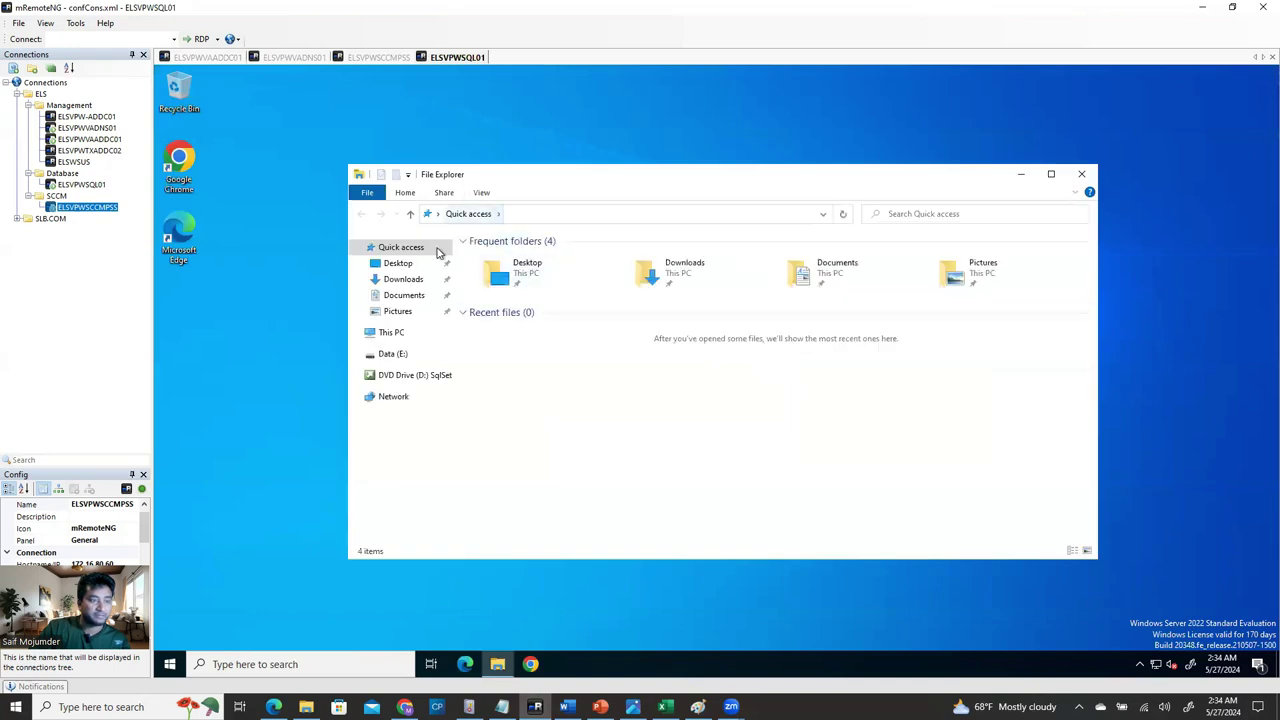
click(395, 333)
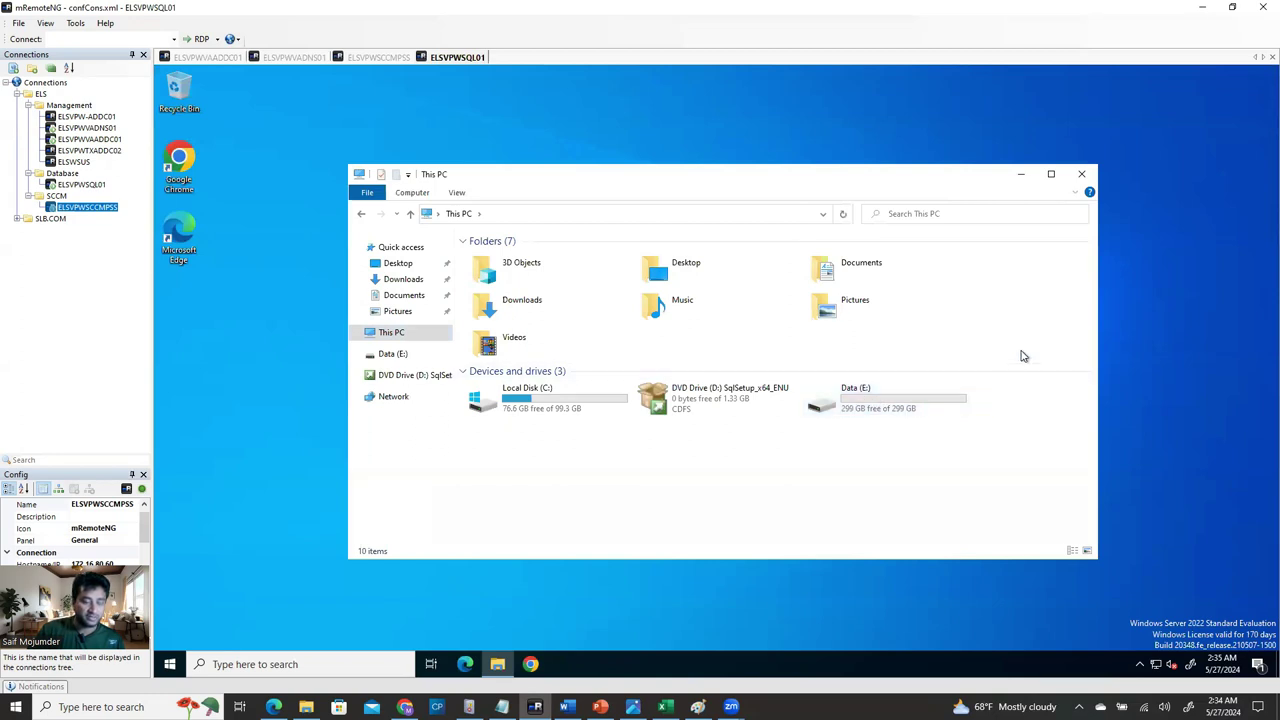
right_click(717, 395)
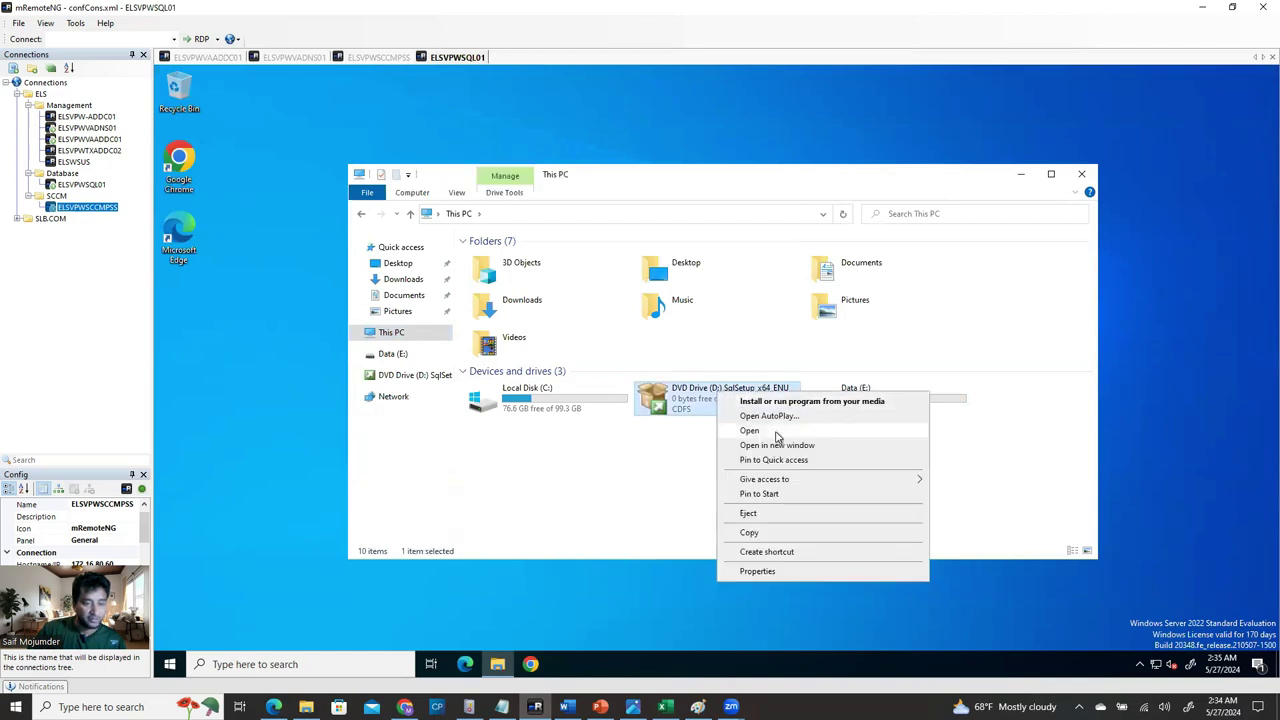
click(776, 432)
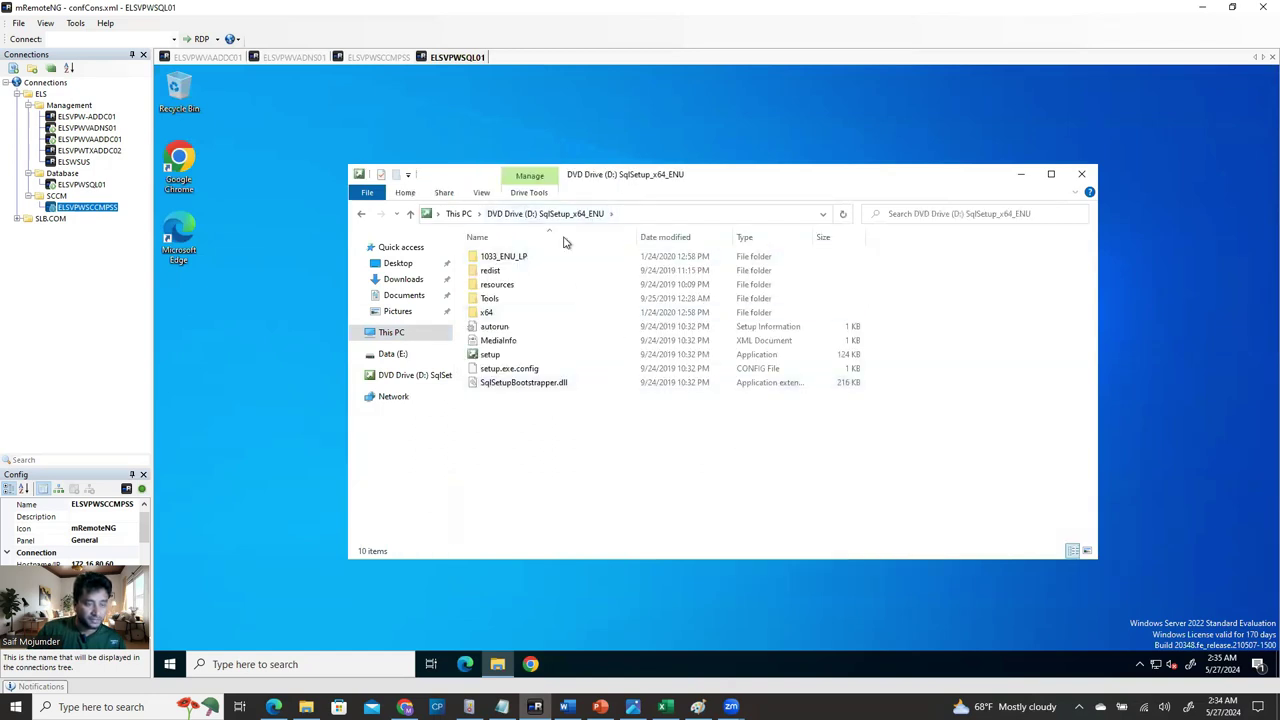
right_click(239, 121)
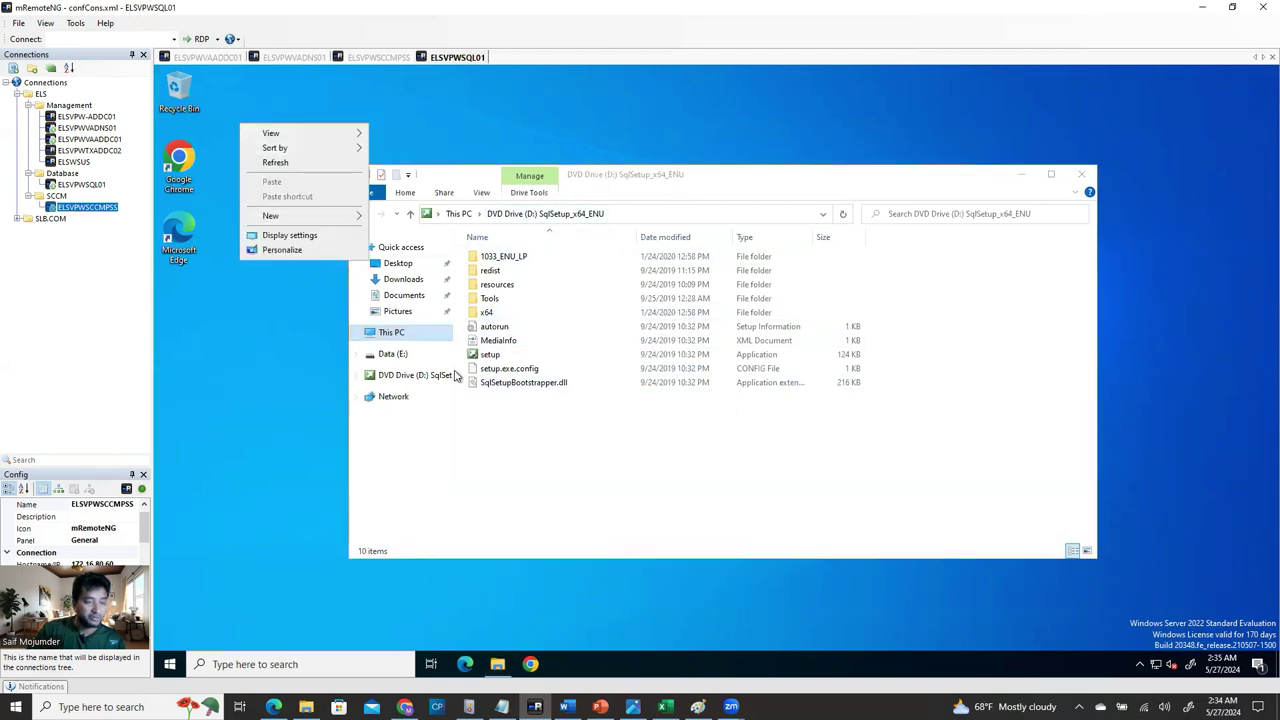
click(595, 495)
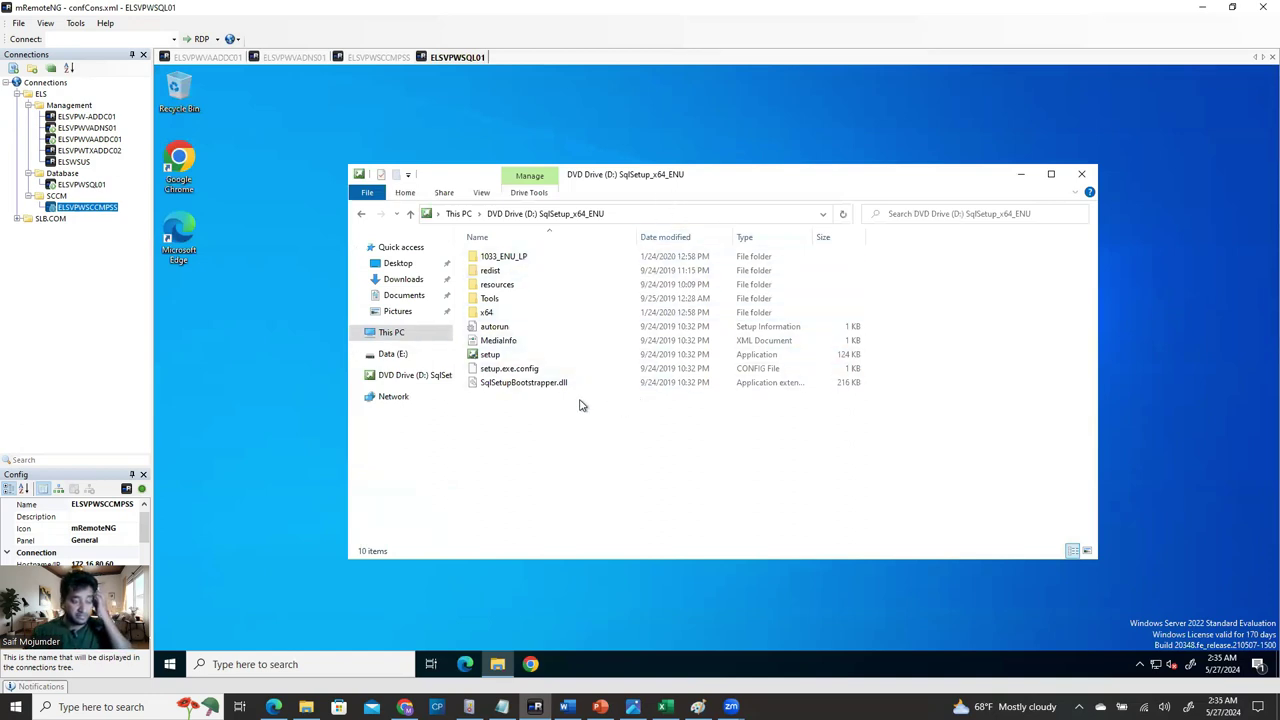
Run the DVD's setup as administrator, approve UAC, and minimize Explorer.
click(499, 358)
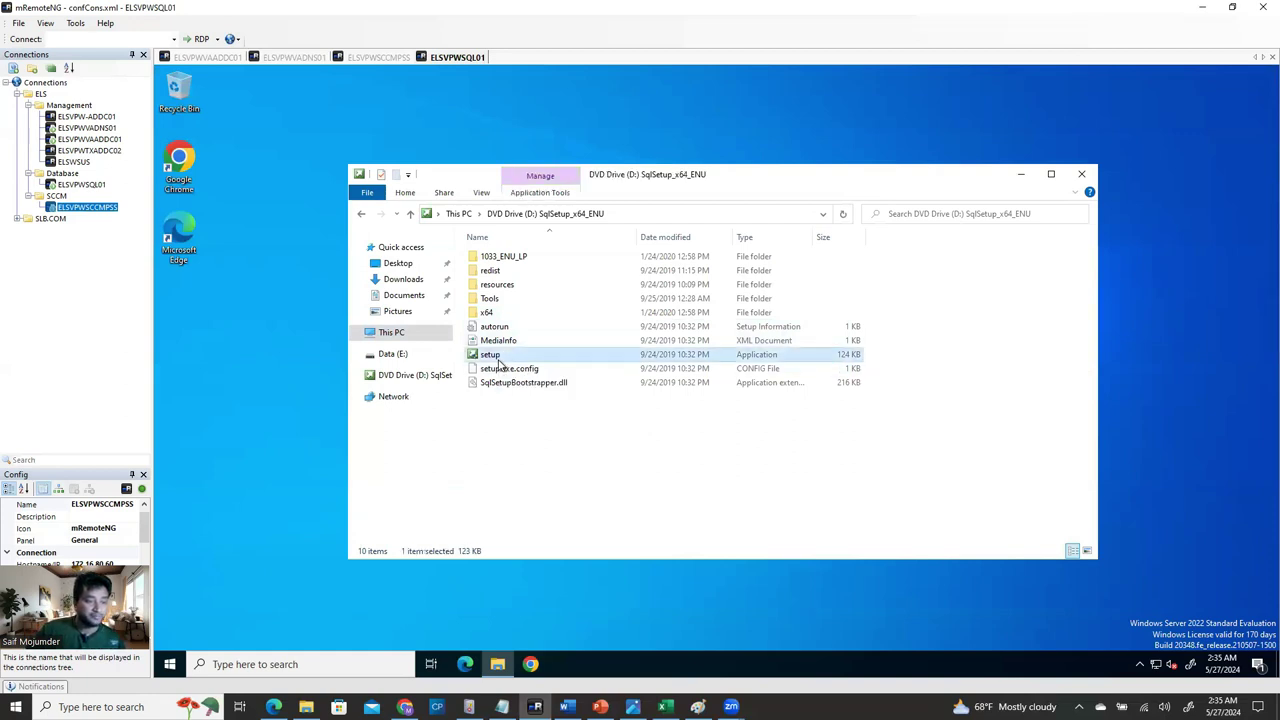
right_click(499, 362)
click(540, 383)
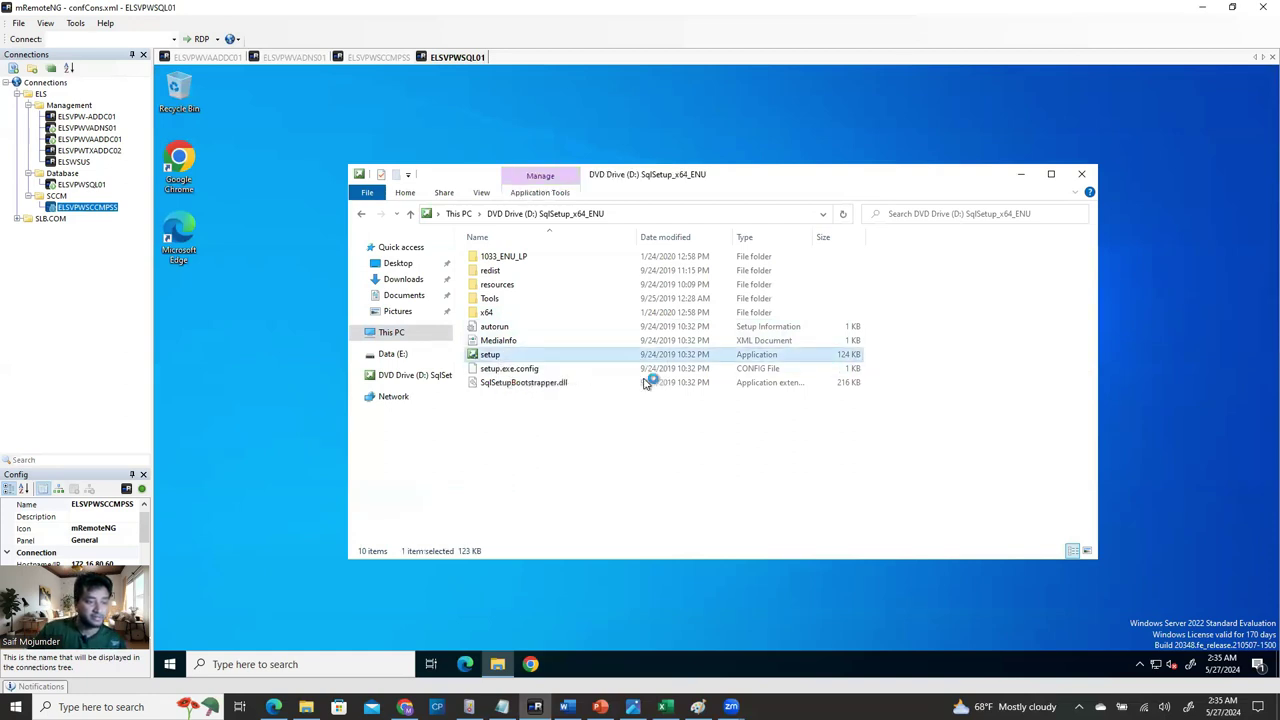
click(674, 449)
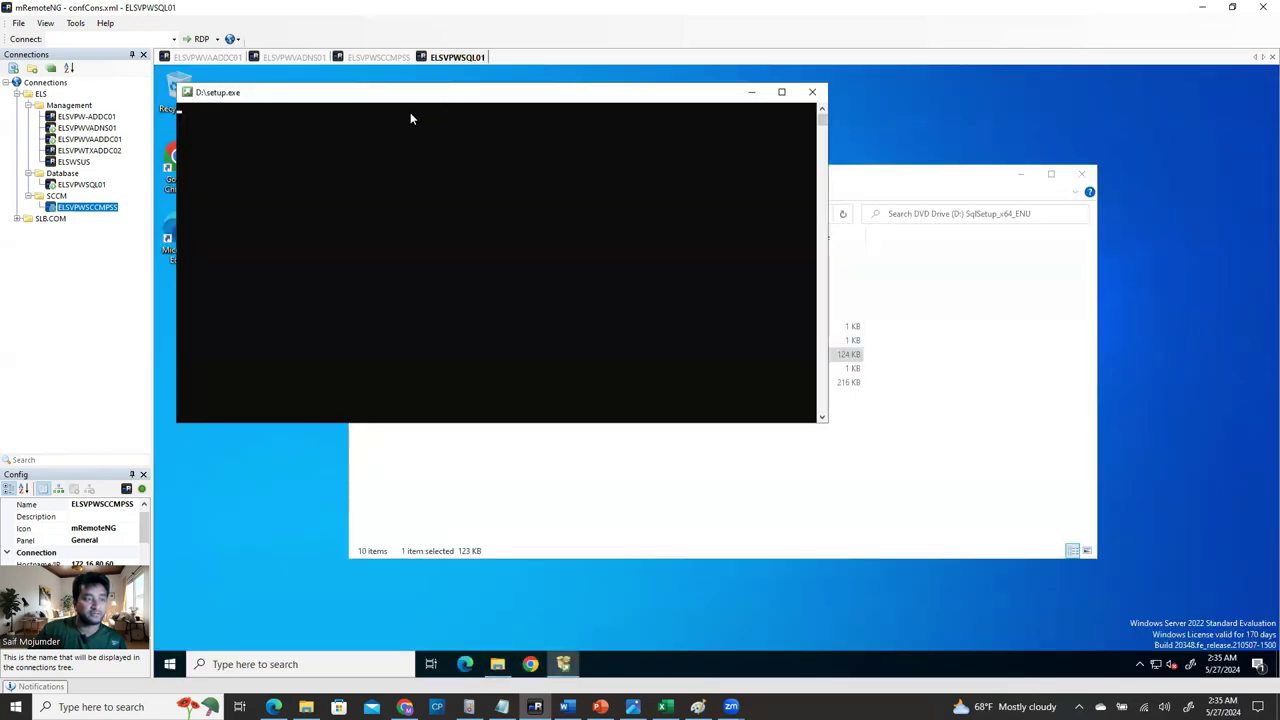
click(1020, 175)
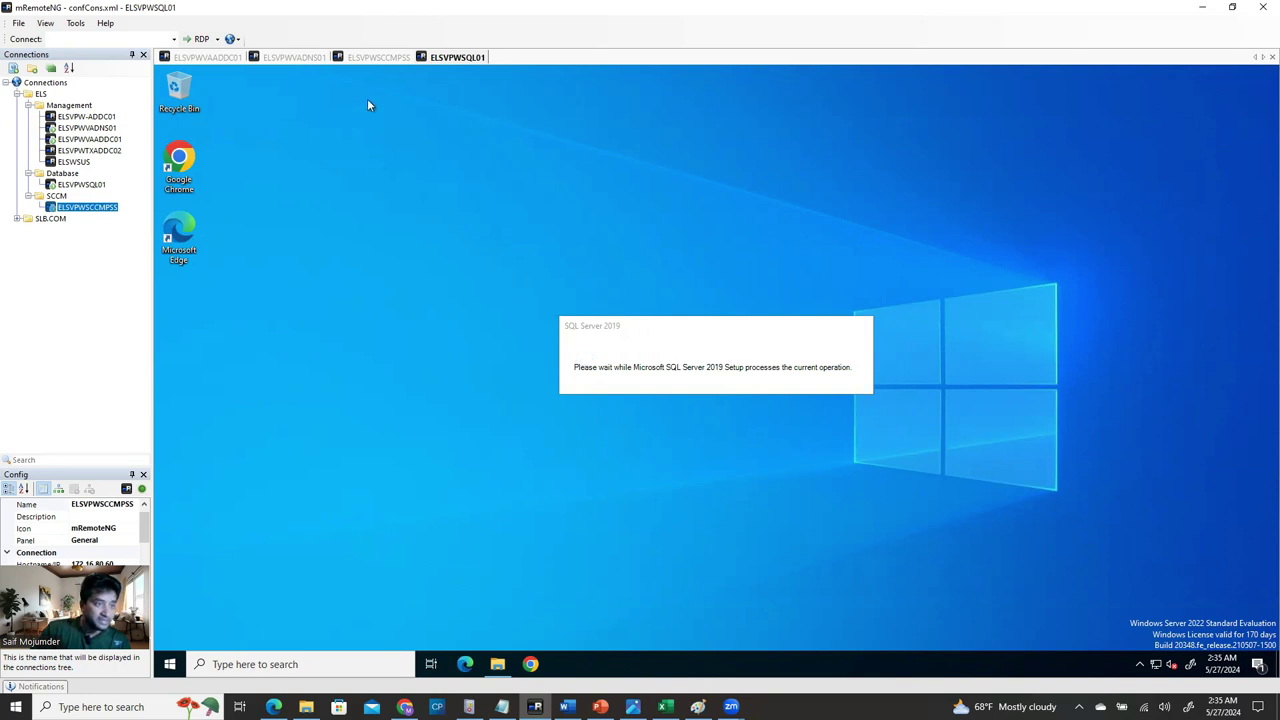
Check both servers' progress, then close the finished ADK welcome window on ELSVPWSCCMPSS.
click(377, 57)
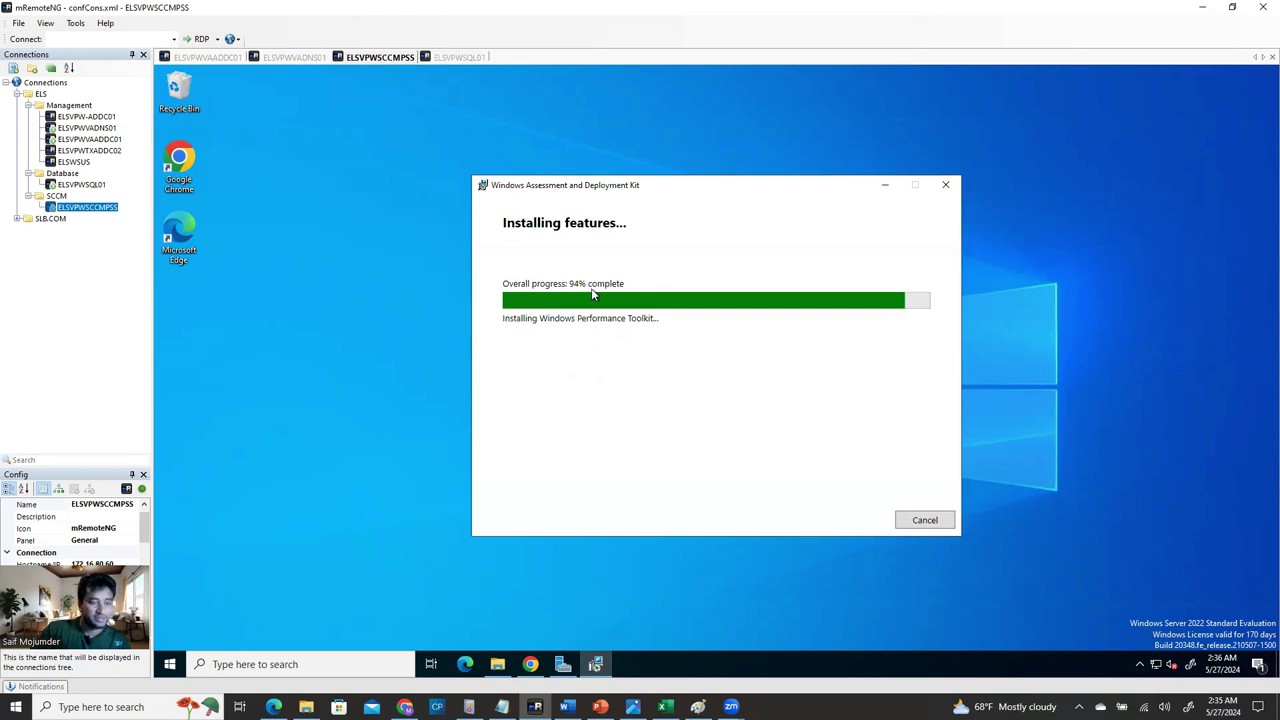
click(468, 58)
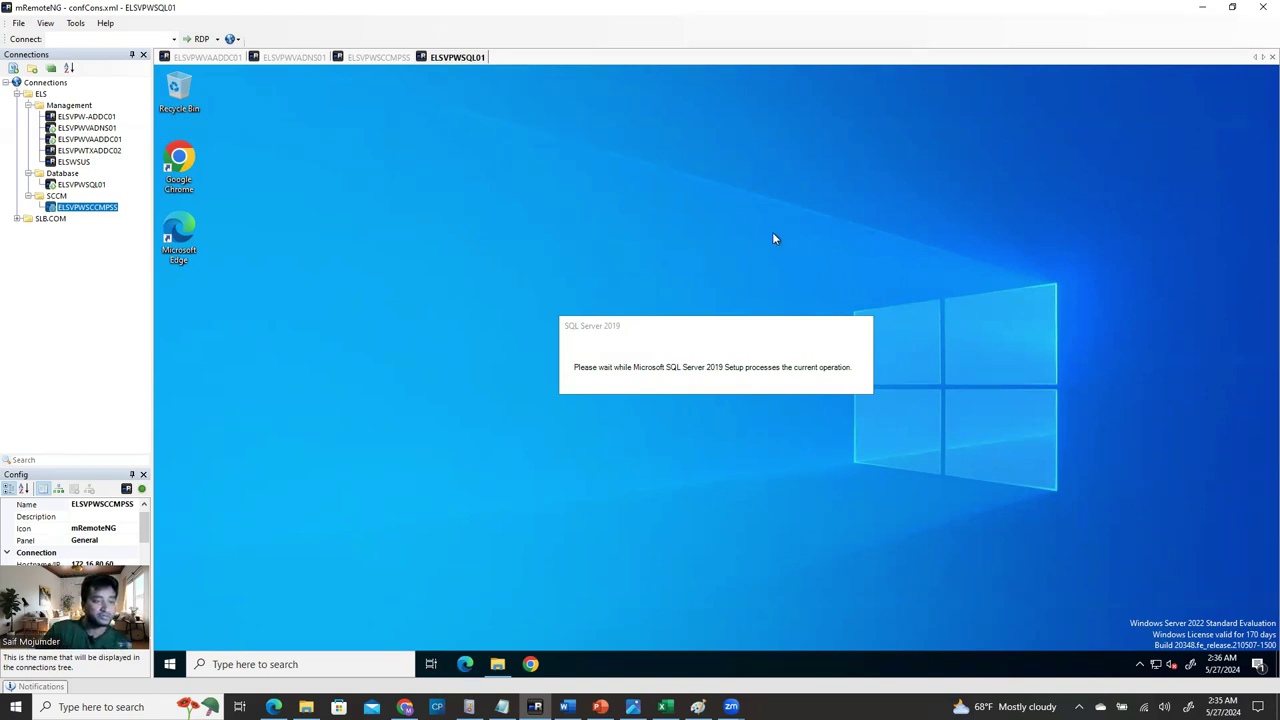
click(381, 57)
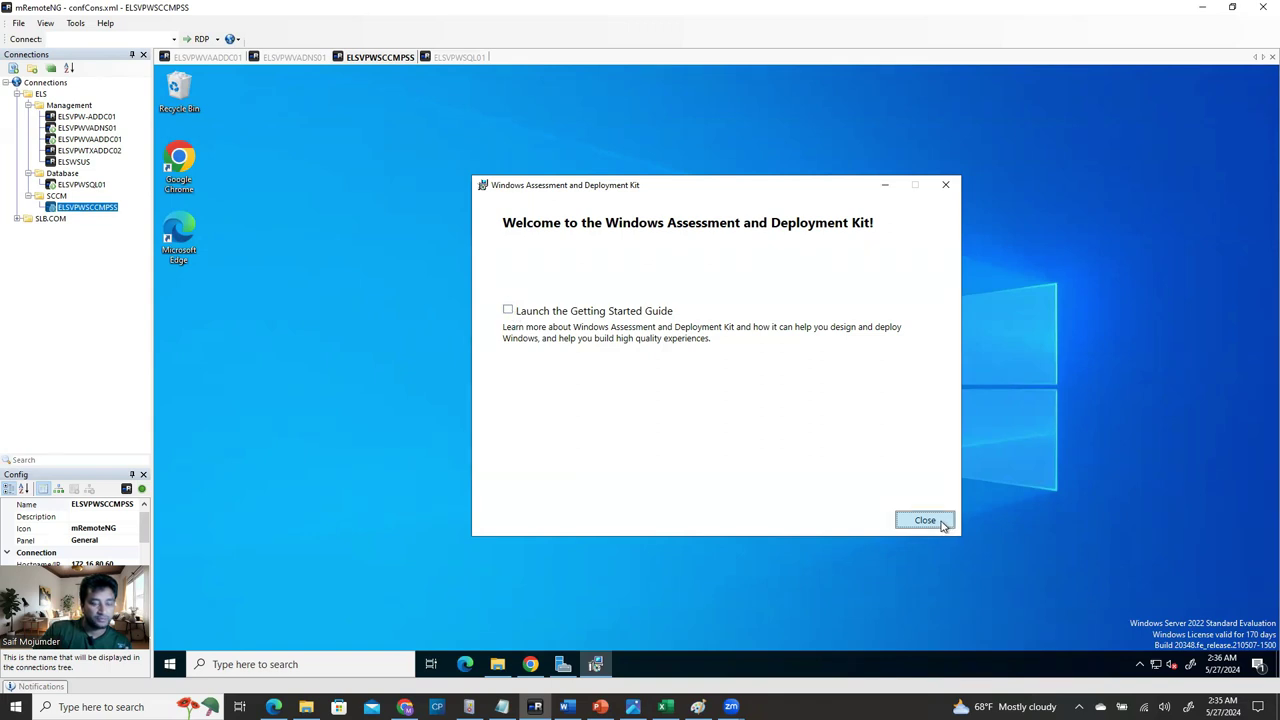
click(925, 521)
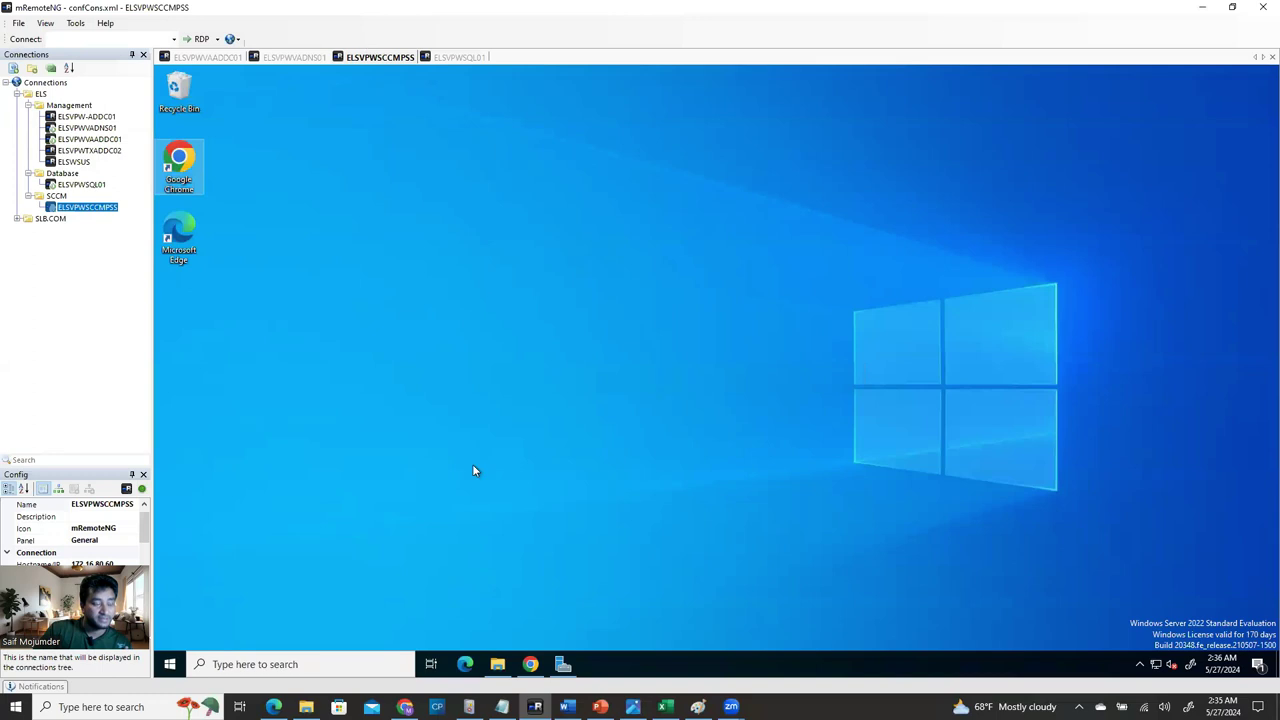
Run adkwinpesetup from E:\Software's PE add-on folder as administrator, then close Explorer.
click(497, 665)
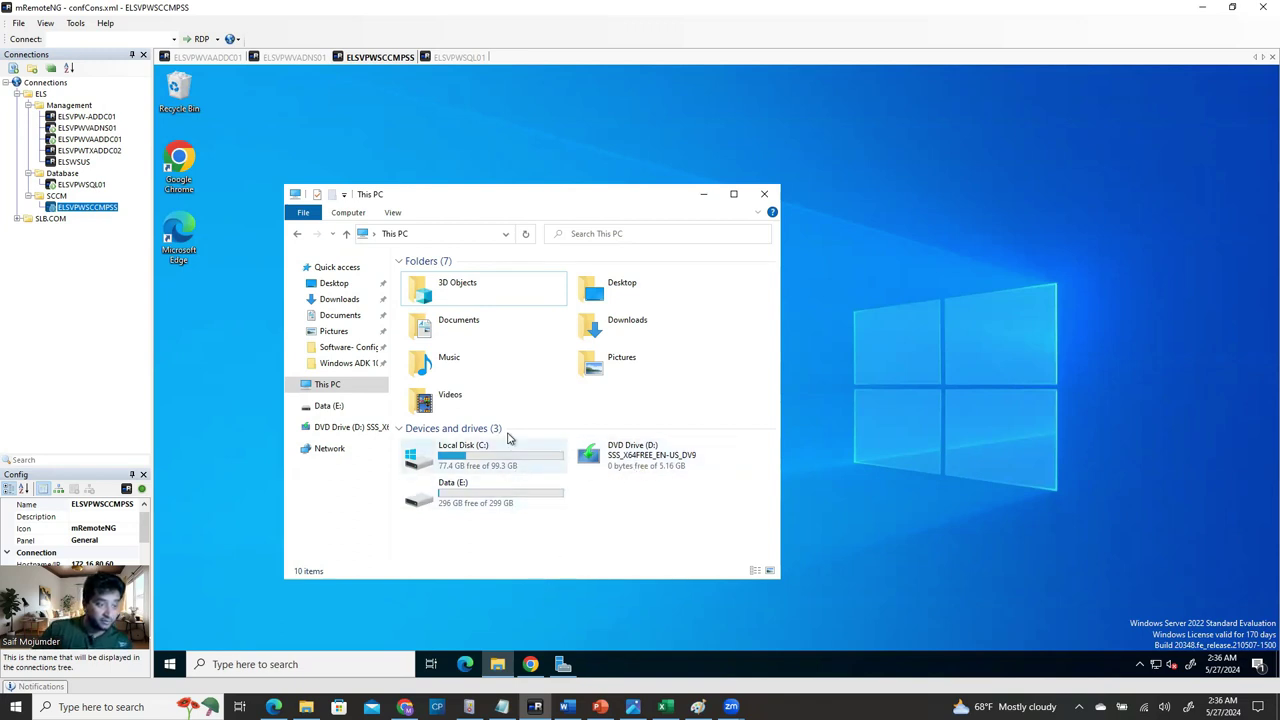
click(481, 492)
double_click(483, 500)
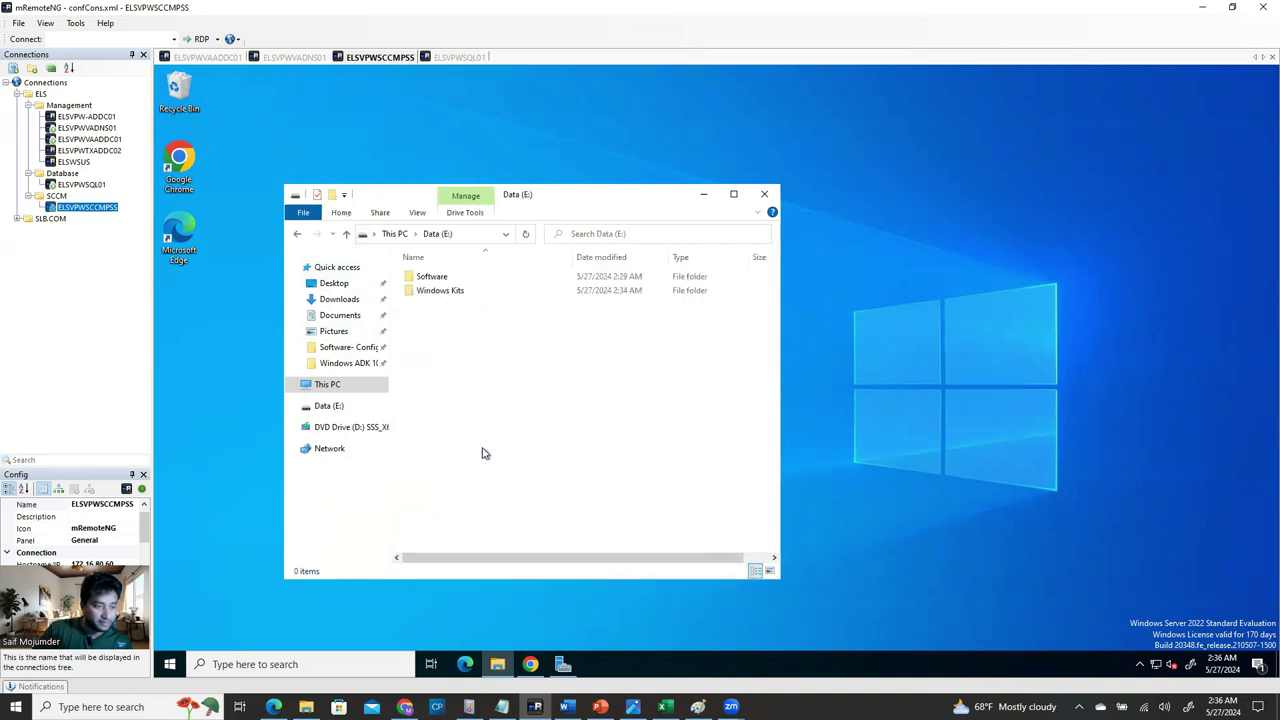
double_click(438, 277)
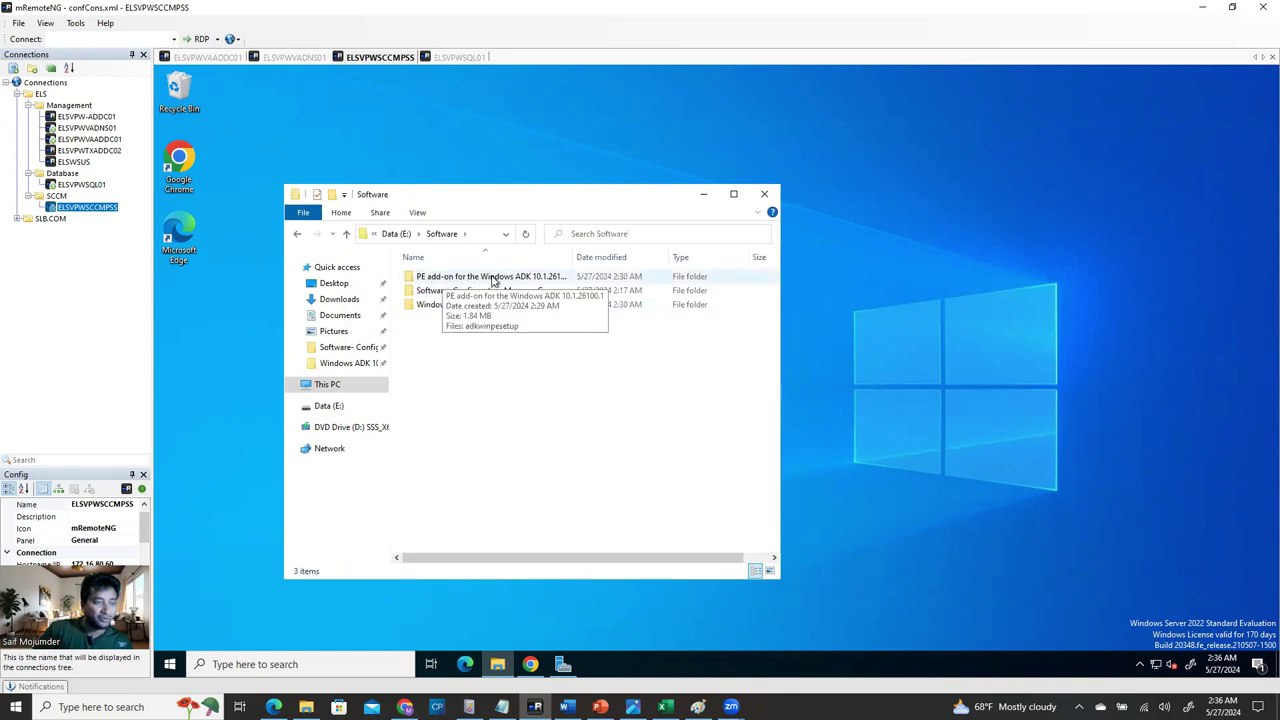
double_click(492, 281)
click(452, 279)
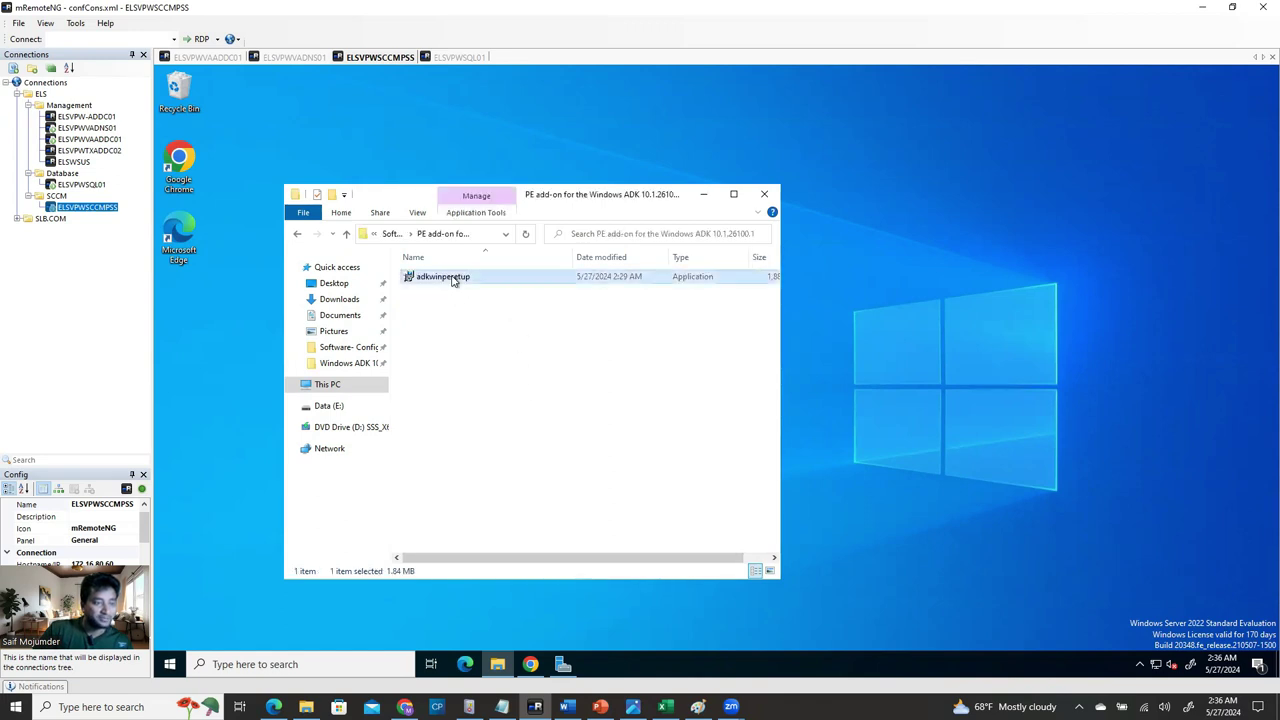
right_click(452, 280)
click(500, 300)
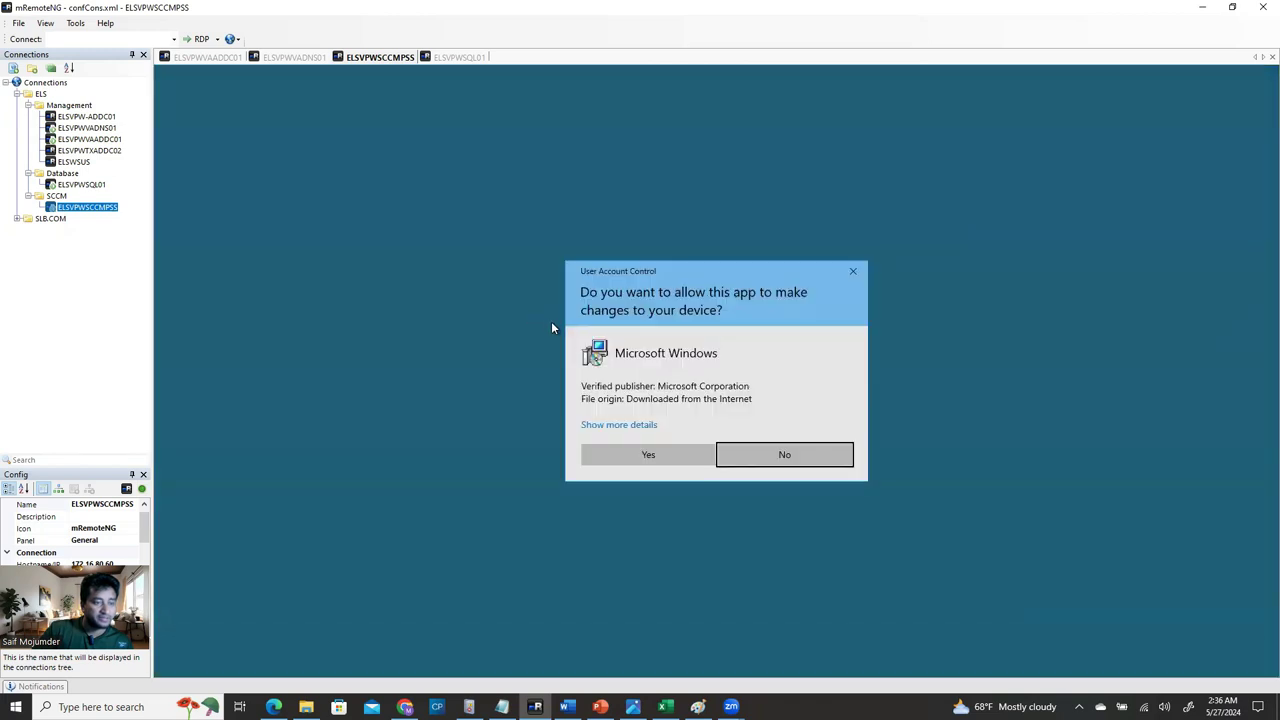
click(648, 455)
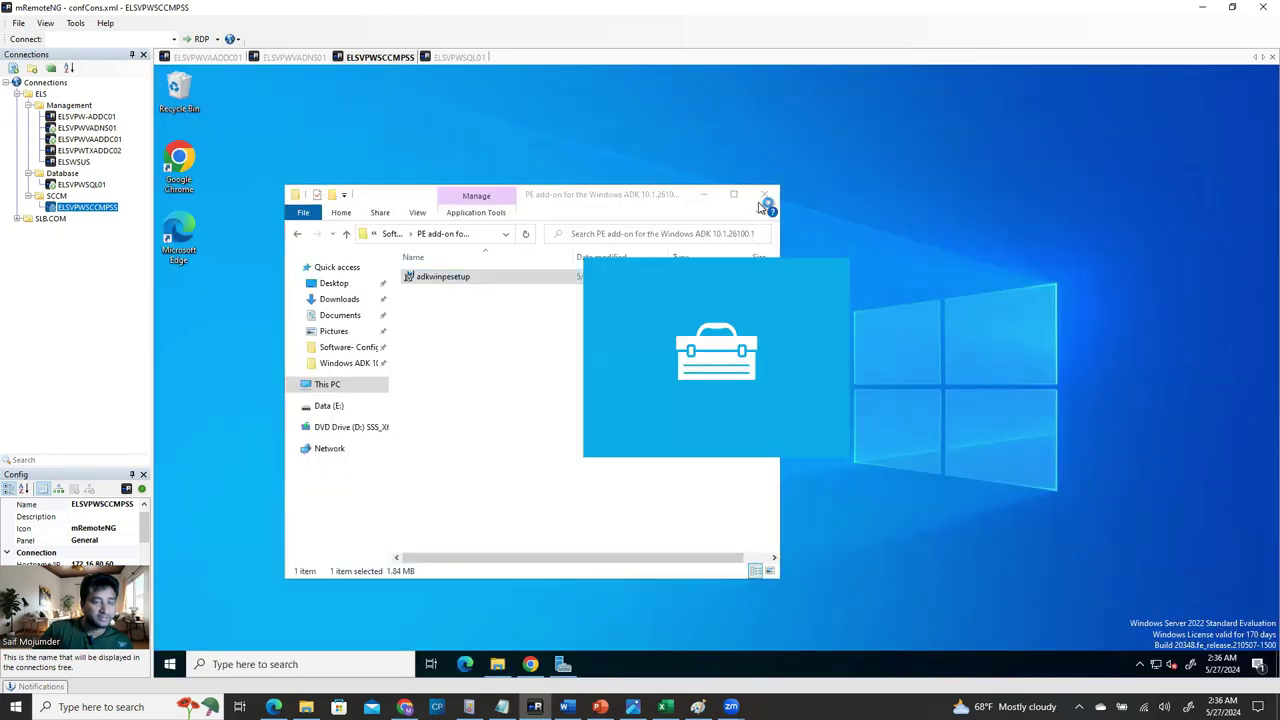
click(766, 196)
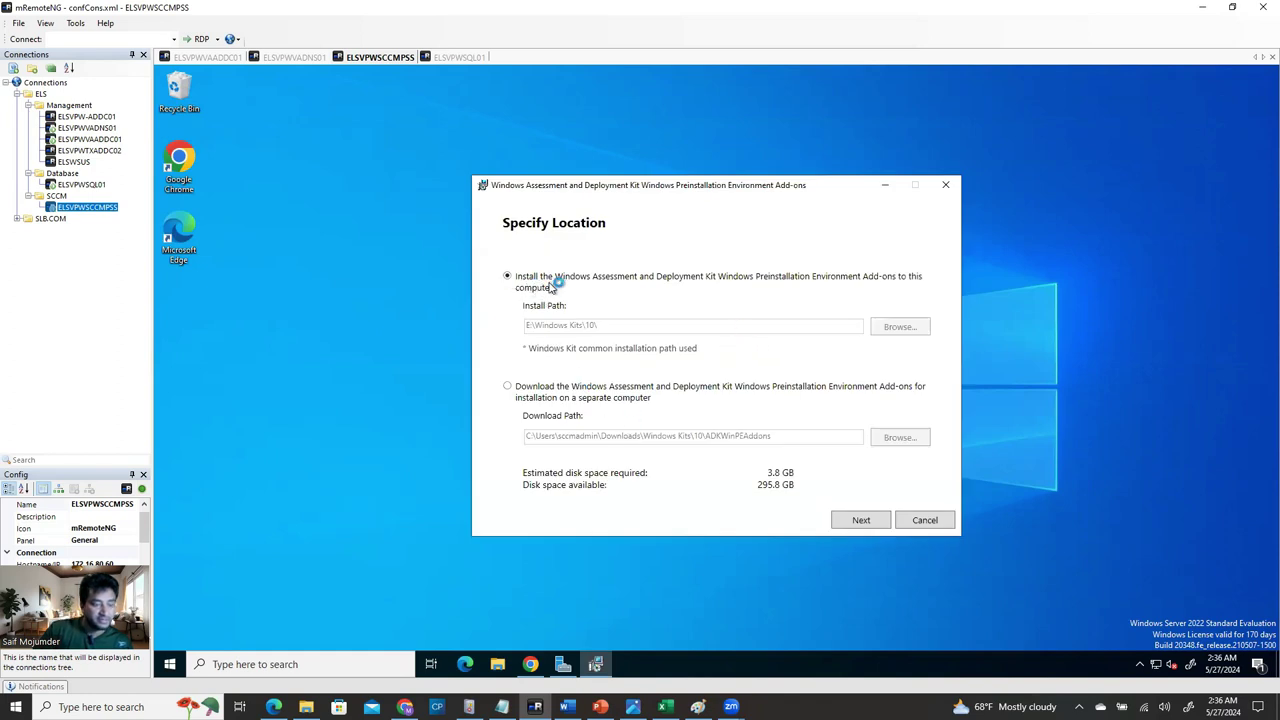
Keep the default location and privacy choice, accept the license, and install Windows PE.
click(862, 521)
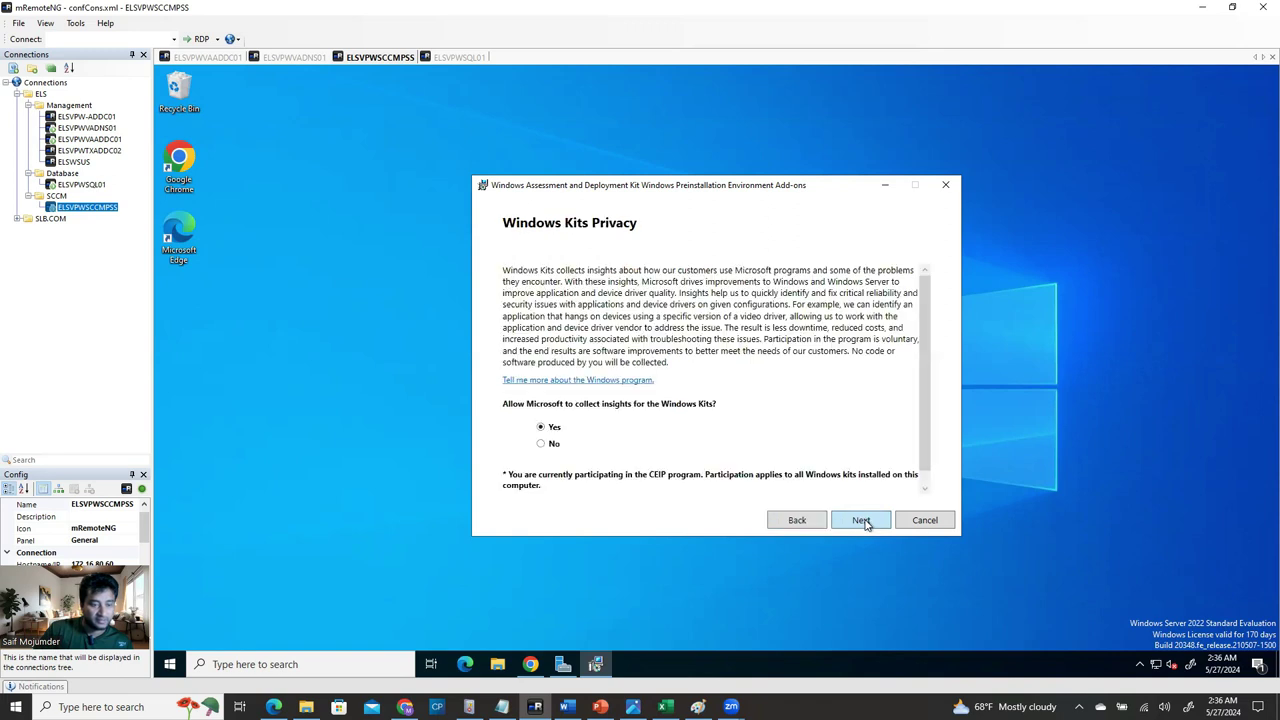
click(861, 521)
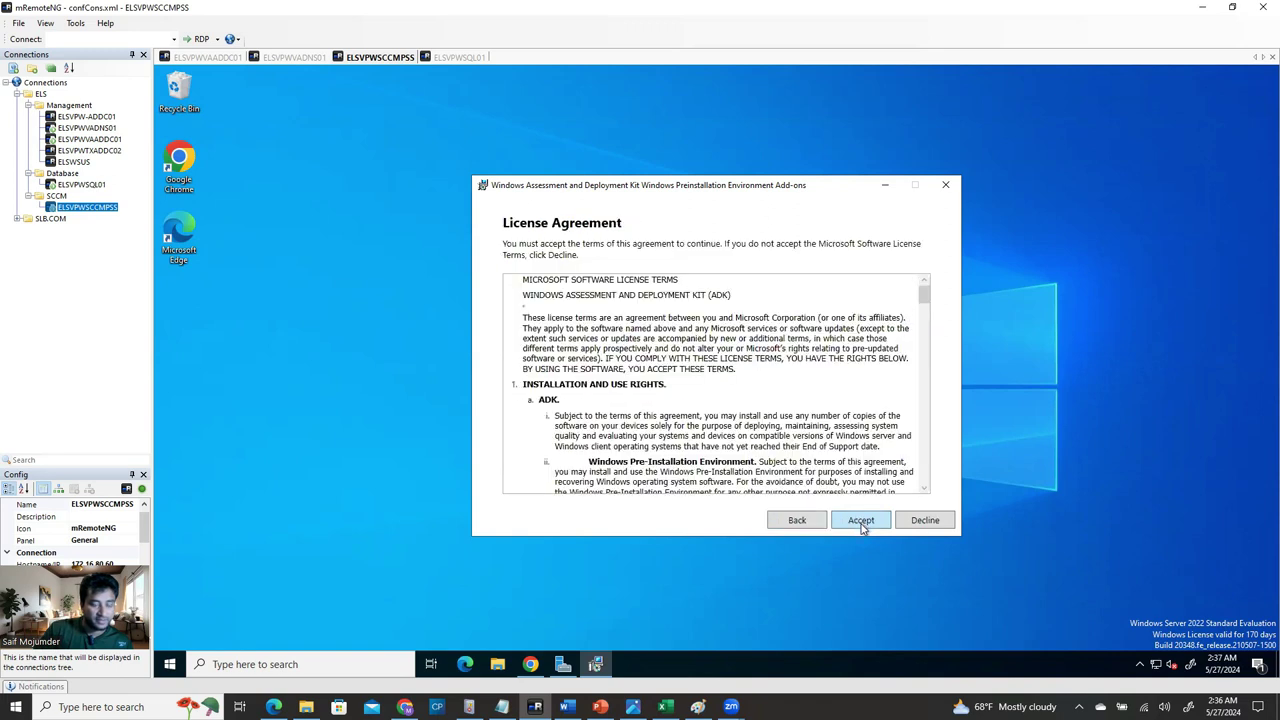
click(862, 521)
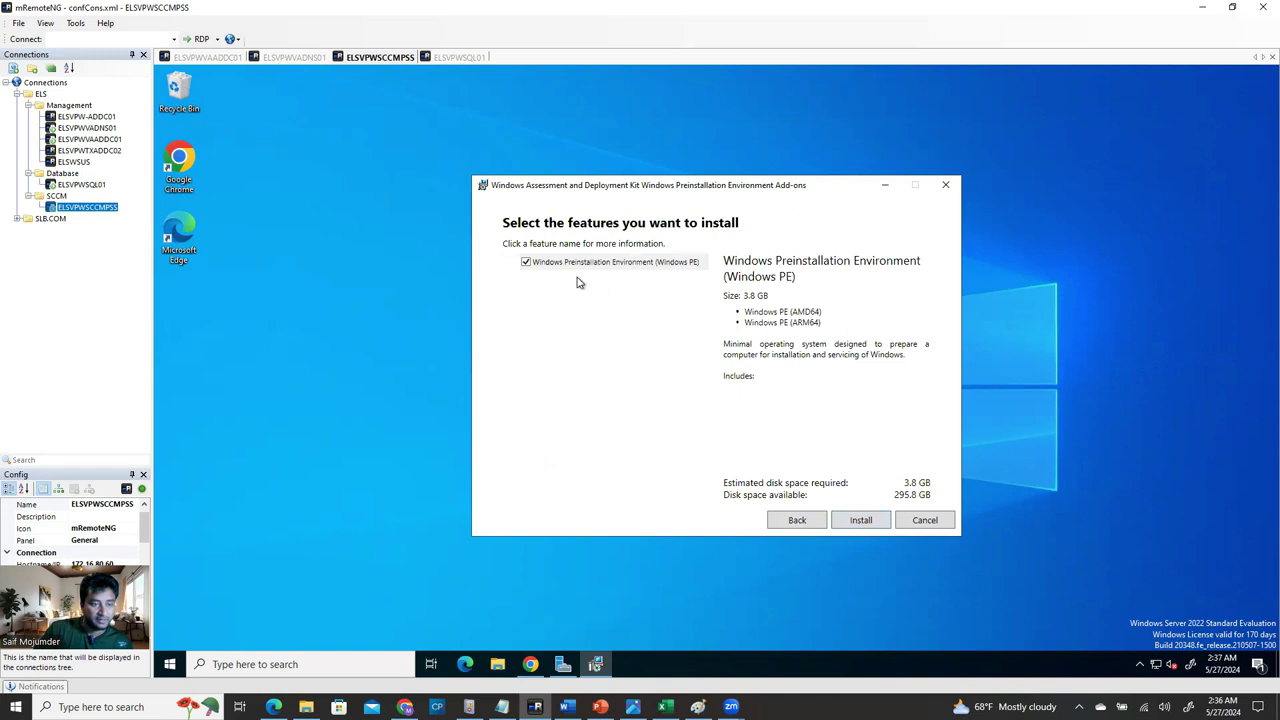
click(862, 521)
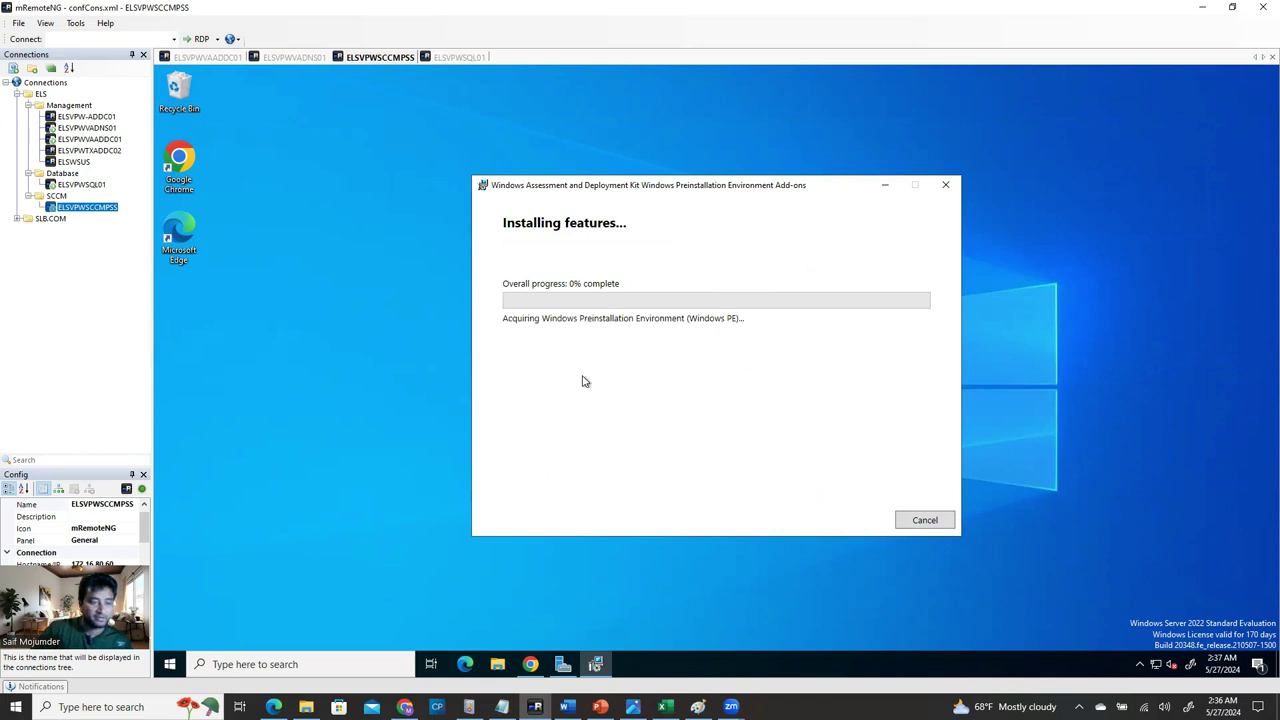
Launch a new SQL Server stand-alone installation from the Installation Center on ELSVPWSQL01.
click(473, 58)
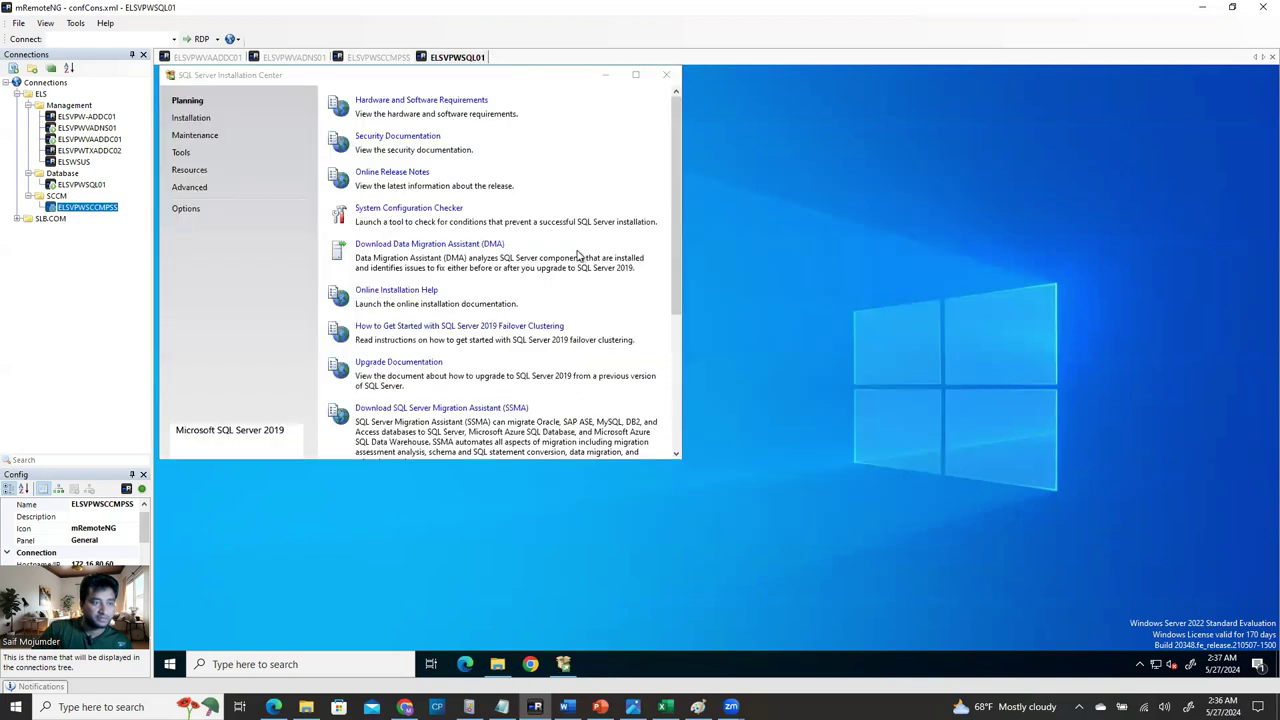
drag(331, 88, 479, 146)
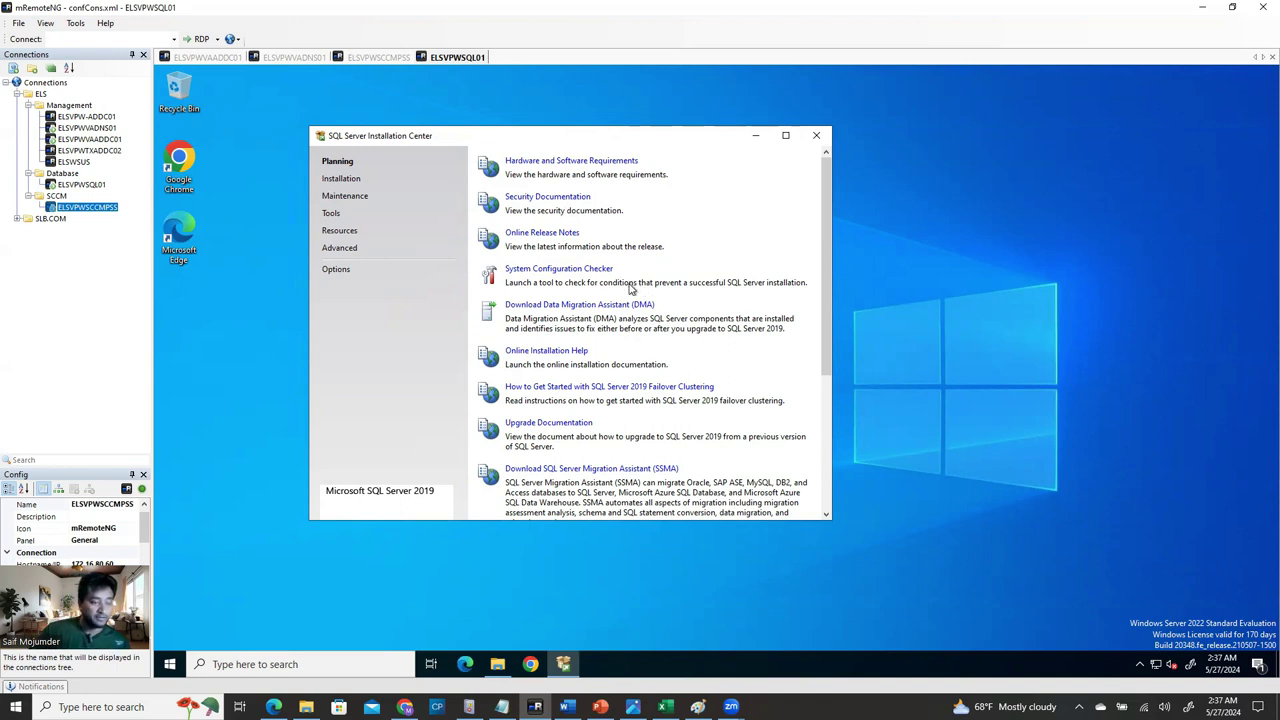
click(341, 179)
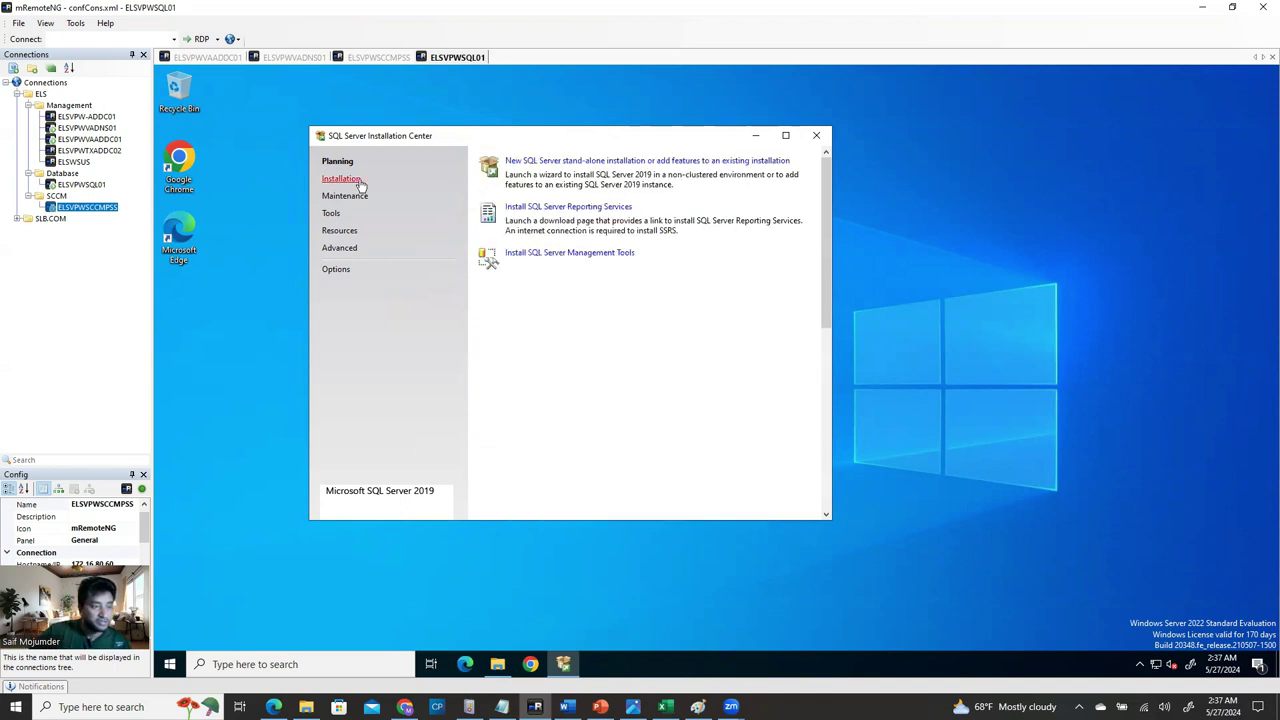
click(559, 163)
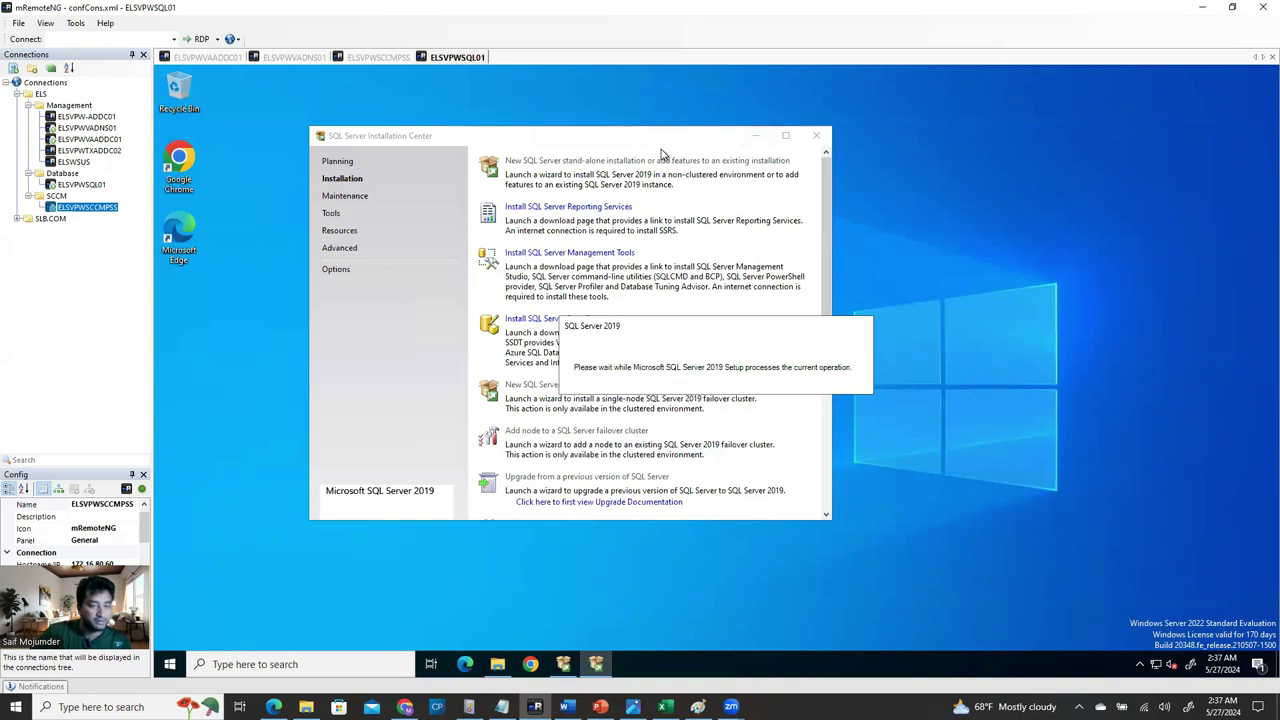
click(756, 137)
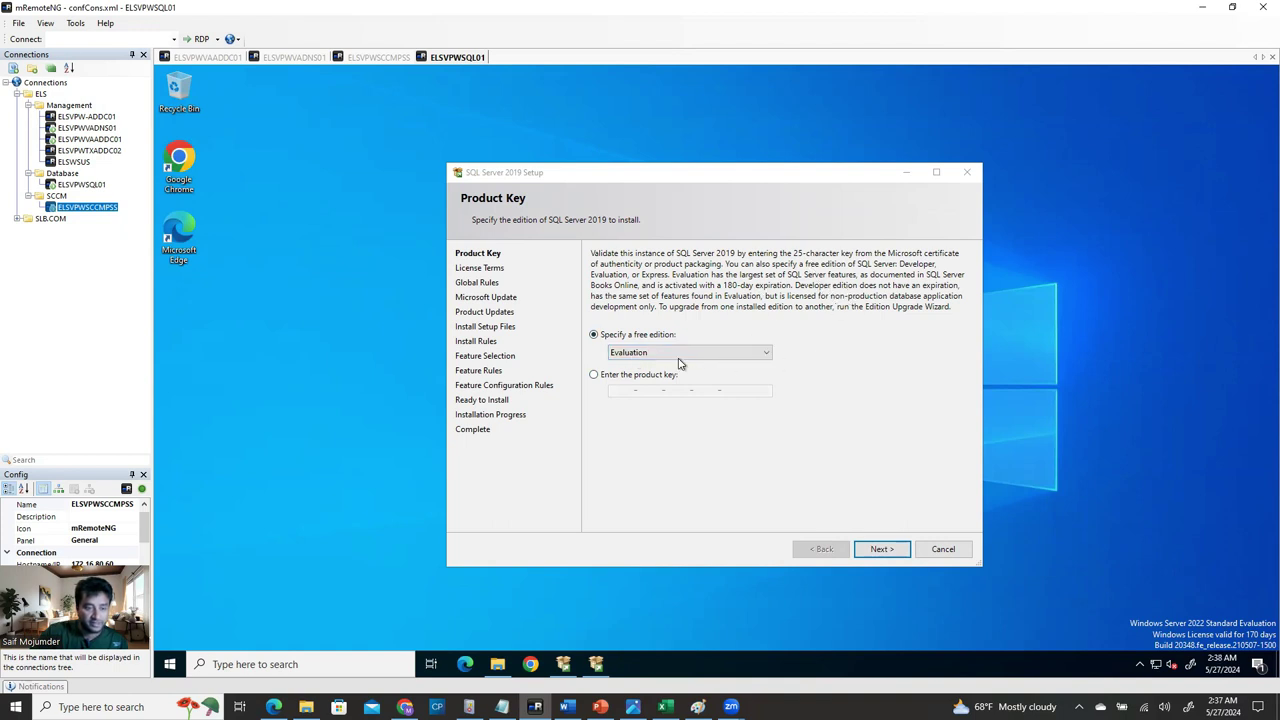
Keep the Evaluation edition, accept the license terms, and pass the rules and update pages.
click(880, 549)
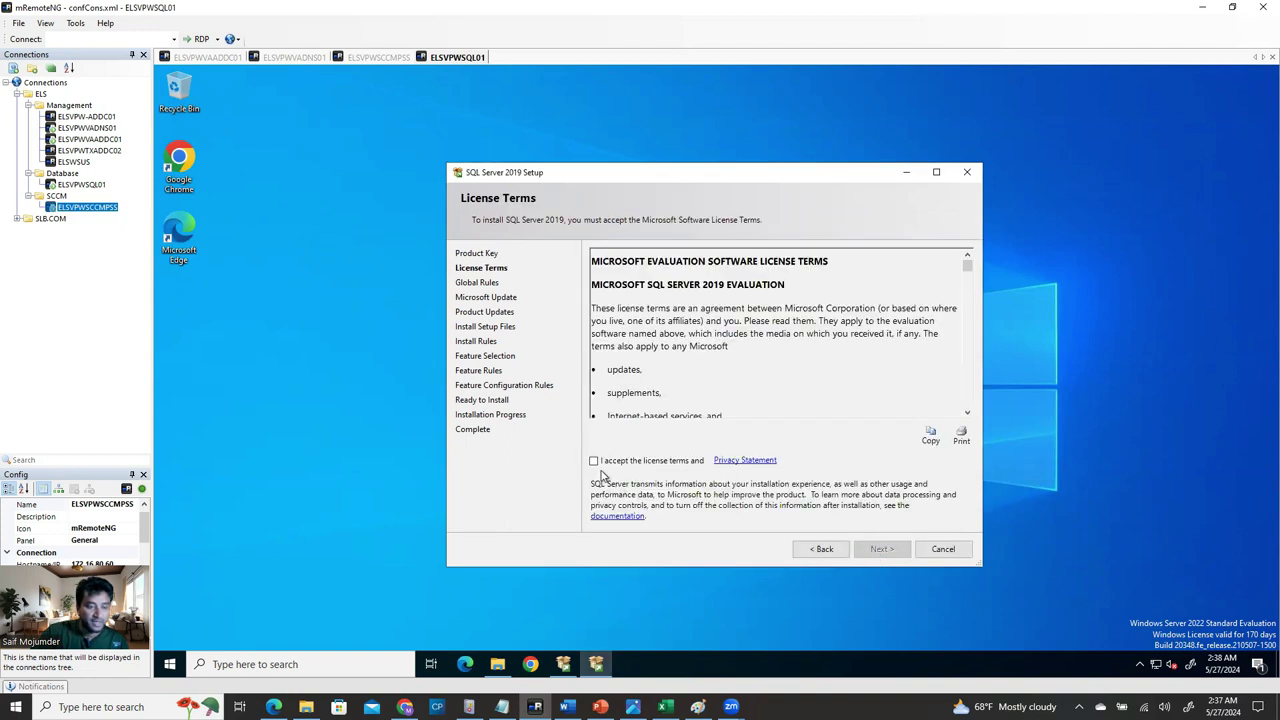
click(595, 462)
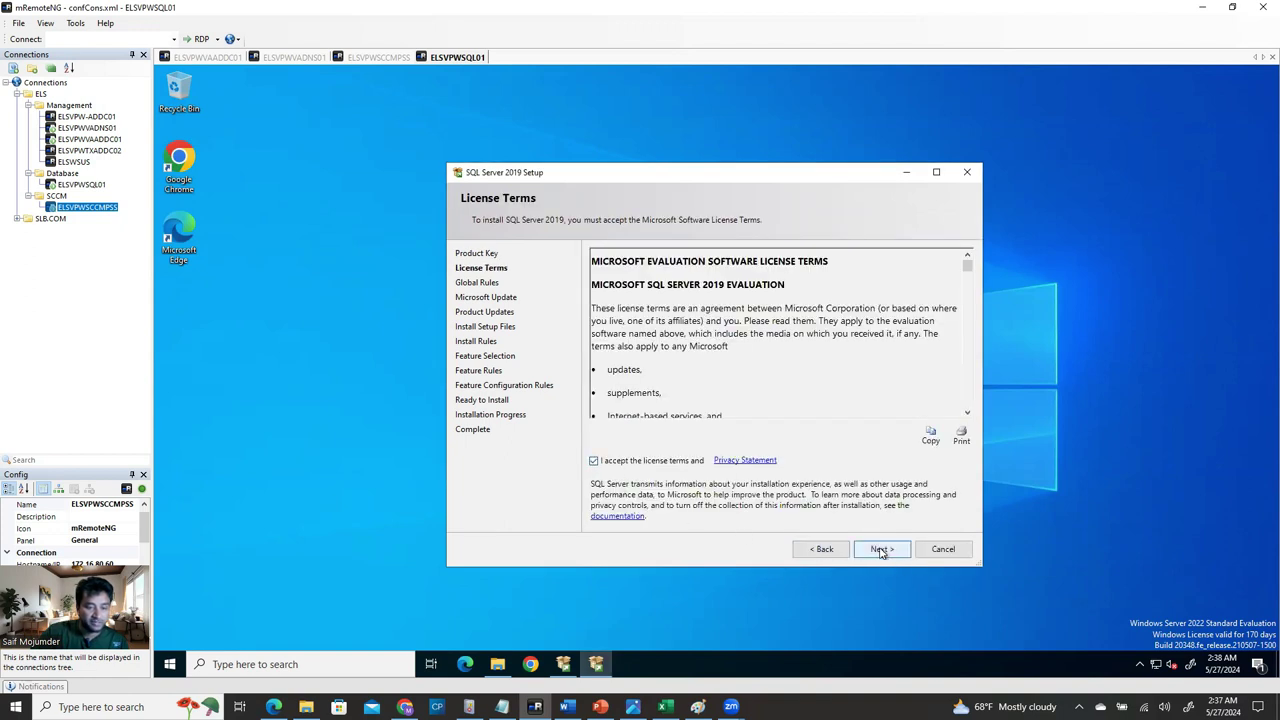
click(882, 549)
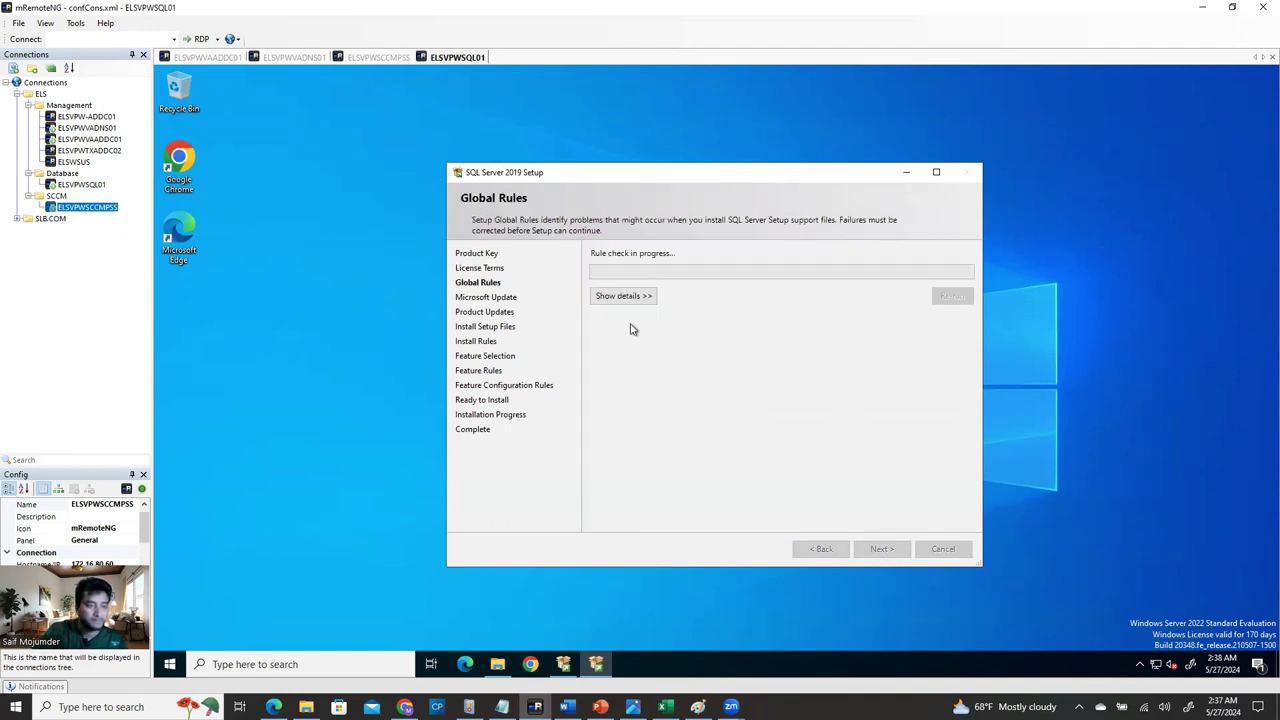
click(640, 298)
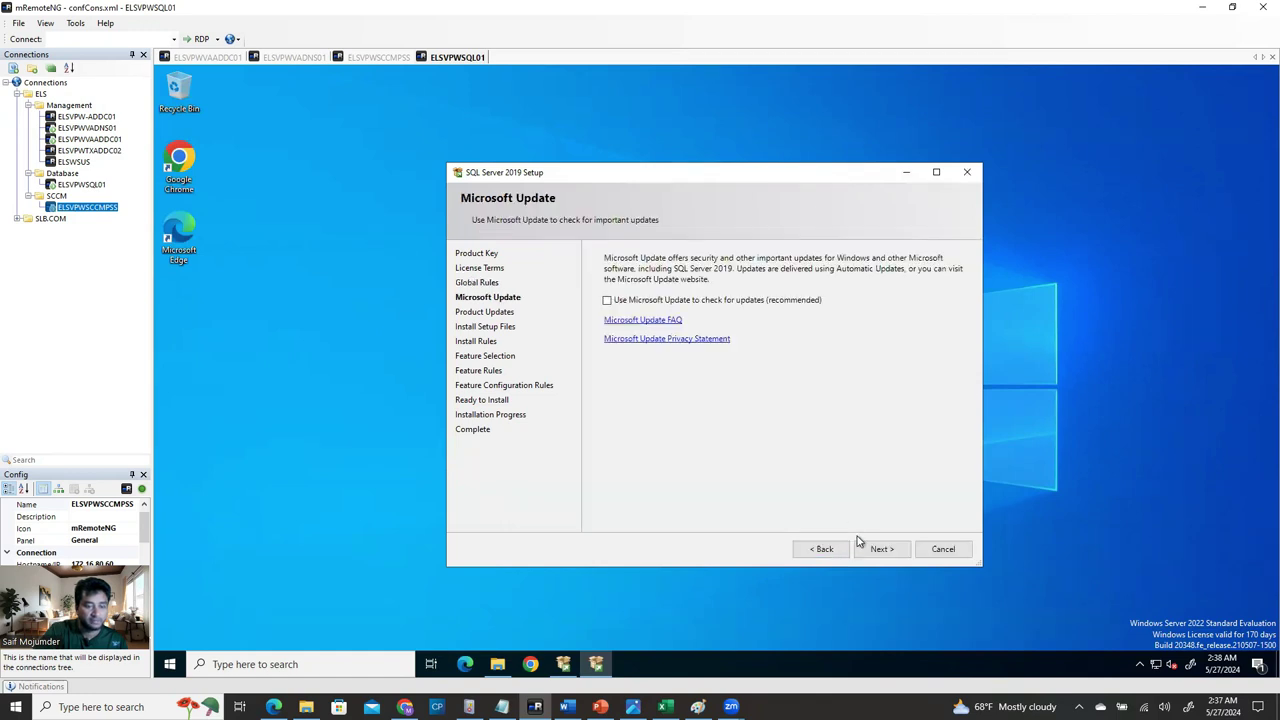
click(881, 549)
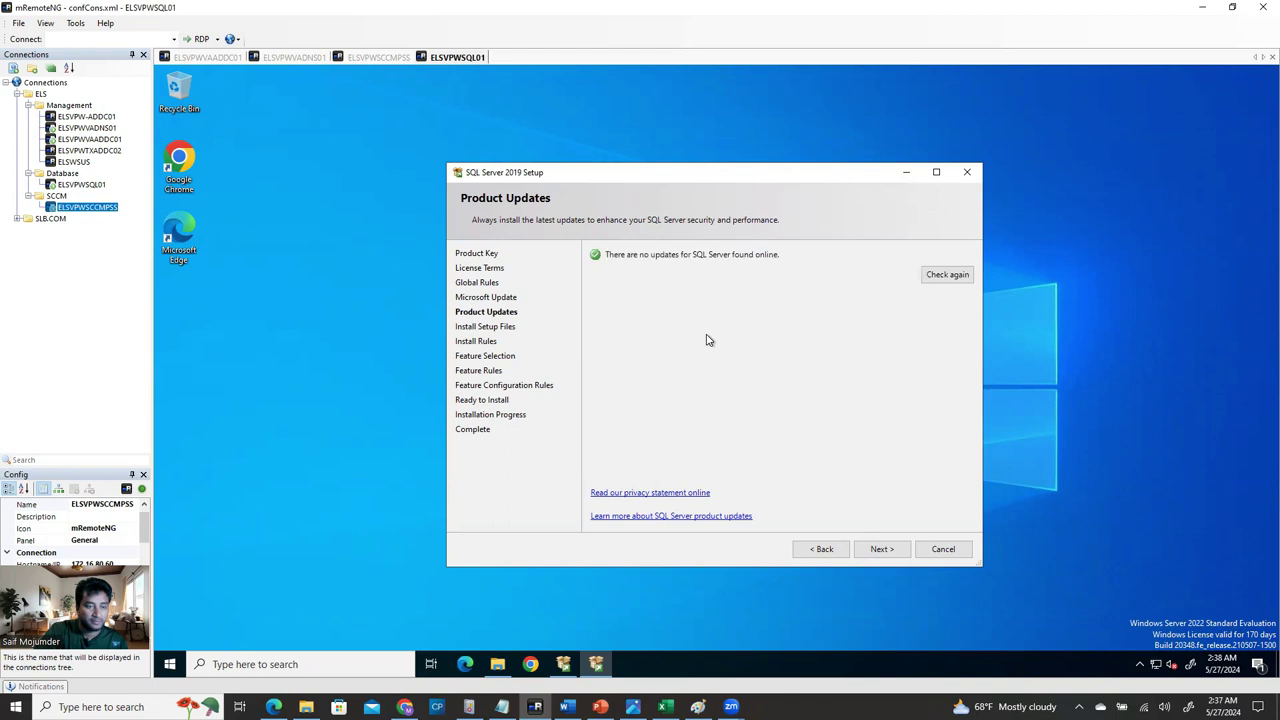
click(880, 553)
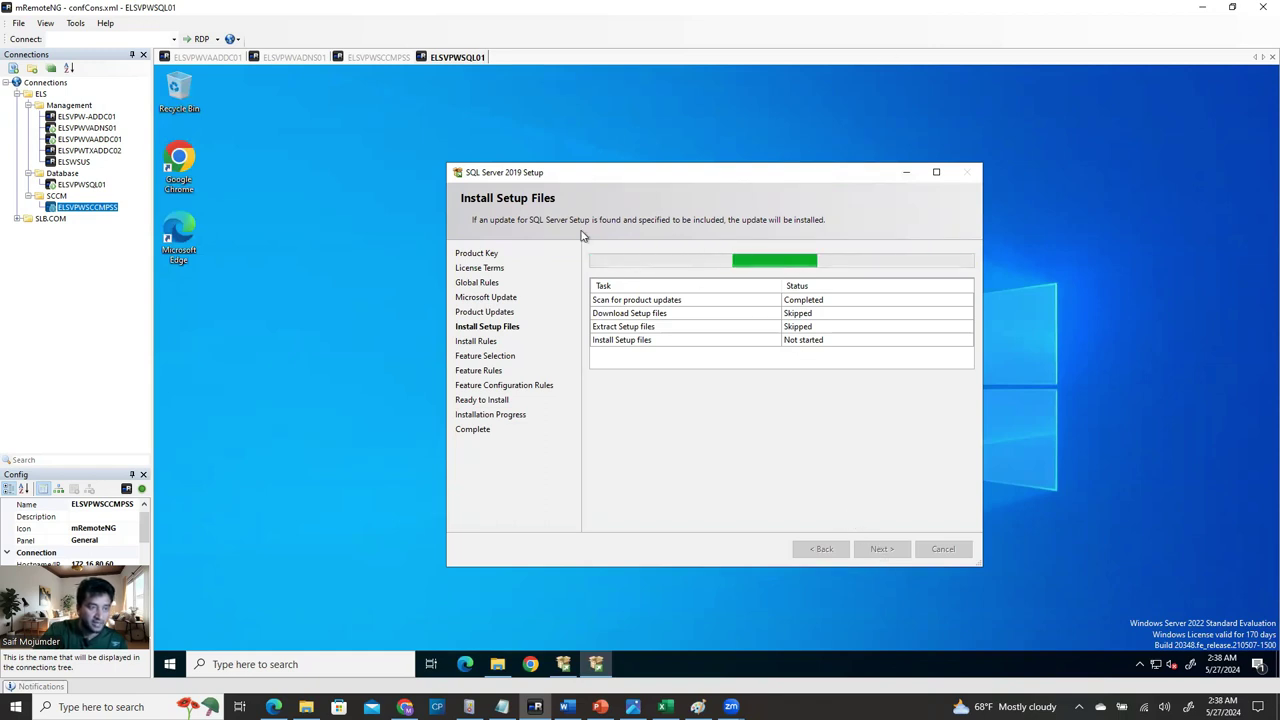
click(380, 58)
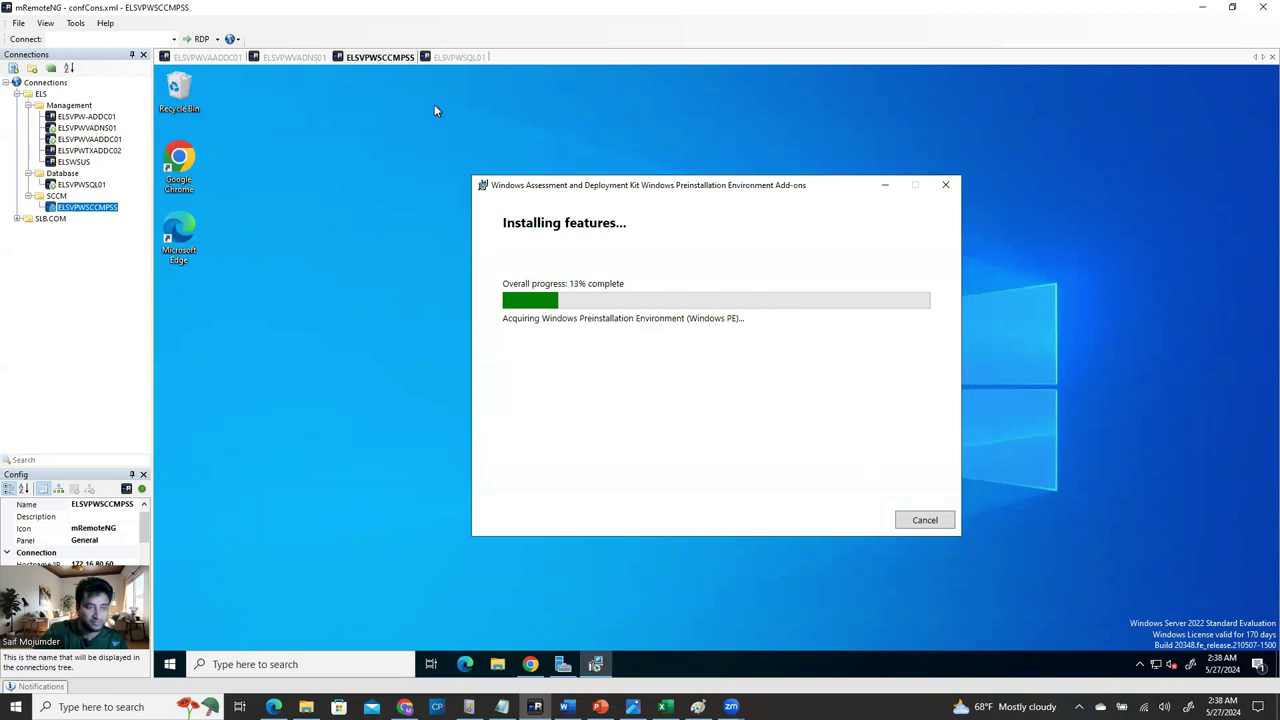
Check the SCCM WinPE install, then bring SQL setup's Feature Selection page to the front.
click(458, 56)
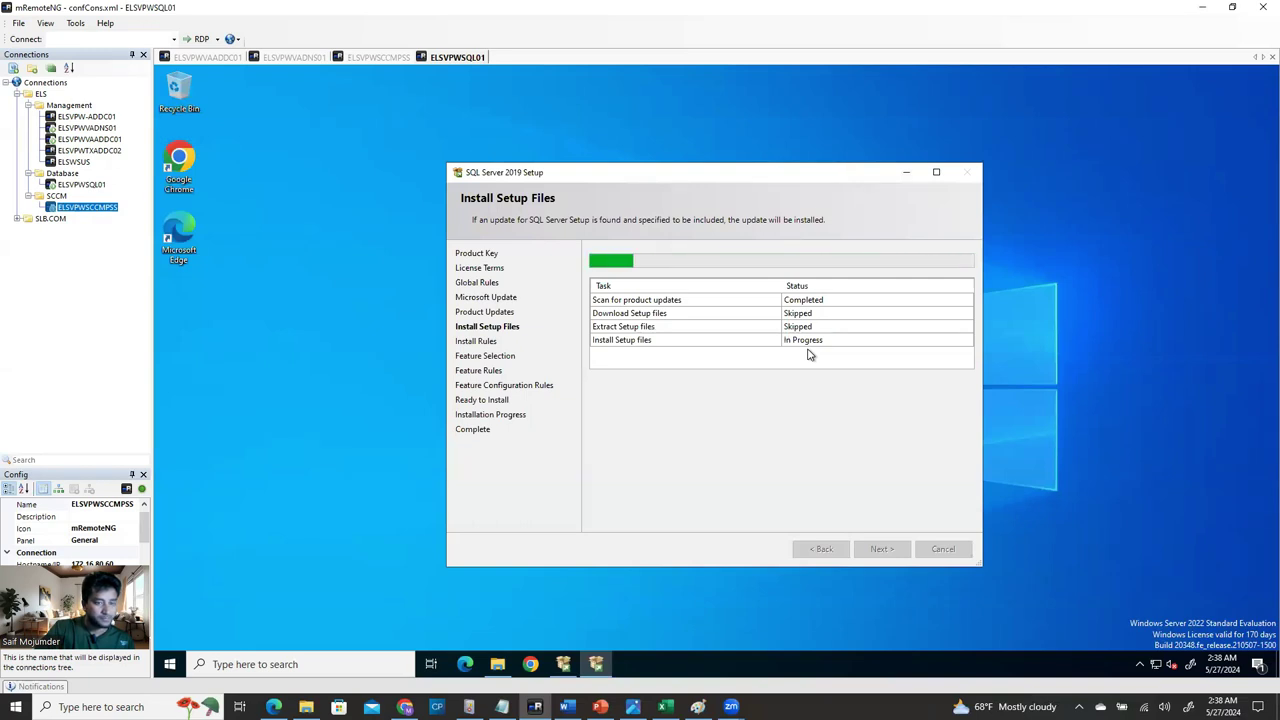
click(385, 58)
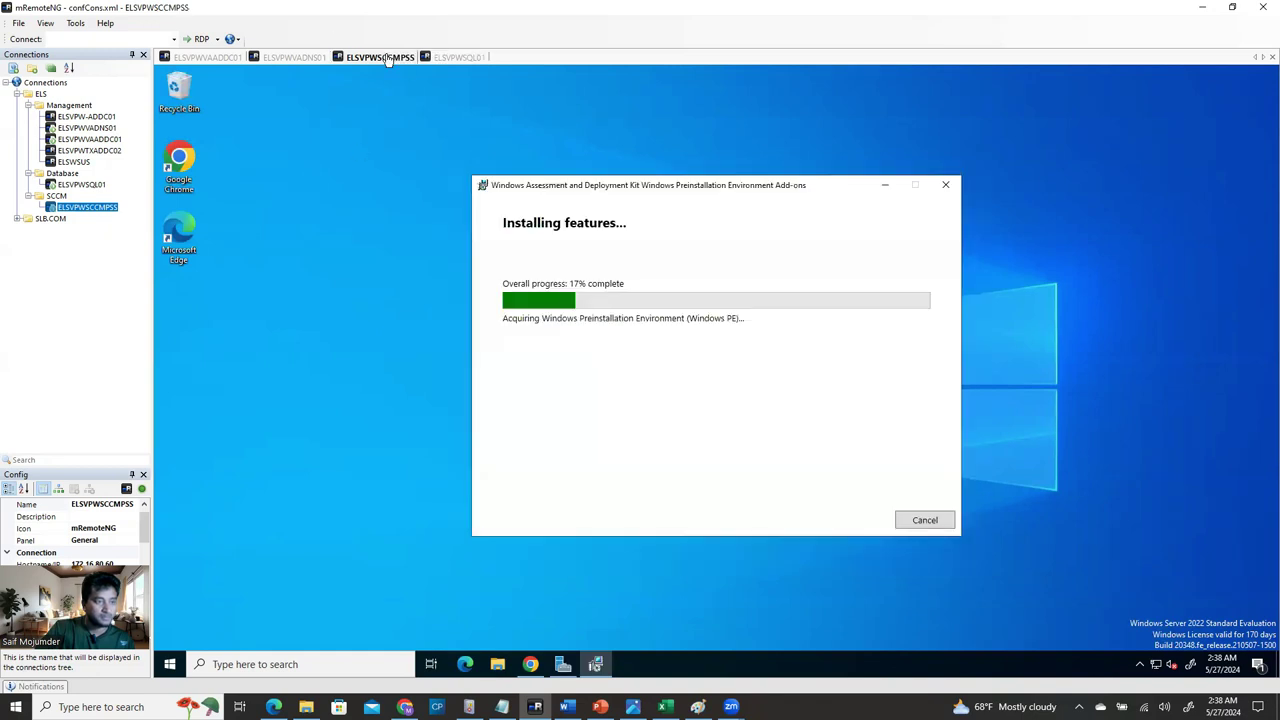
click(452, 58)
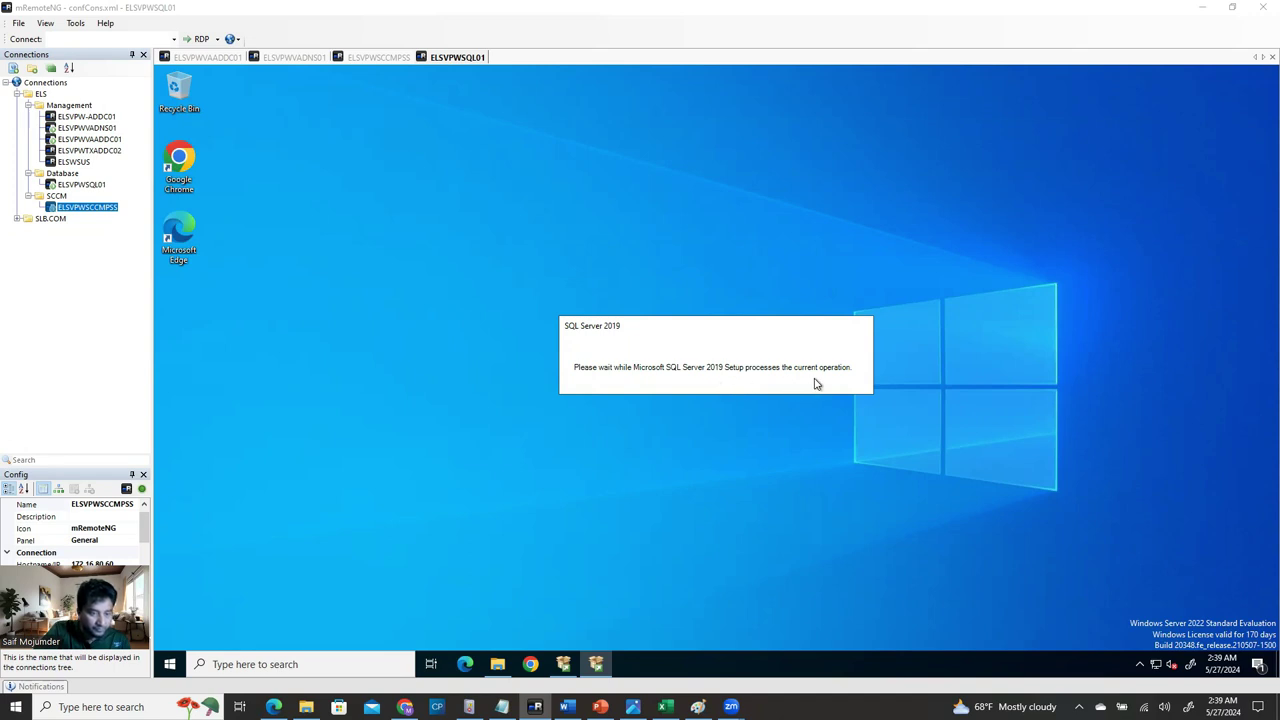
click(592, 670)
click(592, 670)
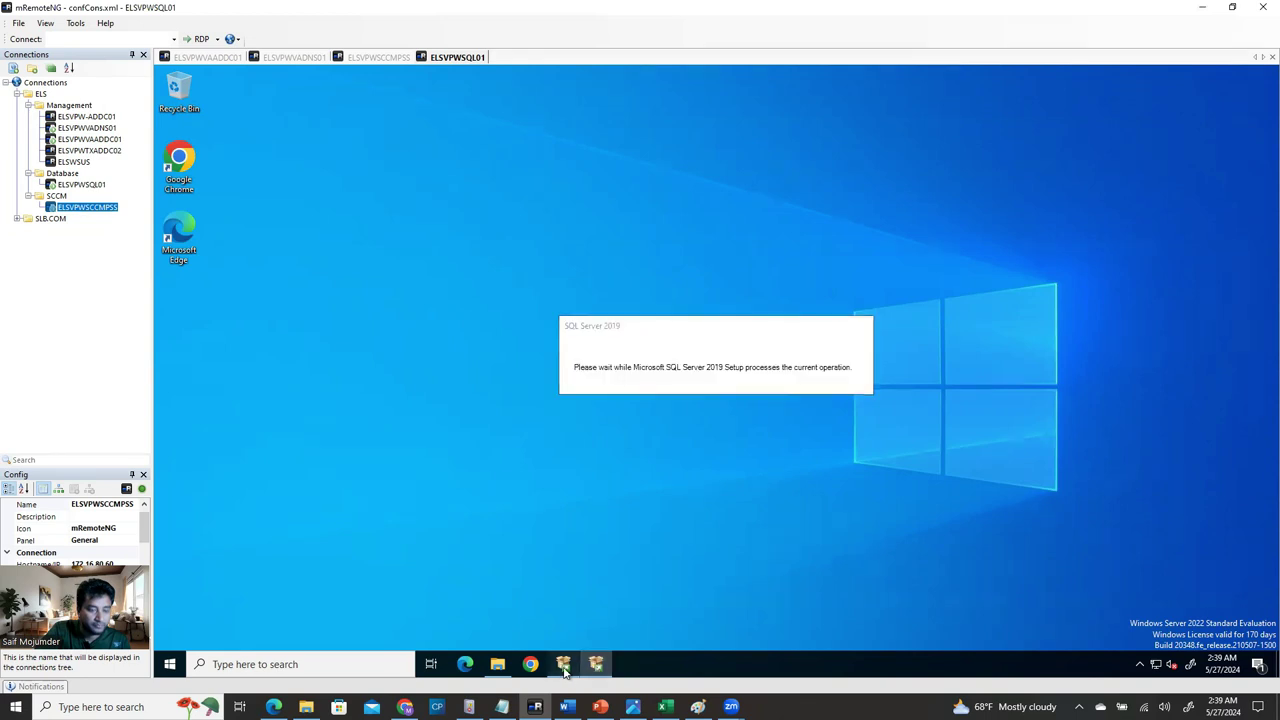
click(564, 668)
click(564, 670)
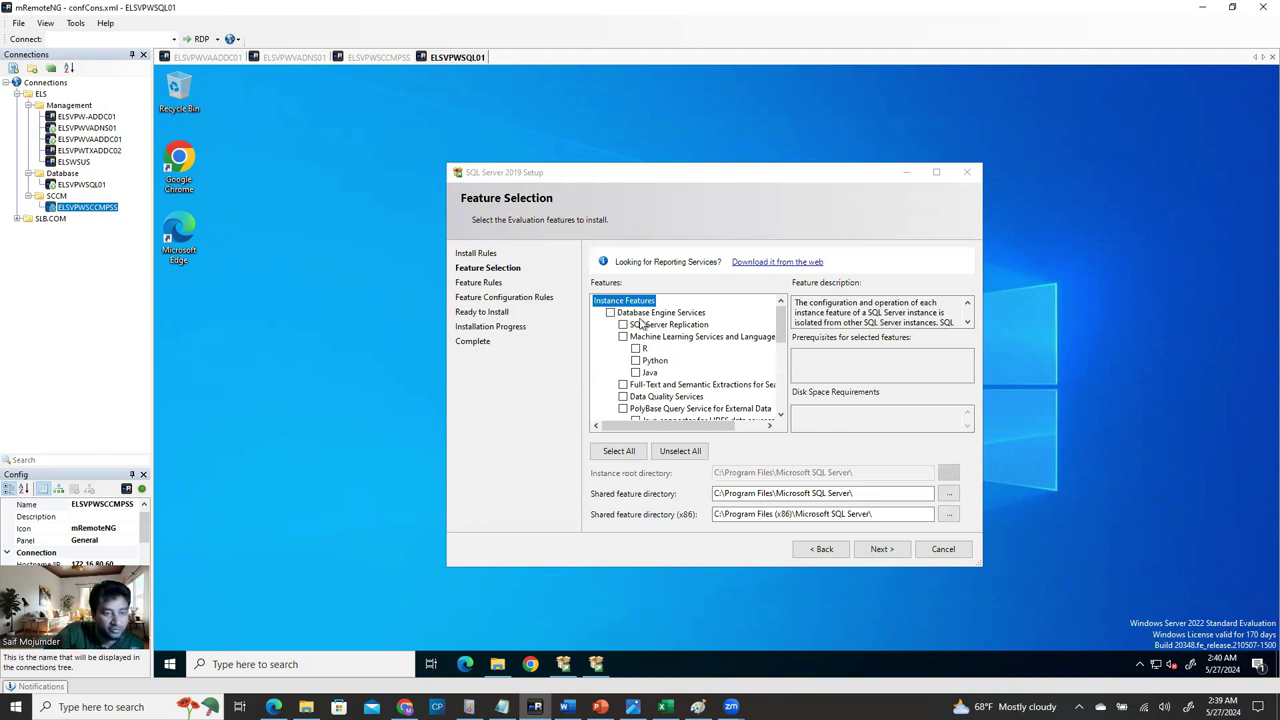
Select Database Engine Services, Full-Text, Client Tools Connectivity, Backwards Compatibility and Client Connectivity SDK.
click(611, 313)
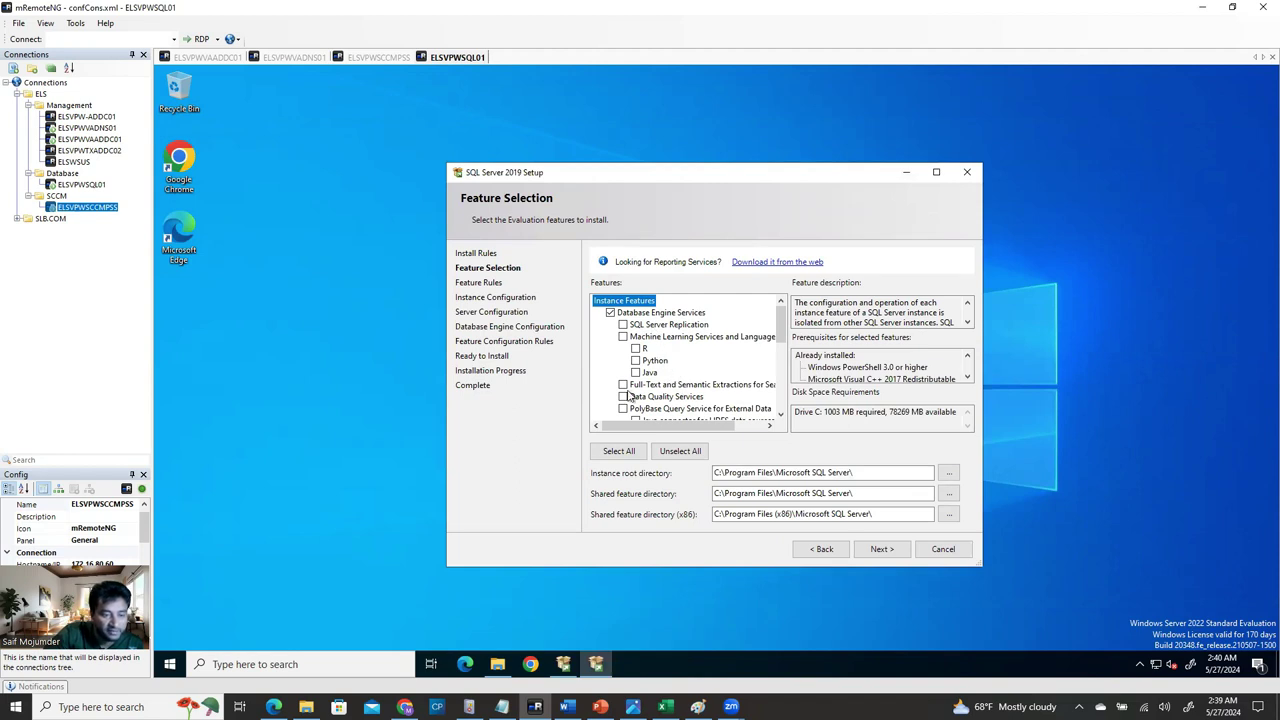
click(622, 386)
mouse_move(781, 333)
mouse_down()
mouse_move(800, 396)
mouse_move(775, 387)
mouse_move(770, 320)
mouse_up()
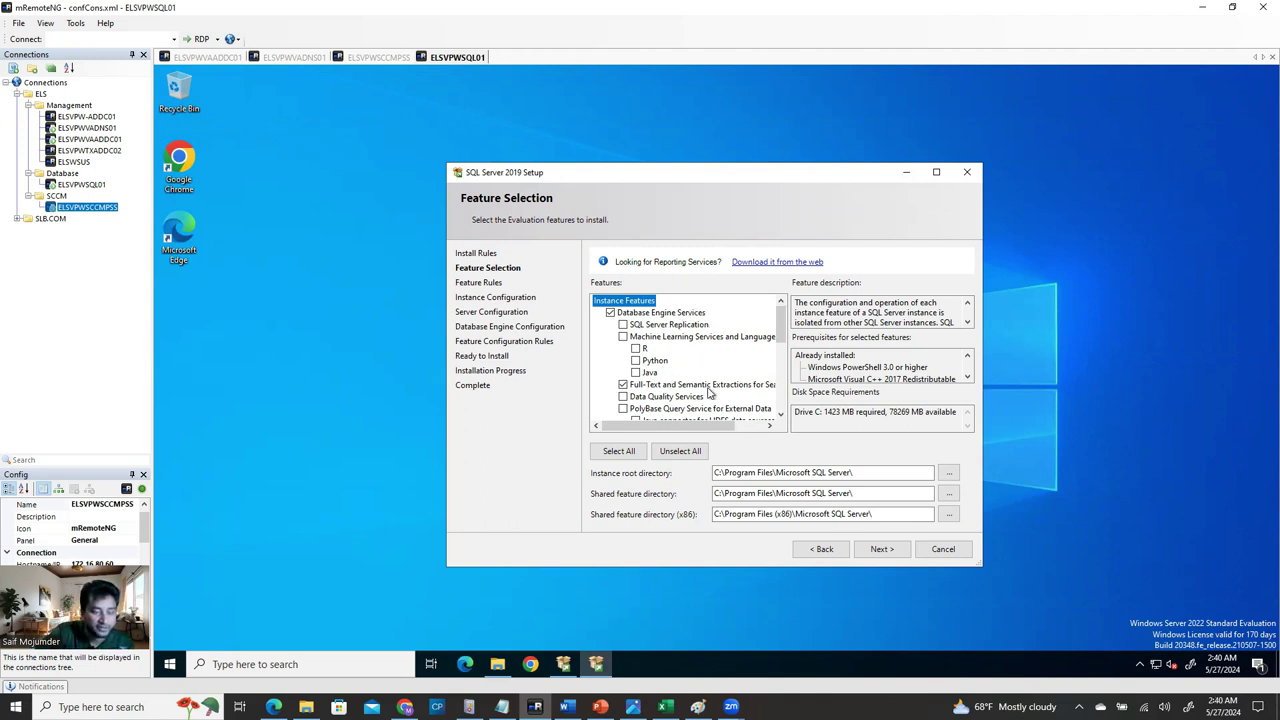
drag(776, 338, 786, 372)
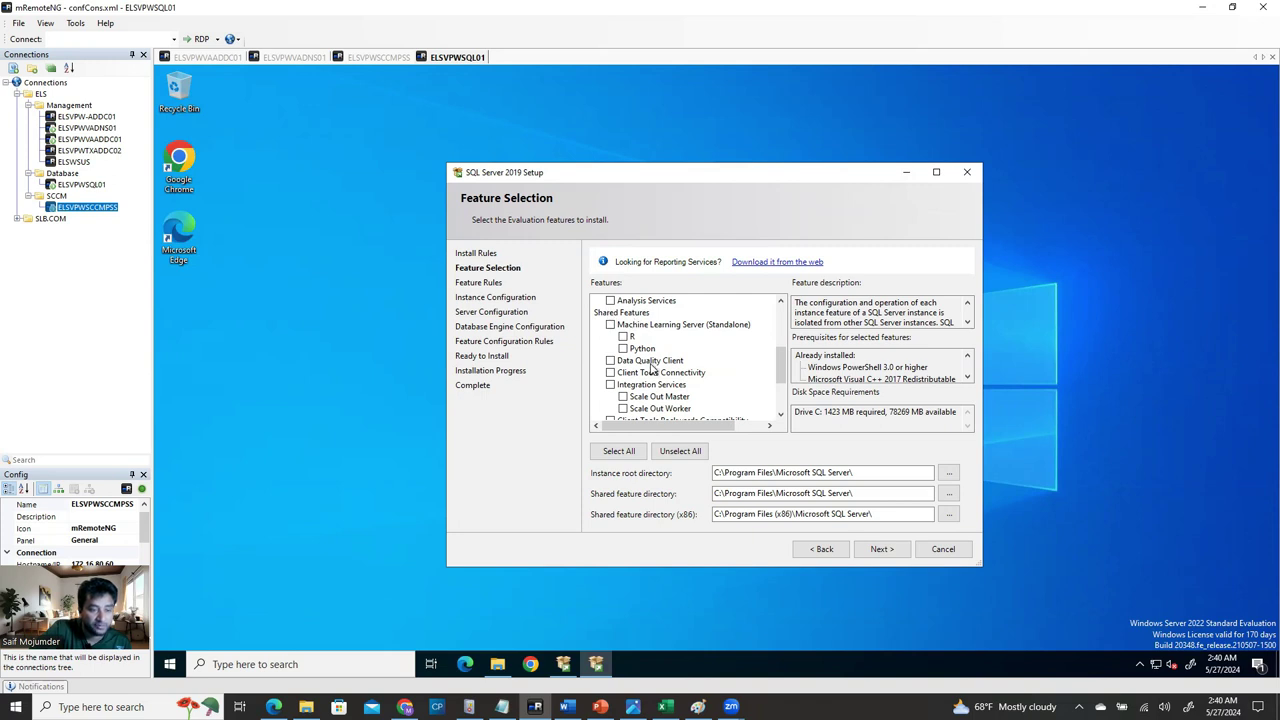
click(610, 373)
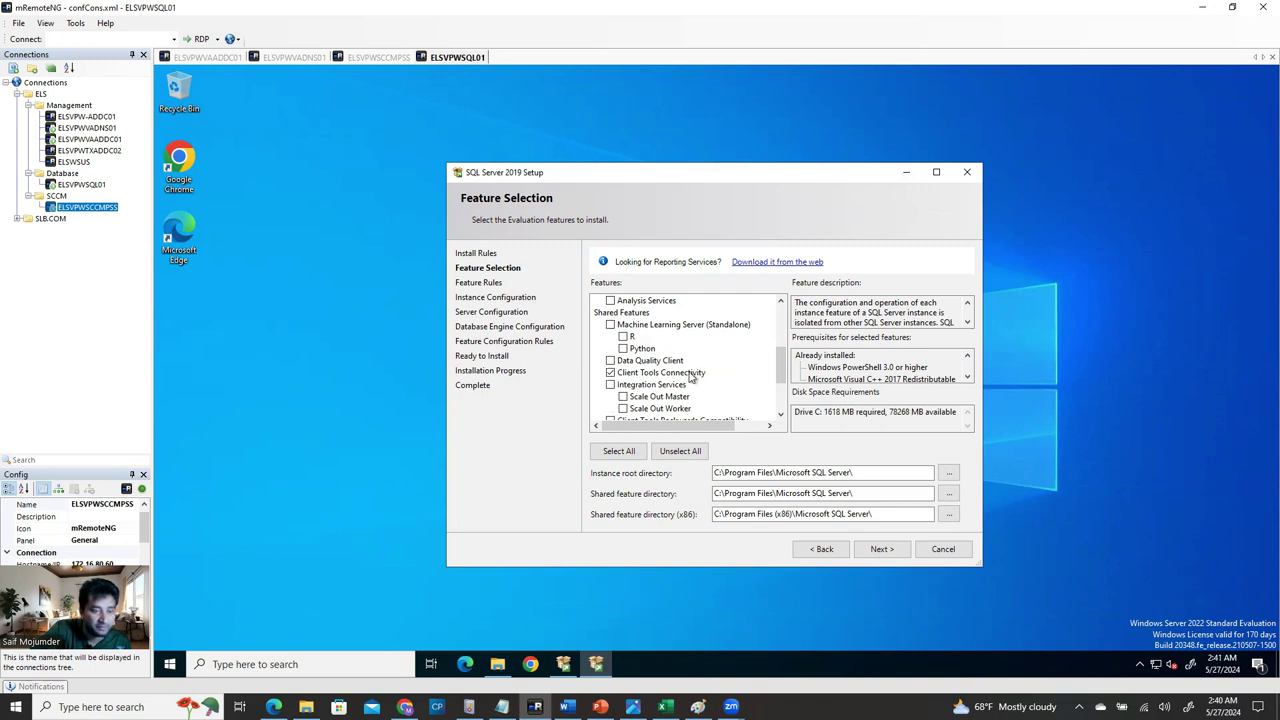
scroll(783, 376, down, 1)
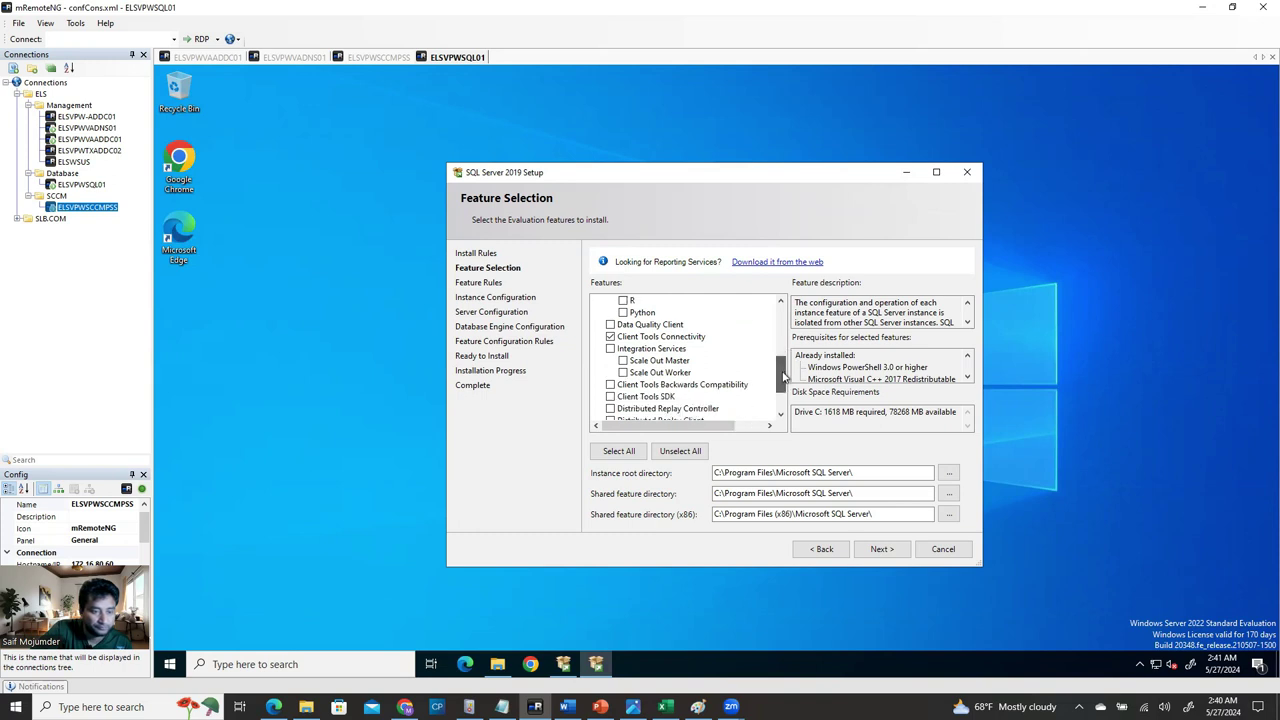
drag(785, 374, 786, 386)
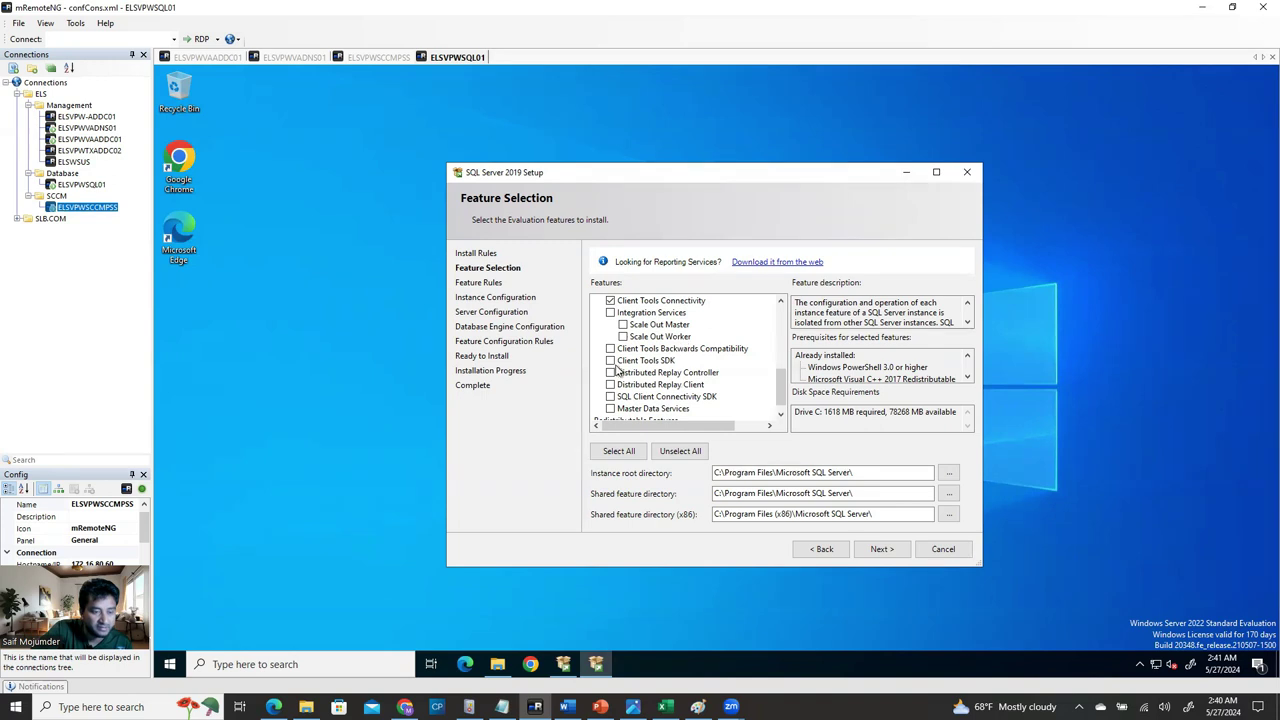
click(611, 349)
scroll(645, 410, down, 1)
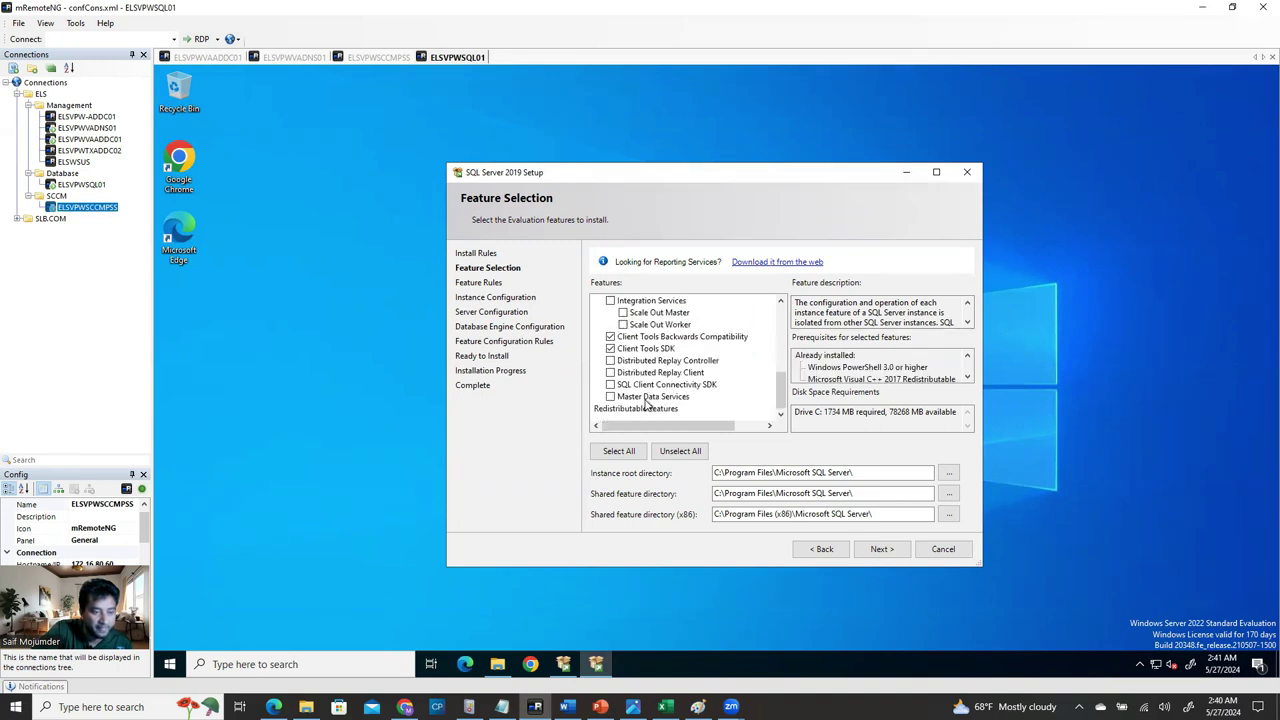
click(610, 386)
Change the instance root, shared and shared (x86) directories from C: to E:, then continue.
click(715, 473)
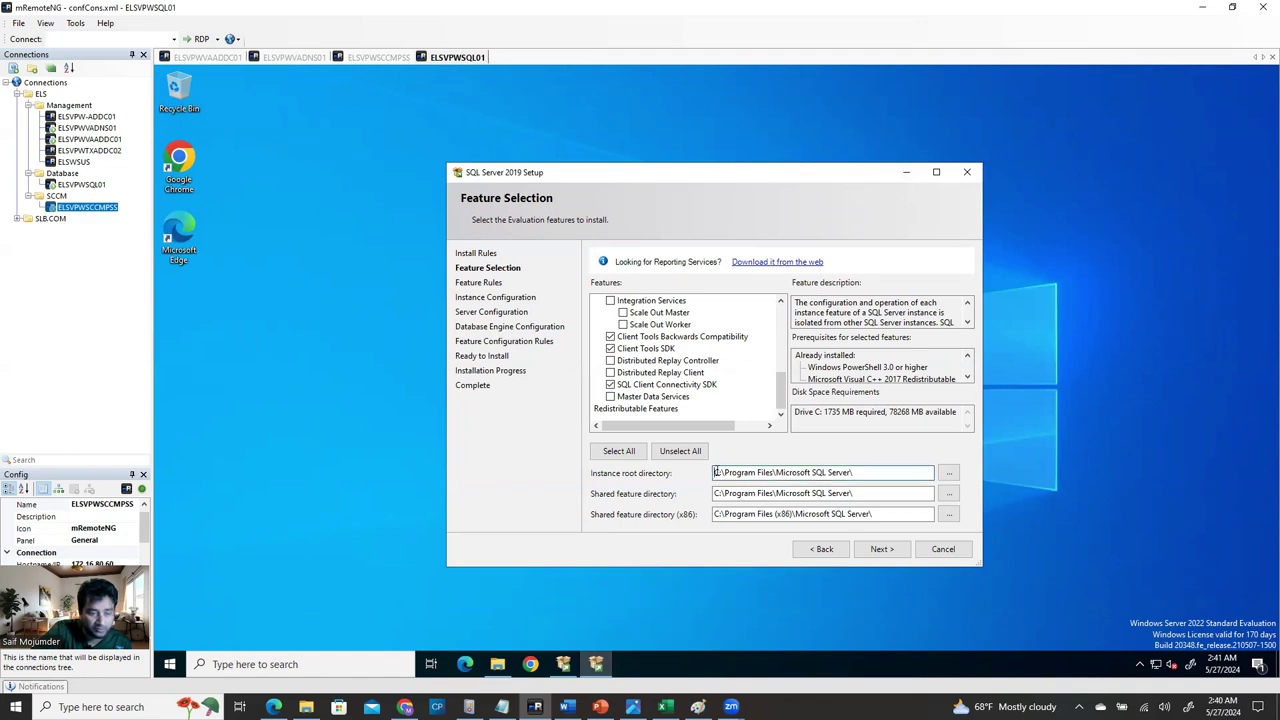
text(E)
click(715, 493)
text(E)
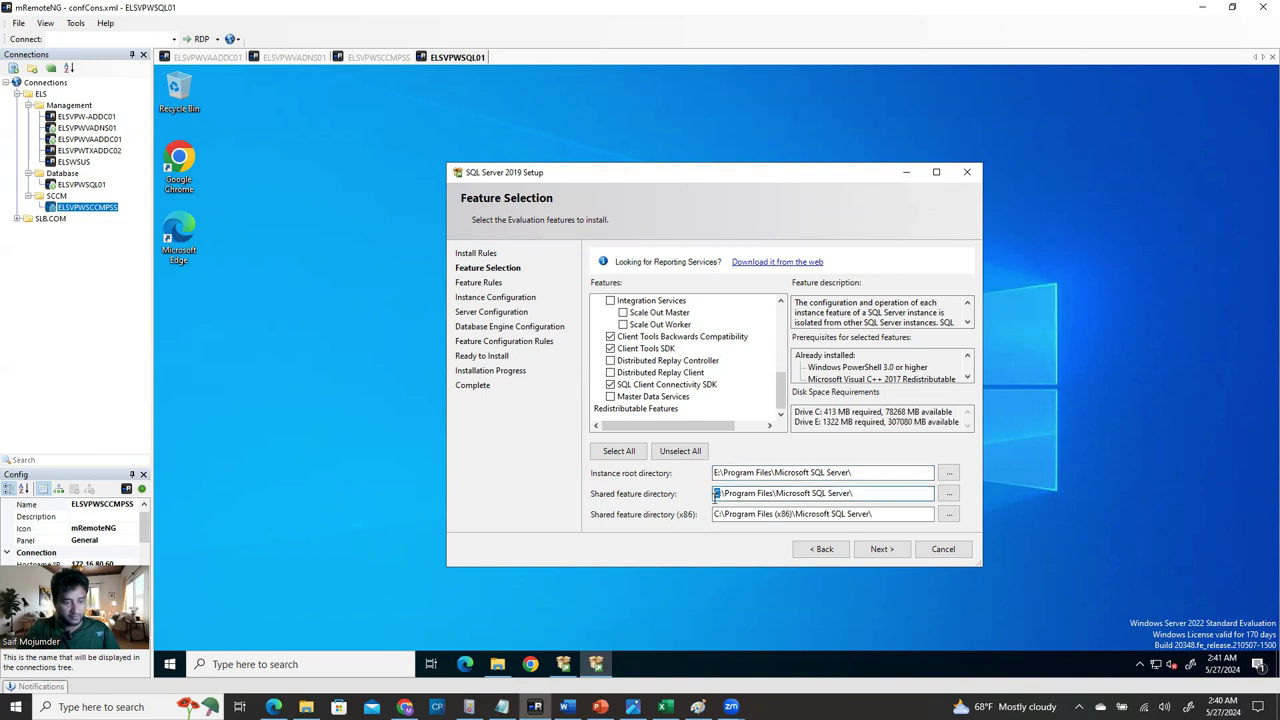
click(716, 513)
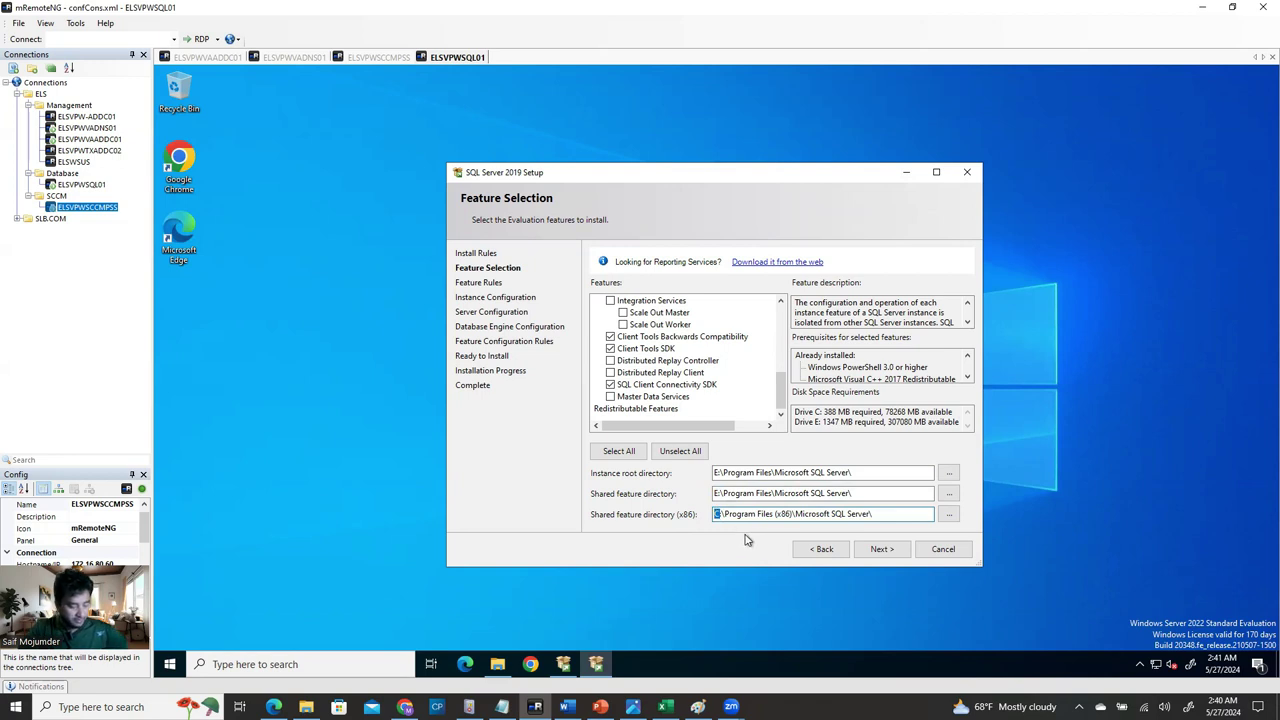
text(E)
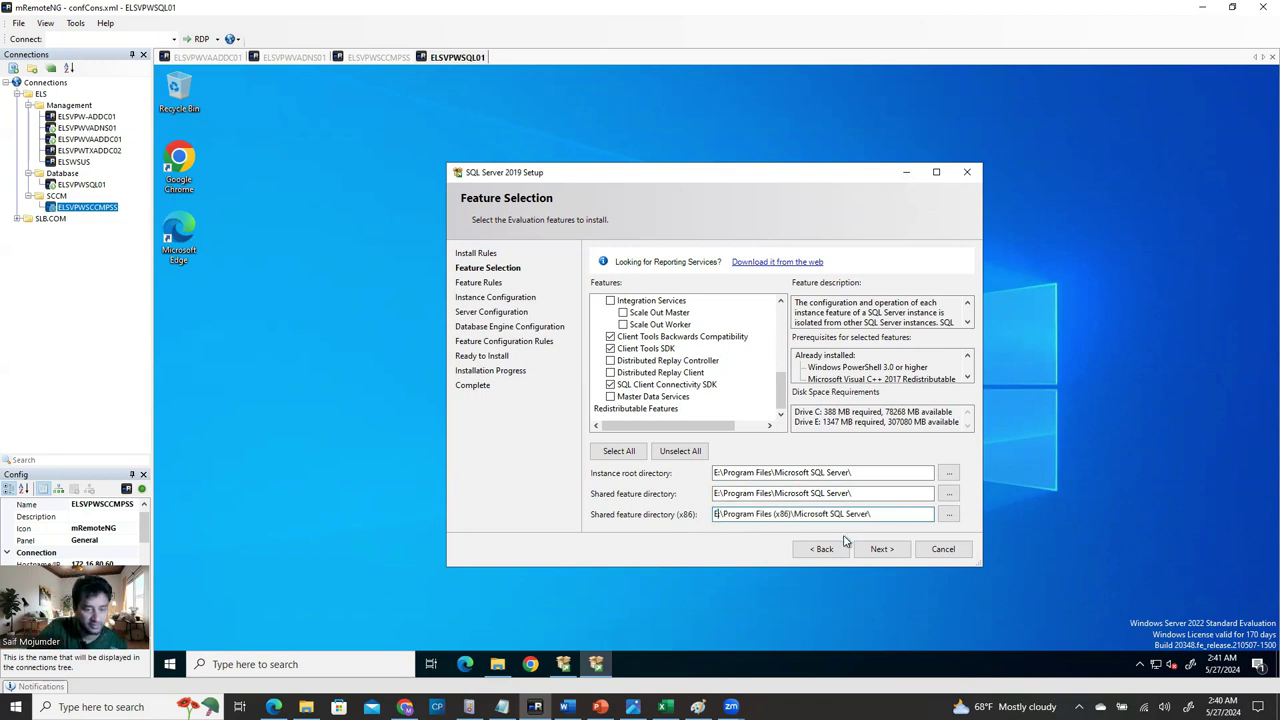
click(891, 557)
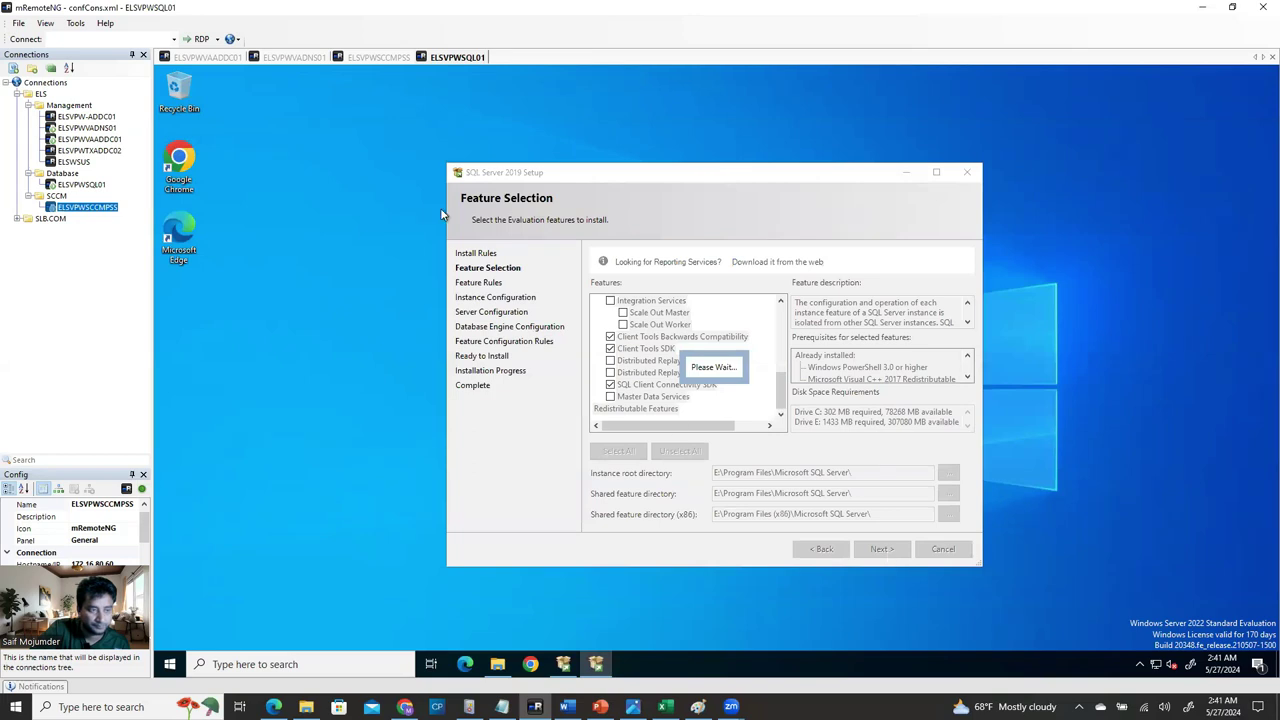
Accept the Default instance MSSQLSERVER on Instance Configuration and advance to Server Configuration.
click(372, 58)
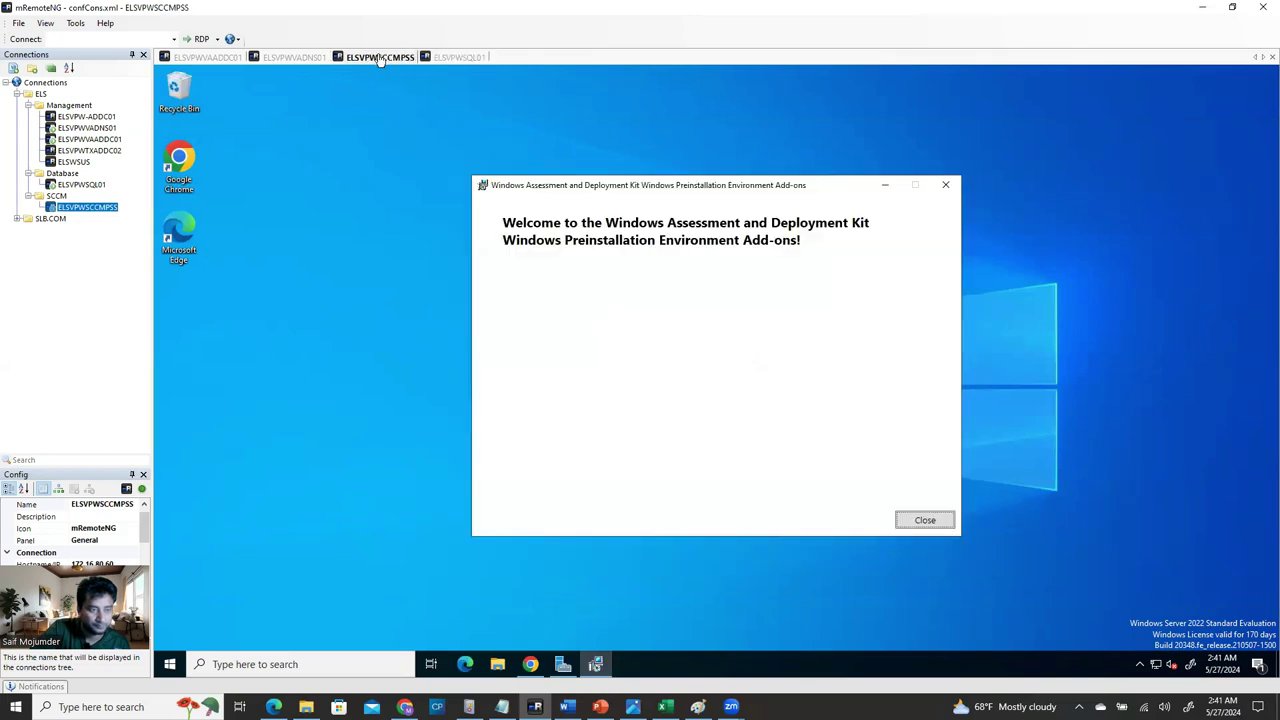
click(457, 57)
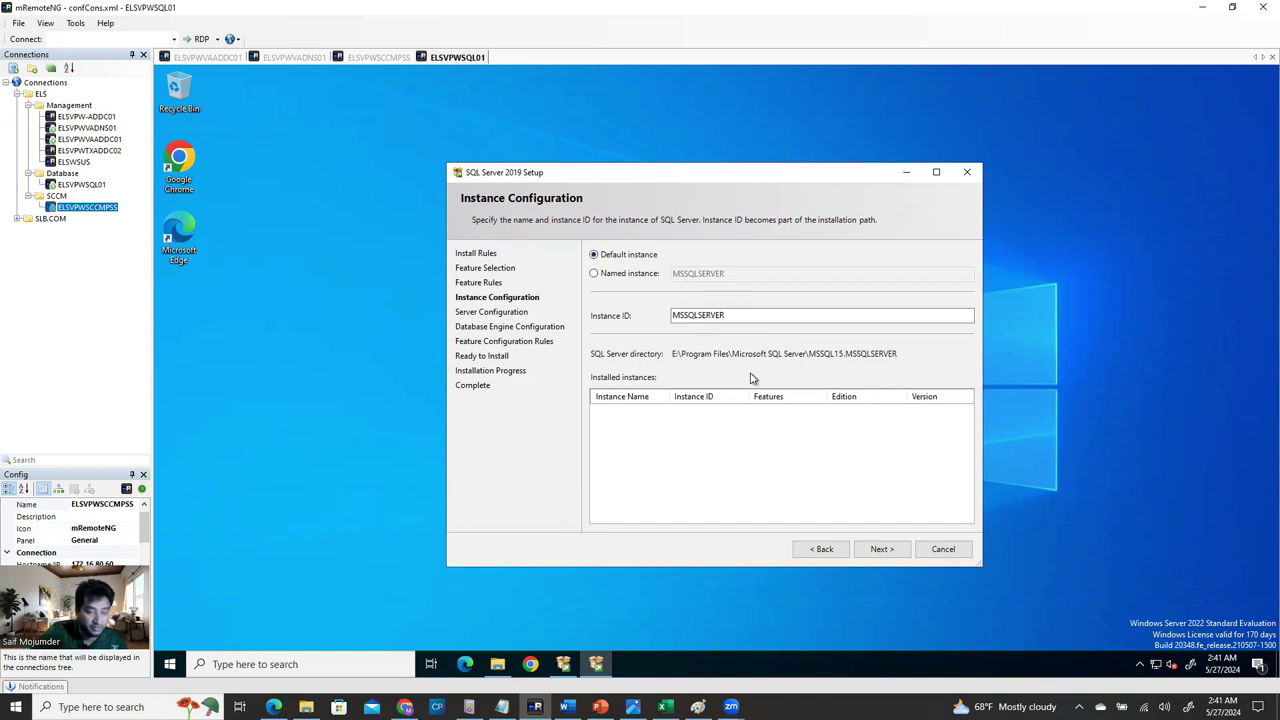
click(880, 549)
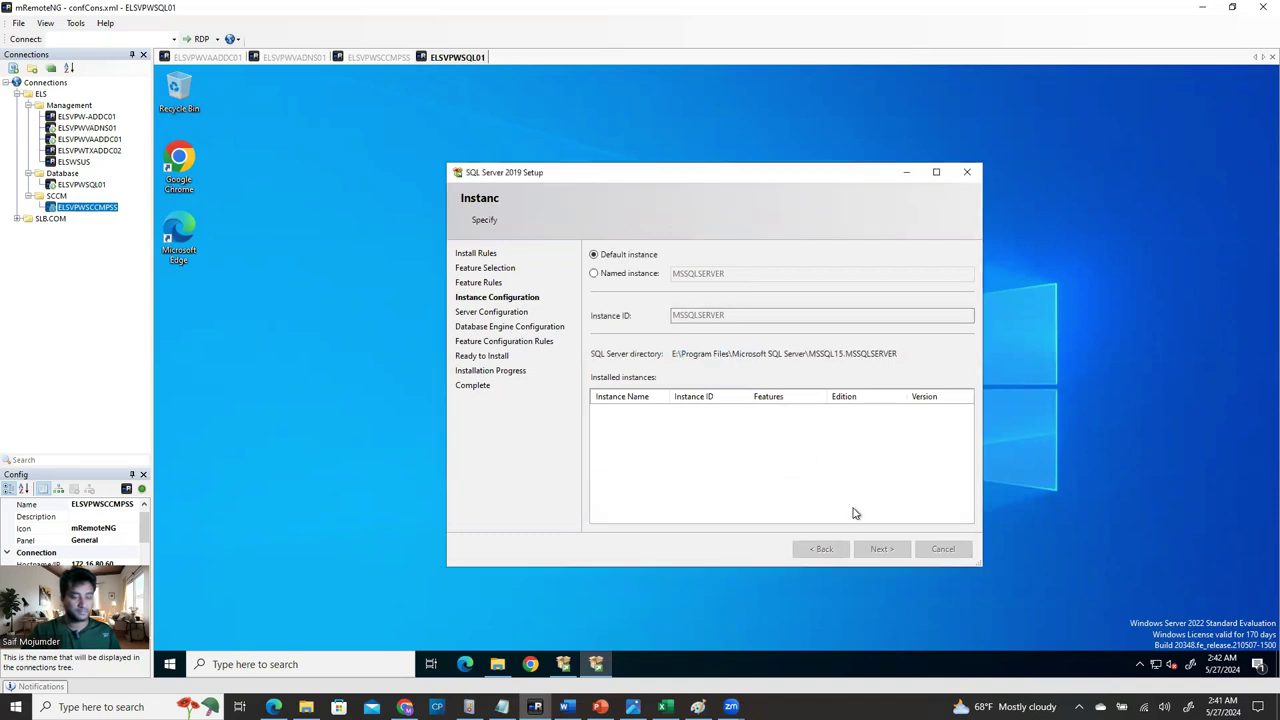
key(Return)
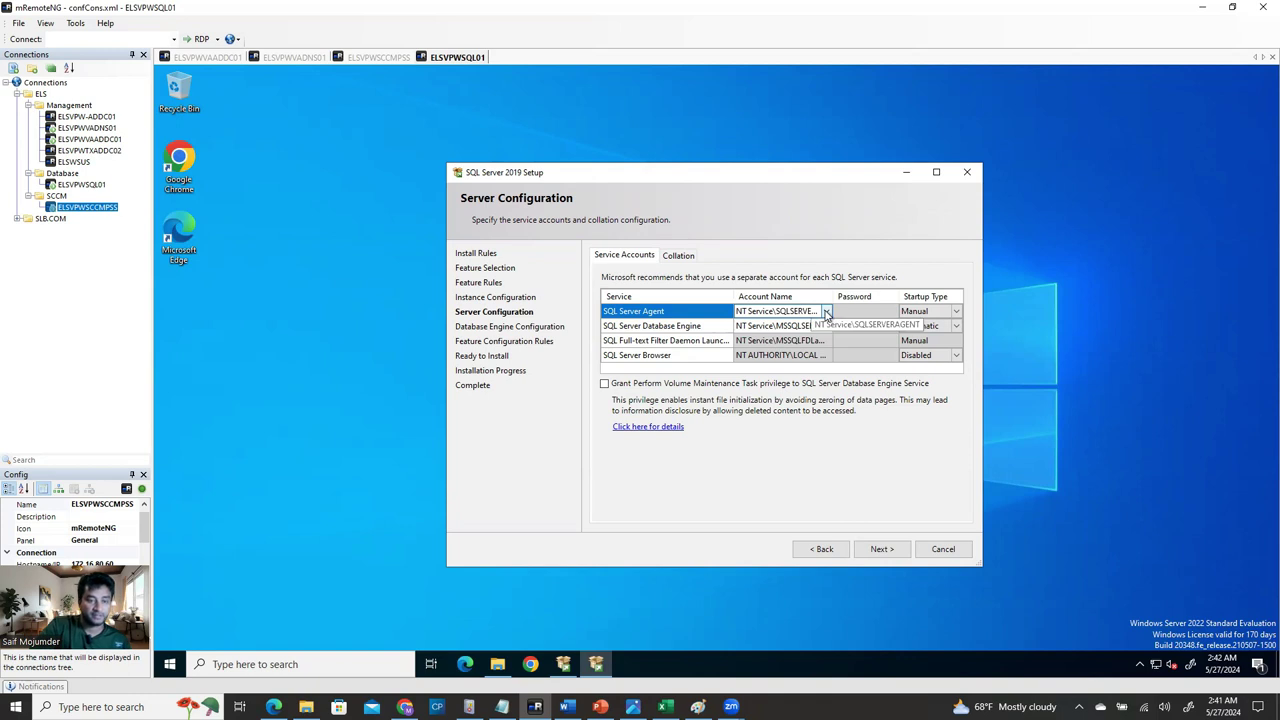
Set the SQL Server Agent service account to the domain SQL service account.
click(828, 316)
click(828, 313)
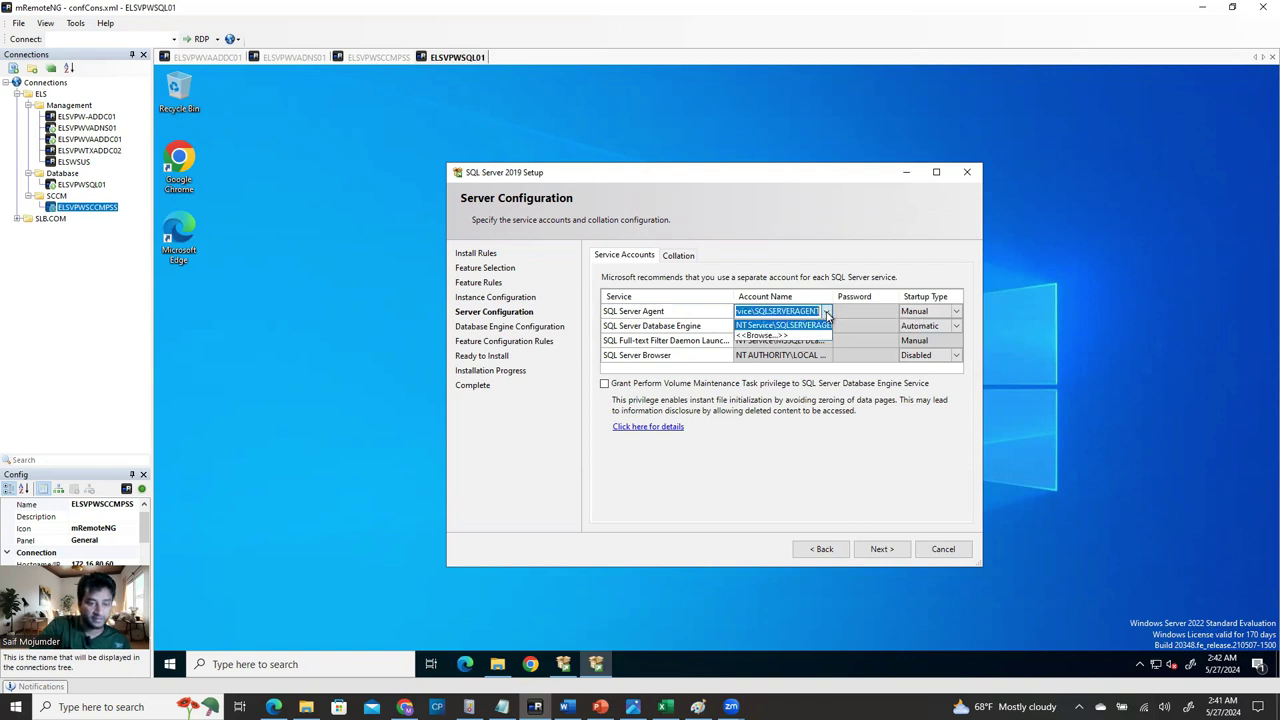
click(775, 340)
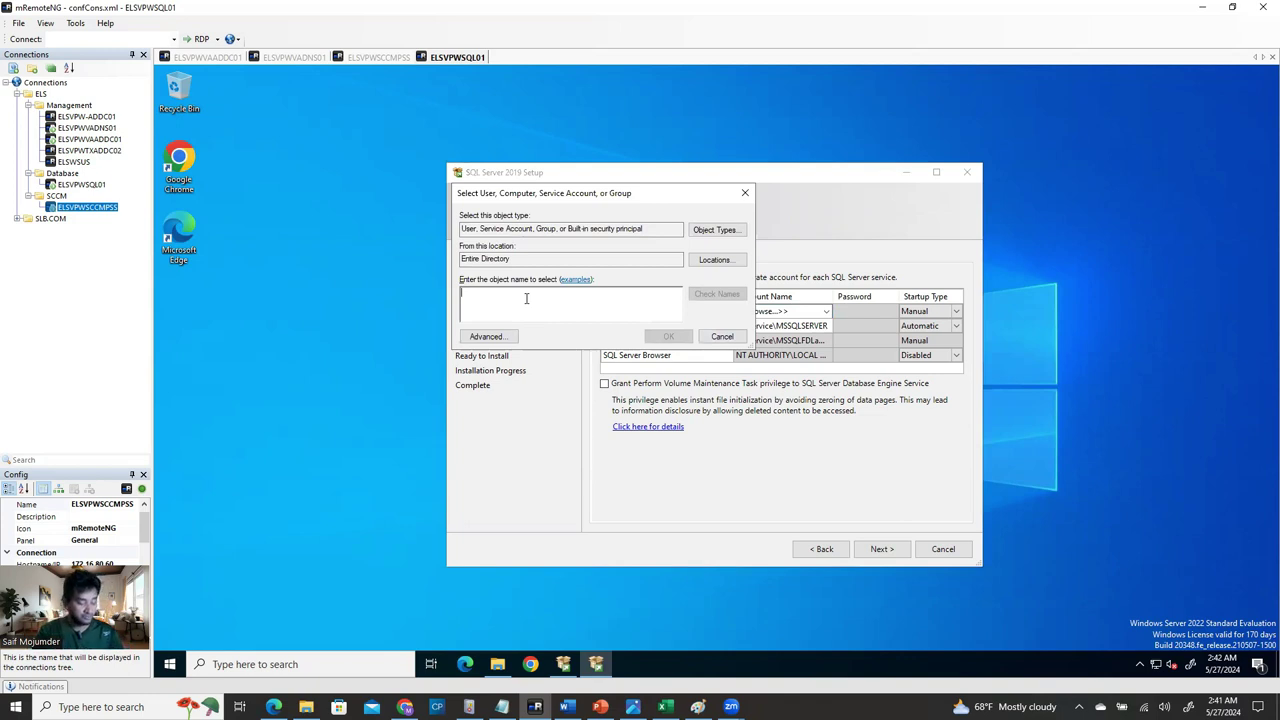
text(sqladmin)
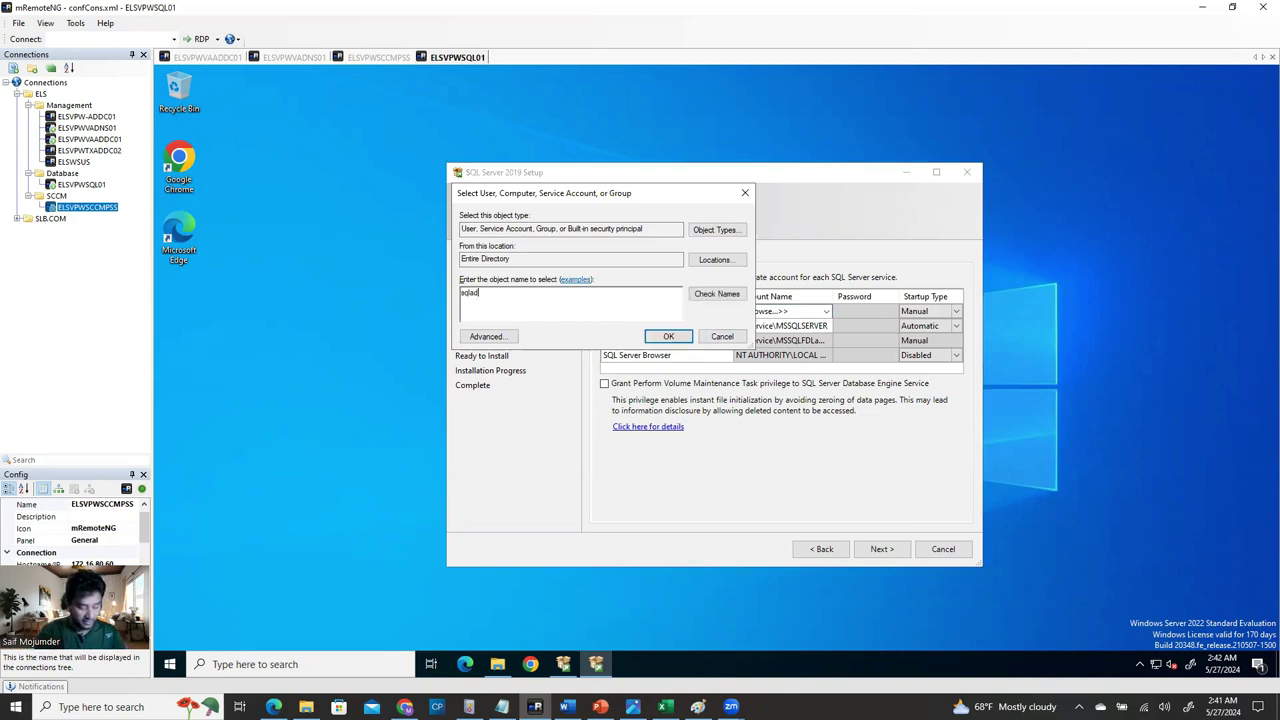
click(716, 293)
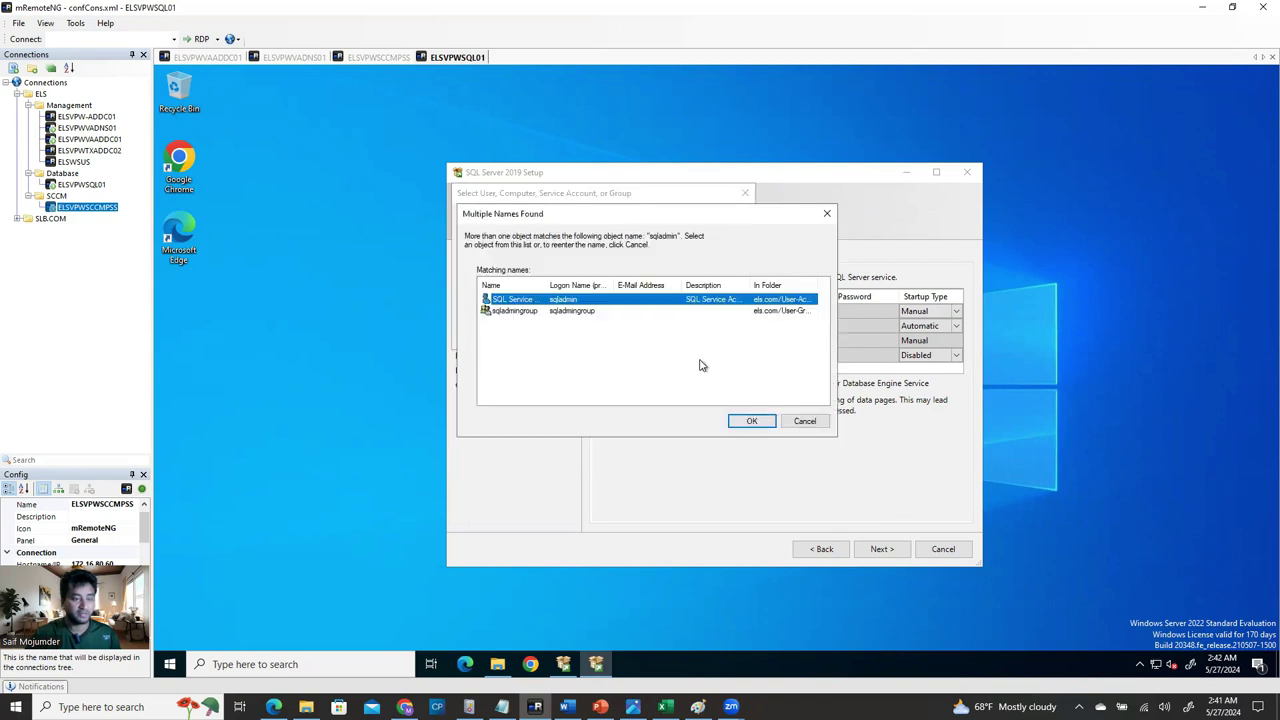
click(749, 422)
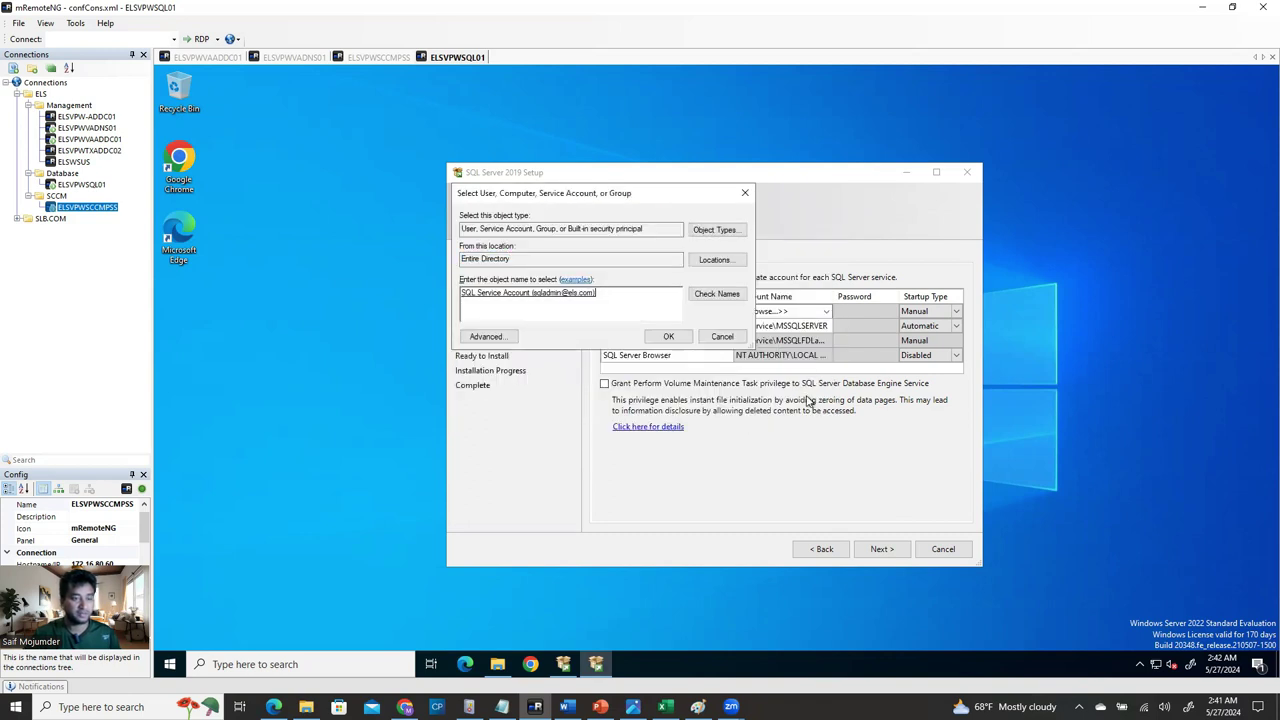
click(669, 337)
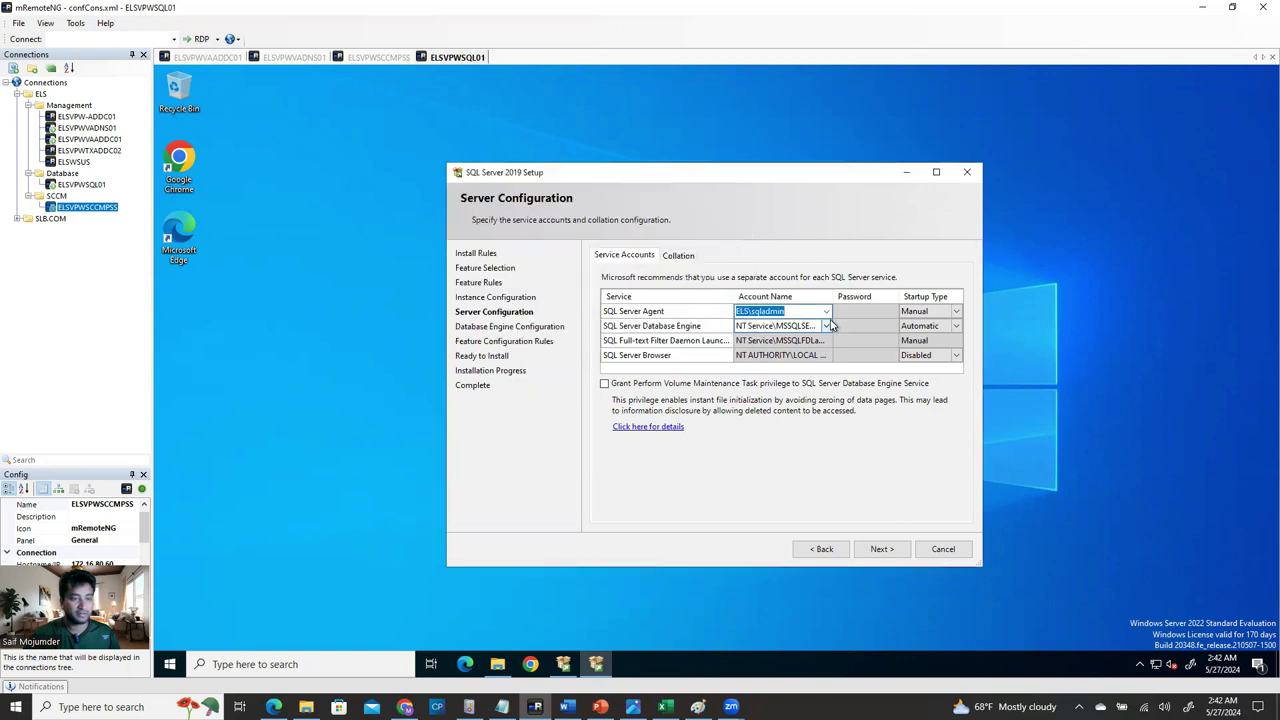
Set the Database Engine service account to the same SQL service account.
click(826, 328)
click(826, 327)
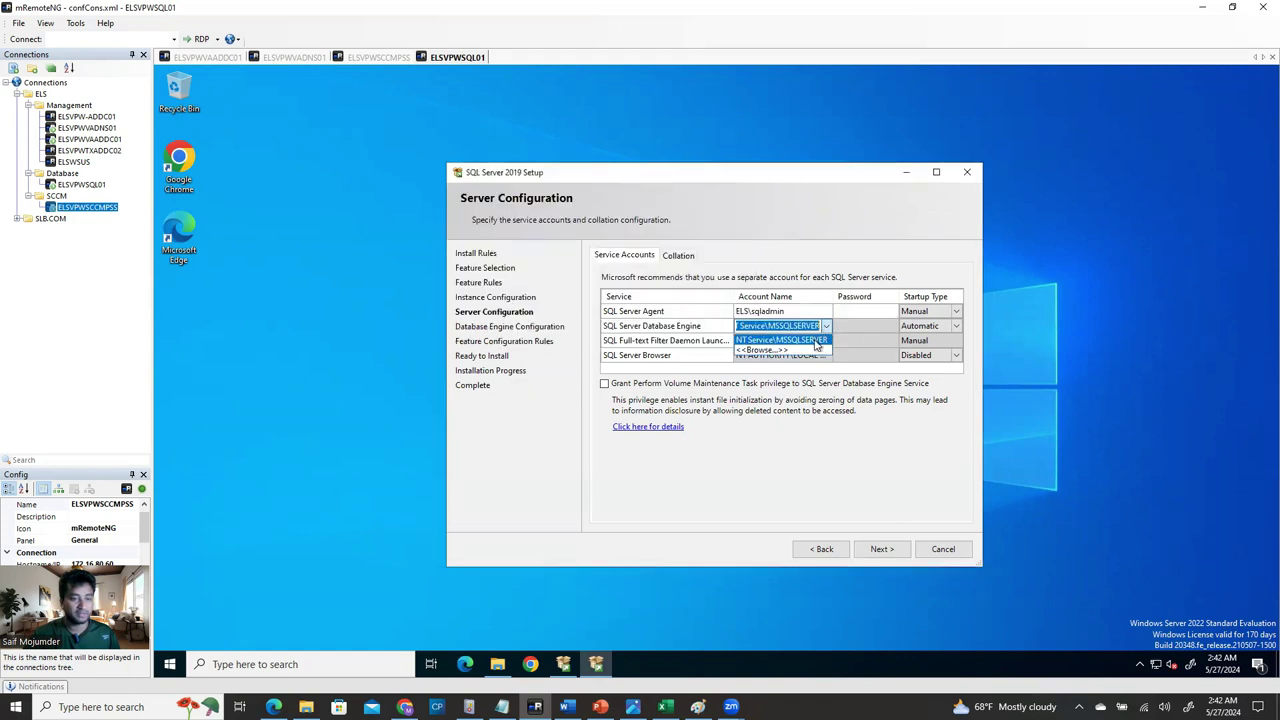
click(780, 350)
text(sqladmin)
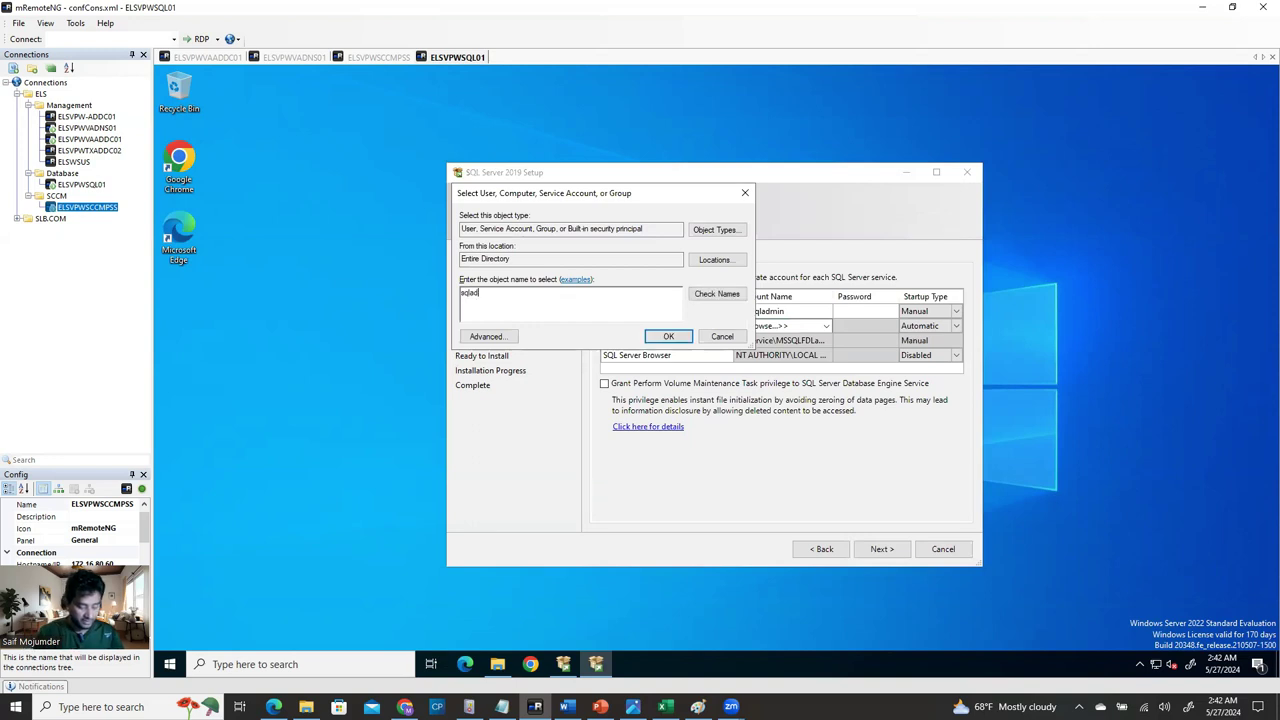
click(726, 296)
click(746, 420)
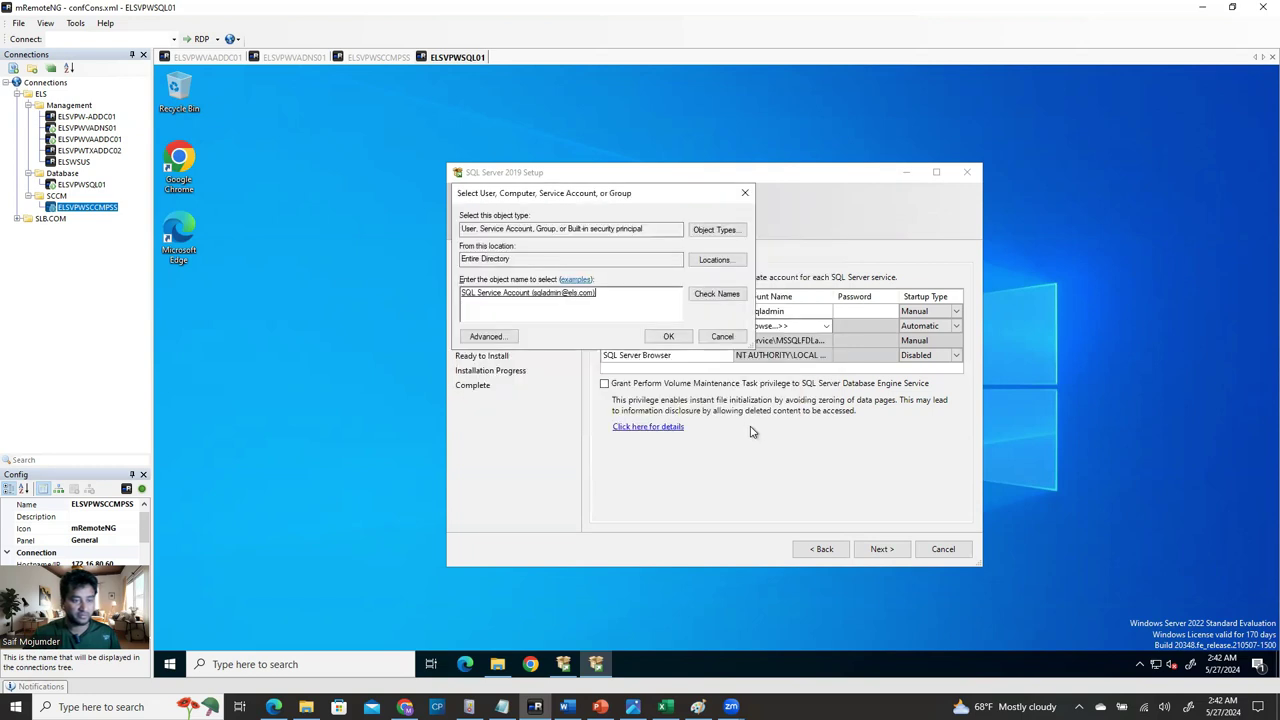
click(668, 336)
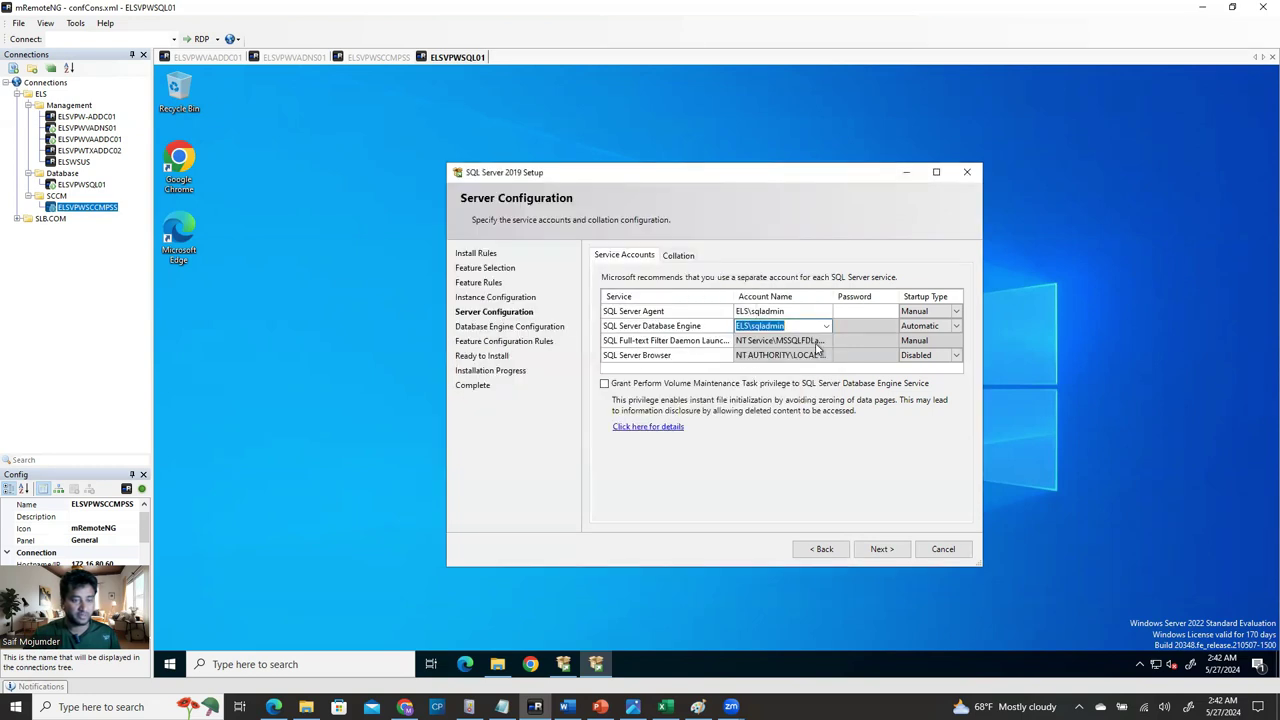
Enter the service account password and set Agent and Browser startup types to Automatic.
click(872, 318)
text(P@)
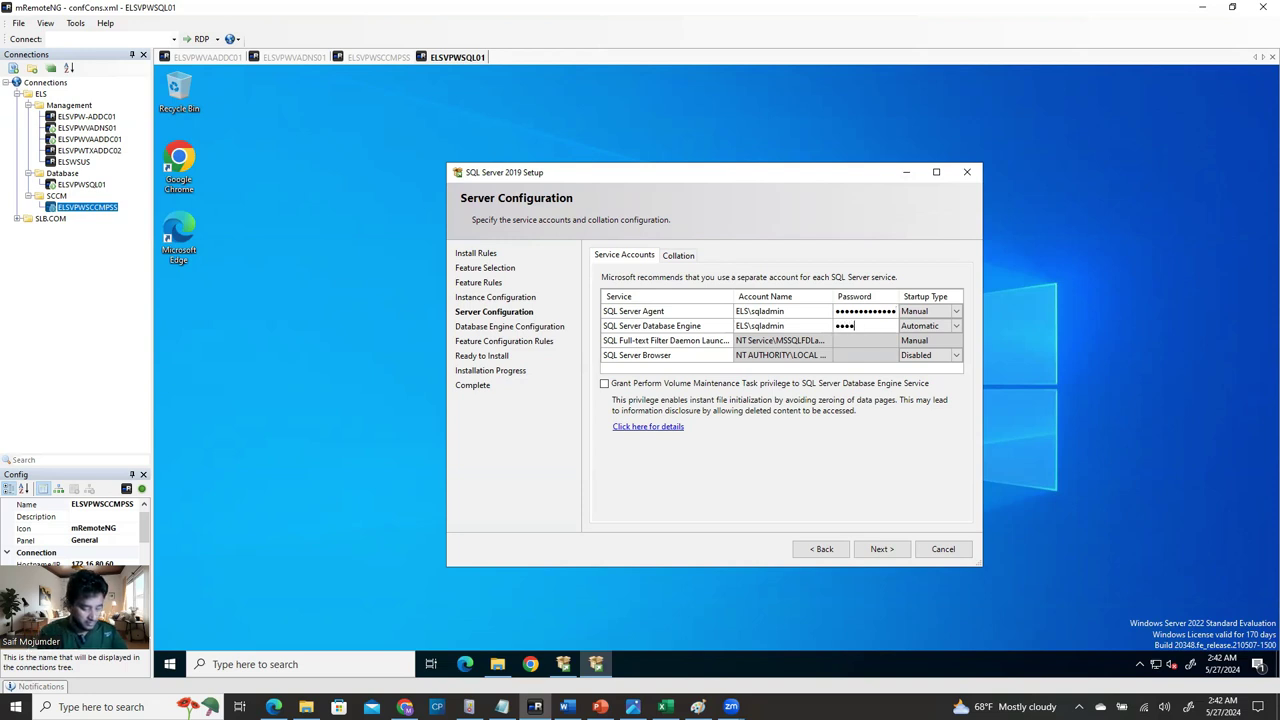
text(••••)
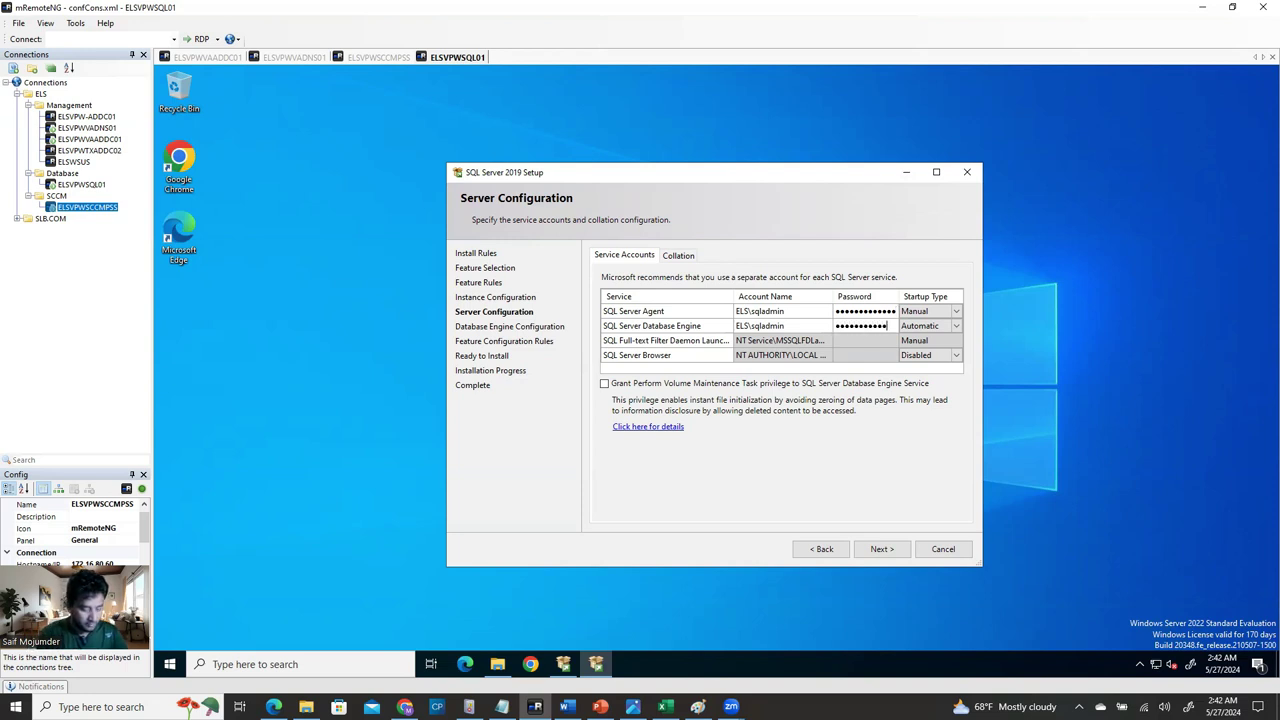
click(930, 311)
click(958, 312)
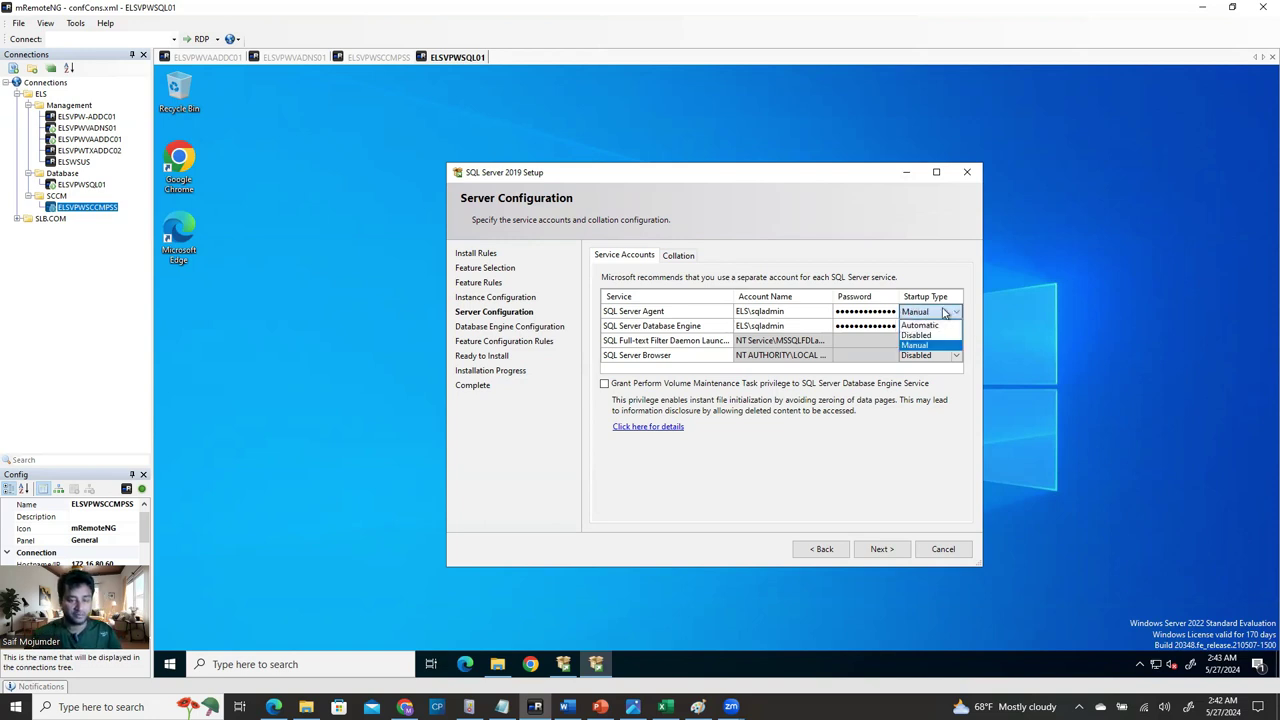
click(938, 327)
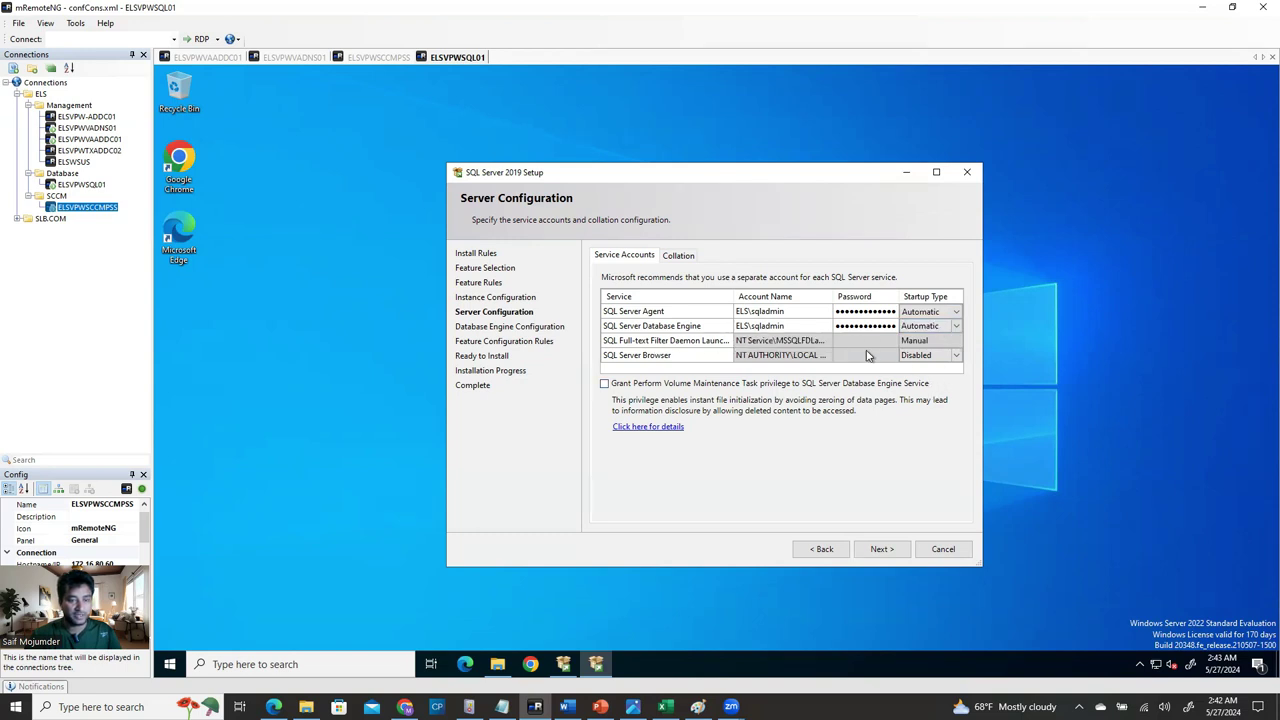
click(918, 345)
click(846, 342)
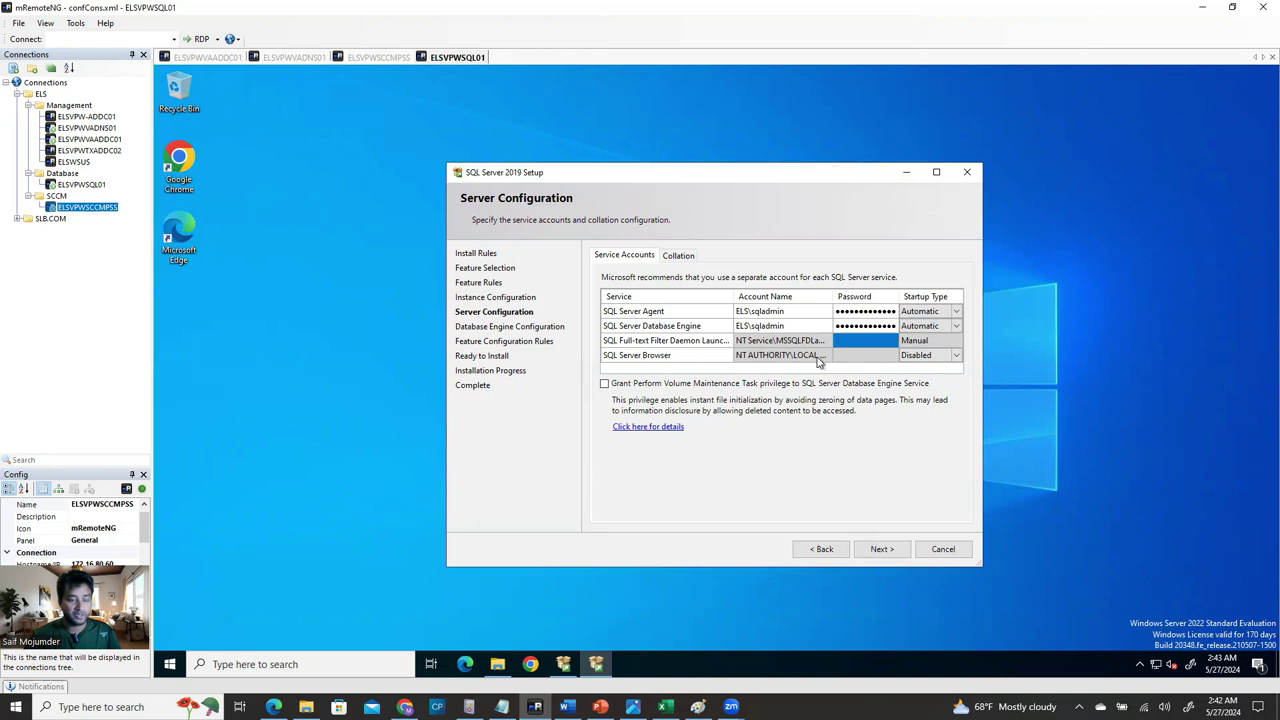
click(866, 358)
click(940, 358)
click(954, 357)
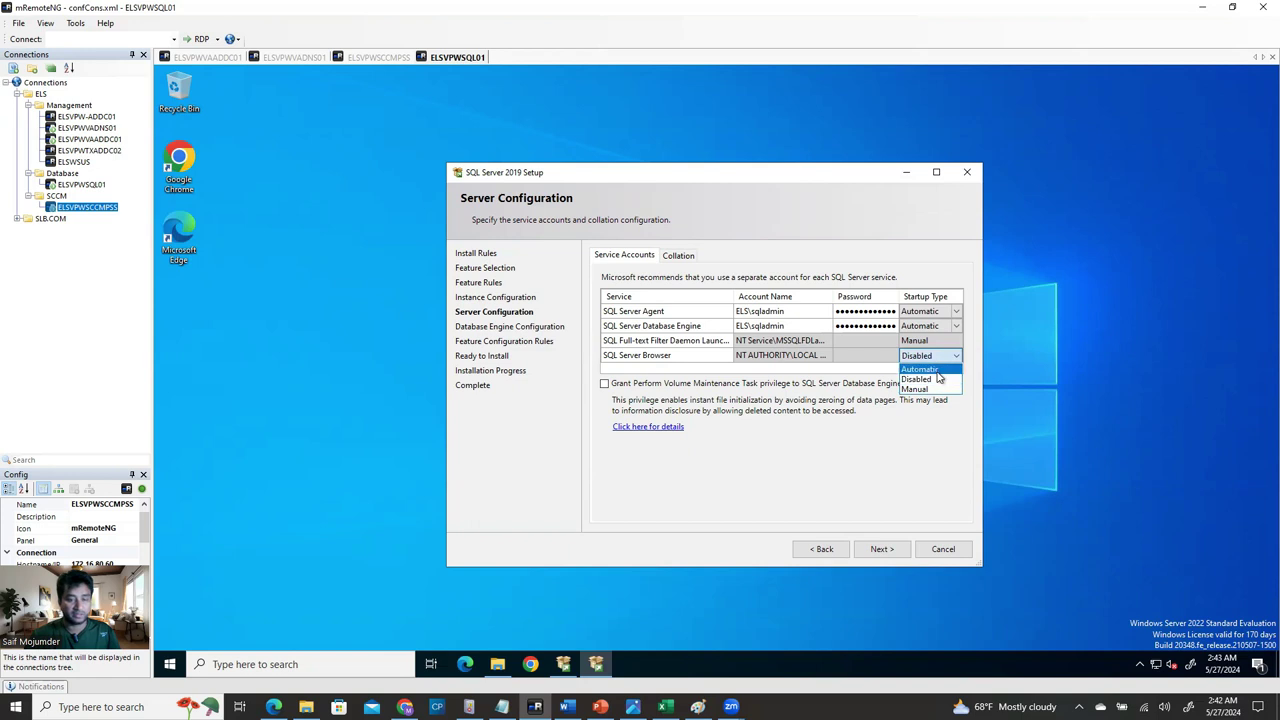
click(937, 370)
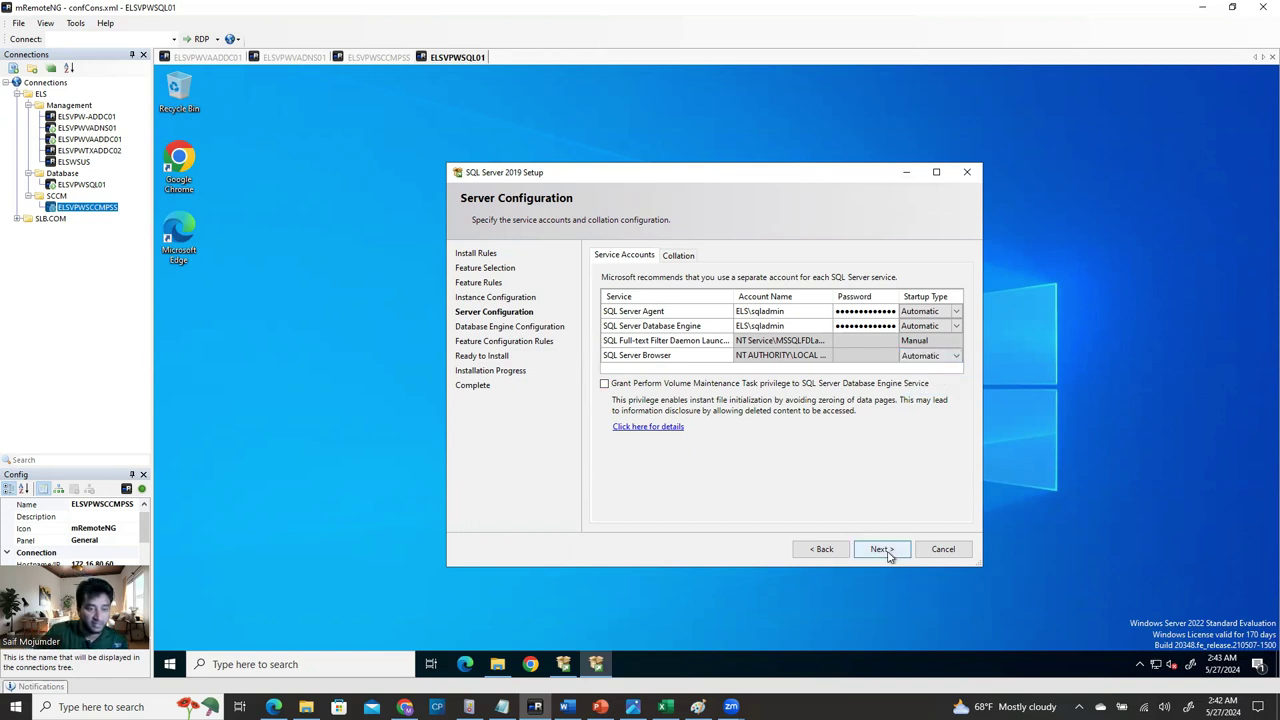
Review the Database Engine collation setting, then continue to Database Engine Configuration.
click(682, 256)
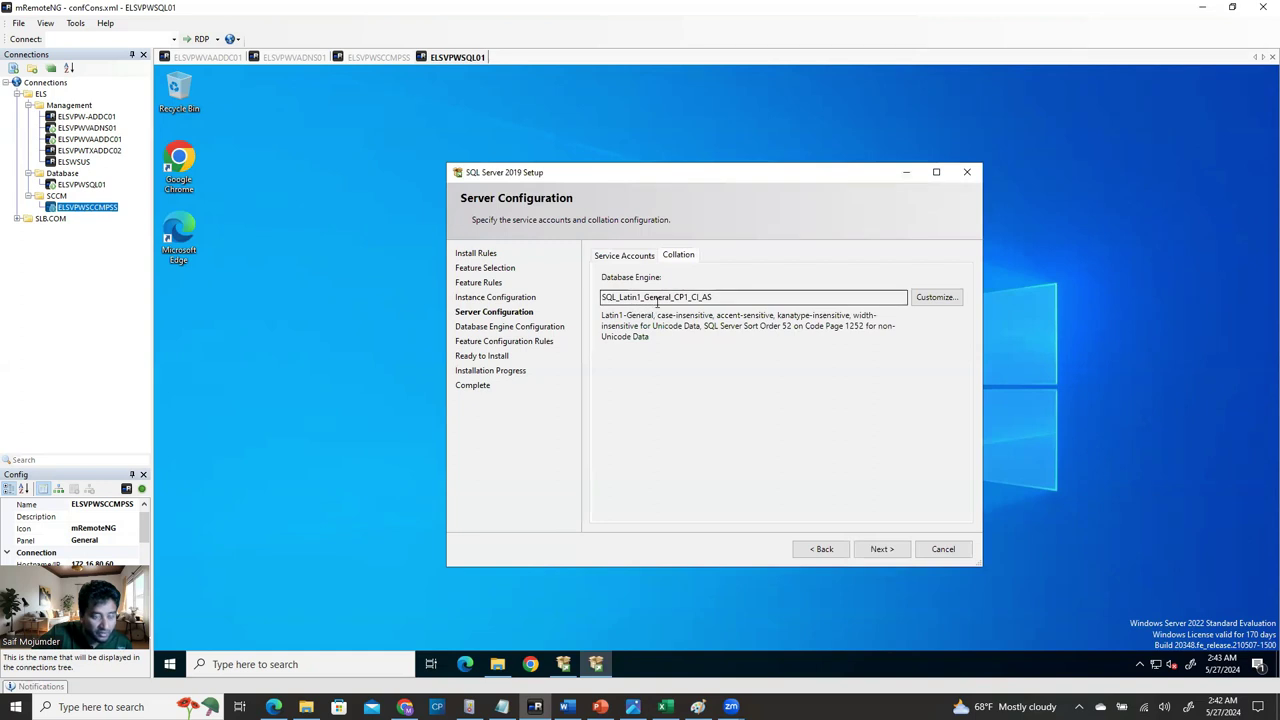
click(718, 297)
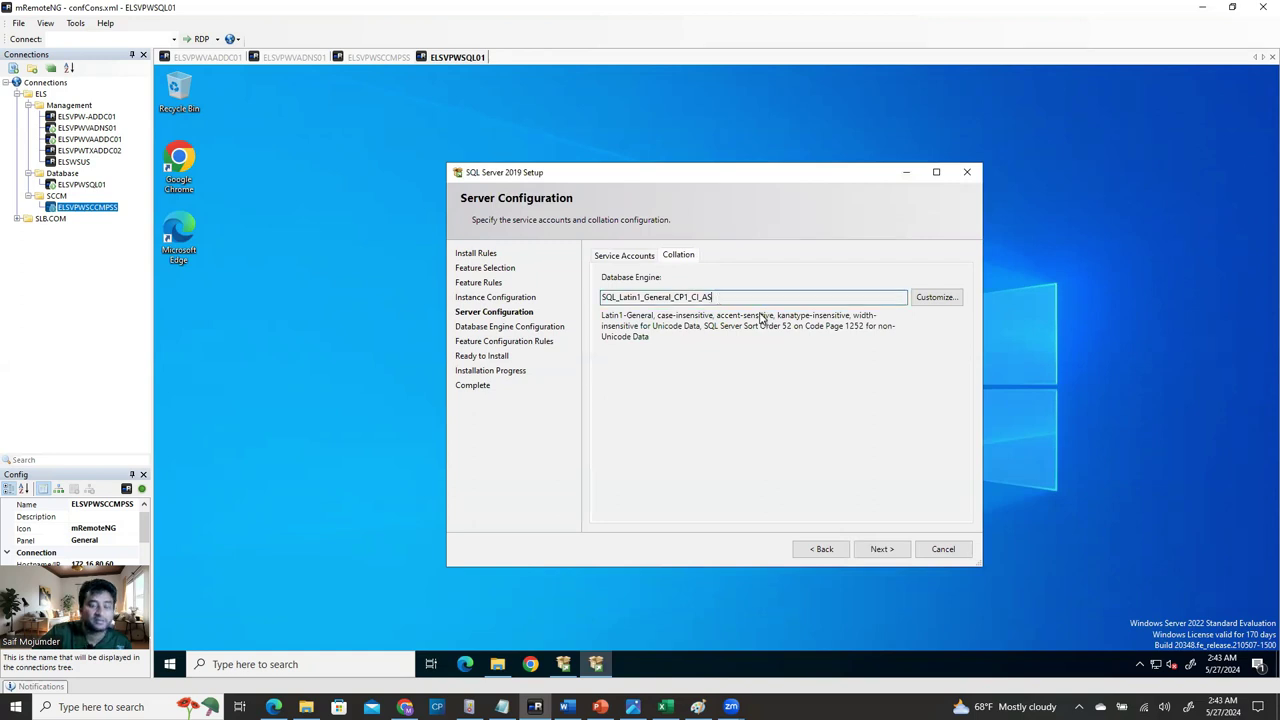
click(643, 257)
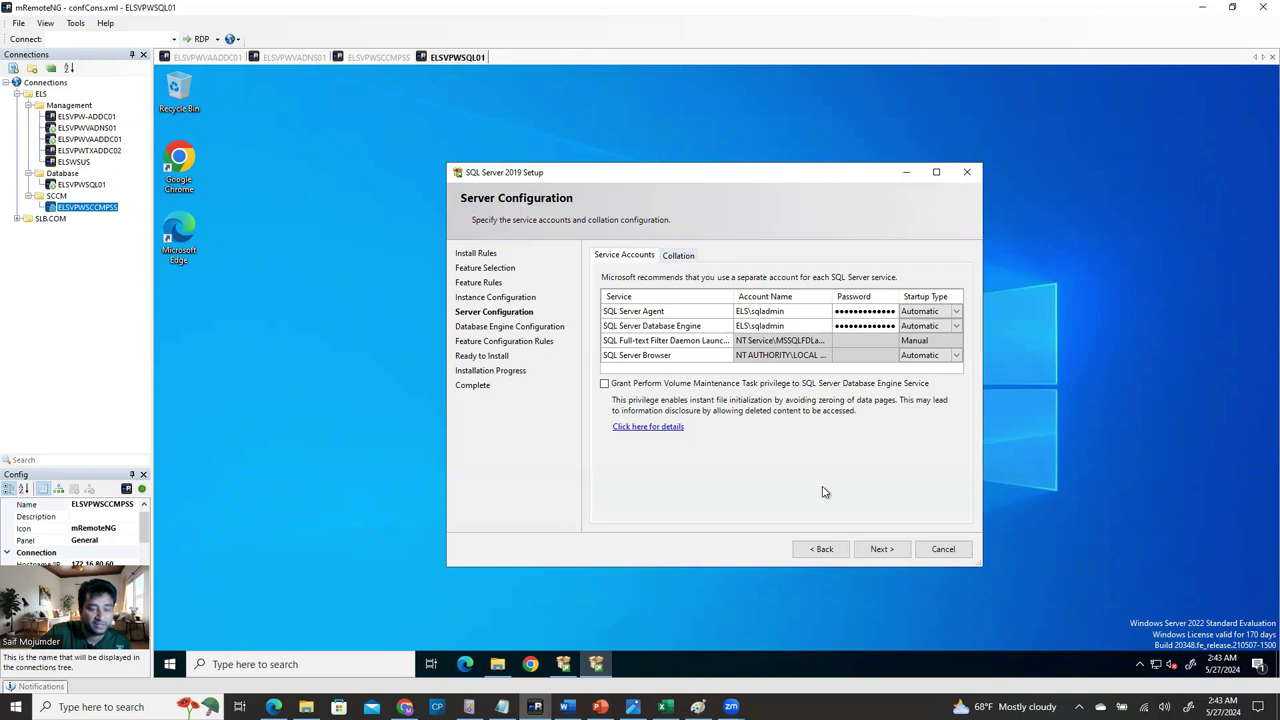
click(881, 552)
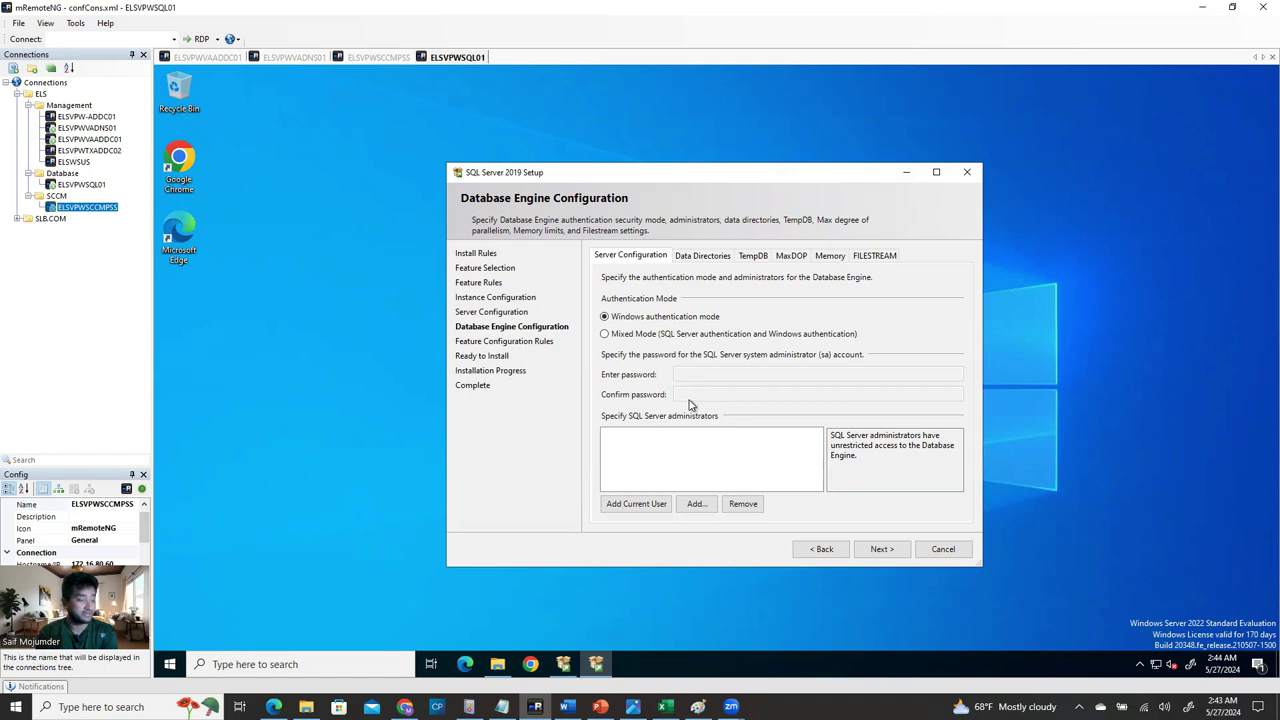
Add the current user and the SQL Service Account as SQL Server administrators.
click(633, 507)
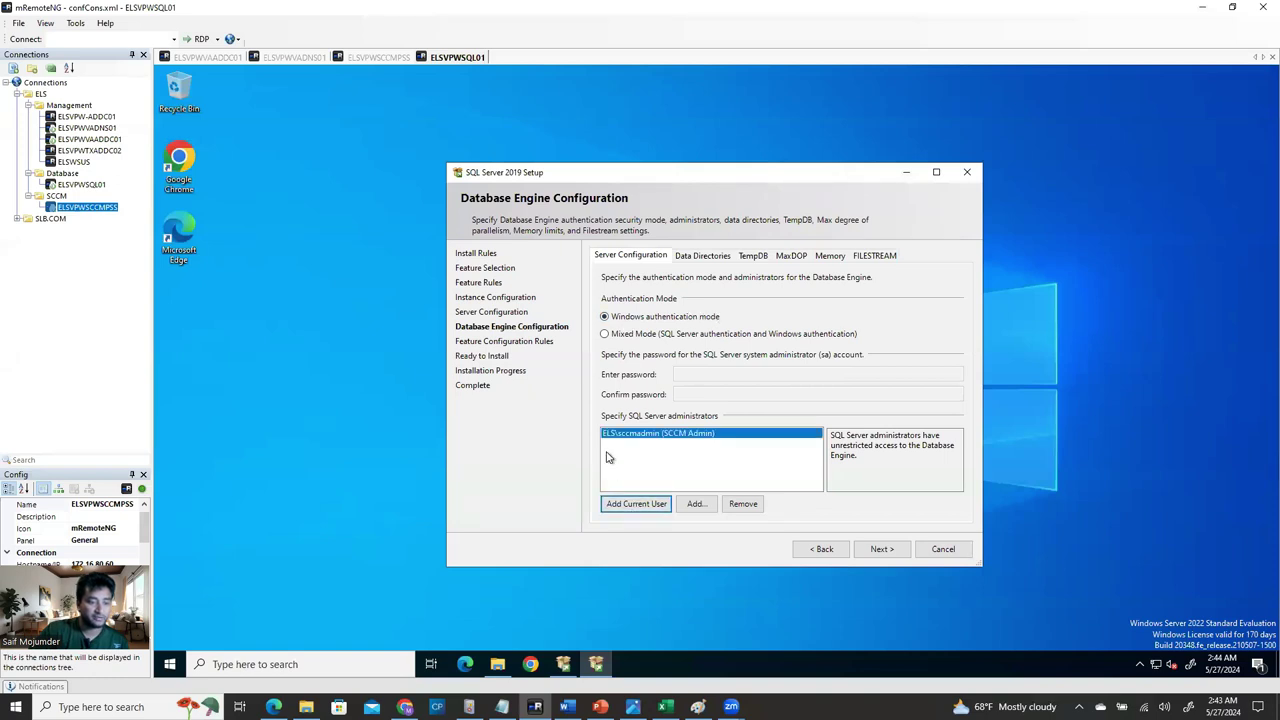
click(695, 503)
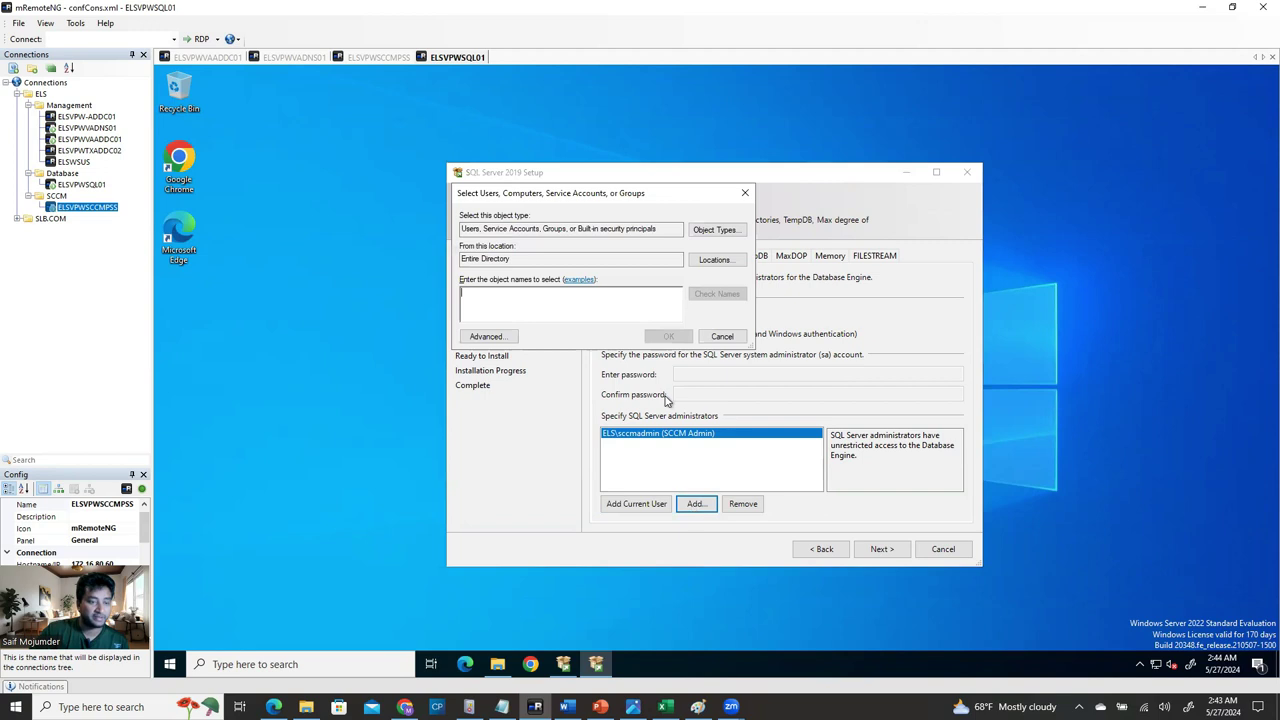
text(sqladmin)
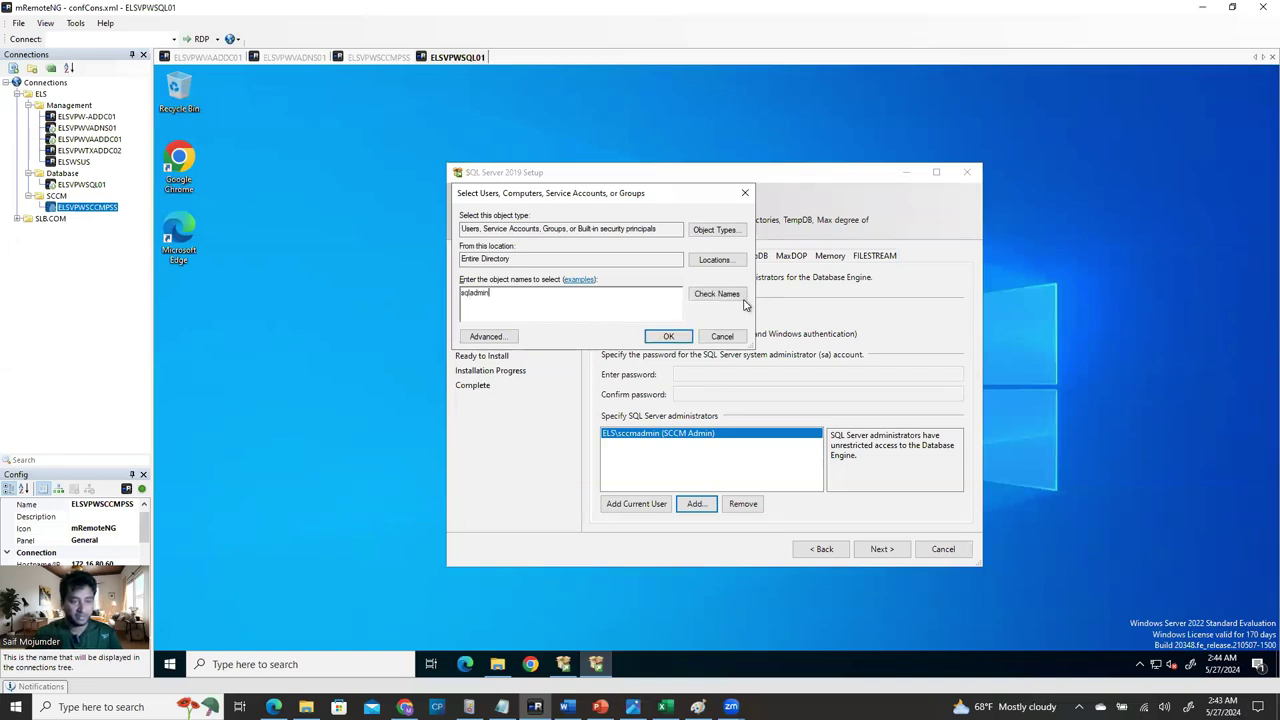
click(728, 293)
click(751, 420)
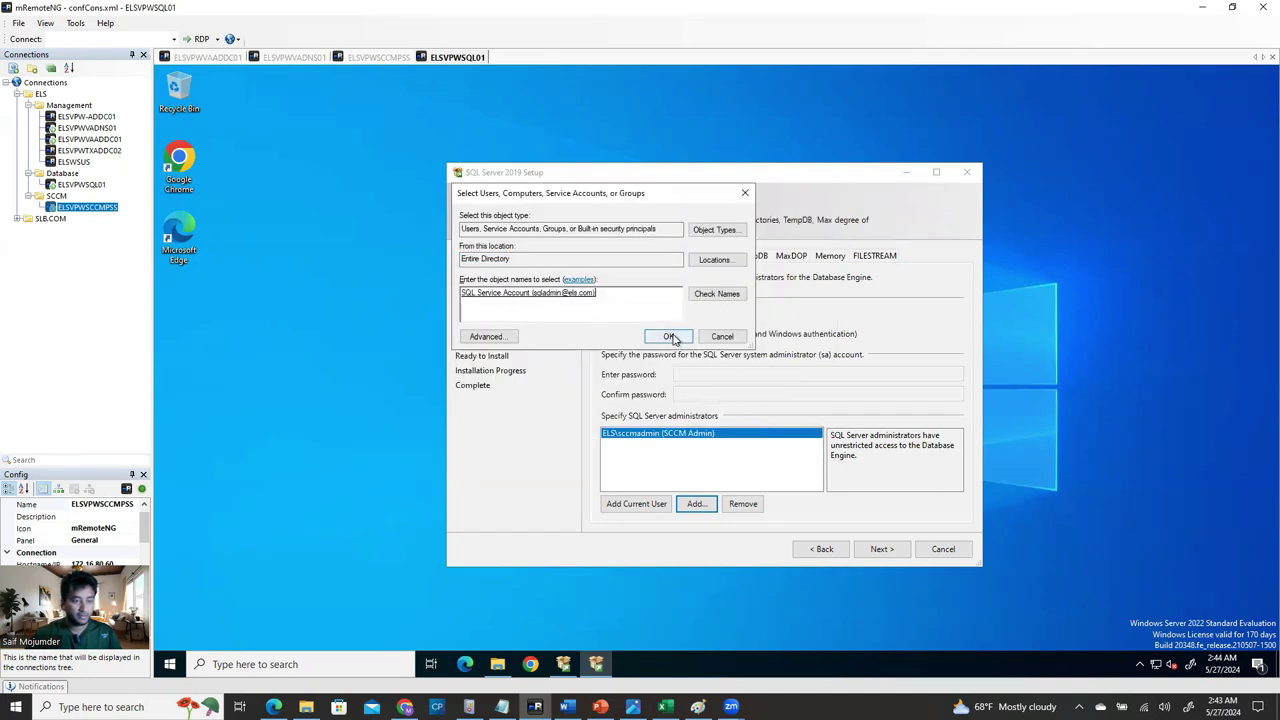
click(670, 337)
Add the sqladmingroup group as a SQL Server administrator.
click(696, 503)
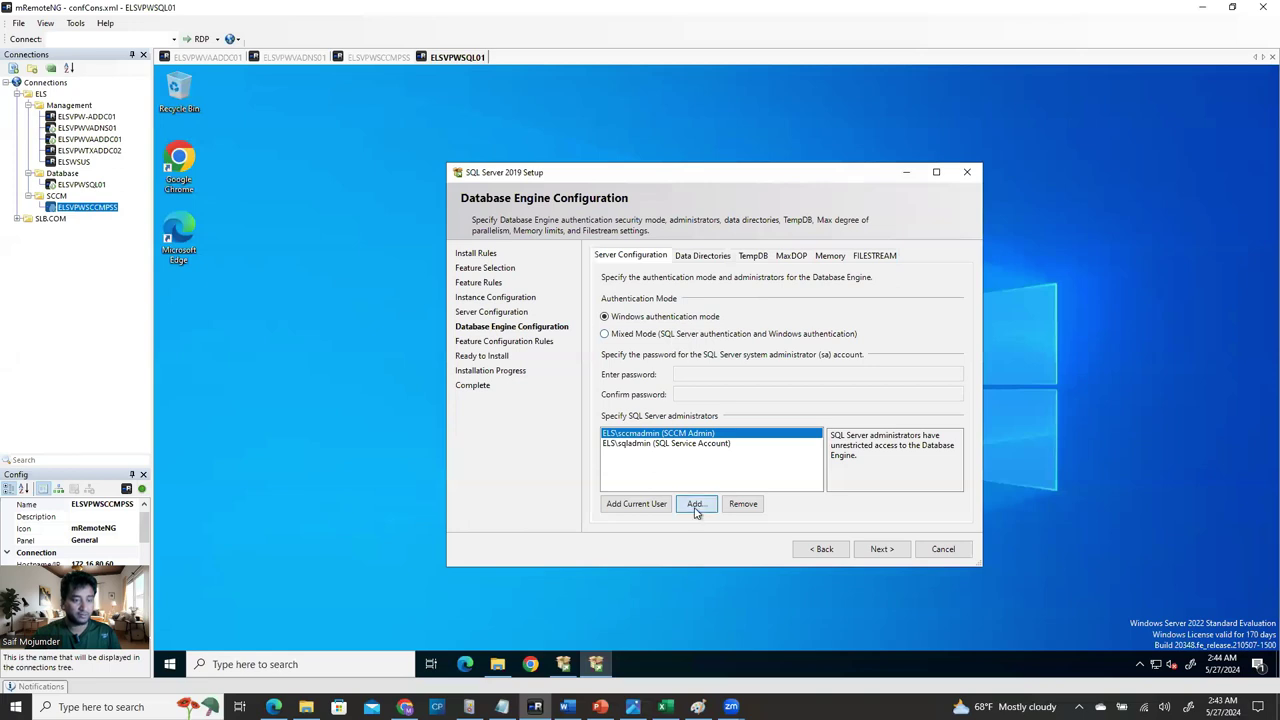
text(sqladmin)
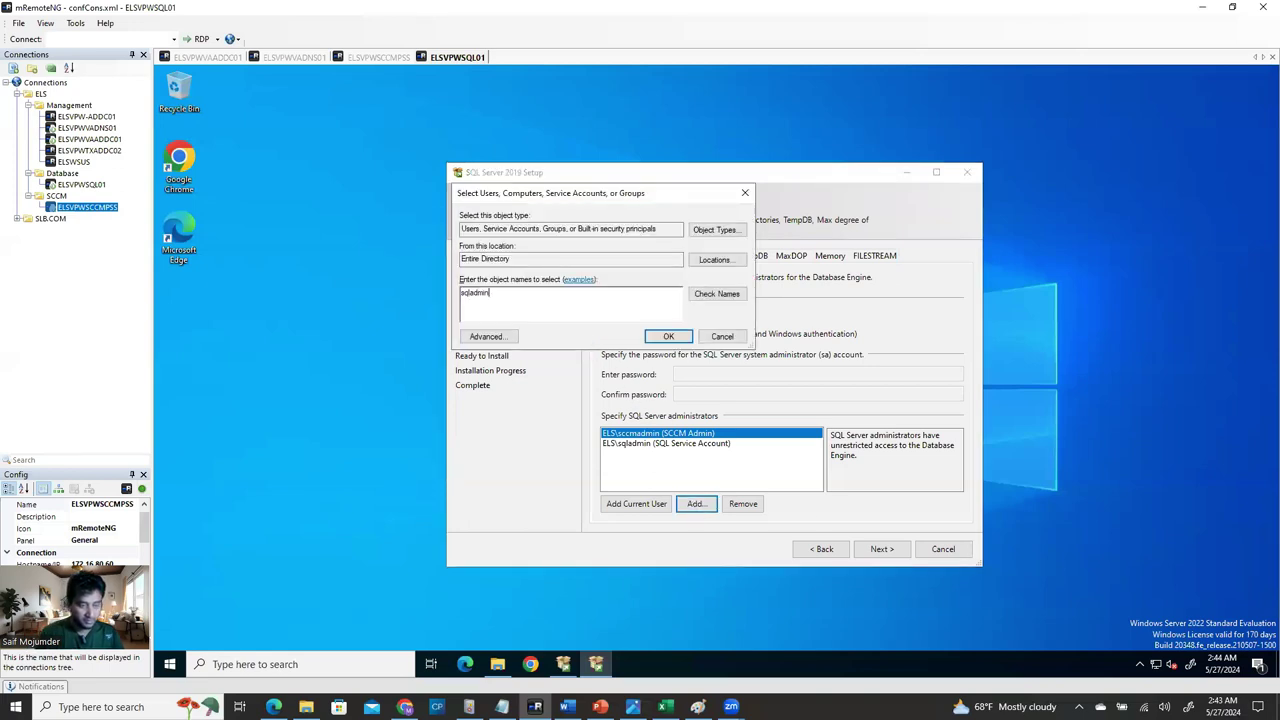
click(717, 293)
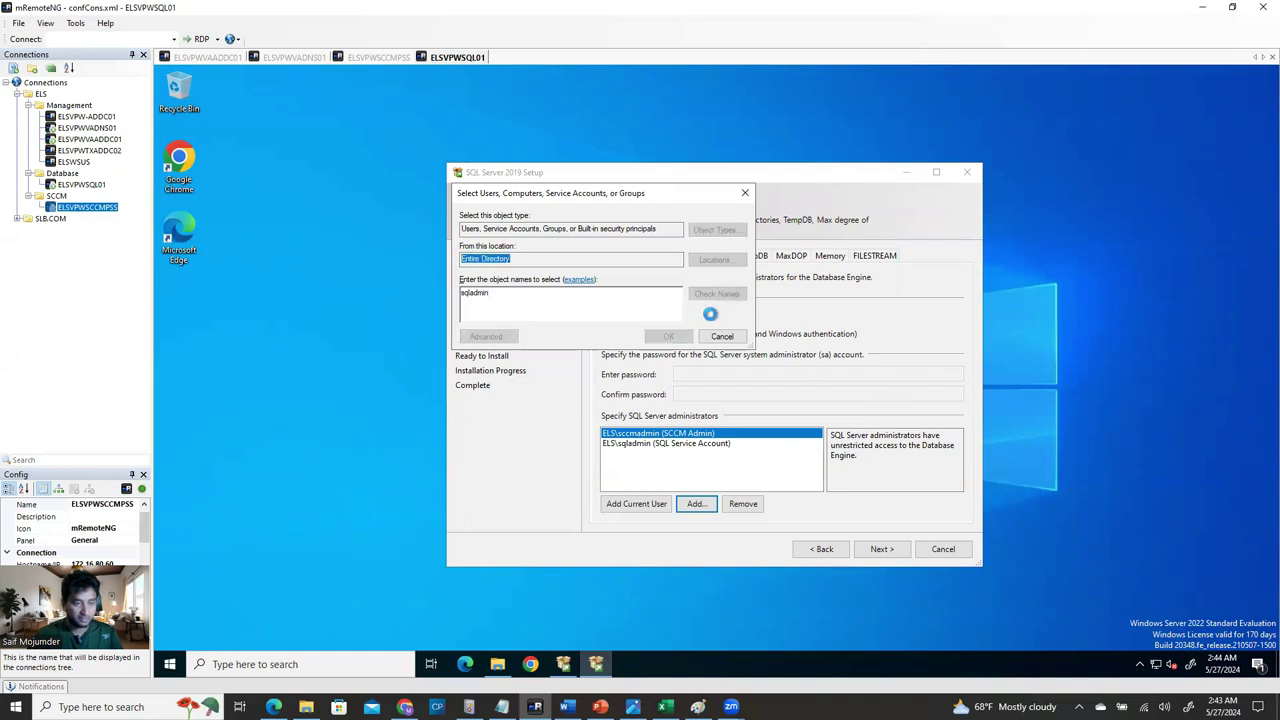
click(520, 311)
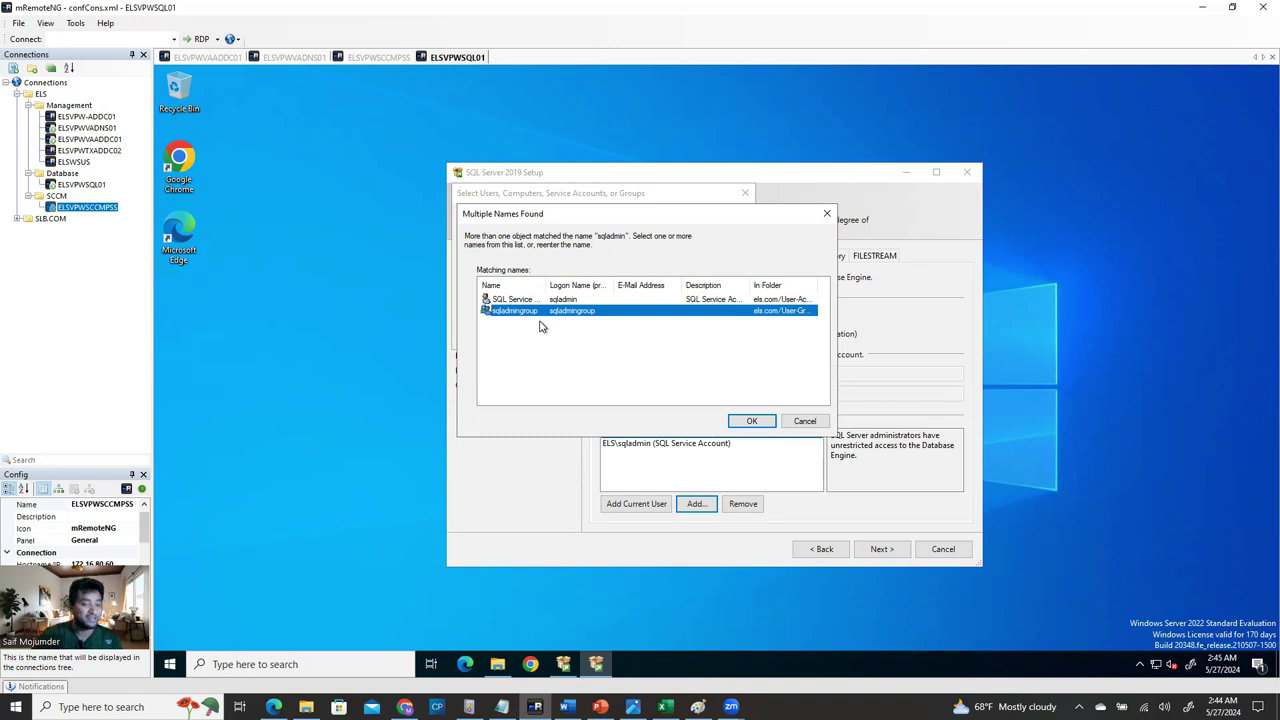
click(751, 422)
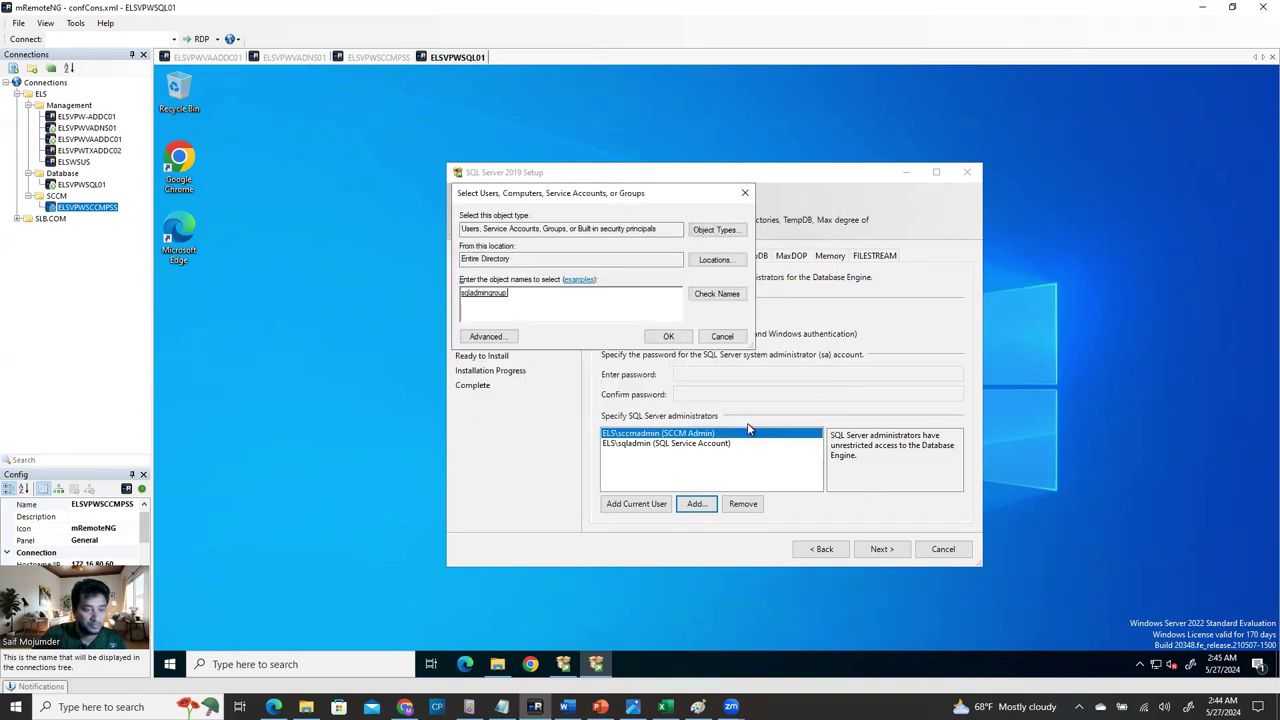
click(668, 337)
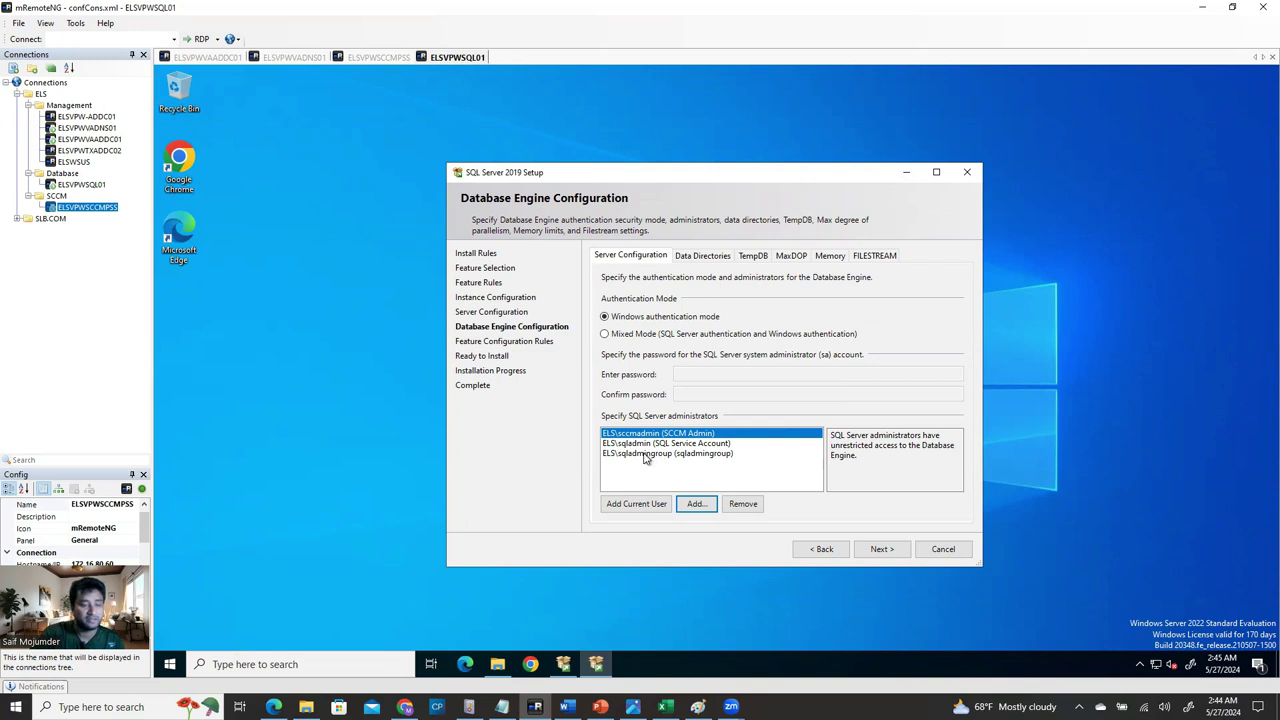
Step back from the Ready to Install summary to Database Engine Configuration, viewing the rule check results.
click(880, 549)
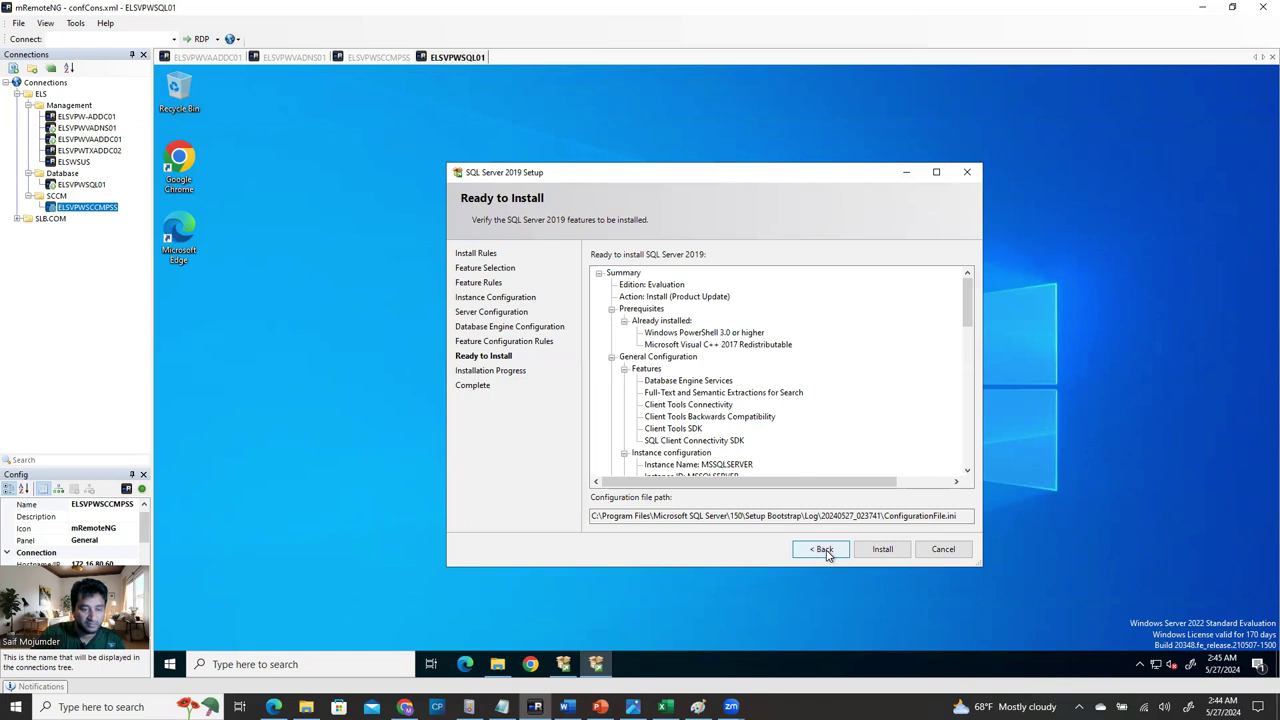
click(826, 555)
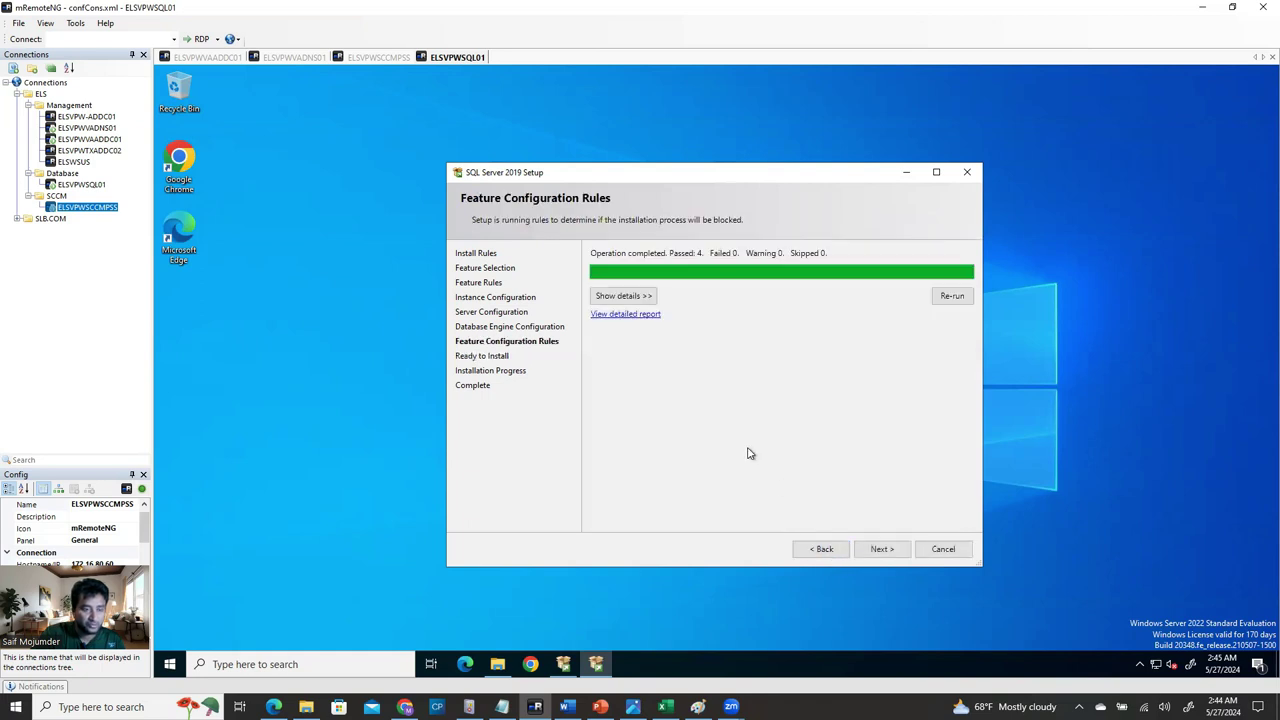
click(618, 296)
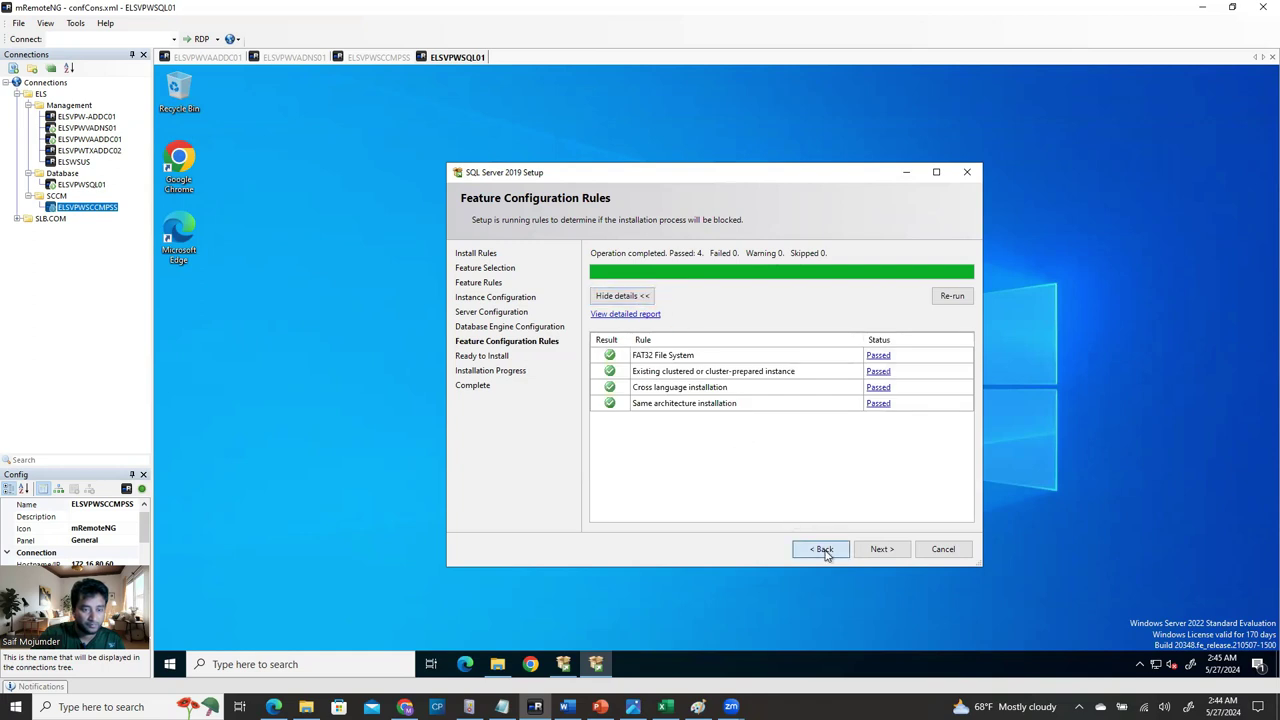
click(826, 550)
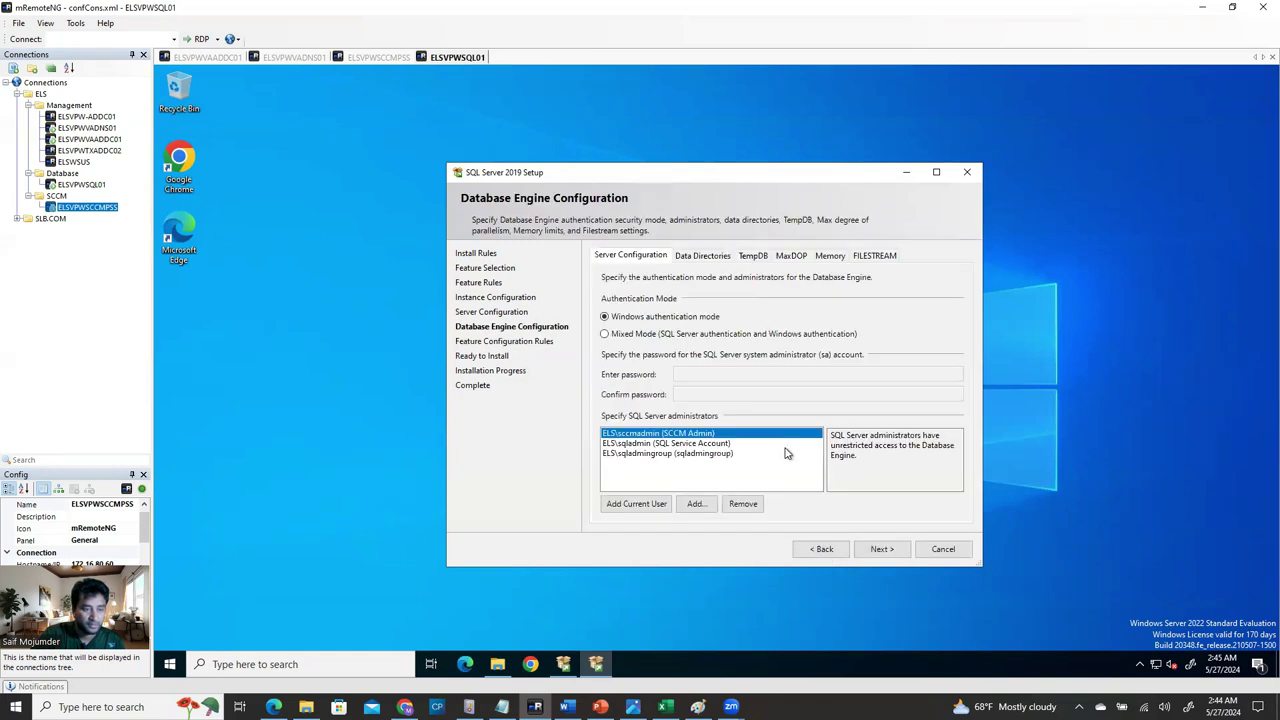
Review the E: drive data root directory and TempDB settings, then advance to Feature Configuration Rules.
click(705, 257)
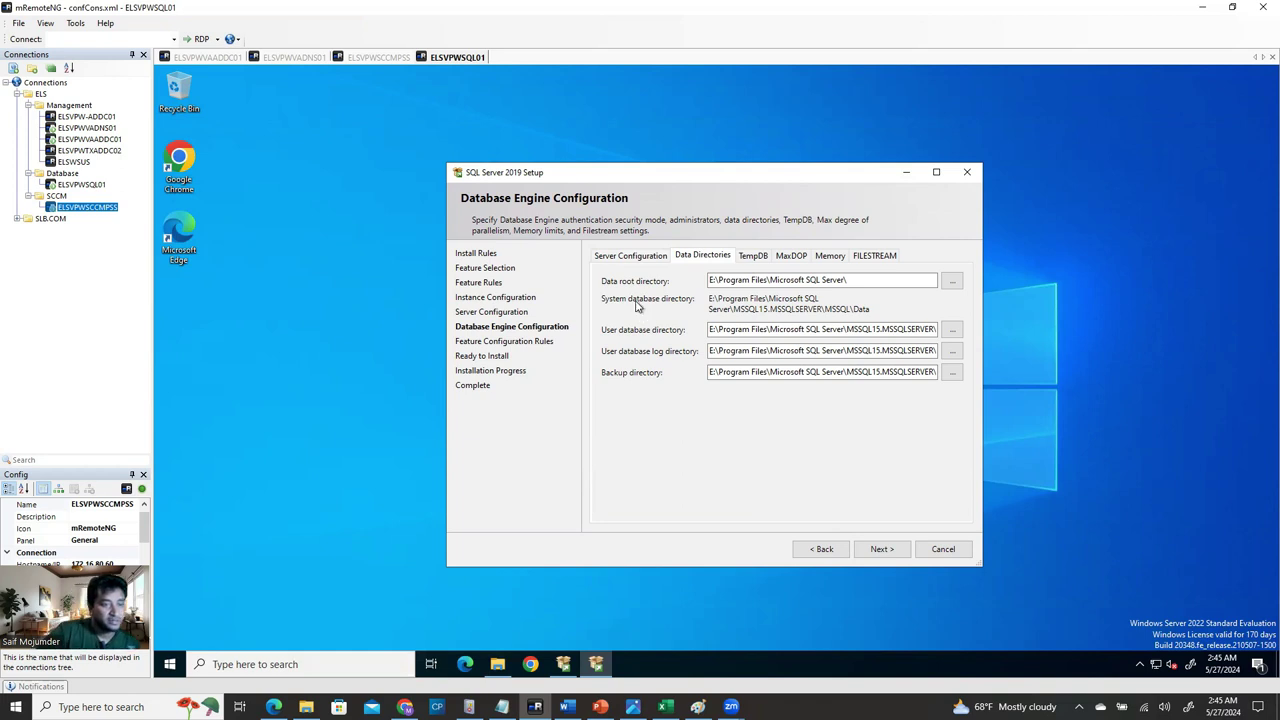
click(711, 283)
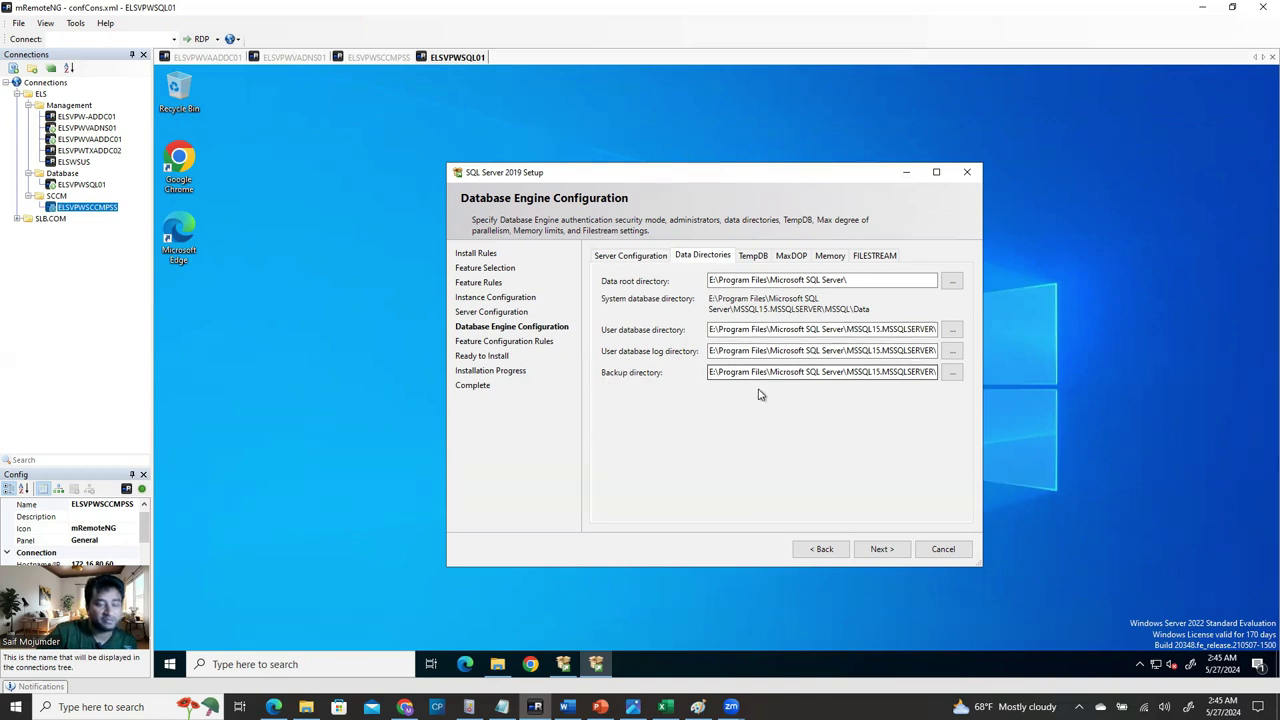
click(755, 256)
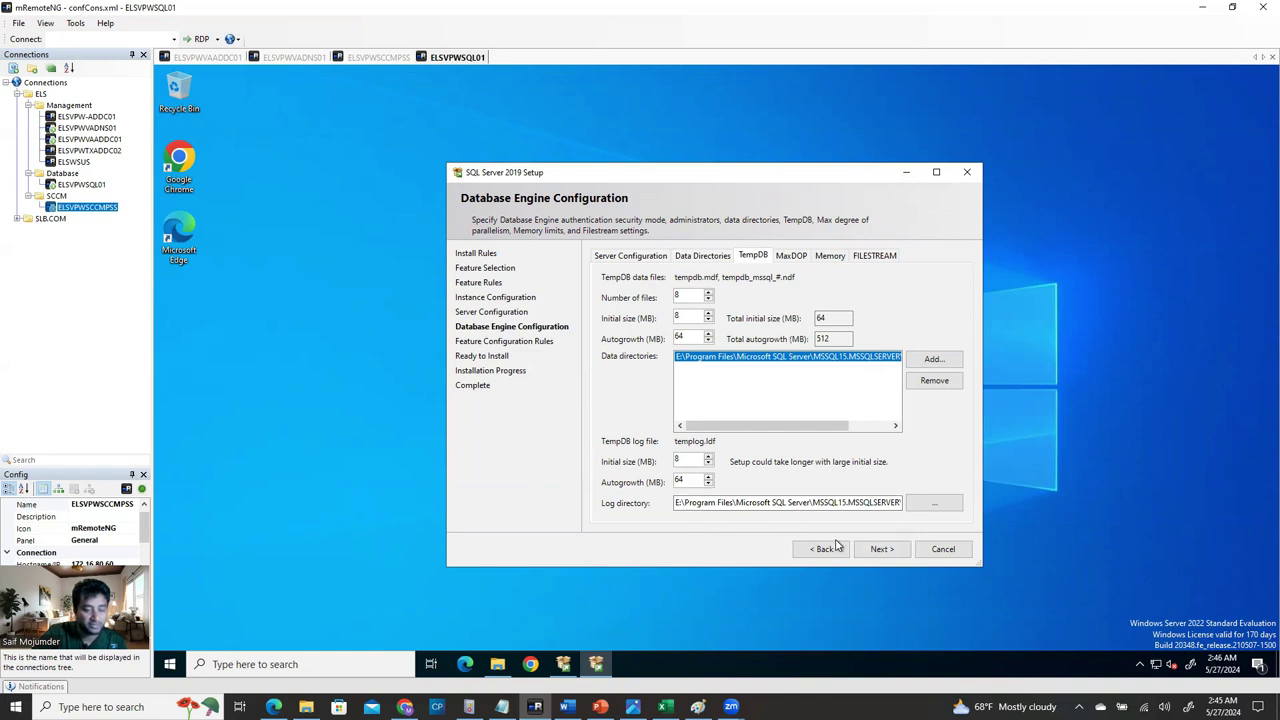
click(875, 551)
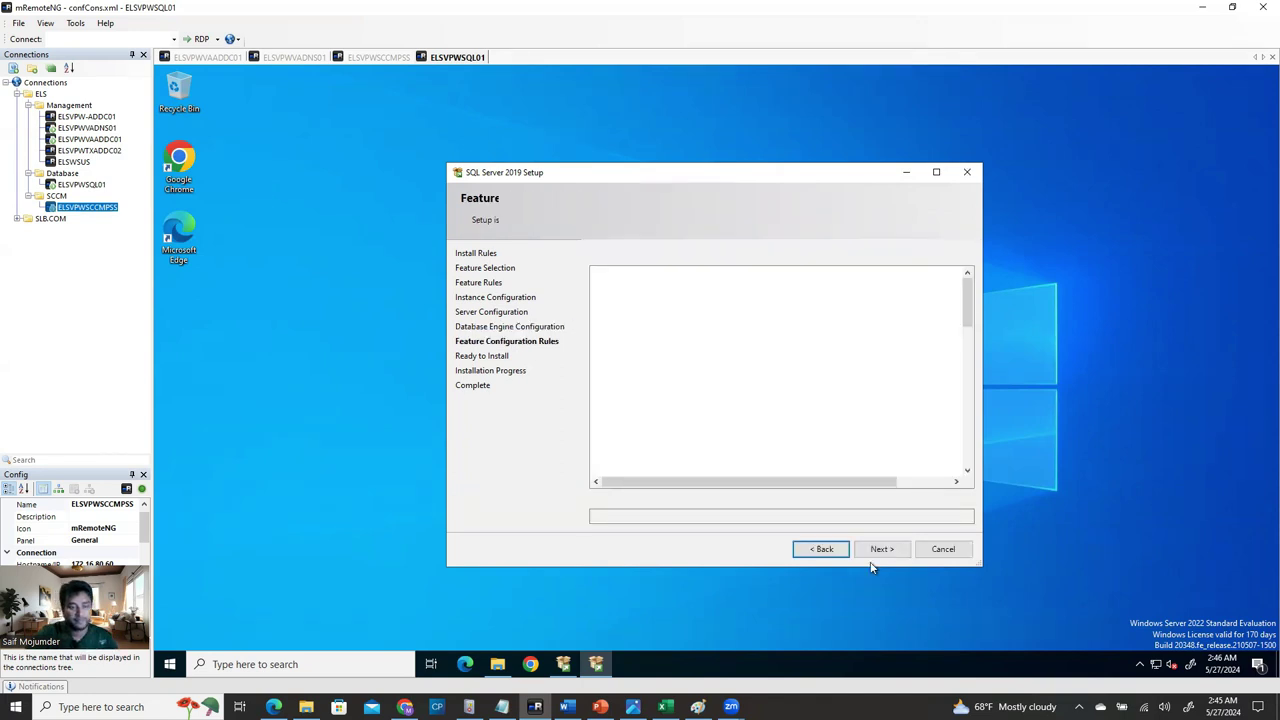
Start the SQL Server 2019 install, close the ADK add-ons window on ELSVPWSCCMPSS, and return to Word.
click(883, 556)
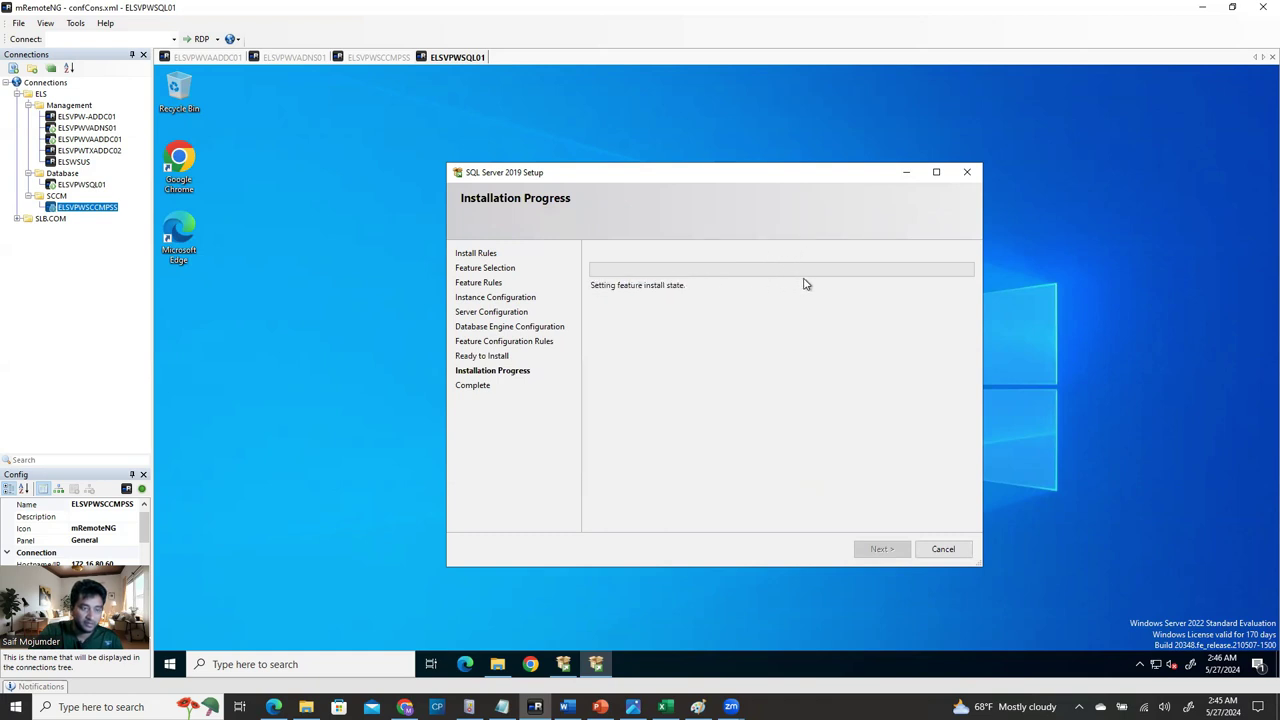
click(391, 60)
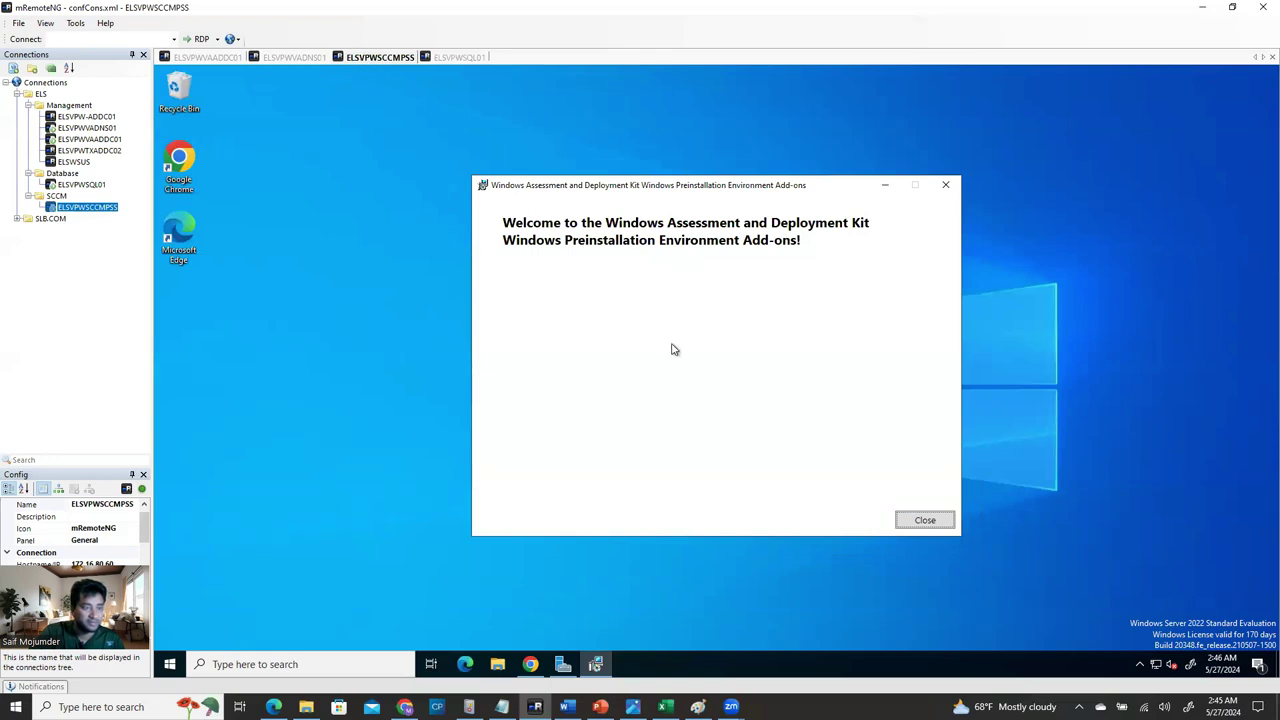
click(927, 520)
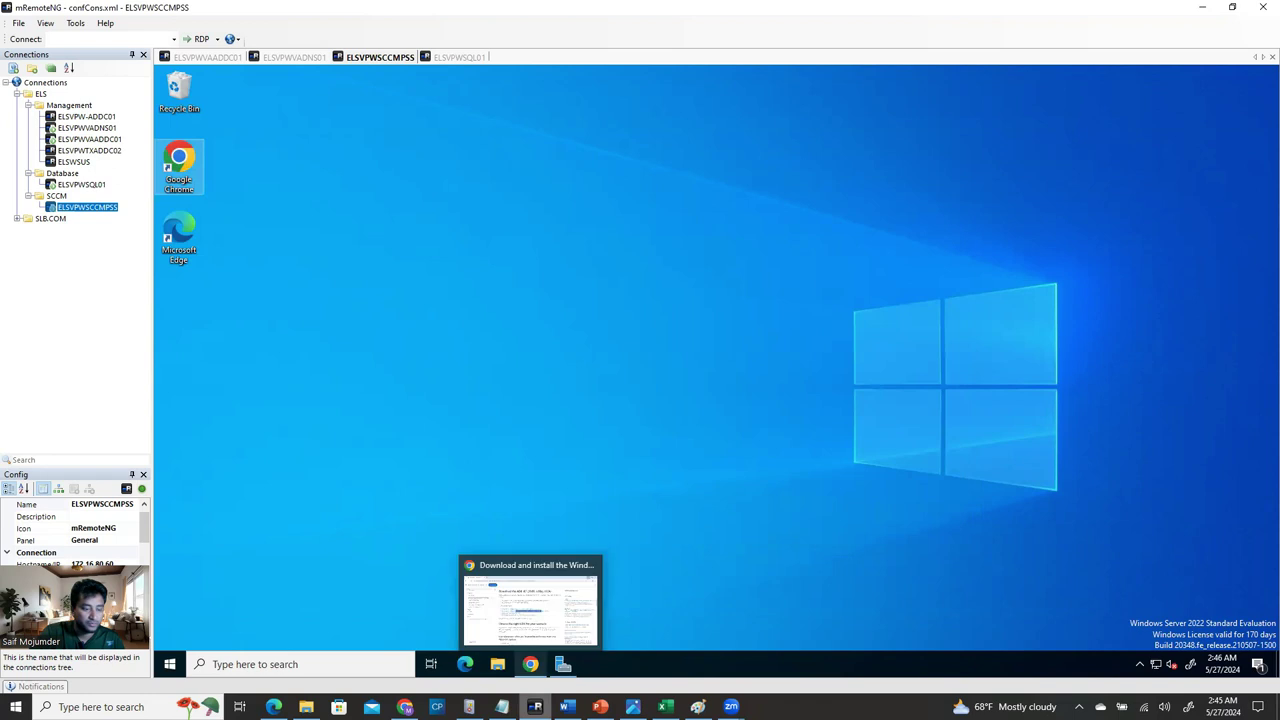
click(532, 600)
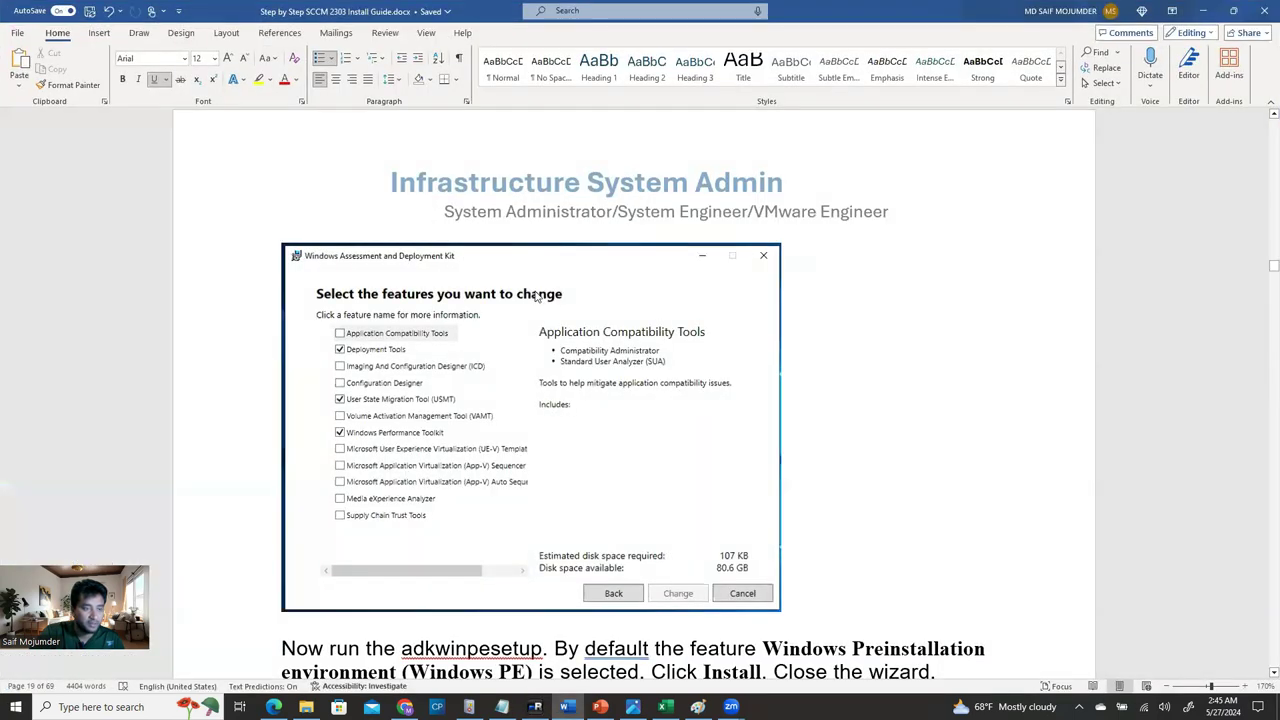
Scroll the Word guide past the Database Engine Configuration screenshots to Step 10 – Installing SSMS.
scroll(566, 306, up, 20)
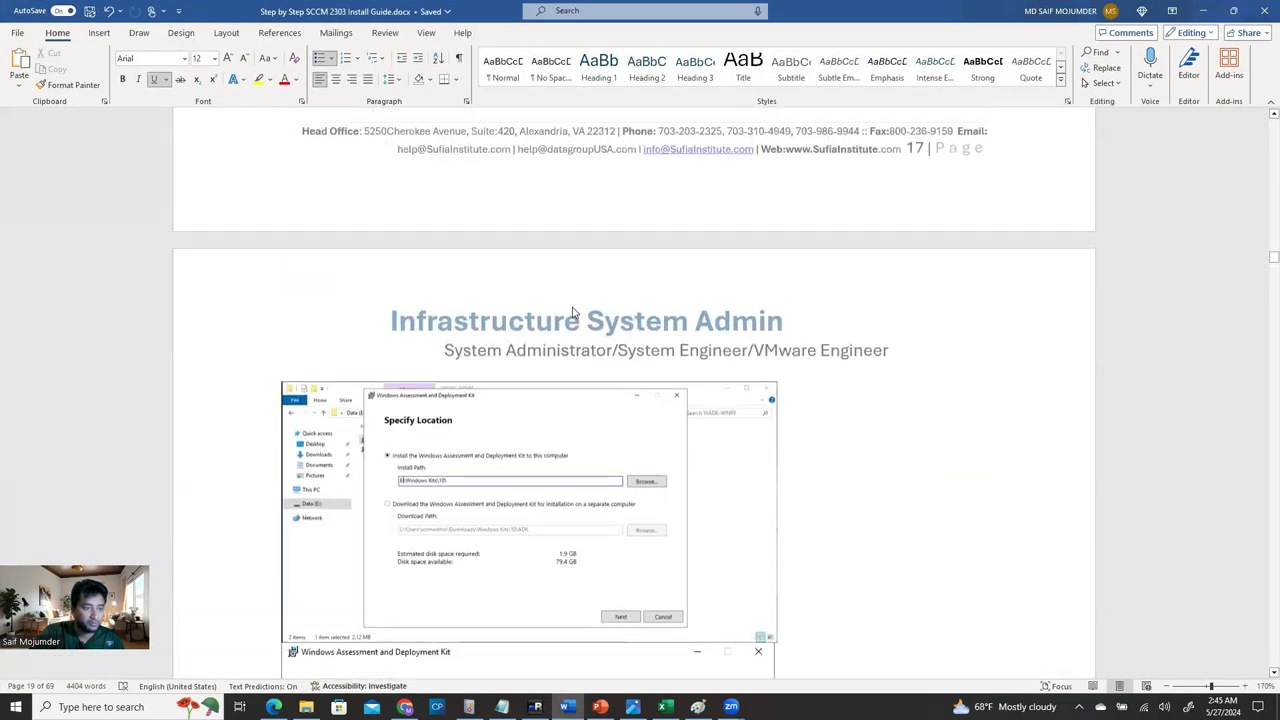
scroll(571, 316, up, 5)
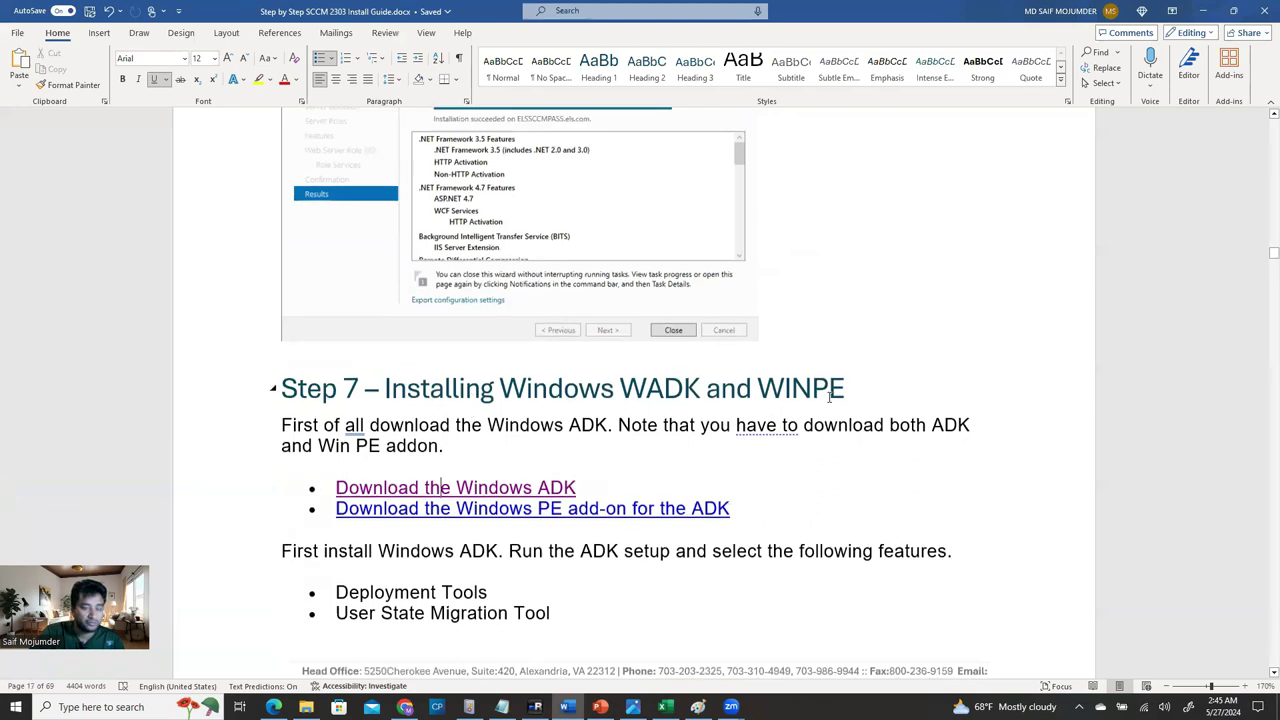
scroll(734, 286, down, 3)
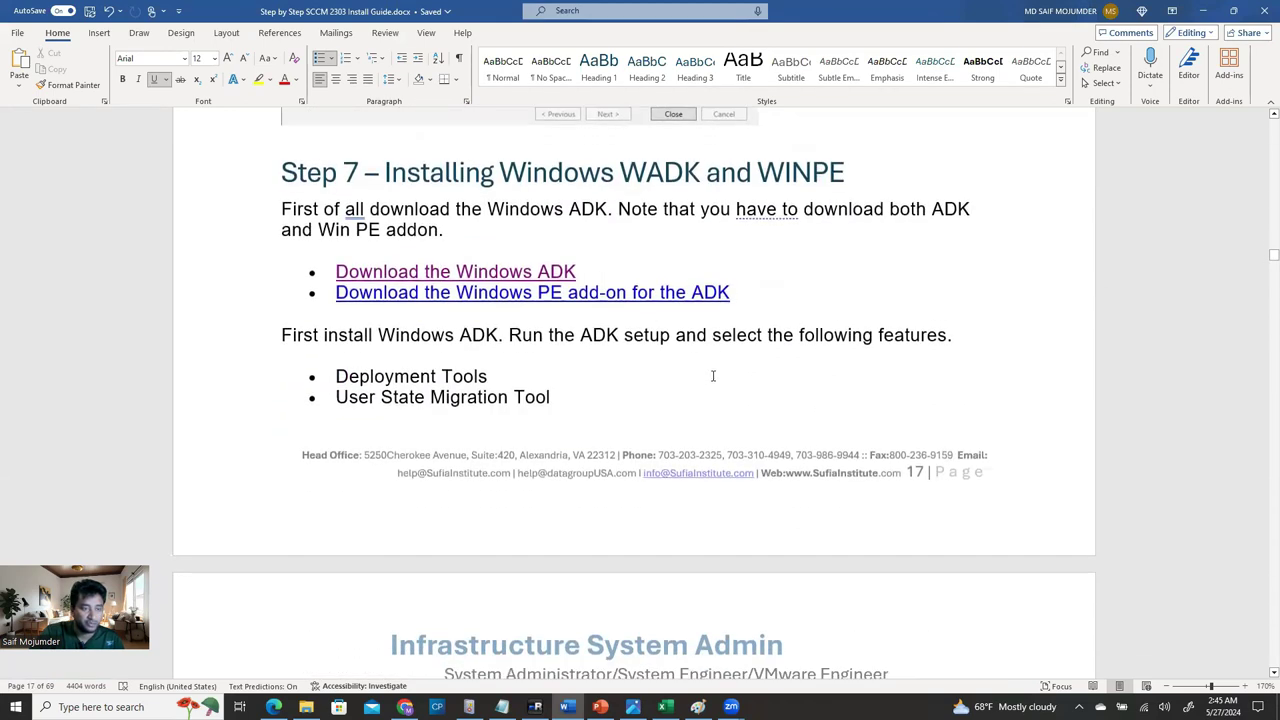
scroll(679, 362, down, 15)
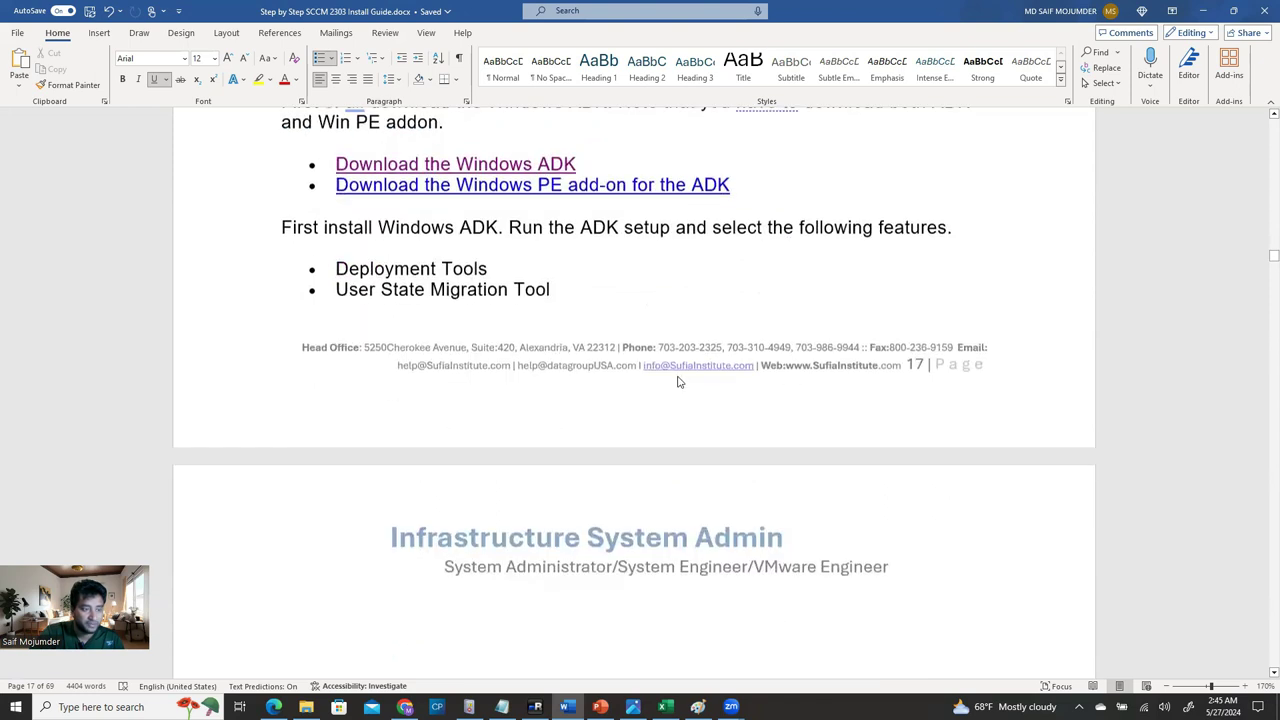
scroll(653, 508, down, 10)
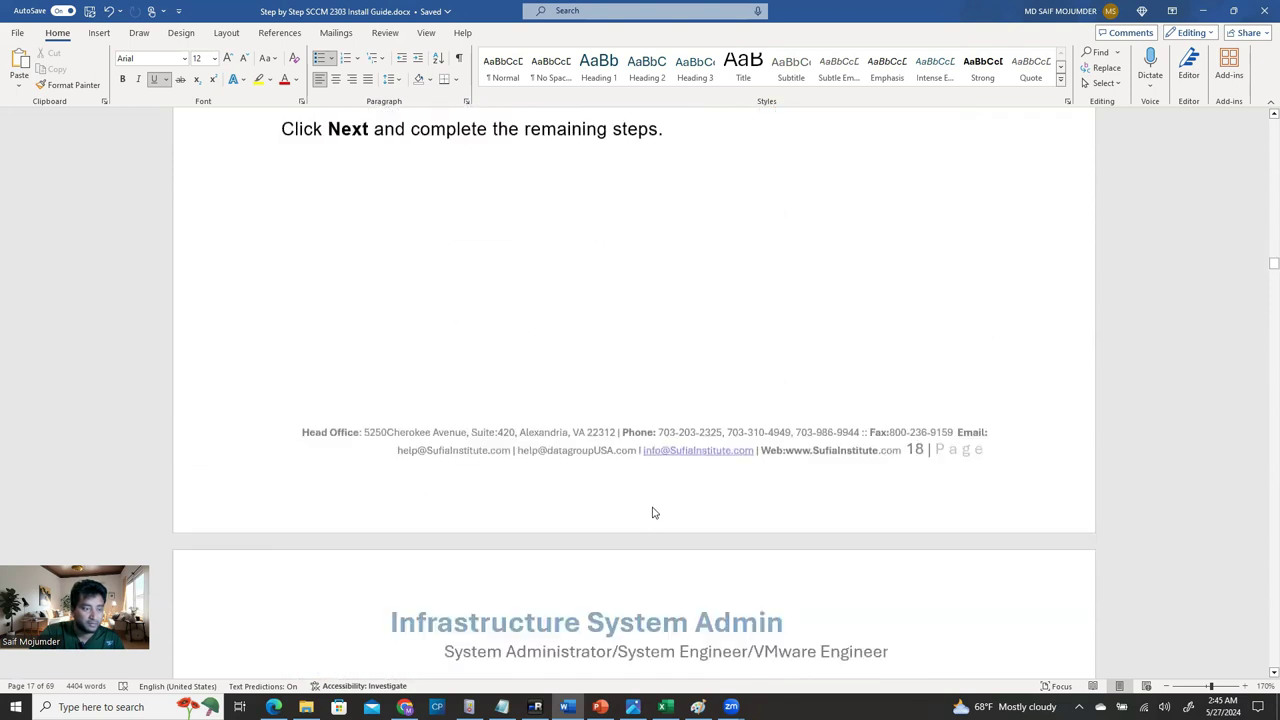
scroll(655, 525, down, 10)
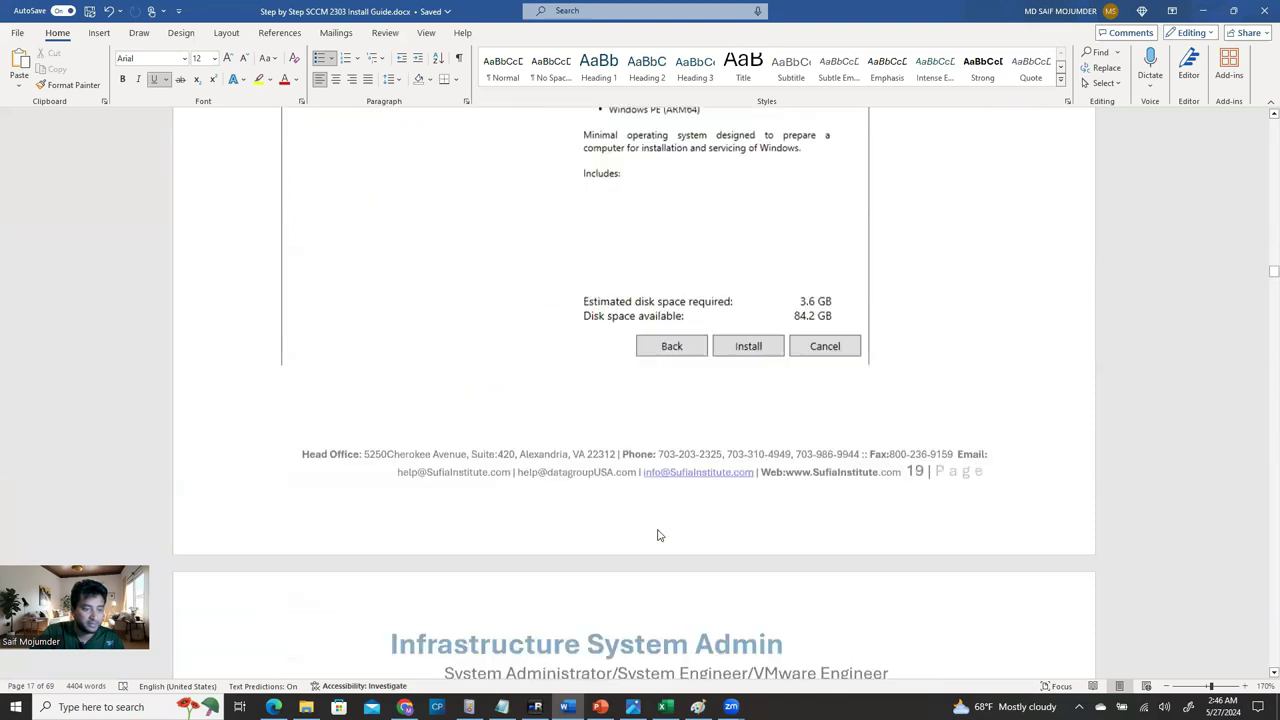
scroll(657, 530, down, 5)
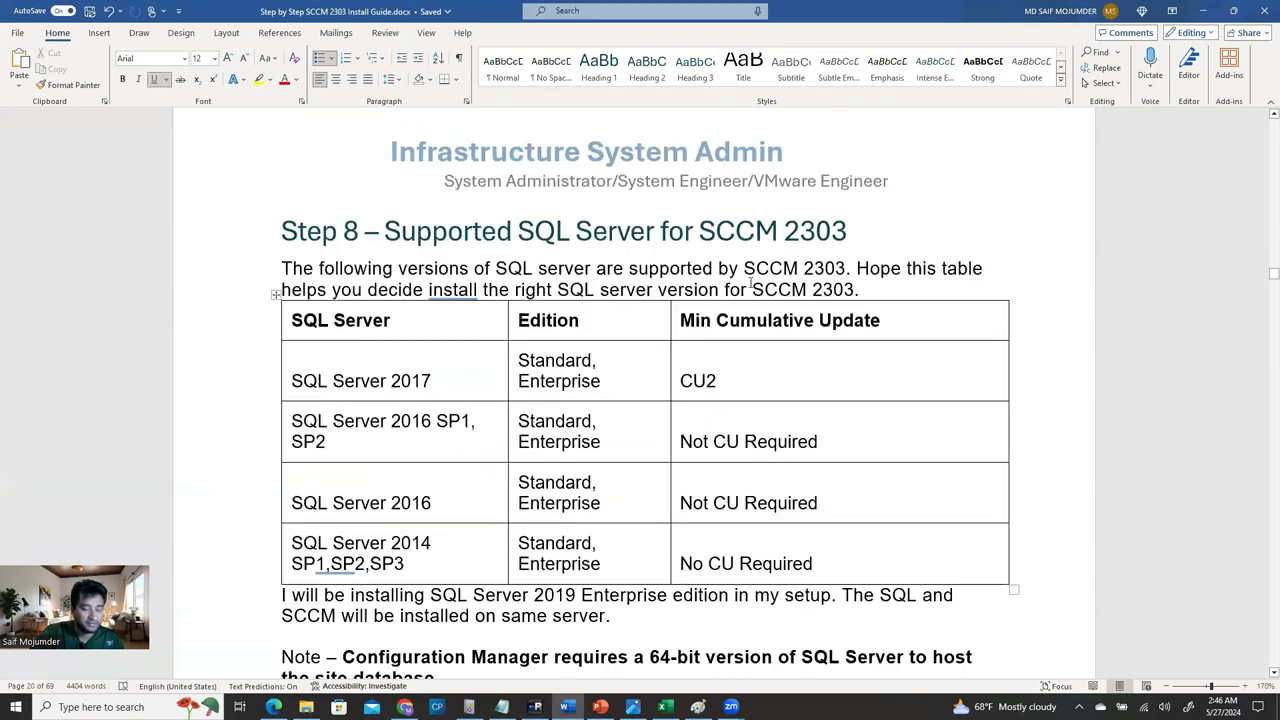
scroll(720, 330, down, 8)
scroll(691, 396, down, 20)
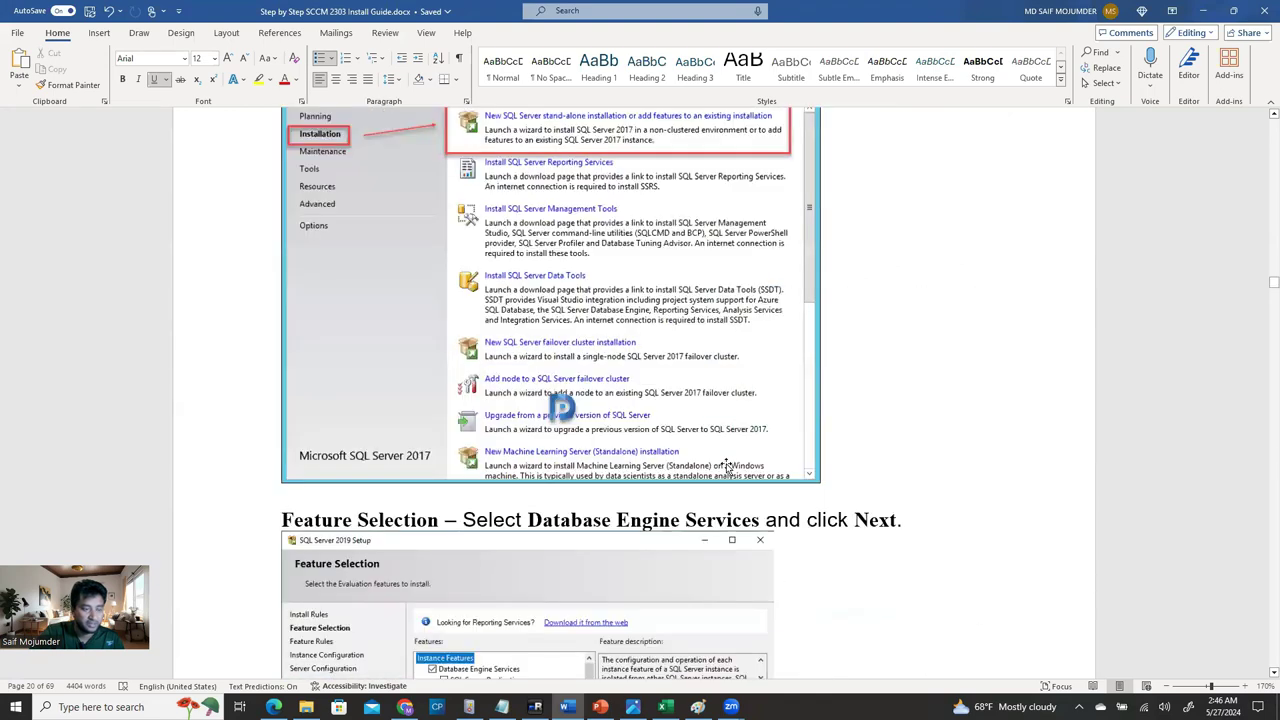
scroll(728, 468, down, 7)
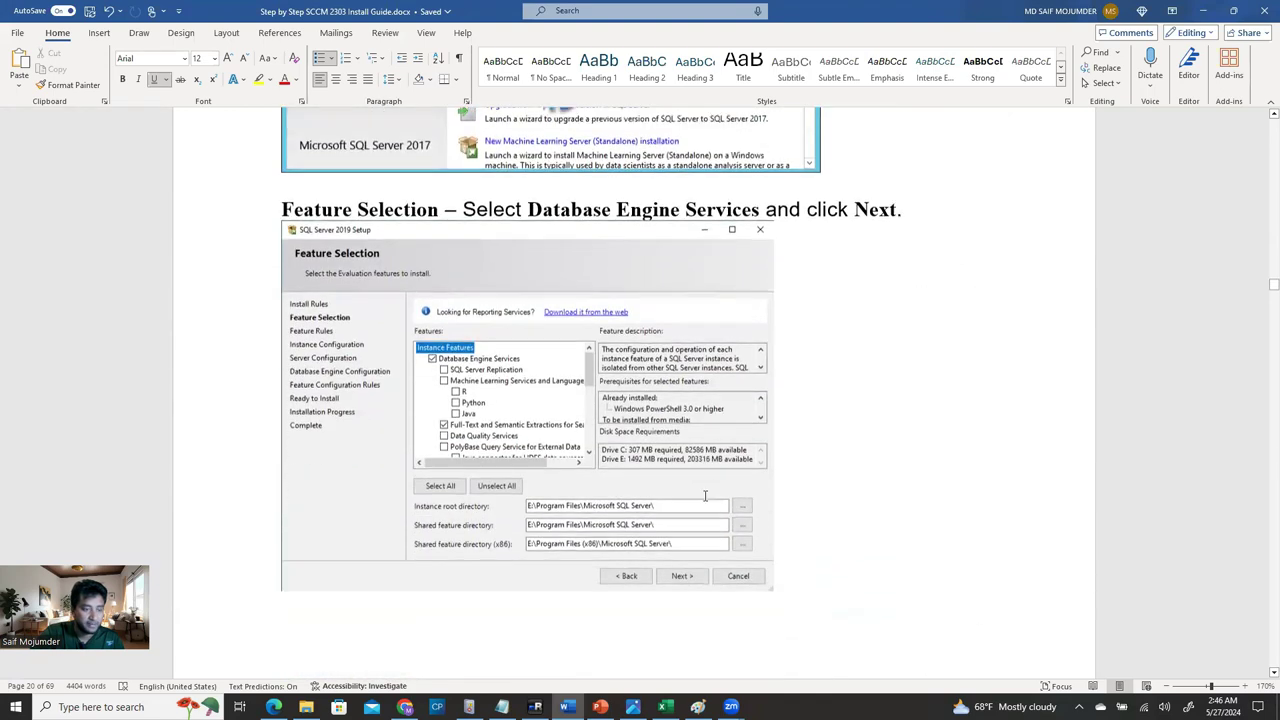
scroll(704, 495, down, 3)
scroll(681, 384, down, 17)
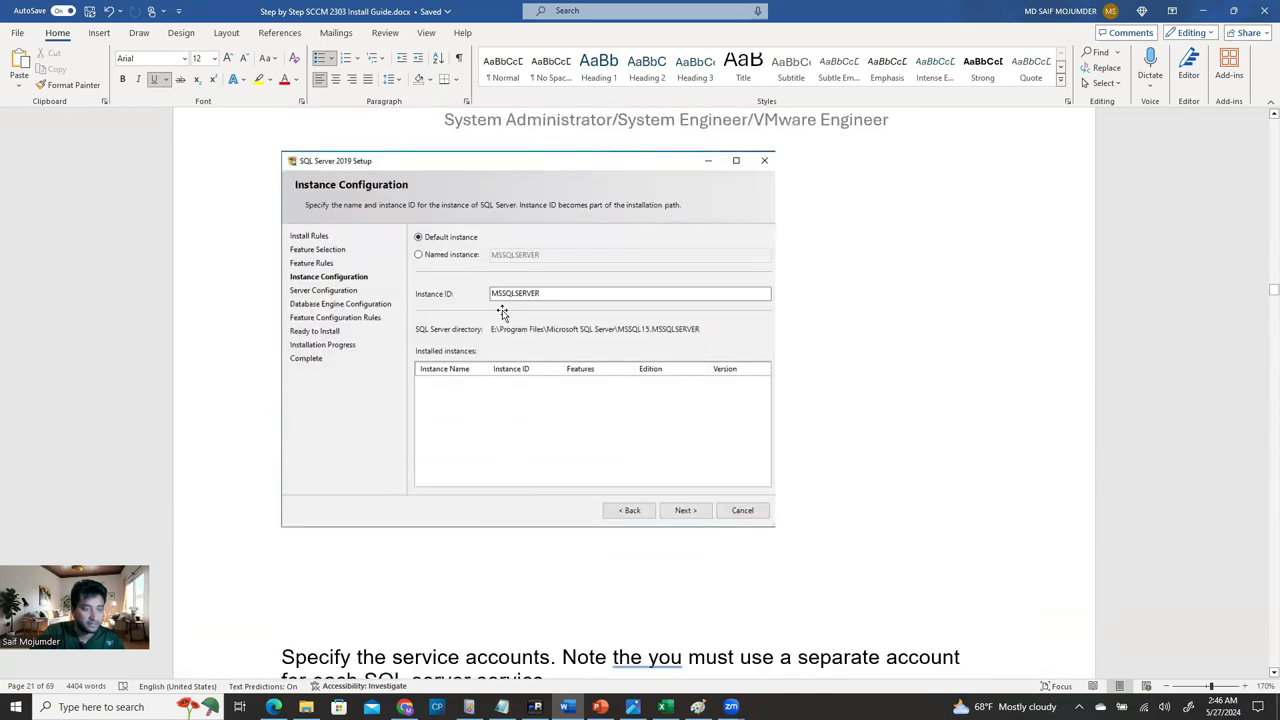
scroll(580, 400, down, 3)
scroll(590, 410, down, 8)
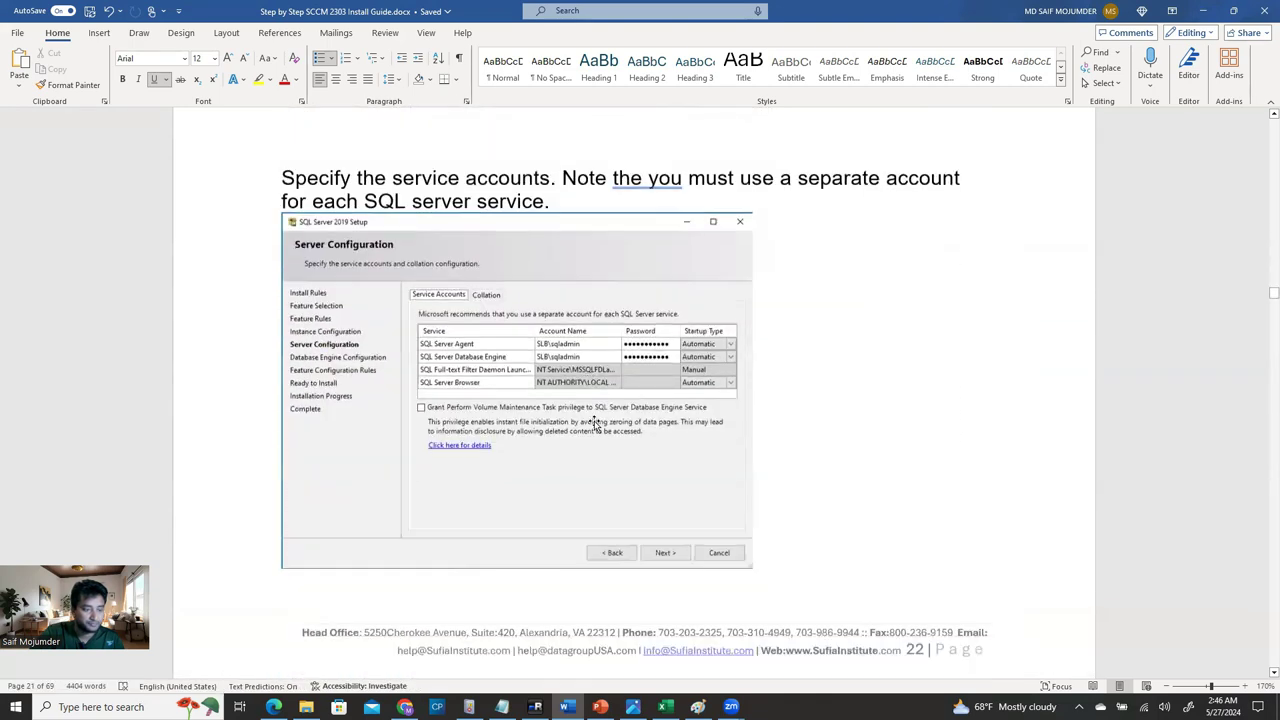
scroll(596, 424, down, 15)
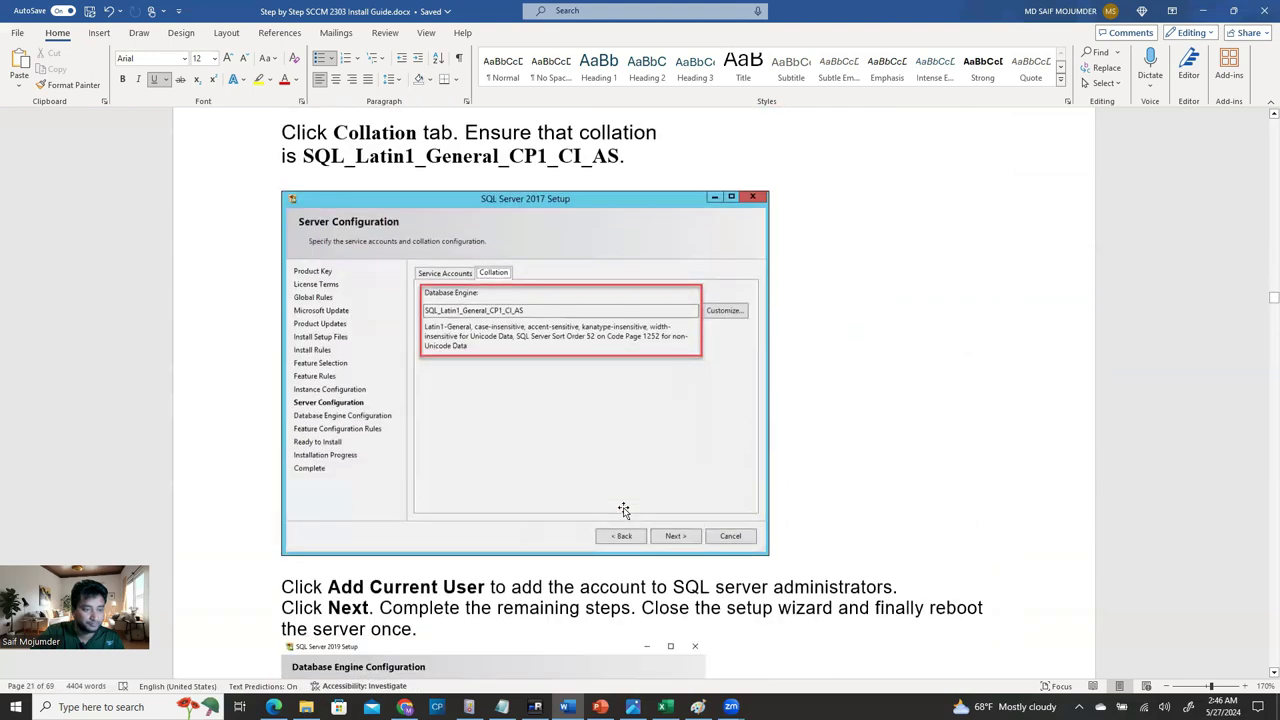
scroll(623, 511, down, 13)
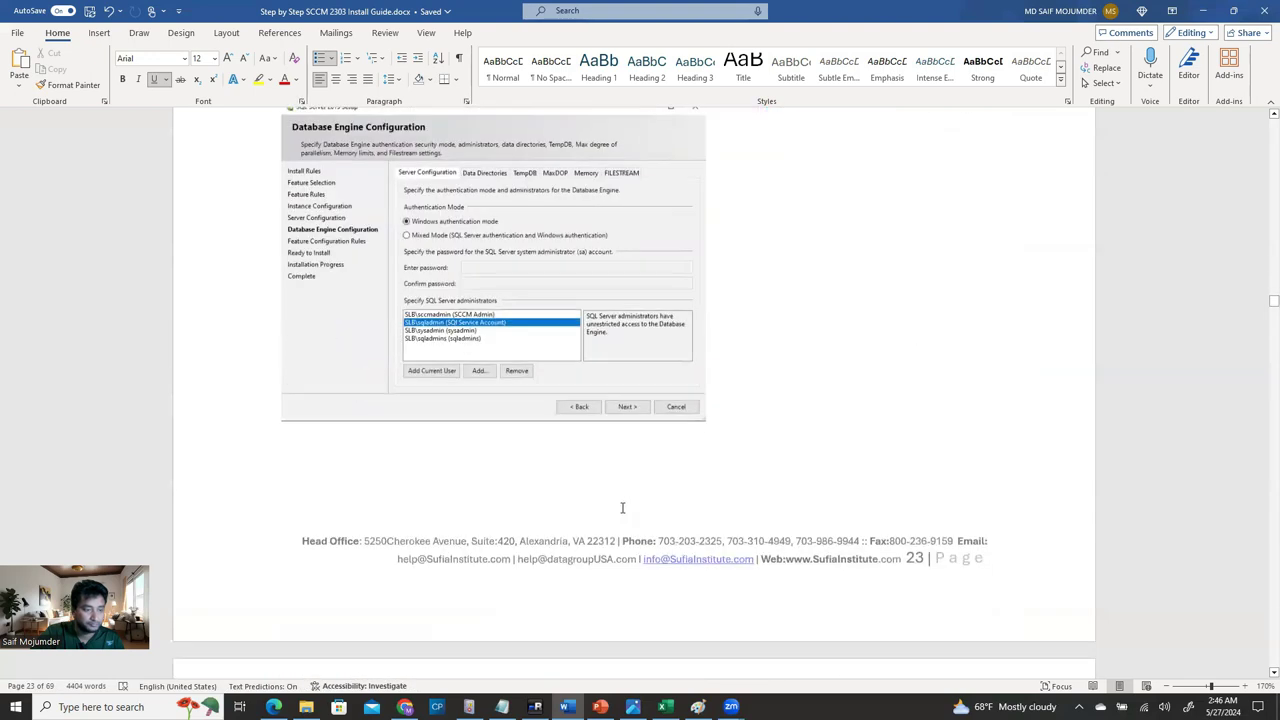
scroll(619, 515, down, 10)
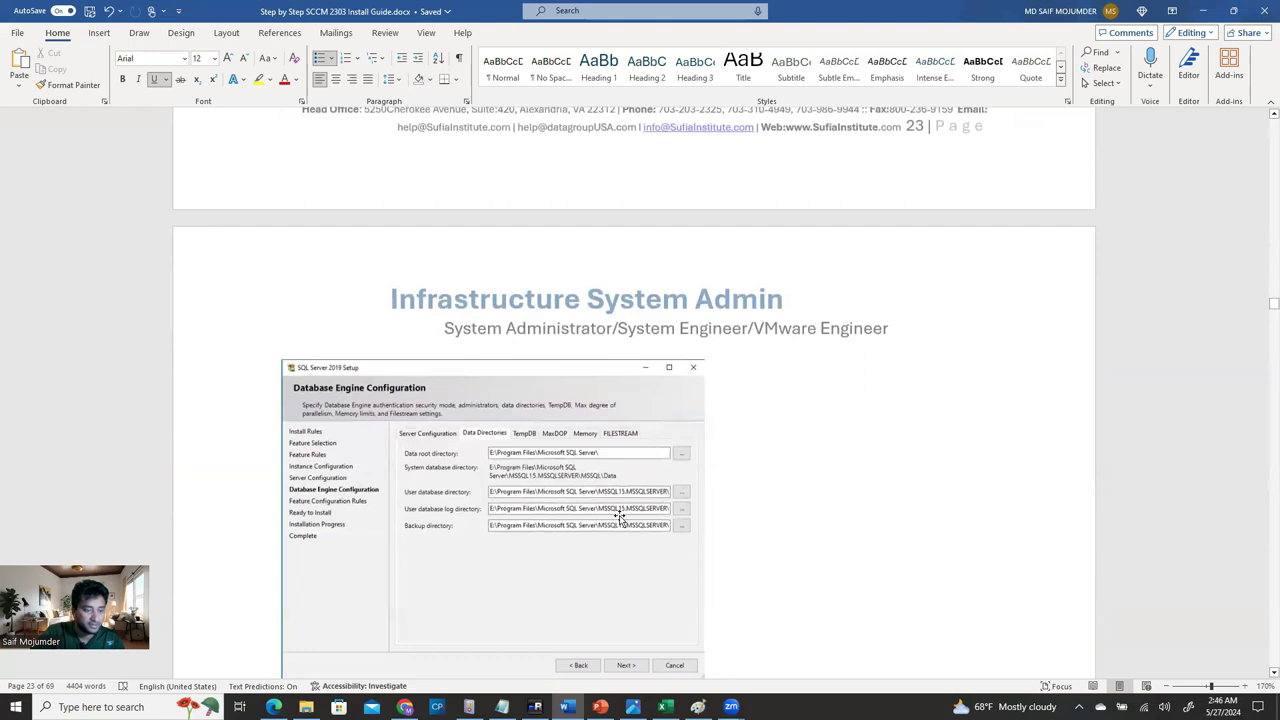
scroll(619, 515, down, 8)
scroll(649, 372, down, 4)
scroll(952, 354, up, 4)
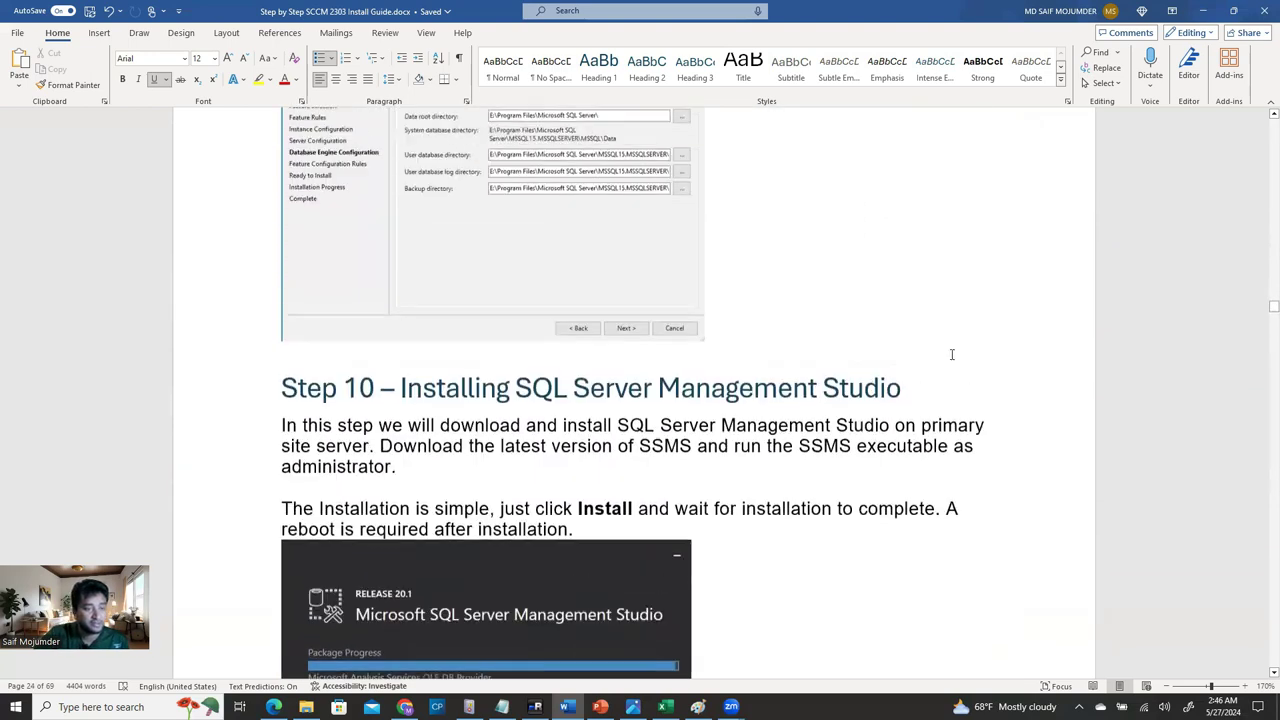
scroll(772, 299, down, 4)
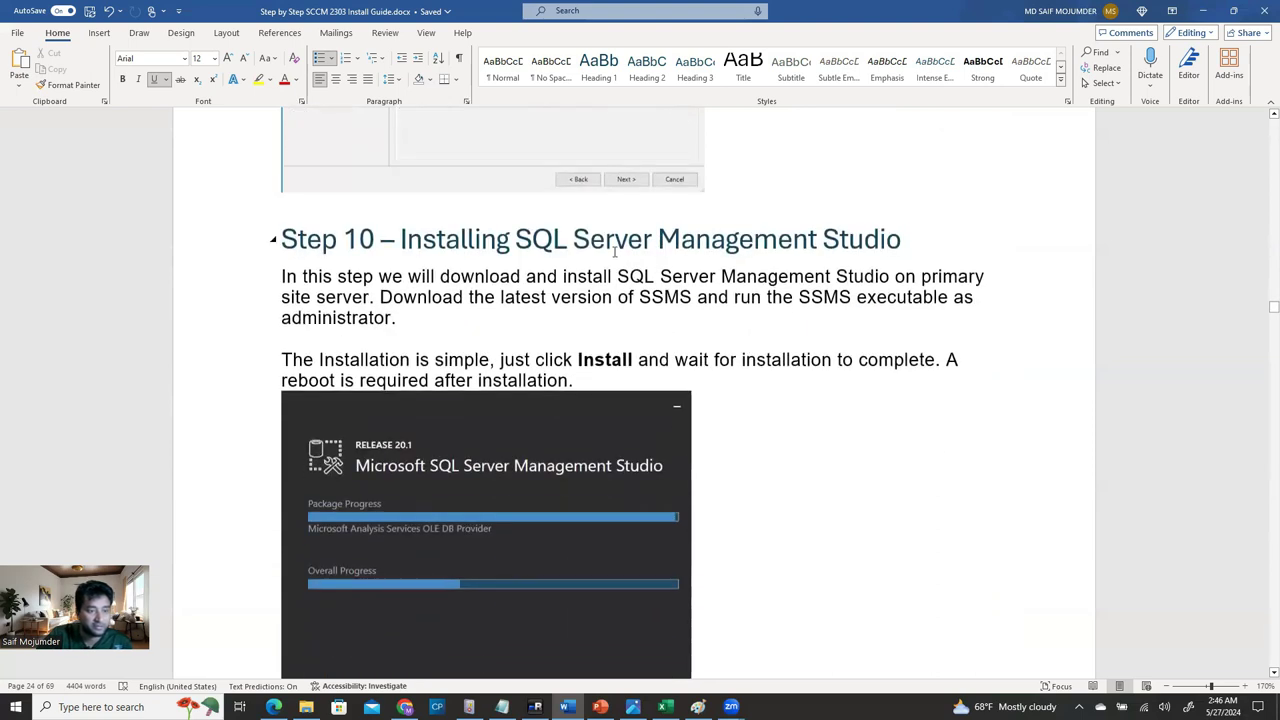
scroll(836, 300, down, 3)
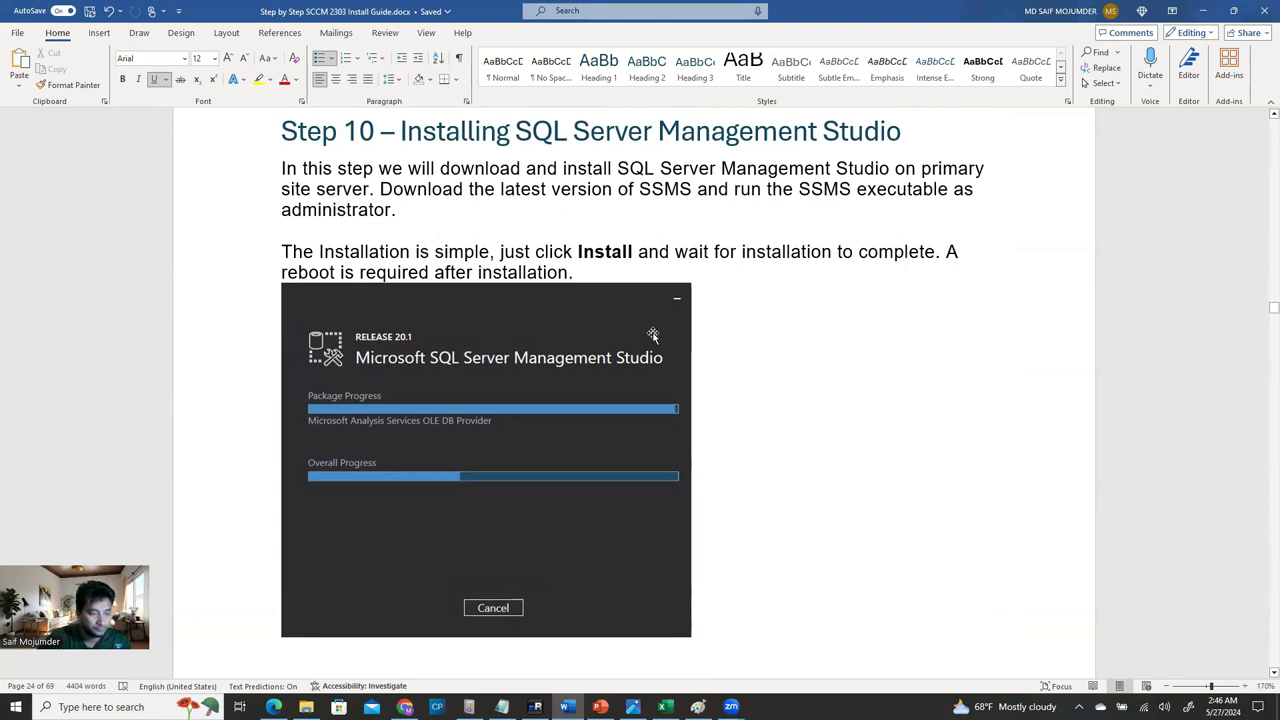
scroll(631, 355, down, 4)
scroll(632, 376, up, 4)
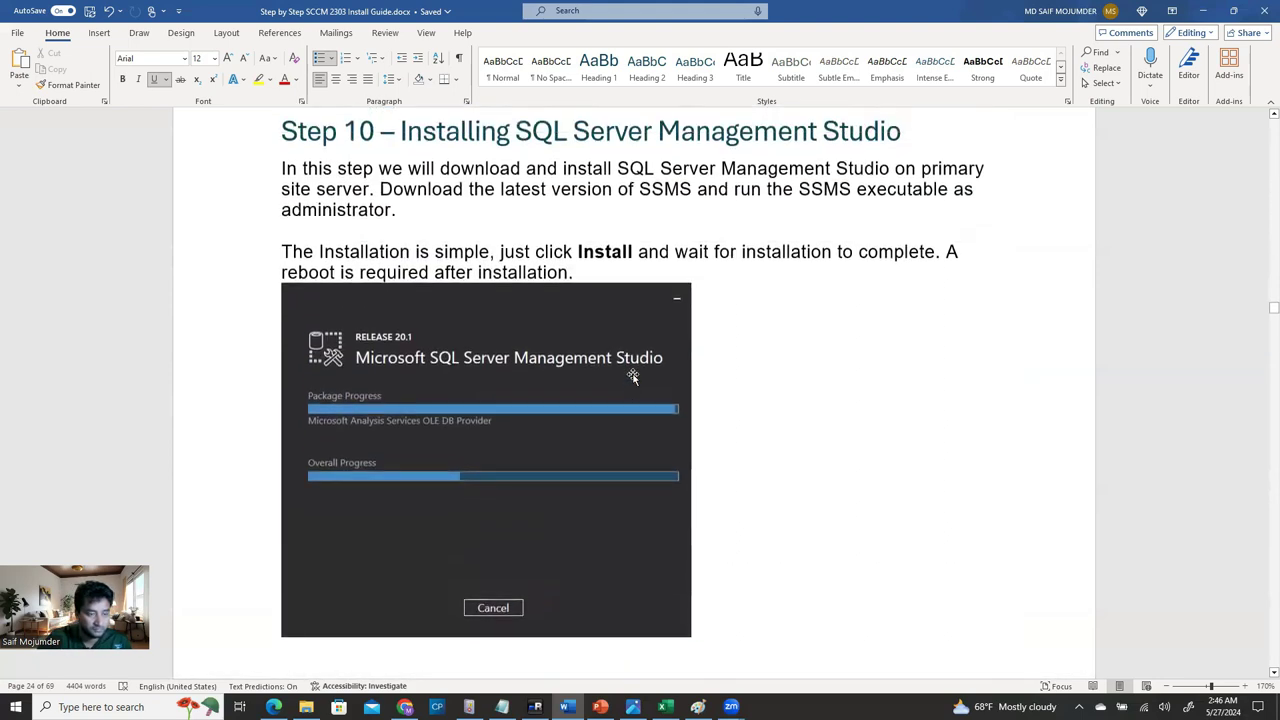
scroll(642, 392, down, 13)
scroll(649, 518, up, 9)
scroll(649, 518, up, 5)
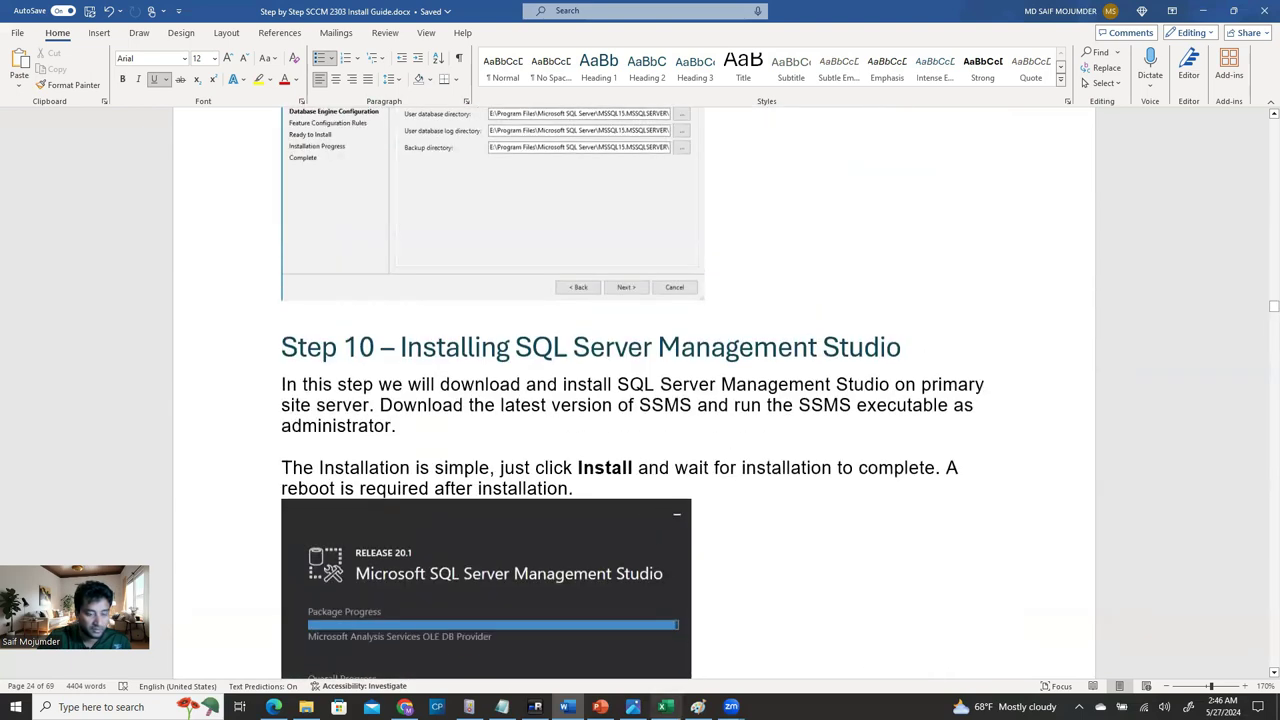
Switch to the ELSVPWSQL01 session and bring the SQL Server Installation Center forward.
click(535, 707)
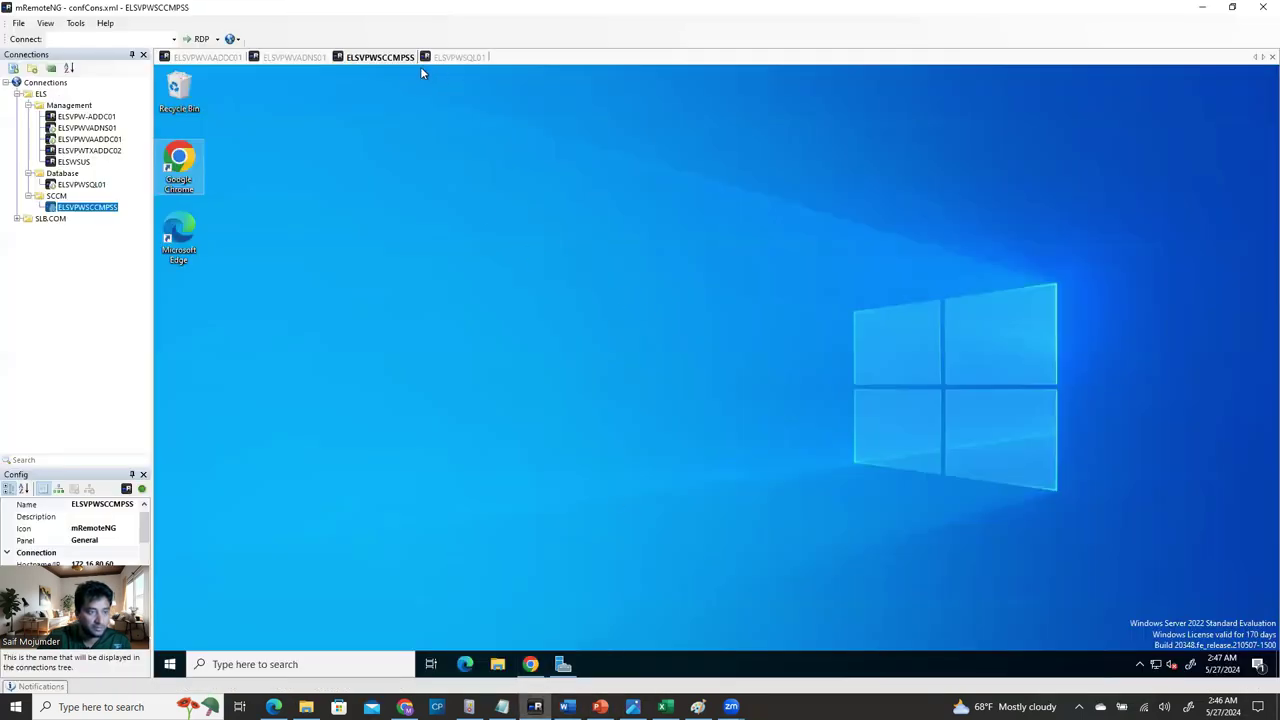
click(453, 57)
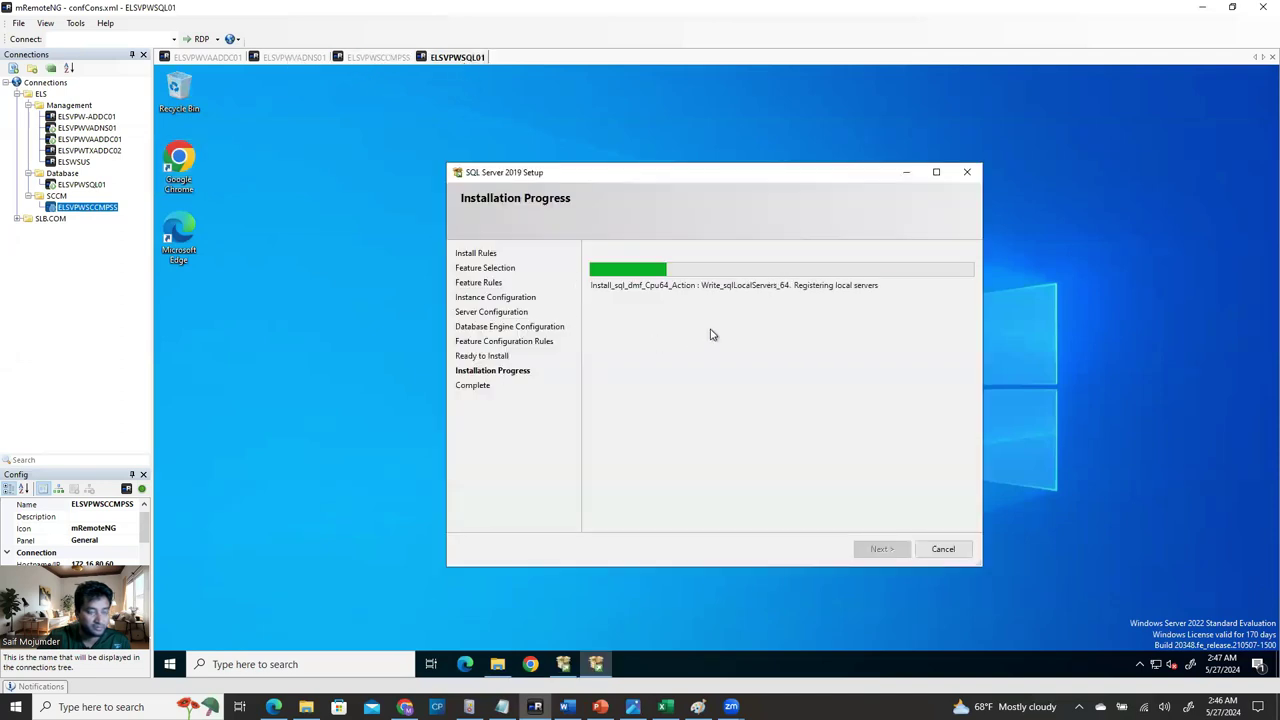
click(565, 676)
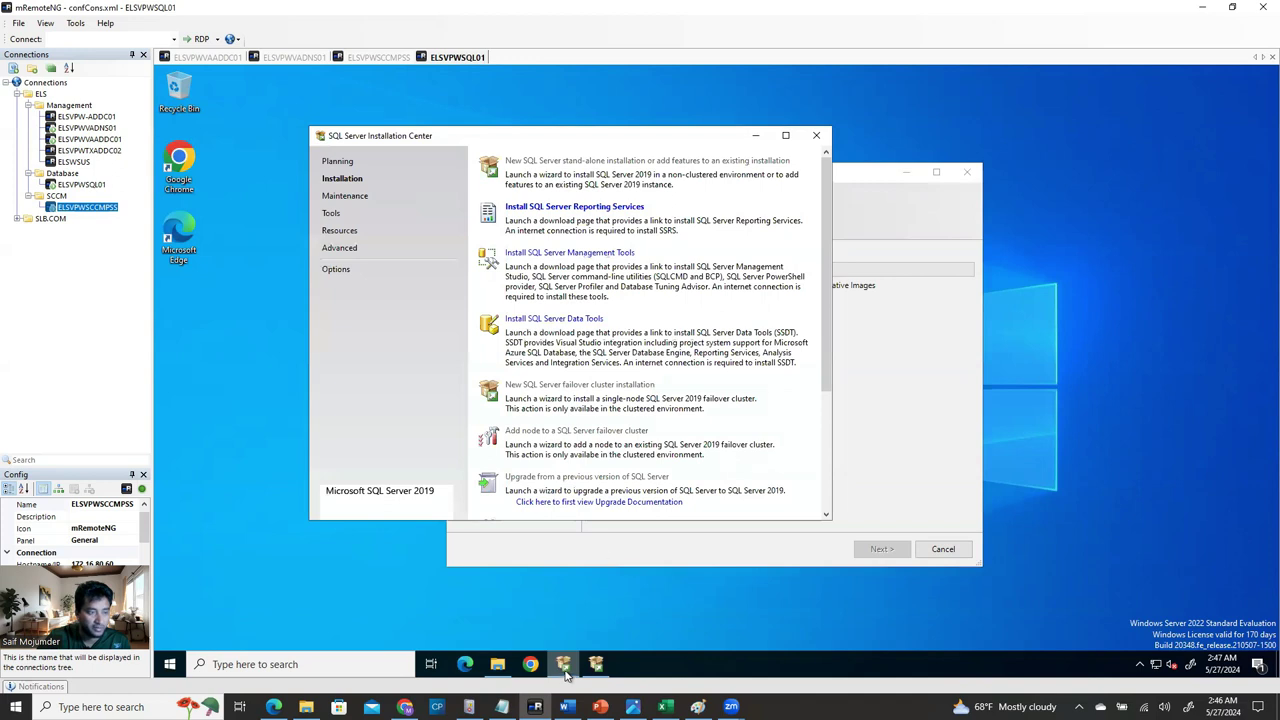
drag(655, 141, 629, 131)
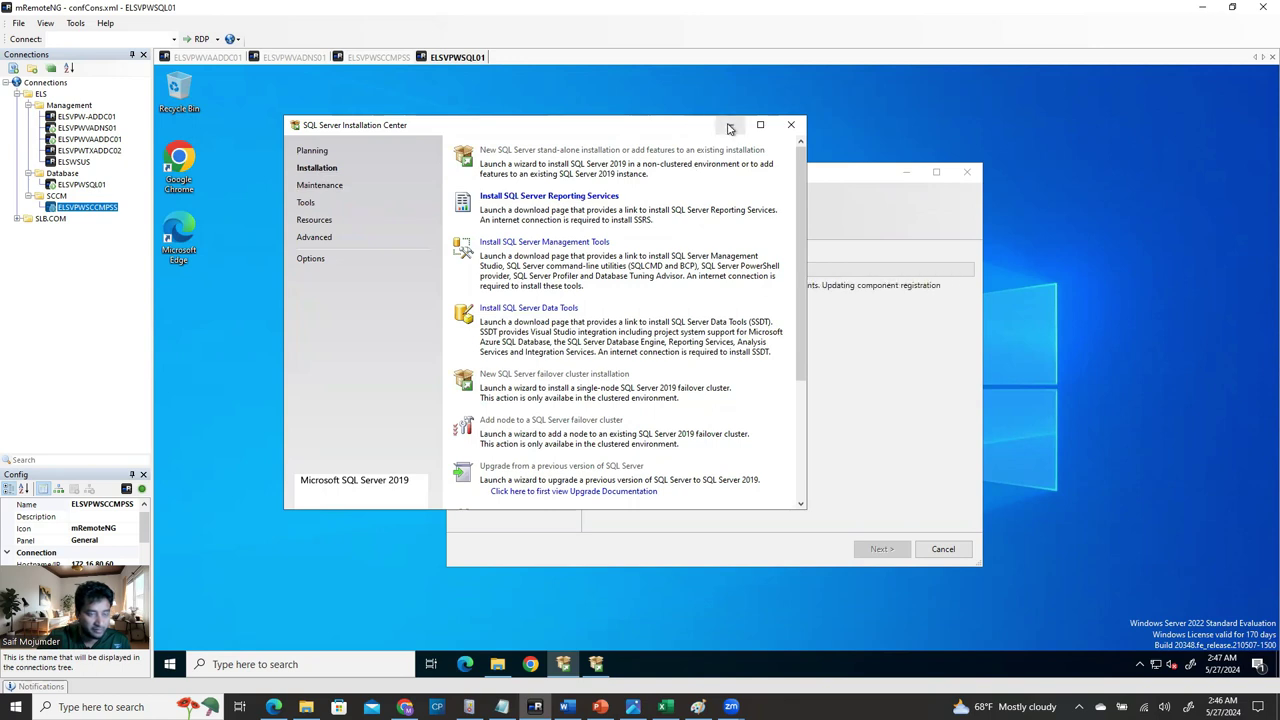
drag(573, 128, 561, 124)
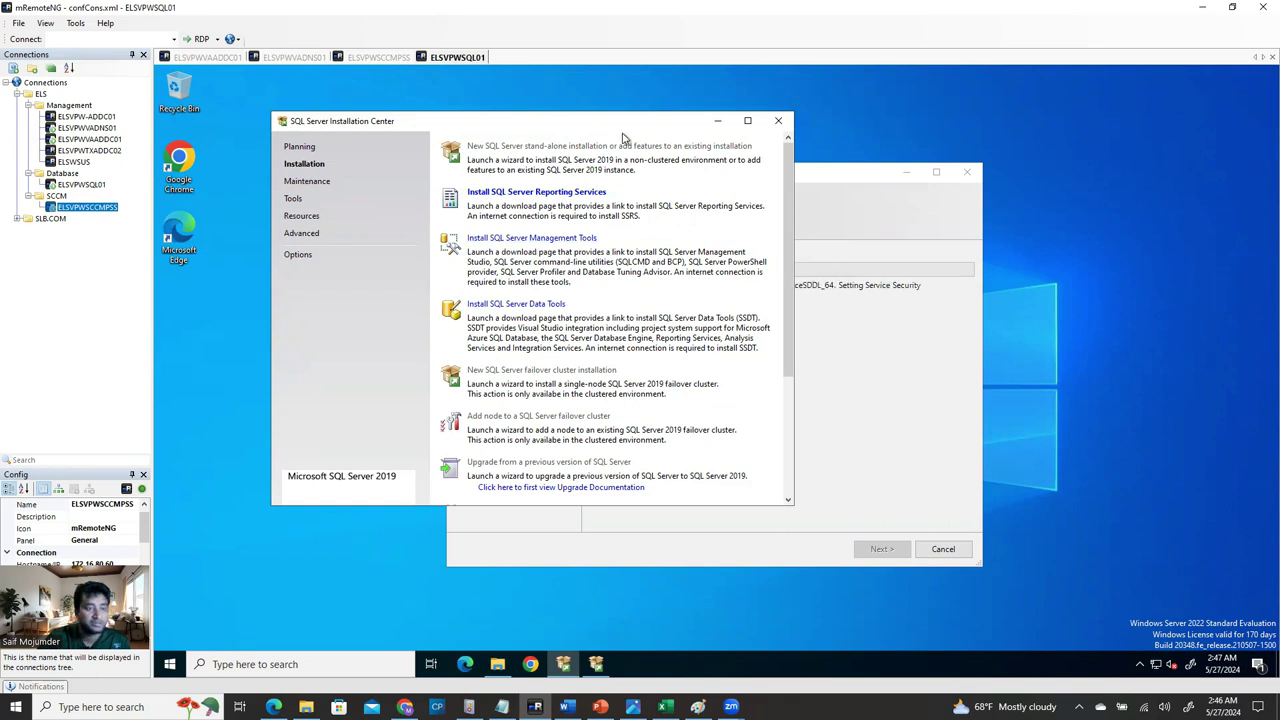
drag(626, 125, 548, 118)
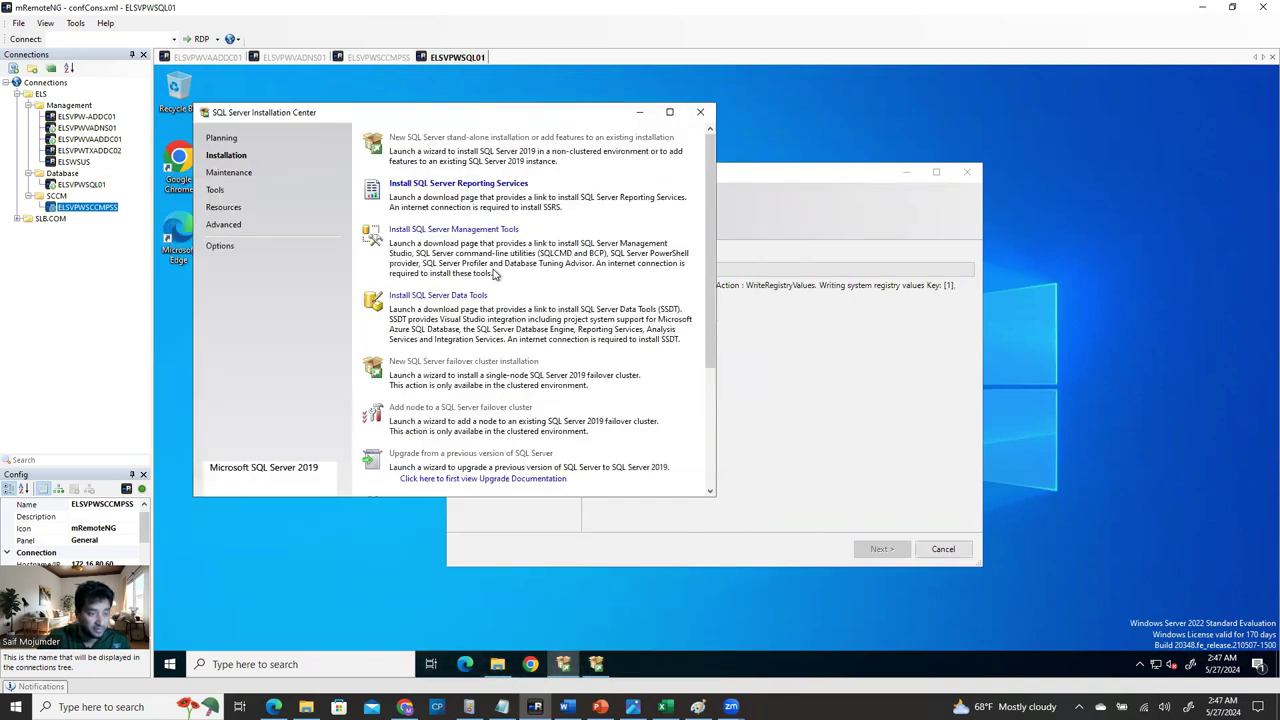
Minimize the Word guide and place the Installation Center over the running setup window.
click(566, 707)
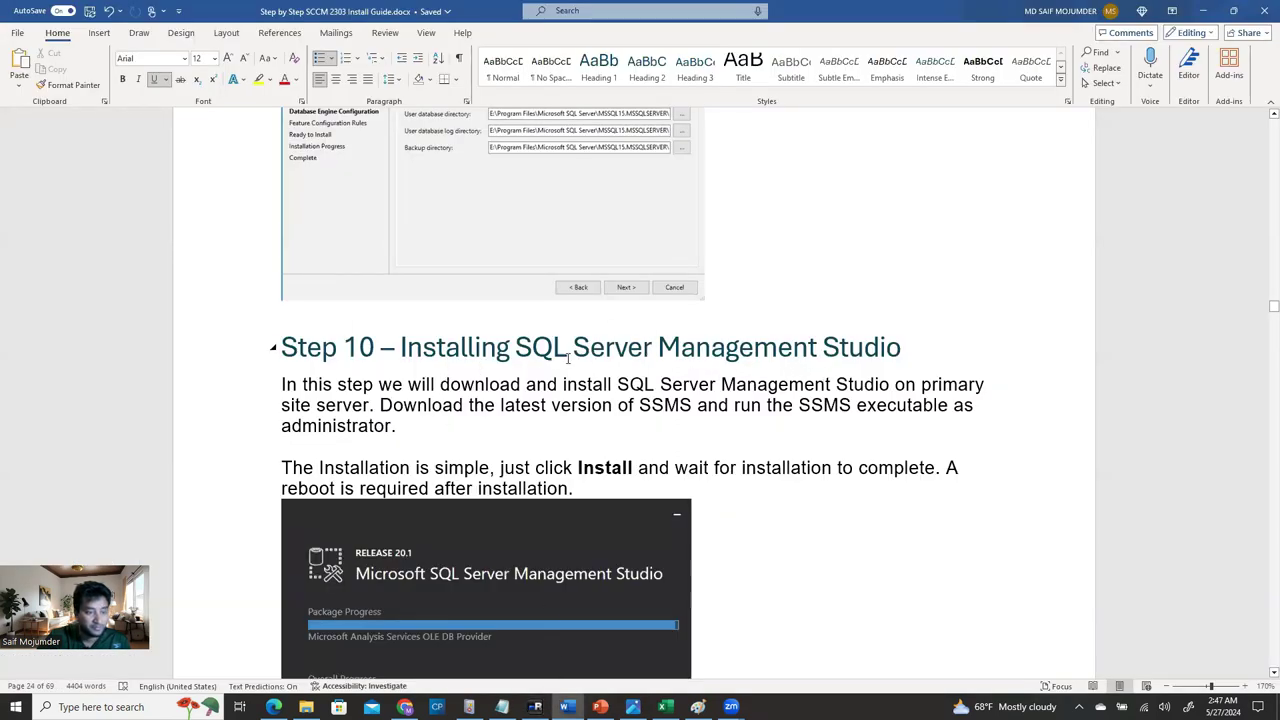
click(1203, 10)
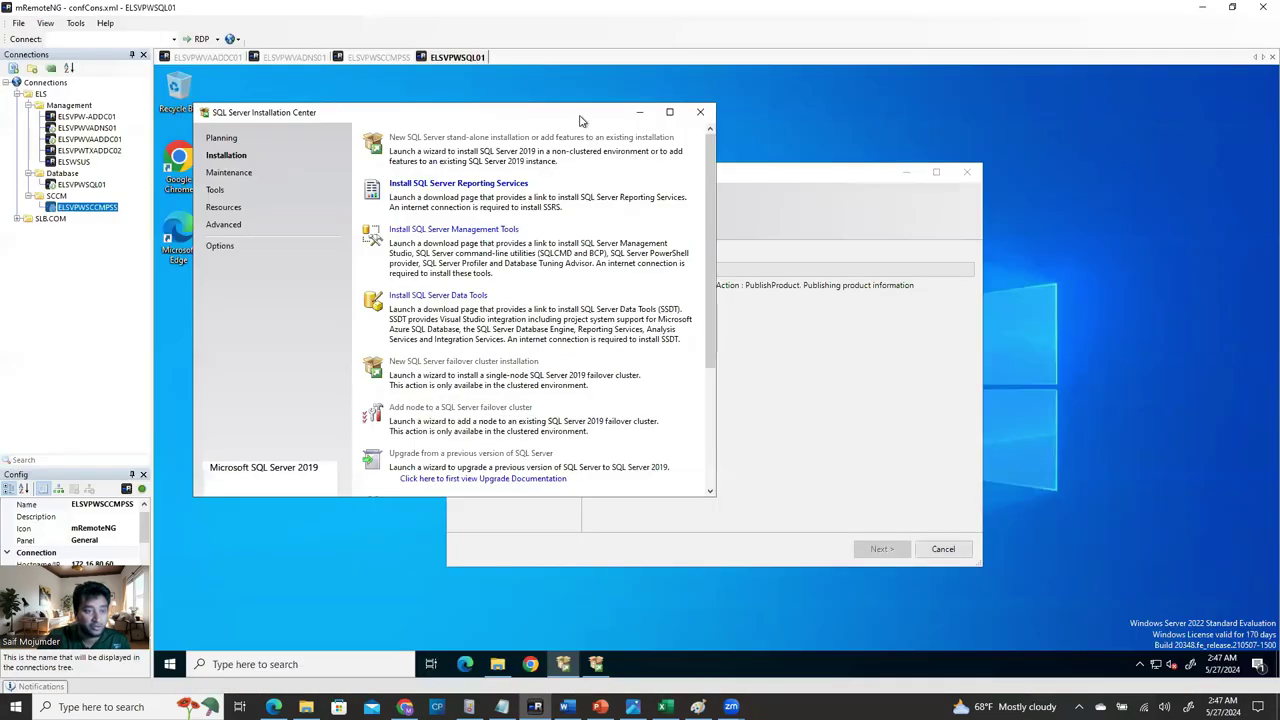
drag(616, 120, 850, 333)
drag(963, 238, 973, 205)
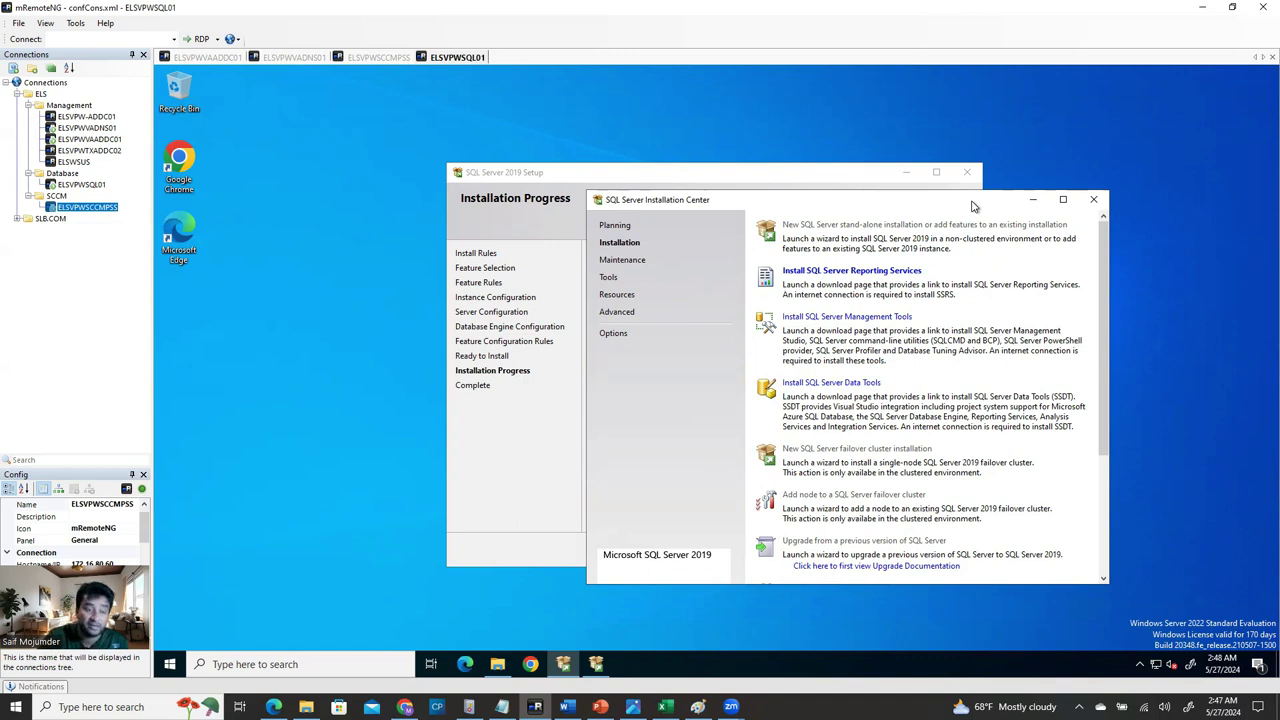
Open the SSMS download page in Edge without signing in, skipping the first-run pages, and select its URL.
click(812, 318)
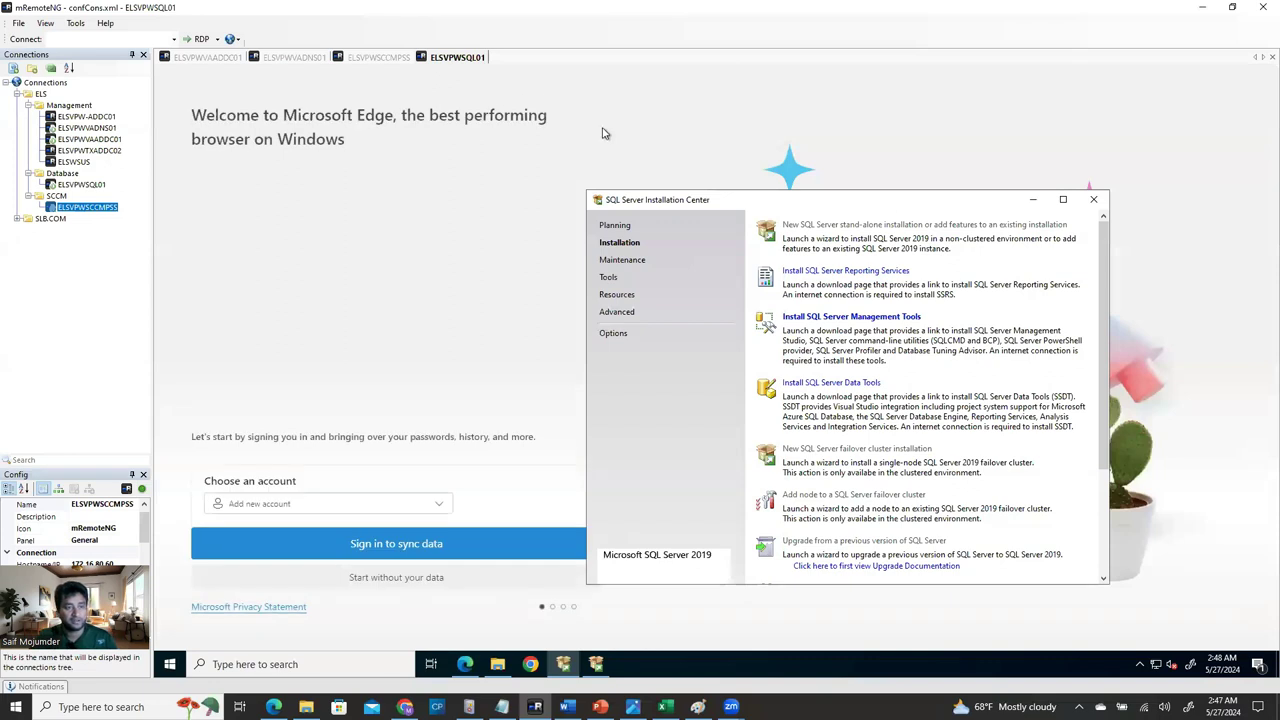
click(1036, 202)
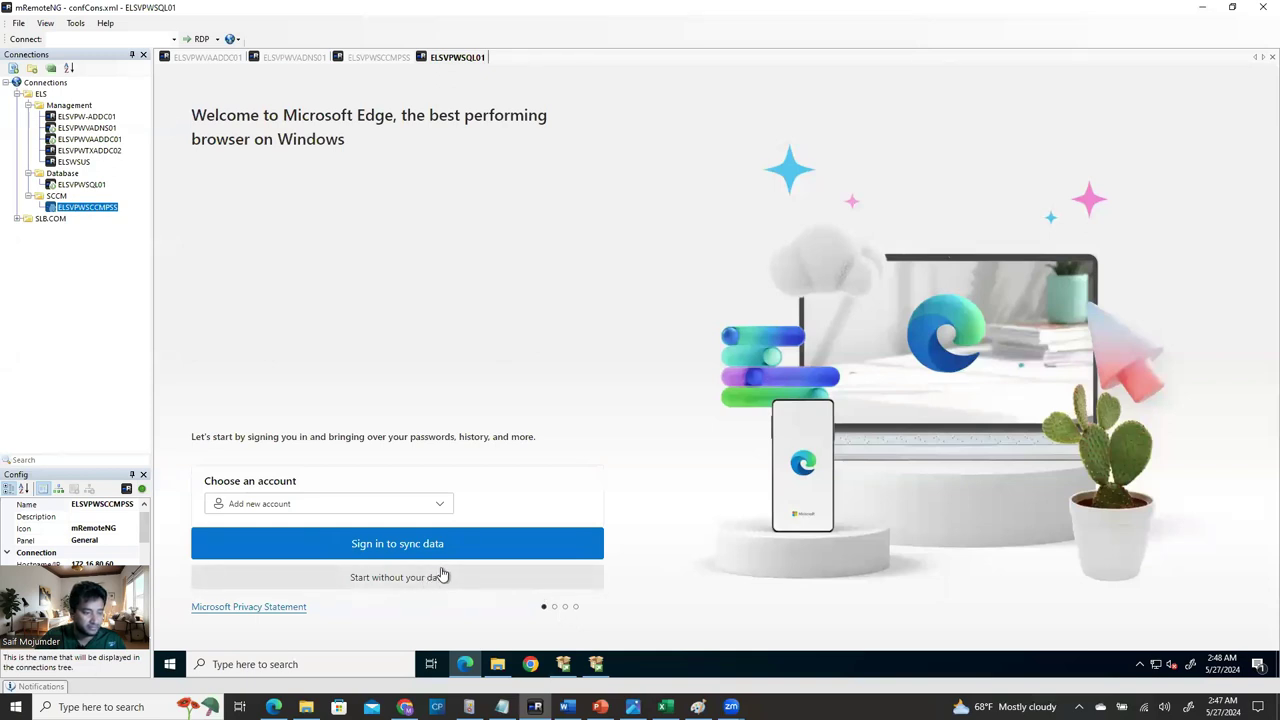
click(443, 576)
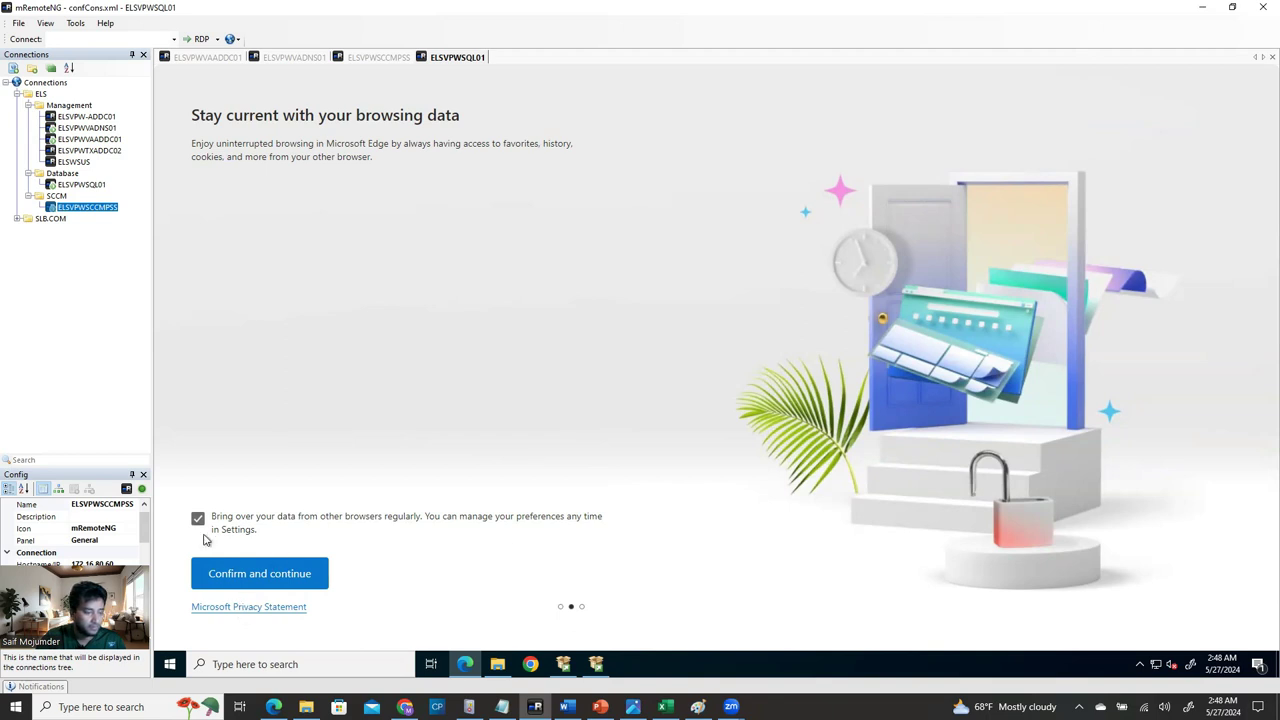
click(253, 577)
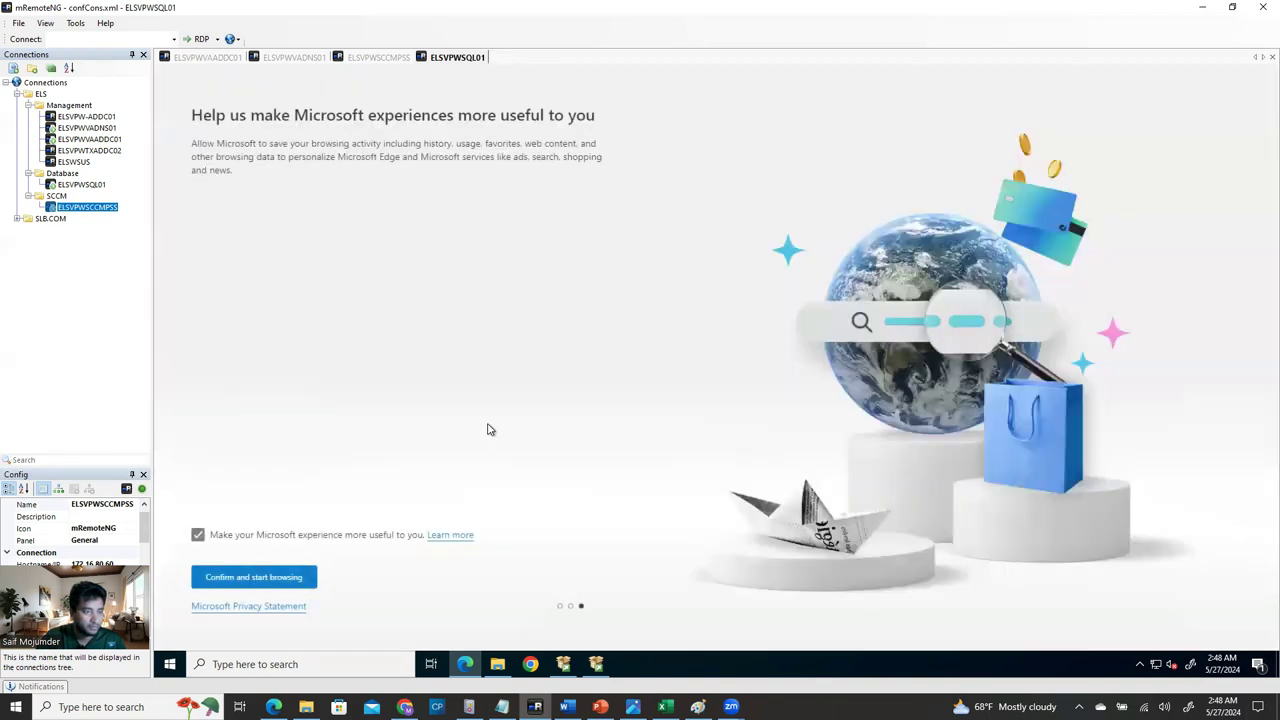
click(279, 582)
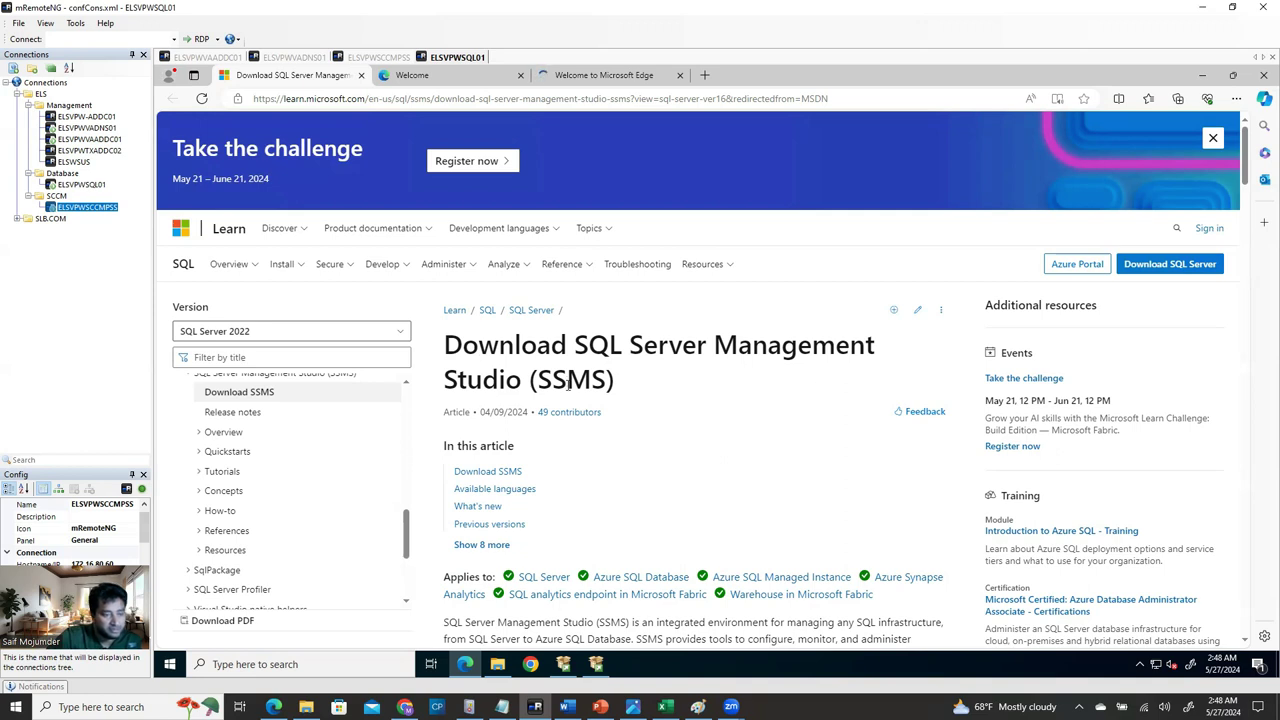
click(531, 99)
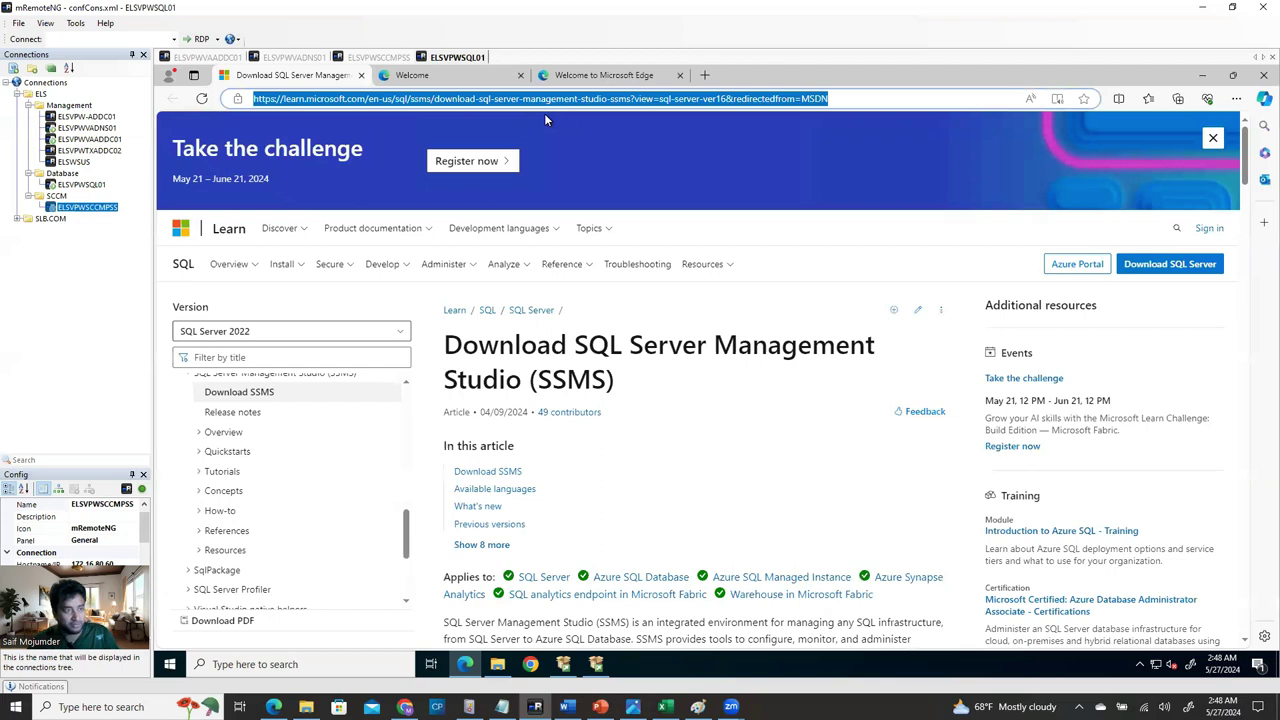
Close Edge and load the copied SSMS download address in a maximized Google Chrome window.
click(1257, 77)
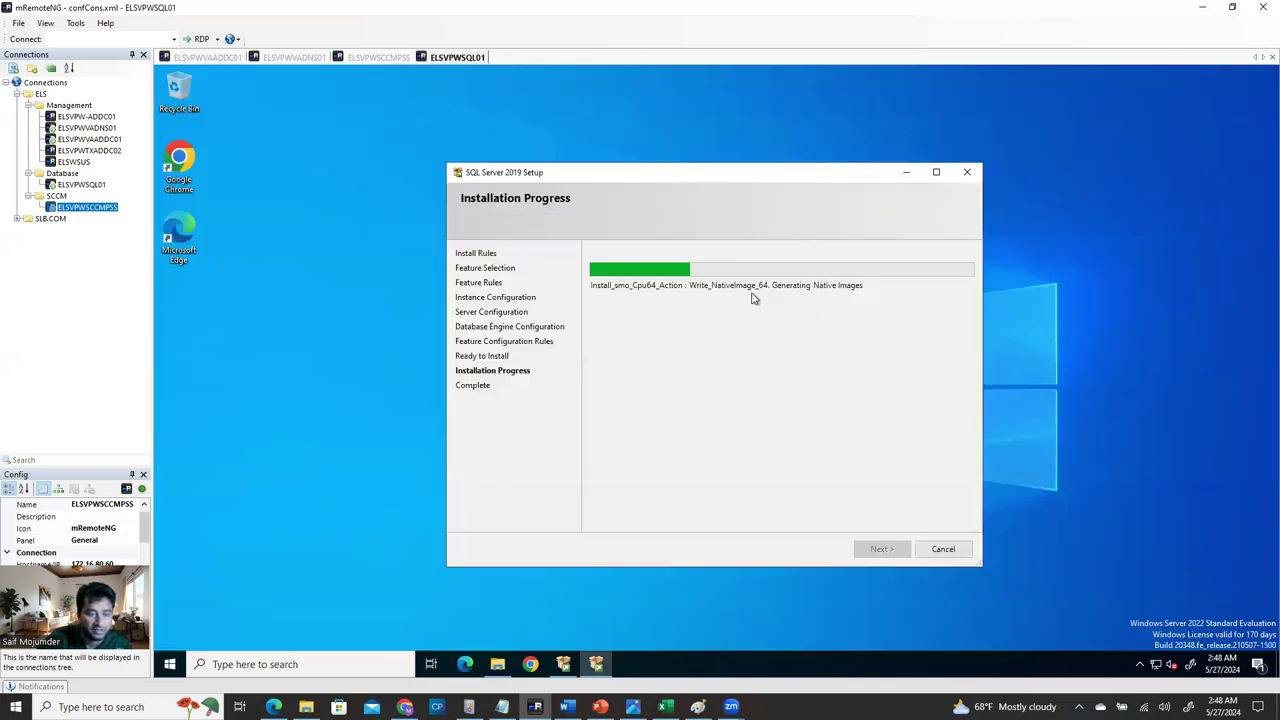
click(200, 166)
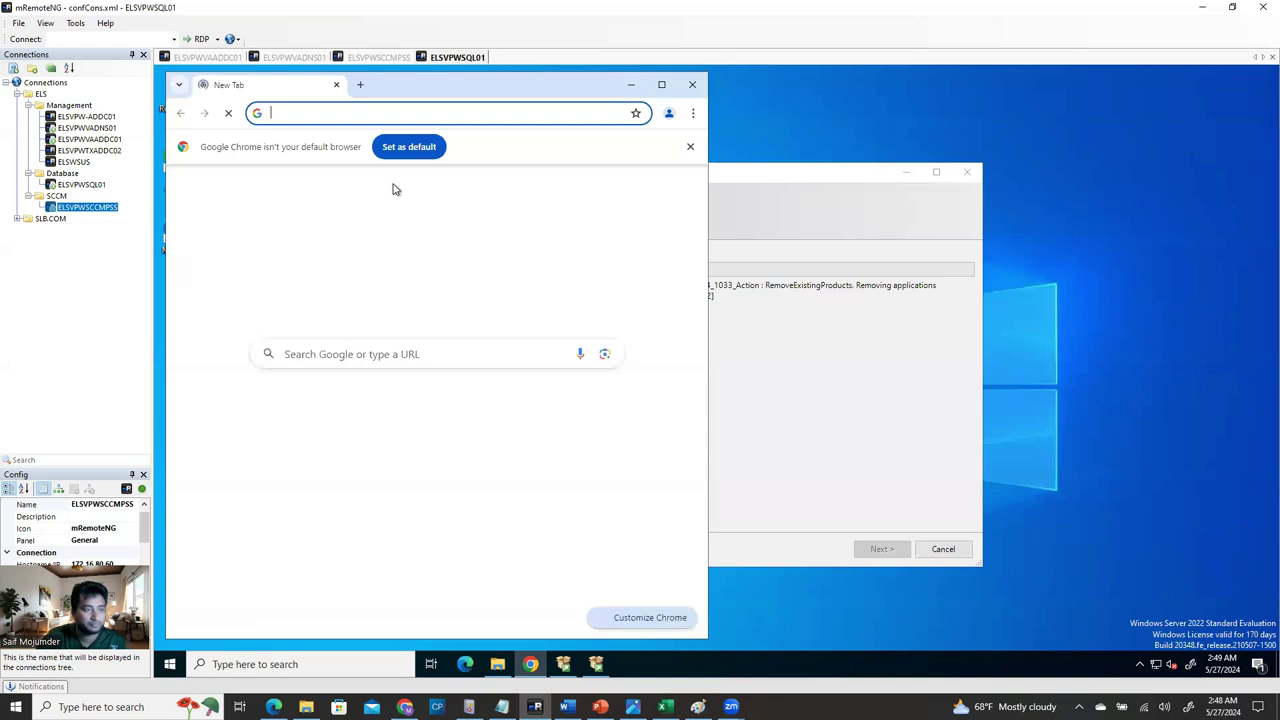
click(545, 556)
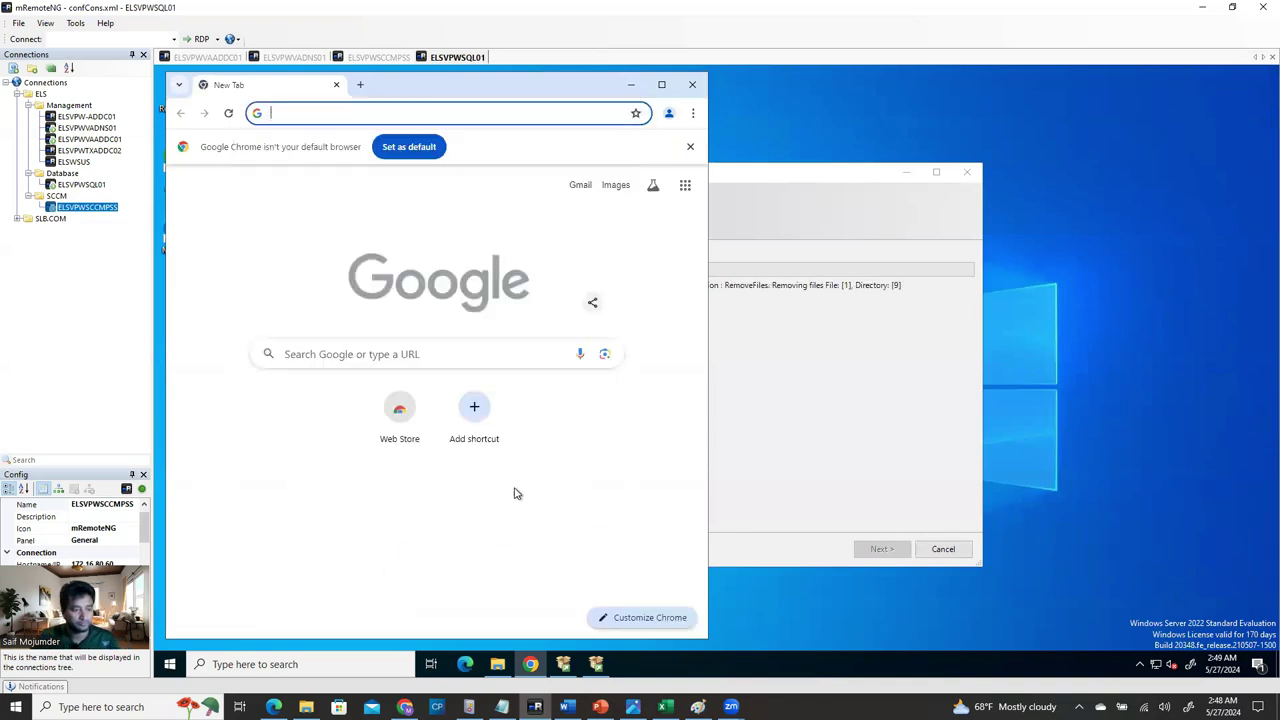
click(309, 122)
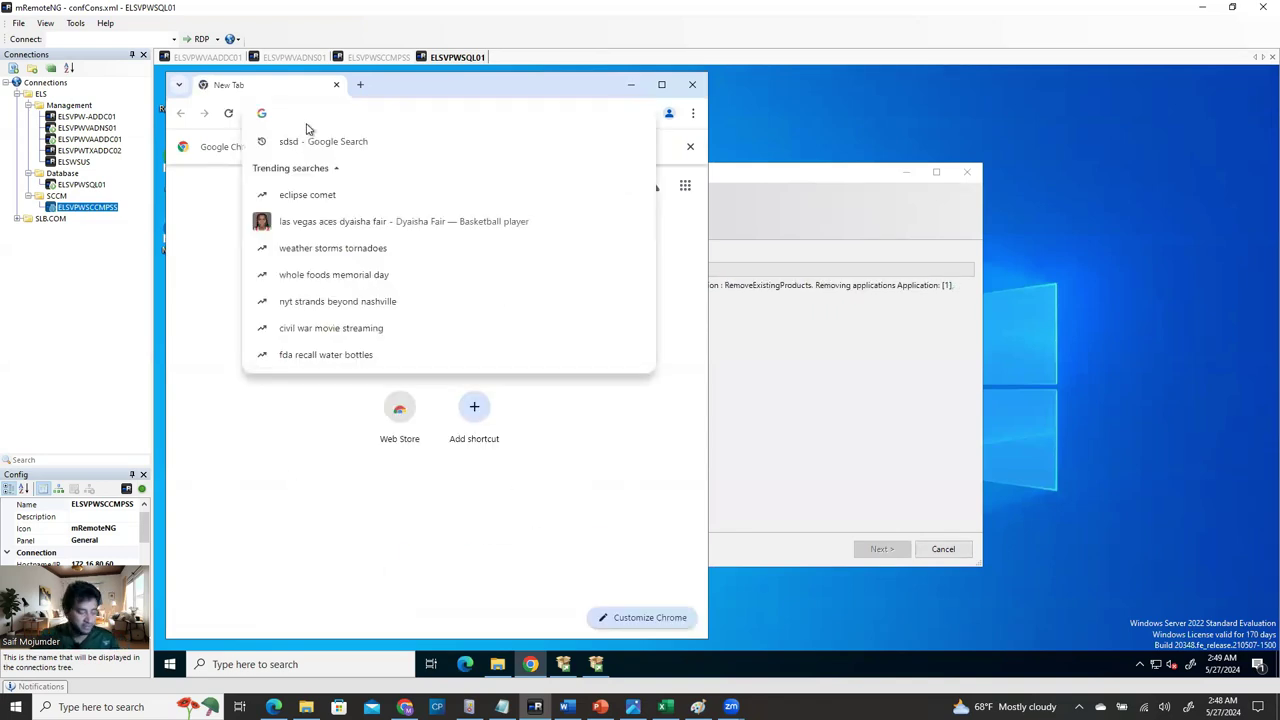
key(ctrl+v)
key(Return)
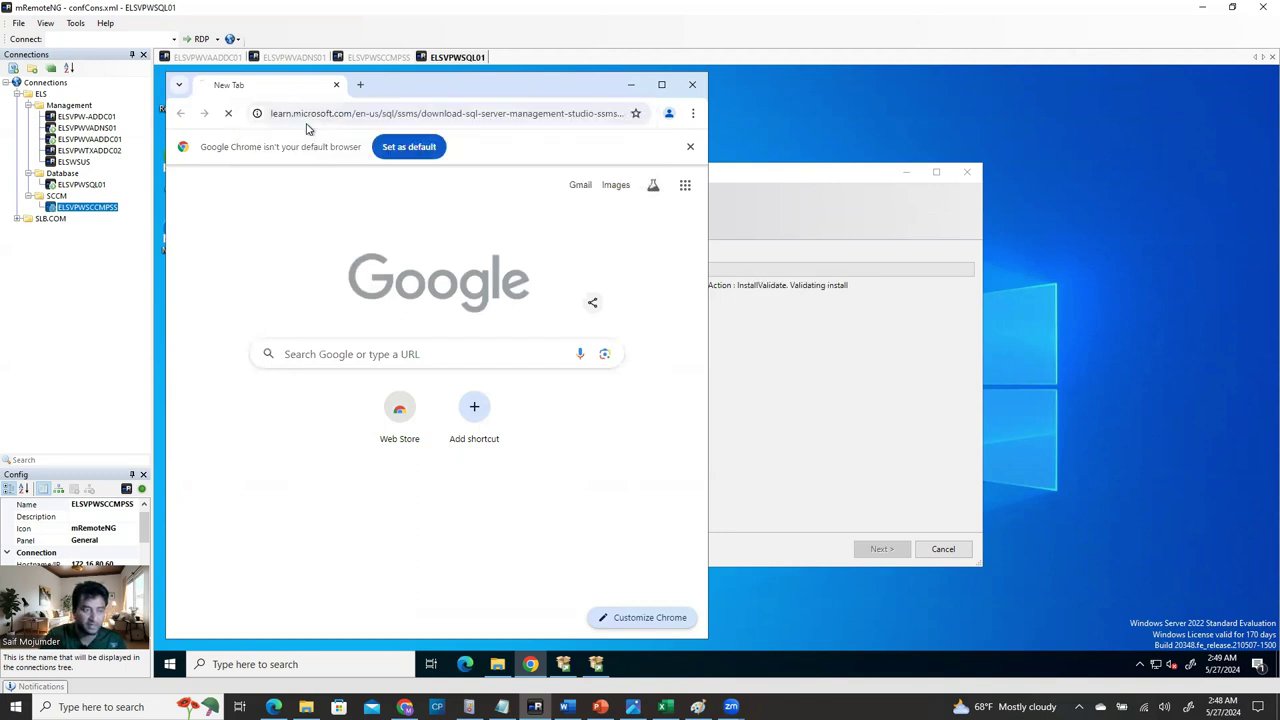
click(661, 84)
Check the SSMS-Setup-ENU.exe download progress, then minimize Chrome to show the SQL Server installation.
scroll(766, 496, down, 7)
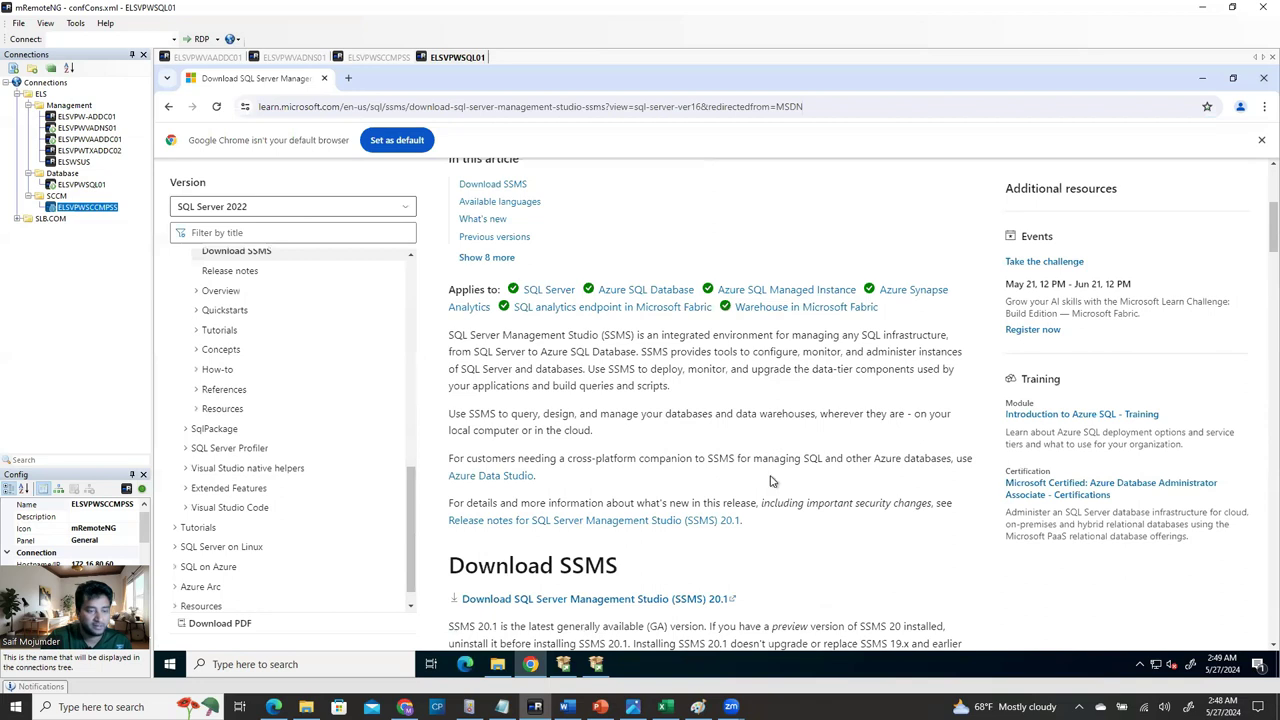
scroll(766, 496, down, 1)
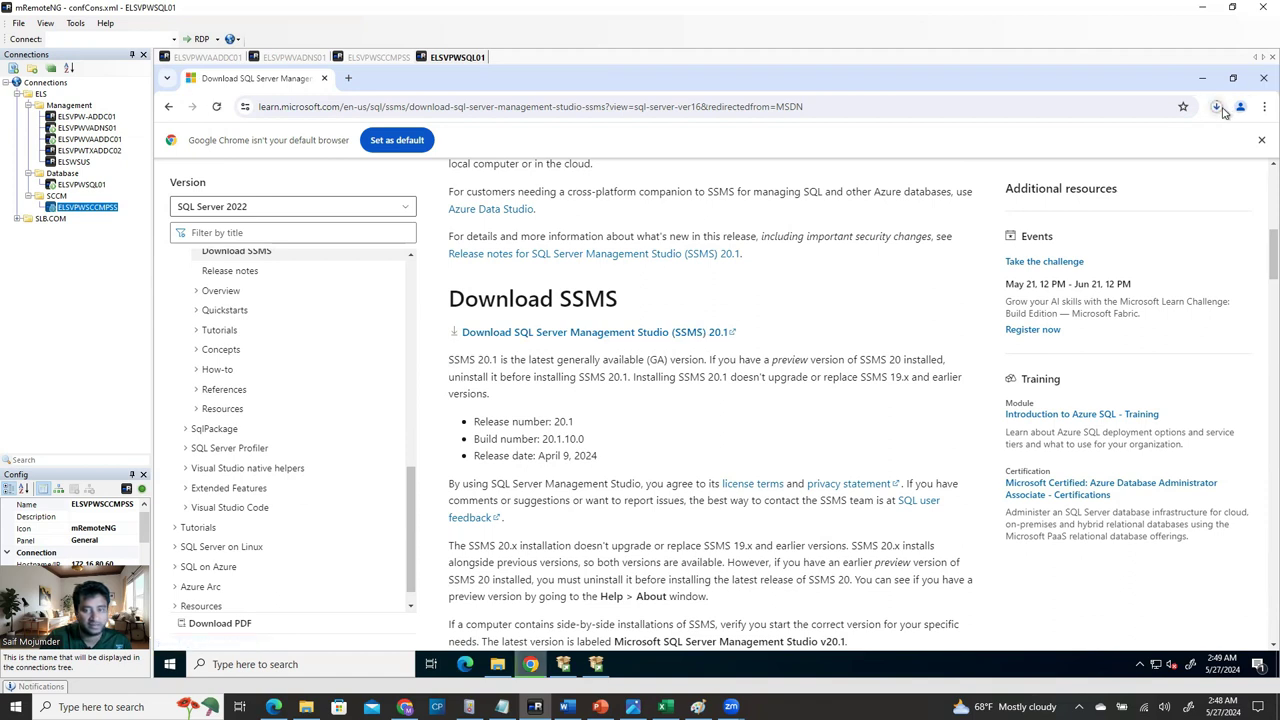
click(1218, 108)
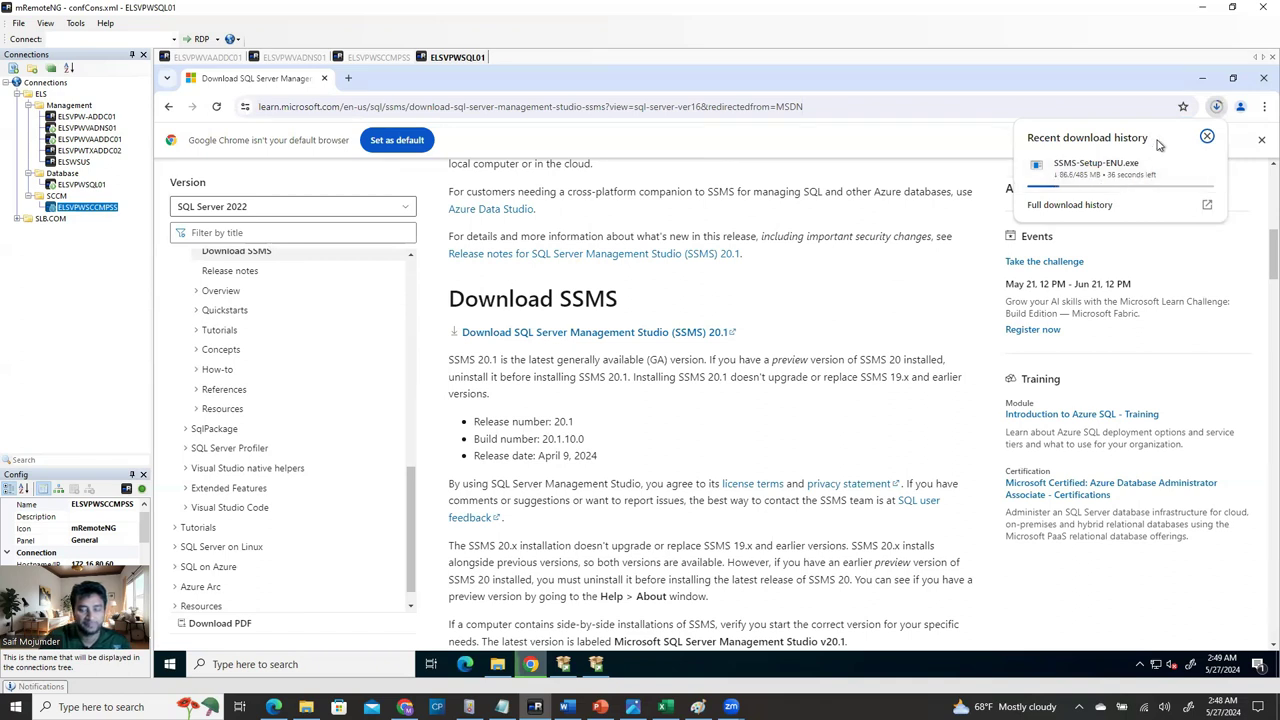
click(1201, 77)
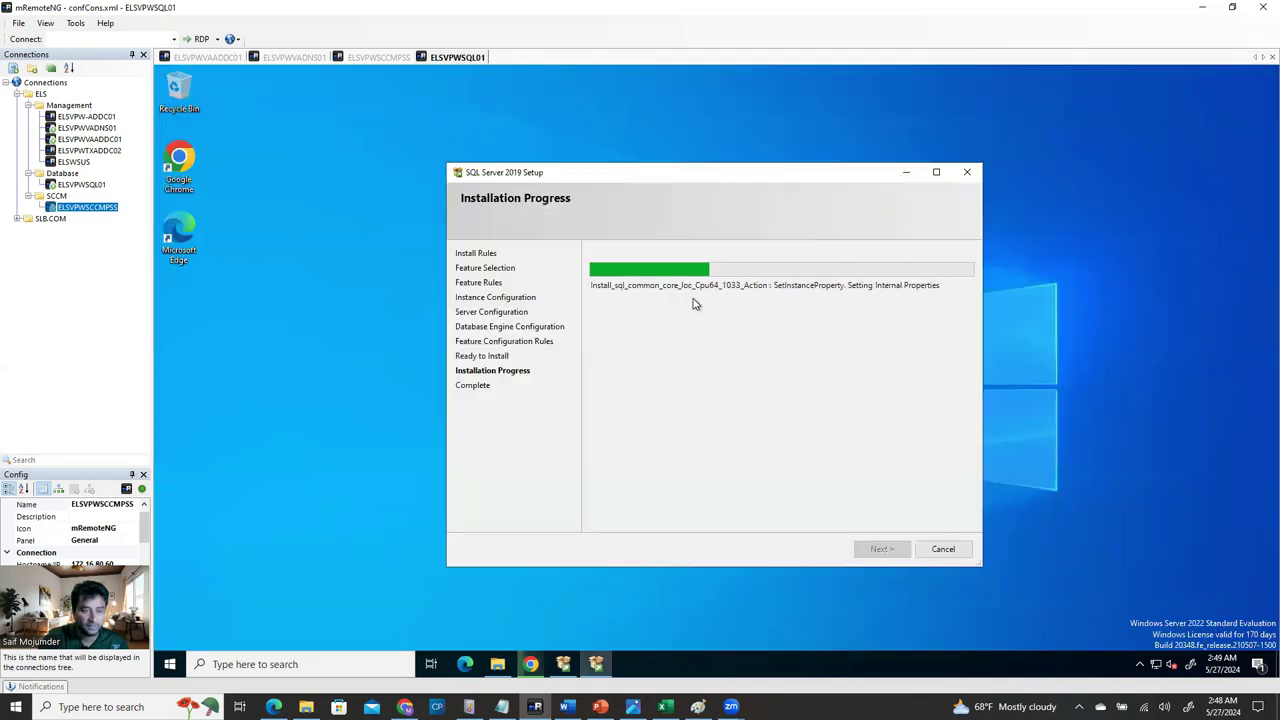
Return to the SSMS page in Chrome and trigger the SSMS 20.1 installer download again.
drag(795, 172, 818, 172)
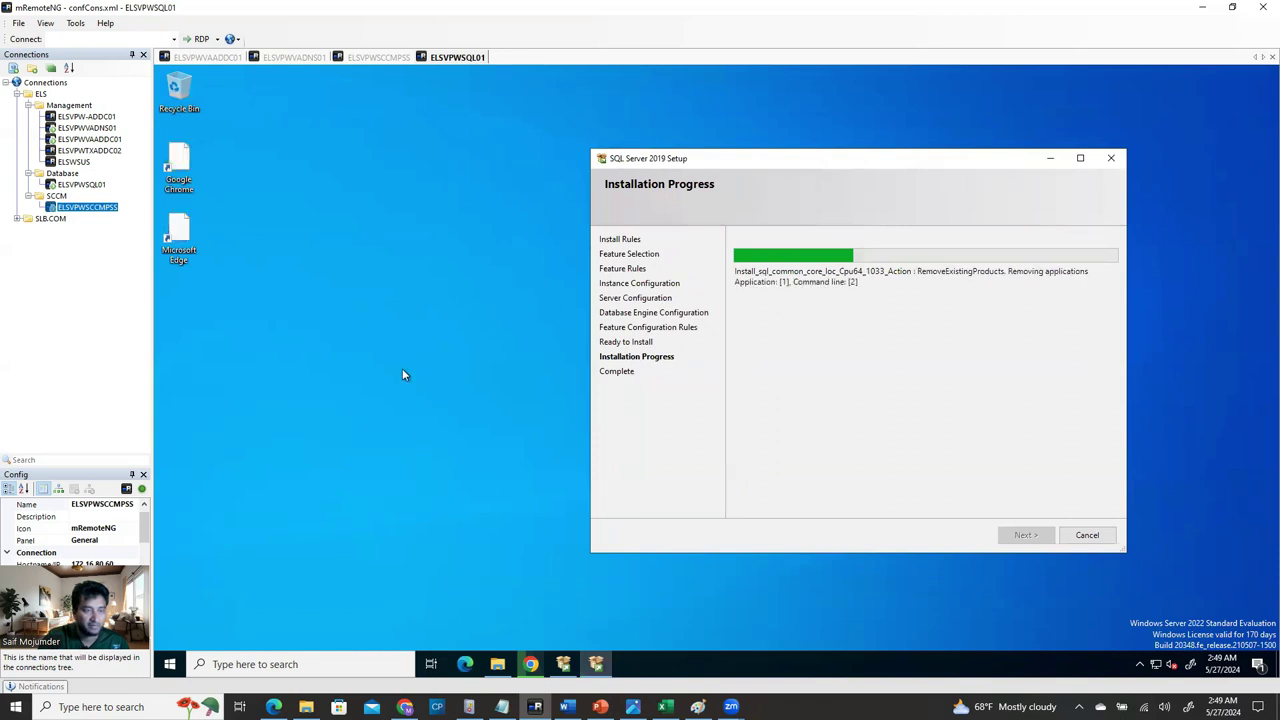
click(536, 667)
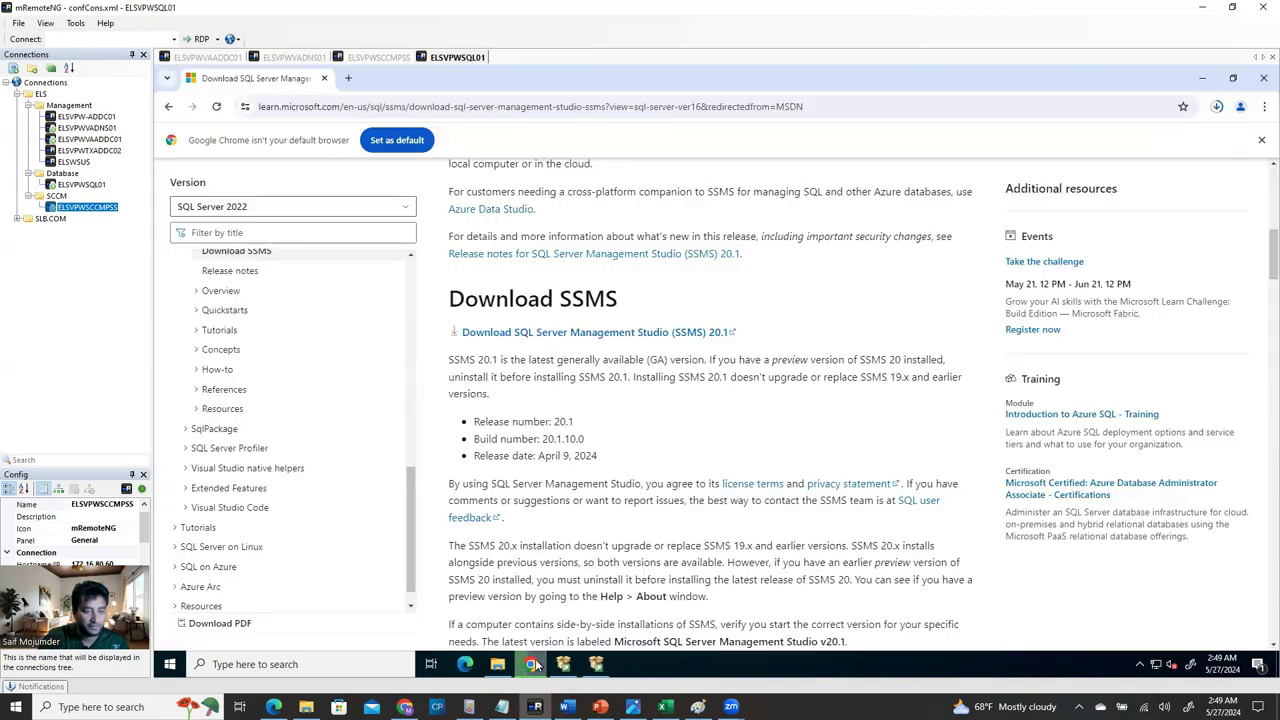
click(1216, 107)
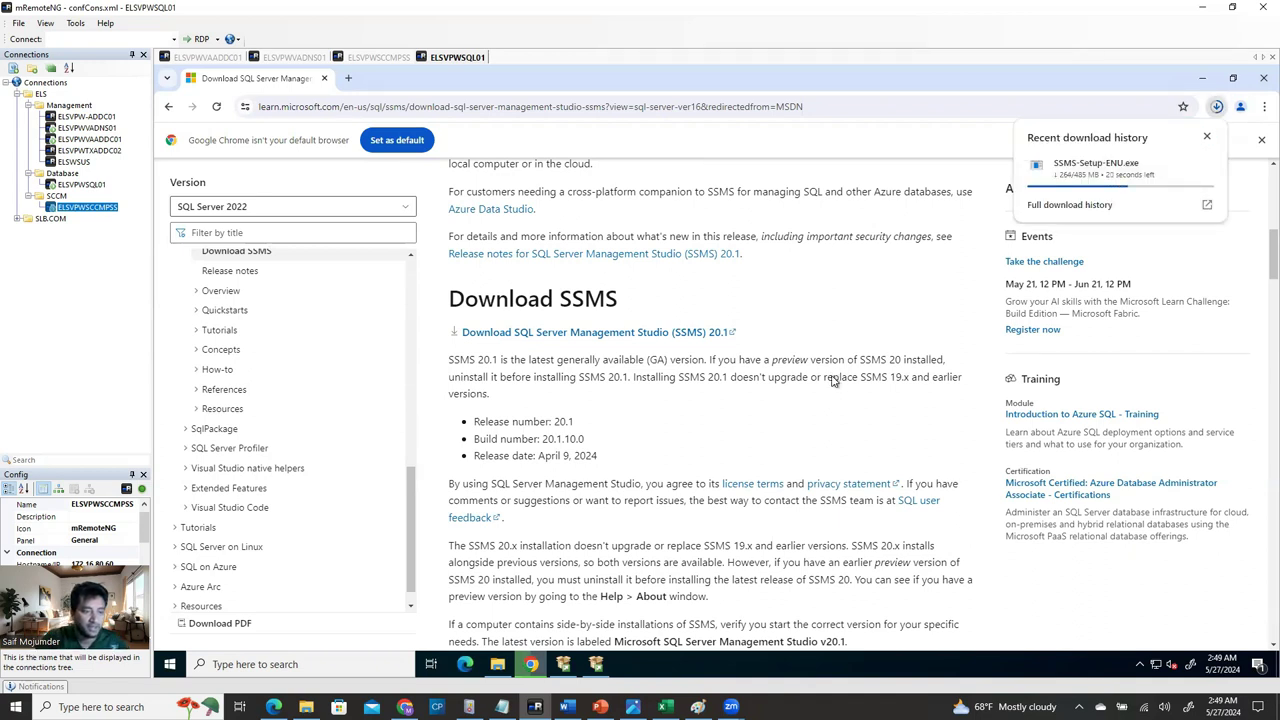
scroll(810, 382, up, 1)
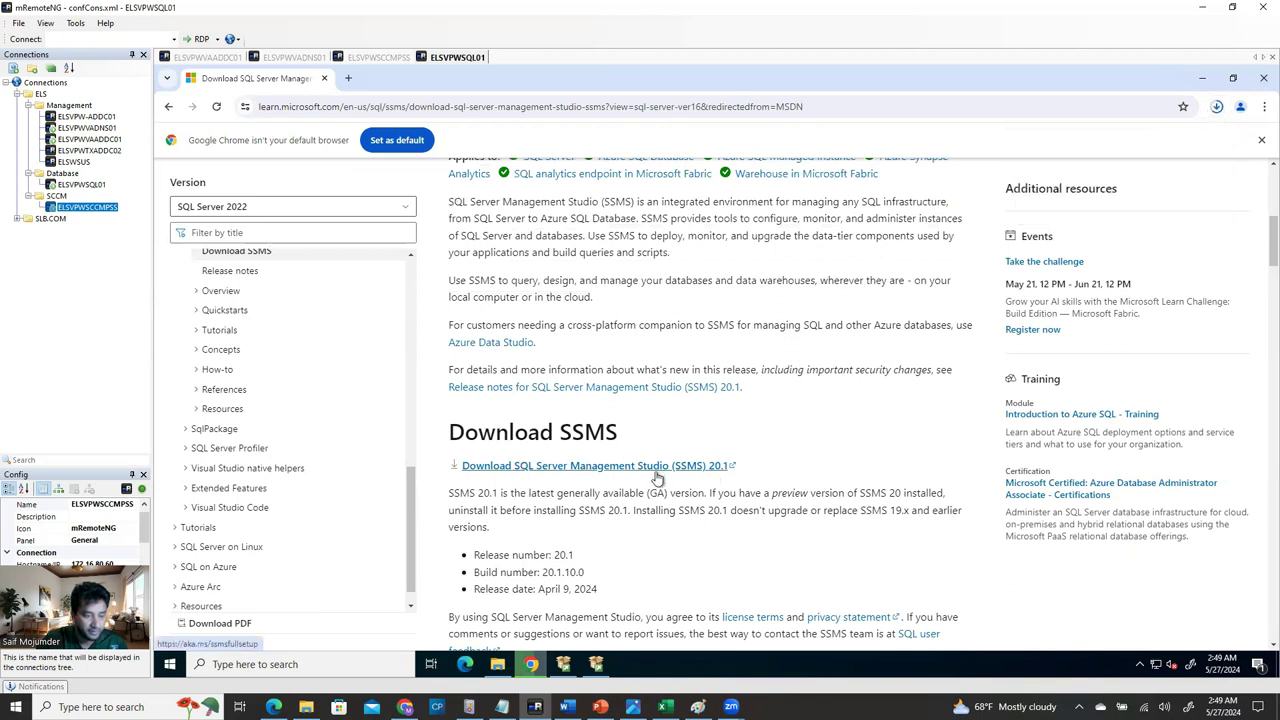
click(730, 470)
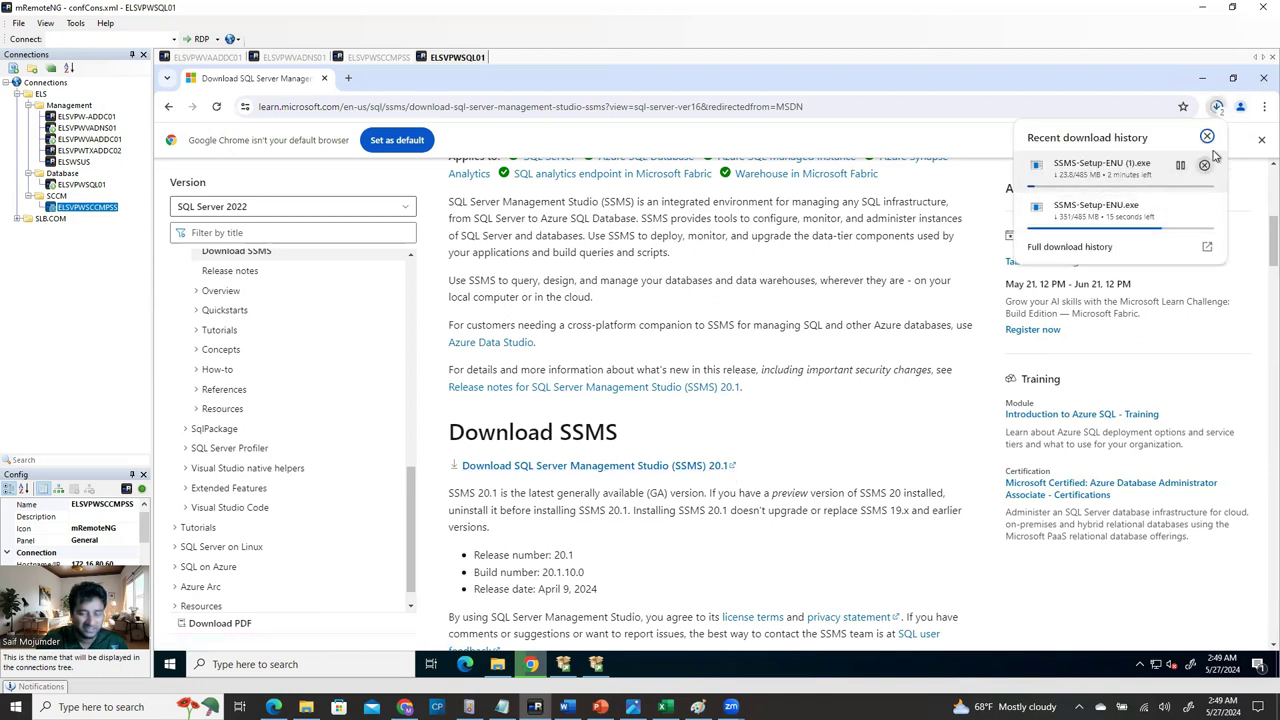
click(1207, 137)
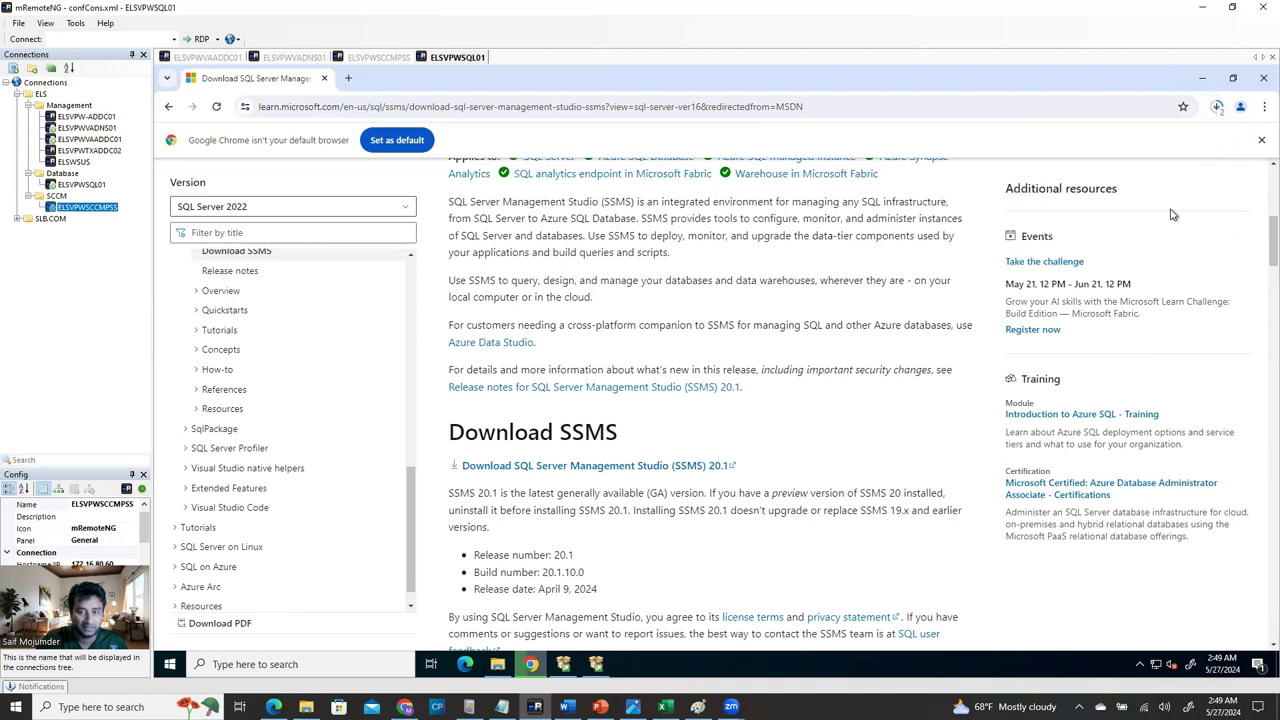
Cancel the duplicate SSMS-Setup-ENU (1).exe download, select the SSMS 20.1 name, and restore the DVD drive Explorer.
click(1217, 106)
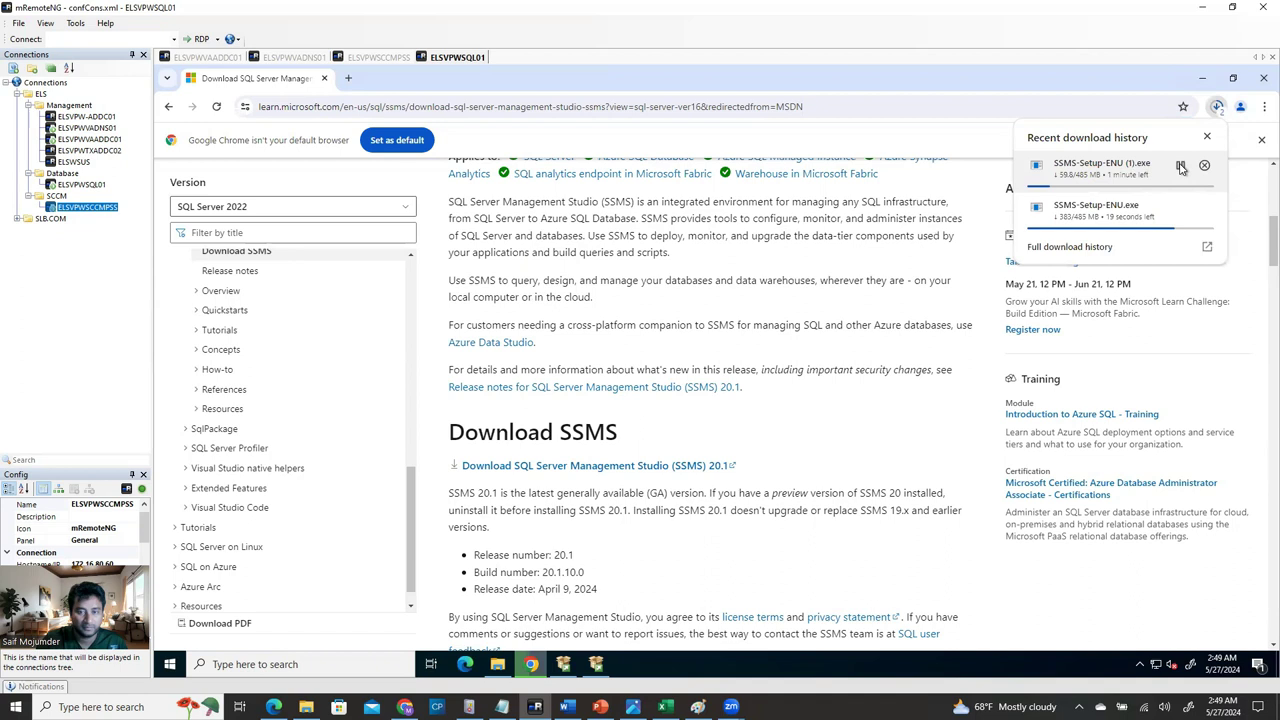
click(1205, 167)
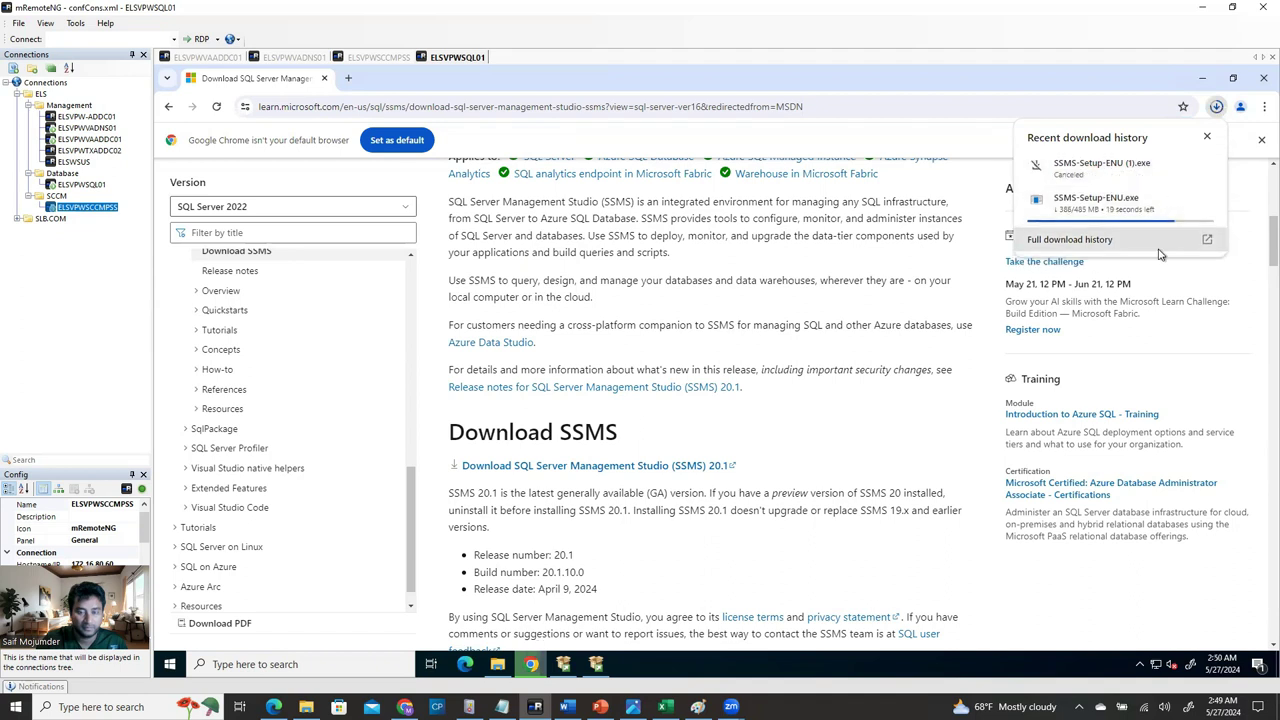
click(727, 469)
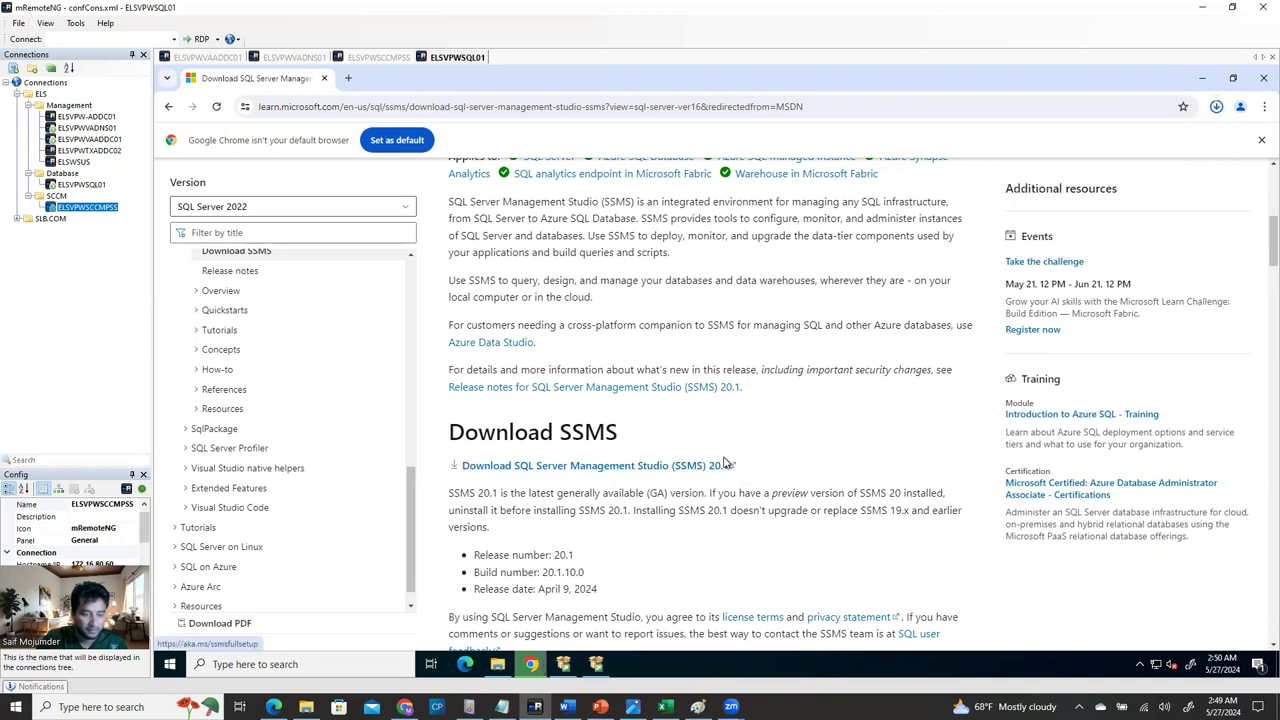
drag(730, 465, 519, 466)
key(ctrl+c)
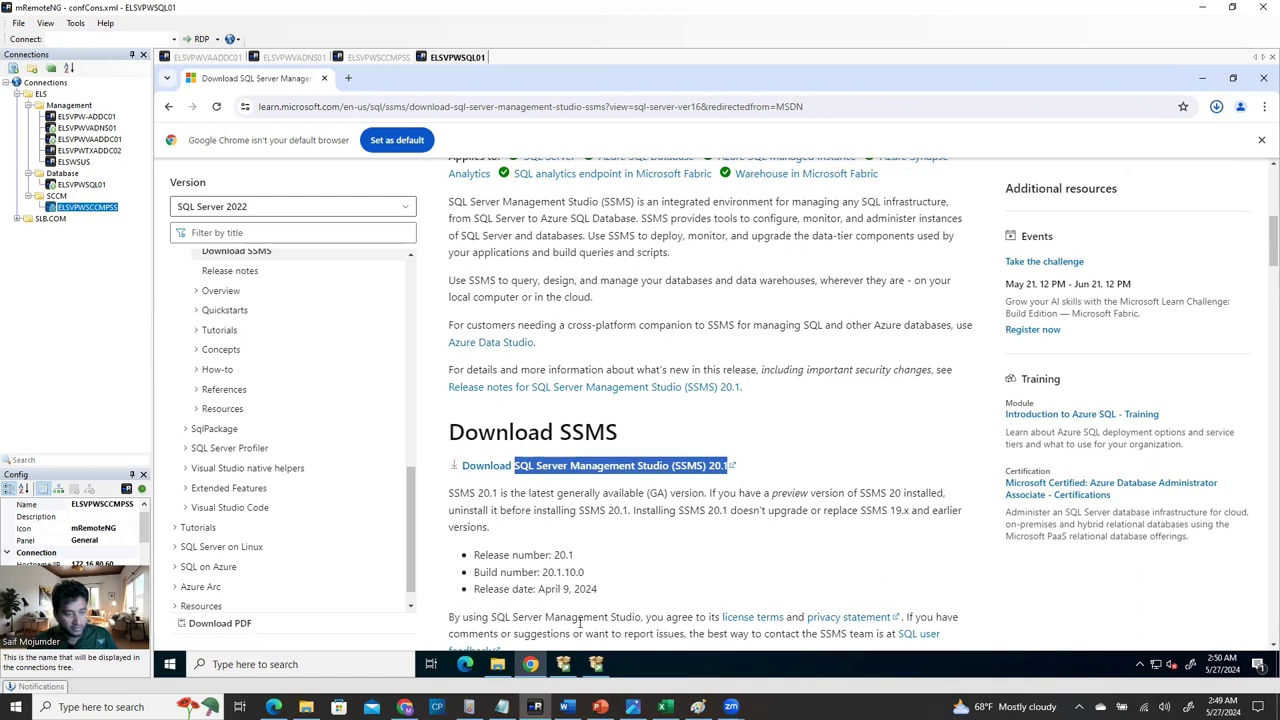
click(1202, 78)
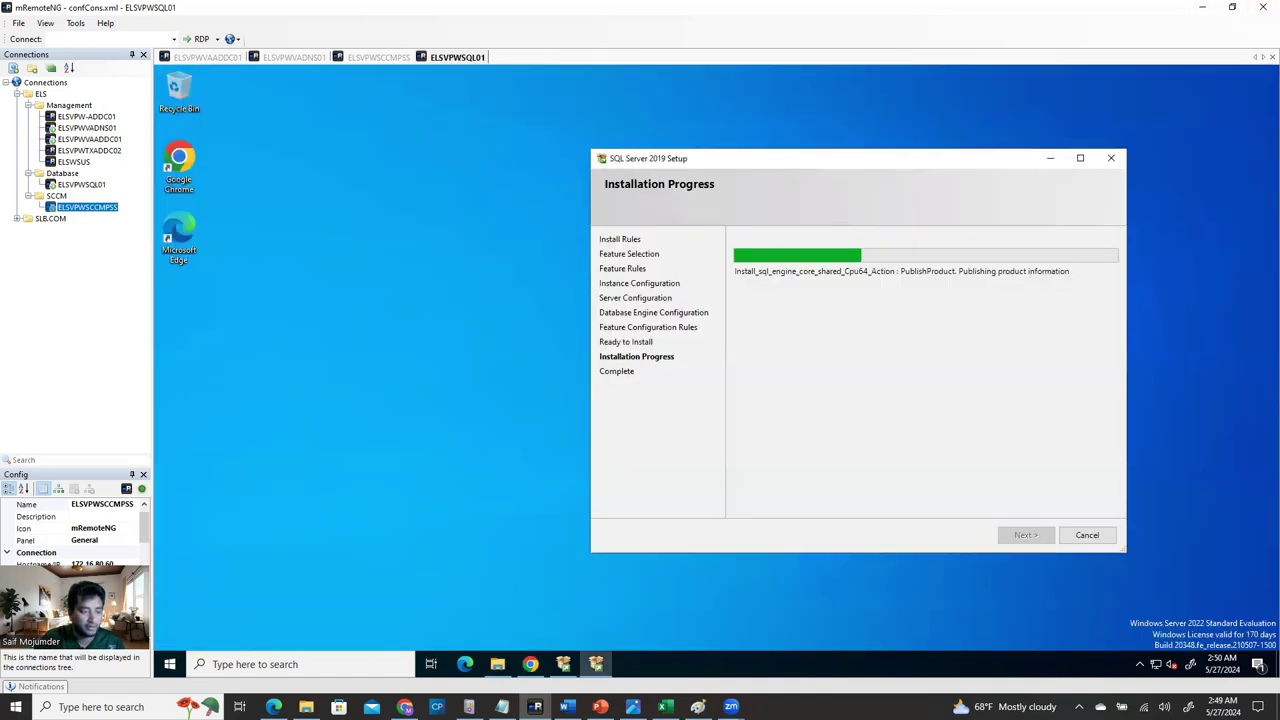
click(500, 600)
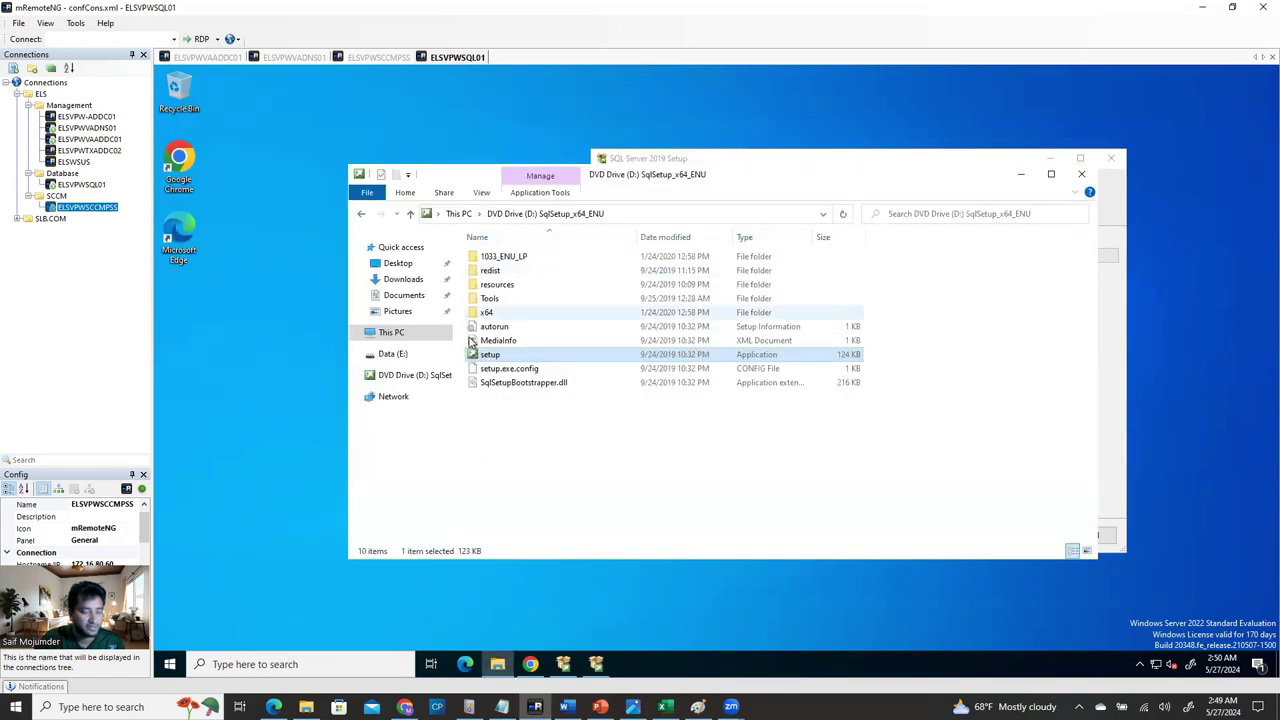
Open Data (E:) in Explorer and copy the SSMS 20.1 product name from the Chrome page.
click(390, 354)
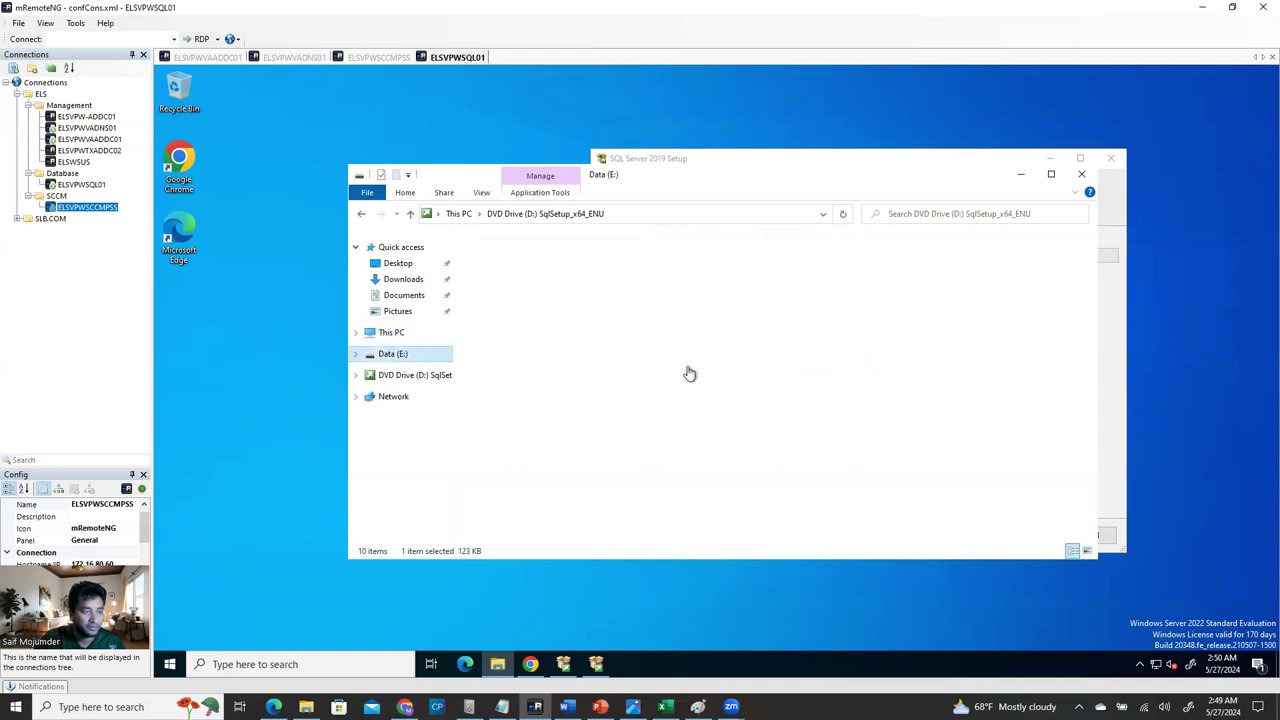
click(550, 351)
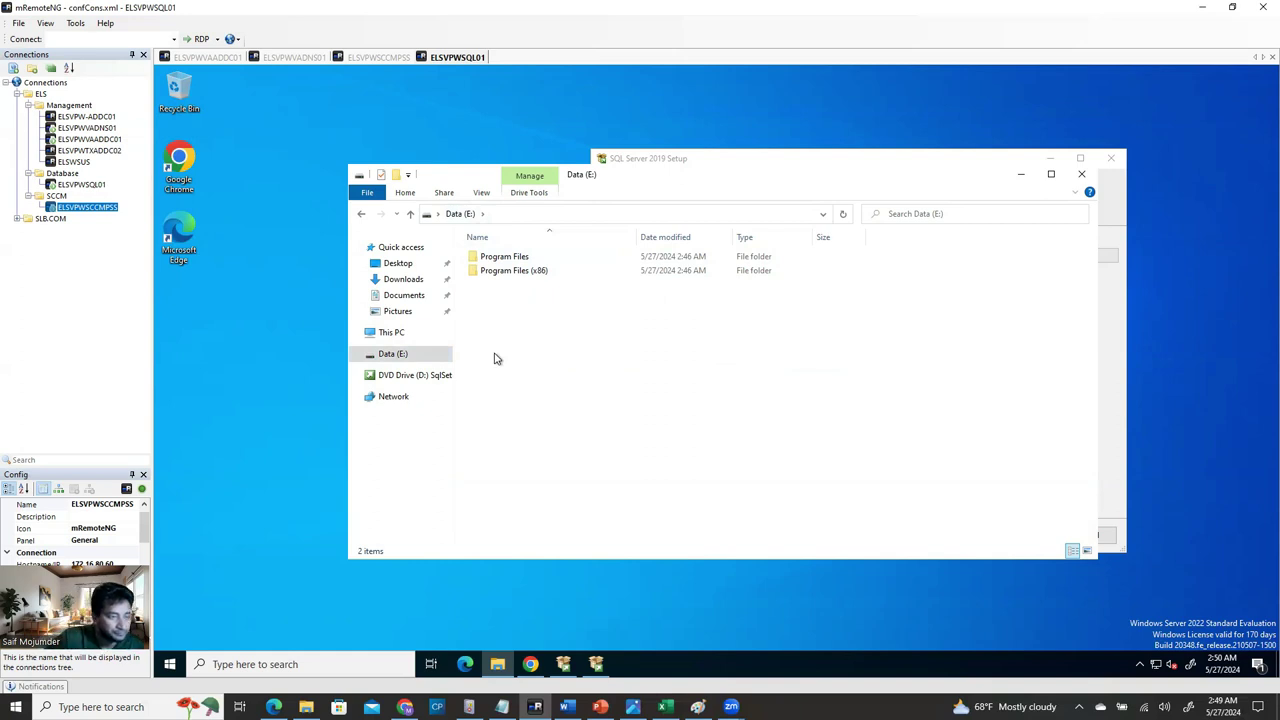
right_click(520, 338)
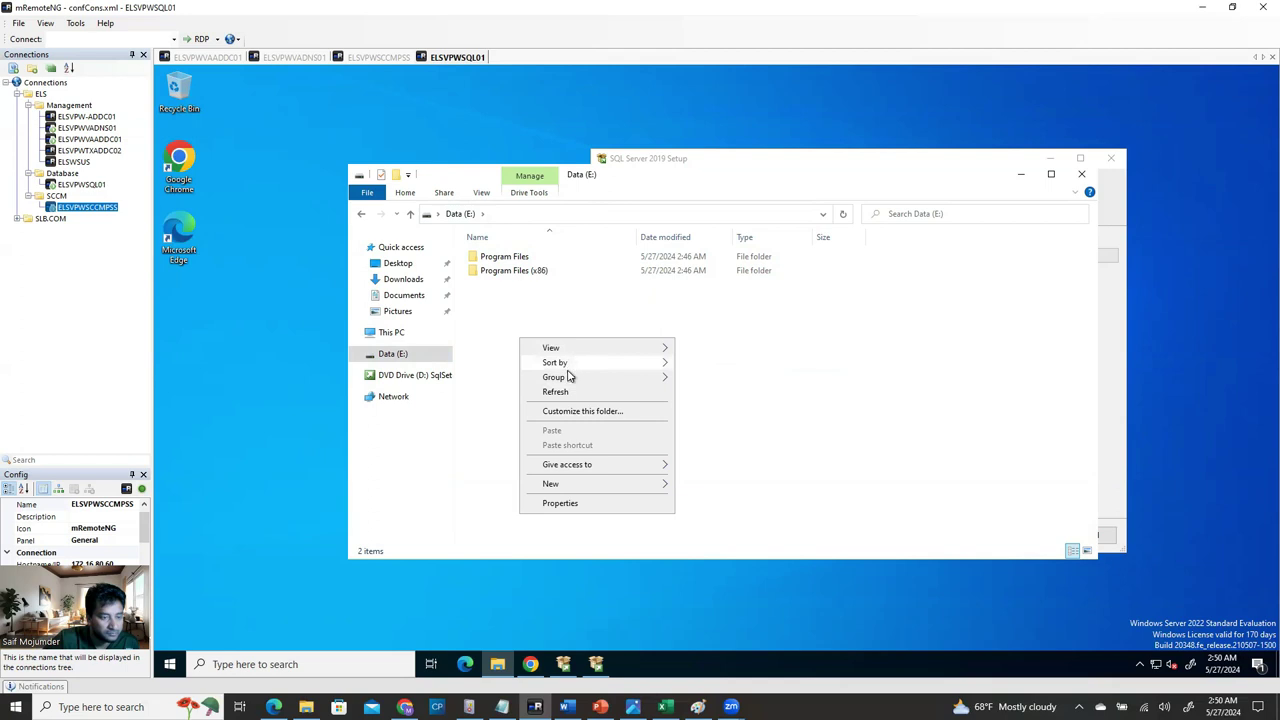
click(530, 664)
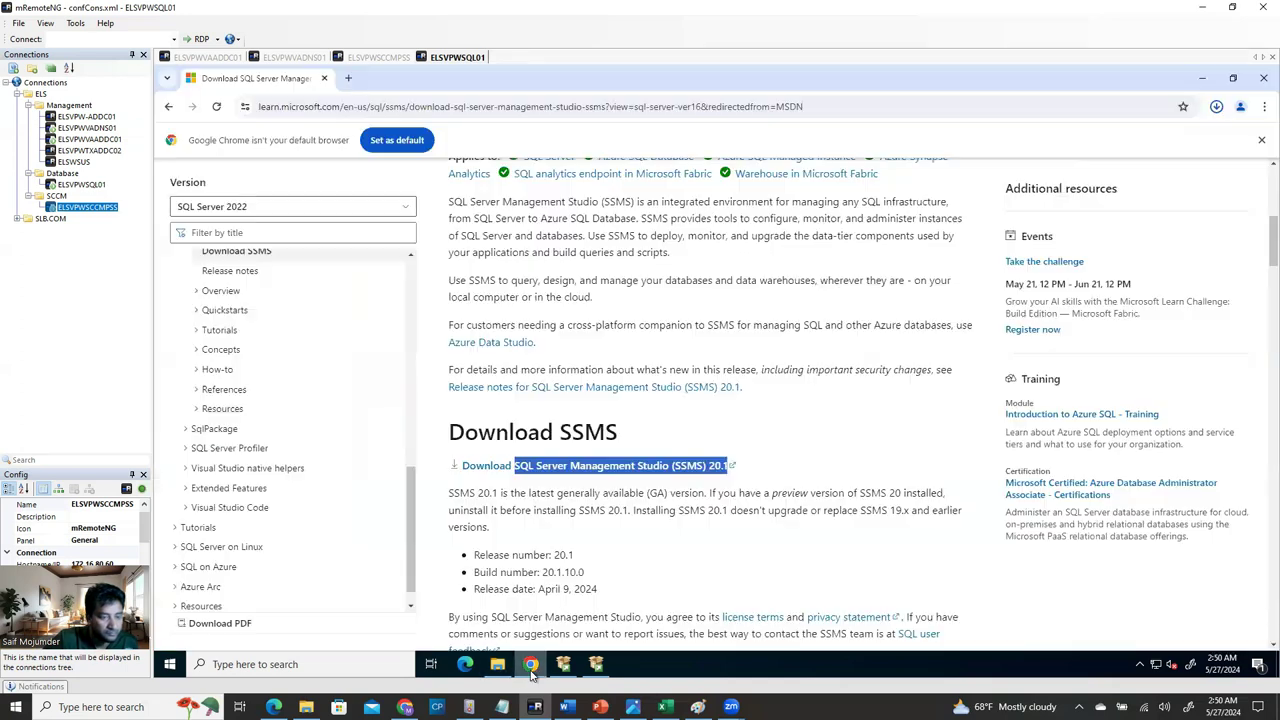
right_click(637, 470)
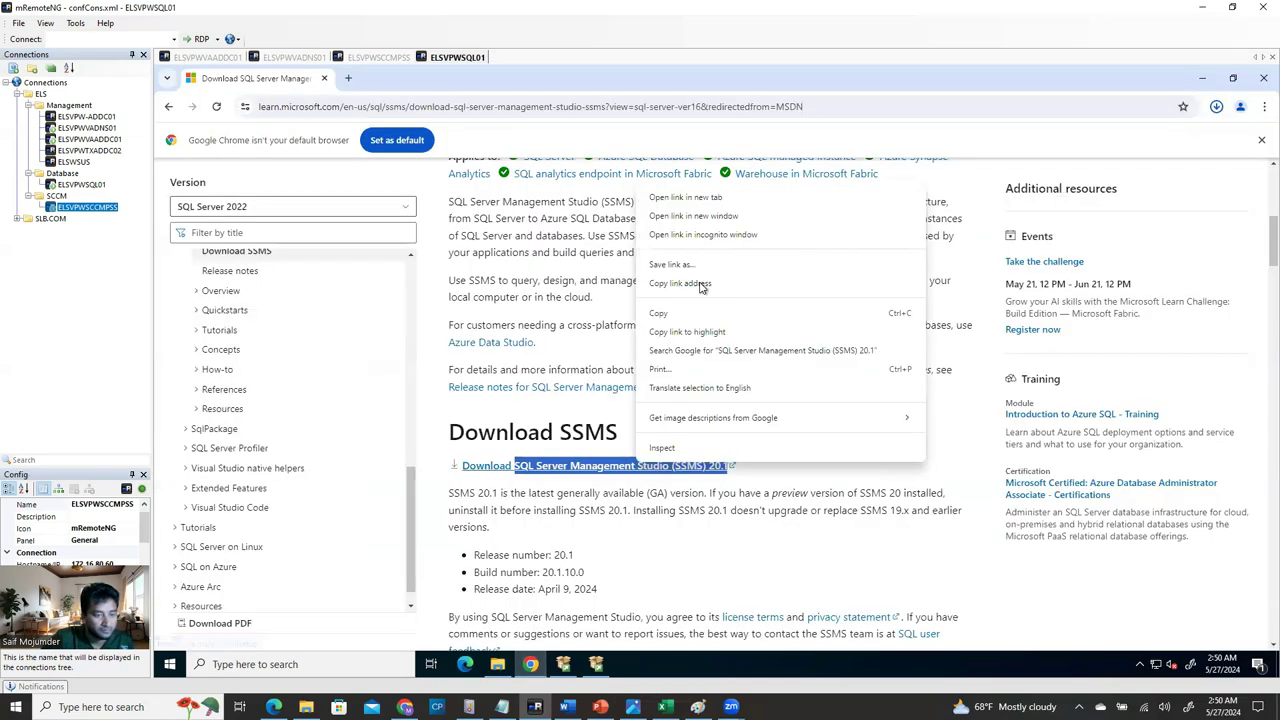
click(680, 318)
click(530, 664)
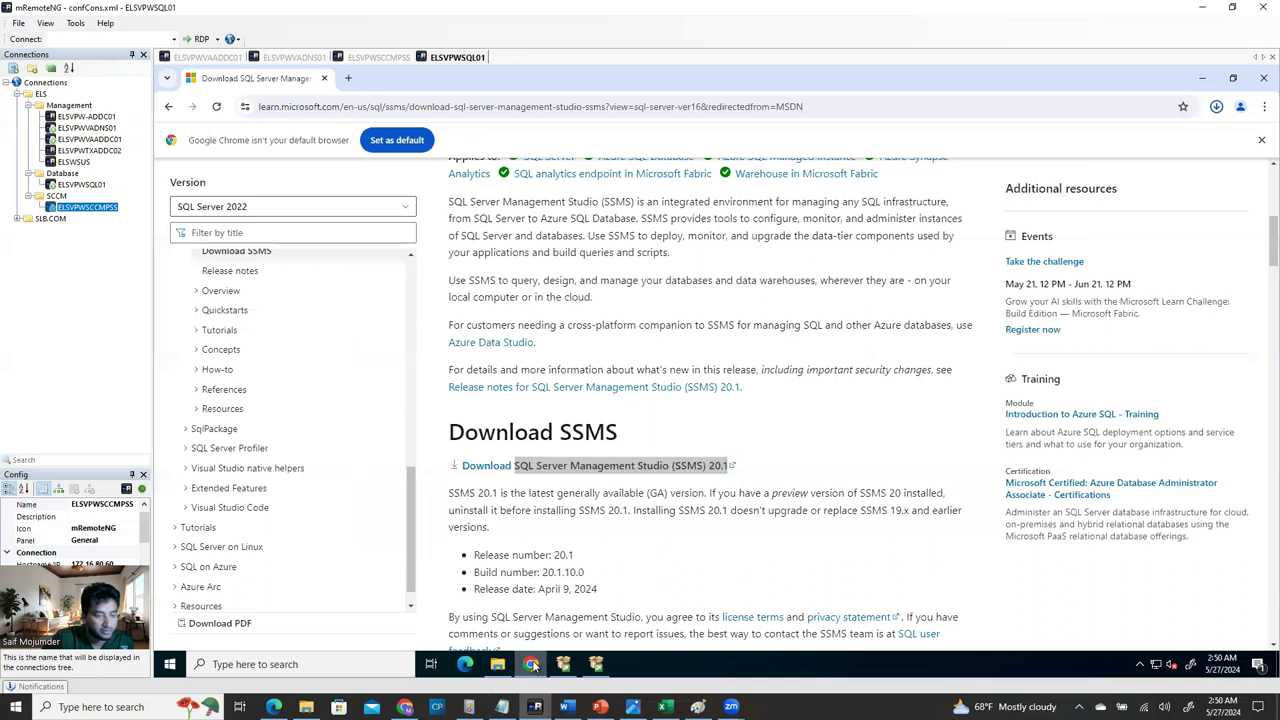
Create a new folder on Data (E:) named 'SQL Server Management Studio (SSMS) 20.1'.
right_click(547, 337)
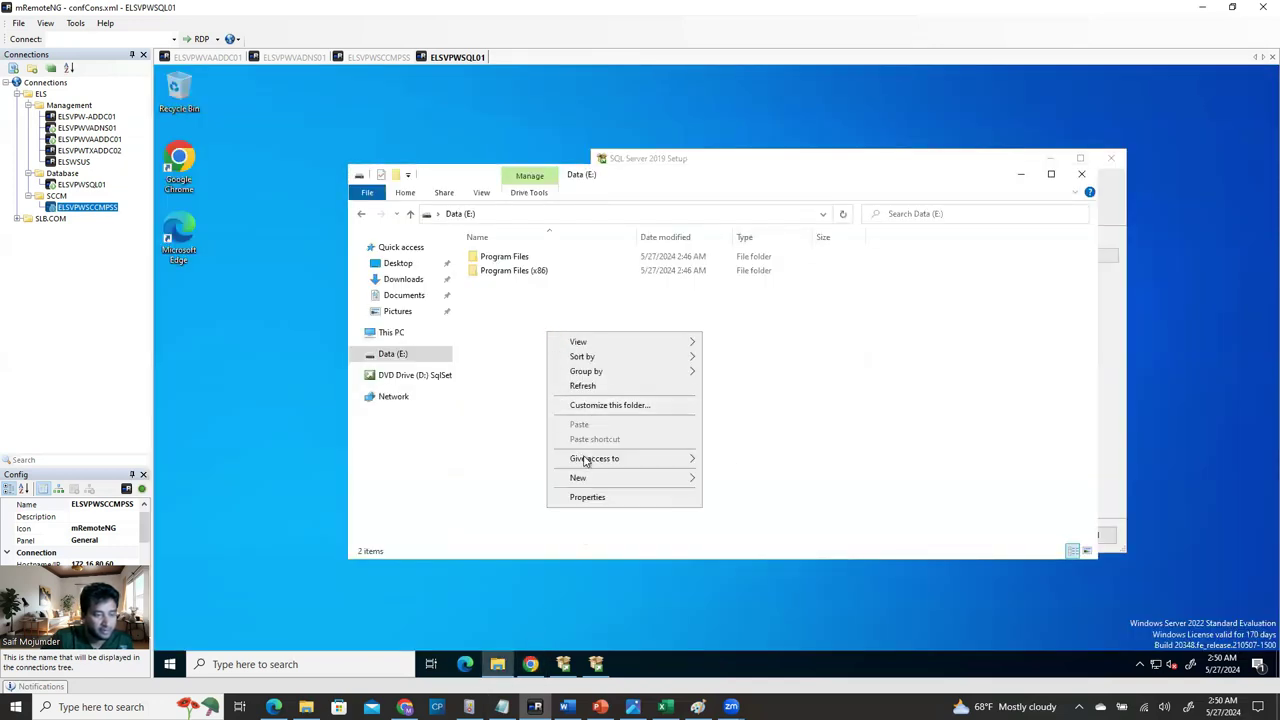
mouse_move(585, 478)
click(729, 481)
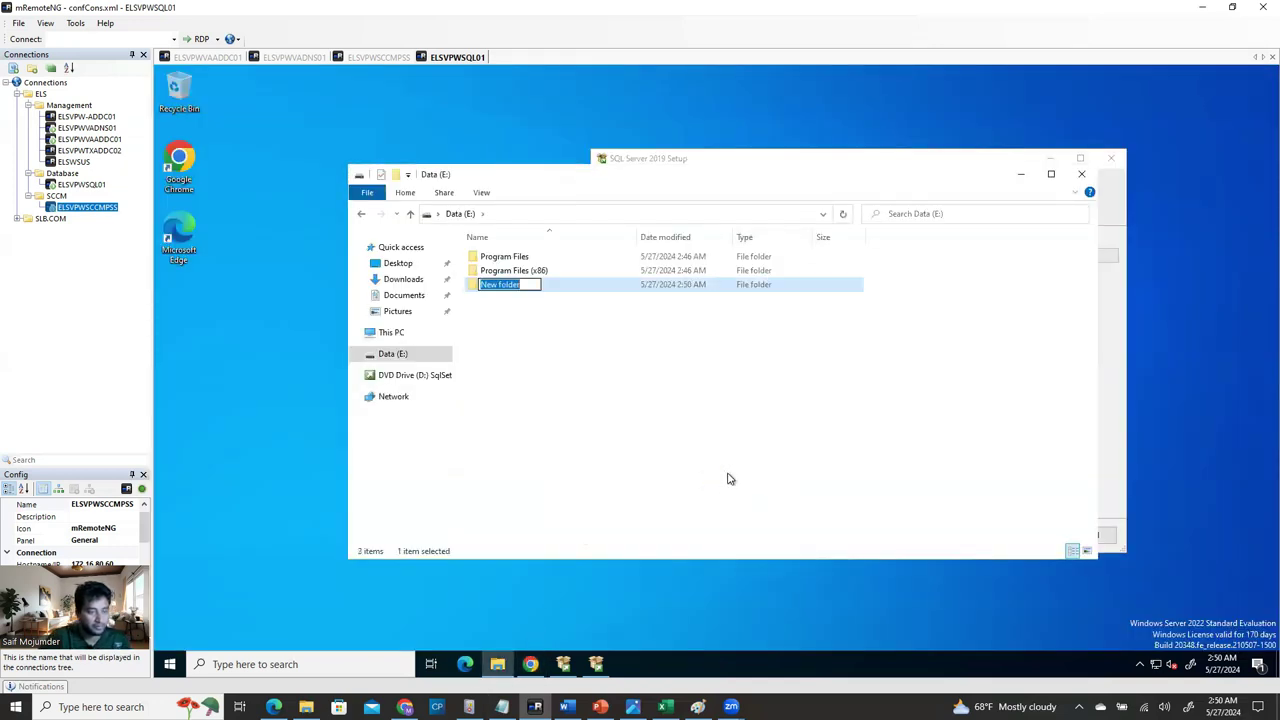
key(ctrl+v)
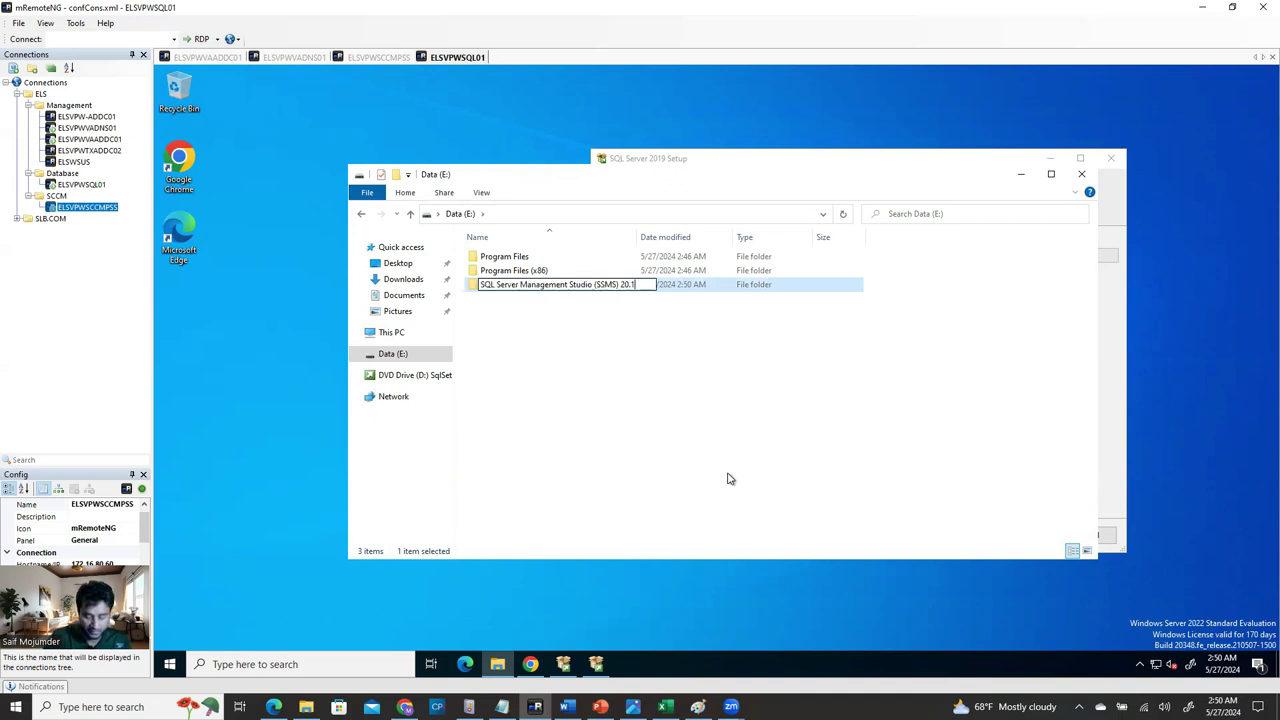
key(Return)
key(Return)
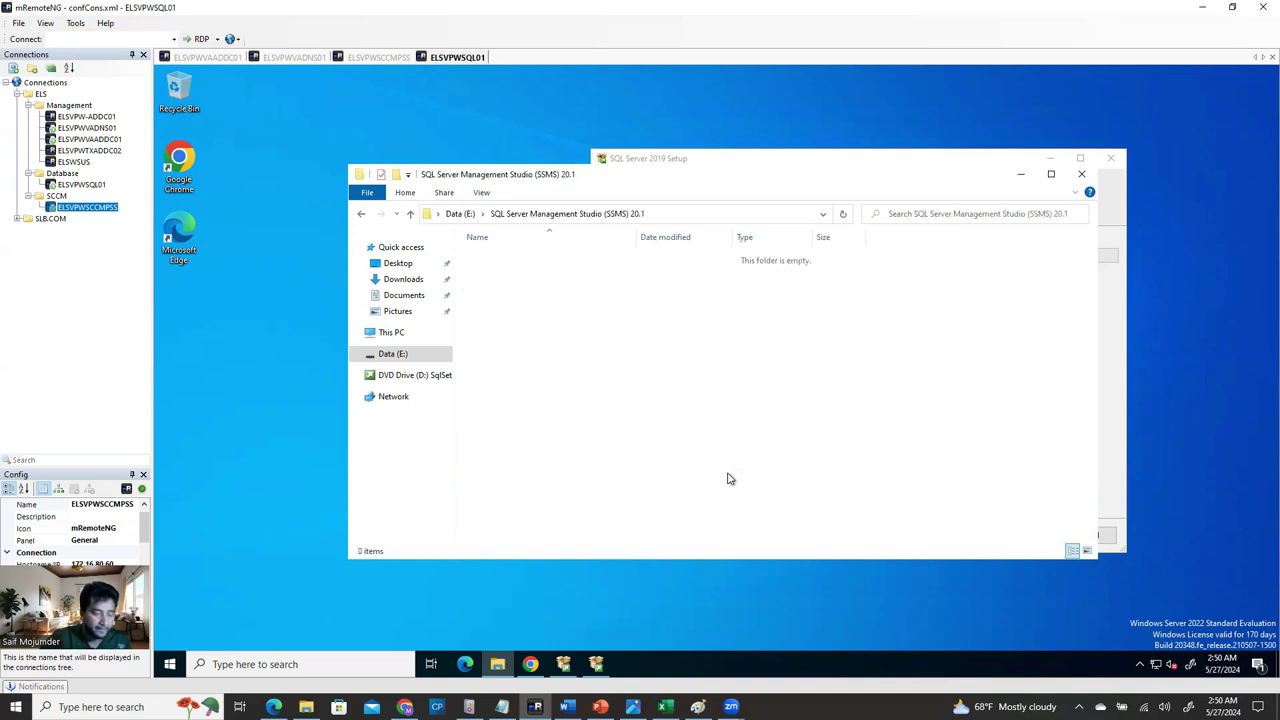
Open a second File Explorer window on Downloads and select the SSMS-Setup-ENU installer.
click(492, 668)
right_click(499, 670)
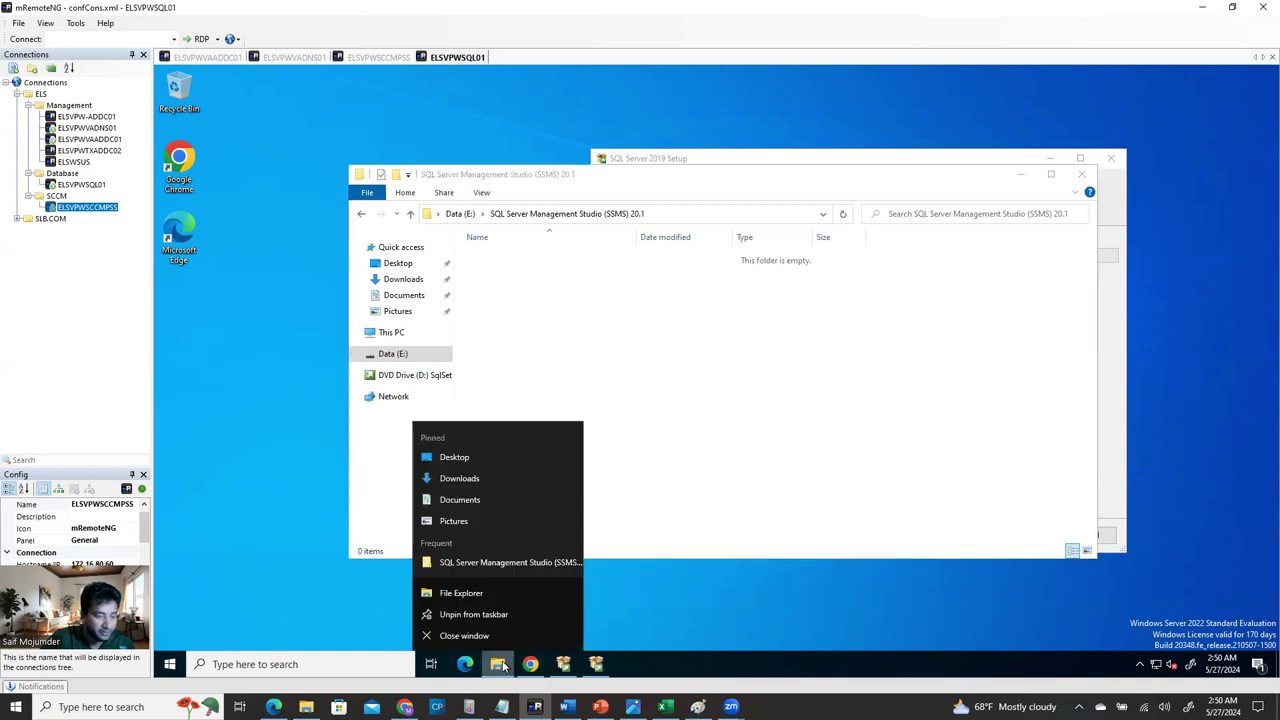
click(589, 537)
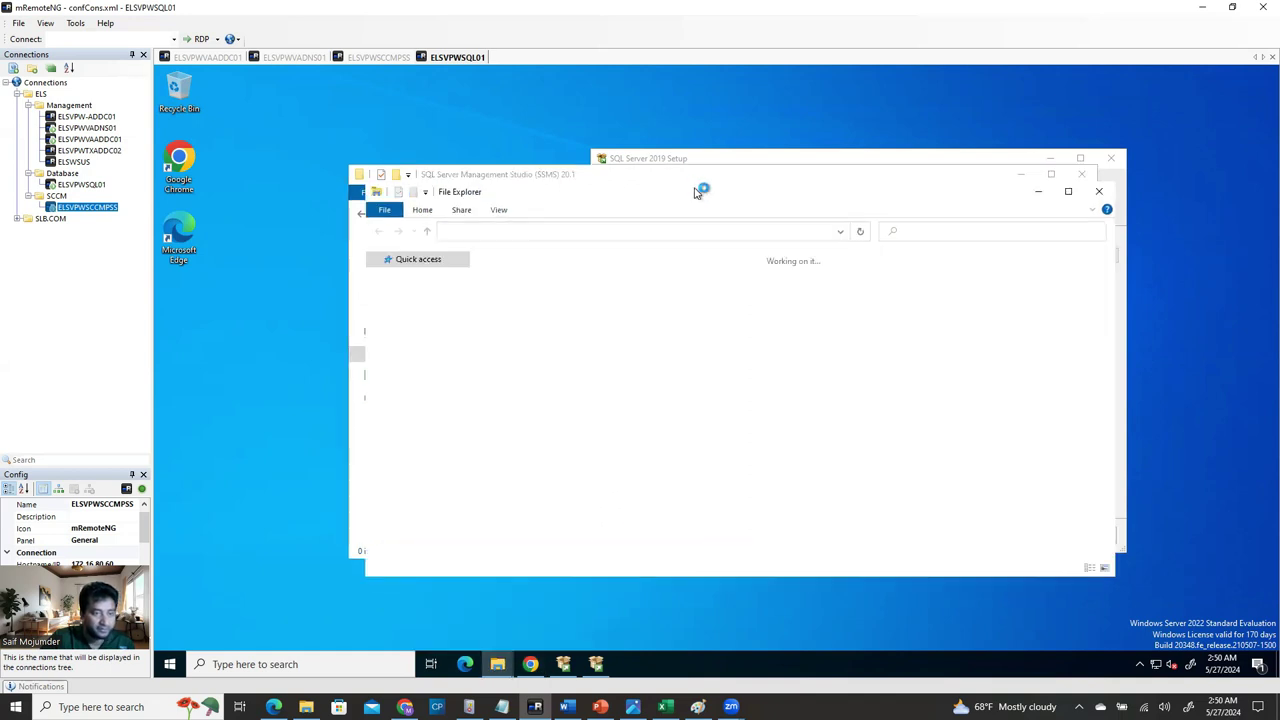
drag(693, 181, 1211, 342)
click(925, 442)
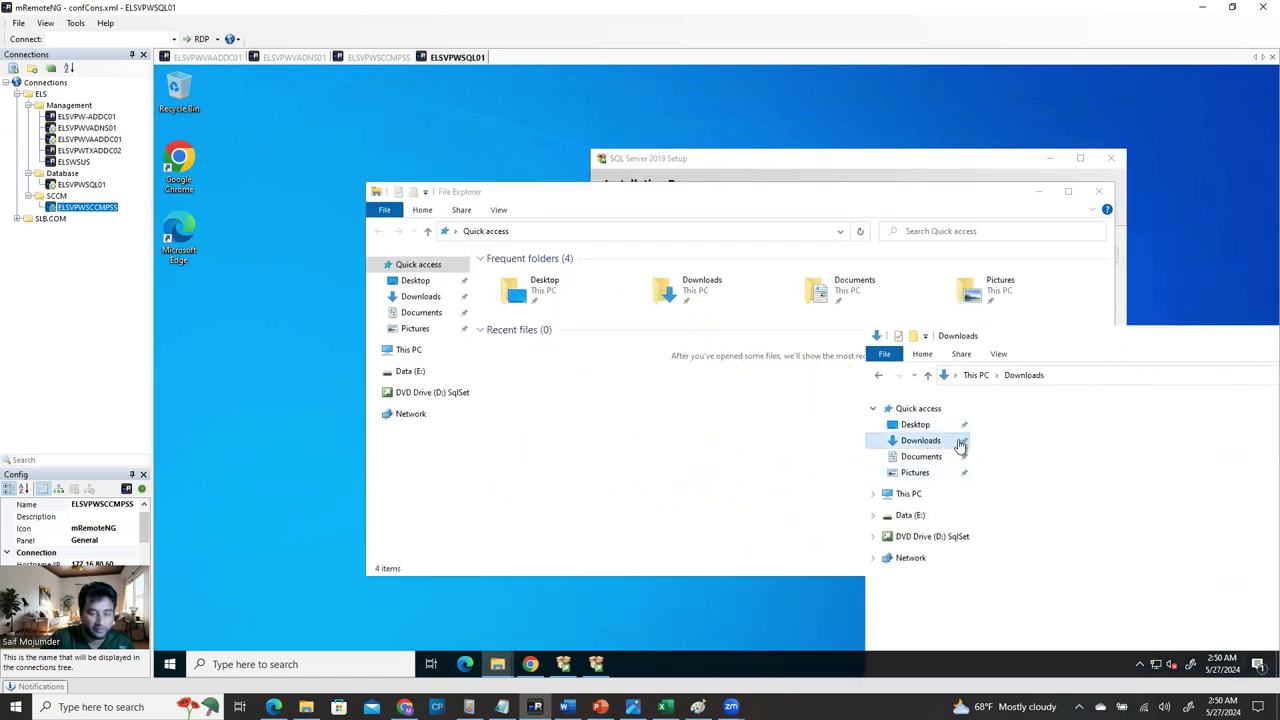
click(1036, 440)
drag(1036, 440, 1006, 448)
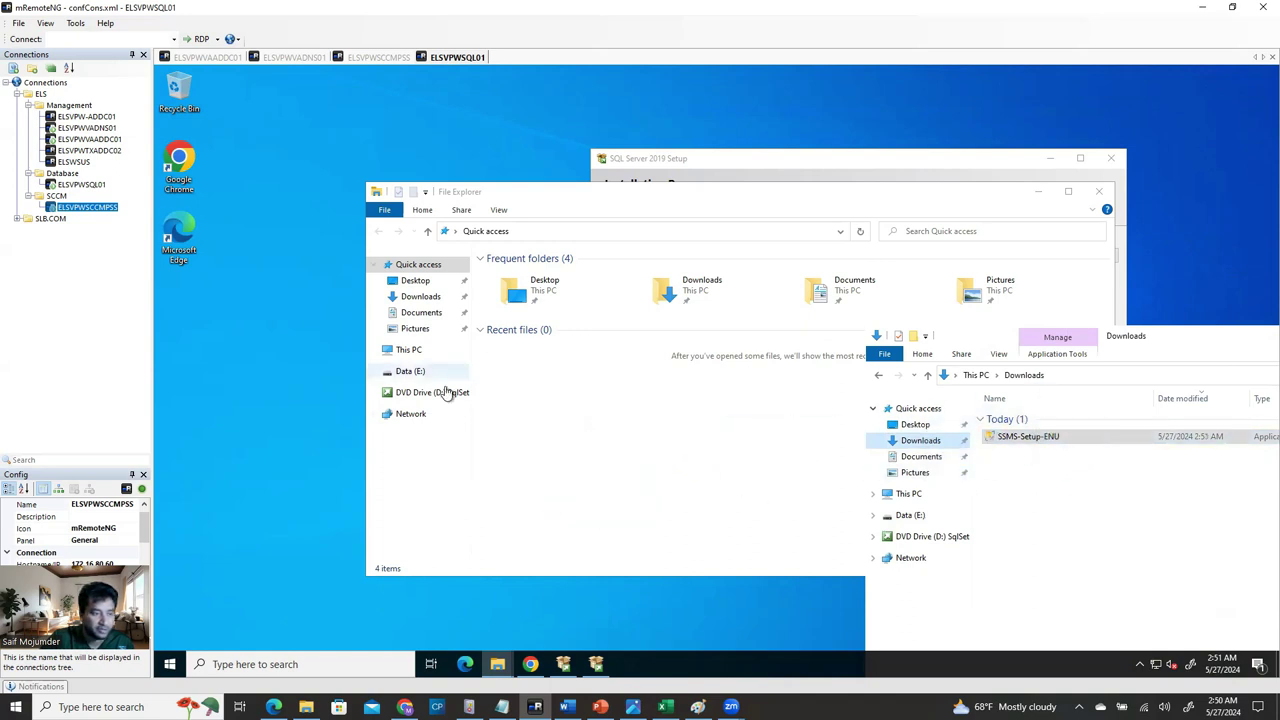
Copy SSMS-Setup-ENU into Data (E:)\SQL Server Management Studio (SSMS) 20.1.
click(412, 371)
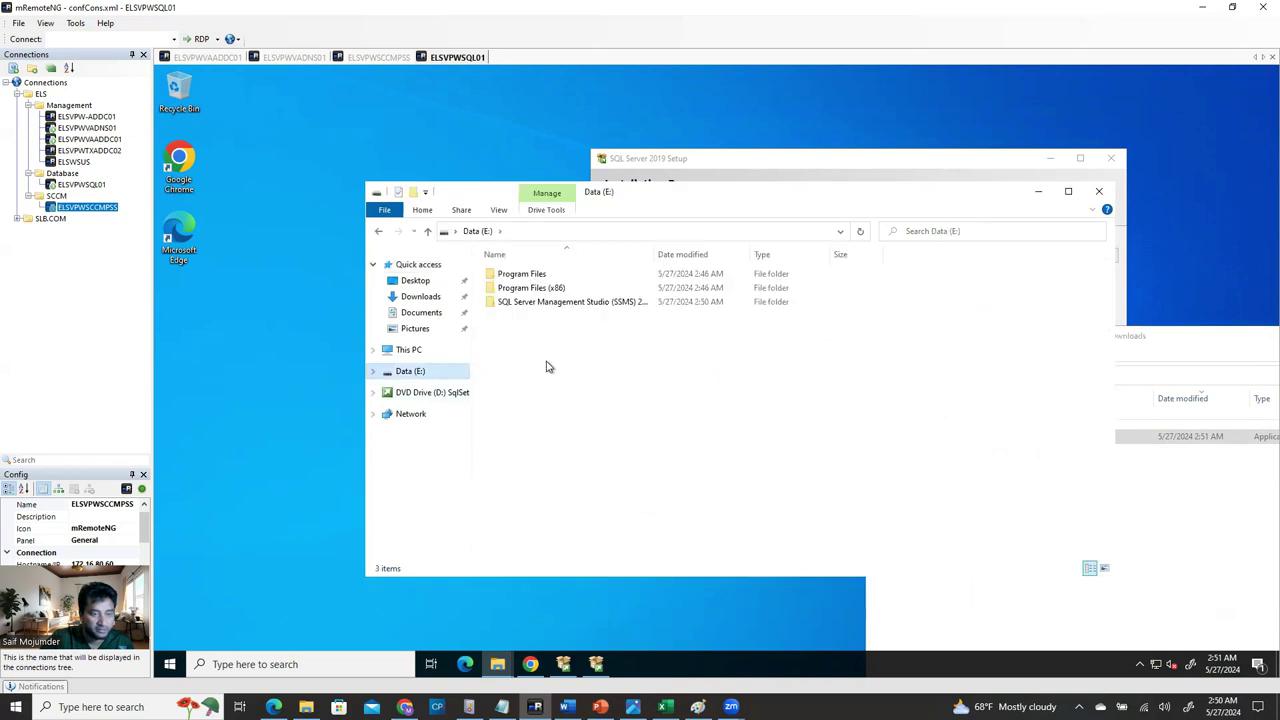
double_click(531, 301)
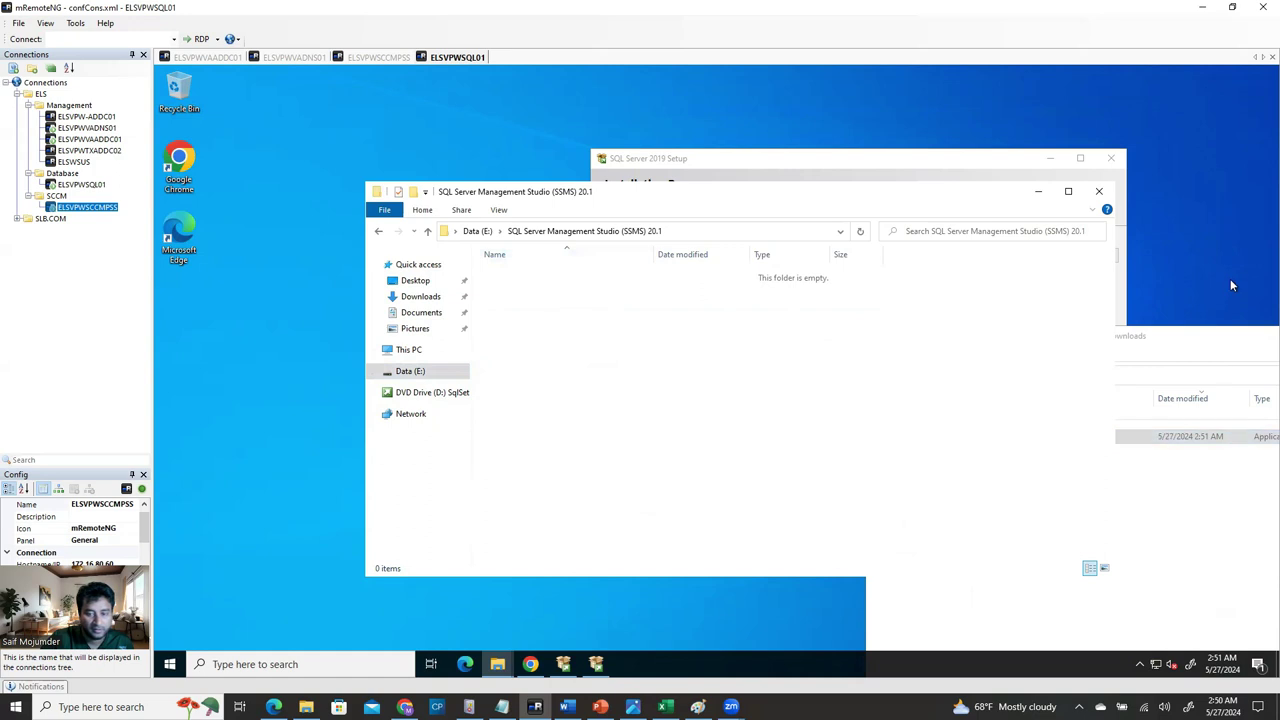
click(1218, 331)
drag(1015, 437, 574, 375)
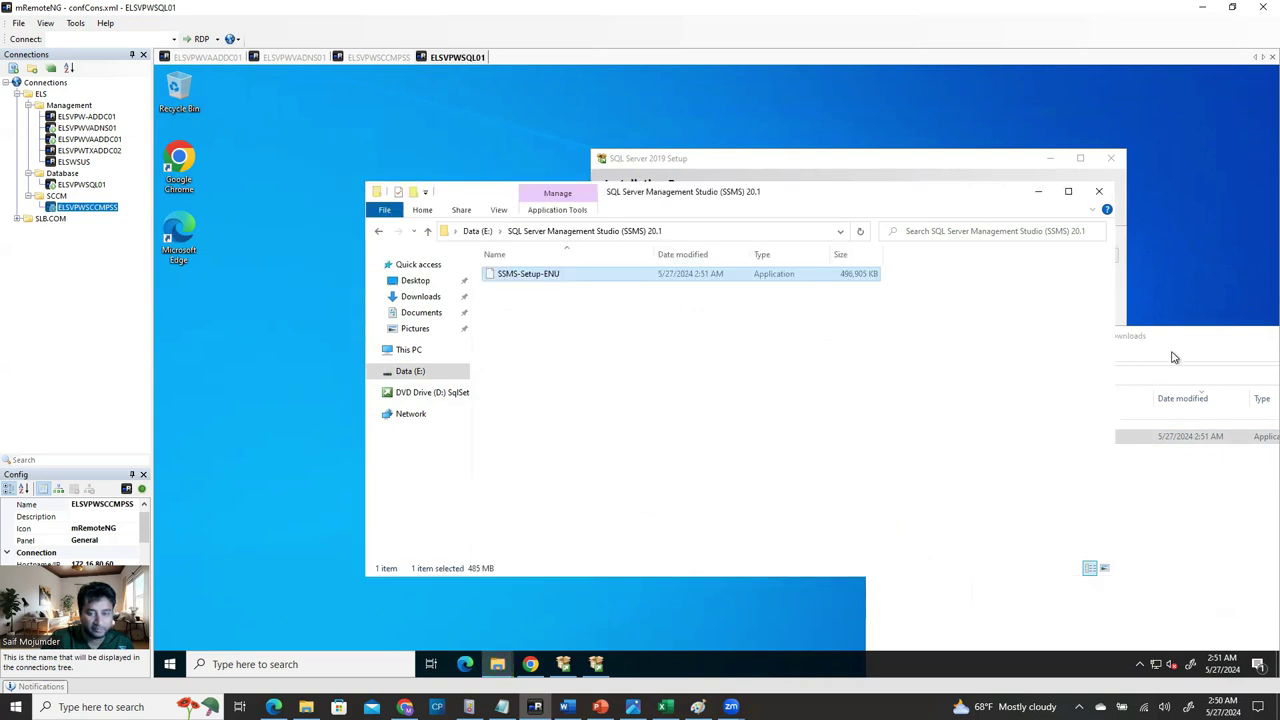
Delete the SSMS-Setup-ENU copy from Downloads, close that window, and reposition the SSMS 20.1 folder window.
click(1215, 353)
drag(1179, 340, 597, 156)
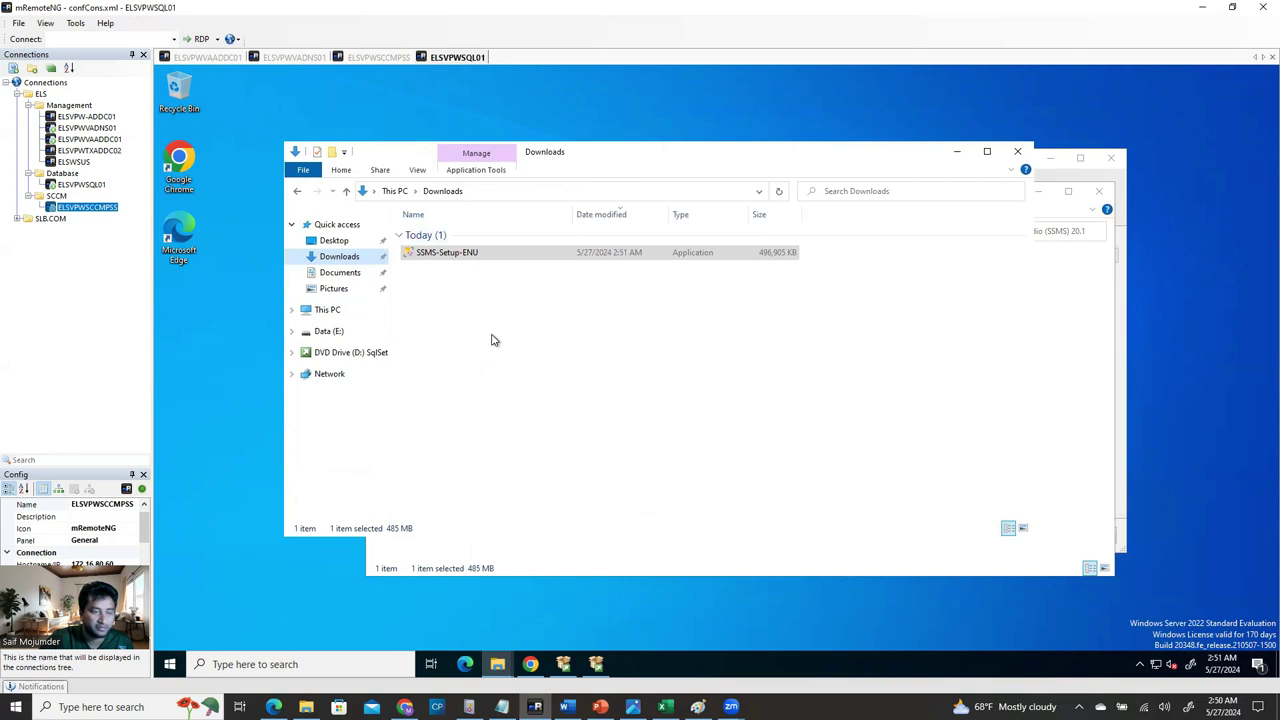
click(463, 258)
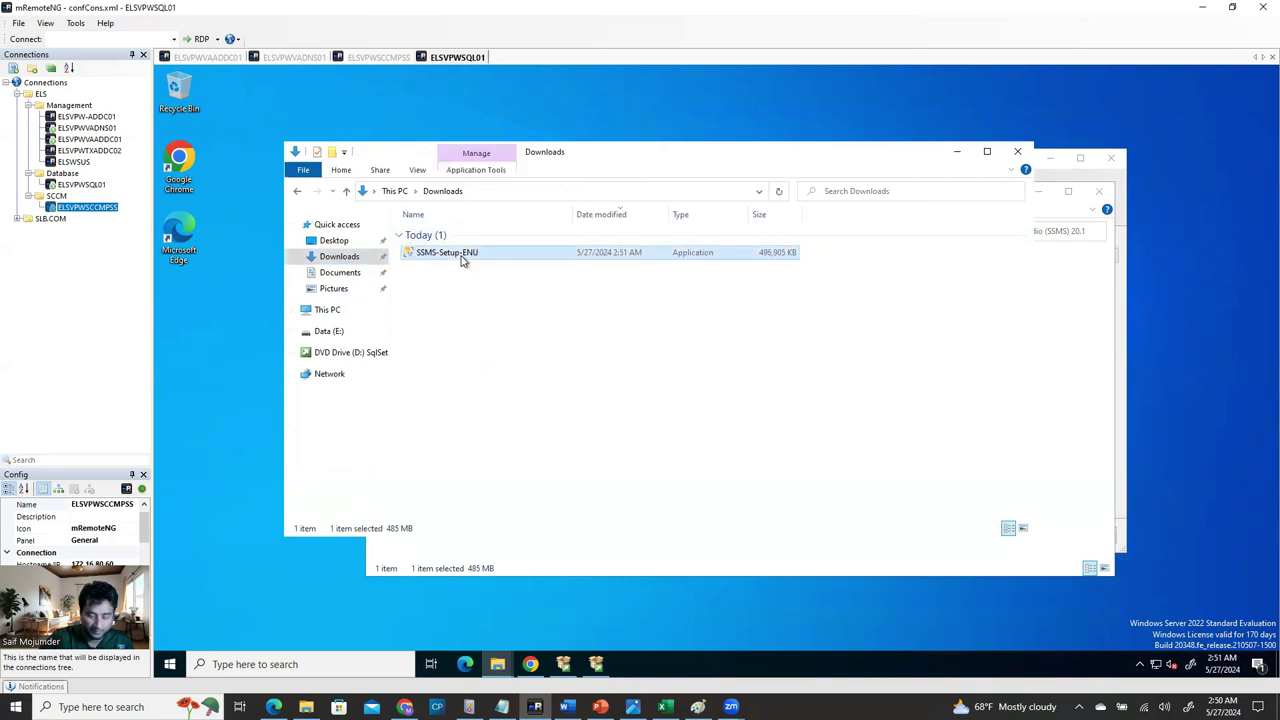
key(Delete)
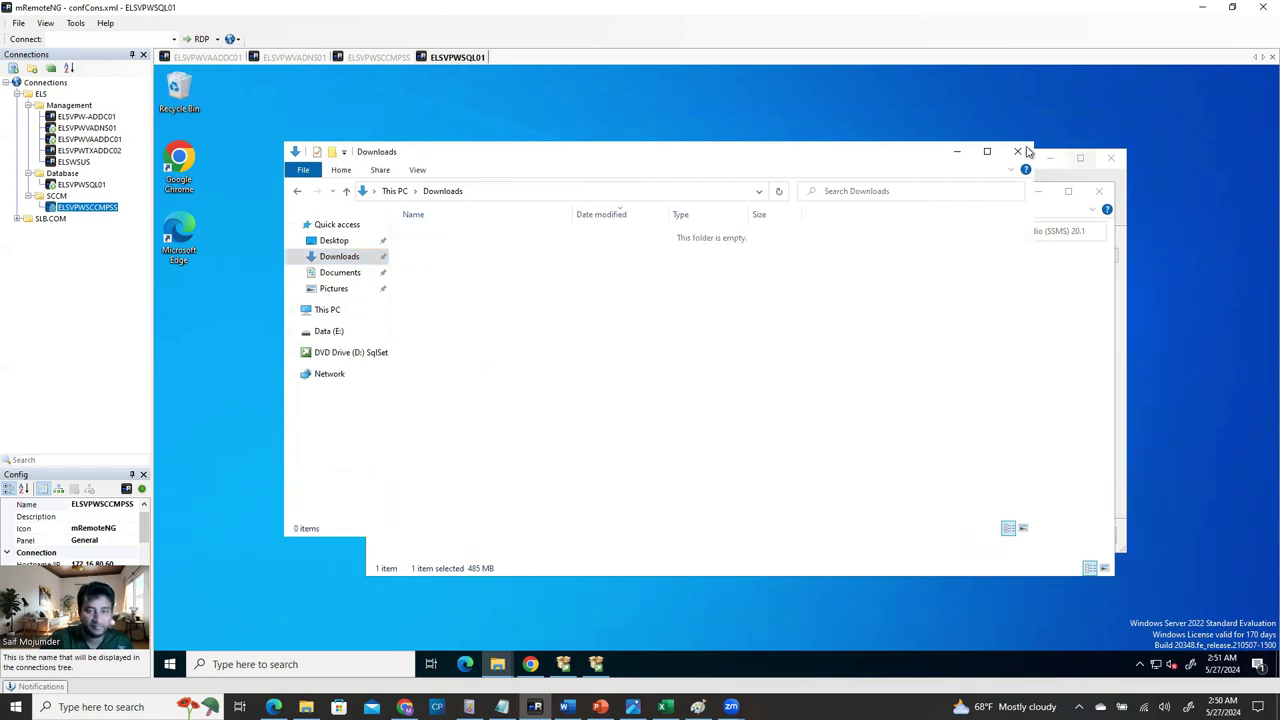
click(1017, 151)
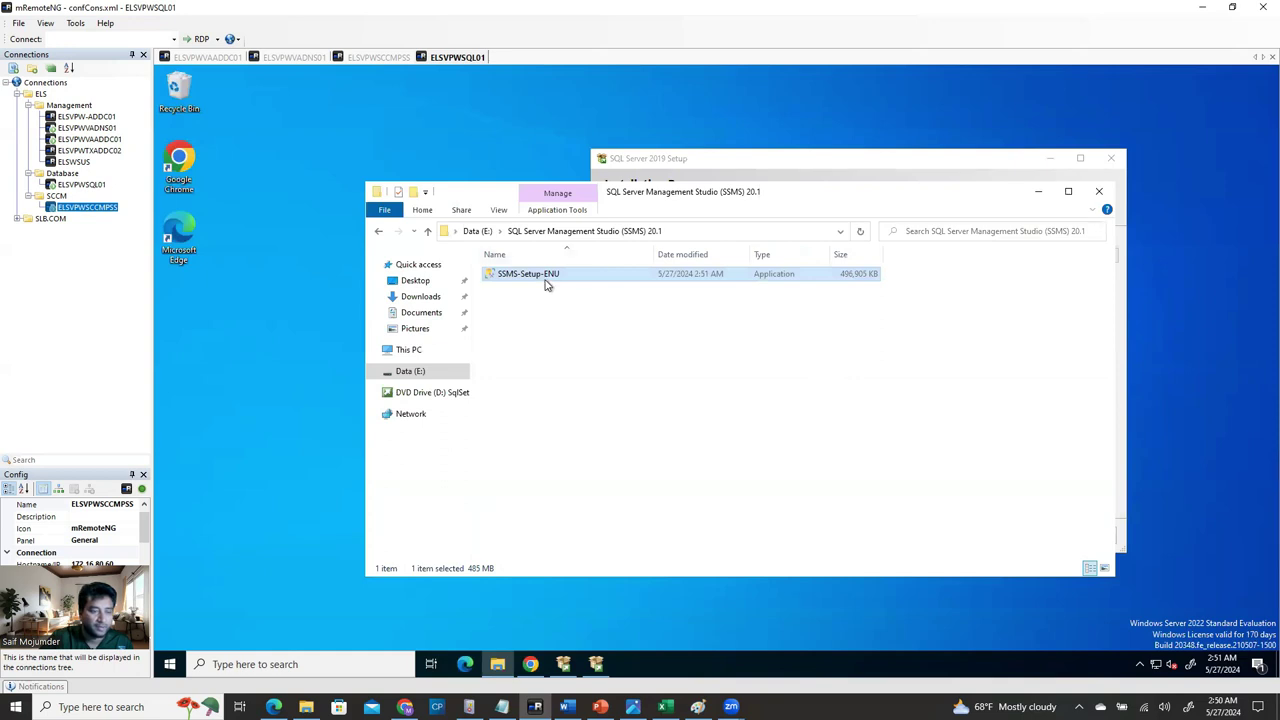
click(797, 163)
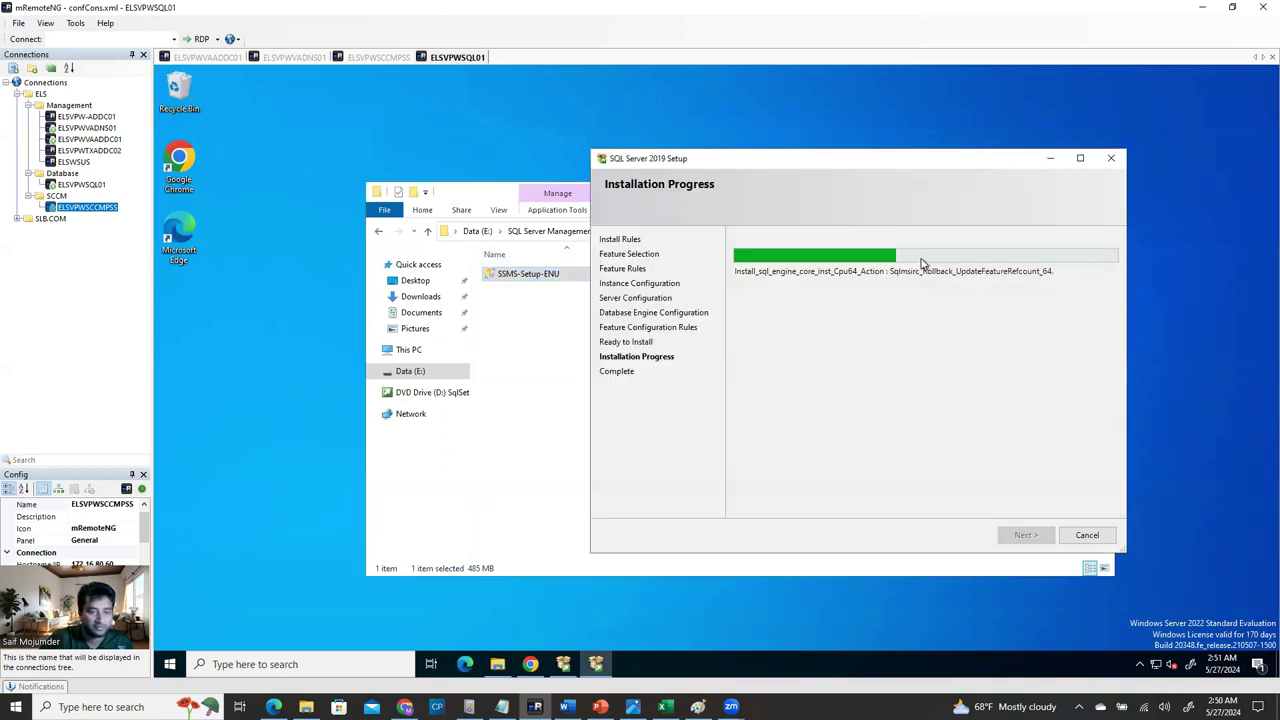
click(477, 193)
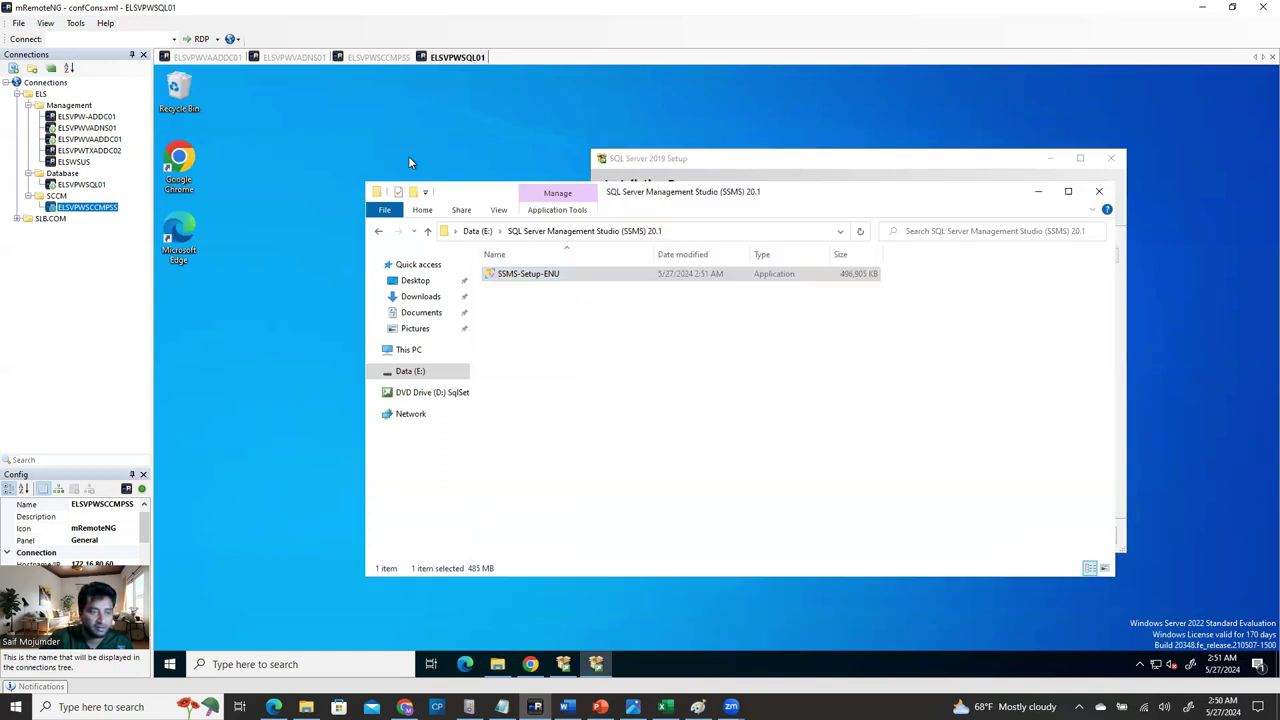
drag(477, 193, 408, 157)
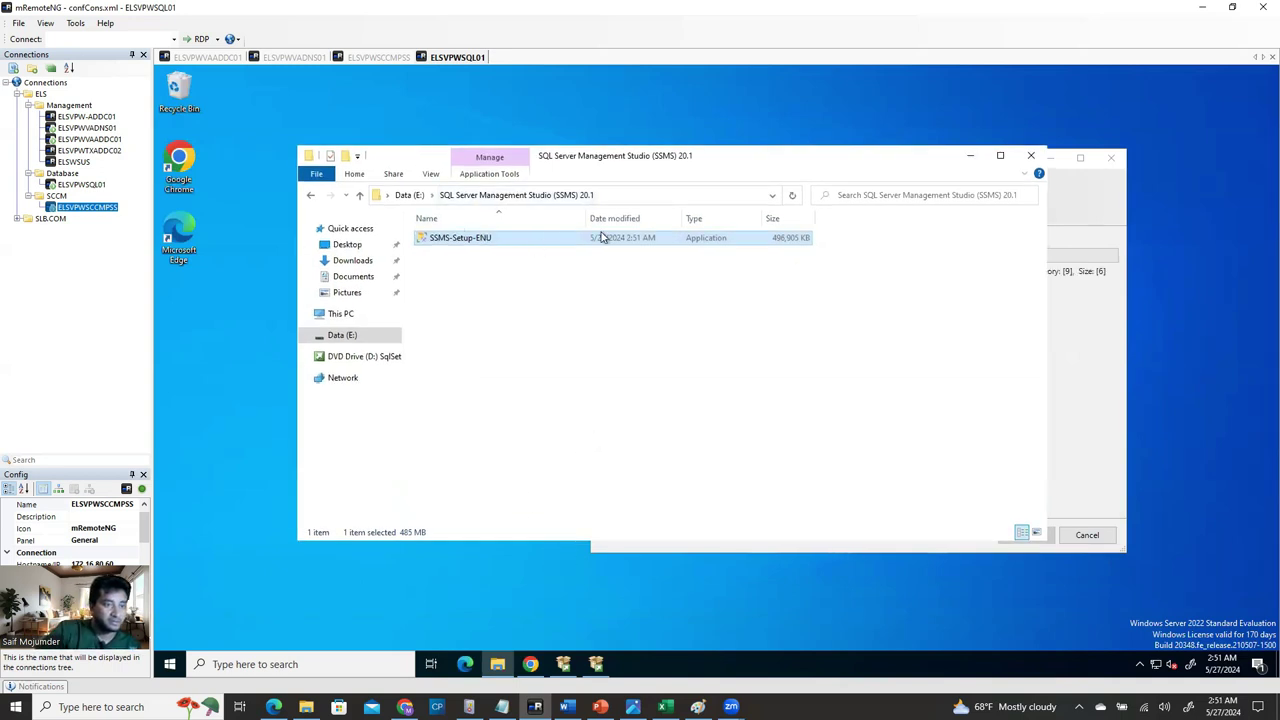
mouse_move(596, 664)
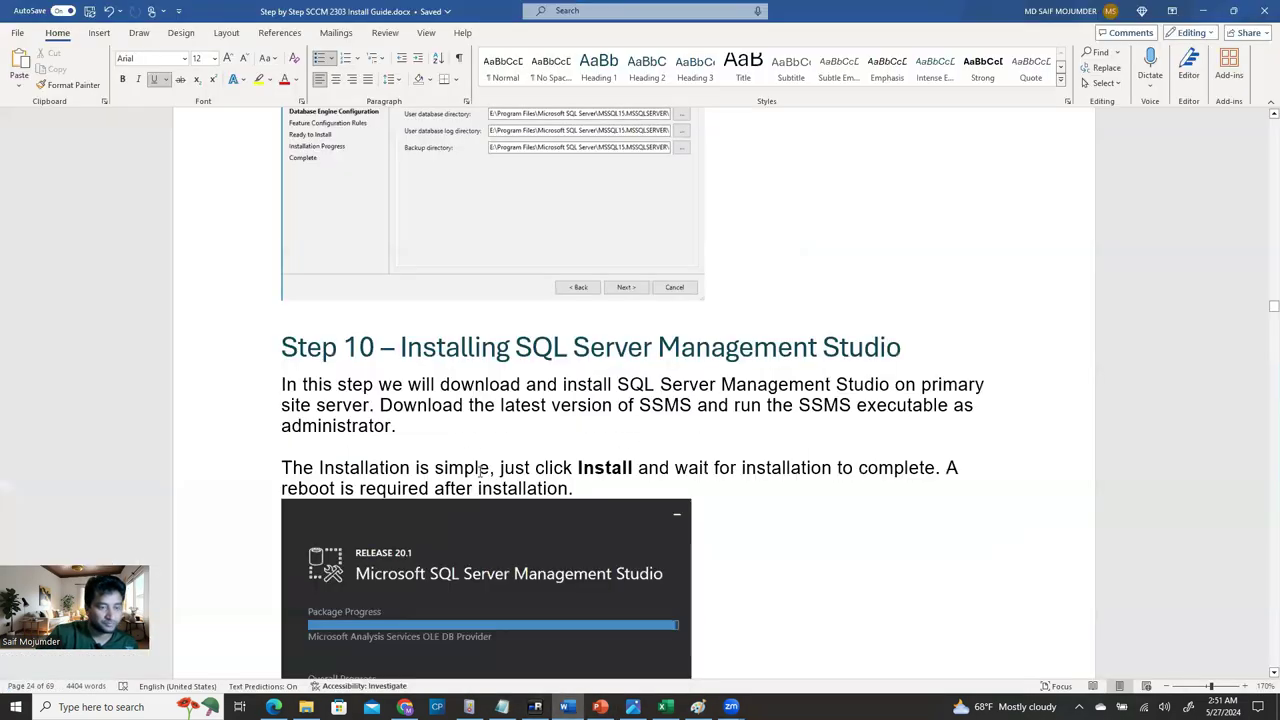
Scroll the Word guide down to the Step 11 – Install WSUS Role heading and place the cursor there.
scroll(539, 476, down, 8)
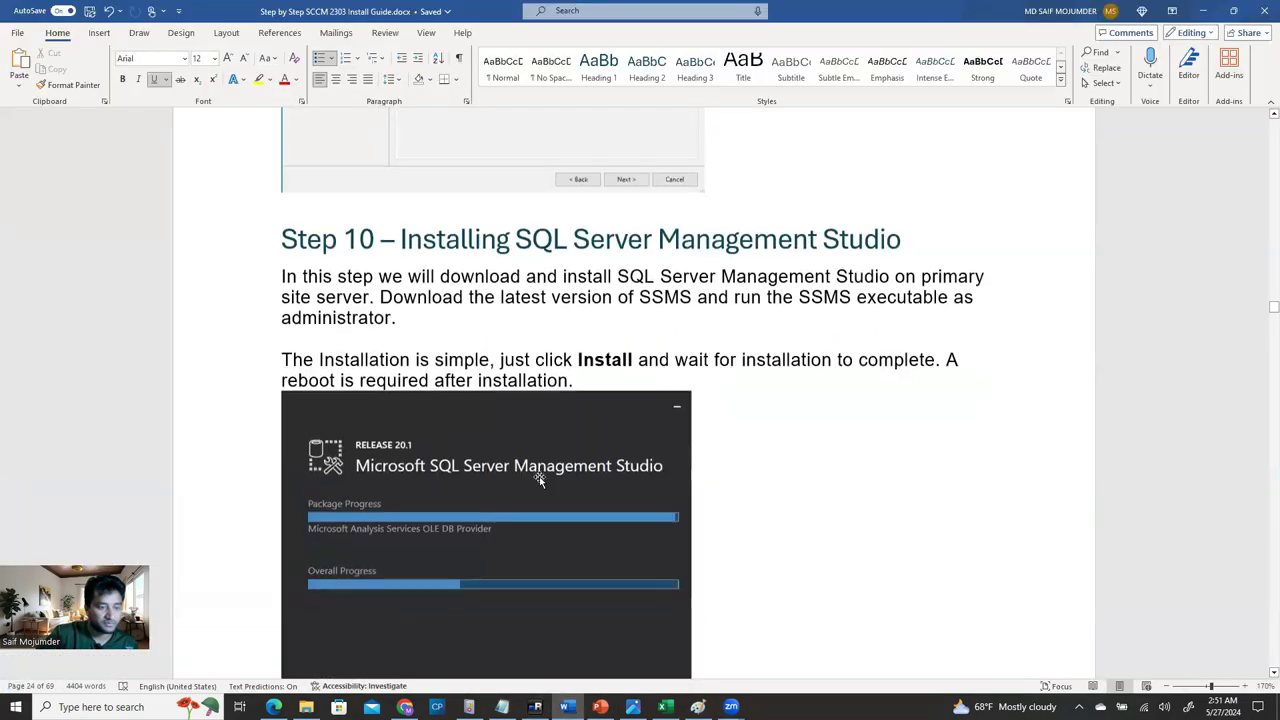
scroll(563, 493, down, 10)
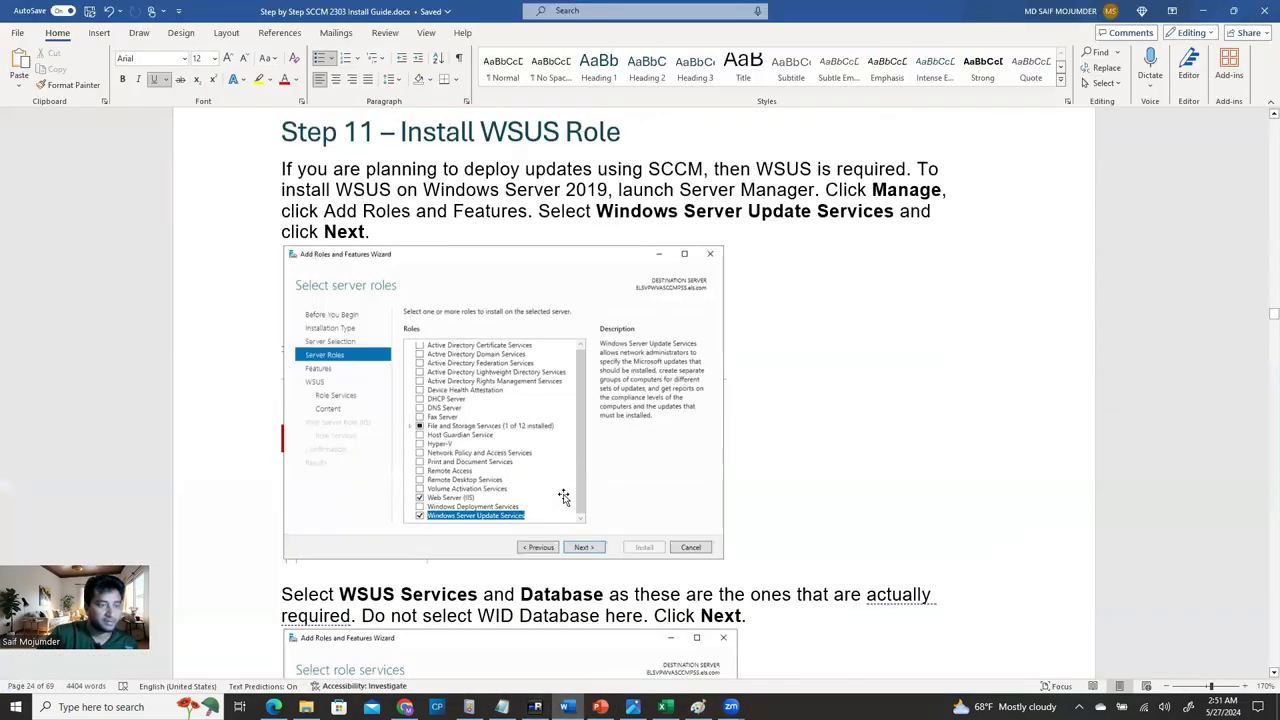
scroll(563, 493, up, 9)
scroll(565, 493, down, 4)
scroll(565, 493, down, 3)
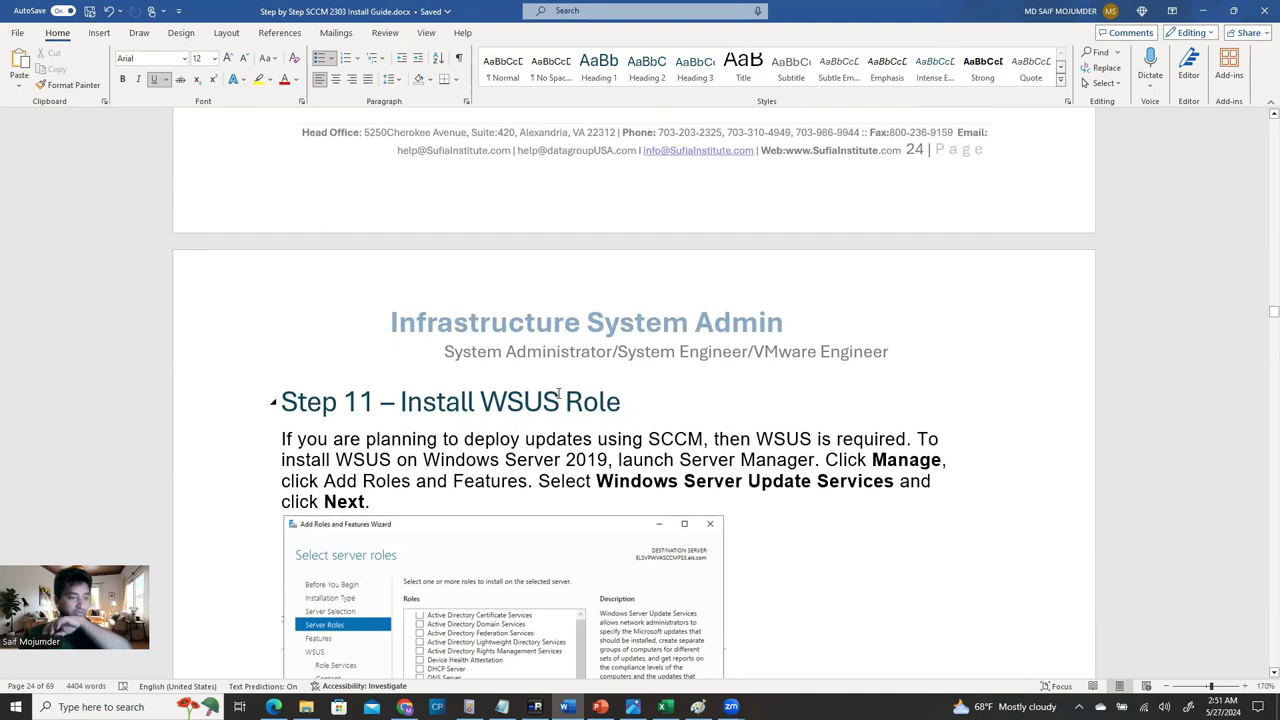
click(627, 401)
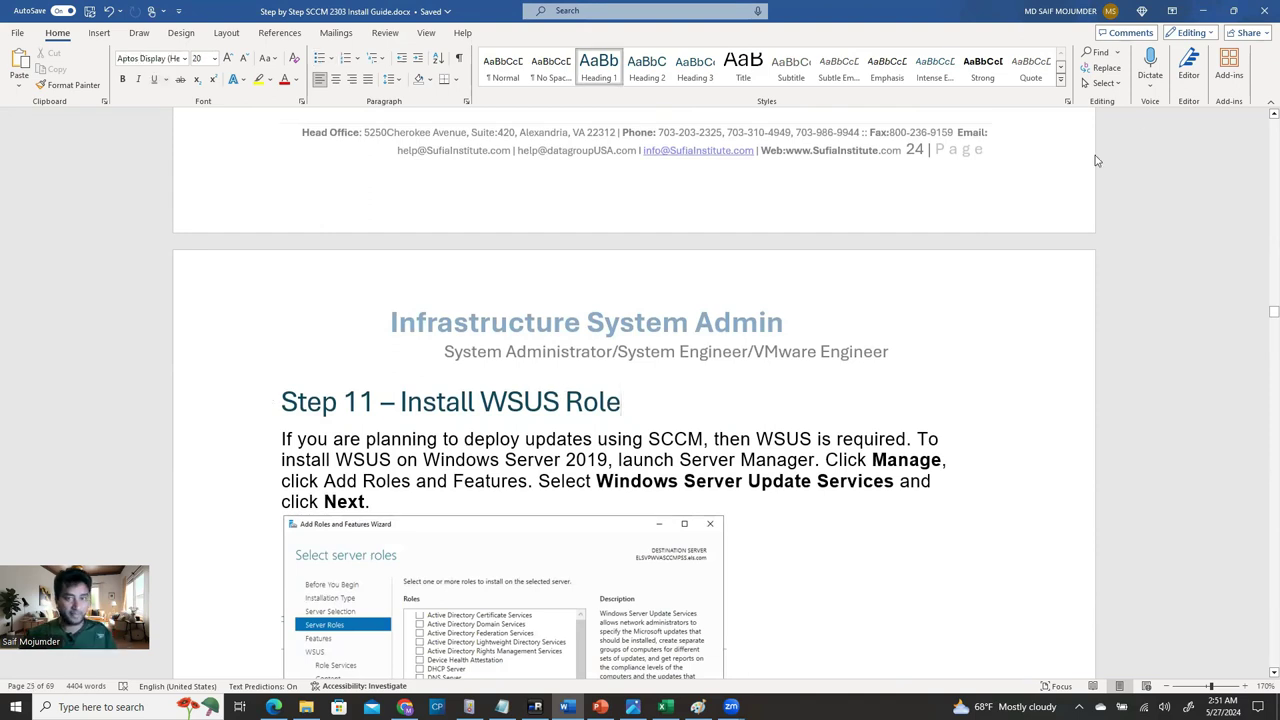
scroll(770, 389, up, 10)
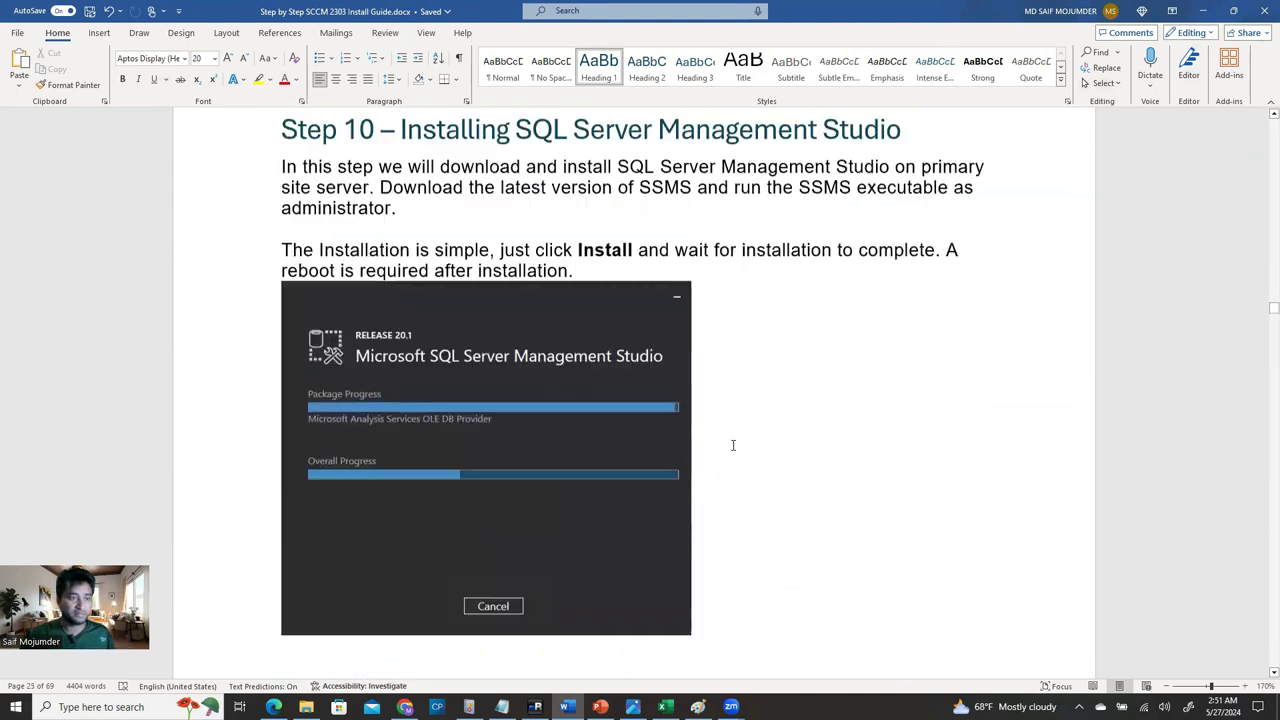
scroll(588, 300, up, 2)
scroll(649, 519, down, 12)
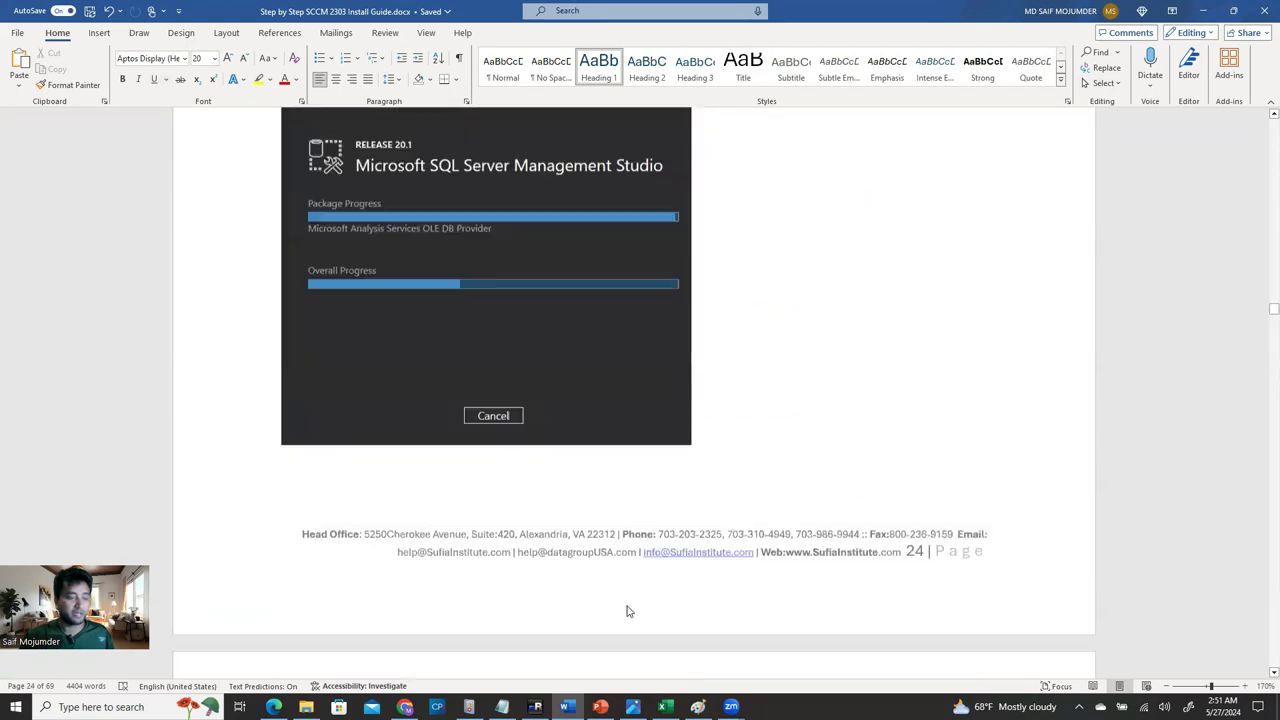
scroll(500, 470, down, 1)
click(621, 401)
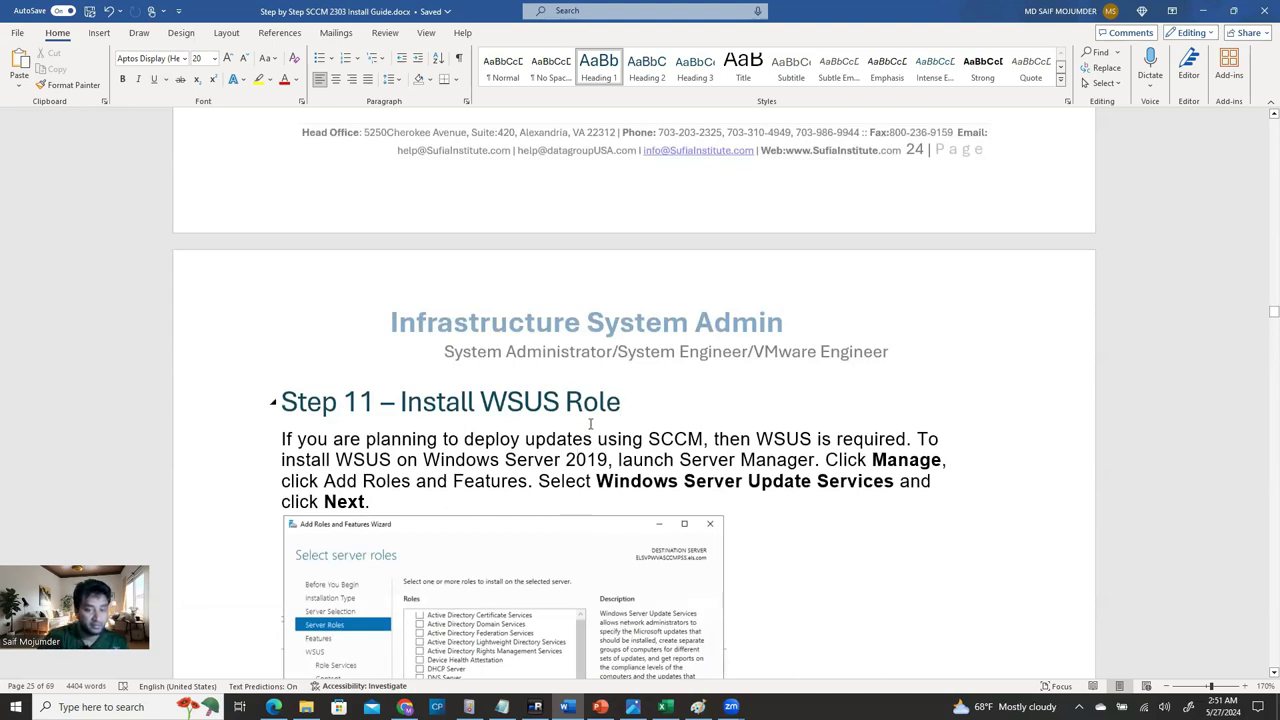
Set aside the Word guide, switch to the ELSVPWSCCMPSS session, and open Server Manager.
click(1201, 12)
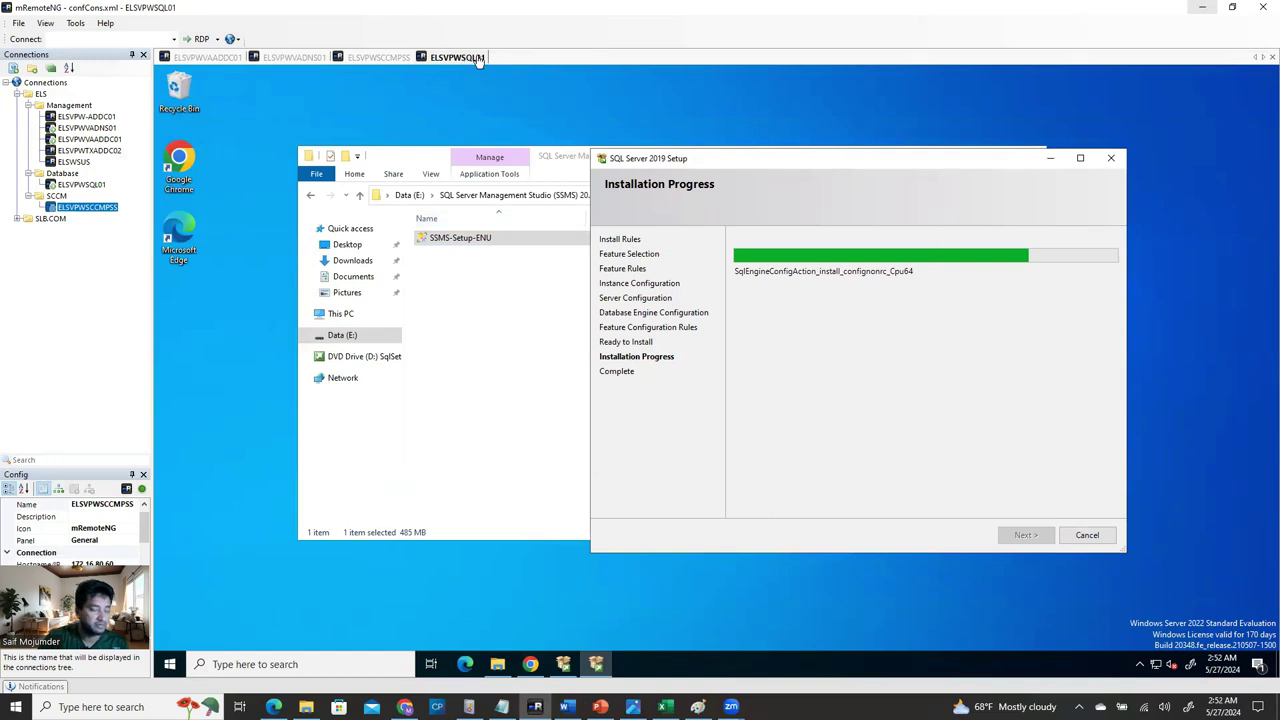
click(380, 57)
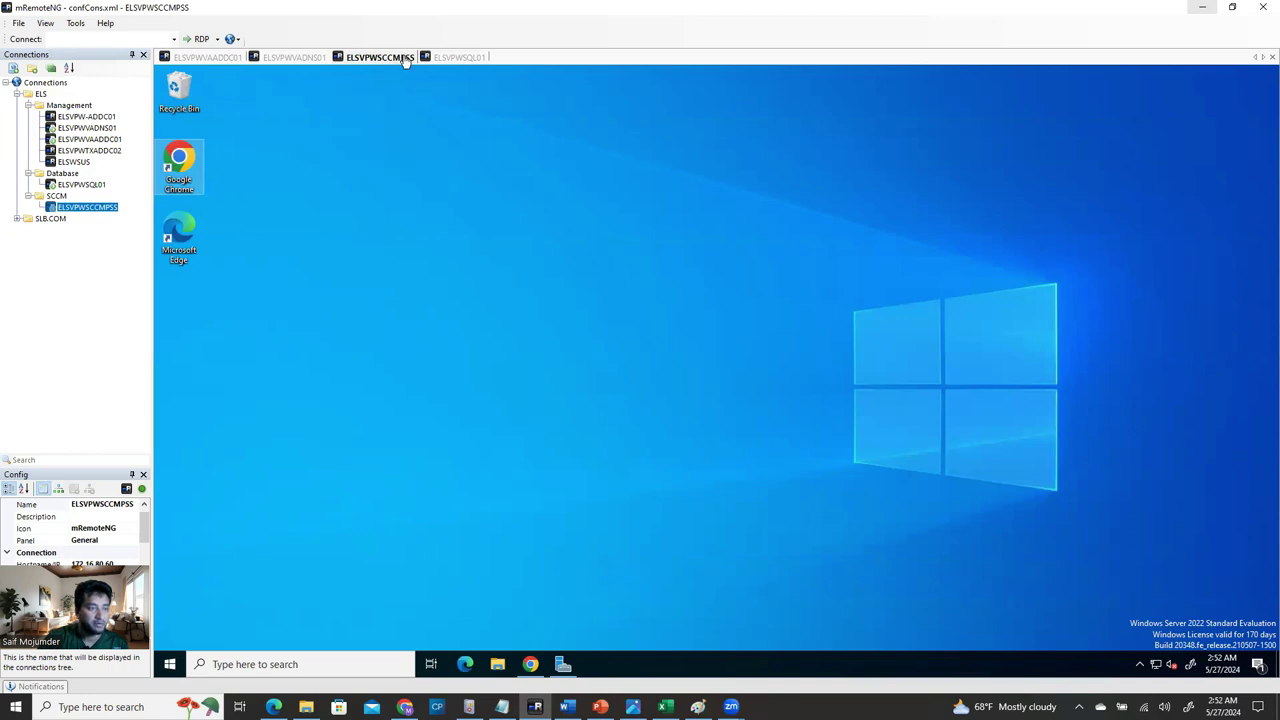
click(563, 664)
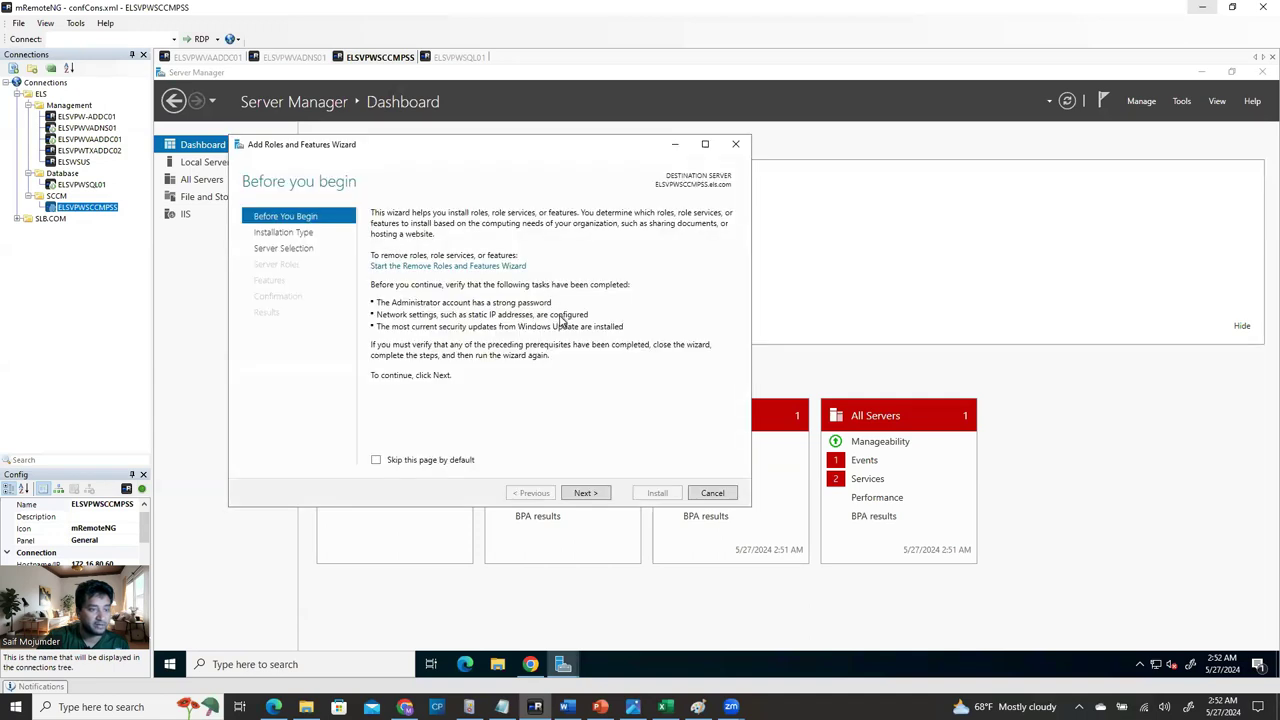
Advance Add Roles and Features with role-based installation to destination server ELSVPWSCCMPSS, then check the SQL session.
click(586, 493)
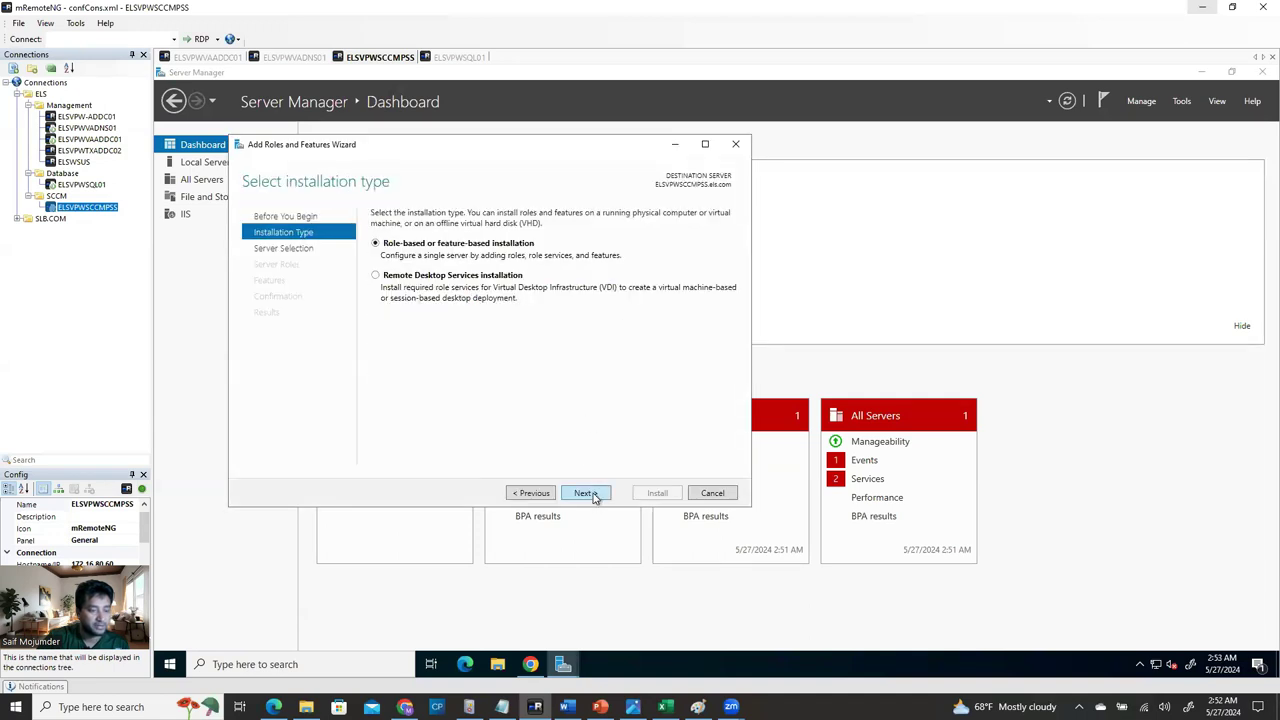
click(596, 499)
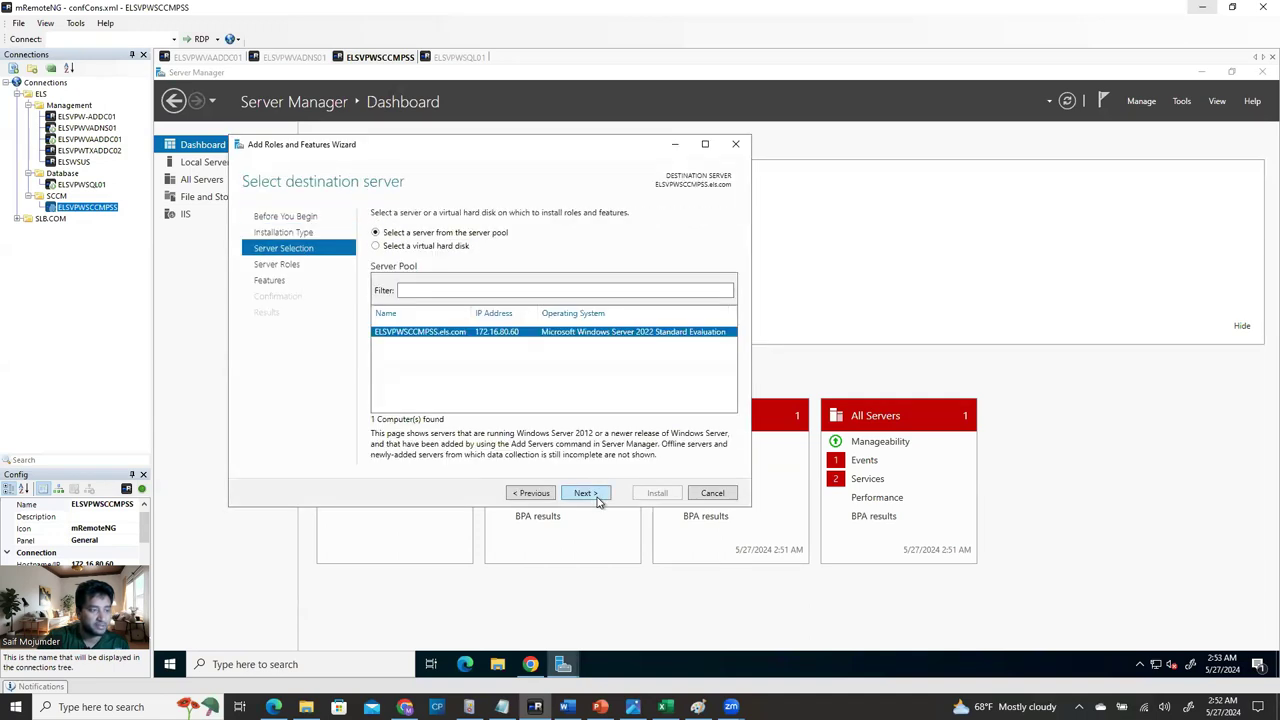
click(597, 499)
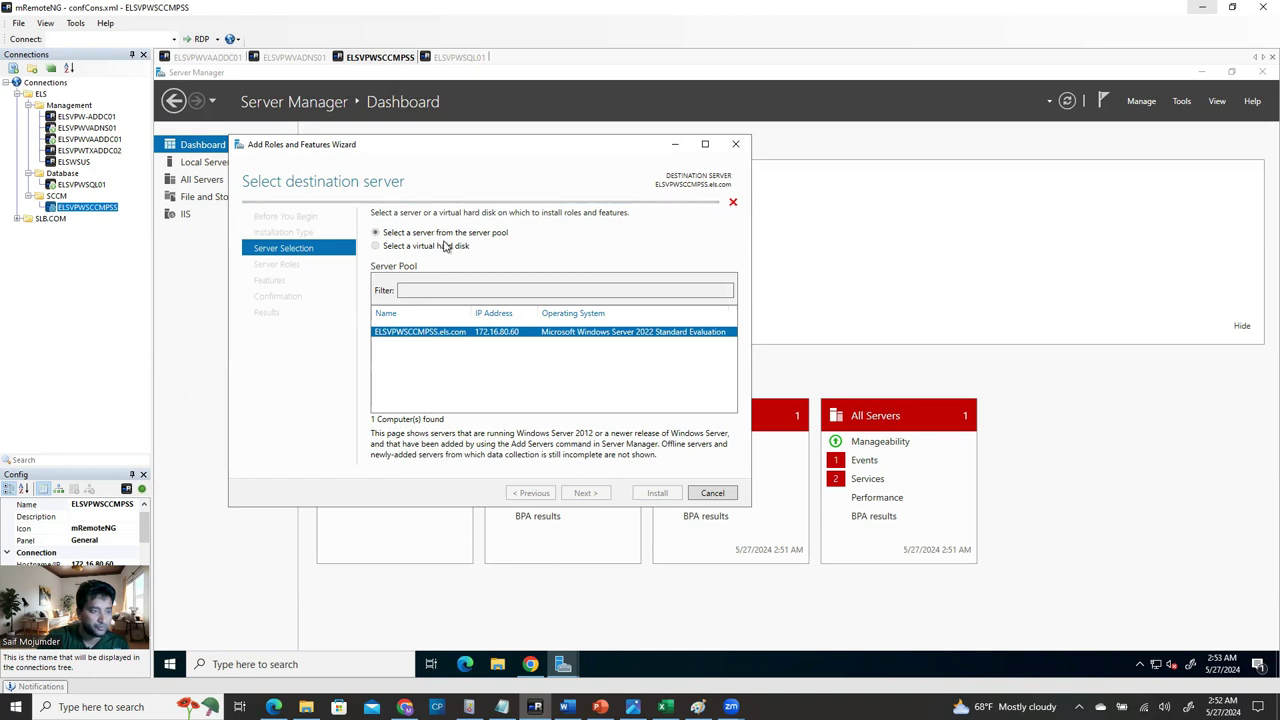
click(474, 57)
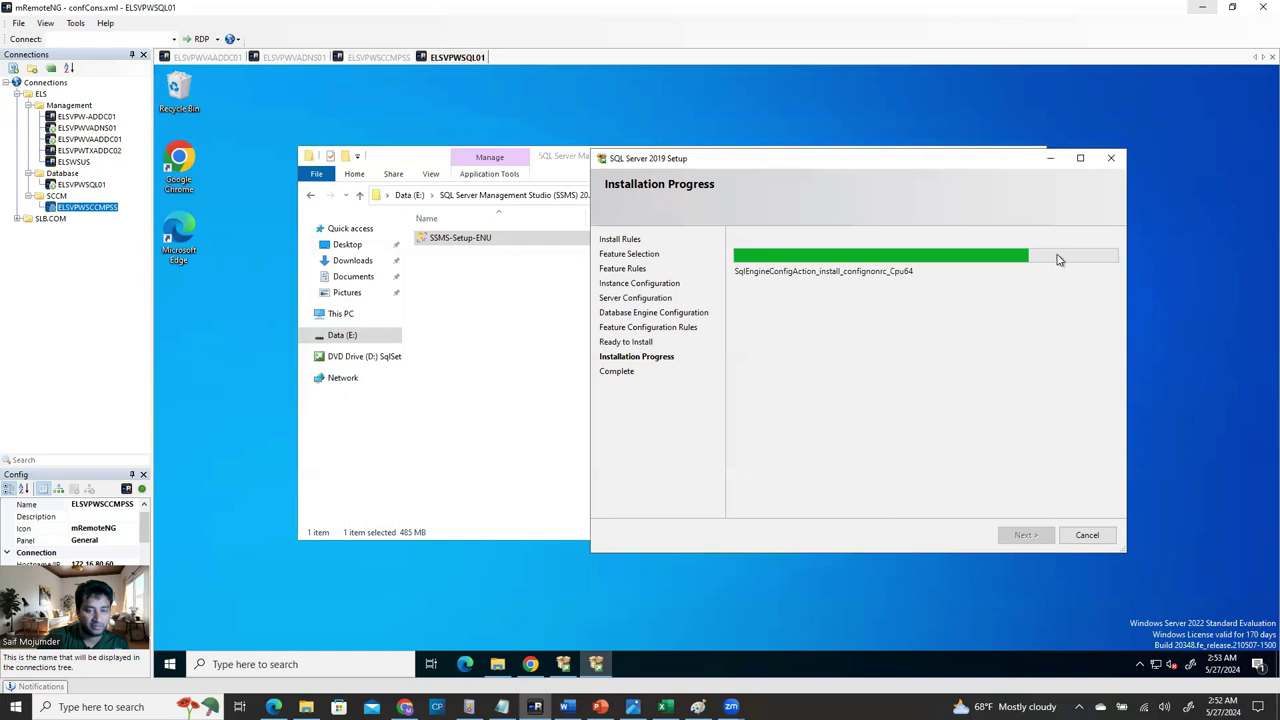
click(393, 164)
drag(870, 175, 736, 306)
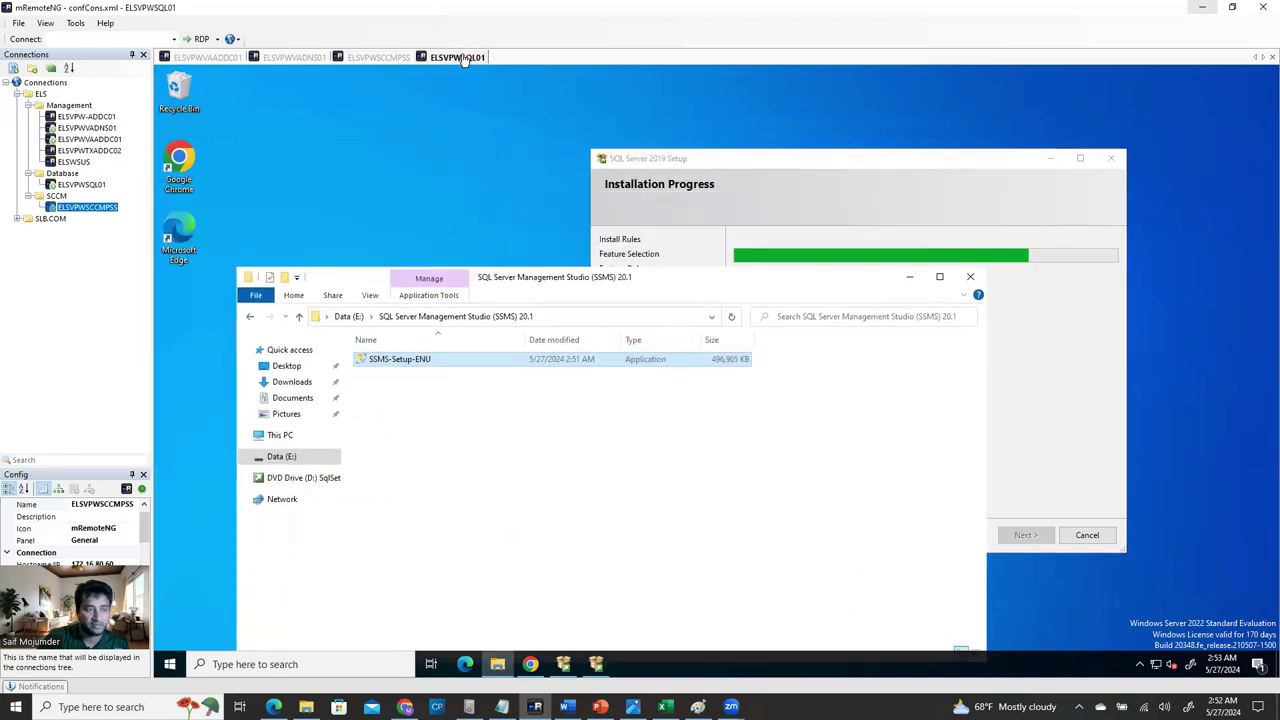
click(851, 164)
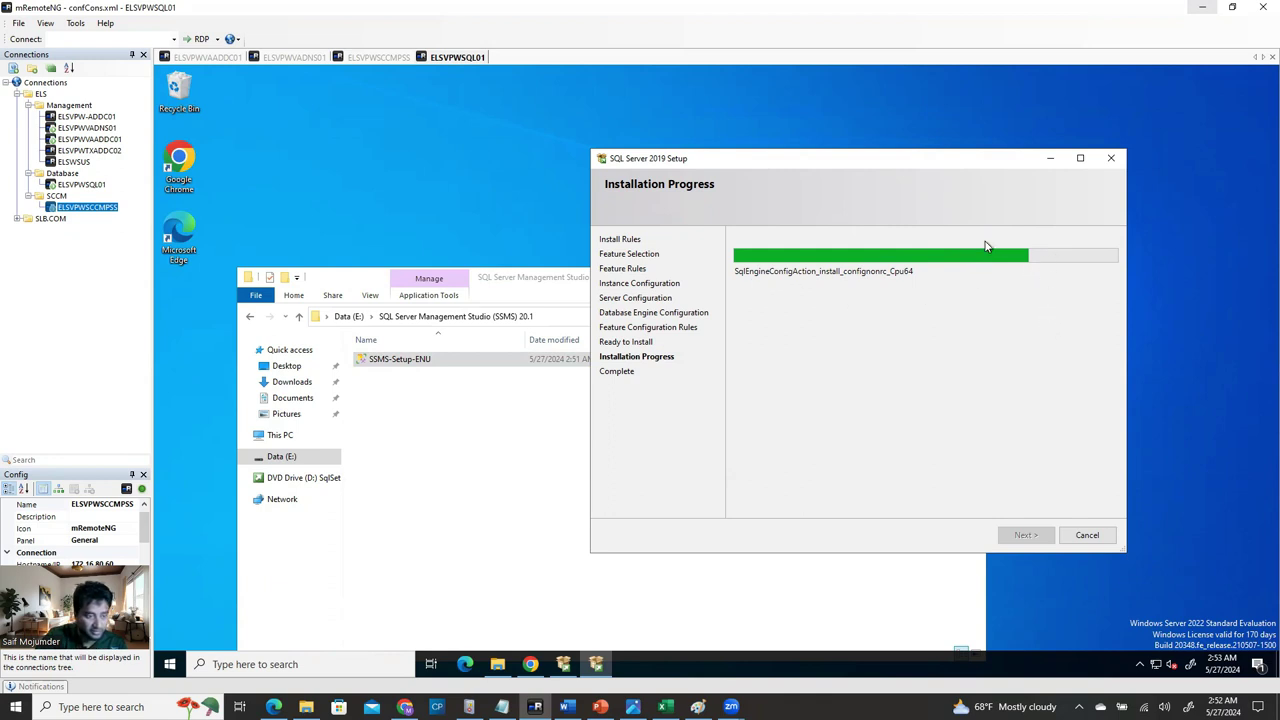
click(564, 272)
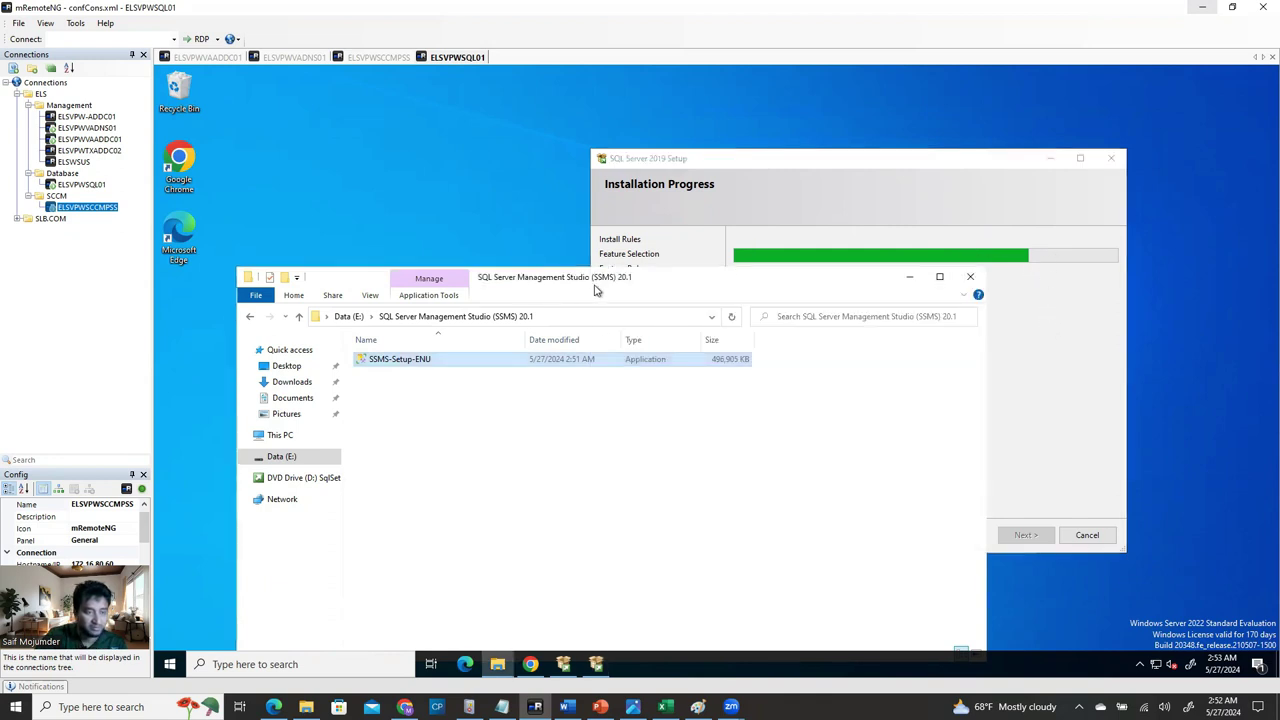
click(378, 57)
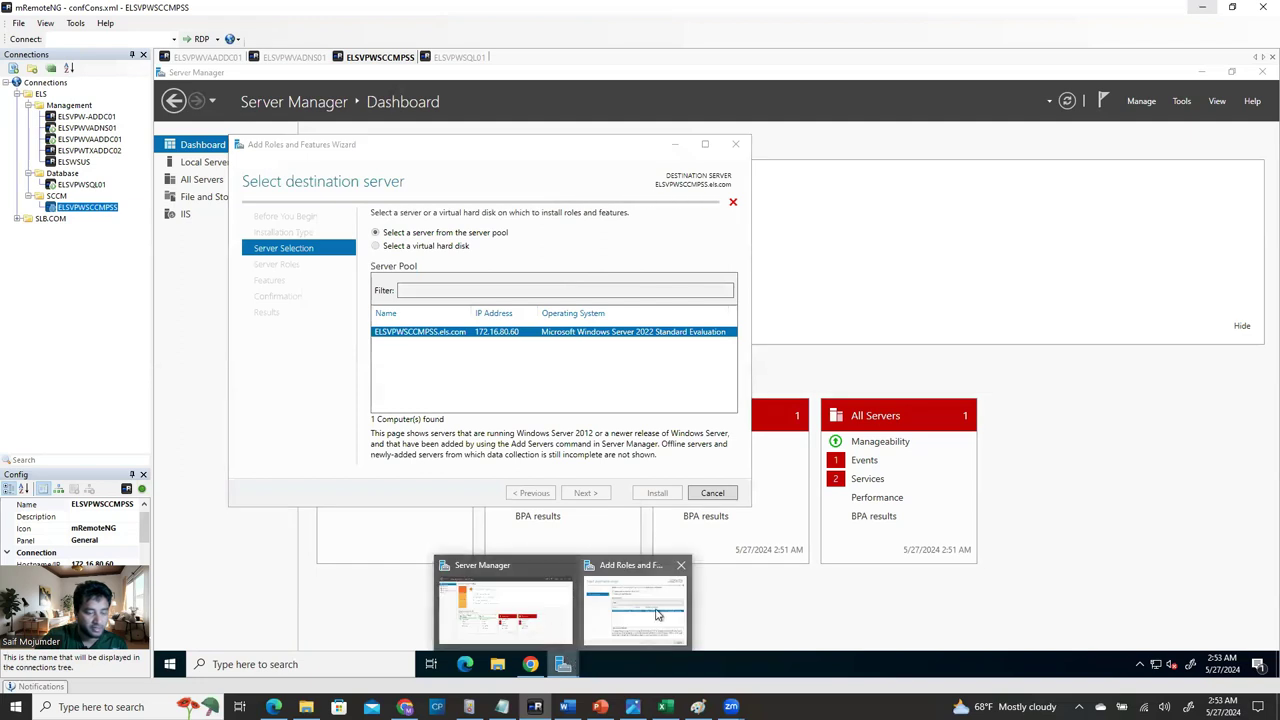
Check resource usage in Task Manager sorted by memory, then close it.
click(671, 539)
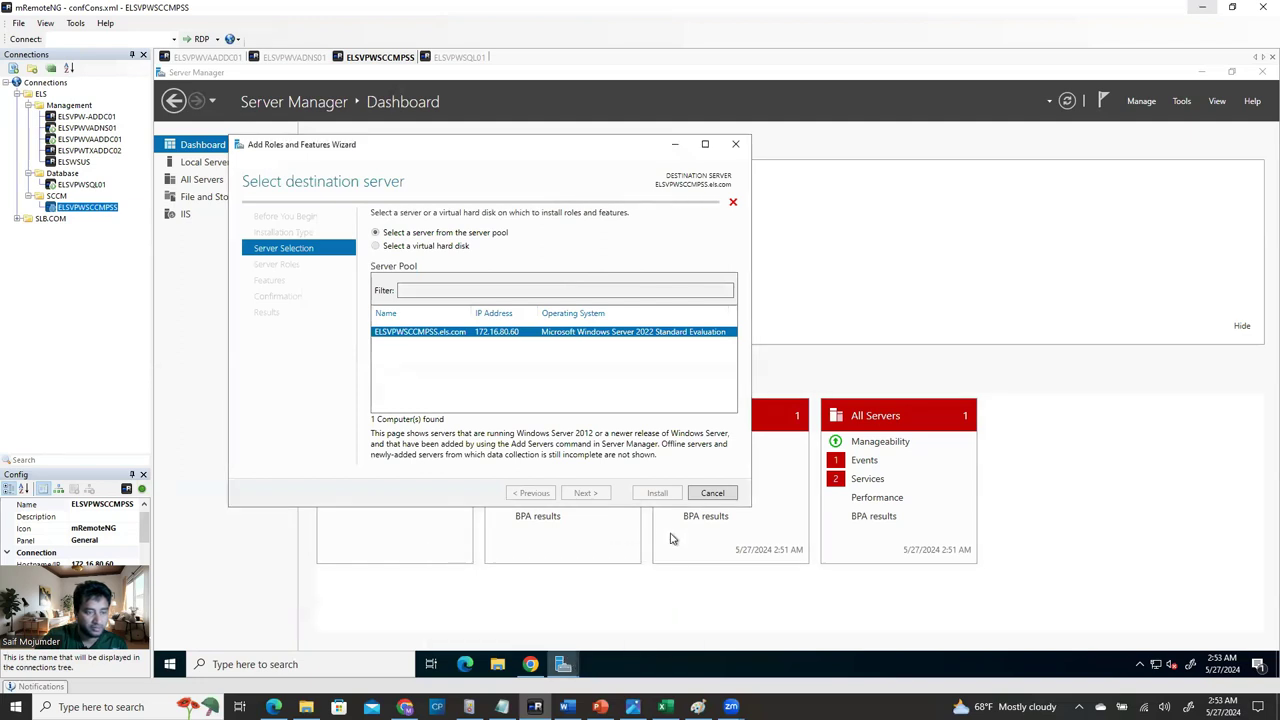
right_click(654, 666)
click(736, 601)
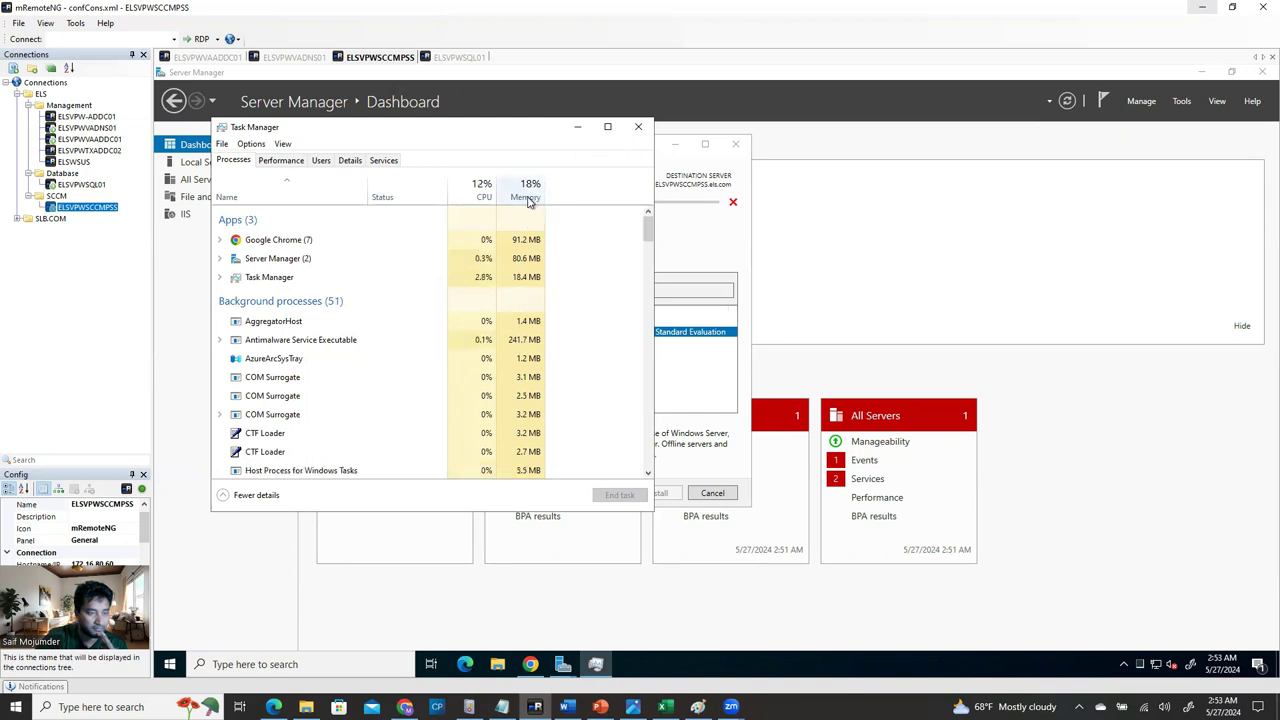
click(530, 192)
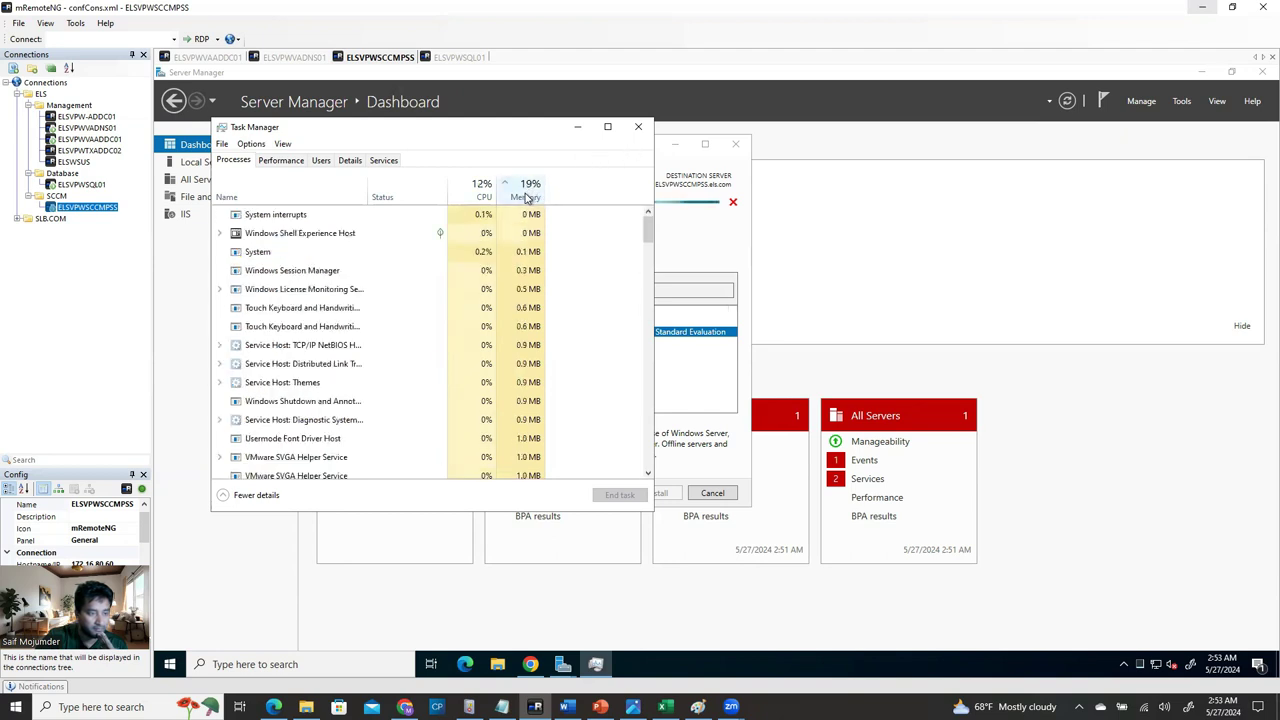
click(638, 126)
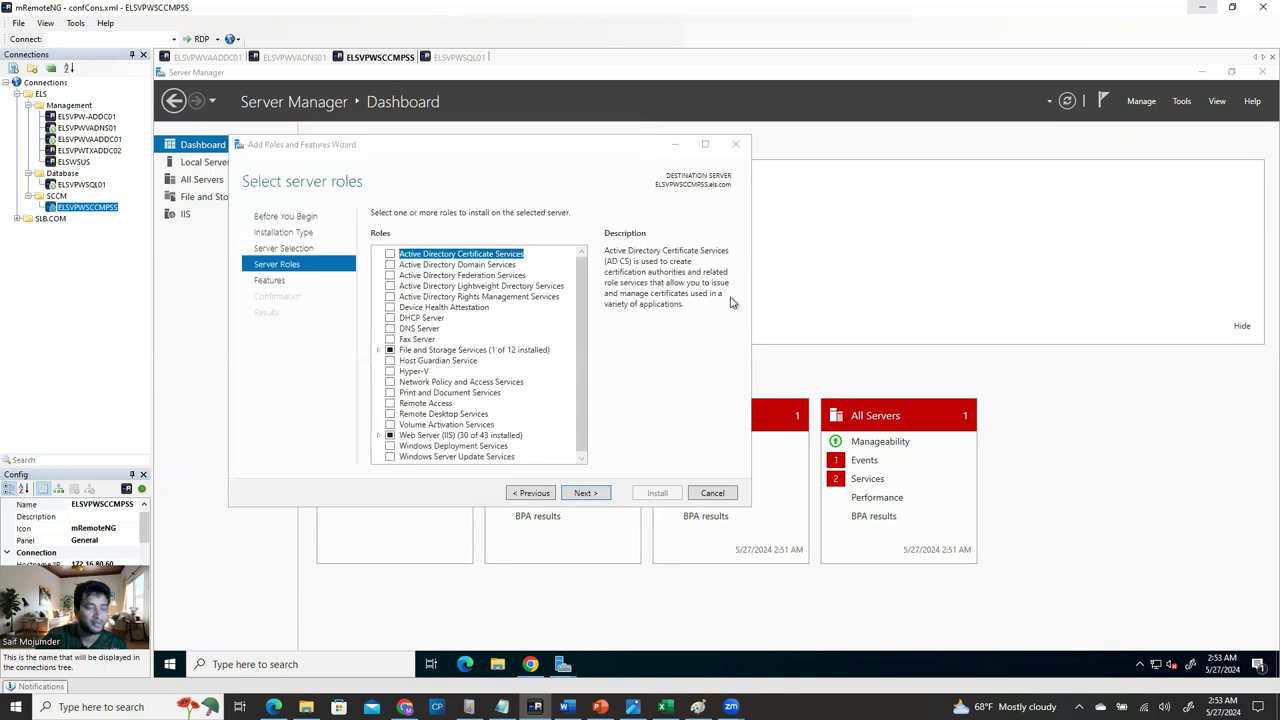
Restore Server Manager and maximize the Add Roles wizard to fill the session.
click(1201, 72)
click(563, 664)
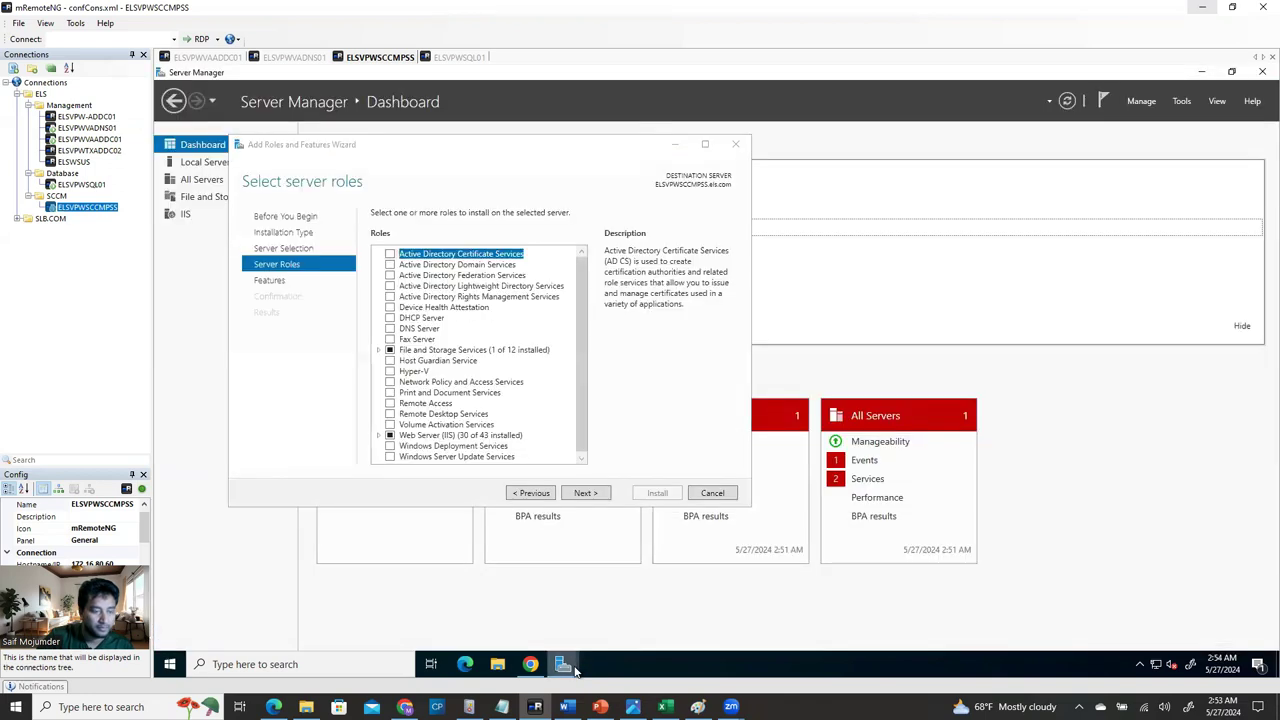
click(705, 144)
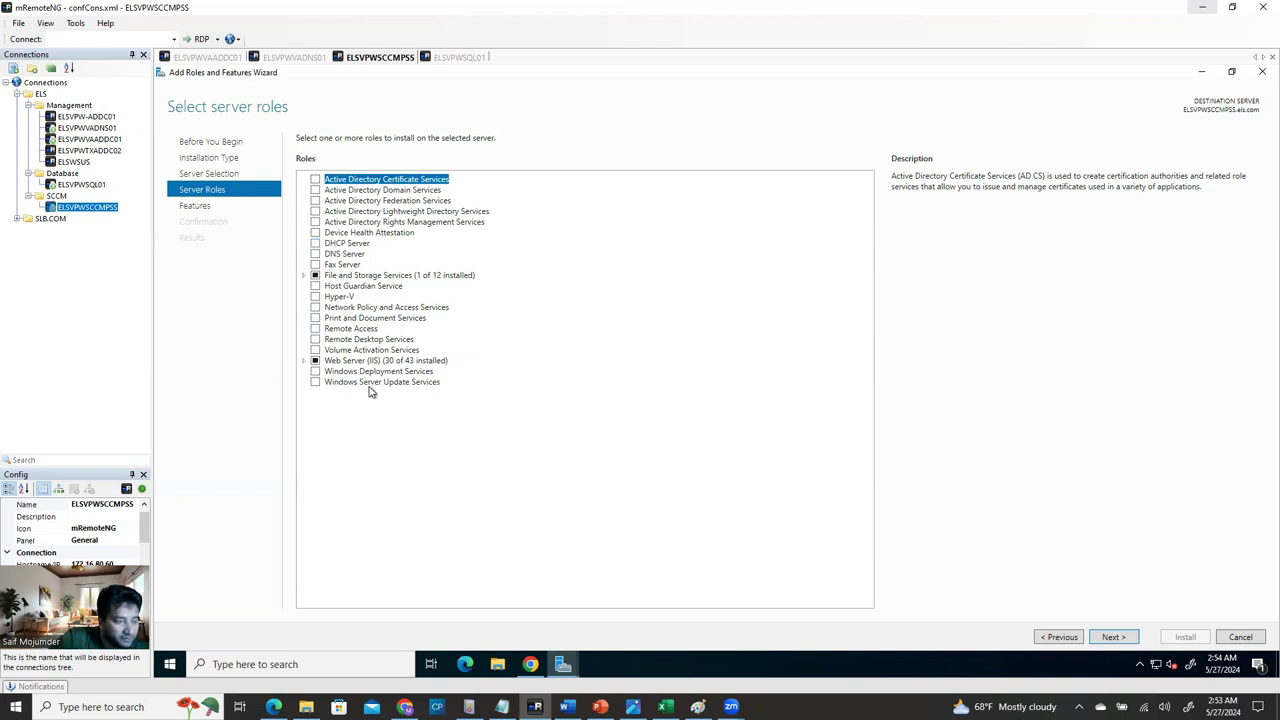
Select the Windows Server Update Services role with its required features and advance to WSUS role services.
click(314, 384)
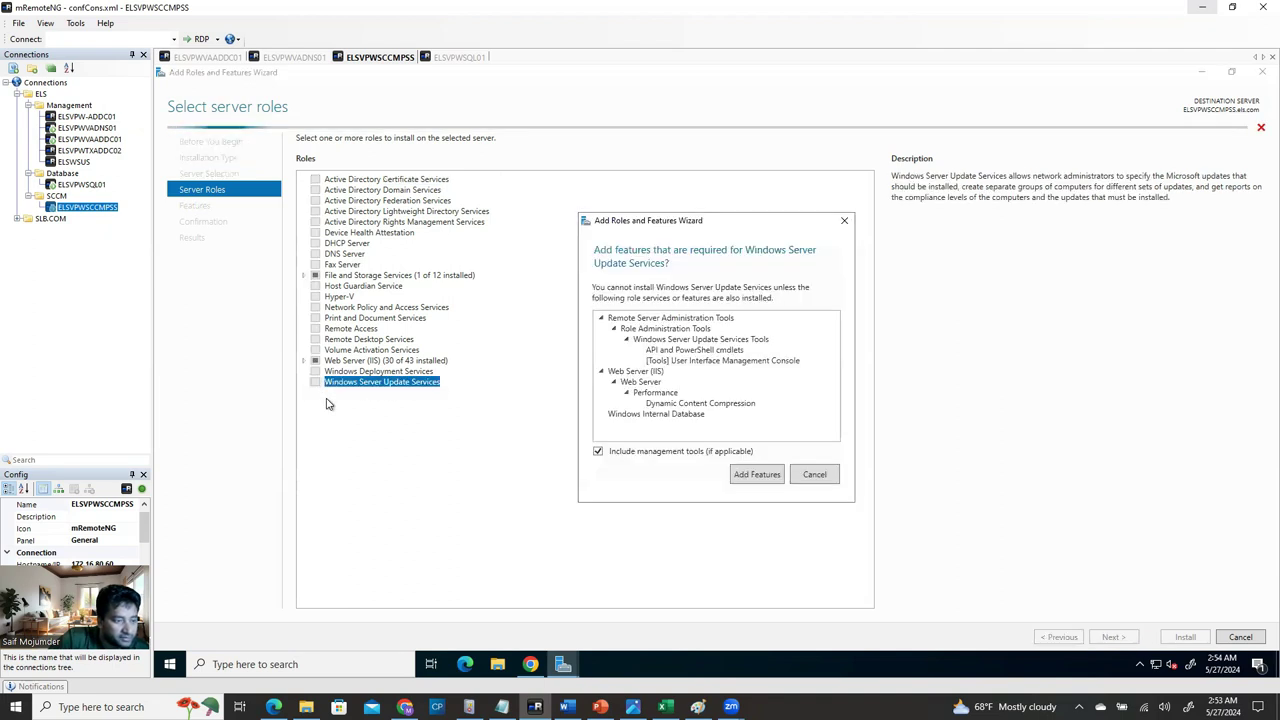
click(758, 477)
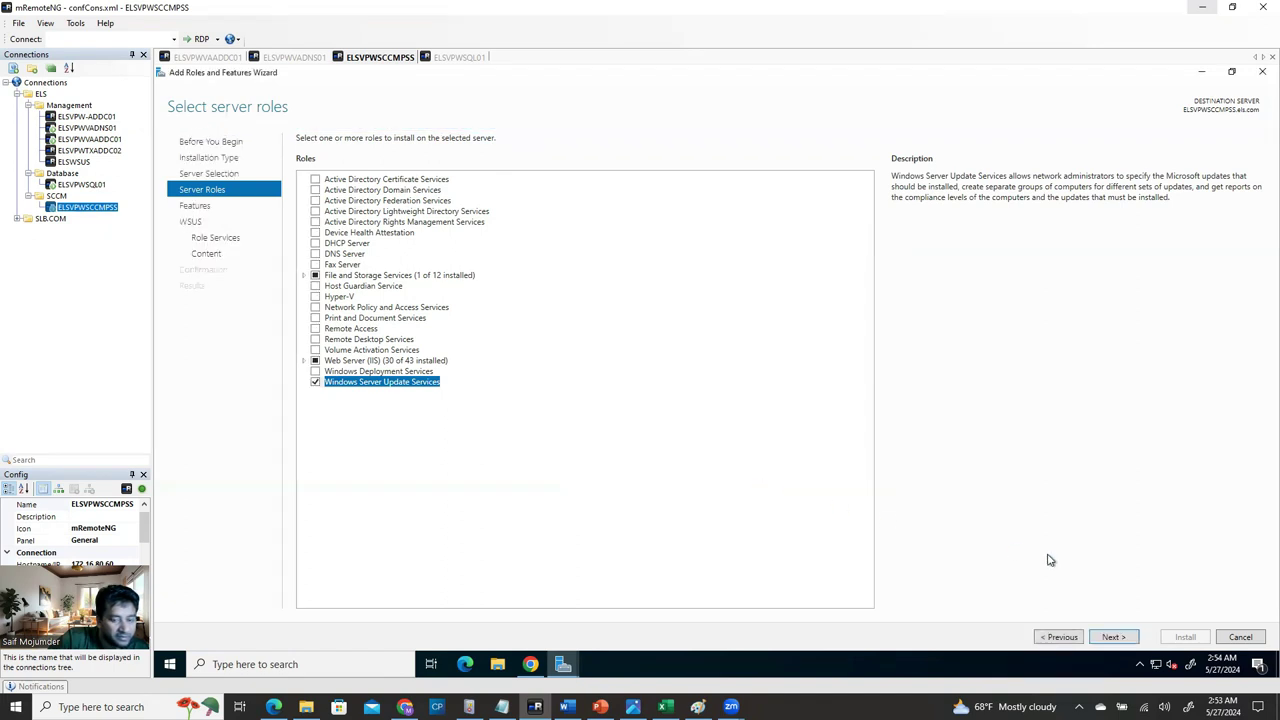
click(1114, 638)
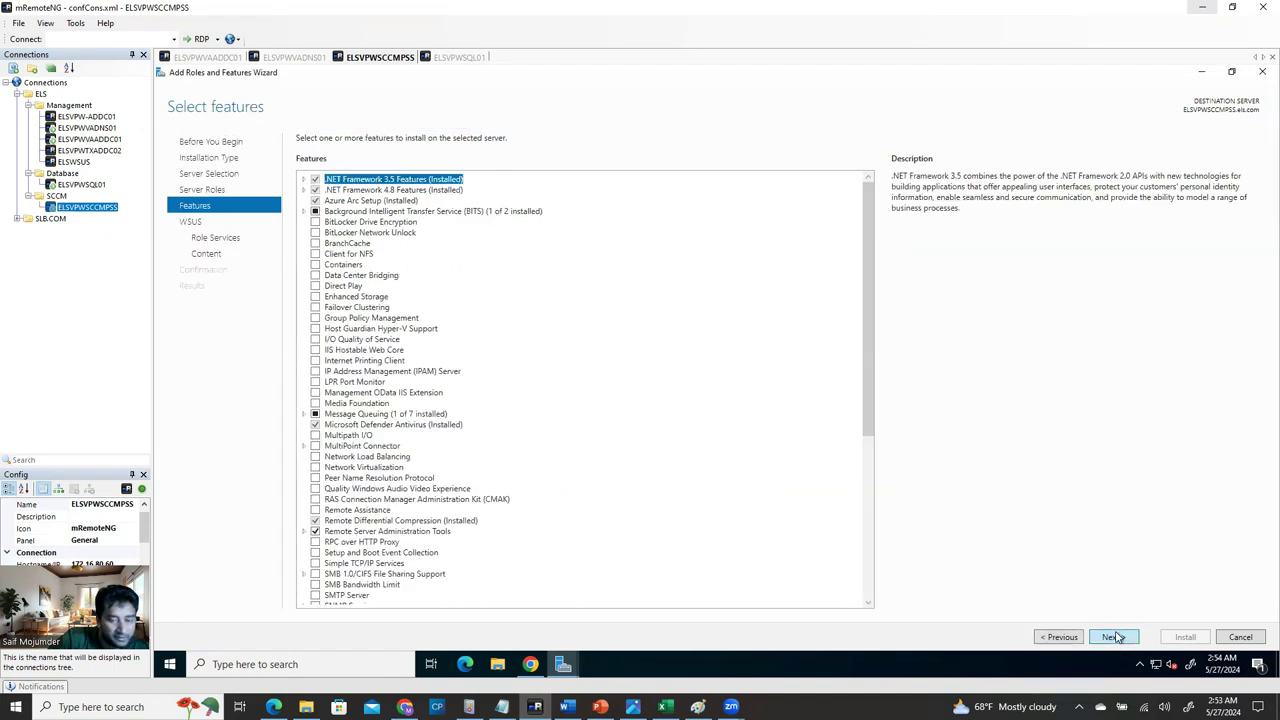
click(1114, 638)
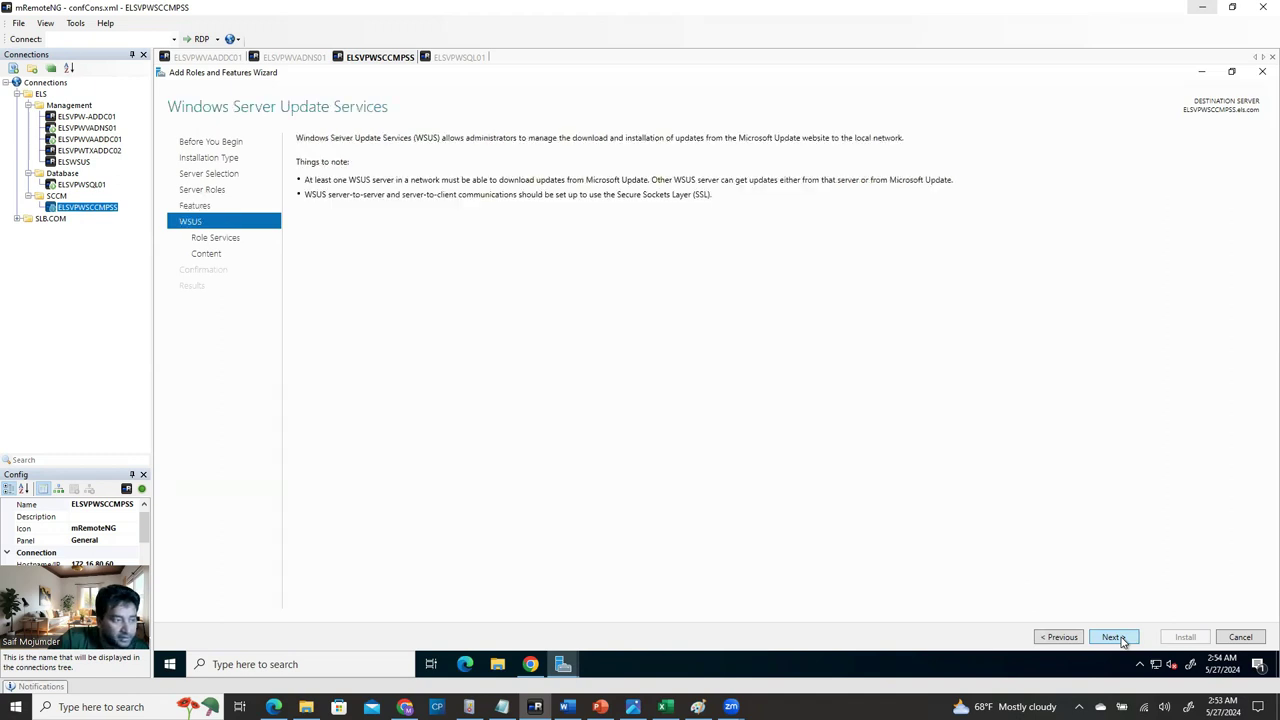
click(1114, 638)
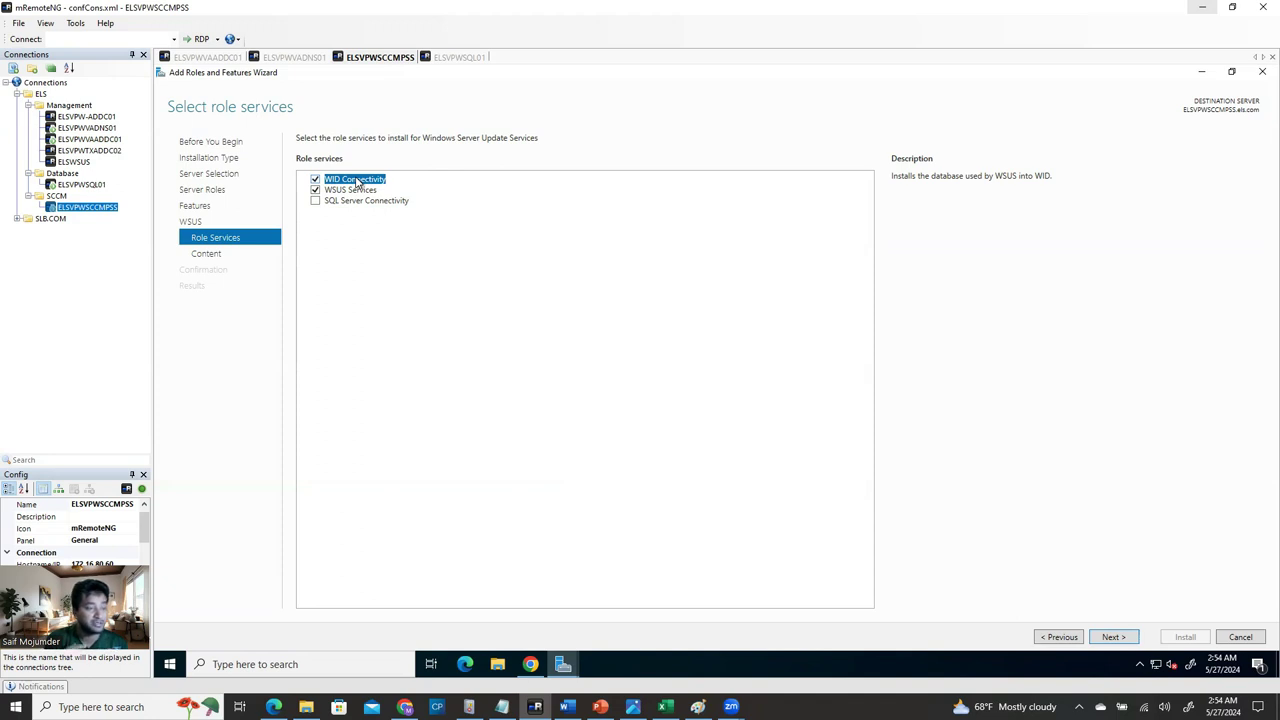
Replace WID Connectivity with SQL Server Connectivity for WSUS and continue to content location.
click(316, 180)
click(315, 201)
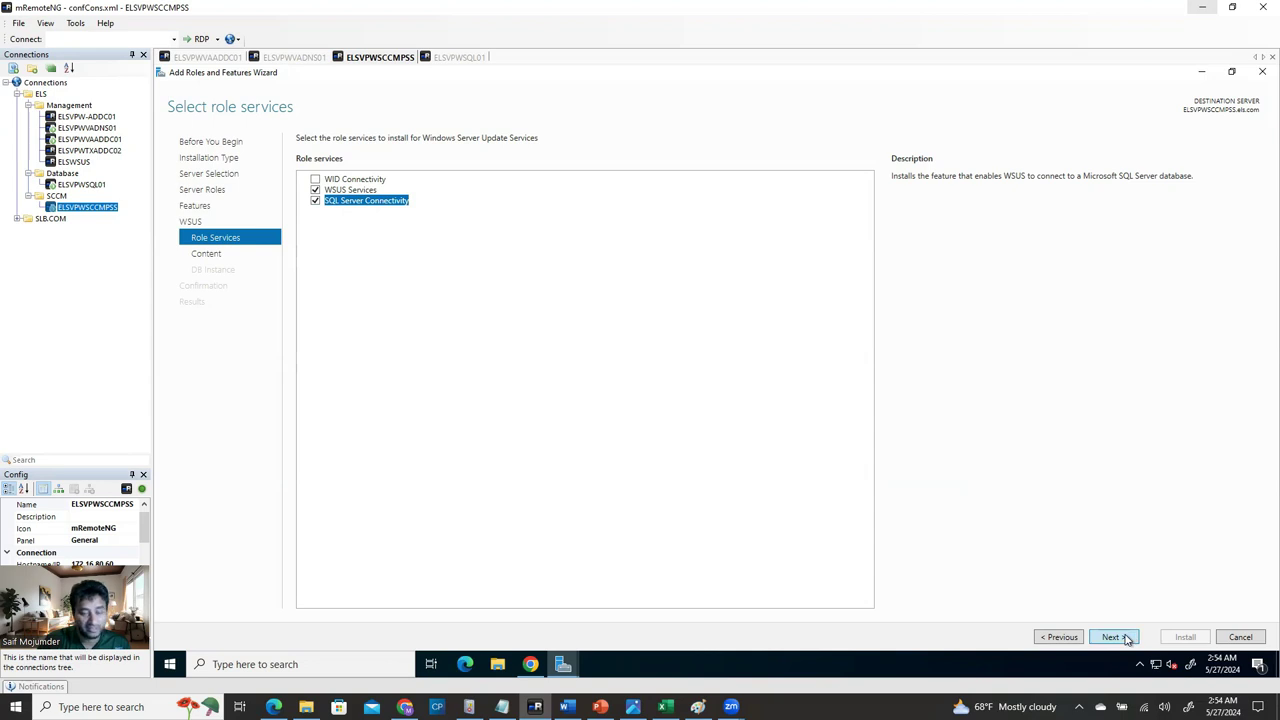
click(1115, 637)
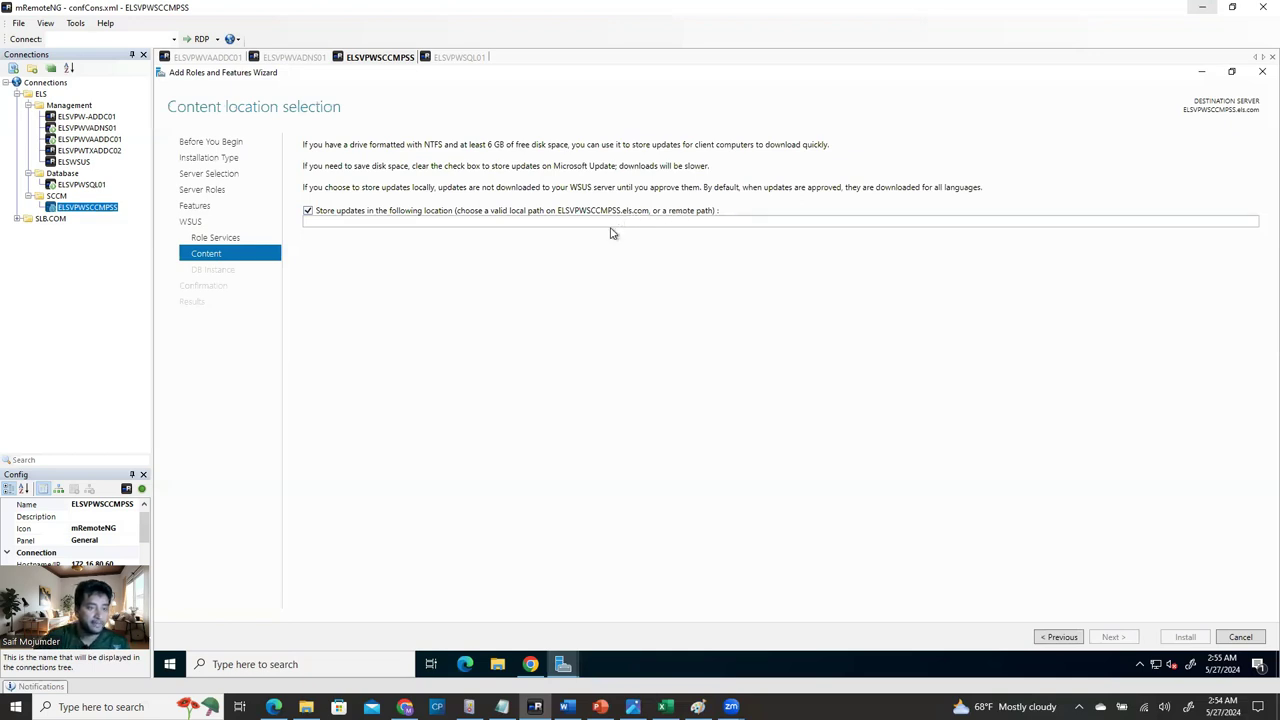
Open File Explorer on ELSVPWSCCMPSS and minimize the WSUS wizard and Server Manager.
click(420, 221)
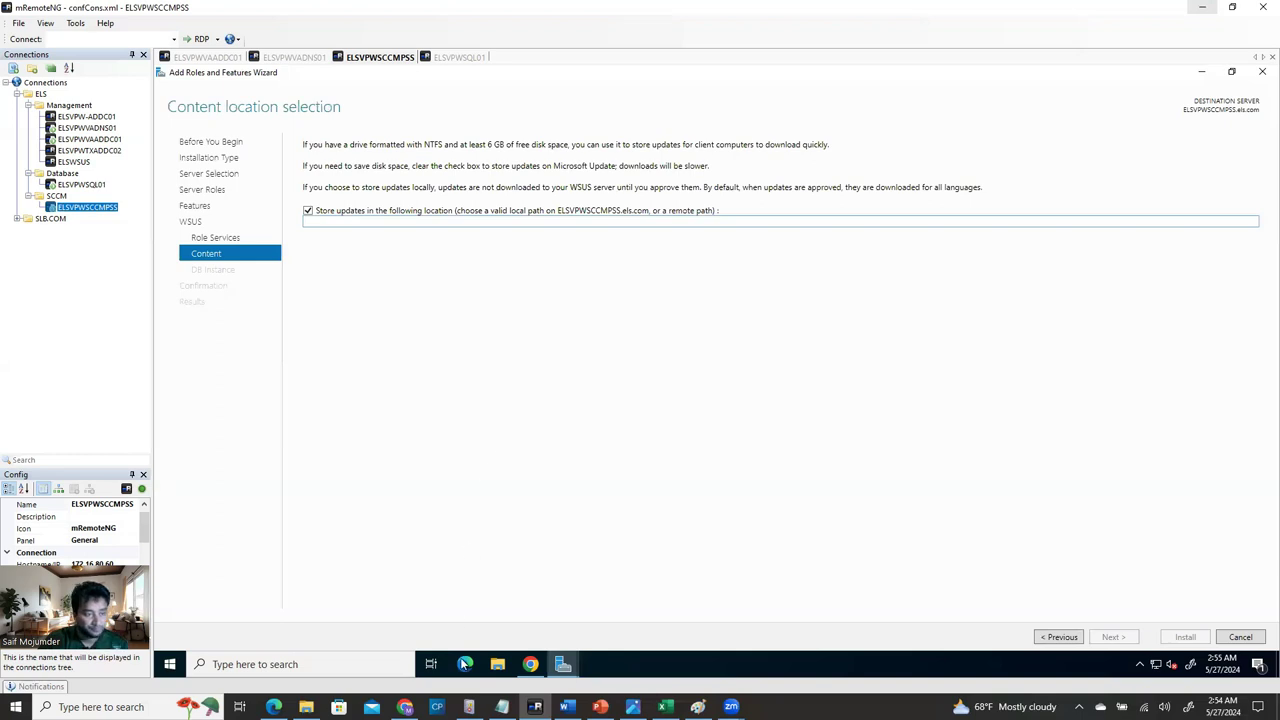
click(497, 665)
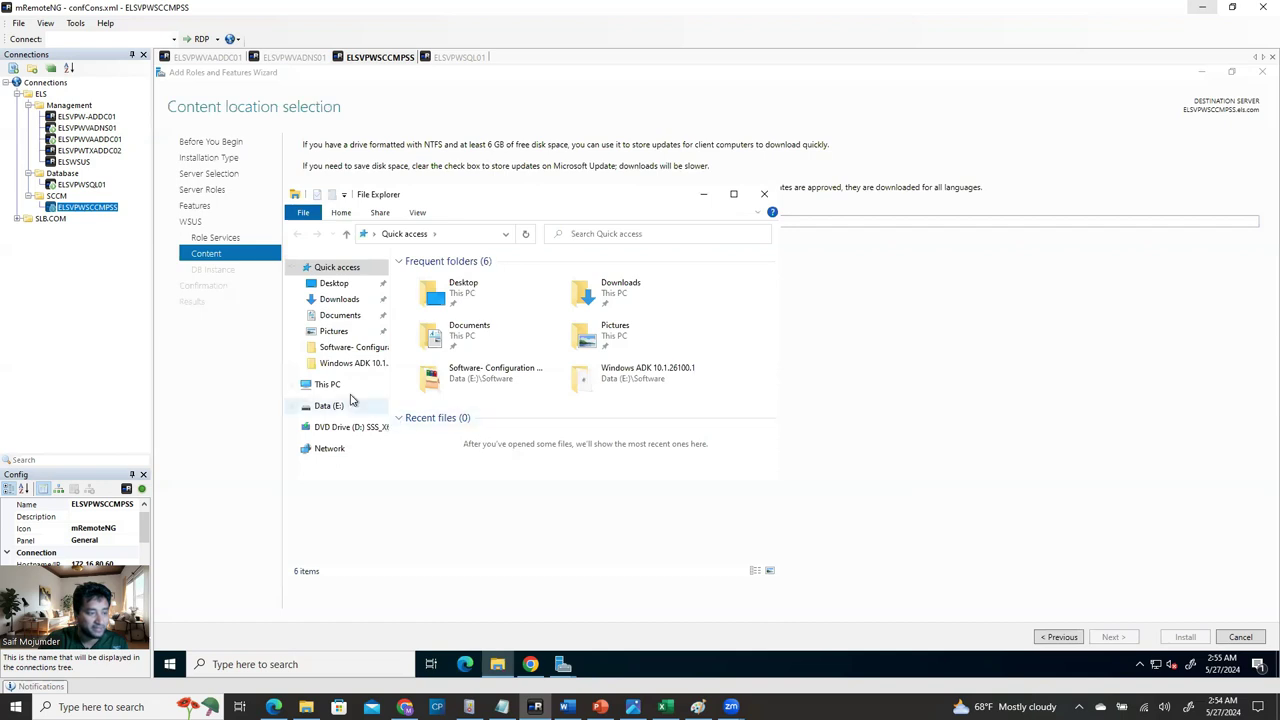
click(1201, 72)
click(1201, 72)
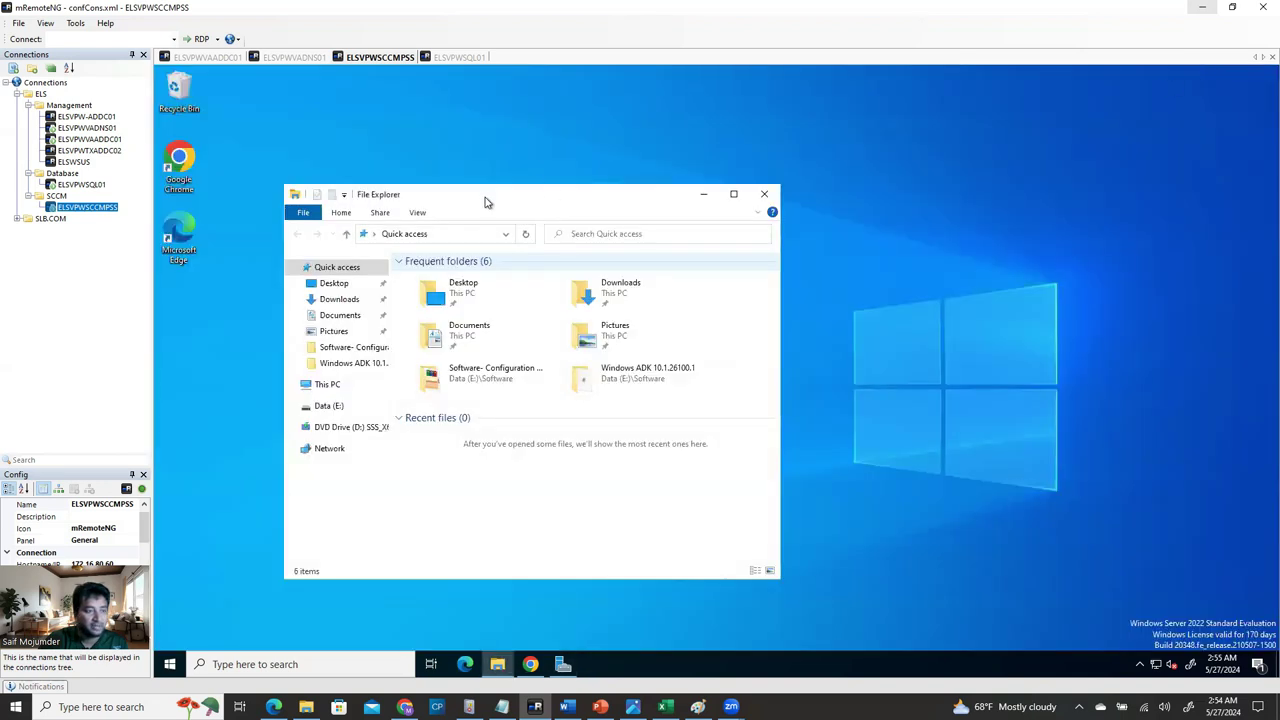
Create a new folder named WSUS_Data on the Data (E:) drive.
drag(485, 199, 693, 129)
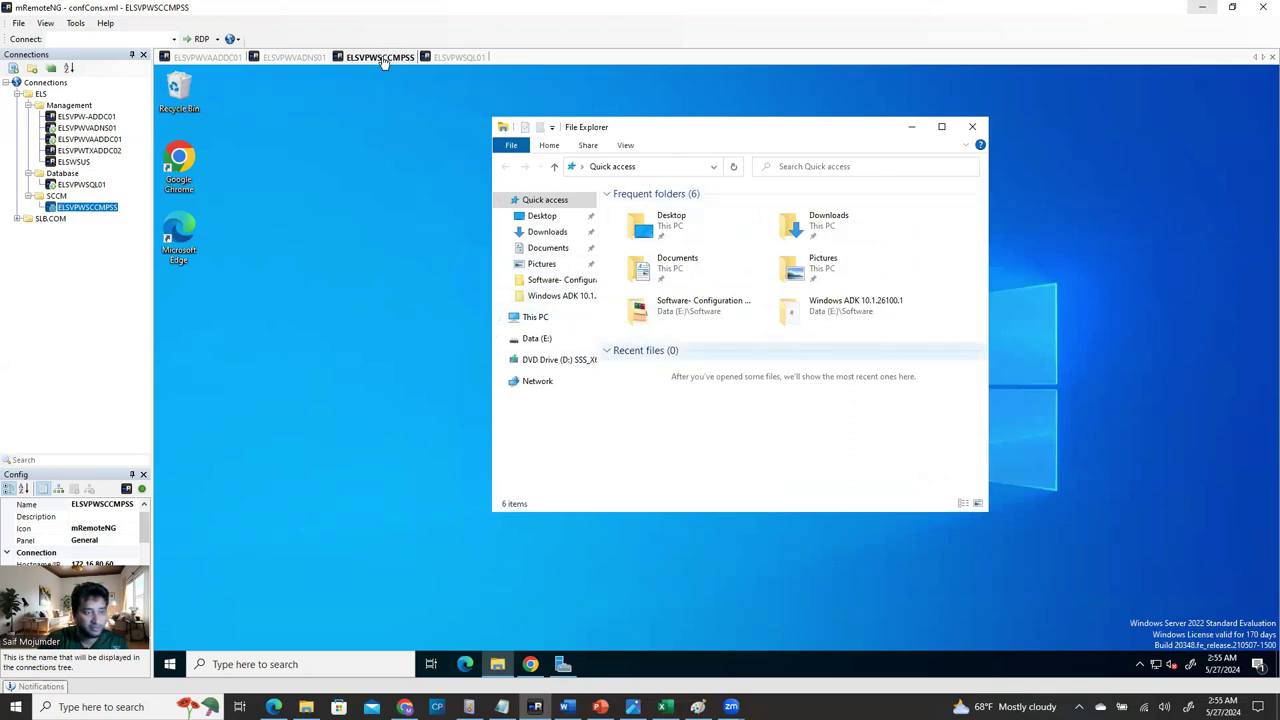
click(530, 338)
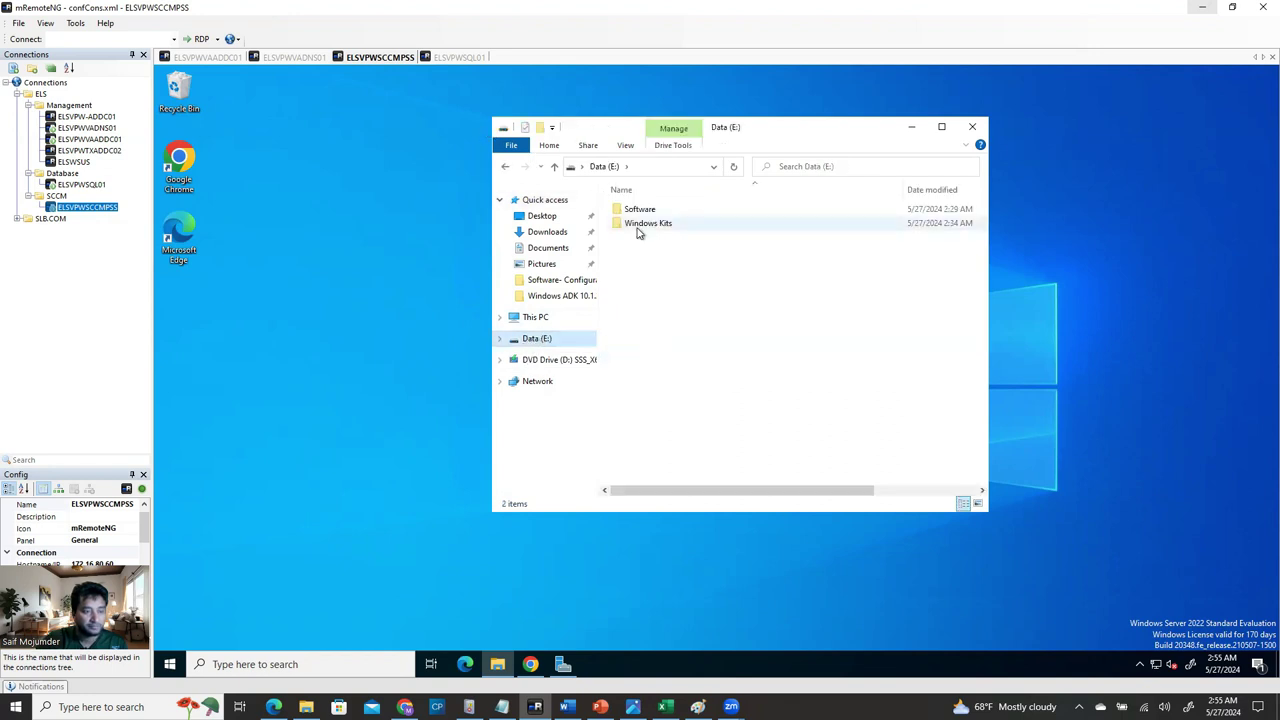
right_click(700, 280)
mouse_move(770, 441)
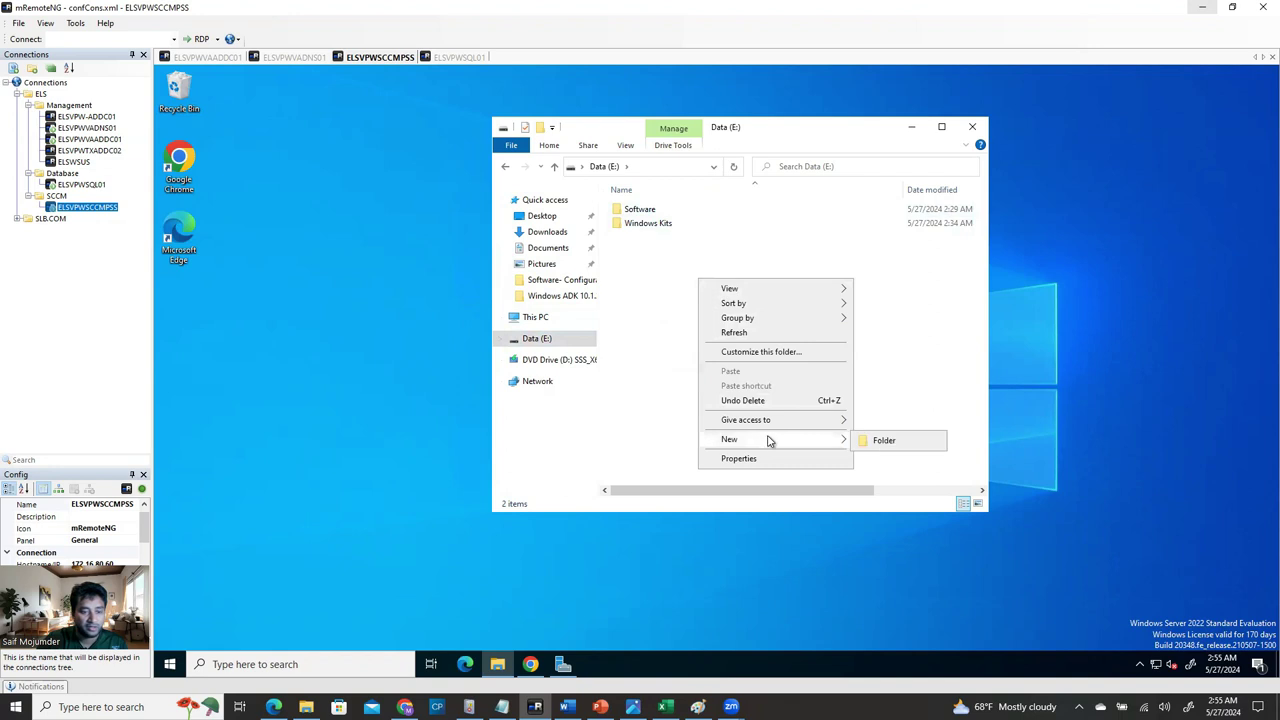
click(886, 446)
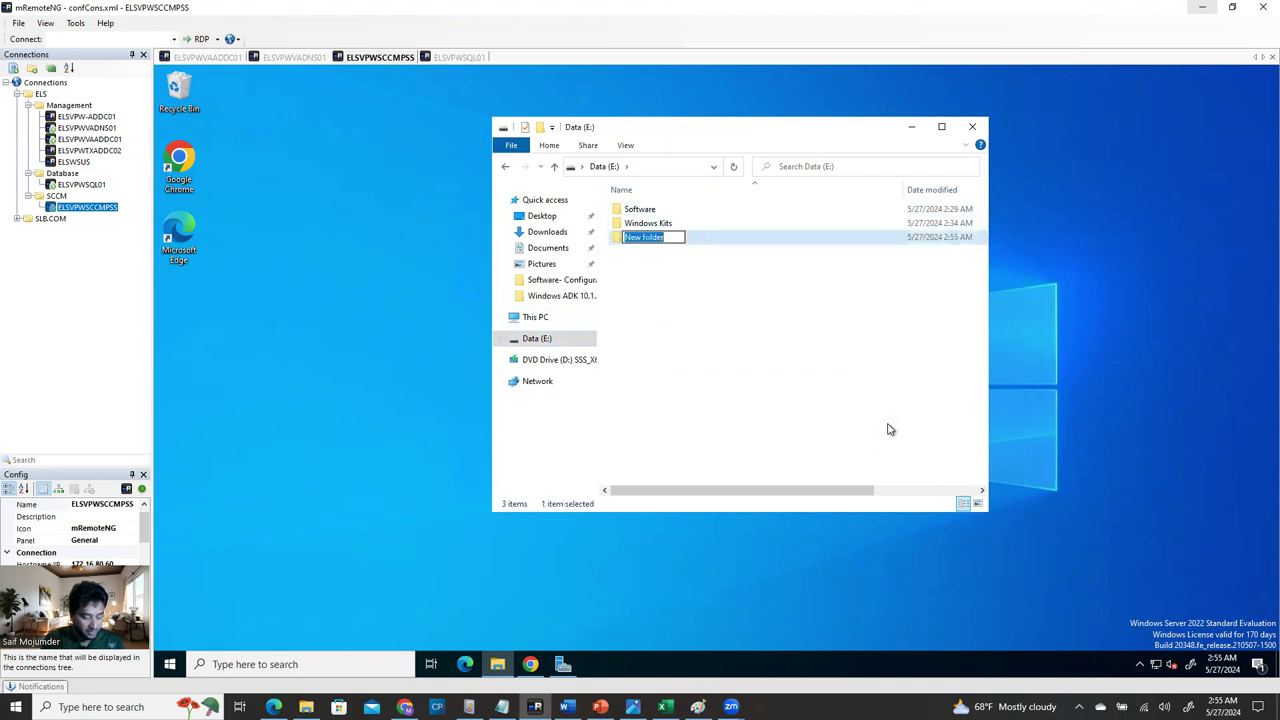
text(WSUS_Data)
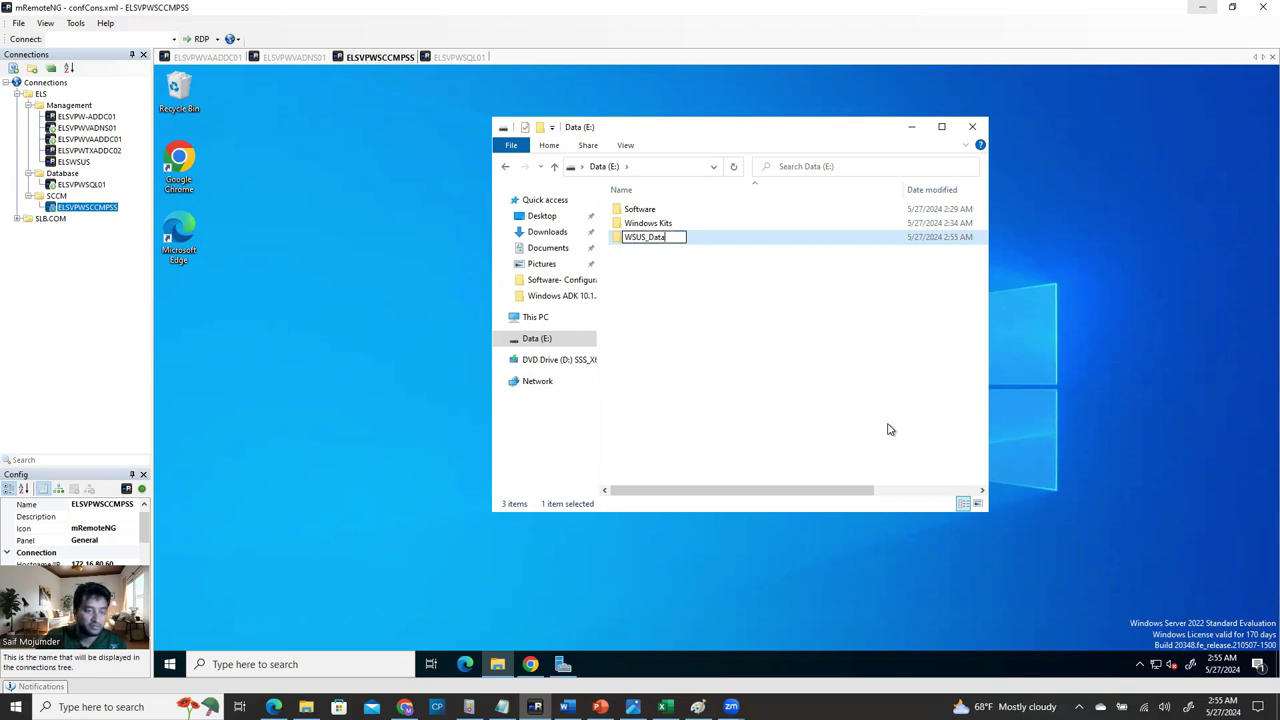
click(700, 330)
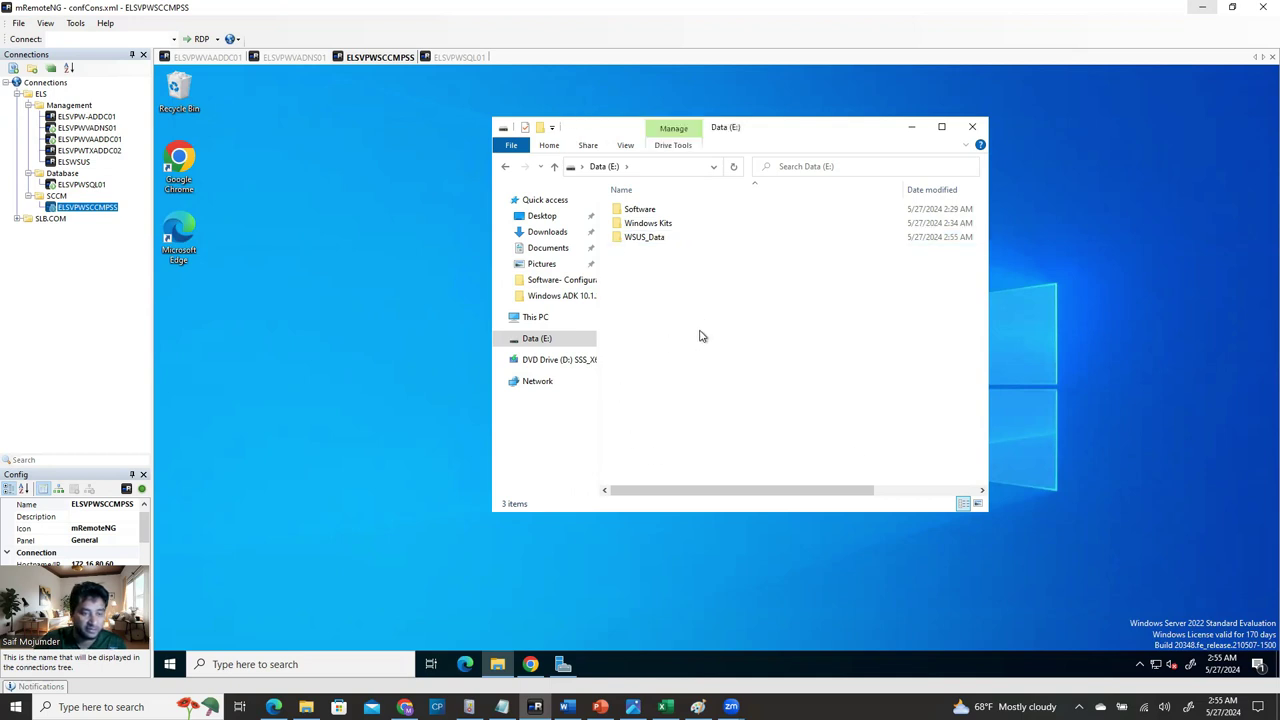
Open WSUS_Data, copy its path E:\WSUS_Data, and minimize Explorer.
double_click(666, 240)
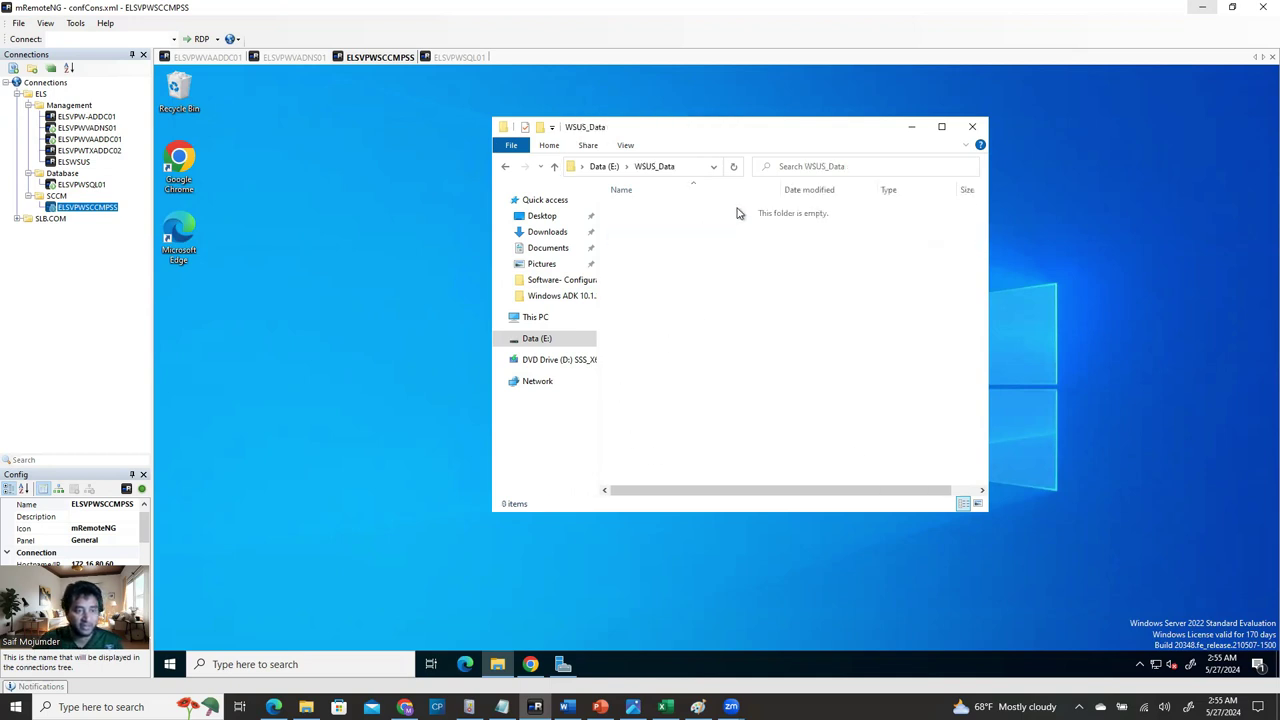
click(686, 170)
key(ctrl+c)
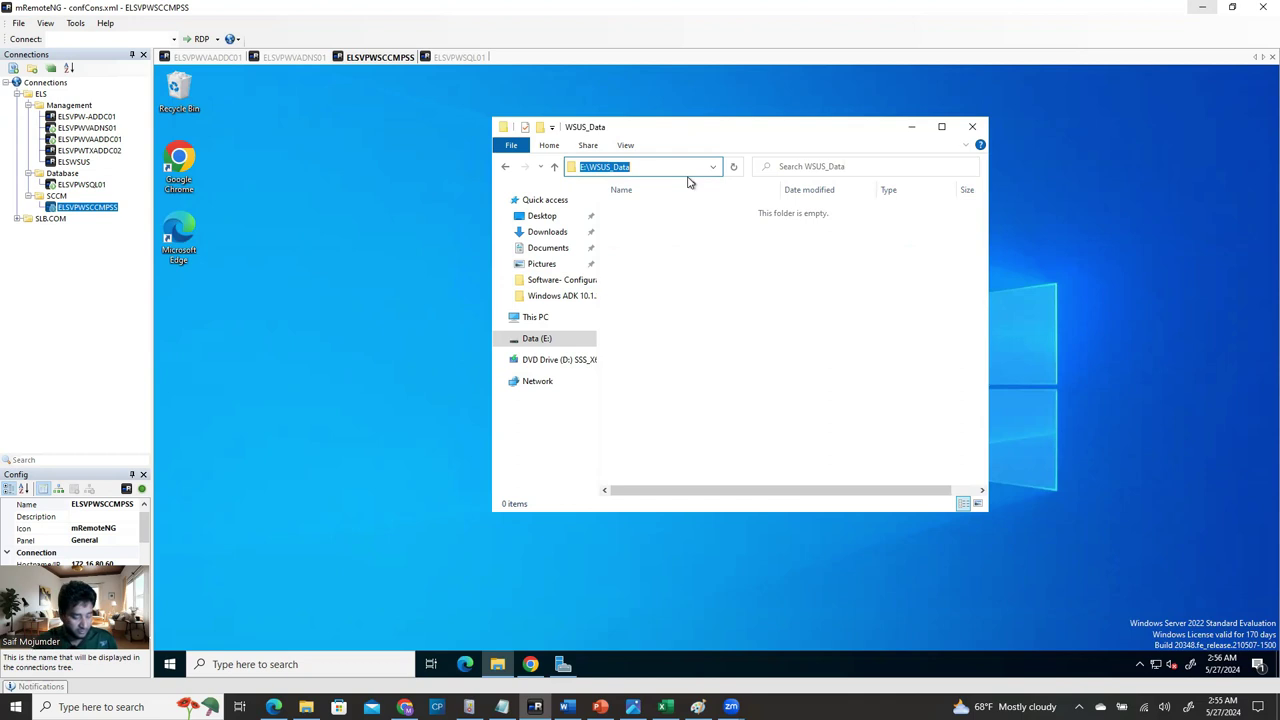
click(911, 127)
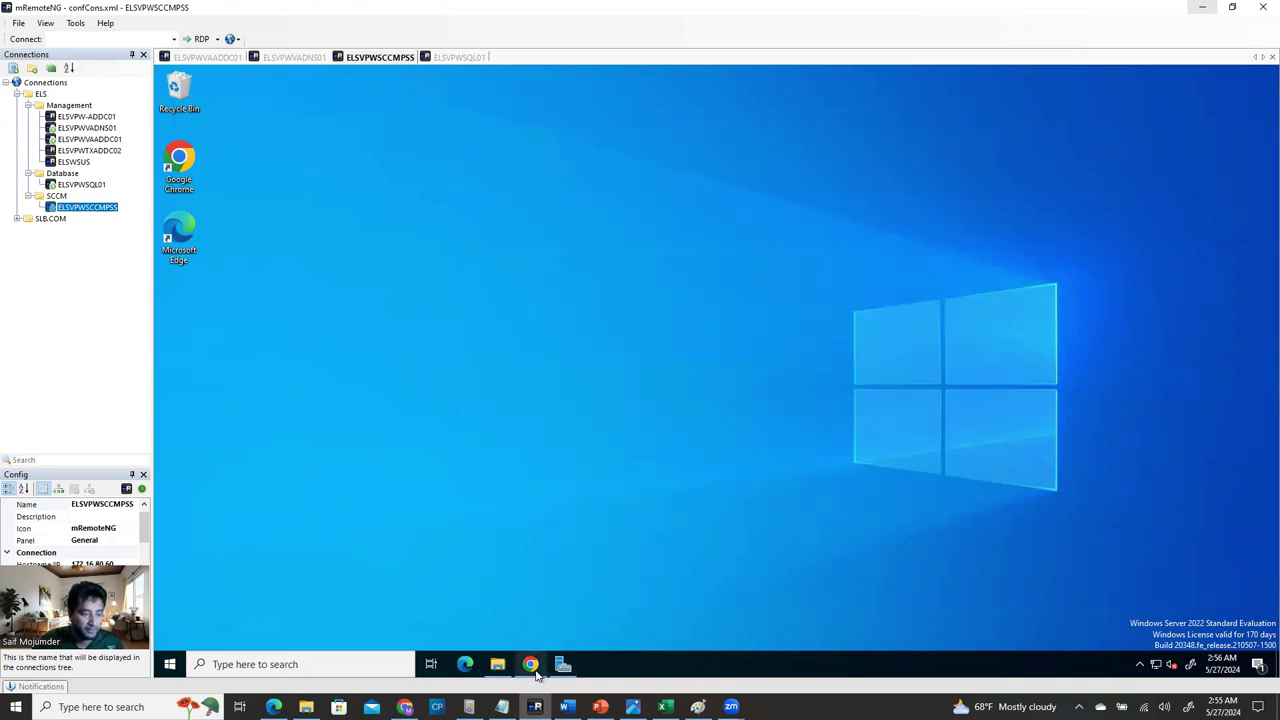
Paste E:\WSUS_Data as the WSUS content location, advance to the database instance step, then switch to ELSVPWSQL01.
click(563, 664)
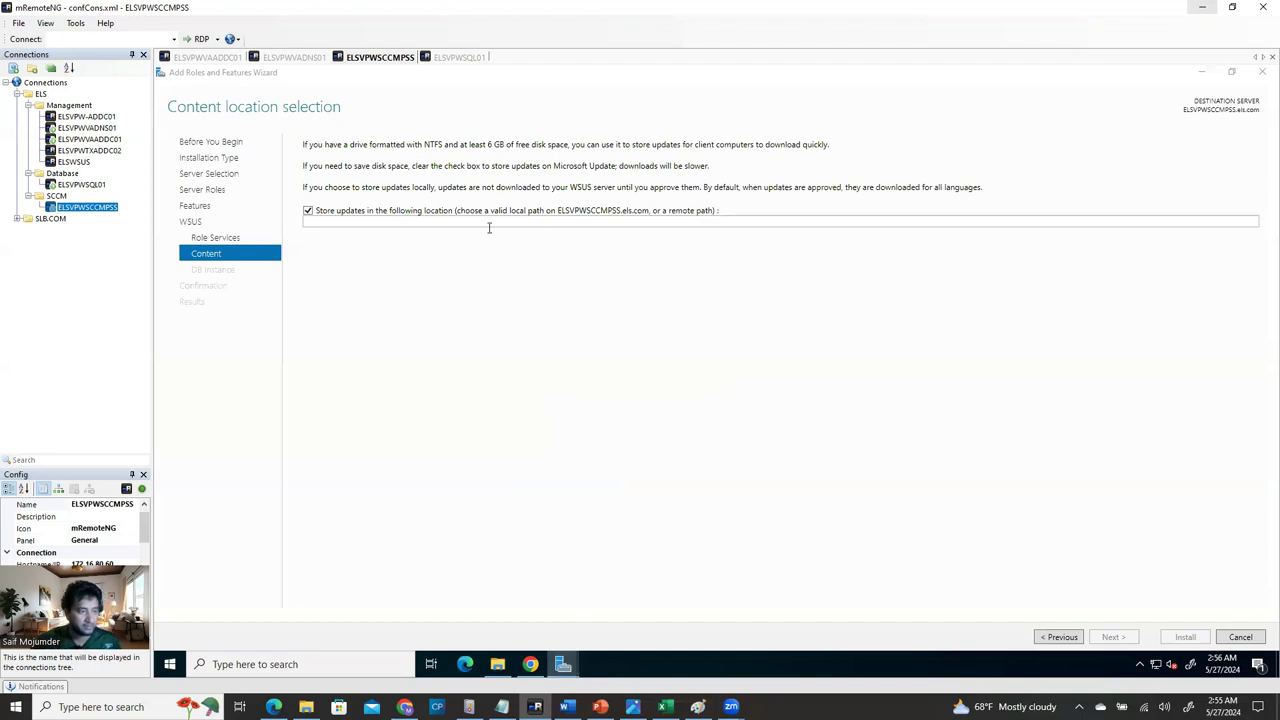
click(482, 223)
key(ctrl+v)
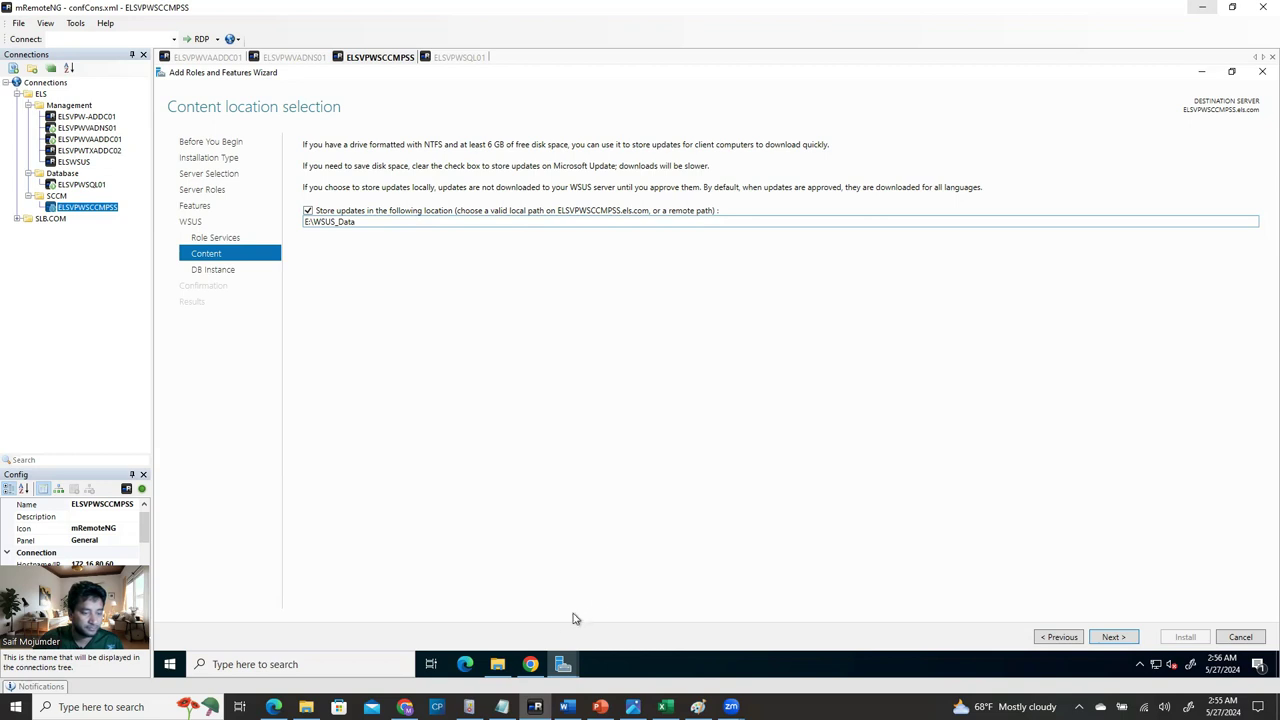
click(1110, 637)
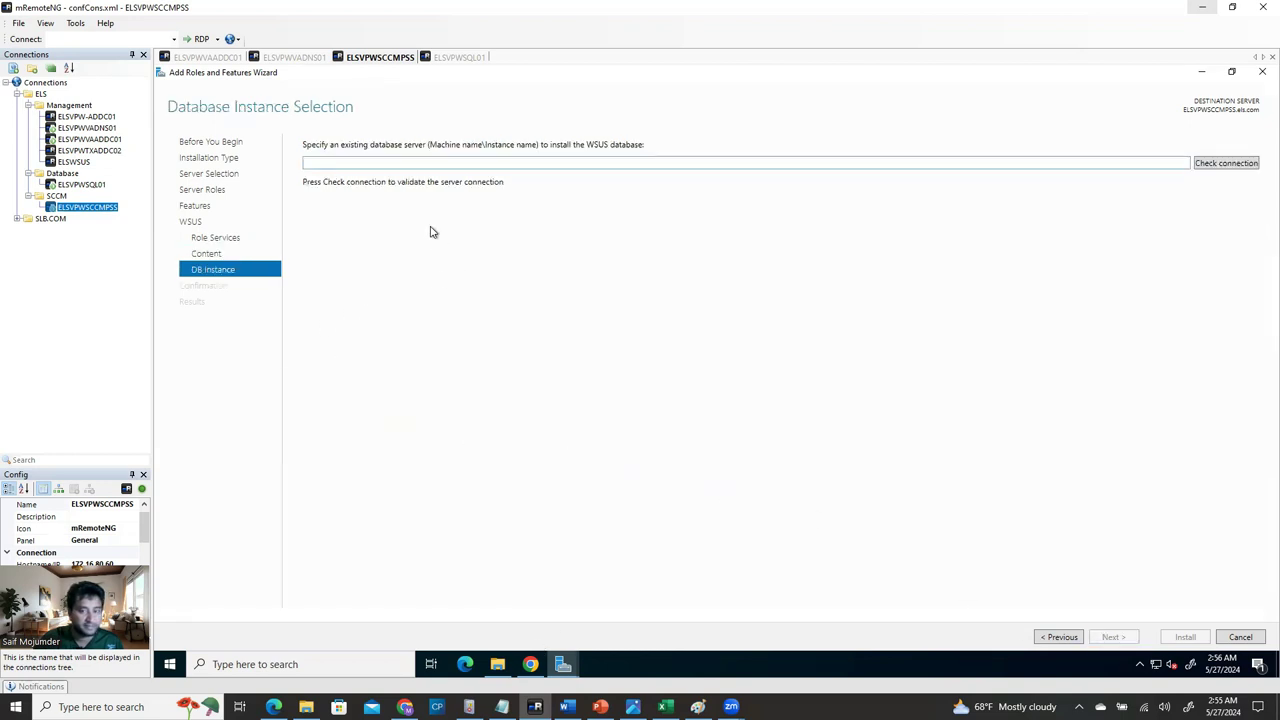
click(389, 160)
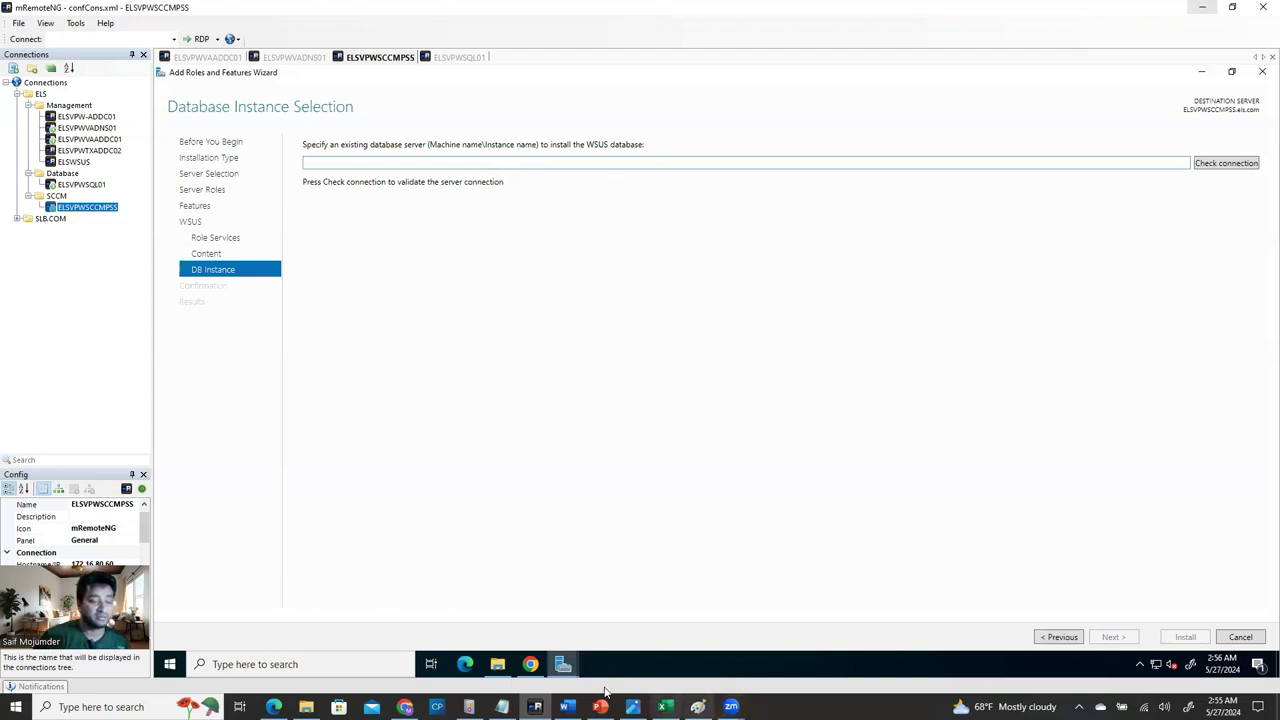
click(462, 58)
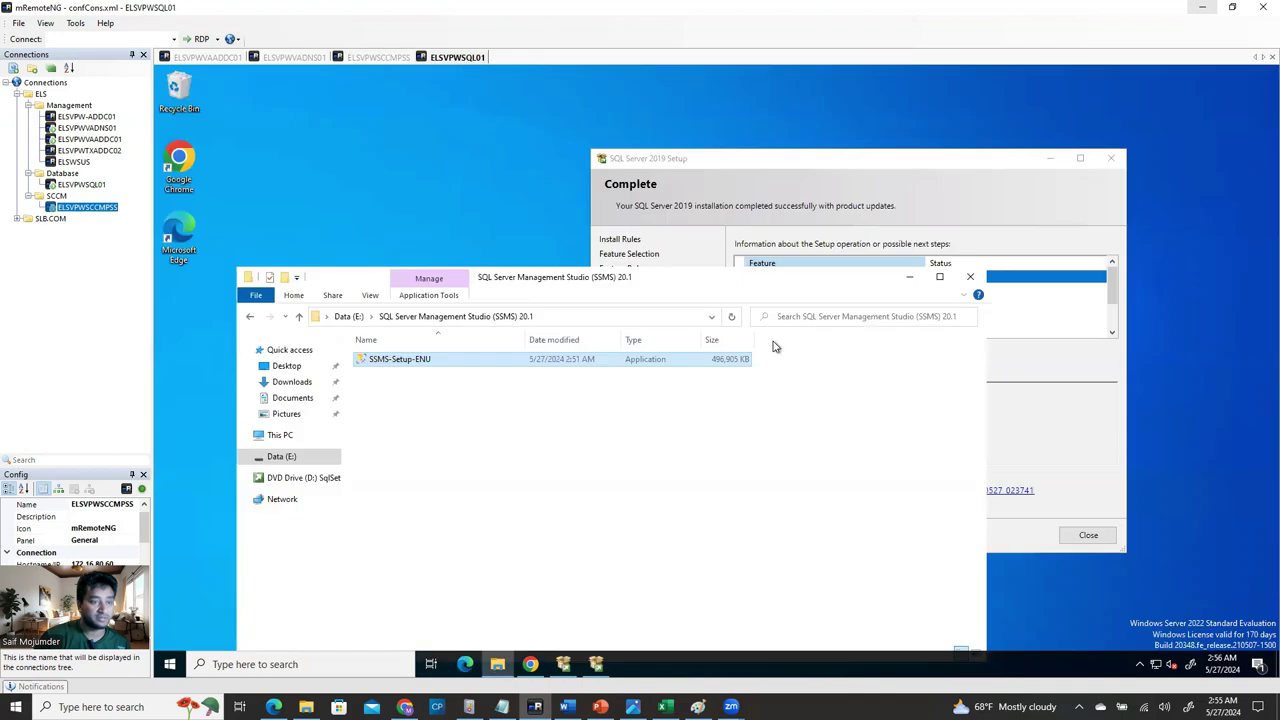
Review the completed SQL Server 2019 Setup results, close setup, and bring the SSMS 20.1 folder into view.
click(890, 166)
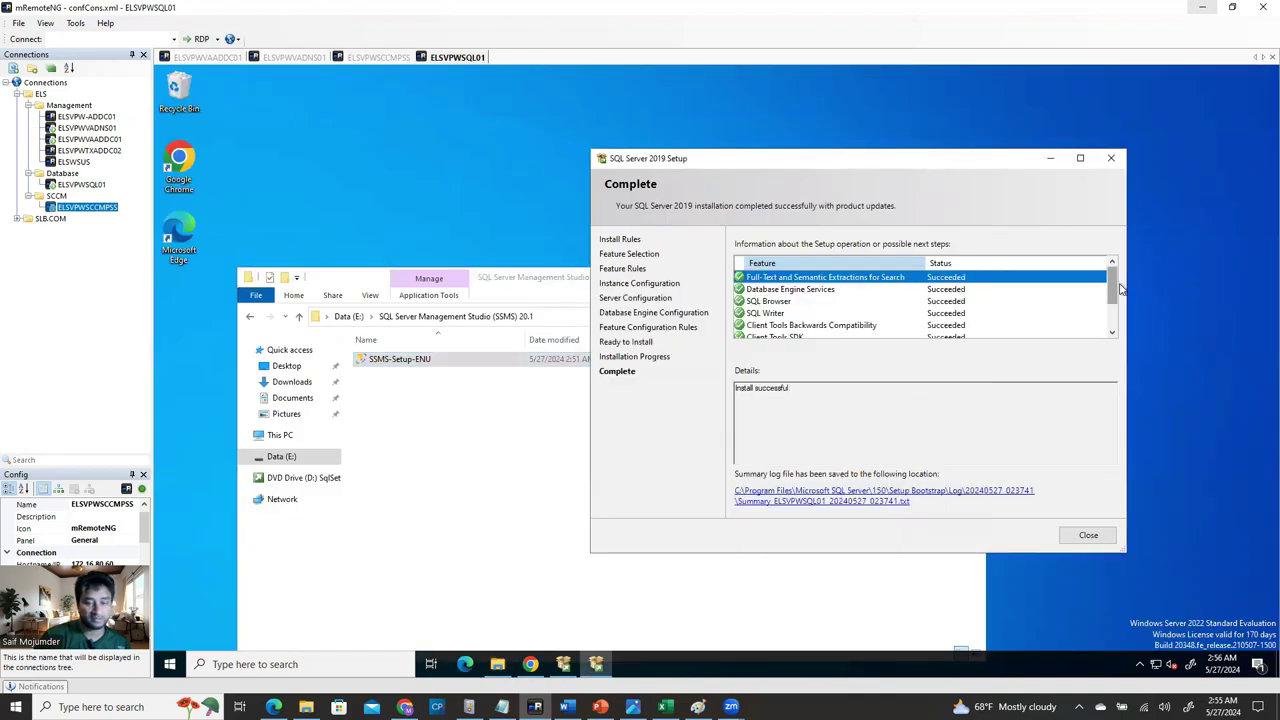
mouse_move(1113, 285)
mouse_down()
mouse_move(1116, 305)
mouse_move(1127, 284)
mouse_move(1128, 345)
mouse_move(1122, 298)
mouse_up()
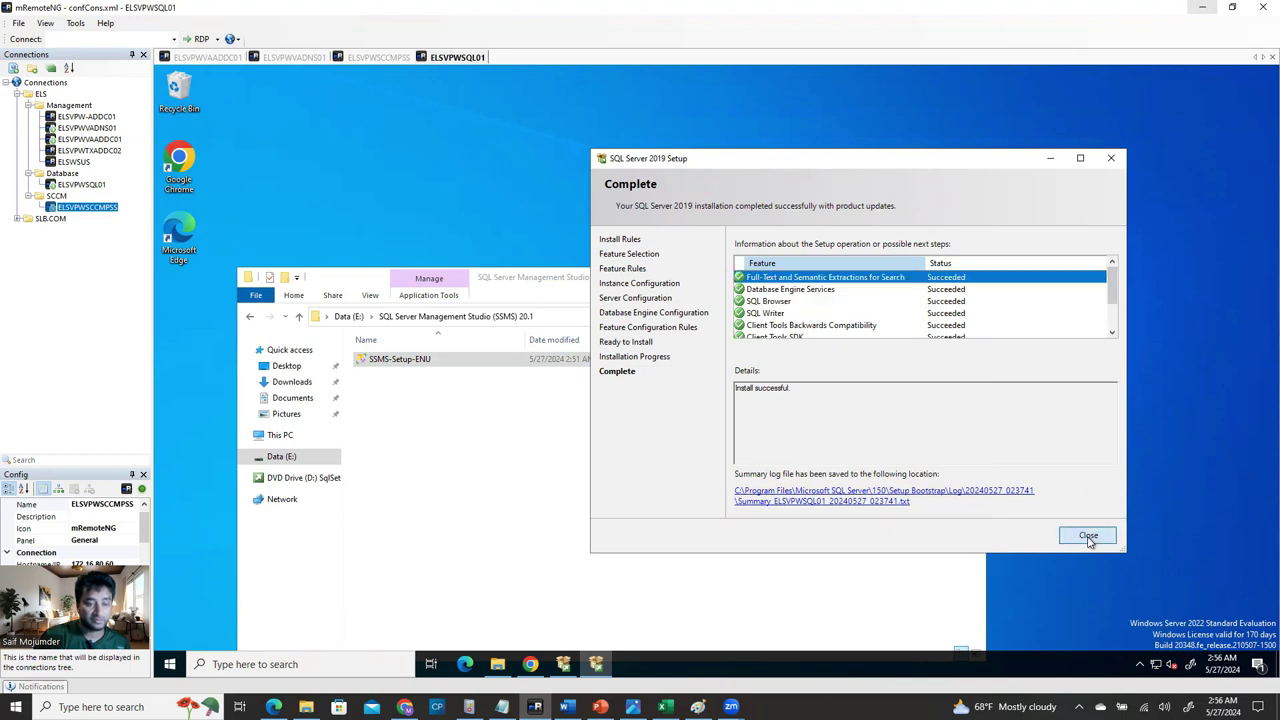
click(1089, 538)
drag(740, 277, 840, 148)
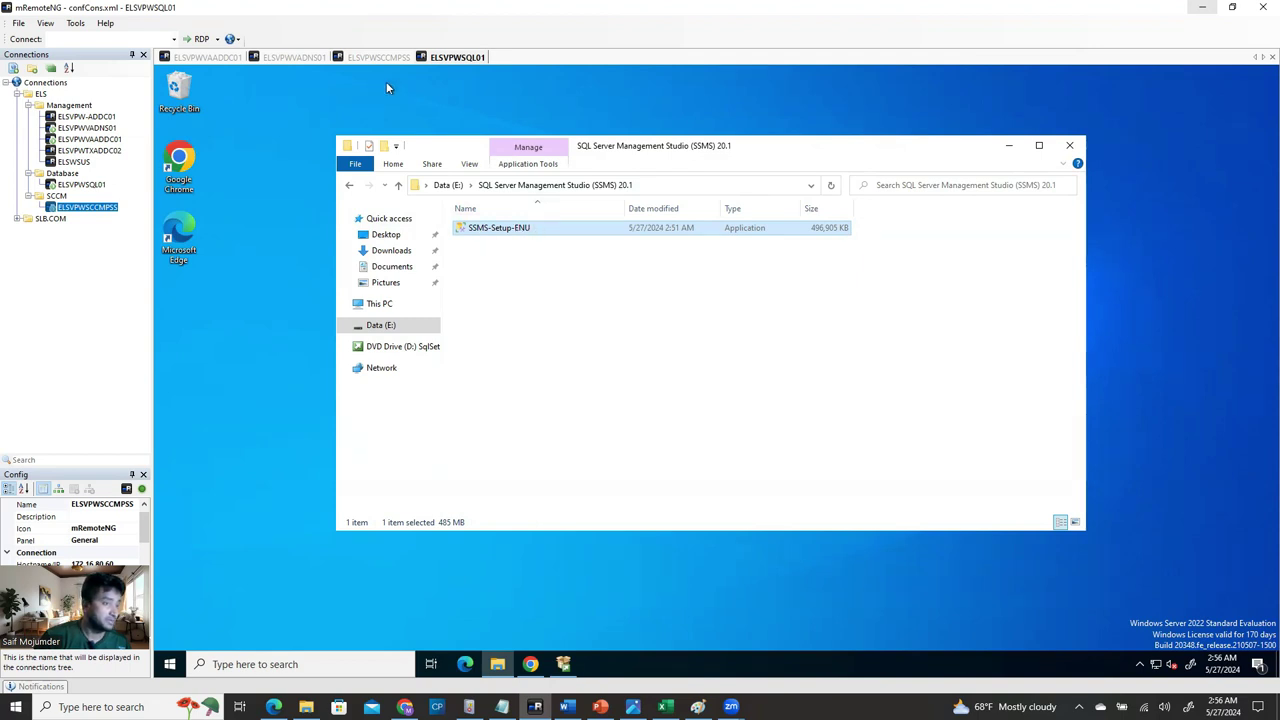
Run SSMS-Setup-ENU as administrator, approve the UAC prompt, and minimize File Explorer.
right_click(517, 232)
click(560, 254)
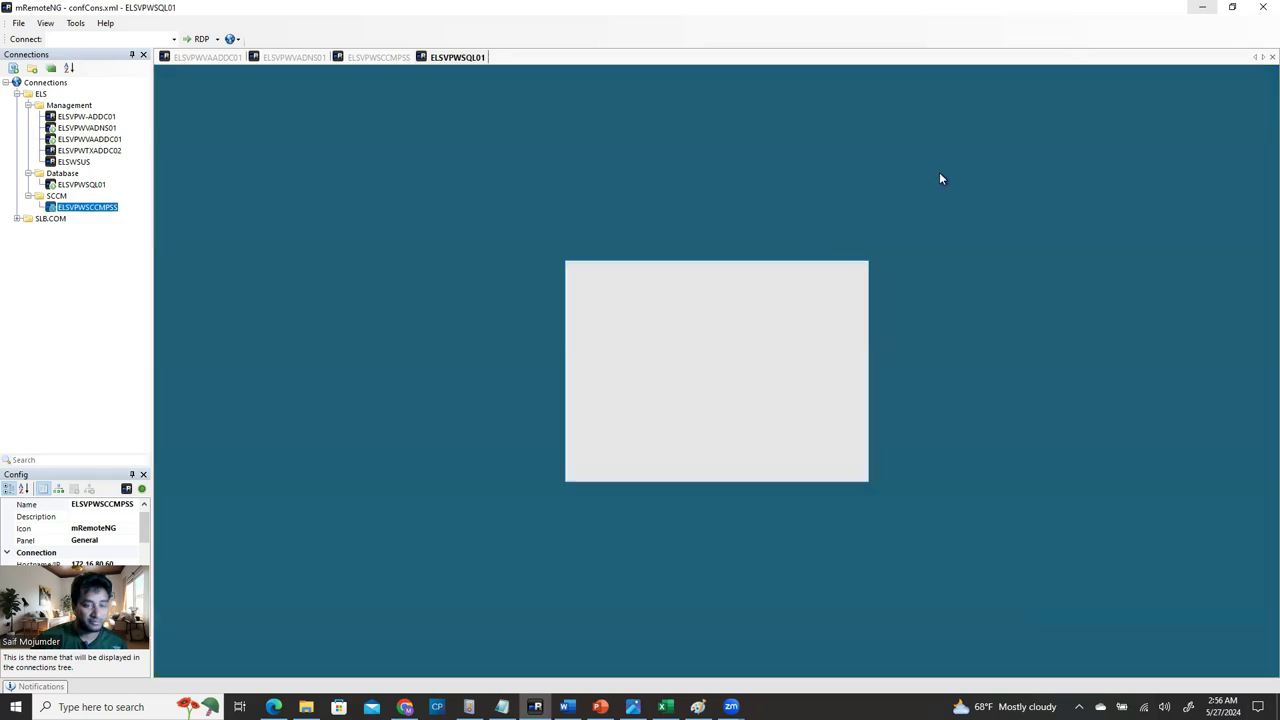
click(648, 455)
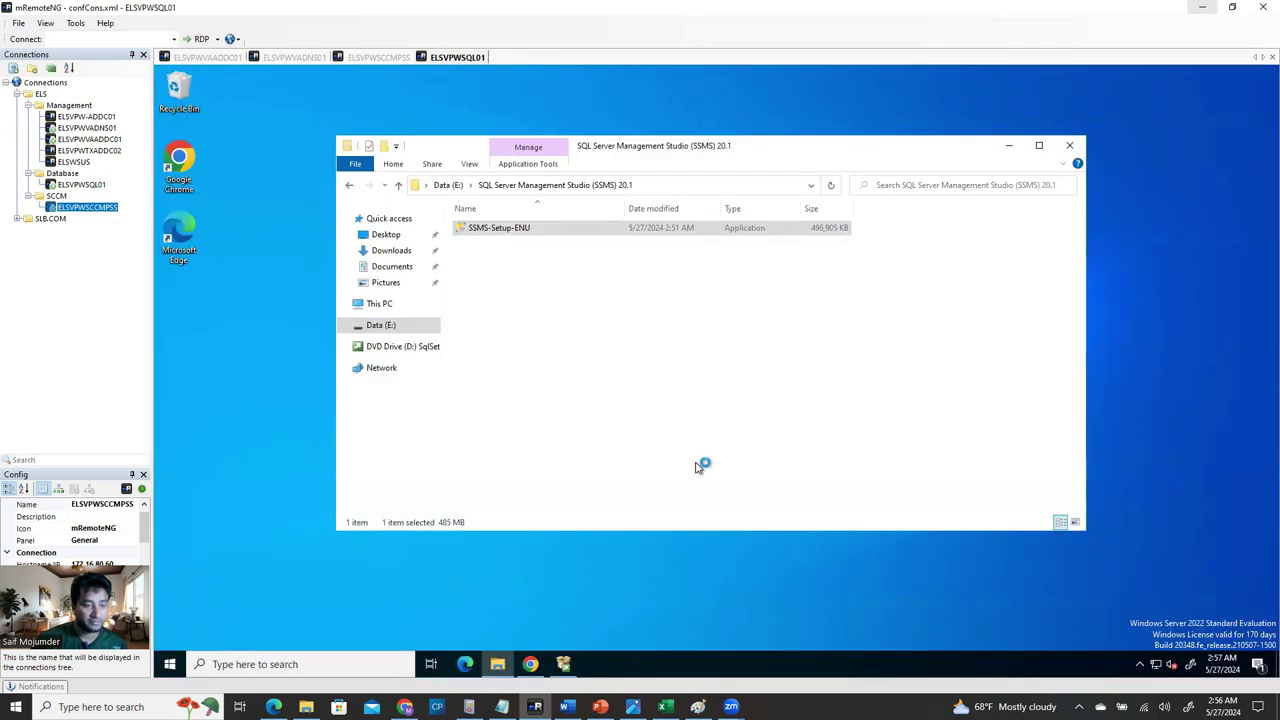
click(1012, 143)
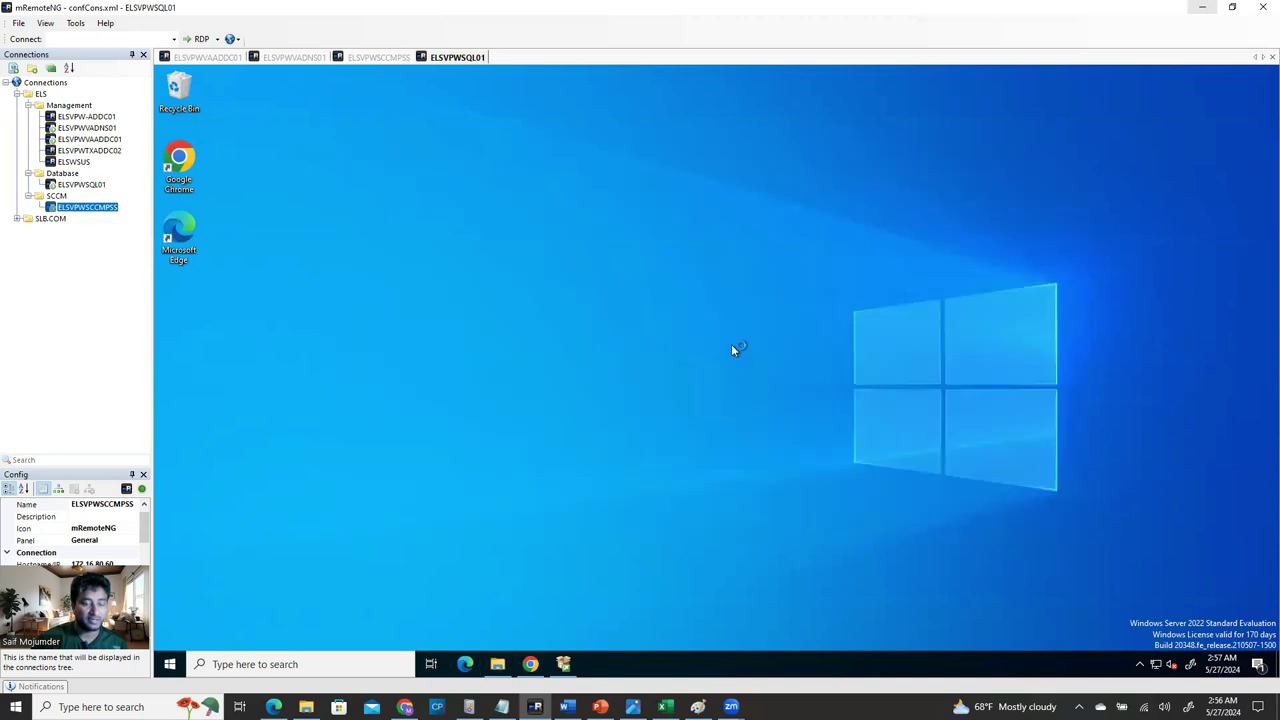
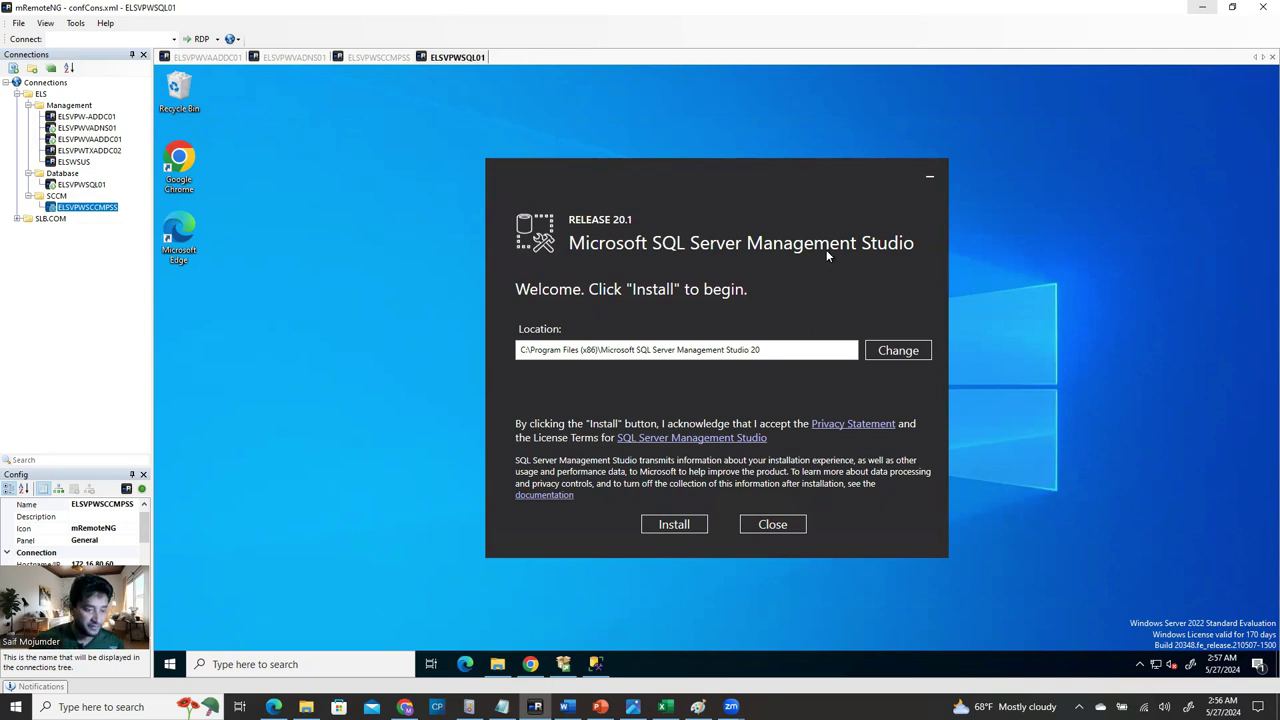
Start the SSMS install on ELSVPWSQL01, then go back to the ELSVPWSCCMPSS session.
click(674, 525)
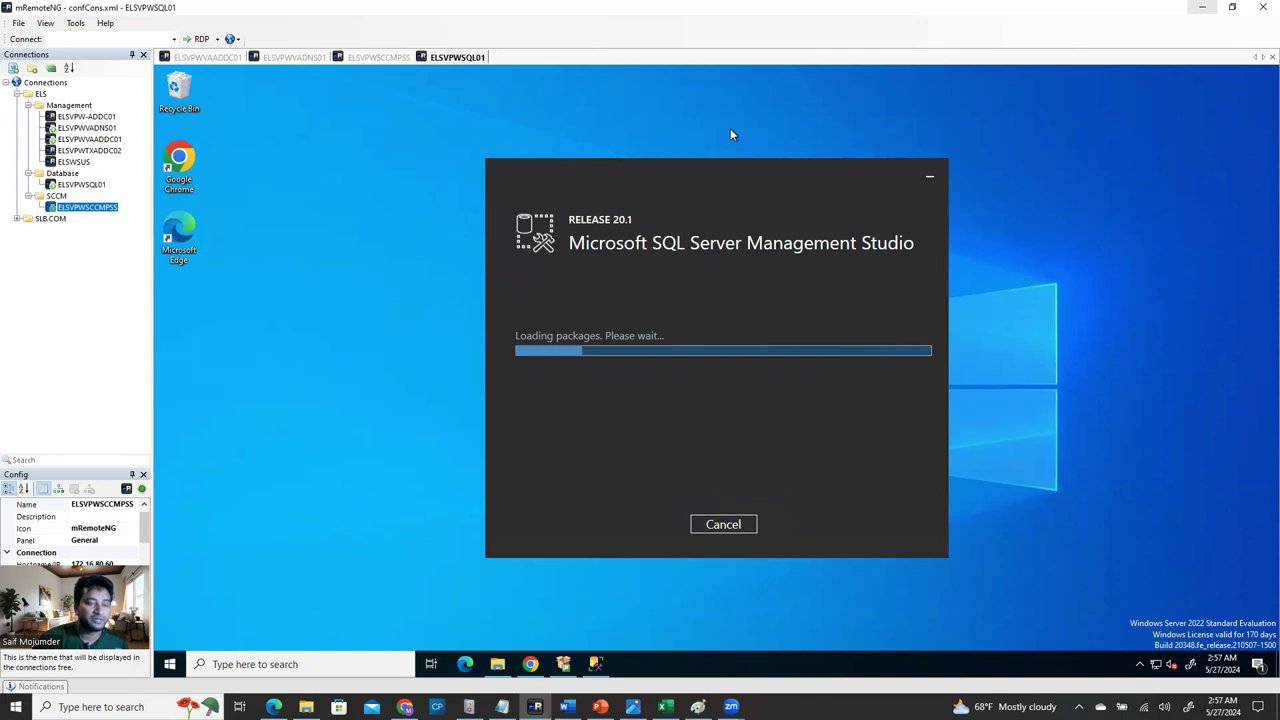
click(374, 58)
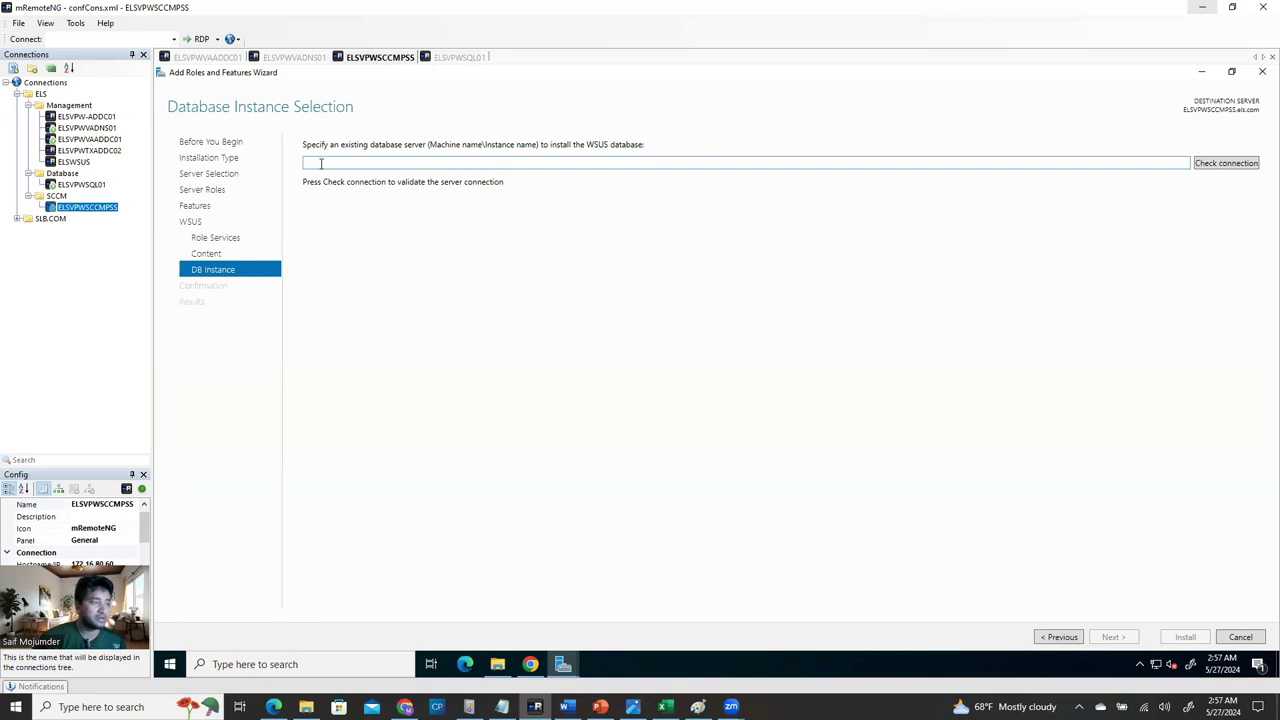
Paste ELSVPWSQL01 as the WSUS database server, verify the connection, and proceed to confirmation.
click(80, 185)
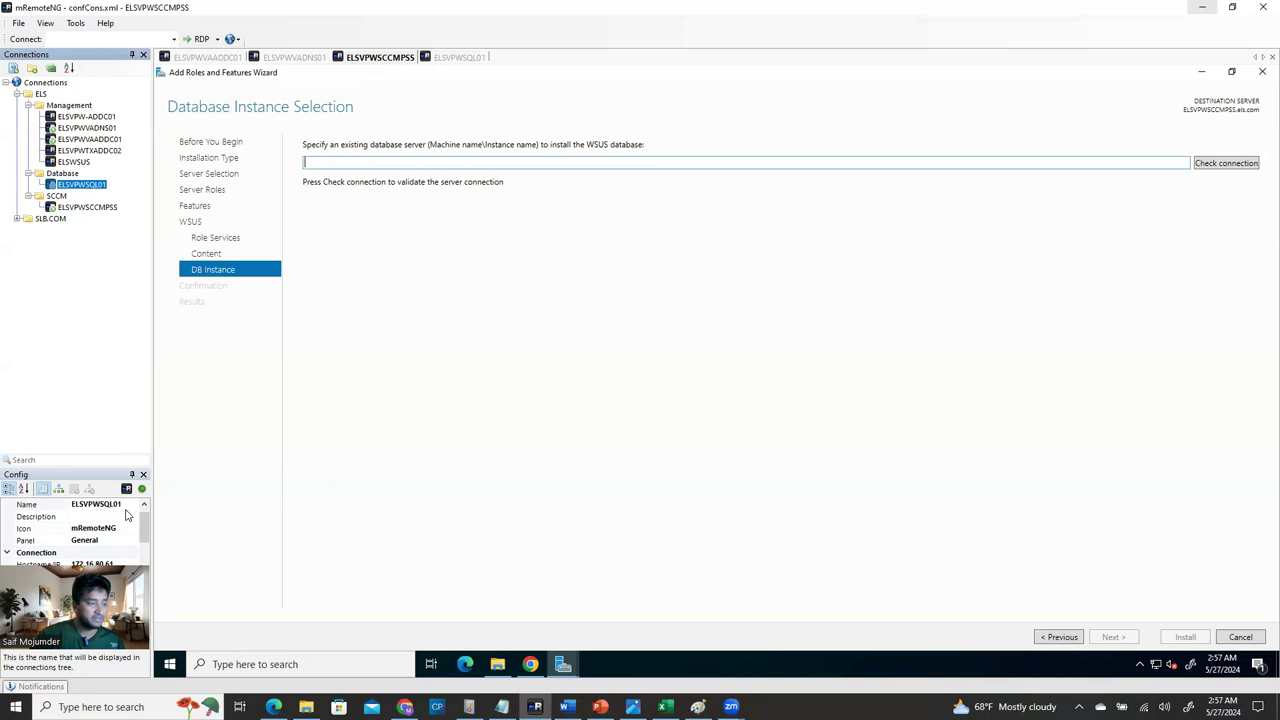
click(126, 510)
click(126, 506)
key(ctrl+c)
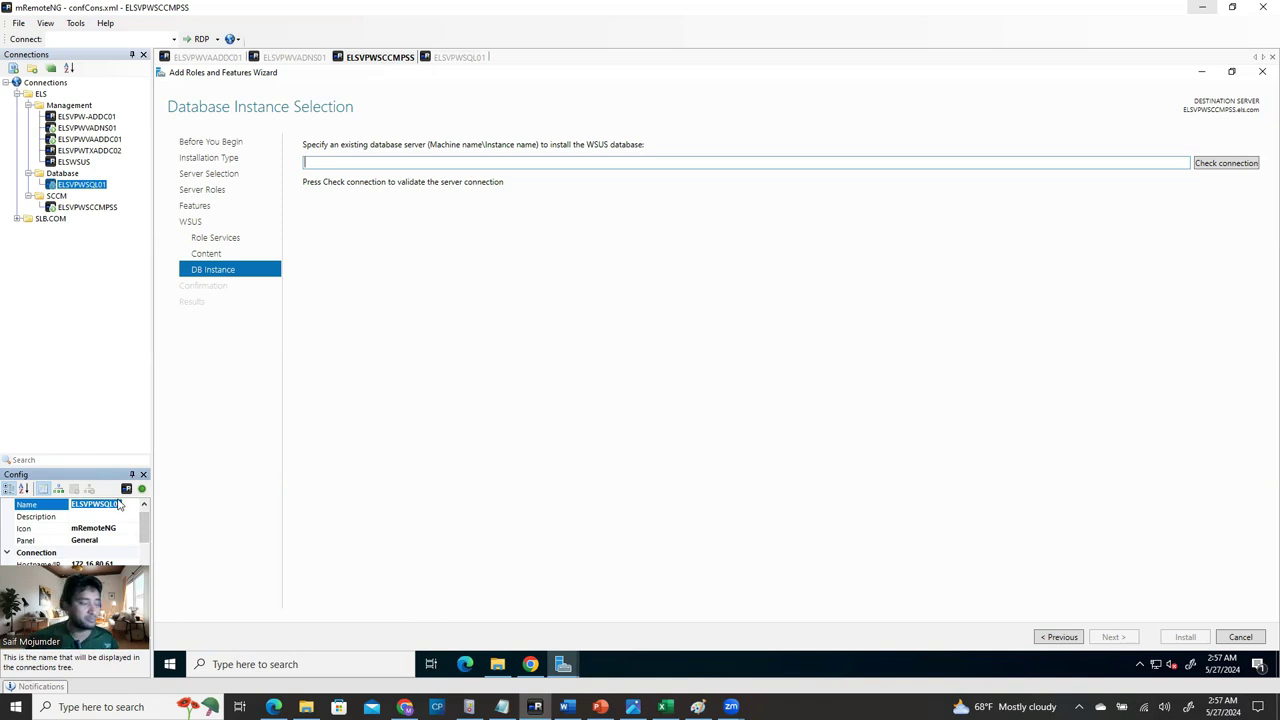
click(419, 165)
key(ctrl+v)
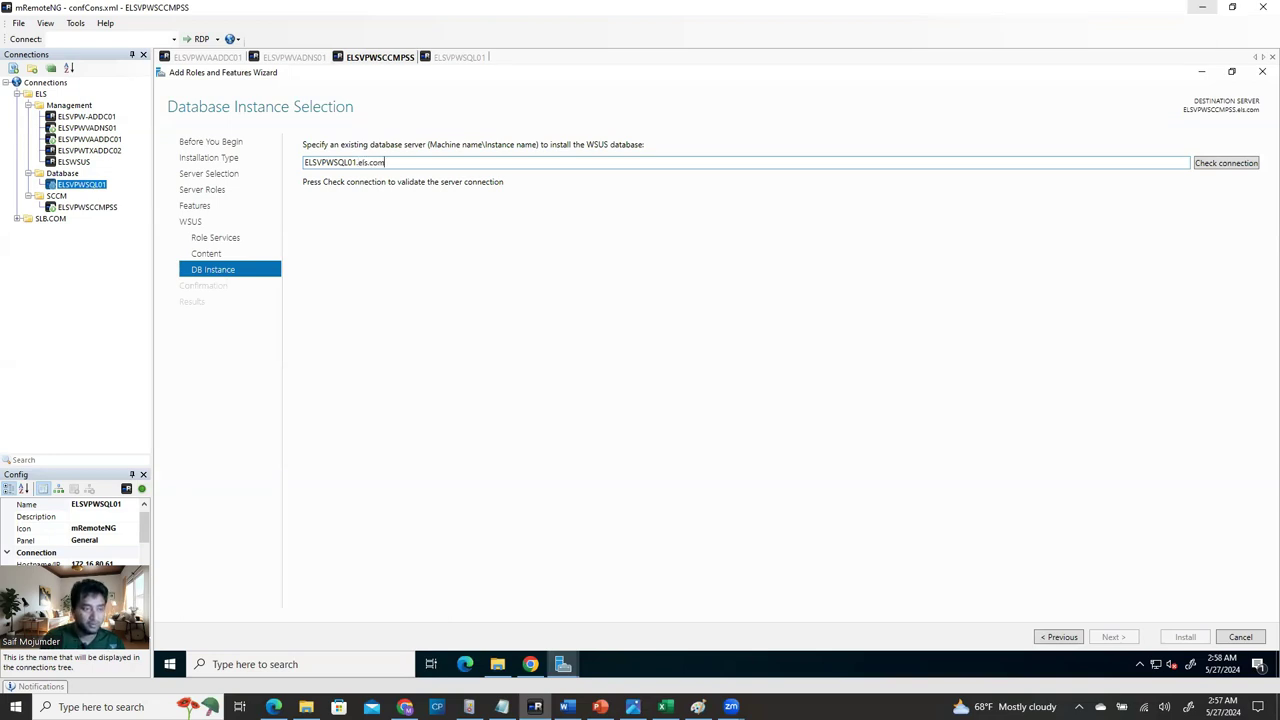
click(1222, 167)
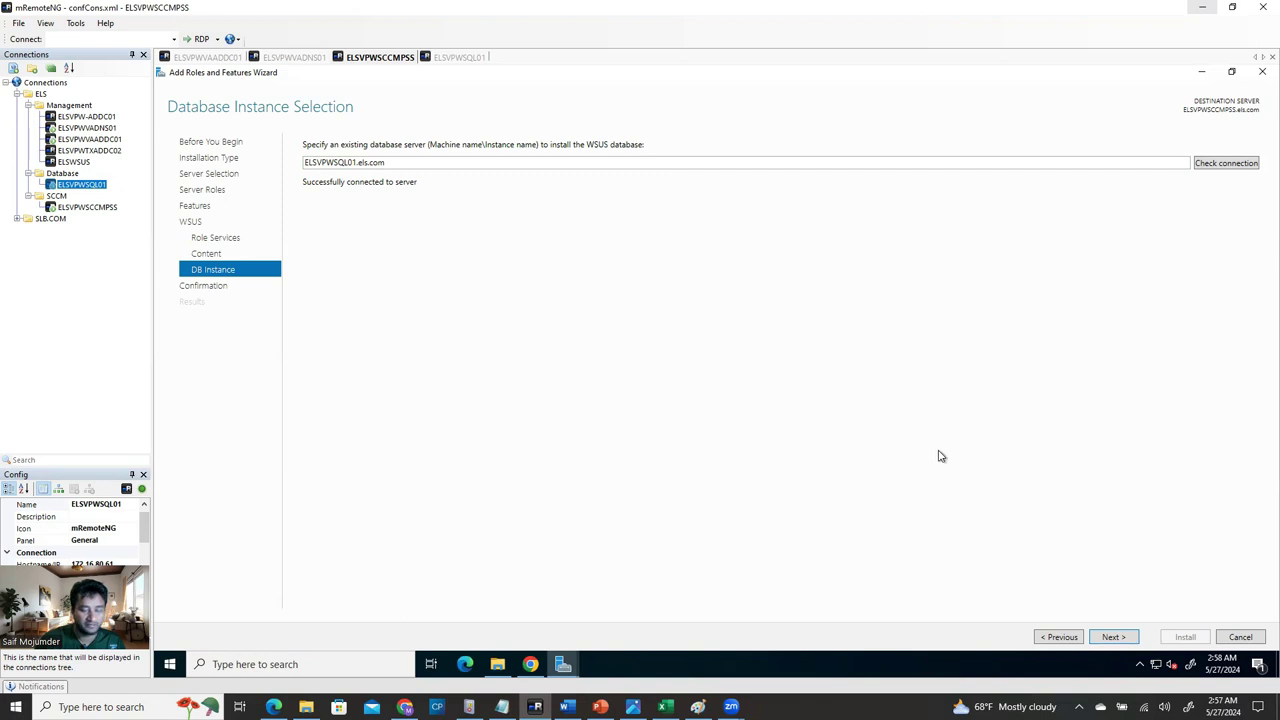
click(1113, 637)
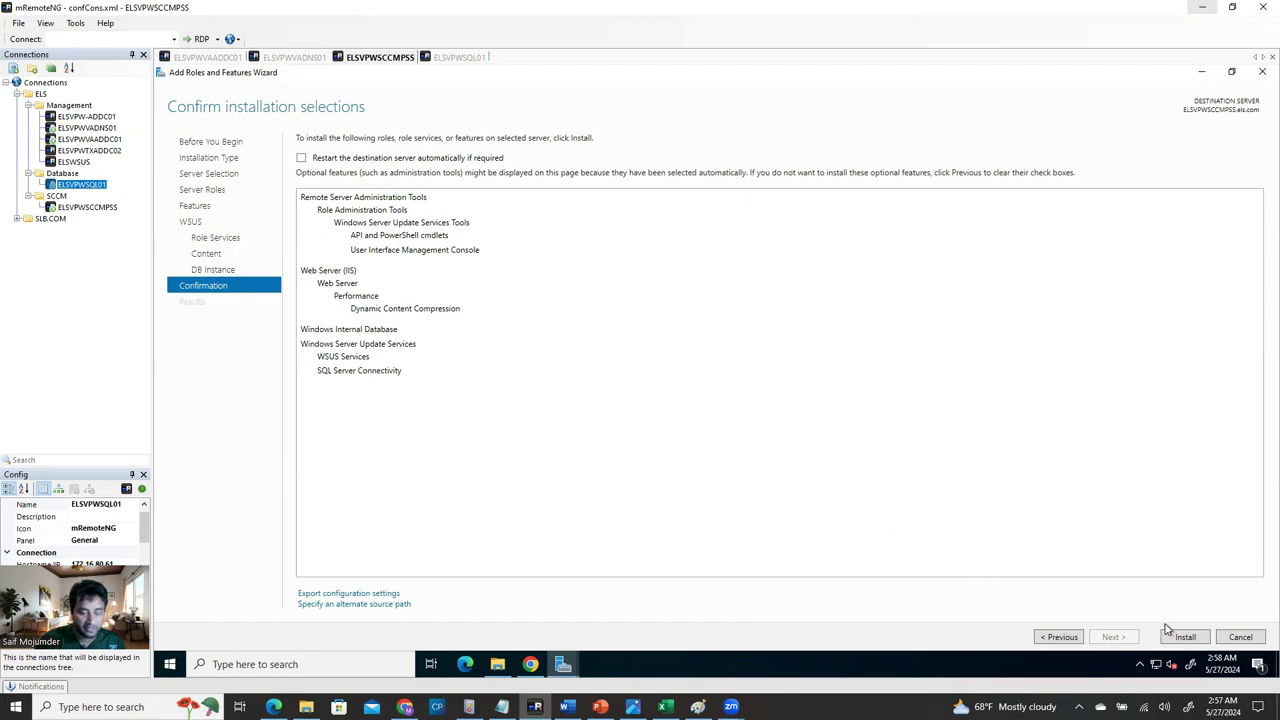
Allow automatic restart, launch the WSUS role install, and minimize the wizard.
click(303, 160)
click(752, 411)
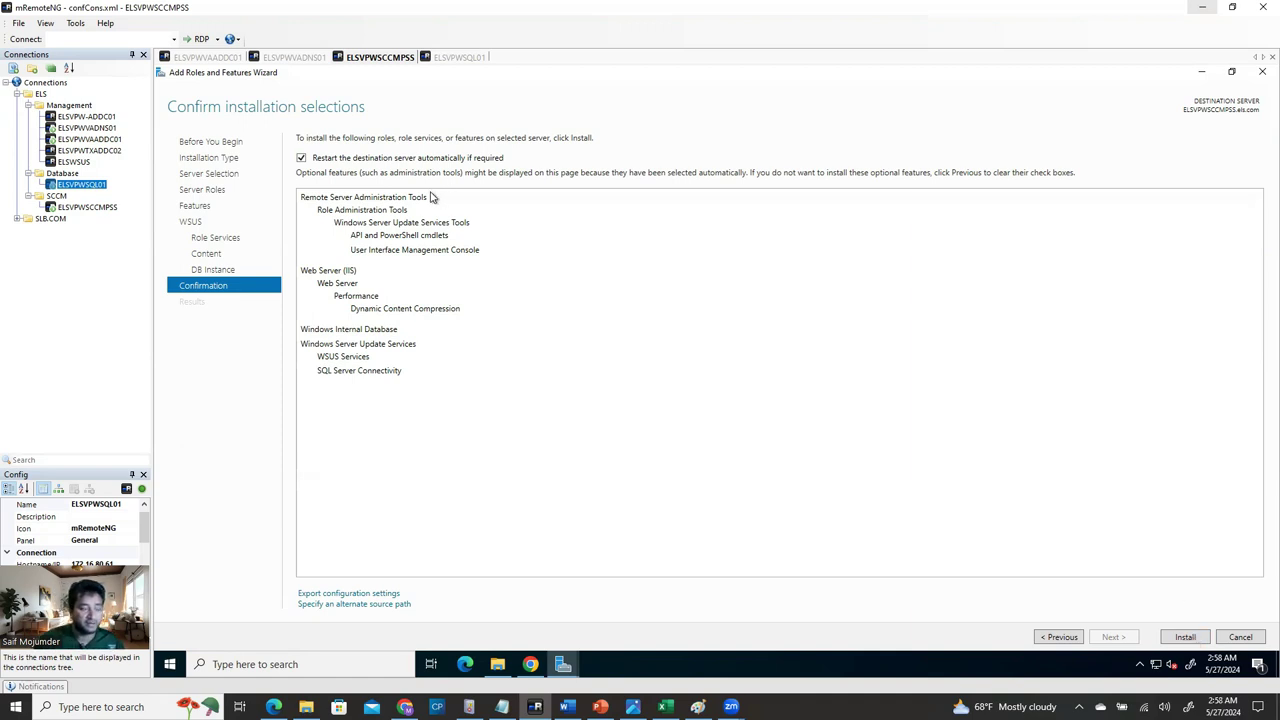
click(1185, 637)
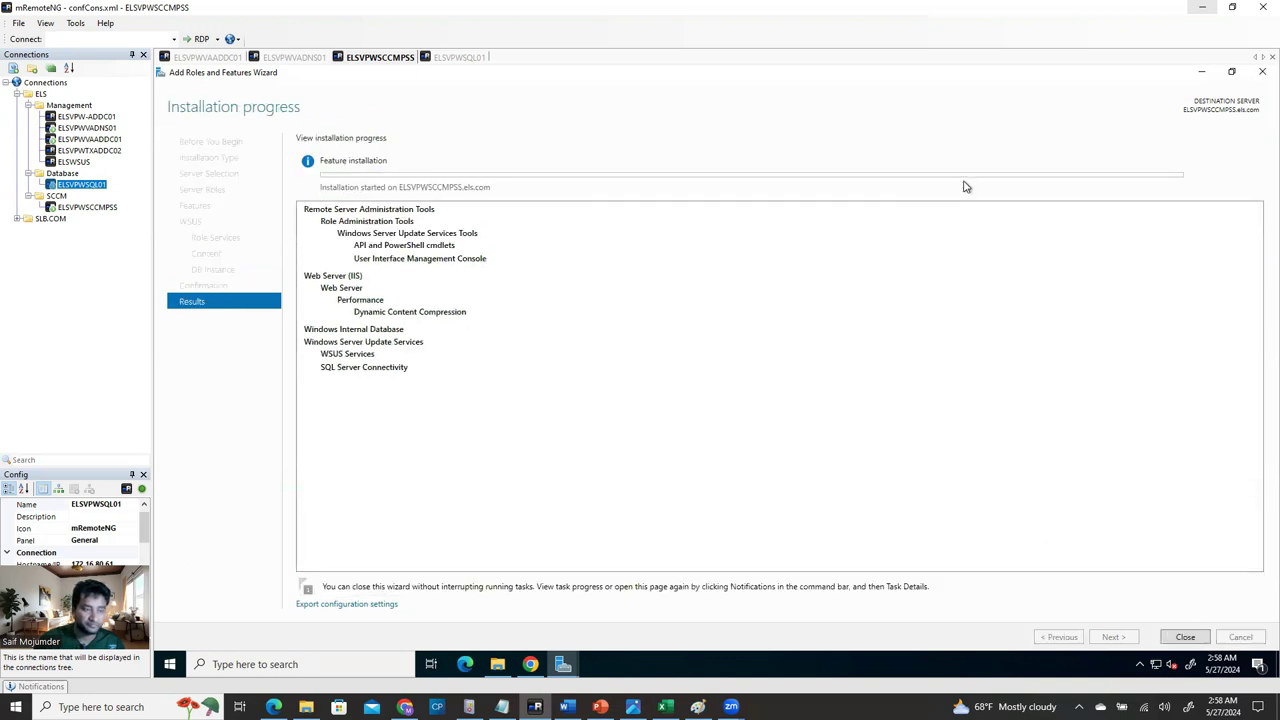
click(1199, 76)
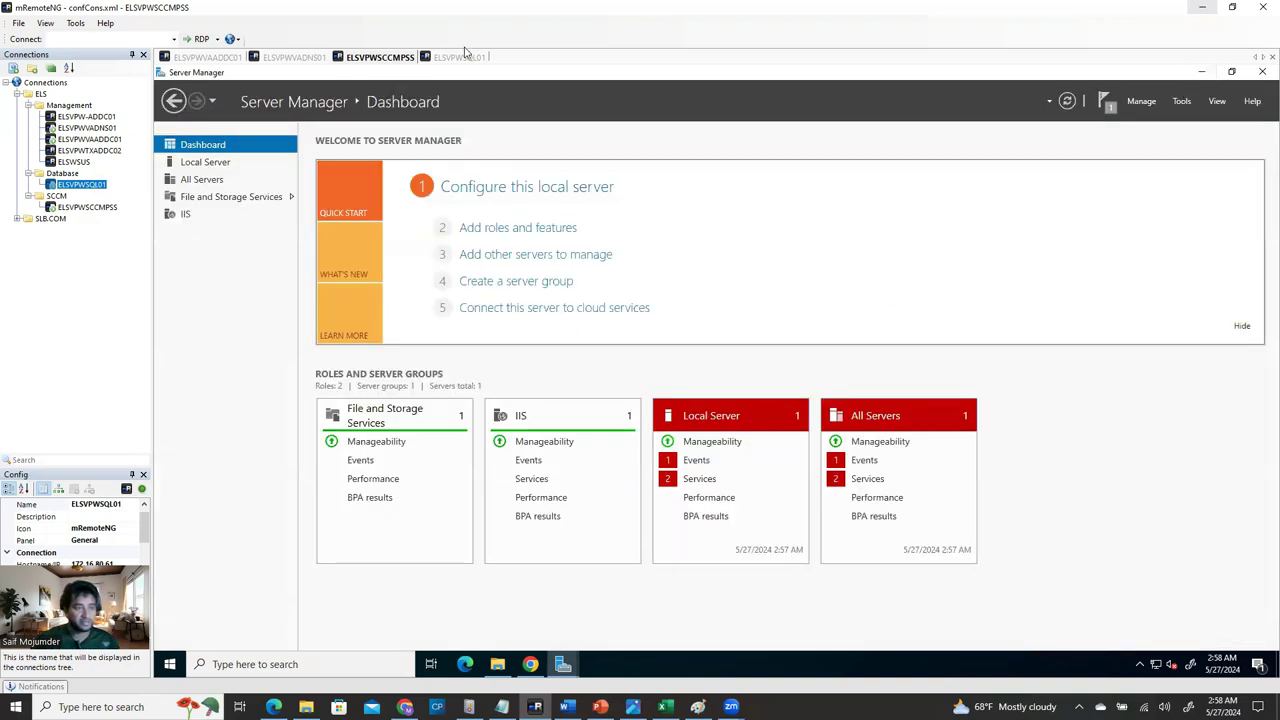
Check SSMS install progress on ELSVPWSQL01, then bring back the WSUS installation progress window.
click(474, 58)
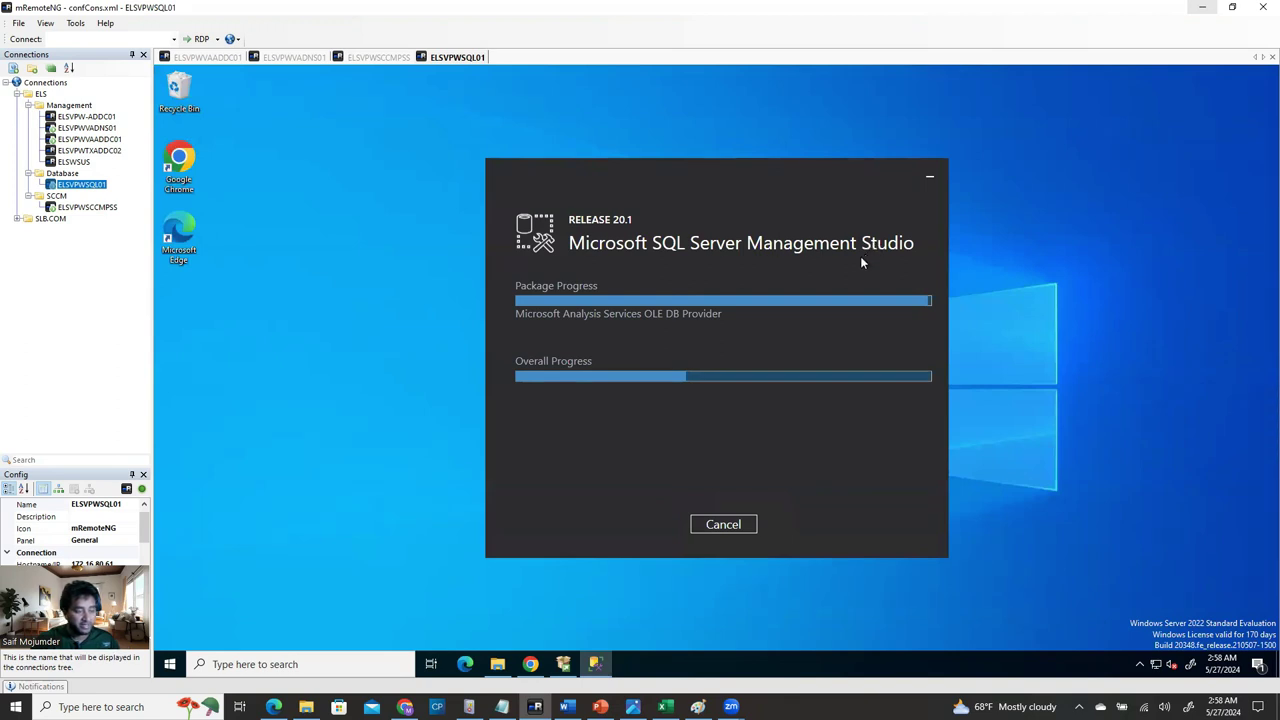
click(362, 58)
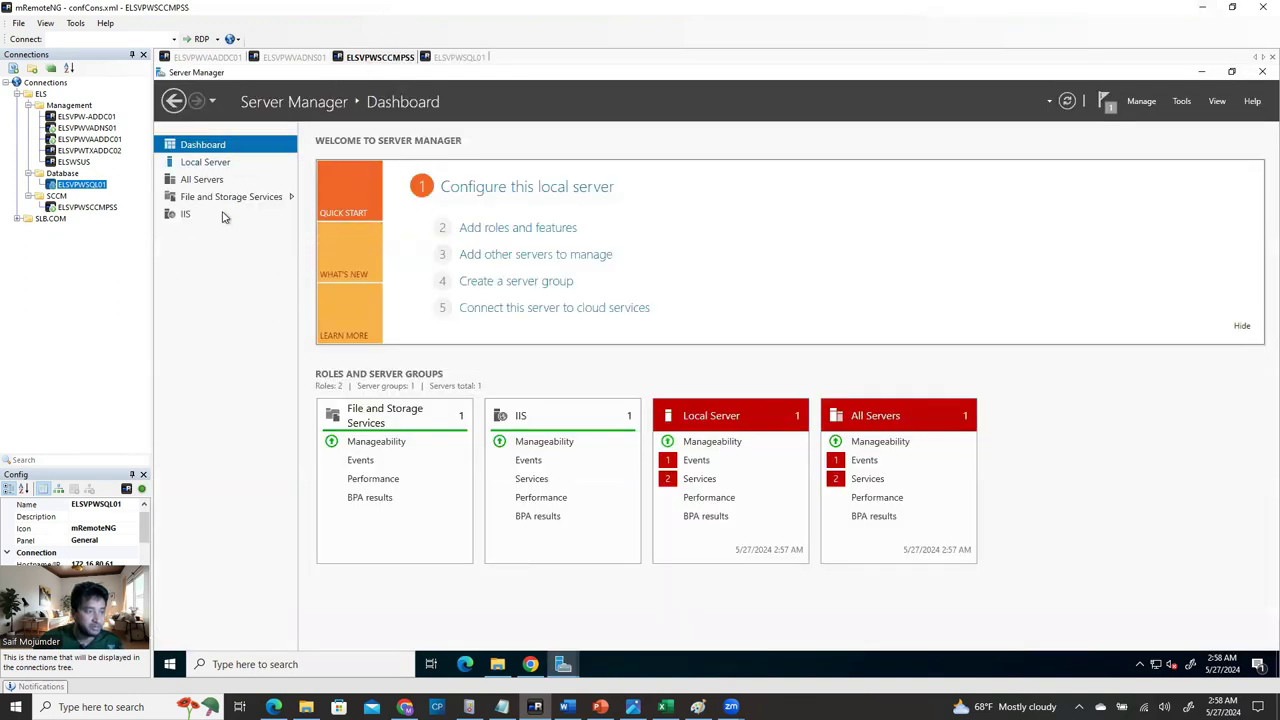
click(469, 58)
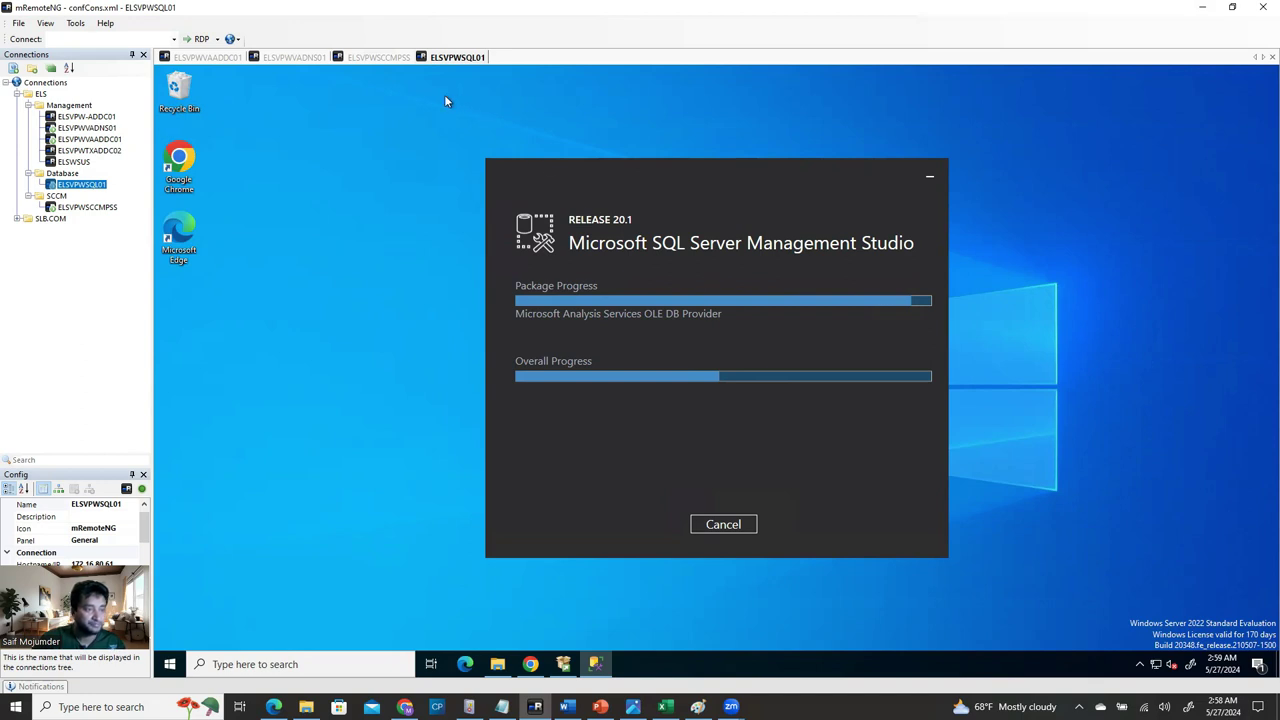
click(377, 57)
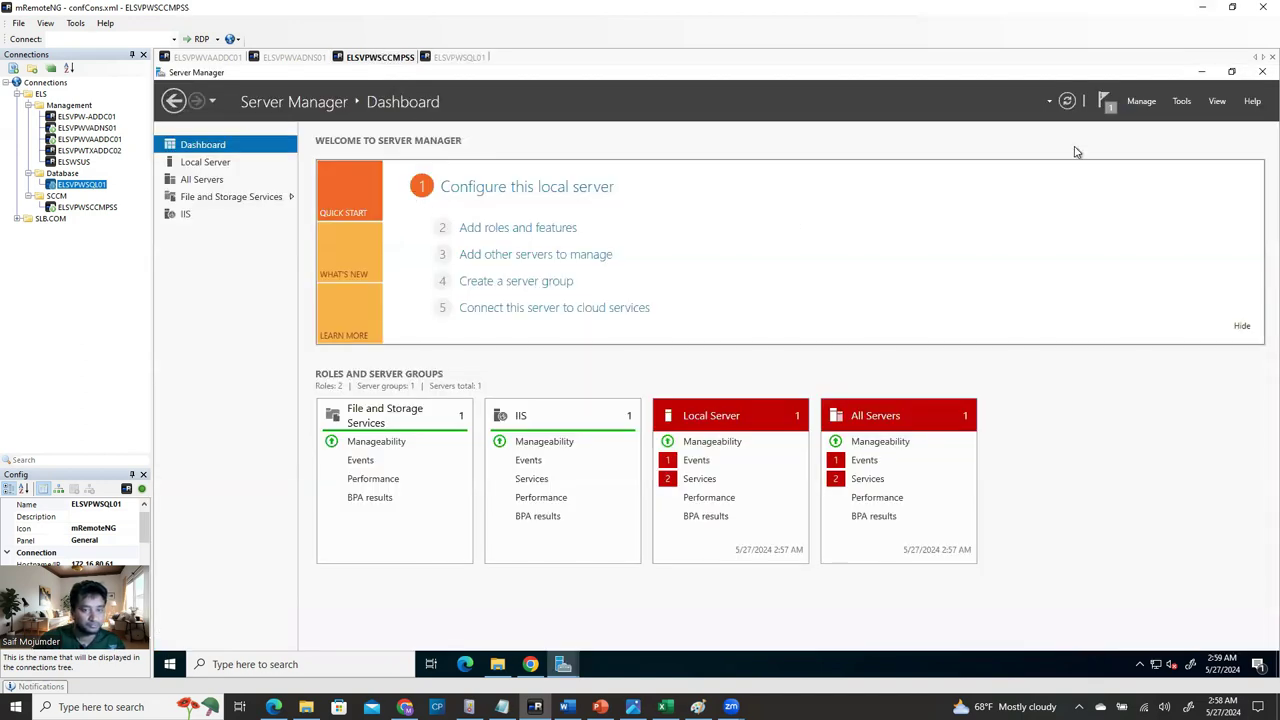
mouse_move(563, 664)
click(645, 515)
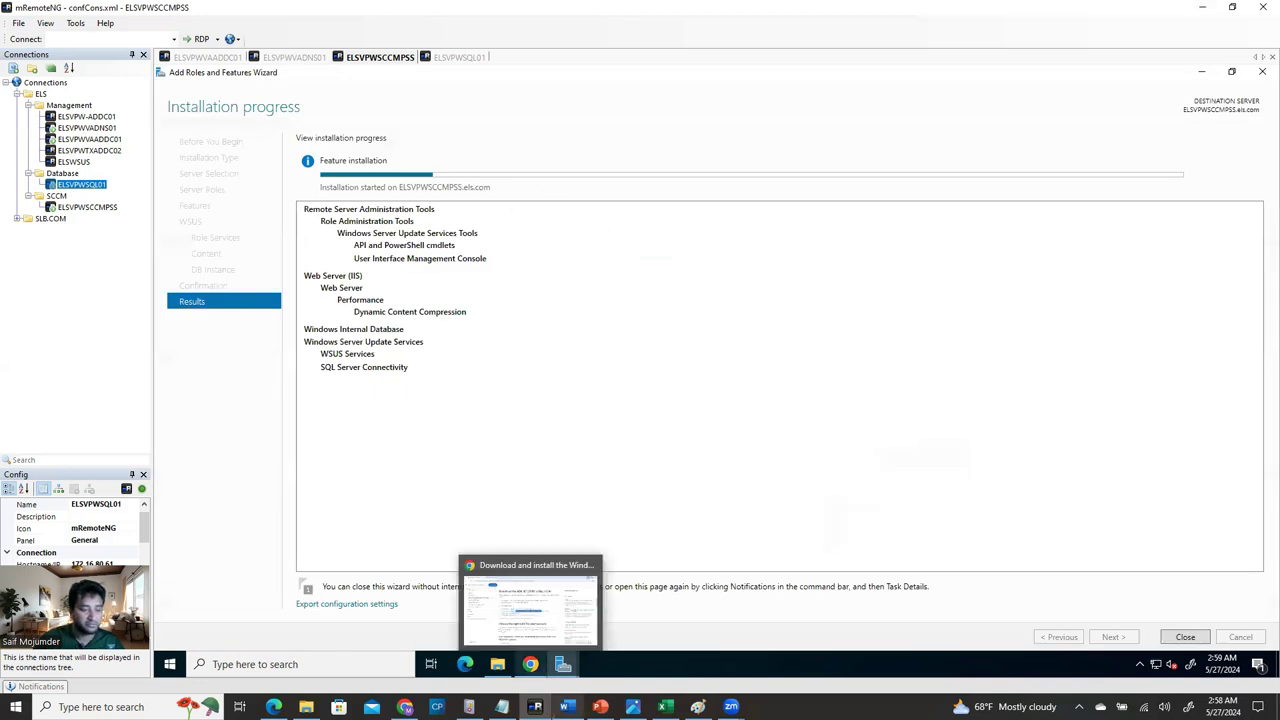
click(566, 707)
Scroll the guide down to the IIS Manager WsusPool Advanced settings instruction.
scroll(572, 341, down, 5)
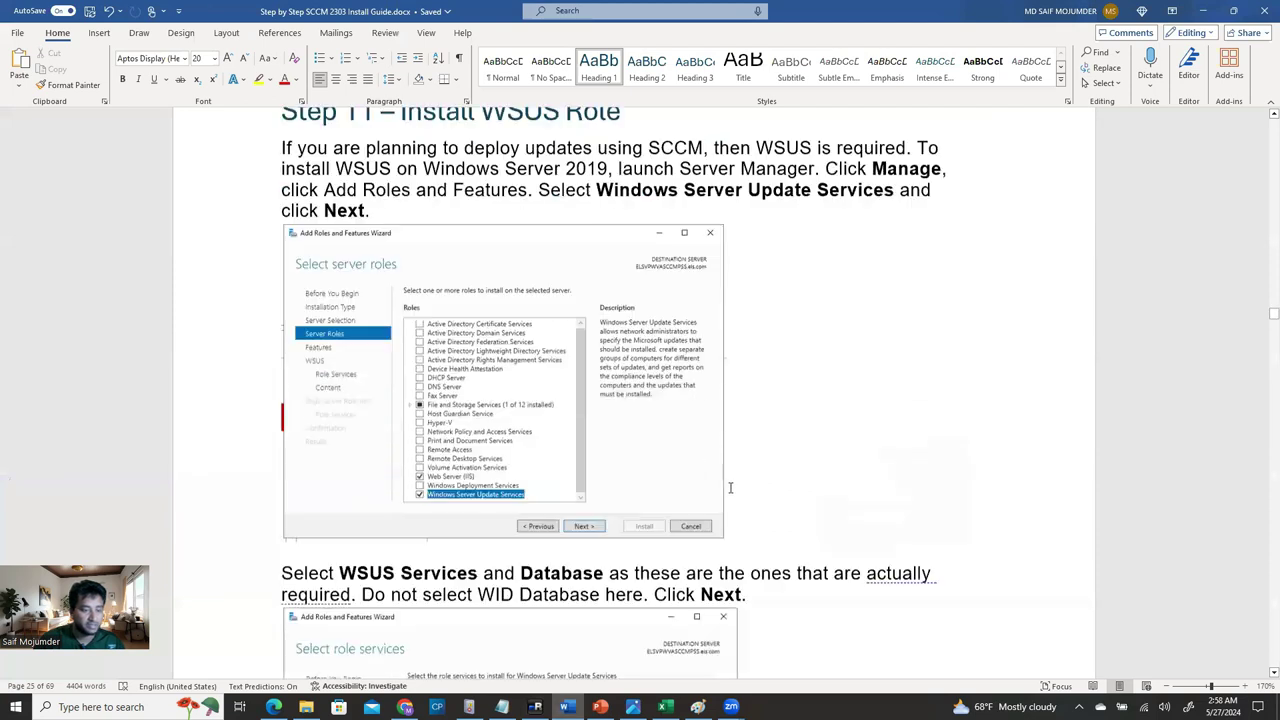
scroll(572, 341, down, 2)
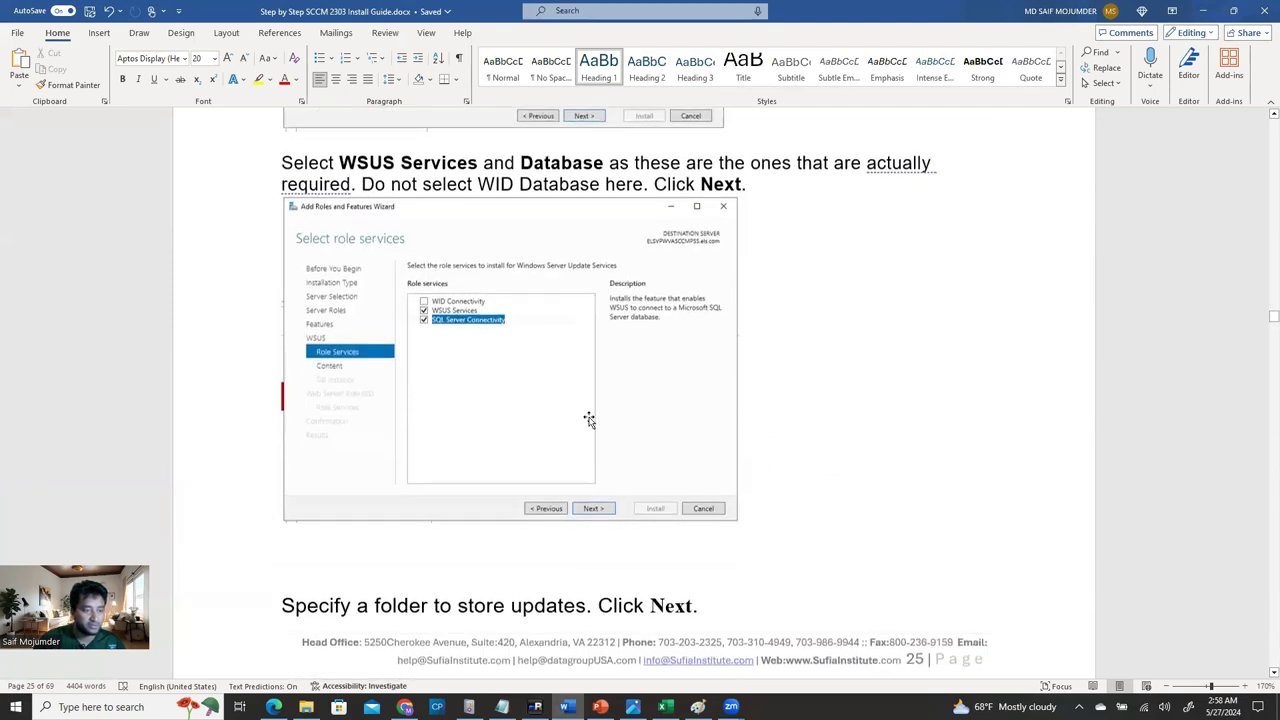
scroll(530, 470, down, 8)
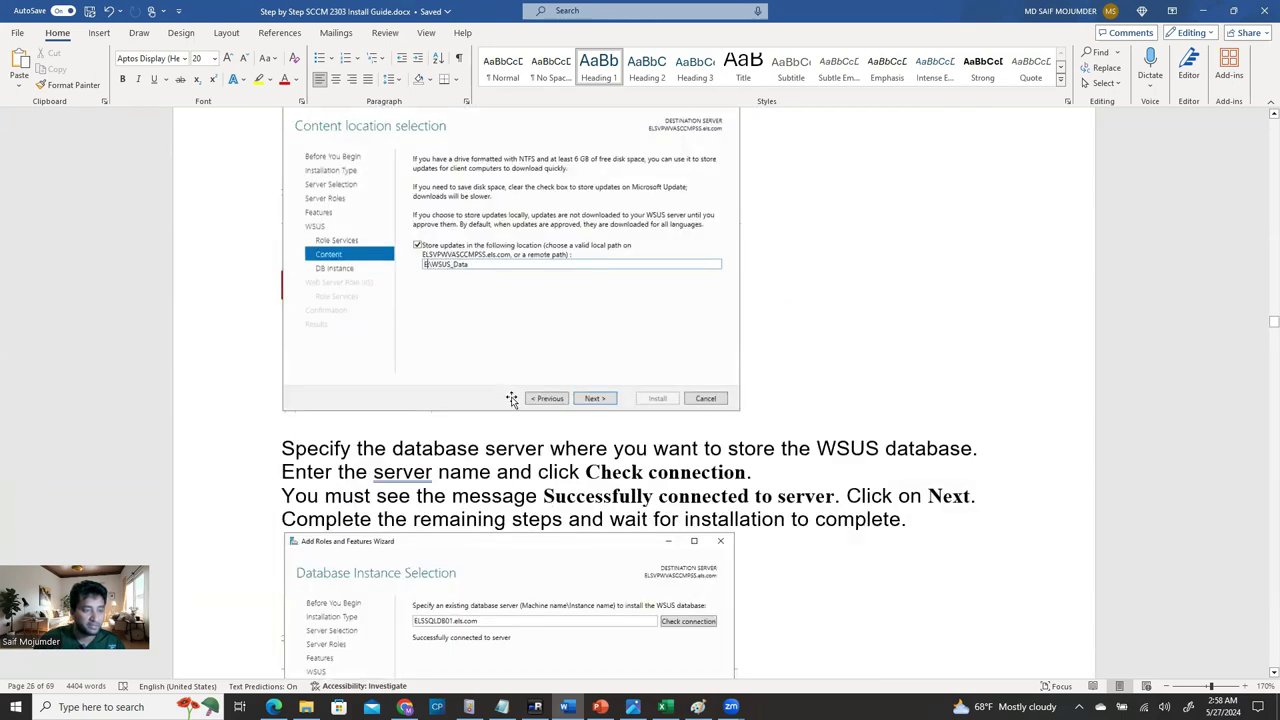
scroll(511, 399, down, 4)
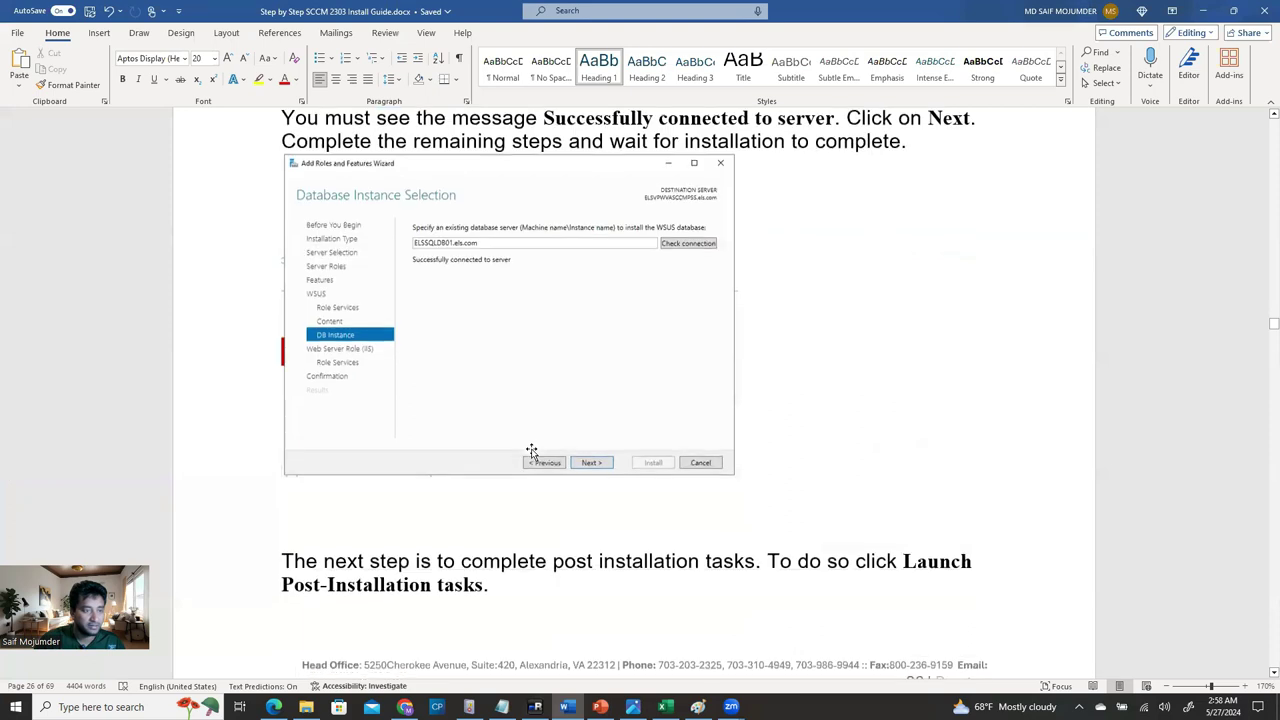
scroll(531, 451, down, 1)
scroll(555, 400, down, 2)
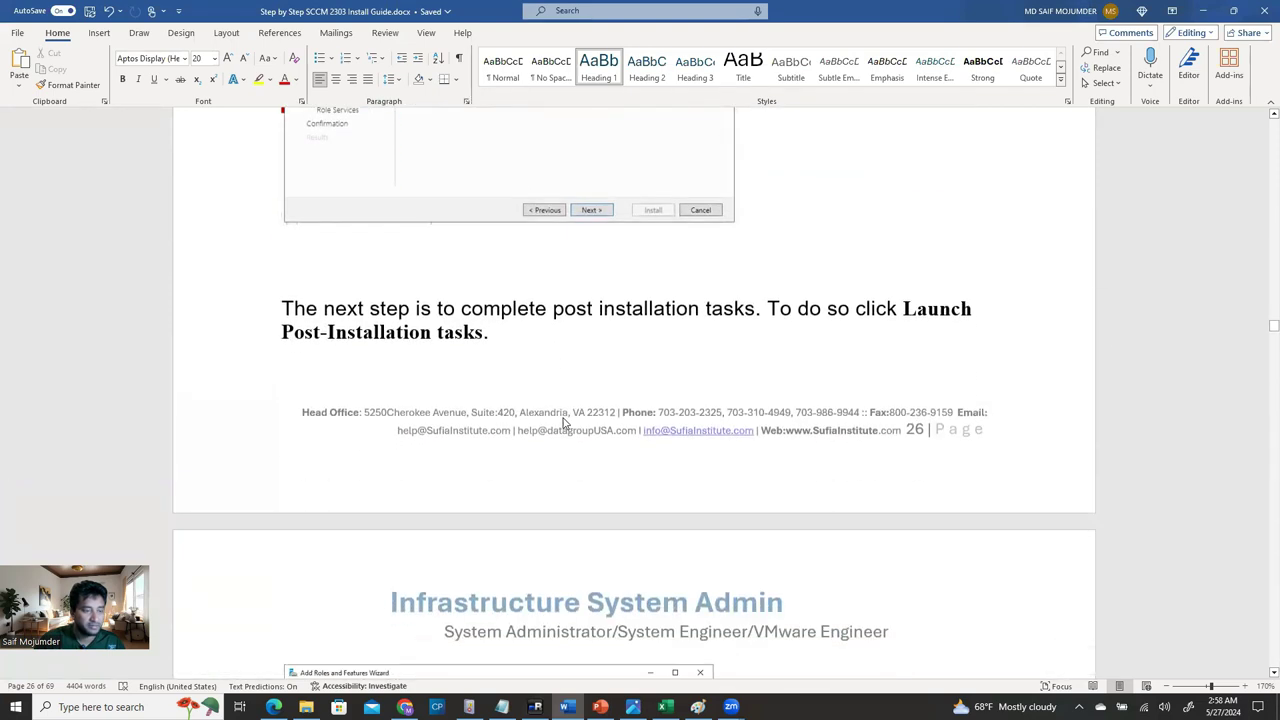
scroll(565, 430, down, 2)
scroll(565, 437, down, 3)
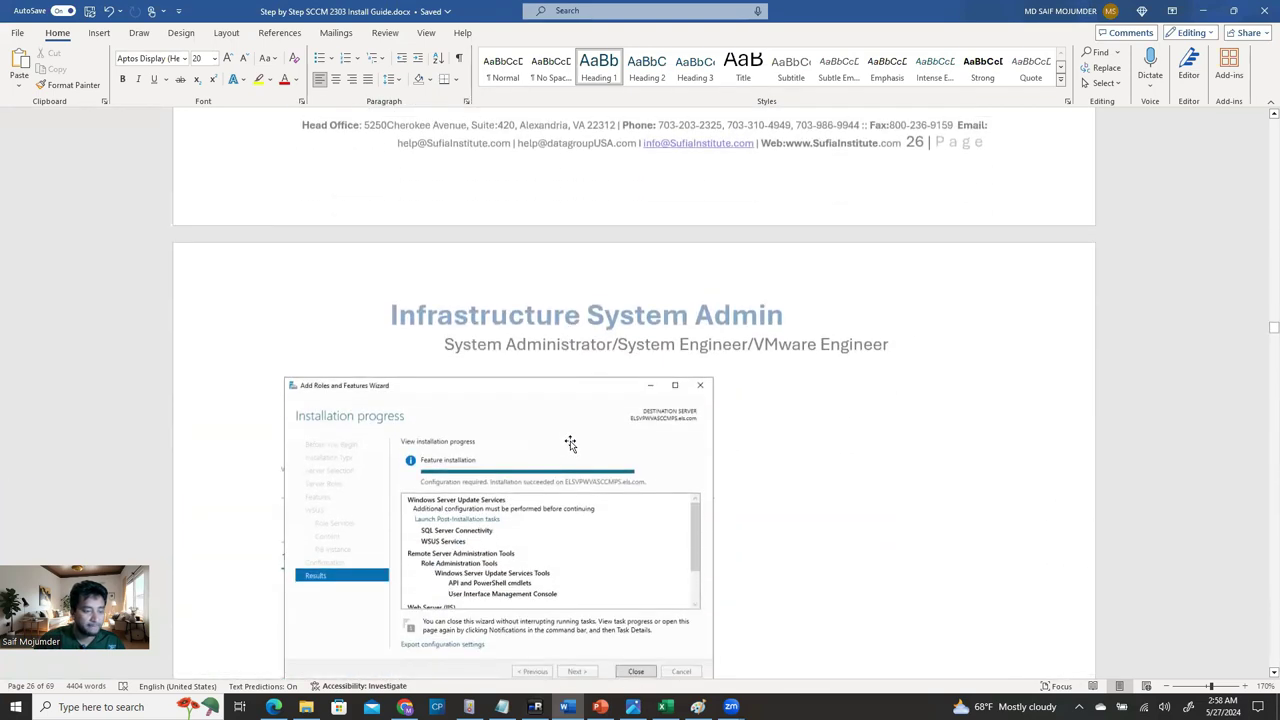
scroll(581, 407, down, 2)
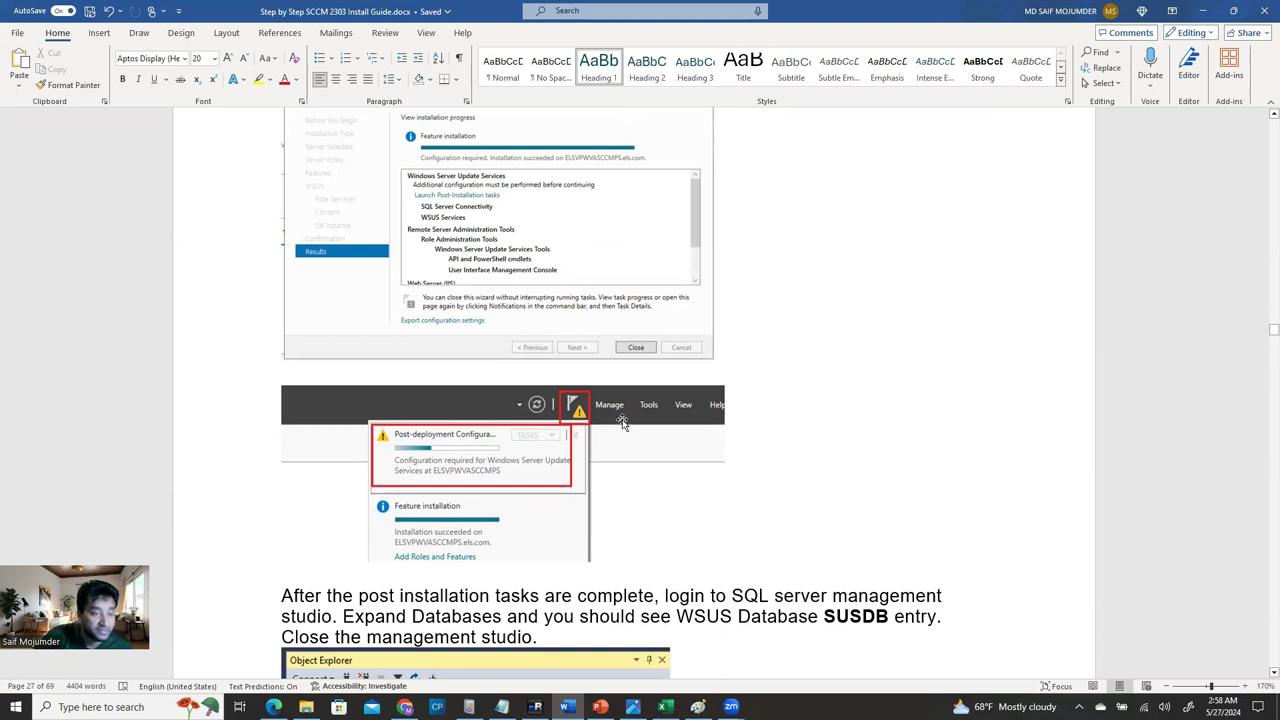
scroll(548, 347, up, 2)
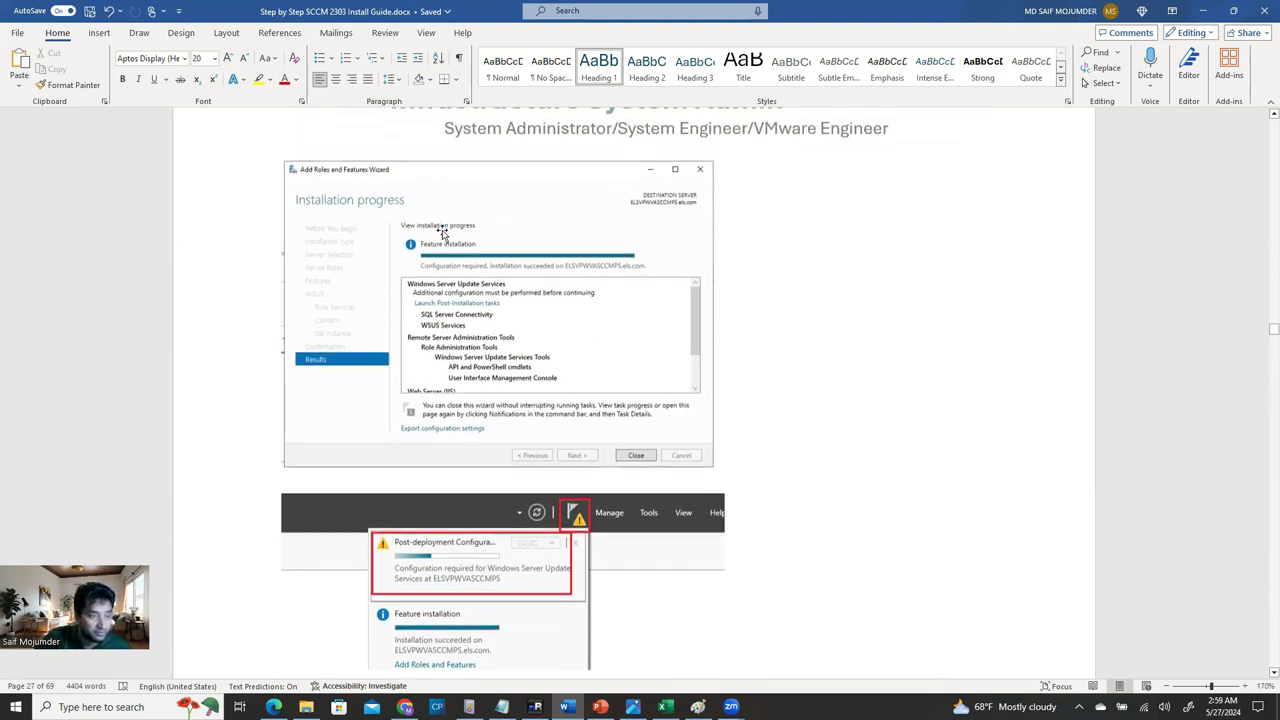
scroll(649, 390, down, 2)
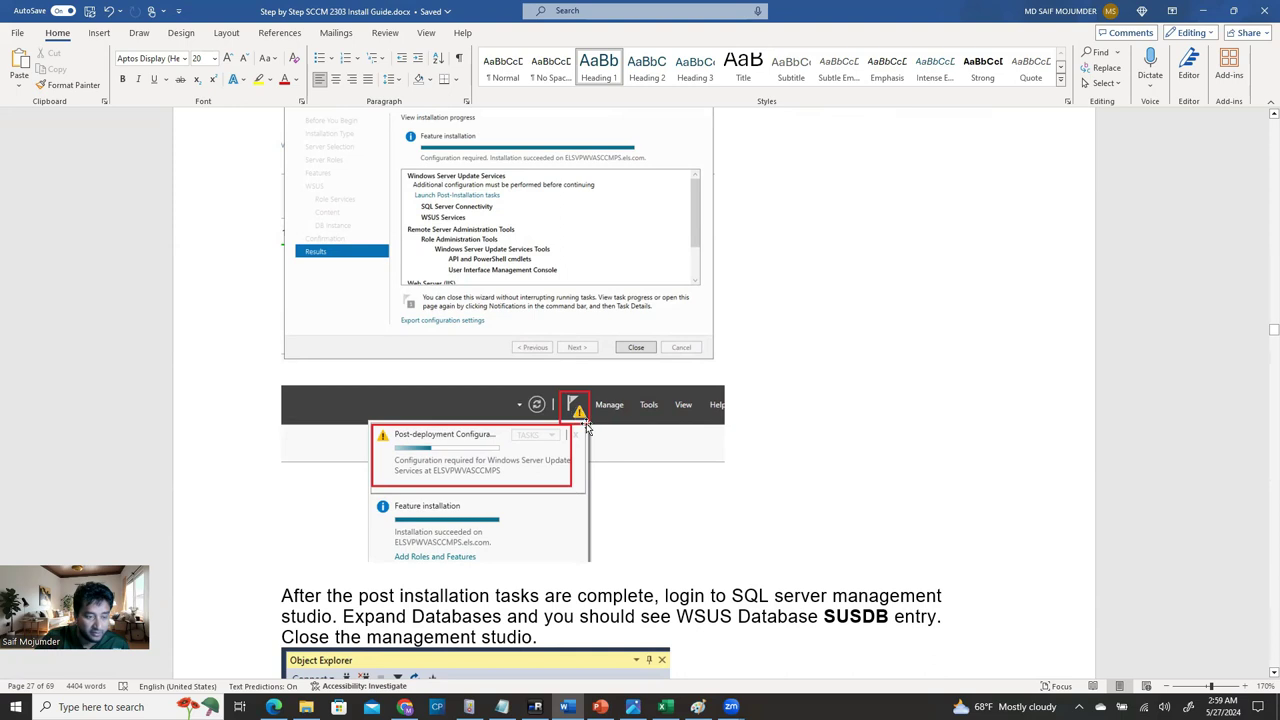
scroll(583, 425, down, 2)
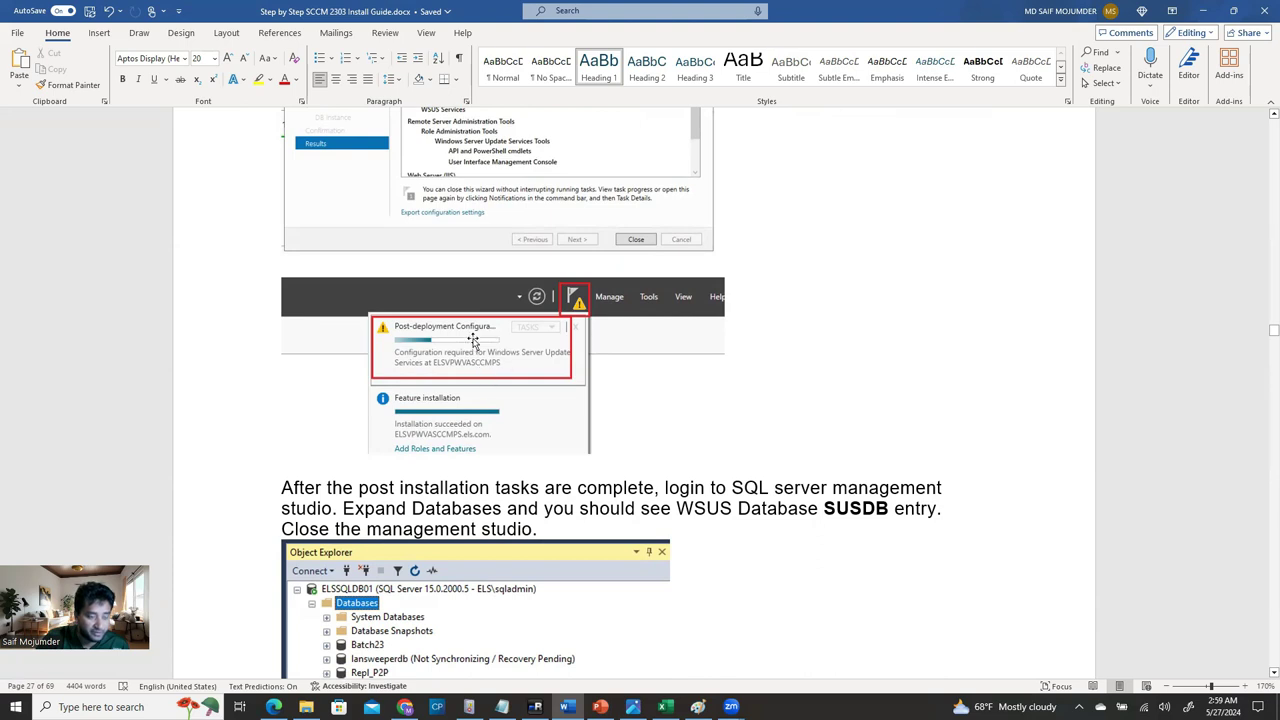
scroll(505, 350, down, 1)
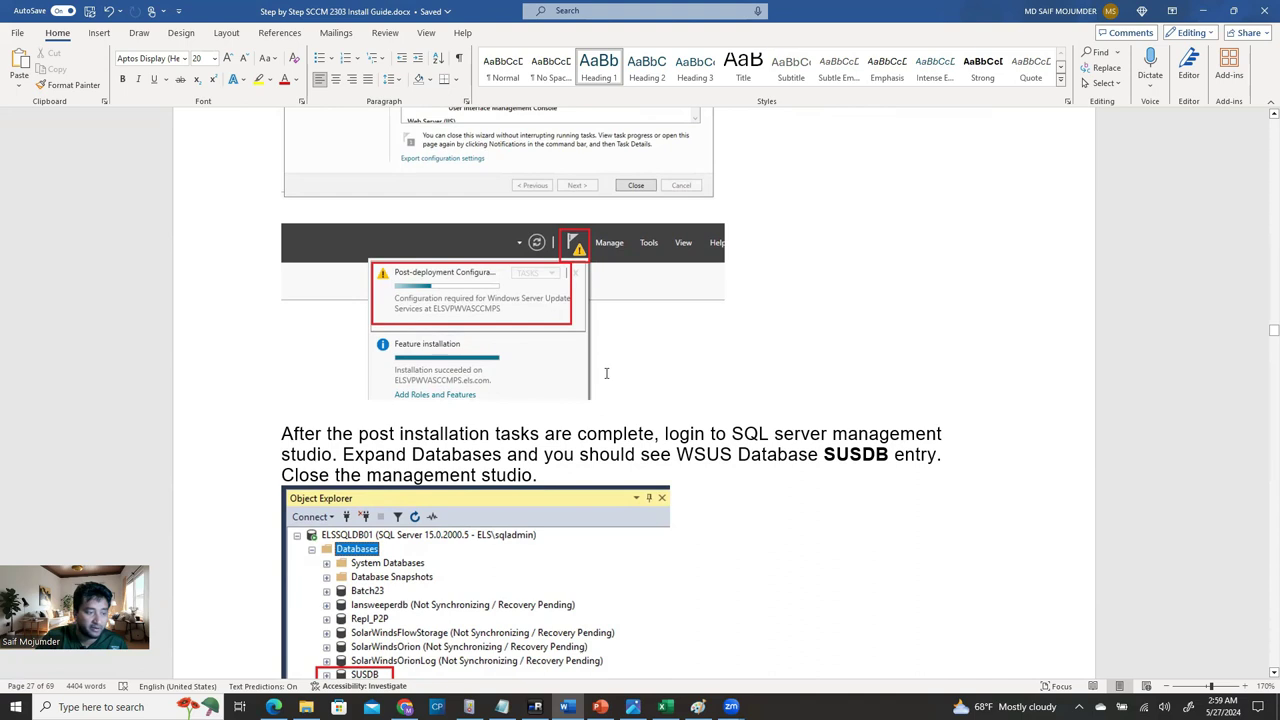
scroll(610, 378, down, 2)
scroll(500, 380, down, 3)
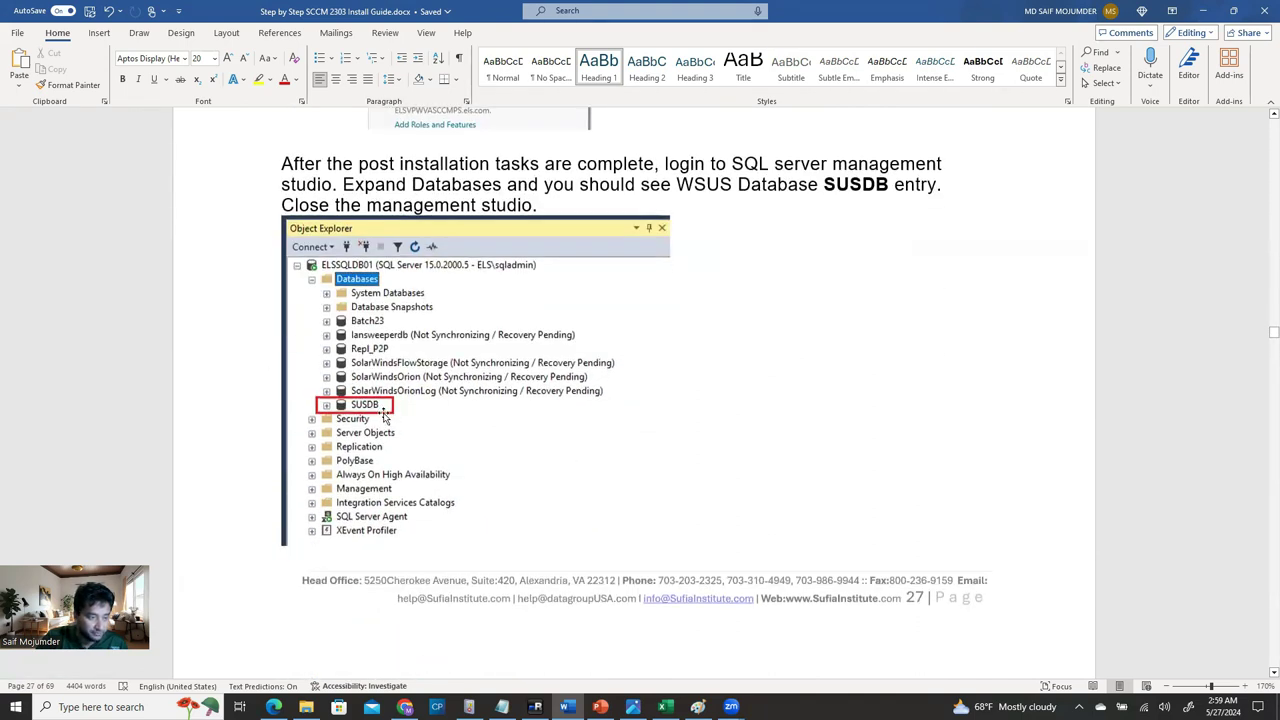
scroll(425, 410, down, 8)
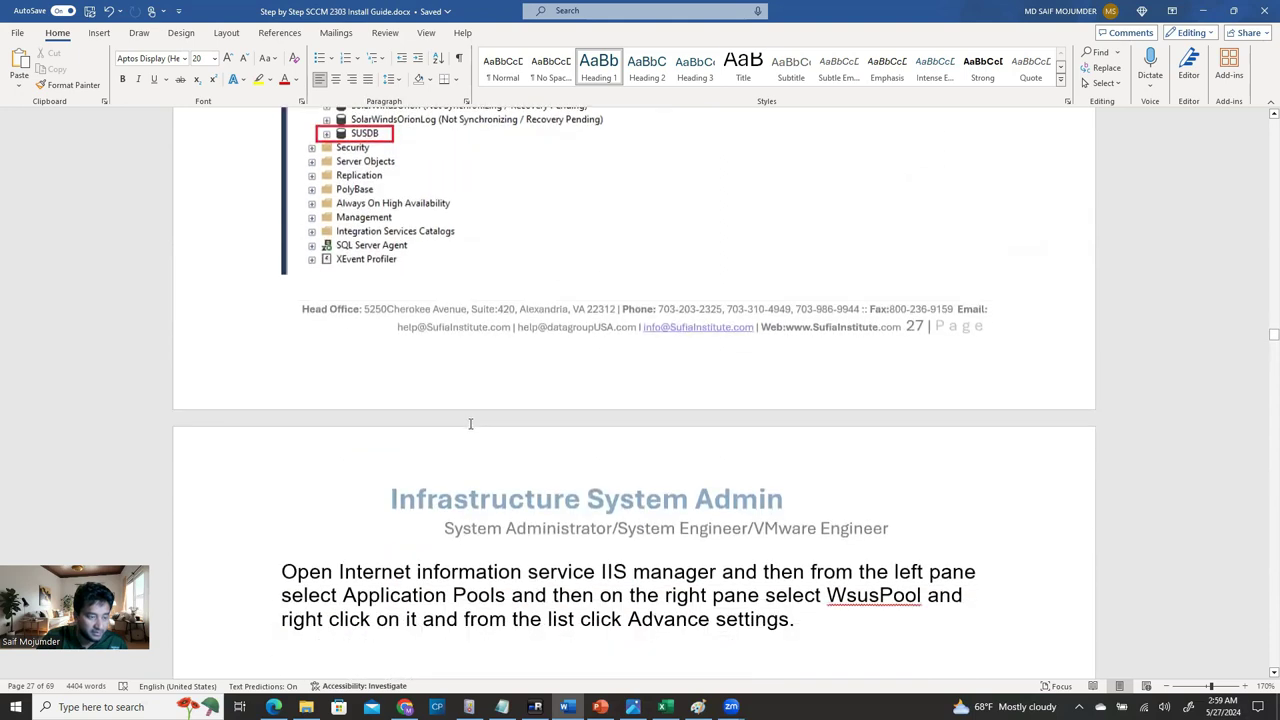
Glance at the guide, then check the remote session's installation progress.
scroll(471, 433, down, 2)
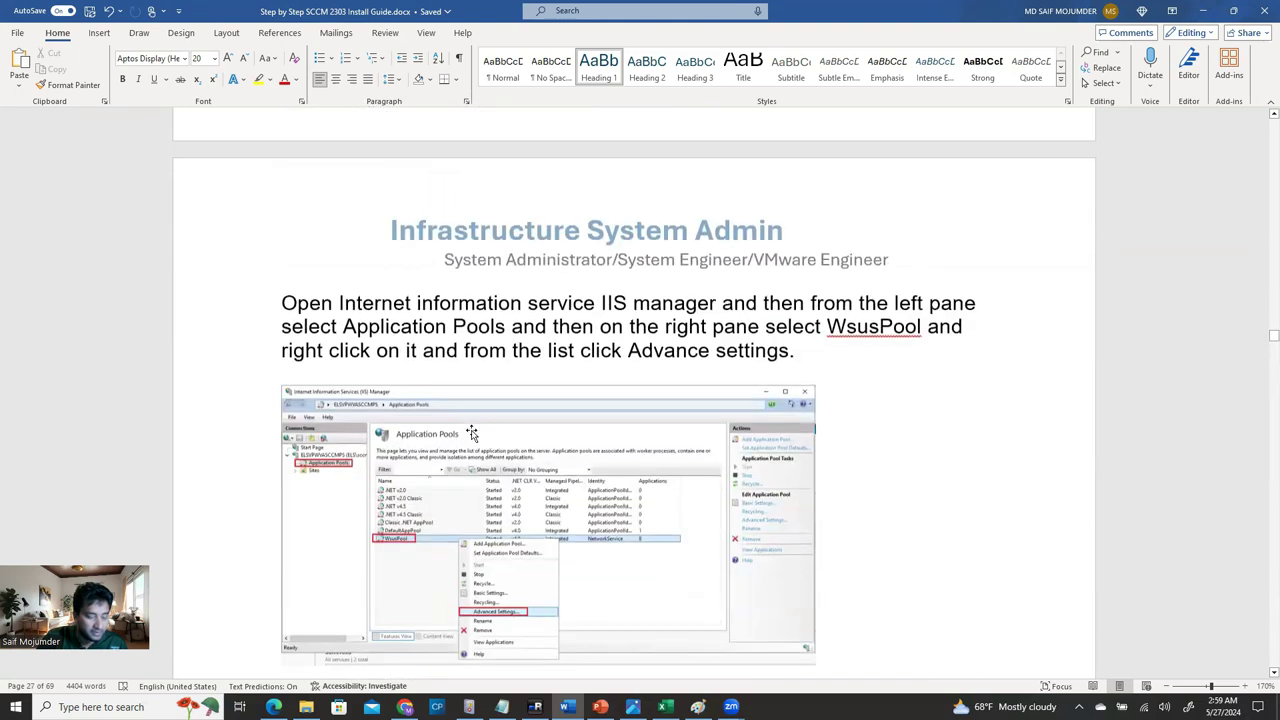
scroll(471, 433, up, 10)
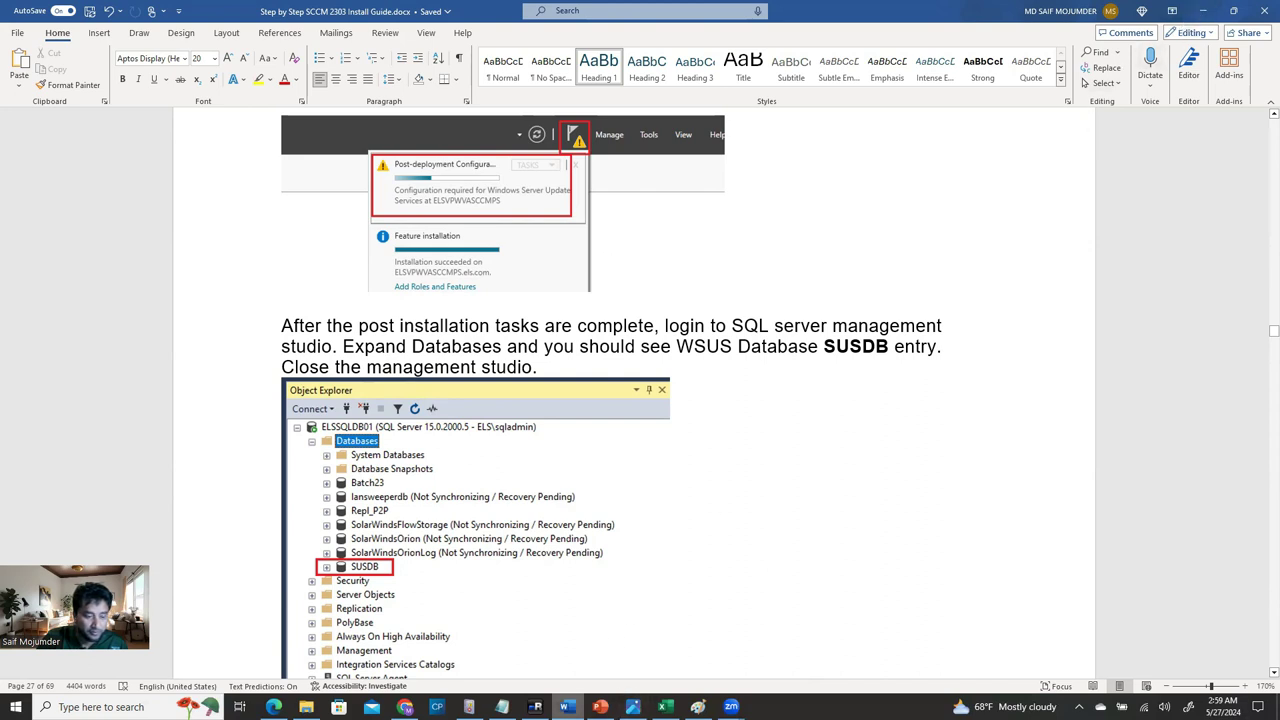
click(628, 586)
Reread the guide's WSUS pool and SQL Administrators steps, then return to mRemoteNG.
click(567, 707)
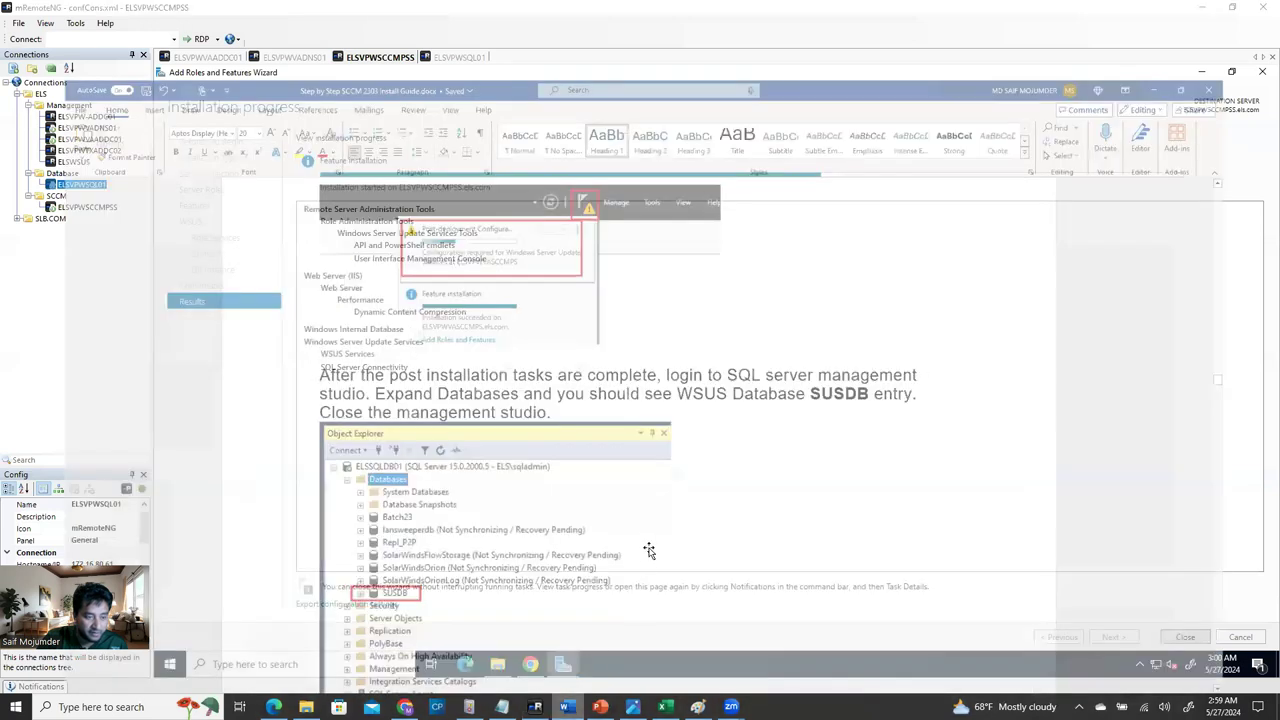
scroll(651, 528, up, 3)
scroll(651, 528, up, 8)
scroll(633, 628, down, 10)
scroll(633, 628, down, 15)
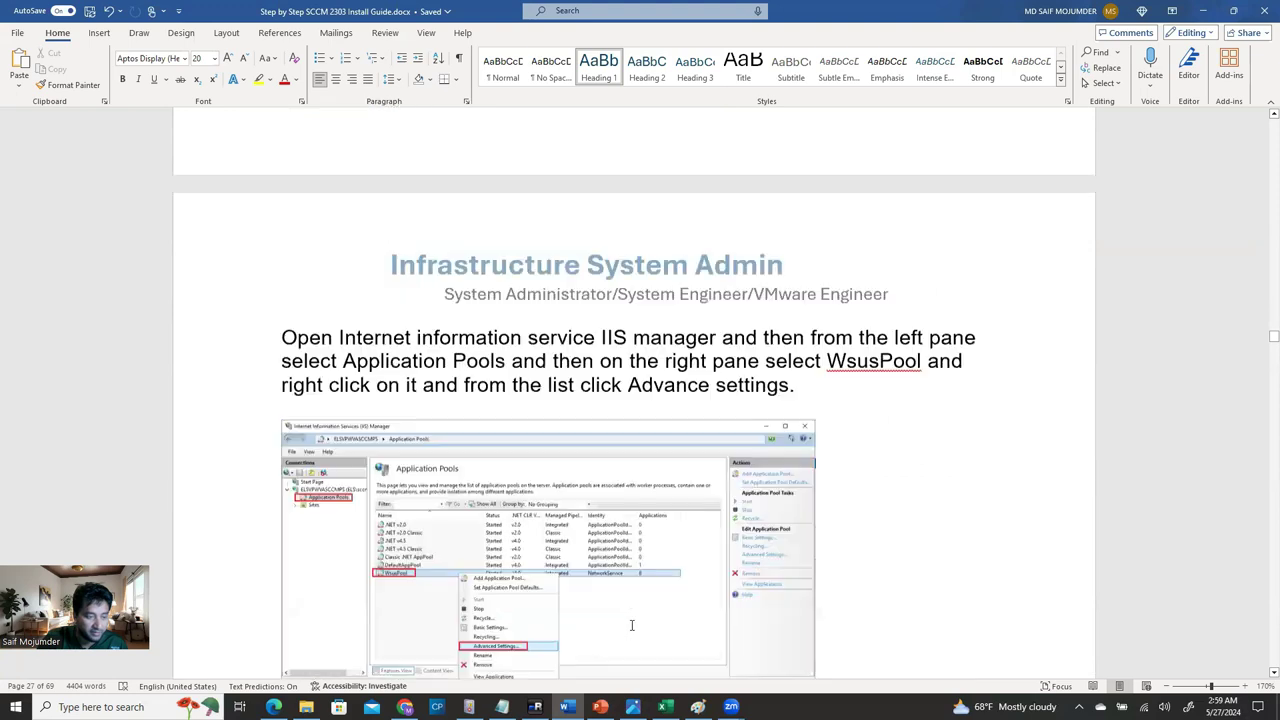
scroll(631, 625, down, 3)
scroll(631, 623, up, 2)
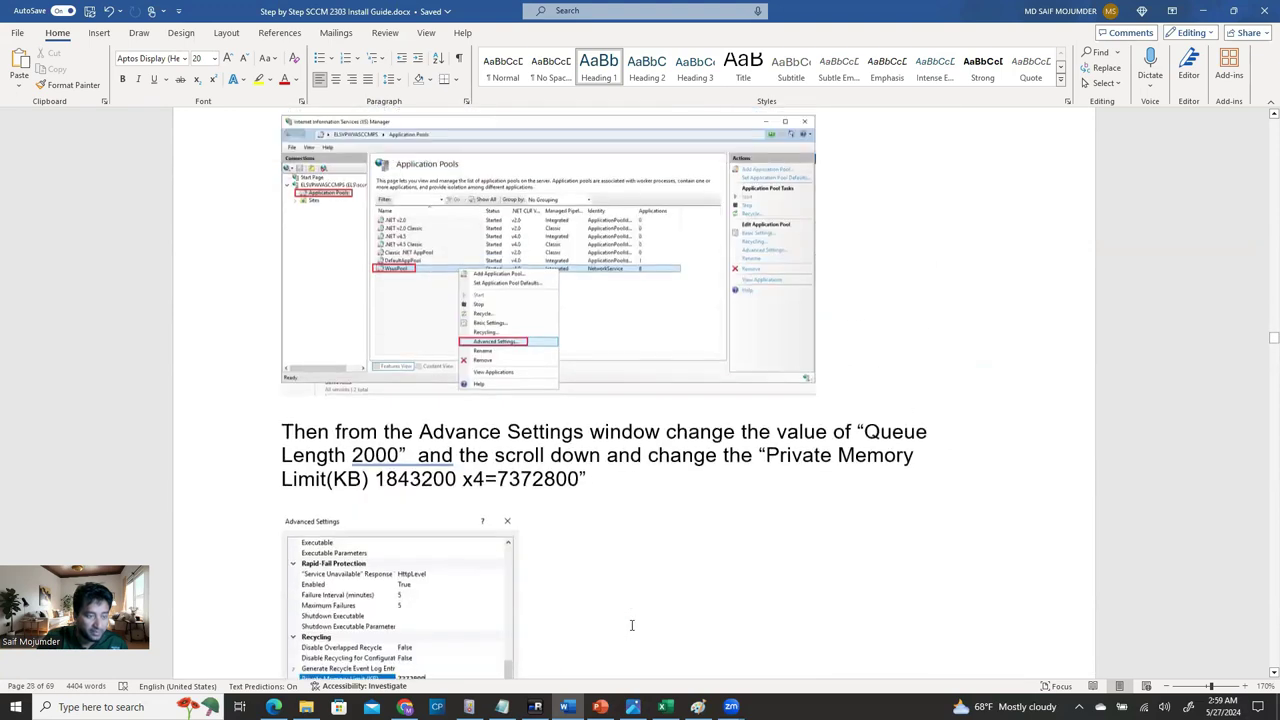
scroll(505, 432, down, 8)
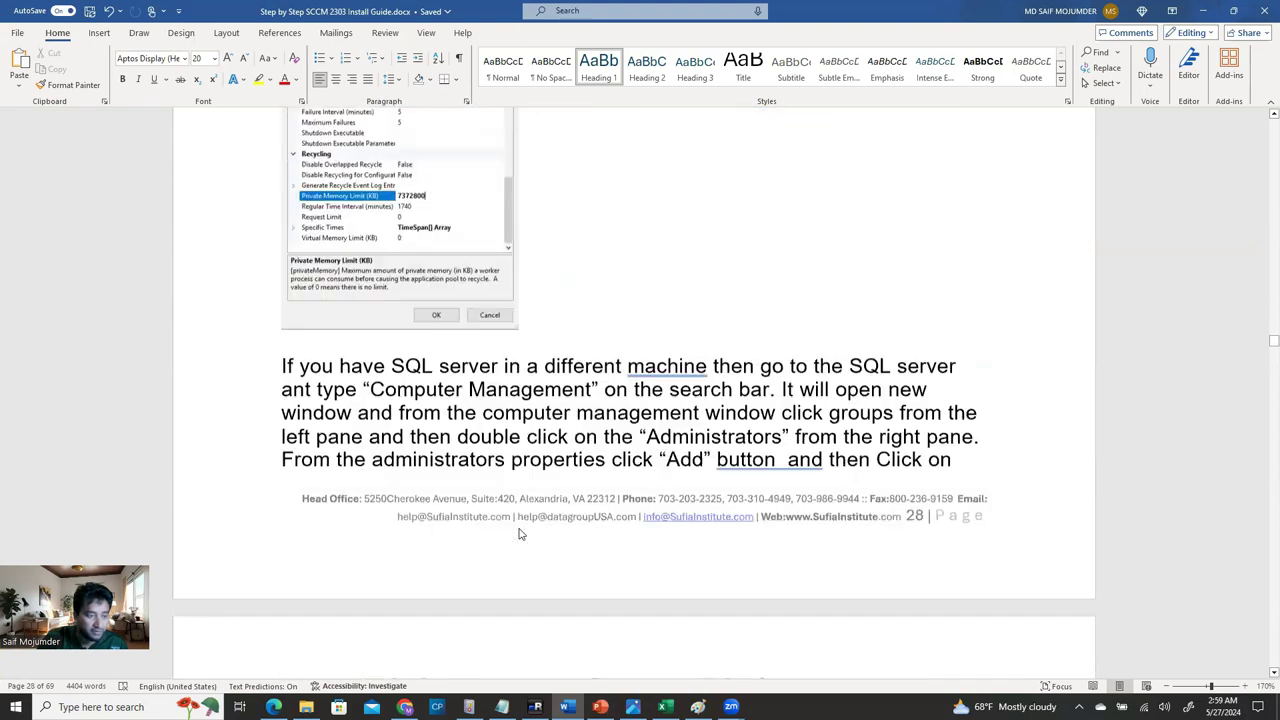
scroll(519, 531, down, 8)
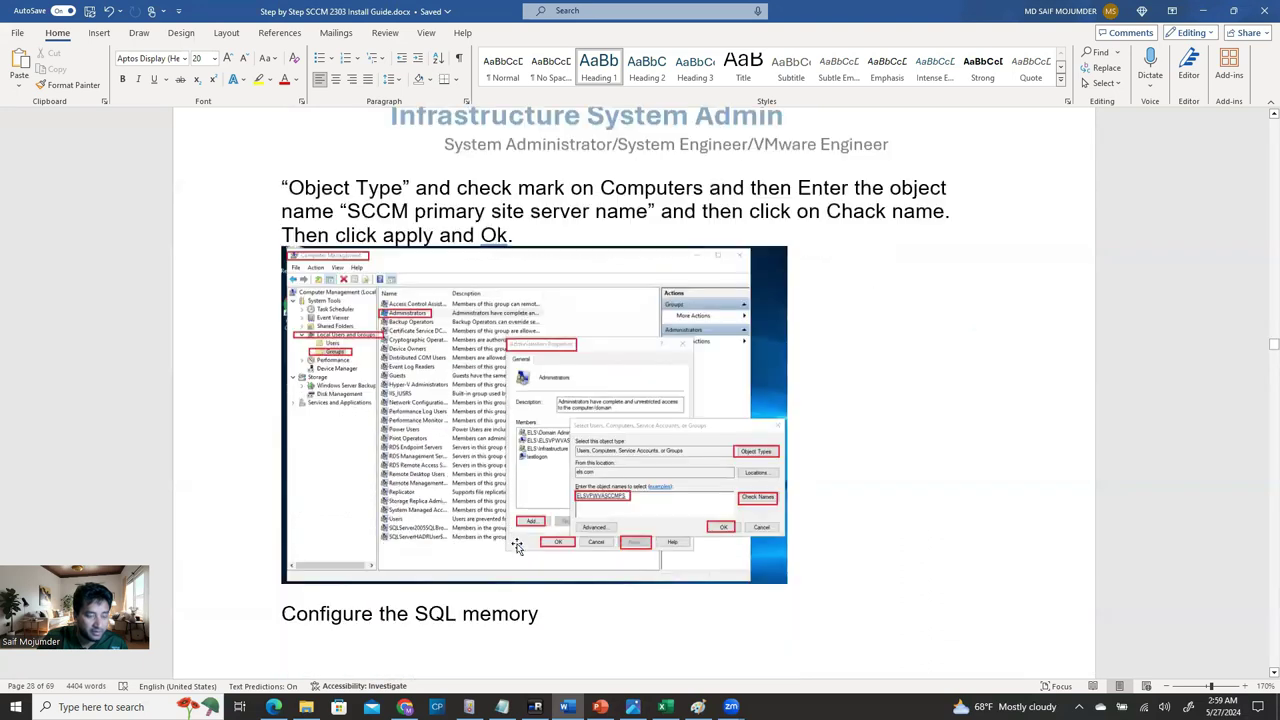
scroll(516, 546, up, 8)
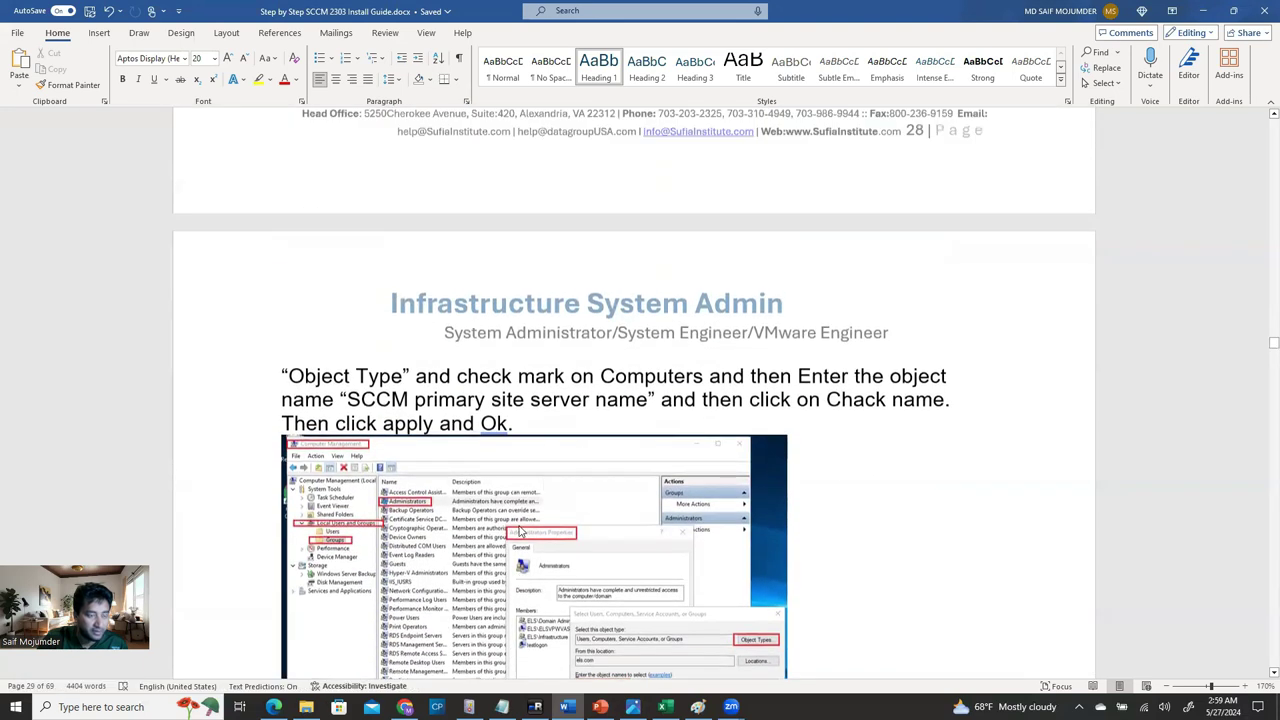
scroll(517, 443, down, 5)
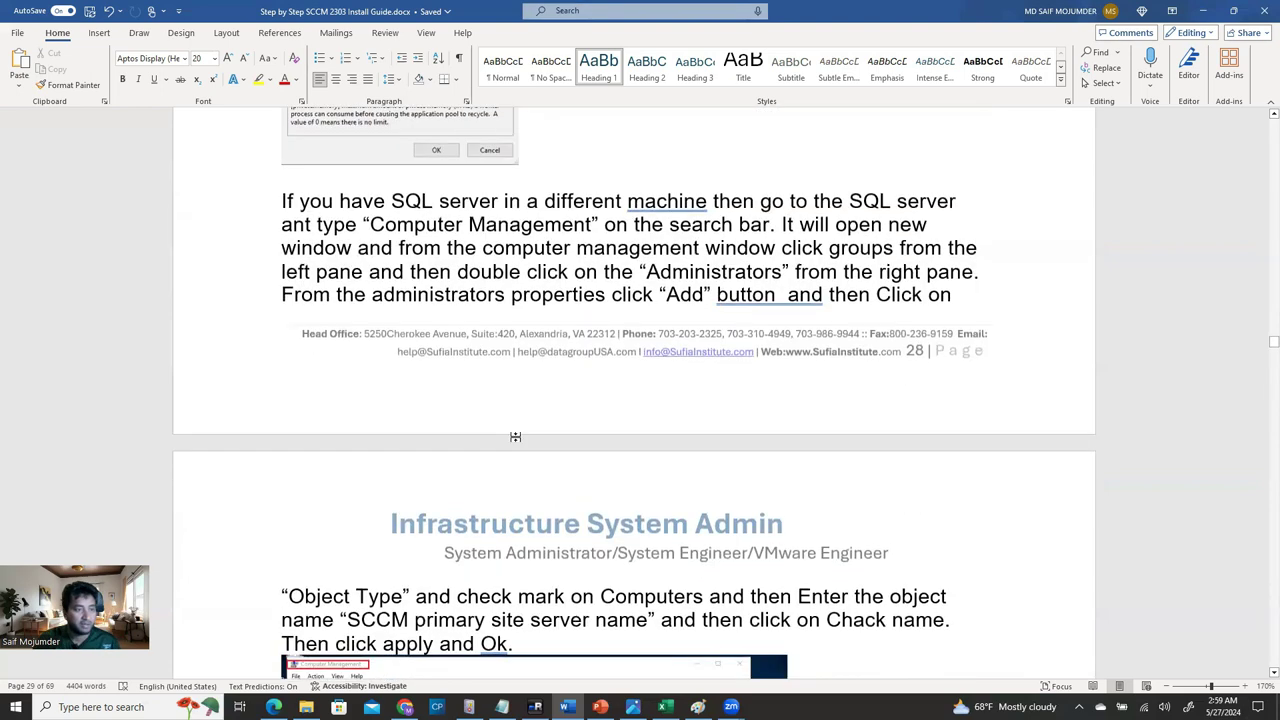
scroll(517, 443, down, 8)
scroll(514, 459, up, 2)
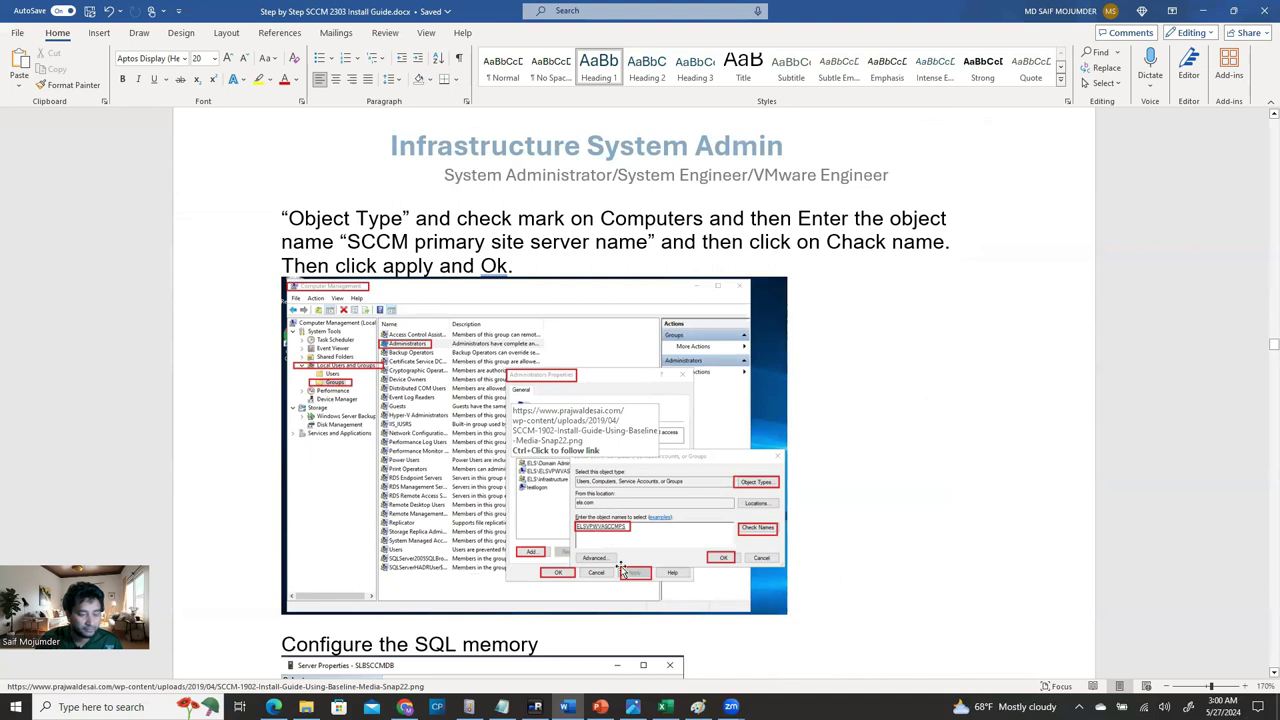
click(535, 707)
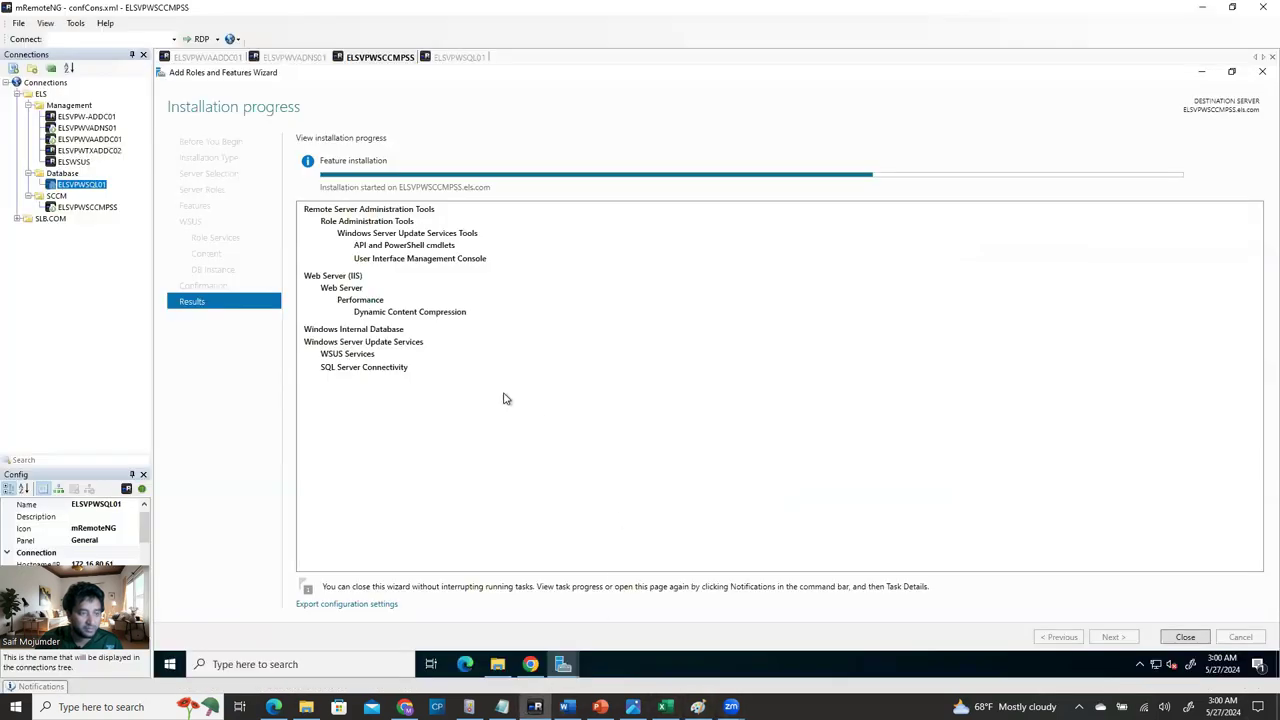
Glance at ELSVPWSQL01, then close the finished WSUS role wizard on ELSVPWSCCMPSS.
click(460, 57)
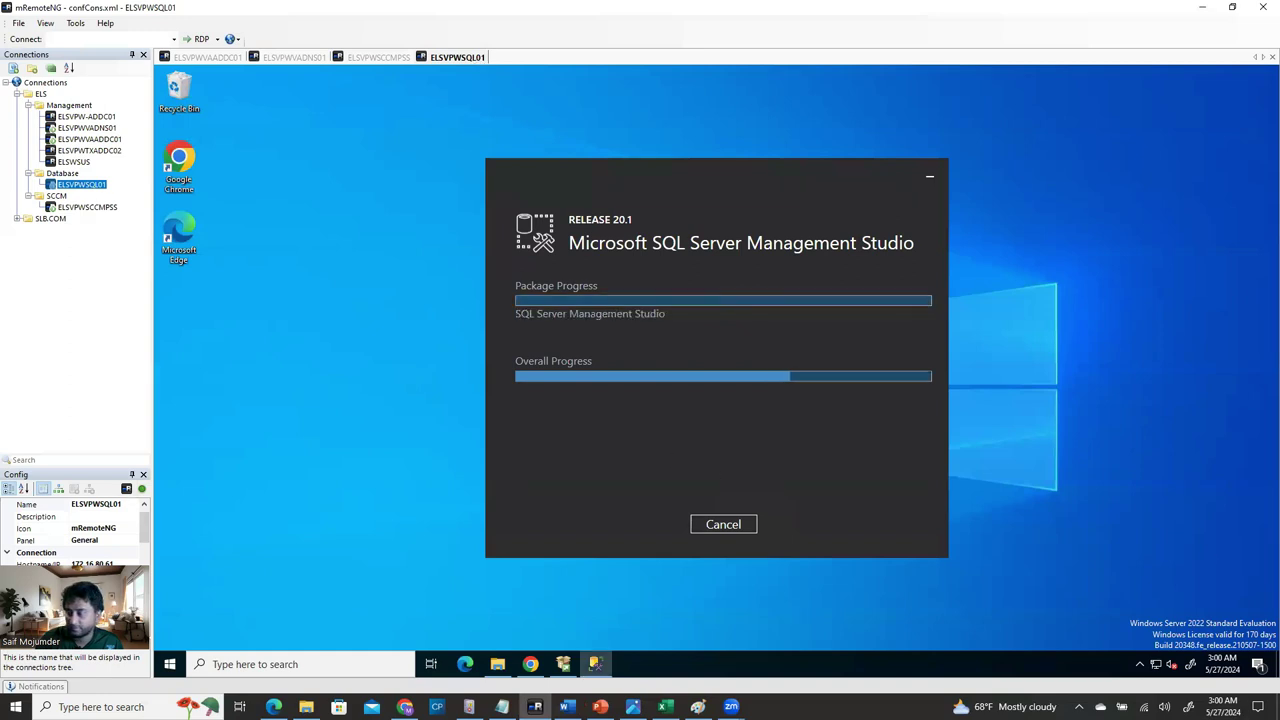
click(380, 57)
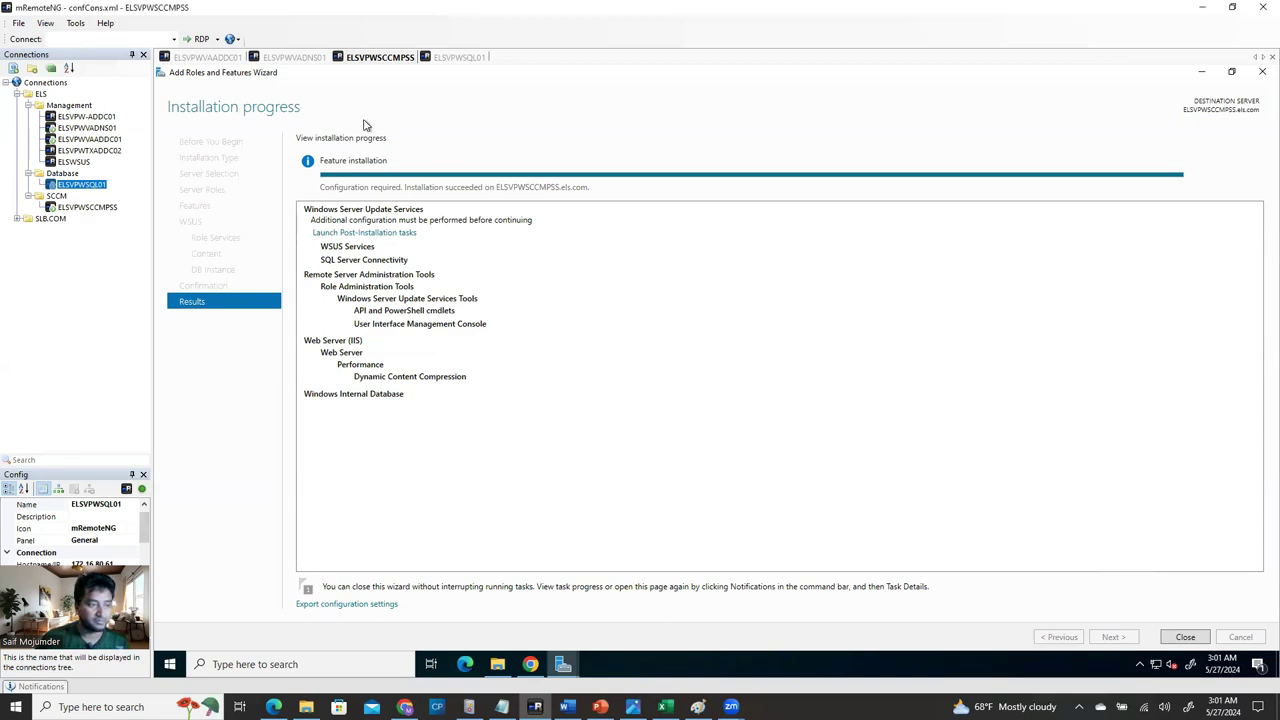
click(1185, 637)
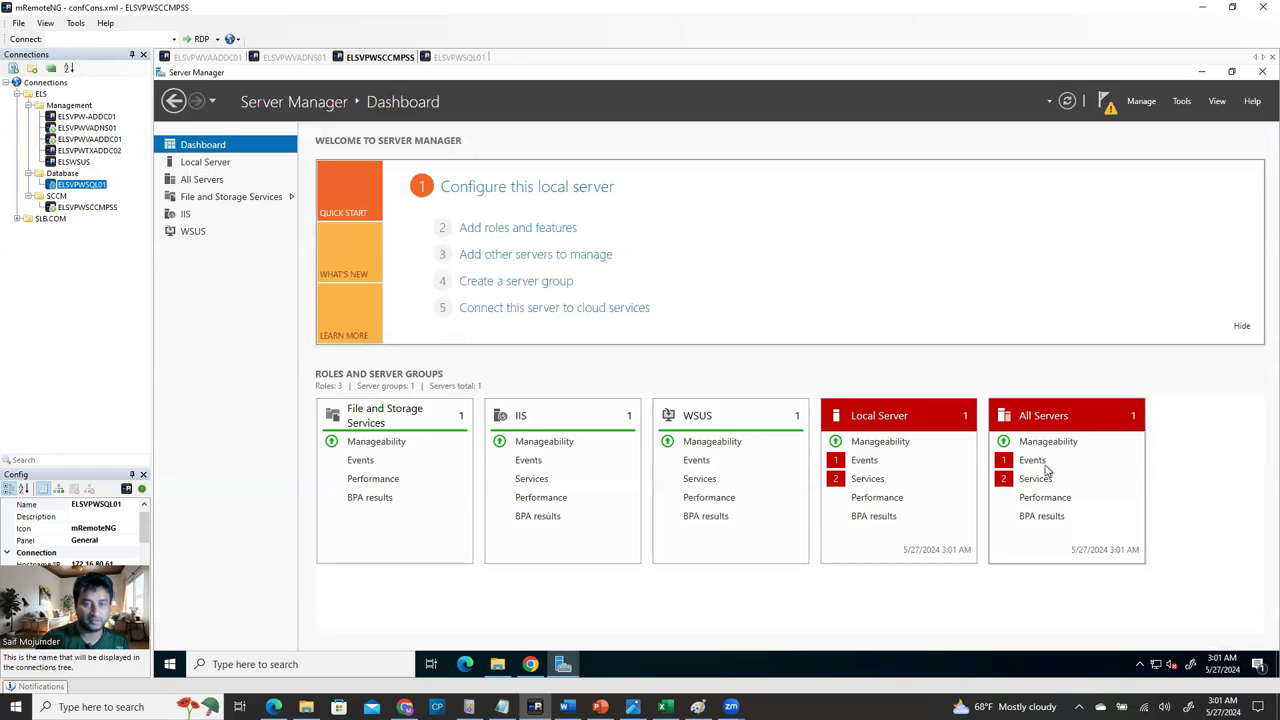
Review the post-deployment notifications, then return to the Word guide.
click(1106, 103)
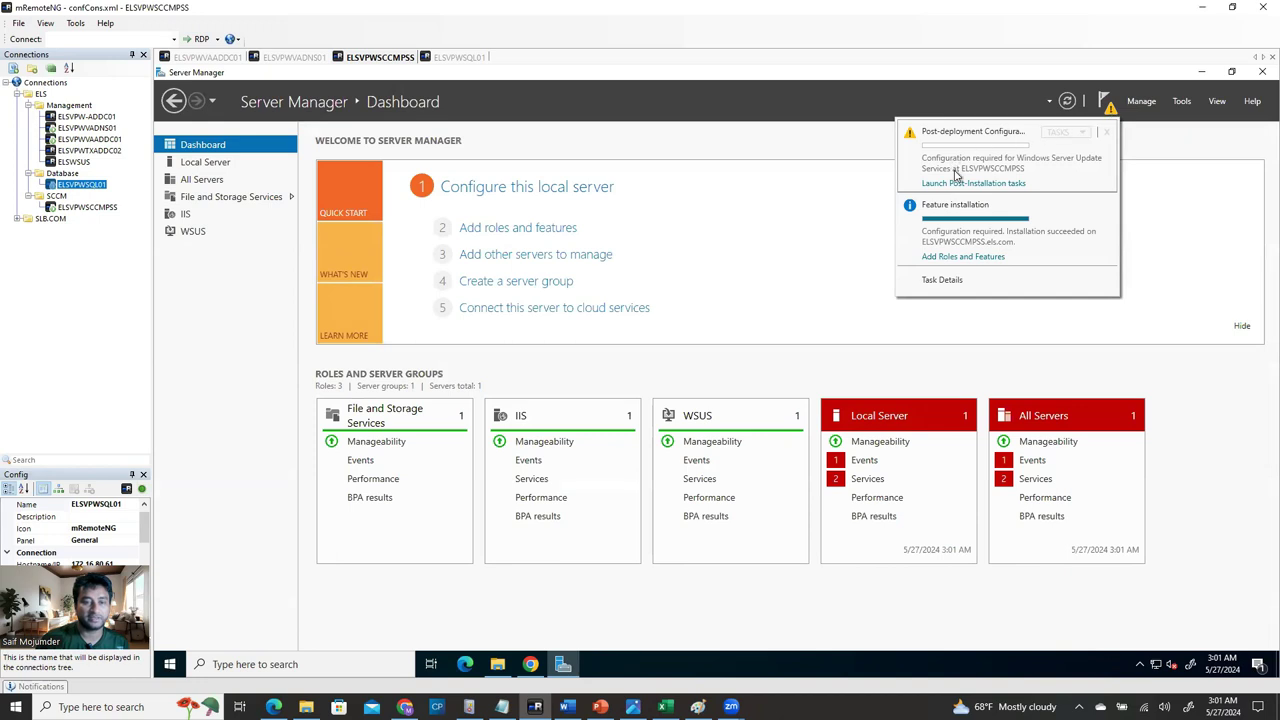
click(1018, 189)
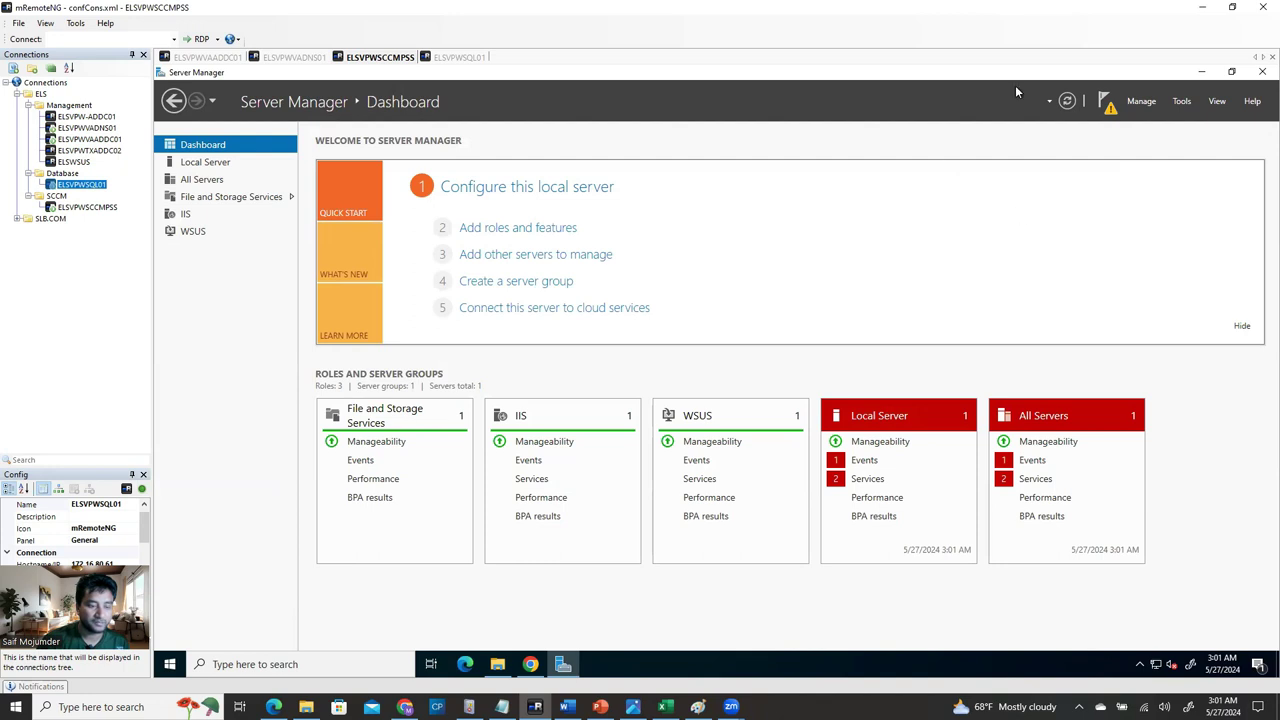
click(1105, 103)
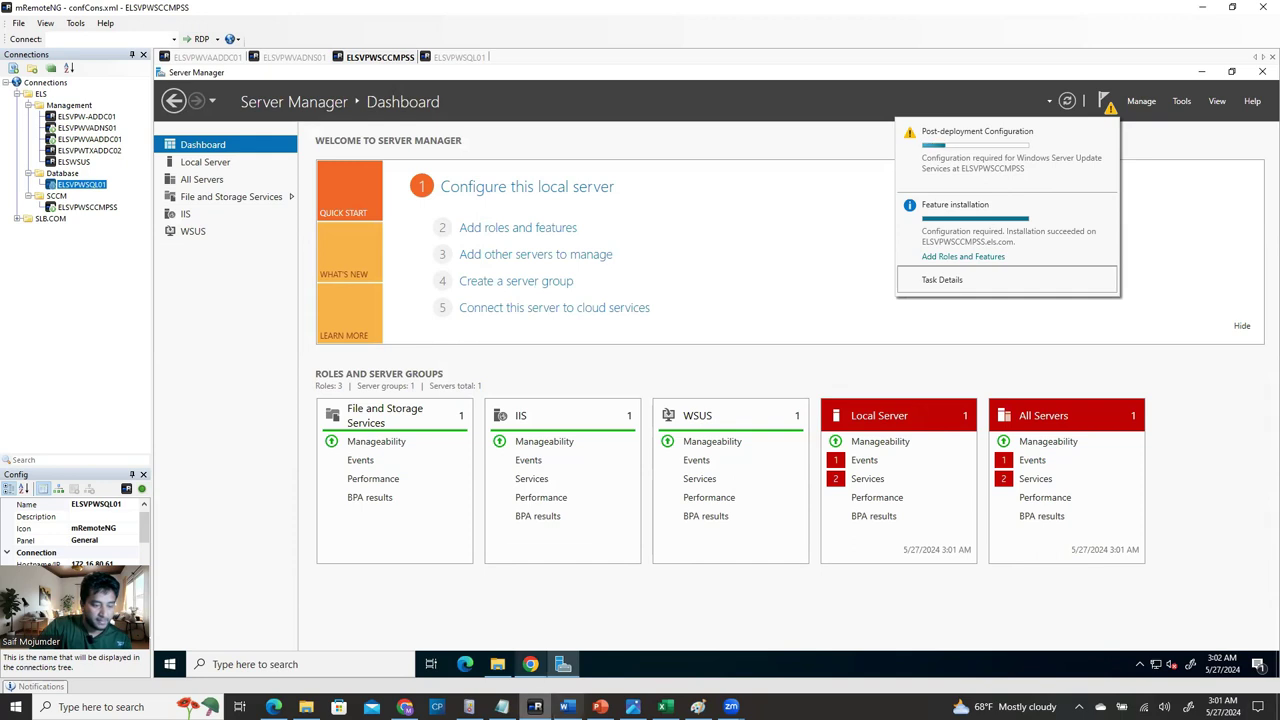
click(566, 706)
scroll(598, 408, up, 2)
Scroll the guide to the WsusPool paragraph on Queue Length 2000 and Private Memory Limit 7372800.
scroll(600, 390, down, 15)
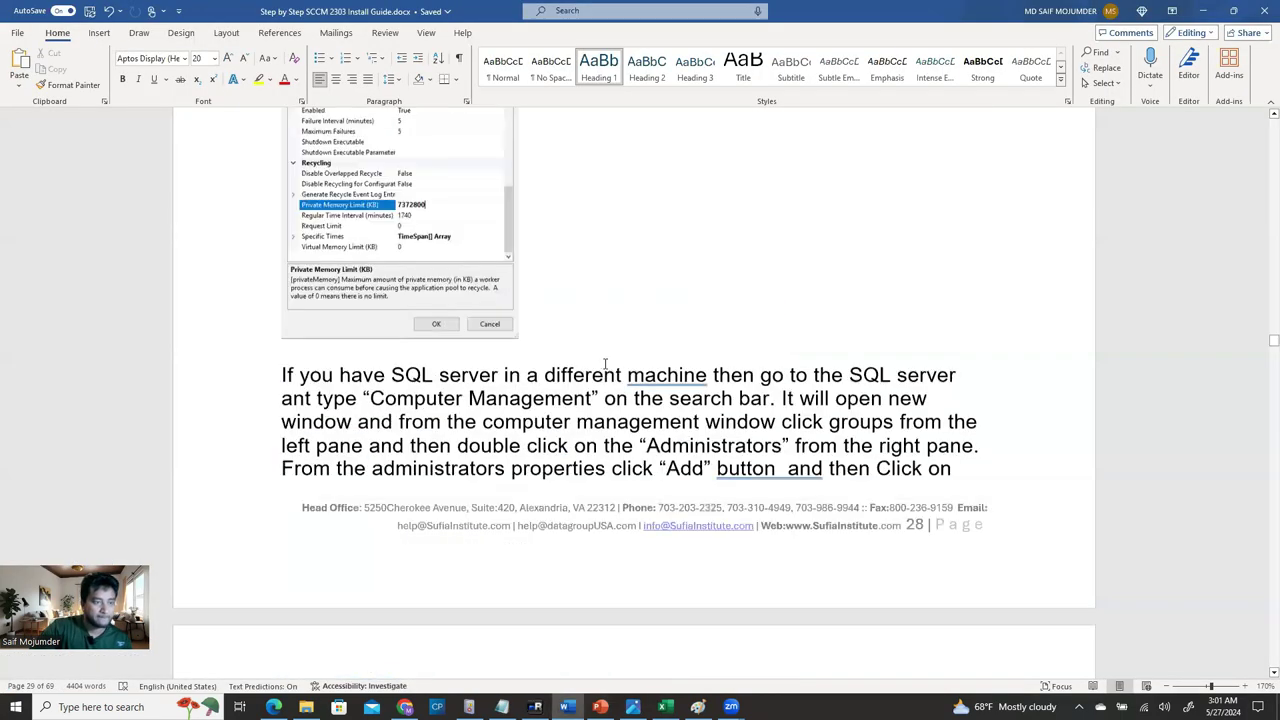
scroll(603, 362, up, 2)
scroll(603, 362, up, 8)
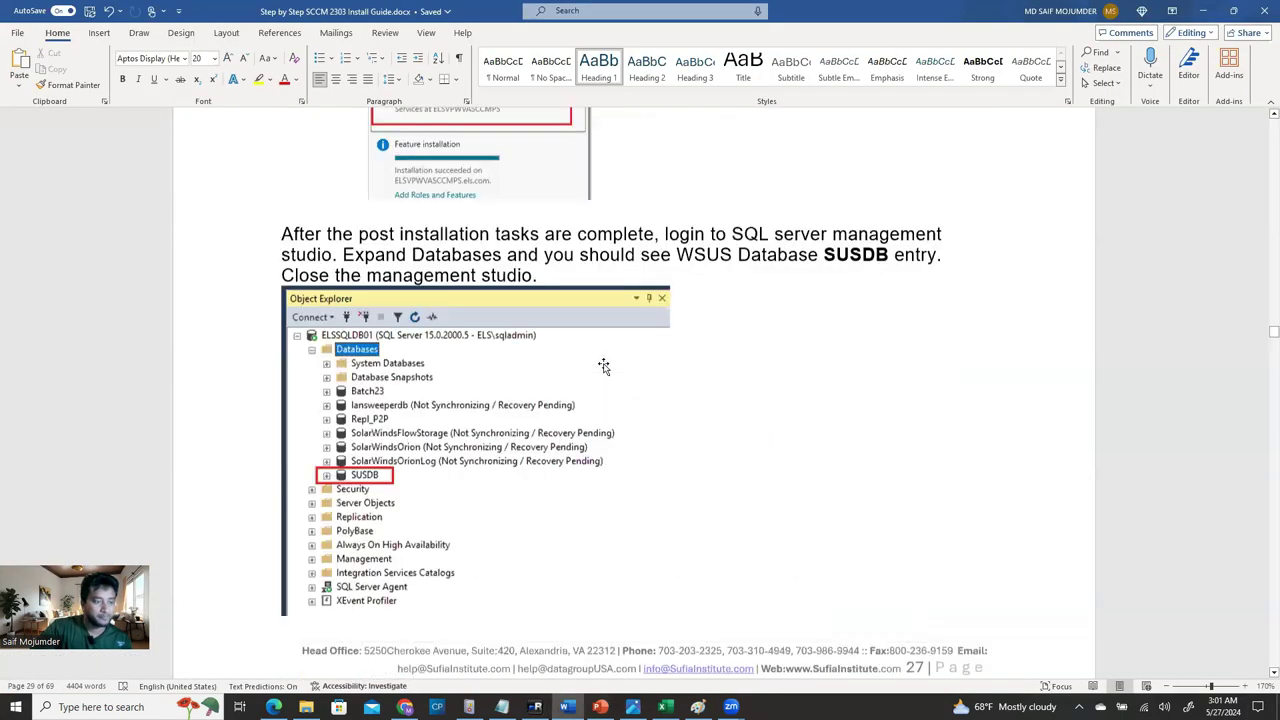
scroll(603, 362, up, 4)
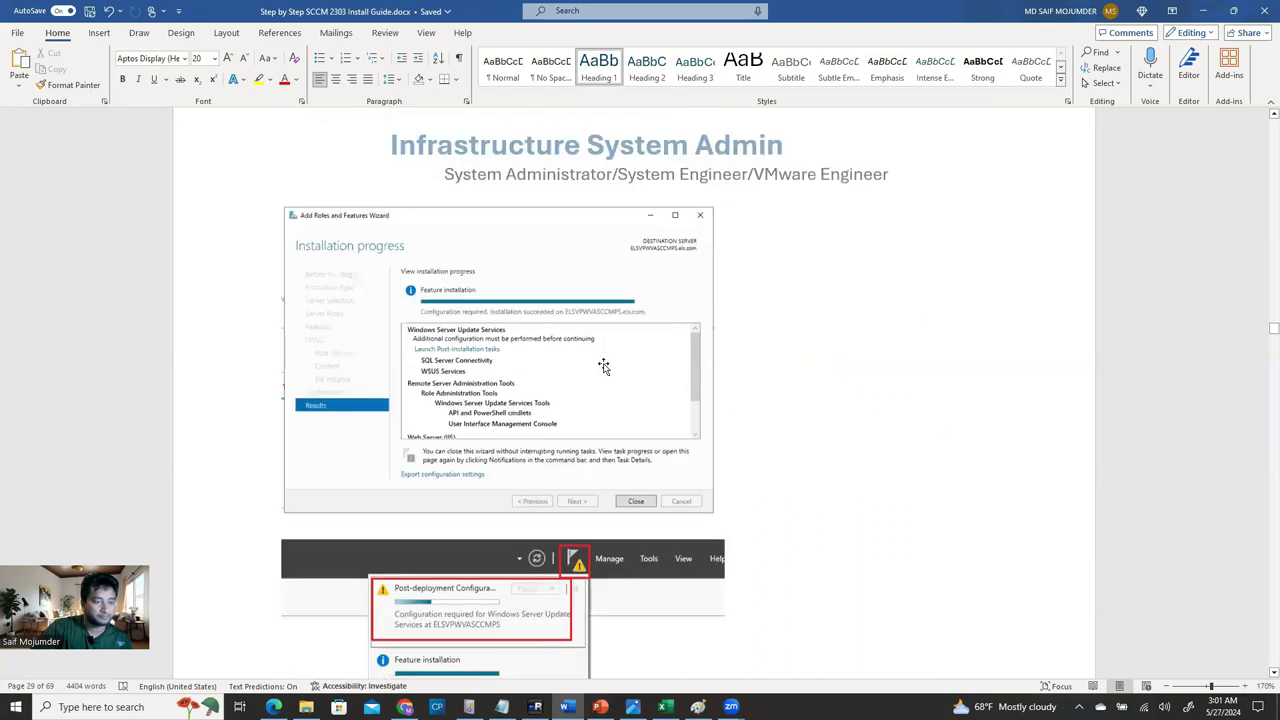
scroll(603, 362, down, 1)
scroll(543, 417, down, 8)
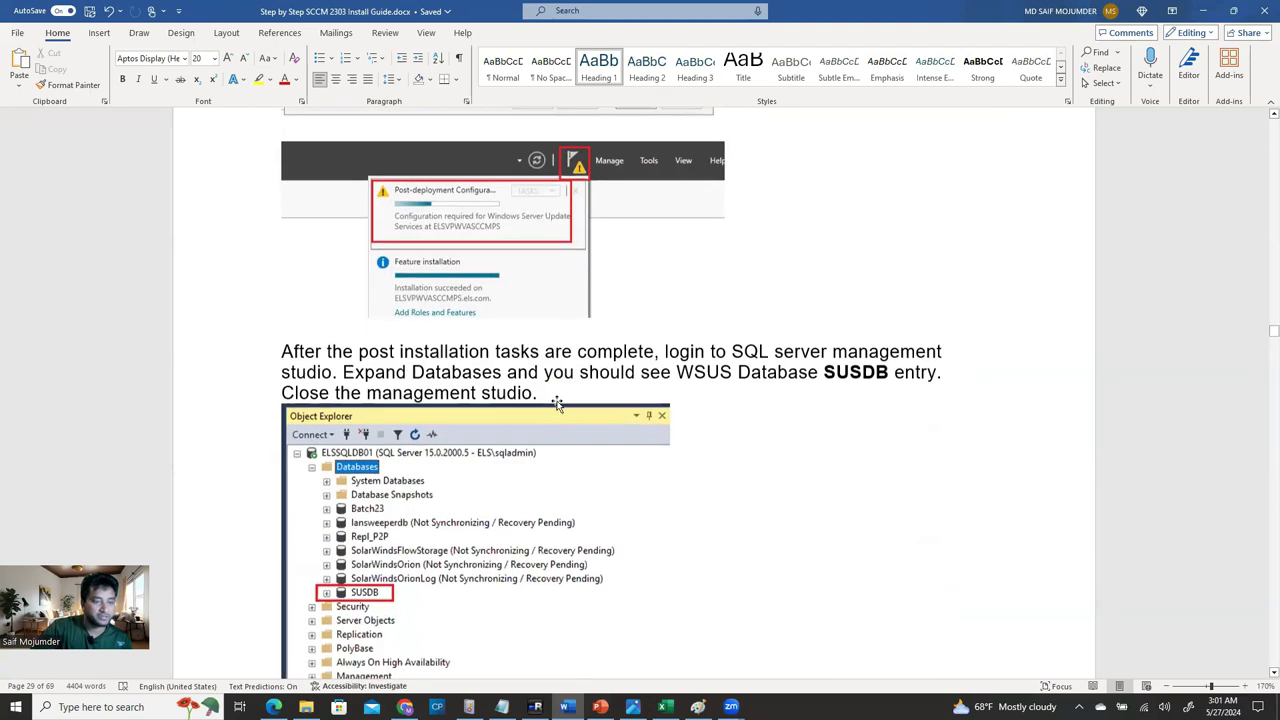
scroll(775, 373, down, 10)
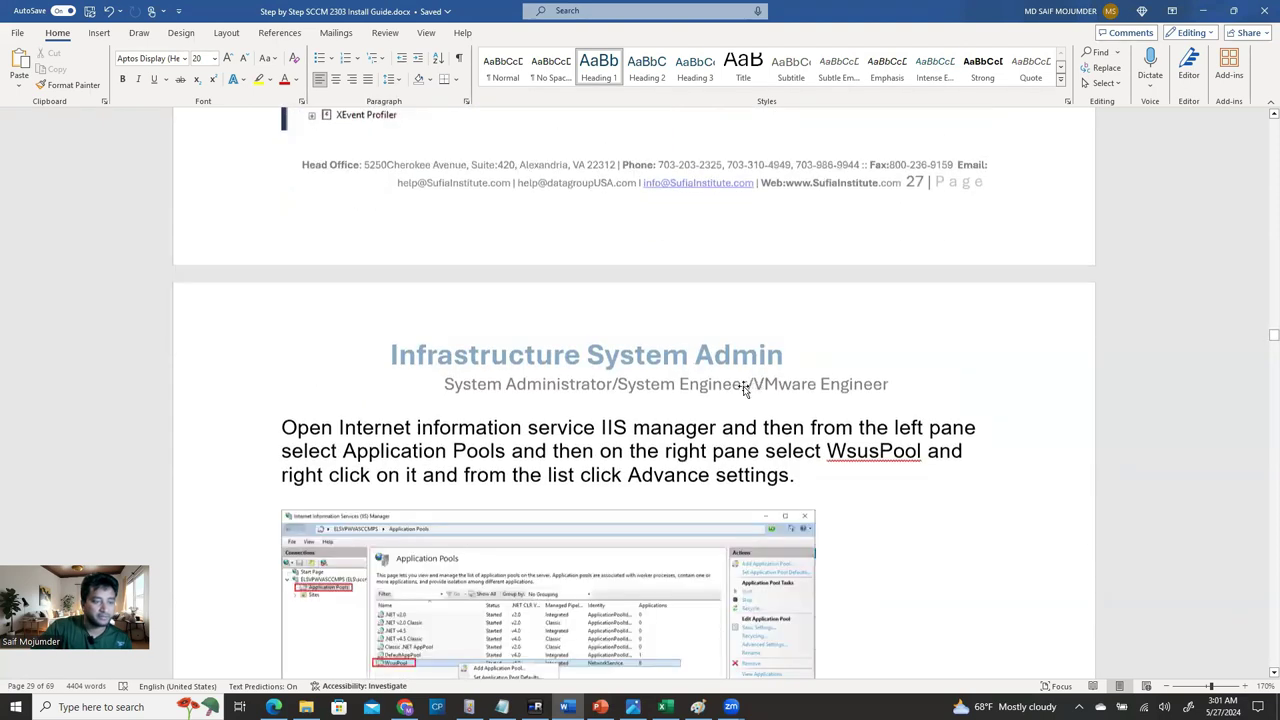
scroll(510, 533, up, 8)
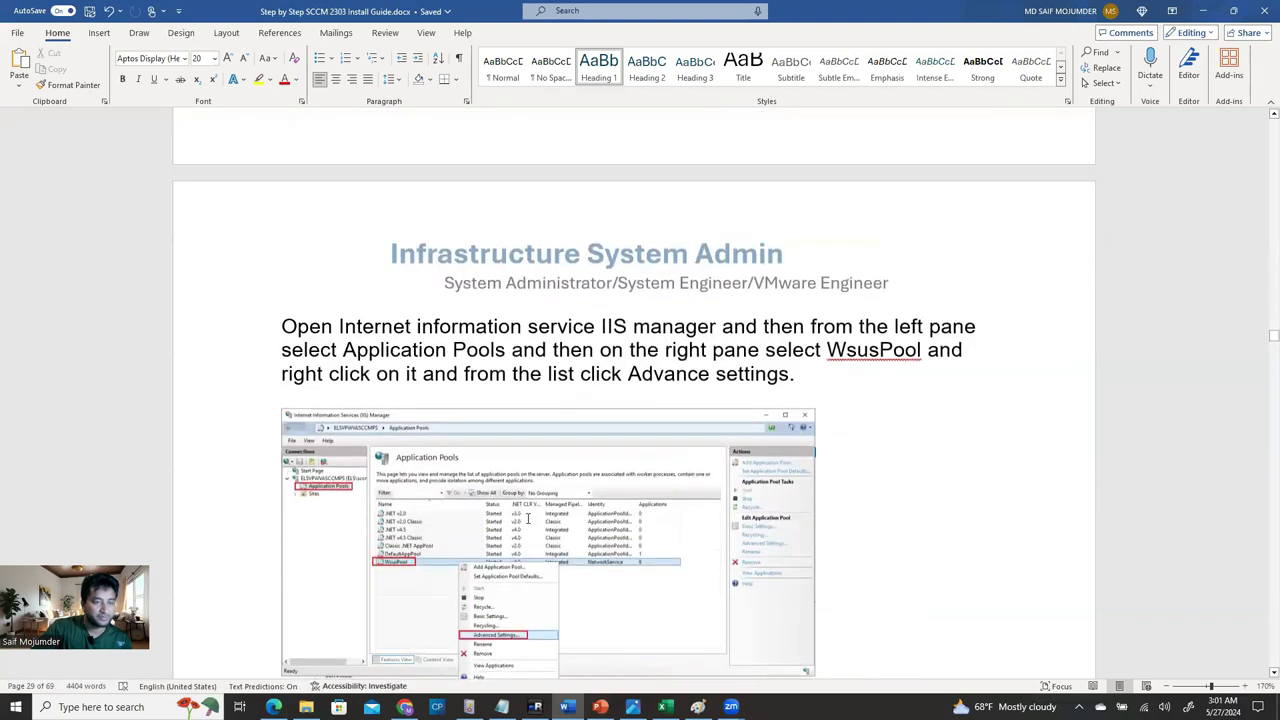
scroll(533, 515, down, 15)
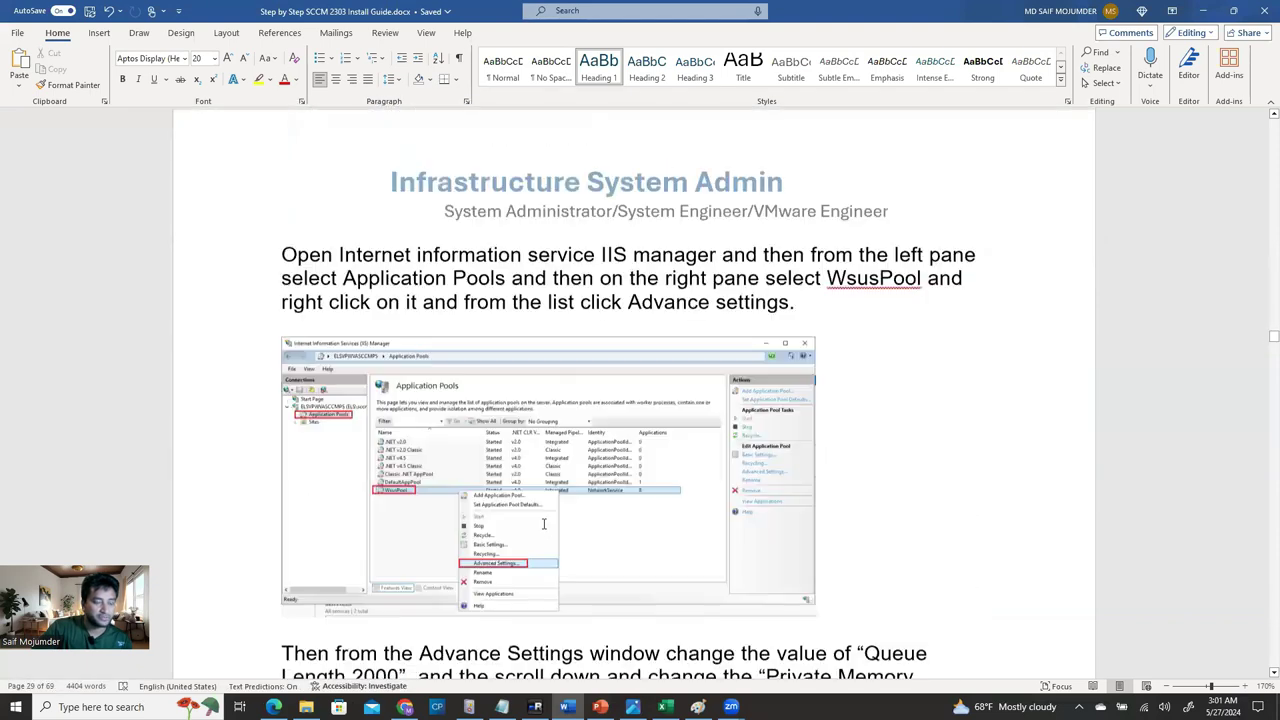
scroll(554, 540, down, 5)
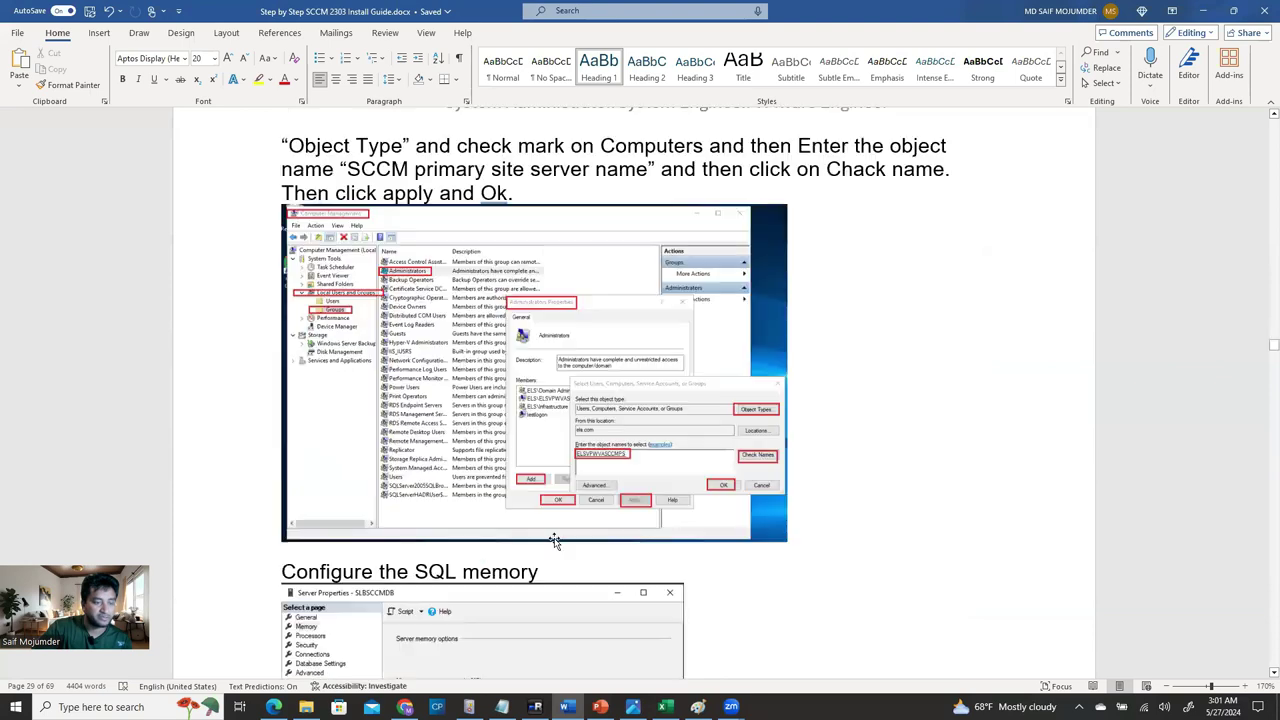
scroll(554, 540, down, 3)
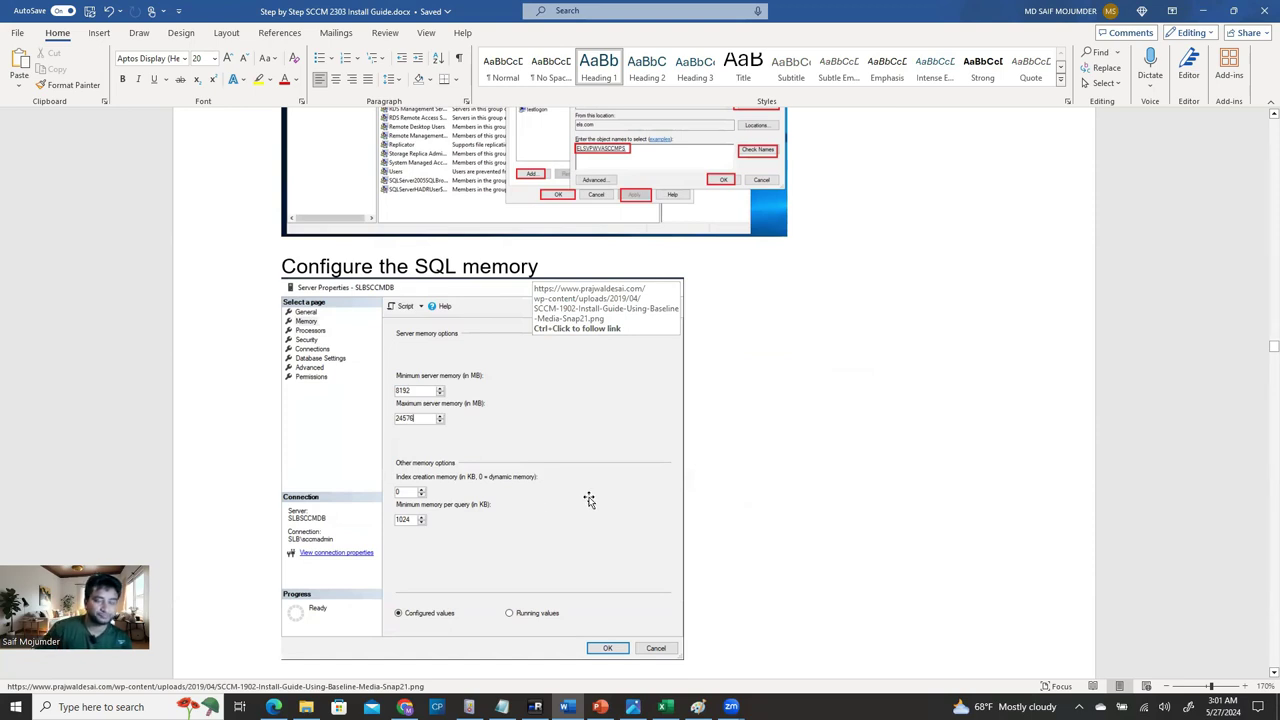
scroll(614, 520, up, 2)
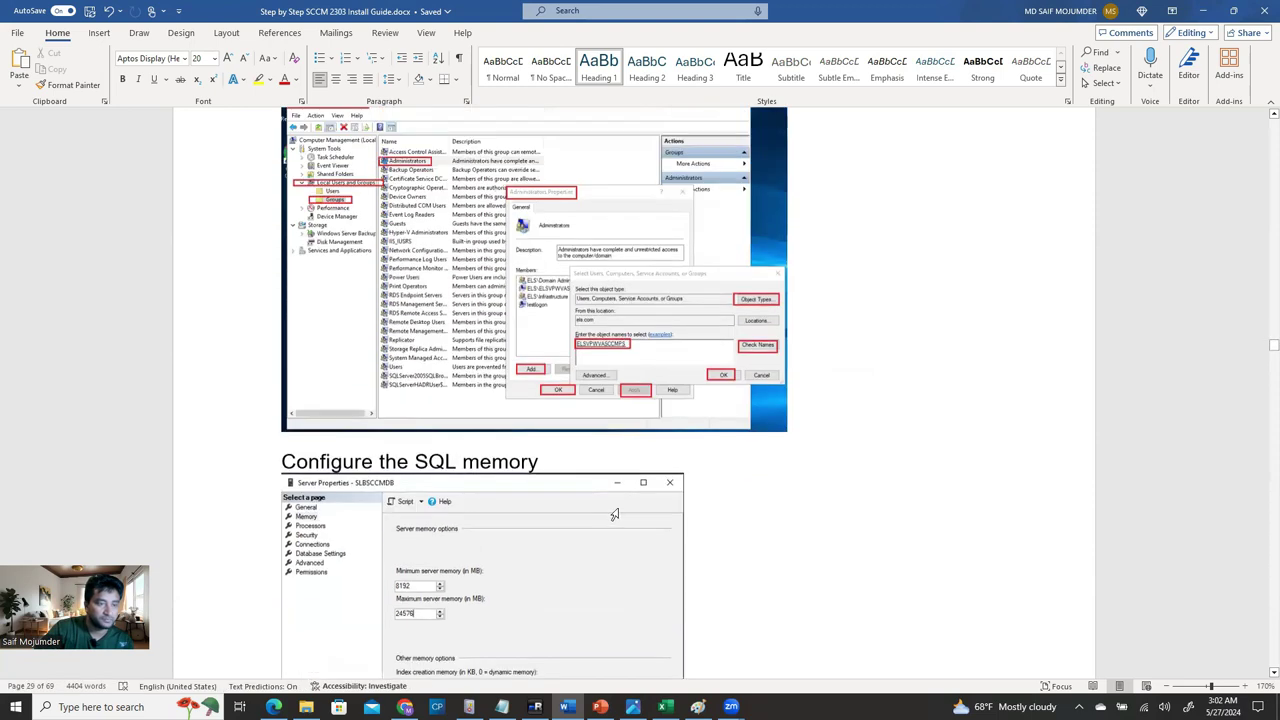
scroll(614, 514, up, 20)
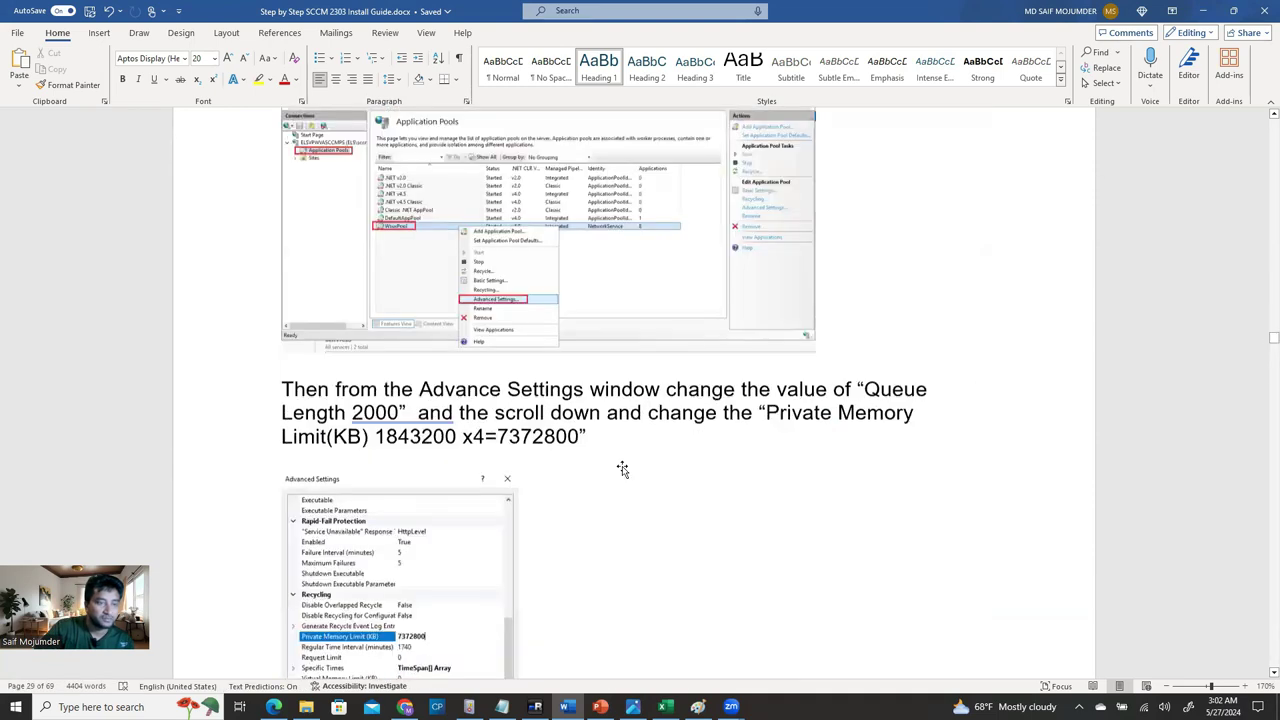
scroll(622, 469, up, 10)
scroll(608, 405, down, 7)
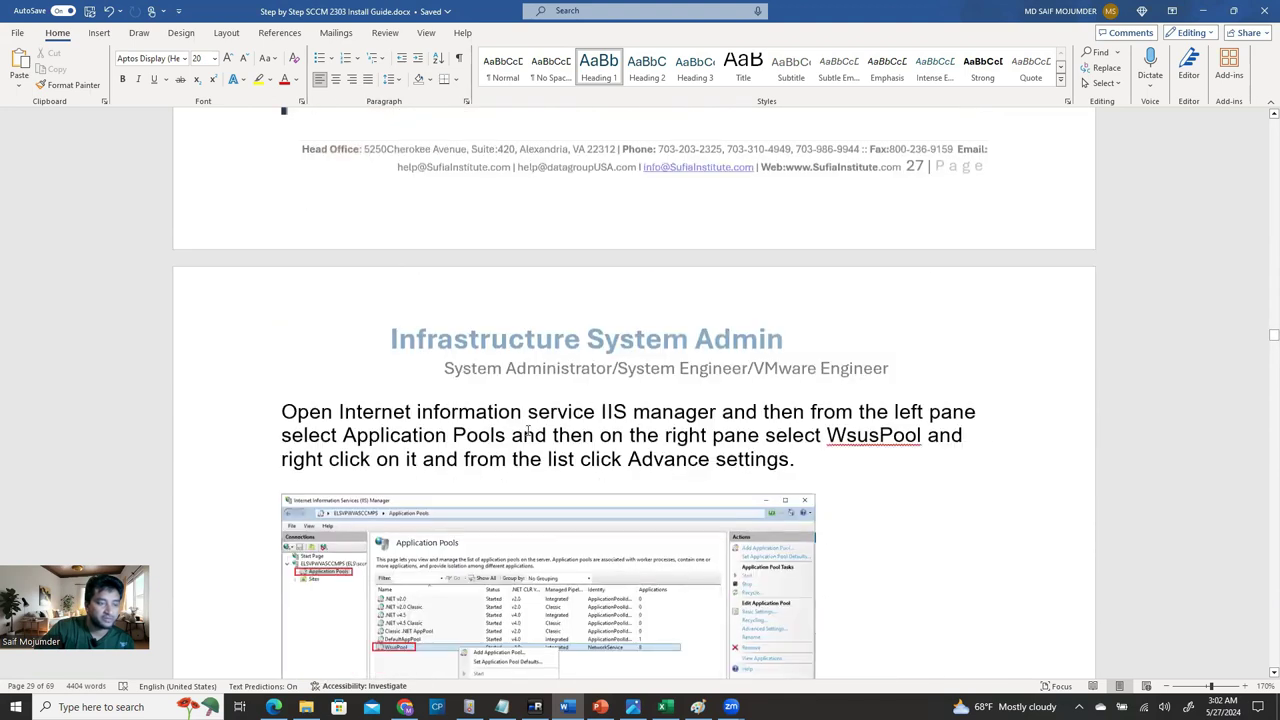
scroll(528, 430, down, 3)
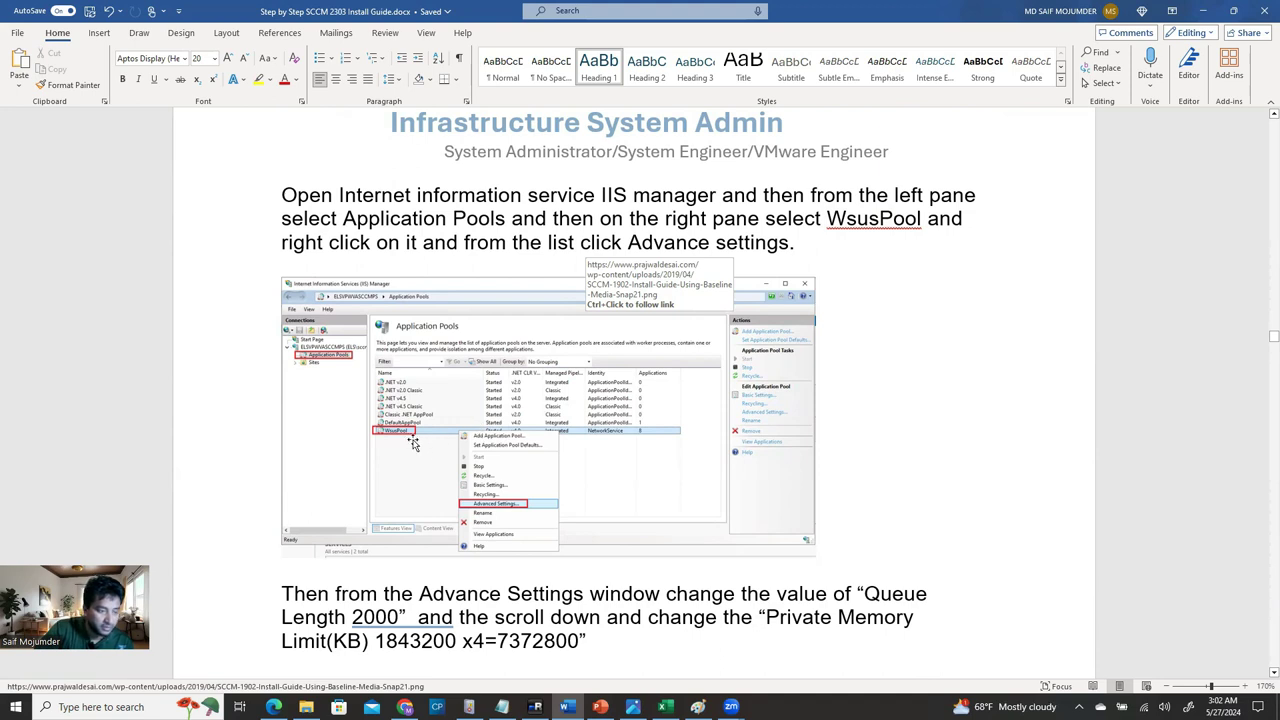
scroll(550, 500, down, 3)
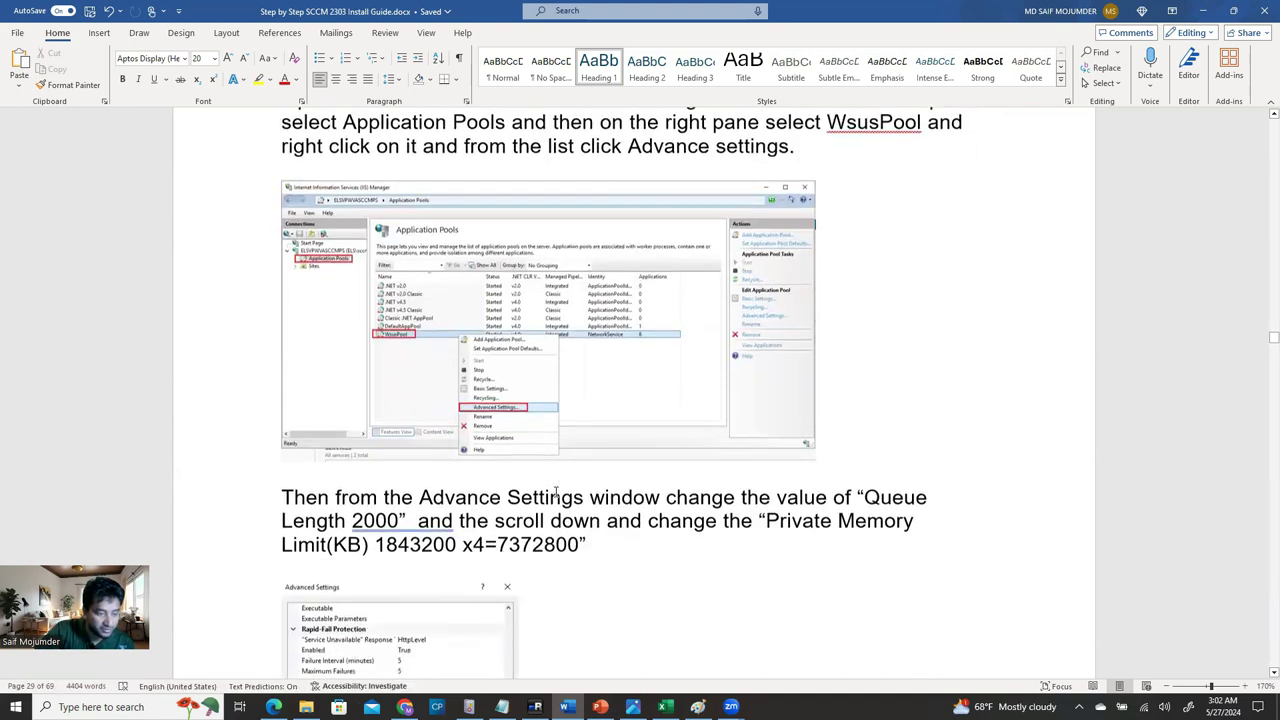
scroll(608, 494, up, 1)
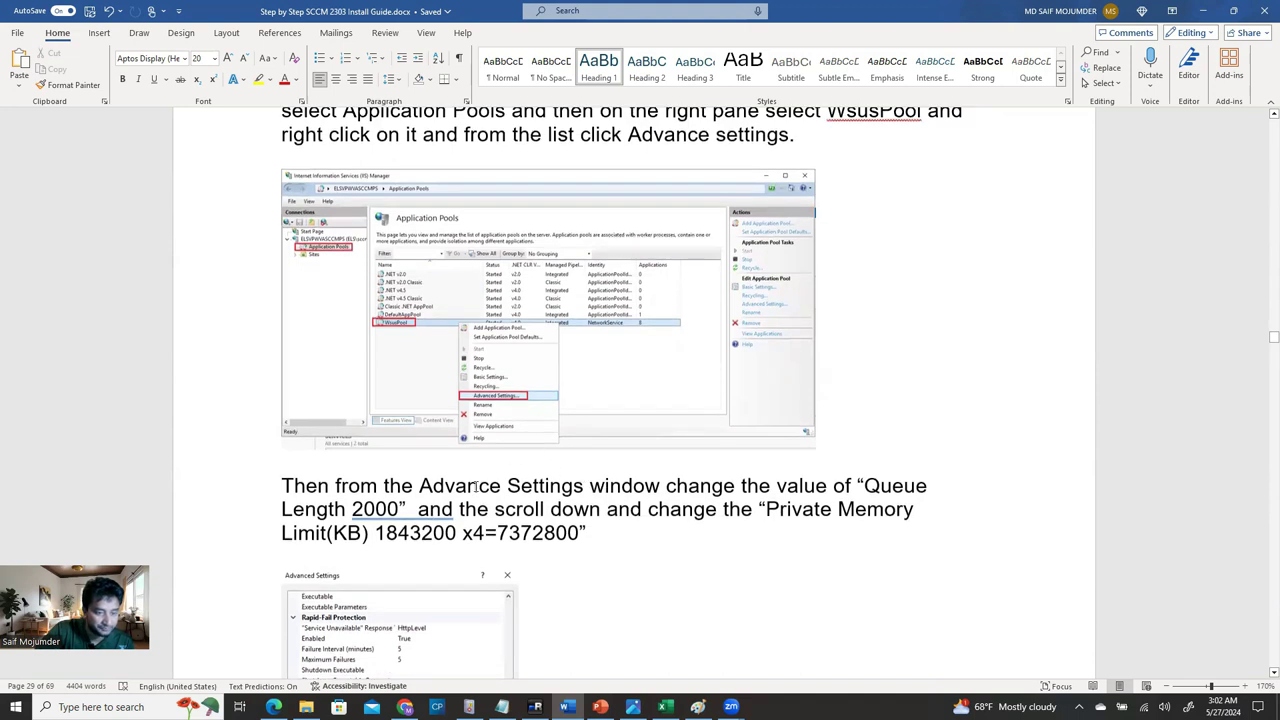
Highlight the Queue Length 2000, 1843200 default and 7372800 memory-limit values.
drag(455, 511, 389, 516)
click(357, 510)
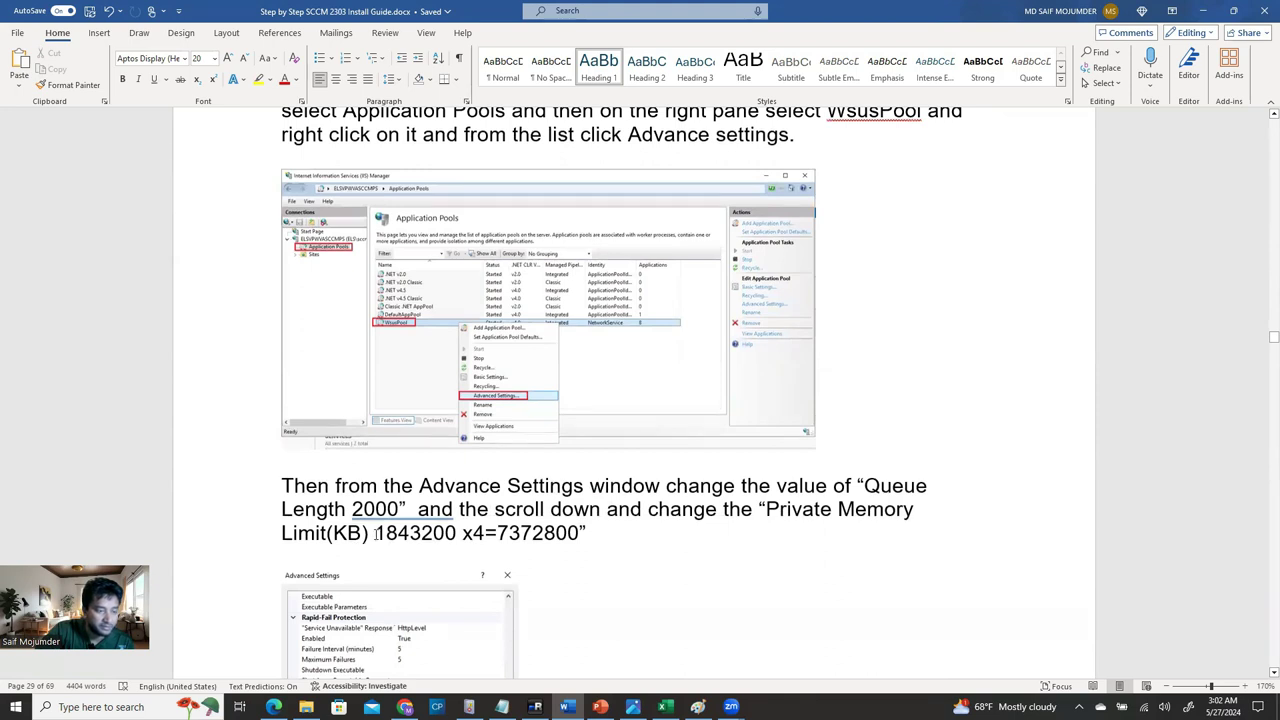
drag(399, 533, 458, 533)
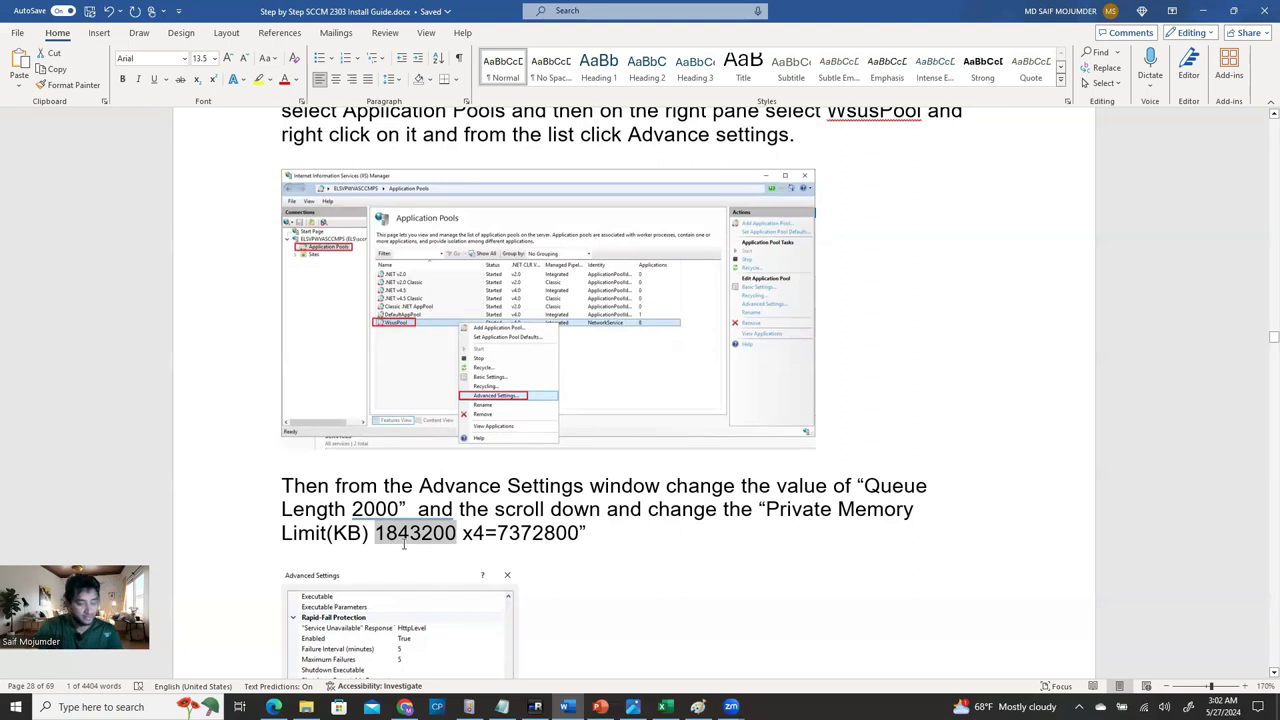
drag(497, 533, 579, 533)
View the Advanced Settings screenshot showing 7372800, then return to mRemoteNG.
scroll(606, 602, down, 3)
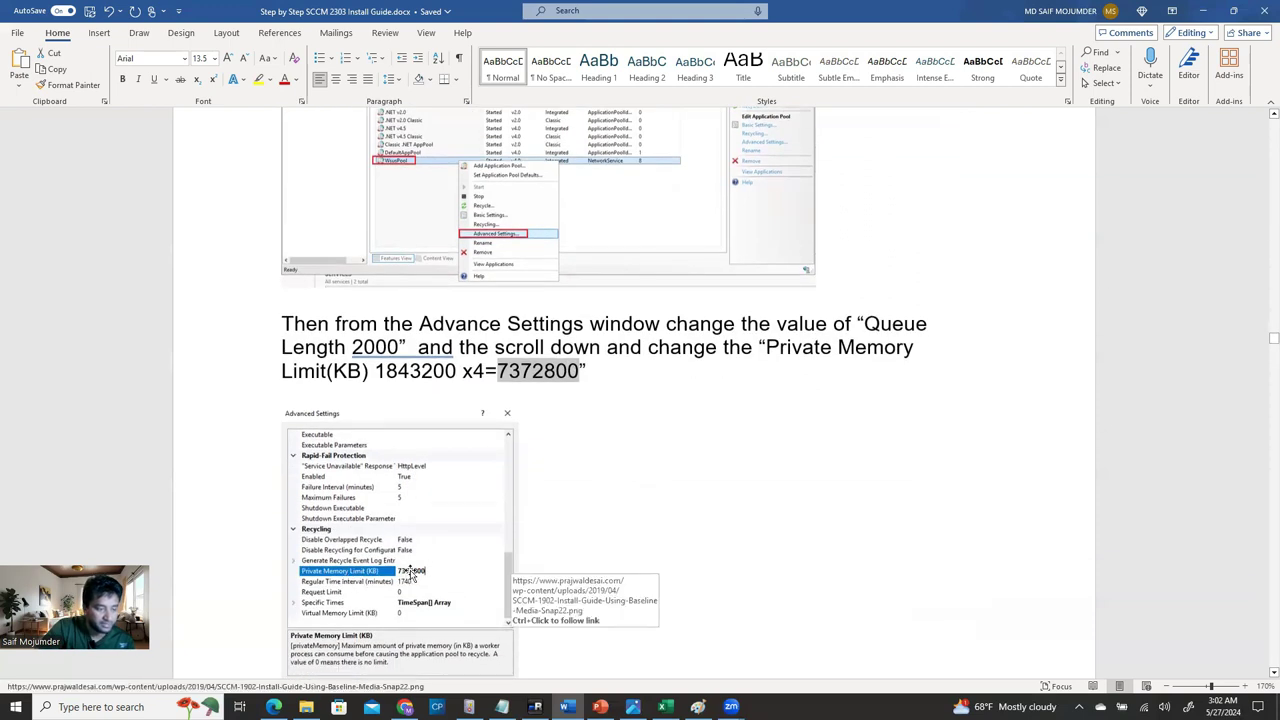
scroll(445, 568, down, 3)
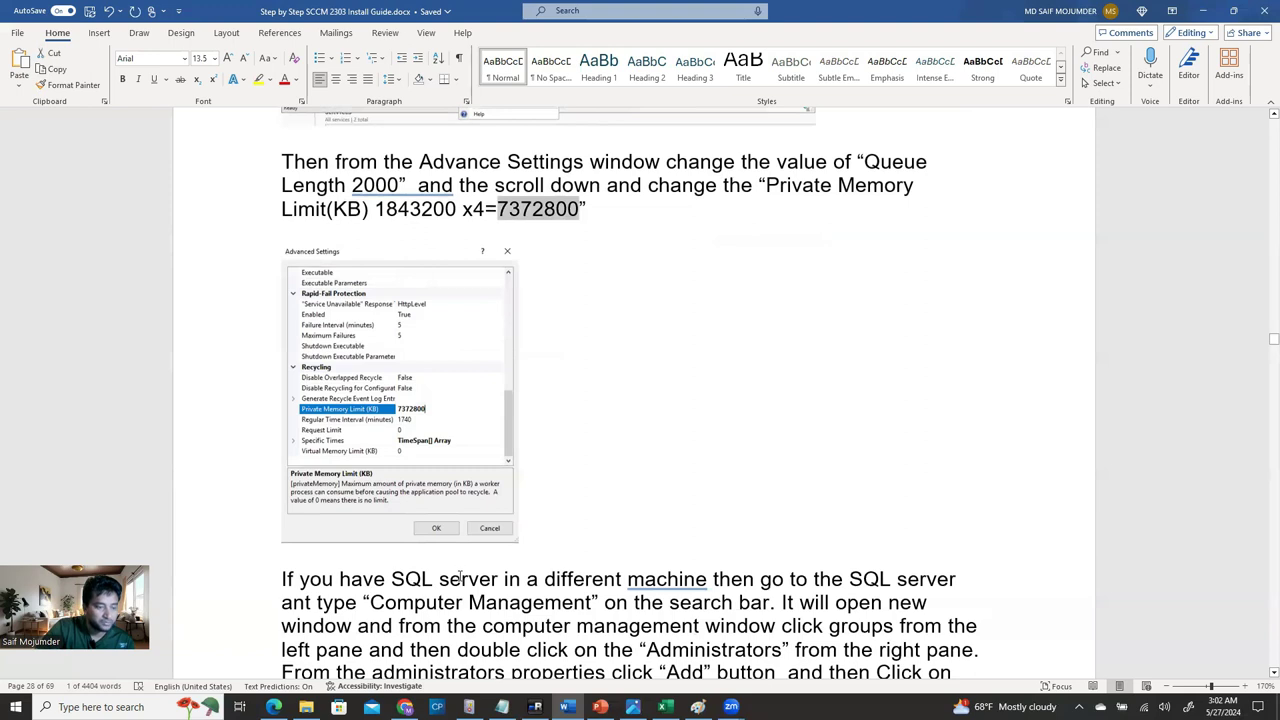
scroll(460, 577, down, 2)
scroll(460, 577, up, 4)
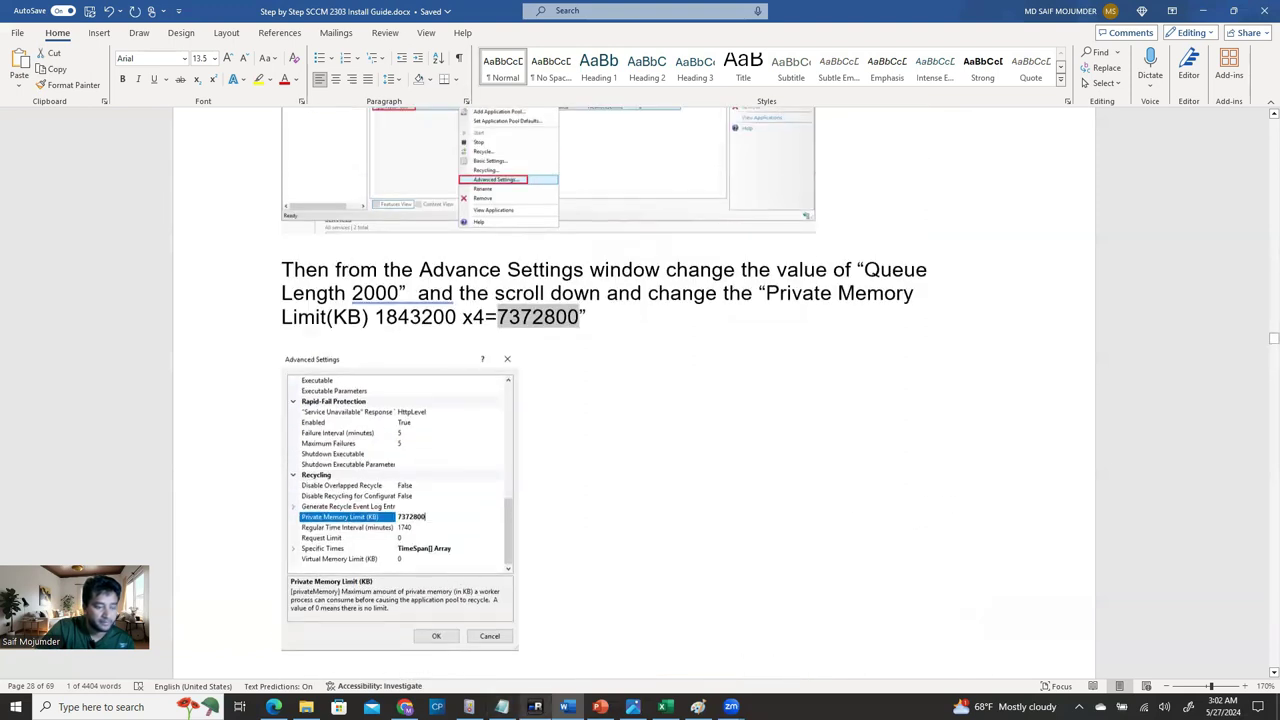
click(535, 707)
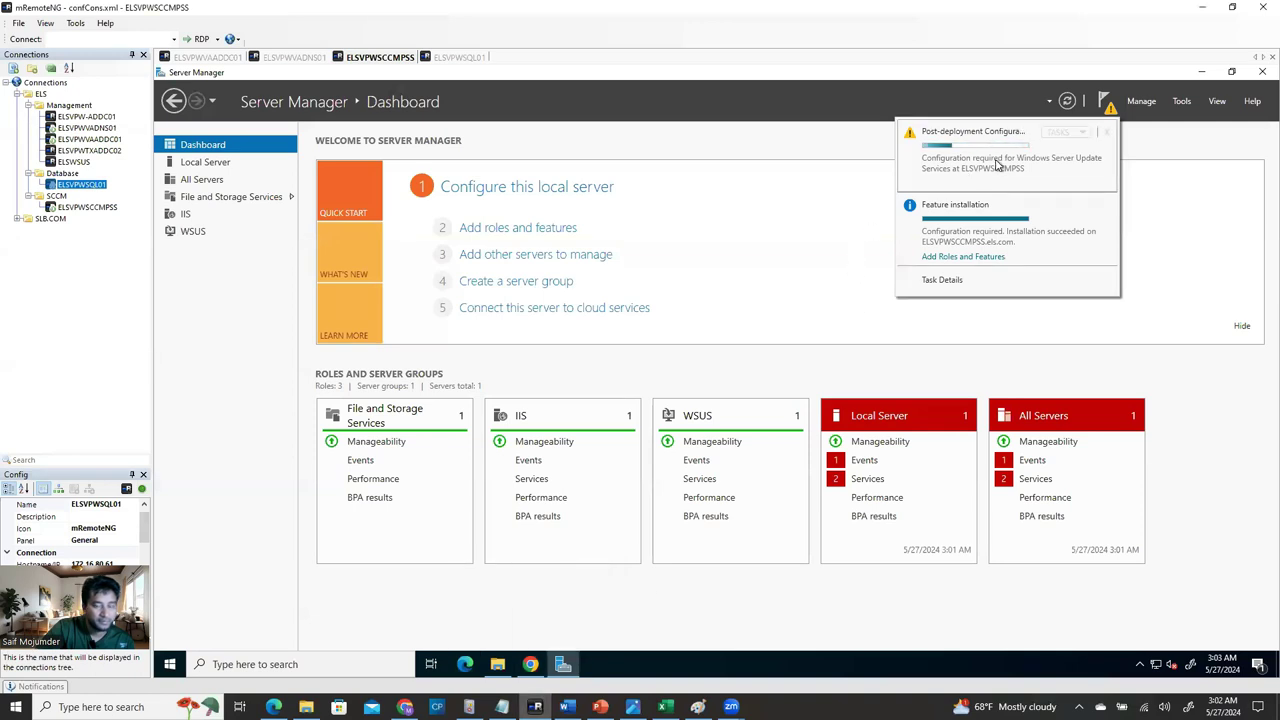
On ELSVPWSQL01, close the completed SSMS setup and SQL Server Installation Center, then open Start.
click(462, 58)
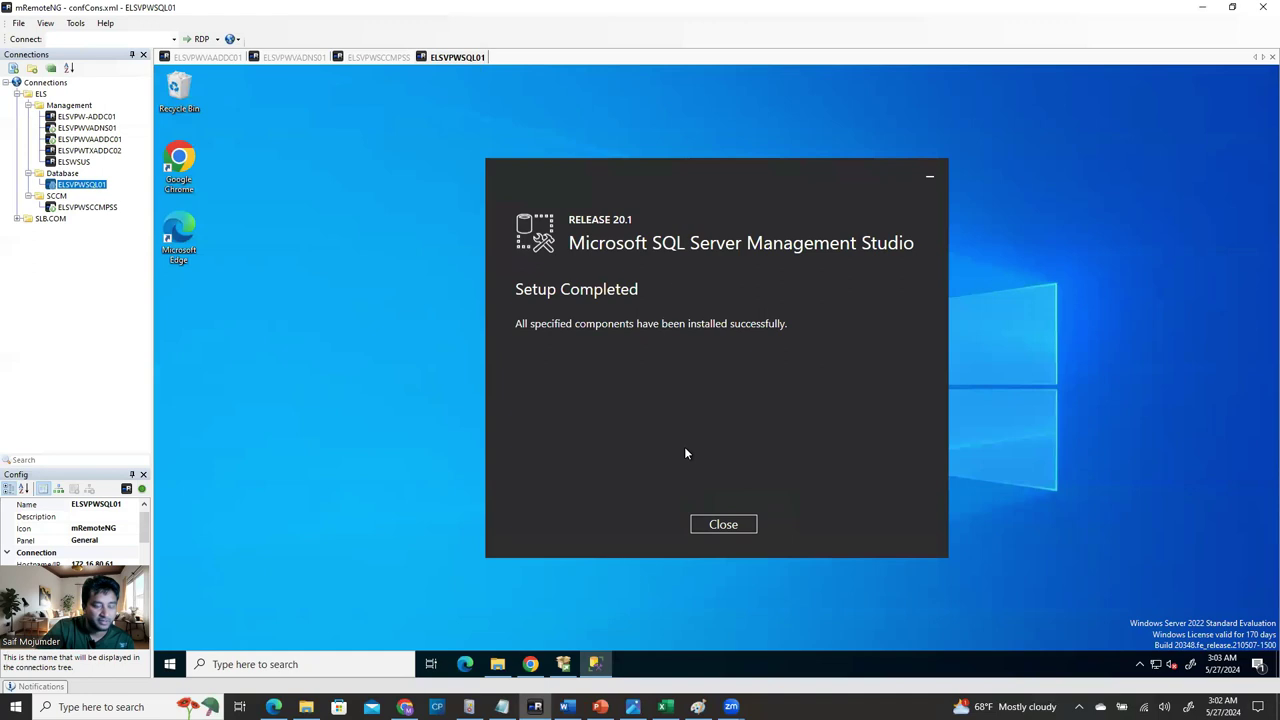
click(723, 525)
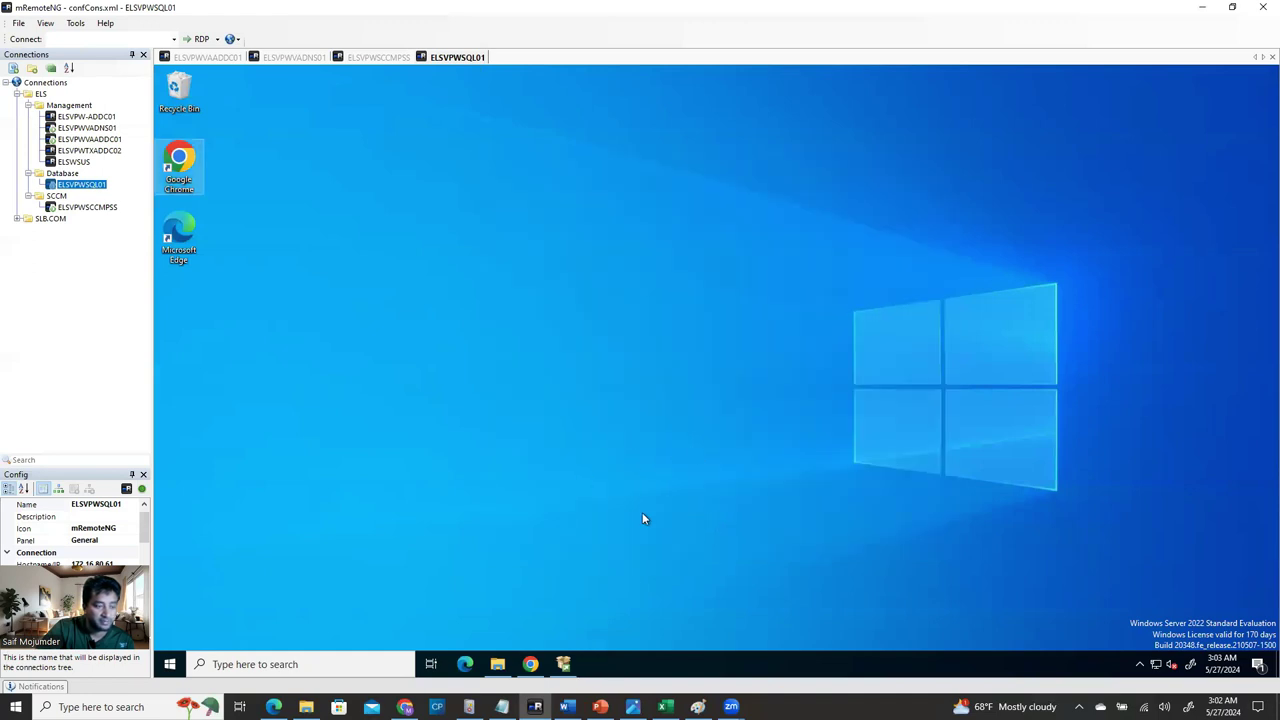
click(563, 665)
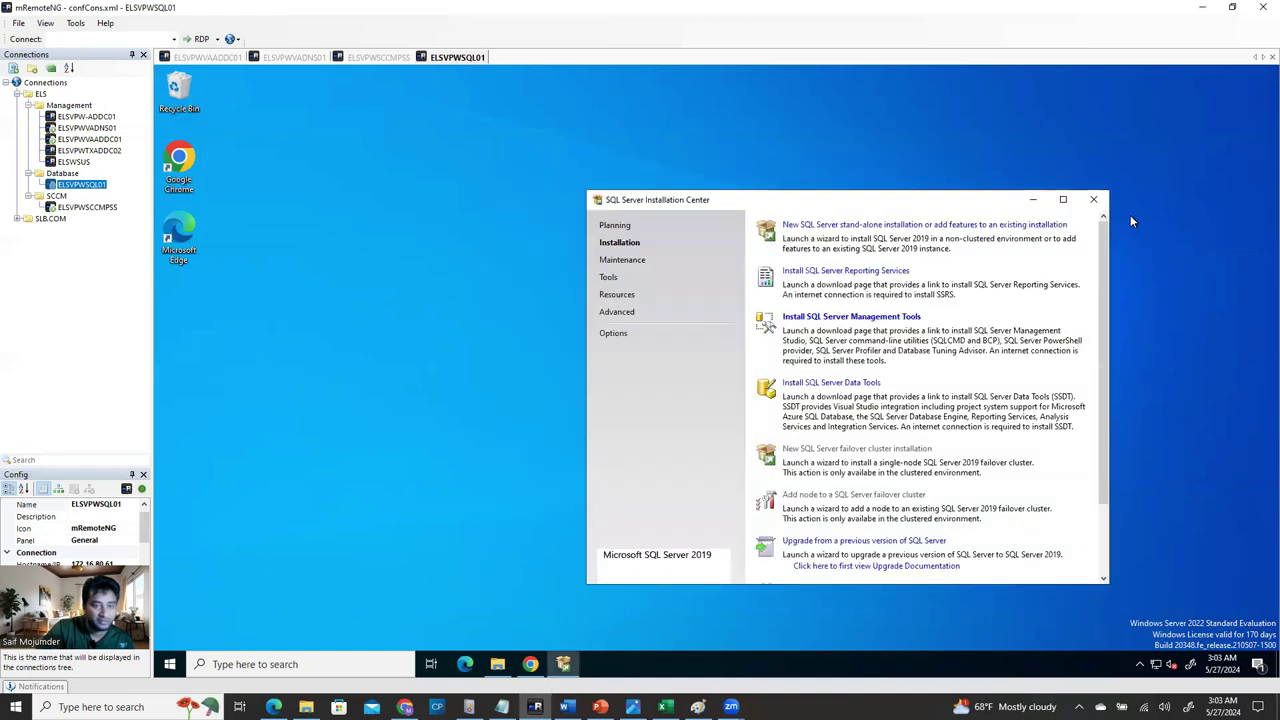
click(1100, 196)
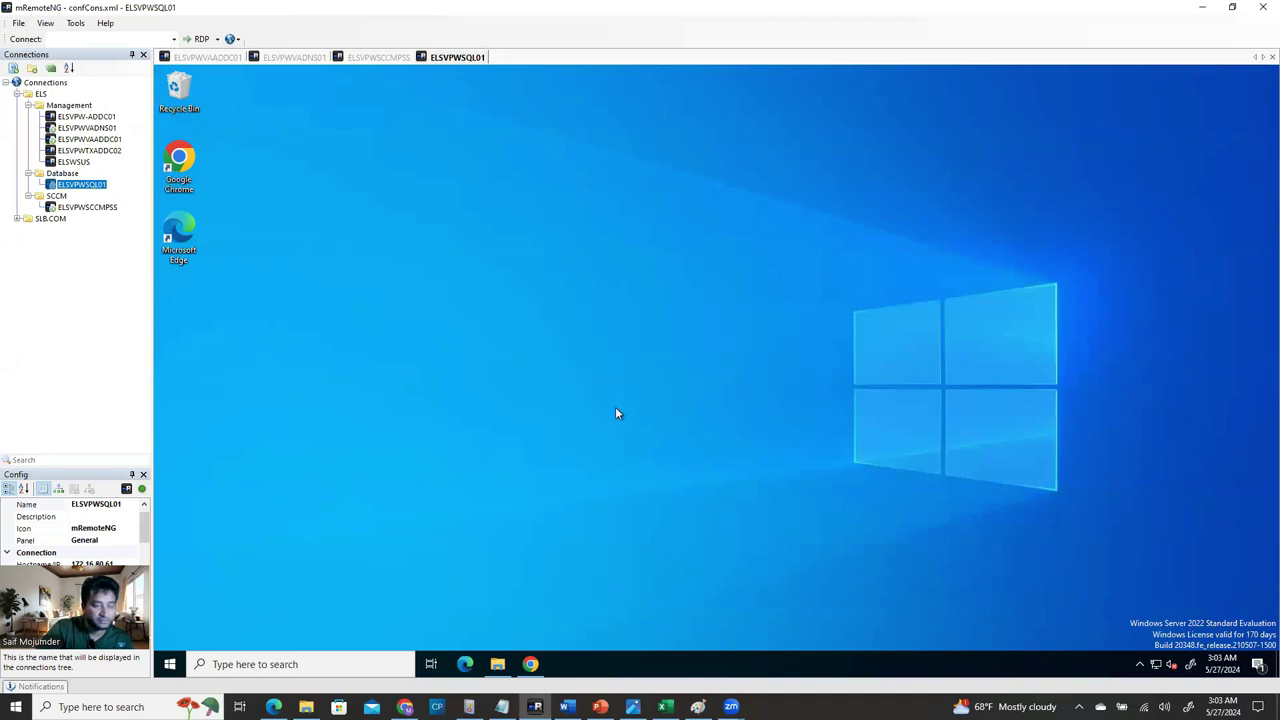
click(170, 665)
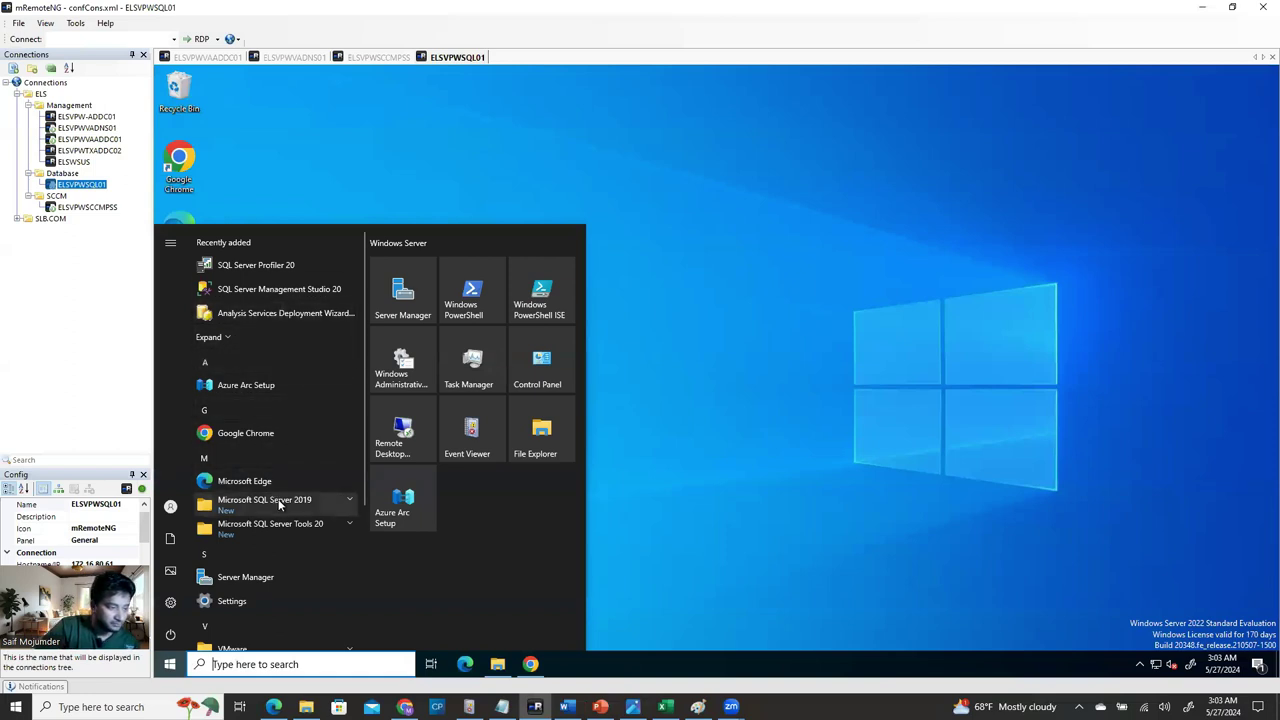
Launch SSMS 20 and SQL Server 2019 Configuration Manager on ELSVPWSQL01, accepting the UAC prompt.
click(310, 525)
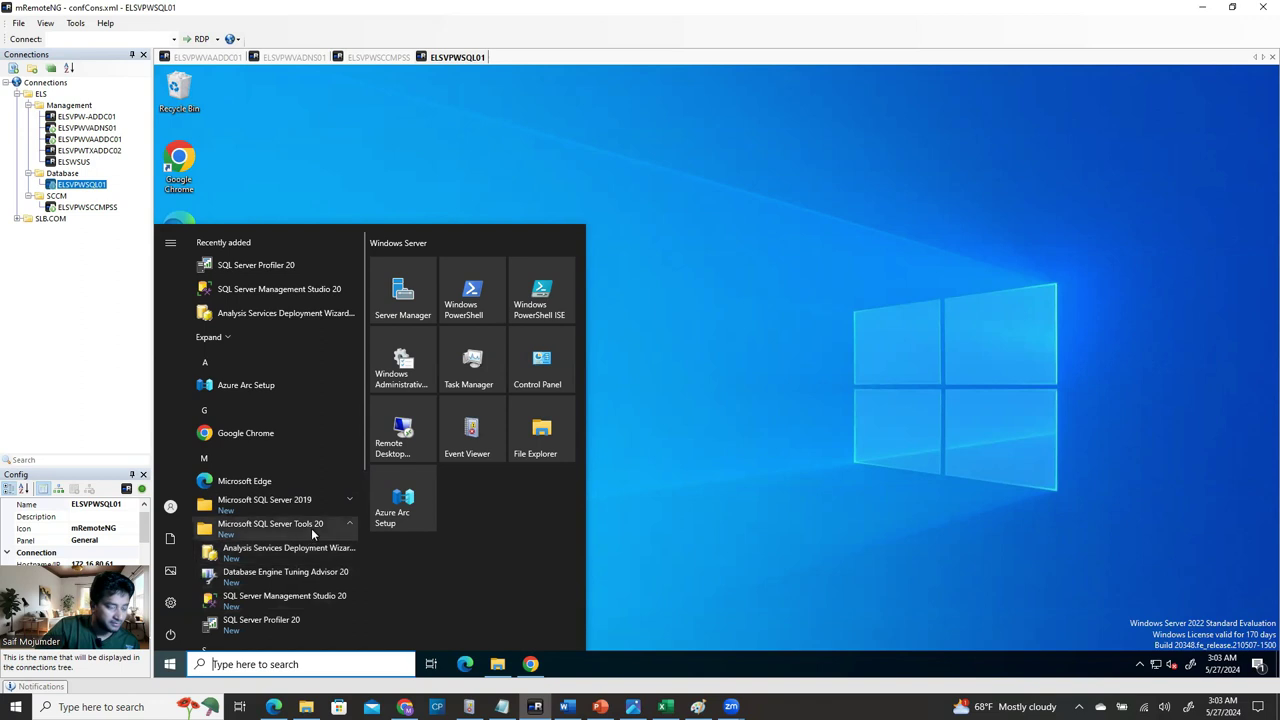
click(277, 600)
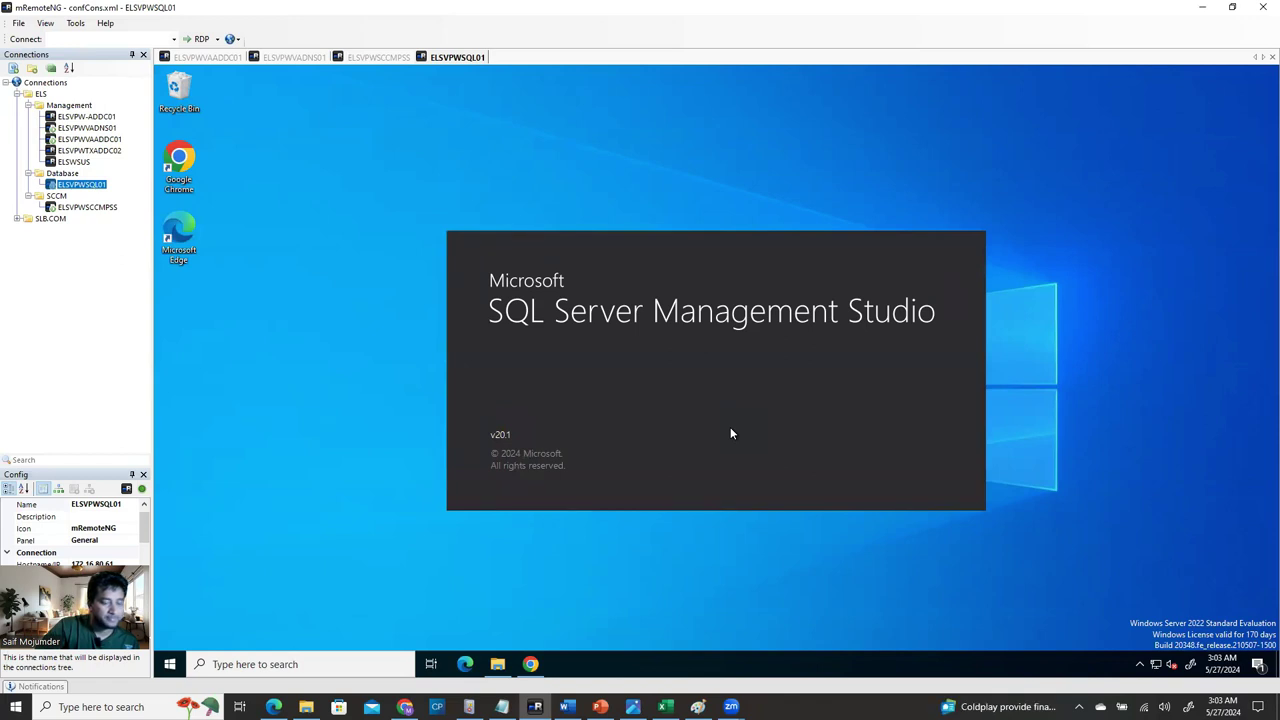
click(168, 668)
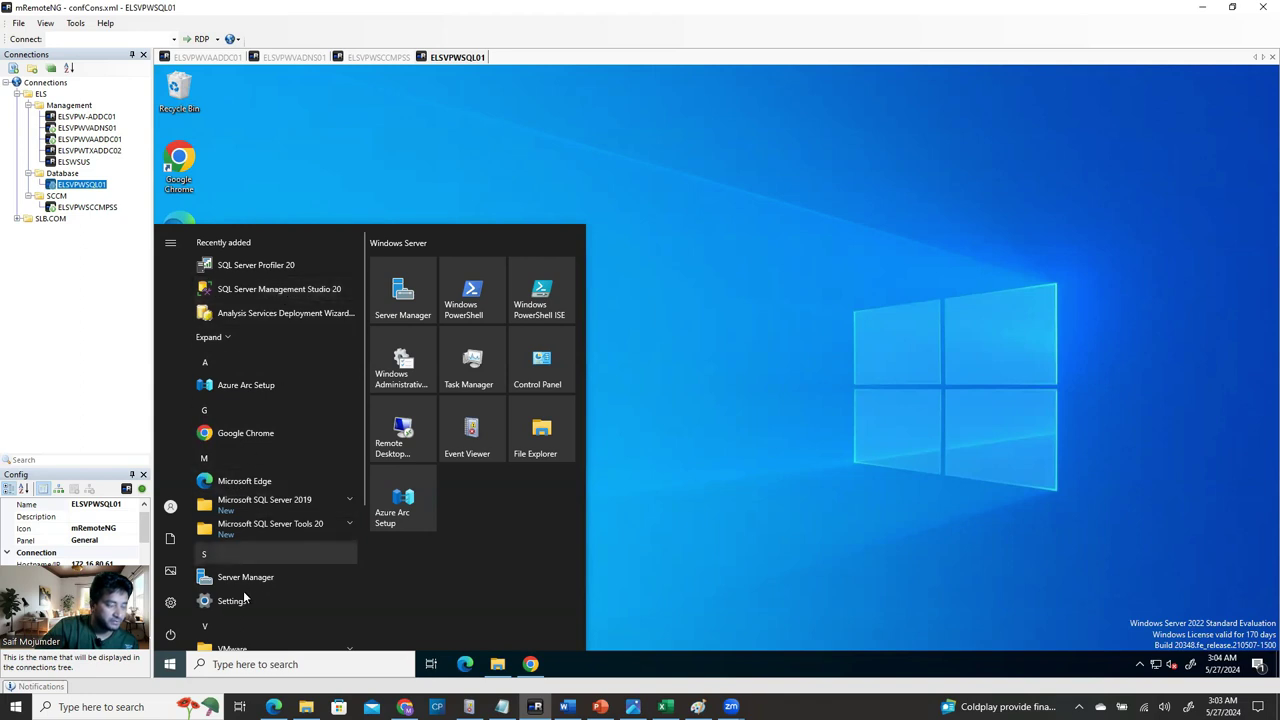
click(308, 505)
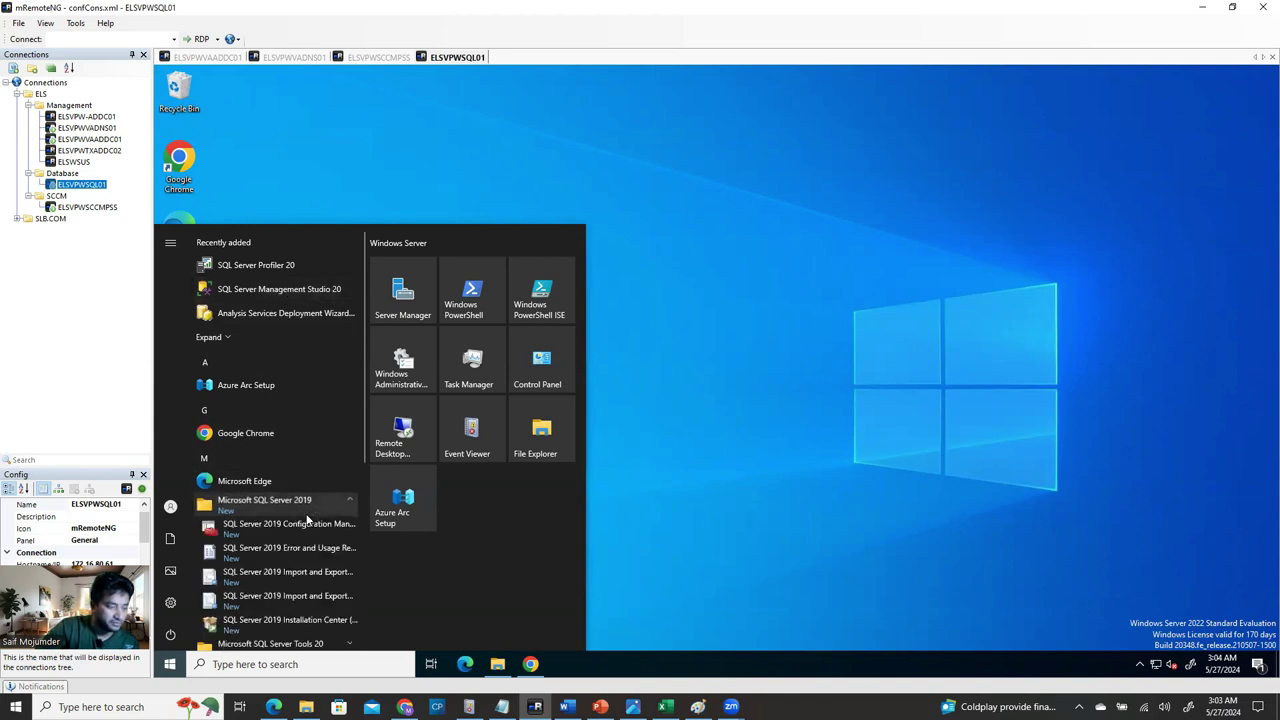
click(270, 528)
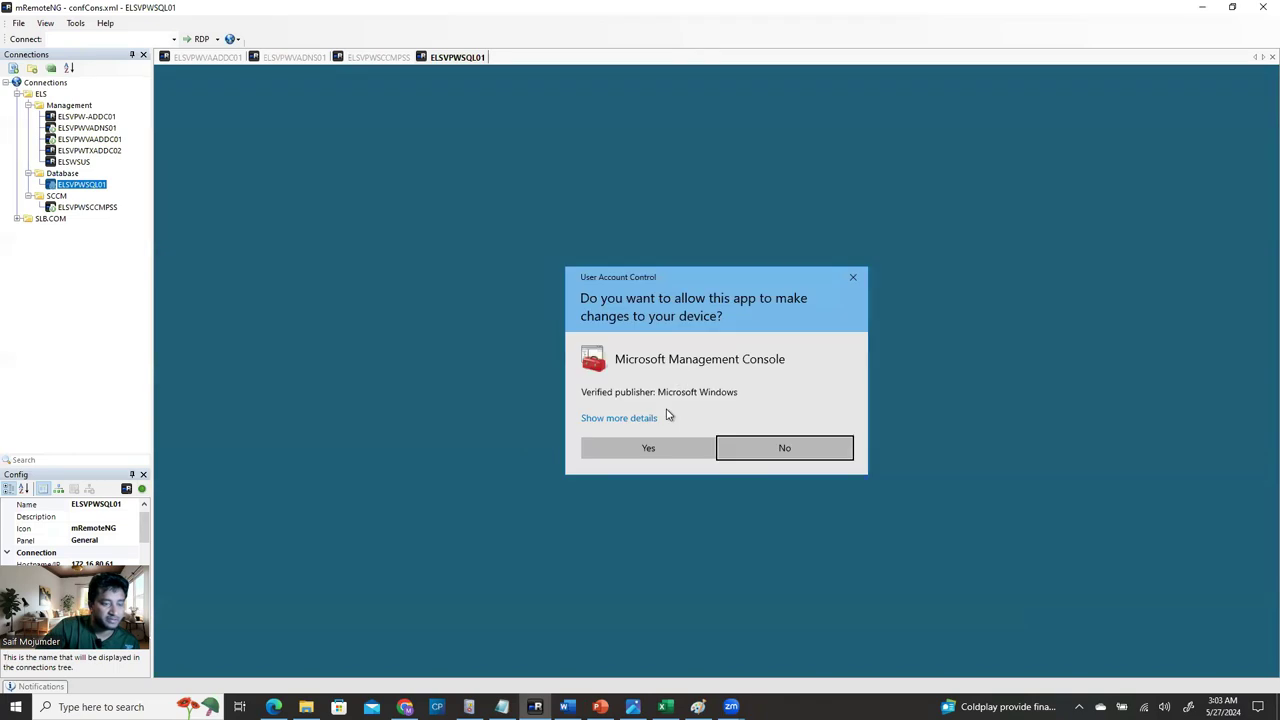
click(634, 458)
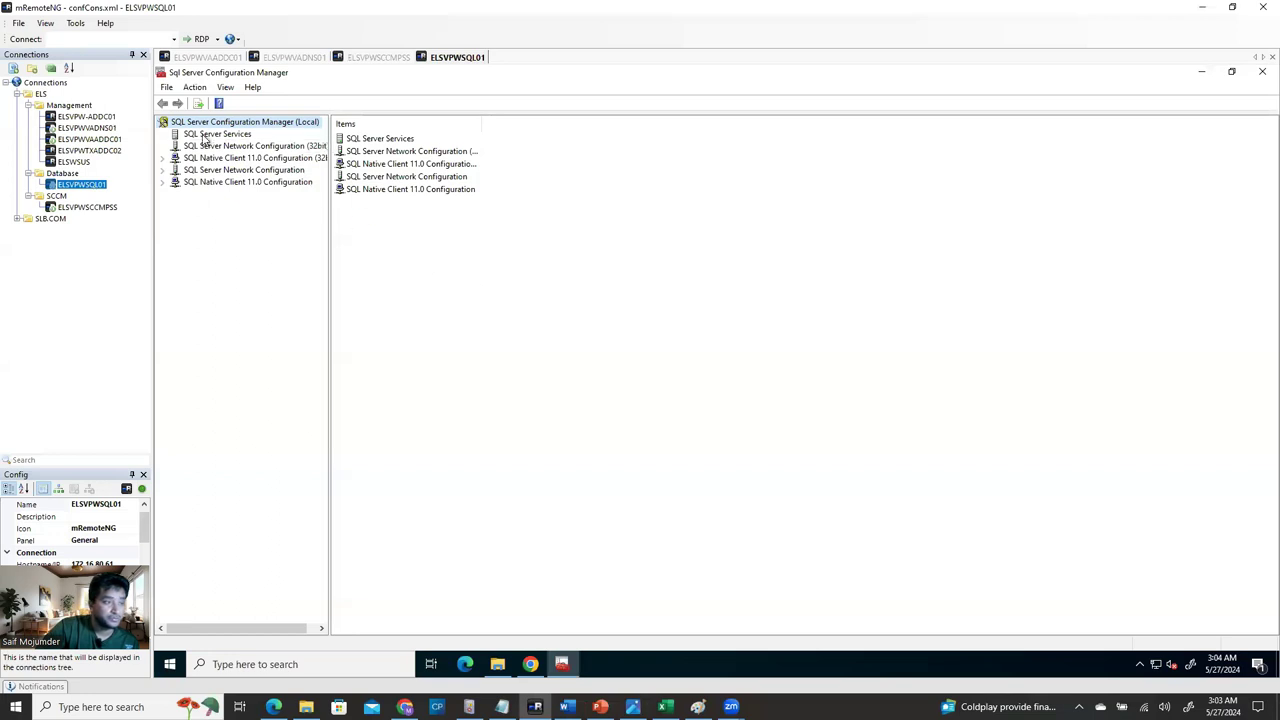
Check MSSQLSERVER's protocols (Named Pipes disabled), then bring up SSMS's server connection dialog.
click(201, 137)
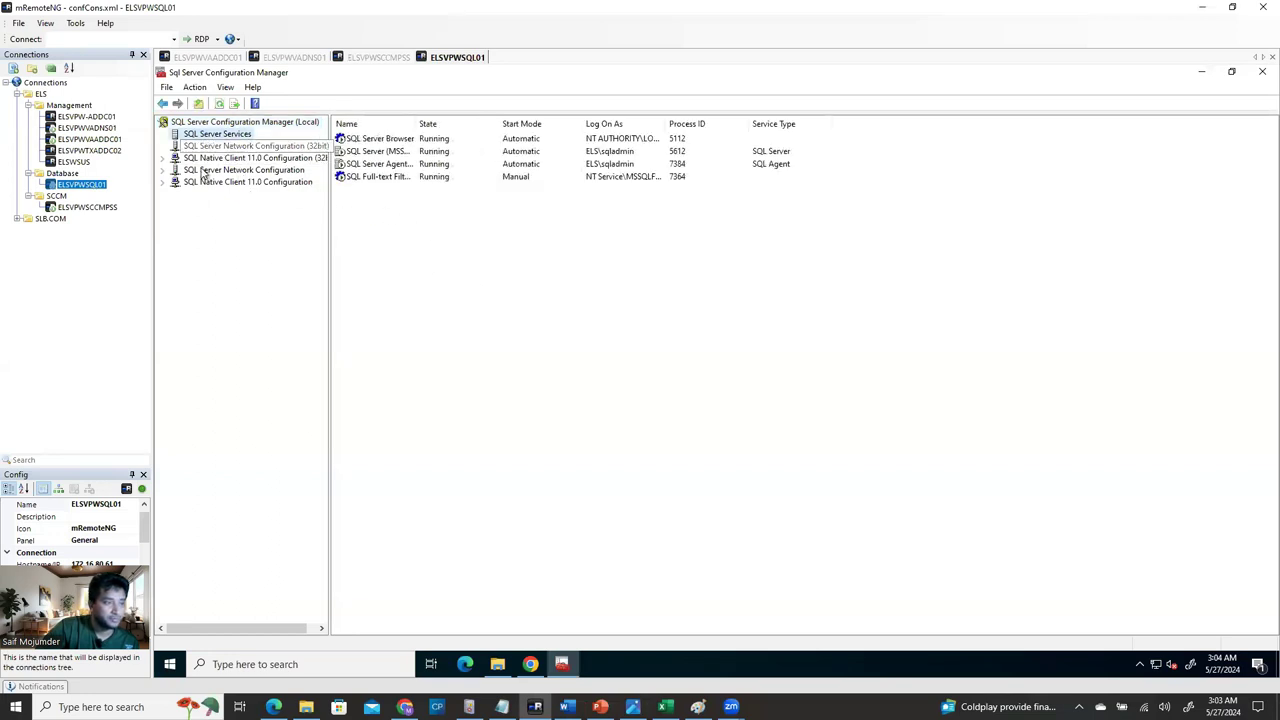
click(163, 170)
click(226, 182)
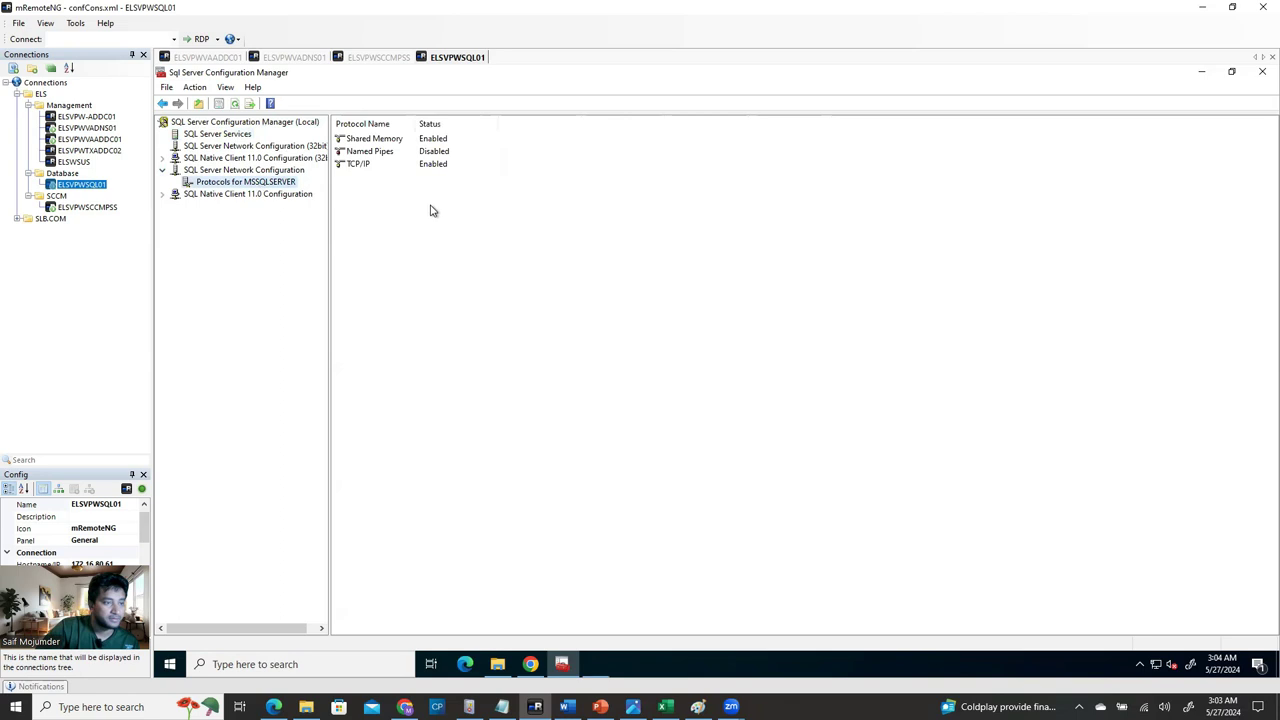
click(364, 152)
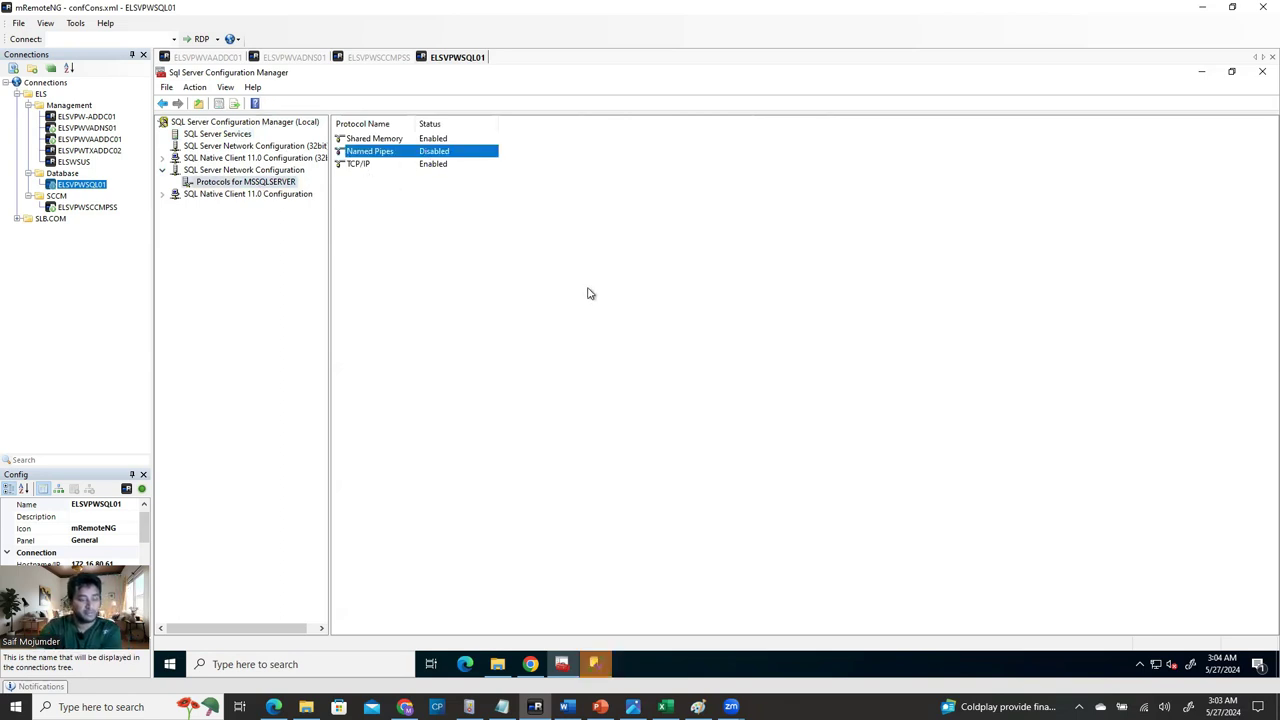
click(595, 663)
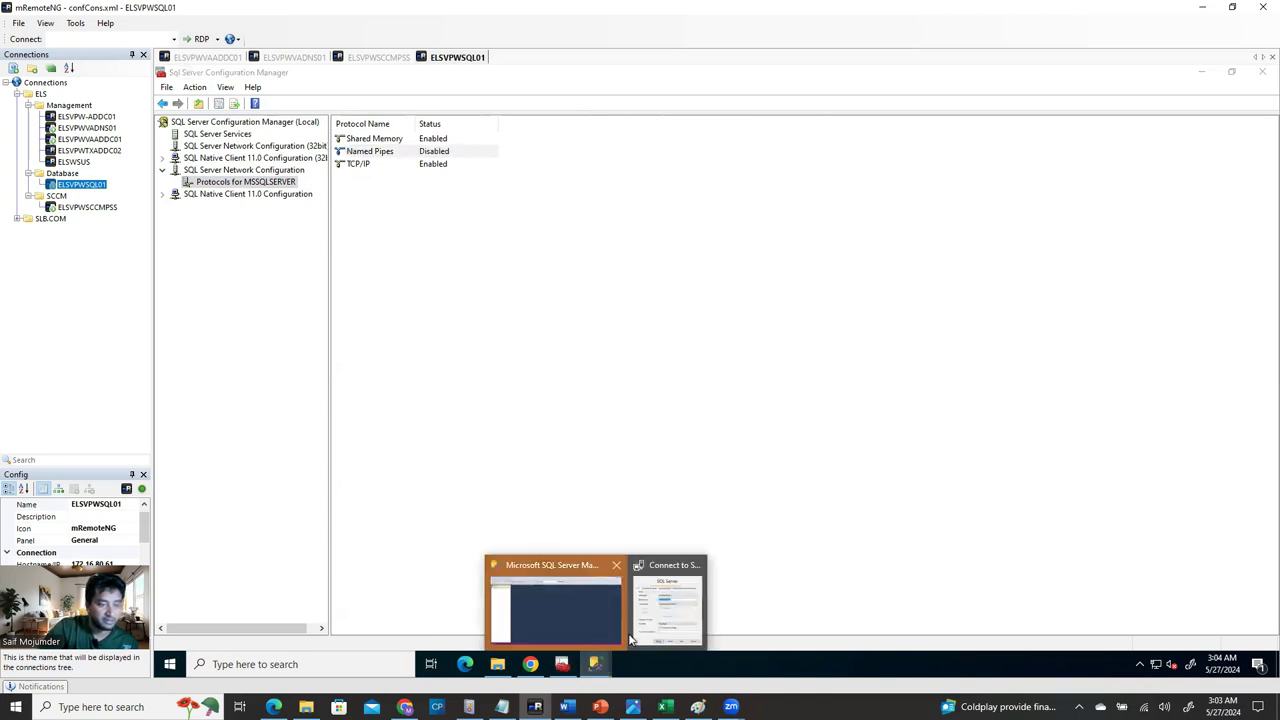
click(675, 600)
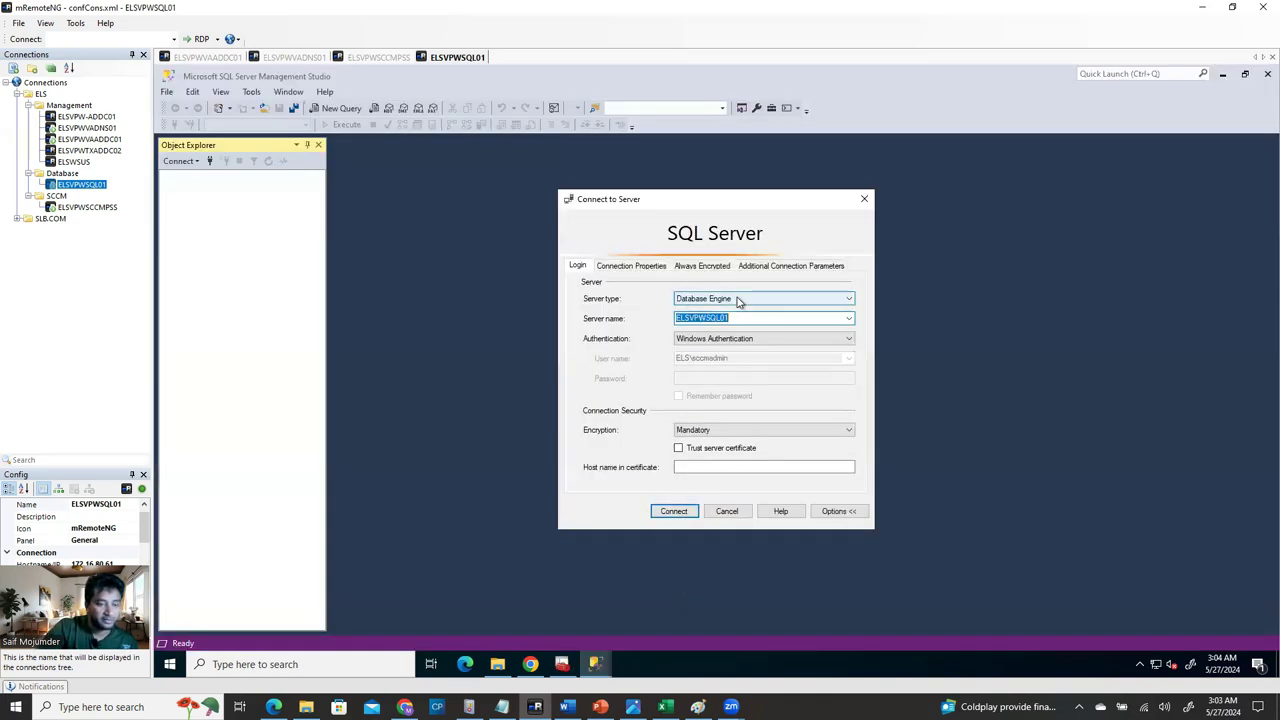
Connect SSMS to ELSVPWSQL01 with encryption set to Optional and expand Databases to reveal SUSDB.
click(673, 512)
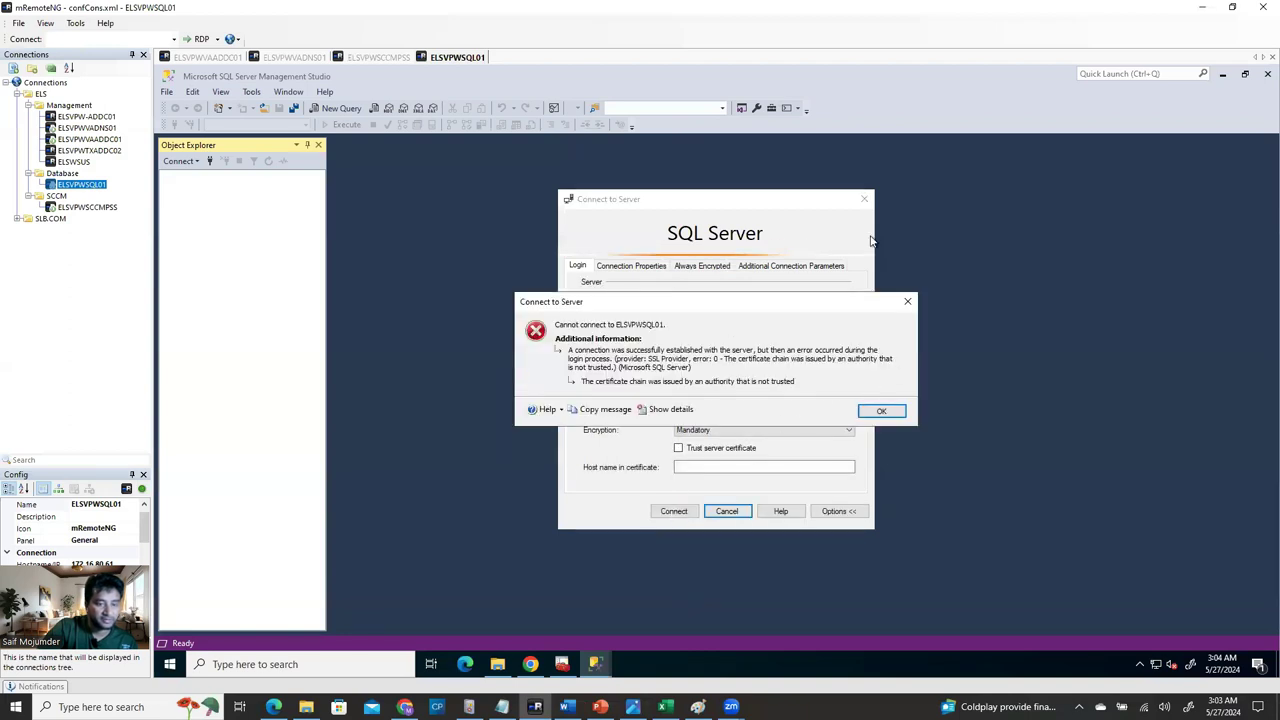
click(882, 413)
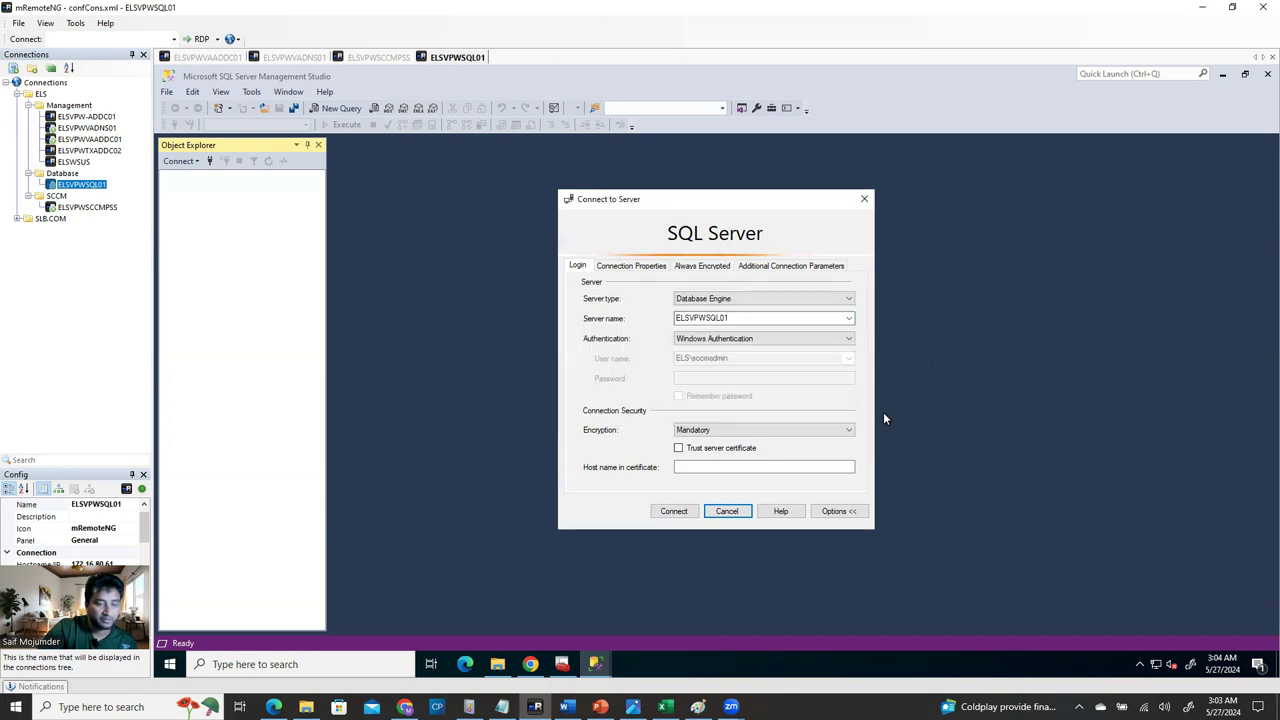
click(735, 431)
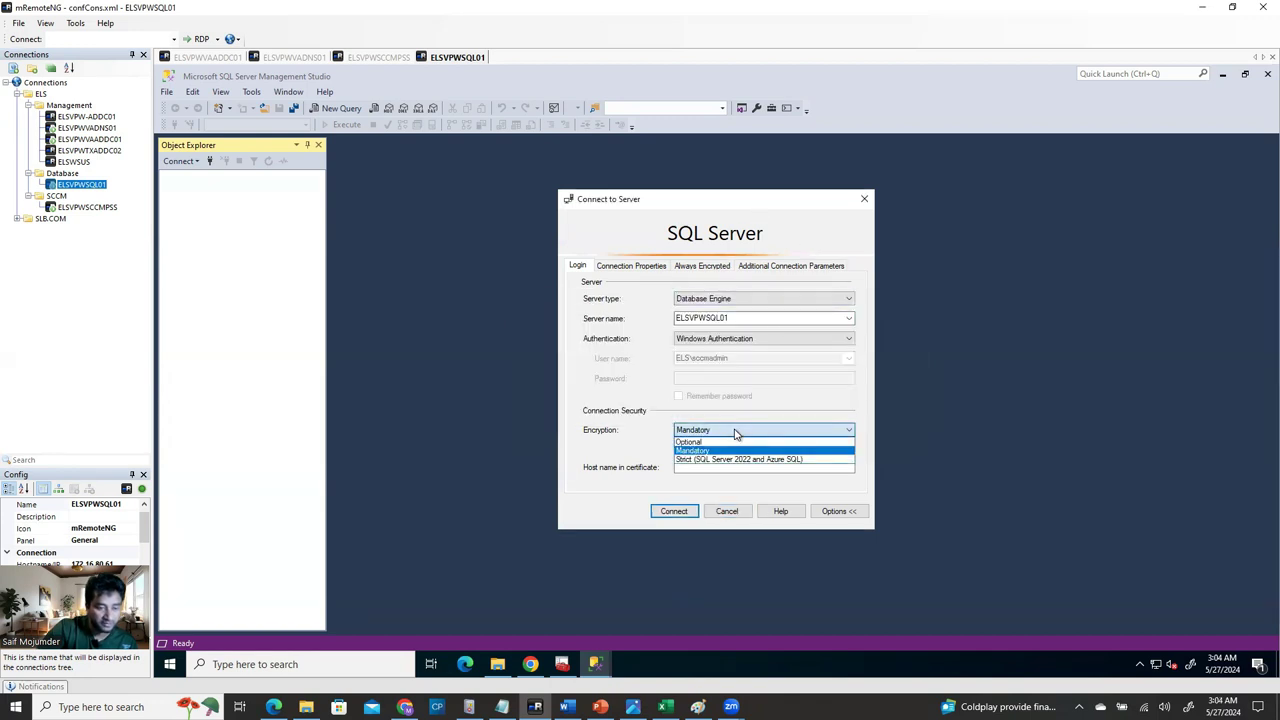
click(737, 442)
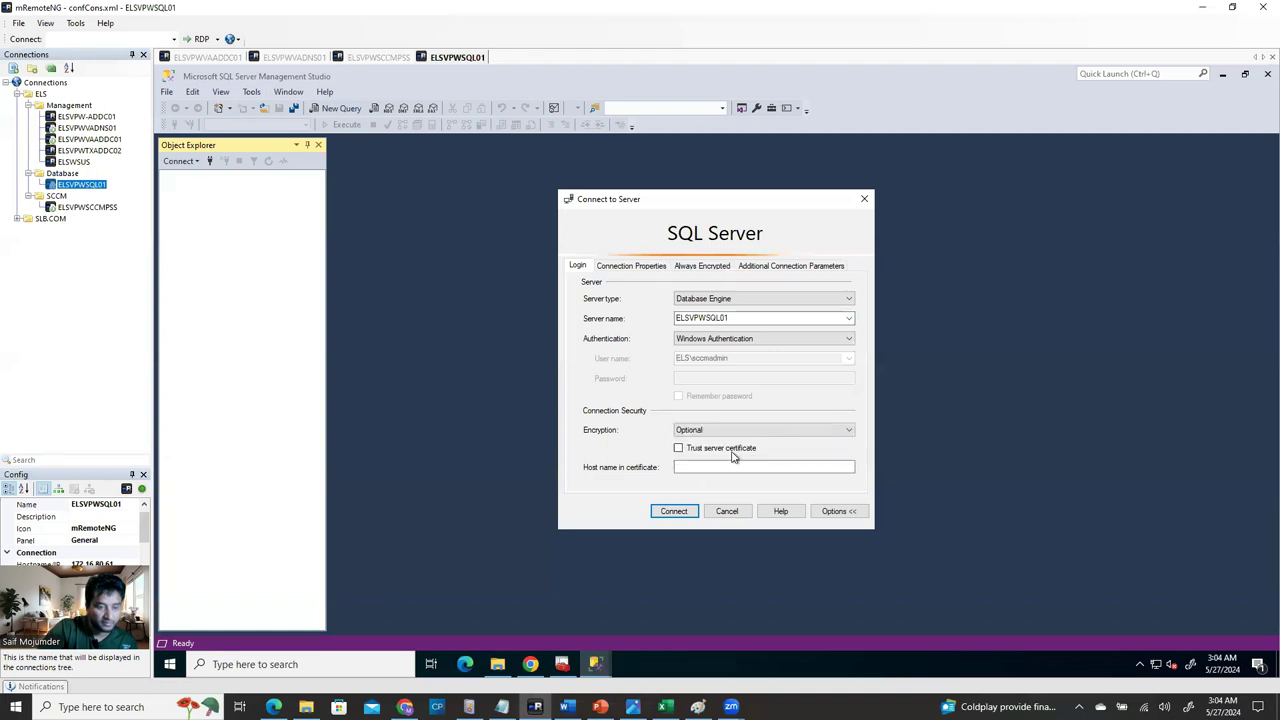
click(675, 512)
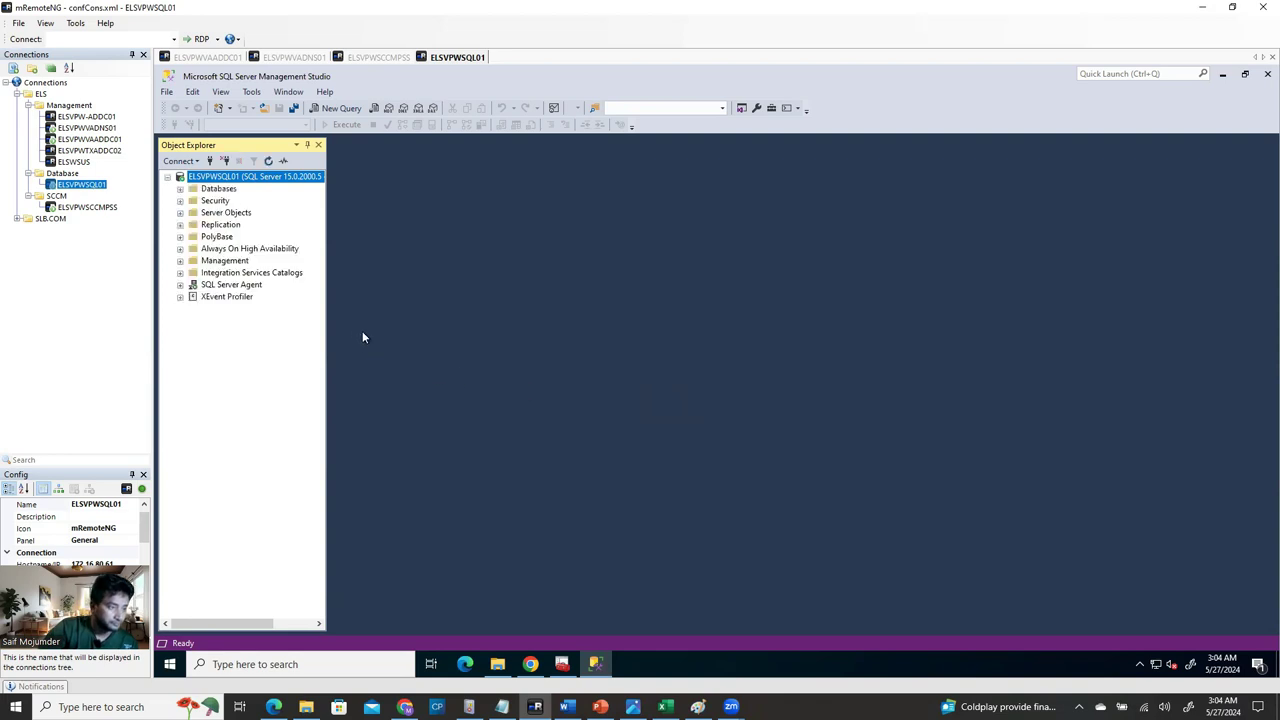
click(180, 189)
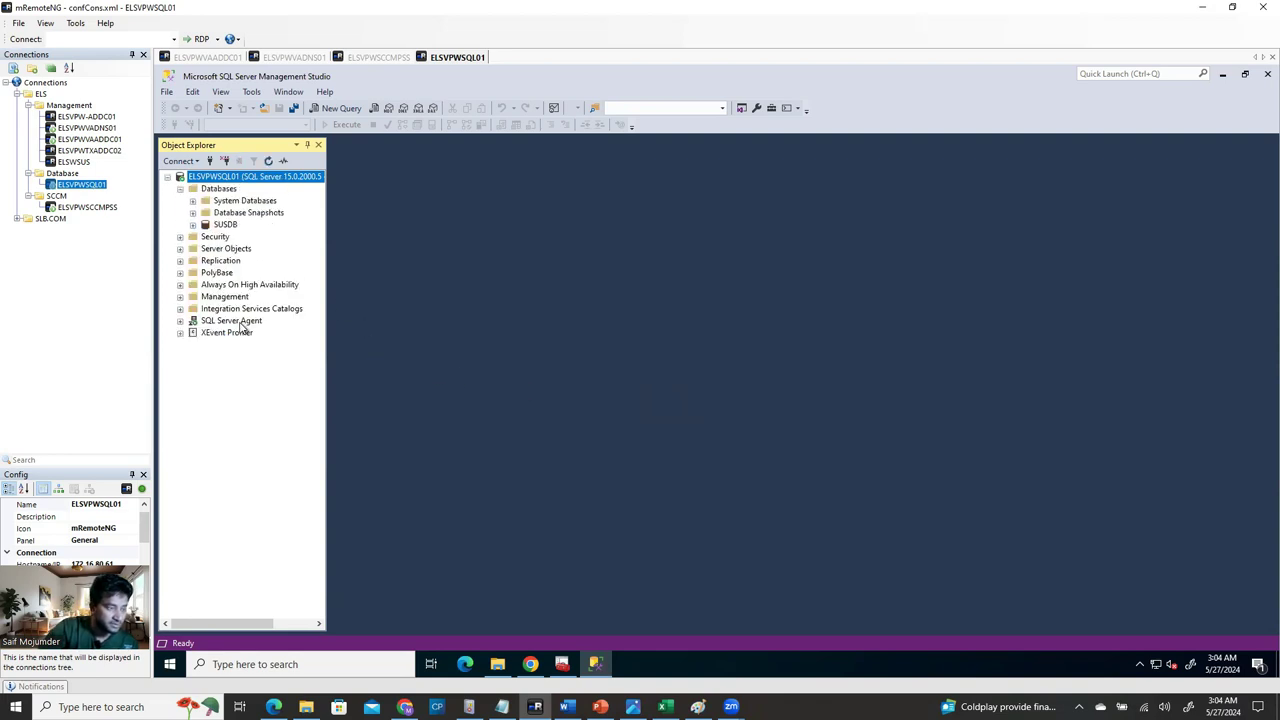
Select SUSDB, then bring Configuration Manager's MSSQLSERVER protocols list, with Named Pipes disabled, to the front.
click(226, 226)
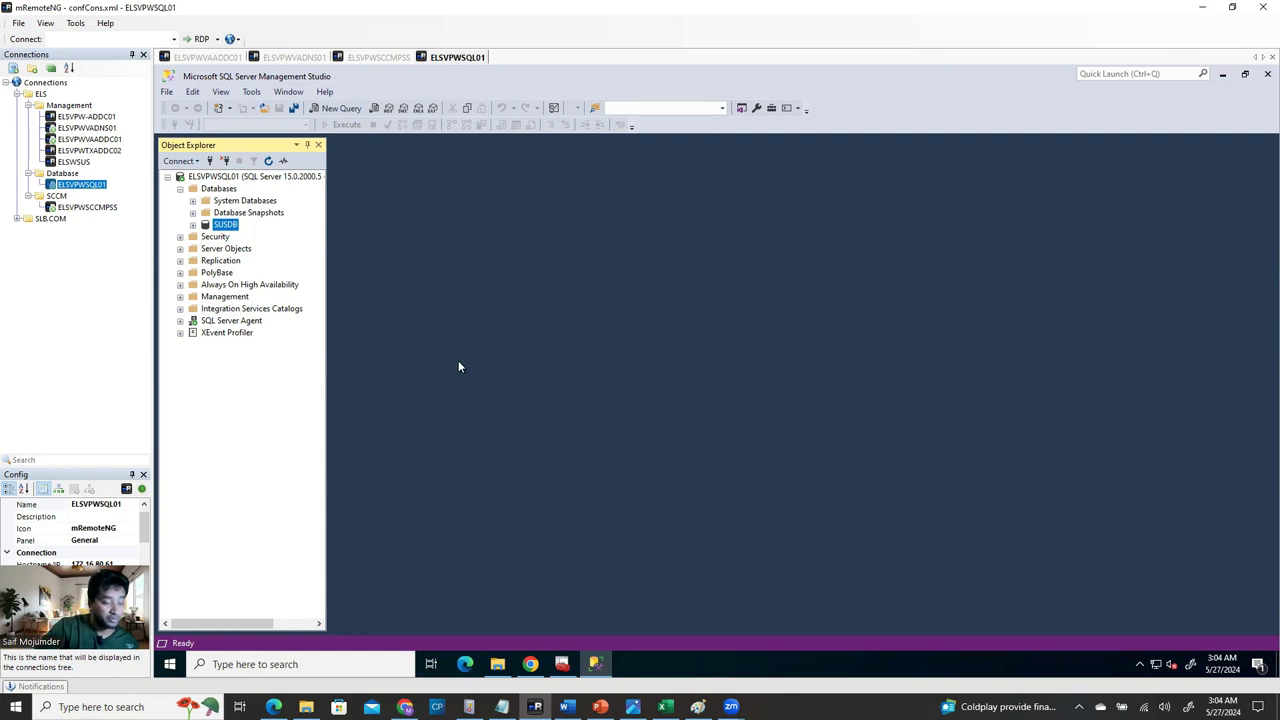
click(560, 677)
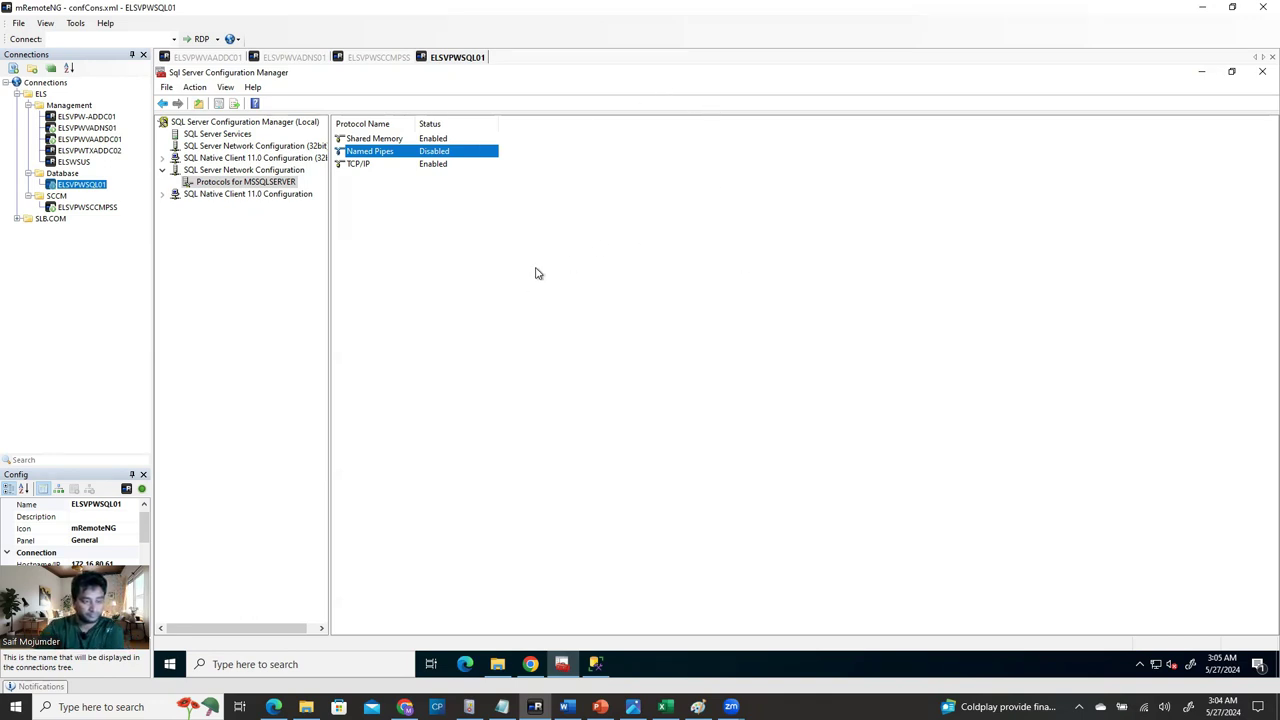
Review Named Pipes' Enabled option without changing it, then screenshot its right-click menu.
right_click(470, 153)
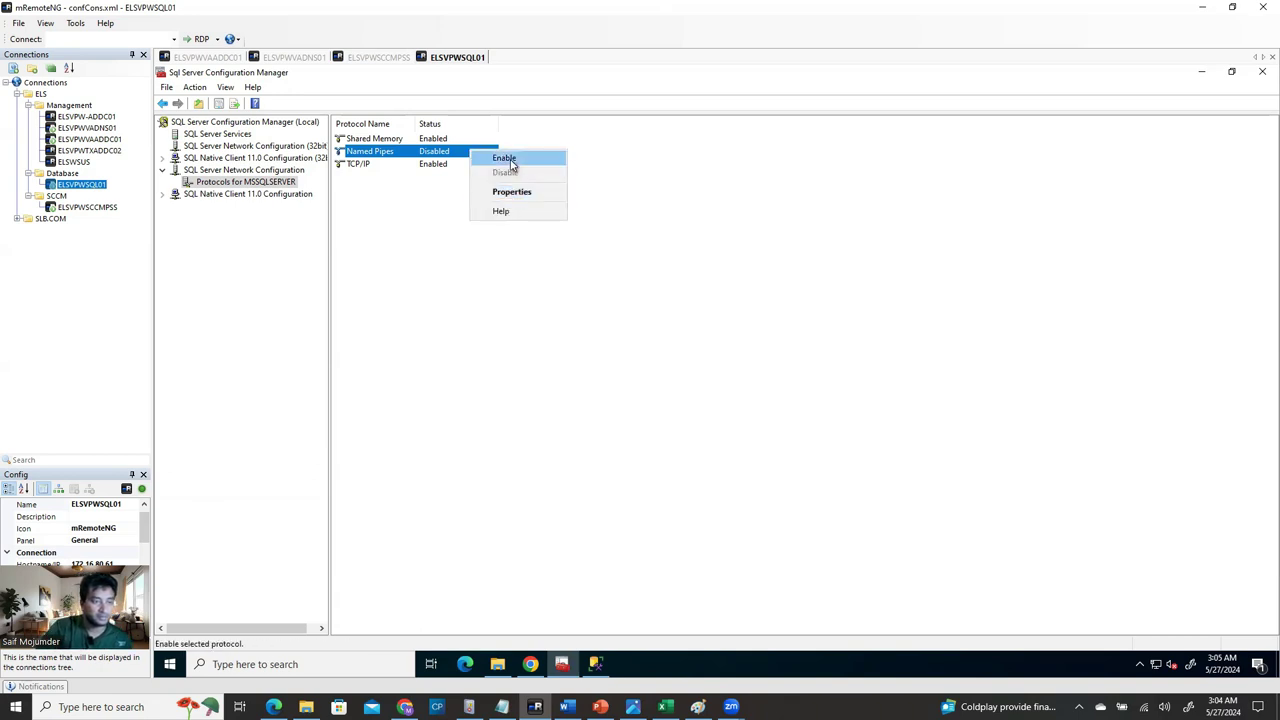
click(533, 192)
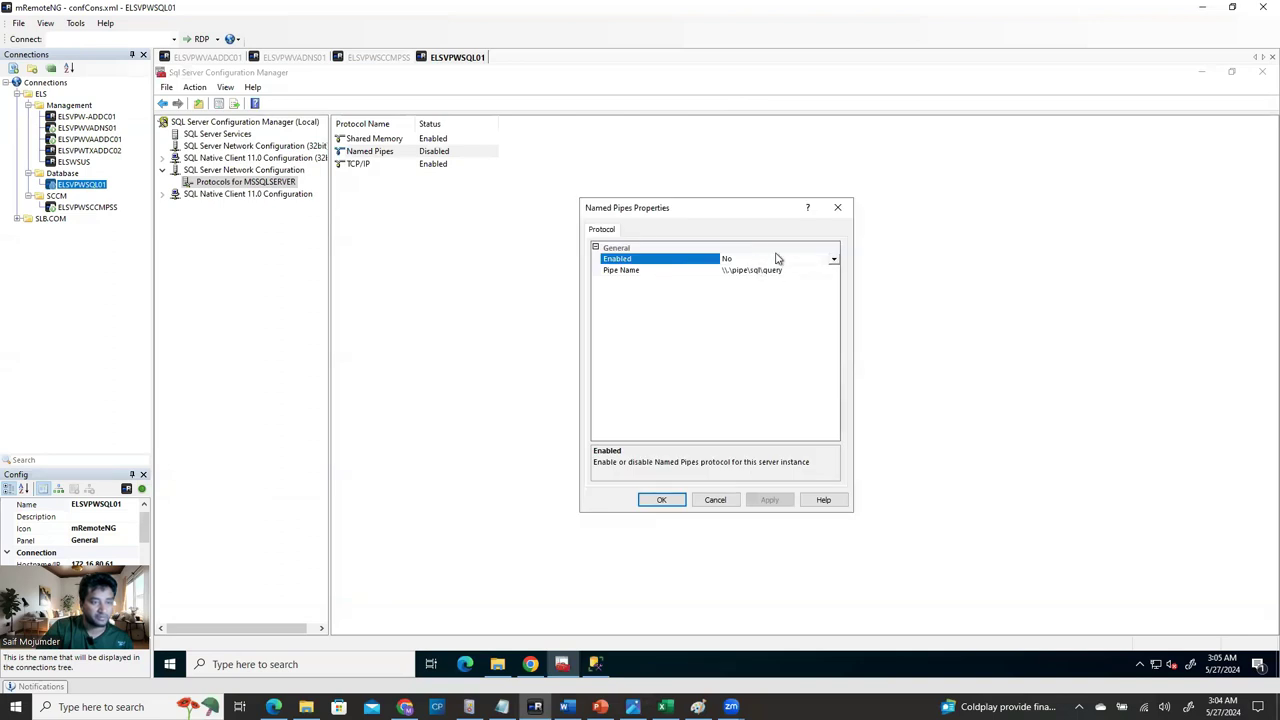
click(834, 259)
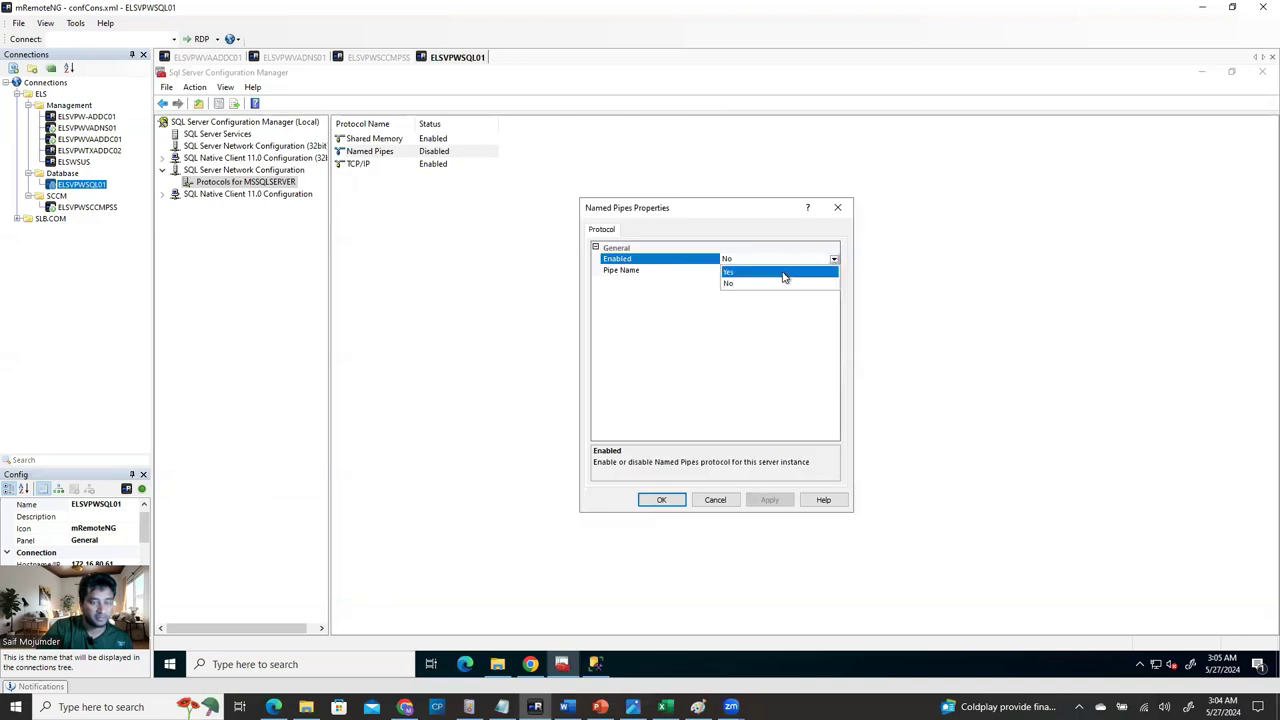
click(839, 208)
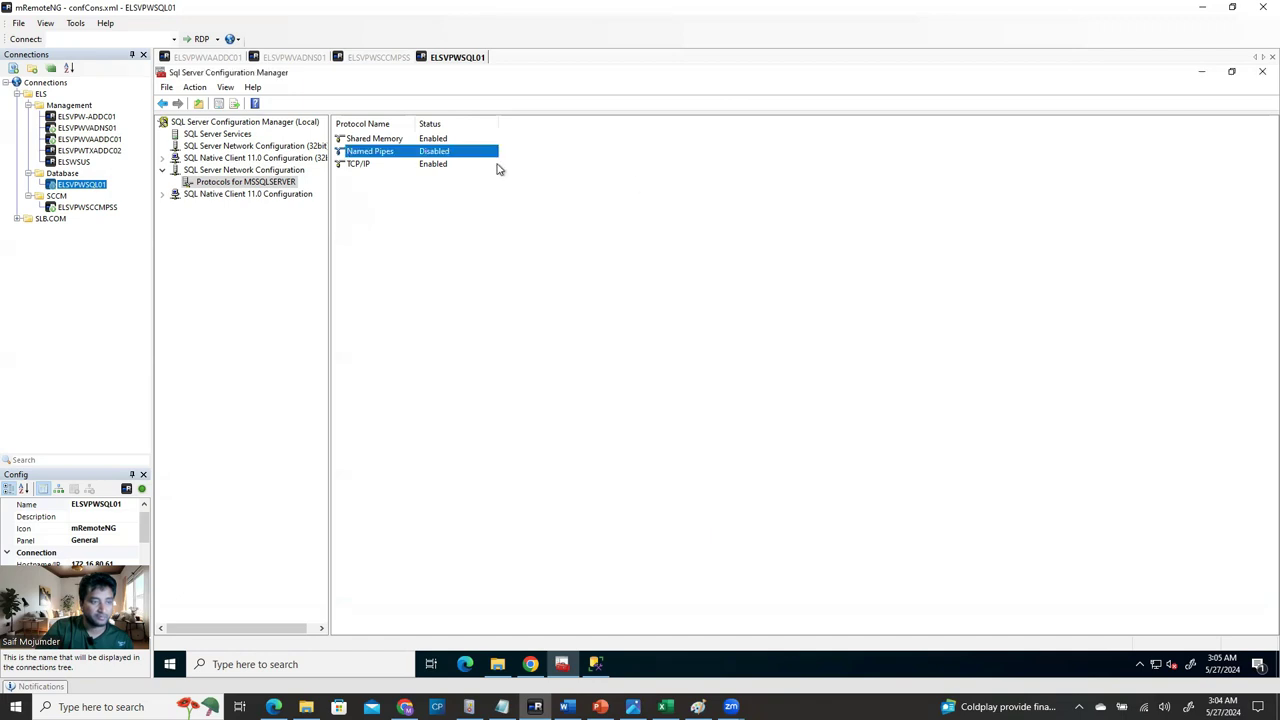
right_click(449, 157)
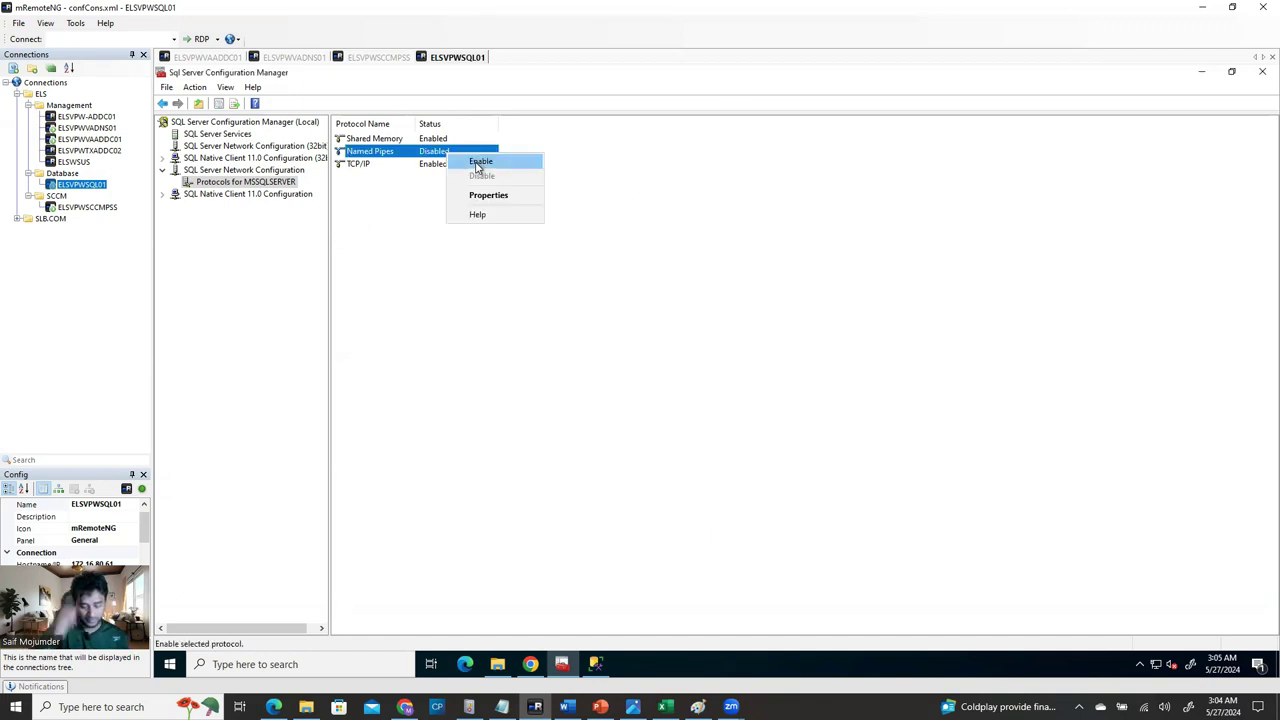
key(Print)
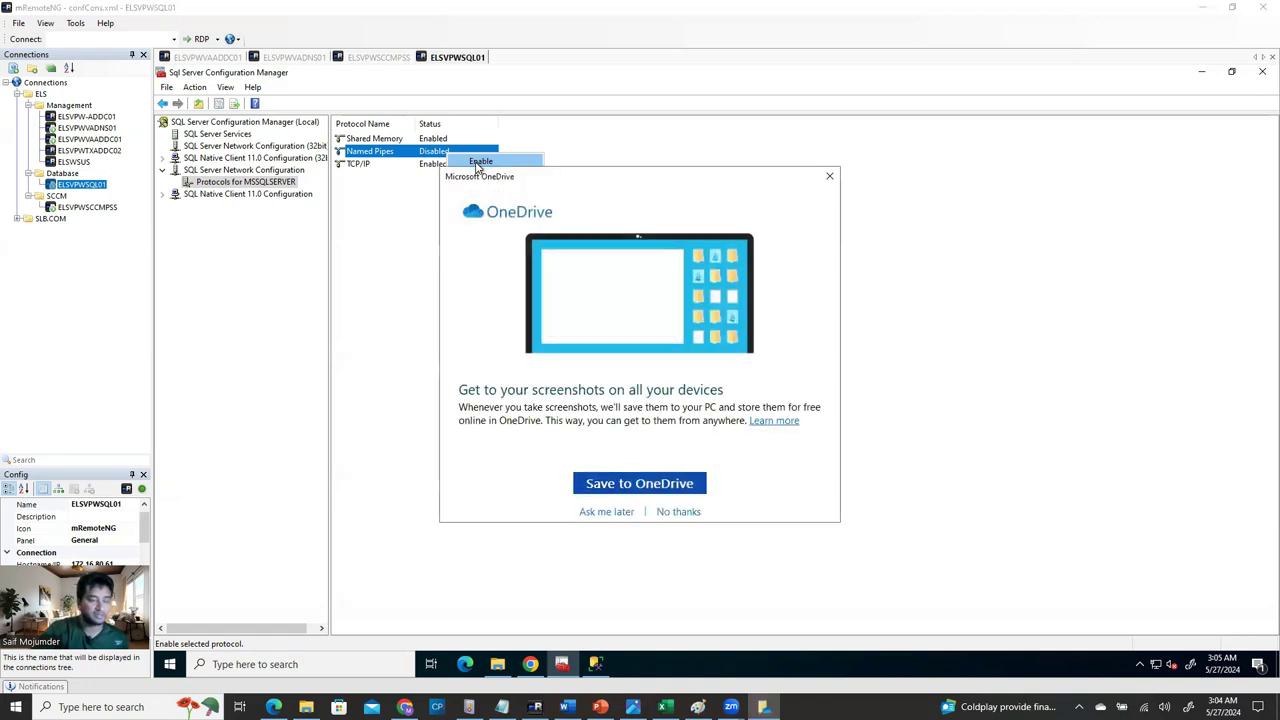
click(828, 179)
Paste the captured Named Pipes screenshot onto Paint's canvas.
mouse_move(595, 664)
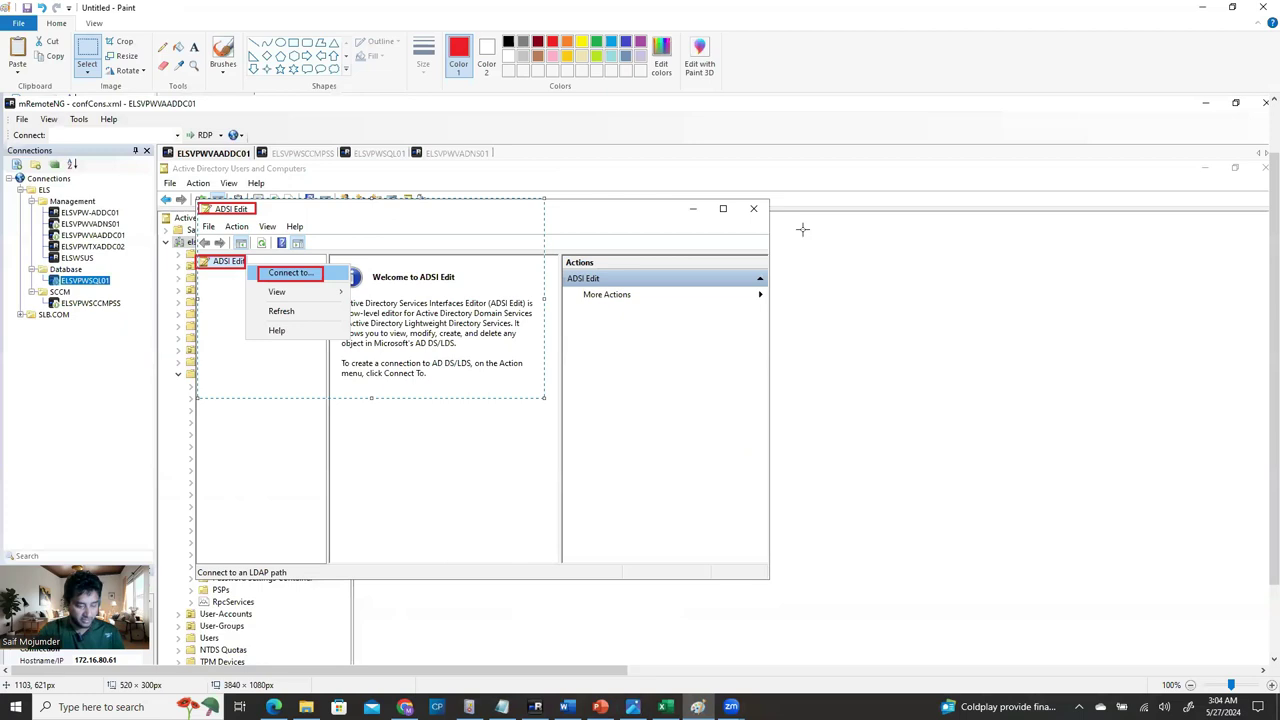
scroll(806, 226, up, 4)
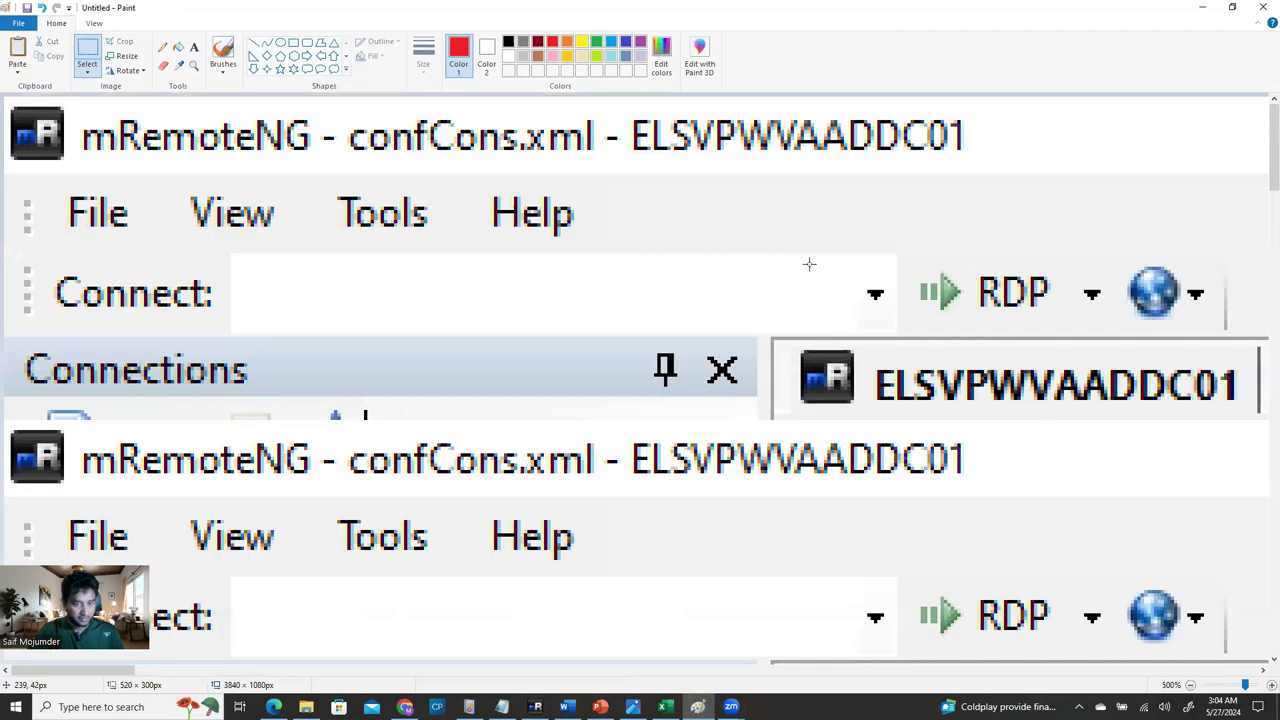
scroll(818, 296, down, 3)
scroll(821, 485, up, 1)
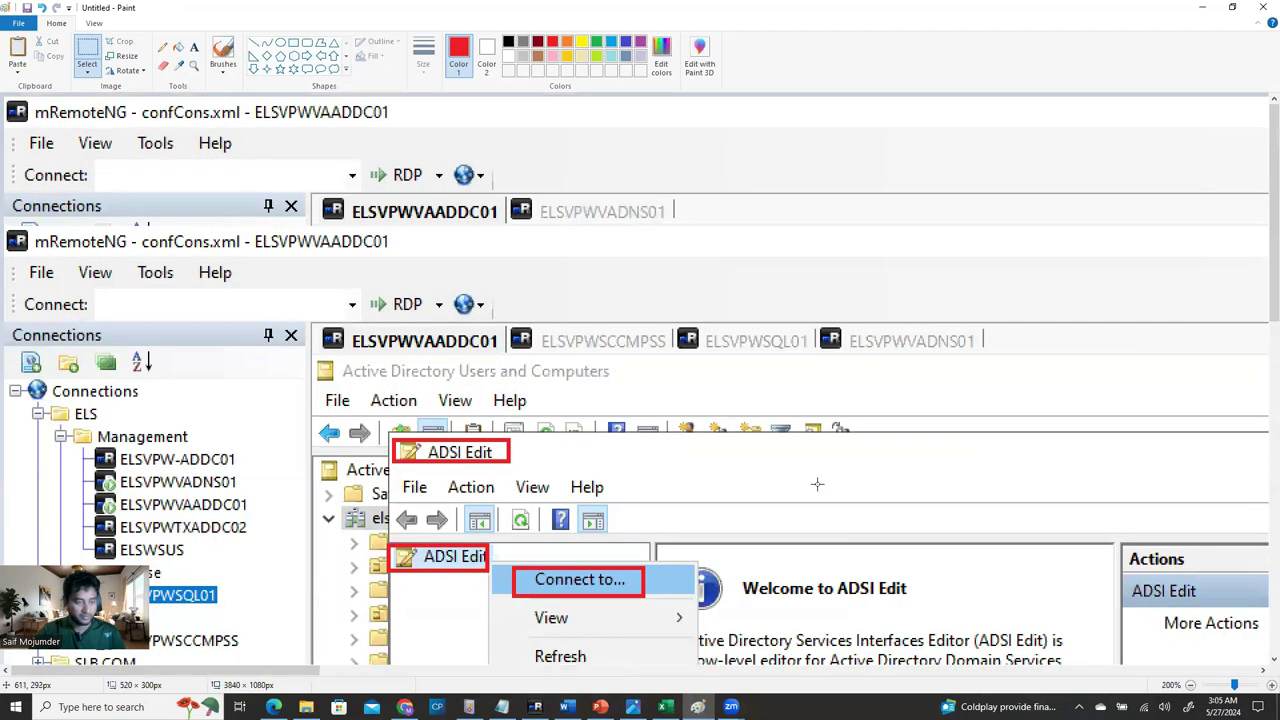
scroll(817, 484, down, 1)
key(ctrl+v)
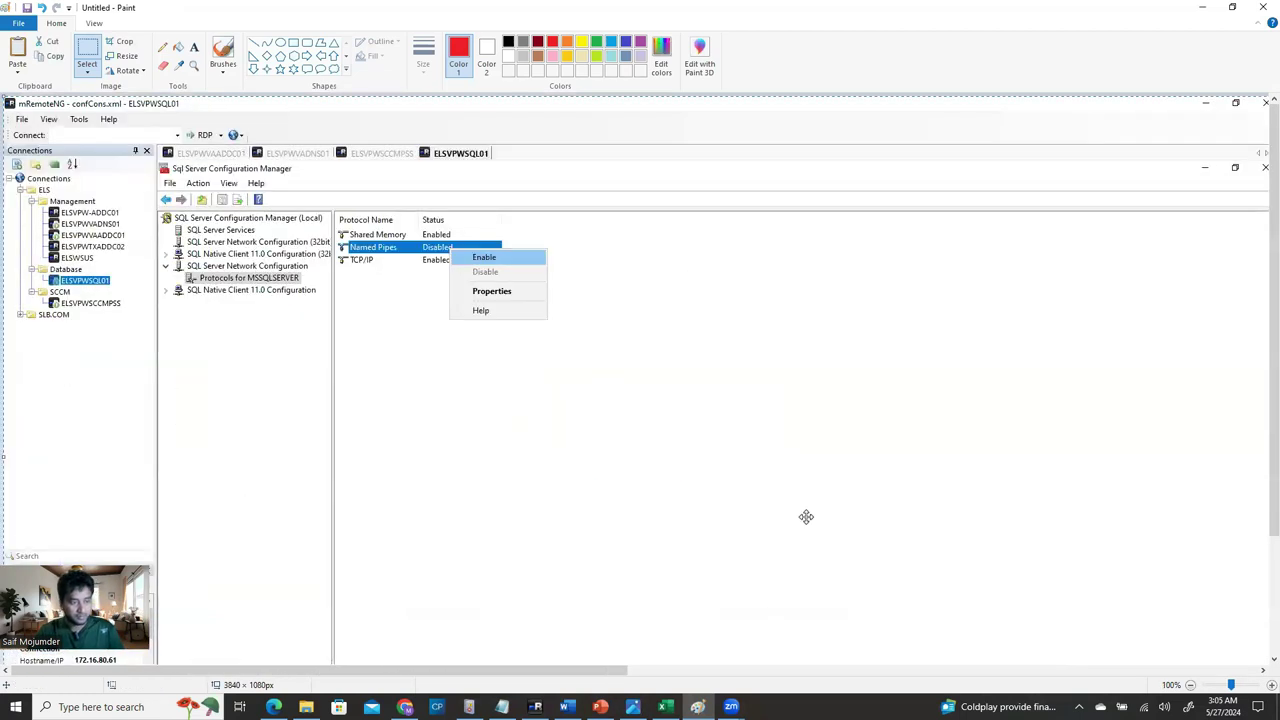
Draw red boxes around Named Pipes and Protocols for MSSQLSERVER, then select the marked-up area.
click(293, 43)
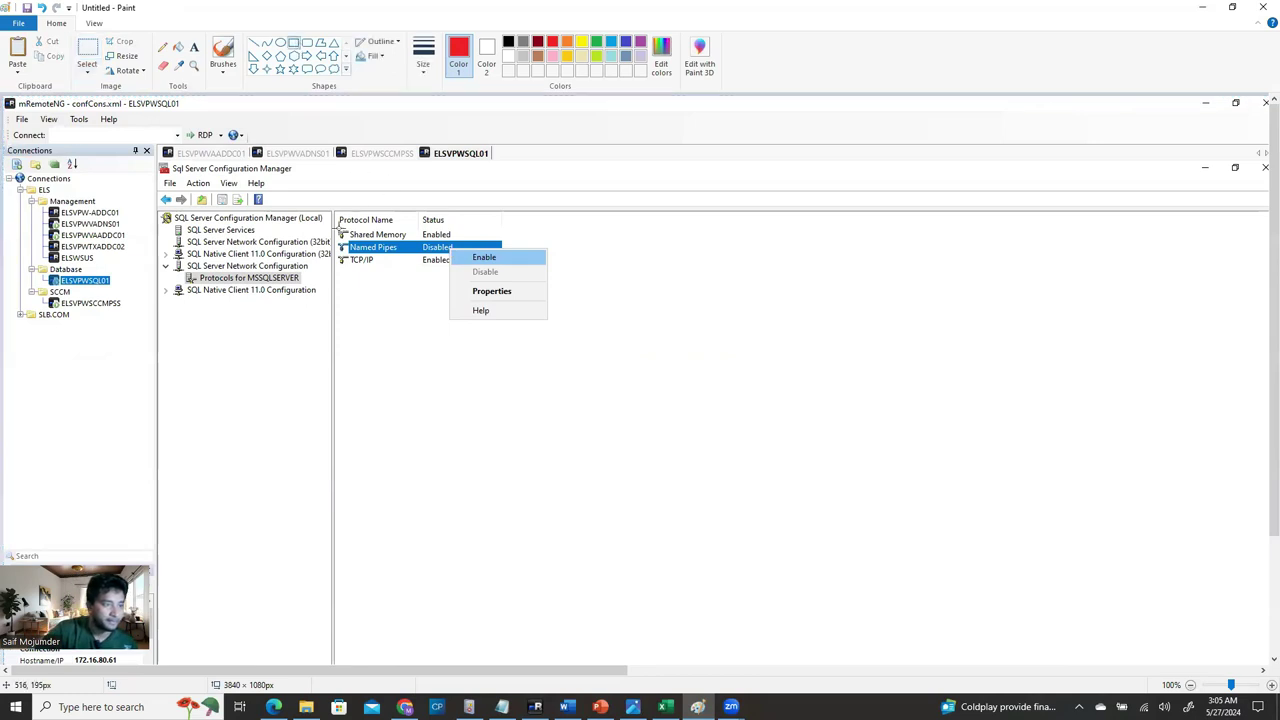
drag(337, 240, 510, 264)
drag(186, 270, 306, 288)
click(446, 384)
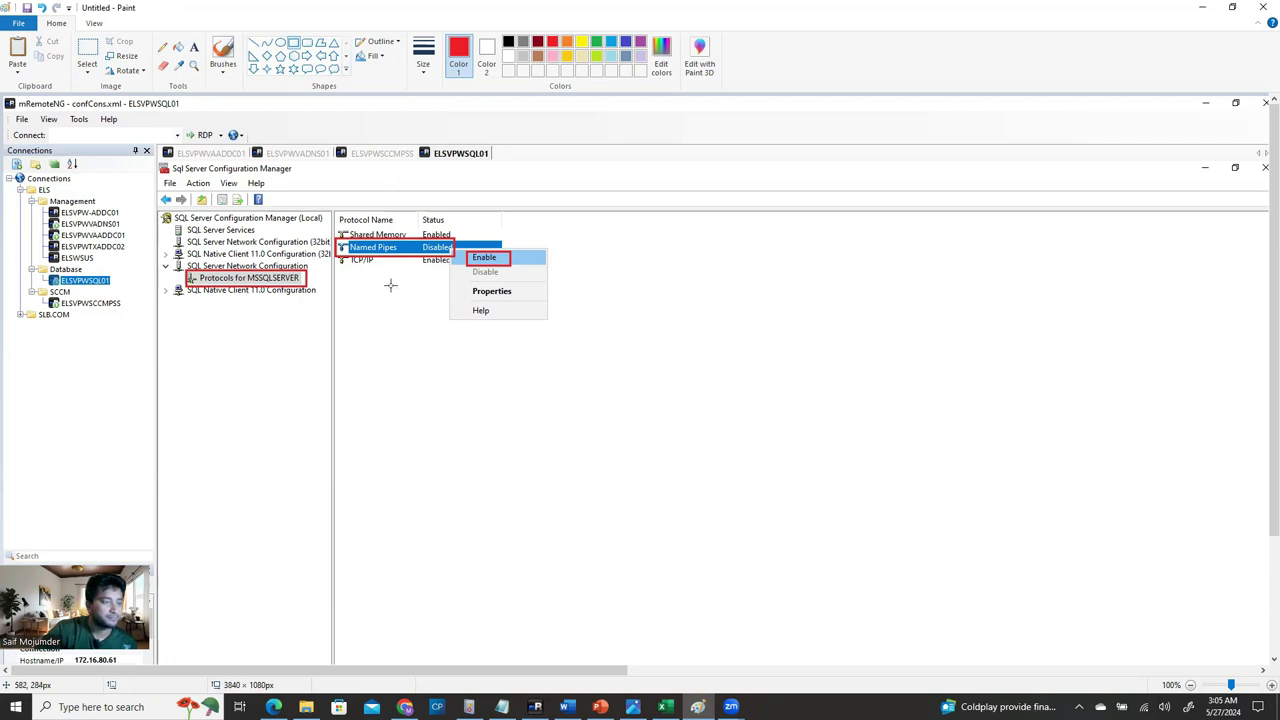
click(88, 52)
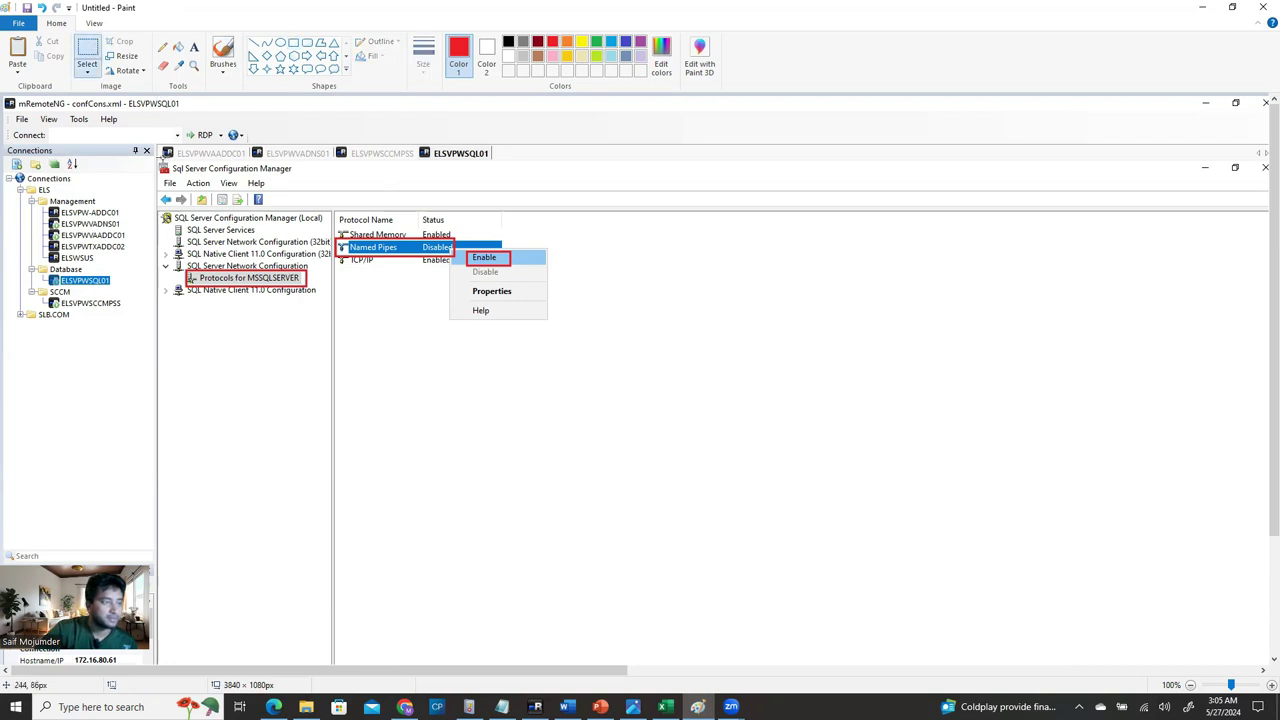
drag(157, 160, 587, 338)
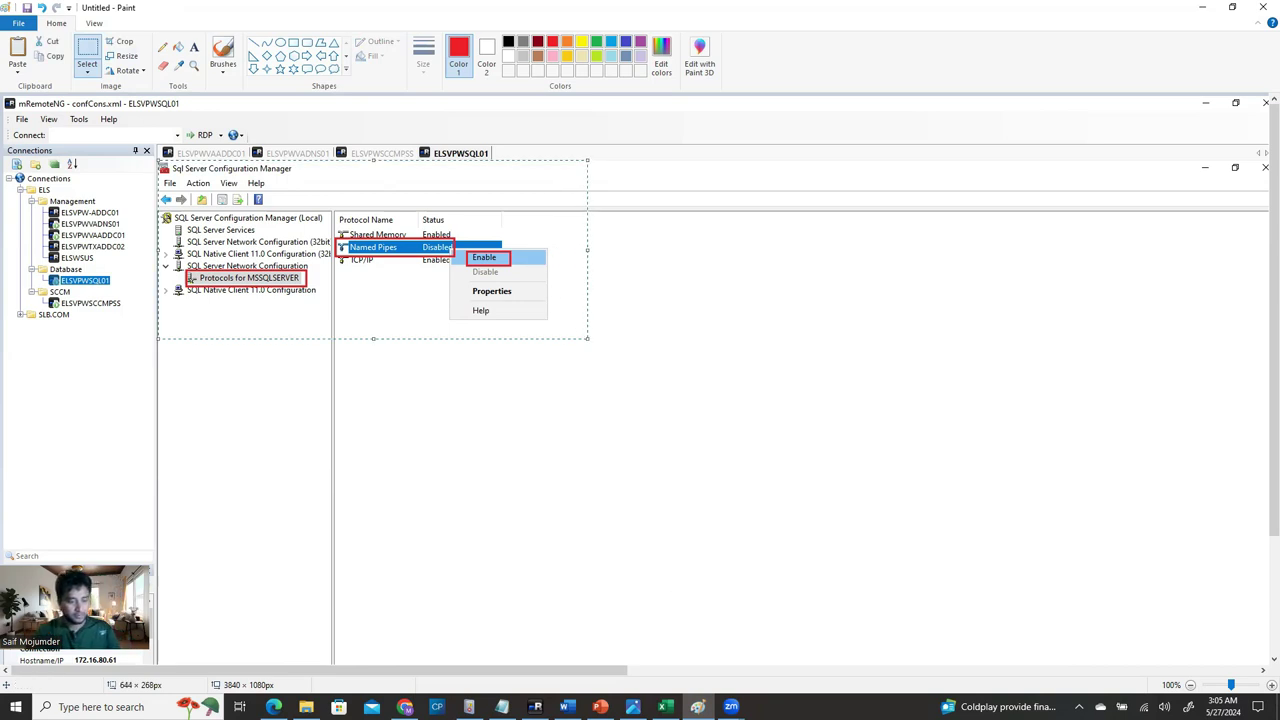
click(566, 706)
Paste the marked-up Configuration Manager screenshot on a new line above the Step 10 heading.
scroll(637, 293, up, 5)
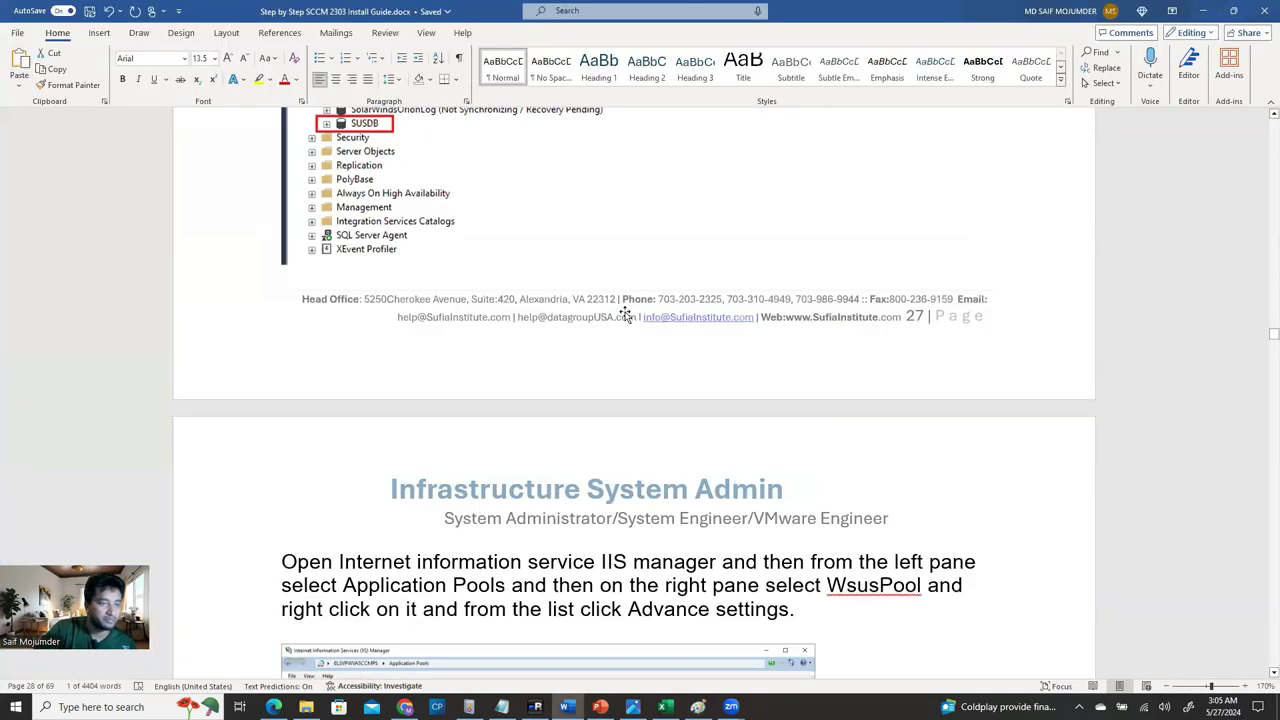
scroll(623, 330, up, 12)
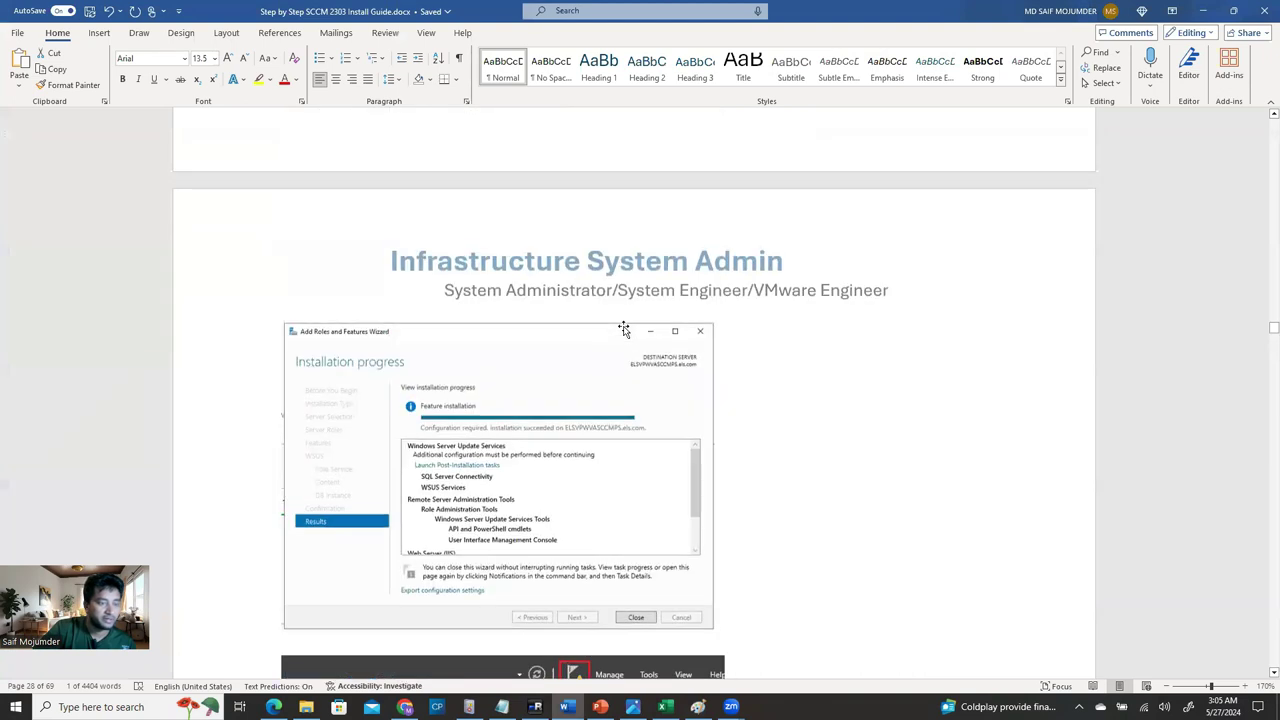
scroll(622, 330, up, 10)
scroll(623, 337, down, 2)
scroll(623, 337, down, 8)
scroll(586, 534, up, 7)
scroll(565, 500, up, 20)
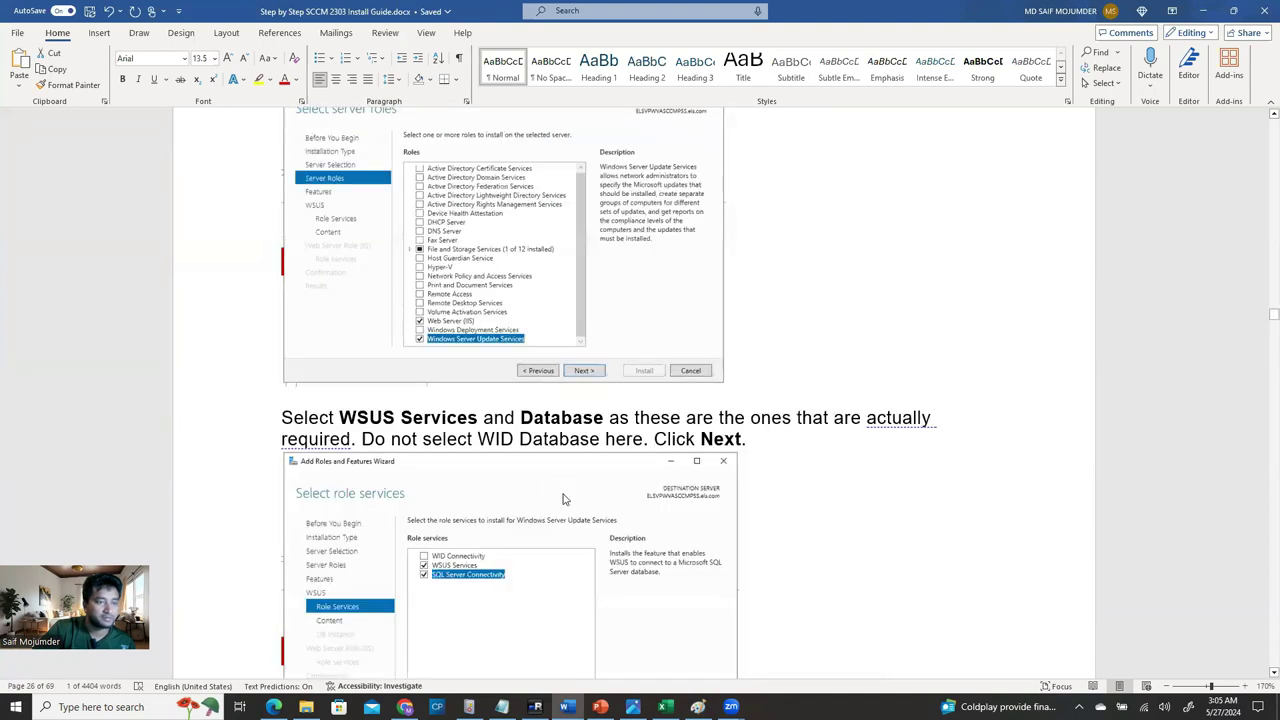
scroll(565, 500, up, 15)
scroll(576, 515, down, 3)
scroll(578, 519, down, 8)
scroll(737, 349, up, 2)
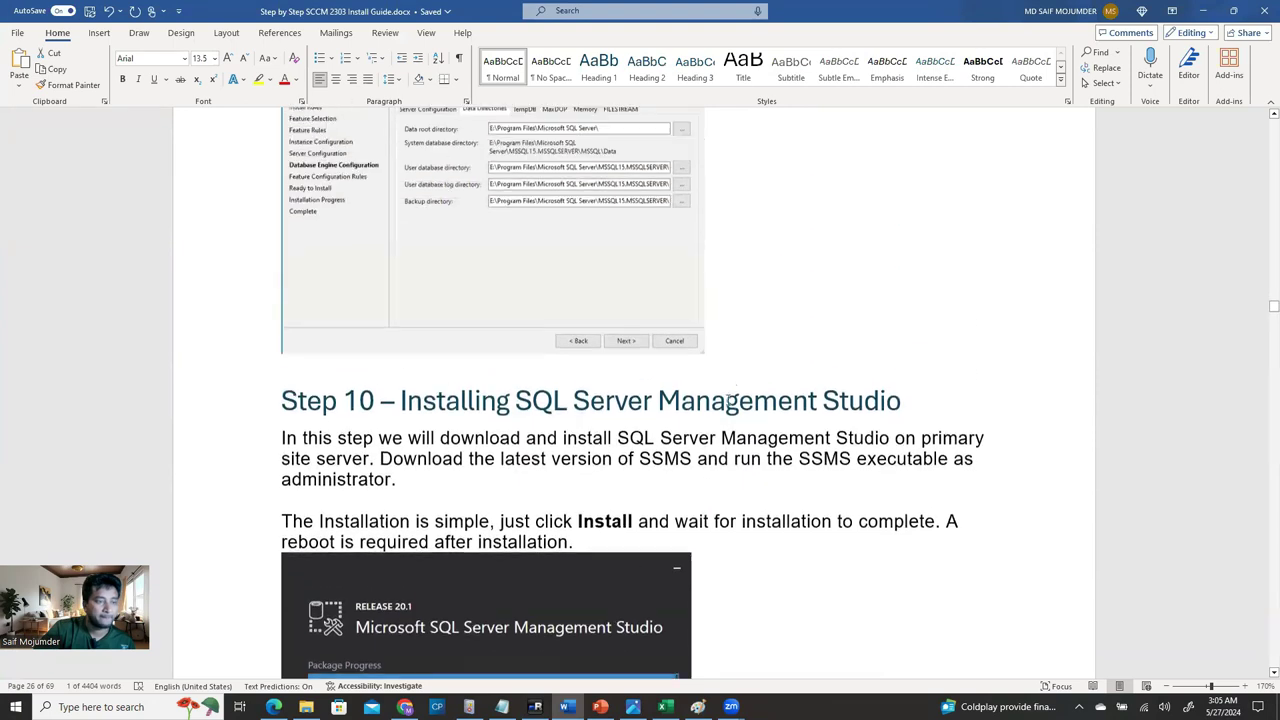
click(740, 350)
key(Return)
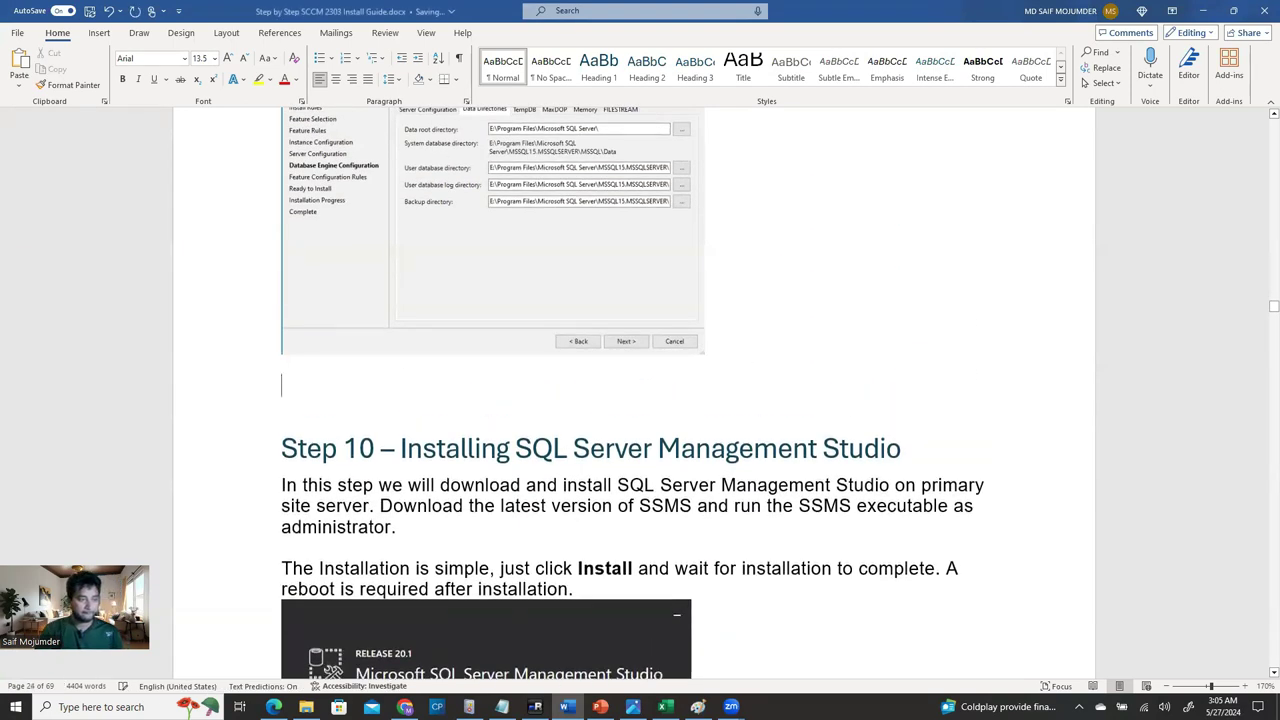
key(ctrl+v)
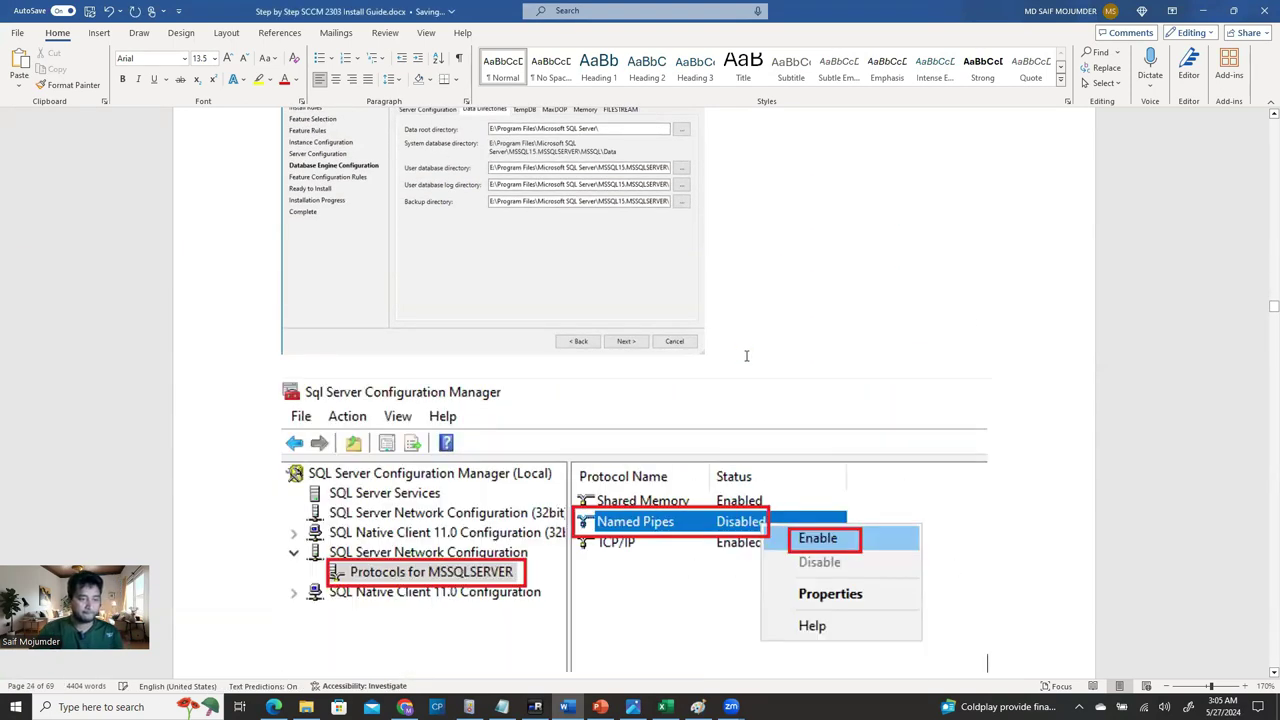
Shrink the pasted screenshot to a smaller size, then return to the remote server.
scroll(603, 434, down, 3)
click(781, 371)
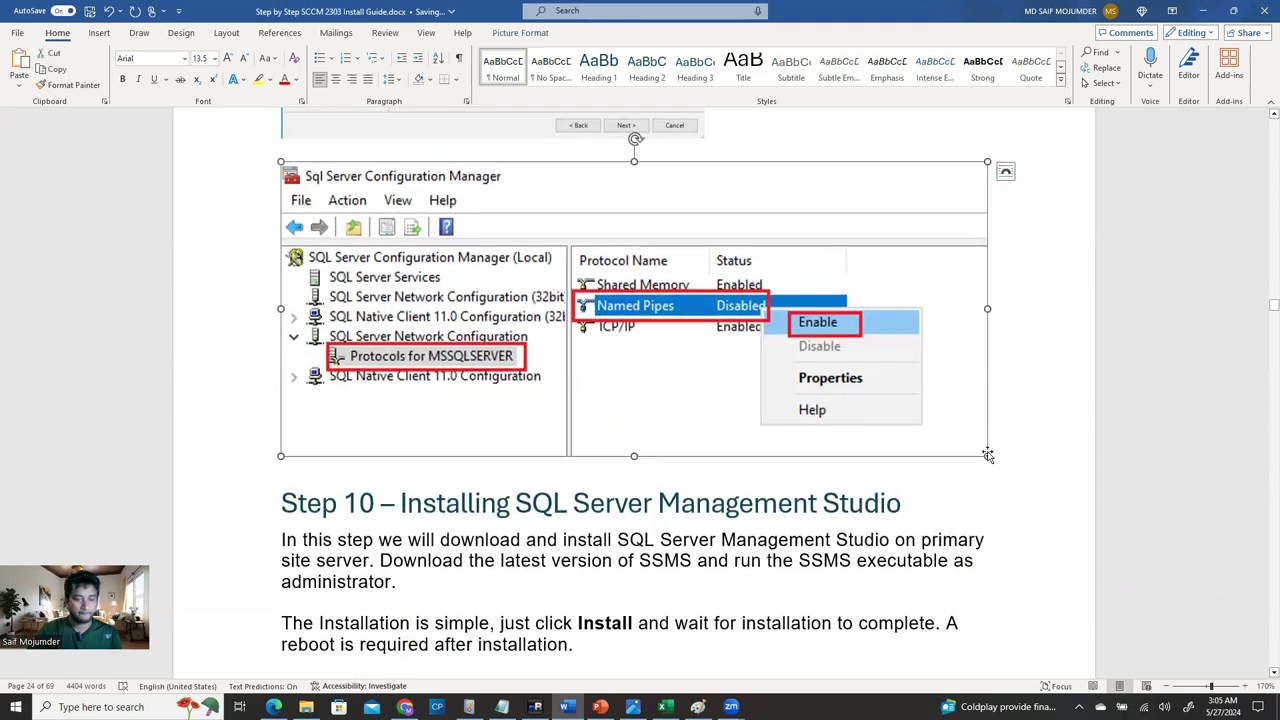
drag(974, 451, 701, 328)
scroll(700, 569, down, 6)
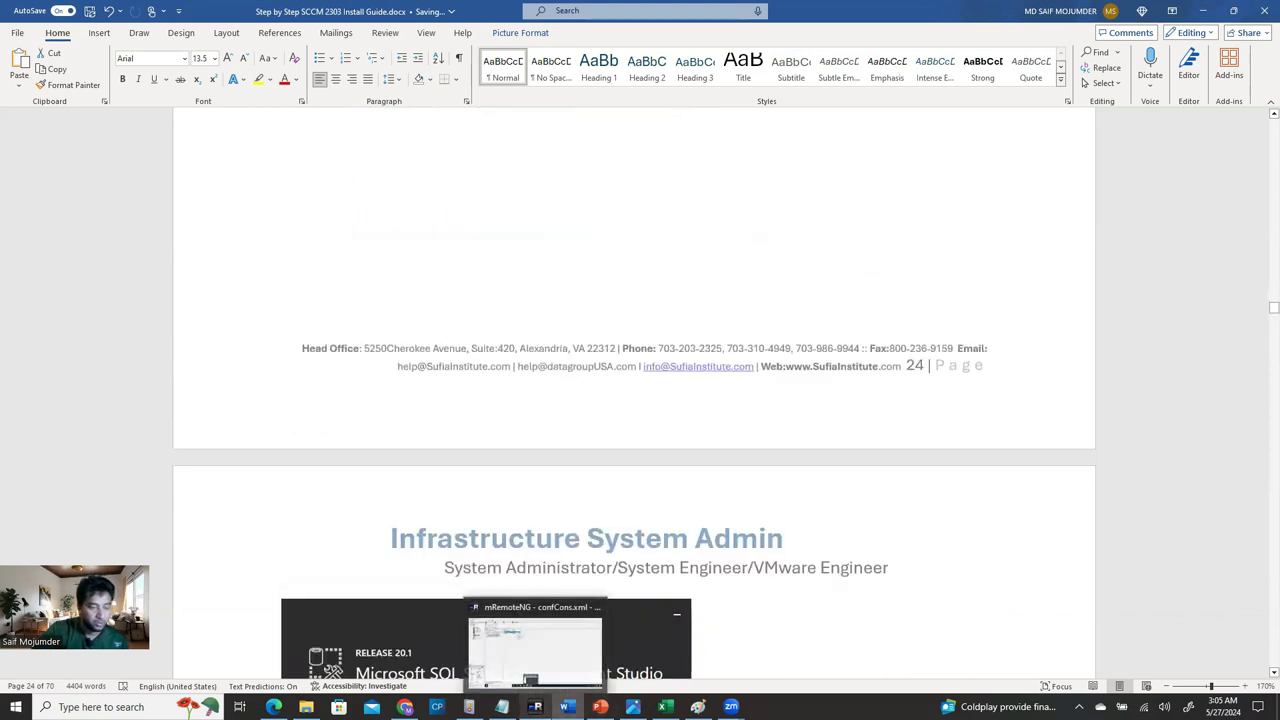
scroll(589, 553, down, 12)
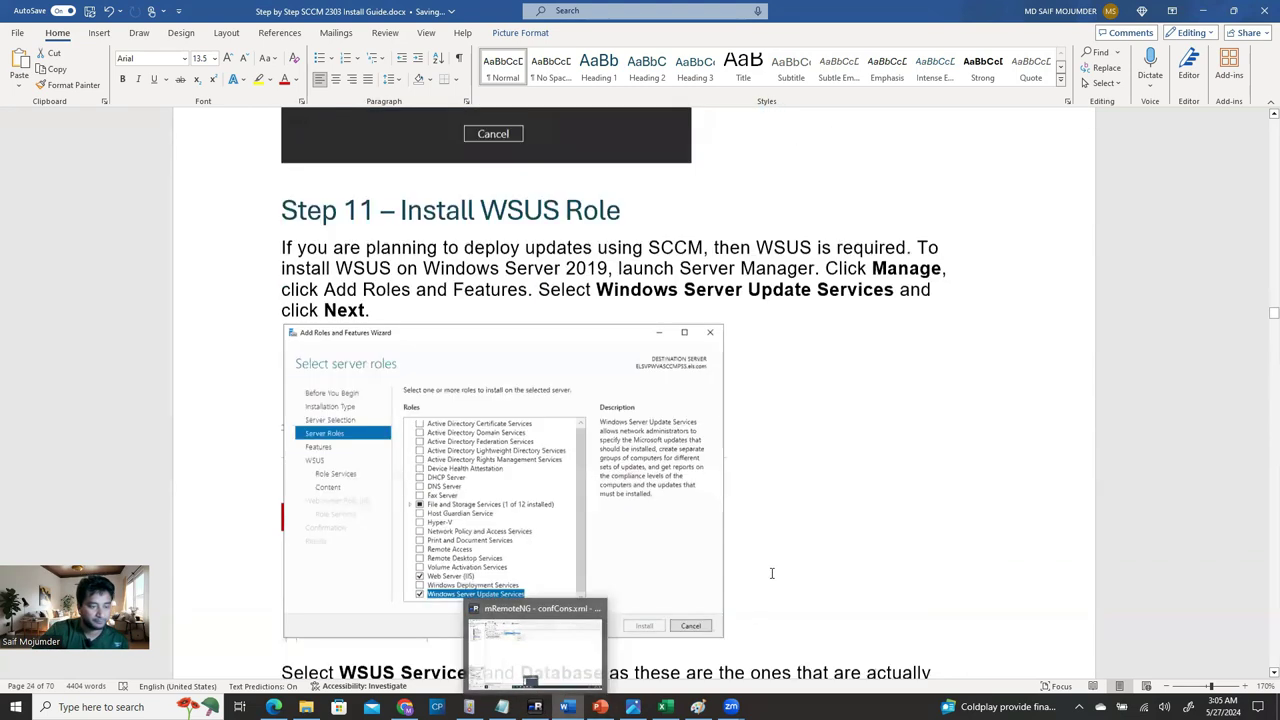
scroll(773, 607, down, 20)
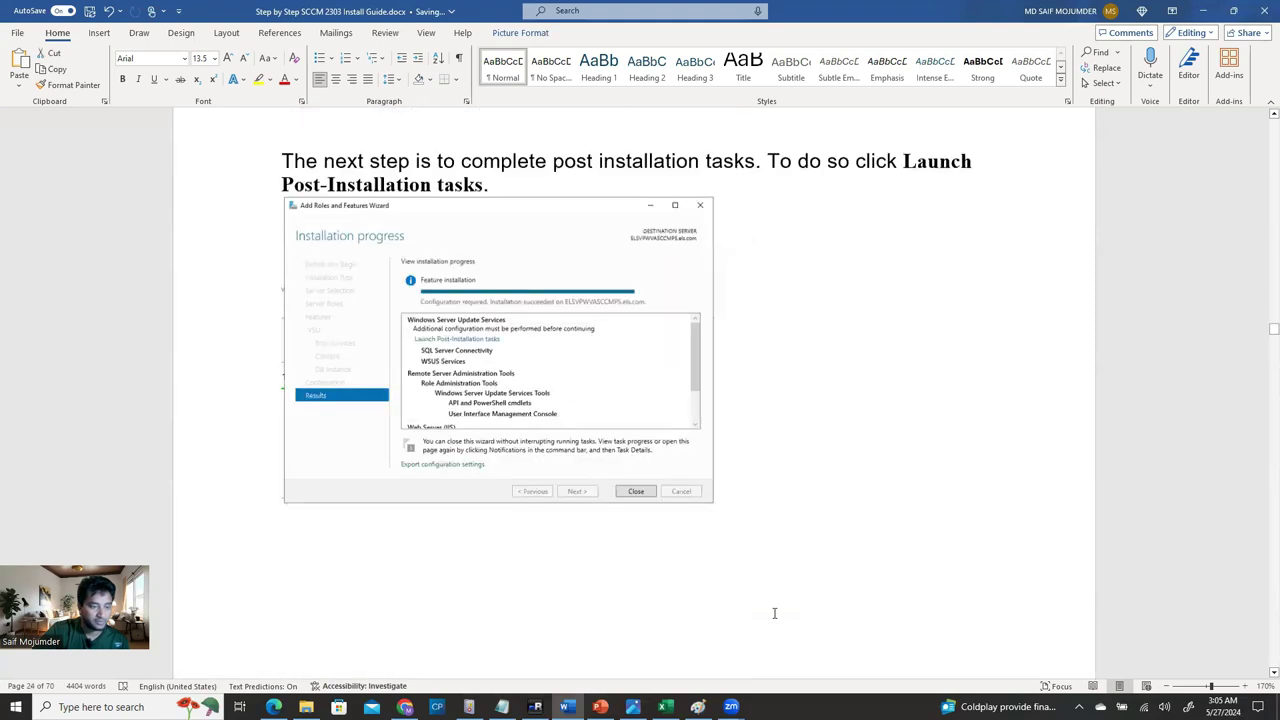
scroll(634, 409, down, 10)
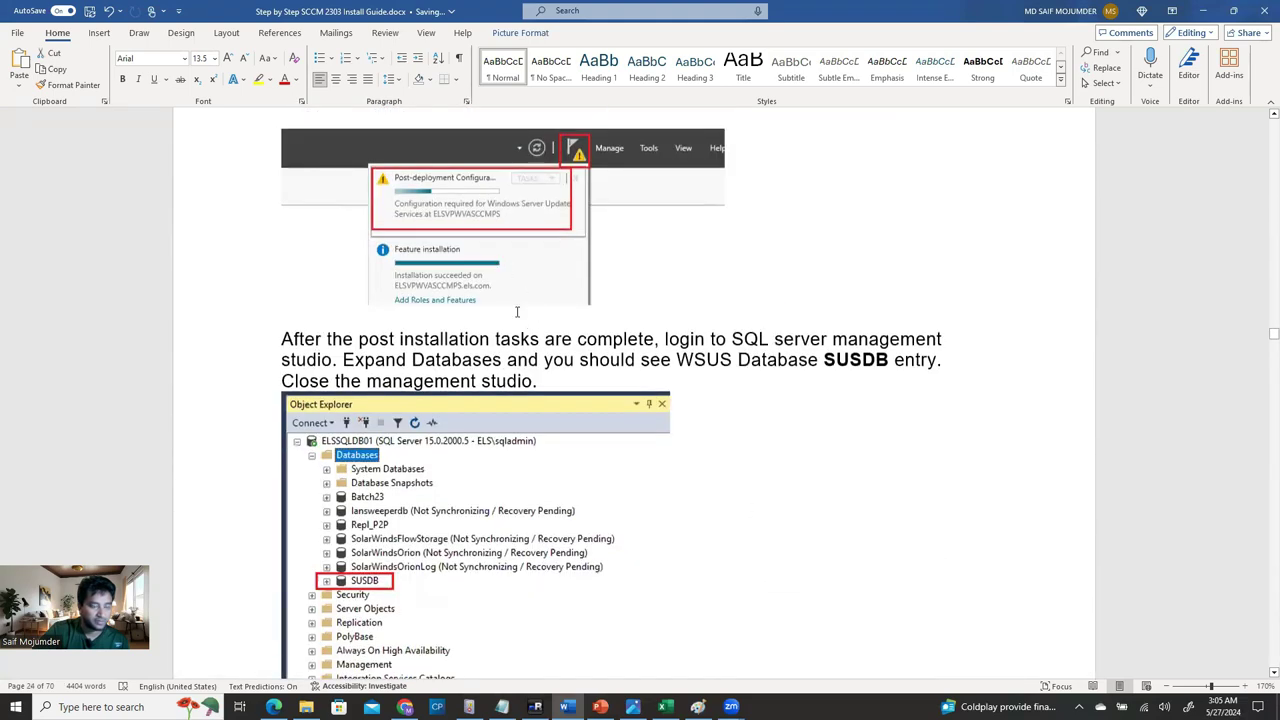
key(alt+Tab)
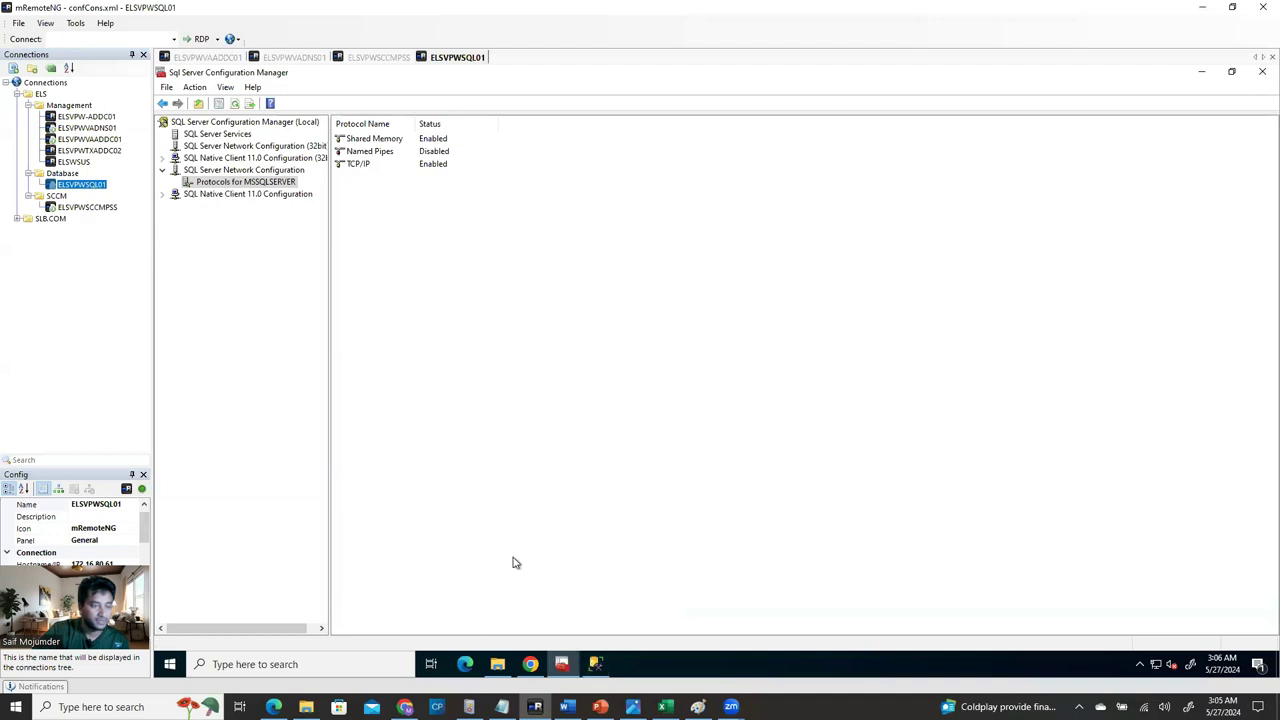
On ELSVPWSCCMPSS, dismiss Server Manager's notifications and minimize Server Manager to the desktop.
click(378, 57)
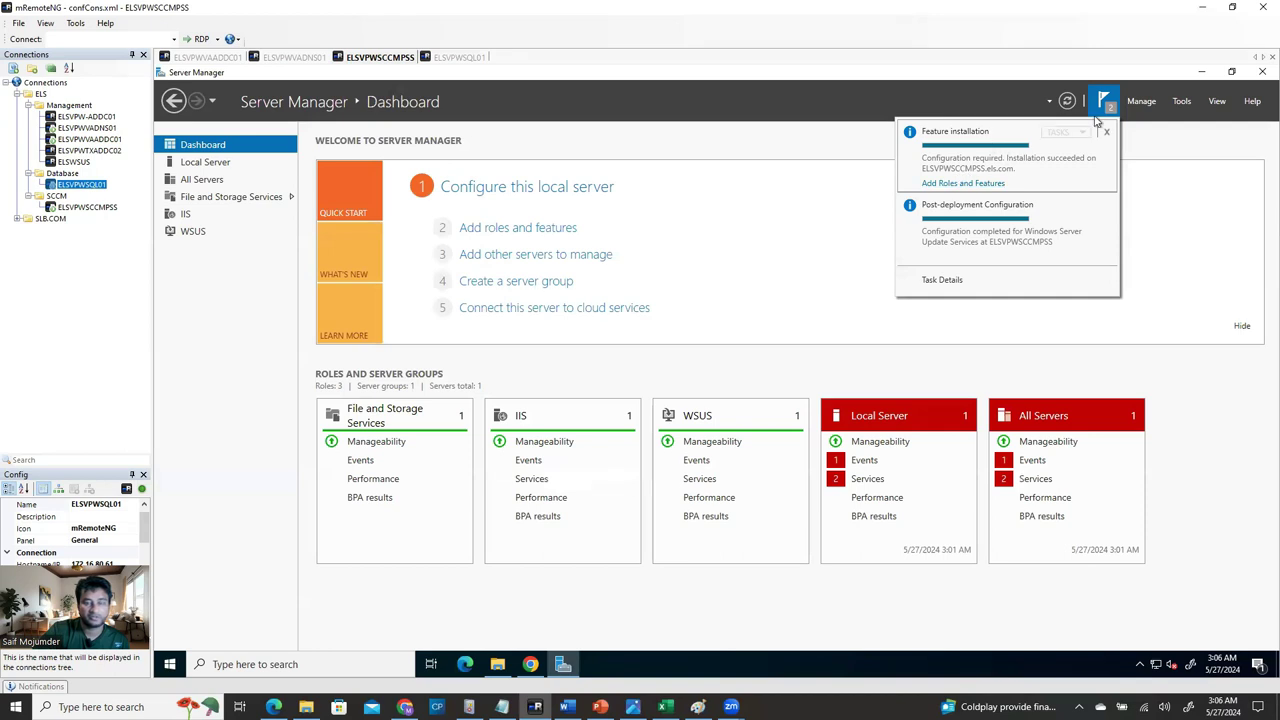
click(1176, 196)
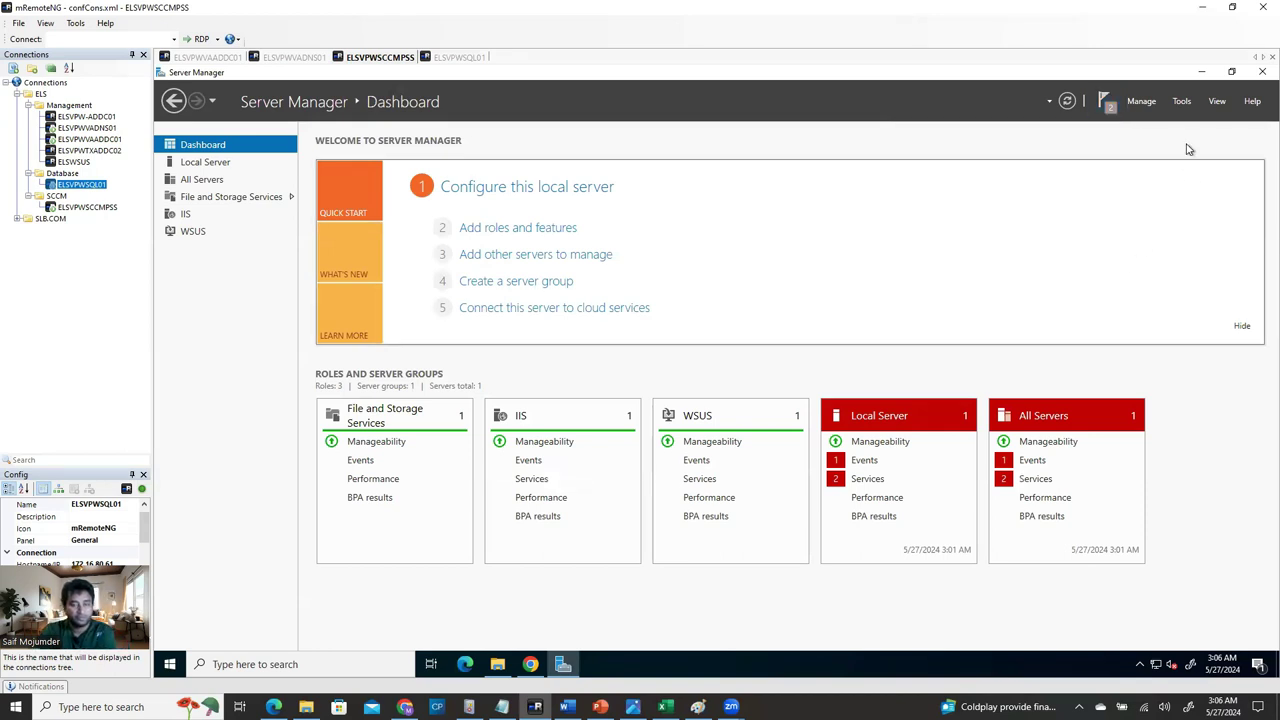
click(1200, 72)
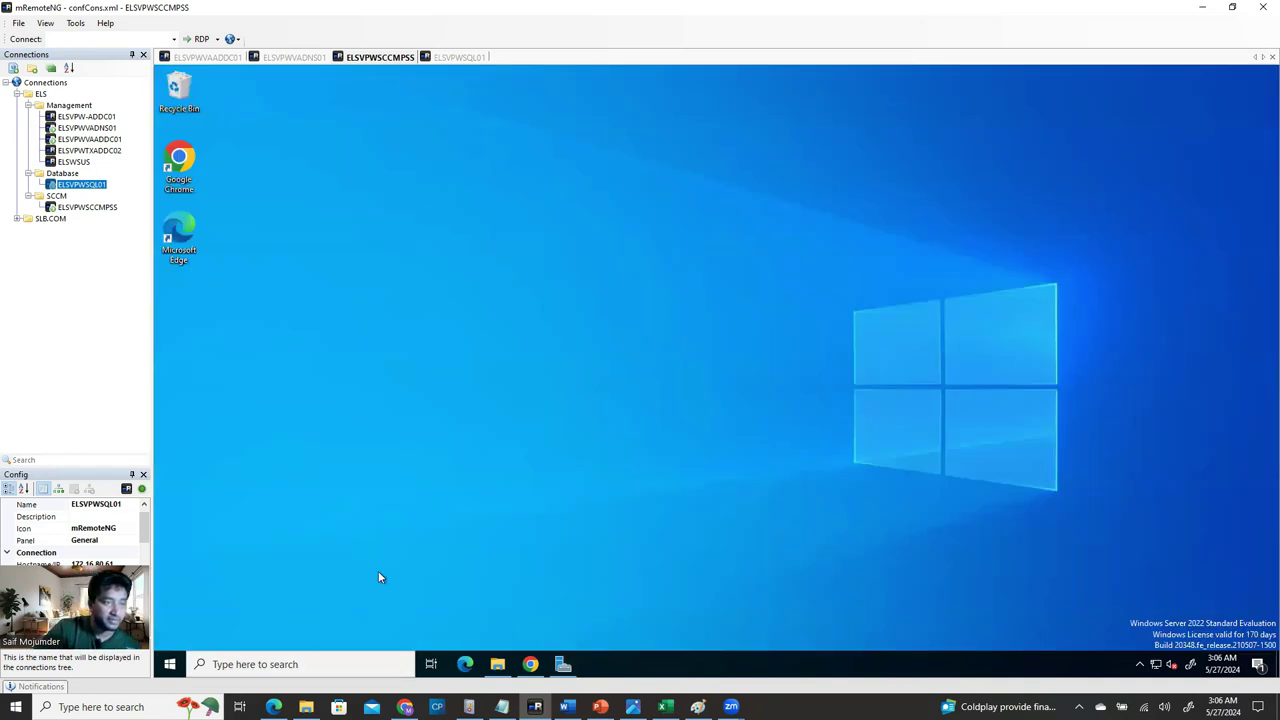
Enable Named Pipes for MSSQLSERVER on ELSVPWSQL01 and acknowledge the restart-required warning.
click(458, 57)
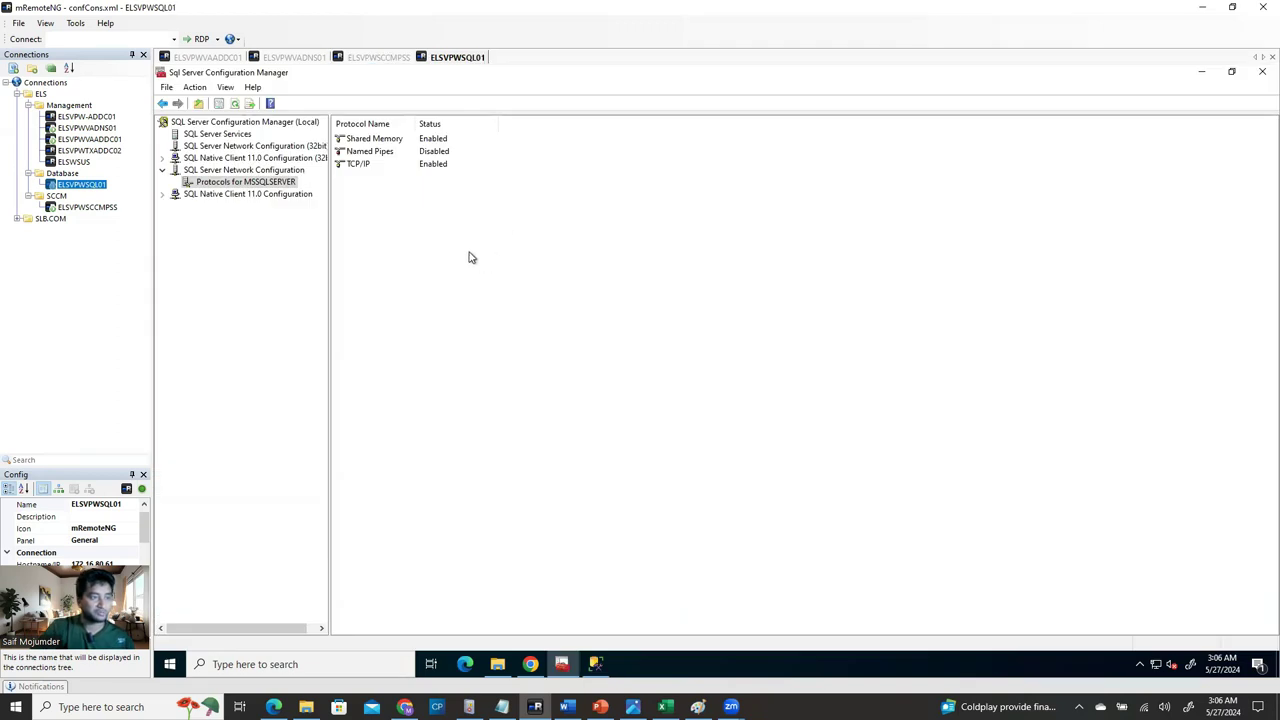
click(383, 152)
right_click(384, 151)
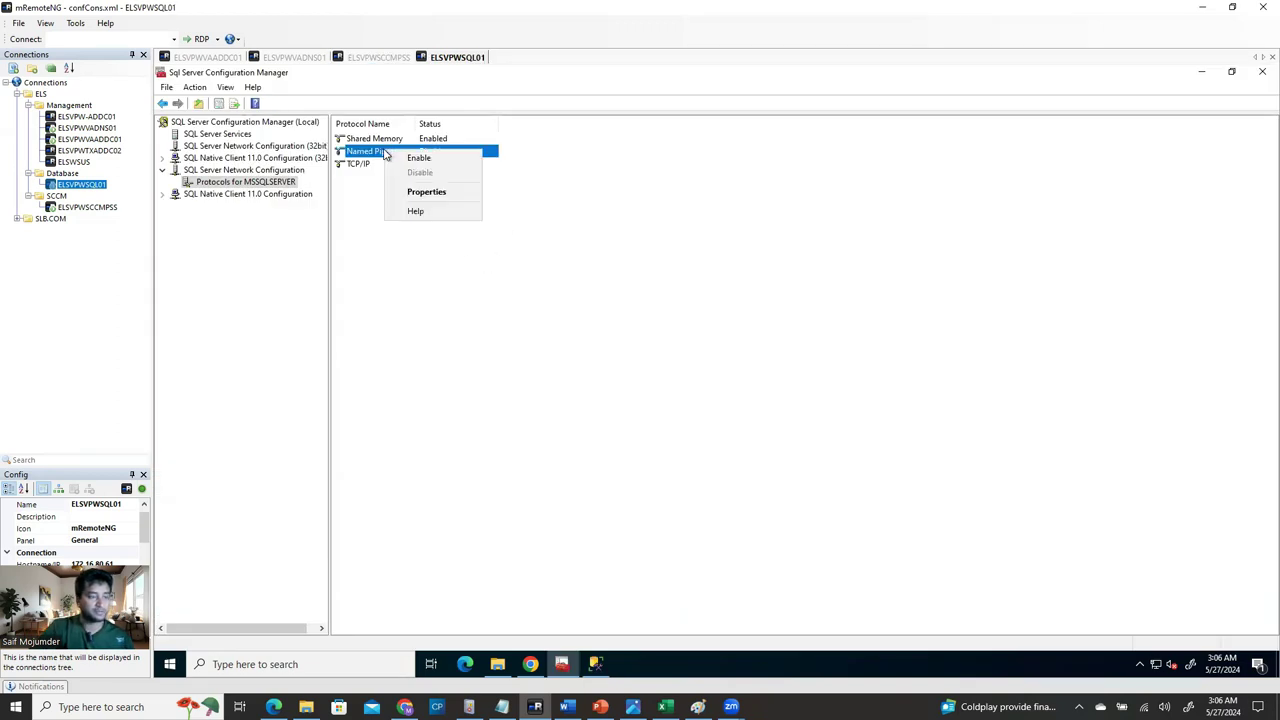
click(422, 157)
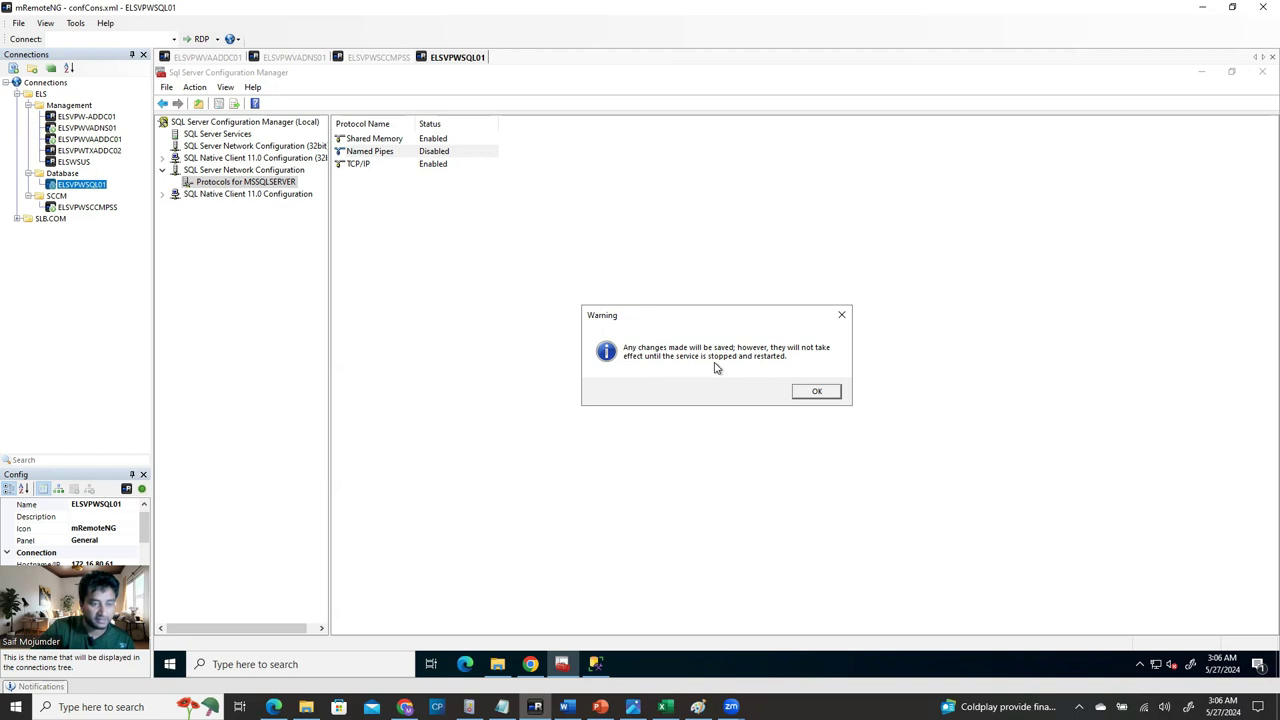
click(817, 393)
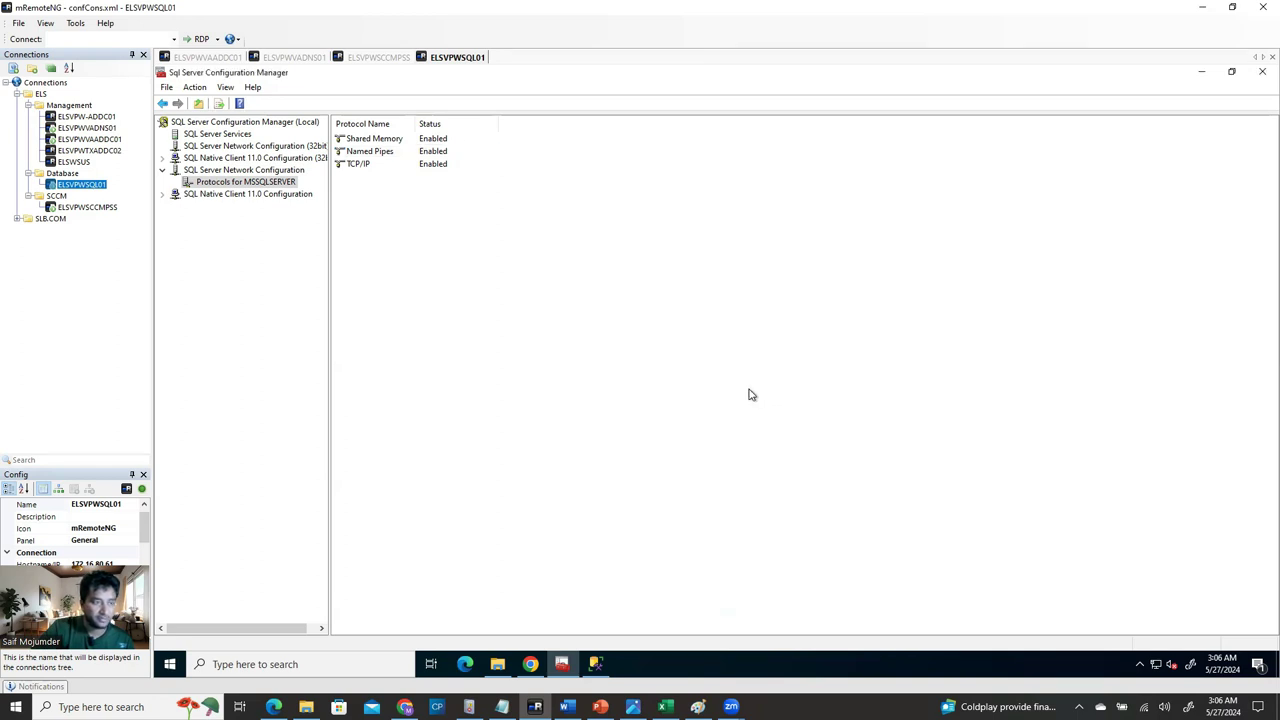
Restart the SQL Server (MSSQLSERVER) service and close Configuration Manager once it's running again.
click(215, 134)
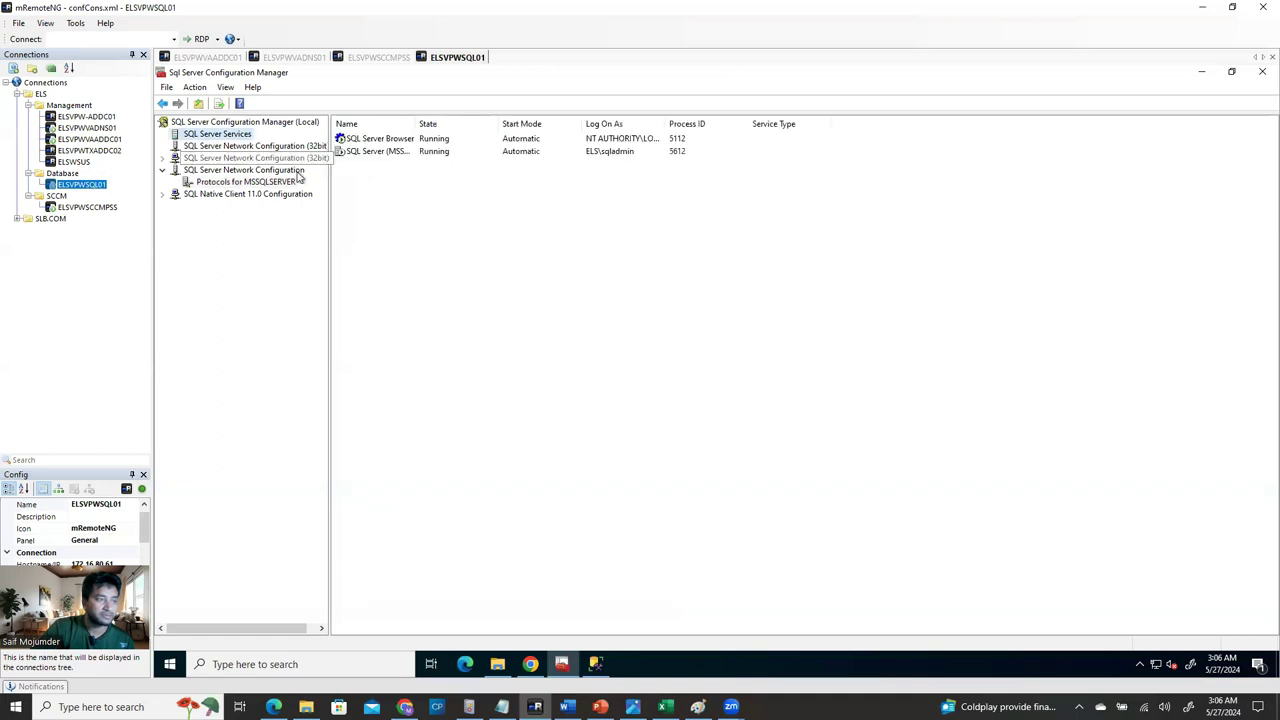
click(390, 155)
right_click(390, 155)
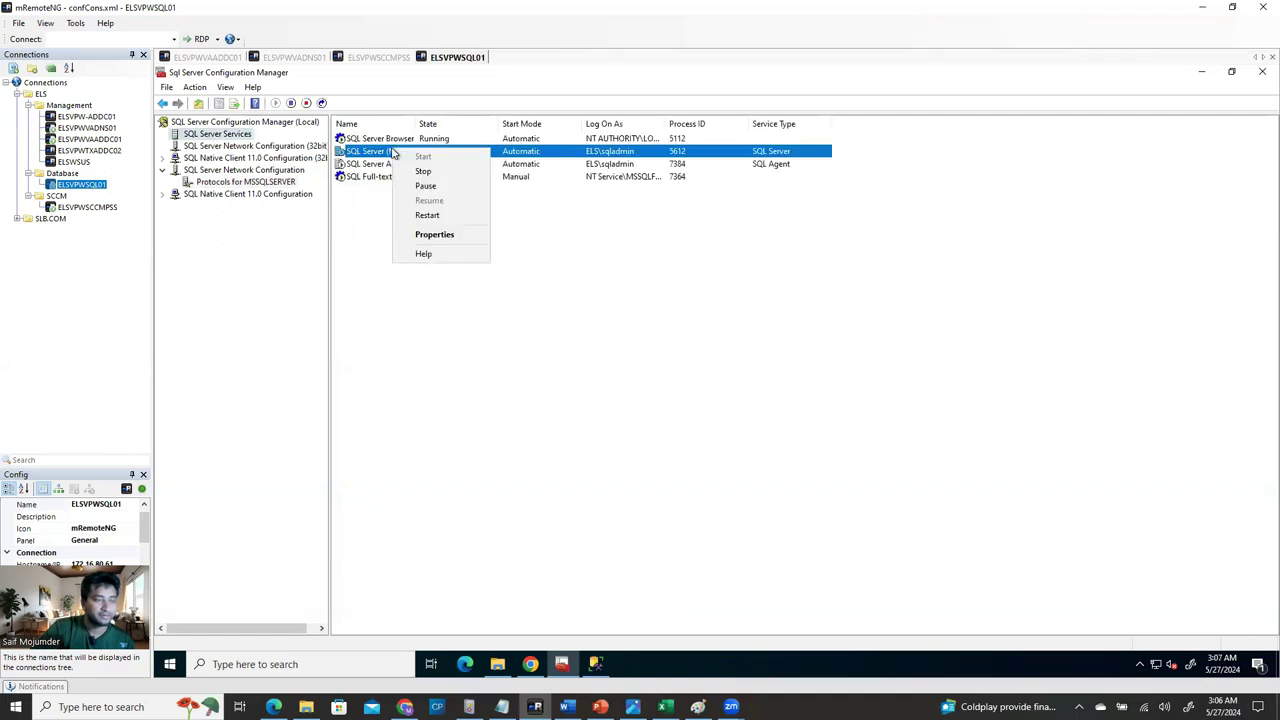
click(430, 215)
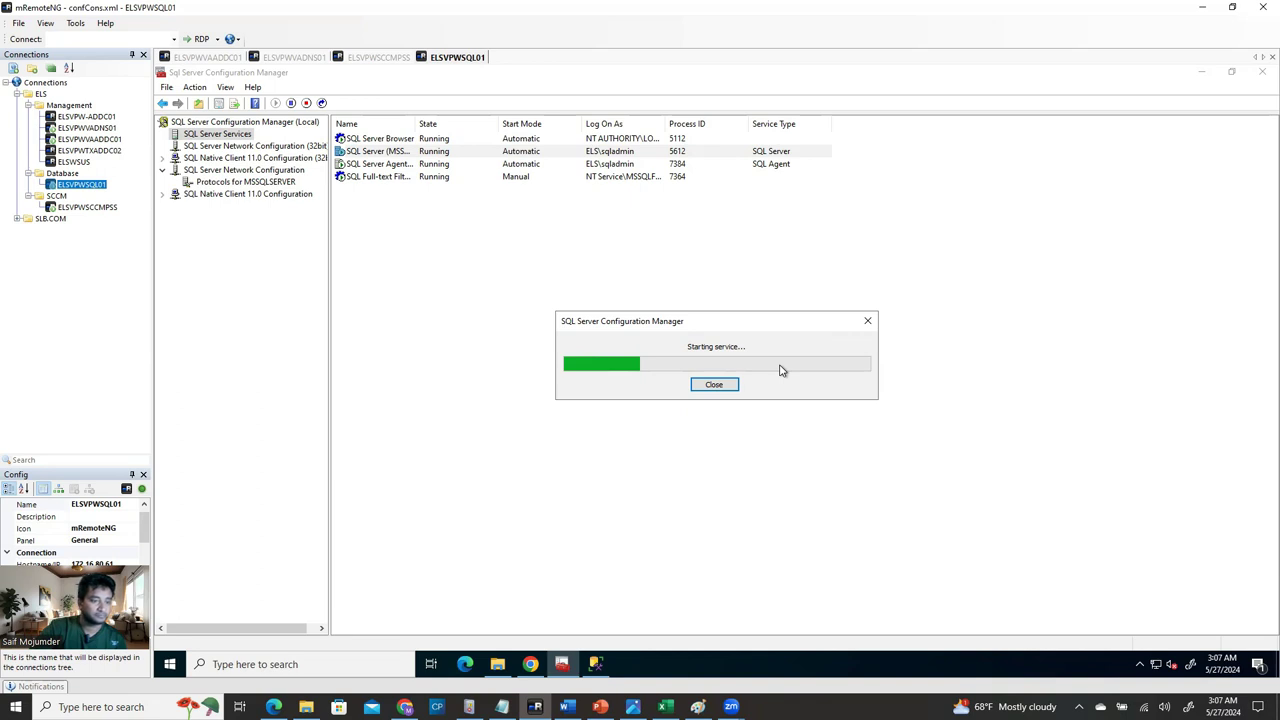
click(597, 665)
click(598, 665)
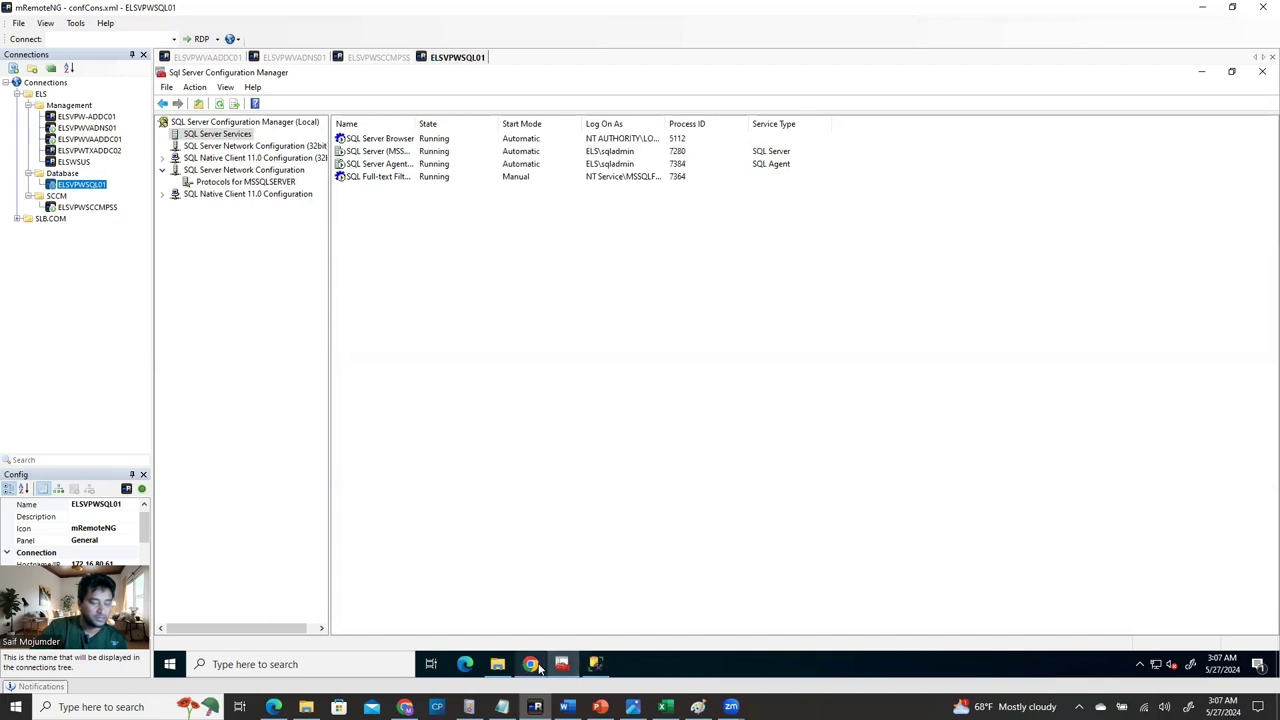
click(563, 667)
click(563, 667)
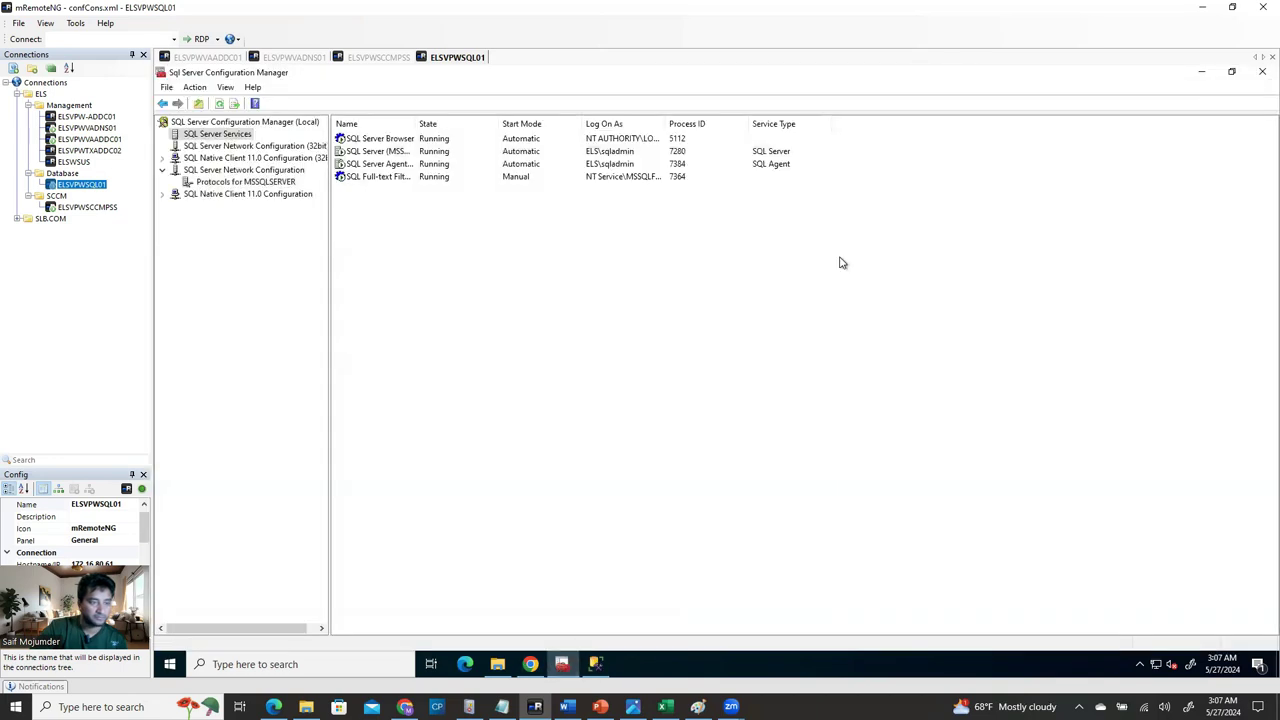
click(1258, 74)
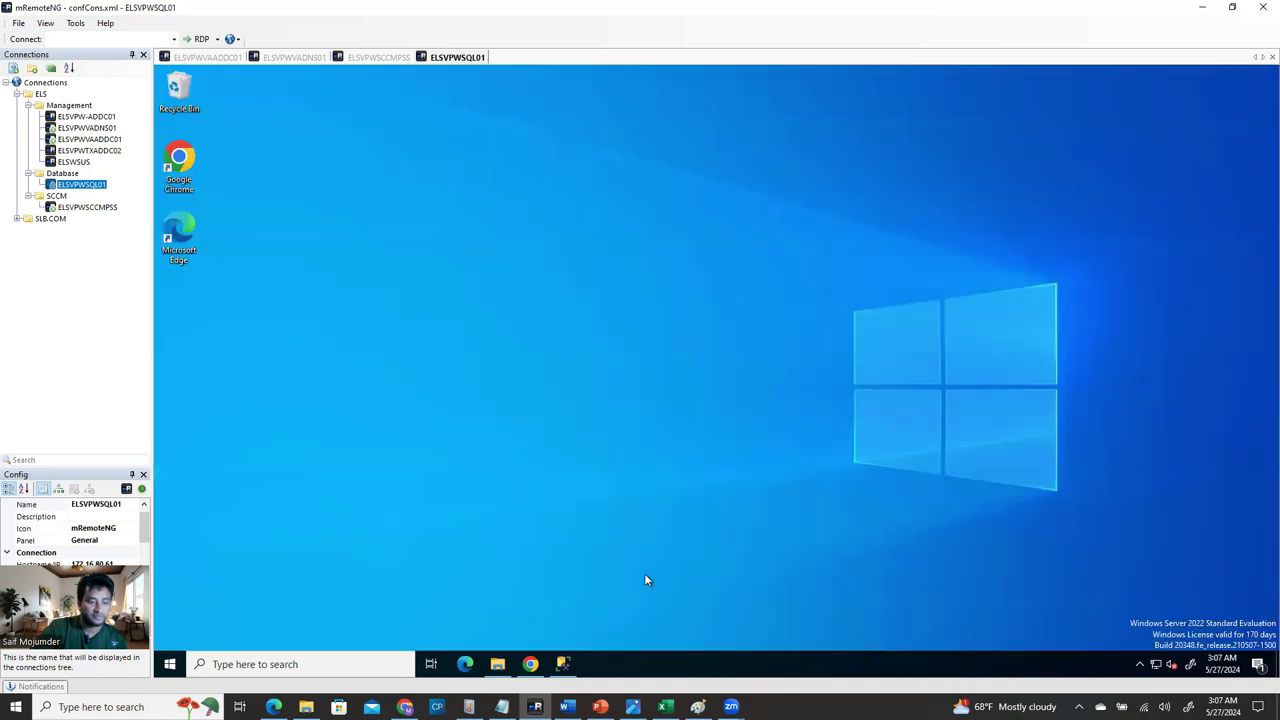
Refresh SSMS's Object Explorer, browse SUSDB's tables, collapse SUSDB, then switch to the ELSVPWSCCMPSS session.
click(564, 666)
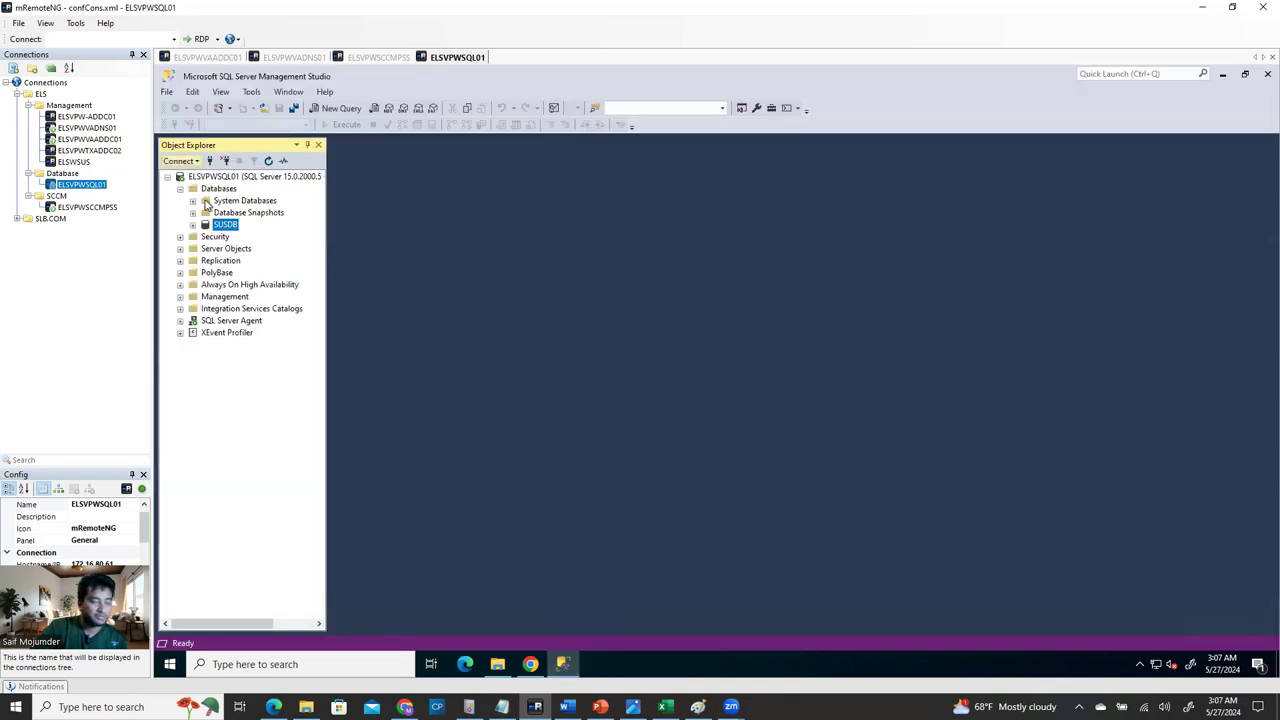
click(192, 225)
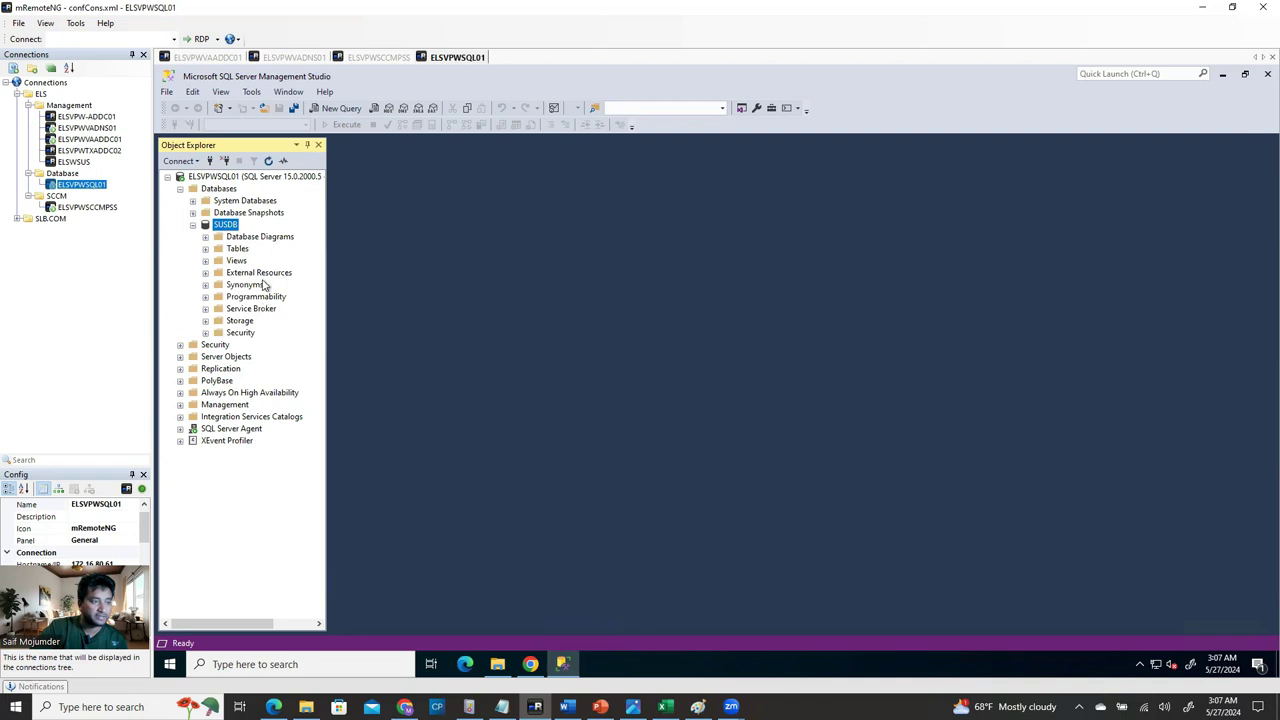
click(243, 180)
click(268, 161)
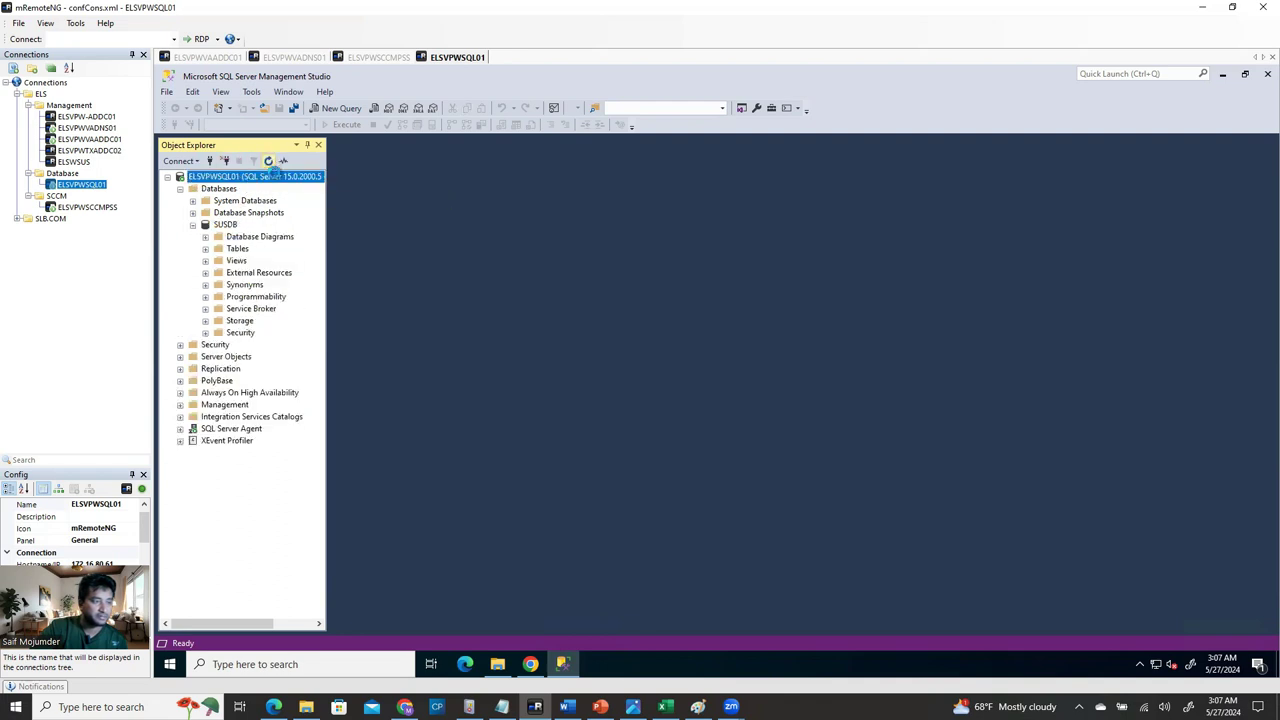
click(180, 189)
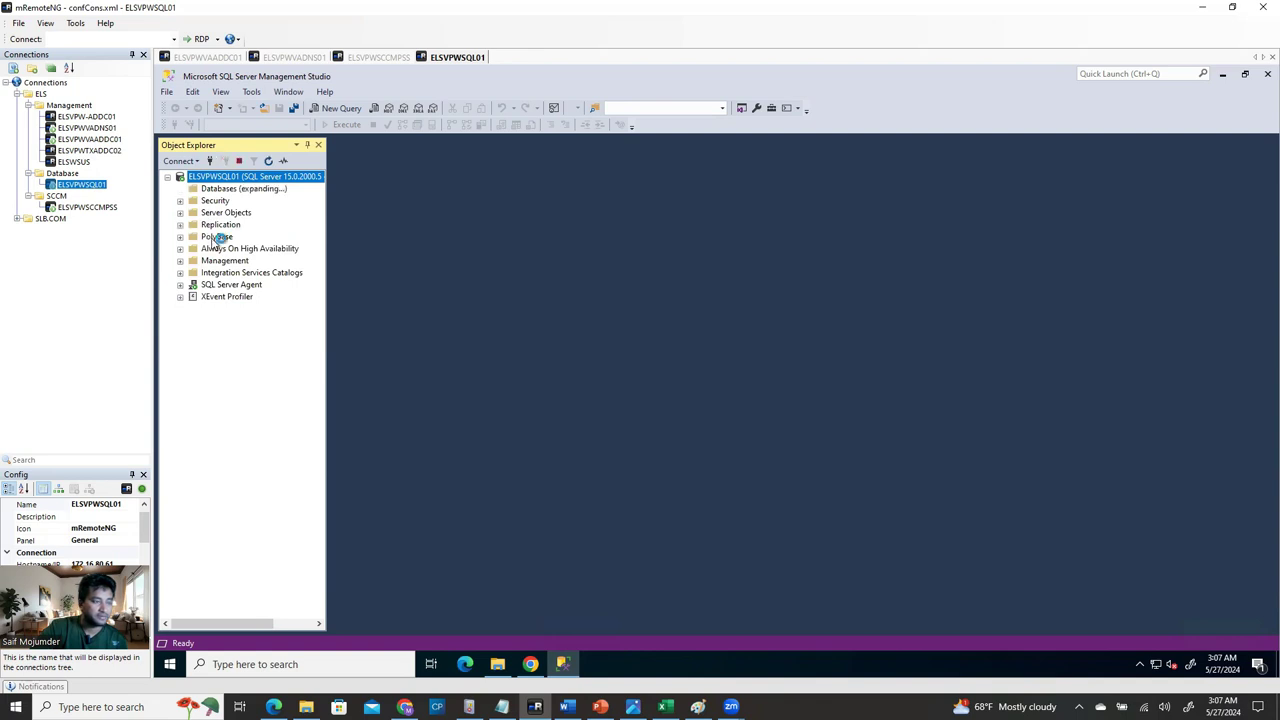
click(205, 249)
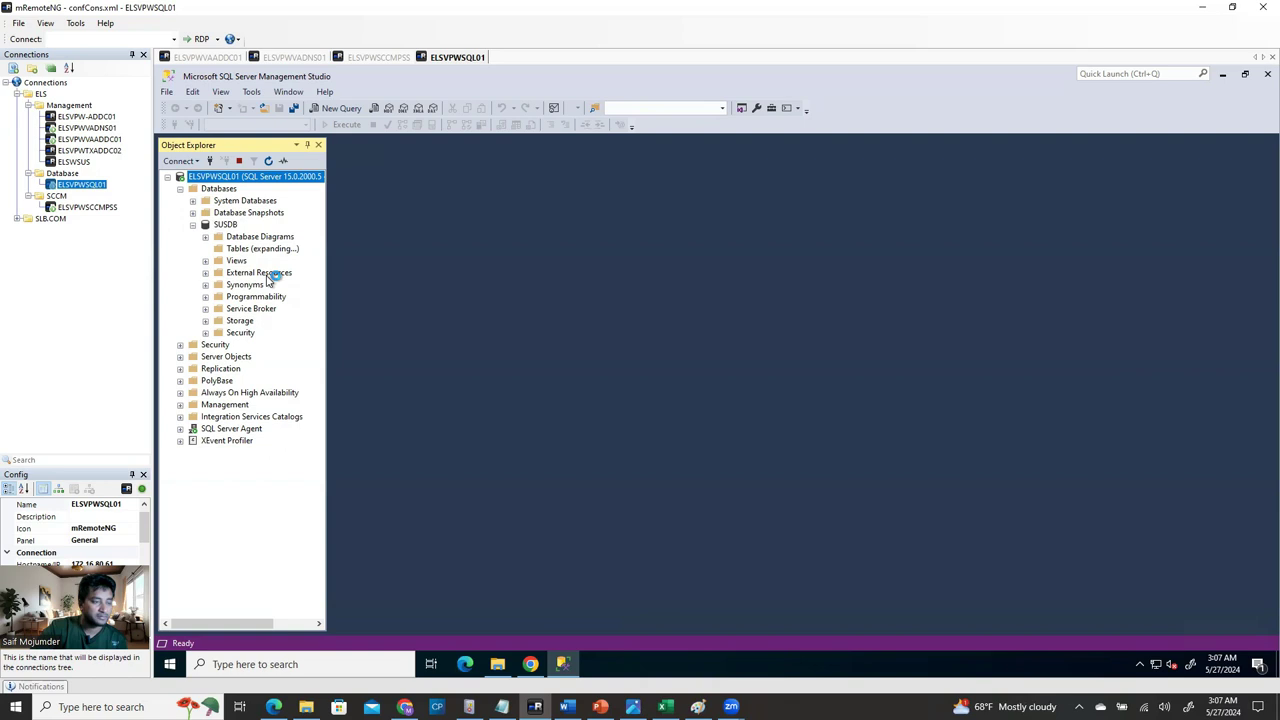
scroll(267, 455, down, 8)
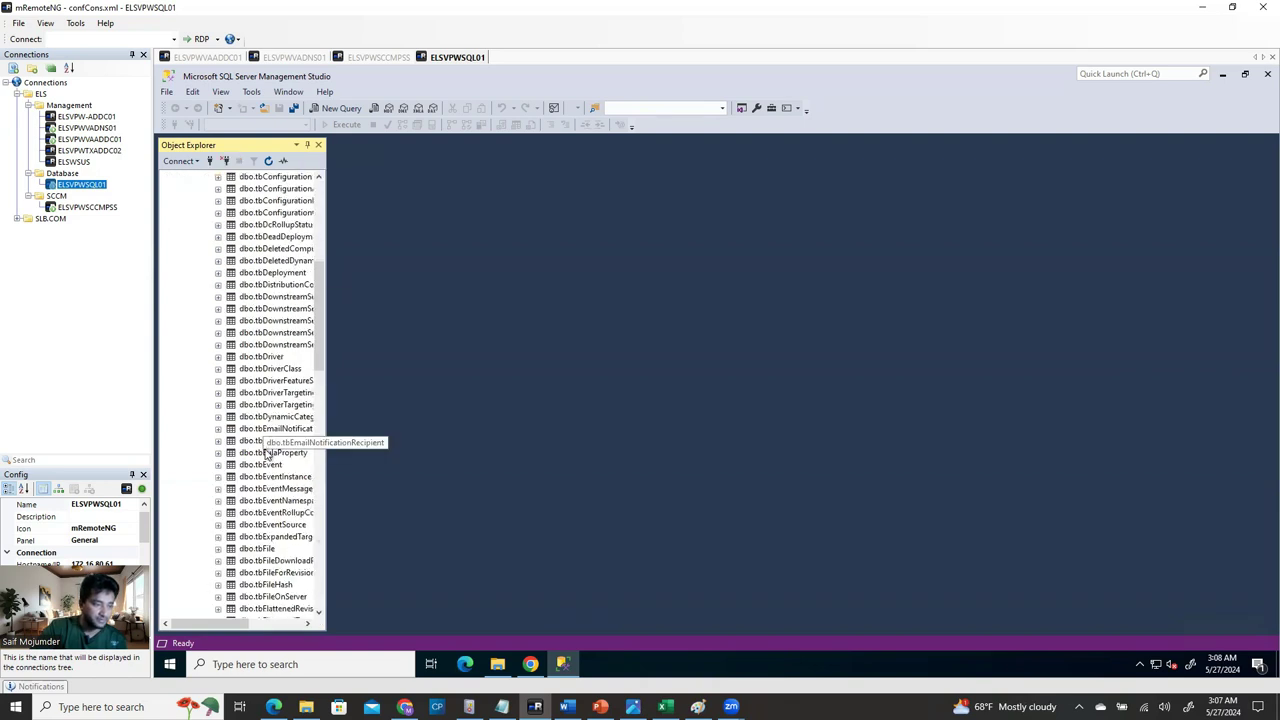
scroll(267, 455, up, 9)
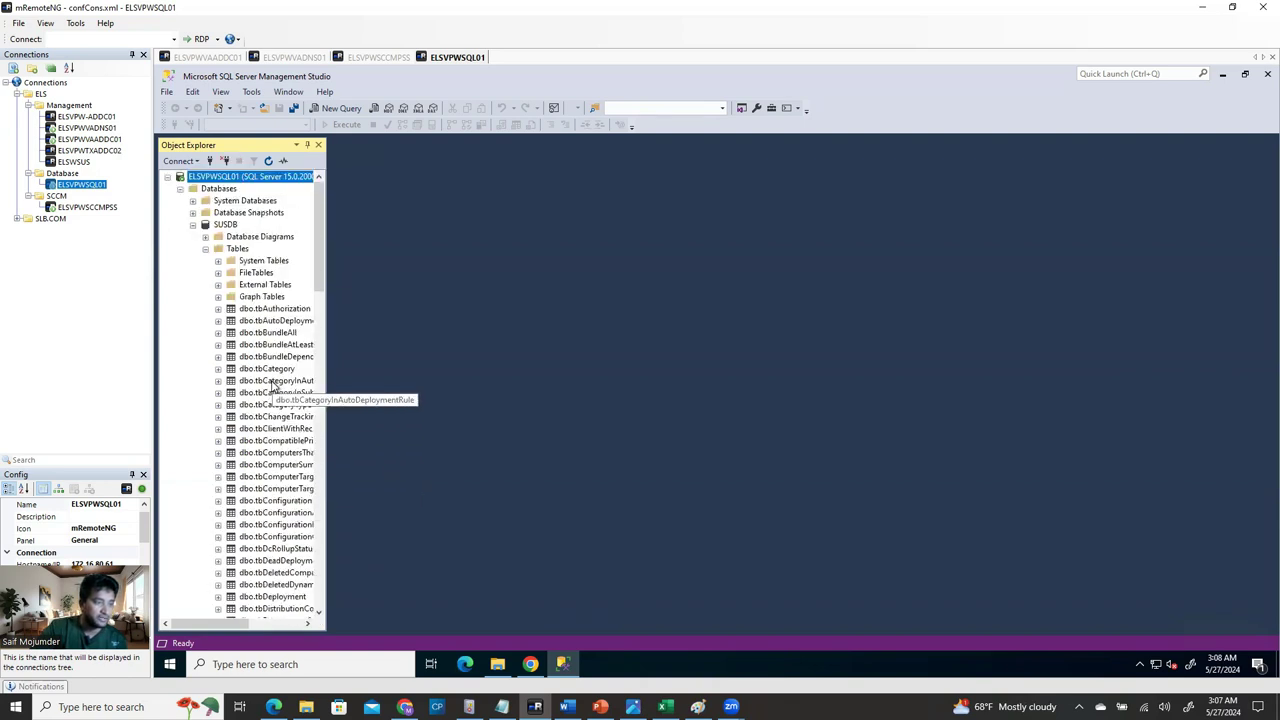
click(193, 226)
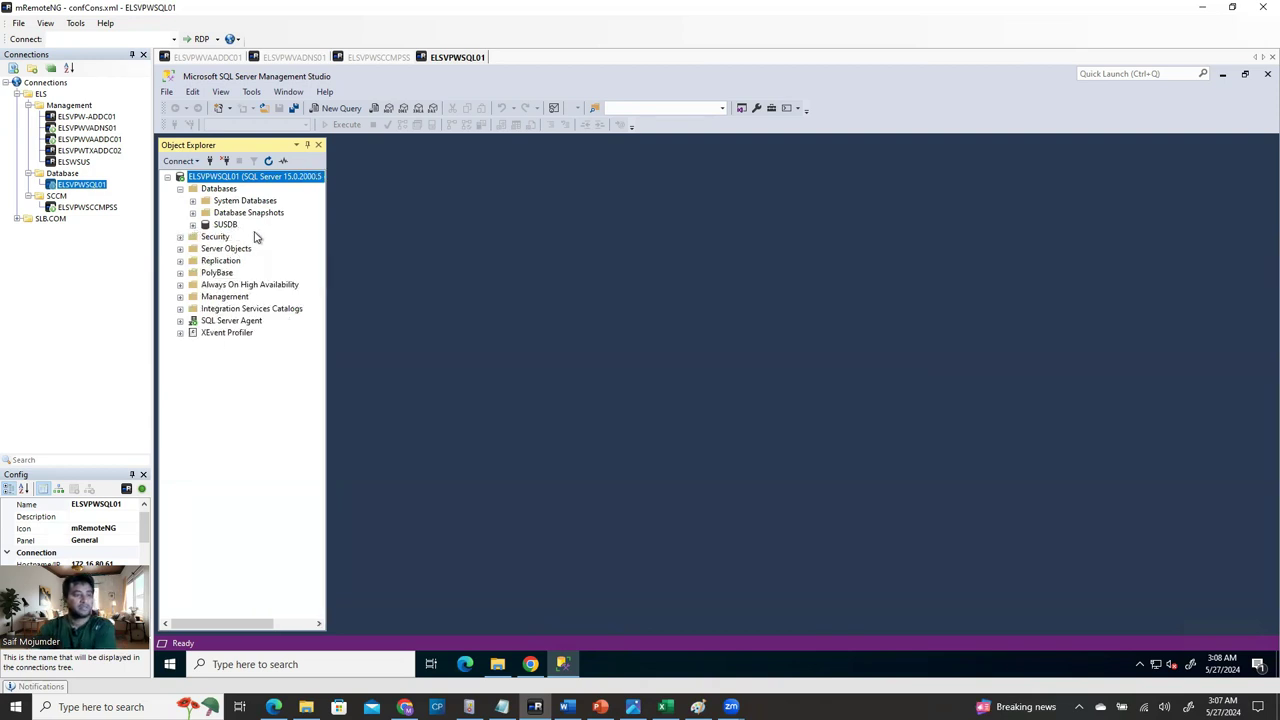
click(387, 57)
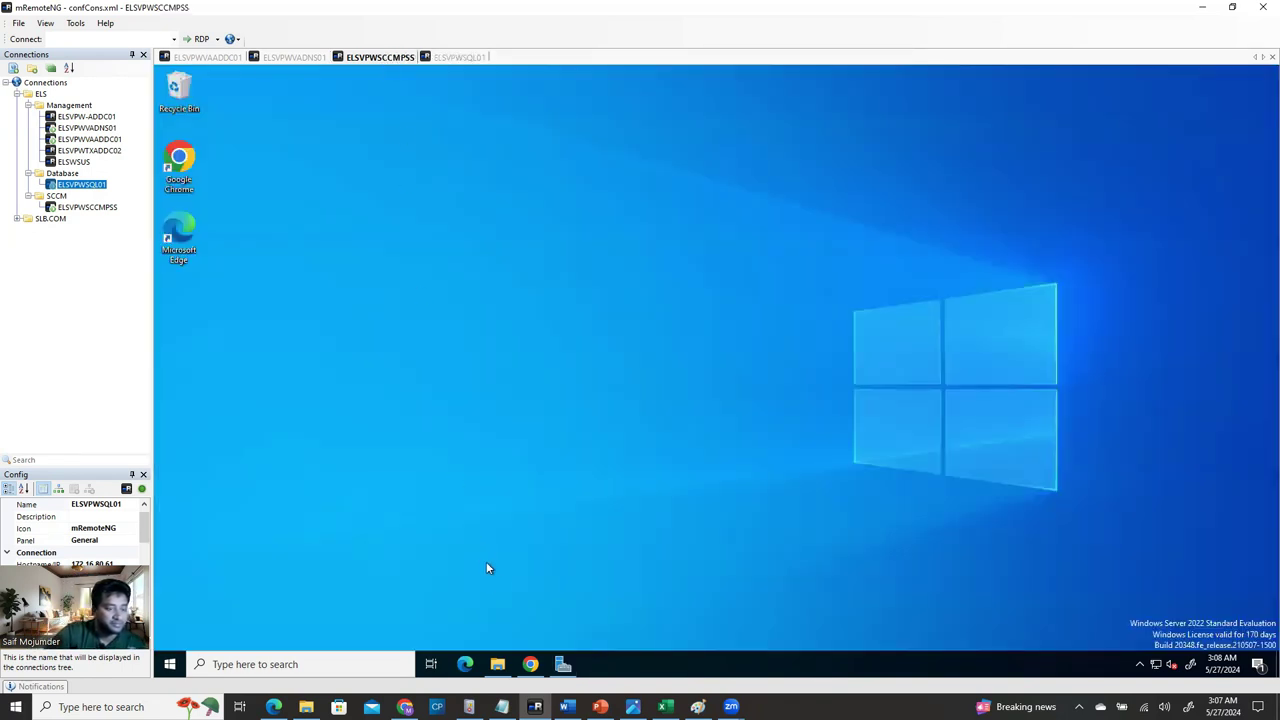
Launch IIS Manager via 'iis' search and open WsusPool's Advanced Settings.
click(301, 664)
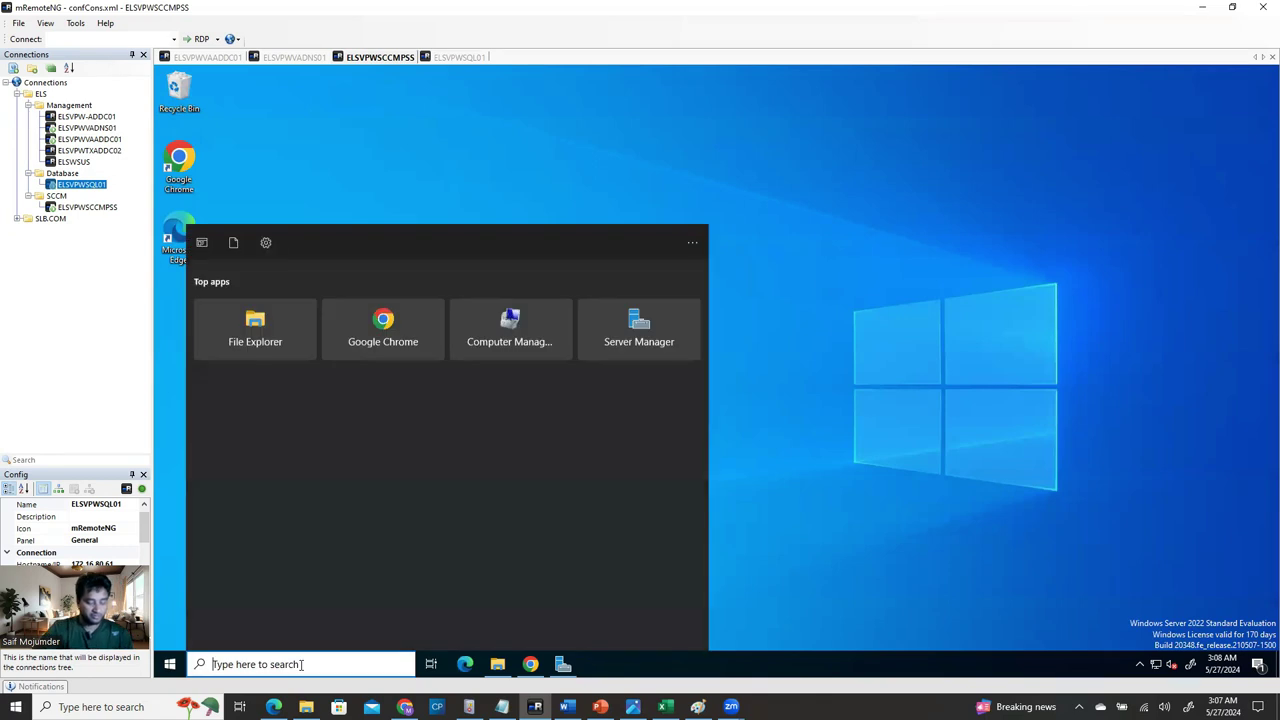
text(iis)
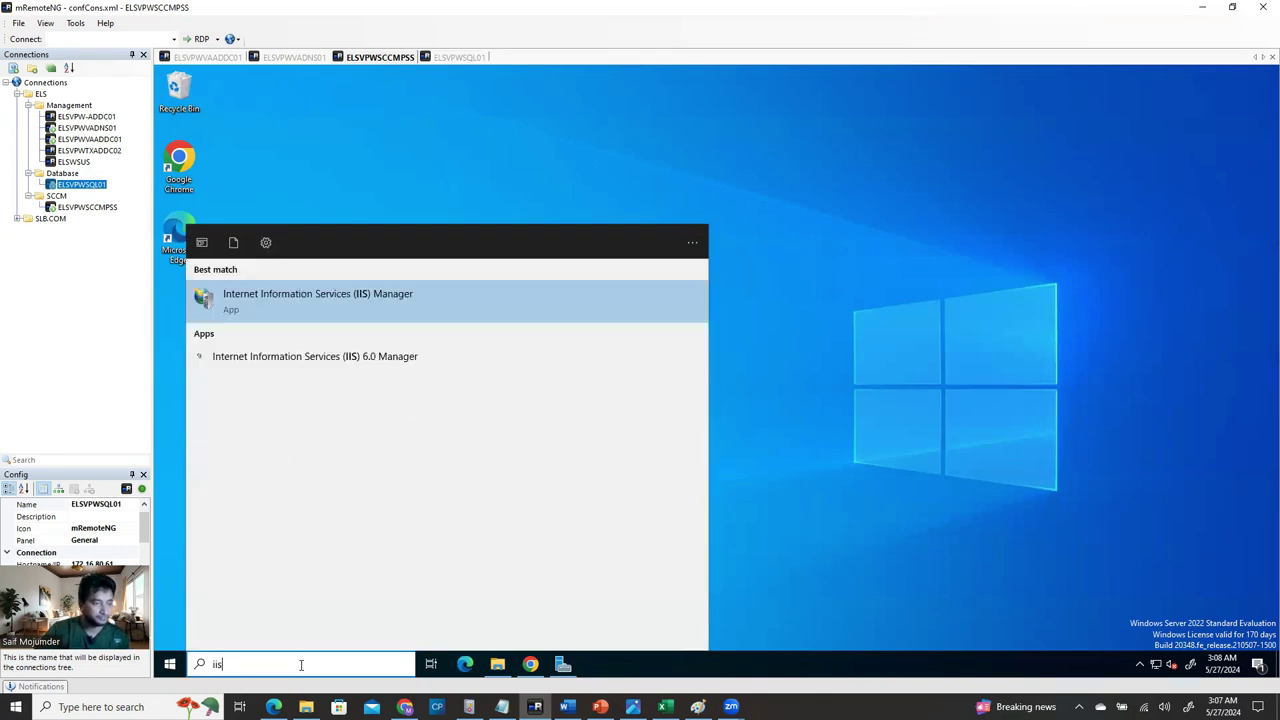
click(330, 301)
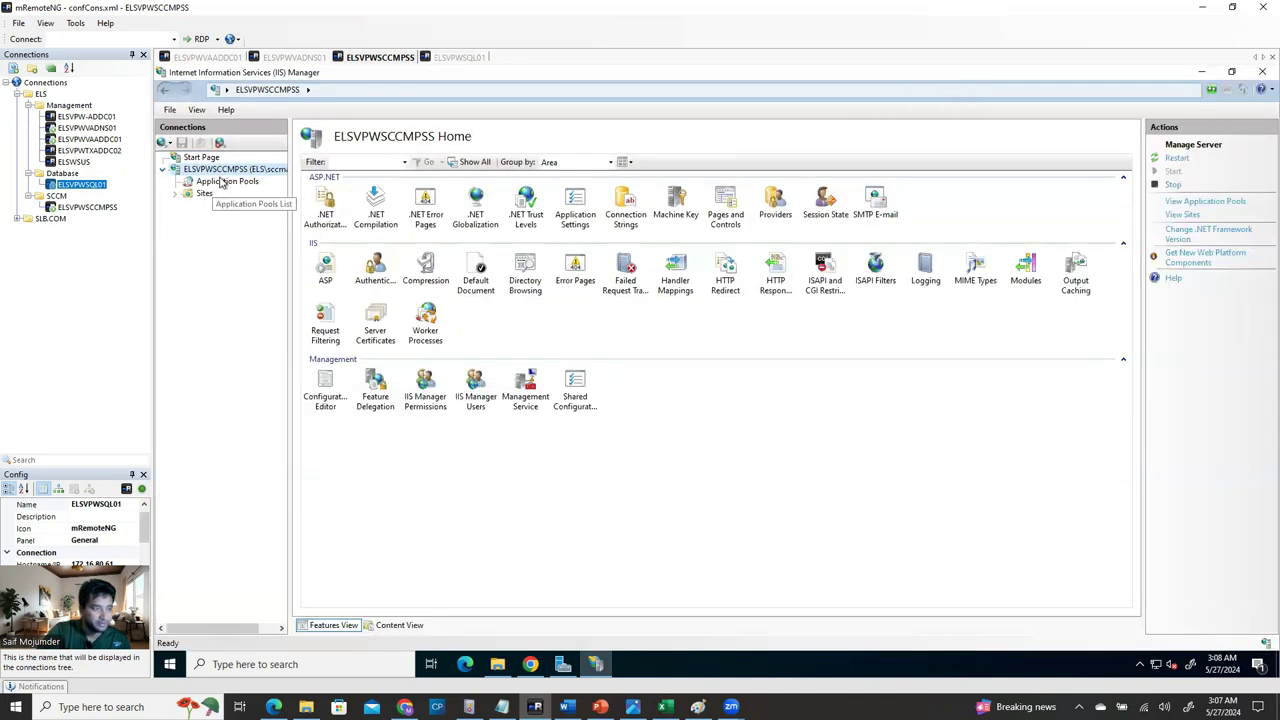
click(228, 182)
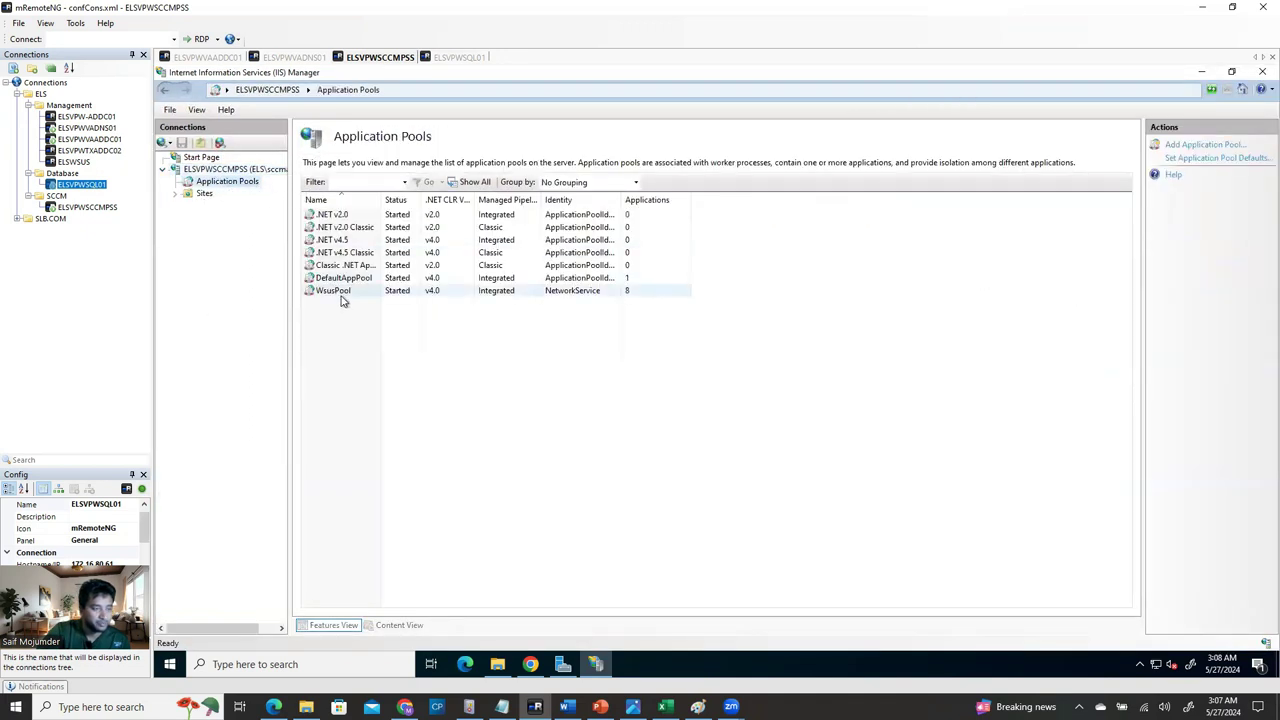
click(336, 291)
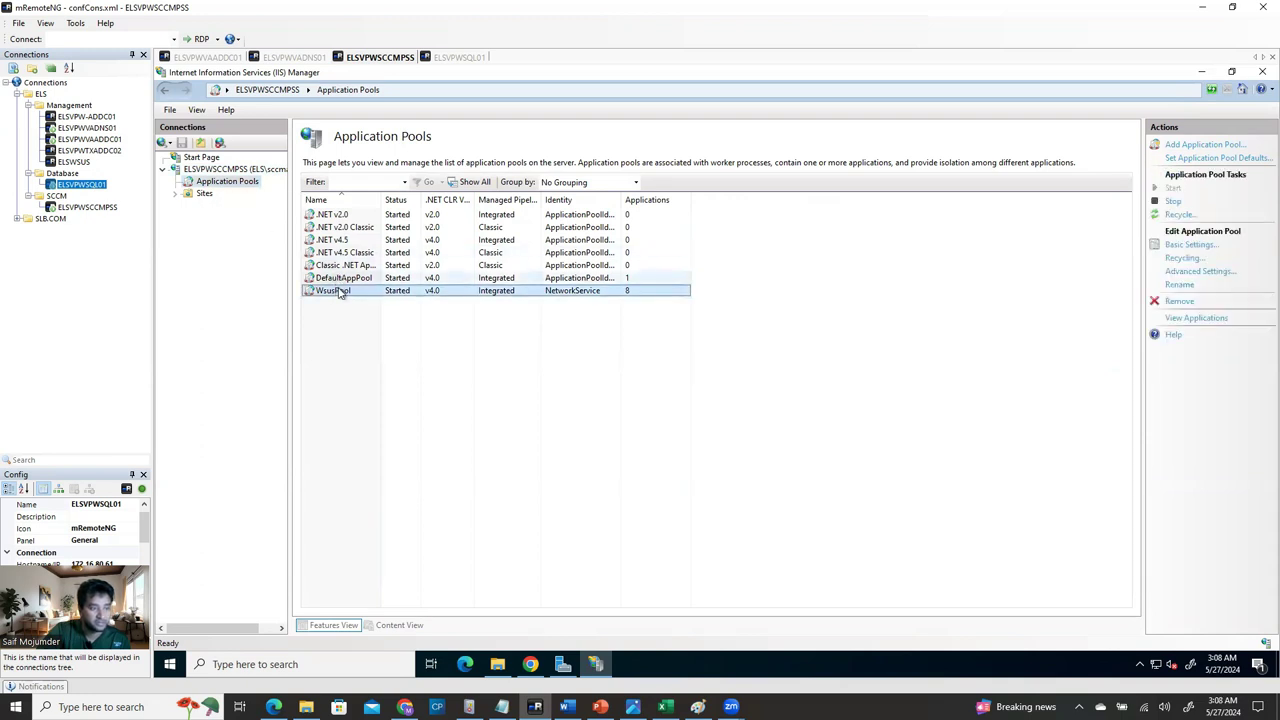
right_click(340, 295)
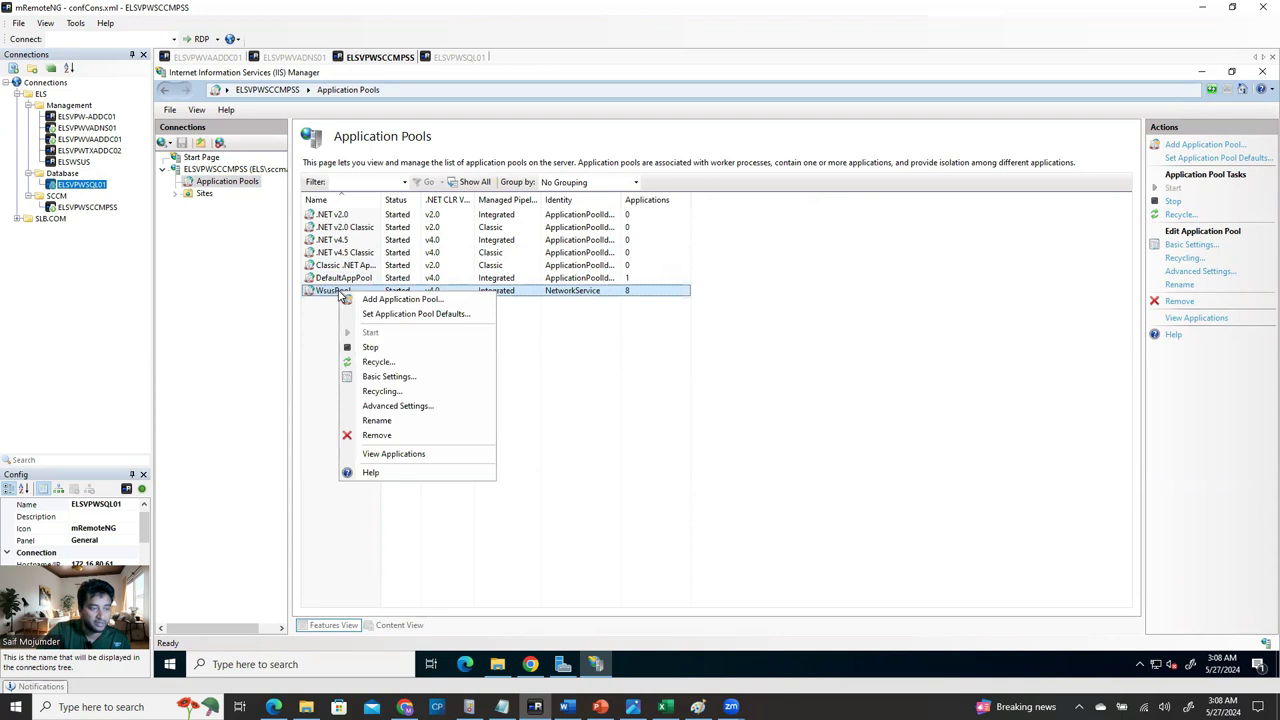
click(397, 405)
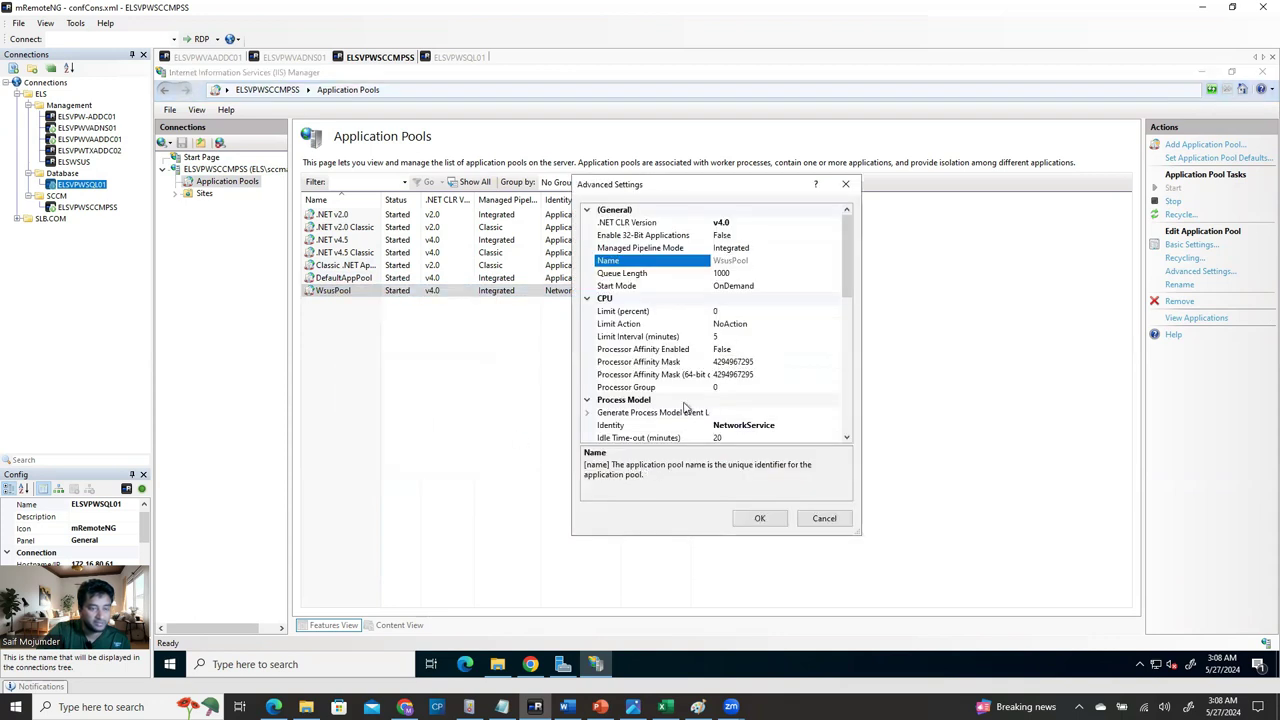
Raise WsusPool's Queue Length from 1000 to 2000 and select the Private Memory Limit (KB) value.
click(640, 274)
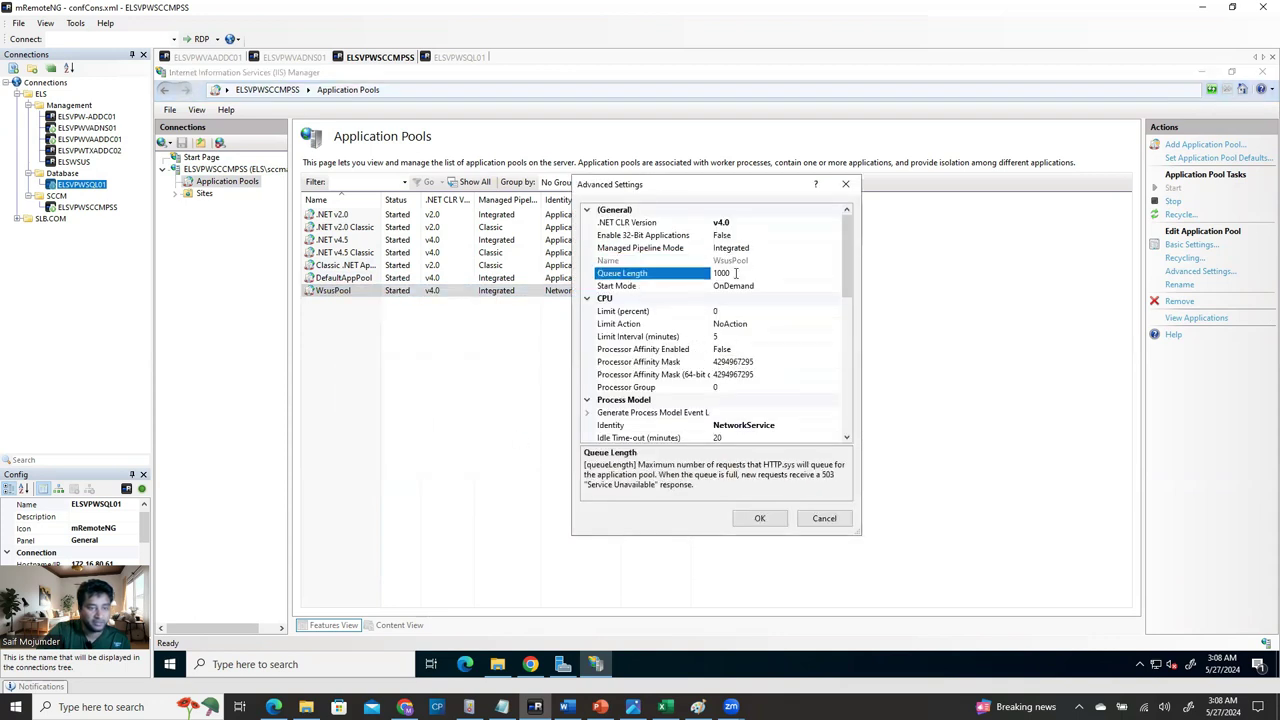
drag(736, 272, 701, 271)
text(2)
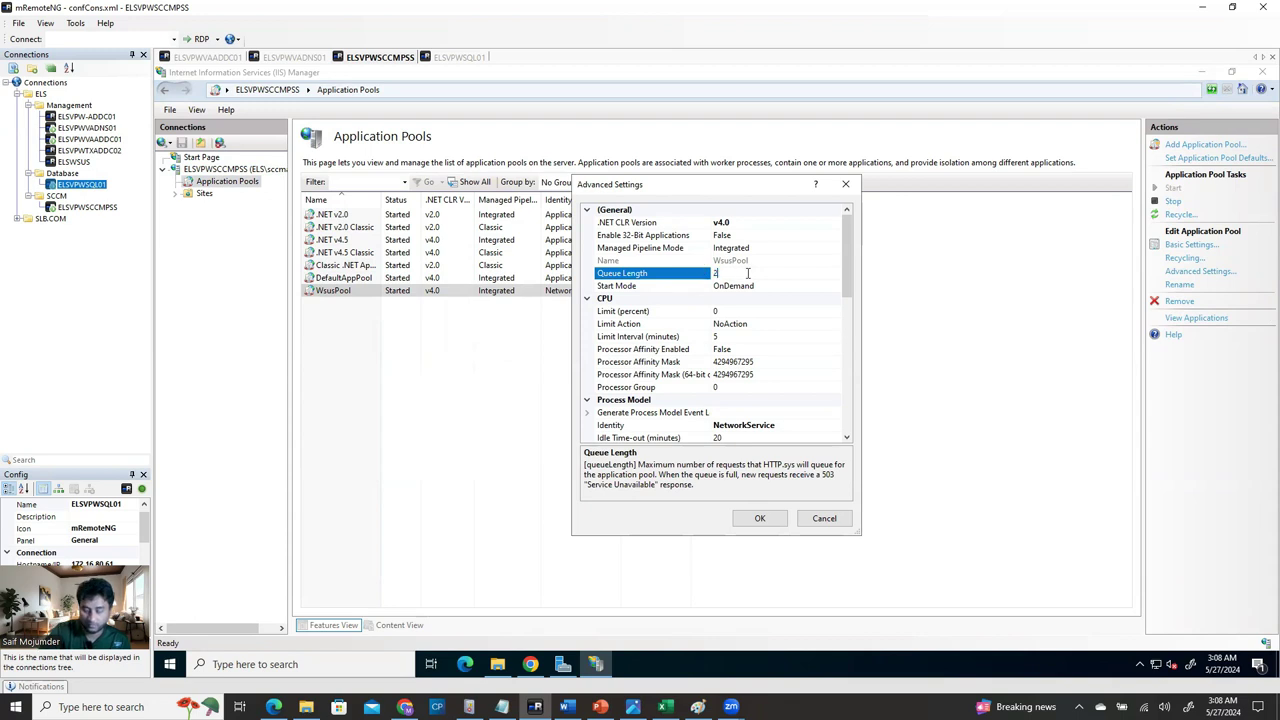
text(000)
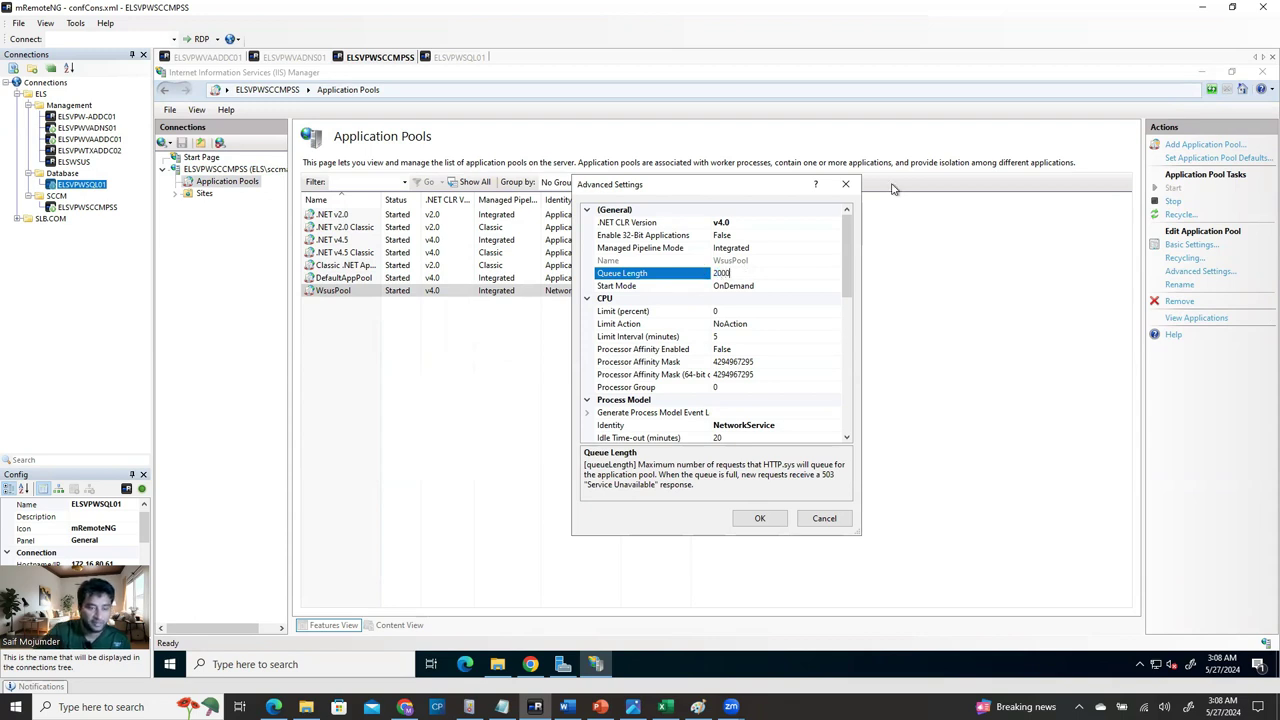
drag(850, 285, 849, 437)
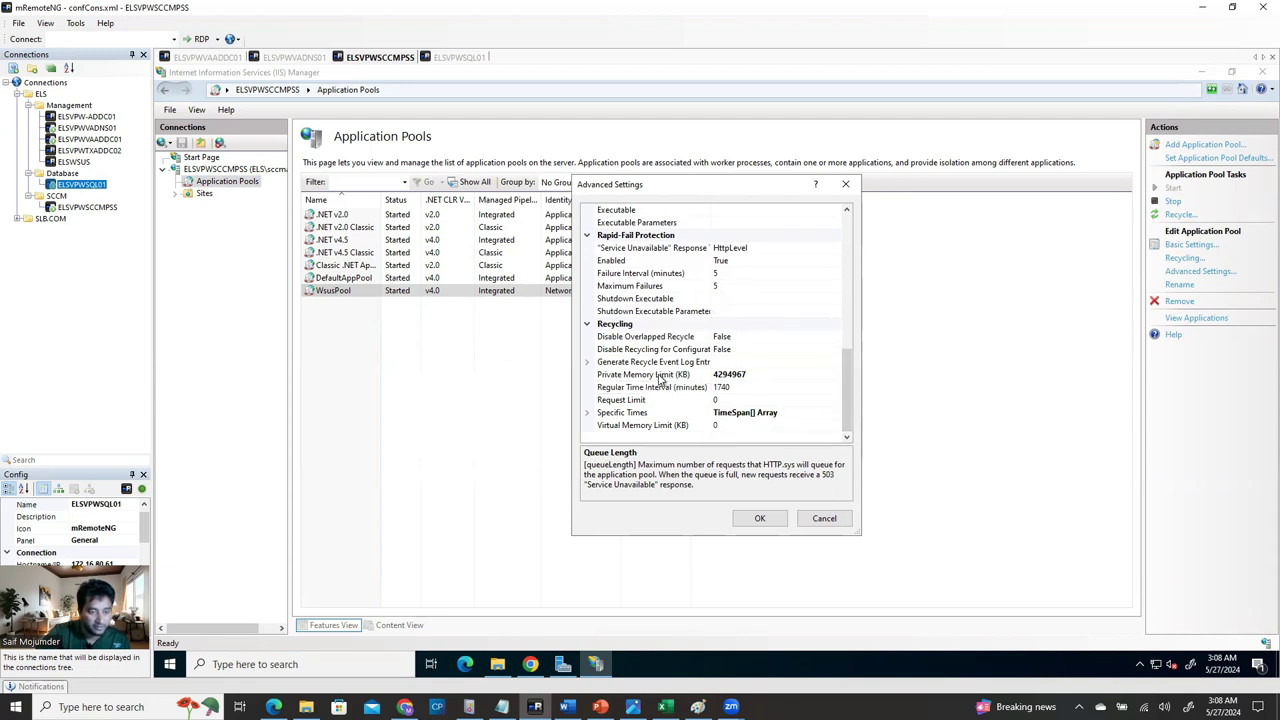
click(668, 376)
drag(714, 374, 773, 378)
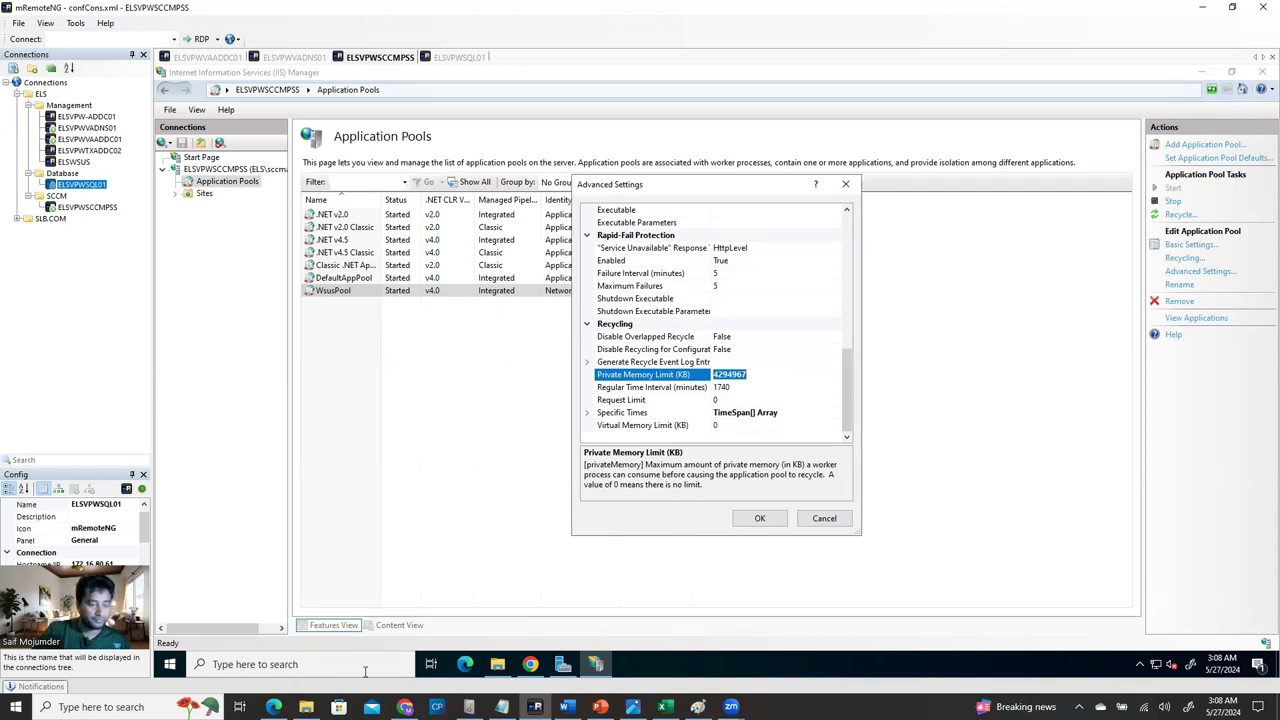
key(super)
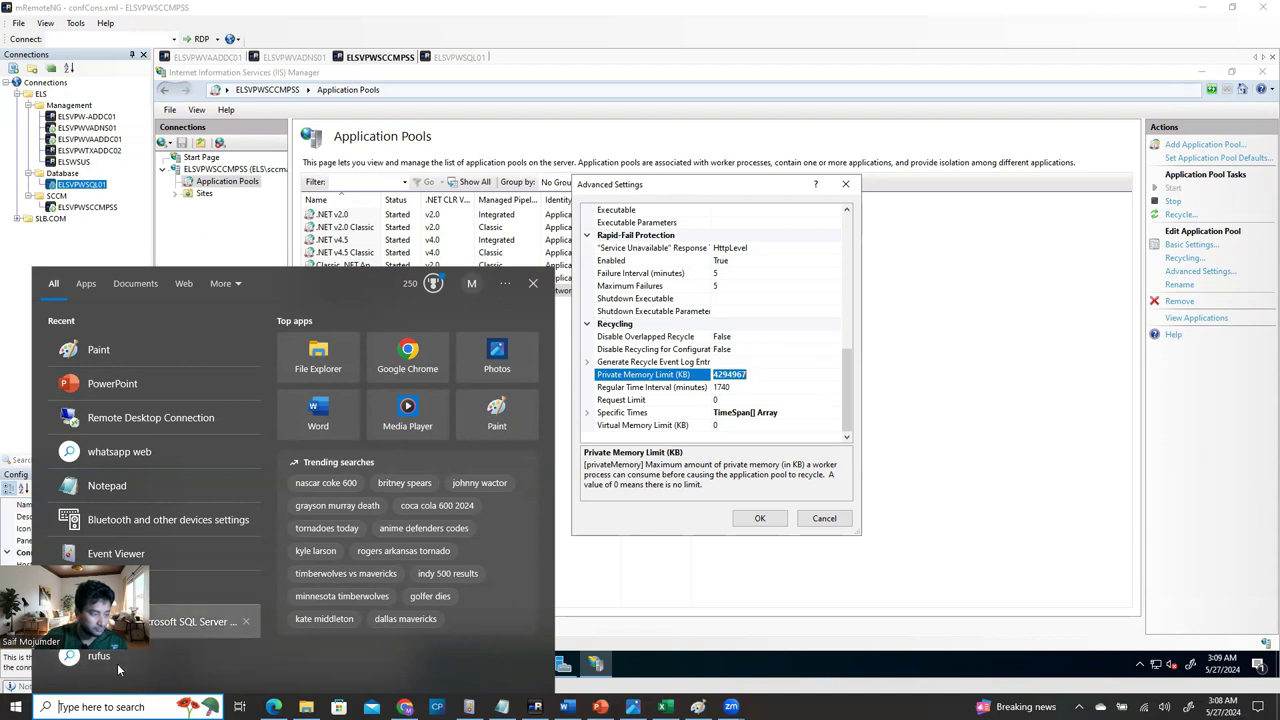
Compute 4294967 × 4 in Calculator, giving 17179868.
key(Return)
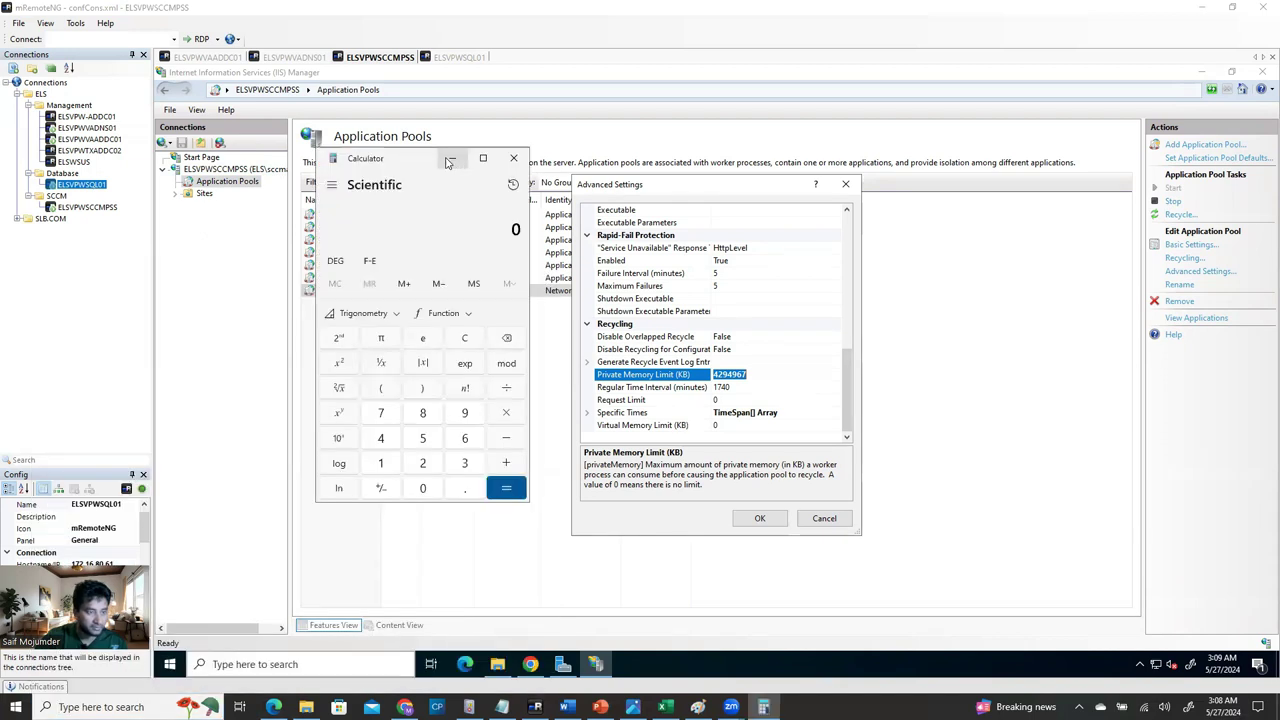
drag(396, 170, 270, 237)
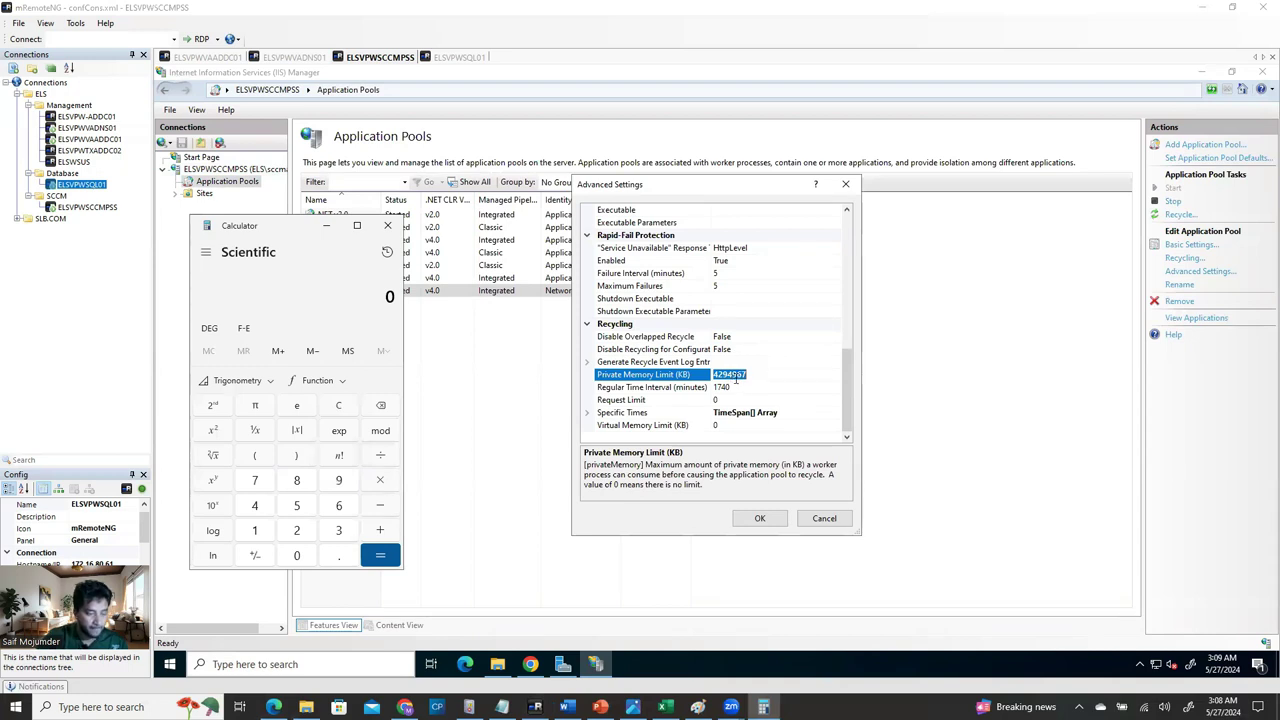
click(258, 510)
click(291, 538)
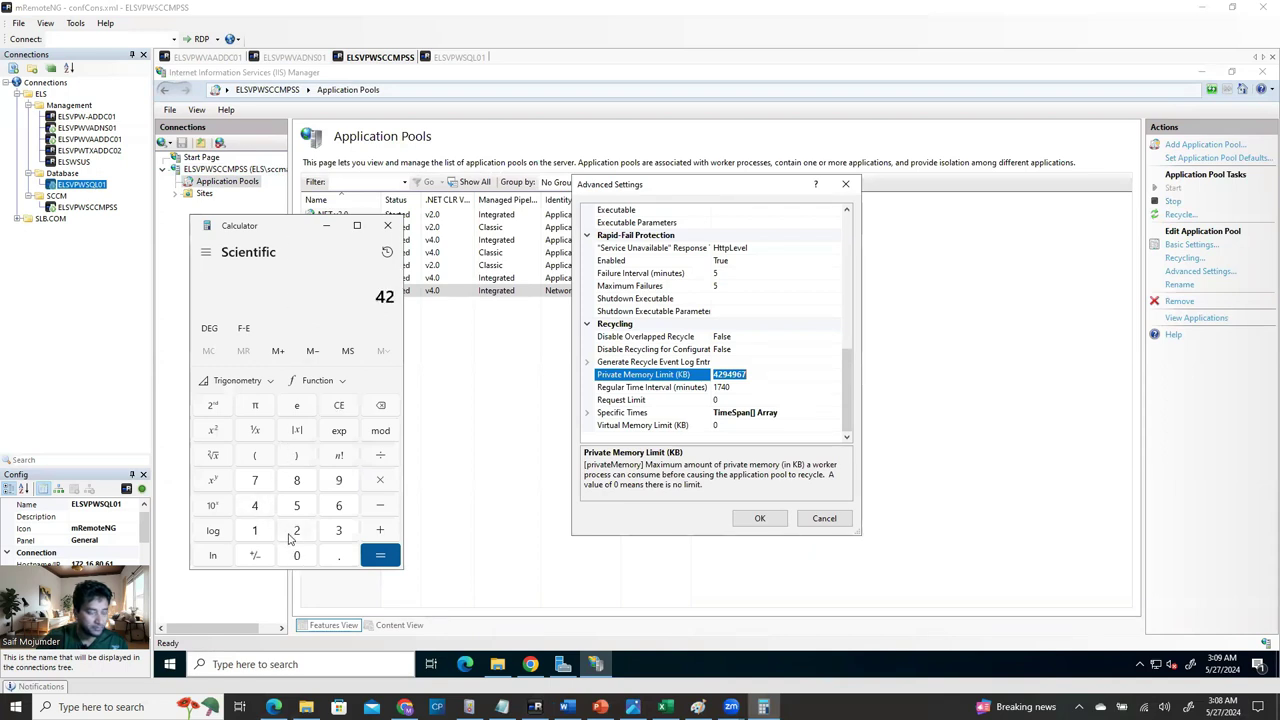
click(341, 484)
click(259, 508)
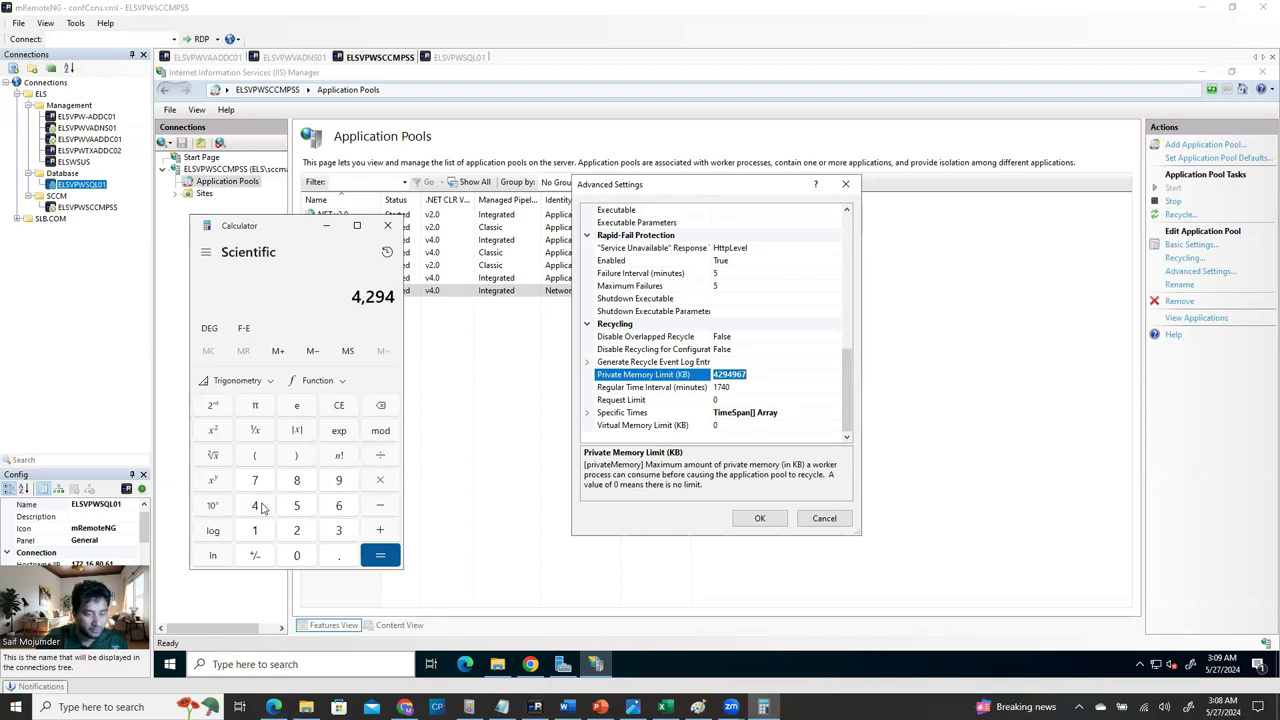
click(341, 485)
click(341, 507)
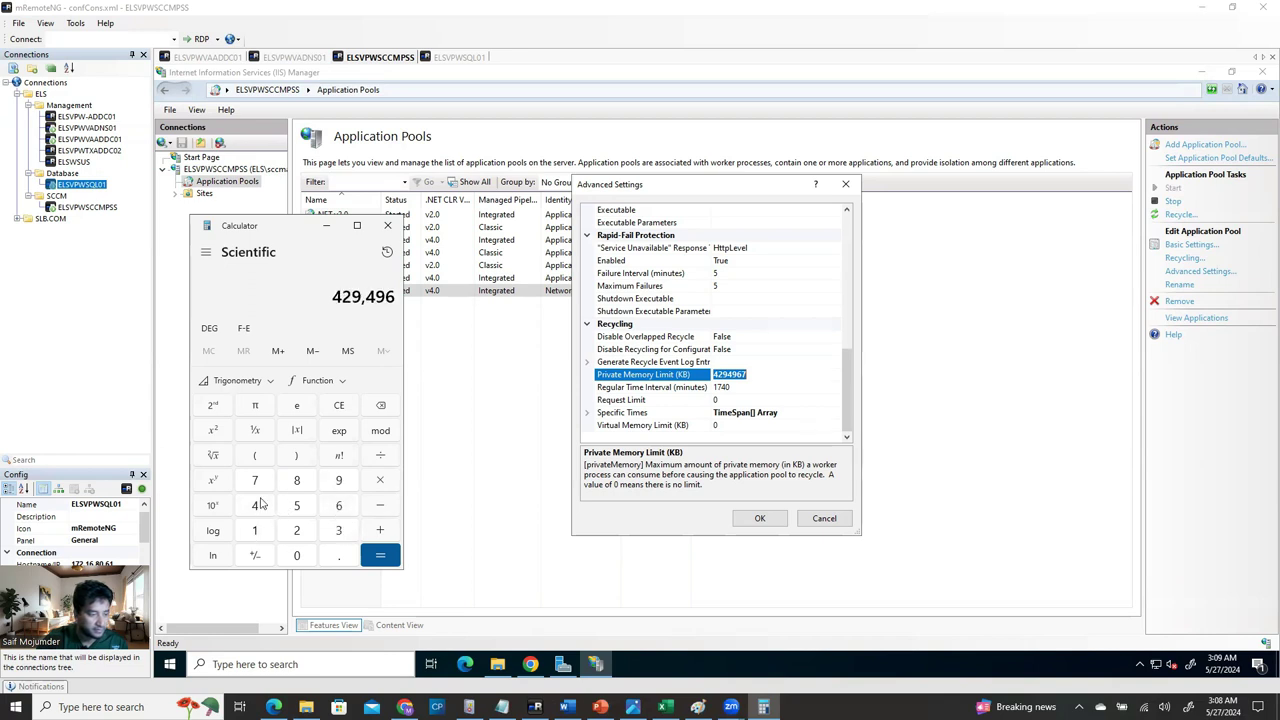
click(256, 483)
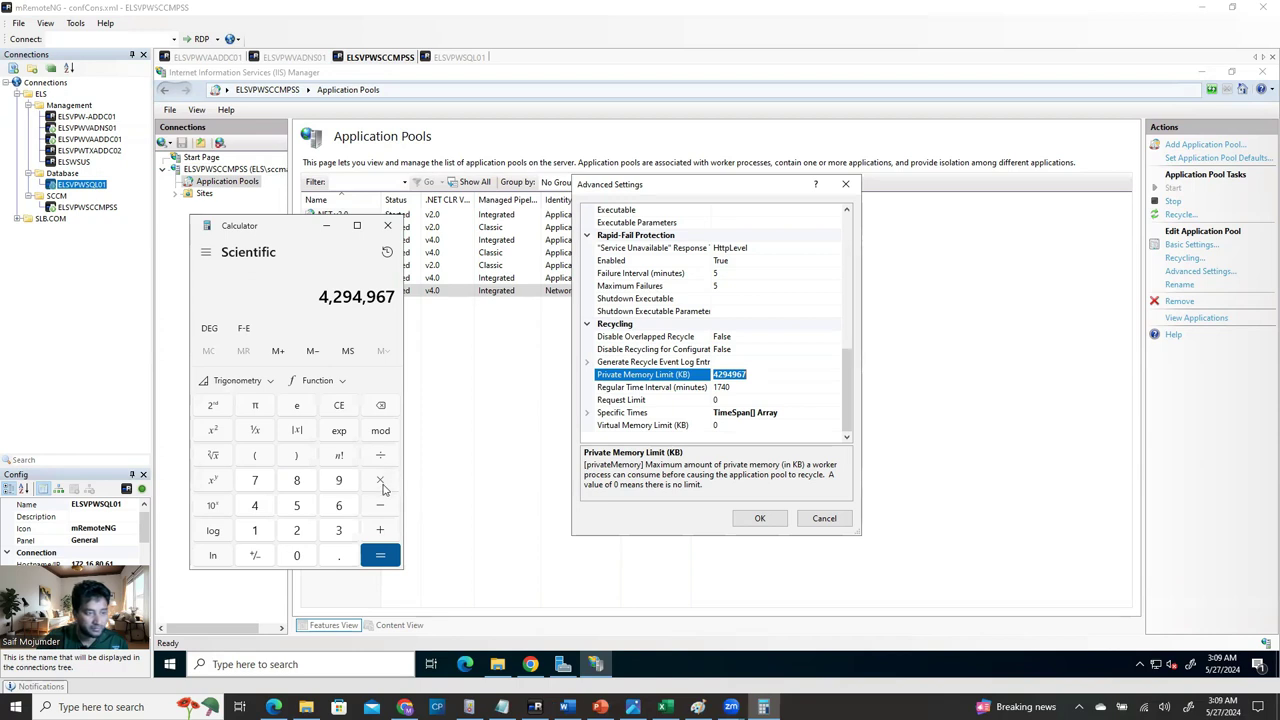
click(380, 485)
click(255, 505)
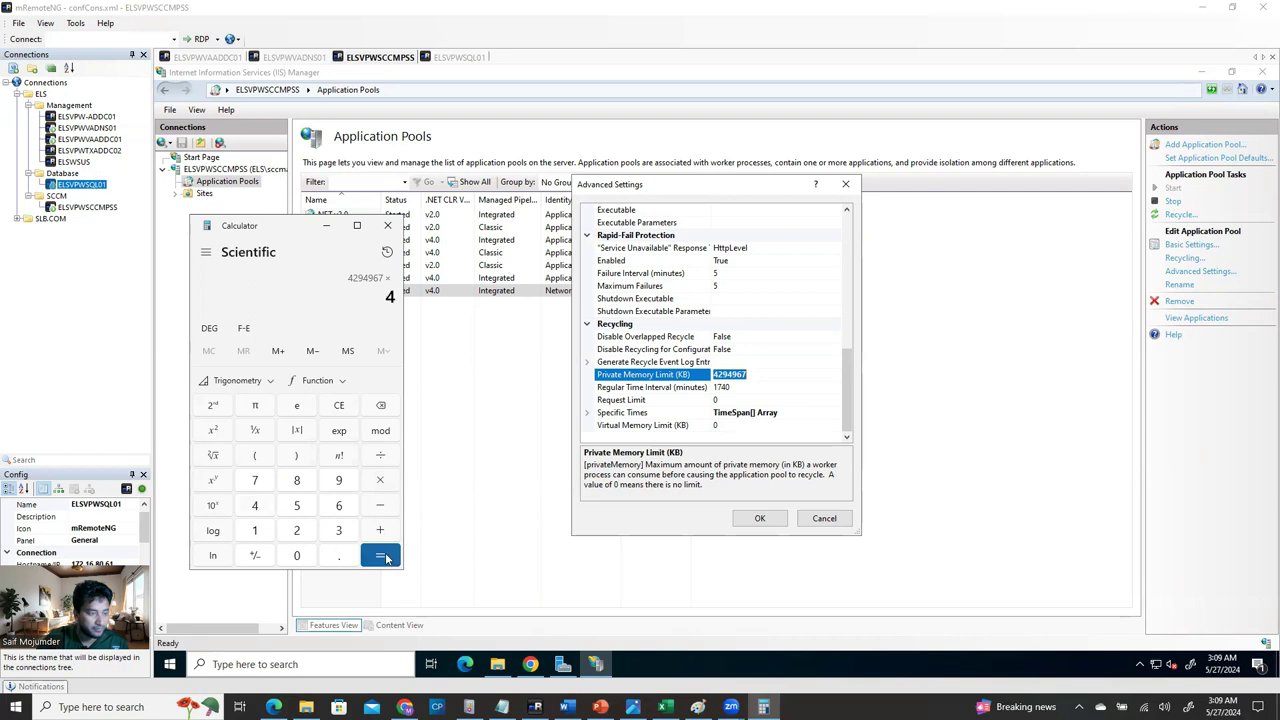
click(380, 557)
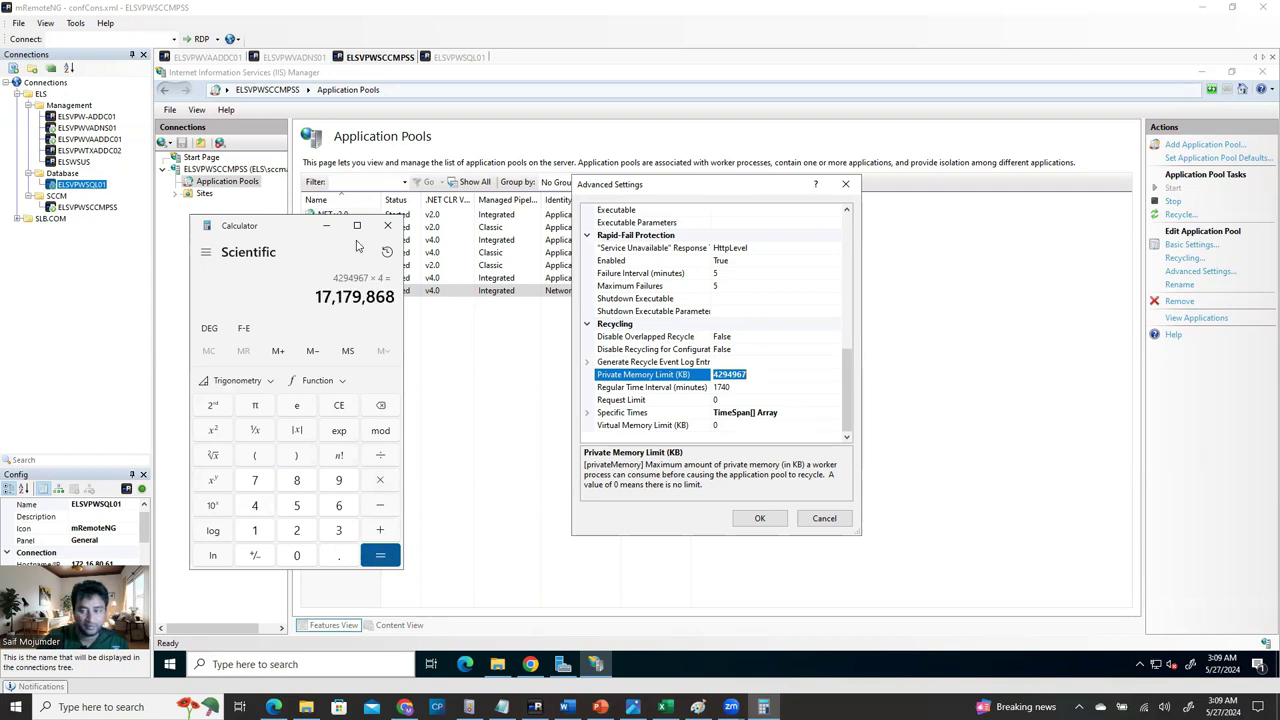
Enter 17179868 as WsusPool's Private Memory Limit (KB).
click(388, 225)
click(757, 374)
text(17179868)
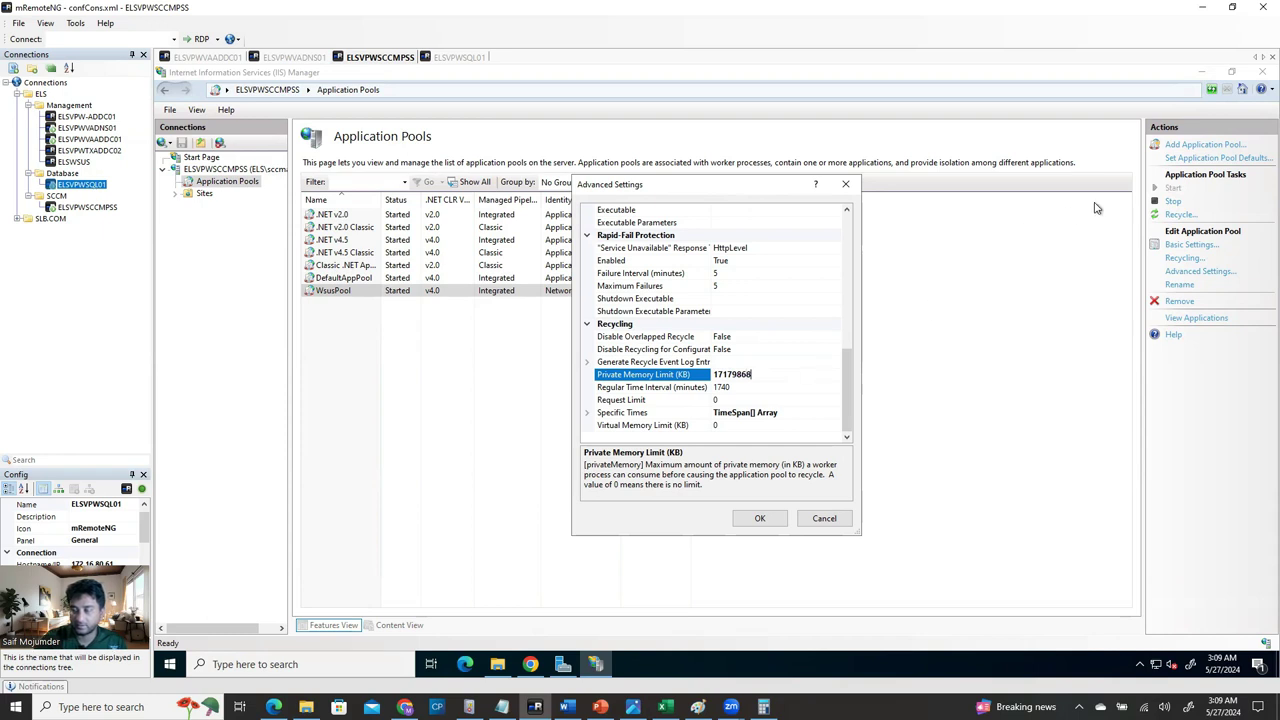
Close Calculator and apply the new WsusPool advanced settings.
key(alt+Tab)
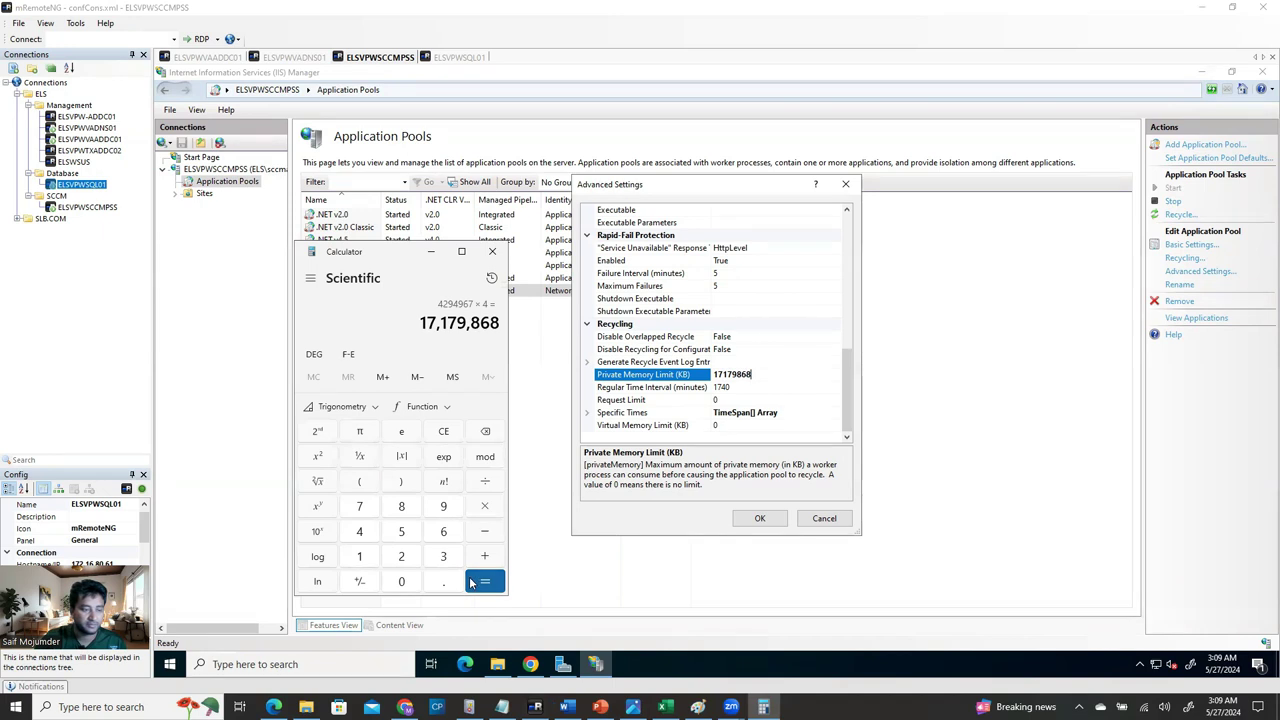
click(492, 251)
click(760, 518)
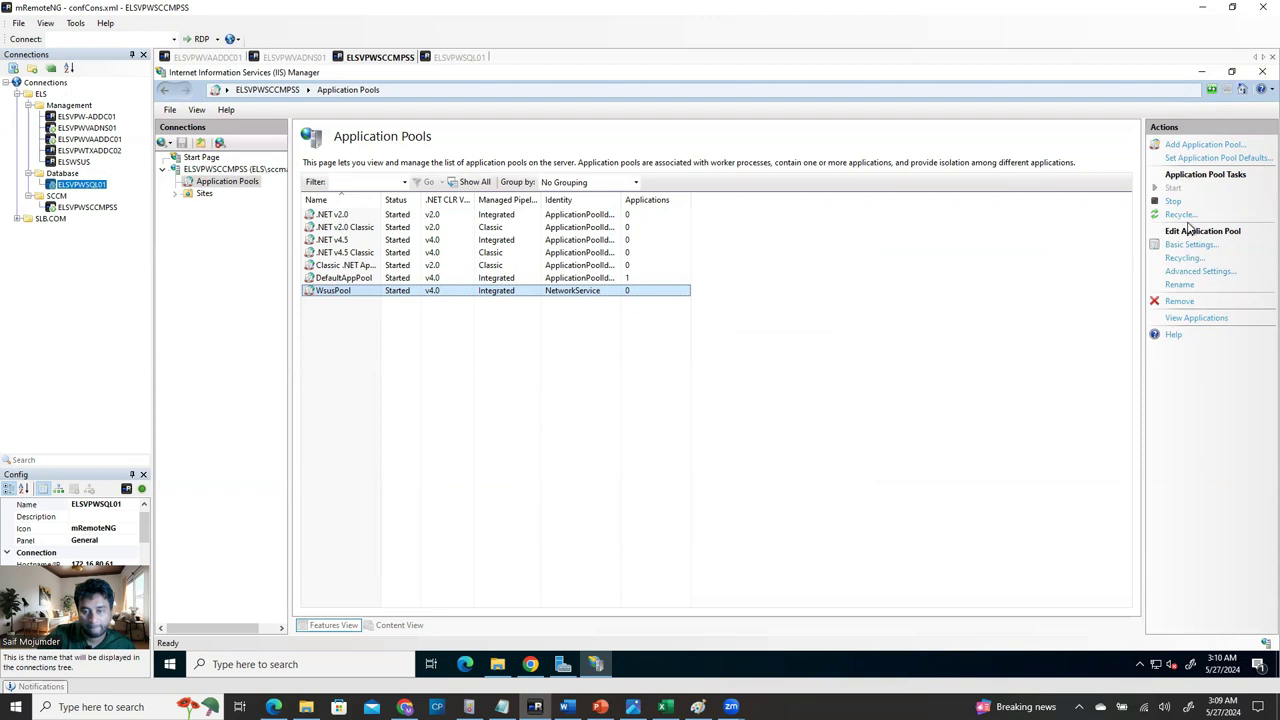
Stop and restart WsusPool, refresh the pool list, and close IIS Manager.
click(1176, 203)
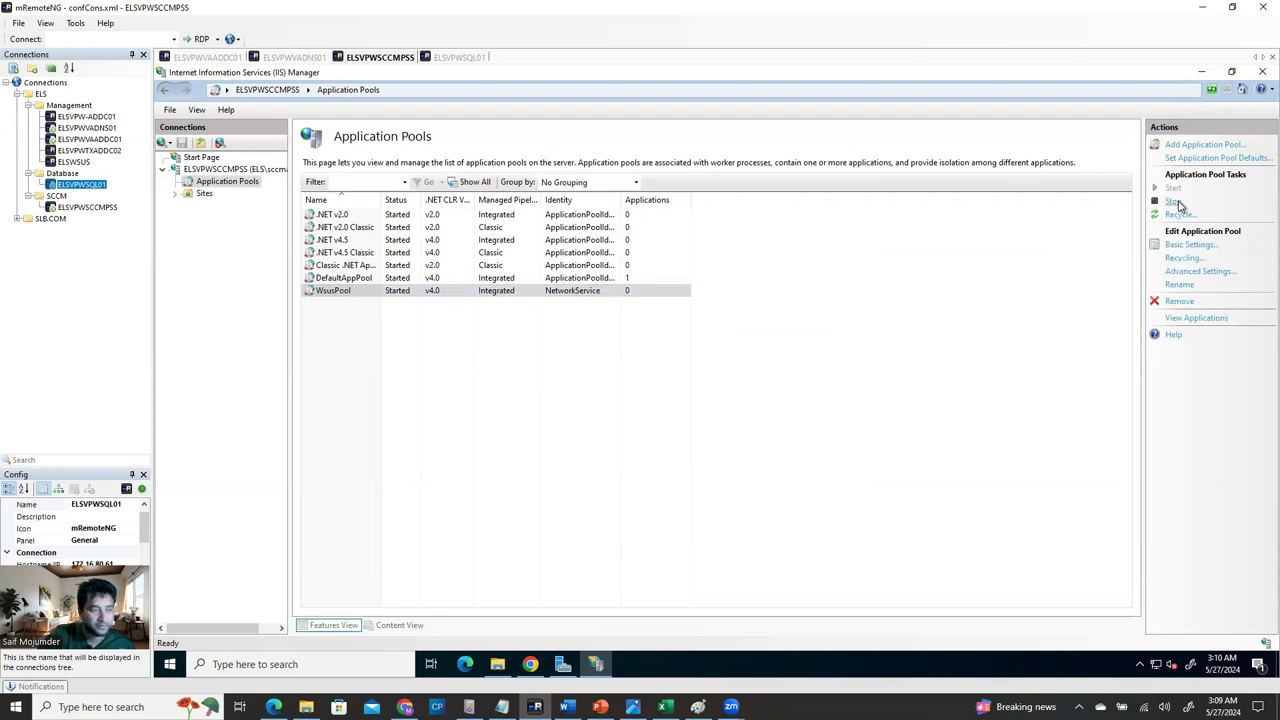
click(1173, 188)
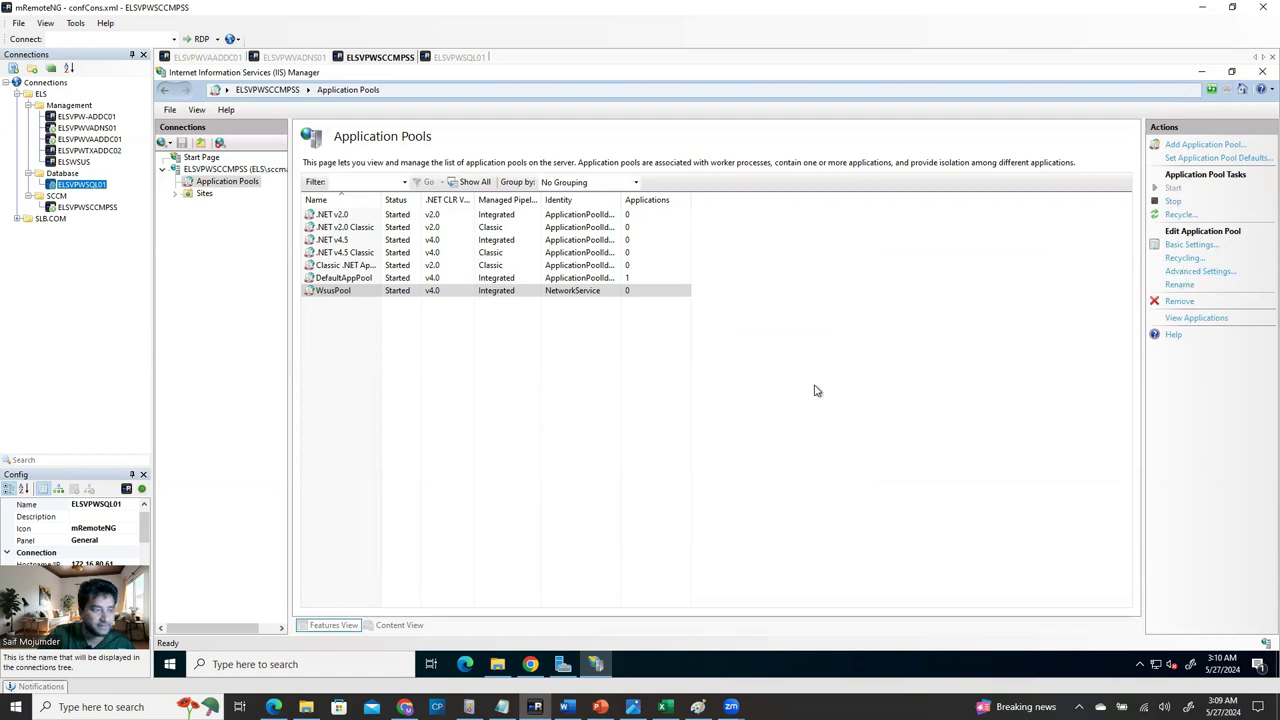
click(918, 307)
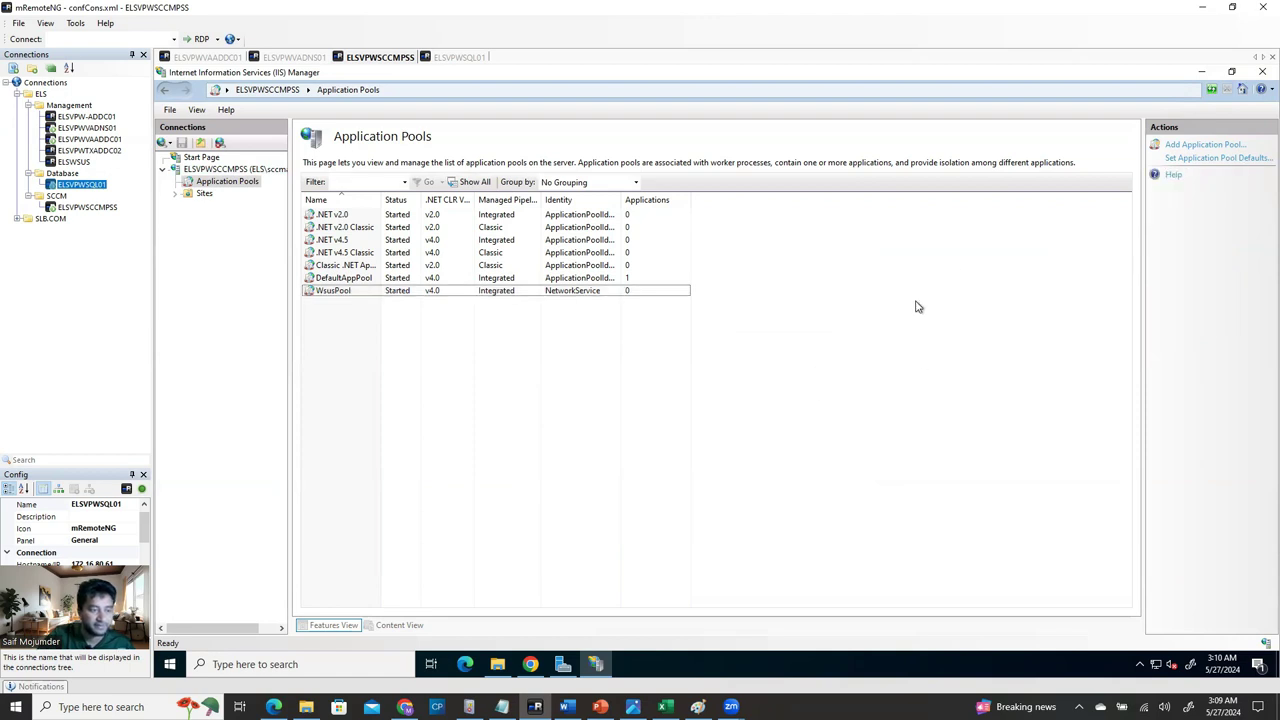
click(1226, 89)
click(1262, 72)
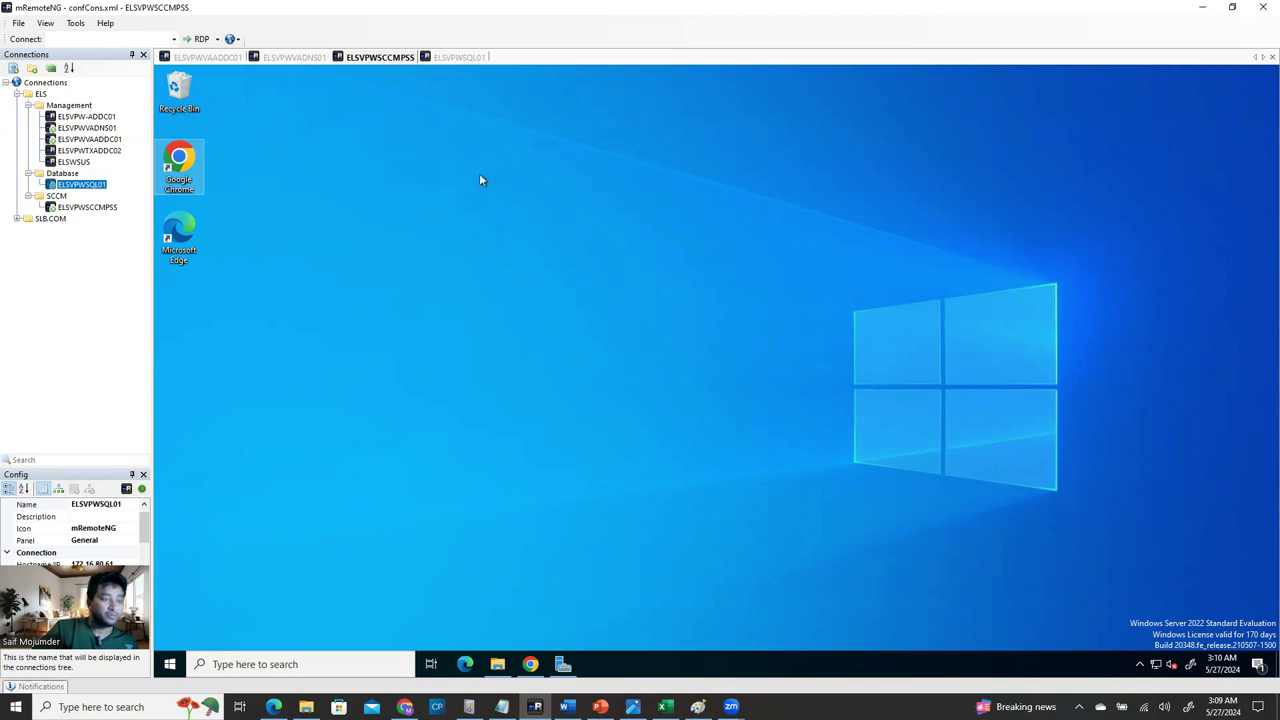
On ELSVPWSQL01, minimize SSMS and launch Computer Management by searching 'computer'.
click(457, 58)
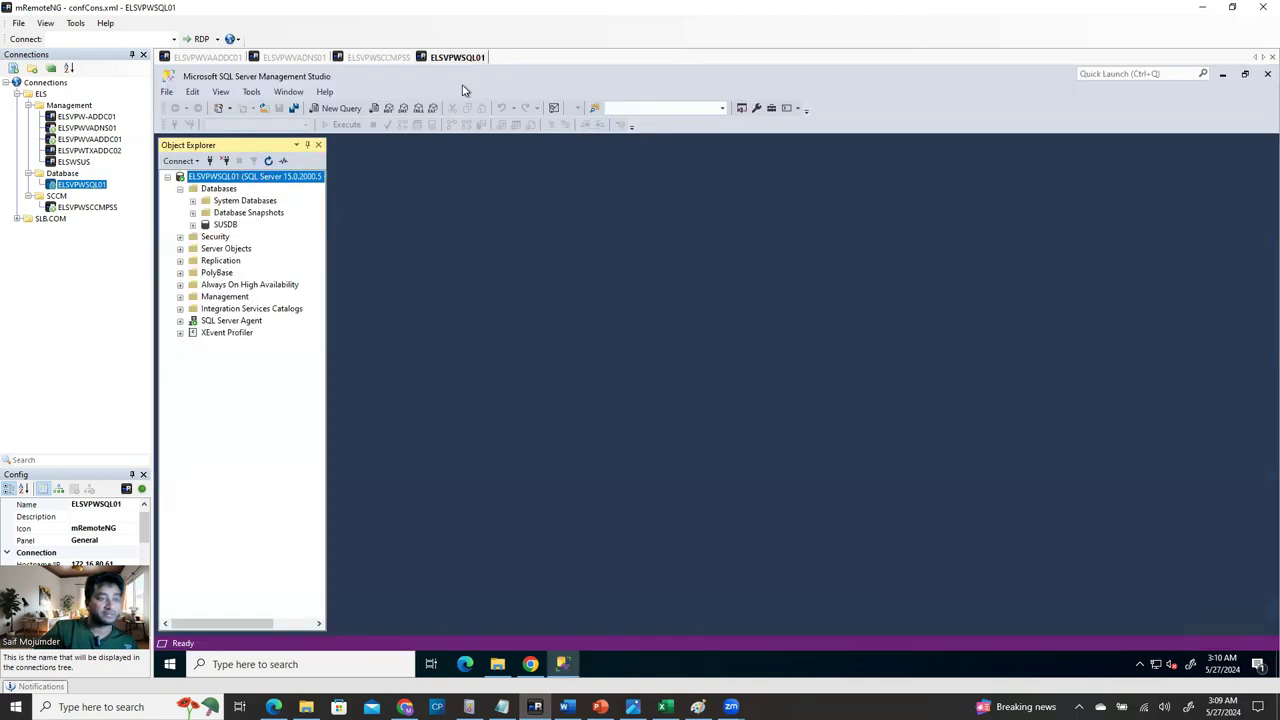
click(1222, 74)
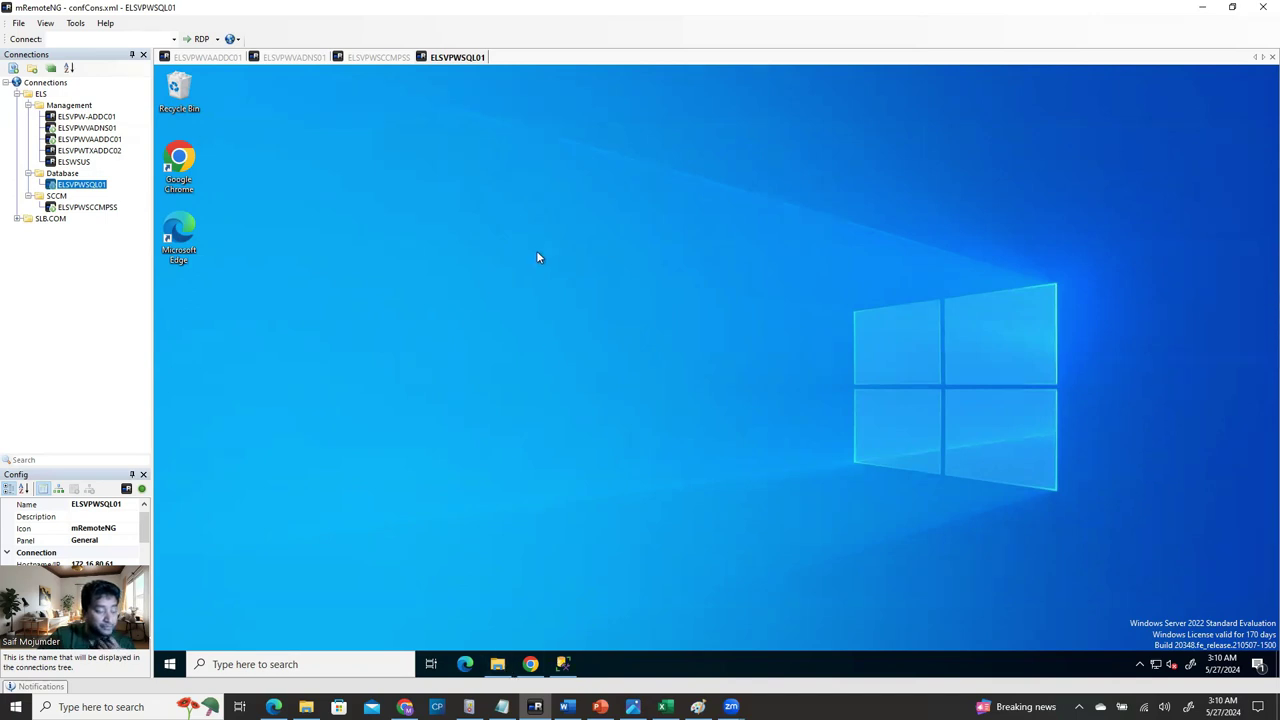
click(271, 665)
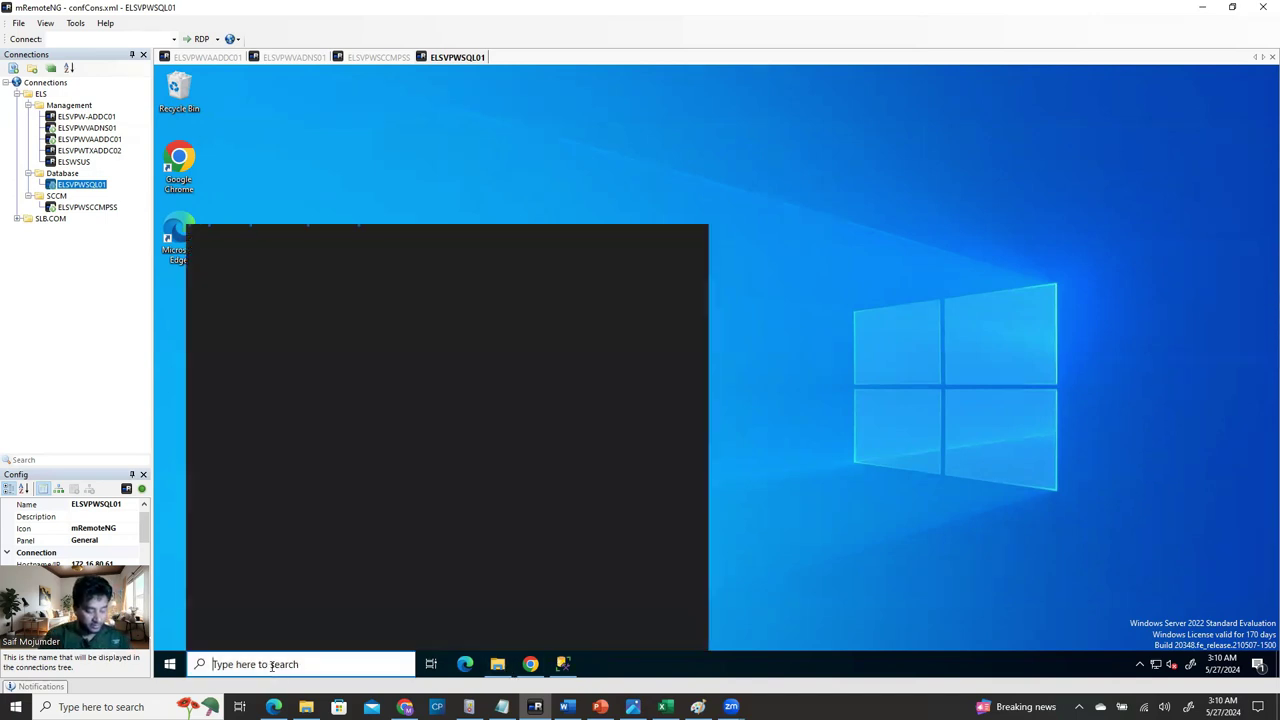
text(computer)
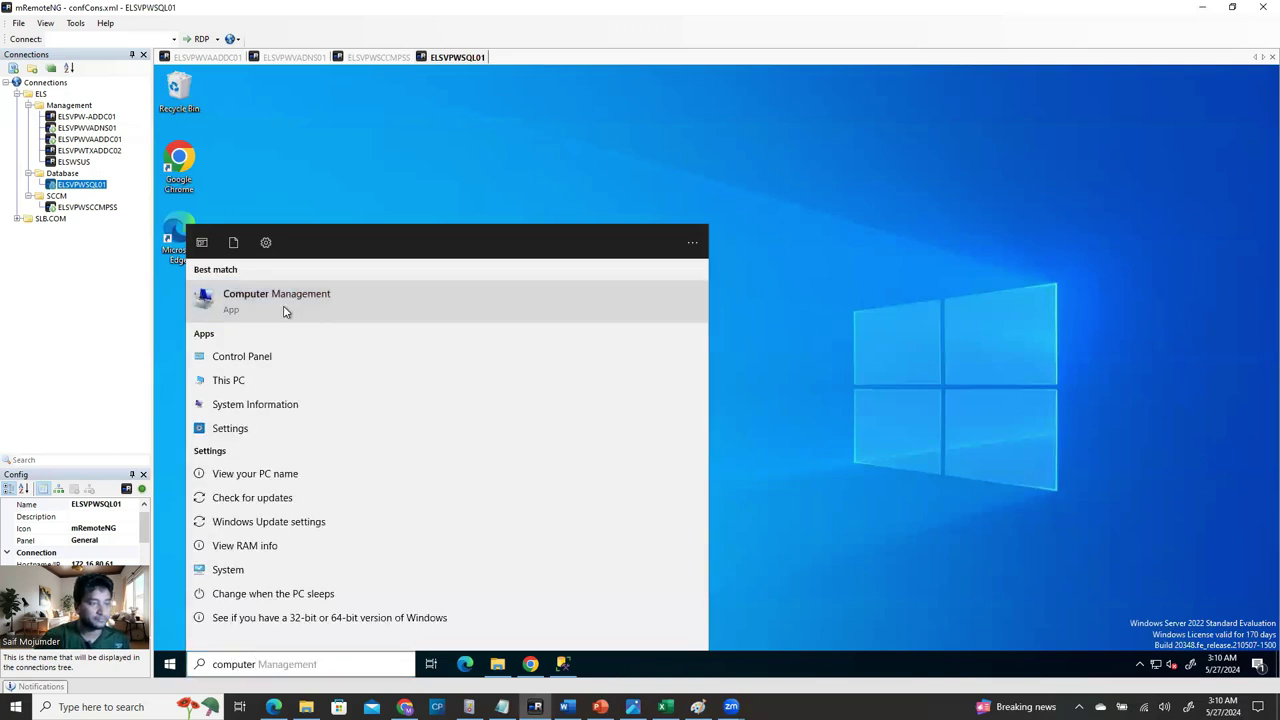
click(288, 310)
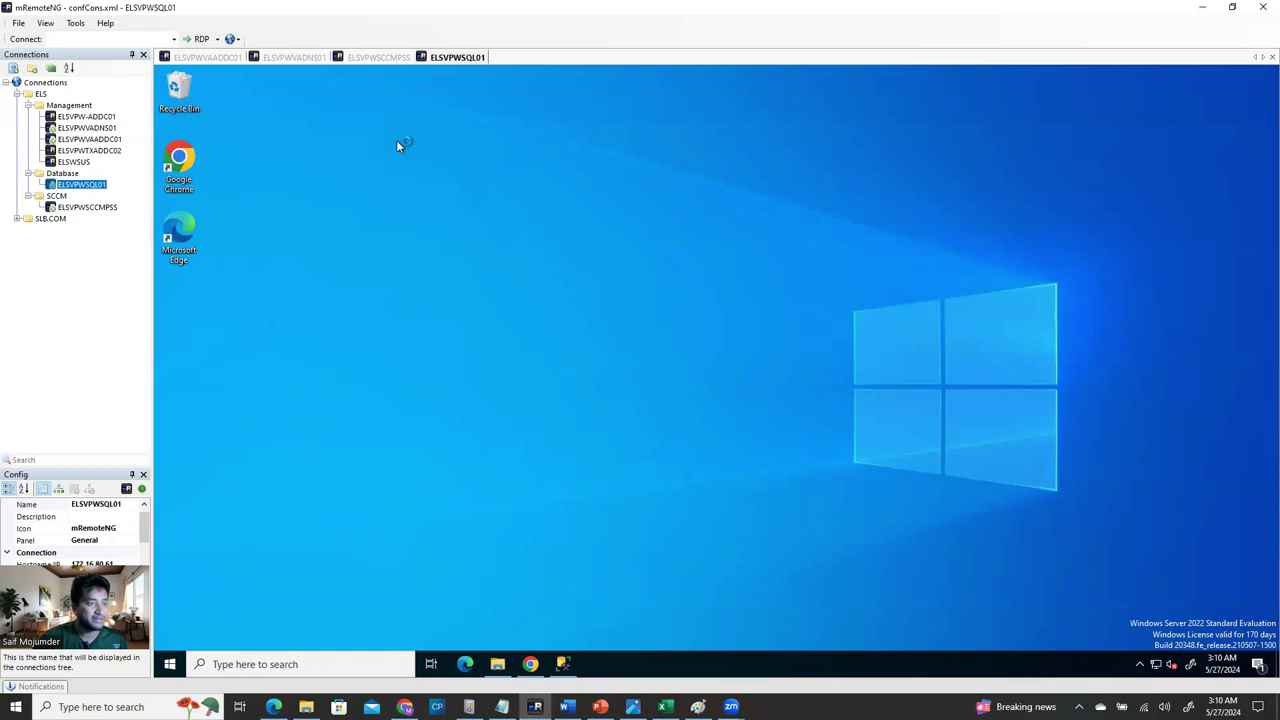
Open the Administrators group's properties from Local Users and Groups > Groups.
click(88, 207)
click(108, 505)
key(ctrl+c)
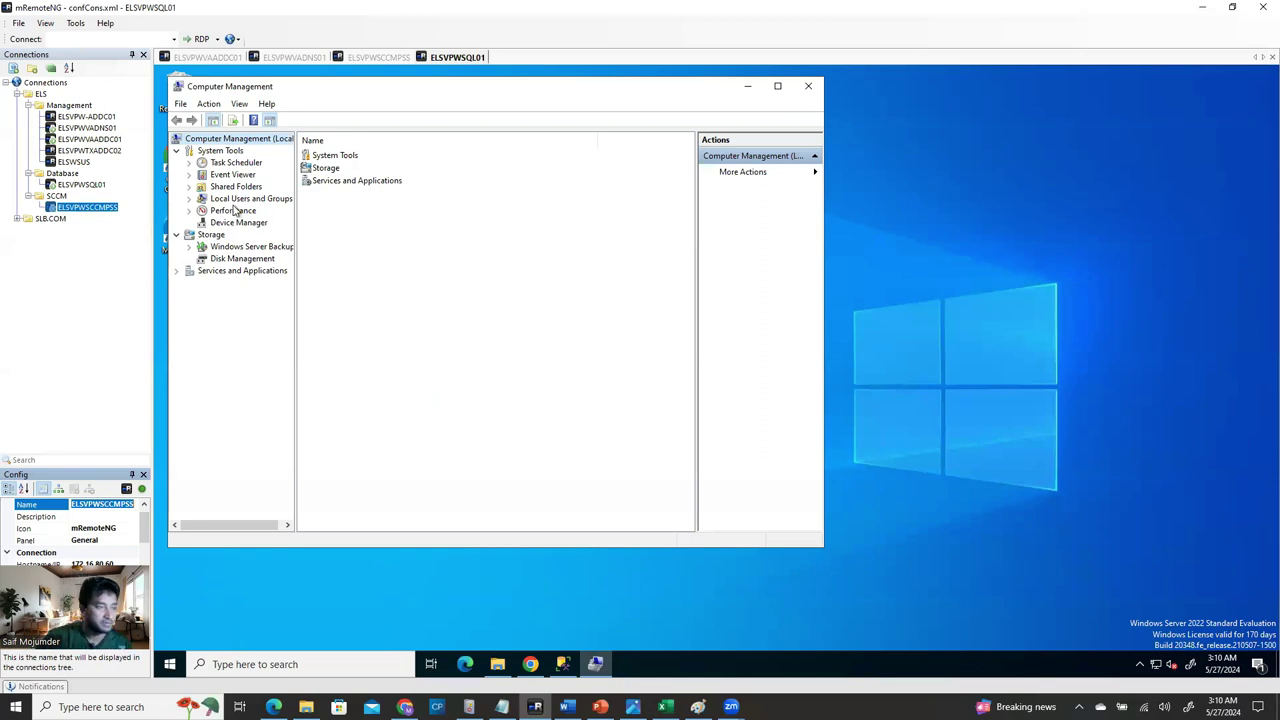
click(191, 200)
click(236, 223)
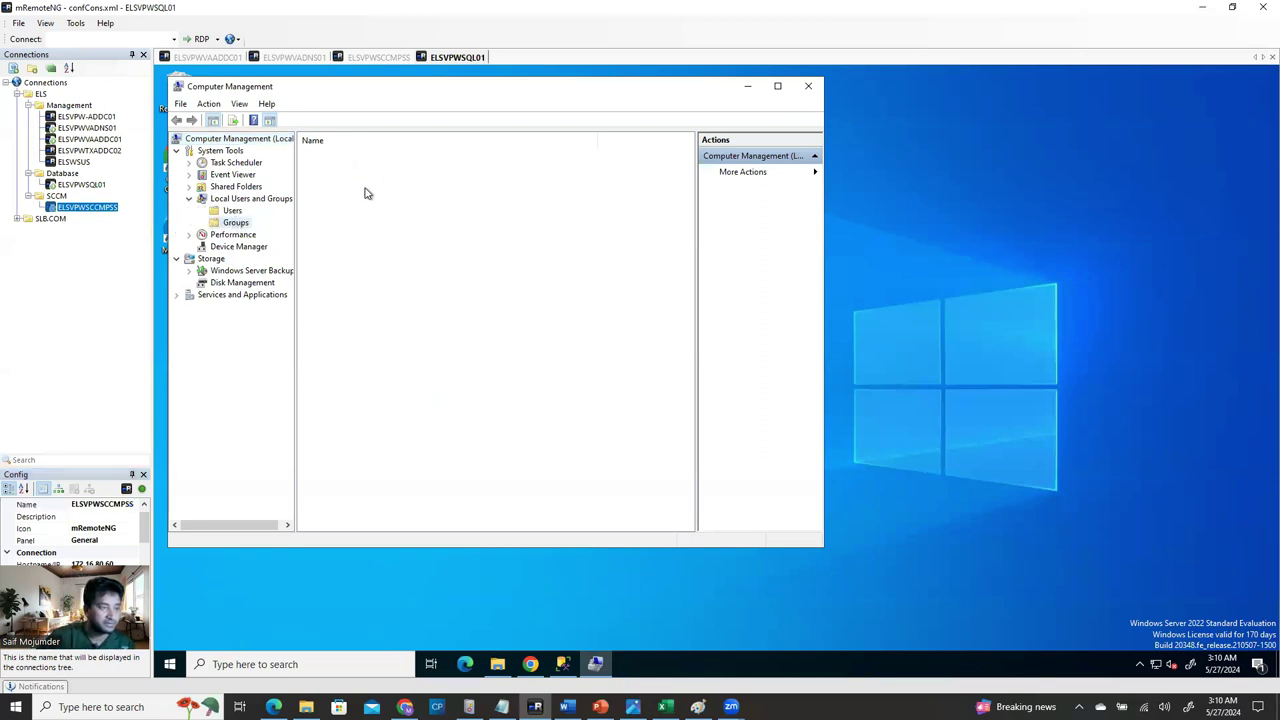
drag(440, 92, 626, 143)
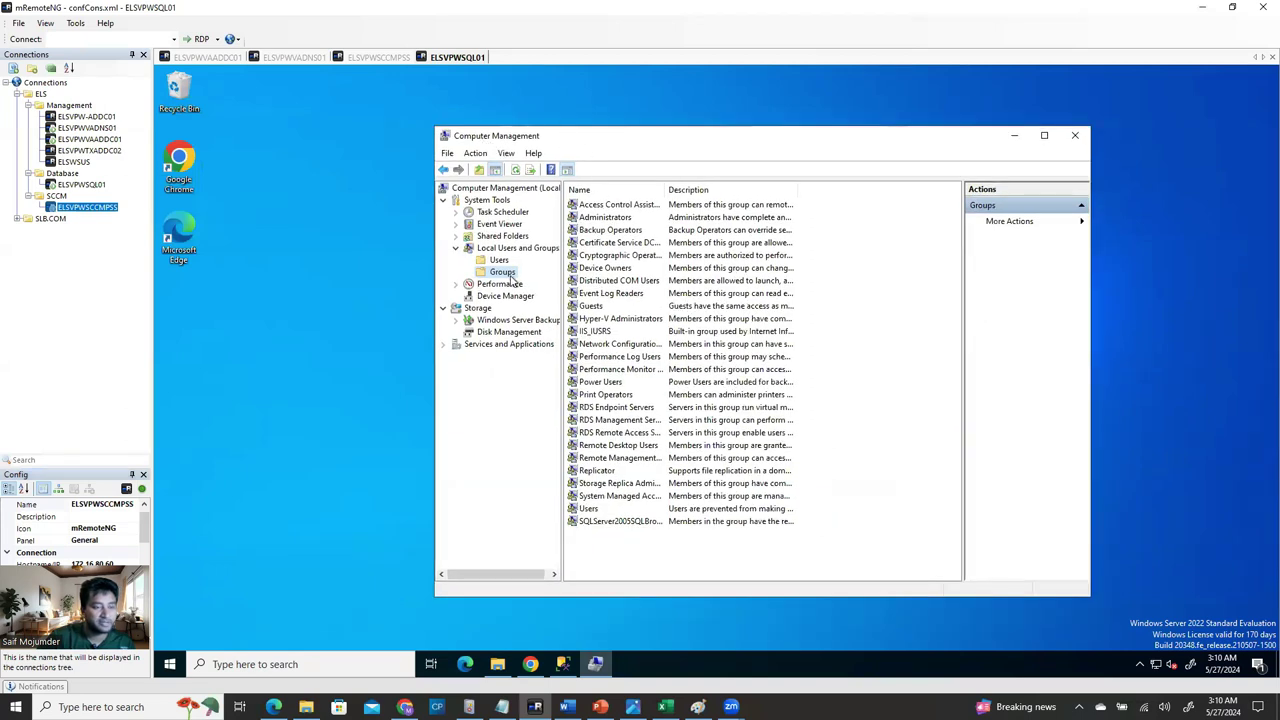
double_click(624, 217)
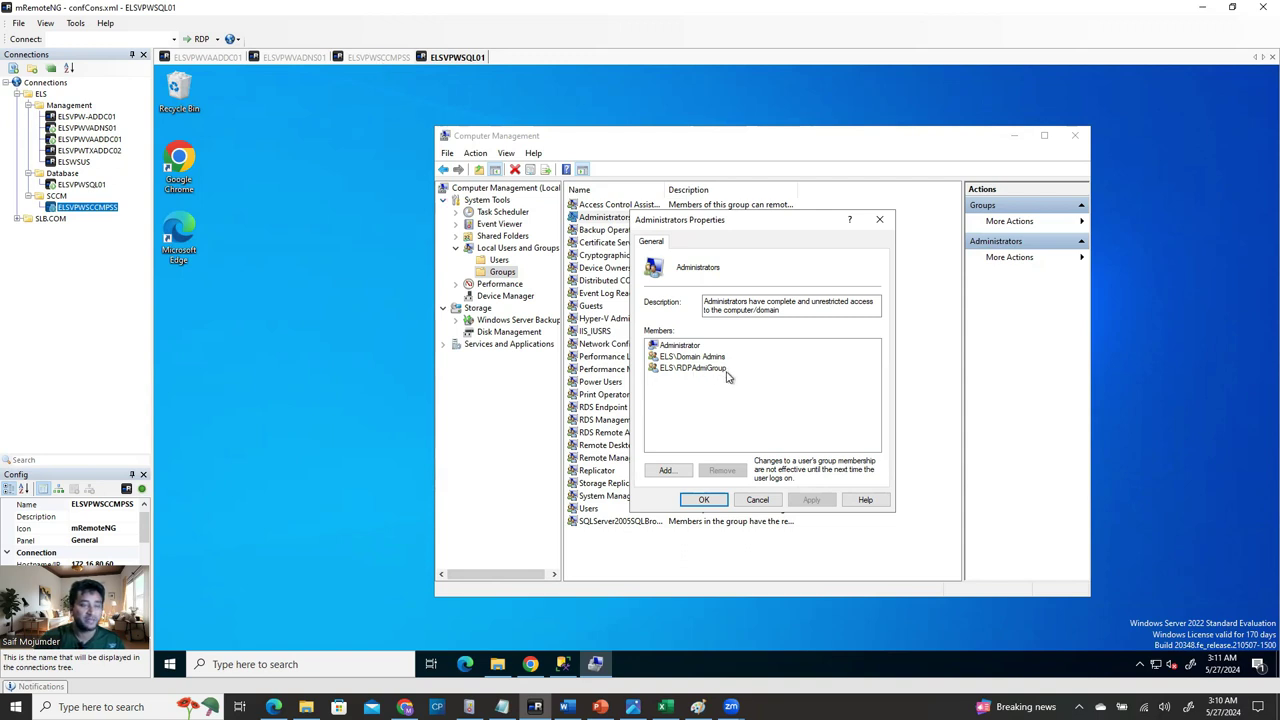
Add the ELSVPWSCCMPSS computer account to Administrators, with Computers object type enabled, and save.
click(666, 472)
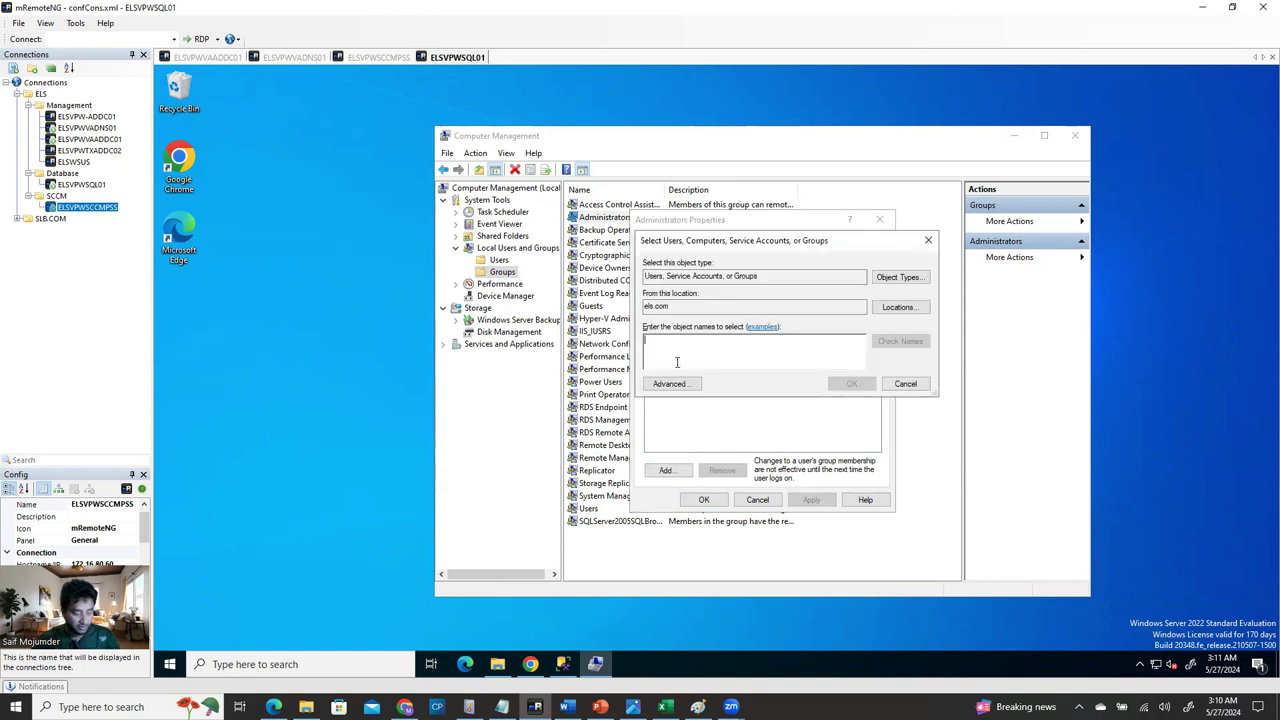
key(ctrl+v)
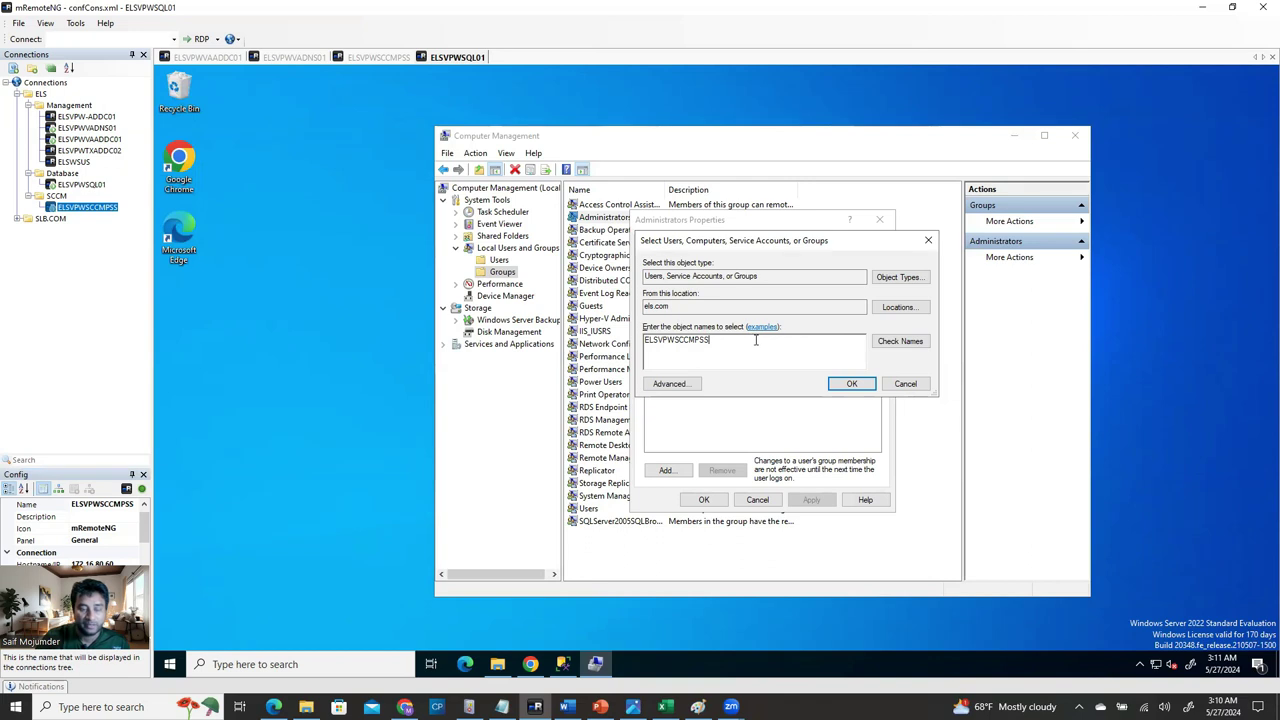
click(899, 277)
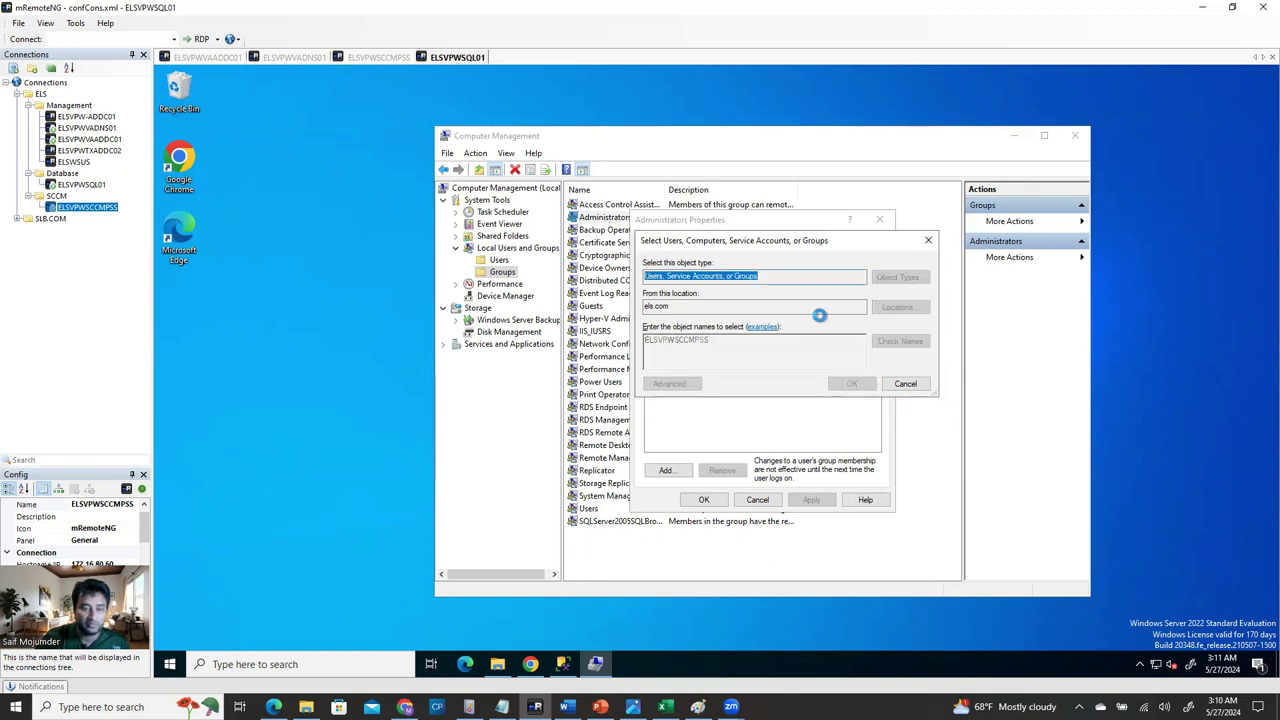
click(656, 330)
click(882, 429)
click(900, 341)
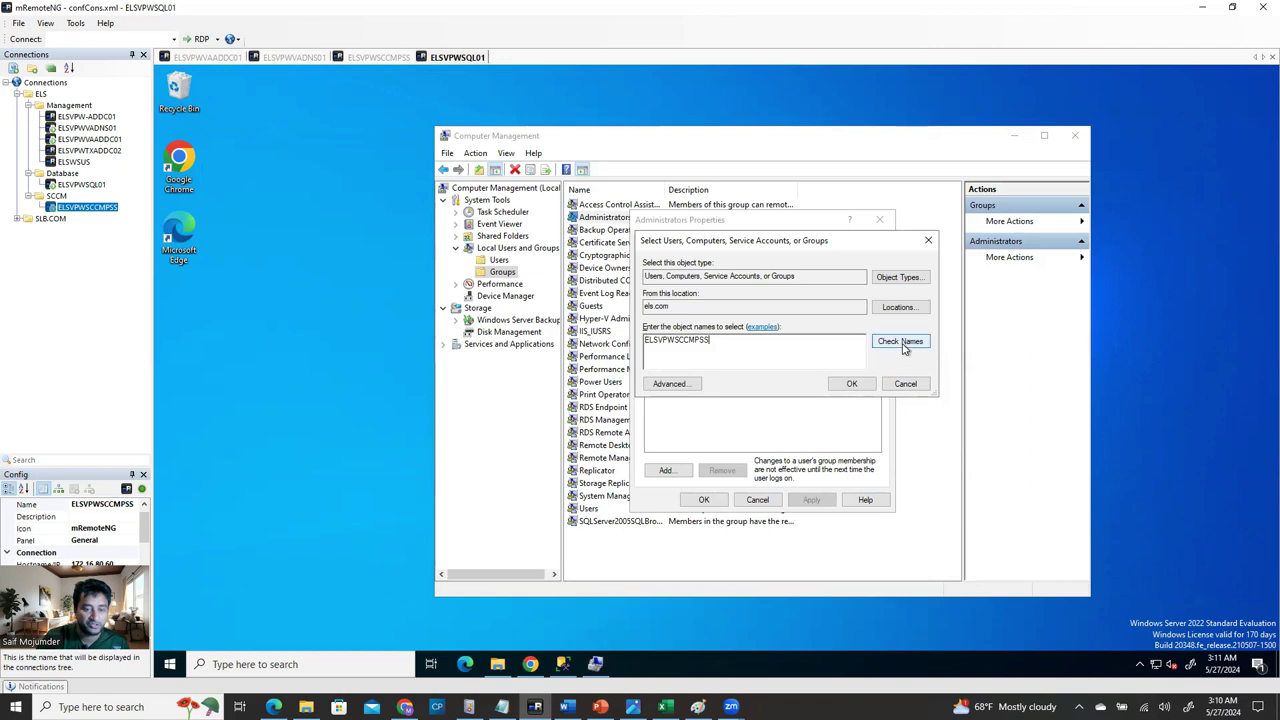
click(852, 385)
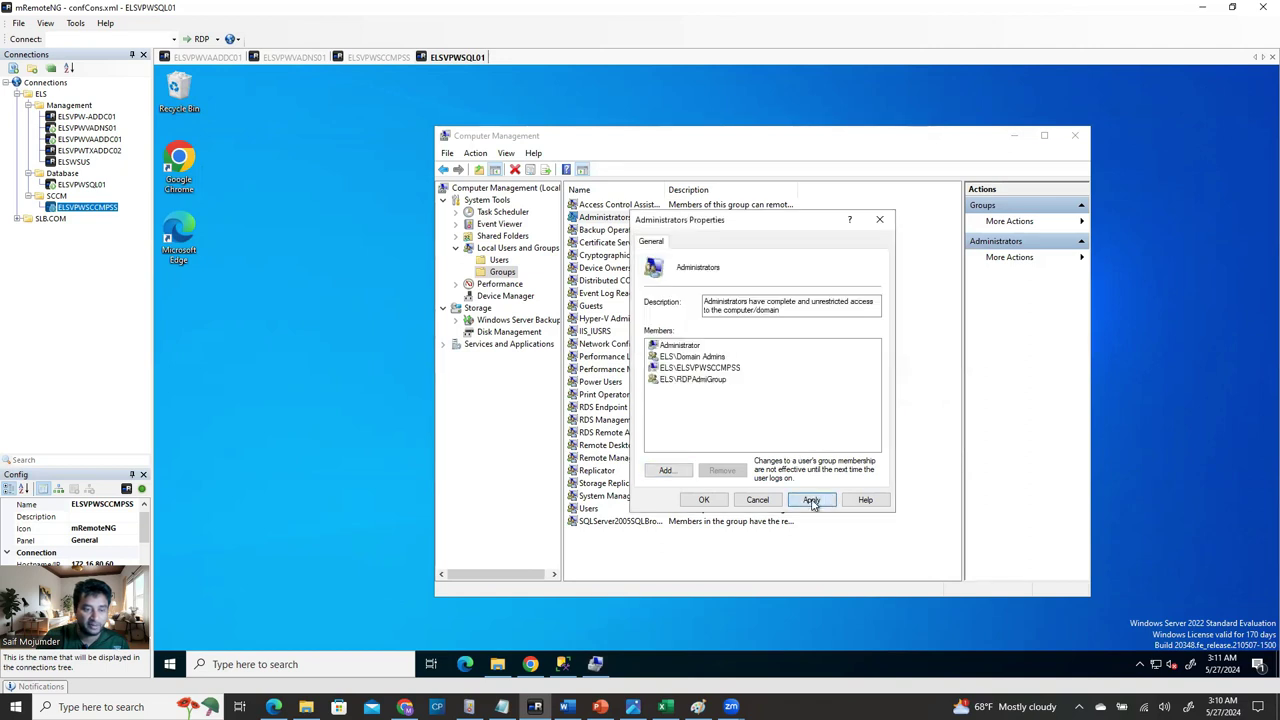
click(704, 500)
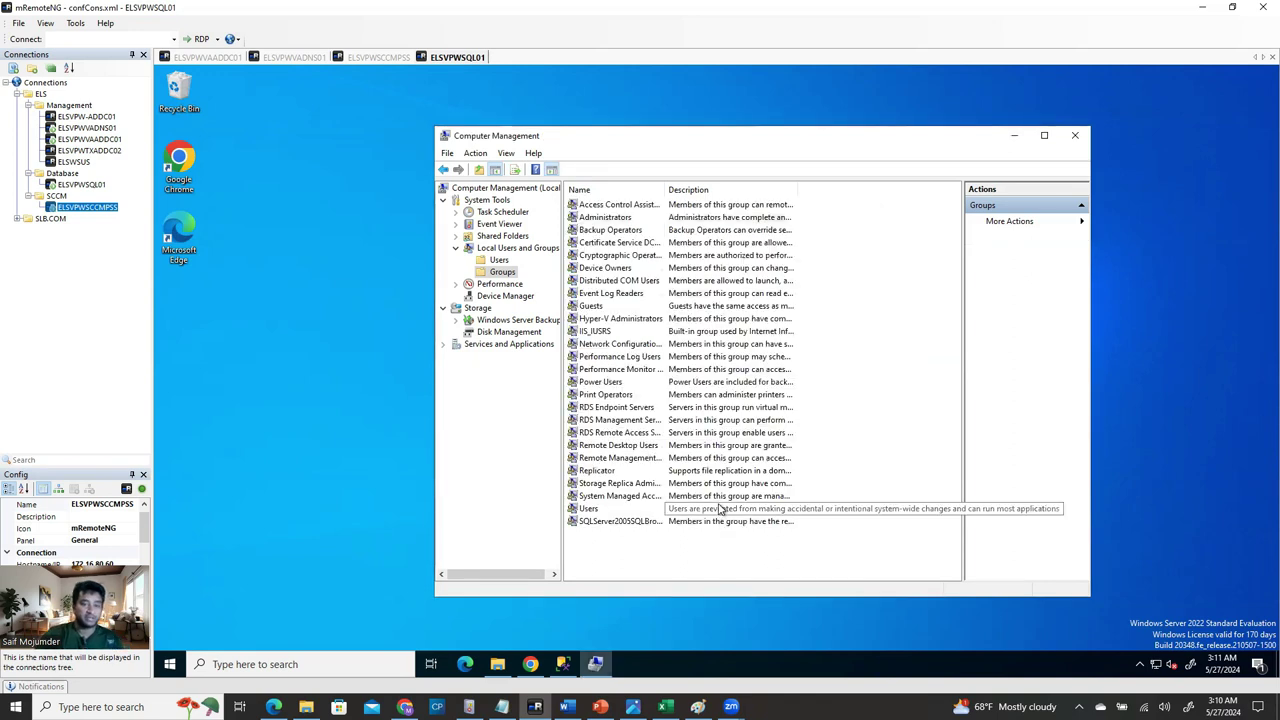
Close Computer Management and return to SSMS's ELSVPWSQL01 server node.
click(1078, 137)
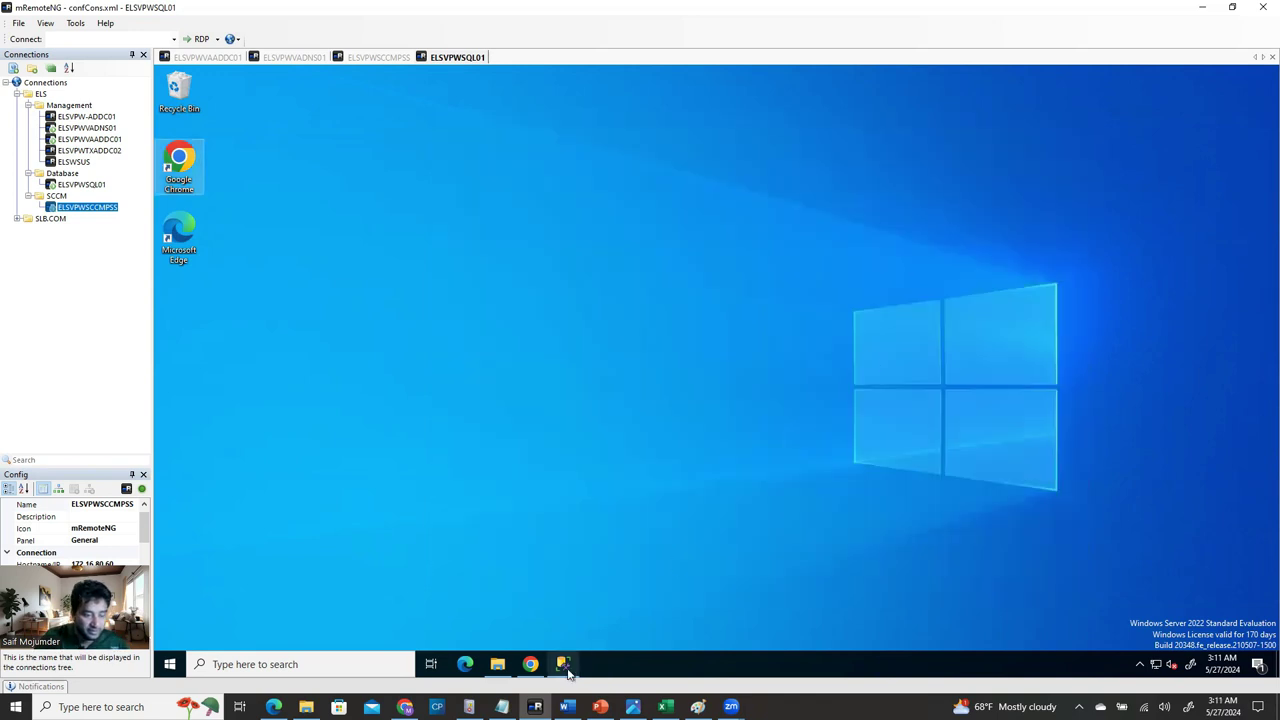
click(564, 665)
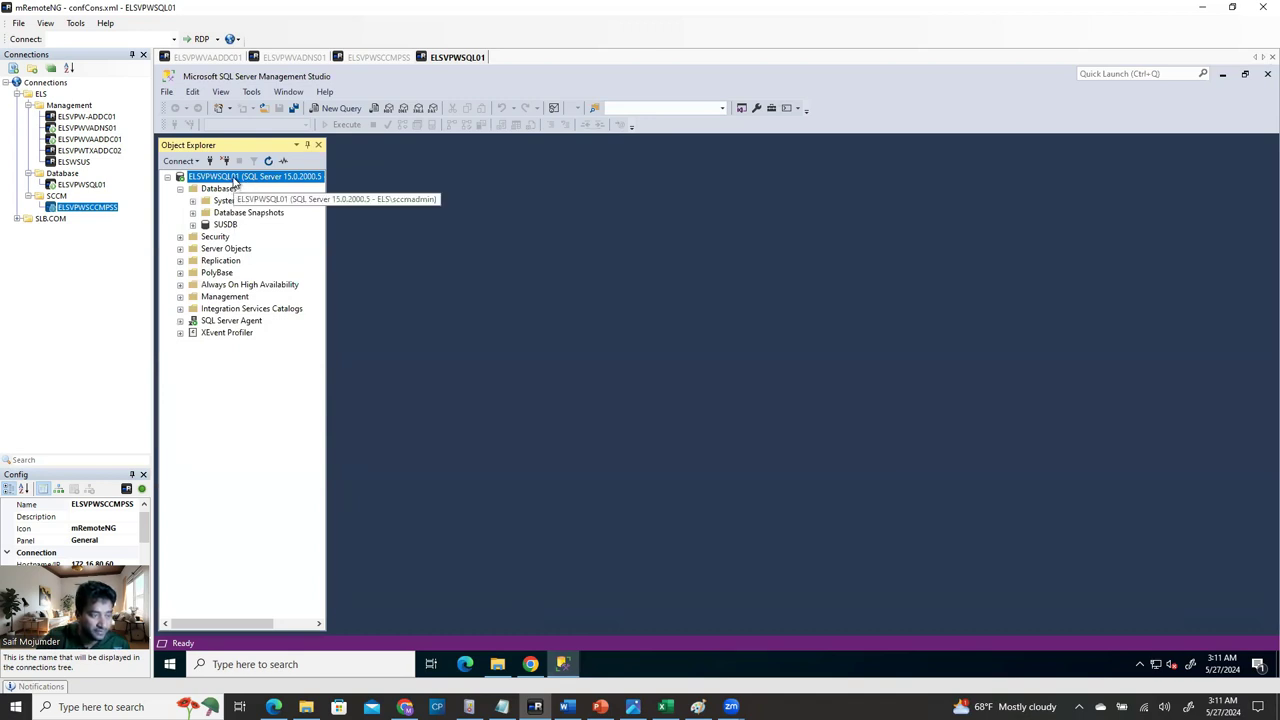
right_click(235, 180)
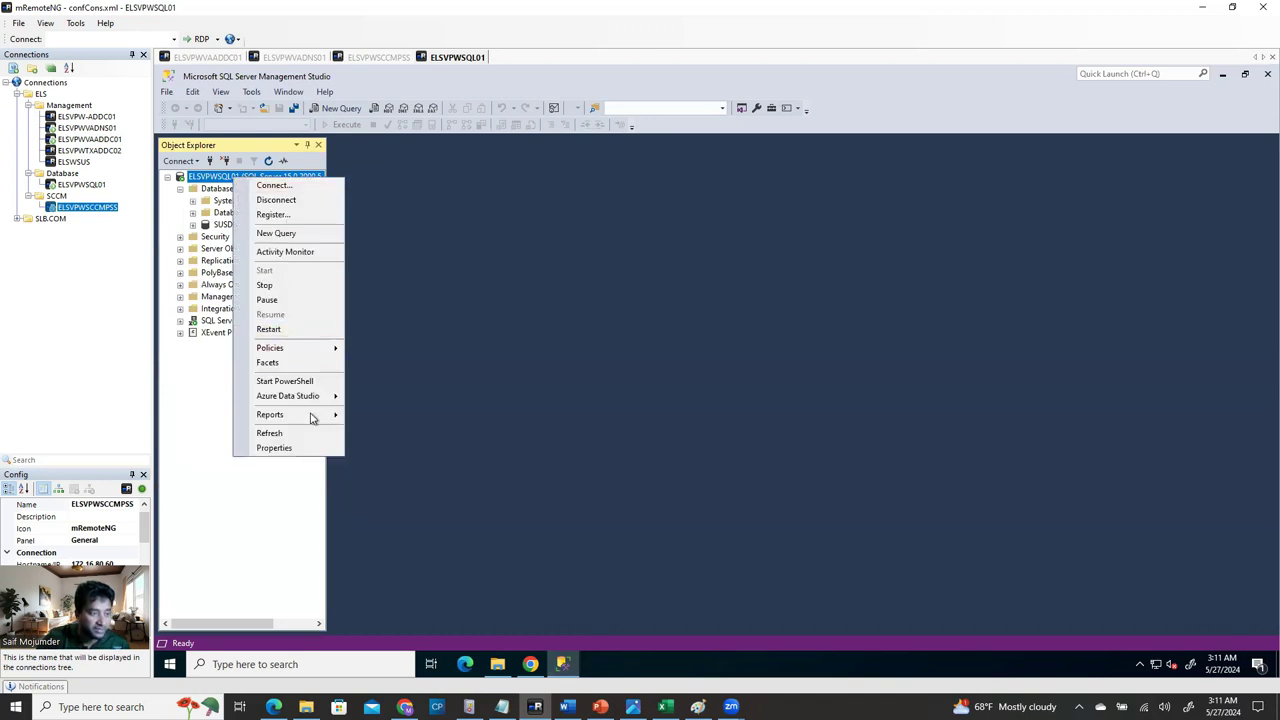
click(298, 449)
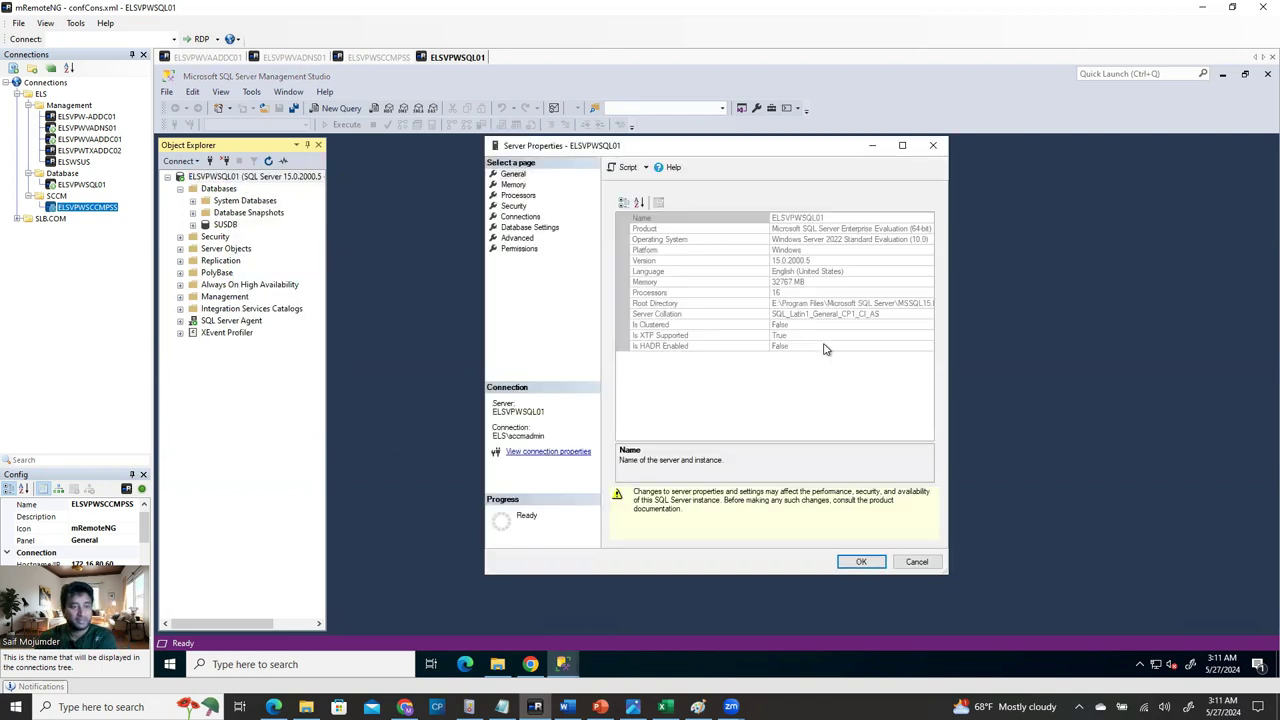
click(513, 185)
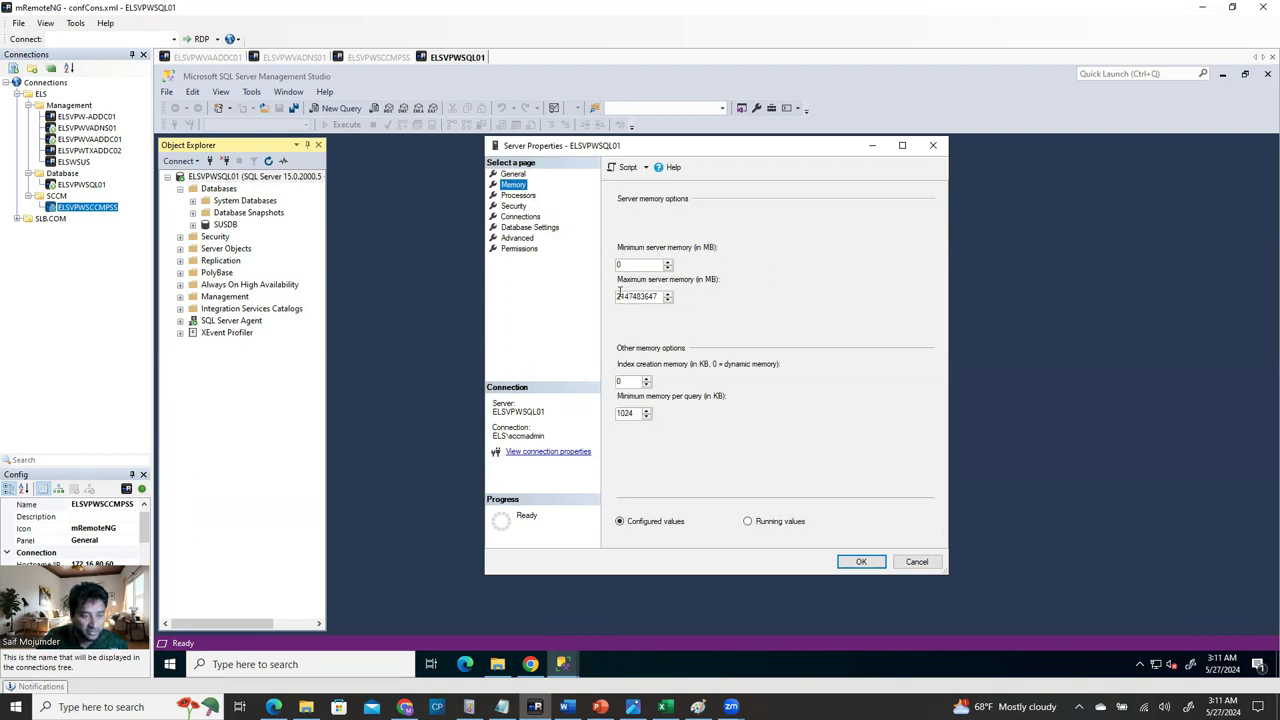
drag(618, 295, 658, 297)
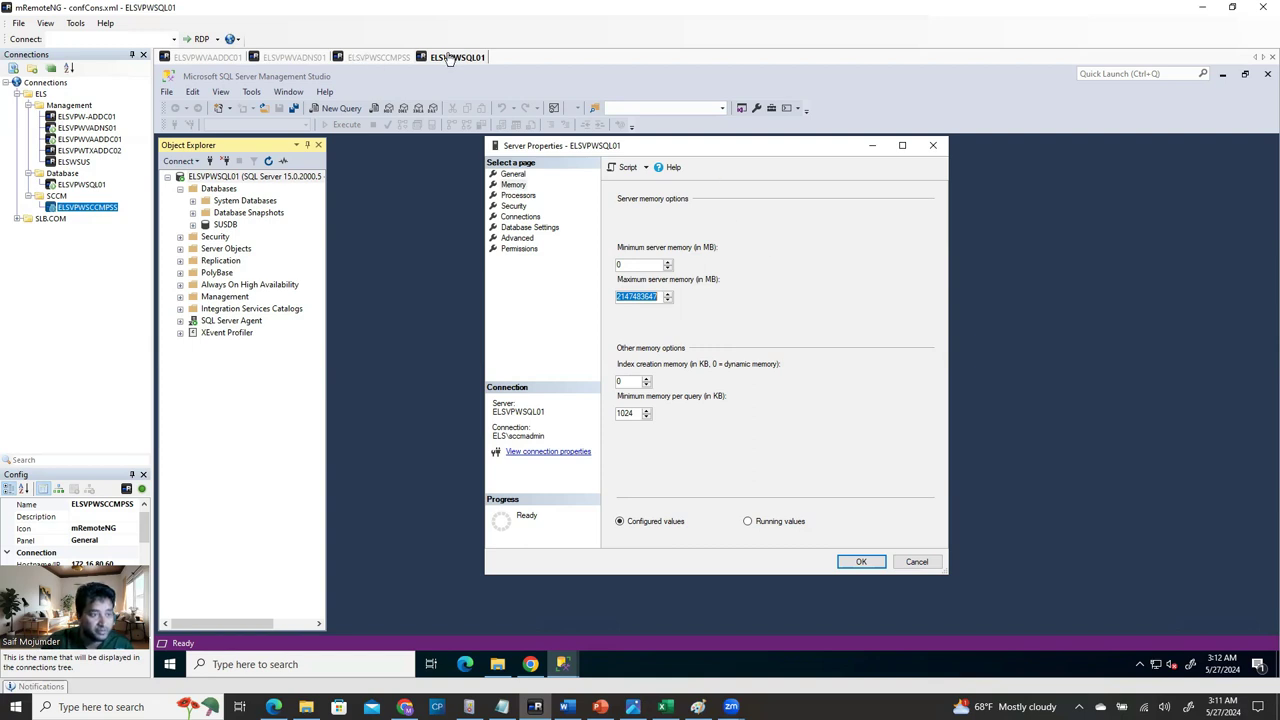
click(212, 58)
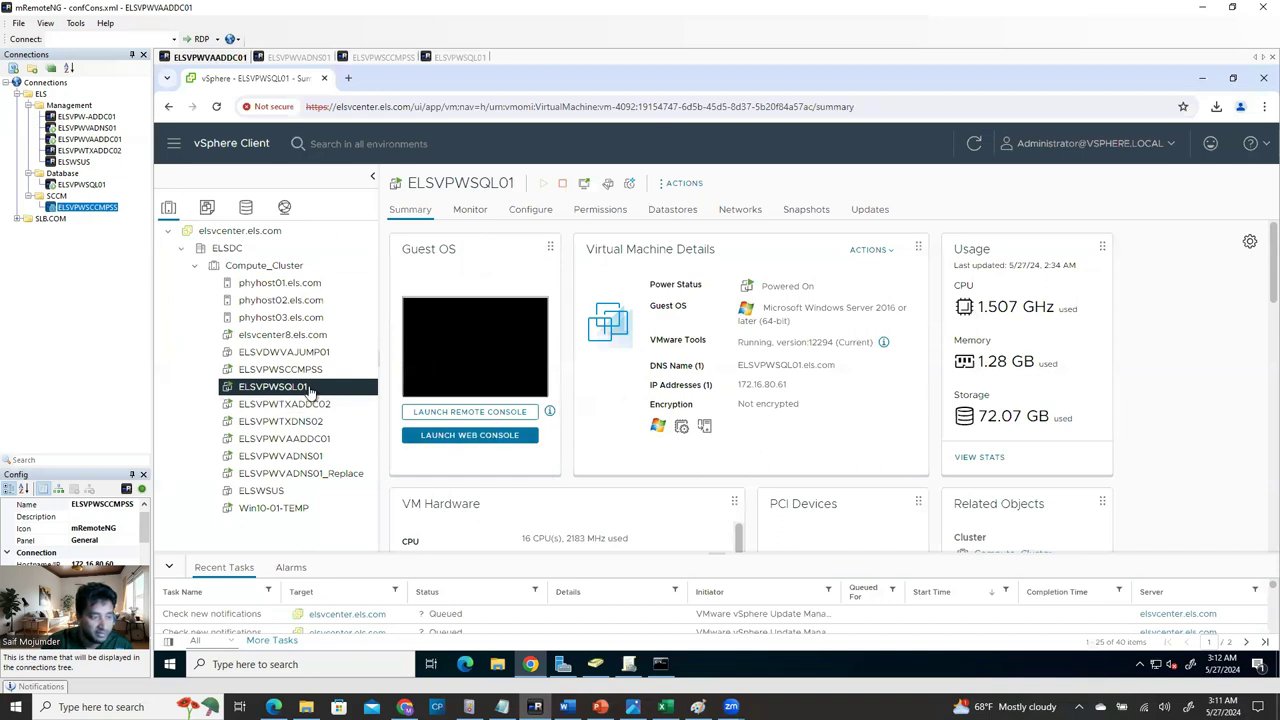
Check ELSVPWSQL01's 32 GB VM memory in vSphere Edit Settings, then return to ELSVPWSQL01.
right_click(308, 390)
click(360, 436)
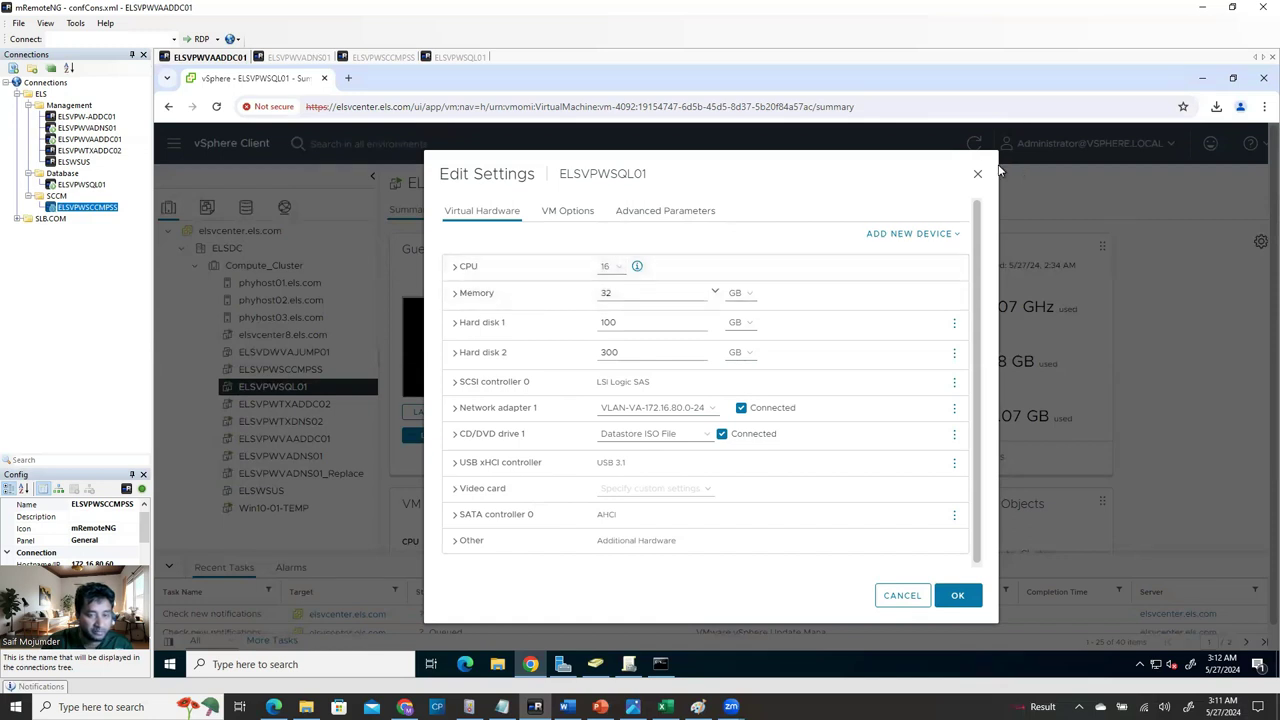
key(Escape)
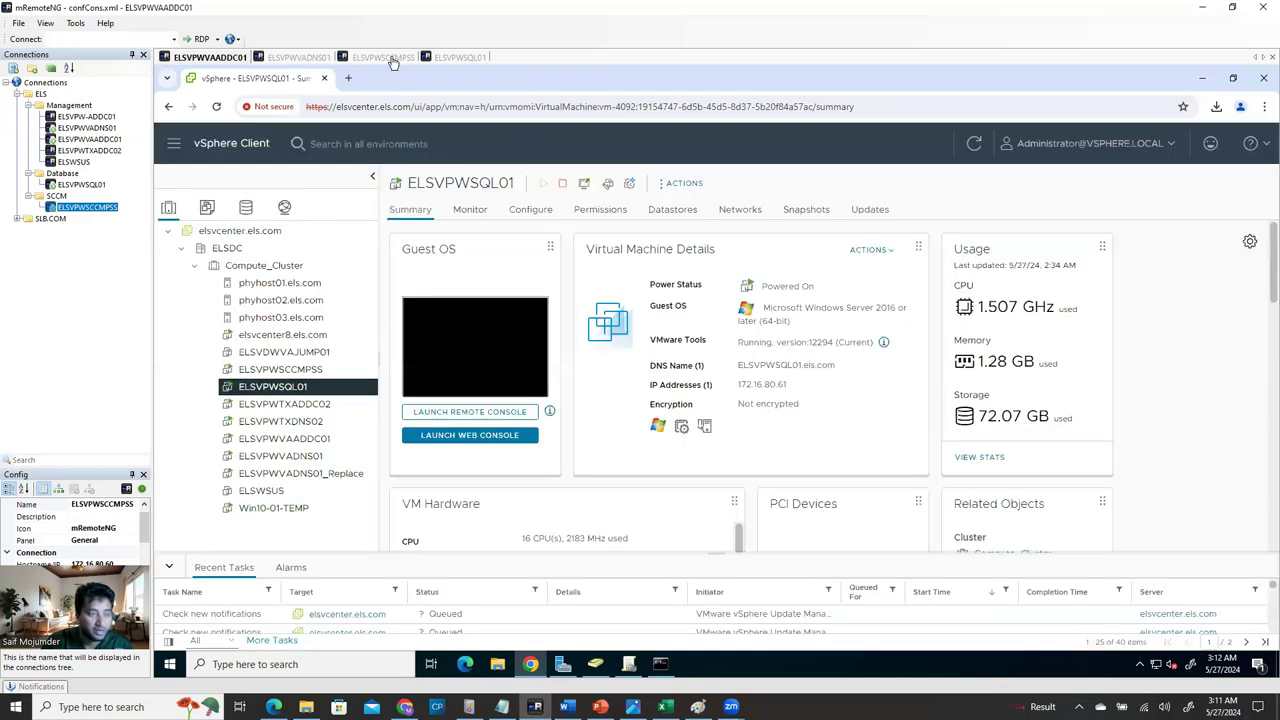
click(392, 60)
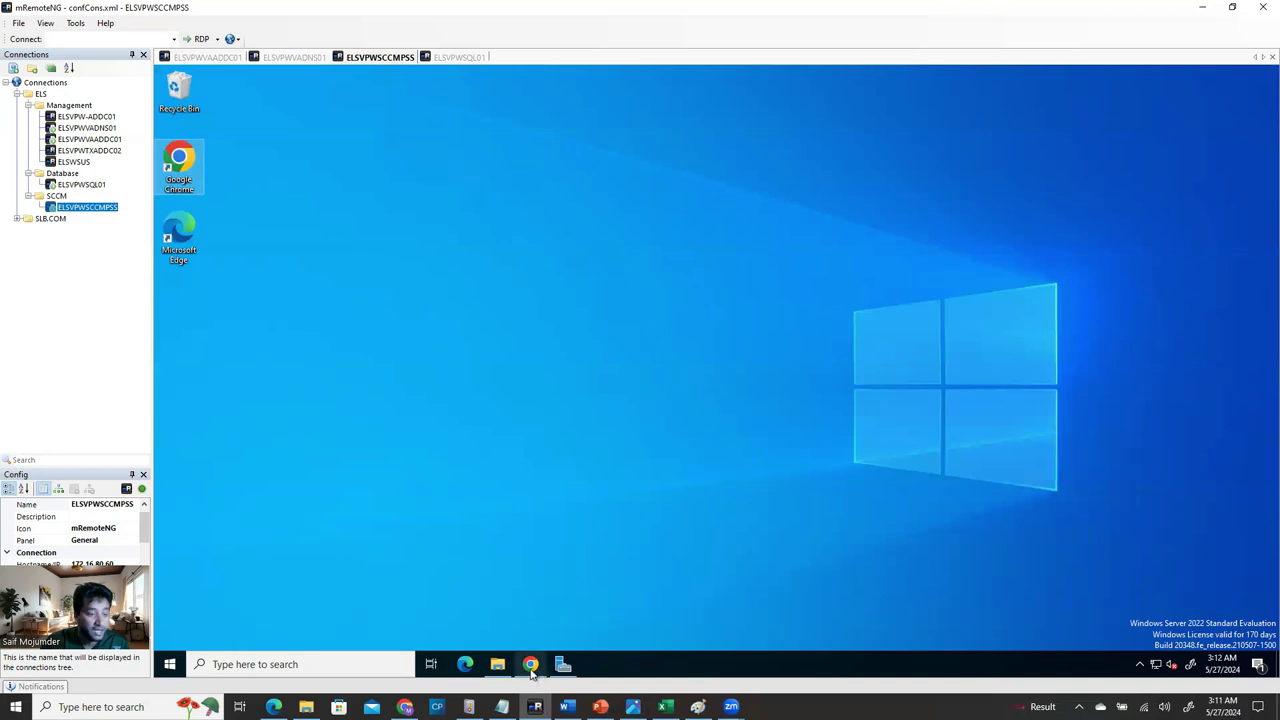
mouse_move(533, 673)
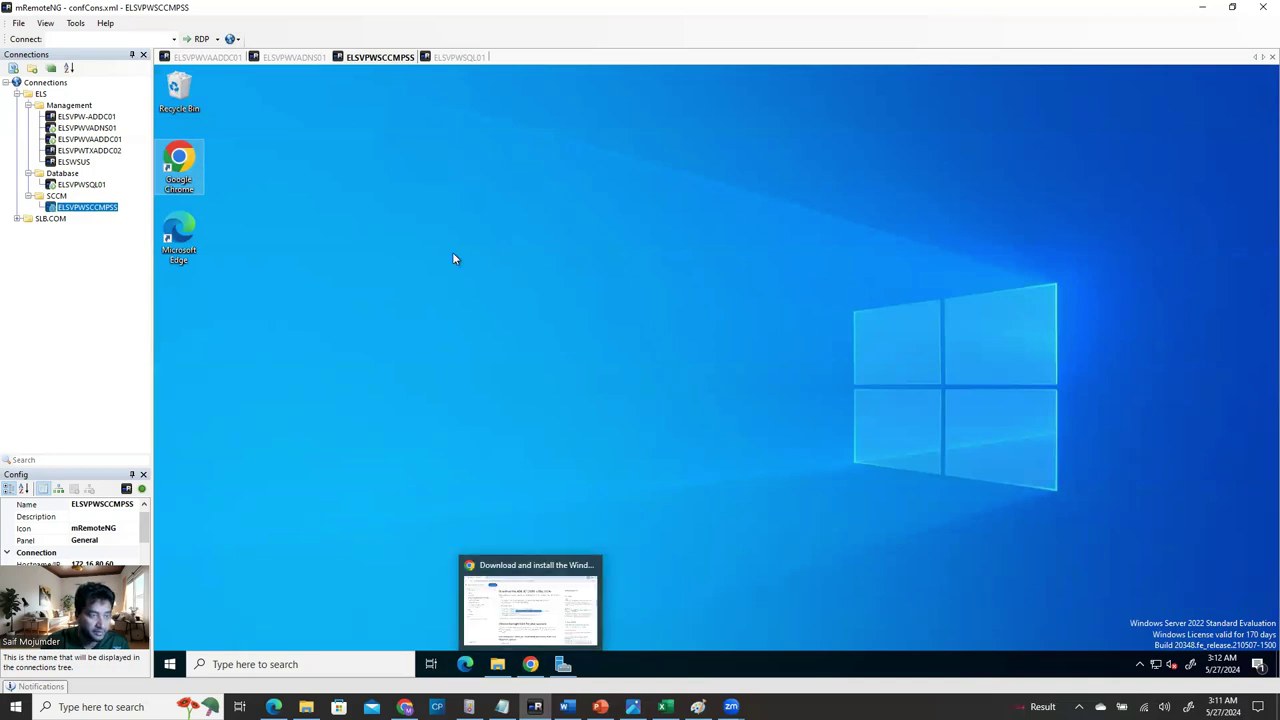
click(297, 59)
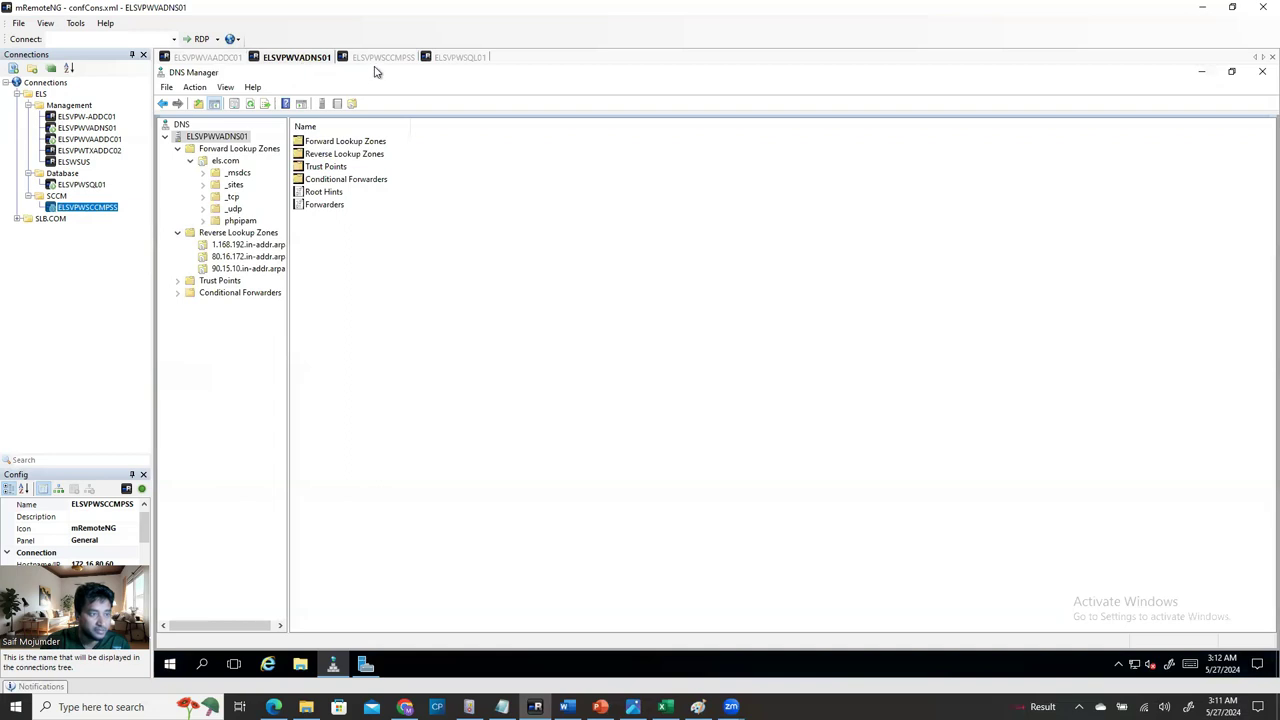
click(381, 58)
click(456, 57)
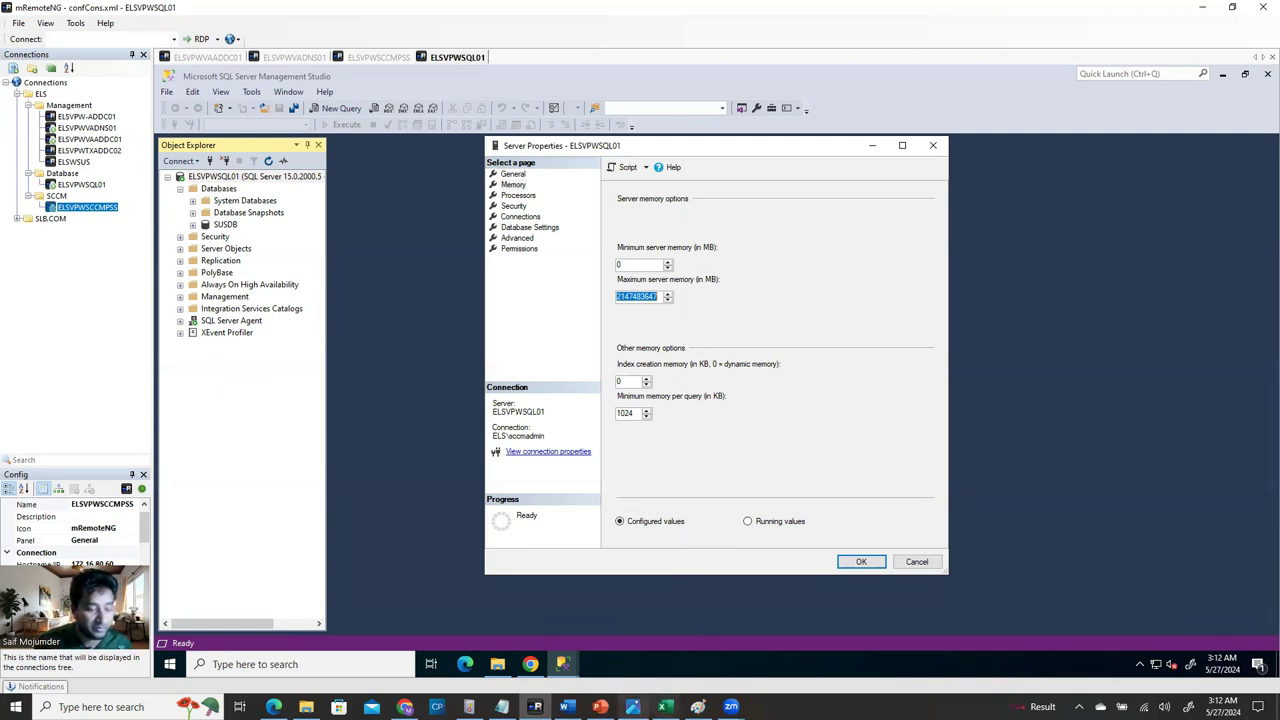
Find the guide's 'Configure the SQL memory' figures and set SSMS's minimum server memory to 8192 MB.
click(566, 707)
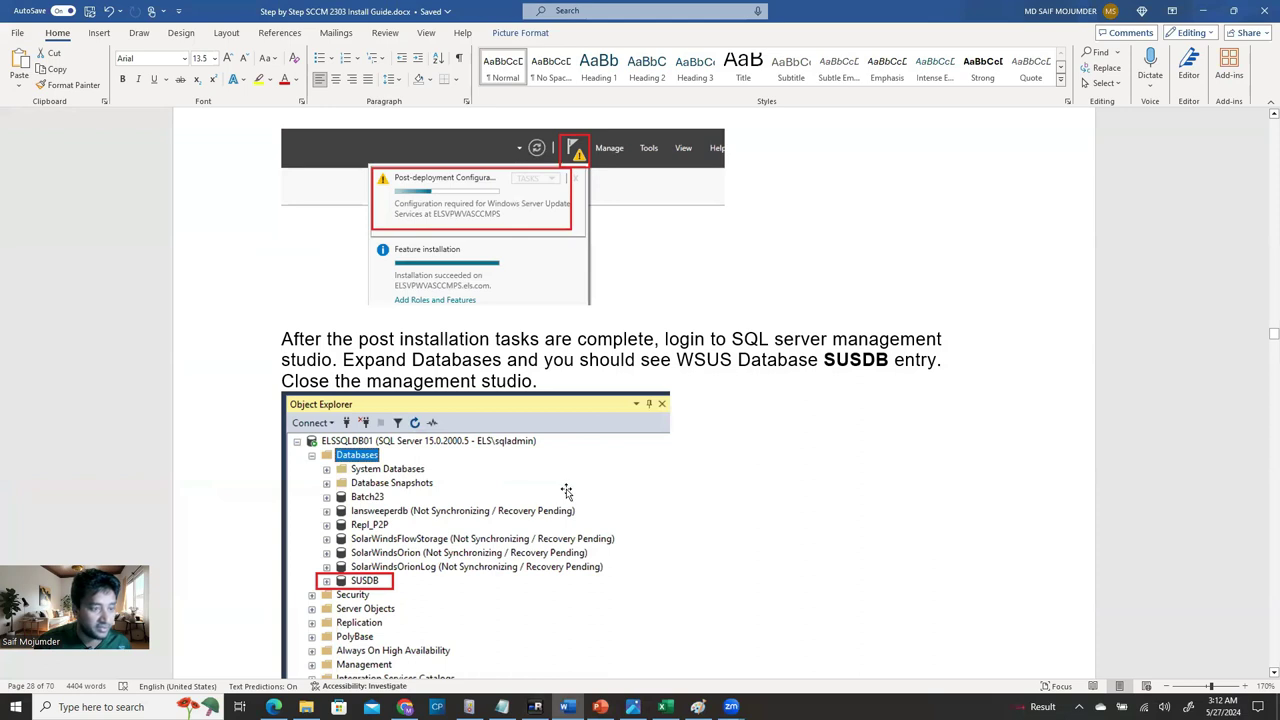
scroll(566, 490, down, 15)
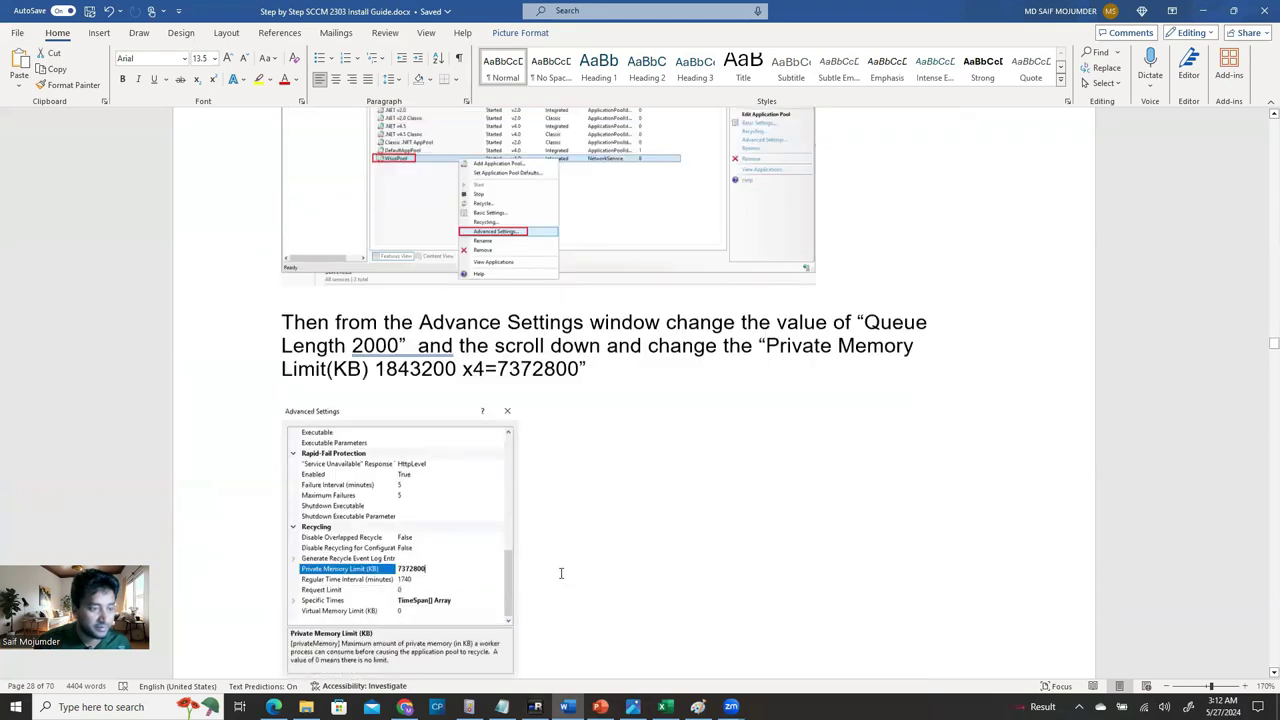
scroll(561, 573, down, 15)
scroll(561, 603, down, 5)
scroll(561, 603, up, 10)
scroll(452, 543, up, 1)
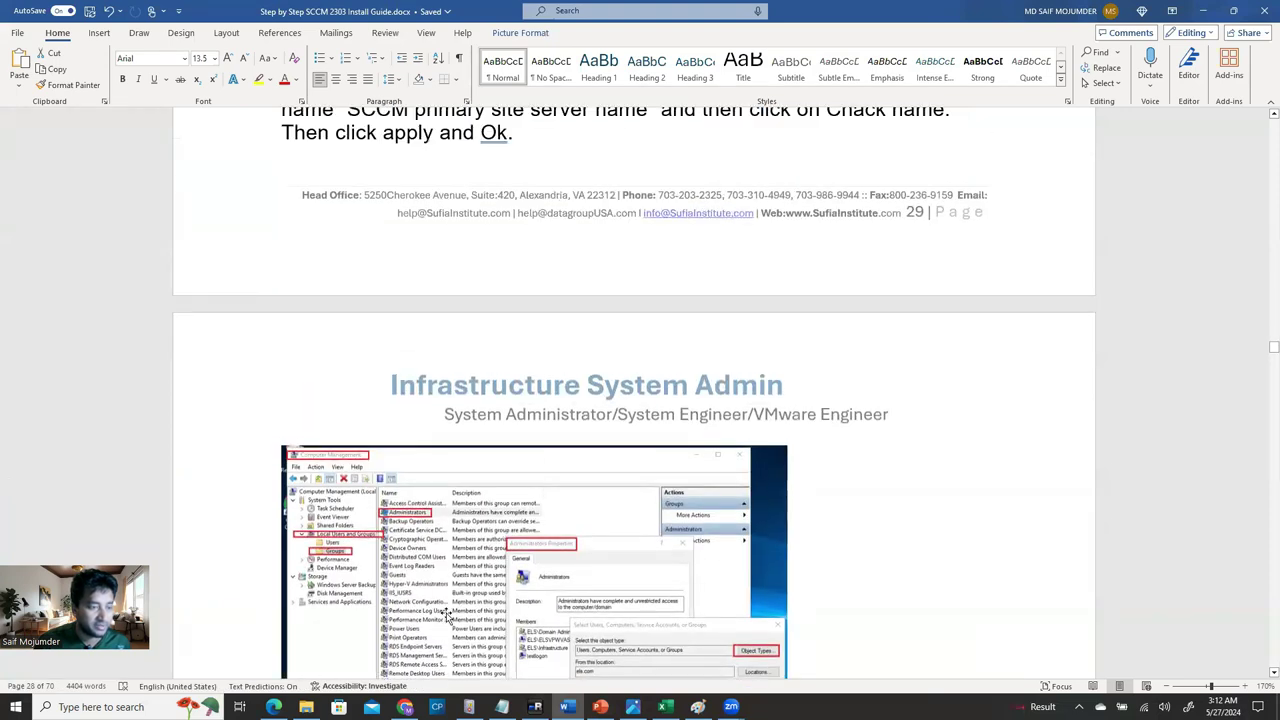
scroll(498, 514, down, 3)
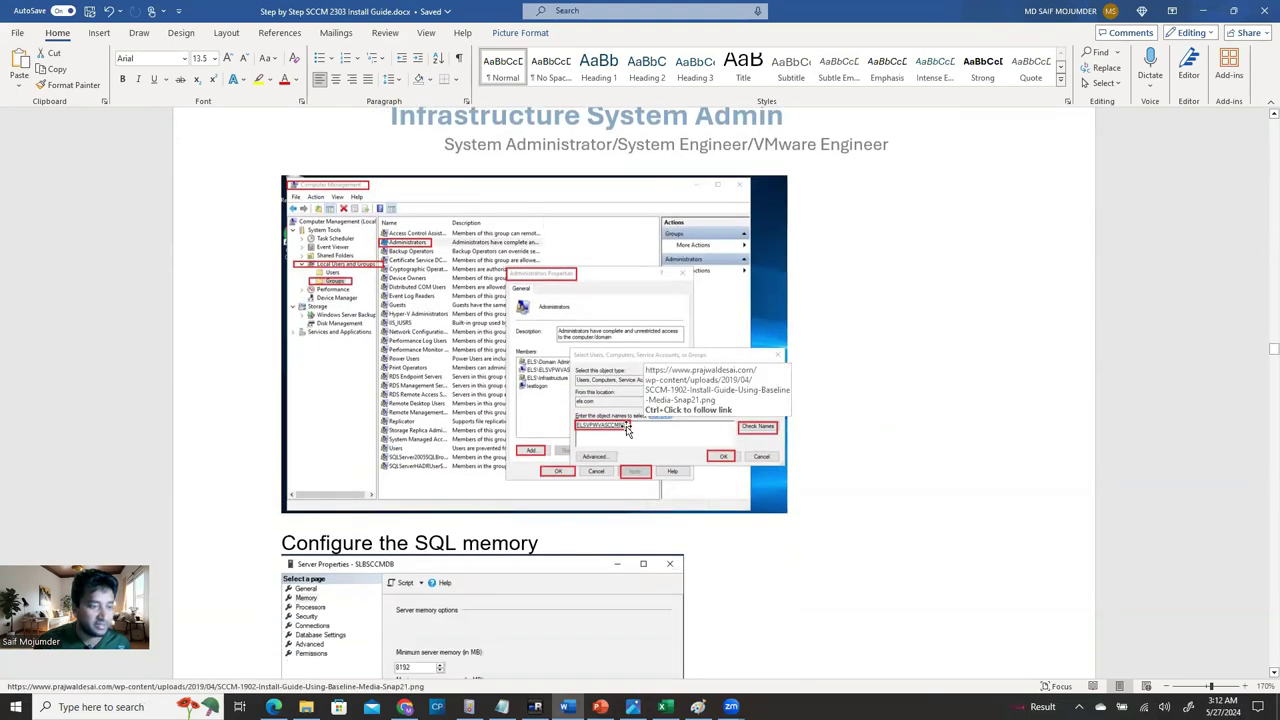
scroll(606, 432, down, 3)
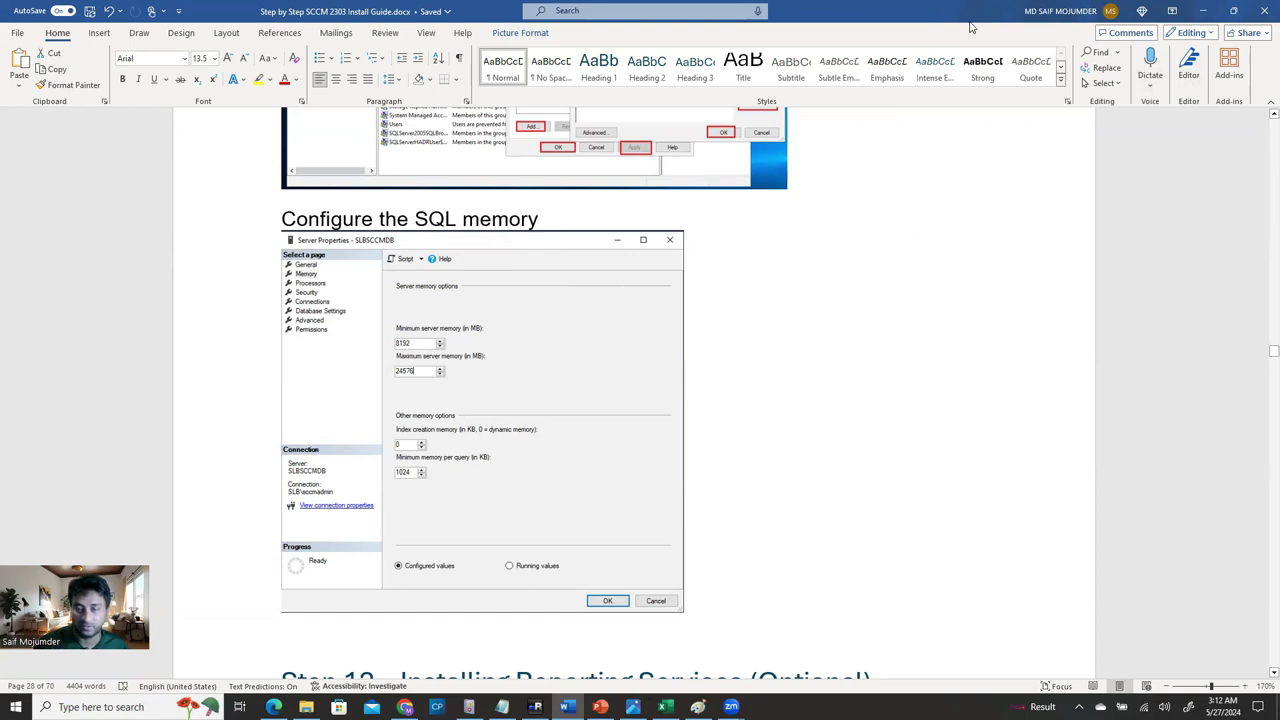
key(alt+Tab)
click(627, 264)
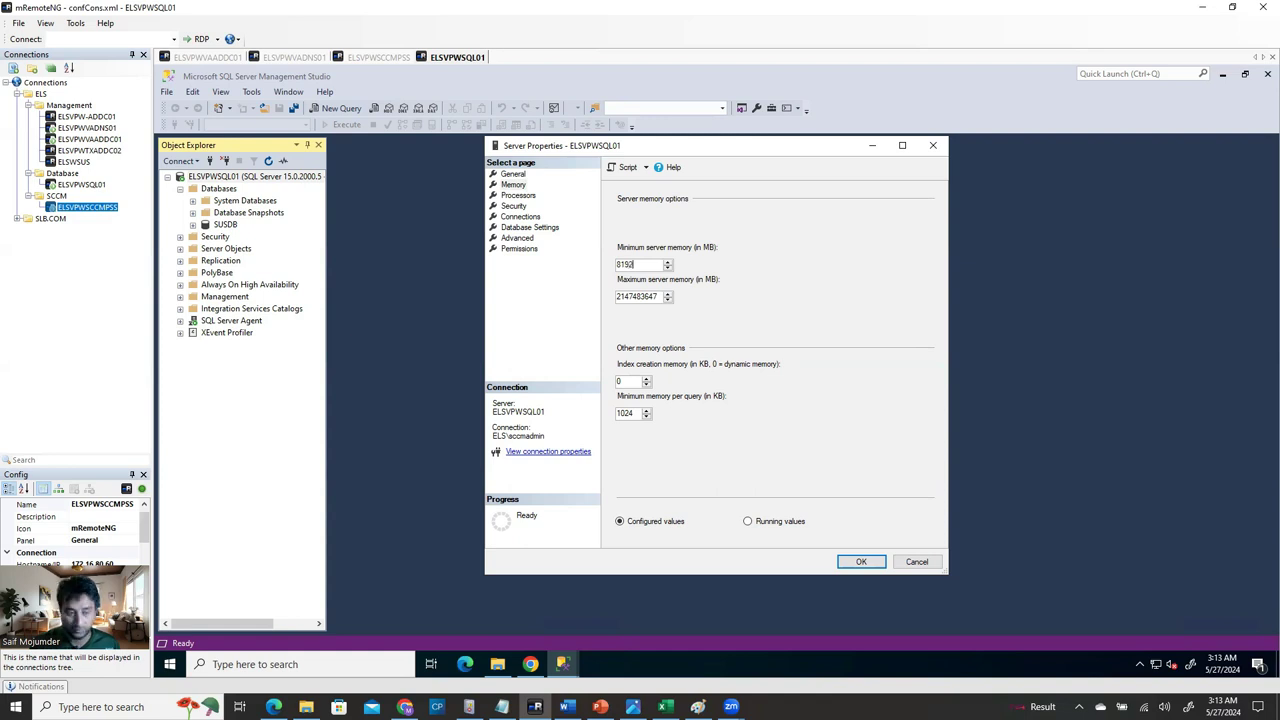
Set maximum server memory to 24576 MB and search the local desktop for 'cal'.
double_click(628, 297)
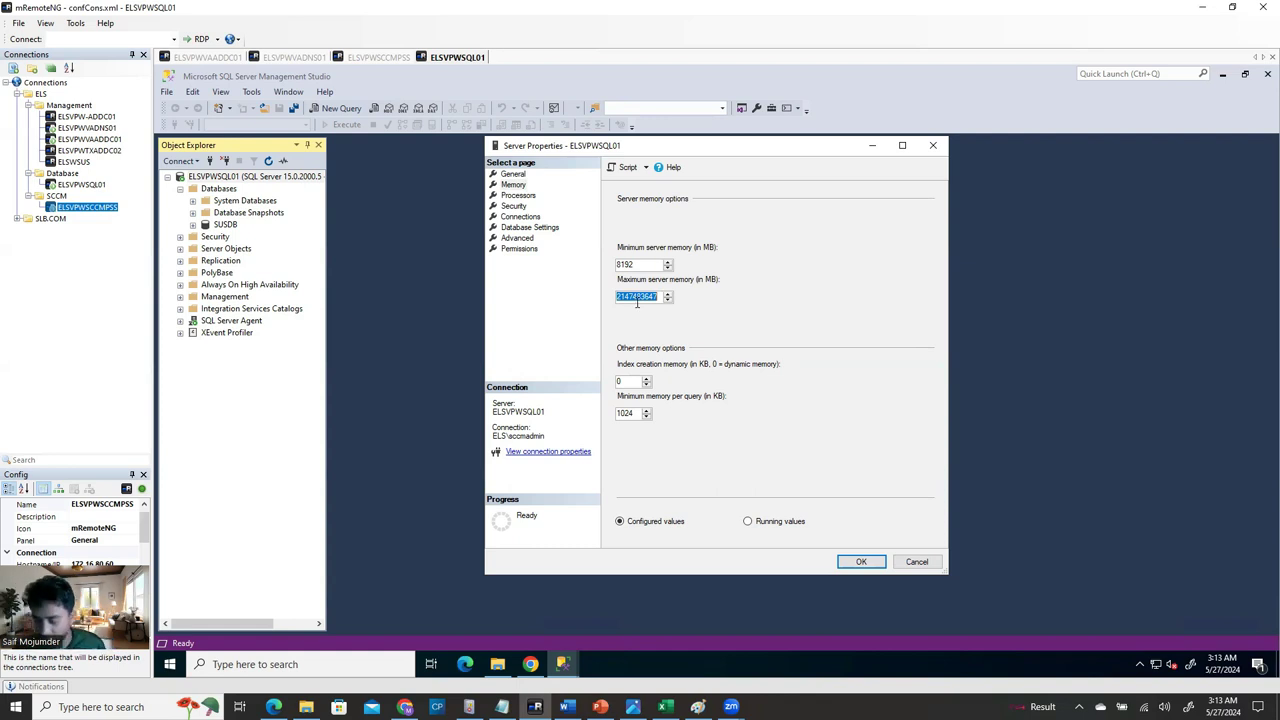
text(24576)
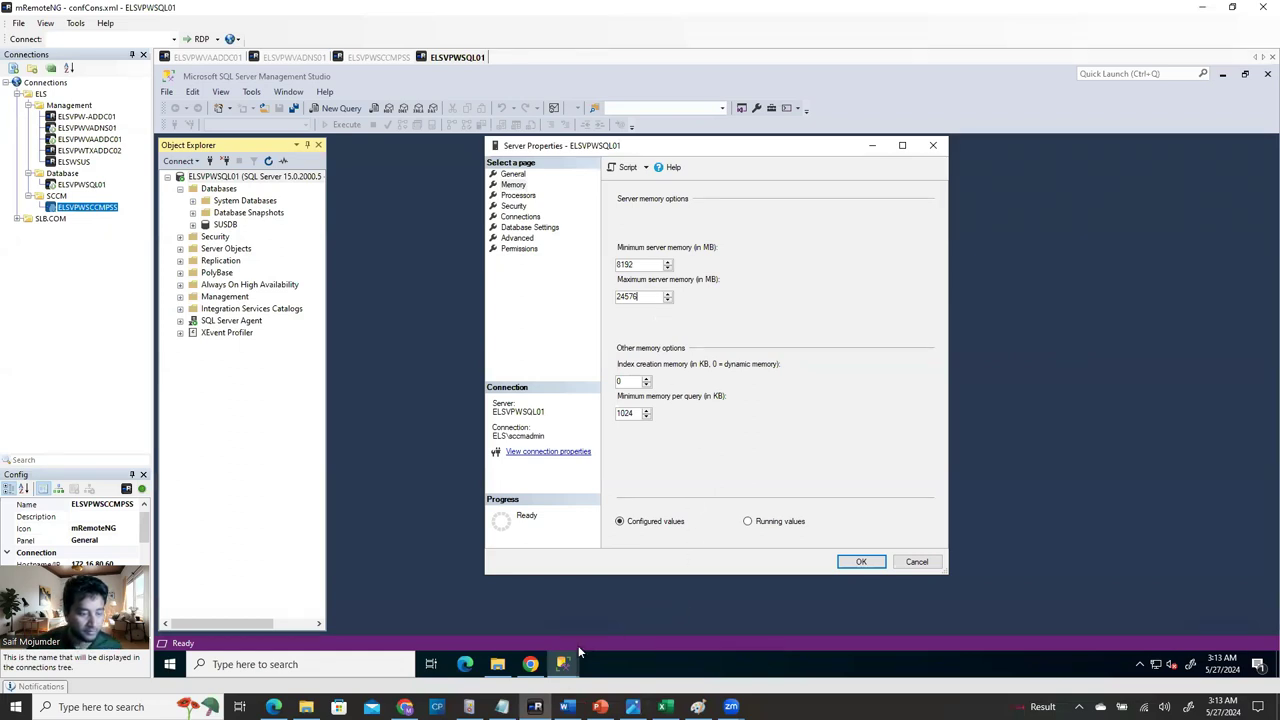
mouse_move(565, 660)
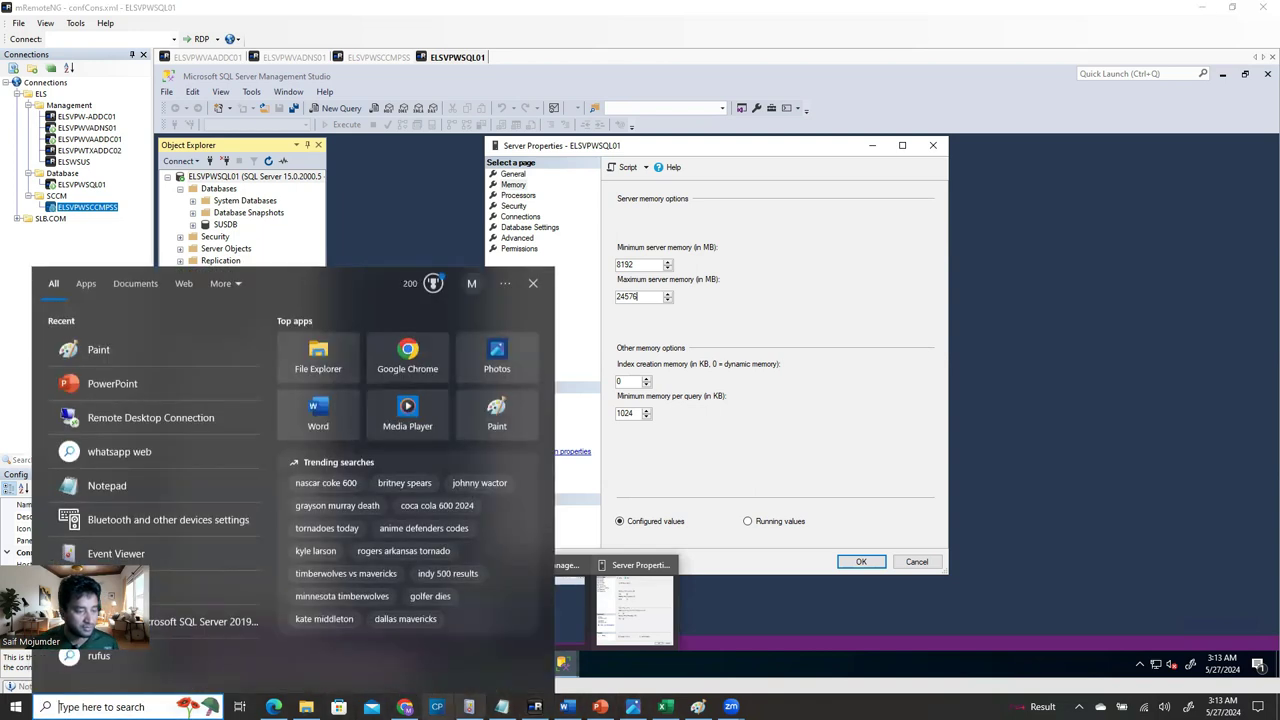
key(Escape)
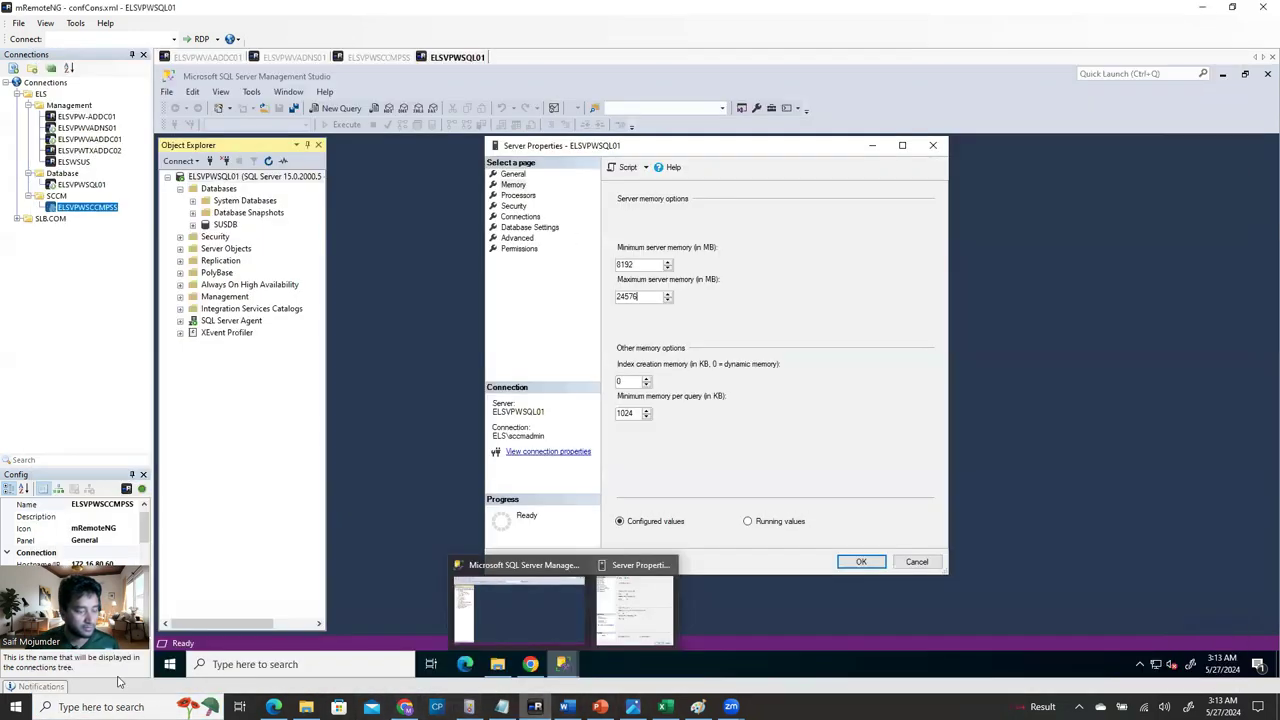
click(75, 705)
text(cal)
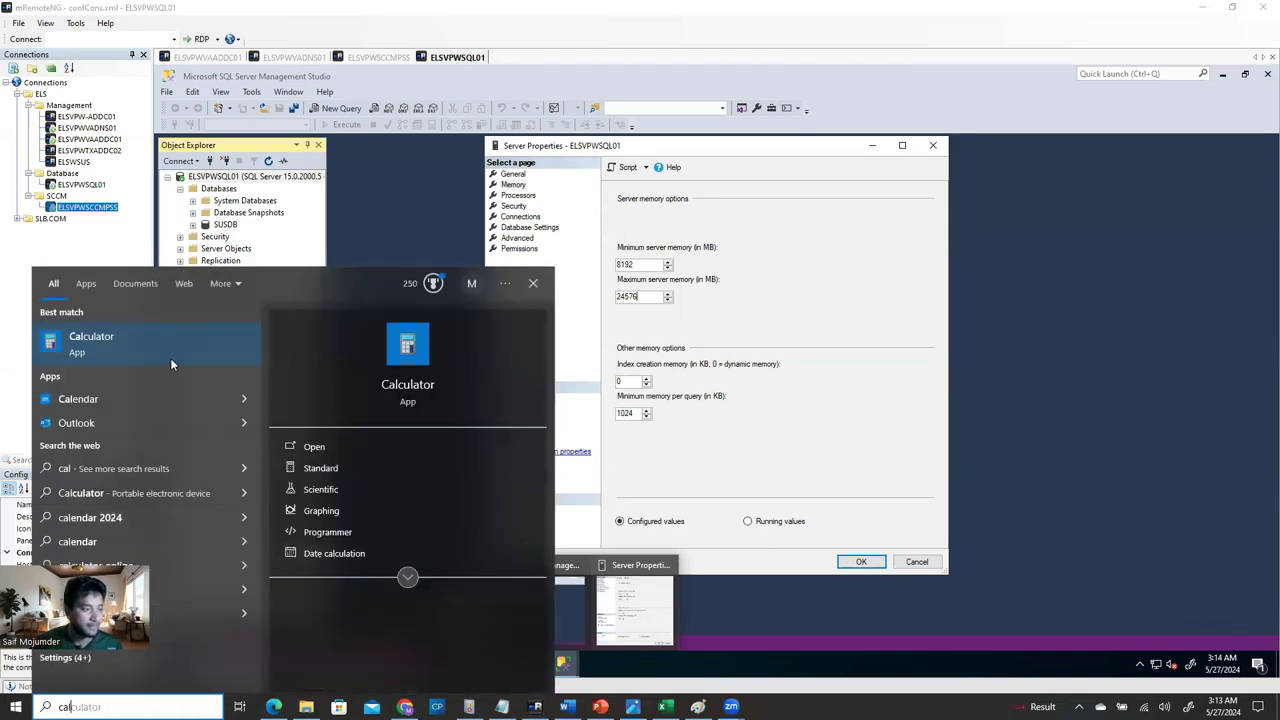
Verify in Calculator that 24576 ÷ 1024 equals 24.
click(168, 342)
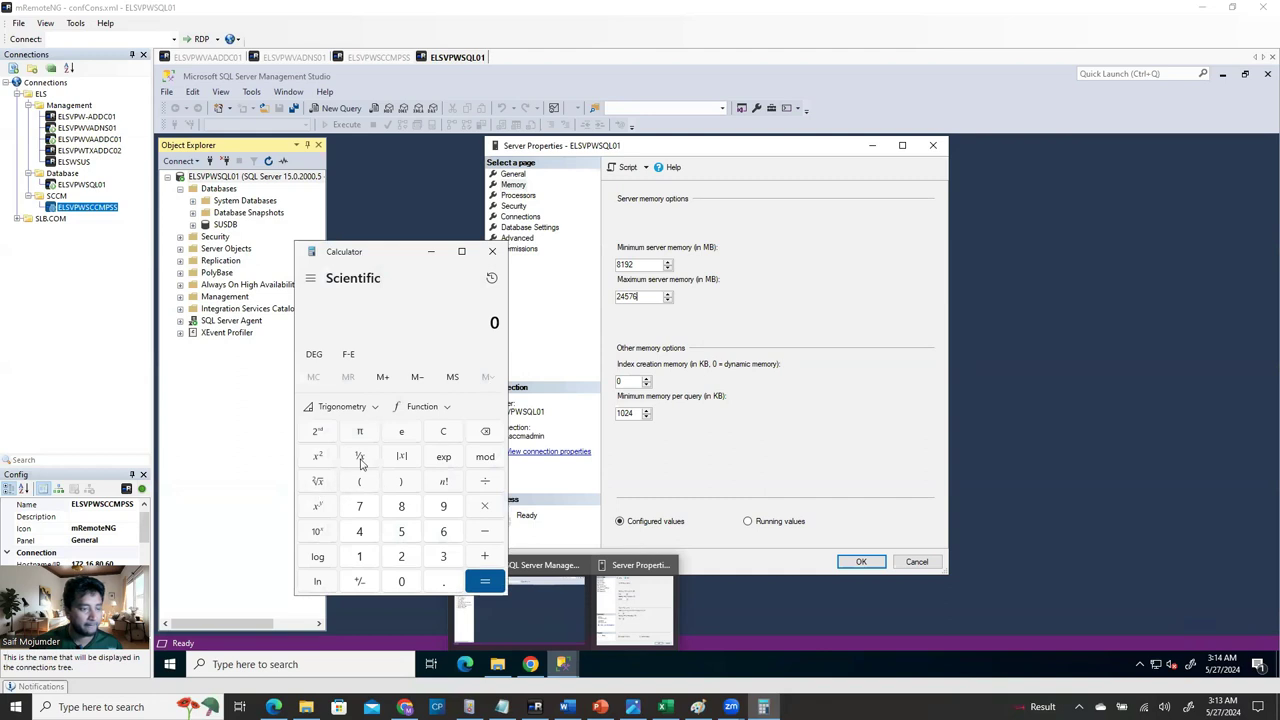
click(405, 558)
click(359, 533)
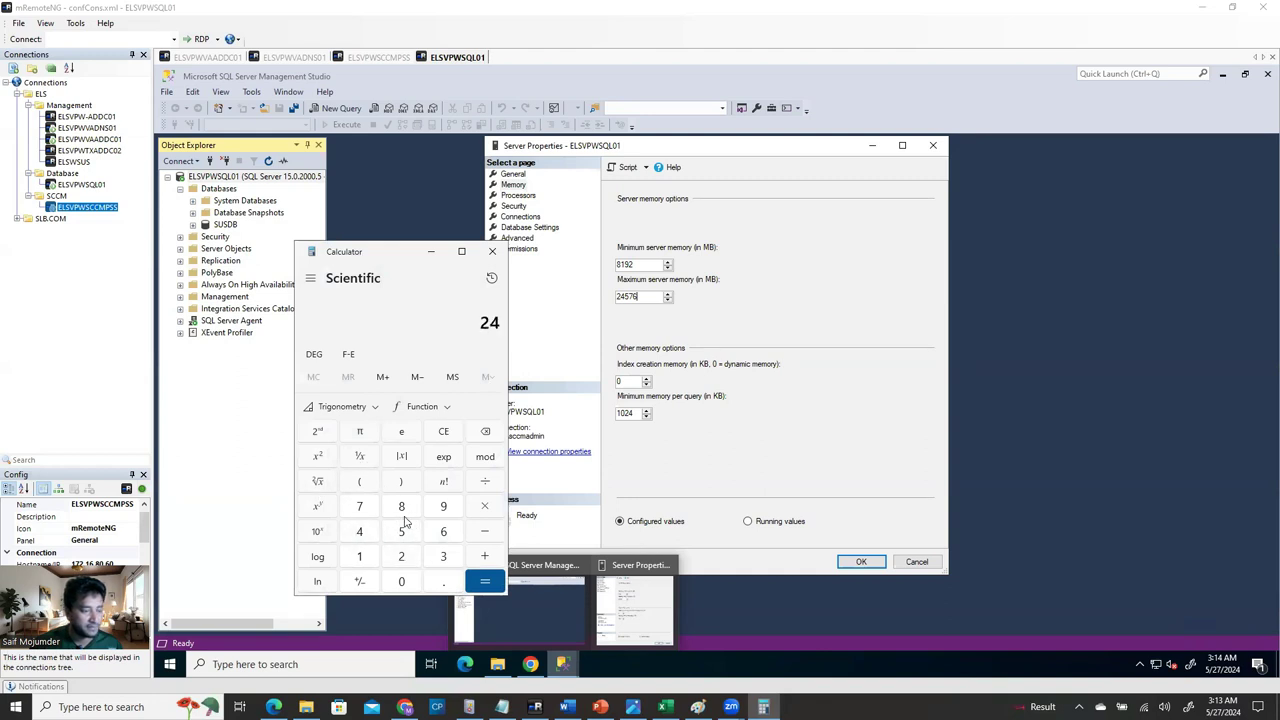
click(403, 533)
click(360, 508)
click(444, 535)
click(485, 483)
click(360, 557)
click(401, 582)
click(401, 557)
click(359, 532)
click(484, 586)
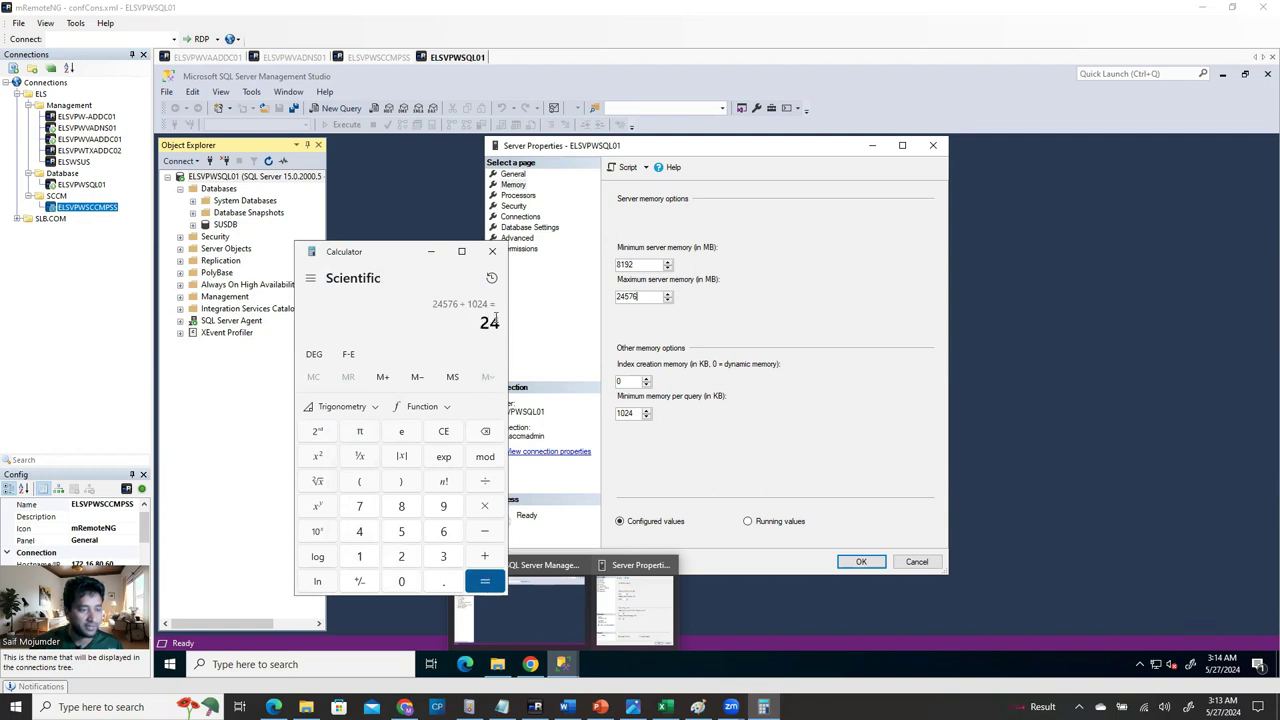
Save the 8192 MB minimum / 24576 MB maximum memory settings and bring up the SCCM guide.
click(492, 251)
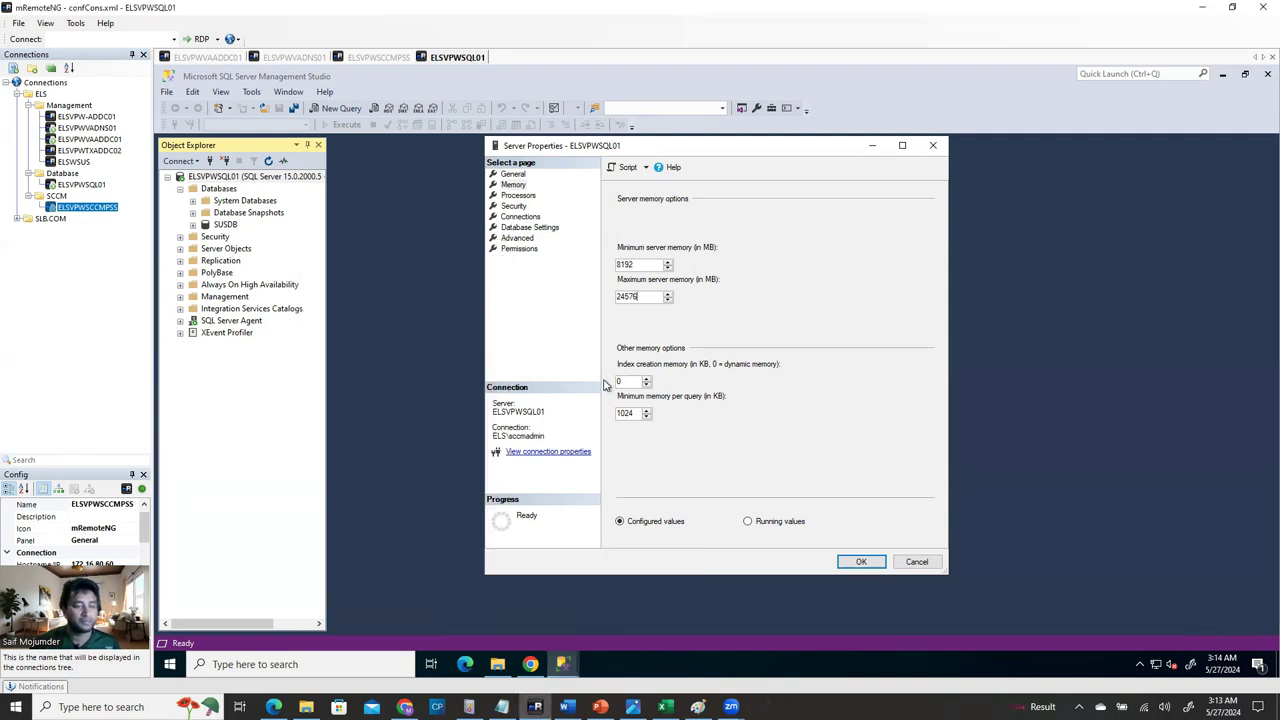
click(860, 561)
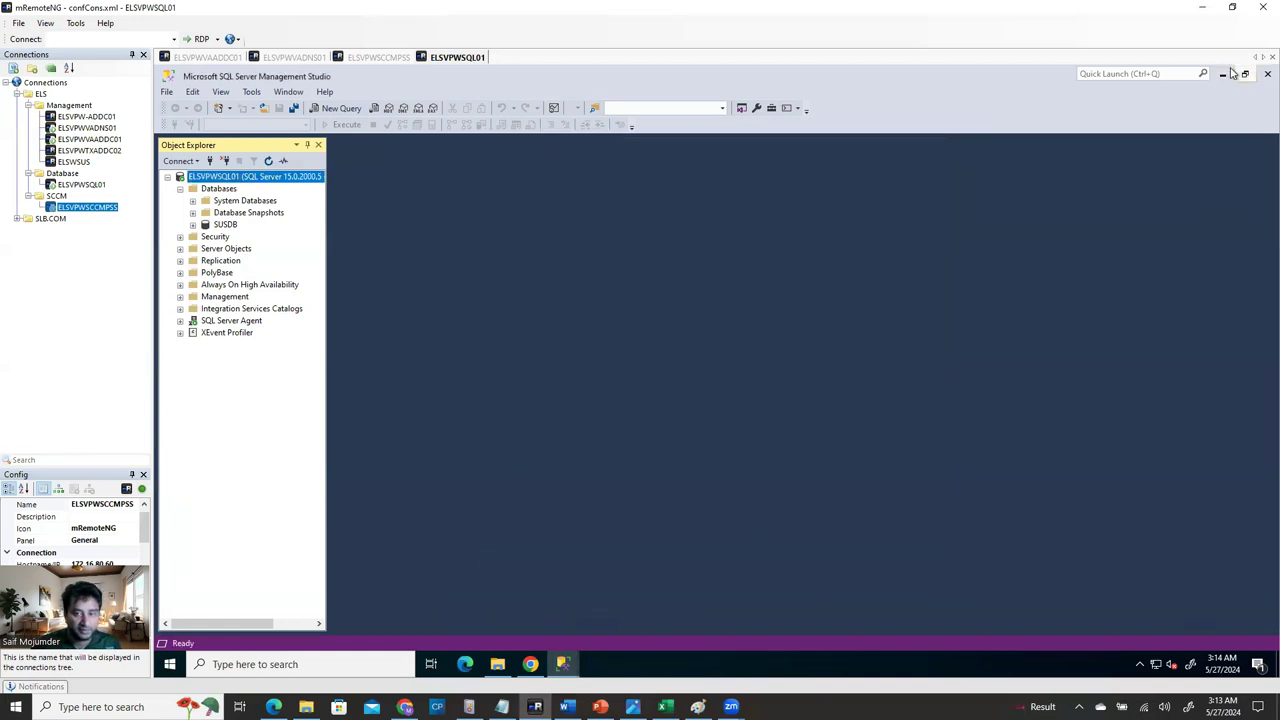
mouse_move(530, 664)
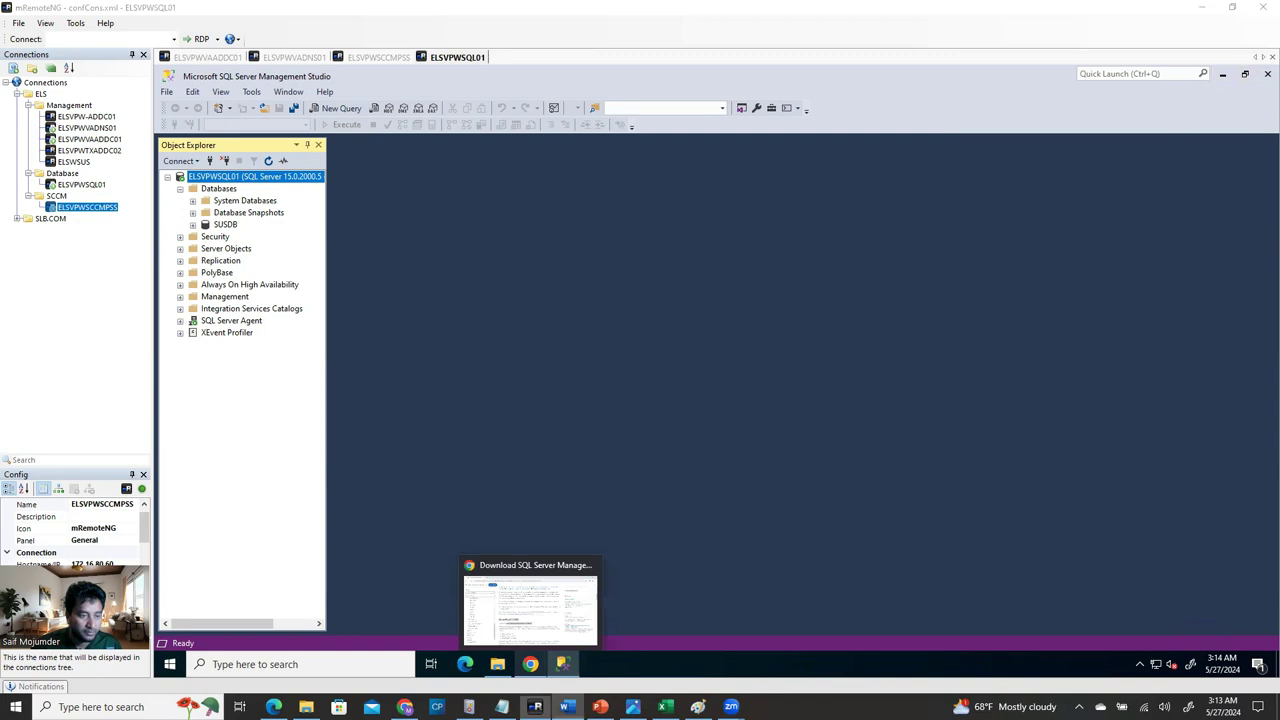
click(530, 600)
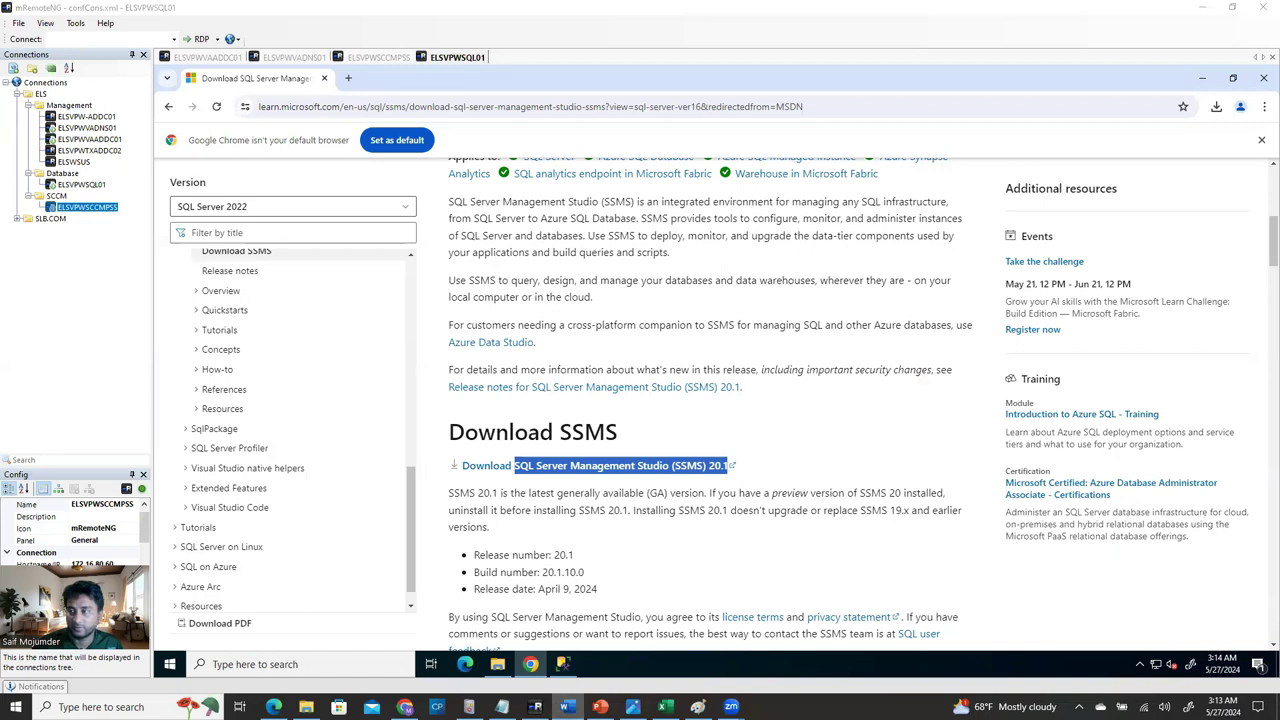
key(alt+Tab)
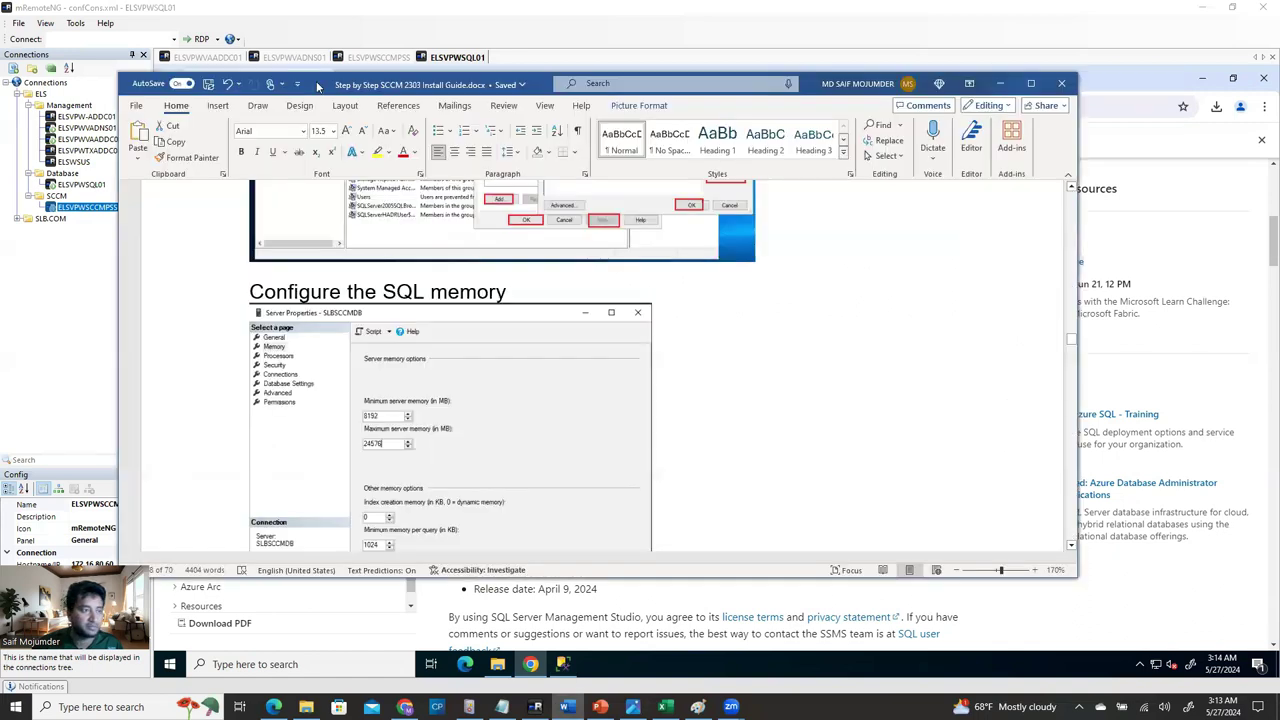
Maximize the Word guide and scroll to Step 13 – Configure Firewall Settings for SCCM 2303.
double_click(318, 88)
scroll(600, 477, down, 8)
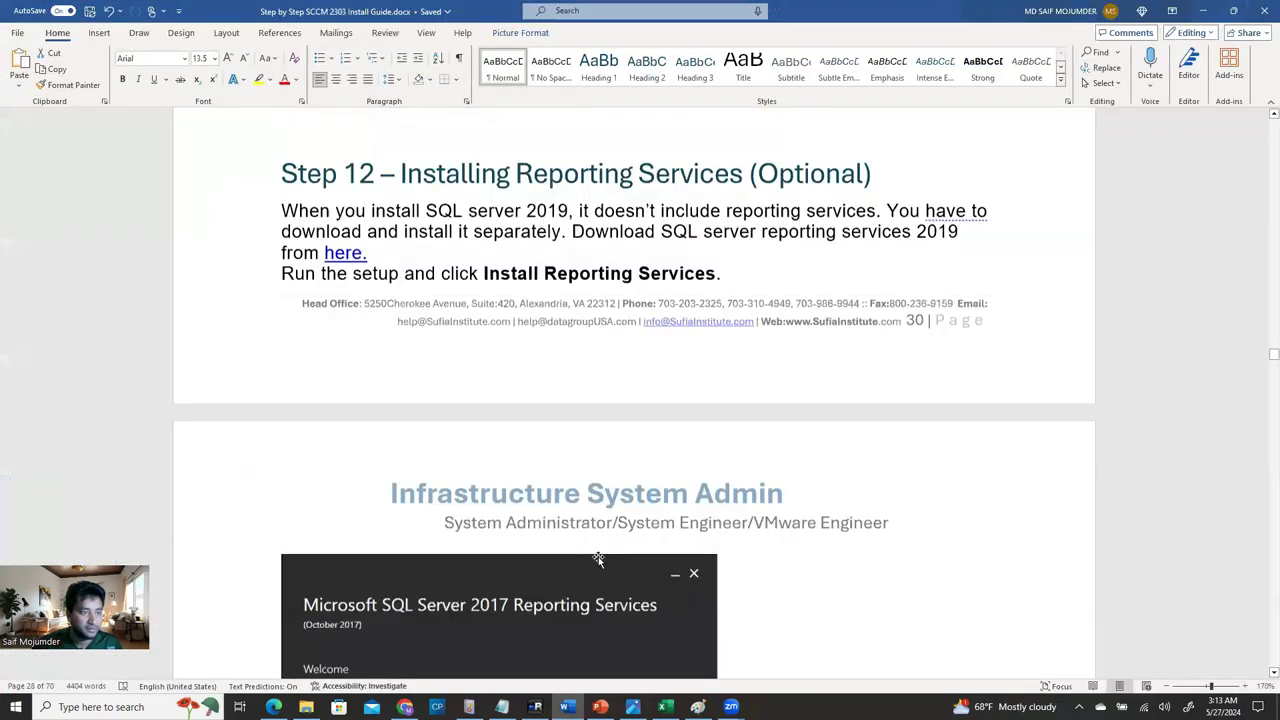
scroll(598, 558, down, 1)
scroll(653, 230, up, 3)
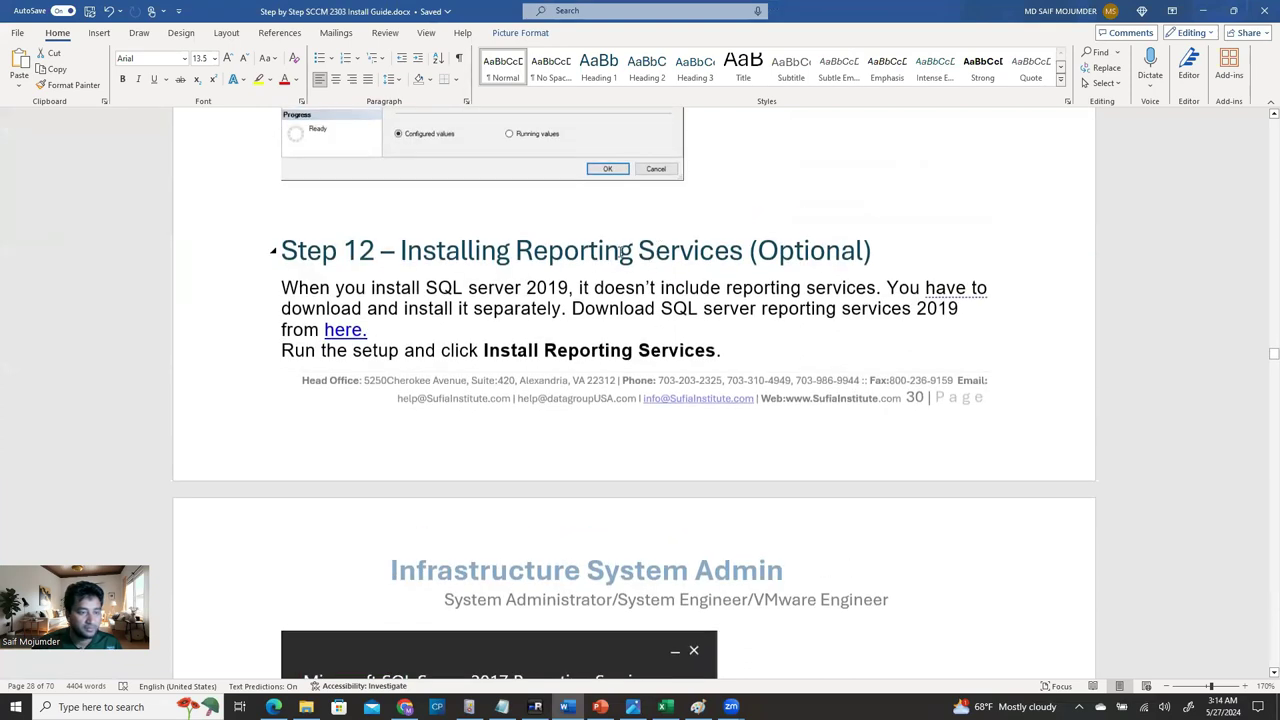
scroll(778, 262, down, 13)
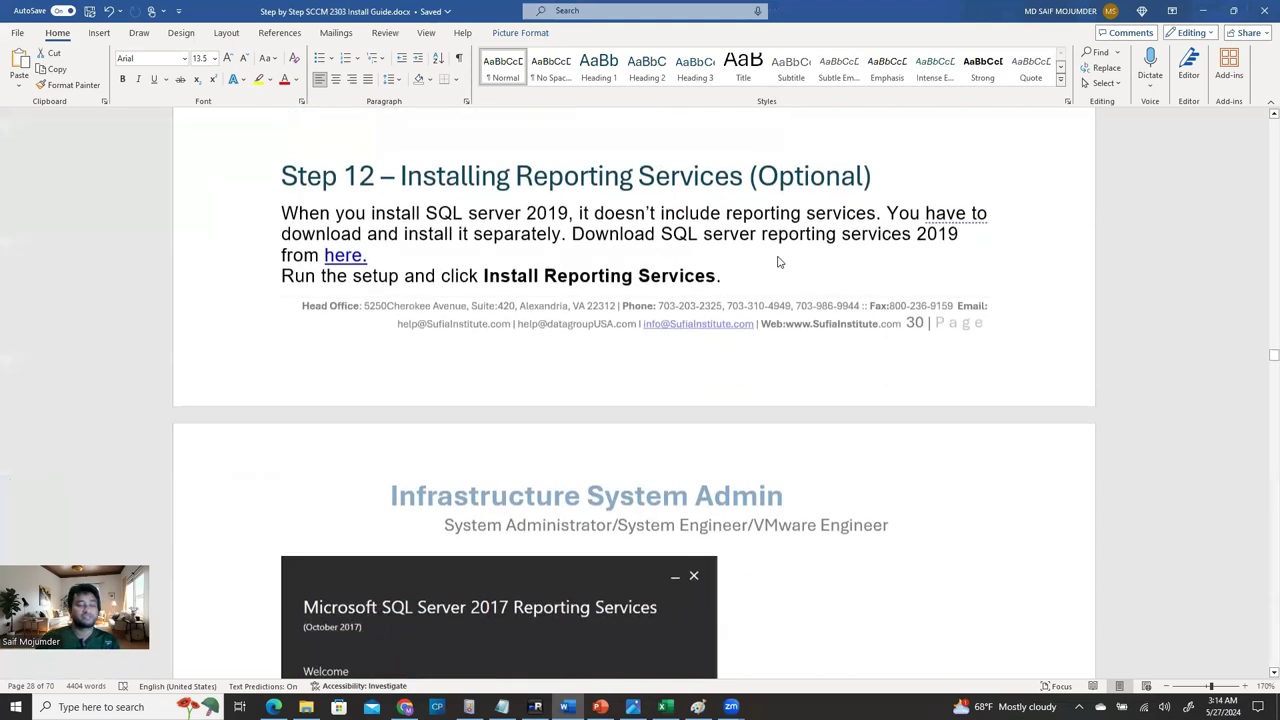
scroll(778, 265, down, 20)
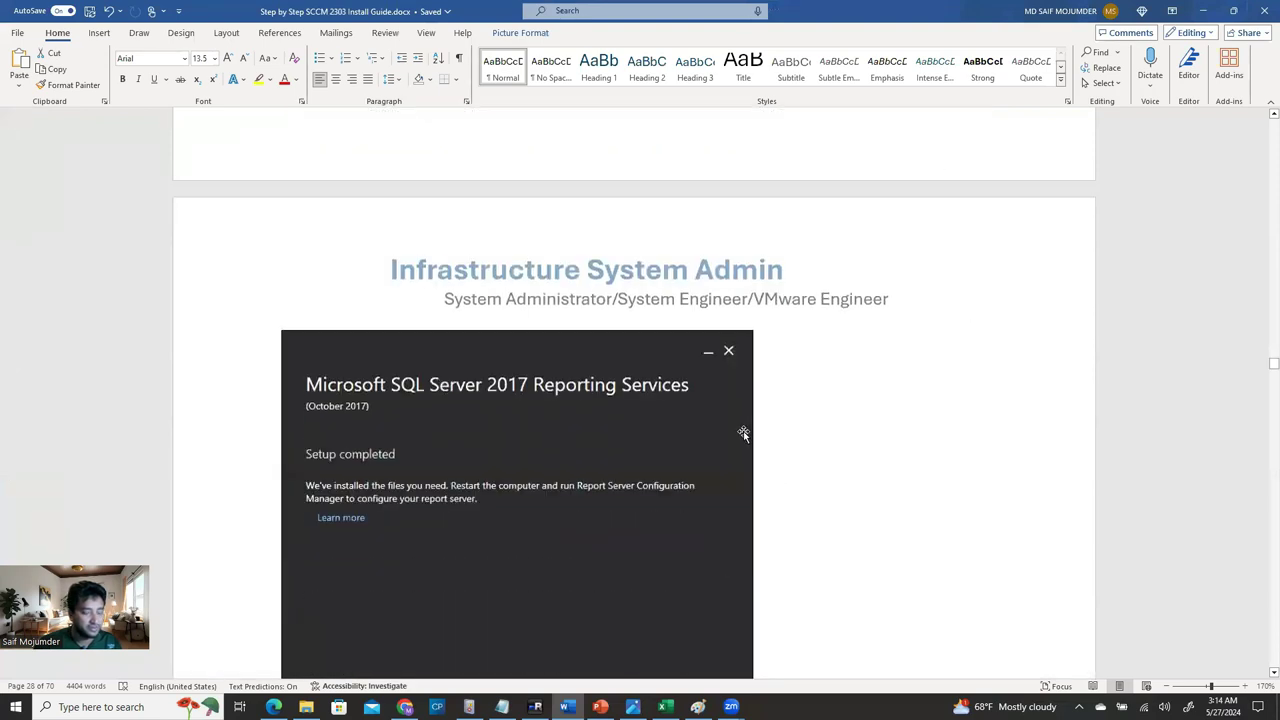
scroll(743, 431, down, 20)
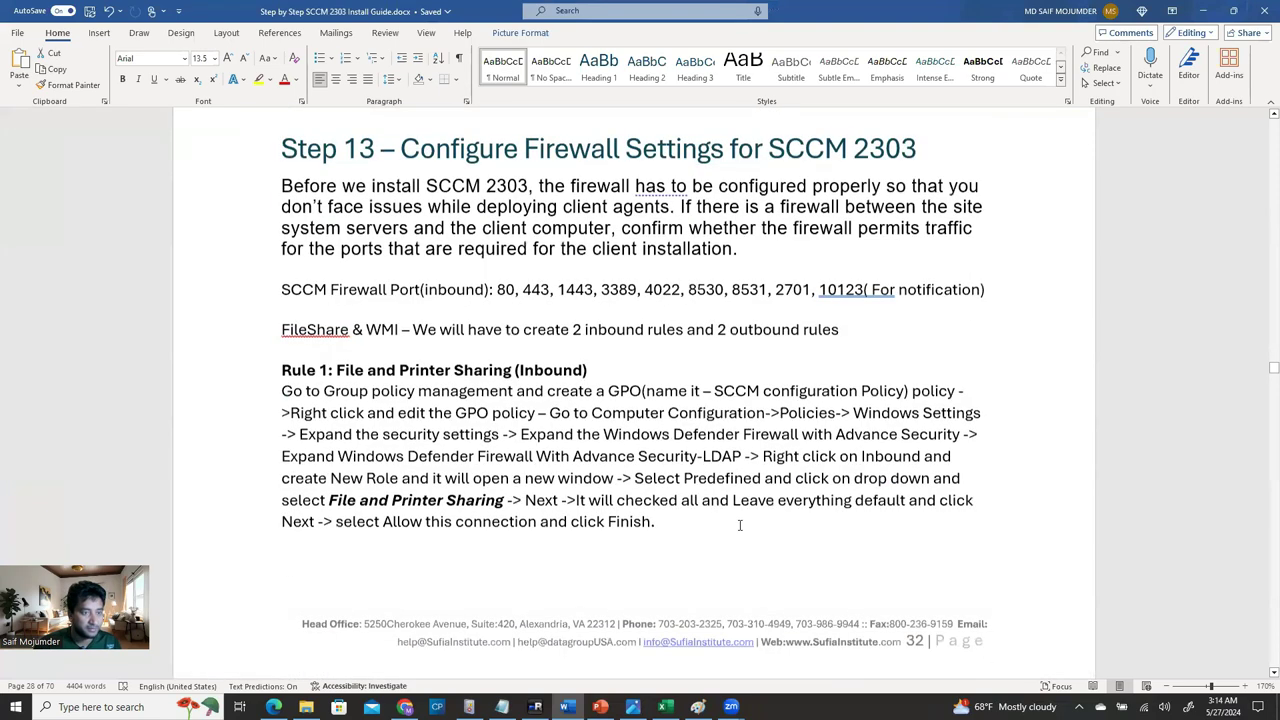
scroll(740, 525, up, 1)
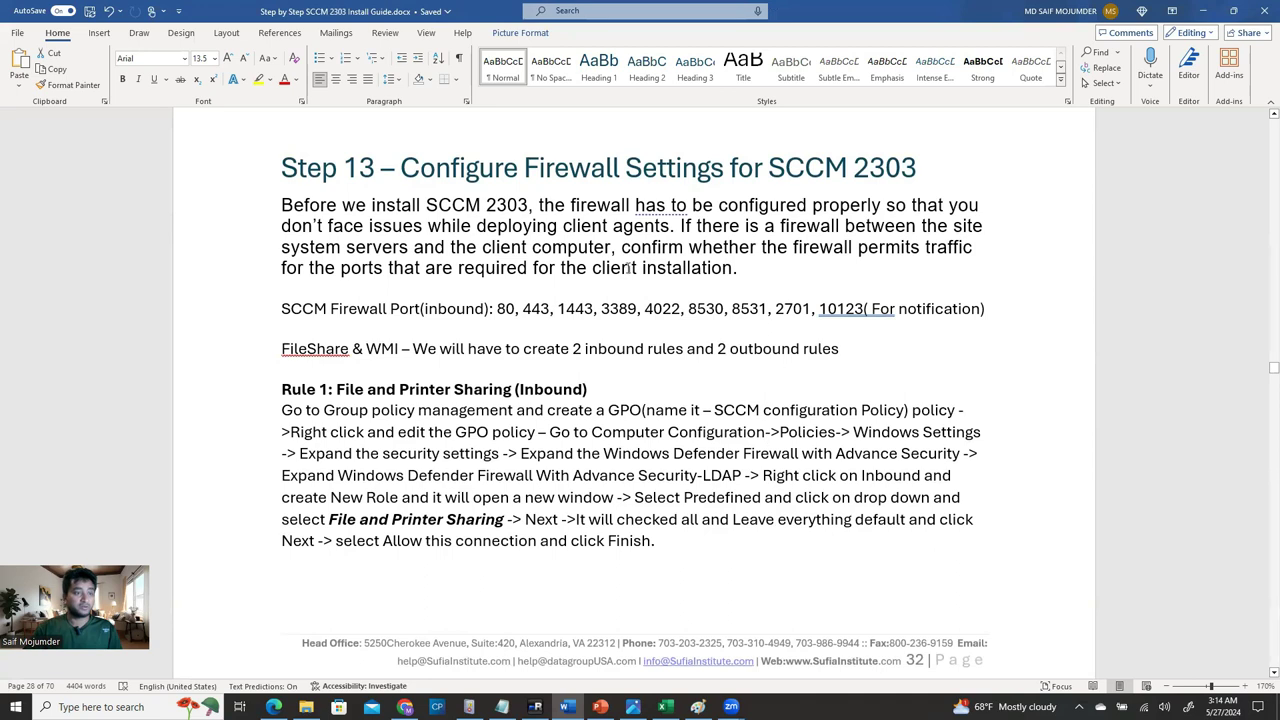
scroll(645, 409, down, 3)
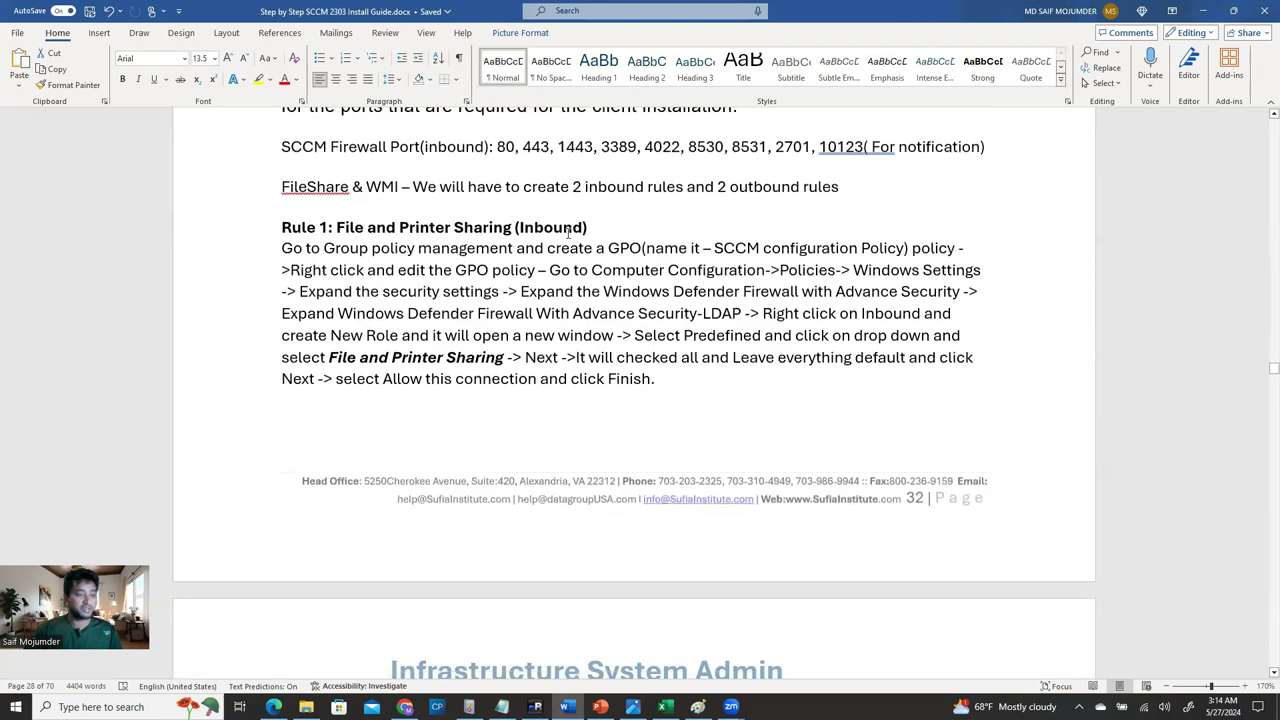
scroll(516, 367, down, 1)
scroll(514, 366, up, 2)
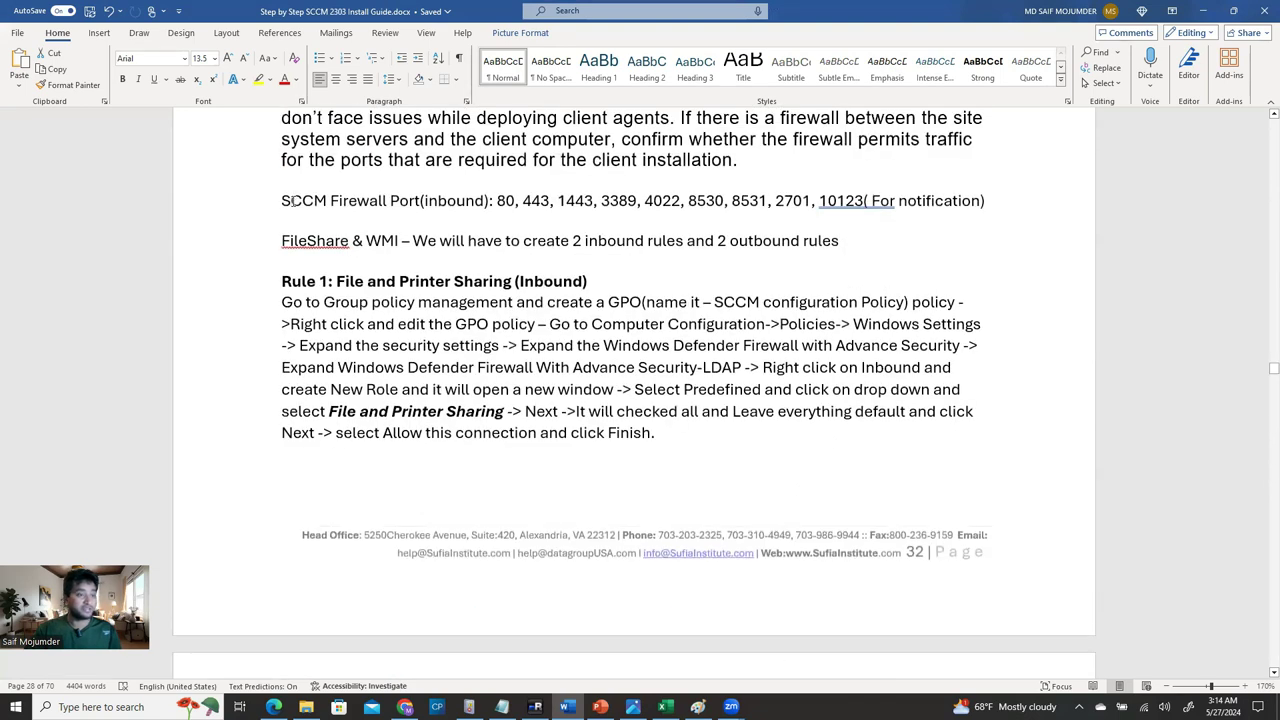
Highlight the SCCM Firewall and FileShare & WMI lines while reading Rule 1: File and Printer Sharing.
click(291, 201)
drag(283, 201, 388, 201)
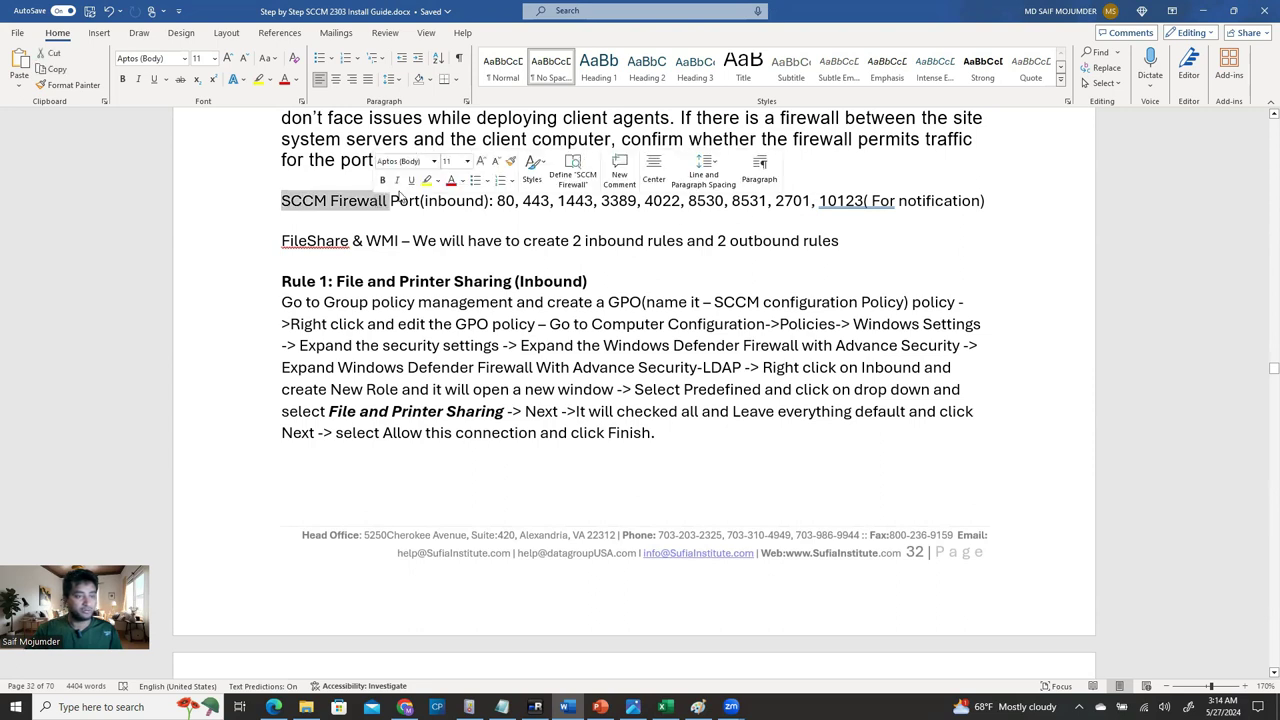
click(325, 273)
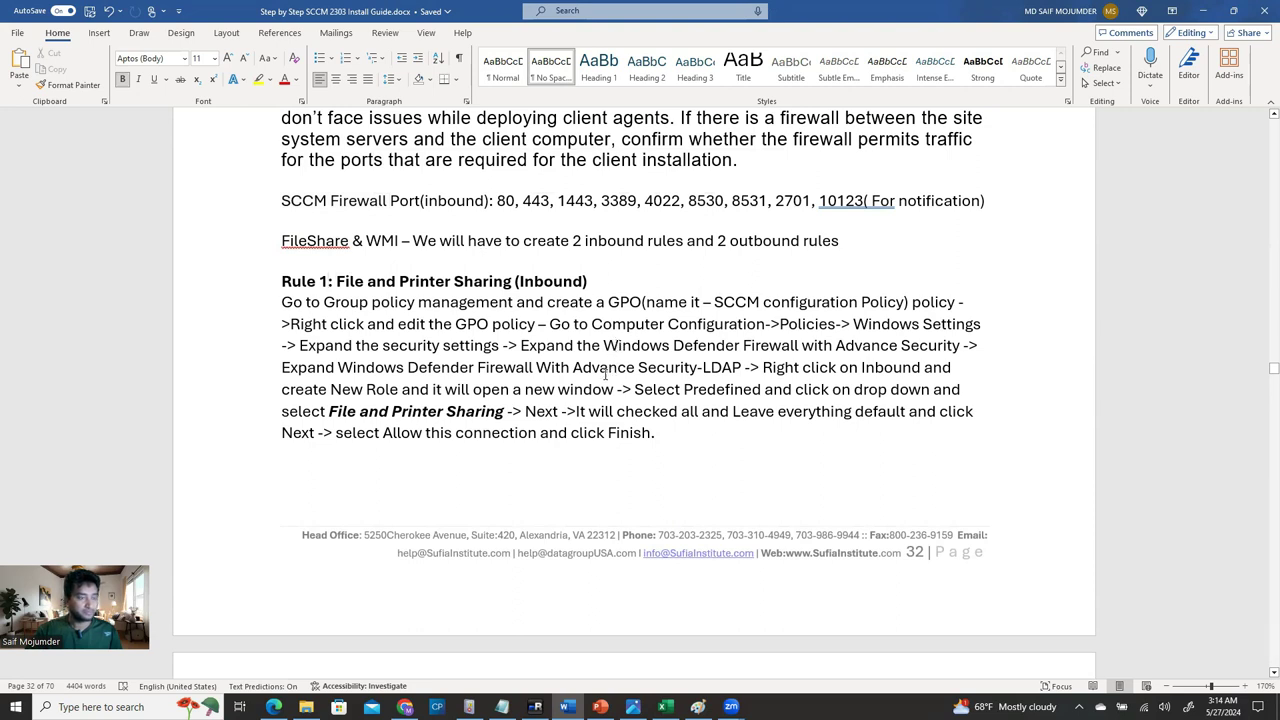
drag(447, 241, 284, 222)
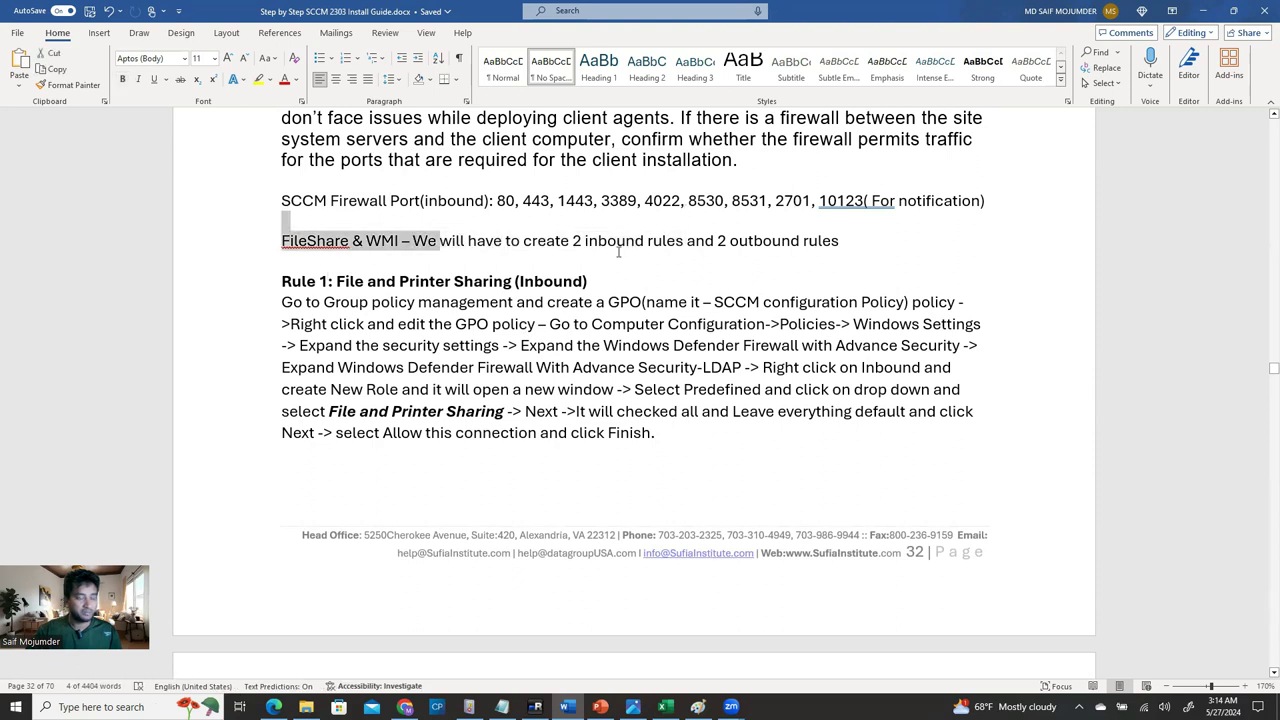
click(364, 254)
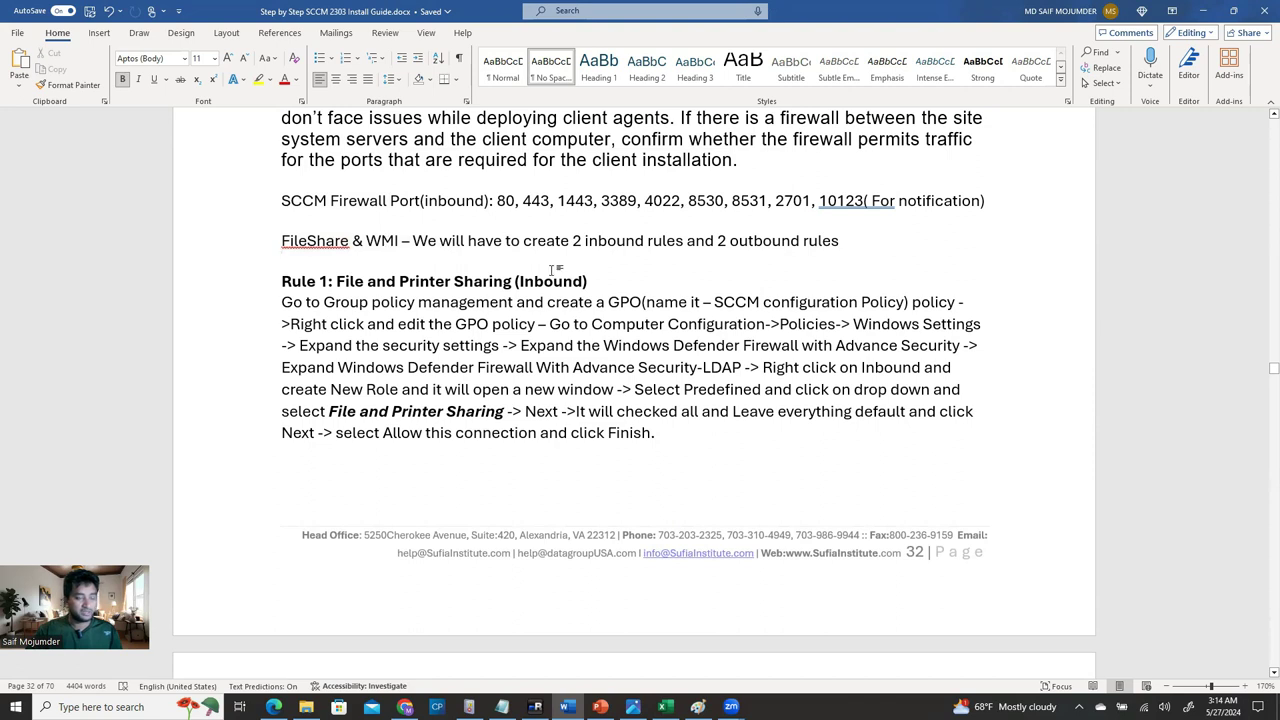
scroll(572, 370, down, 3)
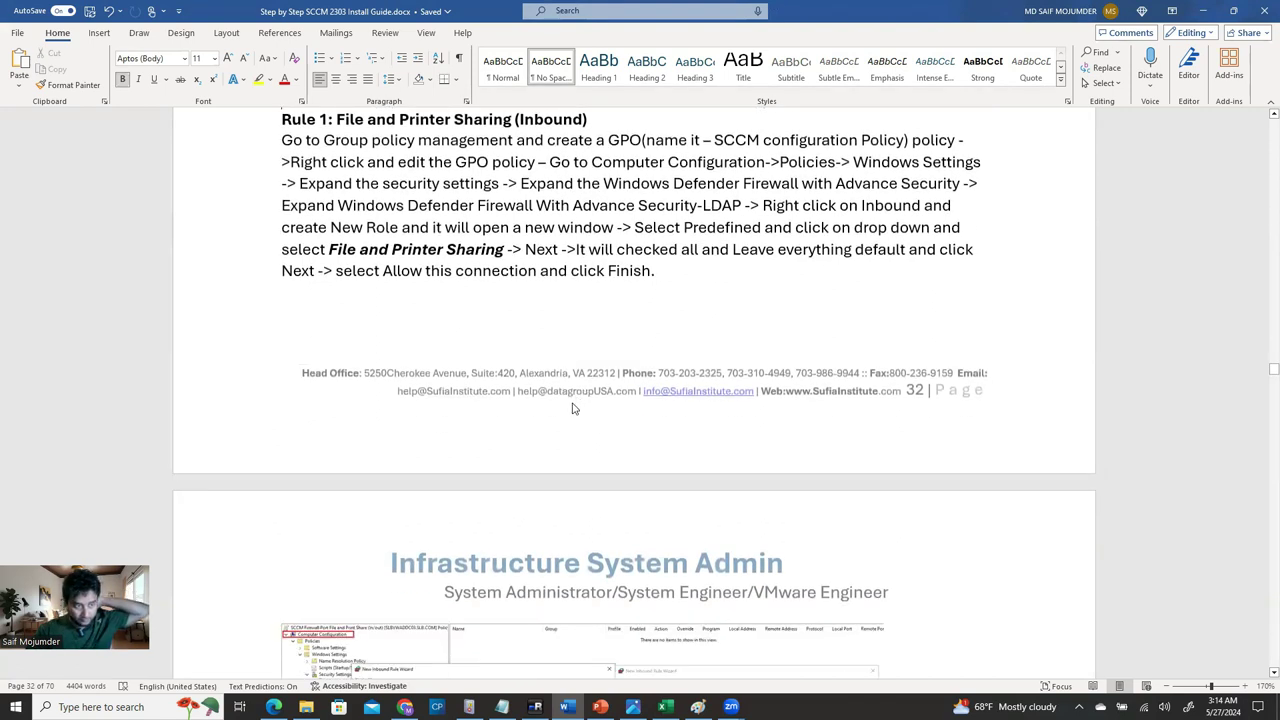
scroll(572, 408, up, 6)
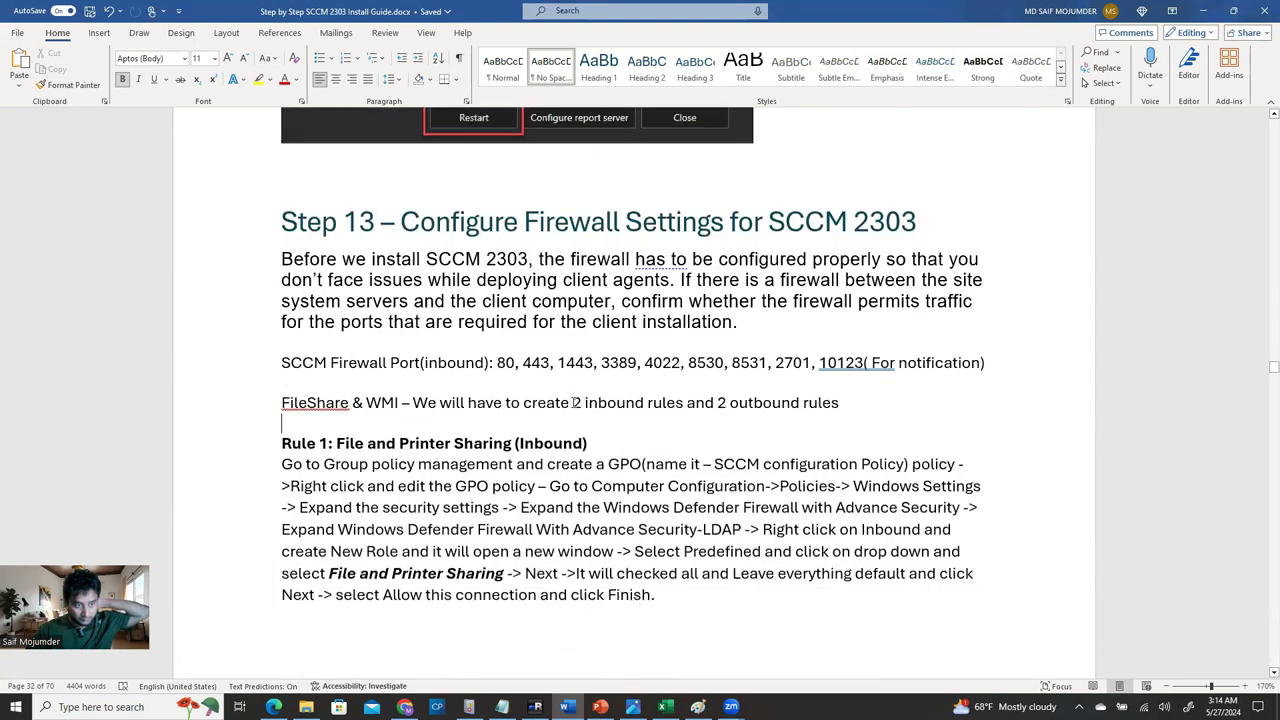
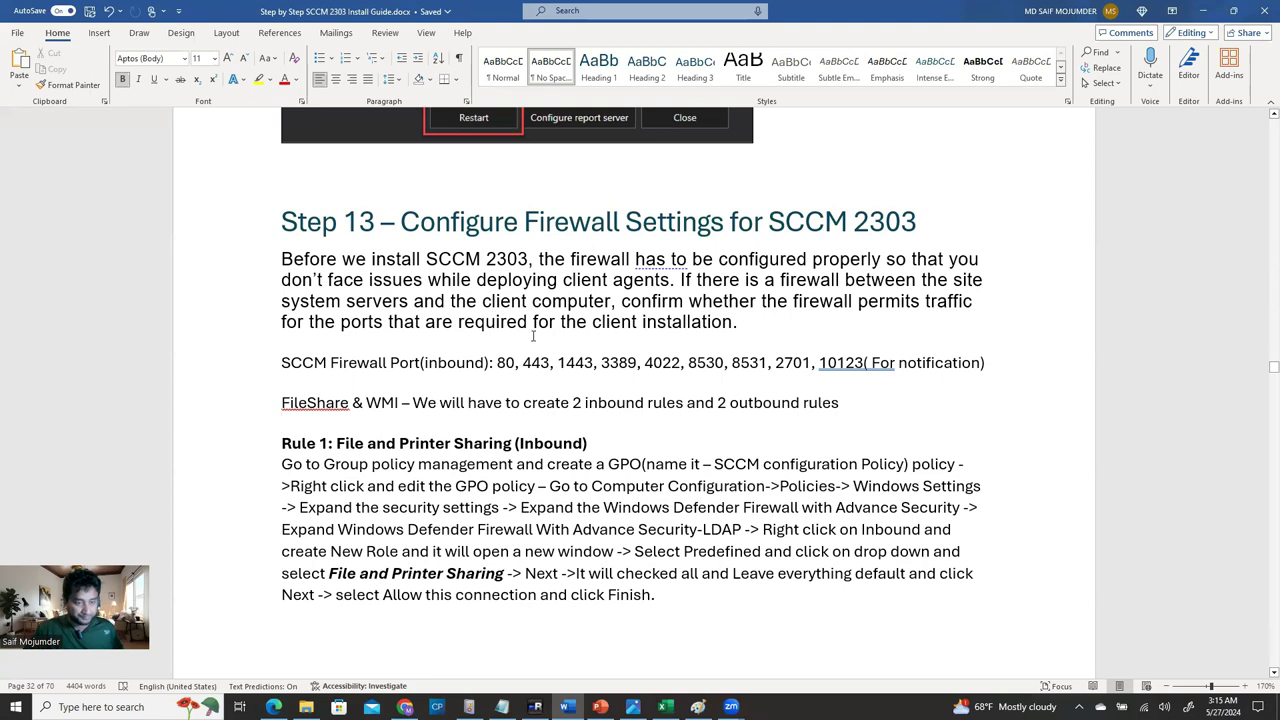
Scroll the guide's Step 13 firewall section to Rule 2, WMI Inbound.
scroll(585, 389, down, 1)
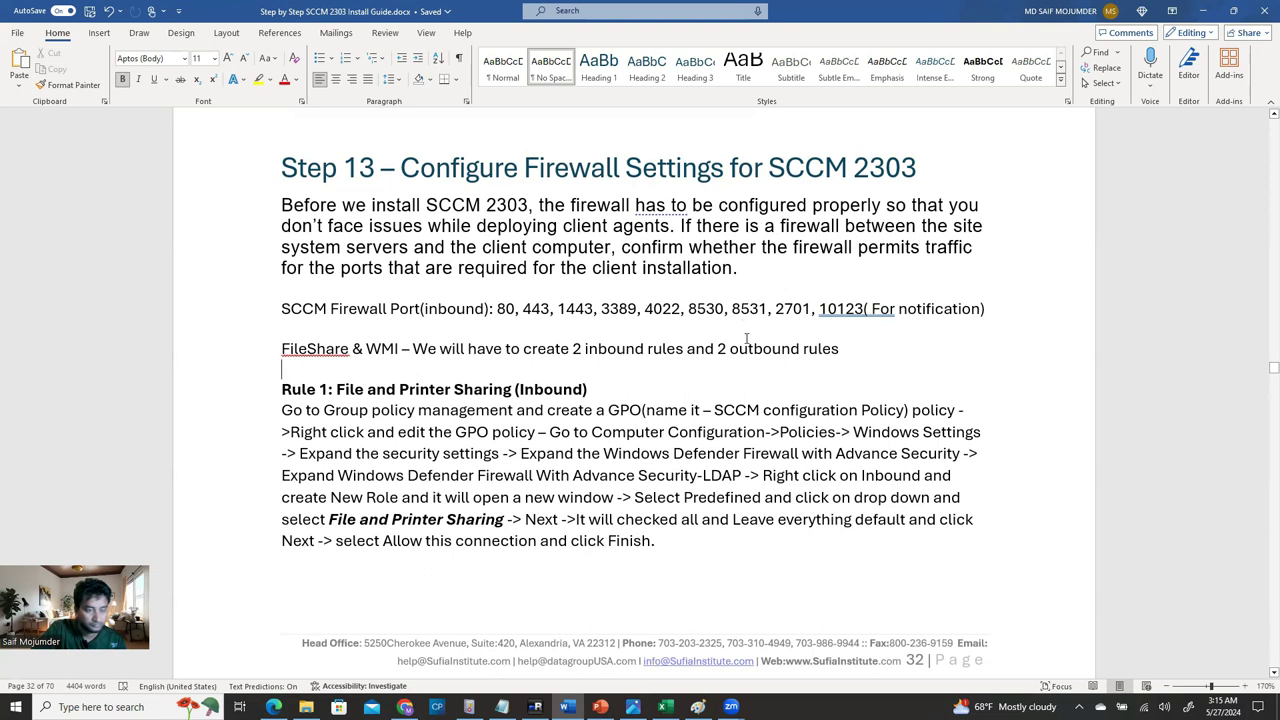
scroll(748, 341, down, 8)
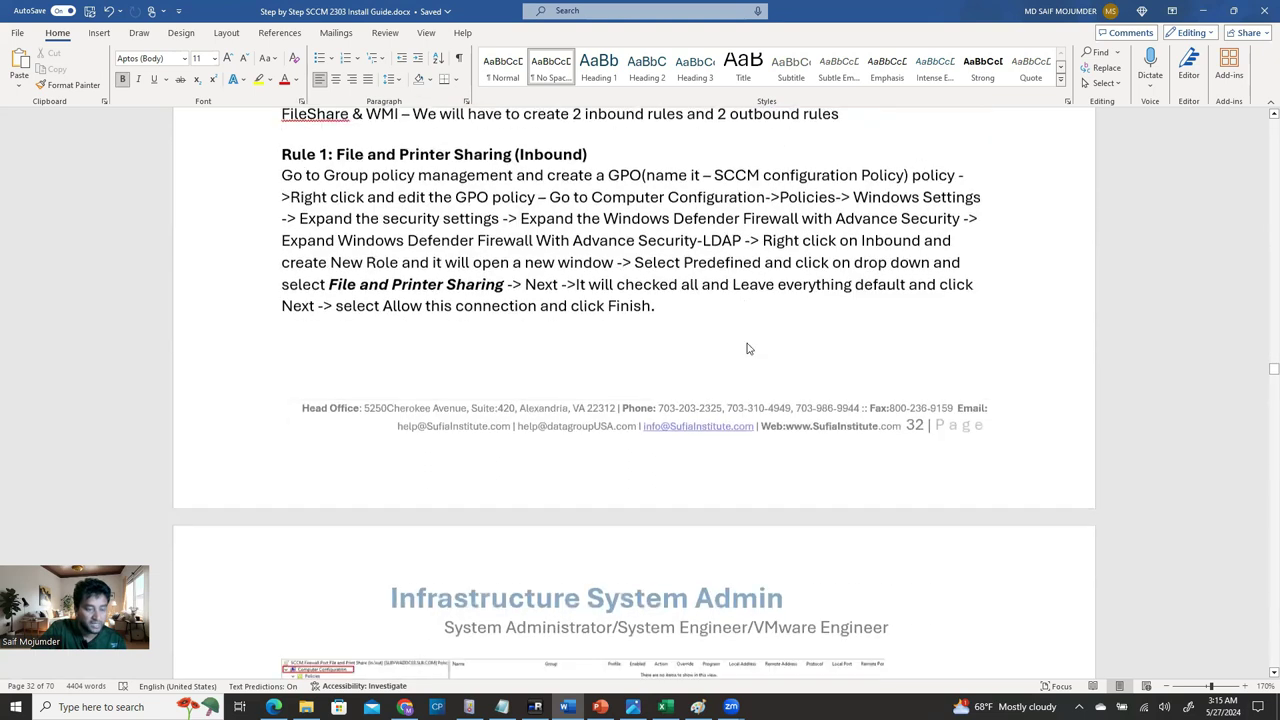
scroll(747, 350, down, 3)
scroll(747, 347, up, 5)
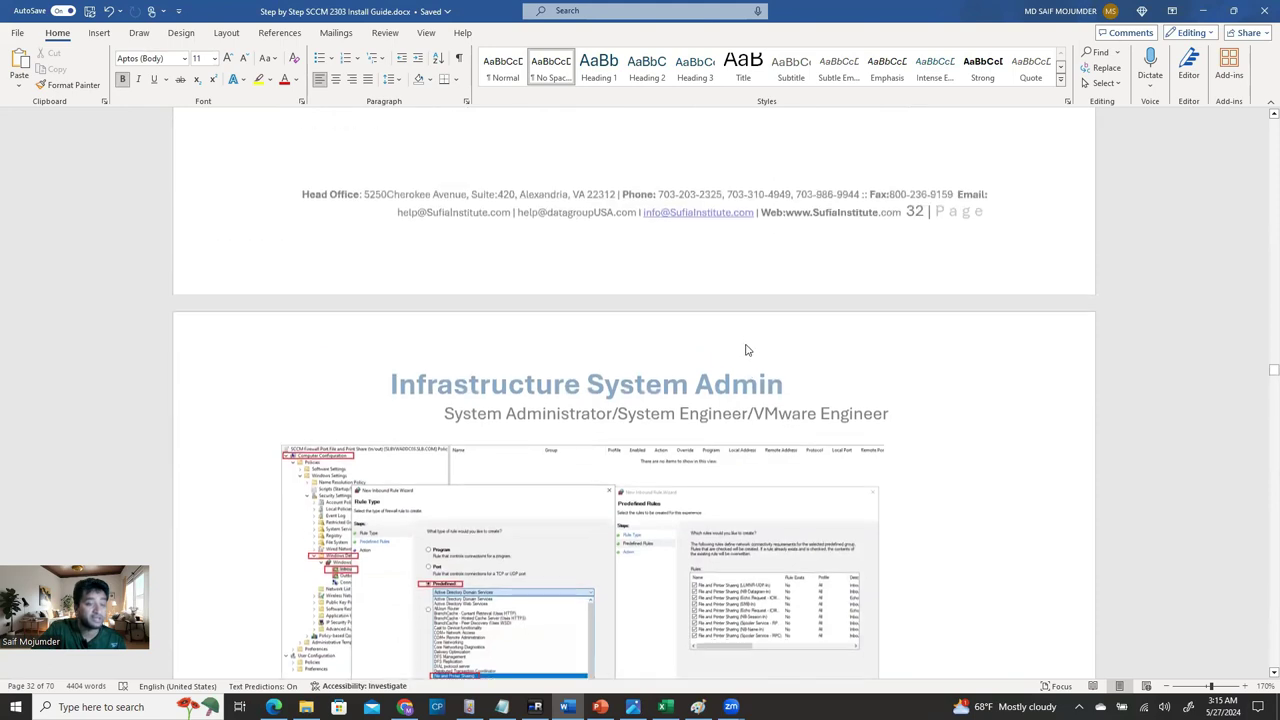
scroll(746, 337, up, 4)
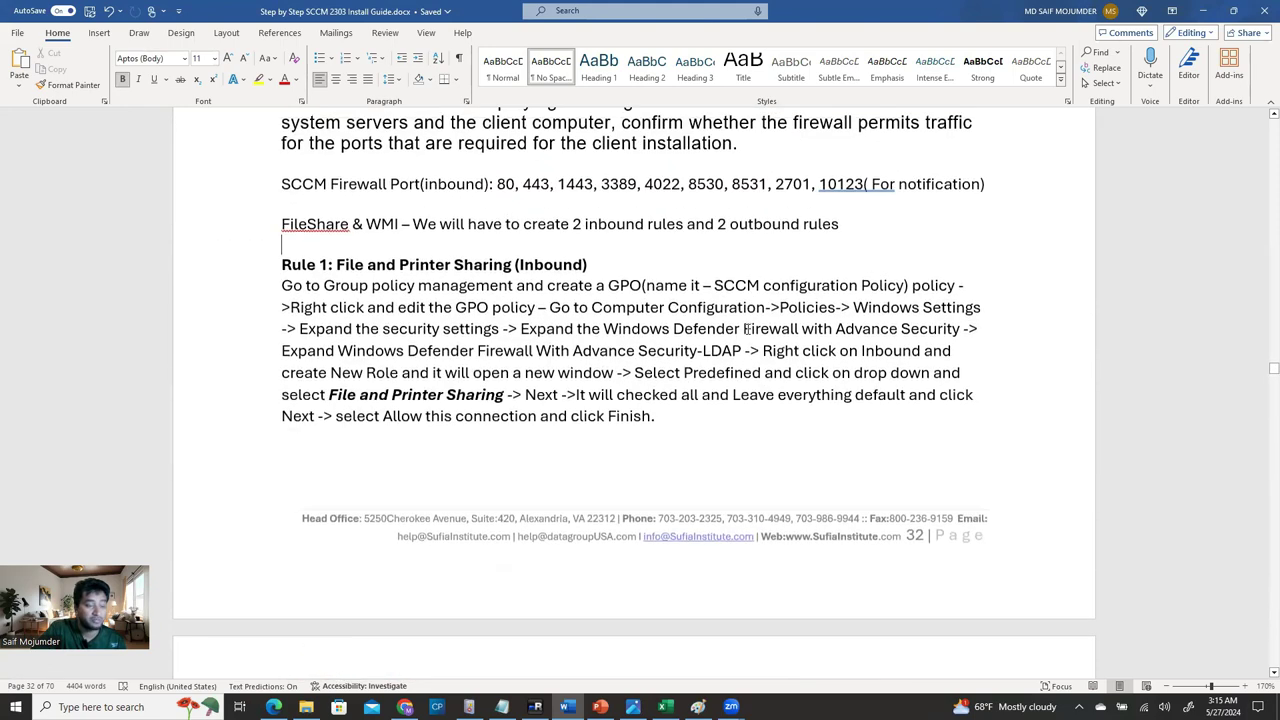
scroll(748, 329, up, 2)
scroll(747, 329, down, 10)
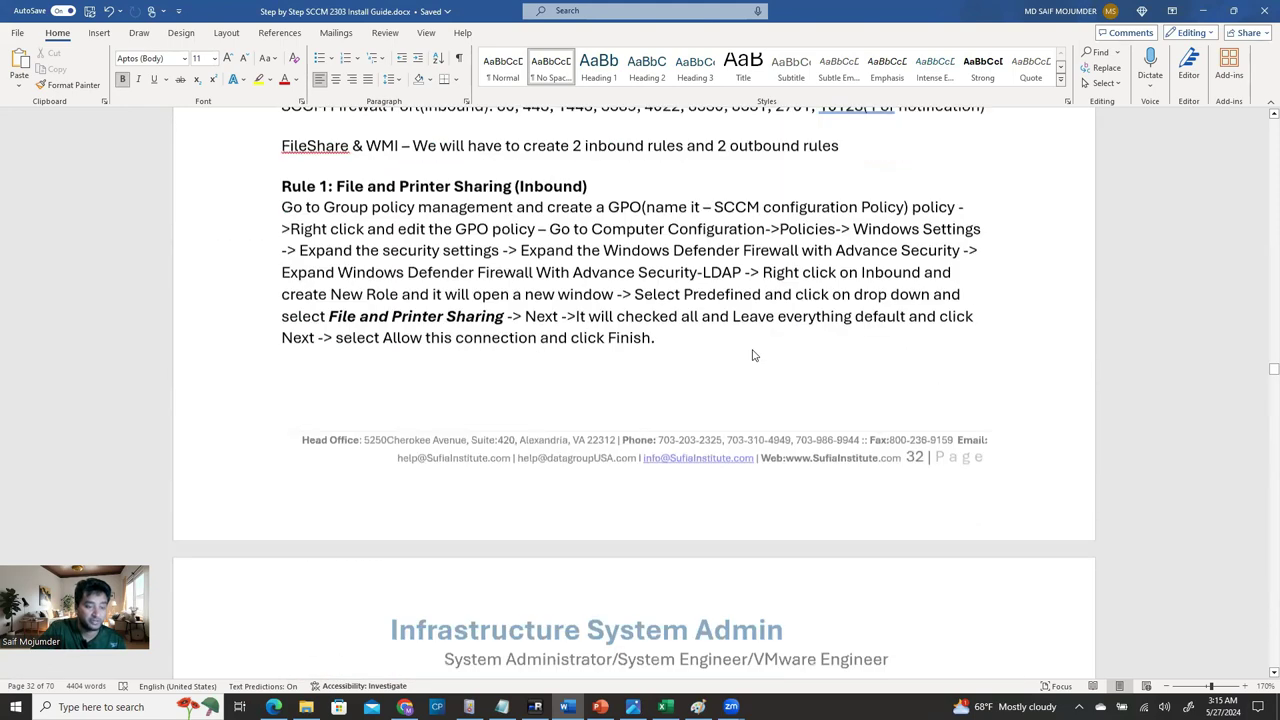
scroll(504, 418, down, 1)
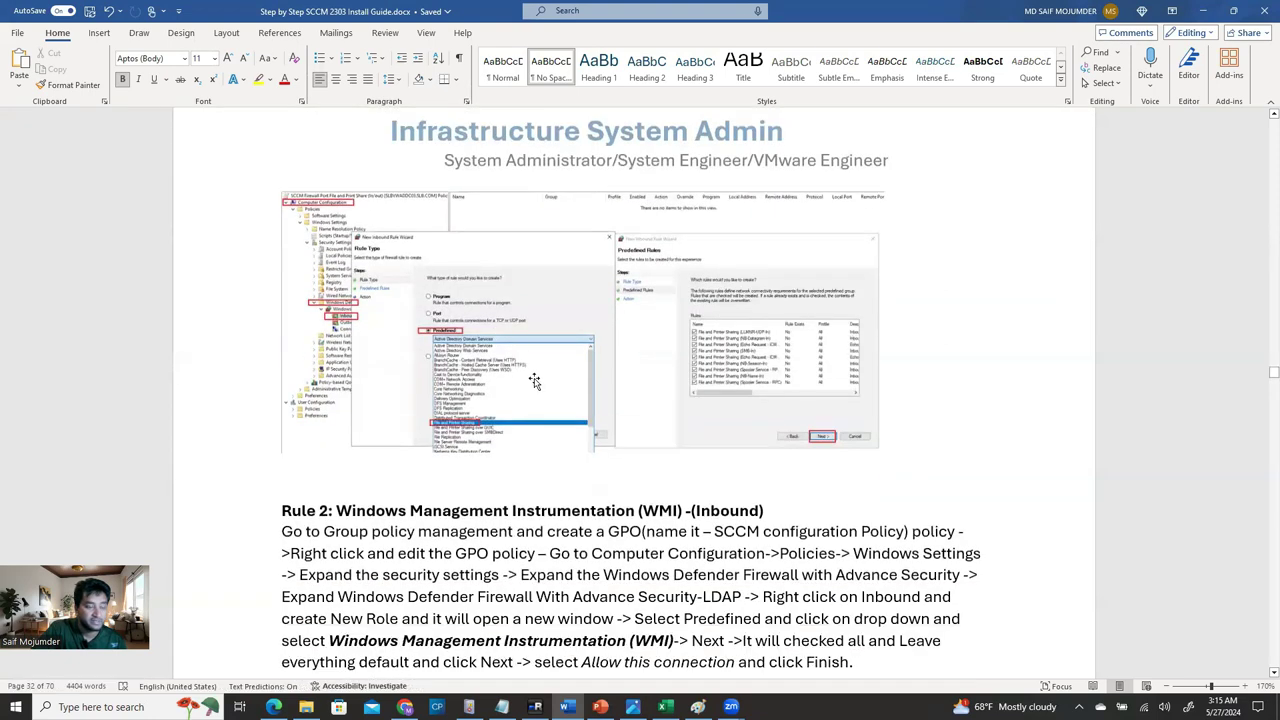
scroll(566, 338, down, 1)
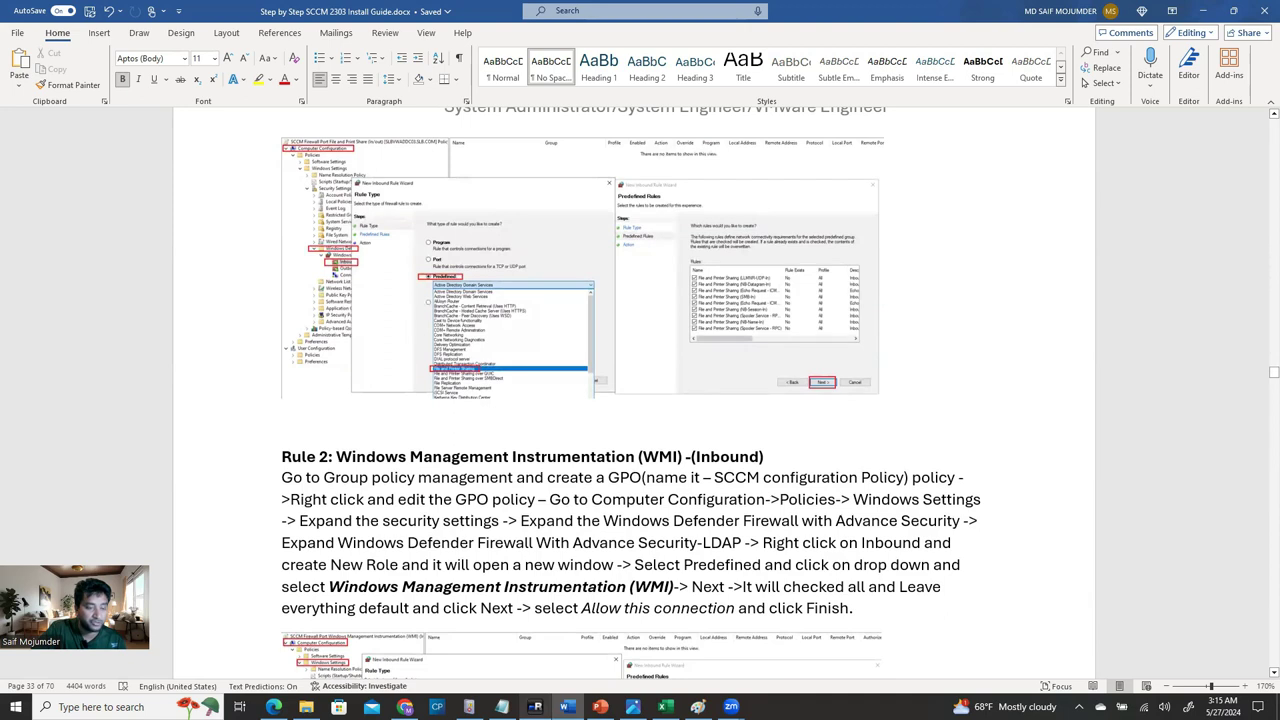
key(alt+Tab)
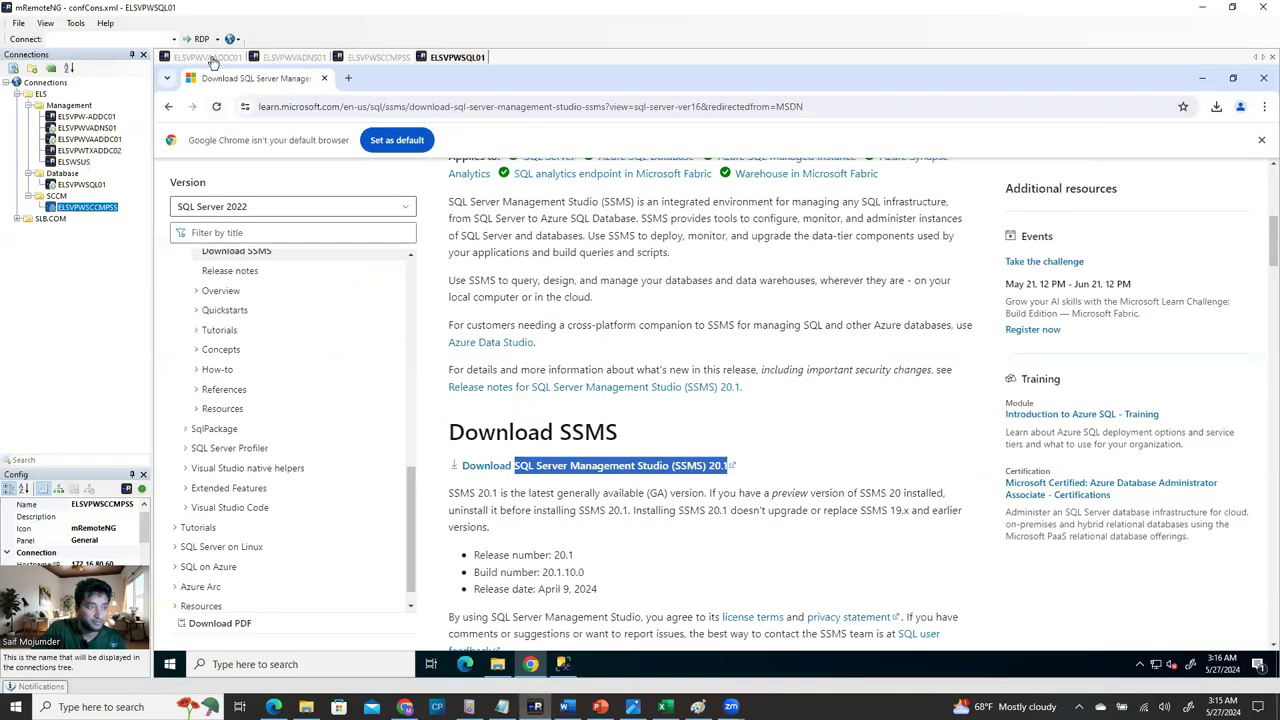
On the DC session, browse Group Policy Objects and view the existing SCCM Firewall File and Printer Sharing policy.
click(212, 58)
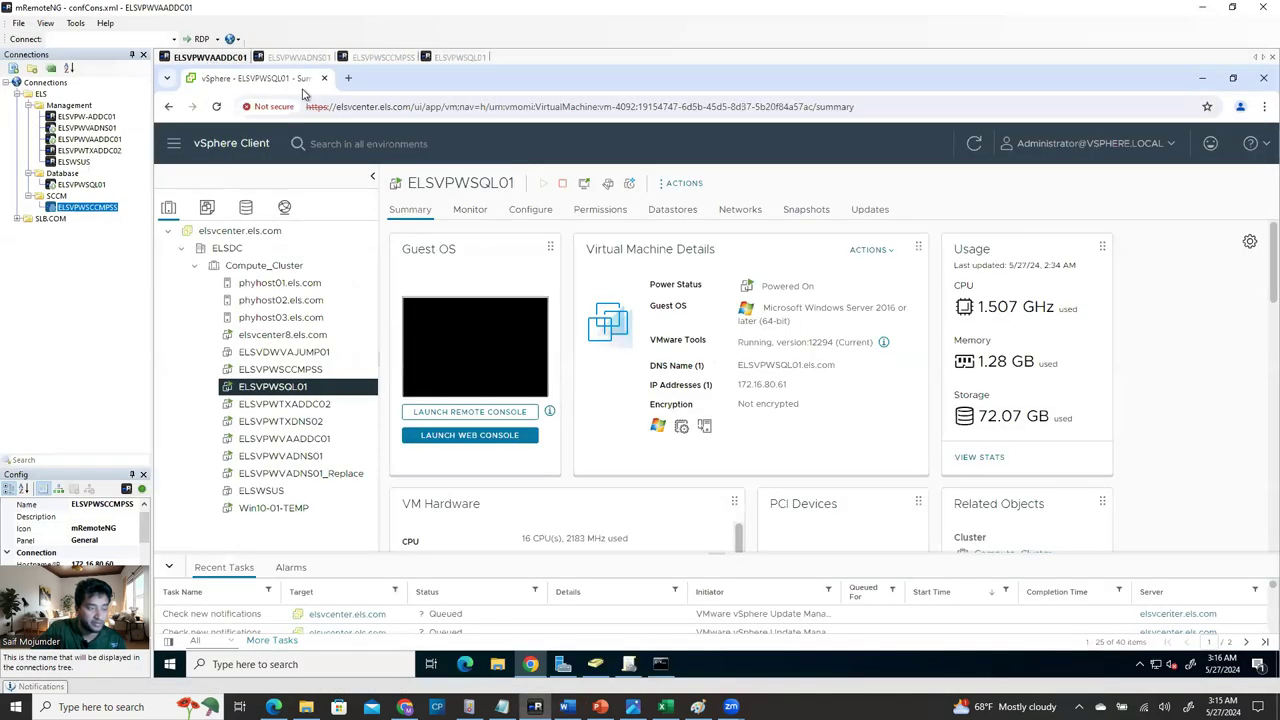
click(598, 670)
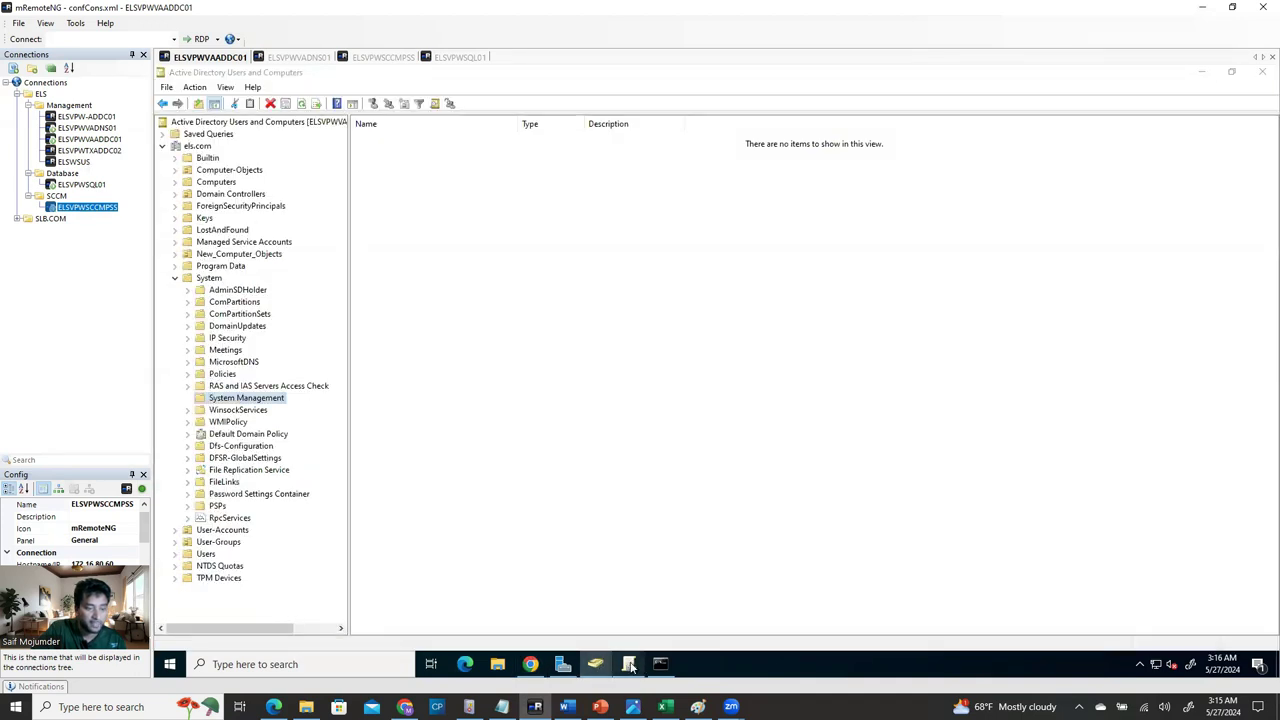
click(630, 665)
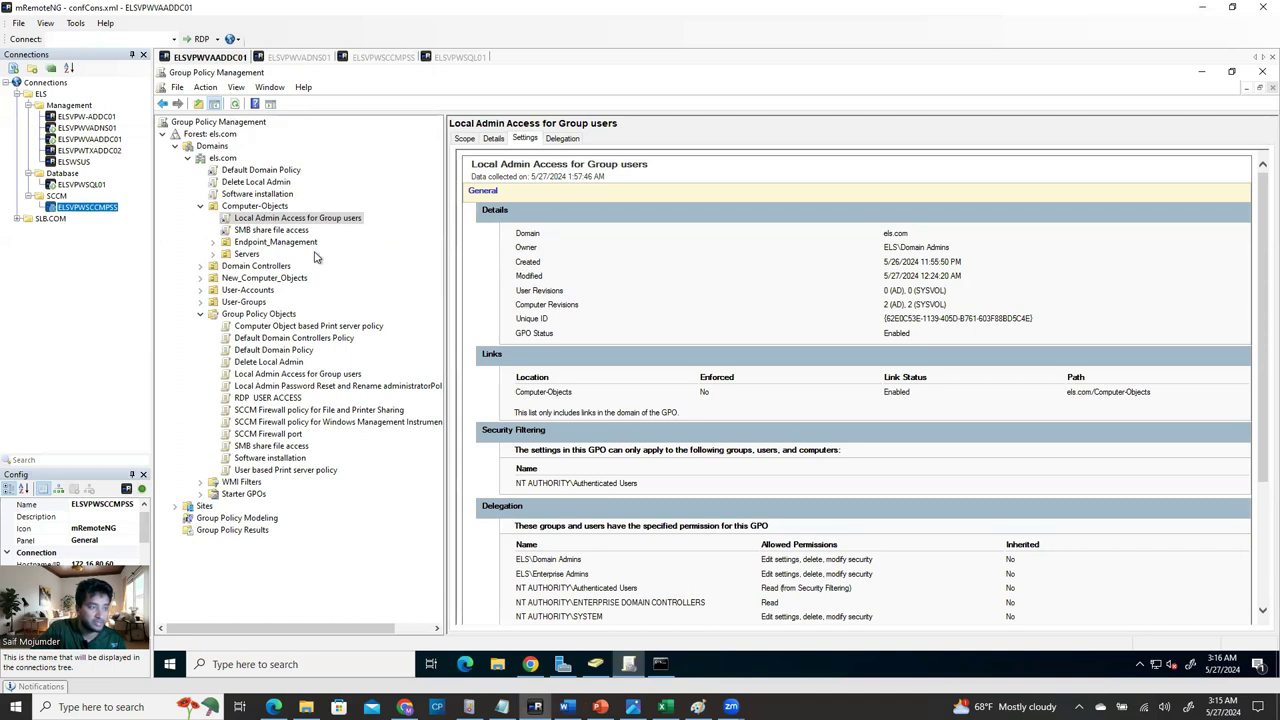
click(248, 314)
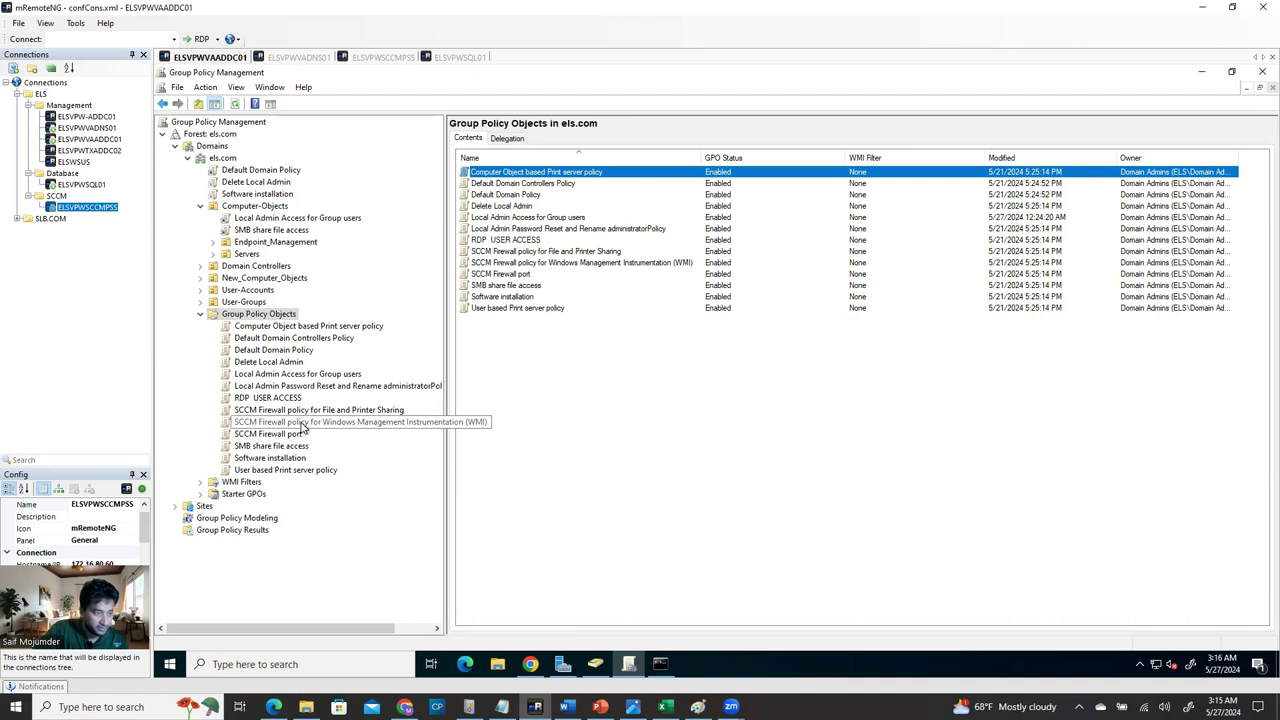
click(305, 410)
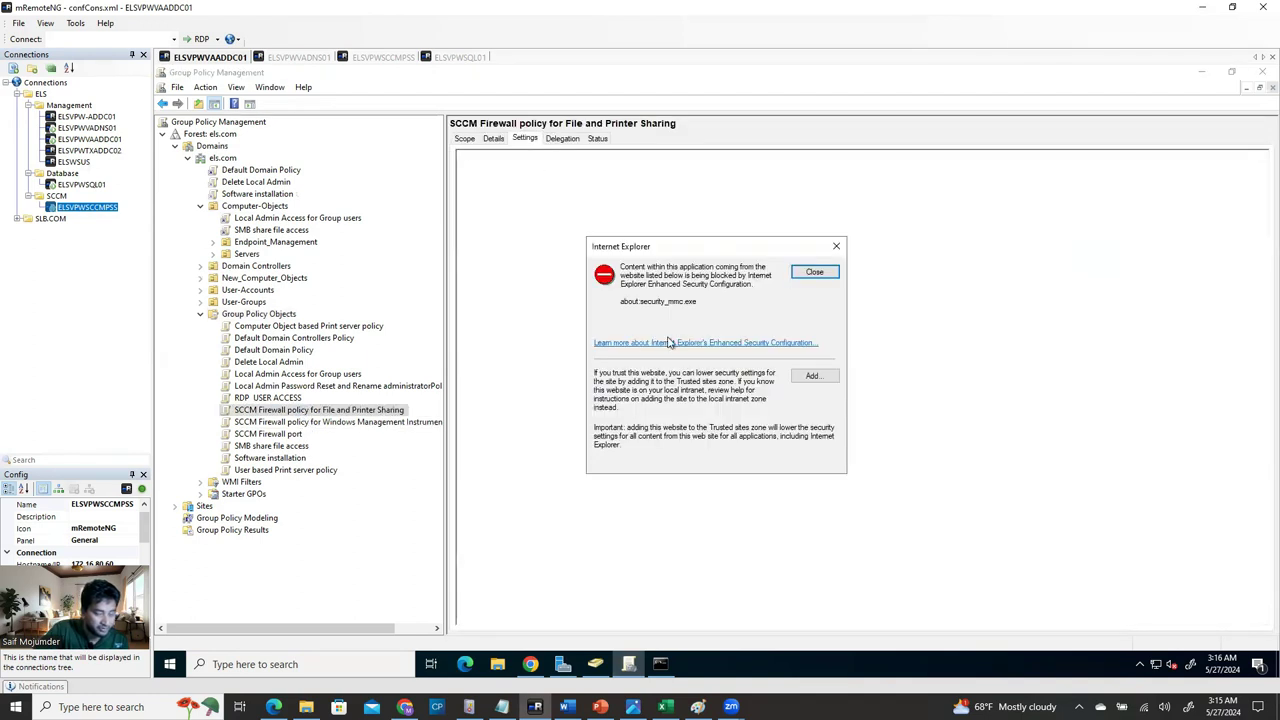
click(812, 273)
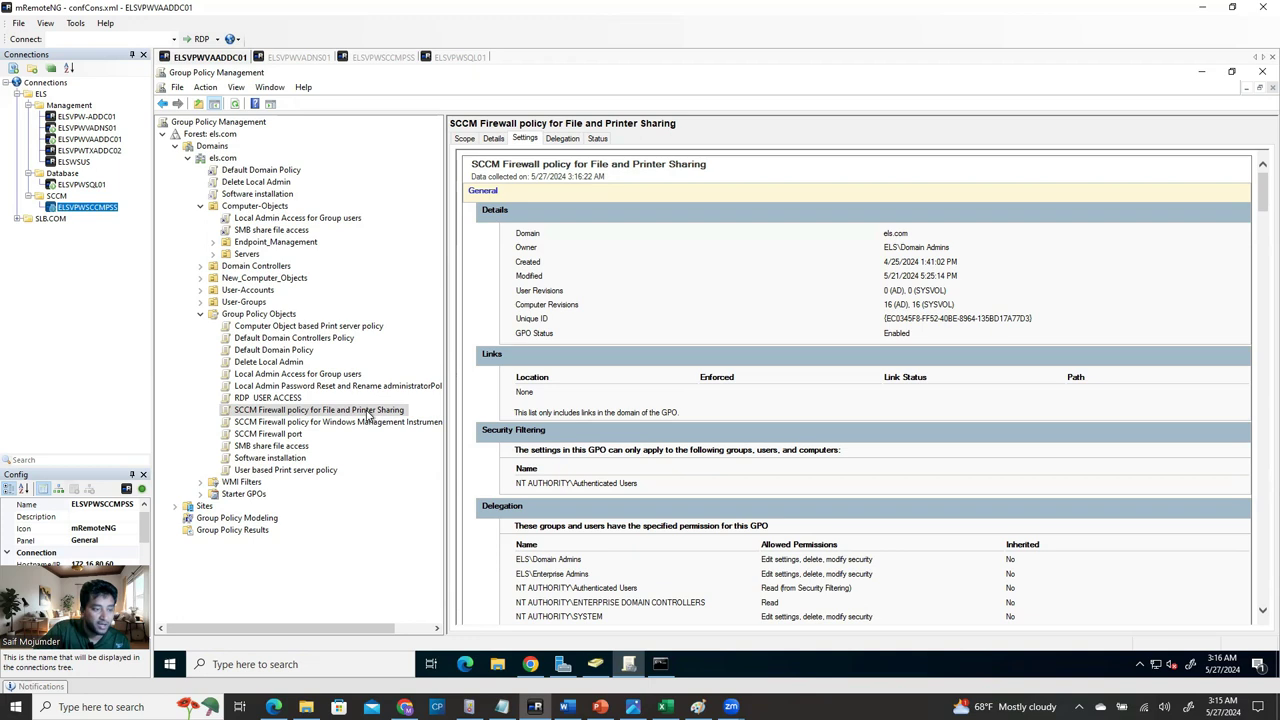
right_click(368, 414)
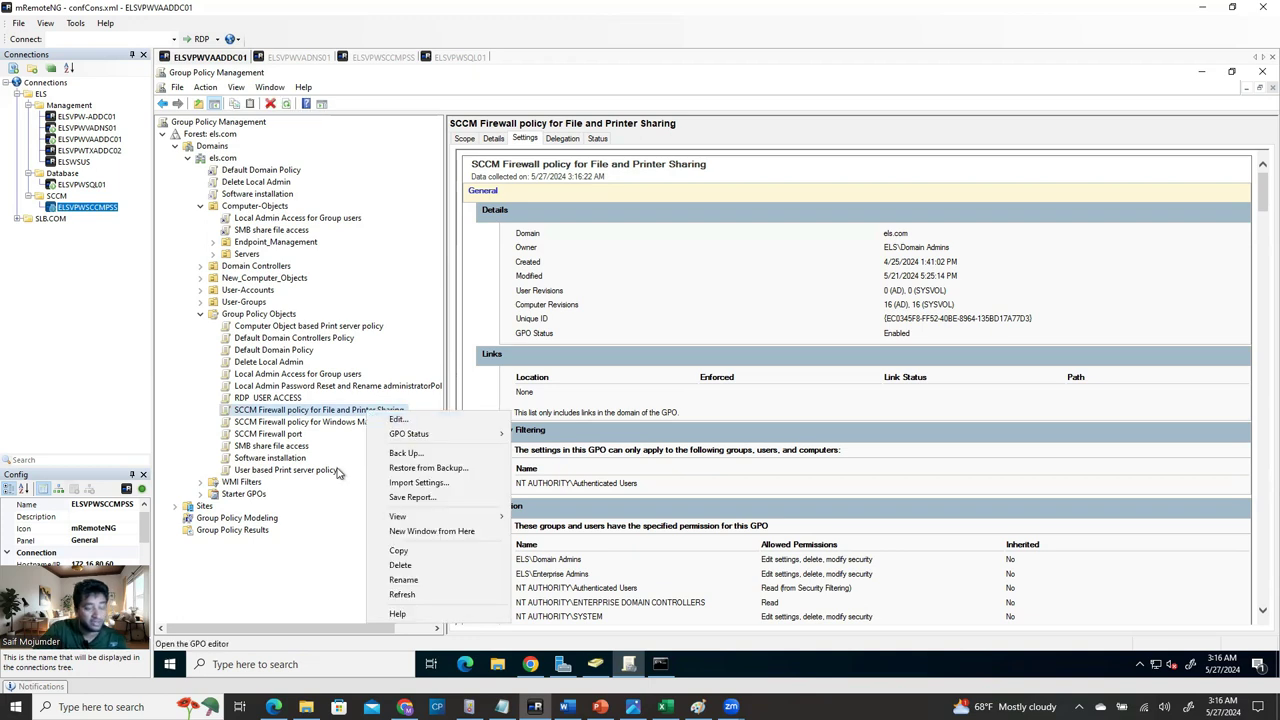
Create a new Group Policy Object named fdfddf and open it in the editor.
right_click(266, 315)
click(302, 324)
text(Test)
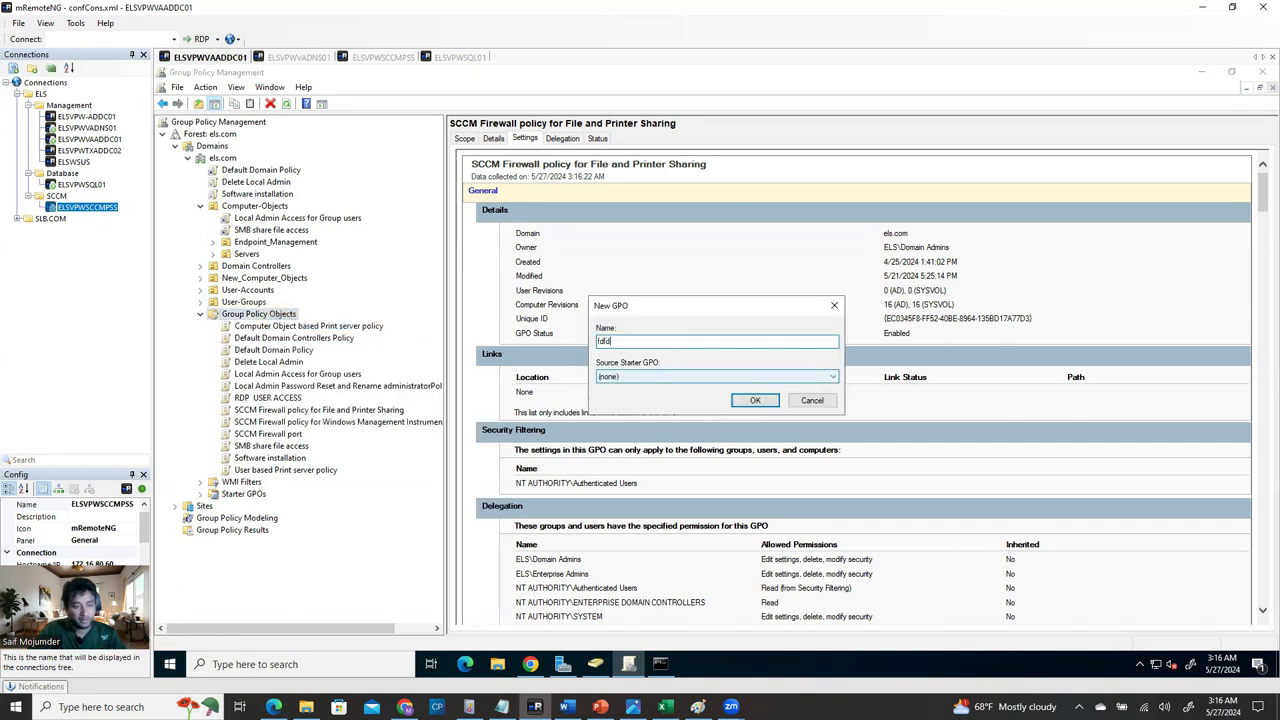
click(750, 396)
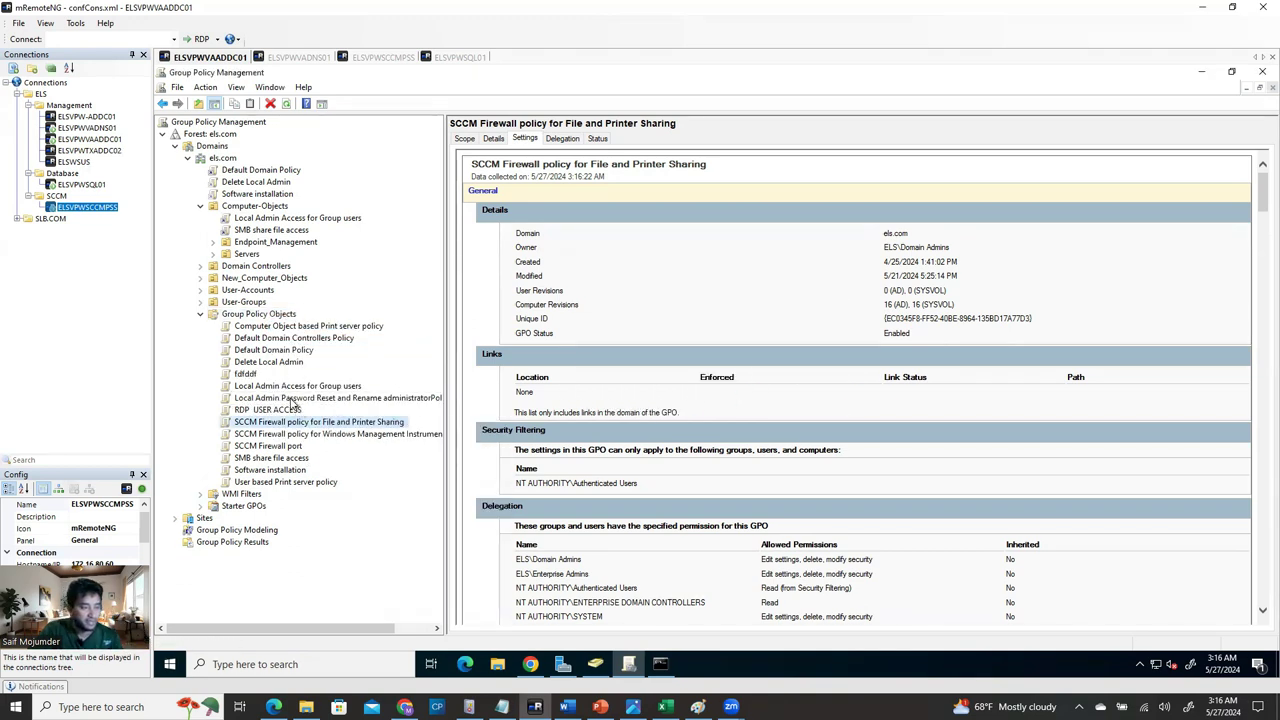
right_click(243, 376)
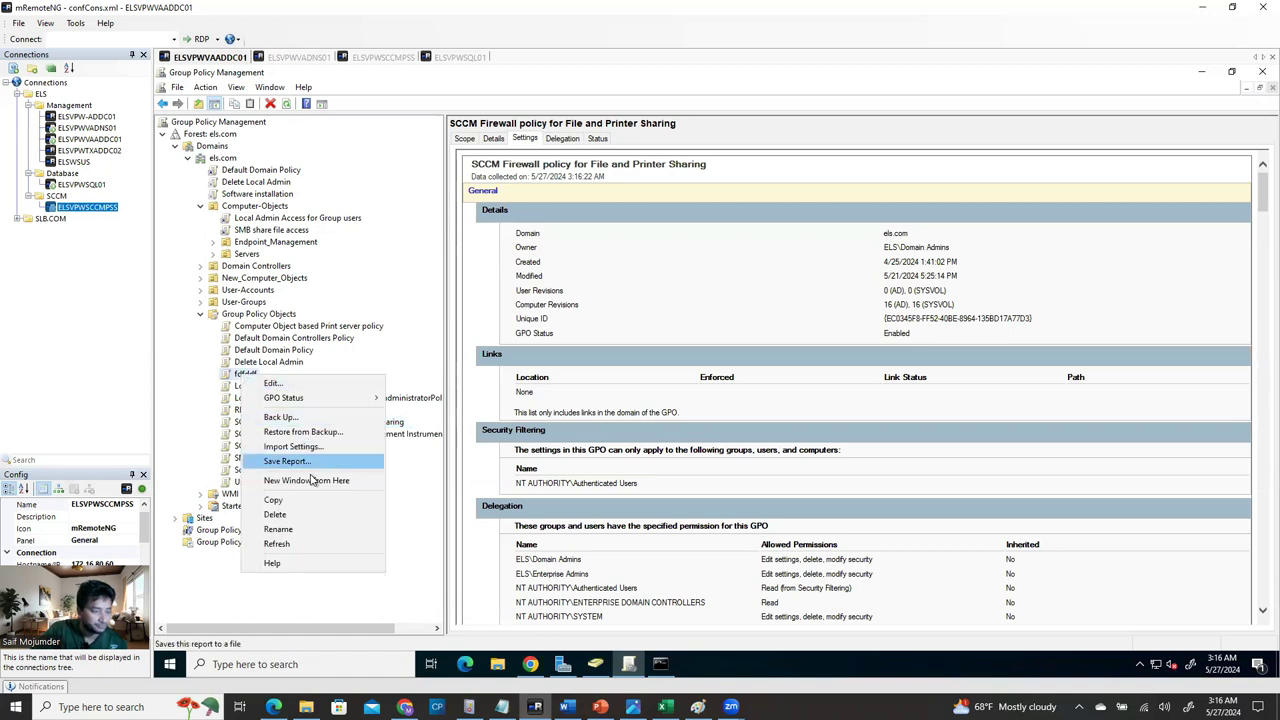
click(536, 360)
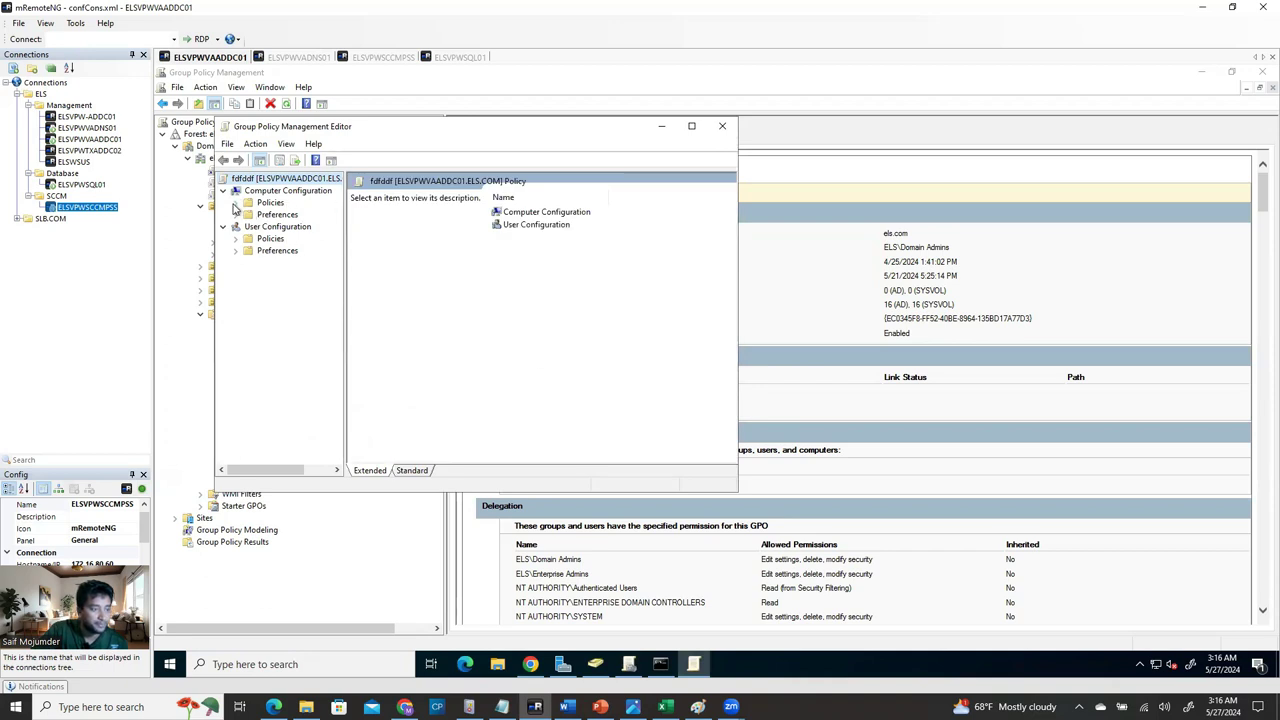
Maximize the editor and expand Security Settings to the Windows Defender Firewall Inbound Rules node.
click(236, 204)
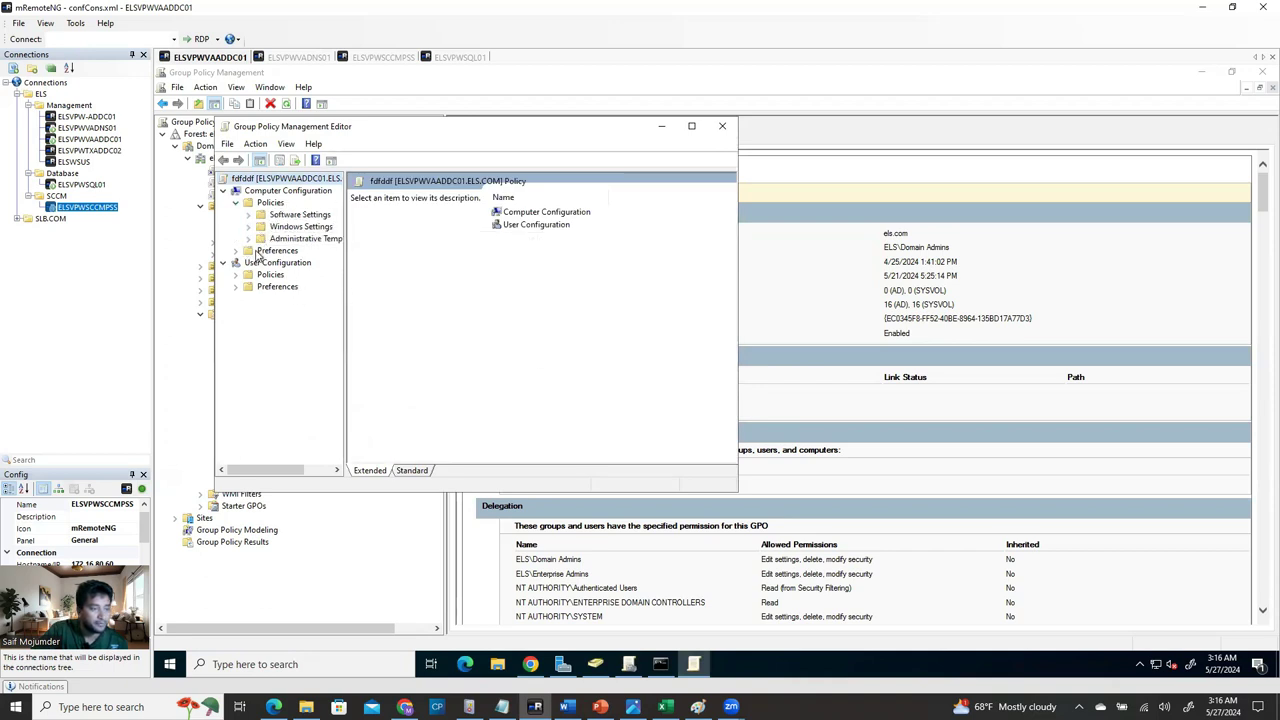
click(248, 227)
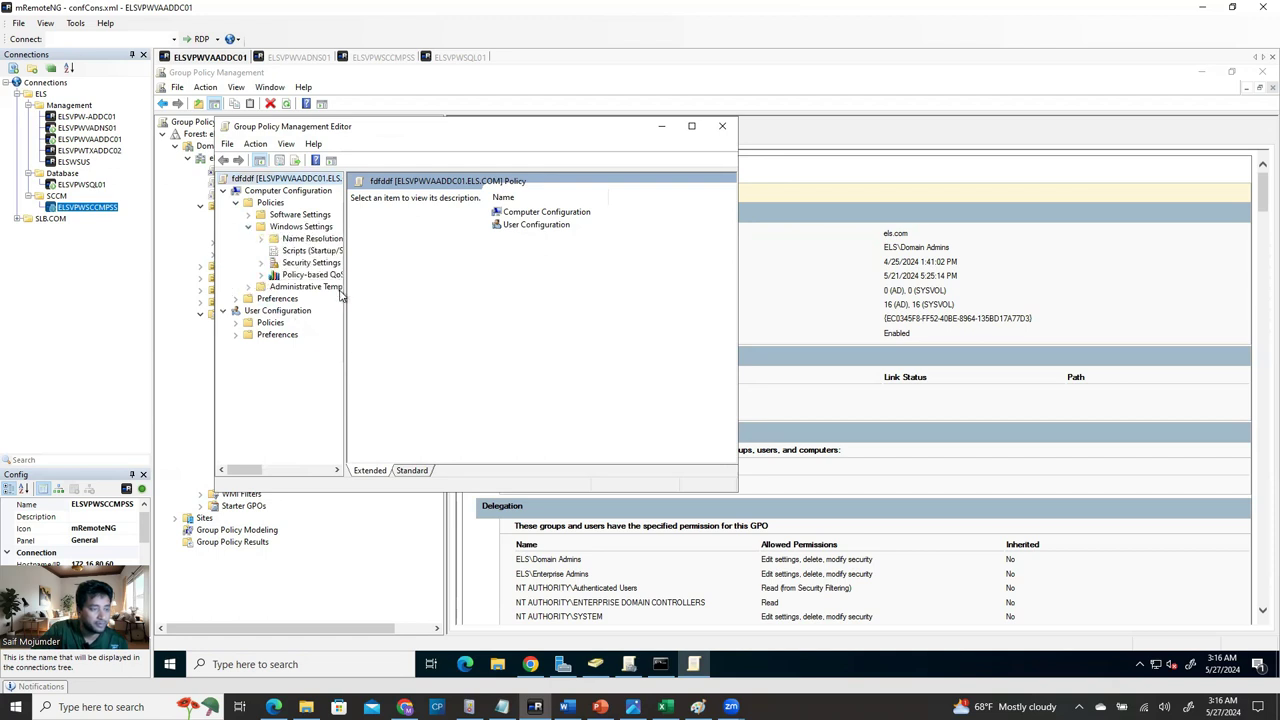
click(691, 125)
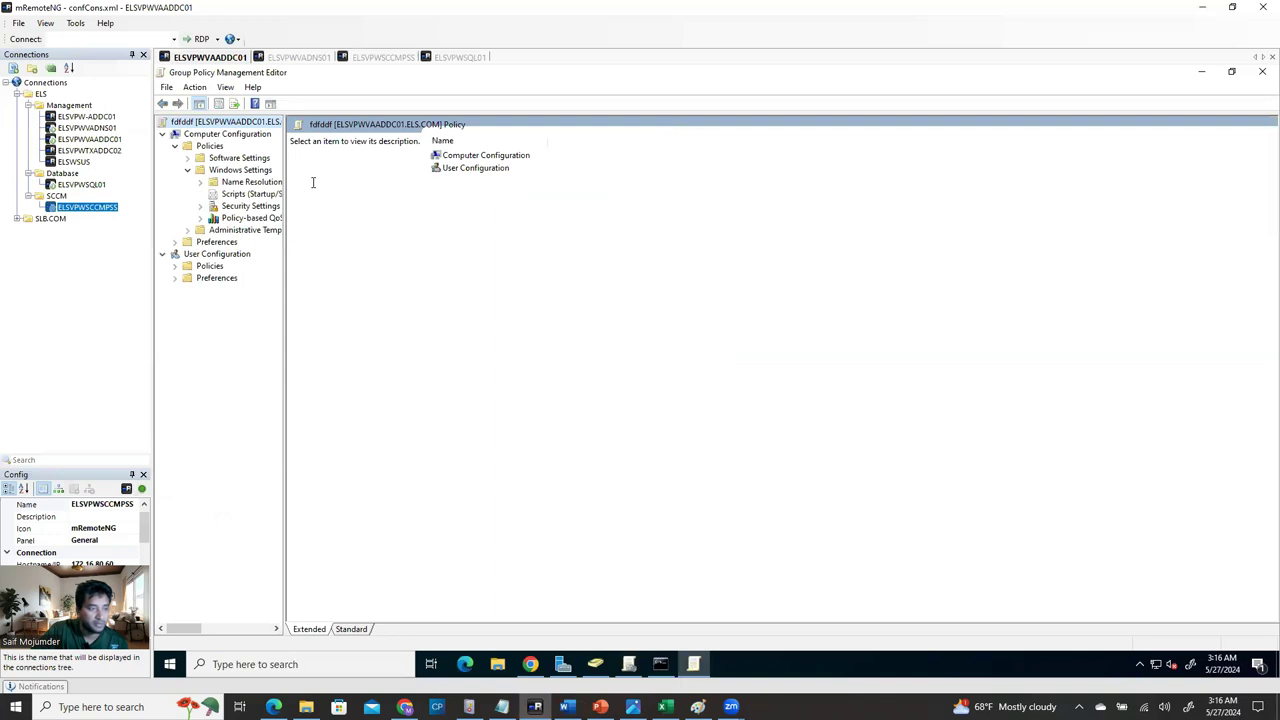
drag(283, 156, 446, 160)
click(202, 206)
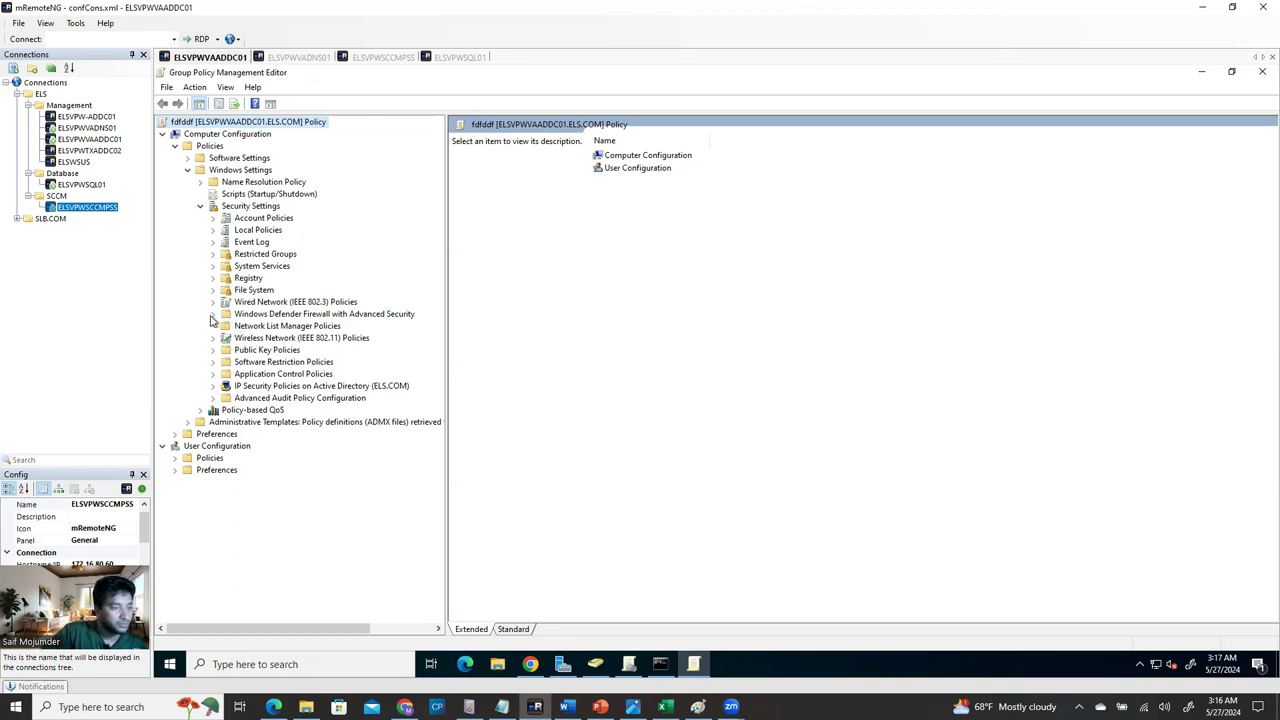
click(211, 315)
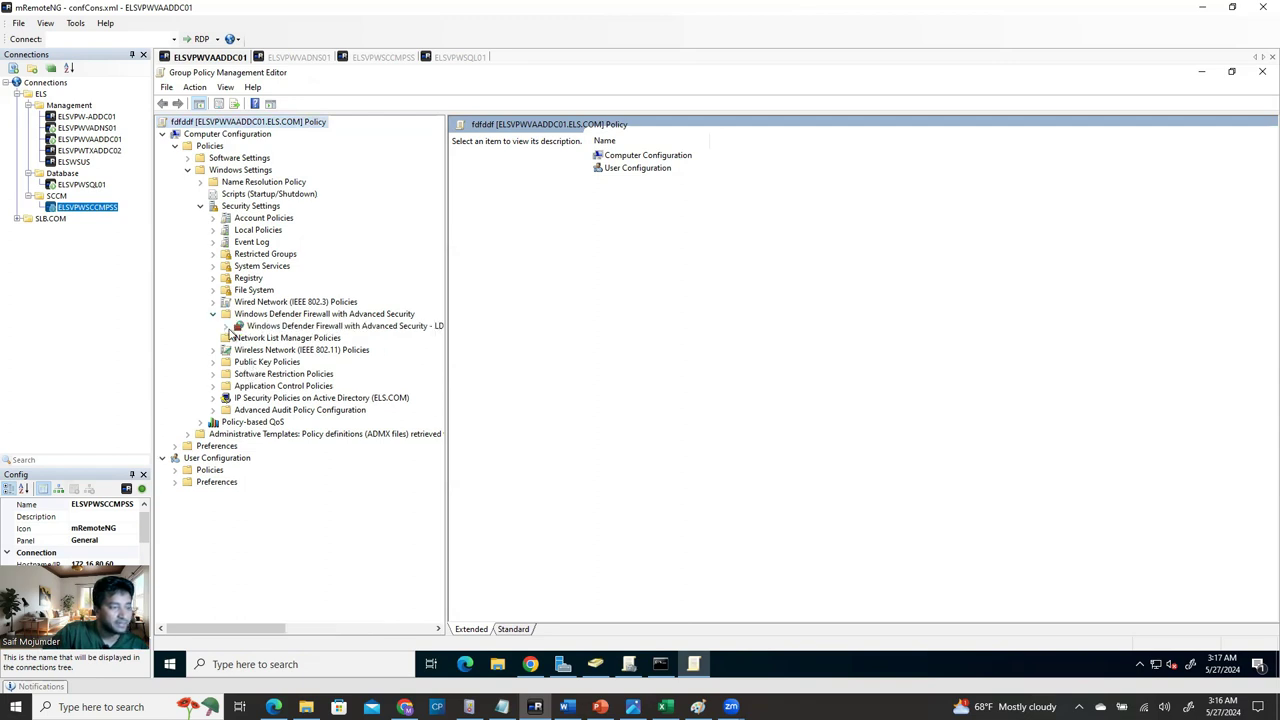
click(226, 327)
click(285, 338)
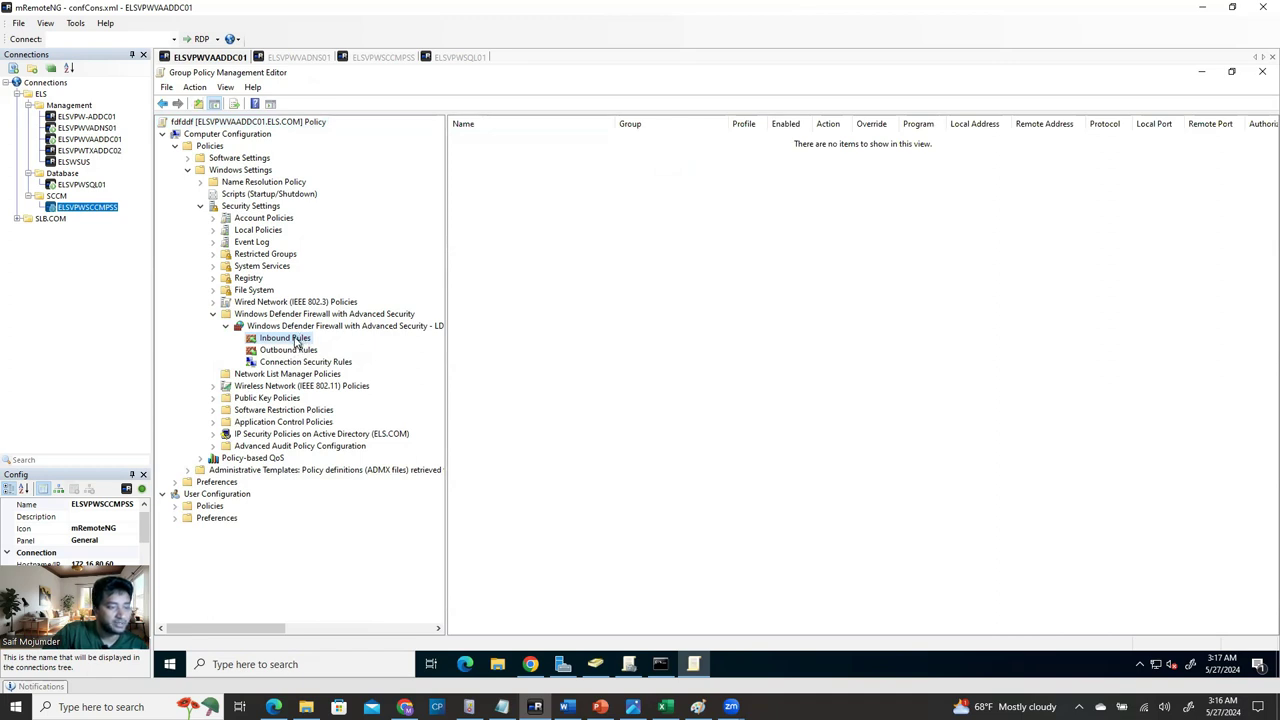
right_click(297, 344)
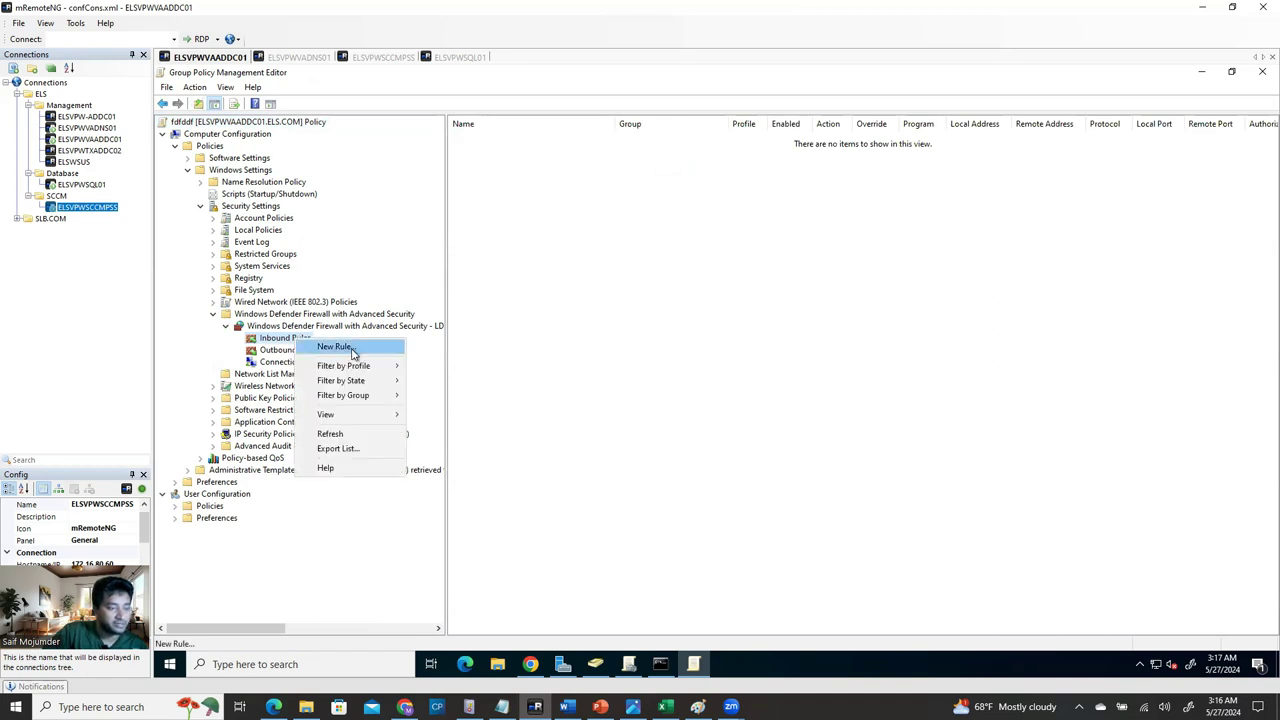
Add the nine predefined File and Printer Sharing inbound rules with Allow the connection.
click(352, 350)
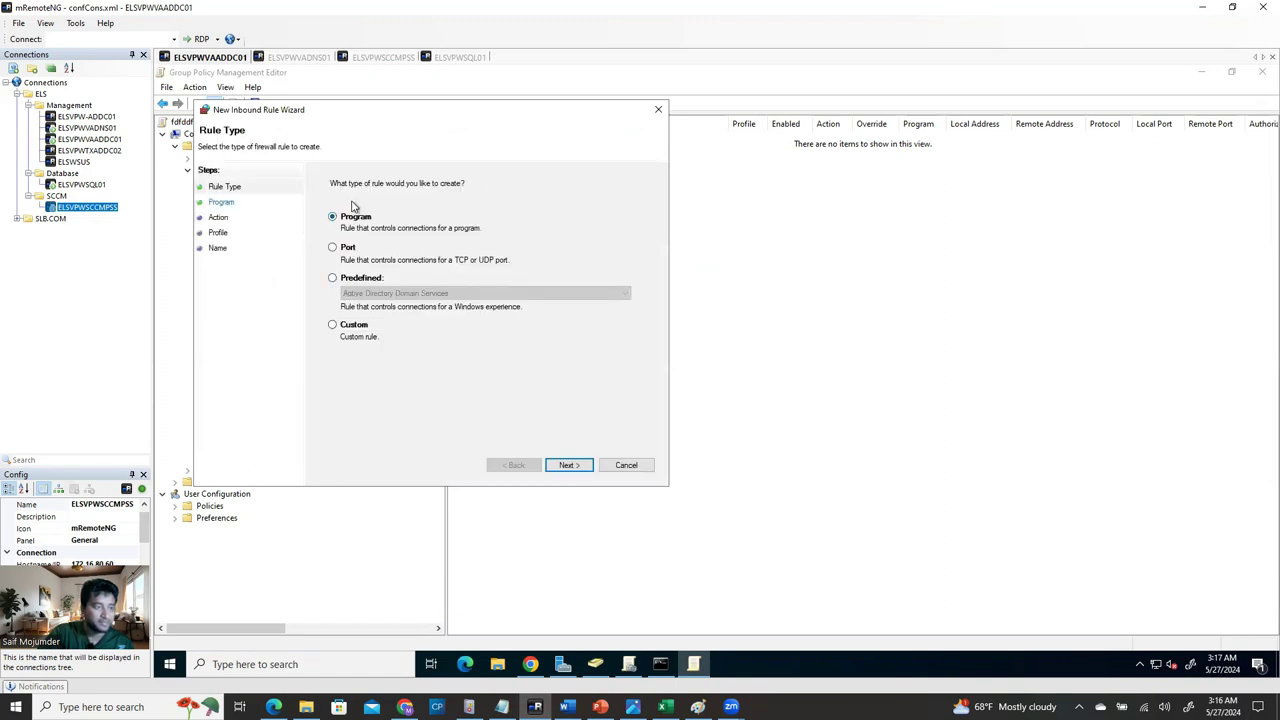
click(333, 278)
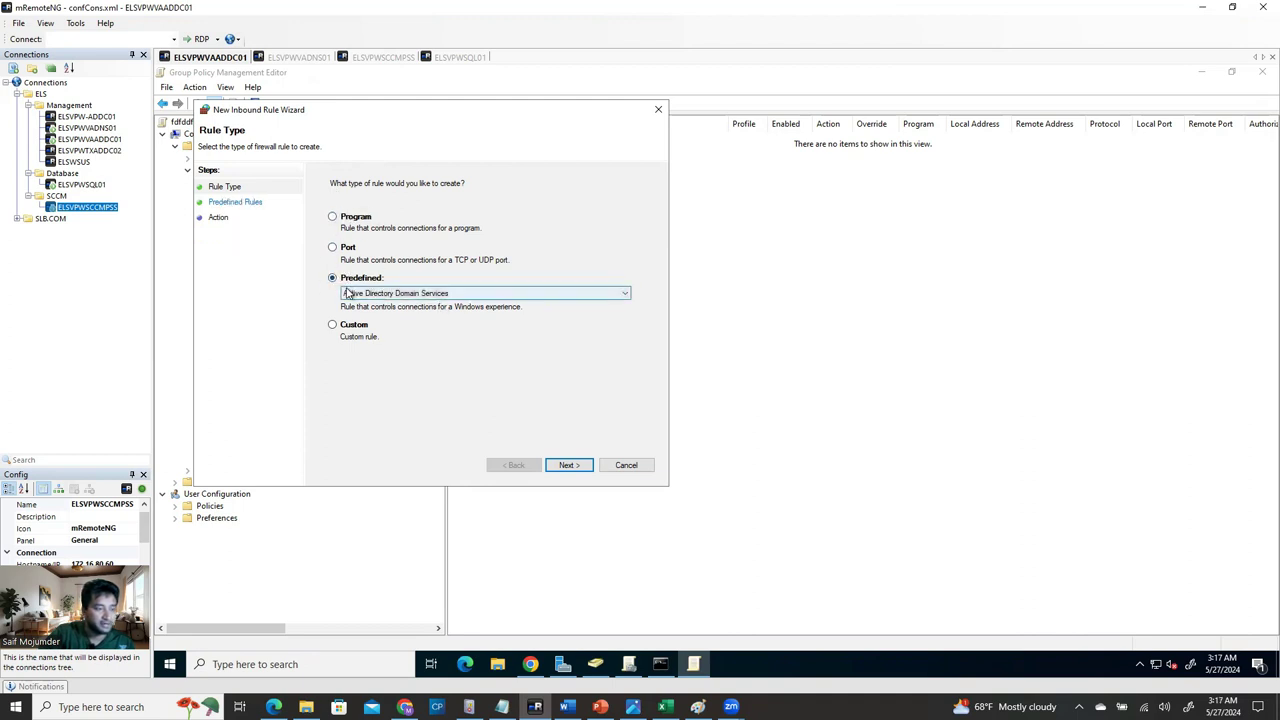
click(415, 293)
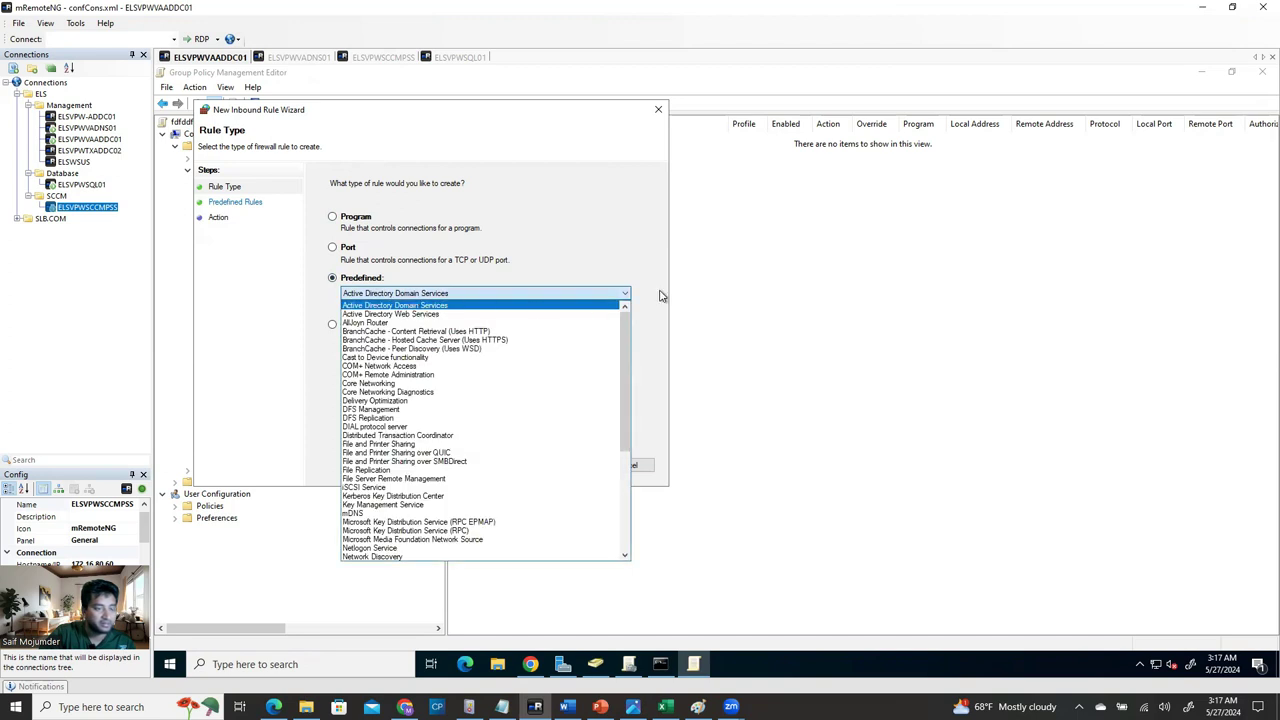
drag(624, 361, 634, 416)
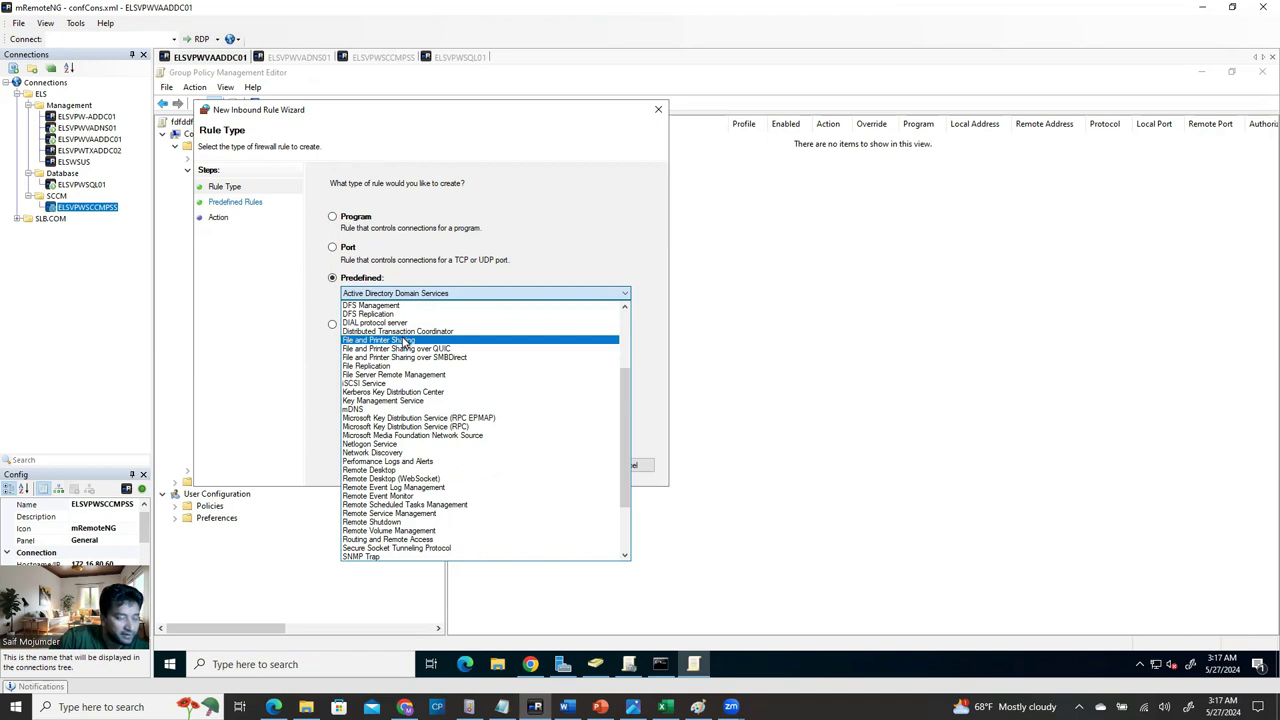
click(413, 342)
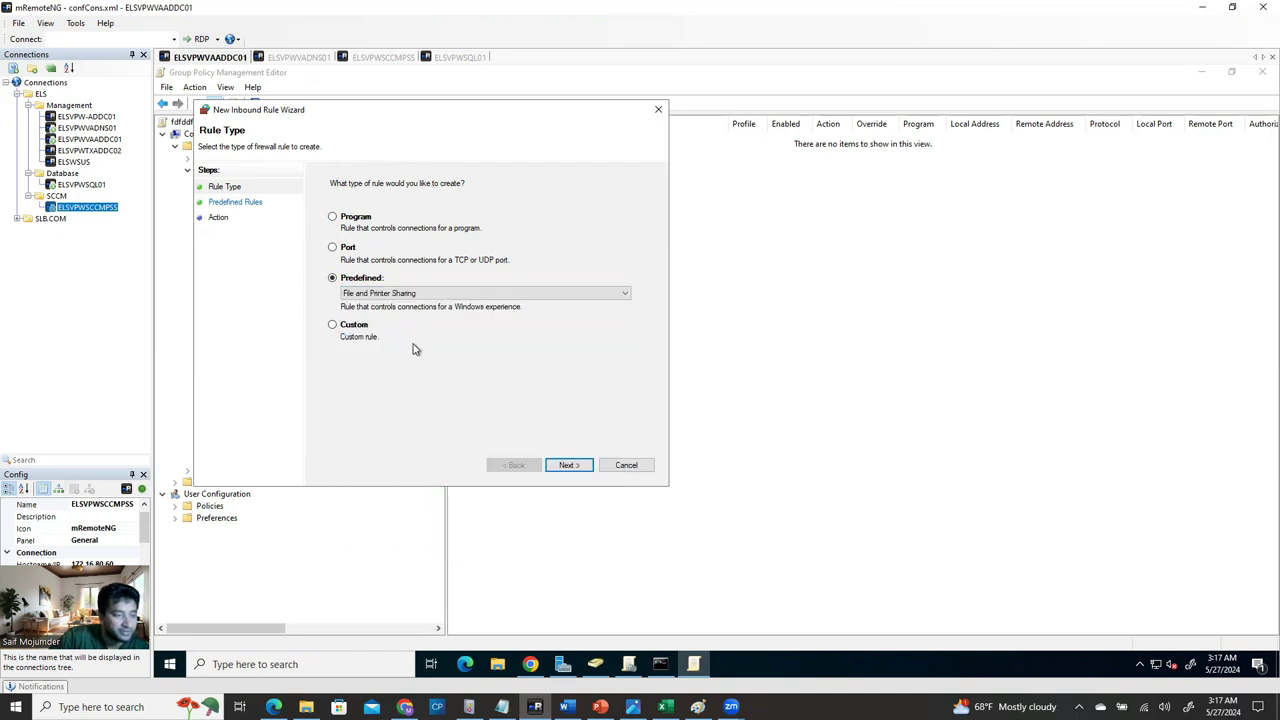
click(569, 465)
scroll(452, 340, right, 1)
scroll(456, 345, left, 1)
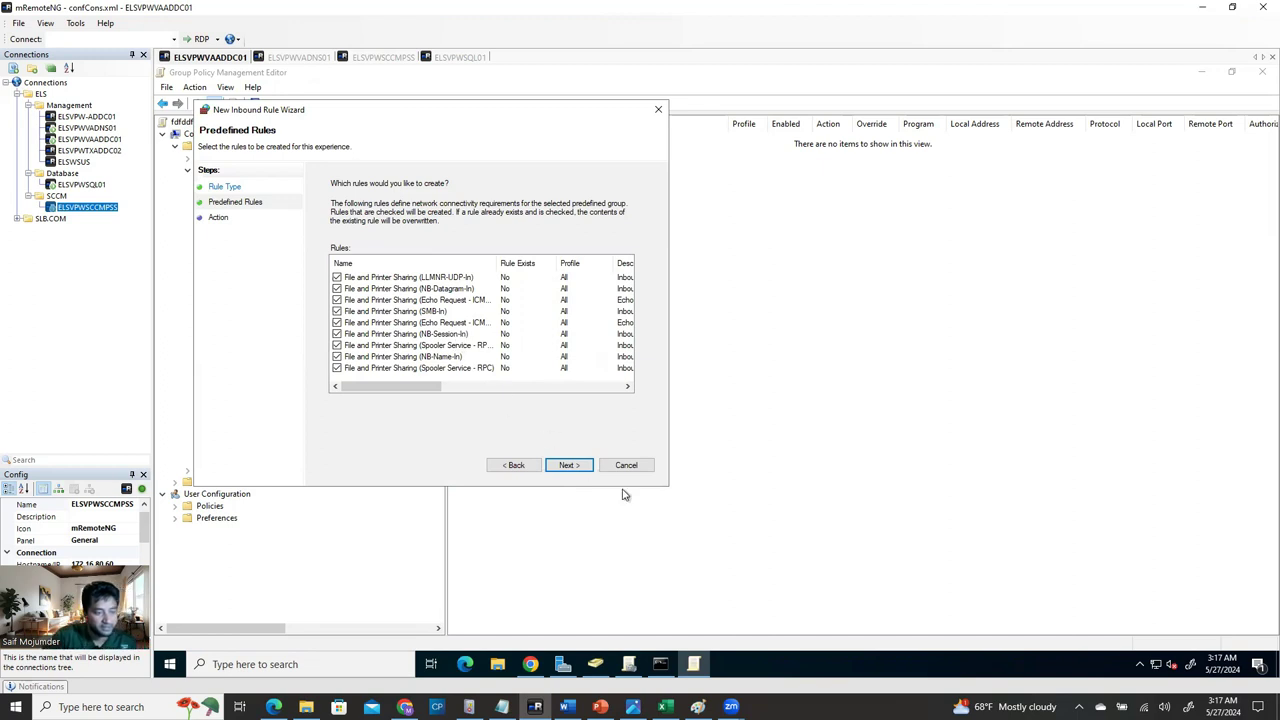
click(566, 468)
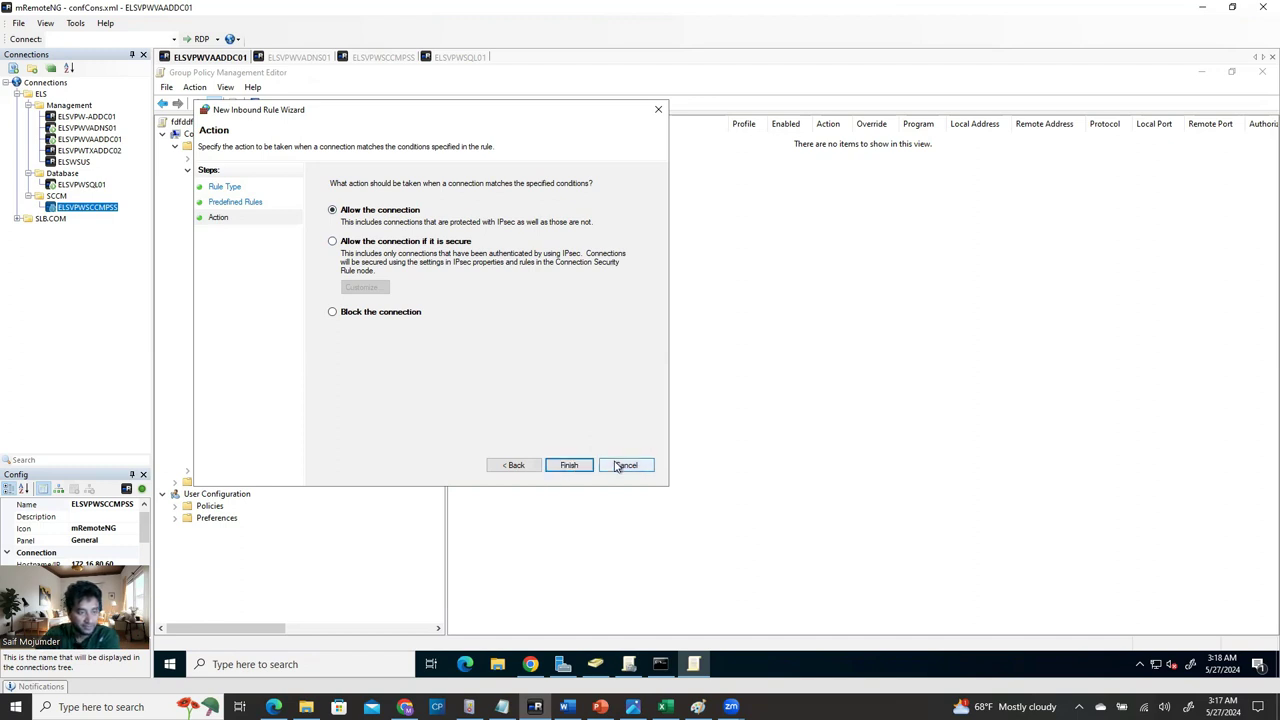
click(568, 467)
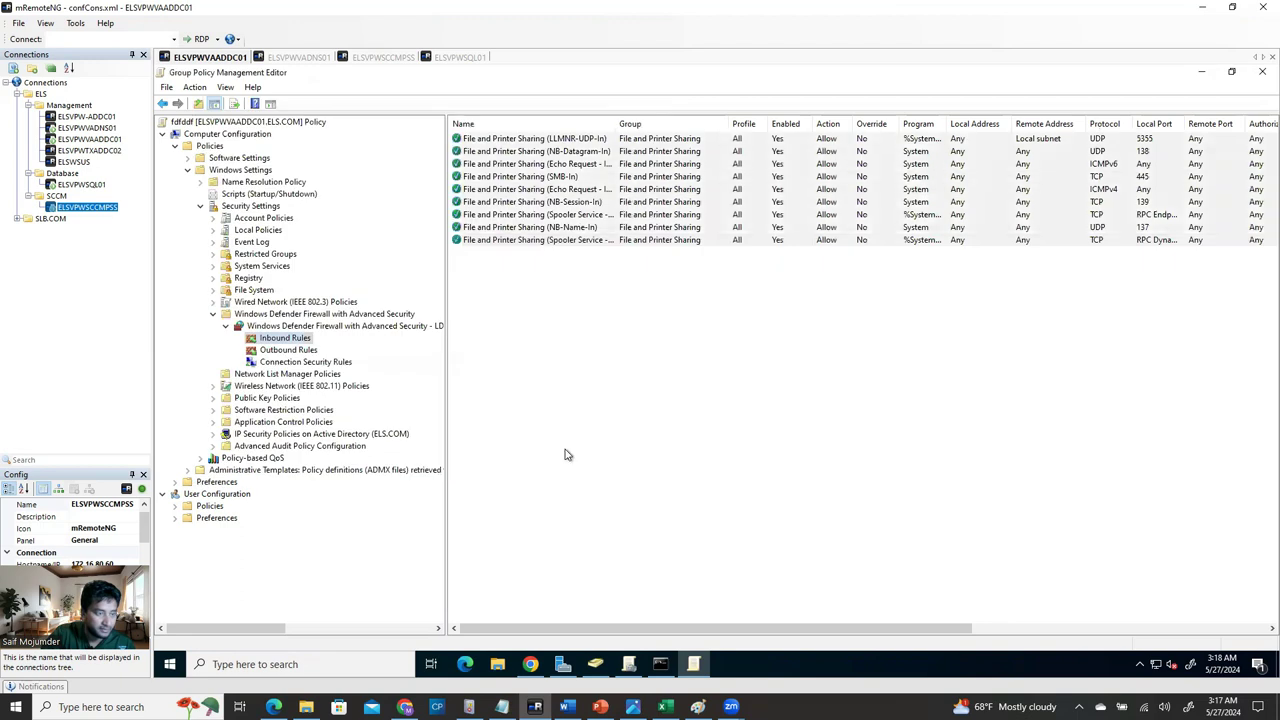
click(296, 351)
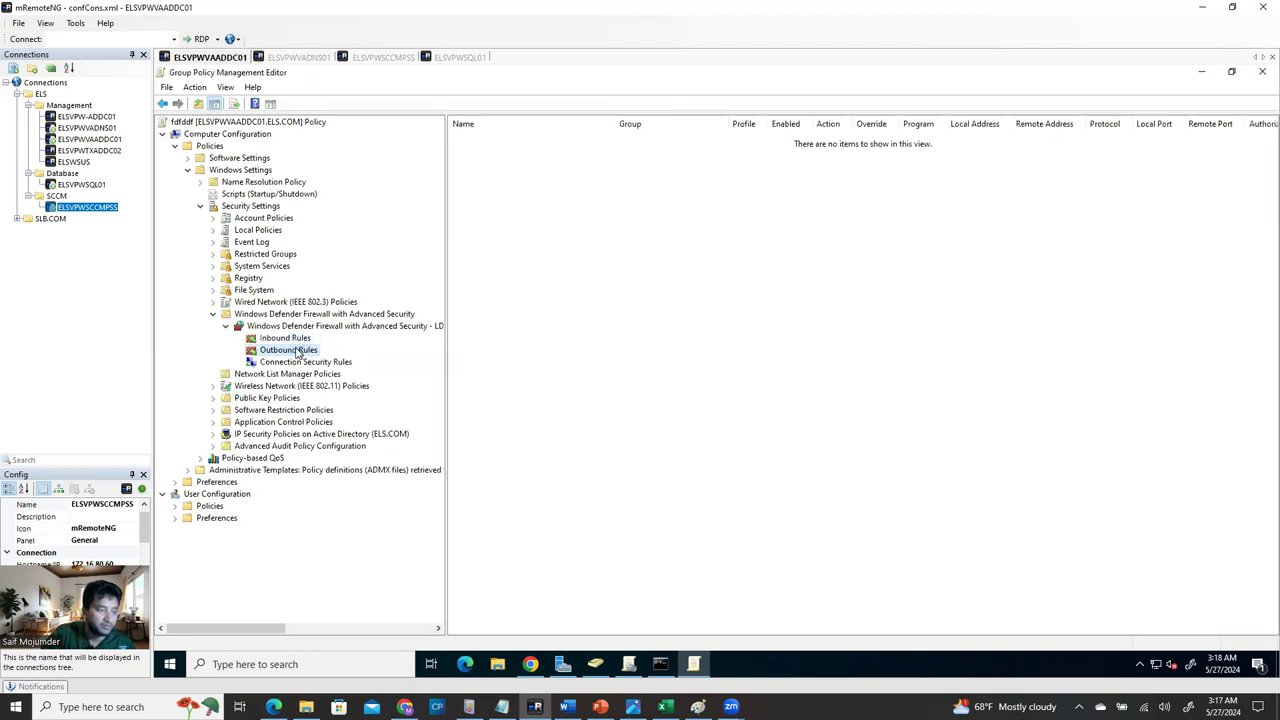
Add the seven predefined File and Printer Sharing outbound rules with Allow the connection.
right_click(297, 352)
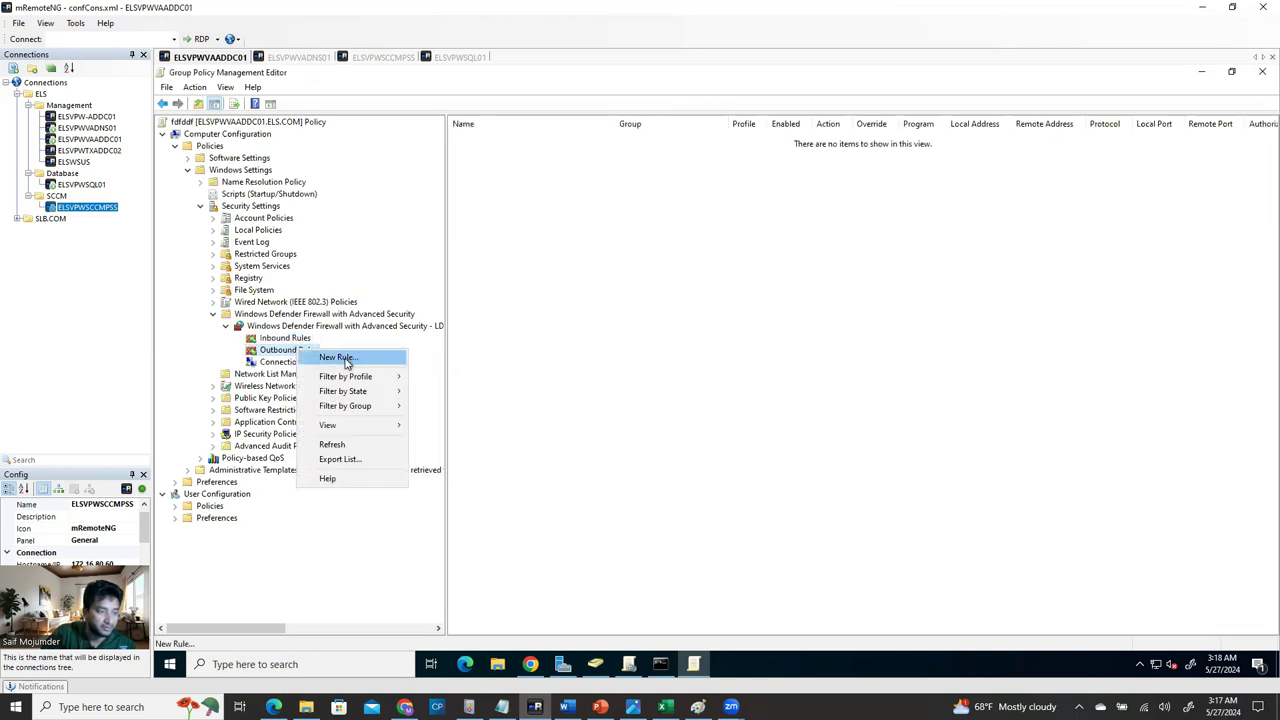
click(346, 362)
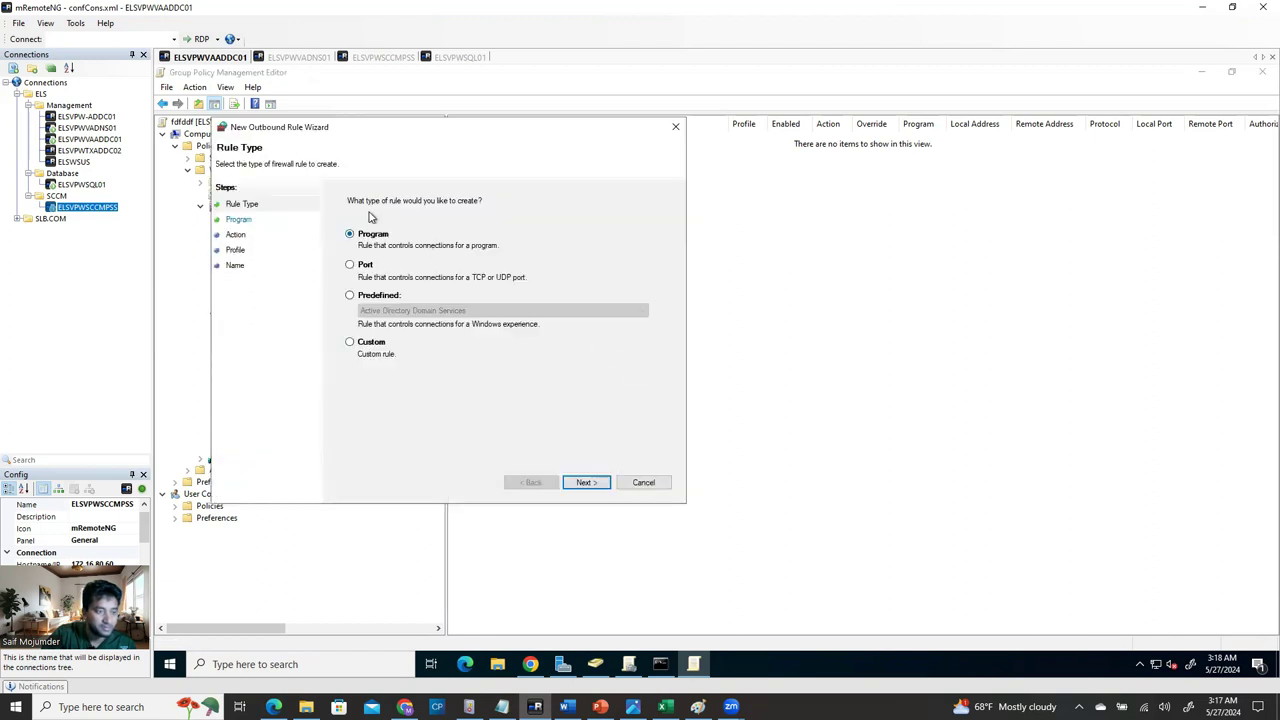
click(352, 296)
click(380, 312)
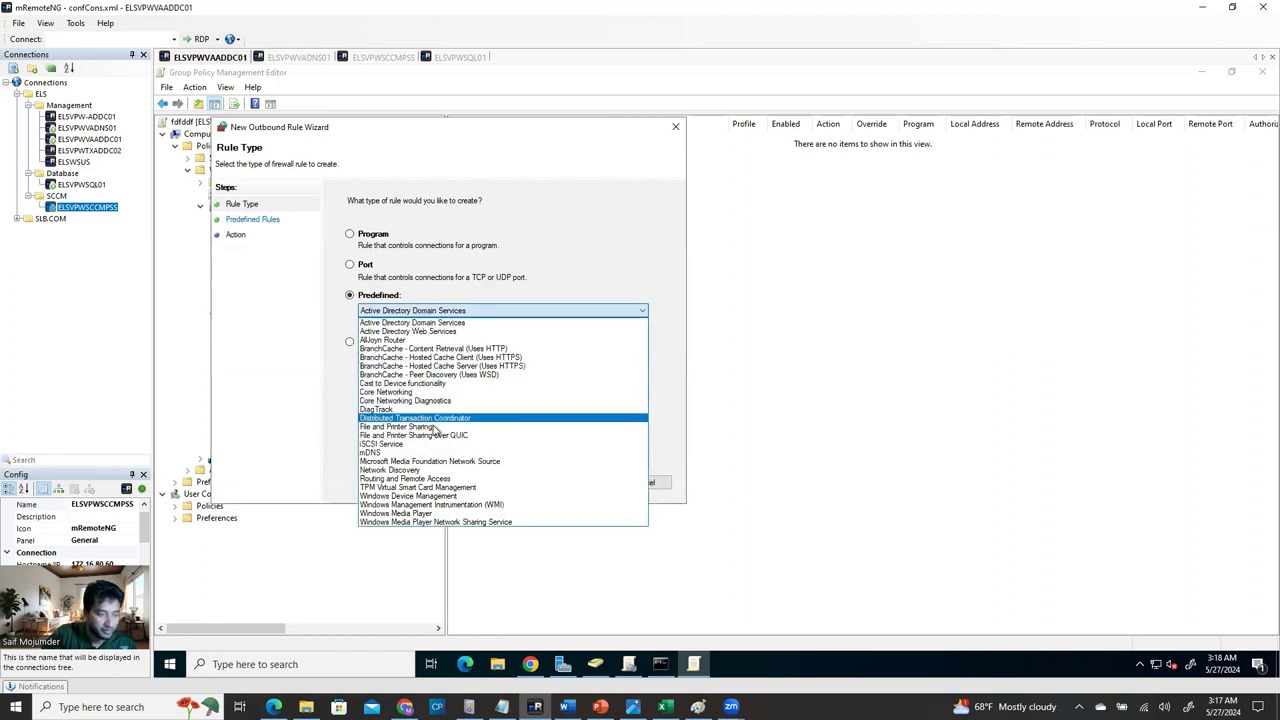
click(436, 427)
click(587, 483)
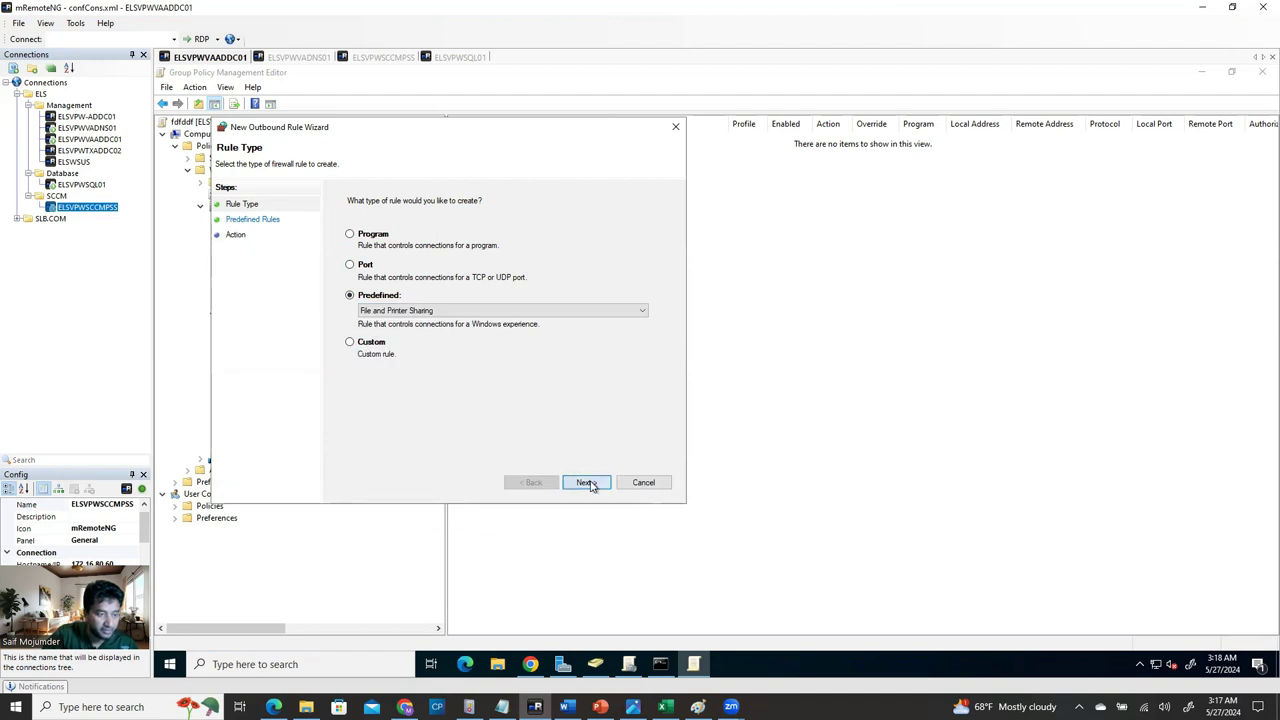
click(587, 483)
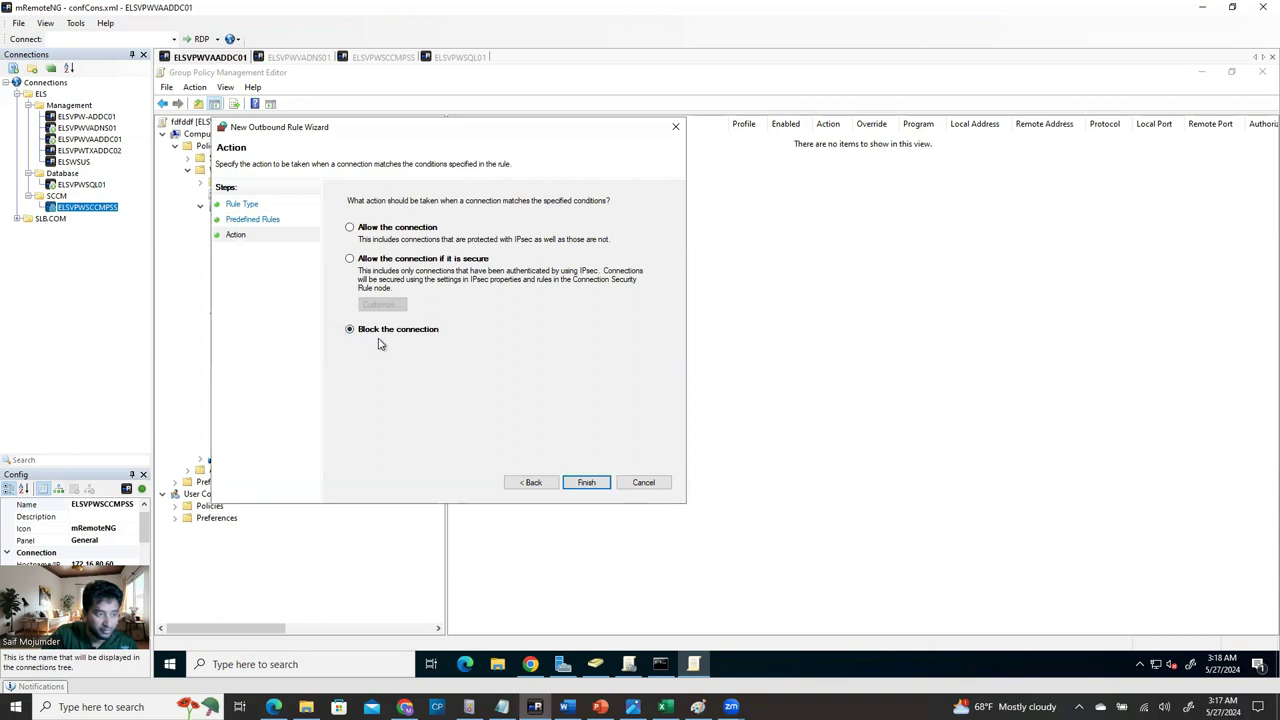
click(588, 483)
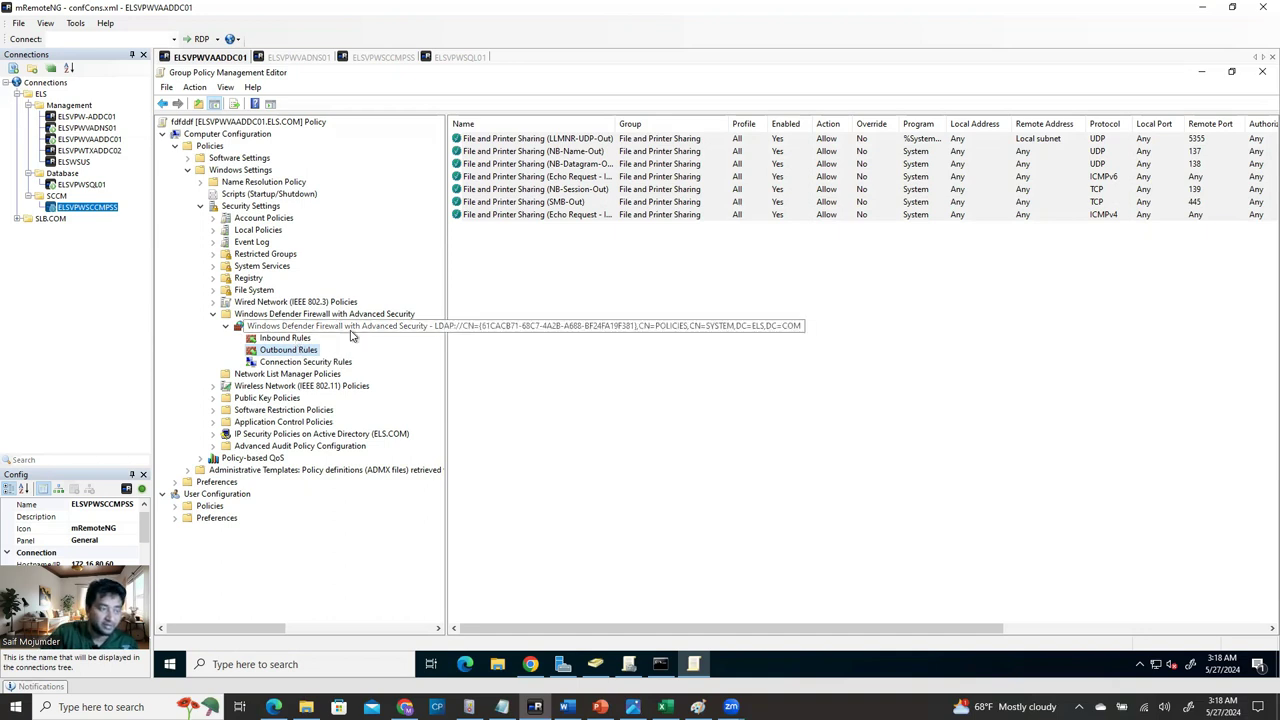
click(298, 338)
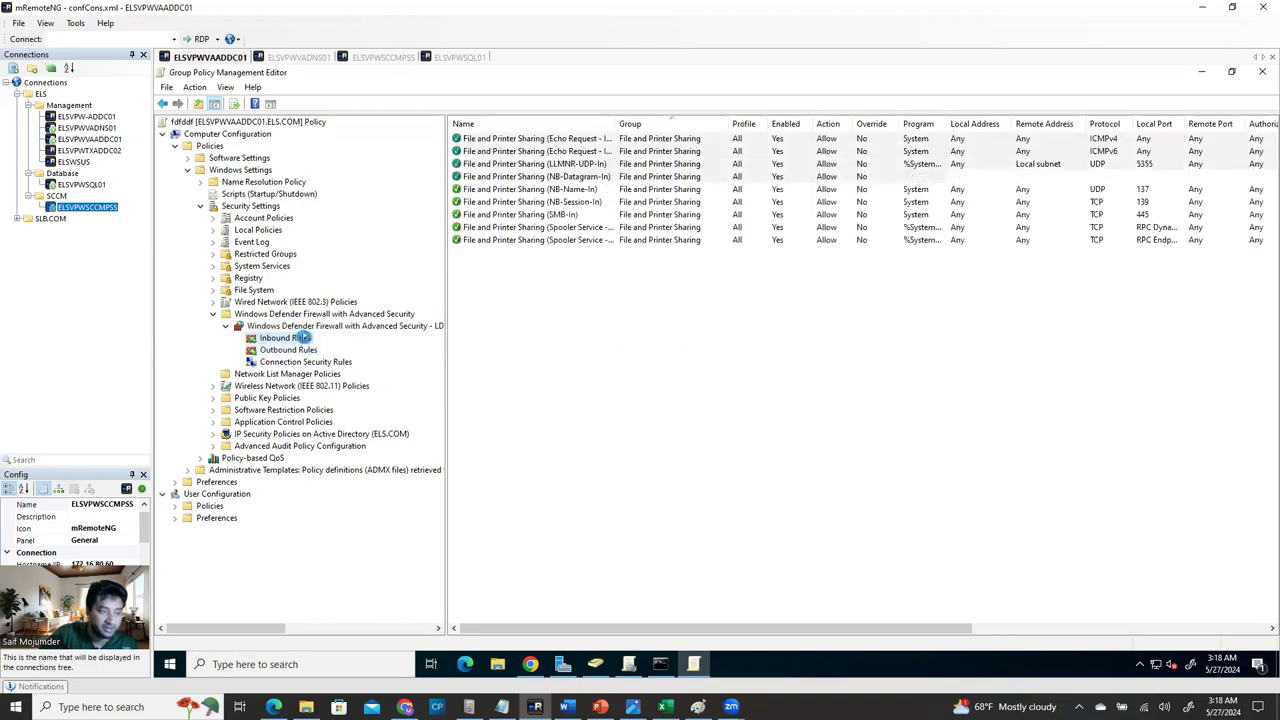
Add the predefined Windows Management Instrumentation (WMI) group's three inbound rules as allowed connections.
right_click(302, 340)
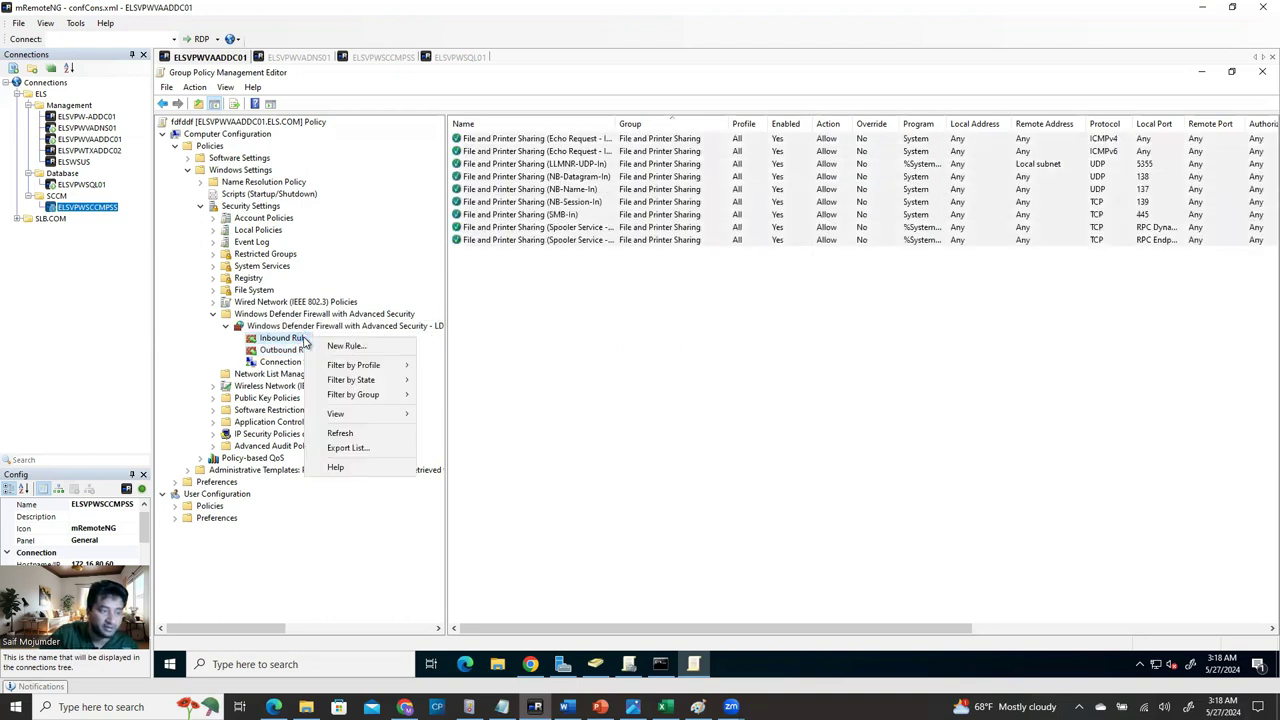
click(373, 347)
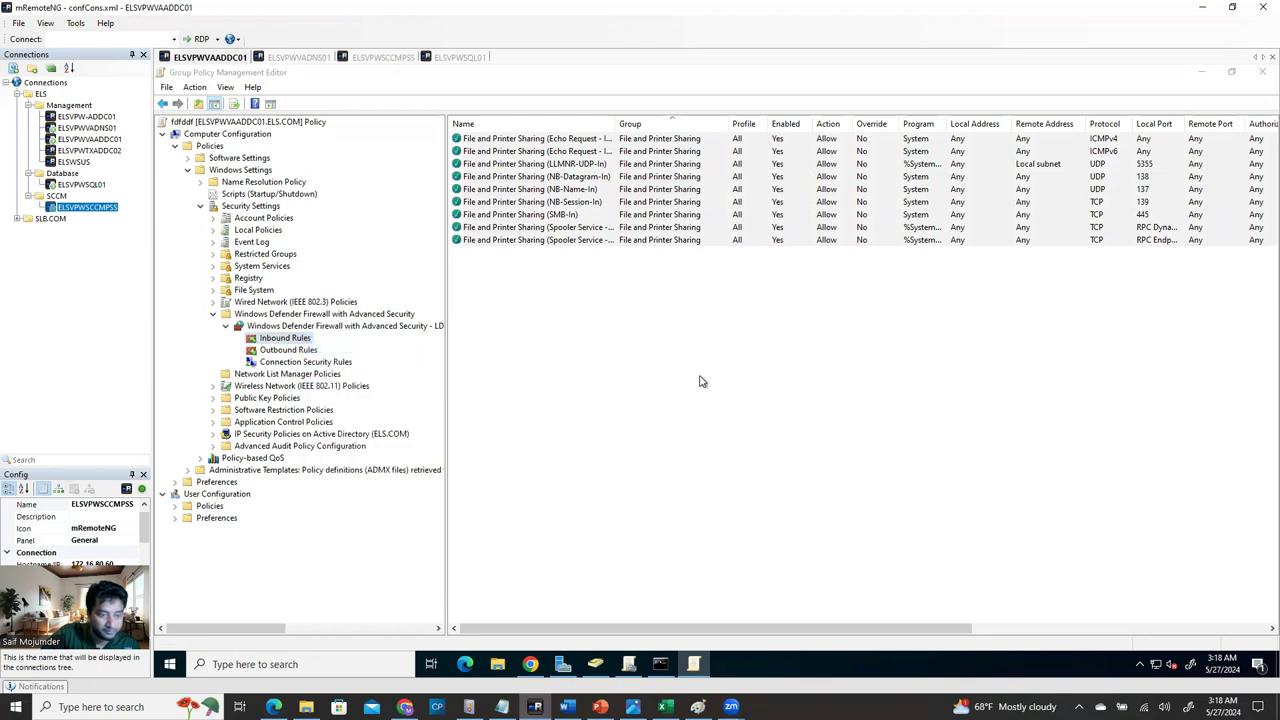
click(372, 313)
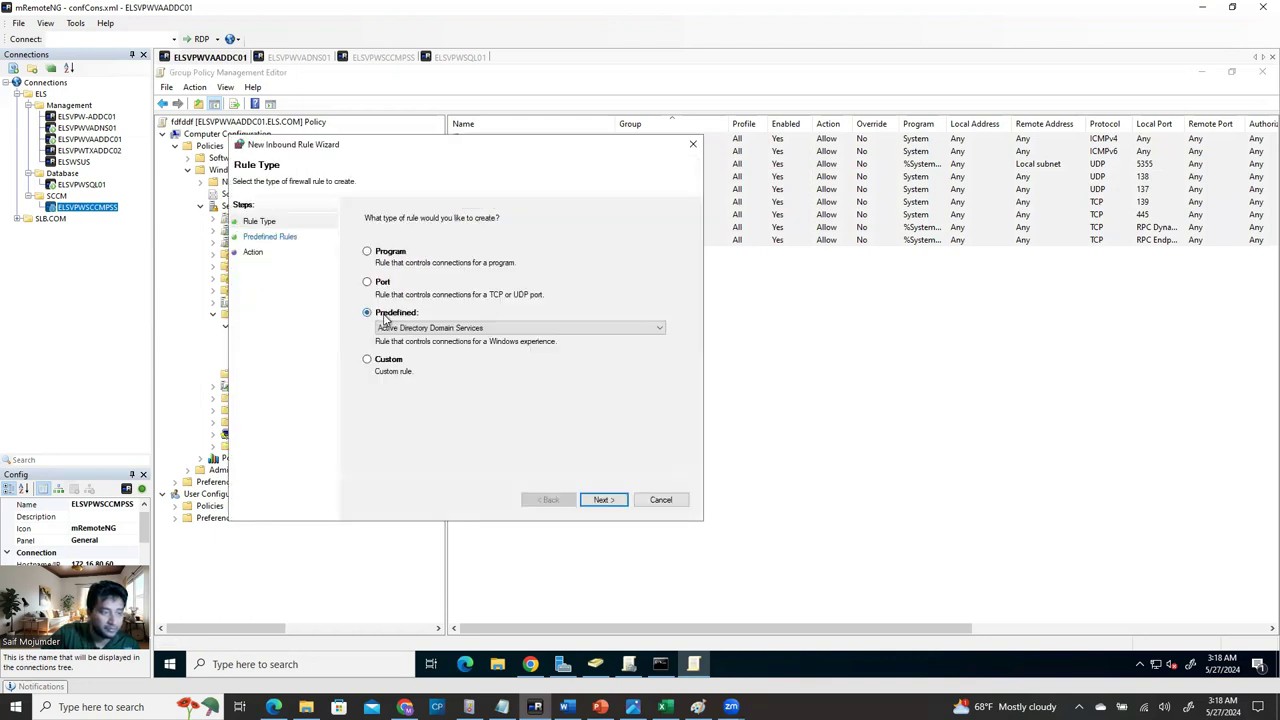
click(449, 330)
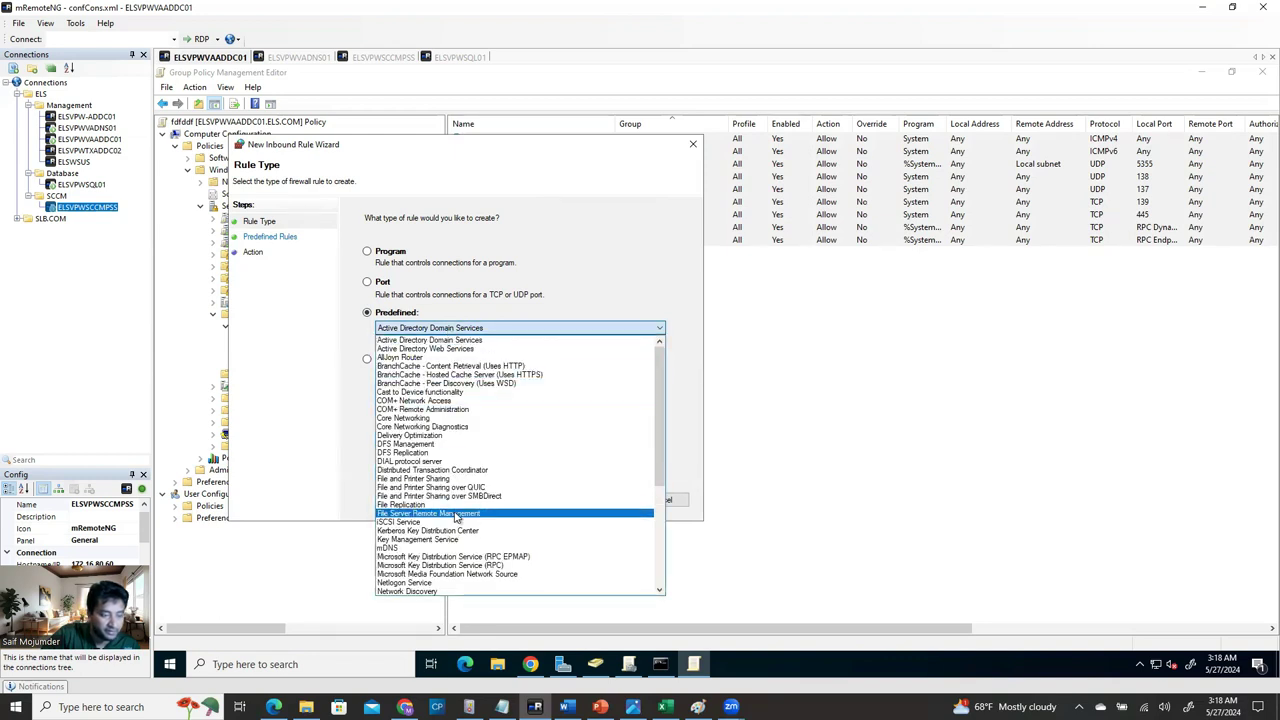
scroll(454, 555, down, 5)
scroll(454, 565, down, 3)
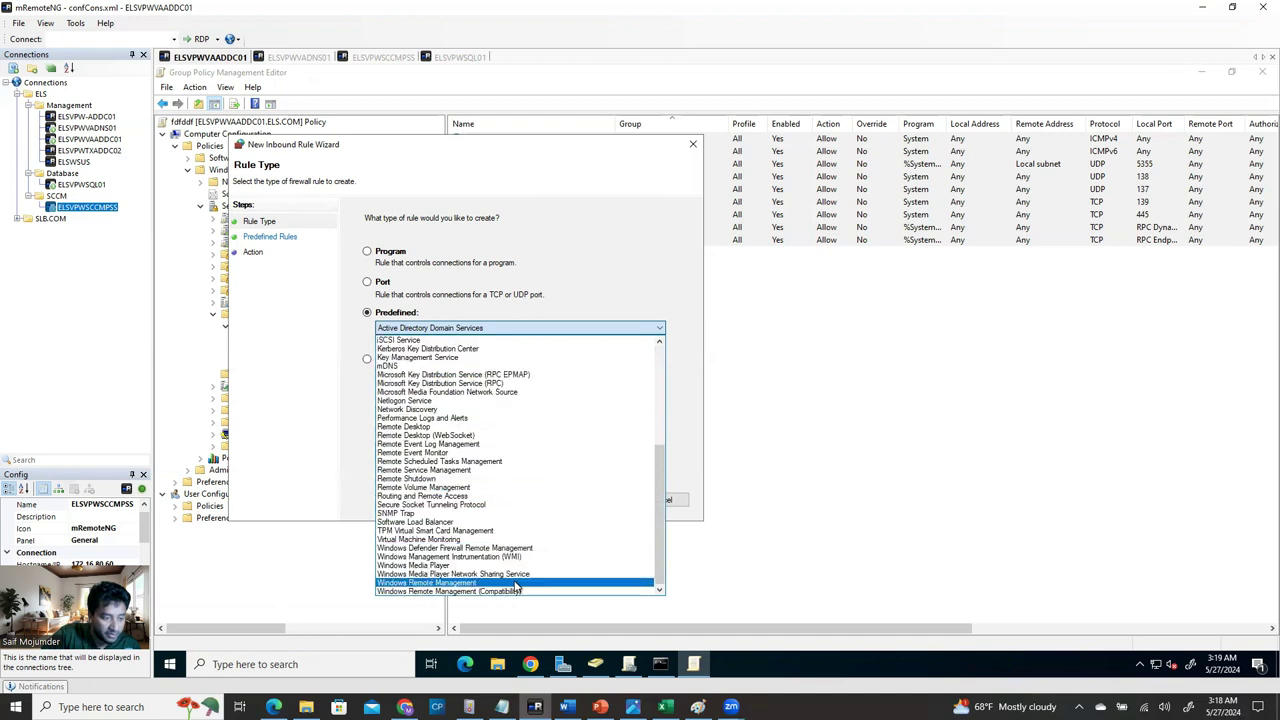
click(516, 556)
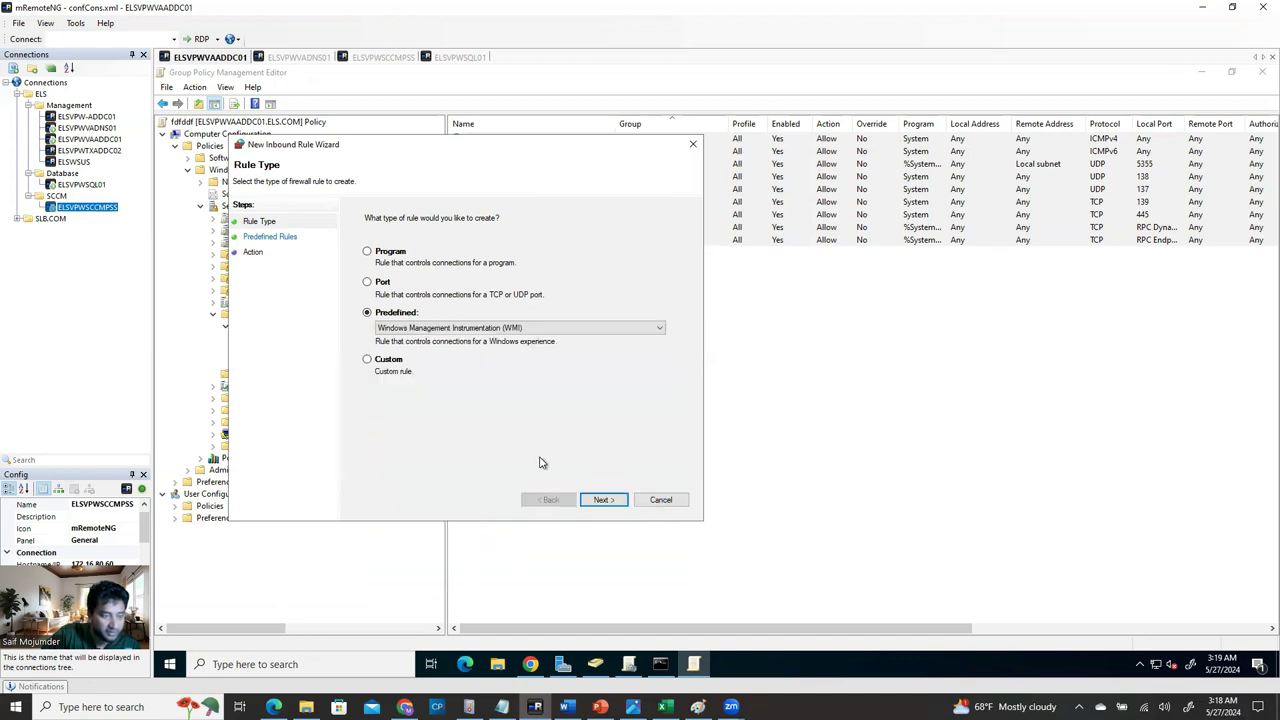
click(601, 501)
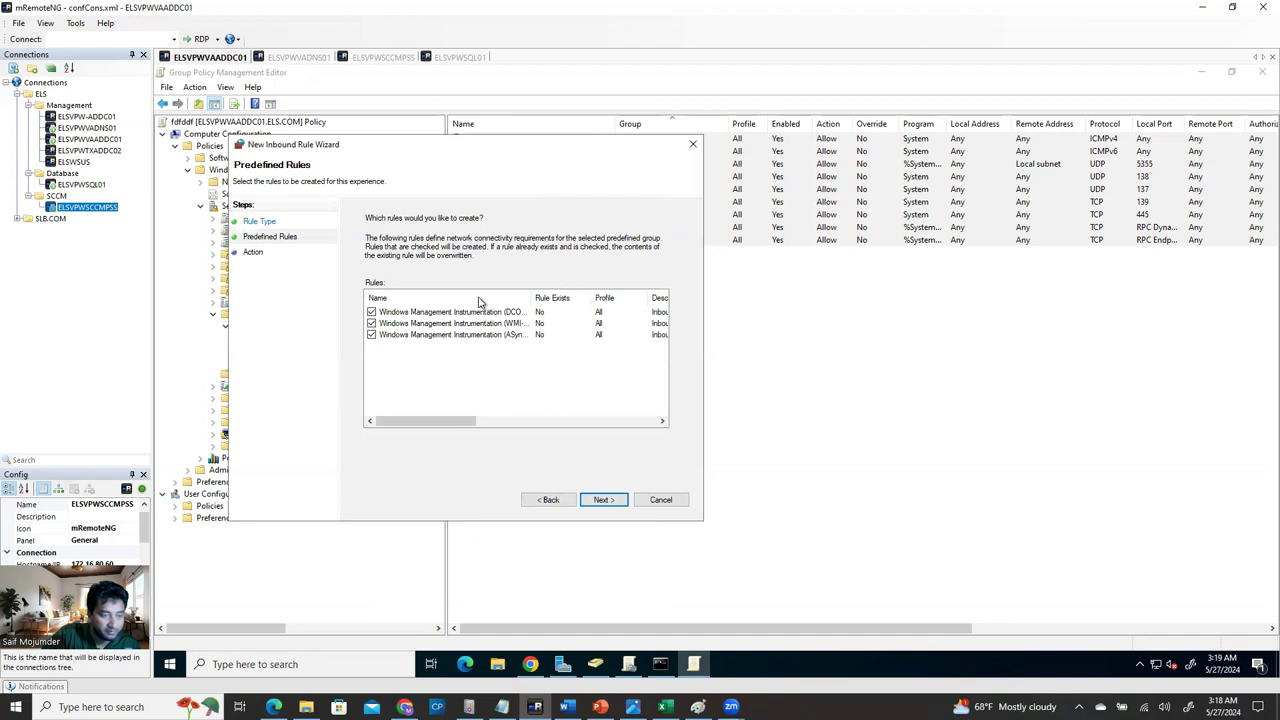
click(606, 500)
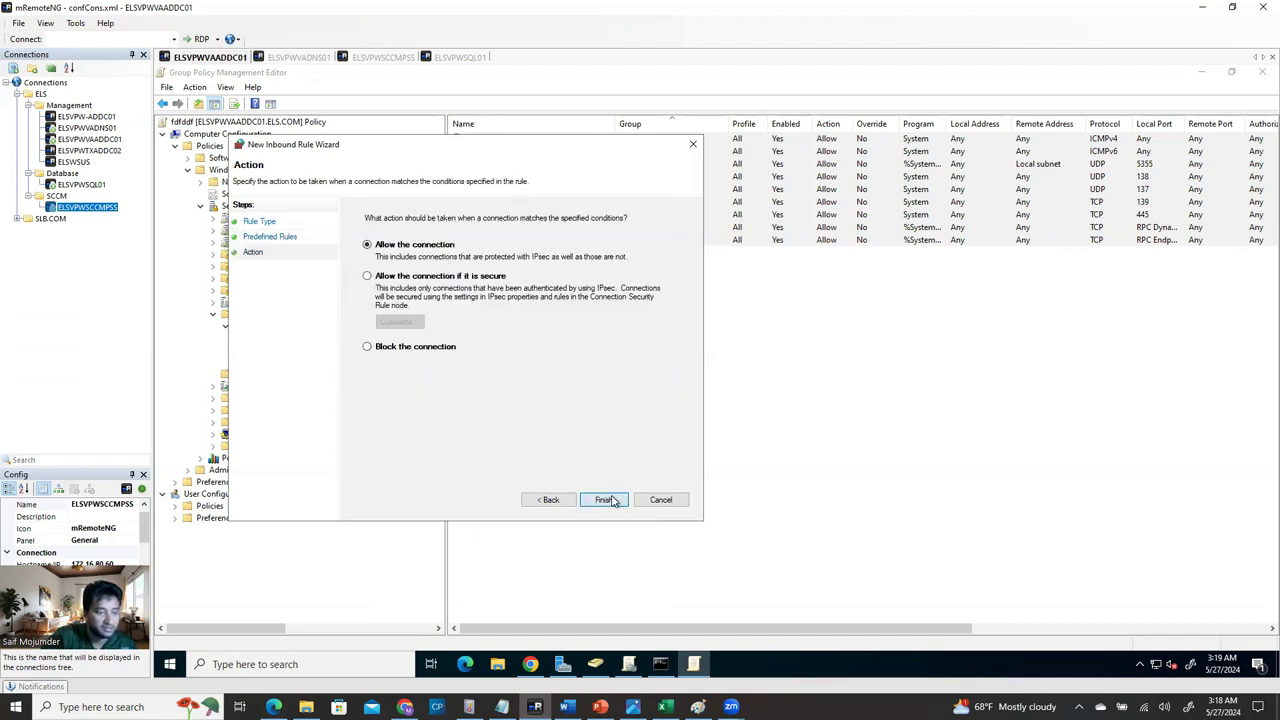
click(606, 500)
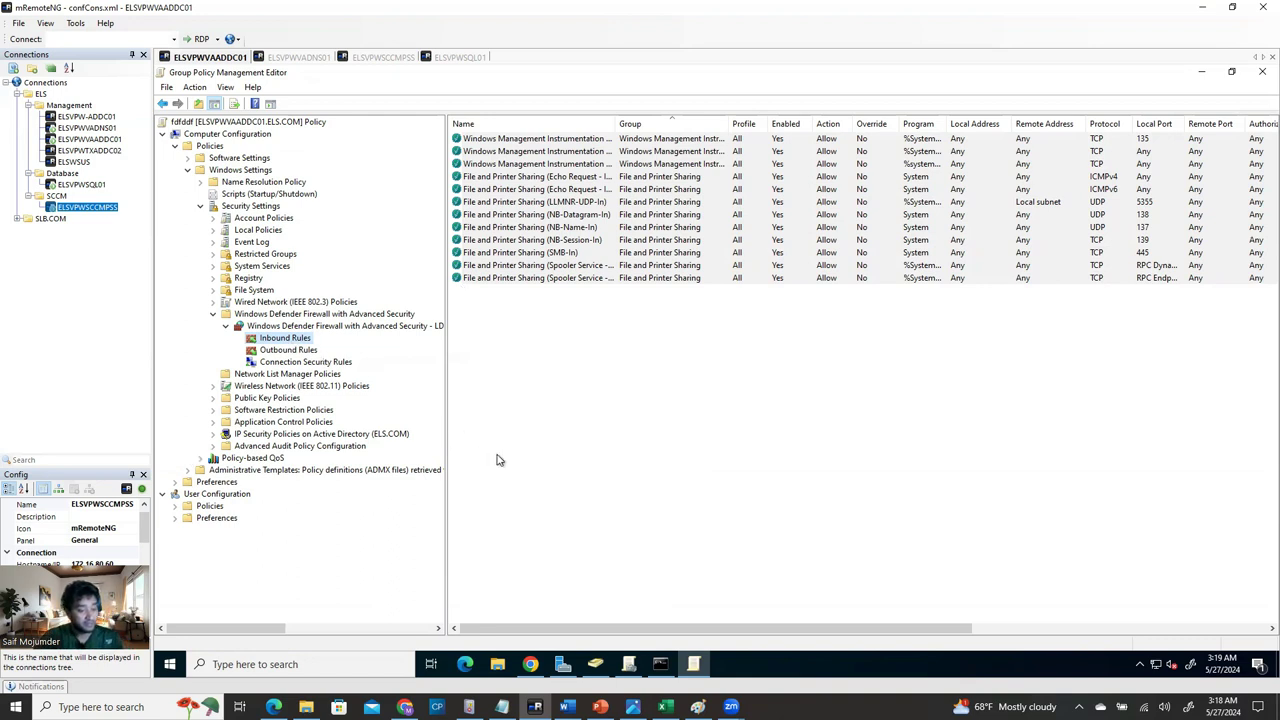
Copy the SCCM inbound port list 80…10123 from the guide's Step 13.
click(566, 707)
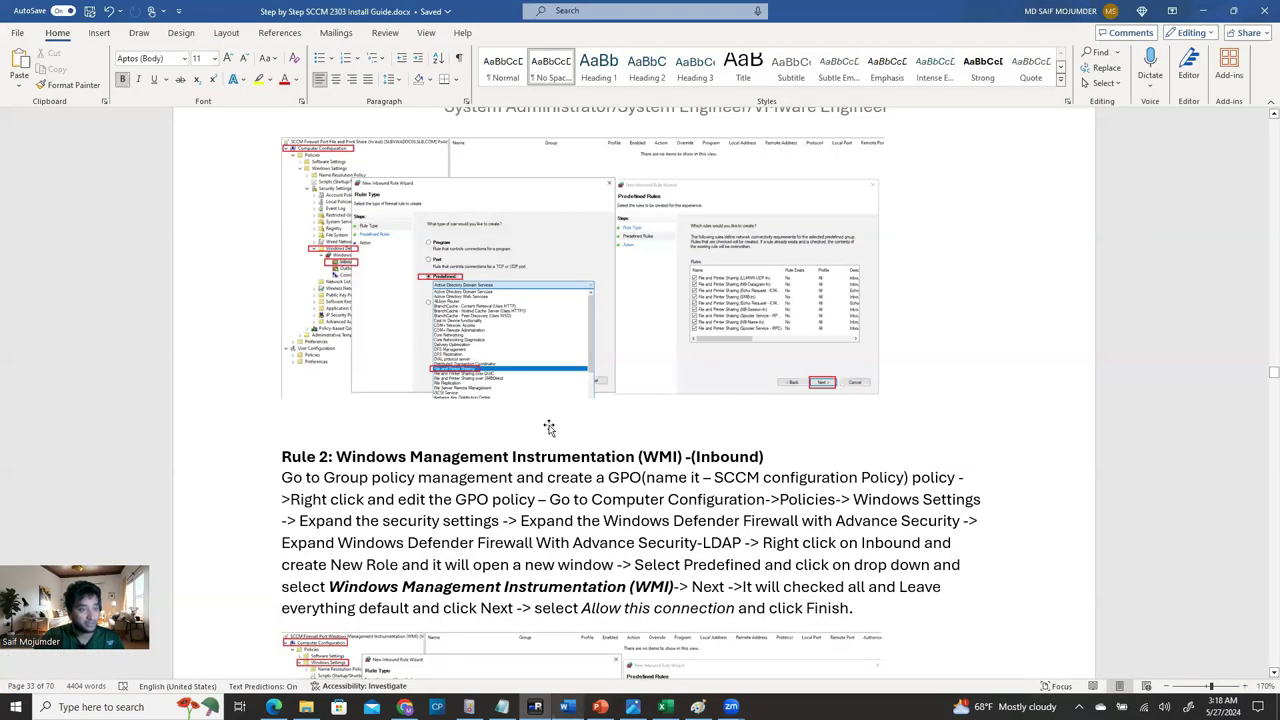
scroll(556, 415, down, 5)
scroll(554, 410, up, 5)
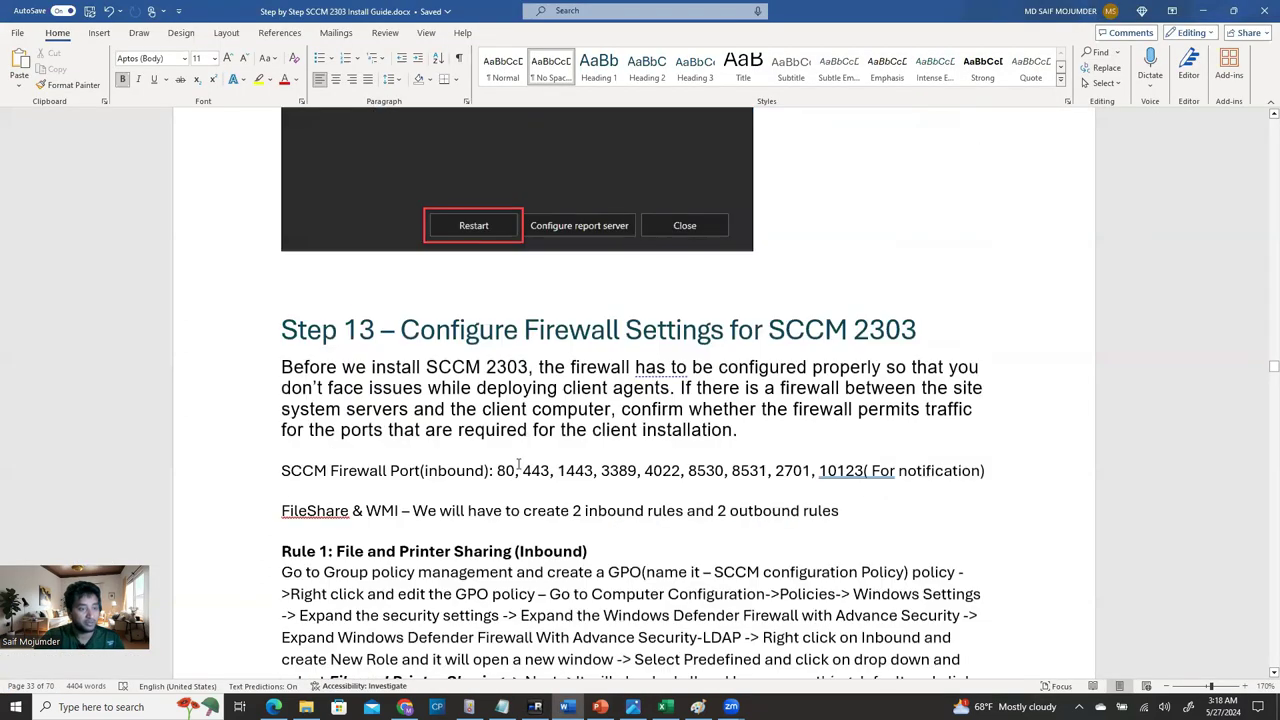
drag(497, 471, 867, 471)
key(ctrl+c)
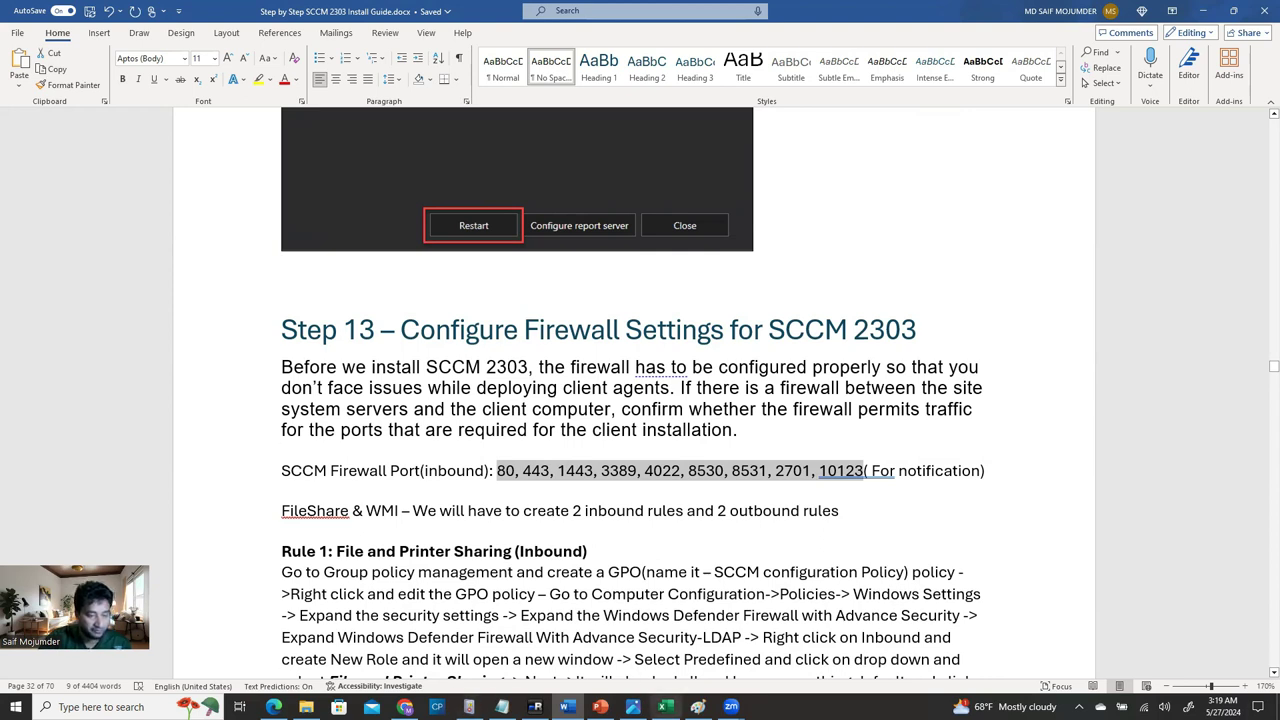
click(535, 707)
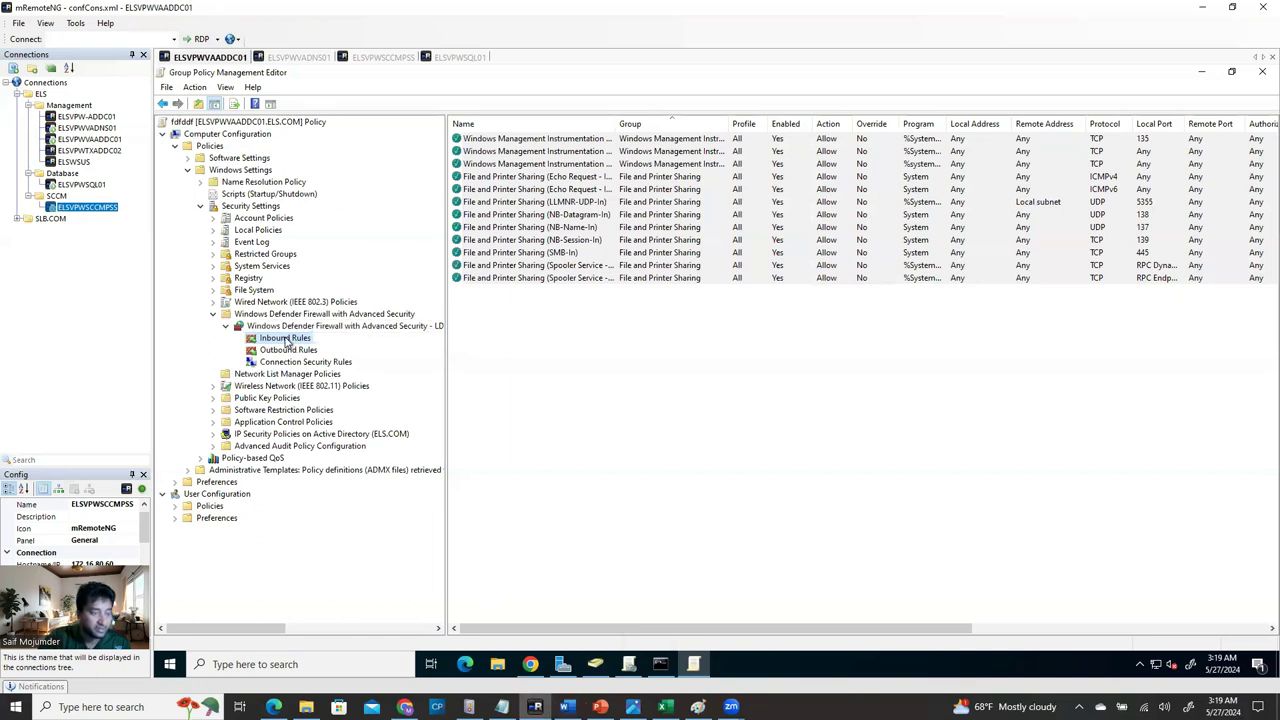
Create an allowed TCP port rule 'SCCM Firewall ports' using the pasted local port list, all profiles.
right_click(286, 342)
click(543, 368)
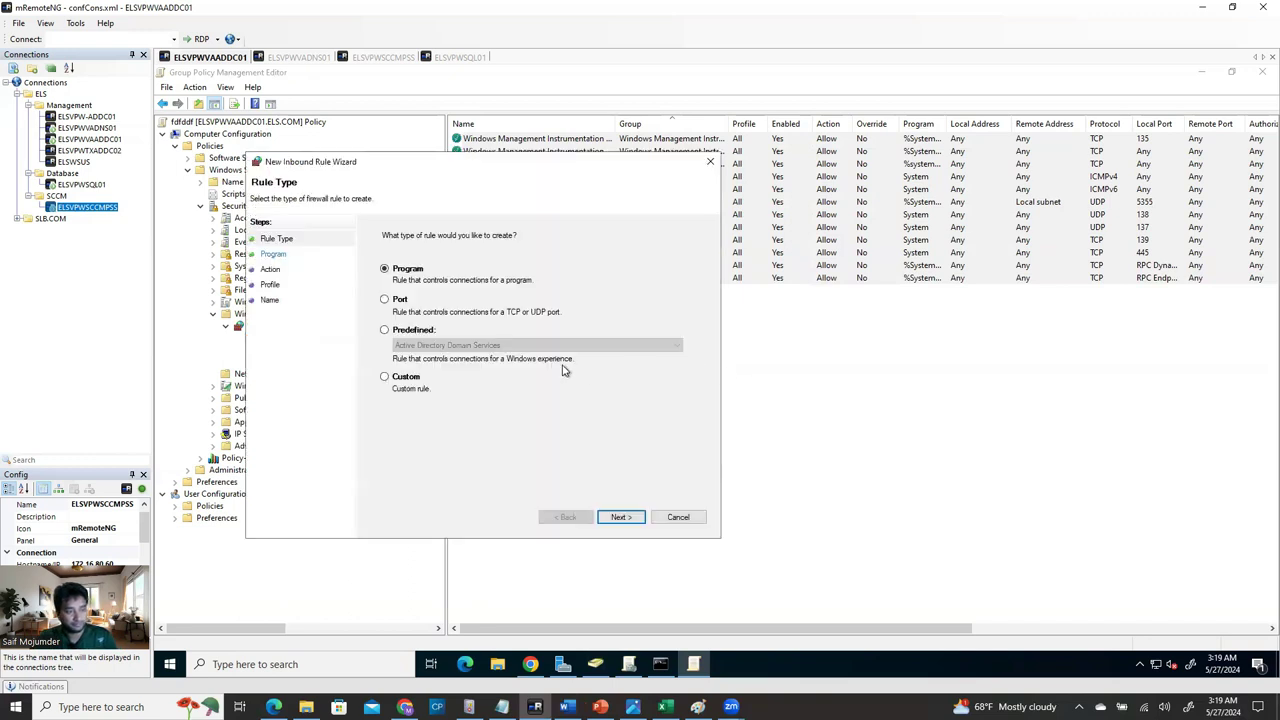
click(400, 301)
click(621, 517)
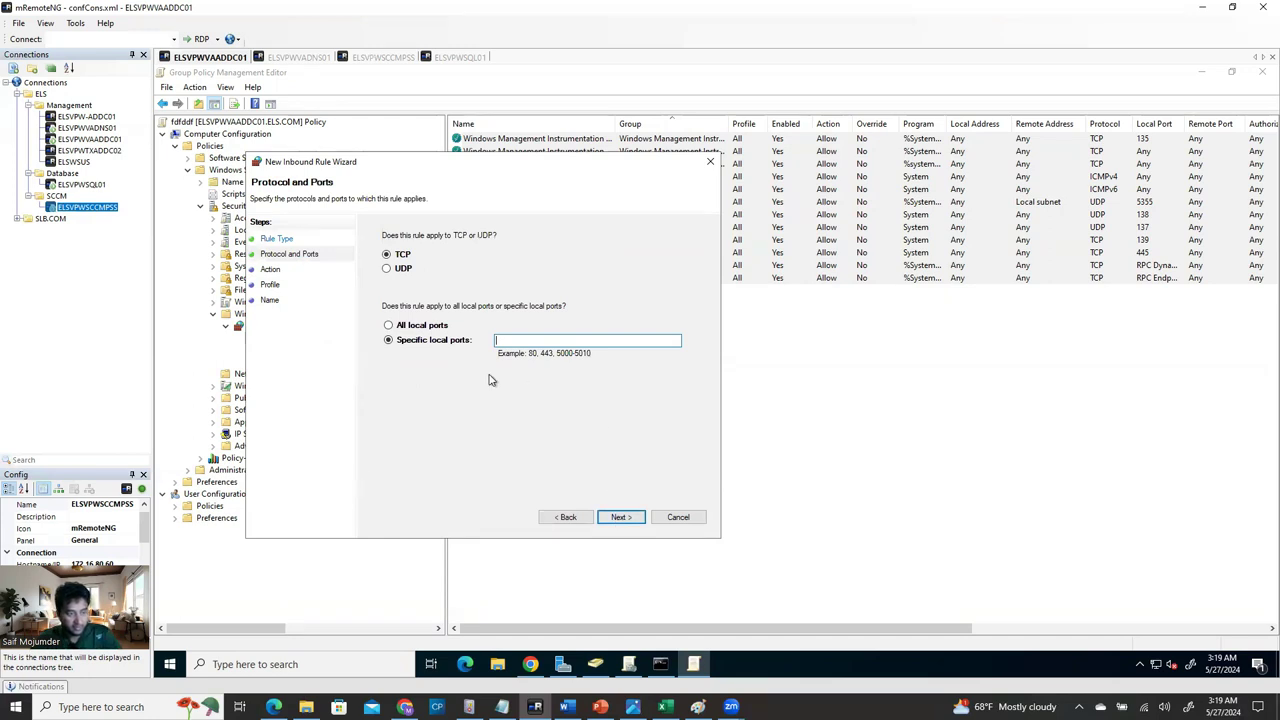
key(ctrl+v)
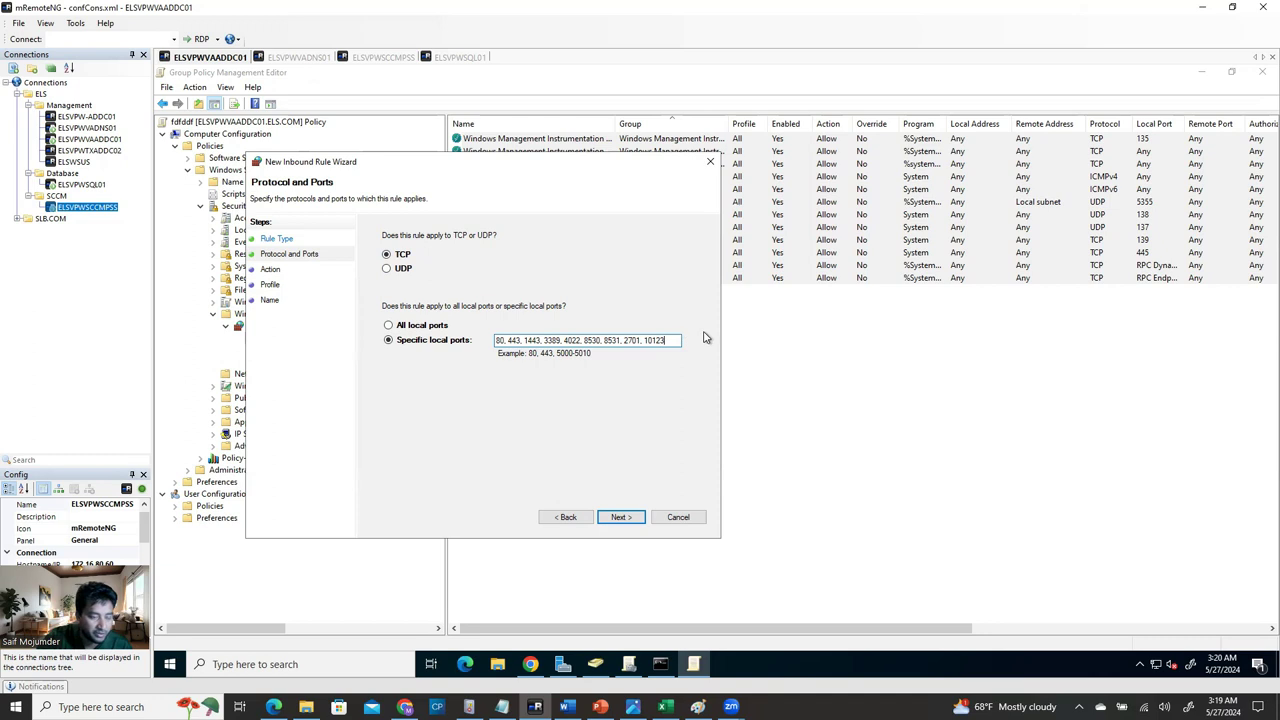
click(622, 517)
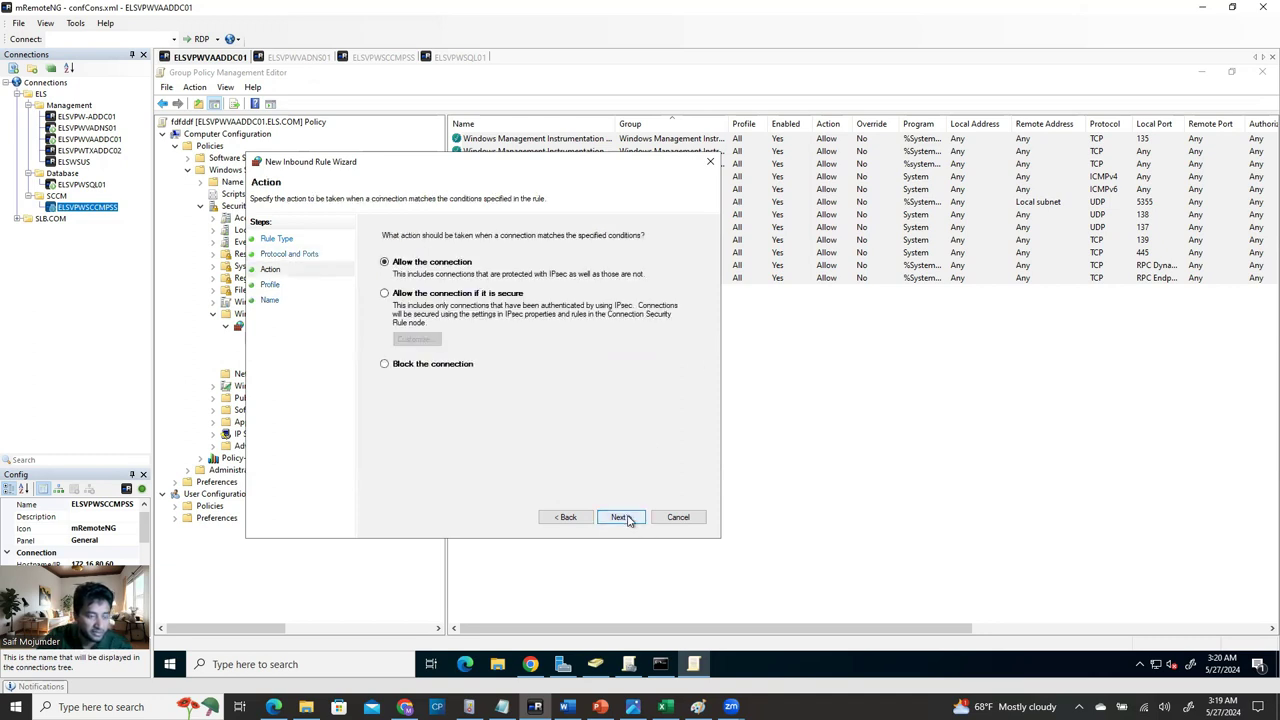
click(619, 517)
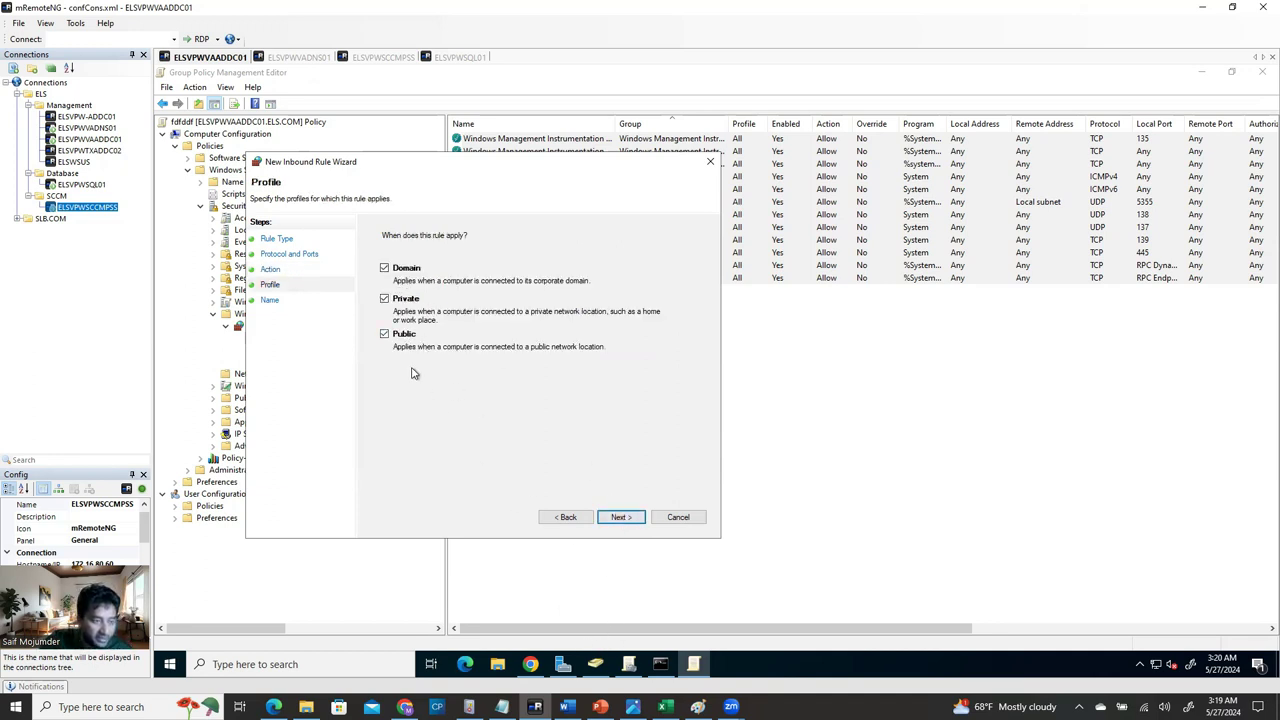
click(621, 517)
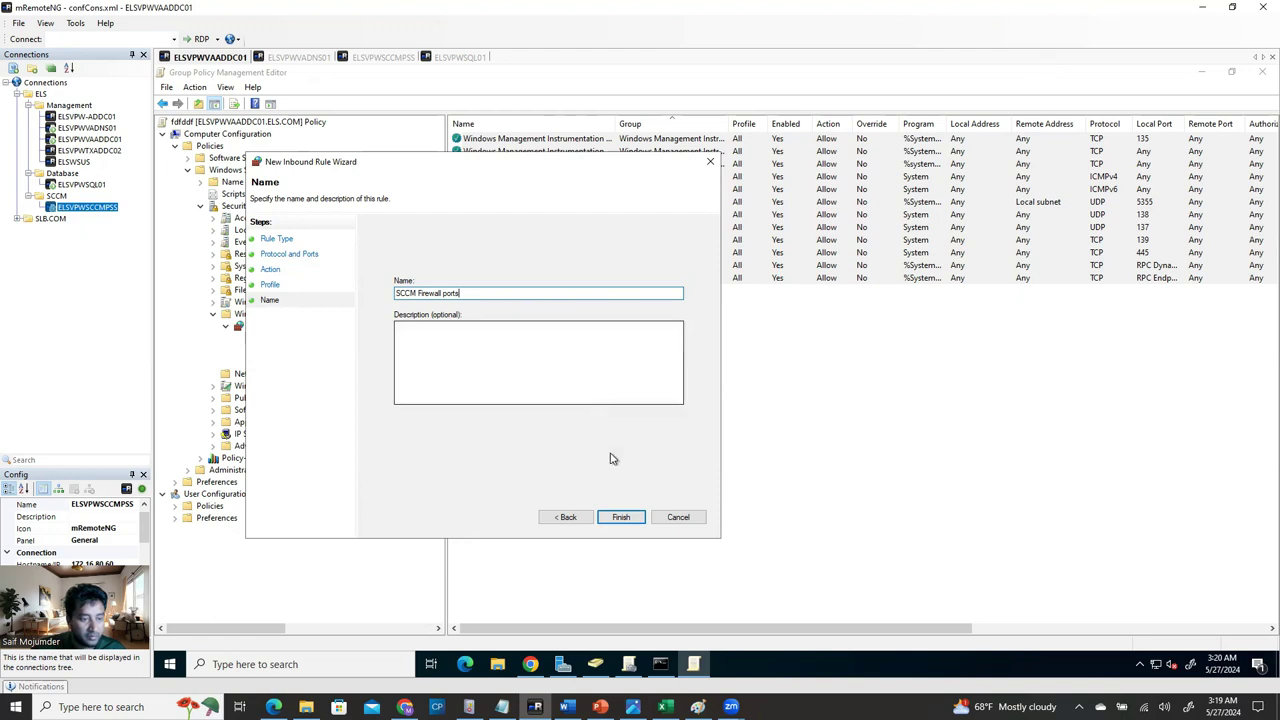
click(622, 518)
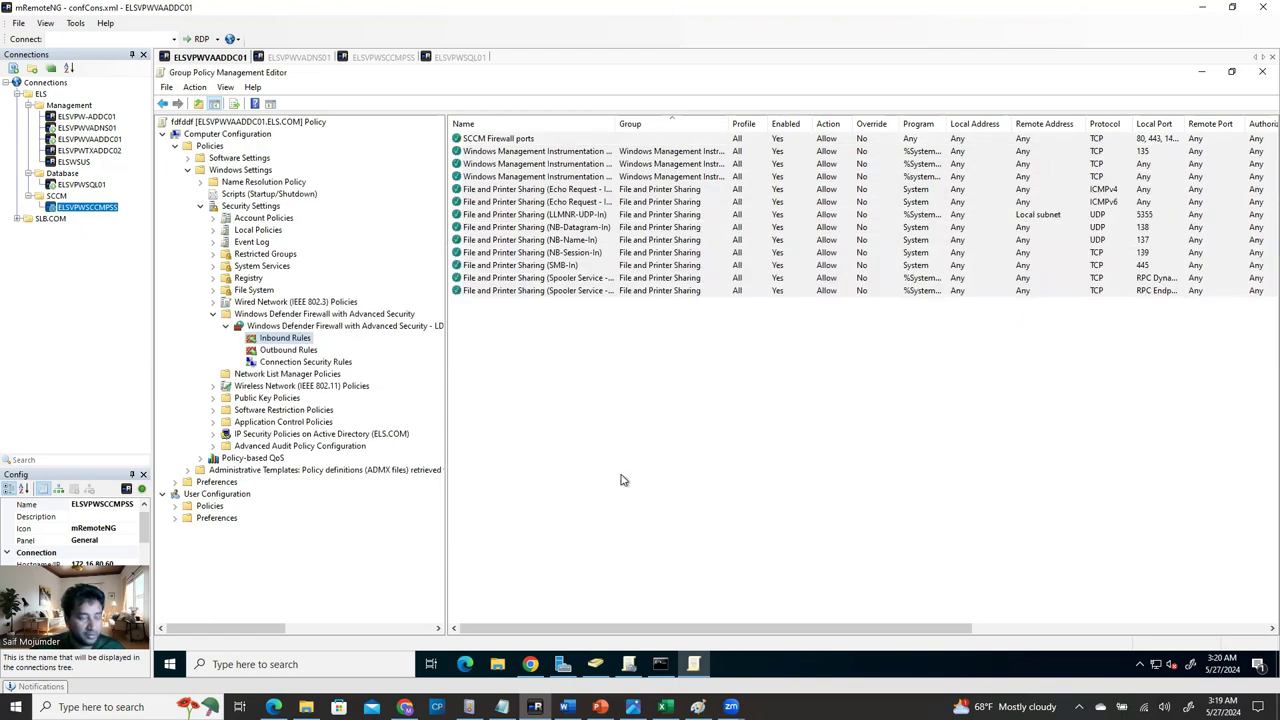
Close the policy editor and open the fdfddf GPO's details, dismissing the blocked-content warnings.
click(572, 140)
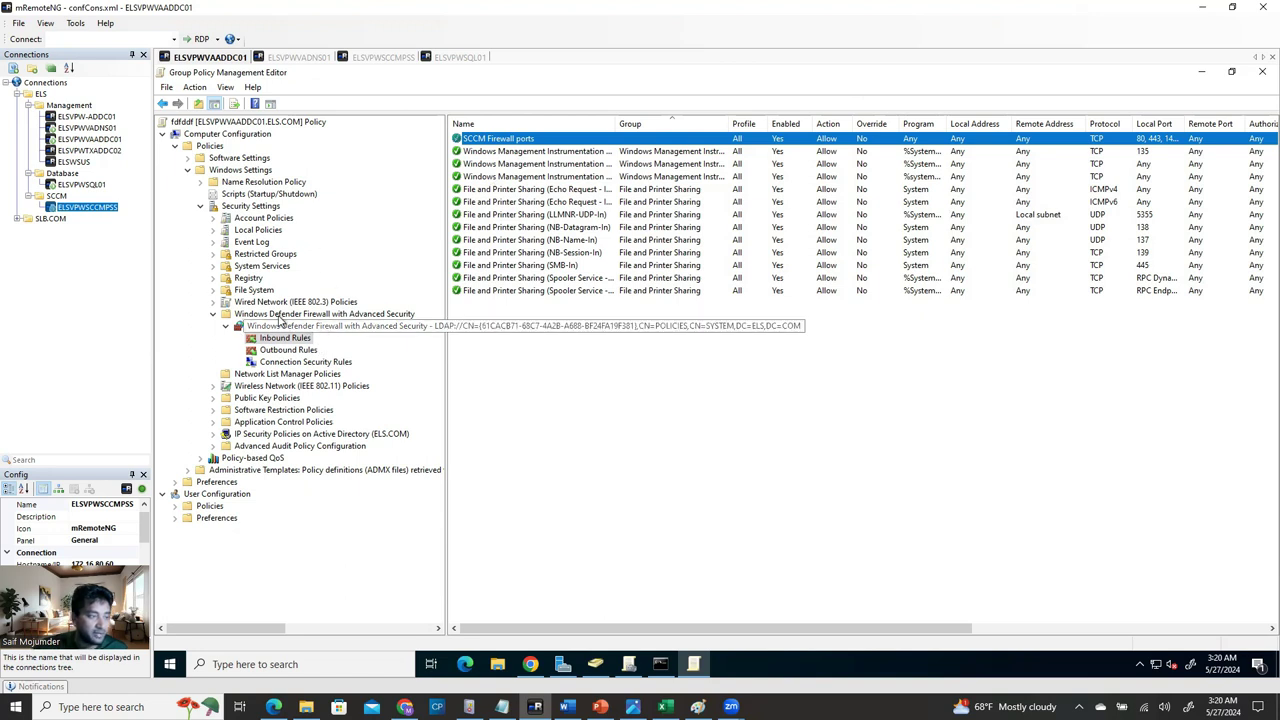
click(1262, 71)
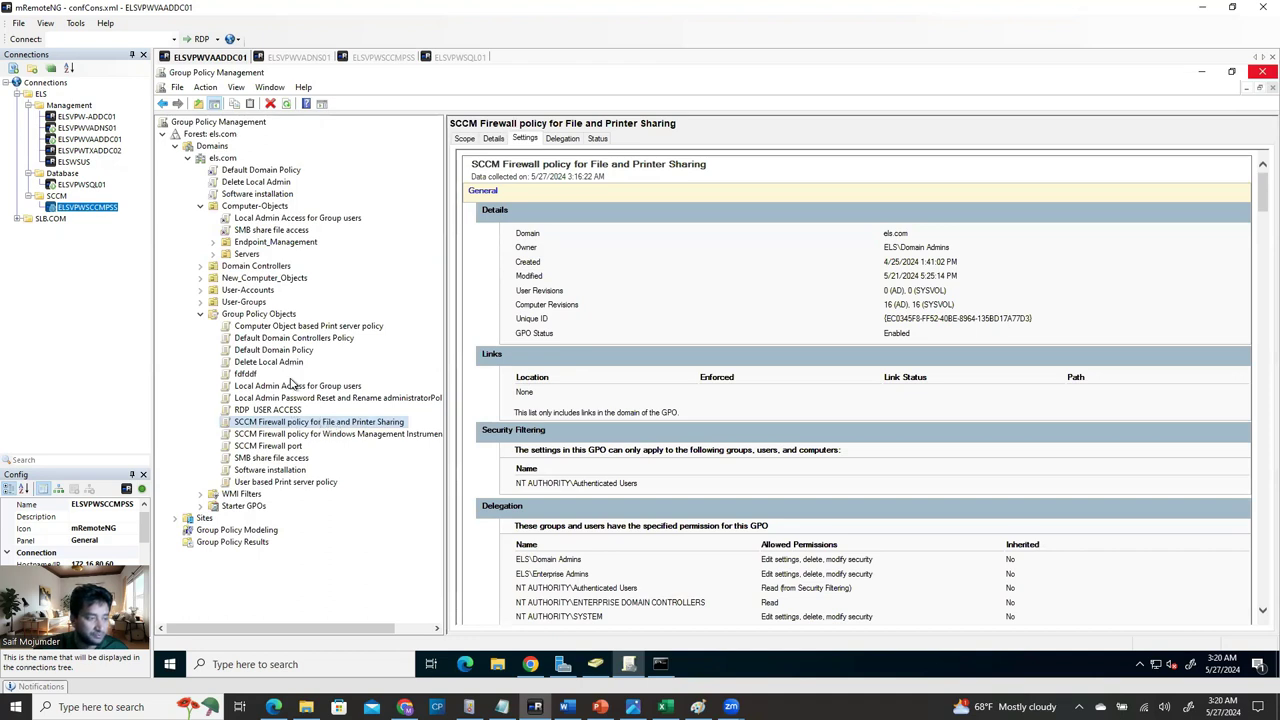
click(245, 374)
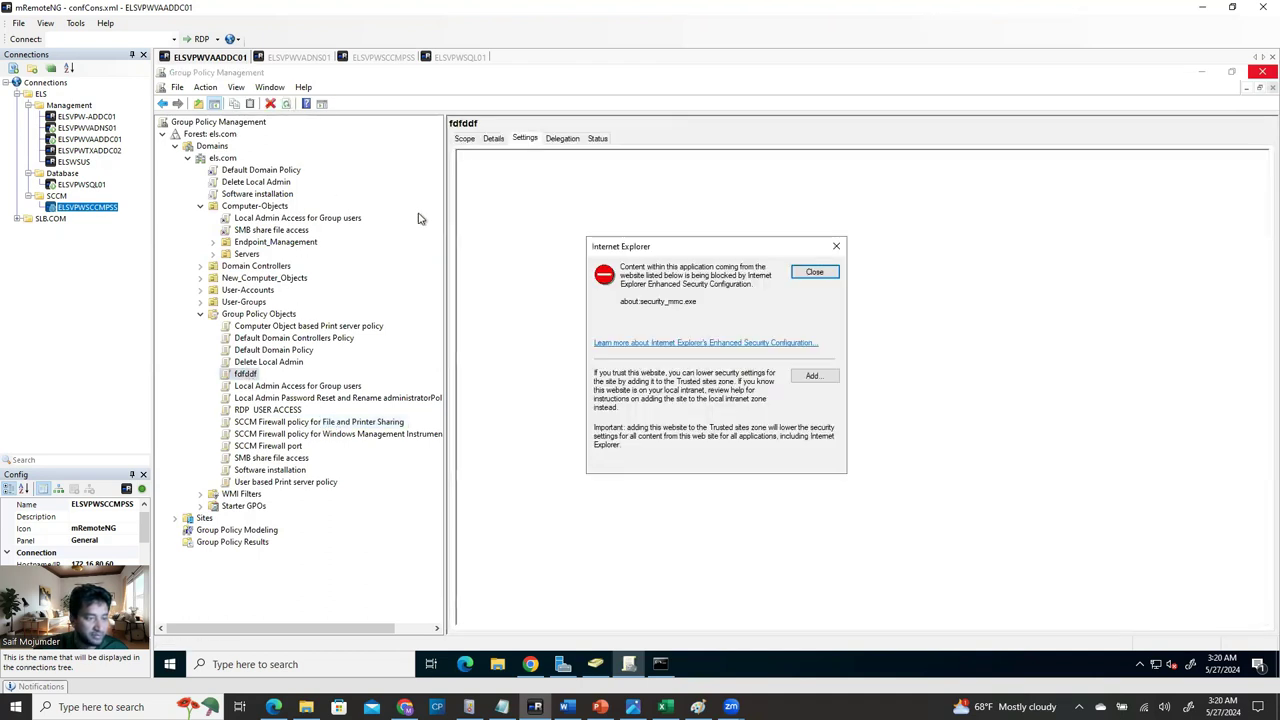
click(815, 278)
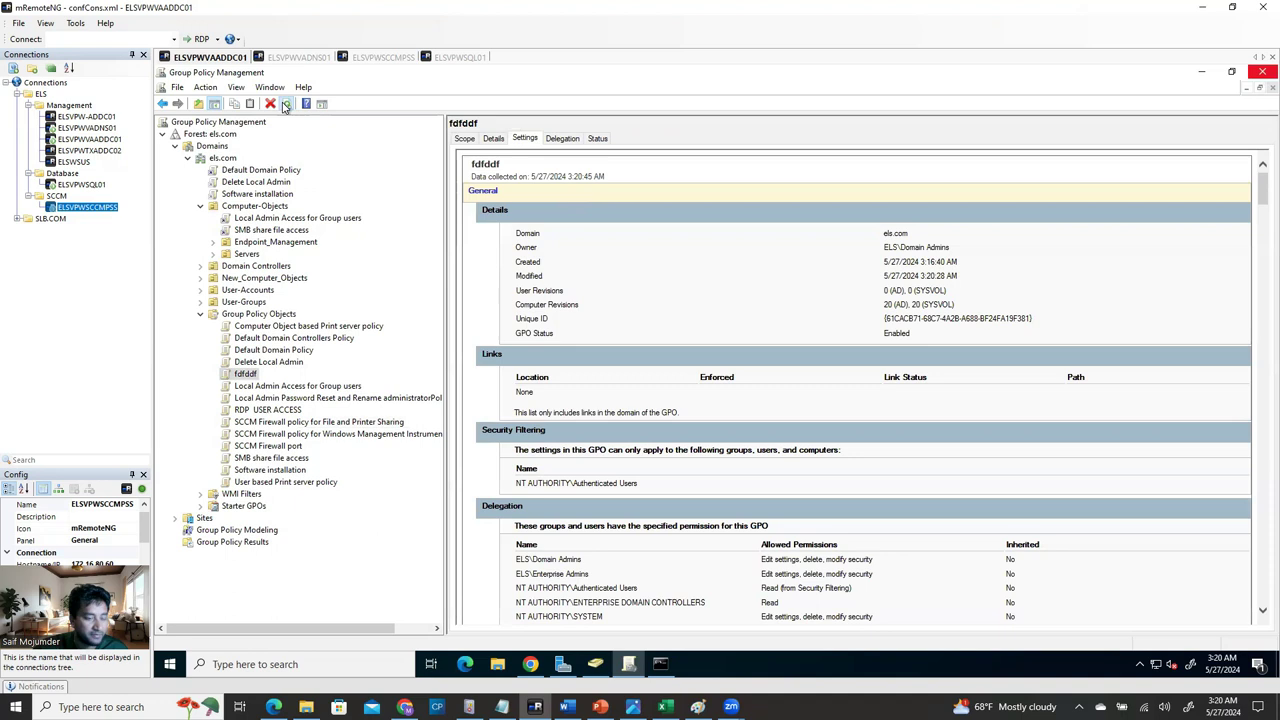
click(815, 272)
Scroll the settings report to the SCCM Firewall ports rule and highlight its local ports.
scroll(803, 511, down, 15)
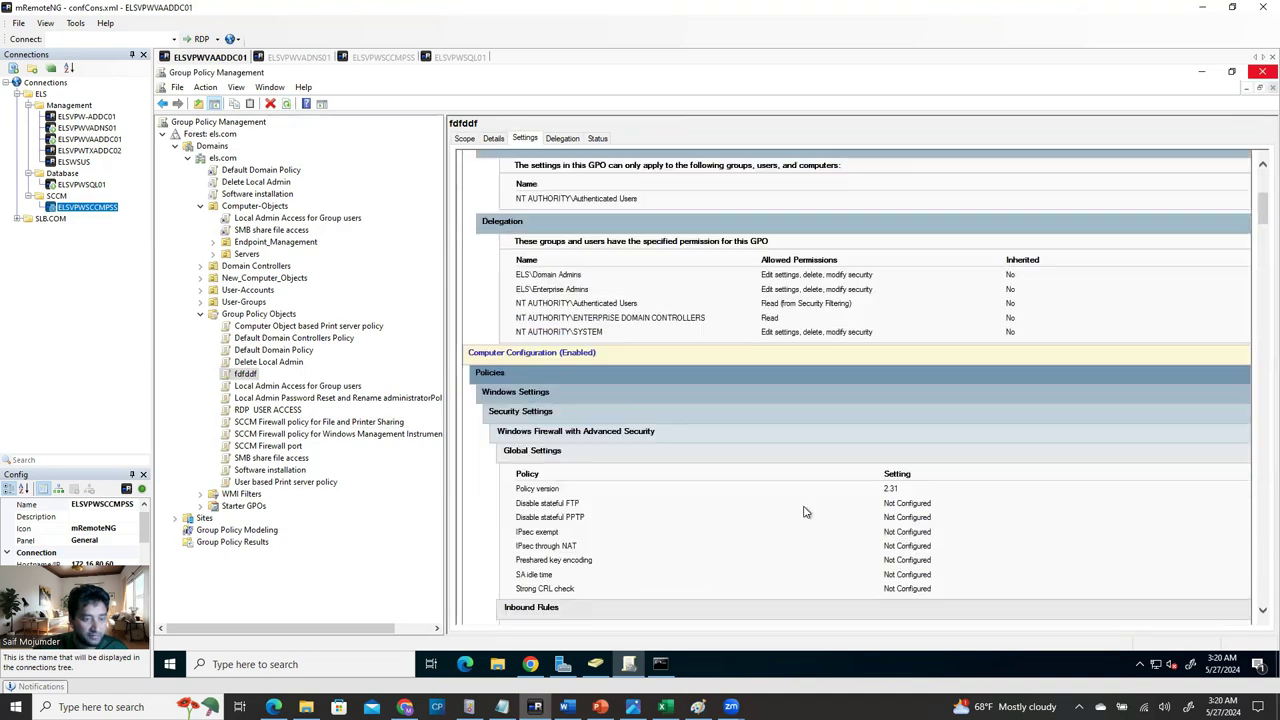
scroll(785, 557, down, 20)
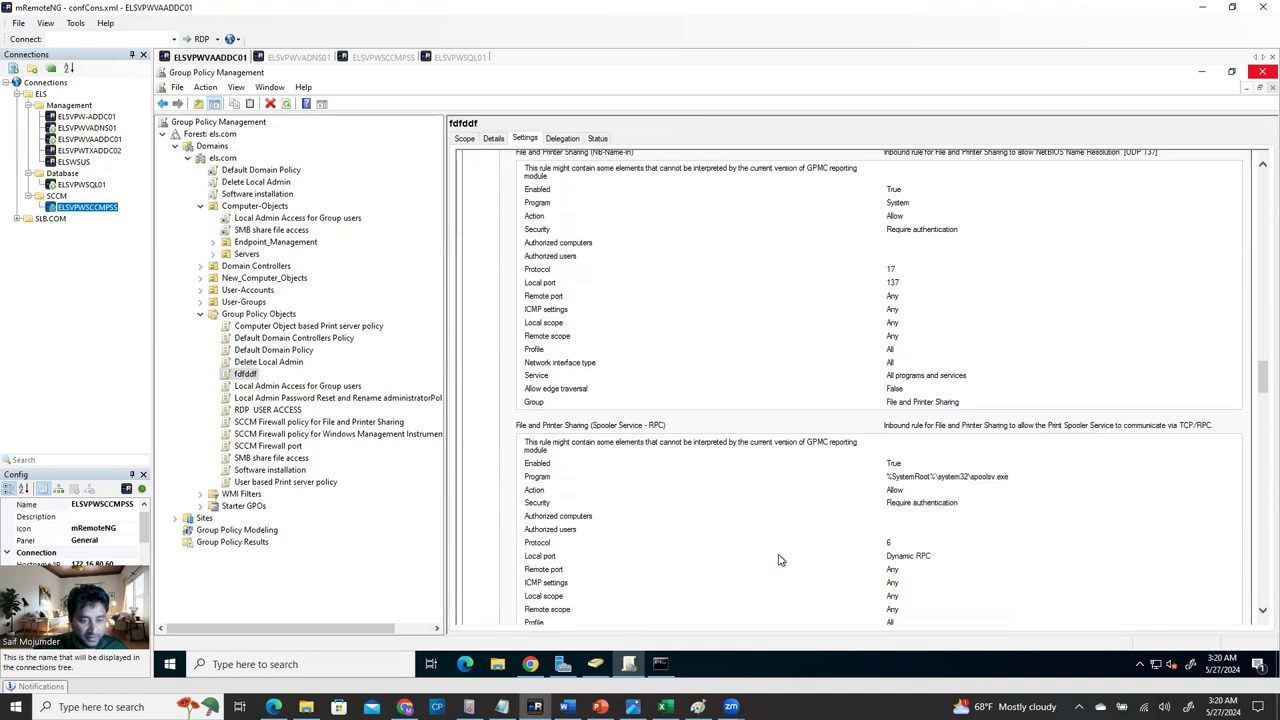
scroll(784, 562, down, 10)
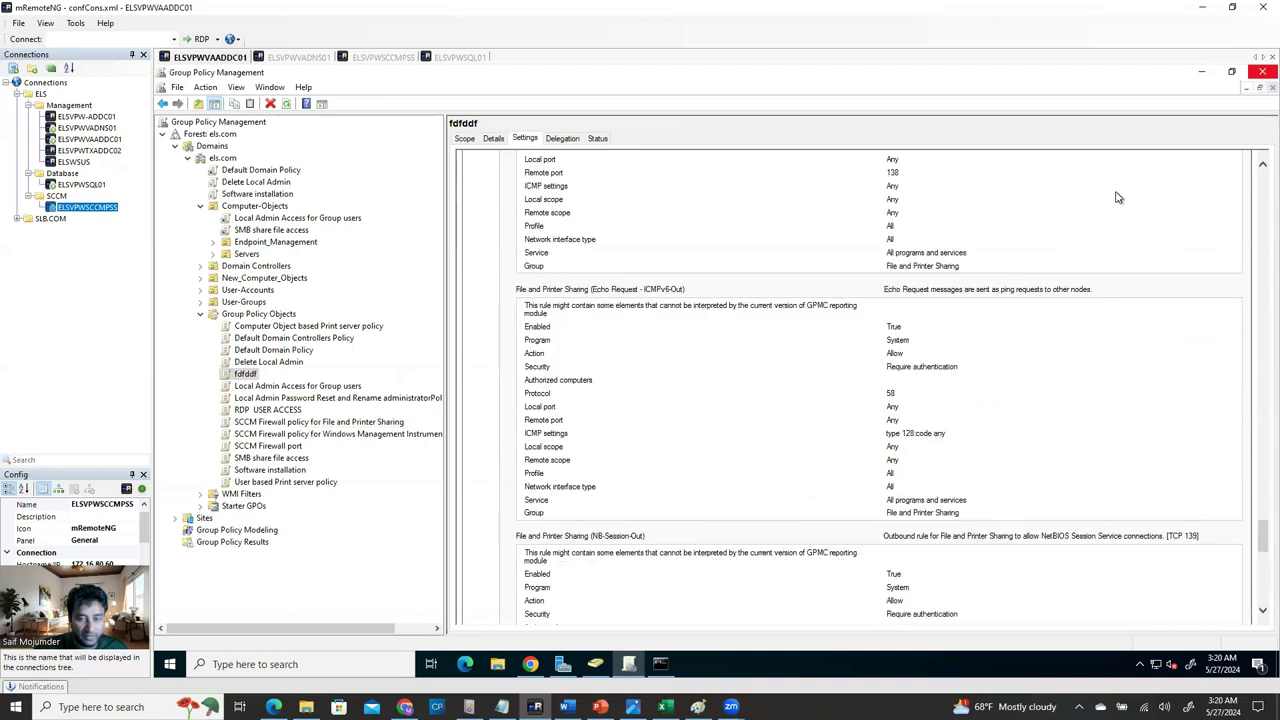
scroll(968, 432, up, 15)
scroll(1060, 392, down, 5)
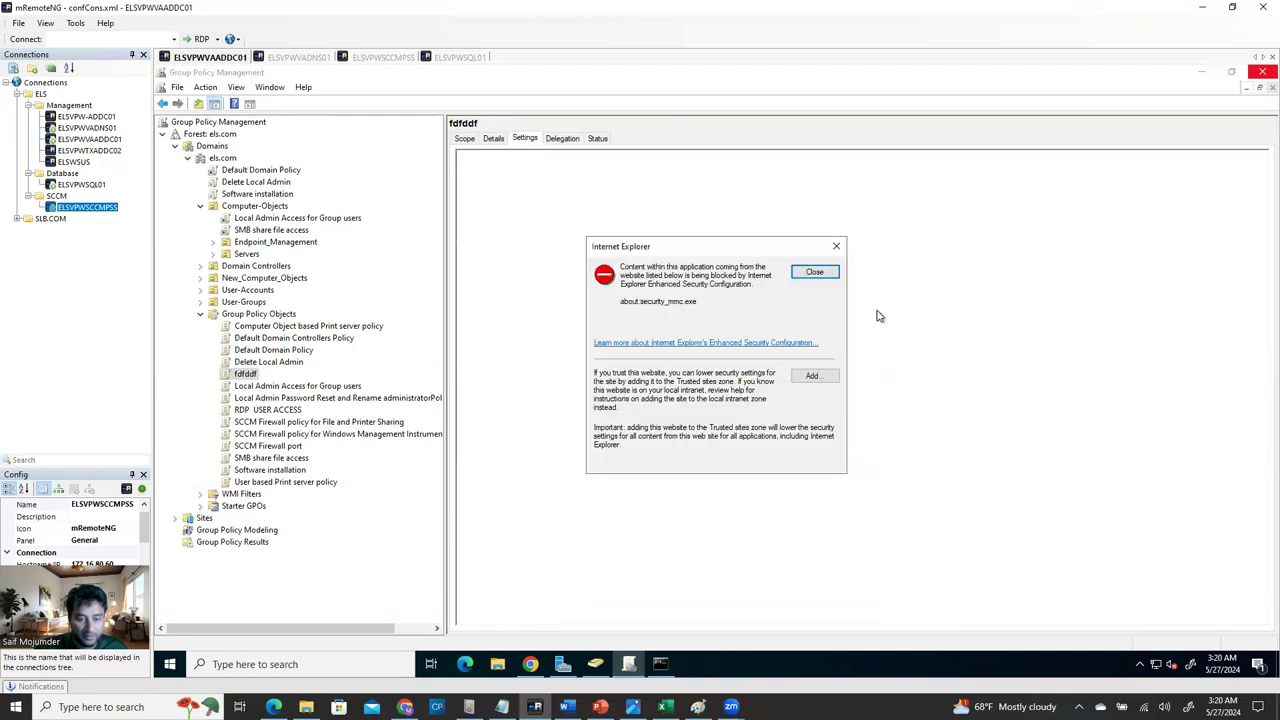
click(814, 272)
scroll(1028, 517, down, 15)
scroll(1030, 520, down, 15)
scroll(1036, 532, down, 15)
drag(1059, 378, 898, 375)
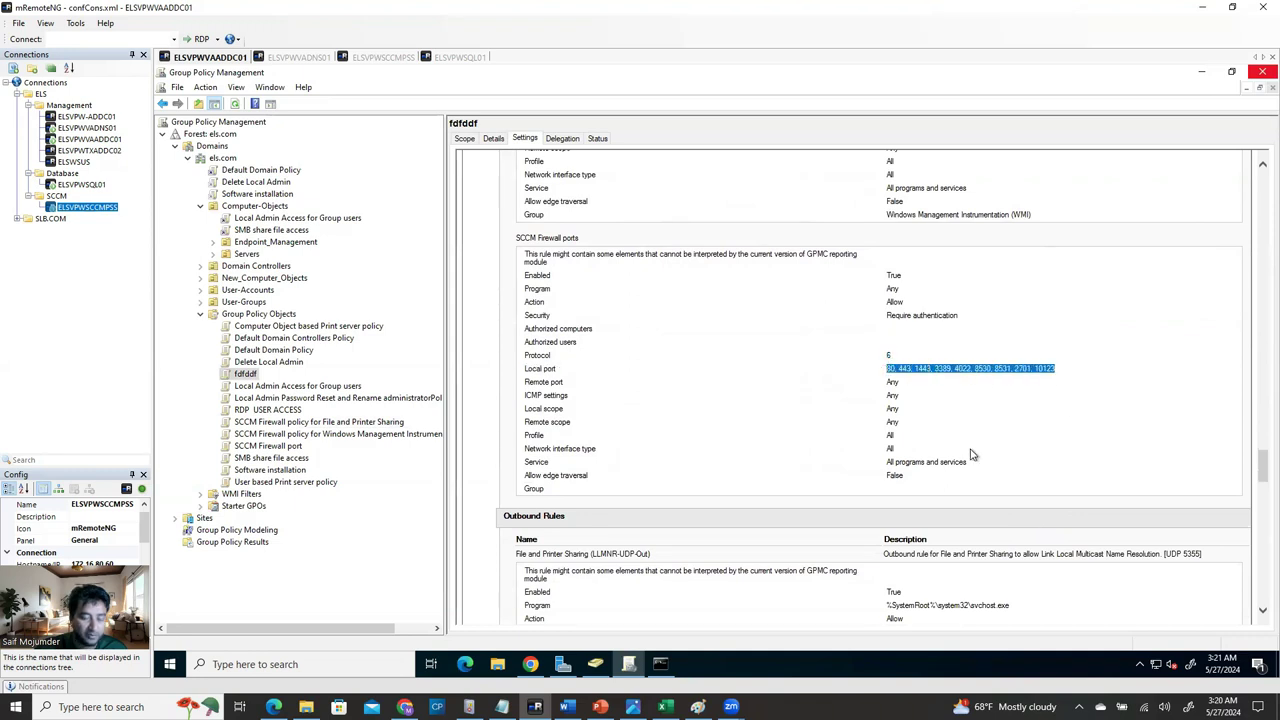
Reopen Group Policy Management from Server Manager Tools and delete the fdfddf GPO.
click(1262, 71)
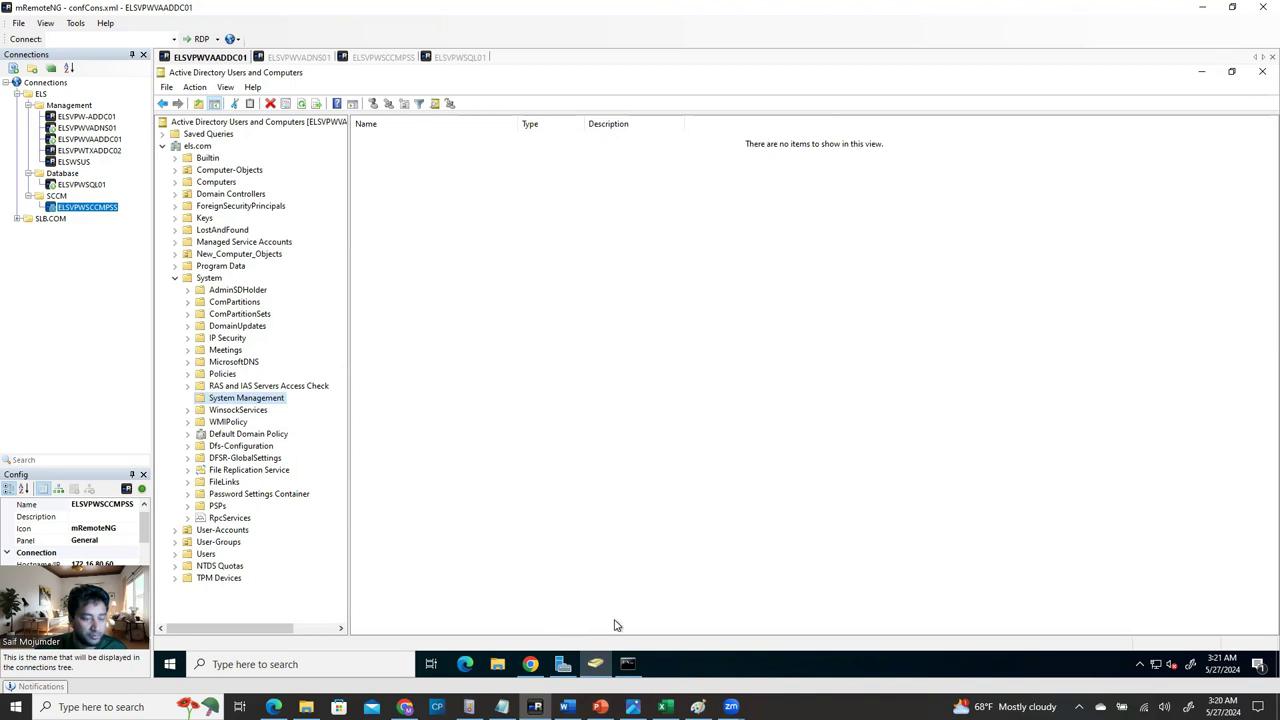
click(562, 664)
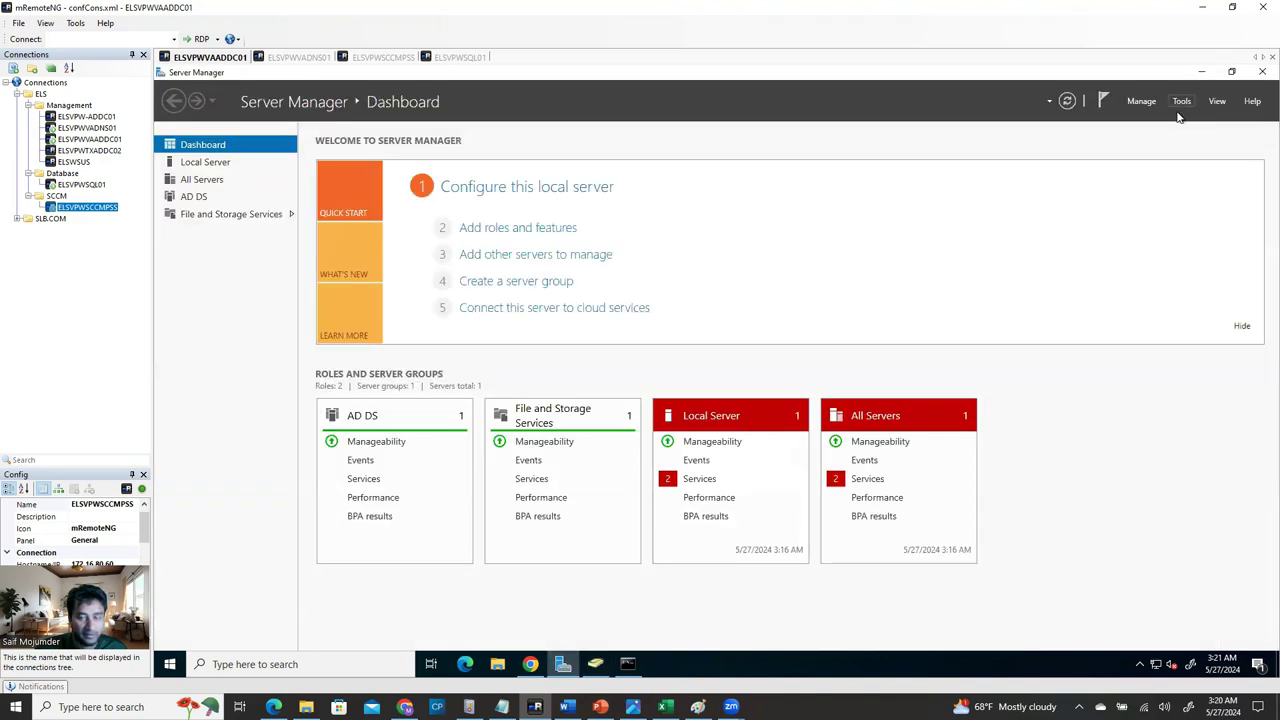
click(1180, 102)
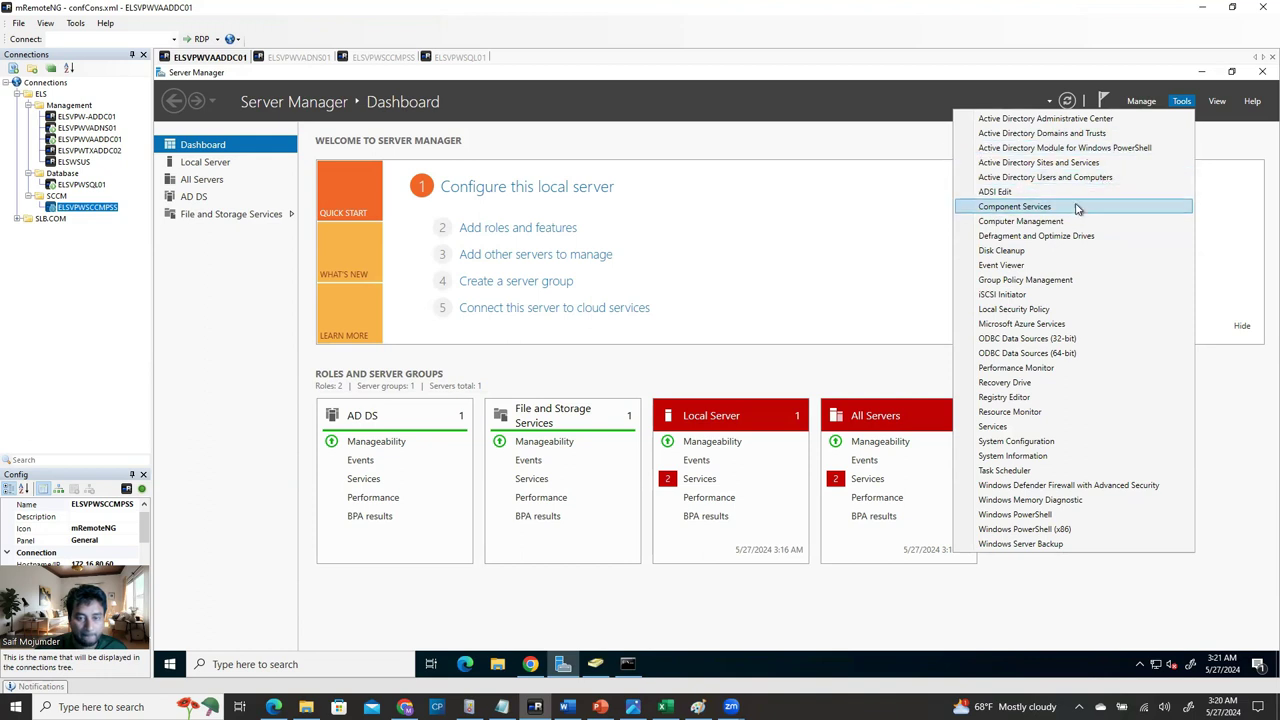
click(1048, 280)
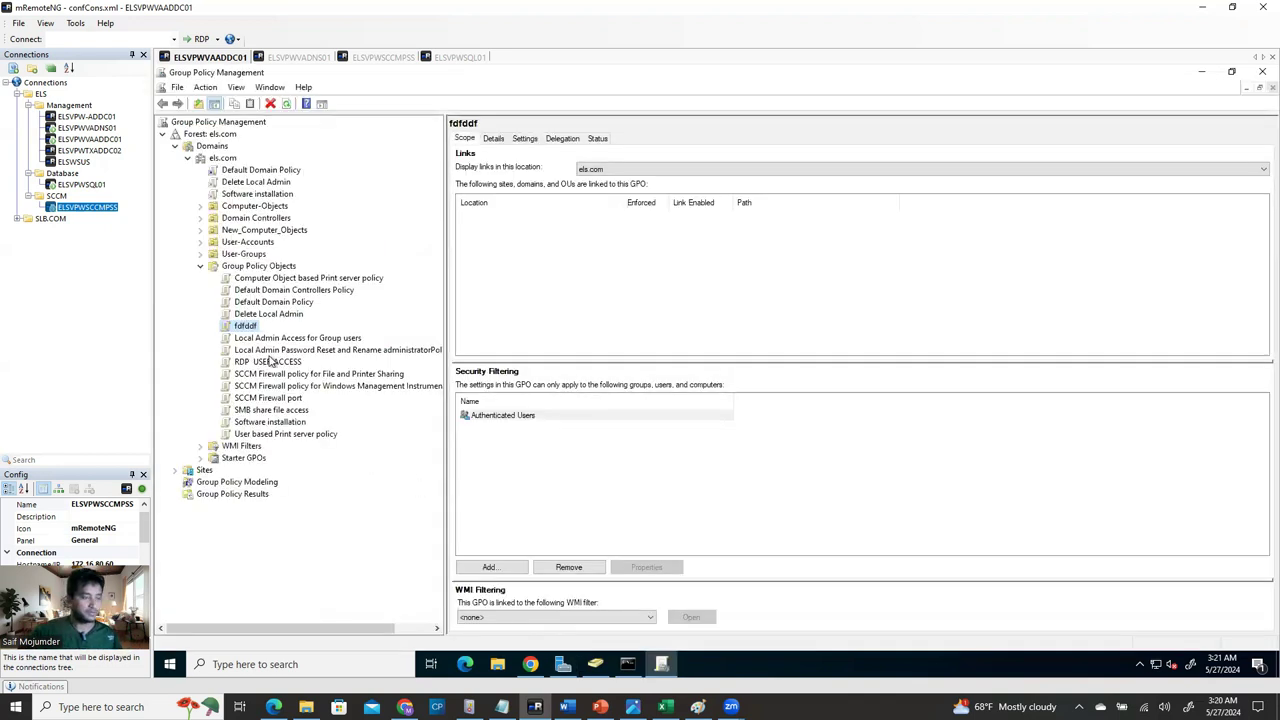
right_click(247, 327)
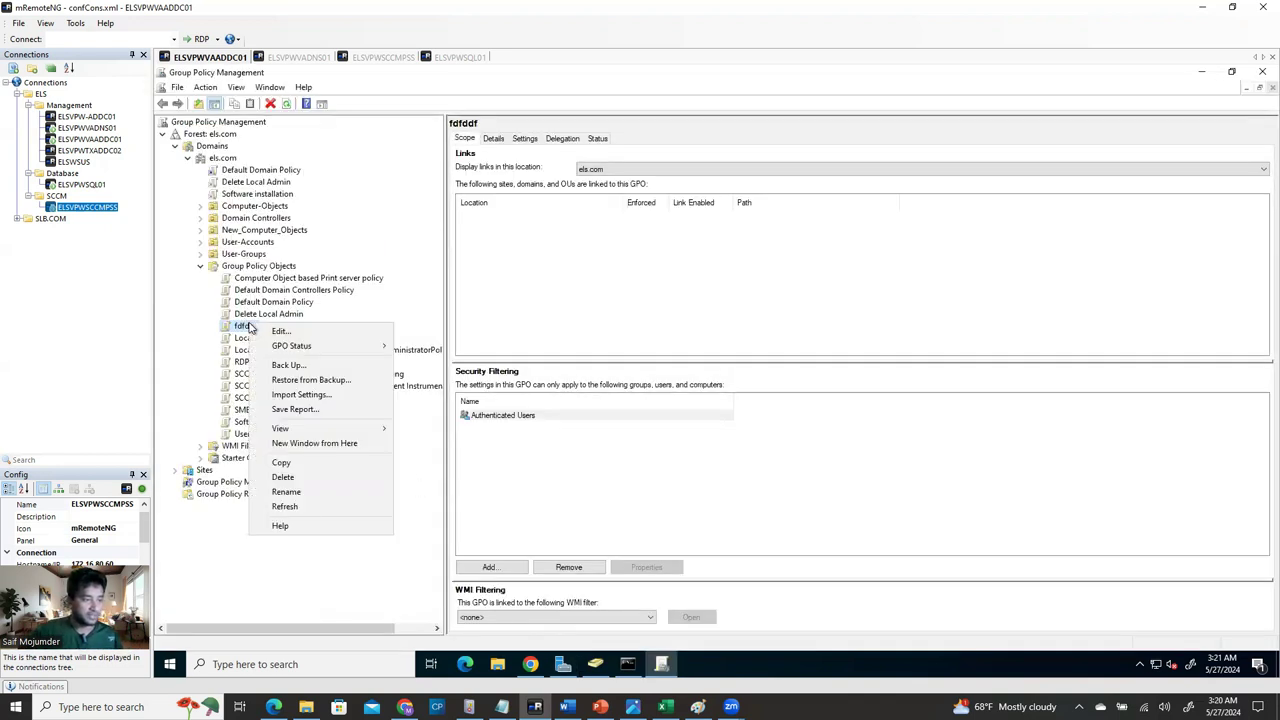
click(309, 479)
click(750, 370)
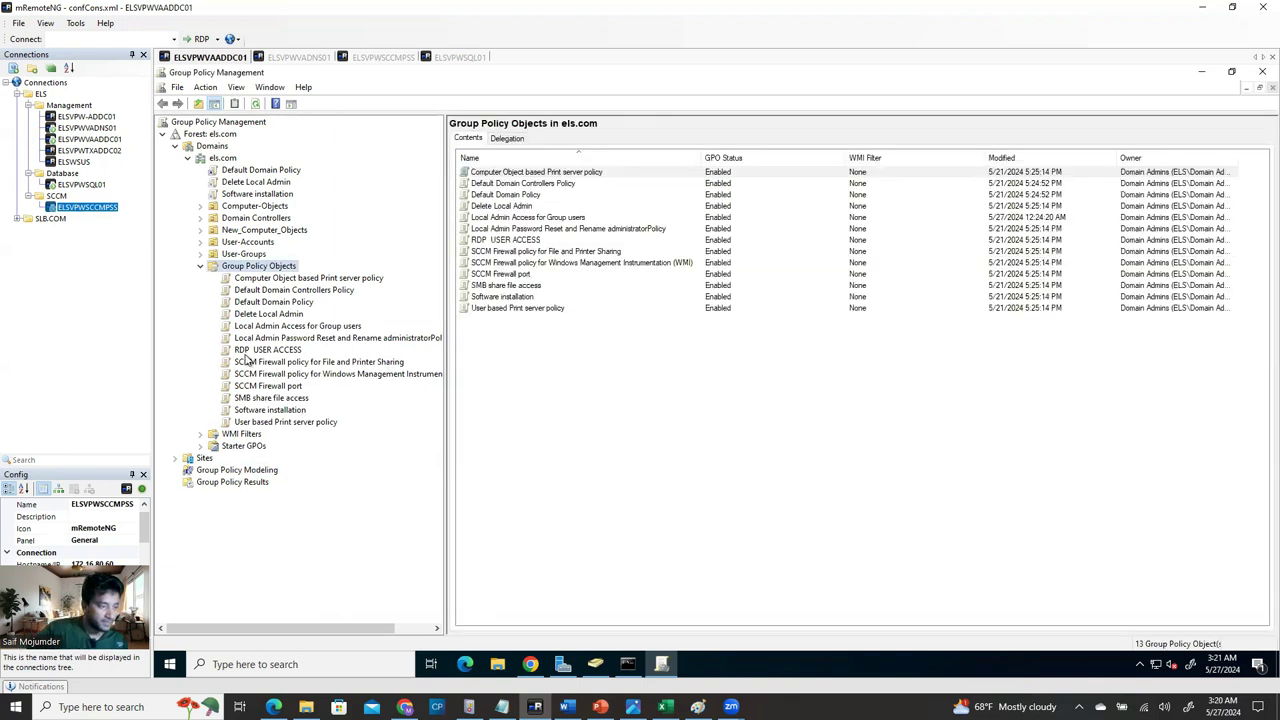
Review the SCCM firewall GPOs and the GPOs linked to Computer-Objects, expanding that OU.
click(262, 362)
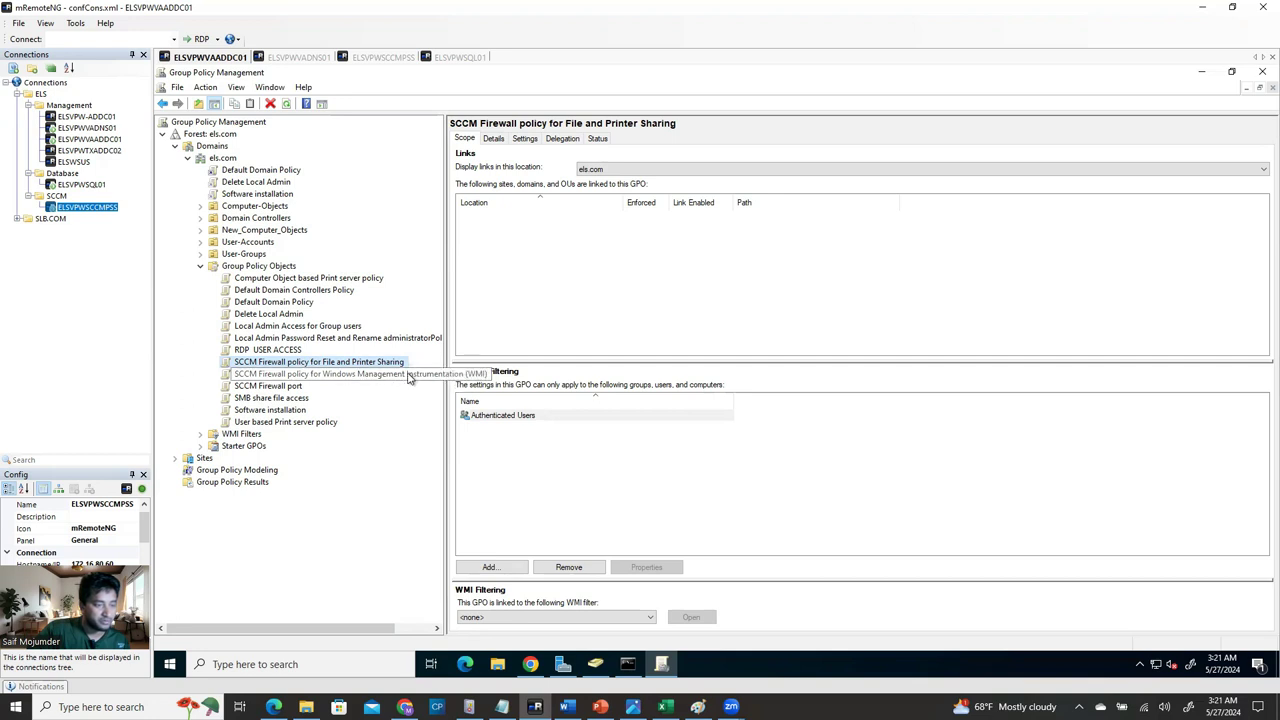
click(288, 386)
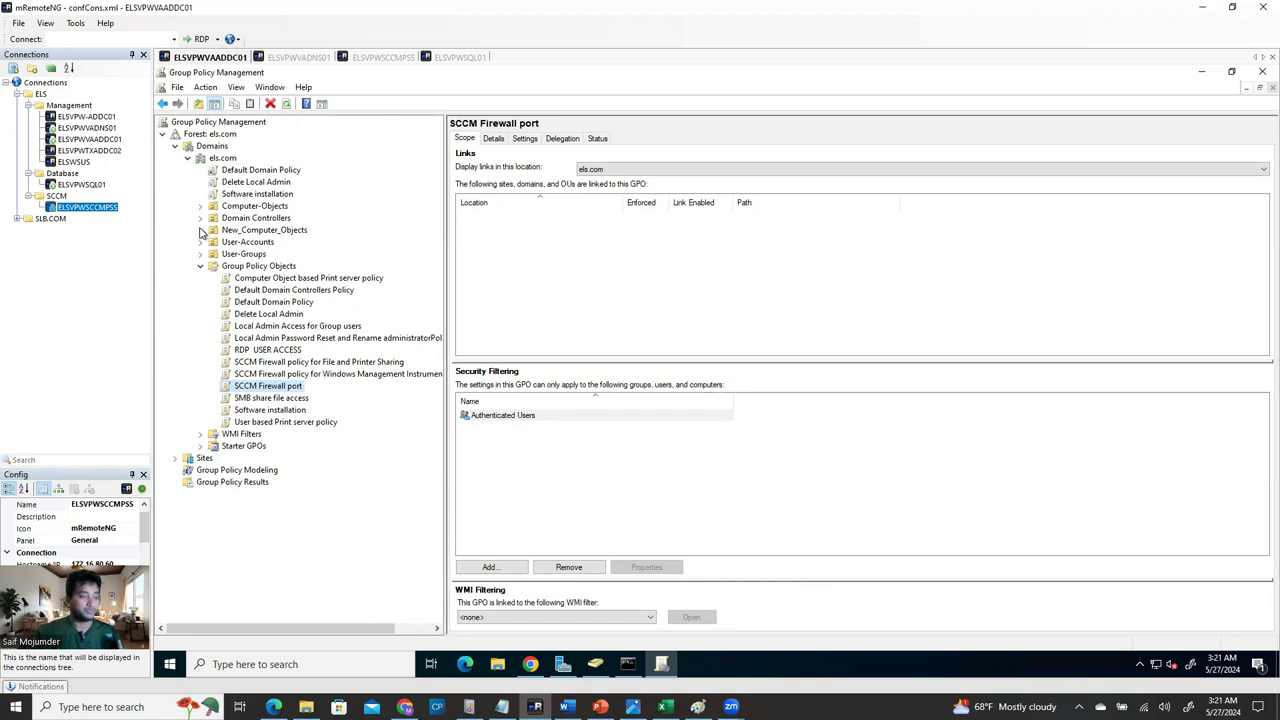
click(270, 207)
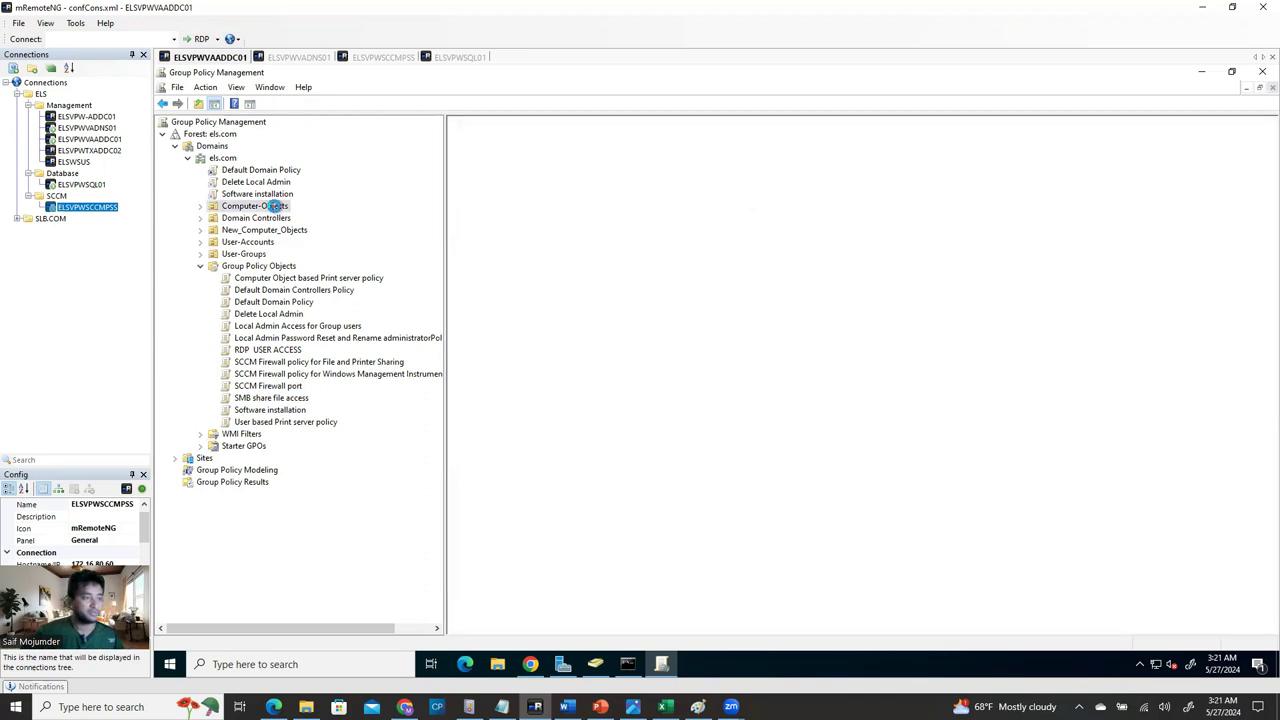
click(201, 206)
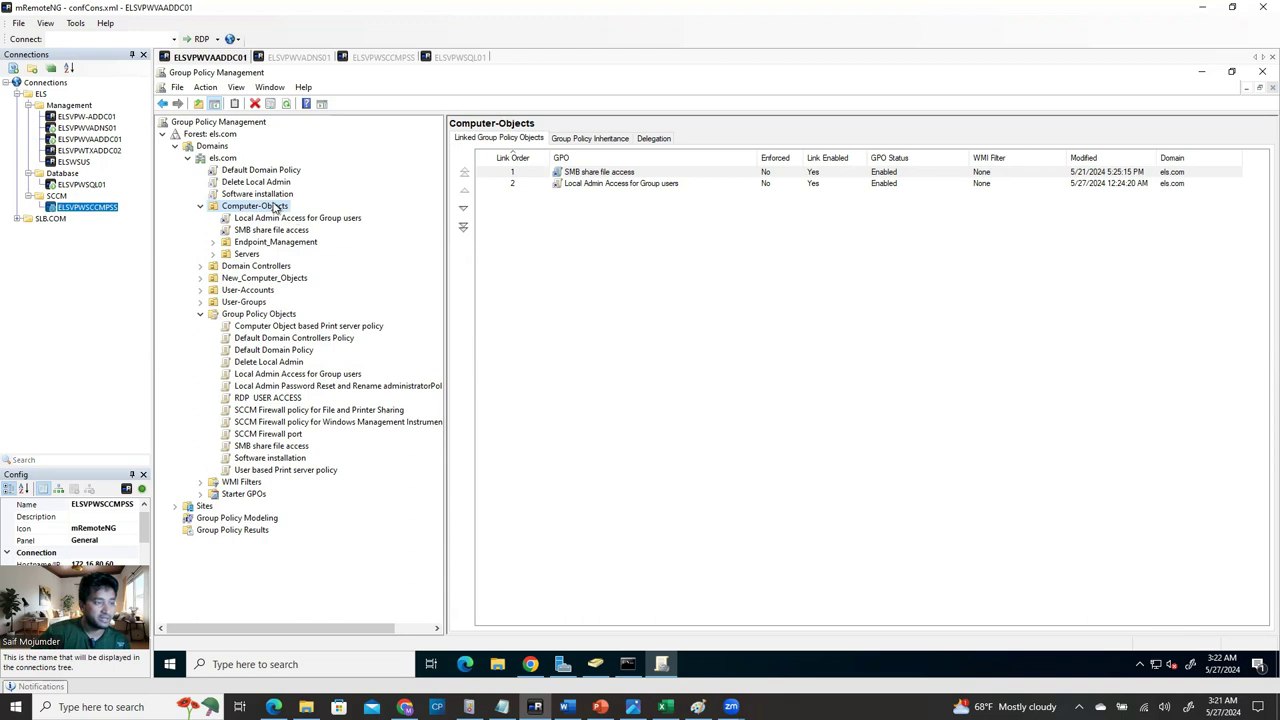
Expand Servers > TX-Datacenter and its Windows-Server 2022/2019/2016 OUs, then view Domain Controllers' linked GPOs.
click(213, 254)
click(227, 267)
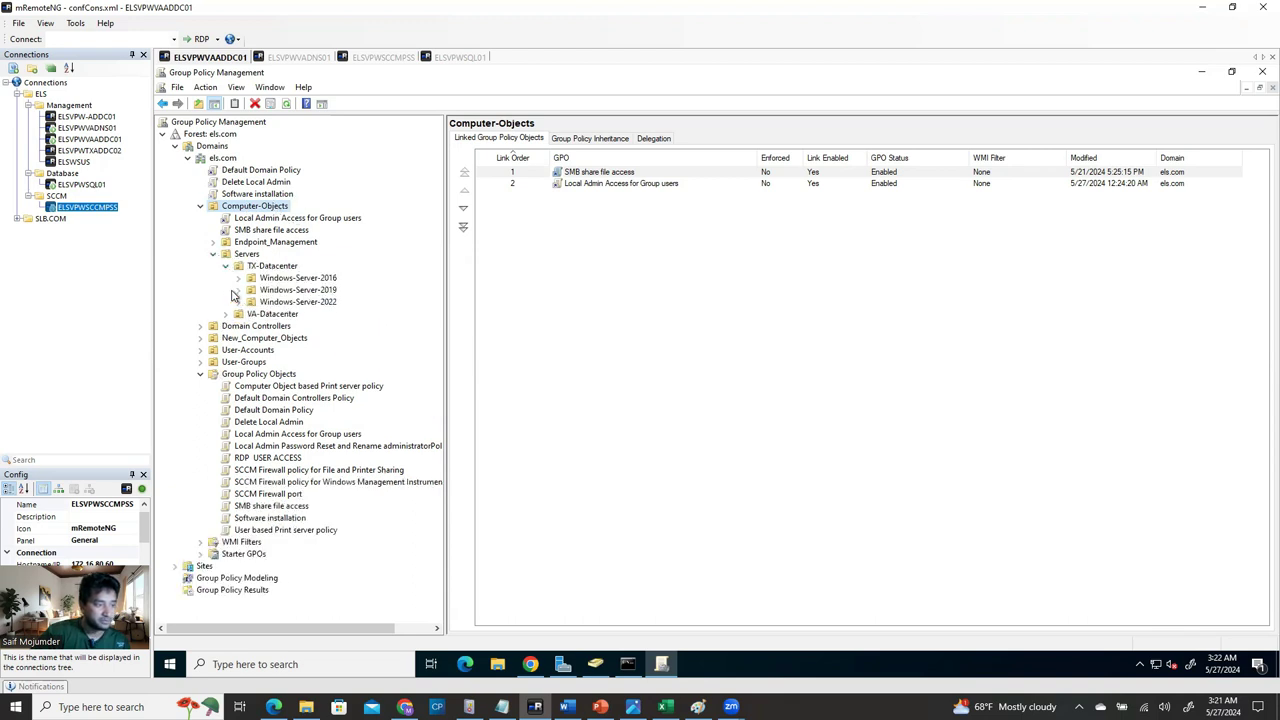
click(238, 302)
click(238, 290)
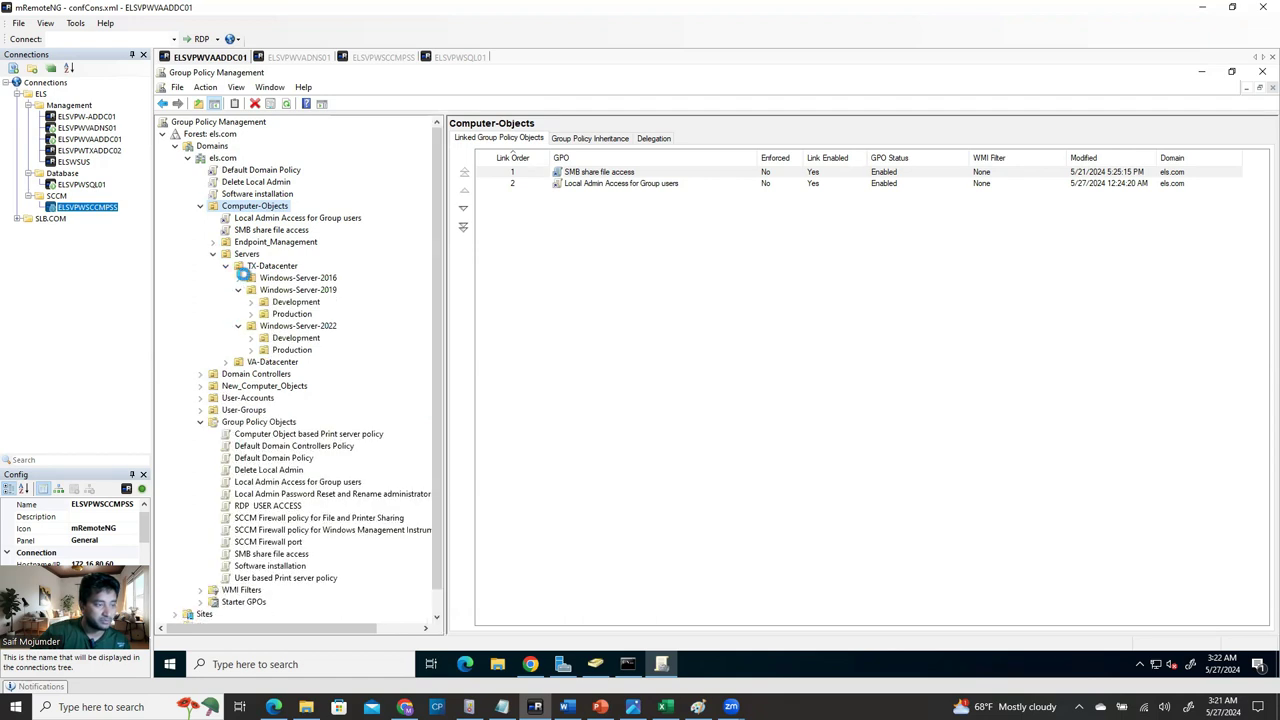
click(238, 278)
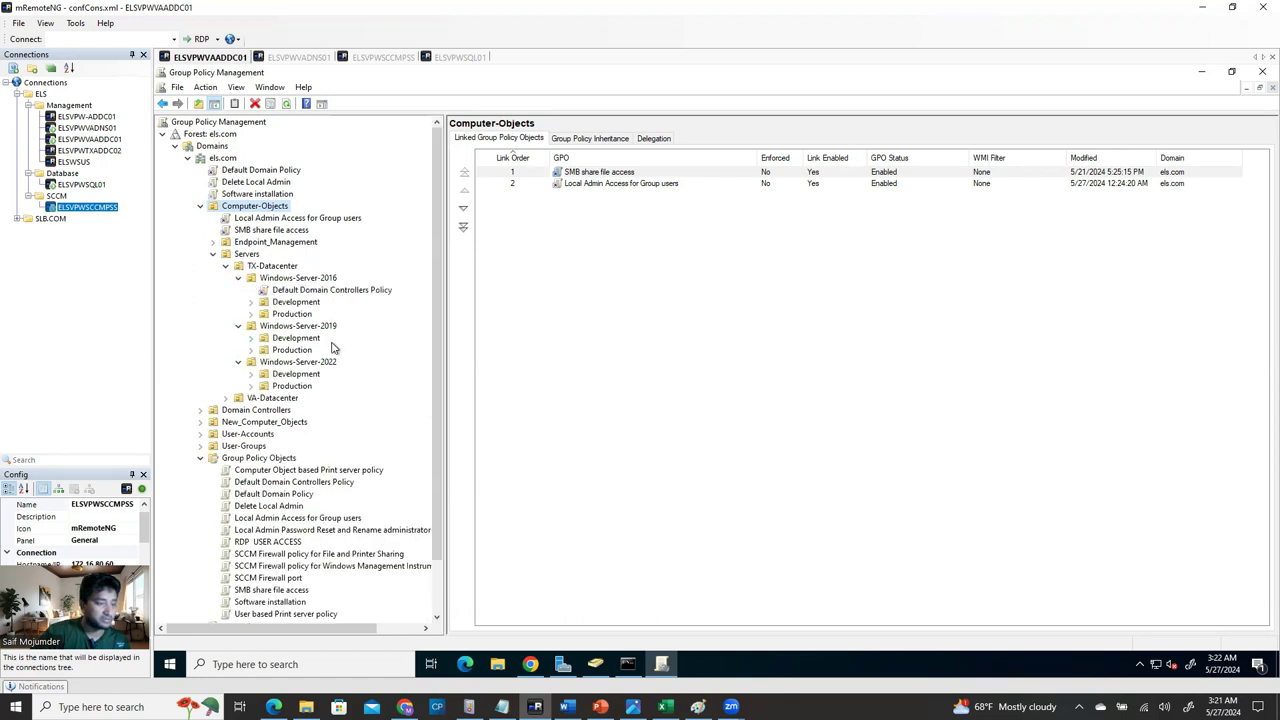
click(227, 412)
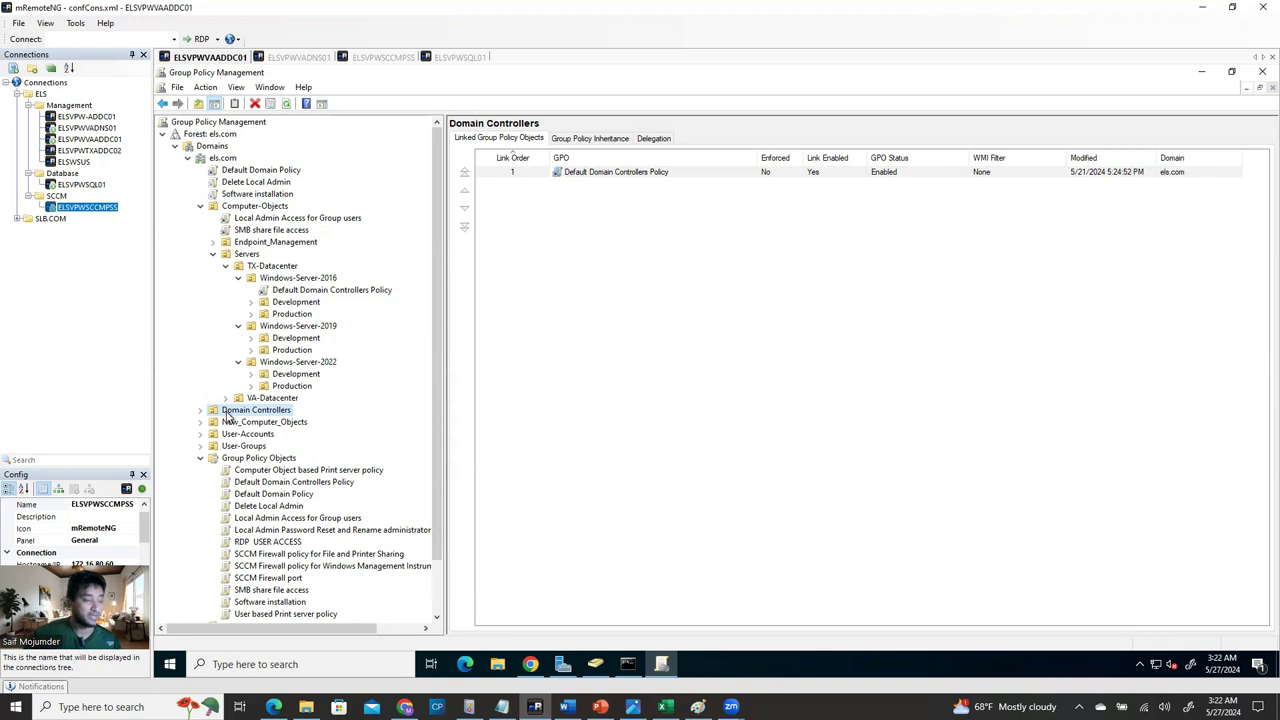
Link the three existing SCCM firewall GPOs to els.com, then return to the Word guide.
right_click(228, 418)
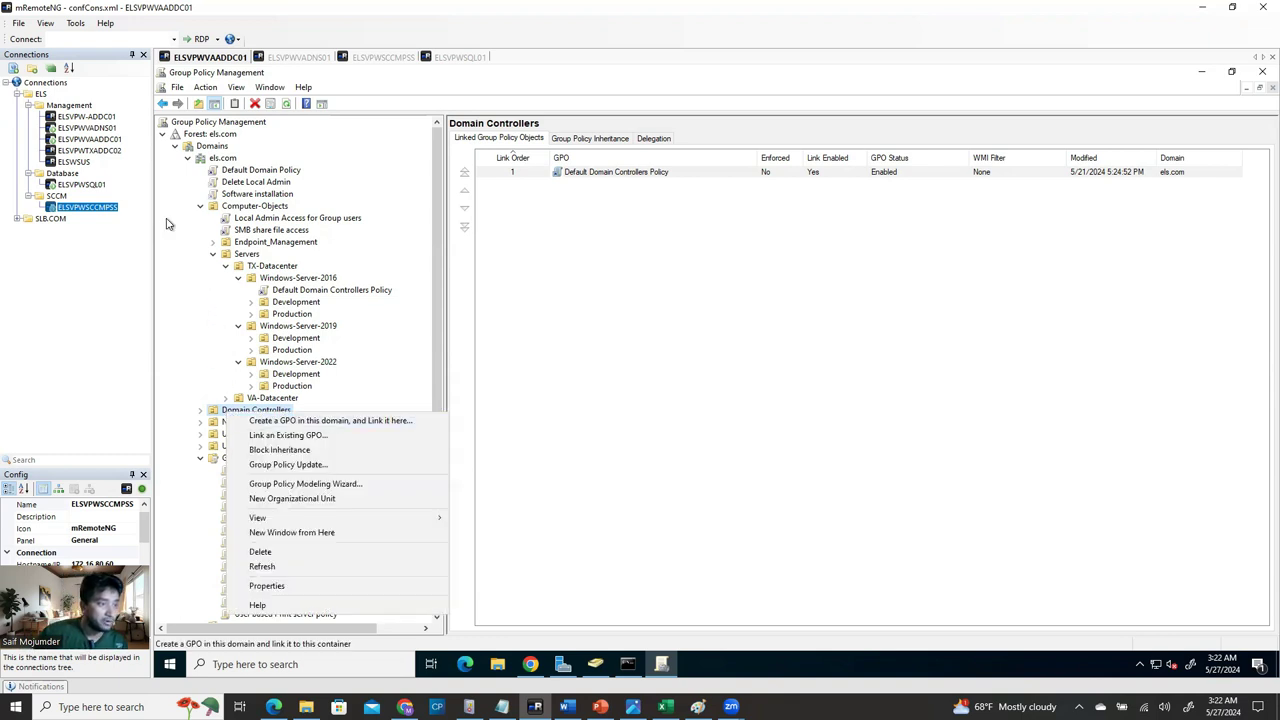
click(224, 159)
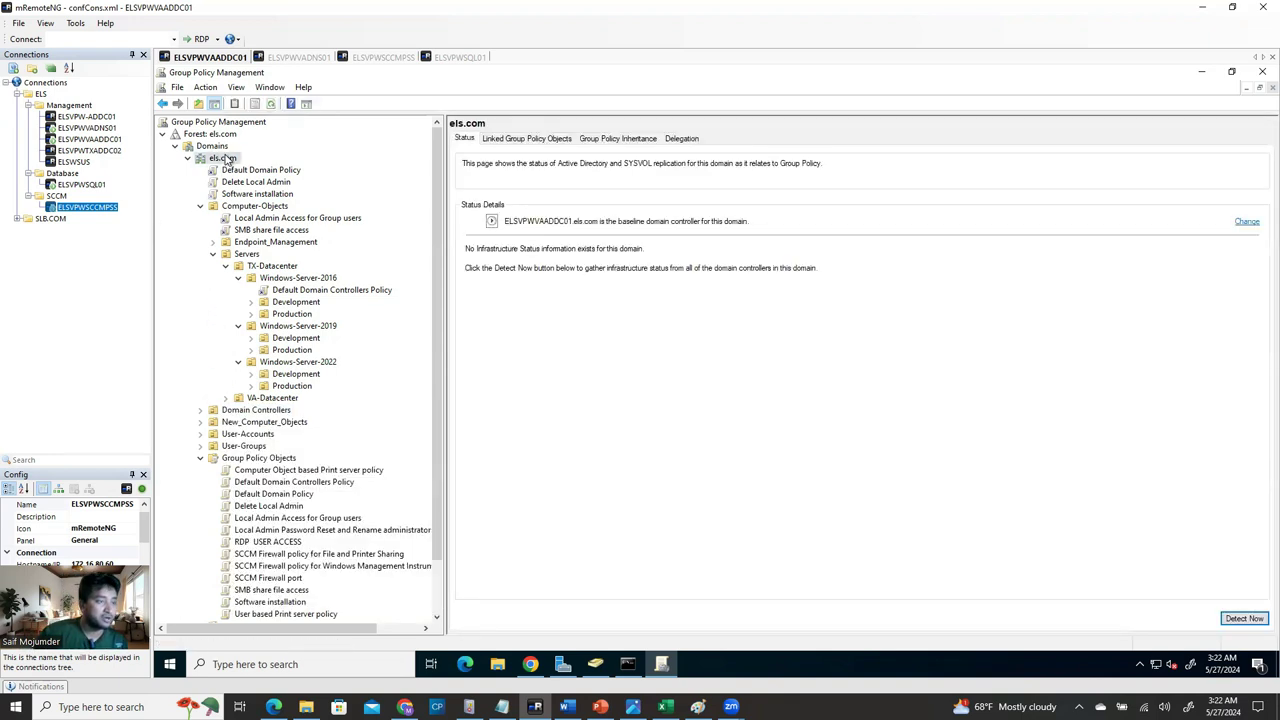
right_click(231, 162)
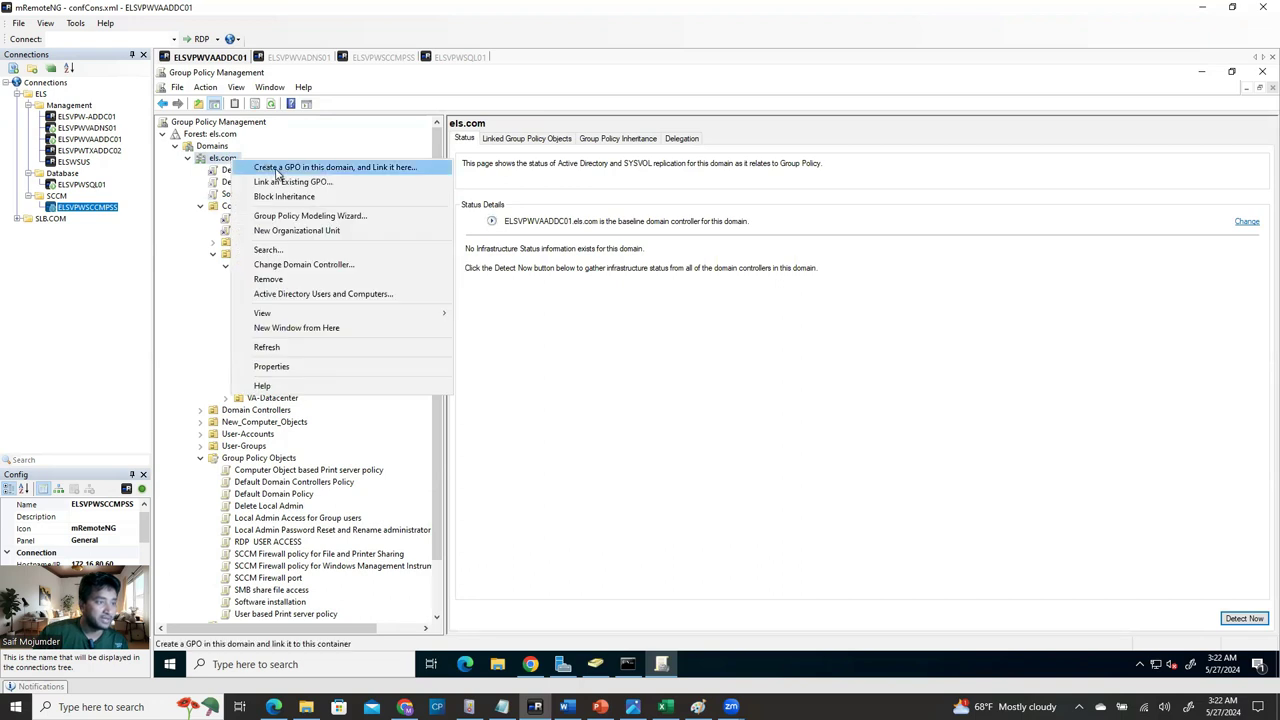
click(289, 183)
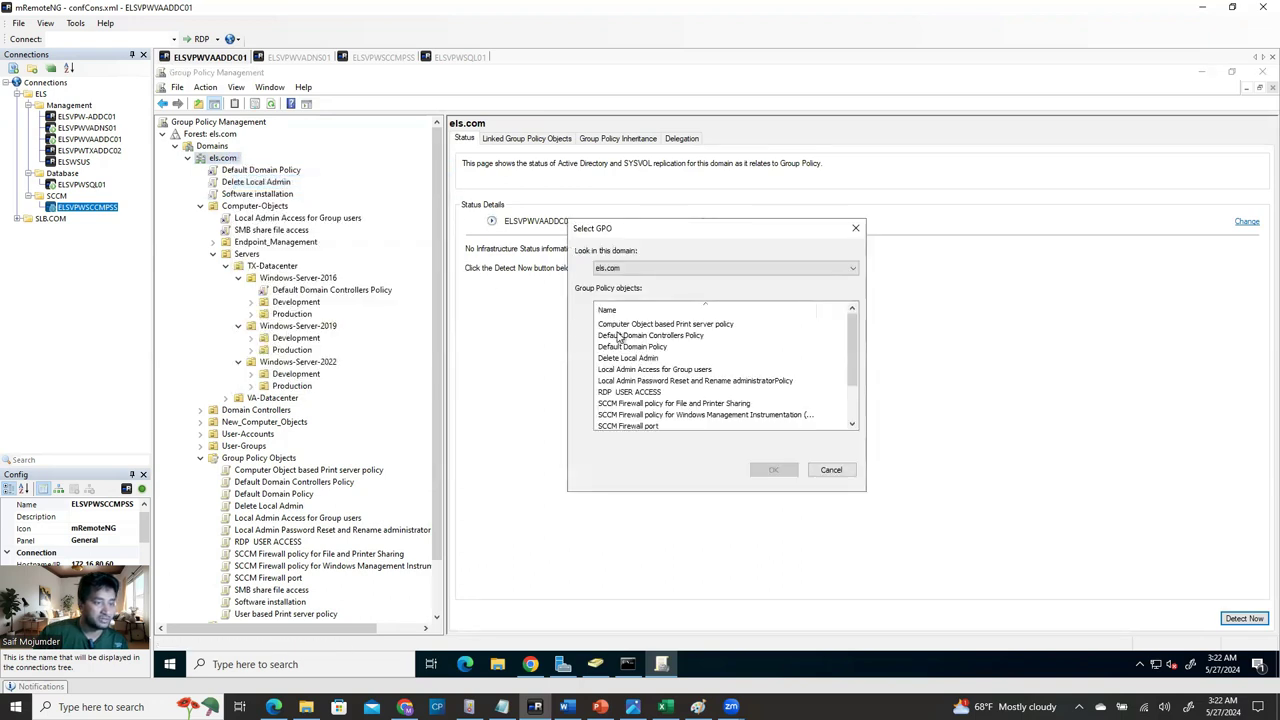
drag(851, 348, 851, 362)
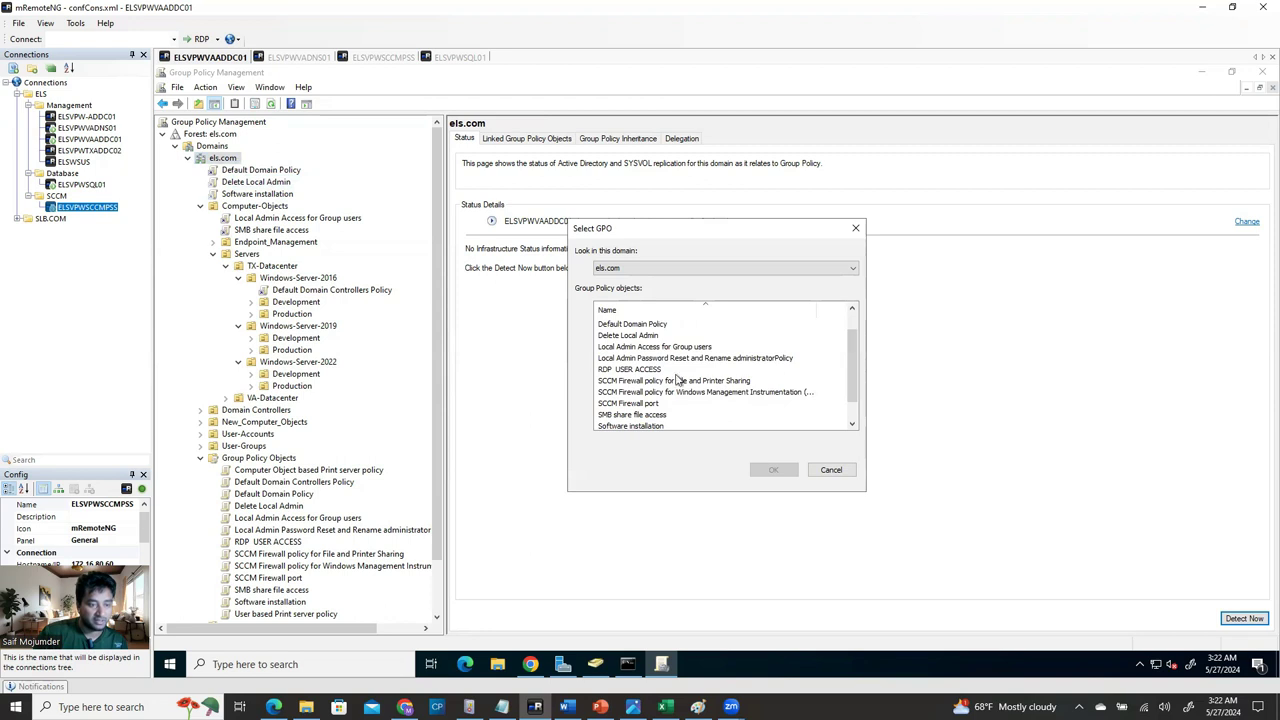
drag(659, 382, 692, 418)
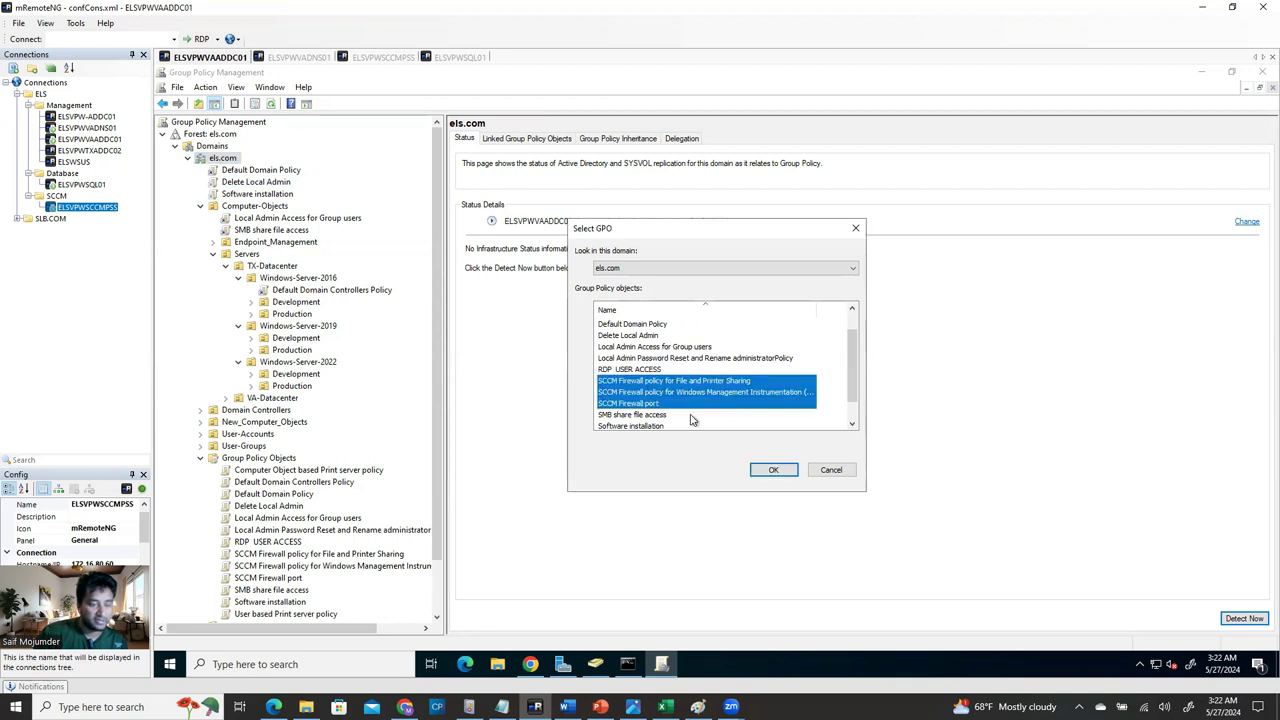
click(776, 471)
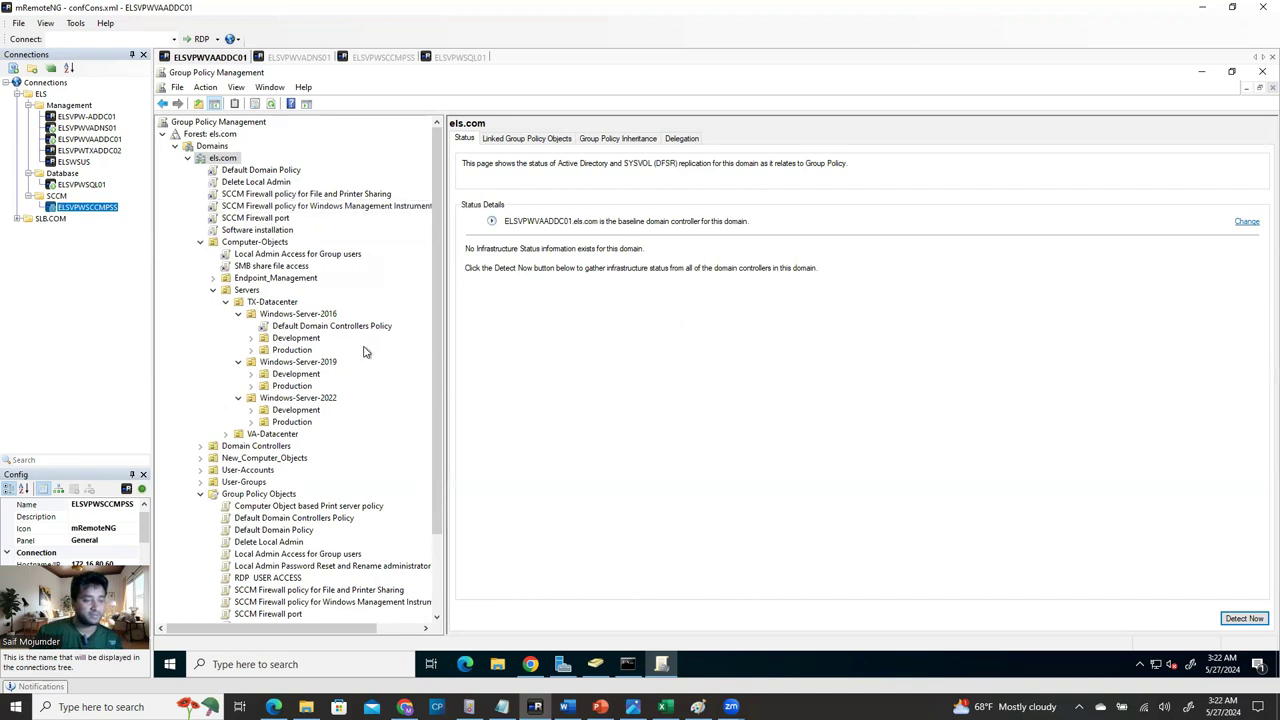
click(566, 707)
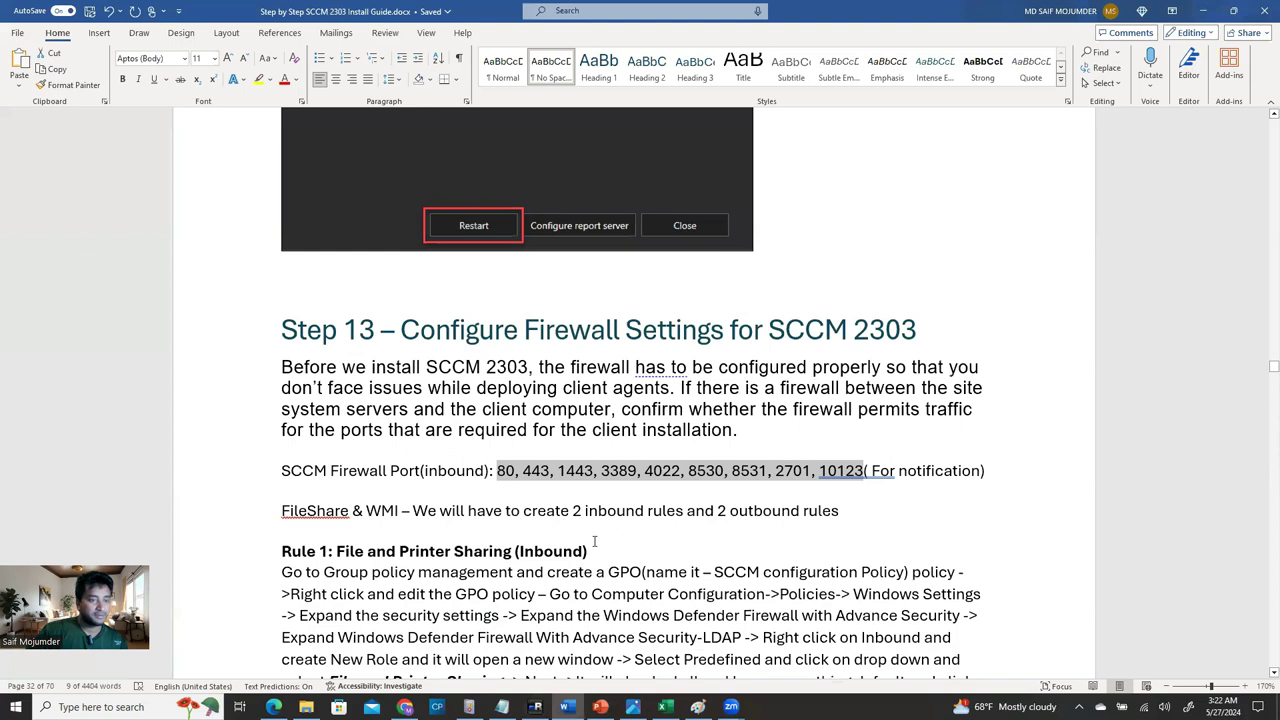
Scroll the Word guide to Step 15 on baseline media installation, then go back to mRemoteNG.
scroll(600, 555, down, 8)
scroll(610, 585, down, 15)
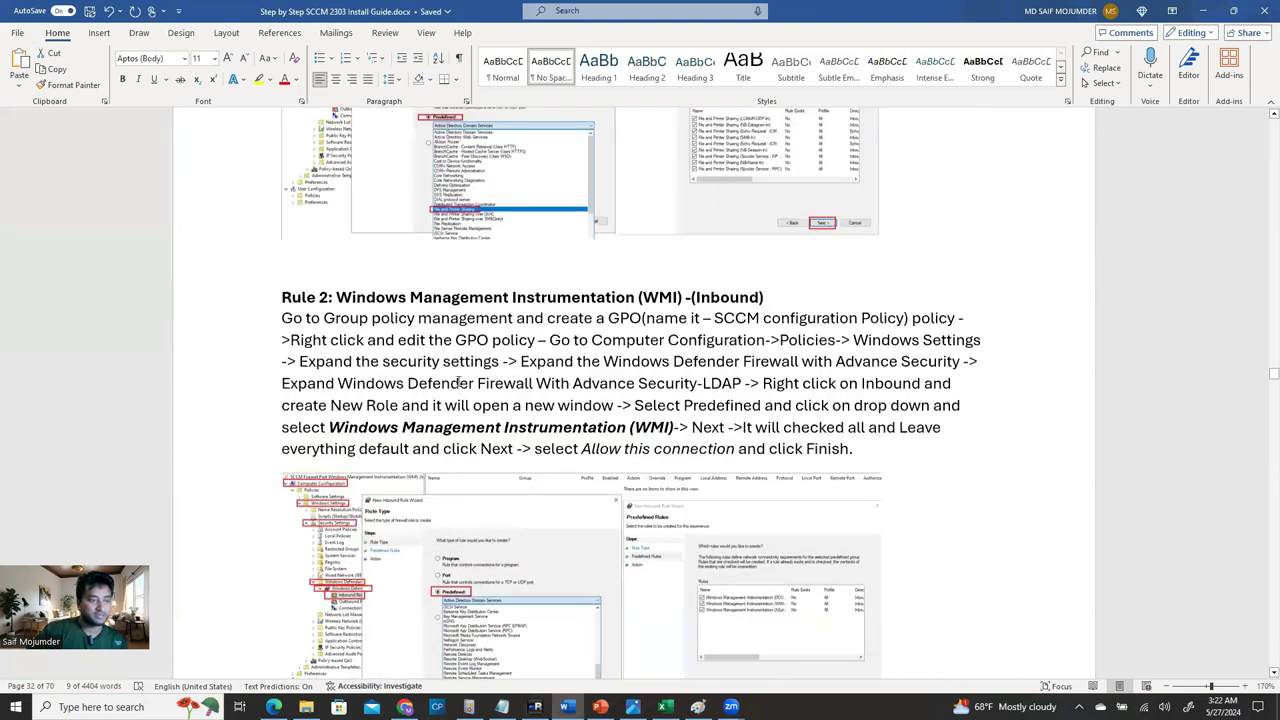
scroll(580, 505, down, 5)
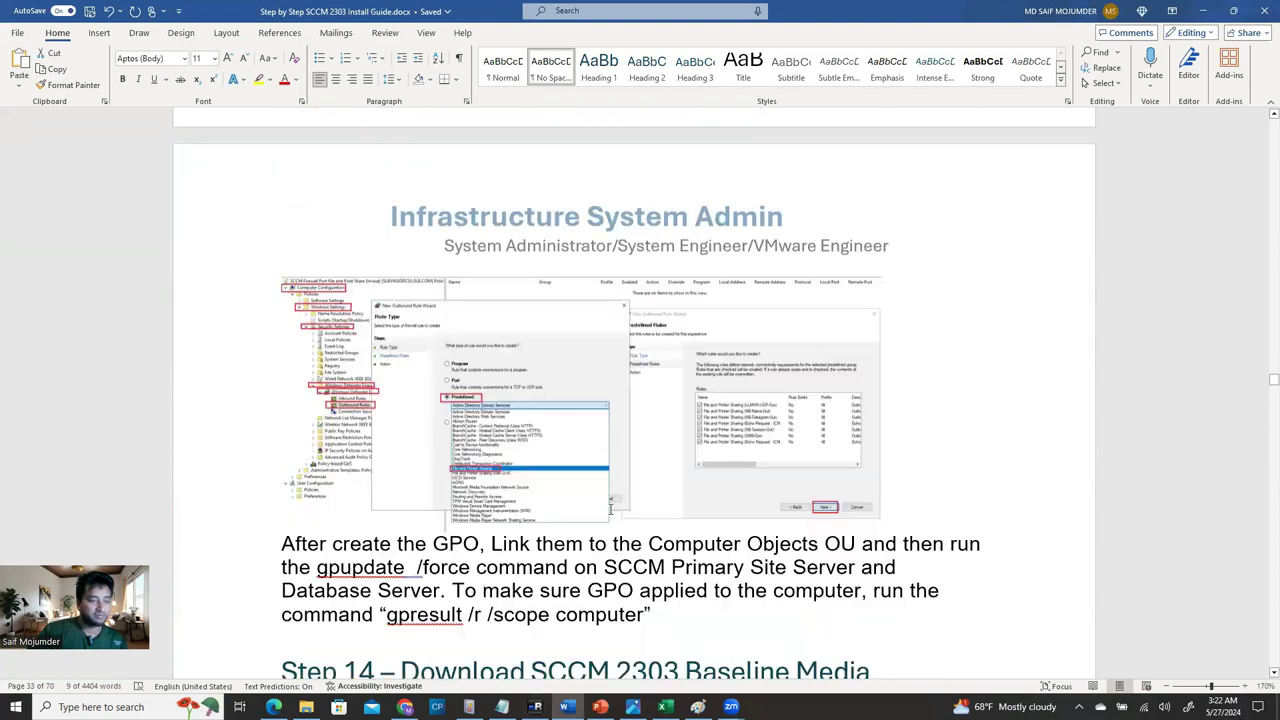
scroll(618, 535, down, 1)
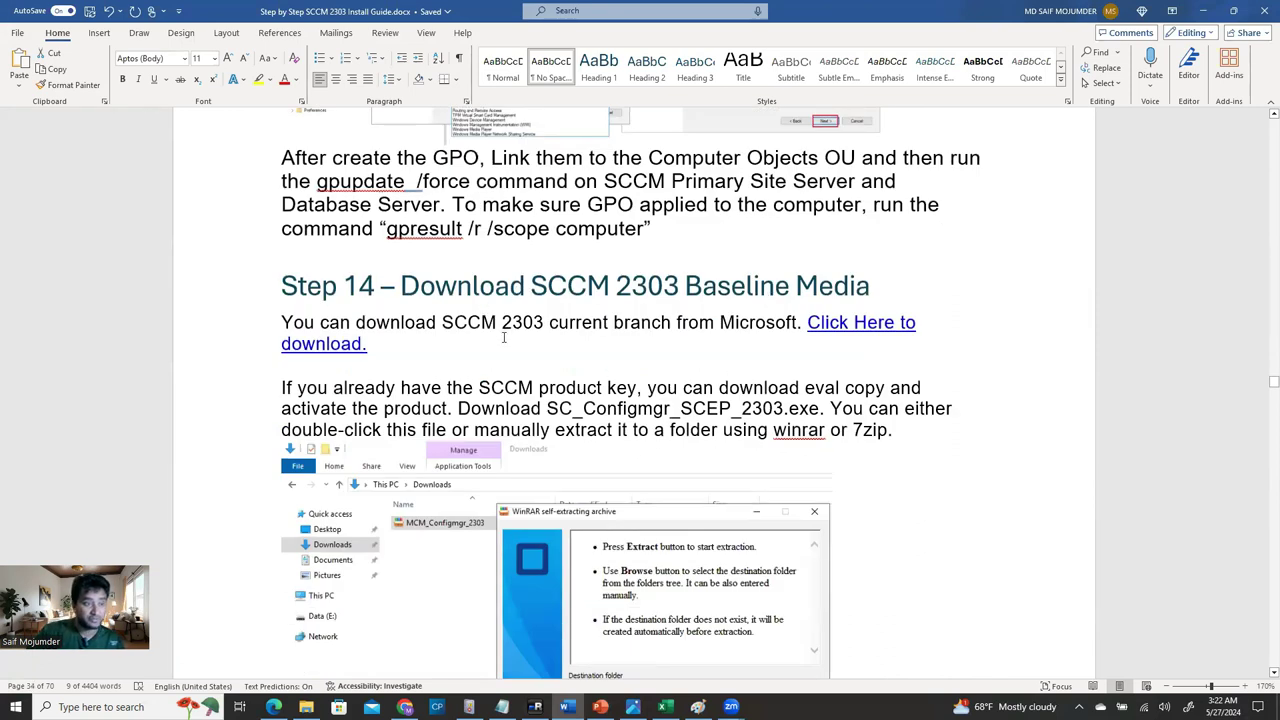
scroll(772, 380, down, 4)
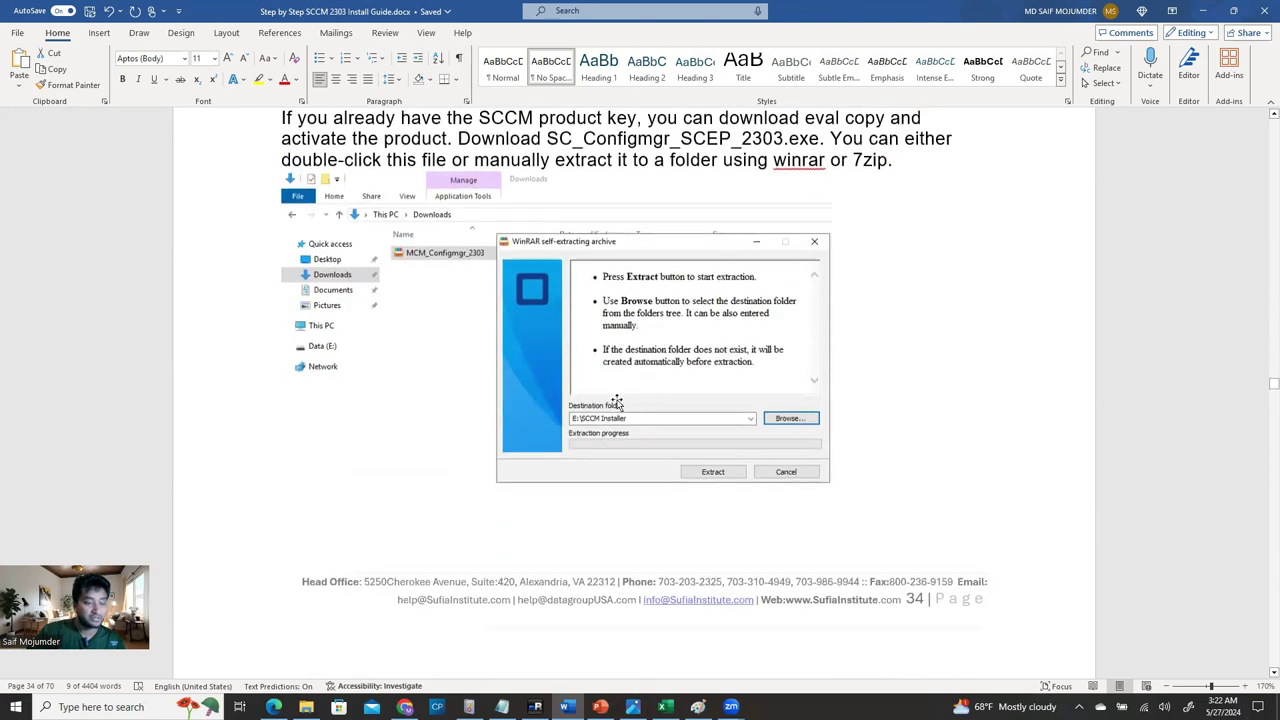
scroll(772, 441, down, 5)
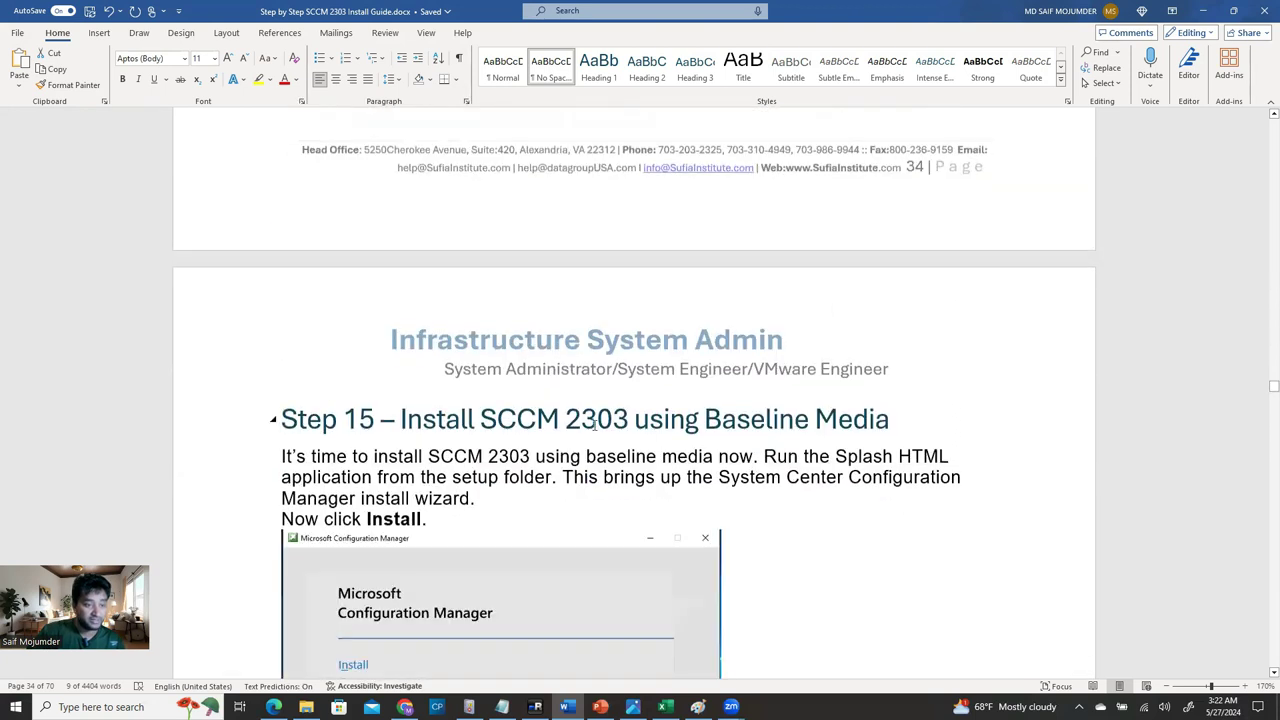
scroll(595, 424, down, 3)
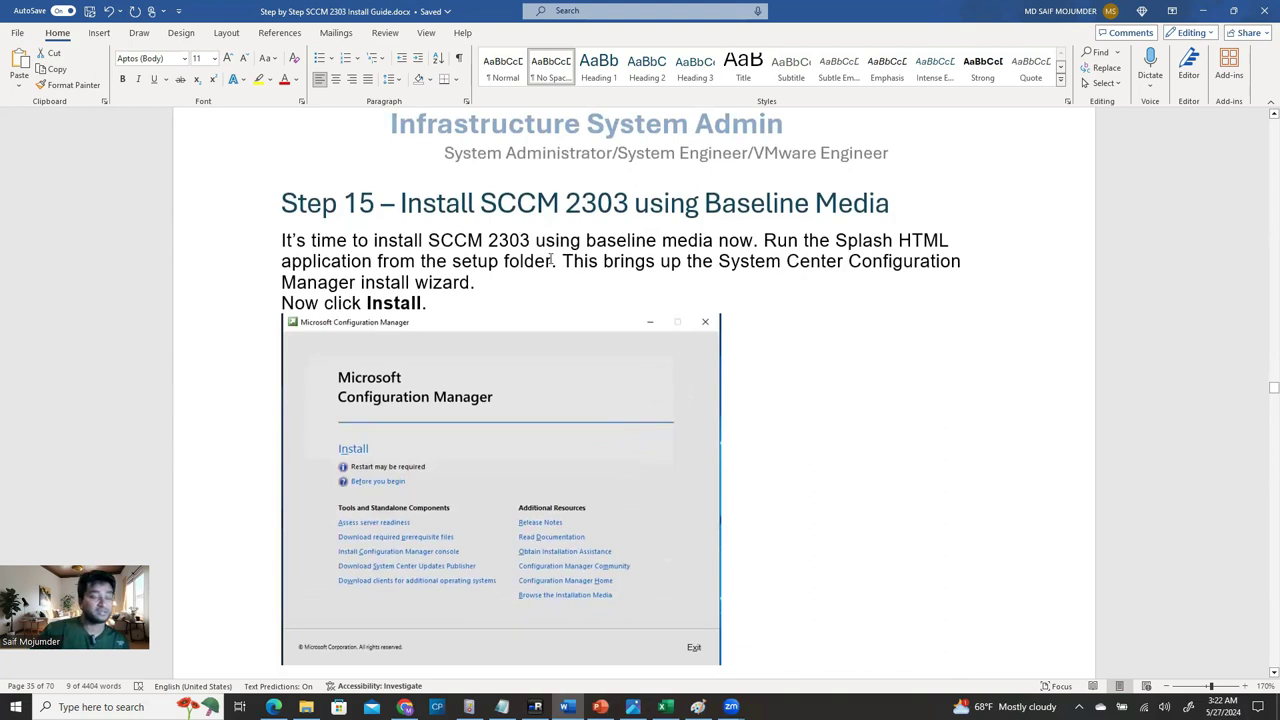
scroll(550, 259, down, 3)
scroll(550, 259, up, 2)
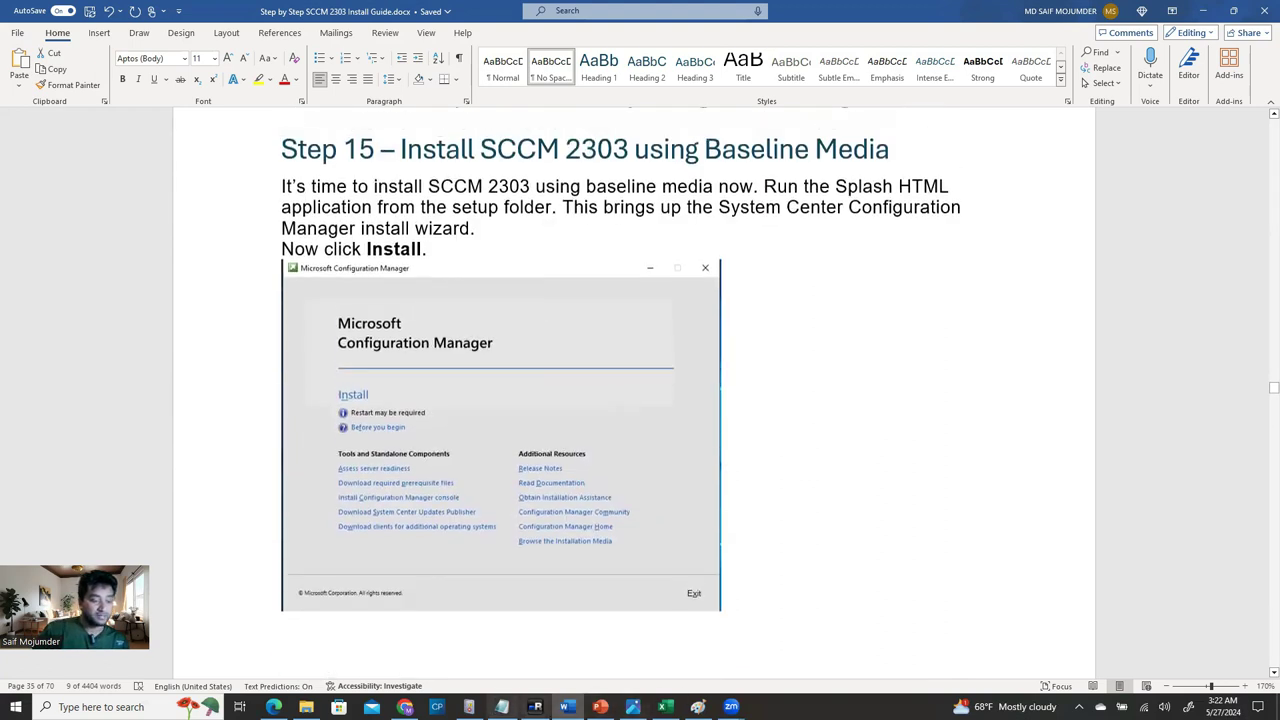
click(535, 707)
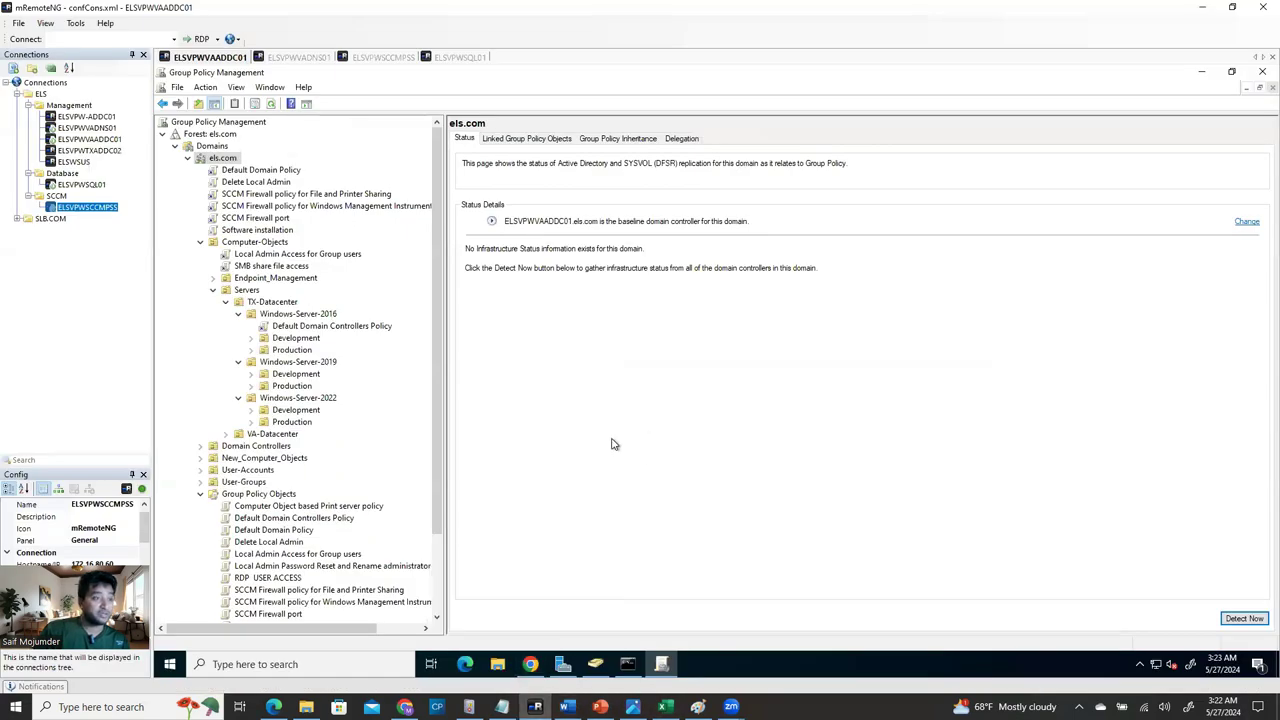
On ELSVPWSQL01 close the SSMS download page and minimize SSMS, then return to ELSVPWSCCMPSS.
click(383, 57)
click(458, 57)
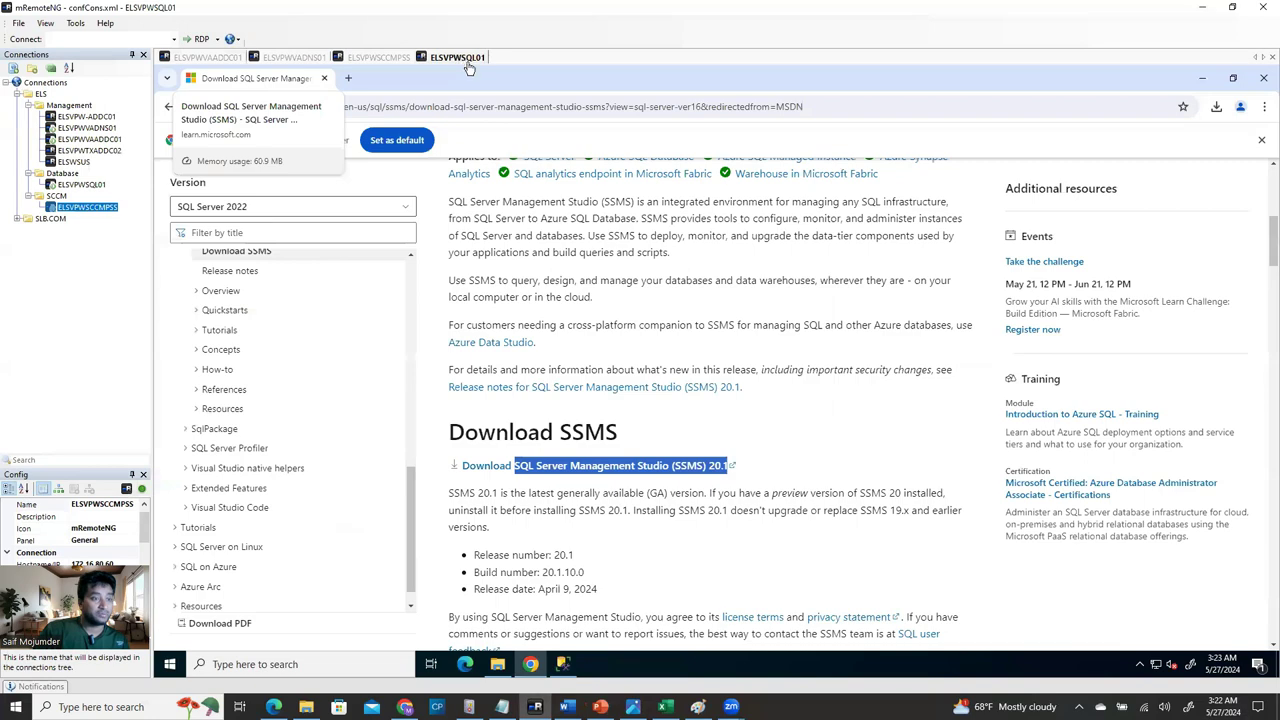
click(1263, 77)
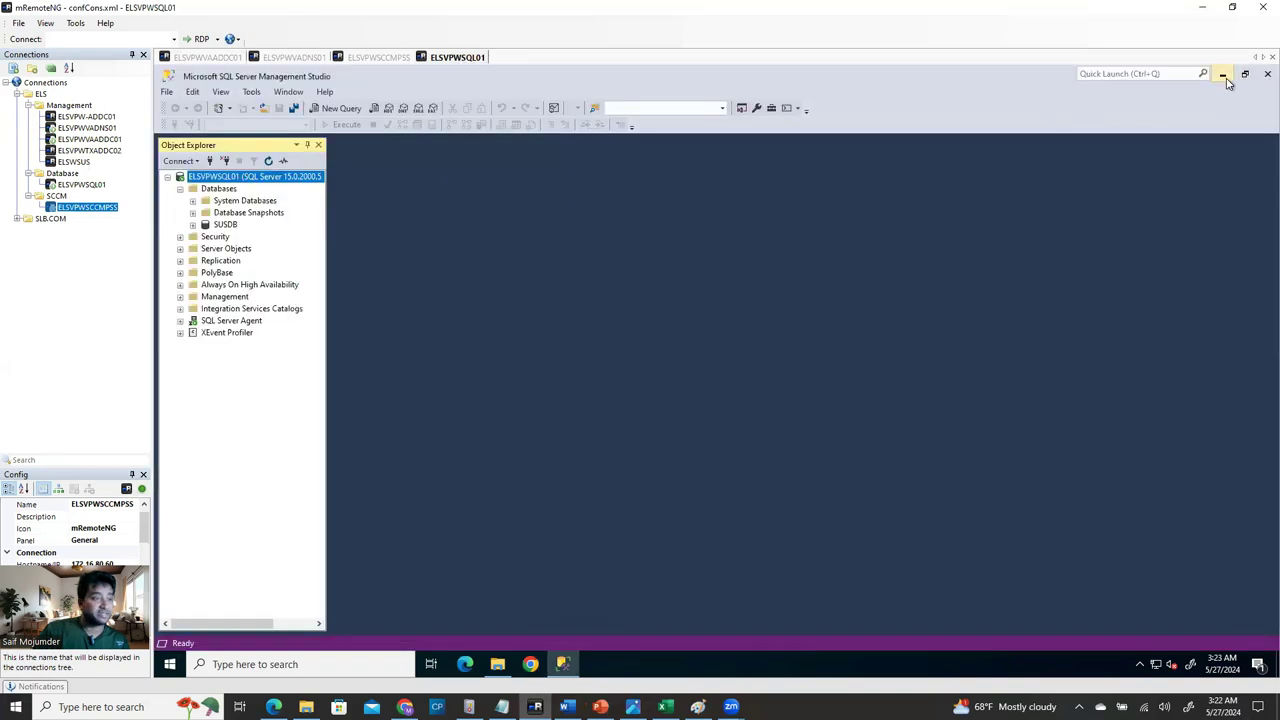
click(1223, 76)
click(378, 58)
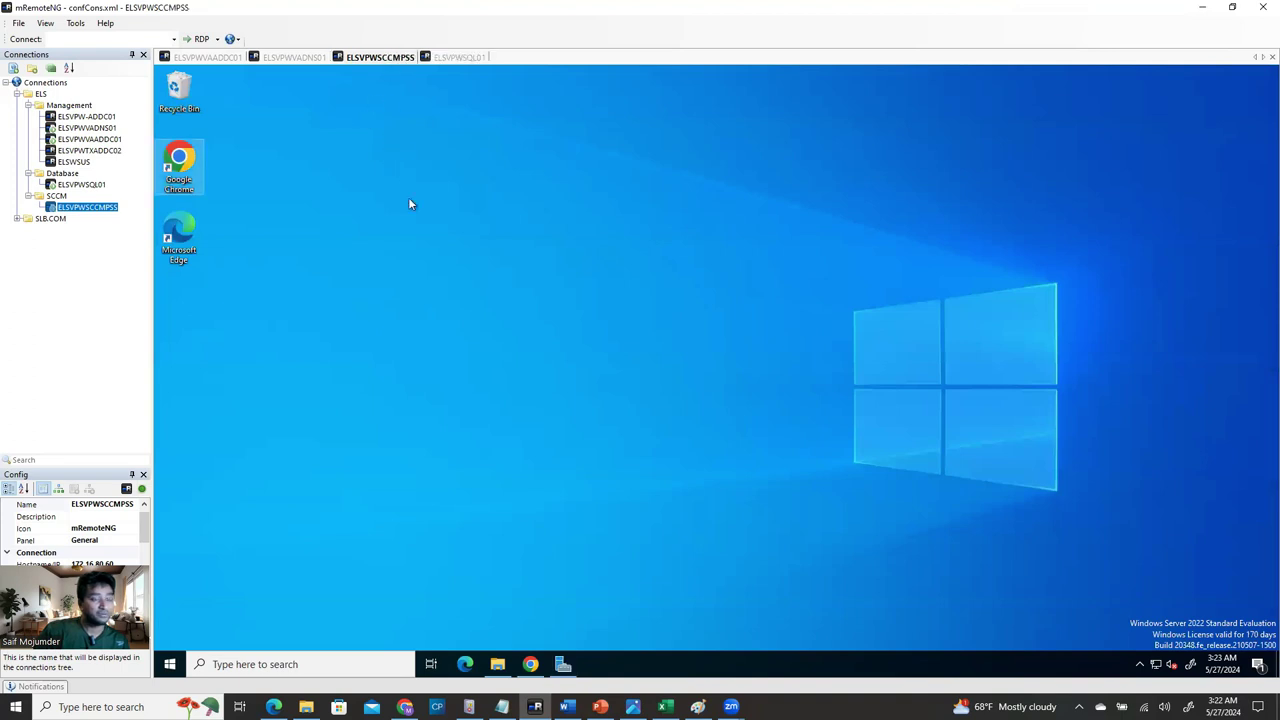
Browse E:\Software to MCM_Configmgr_2303\cd.retail.LN and open the splash application.
click(497, 664)
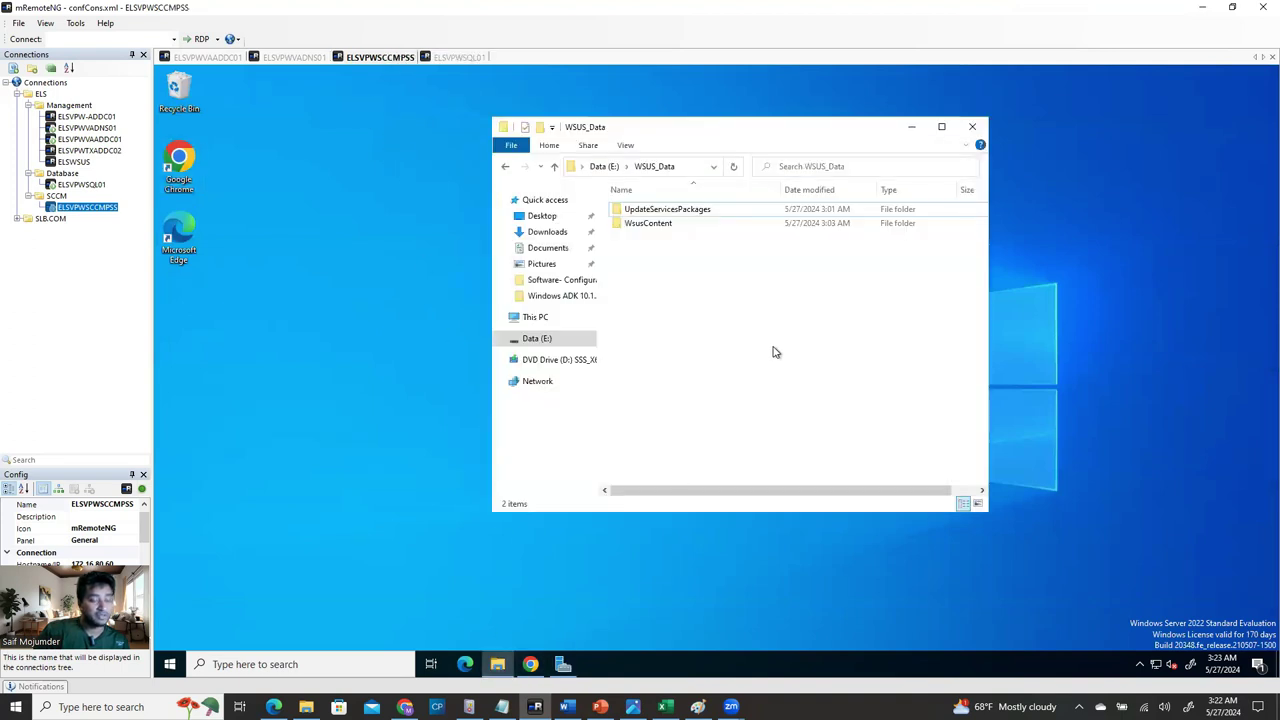
click(671, 226)
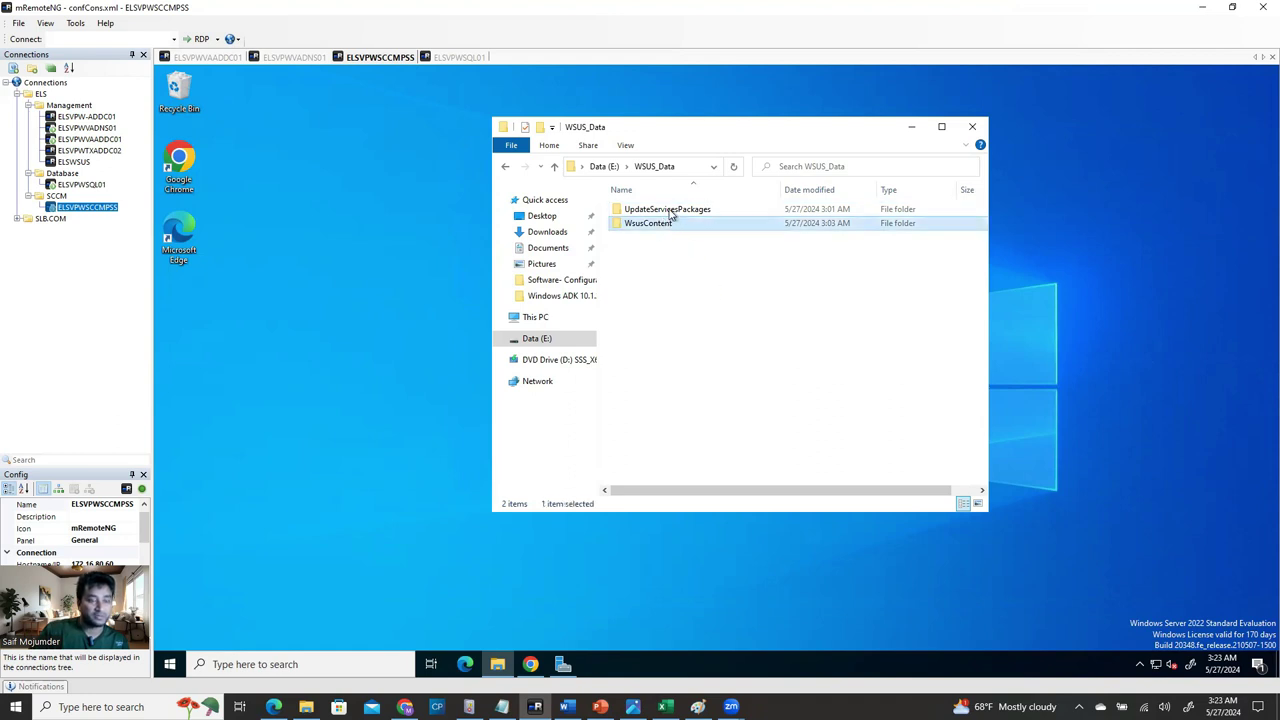
click(604, 167)
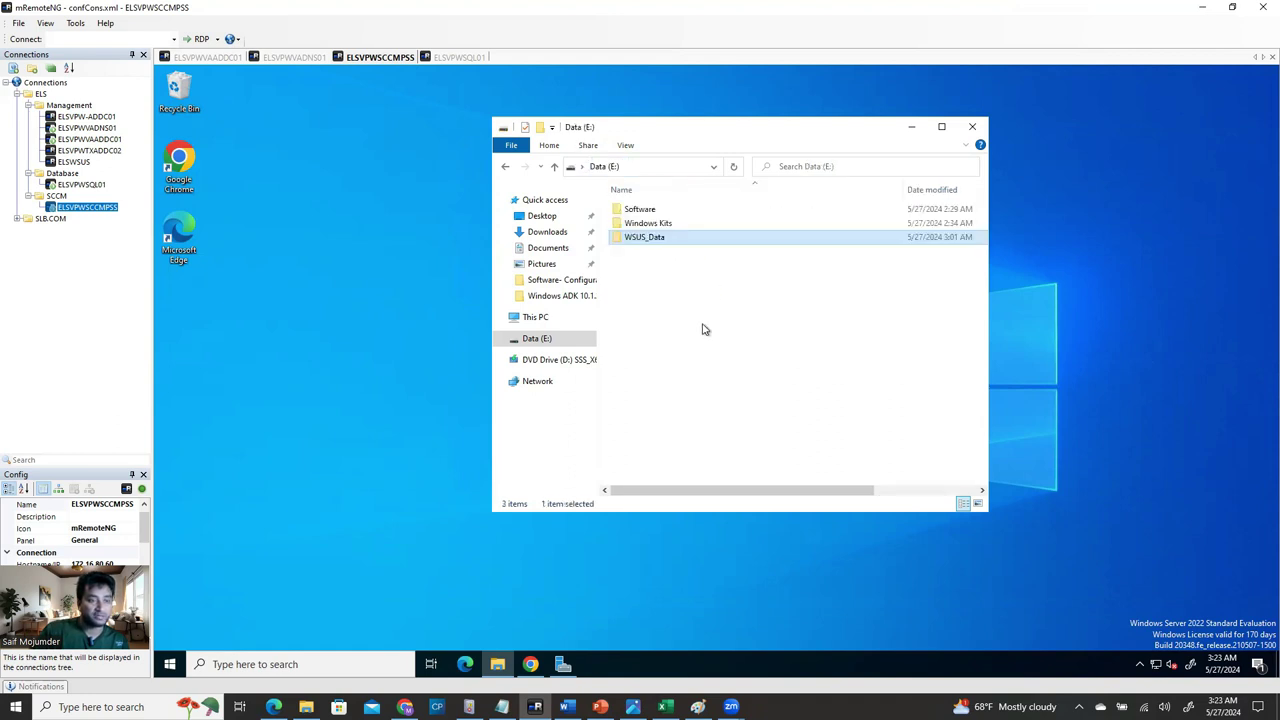
double_click(652, 209)
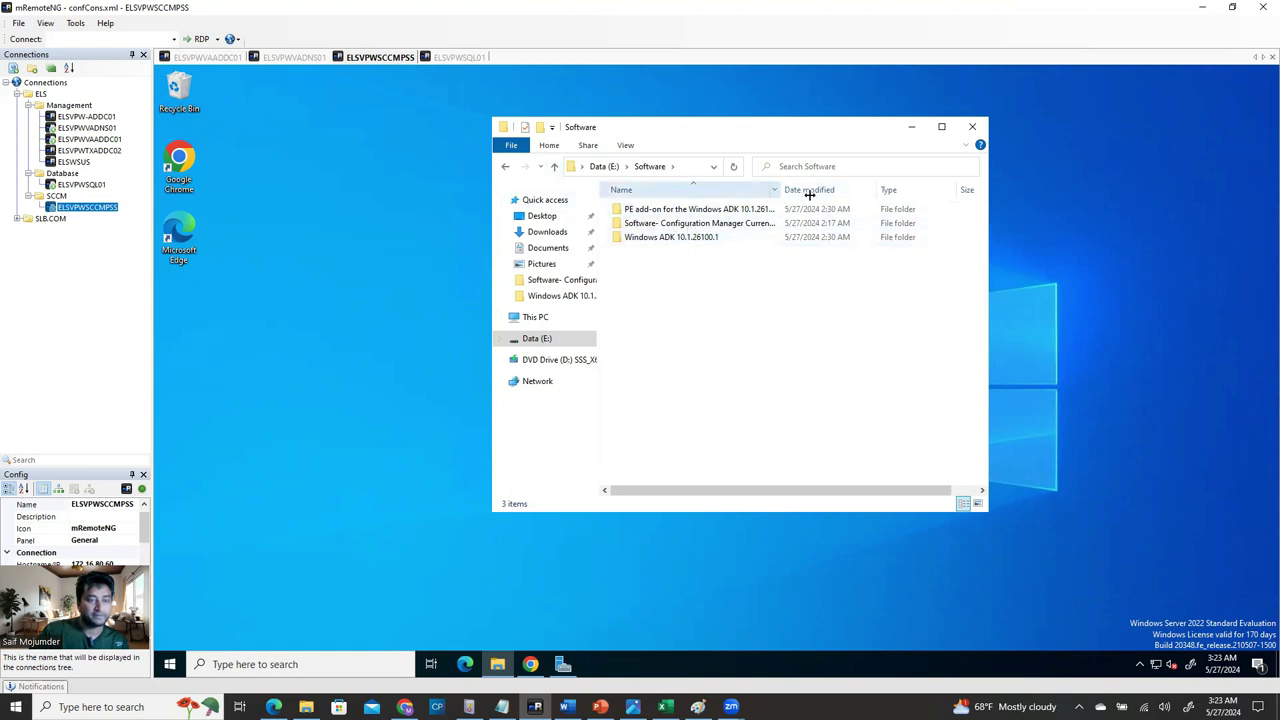
double_click(762, 224)
click(656, 228)
double_click(650, 212)
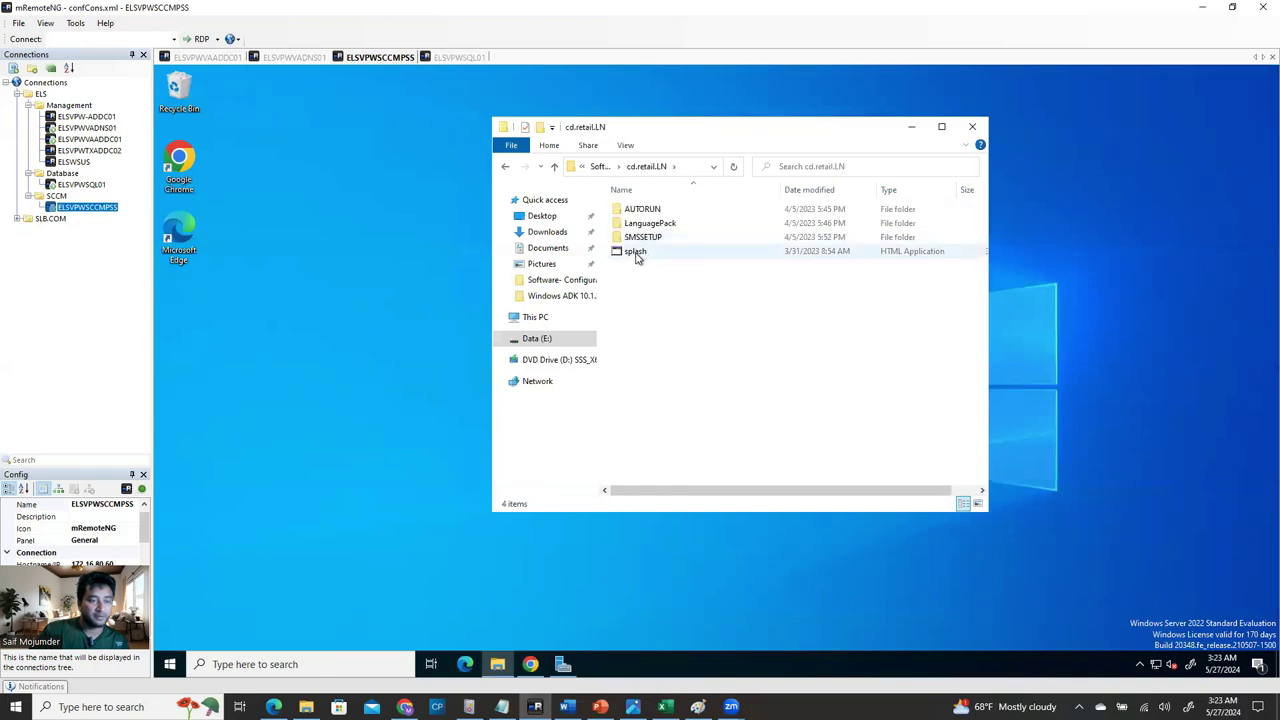
click(636, 255)
right_click(637, 256)
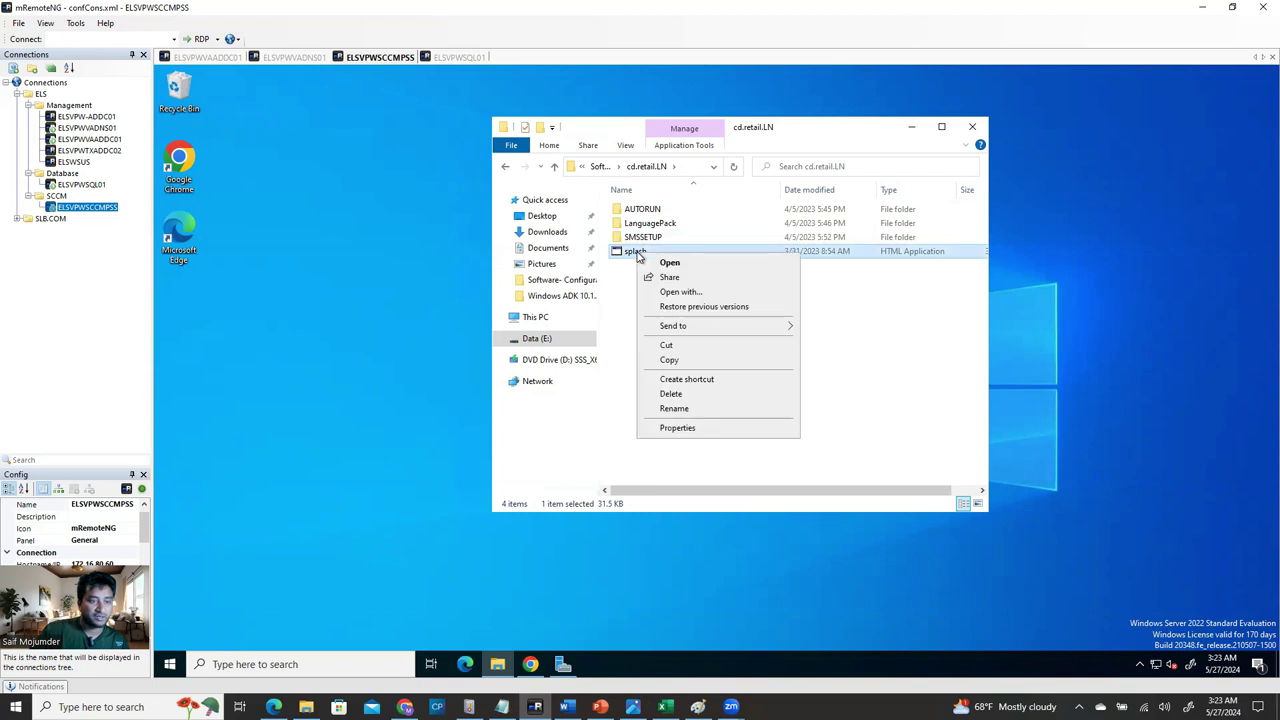
click(670, 263)
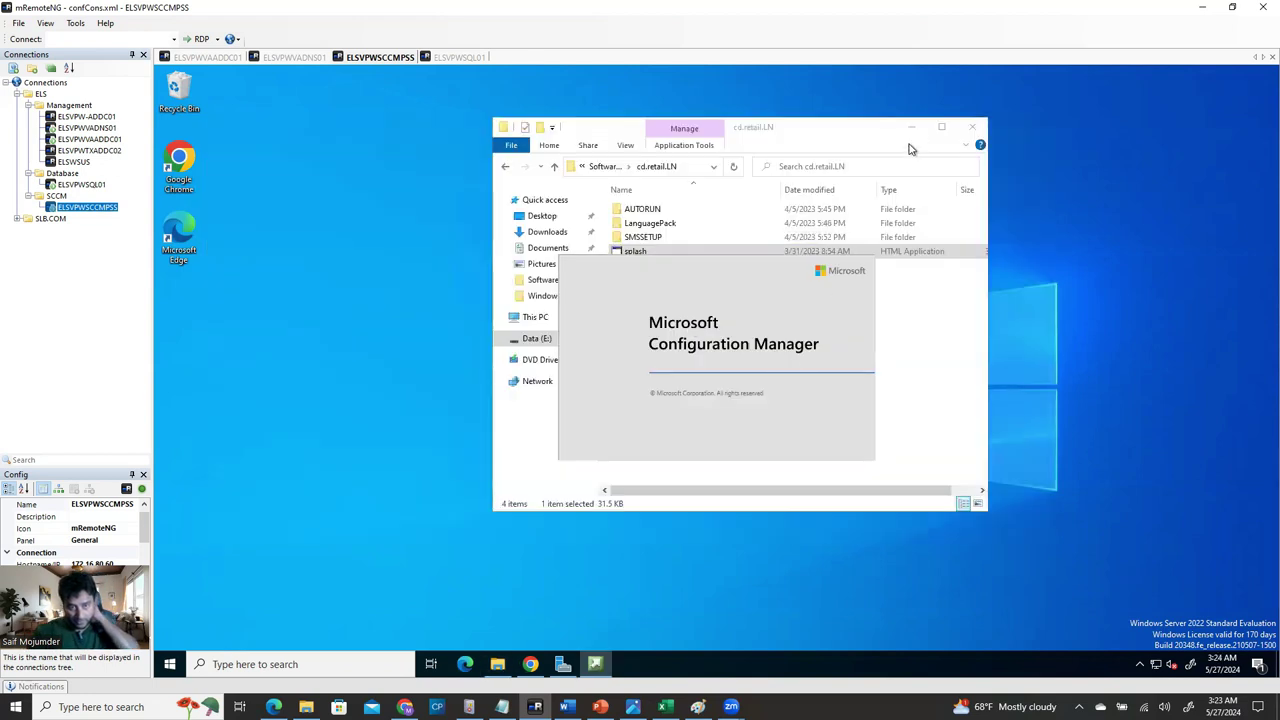
Start the Configuration Manager install, approve UAC, and choose to install a primary site.
click(912, 132)
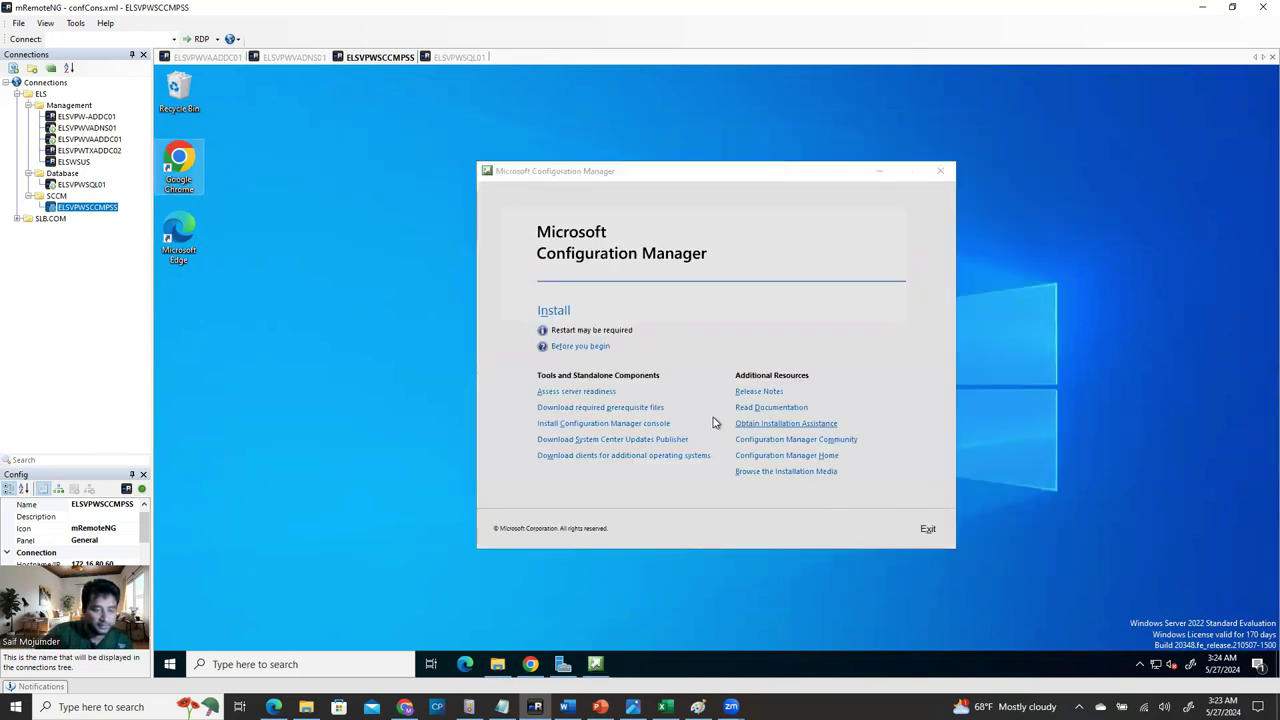
click(553, 311)
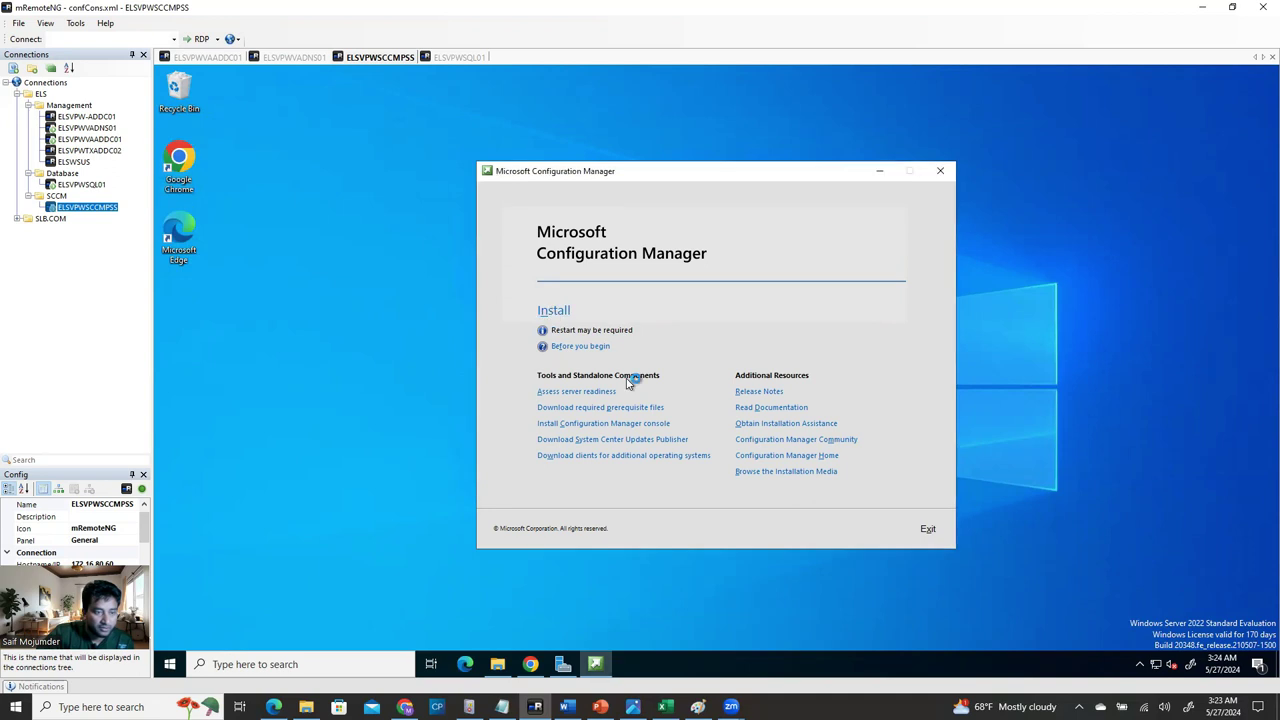
click(633, 462)
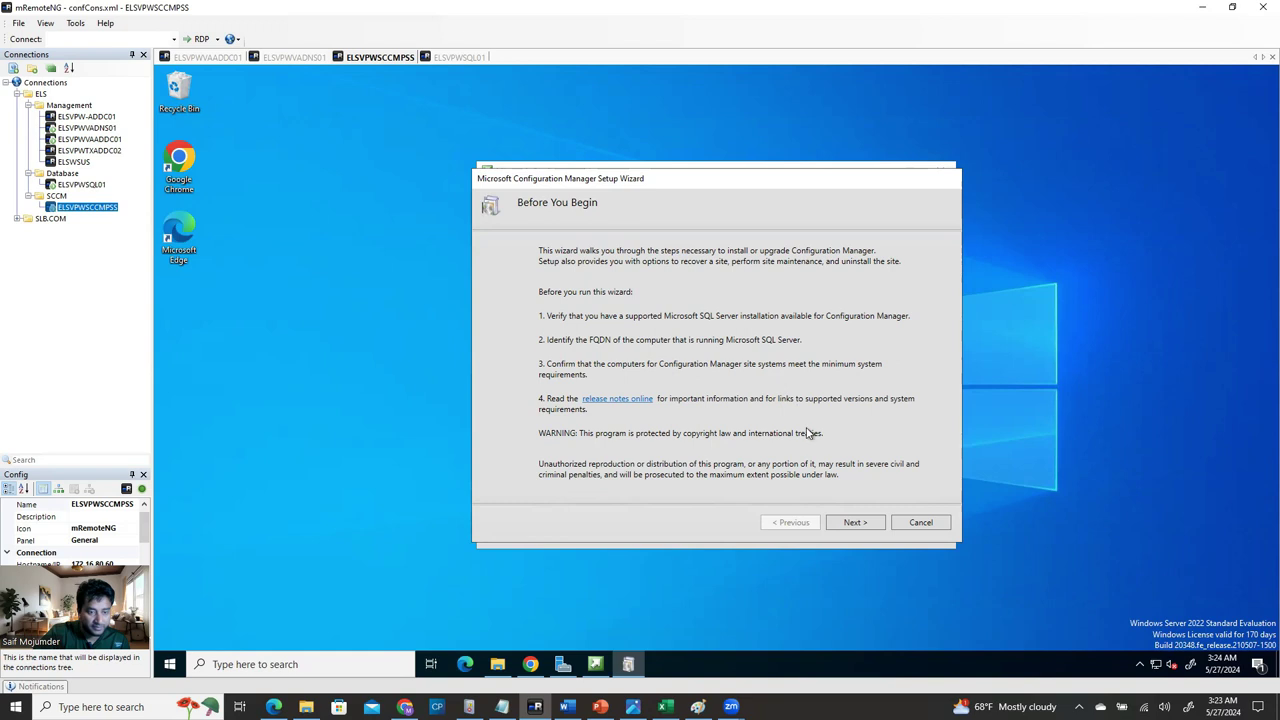
click(852, 523)
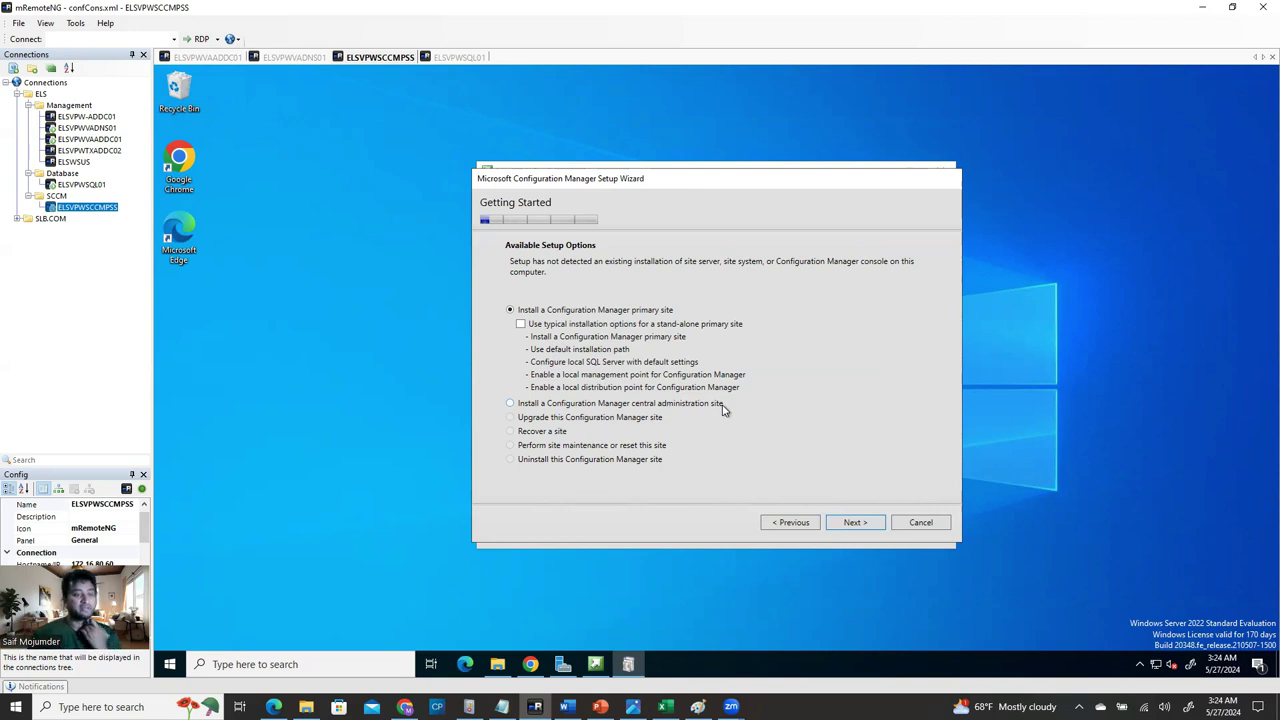
click(510, 403)
click(510, 310)
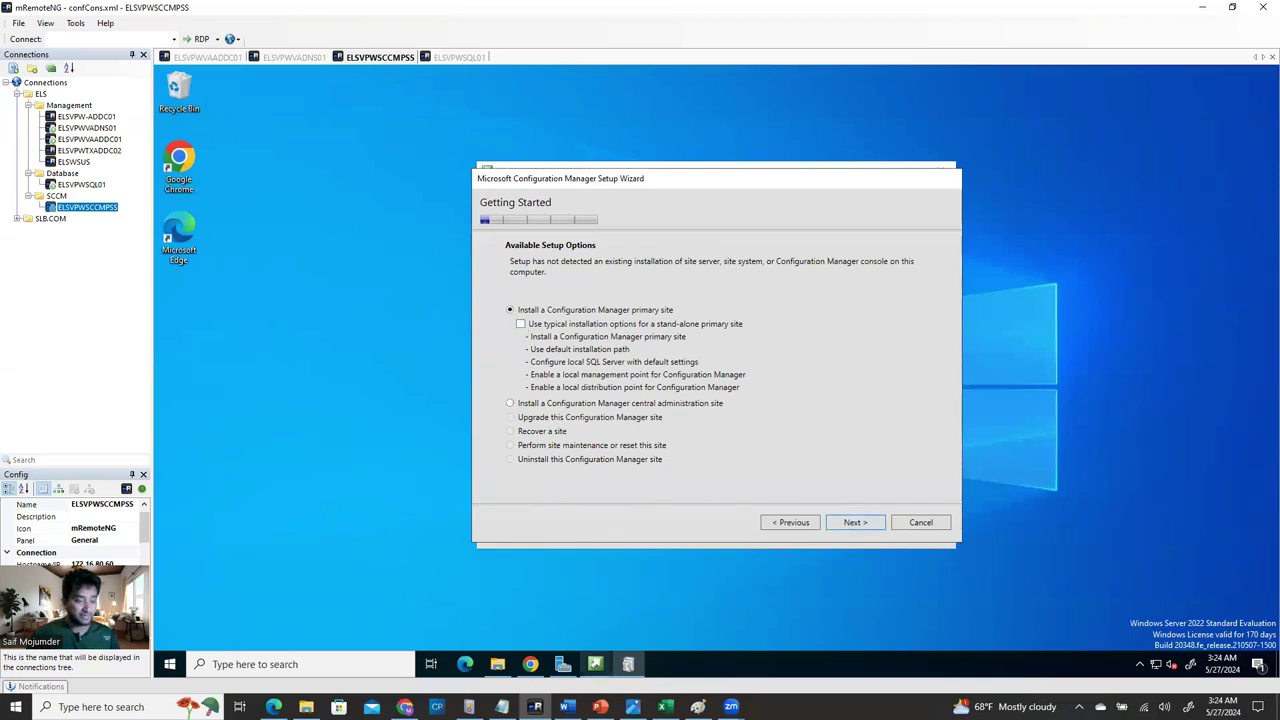
Read ahead to the product key step in the Word guide, then return to the wizard.
click(567, 707)
scroll(591, 594, down, 10)
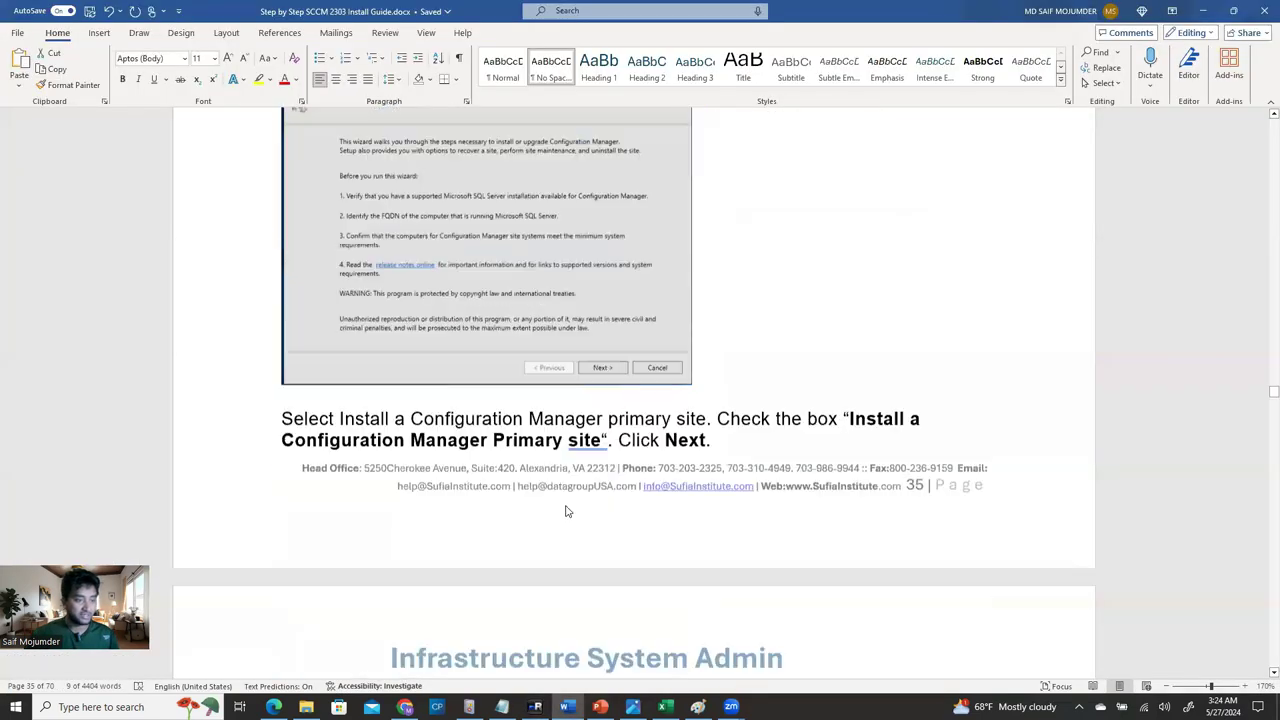
scroll(565, 511, down, 8)
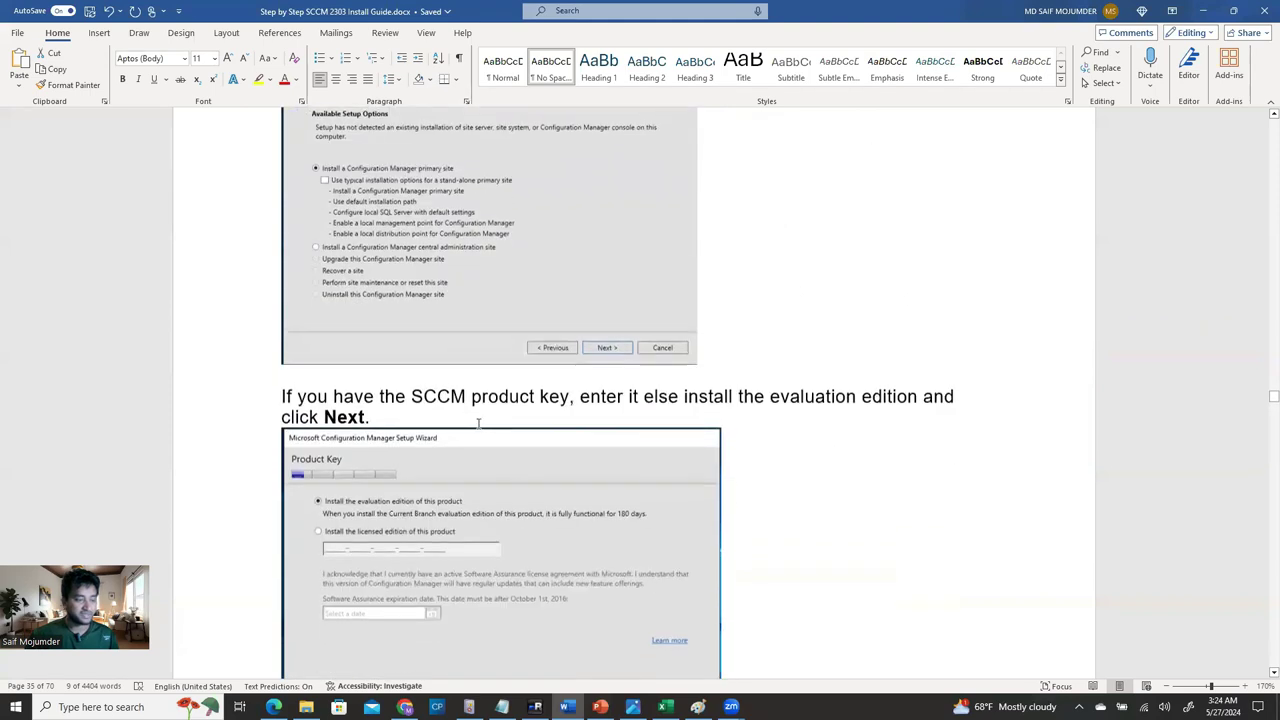
scroll(478, 422, down, 3)
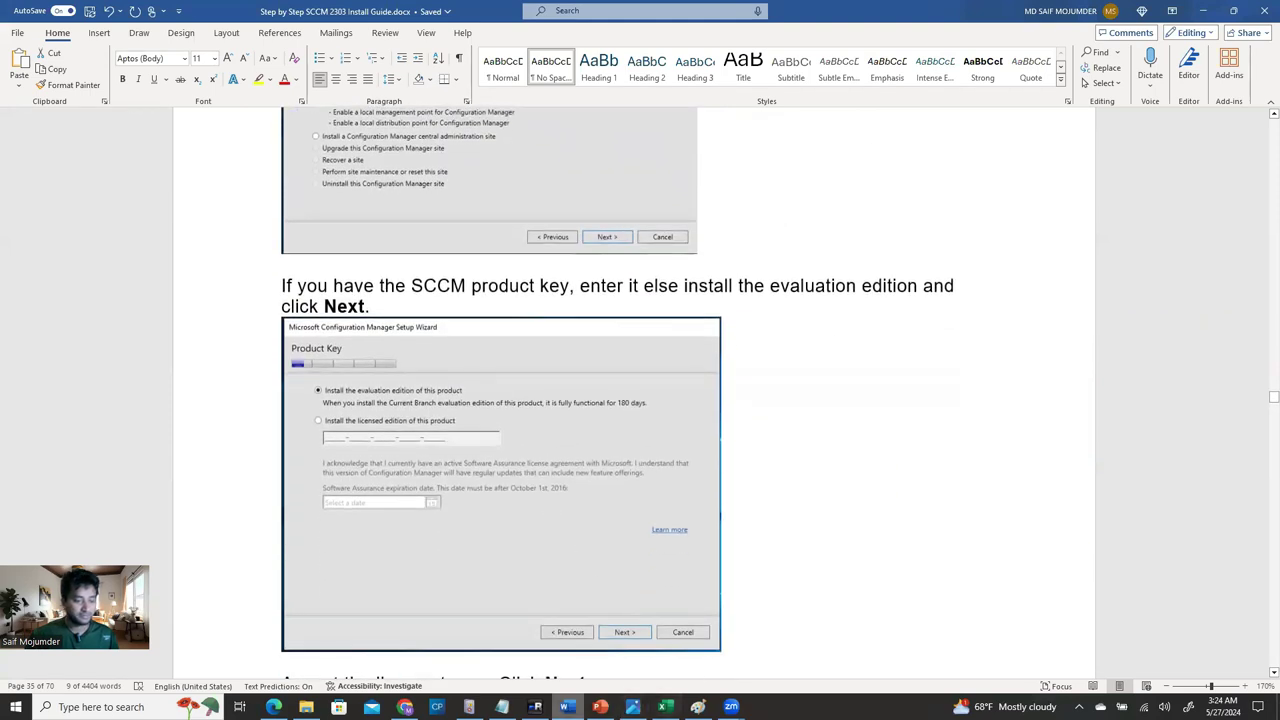
click(535, 707)
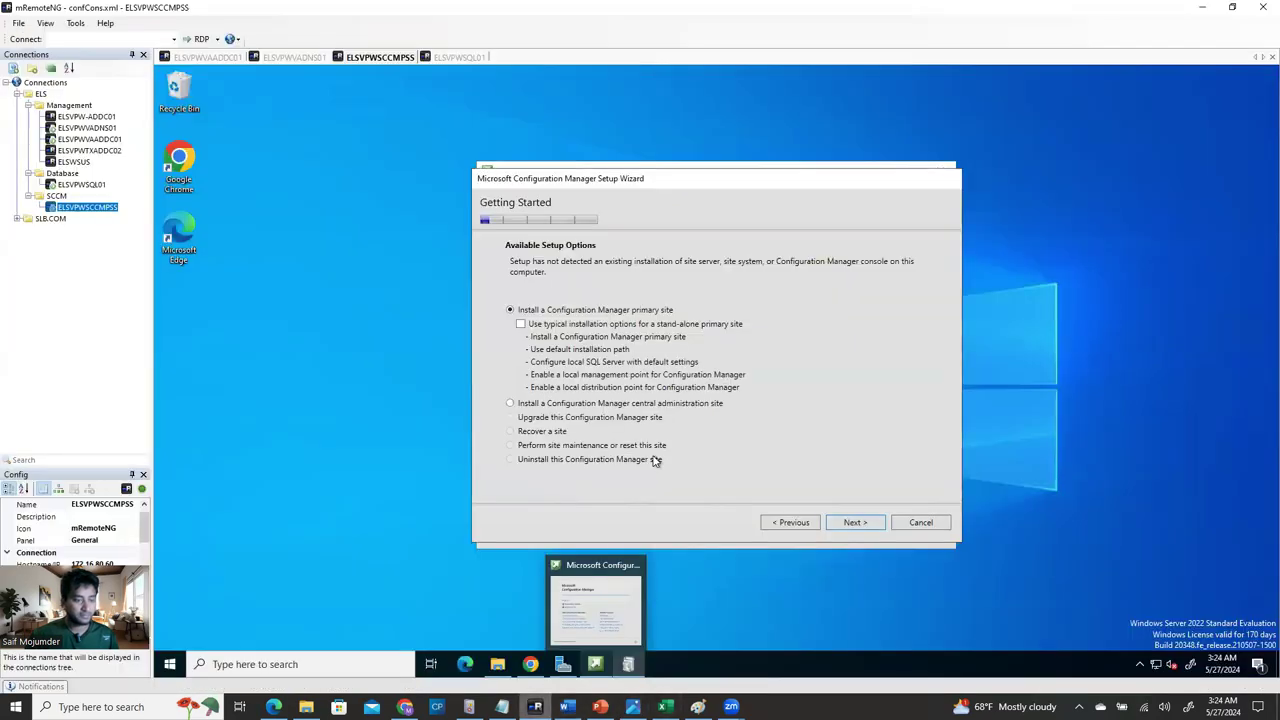
Choose to install the evaluation edition of Configuration Manager.
click(853, 523)
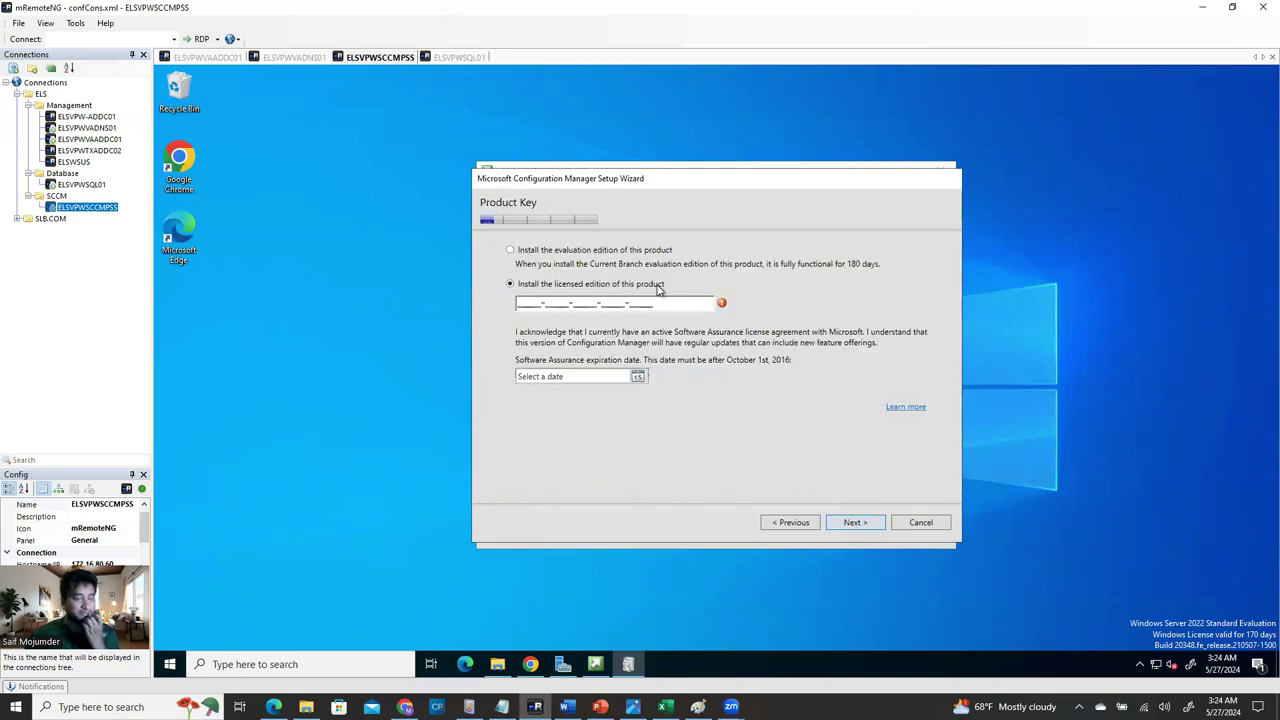
click(516, 255)
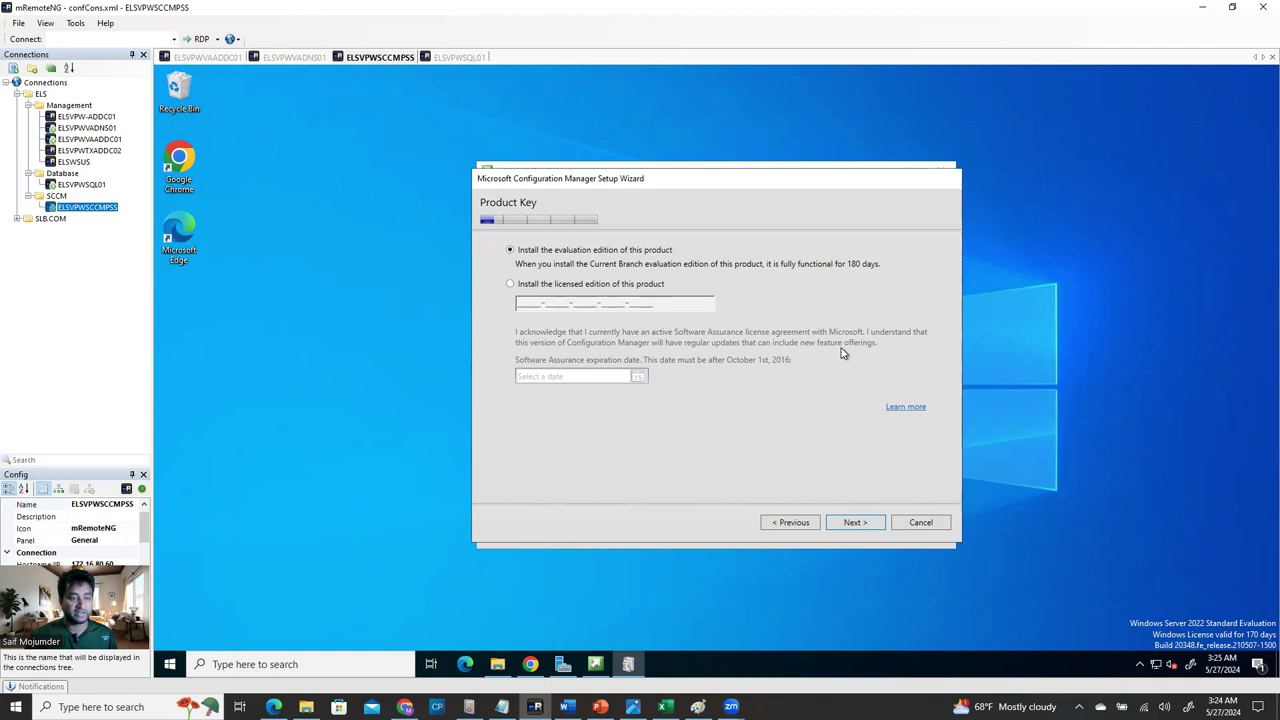
click(855, 523)
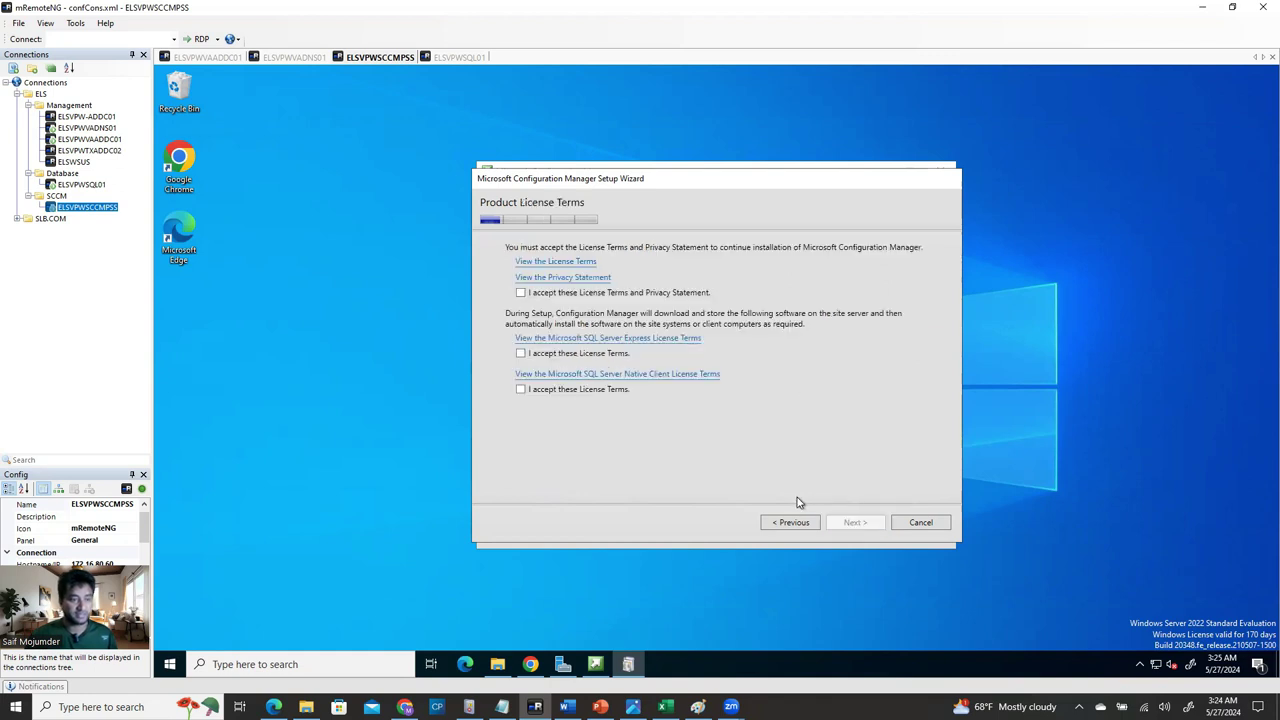
Accept the license, SQL Server Express and SQL Server Native Client terms and continue to Prerequisite Downloads.
click(520, 292)
click(520, 353)
click(520, 390)
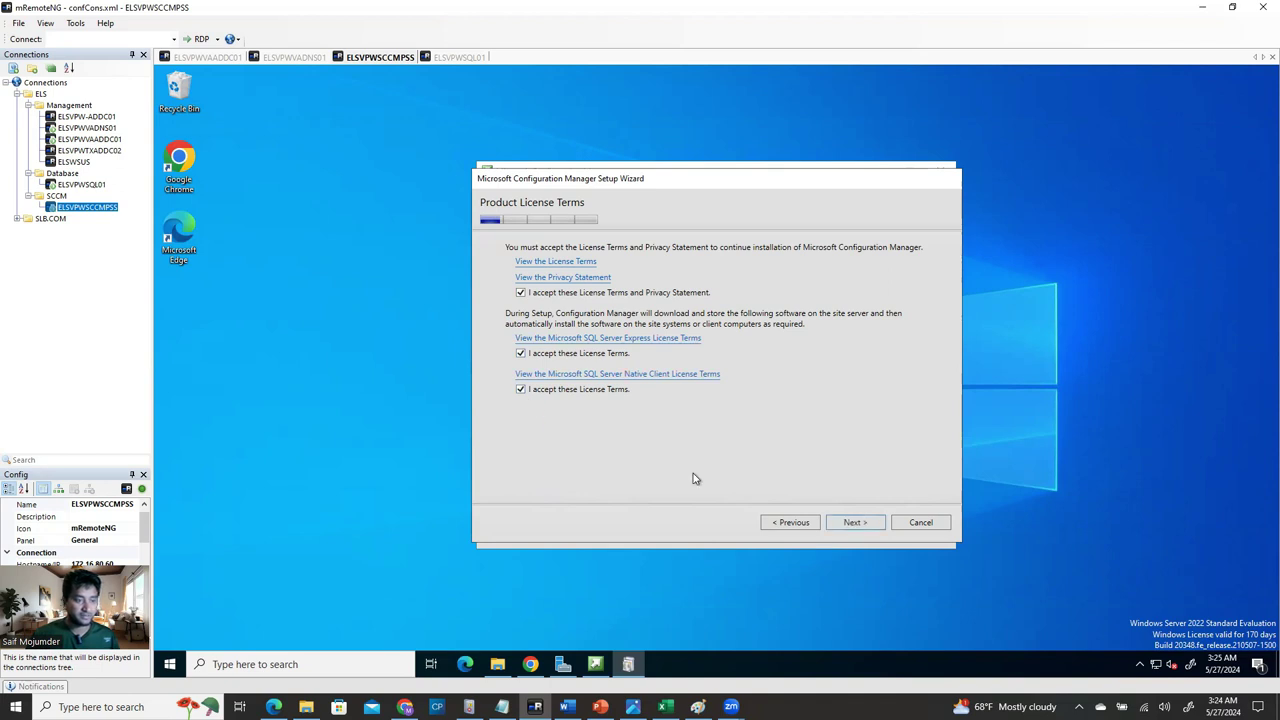
click(852, 523)
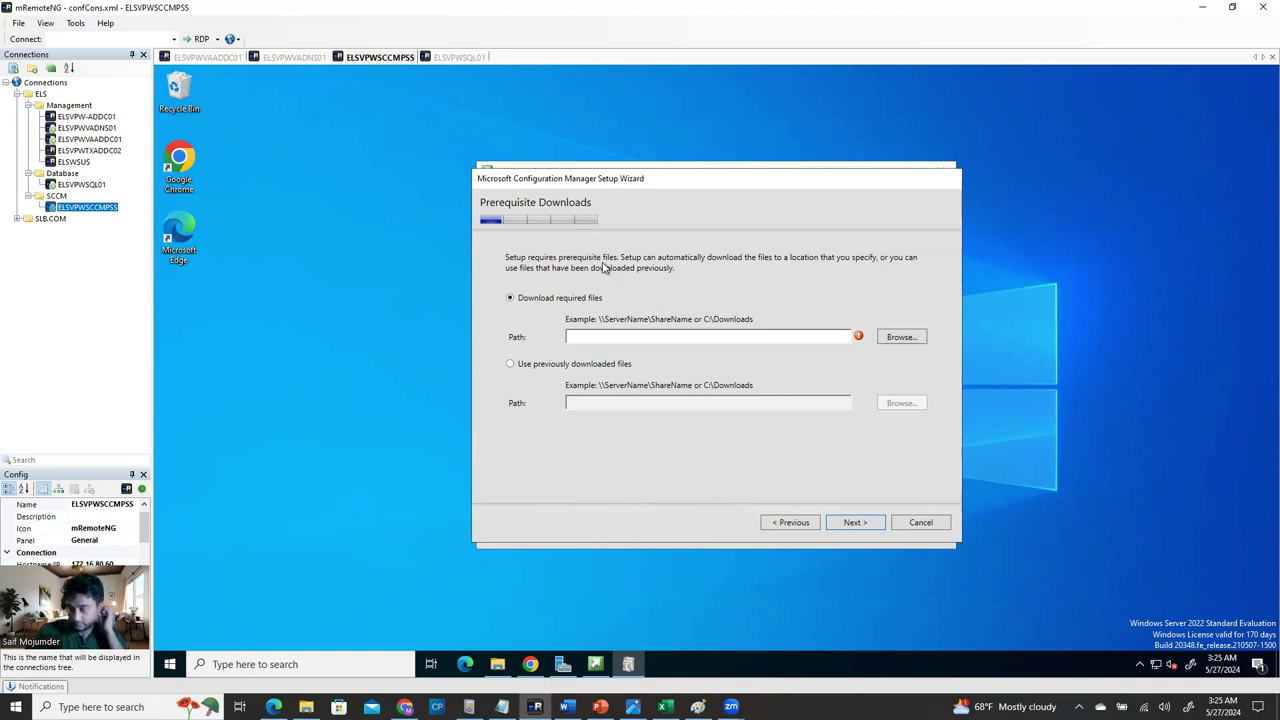
click(498, 664)
Create an SCCM-Prerequisite folder on Data (E:), open it, and select its E:\SCCM-Prerequisite path.
drag(840, 140, 1166, 209)
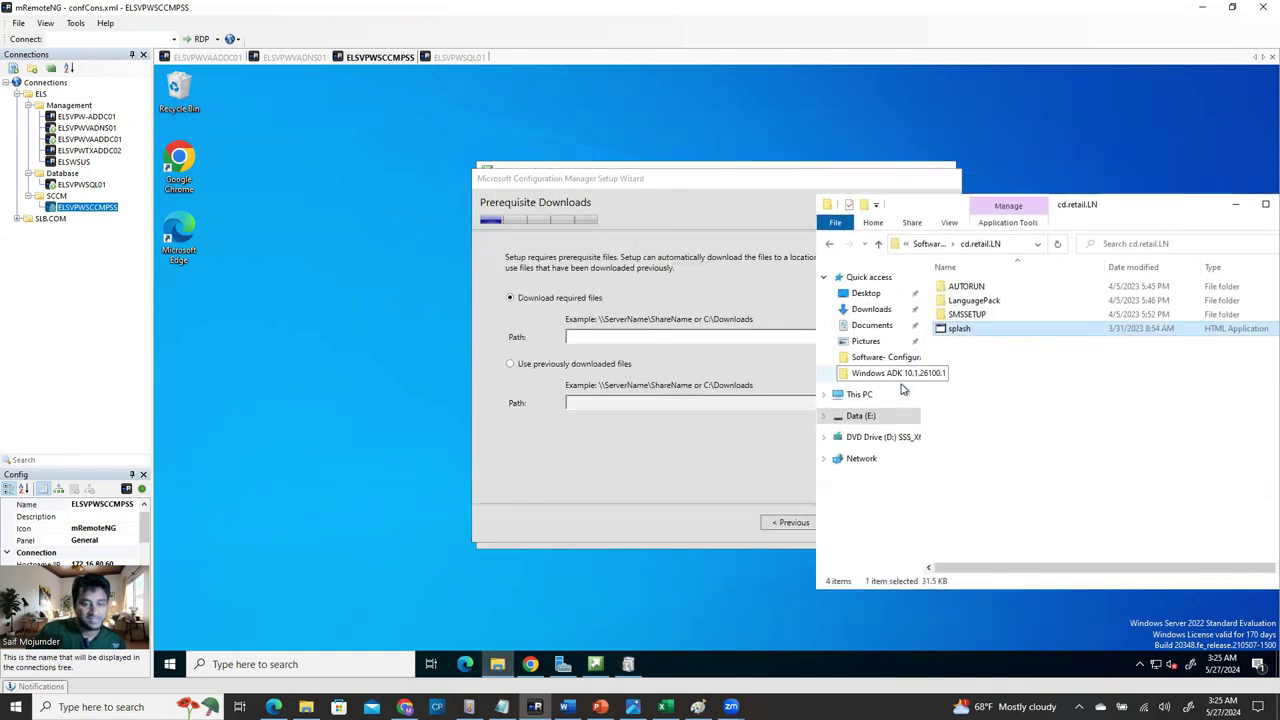
click(880, 418)
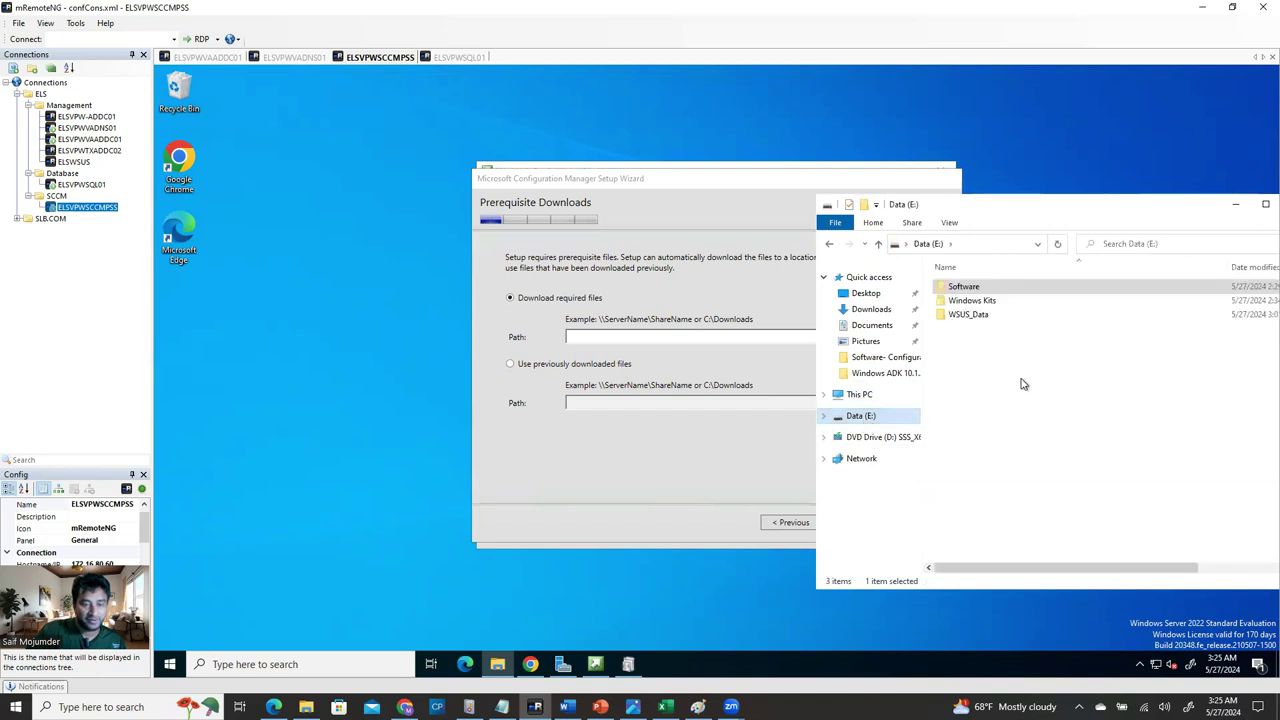
right_click(988, 349)
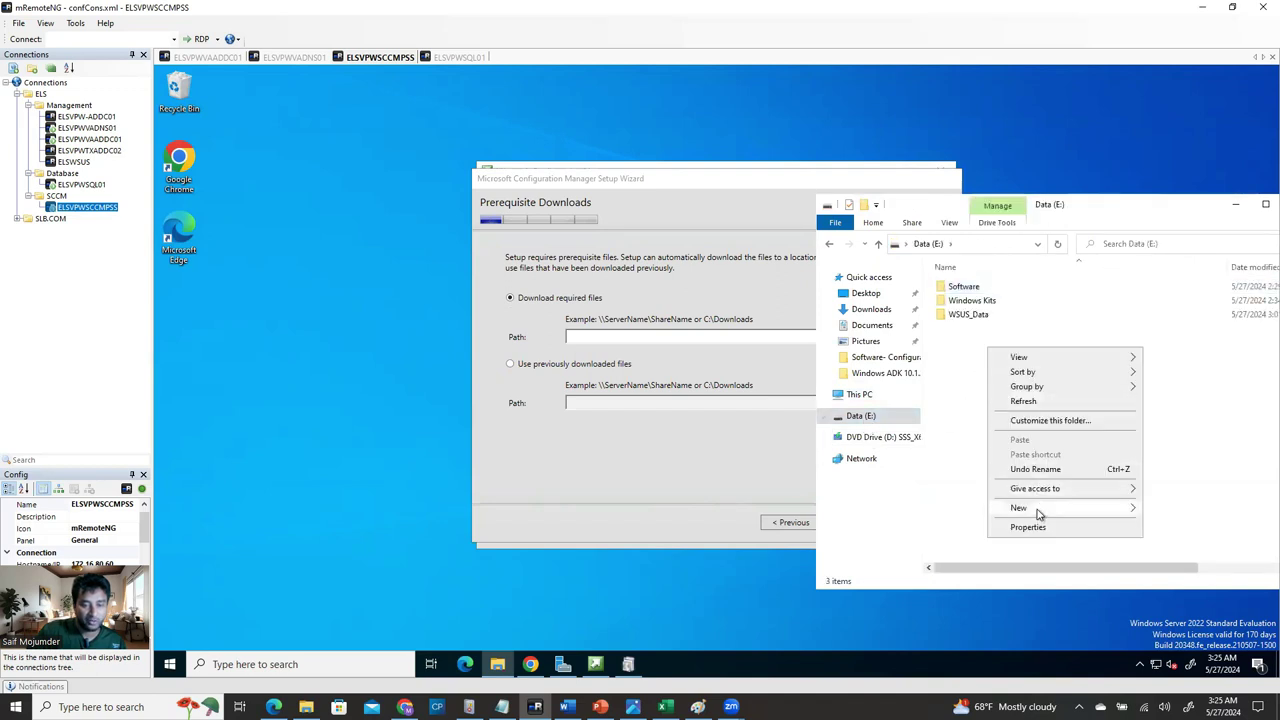
mouse_move(1122, 510)
click(1170, 509)
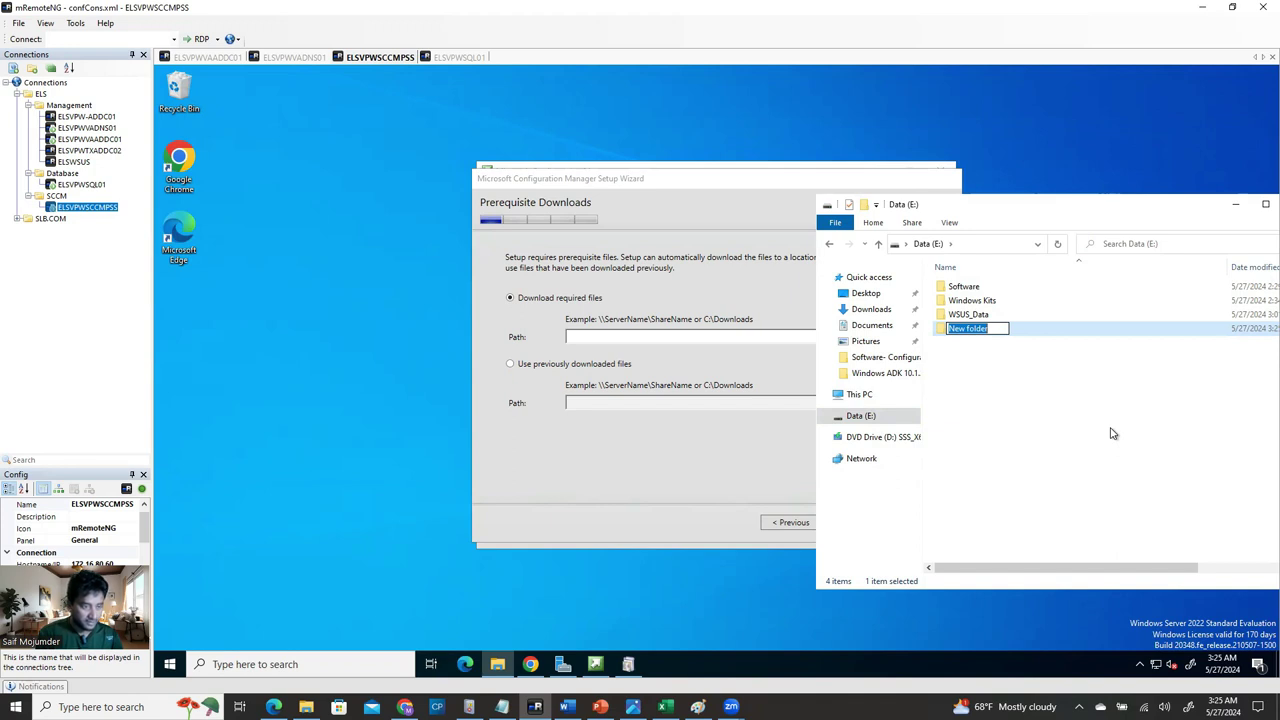
text(SCC)
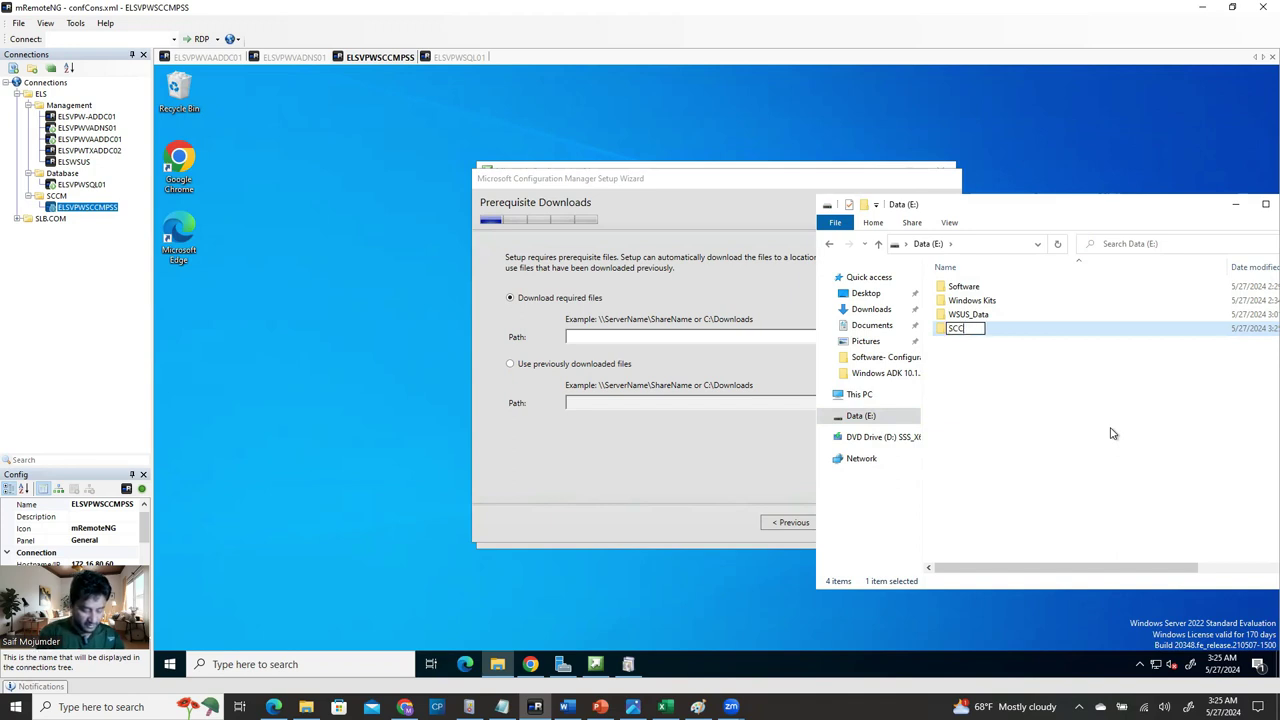
text(M-P)
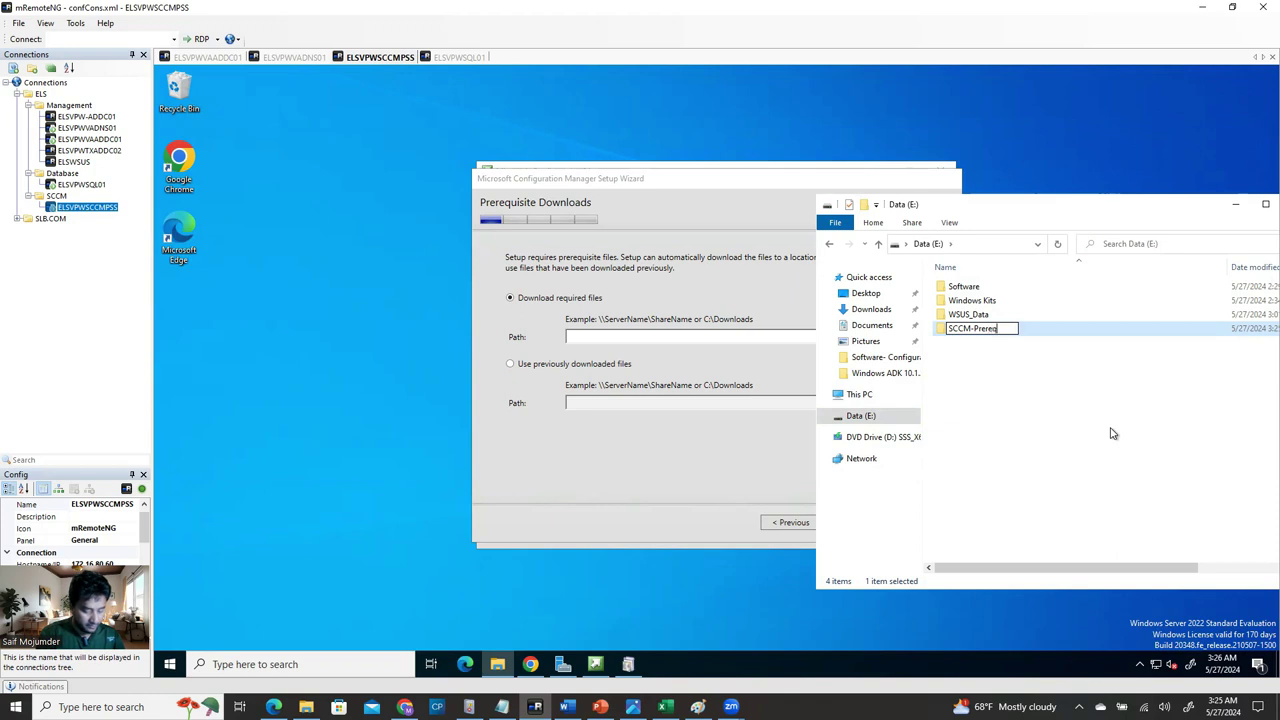
text(rerequisi)
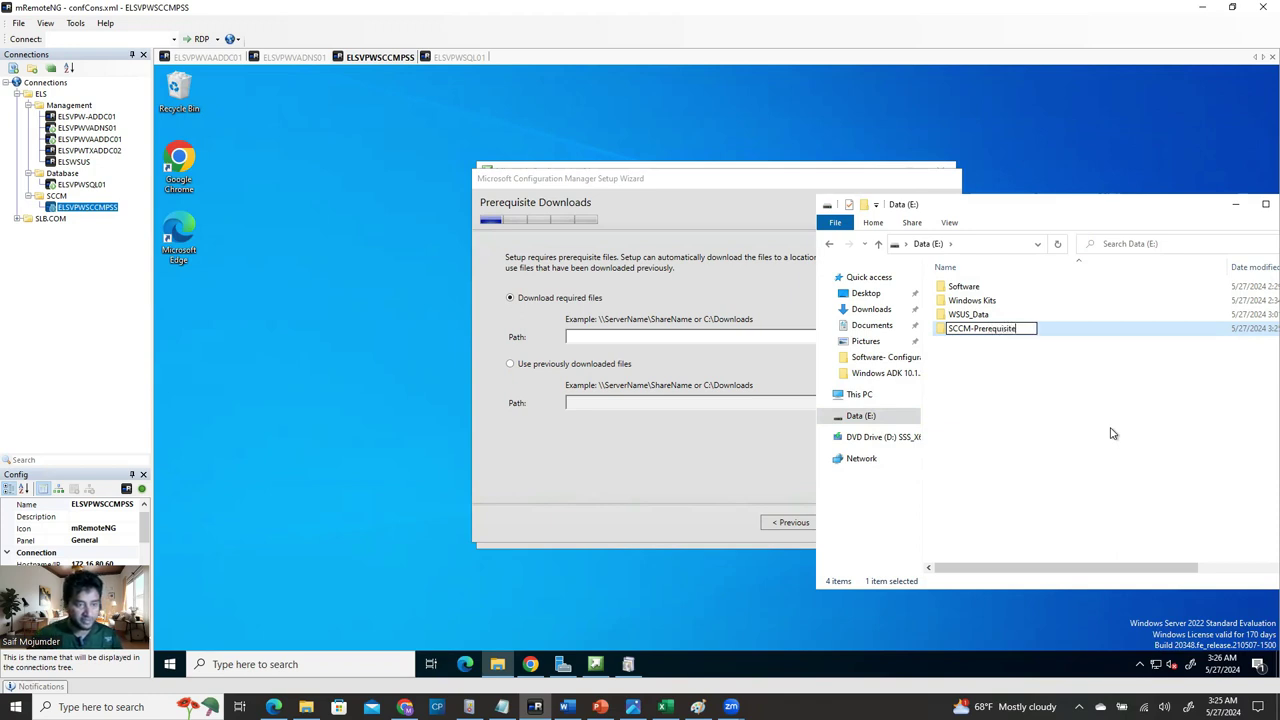
text(te)
key(Return)
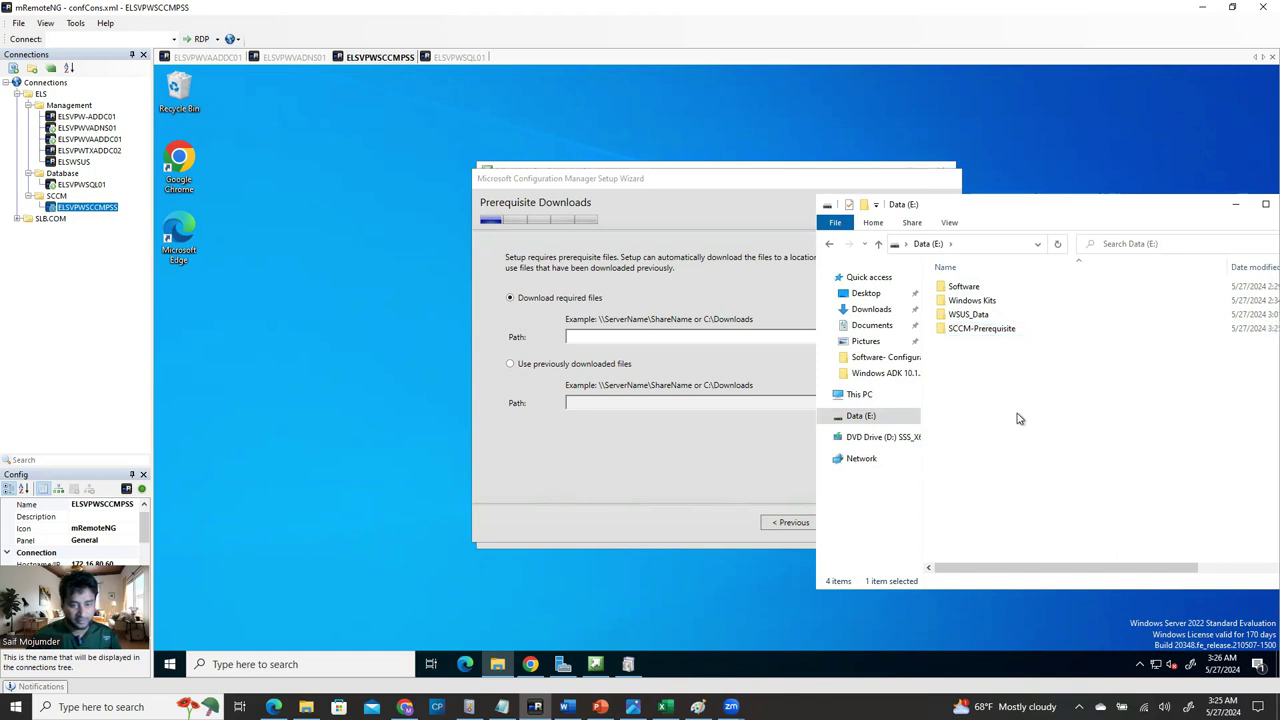
click(1000, 373)
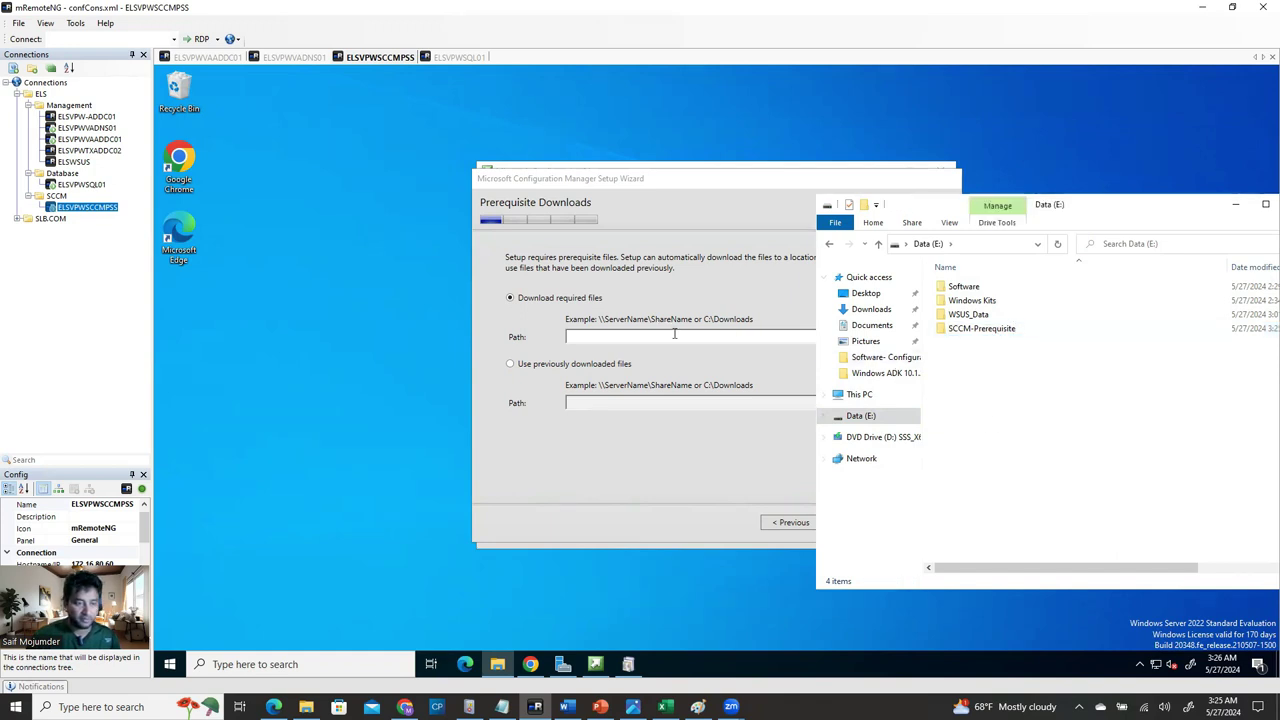
double_click(1004, 329)
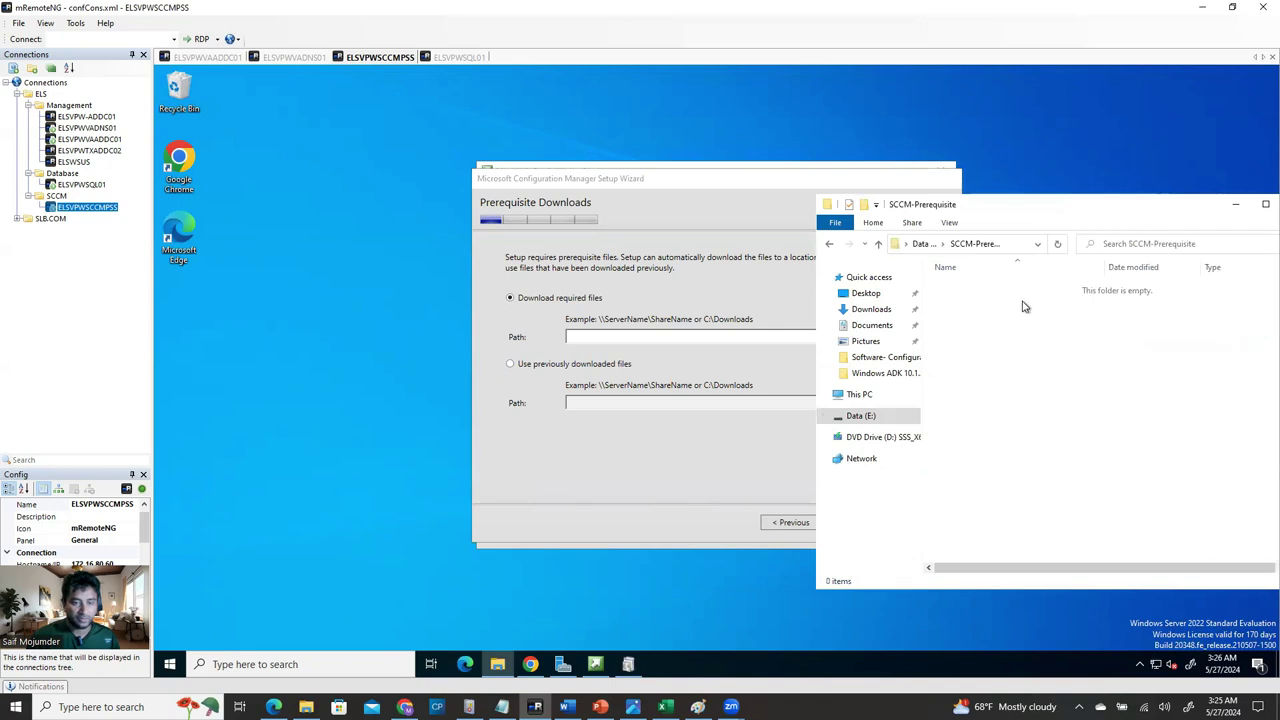
click(1004, 246)
key(ctrl+c)
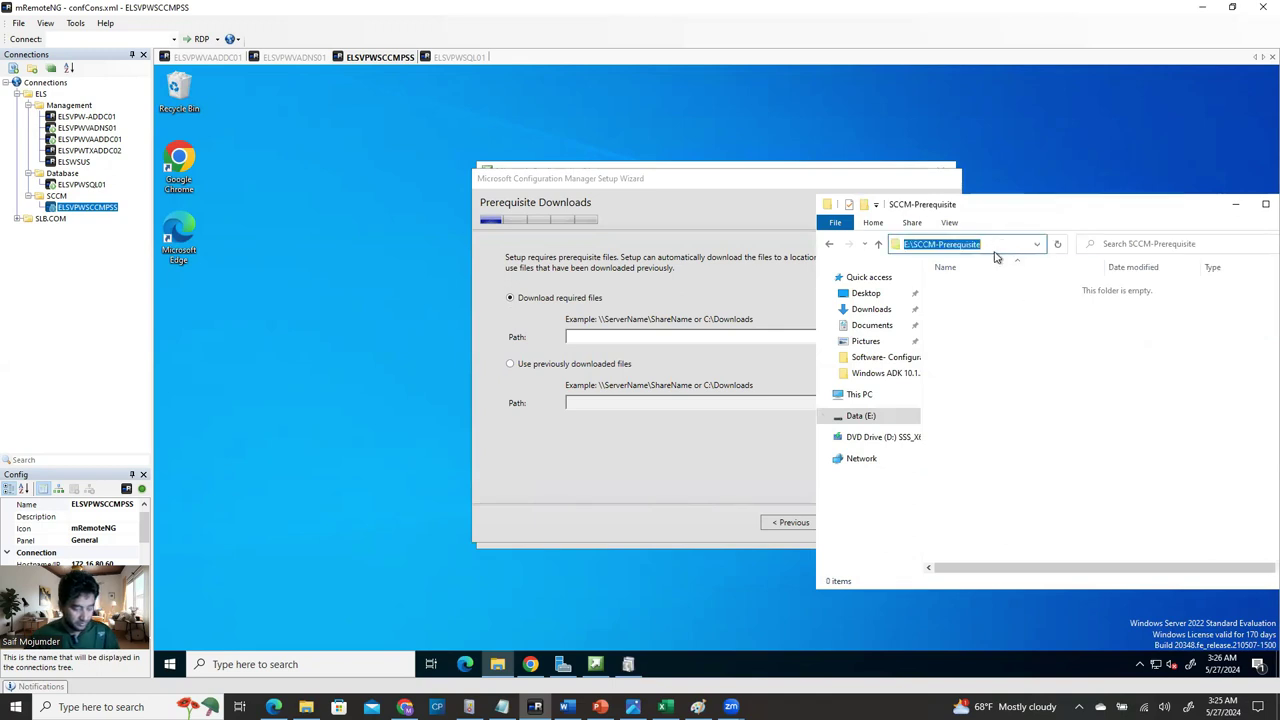
Paste E:\SCCM-Prerequisite as the download path and start fetching the 52 prerequisite files.
click(702, 336)
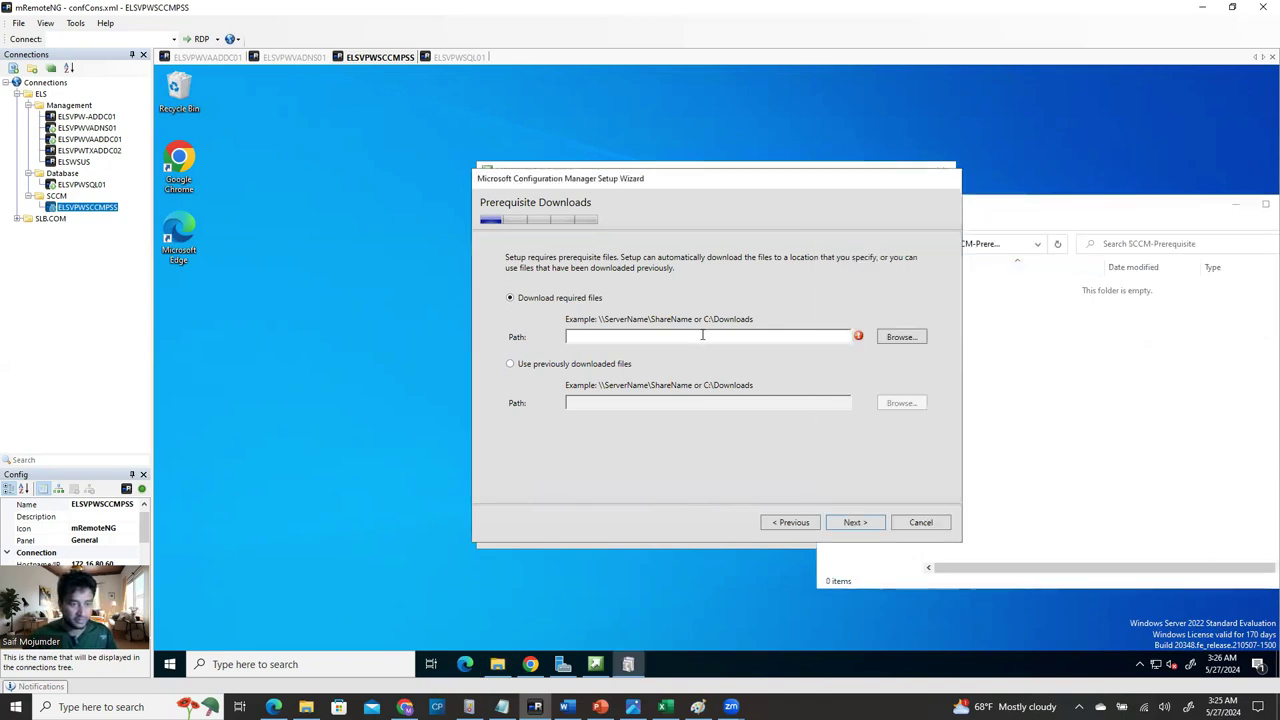
key(ctrl+v)
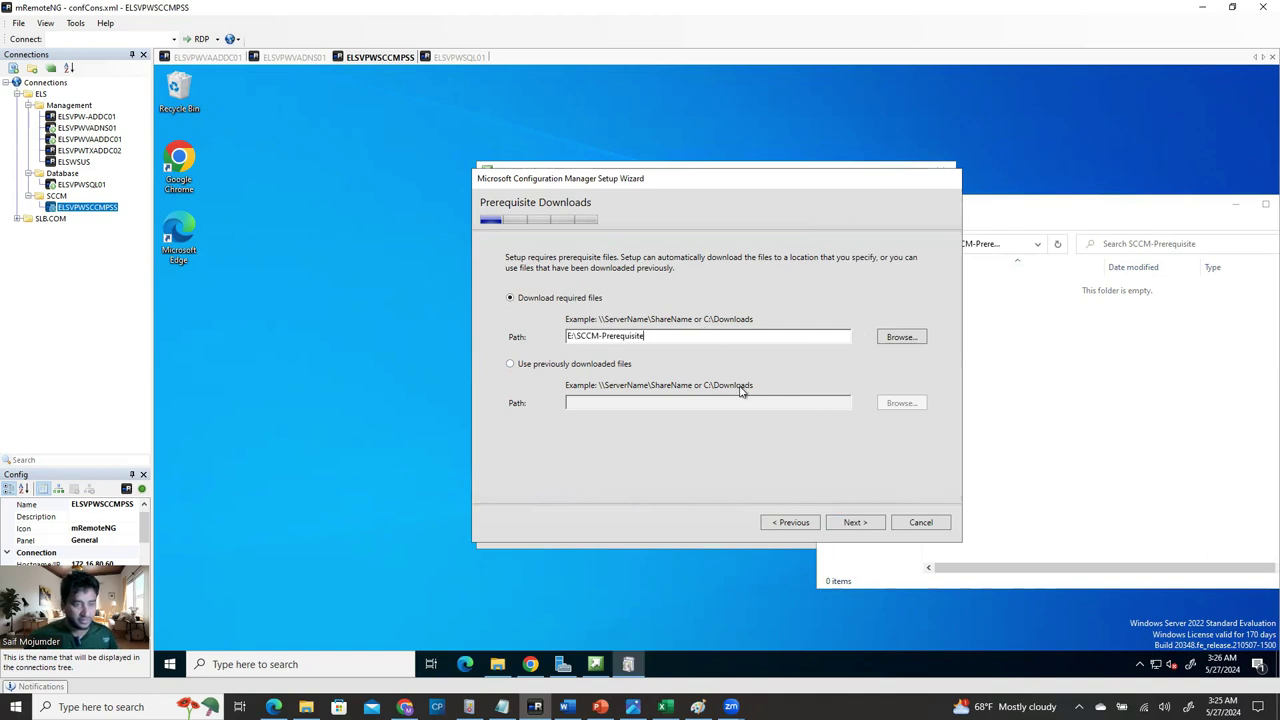
click(855, 523)
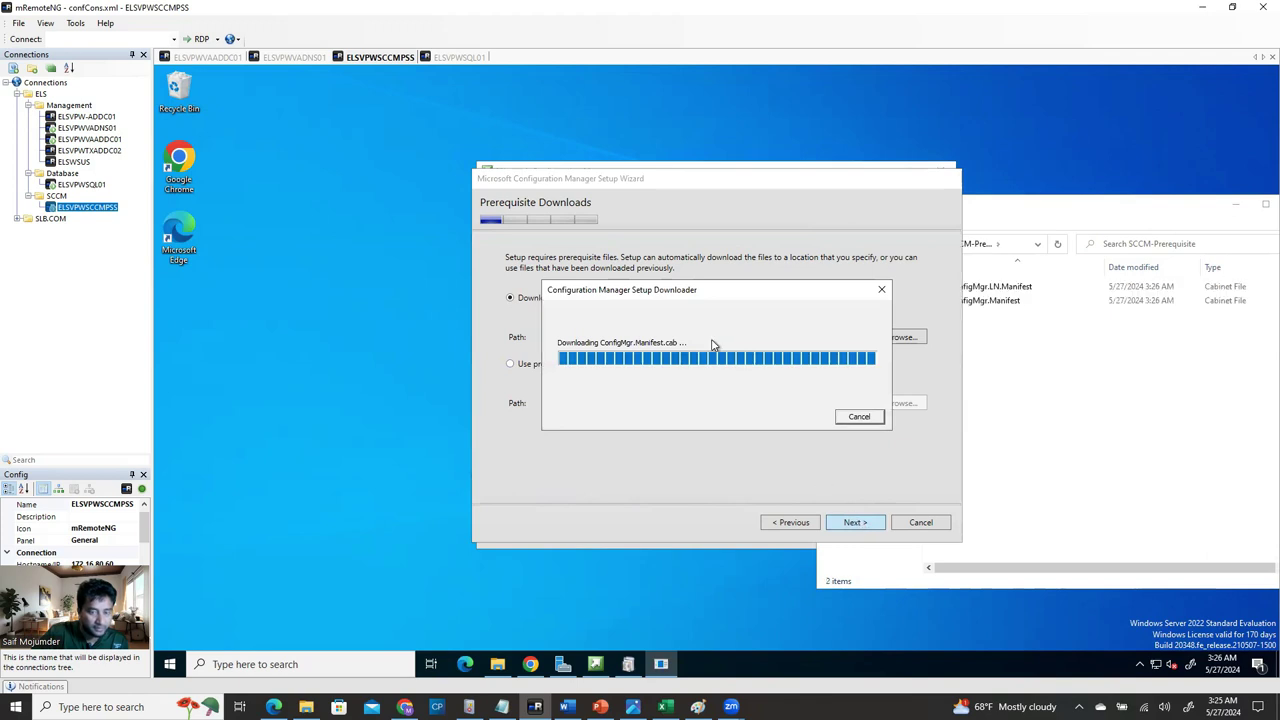
click(1072, 360)
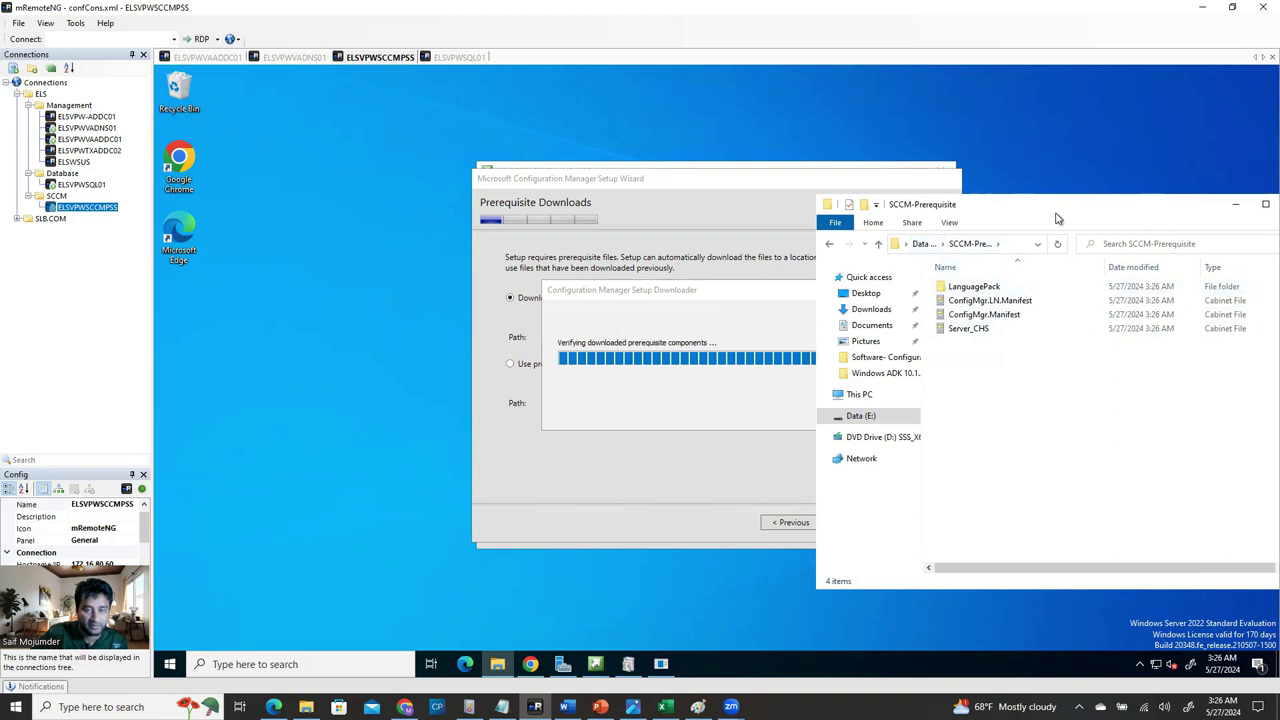
click(1235, 204)
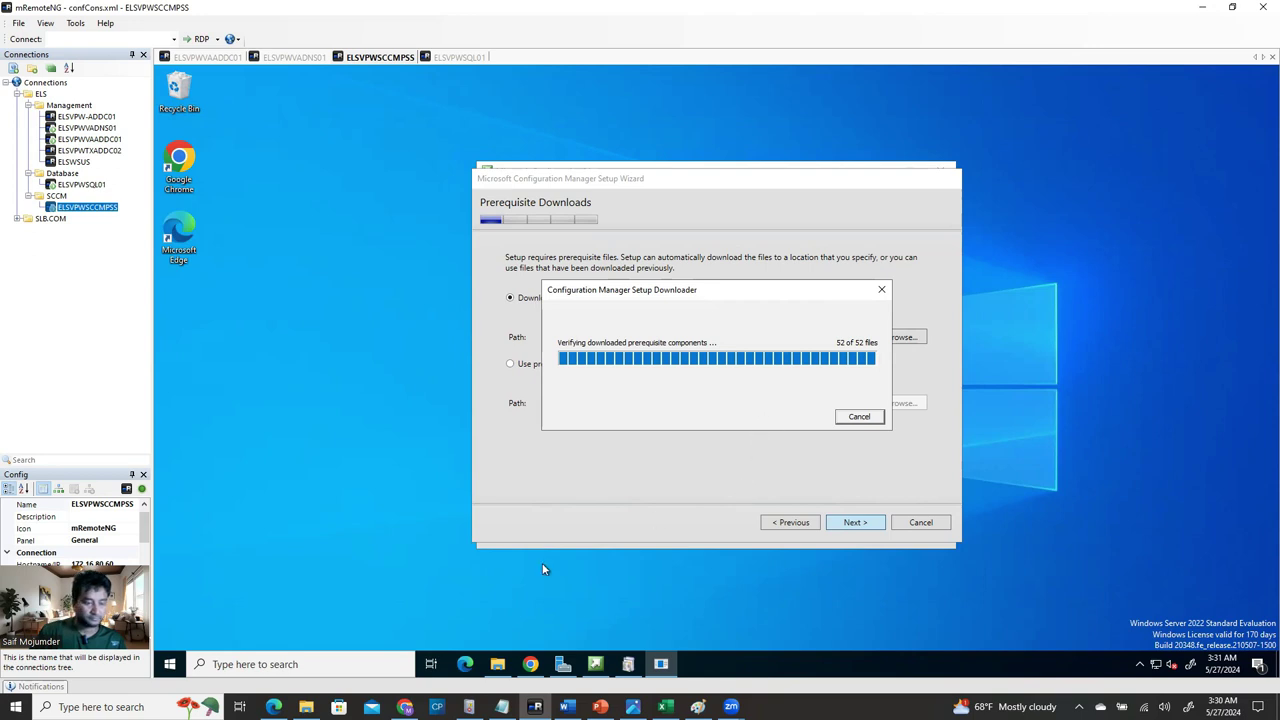
click(468, 58)
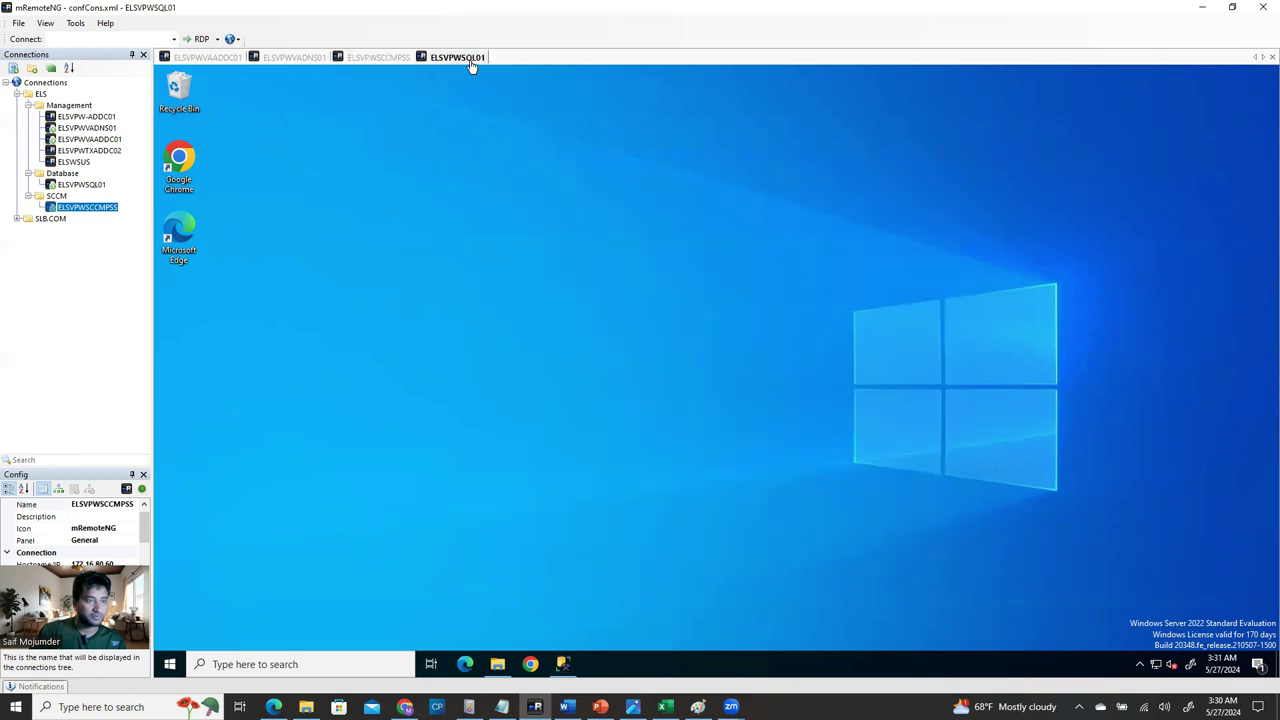
click(563, 664)
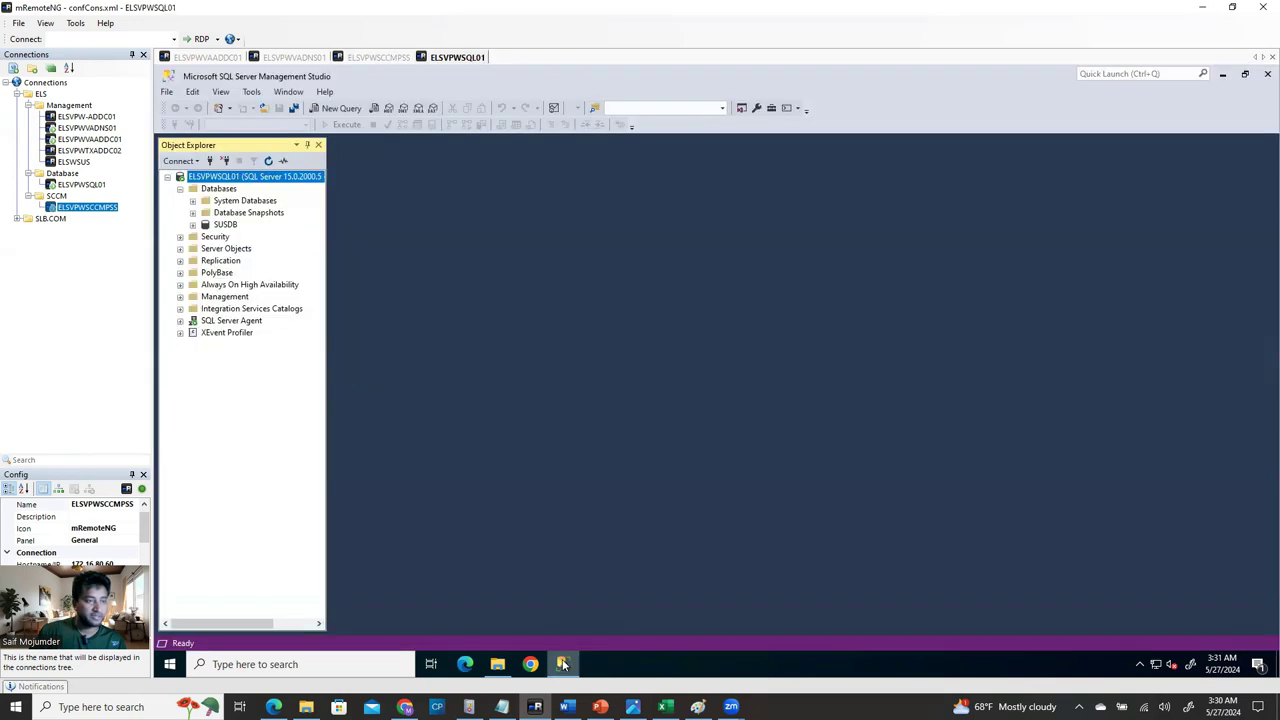
click(563, 664)
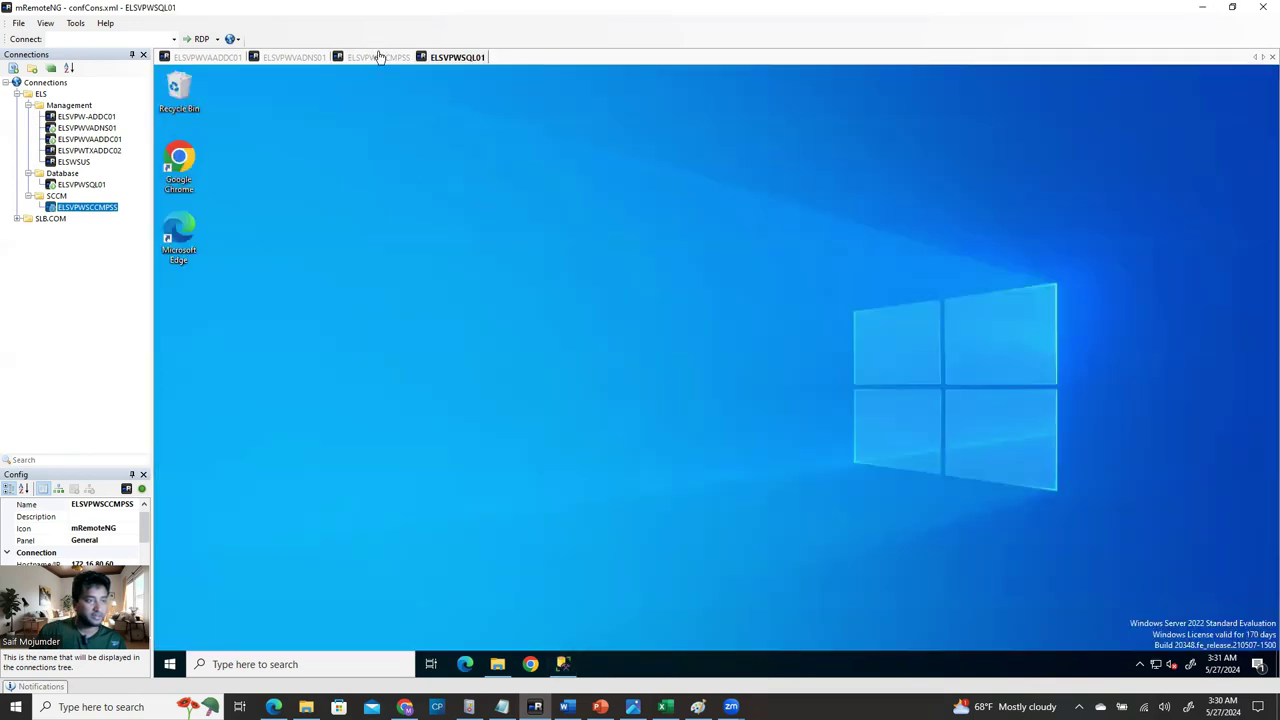
click(378, 57)
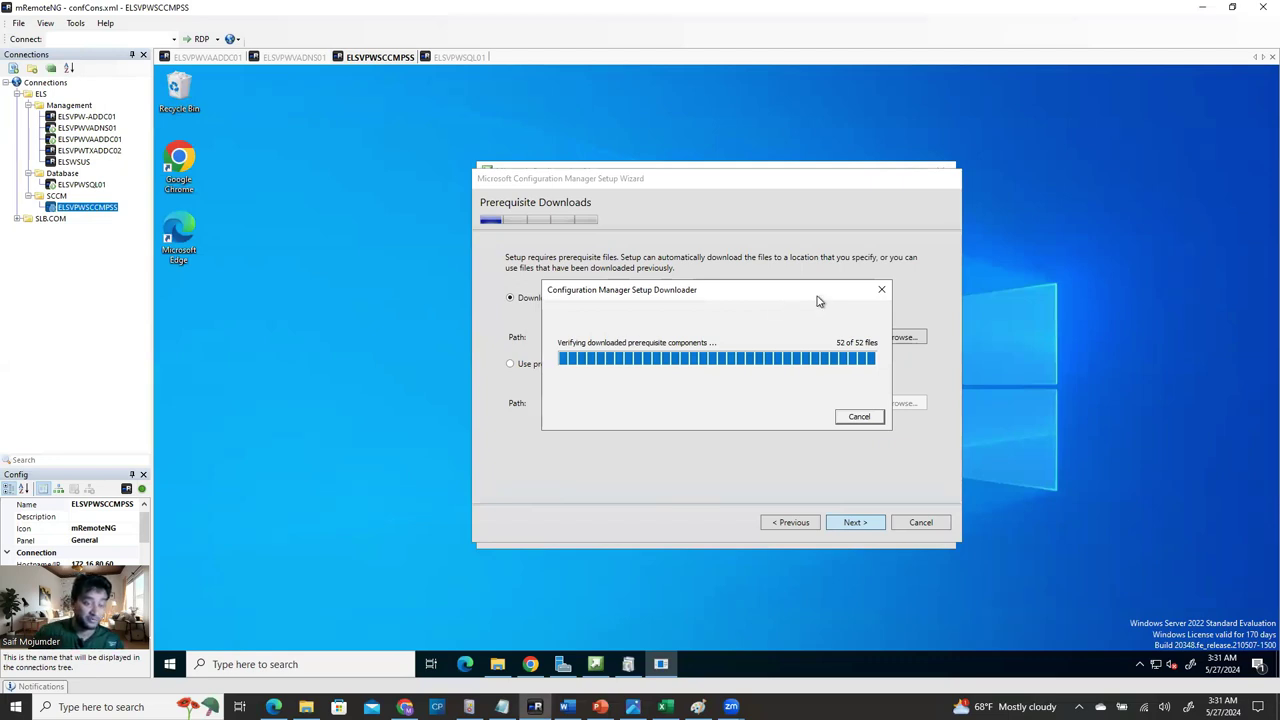
Read the guide's version details and Post Configuration section in Word, then return to mRemoteNG.
click(566, 707)
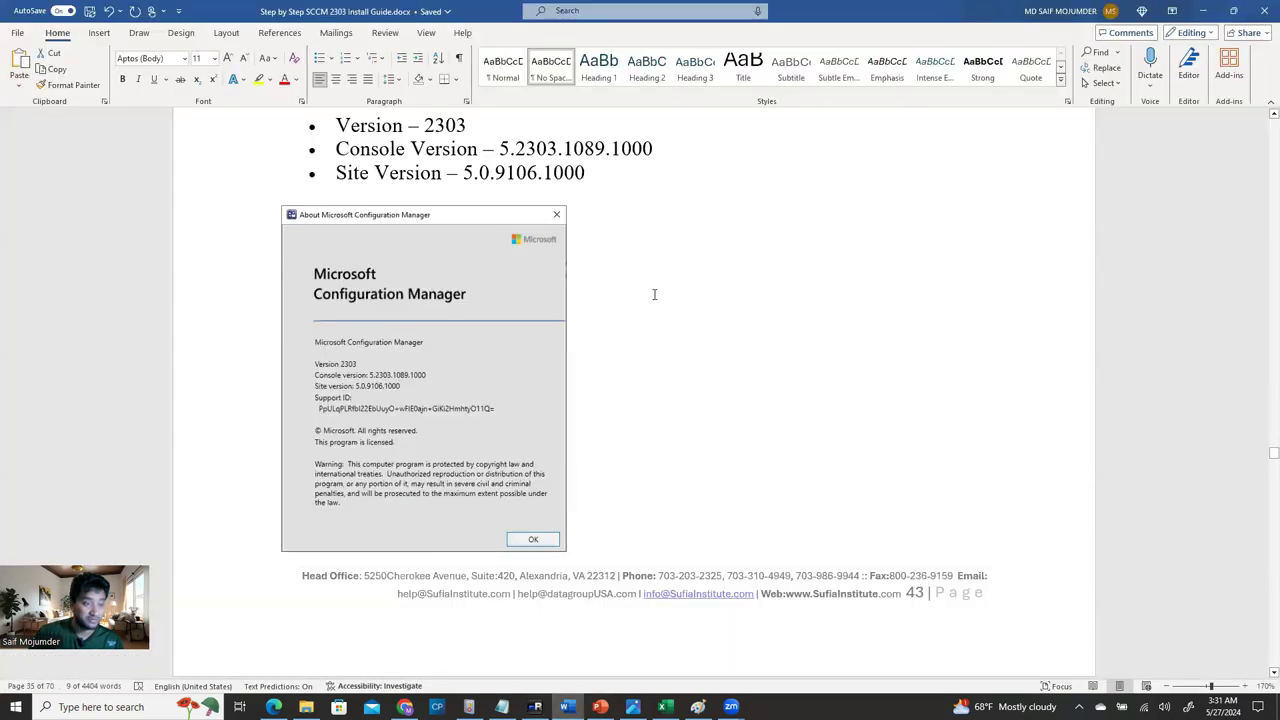
scroll(654, 294, up, 3)
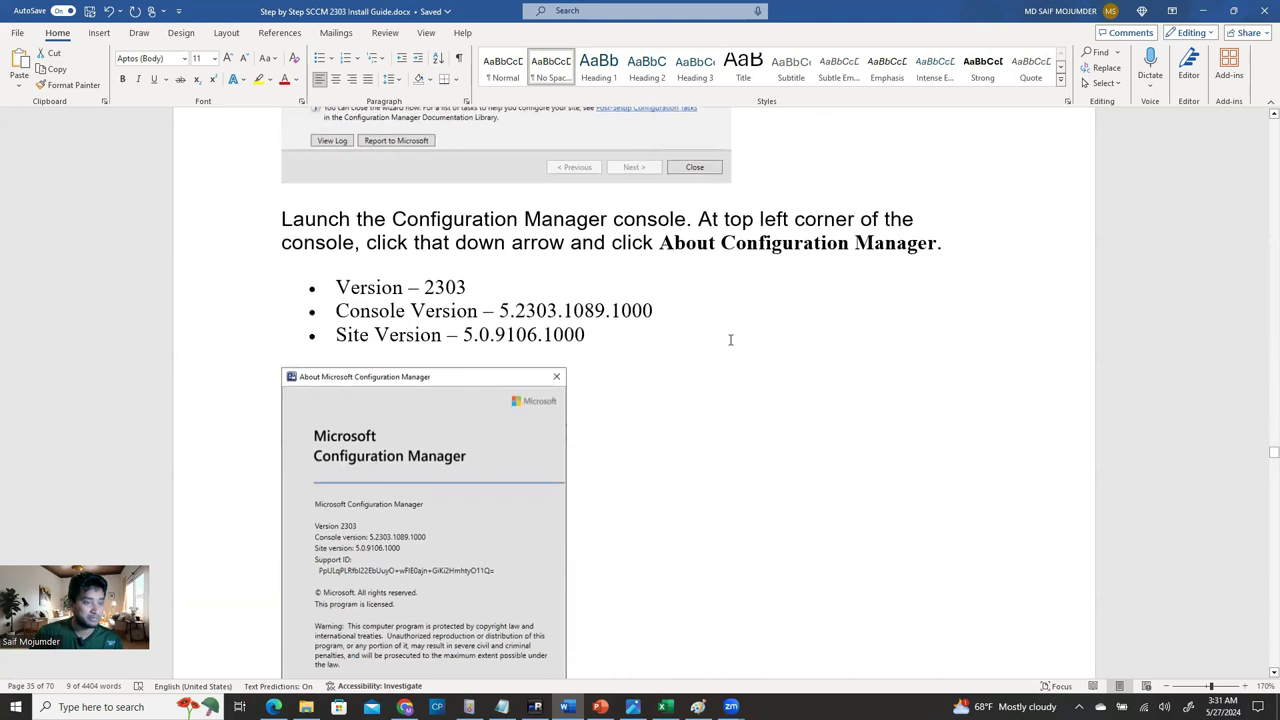
scroll(730, 340, down, 3)
scroll(751, 363, down, 1)
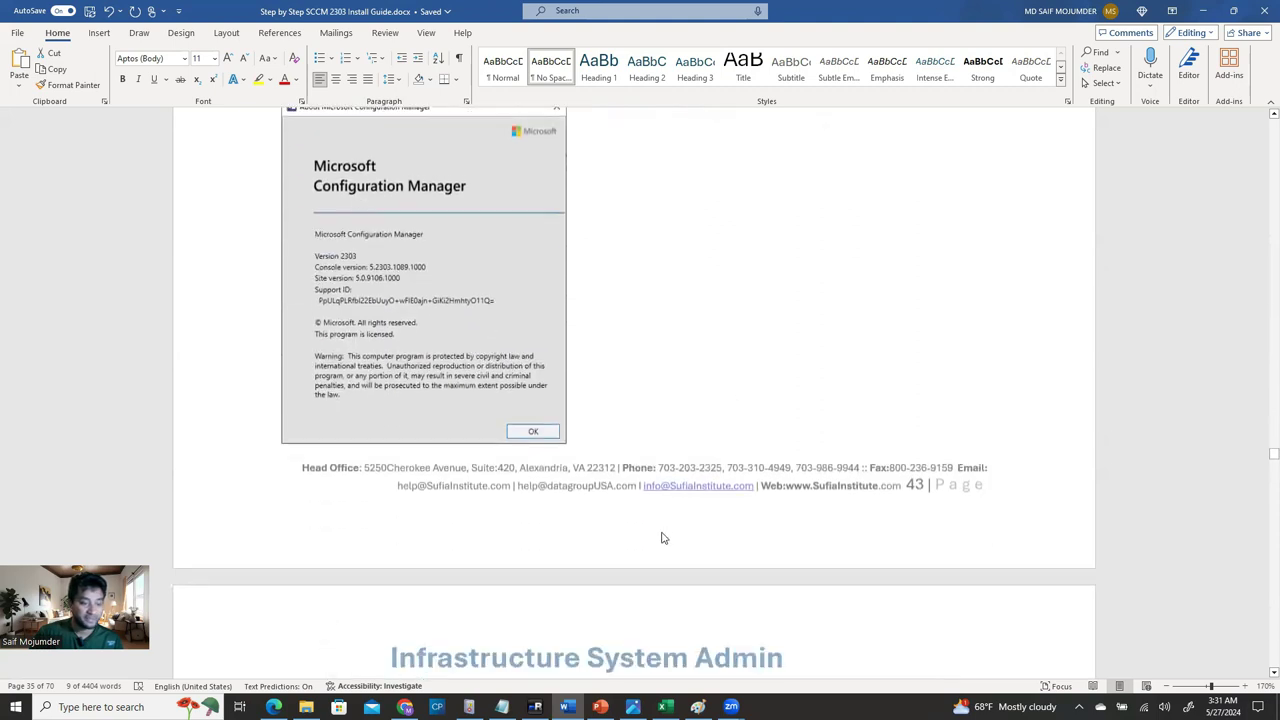
scroll(661, 538, down, 2)
scroll(652, 527, down, 3)
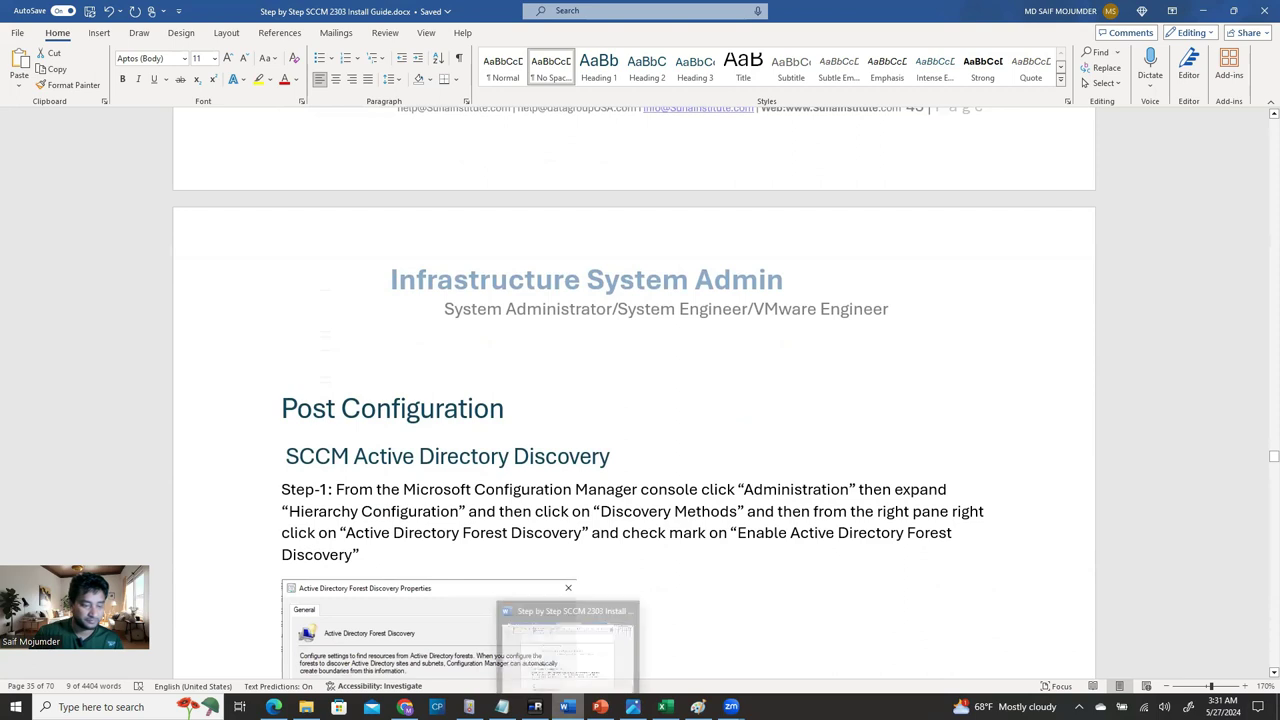
click(535, 706)
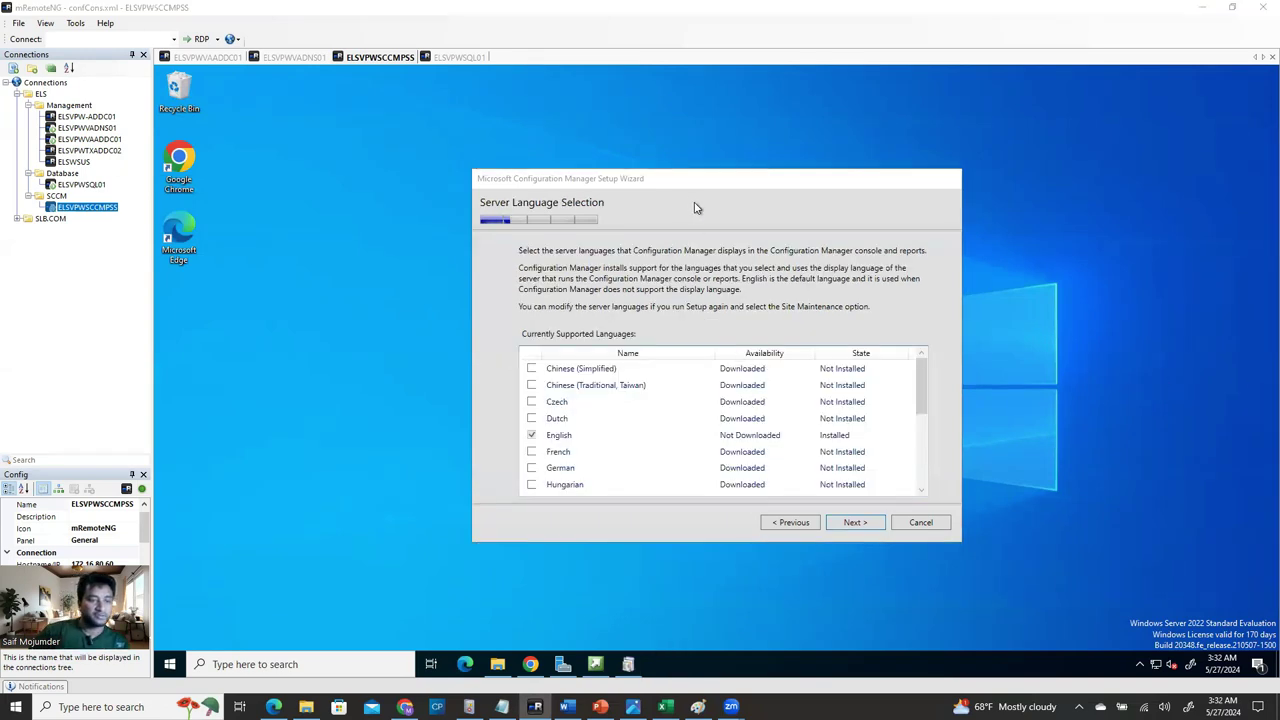
Keep English as the only server and client language and continue past both language pages.
click(758, 182)
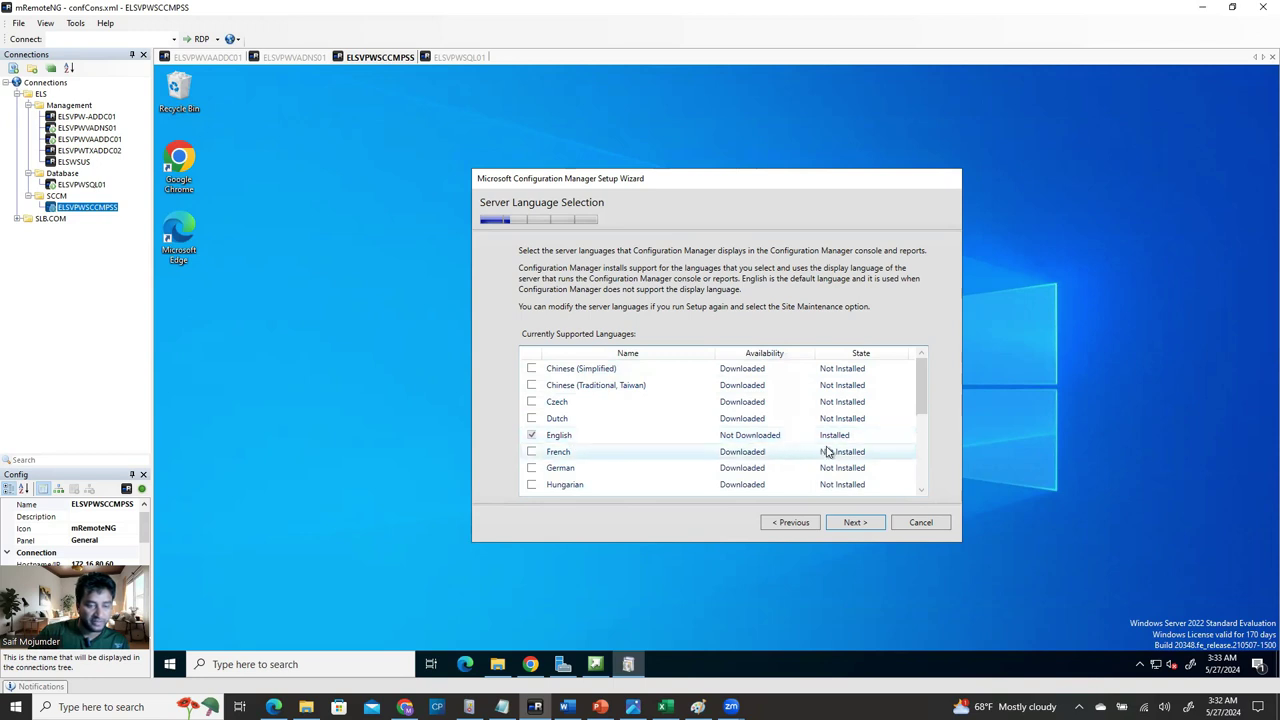
click(853, 523)
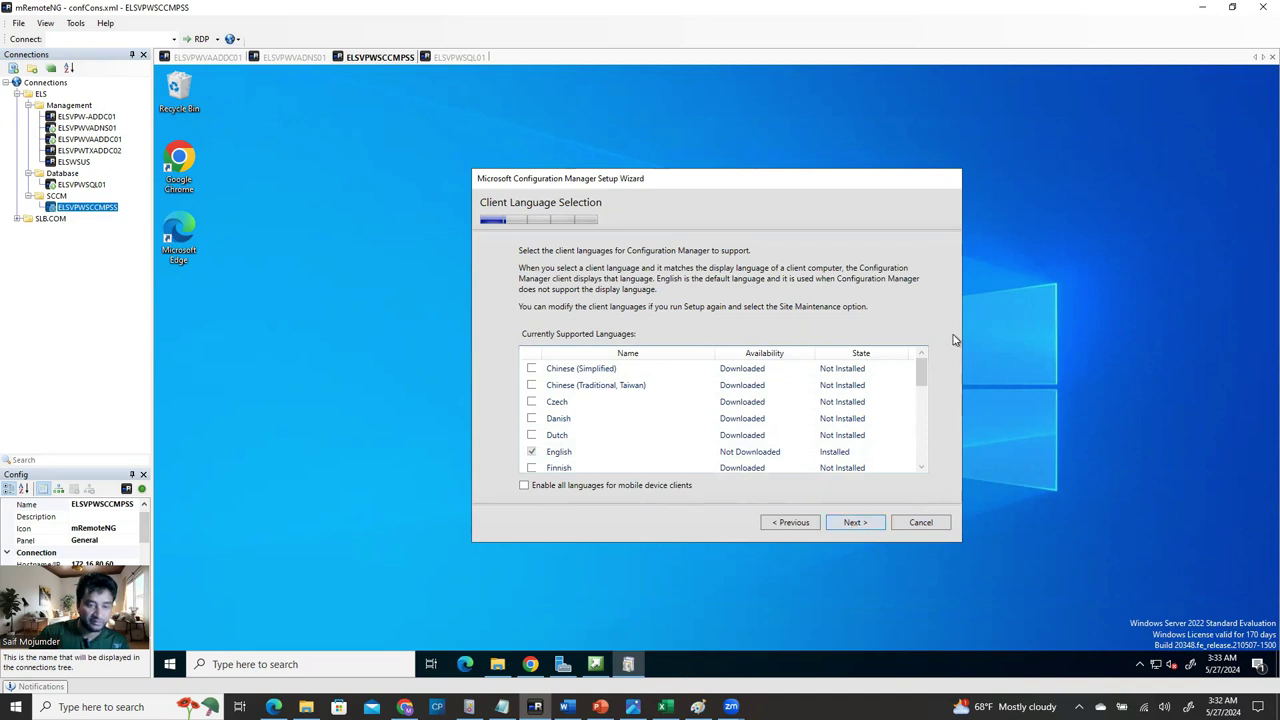
mouse_move(921, 372)
mouse_down()
mouse_move(923, 477)
mouse_move(919, 358)
mouse_up()
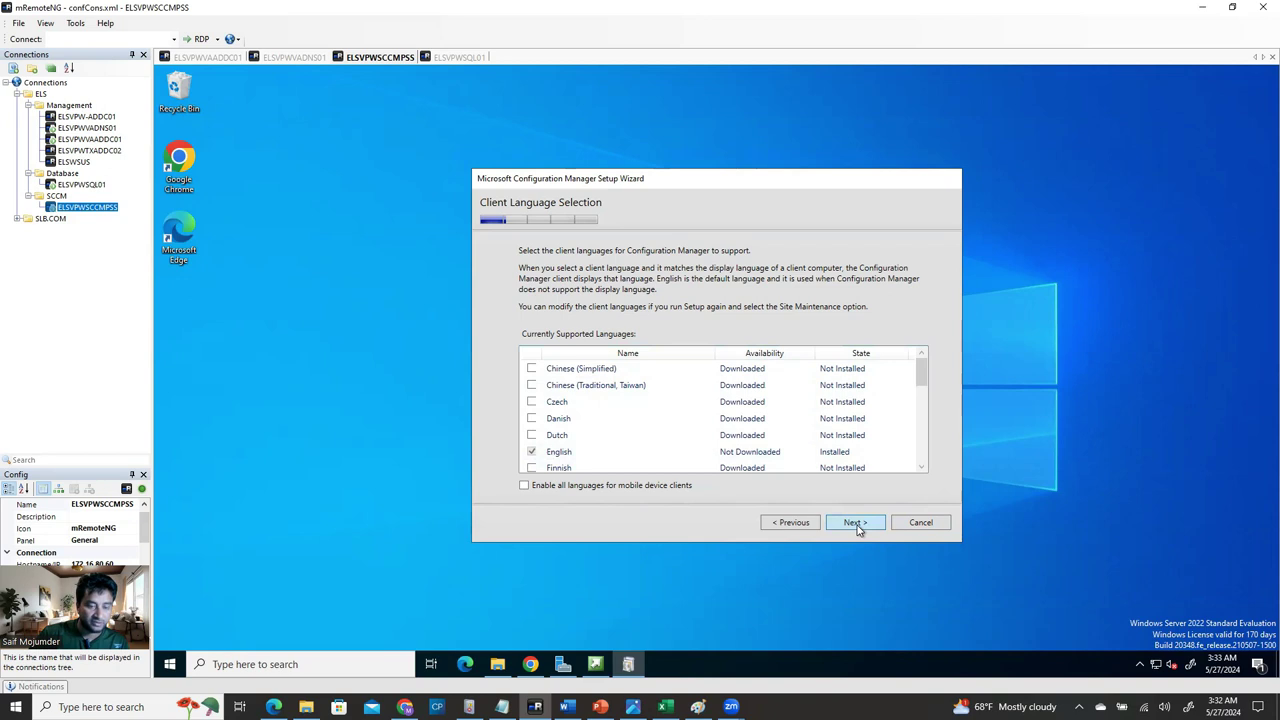
click(855, 523)
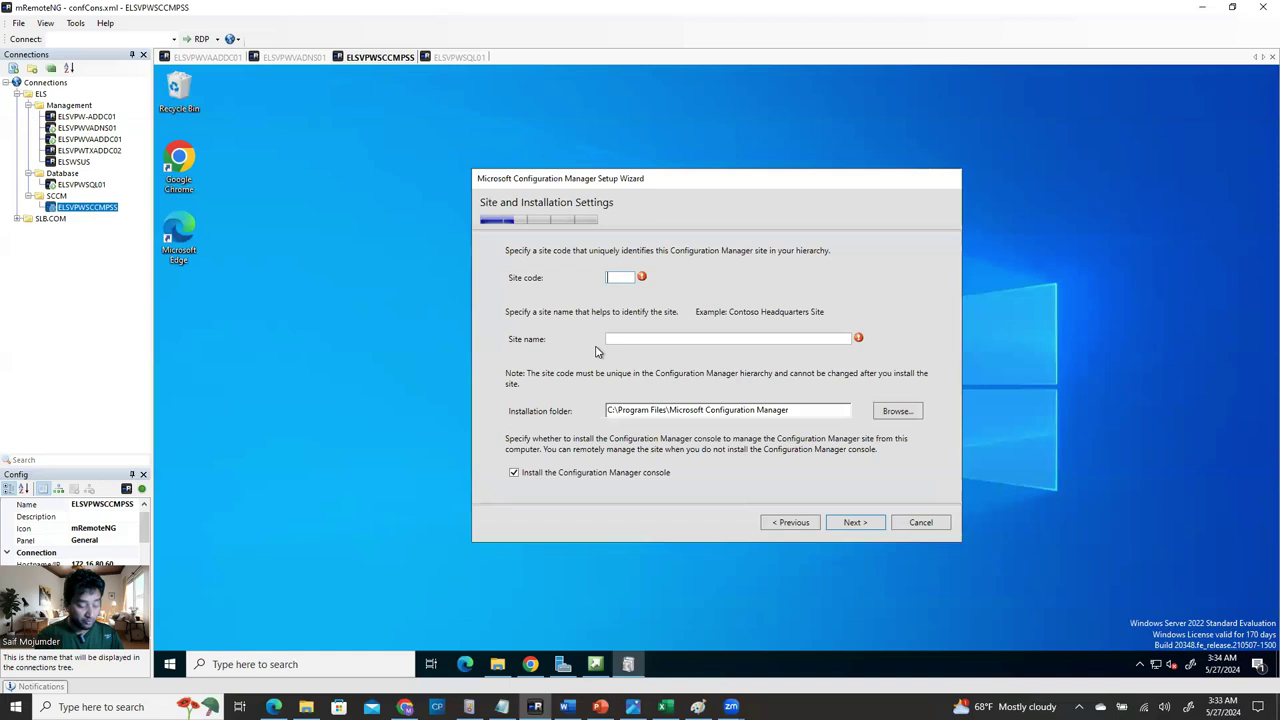
text(VA)
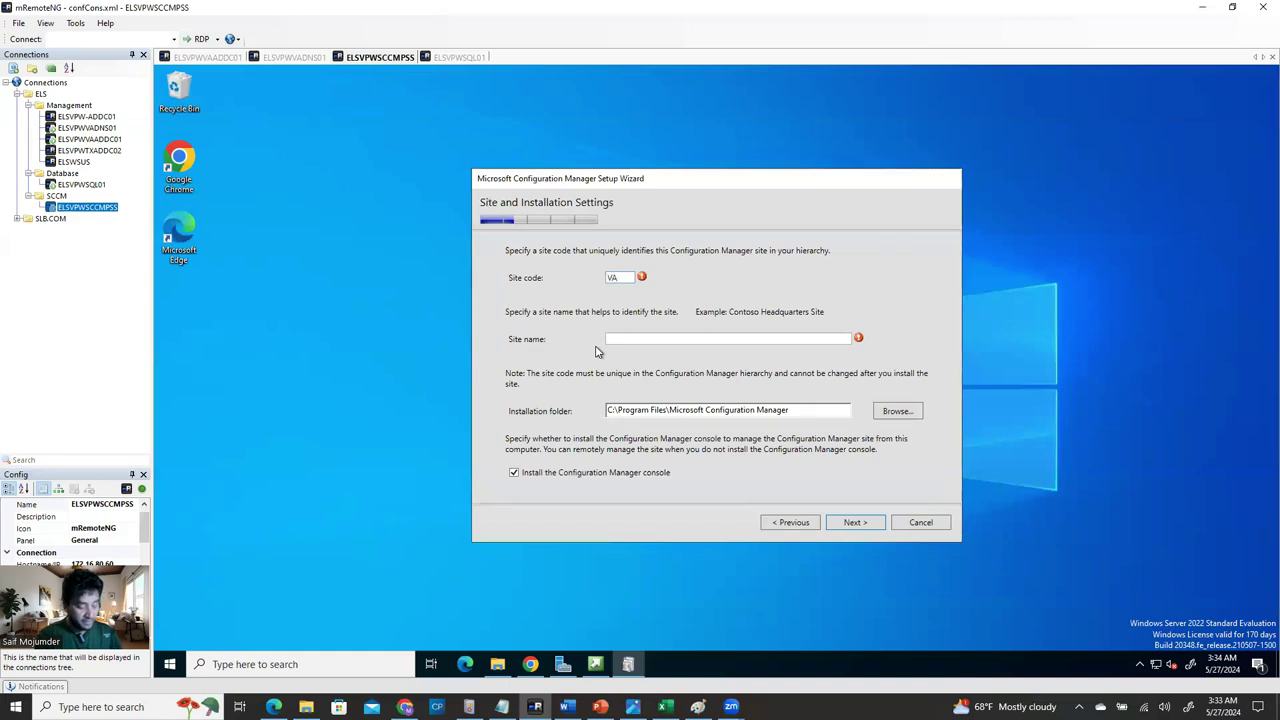
key(BackSpace)
key(BackSpace)
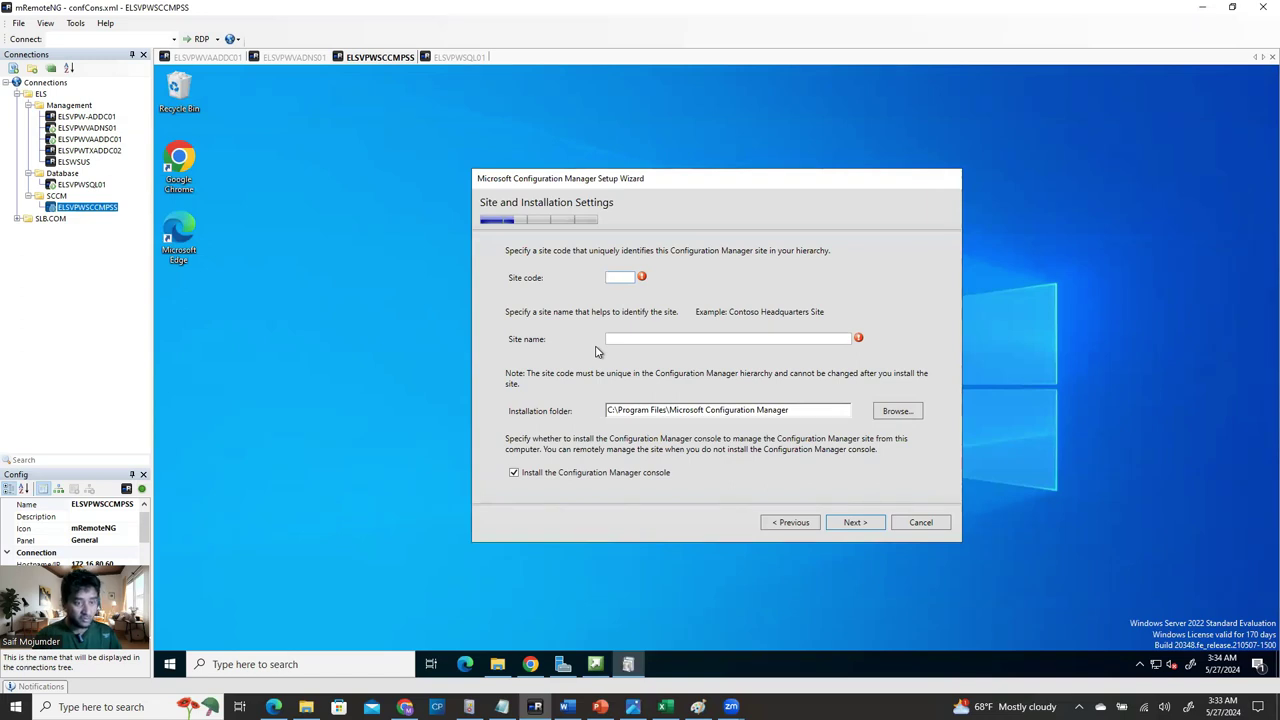
text(ELS)
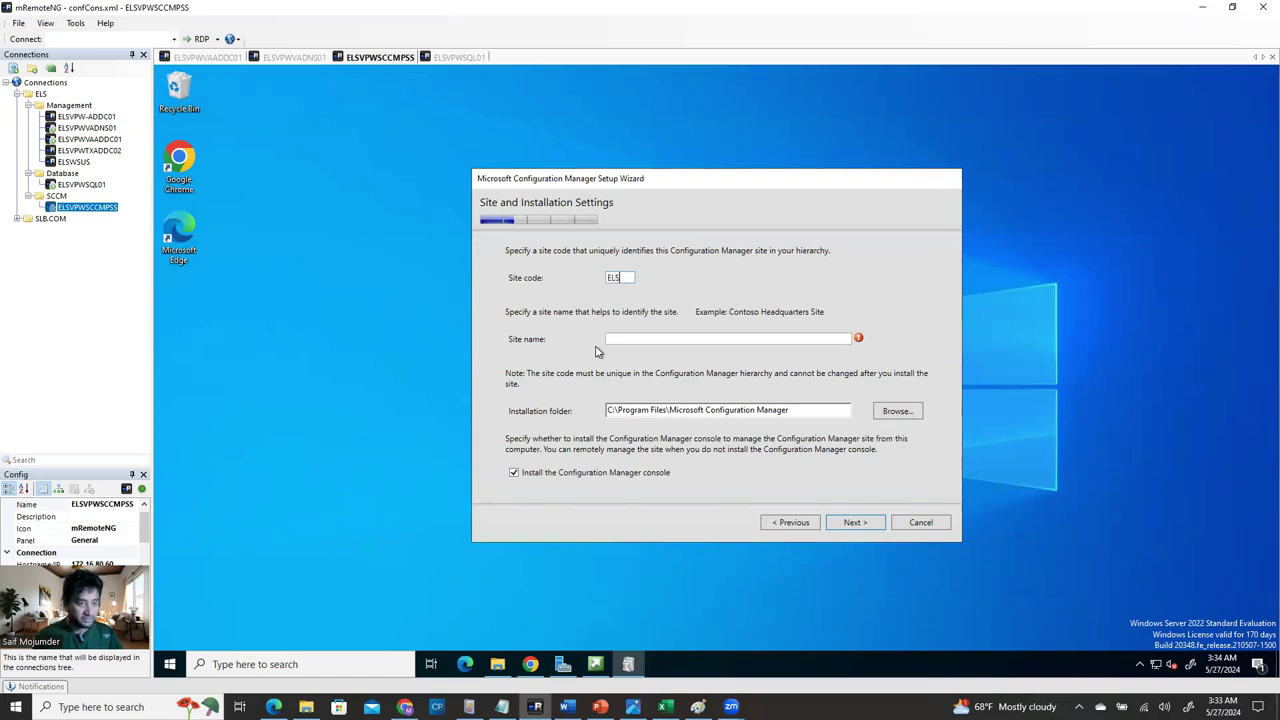
key(BackSpace)
key(BackSpace)
key(BackSpace)
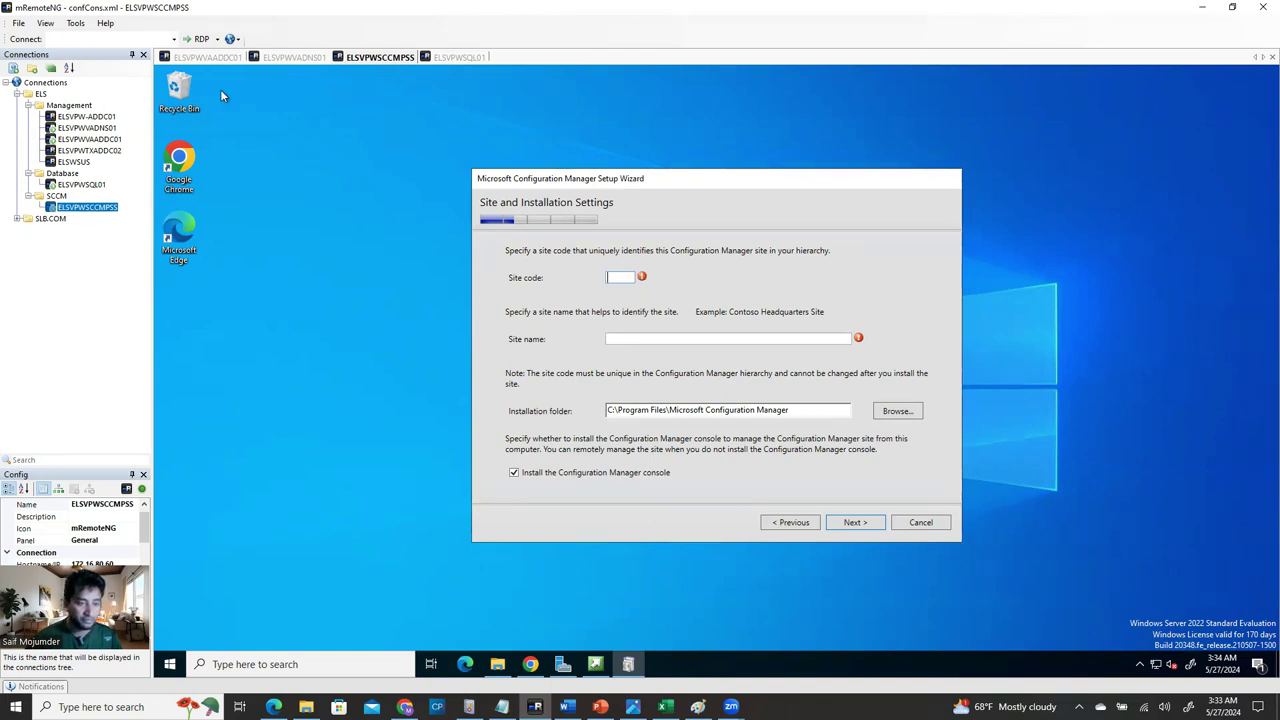
mouse_move(643, 283)
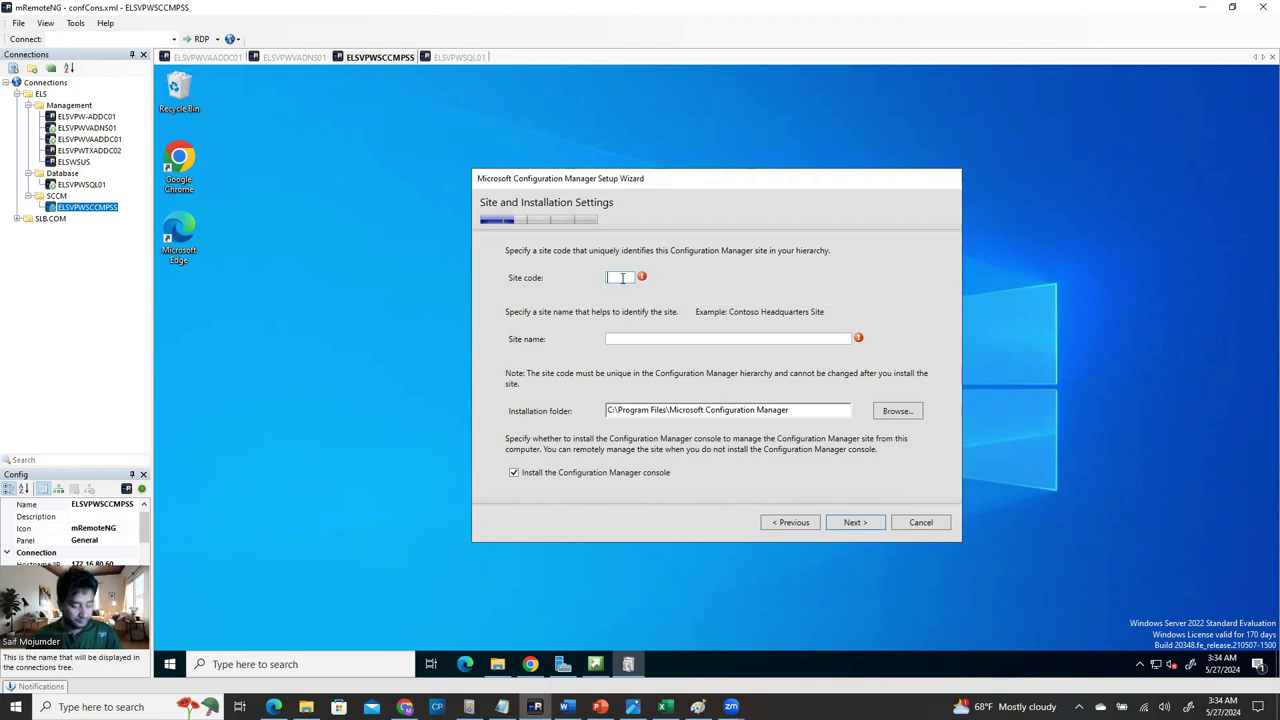
Enter EVA as the site code in the setup wizard, then move to the Site name box.
text(SAS)
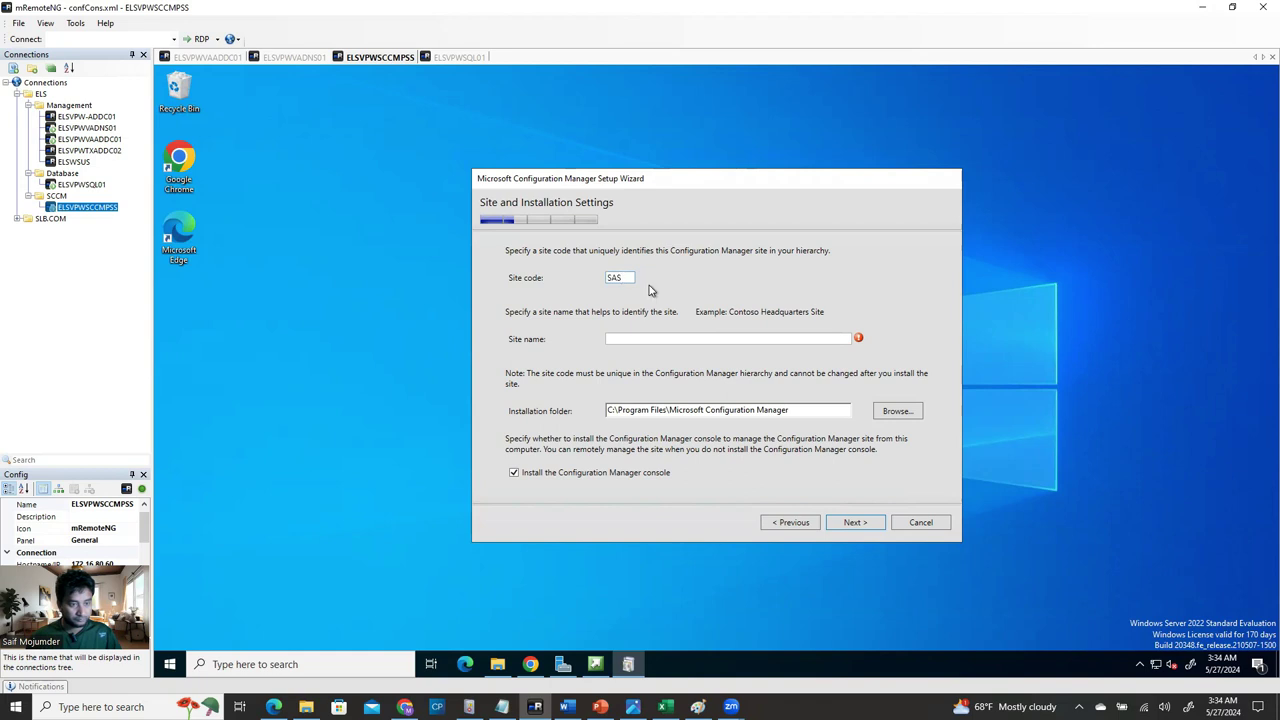
key(BackSpace)
key(BackSpace)
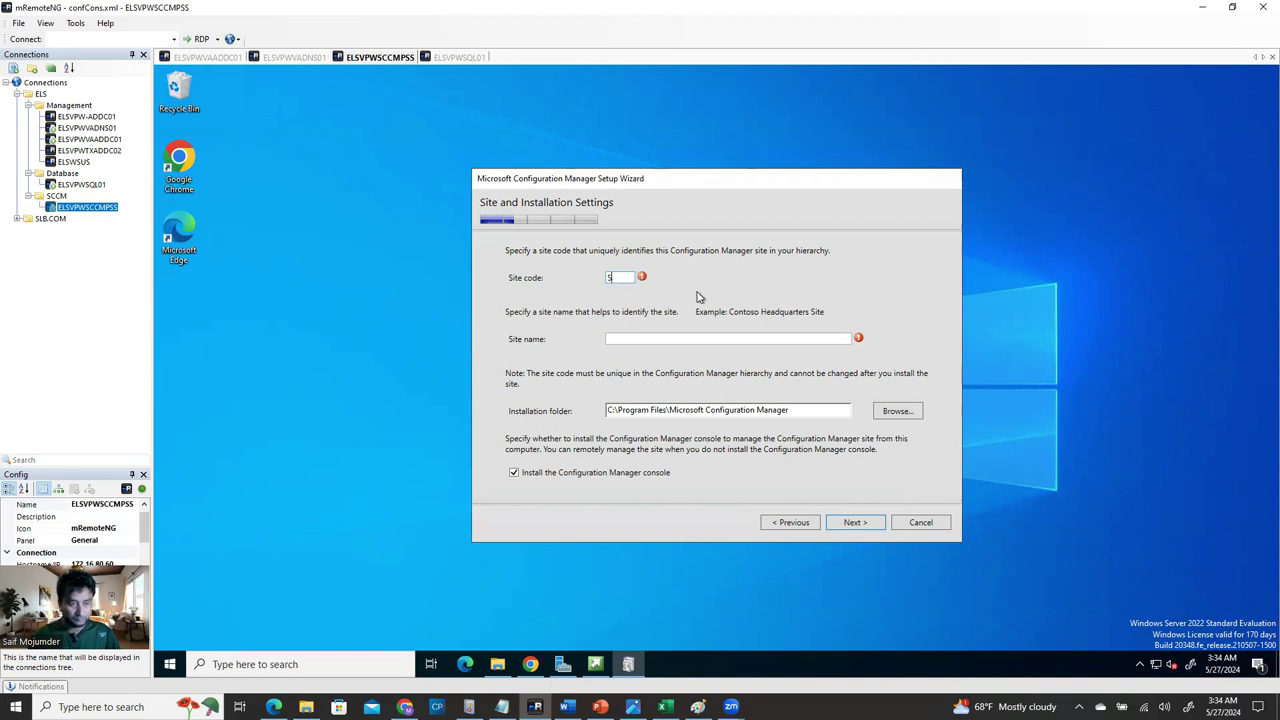
text(100)
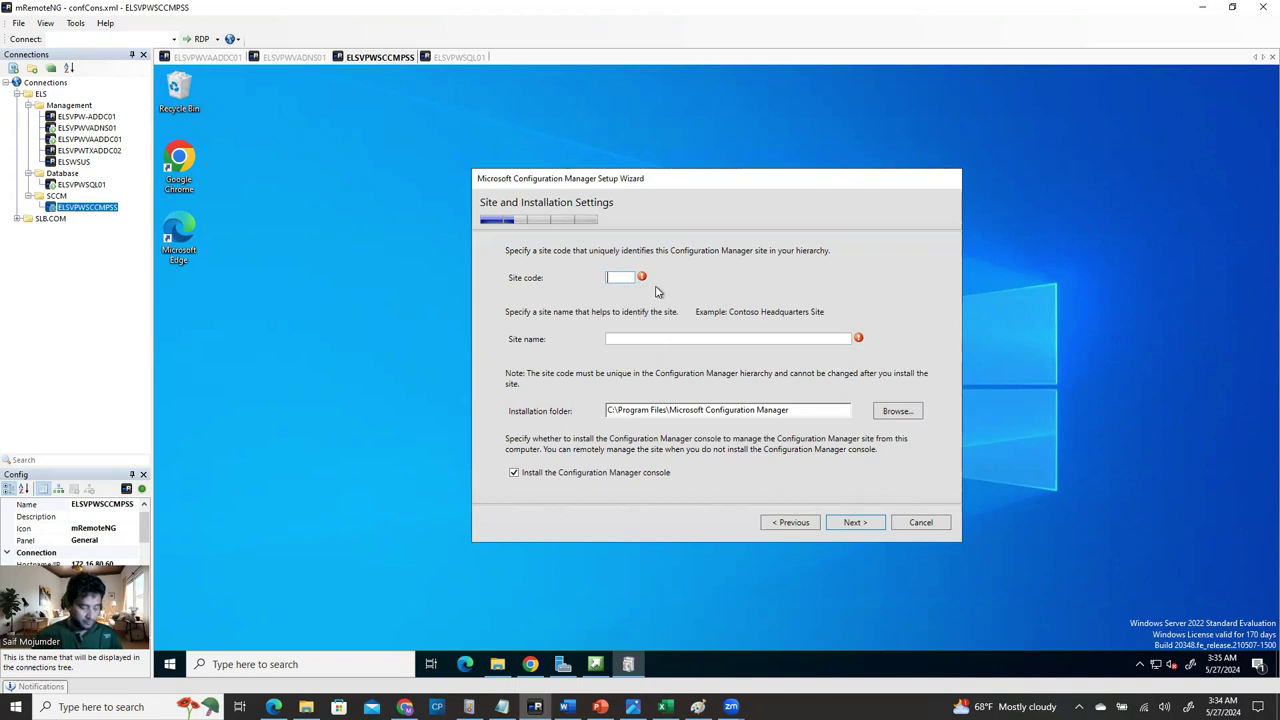
text(VA)
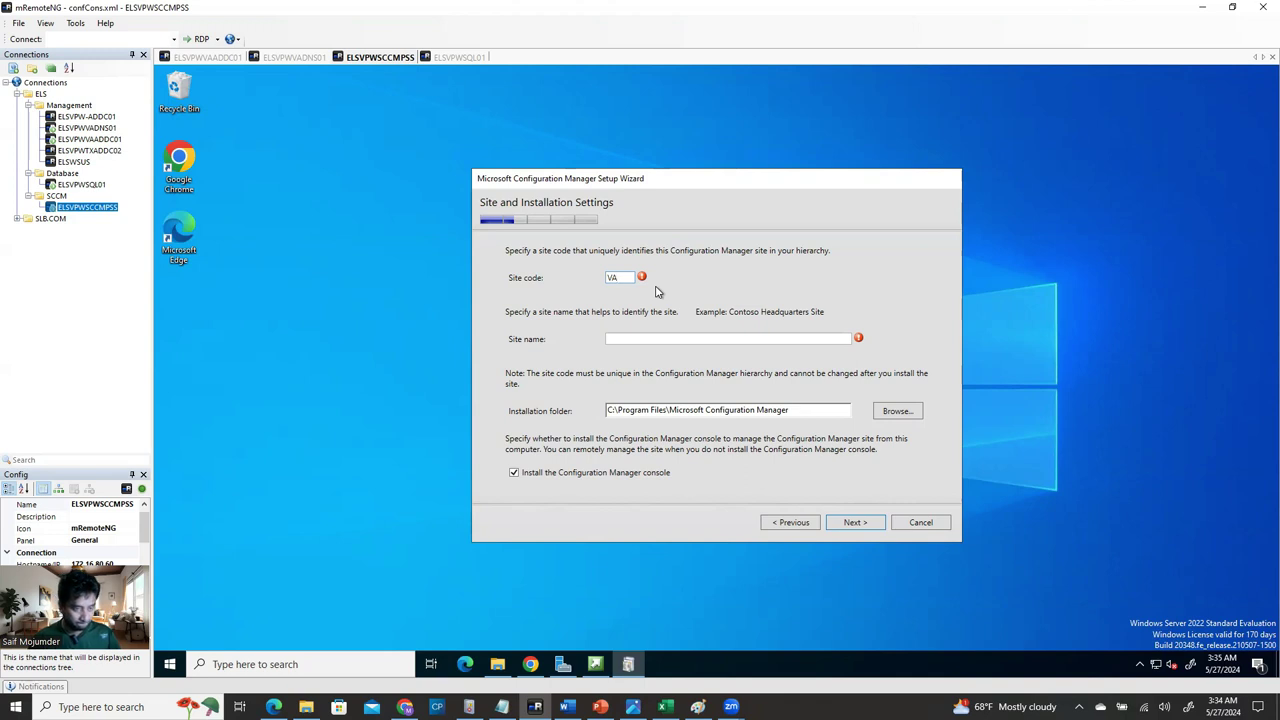
key(BackSpace)
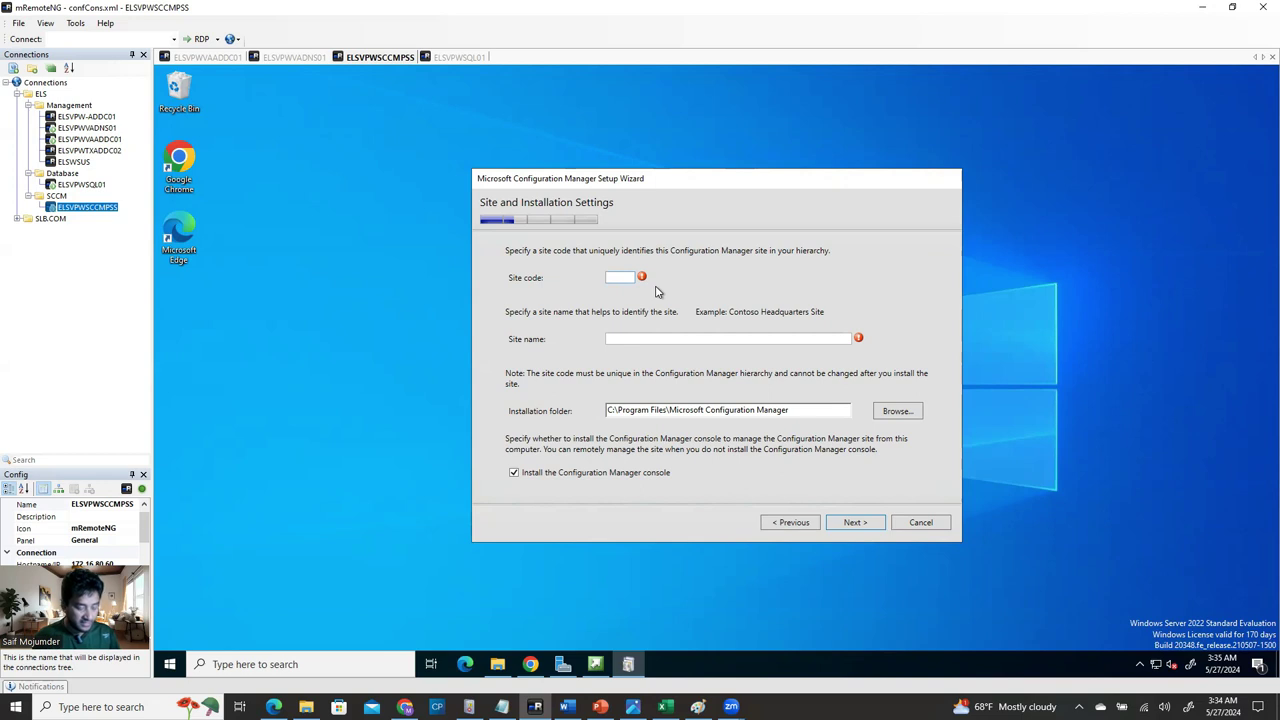
text(ELS)
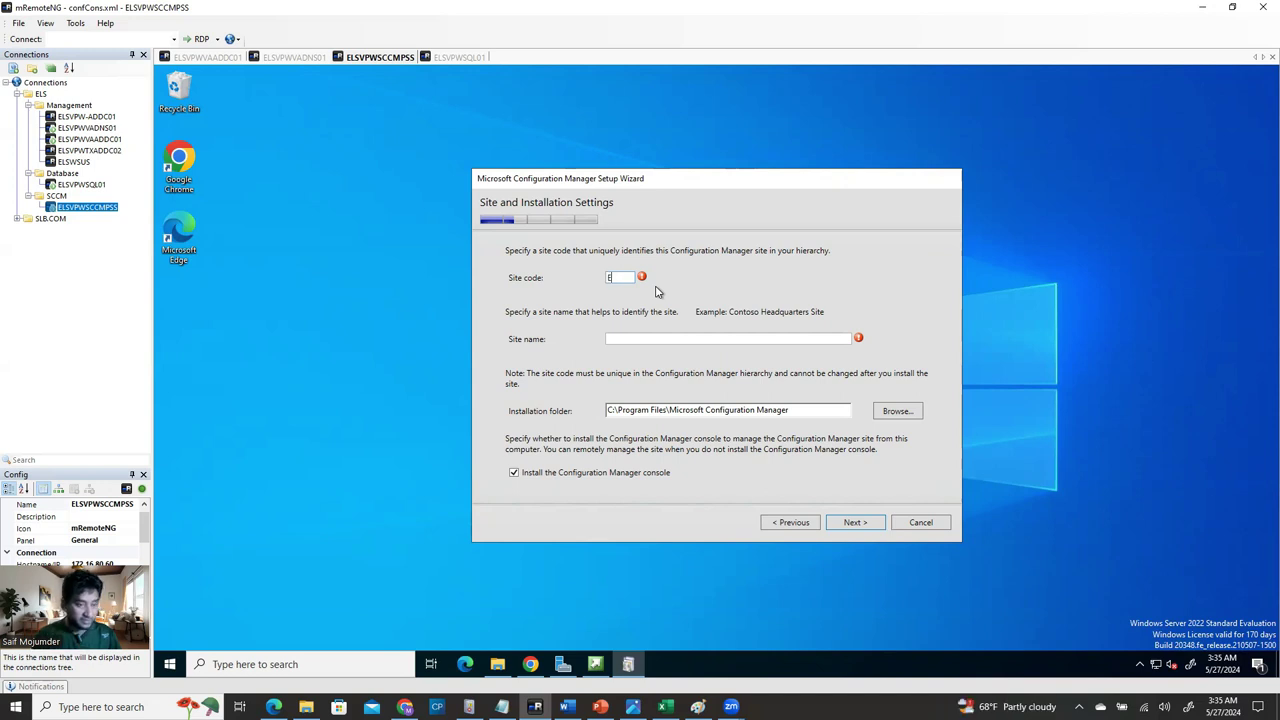
text(A)
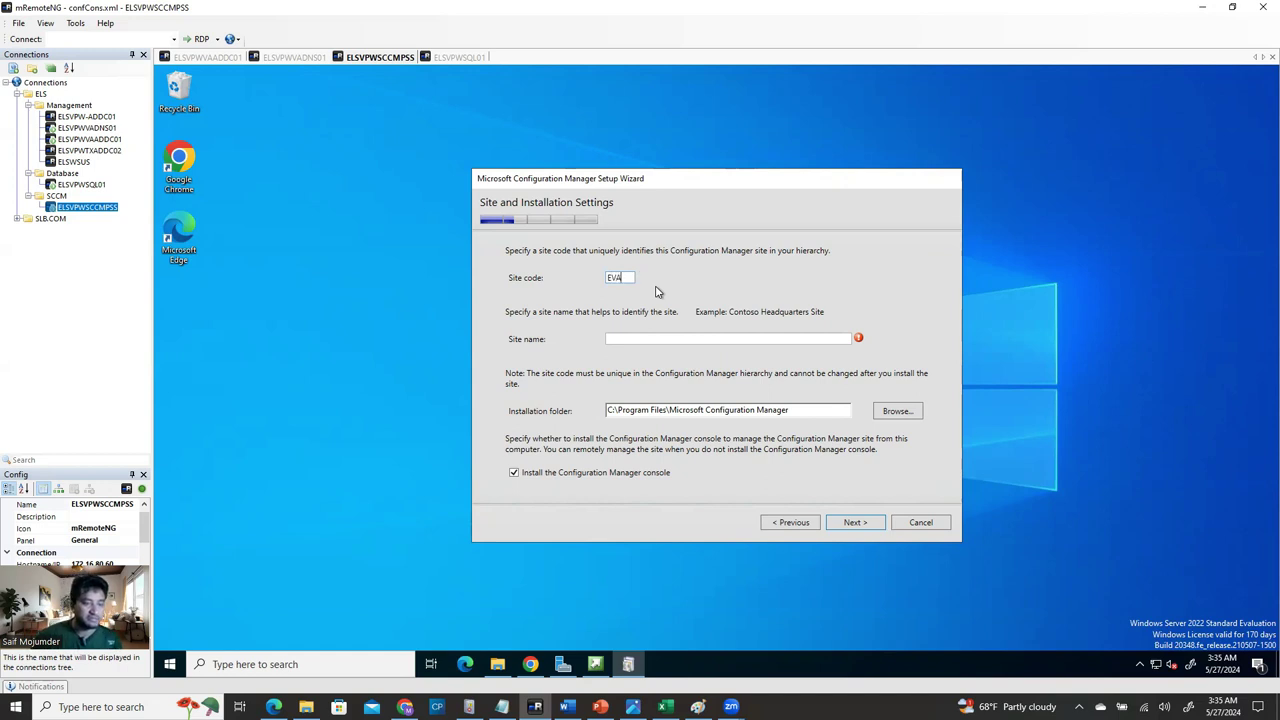
click(689, 339)
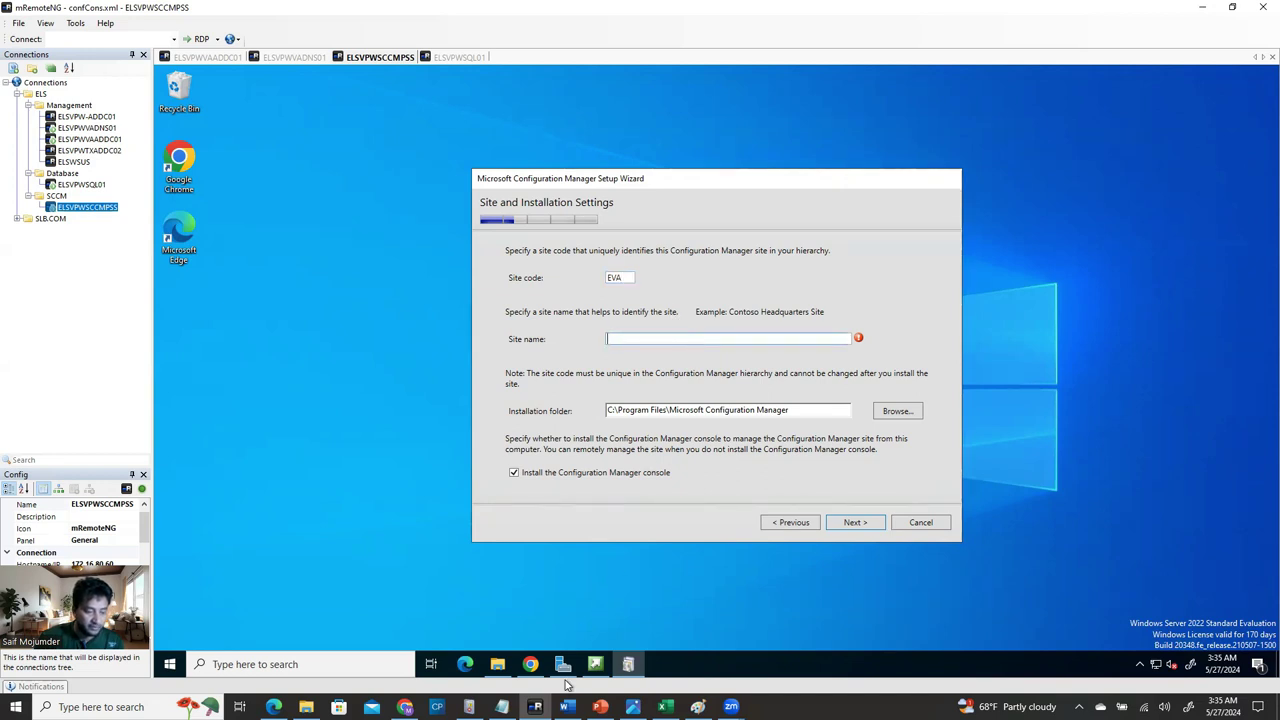
Bring the Word SCCM install guide to the front to see the version 2303 details.
mouse_move(566, 707)
click(580, 588)
scroll(577, 540, down, 3)
scroll(575, 540, up, 8)
Find the guide's Site and Installation Settings screenshot, then return to the mRemoteNG wizard.
scroll(582, 501, up, 15)
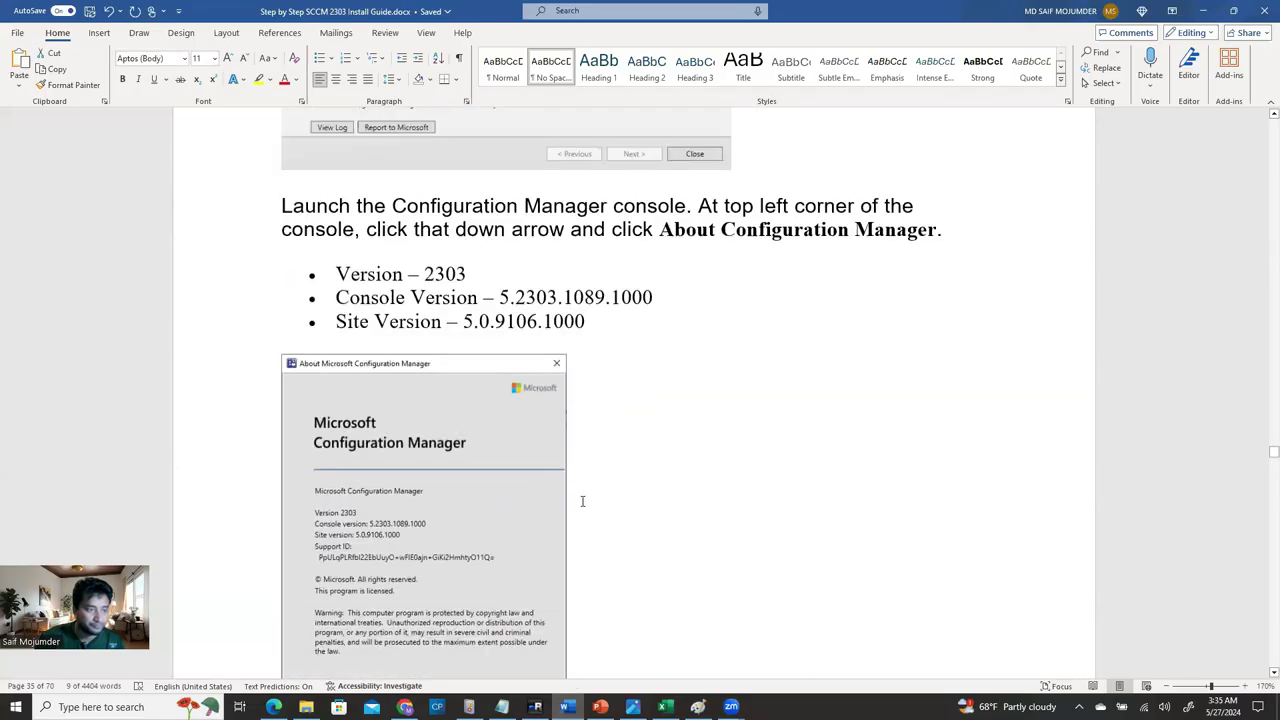
scroll(582, 501, up, 15)
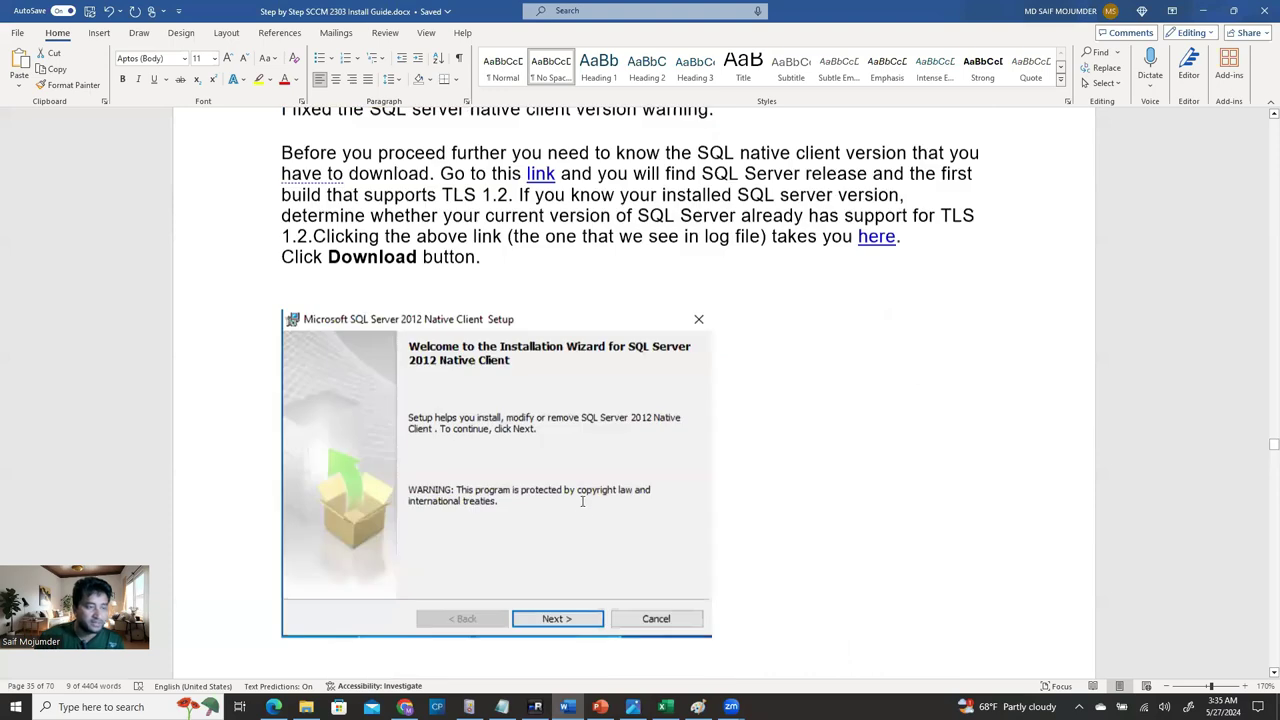
scroll(577, 505, up, 6)
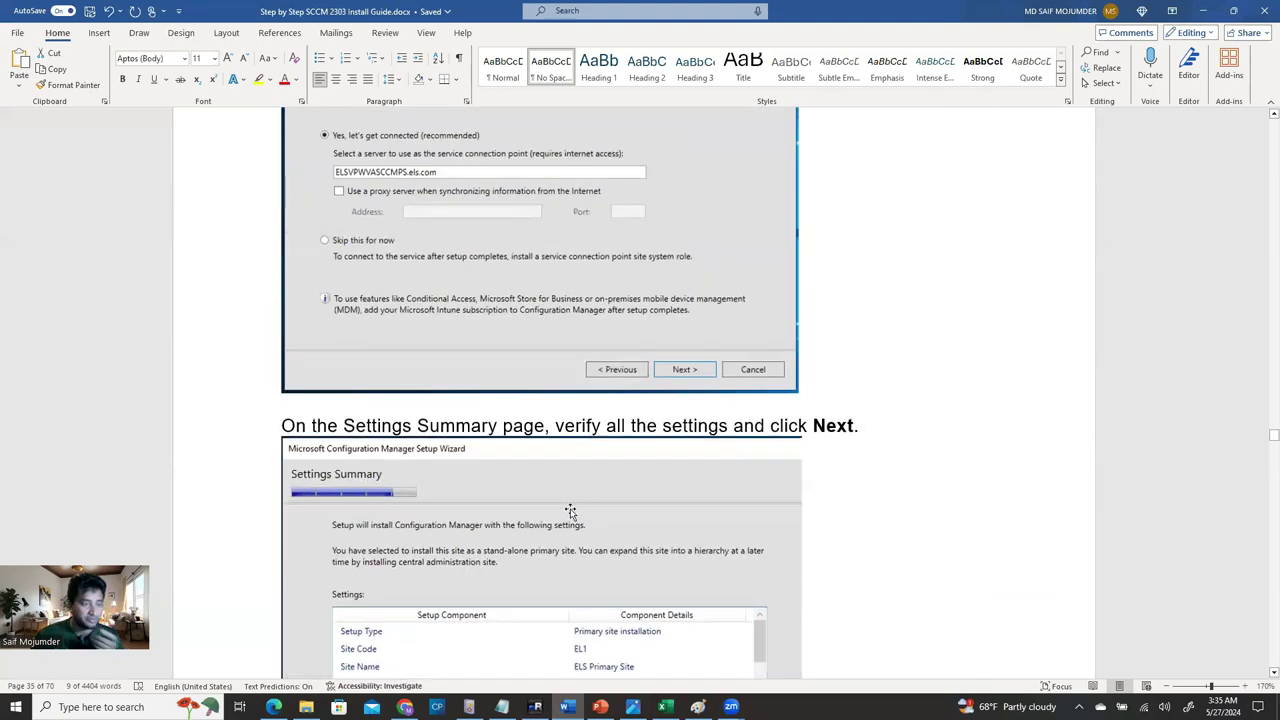
scroll(573, 509, up, 5)
scroll(570, 512, up, 15)
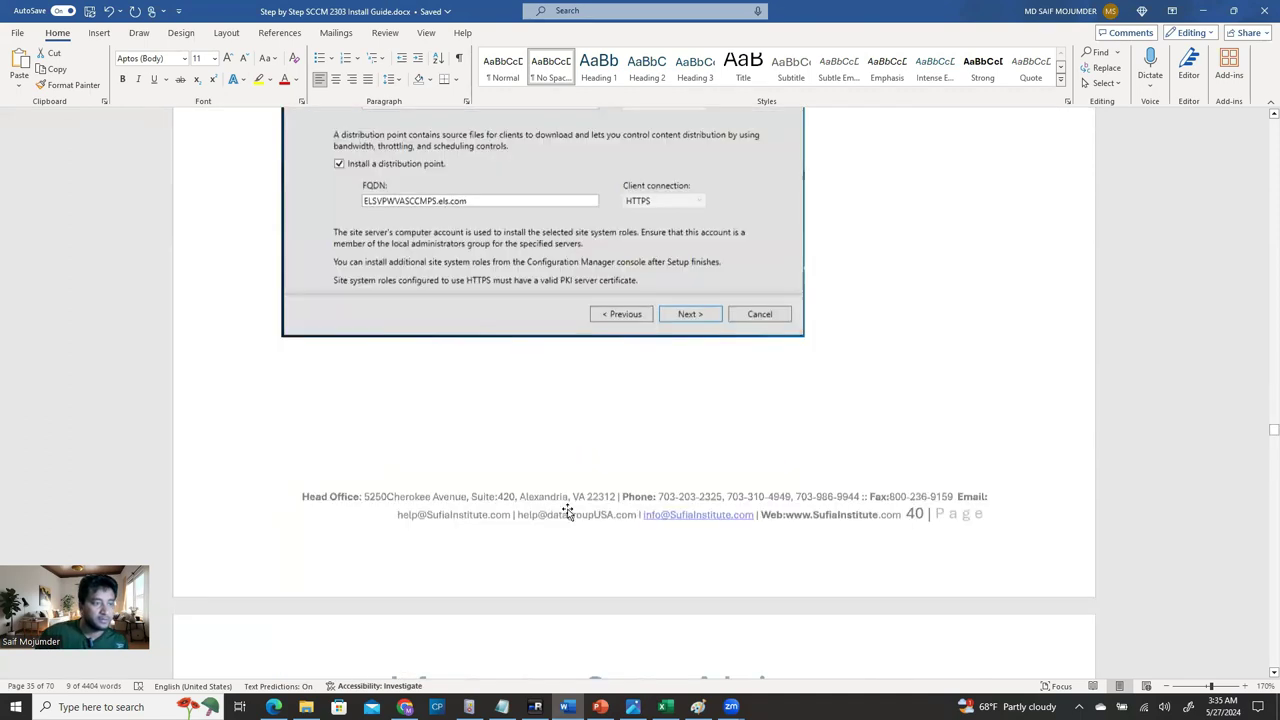
scroll(565, 509, up, 15)
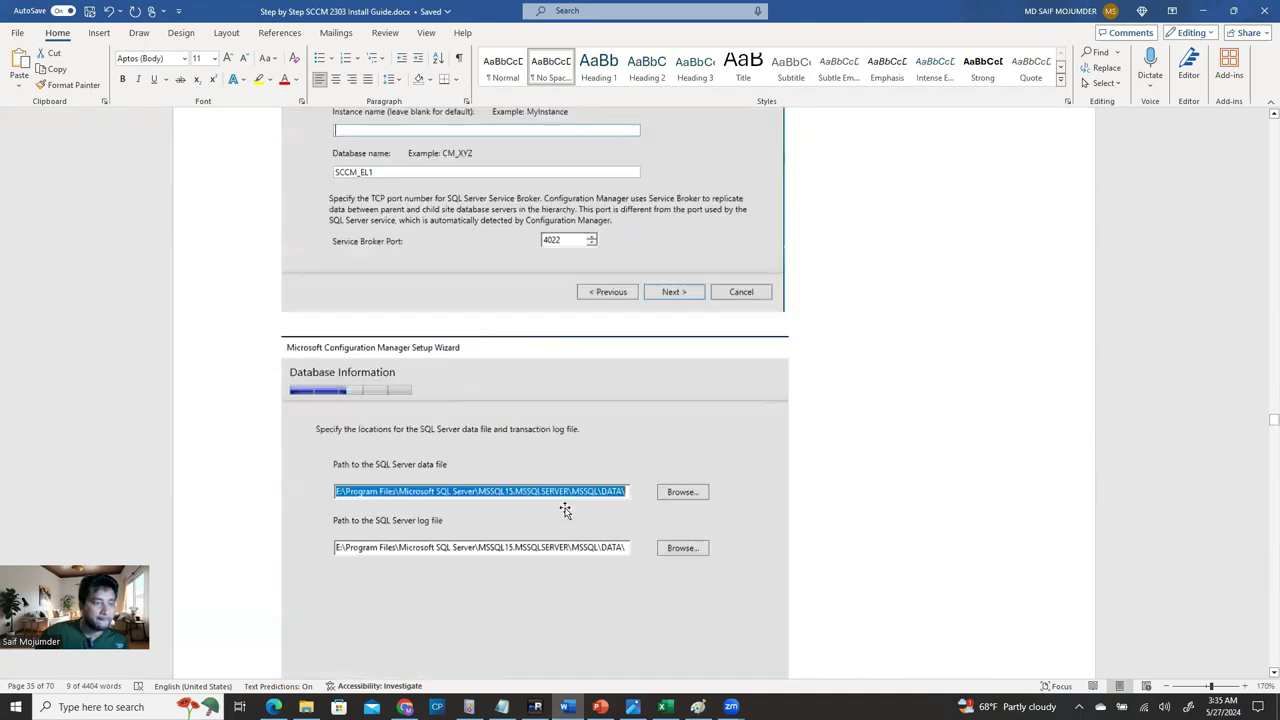
scroll(565, 508, up, 15)
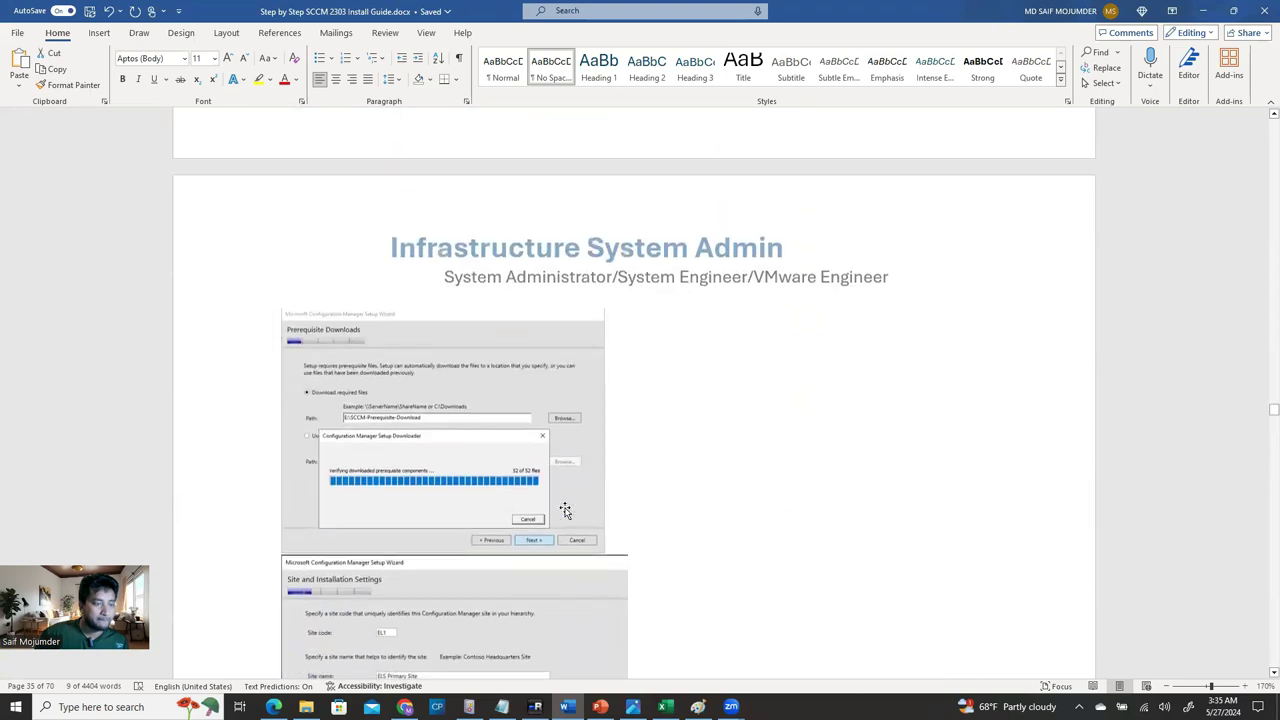
scroll(565, 510, down, 5)
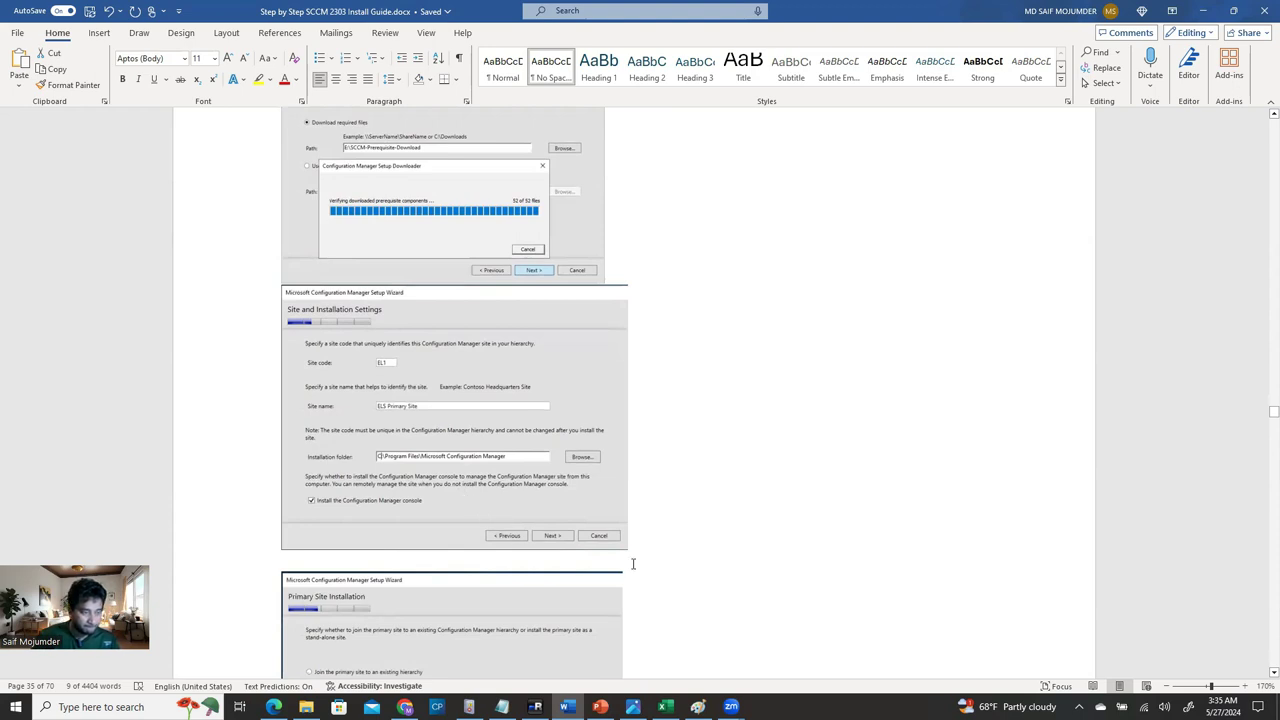
click(535, 707)
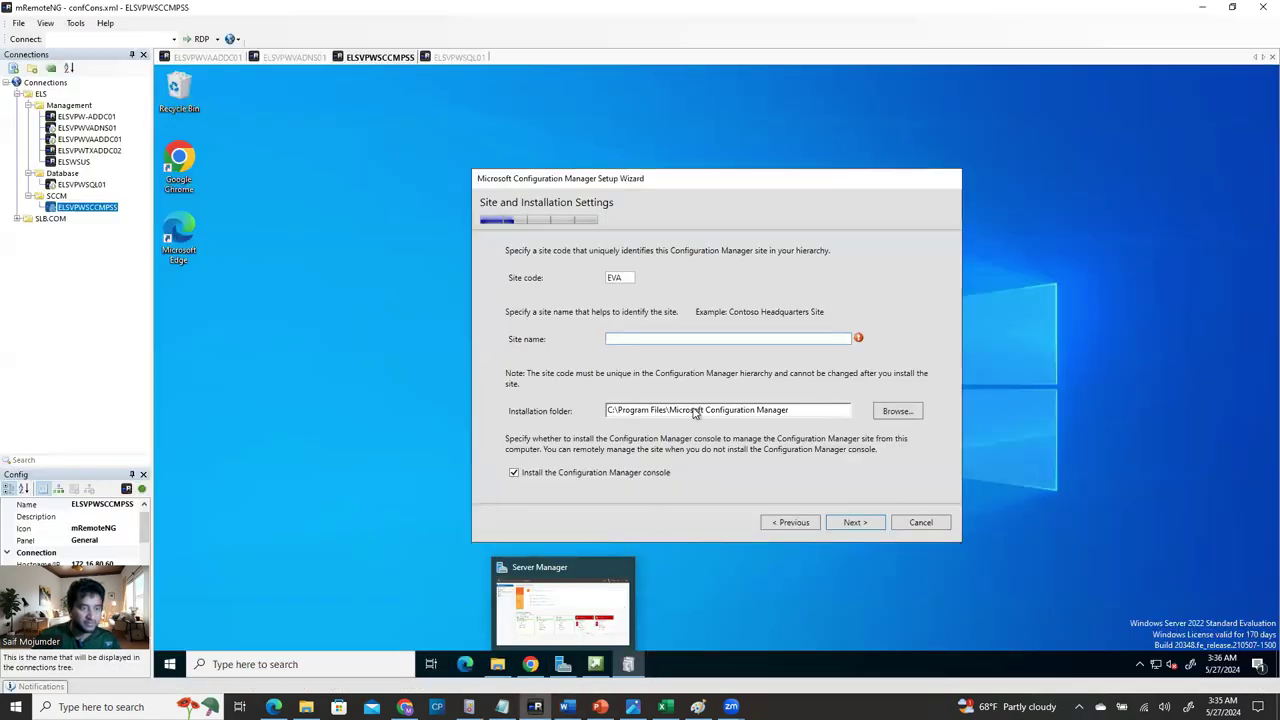
Fill in the site name and advance to the Primary Site Installation page.
click(643, 340)
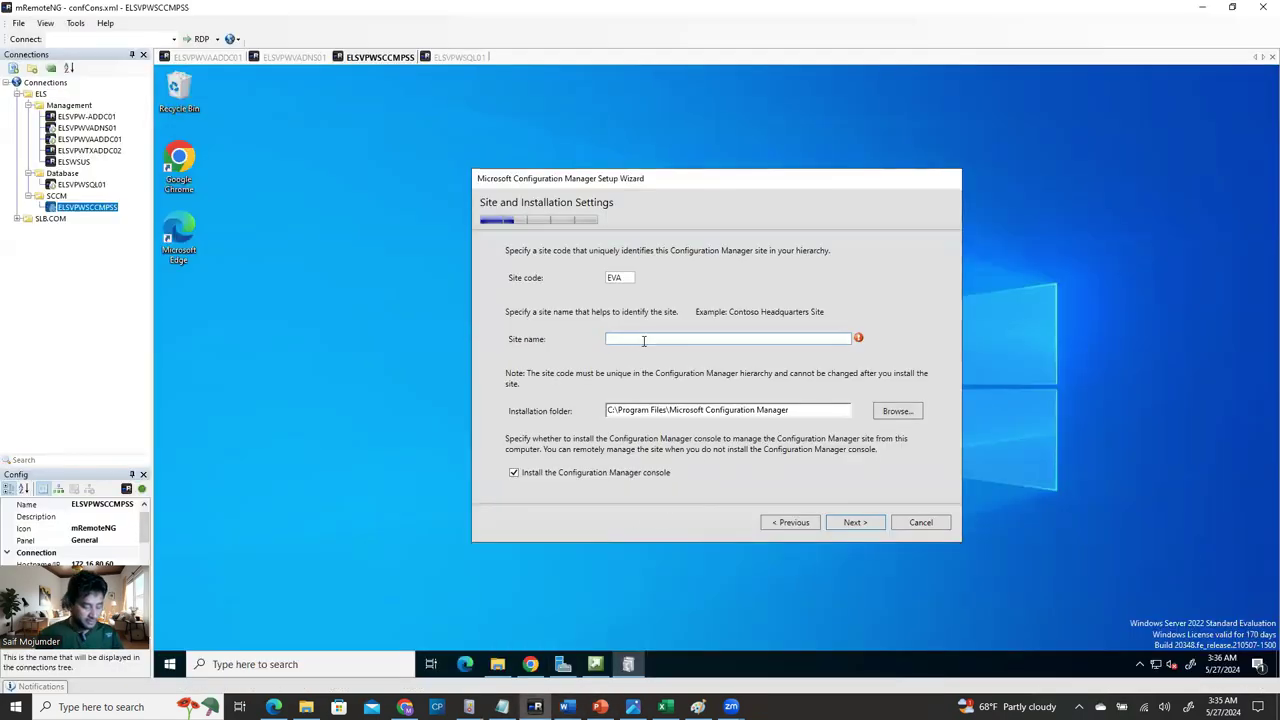
text(ELS)
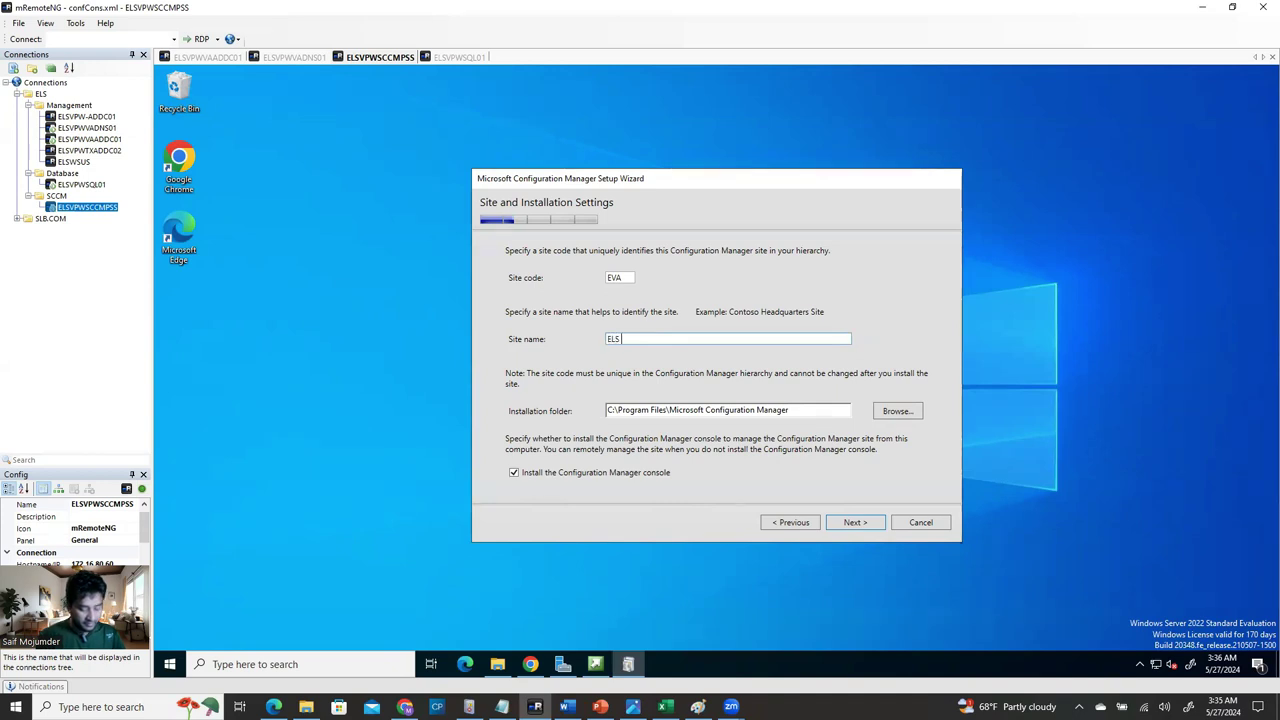
text( pri)
key(BackSpace)
text(S)
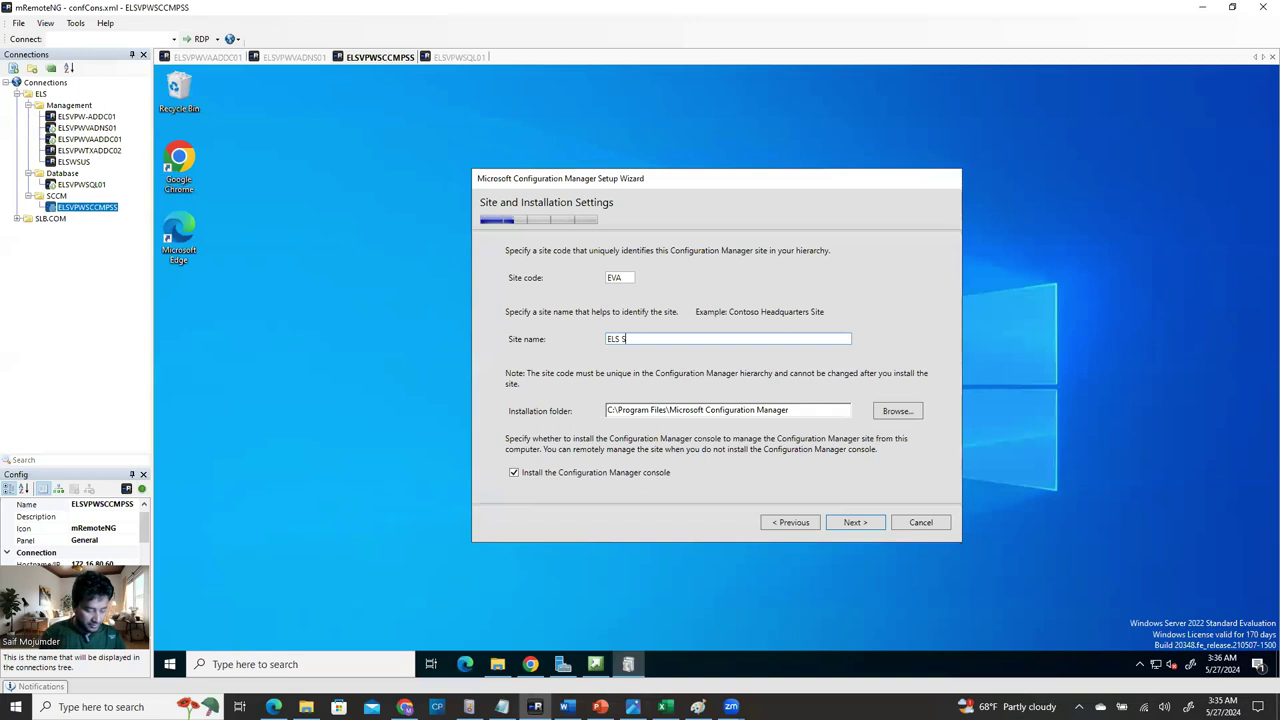
text(CCM Primary Site)
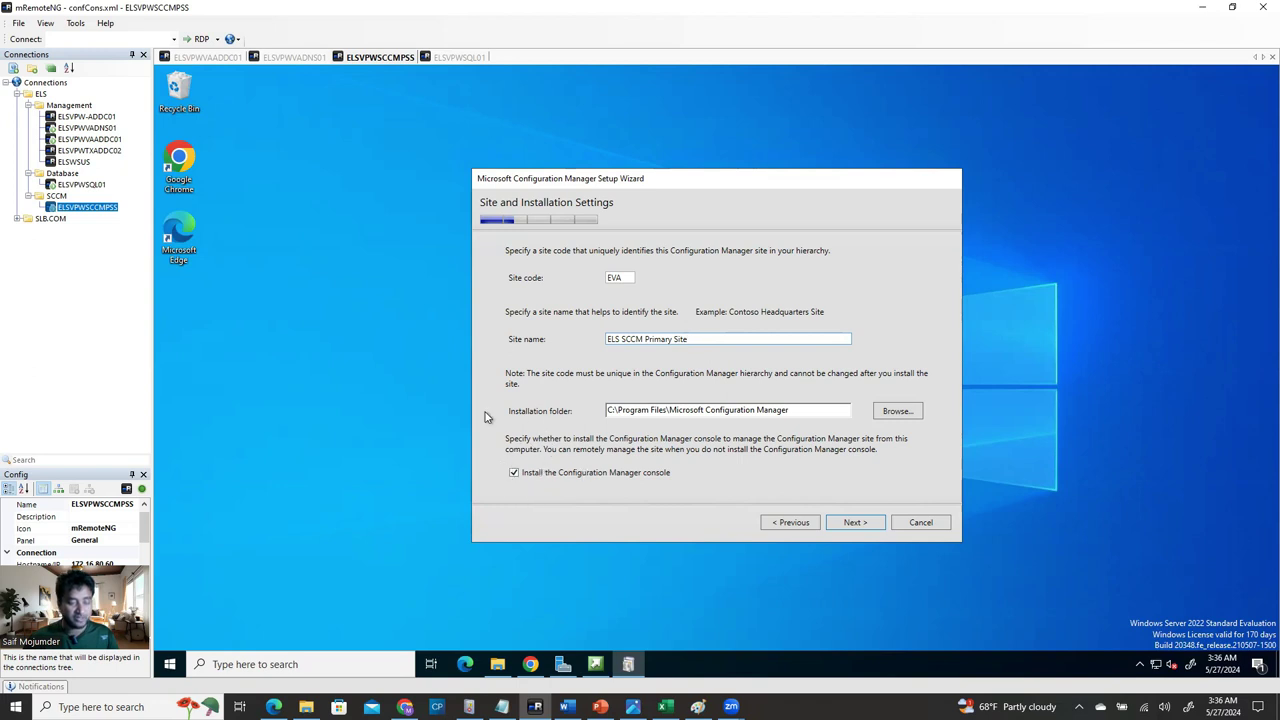
click(853, 524)
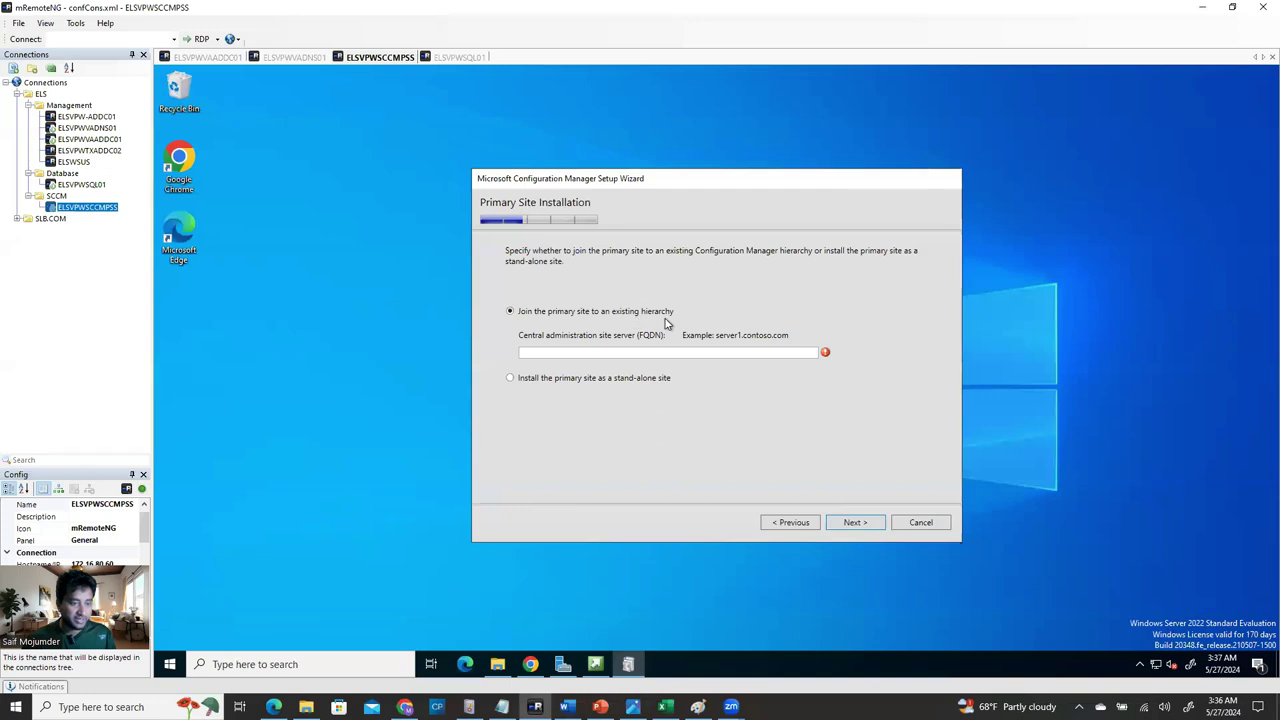
Choose to install the primary site as a stand-alone site and confirm with Yes.
click(554, 386)
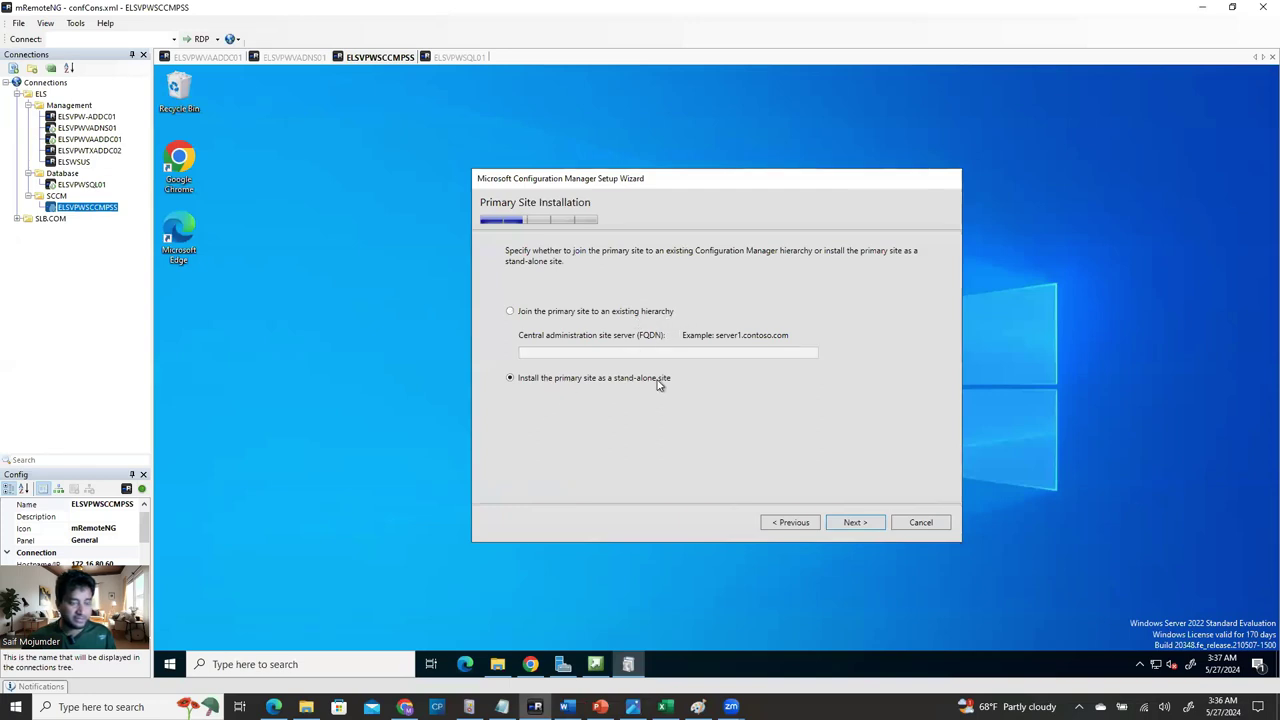
click(855, 521)
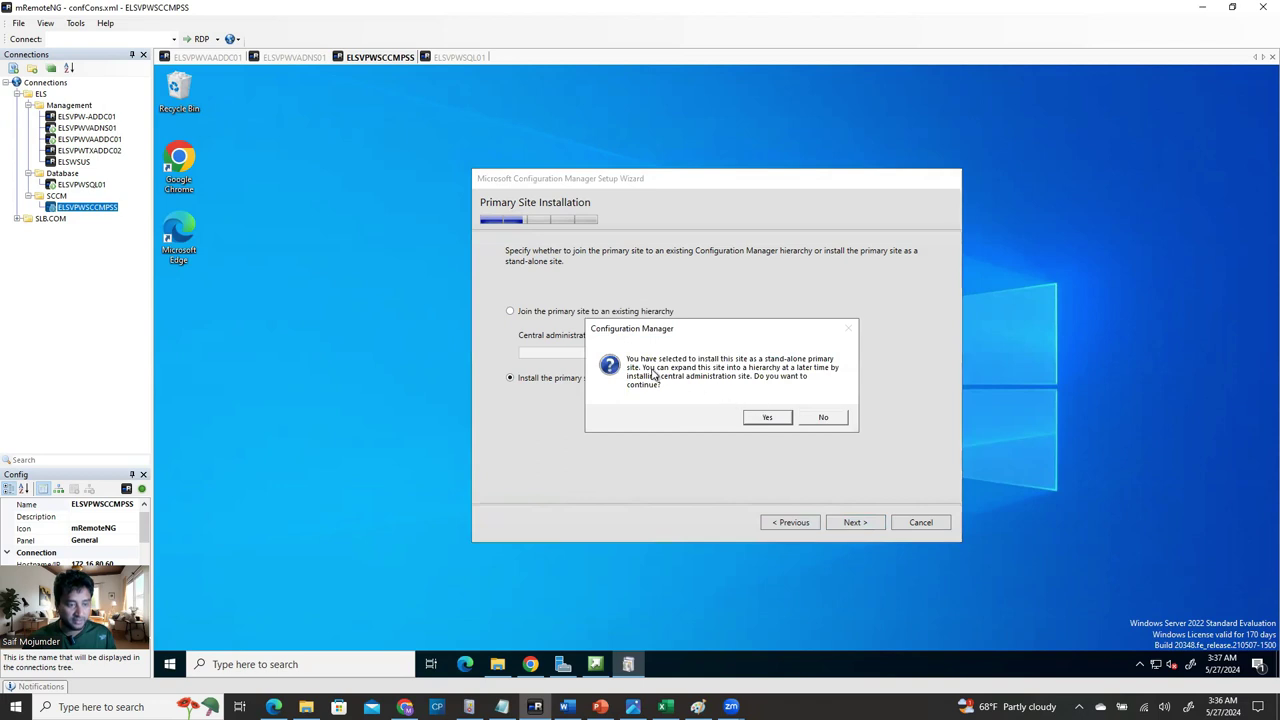
click(767, 418)
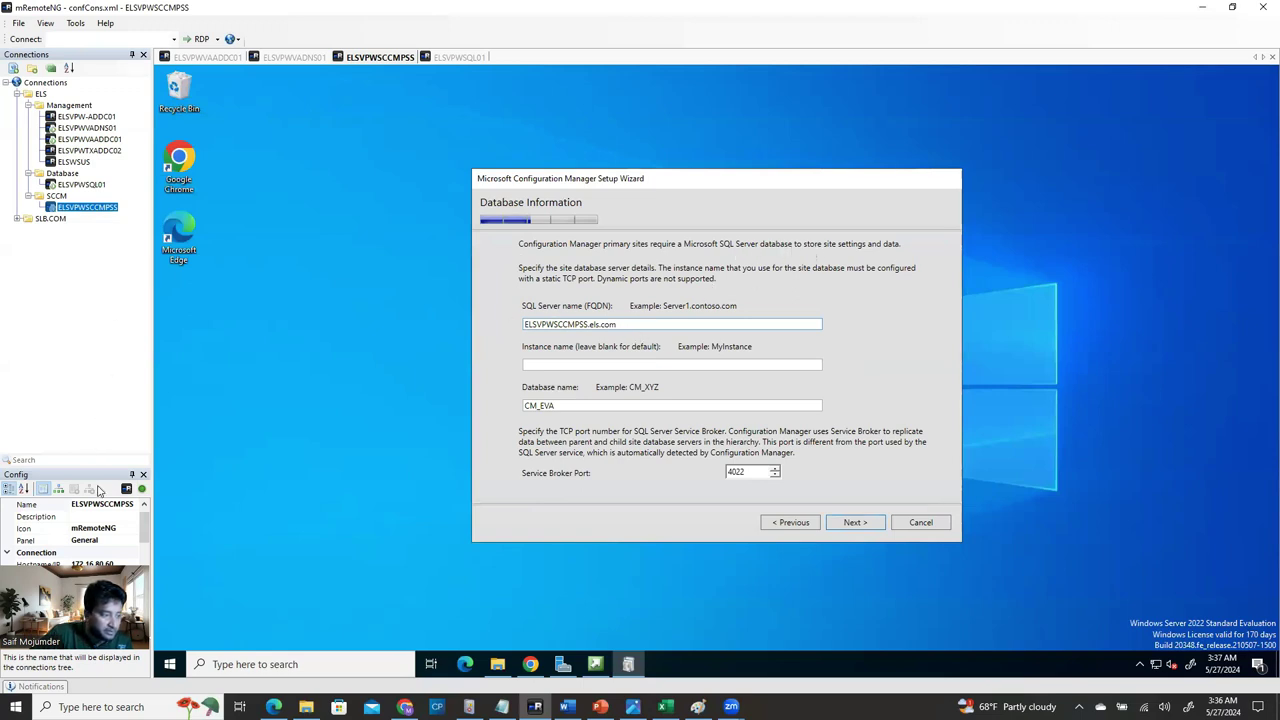
Copy the ELSVPWSQL01 server name from the connection's Config Name field.
click(84, 185)
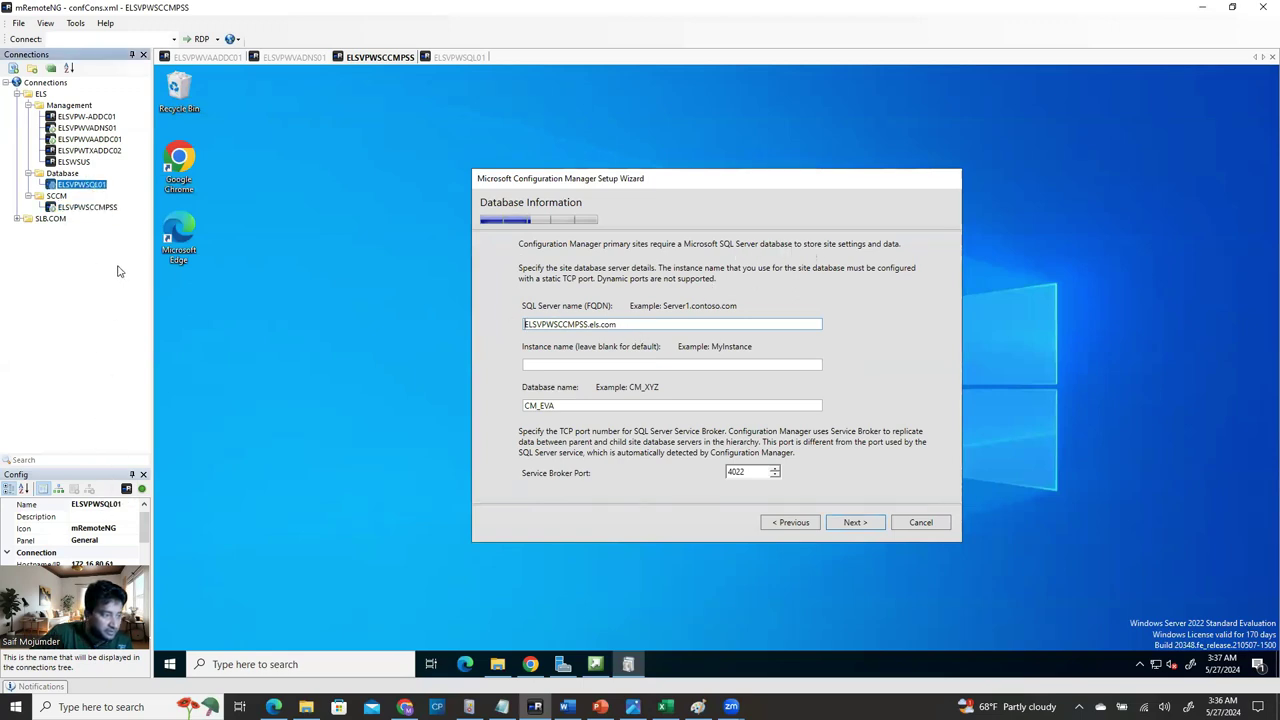
click(103, 505)
right_click(103, 505)
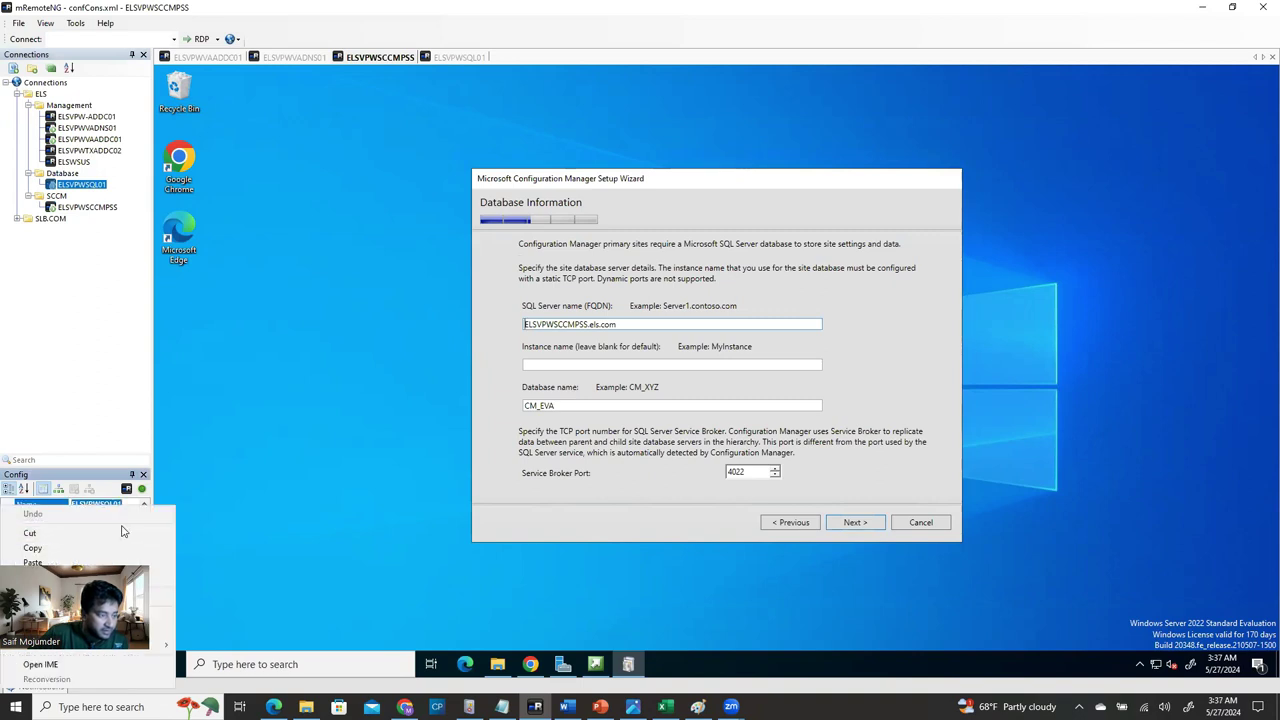
click(110, 550)
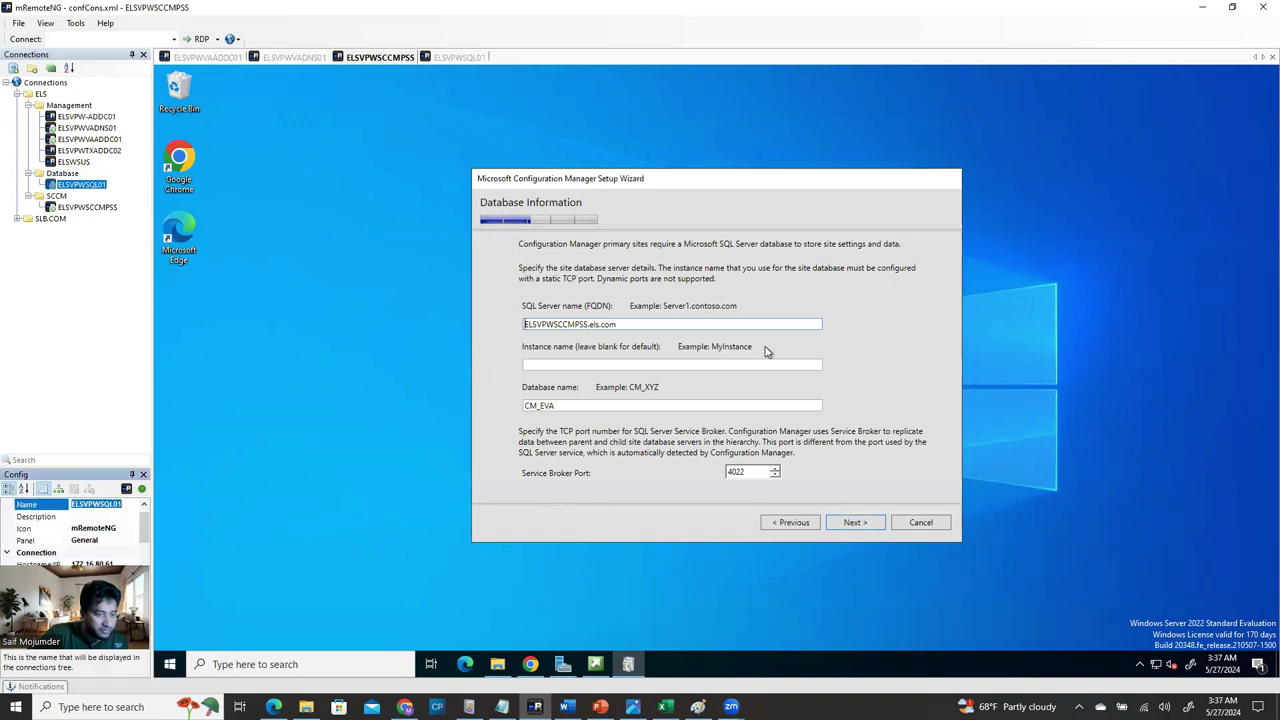
Set SQL Server name to ELSVPWSQL01.els.com, keep database CM_EVA, and continue.
click(588, 326)
drag(588, 326, 508, 332)
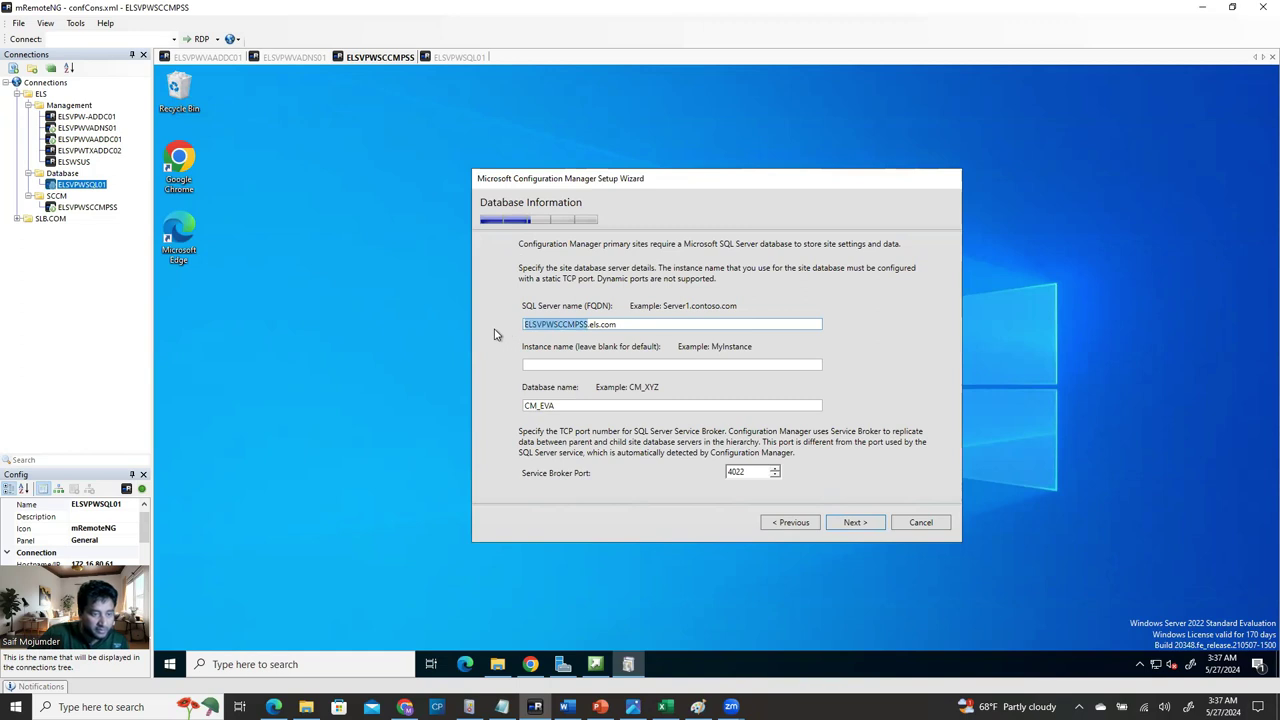
key(ctrl+v)
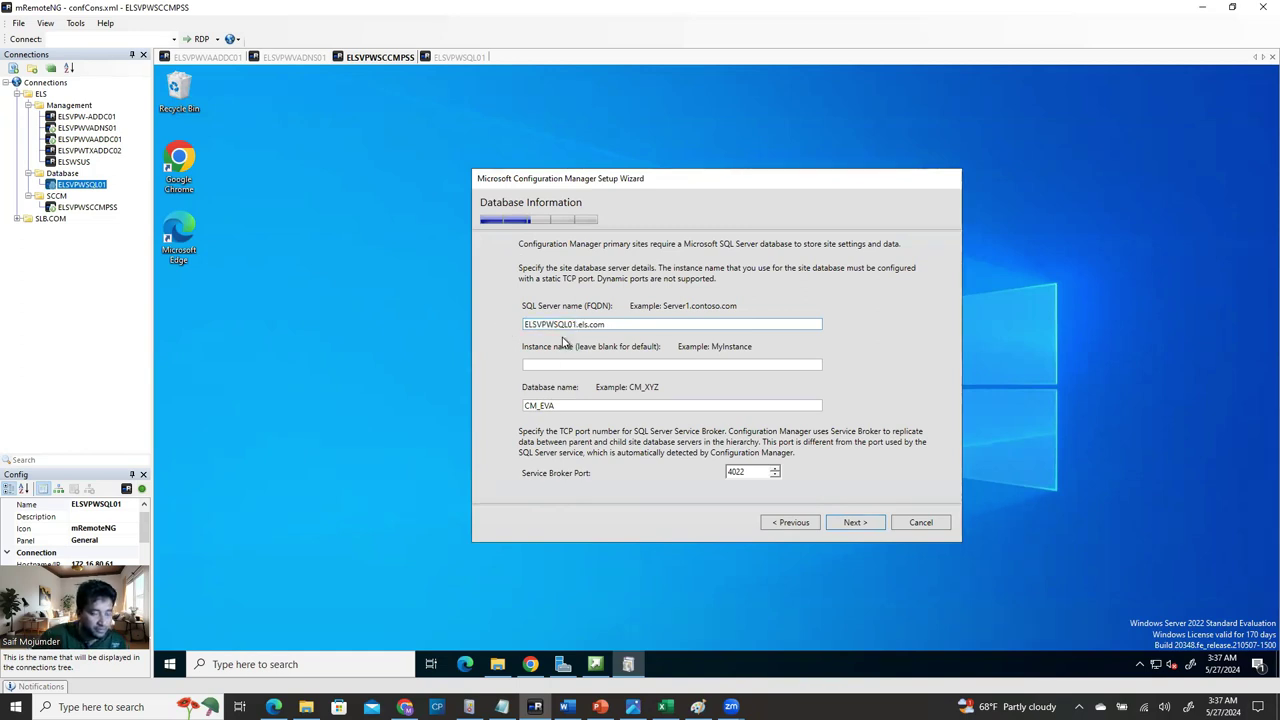
drag(525, 325, 640, 314)
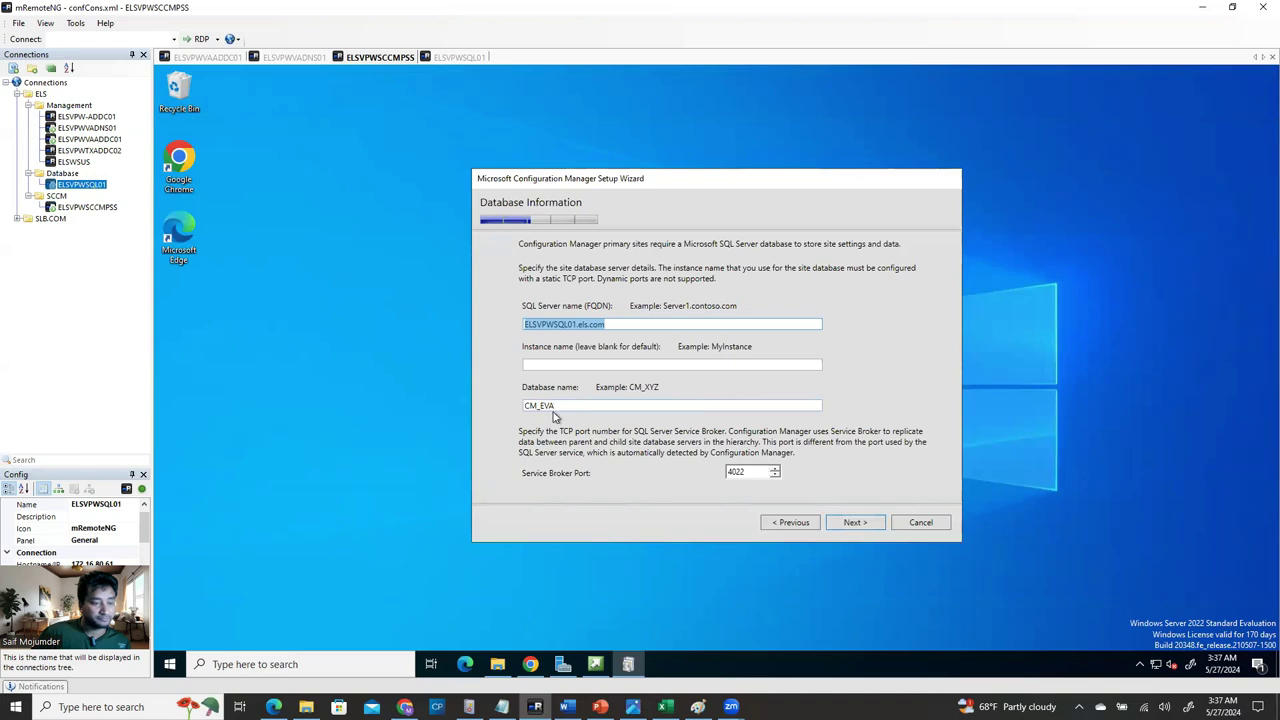
drag(557, 407, 536, 406)
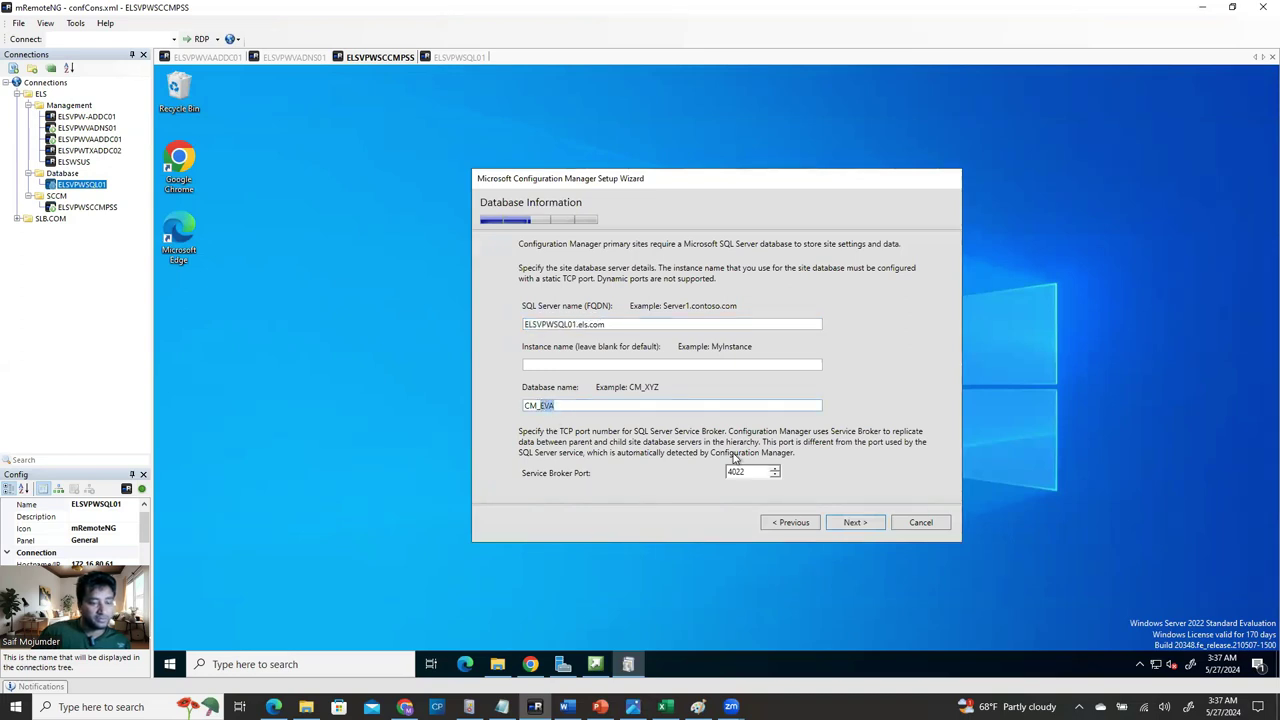
click(856, 522)
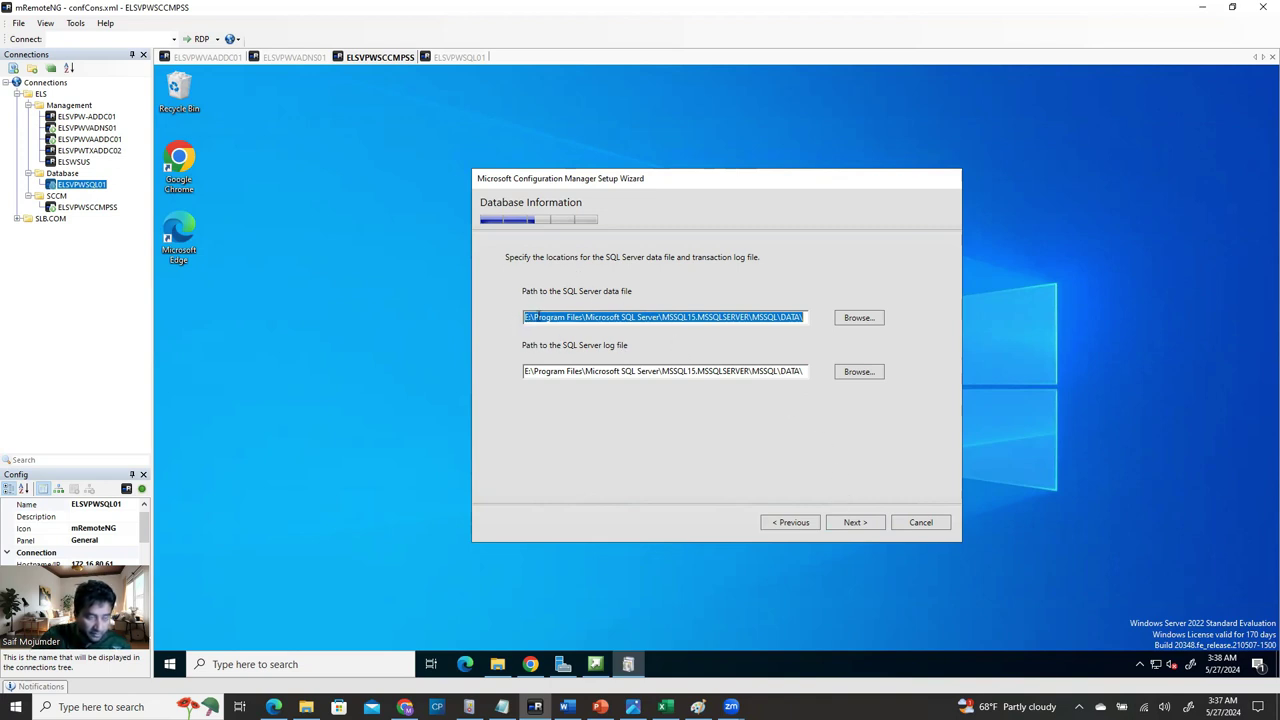
Keep default SQL file paths and SMS Provider; configure communication per site system role.
click(855, 523)
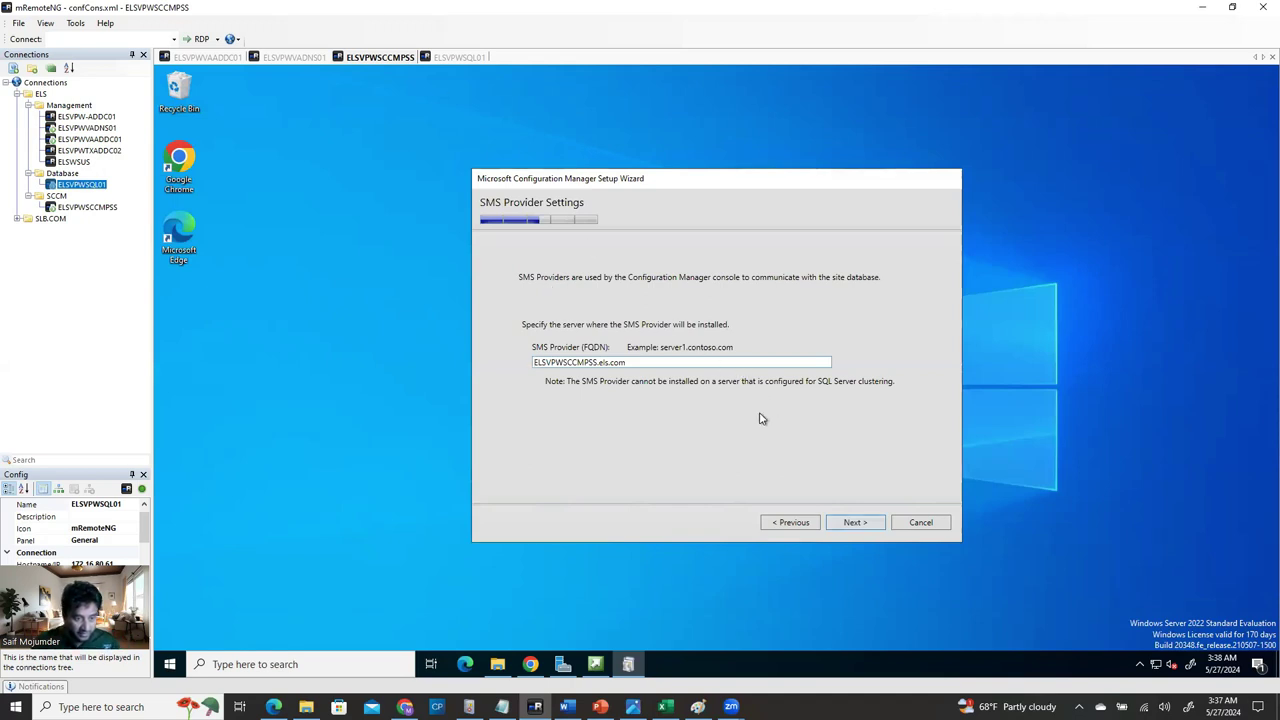
click(845, 524)
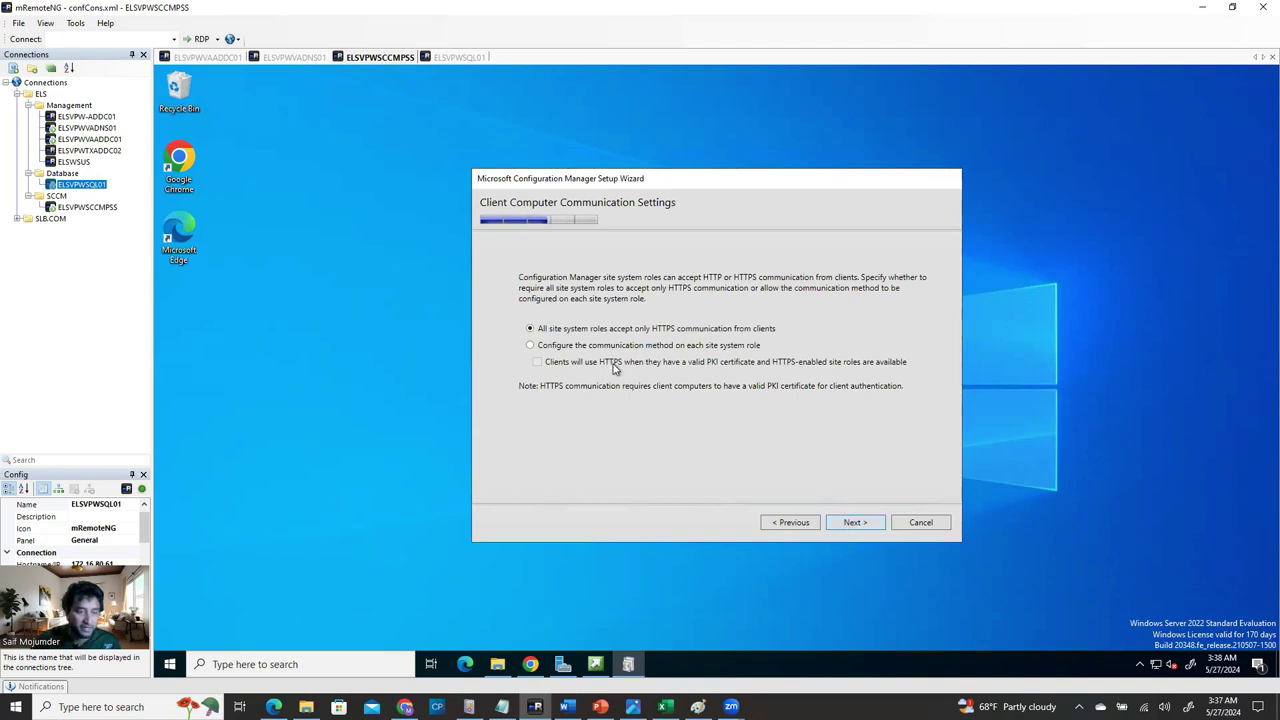
click(530, 346)
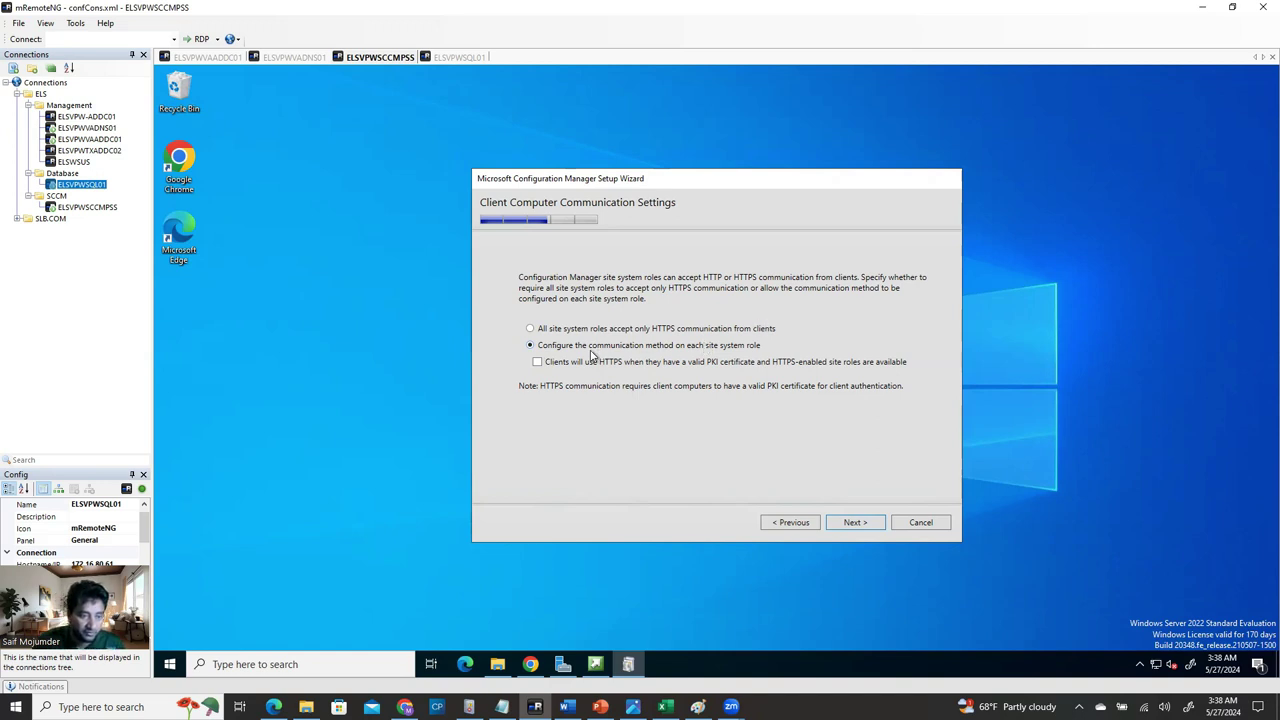
click(850, 523)
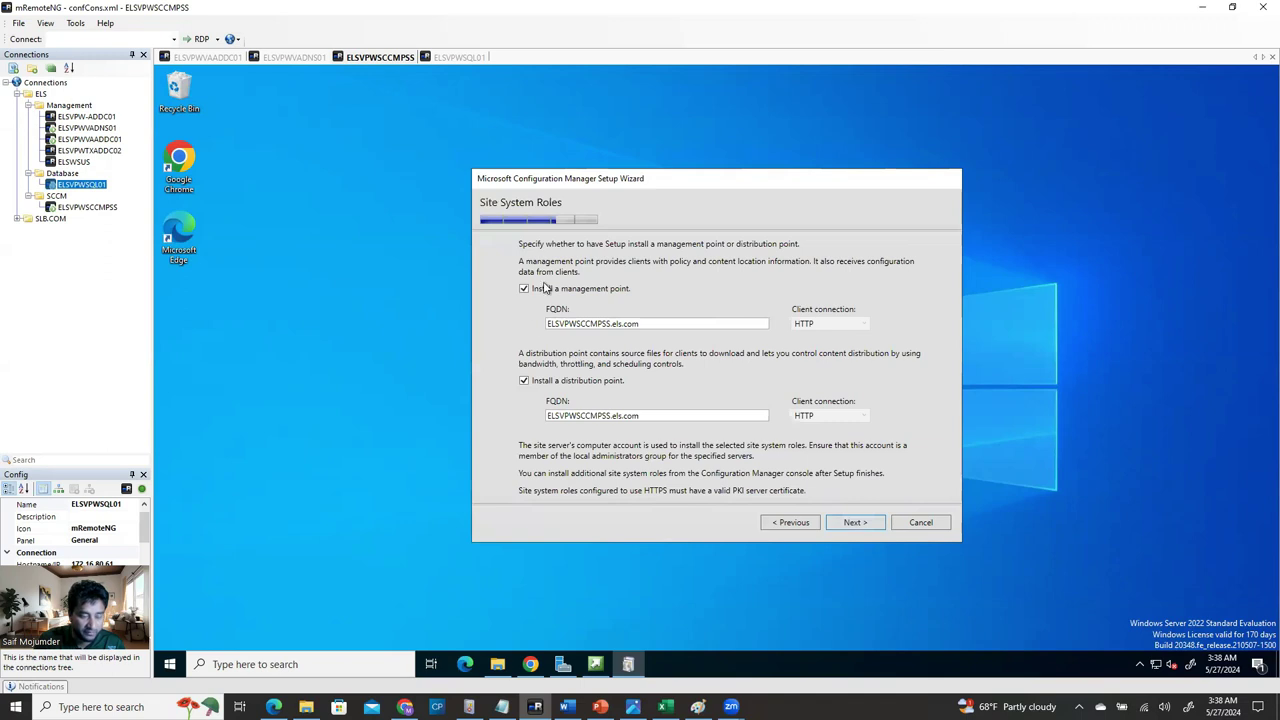
Accept default roles, usage data and service connection point, start the prerequisite check, then view the Word guide.
click(856, 523)
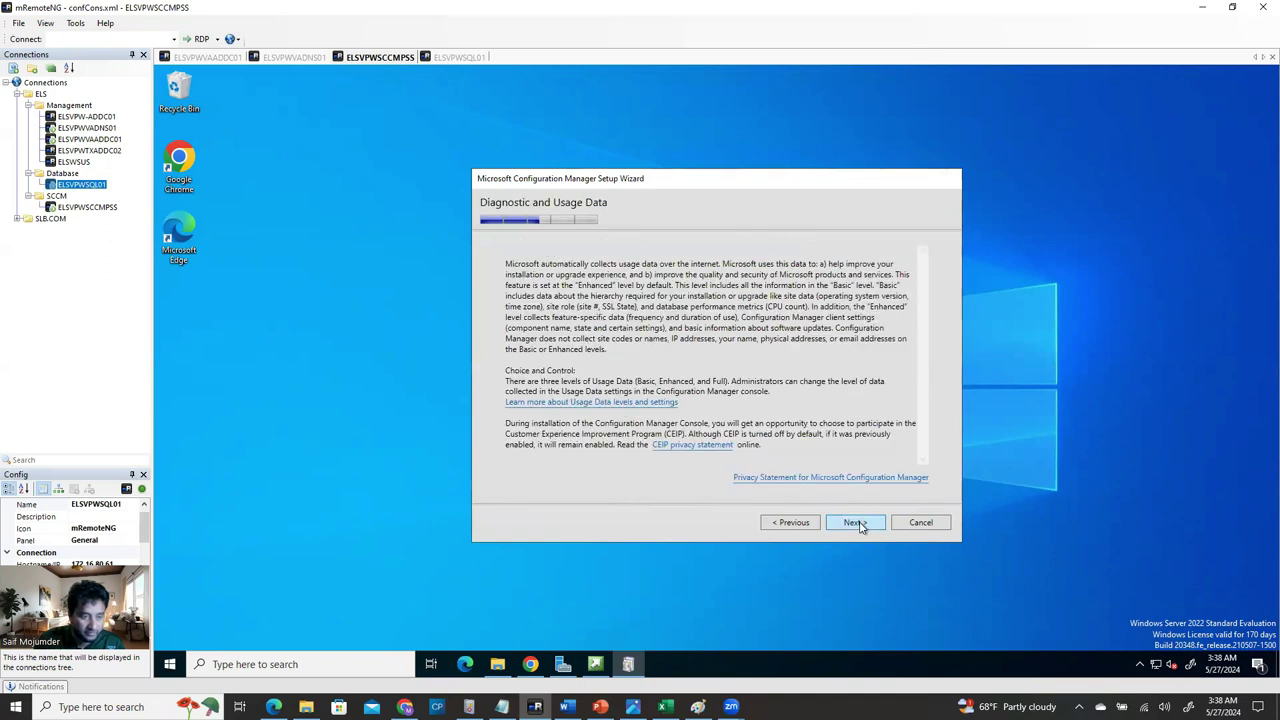
click(856, 523)
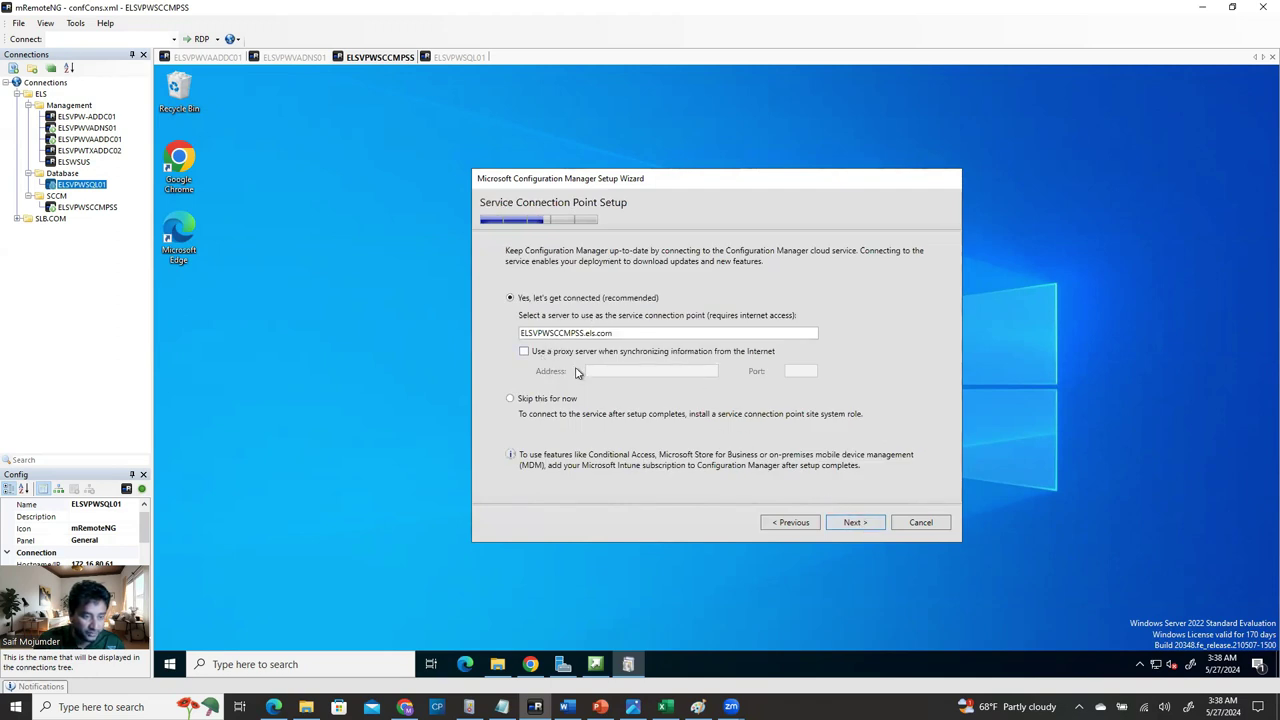
click(850, 524)
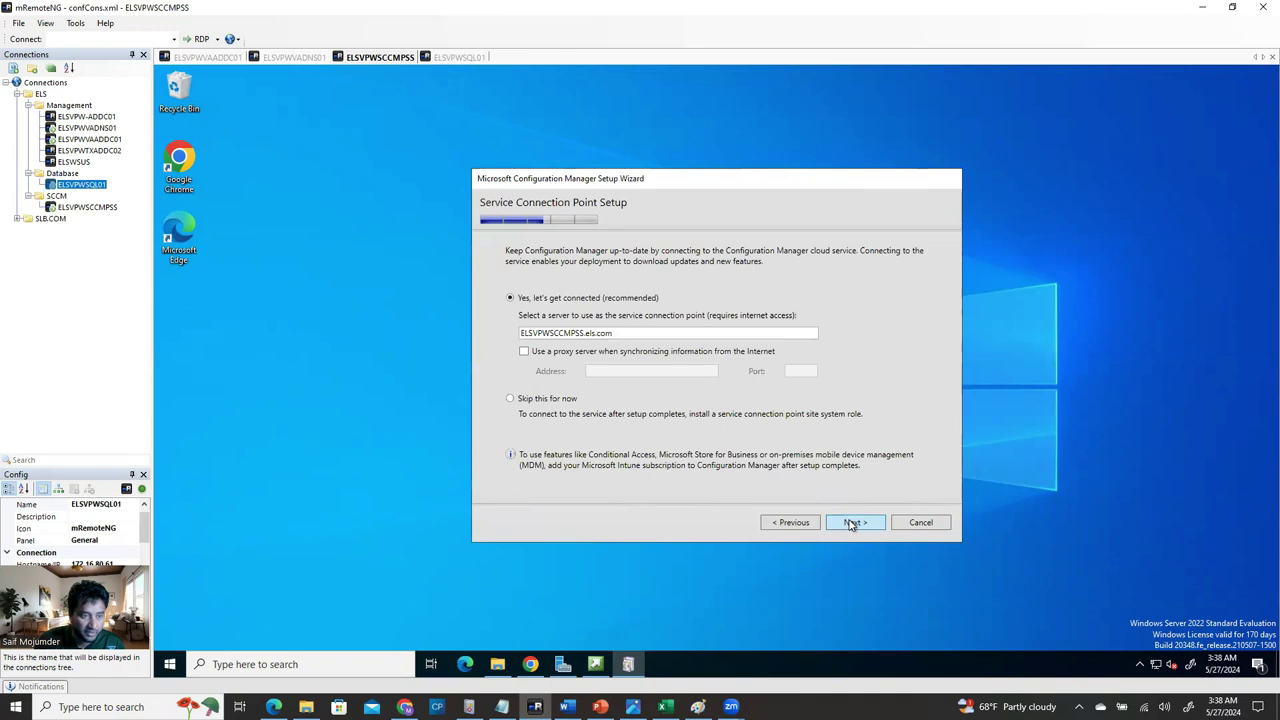
drag(924, 372, 925, 488)
click(853, 524)
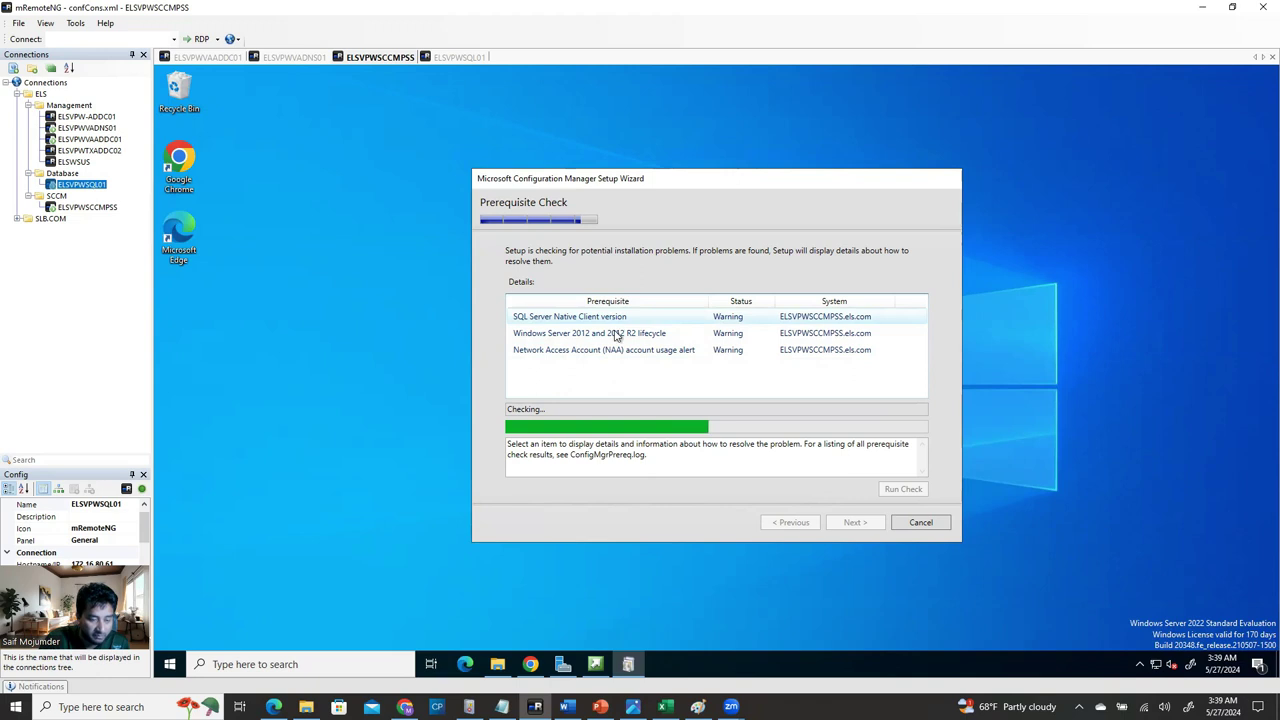
mouse_move(563, 665)
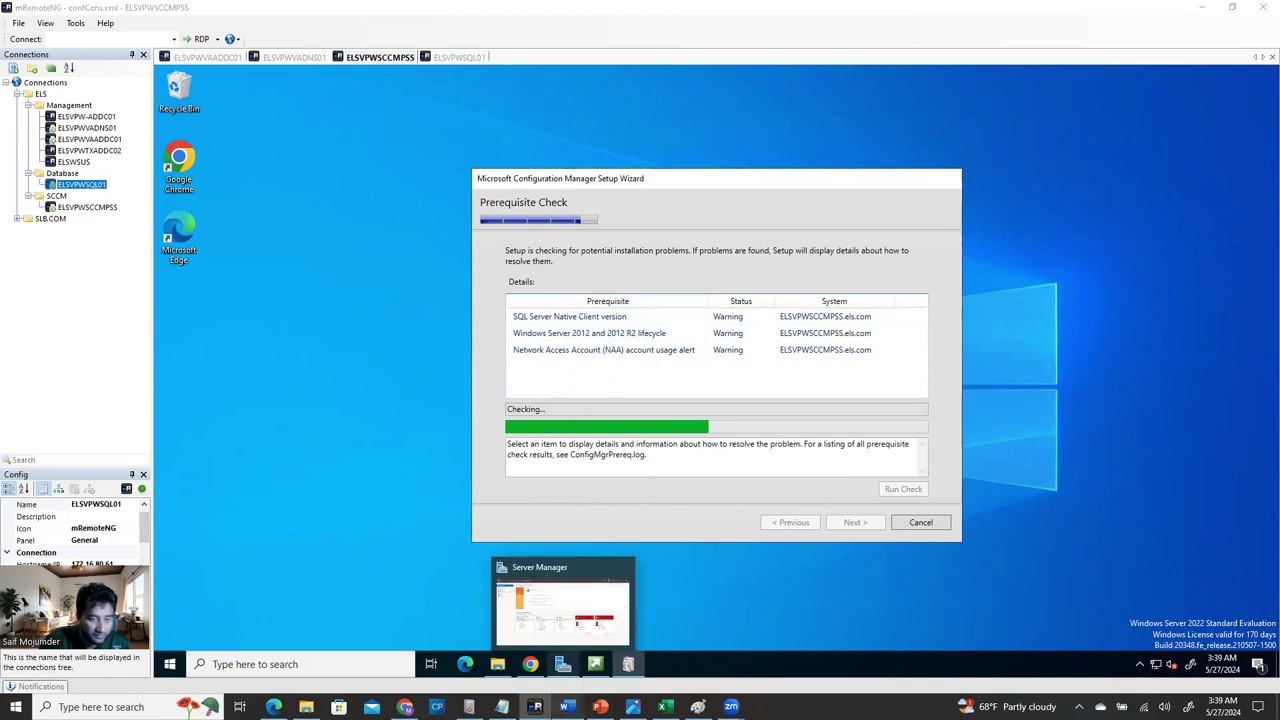
click(567, 706)
Scroll the Word guide down to its SQL Server Native Client warning fix section.
scroll(487, 590, down, 10)
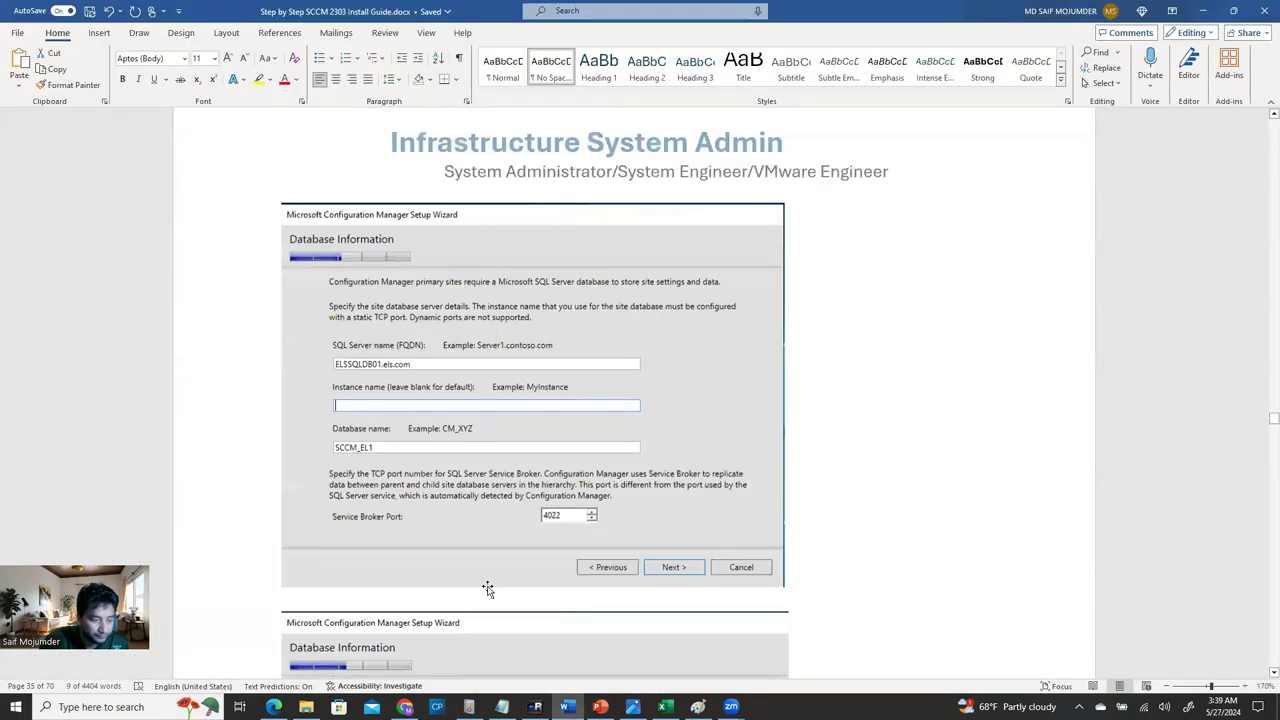
scroll(487, 590, down, 20)
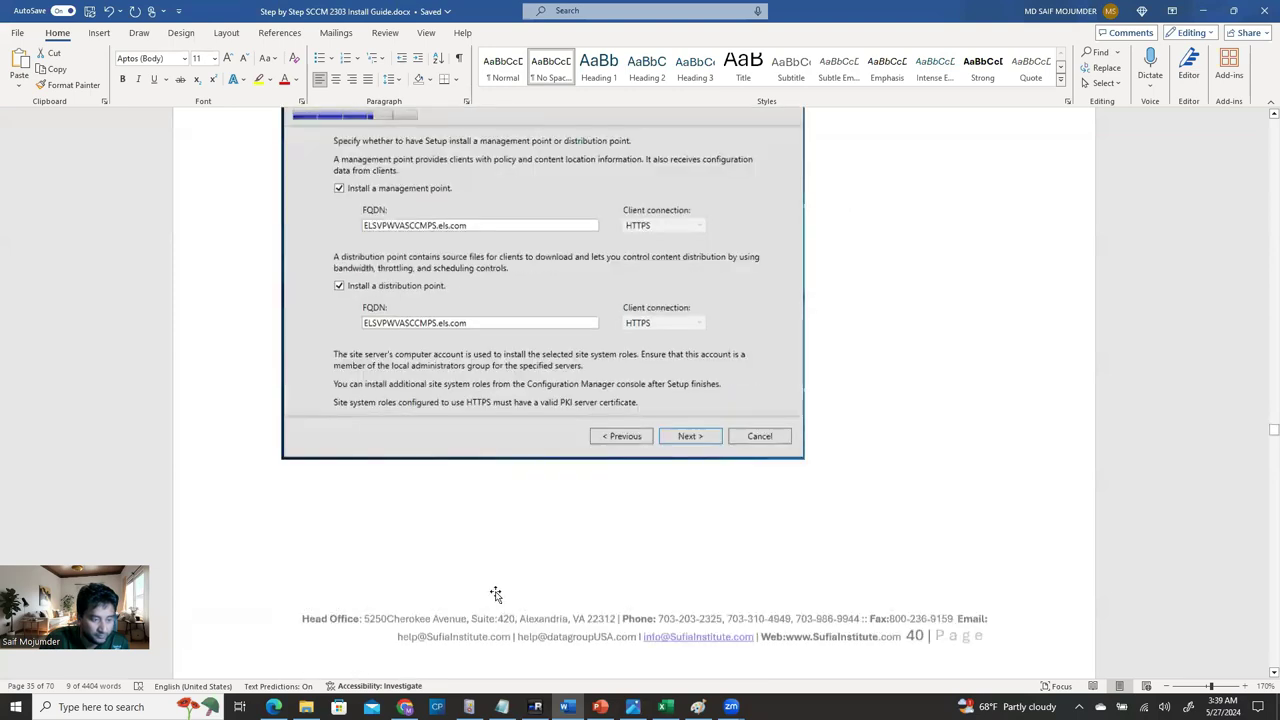
scroll(495, 594, down, 10)
scroll(557, 494, down, 5)
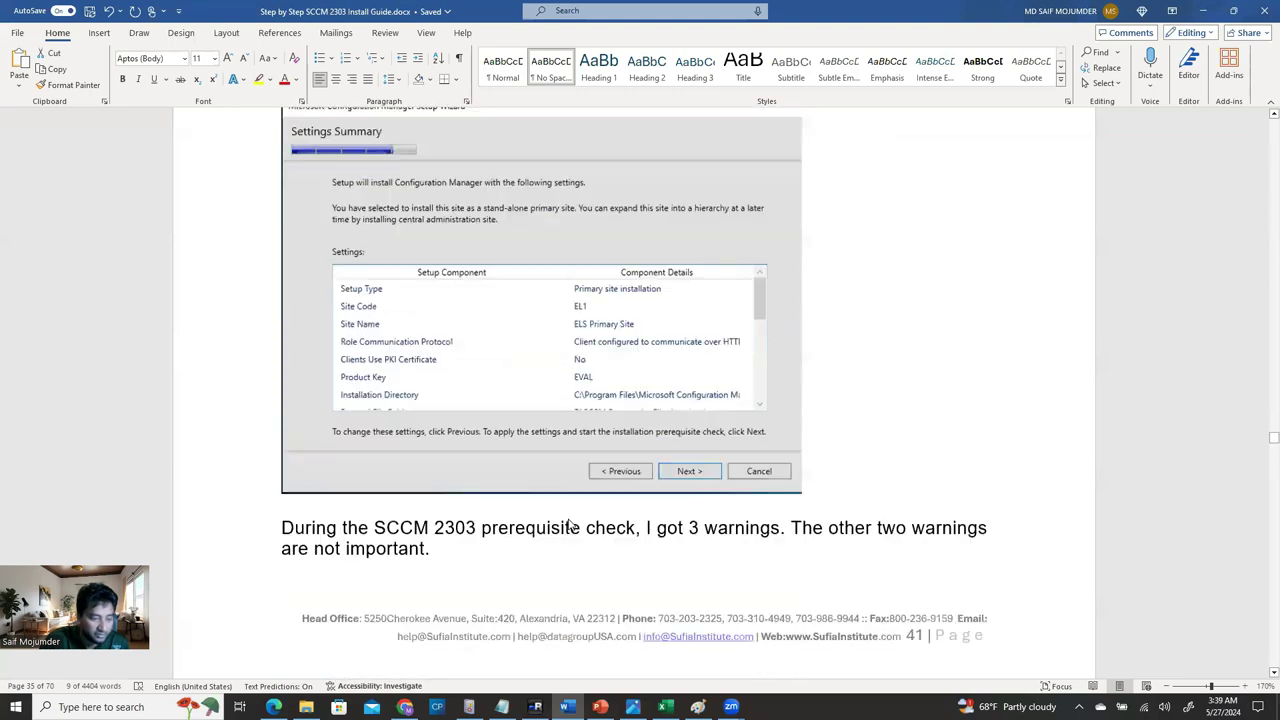
scroll(570, 527, down, 10)
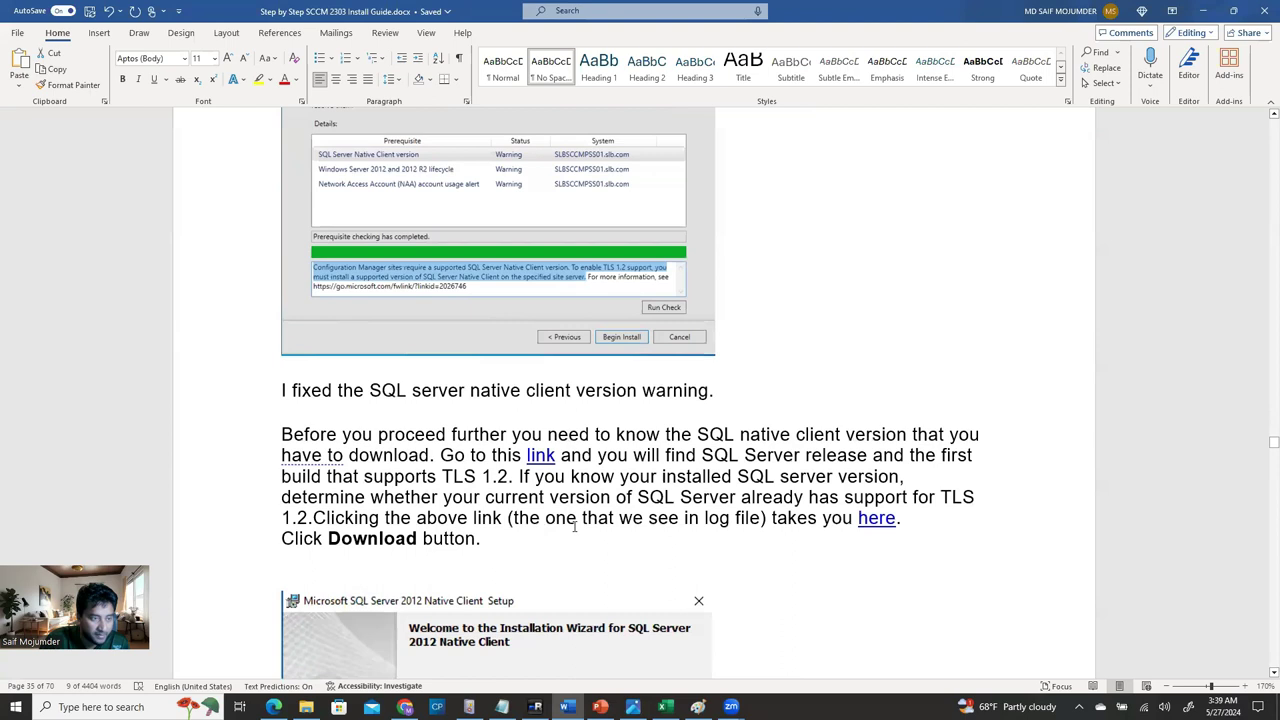
scroll(575, 528, down, 5)
scroll(575, 529, up, 3)
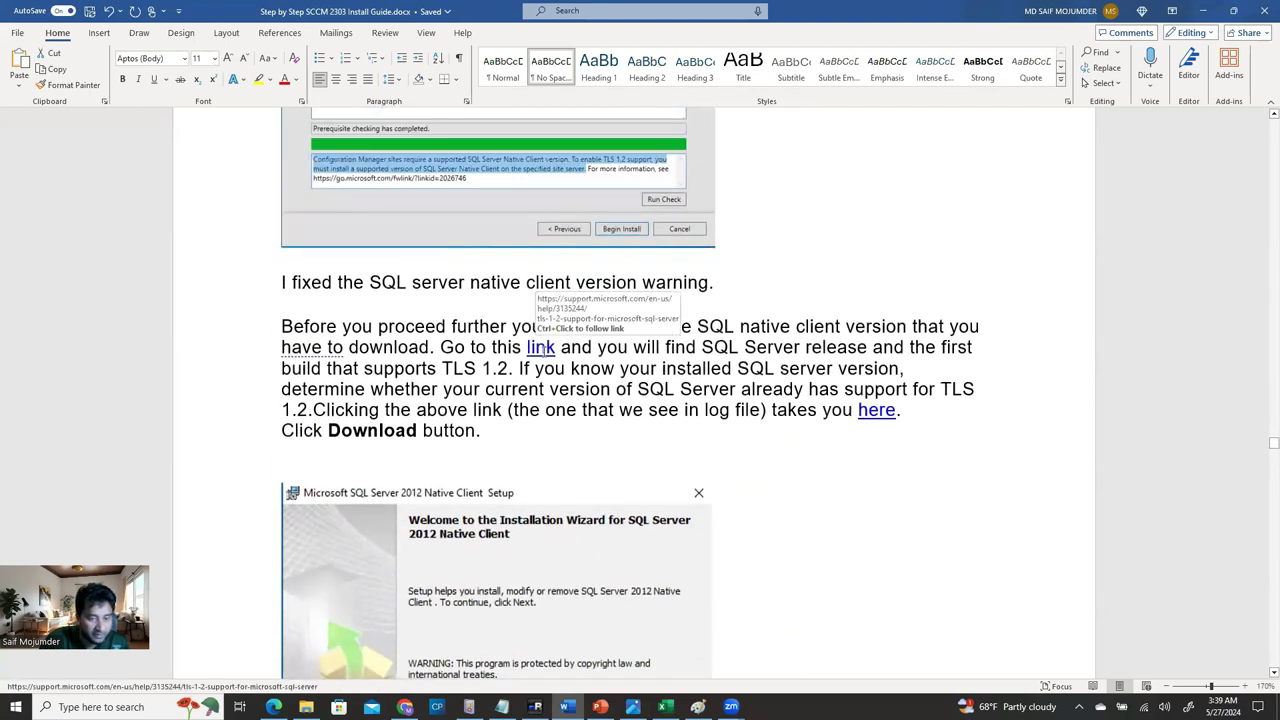
Open the TLS 1.2 support article and review which SQL Server builds support it.
ctrl+click(540, 347)
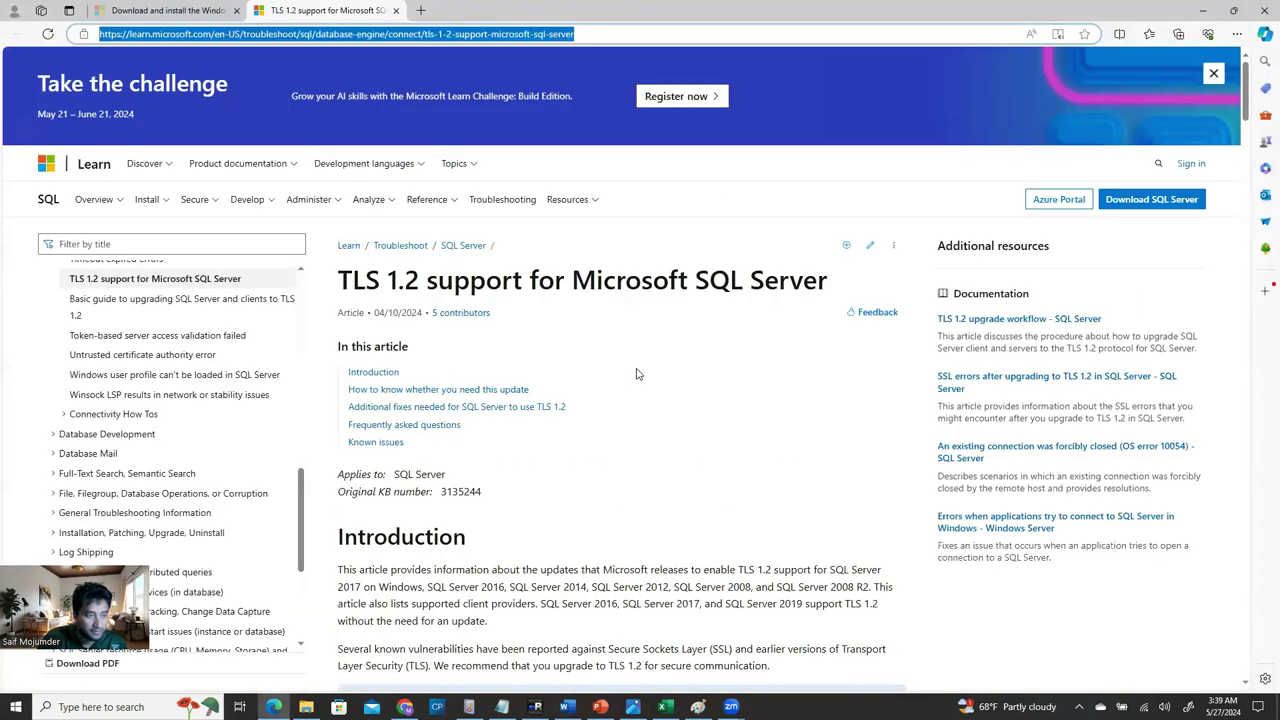
scroll(634, 374, down, 3)
scroll(629, 430, down, 4)
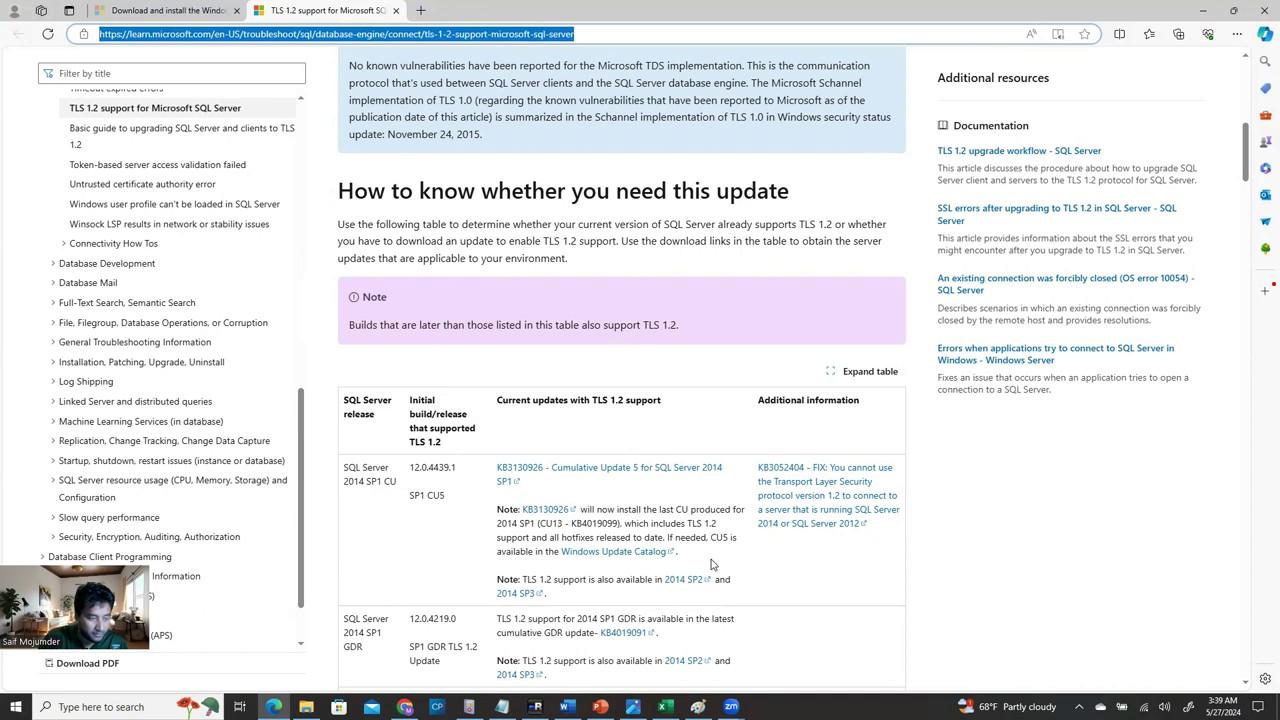
scroll(709, 573, down, 1)
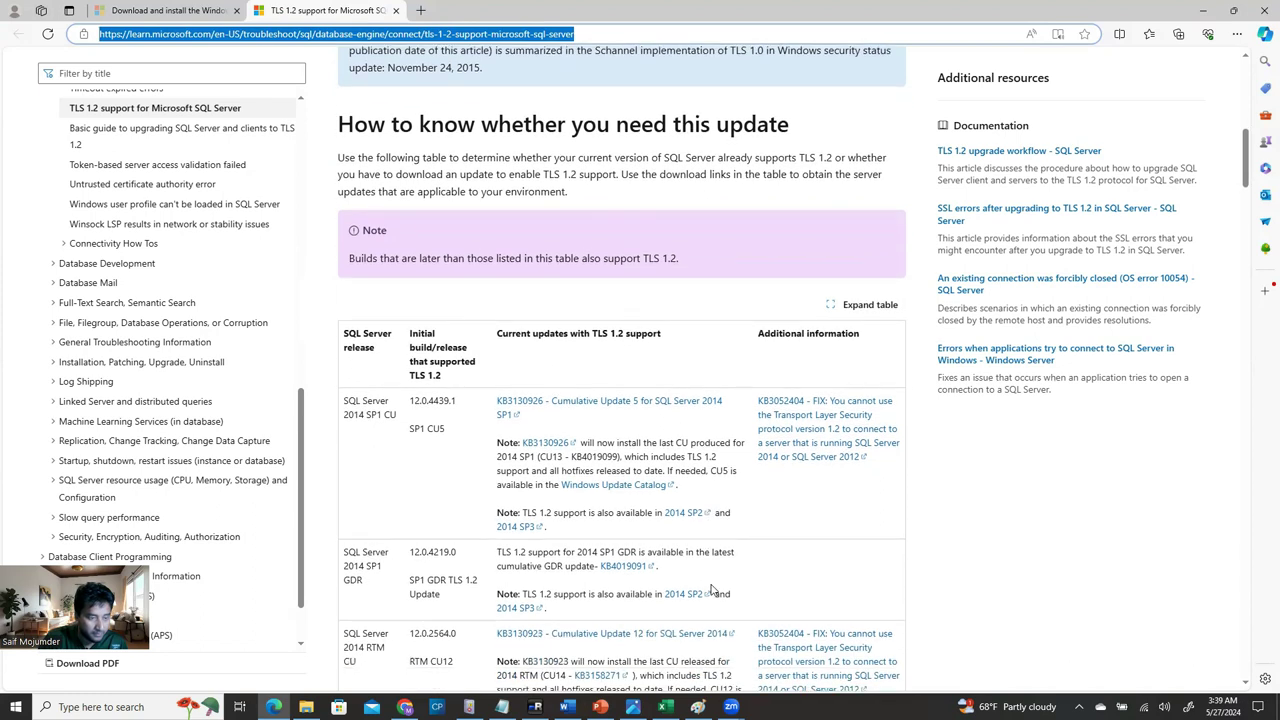
scroll(712, 590, down, 1)
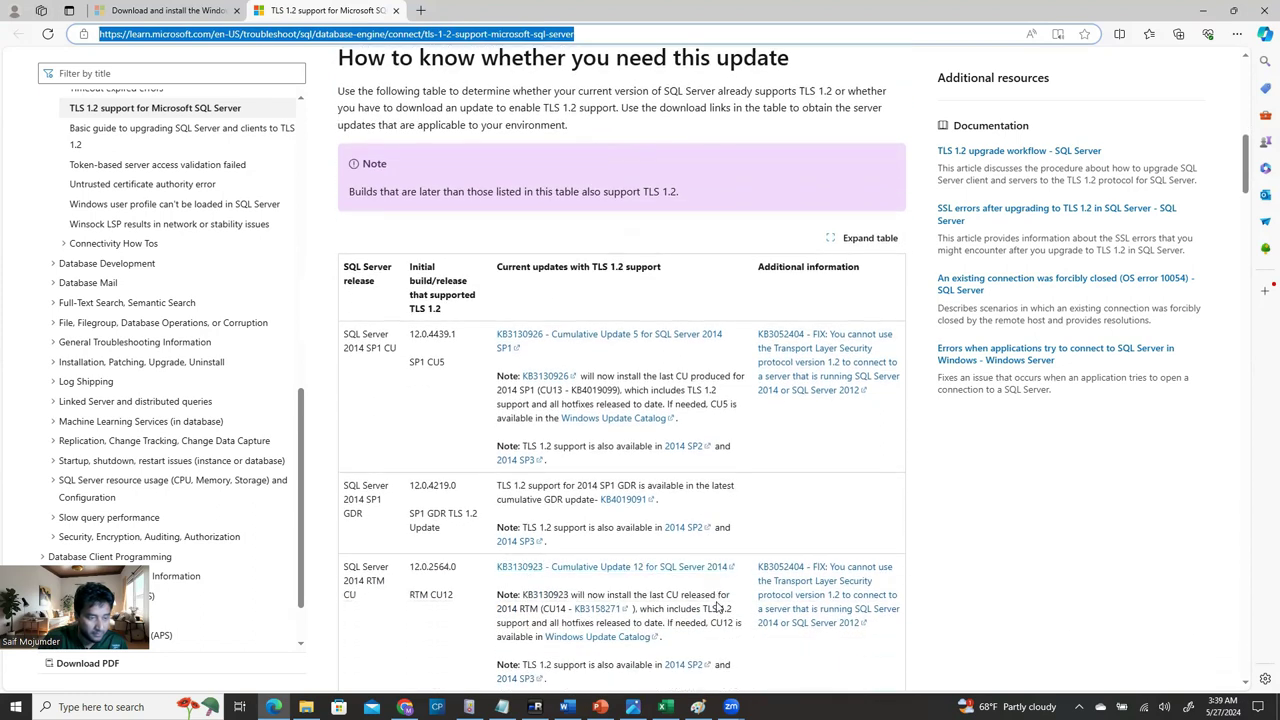
scroll(722, 621, down, 2)
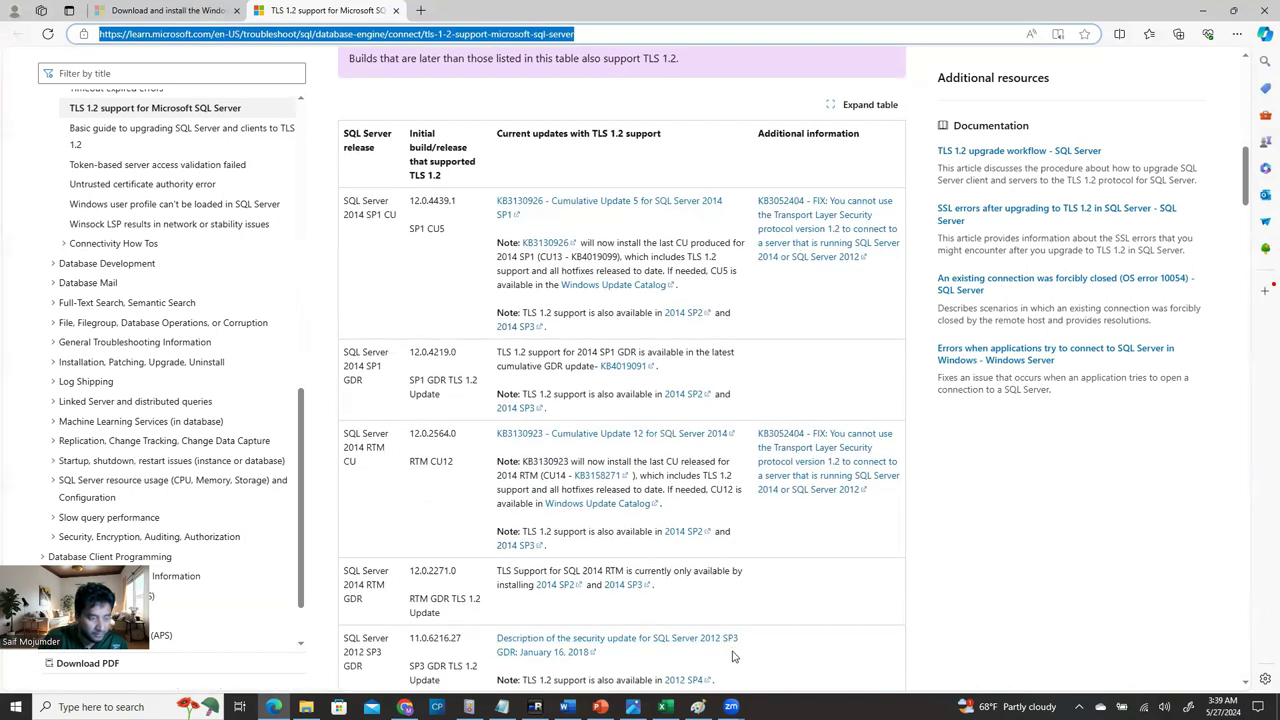
scroll(730, 656, down, 4)
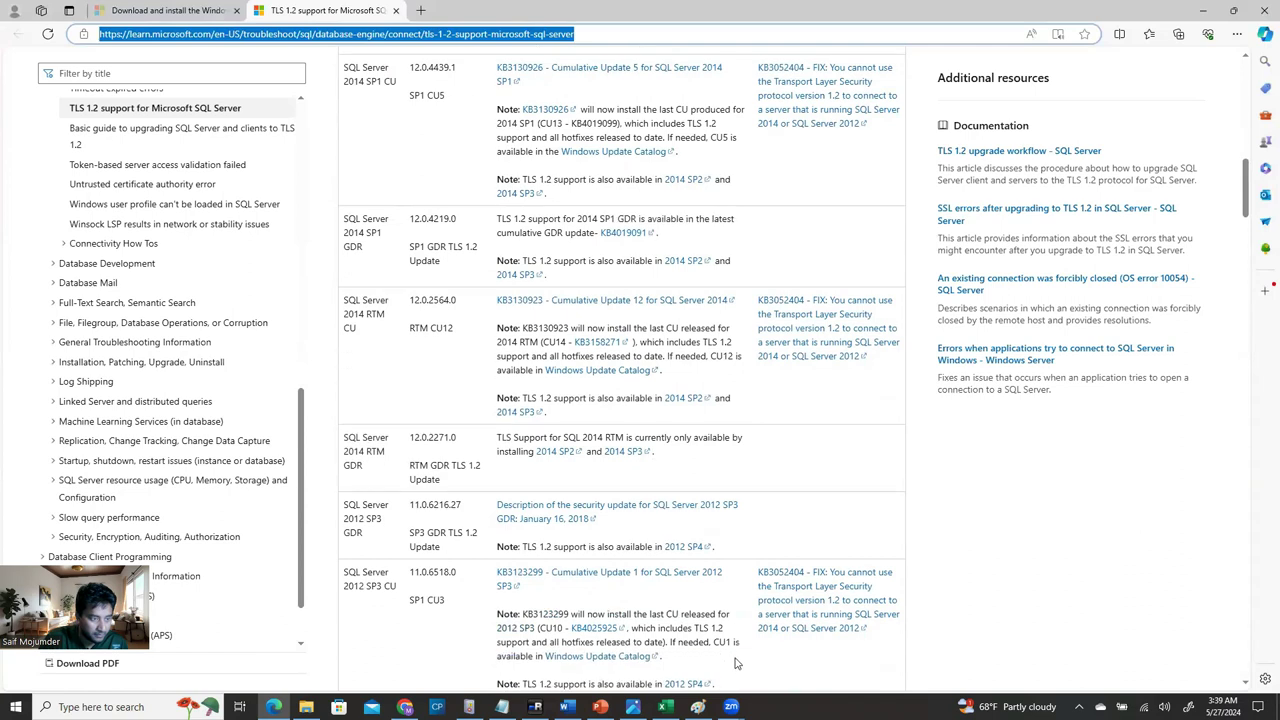
scroll(739, 679, down, 2)
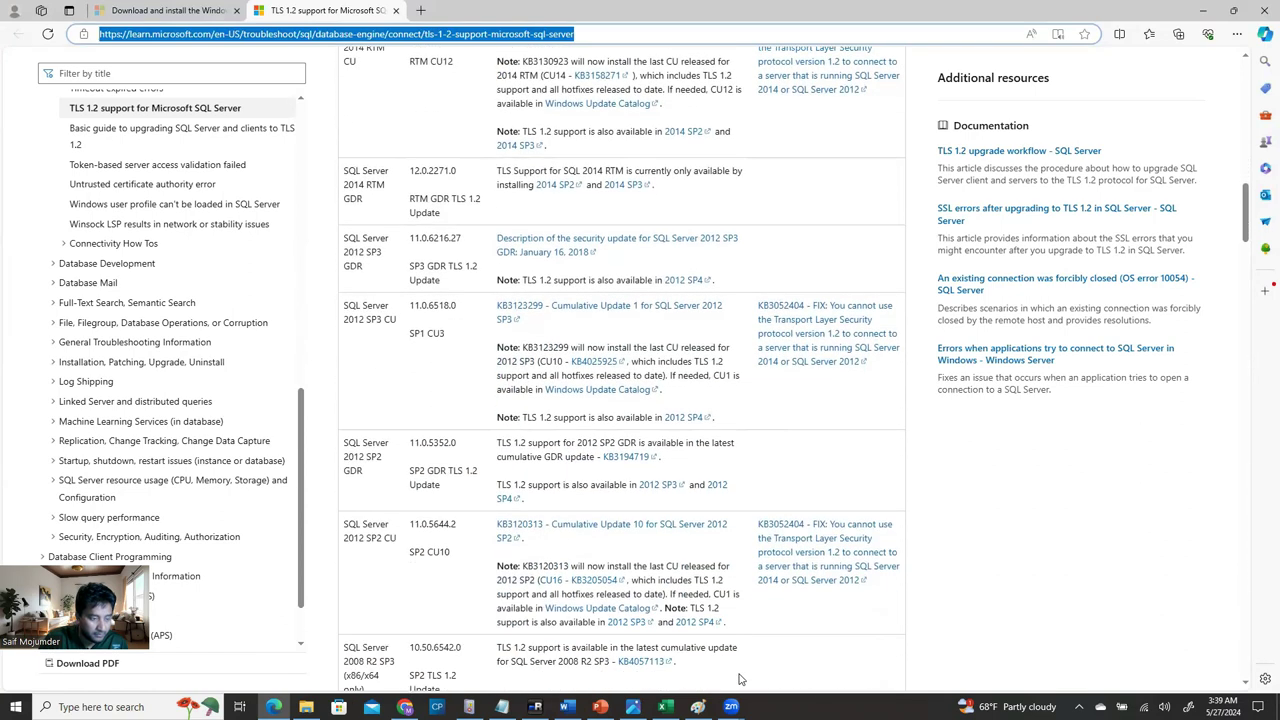
Minimize Edge and follow the guide's 'here' link to the SQL Server 2012 Native Client download page.
scroll(739, 679, up, 3)
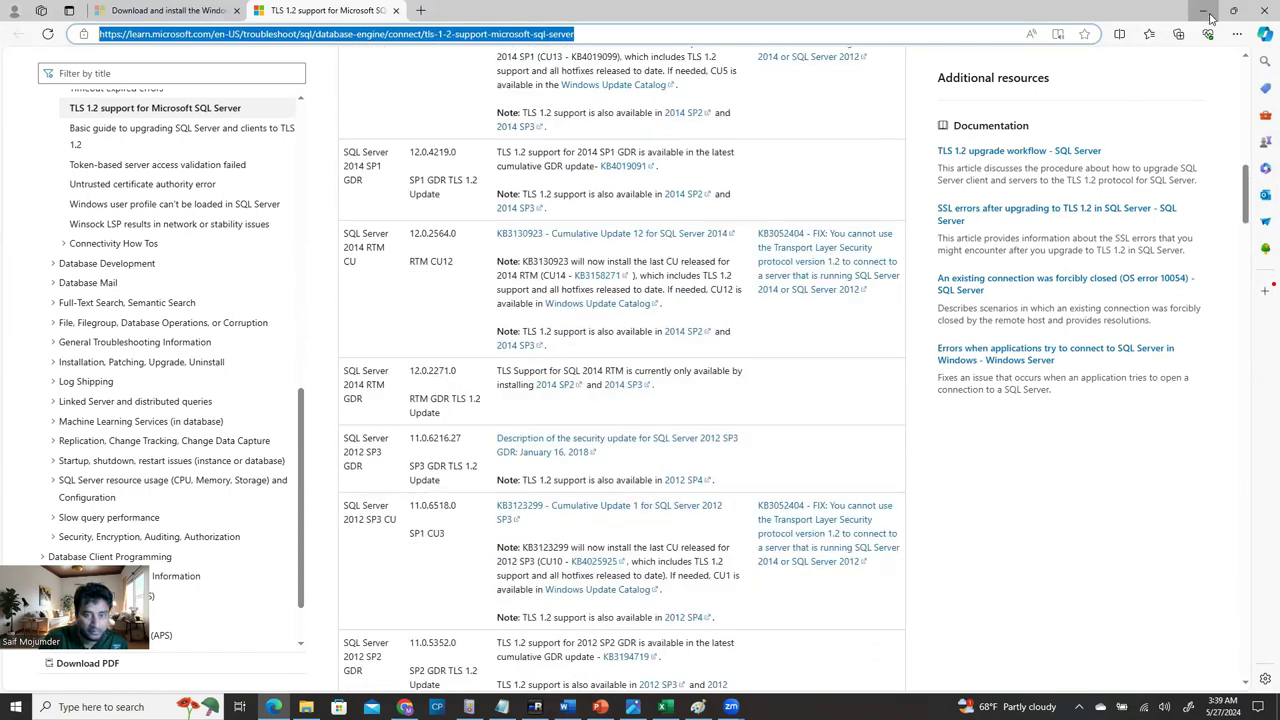
click(1207, 12)
ctrl+click(880, 411)
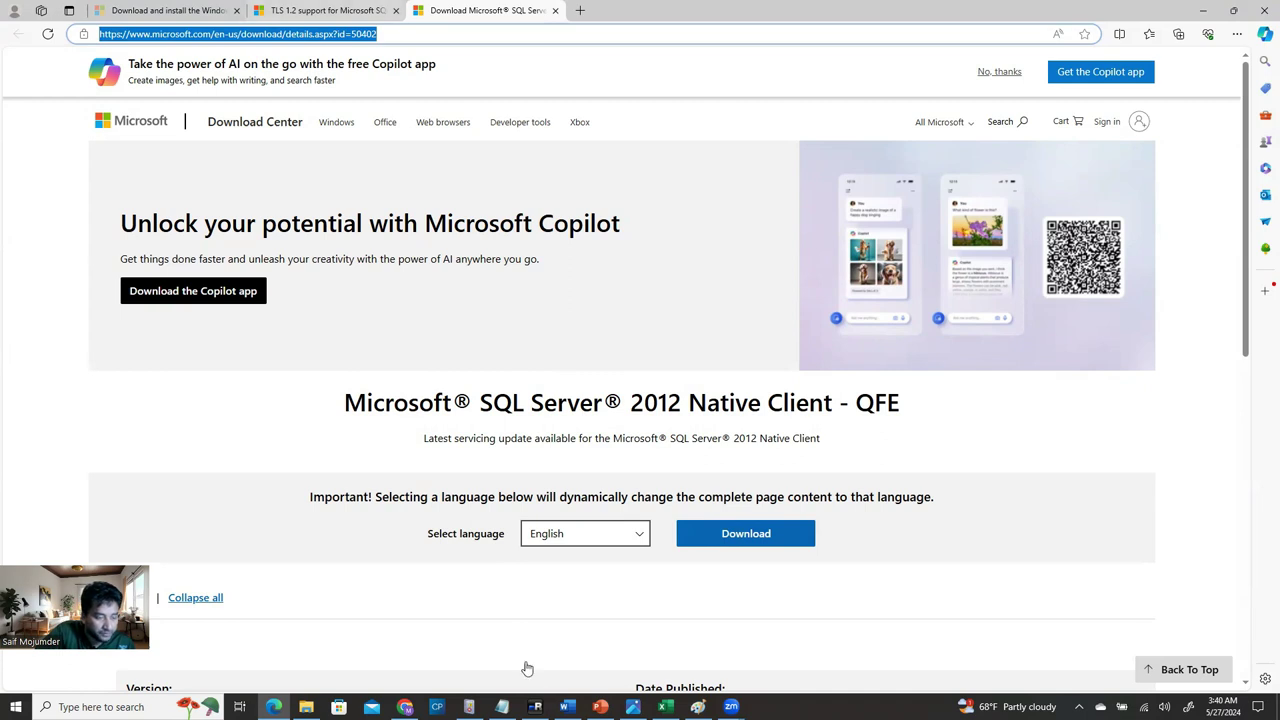
Review the guide's Native Client download step, then return to the remote server's prerequisite check.
click(566, 706)
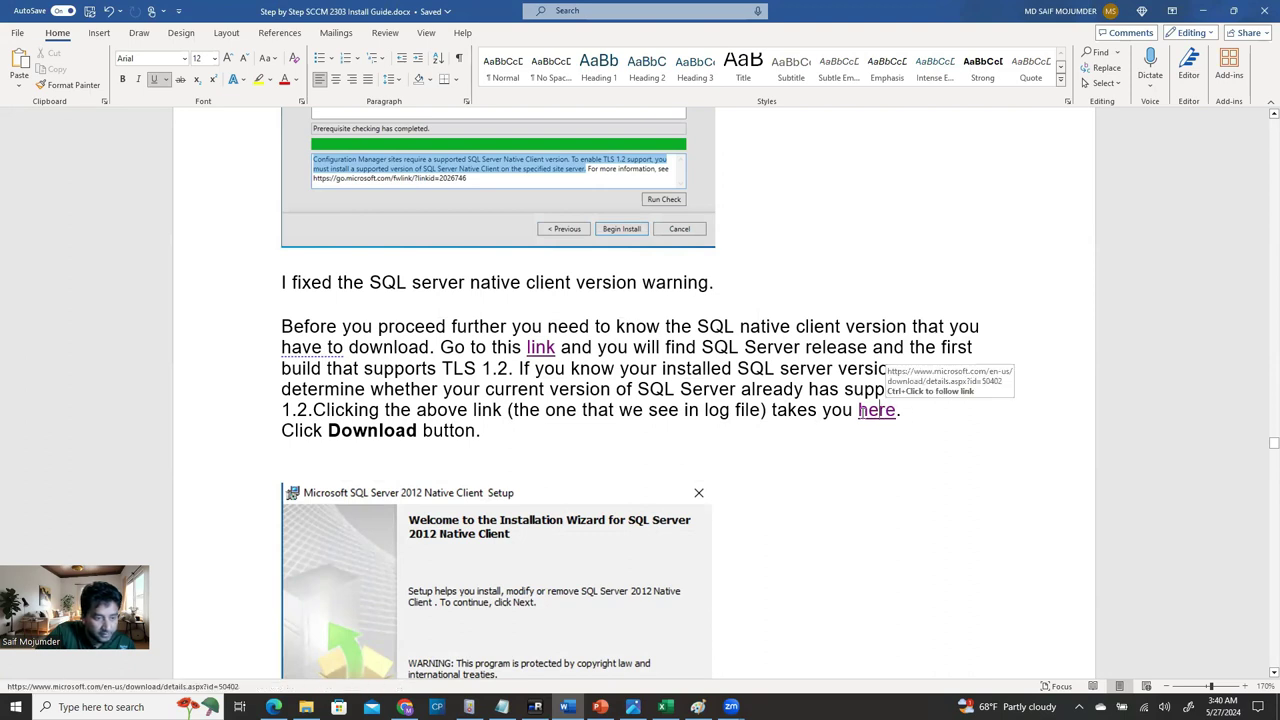
click(880, 410)
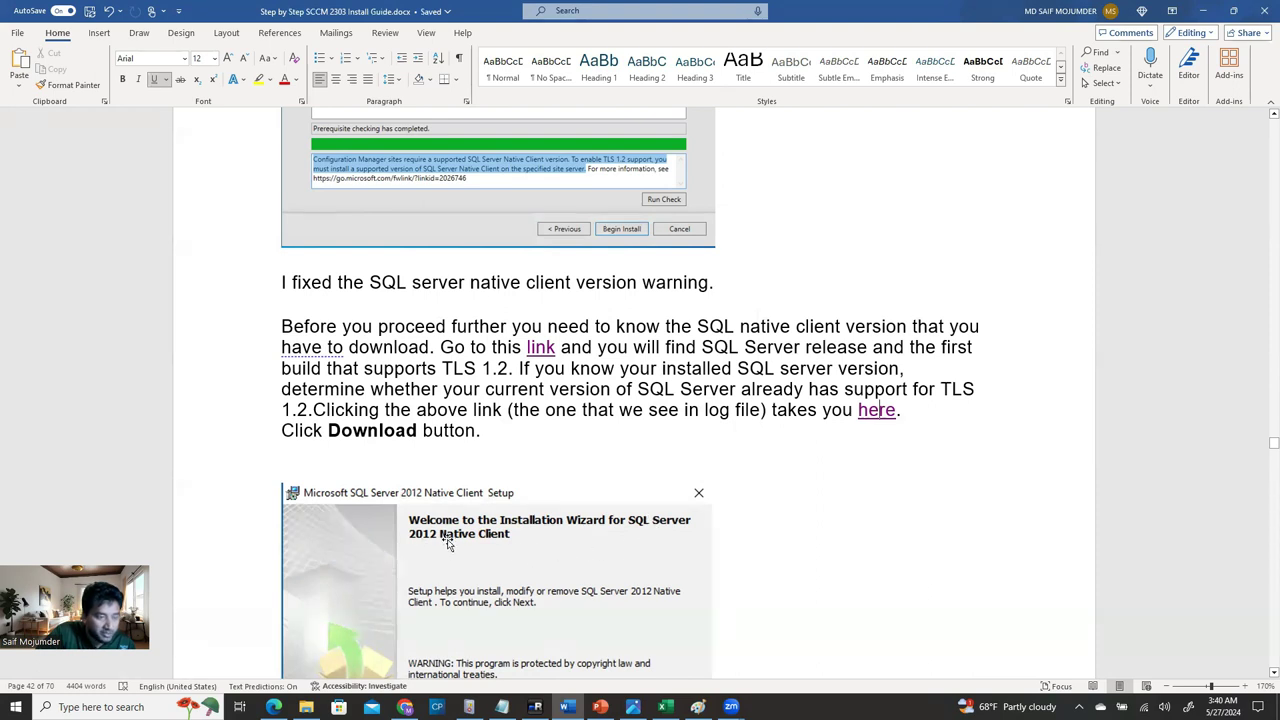
scroll(447, 541, up, 3)
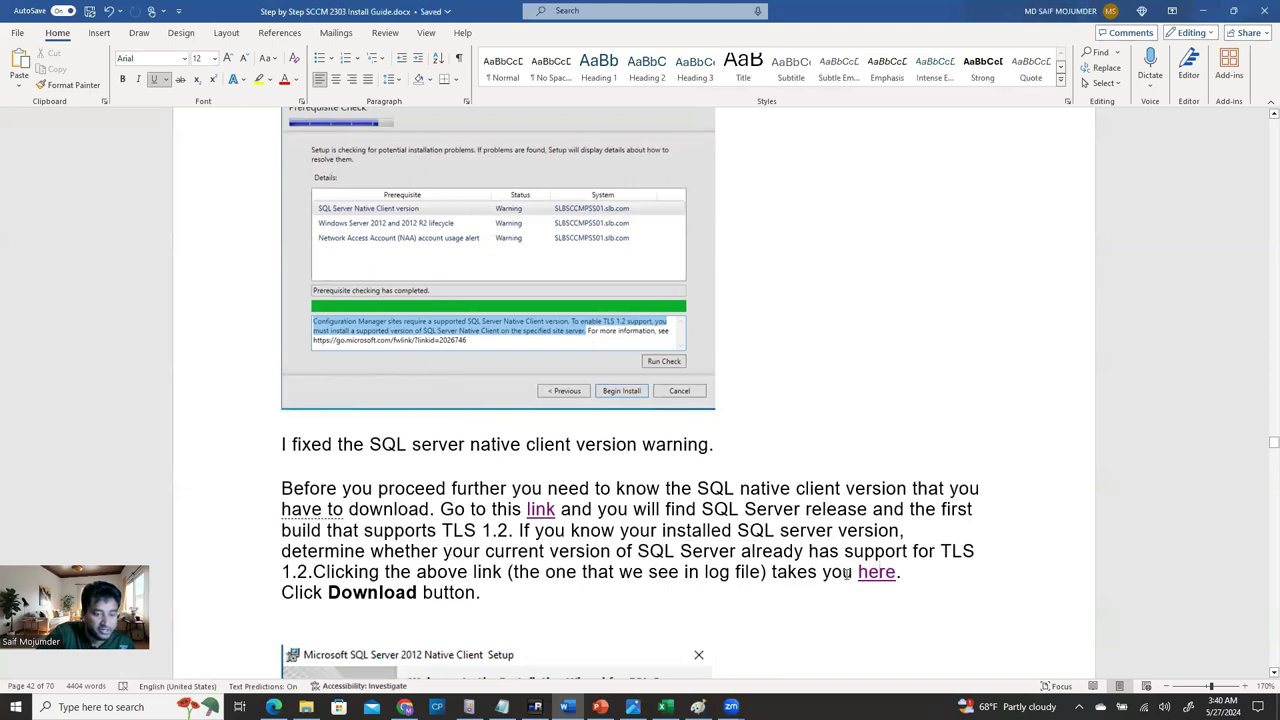
scroll(846, 572, down, 3)
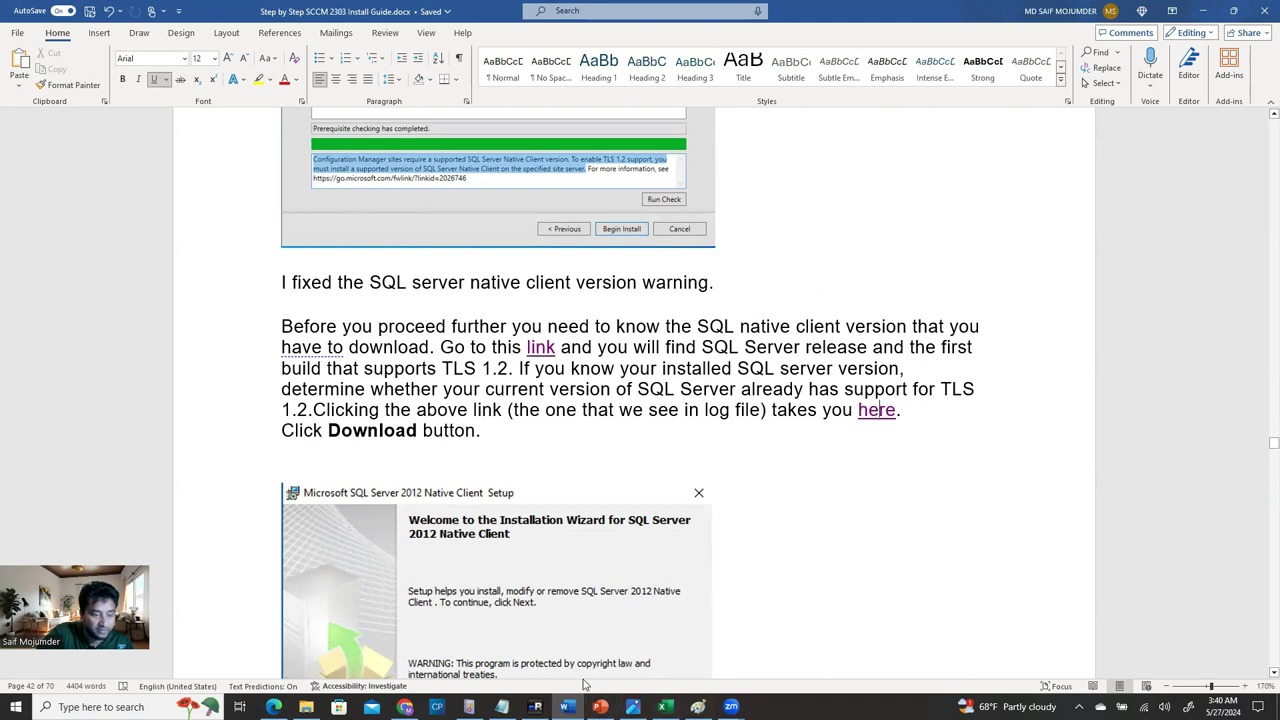
click(535, 707)
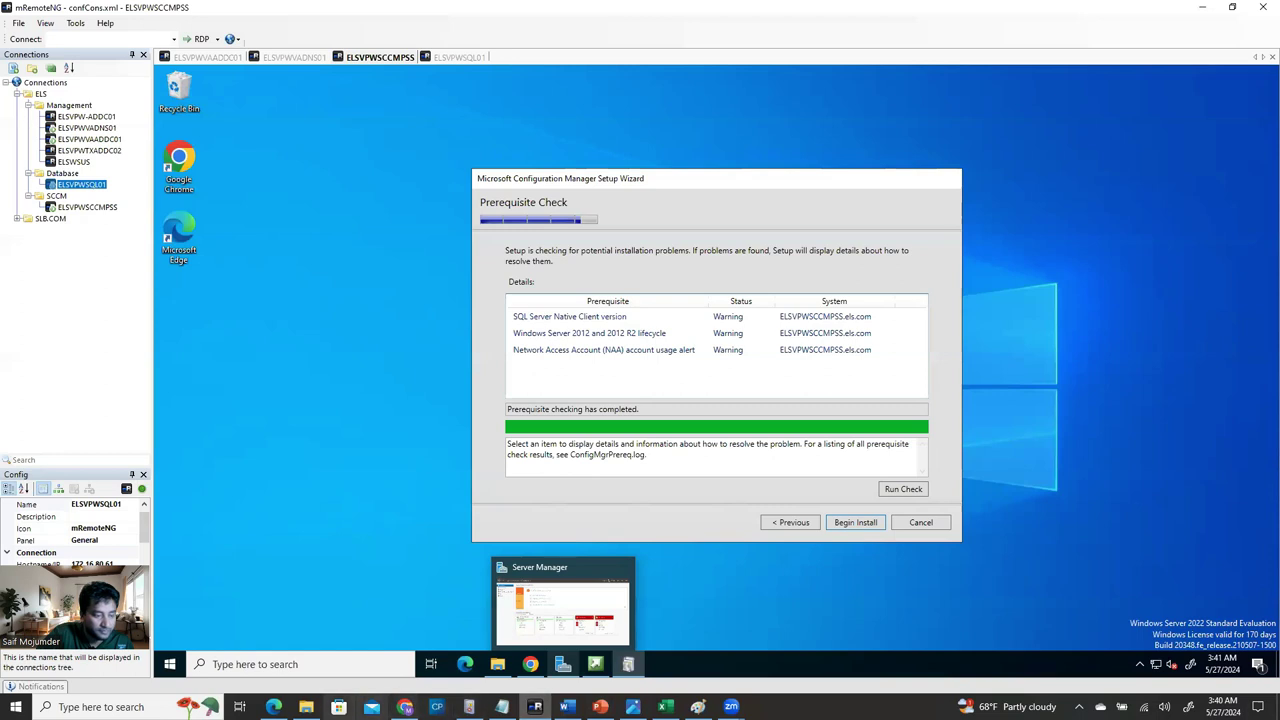
Copy the SQL Server 2012 Native Client download URL (id=50402) and paste it into Chrome on the remote server.
click(273, 707)
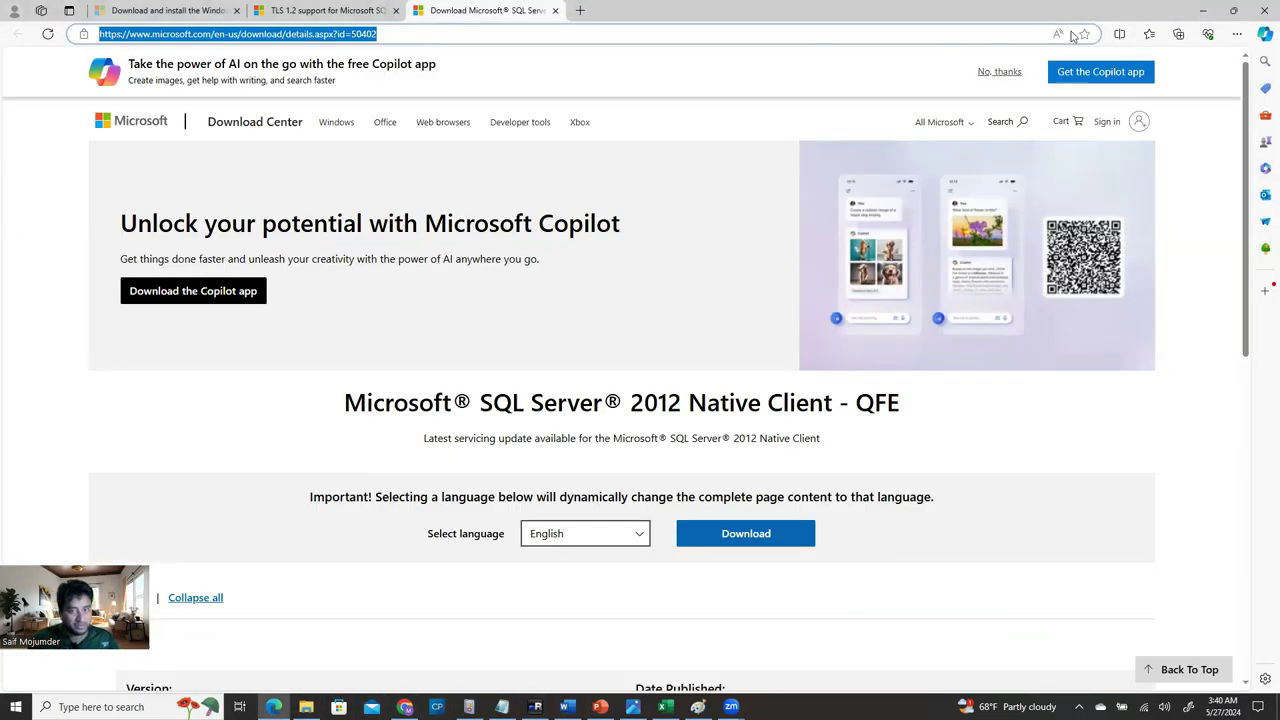
click(1203, 10)
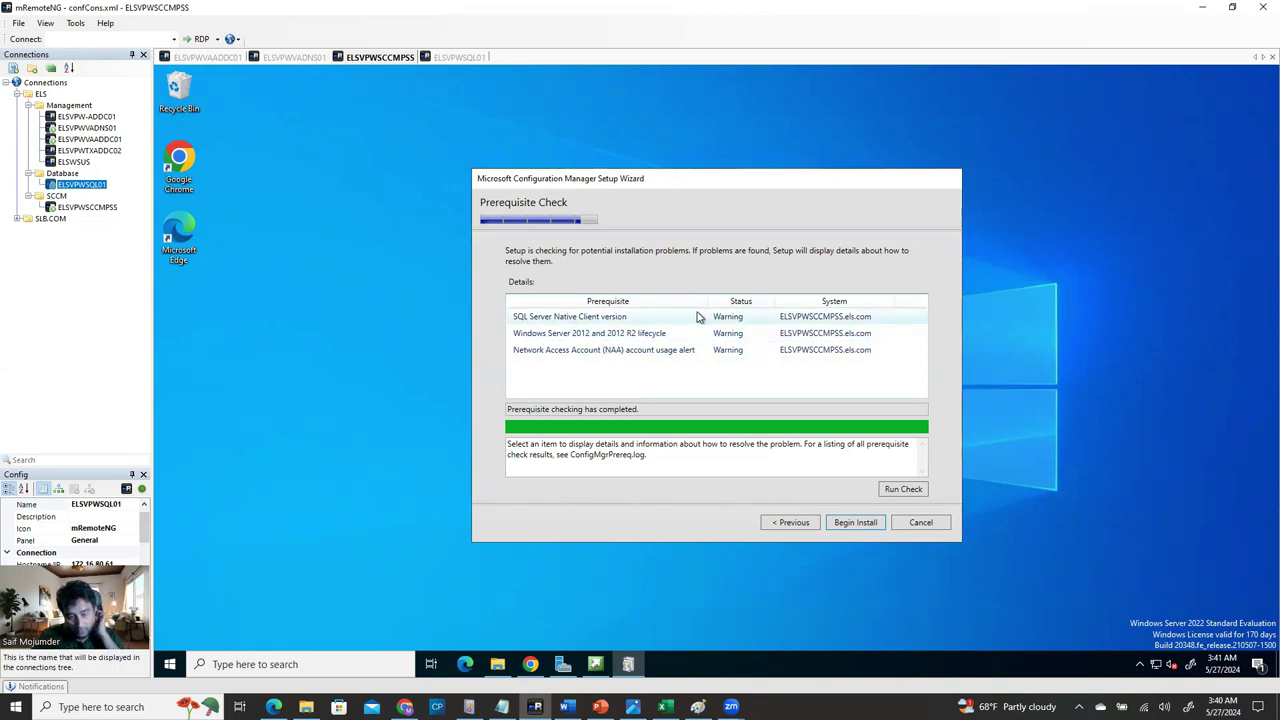
double_click(180, 168)
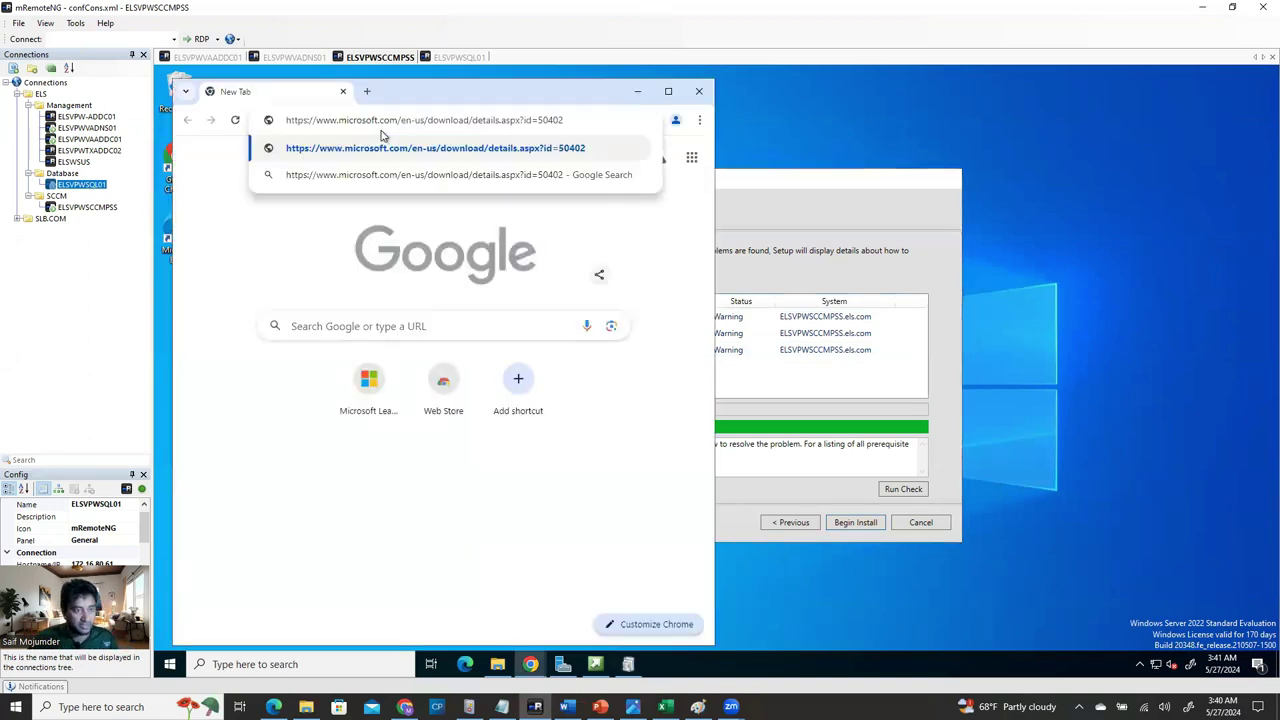
Download ENU\x64\sqlncli.msi (4.8 MB), confirm it finished in the download history, and close Chrome.
key(Return)
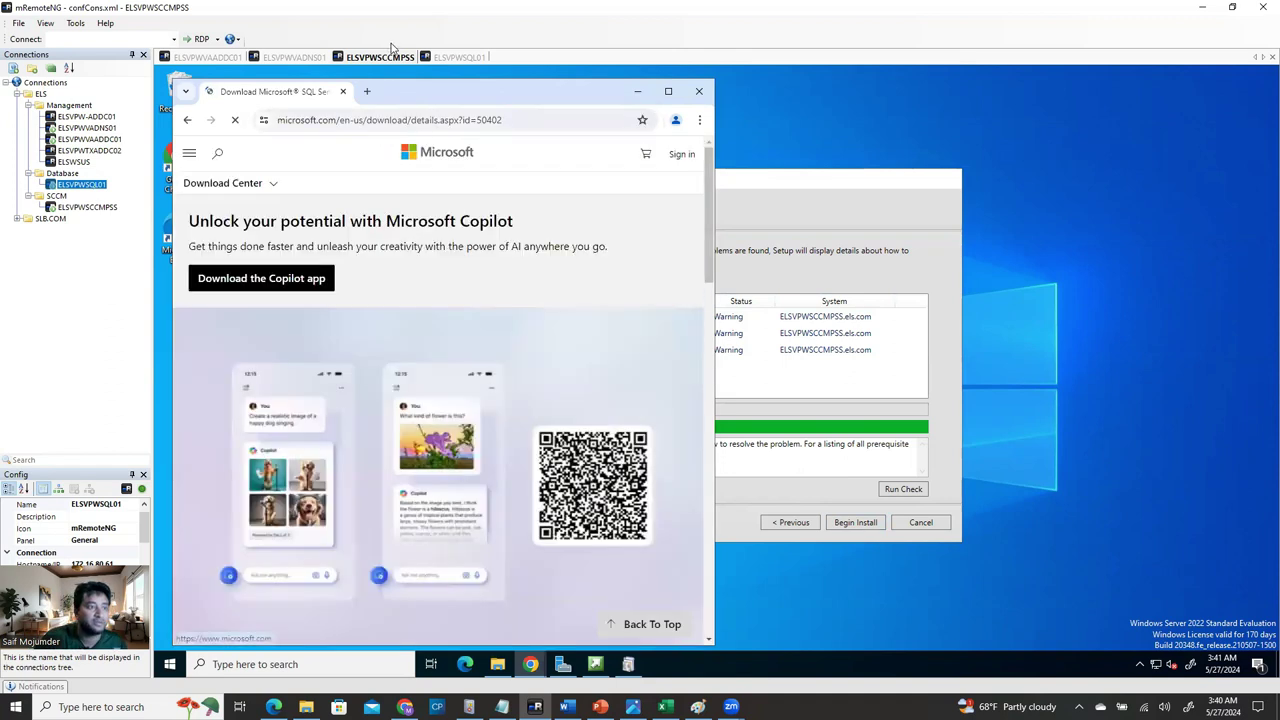
click(669, 92)
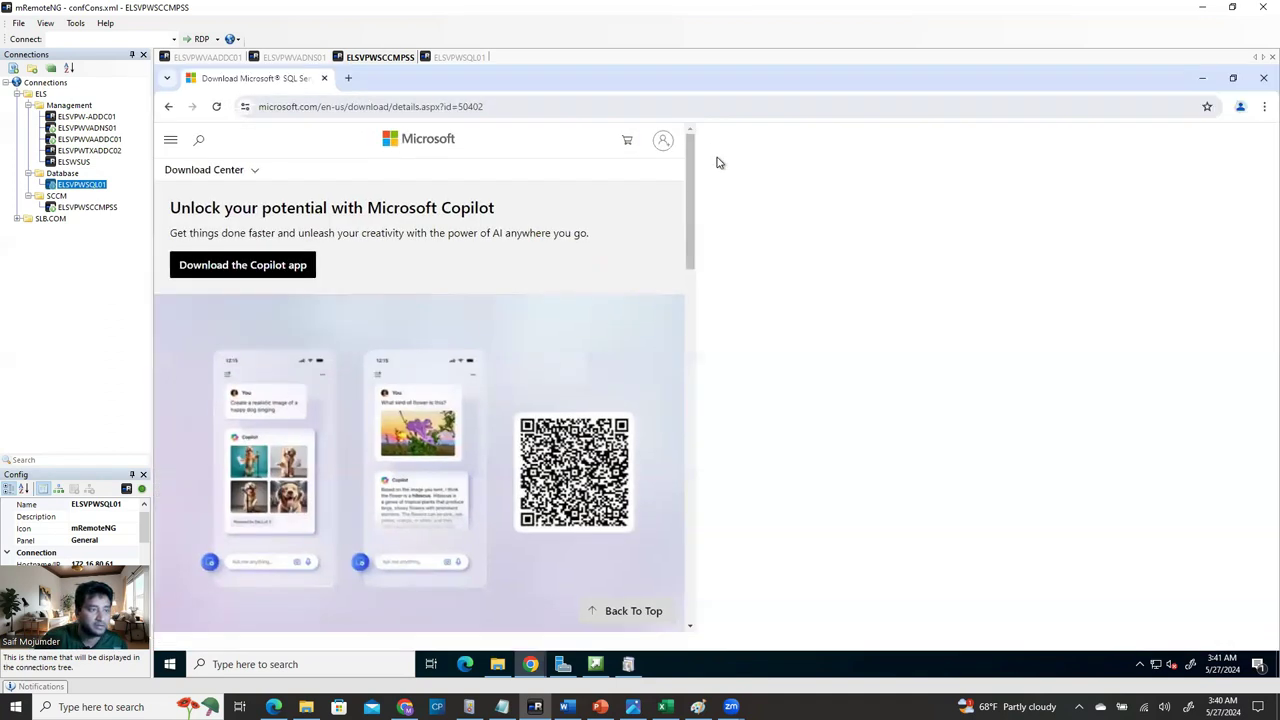
click(836, 596)
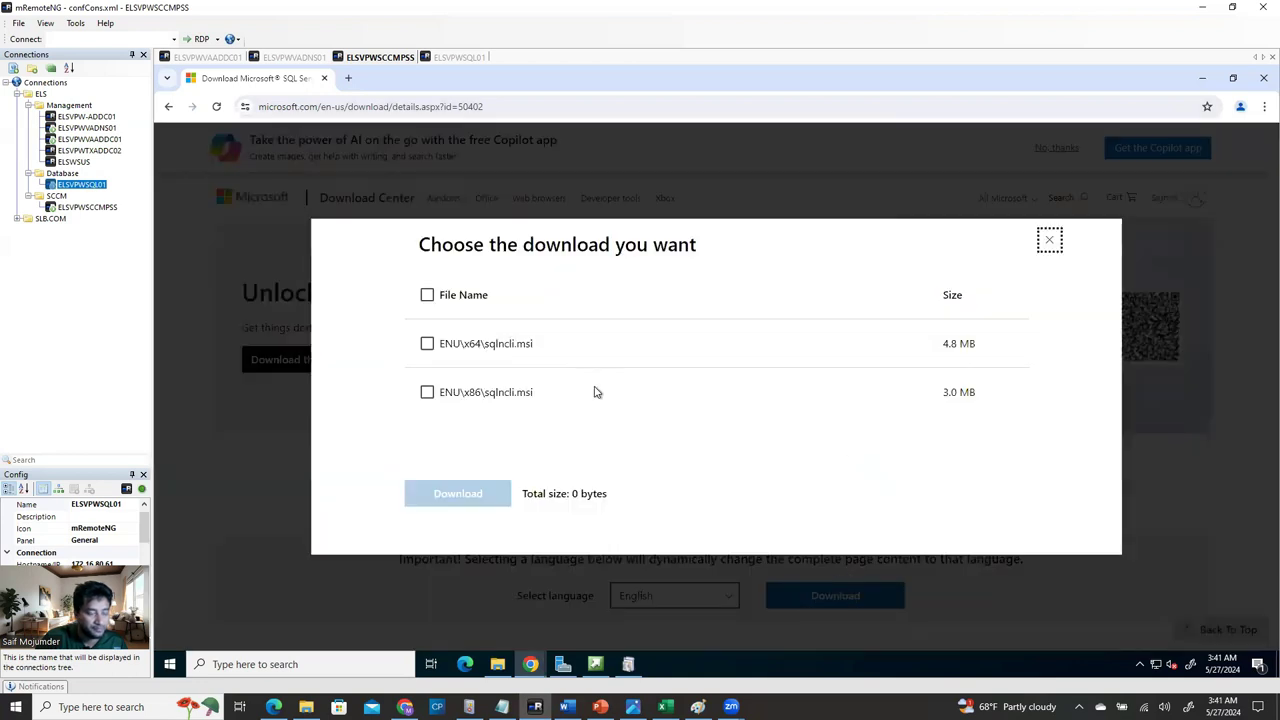
click(427, 344)
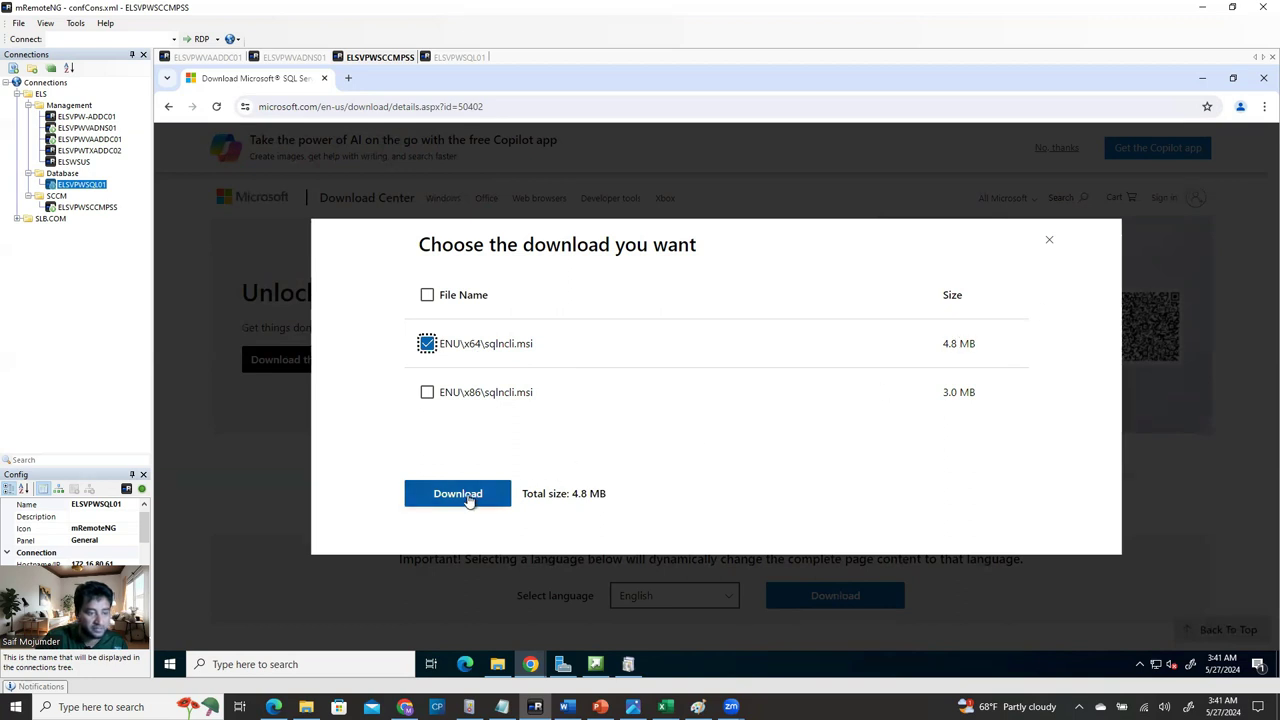
click(487, 500)
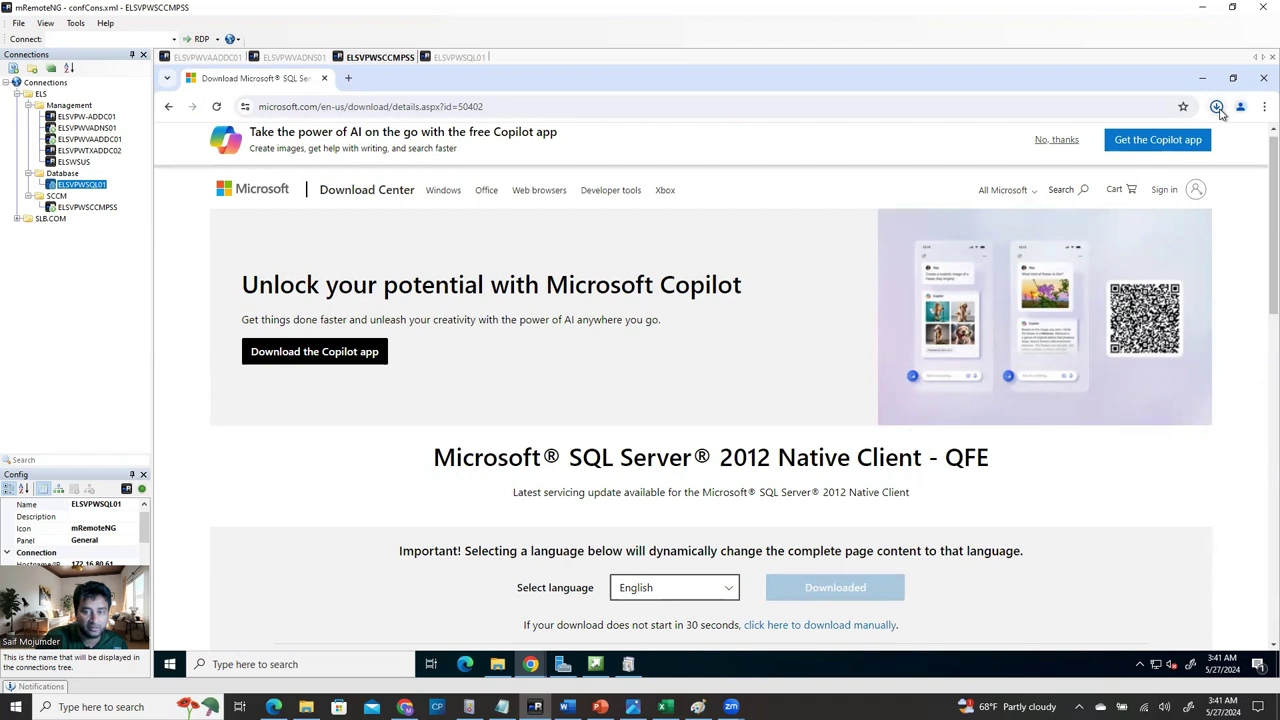
click(1216, 107)
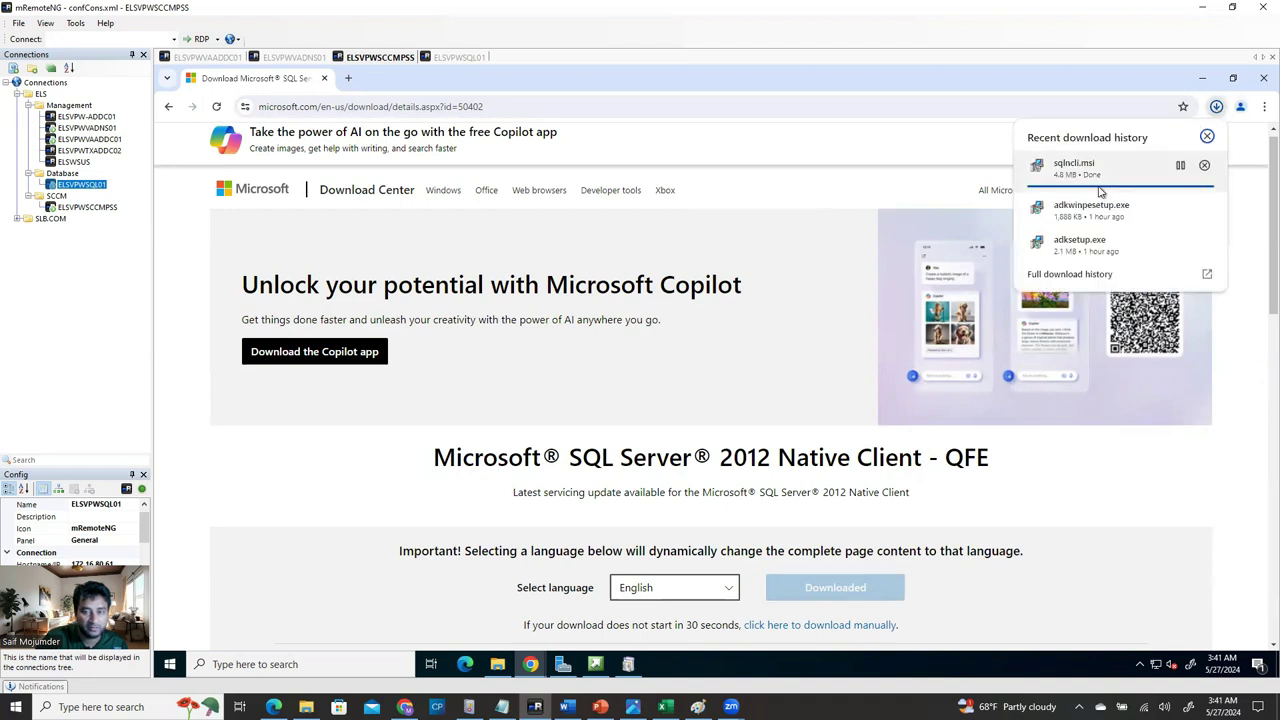
click(1263, 78)
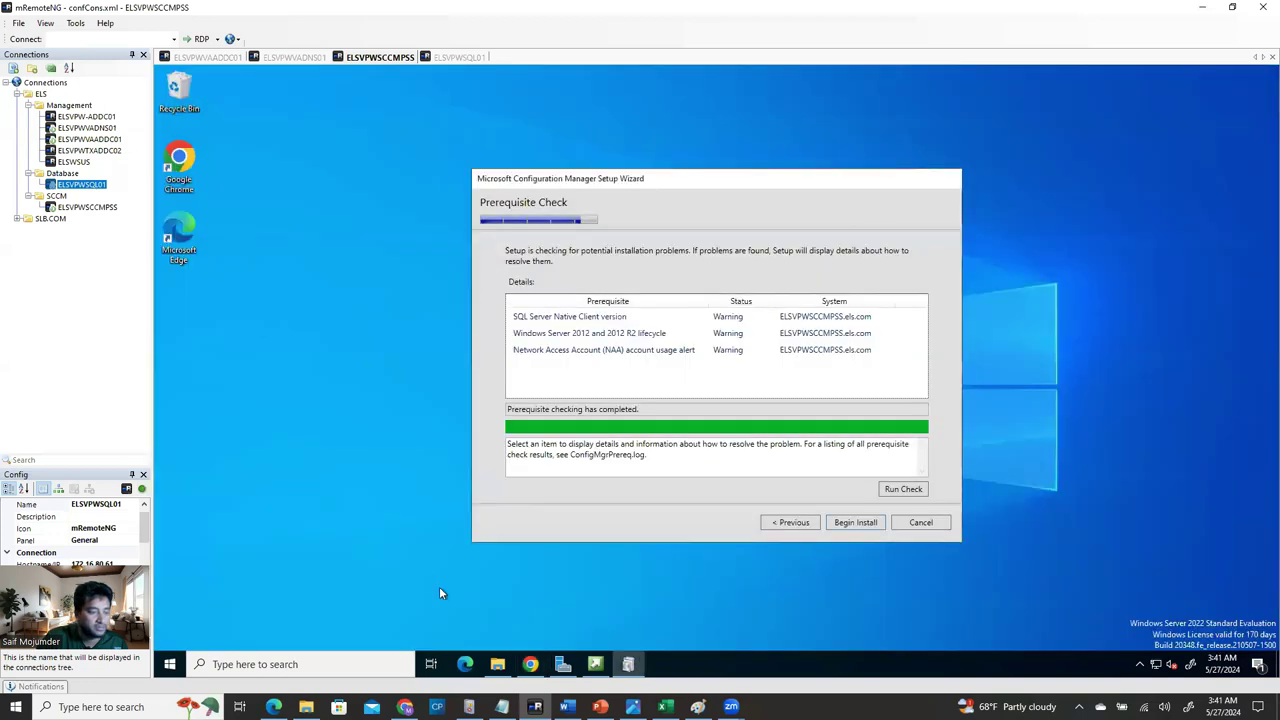
Launch sqlncli.msi from the Downloads folder in File Explorer on the server.
click(497, 664)
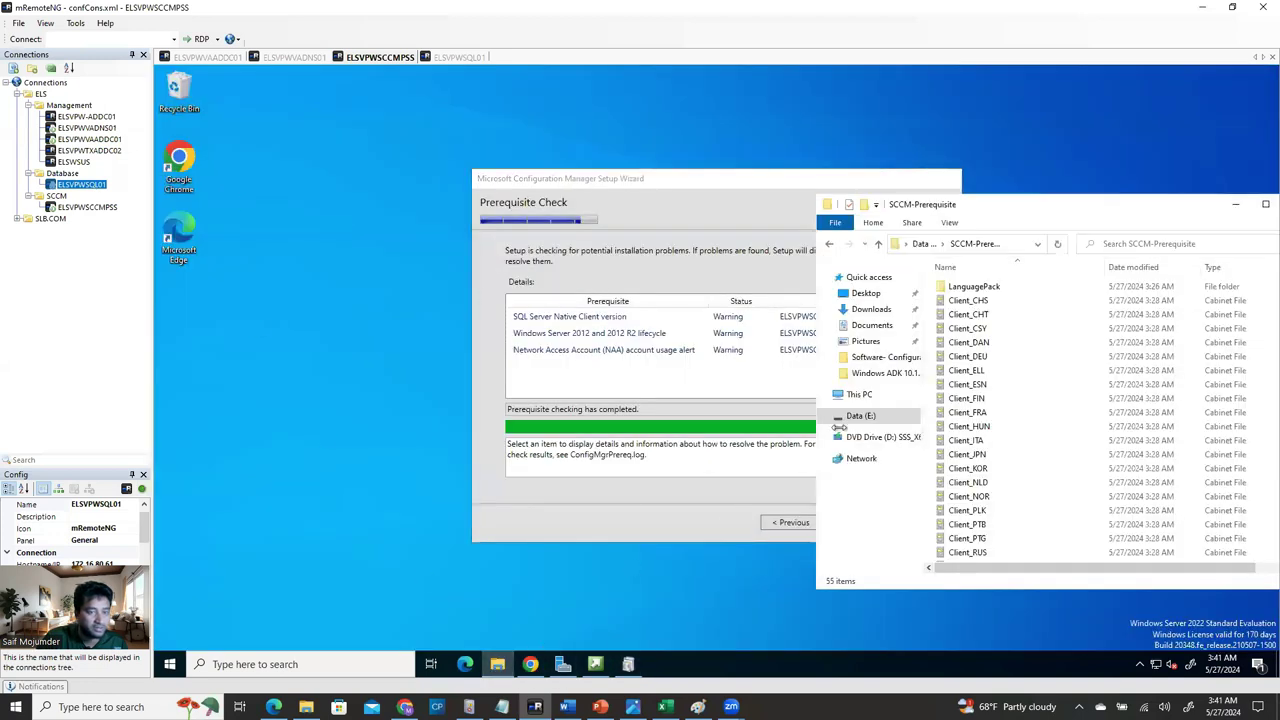
click(871, 309)
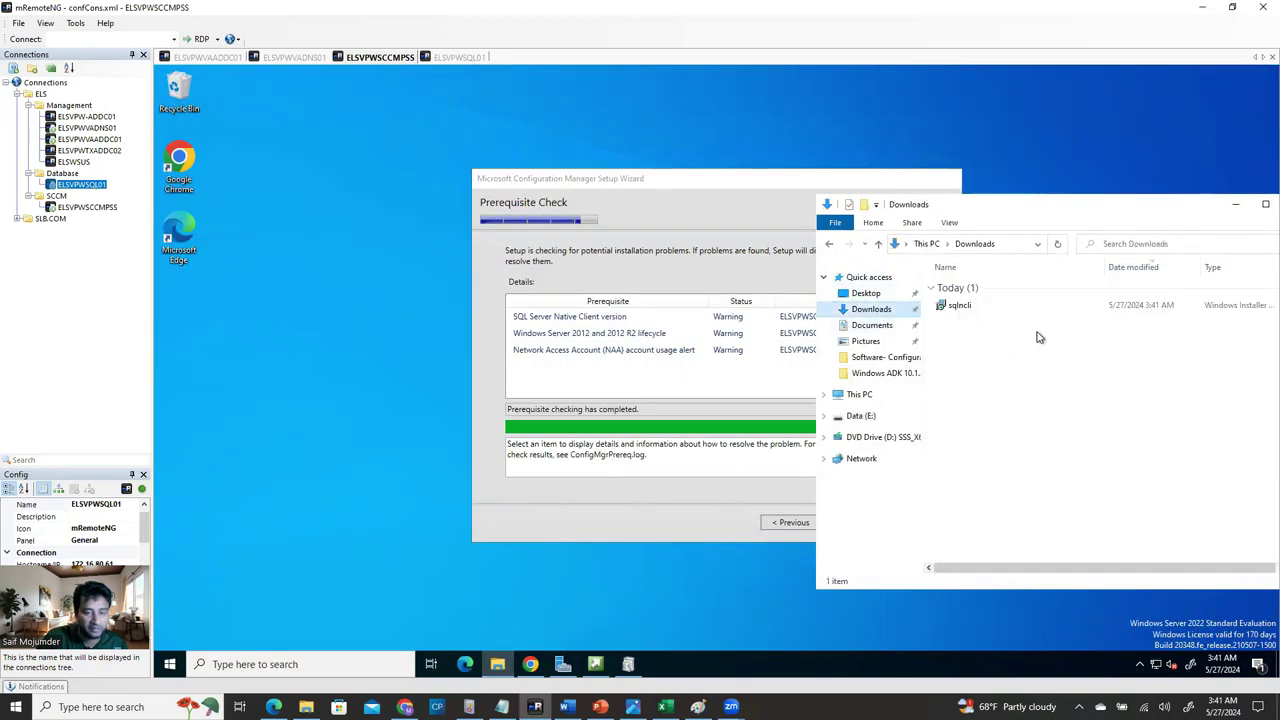
double_click(960, 308)
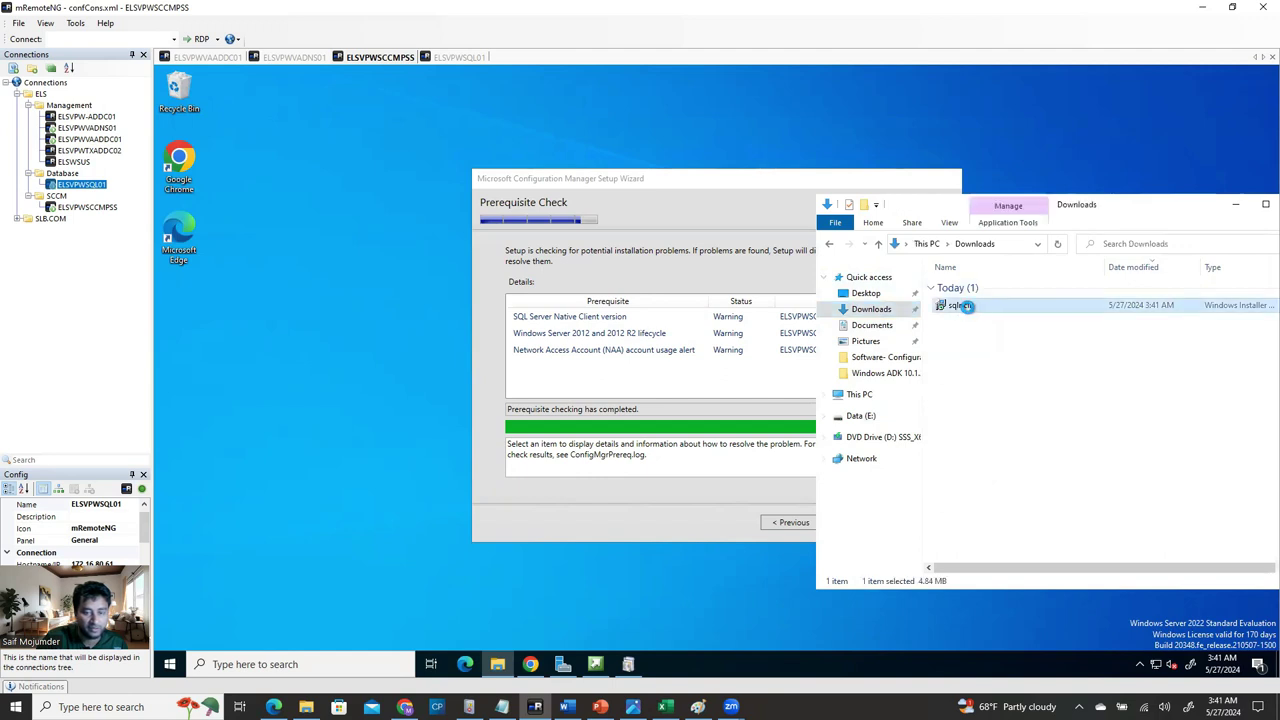
right_click(968, 306)
click(991, 314)
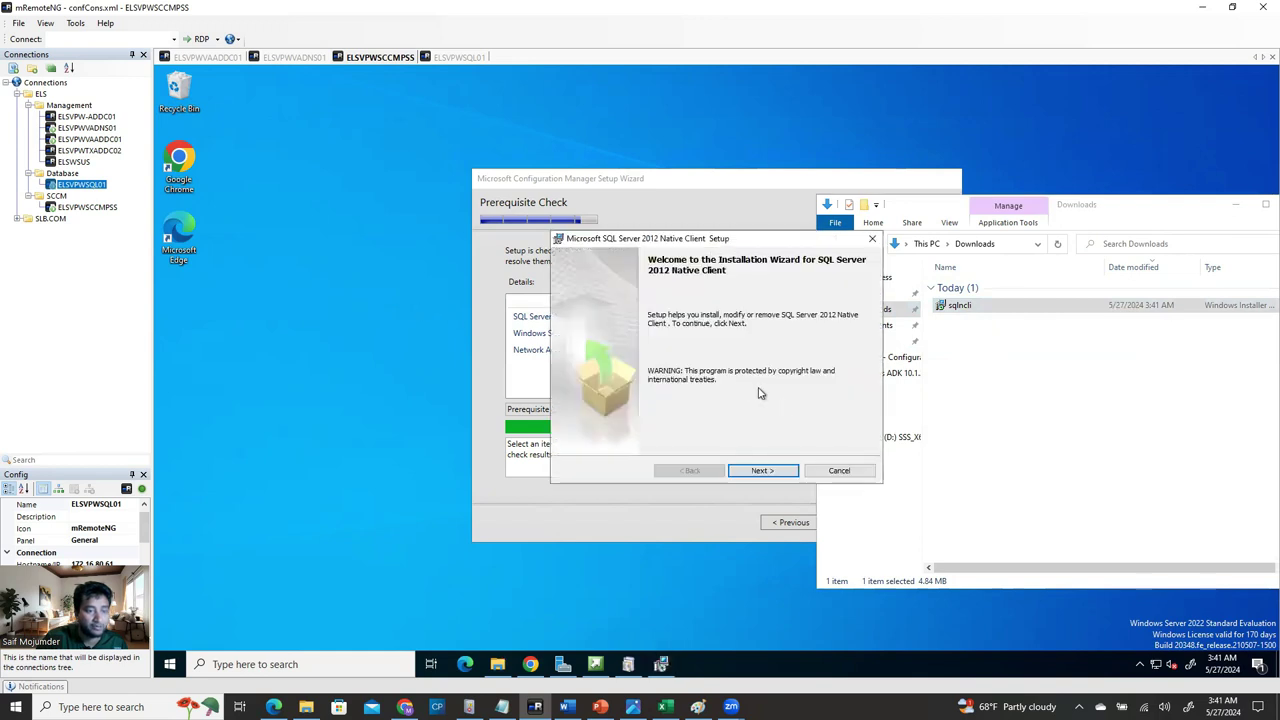
drag(748, 240, 399, 307)
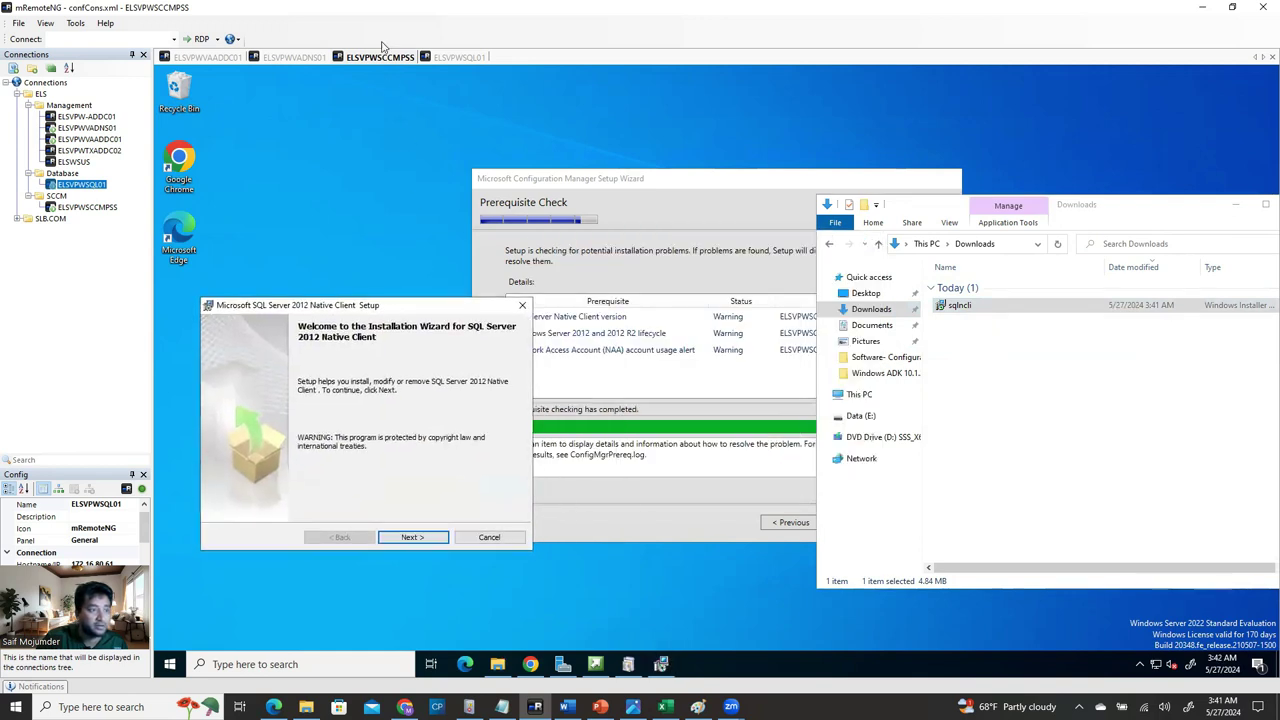
Install the Native Client with the licence accepted and the entire SDK feature on the local drive.
click(413, 540)
click(302, 490)
click(411, 537)
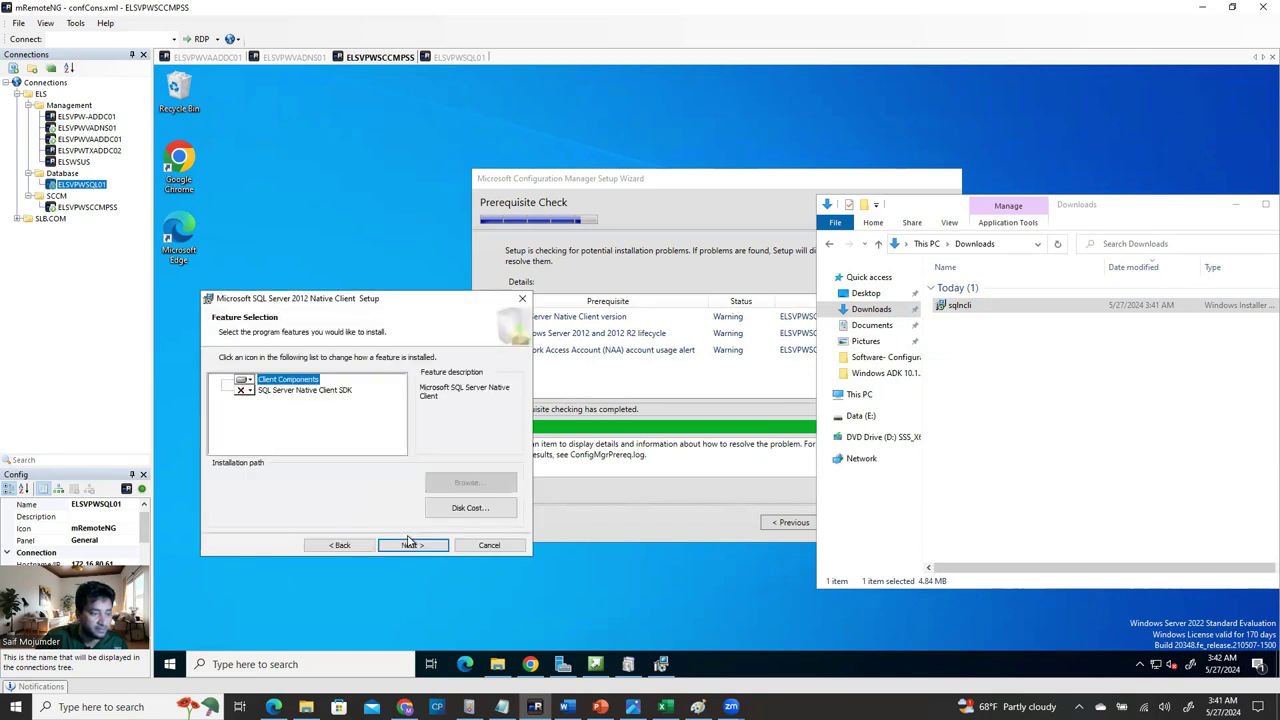
click(247, 392)
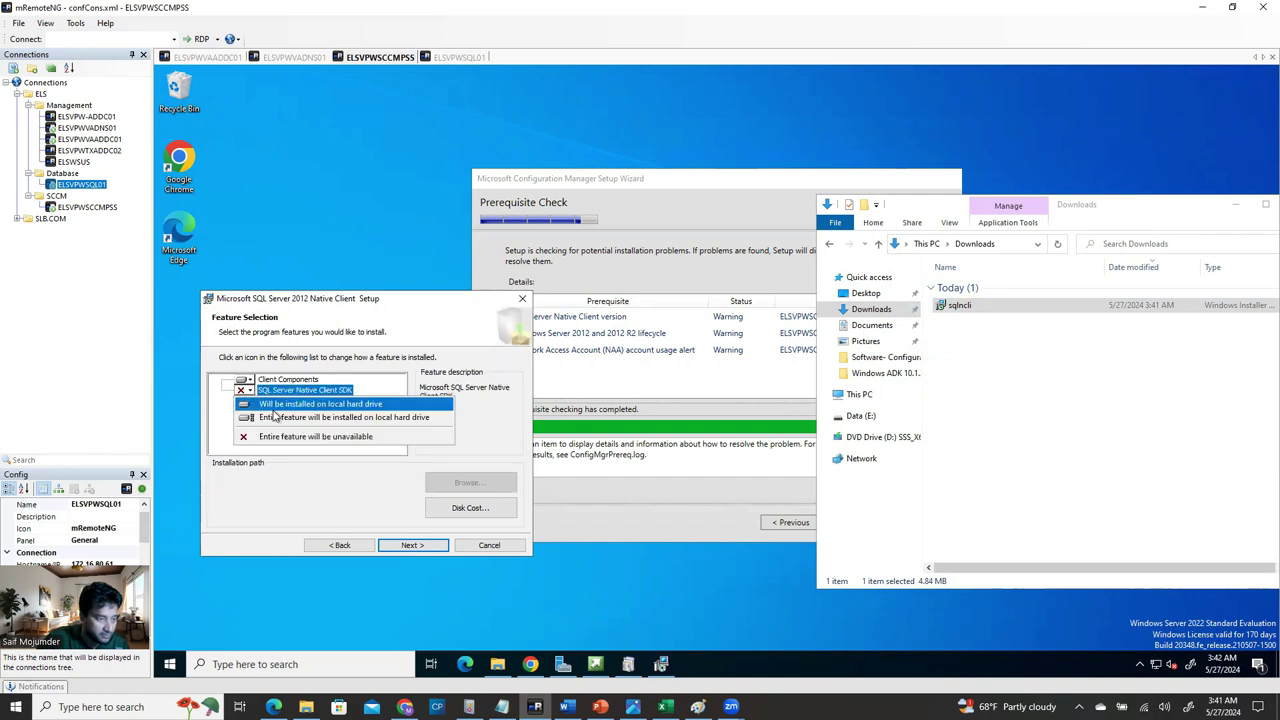
click(384, 418)
click(415, 545)
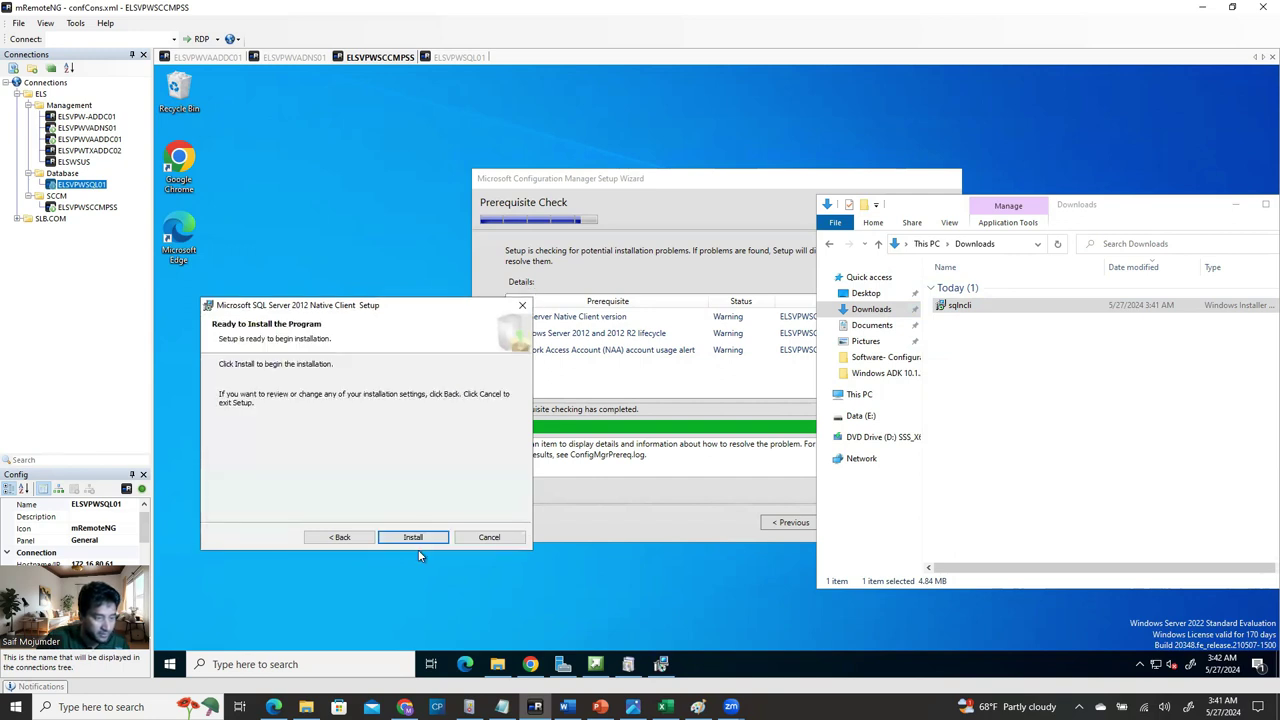
click(413, 539)
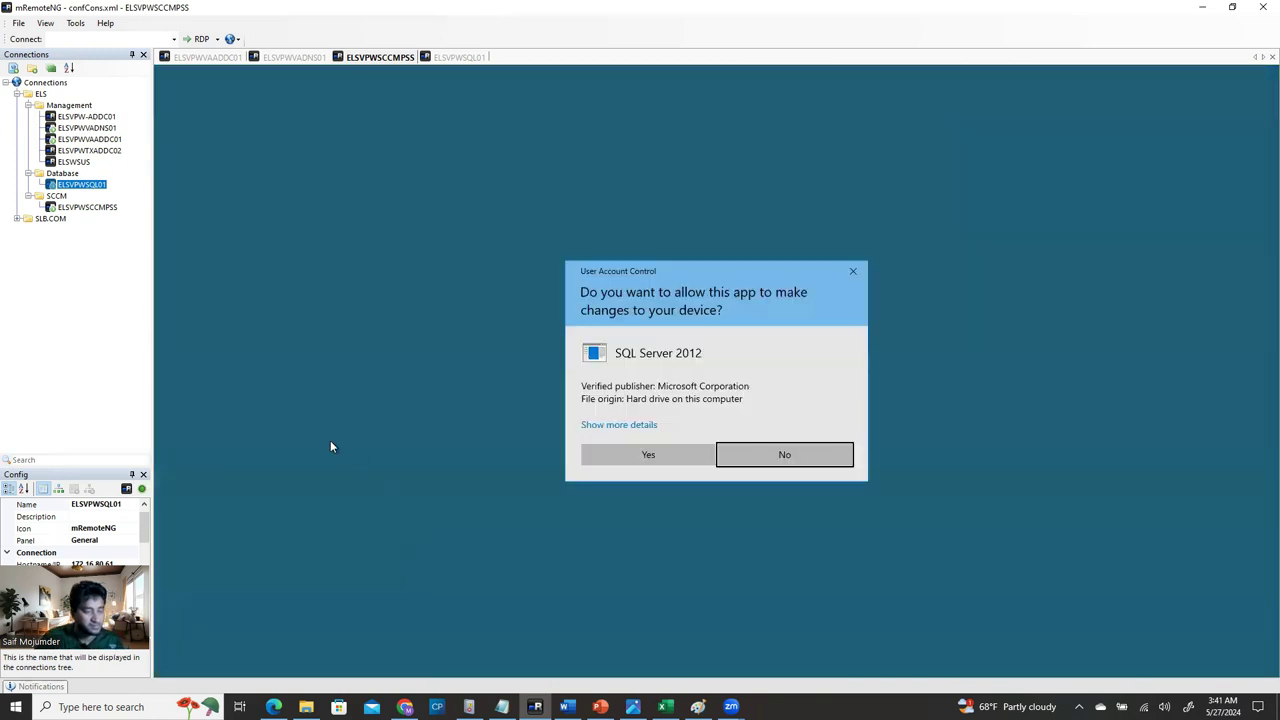
click(648, 455)
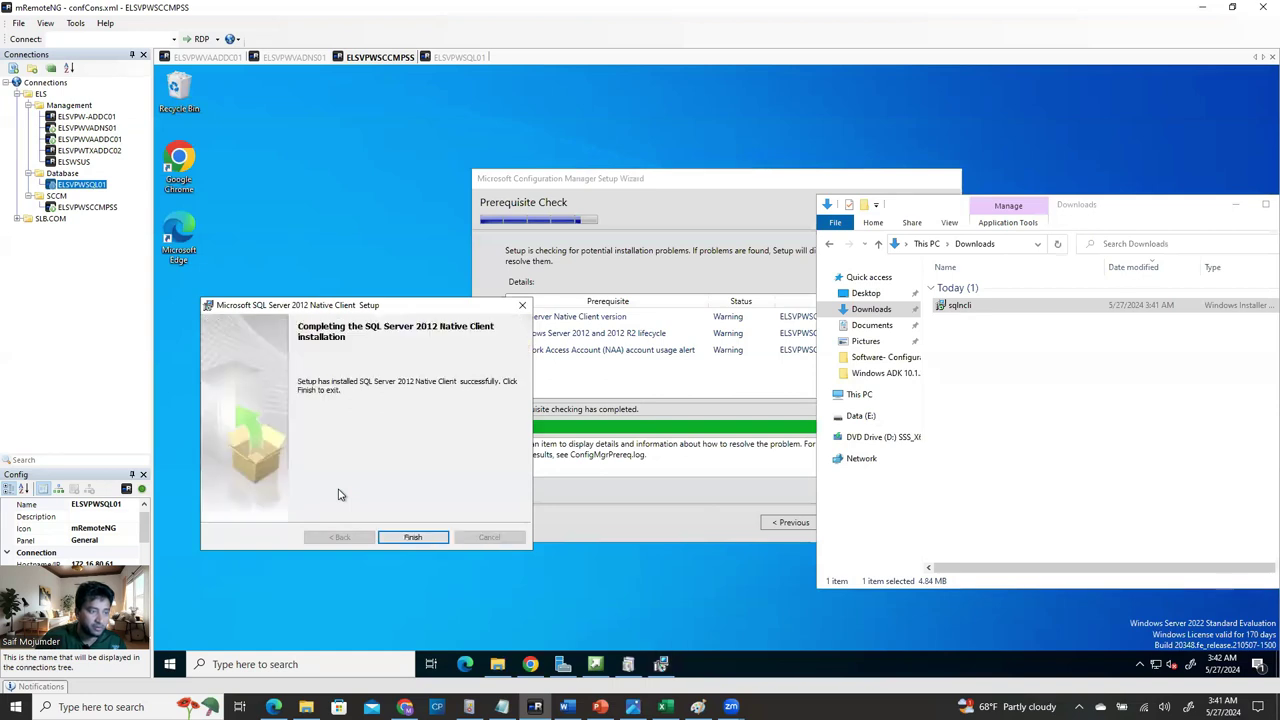
click(413, 537)
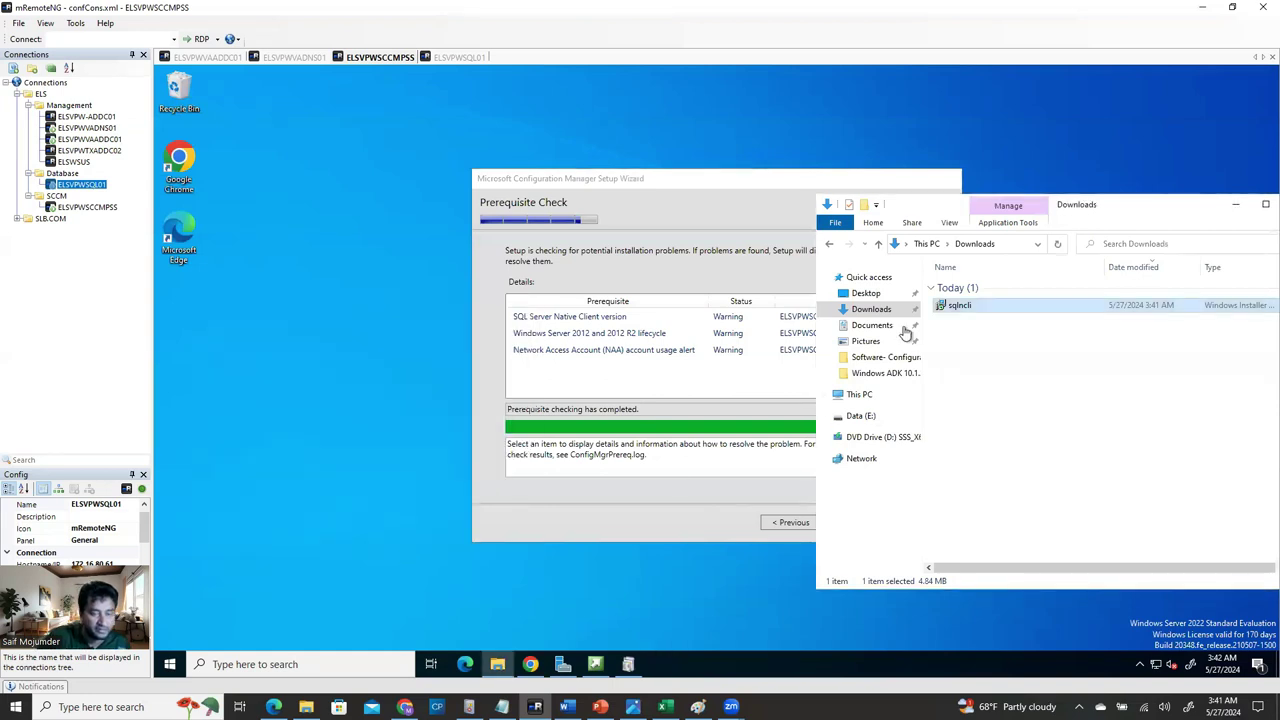
drag(1164, 217, 788, 260)
Close the Downloads window and rerun the SCCM prerequisite check.
click(920, 249)
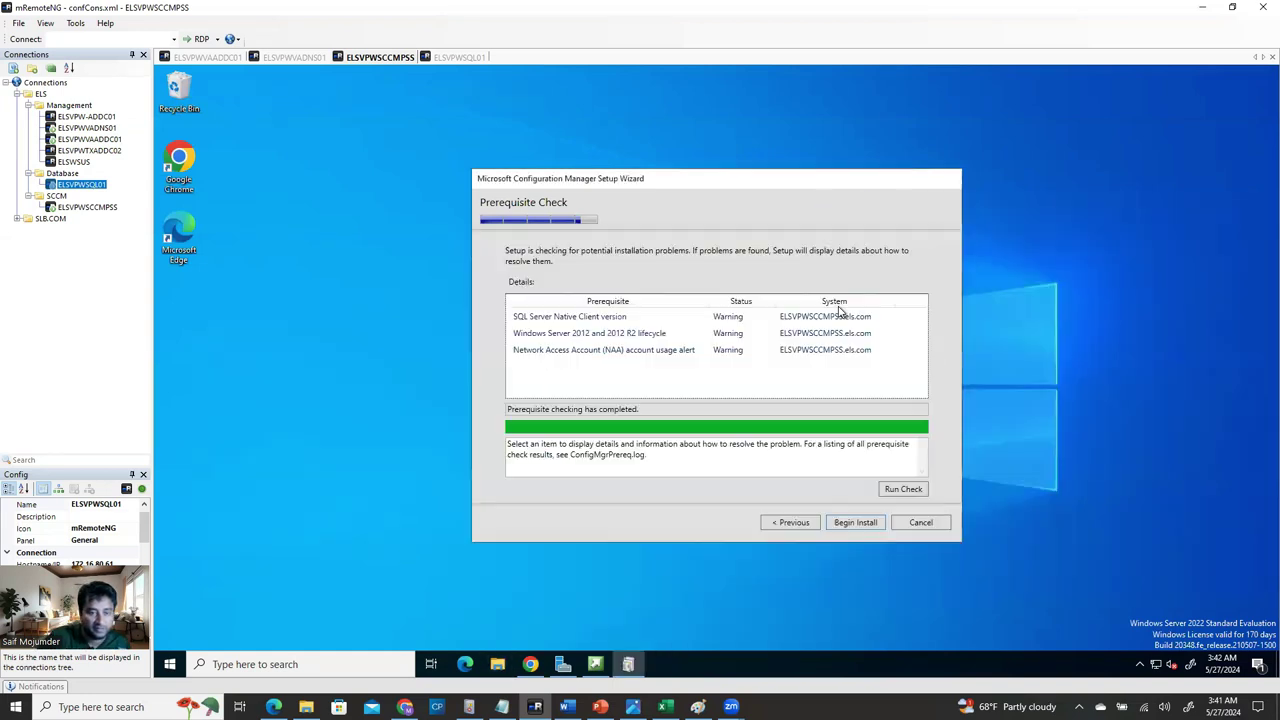
click(904, 491)
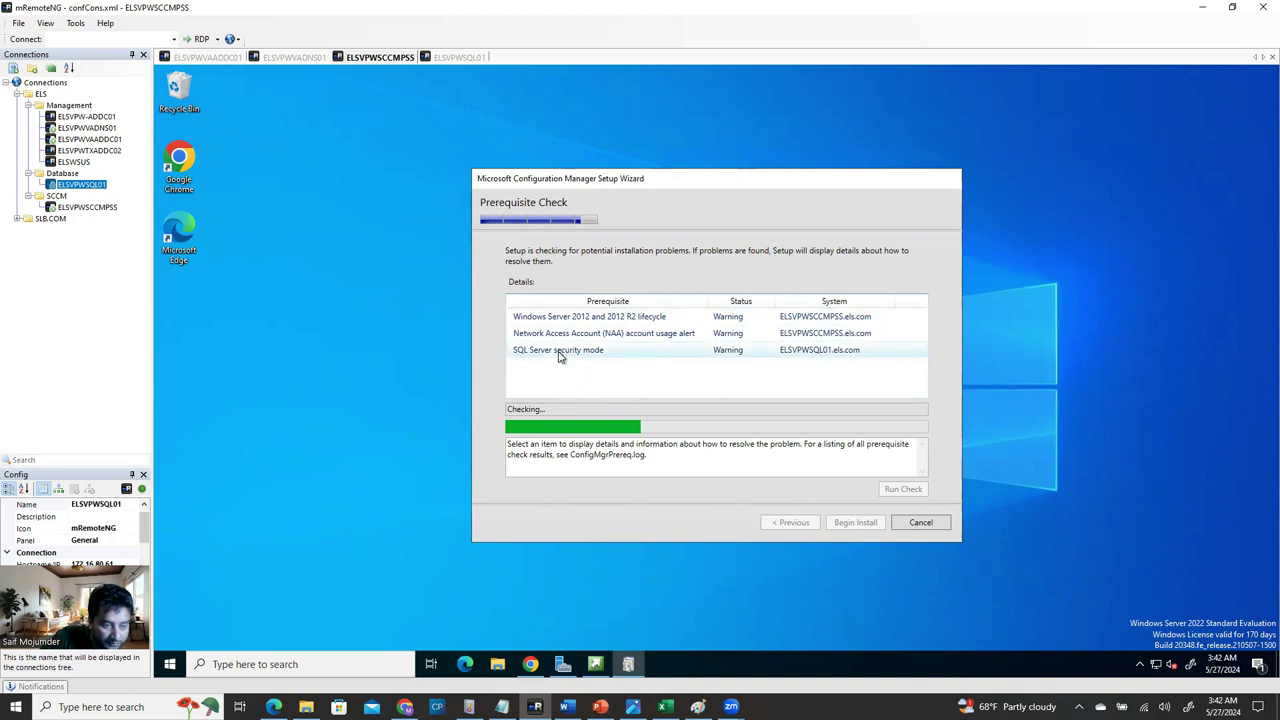
click(595, 664)
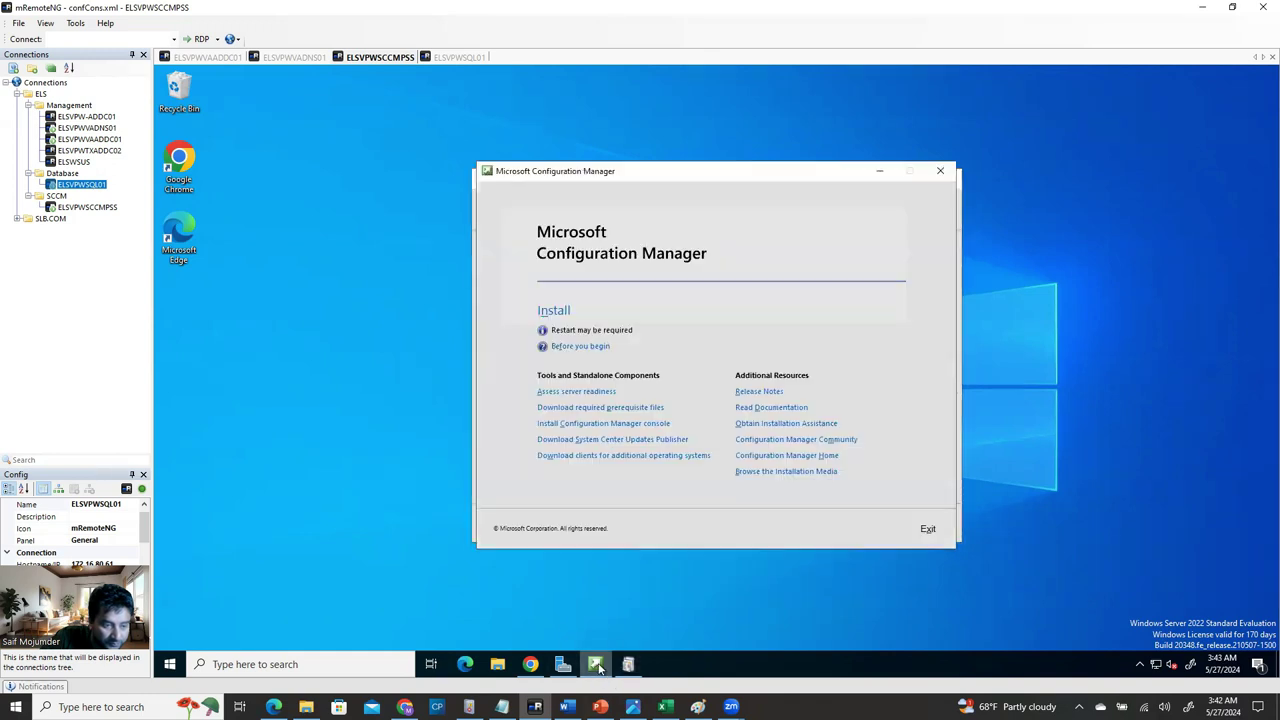
click(636, 674)
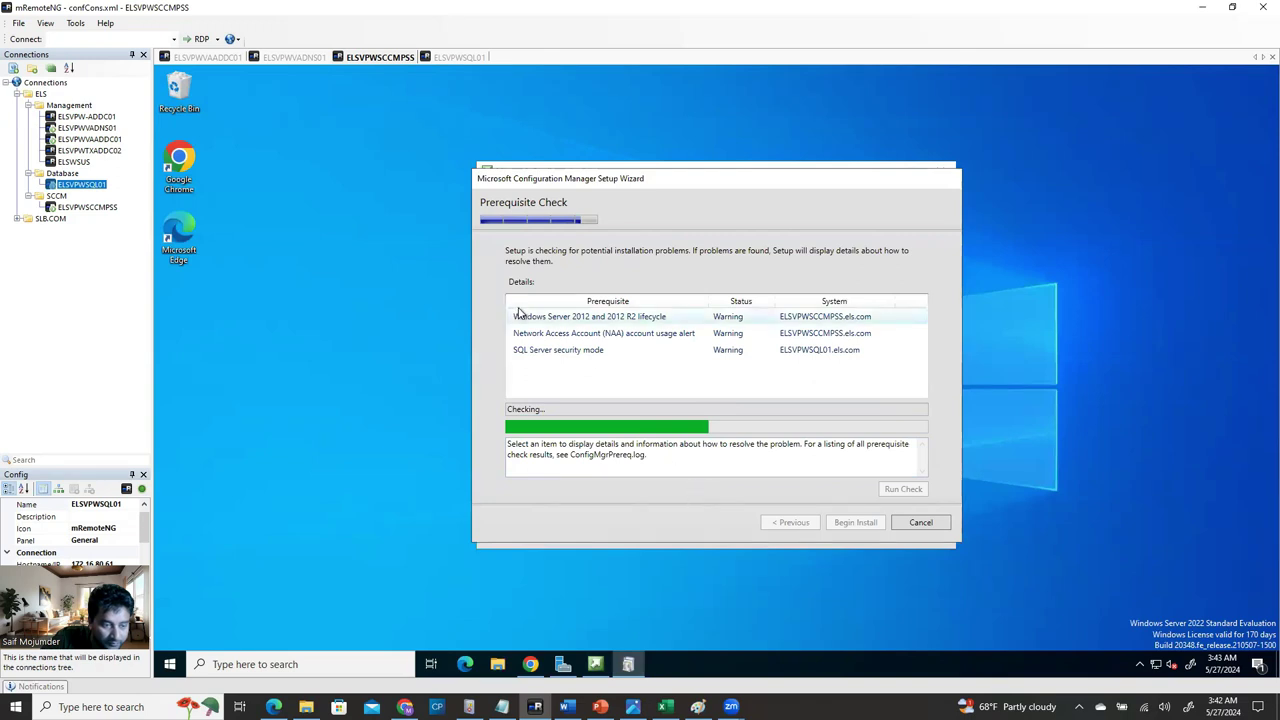
Review the remaining warnings: SQL Server security mode, NAA account usage, Windows Server 2012 lifecycle.
click(540, 350)
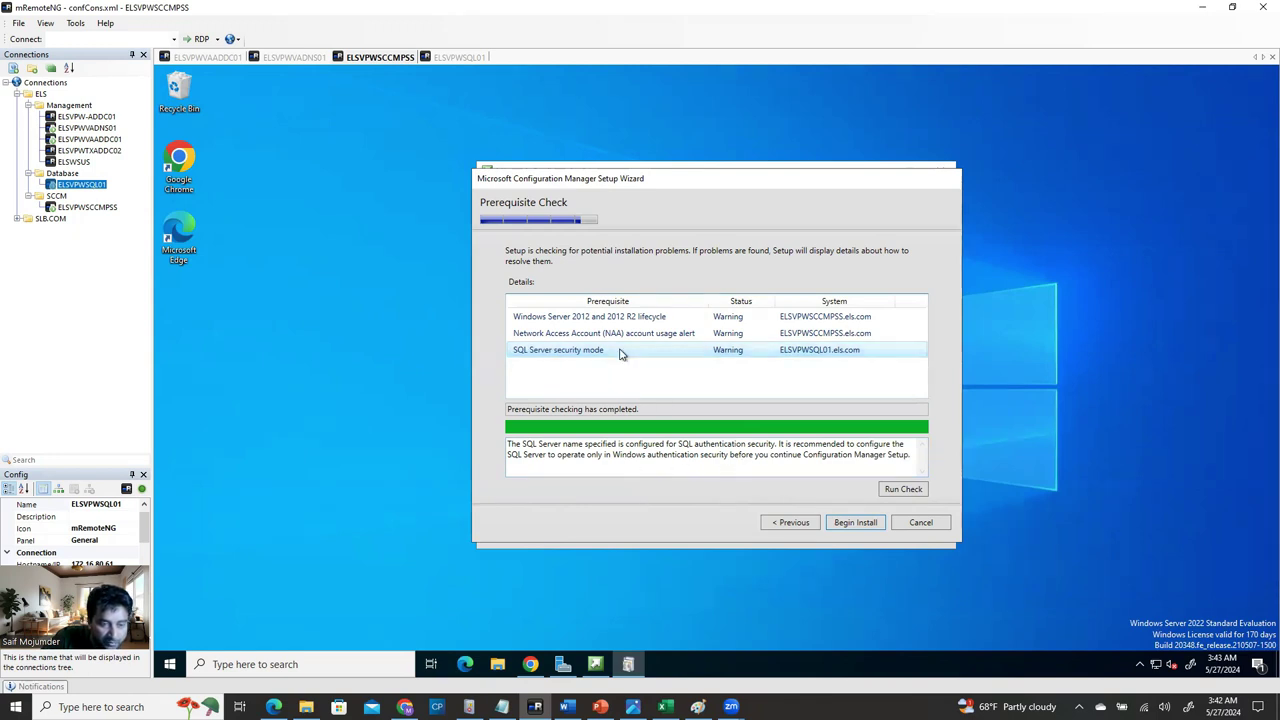
click(587, 330)
click(588, 315)
click(598, 354)
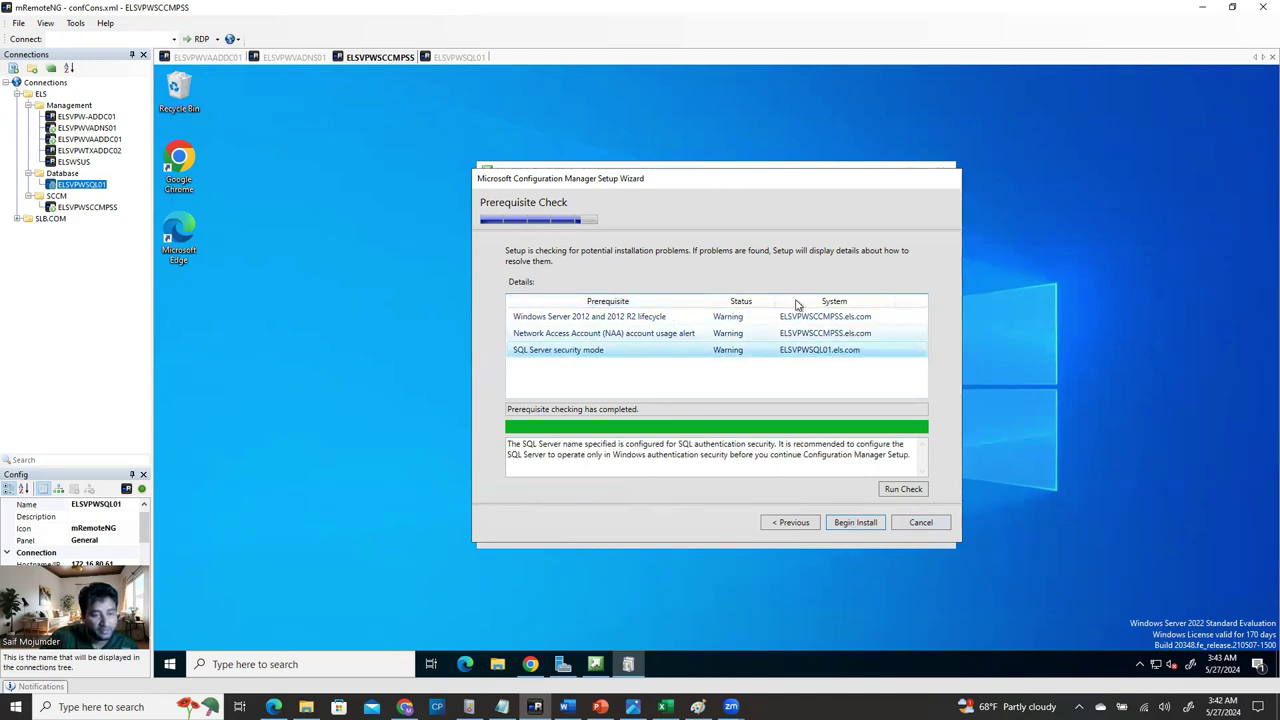
Begin the SCCM installation, wait for core setup to complete, then close the wizard and launcher.
click(850, 523)
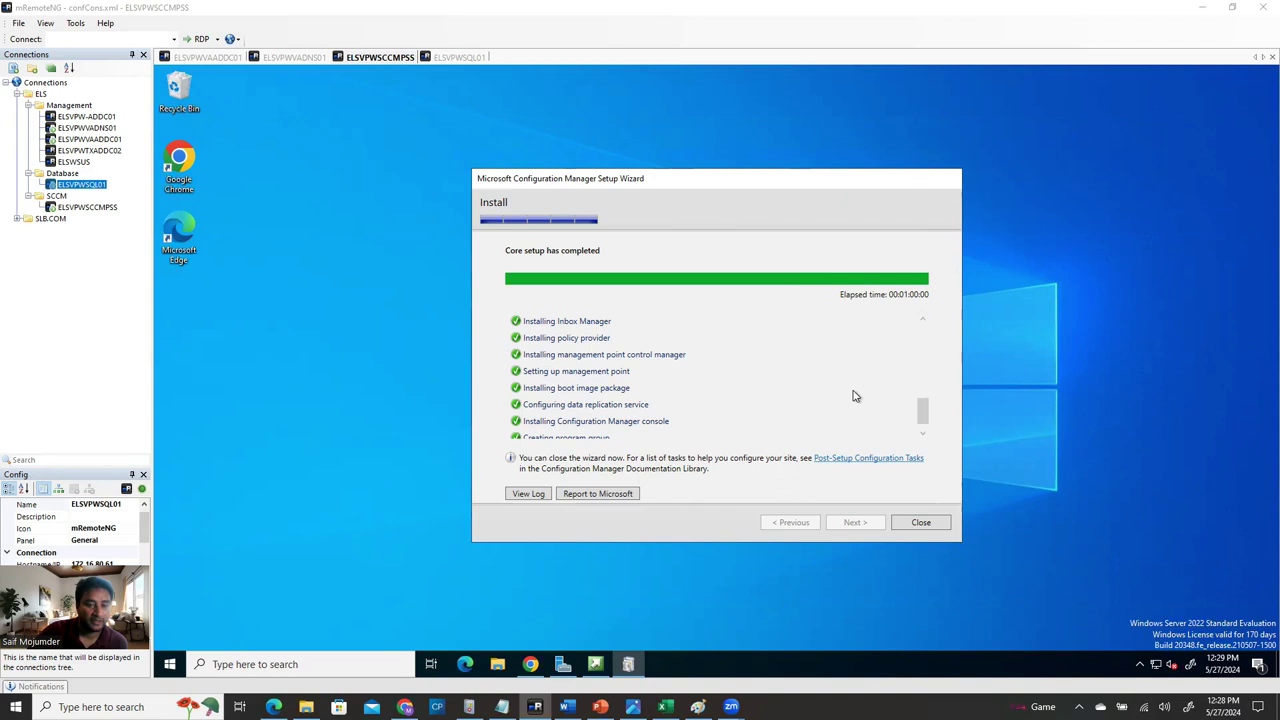
click(922, 410)
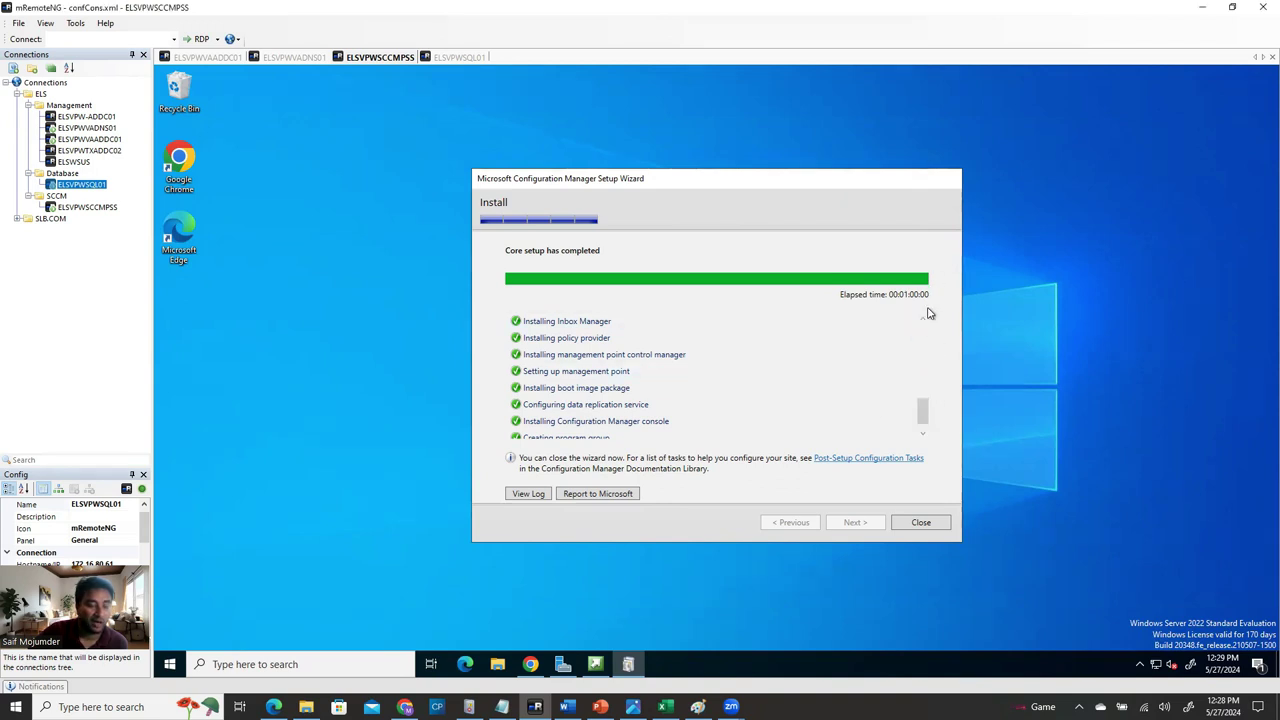
drag(922, 414, 943, 449)
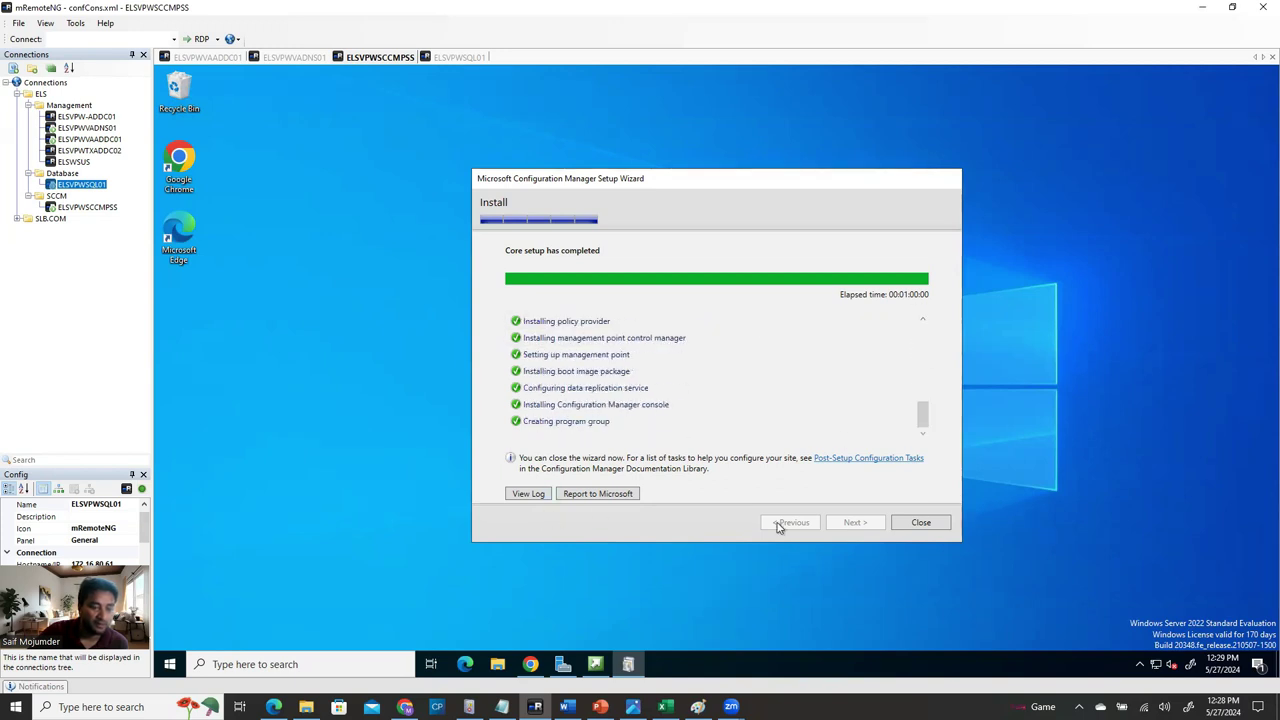
click(921, 523)
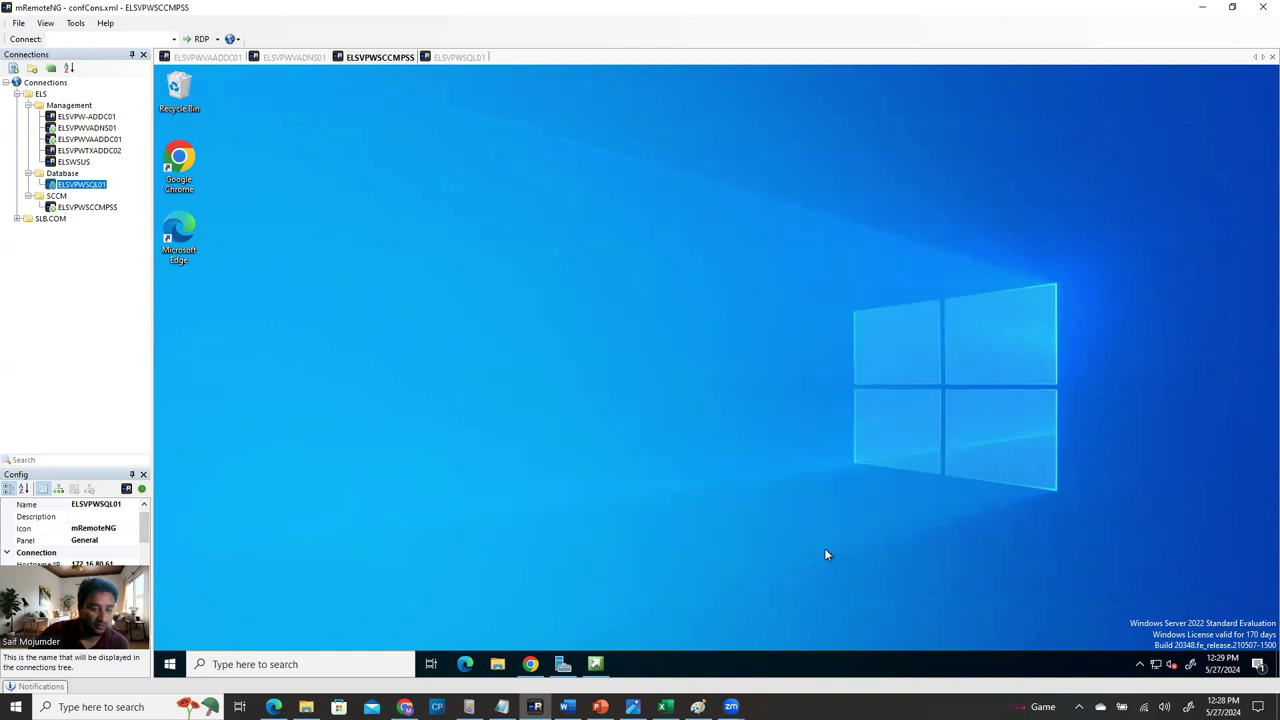
click(592, 666)
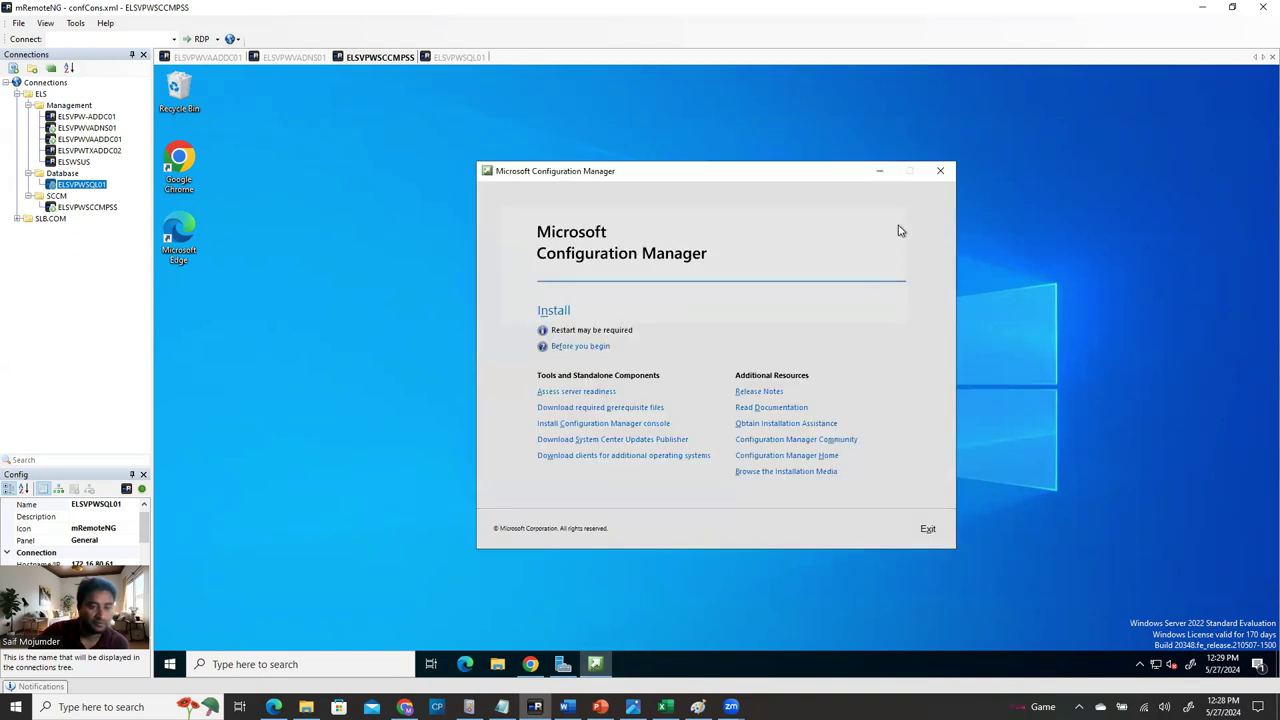
click(941, 175)
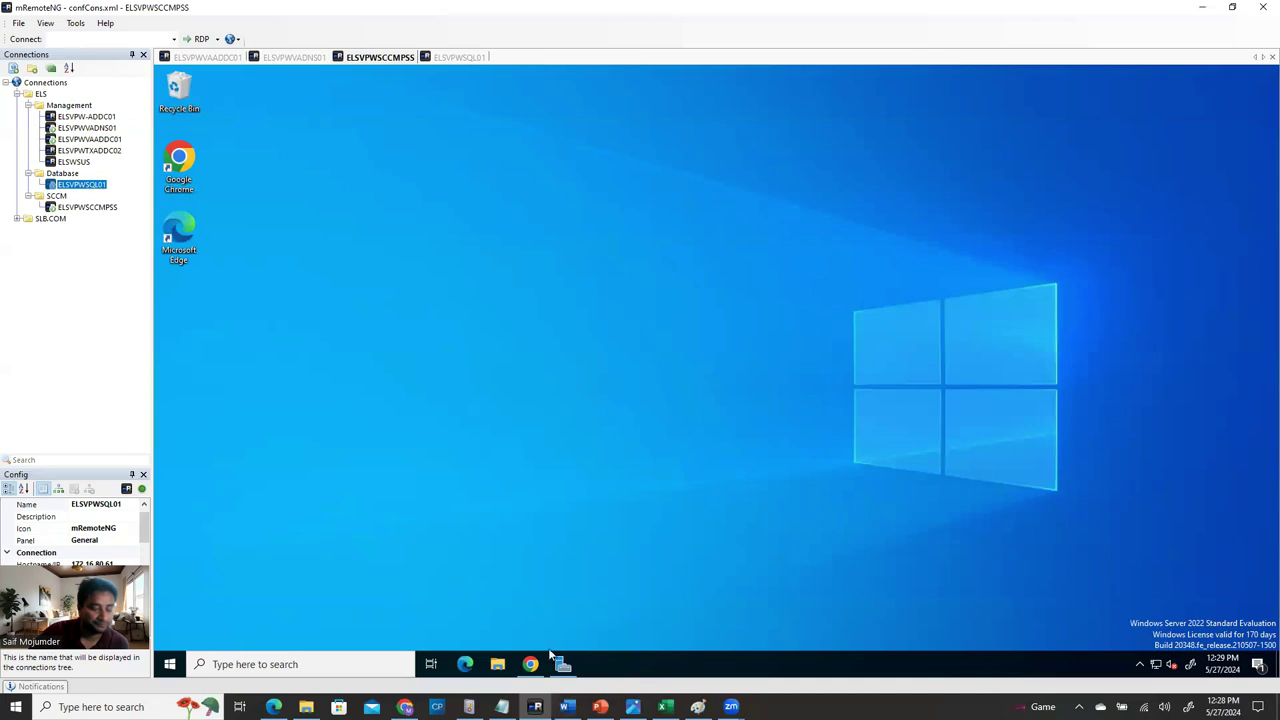
Read the Word guide's About Configuration Manager step (console 5.2303.1089.1000), then return to mRemoteNG.
click(567, 706)
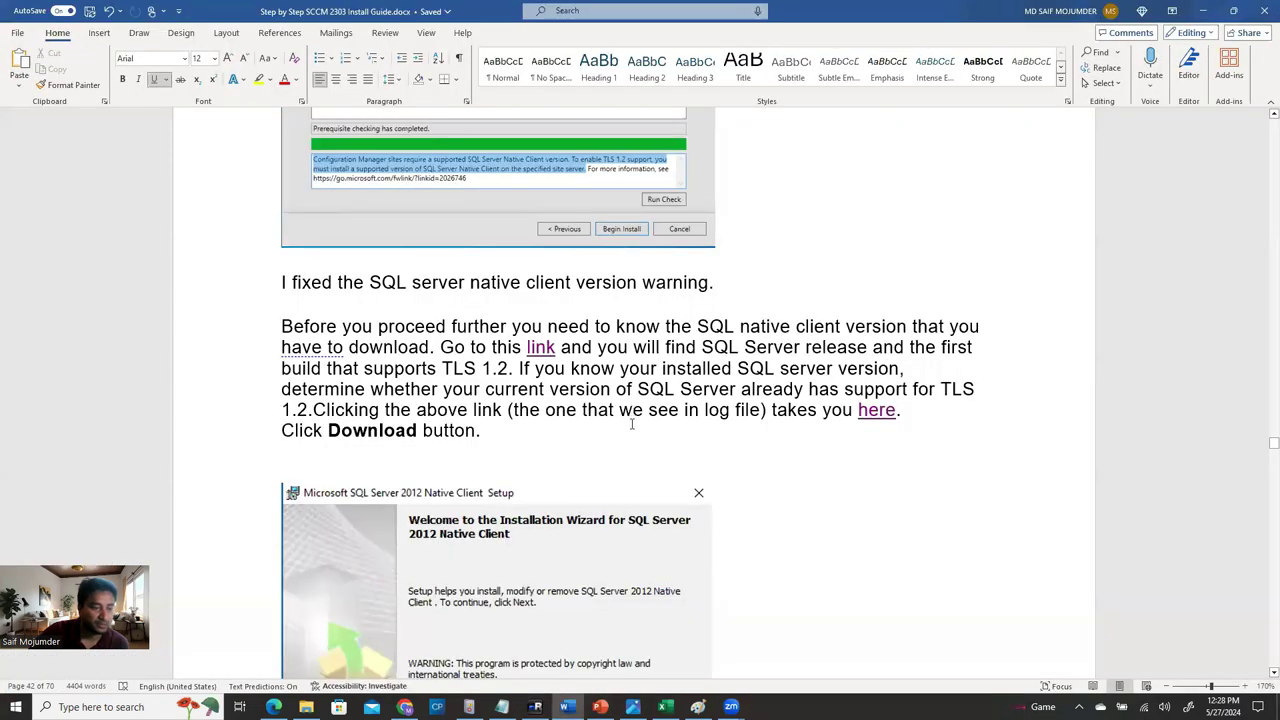
scroll(629, 468, down, 3)
scroll(629, 468, down, 20)
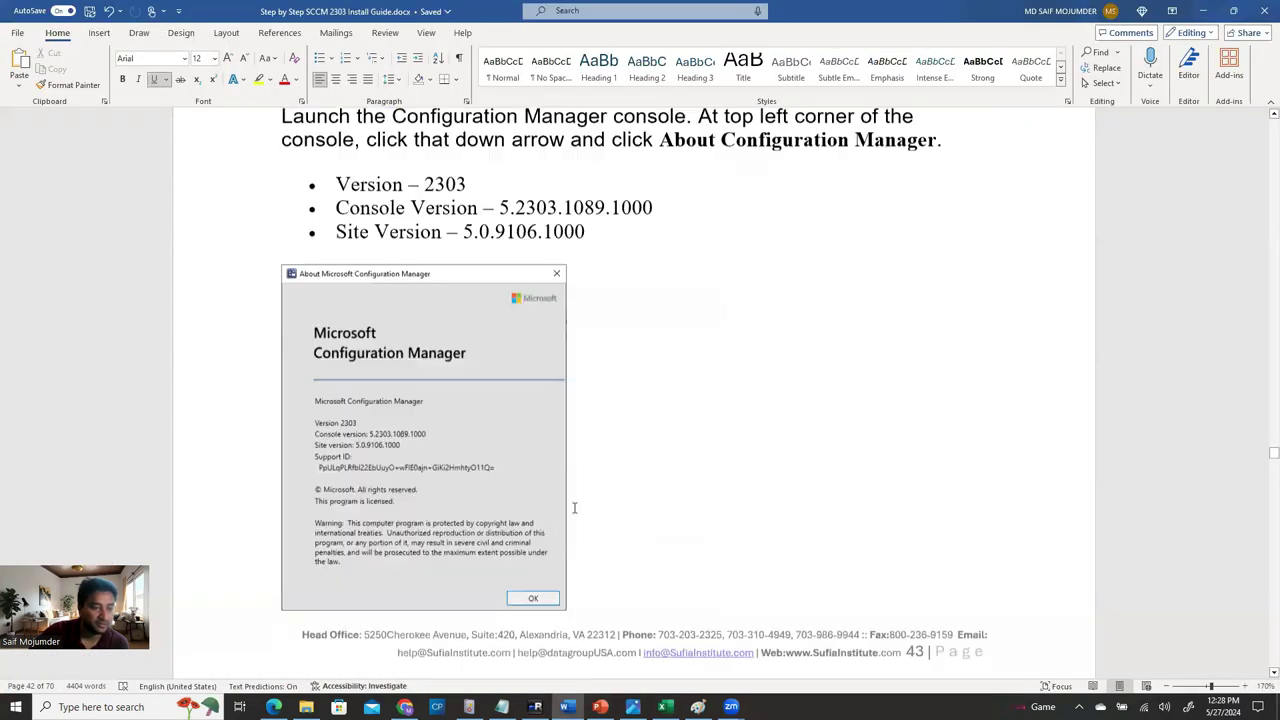
scroll(490, 473, down, 4)
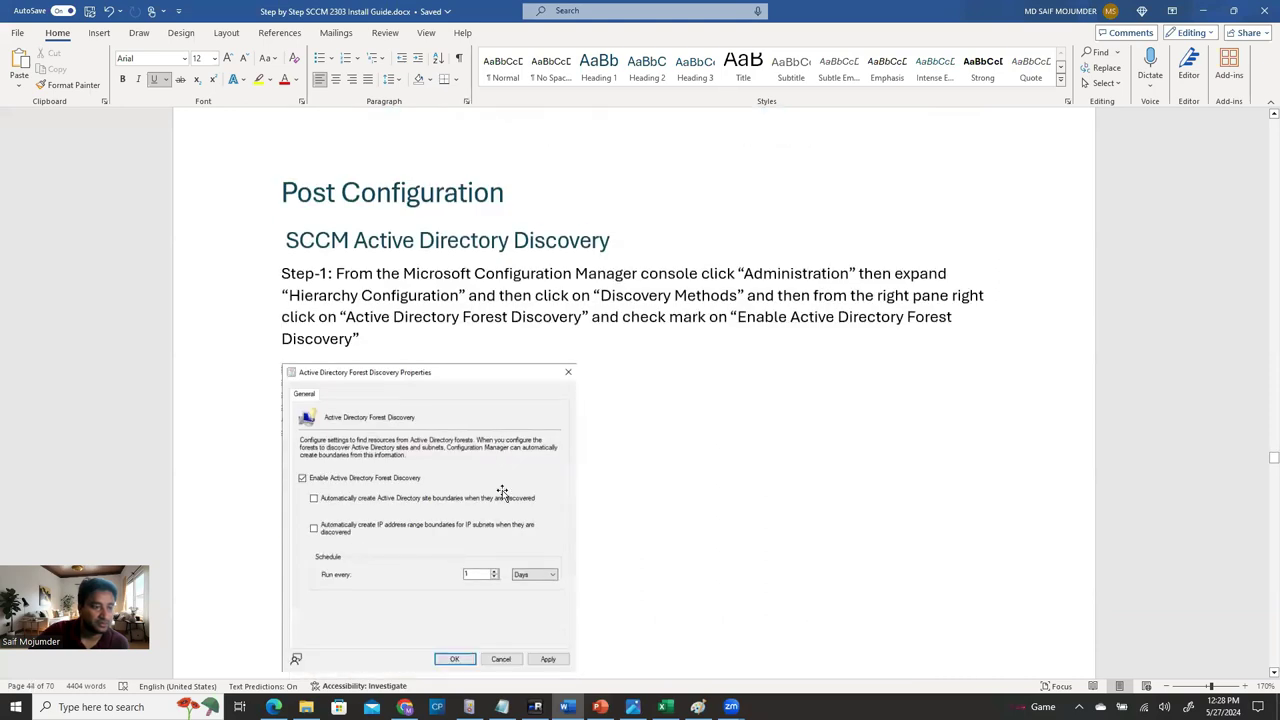
scroll(502, 492, up, 6)
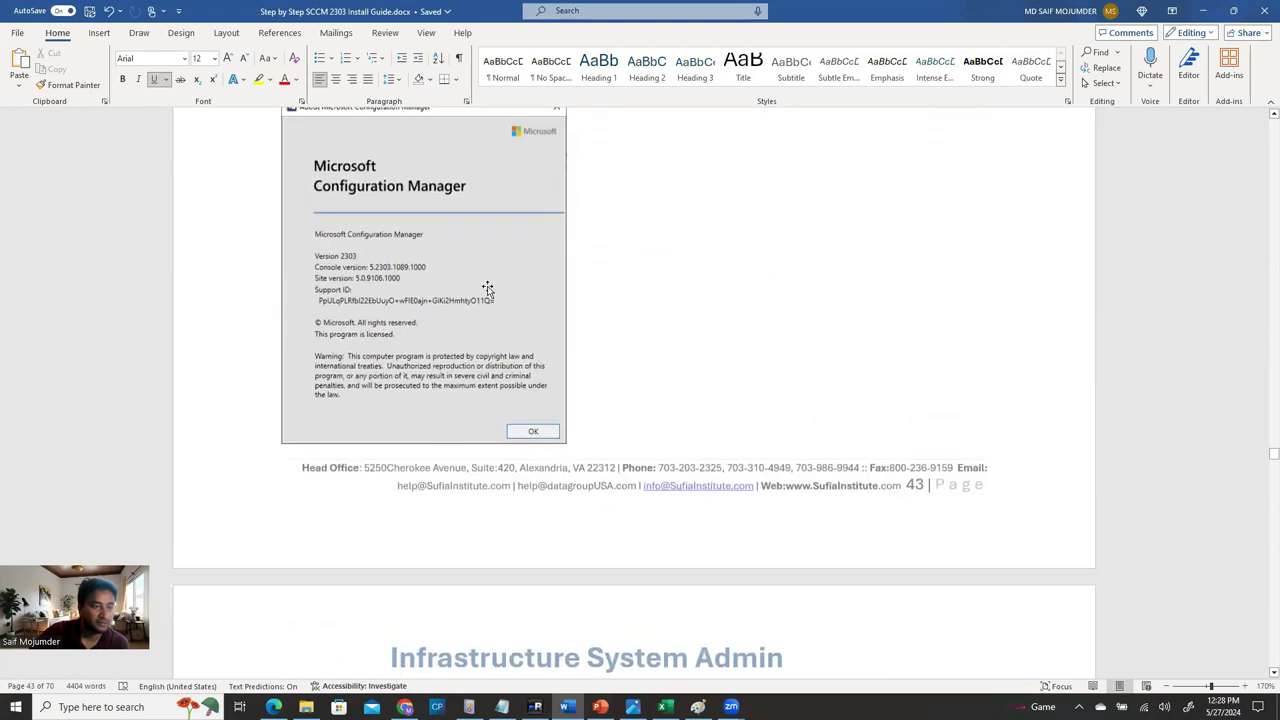
scroll(487, 289, up, 8)
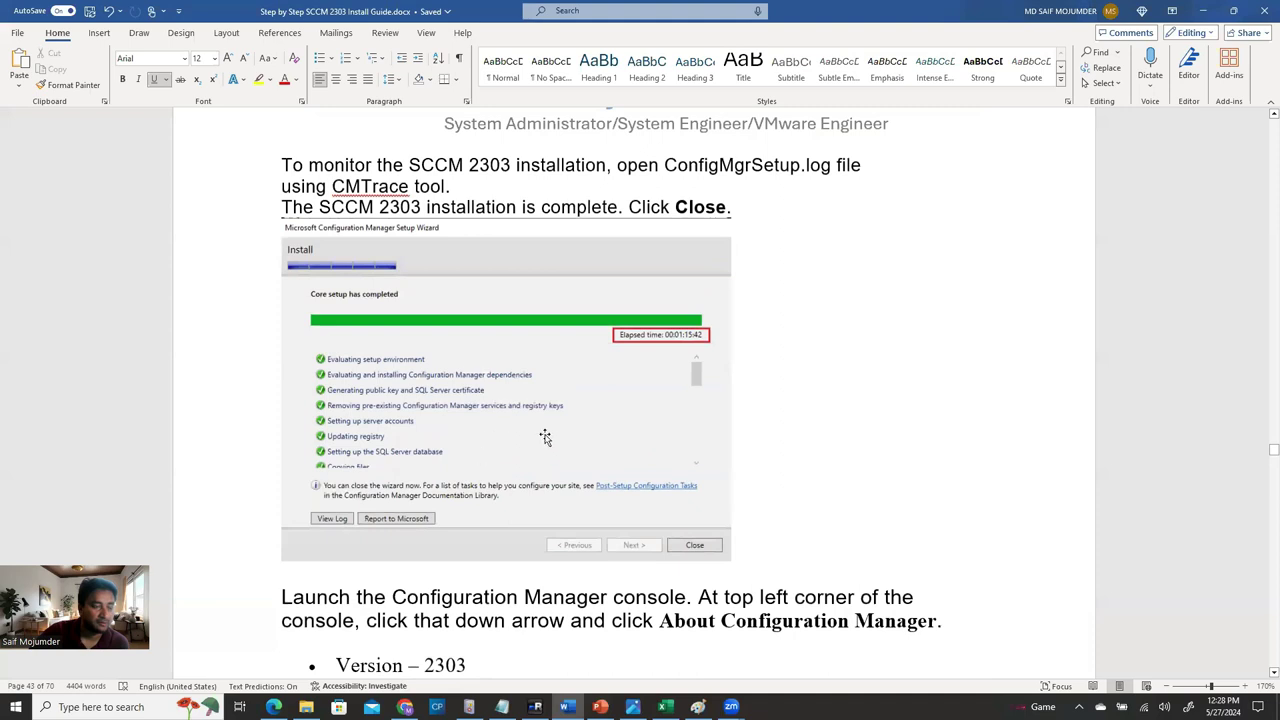
scroll(590, 416, down, 5)
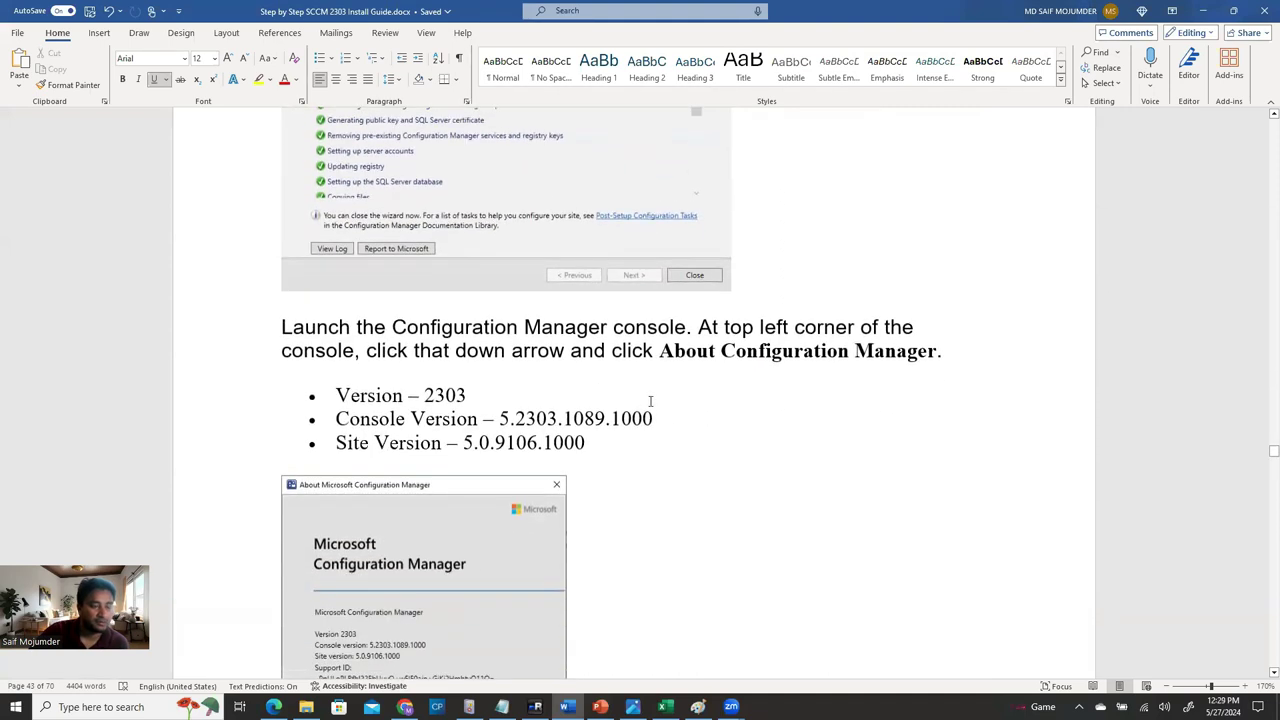
scroll(655, 466, down, 3)
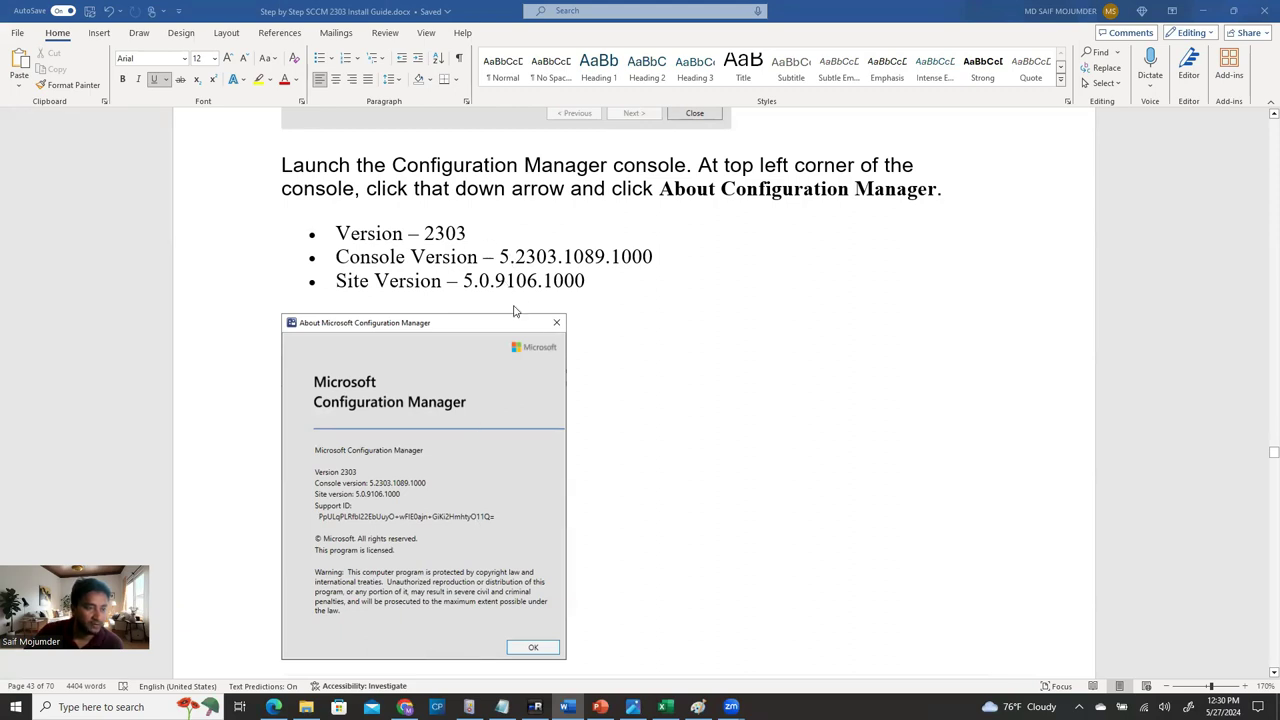
scroll(525, 323, down, 1)
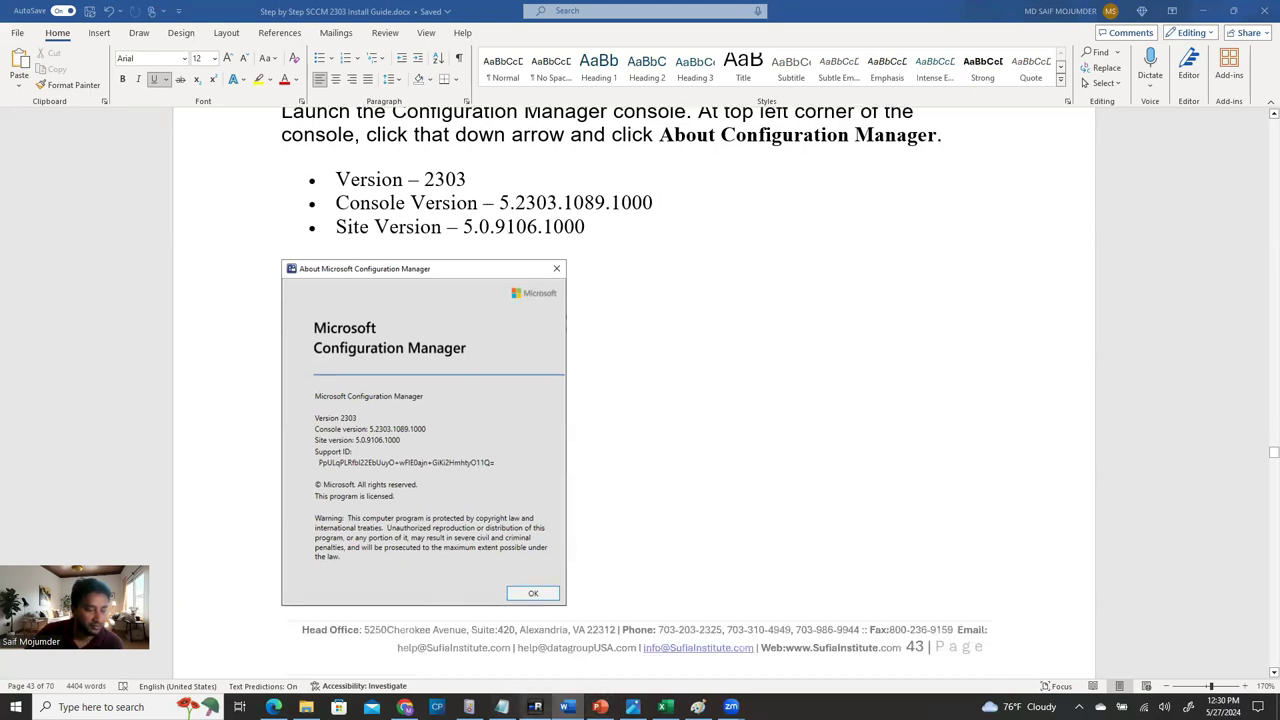
key(alt+Tab)
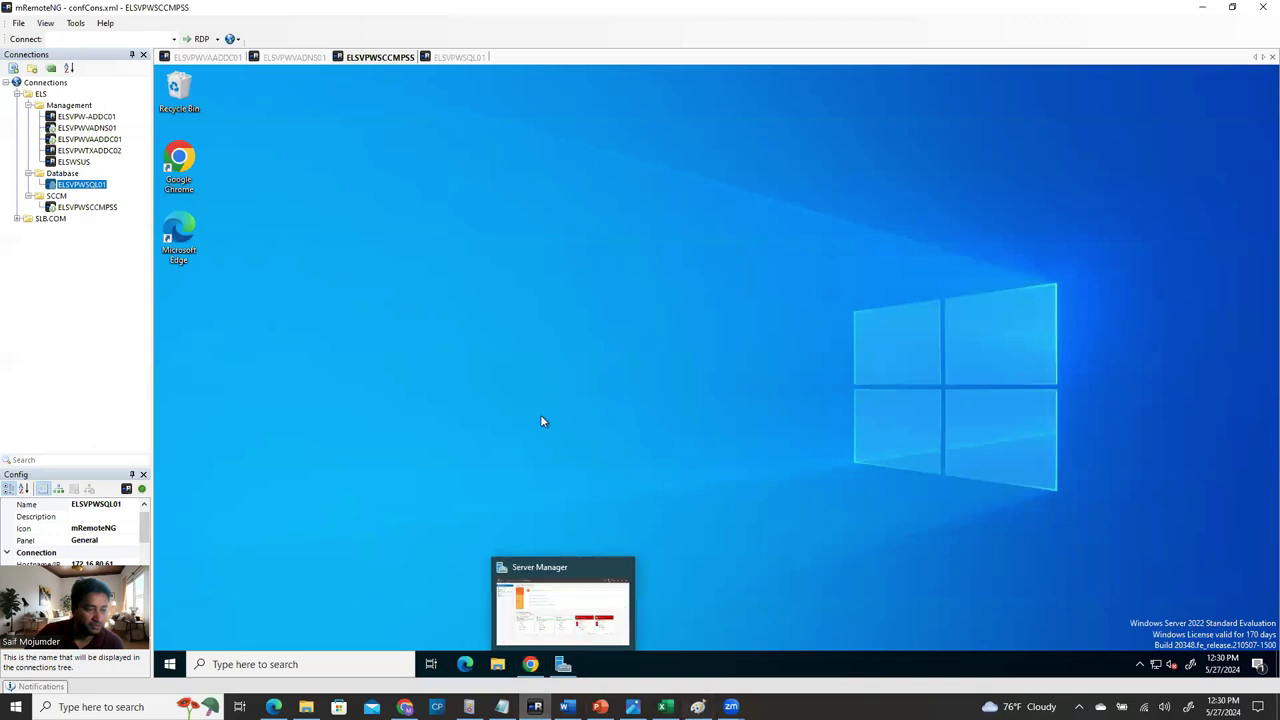
Launch the Configuration Manager Console, dismiss the incomplete-results error, and confirm About shows Version 2303.
click(170, 664)
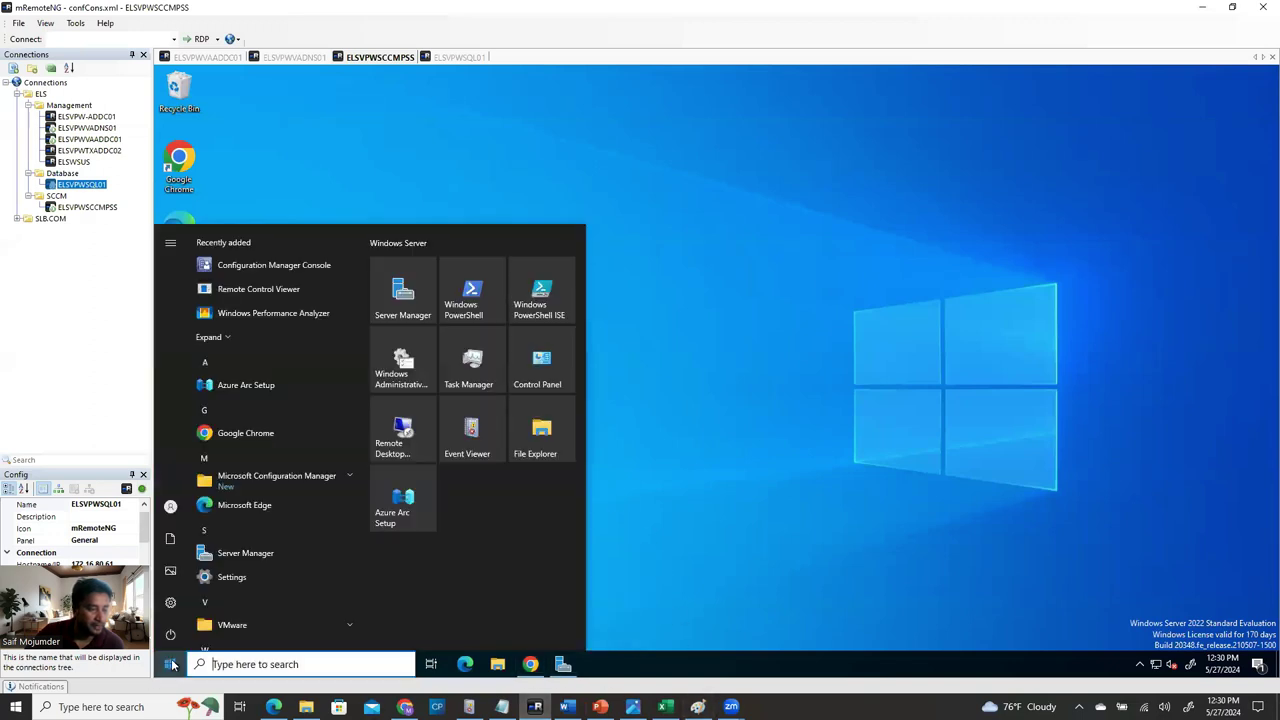
click(309, 266)
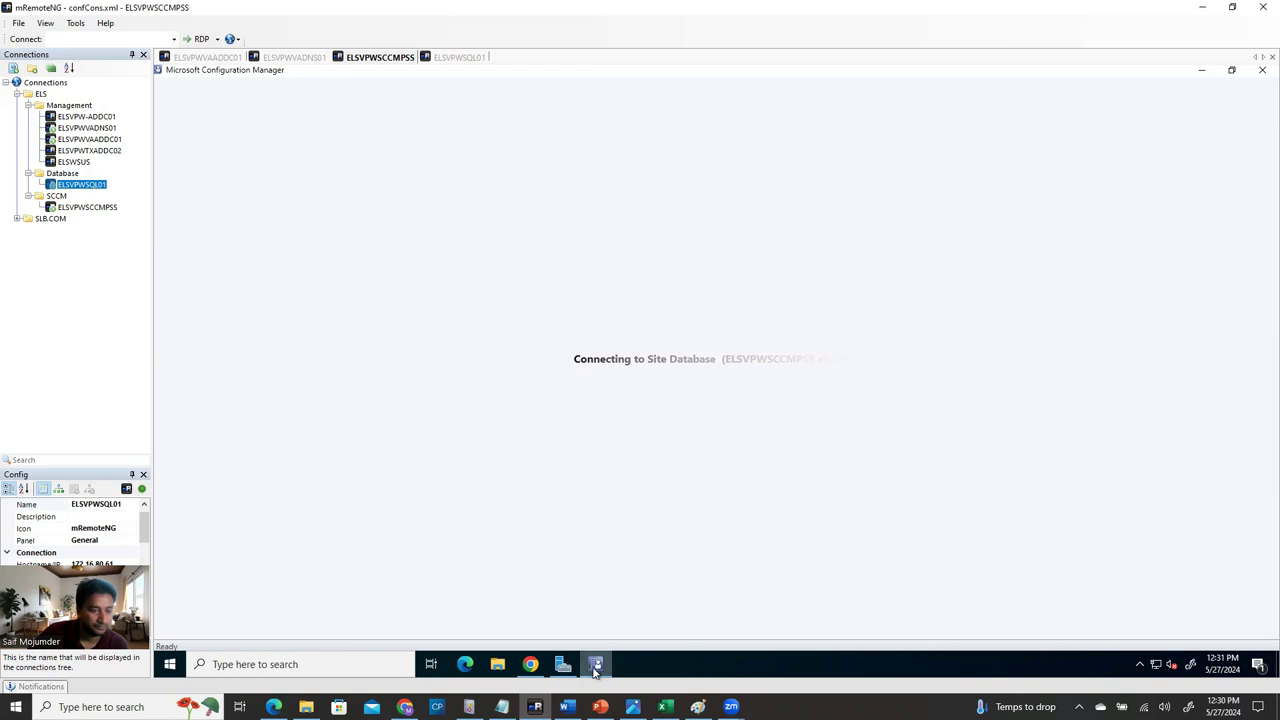
mouse_move(594, 669)
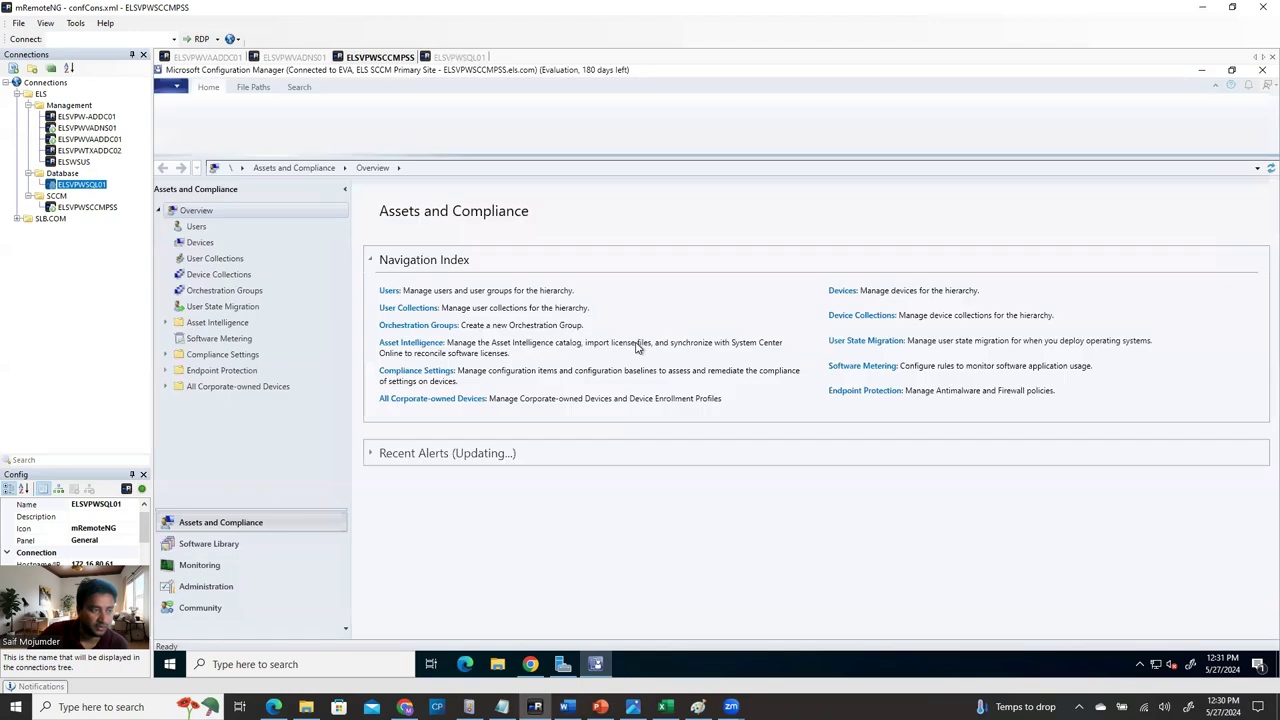
click(179, 89)
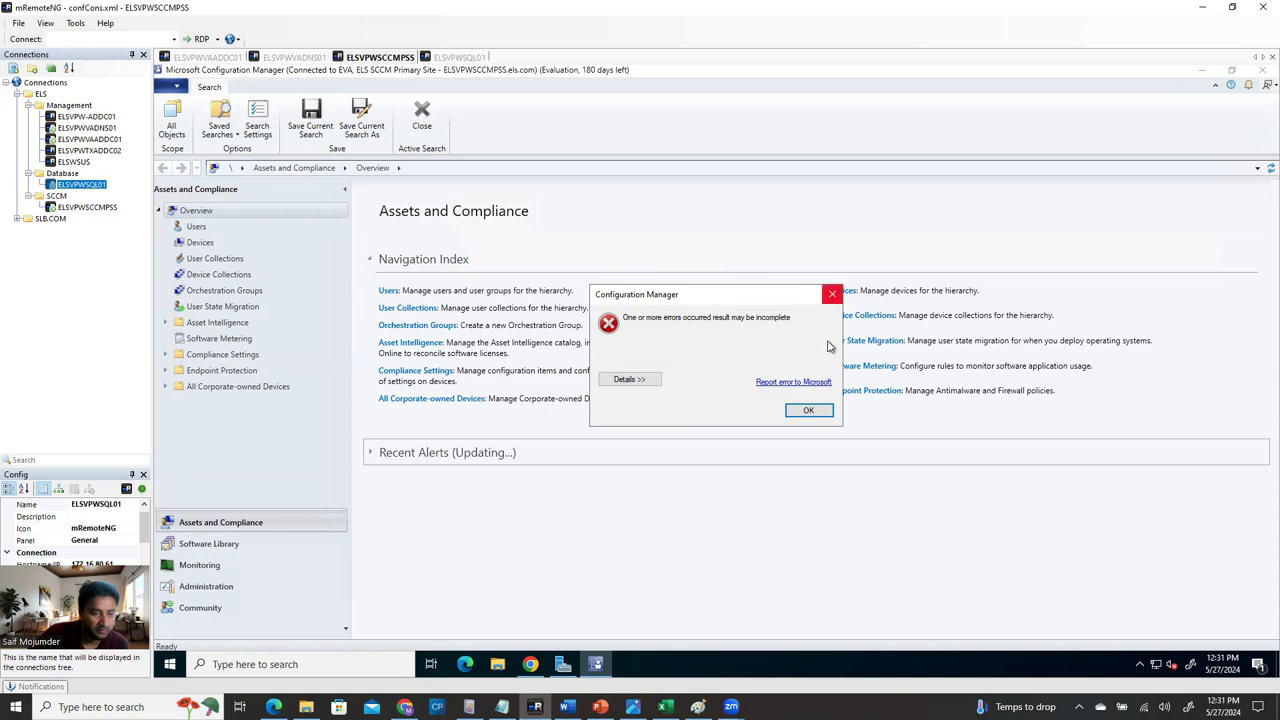
click(808, 410)
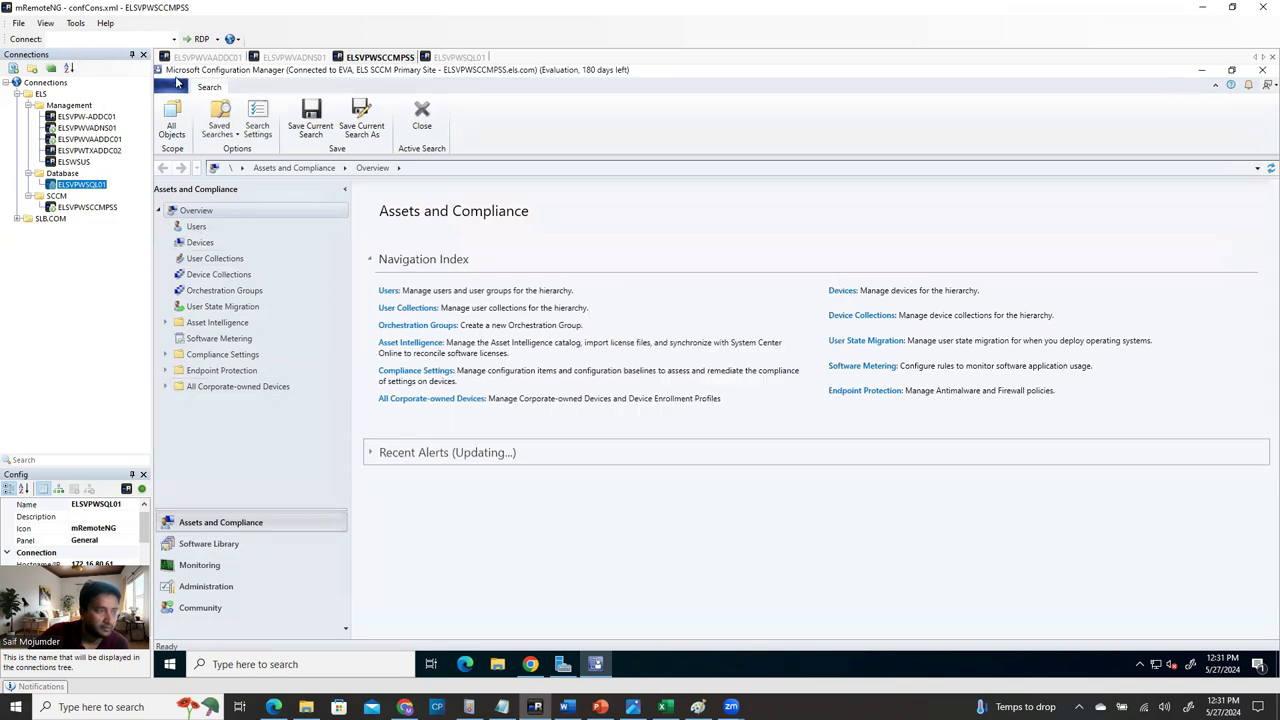
click(172, 86)
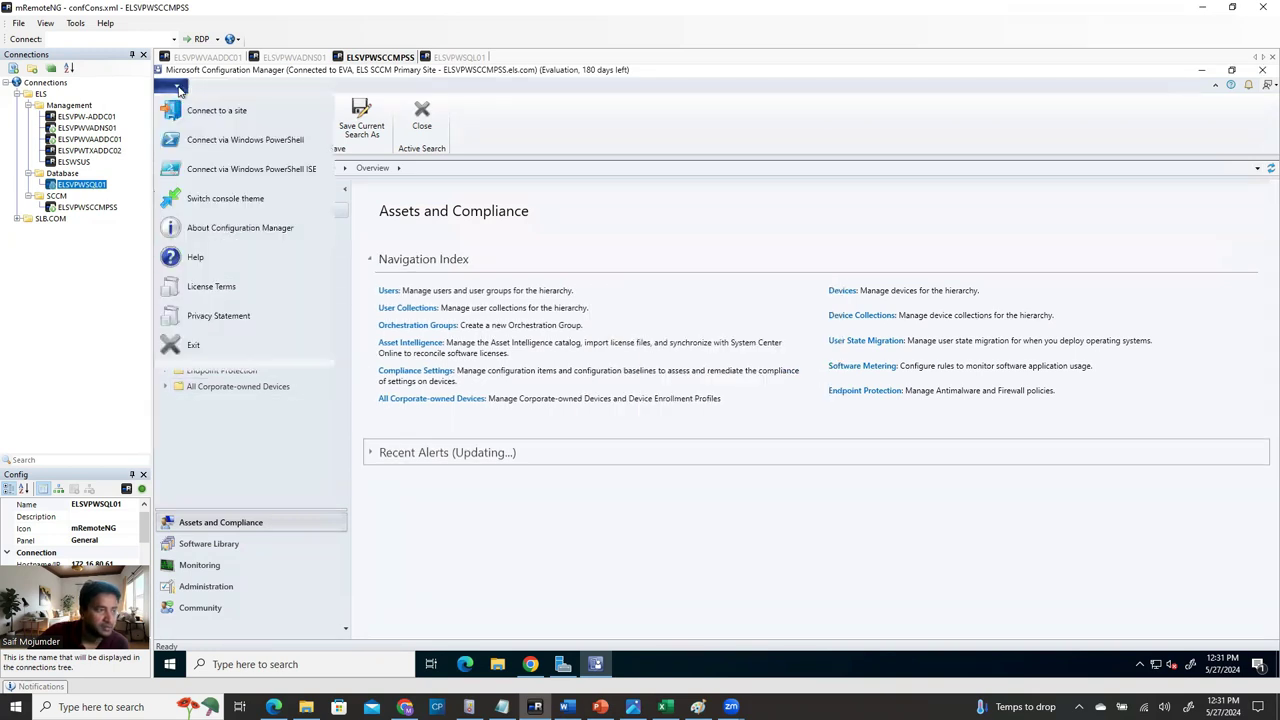
click(263, 231)
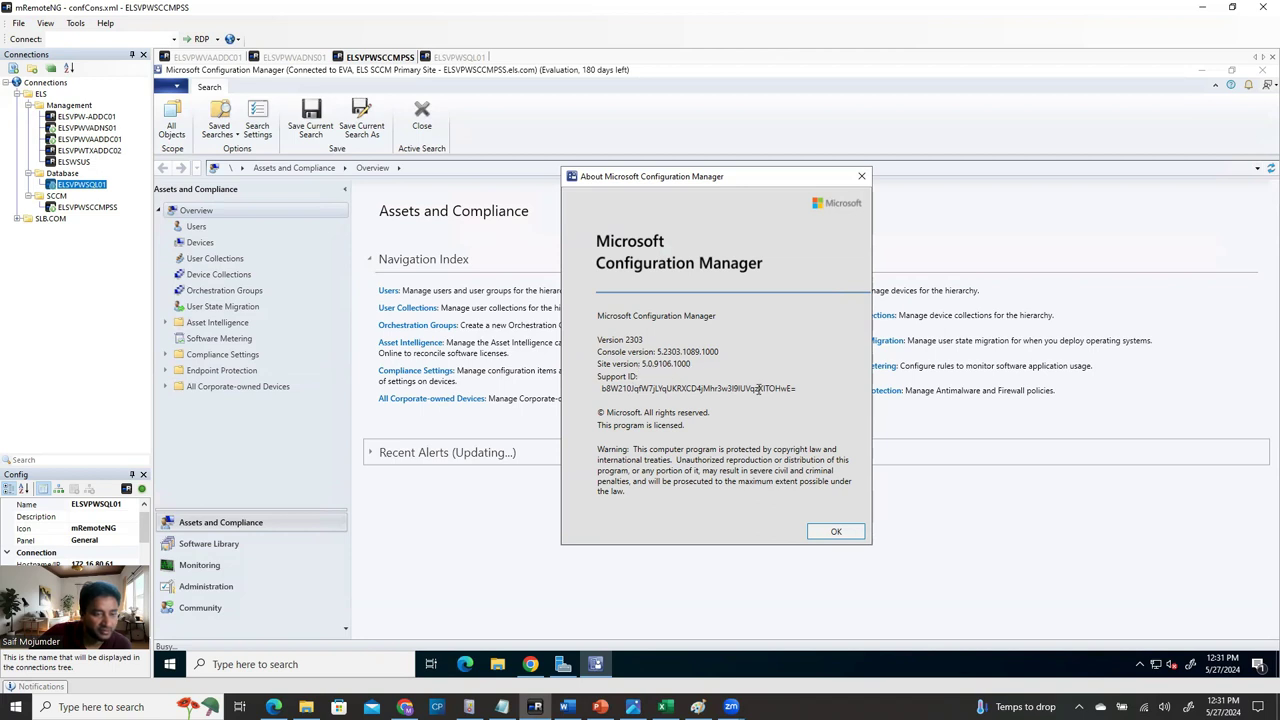
click(836, 533)
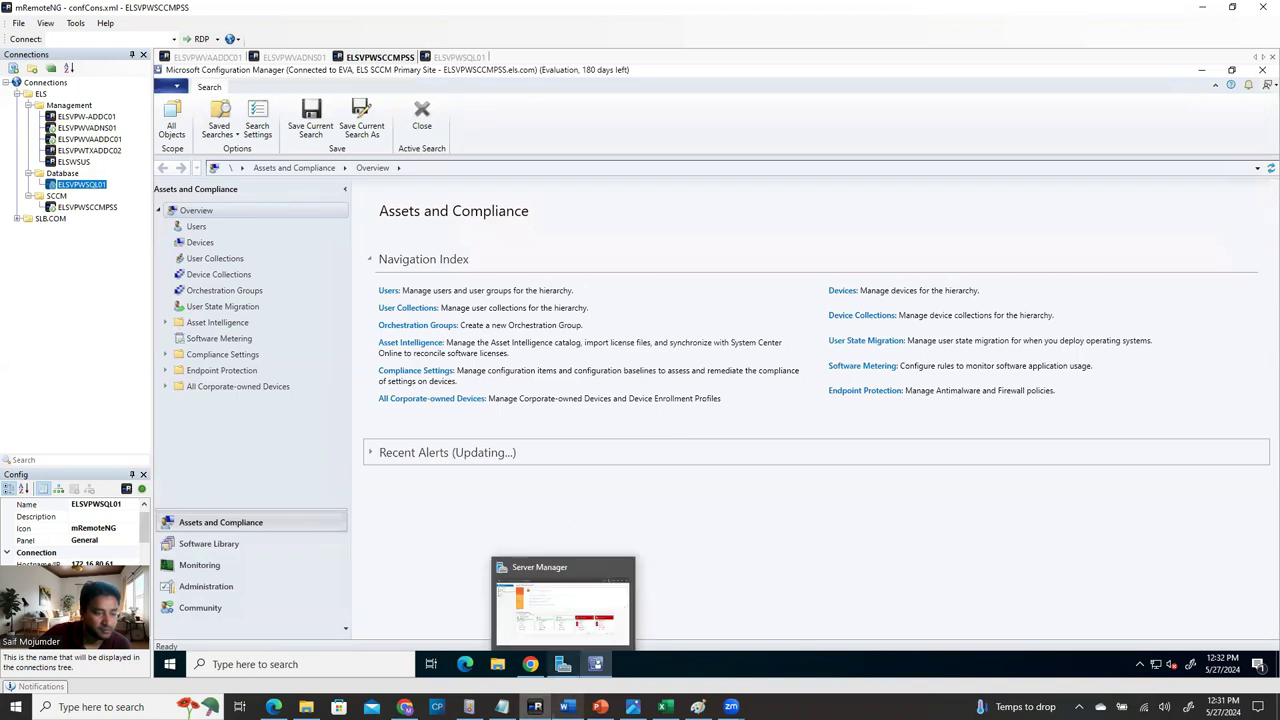
Read Step-1 of the guide's Post Configuration Active Directory Discovery section, then return to the console.
click(566, 707)
scroll(600, 352, down, 5)
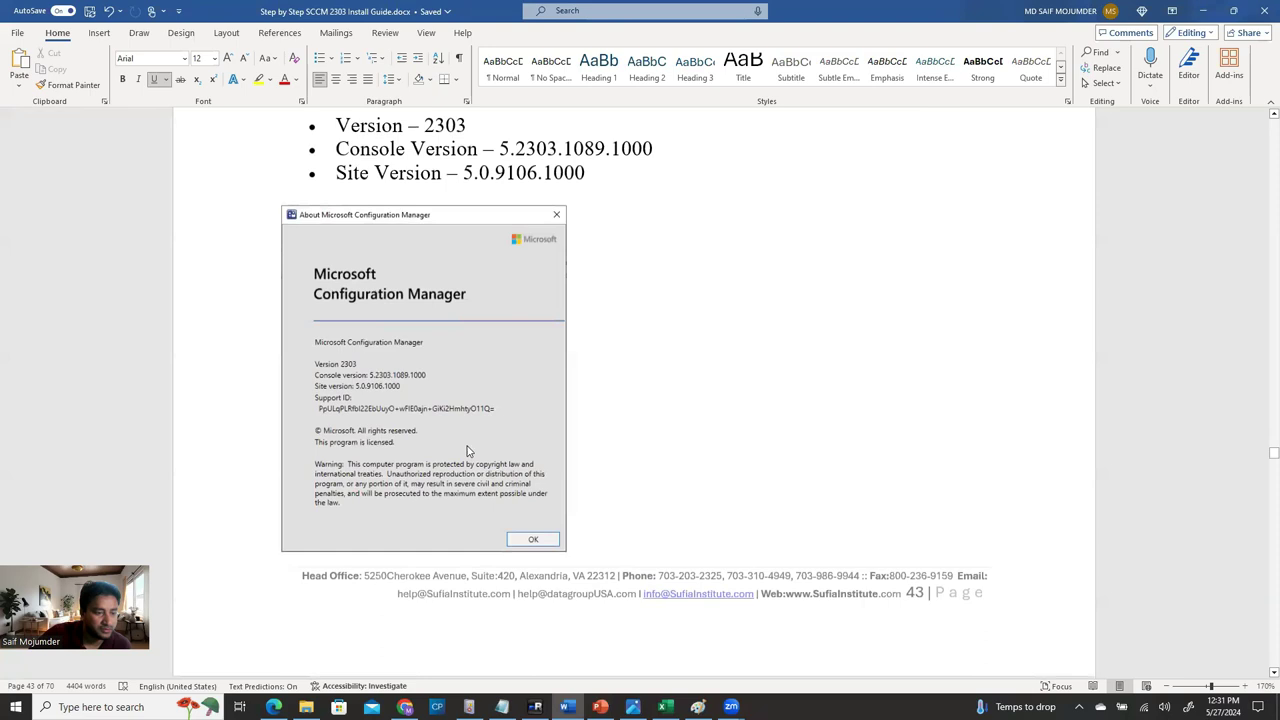
scroll(653, 498, down, 1)
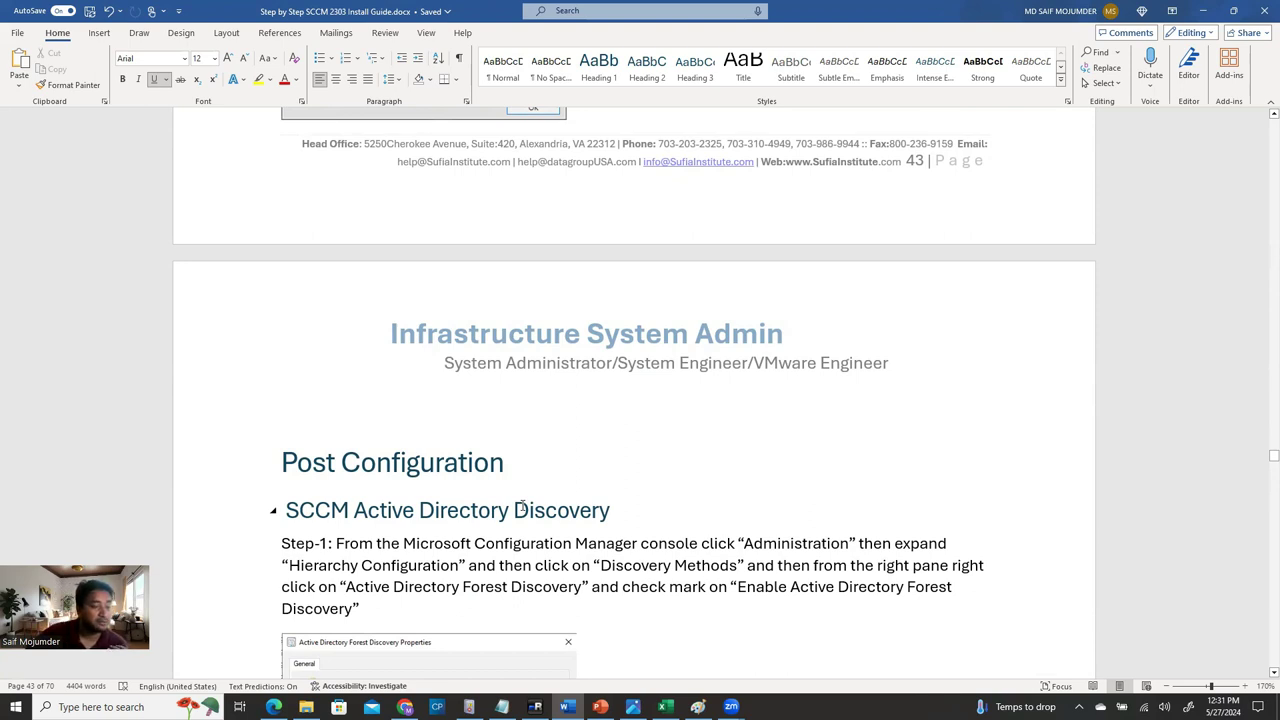
scroll(521, 508, down, 3)
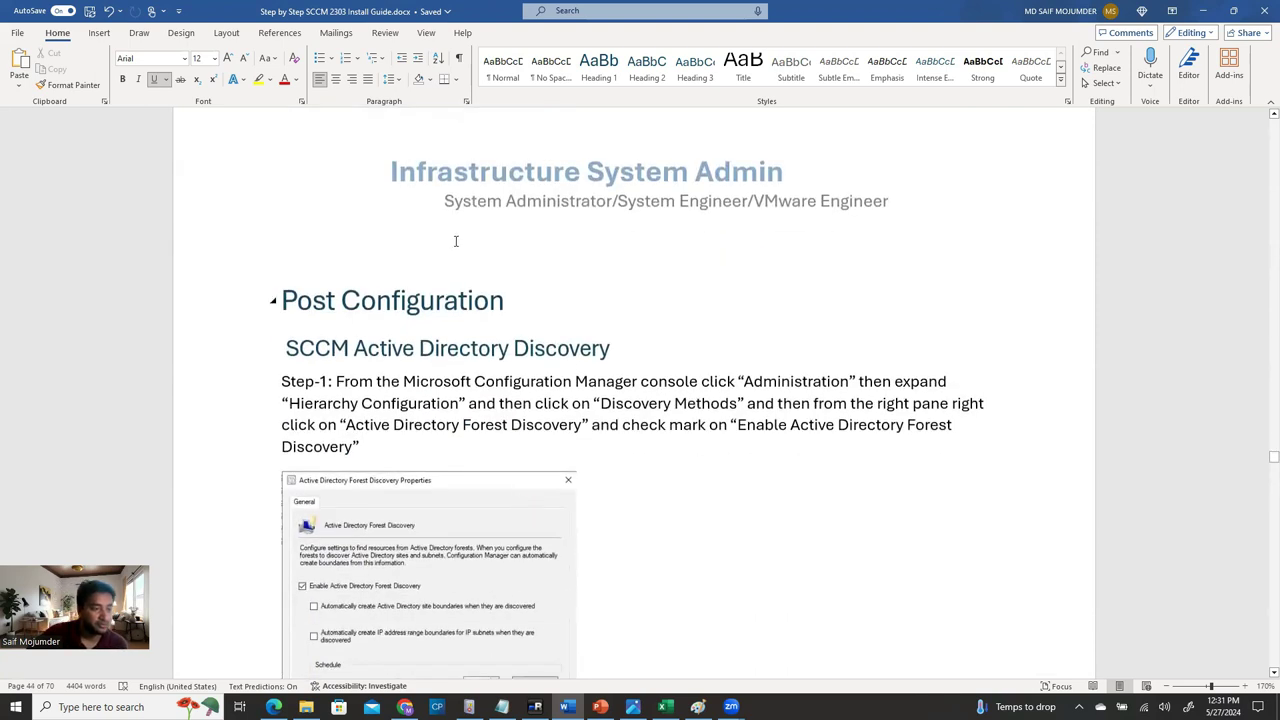
click(591, 345)
scroll(443, 434, down, 4)
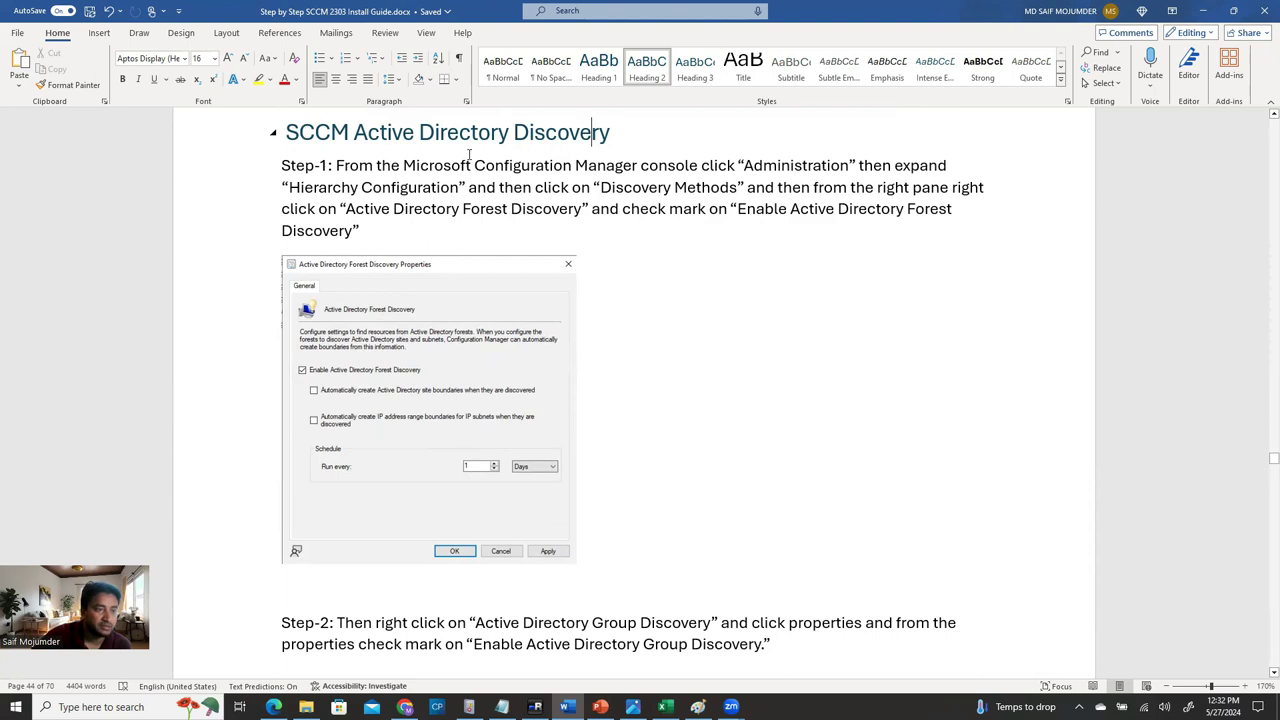
drag(619, 136, 292, 177)
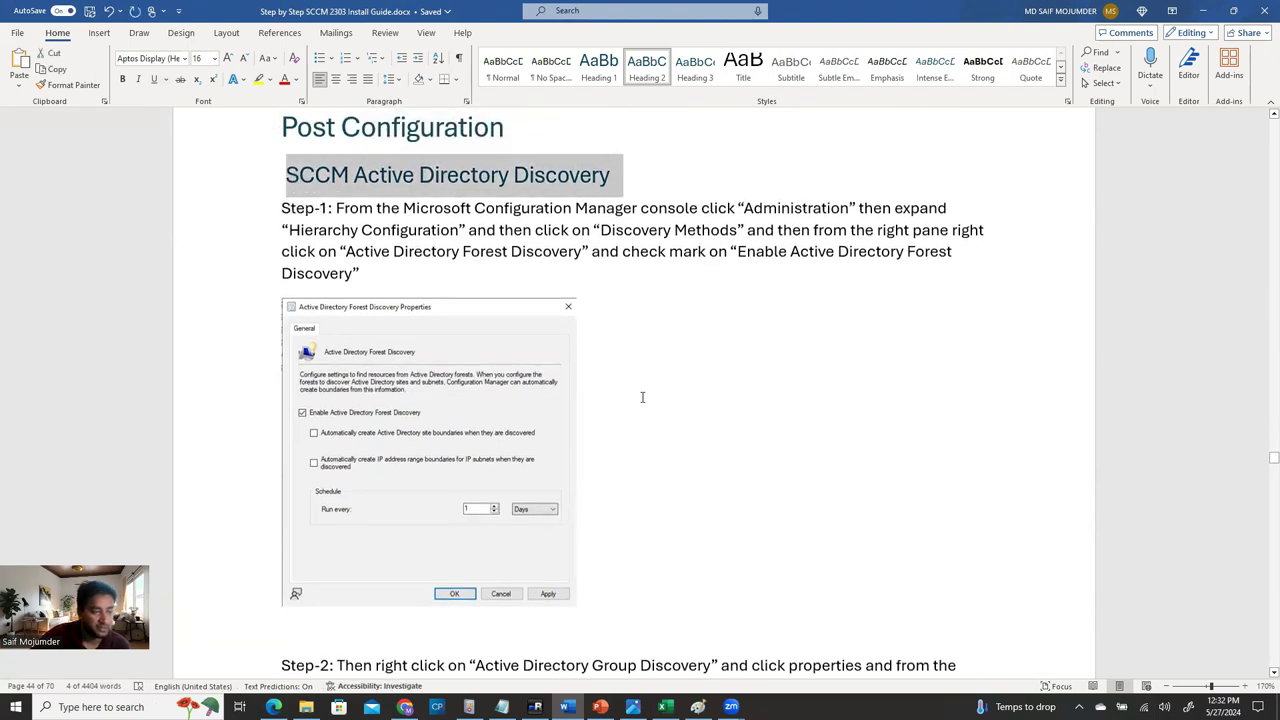
scroll(630, 413, down, 2)
scroll(620, 450, up, 3)
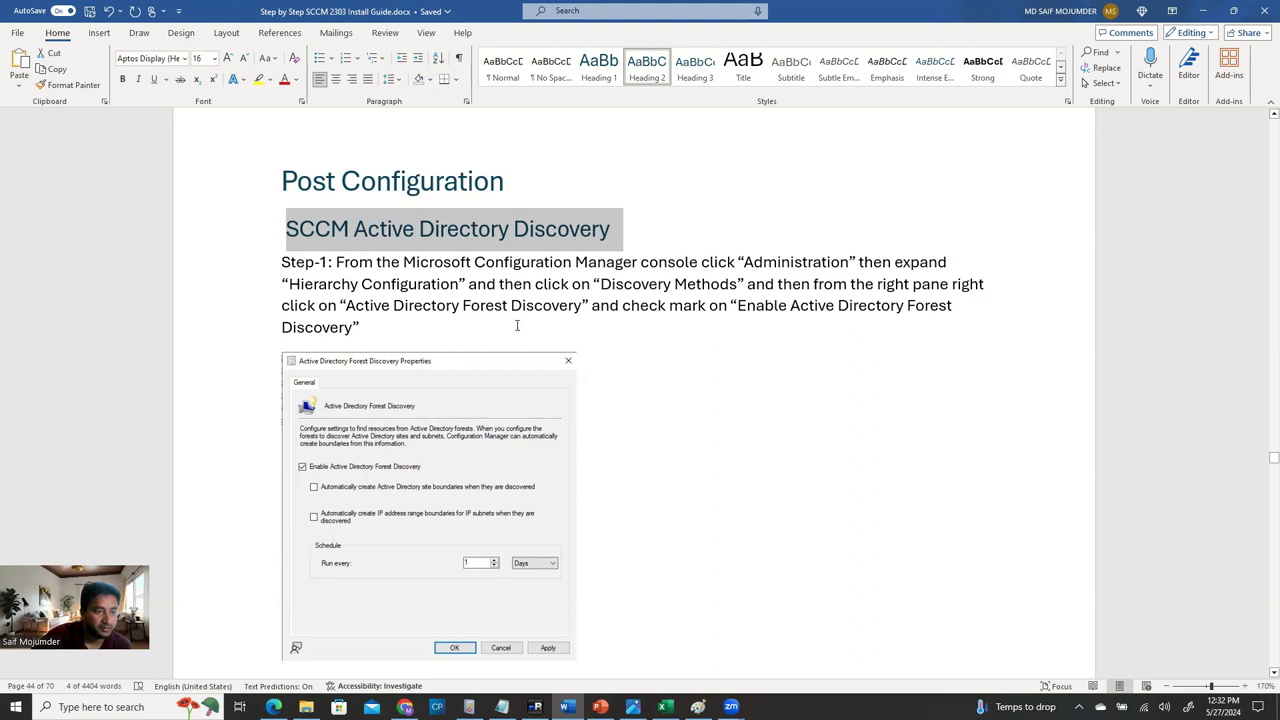
scroll(811, 380, down, 8)
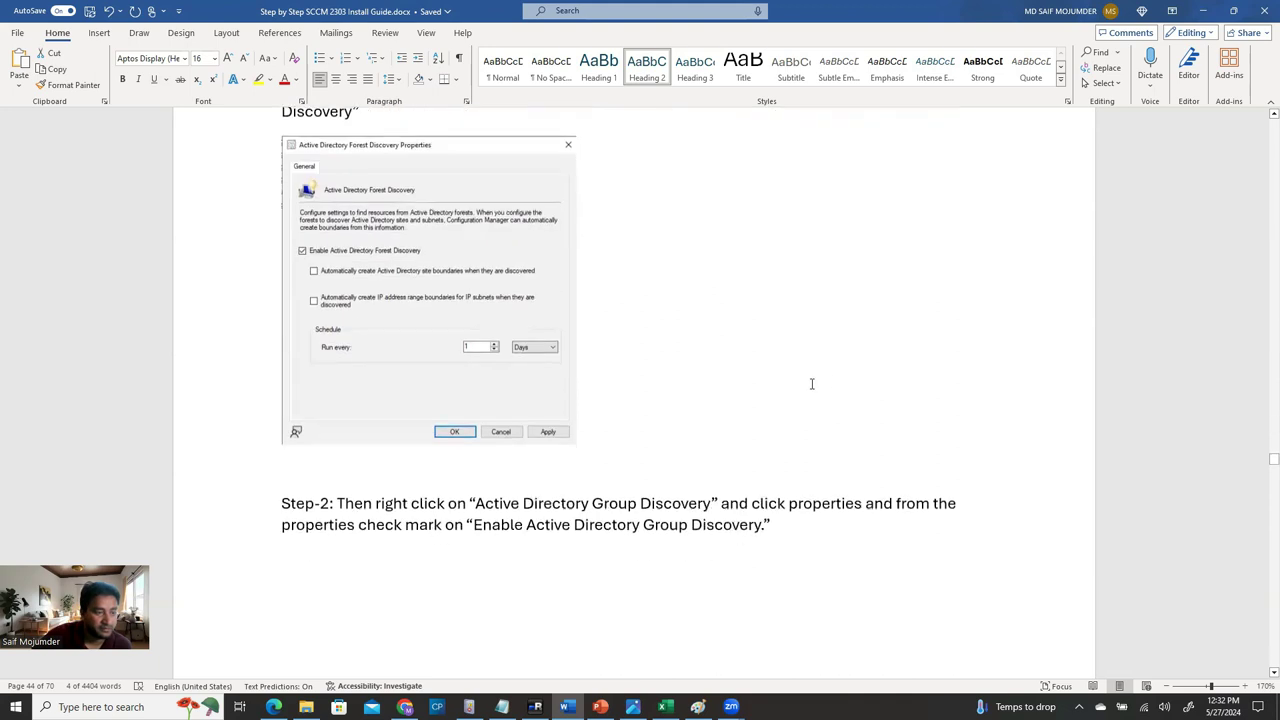
scroll(715, 444, up, 3)
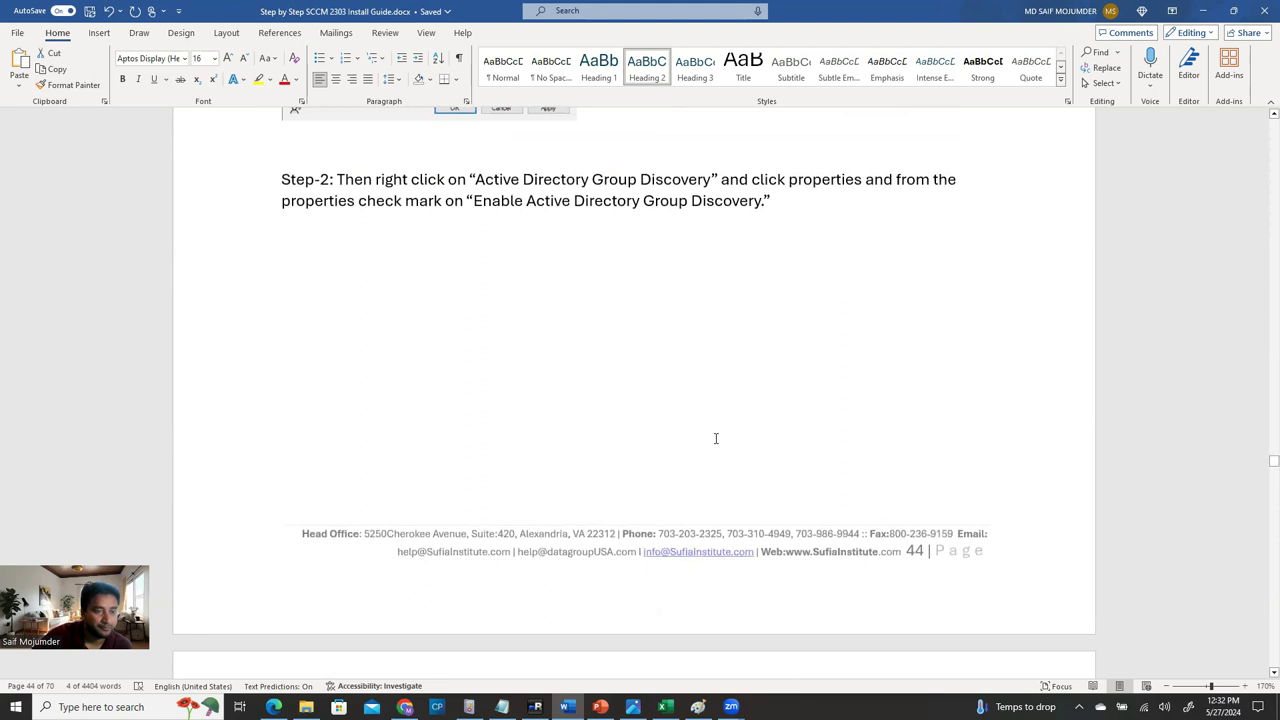
scroll(715, 438, down, 7)
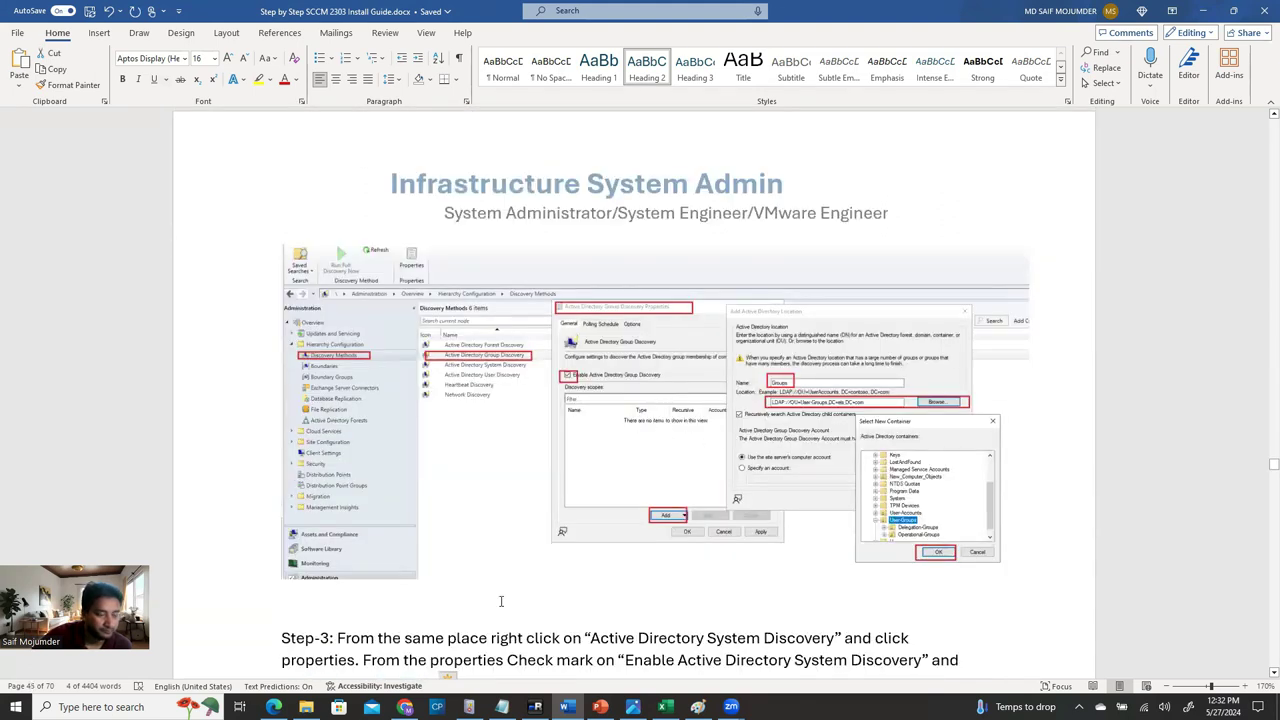
click(535, 706)
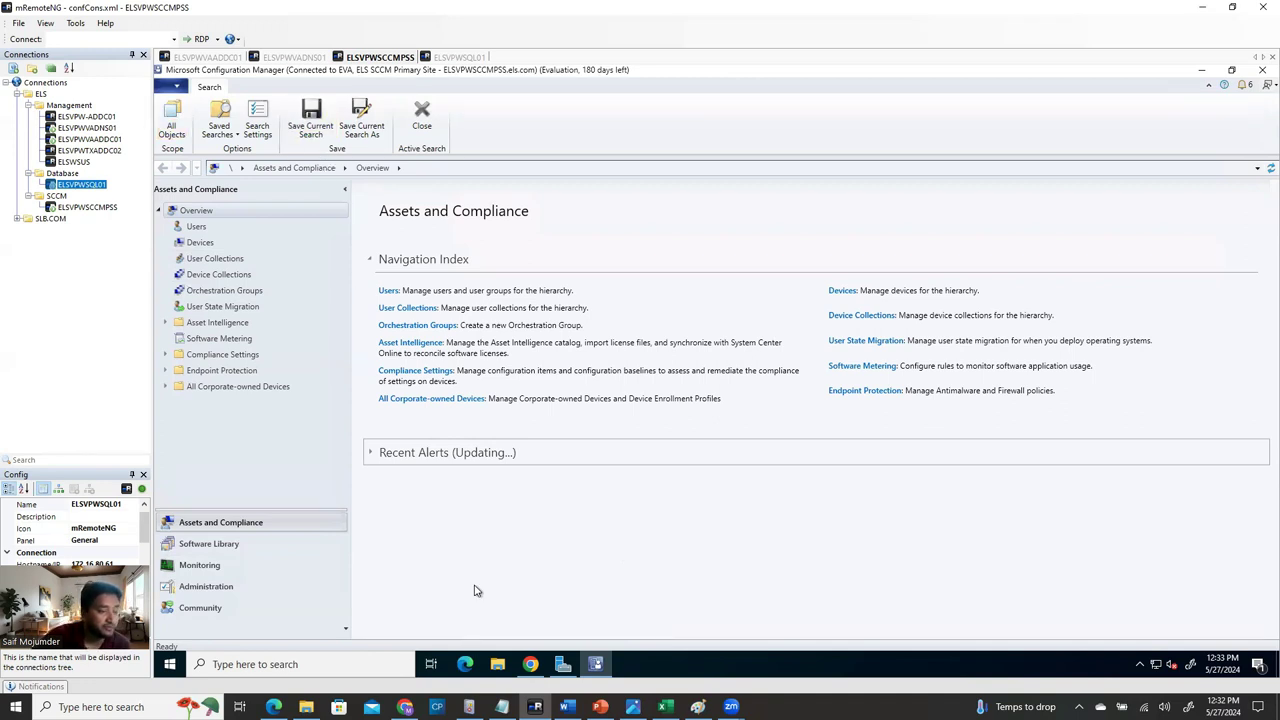
Go to Administration > Hierarchy Configuration > Discovery Methods in the console.
click(222, 590)
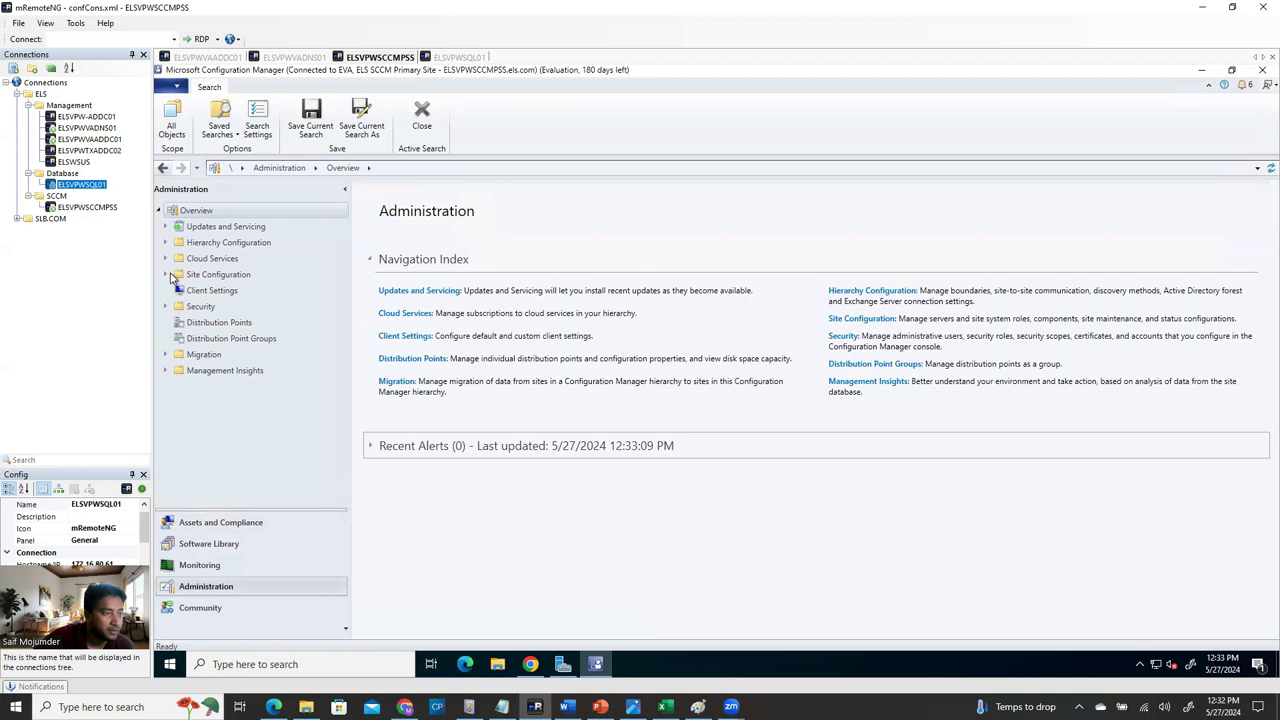
click(167, 275)
click(168, 275)
click(166, 242)
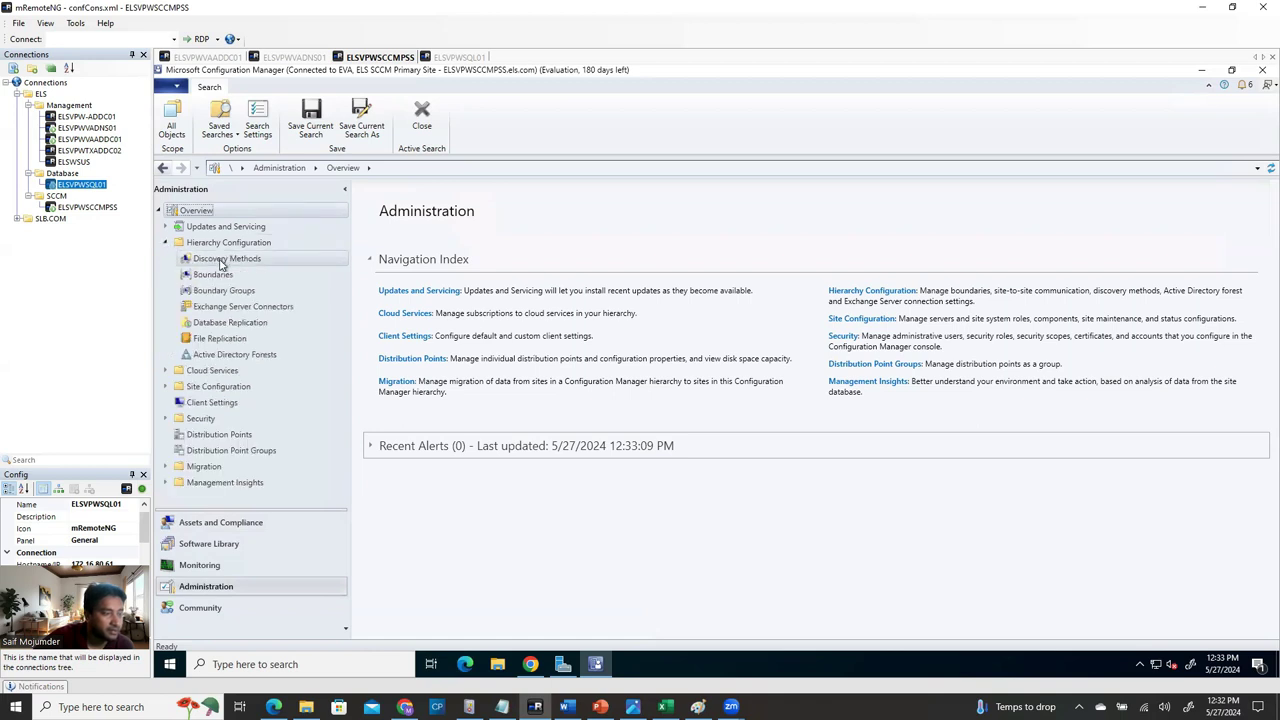
click(222, 260)
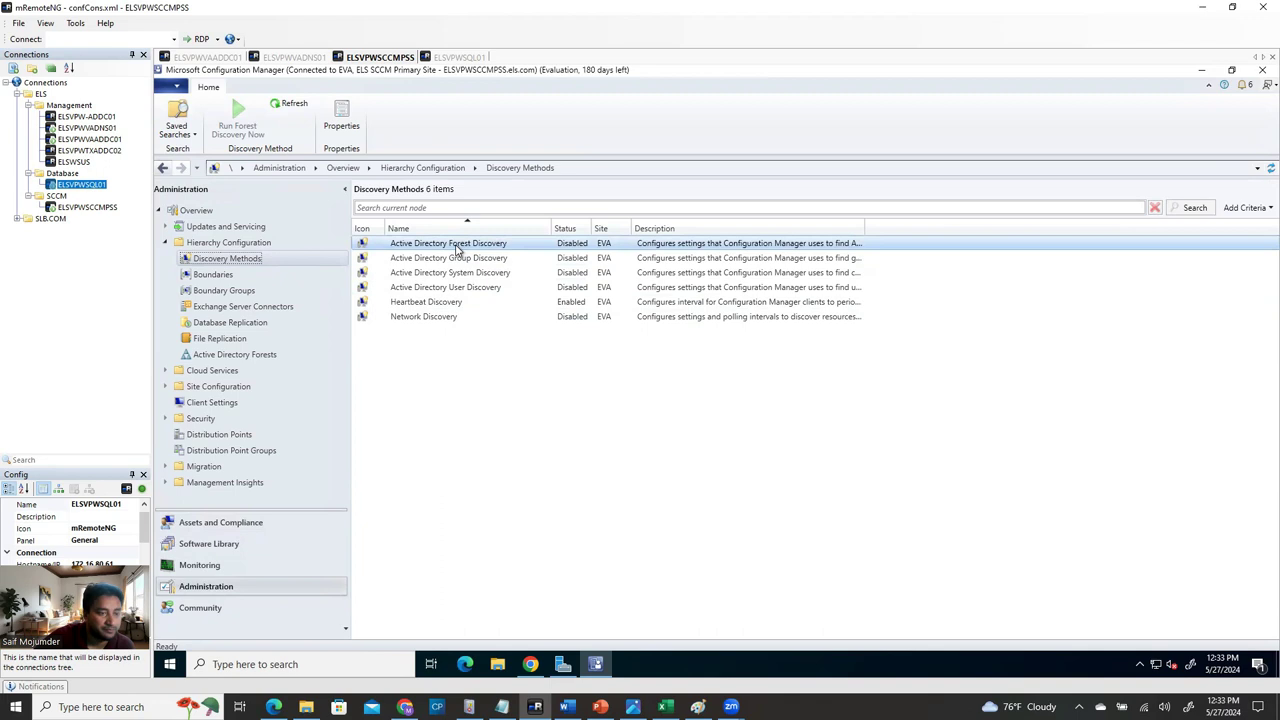
Open Active Directory Forest Discovery properties and tick Enable Active Directory Forest Discovery.
right_click(458, 249)
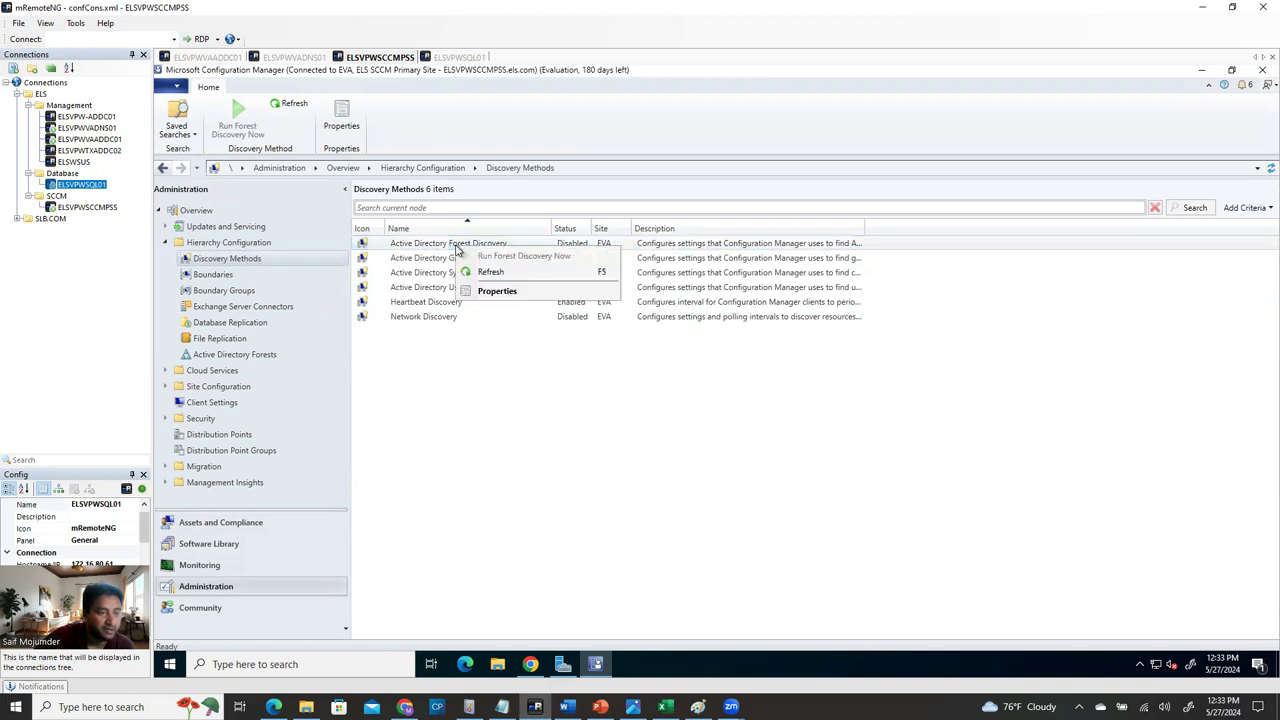
click(503, 292)
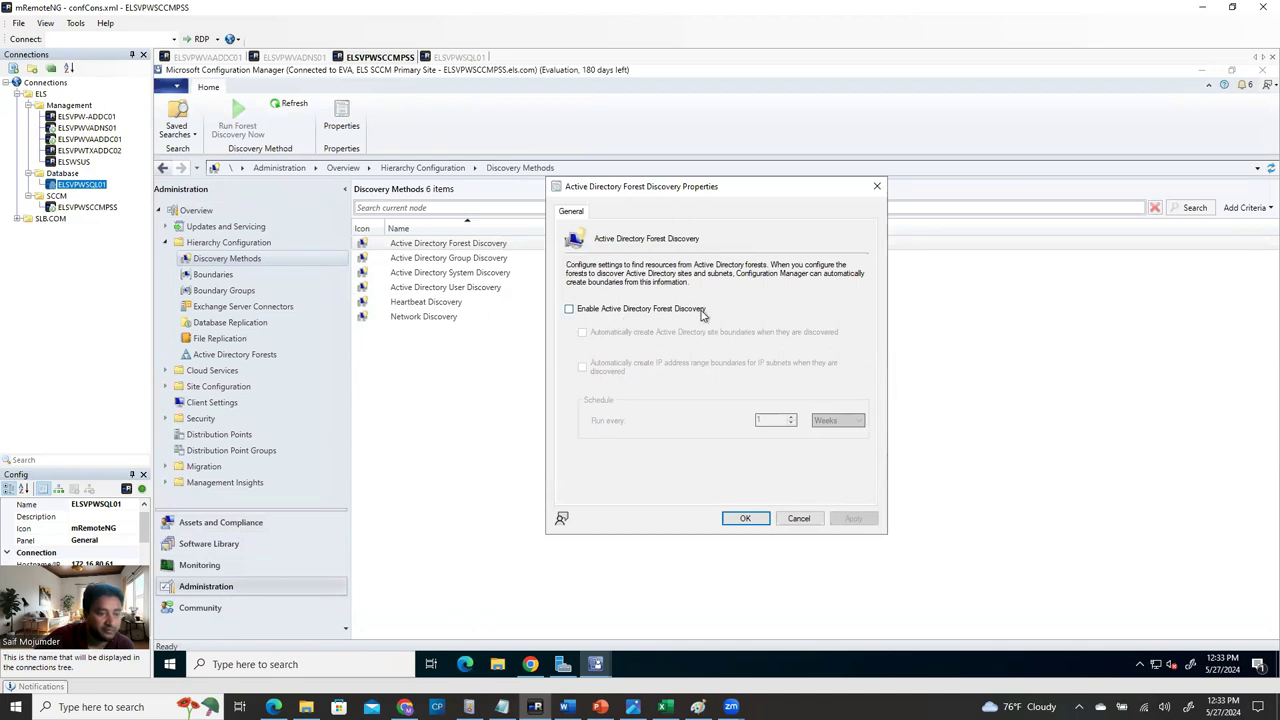
click(569, 310)
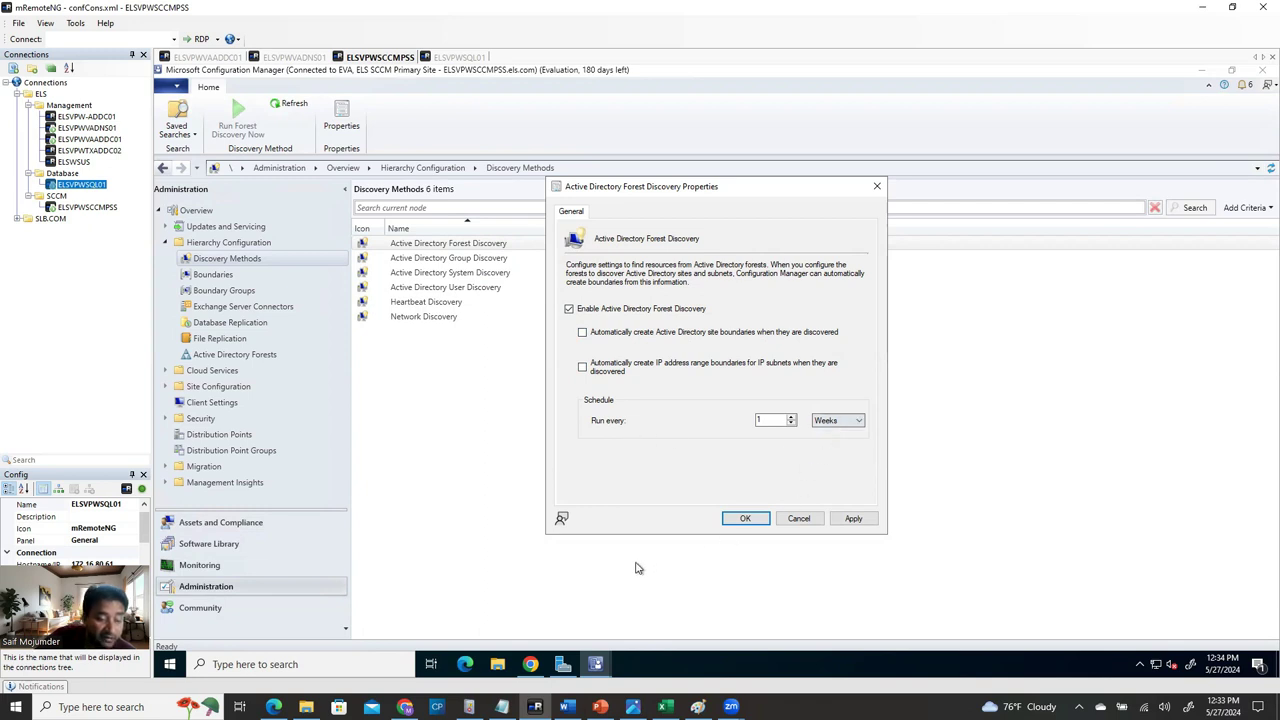
After checking the guide, set the Forest Discovery schedule to run every 1 Days.
click(566, 707)
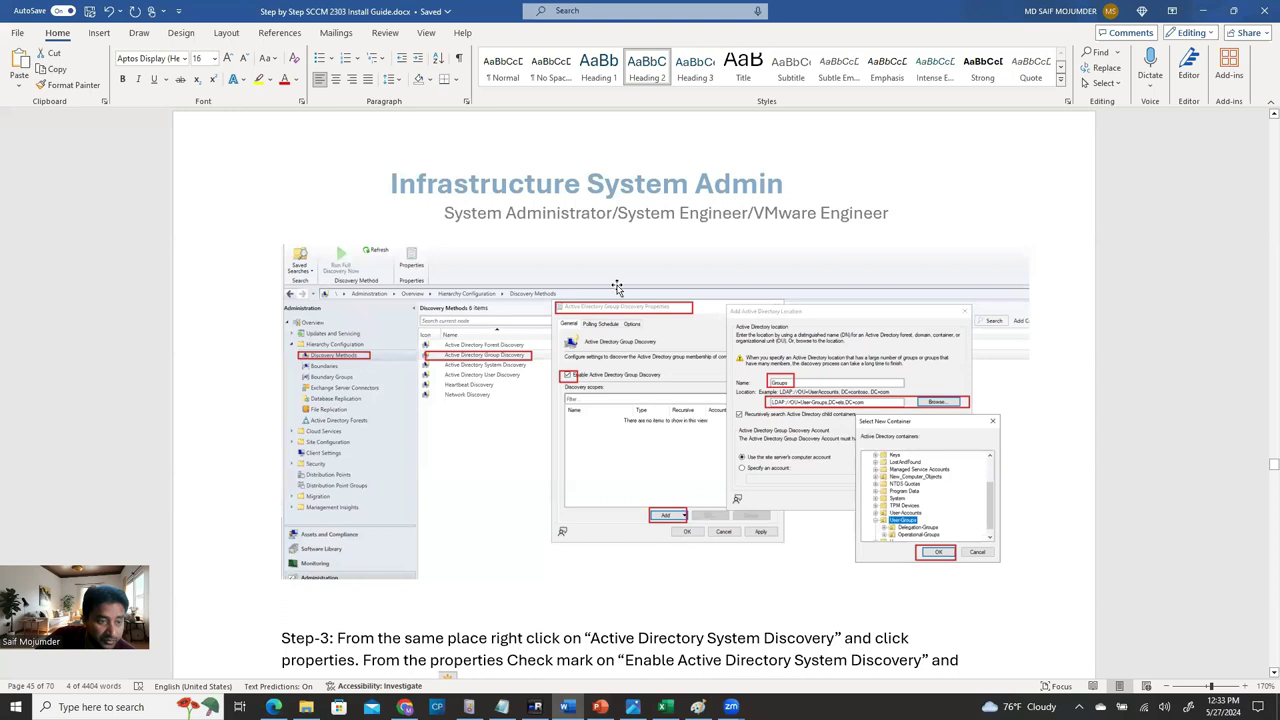
scroll(618, 290, up, 4)
scroll(620, 318, up, 5)
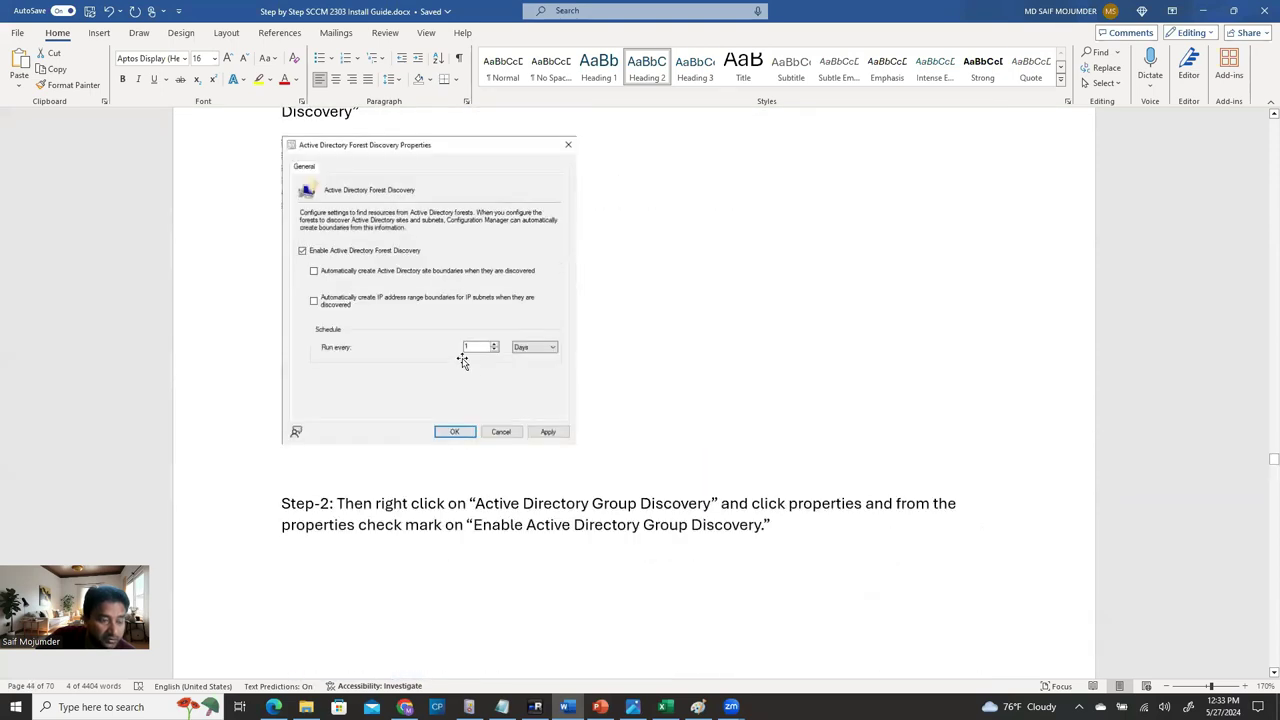
scroll(466, 362, up, 2)
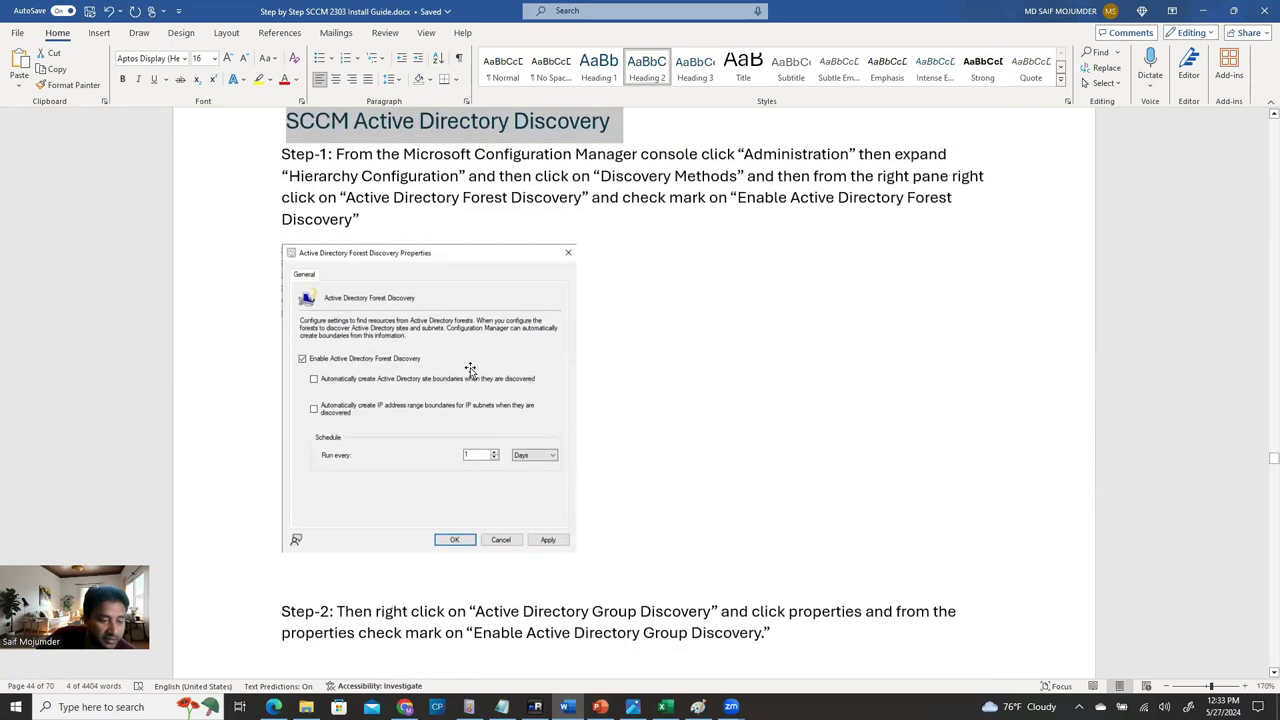
click(535, 707)
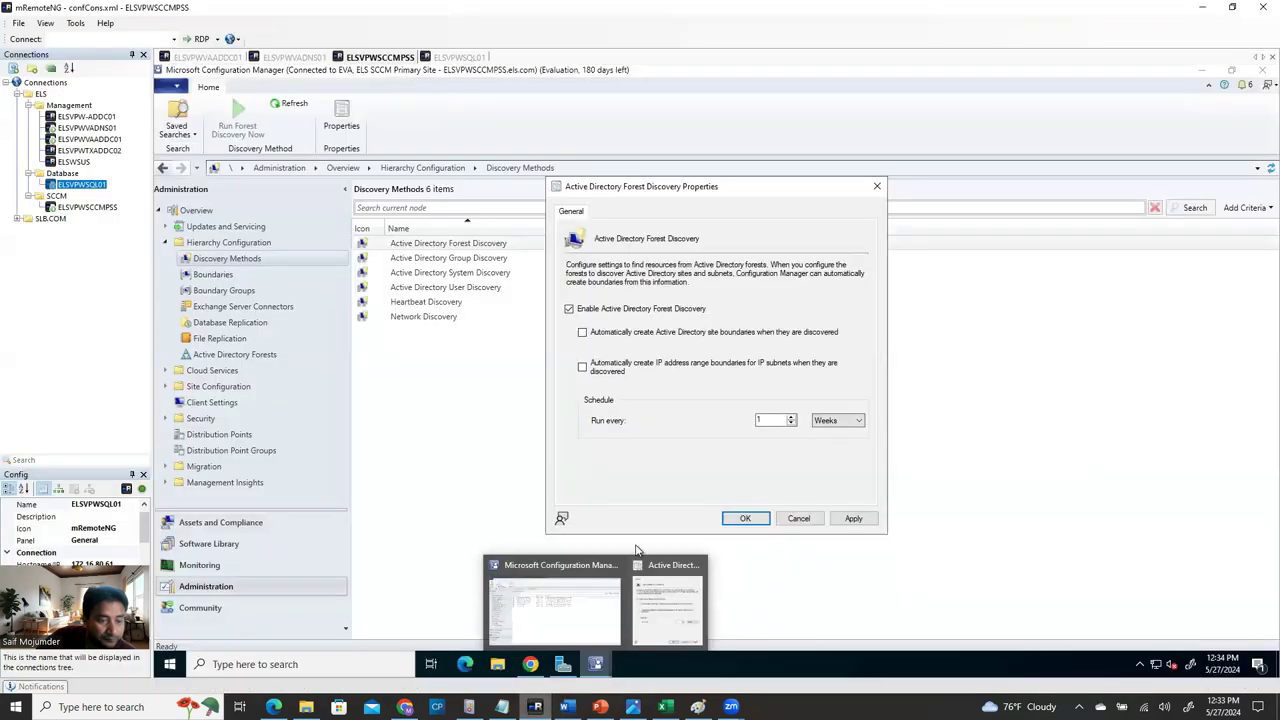
click(848, 422)
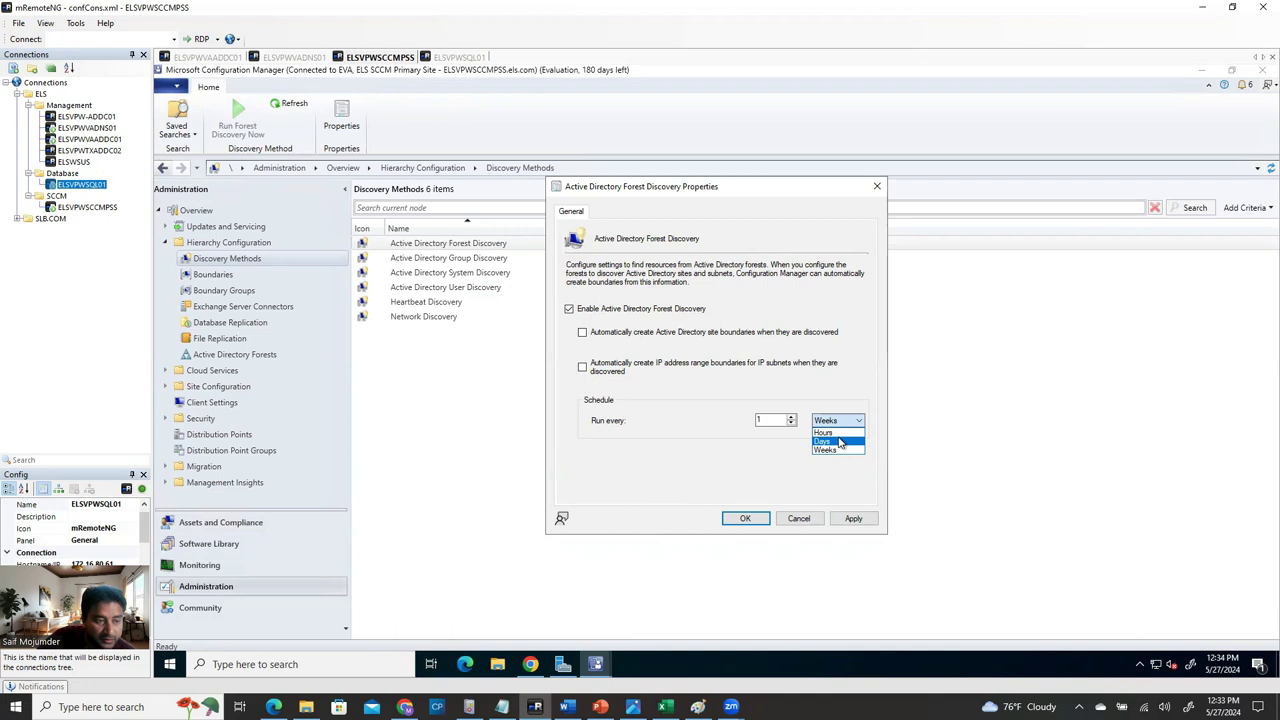
click(840, 442)
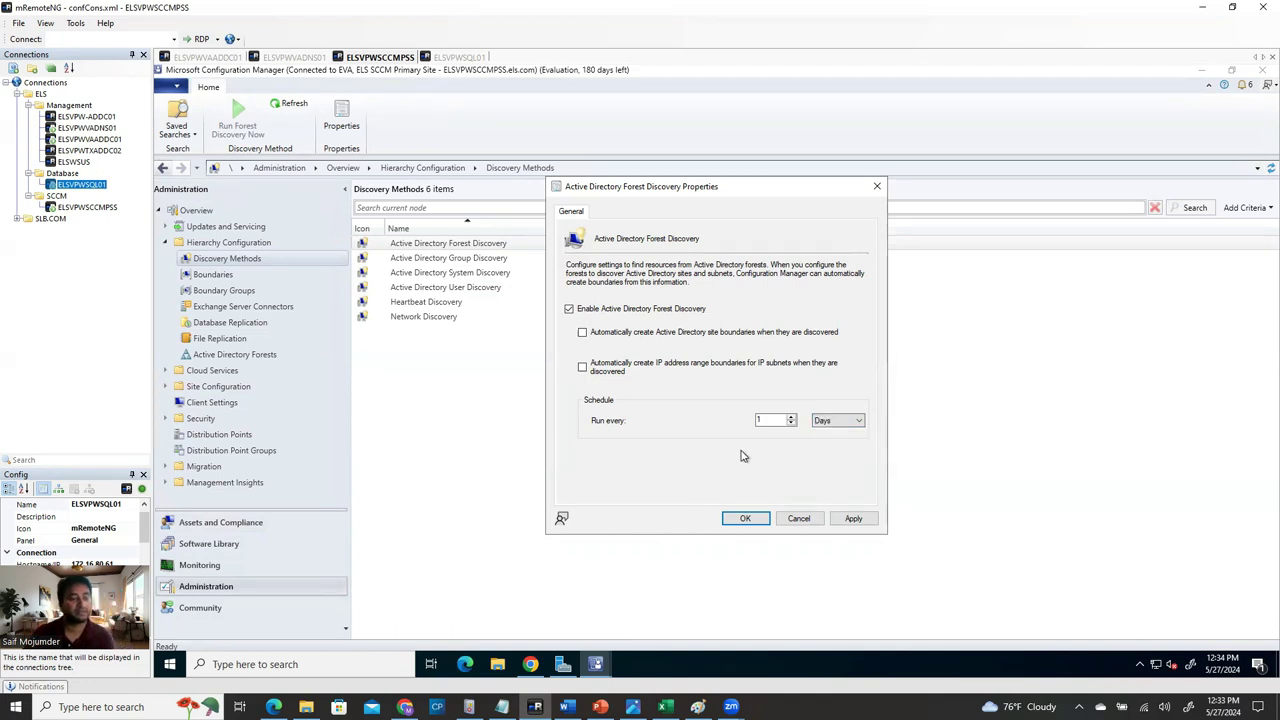
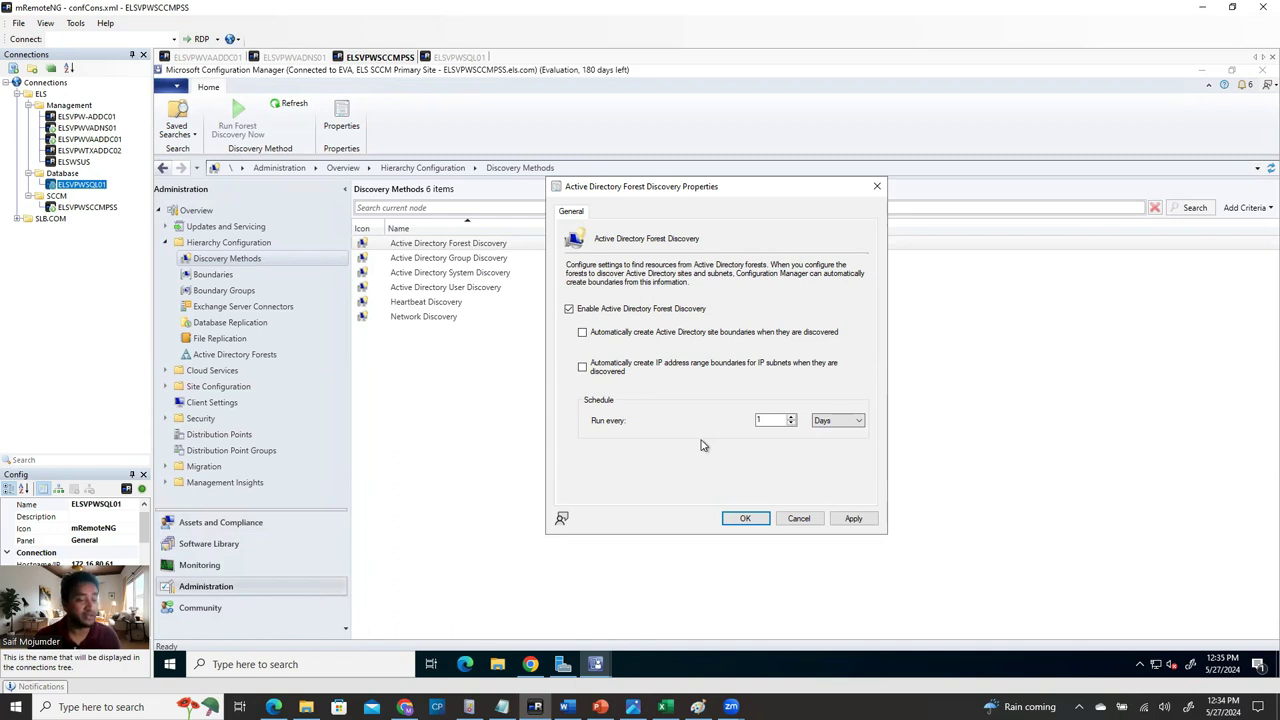
Set Forest Discovery to run every 1 week, apply, accept full discovery now, and close.
click(826, 421)
click(835, 450)
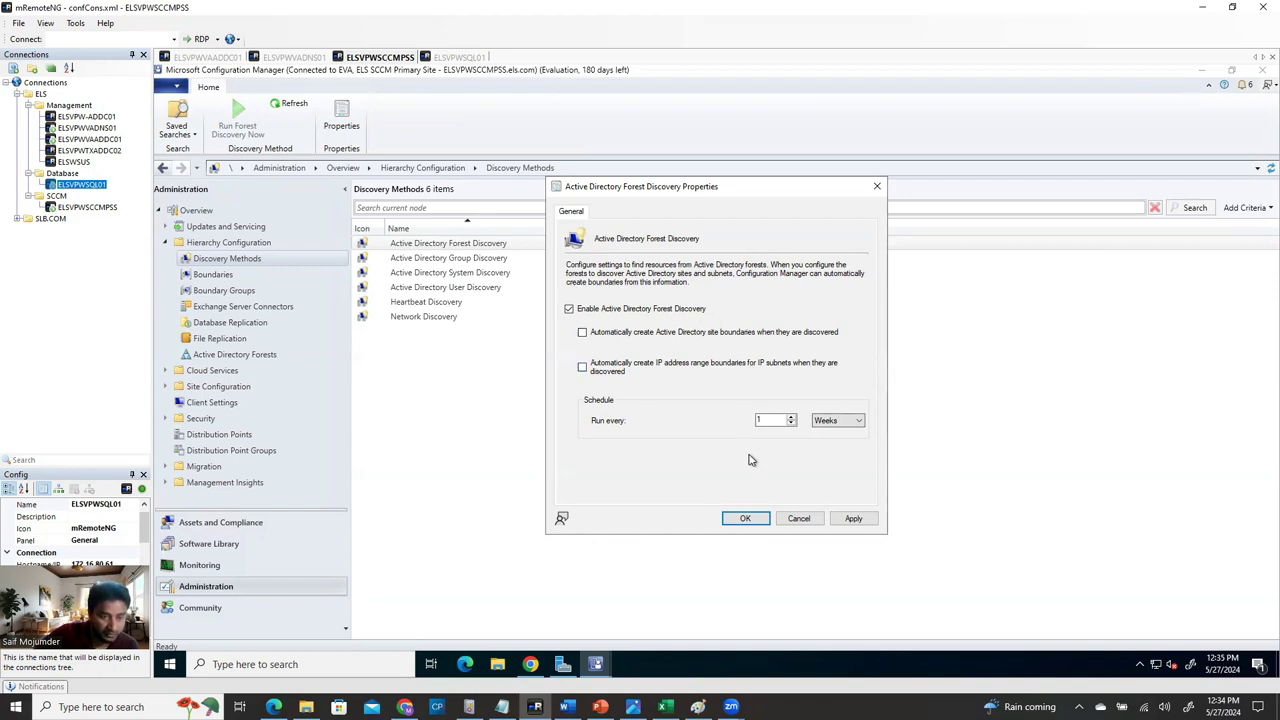
click(853, 521)
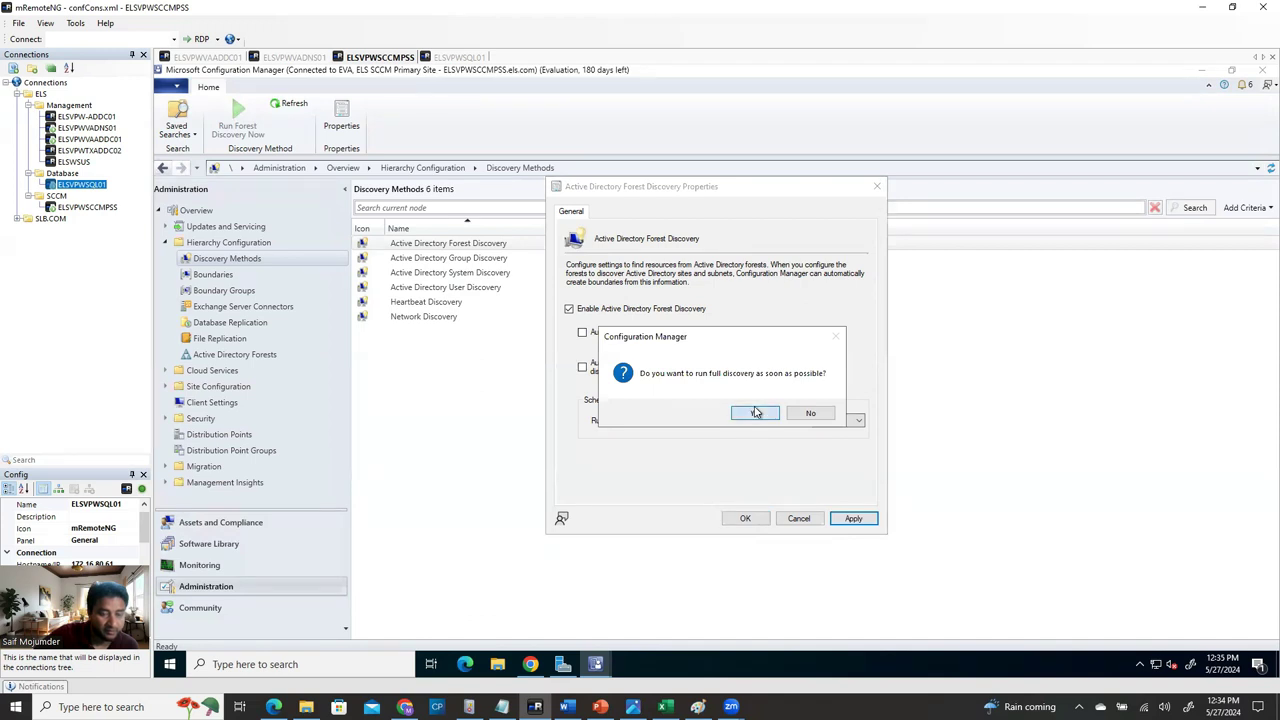
click(756, 413)
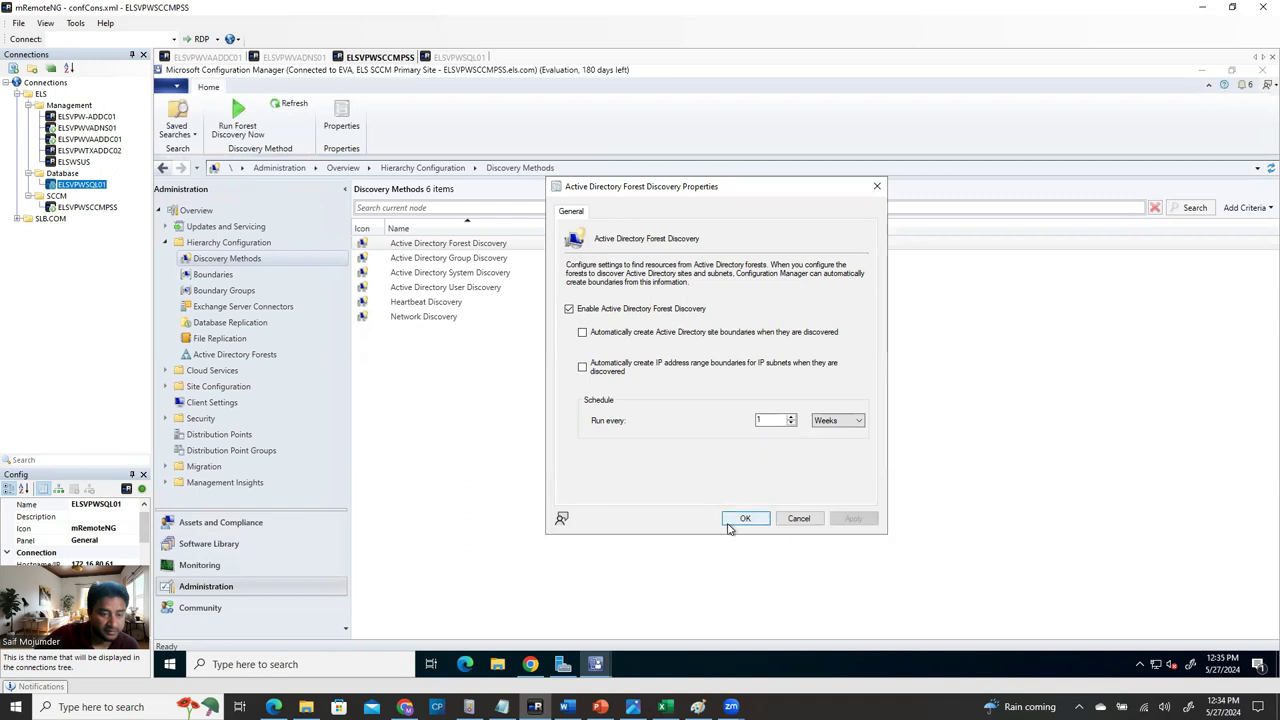
click(745, 519)
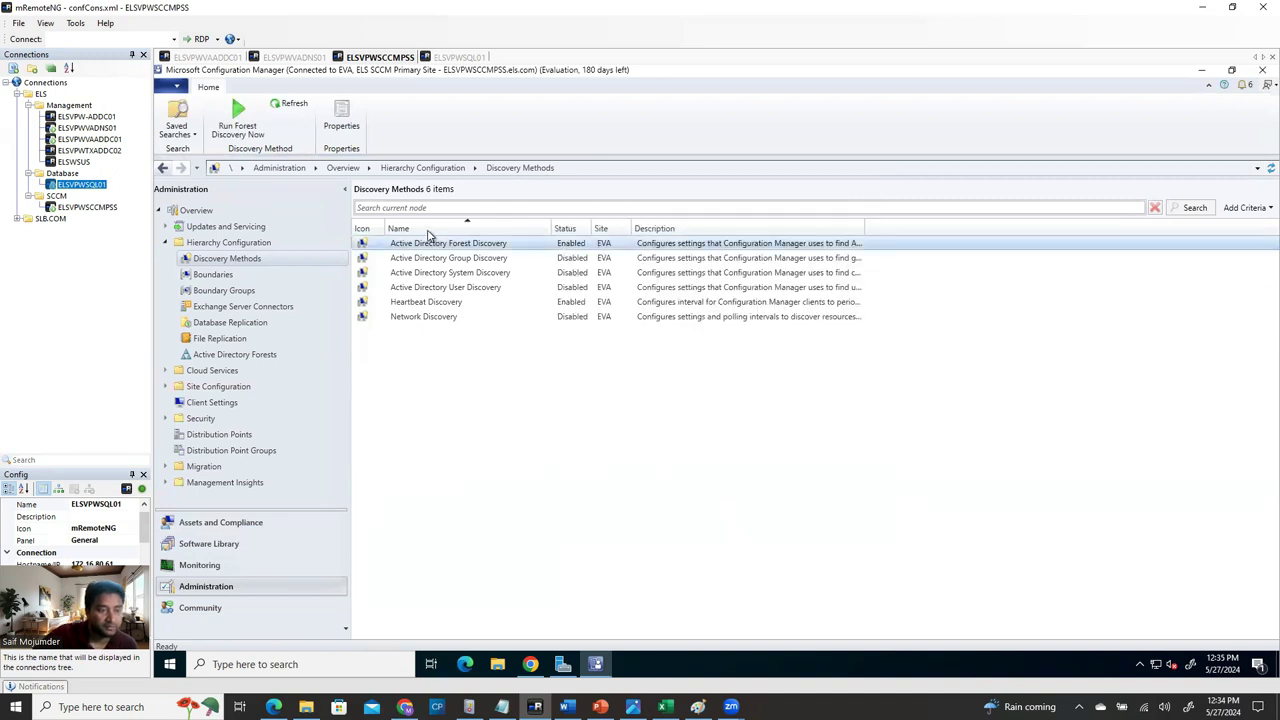
Bring up the actions for Forest Discovery, then for Active Directory Group Discovery.
click(467, 262)
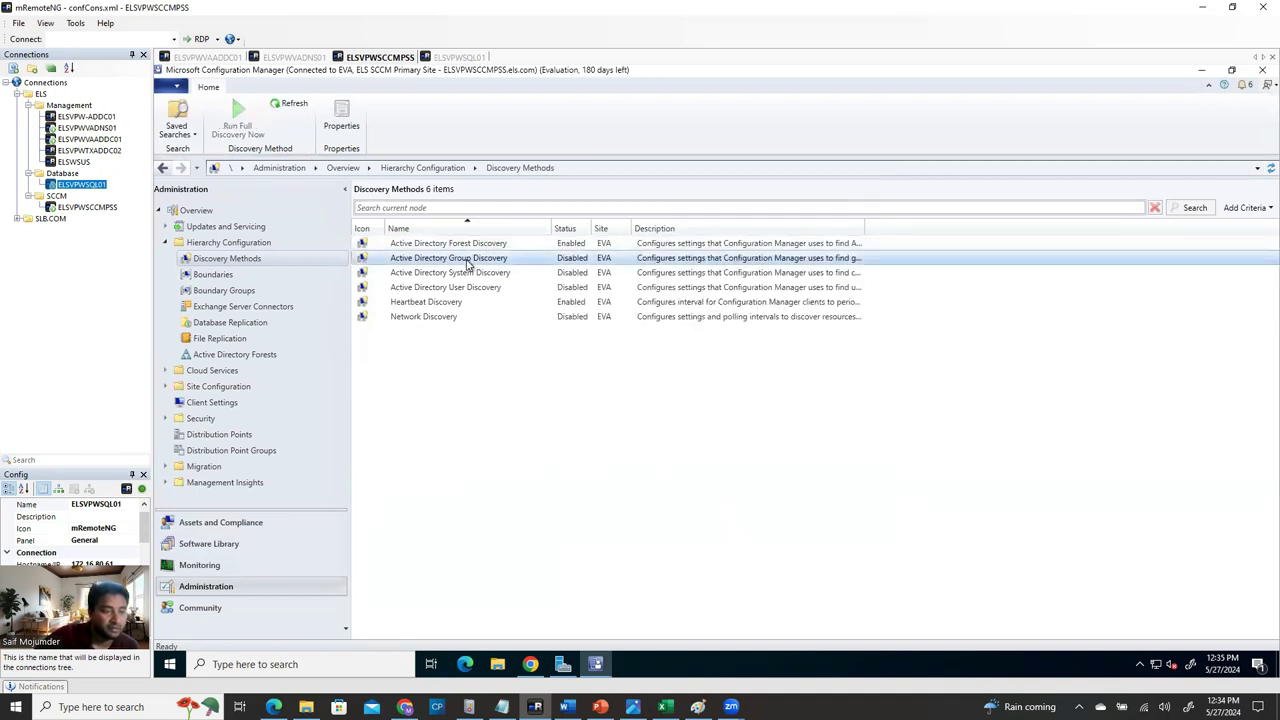
click(471, 244)
right_click(471, 245)
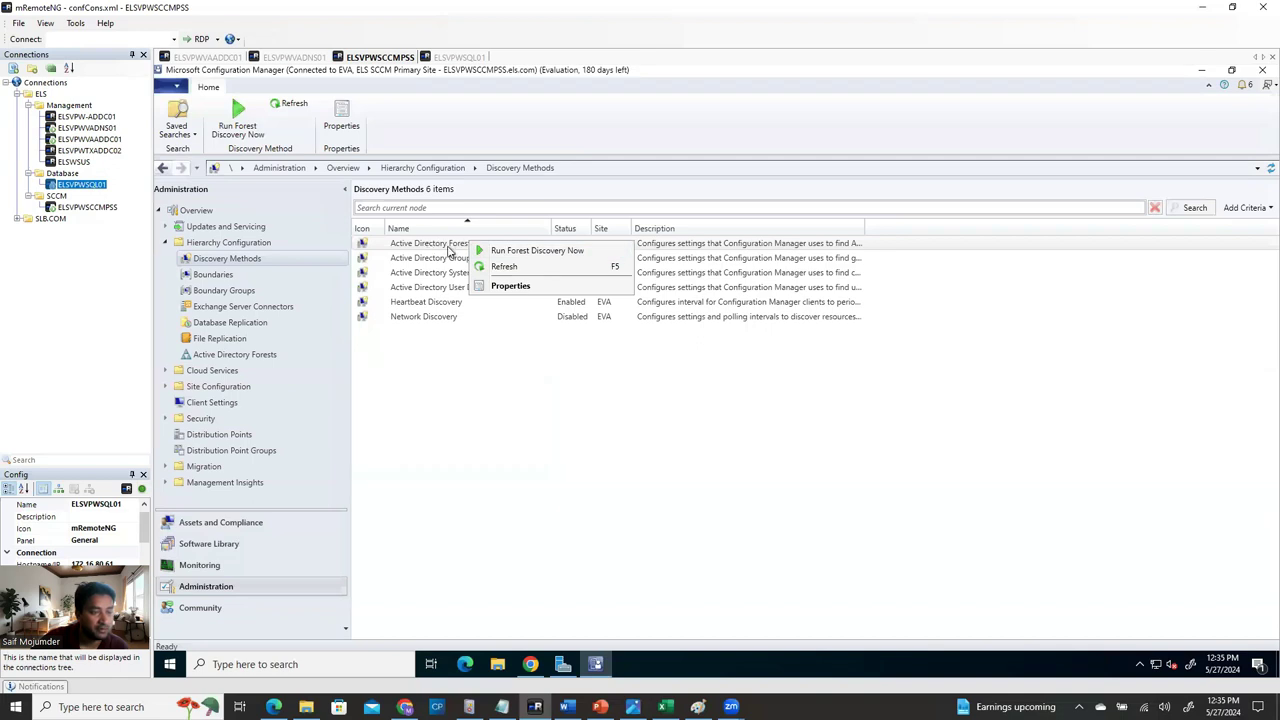
click(557, 450)
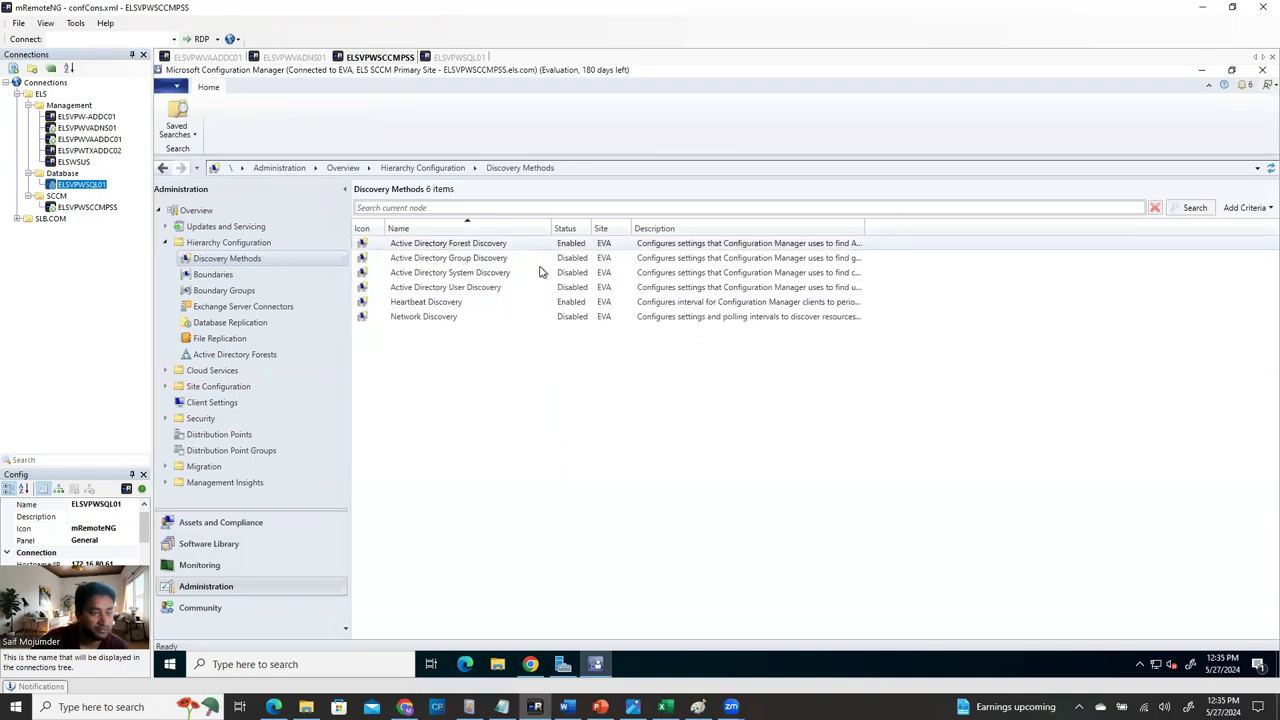
right_click(503, 248)
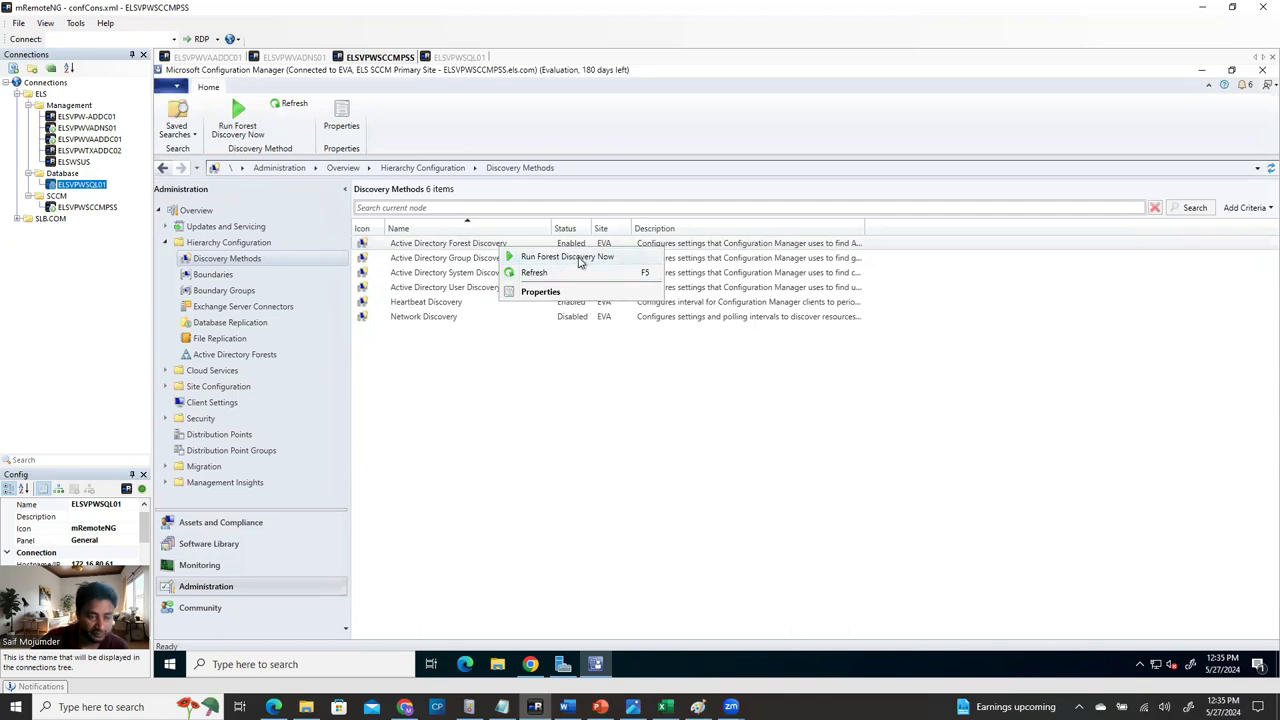
click(585, 441)
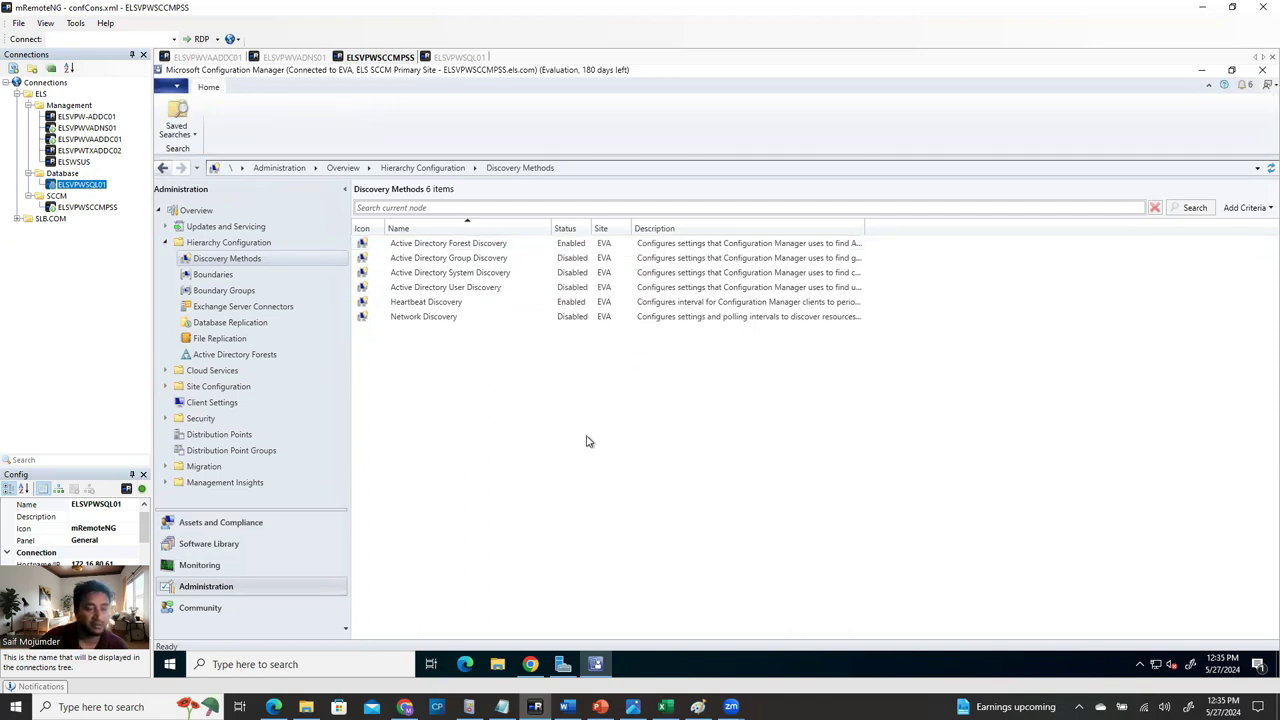
click(447, 263)
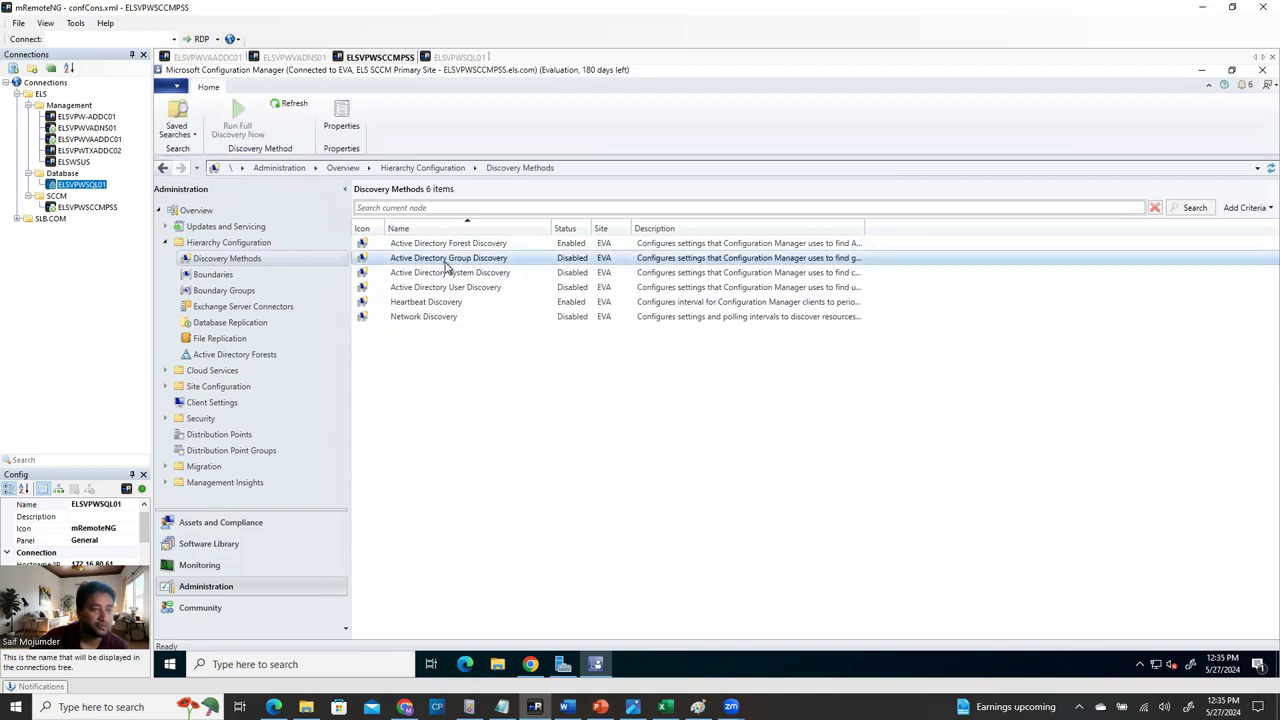
right_click(447, 263)
Enable Active Directory Group Discovery and start adding a new Active Directory location.
click(500, 307)
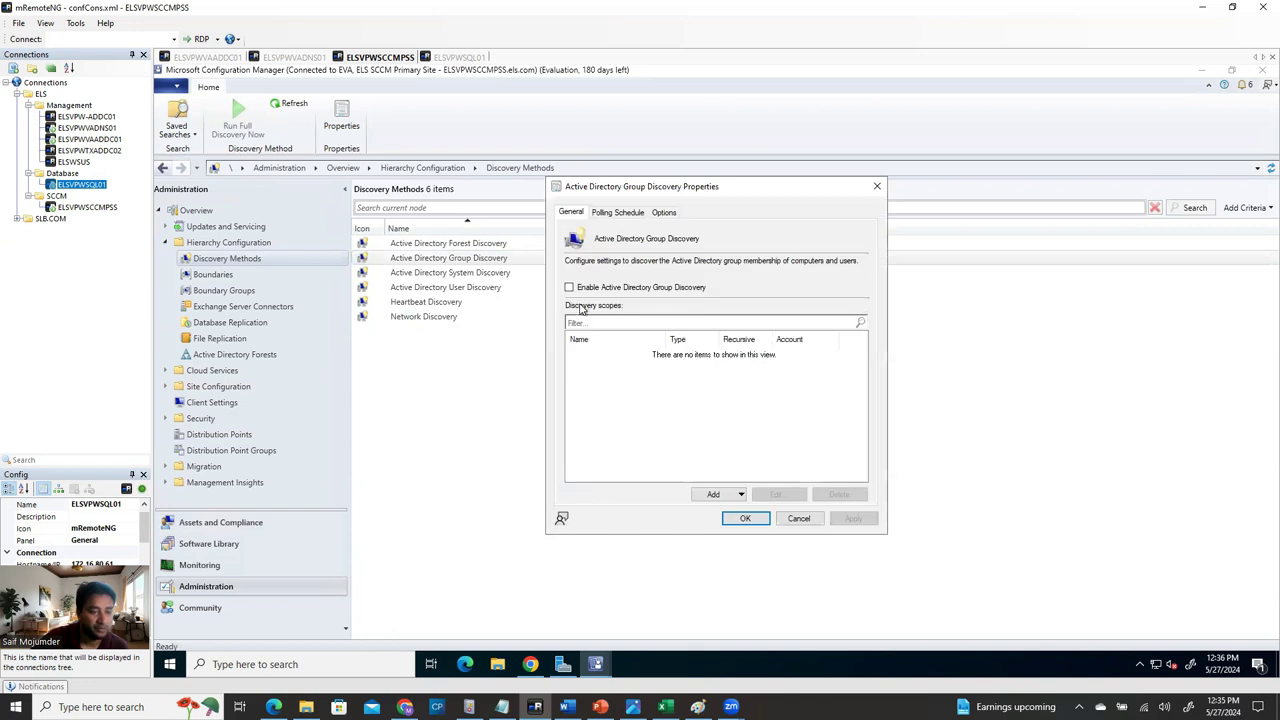
click(569, 288)
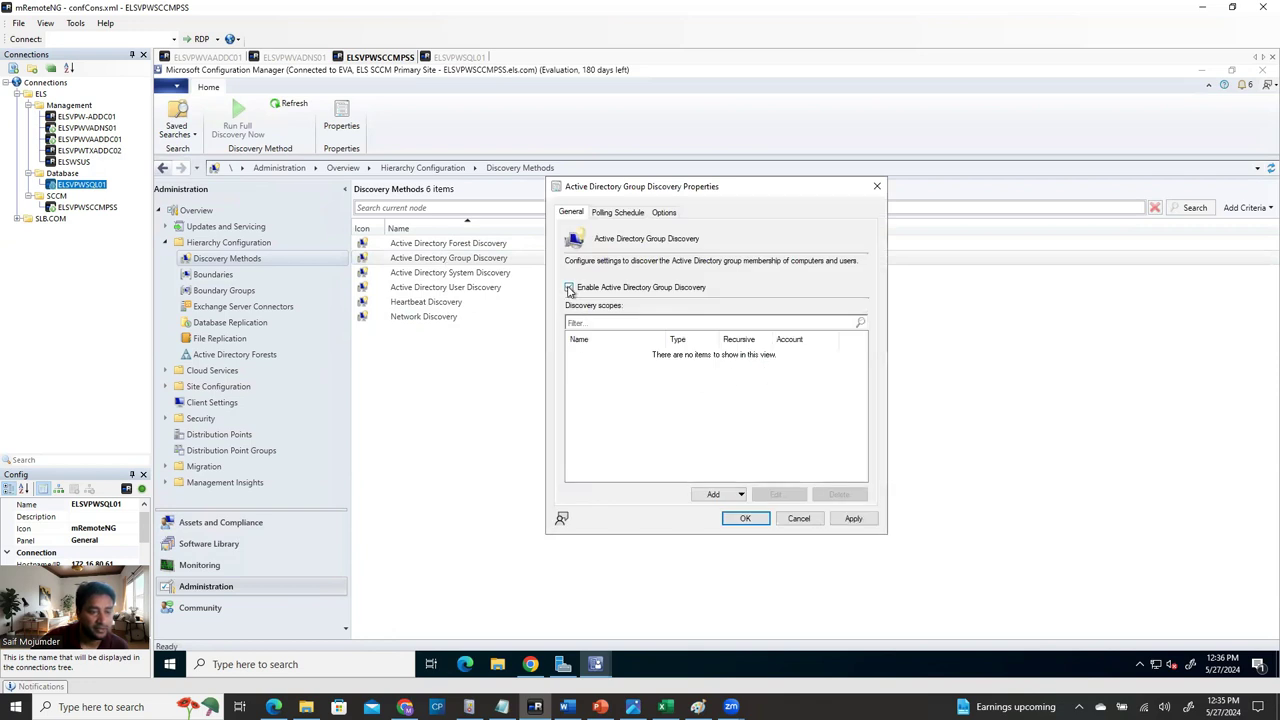
click(714, 495)
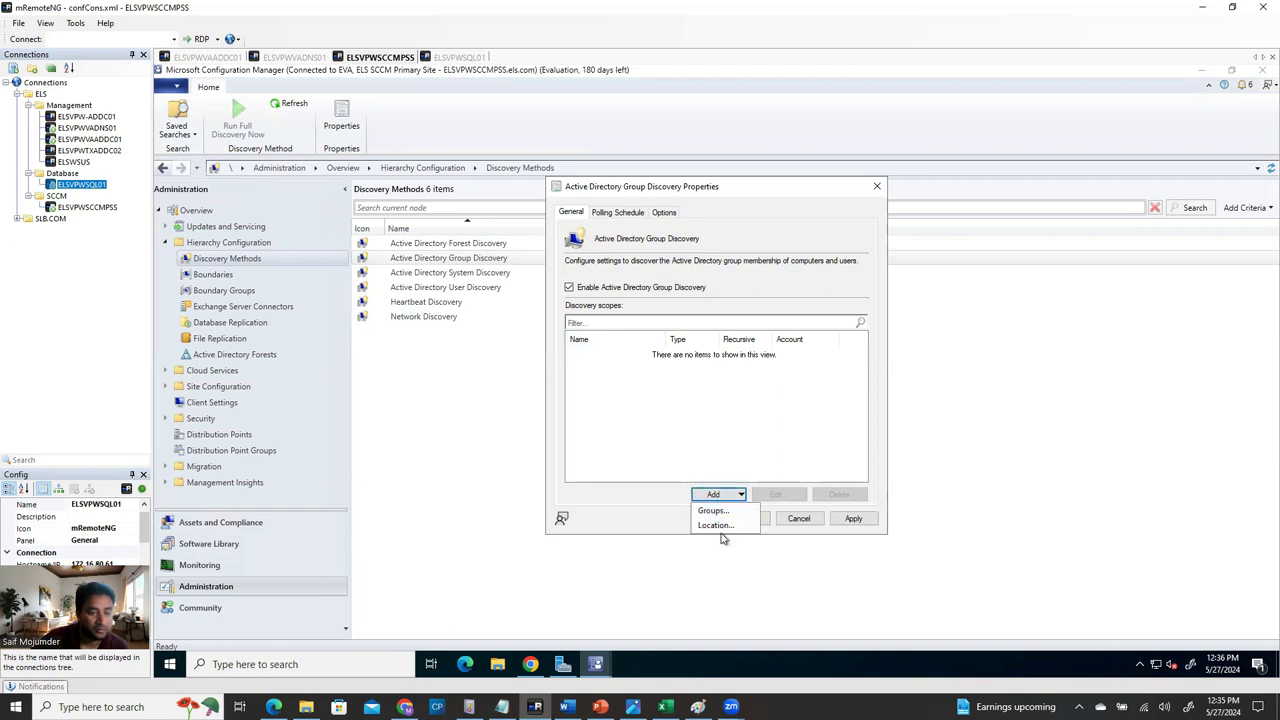
click(716, 526)
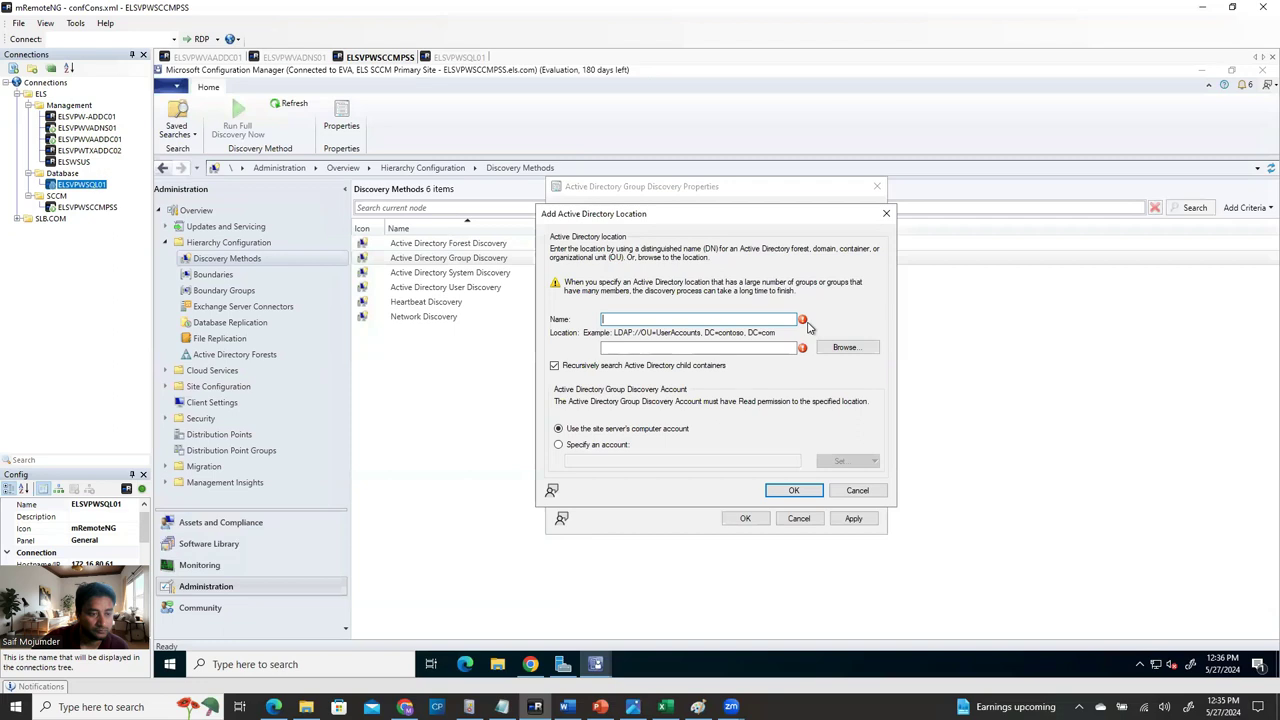
Browse to the els domain root, LDAP://DC=els,DC=com, as the location, then consult the Word guide.
click(855, 349)
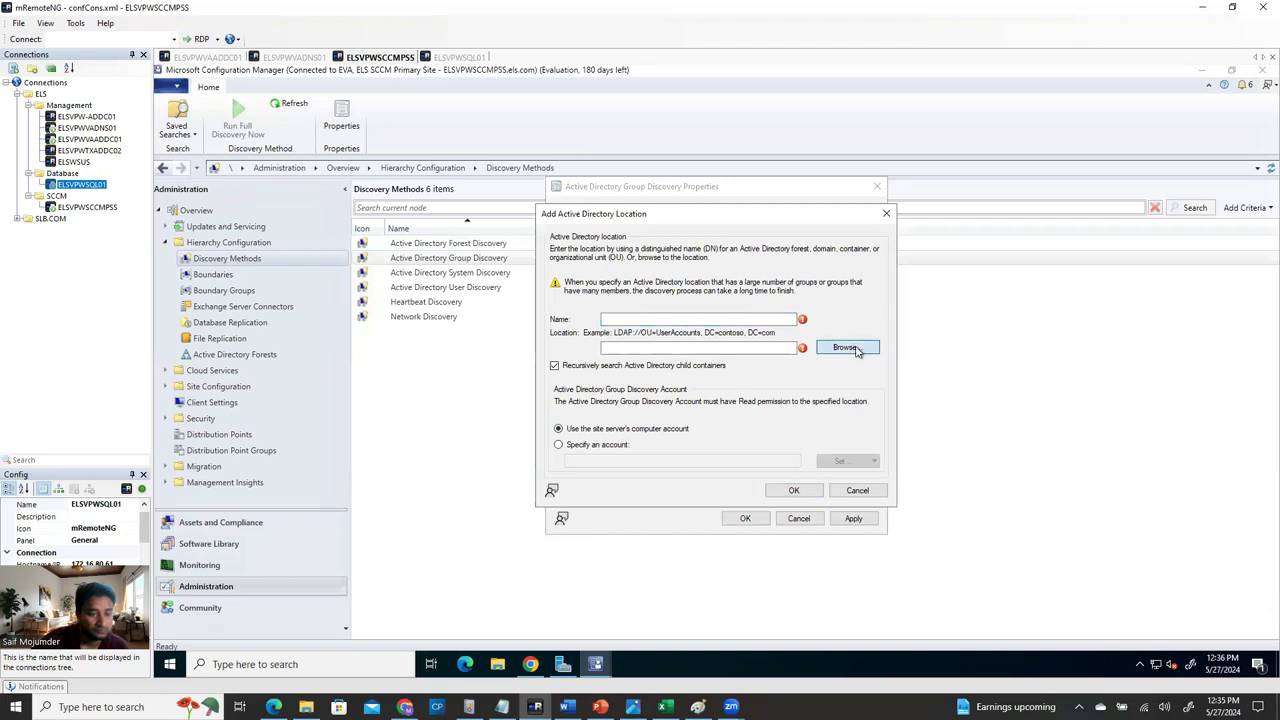
click(855, 349)
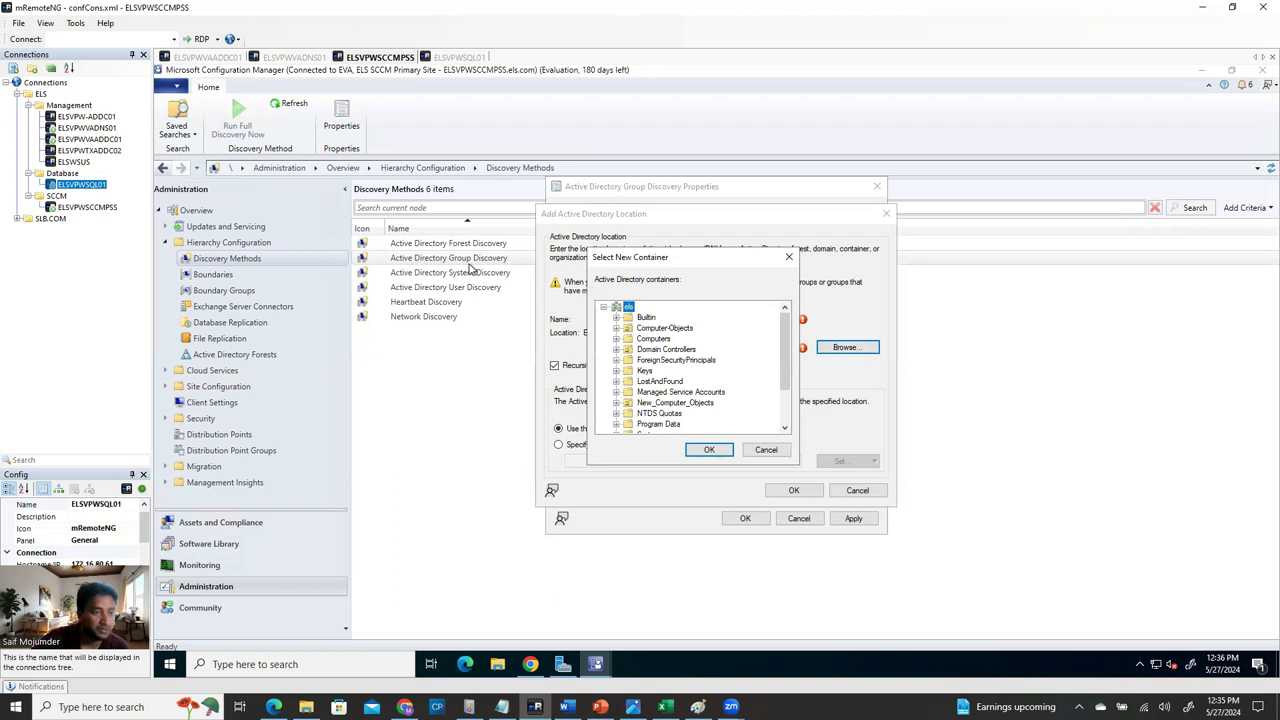
drag(693, 258, 785, 257)
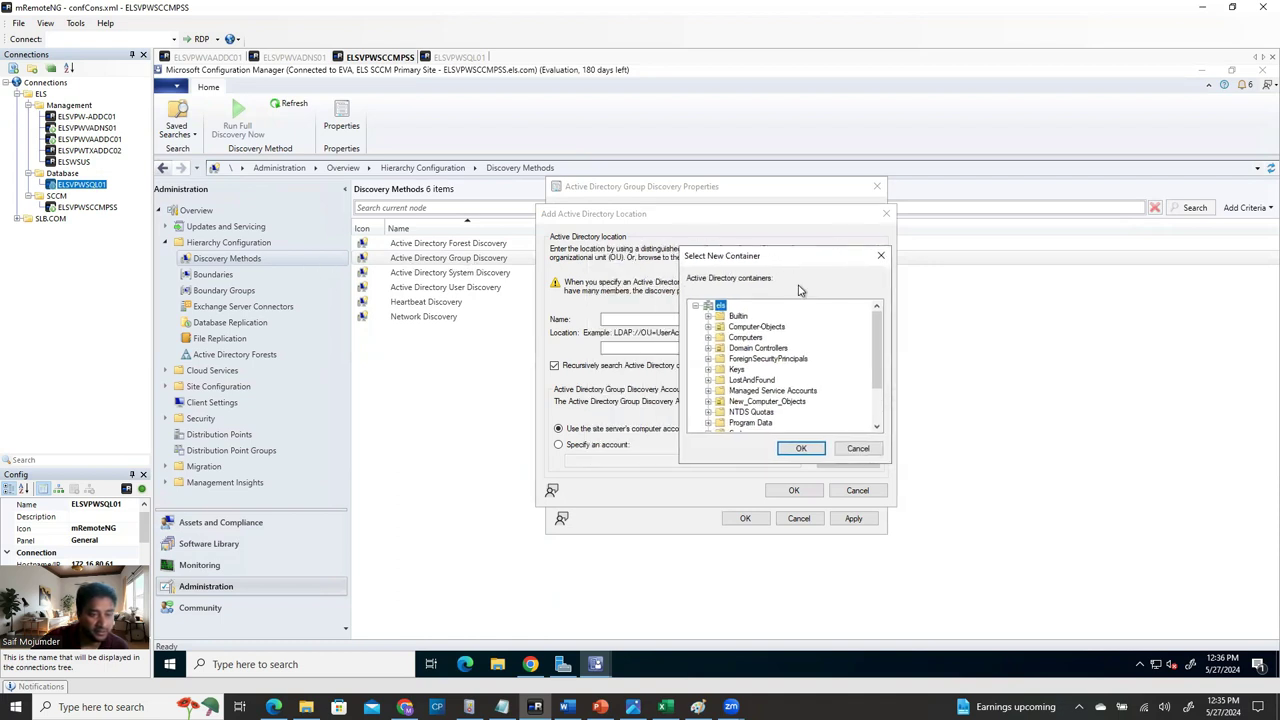
click(800, 452)
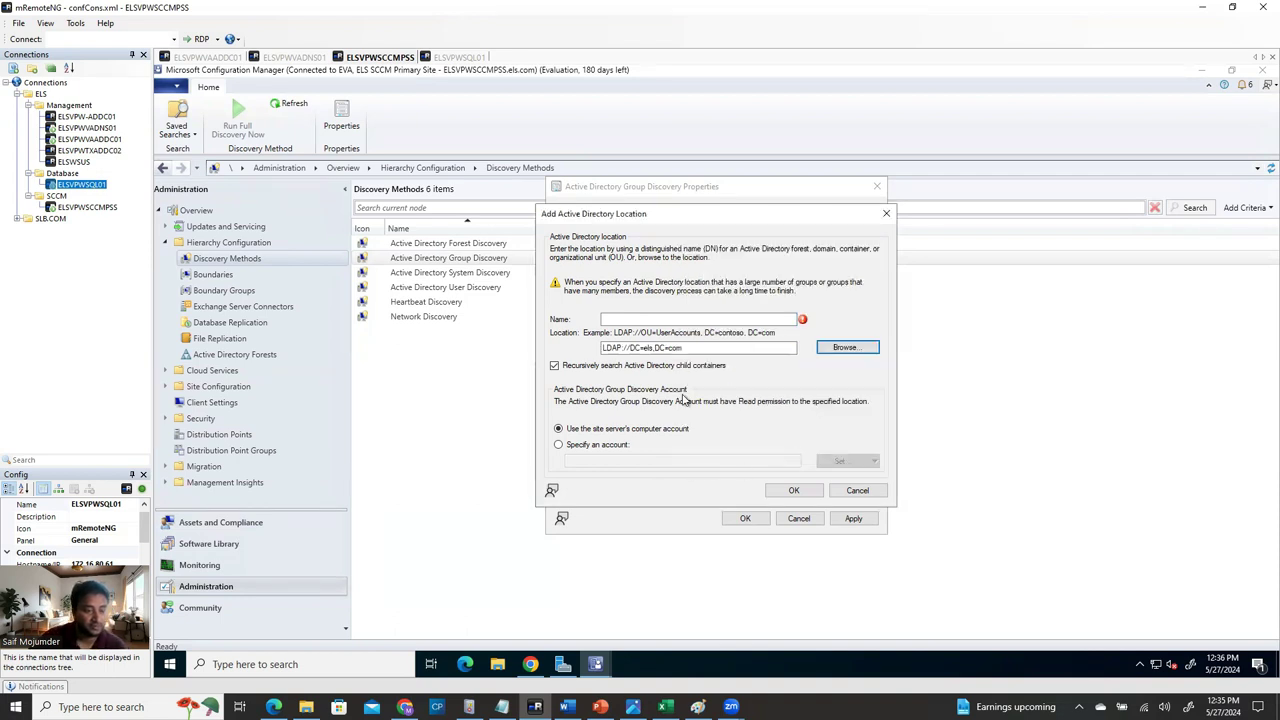
click(636, 319)
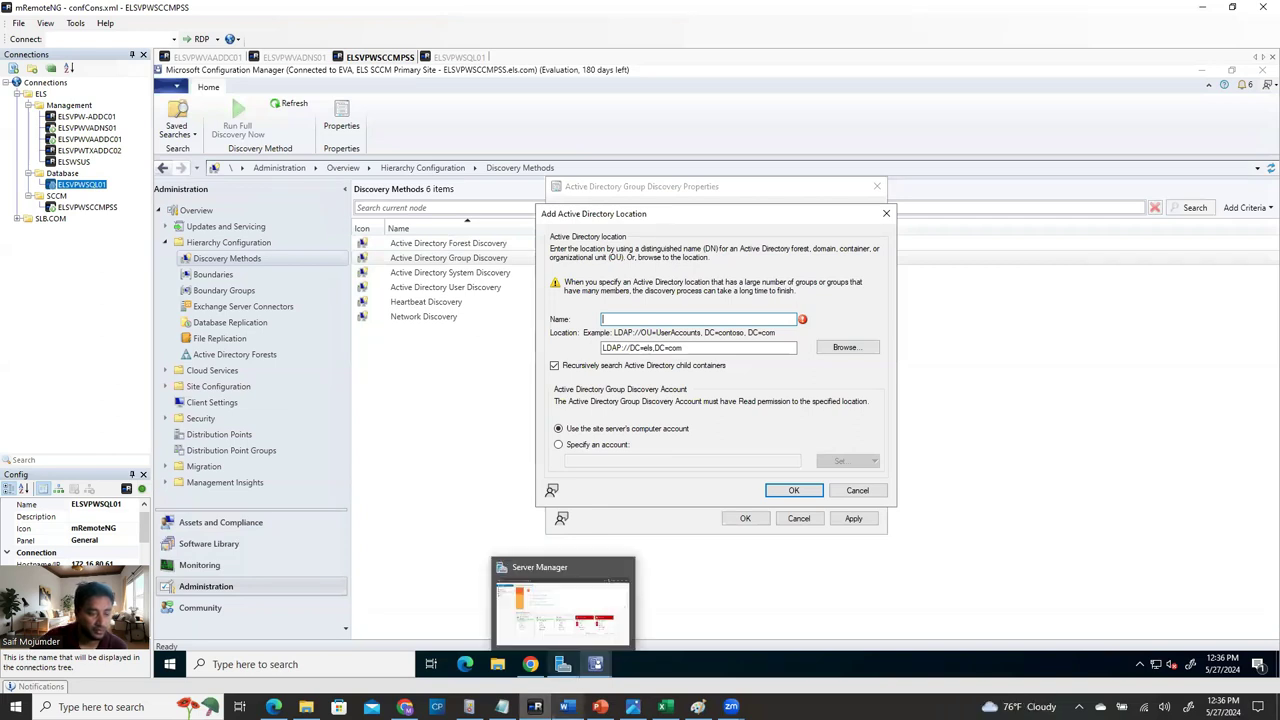
click(566, 707)
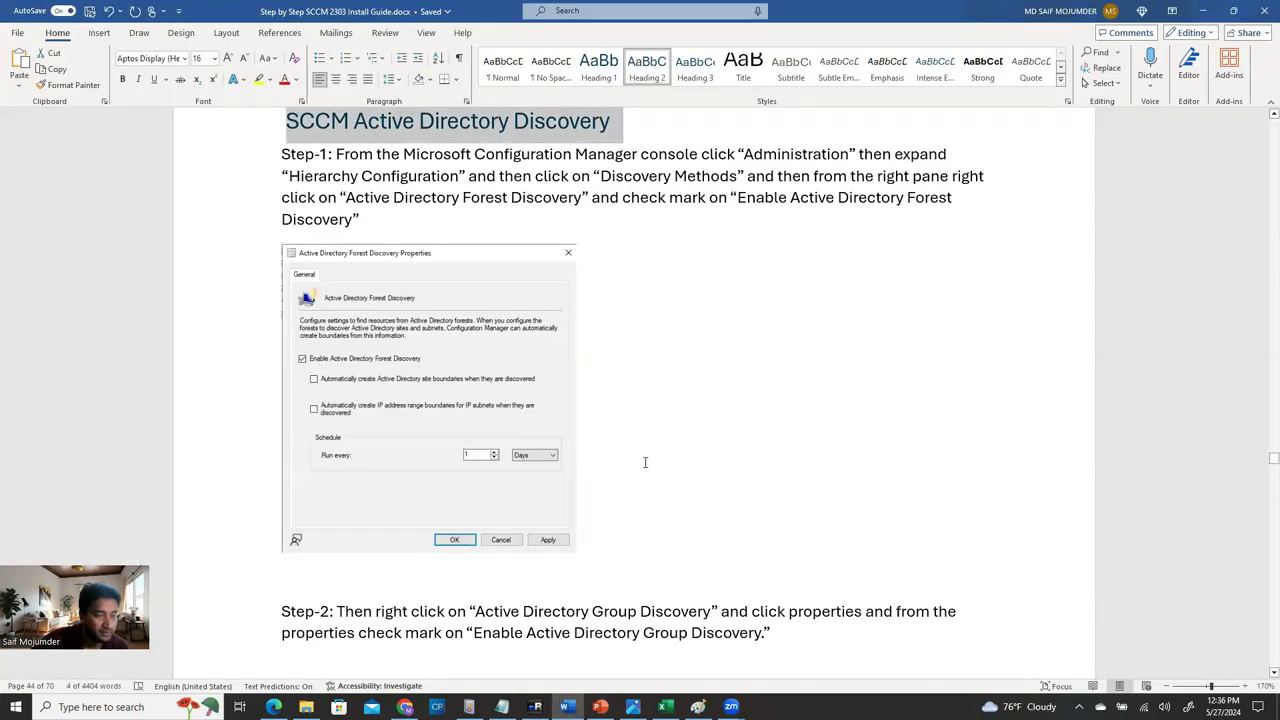
scroll(564, 580, down, 2)
scroll(564, 580, down, 6)
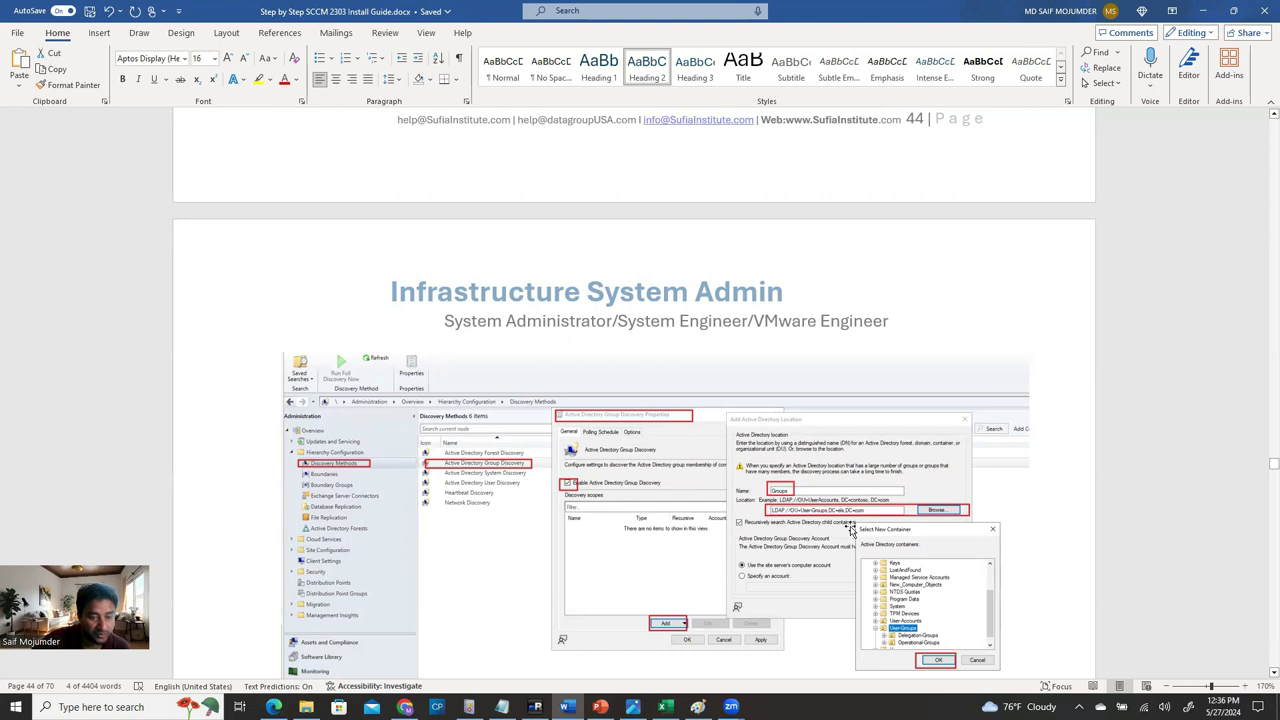
scroll(872, 519, down, 3)
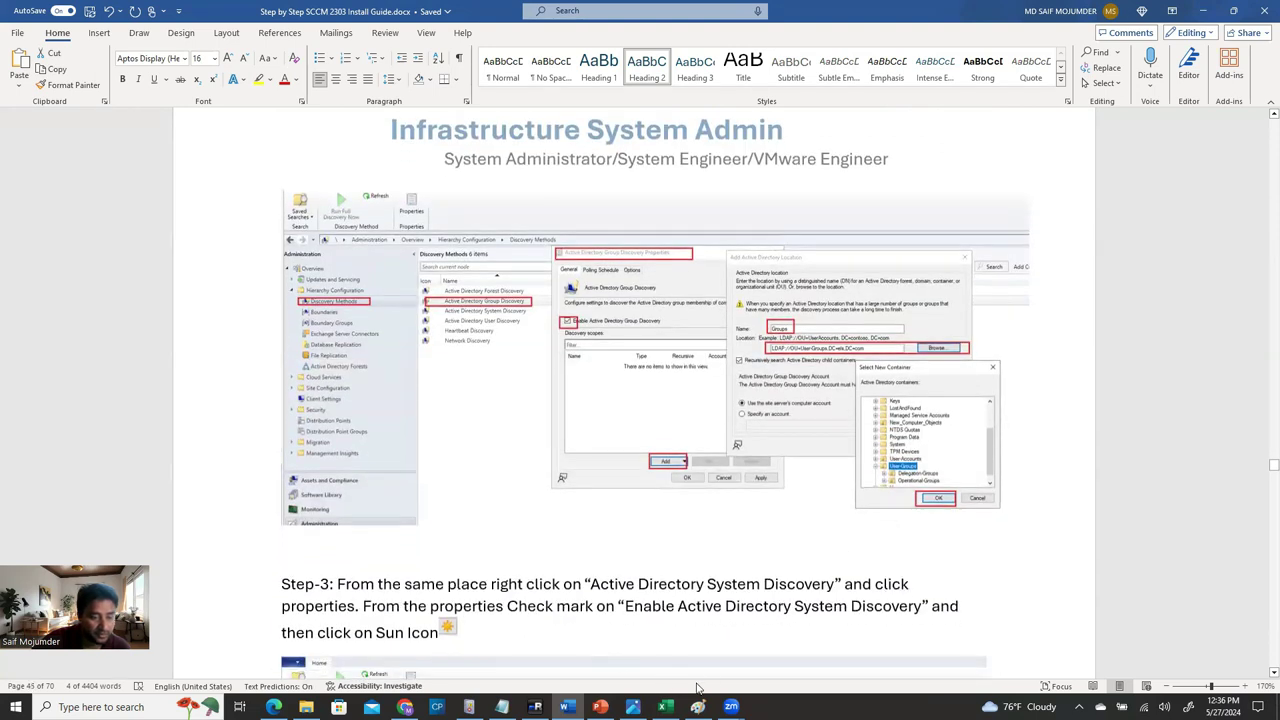
scroll(675, 666, down, 1)
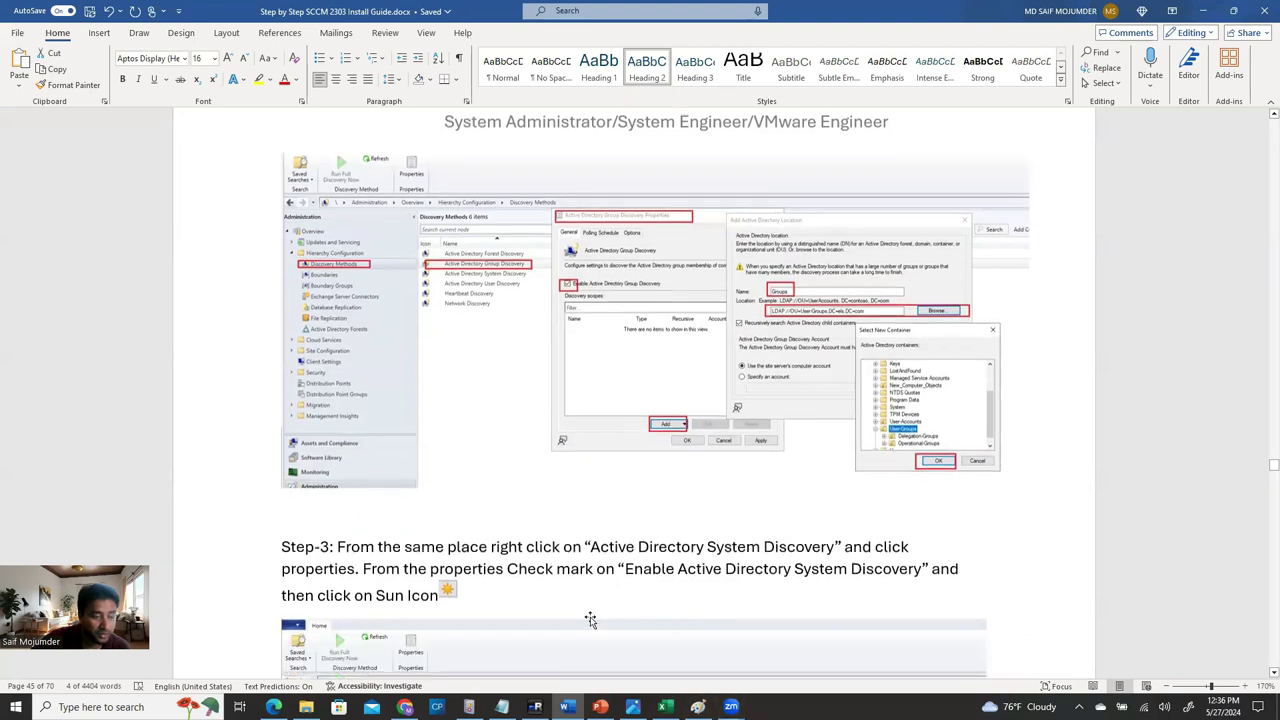
scroll(665, 570, down, 5)
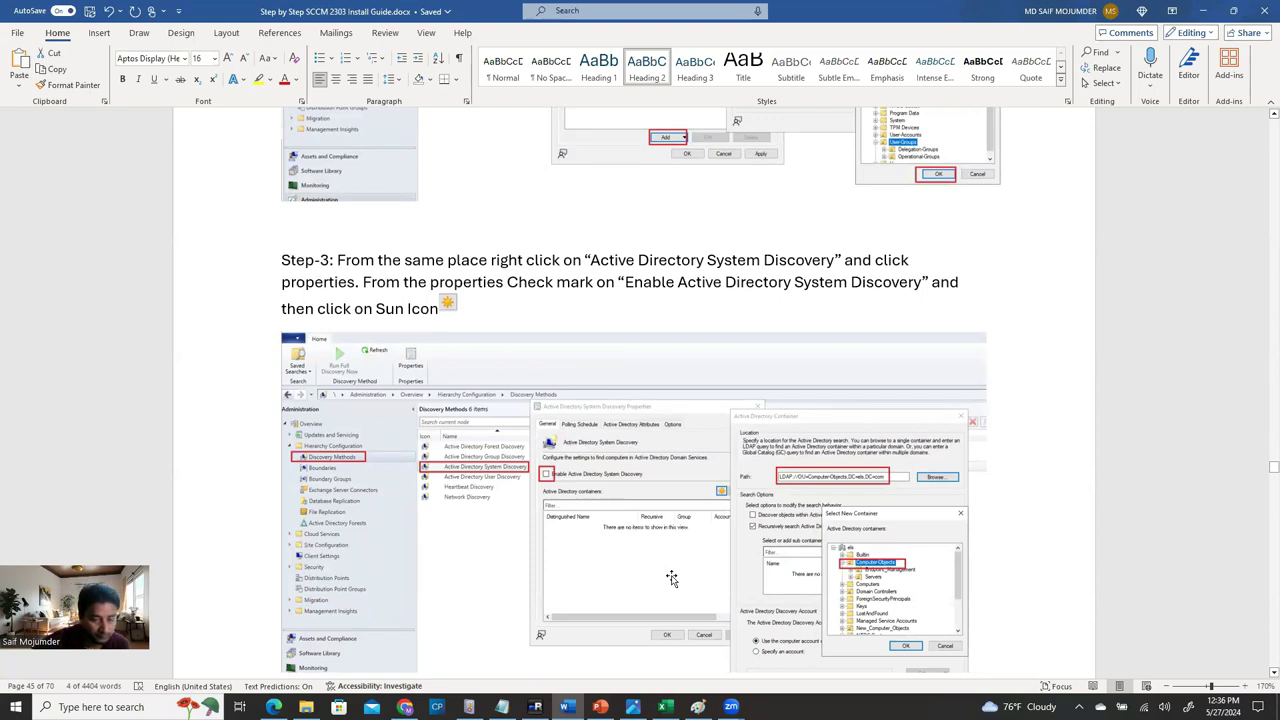
scroll(668, 570, up, 1)
scroll(667, 553, up, 5)
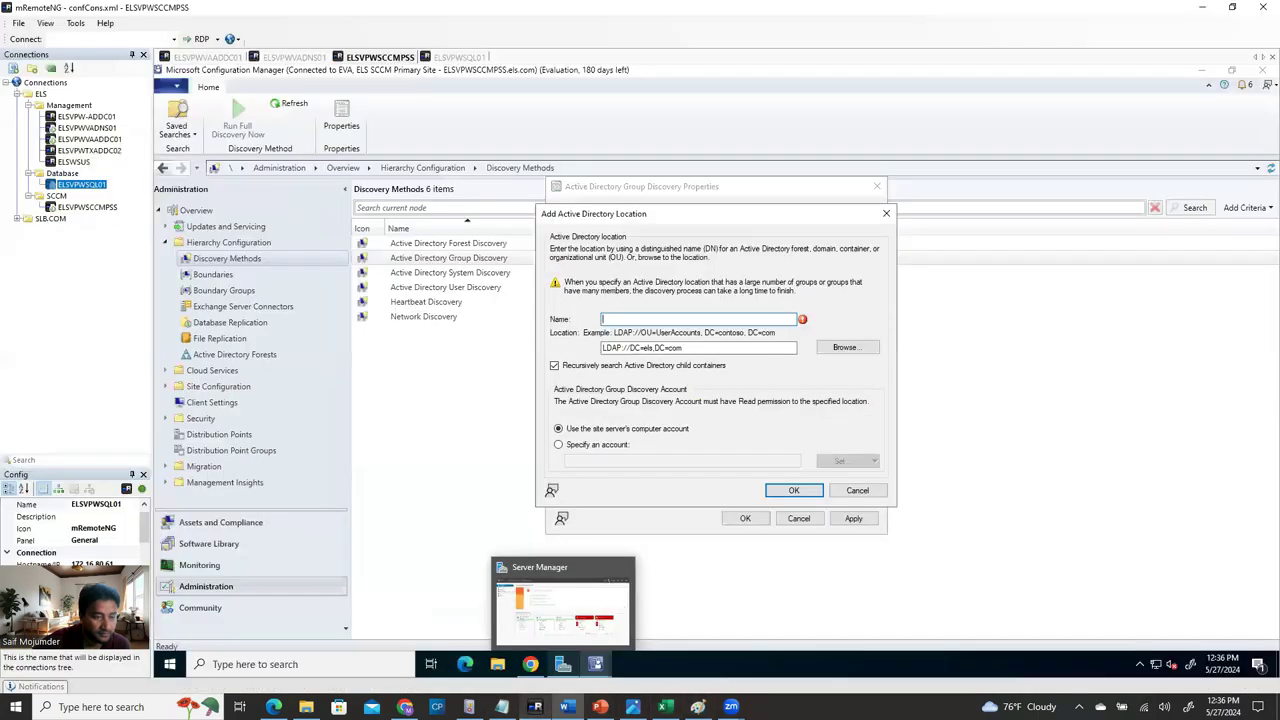
Back in the remote session, type the scope name and browse to the User-Groups container.
click(535, 707)
text(Group Discovery)
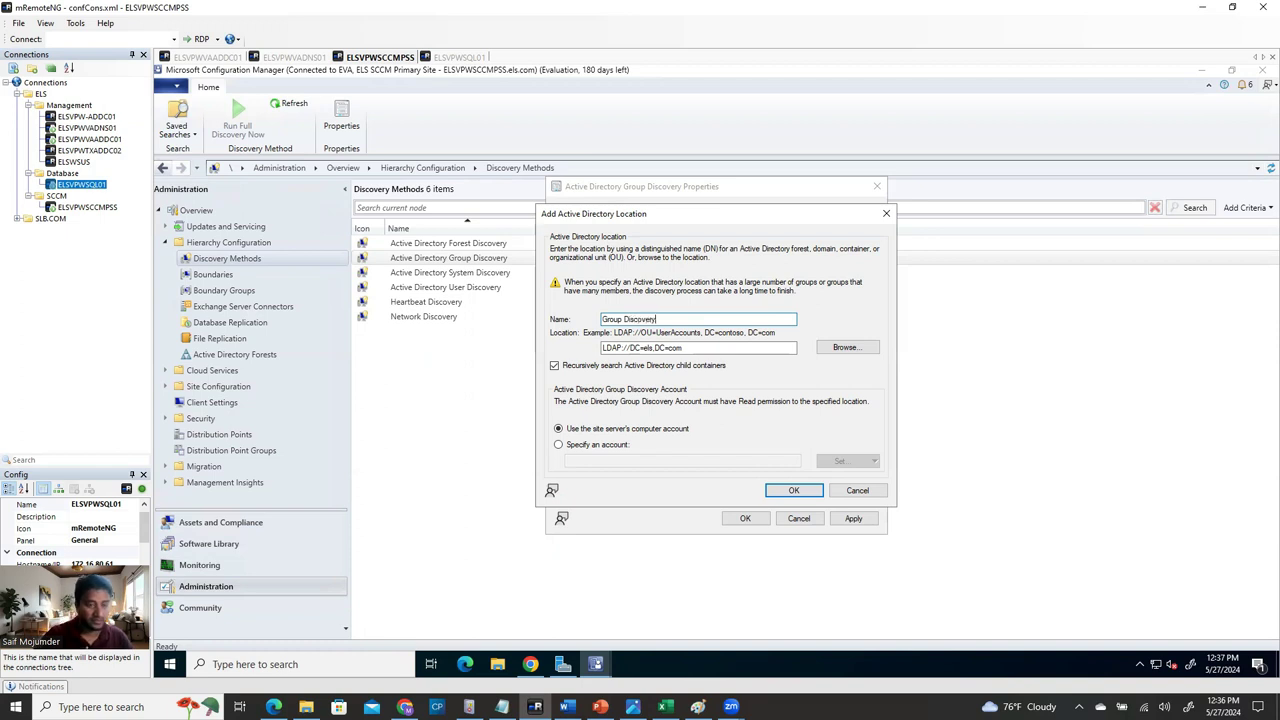
click(828, 352)
drag(787, 352, 786, 408)
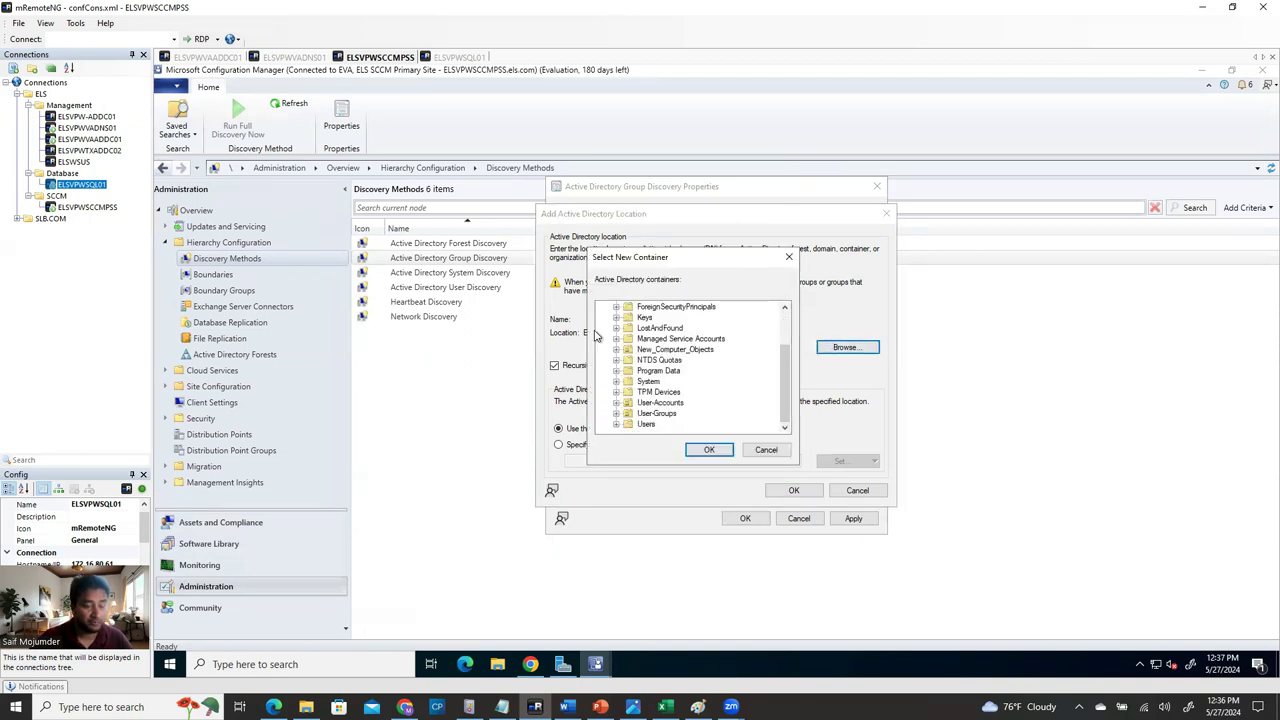
mouse_move(785, 385)
mouse_down()
mouse_move(790, 320)
mouse_move(786, 408)
mouse_up()
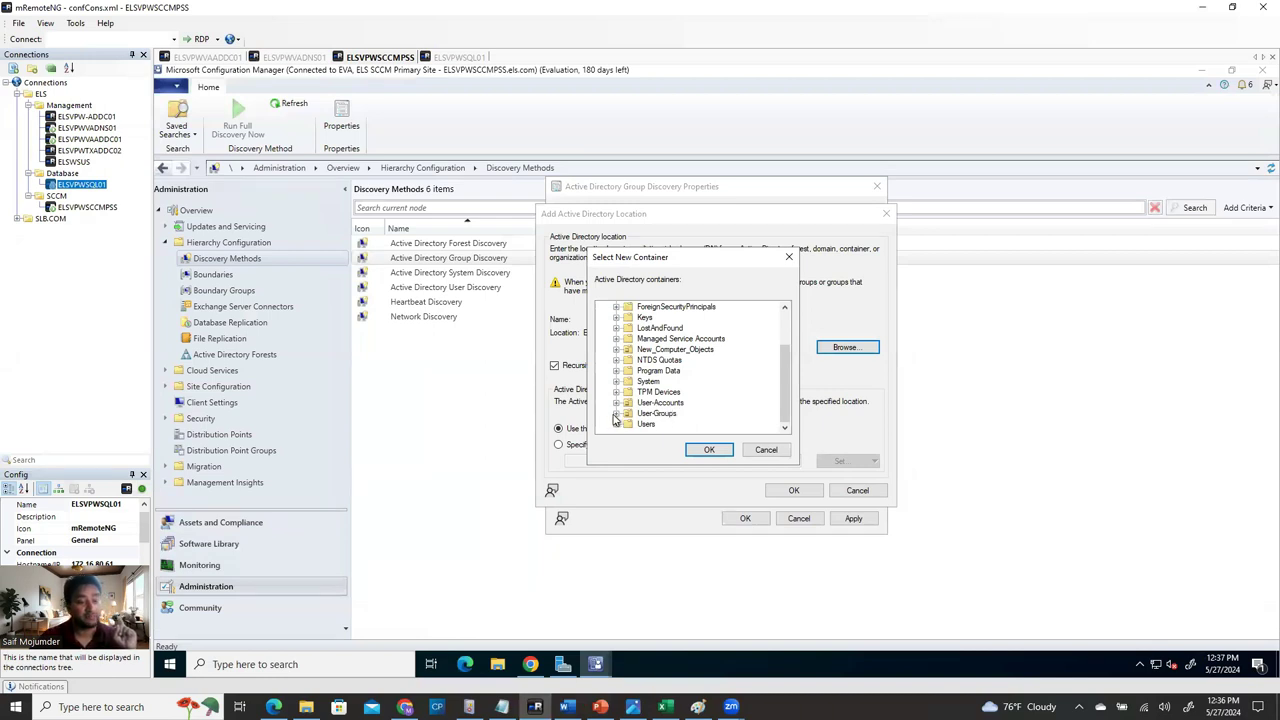
click(616, 413)
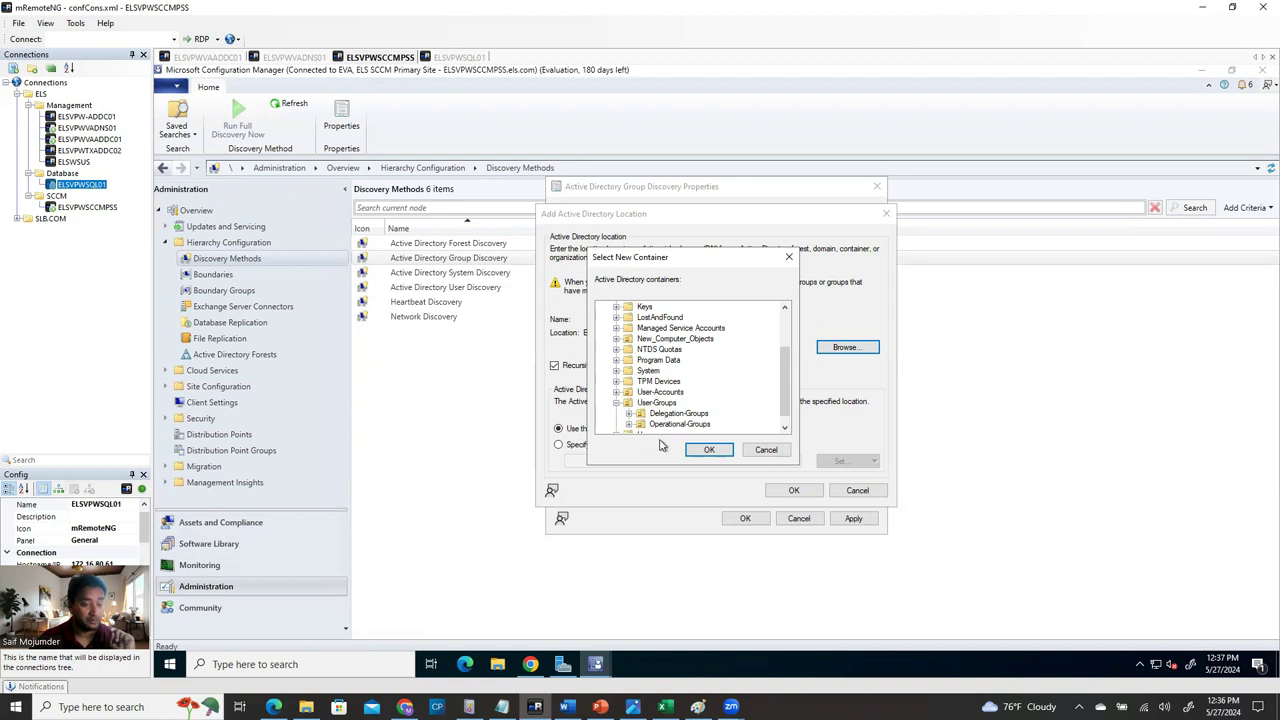
click(652, 404)
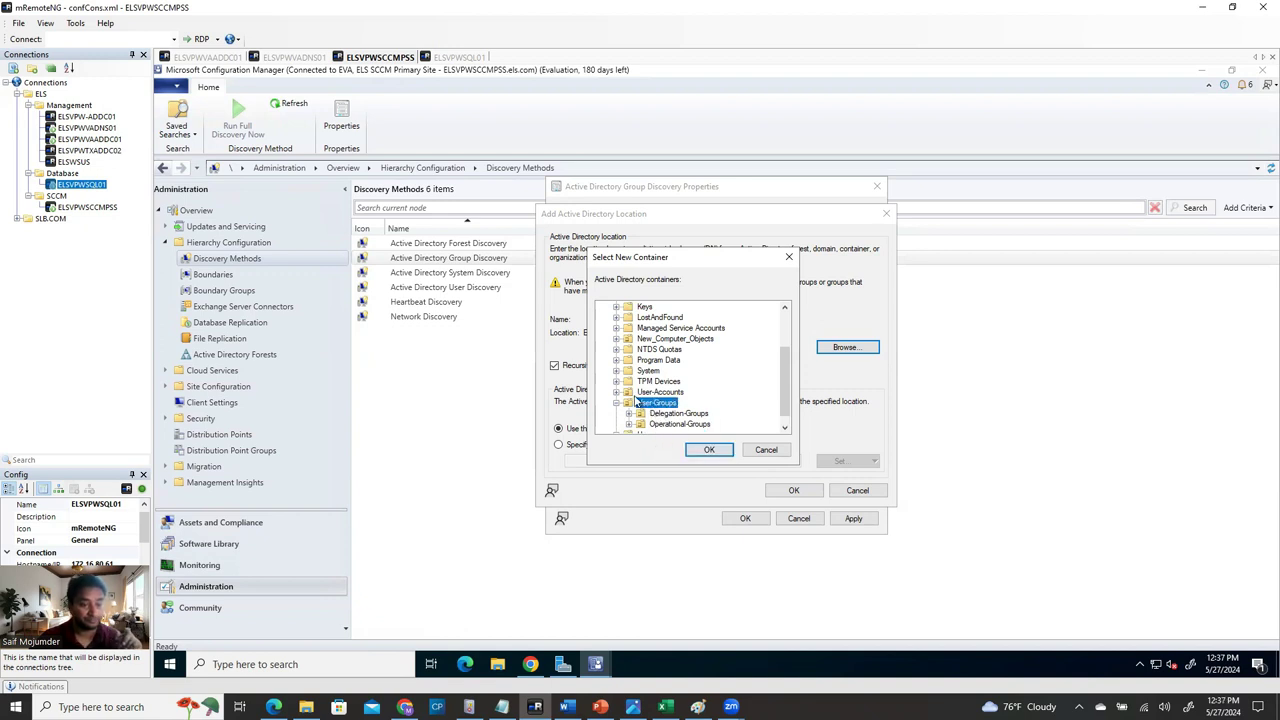
Confirm User-Groups, LDAP://OU=User Groups,DC=els,DC=com, as the location and save the recursive scope.
click(708, 451)
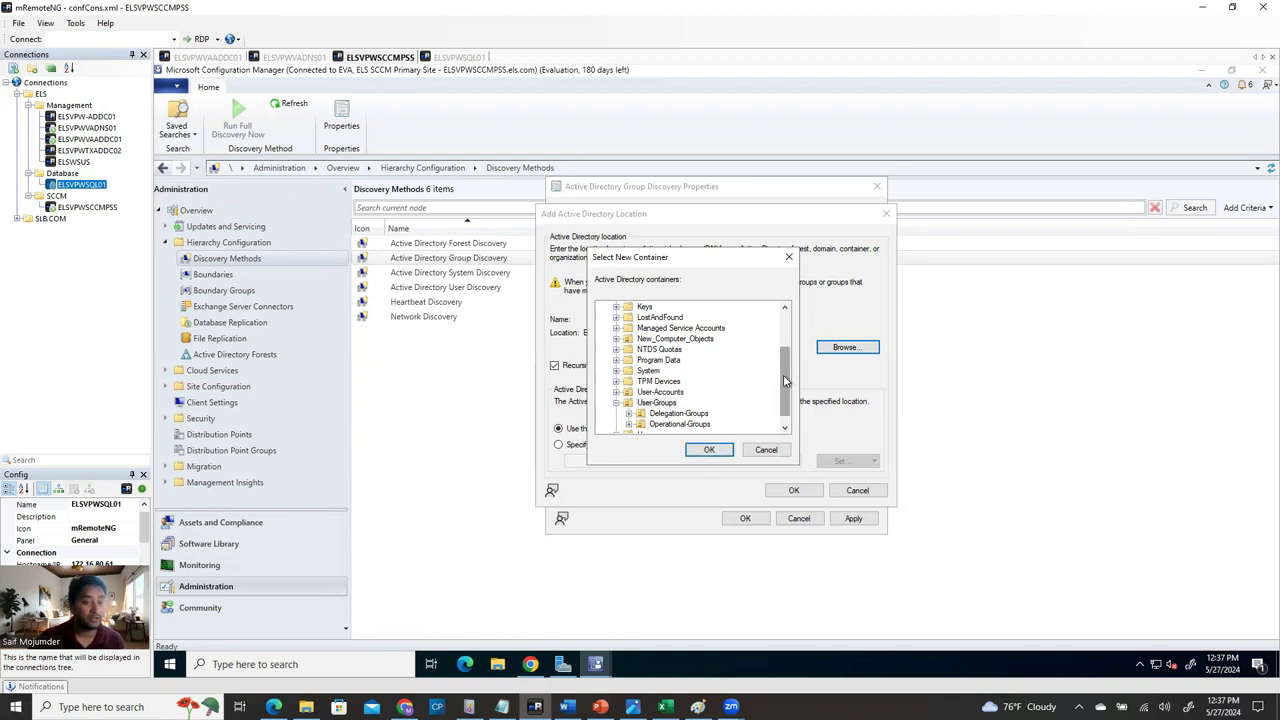
drag(786, 372, 785, 337)
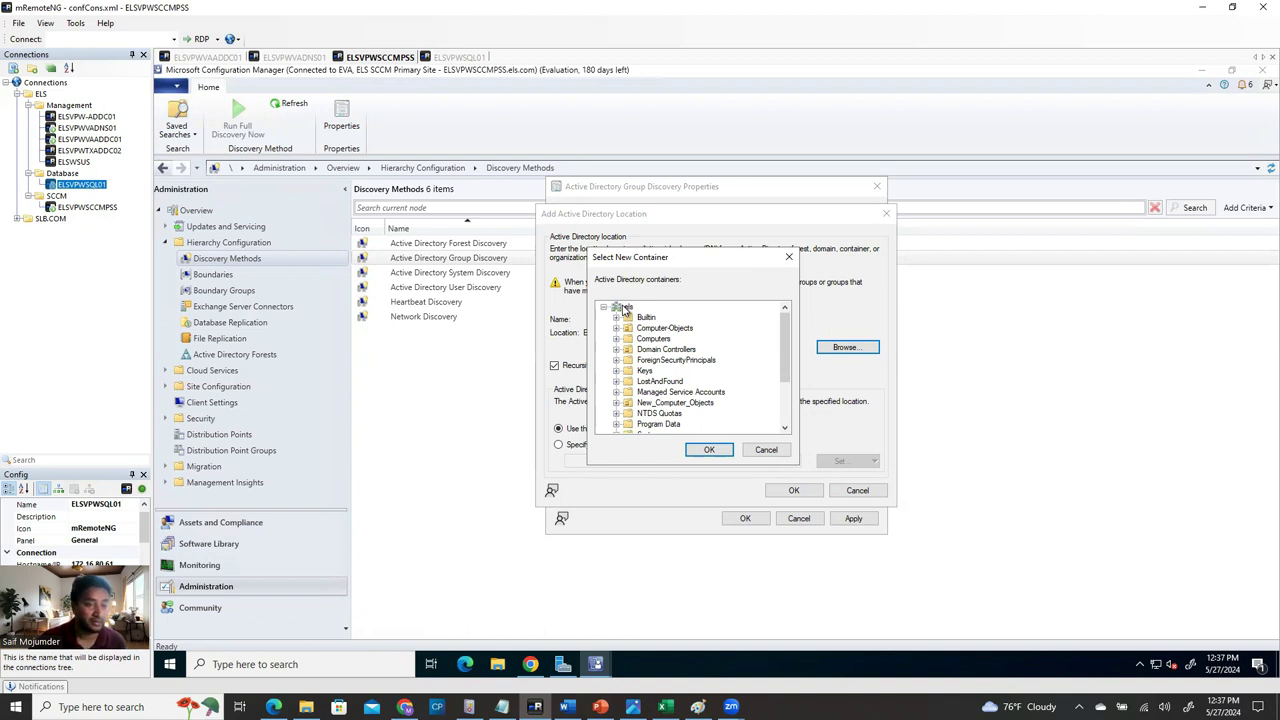
drag(787, 372, 786, 420)
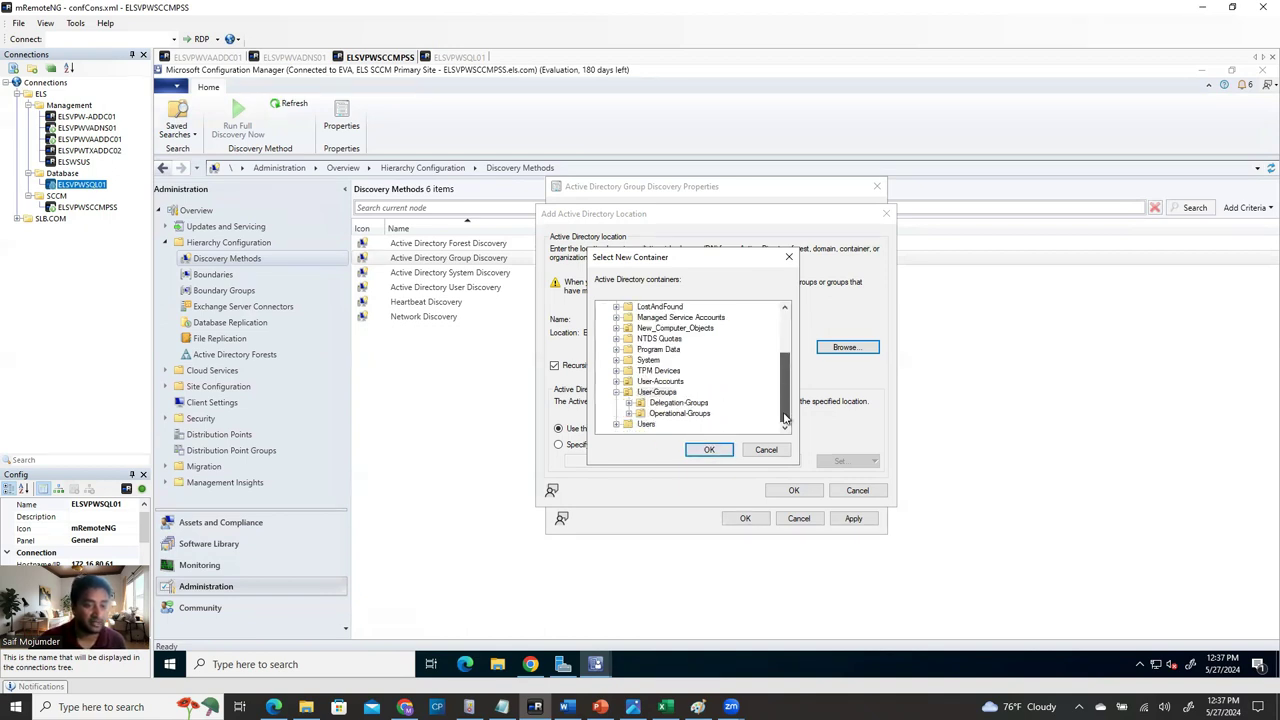
click(656, 393)
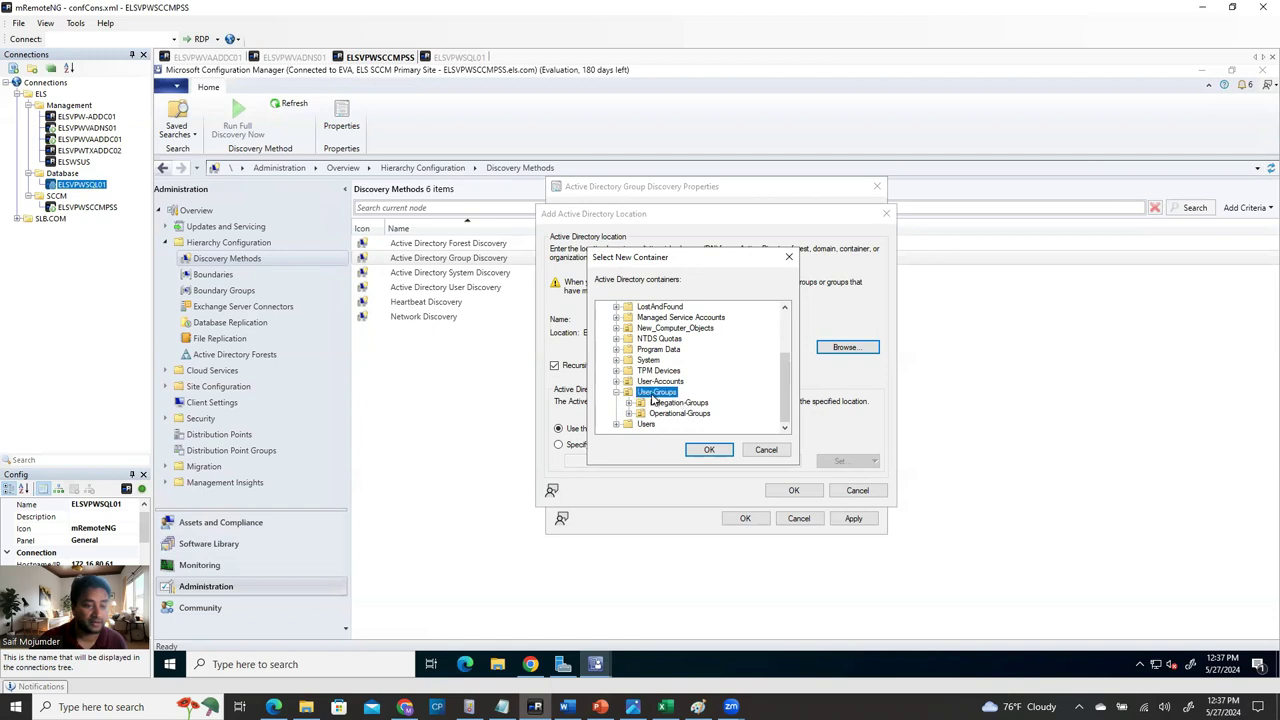
click(709, 450)
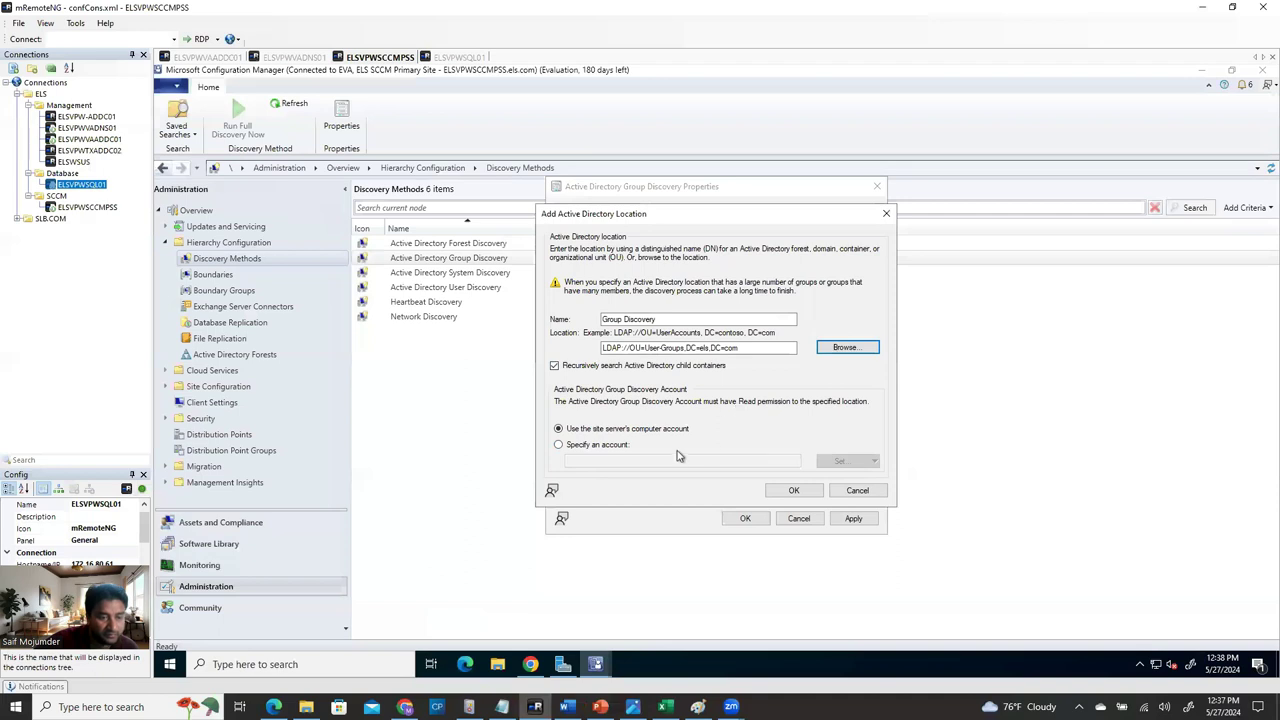
click(795, 490)
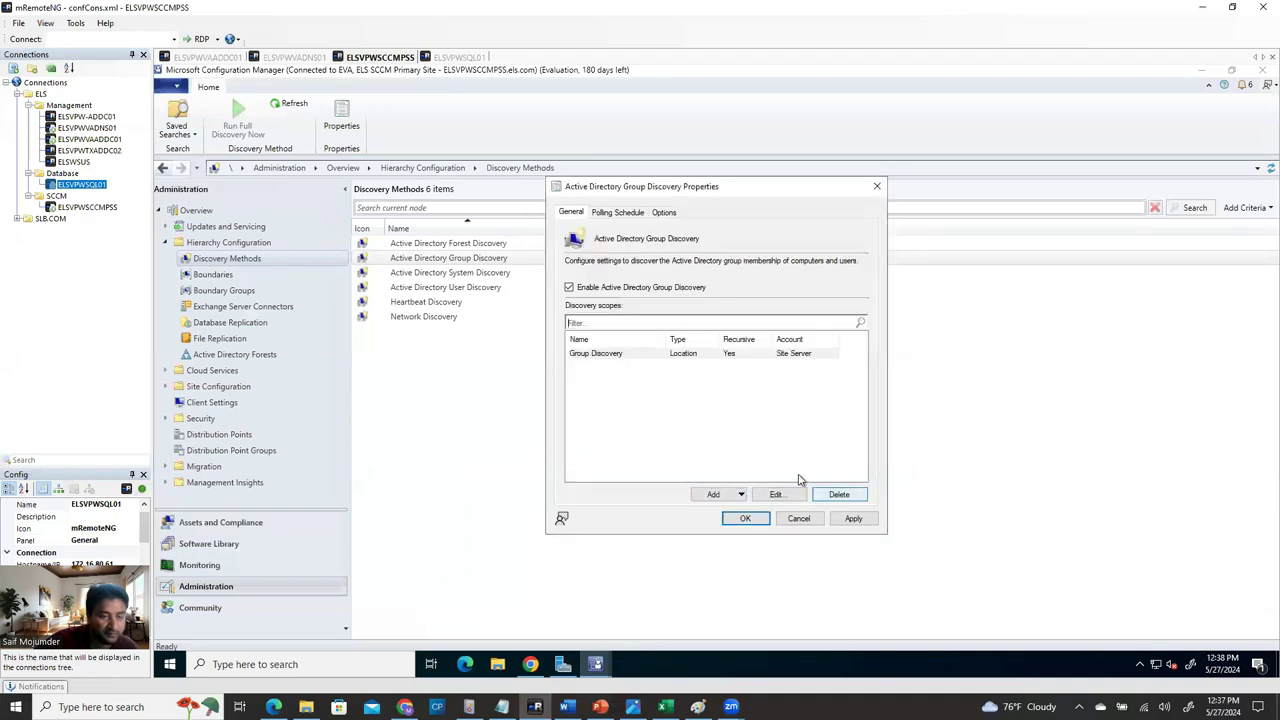
Review the Polling Schedule's full discovery start time and delta interval, keeping the defaults.
click(621, 217)
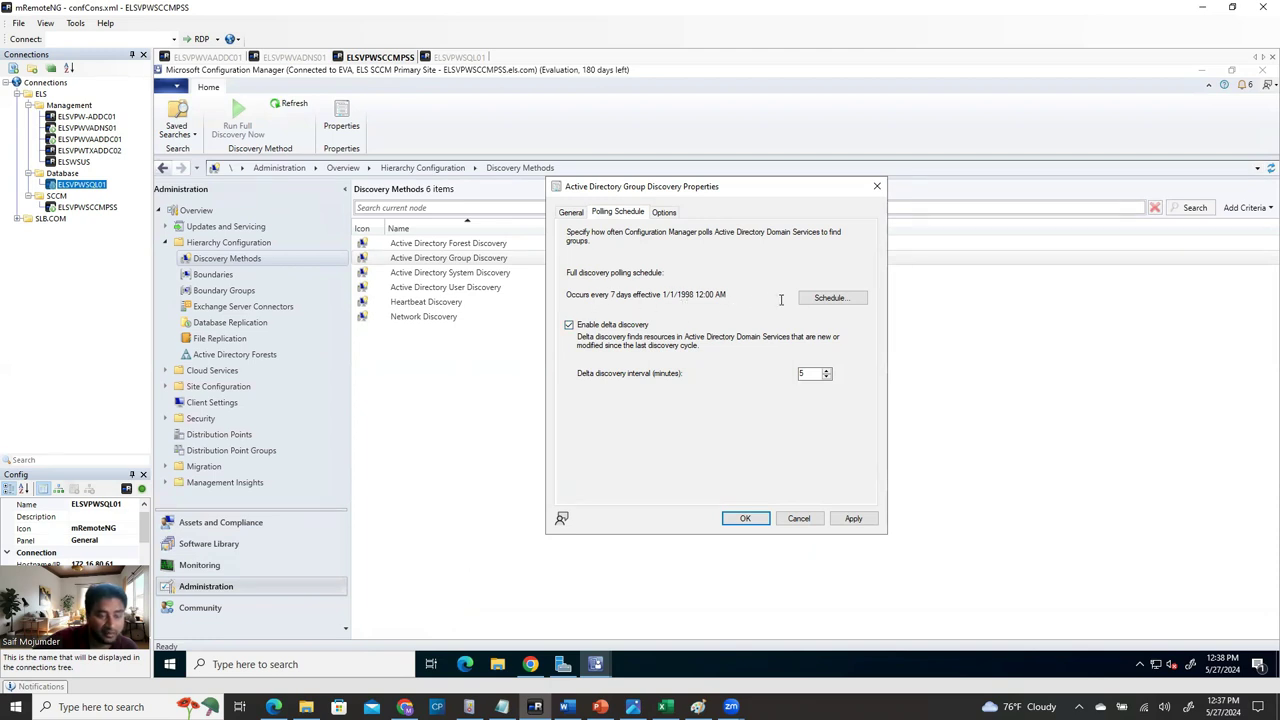
drag(699, 294, 663, 292)
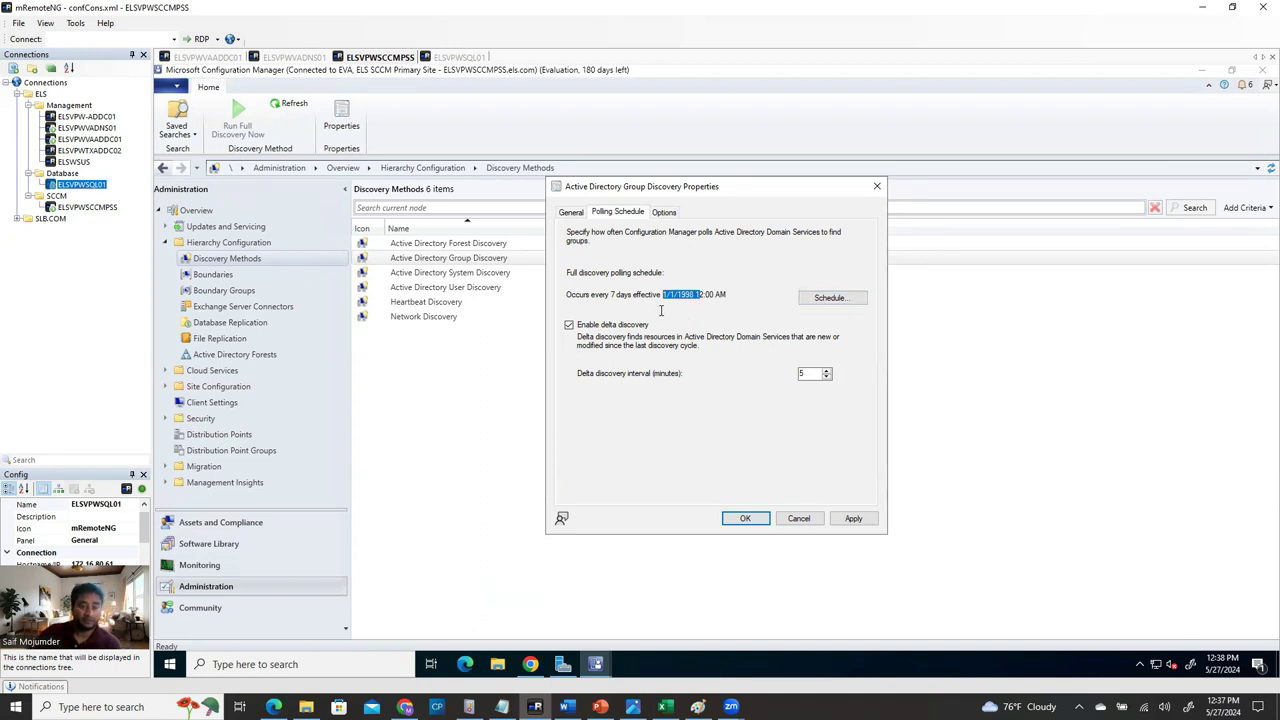
click(706, 292)
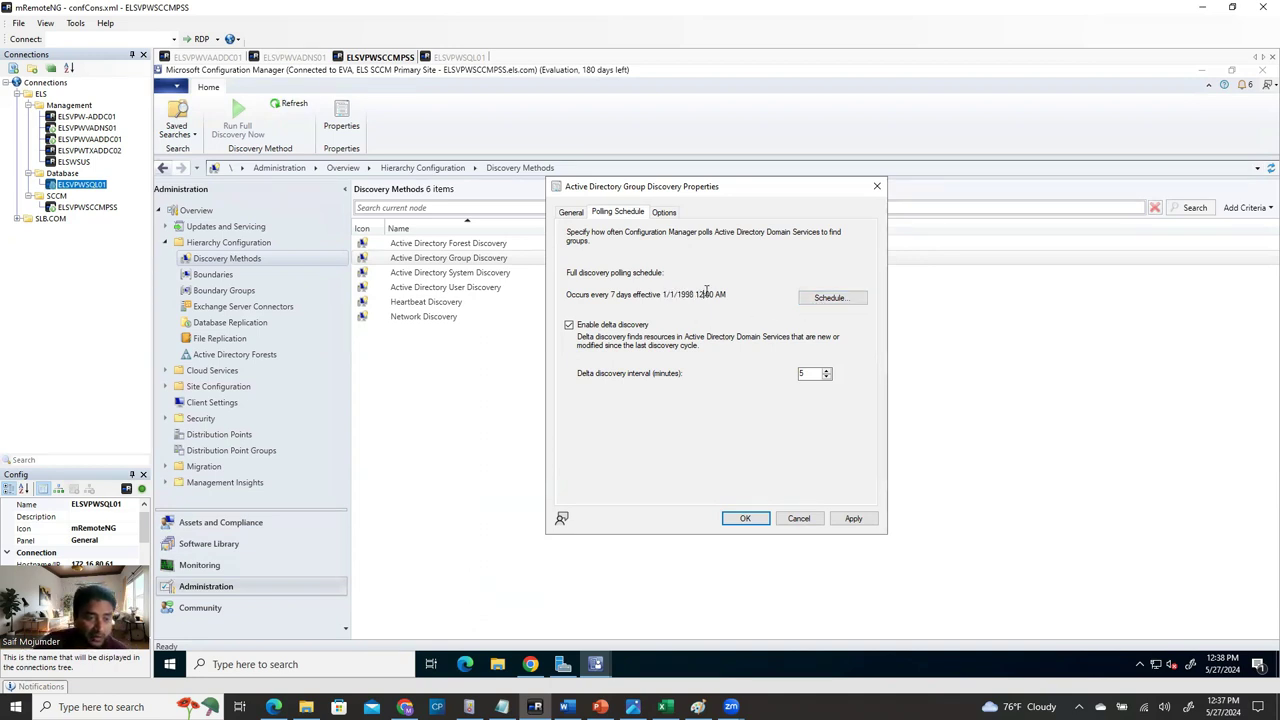
drag(731, 293, 688, 297)
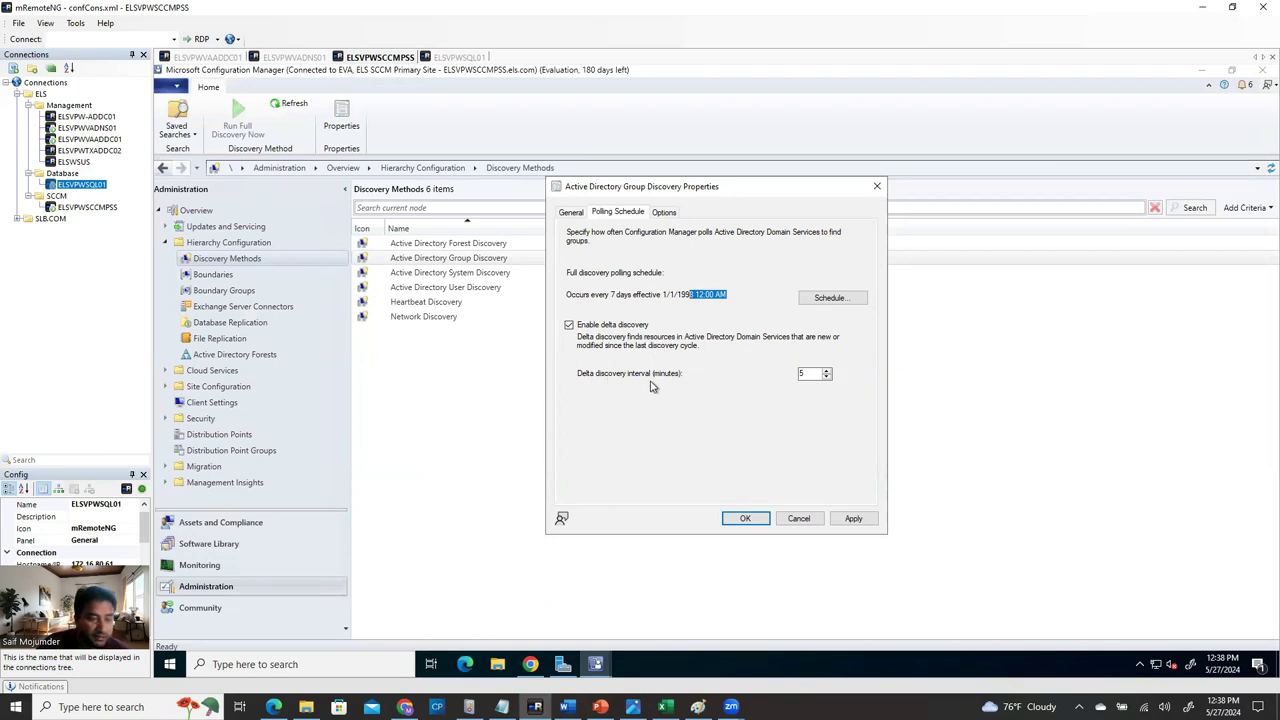
click(803, 373)
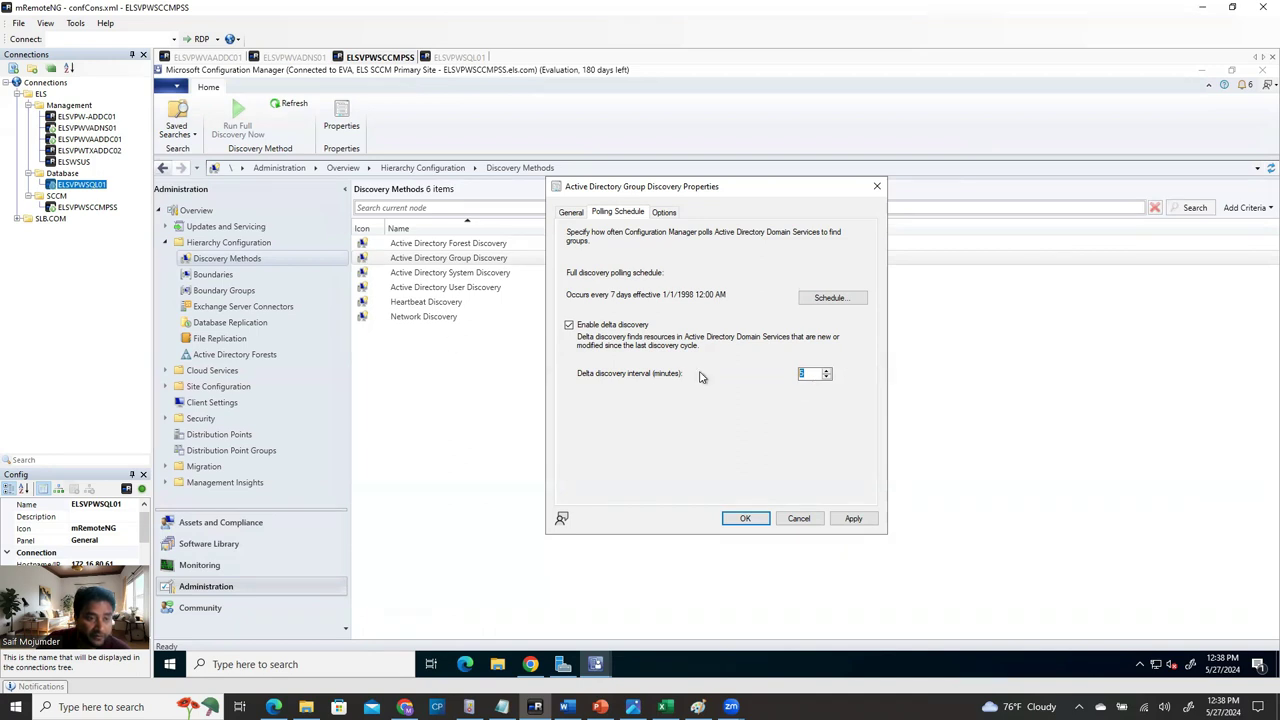
Leave the recent-logon and distribution-group options off, apply, and agree to run full discovery.
click(662, 213)
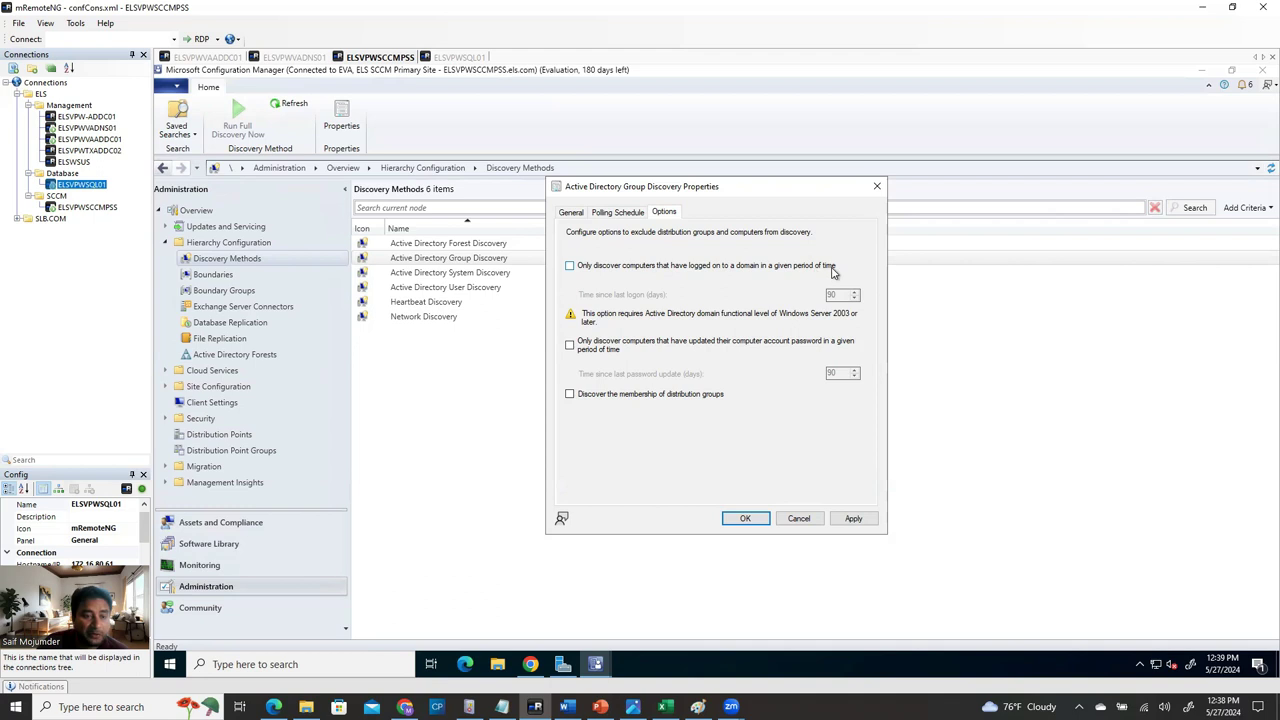
click(570, 267)
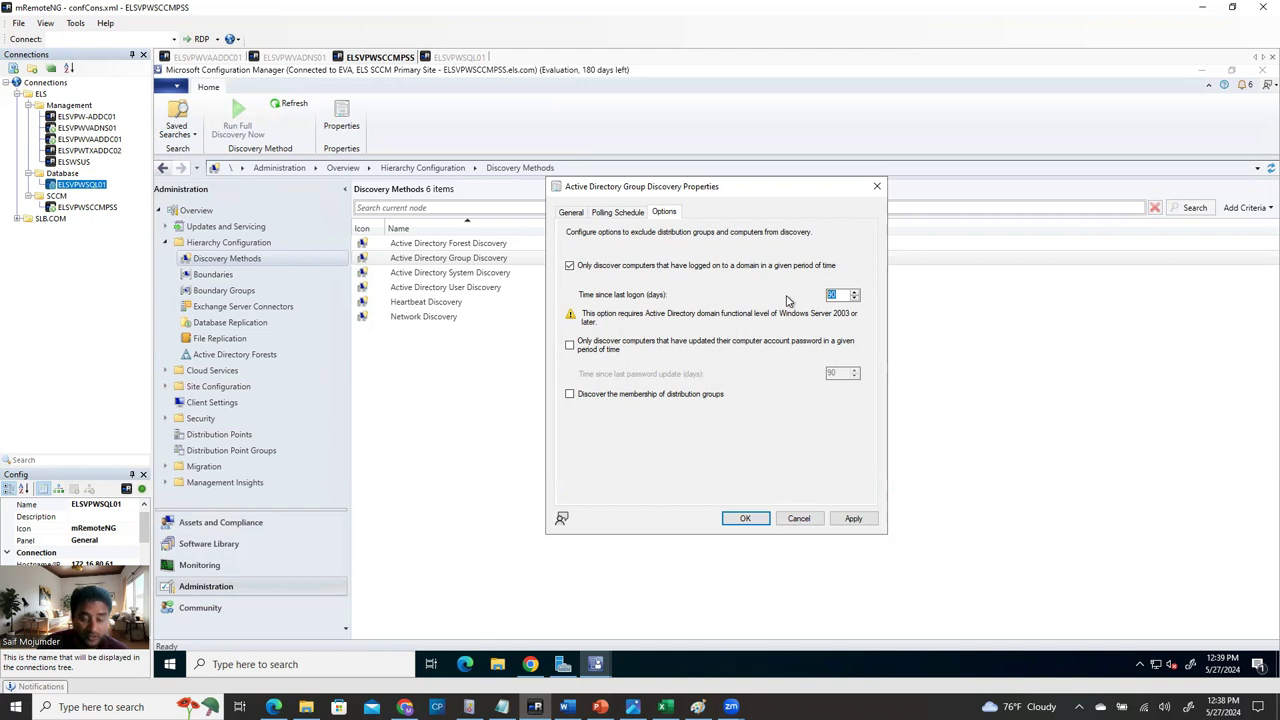
click(571, 267)
click(638, 390)
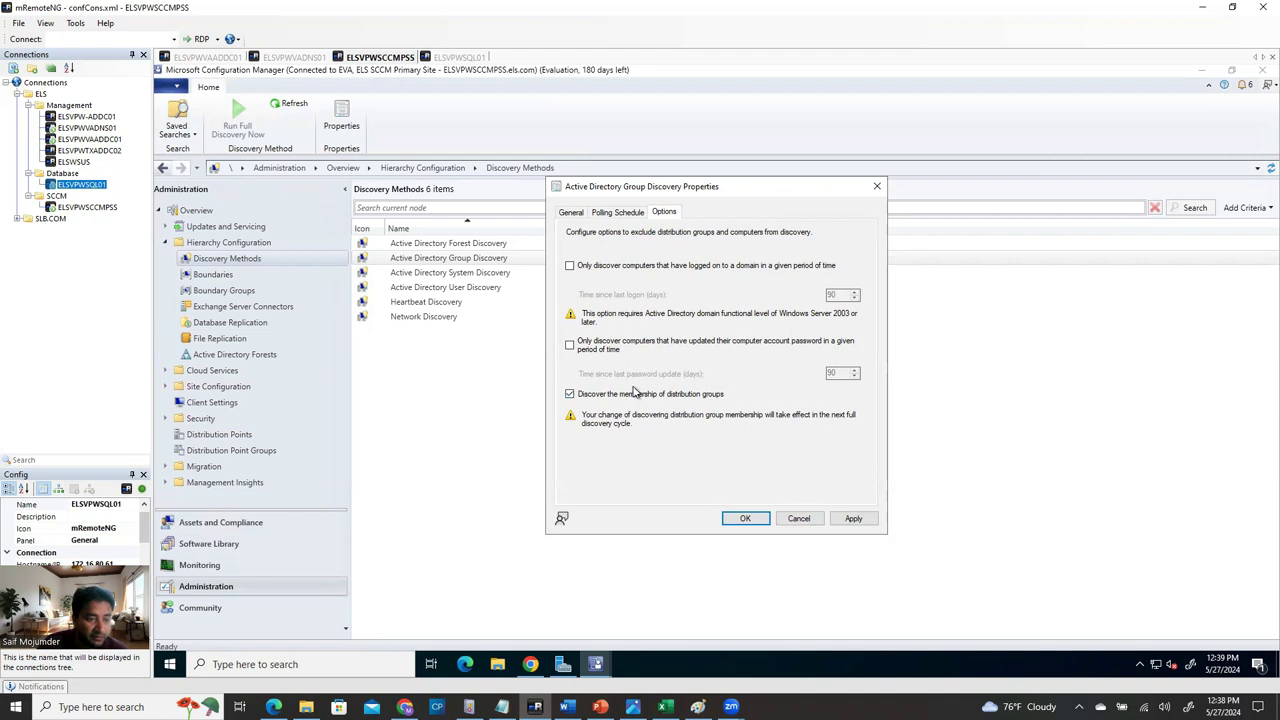
click(634, 393)
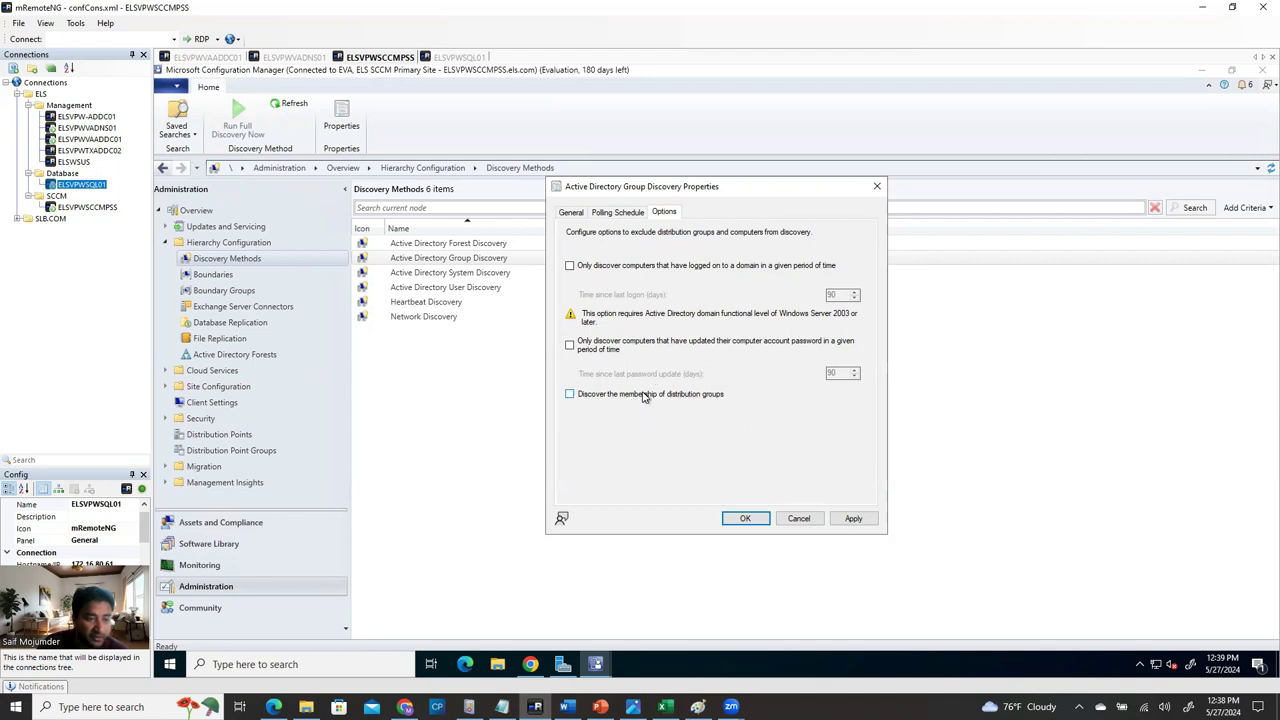
click(575, 214)
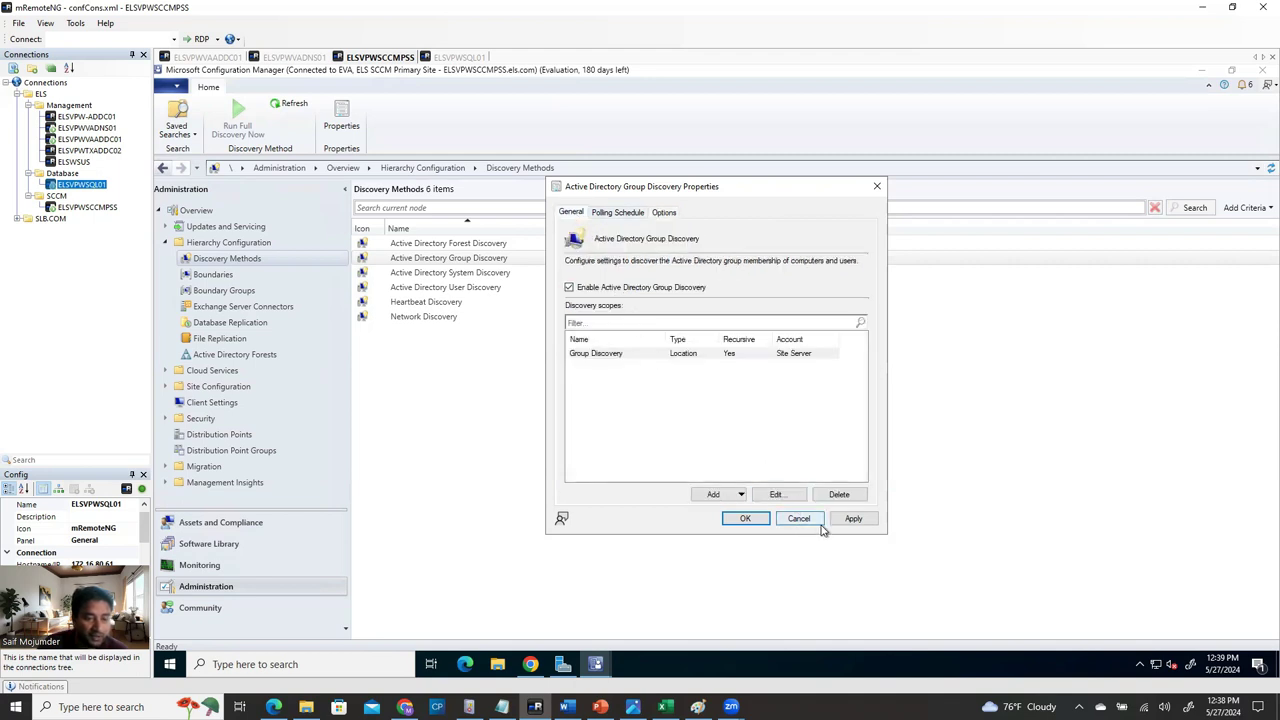
click(855, 519)
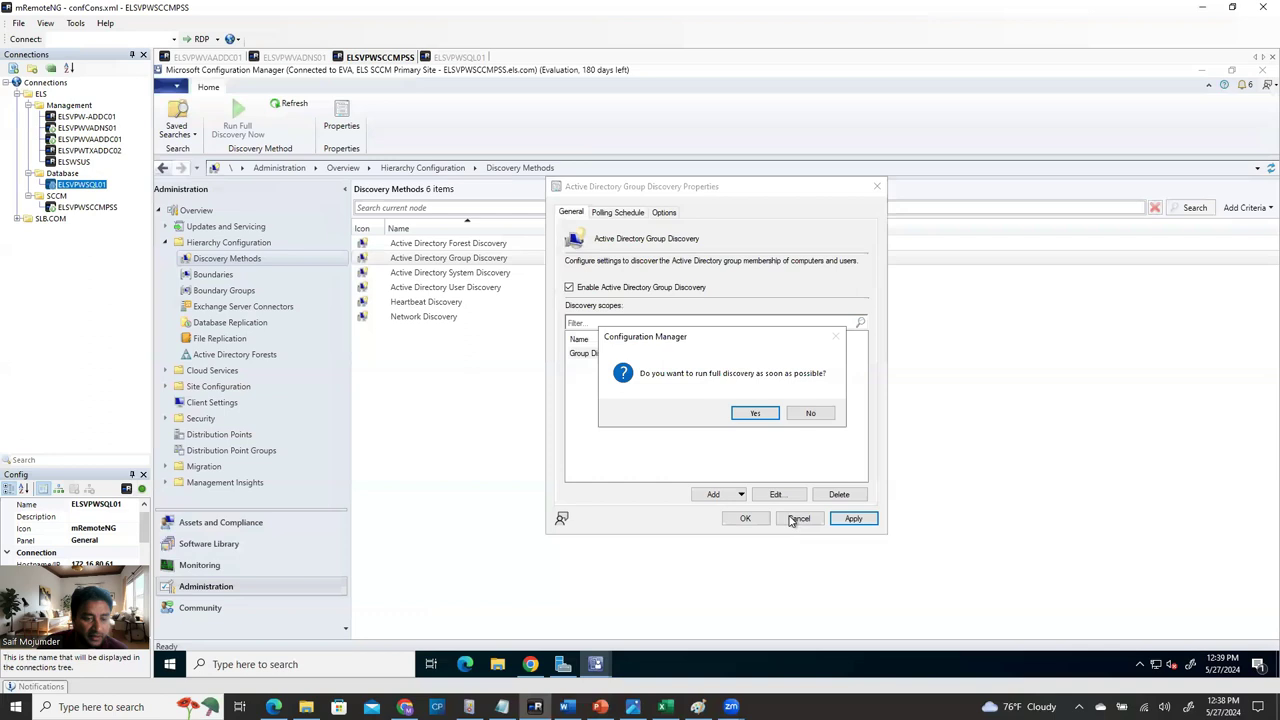
click(755, 413)
Close the Group Discovery properties and open the Active Directory System Discovery properties.
click(738, 518)
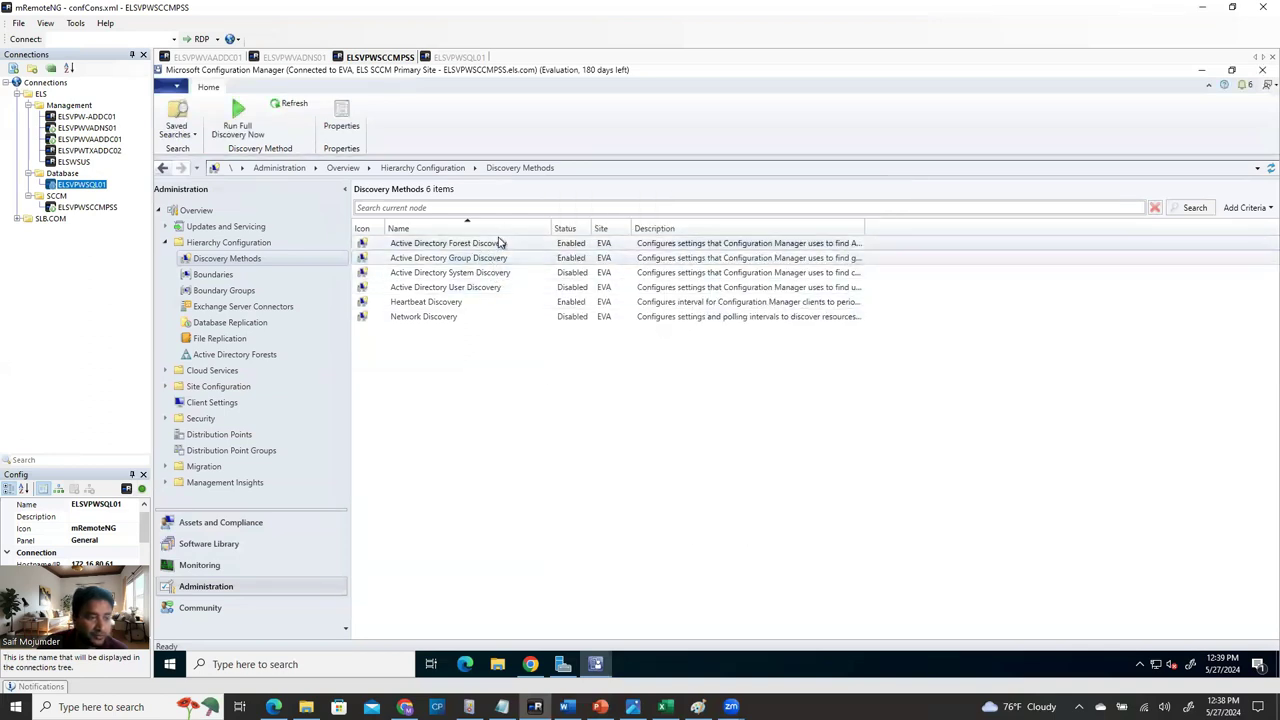
click(471, 277)
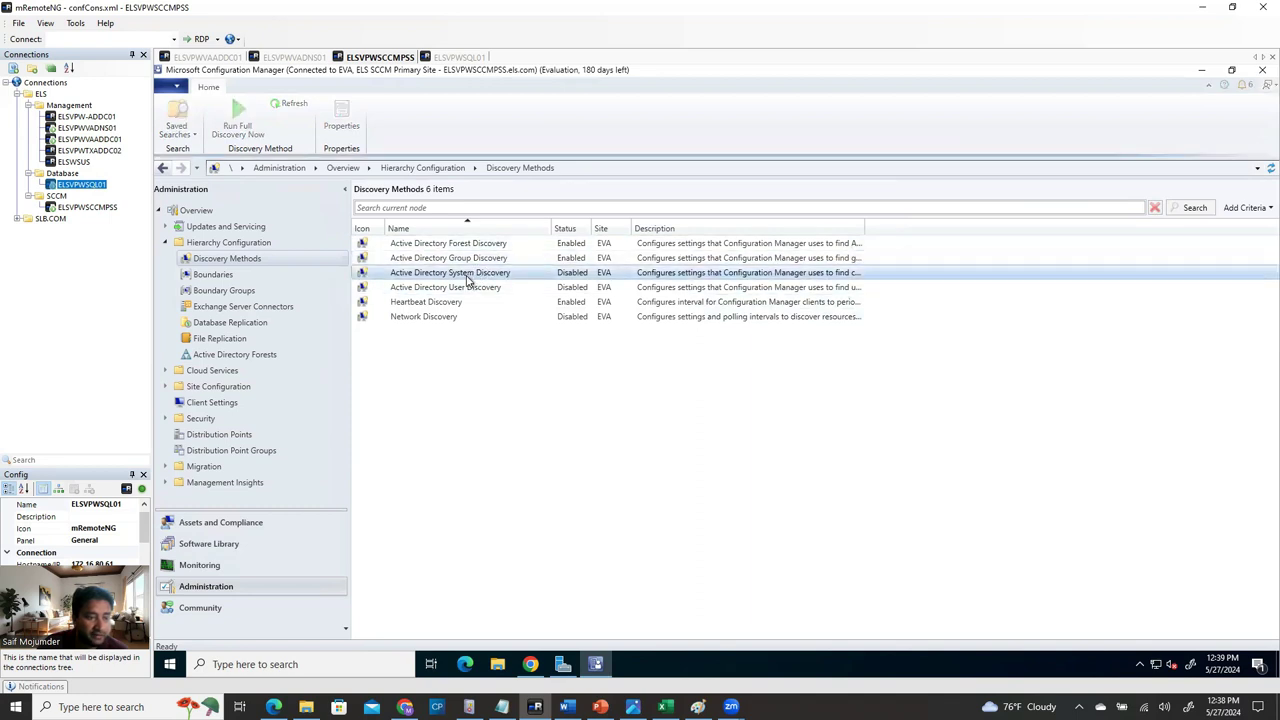
right_click(471, 277)
click(516, 314)
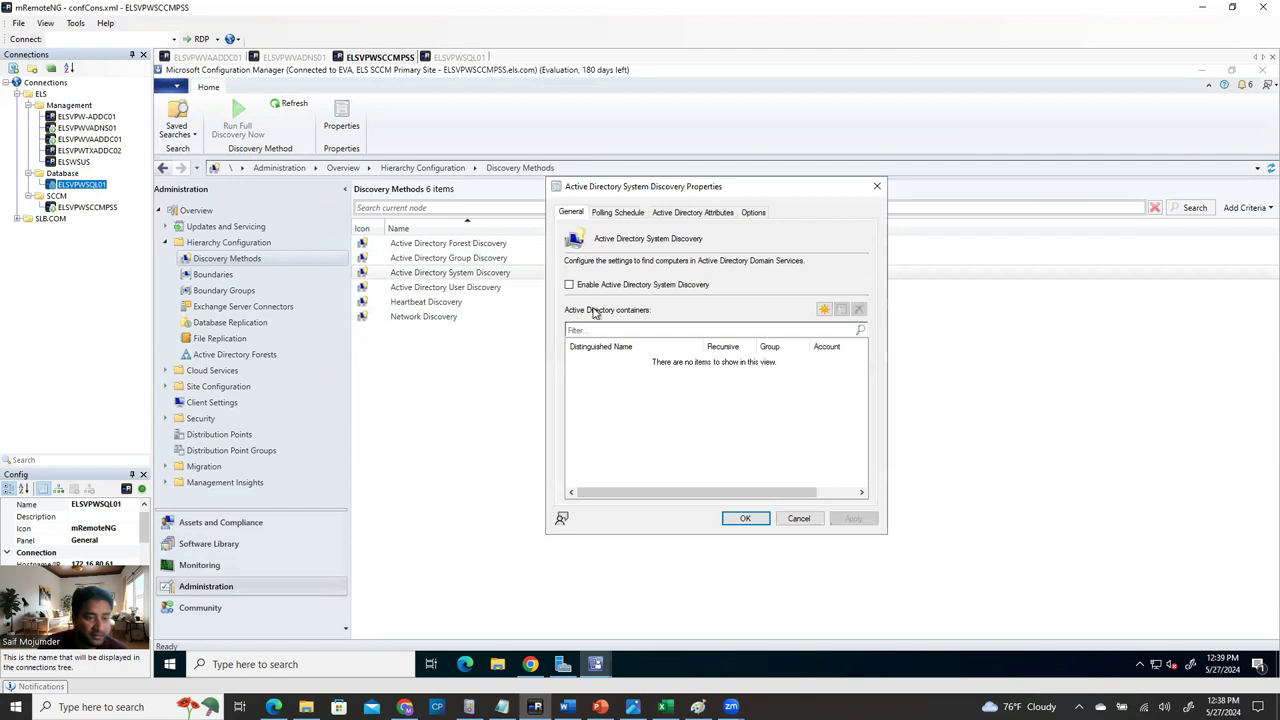
Enable System Discovery, start adding a search container, then consult the Word guide.
click(569, 284)
click(824, 310)
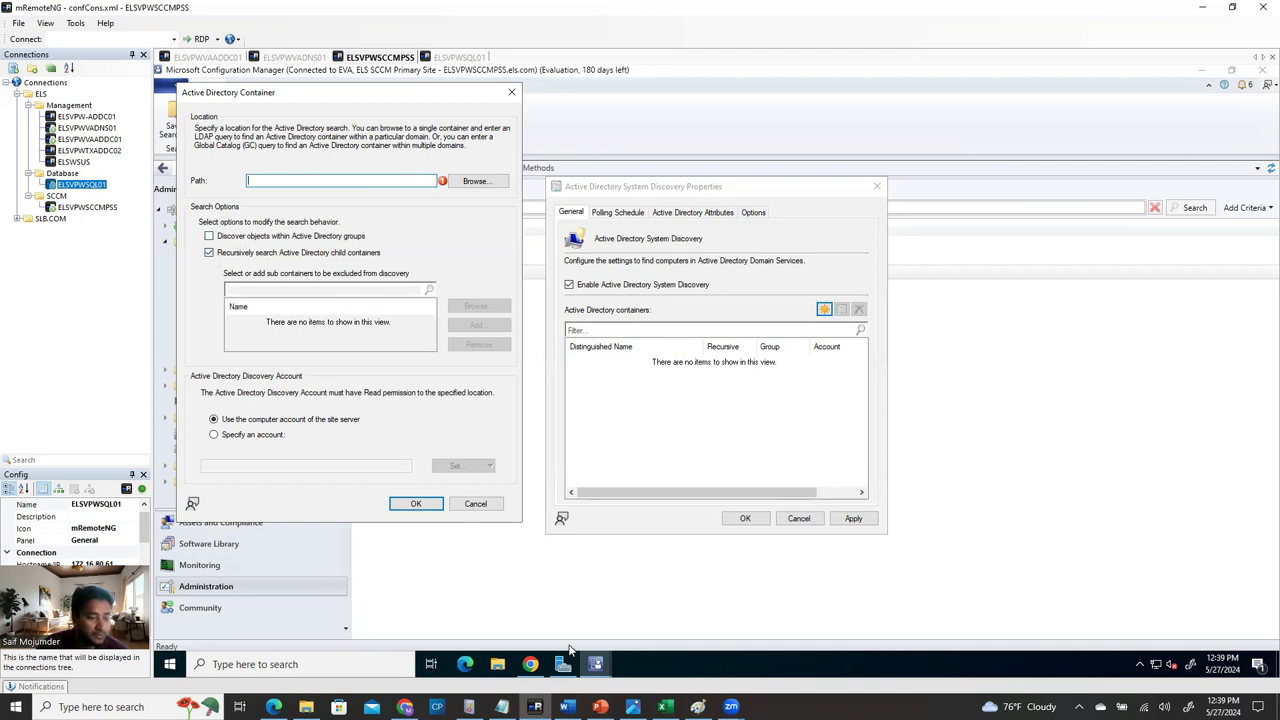
mouse_move(564, 666)
click(566, 707)
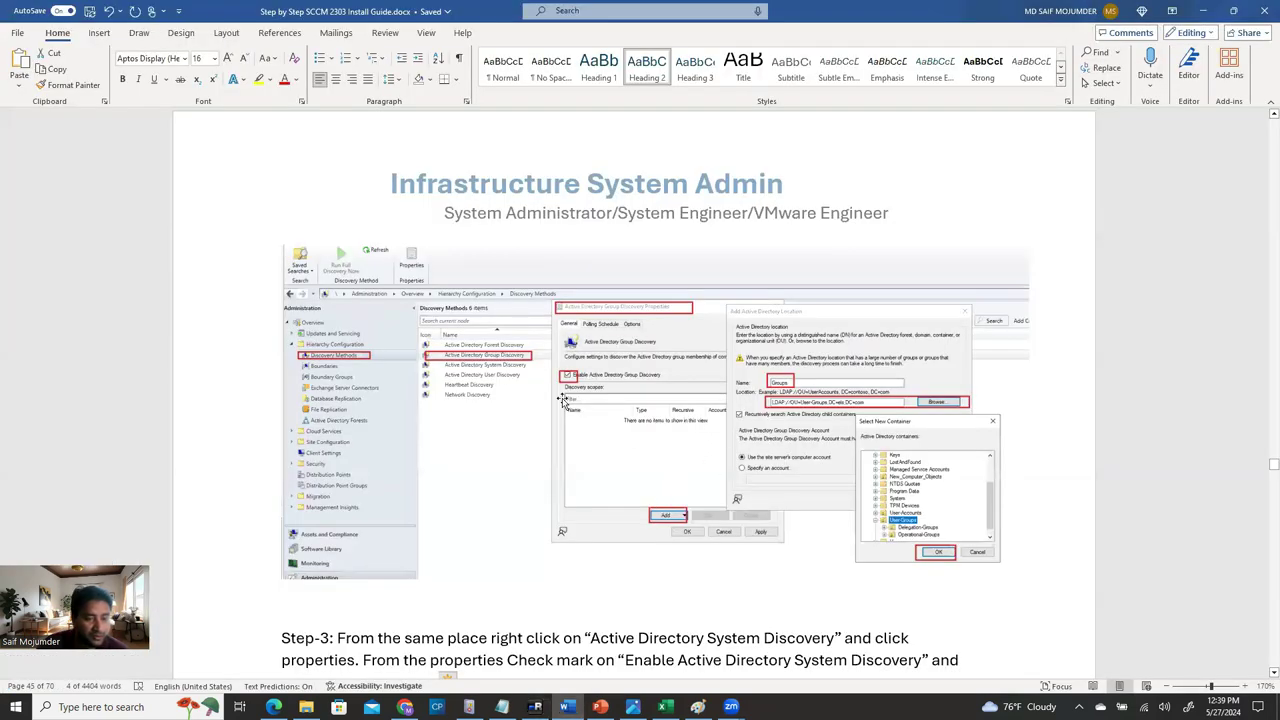
Read through Step-3 and Step-4 of the Word guide, then return to the remote session.
scroll(530, 480, down, 3)
scroll(528, 487, down, 3)
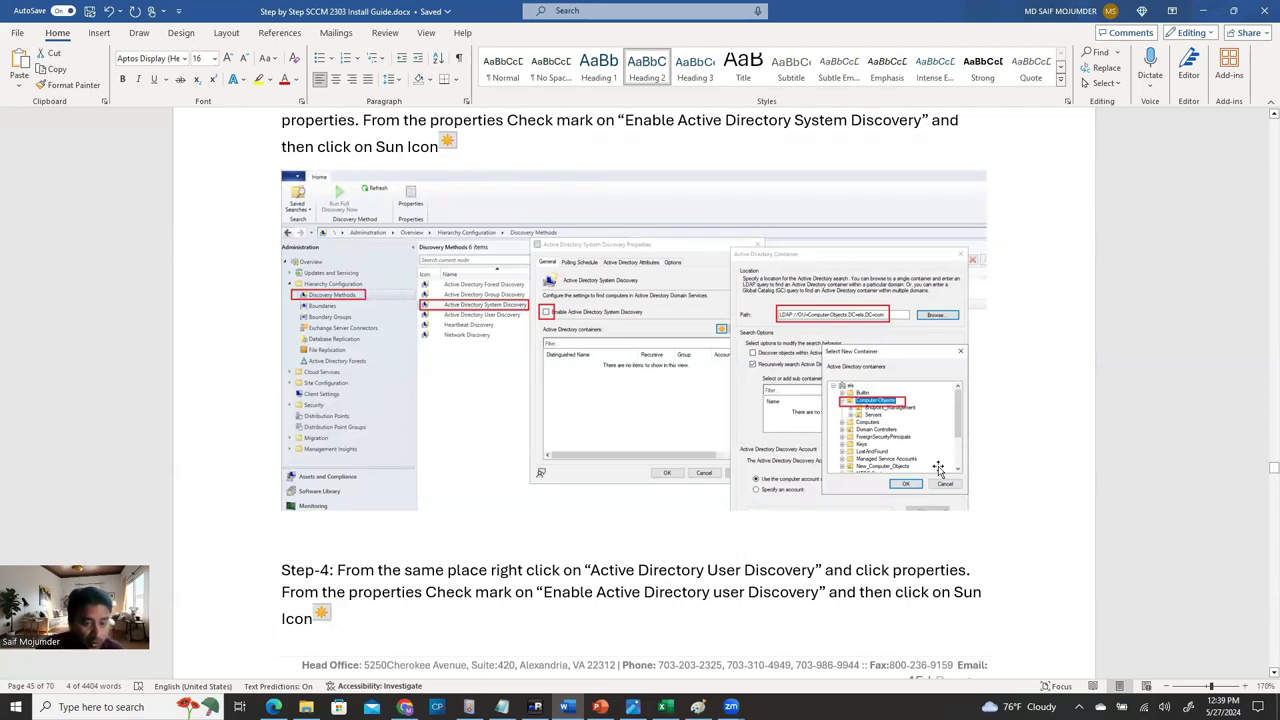
scroll(934, 465, down, 3)
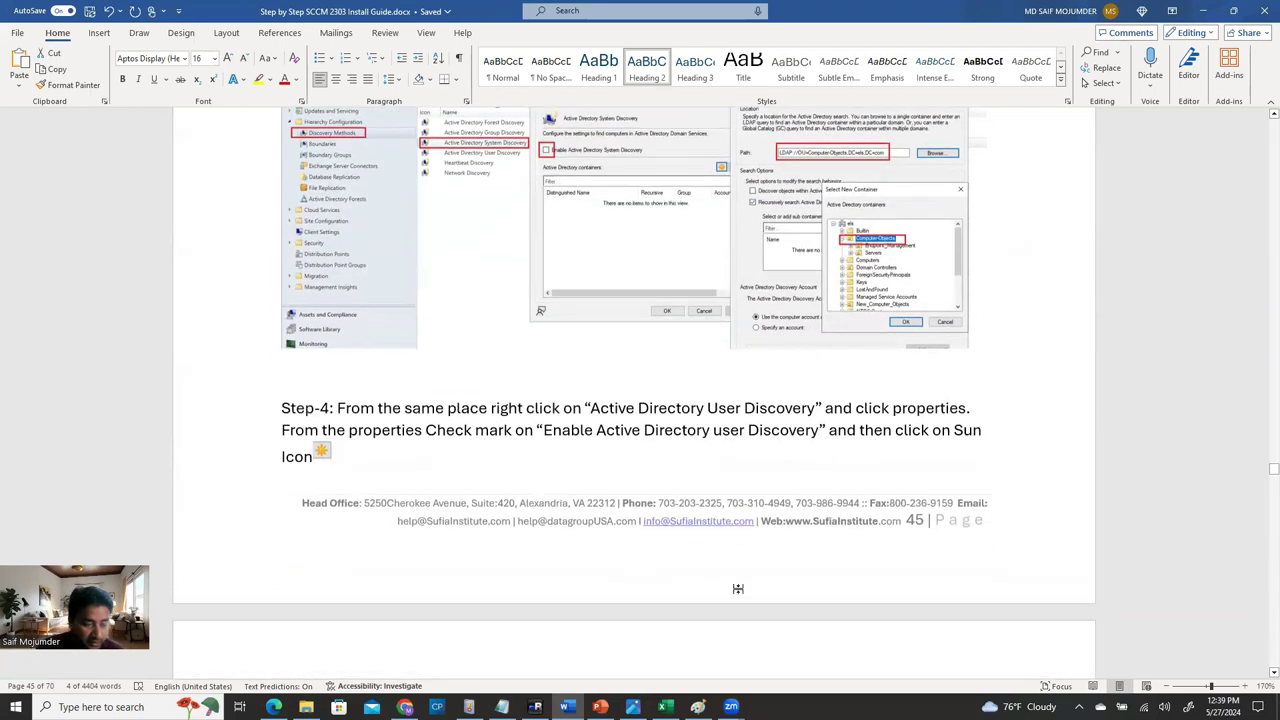
click(535, 707)
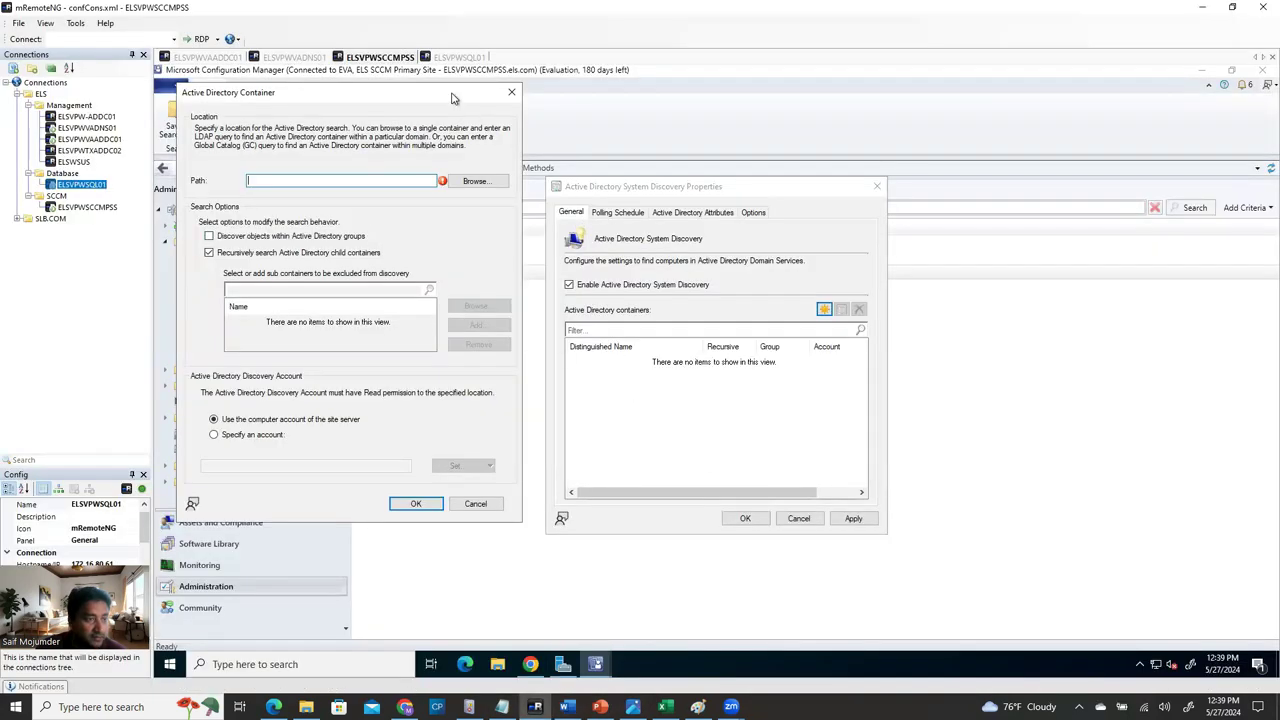
Browse for the container and set the path to the whole els domain.
drag(456, 99, 561, 122)
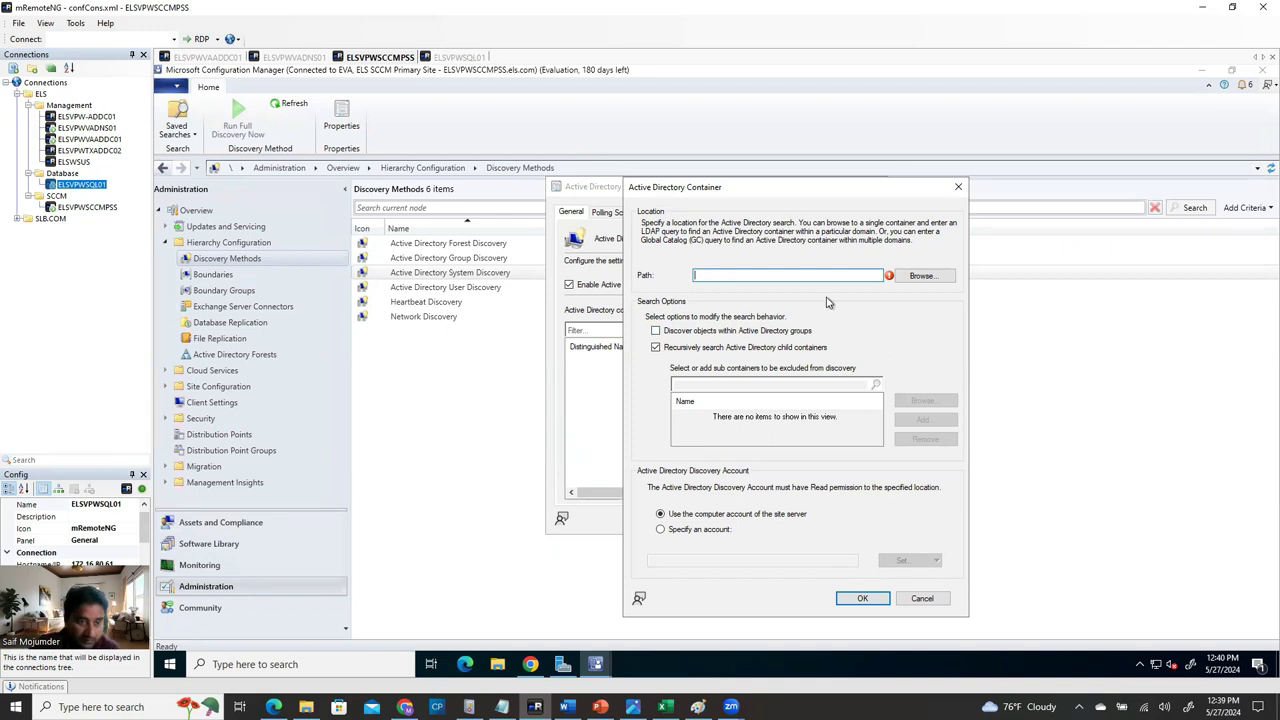
click(938, 279)
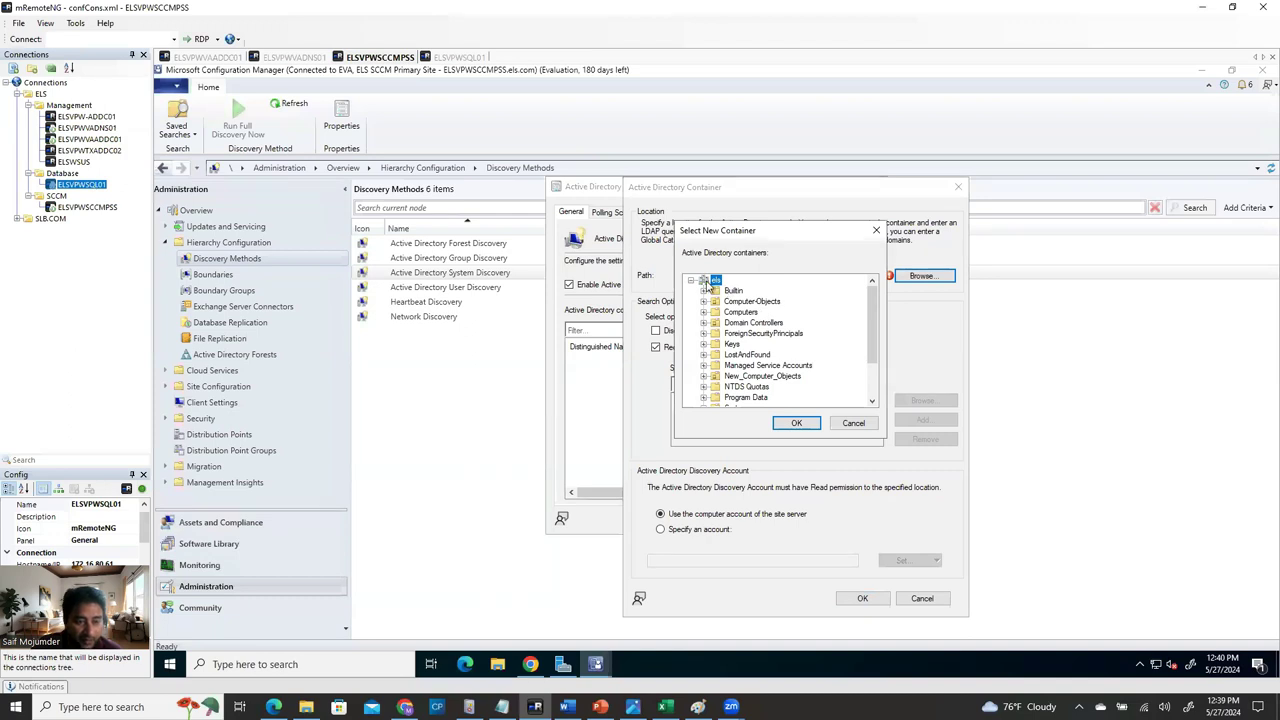
double_click(715, 281)
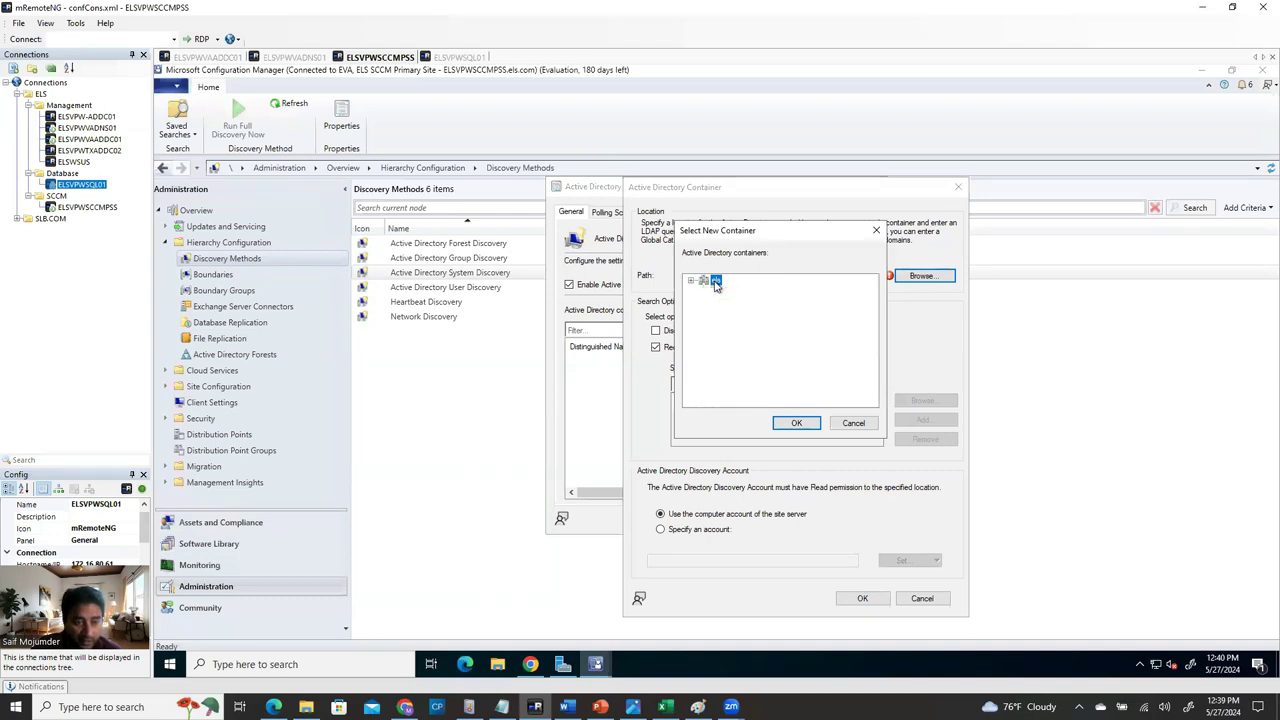
click(796, 424)
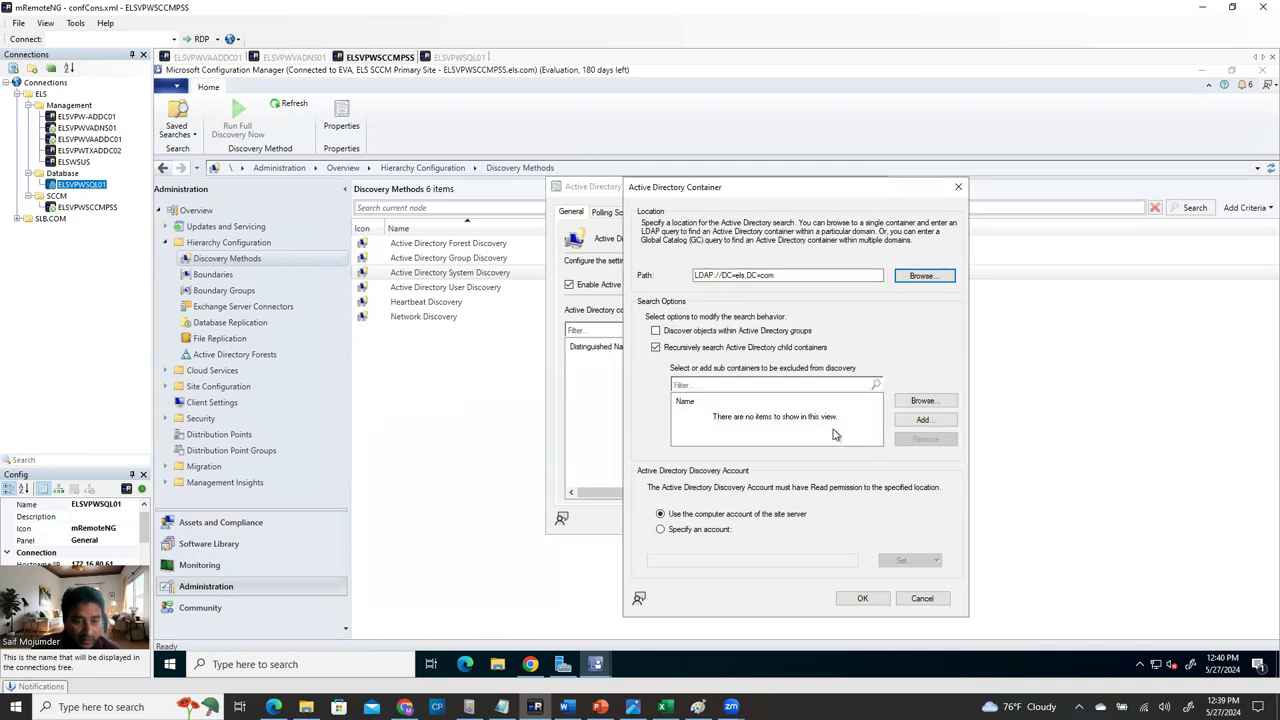
Re-browse the containers, settle on LDAP://DC=els,DC=com again, and compare with the Word guide.
click(924, 276)
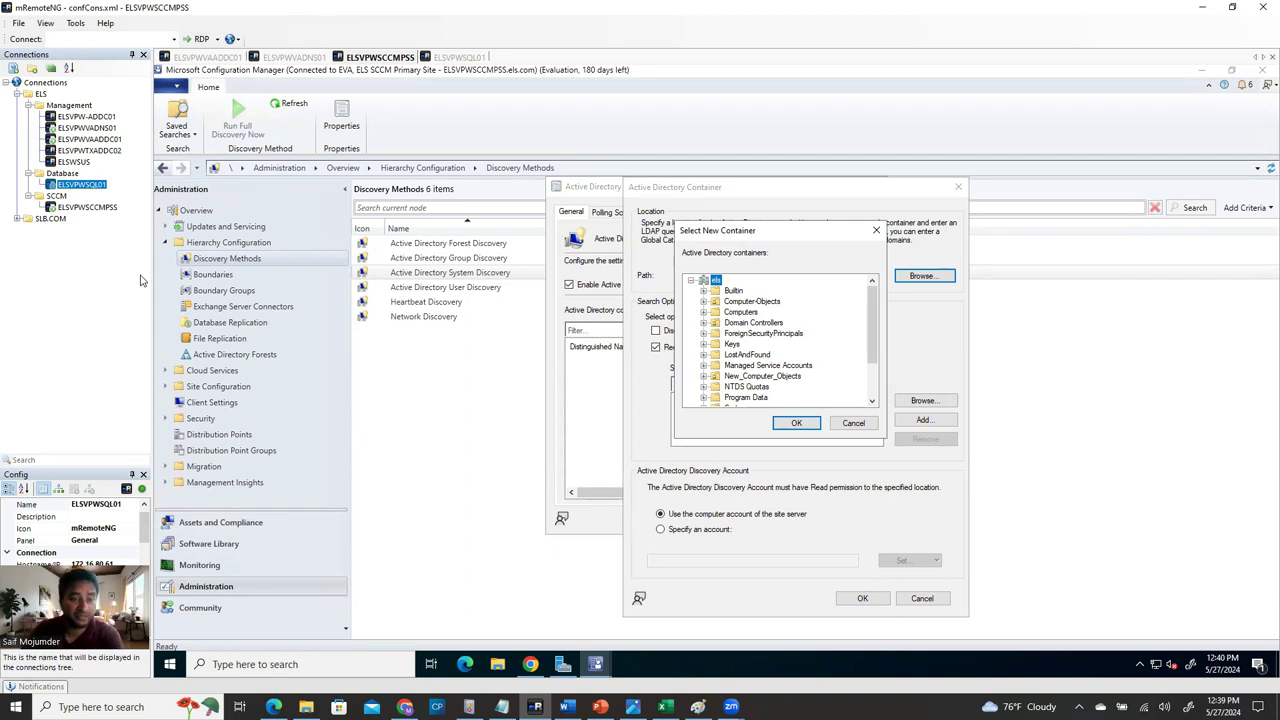
click(748, 302)
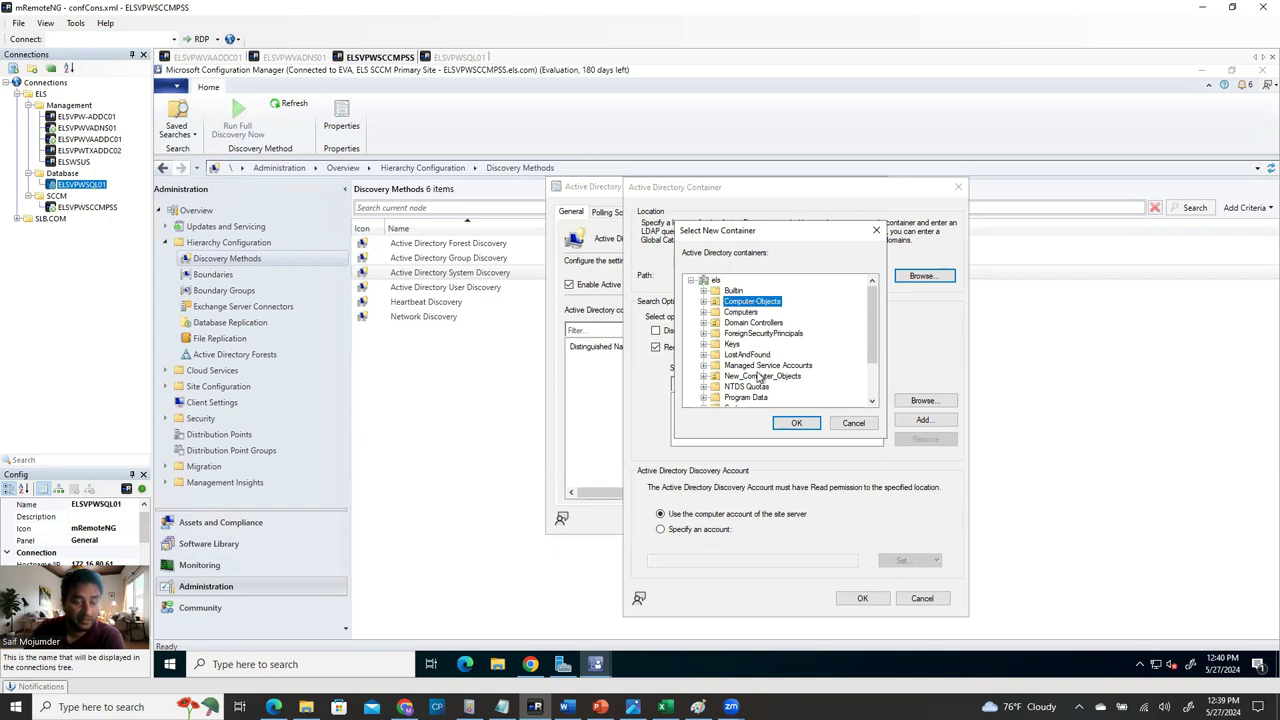
click(752, 325)
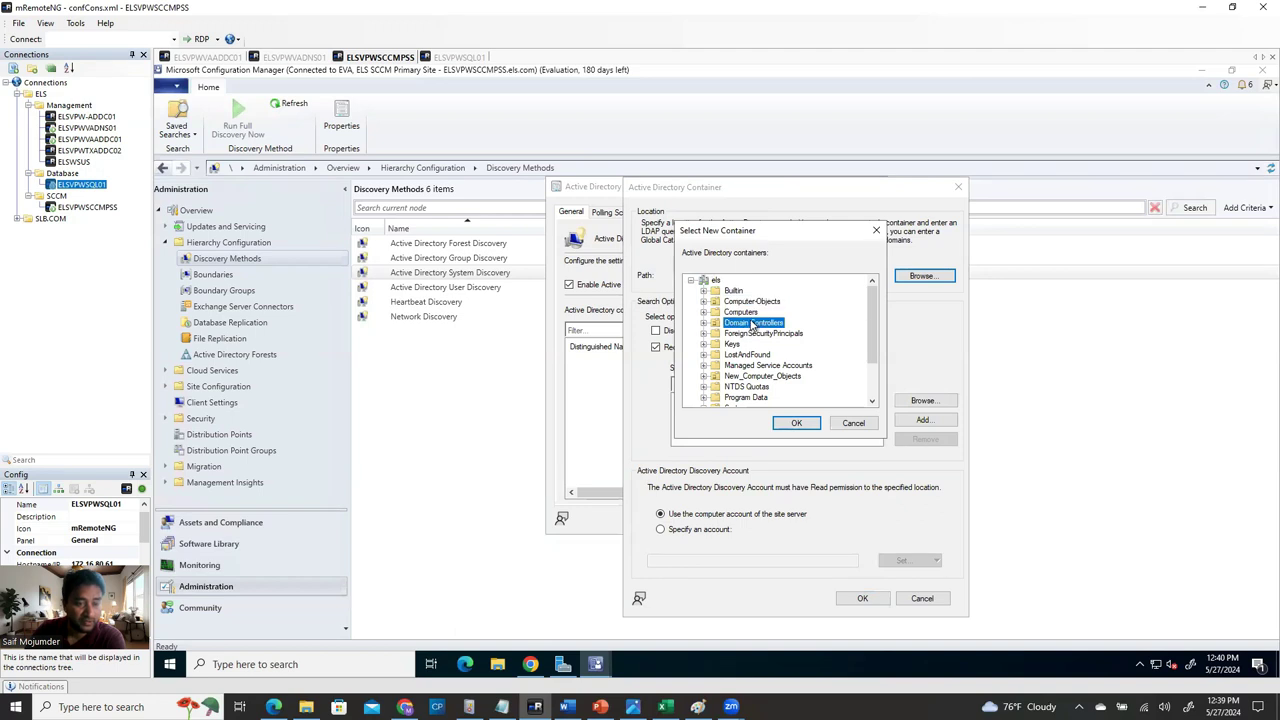
click(751, 315)
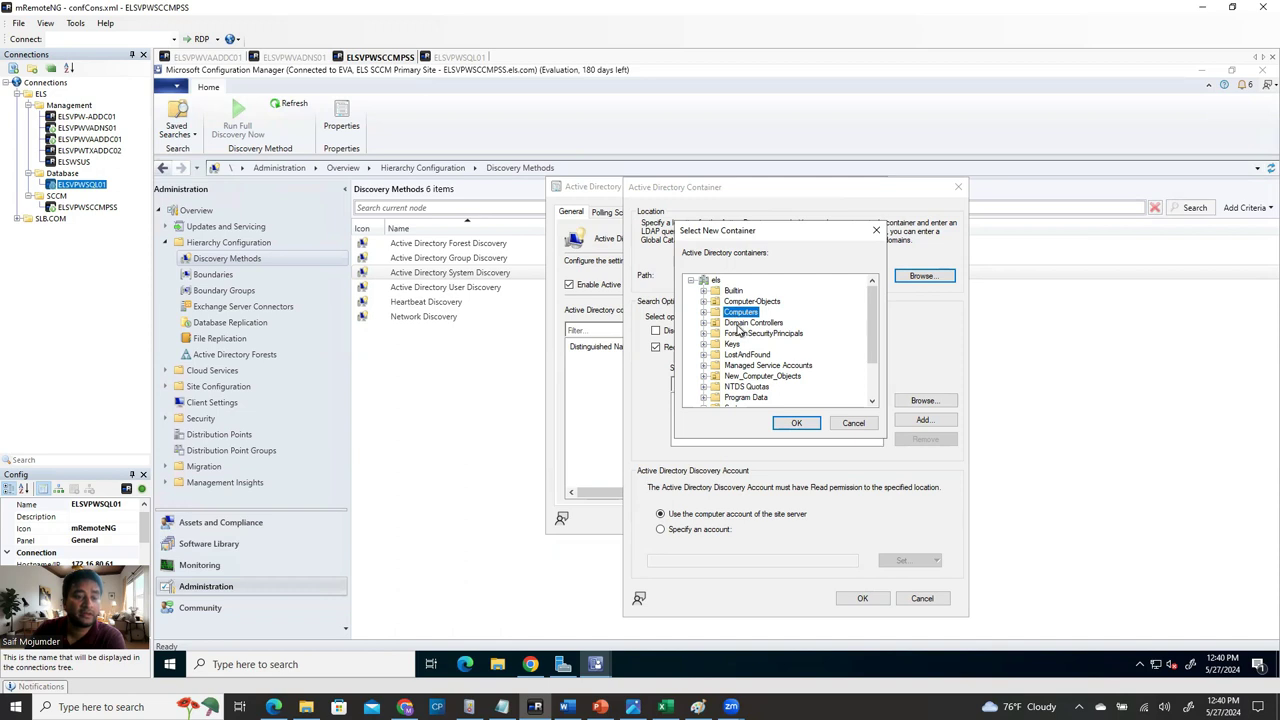
click(746, 333)
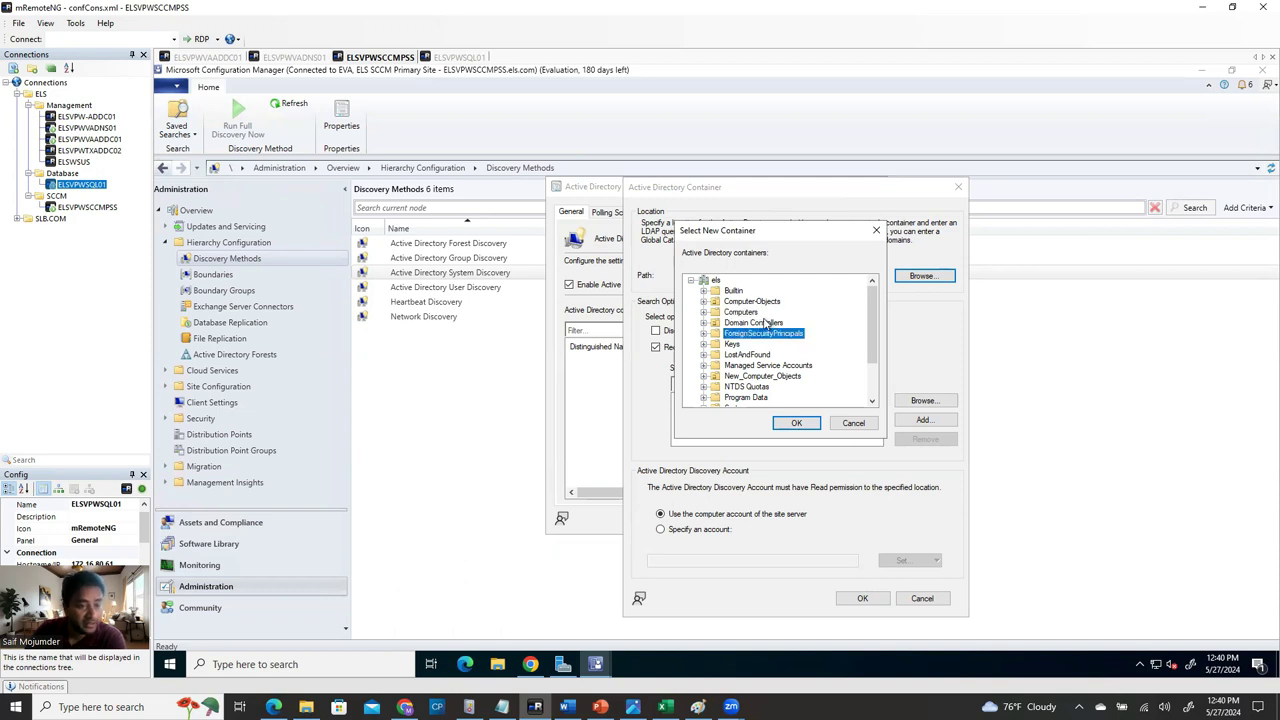
click(756, 301)
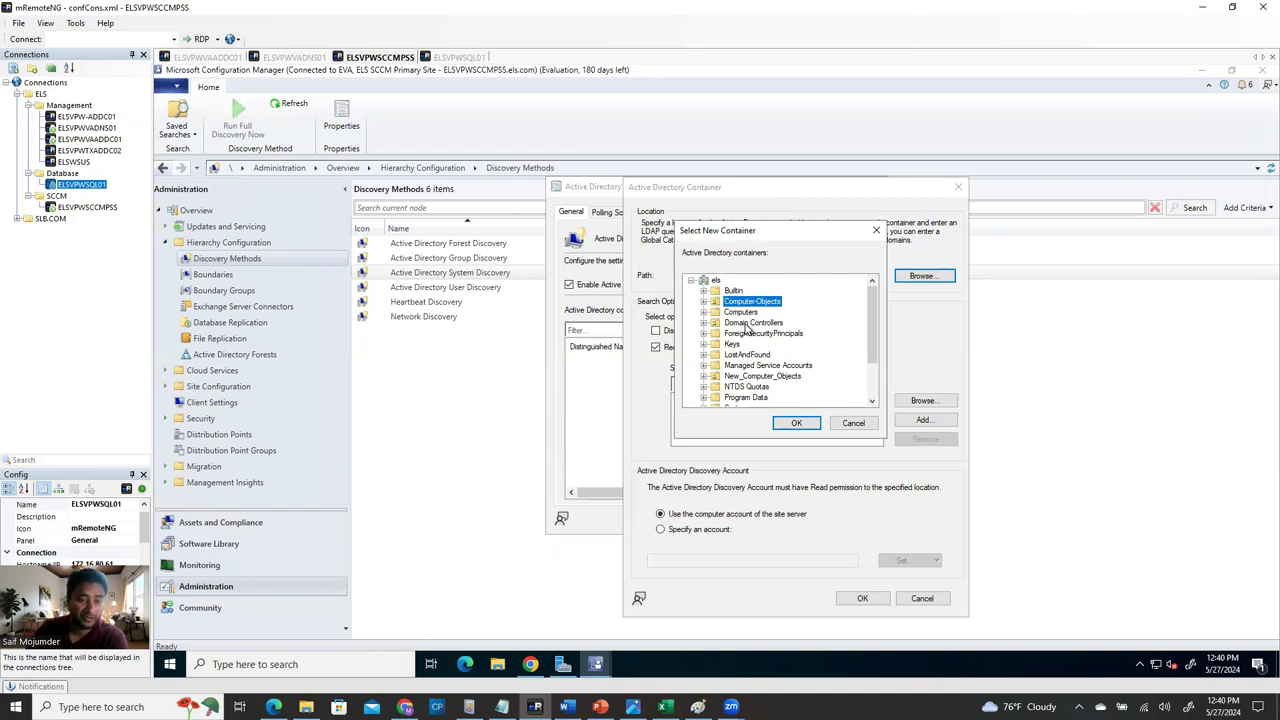
click(714, 281)
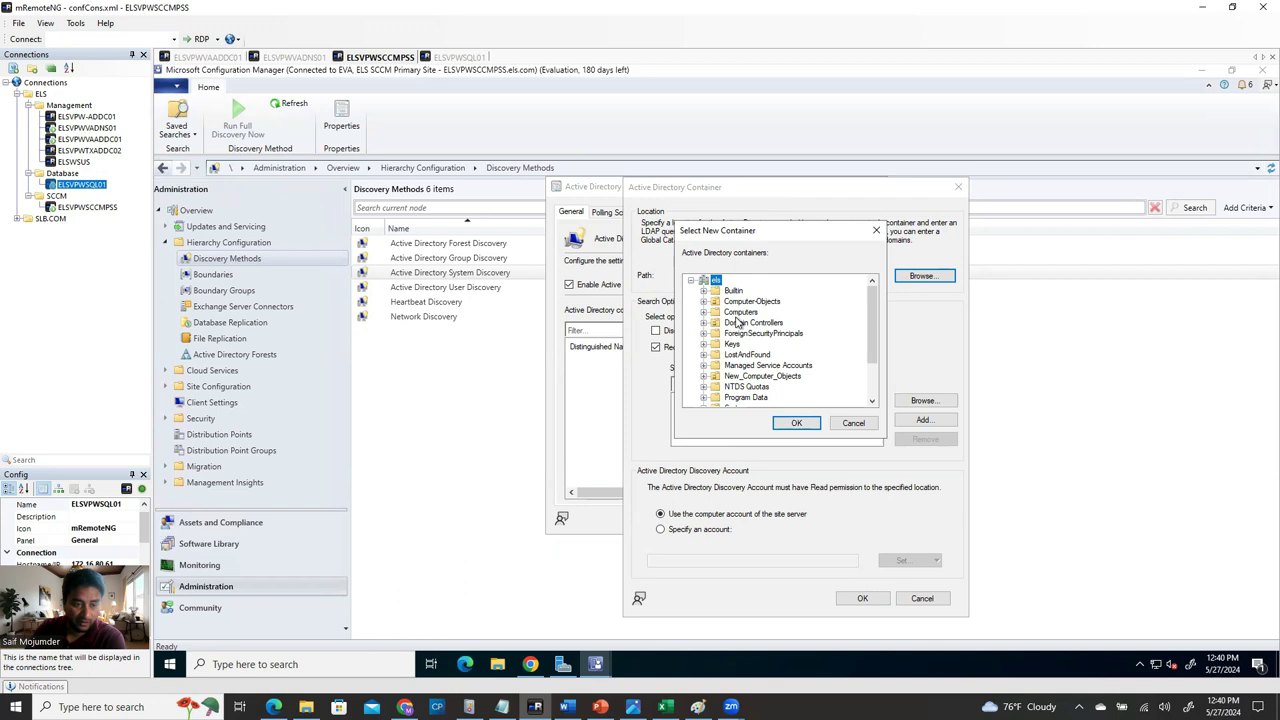
click(797, 423)
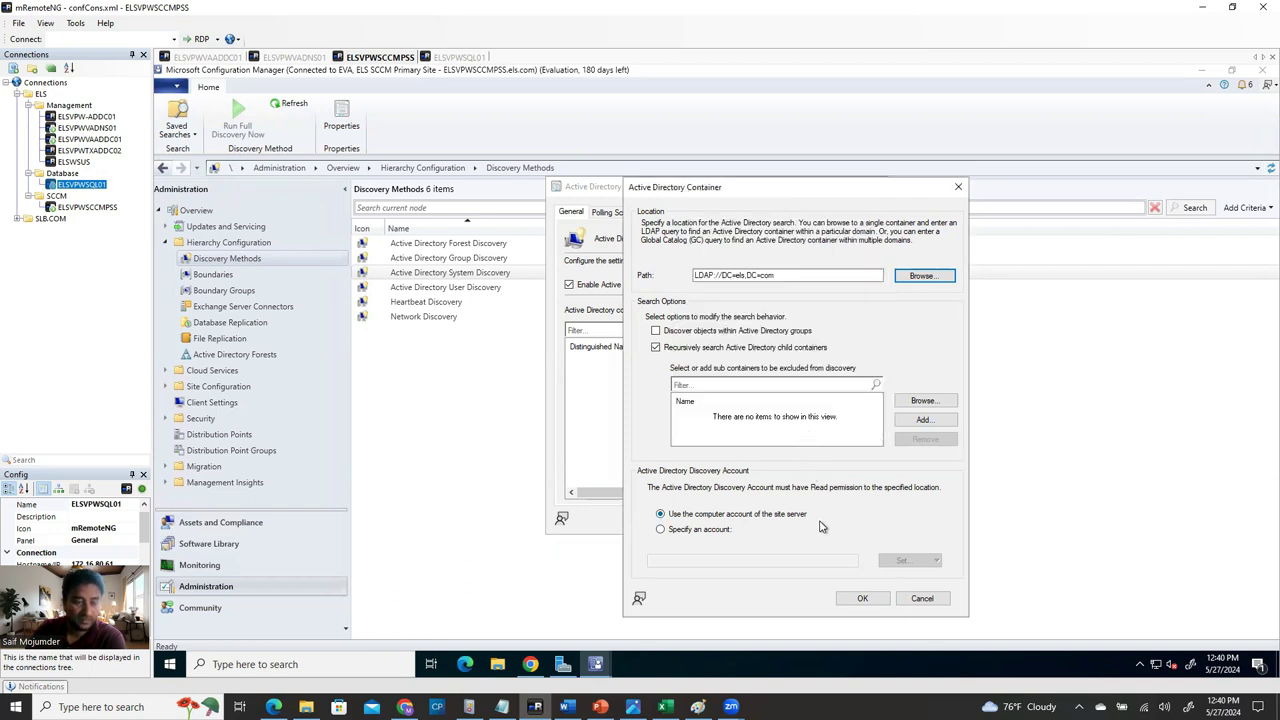
click(566, 706)
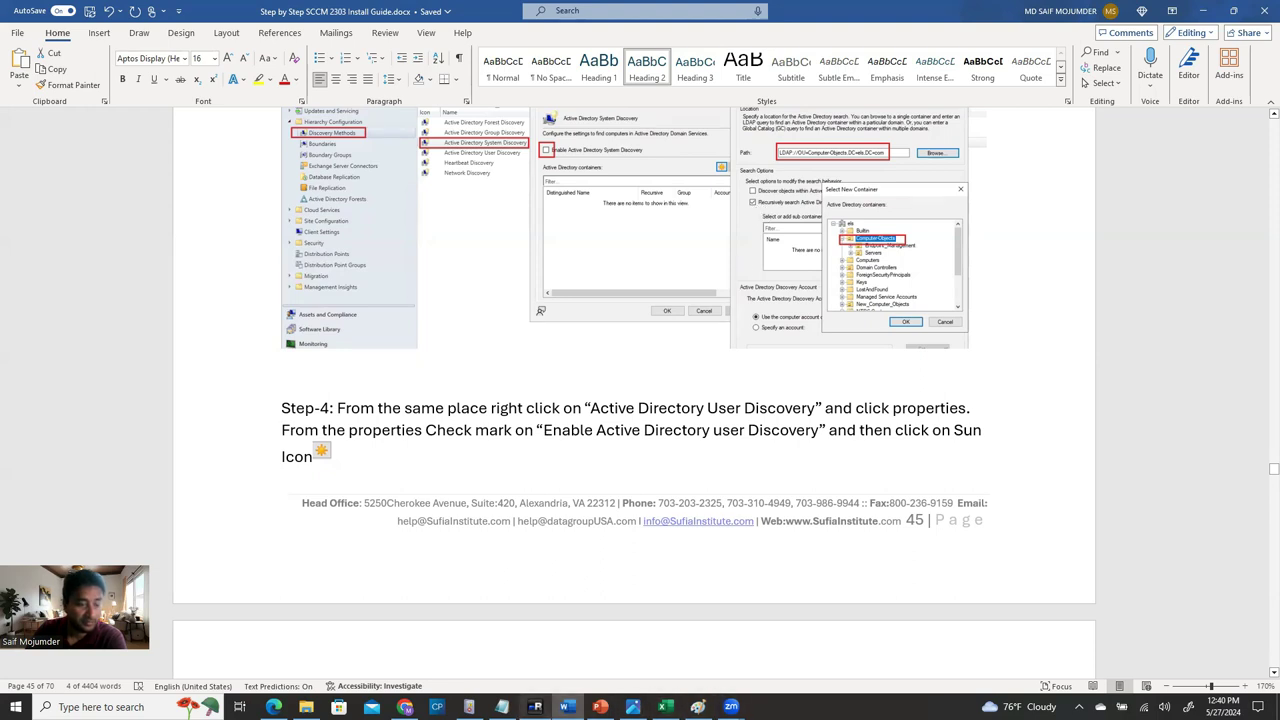
click(535, 706)
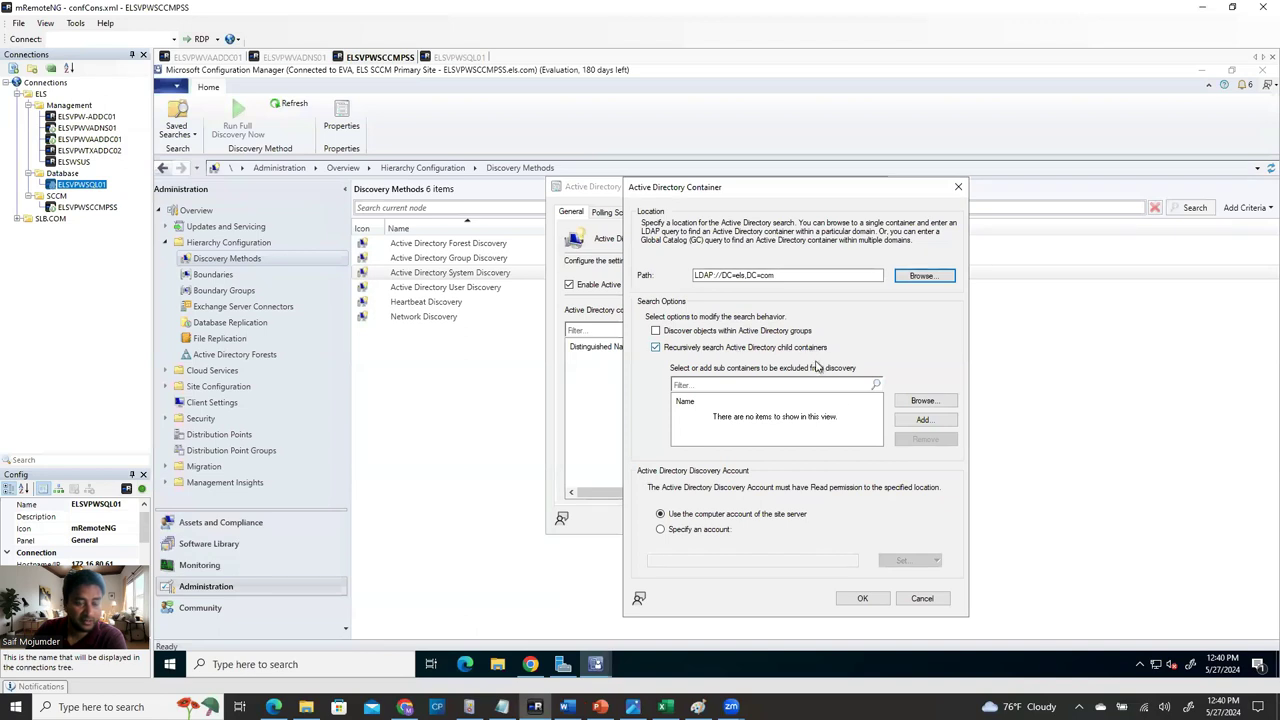
Add the els domain container and review the Polling Schedule, attributes and exclusion tabs.
click(867, 599)
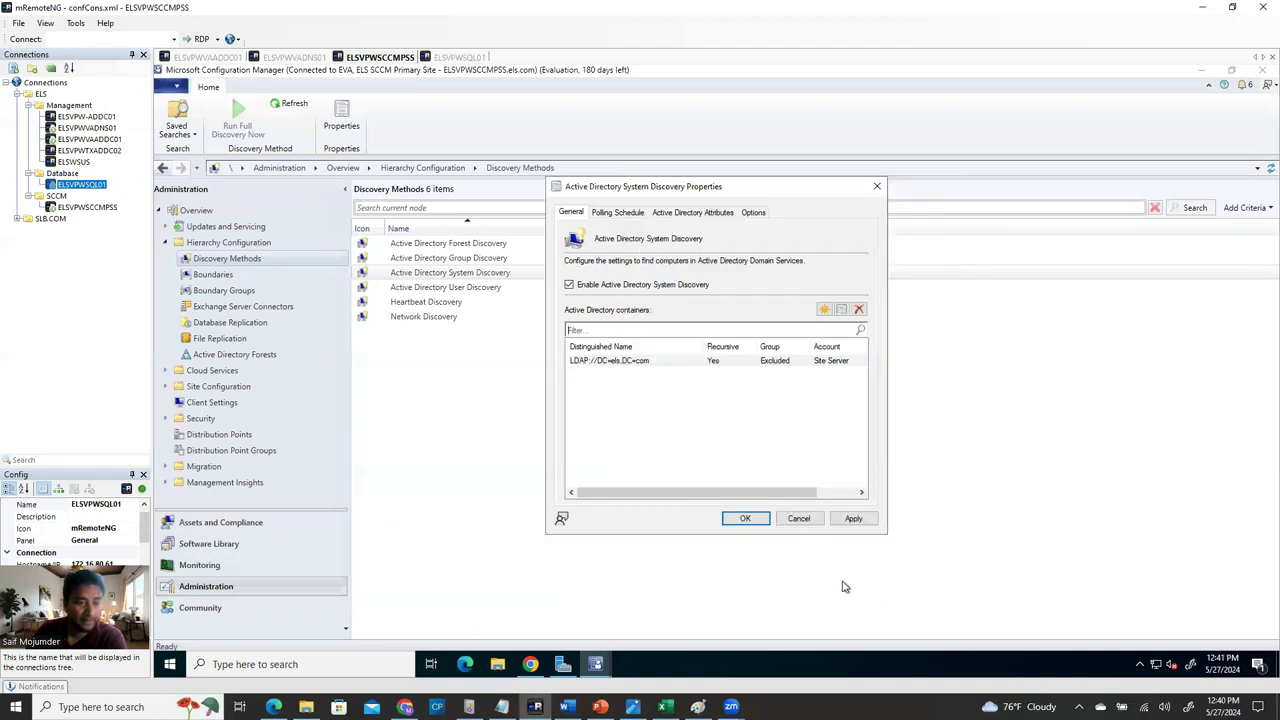
click(624, 215)
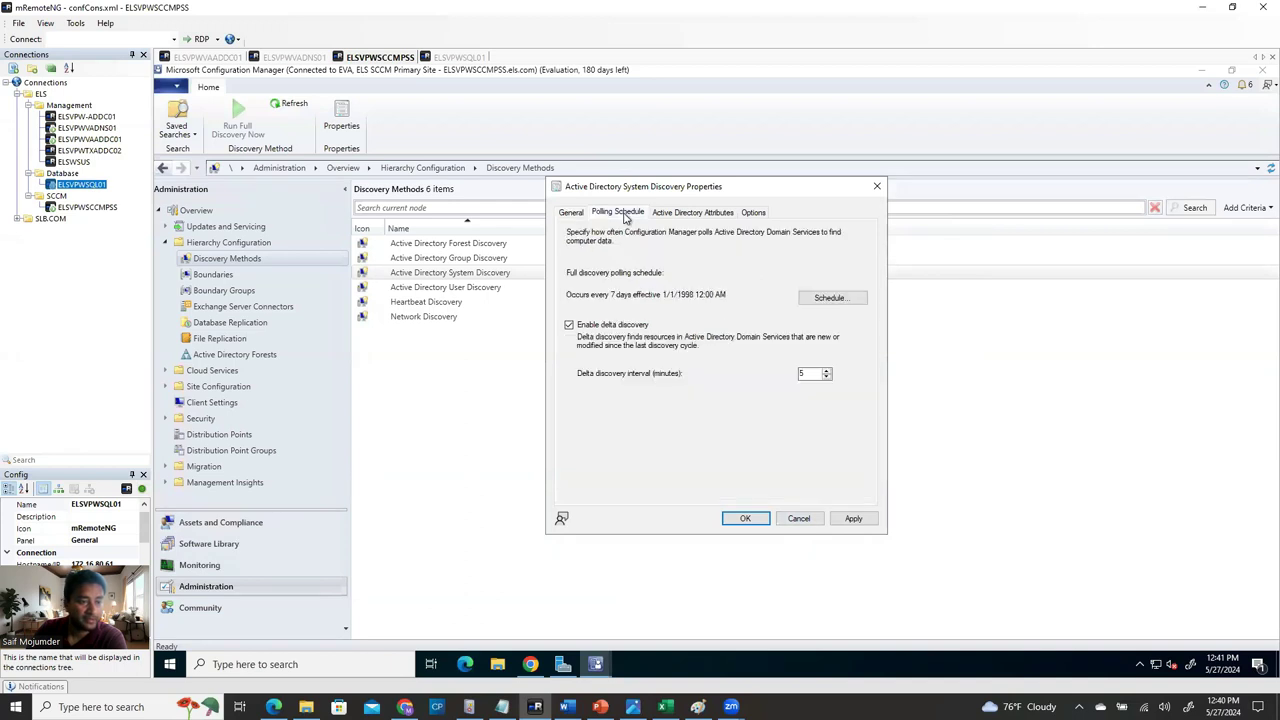
click(681, 214)
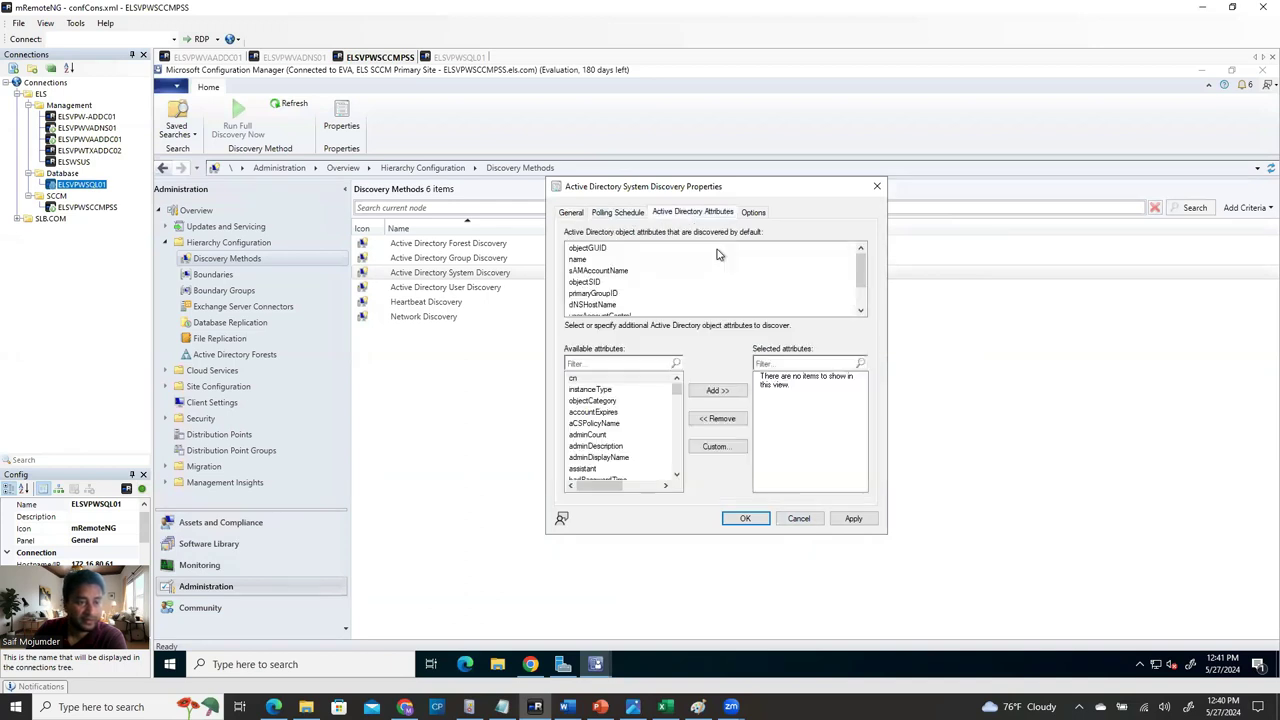
click(758, 212)
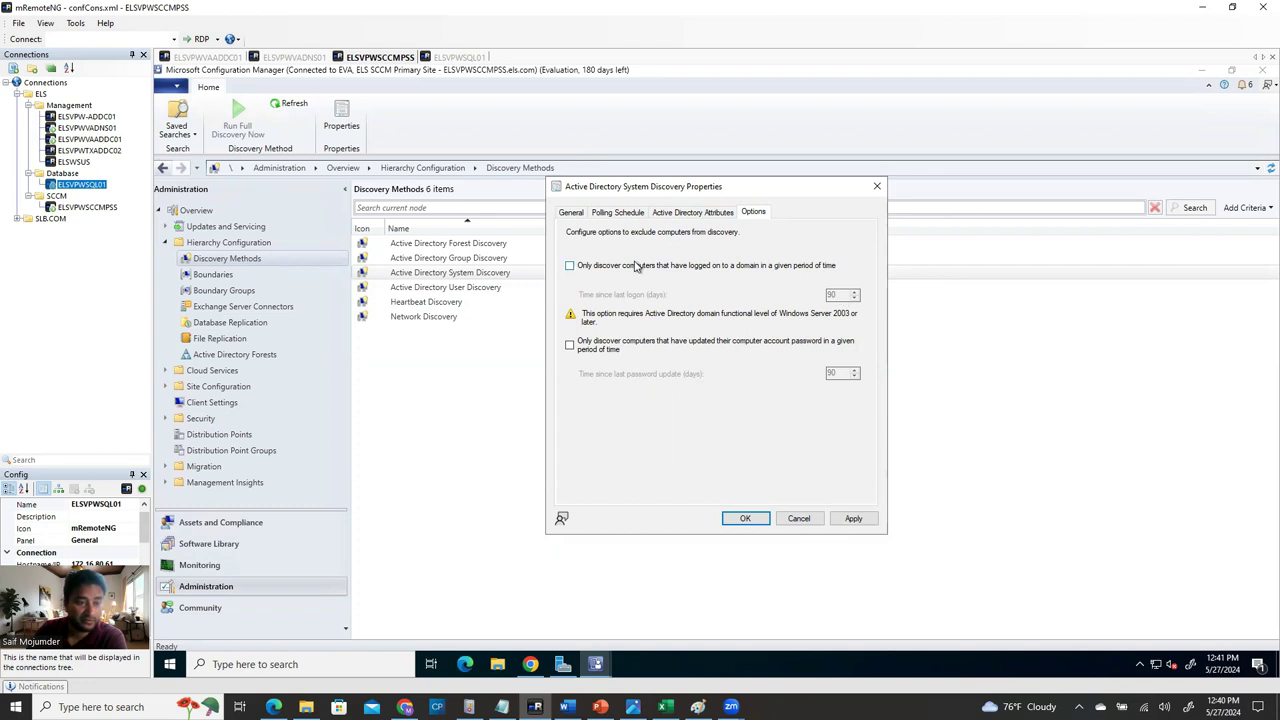
click(573, 212)
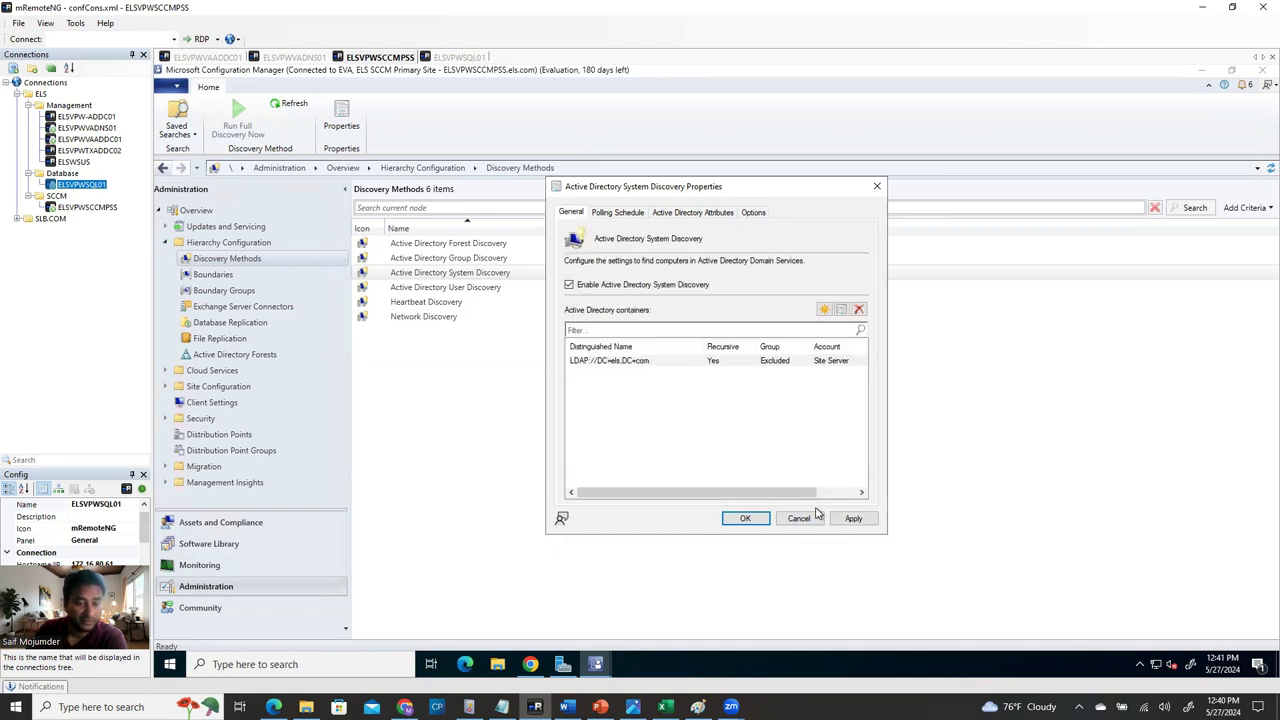
Apply the System Discovery settings, accept running full discovery, and close the properties.
click(851, 519)
click(758, 411)
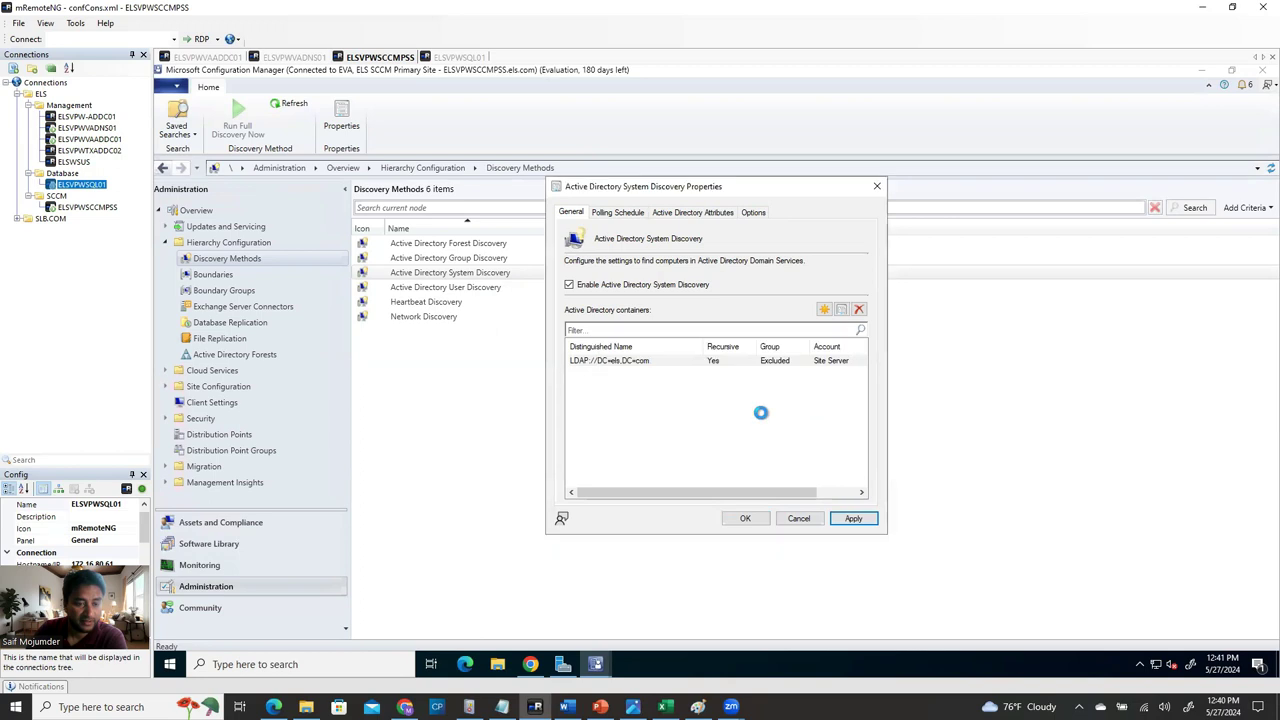
click(745, 518)
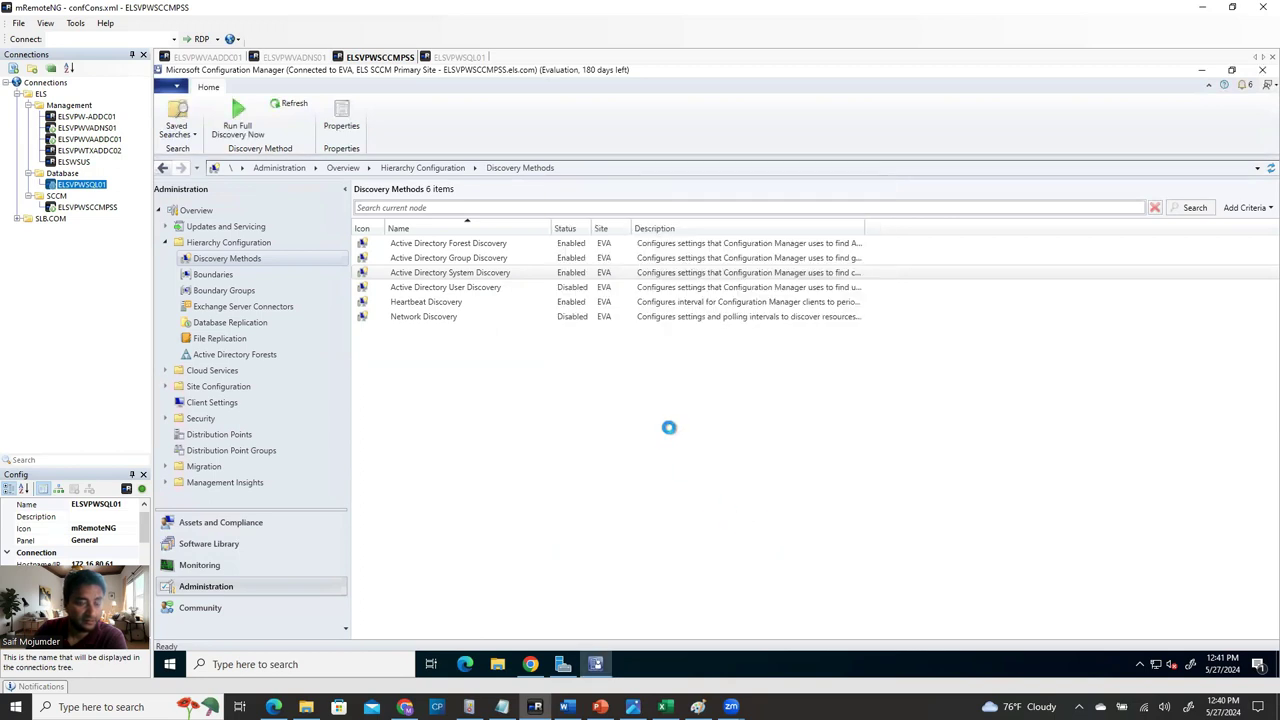
click(457, 289)
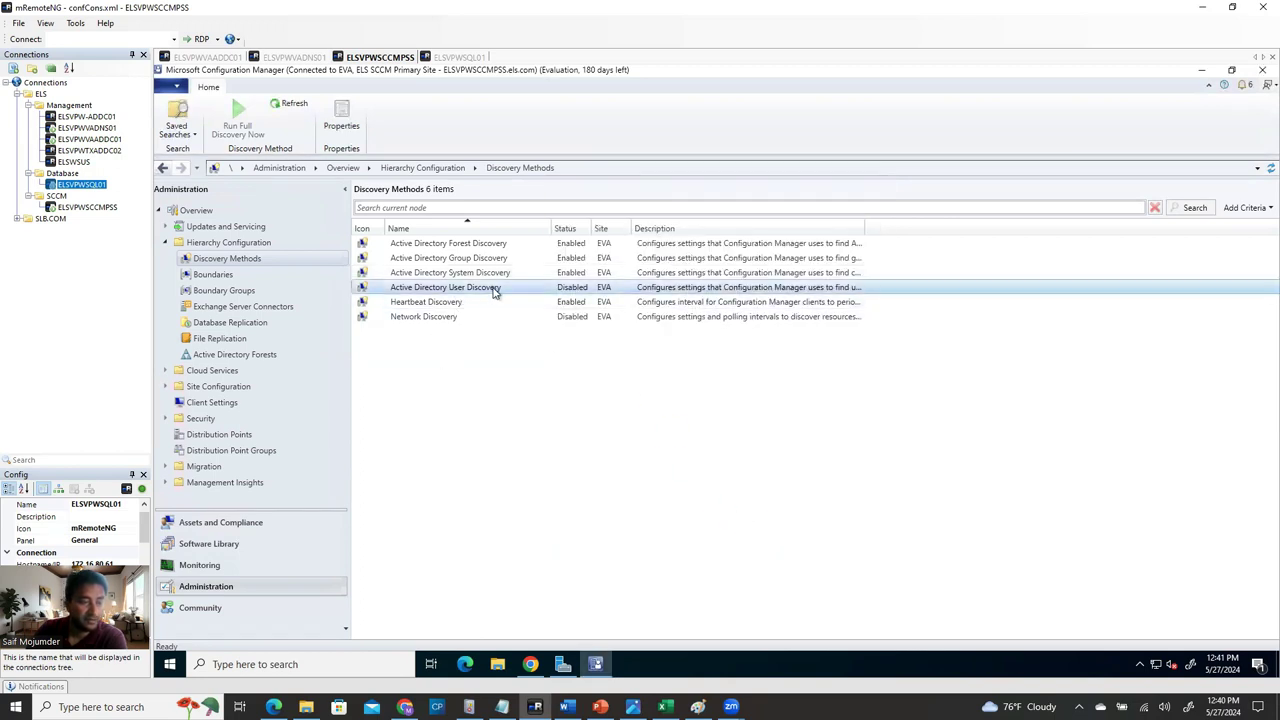
Enable Active Directory User Discovery and start browsing for a new search container.
right_click(493, 290)
click(565, 336)
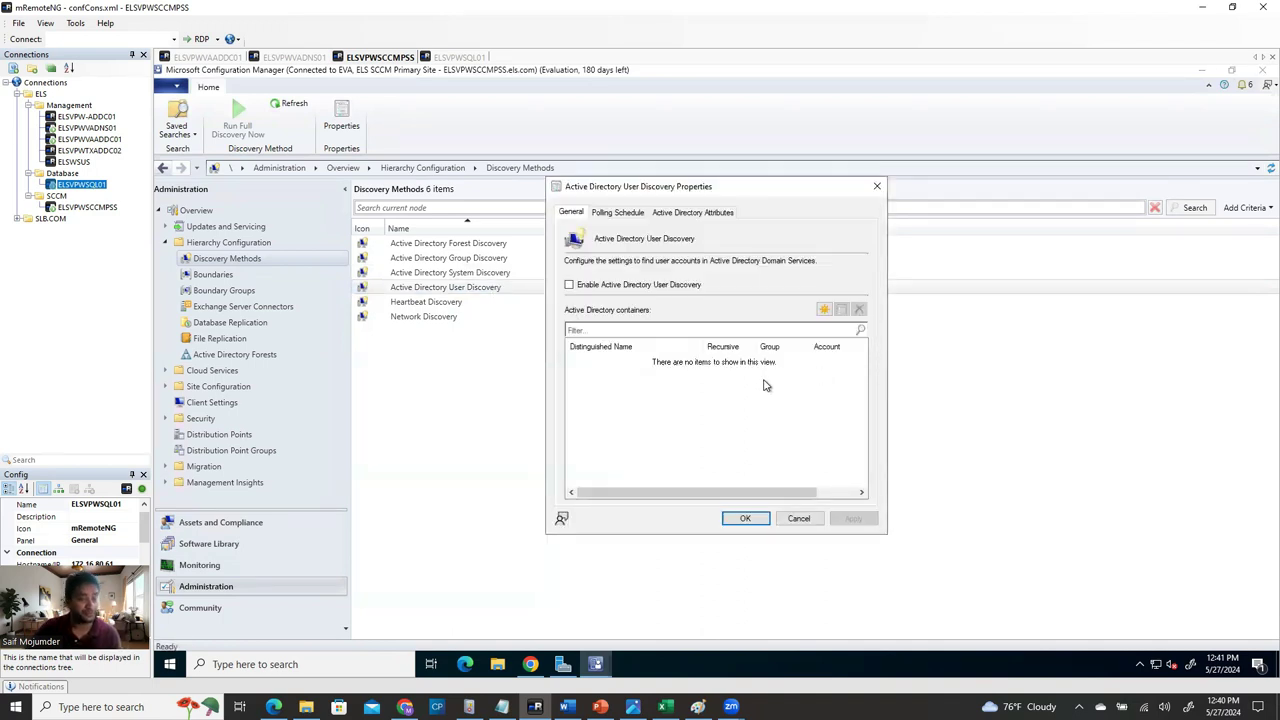
click(608, 286)
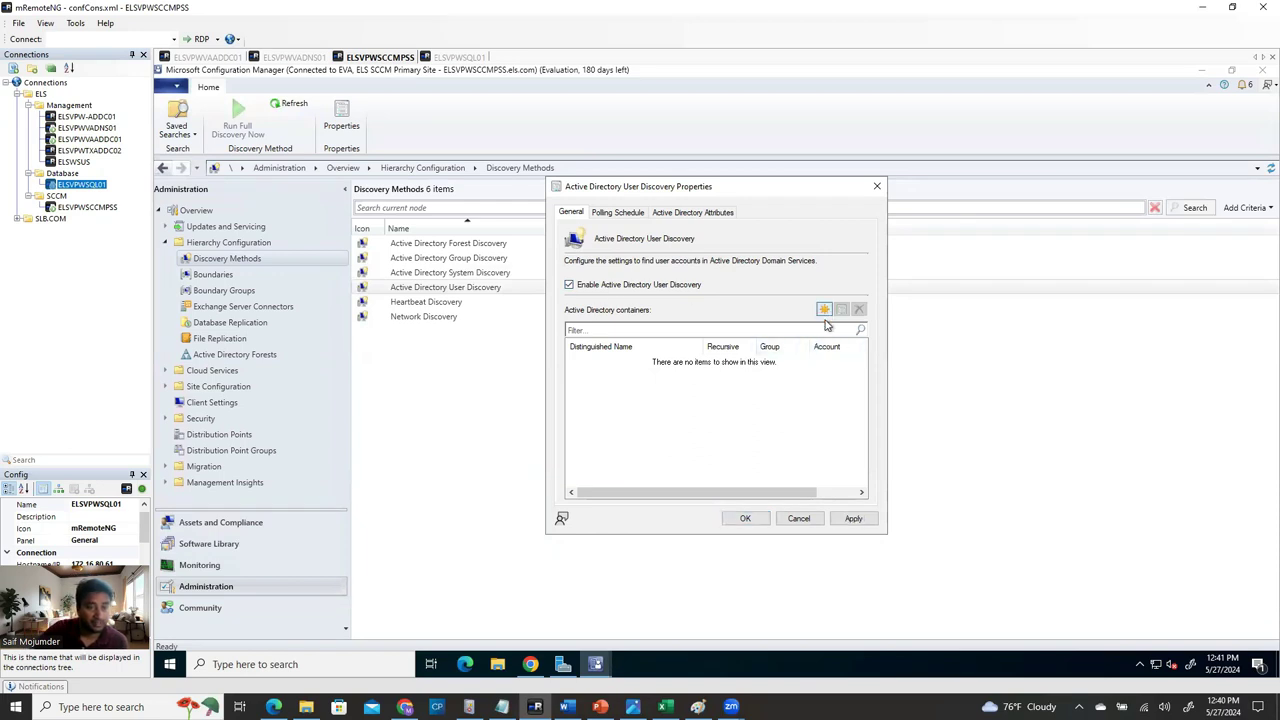
click(824, 309)
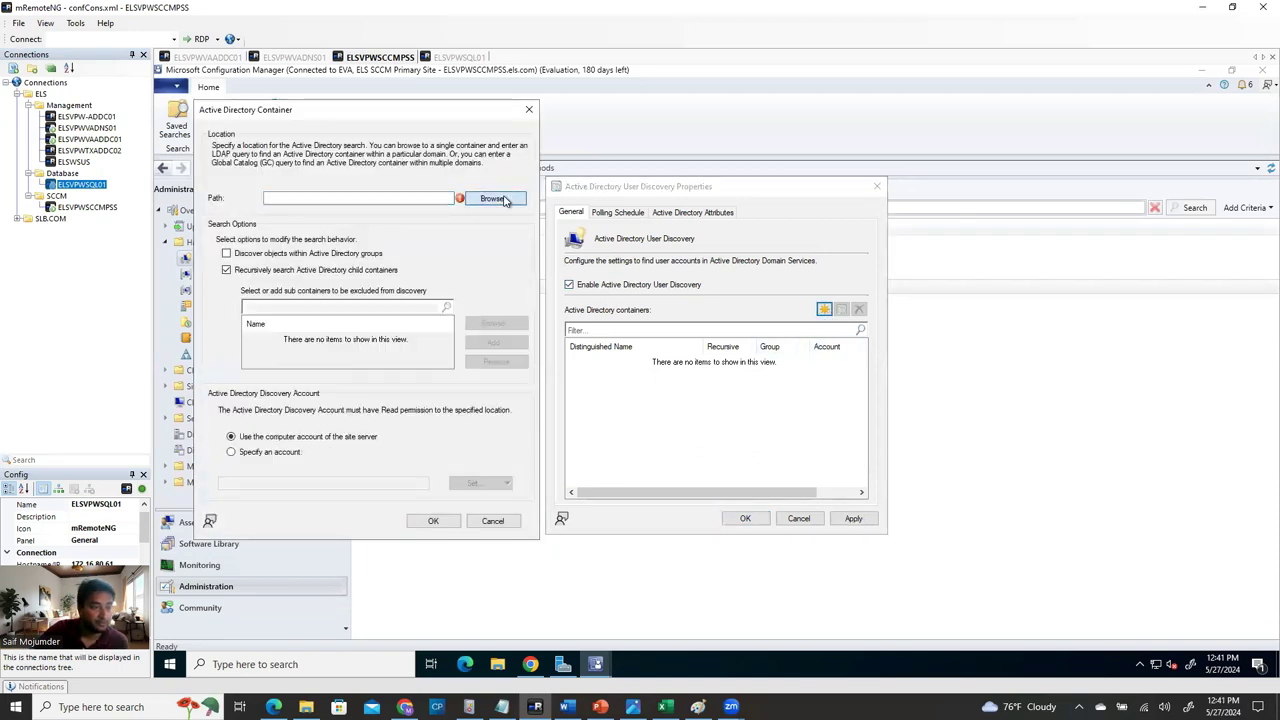
click(491, 198)
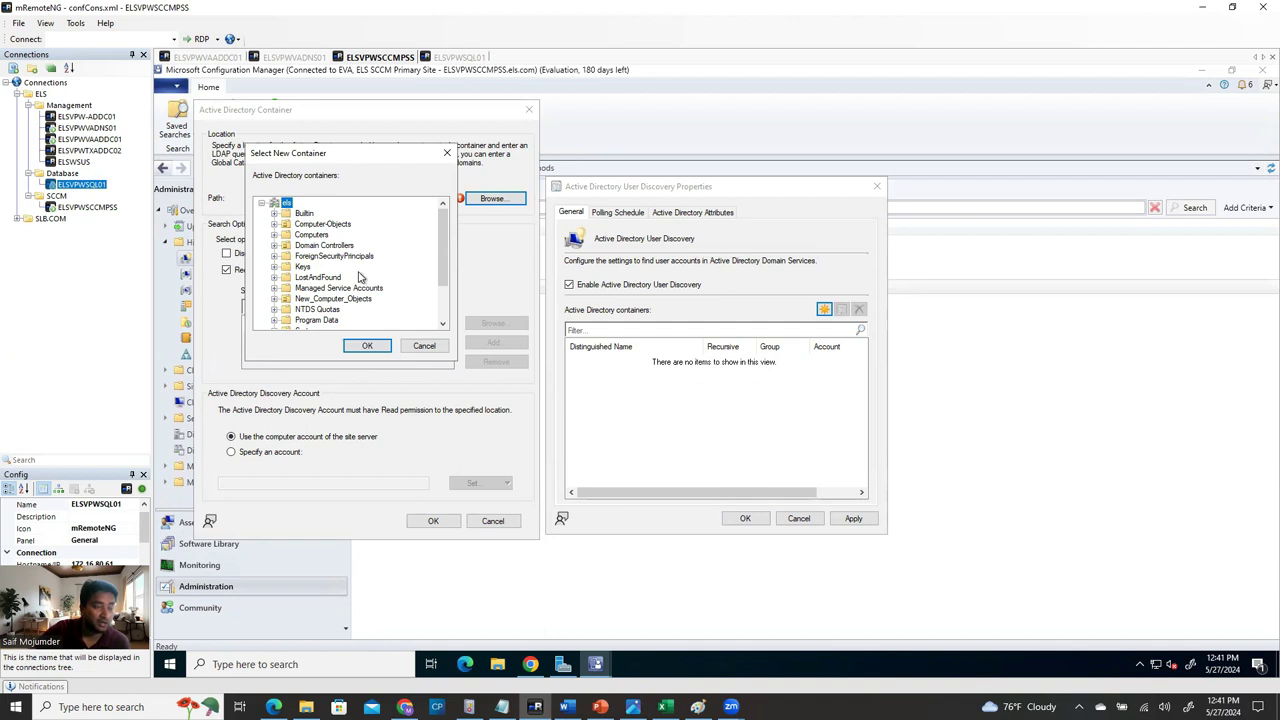
Pick the User-Accounts OU, LDAP://OU=User-Accounts,DC=els,DC=com, and add it as a container.
drag(440, 224, 441, 275)
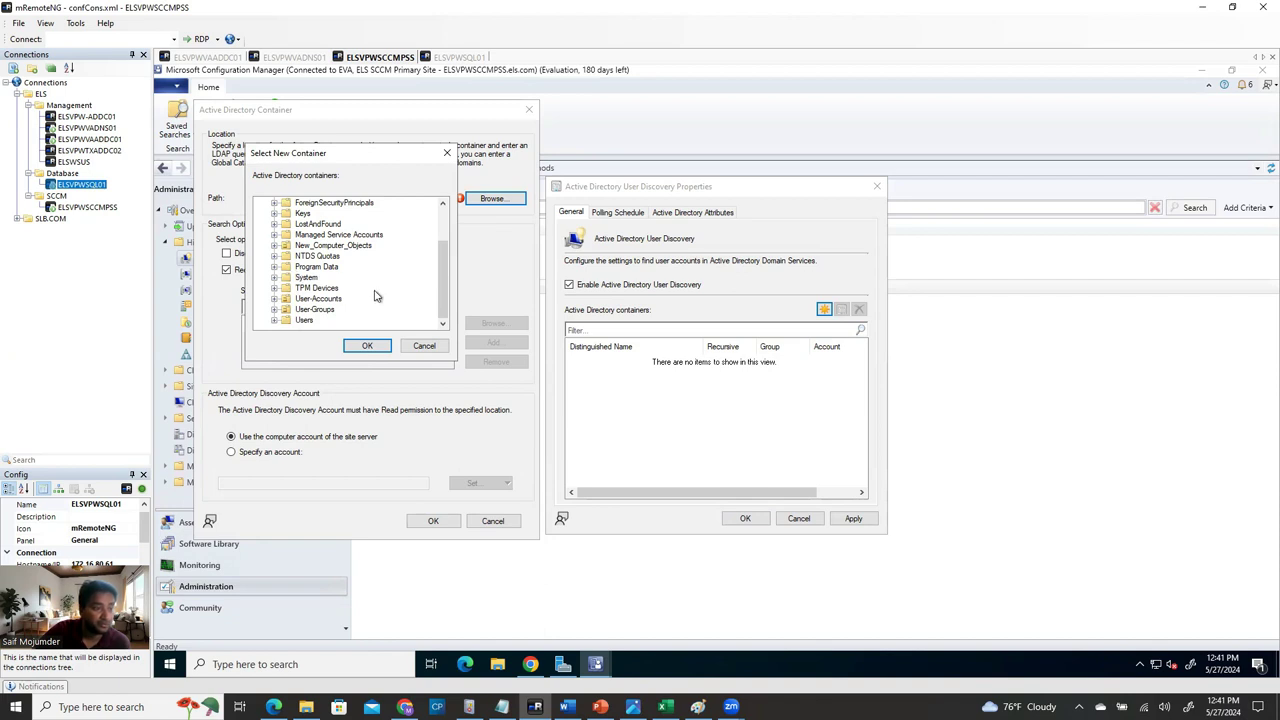
click(275, 300)
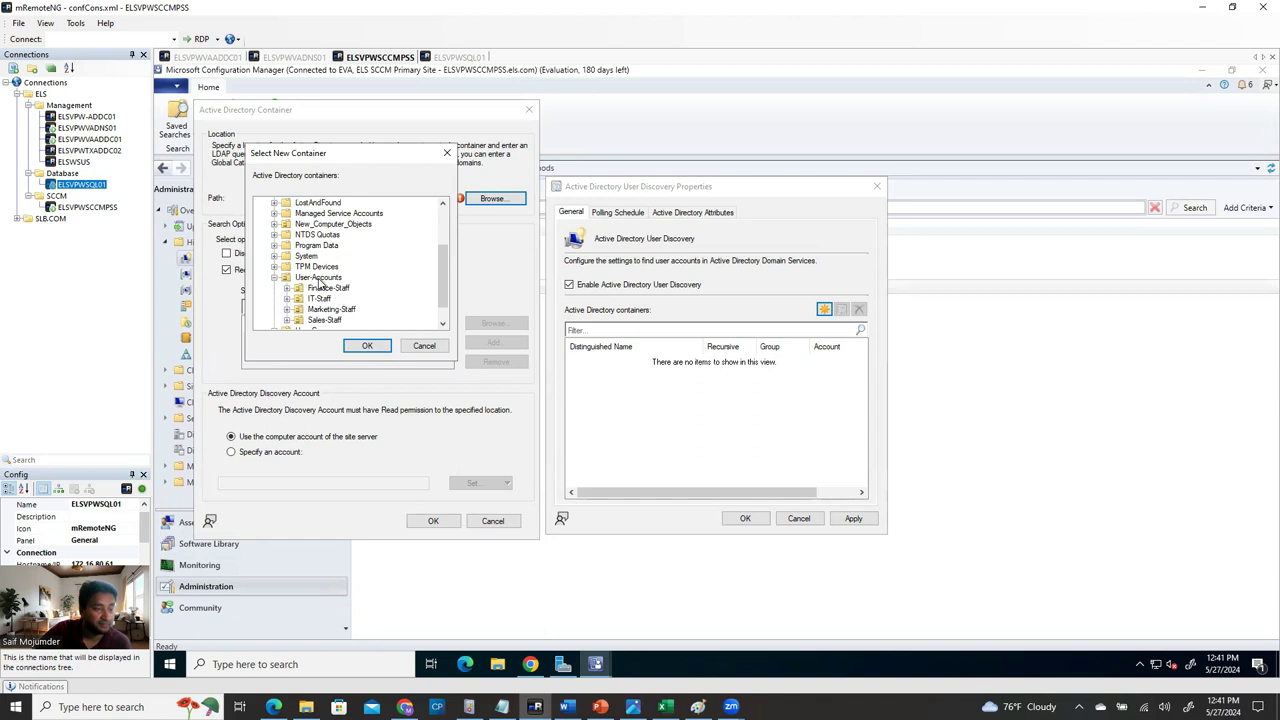
click(287, 288)
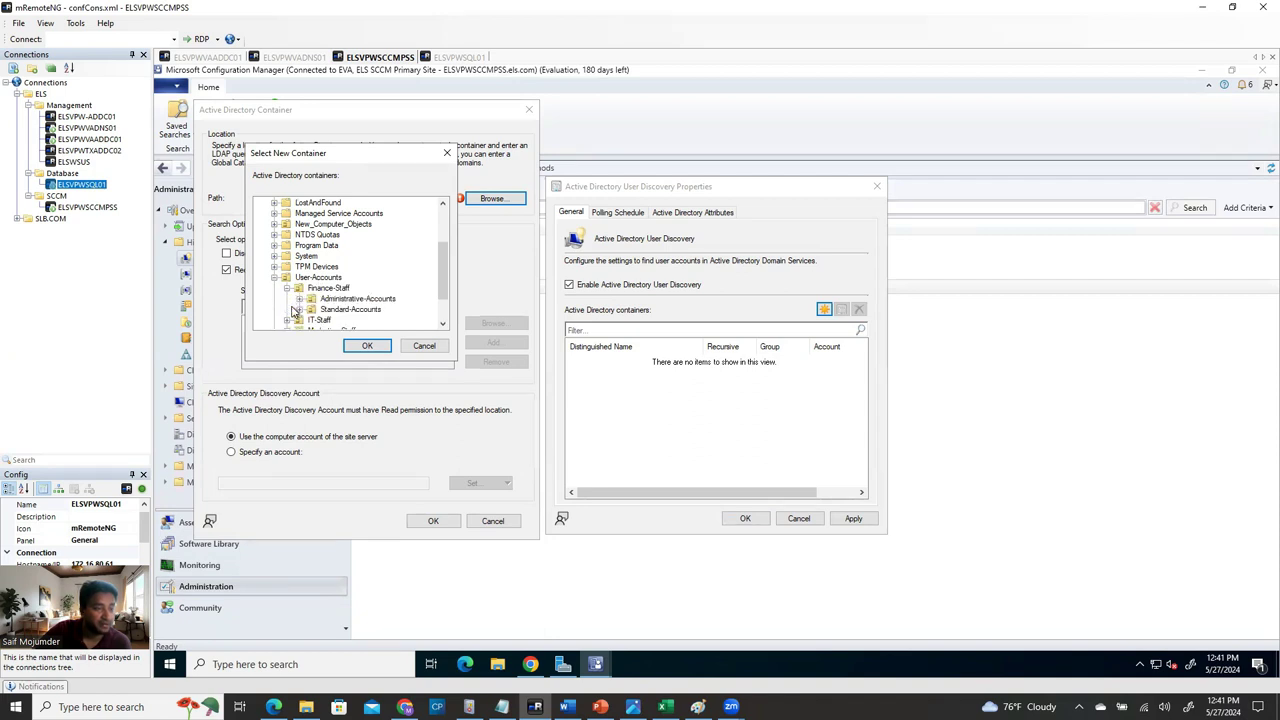
scroll(310, 302, down, 2)
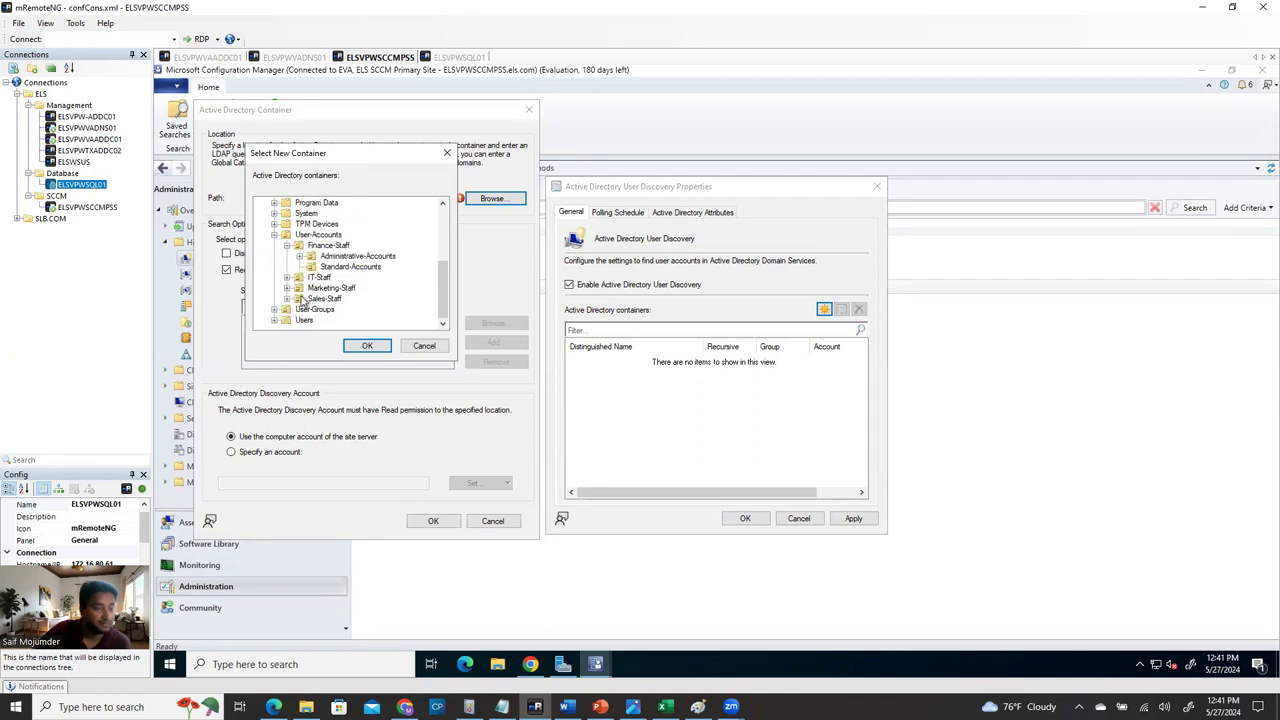
click(286, 278)
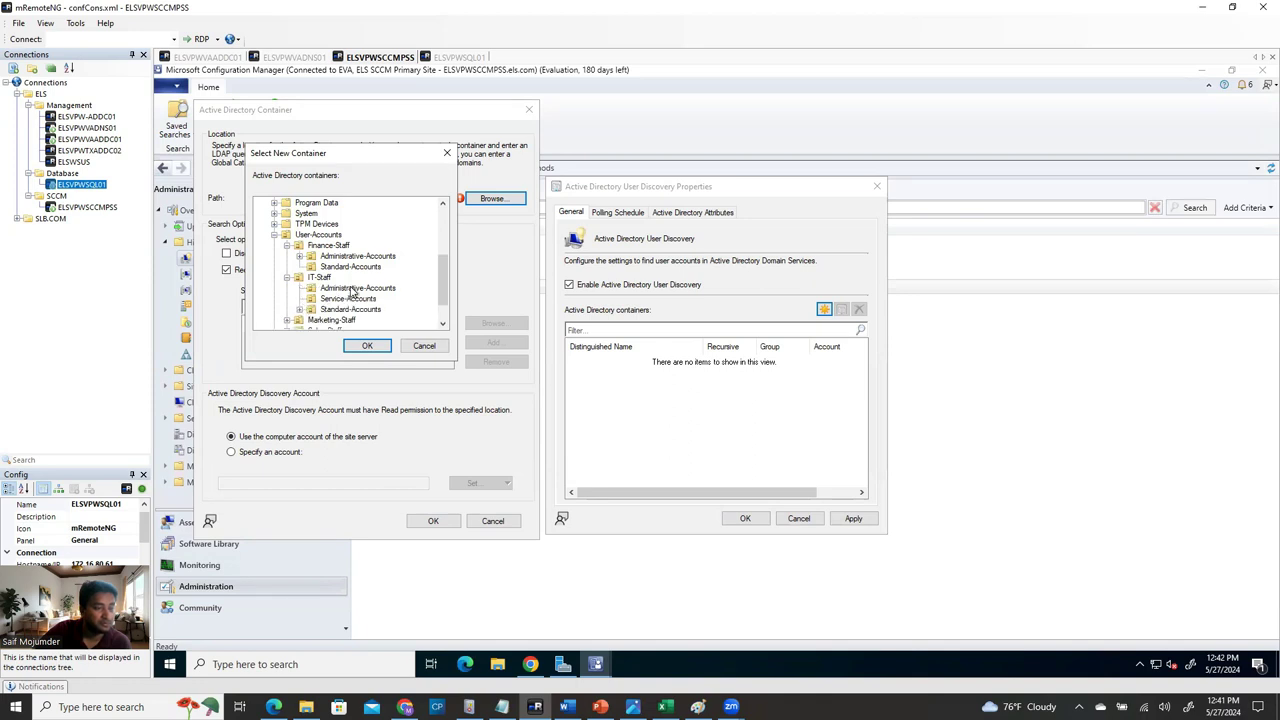
scroll(305, 305, up, 2)
click(314, 300)
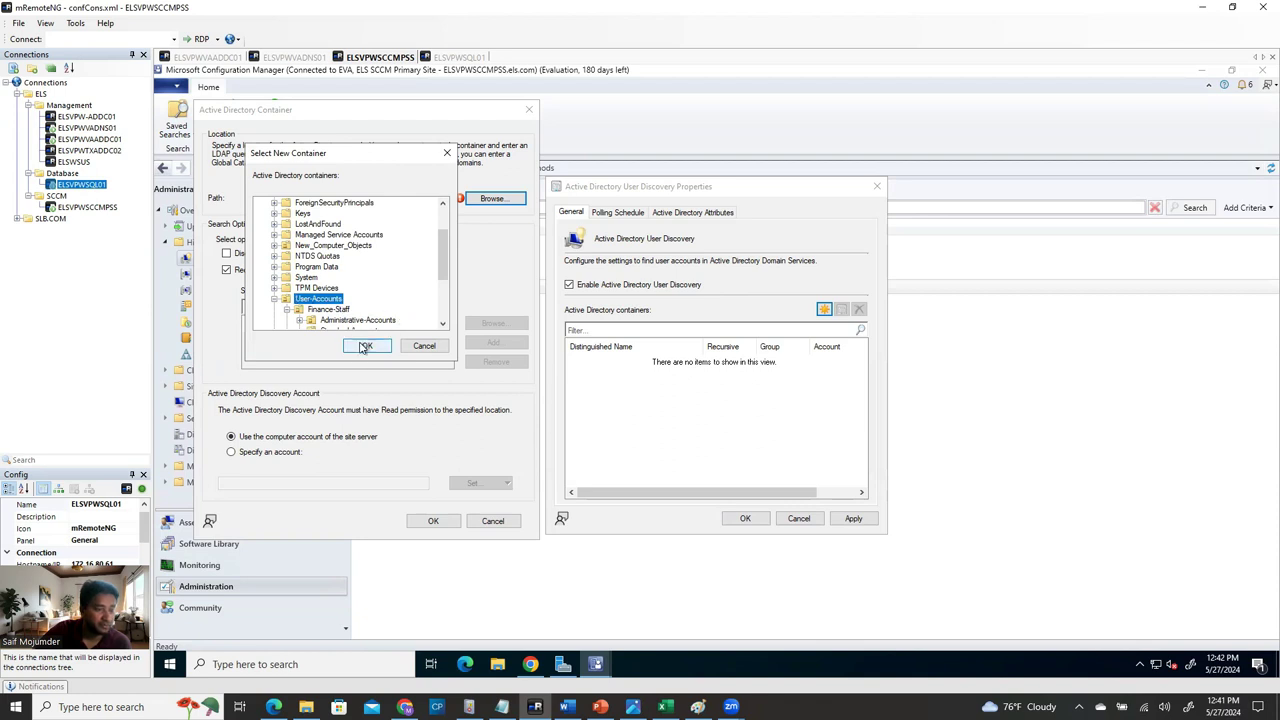
click(366, 345)
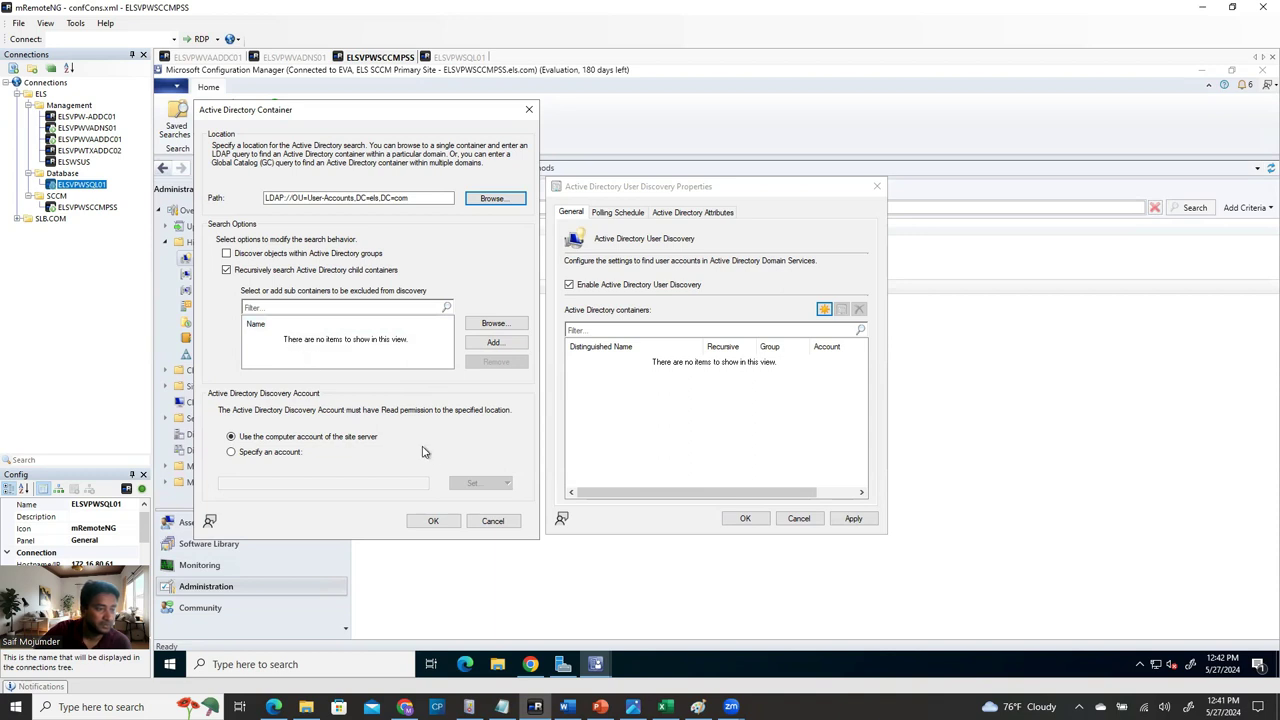
click(433, 521)
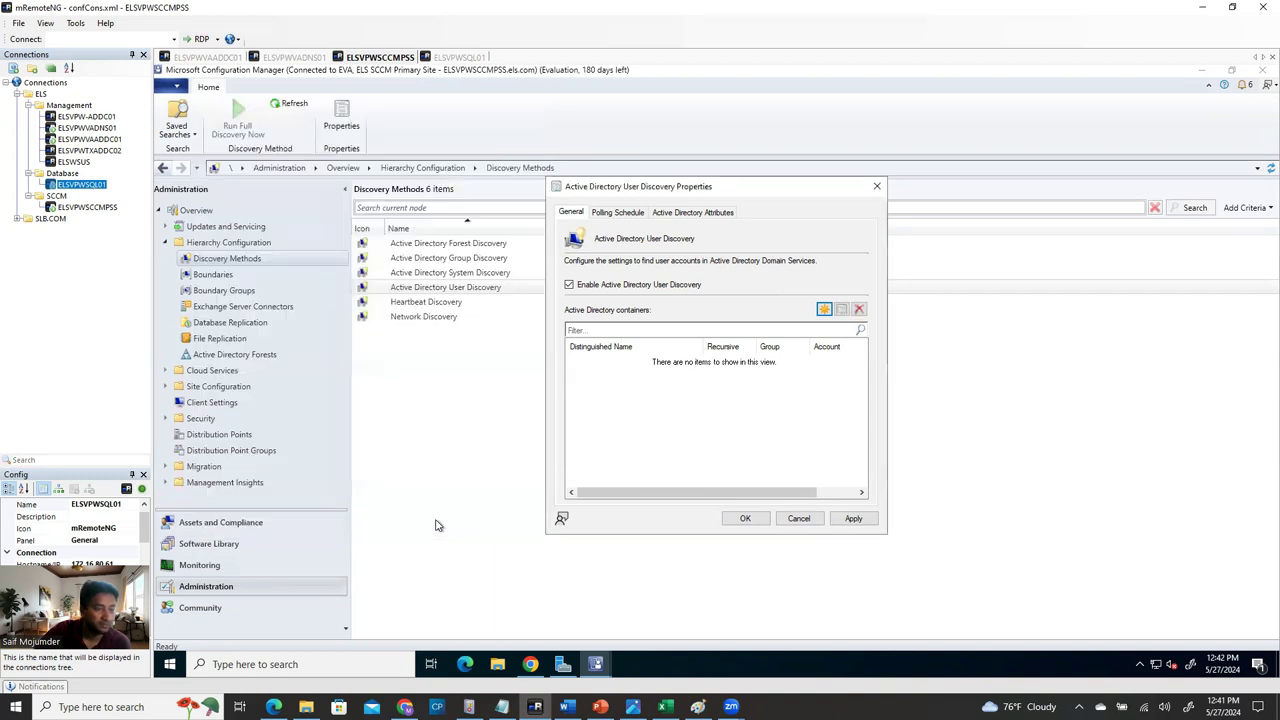
Review the User Discovery schedule and attribute tabs, apply with full discovery, and close.
click(615, 213)
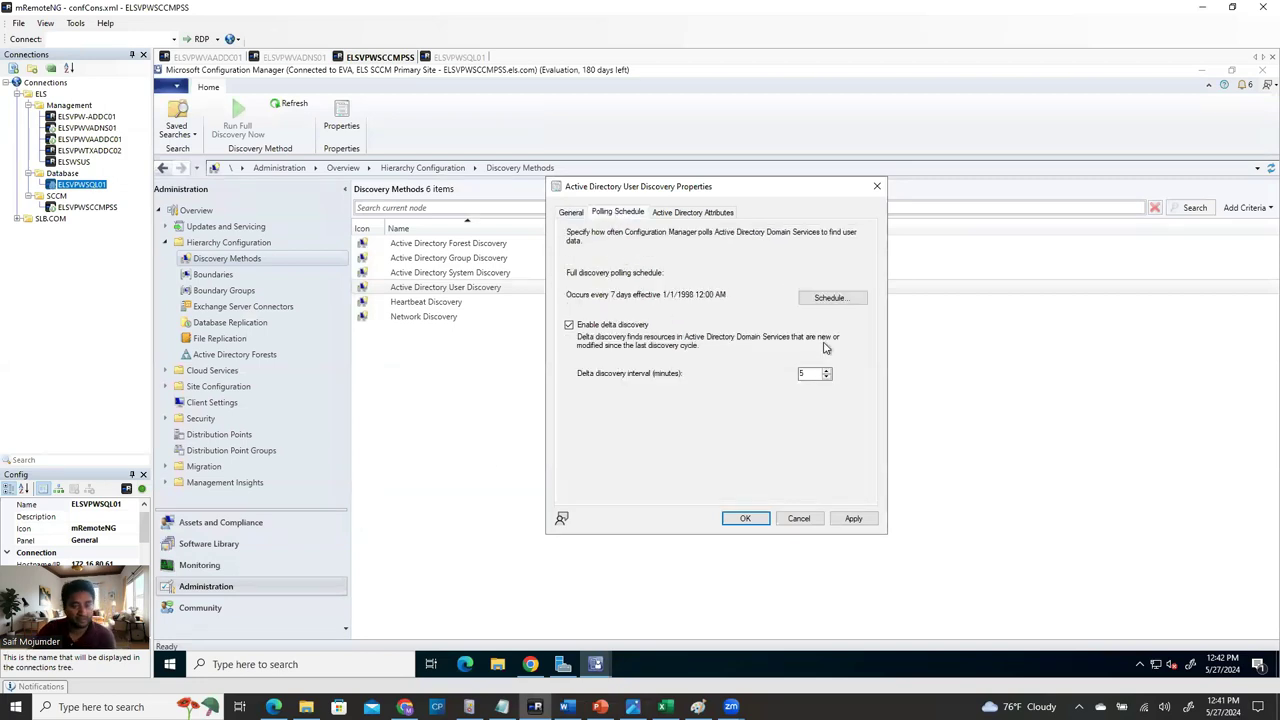
click(686, 214)
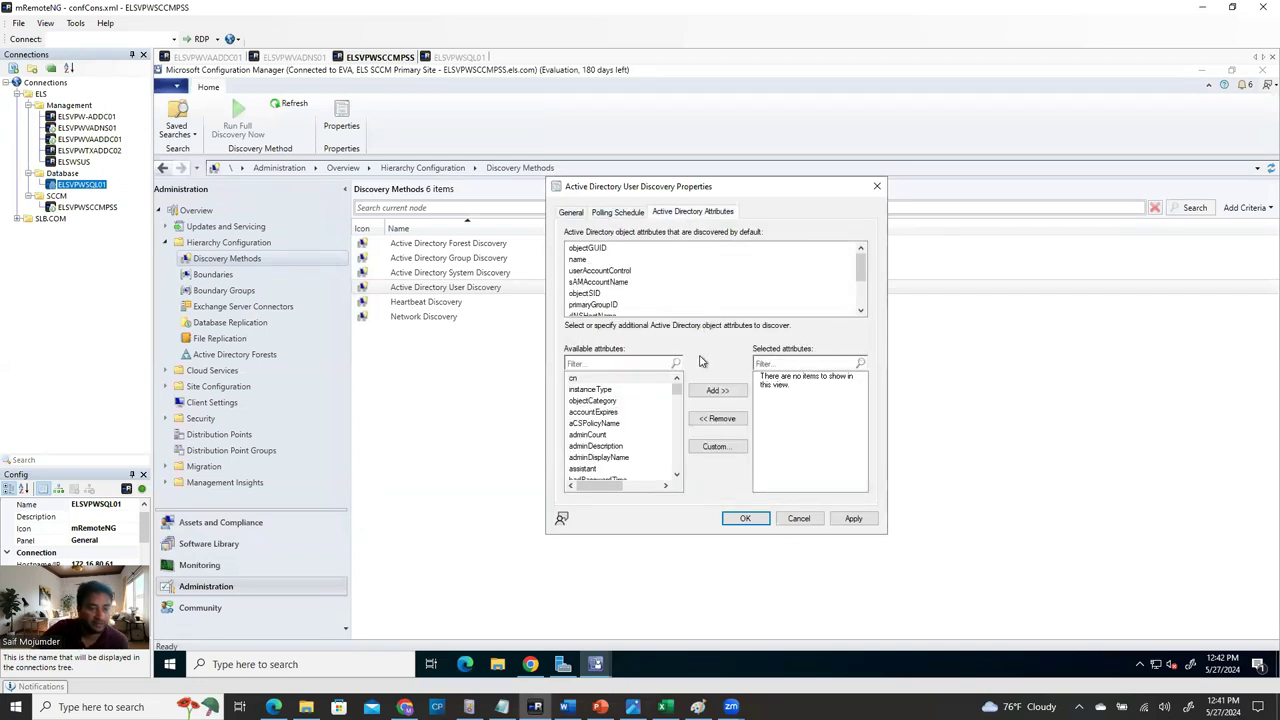
click(855, 519)
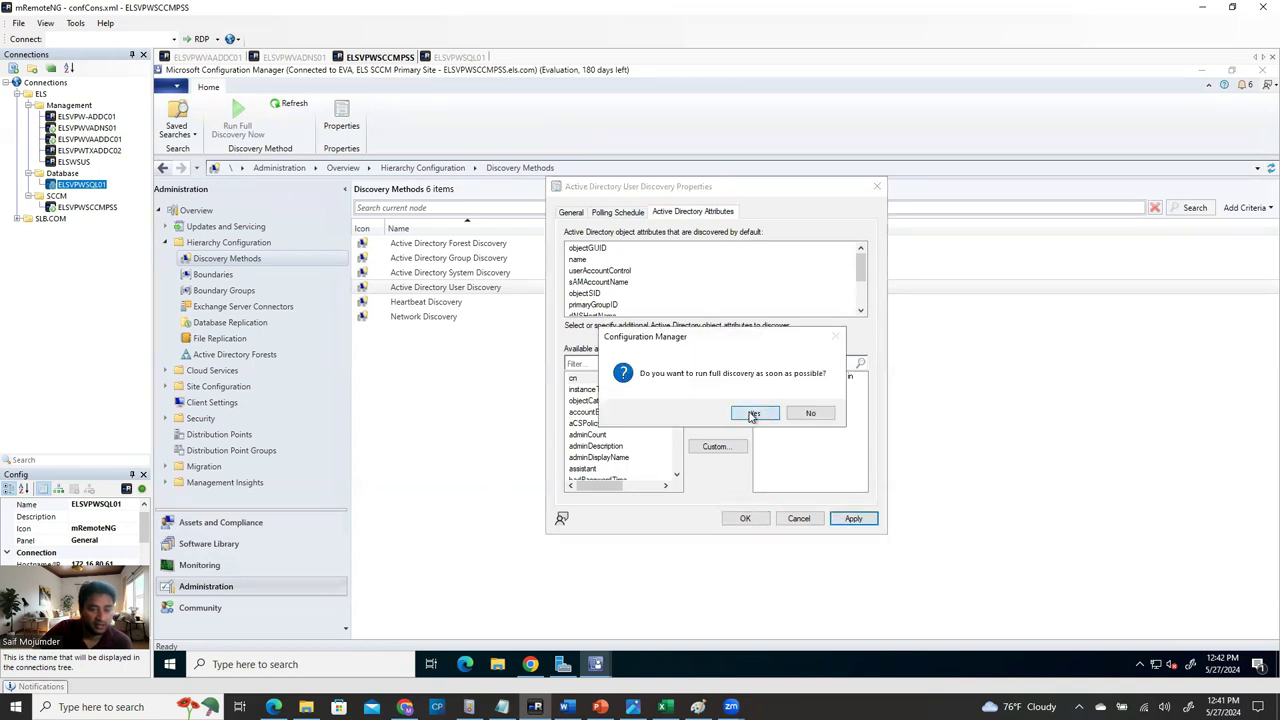
click(748, 412)
click(745, 519)
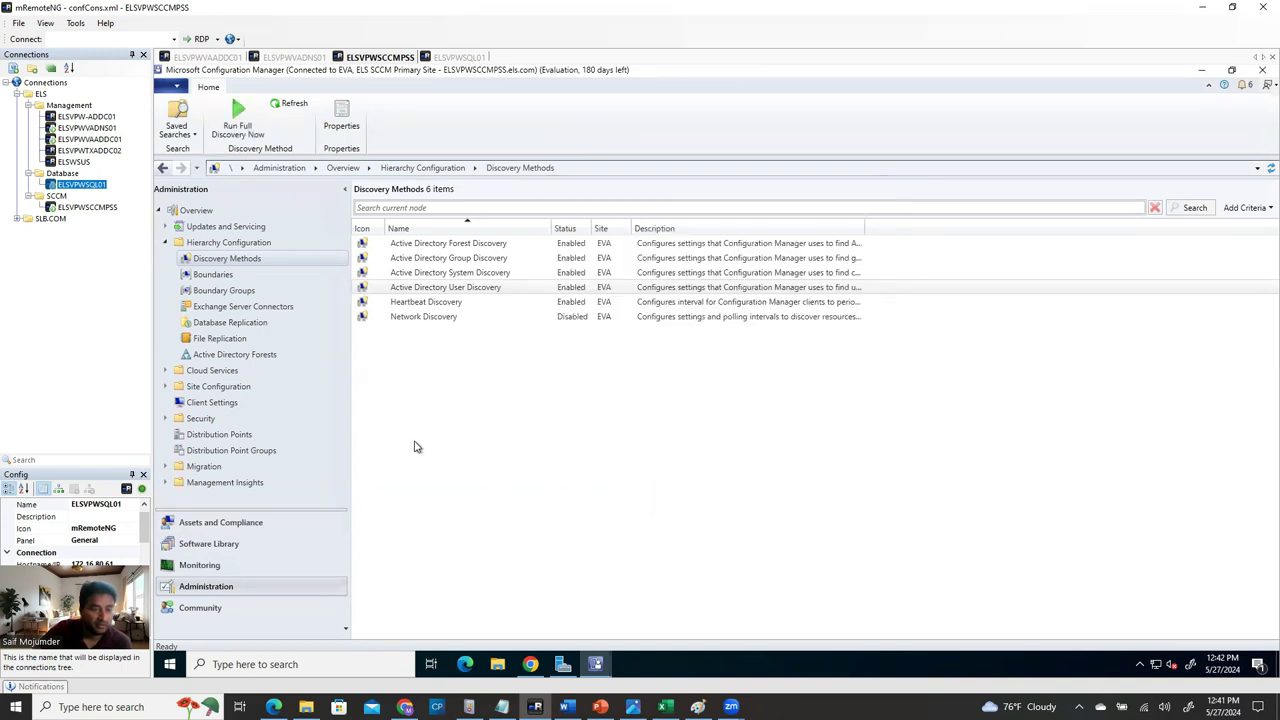
click(428, 320)
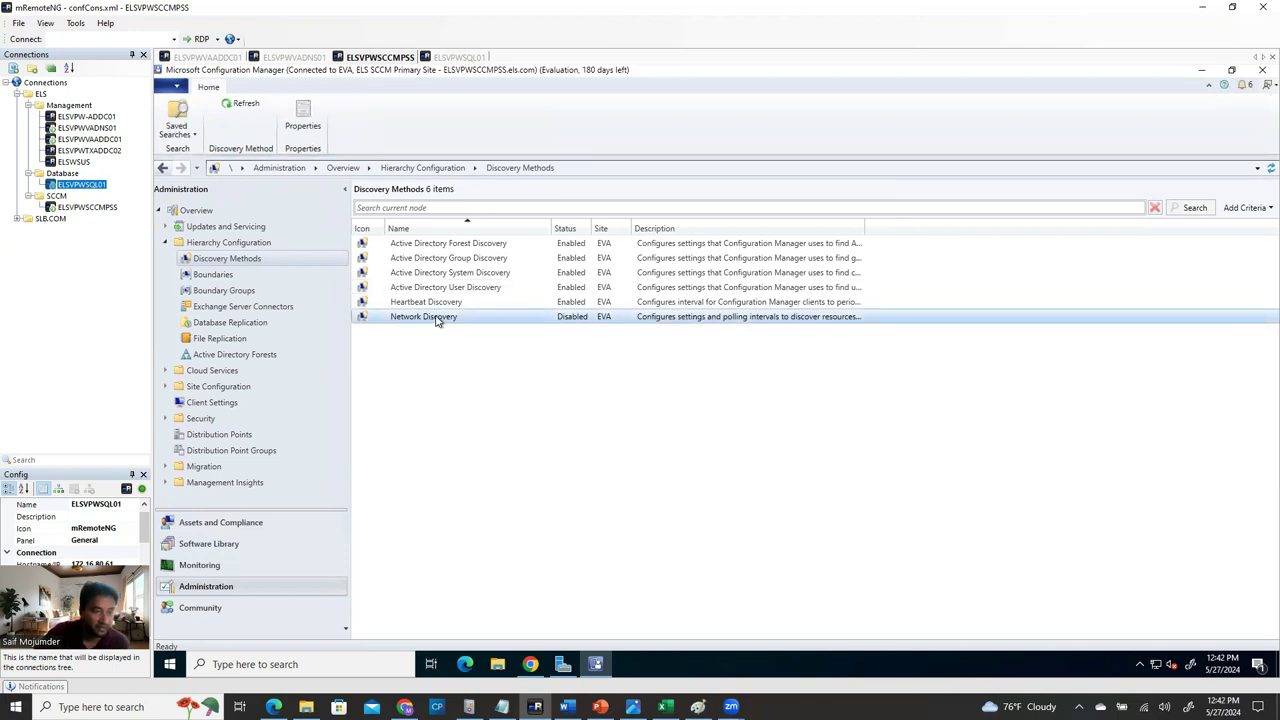
Open Network Discovery Properties and tick 'Enable network discovery' on the General tab.
right_click(434, 319)
click(482, 347)
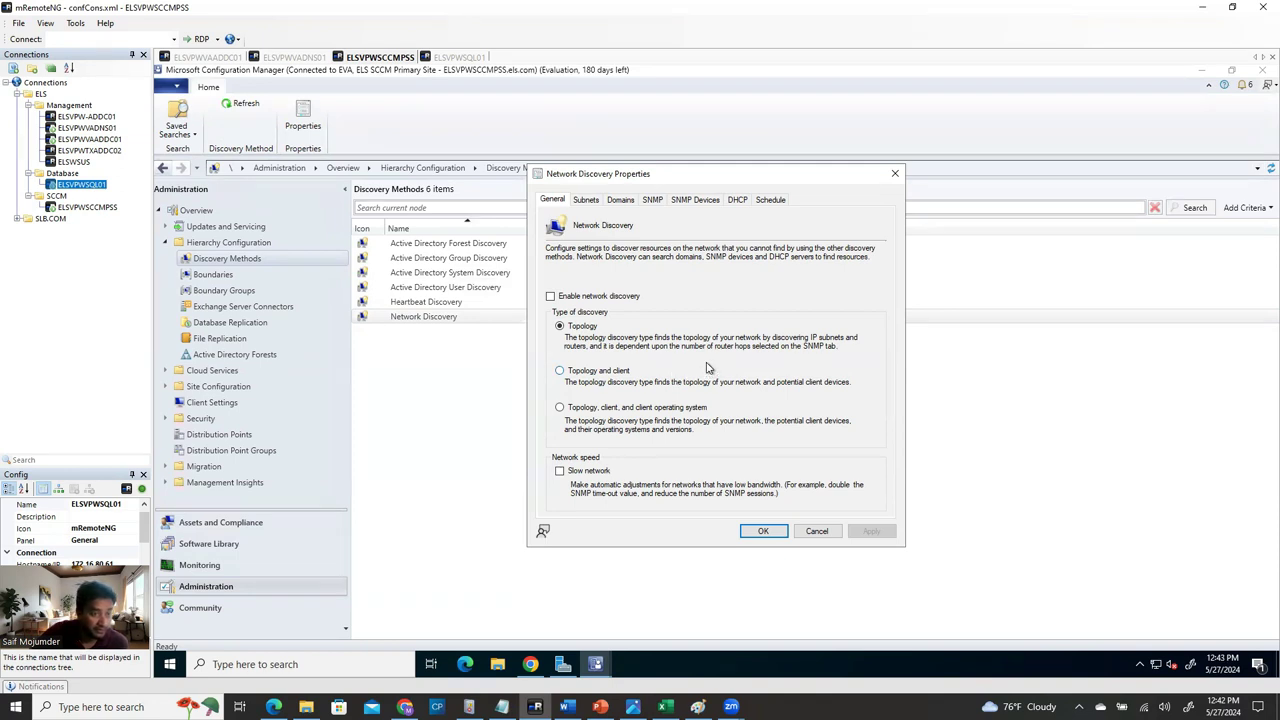
click(590, 199)
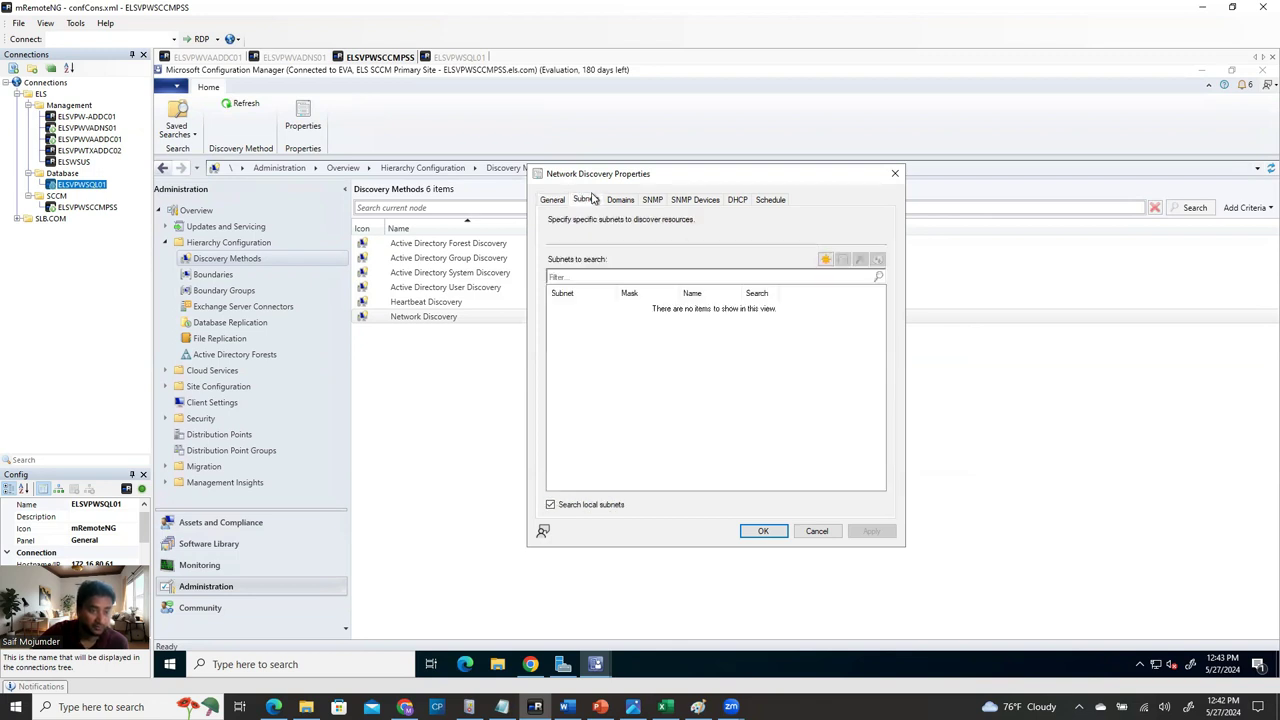
click(554, 201)
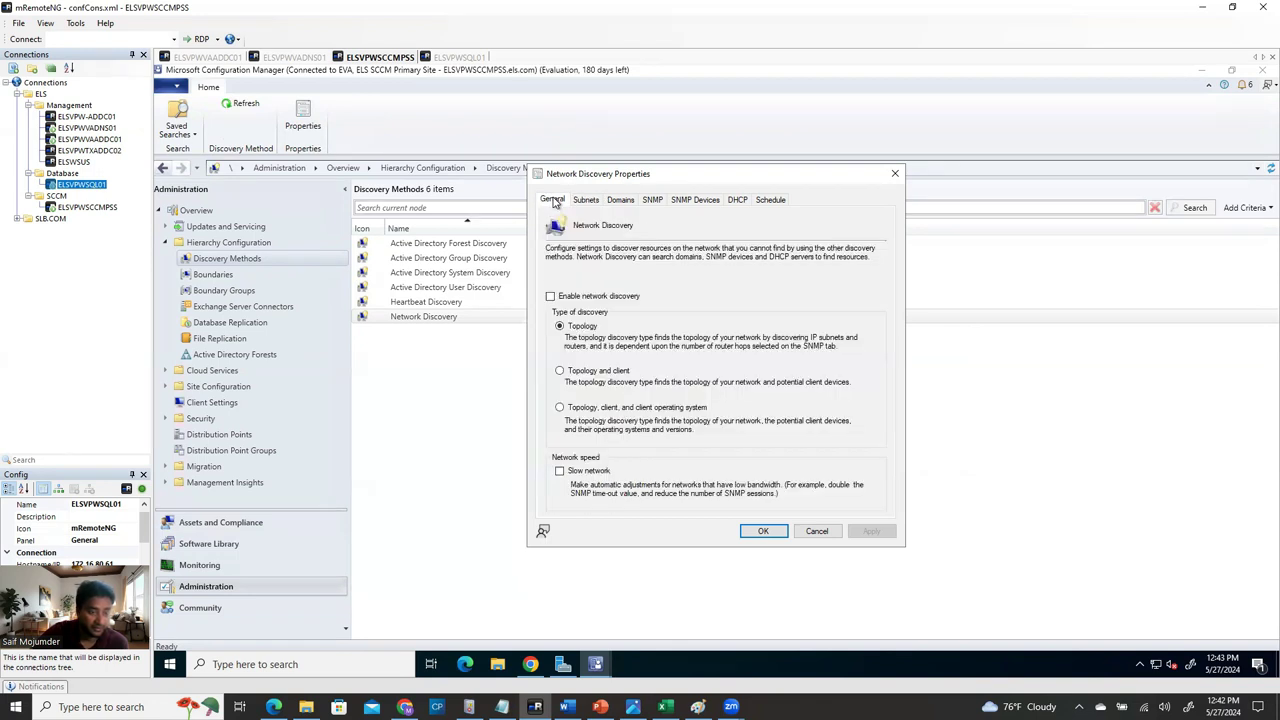
click(612, 298)
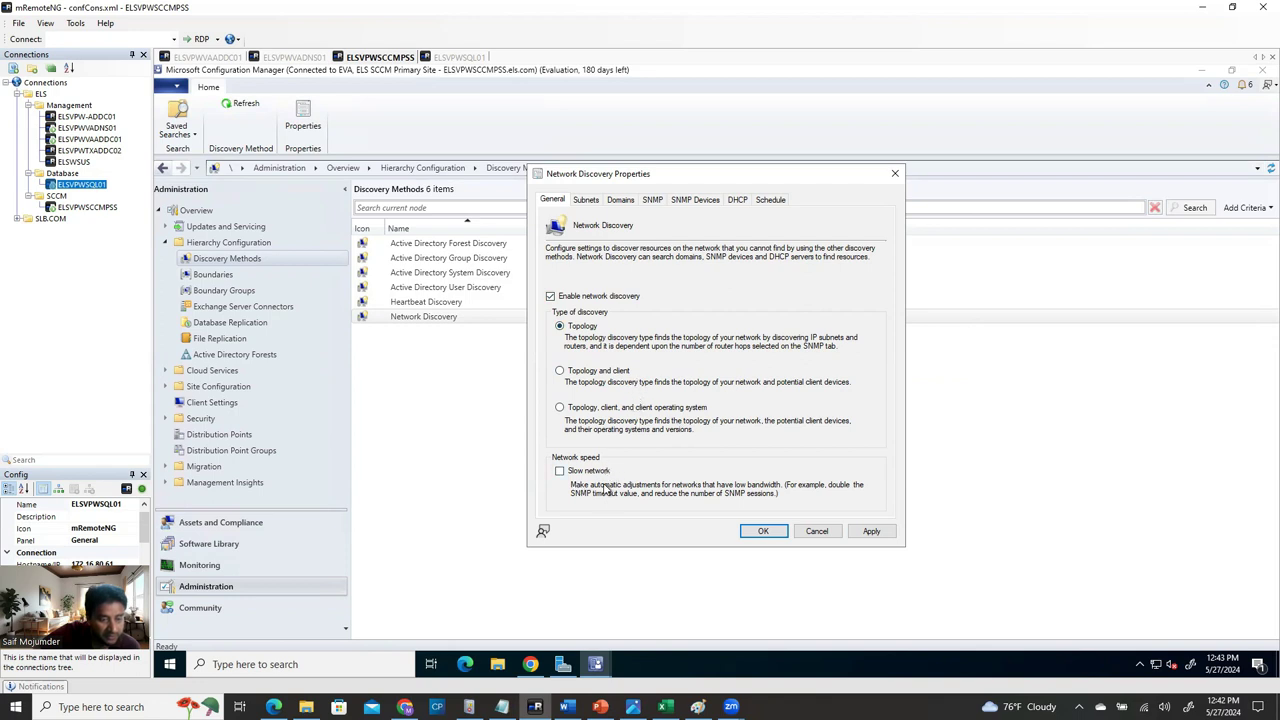
Add search subnet 10.15.90.0 with mask 255.255.255.0.
click(586, 200)
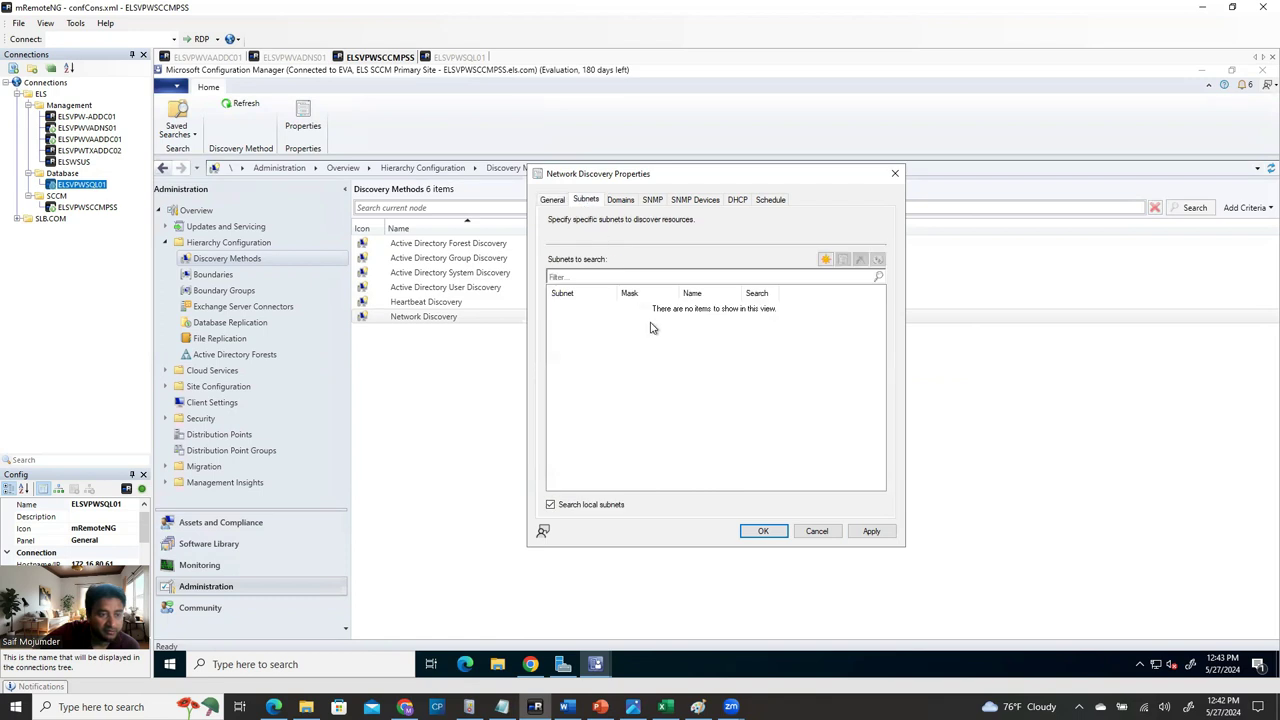
click(825, 259)
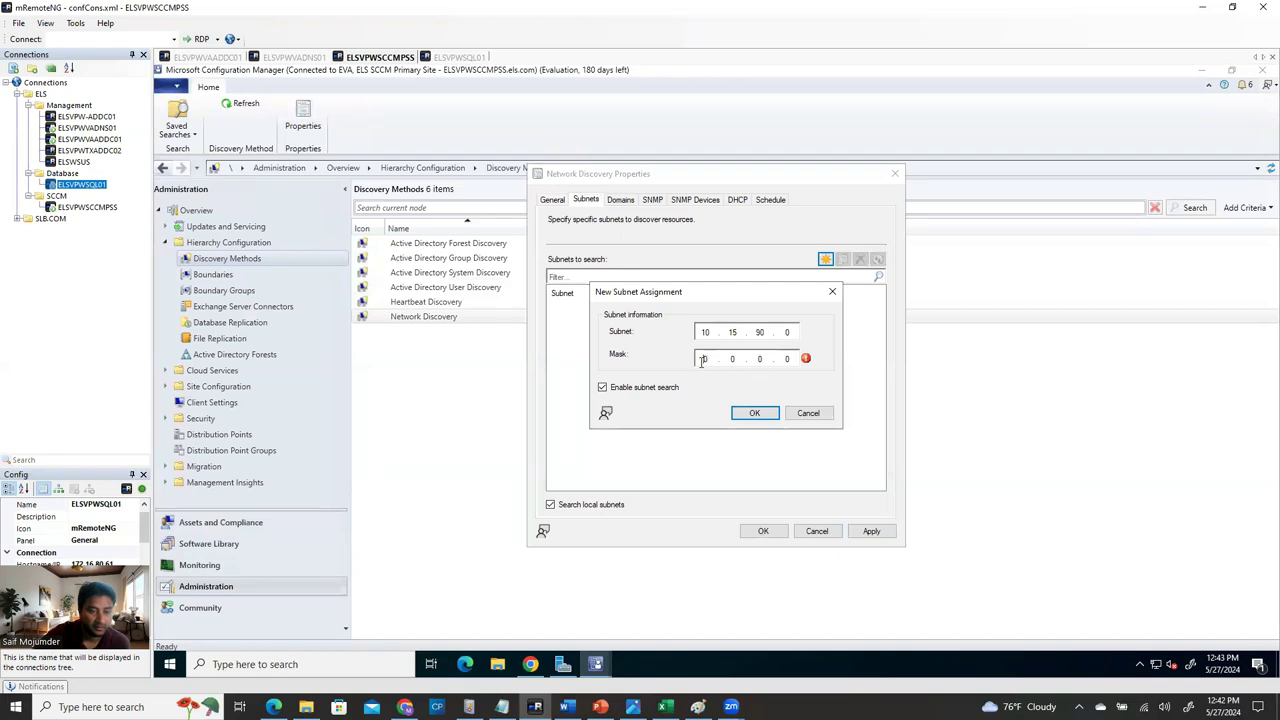
text(55)
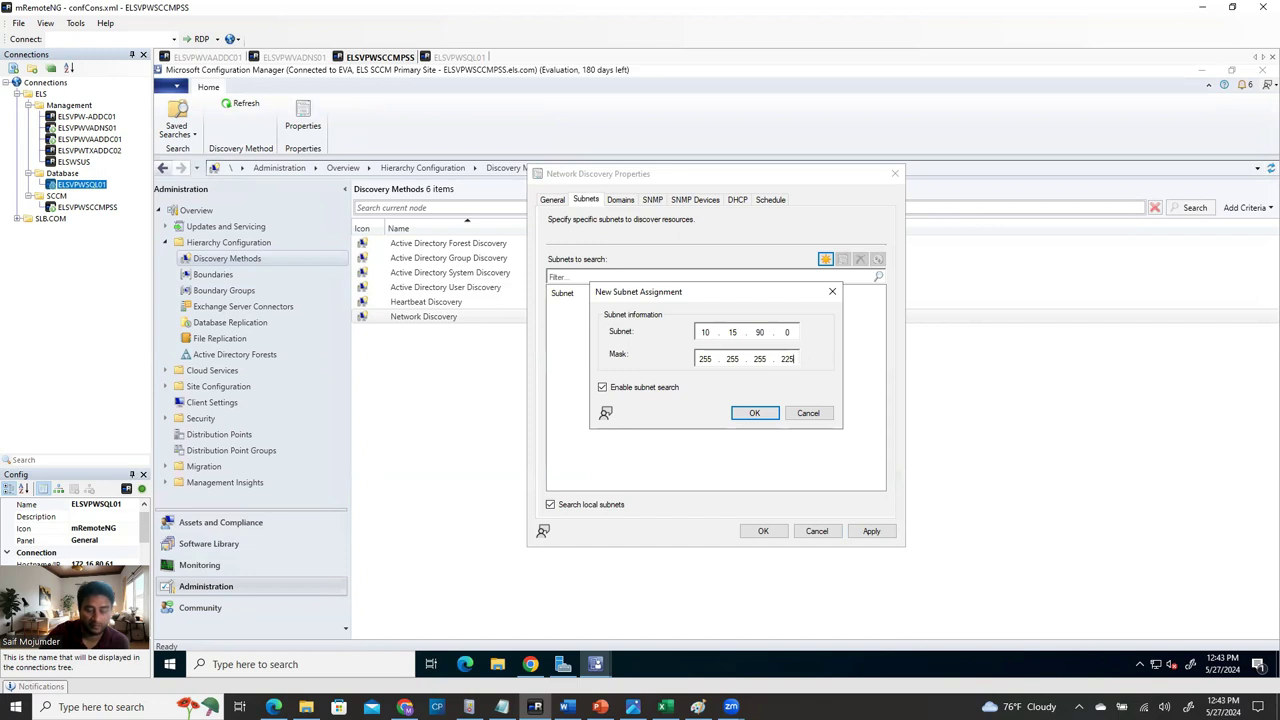
key(BackSpace)
key(BackSpace)
key(BackSpace)
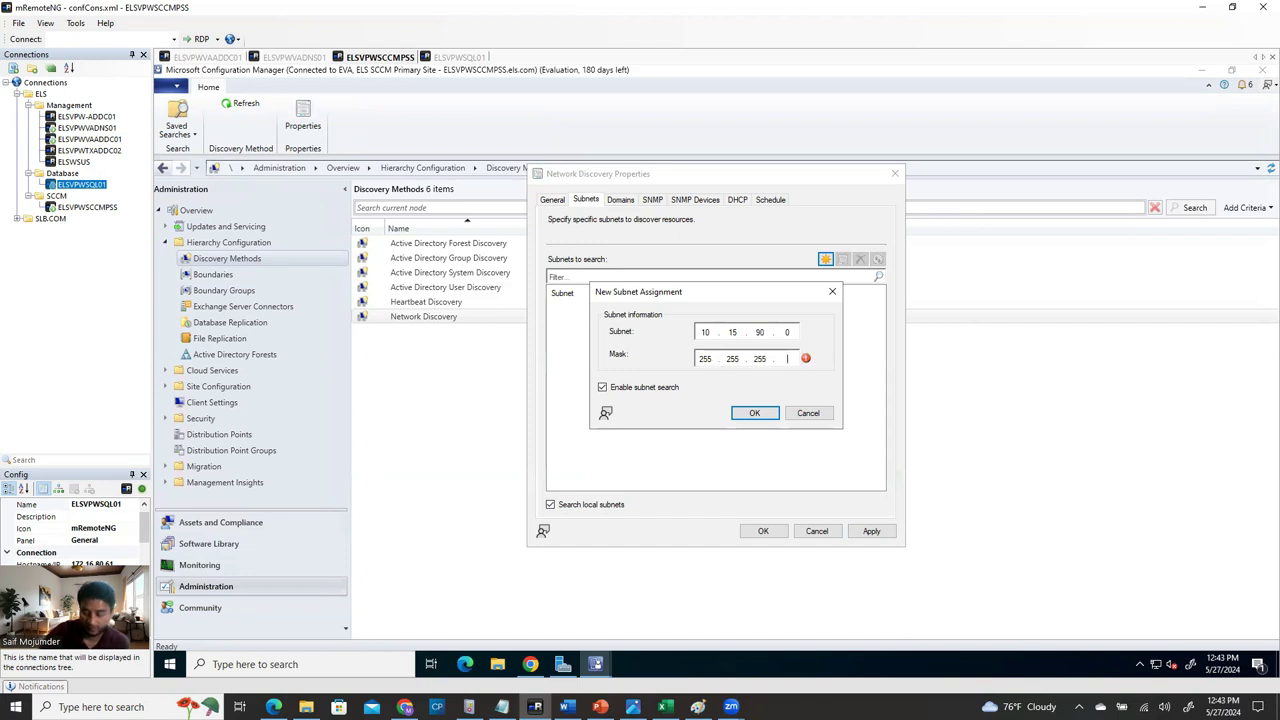
text(0)
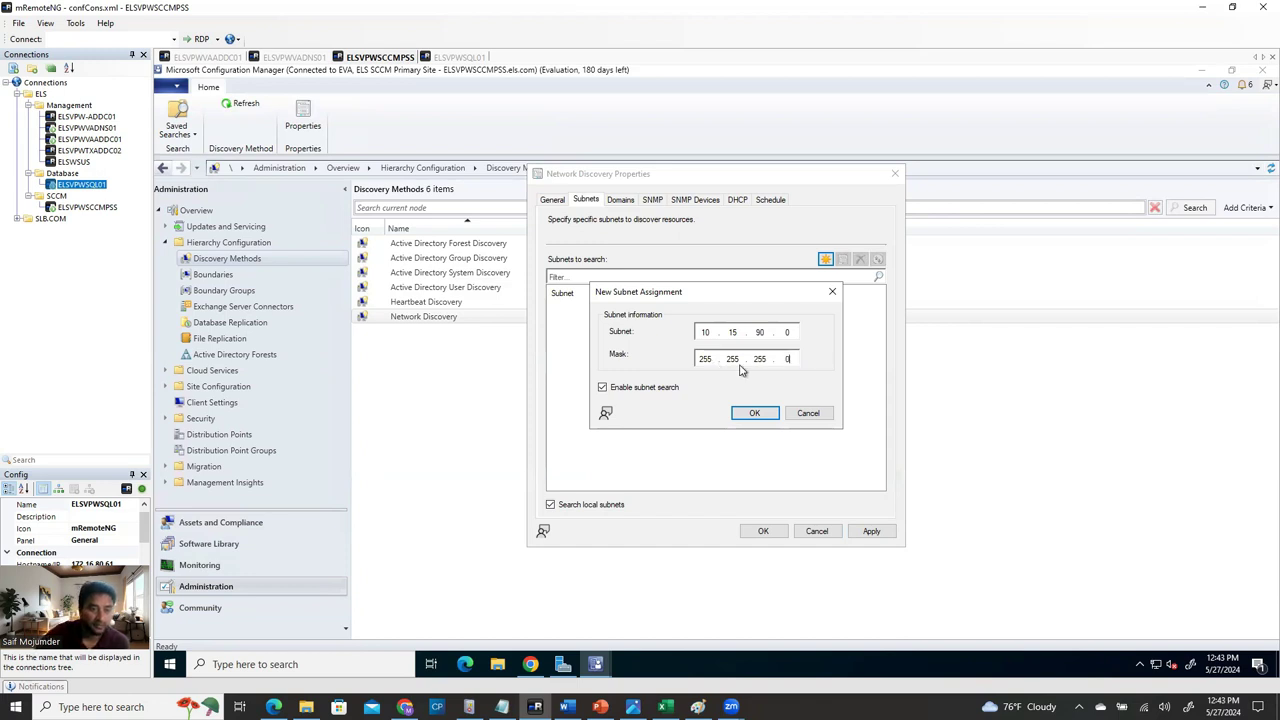
click(755, 410)
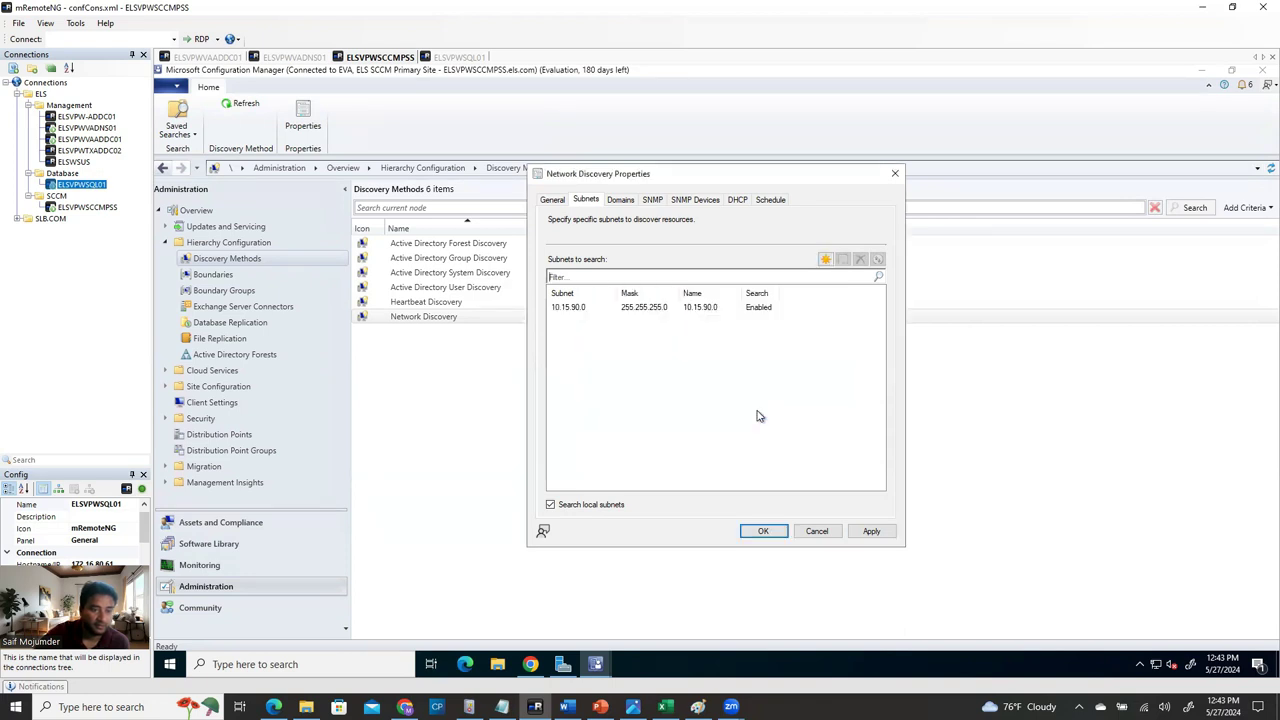
Add subnets 192.168.1.0 and 172.16.80.0, both with mask 255.255.255.0.
click(825, 260)
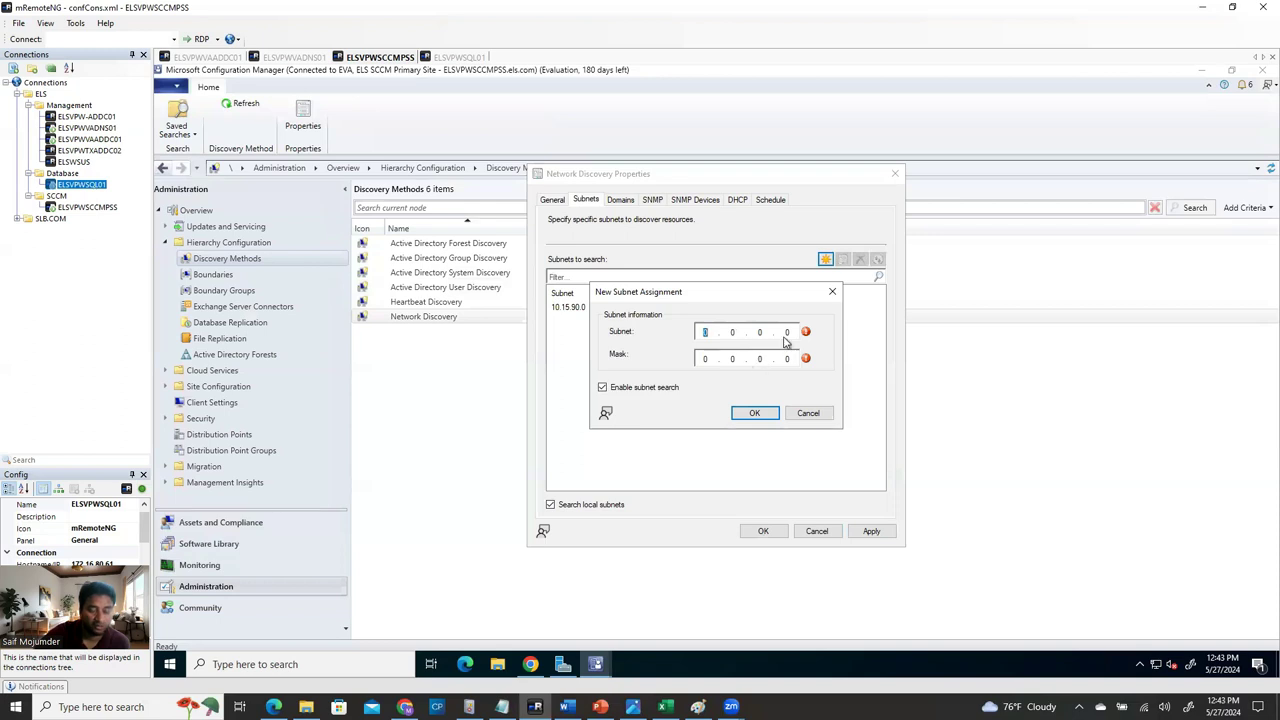
text(192 . 168 . 1)
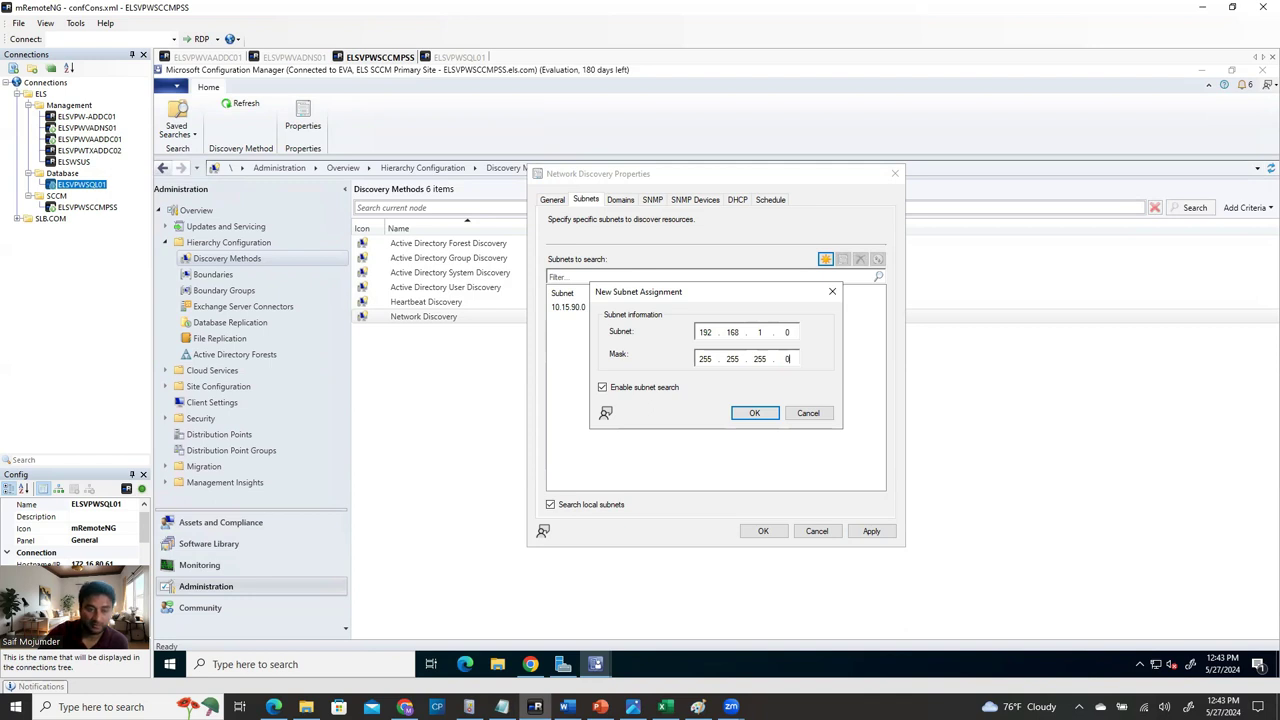
click(755, 413)
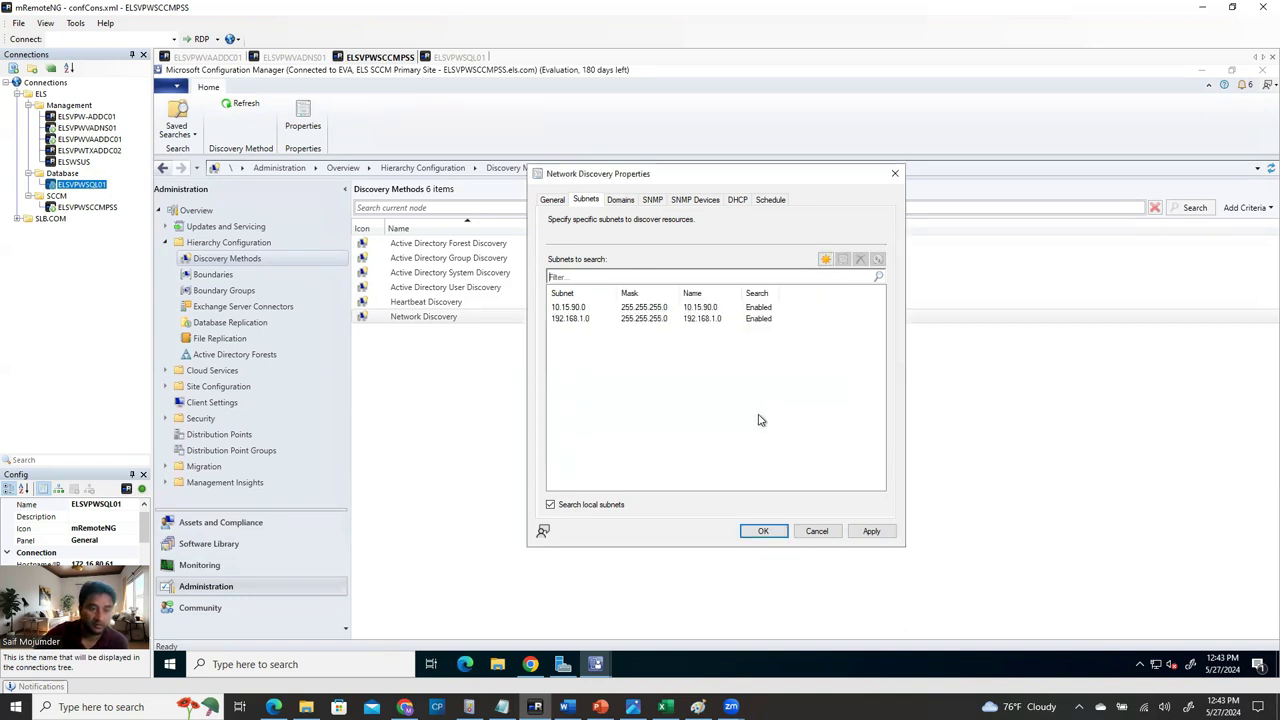
click(826, 260)
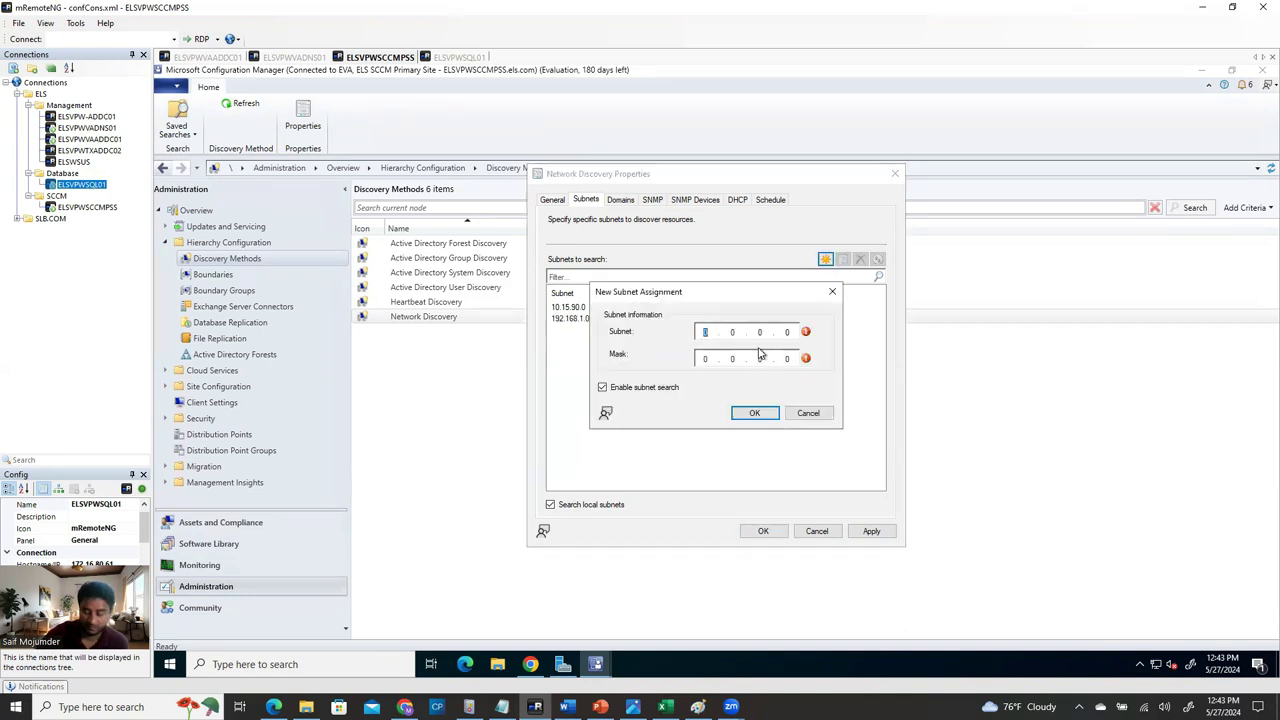
text(72)
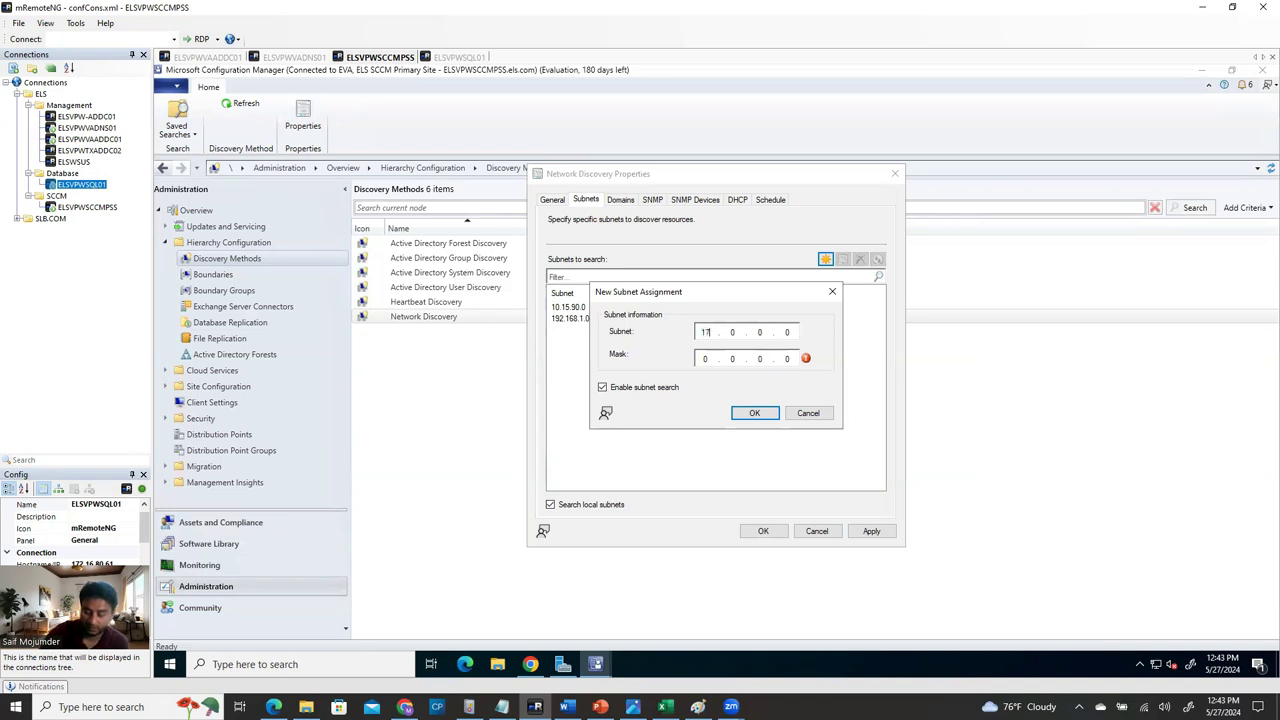
text(16.8)
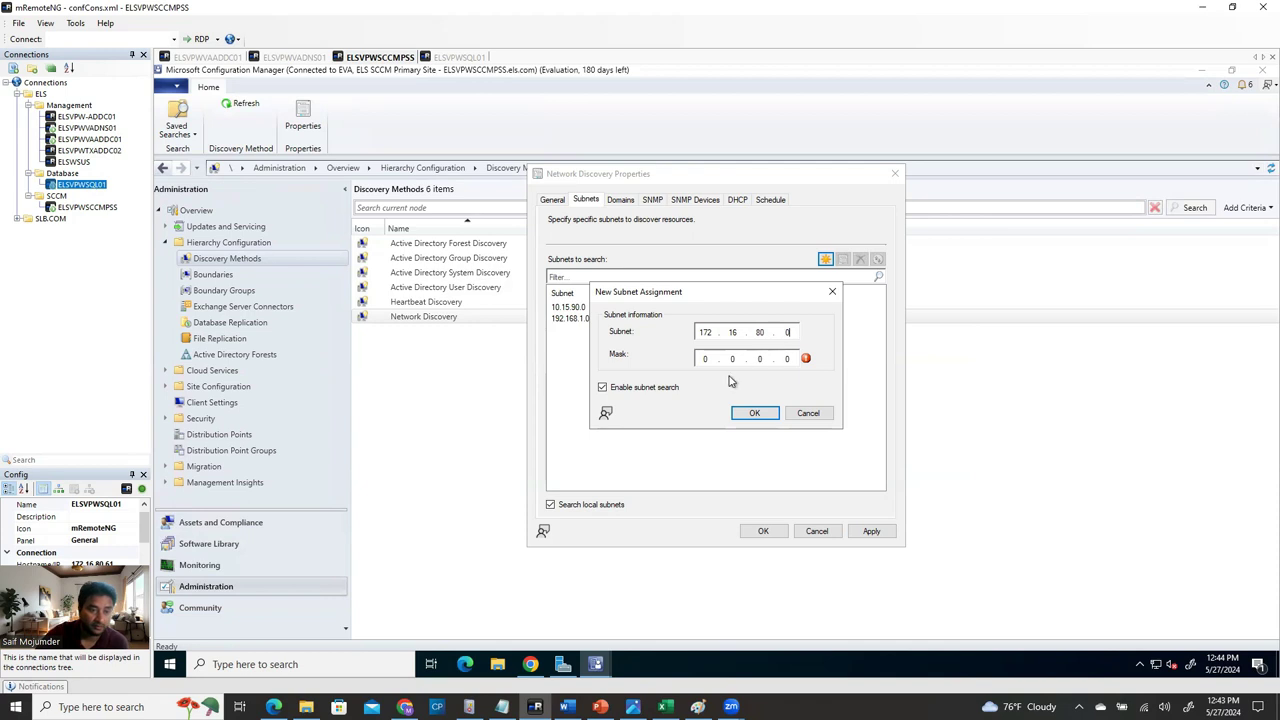
text(255.255.255)
click(755, 413)
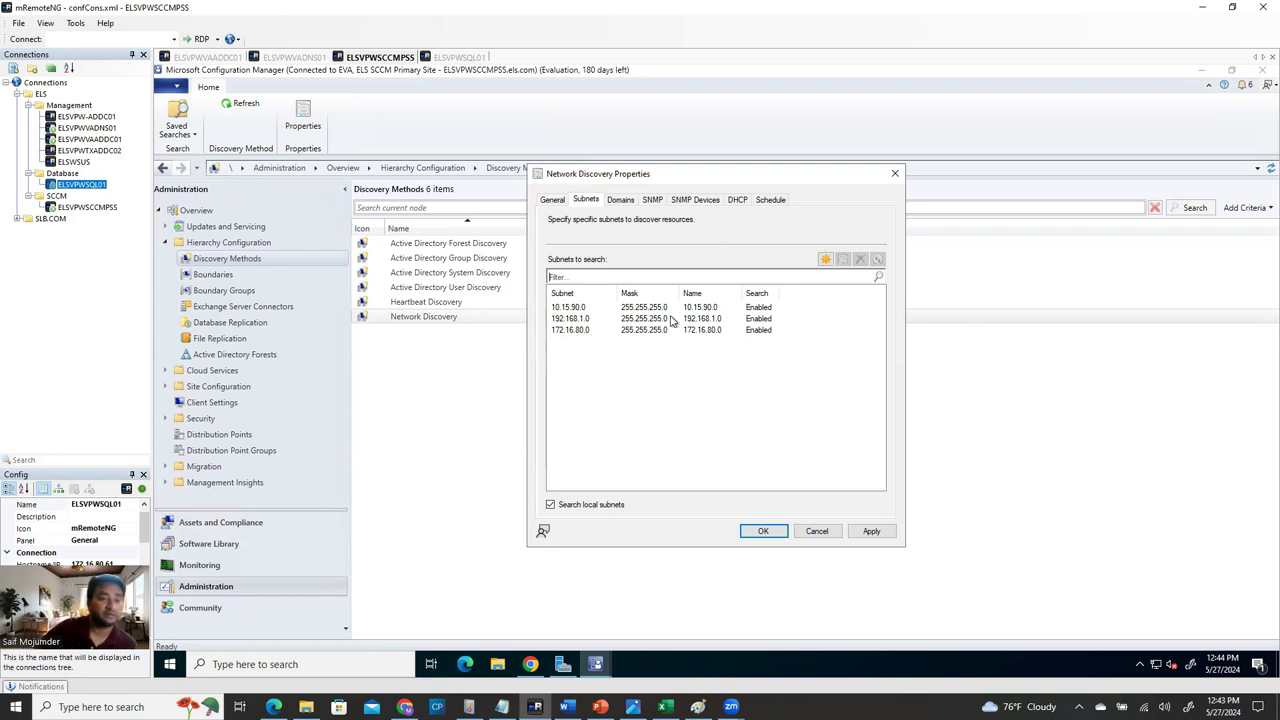
Review the Domains, SNMP, SNMP Devices and DHCP tabs, then apply and save Network Discovery.
click(618, 202)
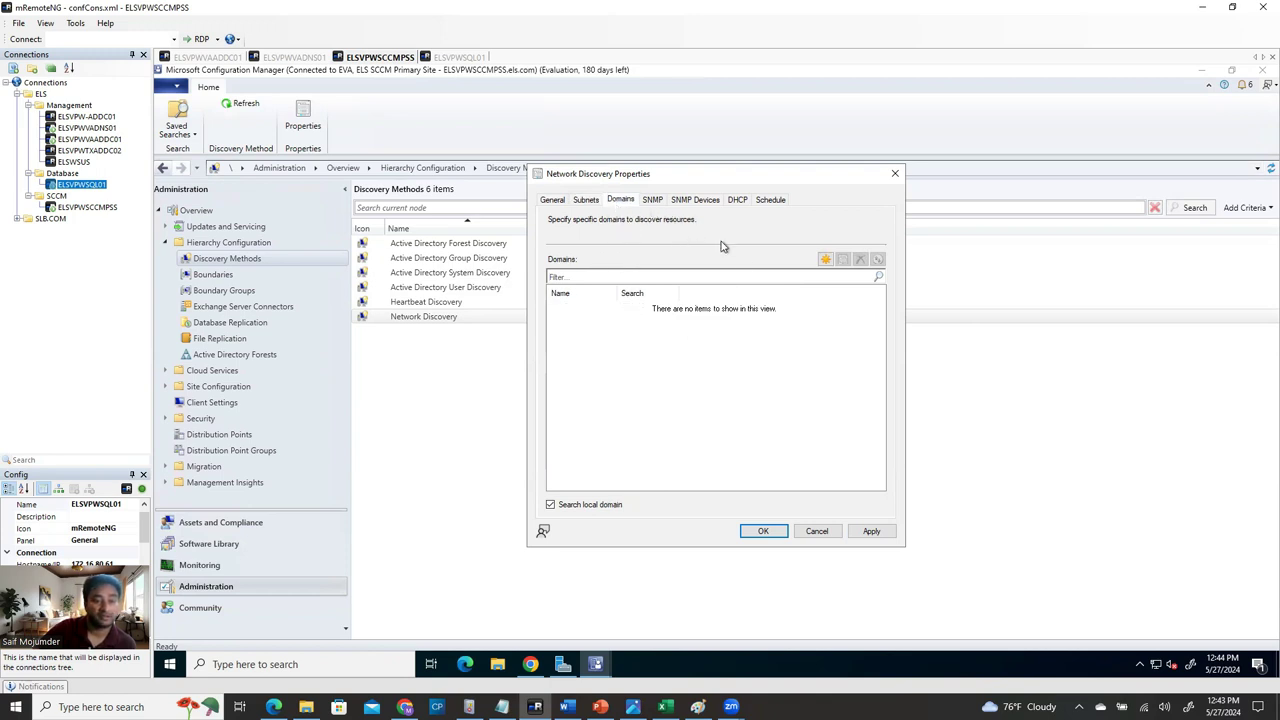
click(652, 200)
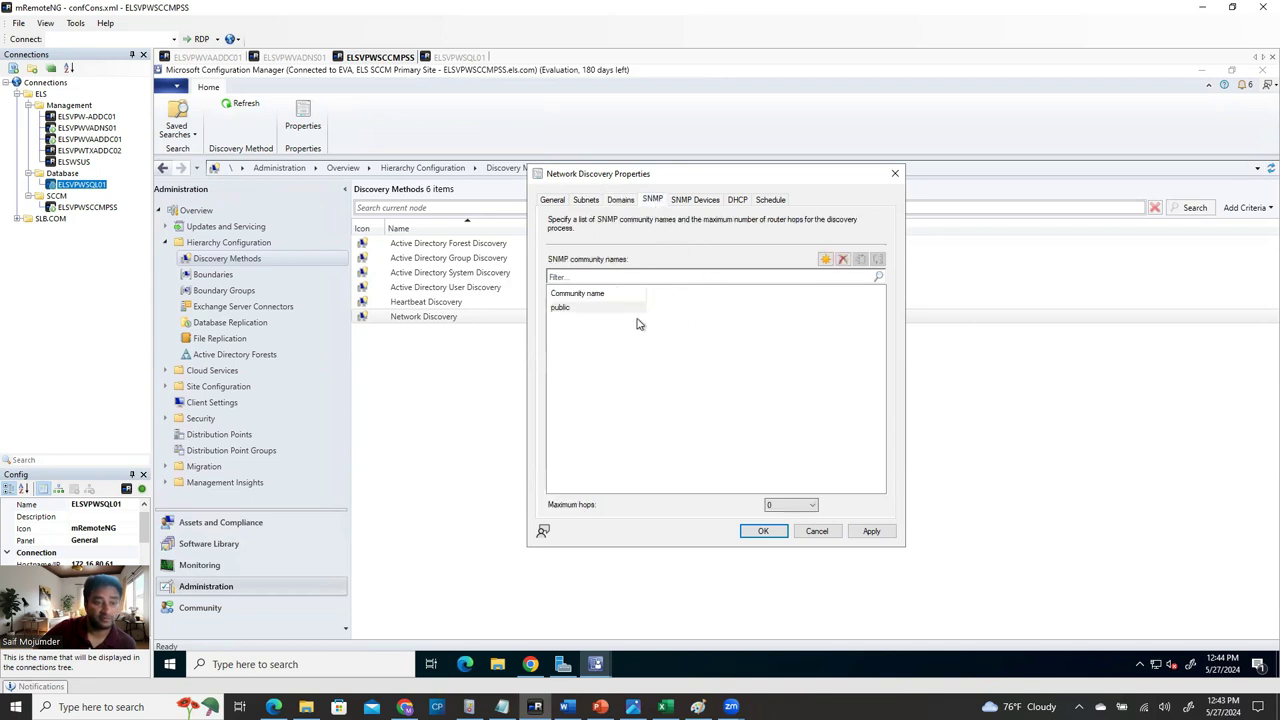
click(708, 204)
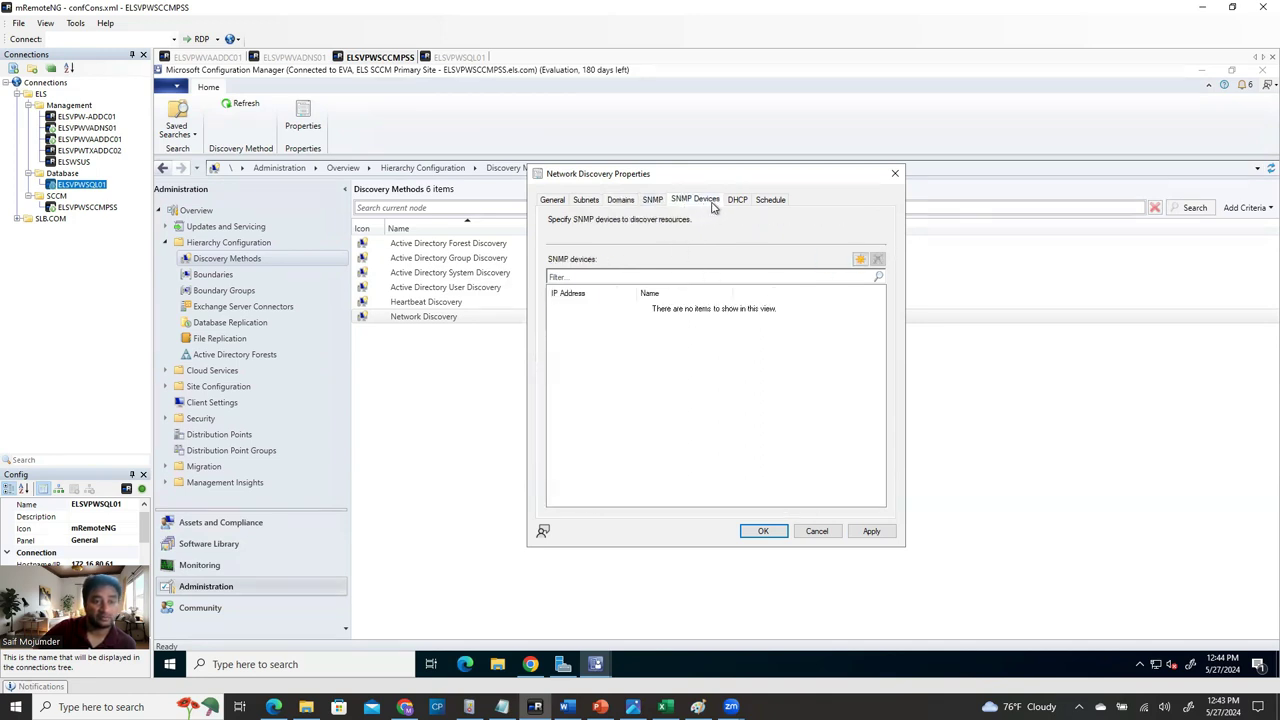
click(737, 201)
click(873, 533)
click(765, 531)
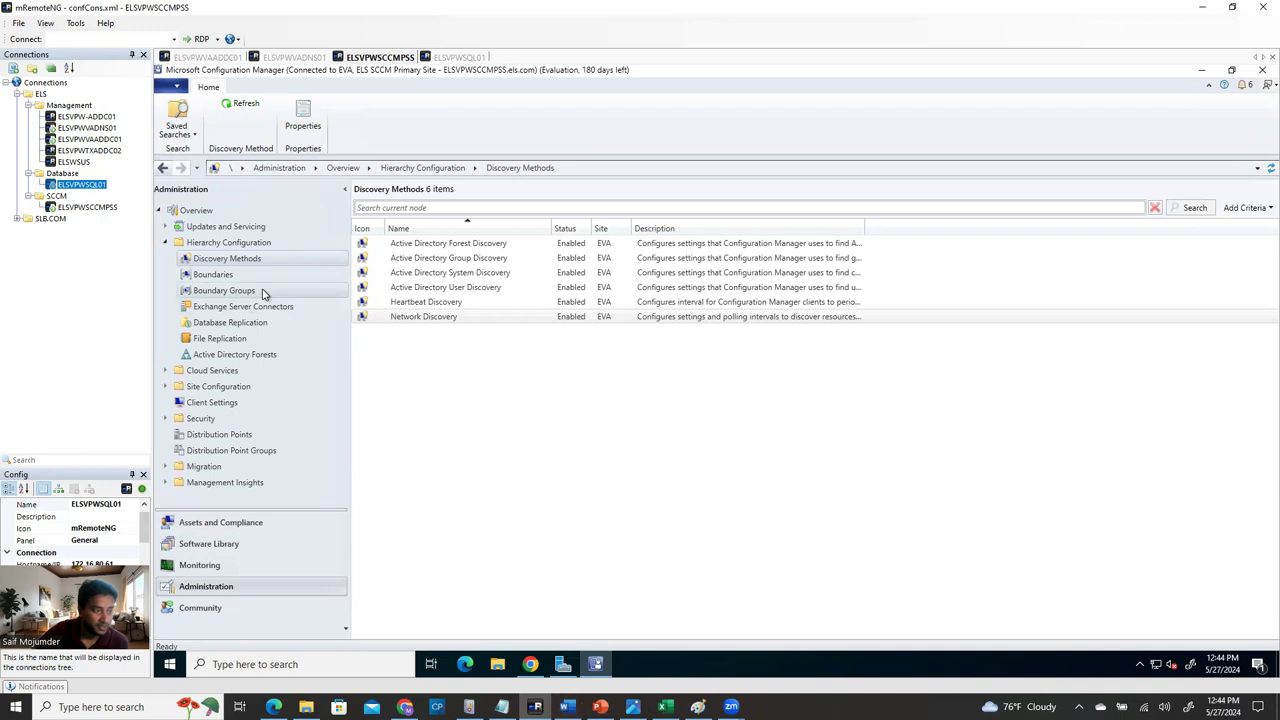
Browse Devices in Assets and Compliance with a wider Name column, then show User Collections.
click(240, 522)
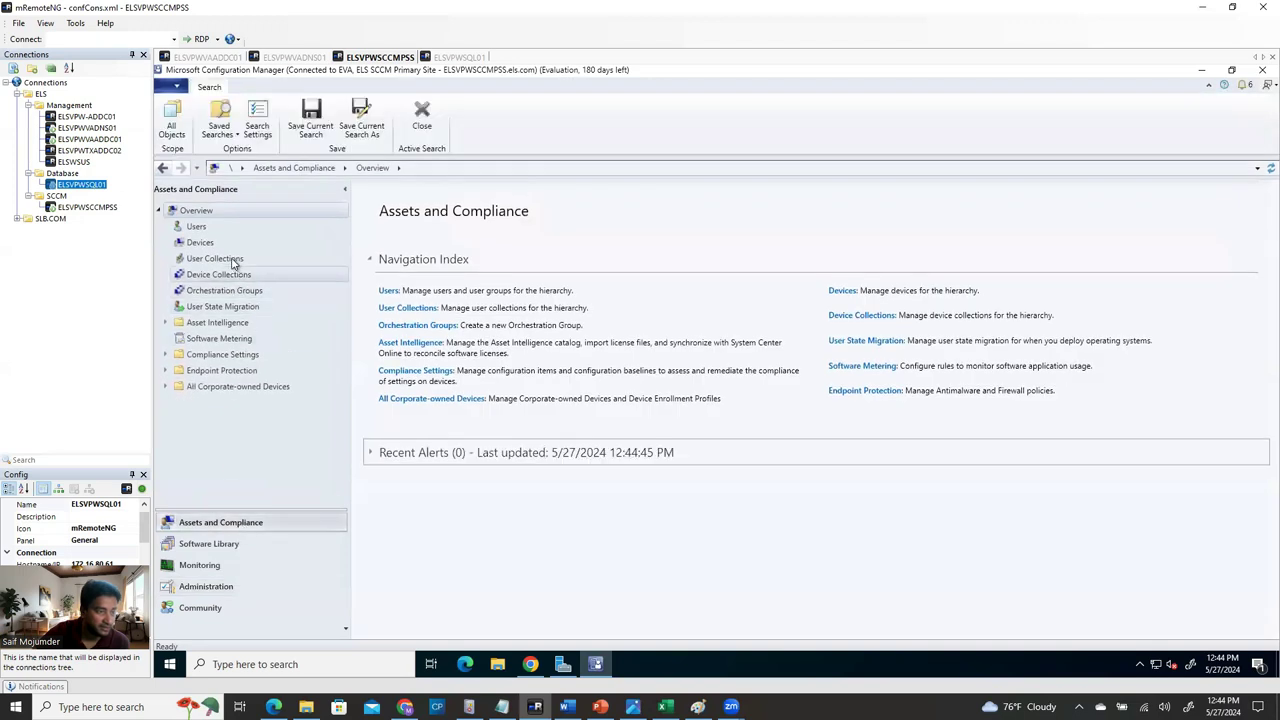
click(201, 243)
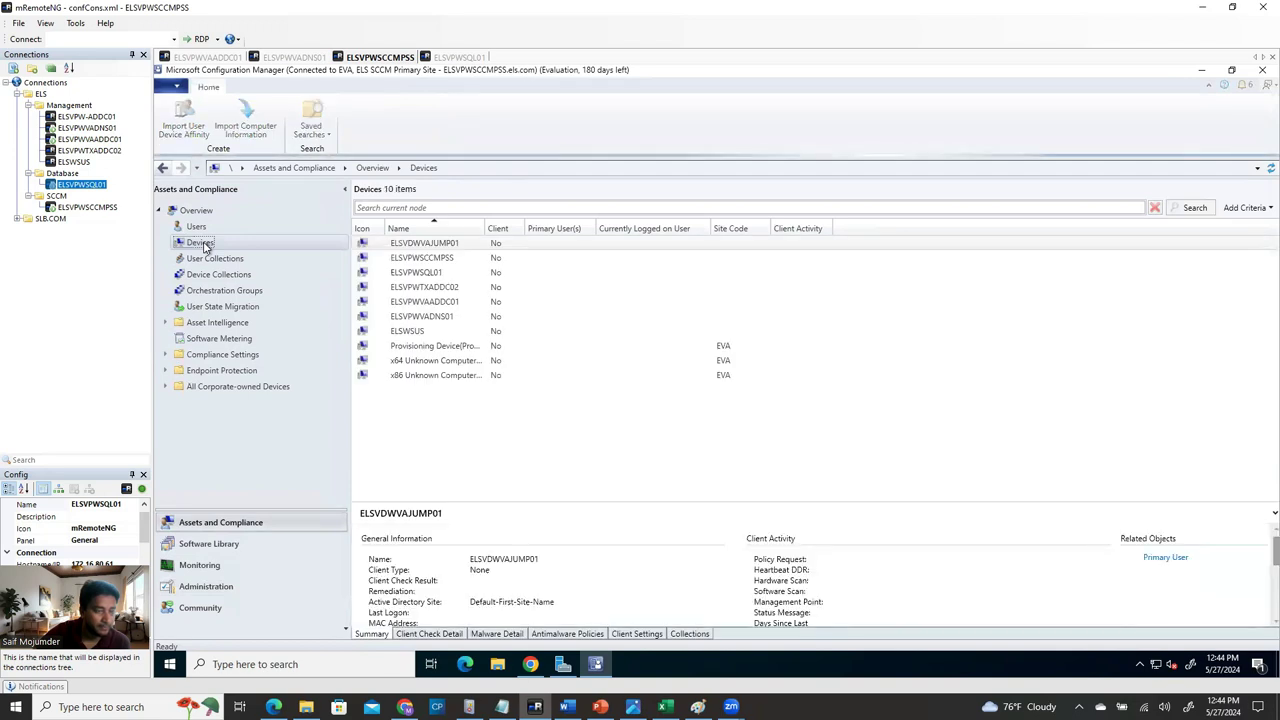
drag(486, 228, 608, 229)
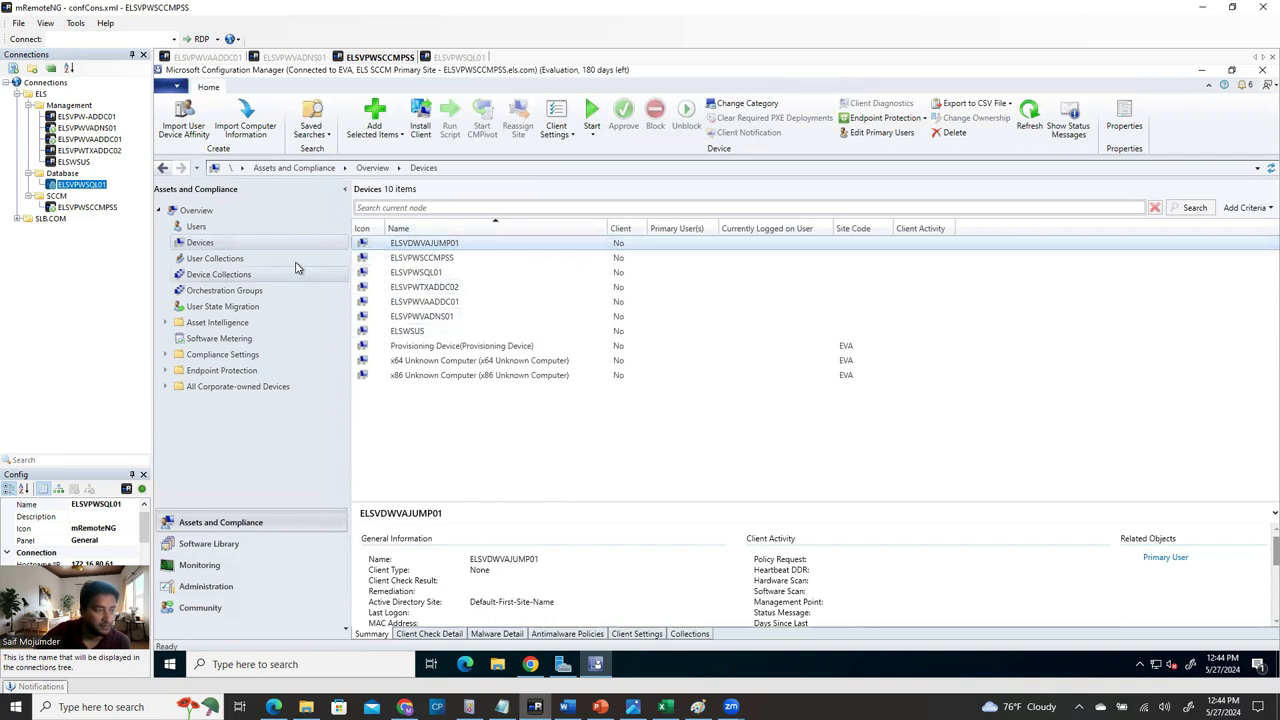
click(214, 258)
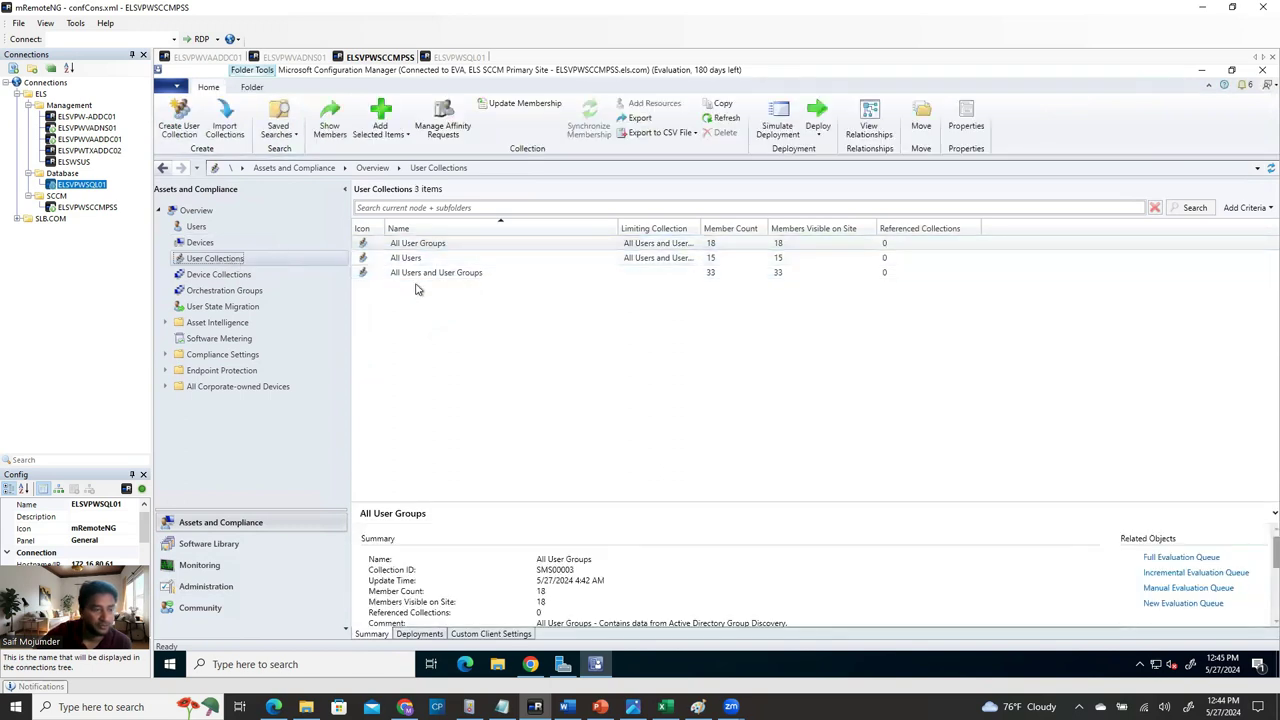
Refresh the All Systems device collection twice, then go to the Administration workspace.
click(222, 277)
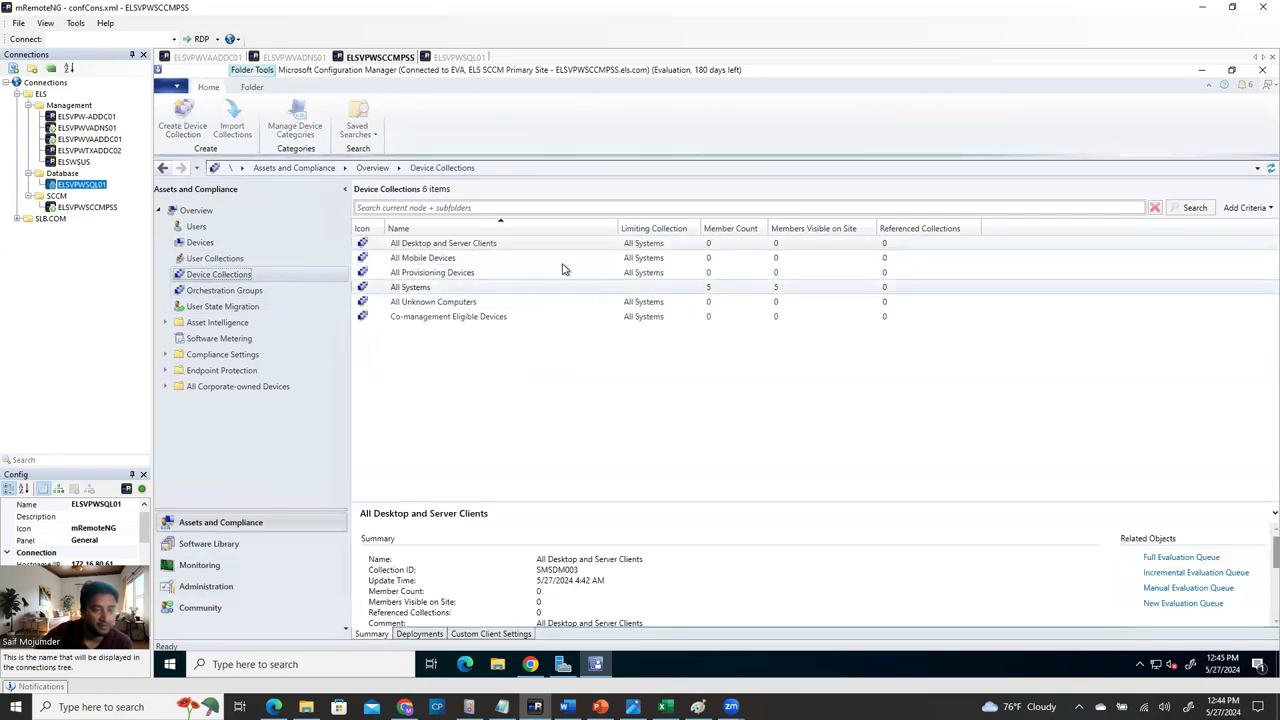
click(421, 289)
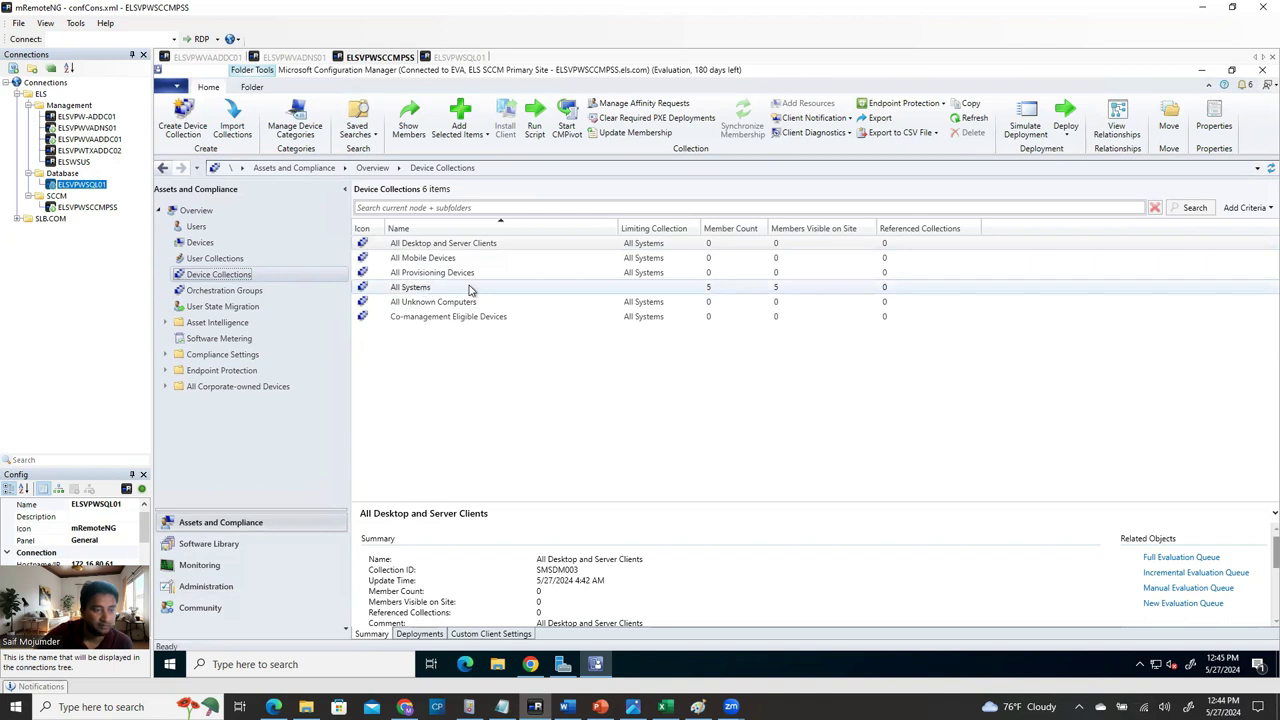
right_click(468, 288)
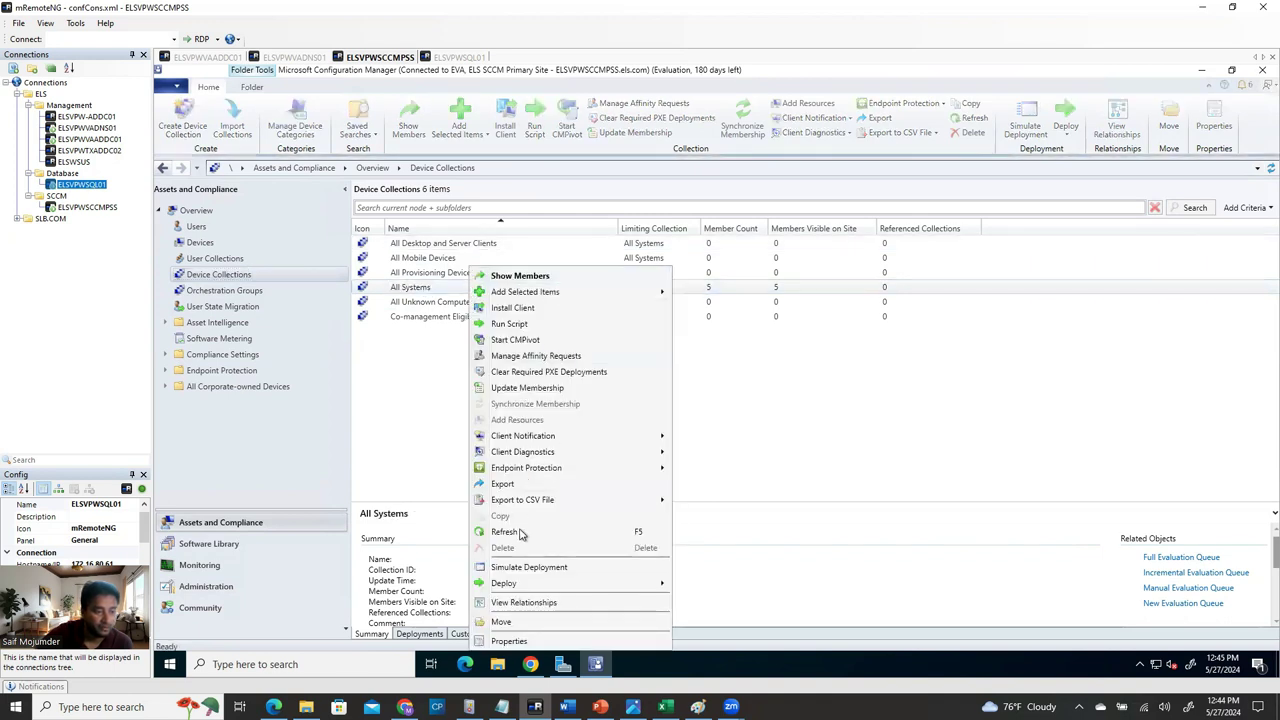
click(516, 532)
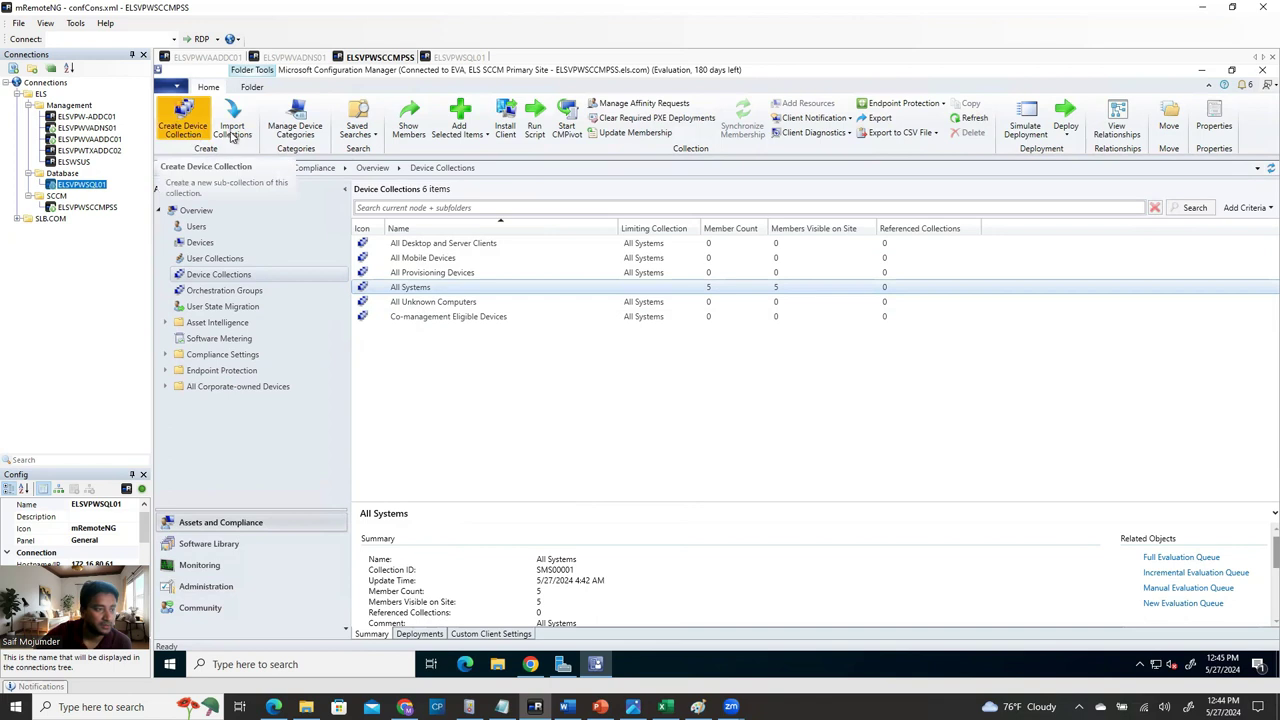
right_click(421, 291)
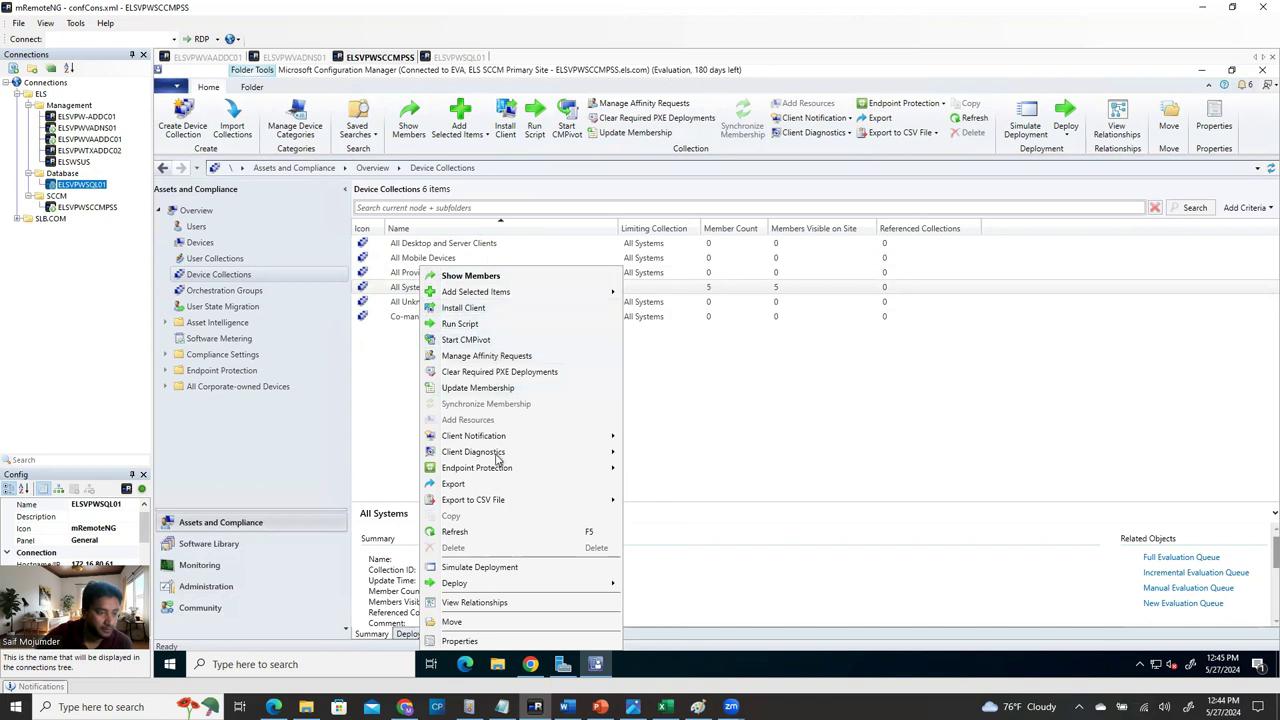
click(498, 535)
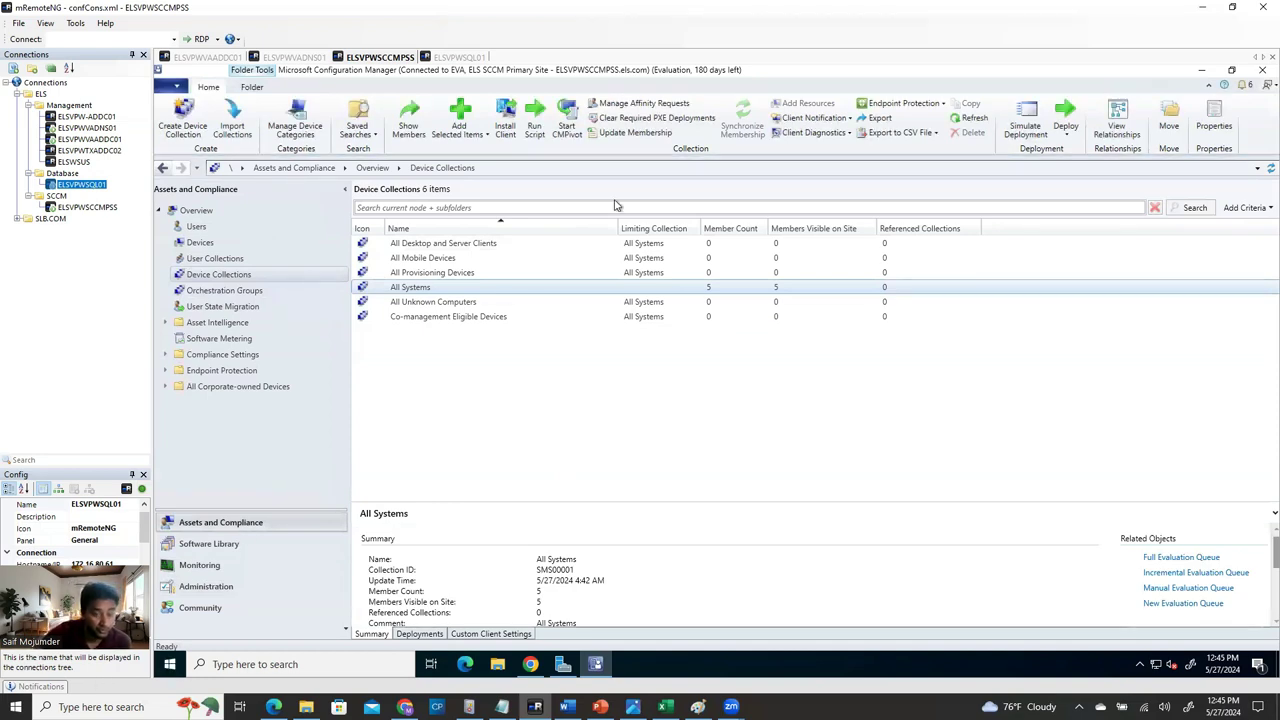
click(230, 586)
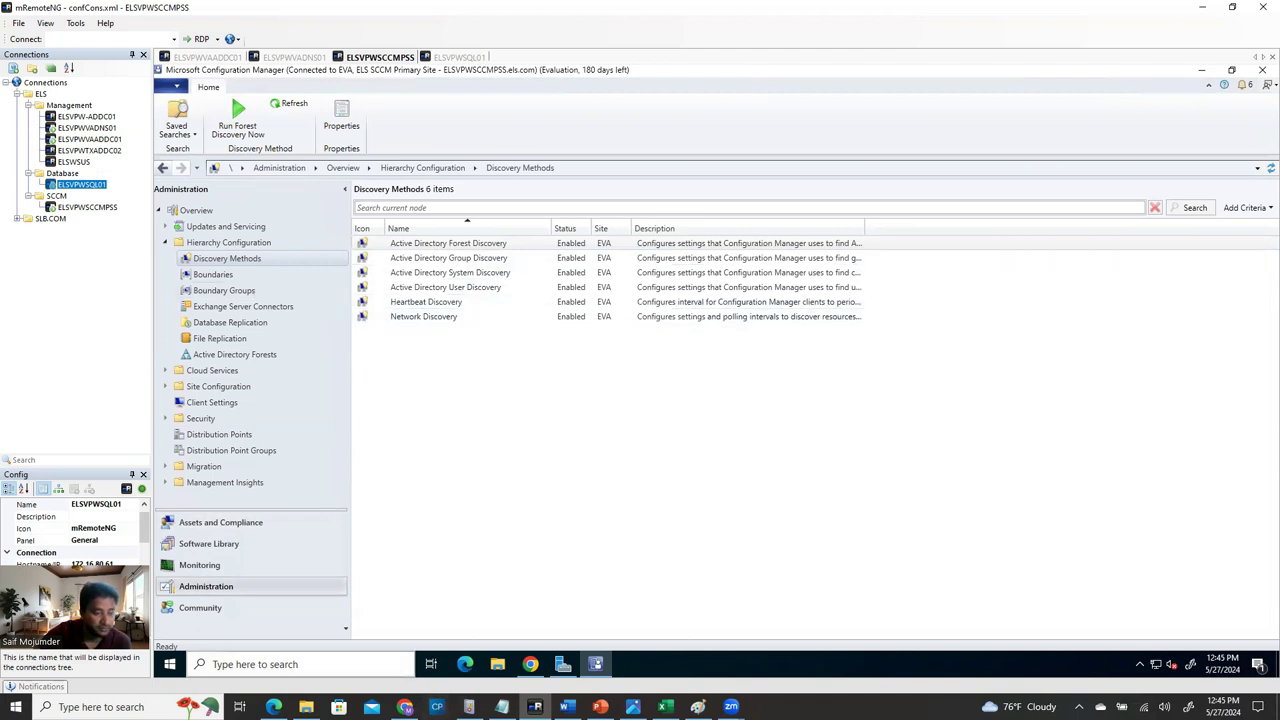
Read the Word guide's Creating Boundary and Boundary Group section, then return to the console.
click(567, 707)
scroll(600, 508, down, 2)
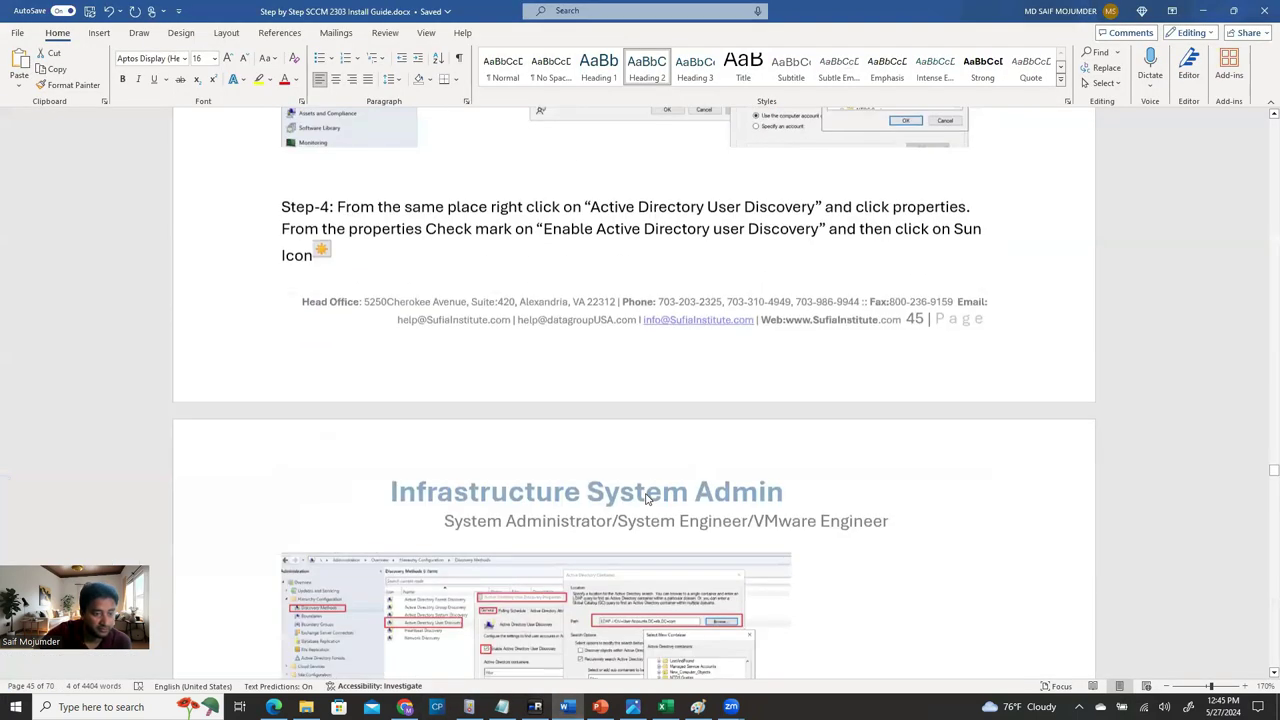
scroll(650, 500, down, 5)
scroll(655, 505, down, 1)
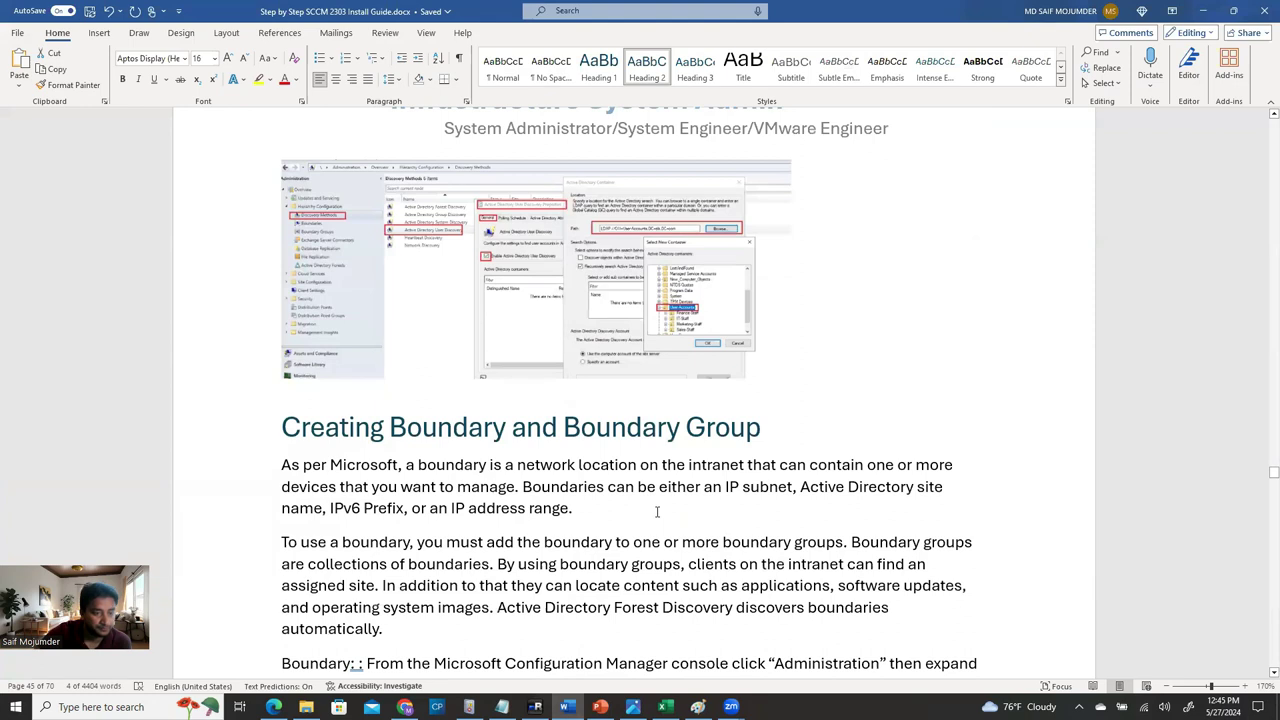
scroll(657, 512, down, 2)
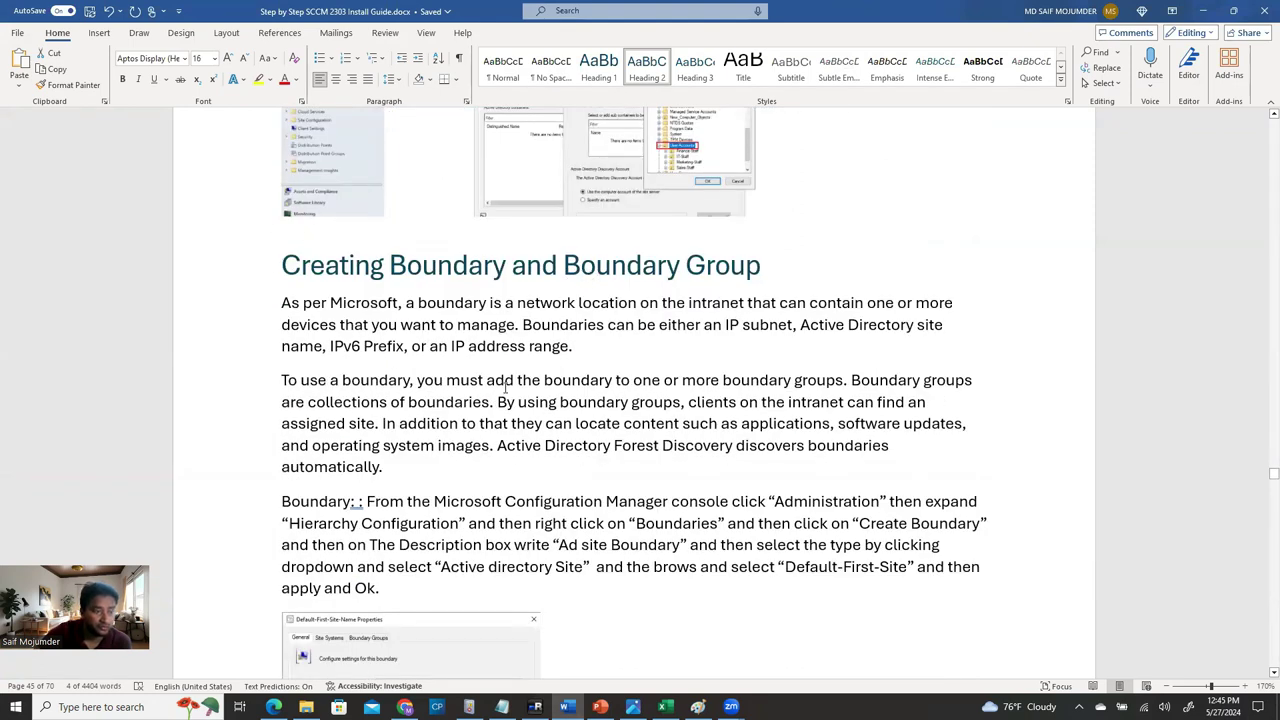
scroll(690, 500, down, 2)
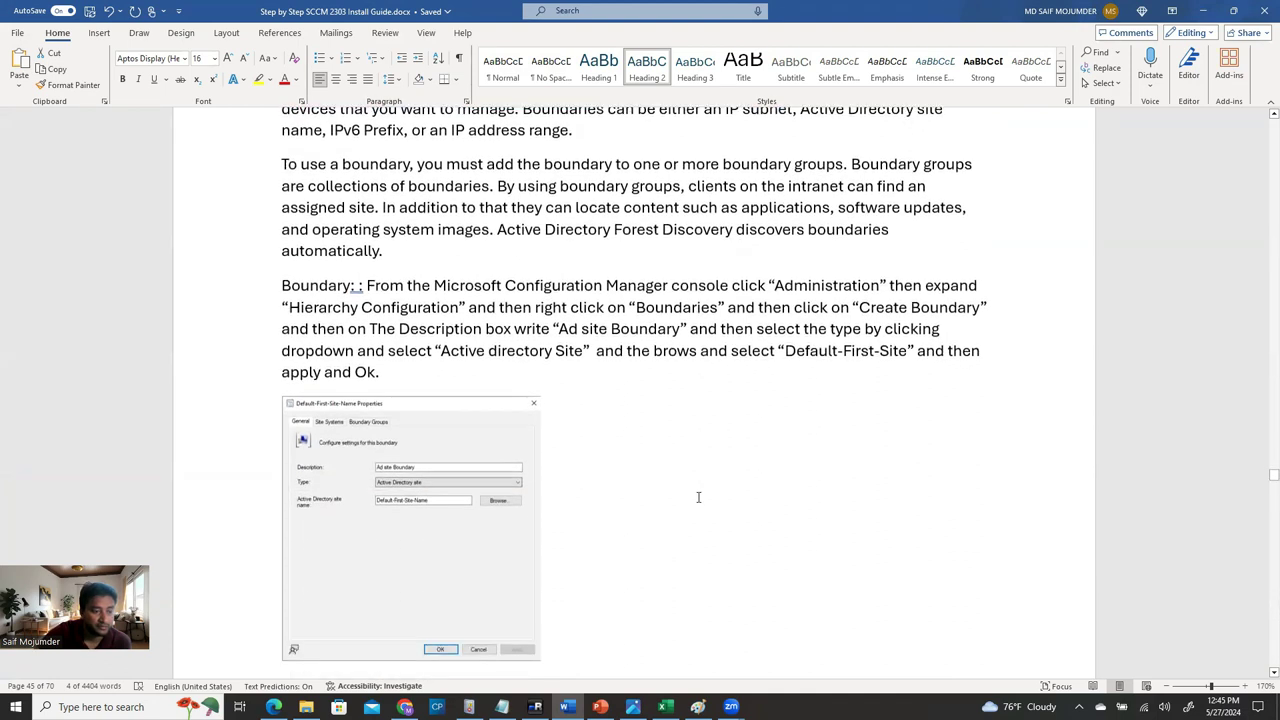
scroll(700, 497, up, 1)
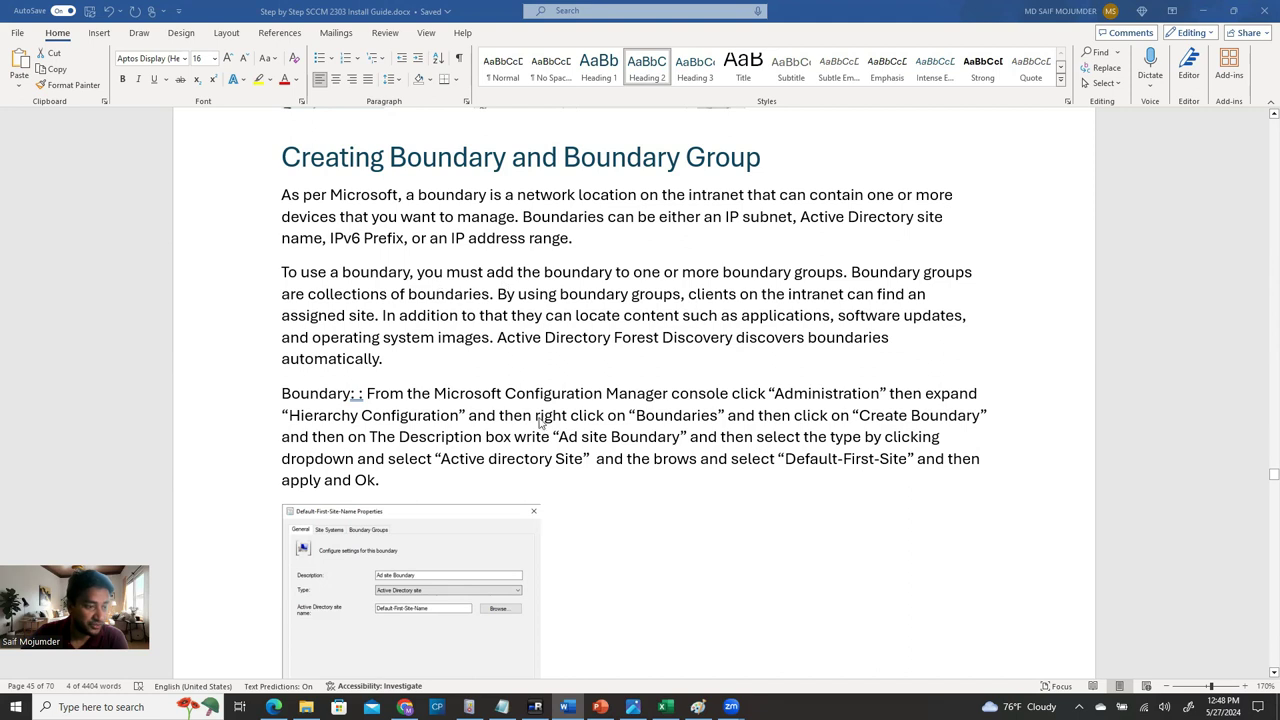
scroll(545, 440, down, 3)
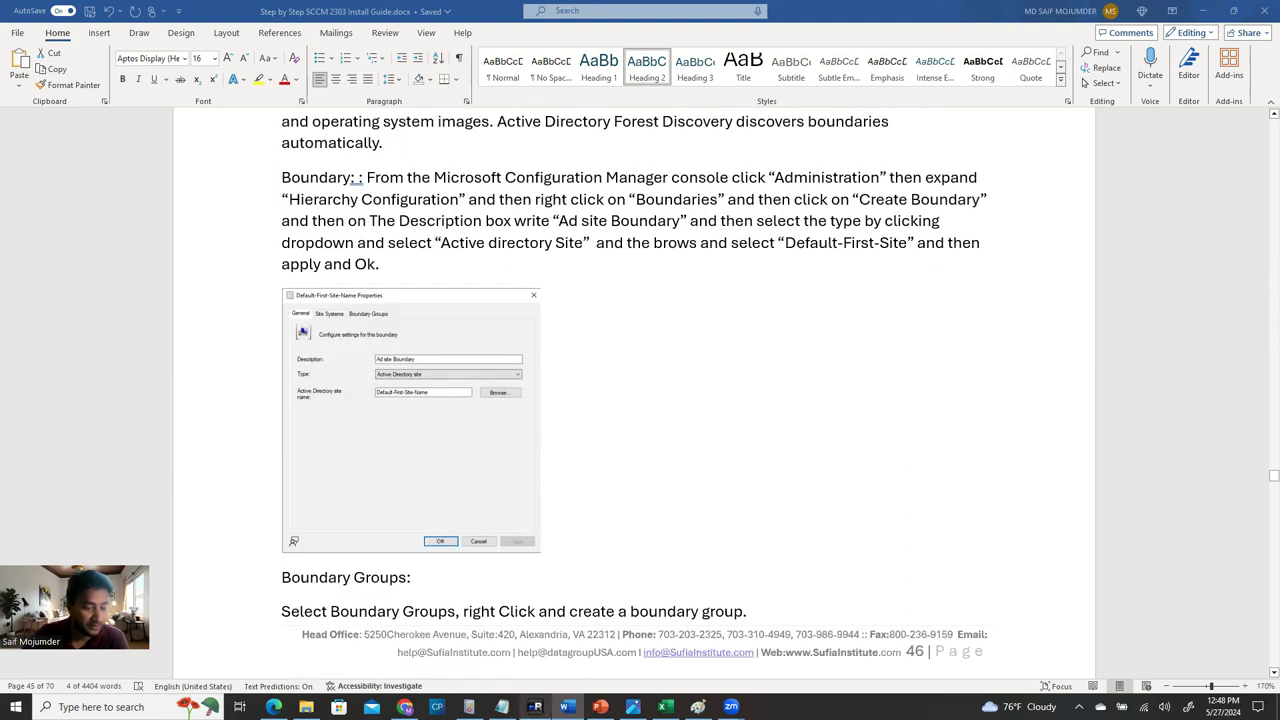
click(535, 706)
Create a new boundary and paste 'Ad site Boundary' from the Word guide as its description.
click(224, 277)
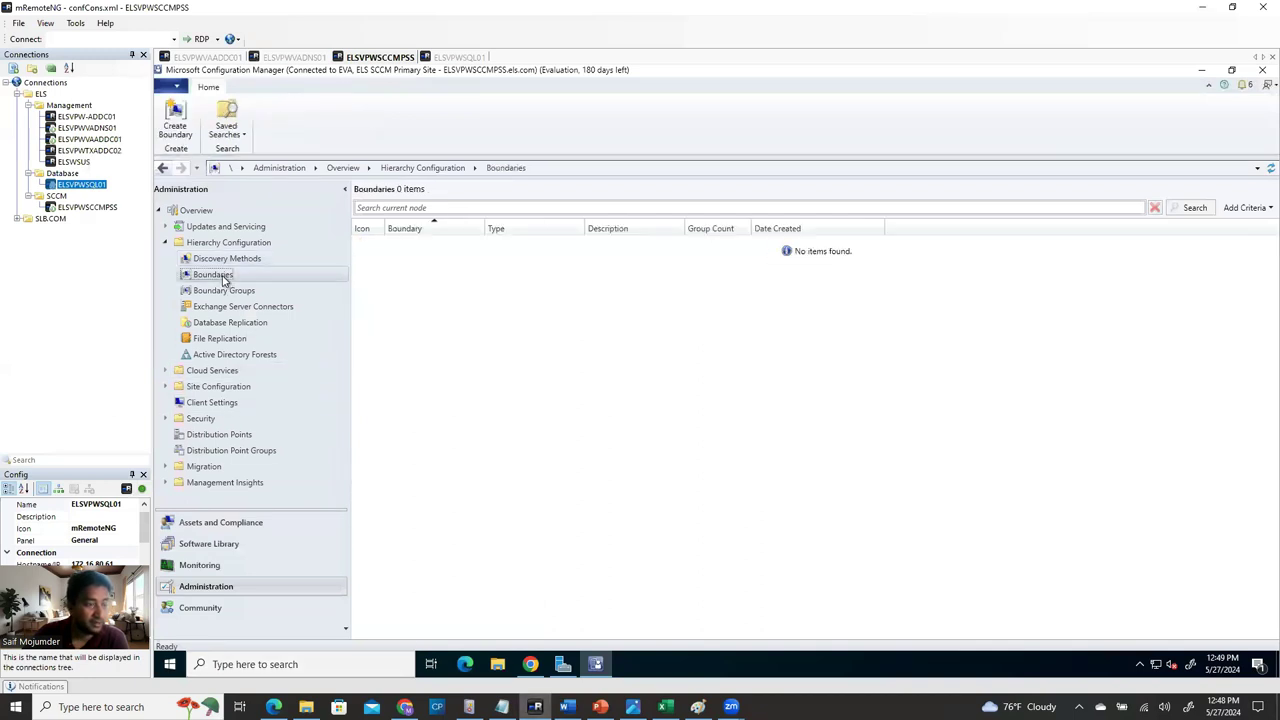
right_click(197, 279)
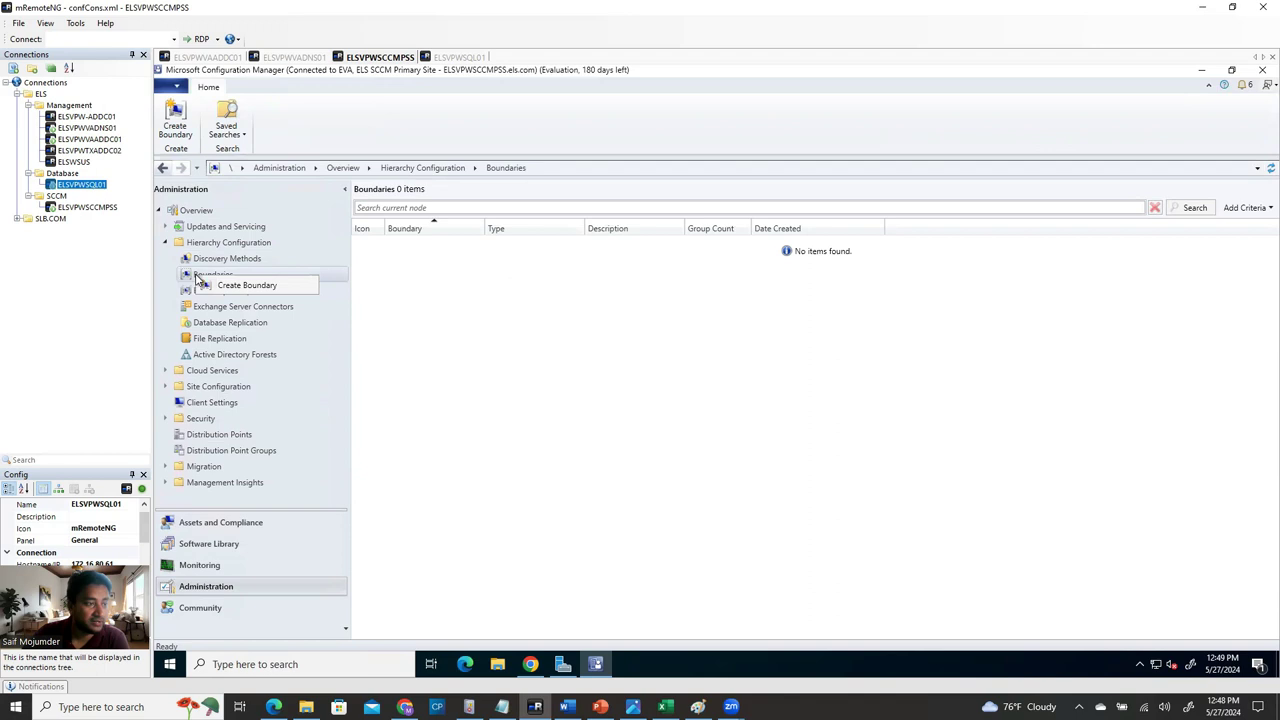
click(257, 287)
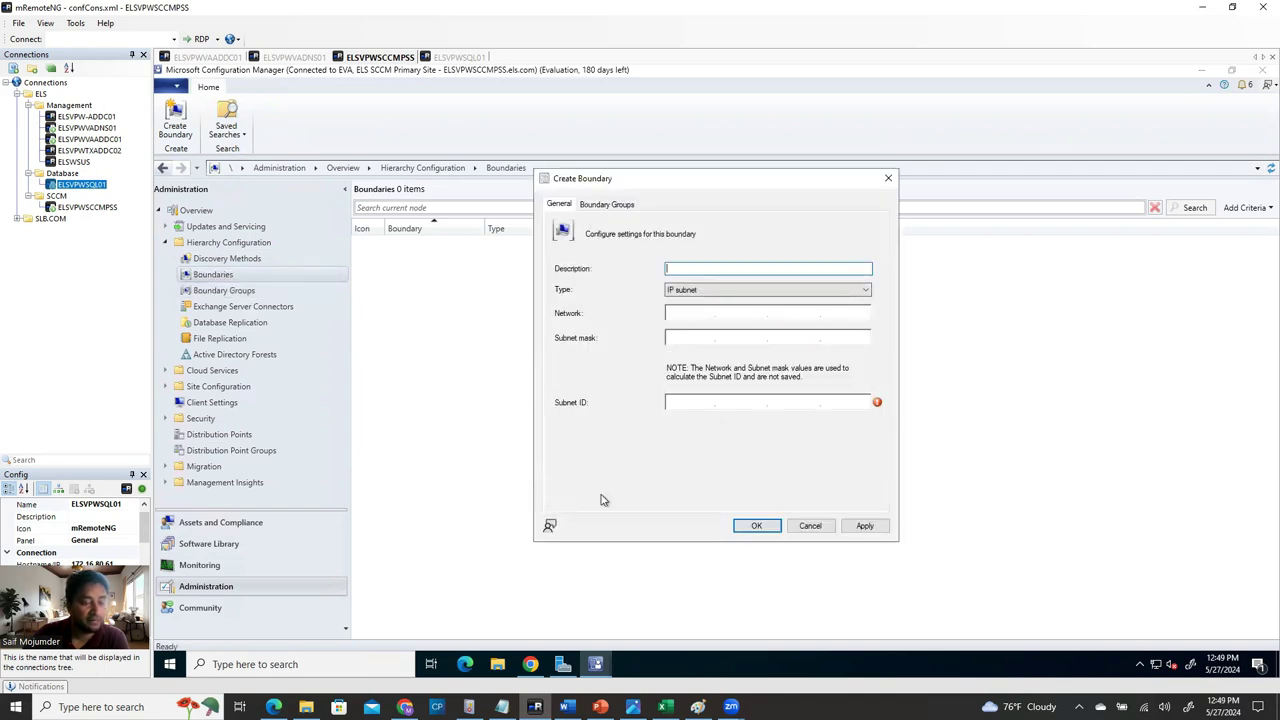
click(567, 707)
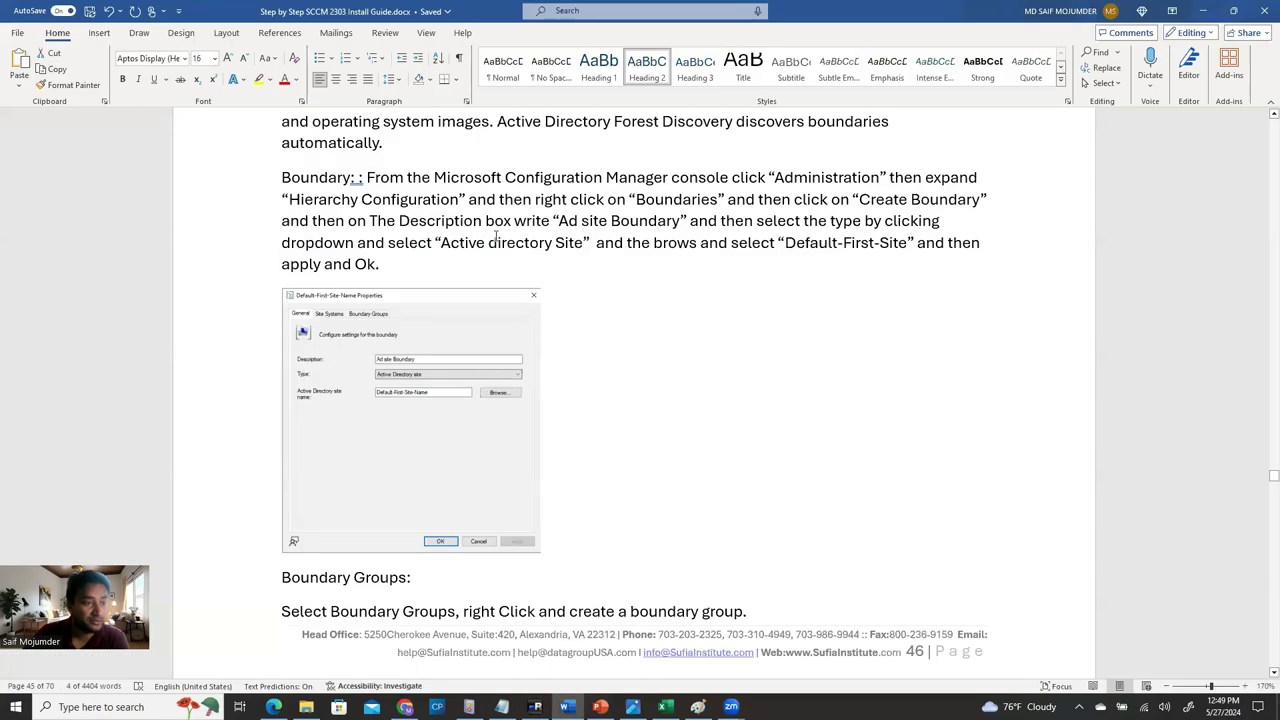
scroll(586, 600, down, 4)
scroll(591, 445, up, 4)
drag(559, 221, 680, 221)
key(ctrl+c)
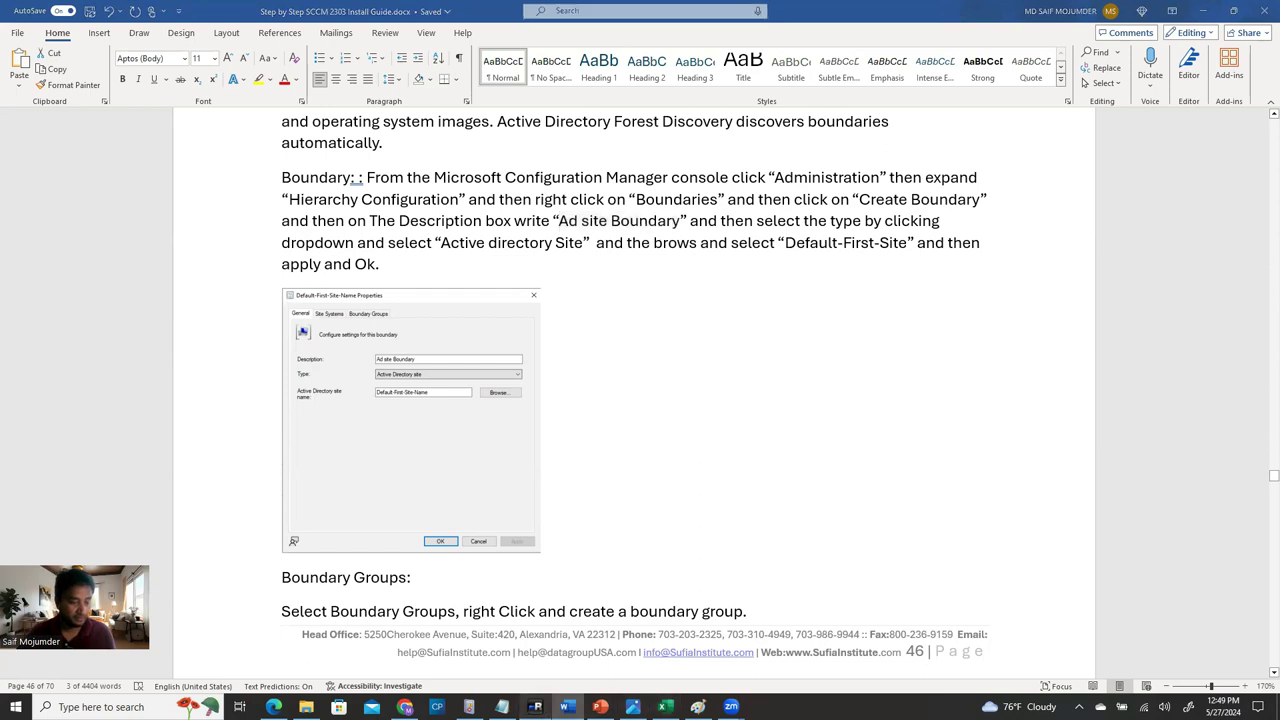
click(535, 707)
key(ctrl+v)
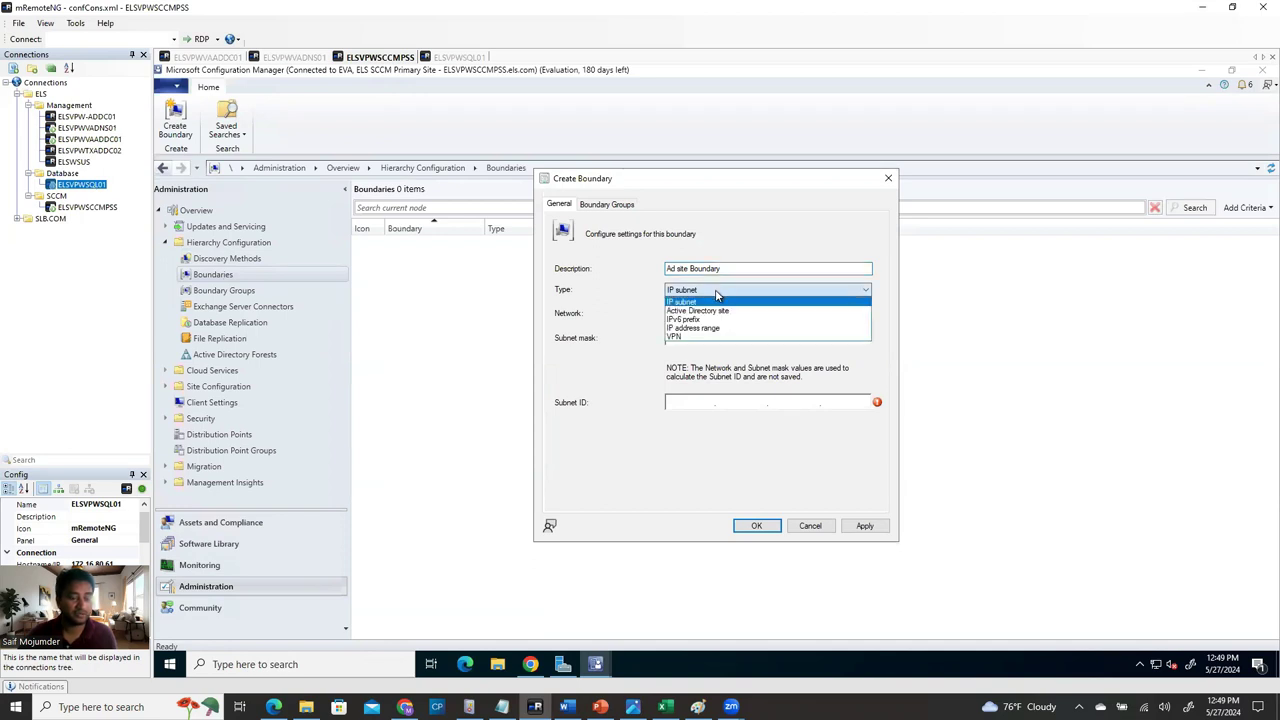
Set the boundary type to Active Directory site and browse to Default-First-Site-Name.
click(719, 311)
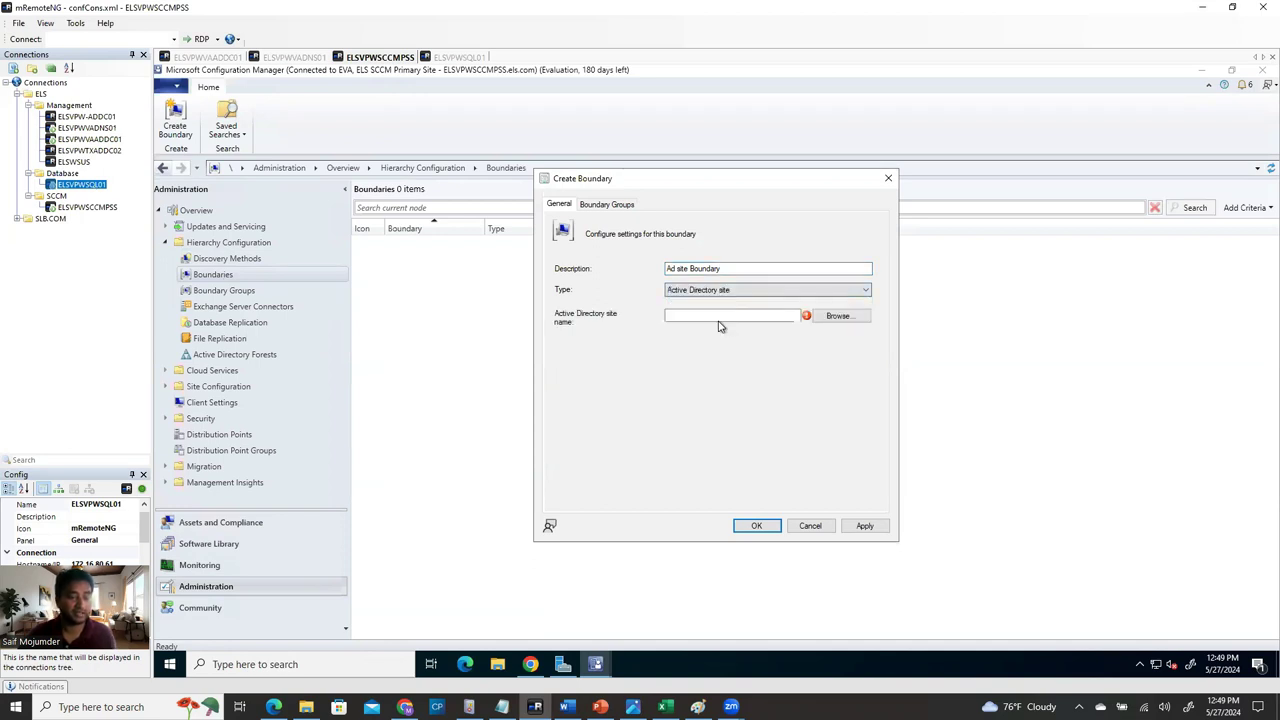
click(762, 291)
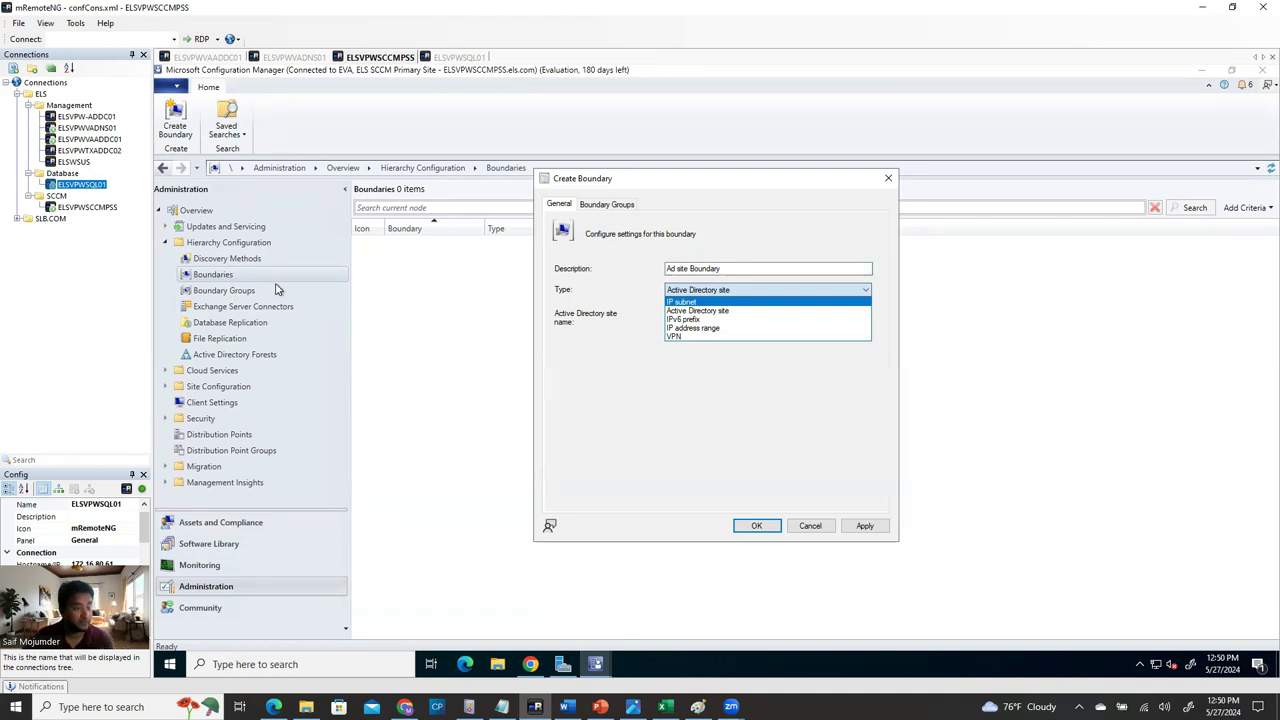
click(745, 312)
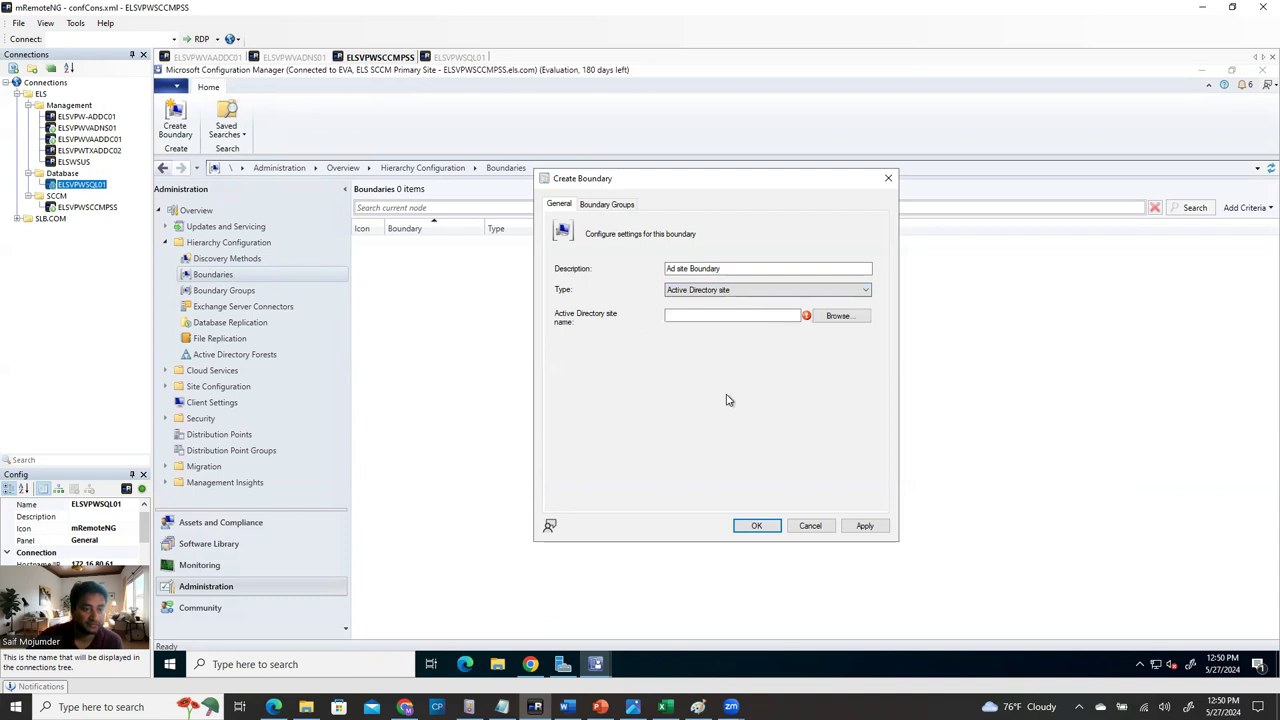
click(838, 316)
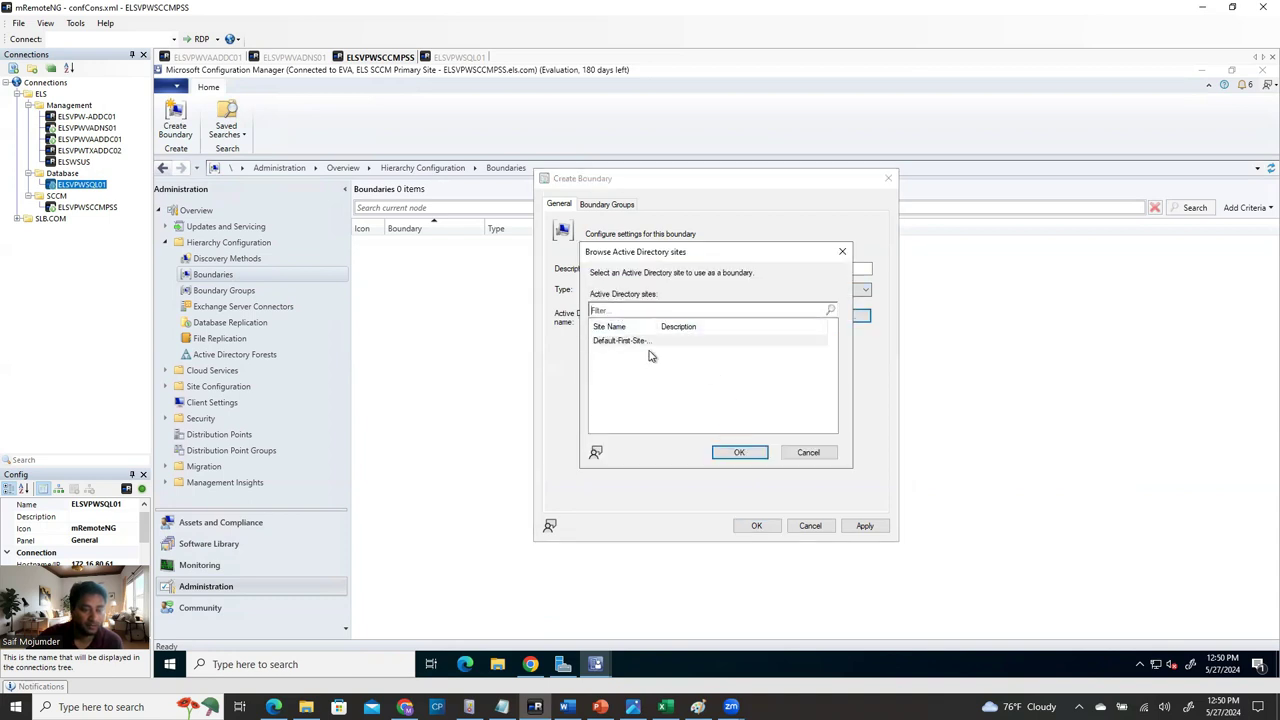
click(700, 340)
drag(734, 326, 752, 328)
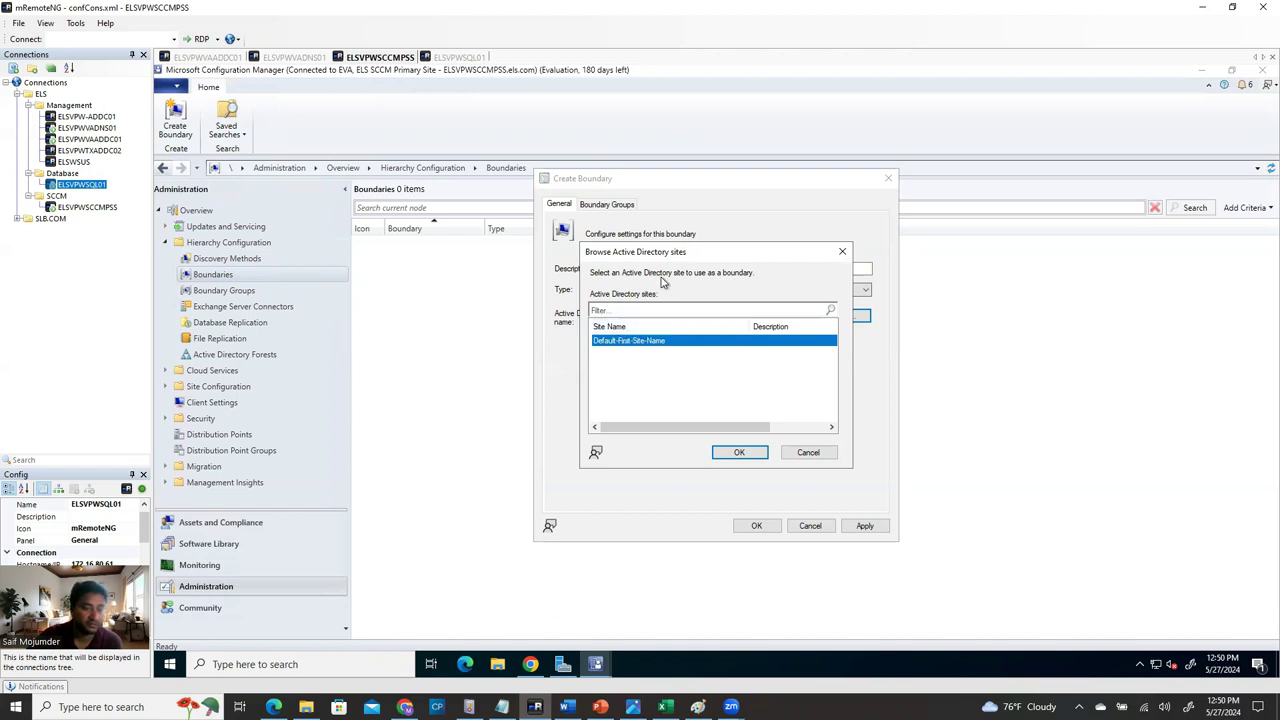
Launch Active Directory Sites and Services on the domain controller and expand Default-First-Site-Name.
click(210, 58)
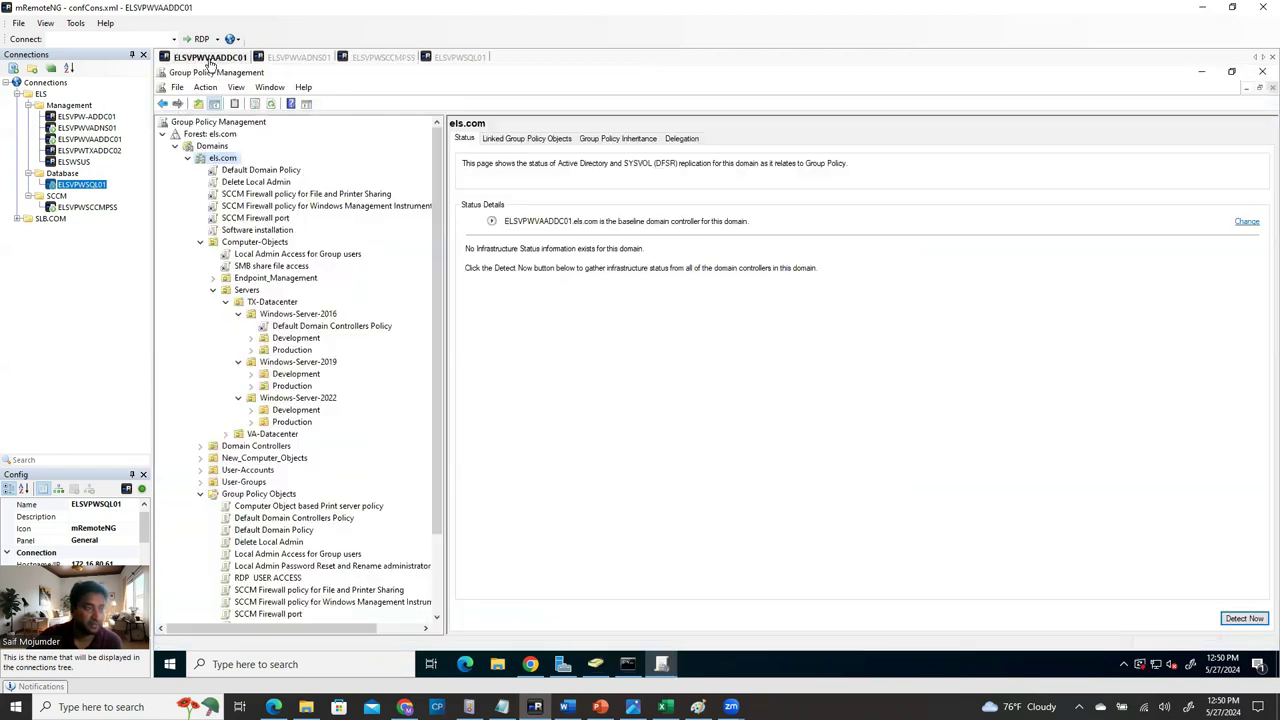
click(562, 664)
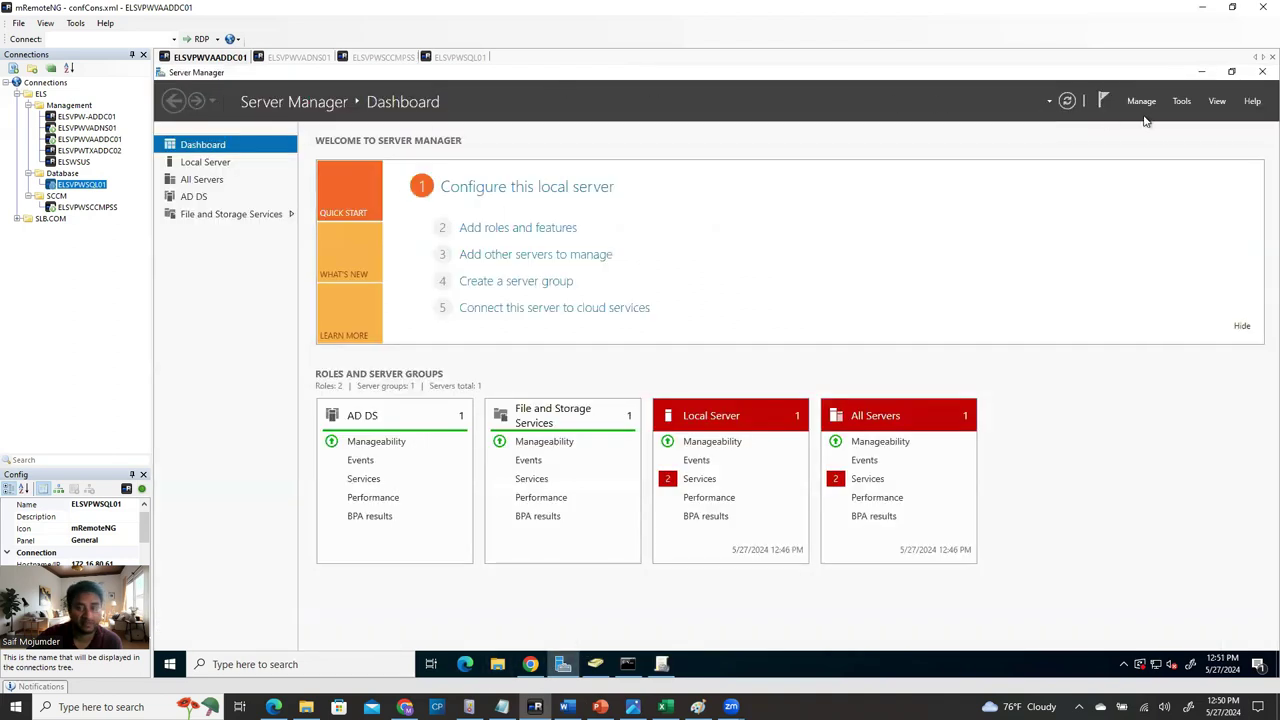
click(1182, 102)
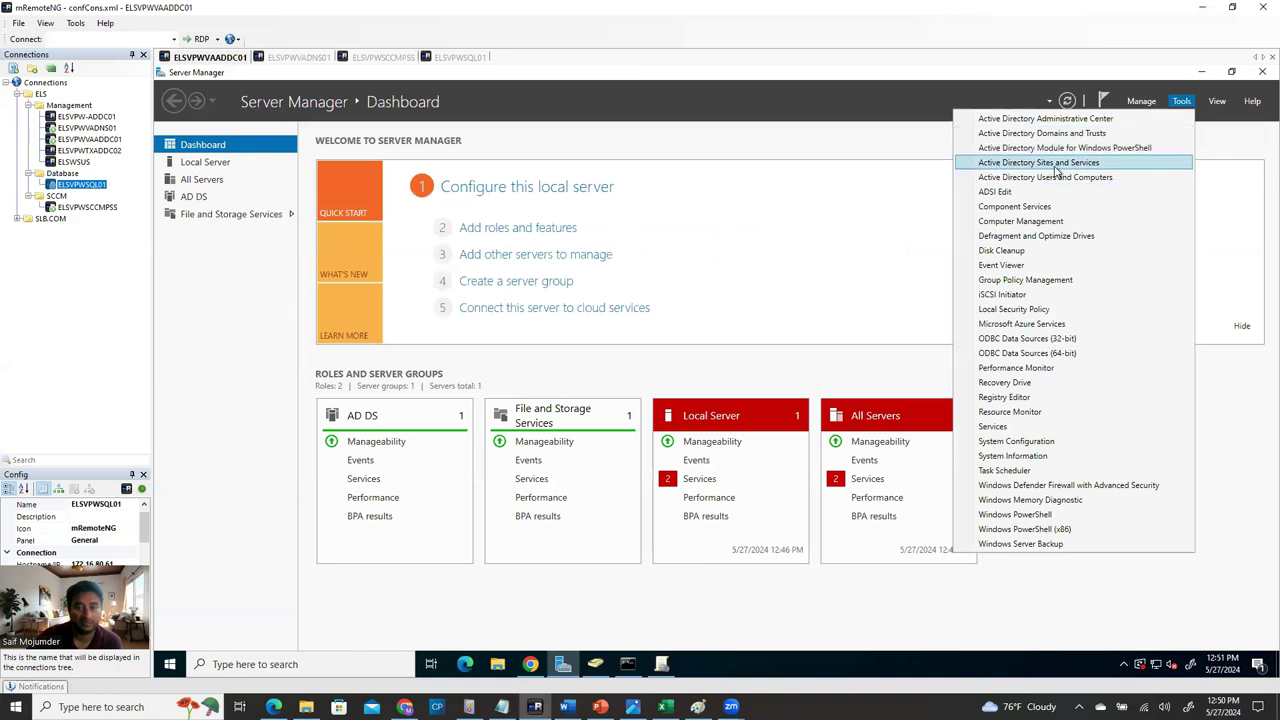
click(1070, 177)
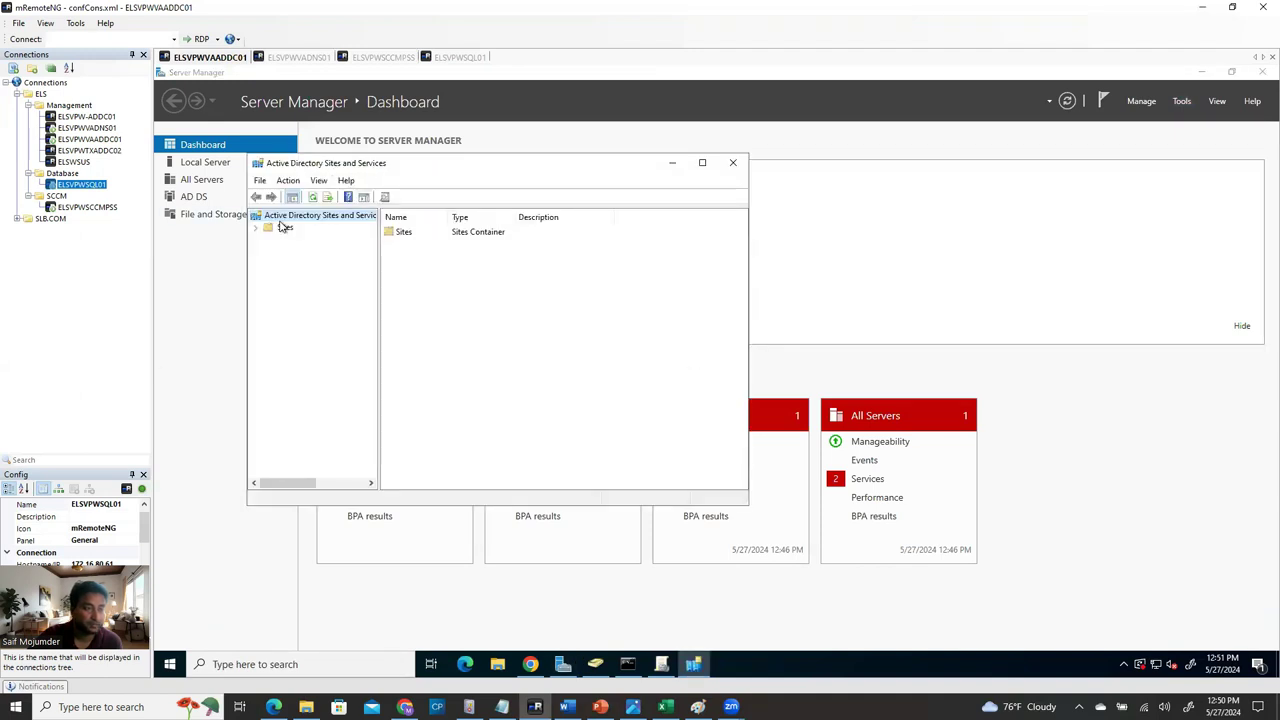
click(256, 228)
click(268, 264)
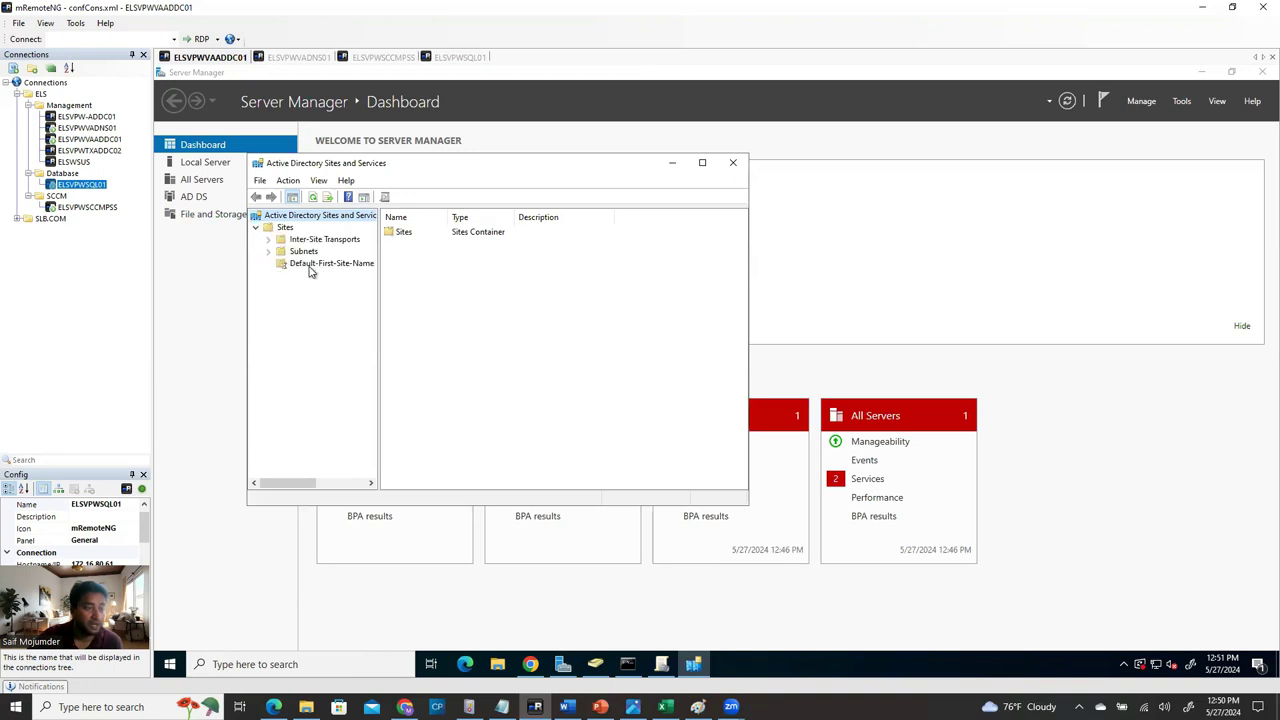
click(332, 264)
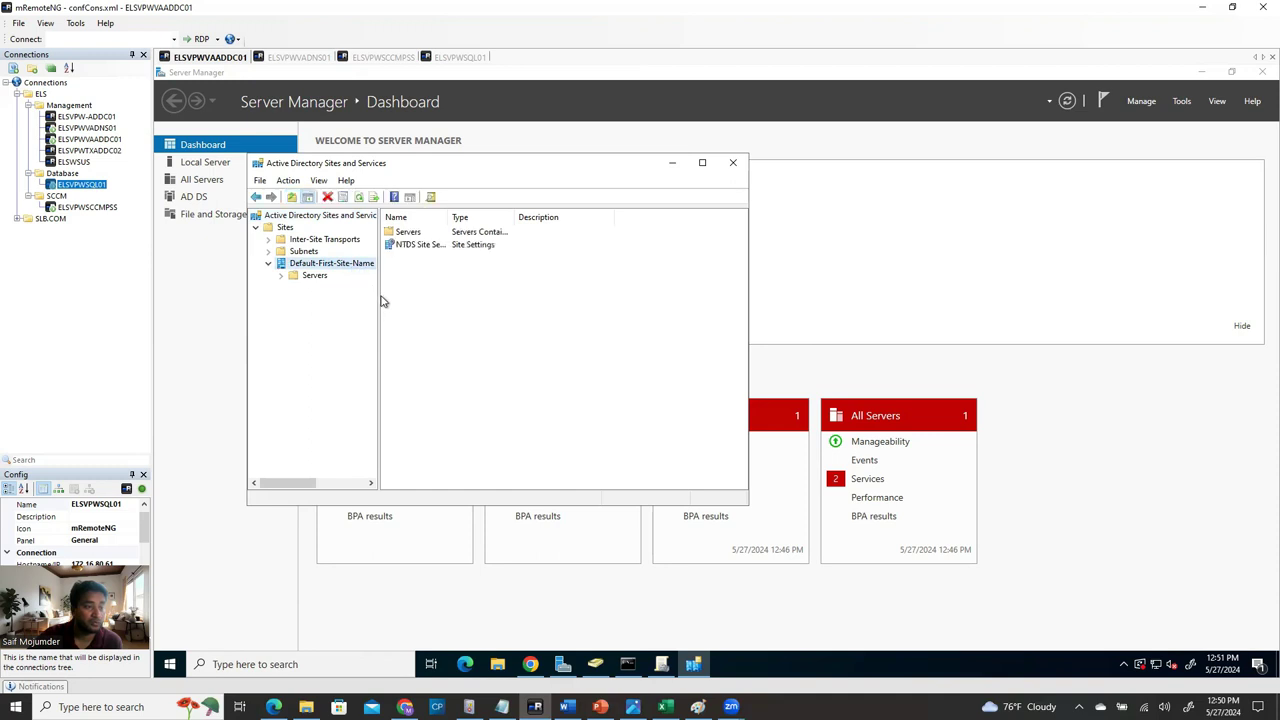
drag(378, 292, 512, 292)
drag(650, 217, 641, 218)
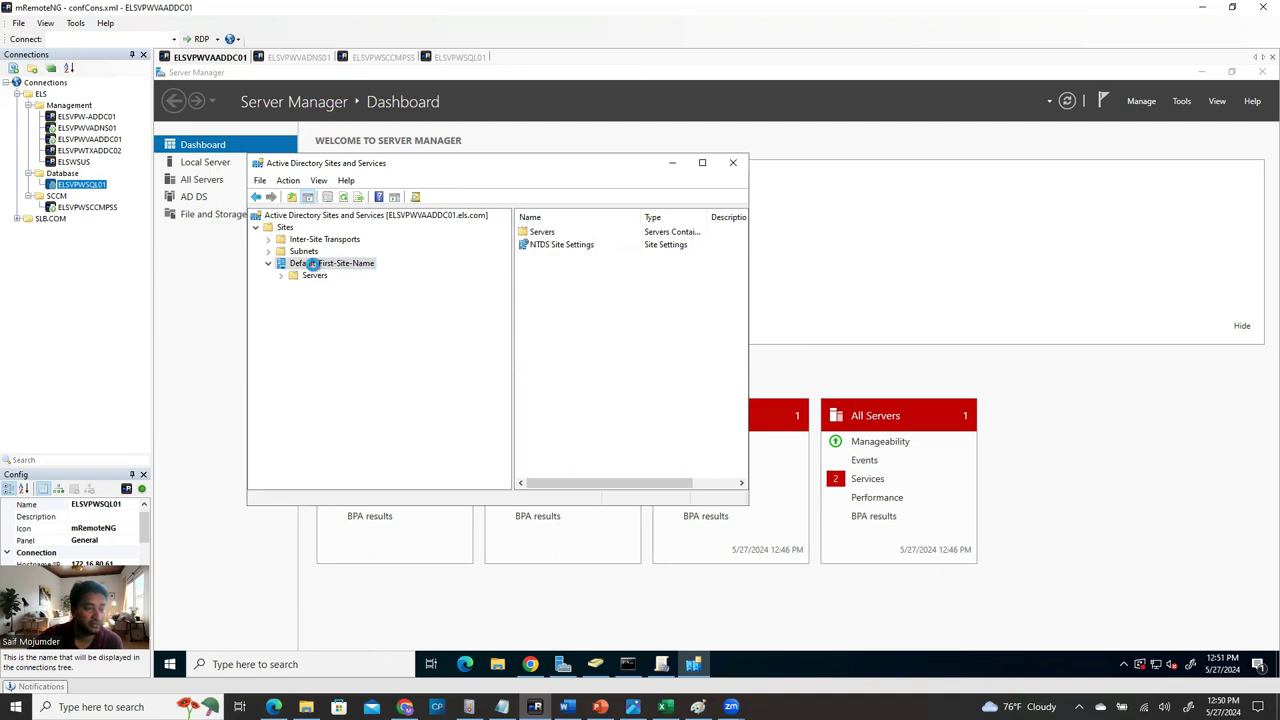
Rename Default-First-Site-Name to ELS-First-Site and refresh the sites console.
right_click(313, 265)
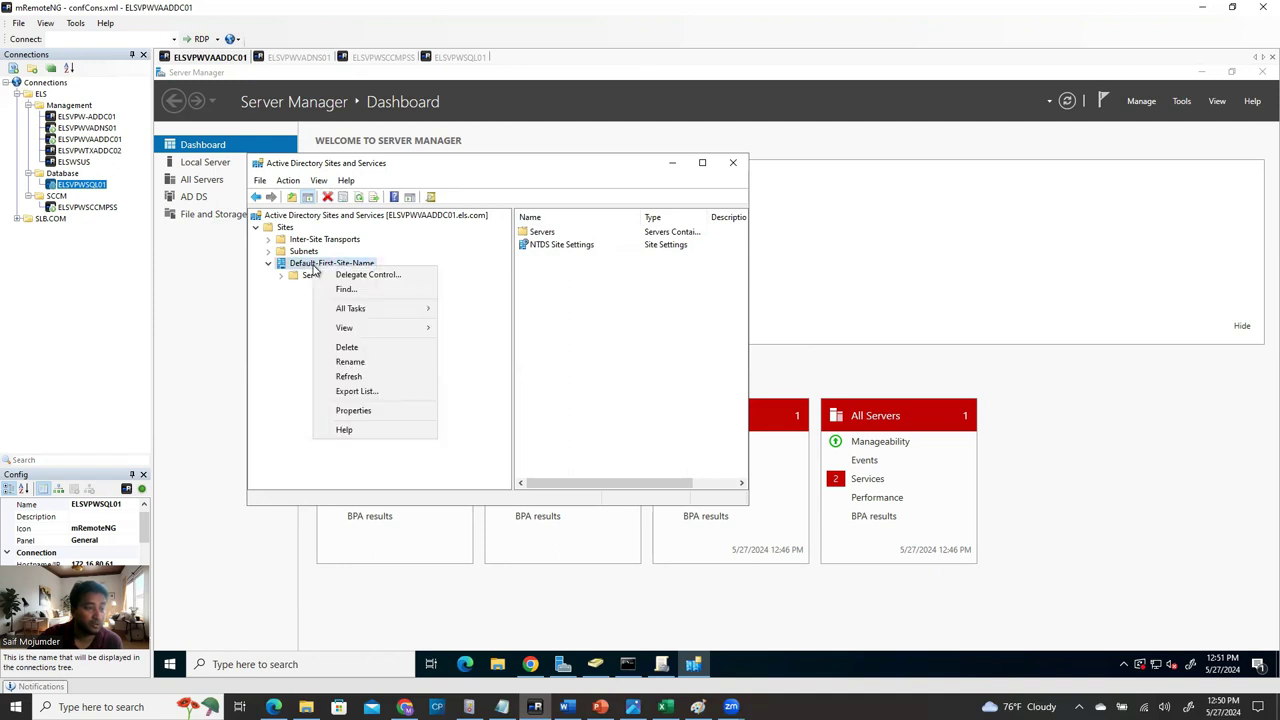
click(369, 363)
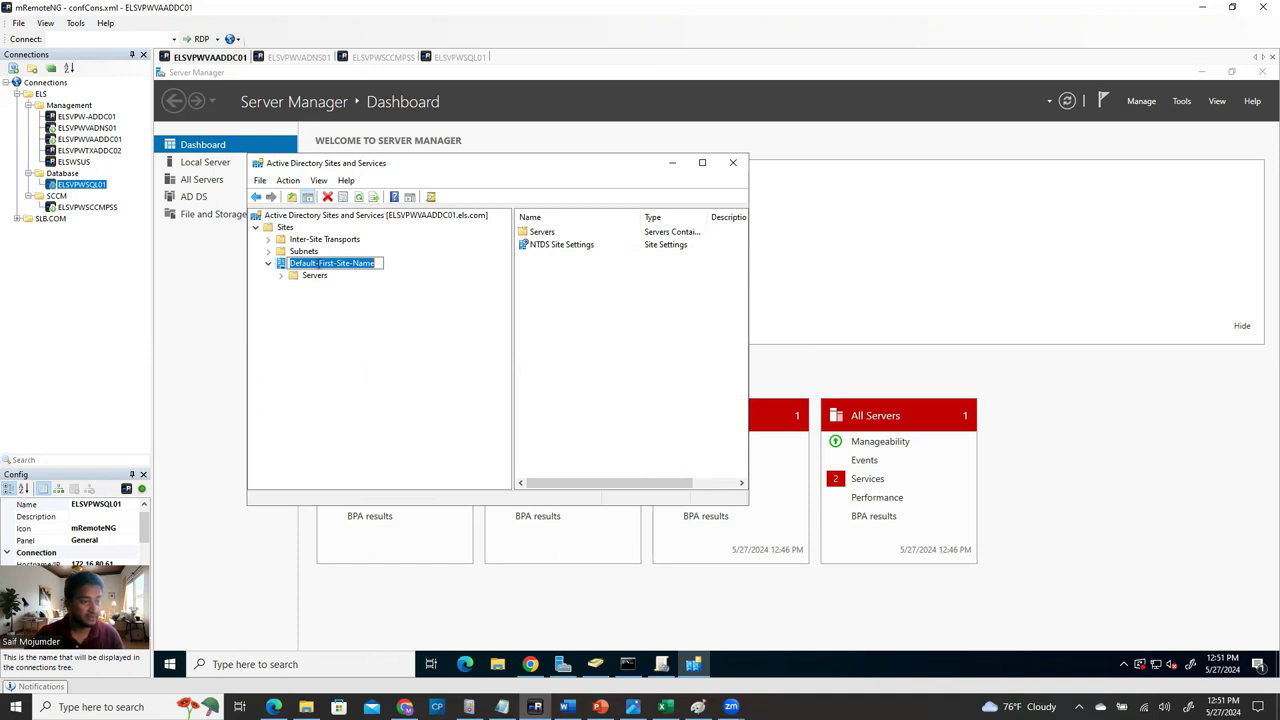
click(316, 263)
drag(316, 263, 290, 263)
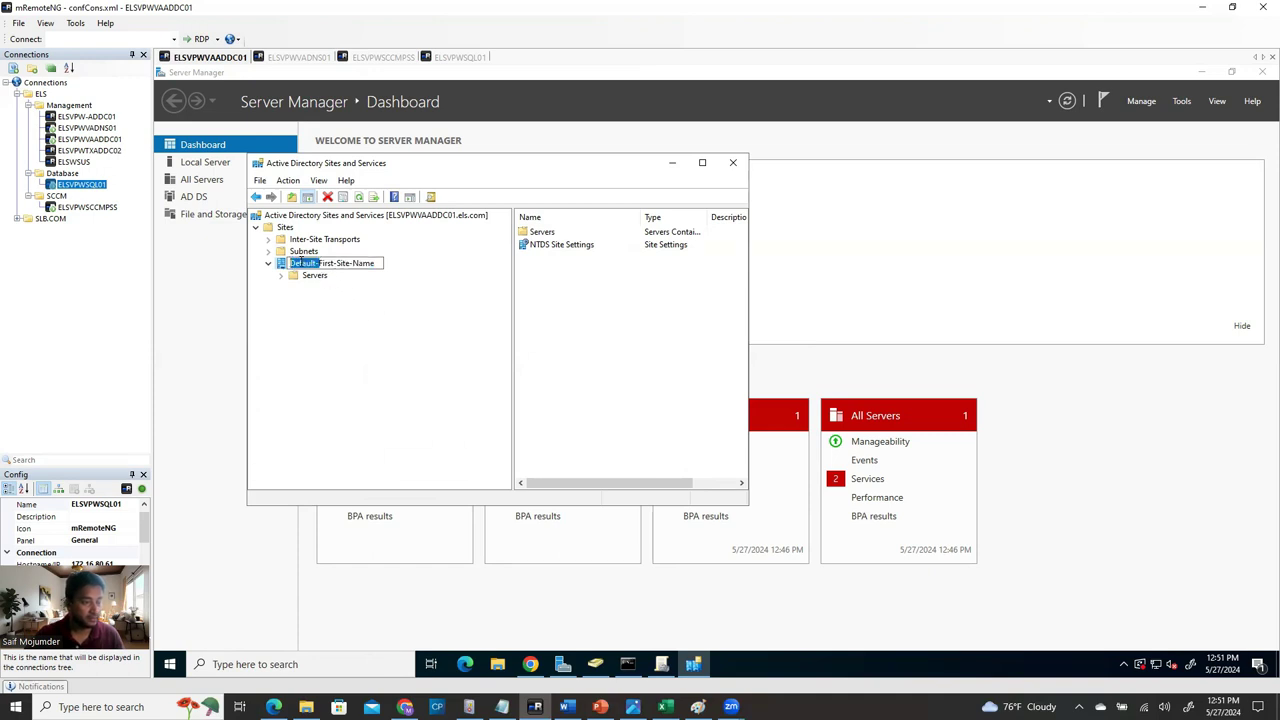
click(316, 263)
drag(316, 263, 290, 263)
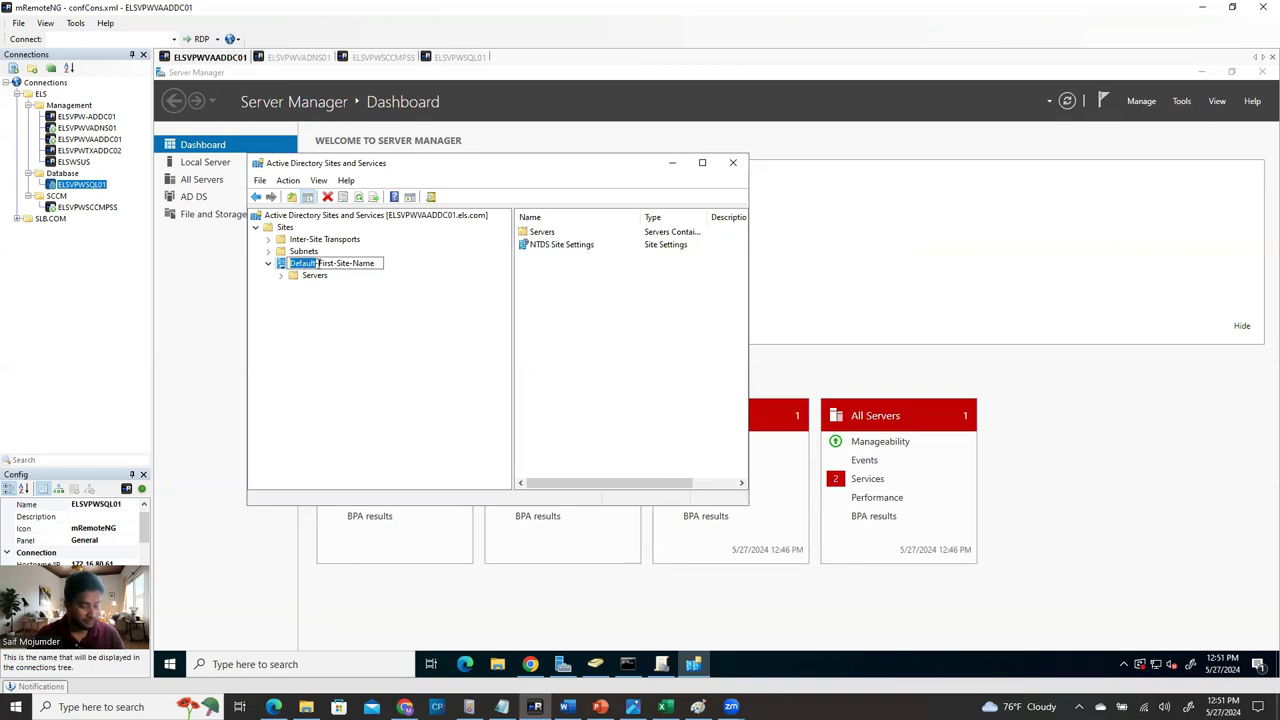
text(ELS)
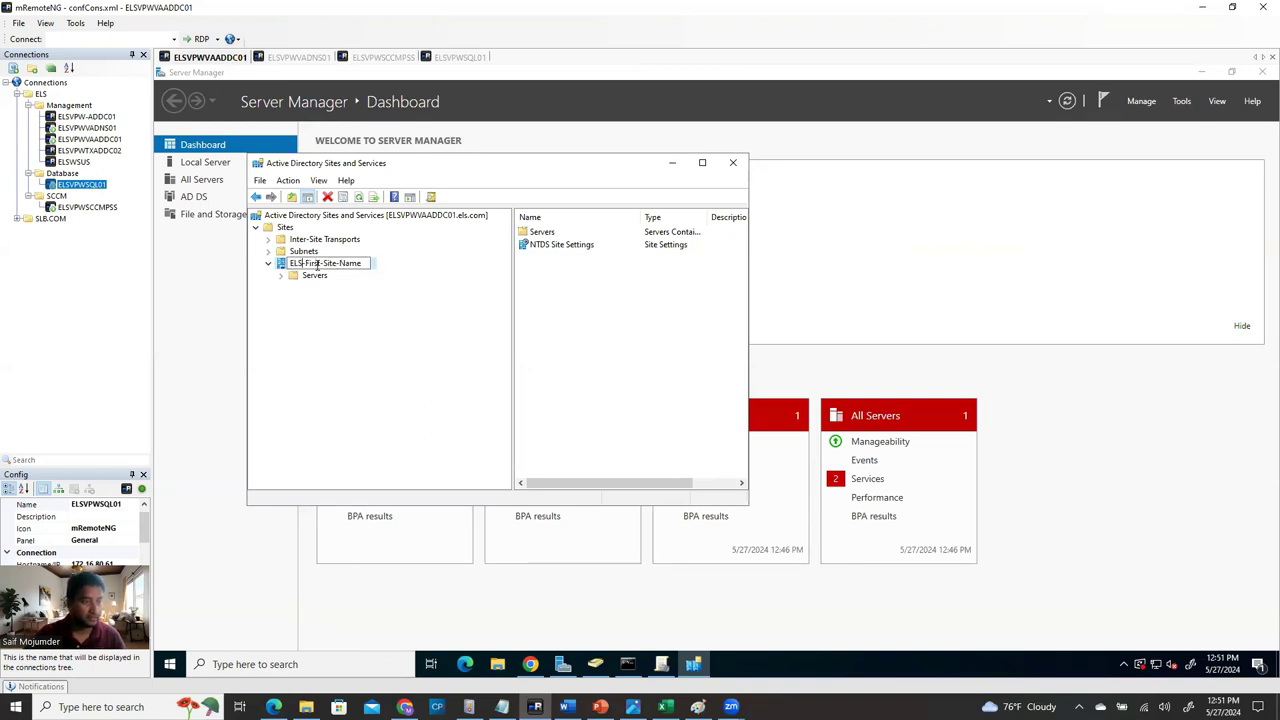
key(BackSpace)
key(BackSpace)
key(BackSpace)
key(BackSpace)
key(BackSpace)
click(408, 334)
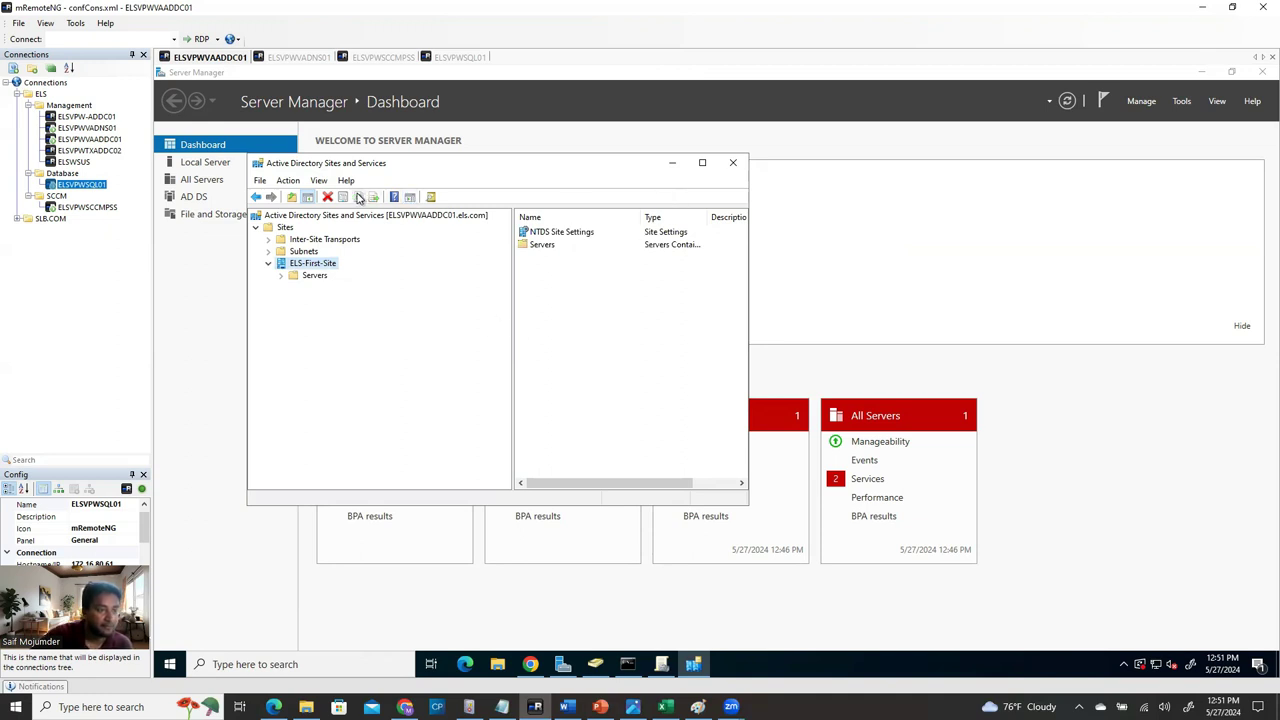
click(312, 215)
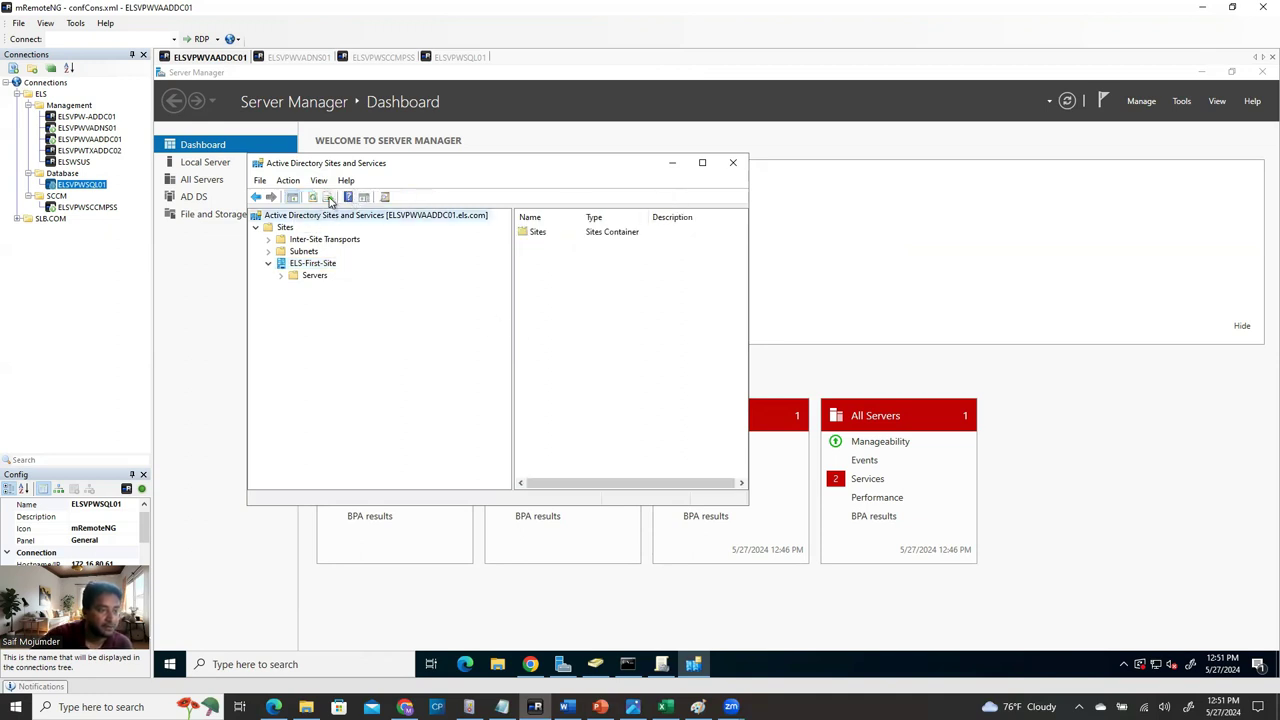
click(313, 197)
Close Sites and Services and discard the unfinished boundary still showing the old site name.
click(733, 165)
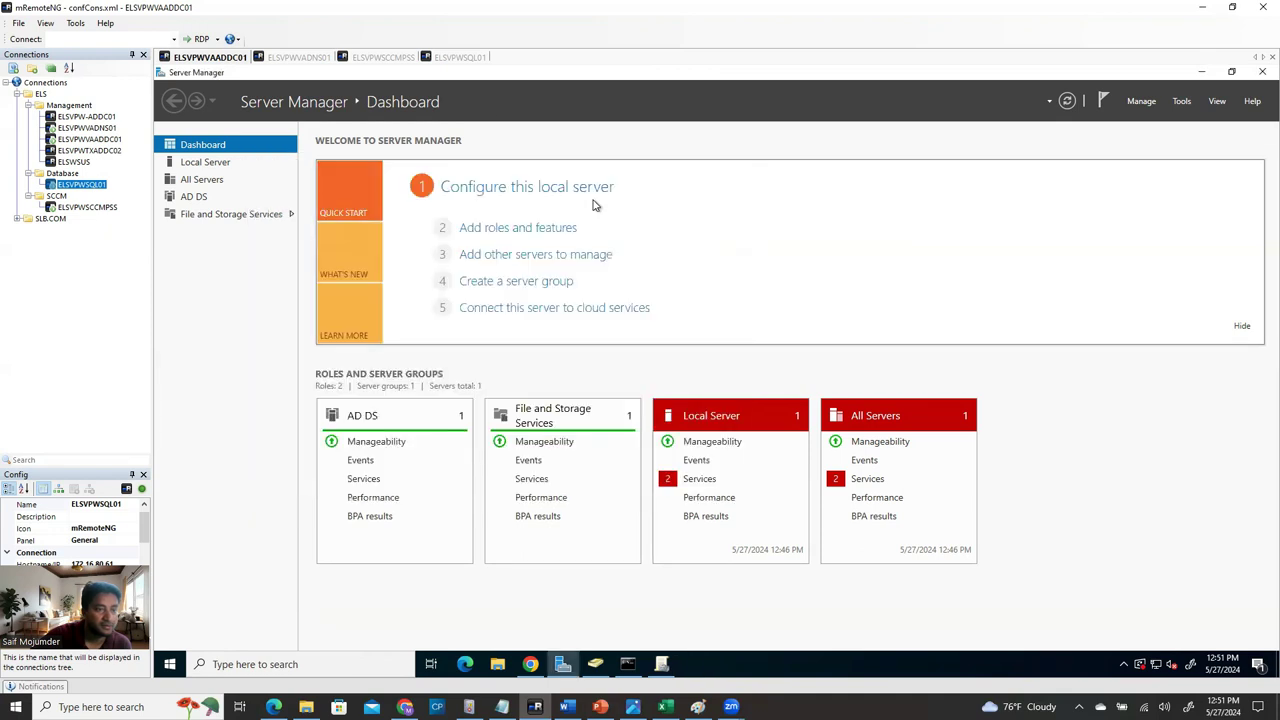
click(402, 58)
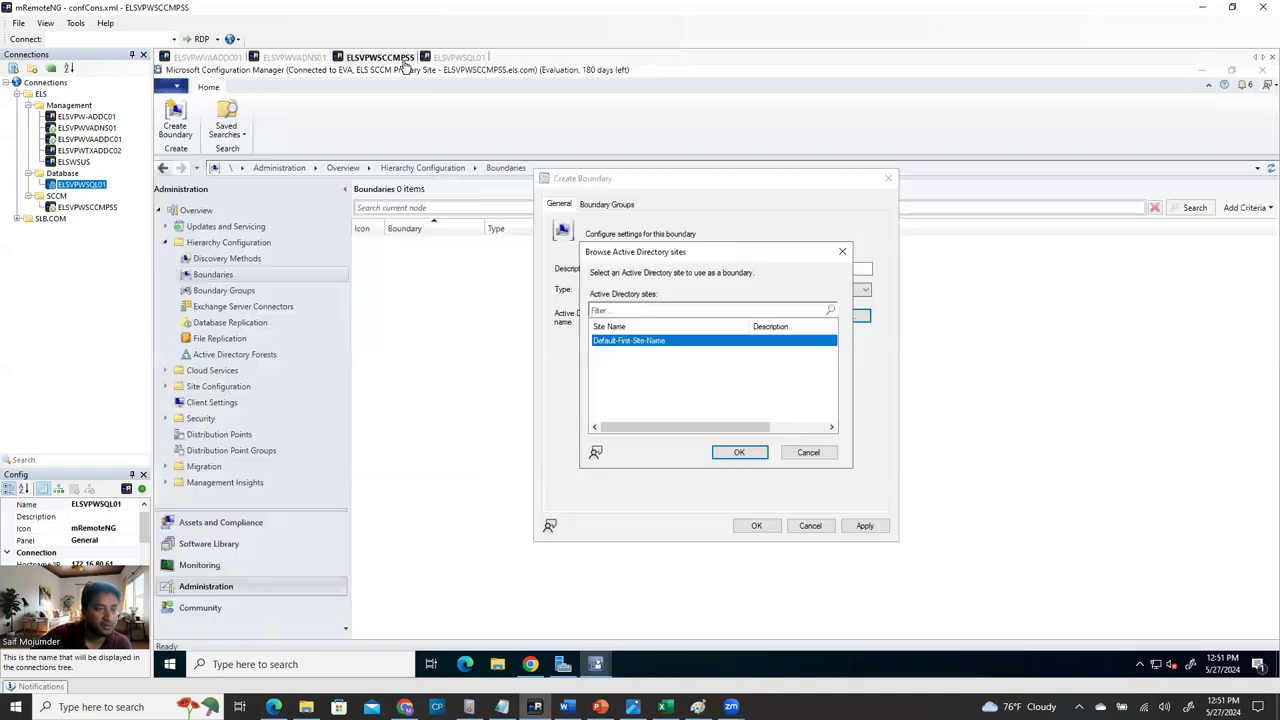
click(808, 455)
click(840, 316)
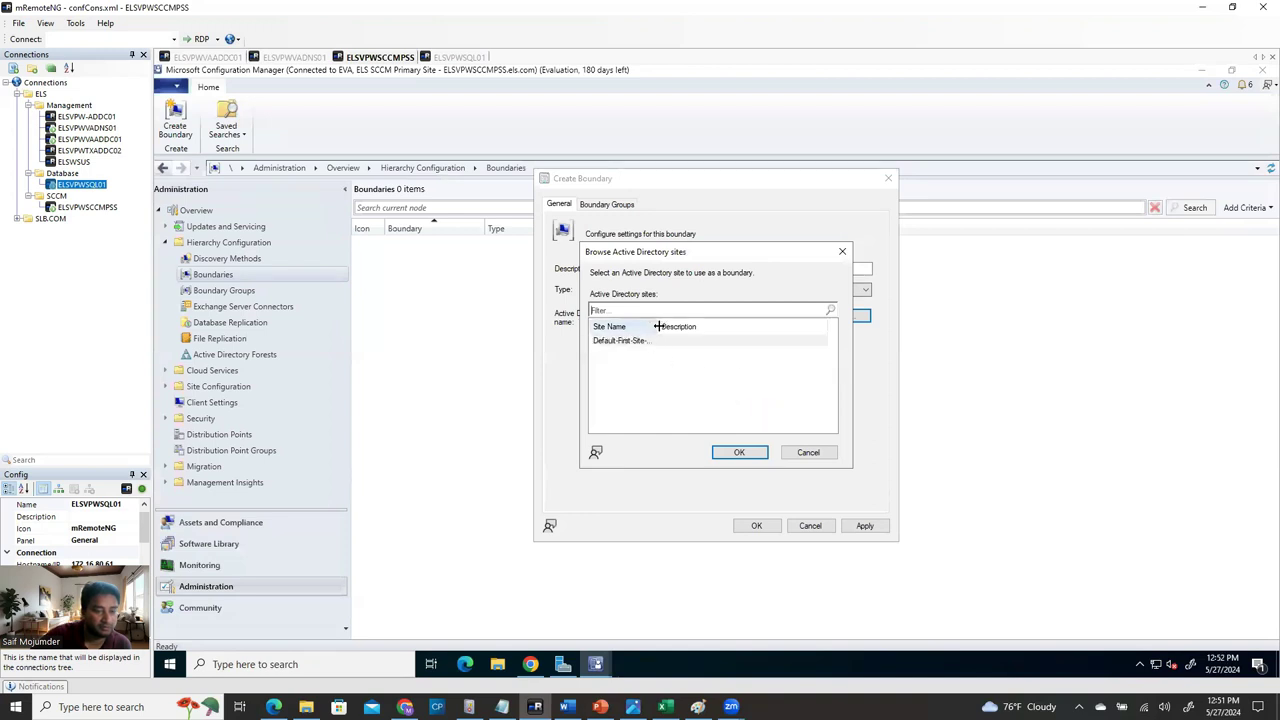
drag(658, 326, 711, 326)
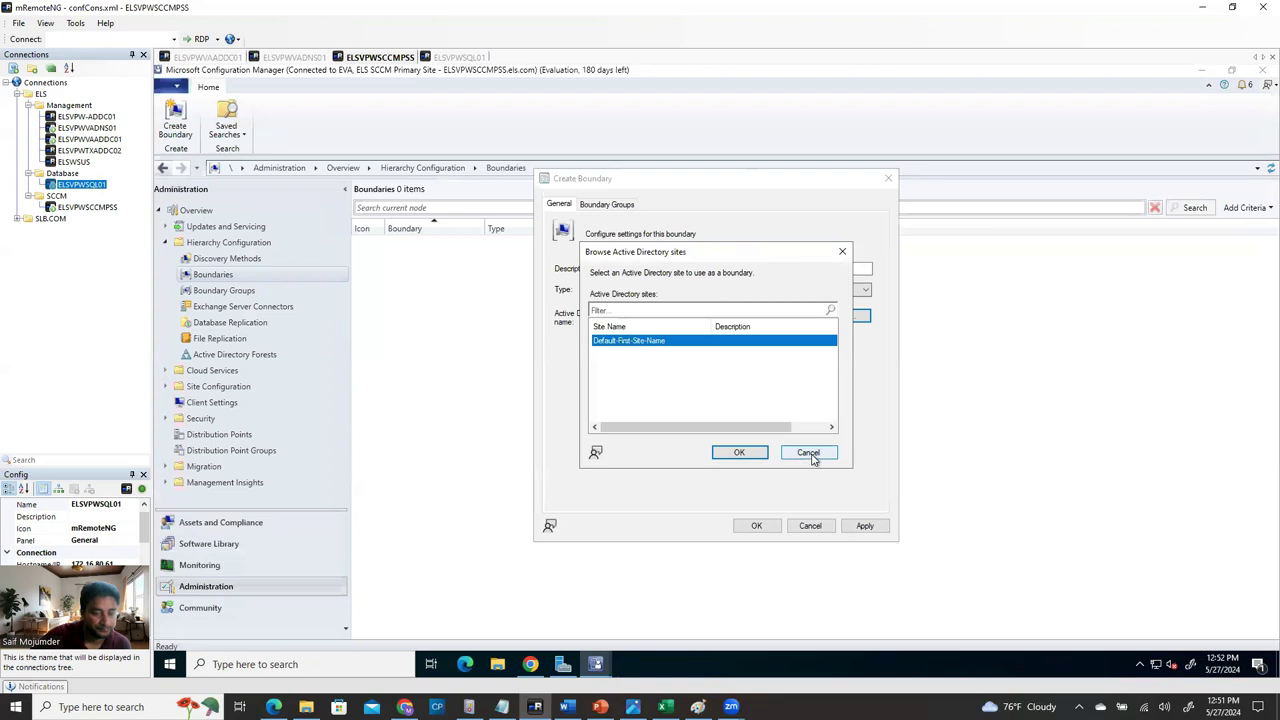
click(809, 453)
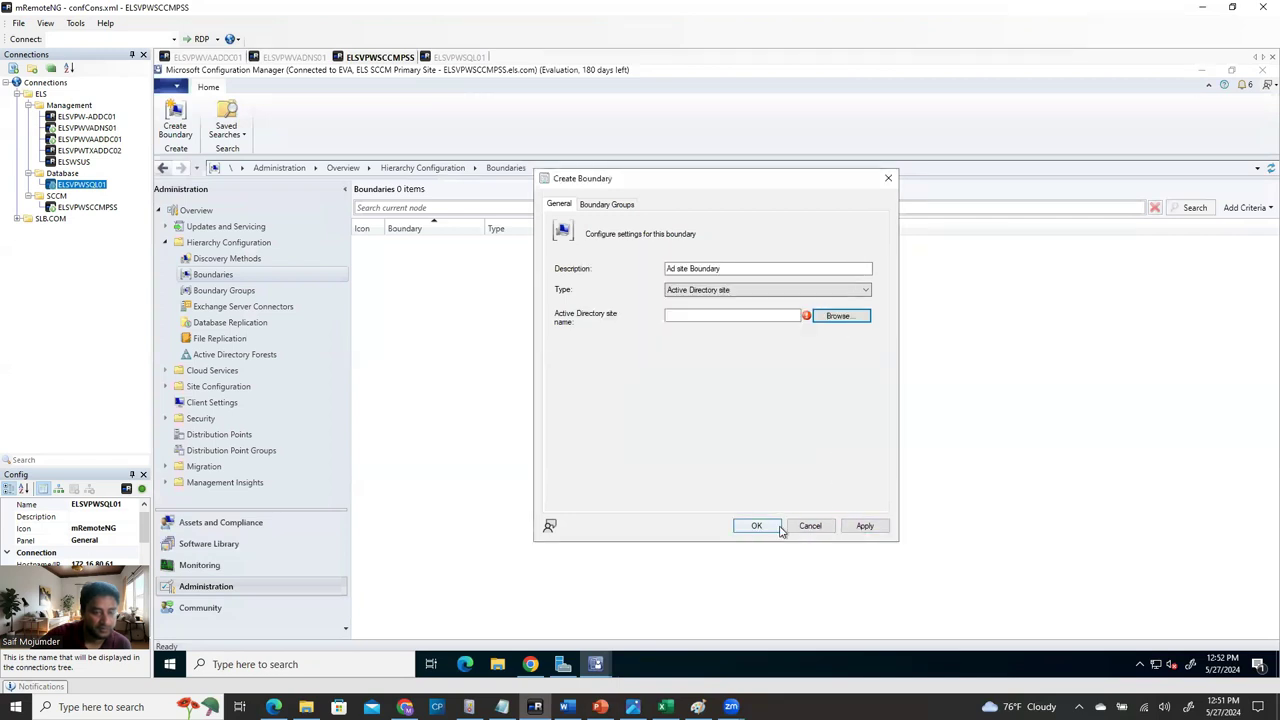
click(760, 527)
Start a boundary described 'AD Site Boundary', type Active Directory site, for ELS-First-Site.
right_click(248, 276)
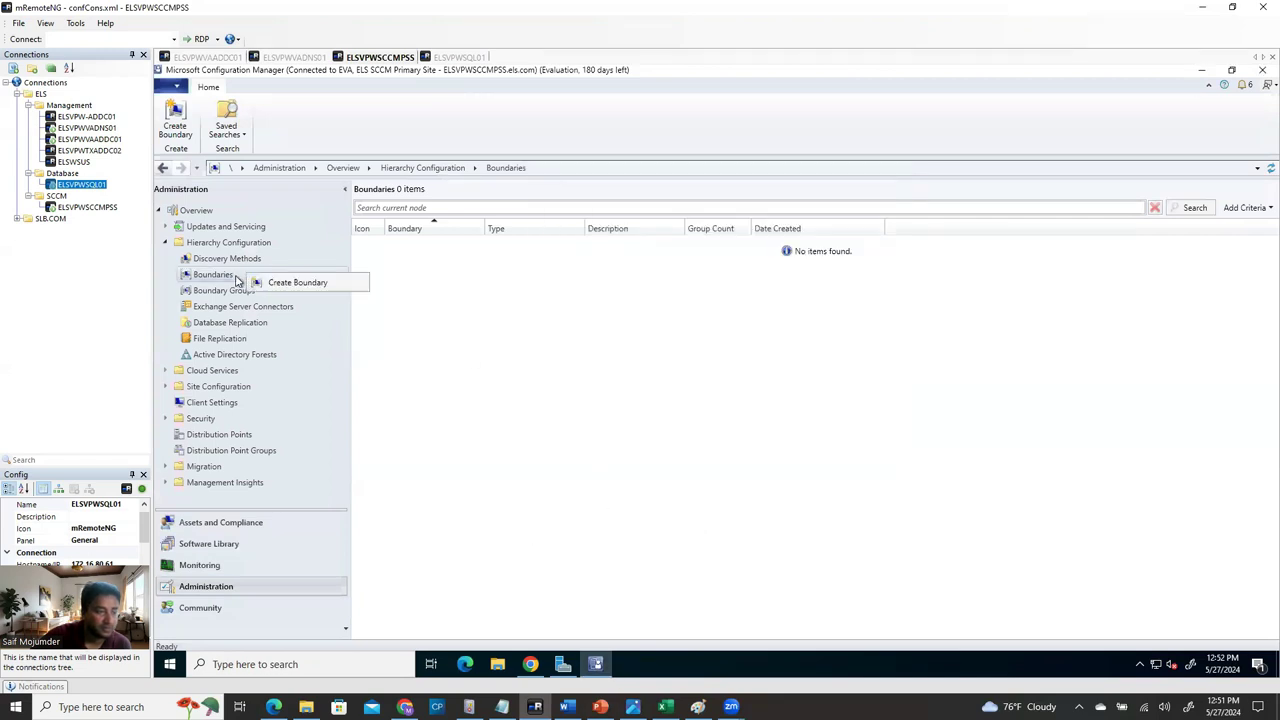
click(290, 283)
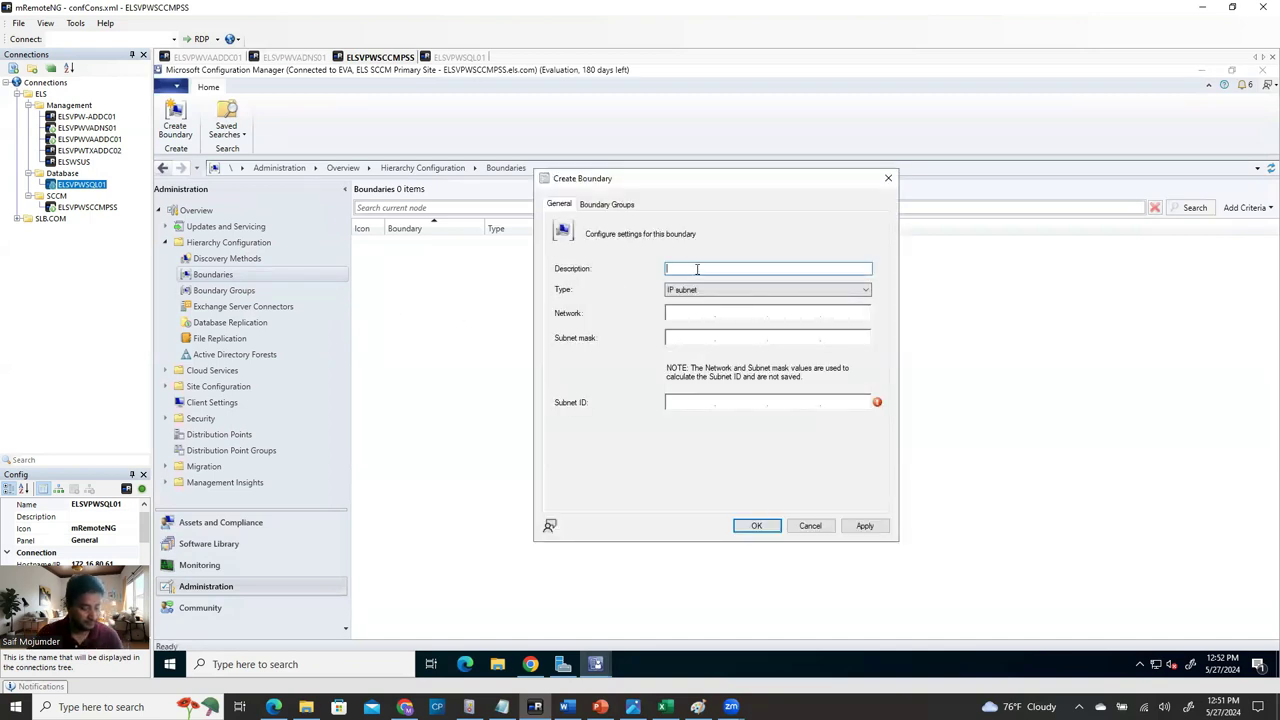
text(AD)
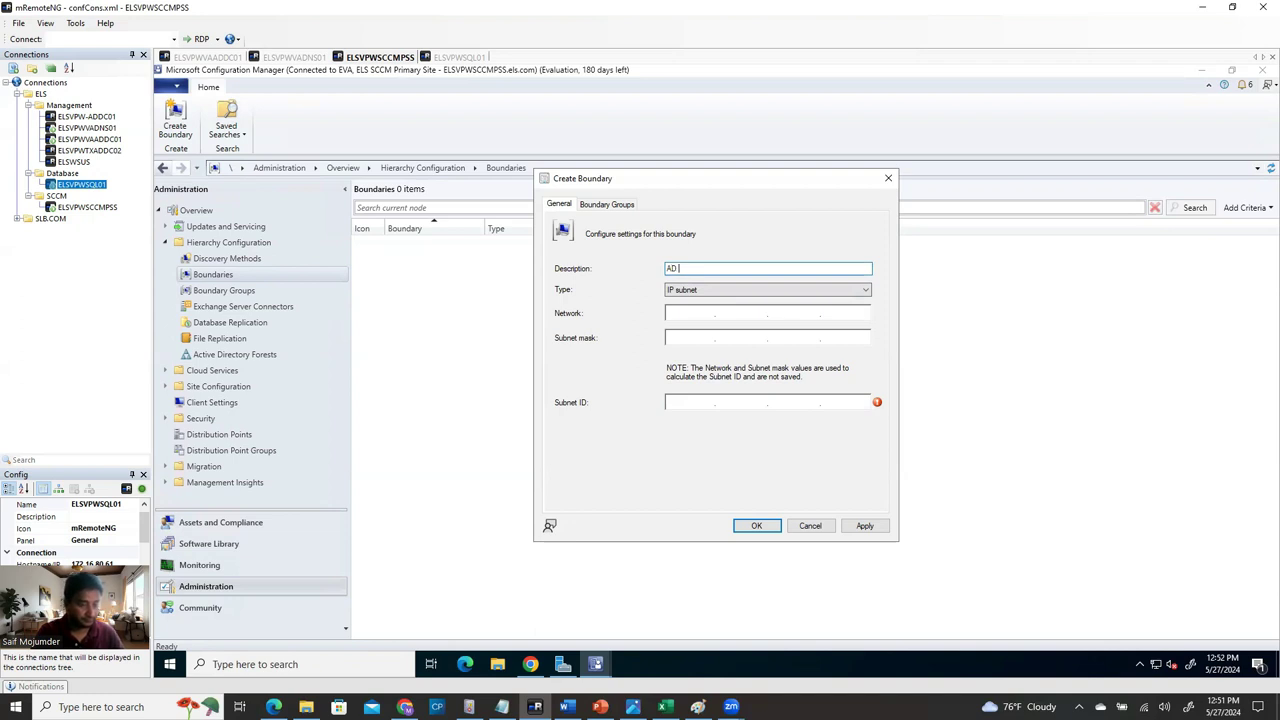
text( Site Bo)
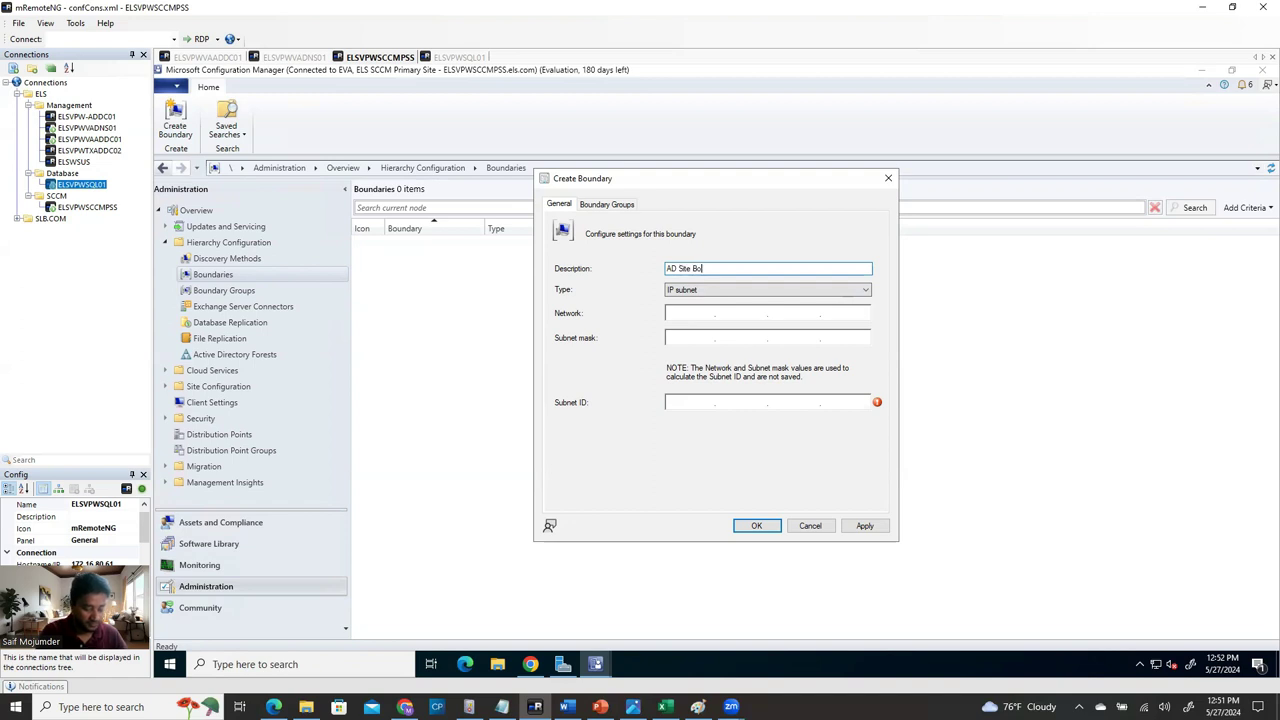
text(undary)
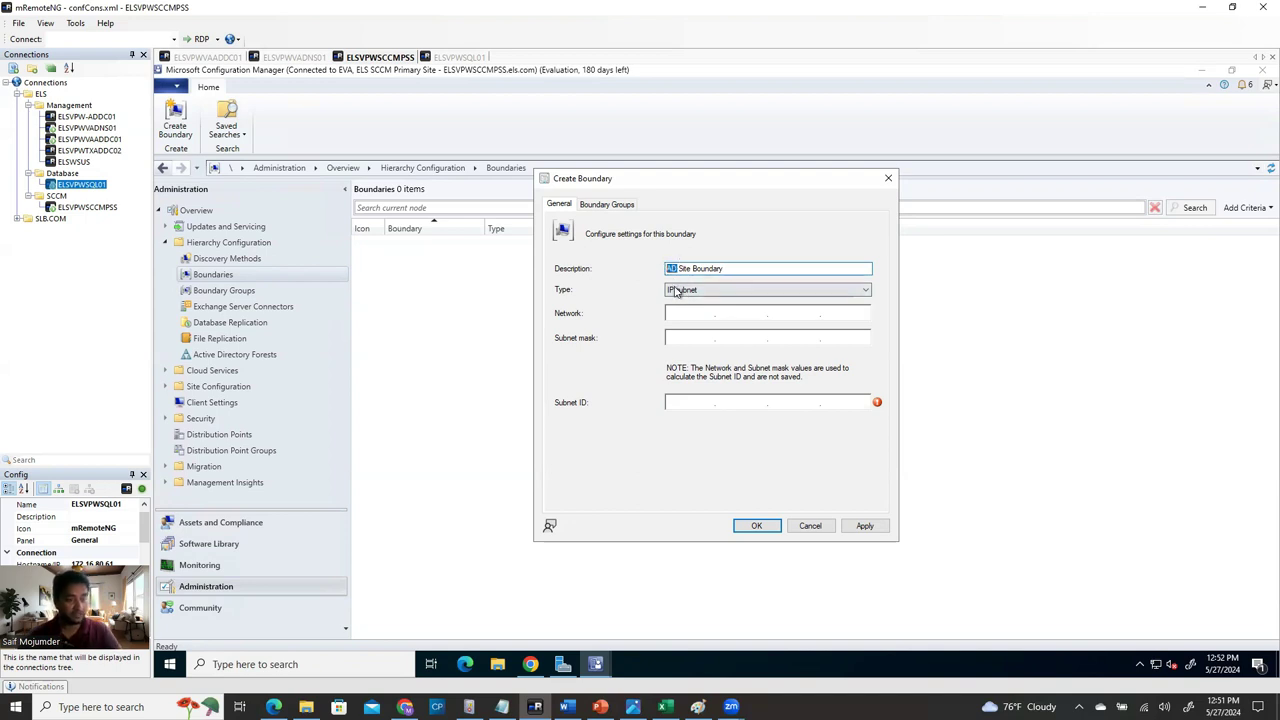
click(745, 268)
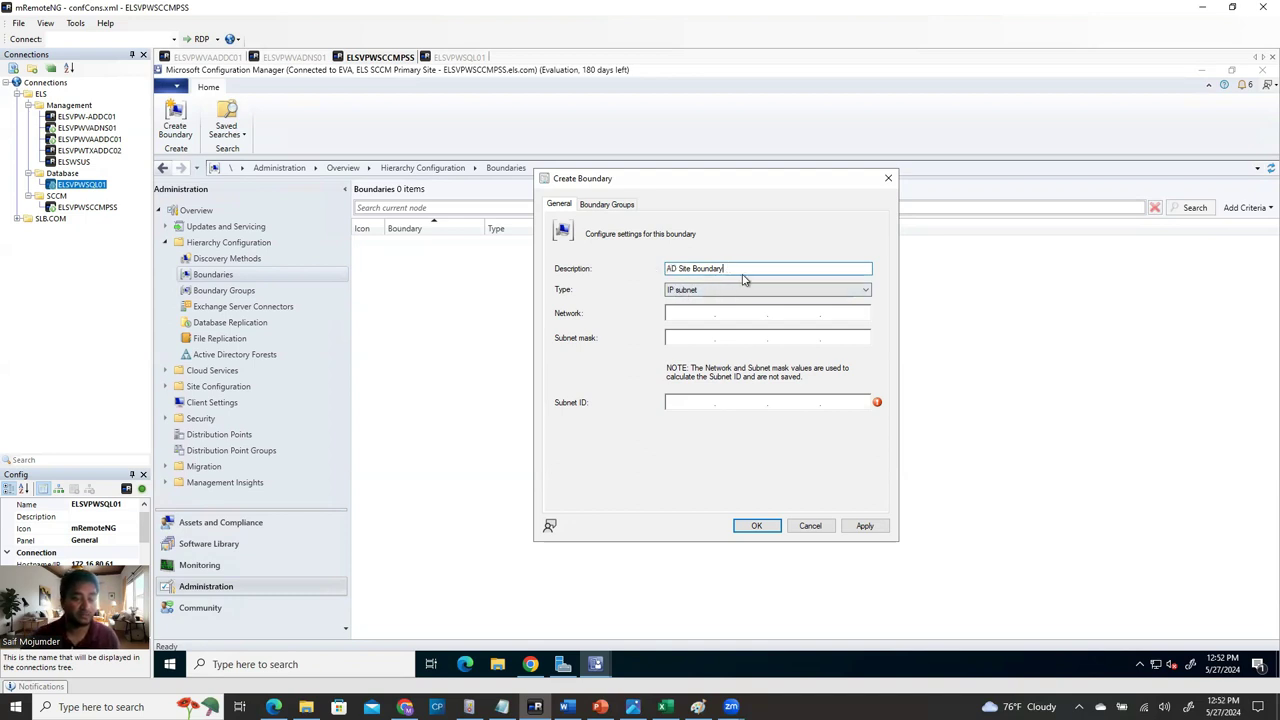
click(730, 290)
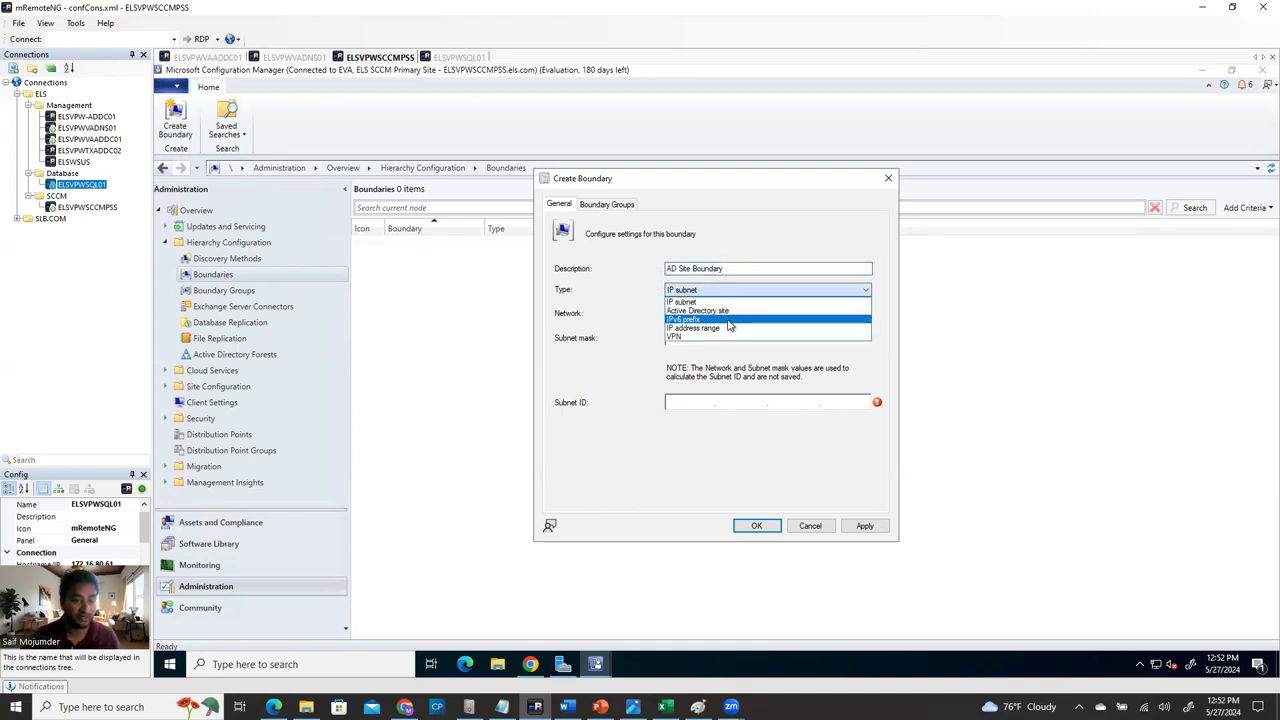
click(700, 310)
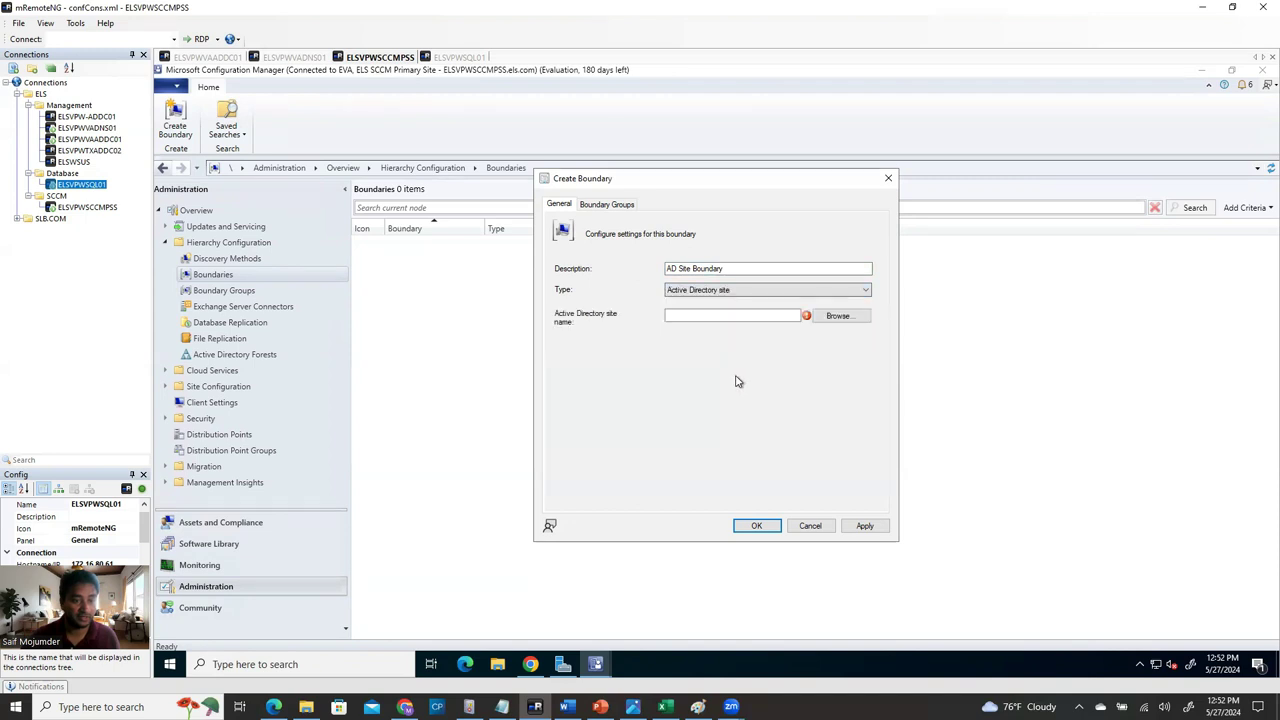
click(836, 318)
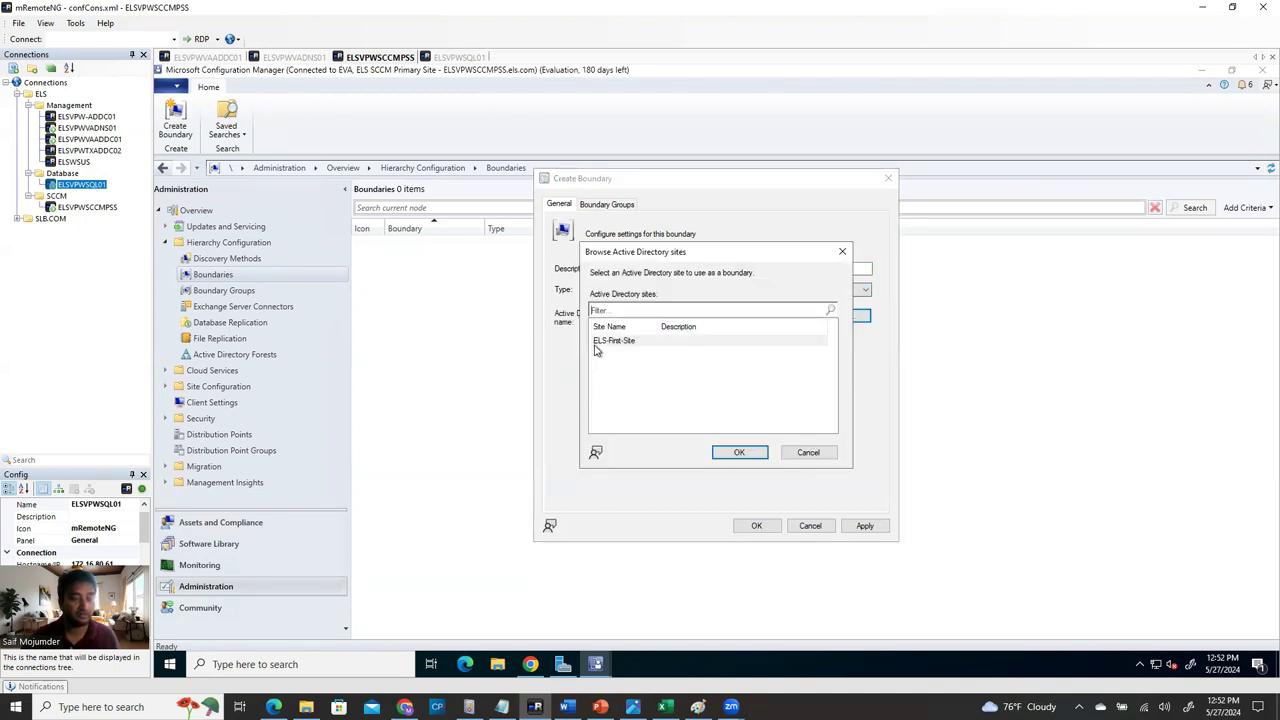
double_click(629, 343)
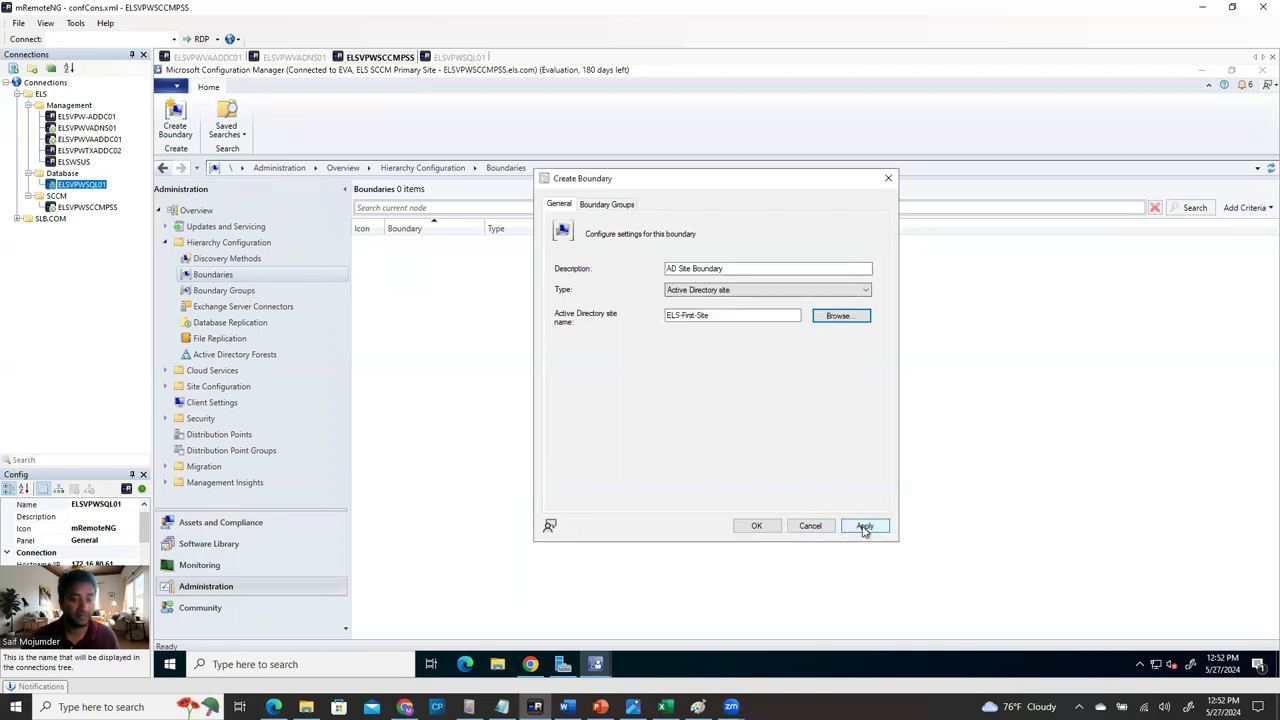
Leave the boundary's Boundary Groups empty, then apply and save the new boundary.
click(607, 205)
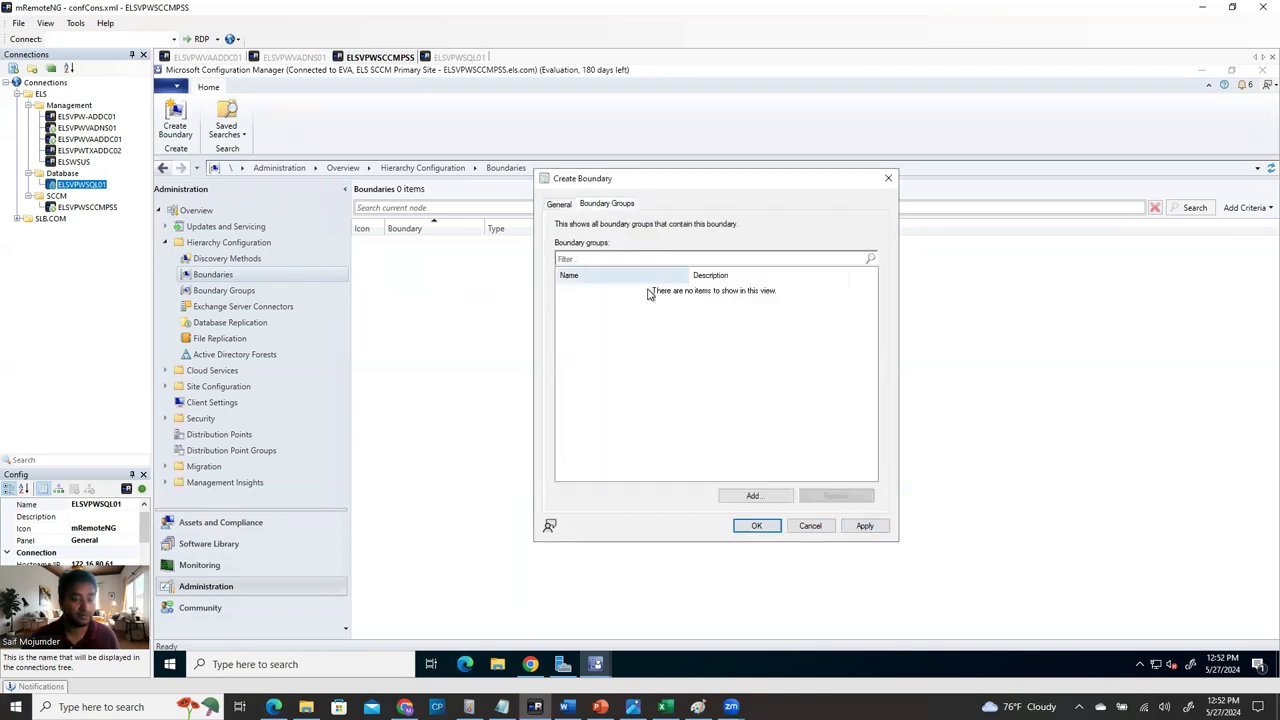
click(755, 496)
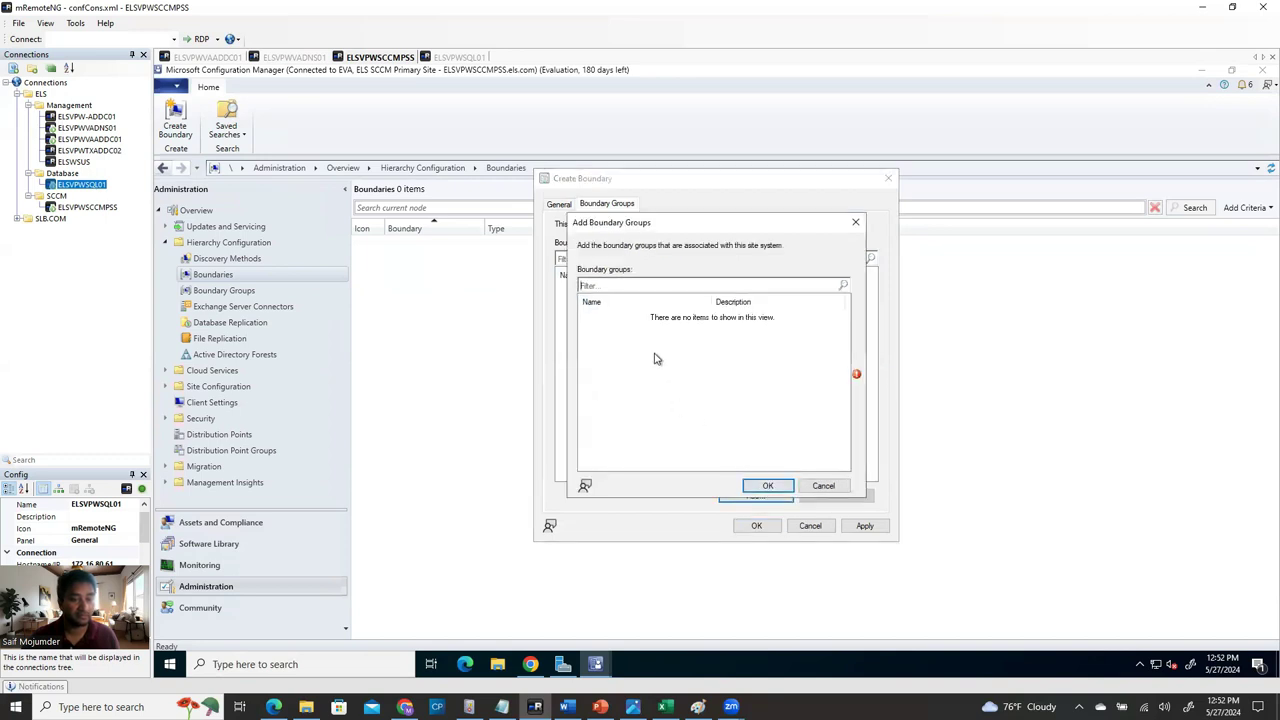
click(650, 287)
click(654, 306)
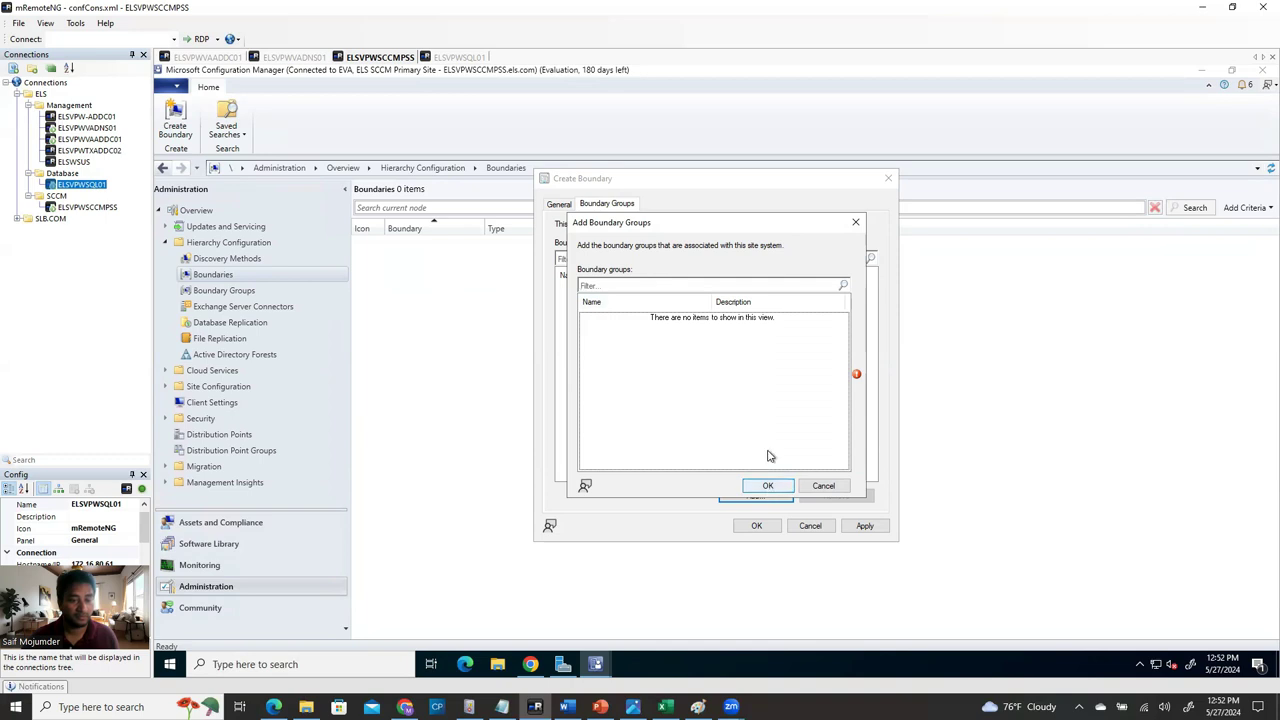
click(855, 222)
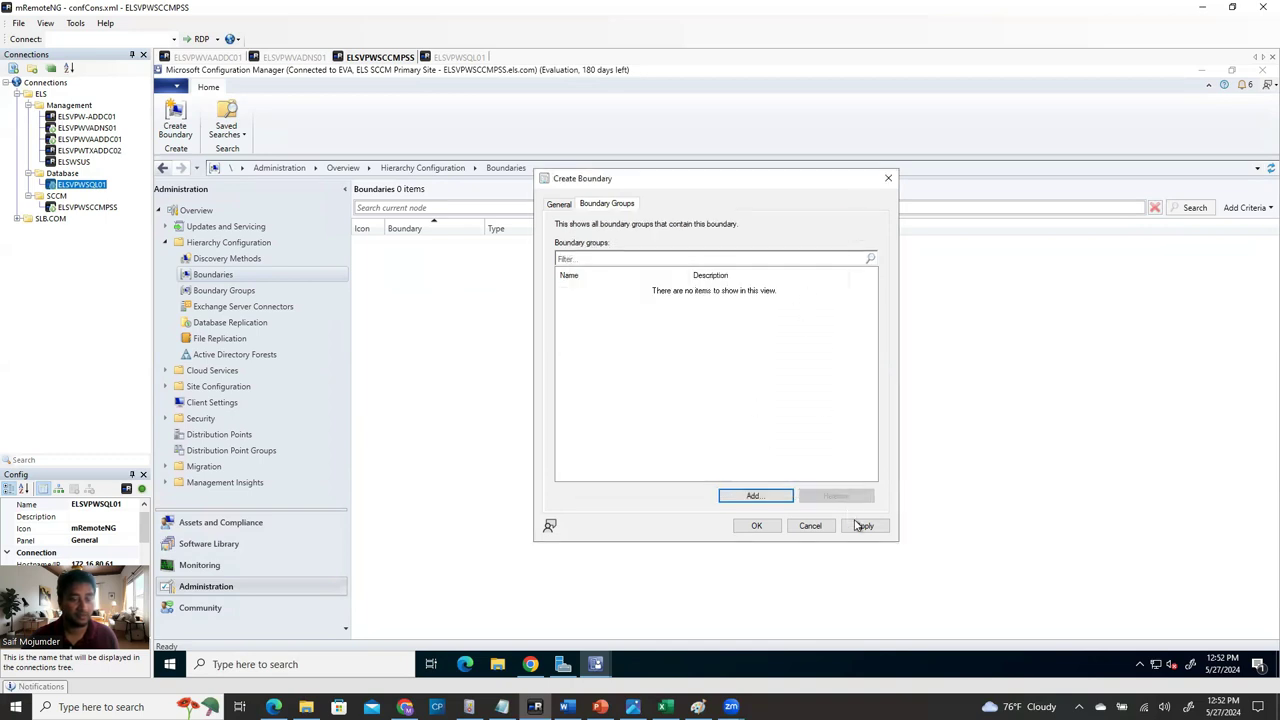
click(559, 206)
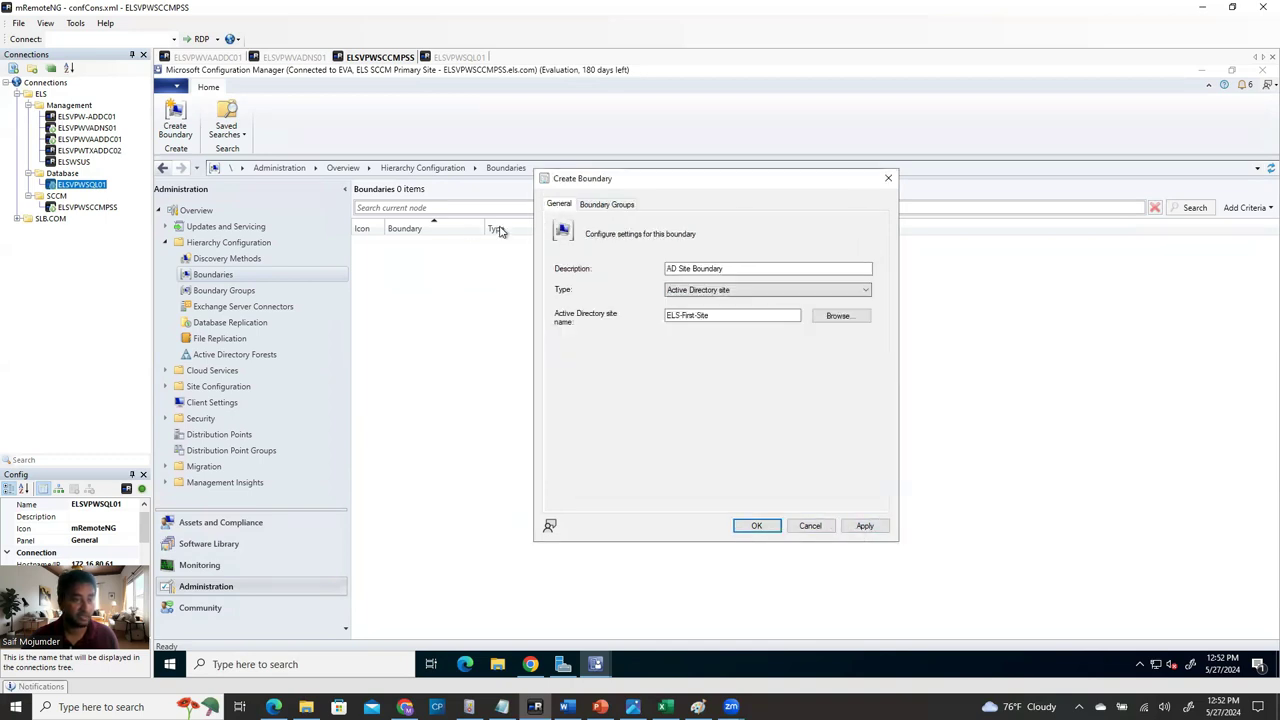
click(857, 528)
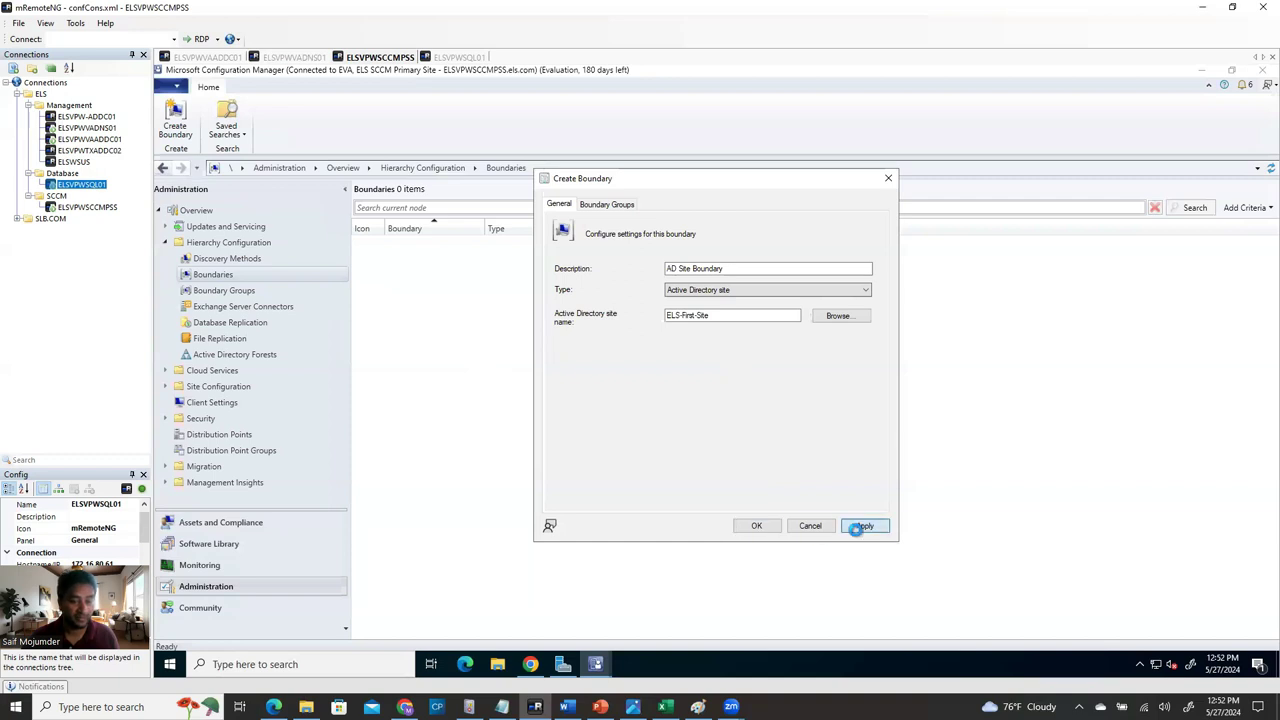
click(755, 526)
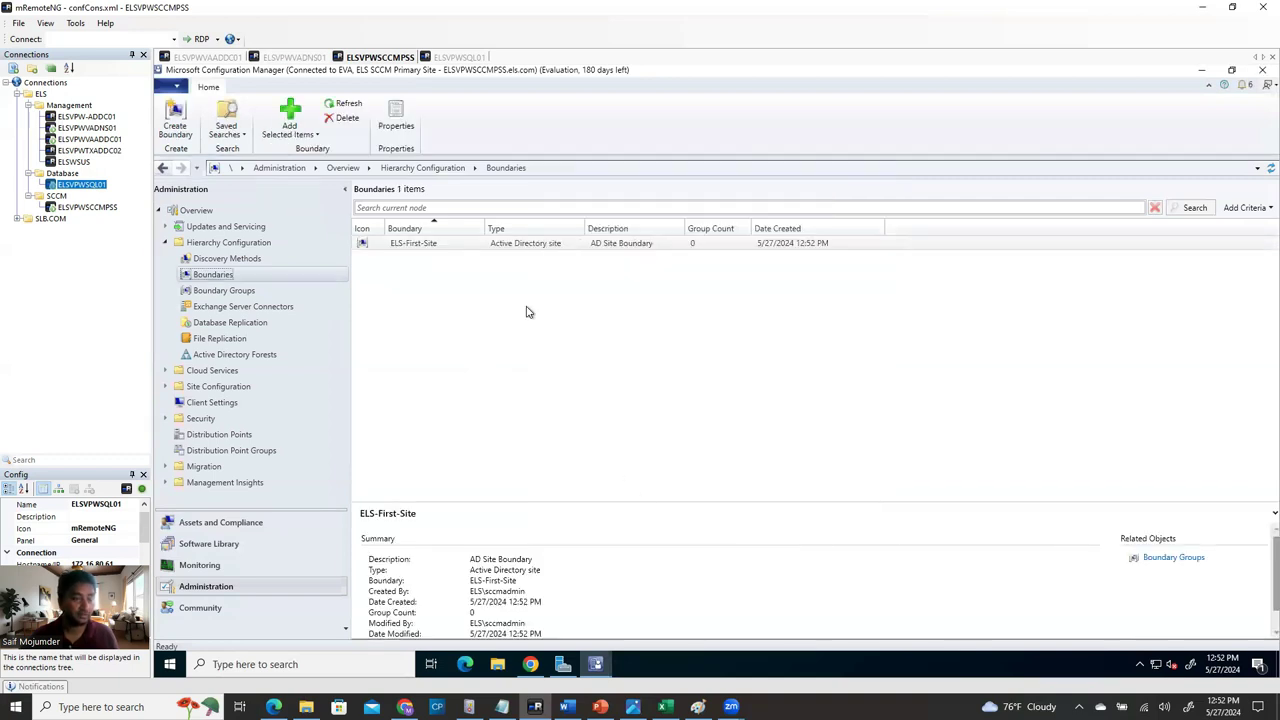
Start a new boundary group from the Boundary Groups node.
click(231, 291)
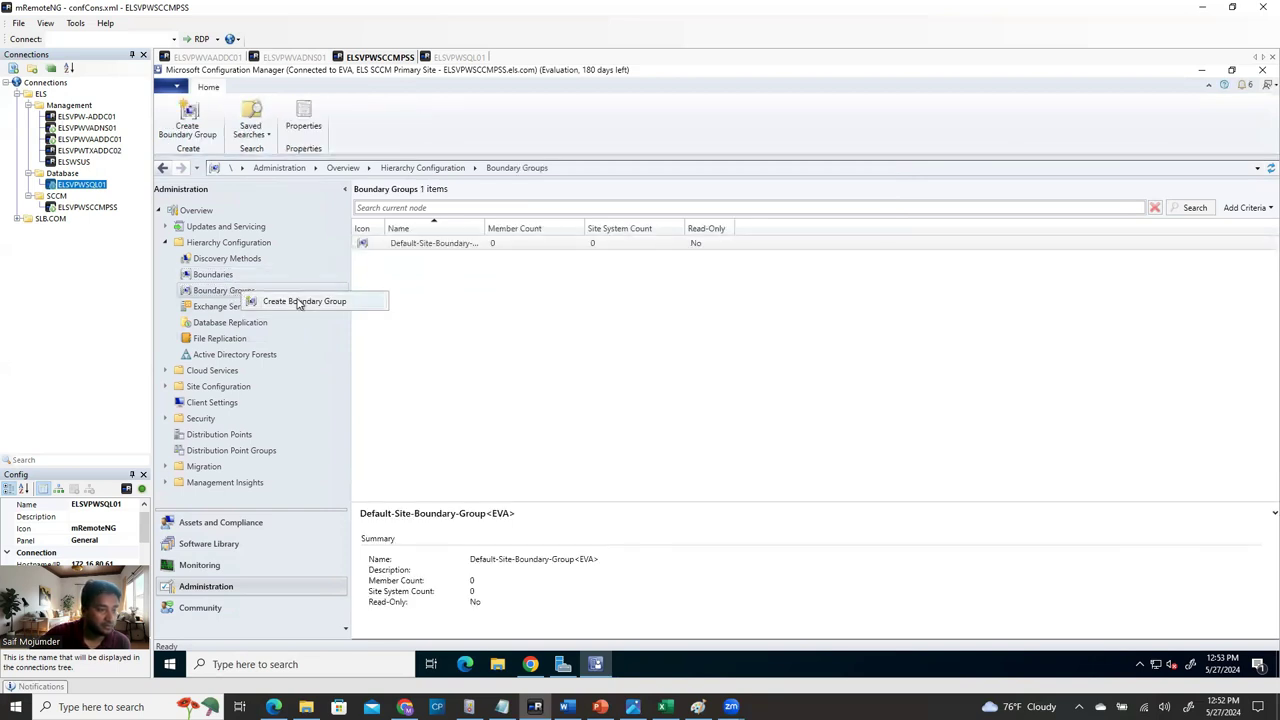
click(302, 301)
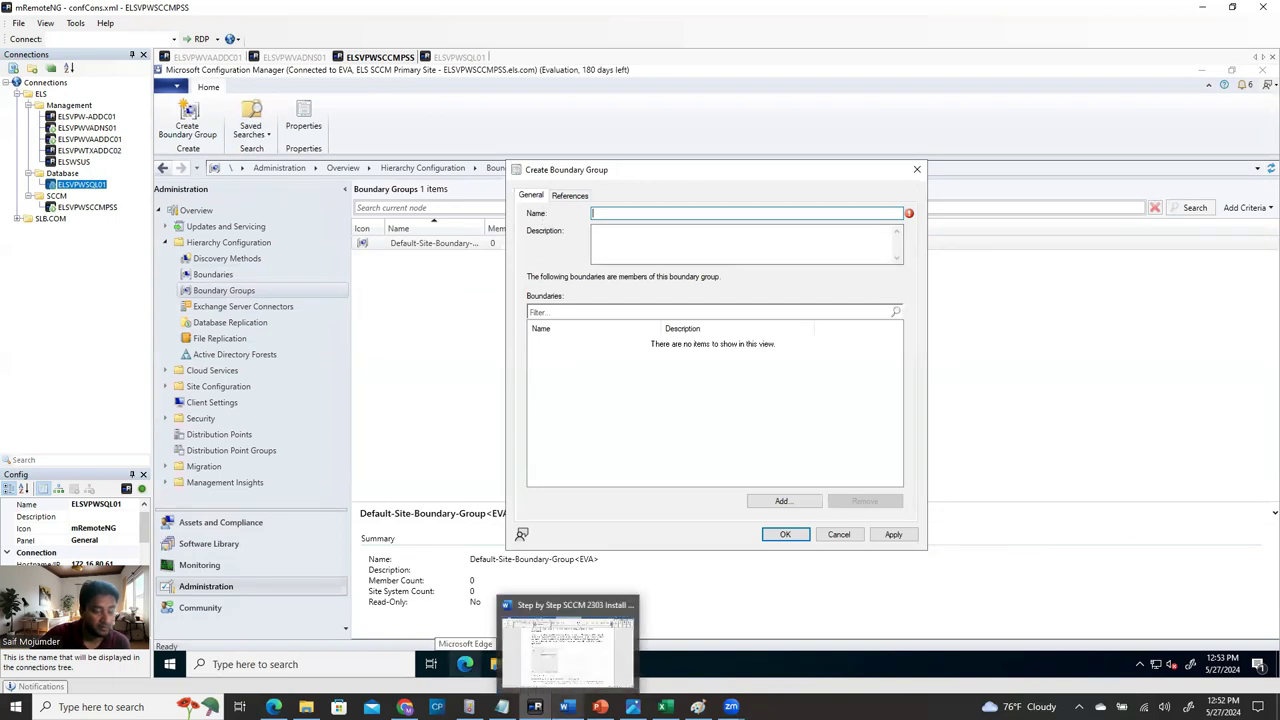
right_click(566, 707)
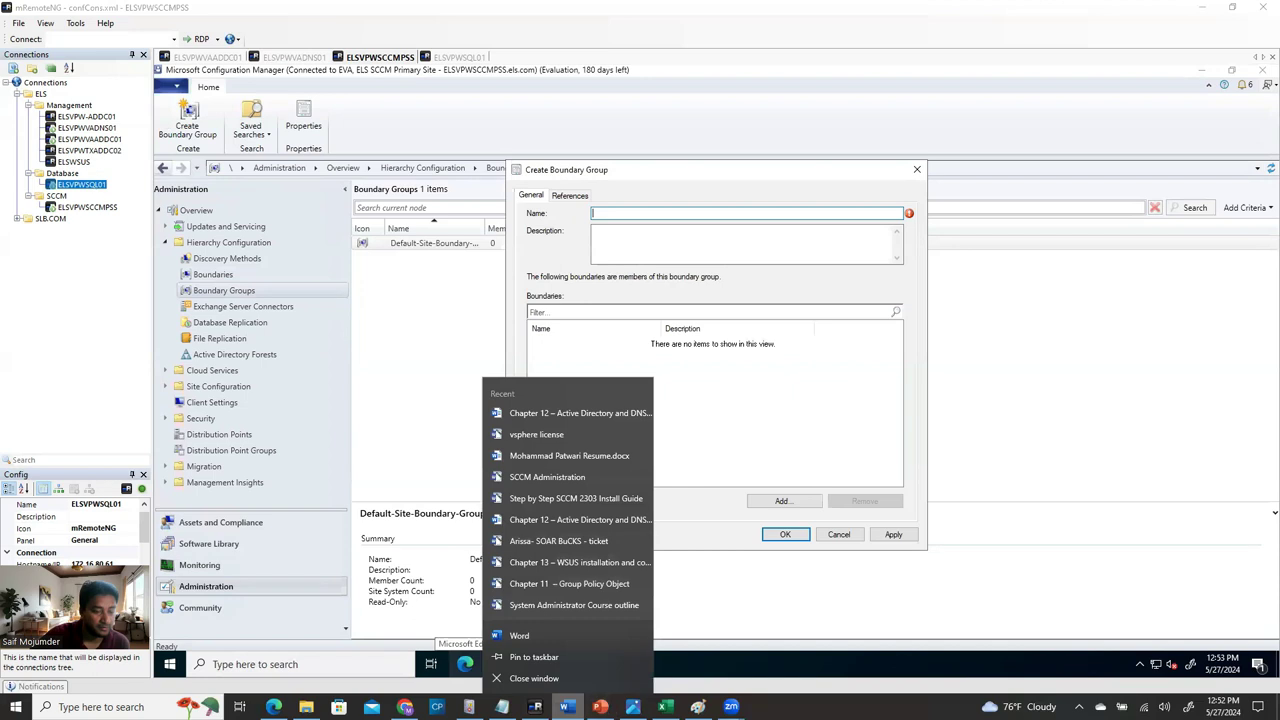
click(521, 535)
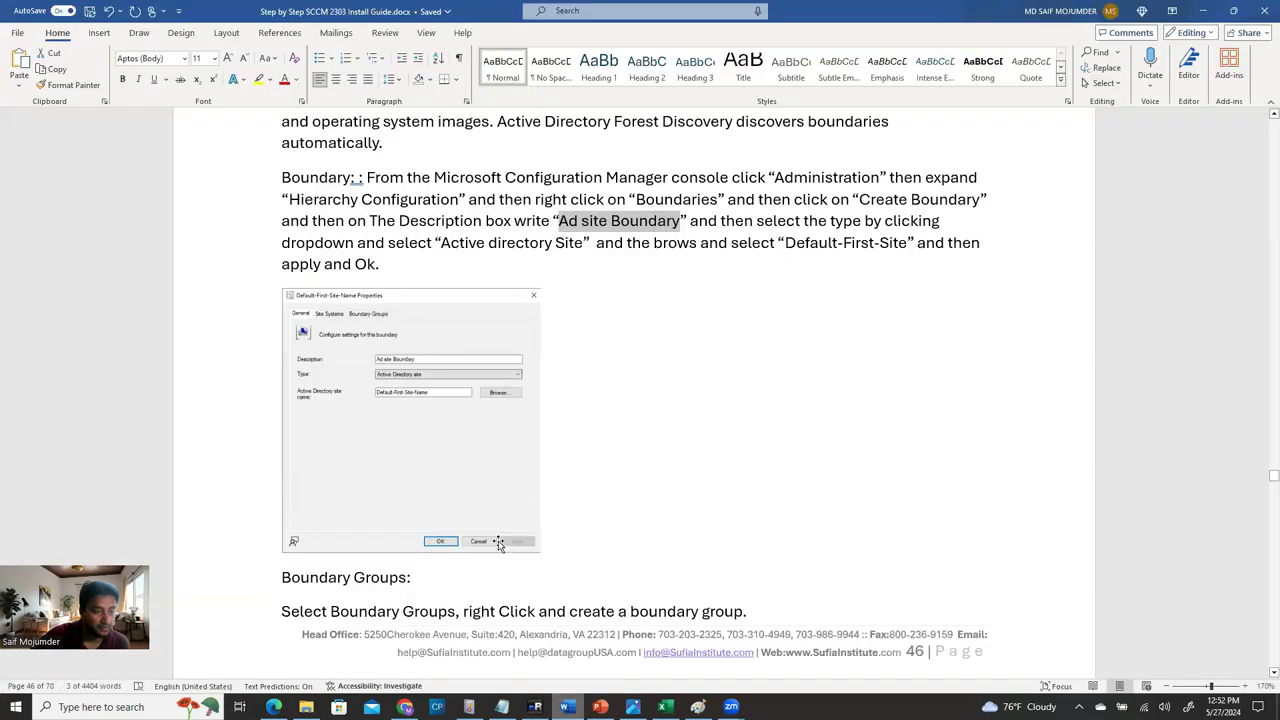
Copy 'Site server for all computers' from the Word guide and paste it as the group name.
scroll(505, 550, down, 8)
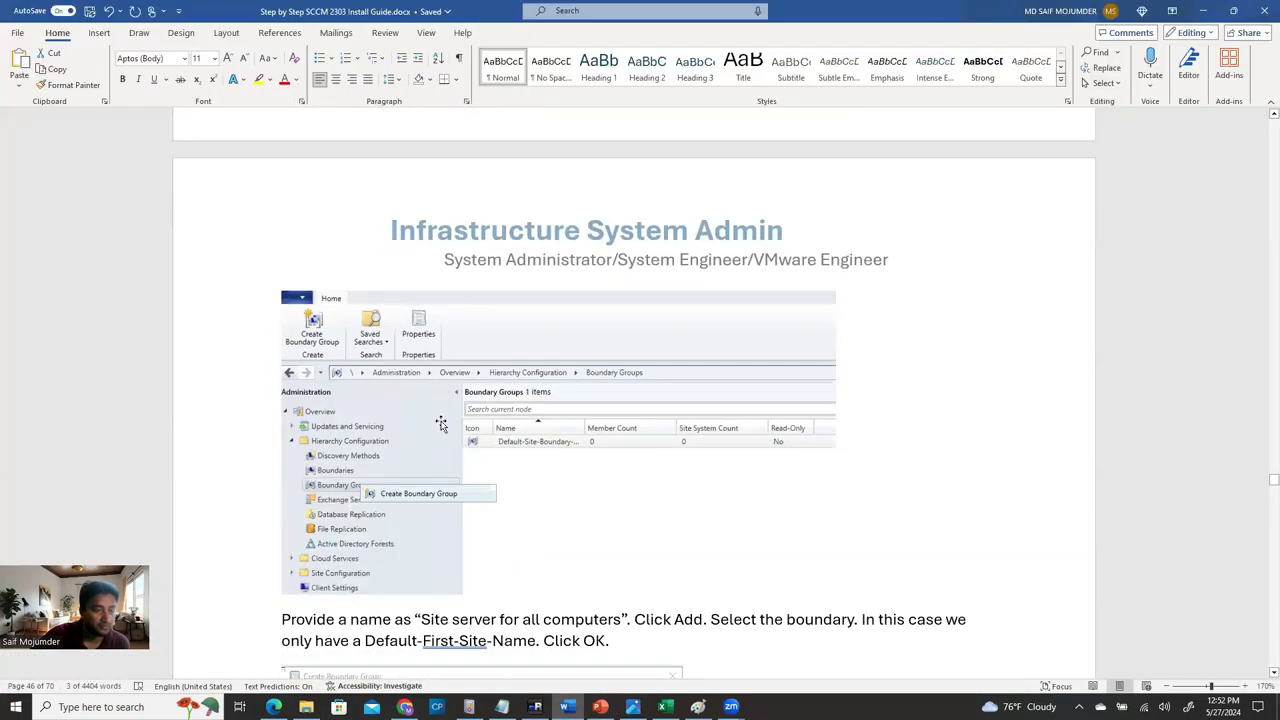
scroll(441, 420, down, 5)
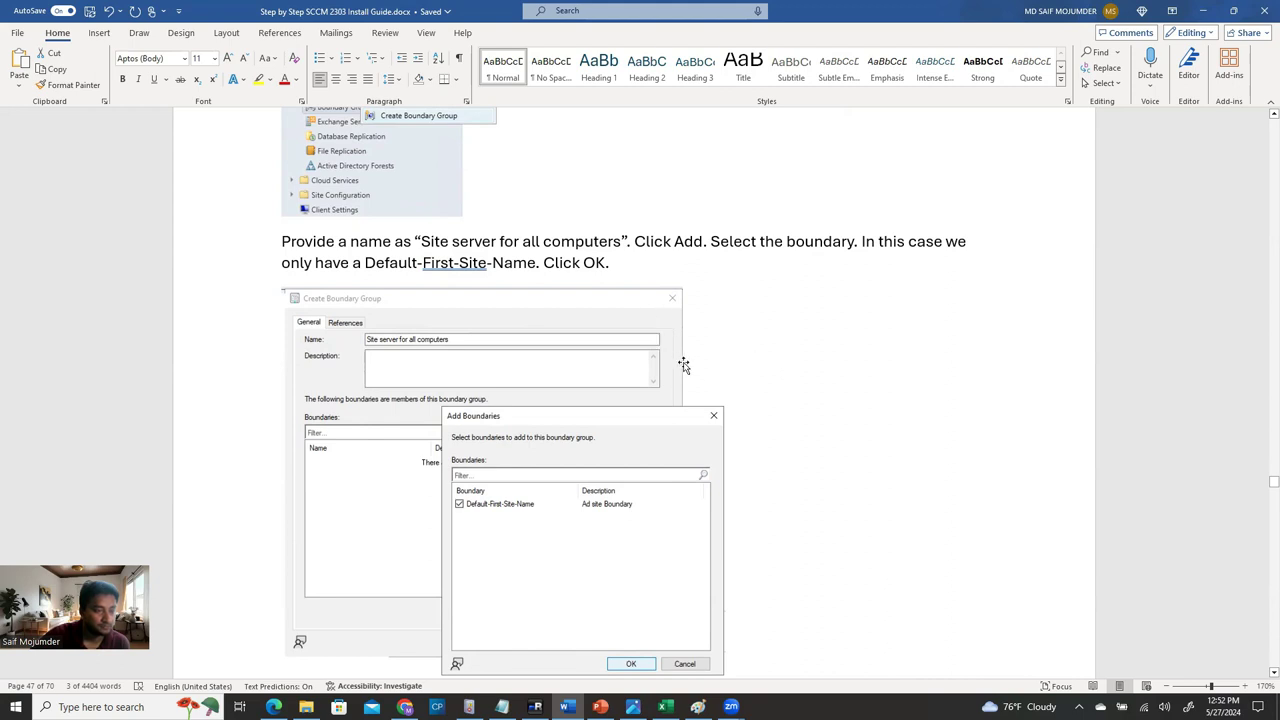
drag(423, 241, 621, 243)
key(ctrl+c)
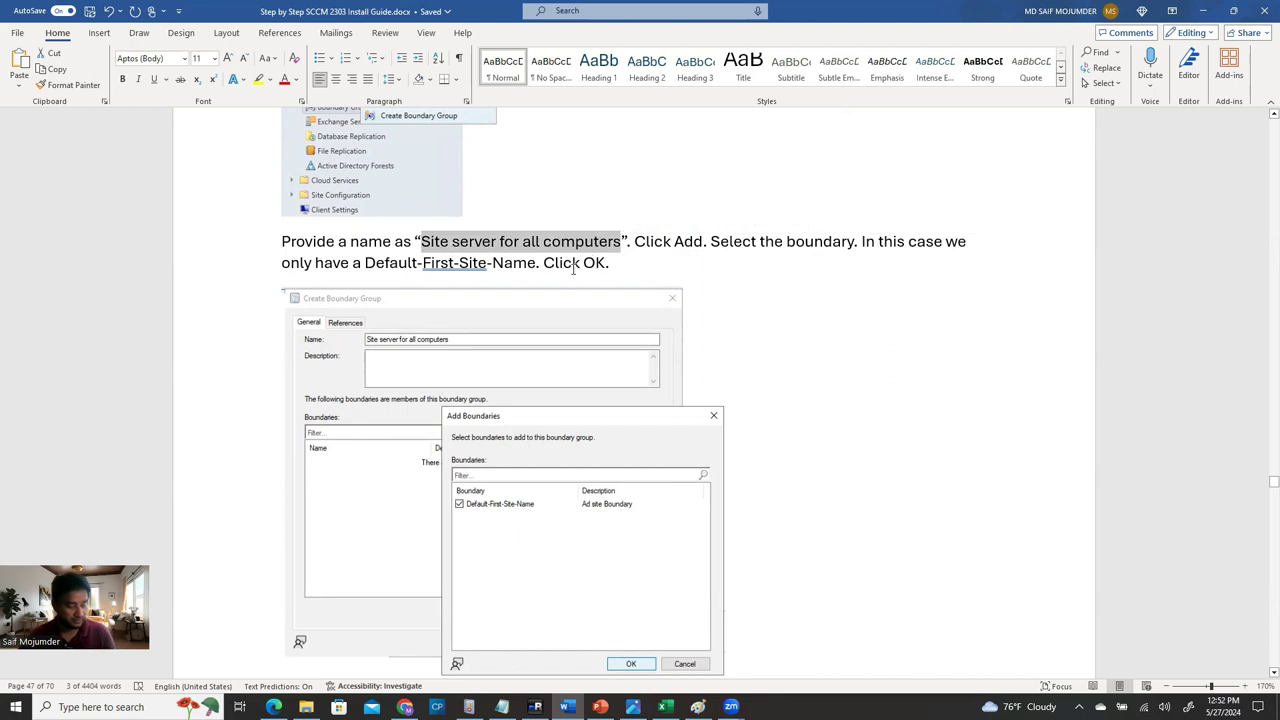
click(1205, 17)
key(ctrl+v)
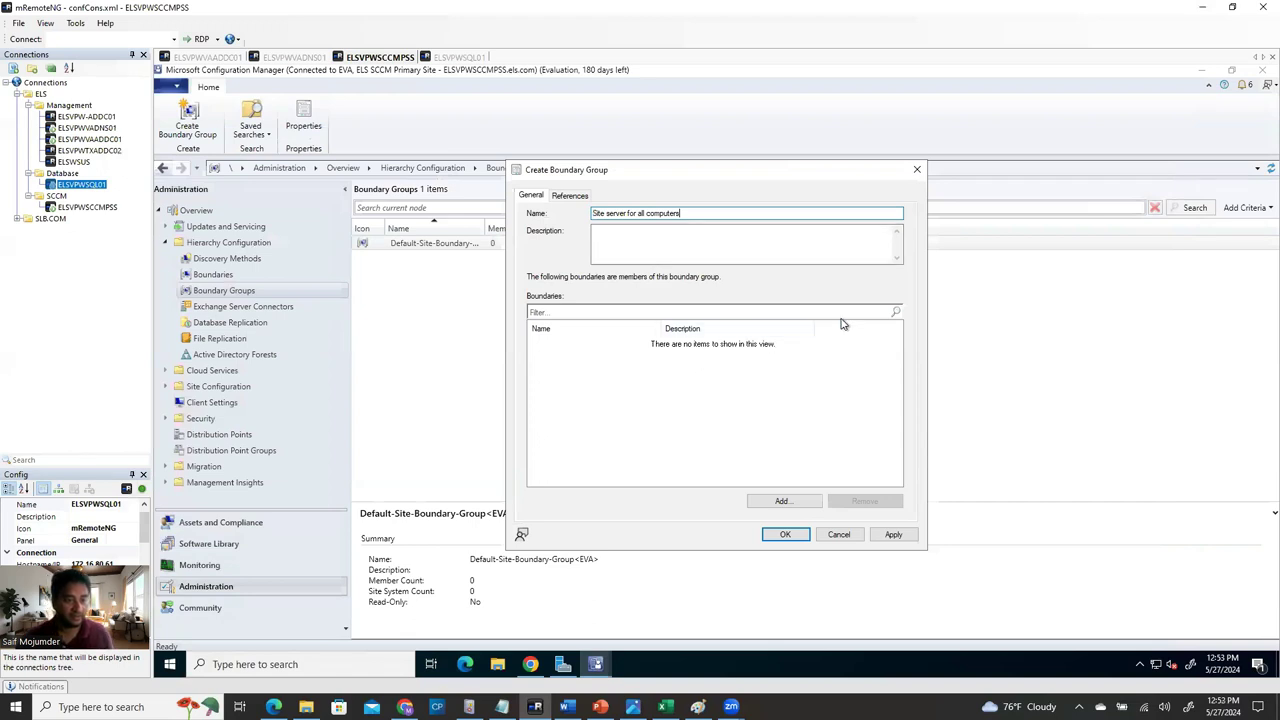
Add the ELS-First-Site boundary to the new boundary group.
click(783, 500)
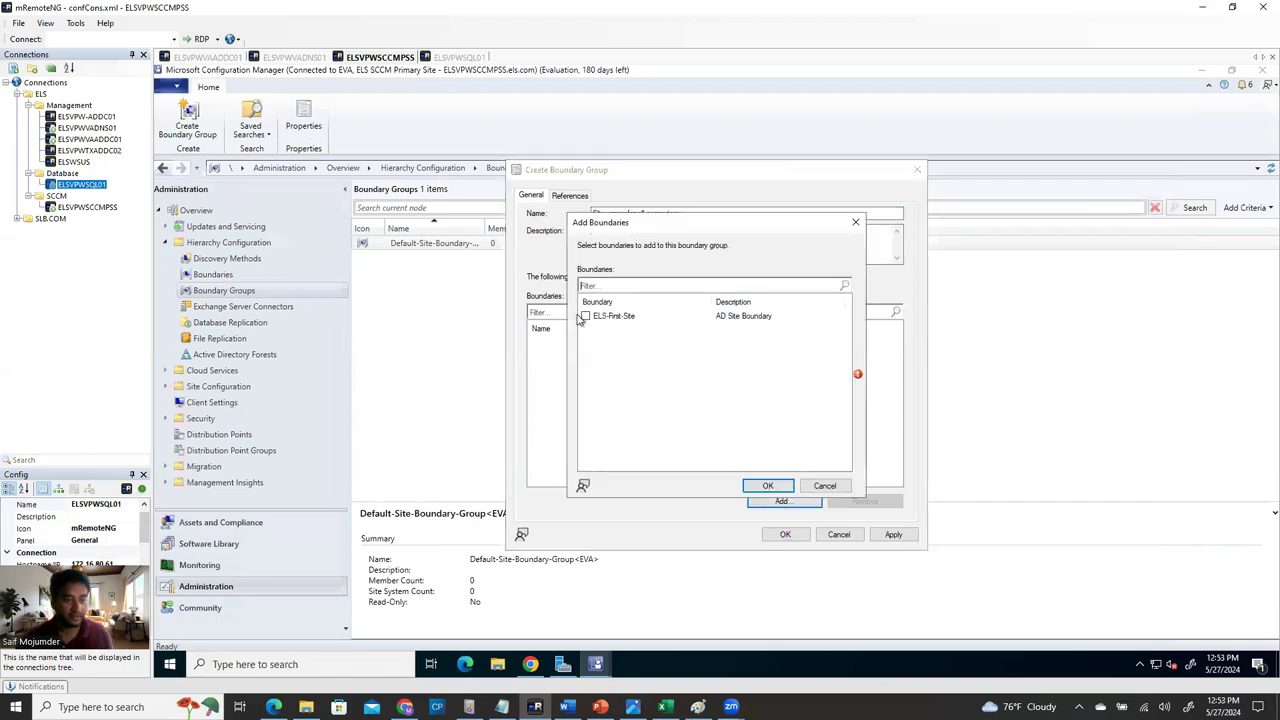
click(582, 318)
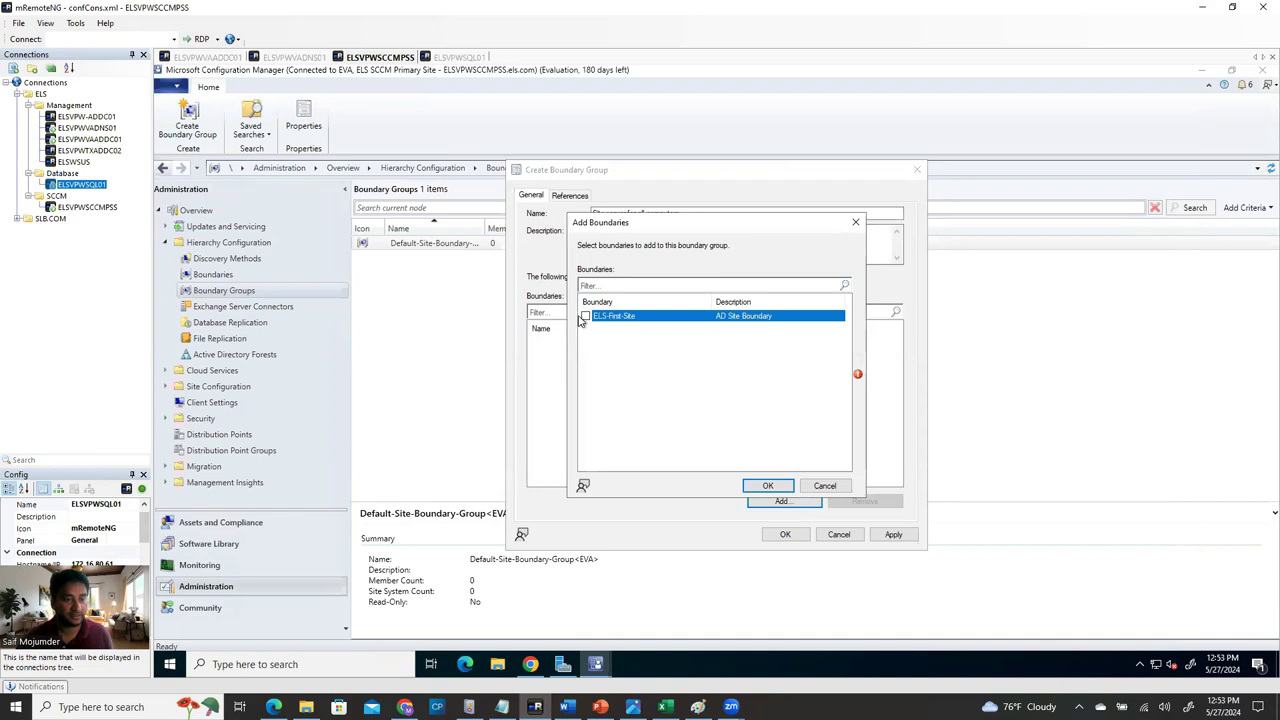
click(768, 485)
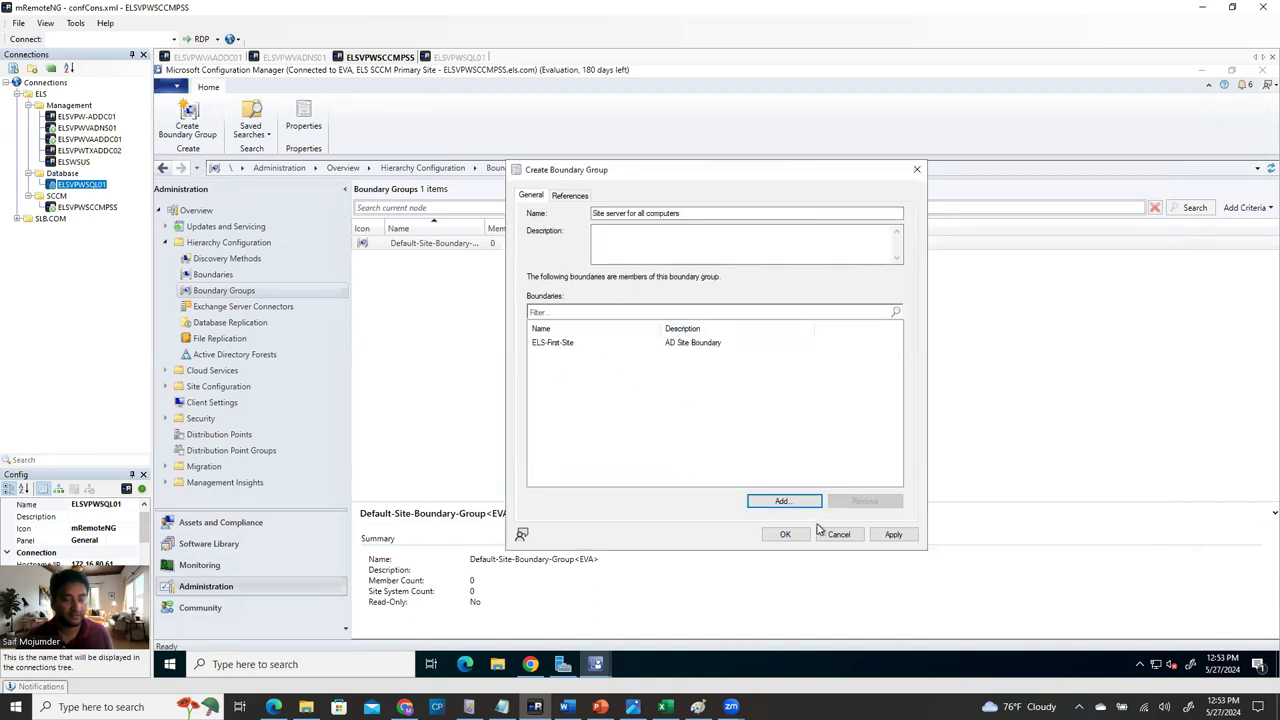
Enable site assignment, add ELSVPWSCCMPSS.els.com as site system, and create the group.
click(566, 196)
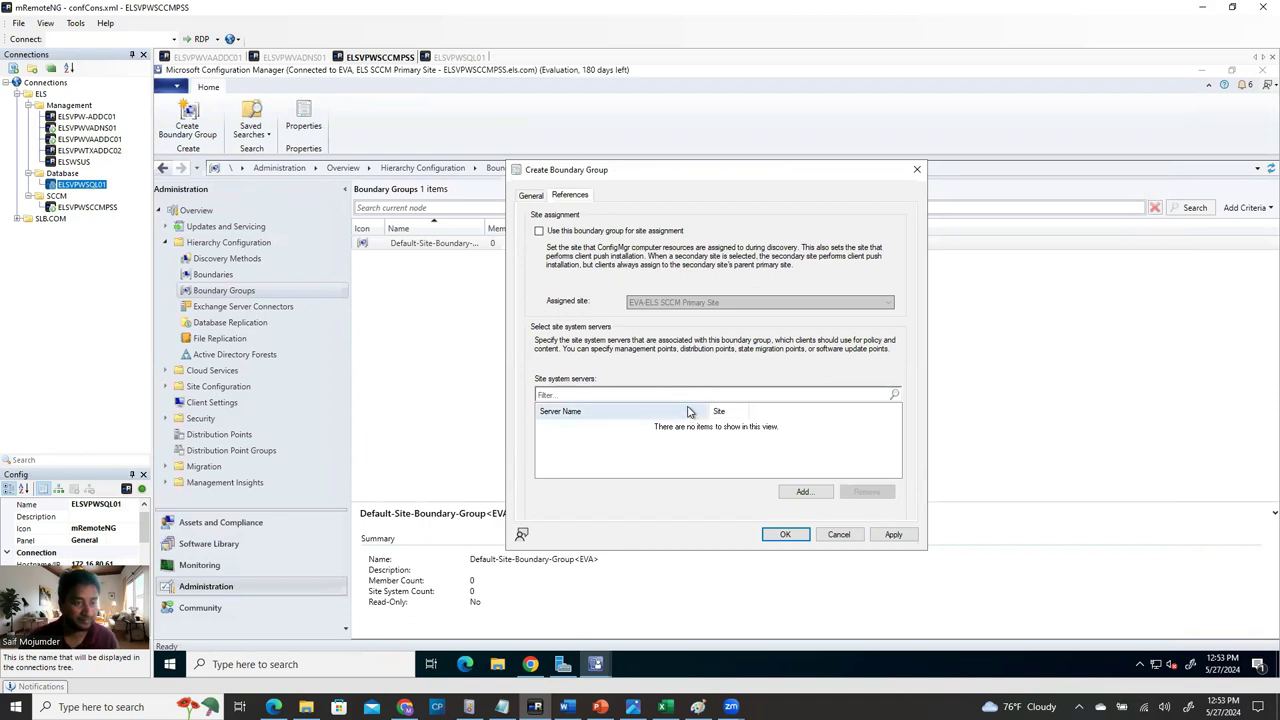
click(539, 231)
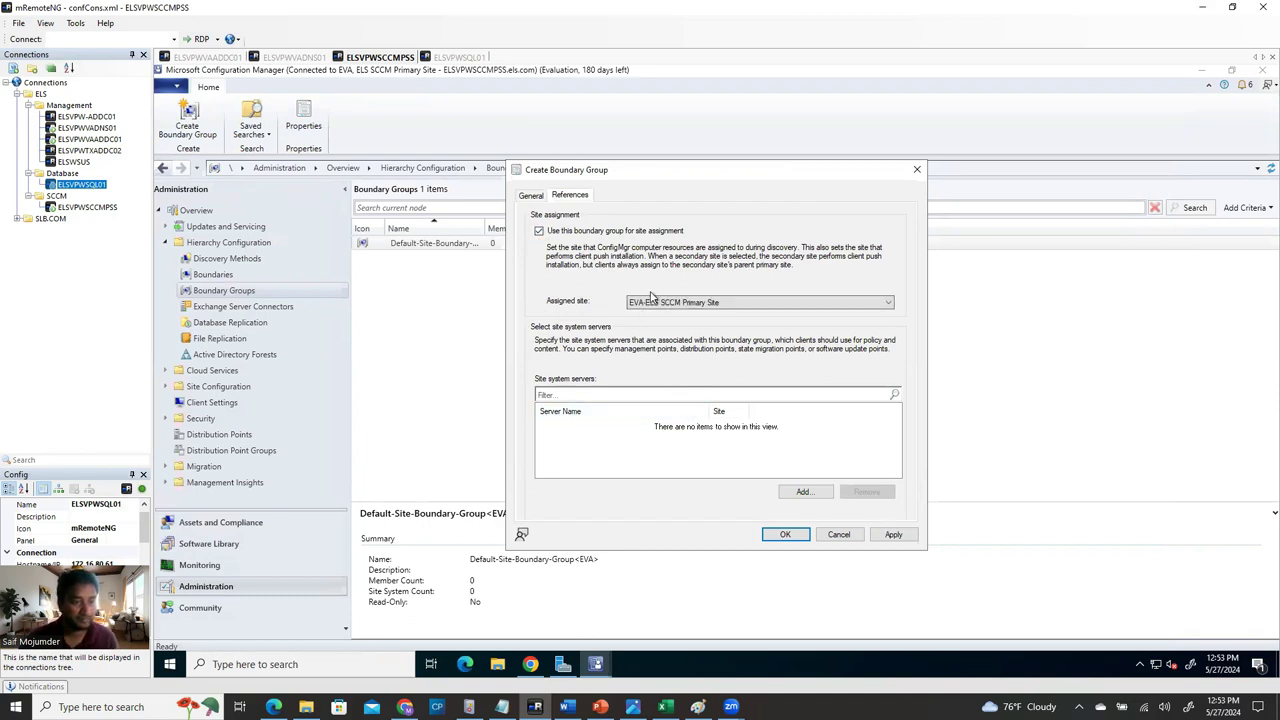
click(803, 491)
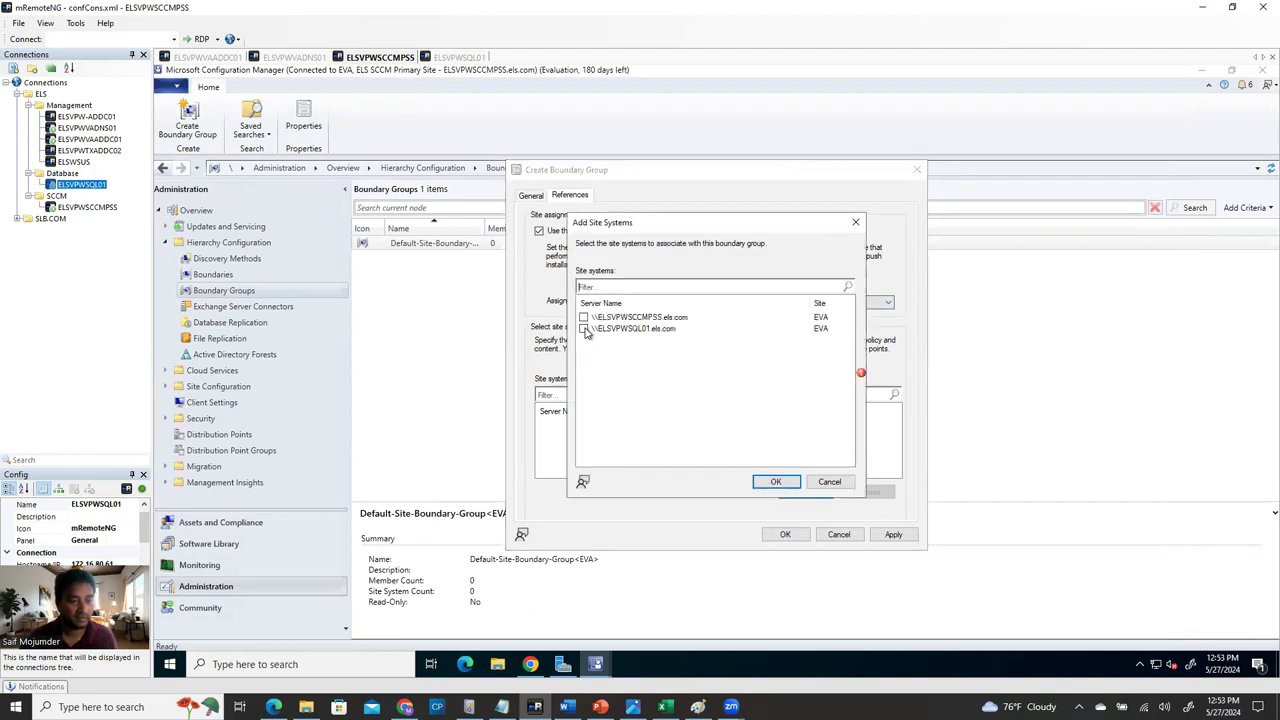
click(584, 329)
click(585, 330)
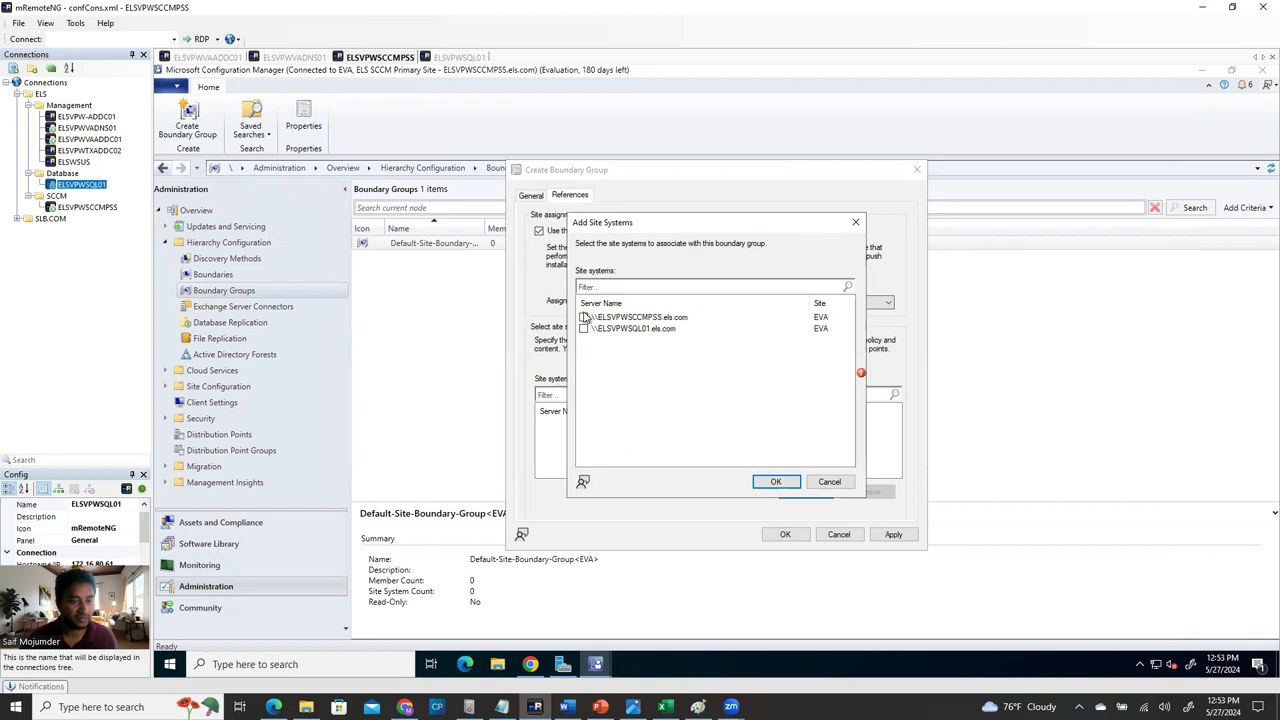
click(776, 481)
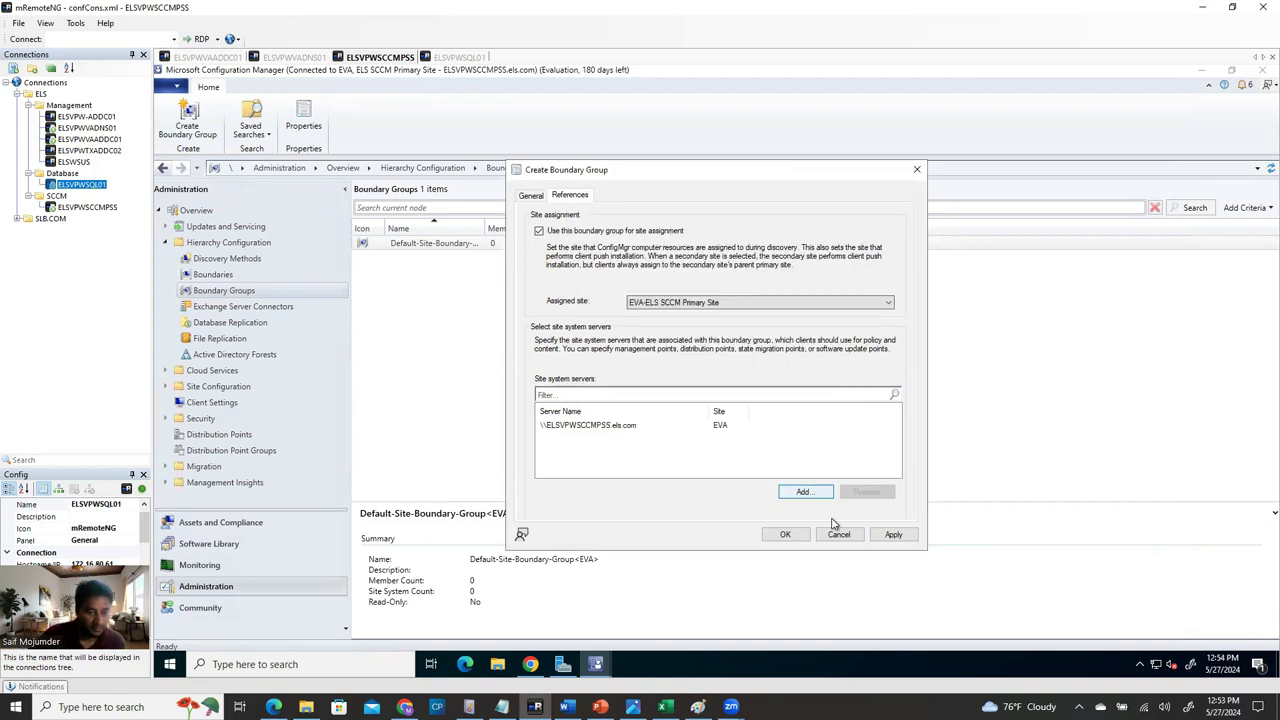
click(895, 535)
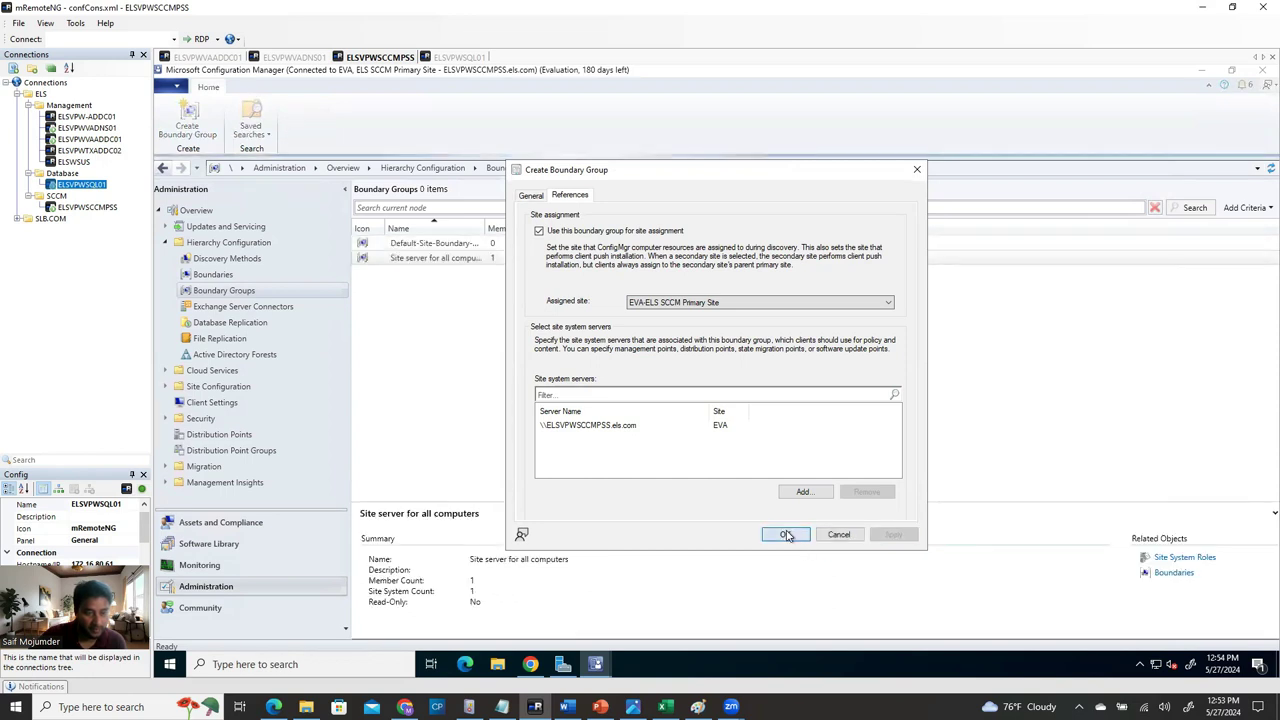
click(783, 533)
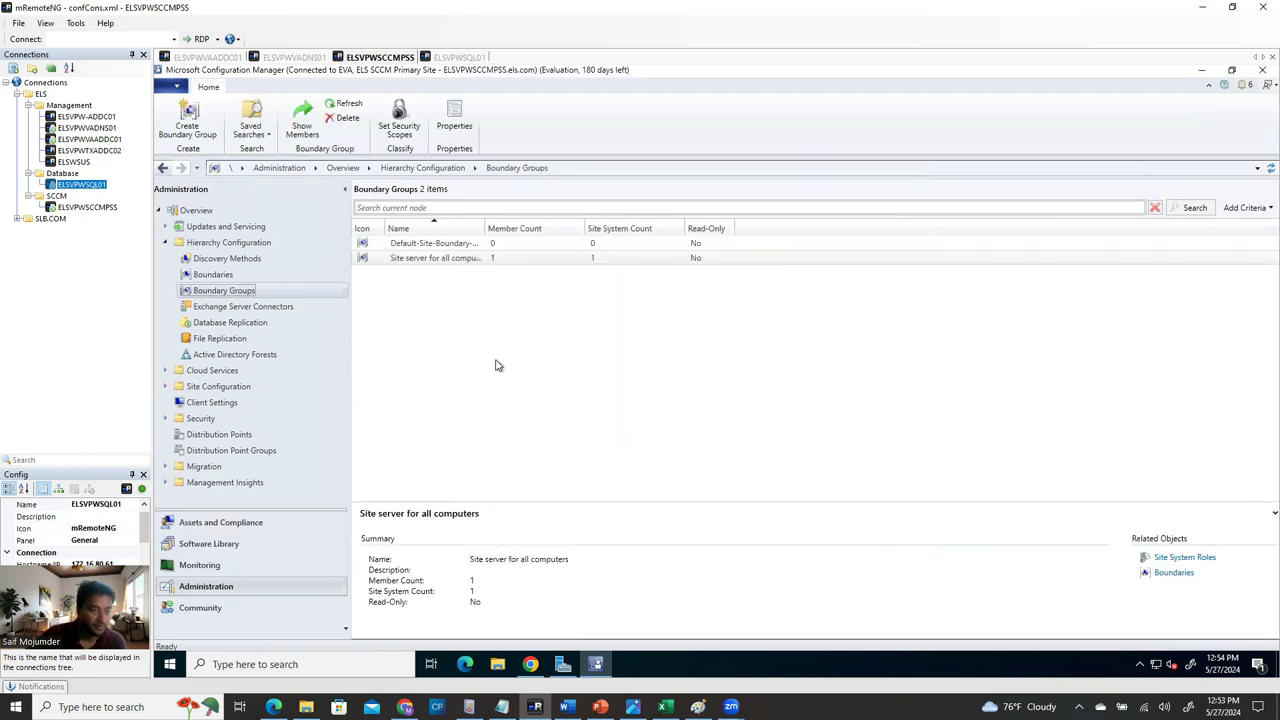
Widen the Name column and review the entries in the boundary groups list.
click(444, 246)
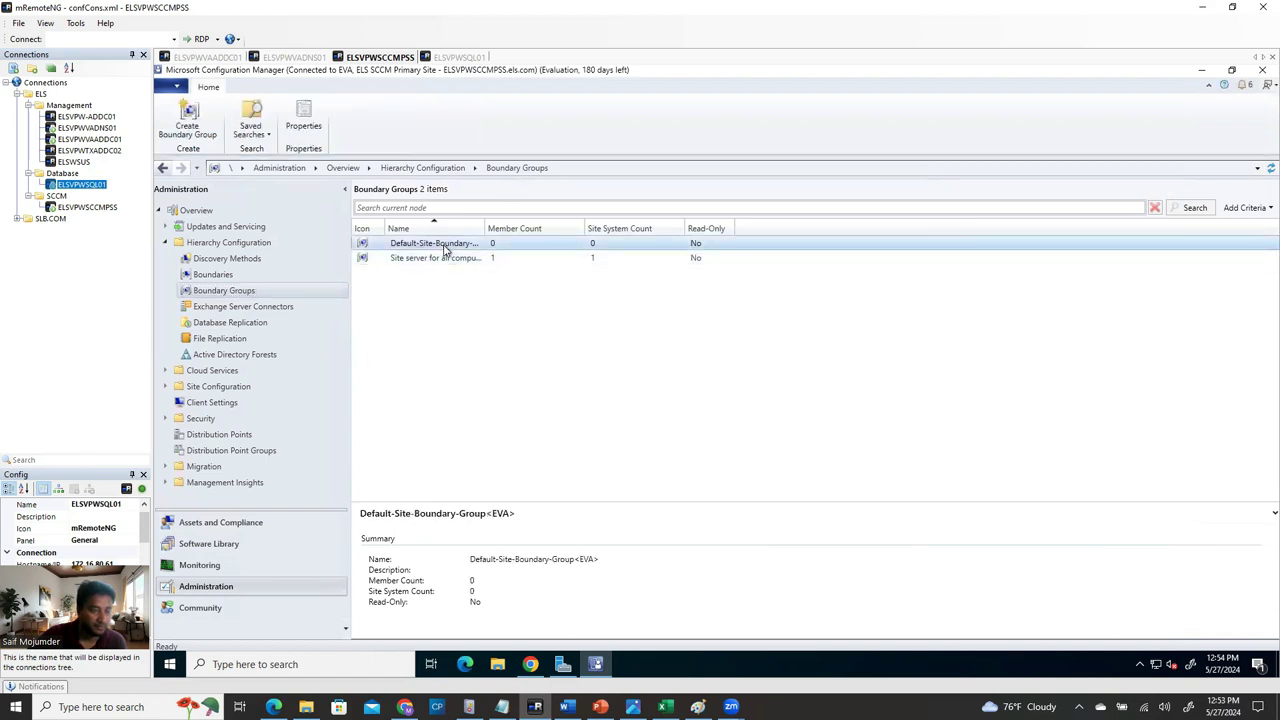
click(451, 338)
drag(485, 228, 552, 228)
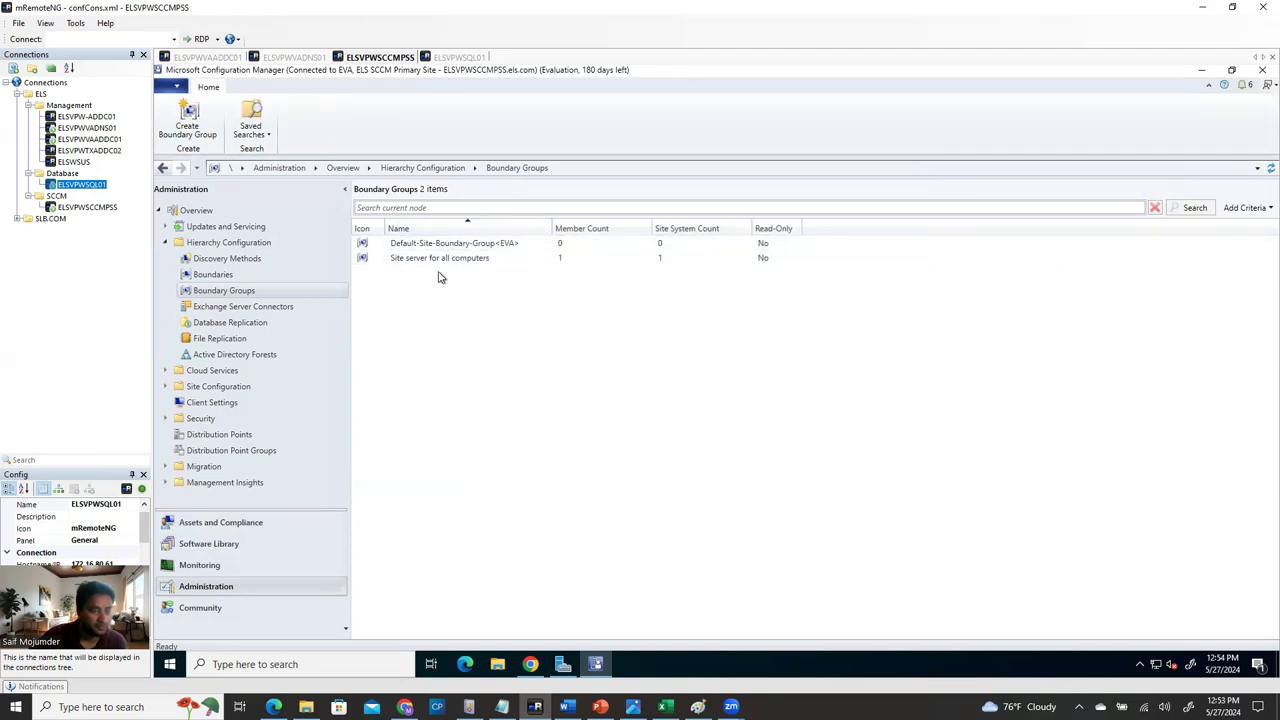
click(434, 259)
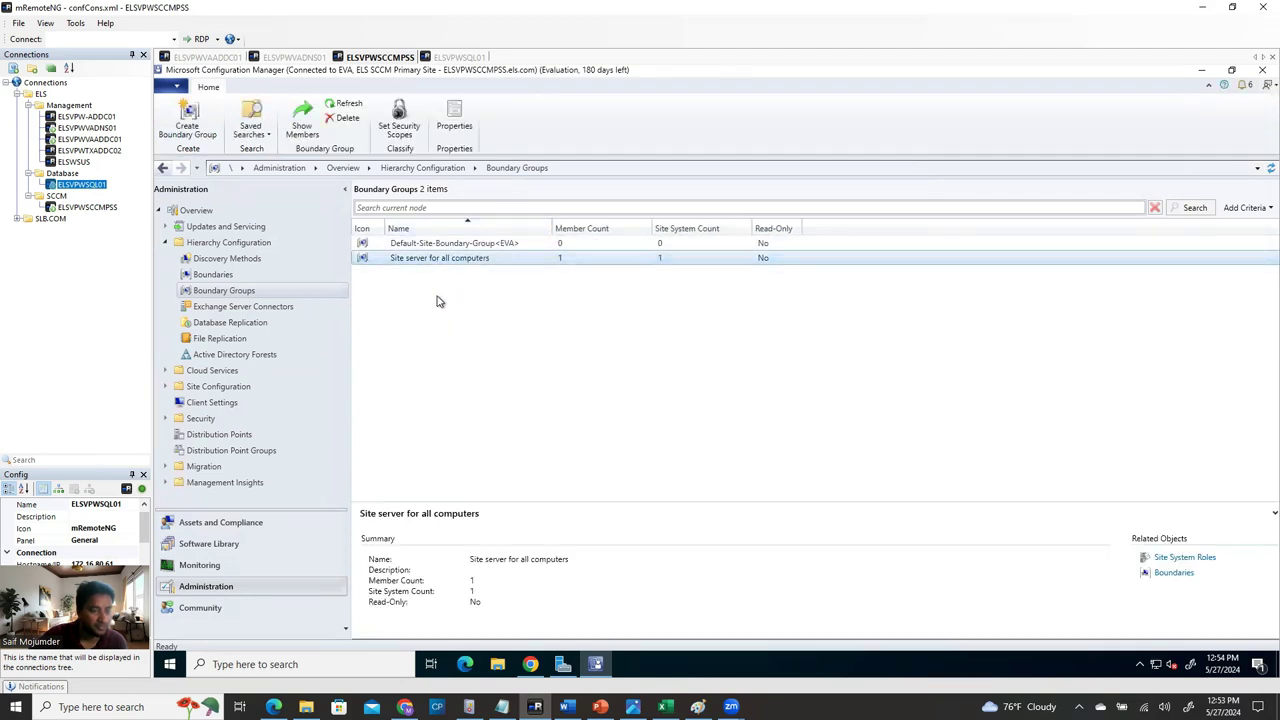
click(456, 243)
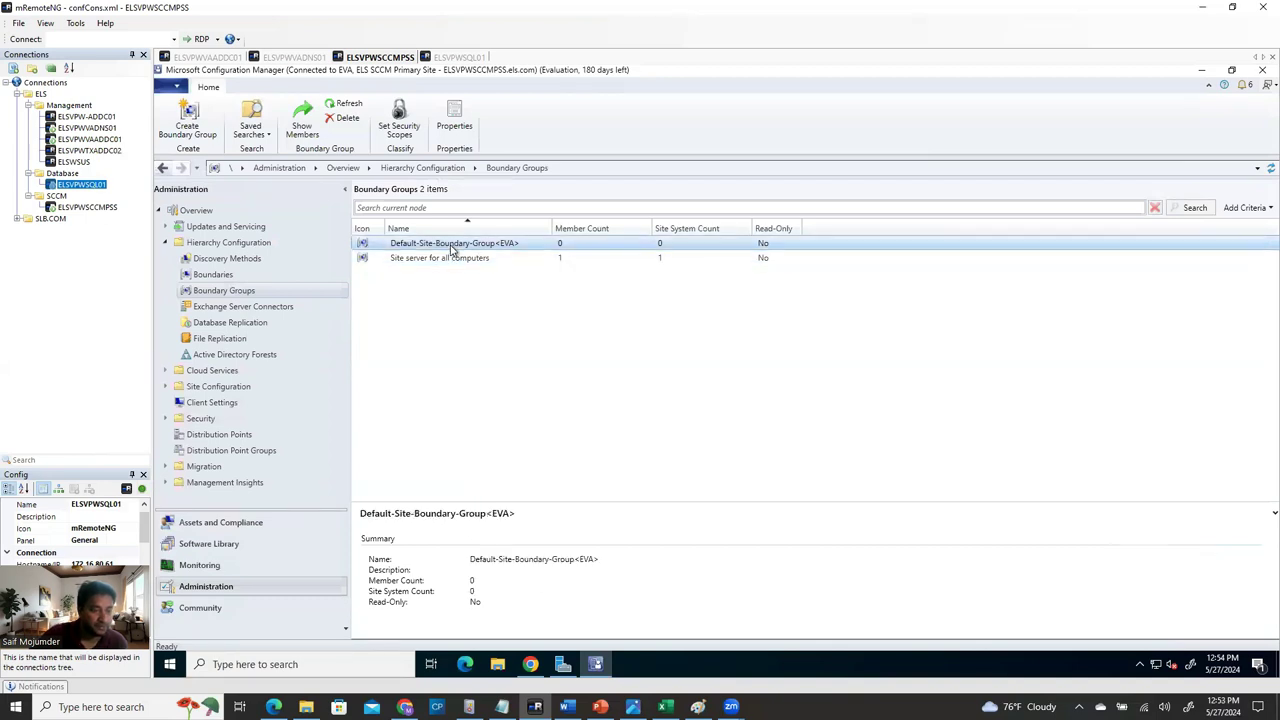
Browse Default-Site-Boundary-Group's properties tabs, cancel without changes, then show the Boundaries list.
right_click(452, 246)
click(490, 256)
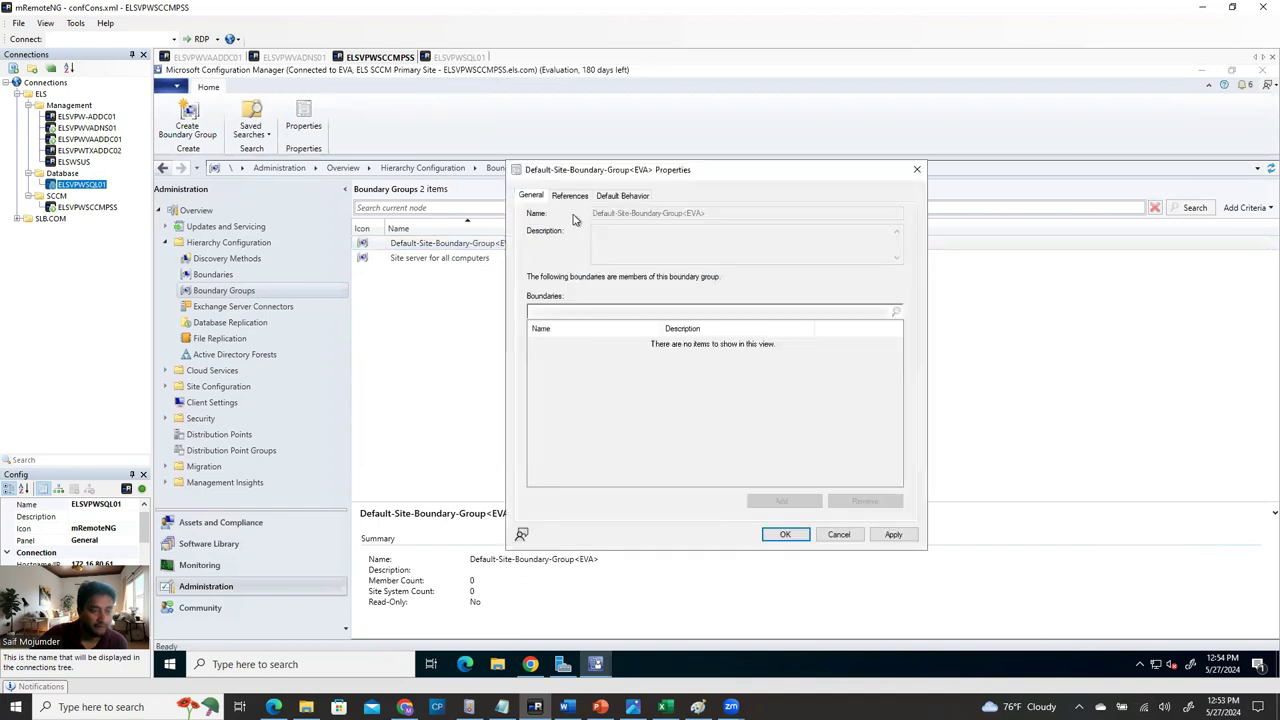
click(570, 196)
click(532, 197)
click(572, 197)
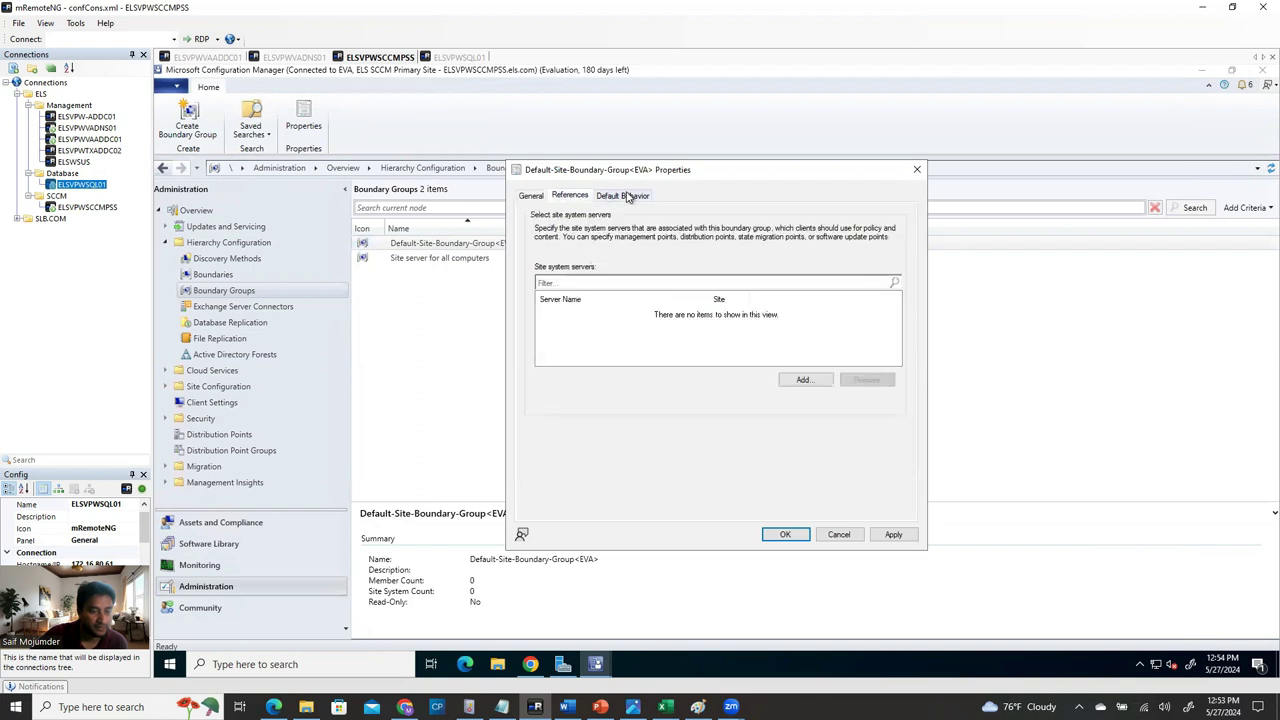
click(535, 197)
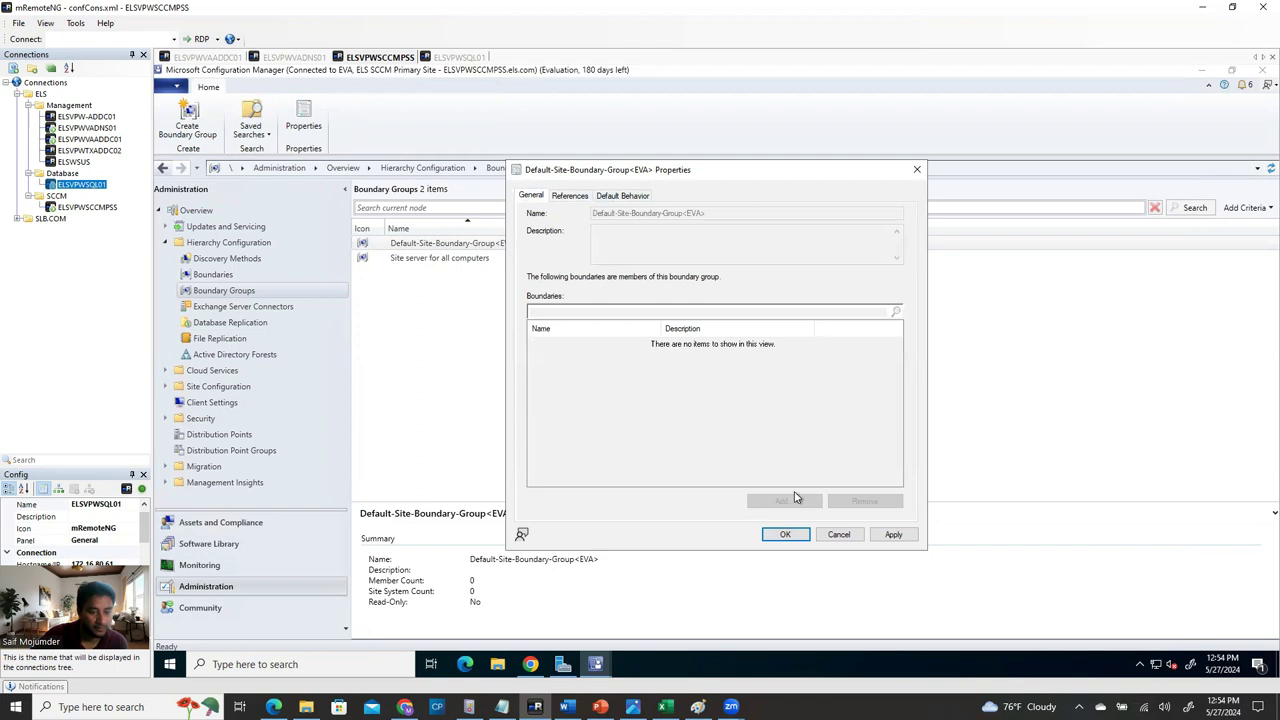
click(568, 197)
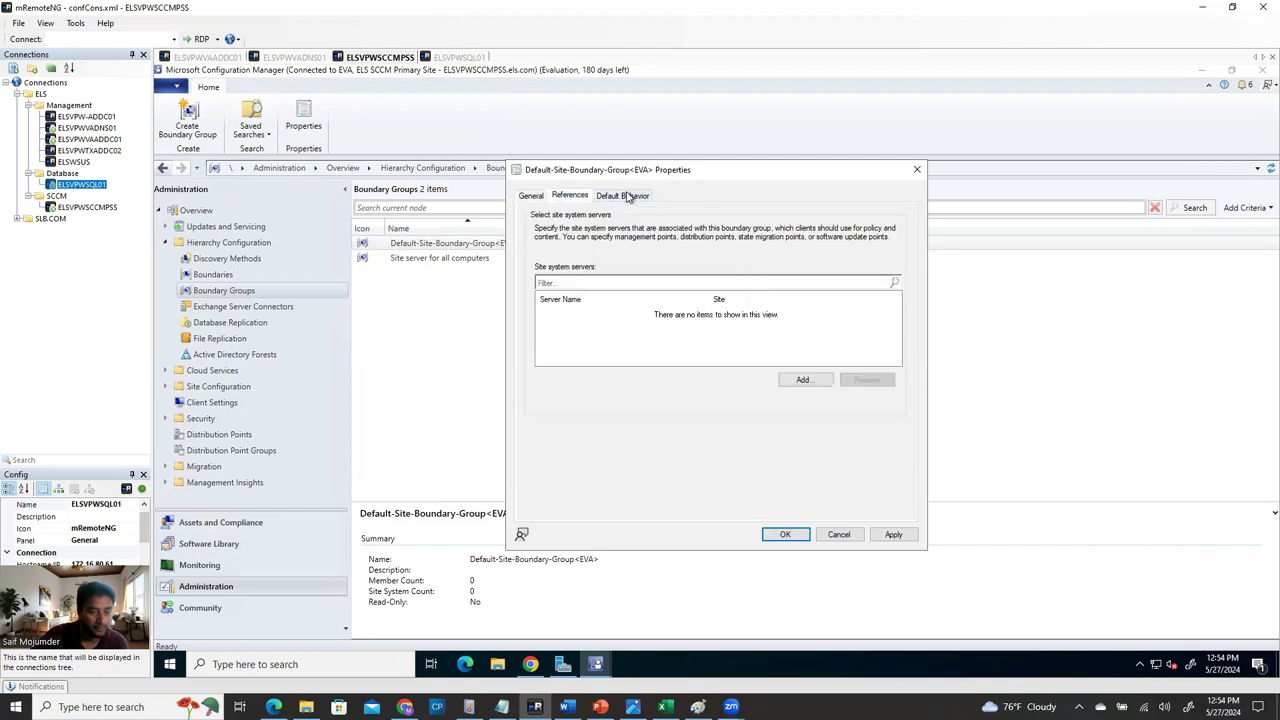
click(628, 197)
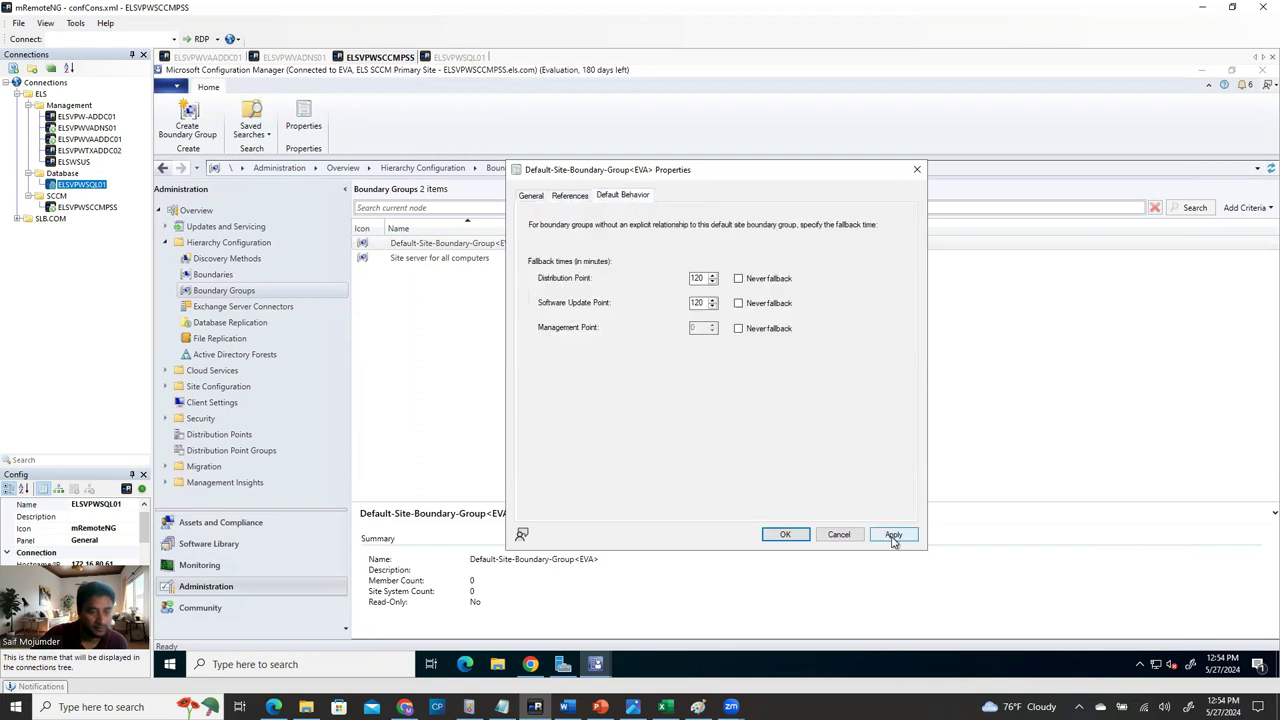
click(846, 535)
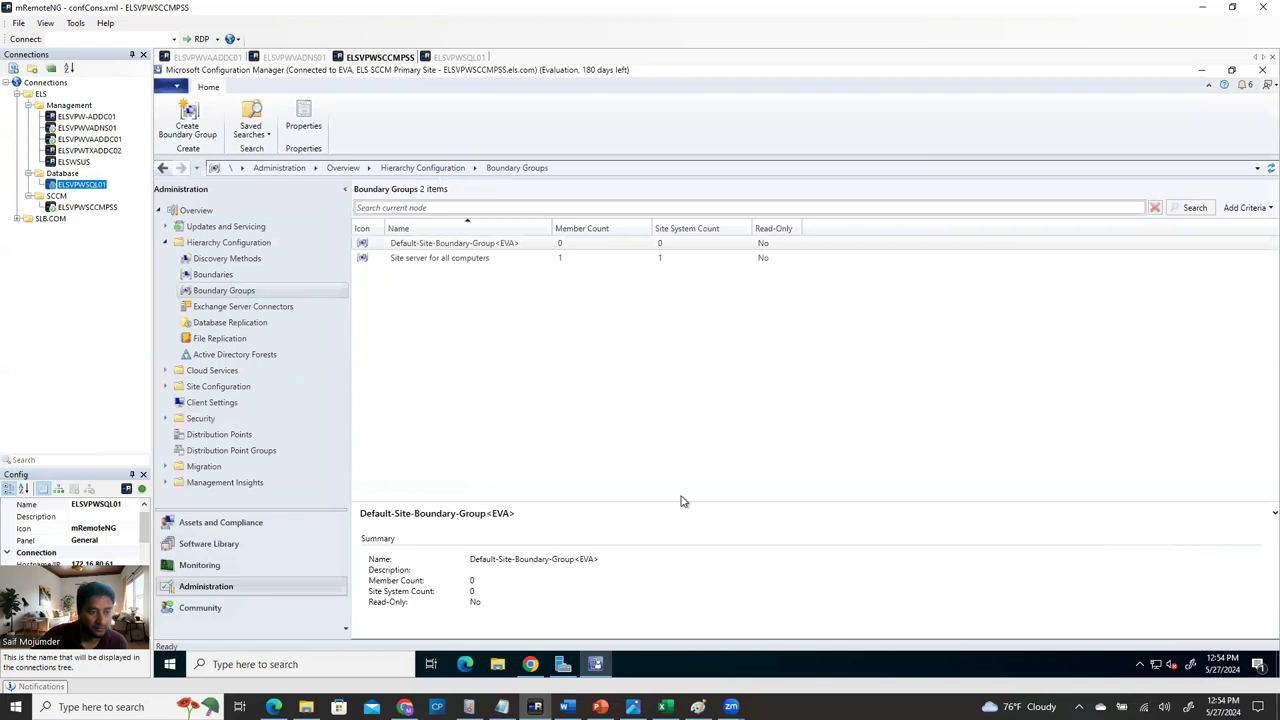
click(460, 259)
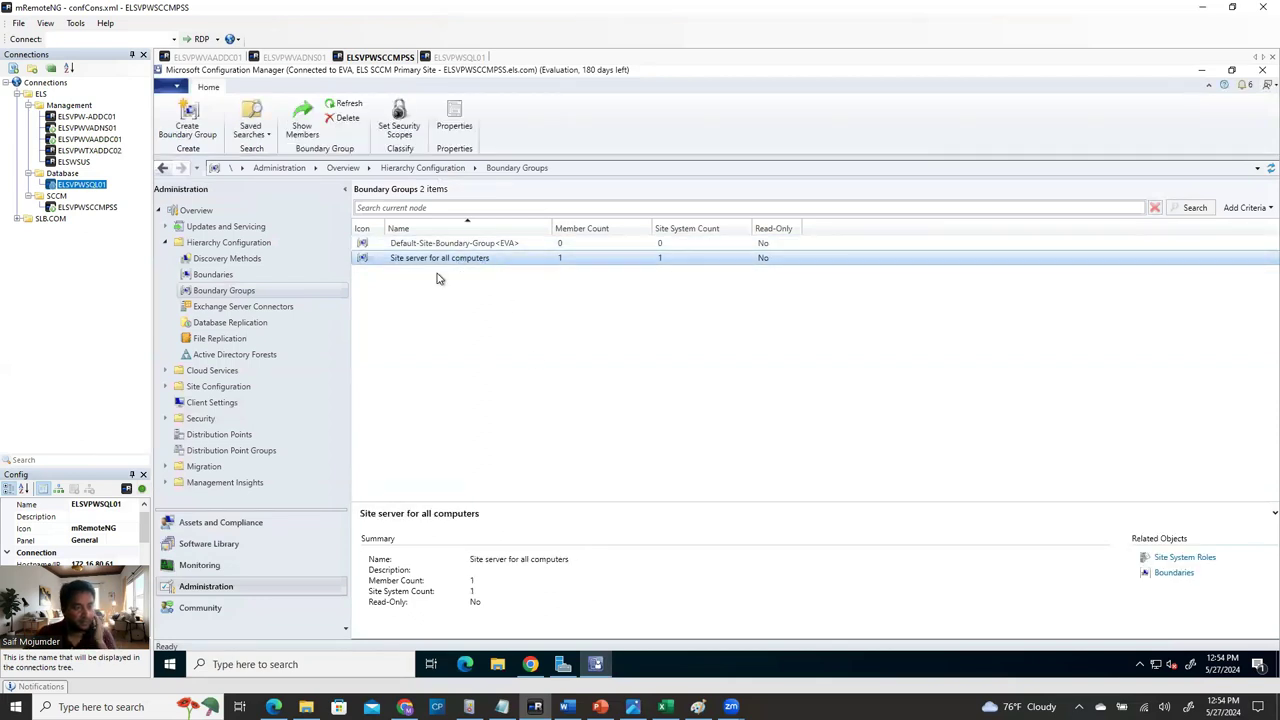
click(213, 274)
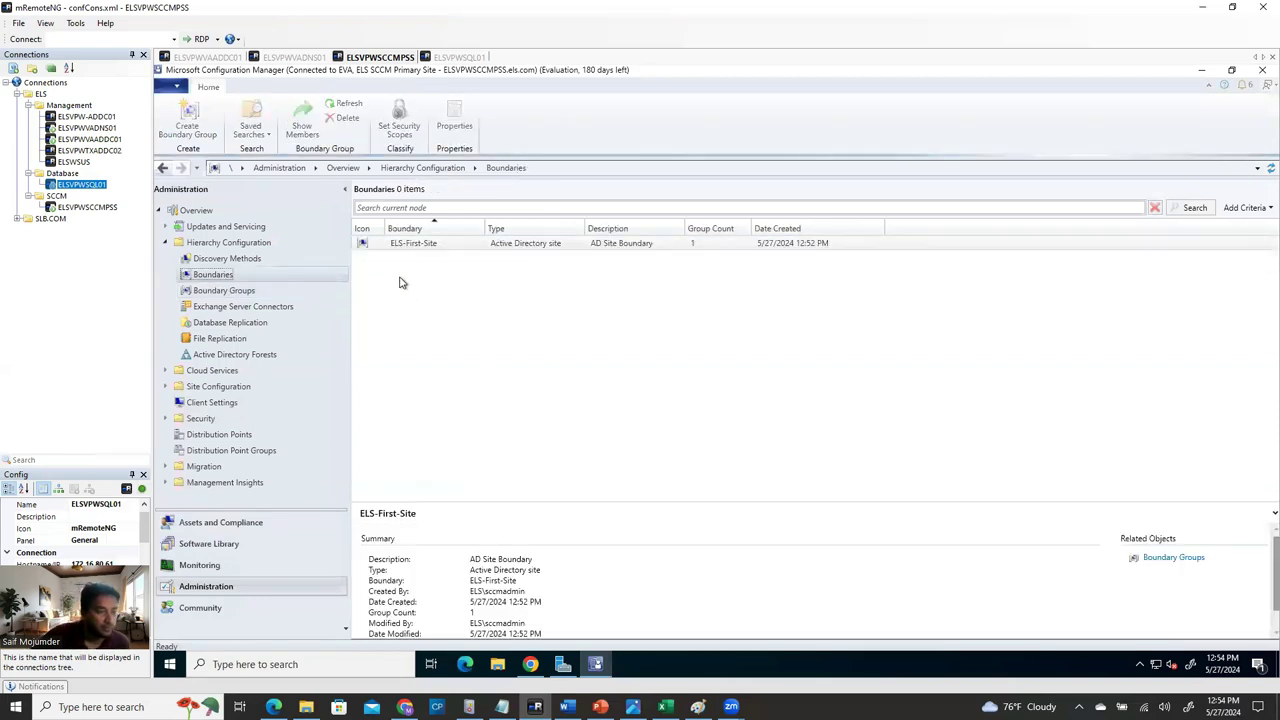
Verify ELS-First-Site's Boundary Groups tab lists Site server for all computers, then return to Boundary Groups.
right_click(452, 244)
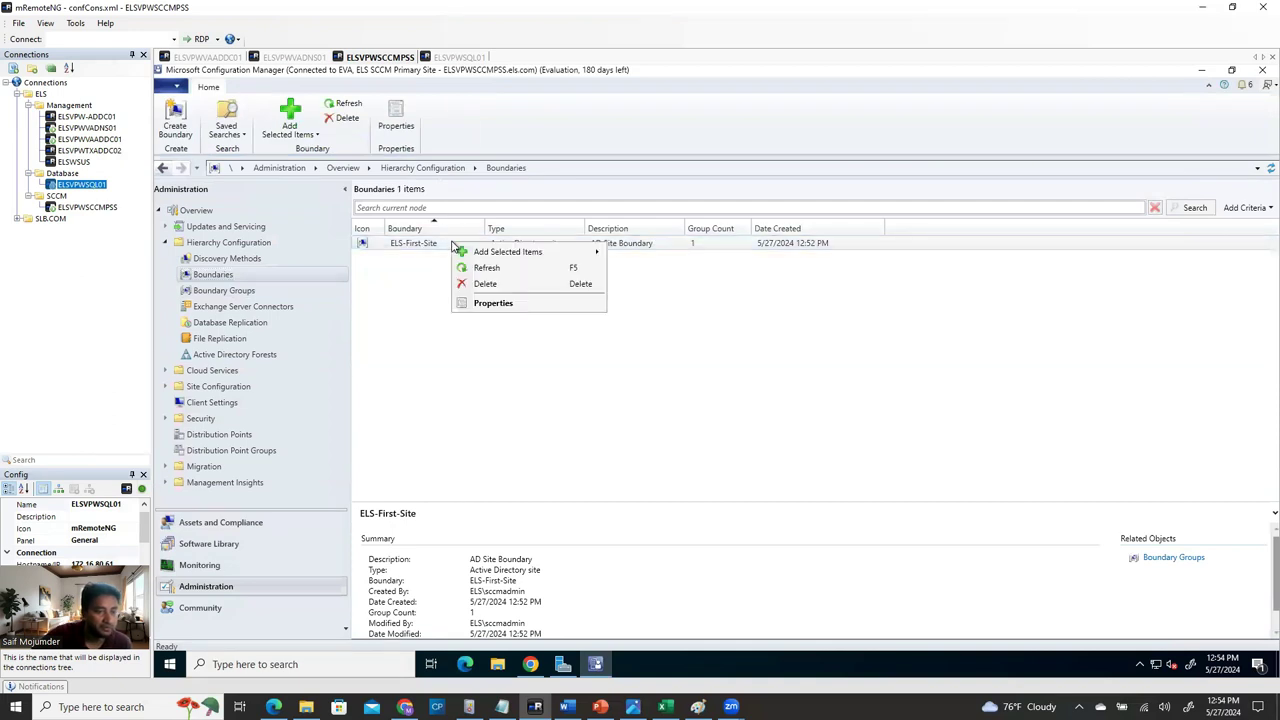
click(514, 305)
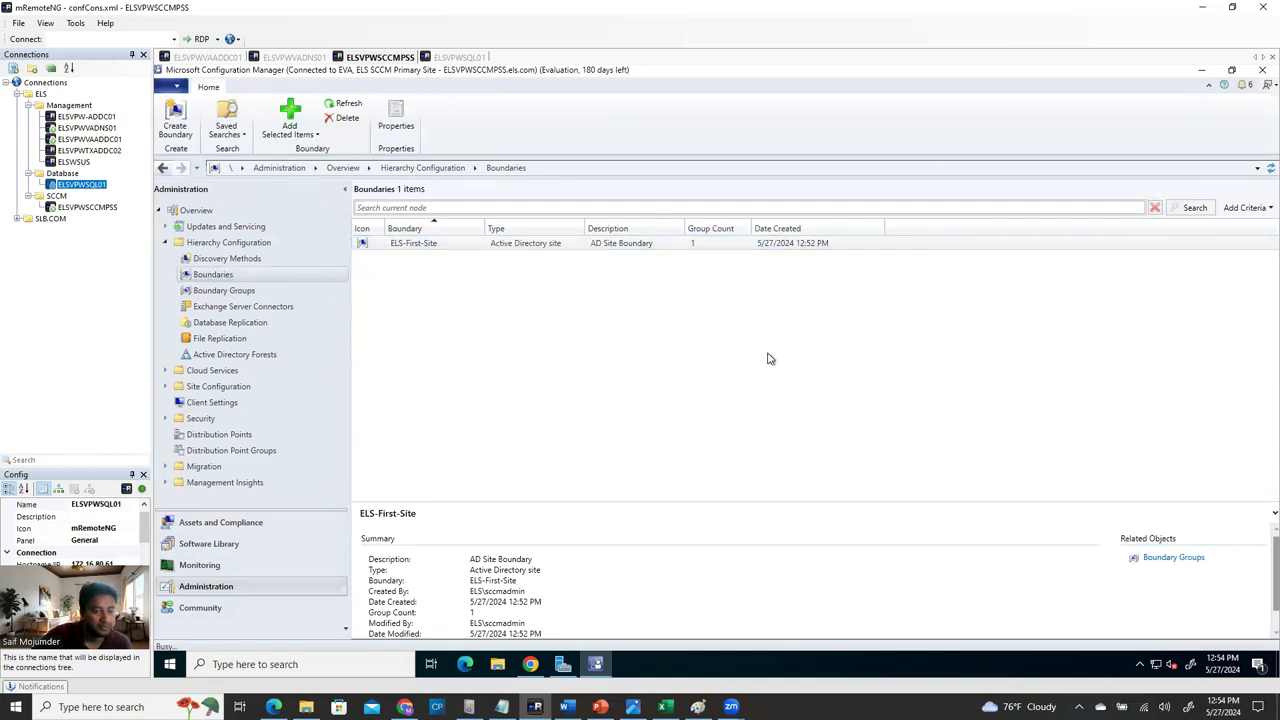
click(654, 206)
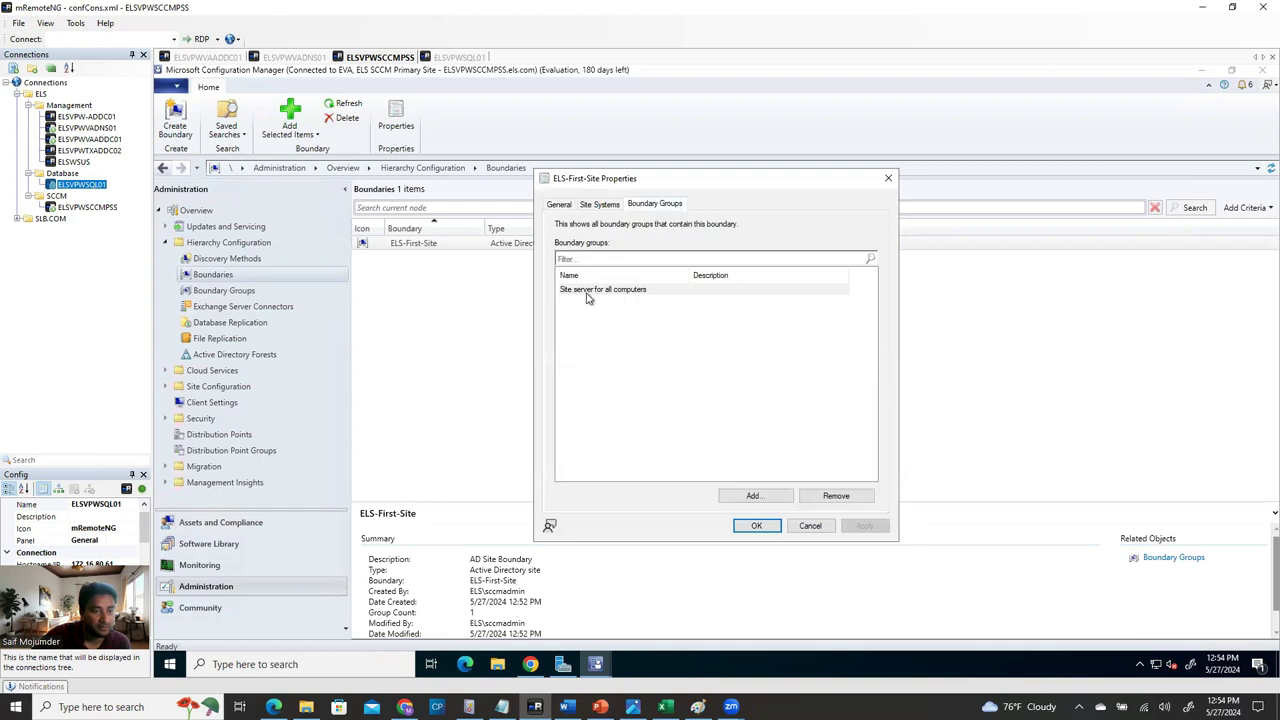
click(588, 292)
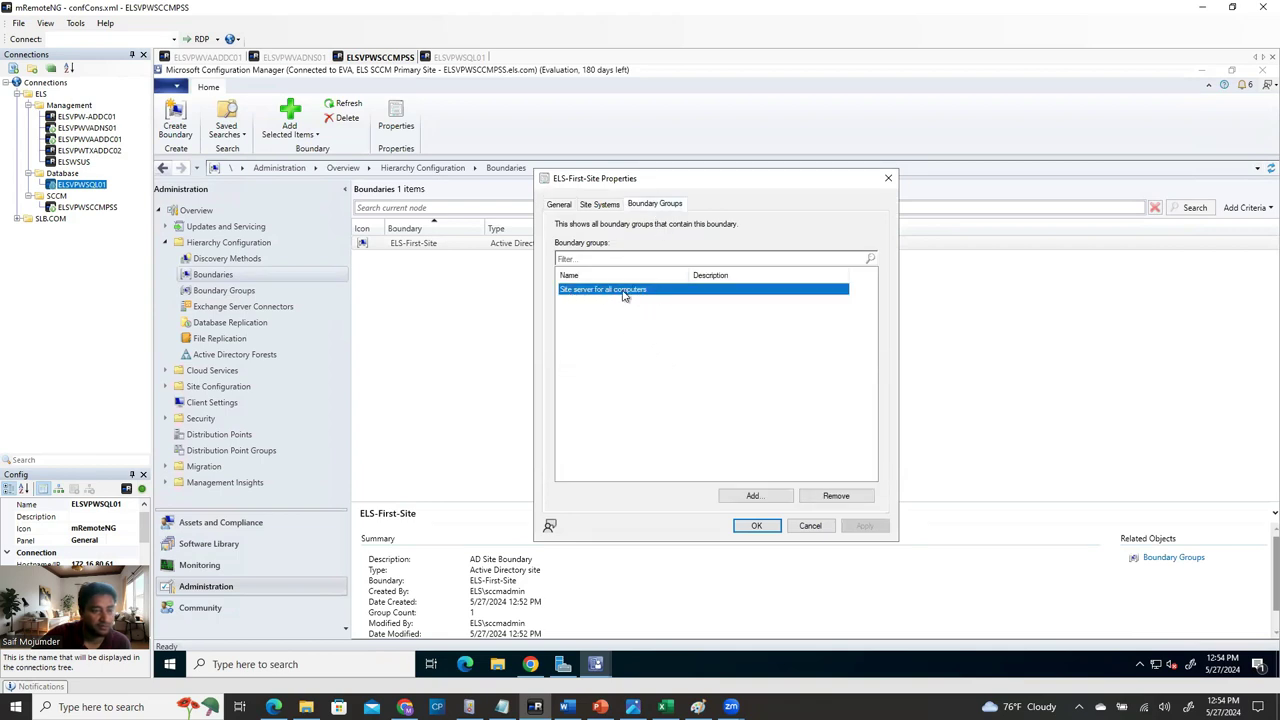
click(756, 526)
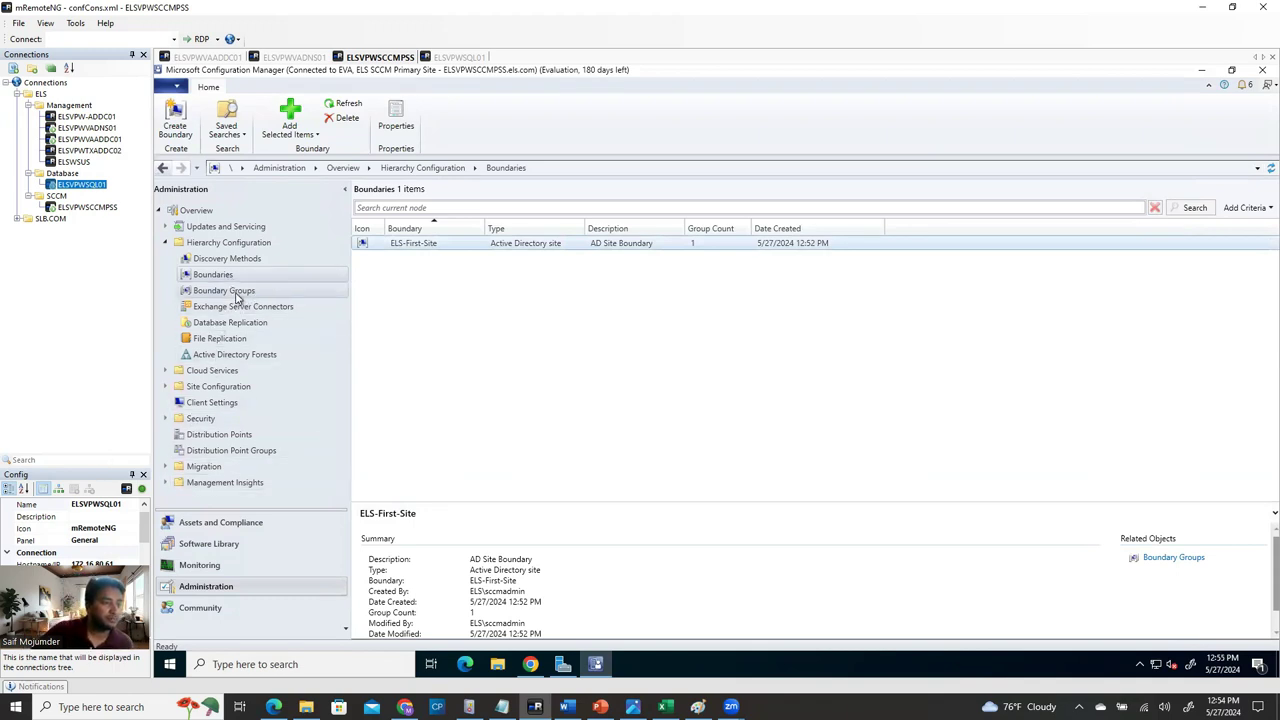
click(237, 292)
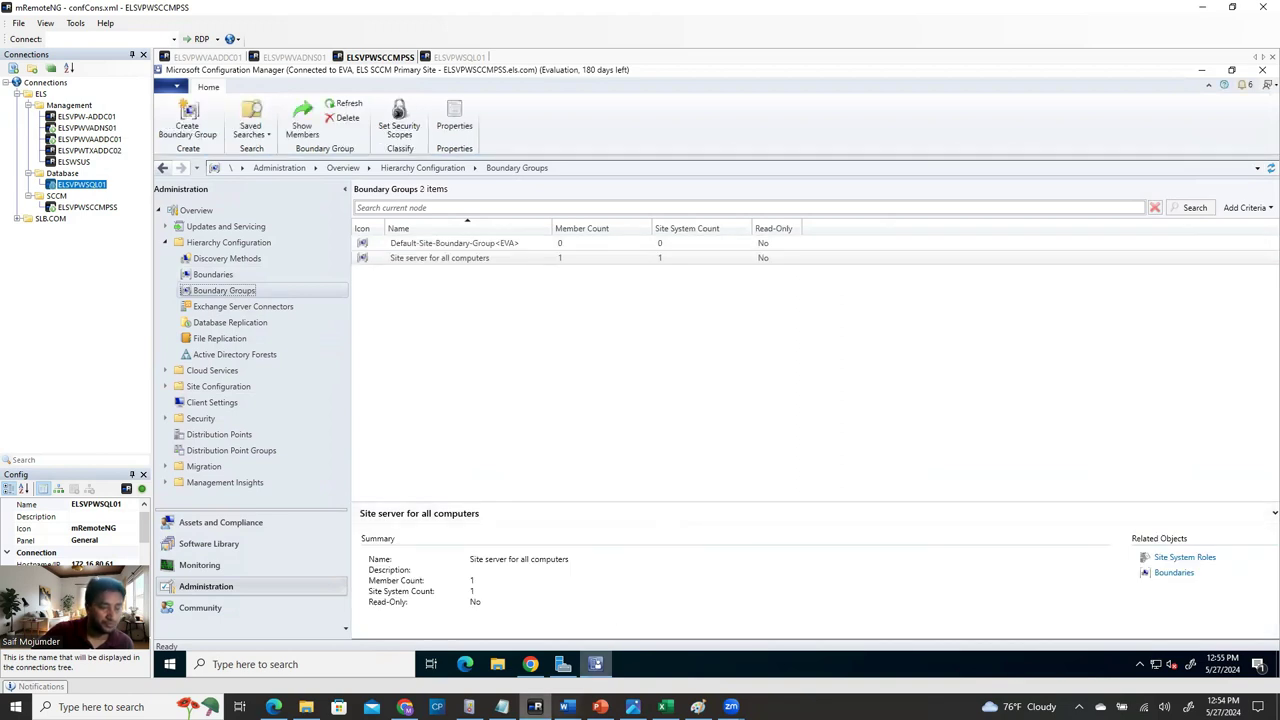
Scroll the Word guide to its Client Settings section, then switch back to the remote console.
click(595, 582)
scroll(600, 554, down, 15)
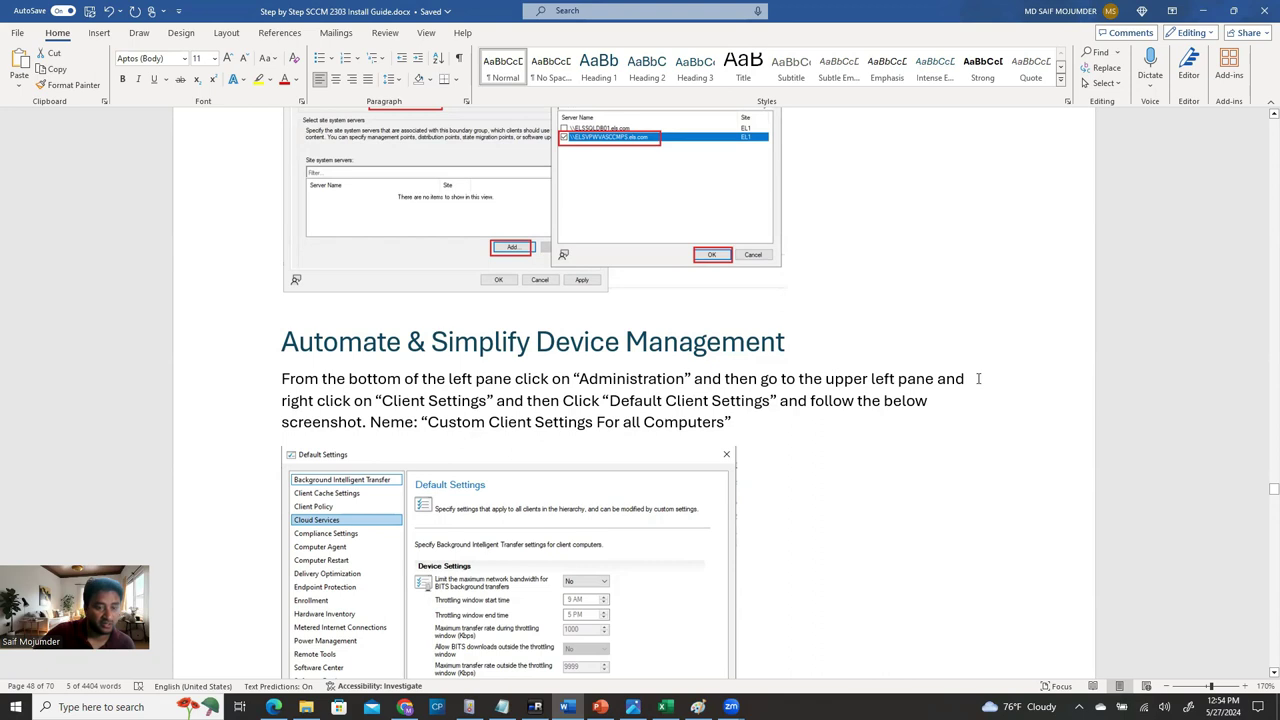
drag(383, 400, 487, 400)
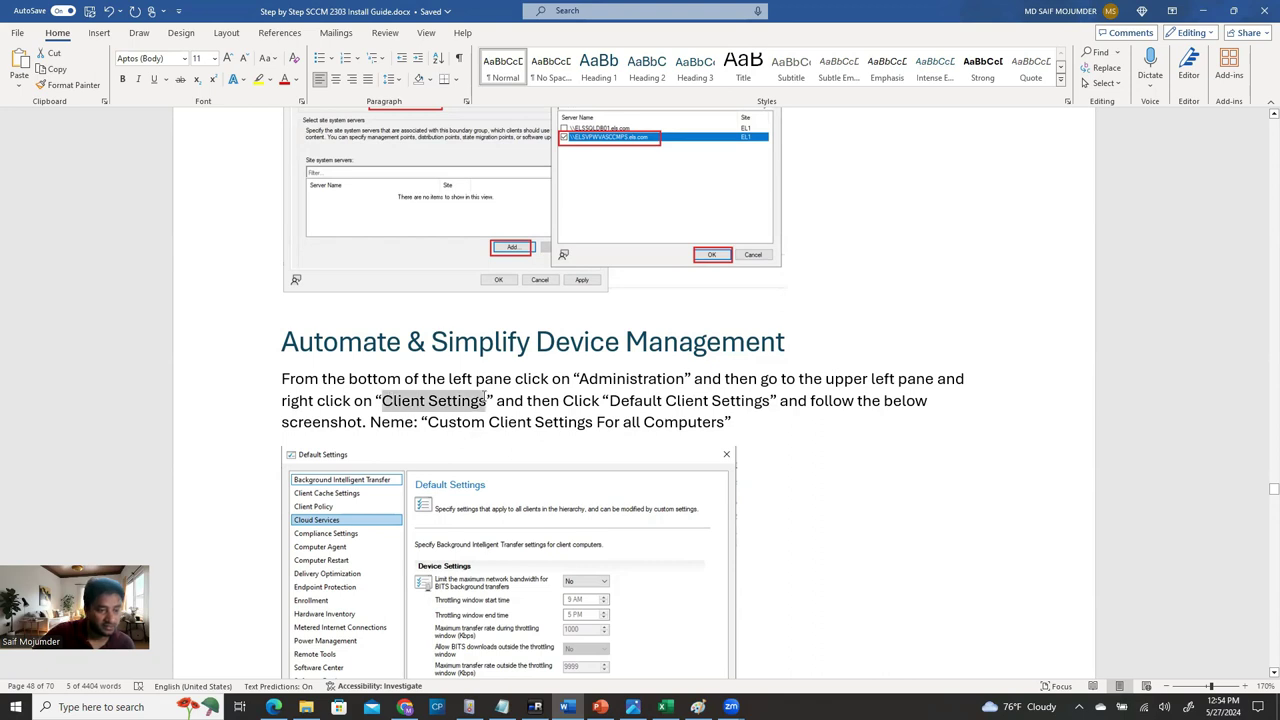
scroll(786, 430, down, 3)
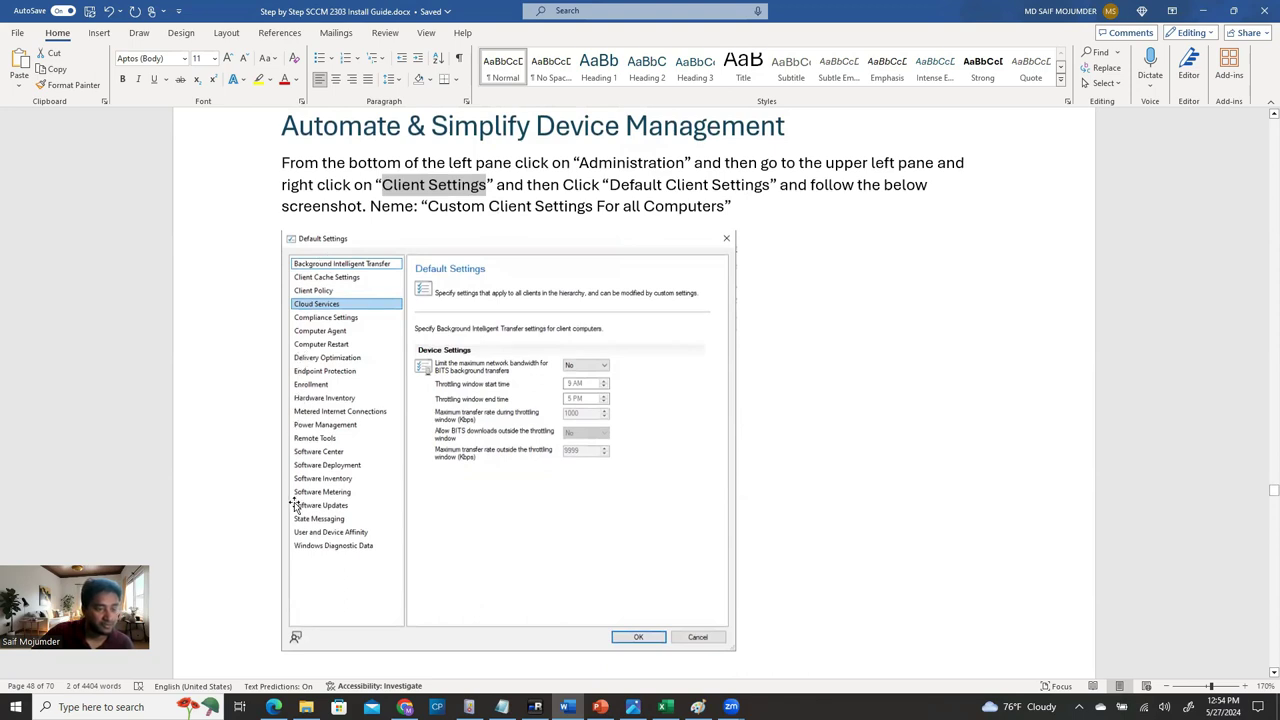
scroll(450, 490, down, 7)
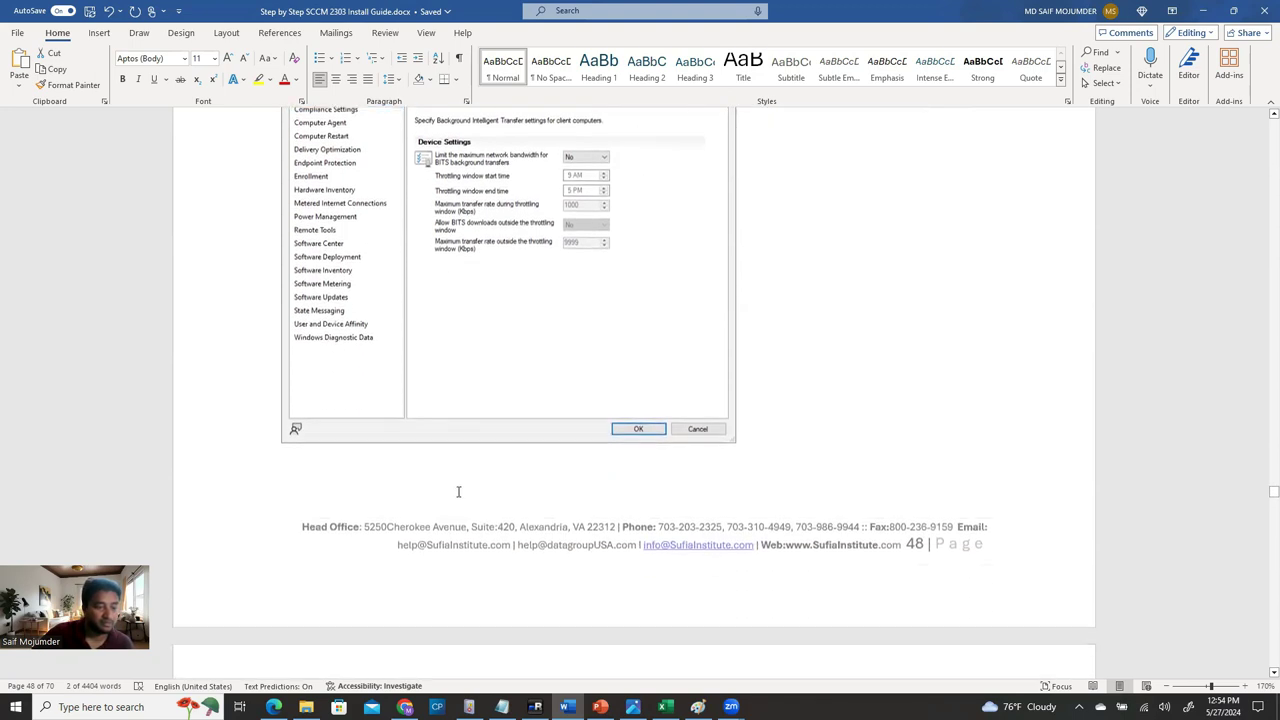
scroll(470, 535, down, 1)
scroll(471, 531, down, 3)
scroll(483, 519, up, 2)
scroll(483, 519, up, 12)
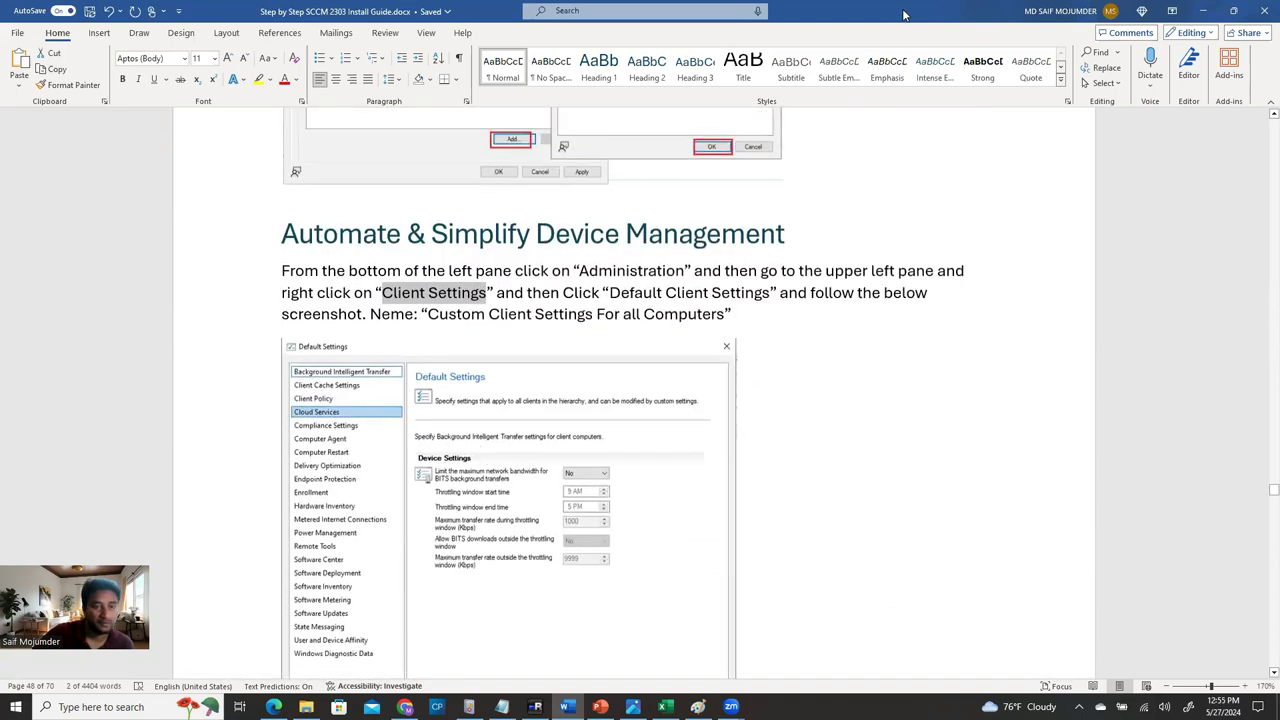
key(alt+Tab)
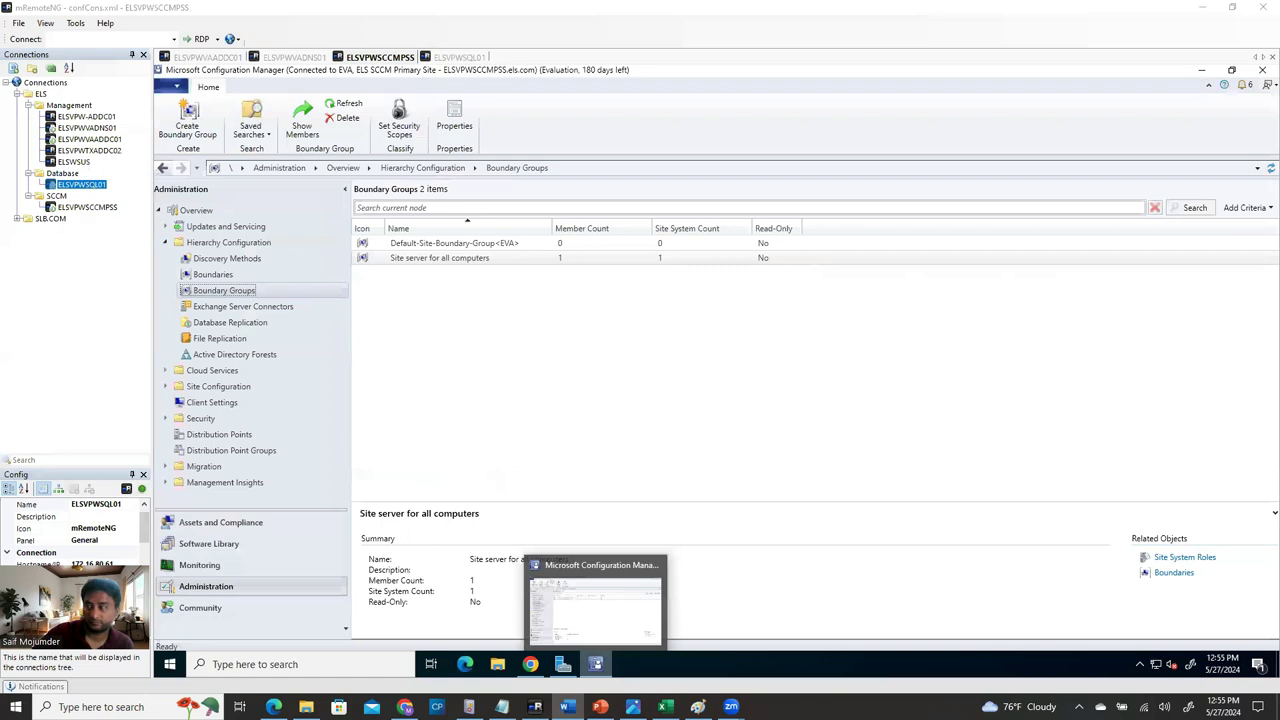
Open the Client Settings node and bring up Default Client Settings properties.
click(648, 449)
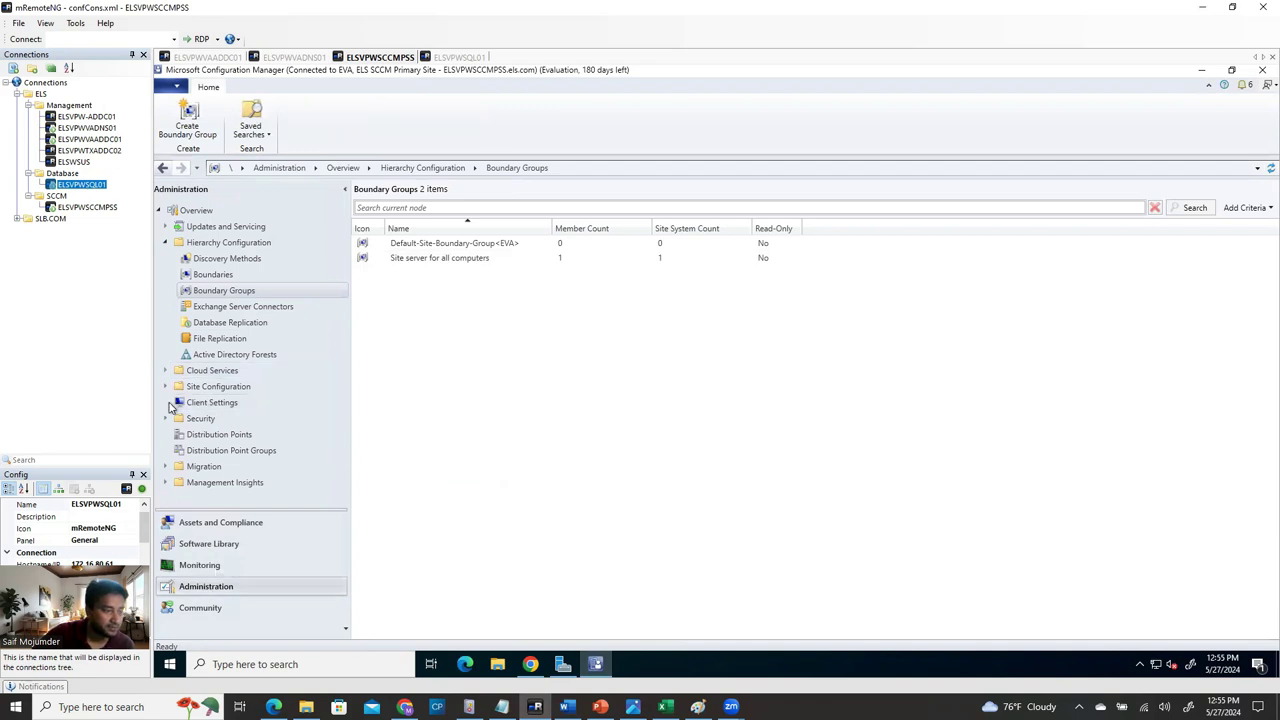
click(203, 406)
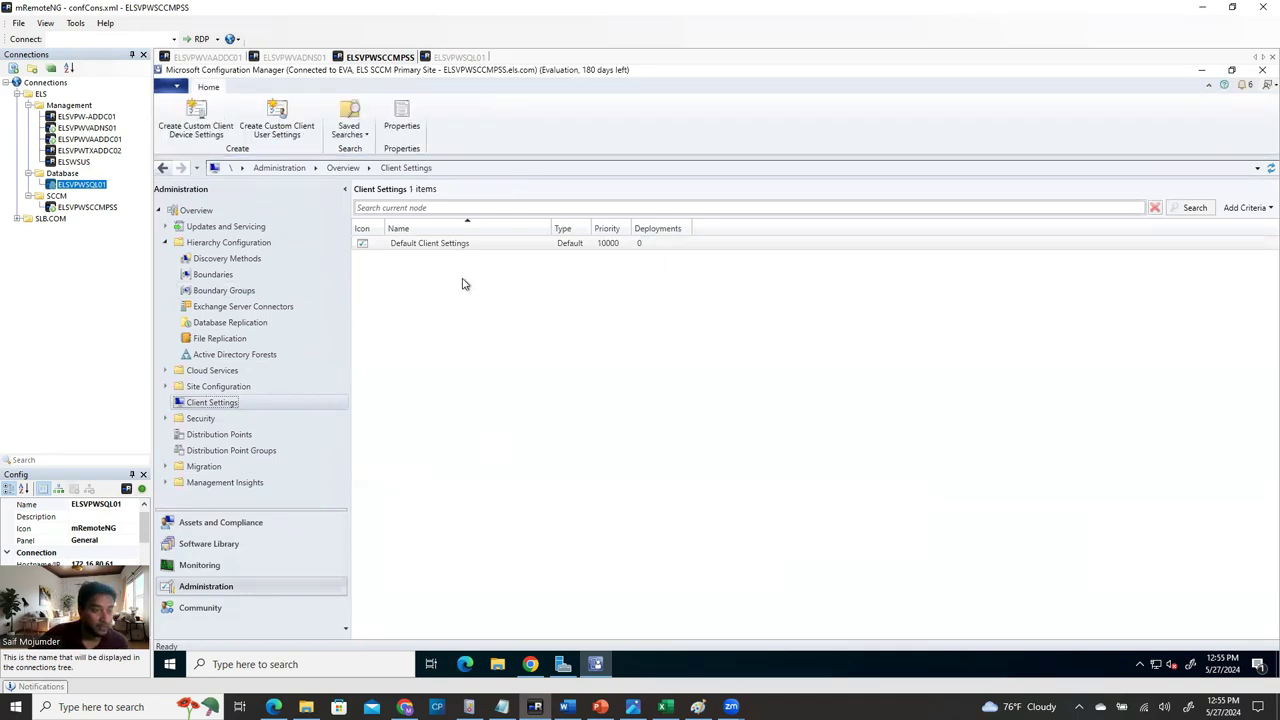
right_click(229, 408)
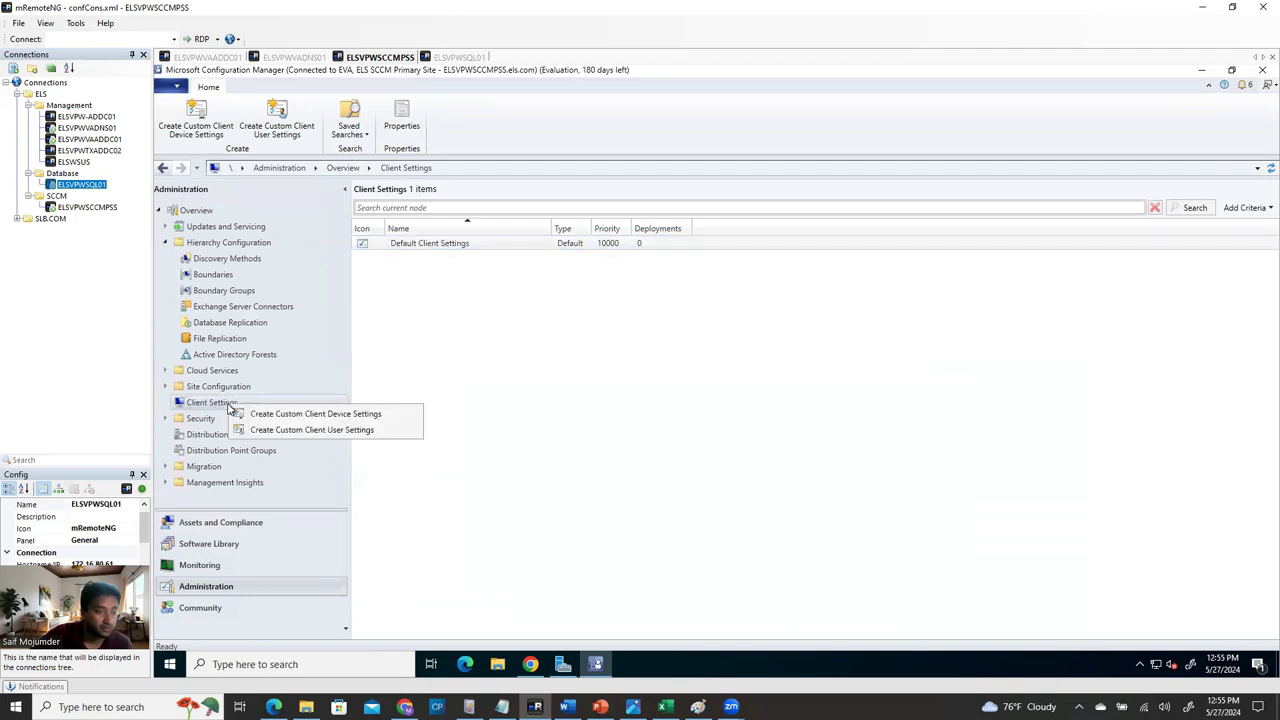
click(603, 333)
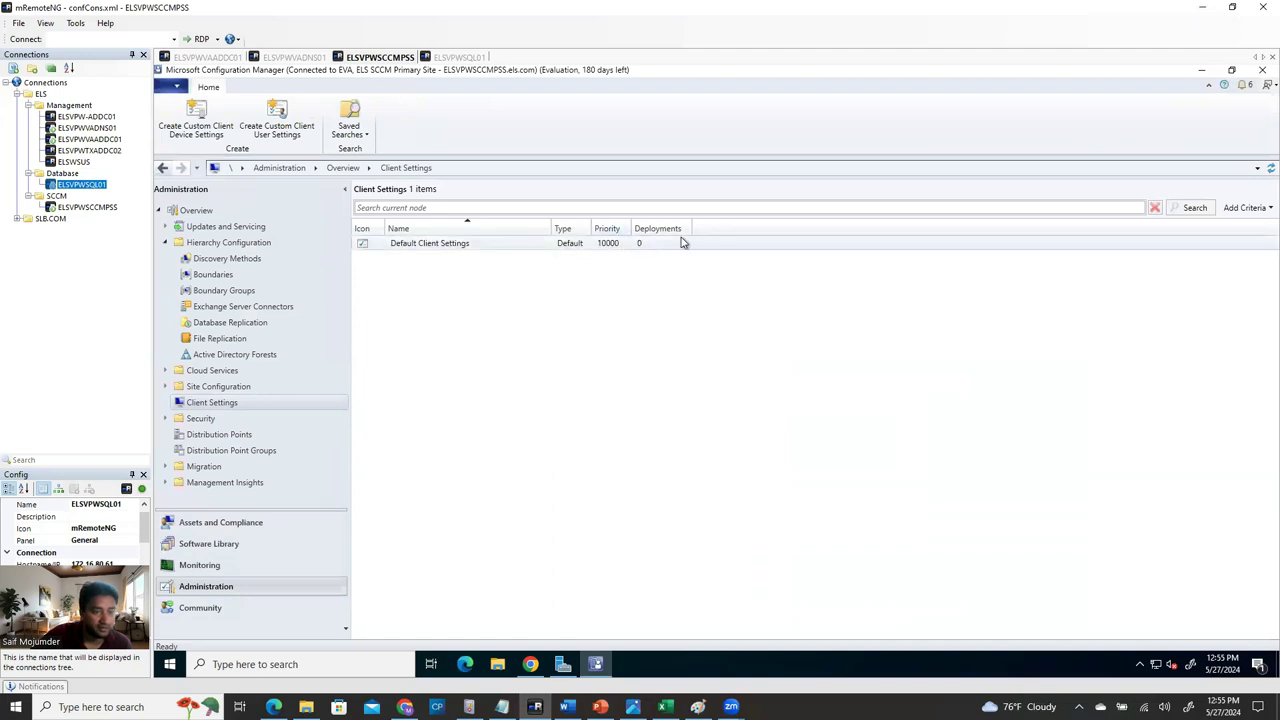
right_click(450, 245)
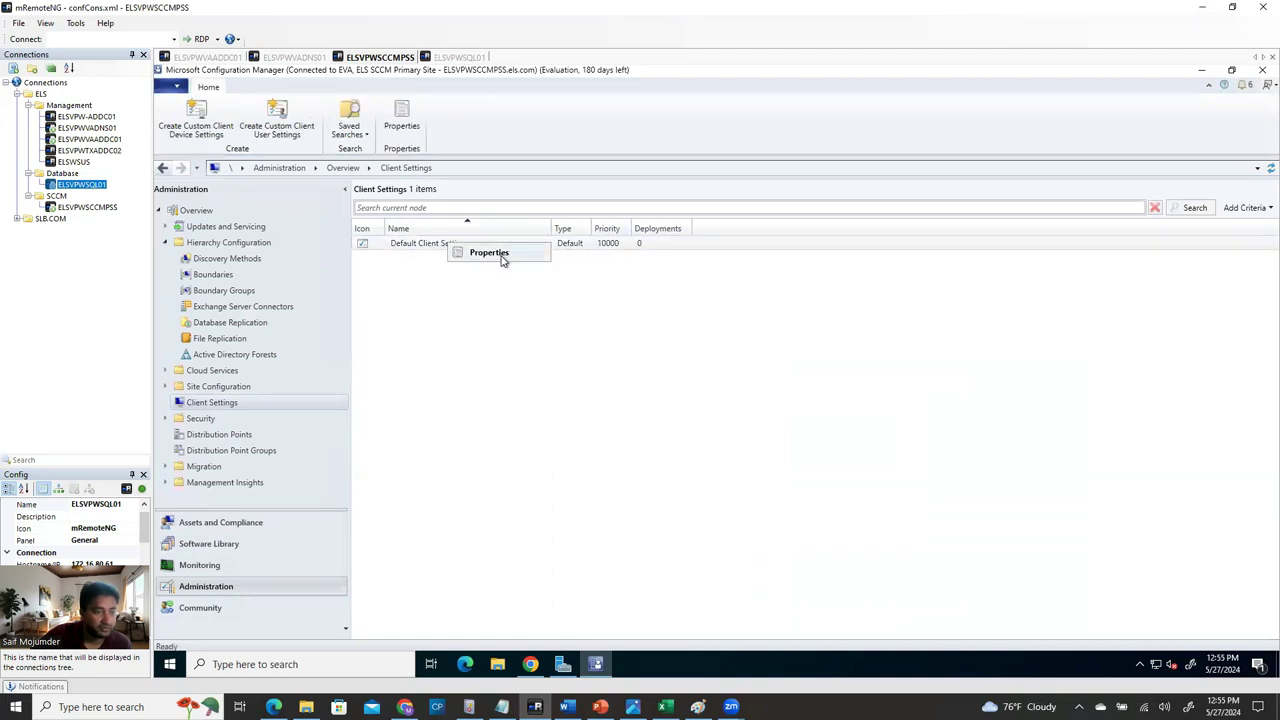
click(490, 253)
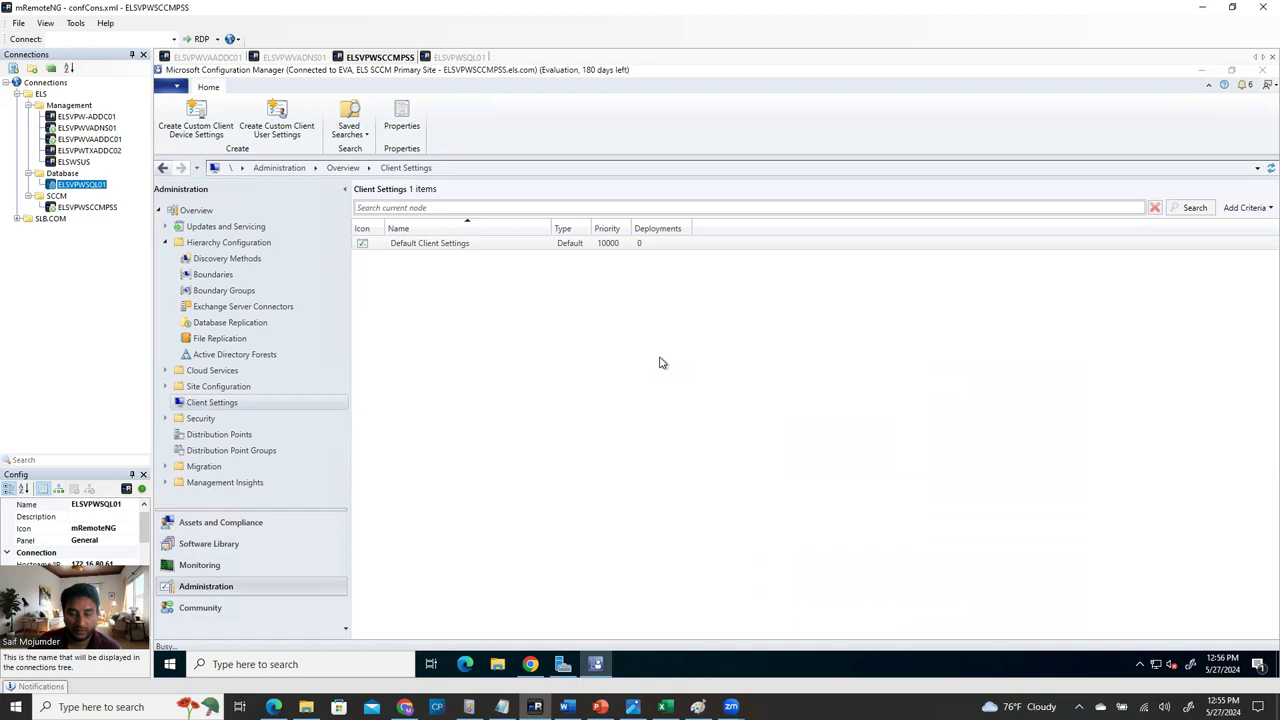
Set Configure client cache size to Yes with a 10240 MB maximum cache size.
click(505, 182)
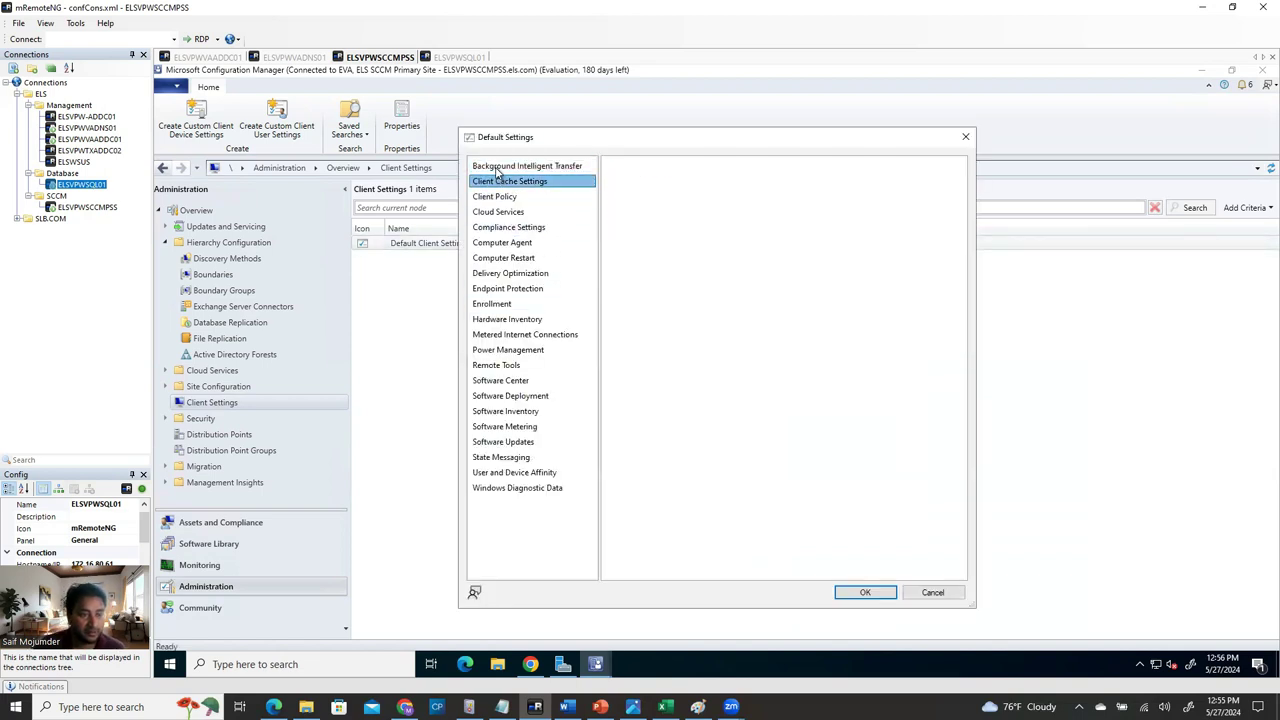
click(497, 170)
click(495, 196)
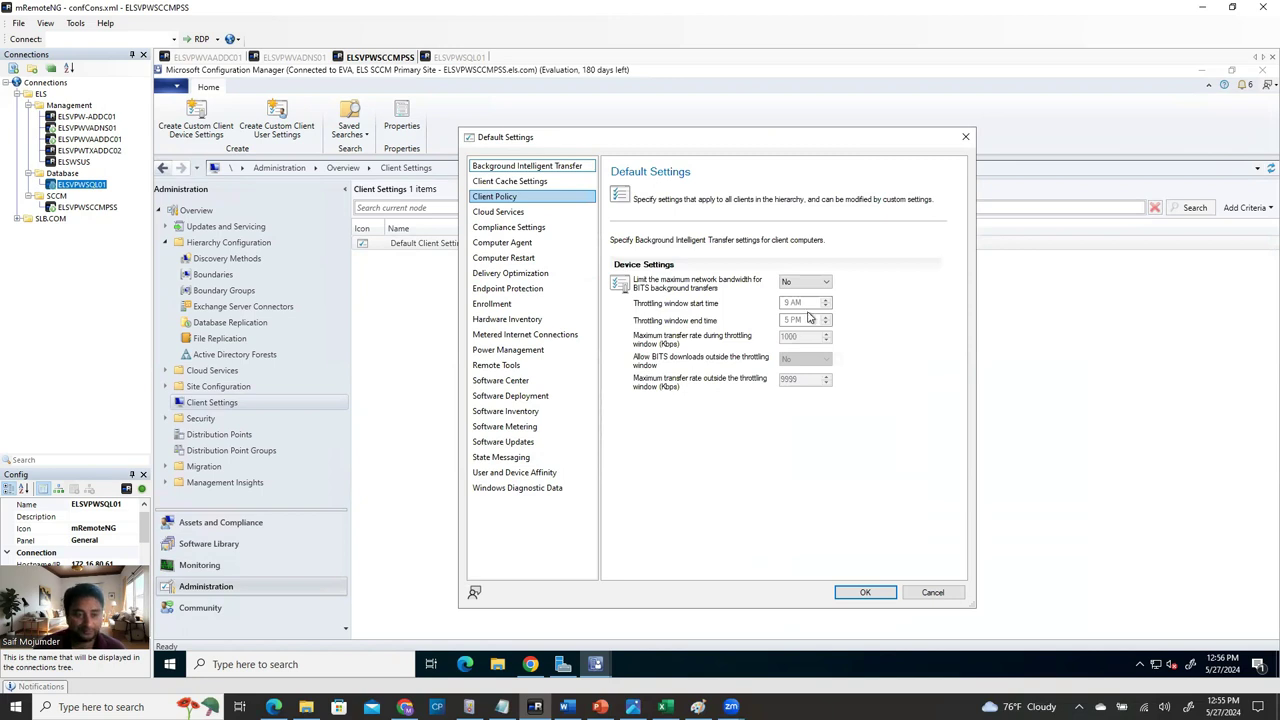
click(511, 183)
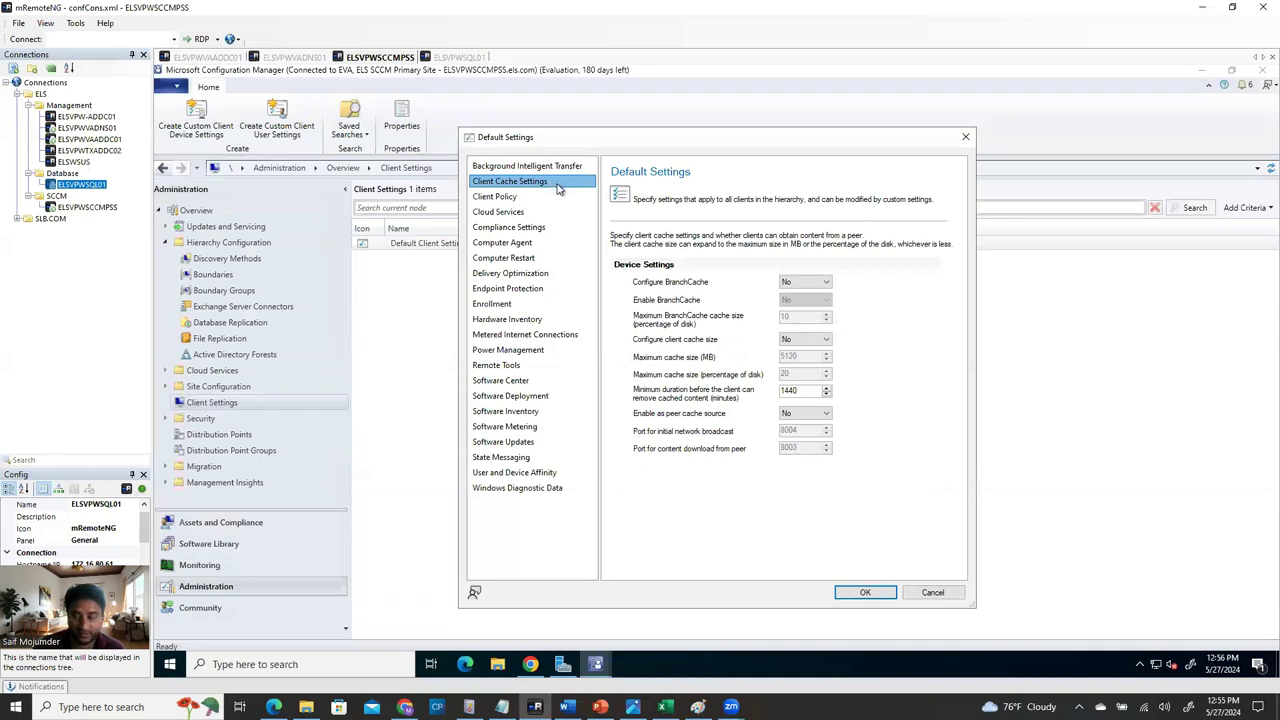
key(Down)
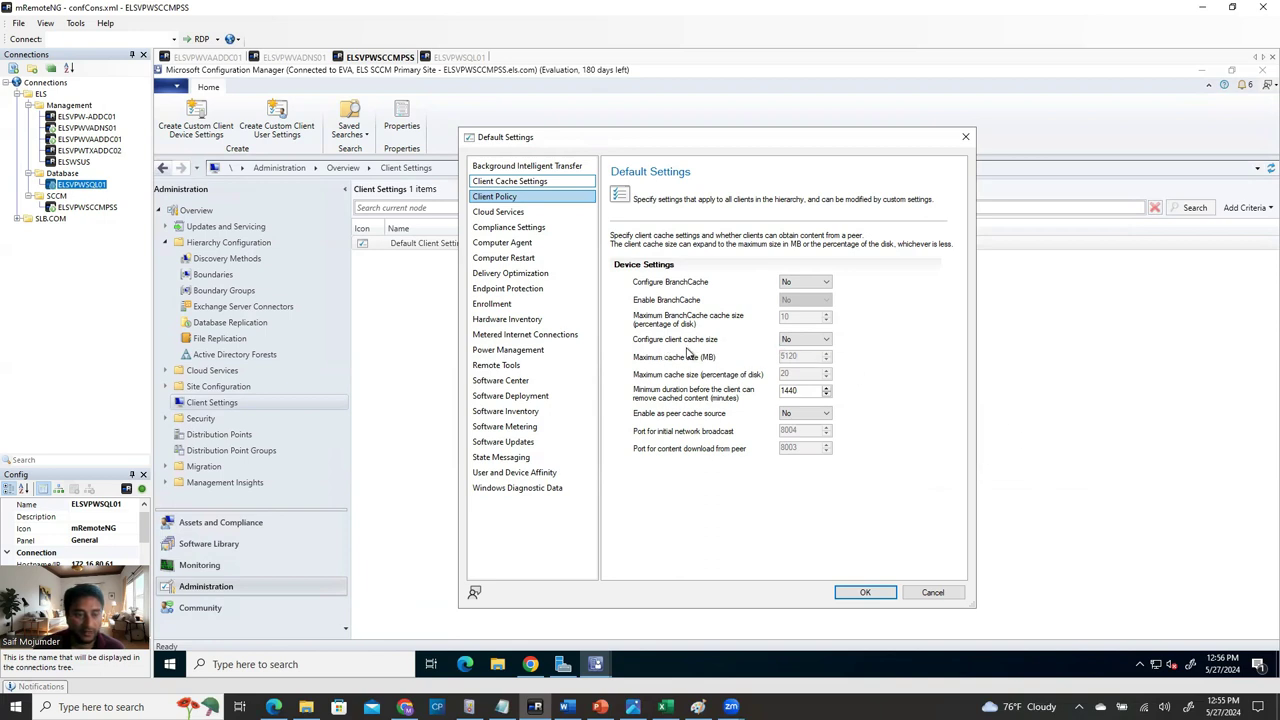
click(791, 343)
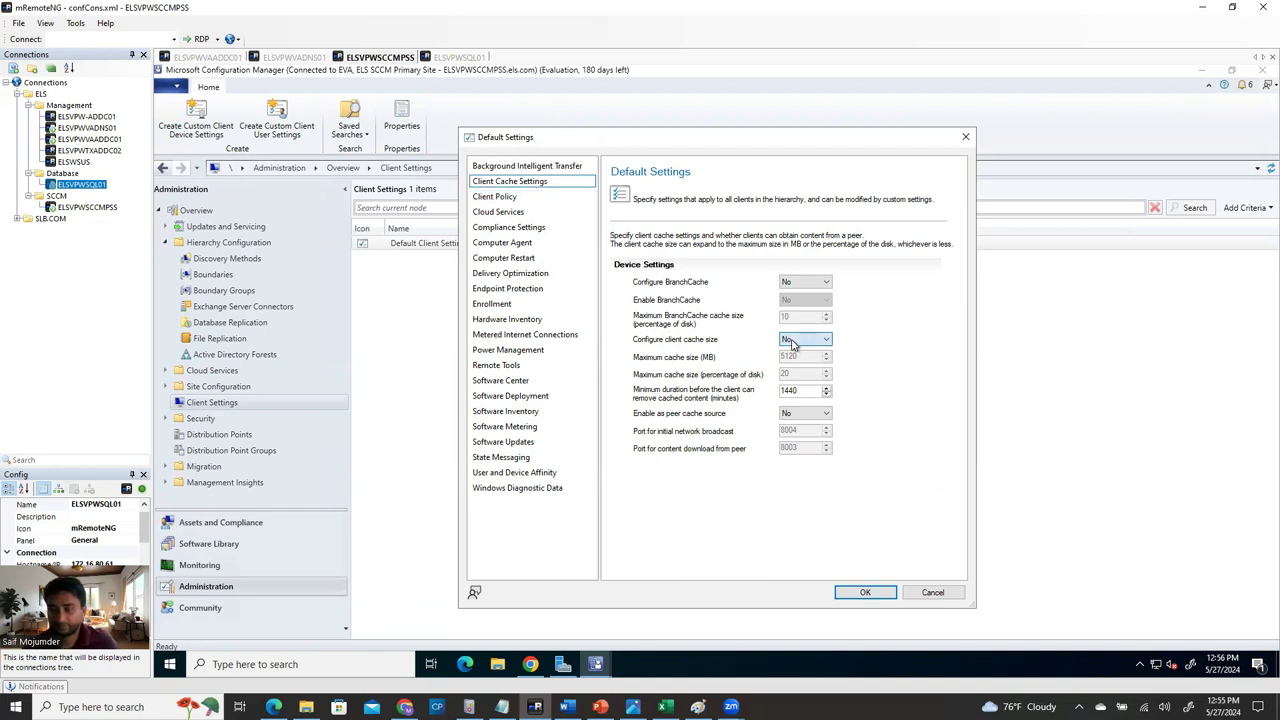
click(805, 362)
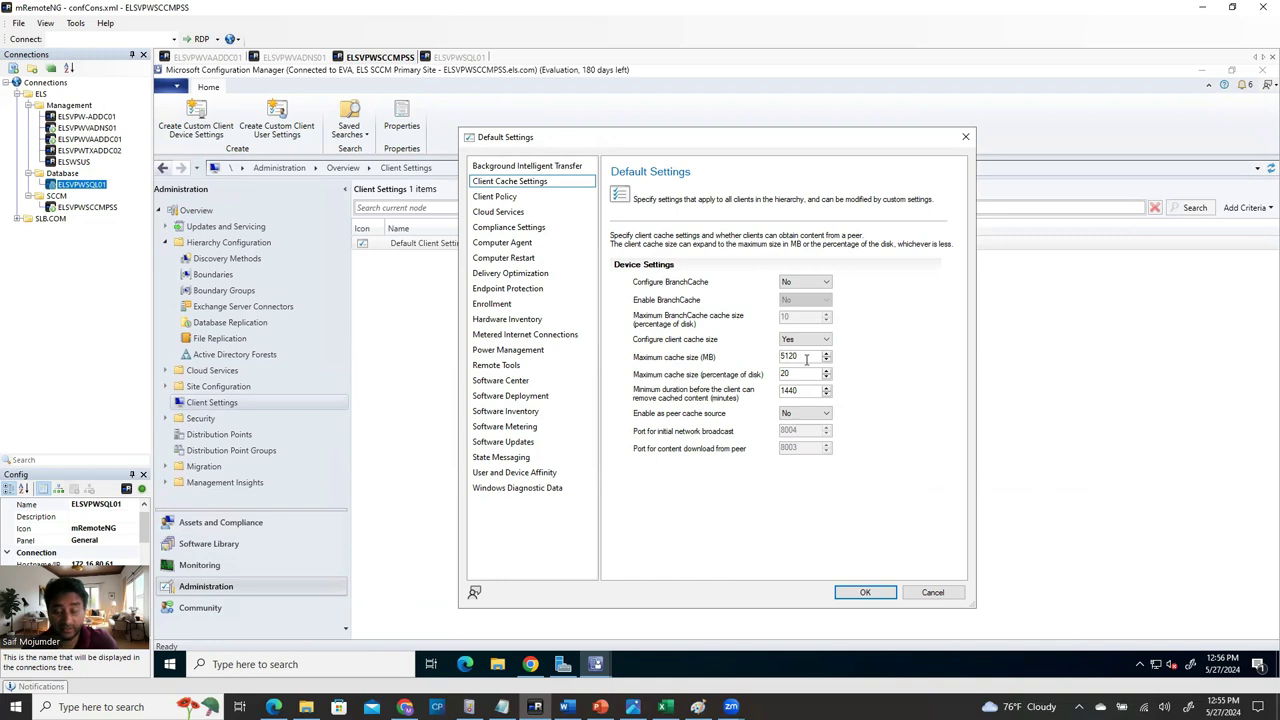
drag(806, 361, 740, 369)
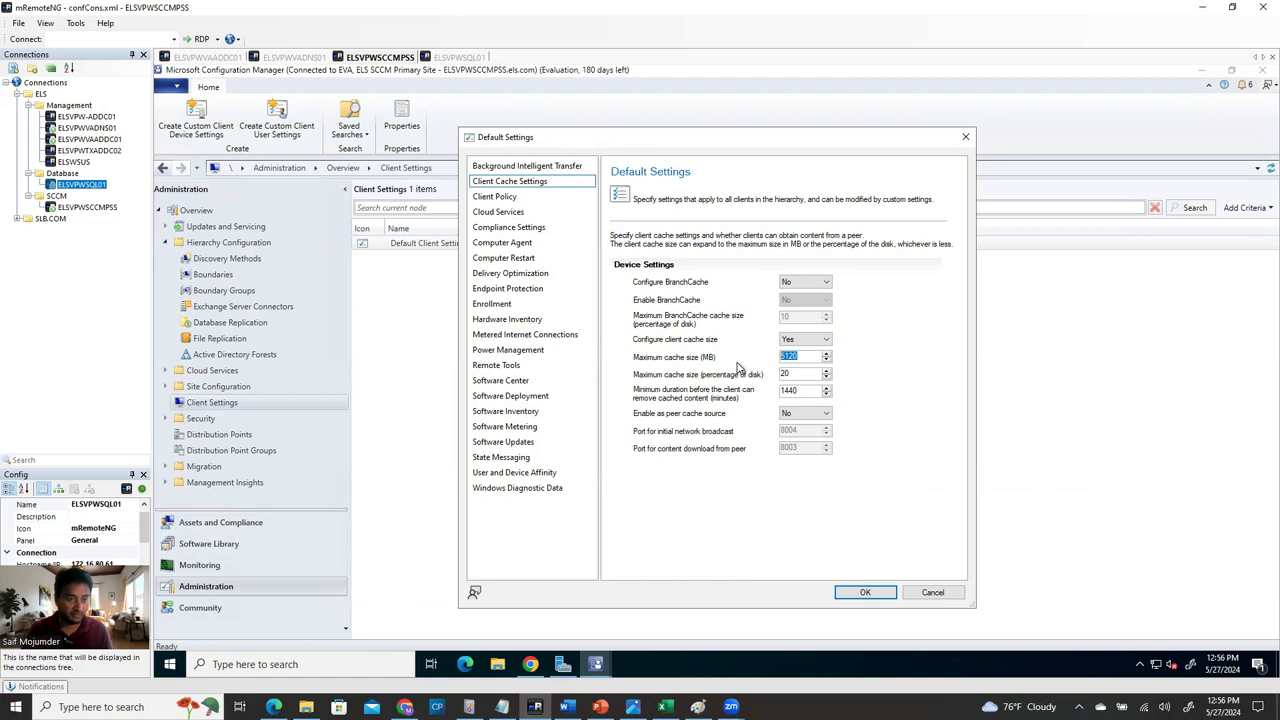
text(10240)
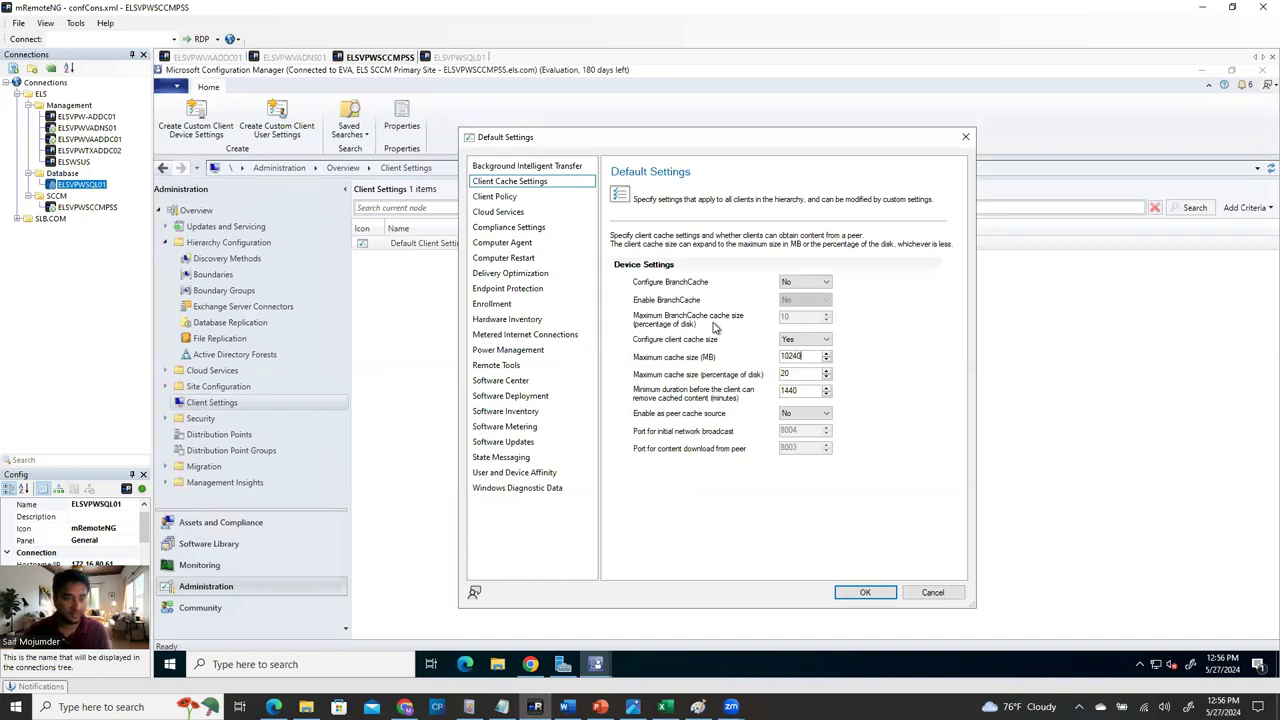
click(497, 197)
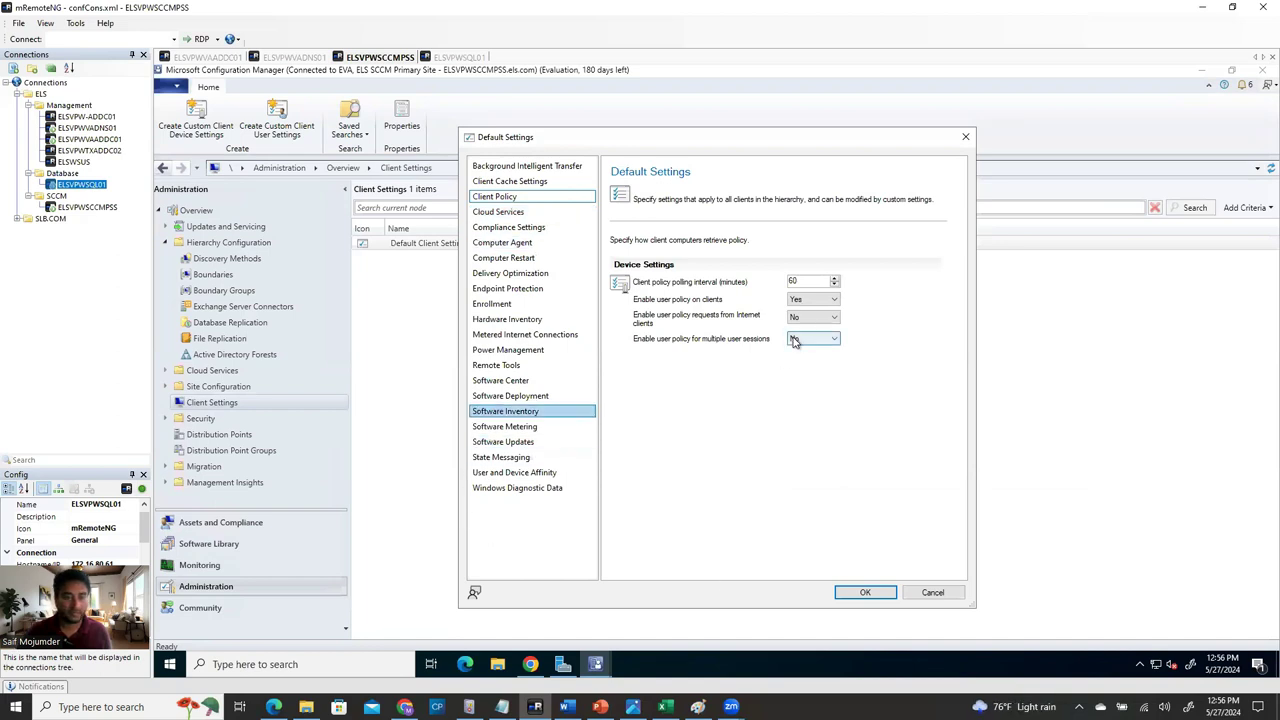
Change the client policy polling interval from 60 to 10 minutes.
click(522, 211)
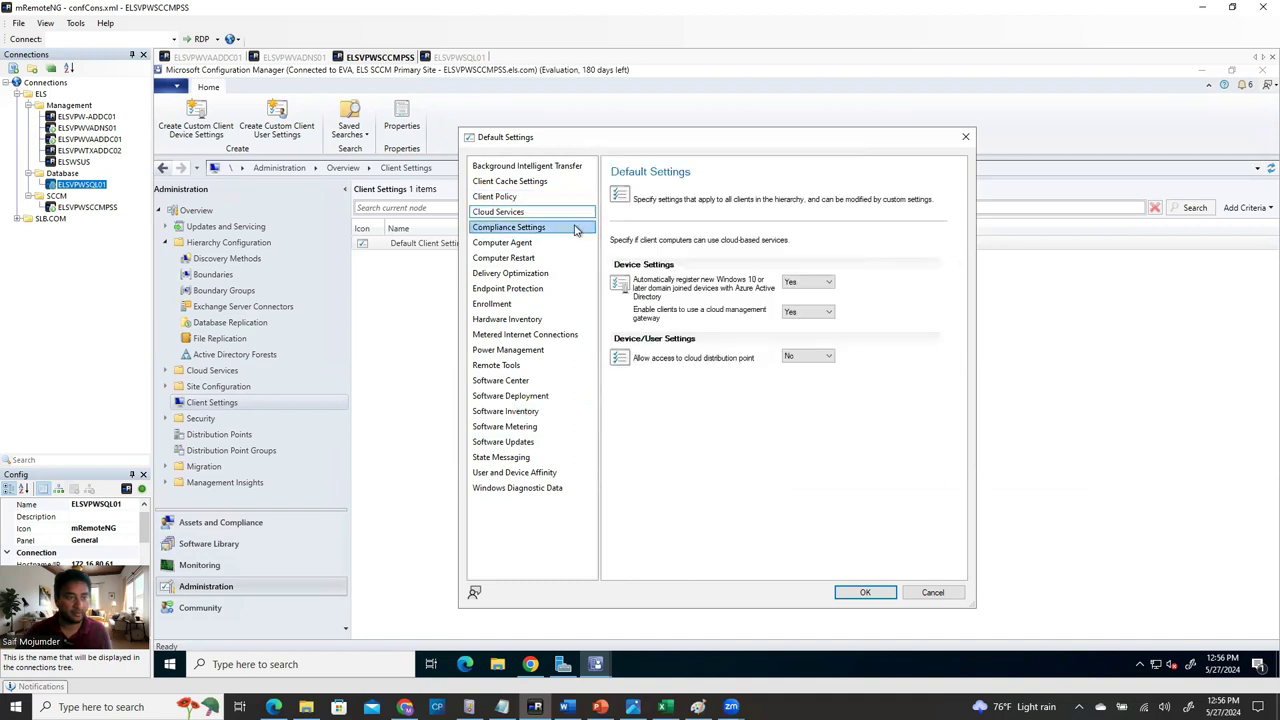
click(530, 199)
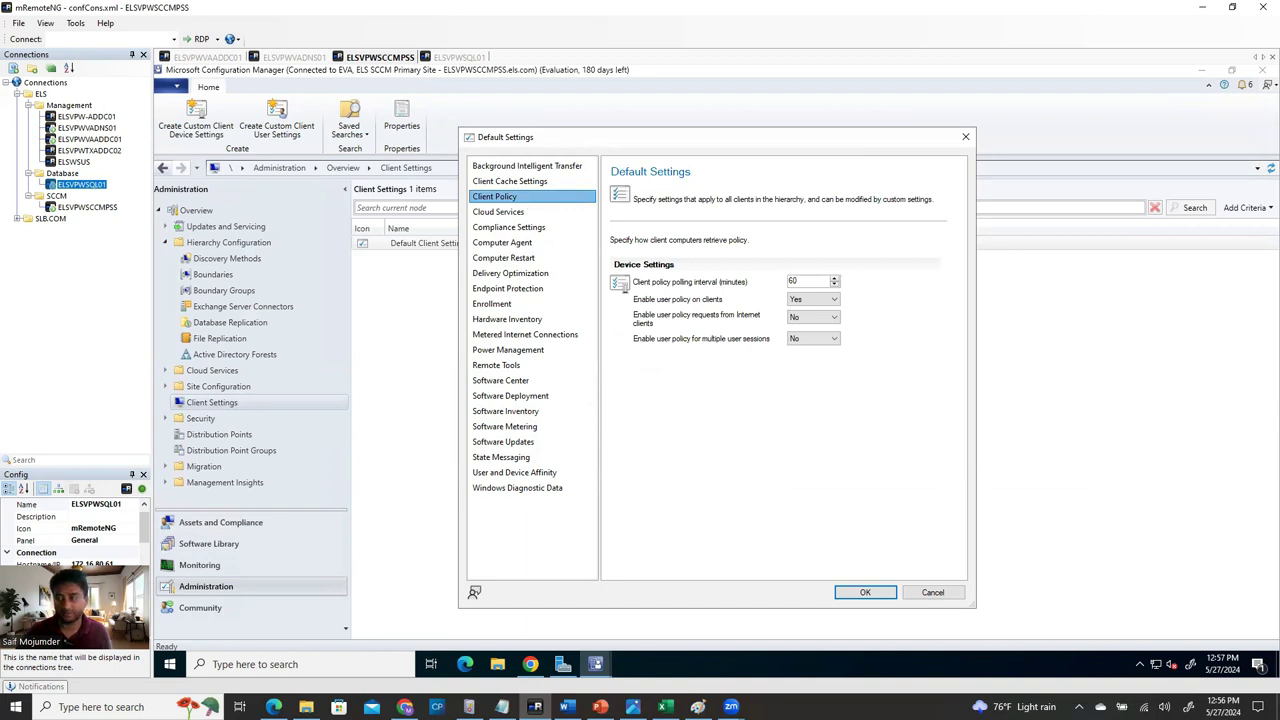
double_click(812, 280)
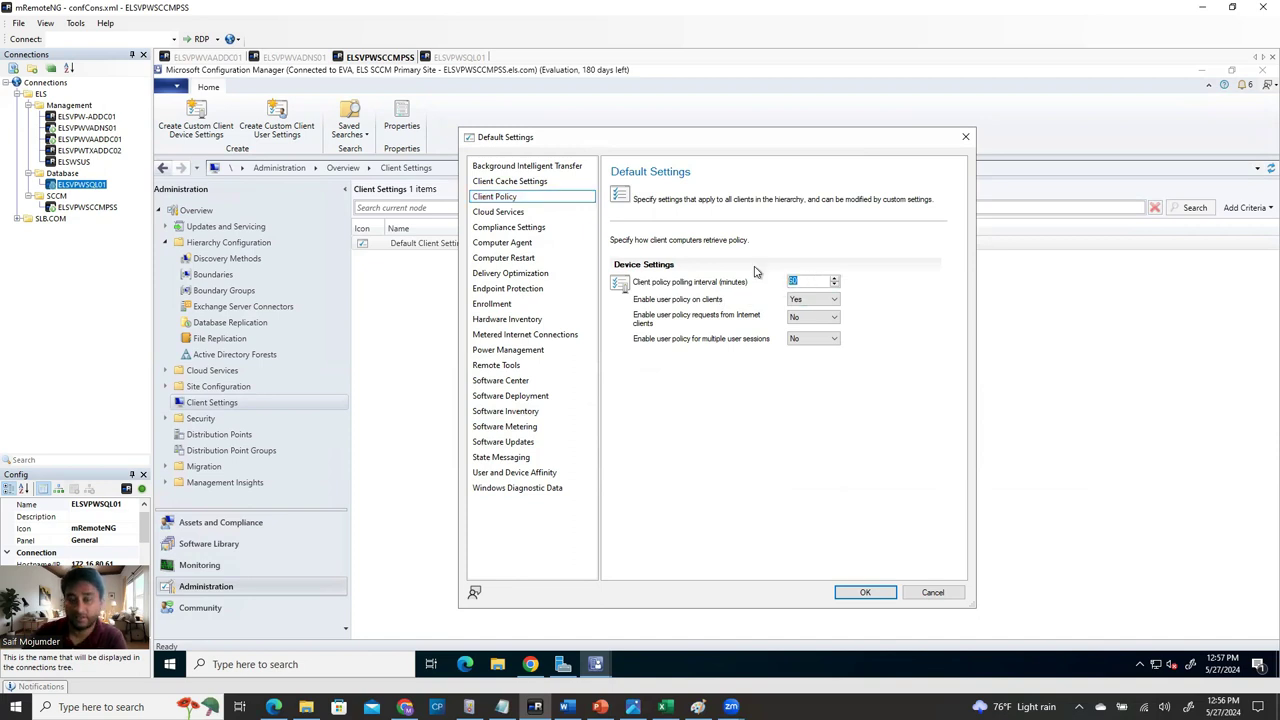
text(10)
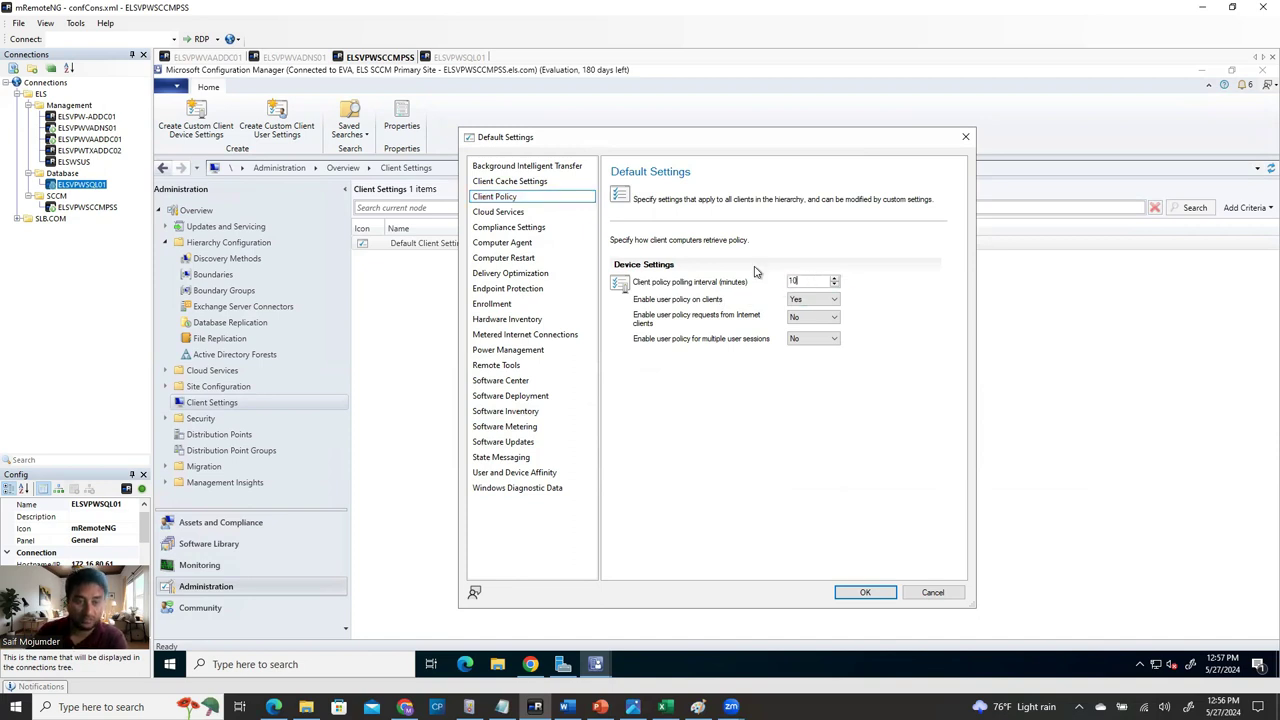
Browse Cloud Services and Compliance Settings on the way to Computer Agent settings.
click(503, 215)
click(580, 243)
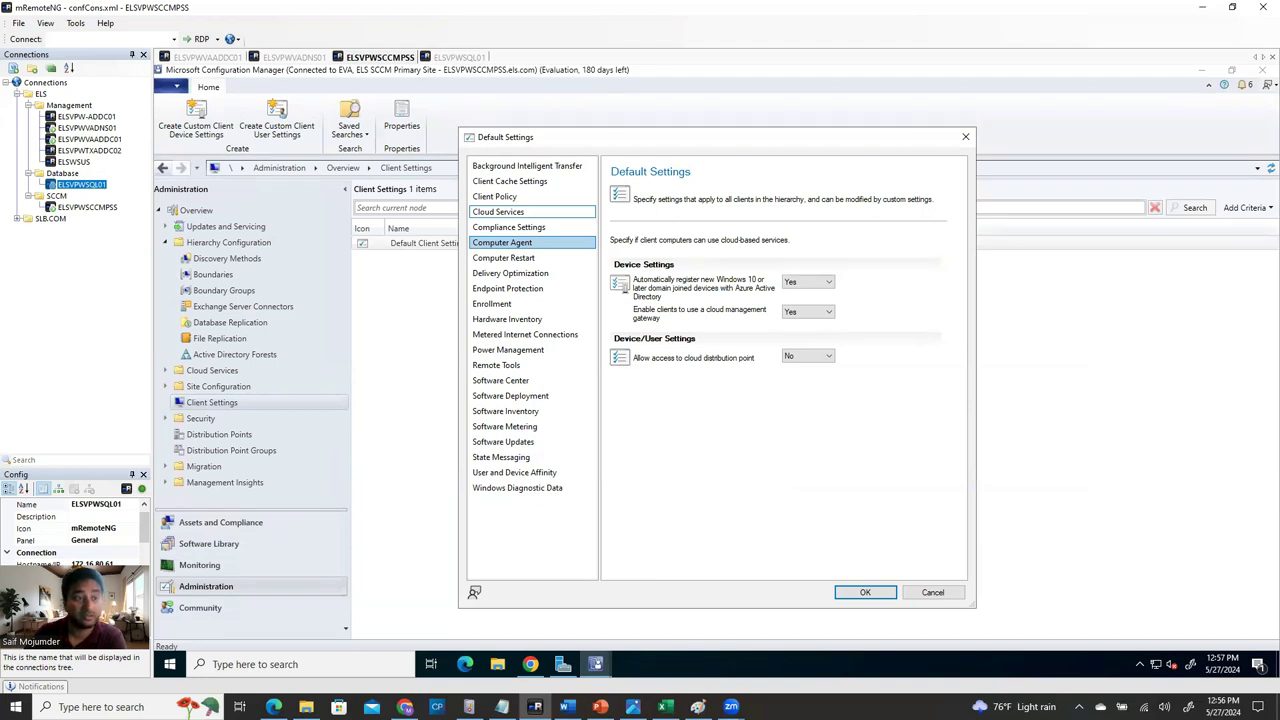
click(500, 213)
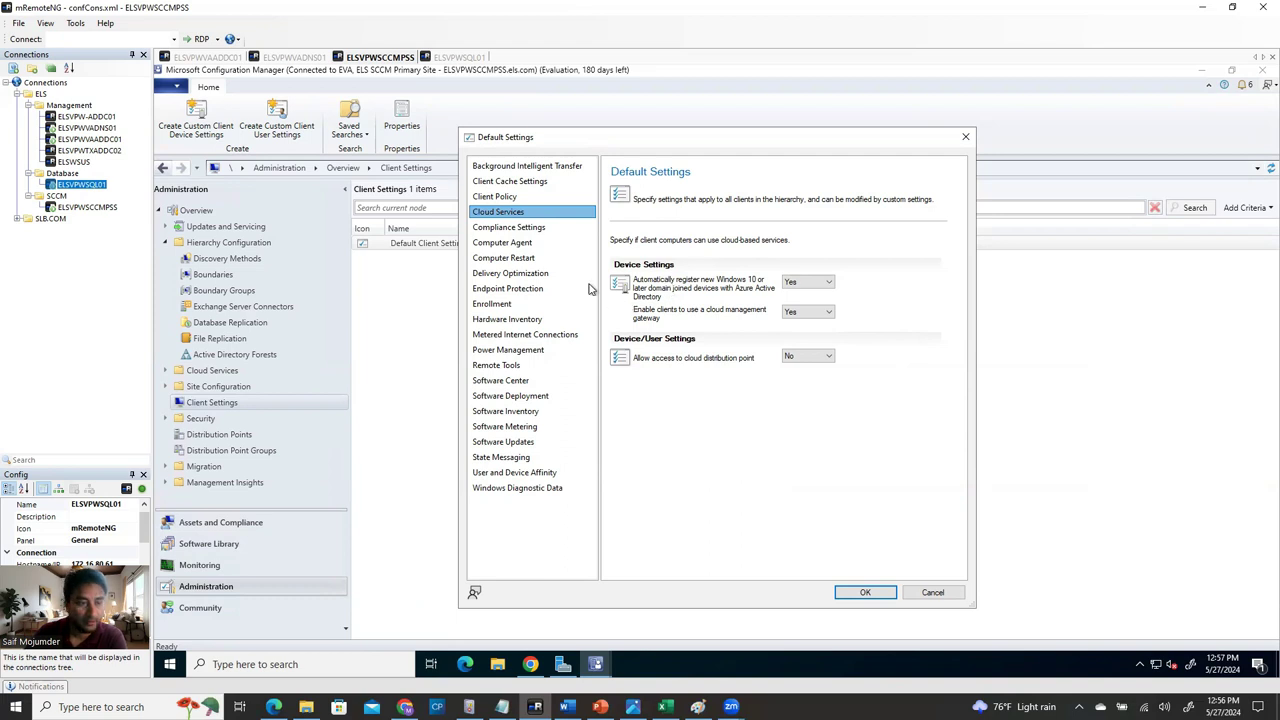
click(508, 230)
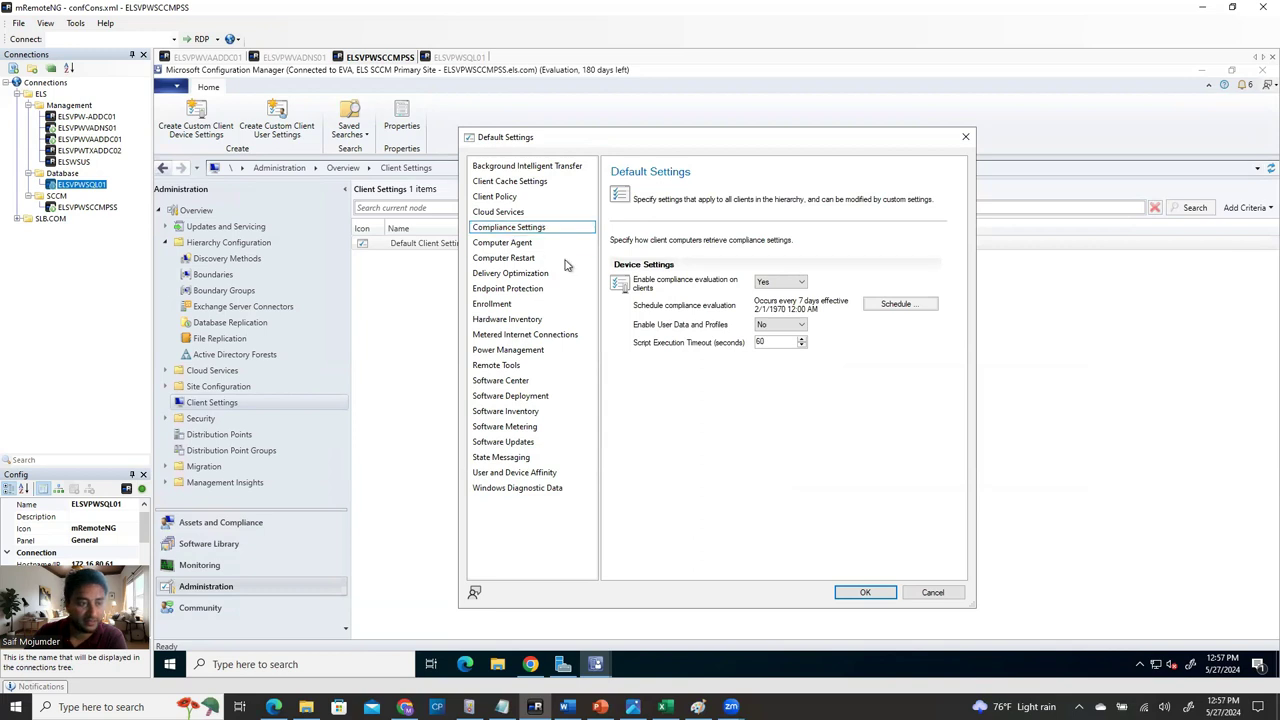
click(535, 243)
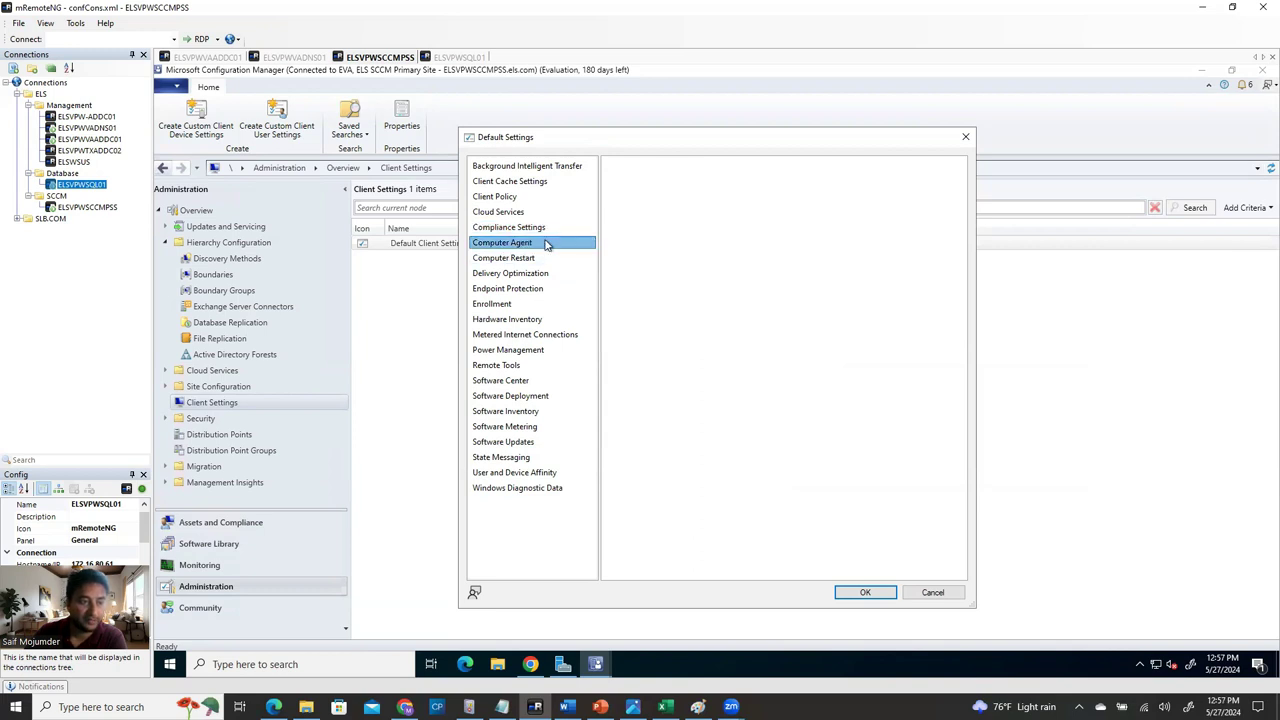
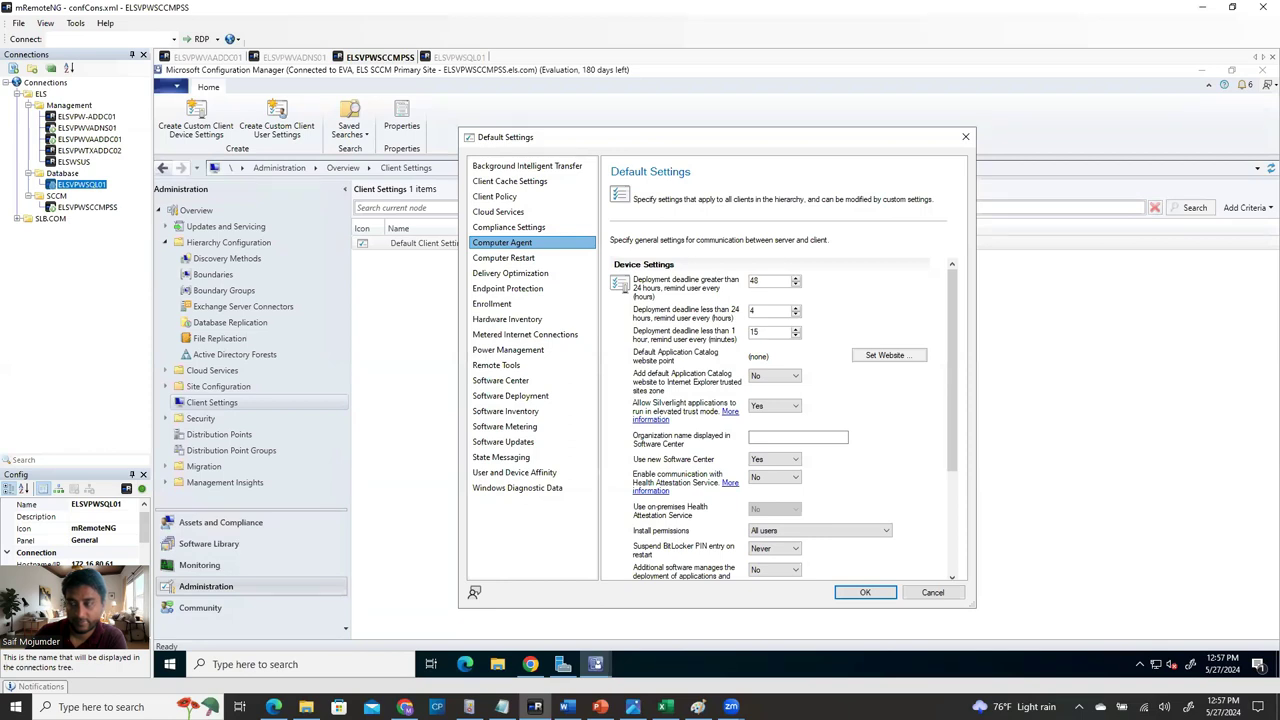
Turn on Health Attestation Service communication and set the PowerShell execution policy to Bypass.
click(505, 411)
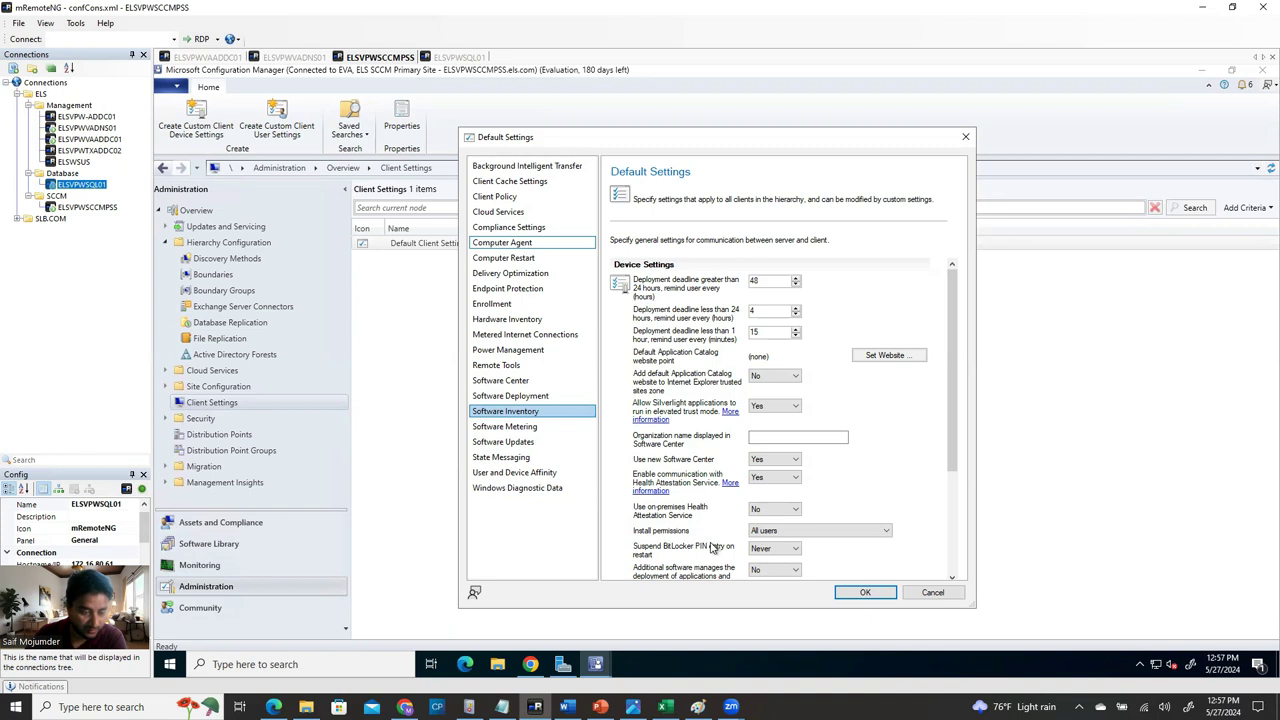
scroll(730, 525, down, 1)
scroll(730, 525, down, 1)
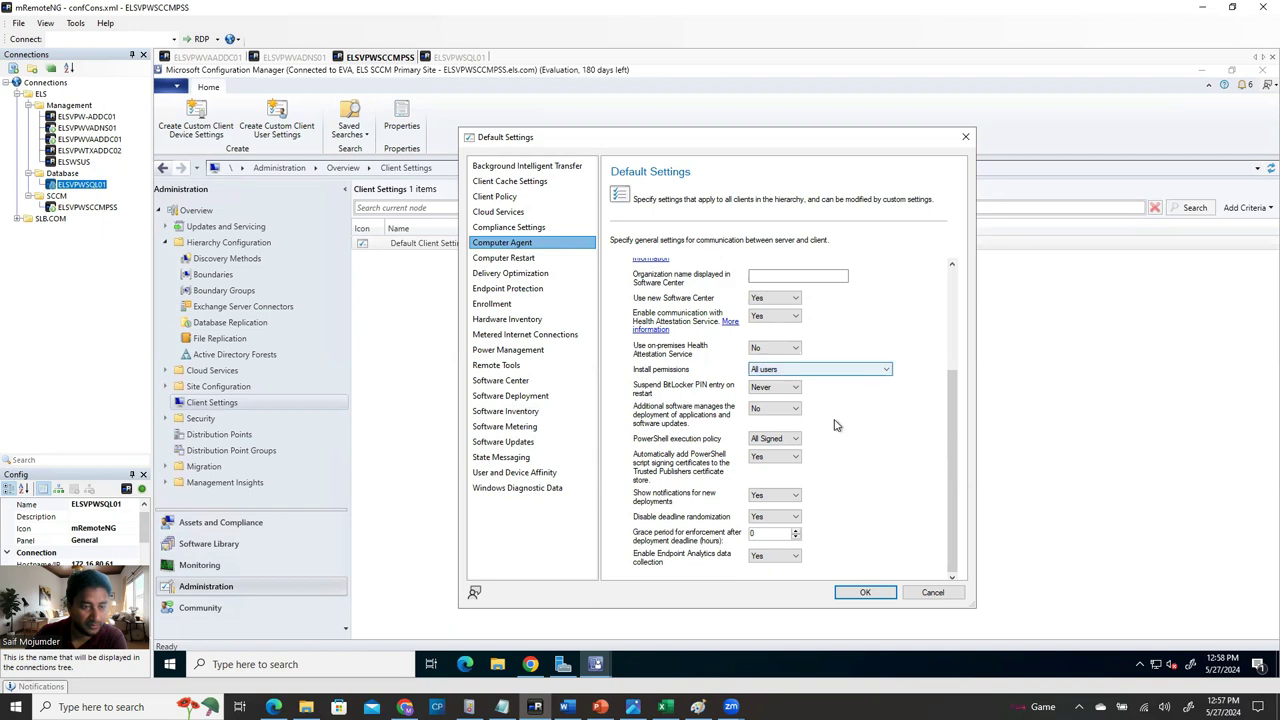
click(776, 440)
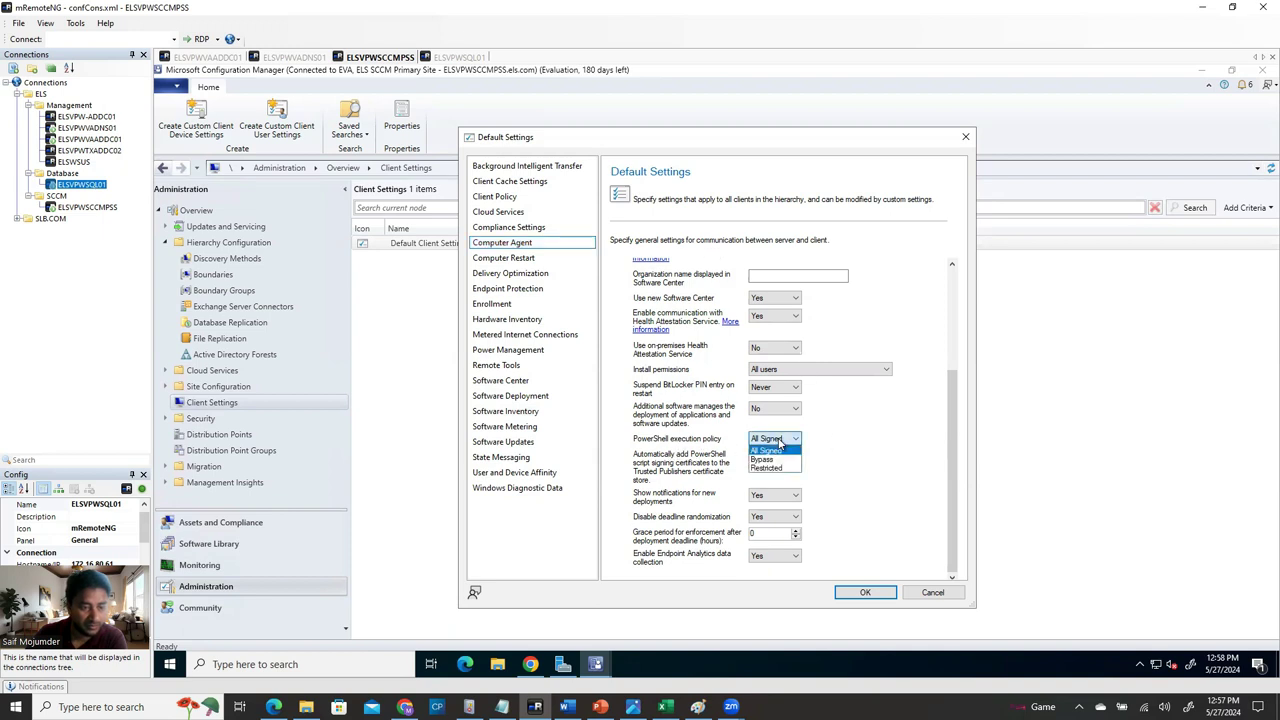
click(778, 459)
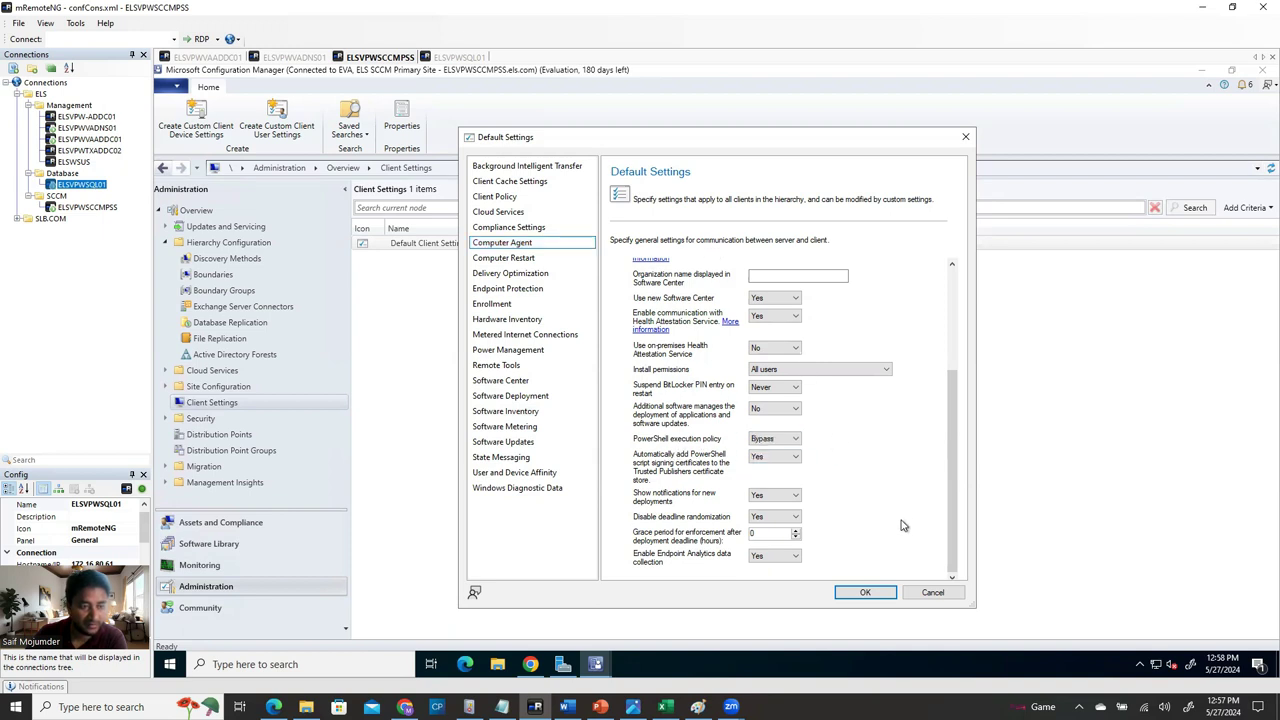
Set the Computer Restart deadline to 15 minutes, the countdown to 10 and reminders to 10 minutes.
click(525, 260)
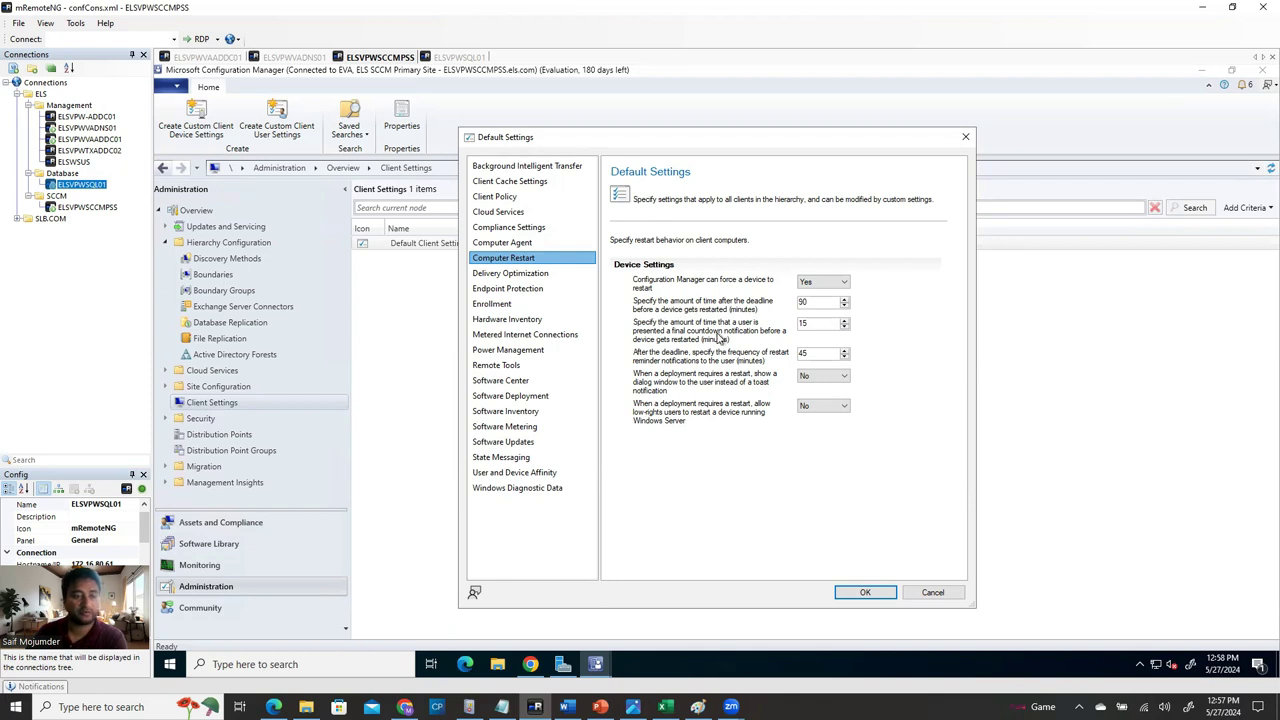
drag(815, 302, 789, 297)
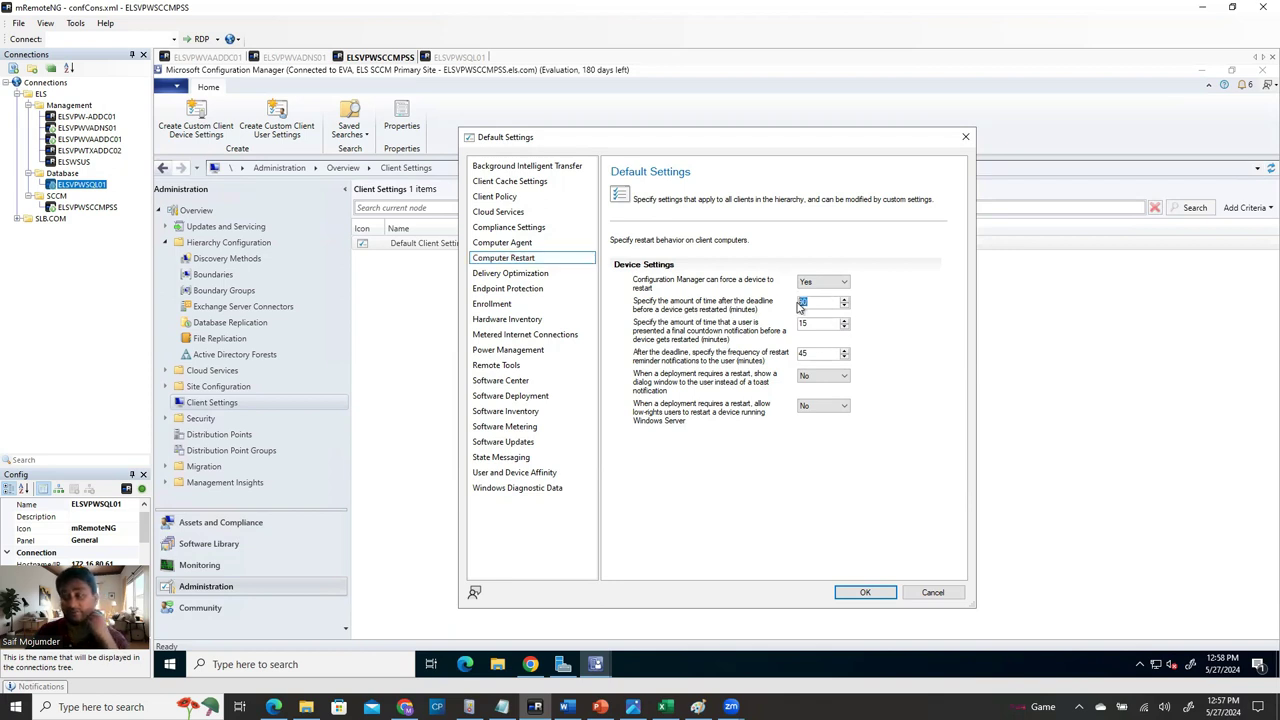
text(15)
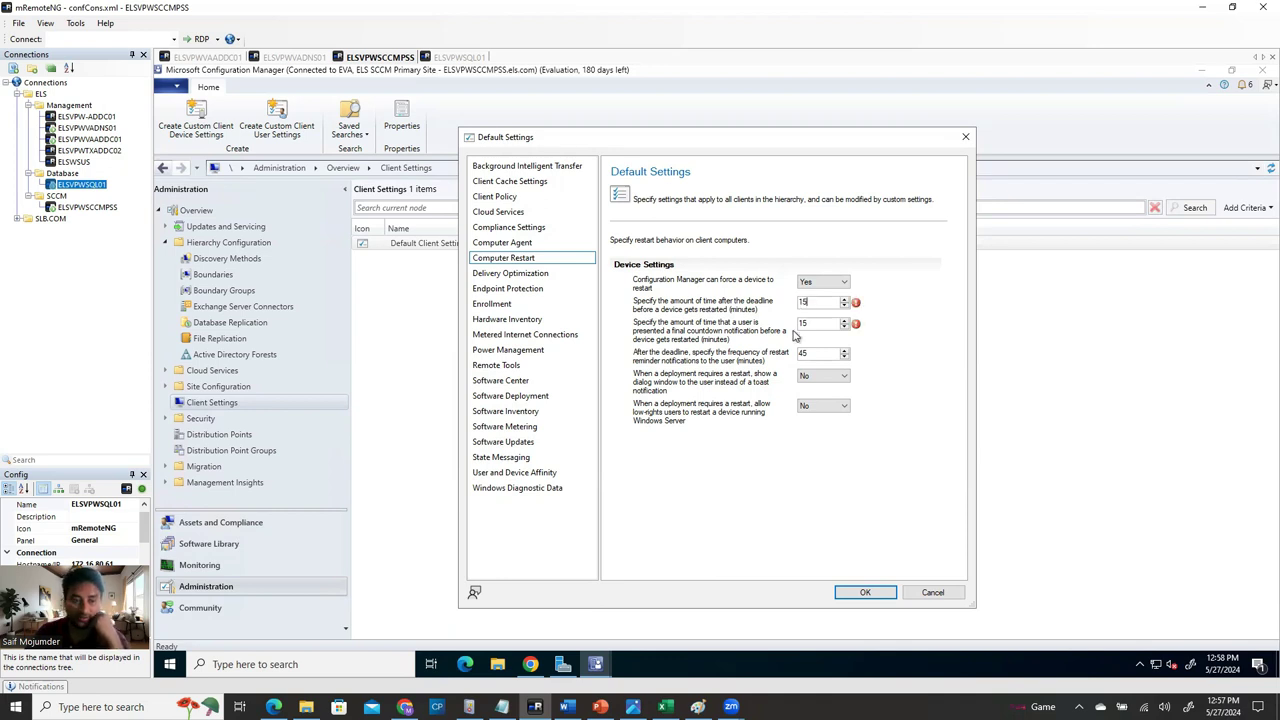
drag(809, 323, 753, 323)
text(10)
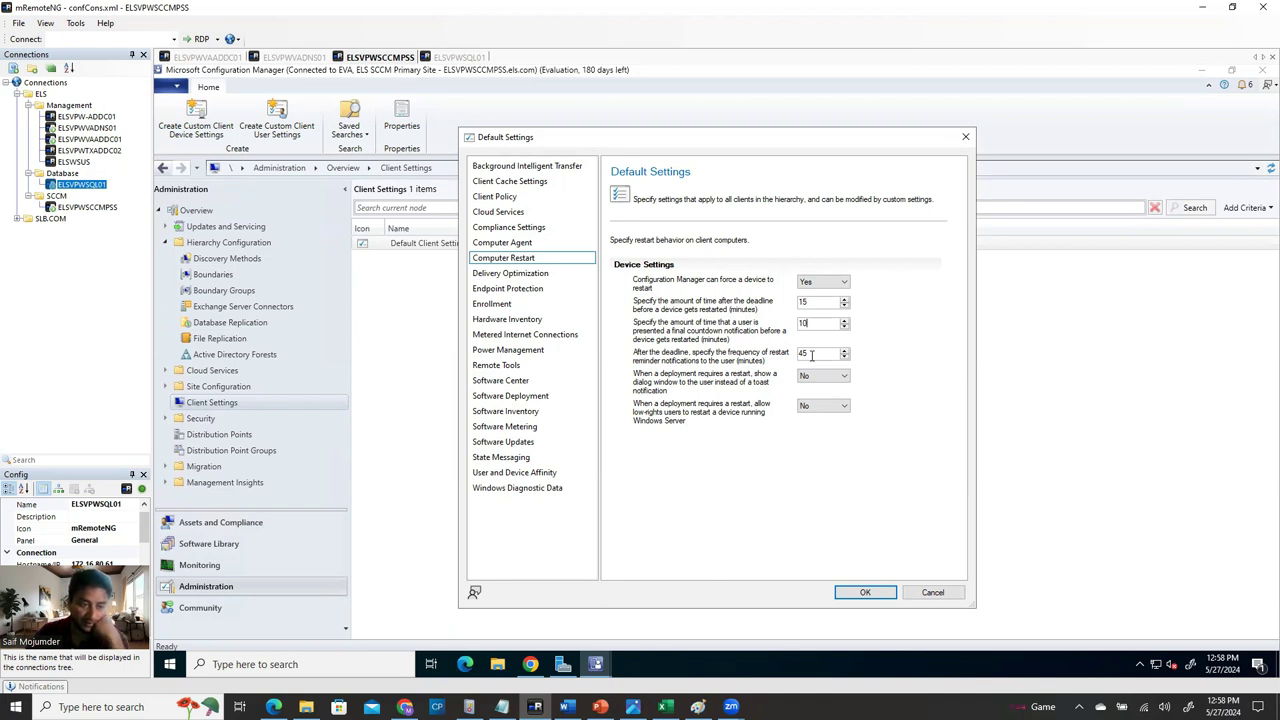
double_click(801, 353)
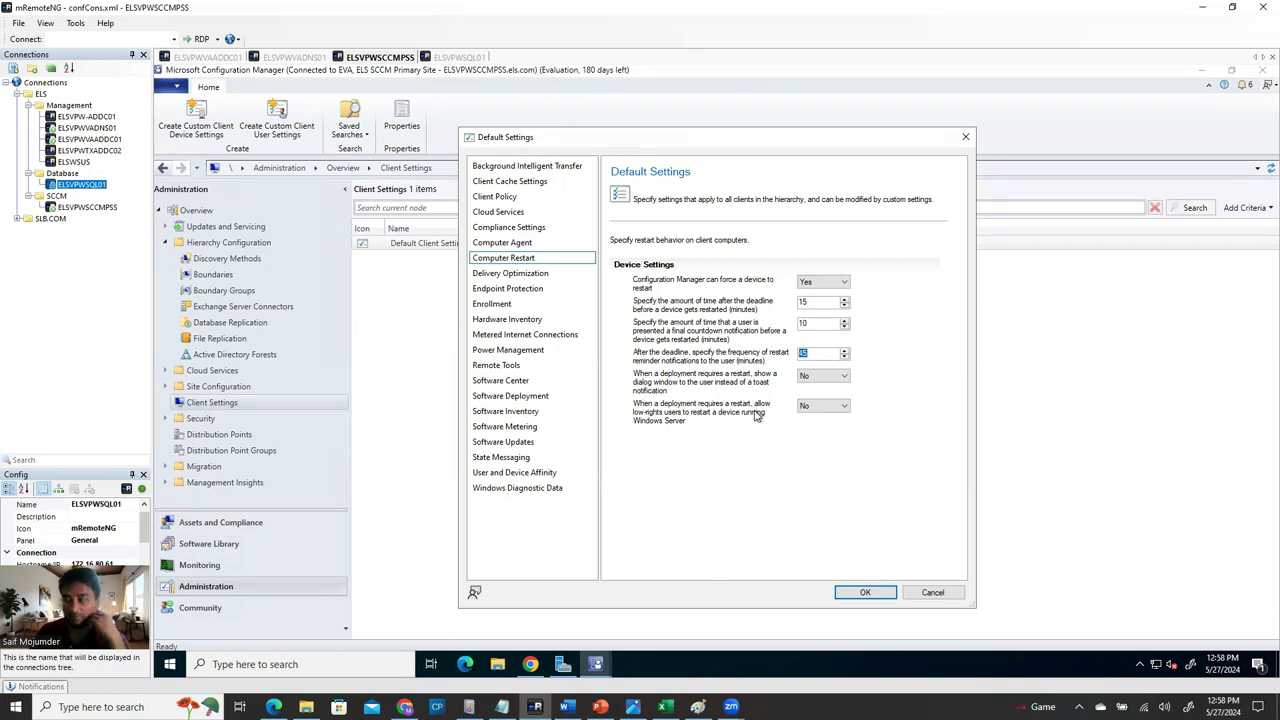
text(10)
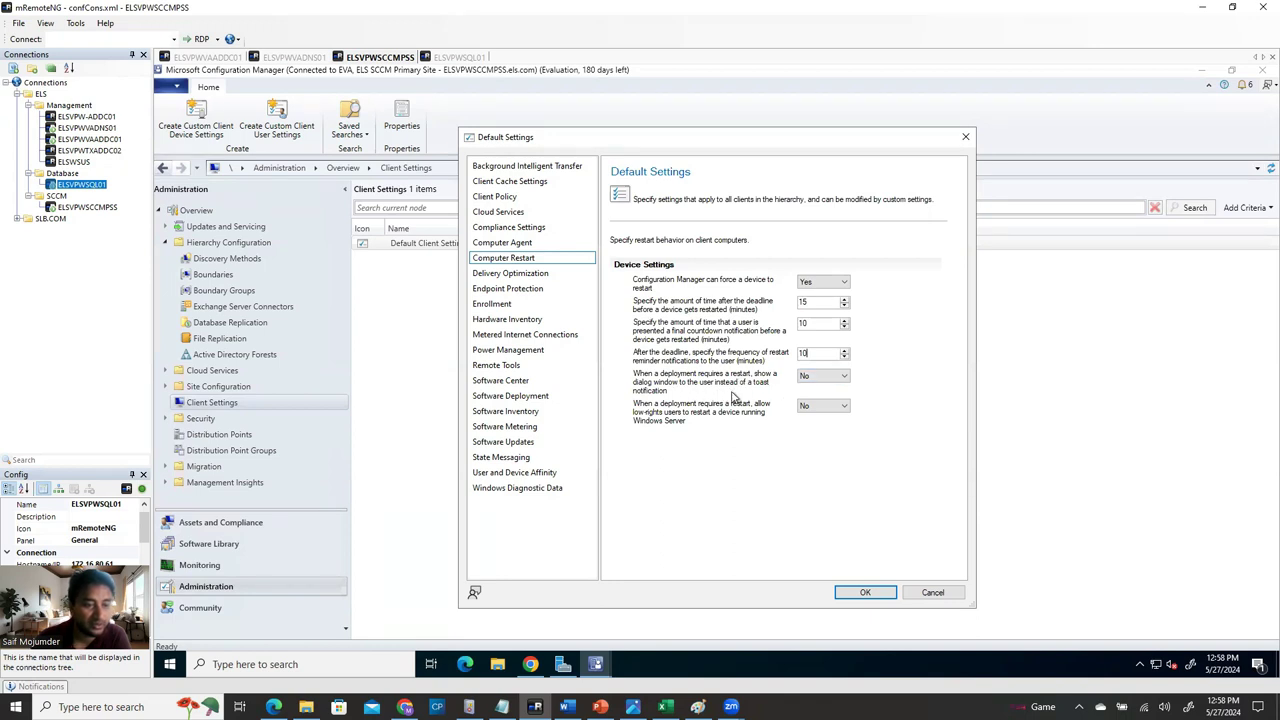
Show restart notifications as a dialog window instead of a toast.
click(828, 378)
click(826, 393)
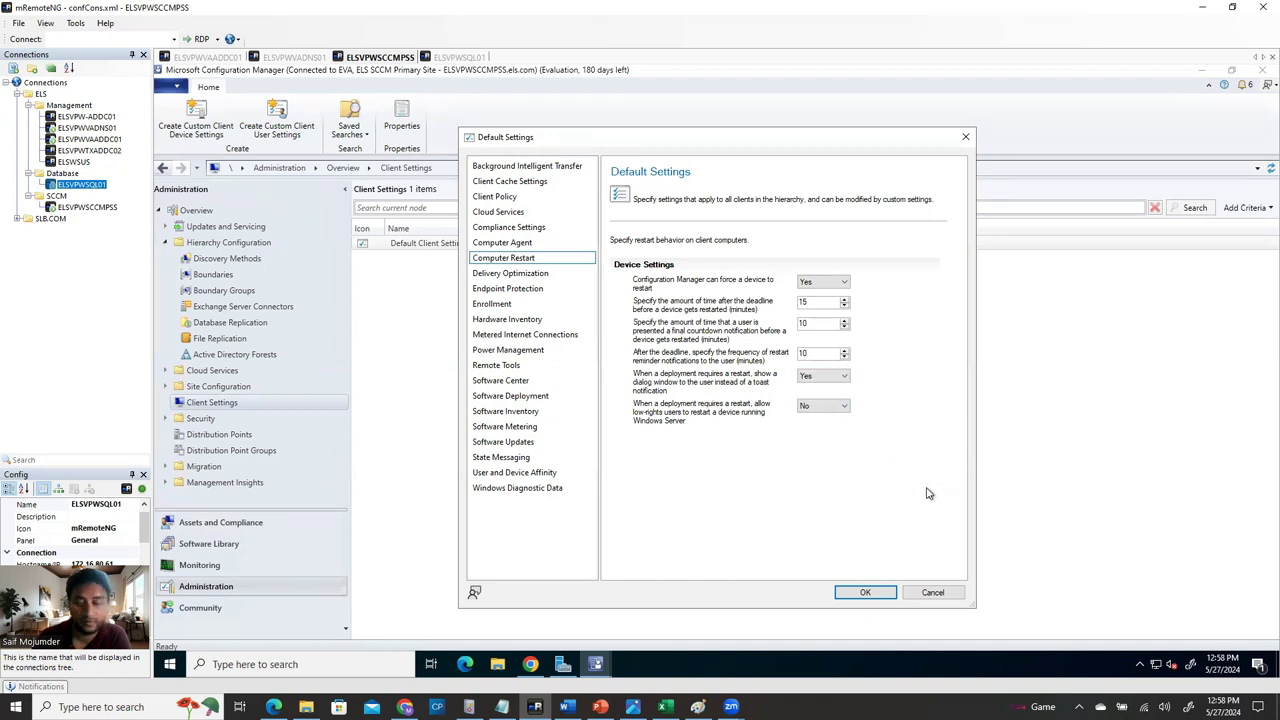
click(530, 275)
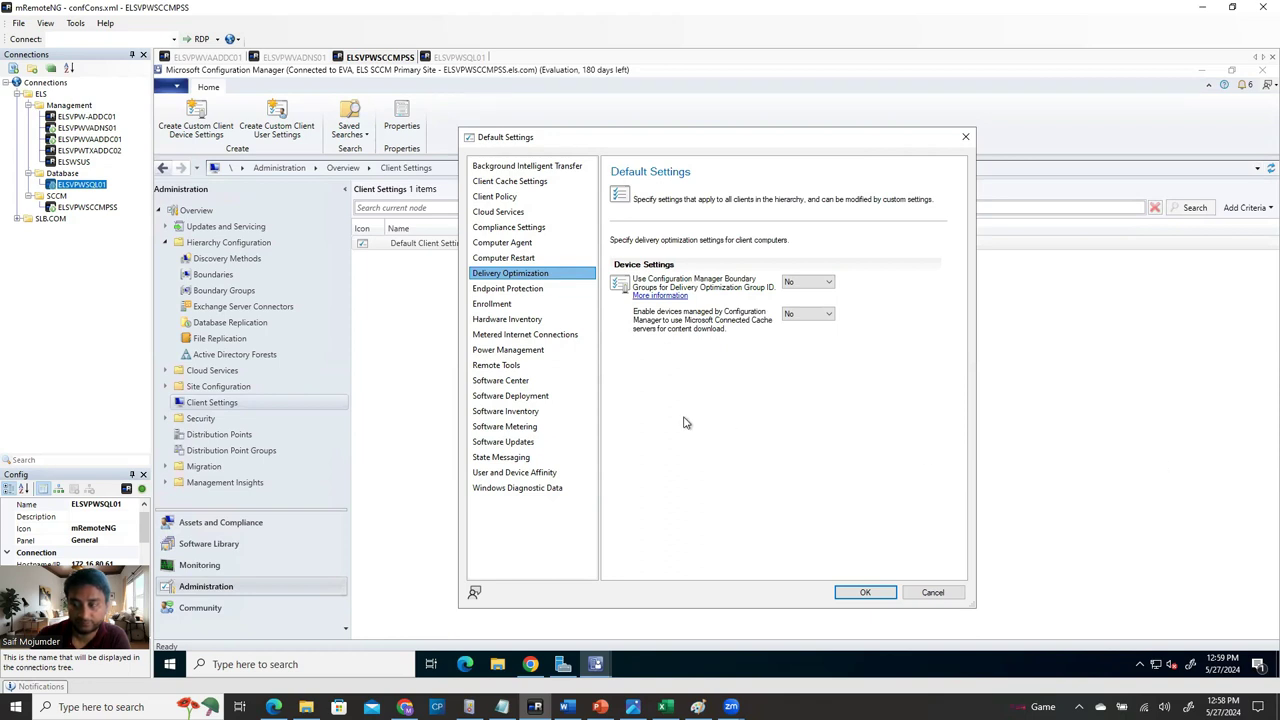
Change the Hardware Inventory schedule from every 7 days to every 1 day.
click(537, 290)
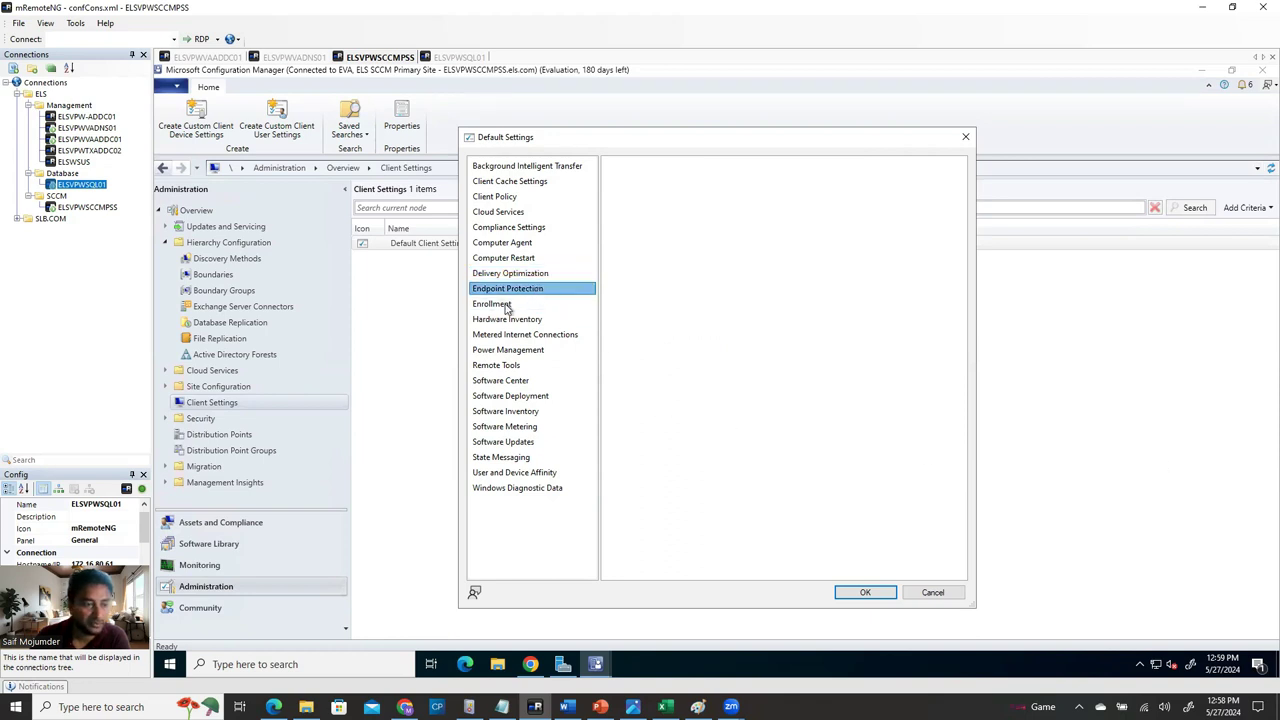
click(515, 304)
click(535, 320)
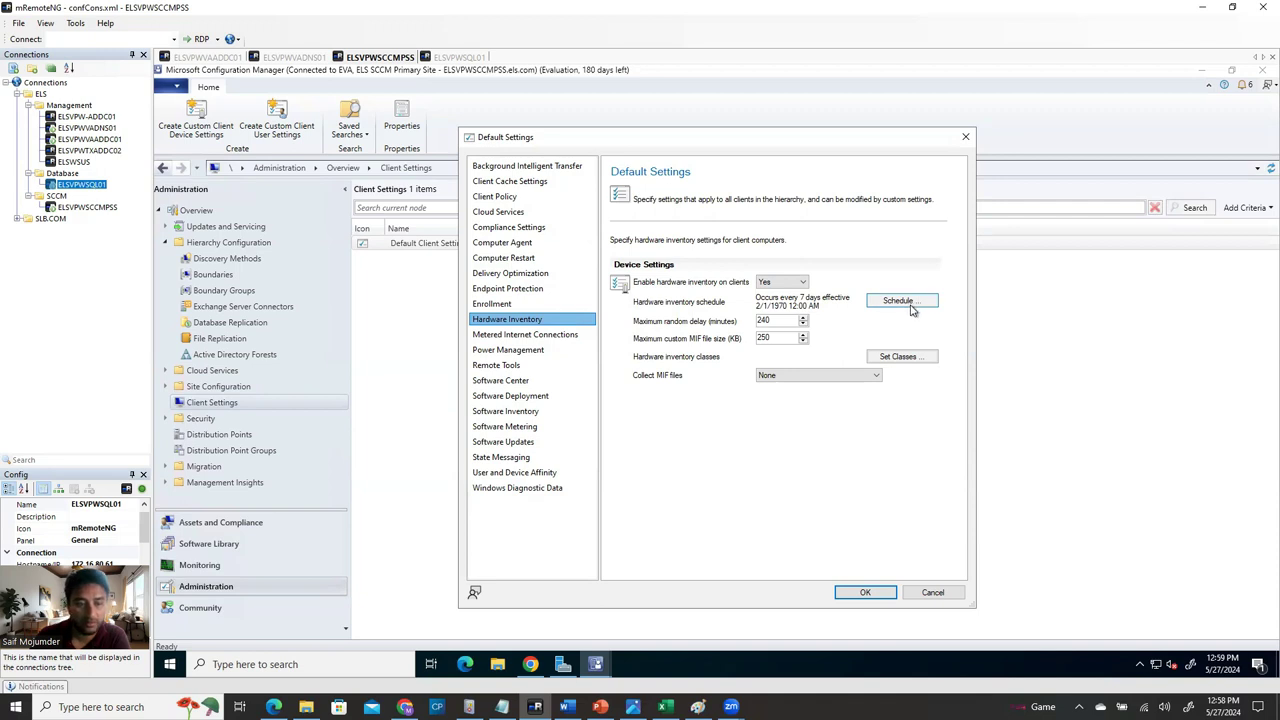
click(912, 306)
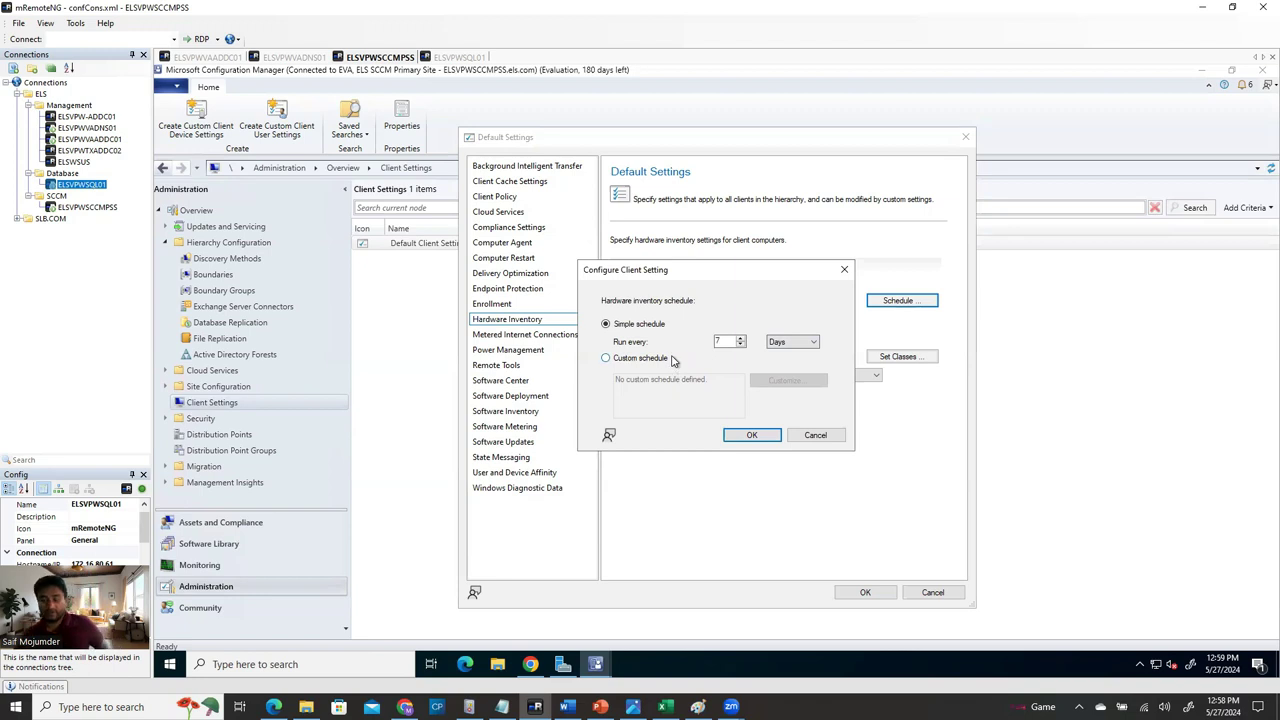
double_click(718, 340)
text(1)
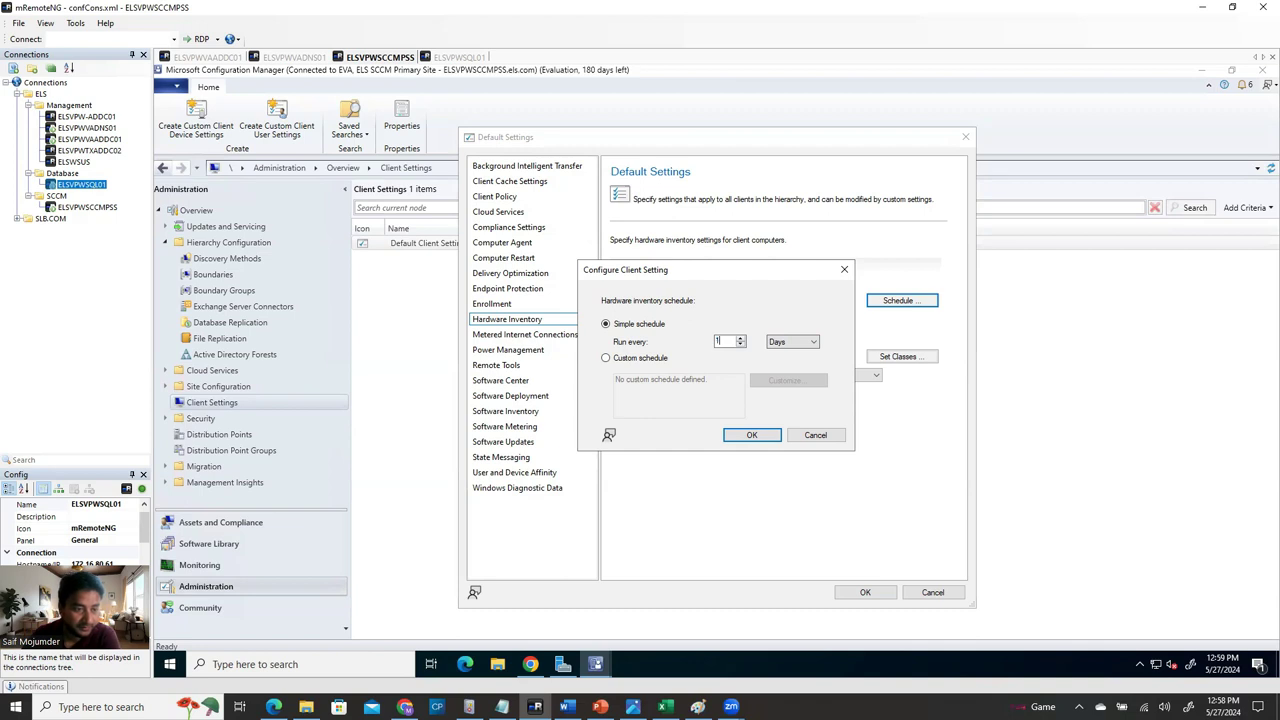
click(751, 435)
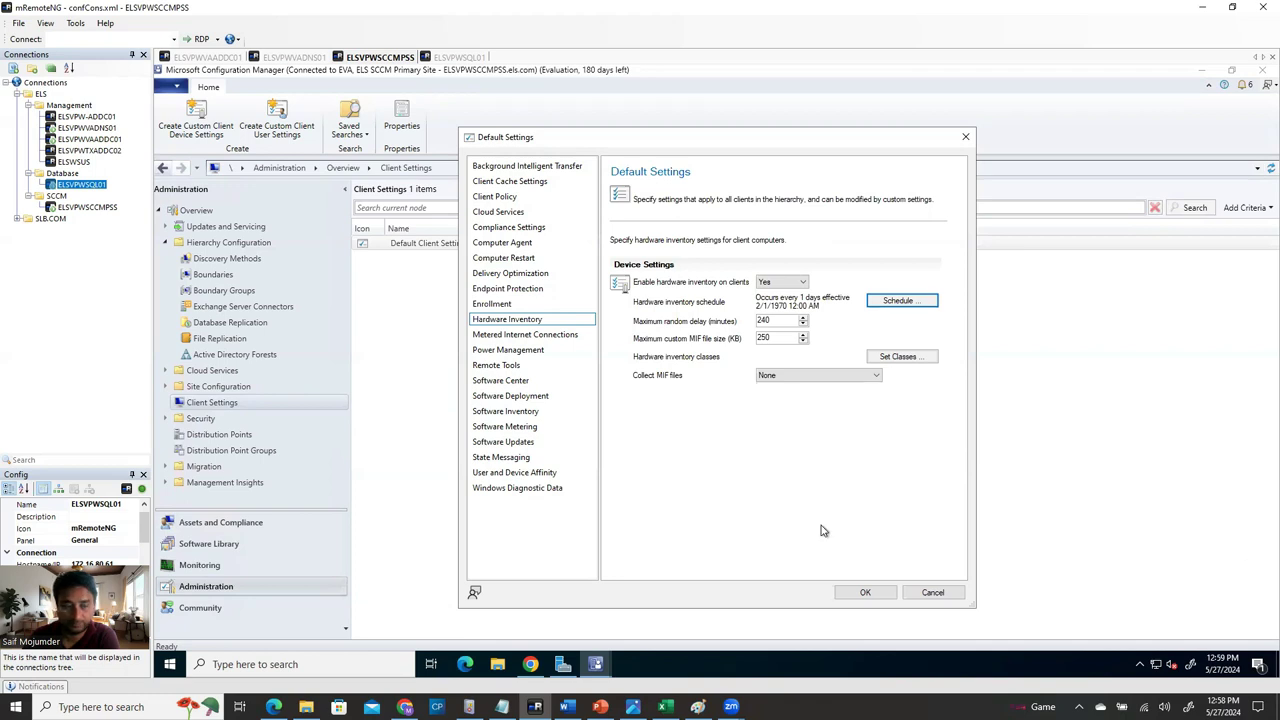
In Remote Tools, enable Remote Control with Domain, Private and Public firewall exceptions.
click(562, 335)
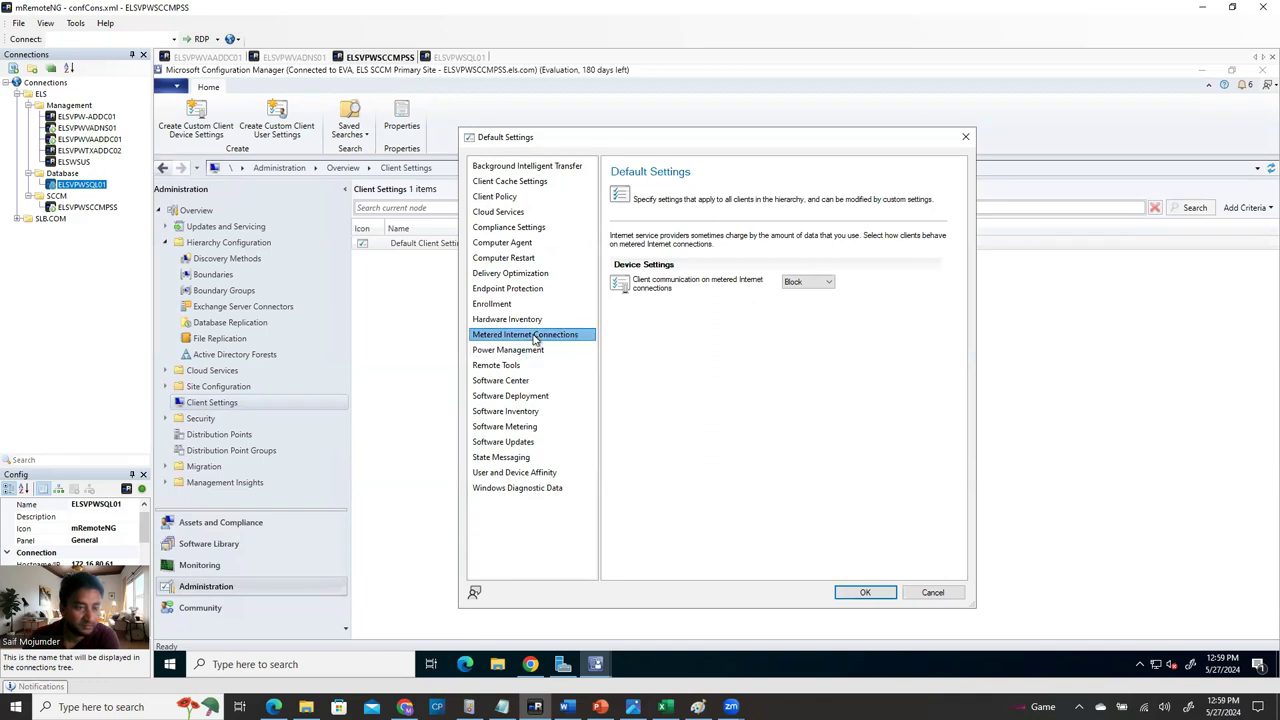
click(542, 352)
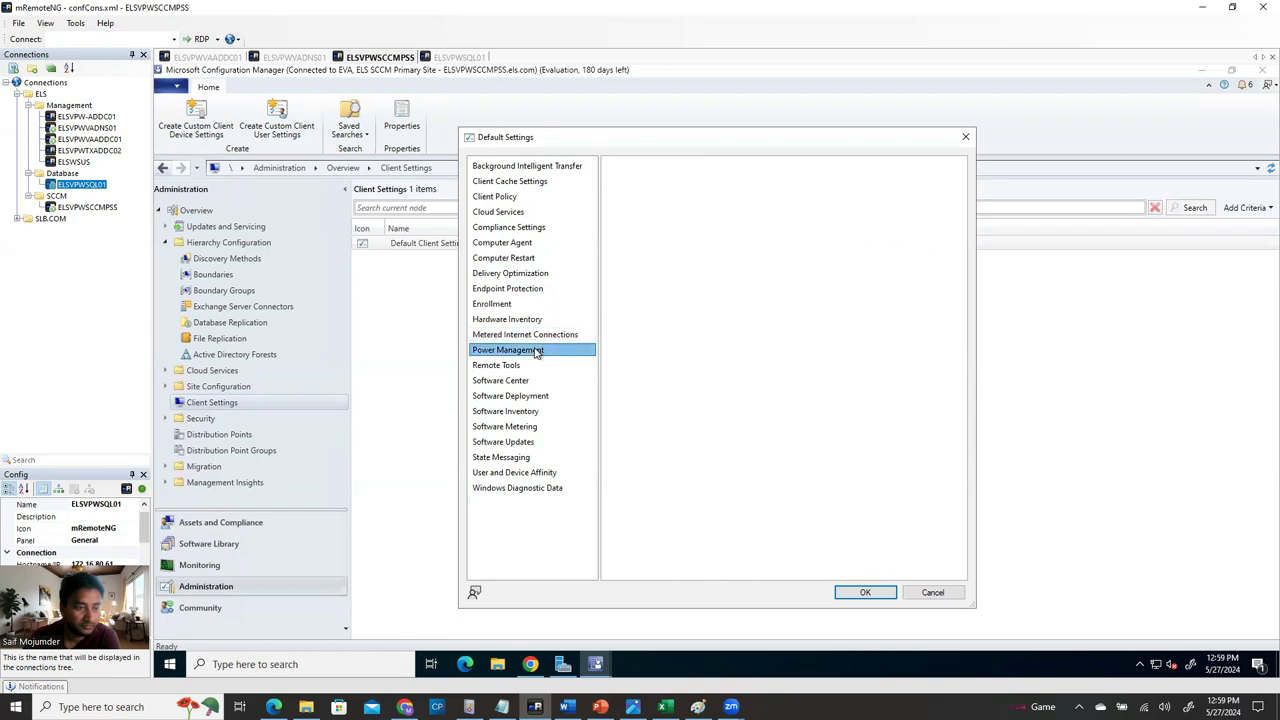
click(537, 367)
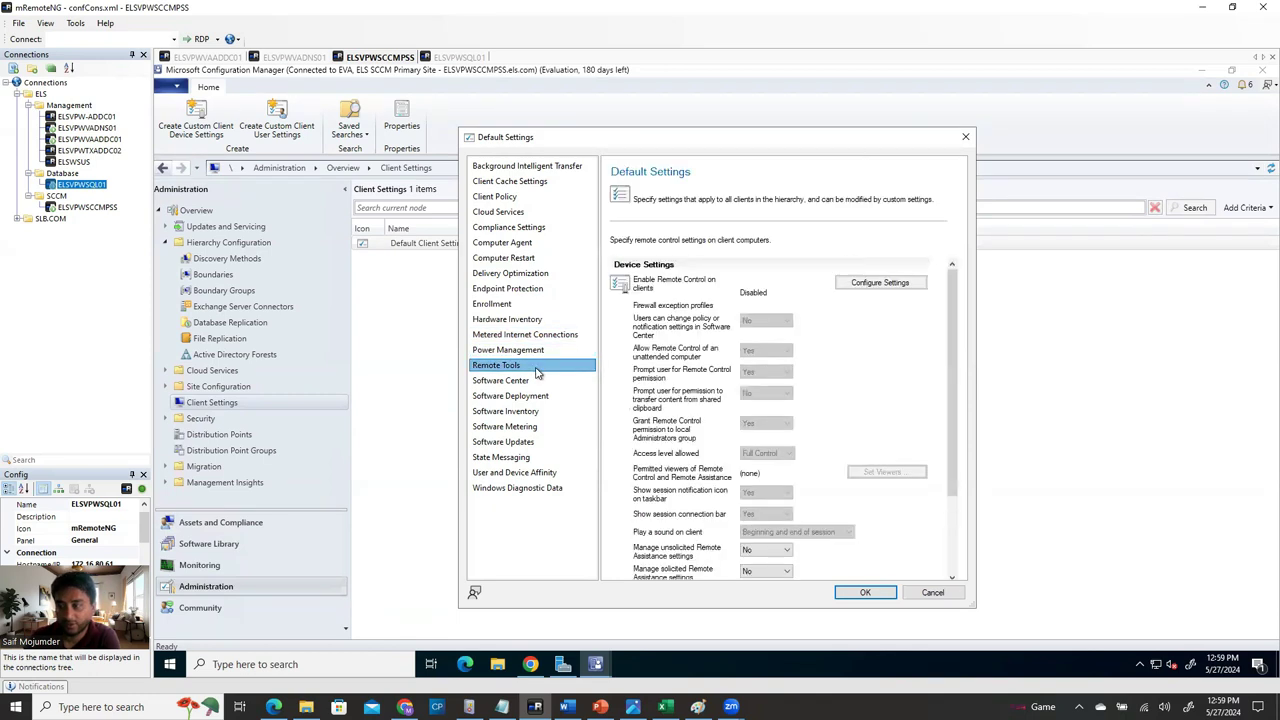
click(893, 288)
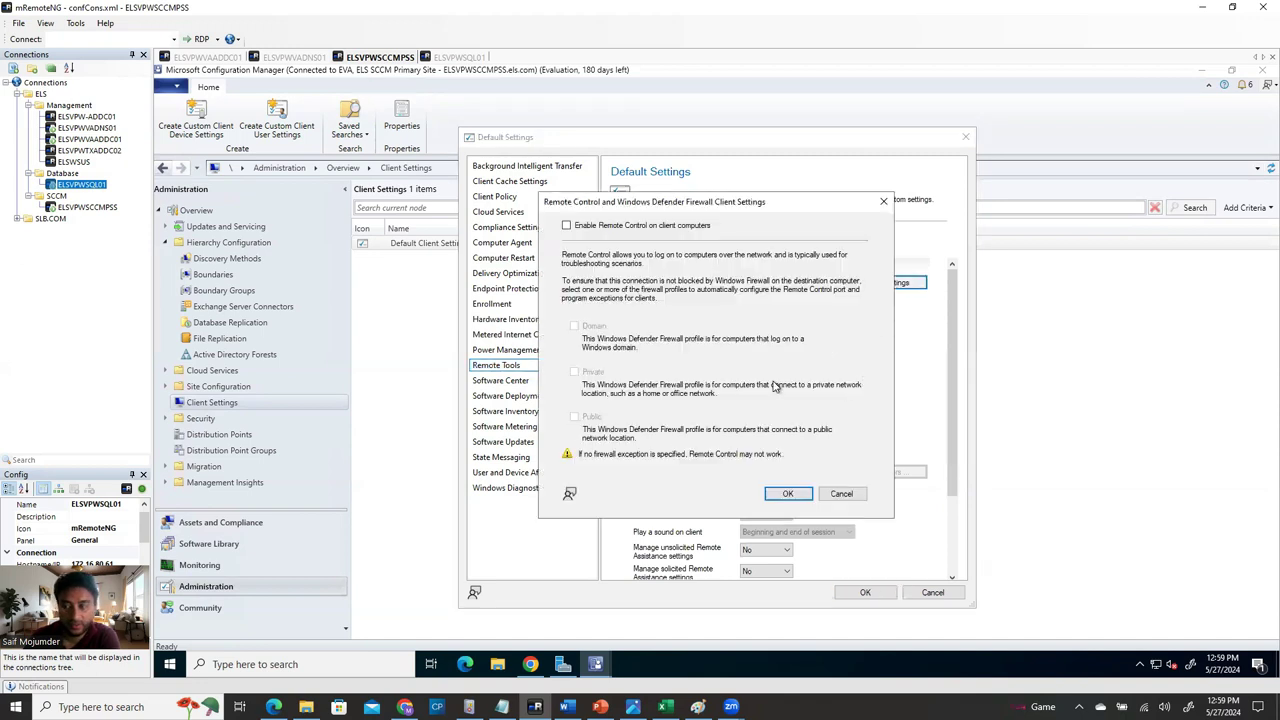
click(566, 225)
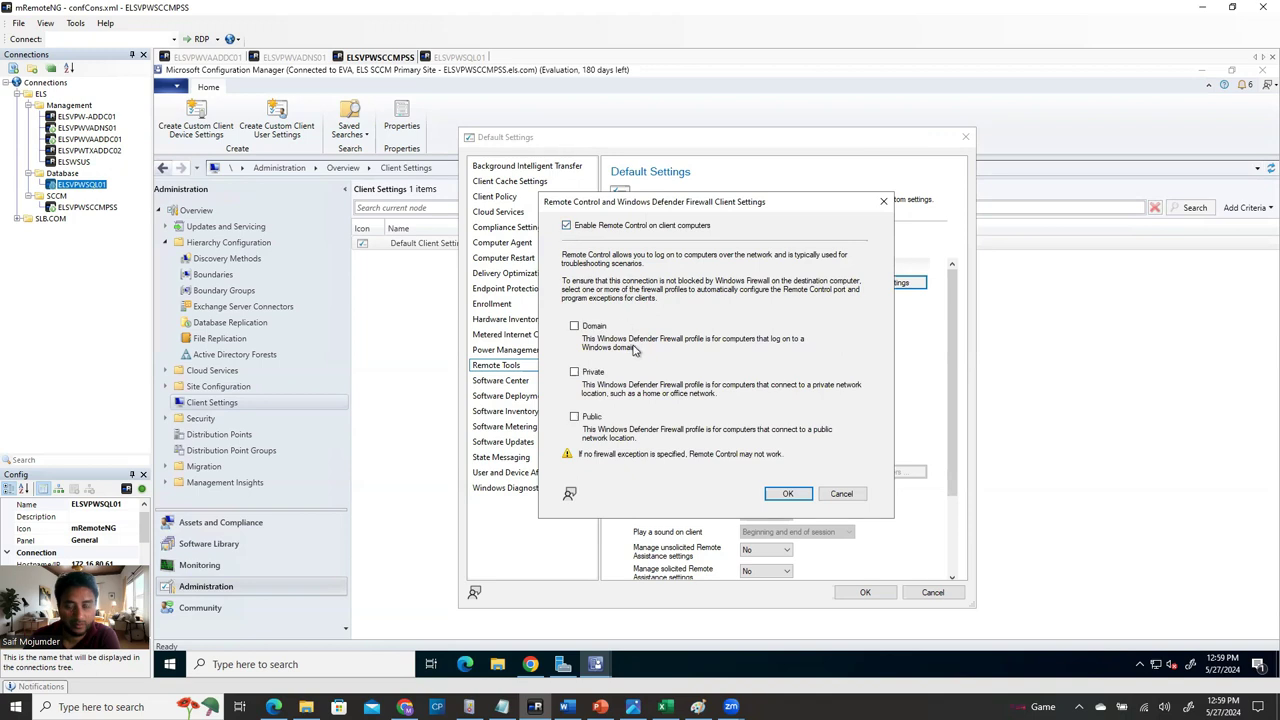
click(574, 326)
click(575, 372)
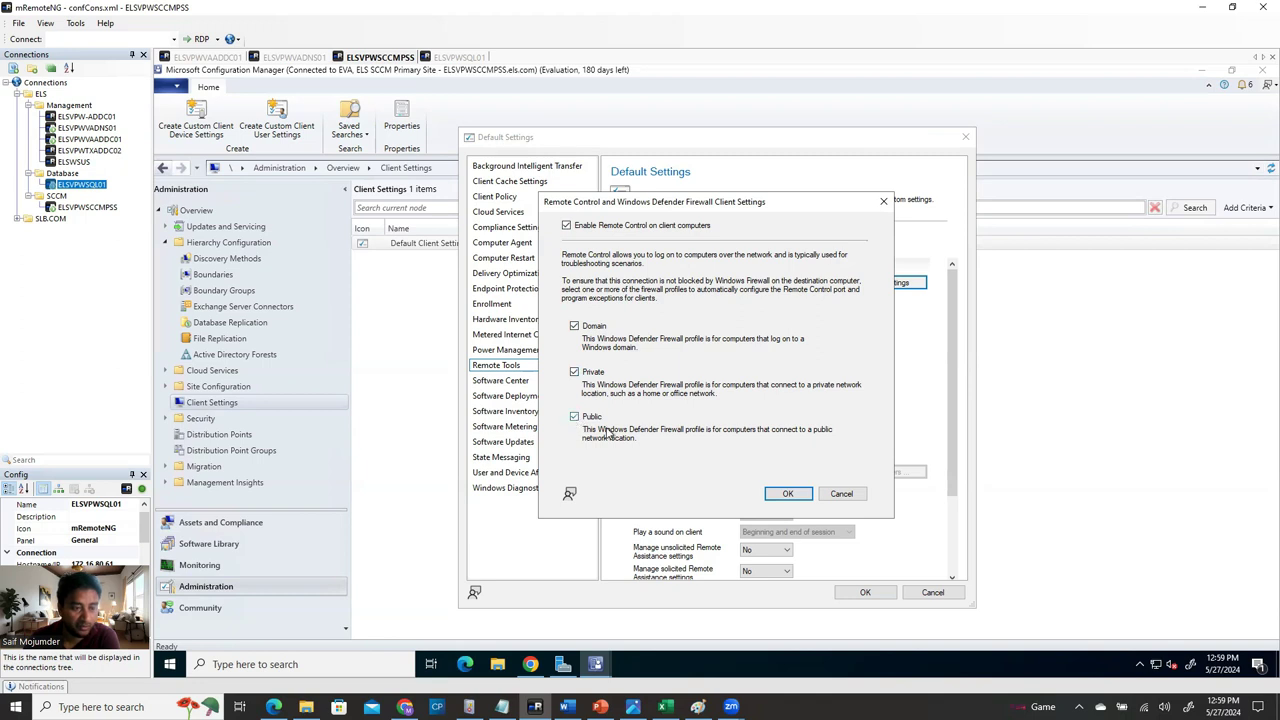
click(788, 493)
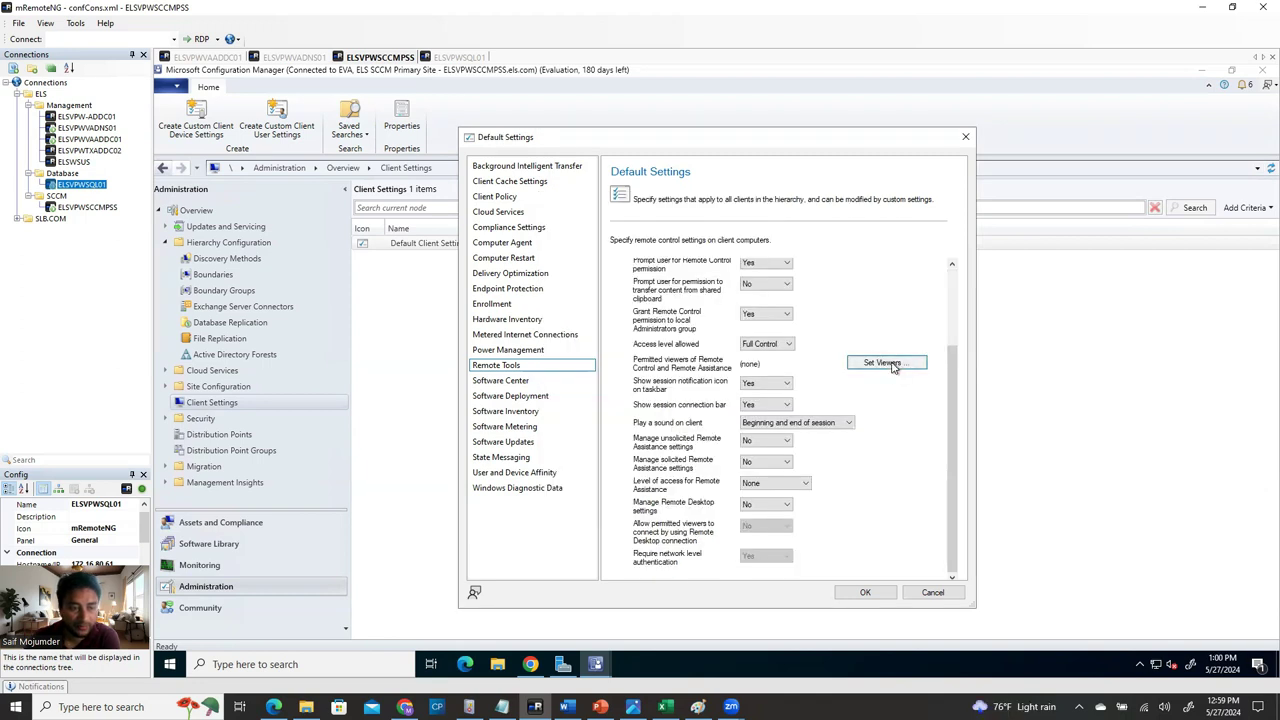
Resolve 'rdpadmingroup' in Check Names and add ELS\RDPAdmGroup to the permitted viewers list.
click(893, 366)
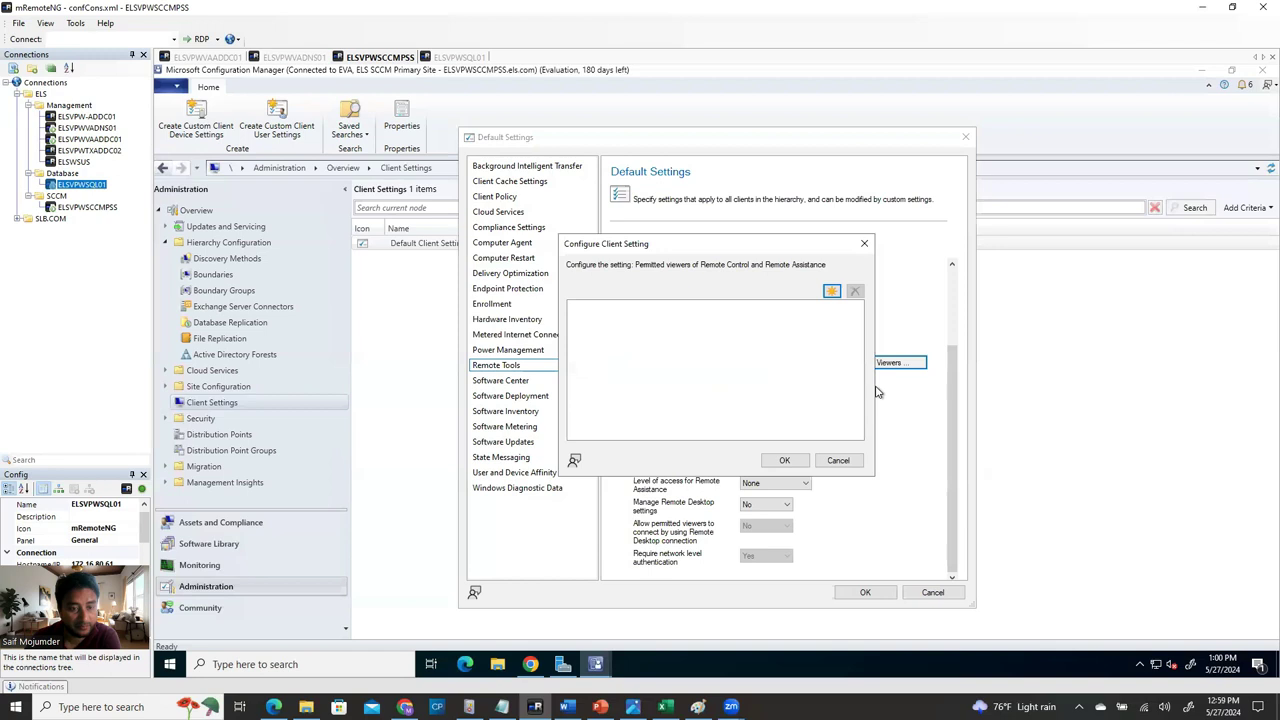
click(831, 291)
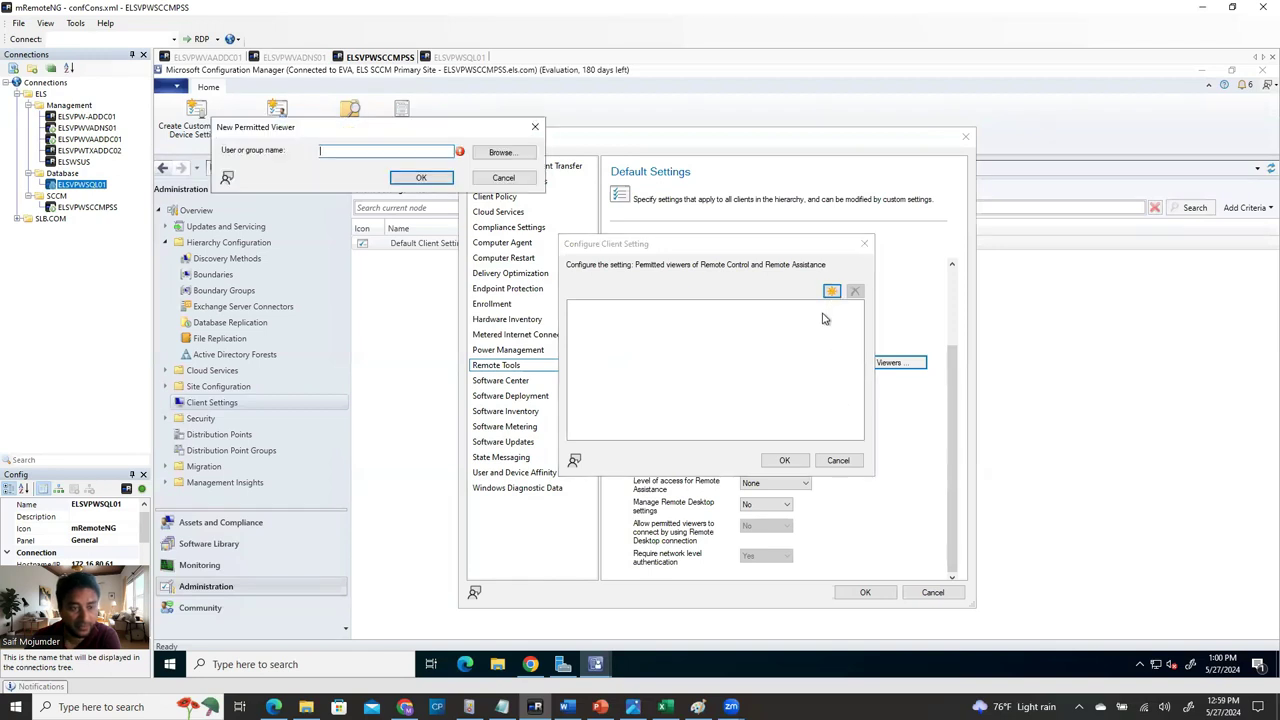
click(502, 158)
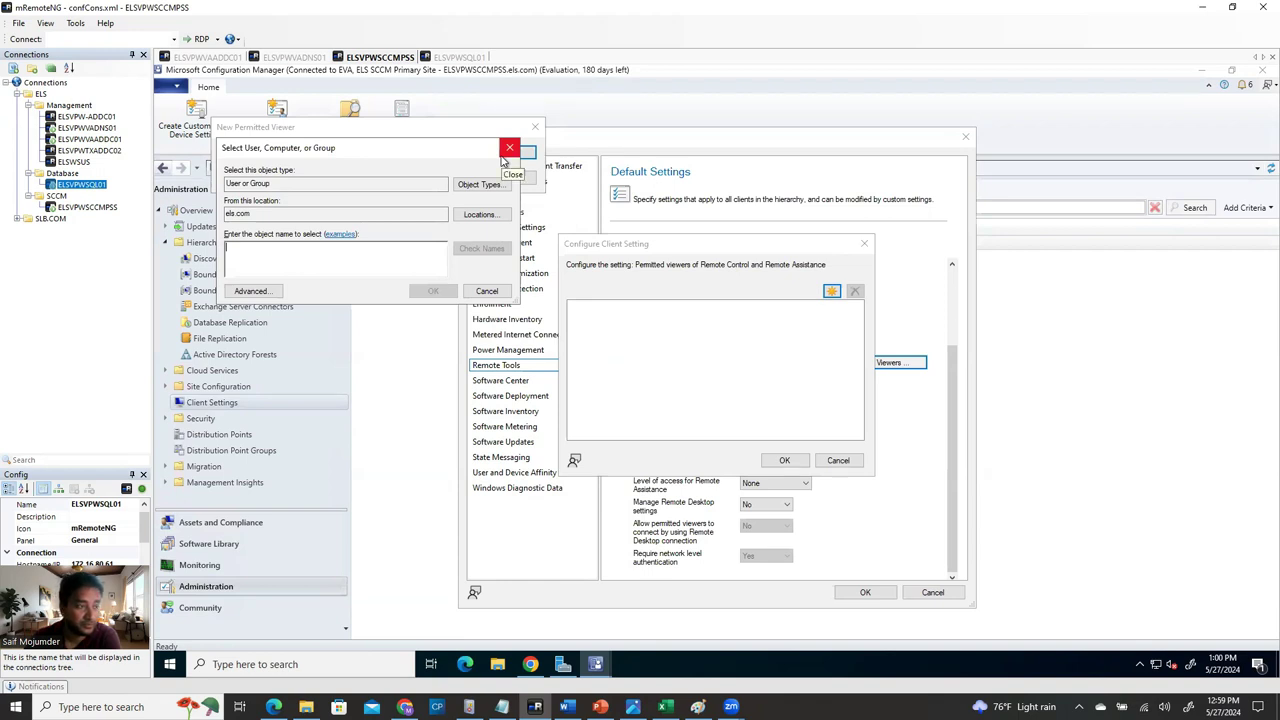
text(r)
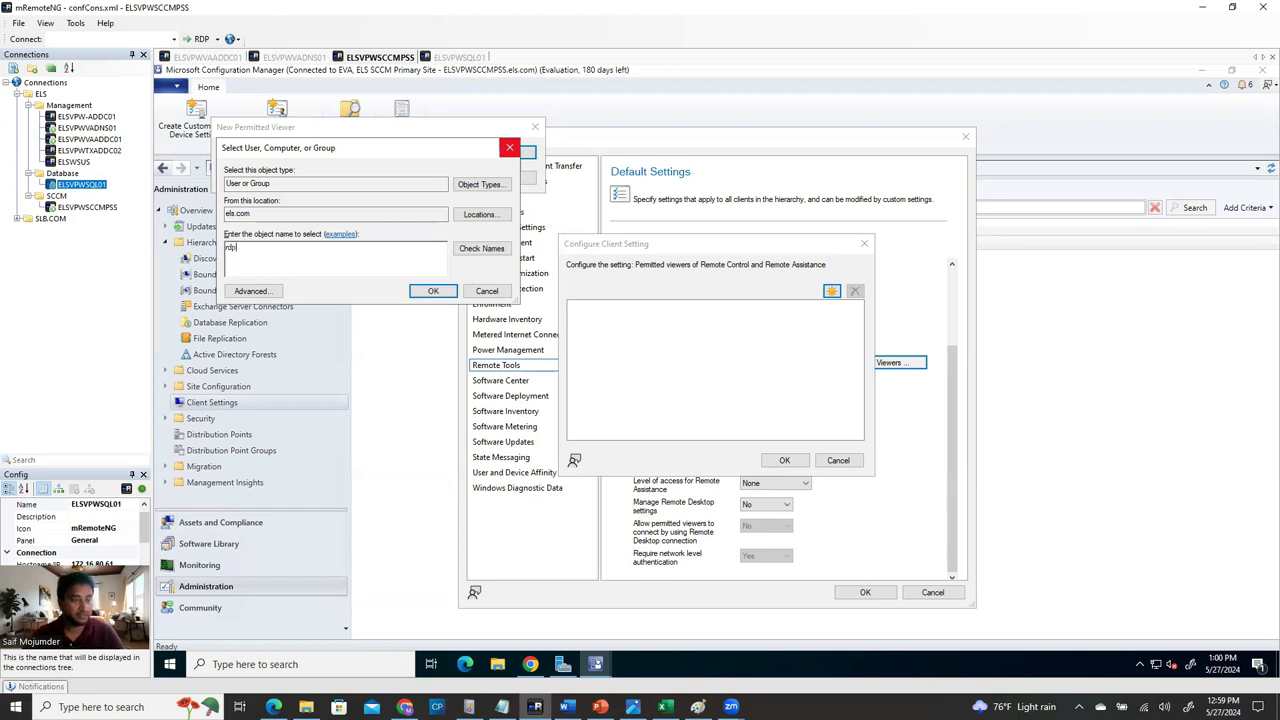
text(dp)
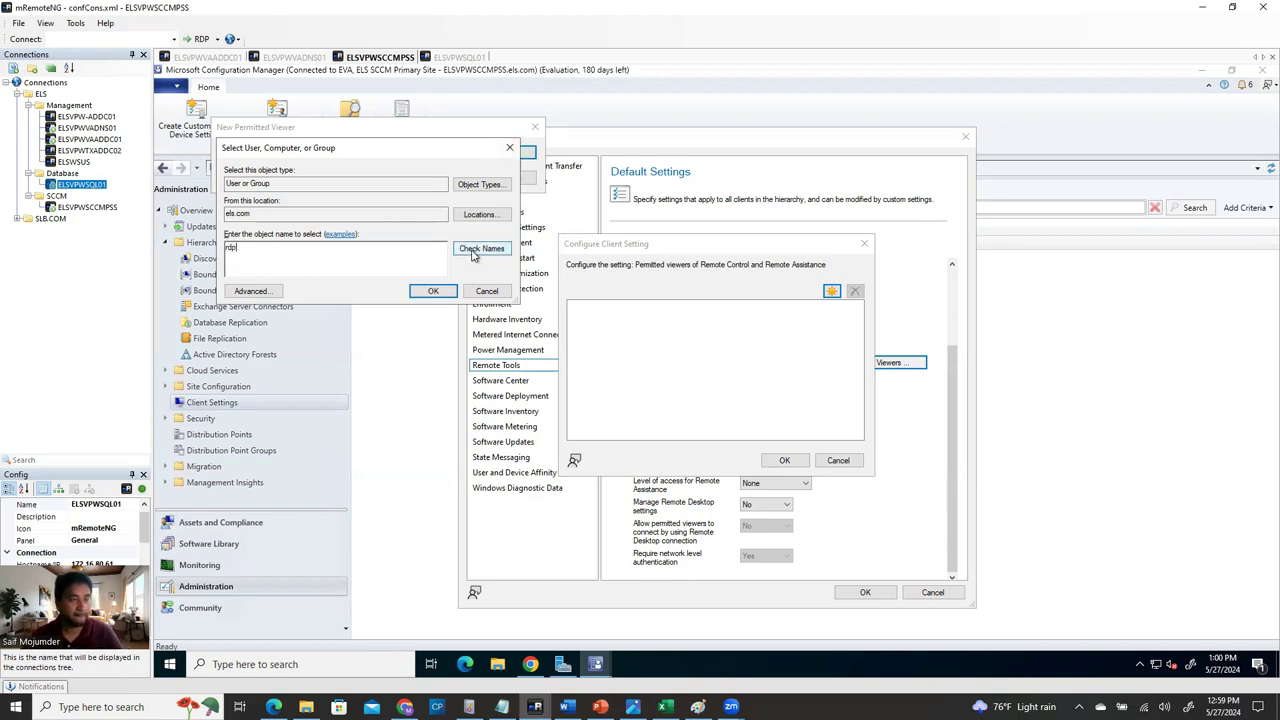
text(admingroup)
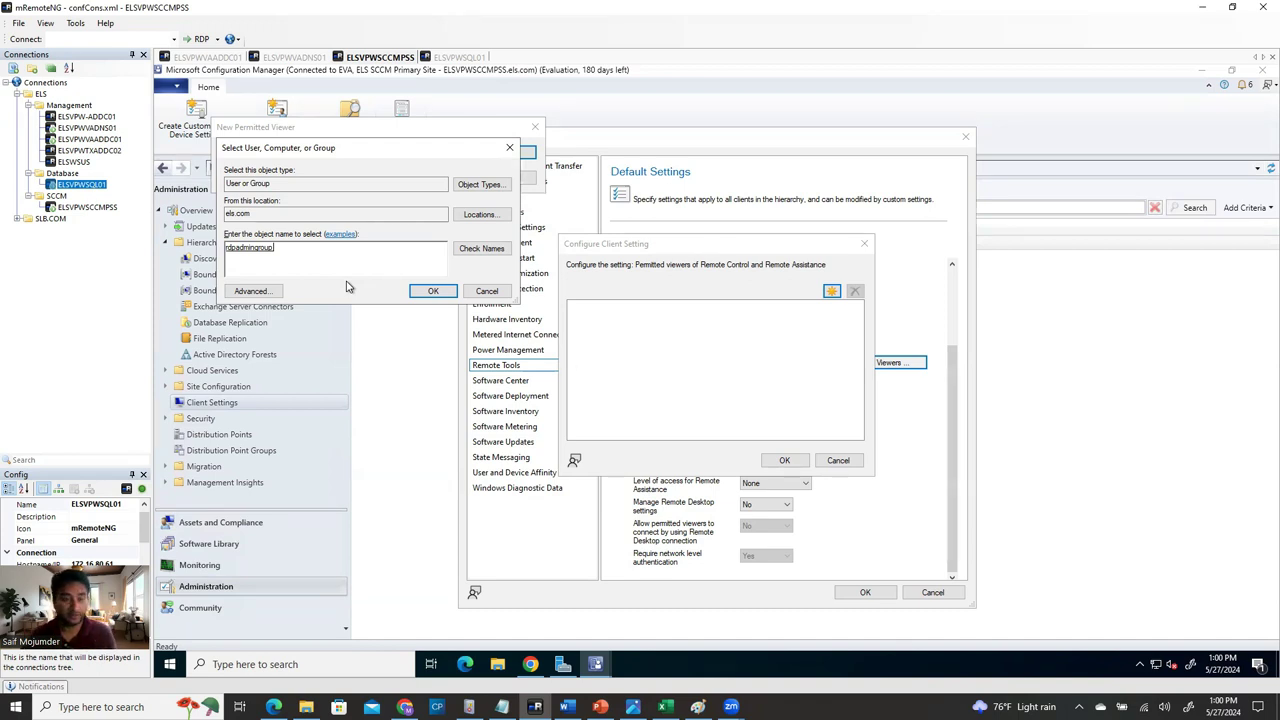
click(433, 291)
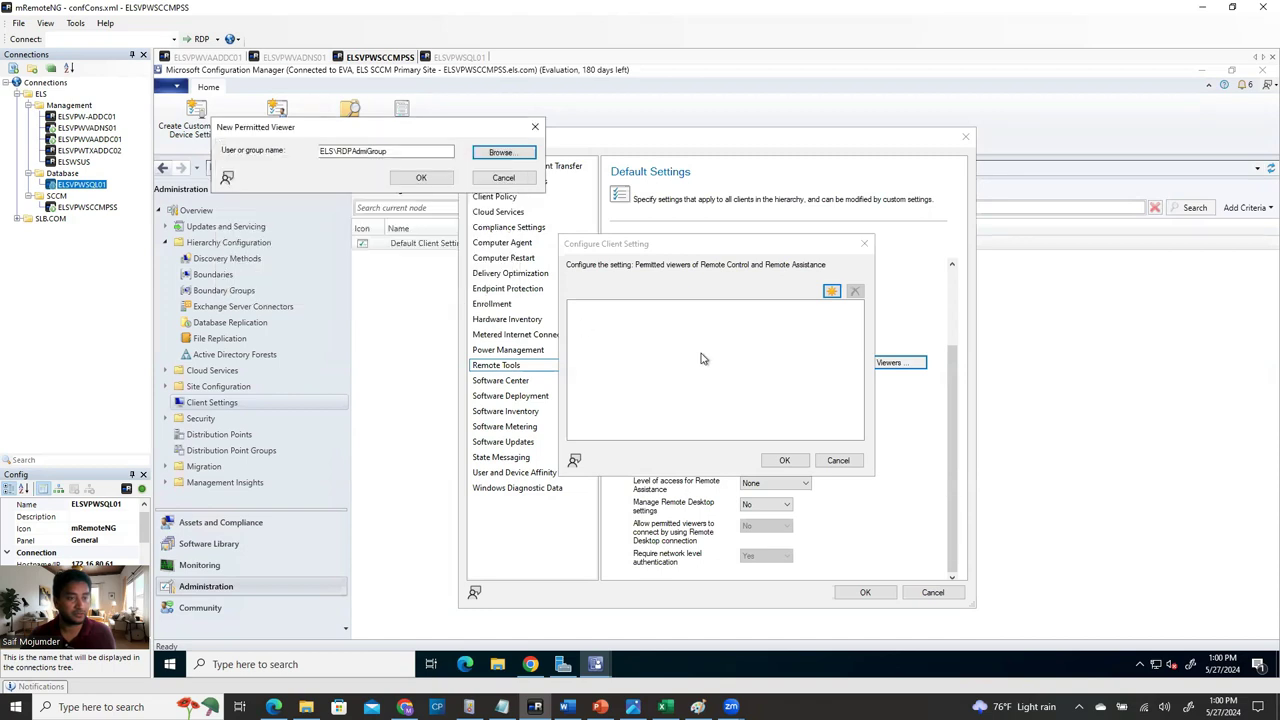
click(428, 180)
click(785, 462)
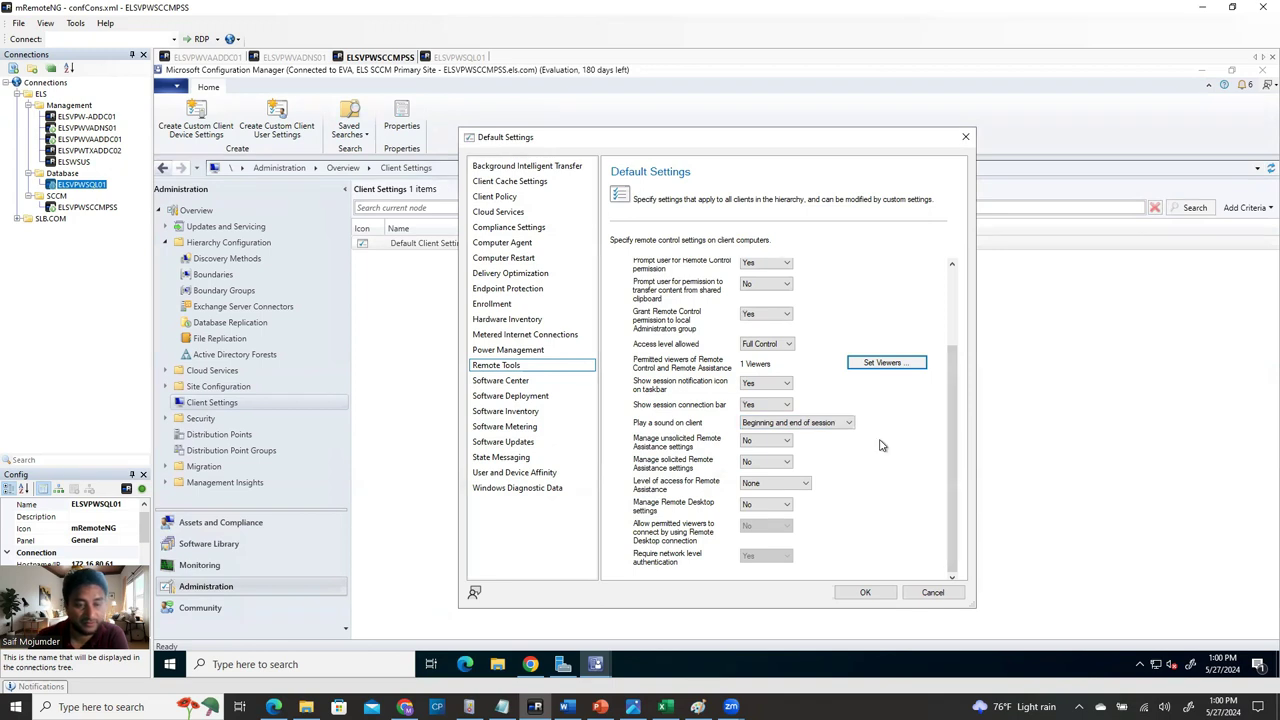
Set the Software Center company name to 'ELS Windows patch Management' and unhide installed applications.
click(519, 381)
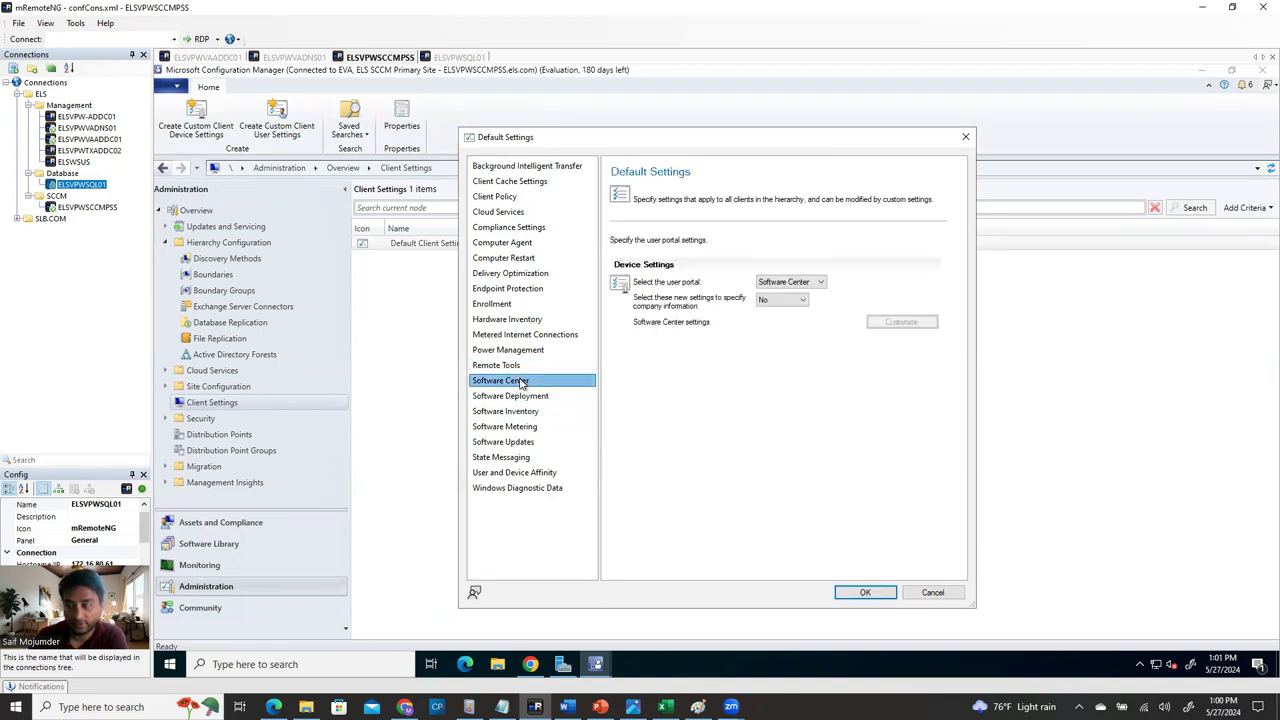
click(780, 300)
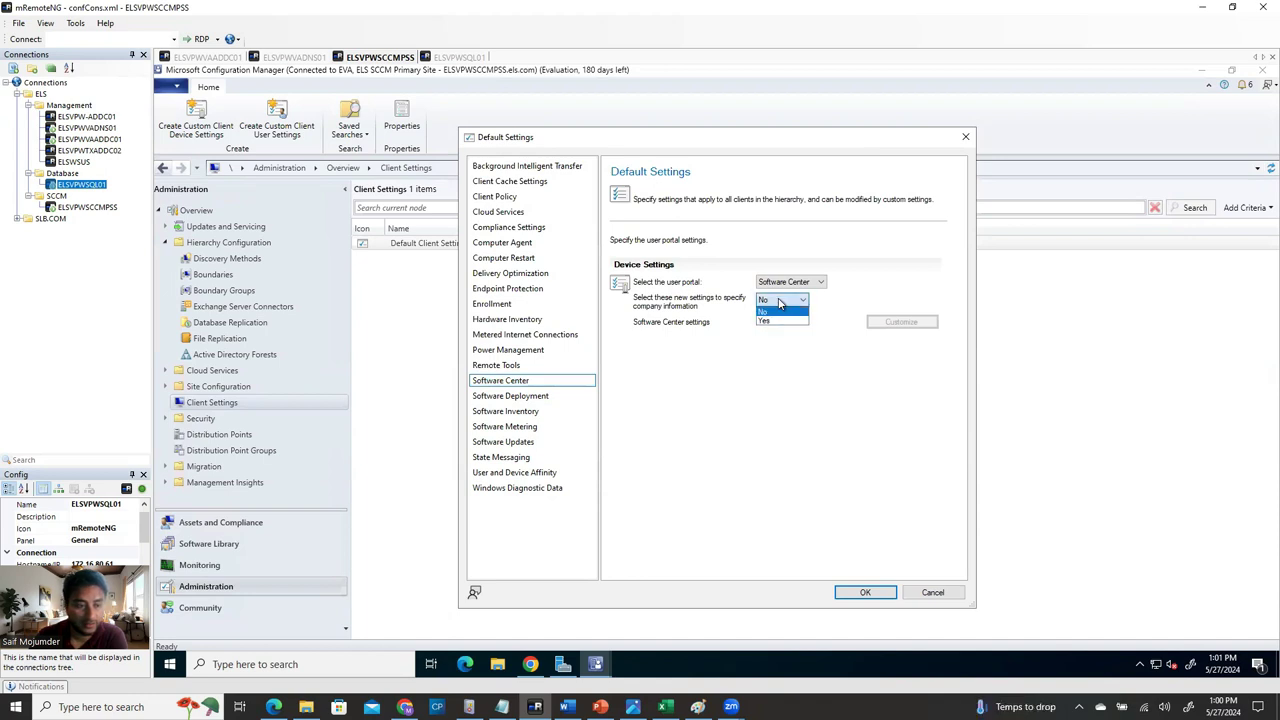
click(780, 321)
click(903, 323)
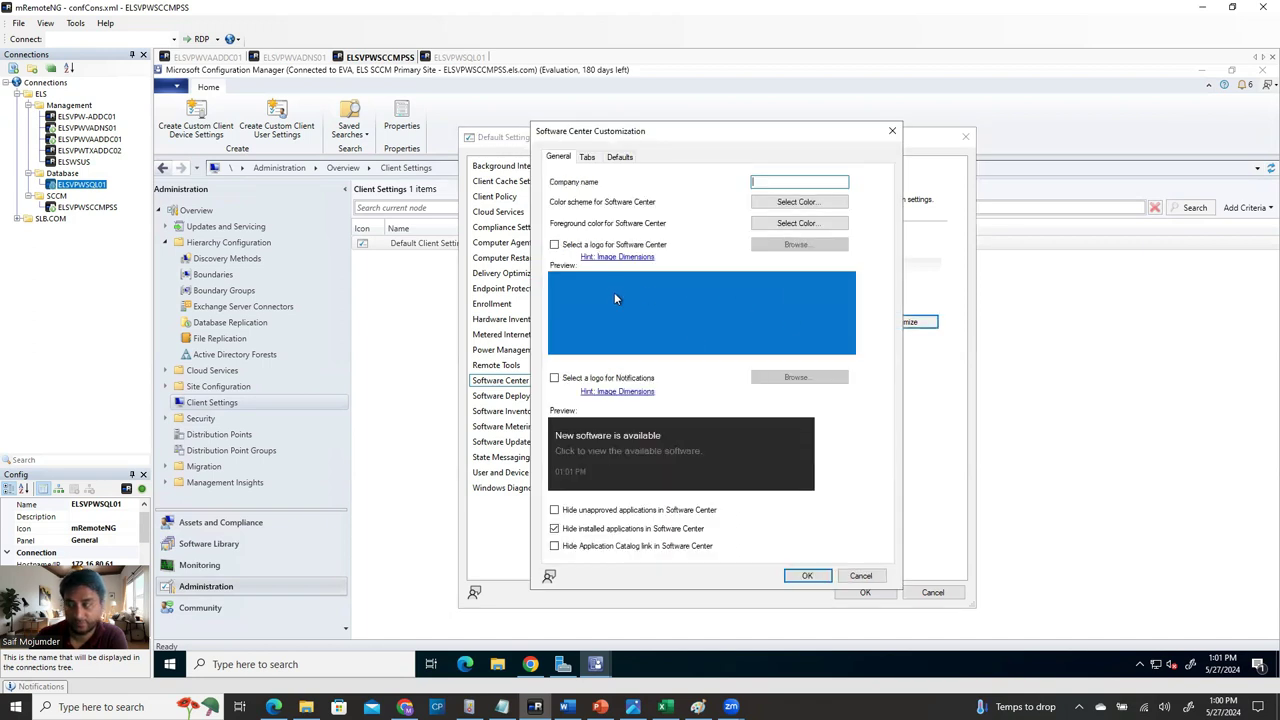
text(ELS)
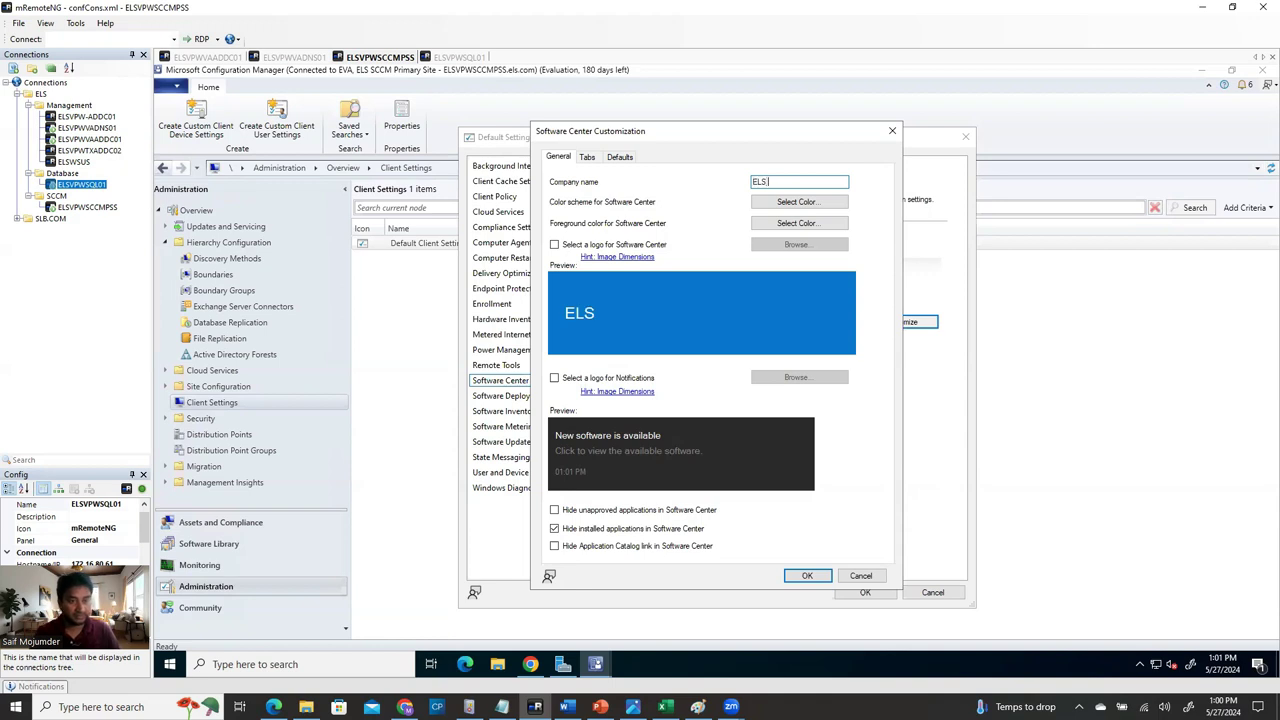
text( Windows patch Mana)
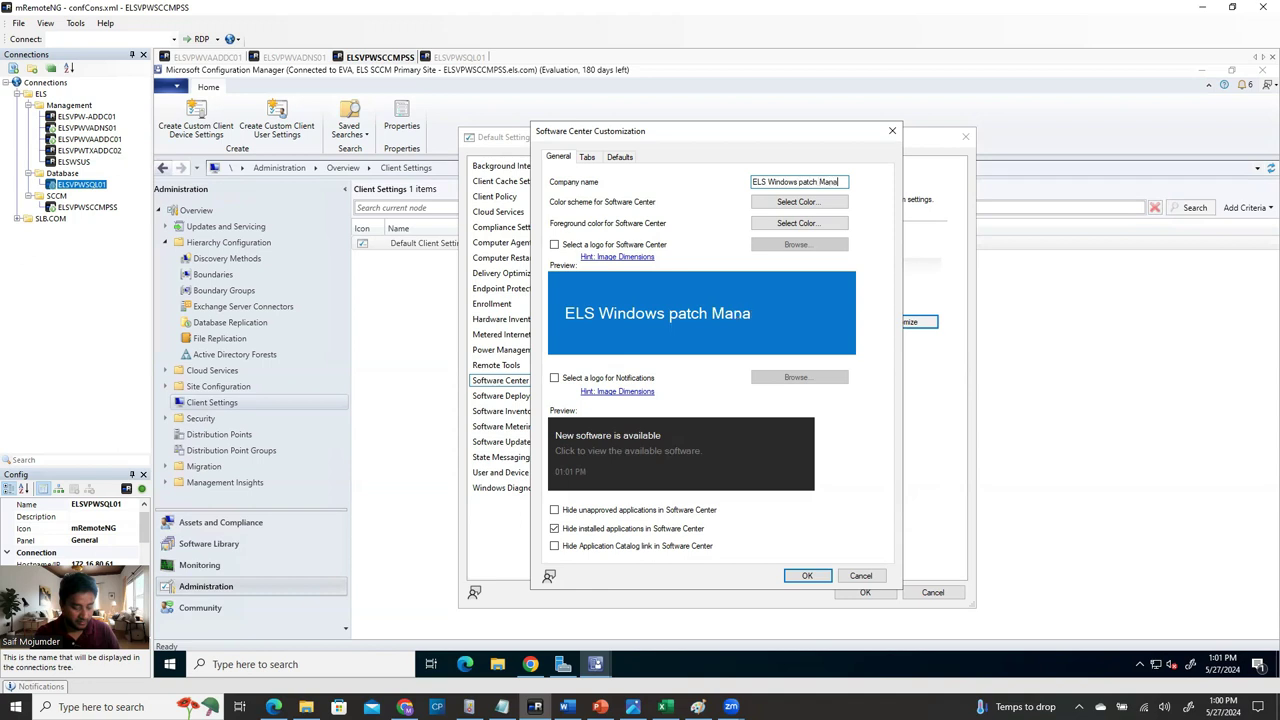
text(gement)
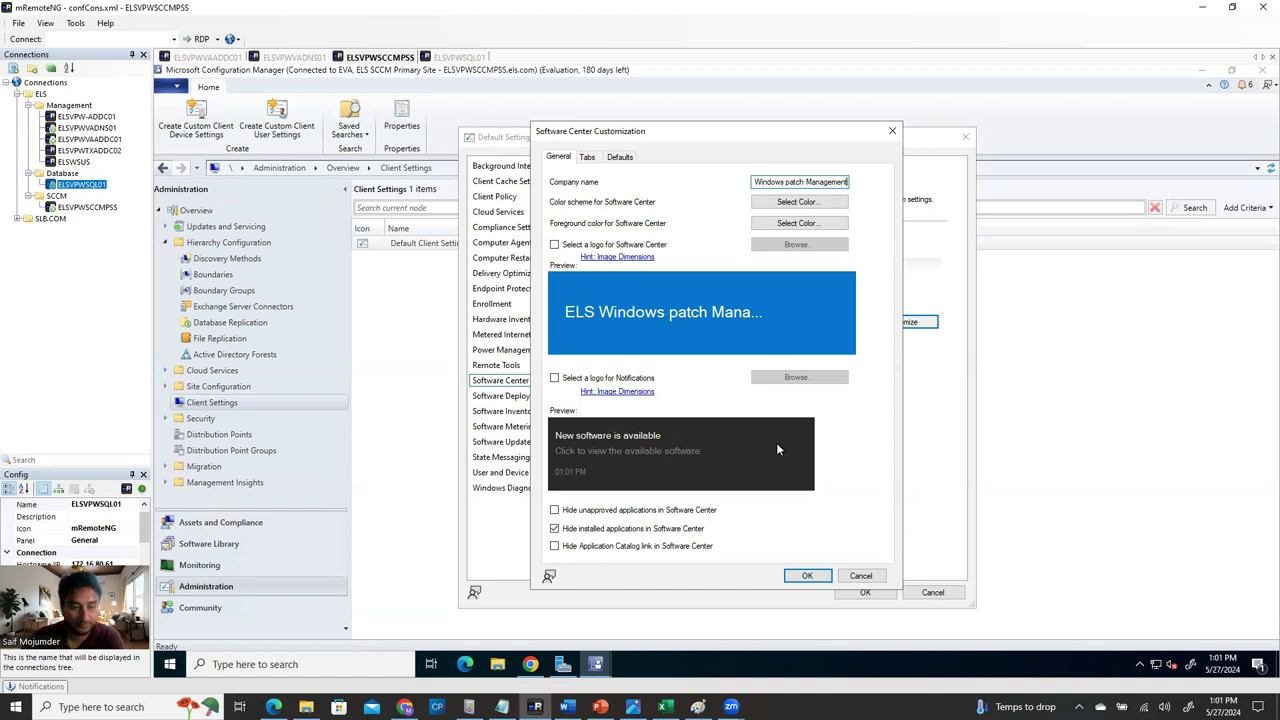
click(555, 530)
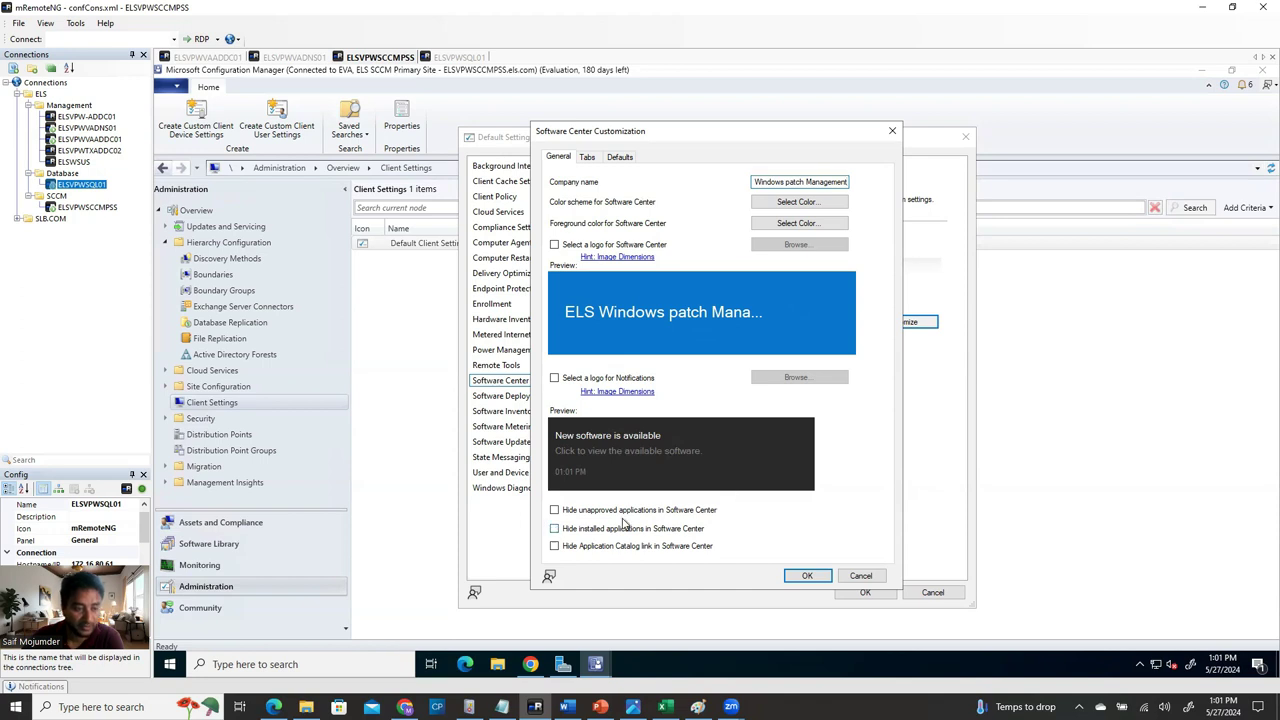
click(808, 577)
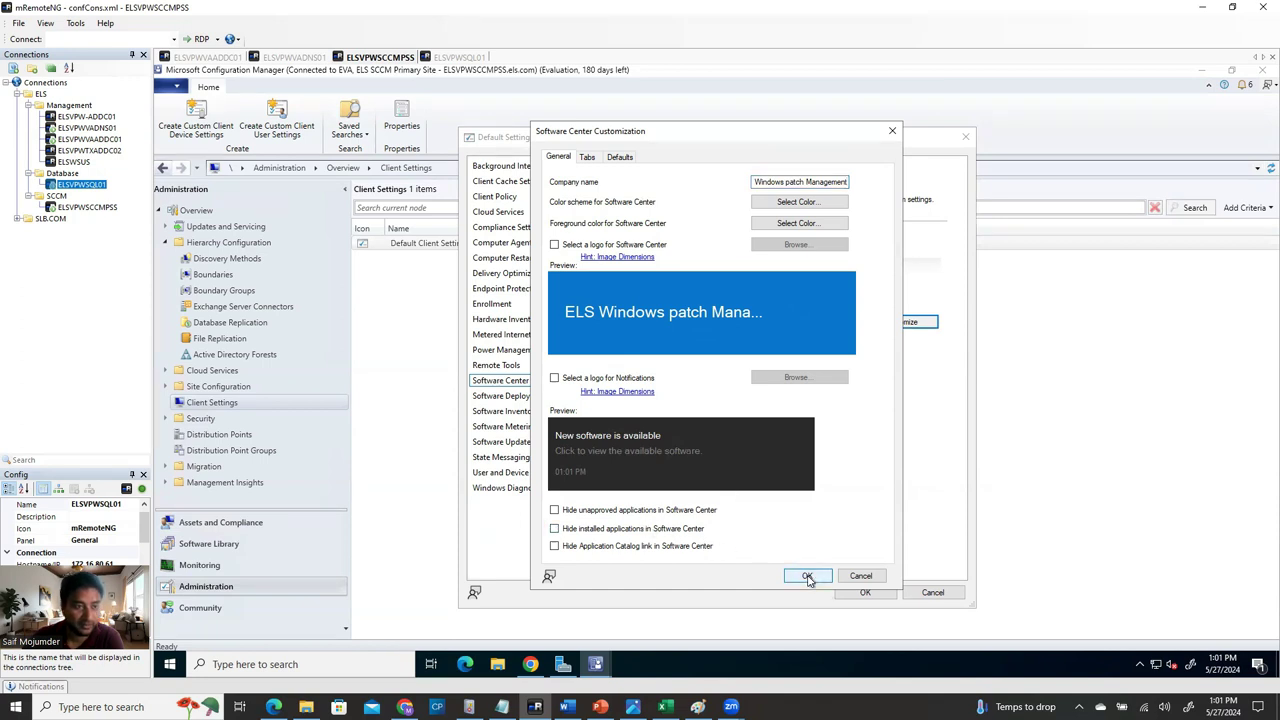
key(Down)
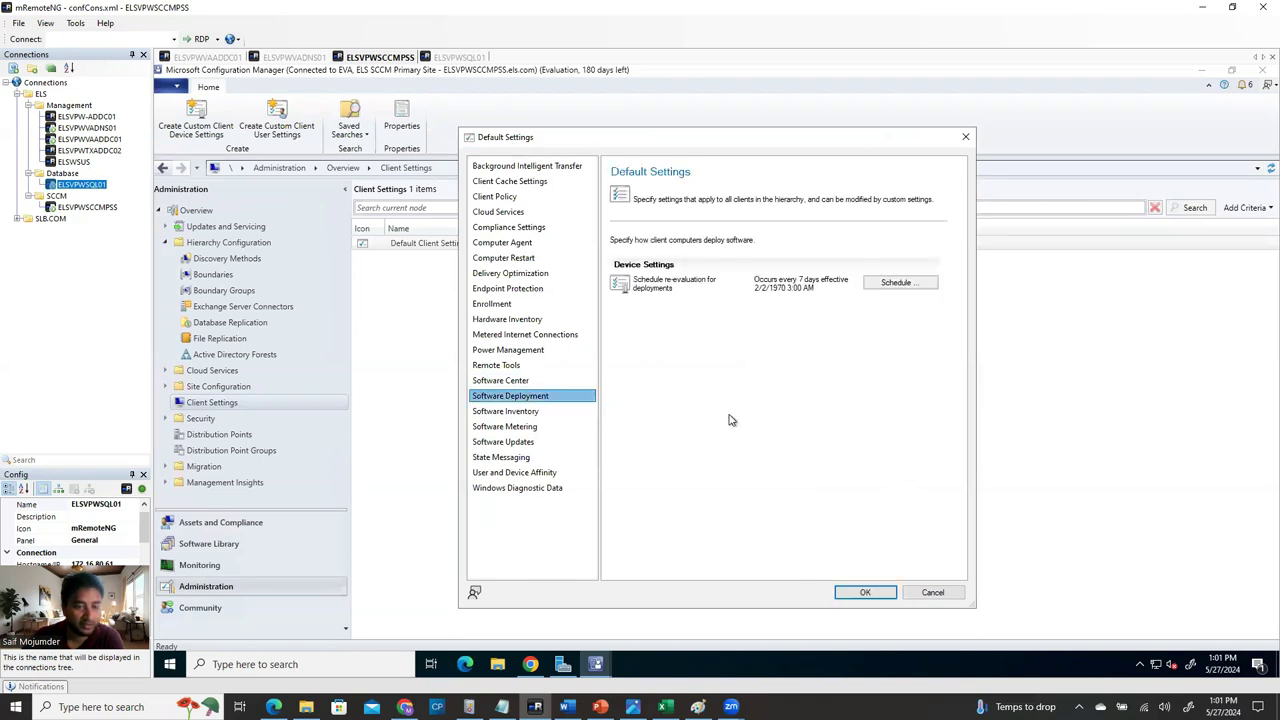
Set software deployment re-evaluation to a simple schedule of every 1 day.
click(903, 285)
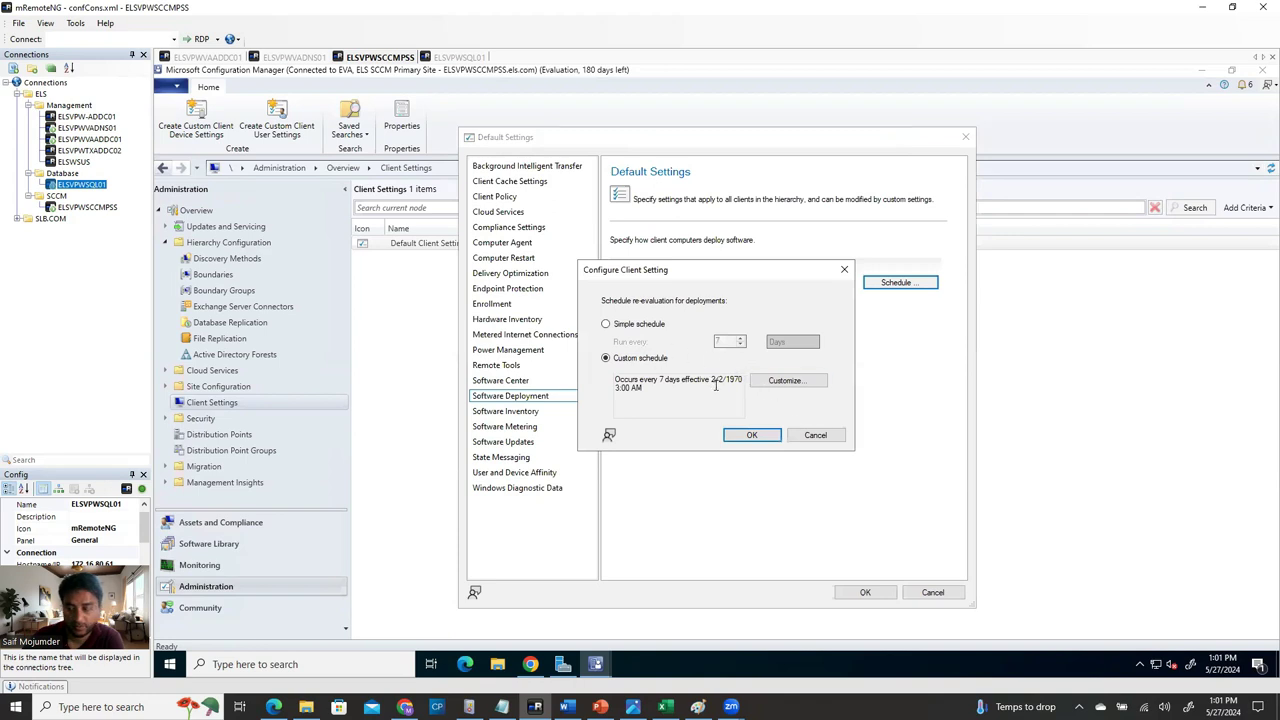
click(606, 324)
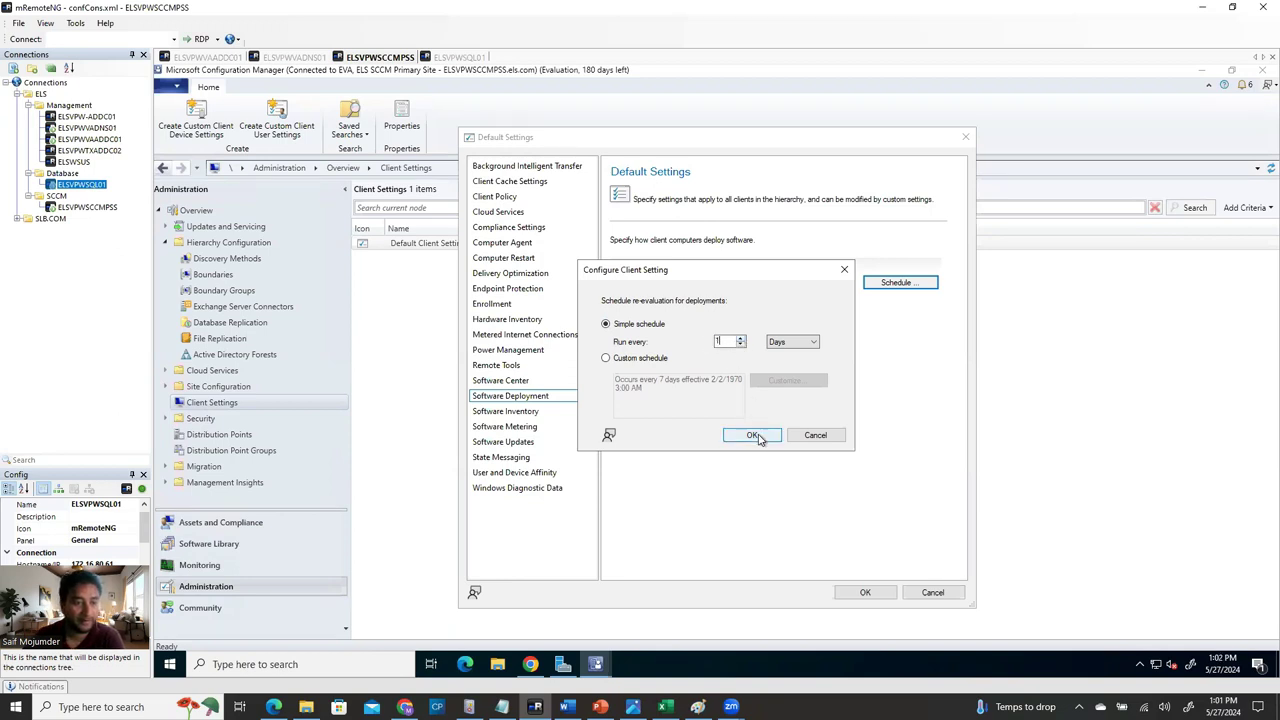
click(762, 436)
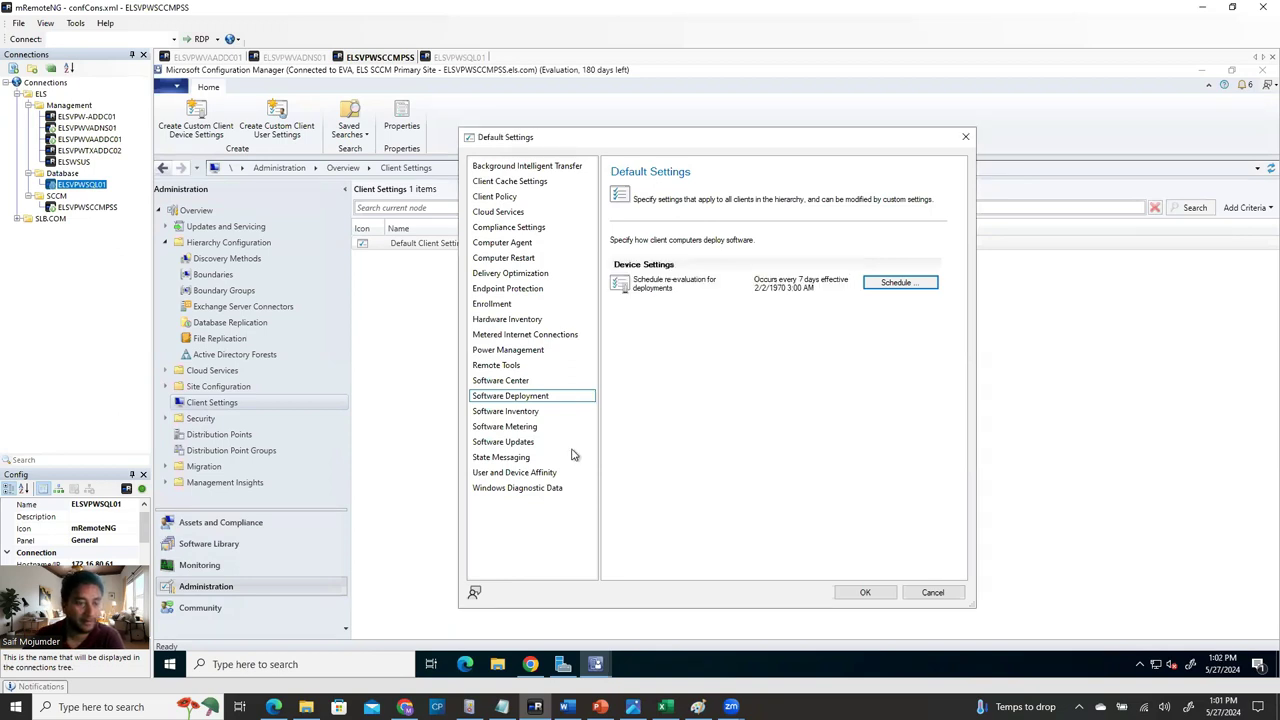
Keep the Software Inventory schedule at every 7 days, then show the Software Updates settings.
click(524, 413)
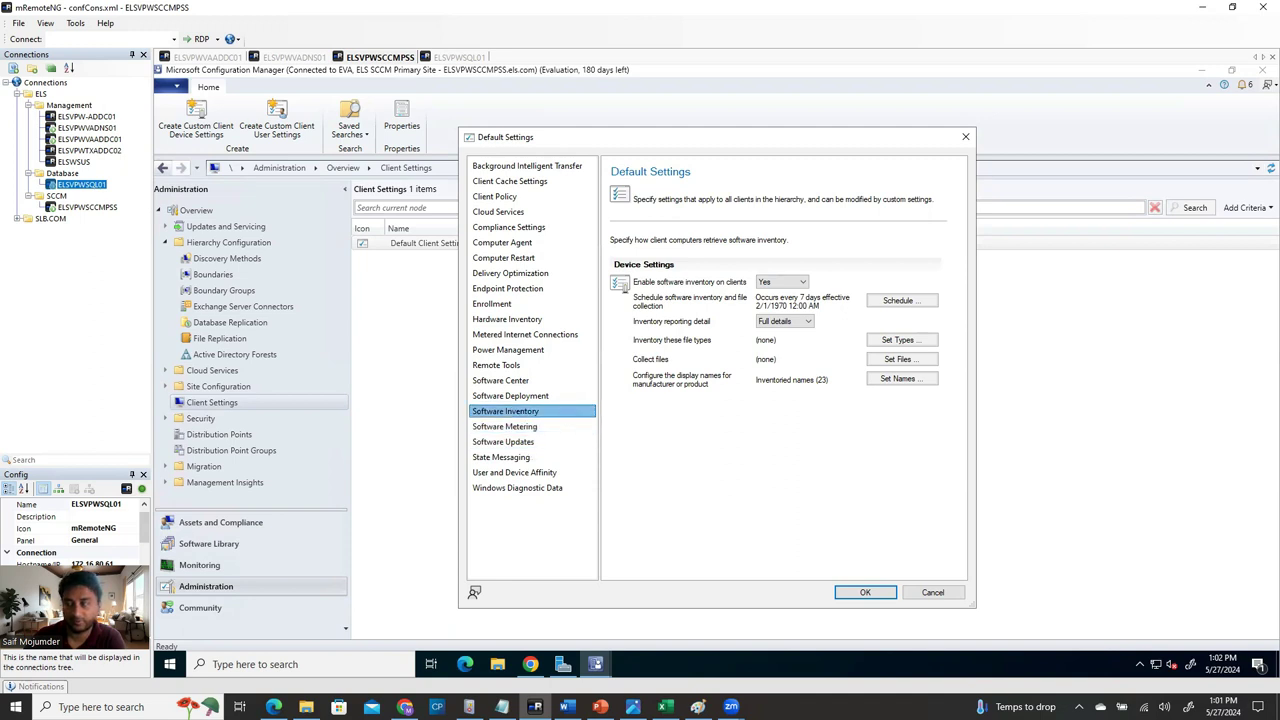
click(919, 307)
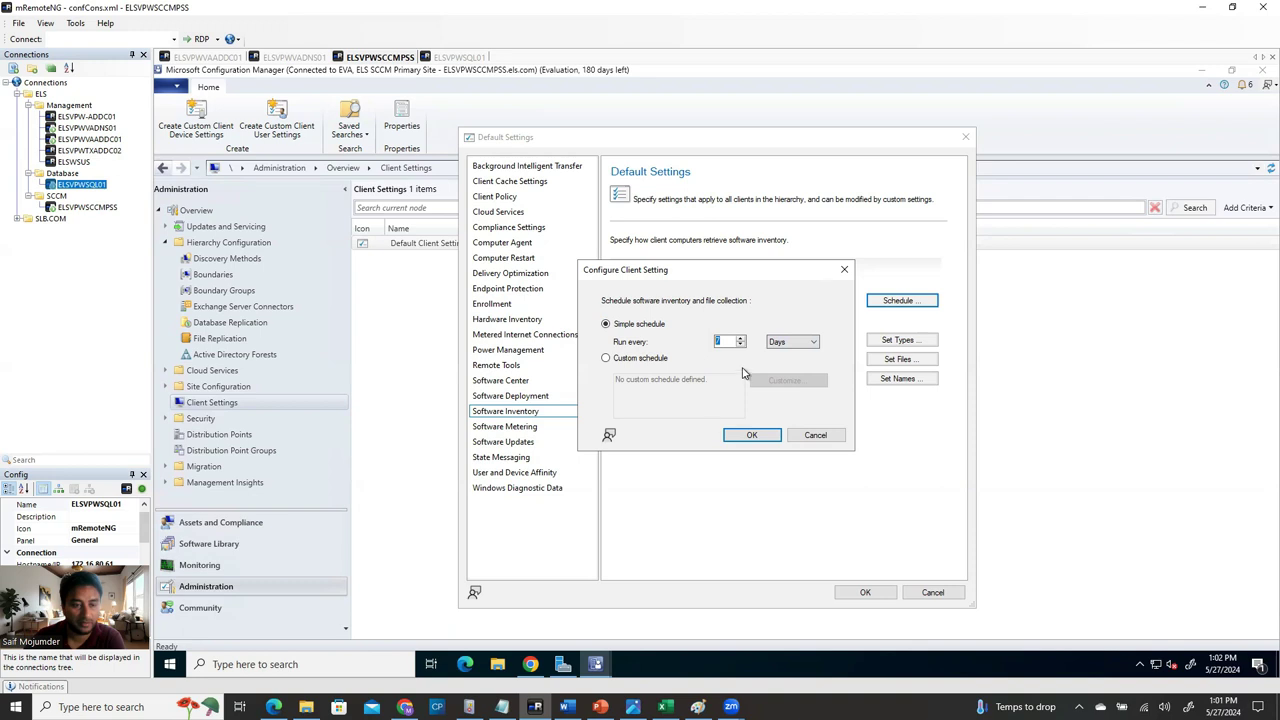
text(1)
key(BackSpace)
text(7)
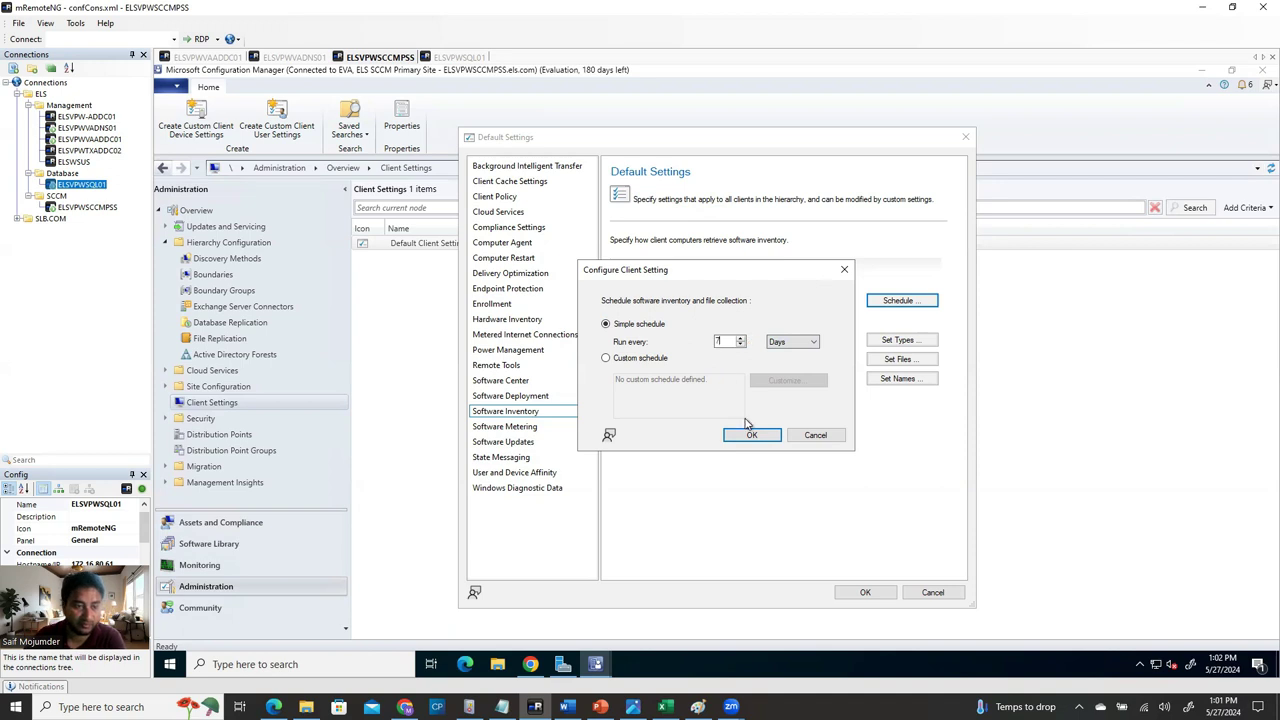
click(752, 435)
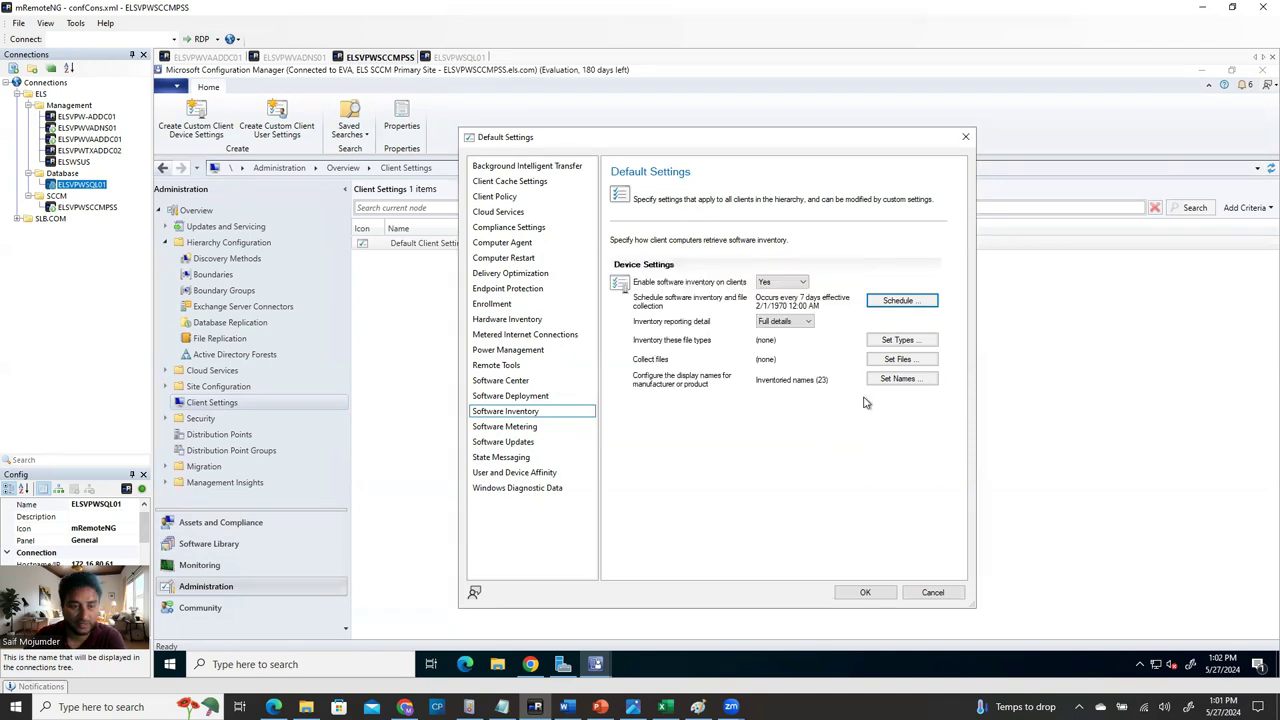
click(535, 428)
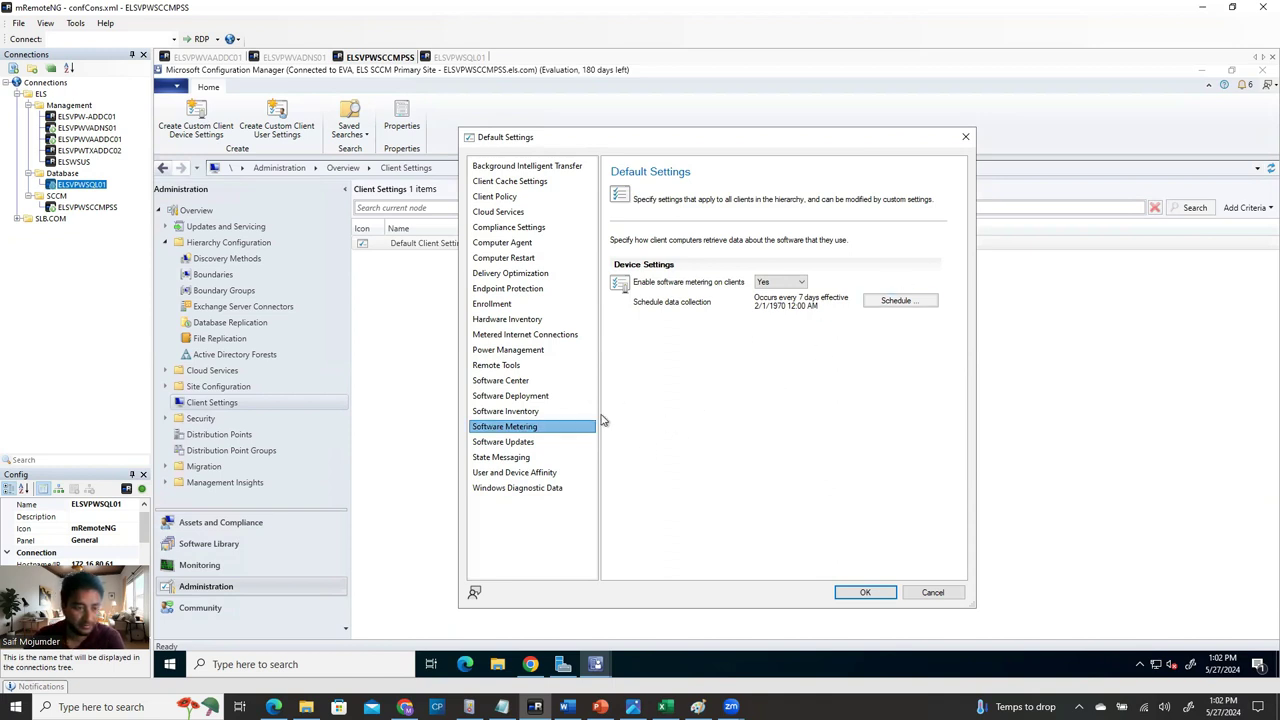
click(489, 445)
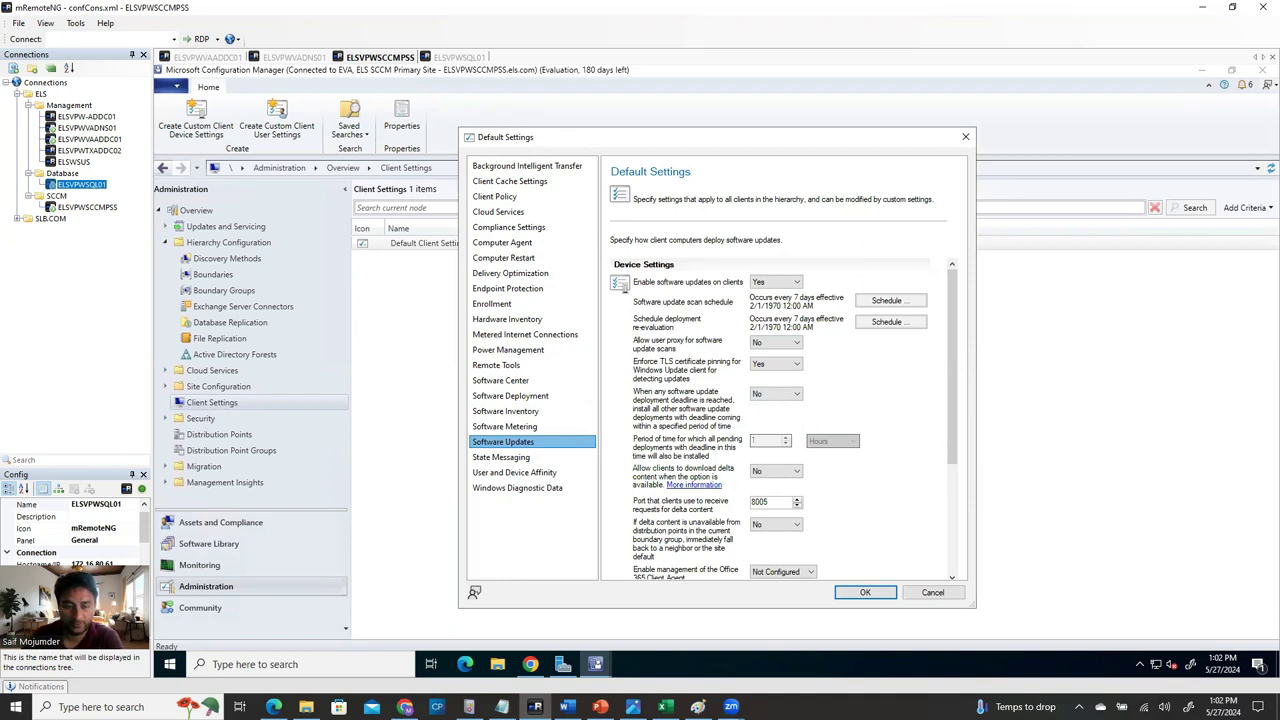
Change the software update scan schedule to every 1 day and confirm the re-evaluation schedule.
click(879, 302)
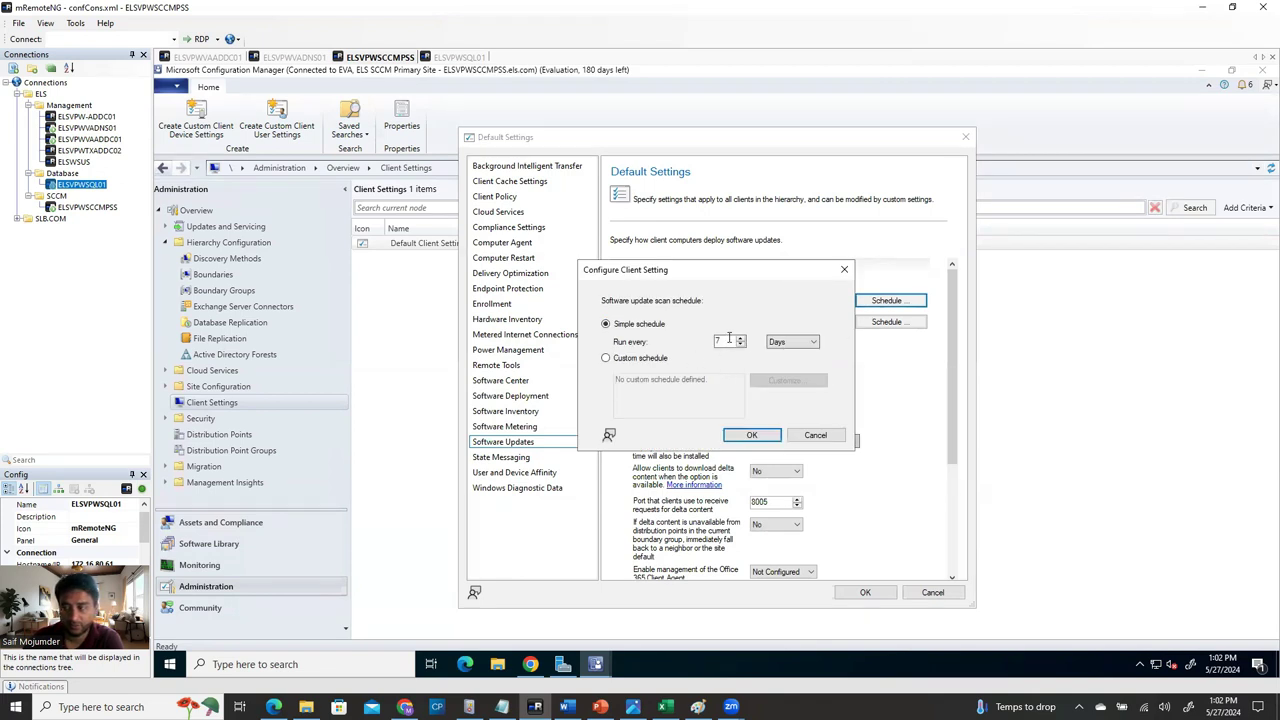
drag(727, 341, 672, 345)
text(1)
click(752, 435)
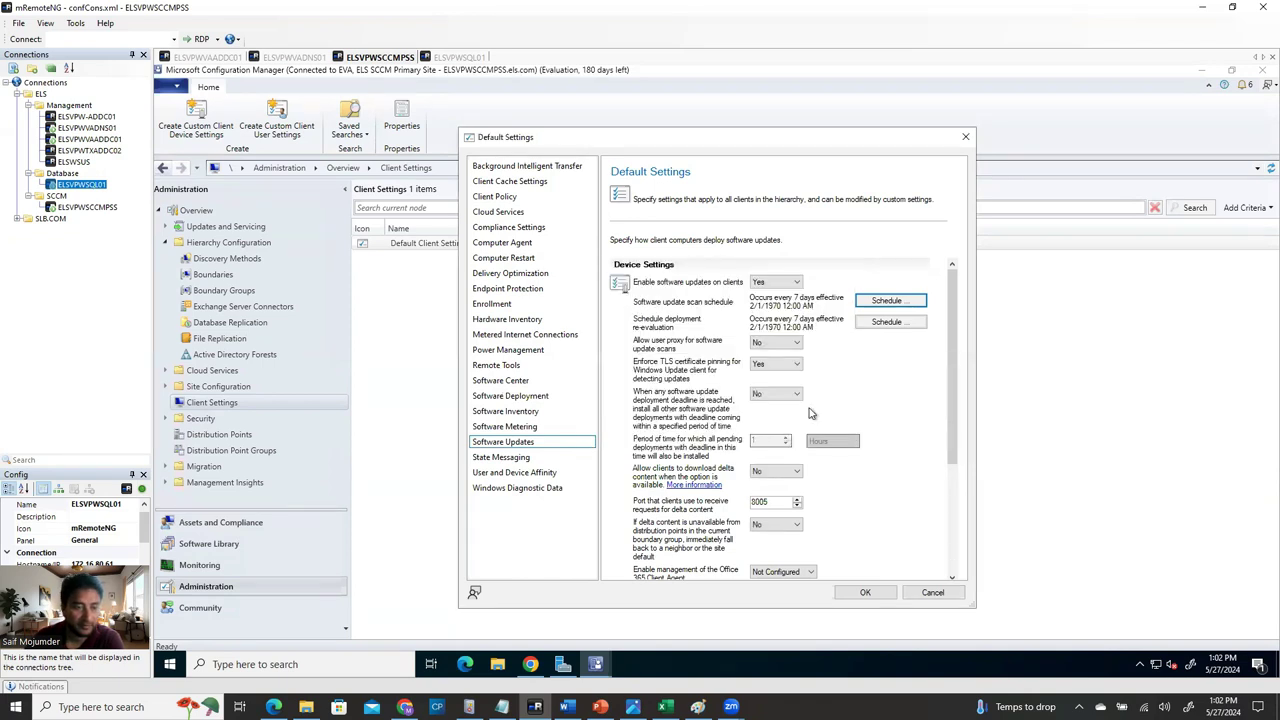
click(897, 323)
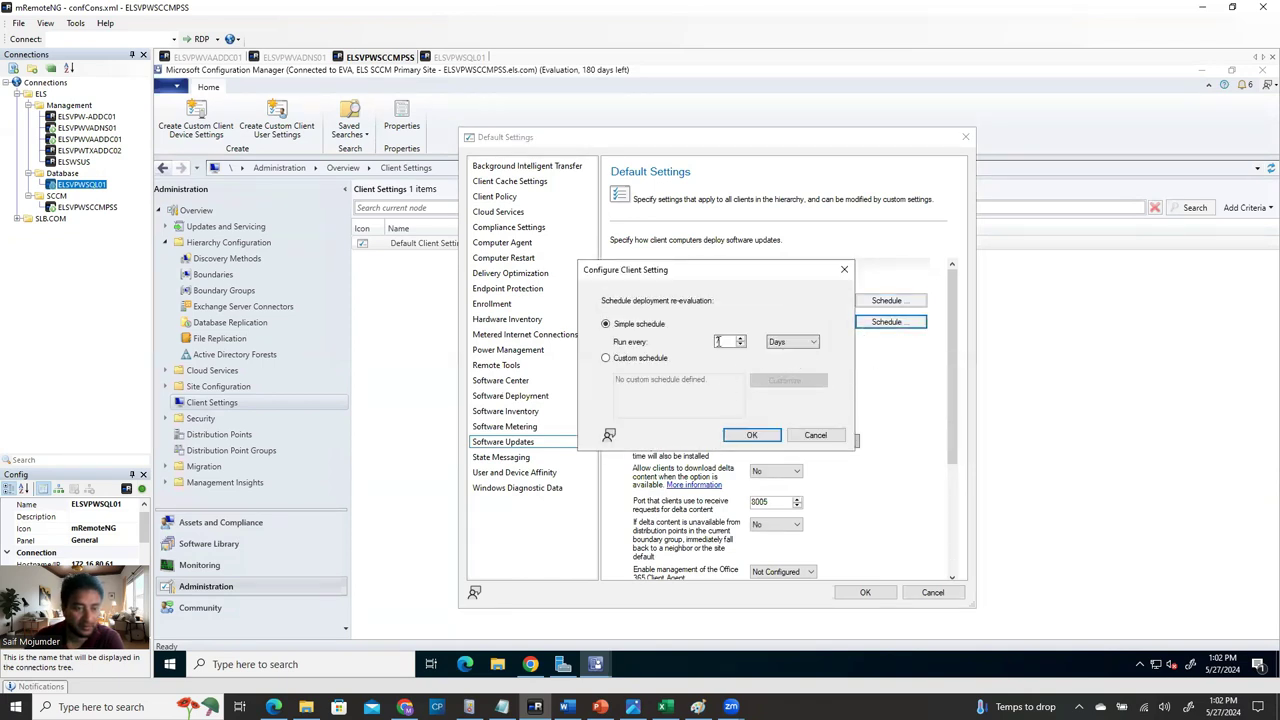
click(752, 435)
Enable Office 365 Client Agent management, then show the State Messaging settings.
scroll(770, 437, down, 3)
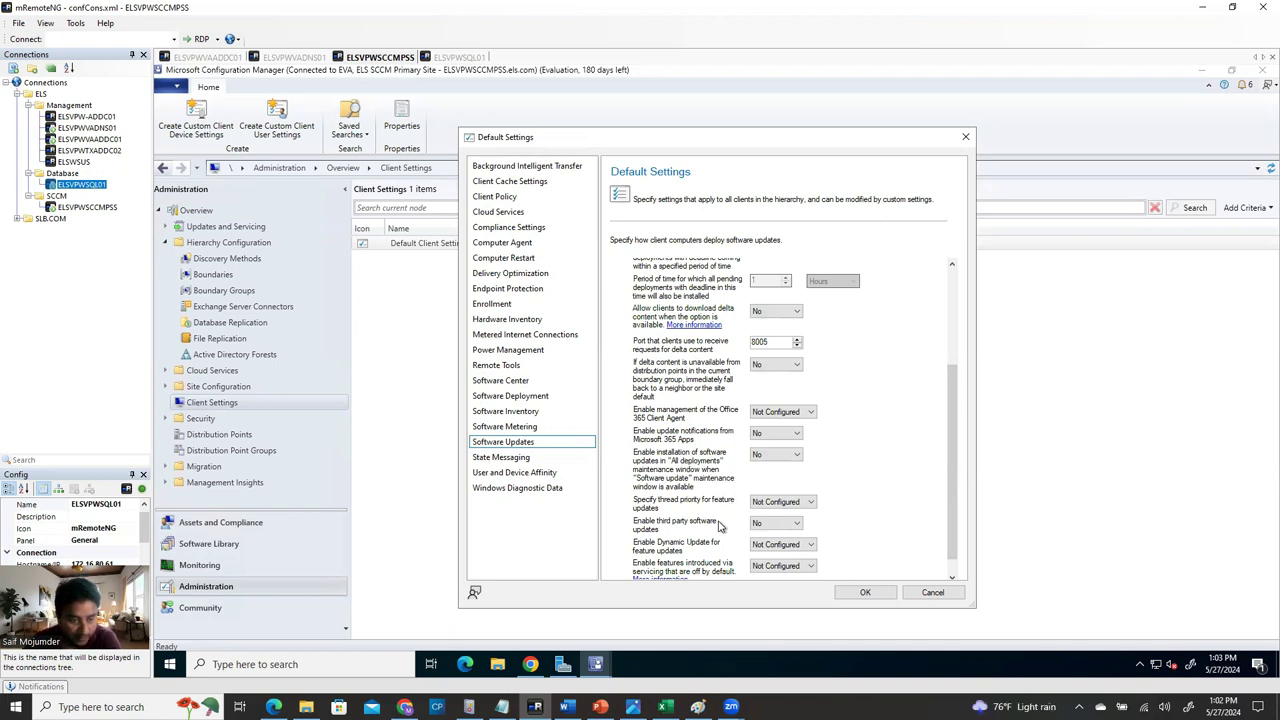
scroll(722, 526, down, 1)
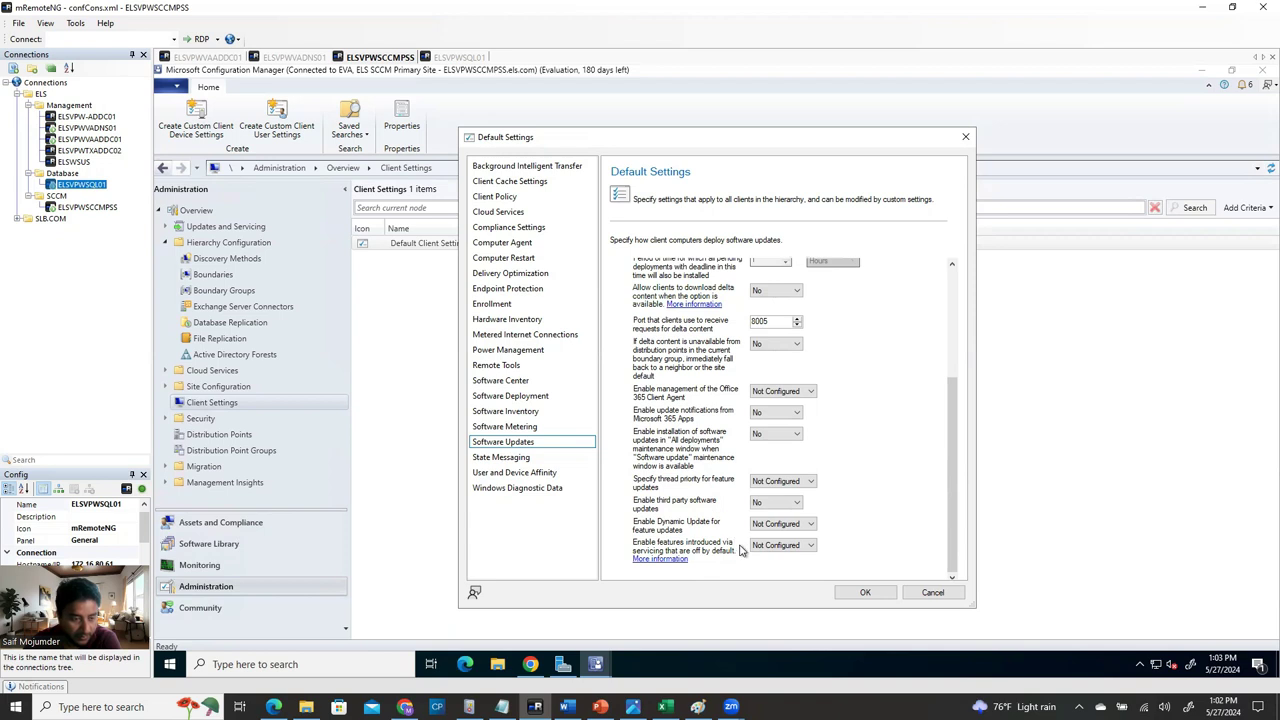
click(773, 393)
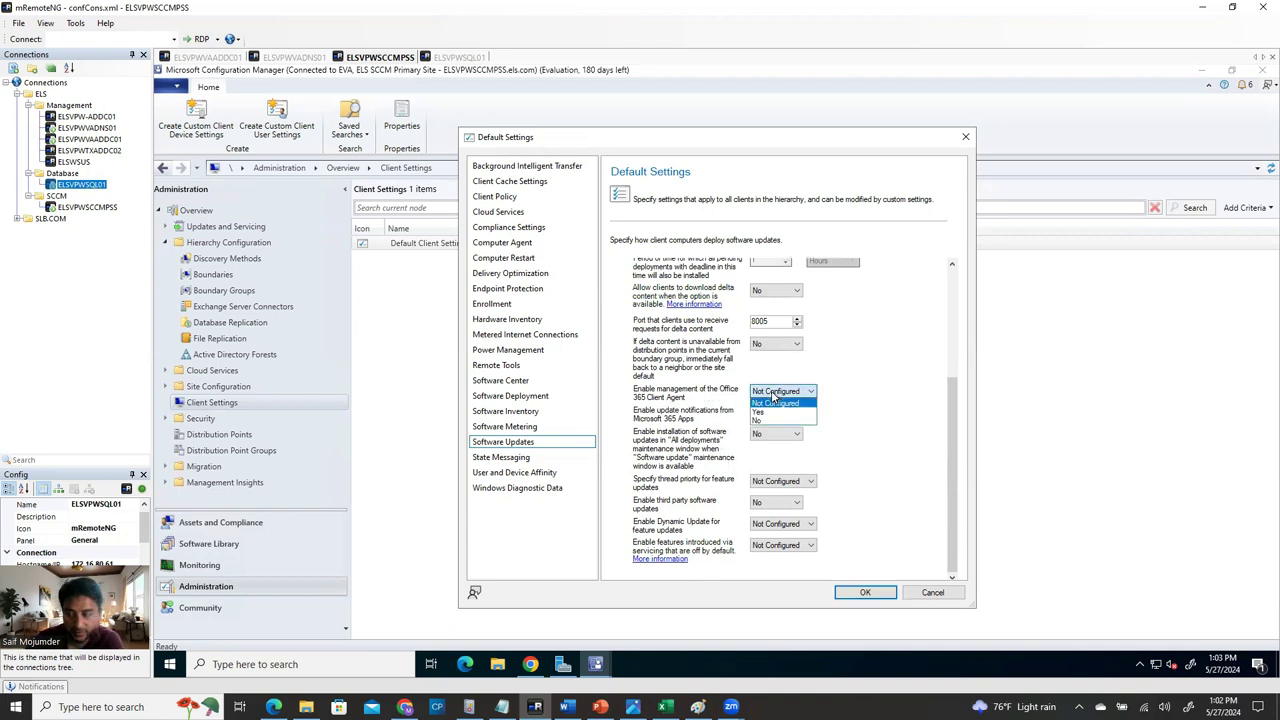
click(760, 412)
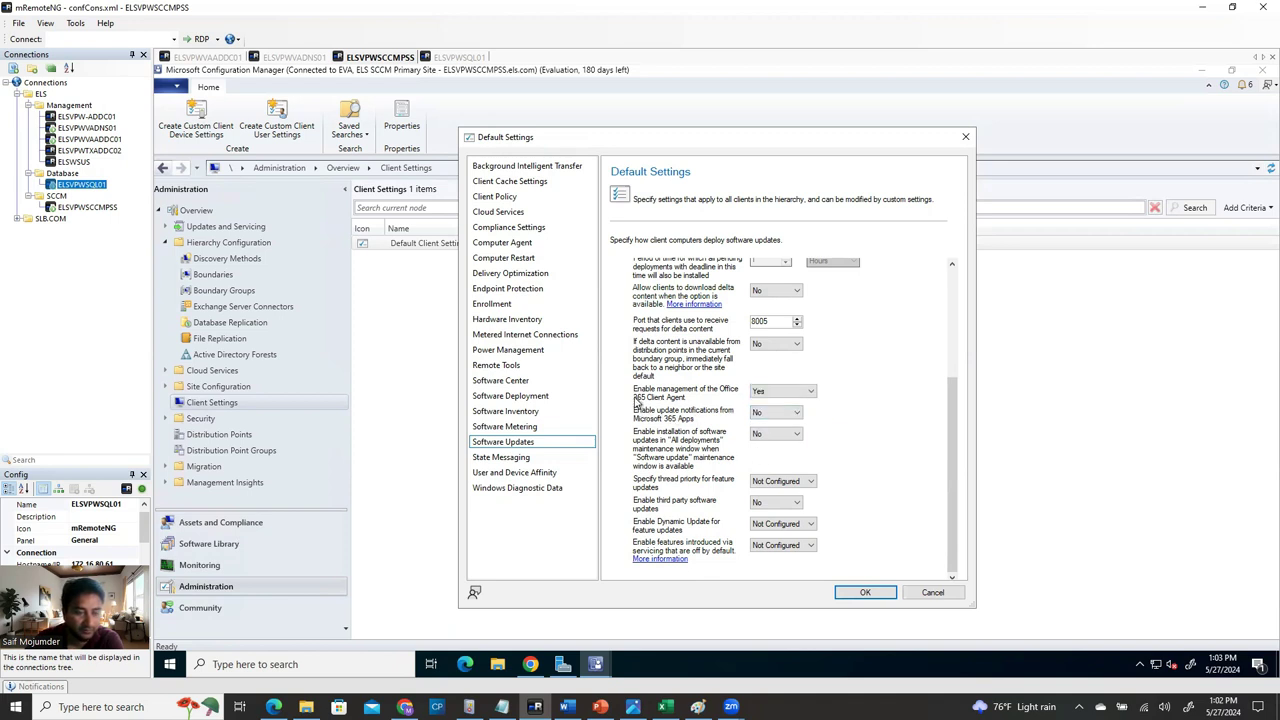
click(868, 592)
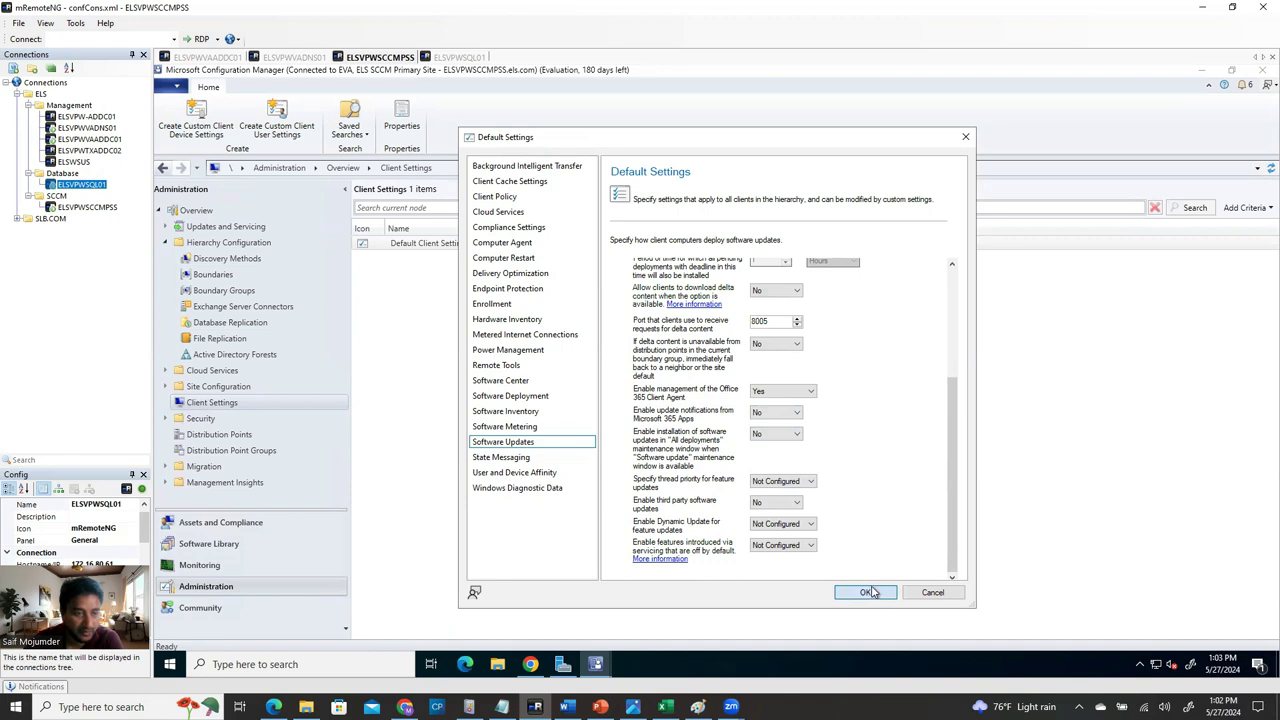
click(528, 458)
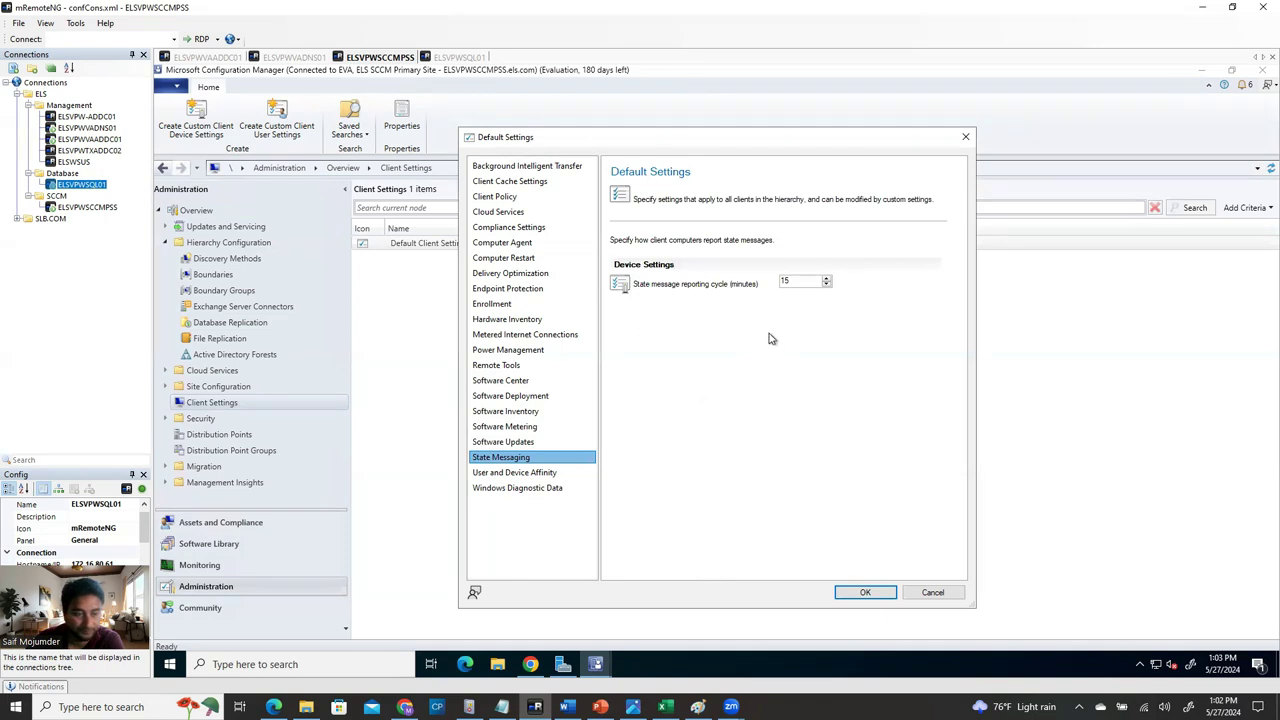
Set the user device affinity thresholds to 120 minutes and 10 days, then save the Default Settings.
click(548, 474)
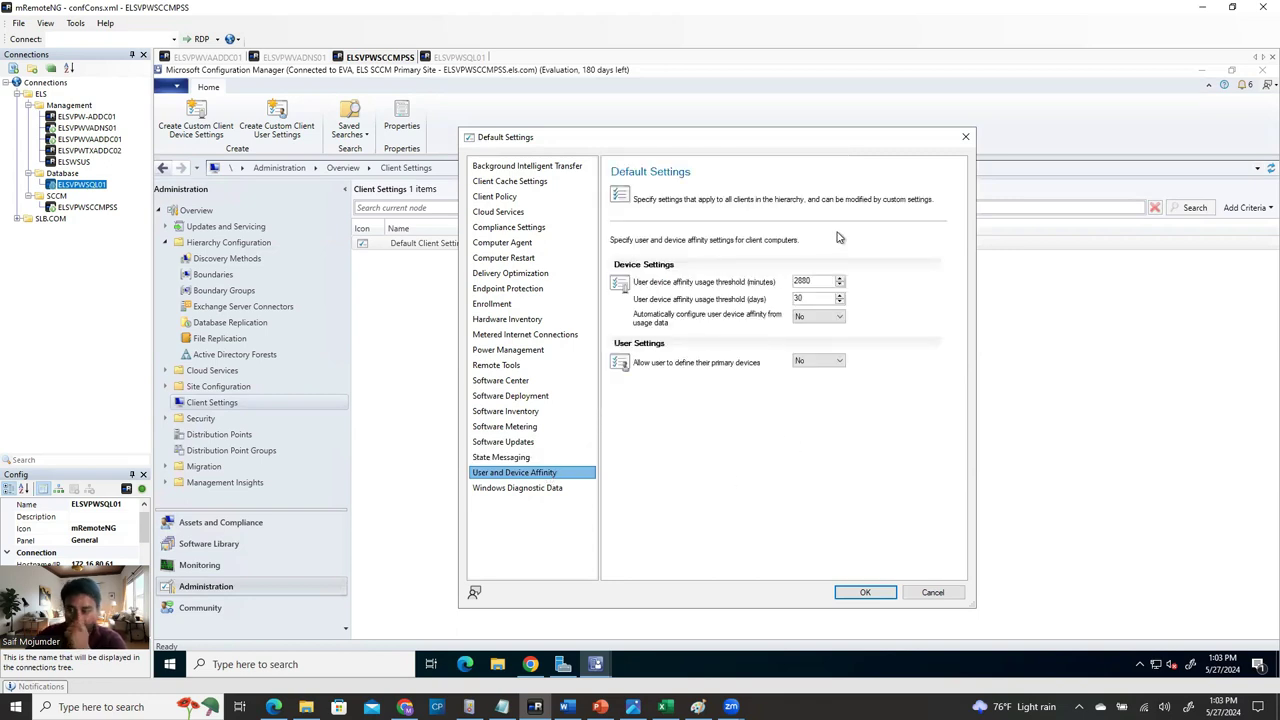
double_click(815, 280)
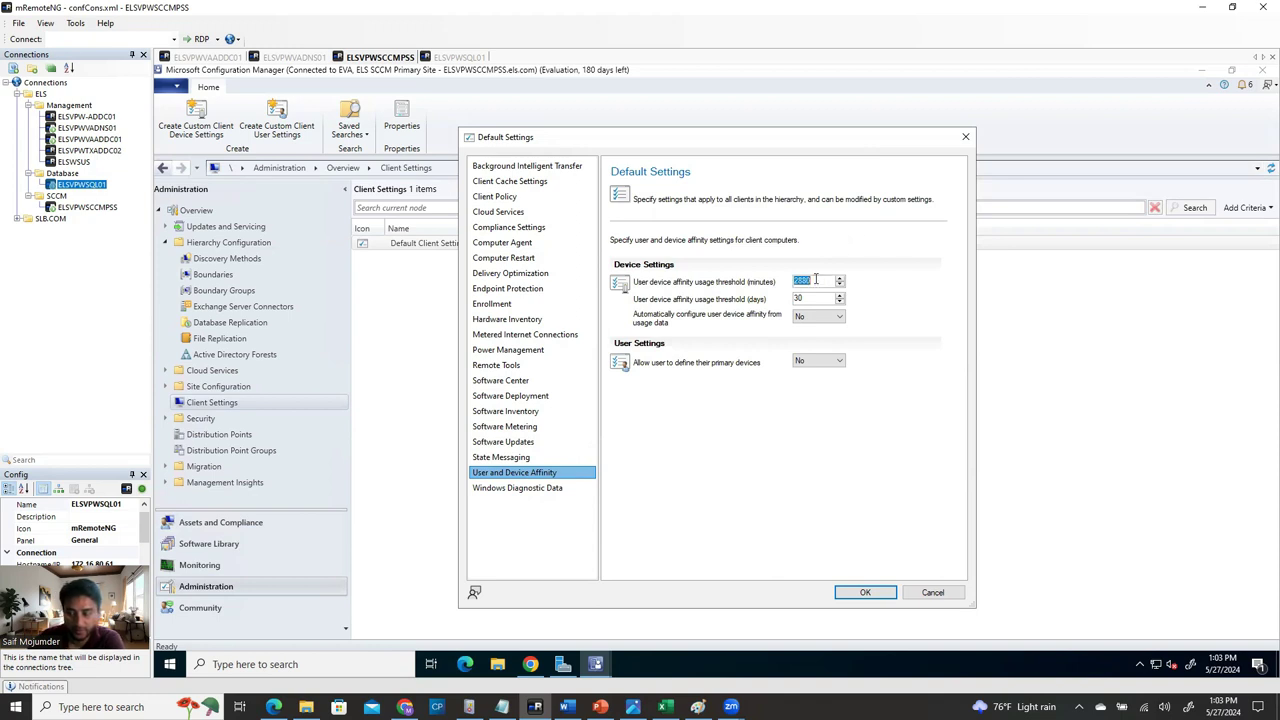
text(120)
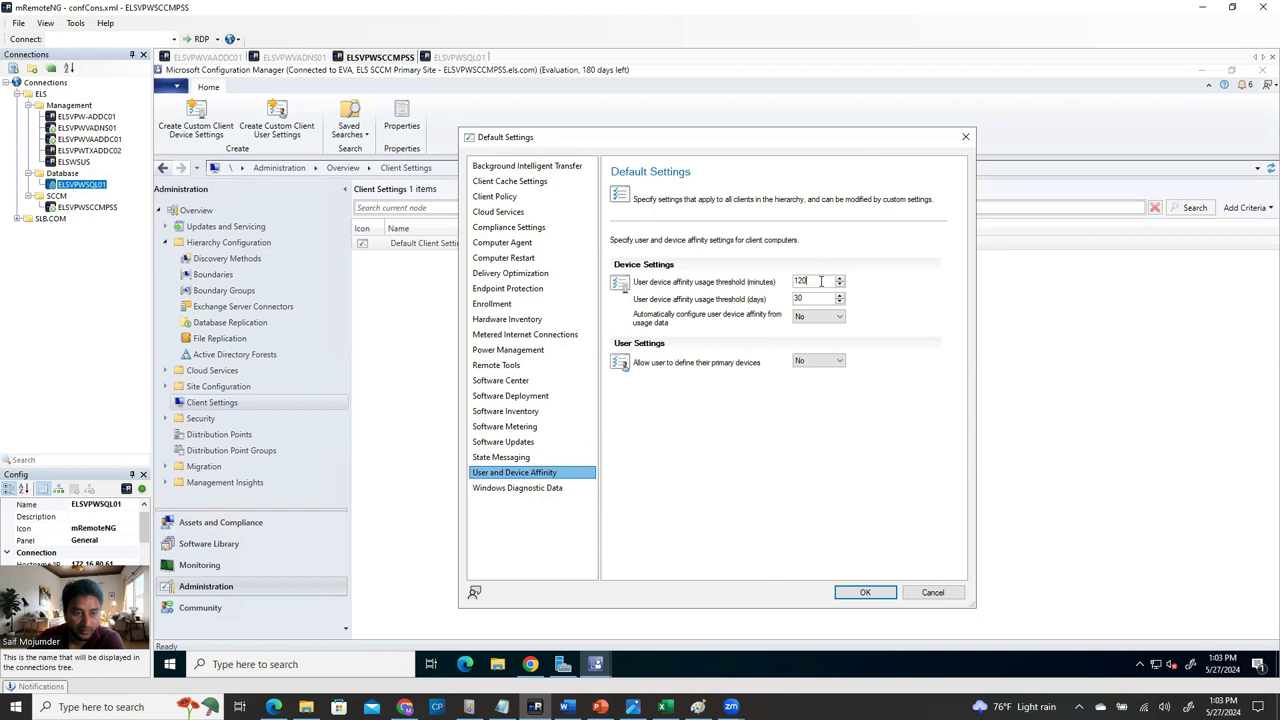
key(Tab)
text(10)
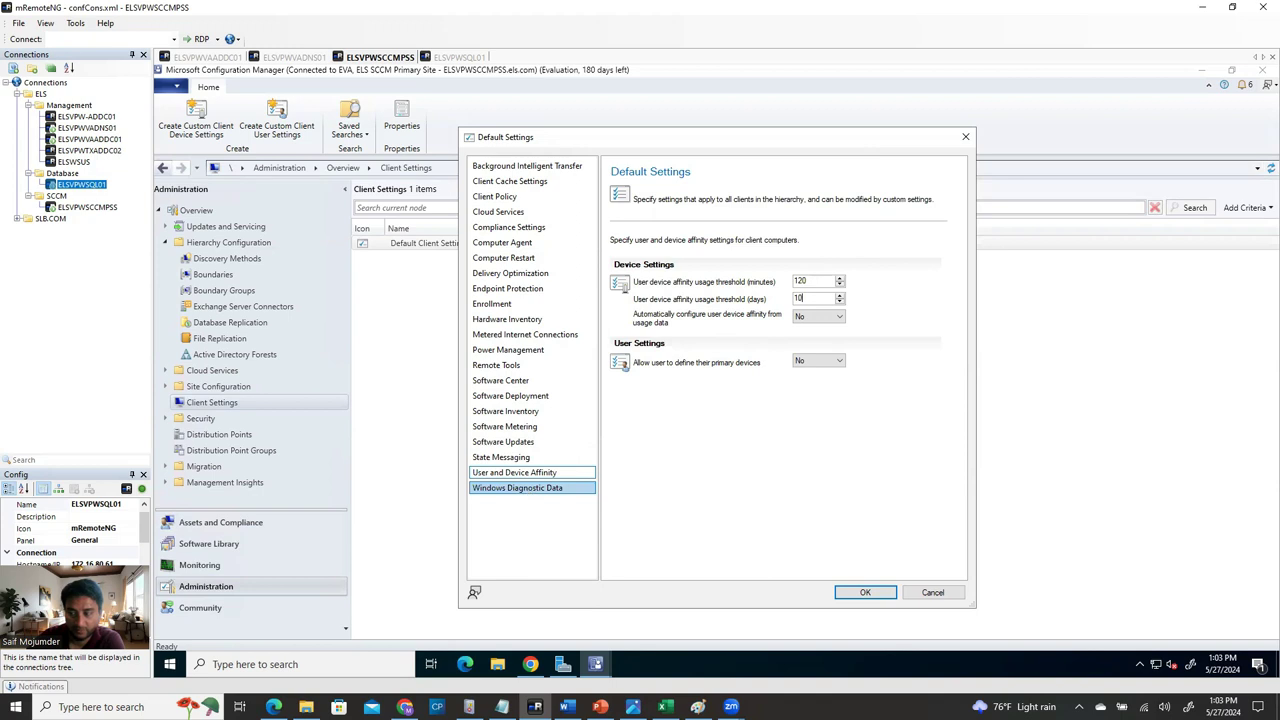
click(853, 593)
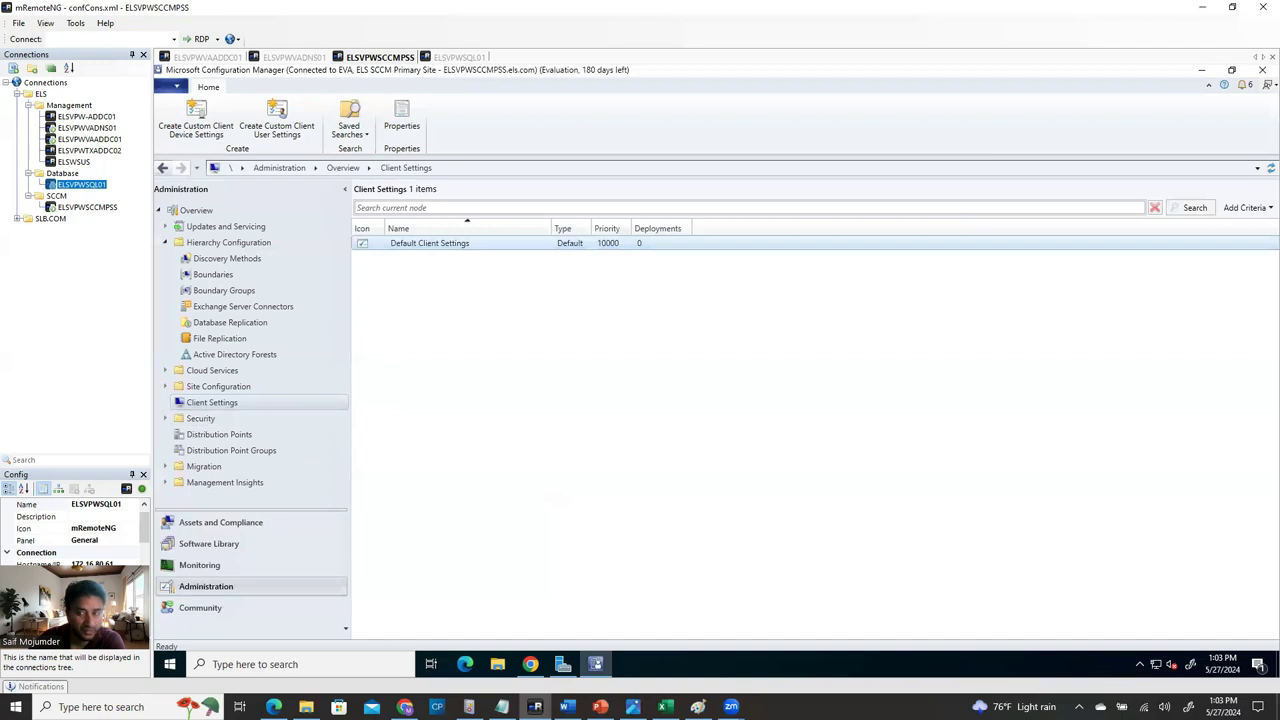
Maximize the Word guide, review its SUP installation pages, then return to Configuration Manager.
key(alt+Tab)
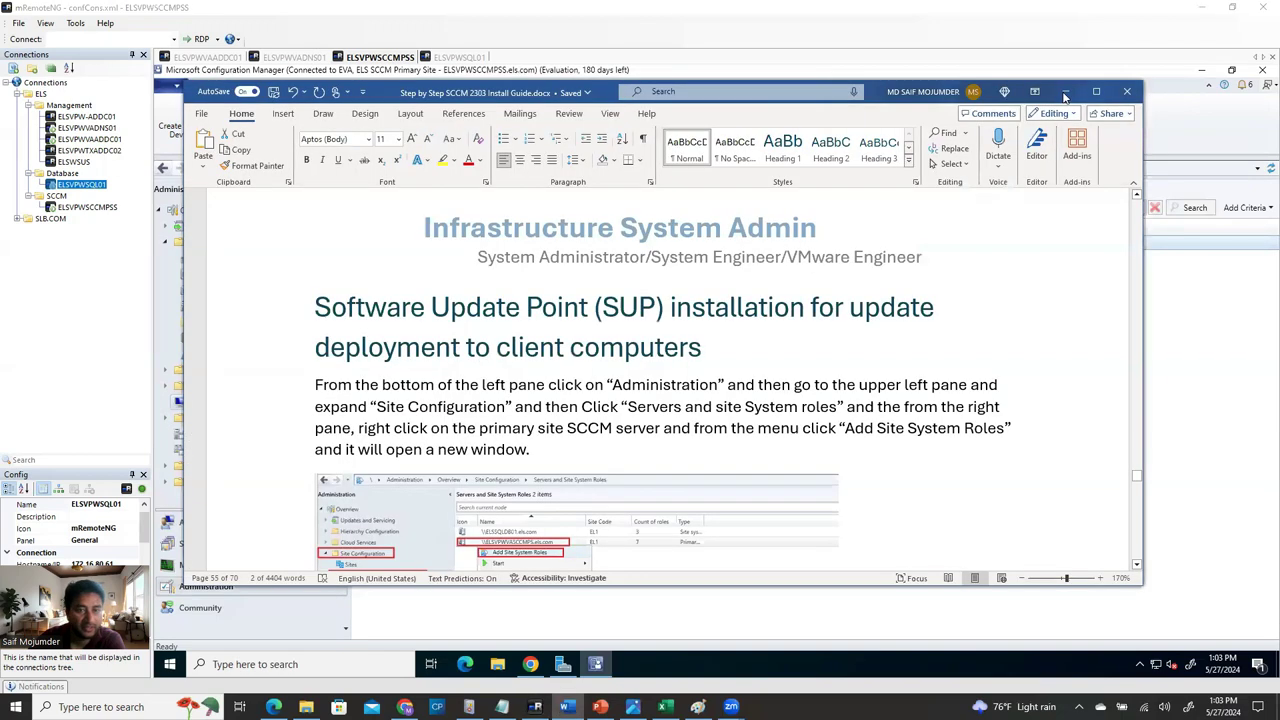
key(super+Up)
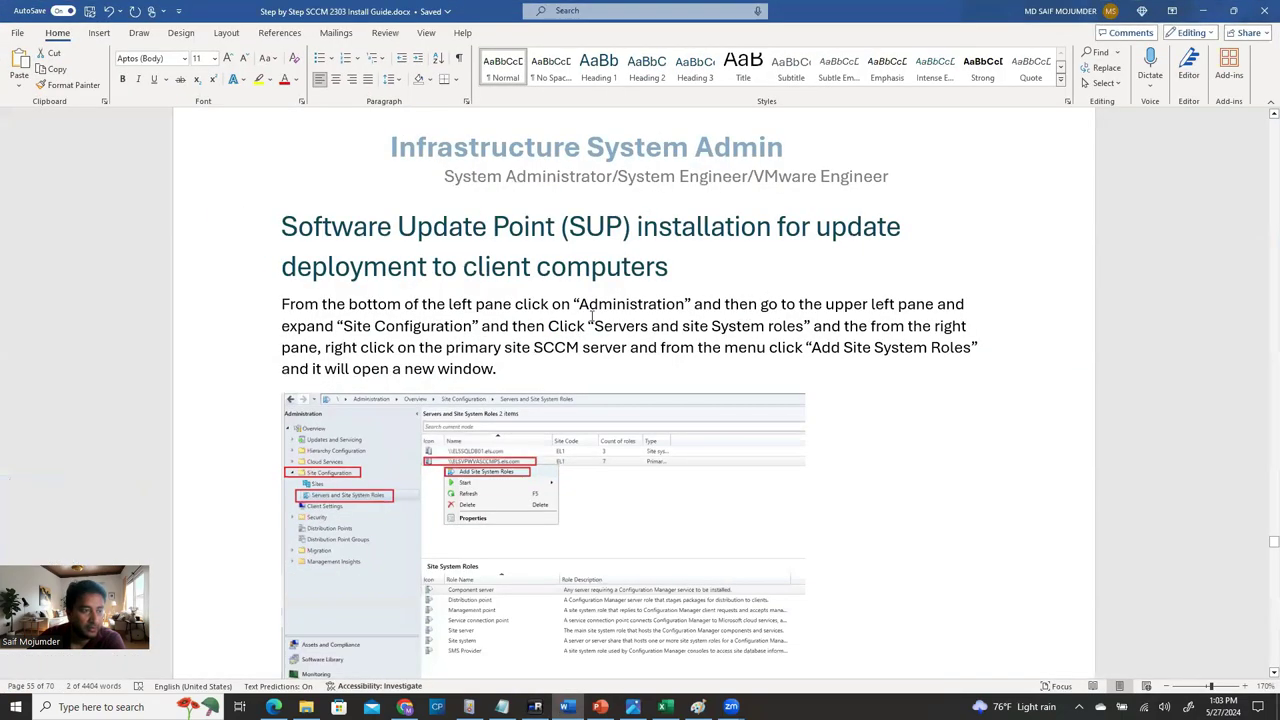
scroll(580, 270, up, 5)
scroll(586, 263, down, 5)
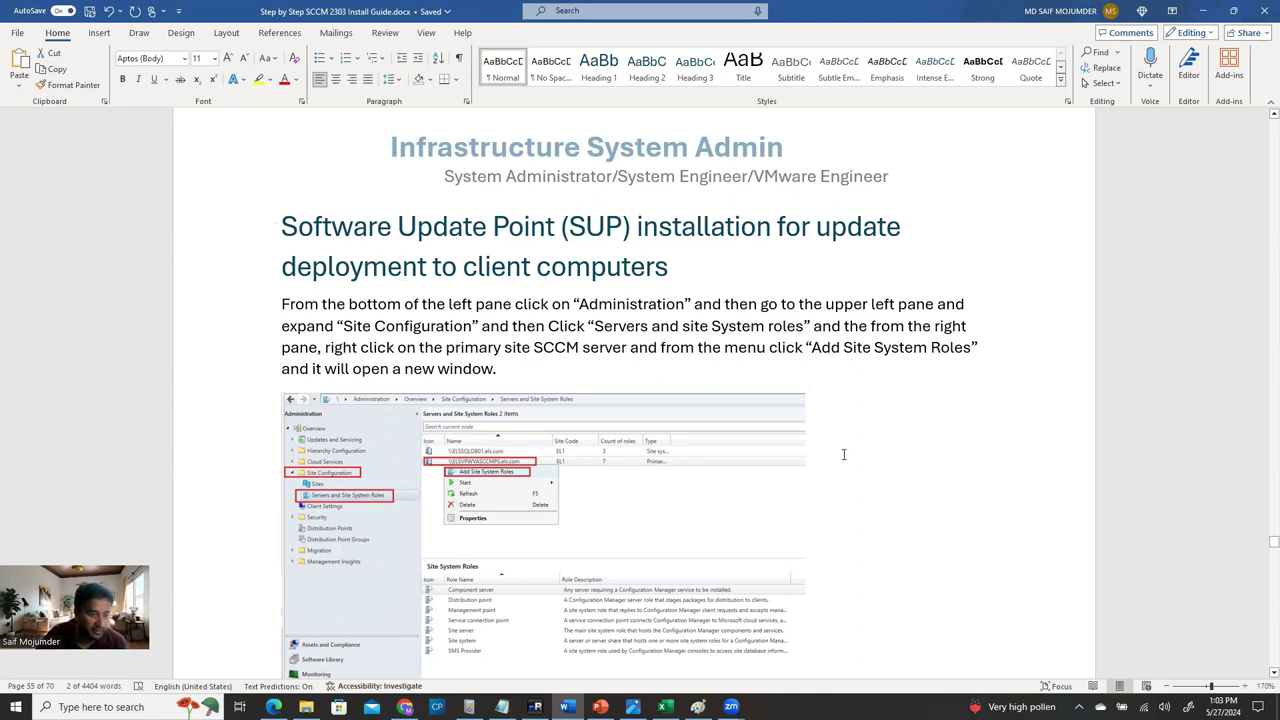
scroll(760, 482, down, 5)
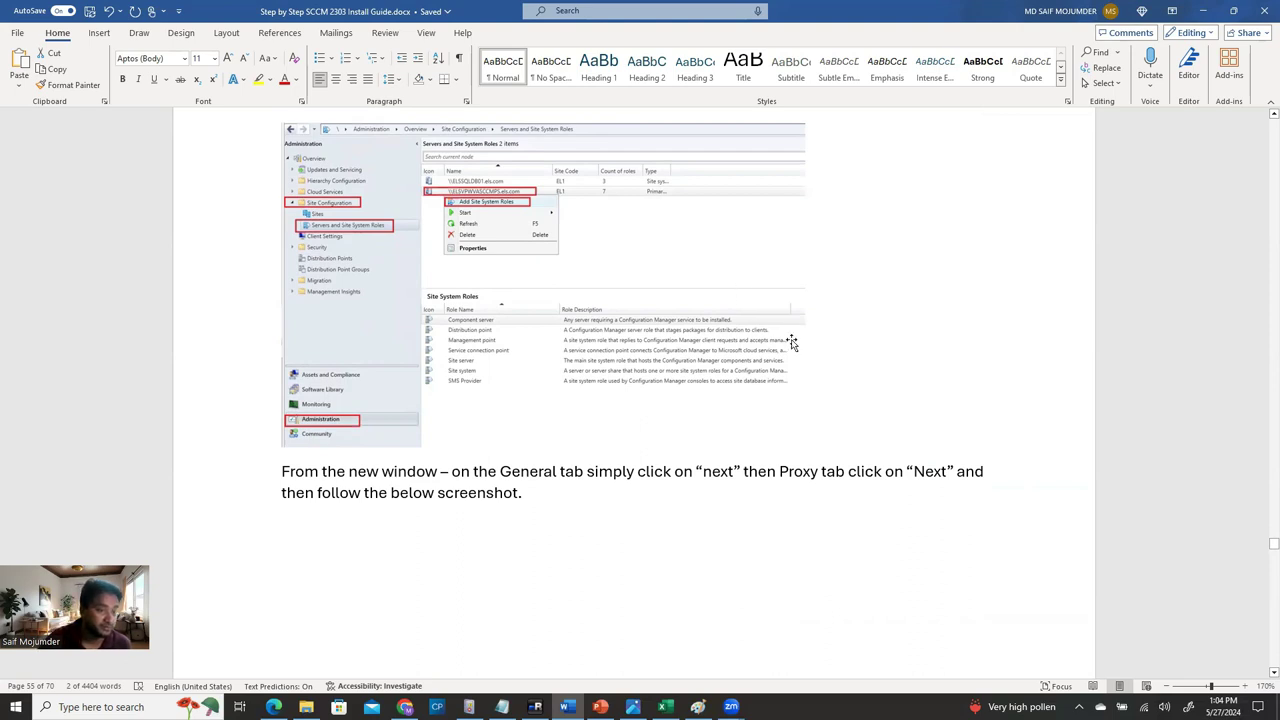
scroll(803, 363, up, 5)
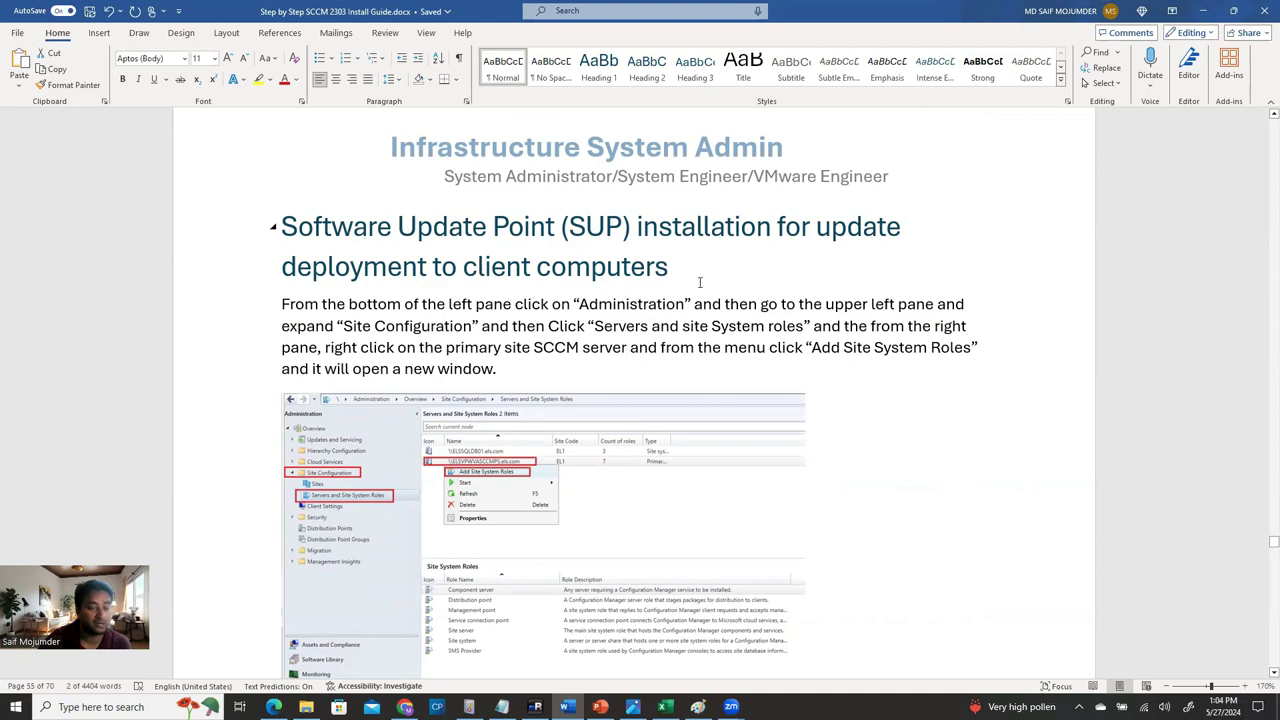
scroll(698, 340, down, 3)
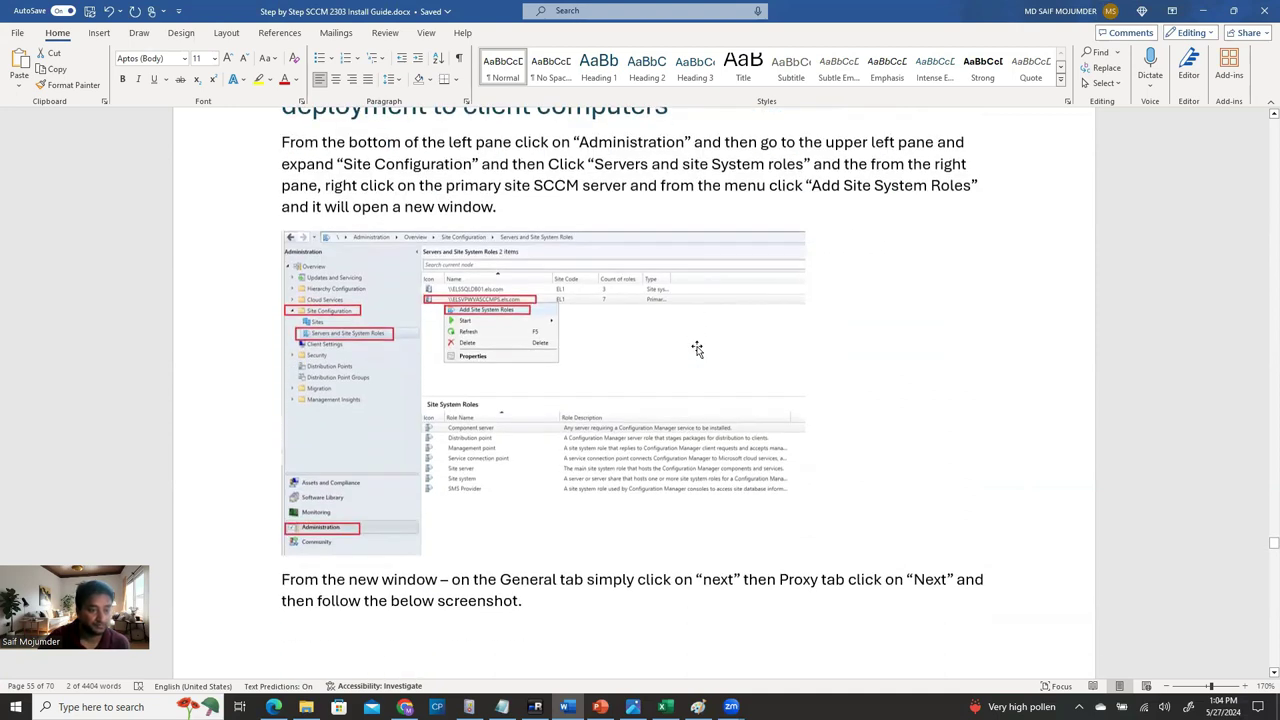
scroll(697, 350, down, 1)
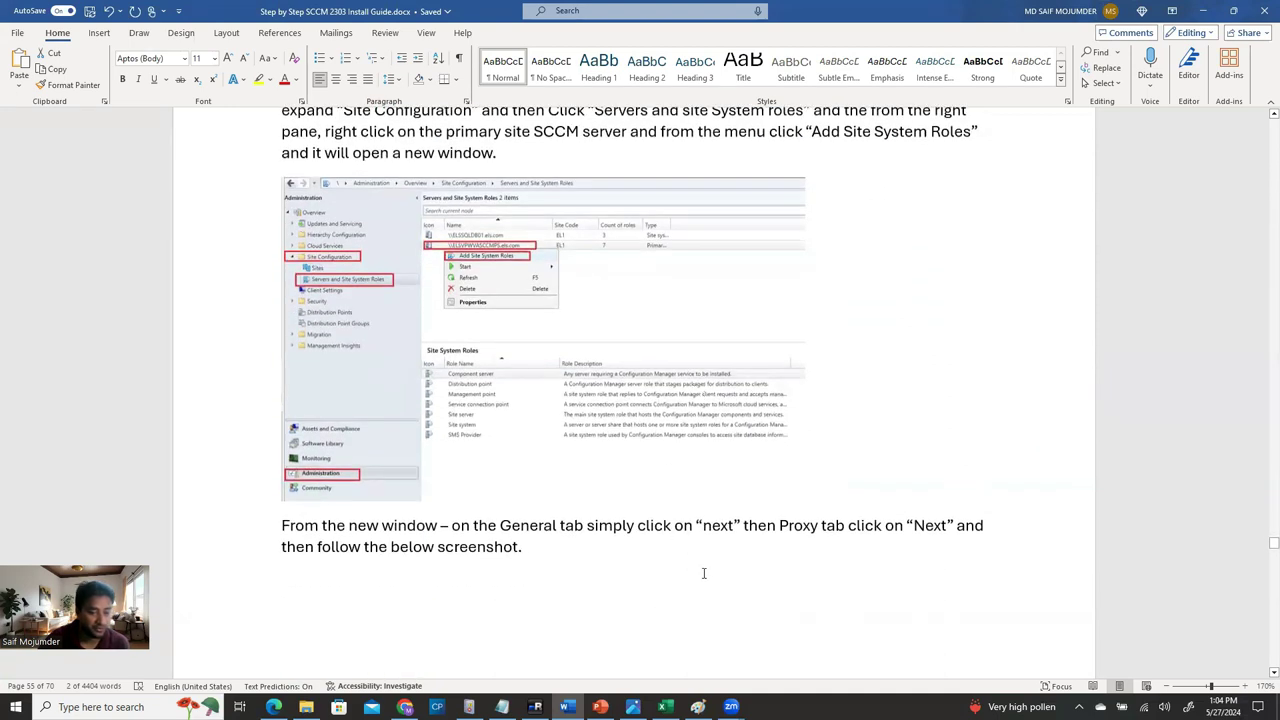
scroll(701, 577, down, 15)
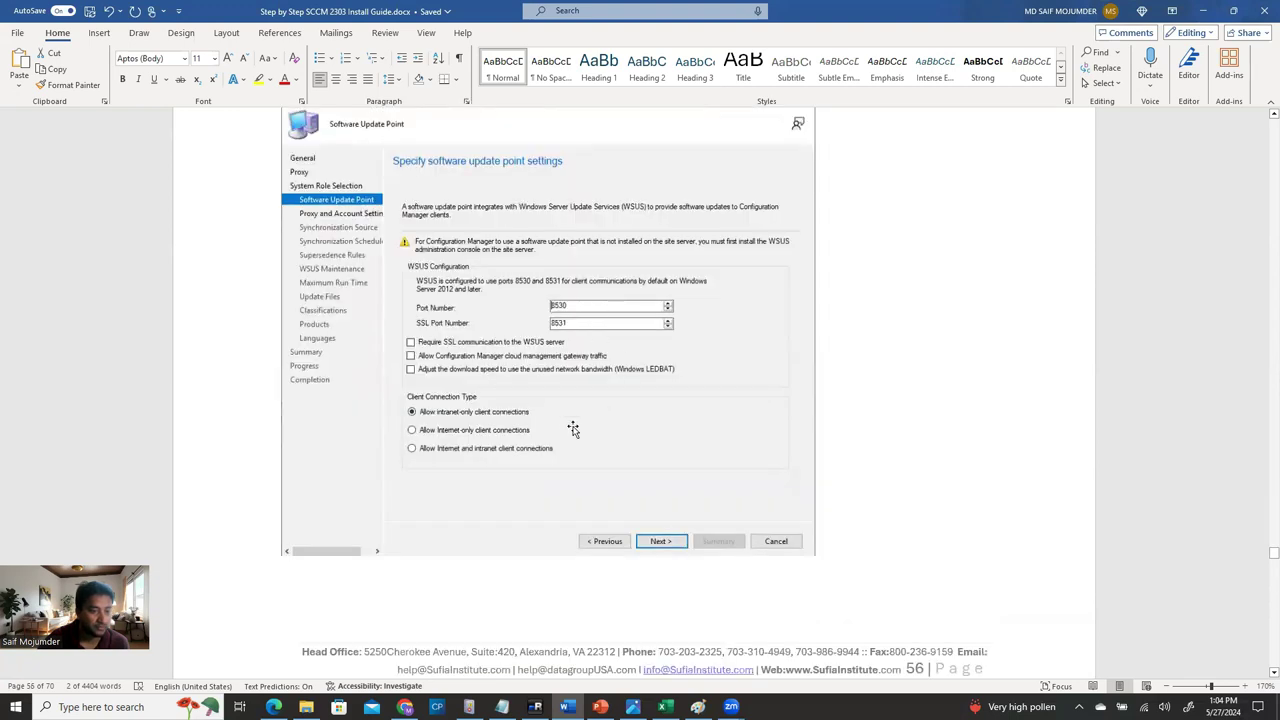
scroll(535, 518, down, 4)
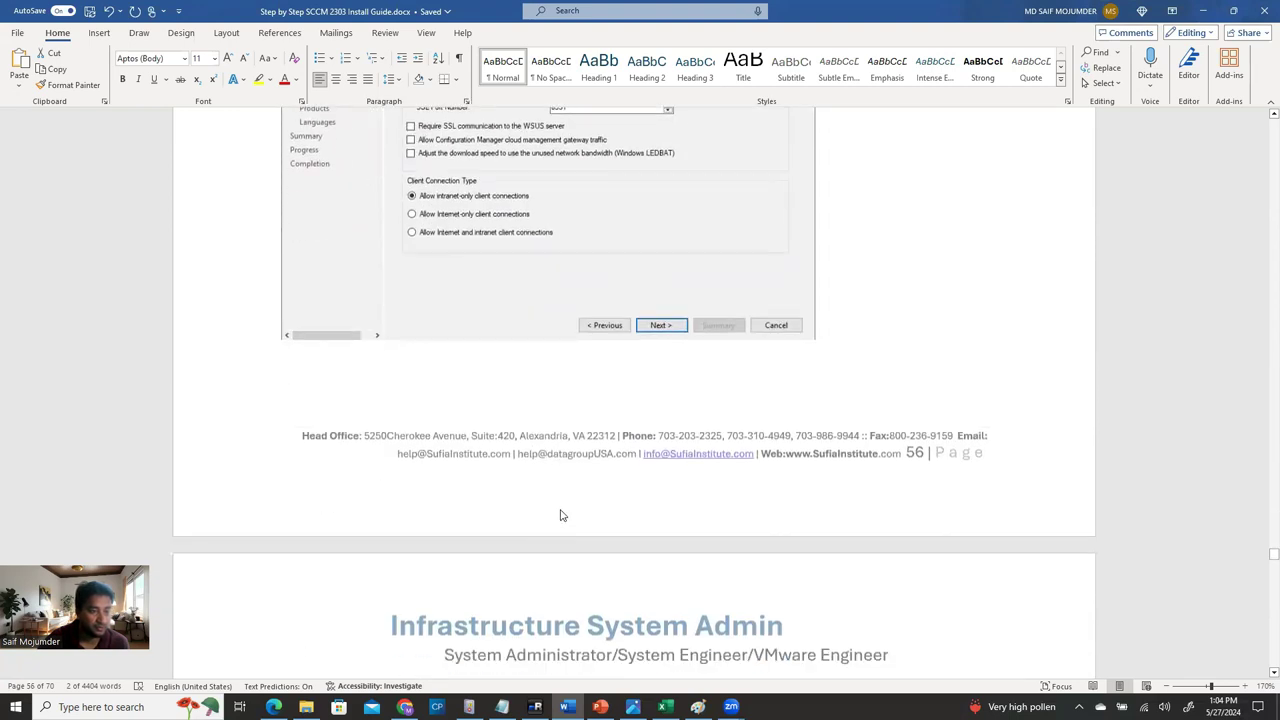
scroll(560, 515, down, 12)
scroll(573, 533, down, 10)
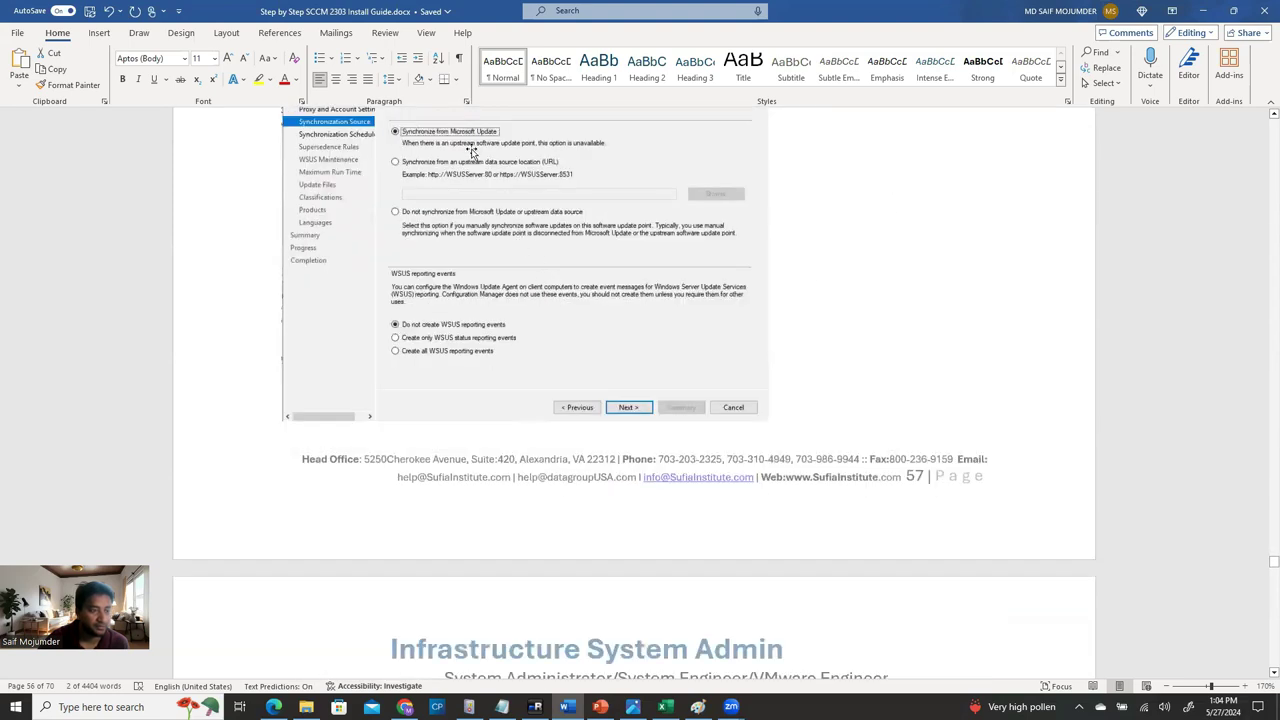
scroll(530, 306, up, 2)
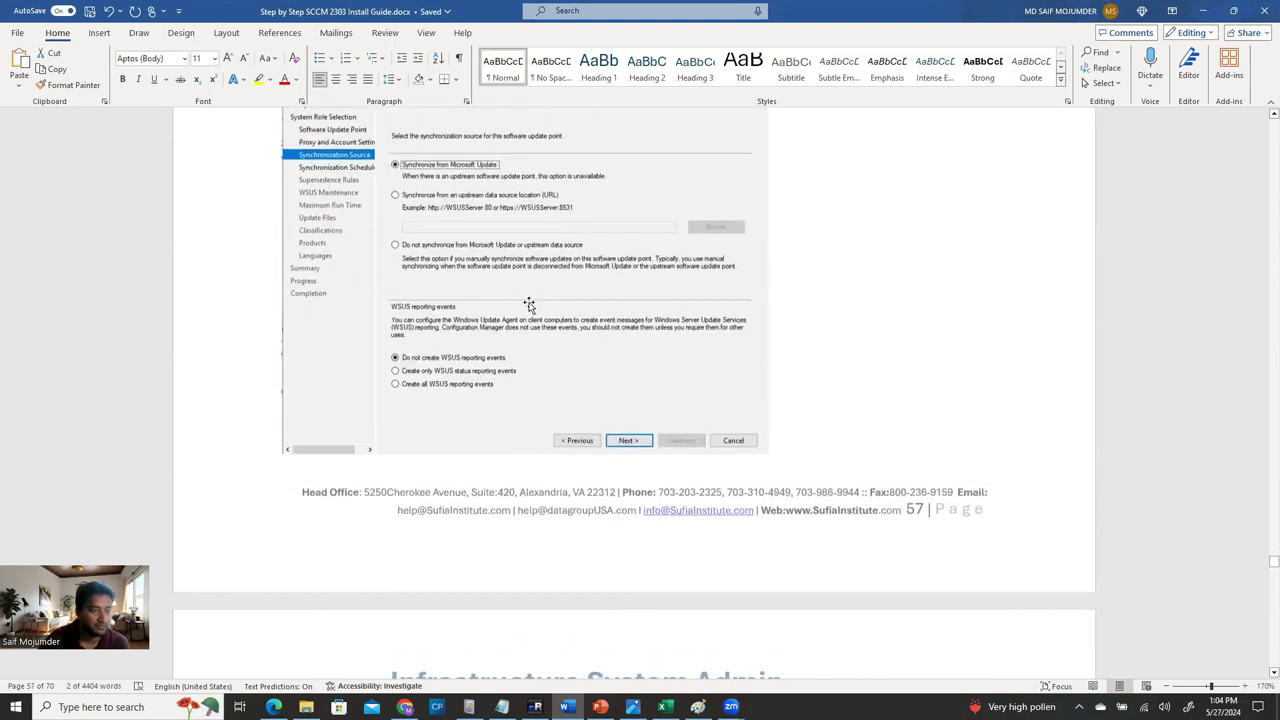
scroll(537, 305, up, 3)
key(alt+Tab)
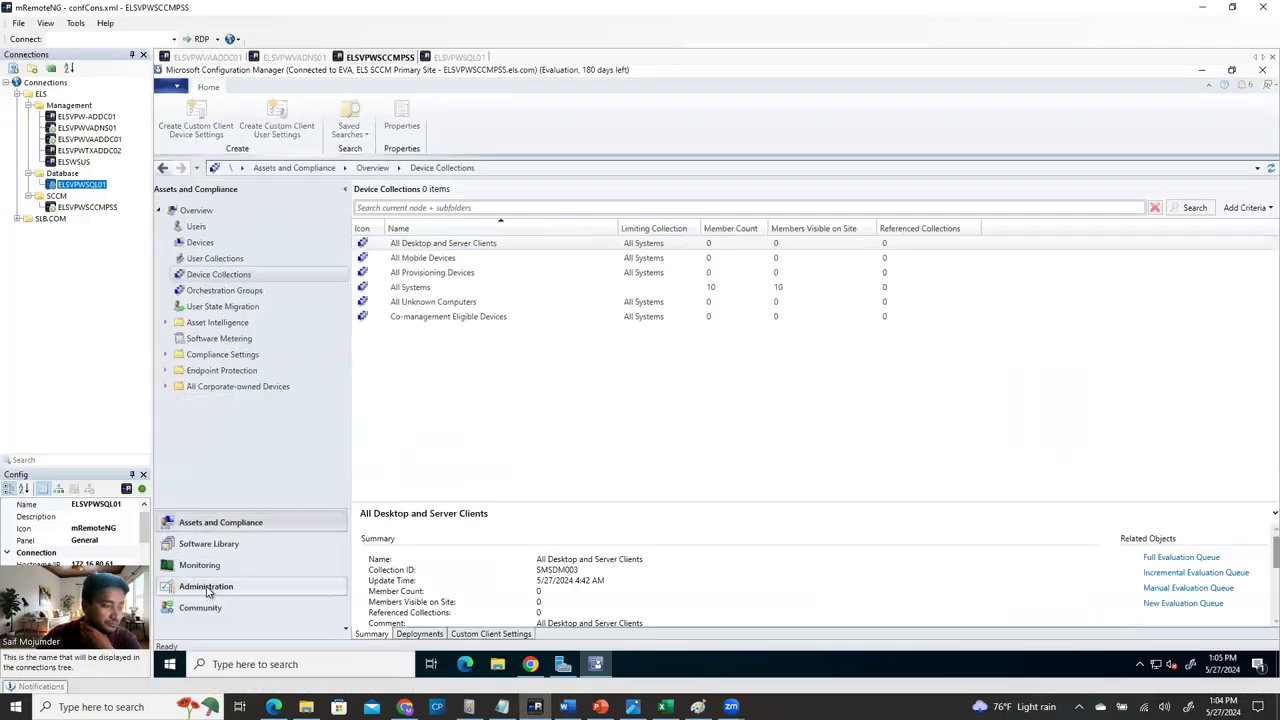
Open the Administration workspace after checking the installation guide.
click(207, 588)
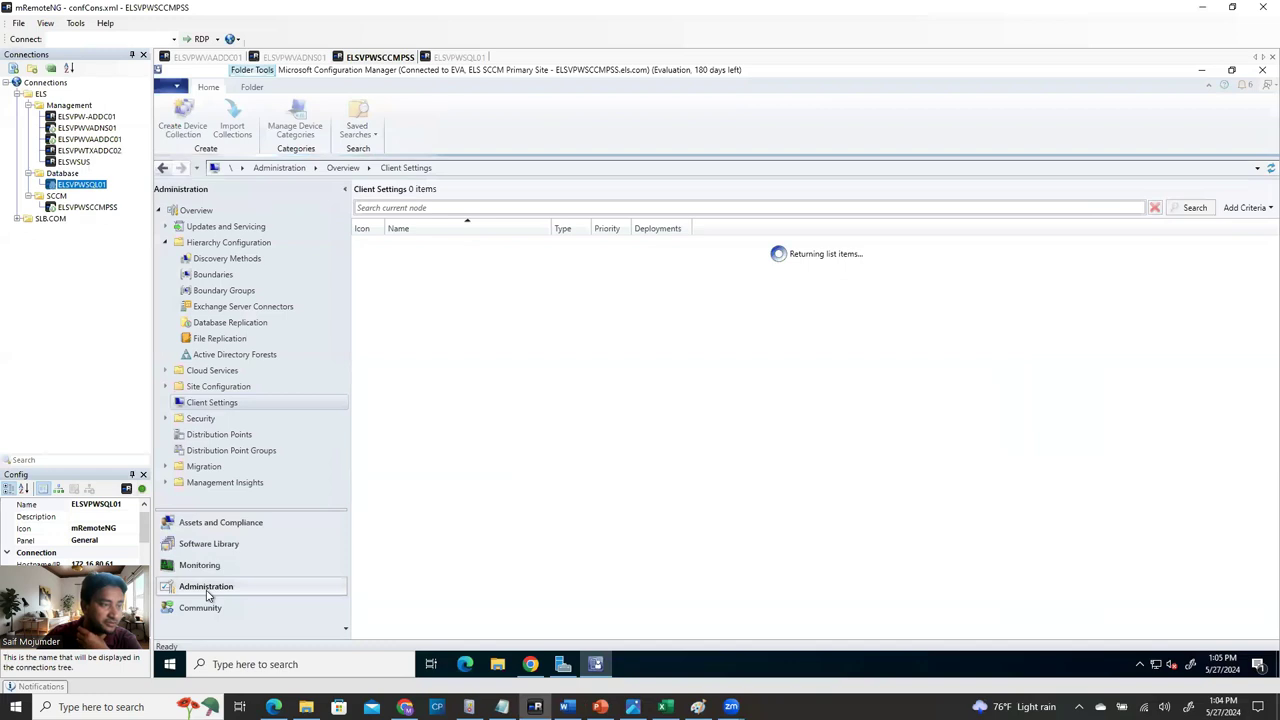
key(alt+Tab)
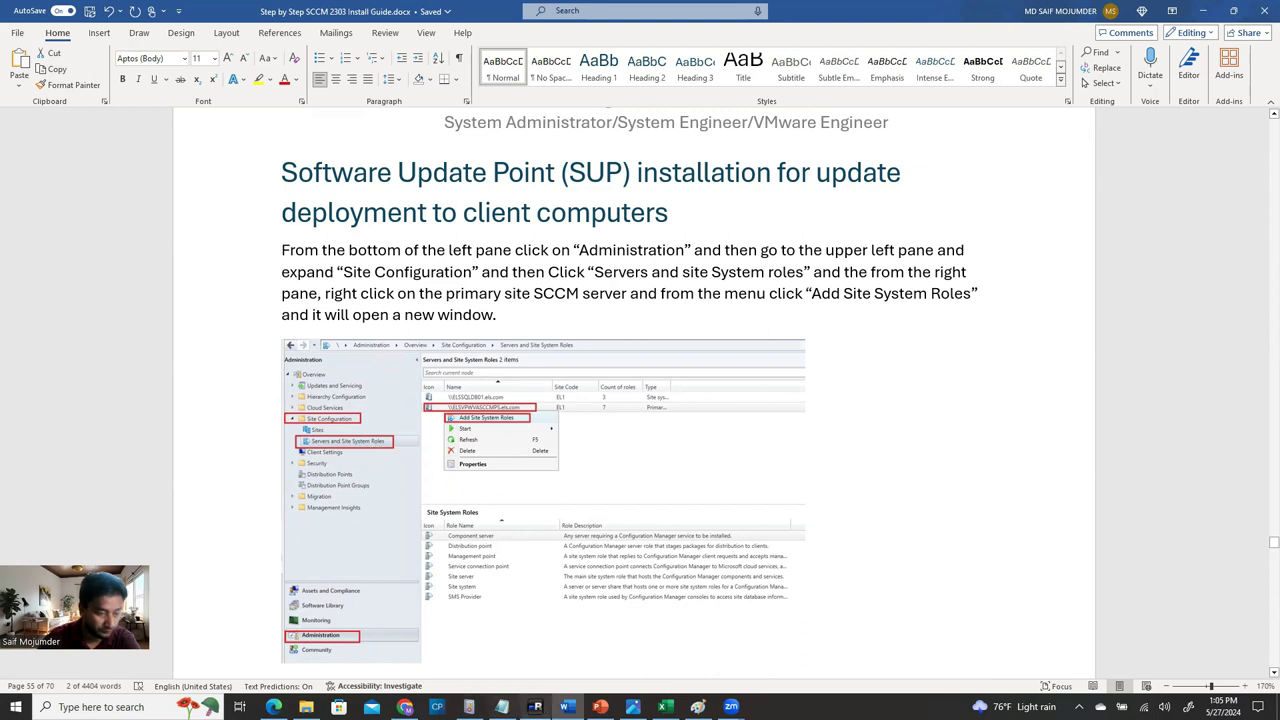
click(535, 707)
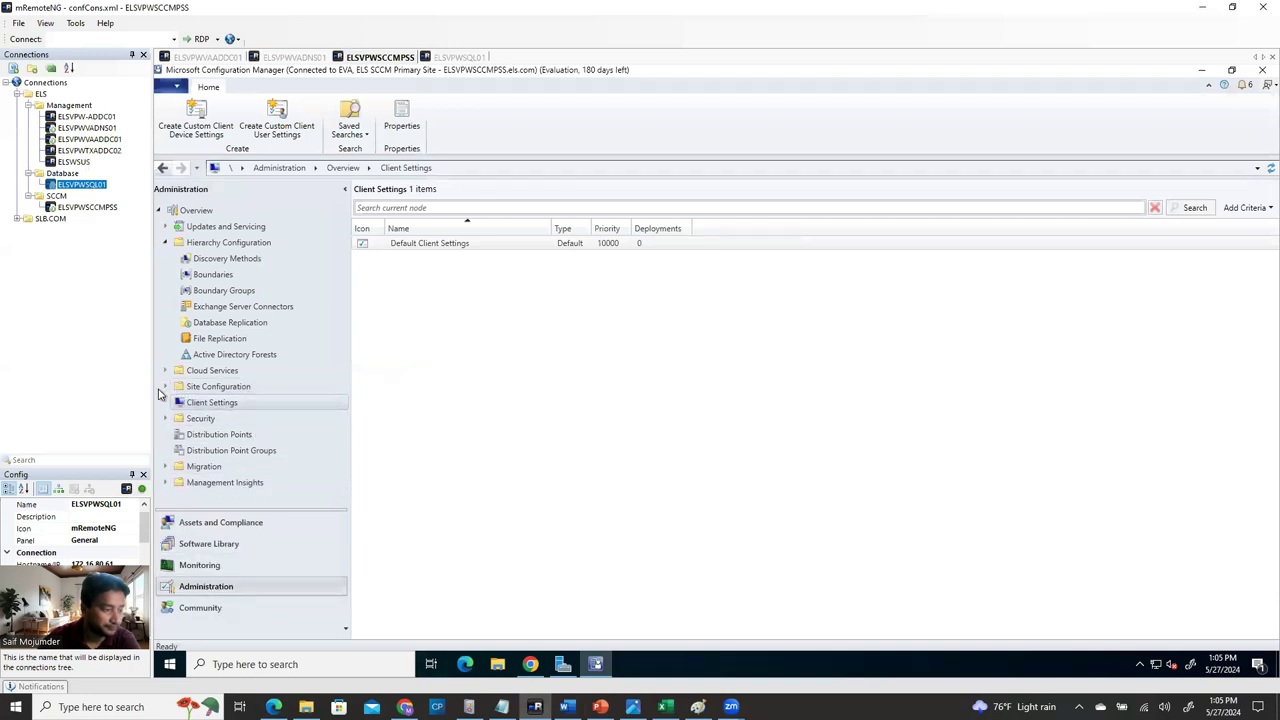
Show Site Configuration's Servers and Site System Roles list with a wider Name column.
click(165, 387)
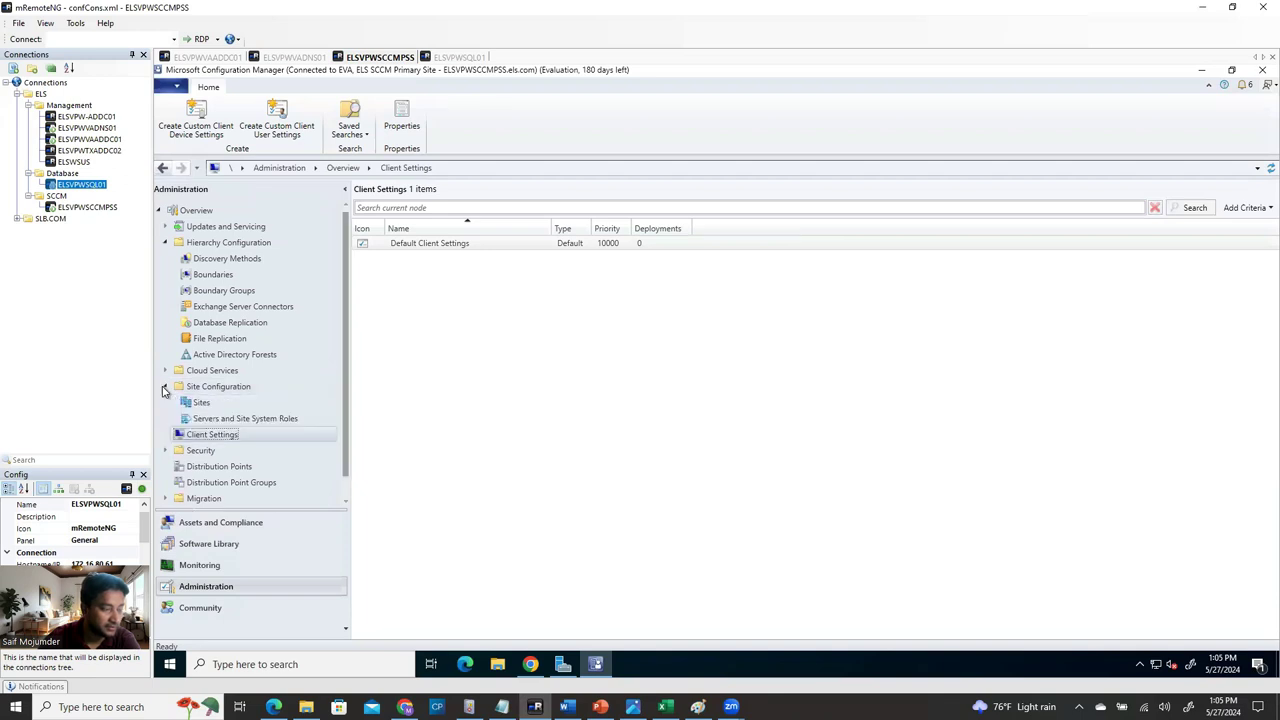
click(247, 420)
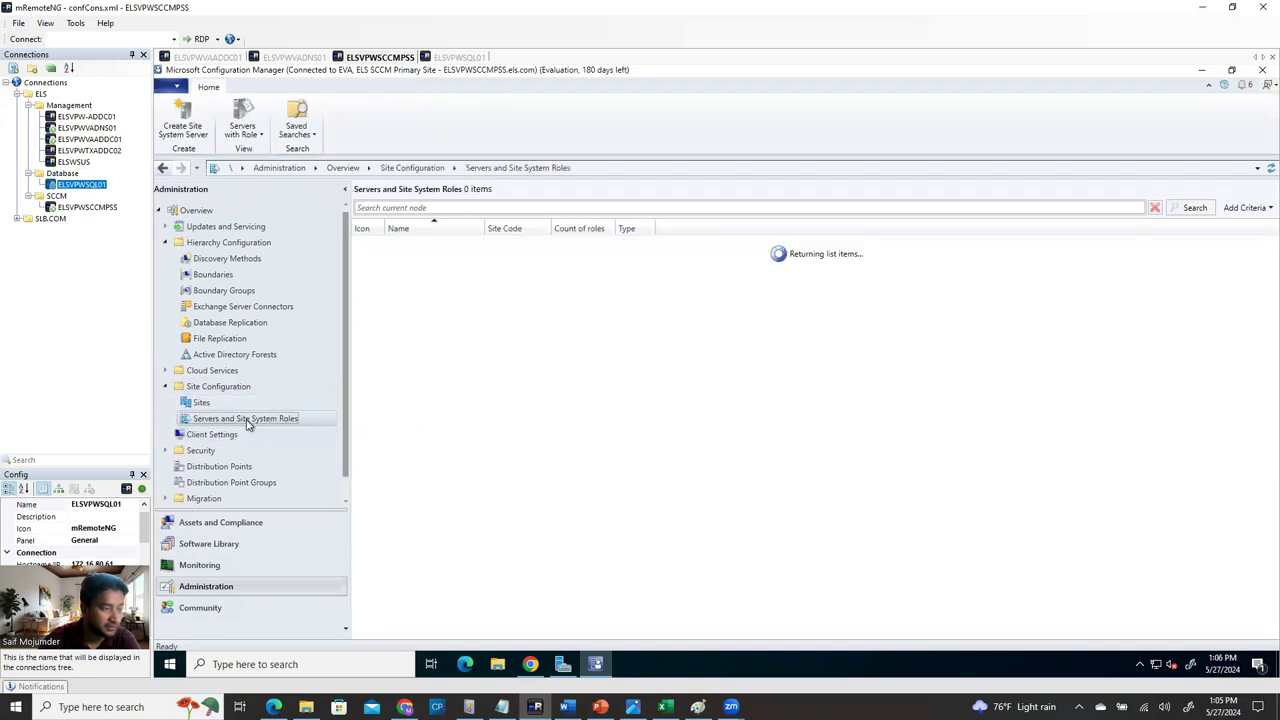
click(205, 403)
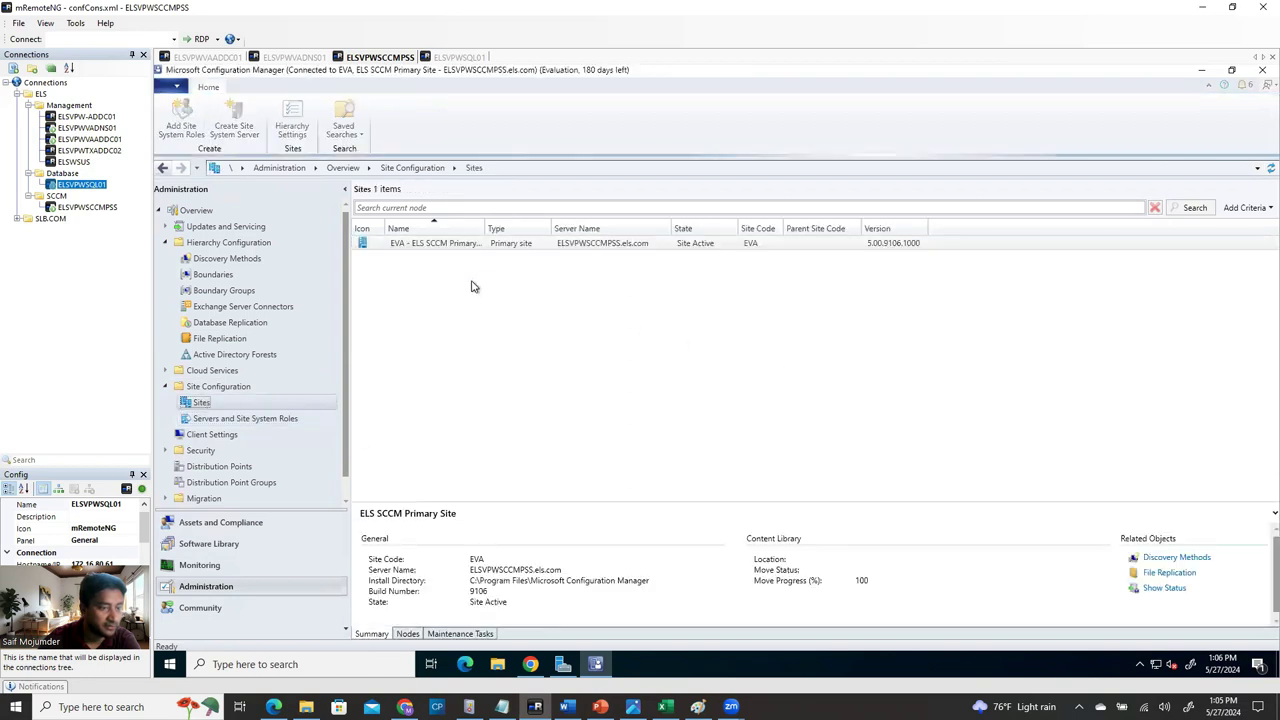
drag(486, 220, 557, 220)
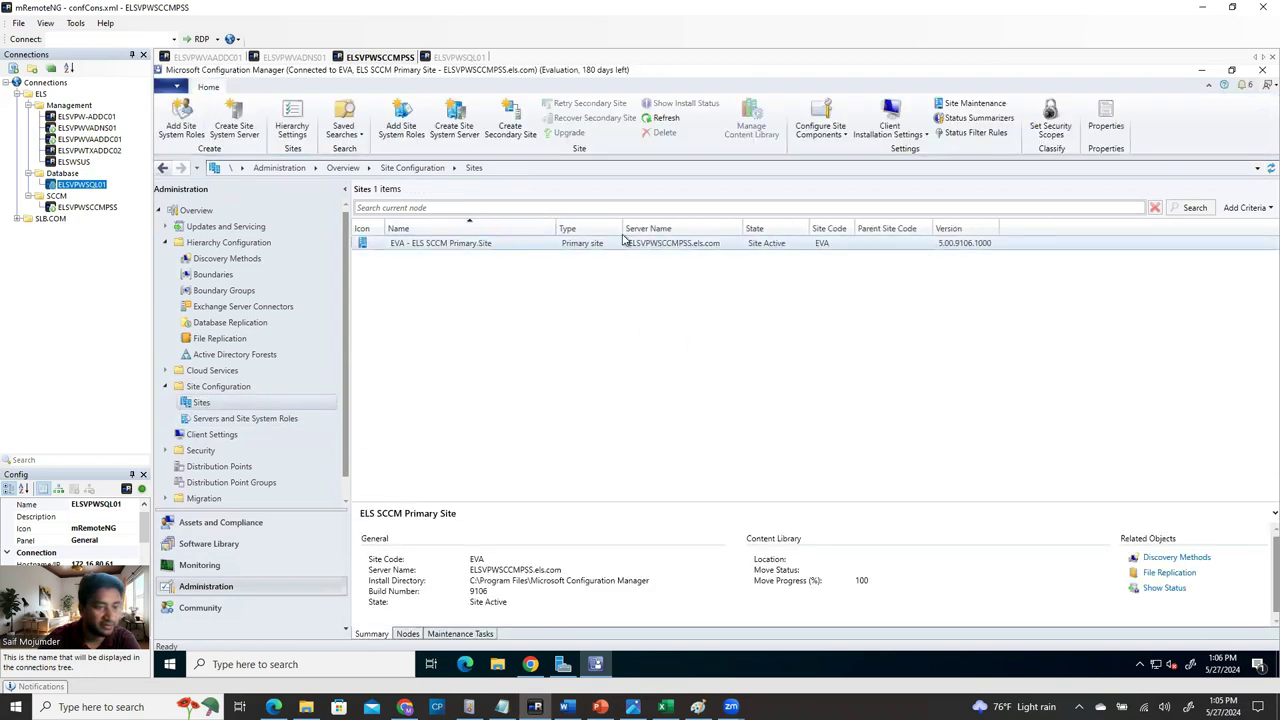
click(225, 419)
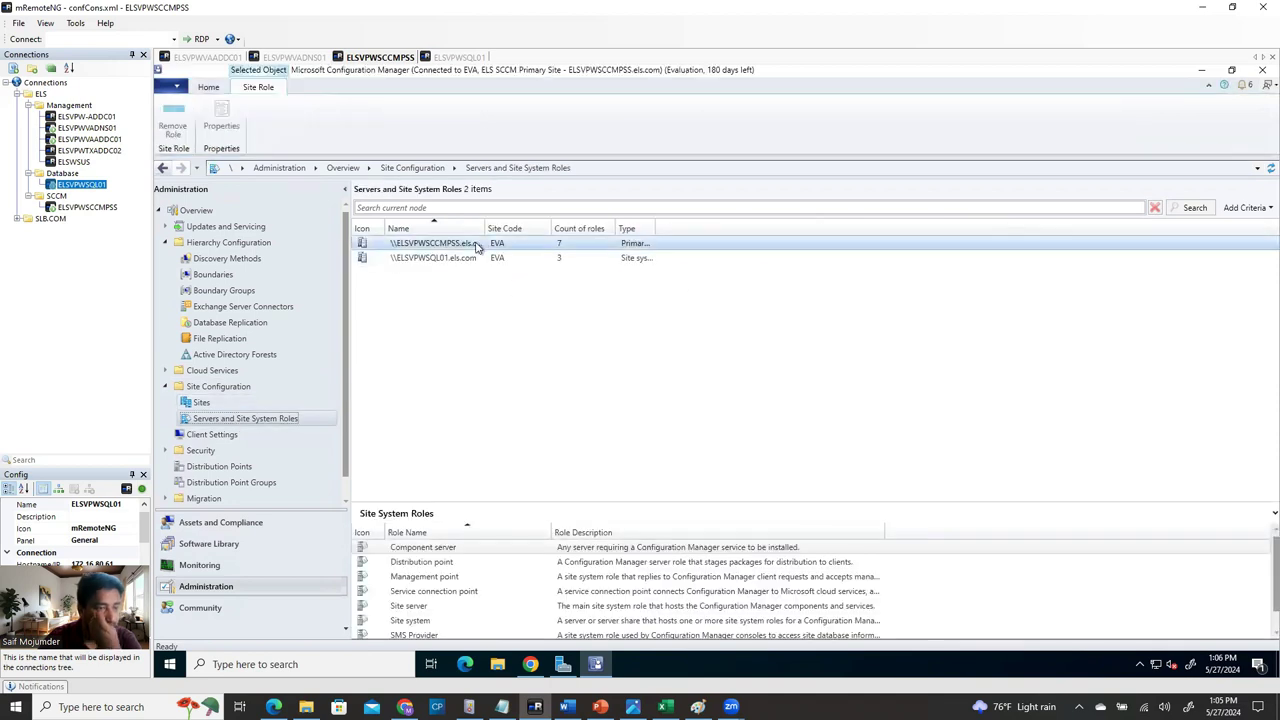
drag(486, 229, 609, 229)
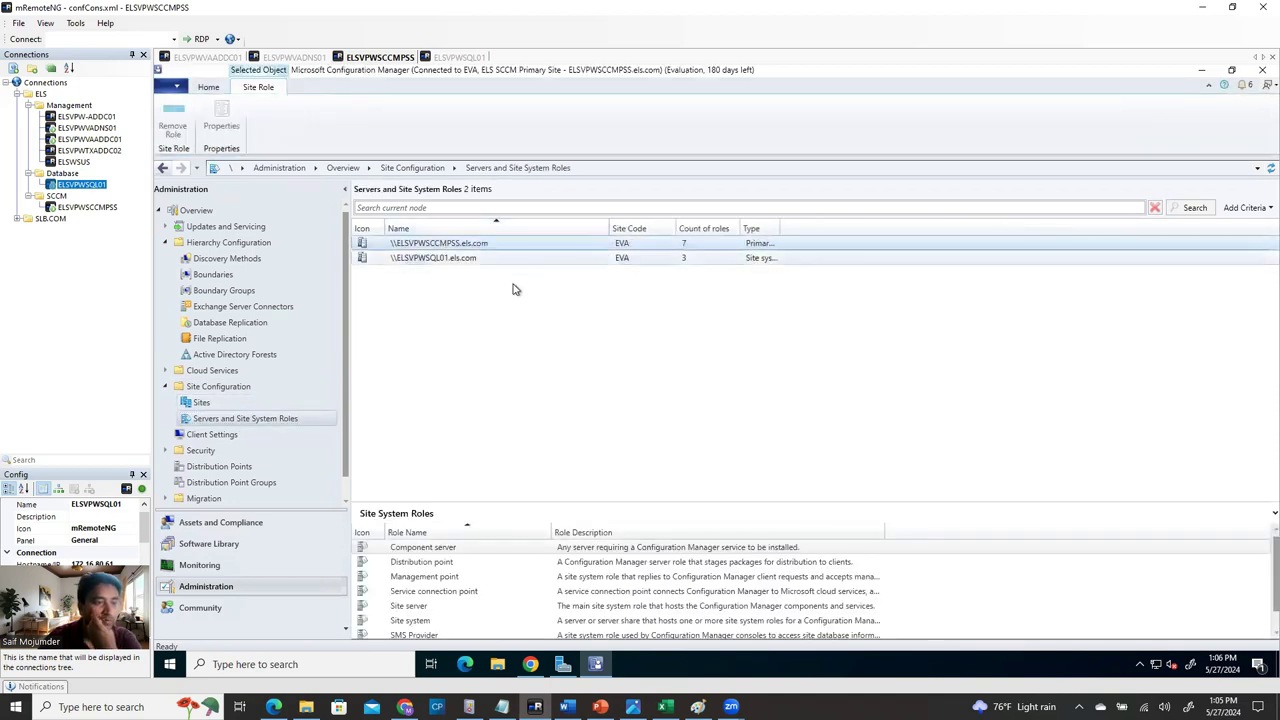
Add the Software update point role to the primary site server, keeping WSUS ports 8530/8531.
right_click(443, 248)
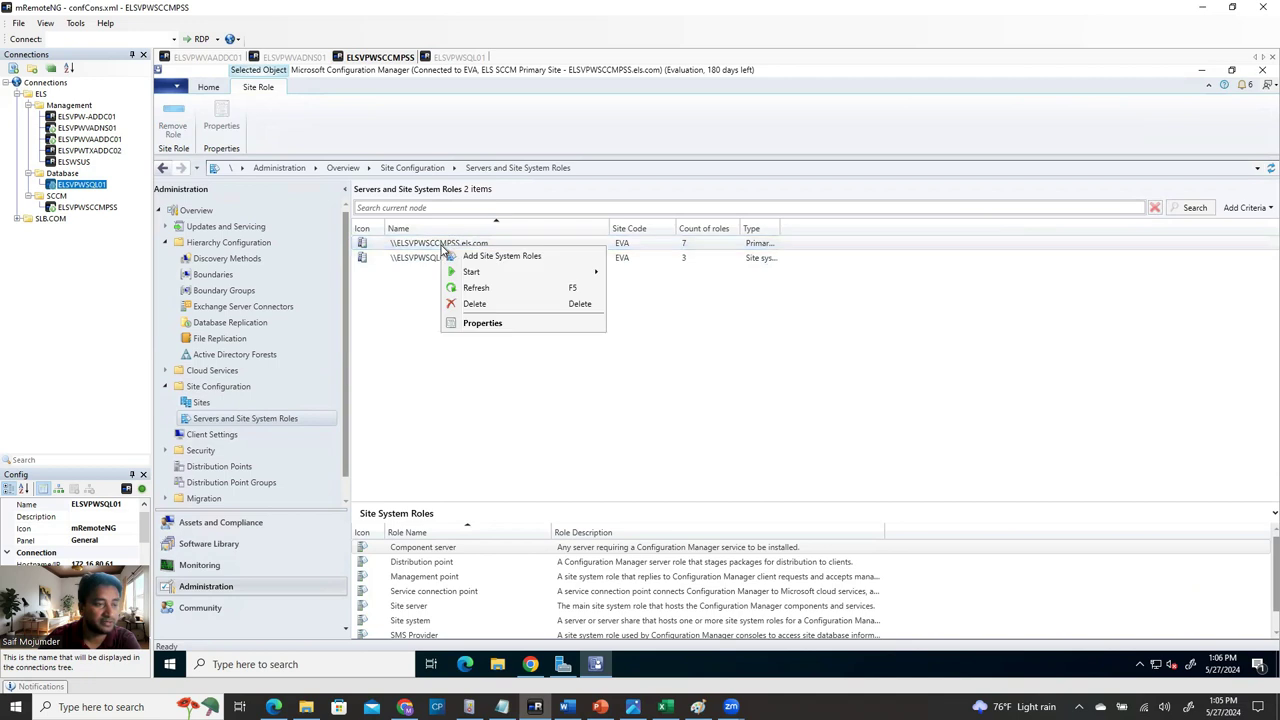
click(498, 258)
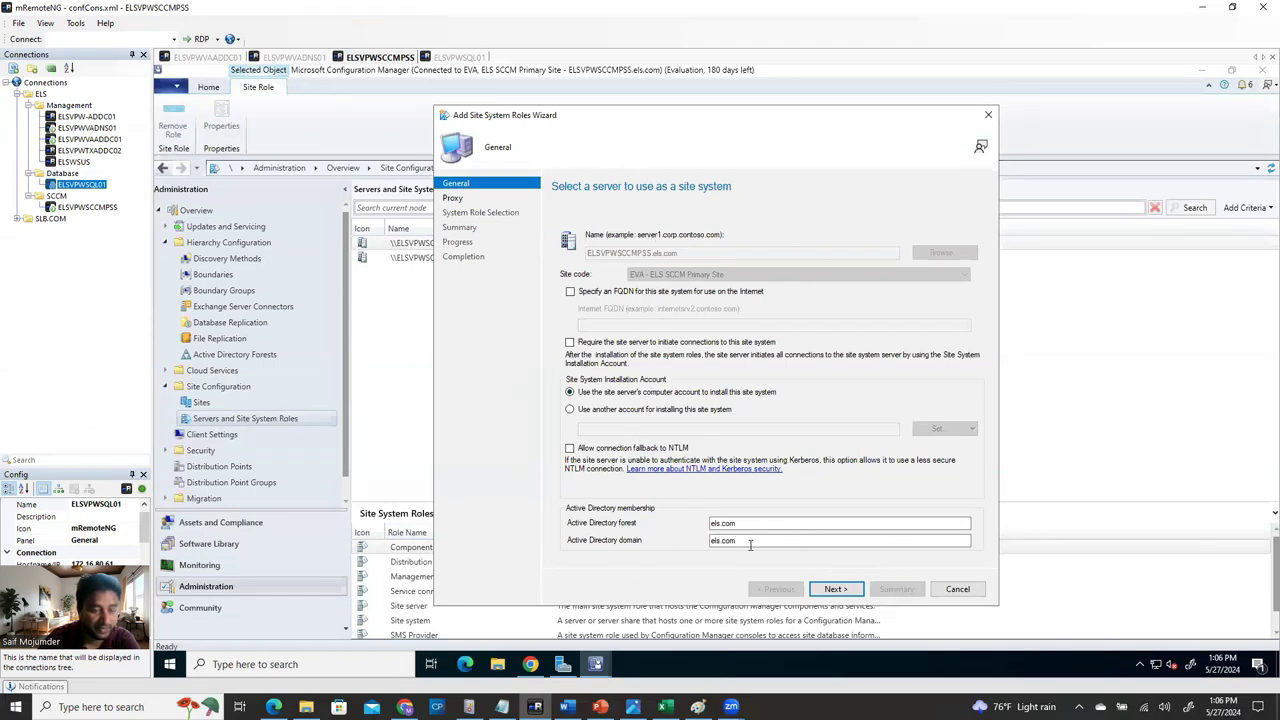
click(834, 590)
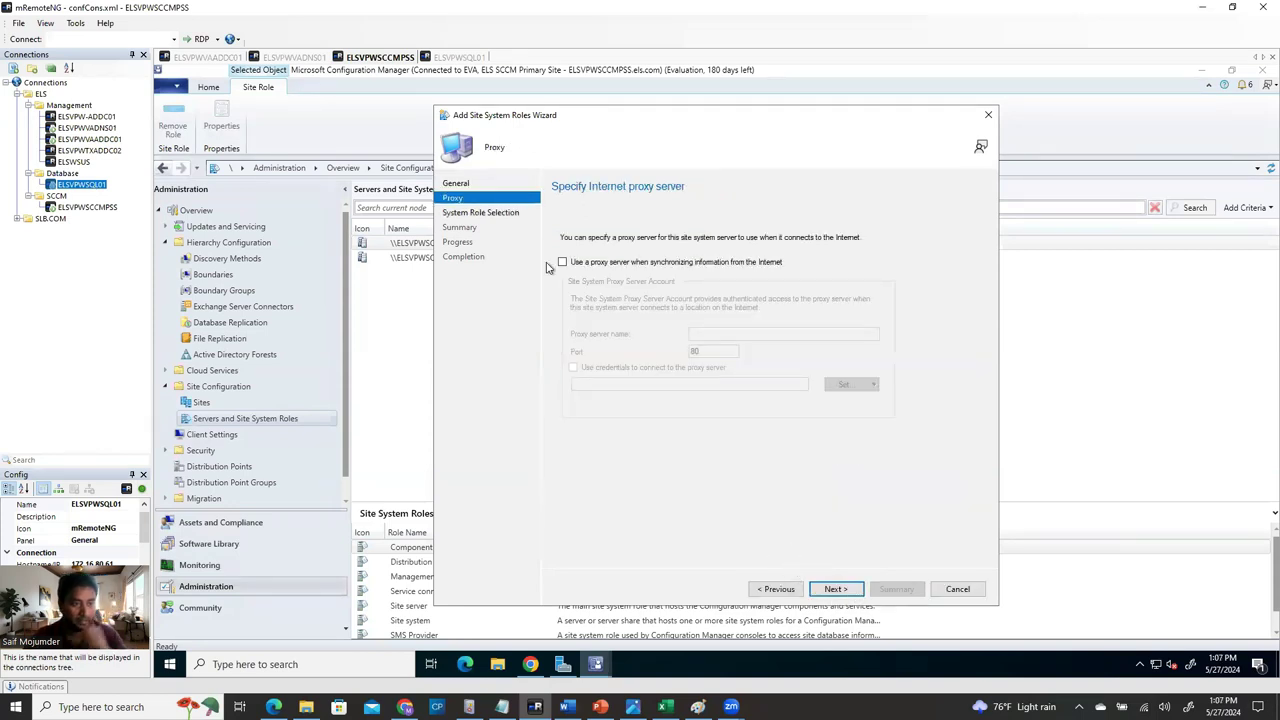
click(836, 590)
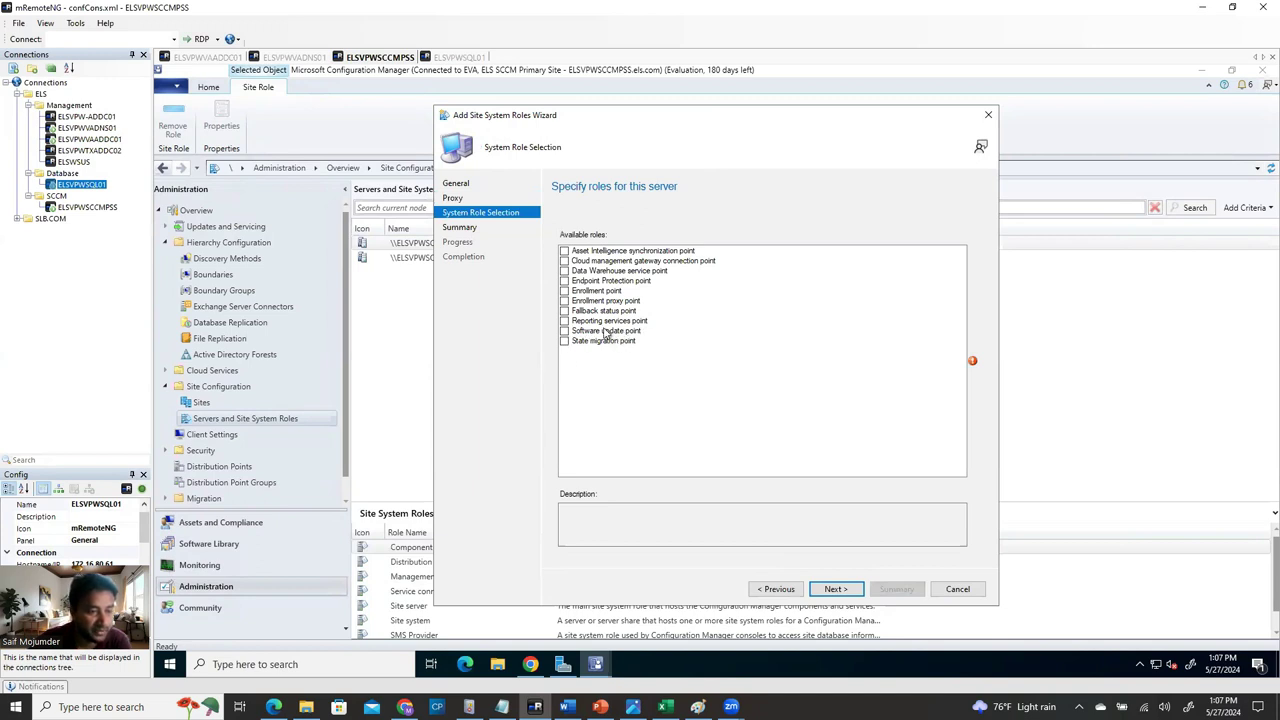
click(565, 333)
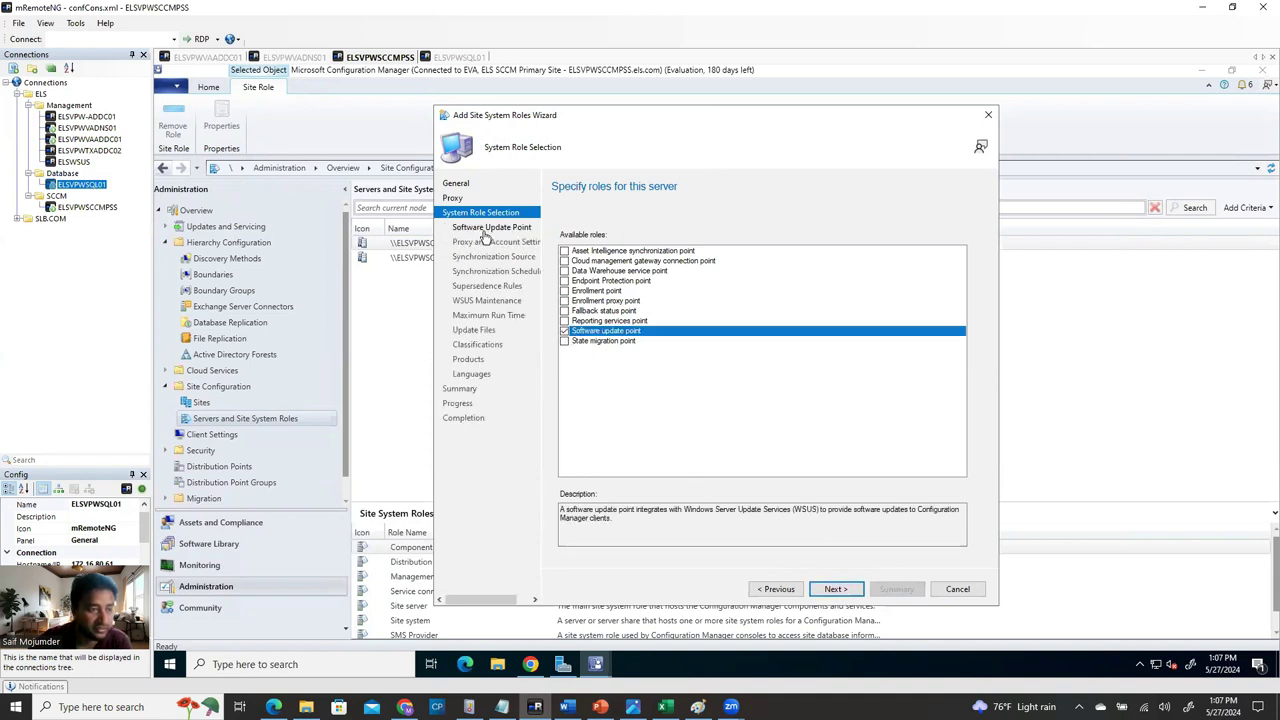
click(838, 590)
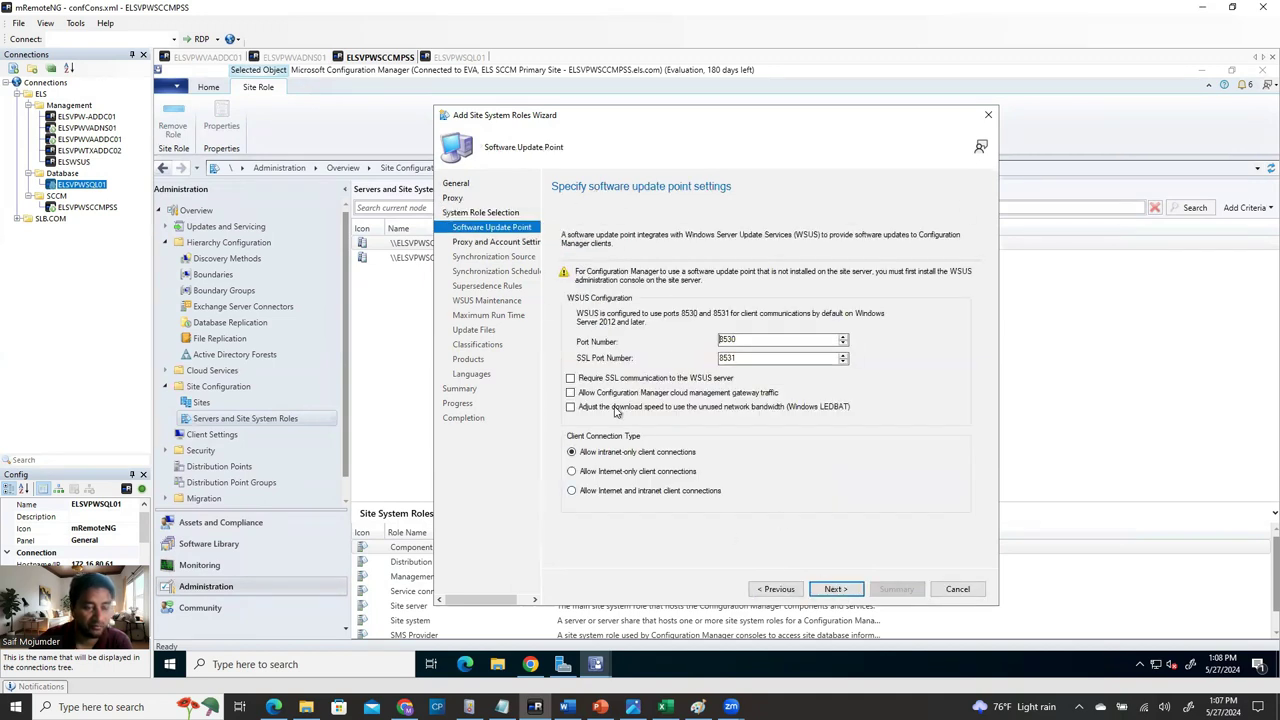
click(843, 595)
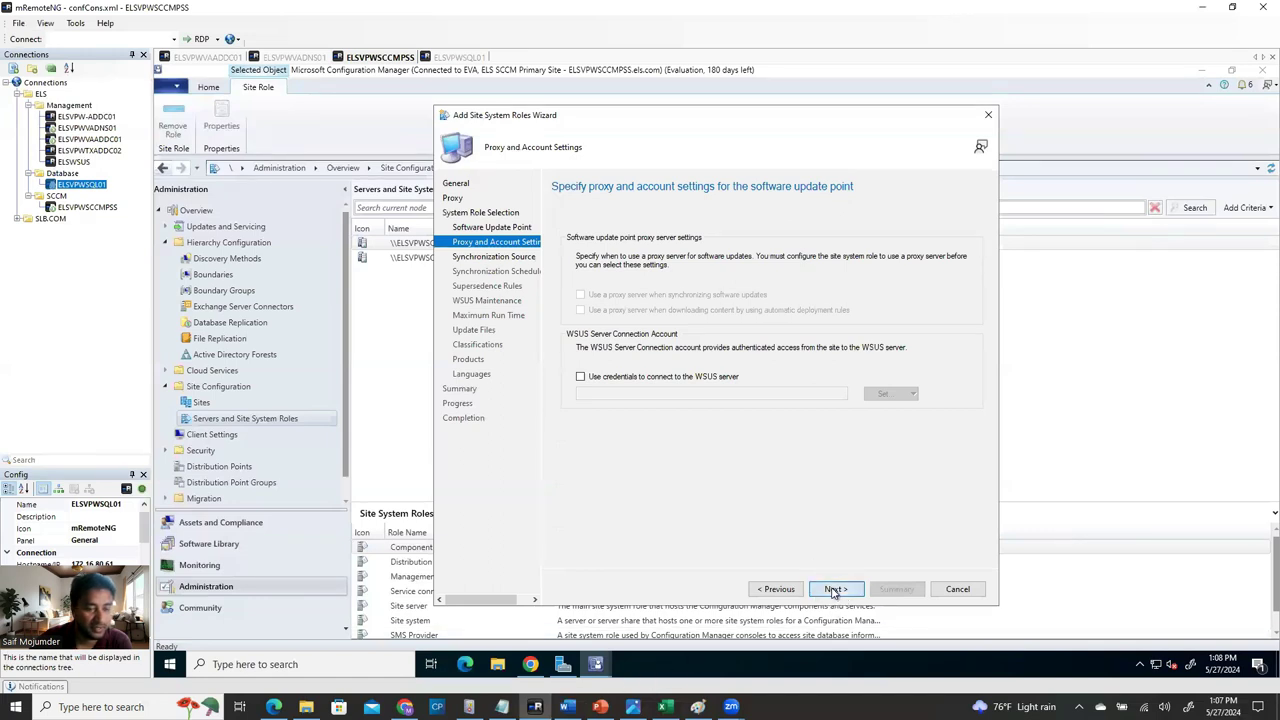
Sync from Microsoft Update on a schedule in days, alerting on synchronization failure on any site.
click(827, 592)
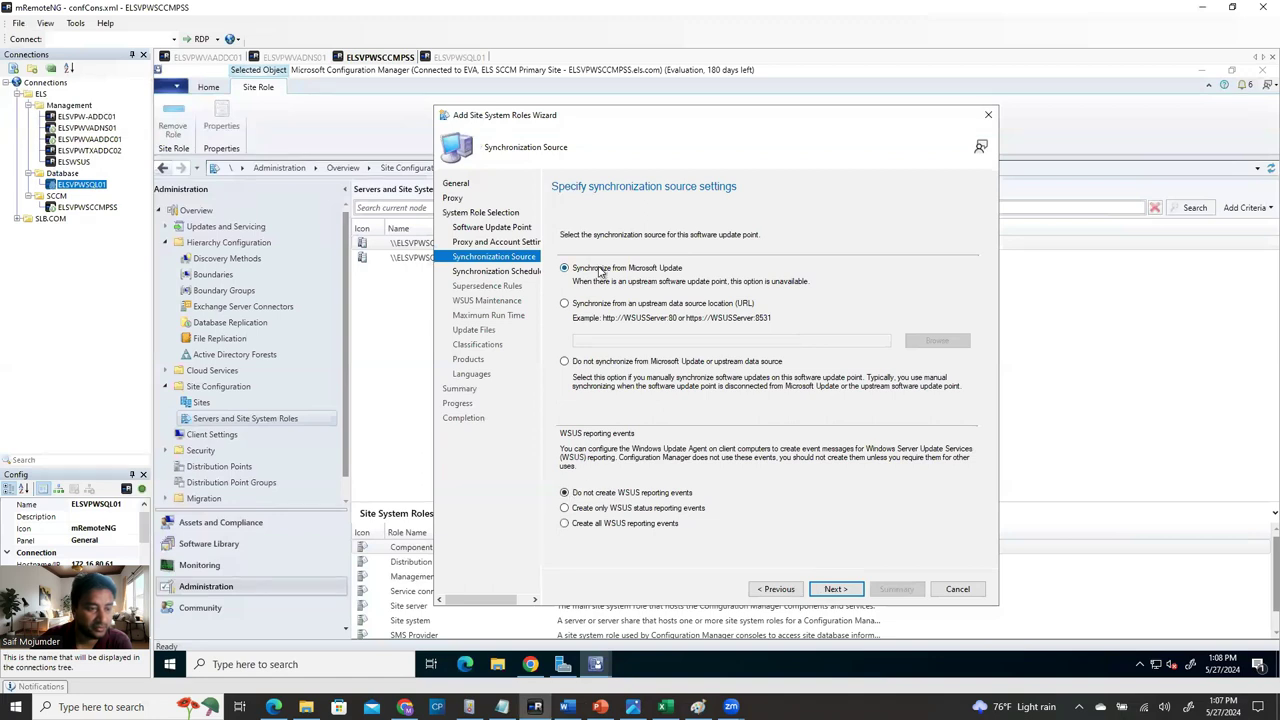
click(840, 589)
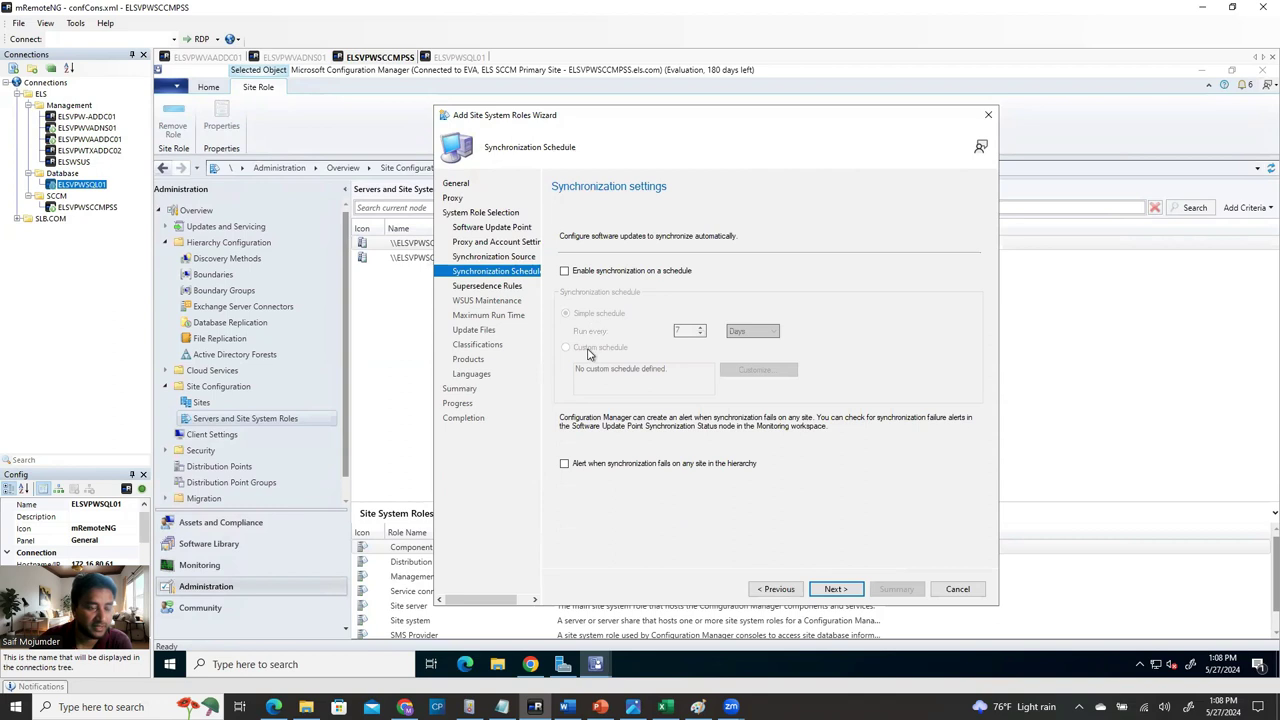
click(564, 271)
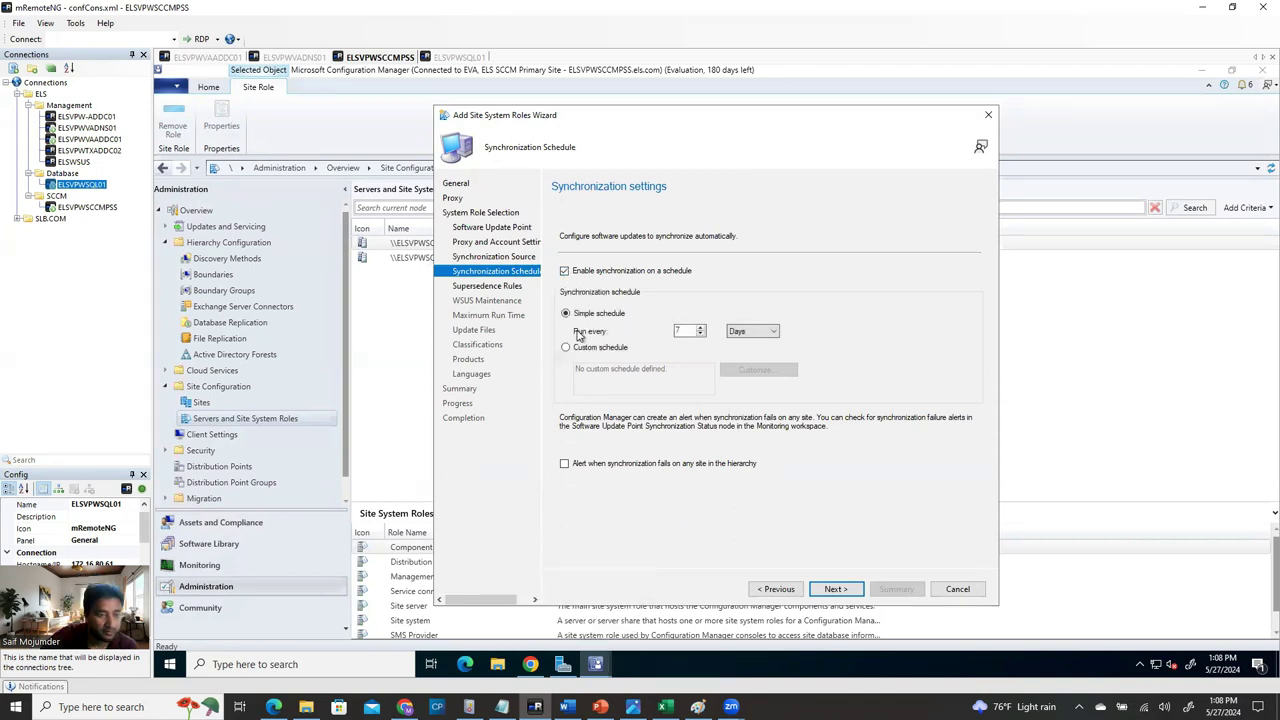
click(564, 465)
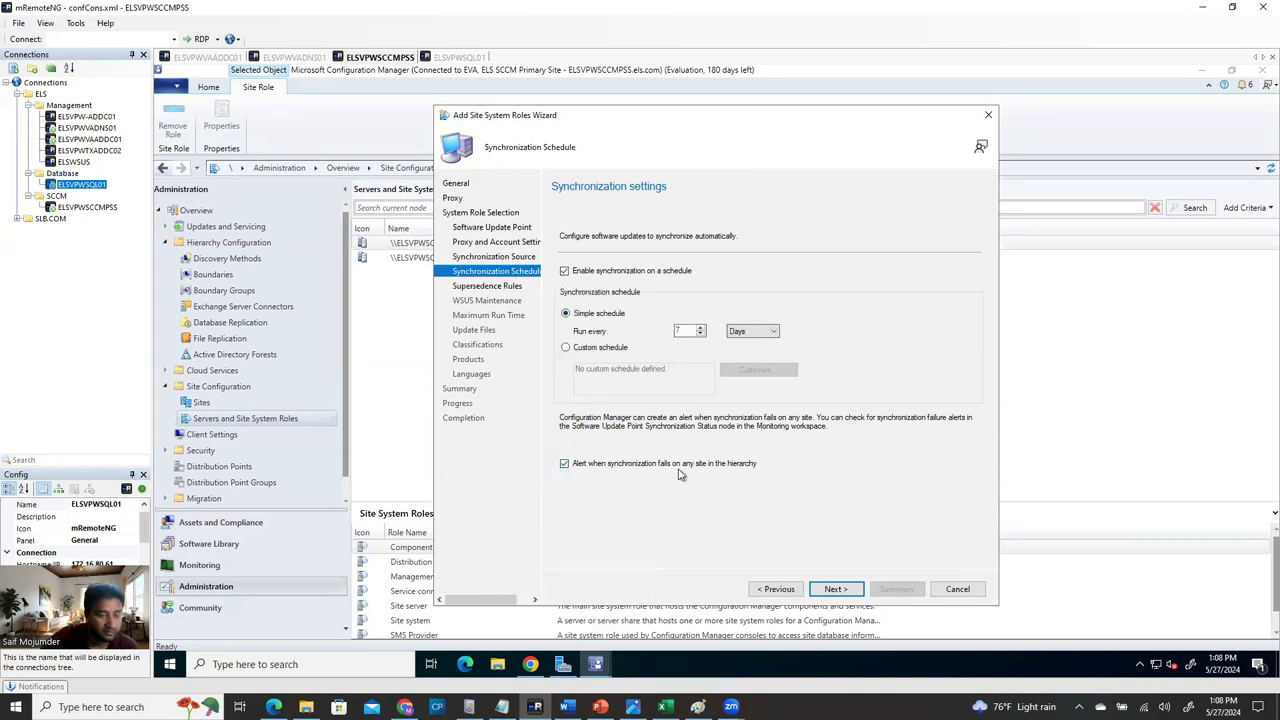
click(751, 335)
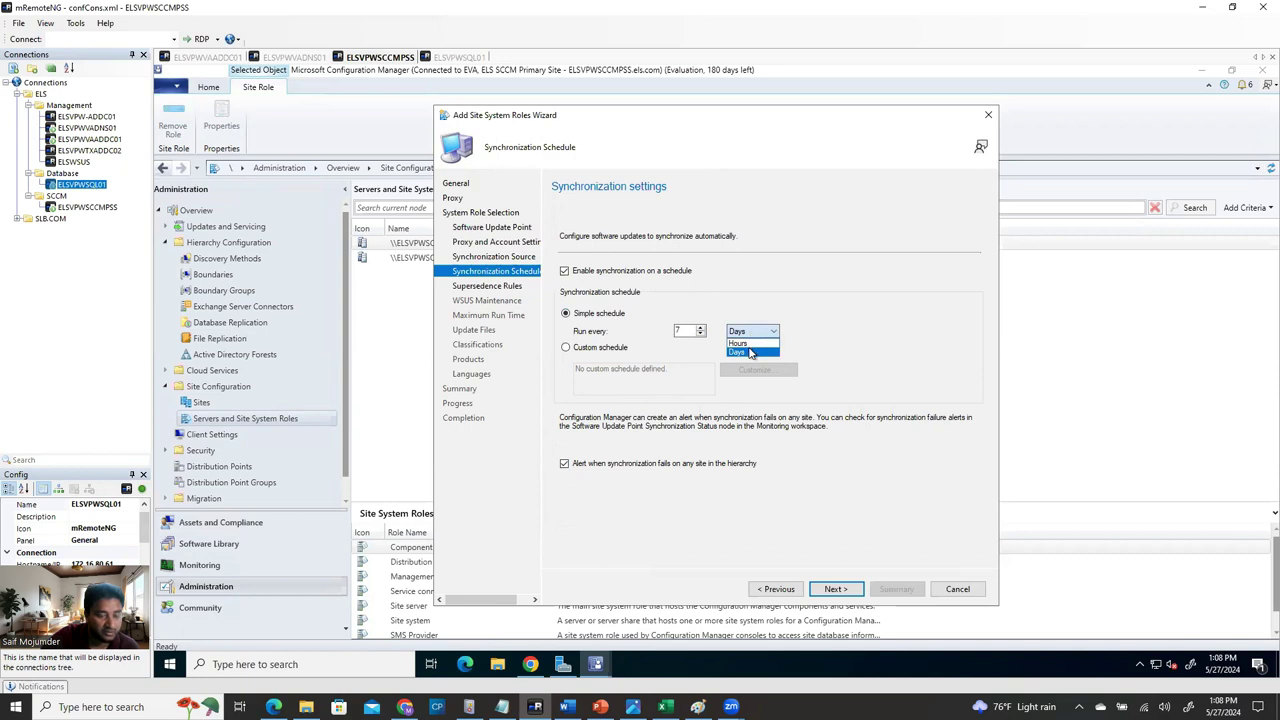
click(752, 333)
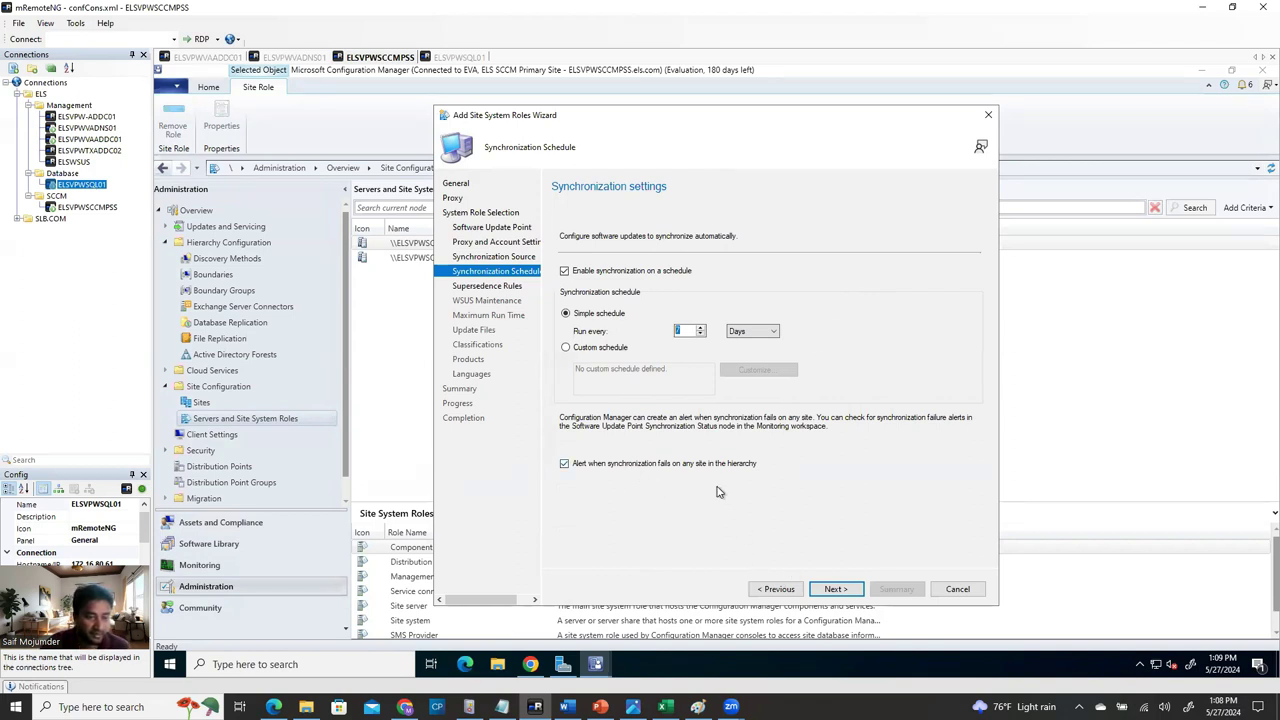
click(835, 589)
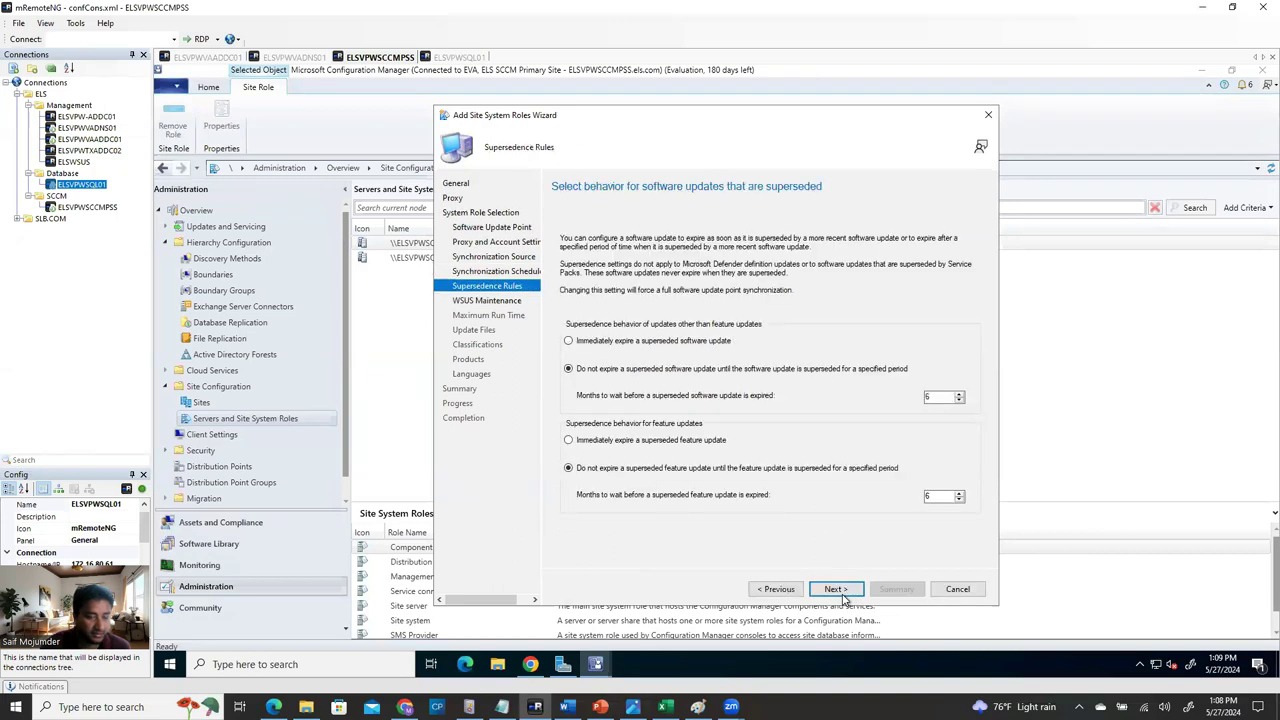
Expire superseded software and feature updates immediately and remove obsolete updates from the WSUS database.
click(569, 342)
click(590, 446)
click(835, 589)
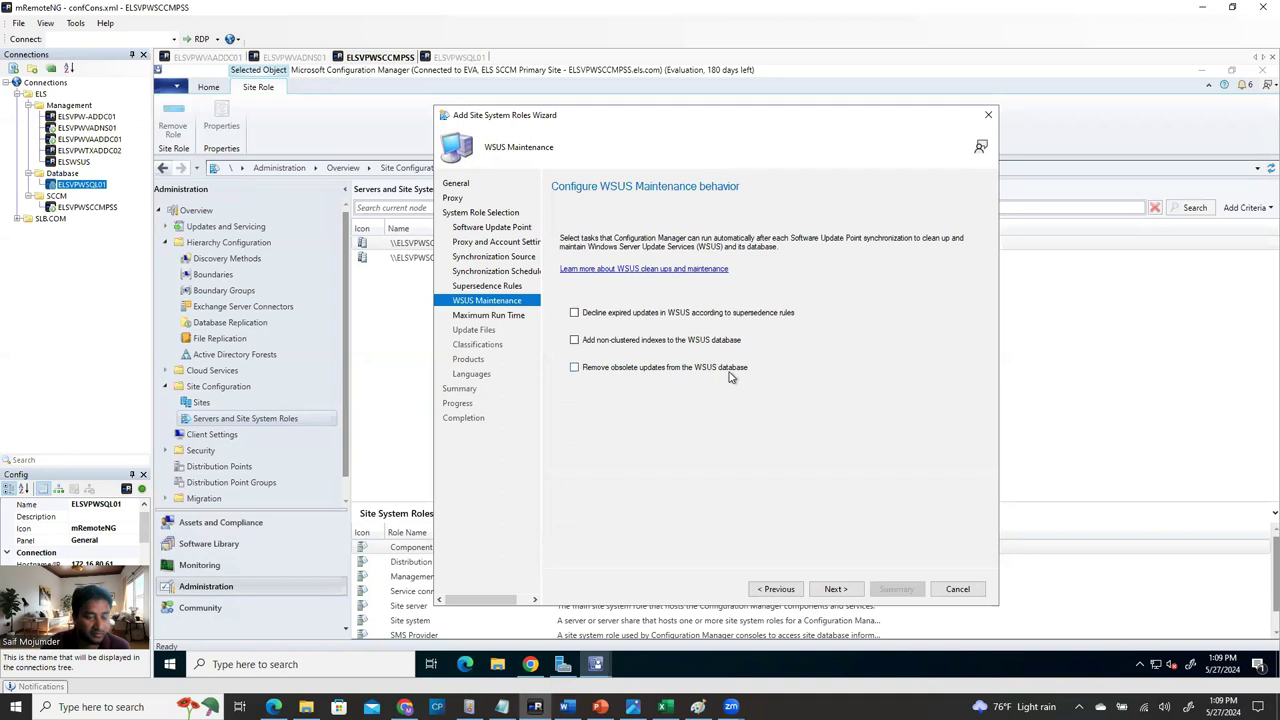
click(574, 367)
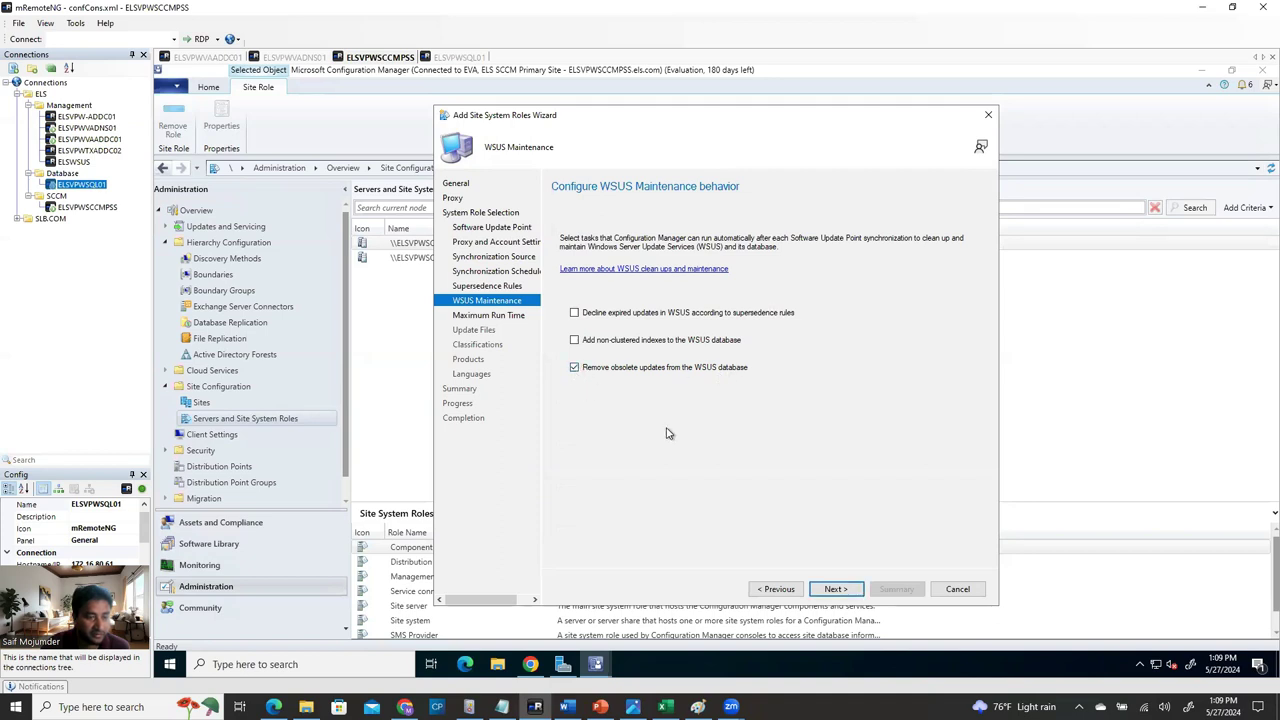
click(838, 589)
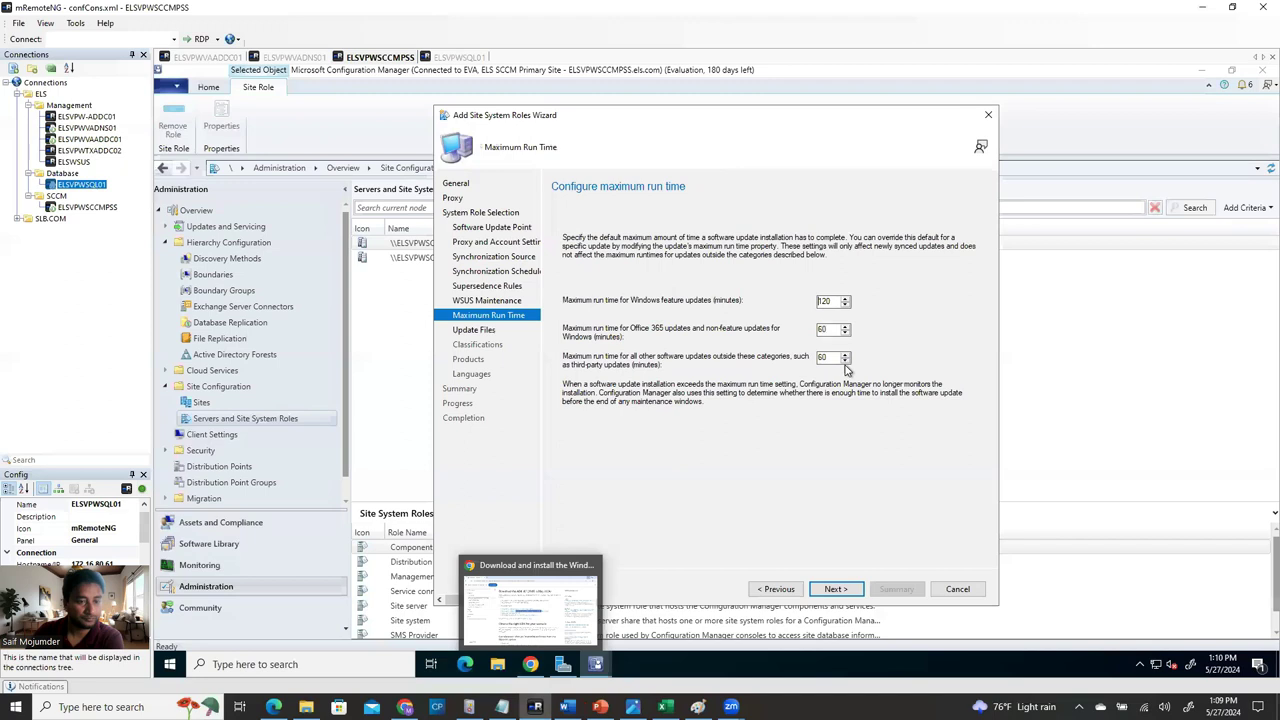
click(835, 588)
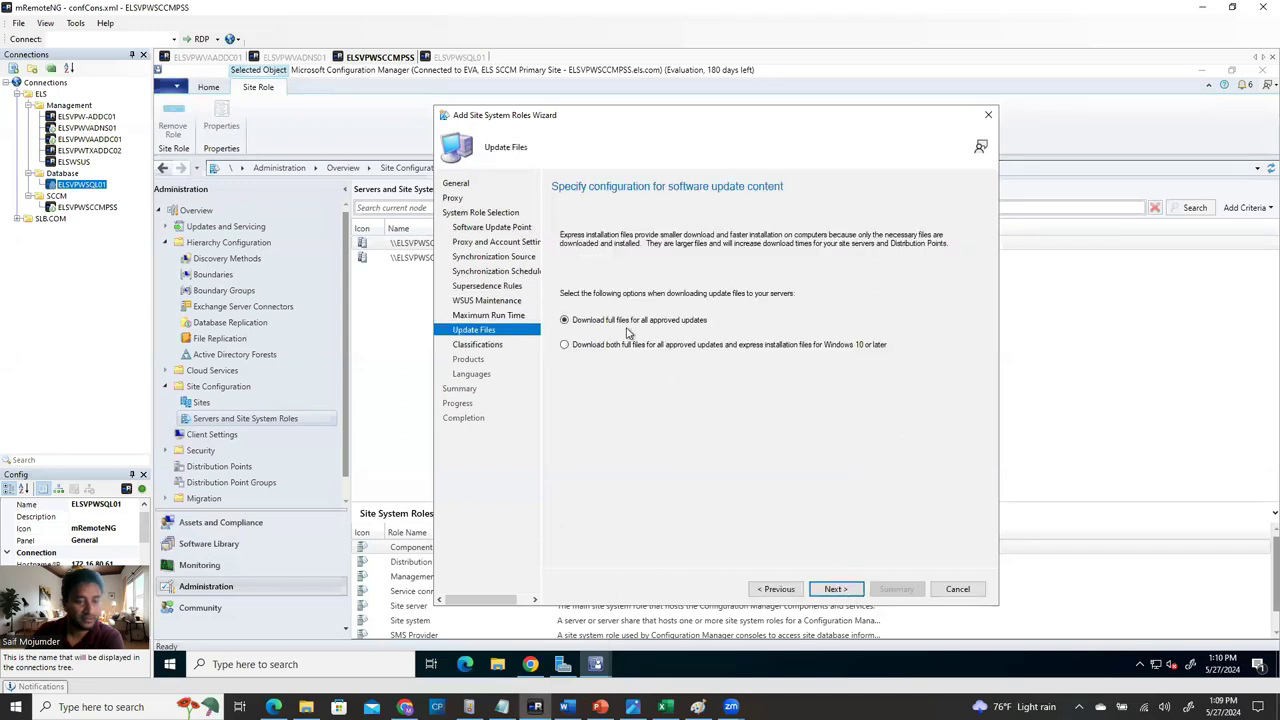
Sync only the Critical Updates and Security Updates classifications, excluding Definition Updates.
click(853, 589)
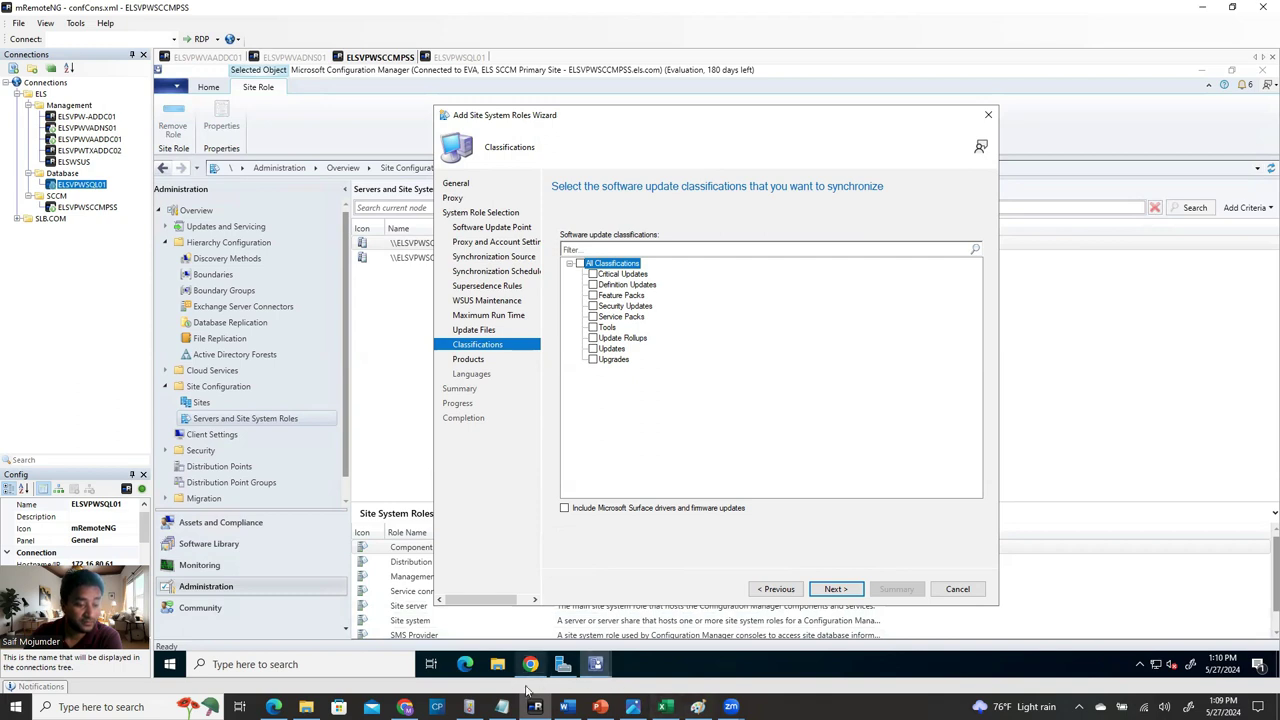
click(593, 274)
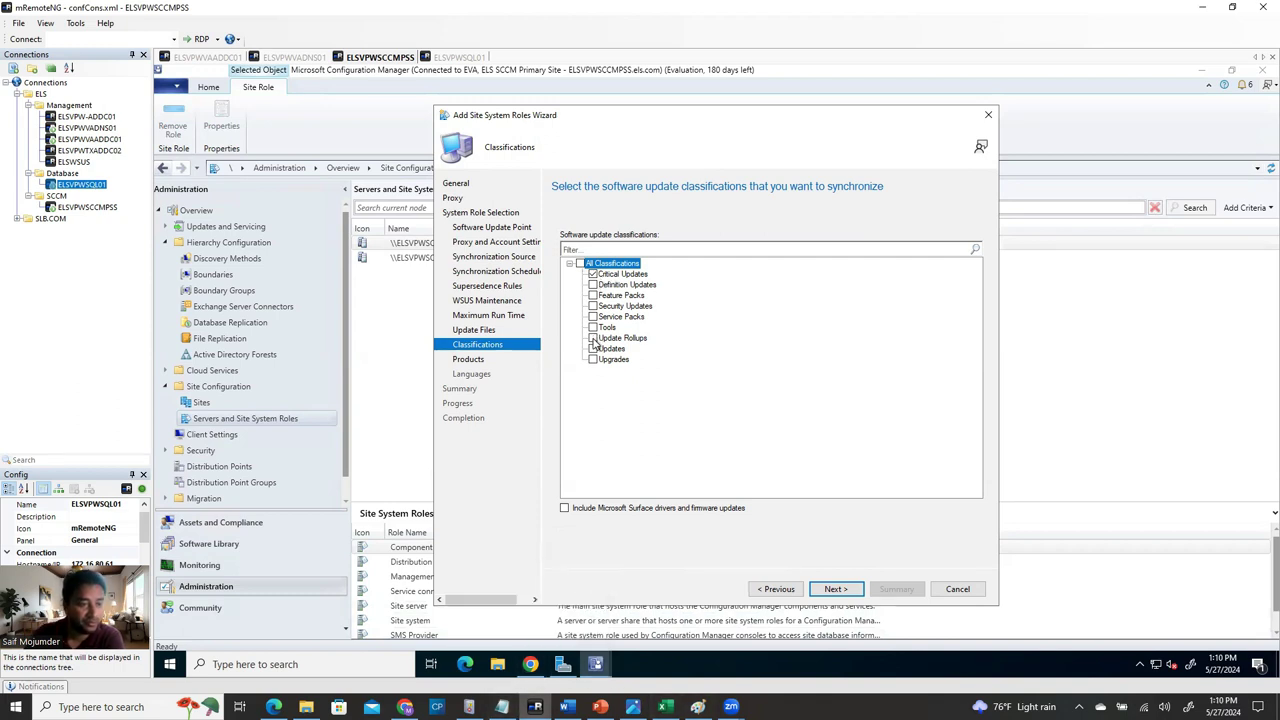
click(593, 306)
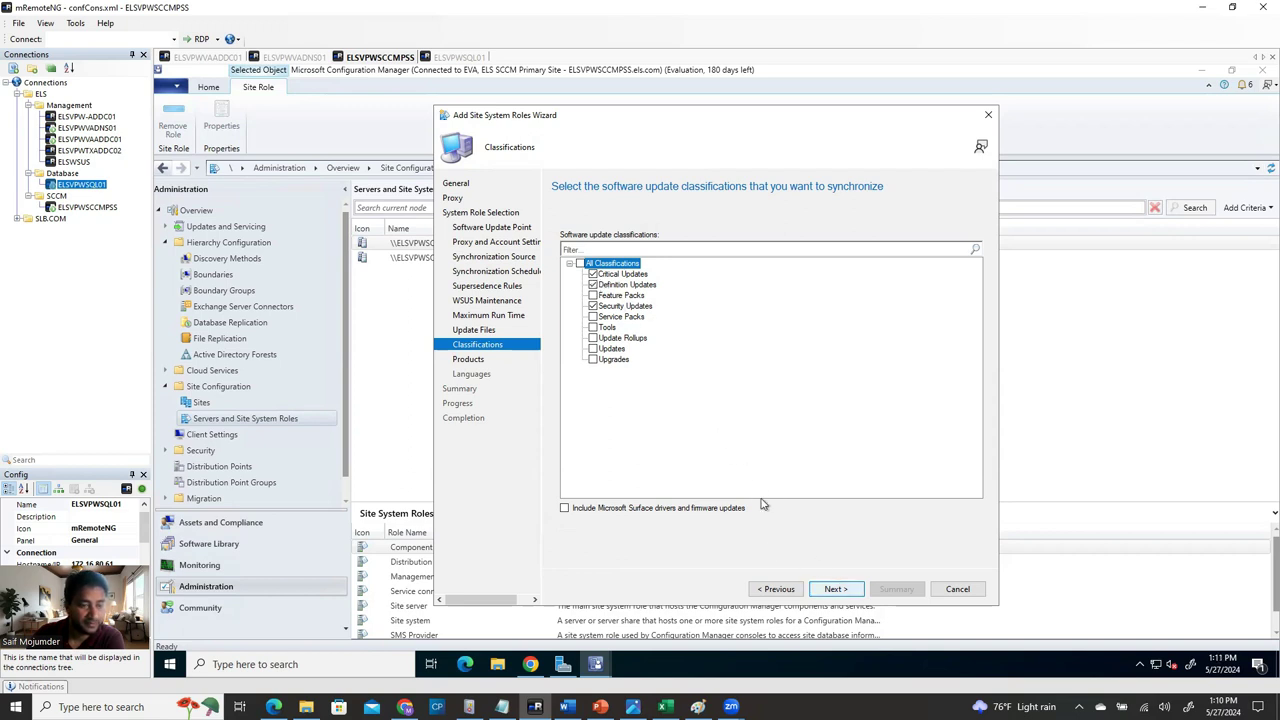
click(593, 285)
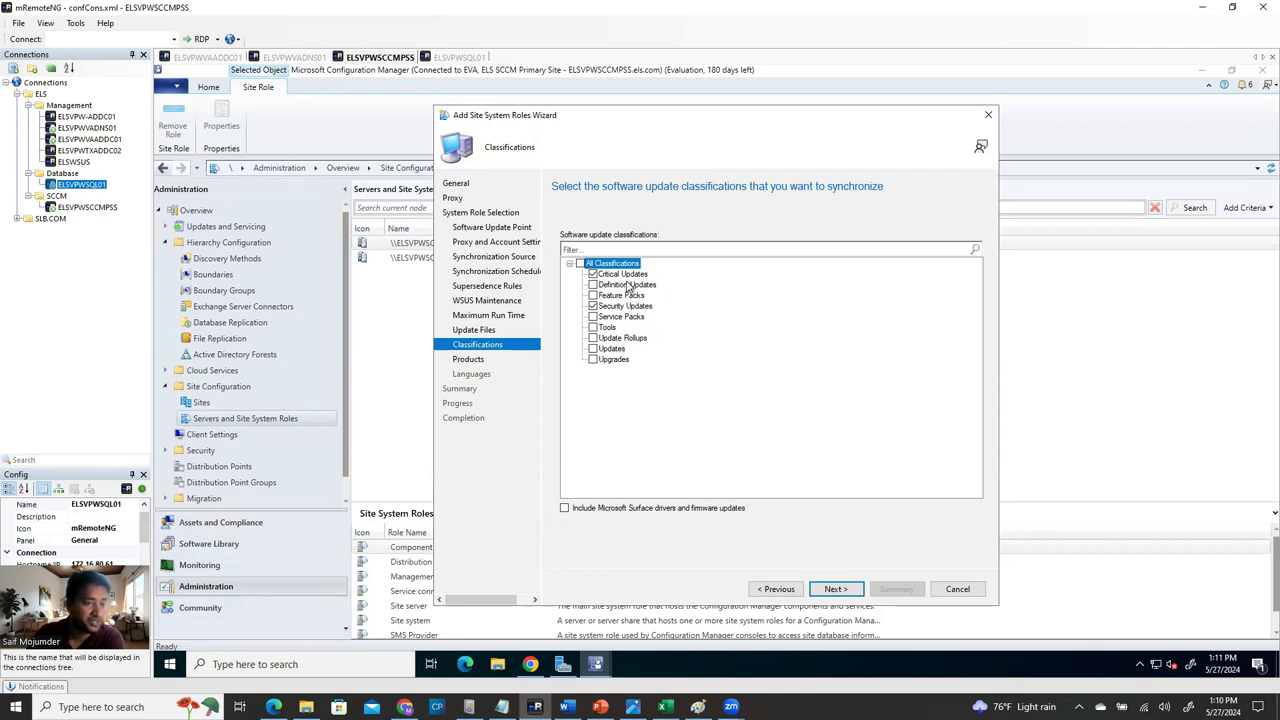
click(843, 589)
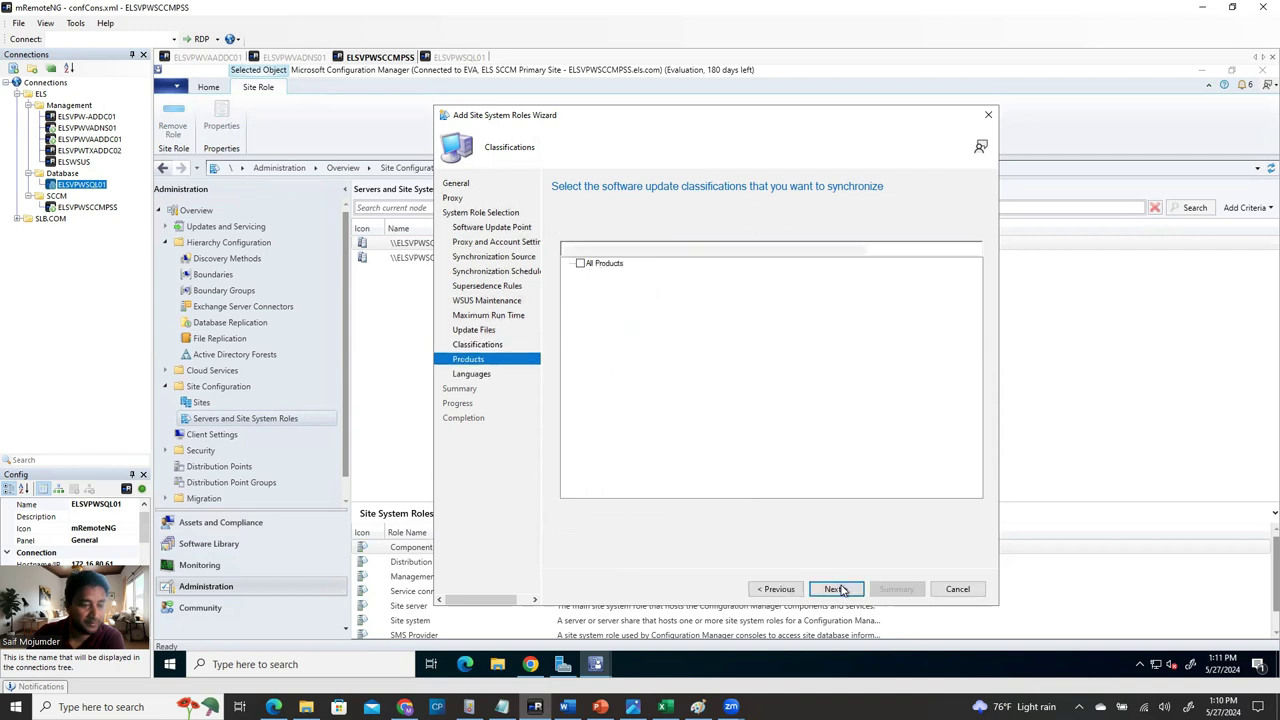
Select Windows Server 2016 under All Products > Microsoft > Windows as the synced product.
click(568, 263)
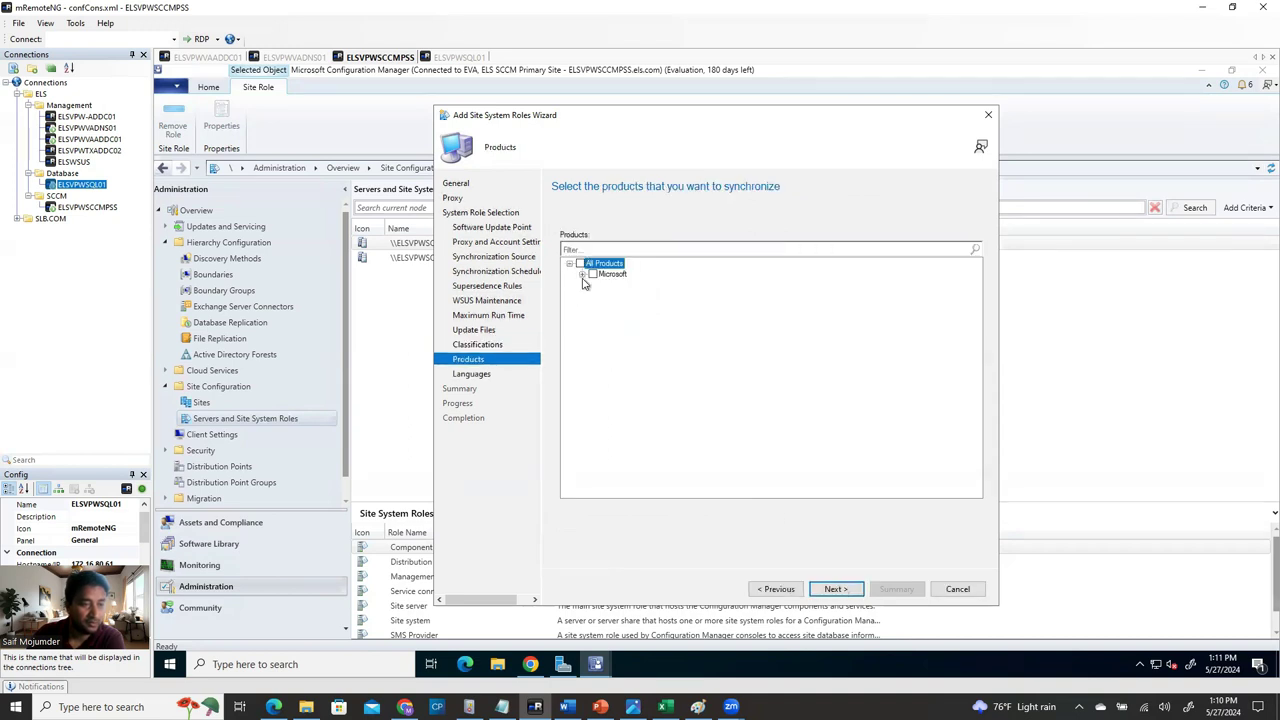
click(582, 274)
scroll(706, 437, down, 4)
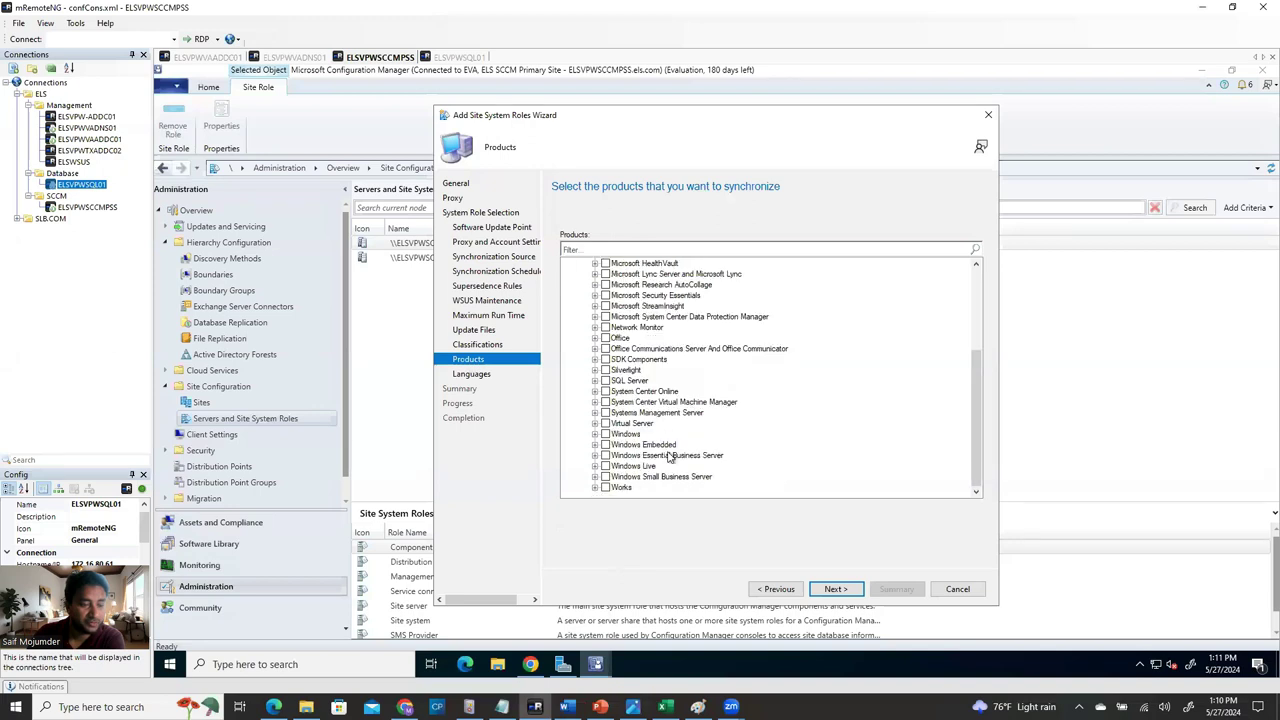
scroll(650, 447, up, 4)
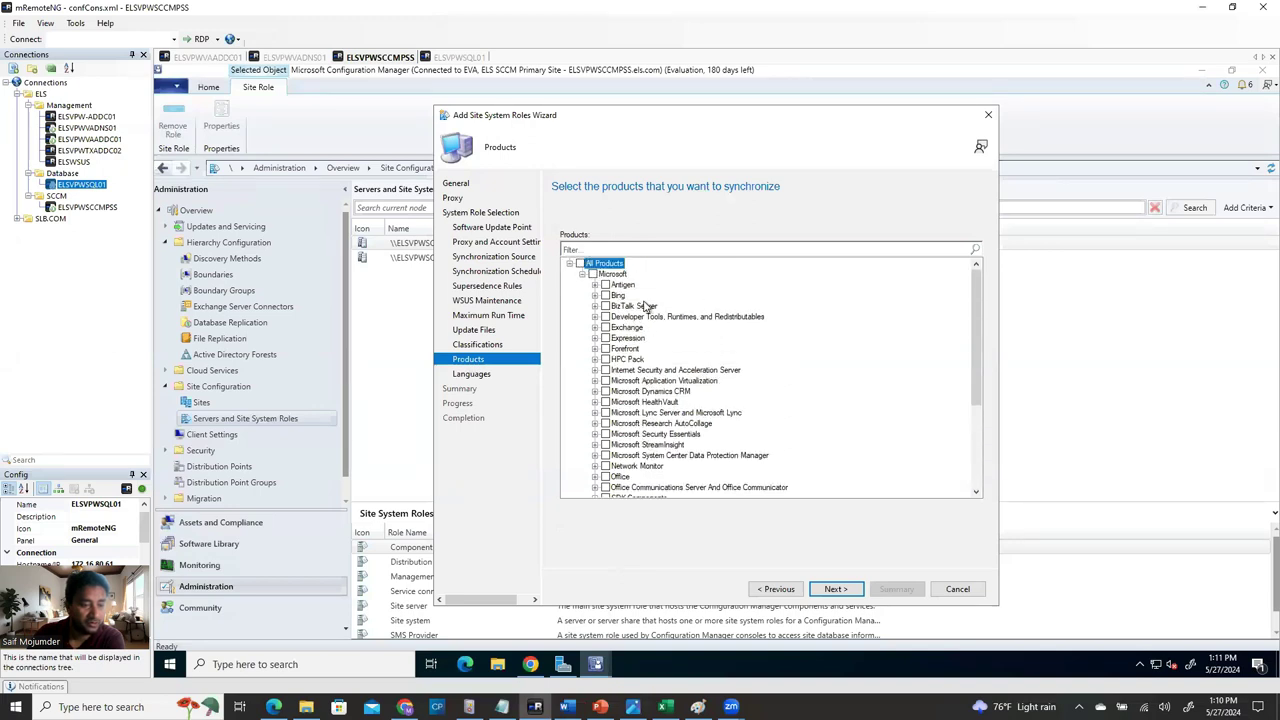
scroll(634, 481, down, 4)
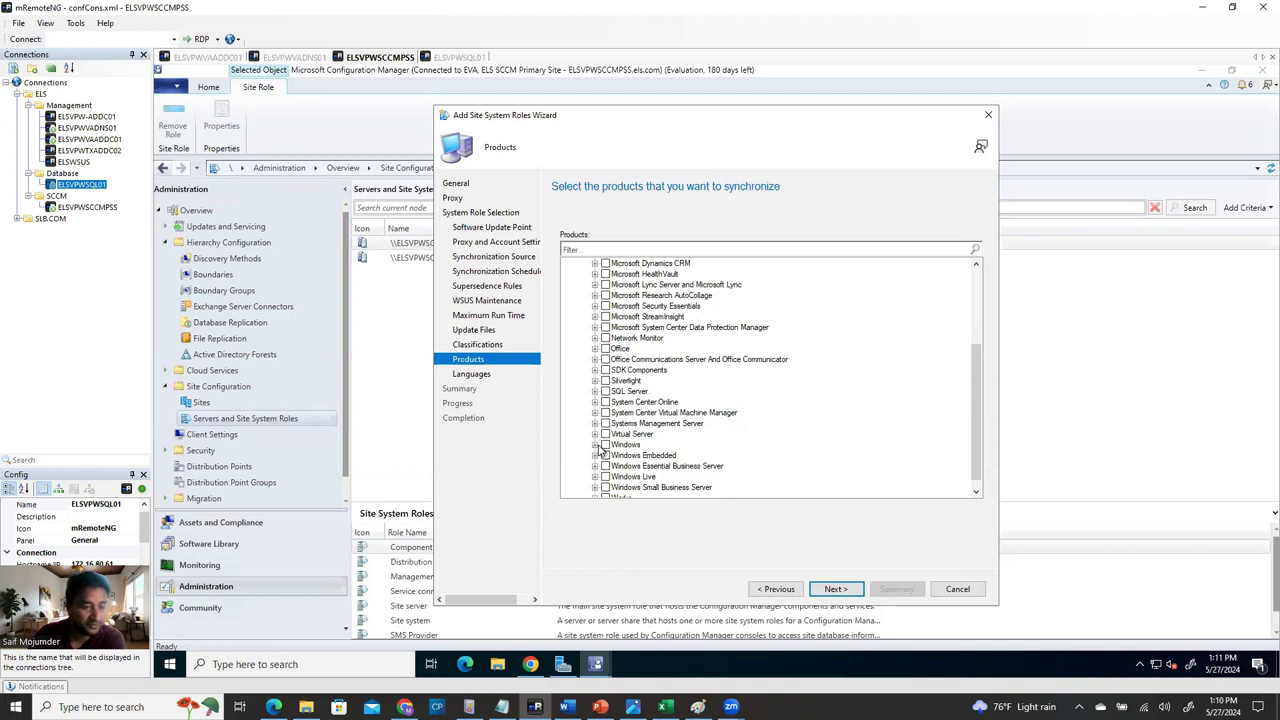
click(595, 445)
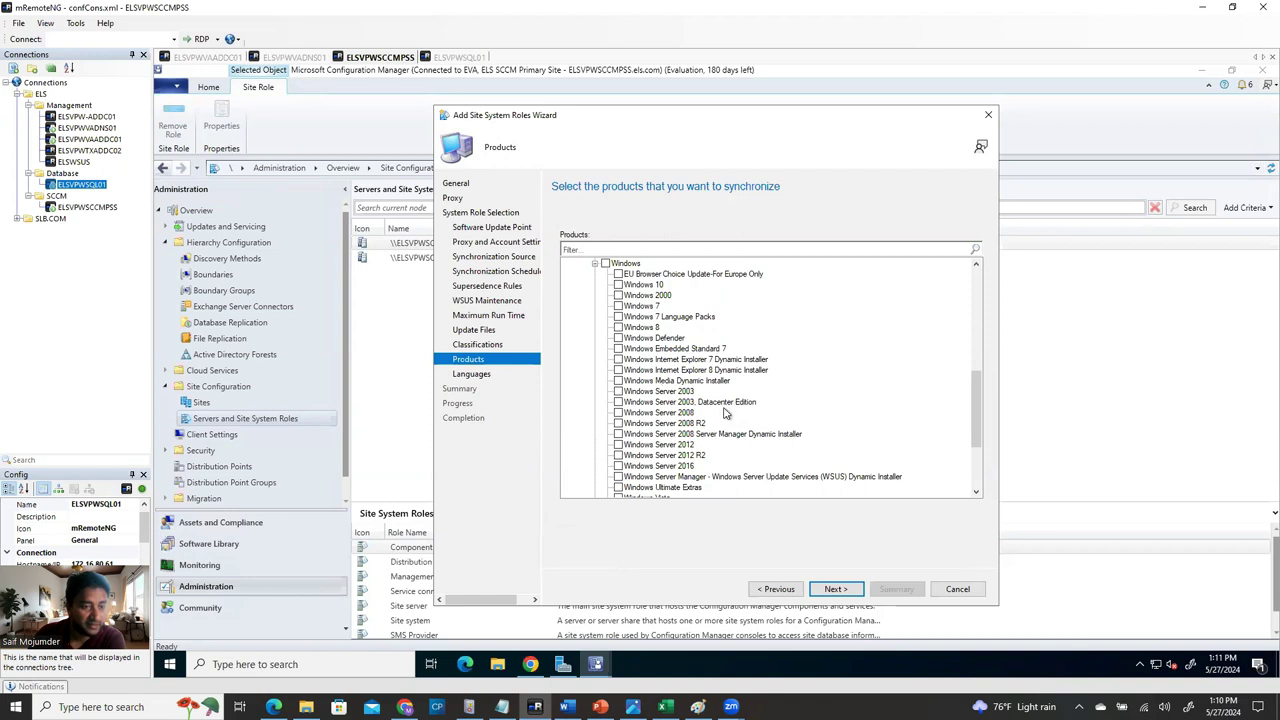
scroll(744, 470, down, 4)
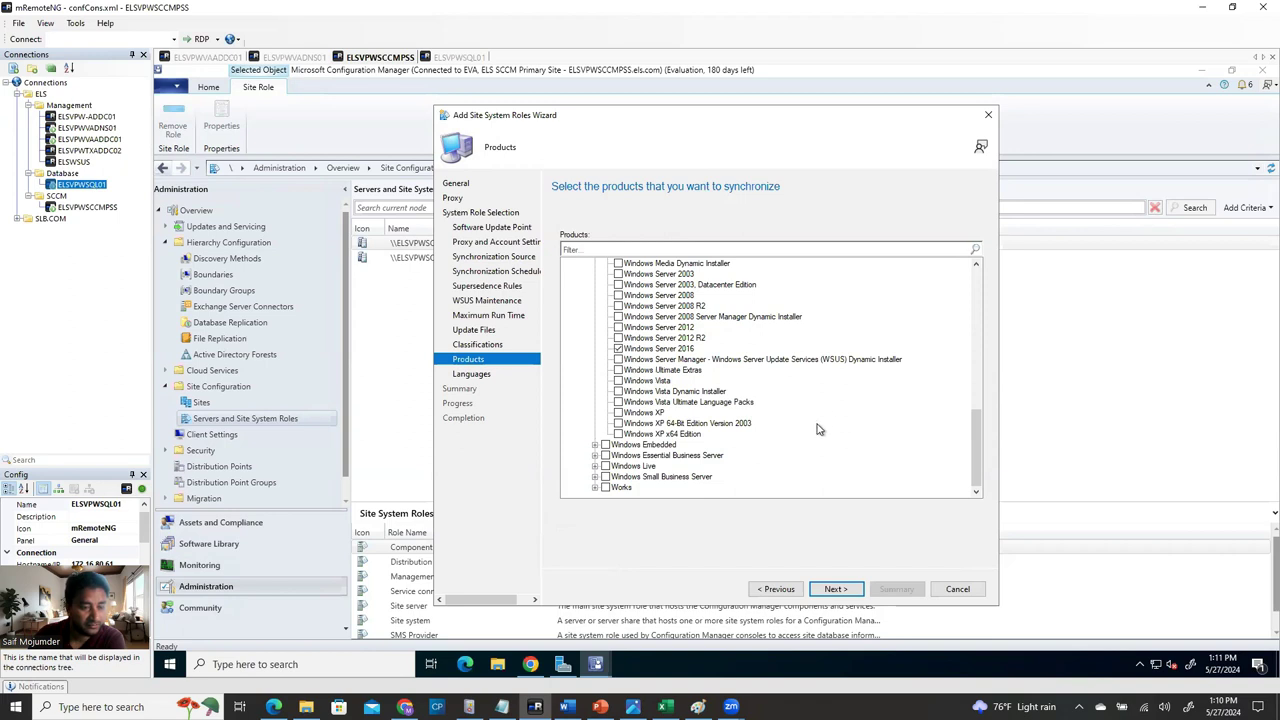
scroll(817, 429, up, 3)
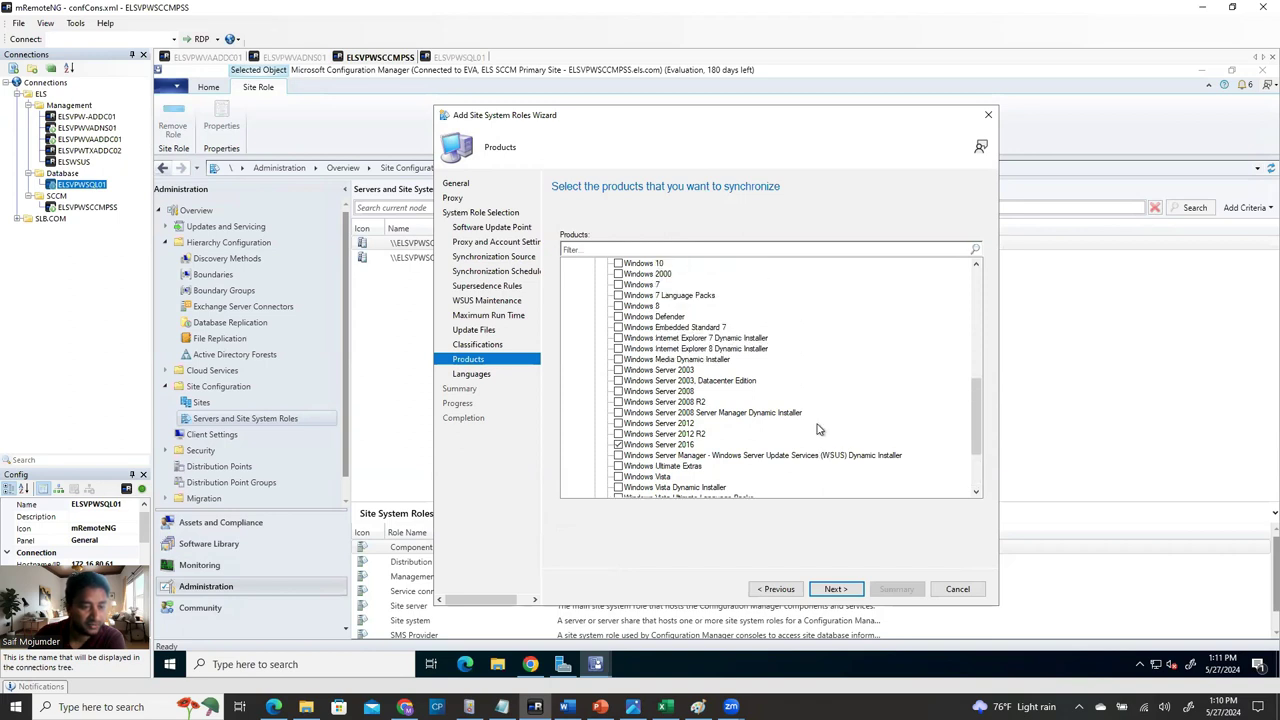
scroll(817, 429, up, 3)
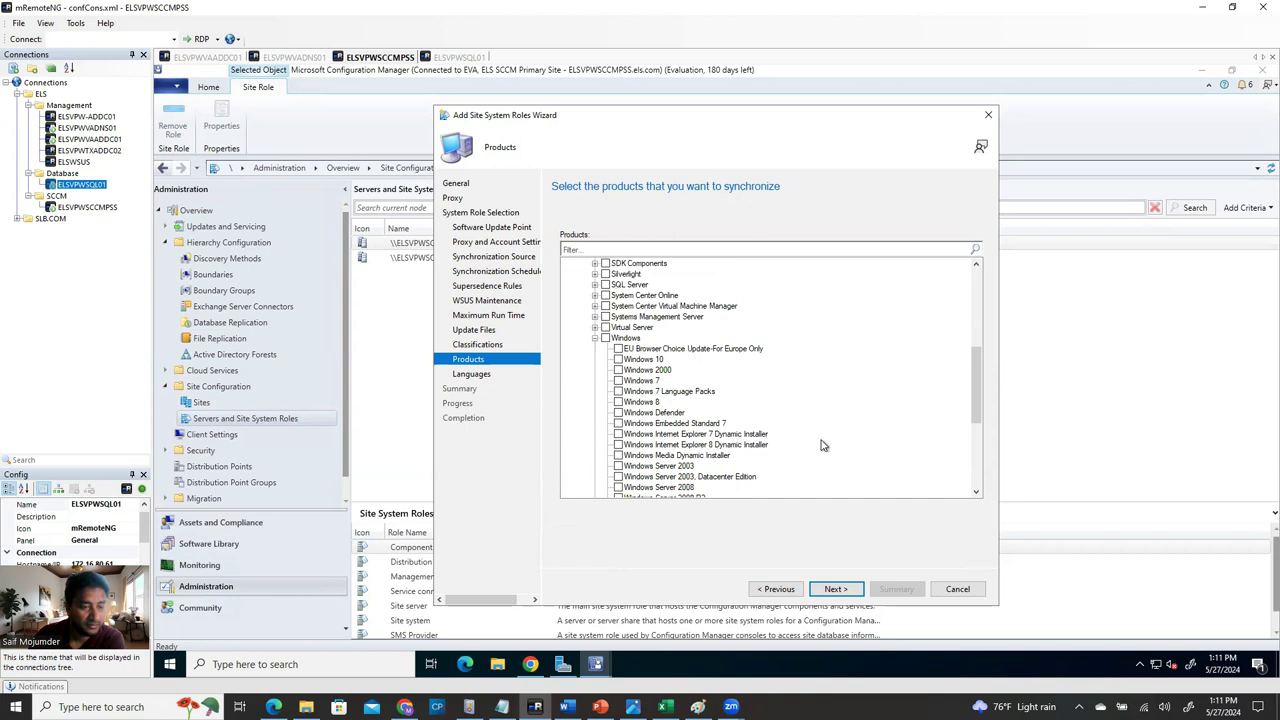
scroll(822, 445, down, 5)
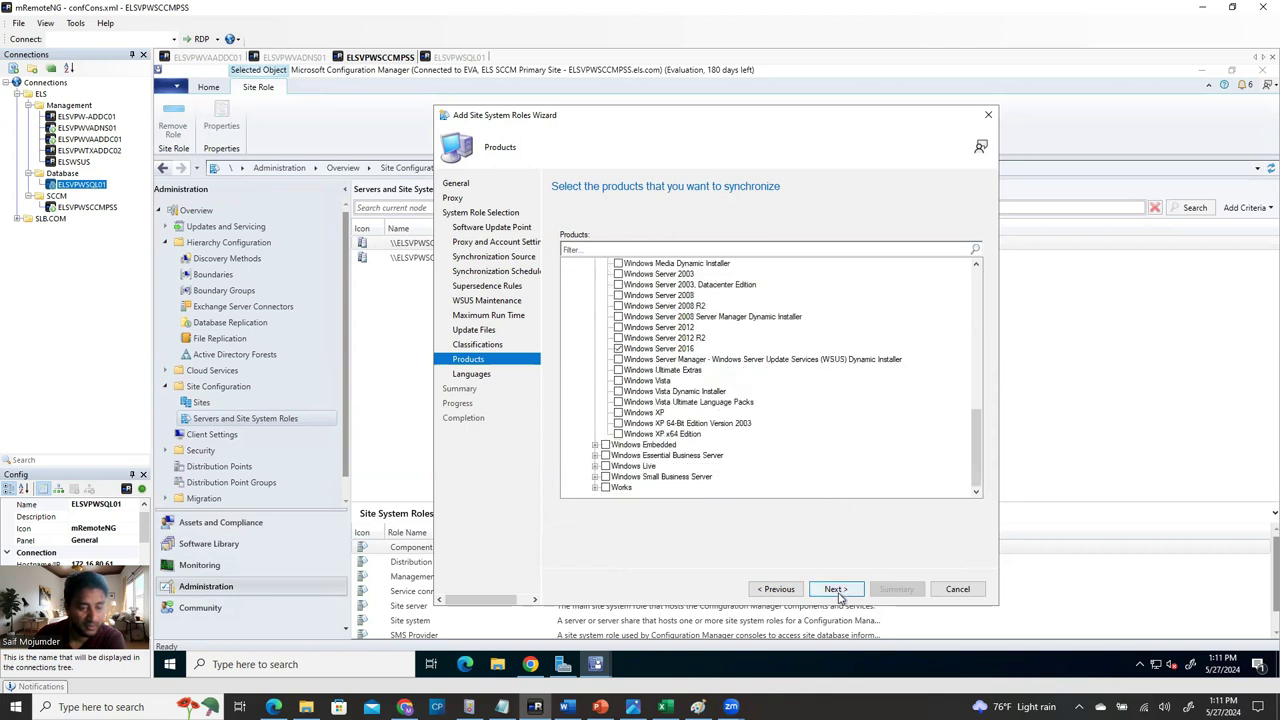
click(836, 590)
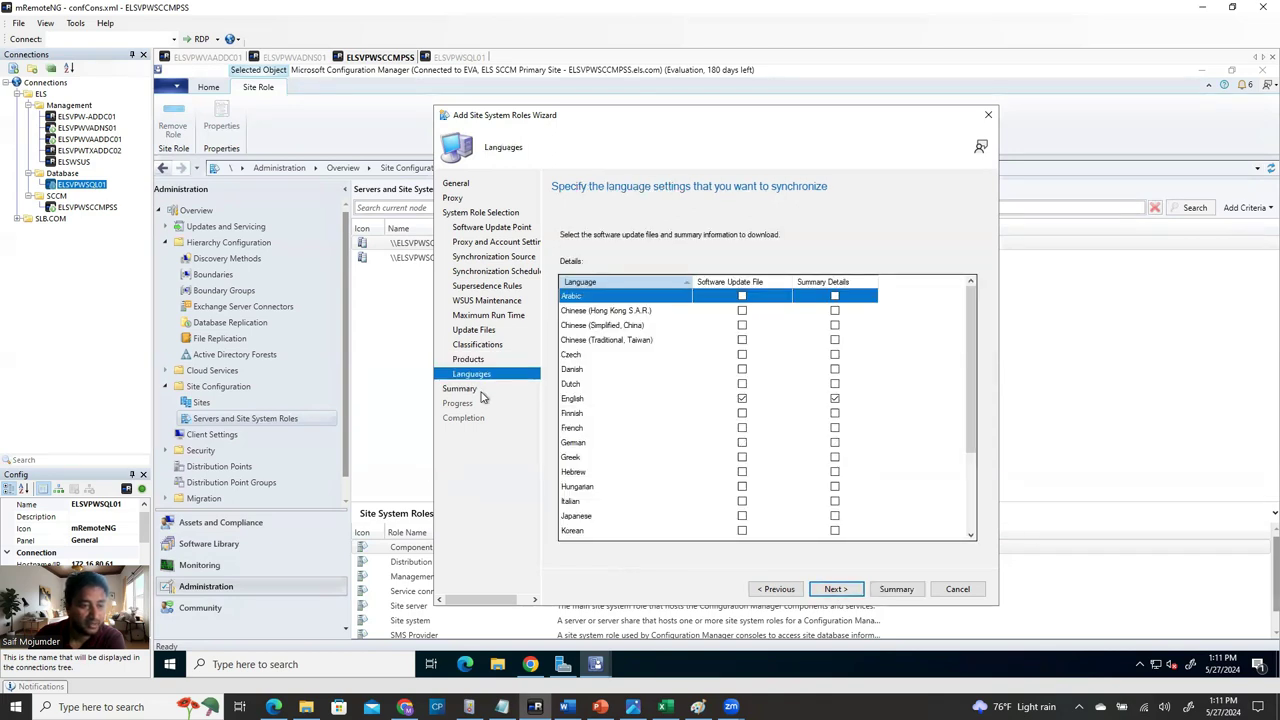
Accept the Languages and Summary pages to add the software update point role, then close the wizard.
click(844, 592)
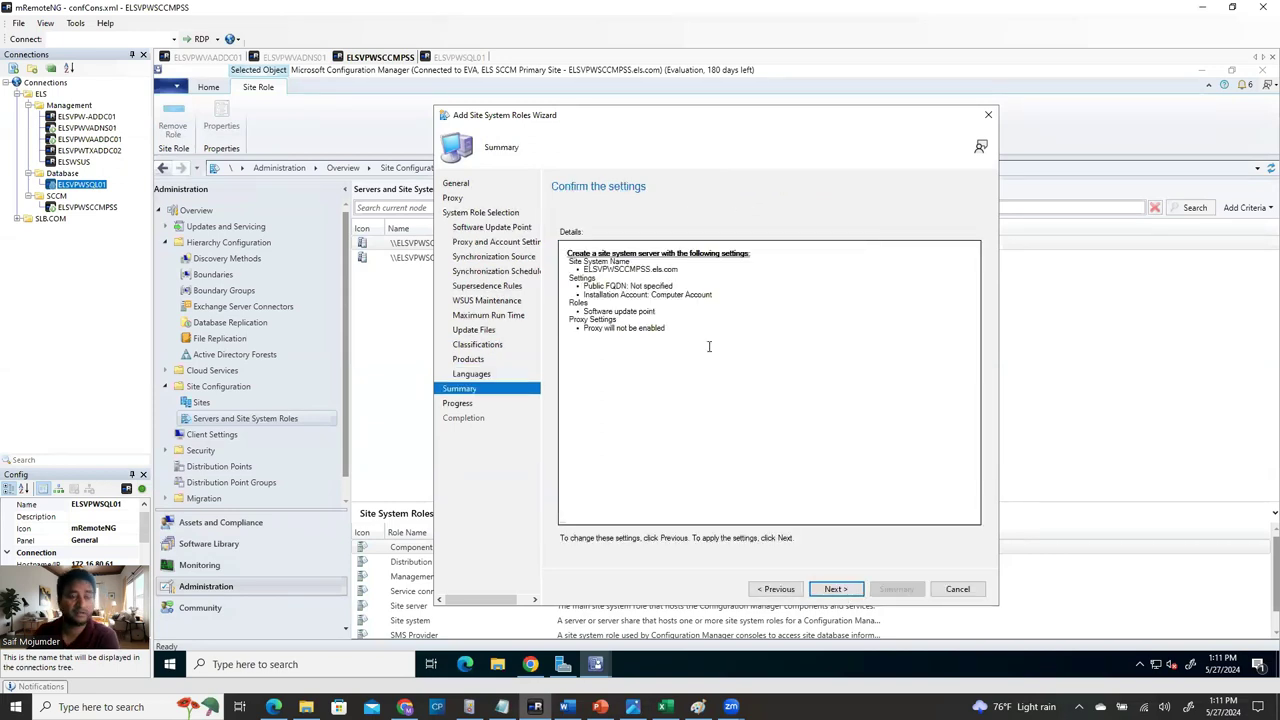
click(851, 594)
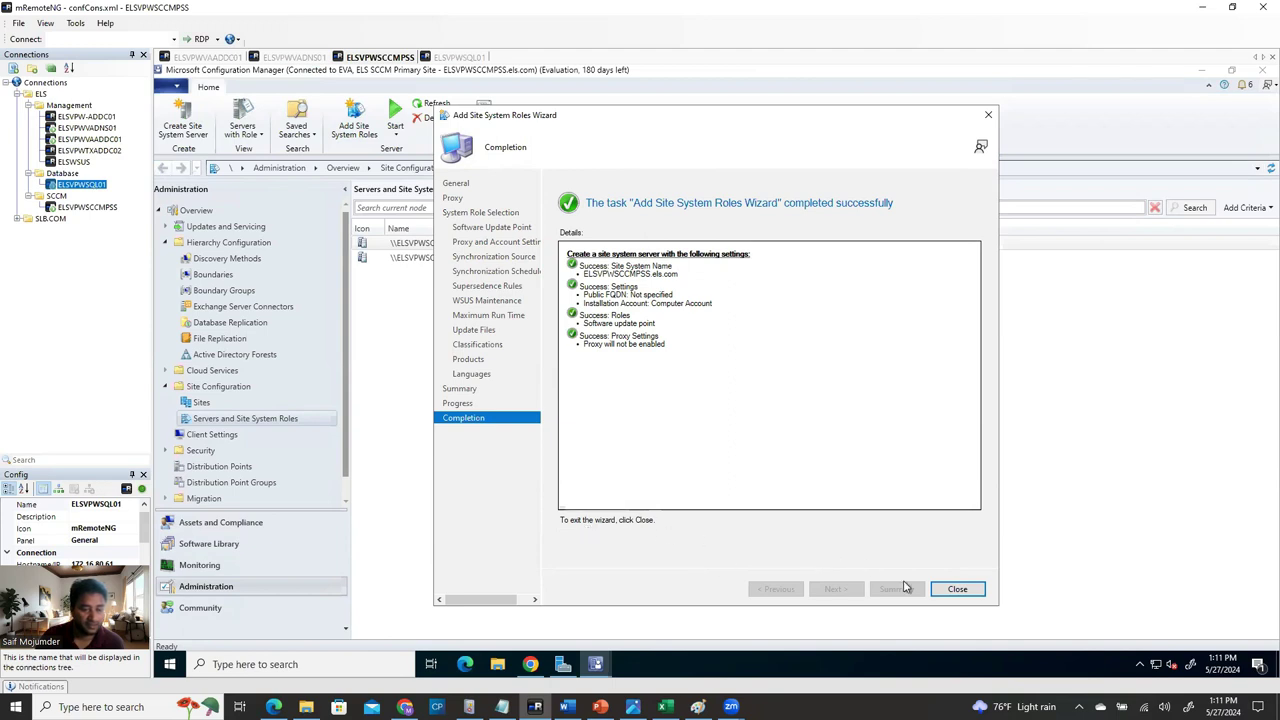
click(955, 590)
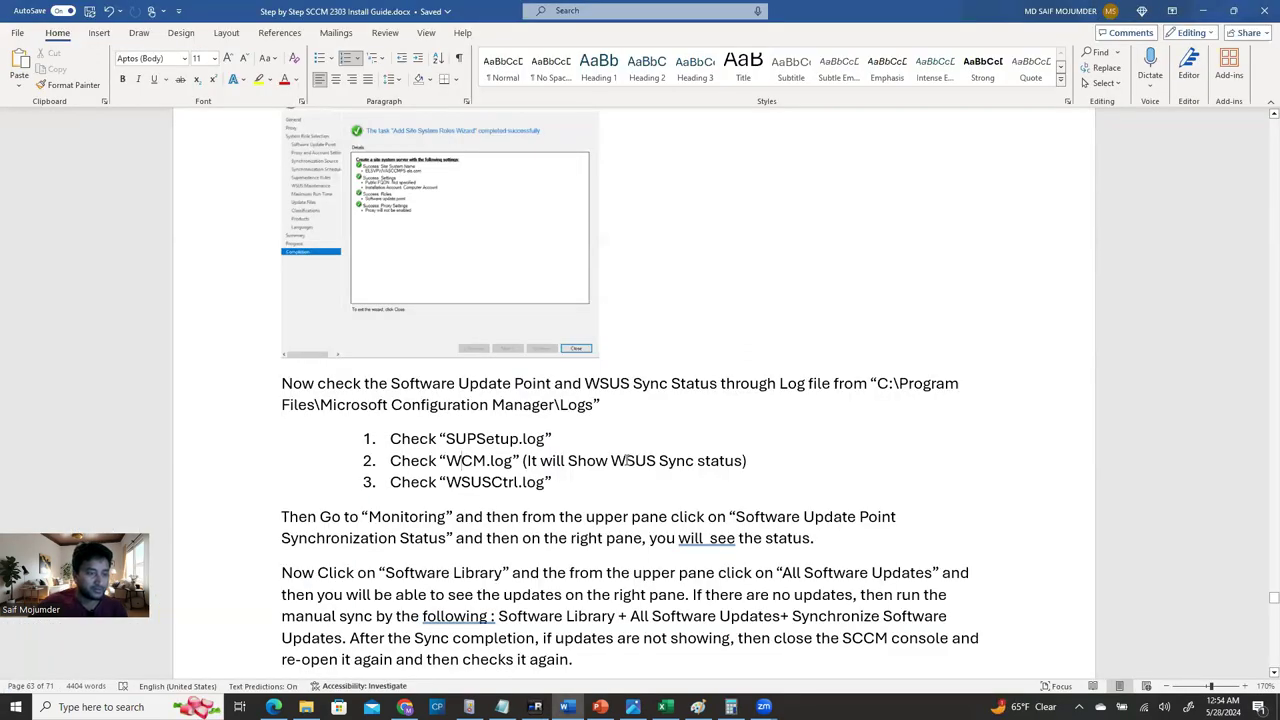
Read the guide's SUPSetup, WCM and WSUSCtrl log-checking steps, then return to the remote session.
scroll(612, 448, up, 2)
scroll(612, 448, down, 3)
scroll(580, 497, up, 1)
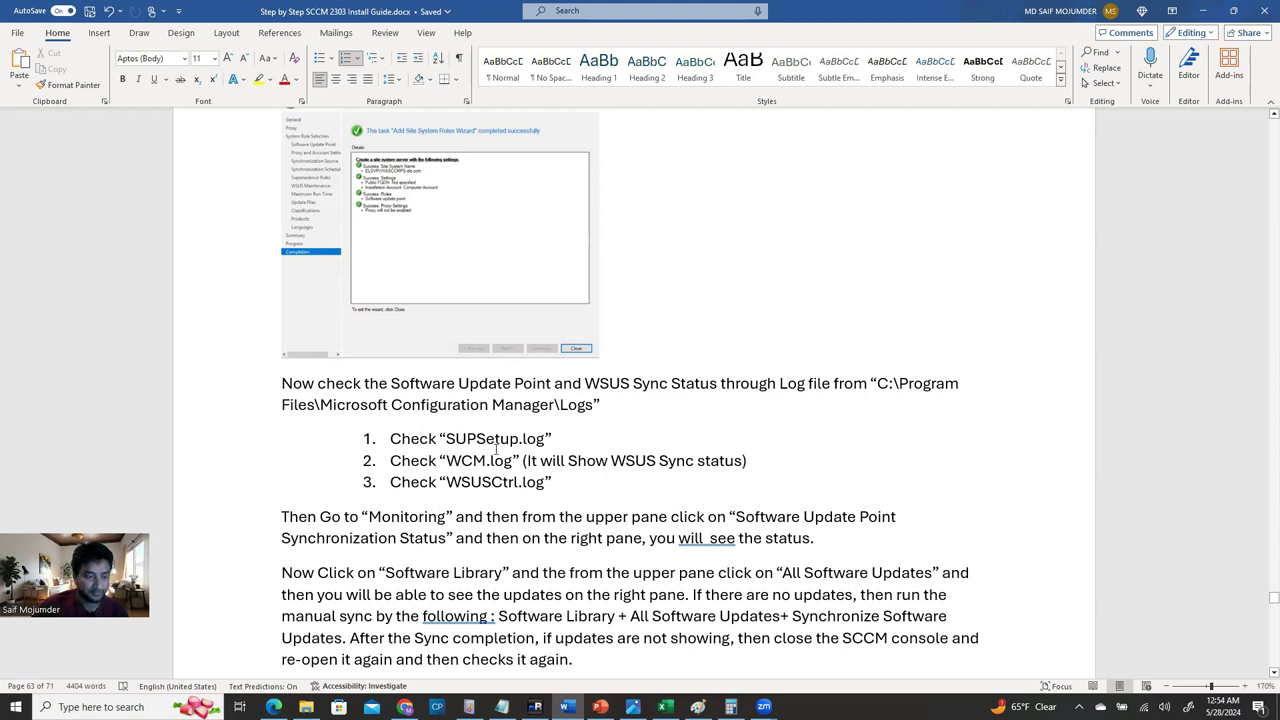
click(420, 425)
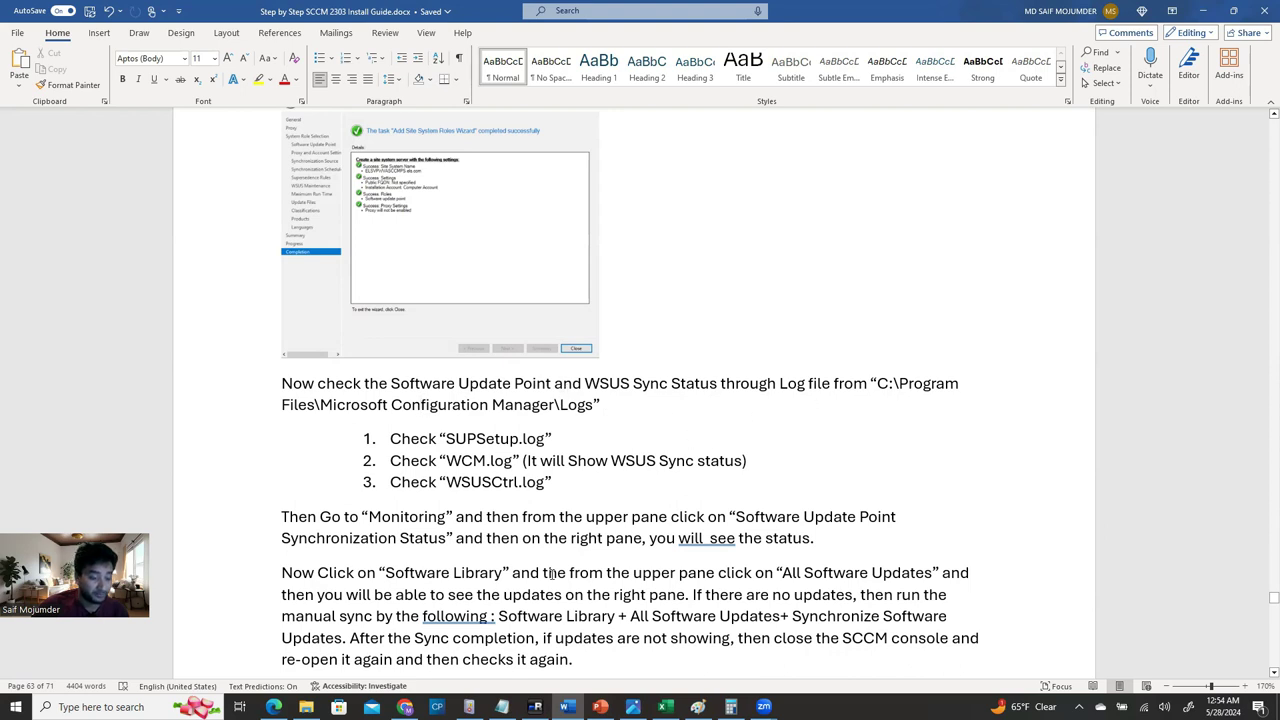
key(alt+Tab)
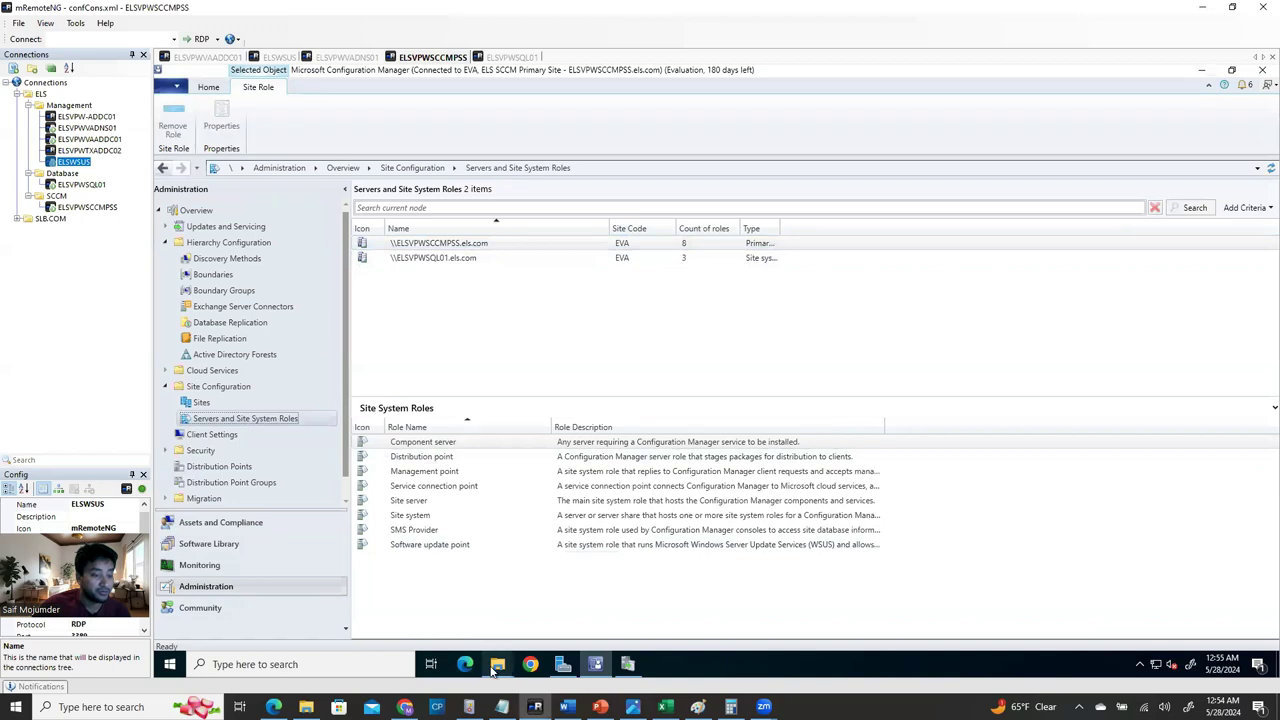
Browse to C:\Program Files\Microsoft Configuration Manager\Logs and scroll down to the SUPSetup, WCM and WSUSCtrl logs.
mouse_move(497, 664)
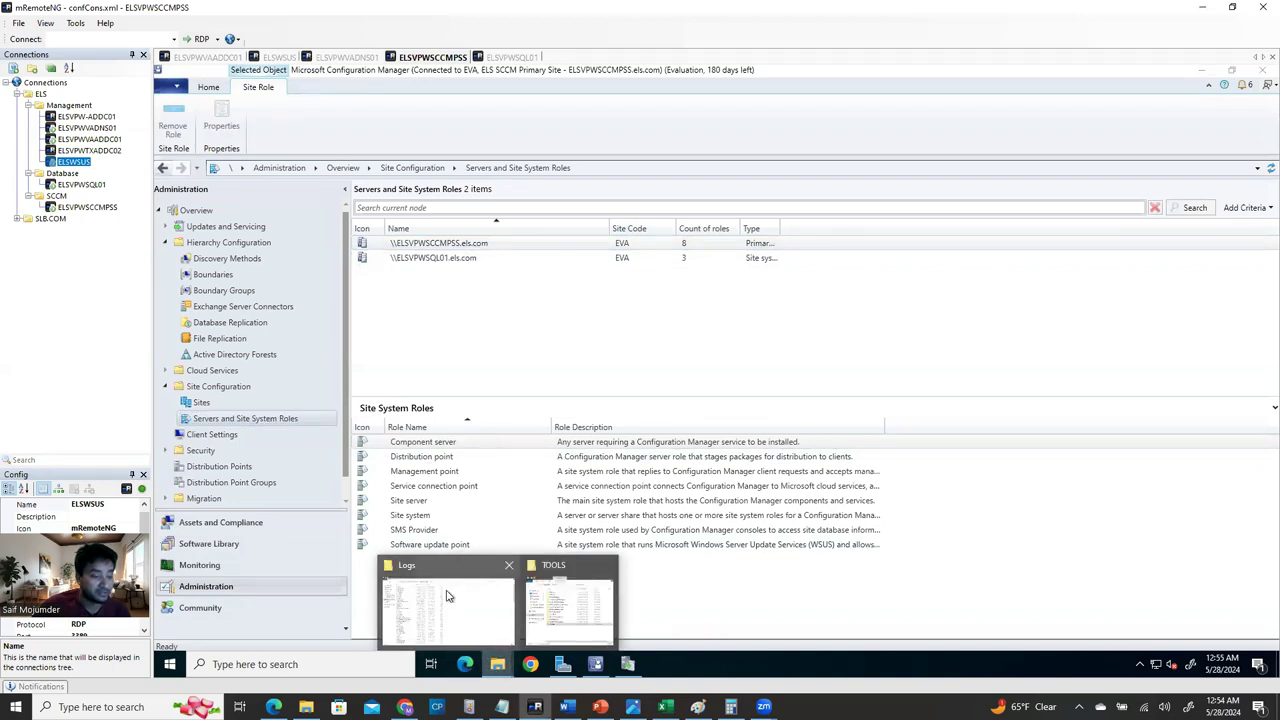
click(470, 630)
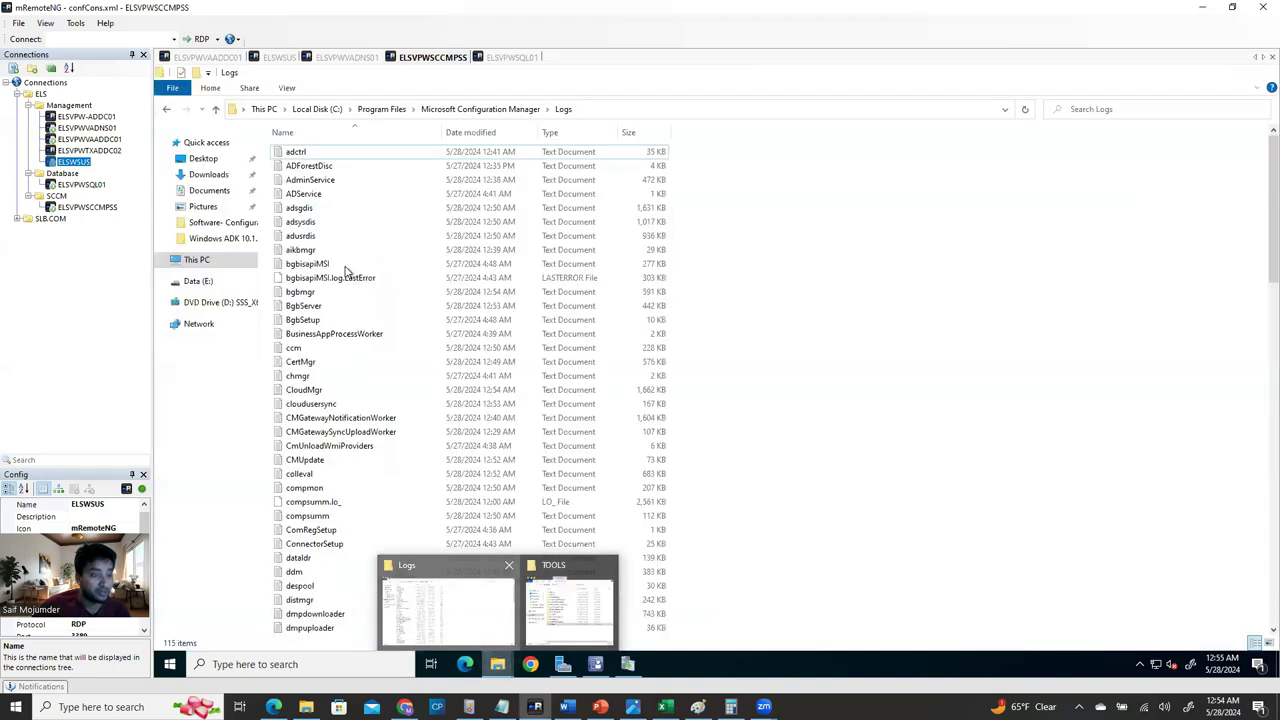
click(197, 259)
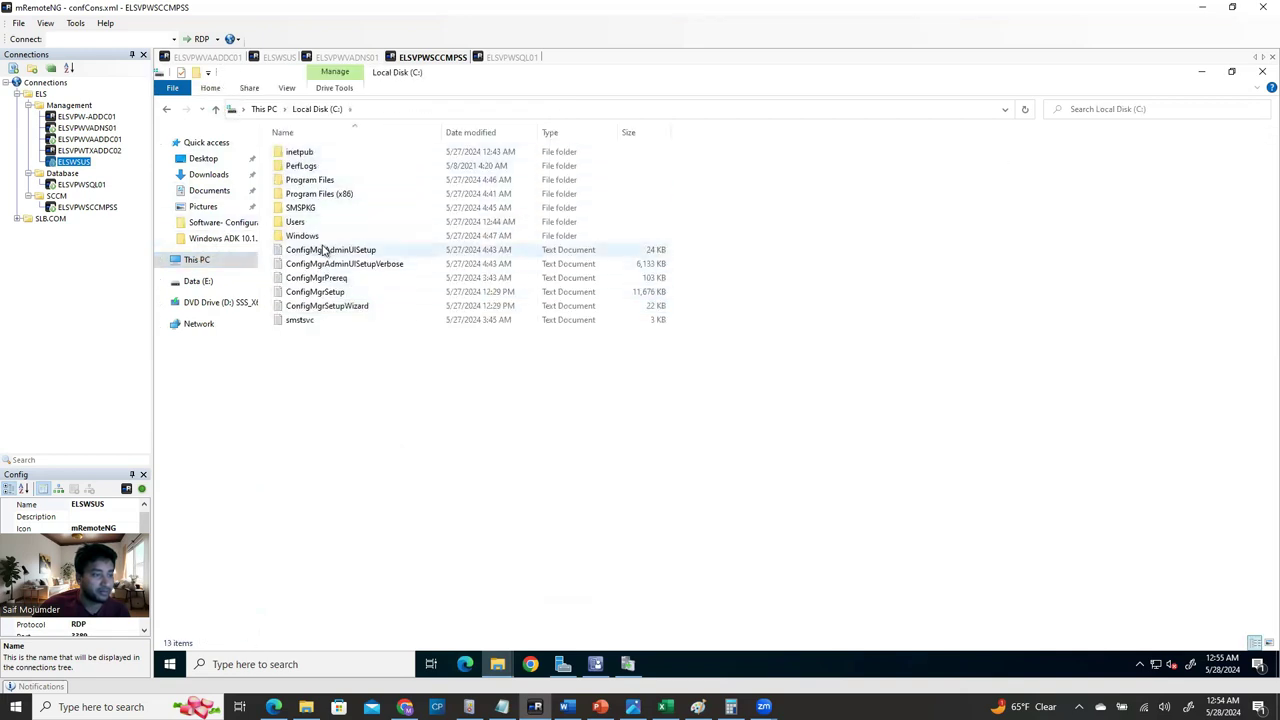
double_click(325, 180)
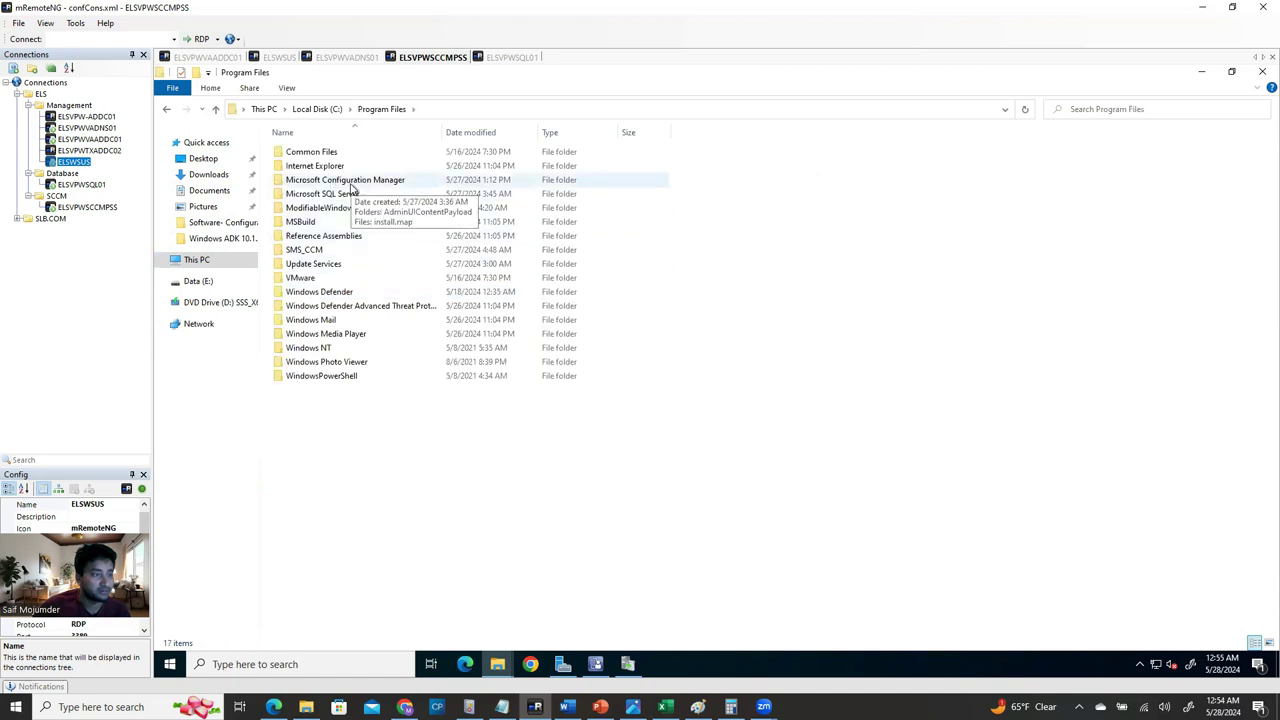
double_click(357, 184)
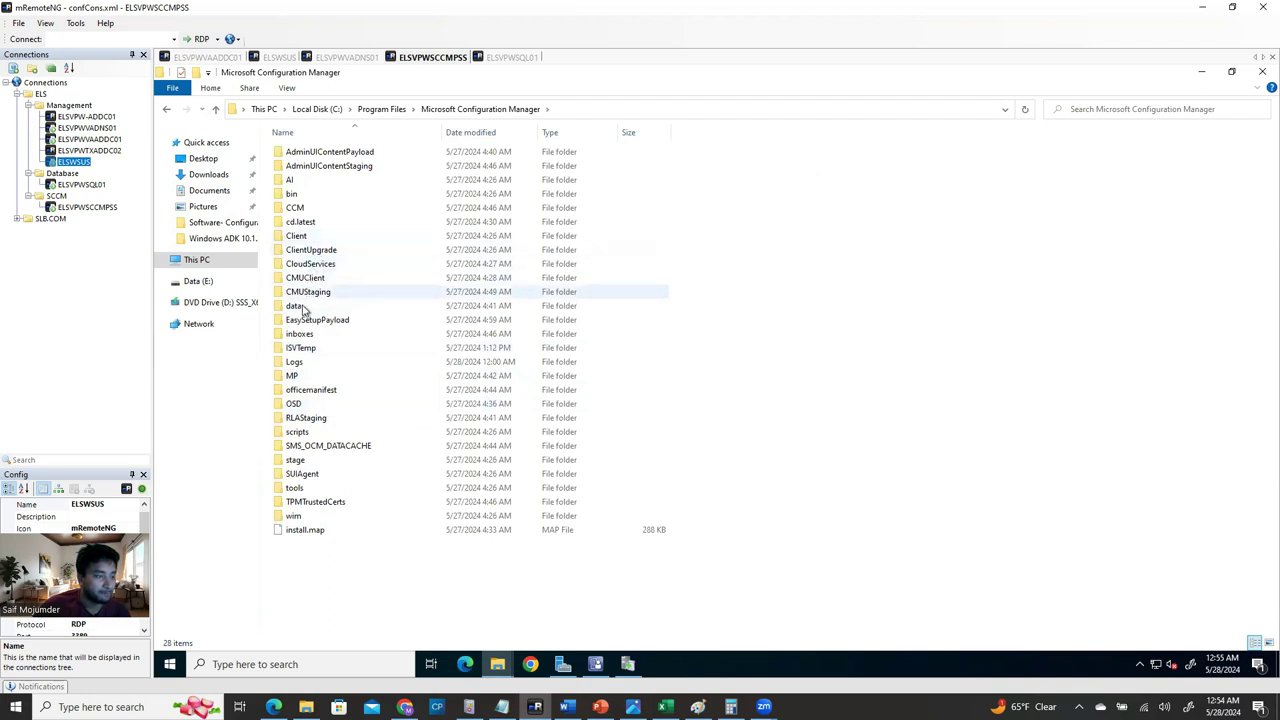
click(300, 362)
double_click(300, 362)
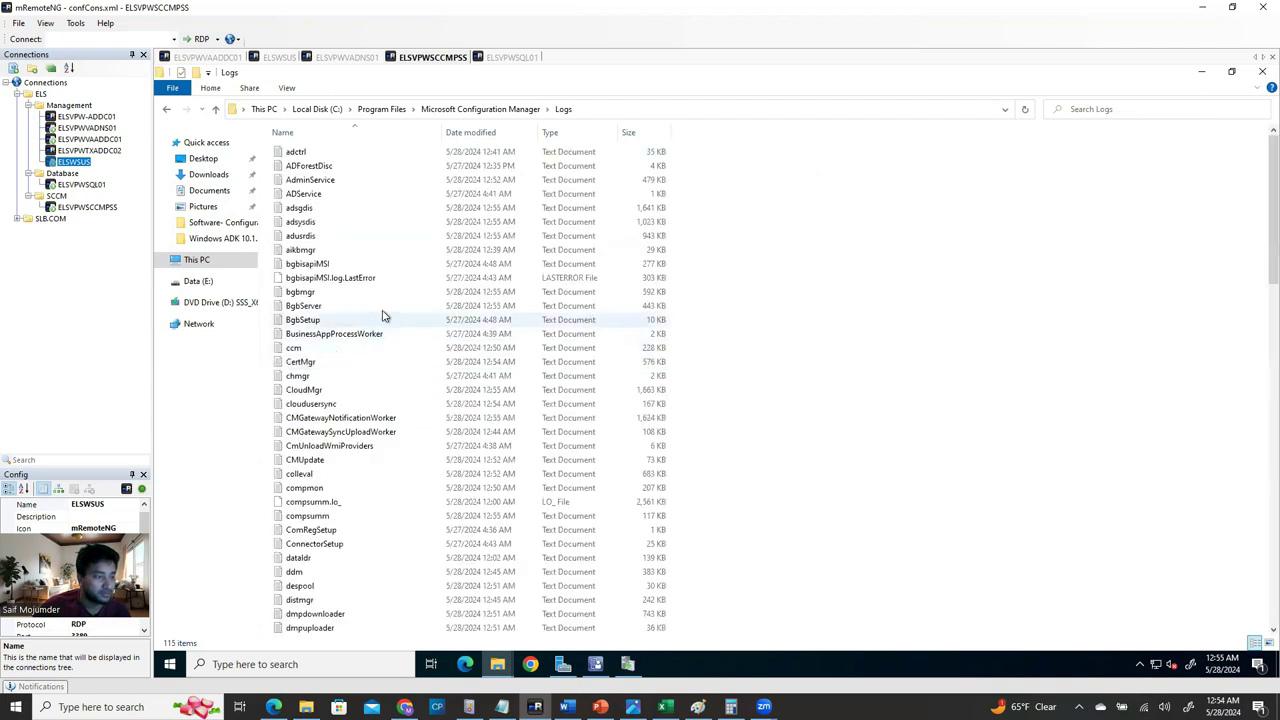
scroll(371, 308, down, 15)
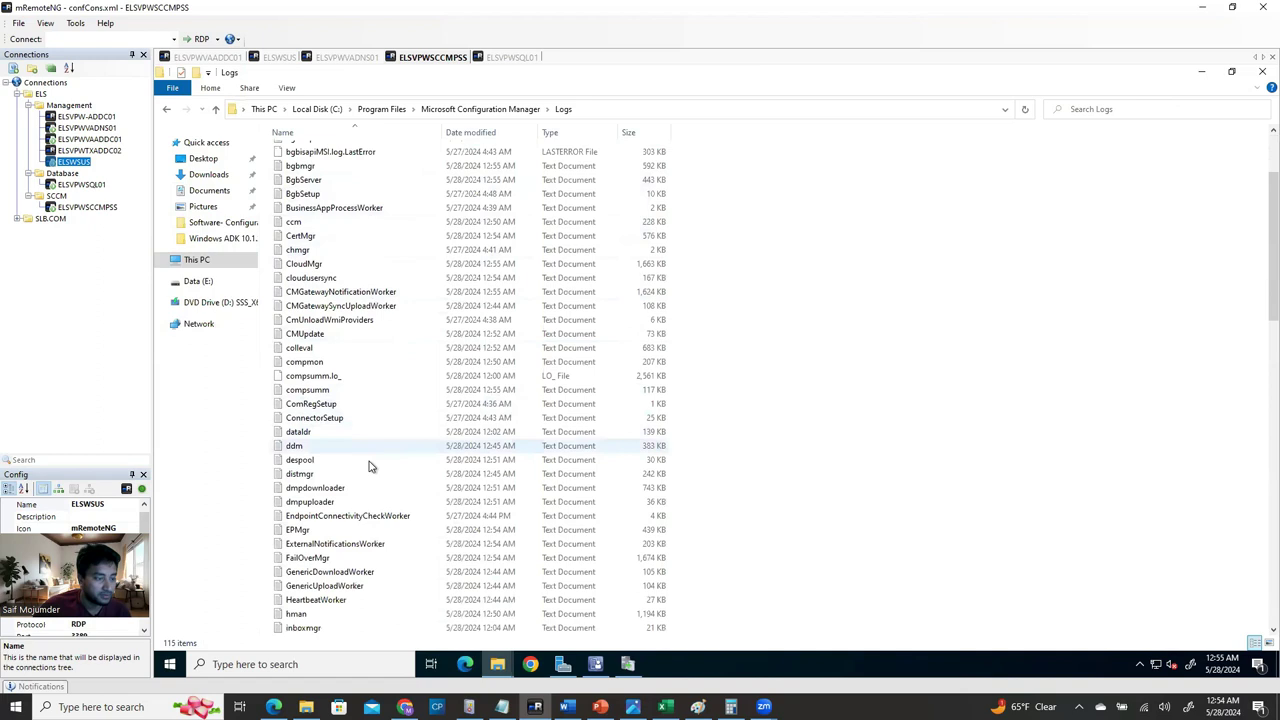
scroll(368, 570, down, 11)
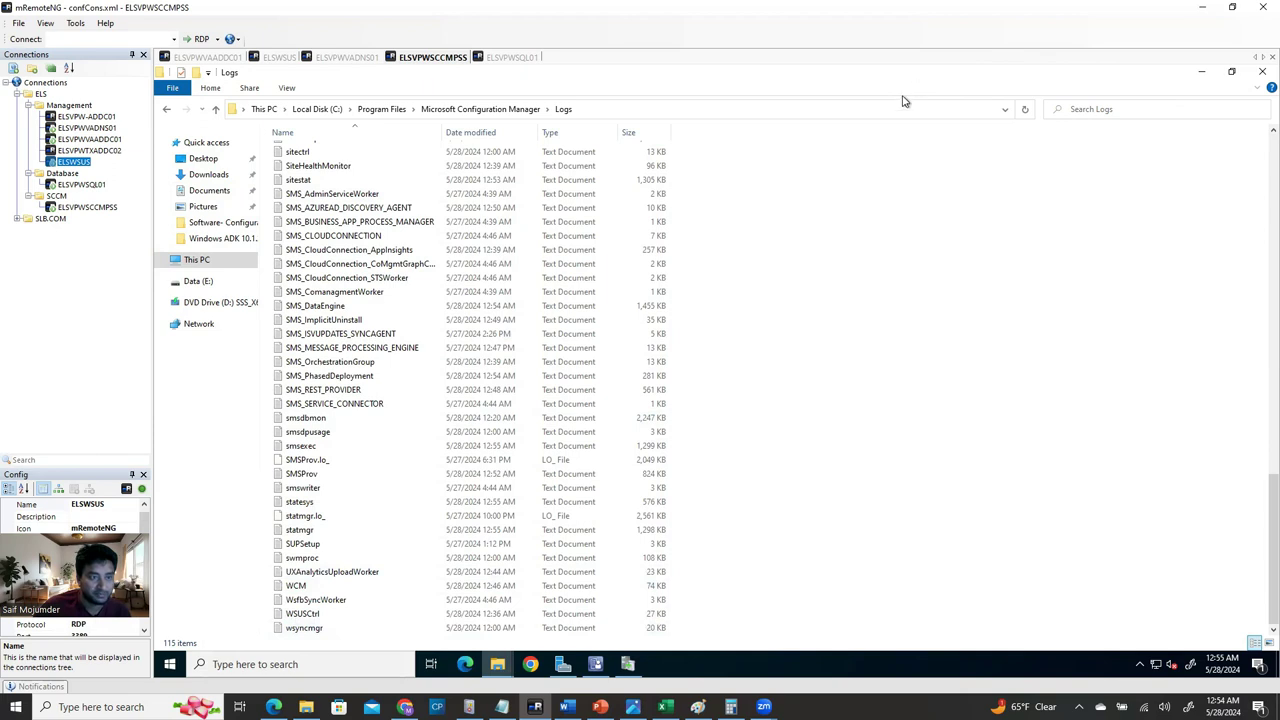
click(1231, 71)
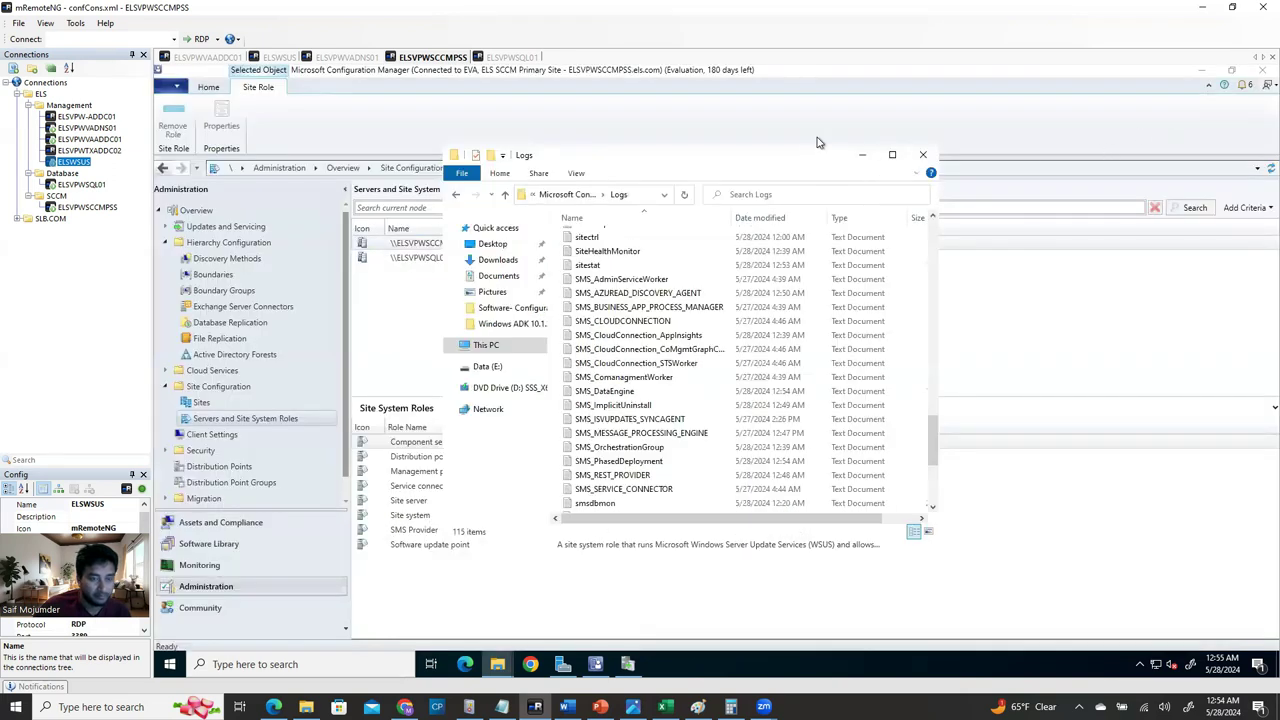
Navigate to E:\Software\Configuration Manager Current Branch 2303\cd.retail.LN\SMSSETUP\TOOLS.
drag(889, 152, 1141, 106)
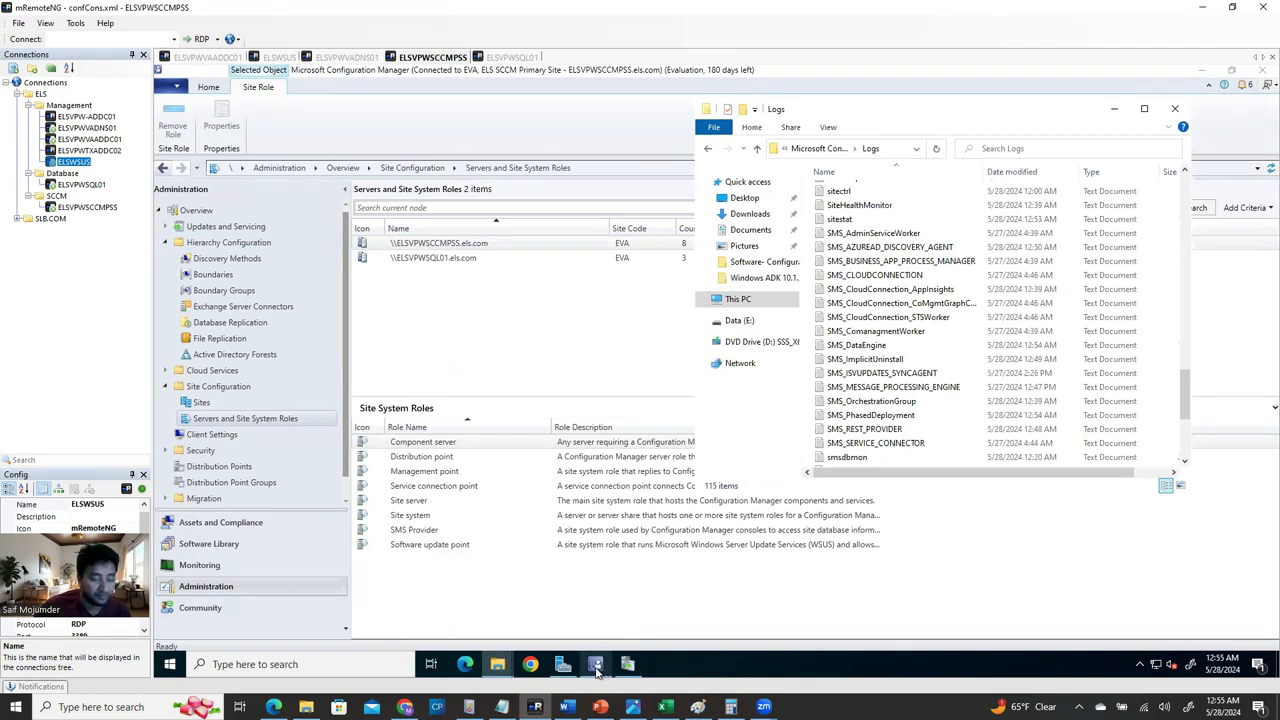
mouse_move(597, 671)
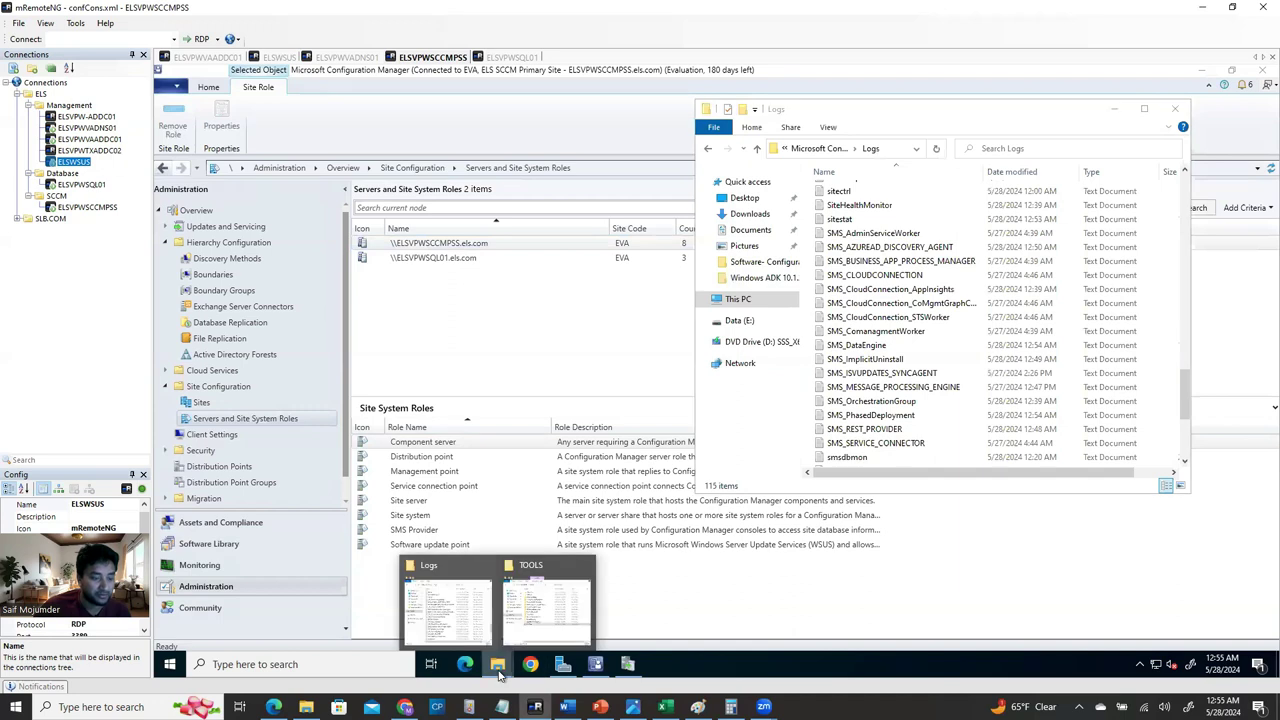
click(528, 610)
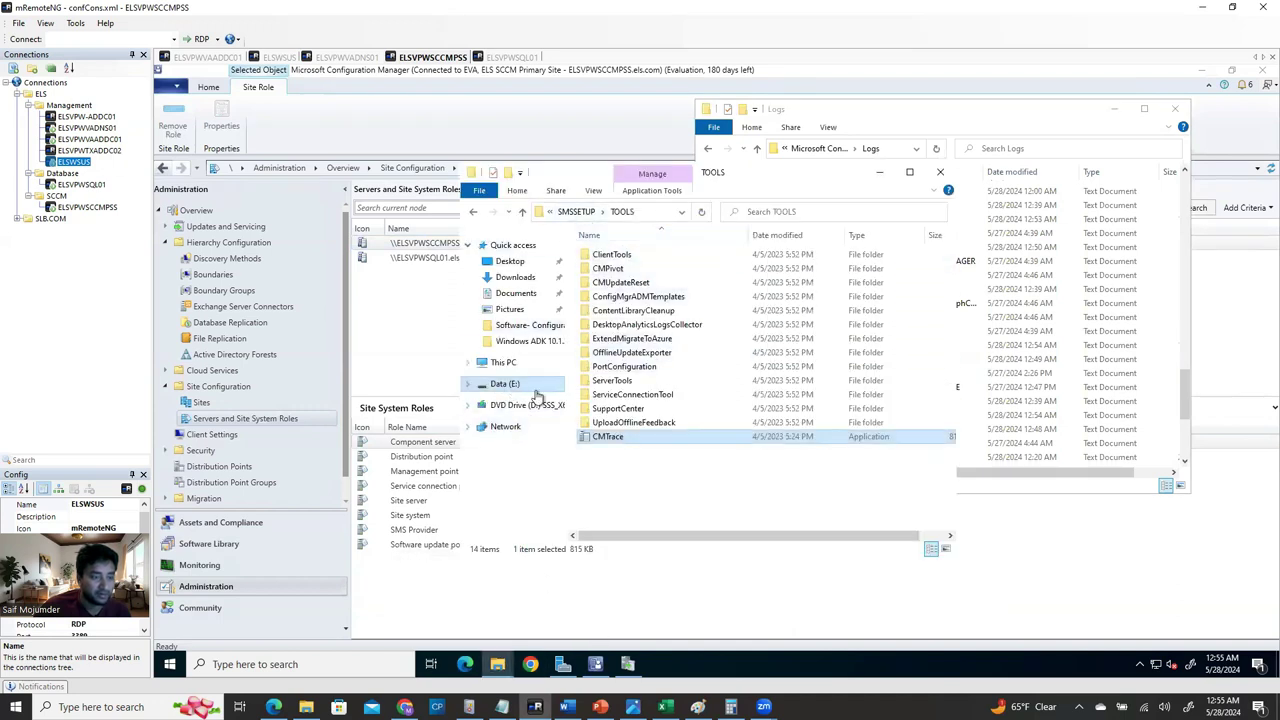
click(505, 384)
click(655, 340)
double_click(620, 341)
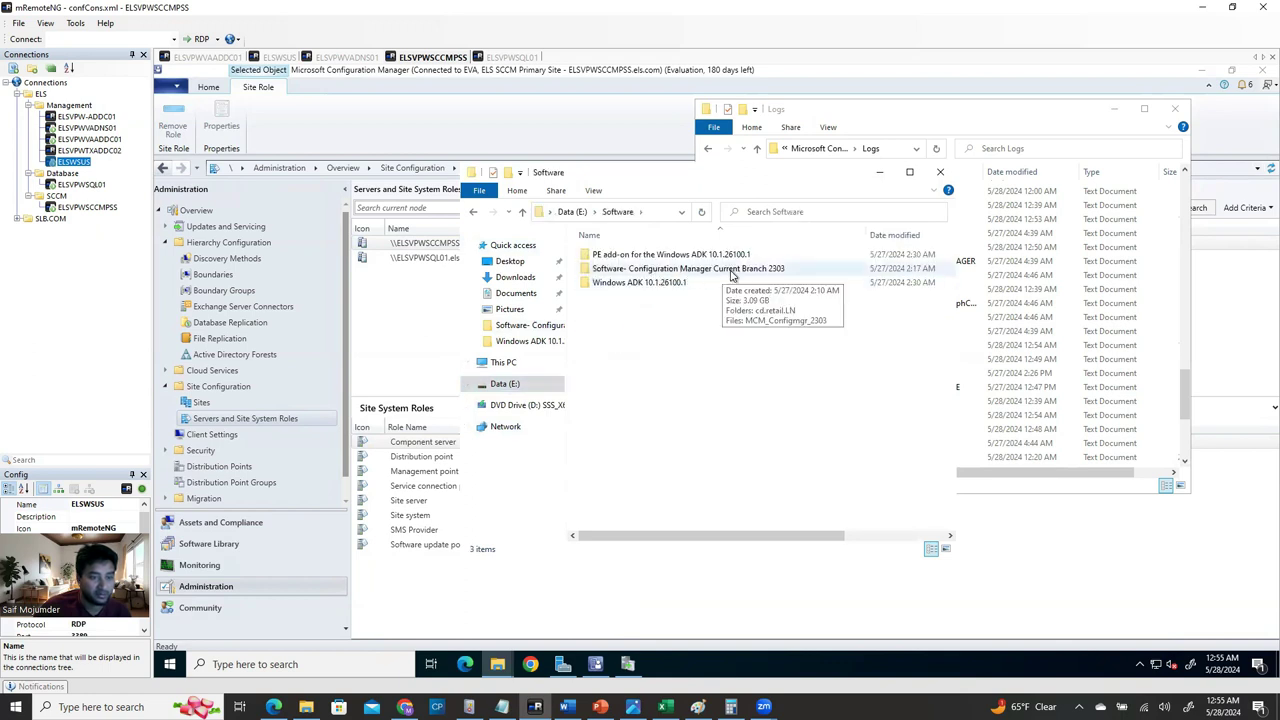
double_click(731, 270)
click(628, 258)
double_click(628, 258)
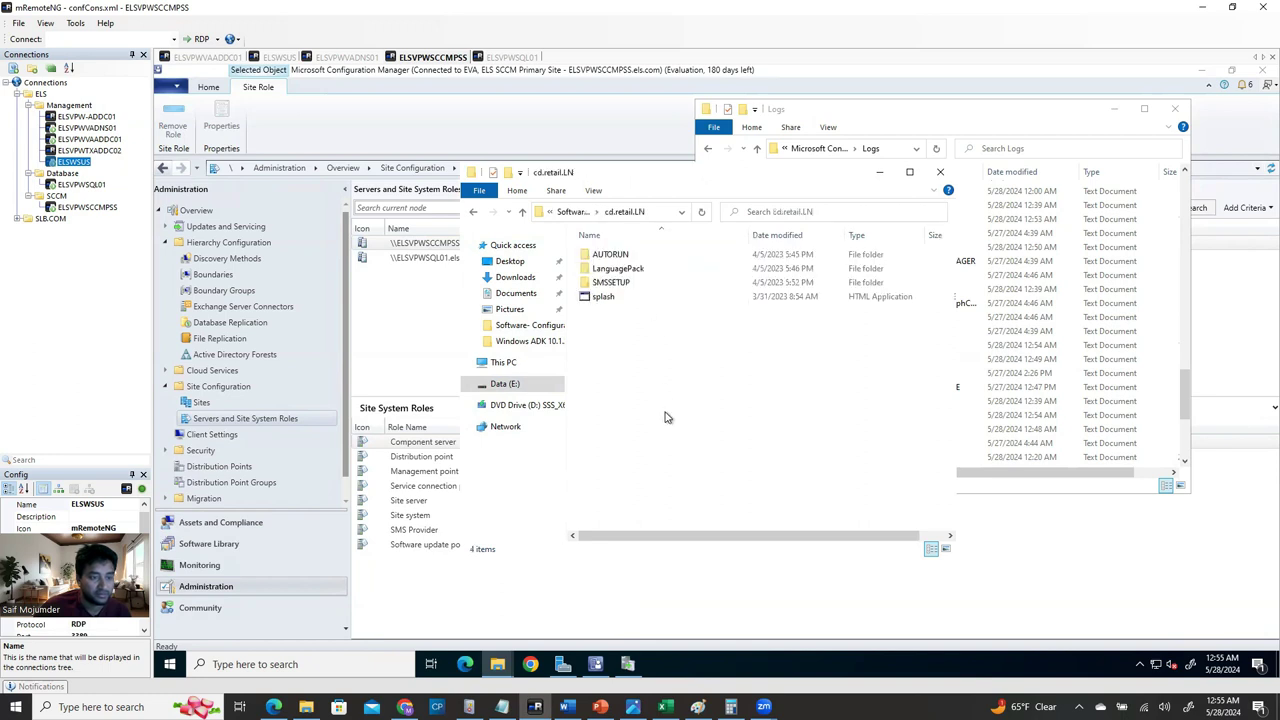
double_click(621, 285)
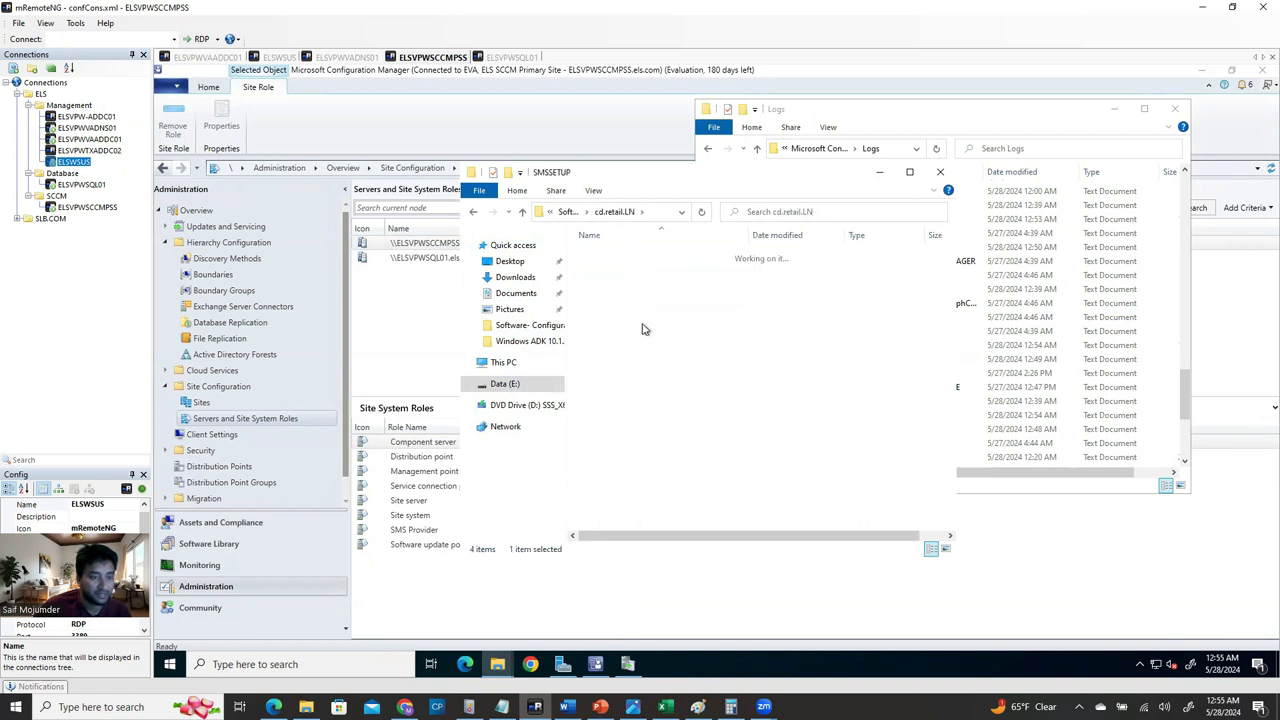
click(617, 384)
double_click(617, 384)
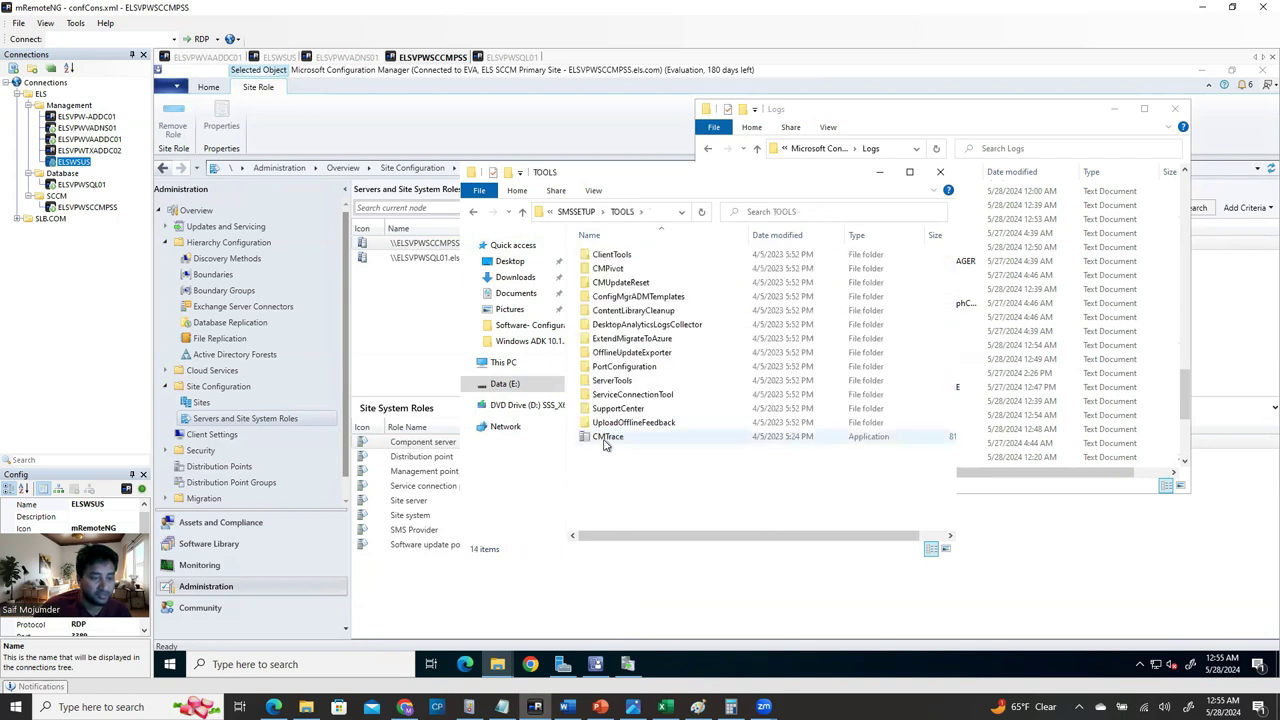
Copy CMTrace from TOOLS and paste it onto the server desktop beneath the other icons.
click(608, 437)
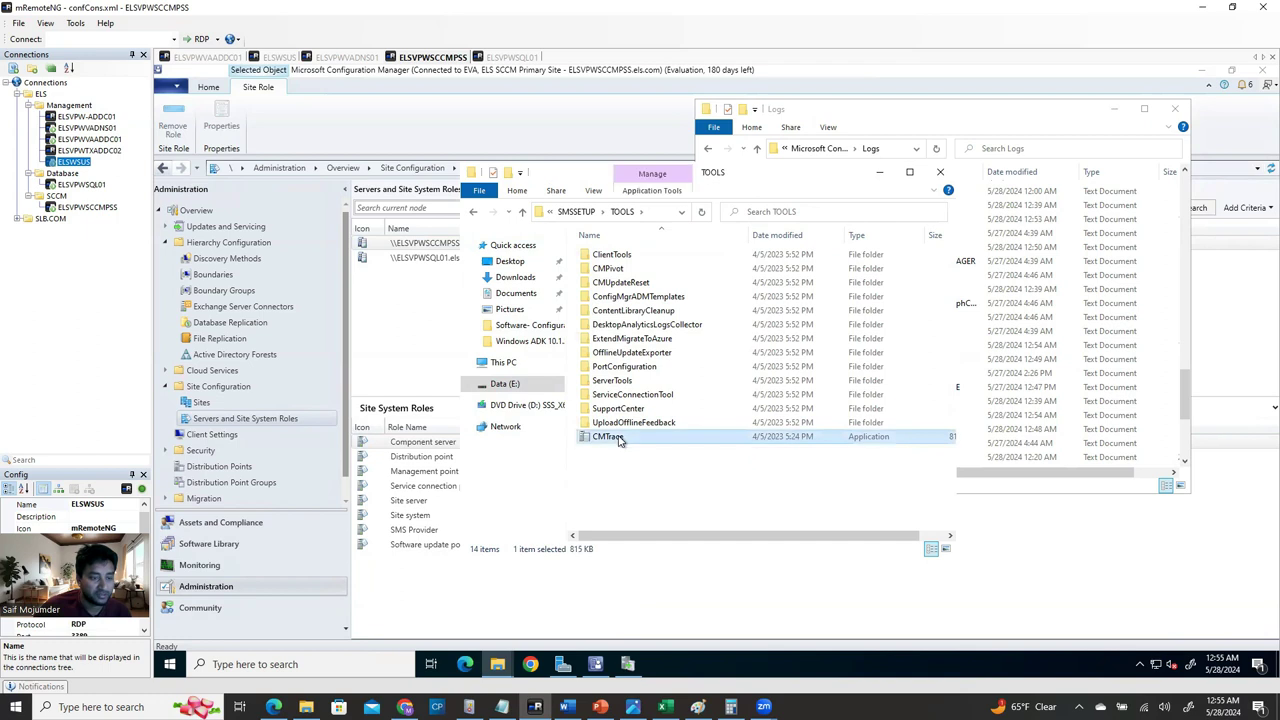
right_click(618, 438)
click(674, 361)
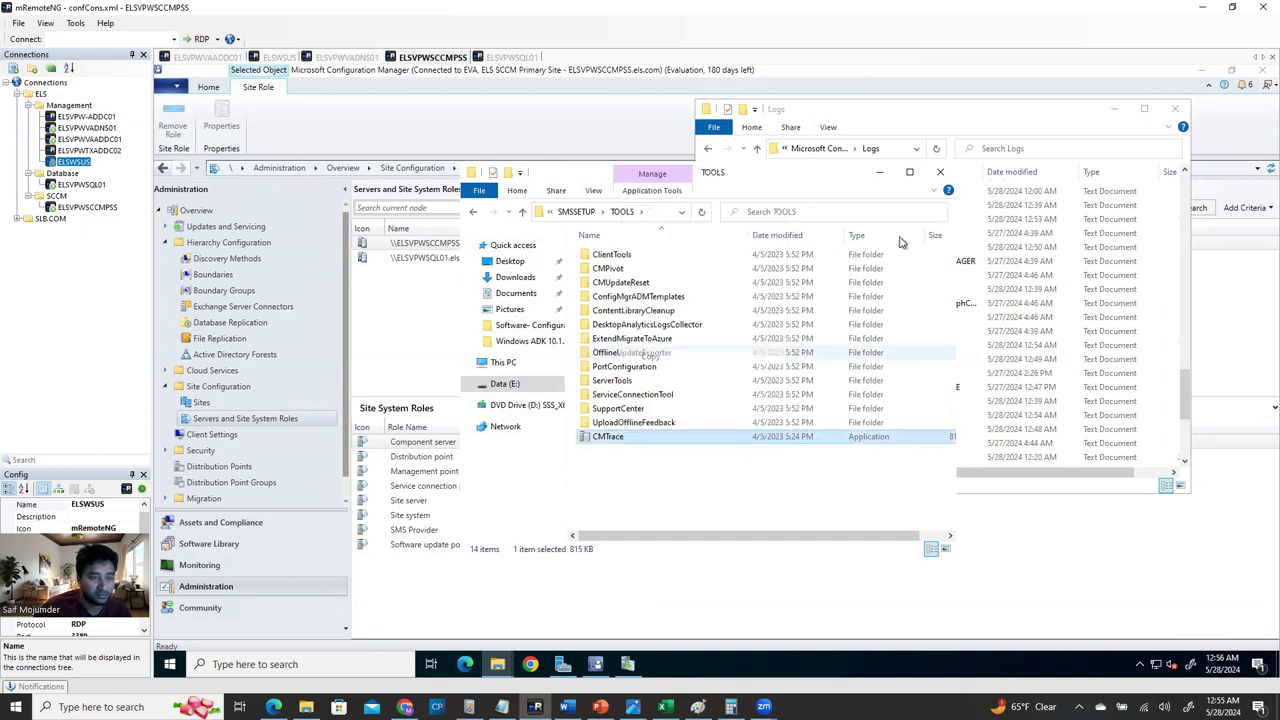
click(1114, 108)
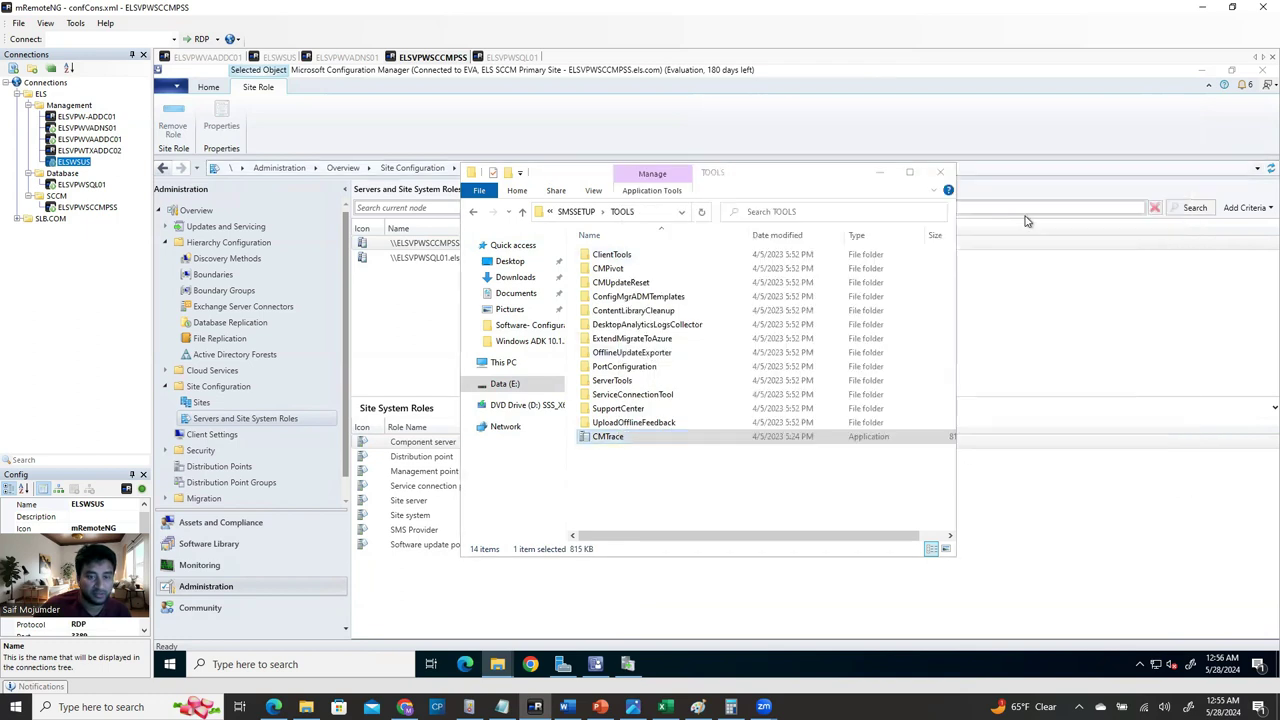
click(879, 172)
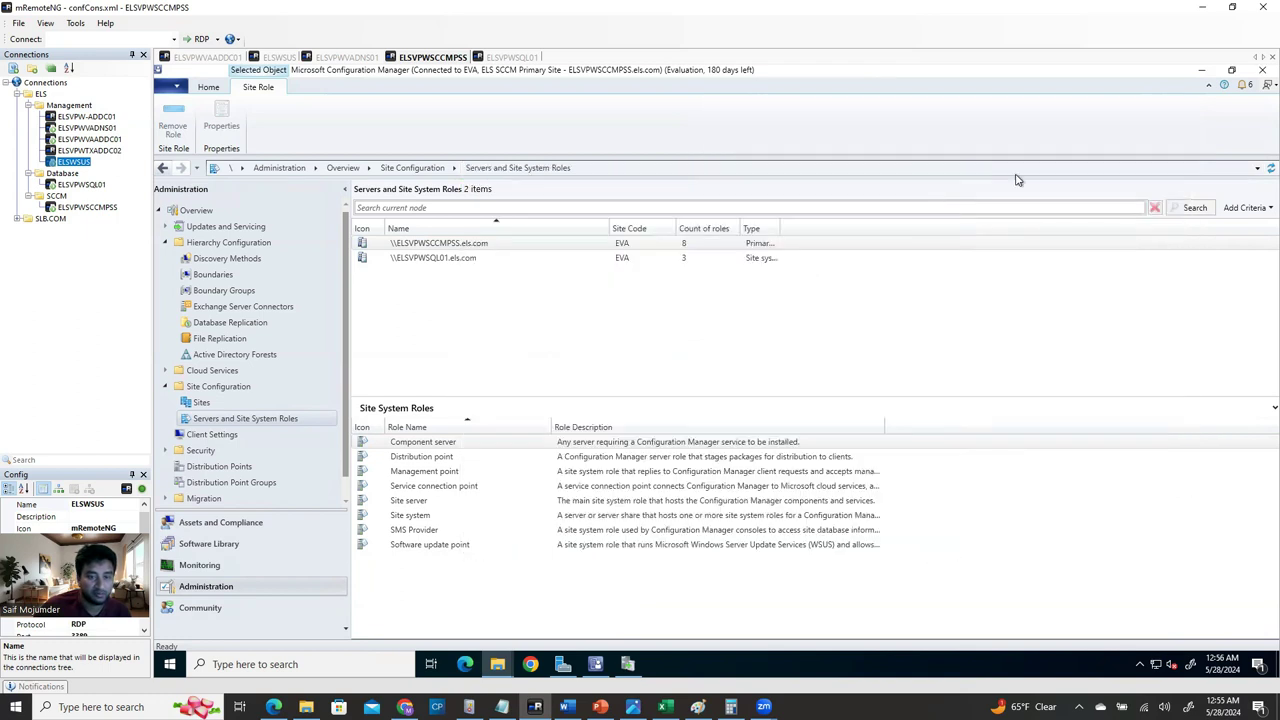
click(1196, 71)
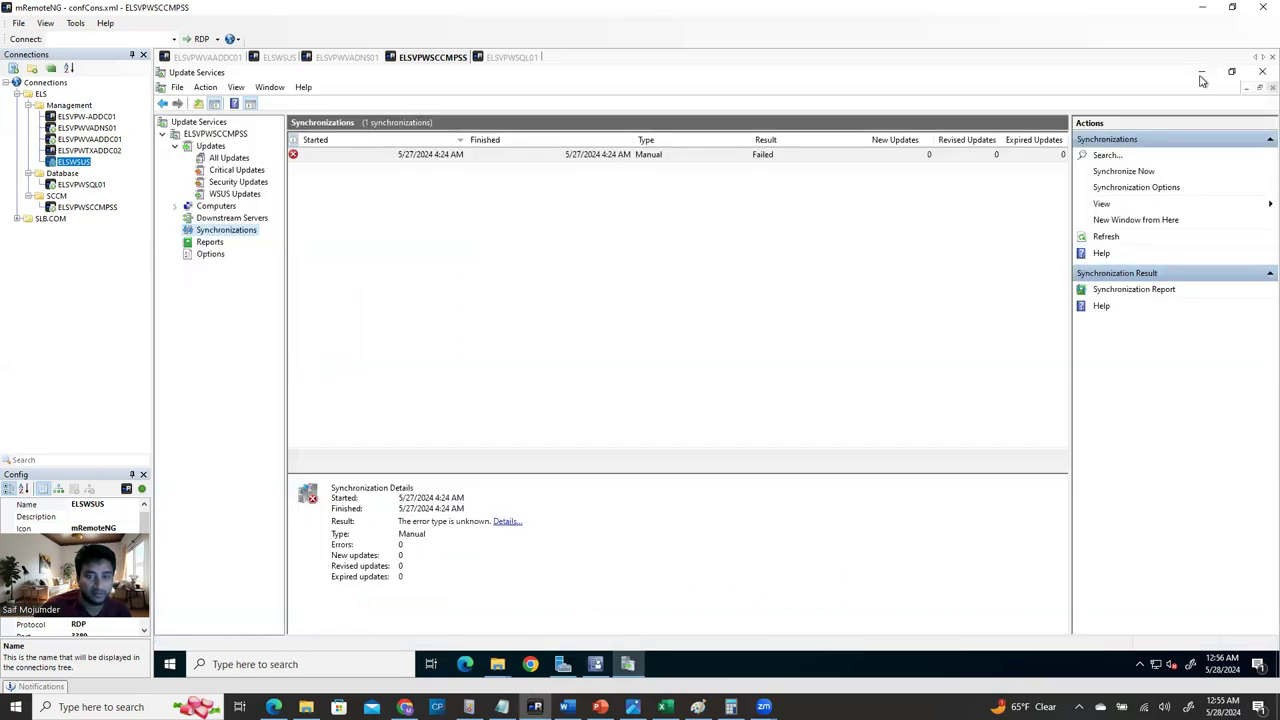
click(1200, 71)
right_click(320, 250)
click(366, 308)
drag(331, 233, 231, 307)
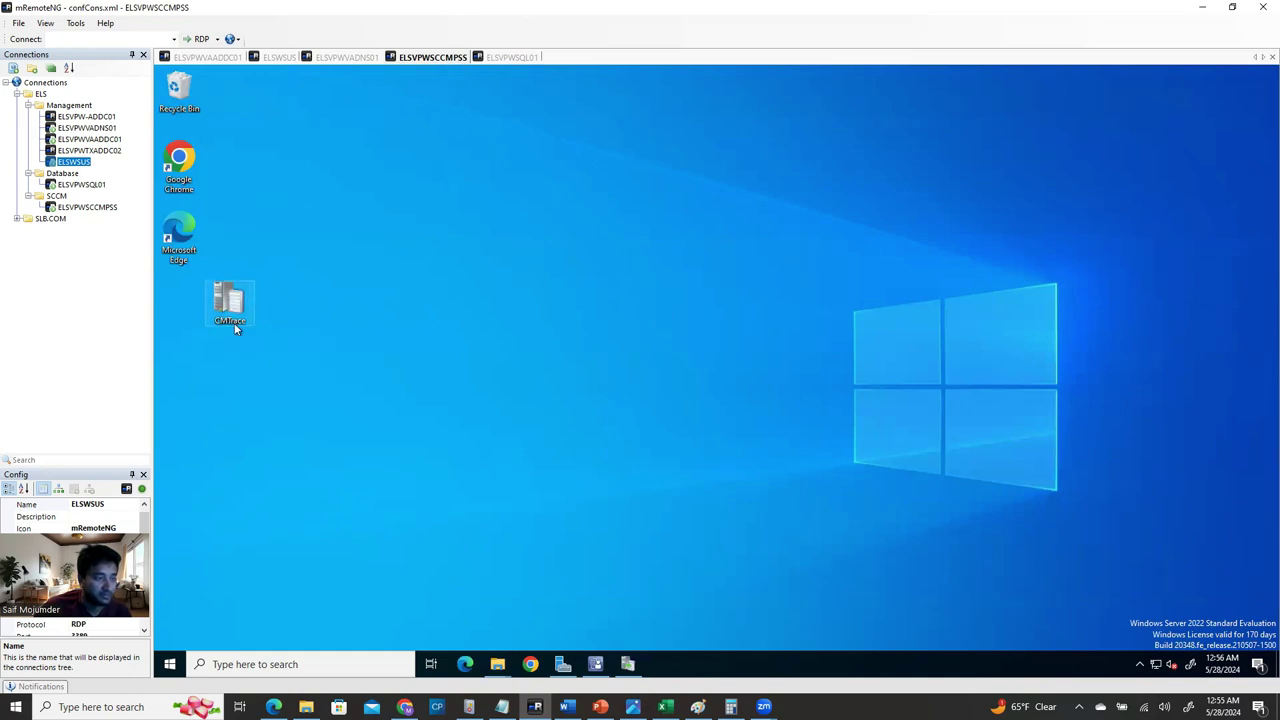
Bring the Logs folder window back, then switch to the SCCM install guide in Word.
mouse_move(243, 317)
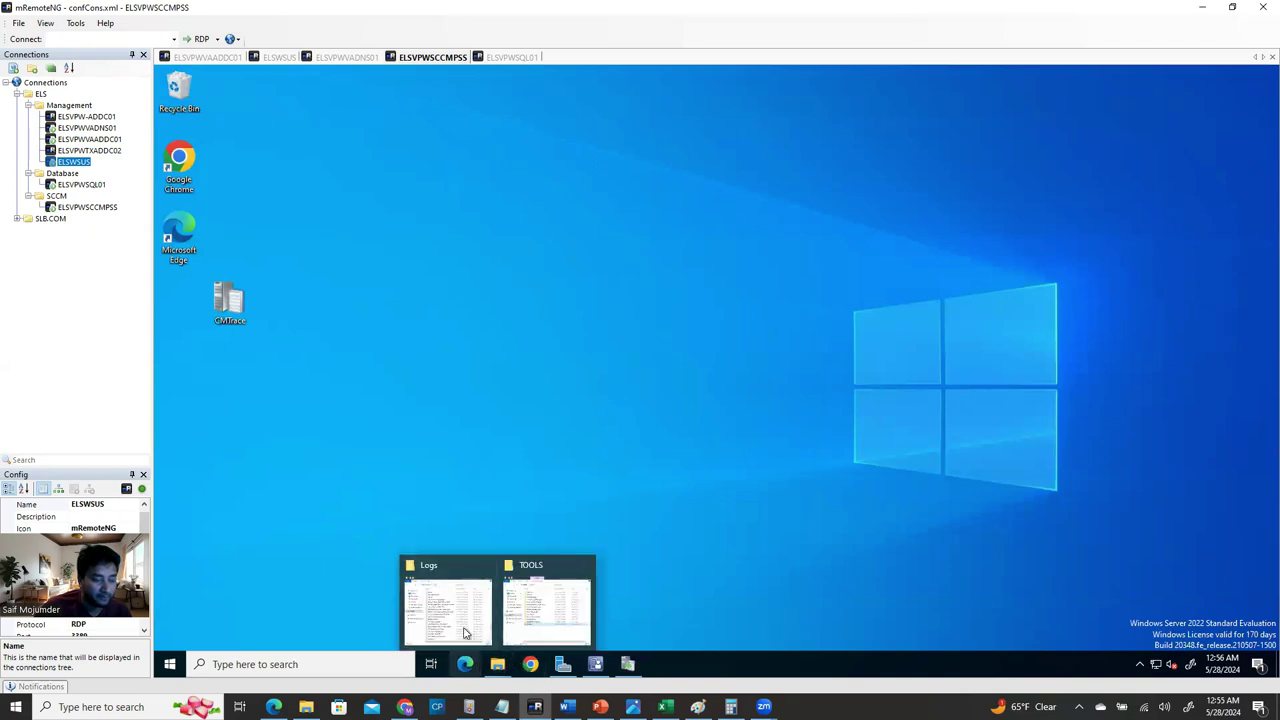
mouse_move(499, 664)
click(470, 610)
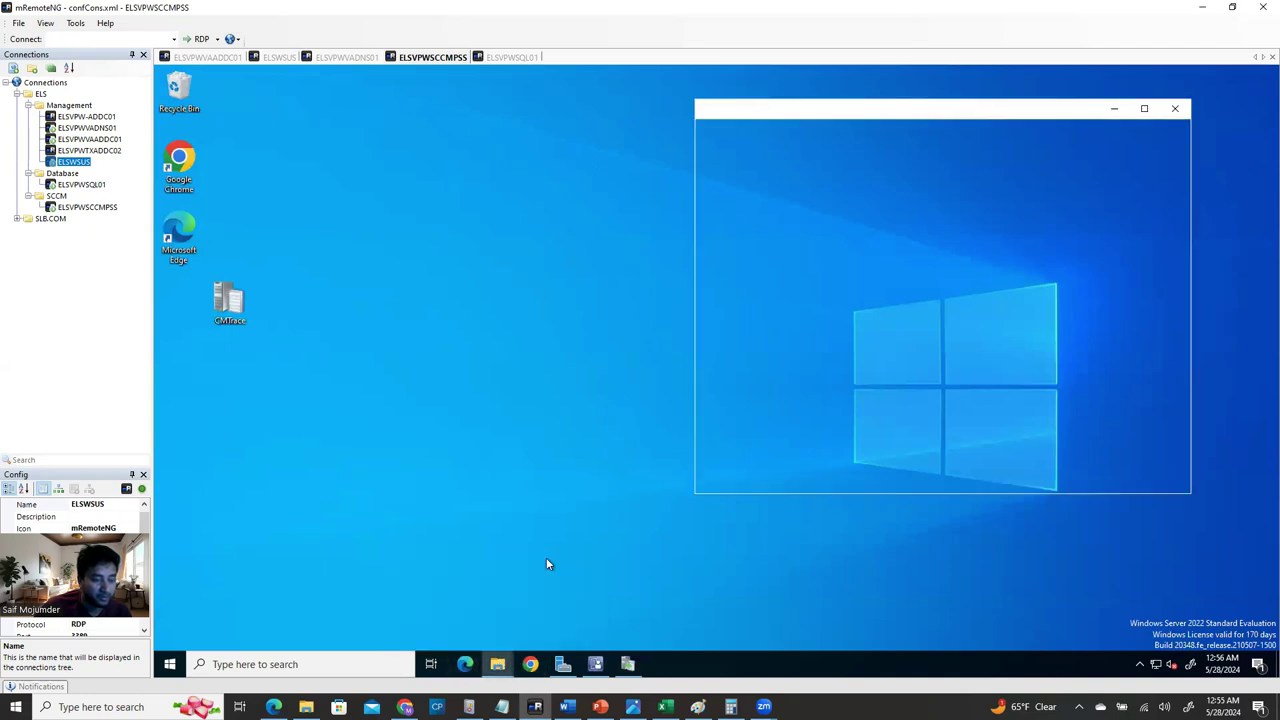
mouse_move(566, 707)
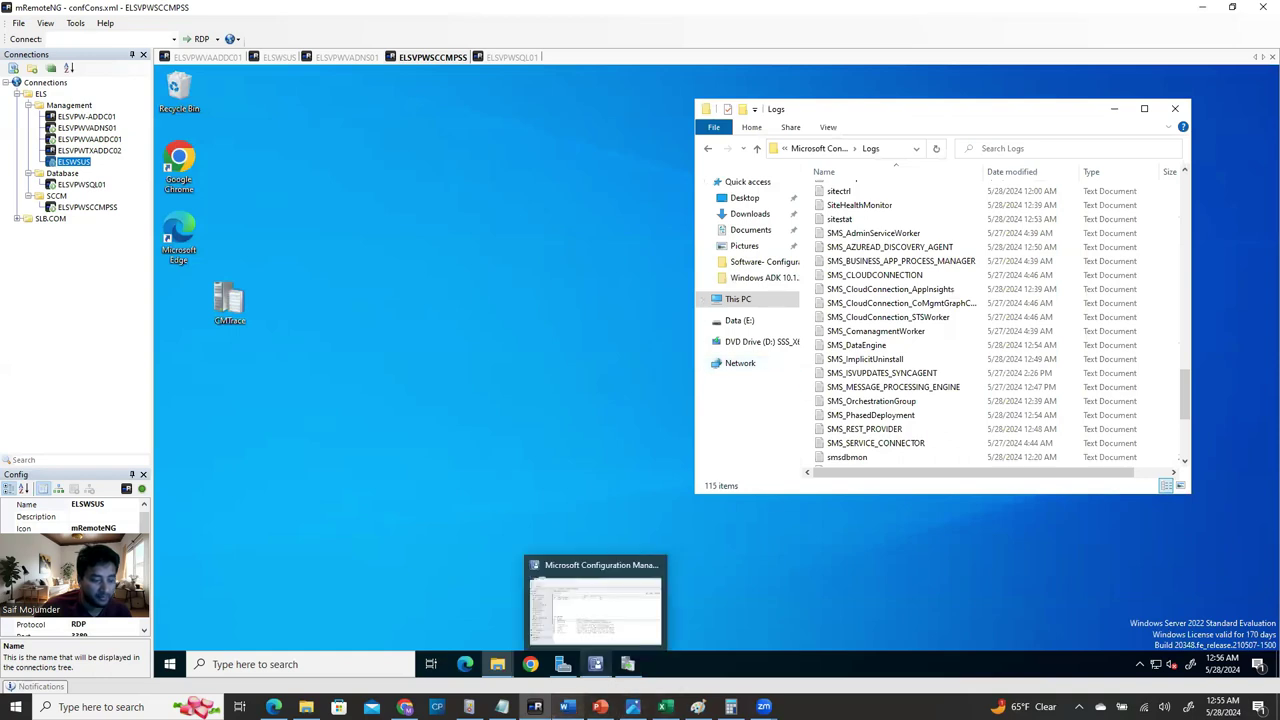
click(563, 608)
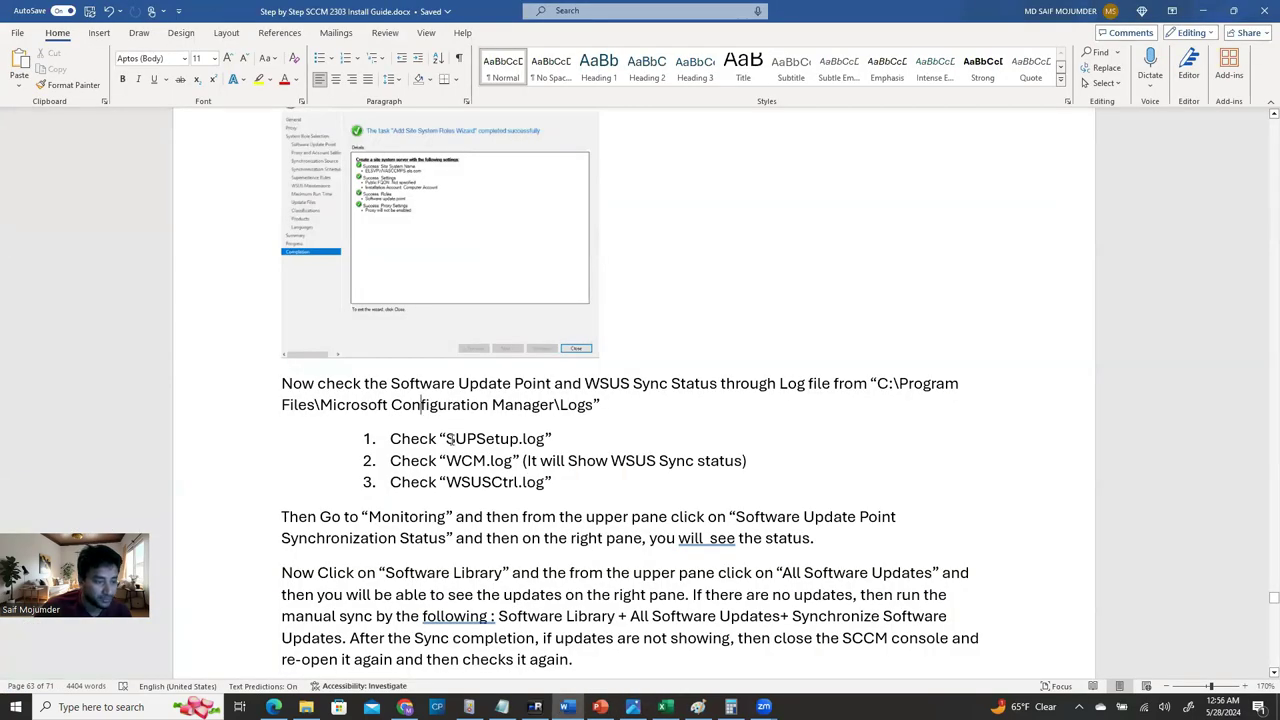
Highlight SUPSetup and WCM.log in the Word guide's log list, then return to the remote server session.
drag(446, 437, 522, 440)
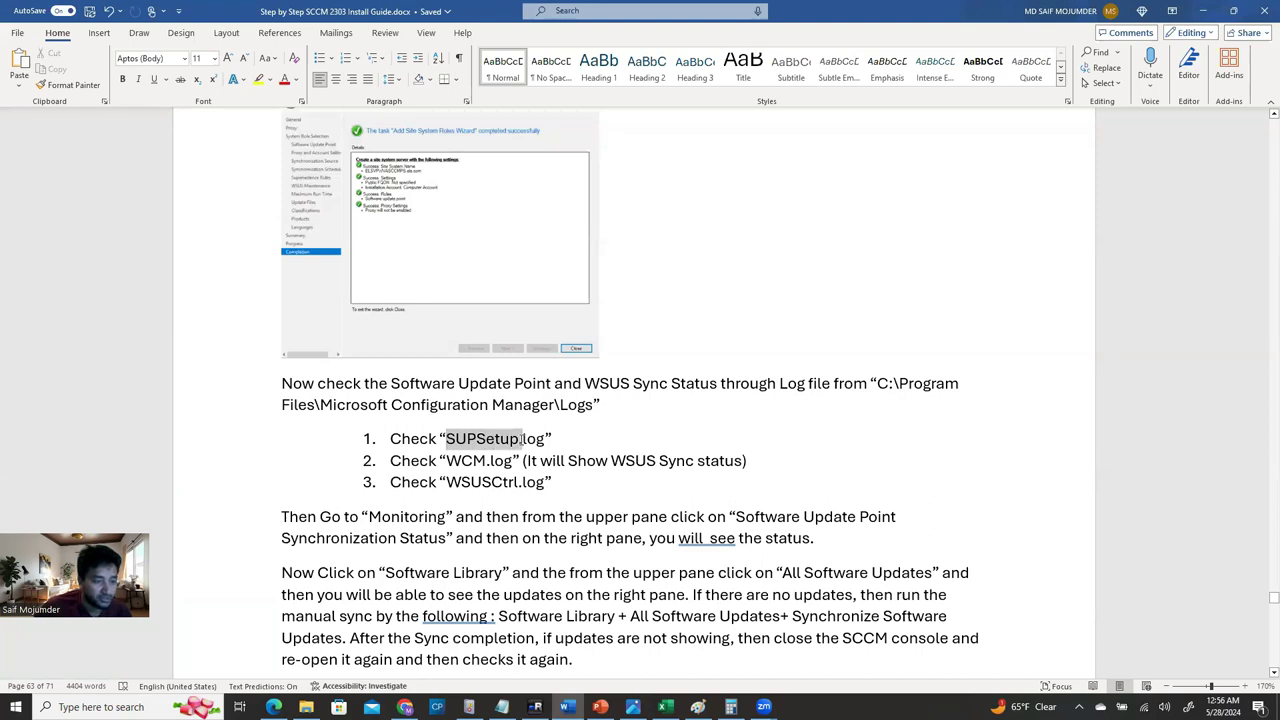
drag(446, 460, 545, 483)
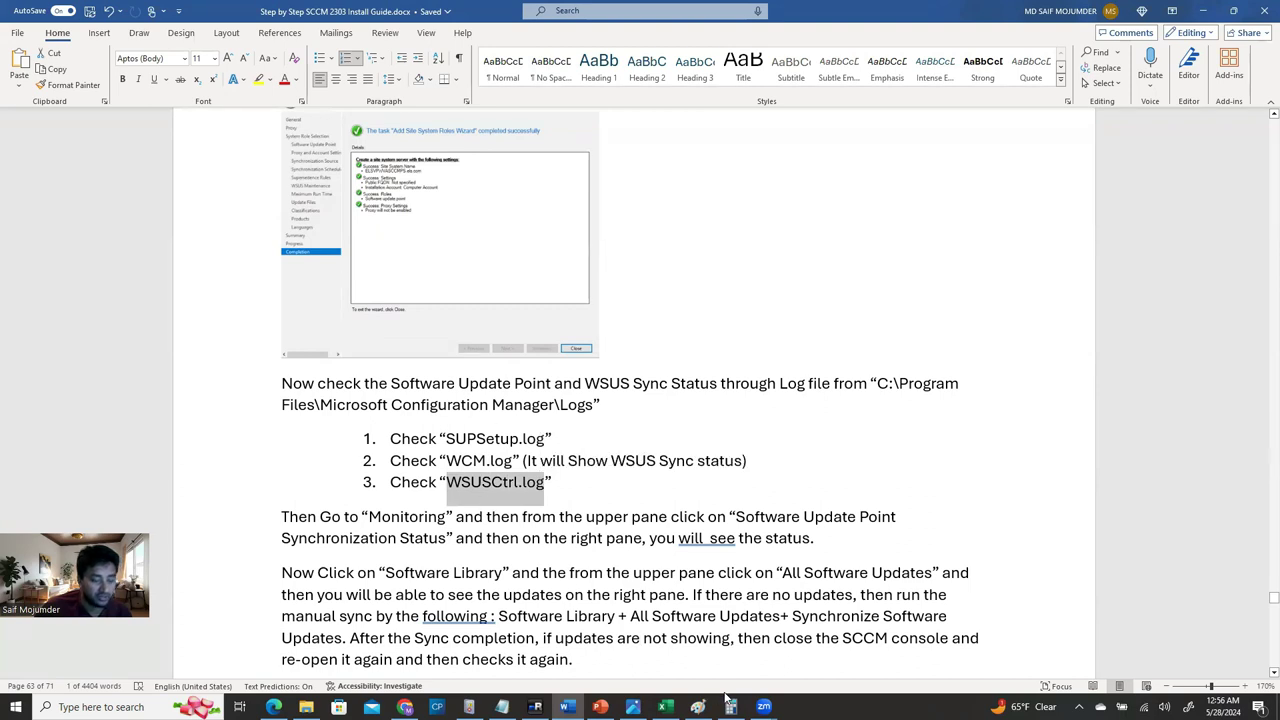
mouse_move(536, 706)
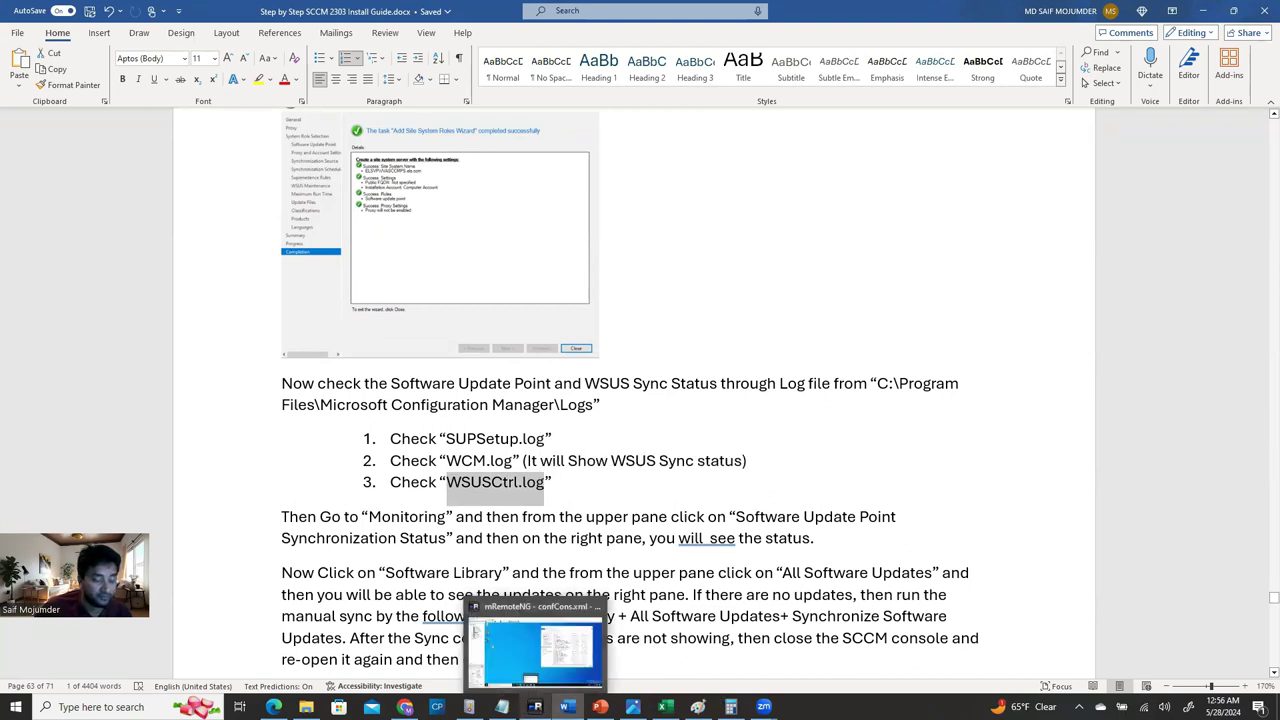
click(588, 645)
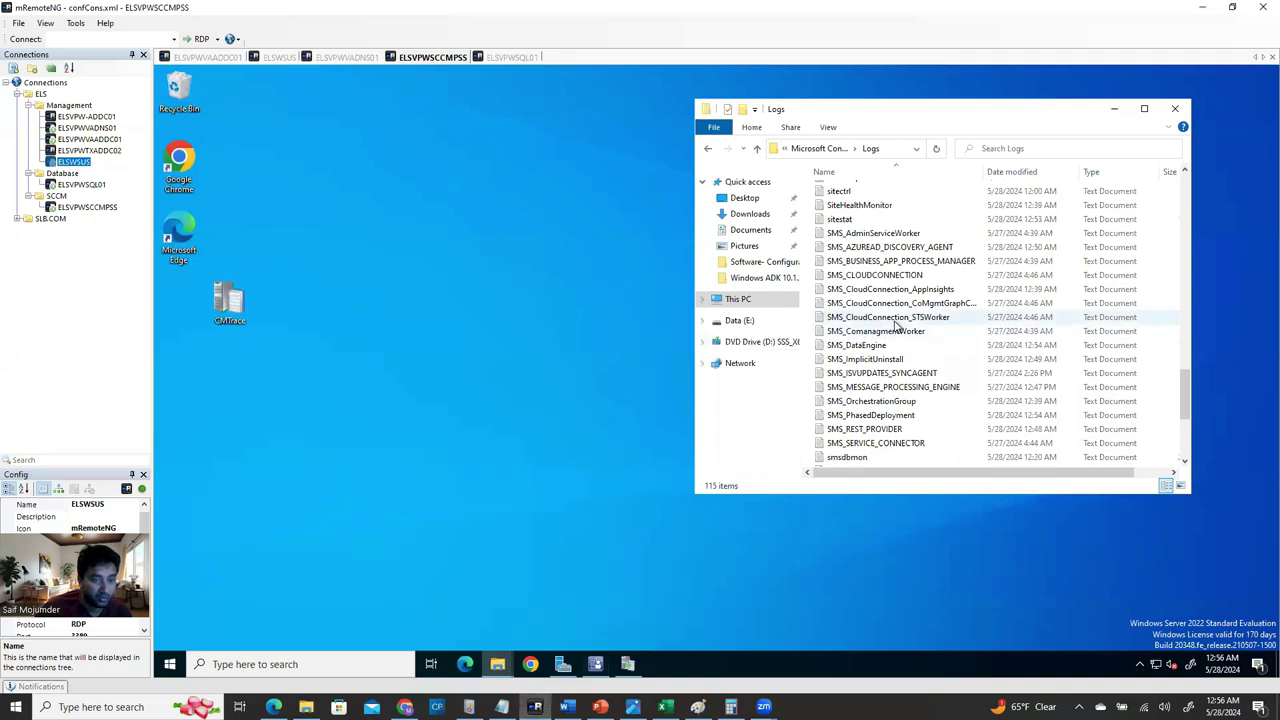
Open SUPSetup.log in CMTrace as the default log viewer and locate its 'Installation was successful' line.
scroll(912, 403, down, 4)
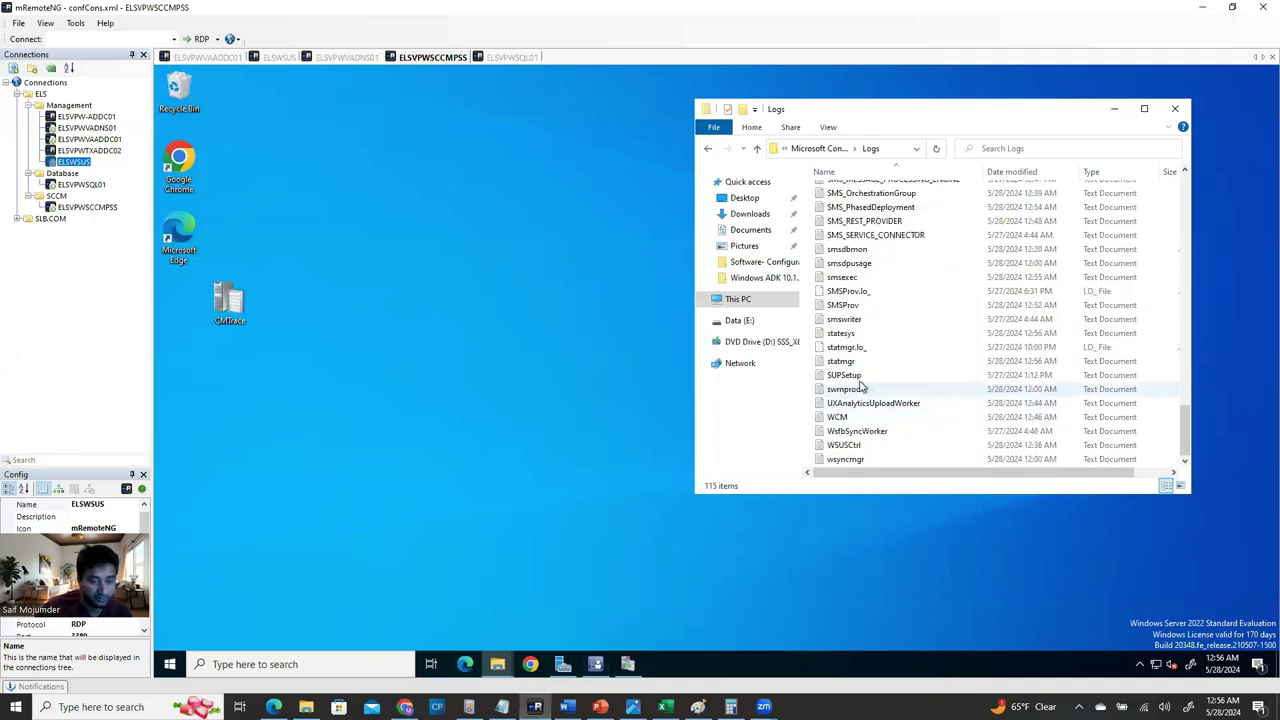
click(870, 376)
mouse_move(868, 380)
mouse_down()
mouse_move(572, 432)
mouse_move(258, 382)
mouse_move(238, 316)
mouse_up()
click(766, 413)
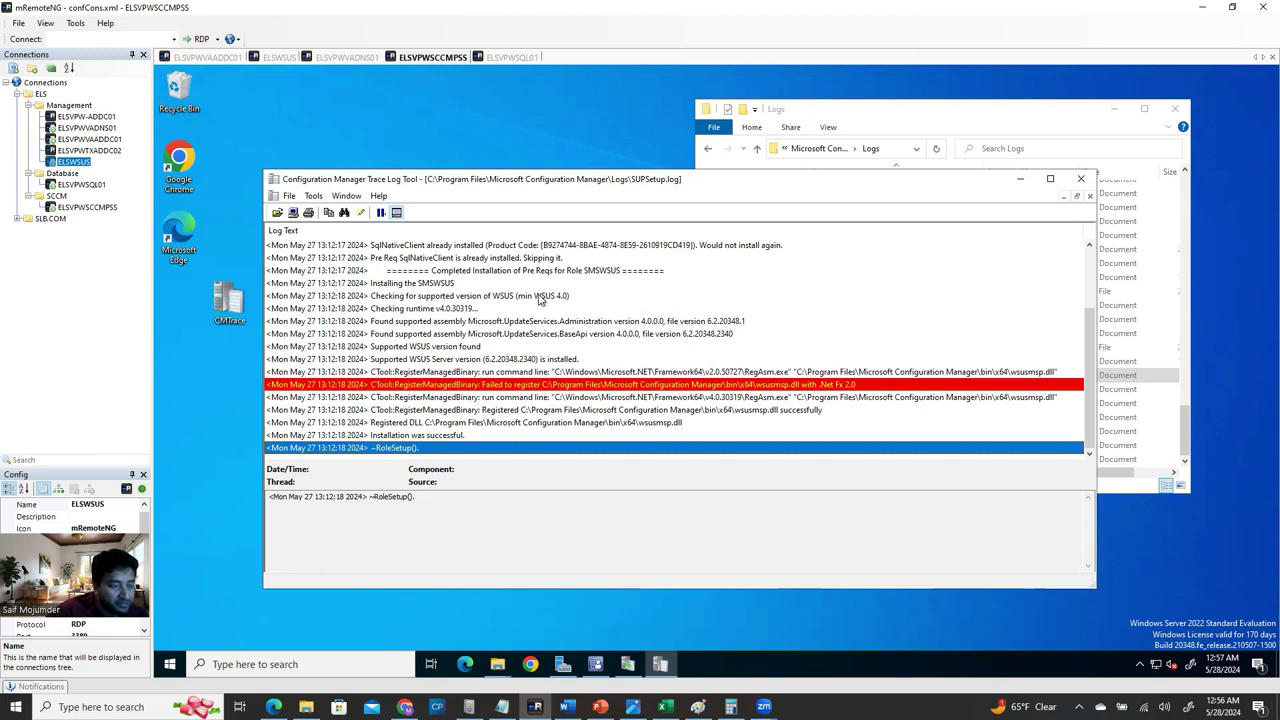
click(395, 441)
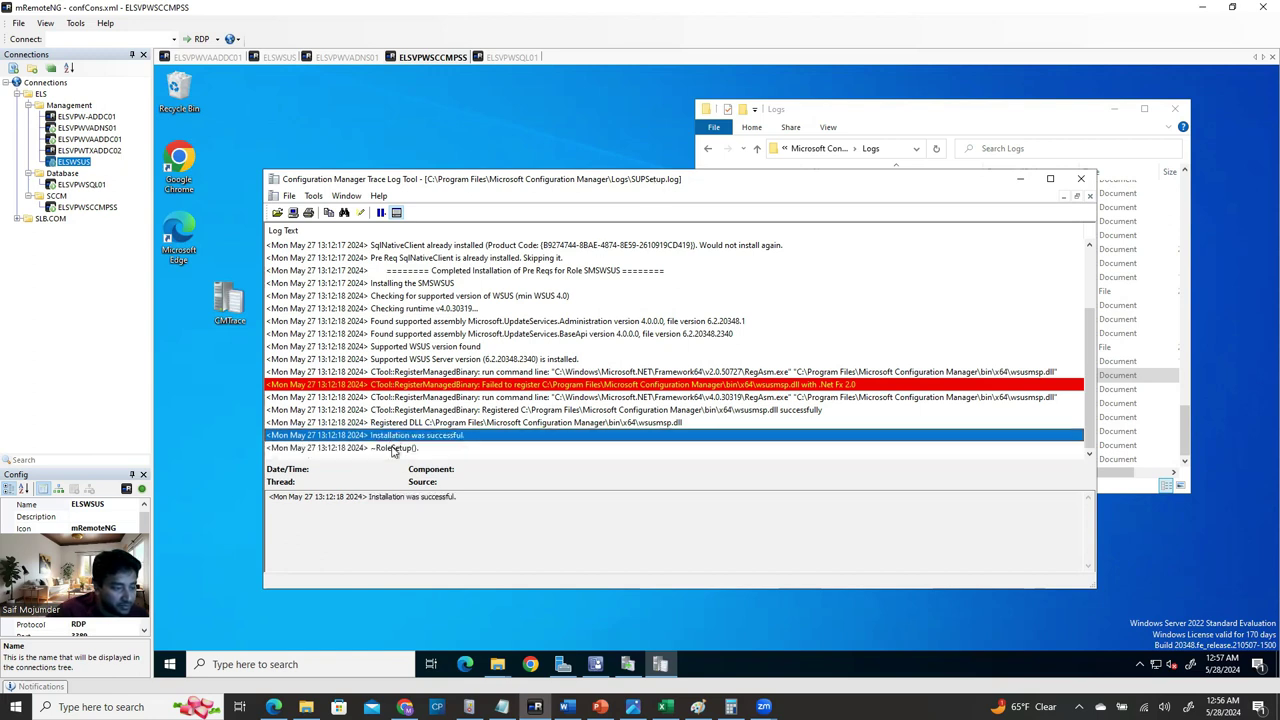
click(920, 128)
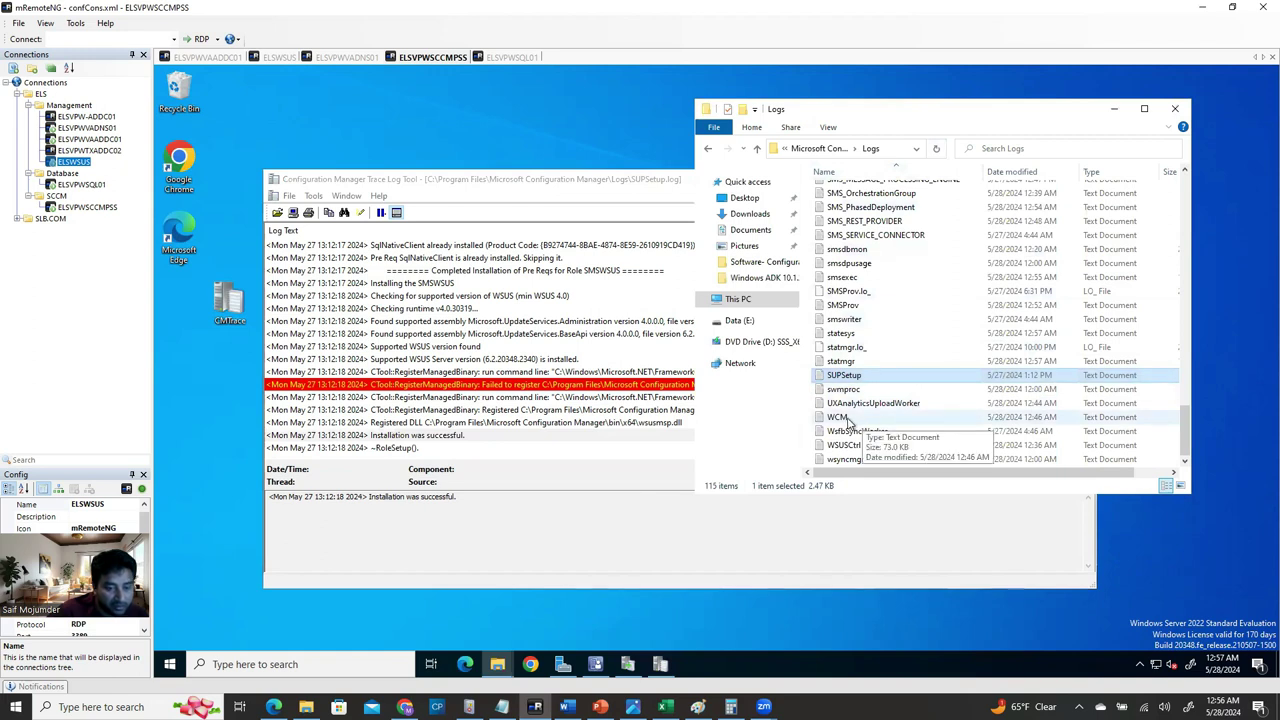
Load WCM.log into CMTrace and adjust the Logs folder window, viewing its full path.
click(848, 420)
drag(323, 203, 326, 192)
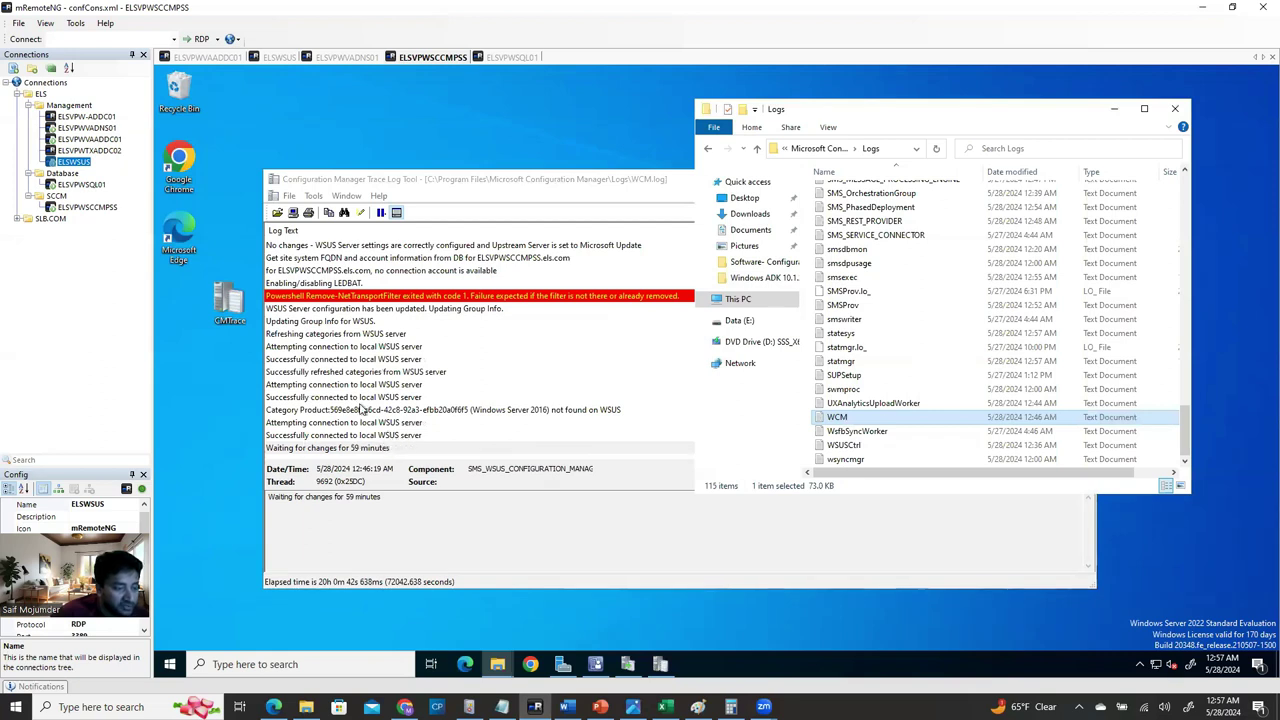
click(857, 448)
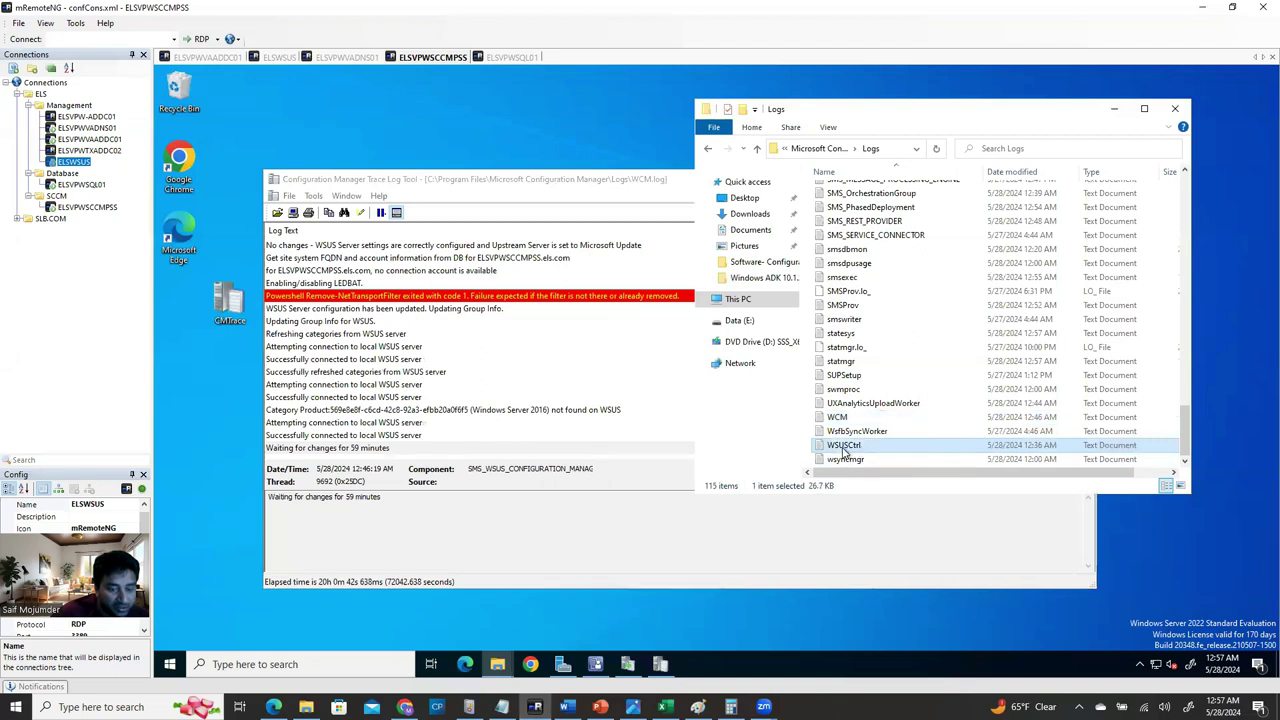
drag(835, 111, 926, 127)
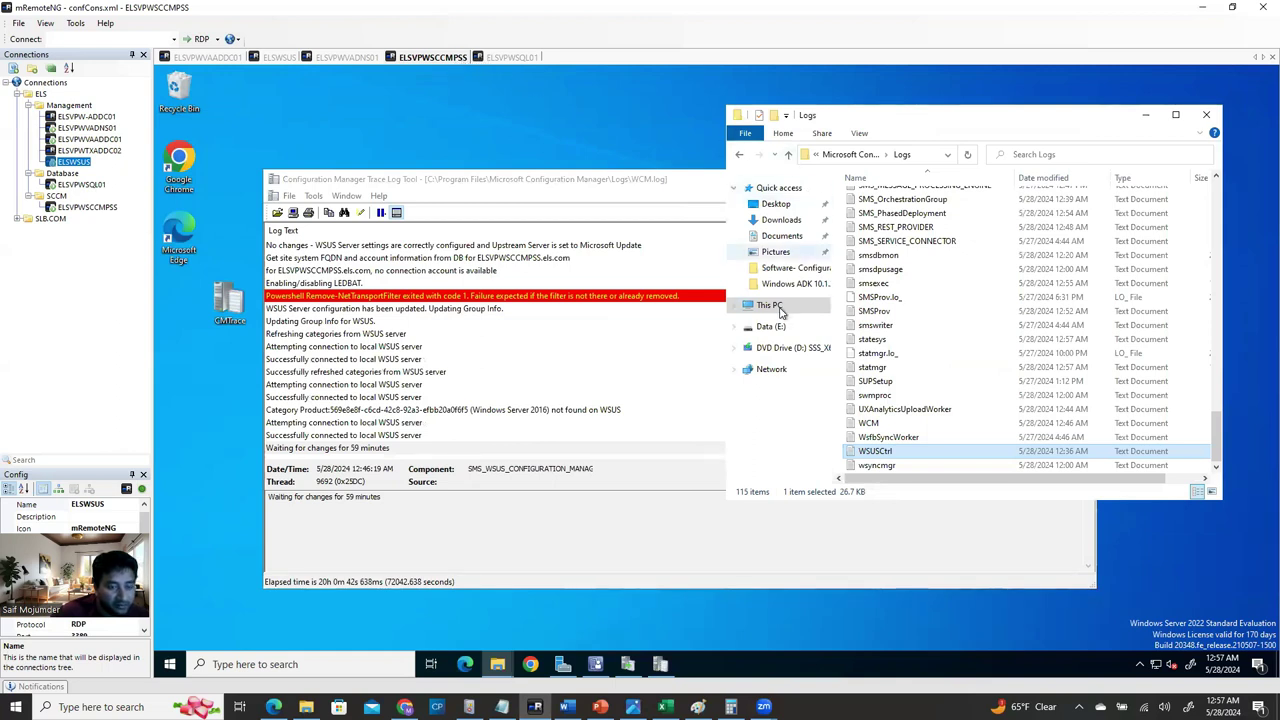
click(903, 155)
click(918, 157)
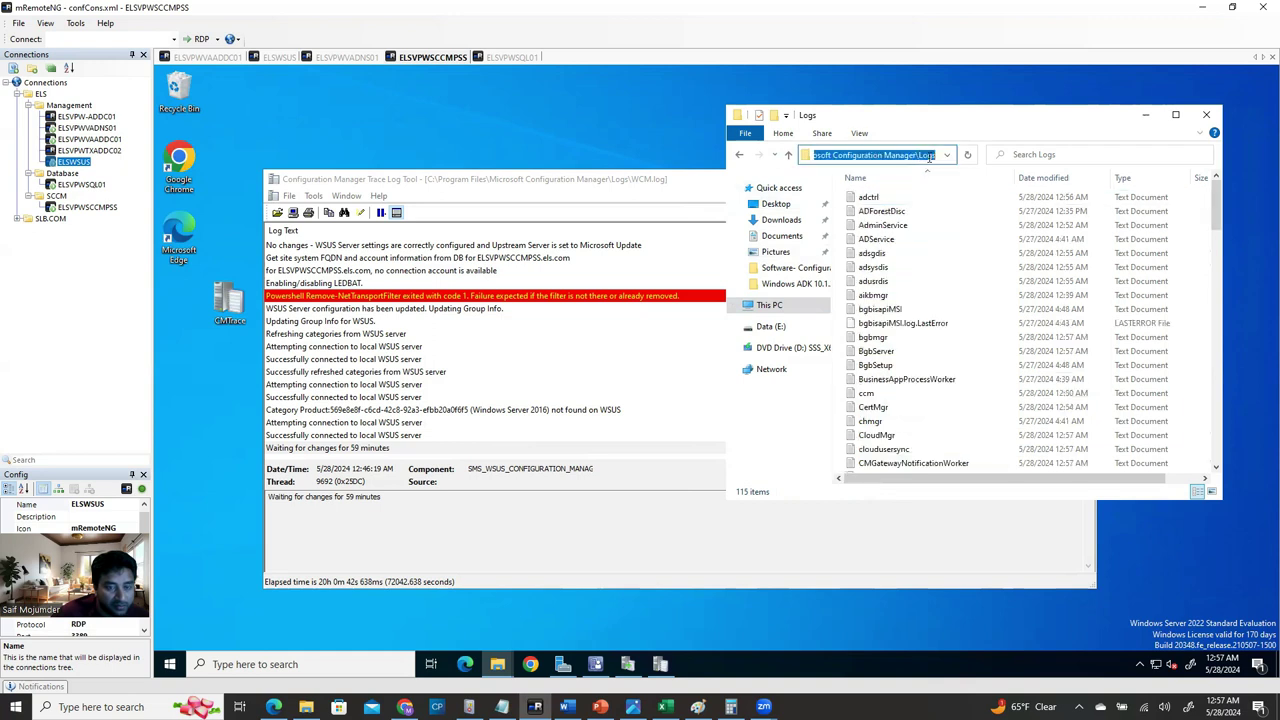
double_click(1010, 122)
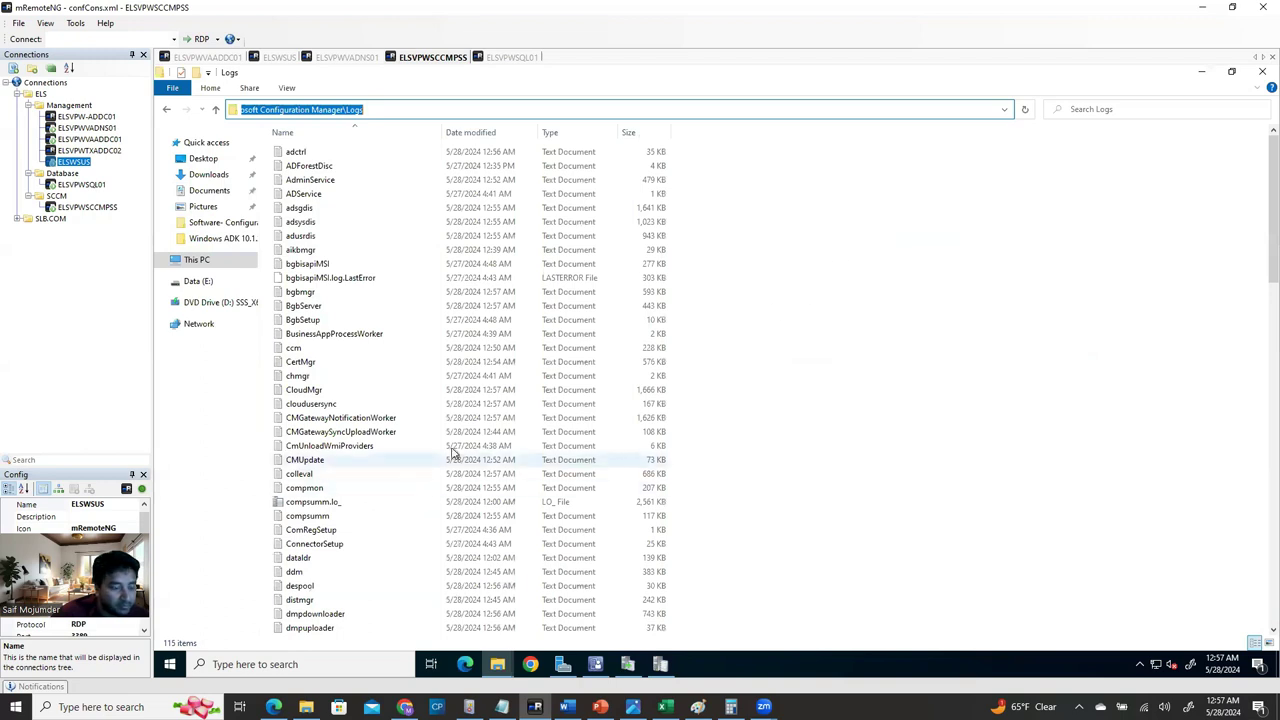
click(400, 110)
click(875, 410)
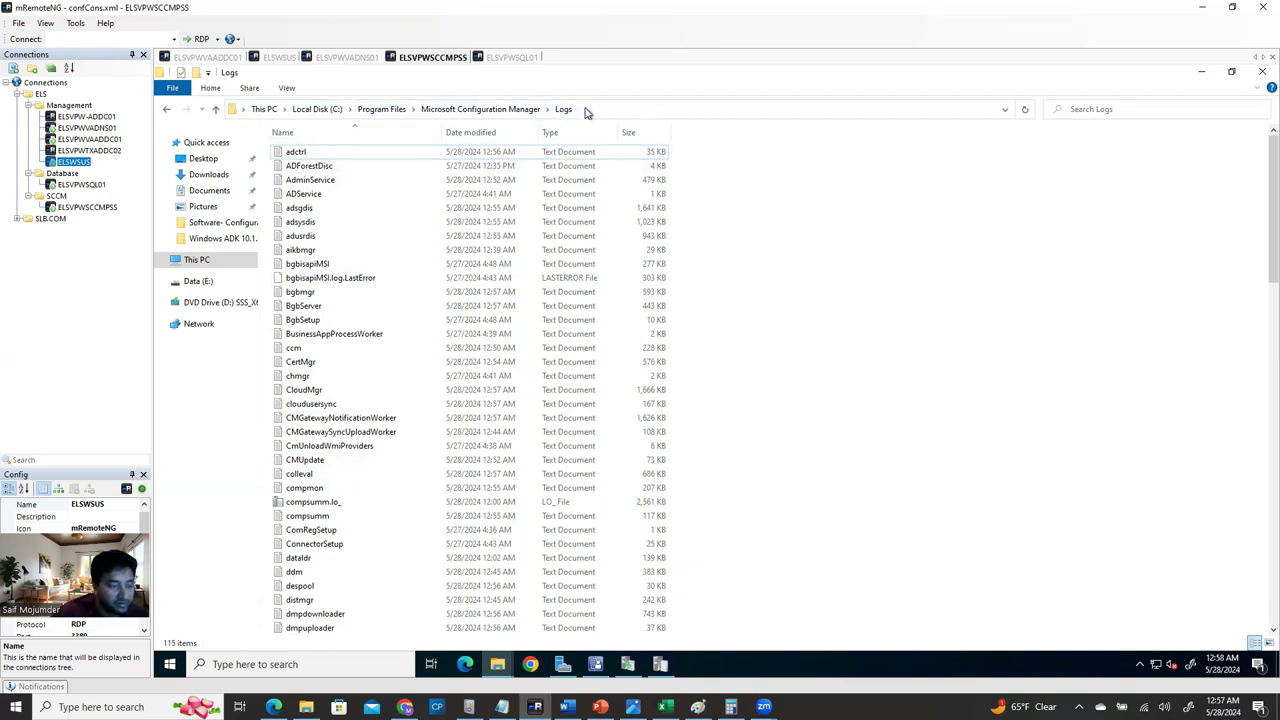
click(1231, 71)
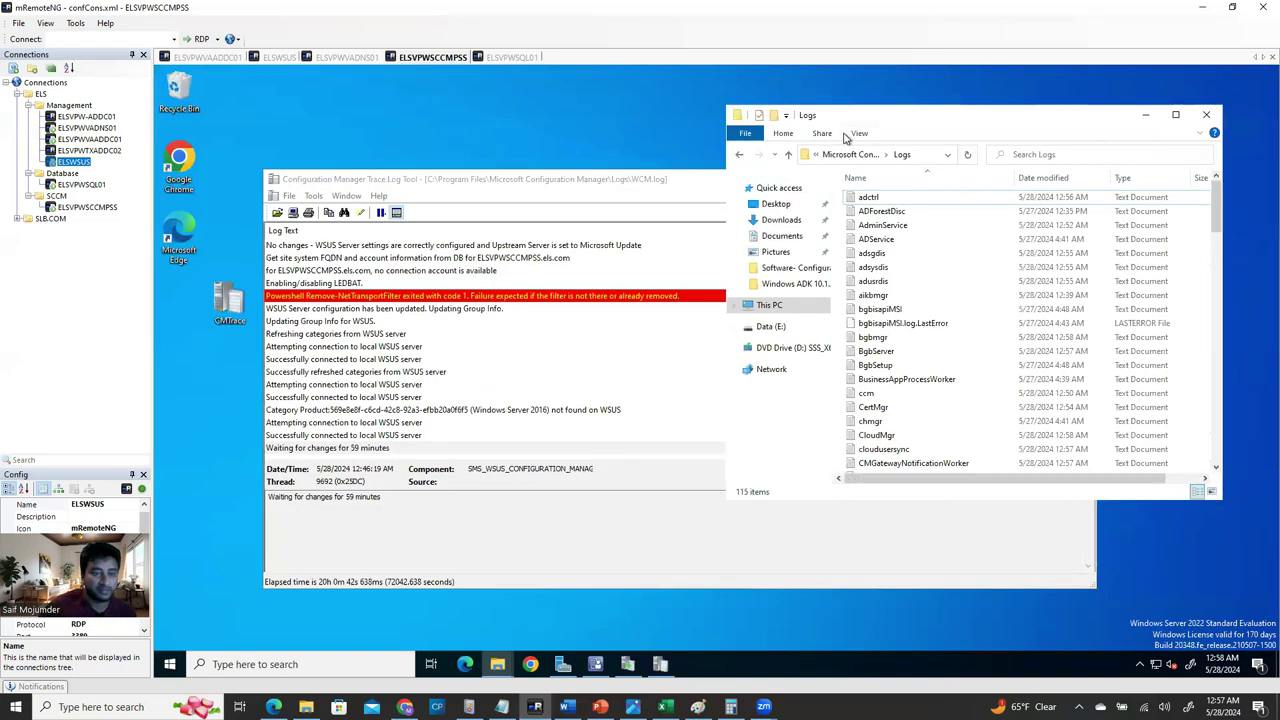
Arrange CMTrace beside the Logs folder, then load WSUSCtrl.log and WCM.log into CMTrace.
scroll(910, 430, down, 5)
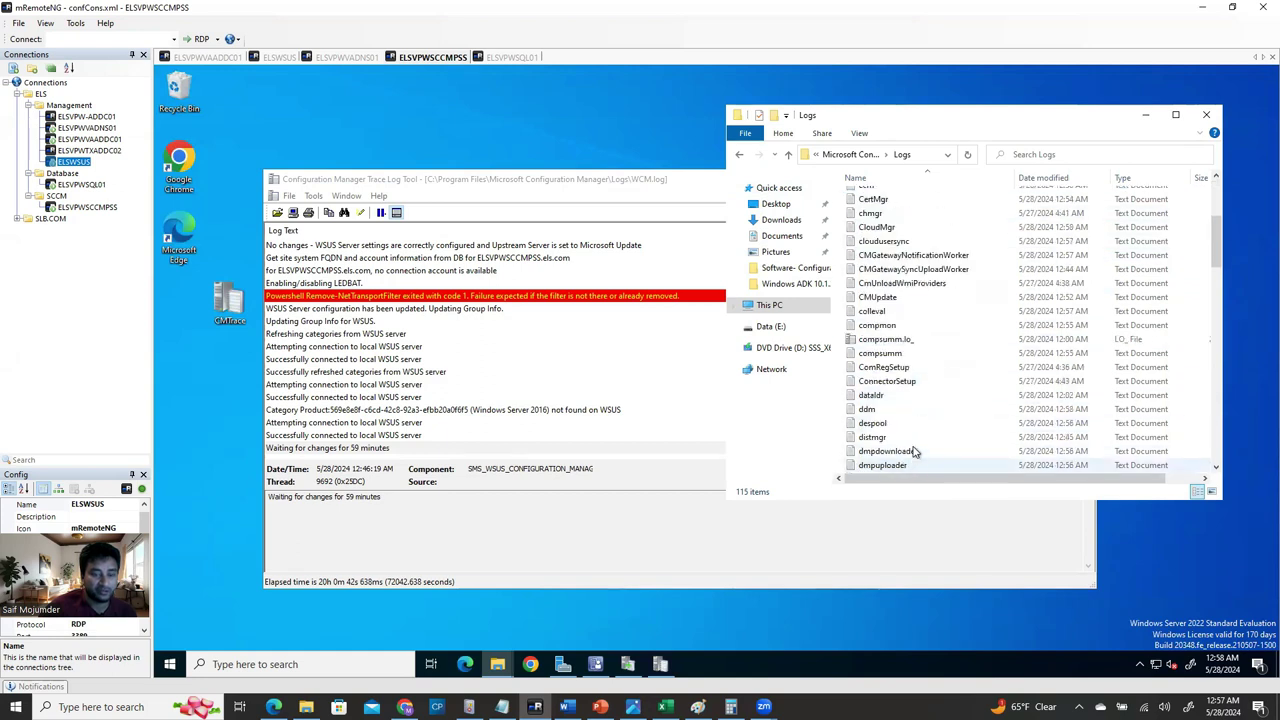
click(415, 182)
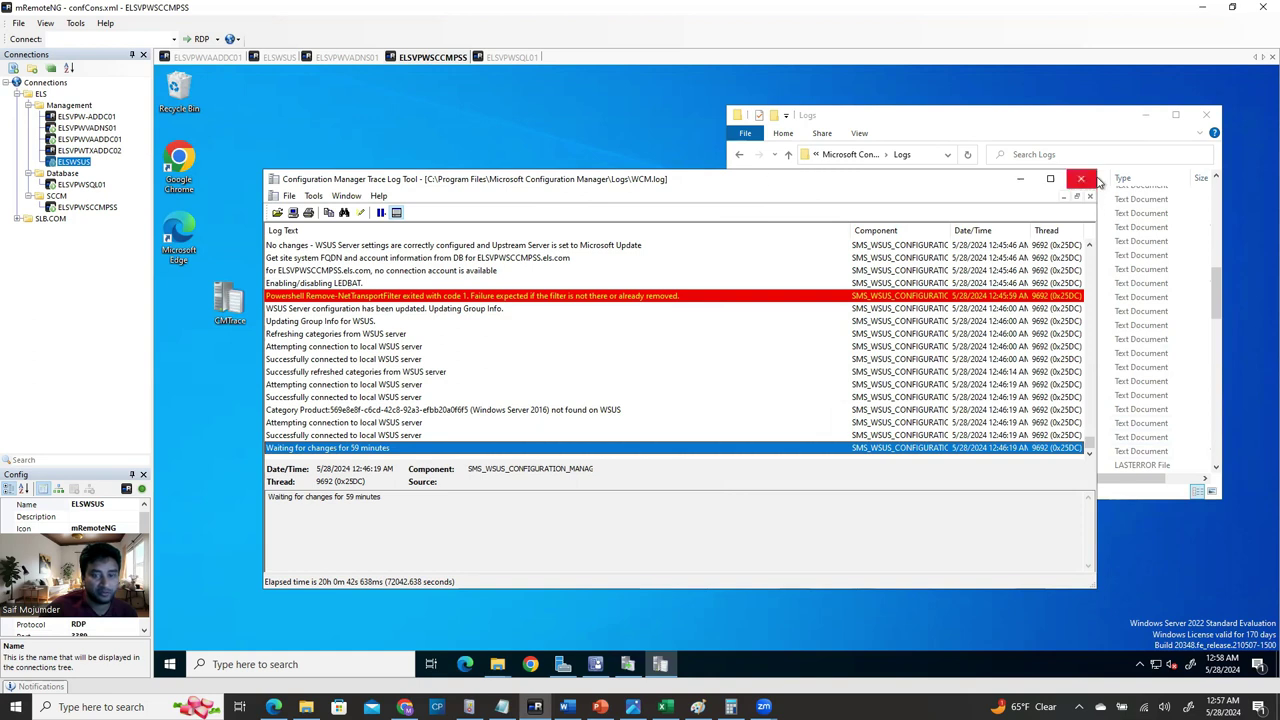
drag(1095, 190, 856, 188)
drag(738, 184, 592, 138)
drag(756, 118, 813, 130)
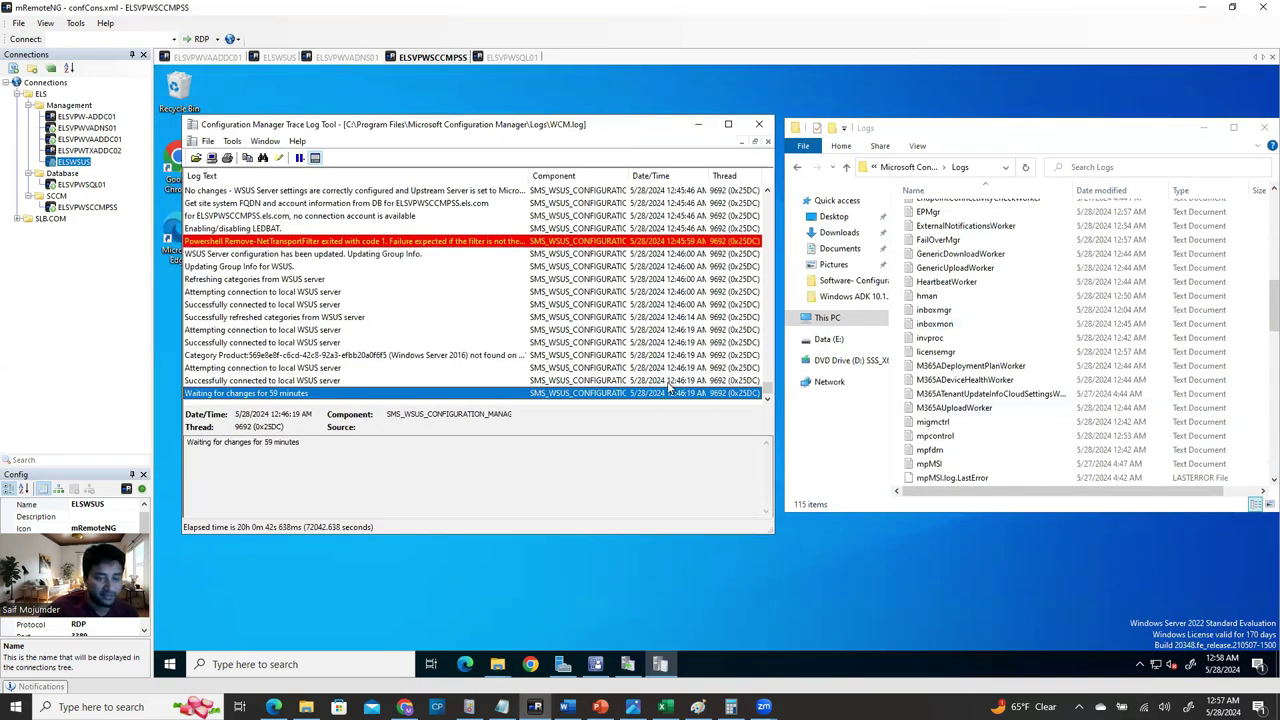
scroll(965, 465, down, 9)
scroll(965, 465, down, 12)
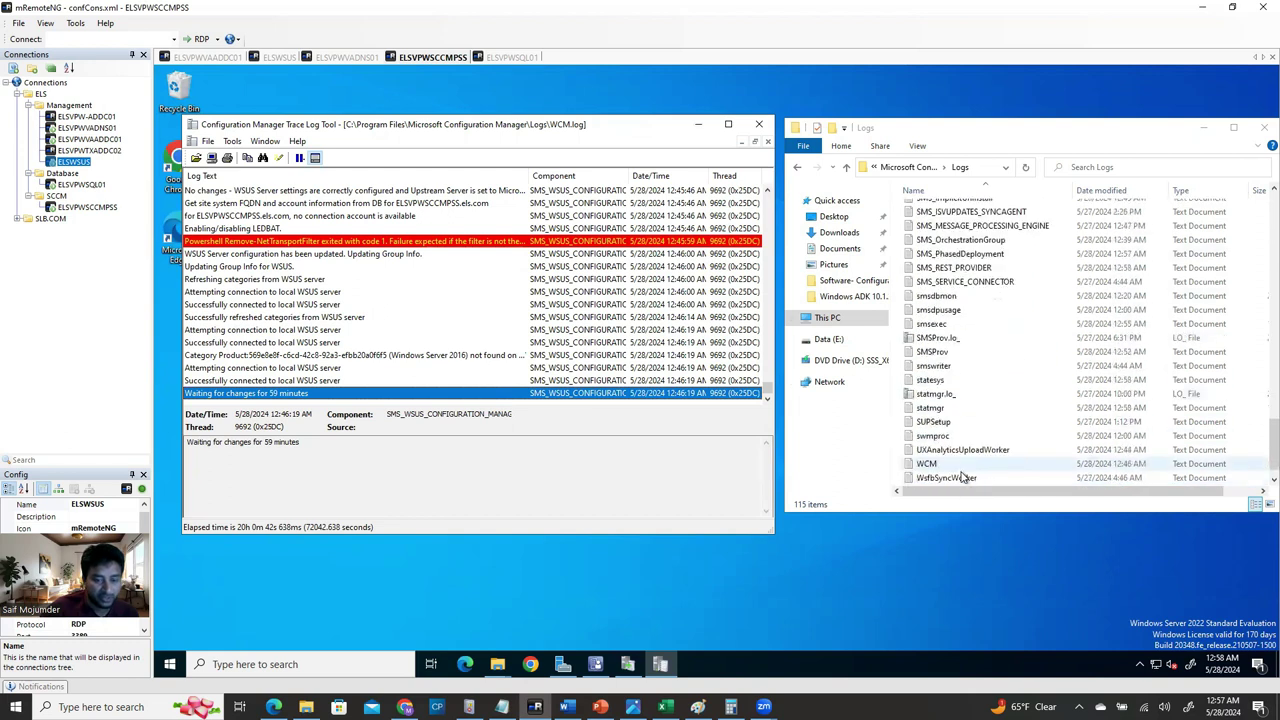
click(958, 466)
drag(958, 466, 322, 140)
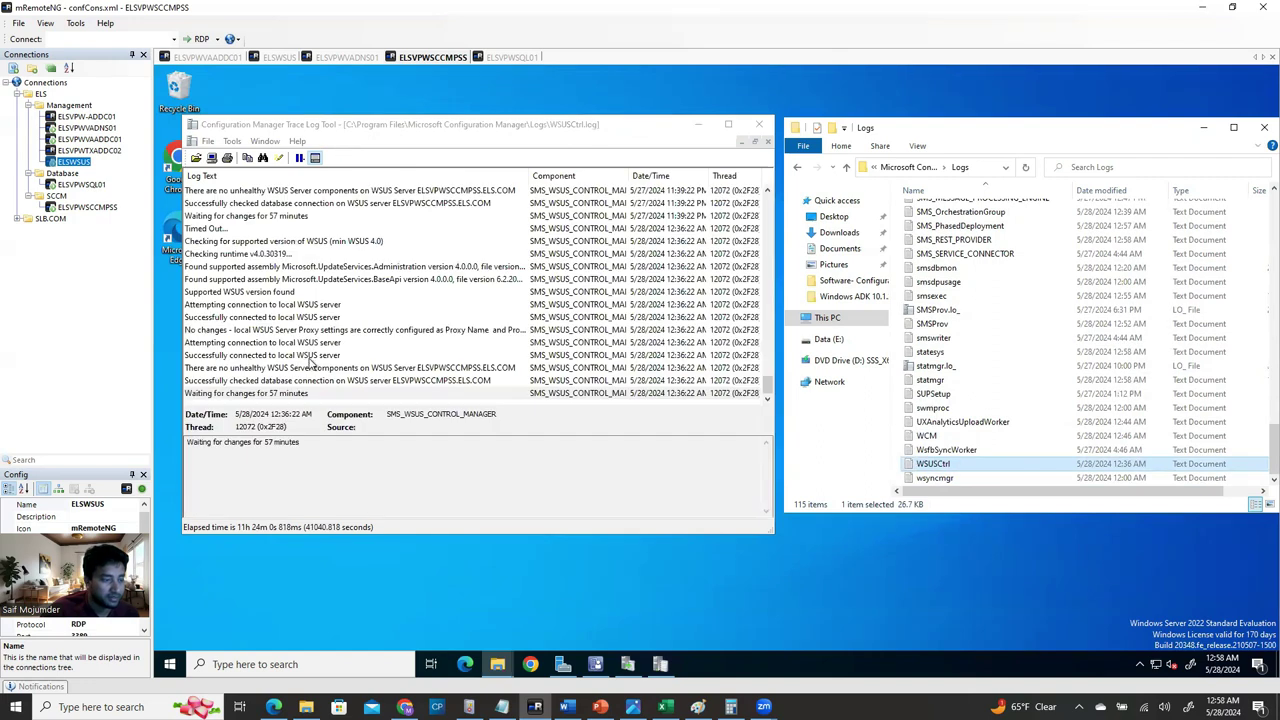
drag(933, 437, 380, 200)
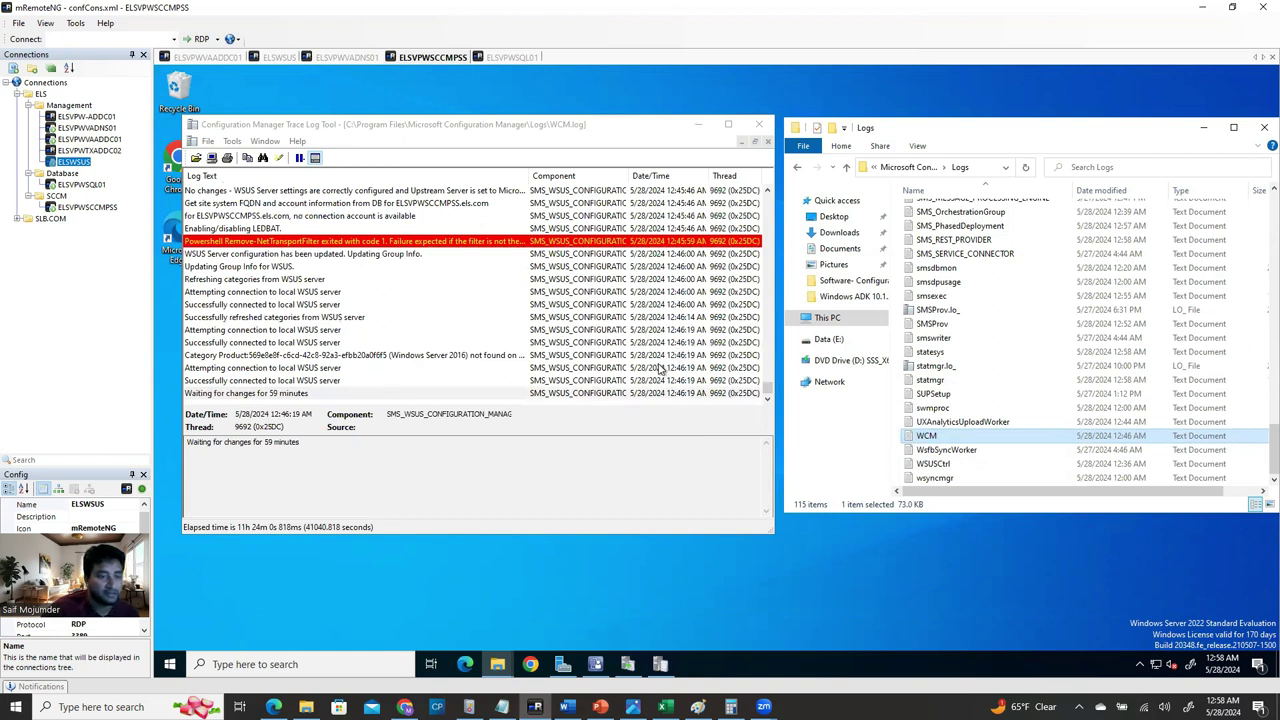
Check that Software Library's All Software Updates node lists 0 items, then switch to the WSUS console.
click(595, 665)
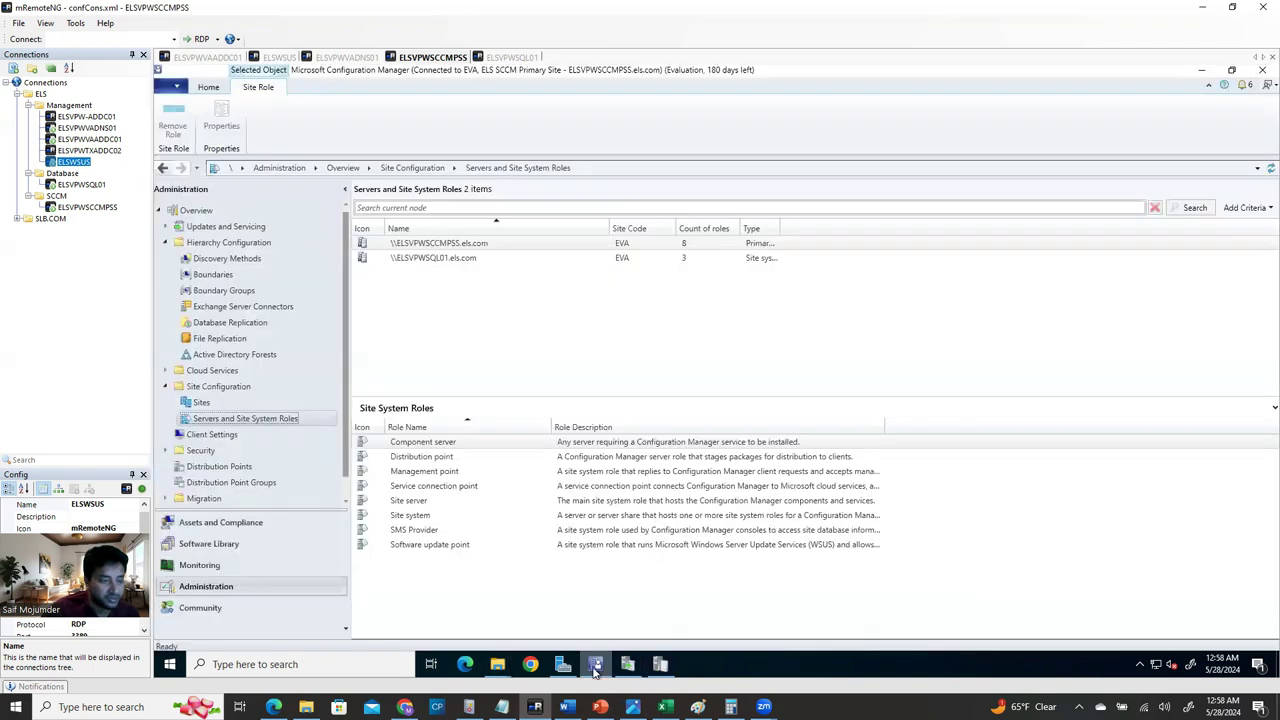
click(224, 551)
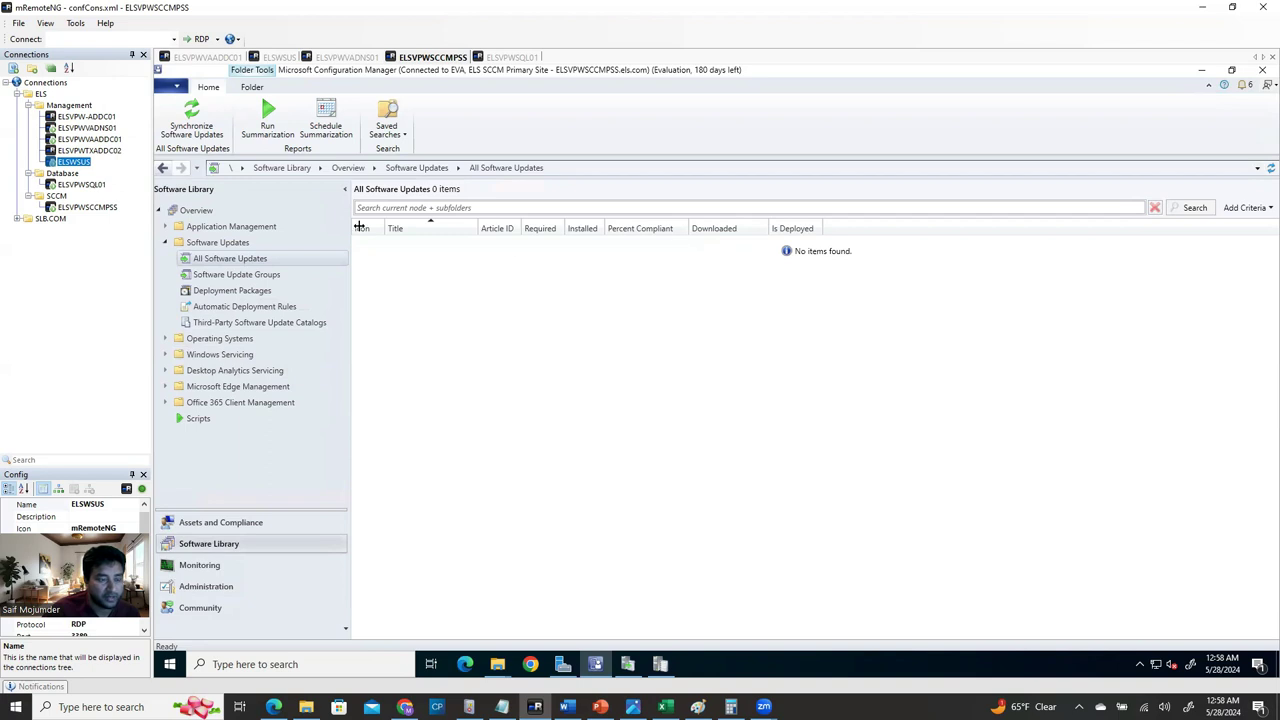
click(237, 275)
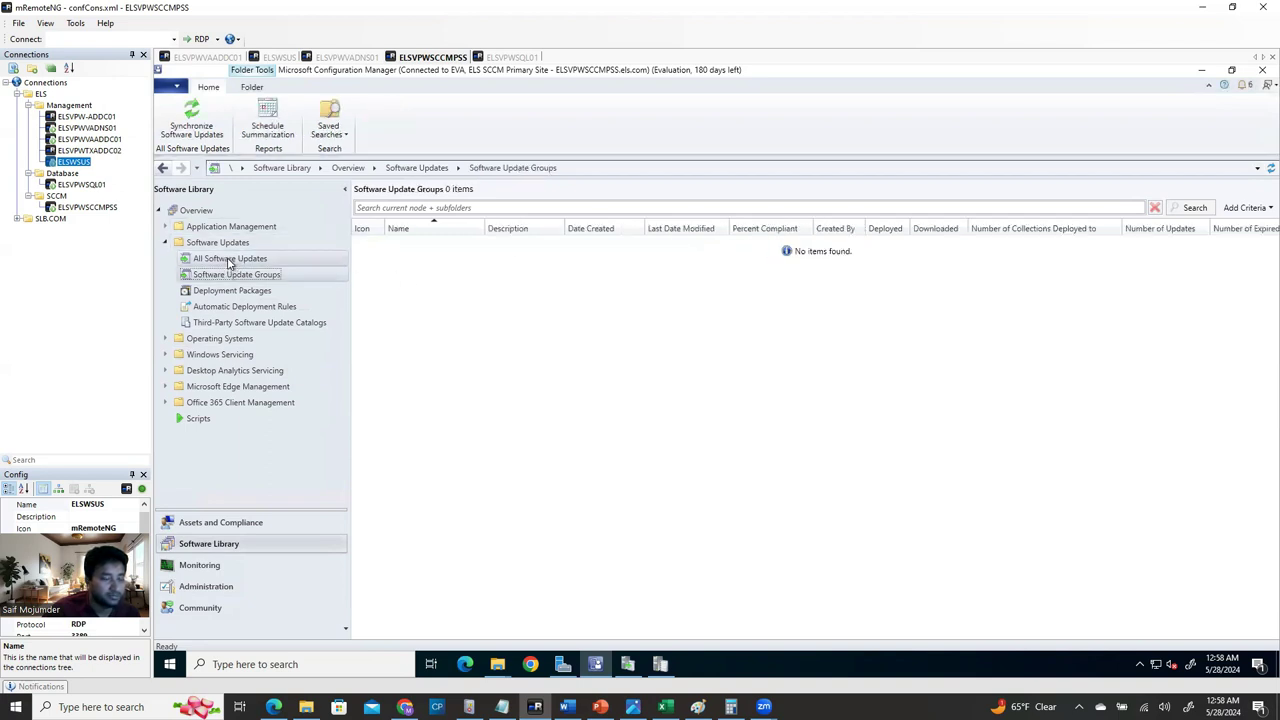
click(230, 260)
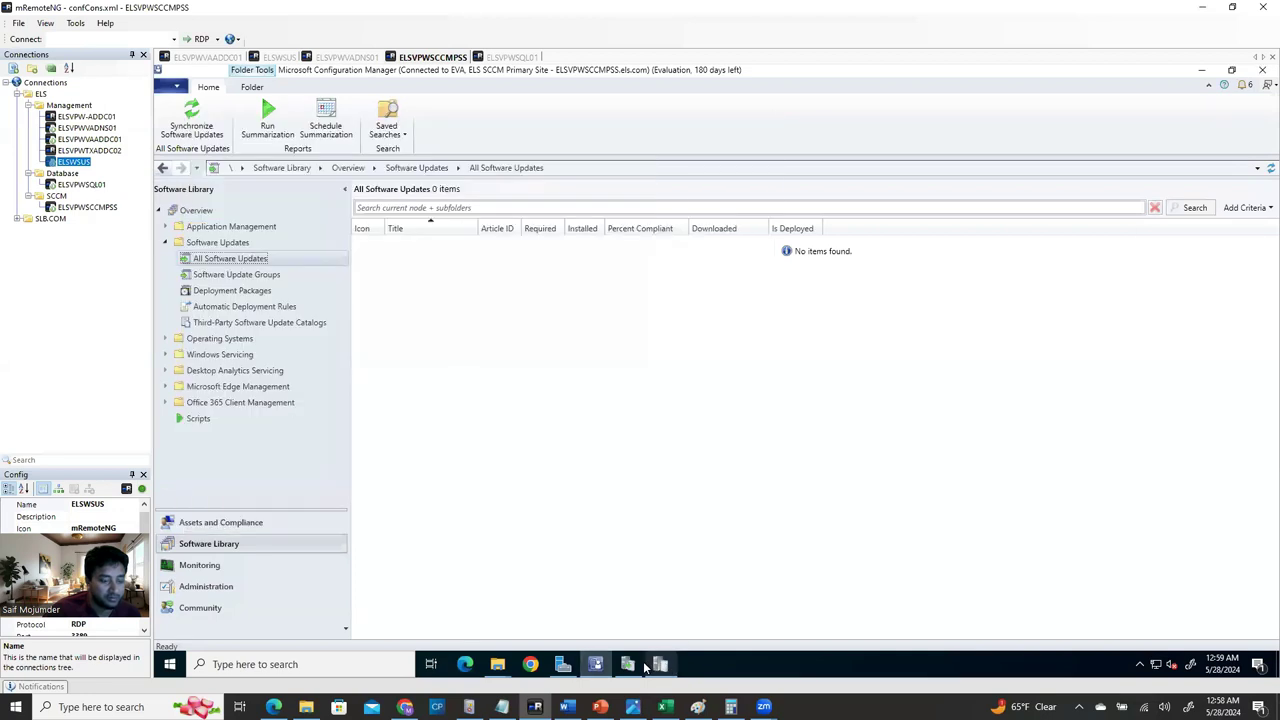
click(632, 666)
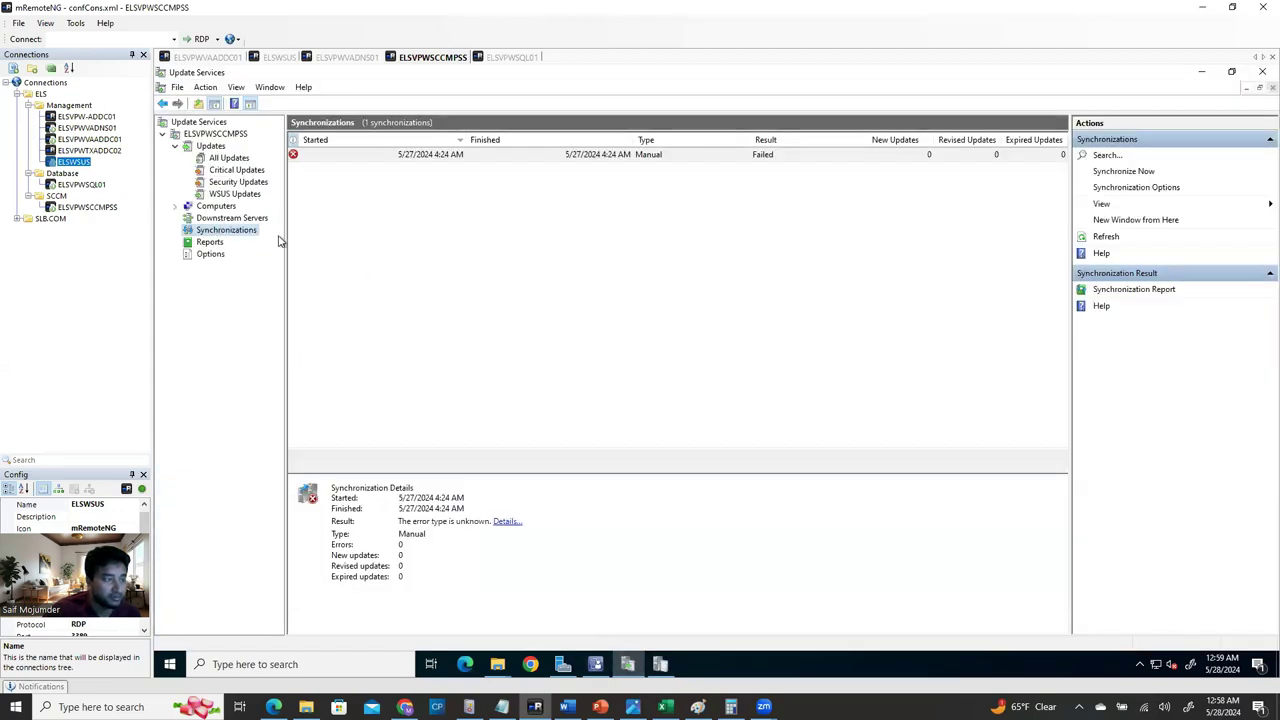
View the WSUS server overview's idle synchronization status, then minimize Update Services.
click(226, 135)
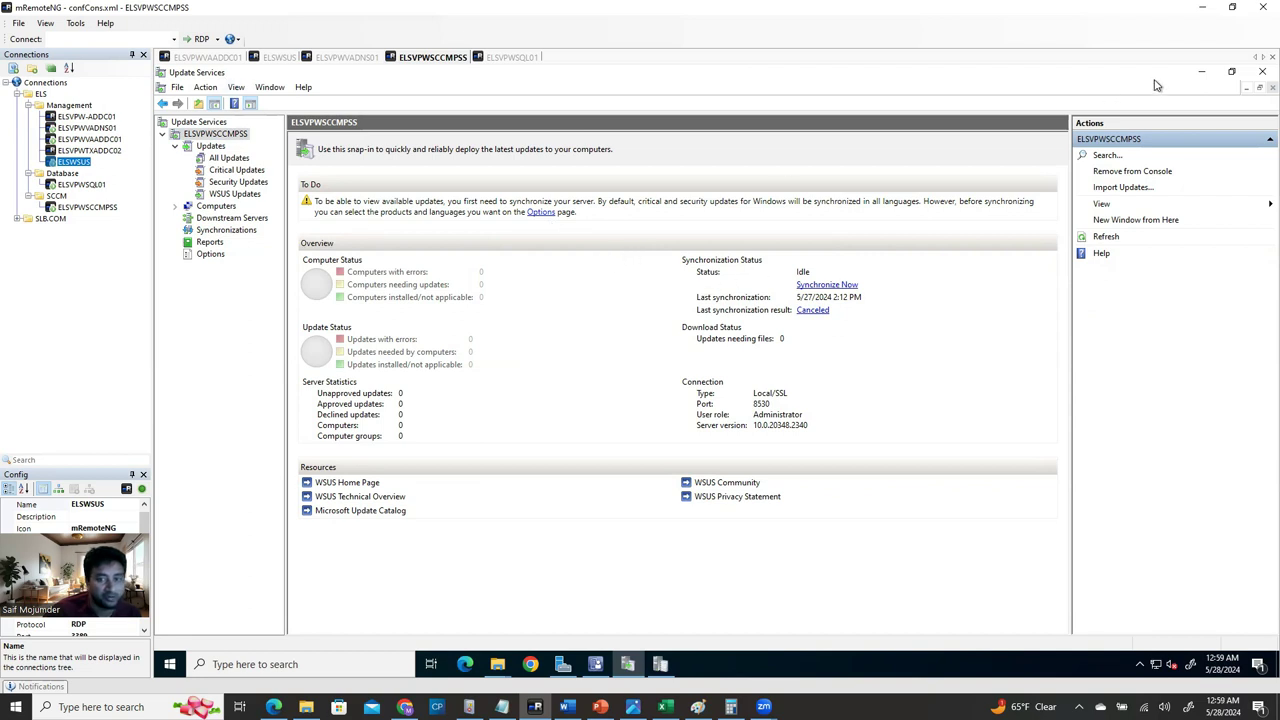
click(1201, 72)
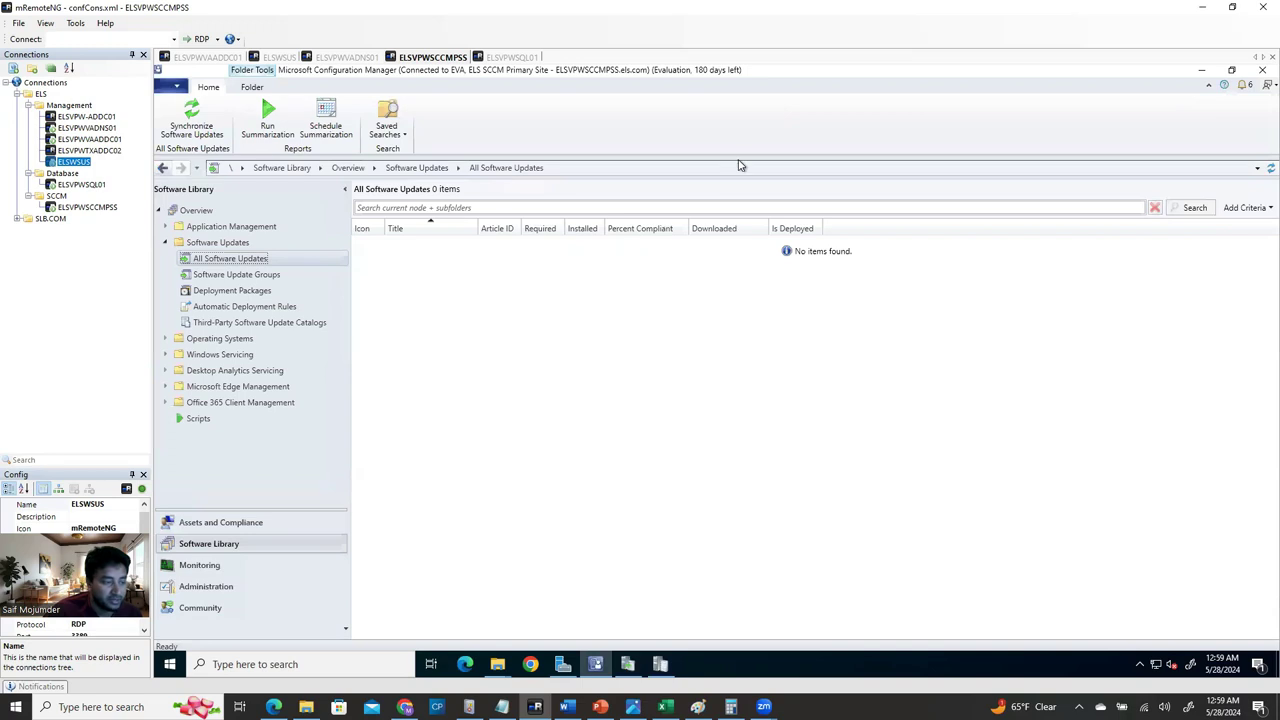
Browse Administration's Sites and Servers and Site System Roles, then select the EVA primary site.
click(229, 527)
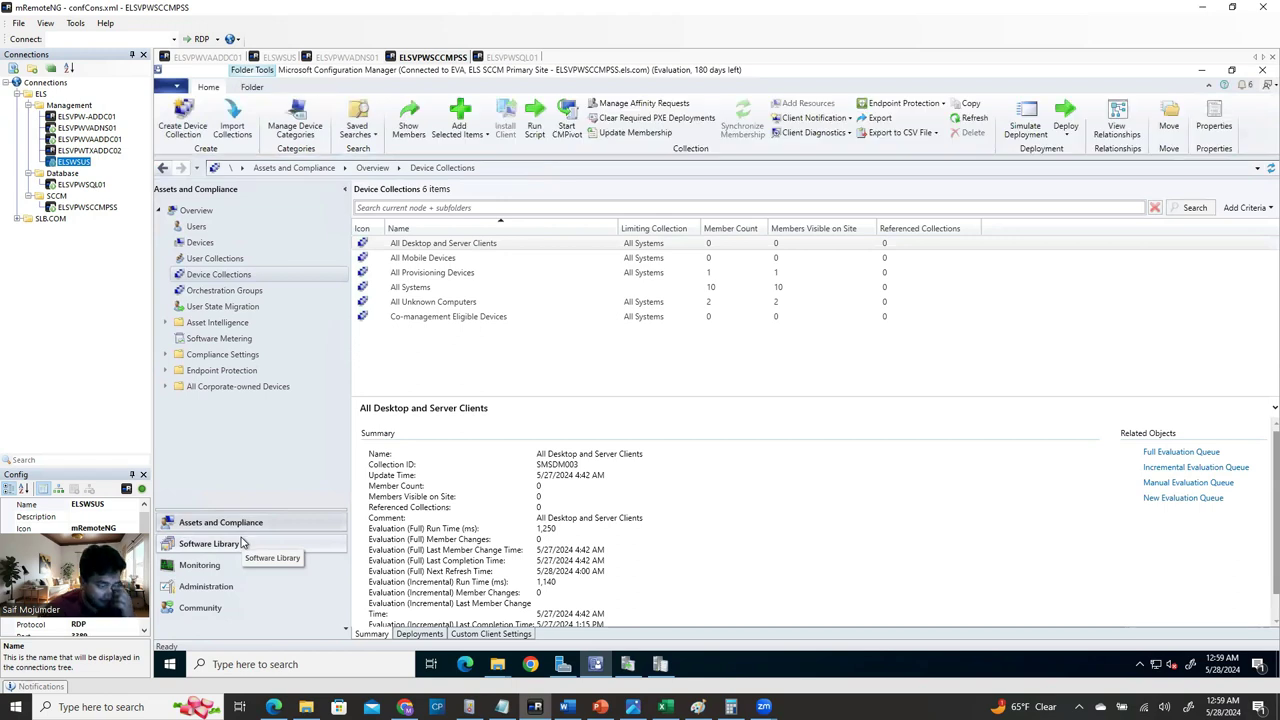
click(218, 586)
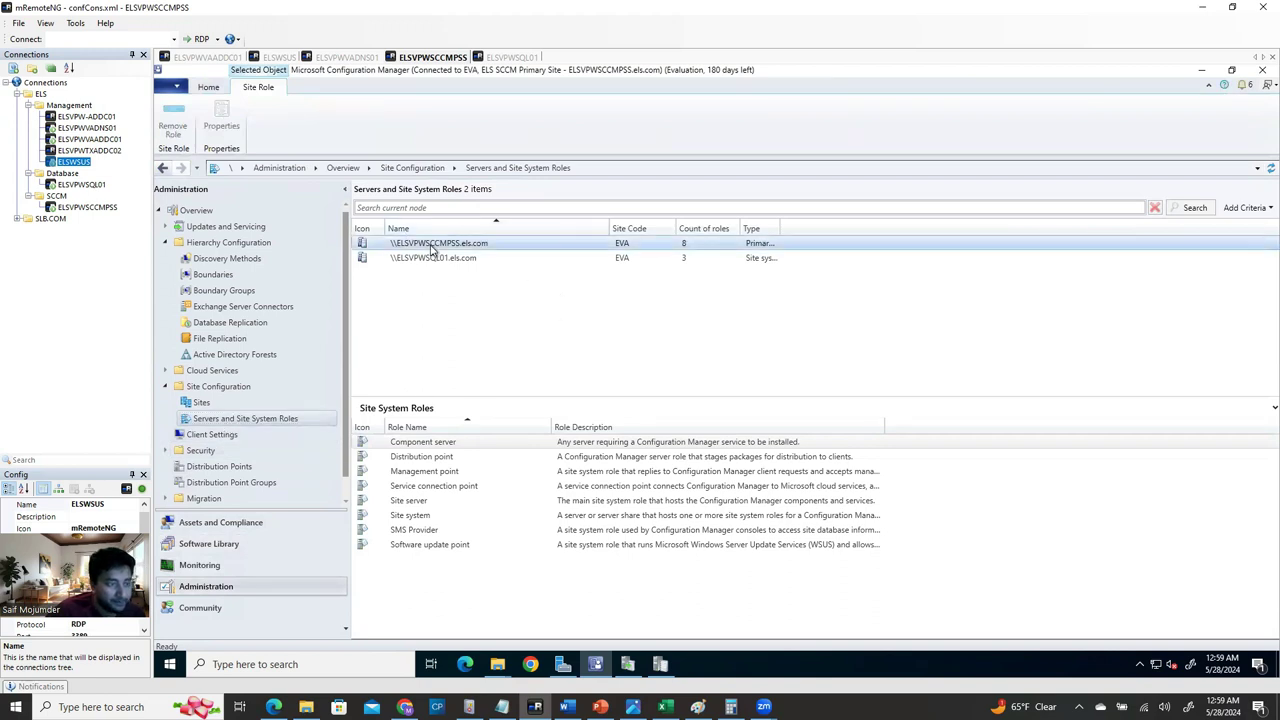
click(201, 402)
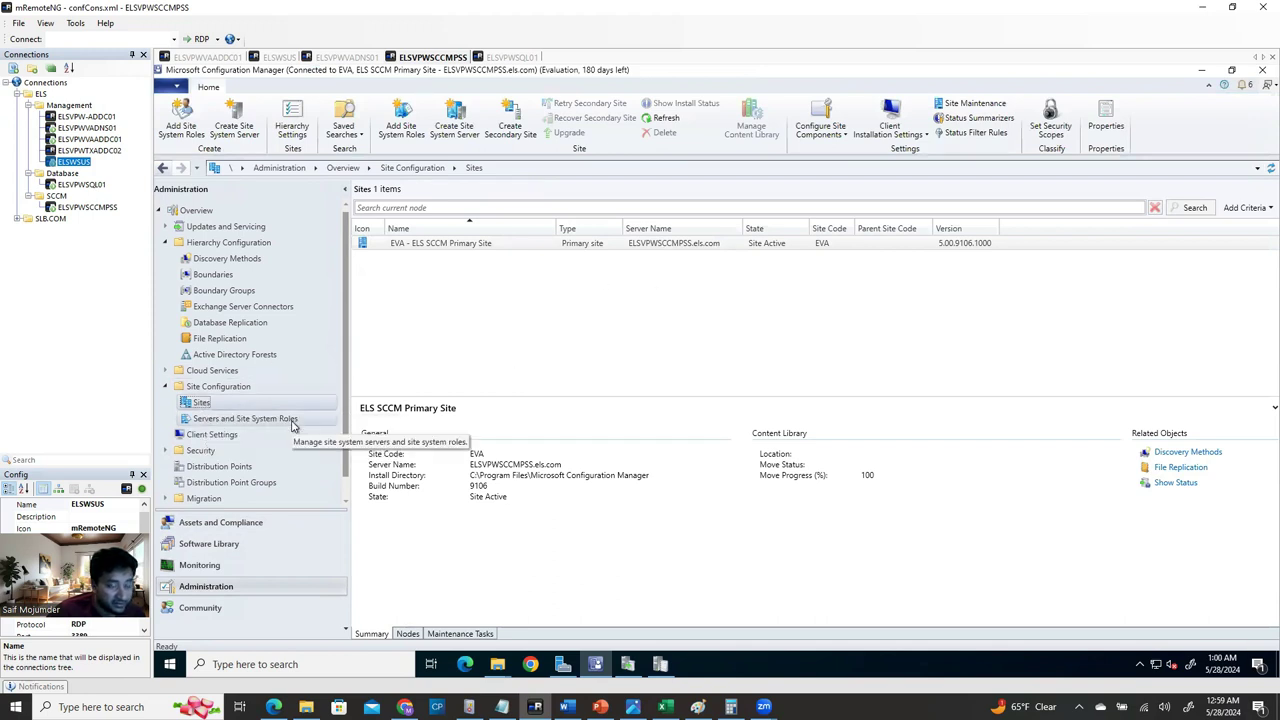
click(266, 421)
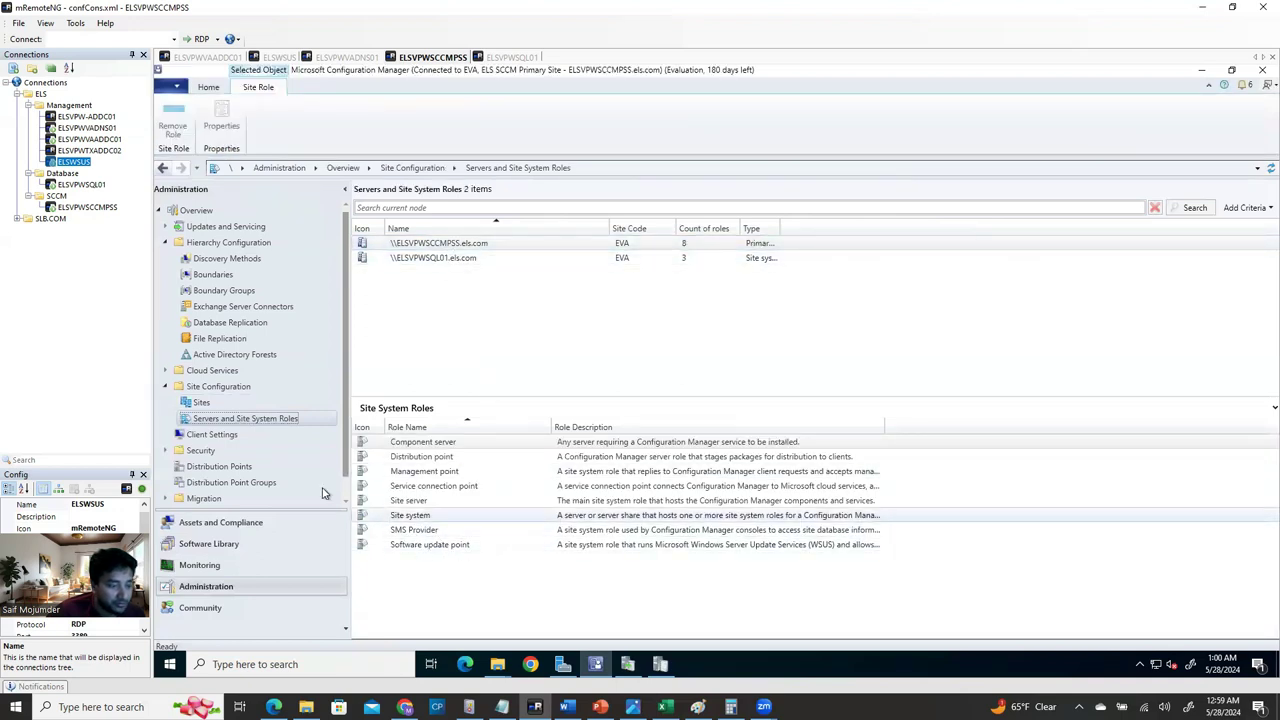
click(204, 403)
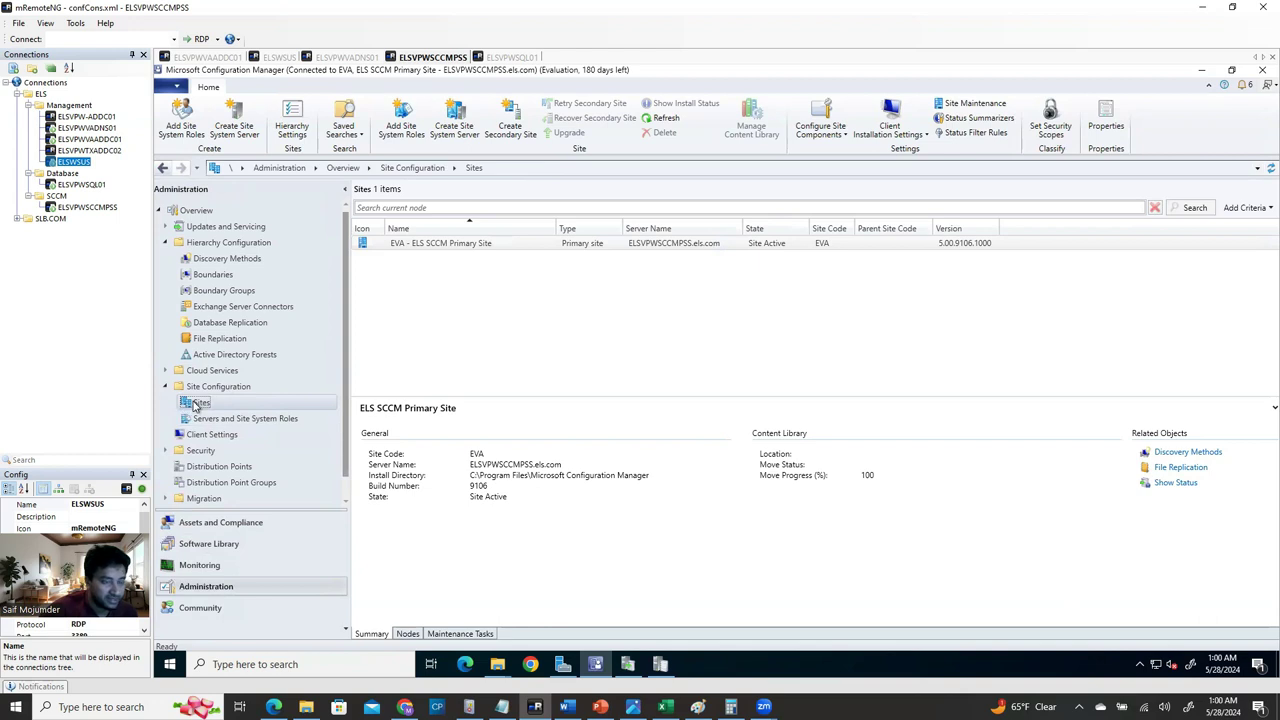
click(481, 248)
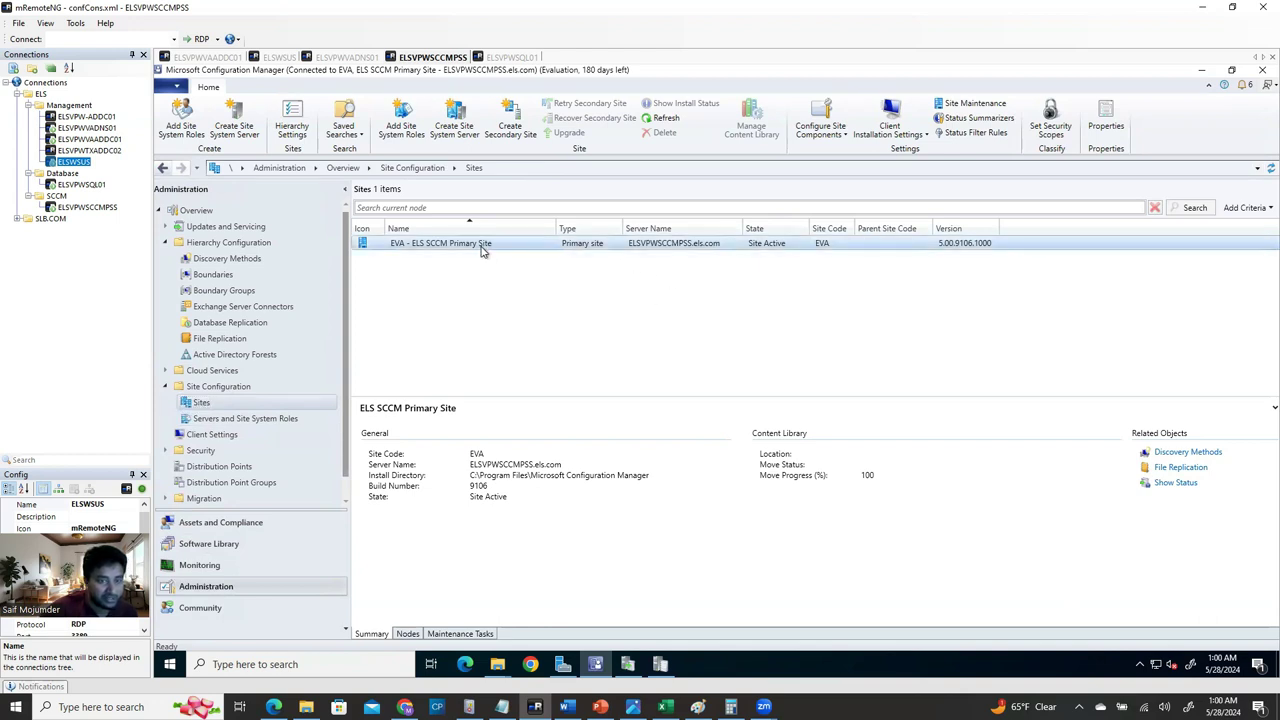
Open the Software Update Point component's Products tab and browse the product list.
click(837, 141)
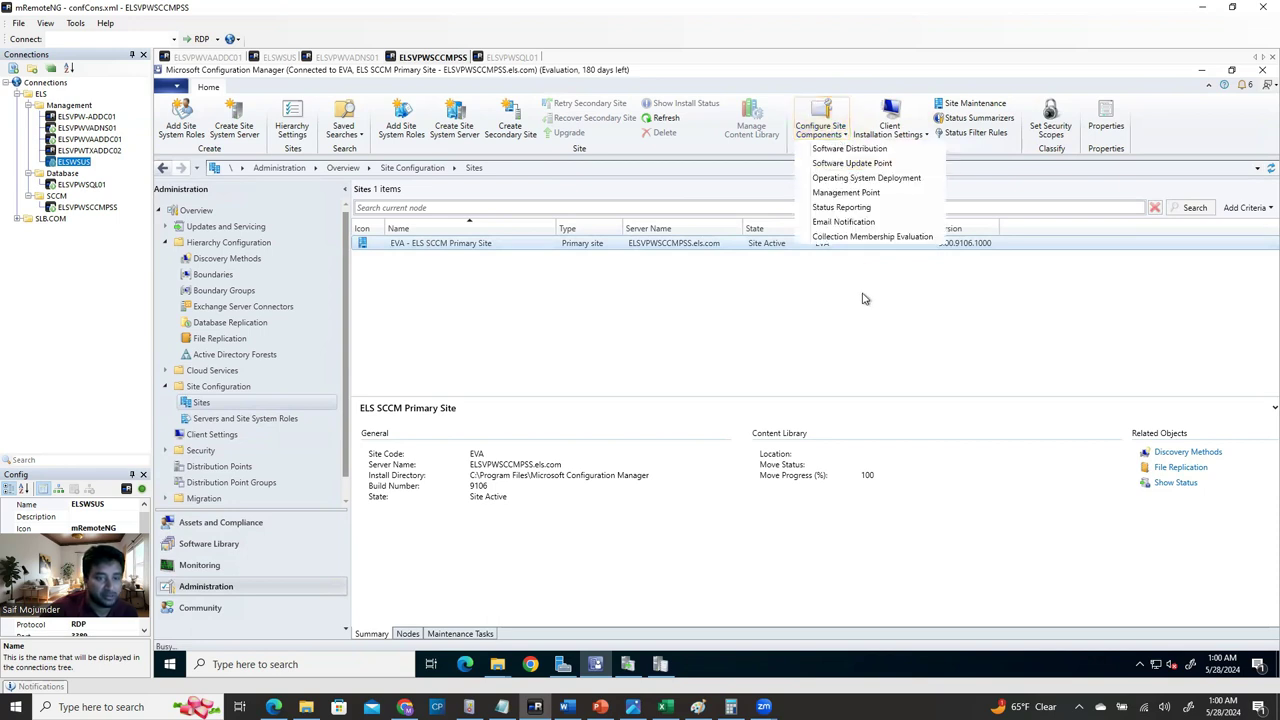
click(640, 294)
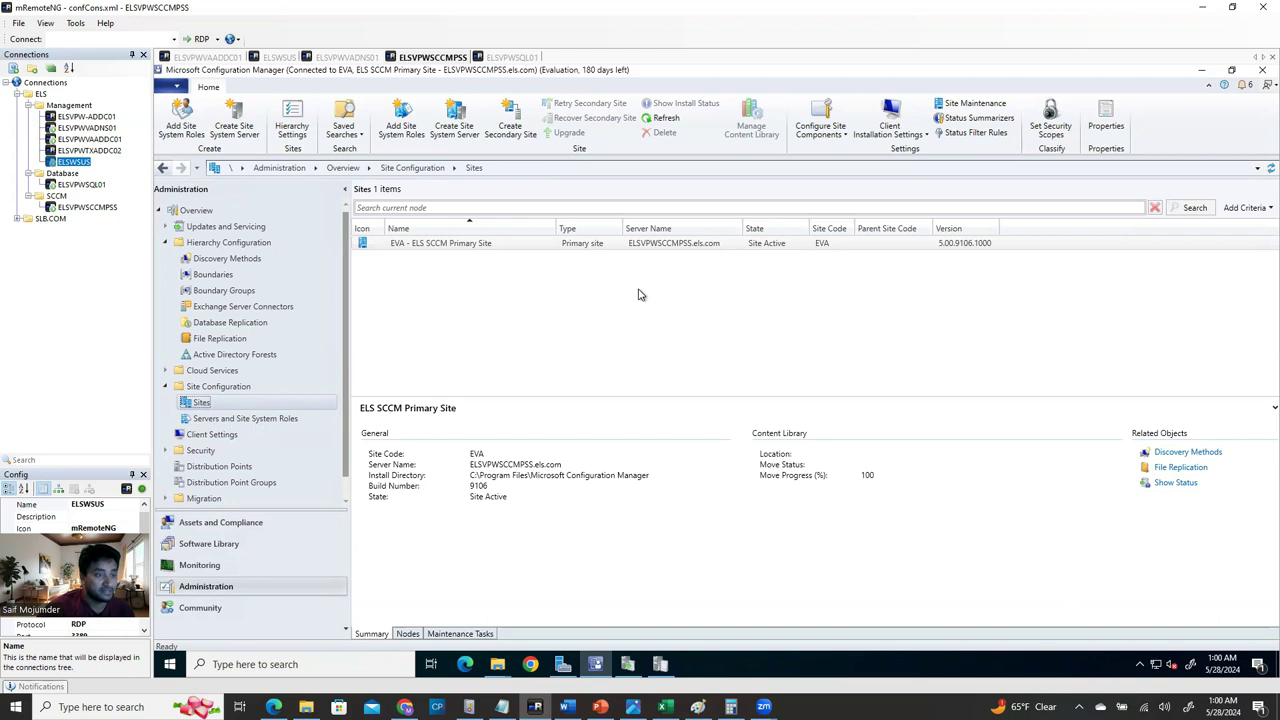
click(694, 189)
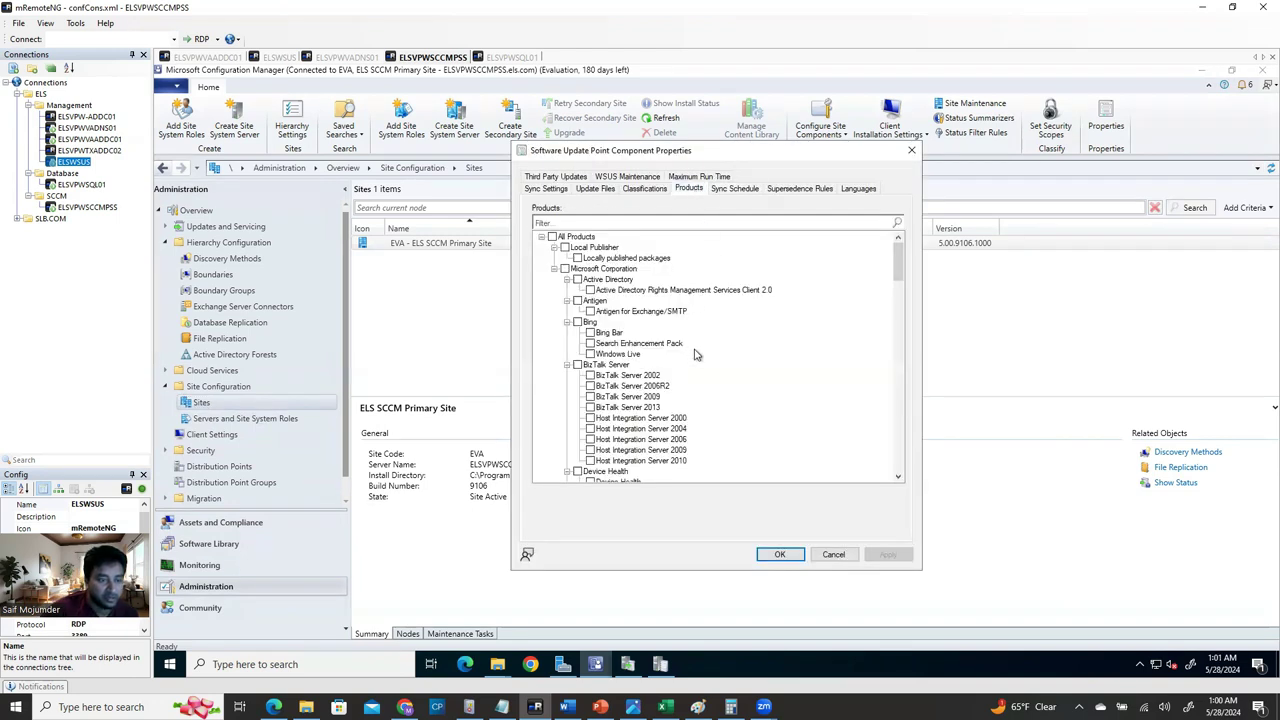
drag(899, 258, 900, 288)
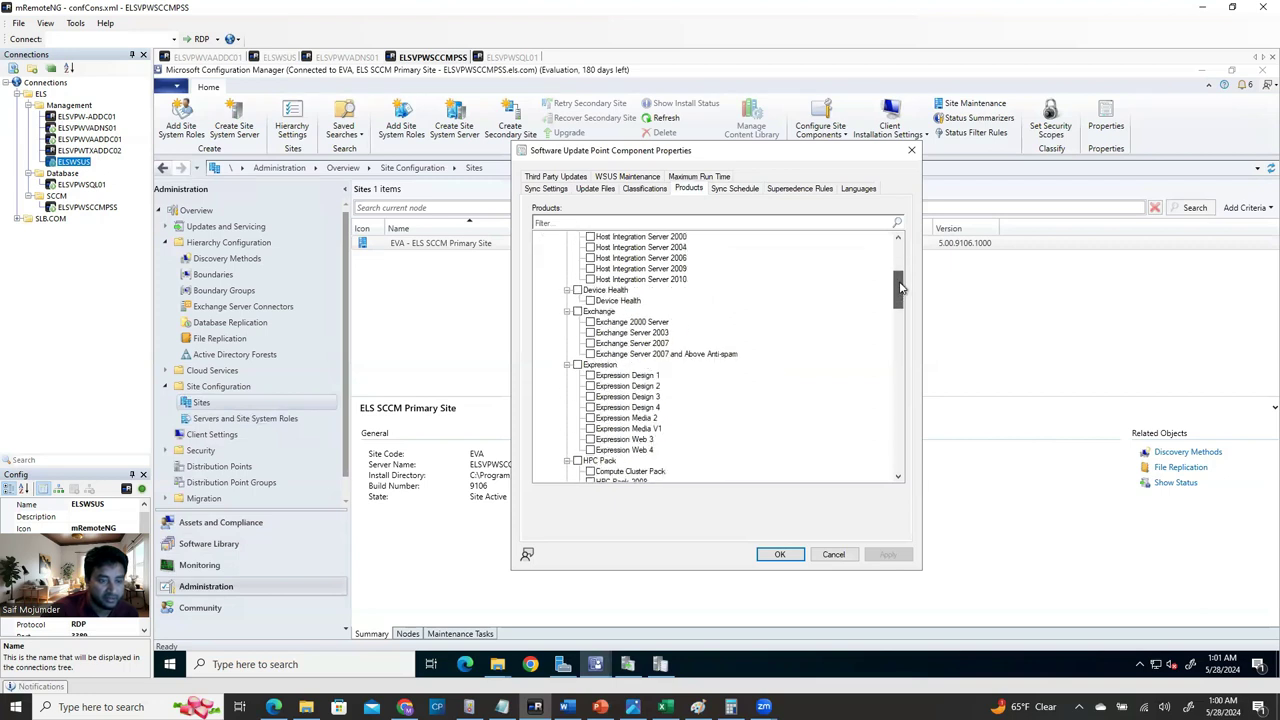
drag(899, 288, 912, 433)
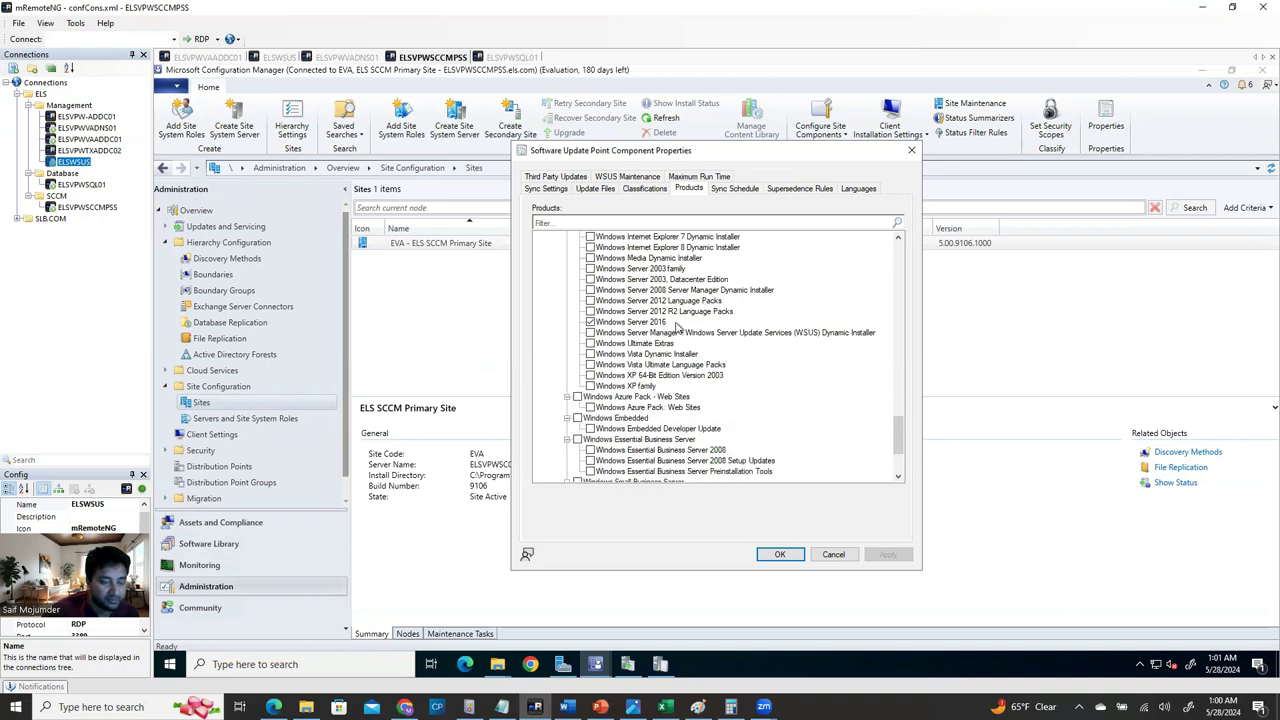
mouse_move(900, 432)
mouse_down()
mouse_move(910, 373)
mouse_move(913, 423)
mouse_up()
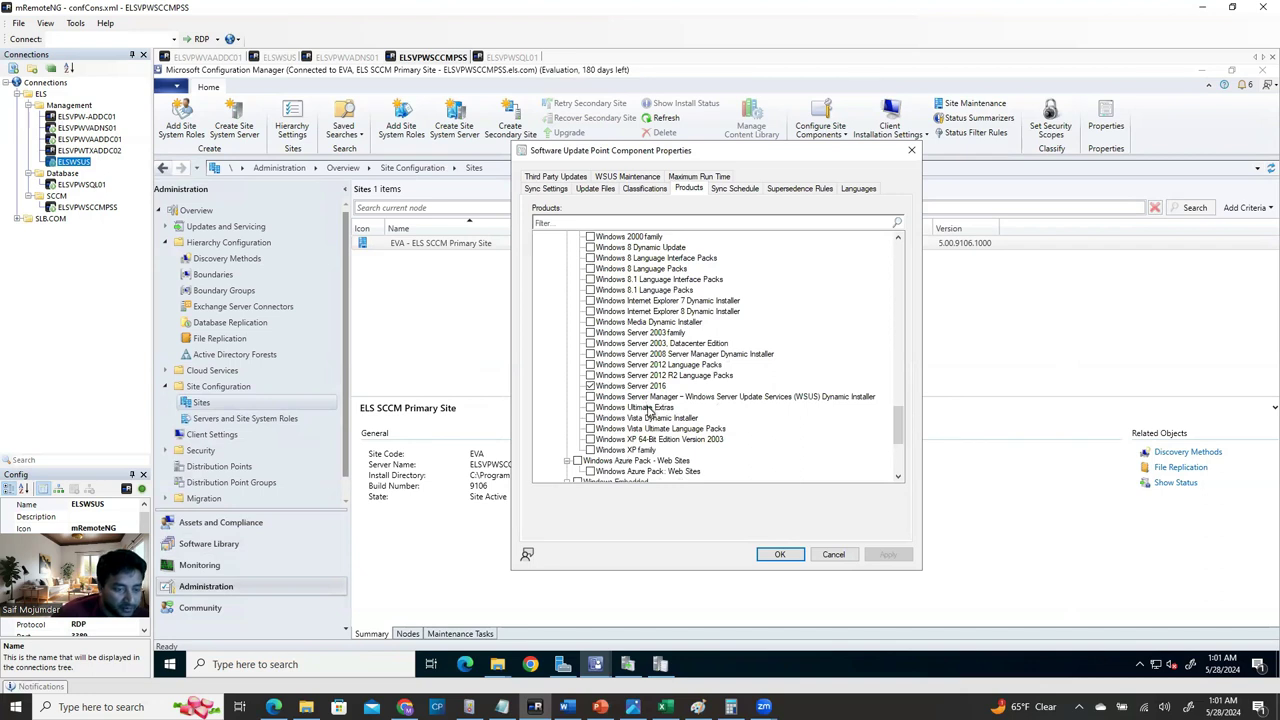
scroll(647, 425, up, 3)
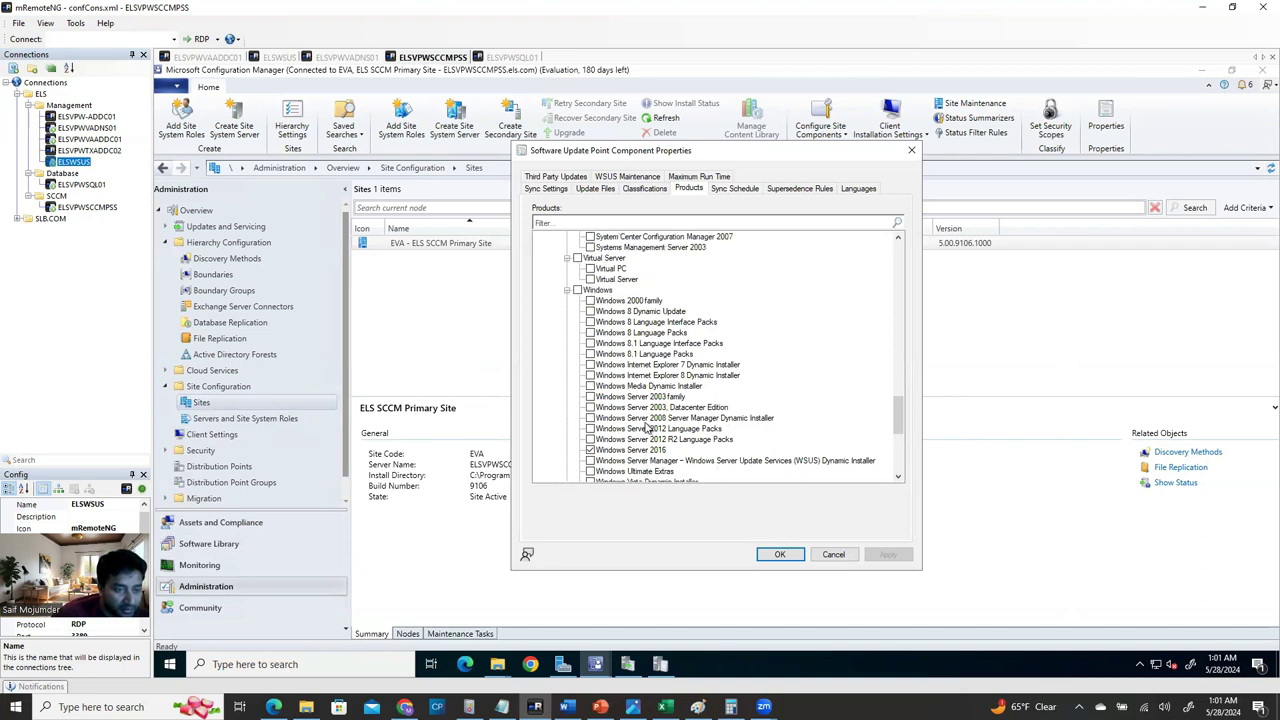
scroll(647, 425, down, 3)
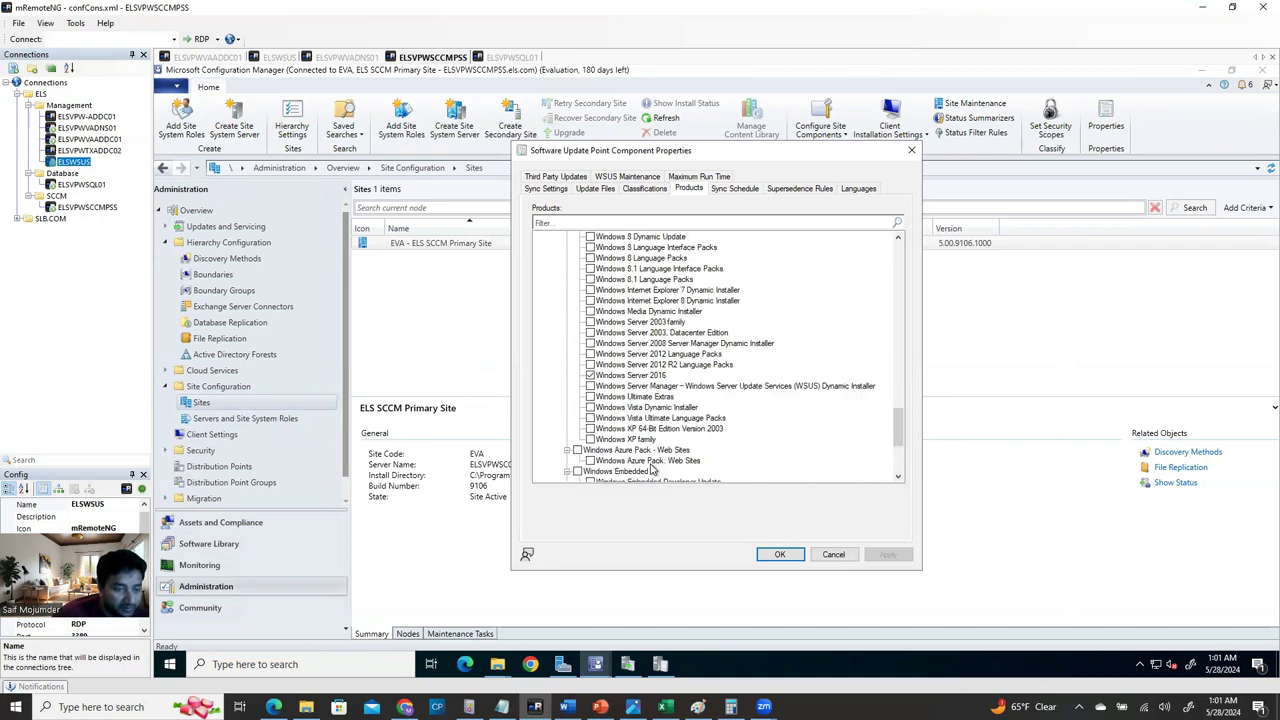
scroll(651, 467, up, 4)
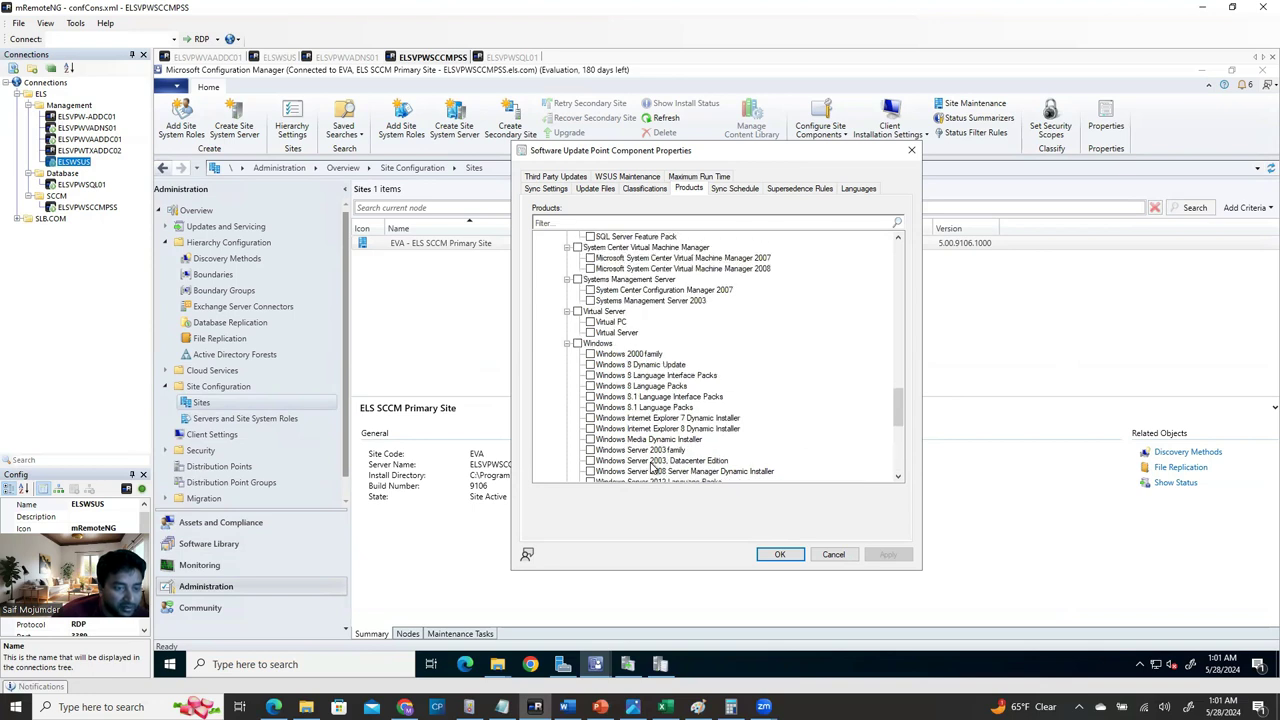
scroll(651, 467, up, 3)
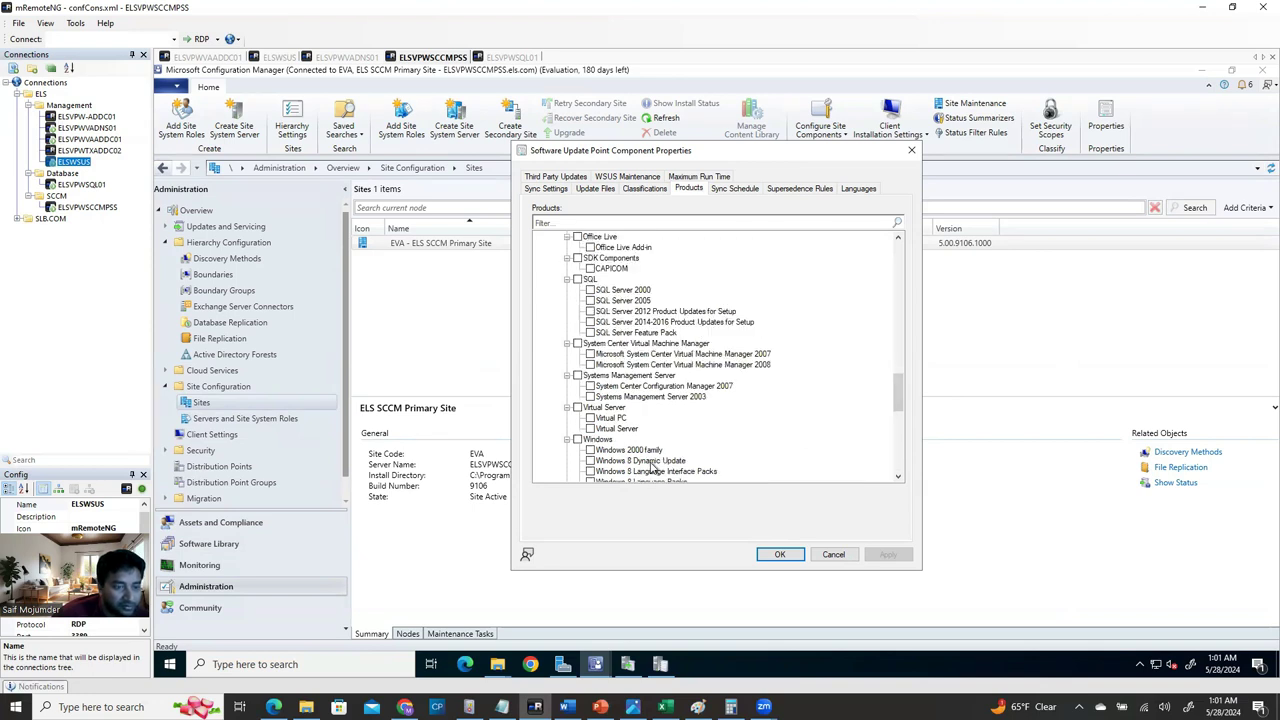
scroll(651, 465, up, 5)
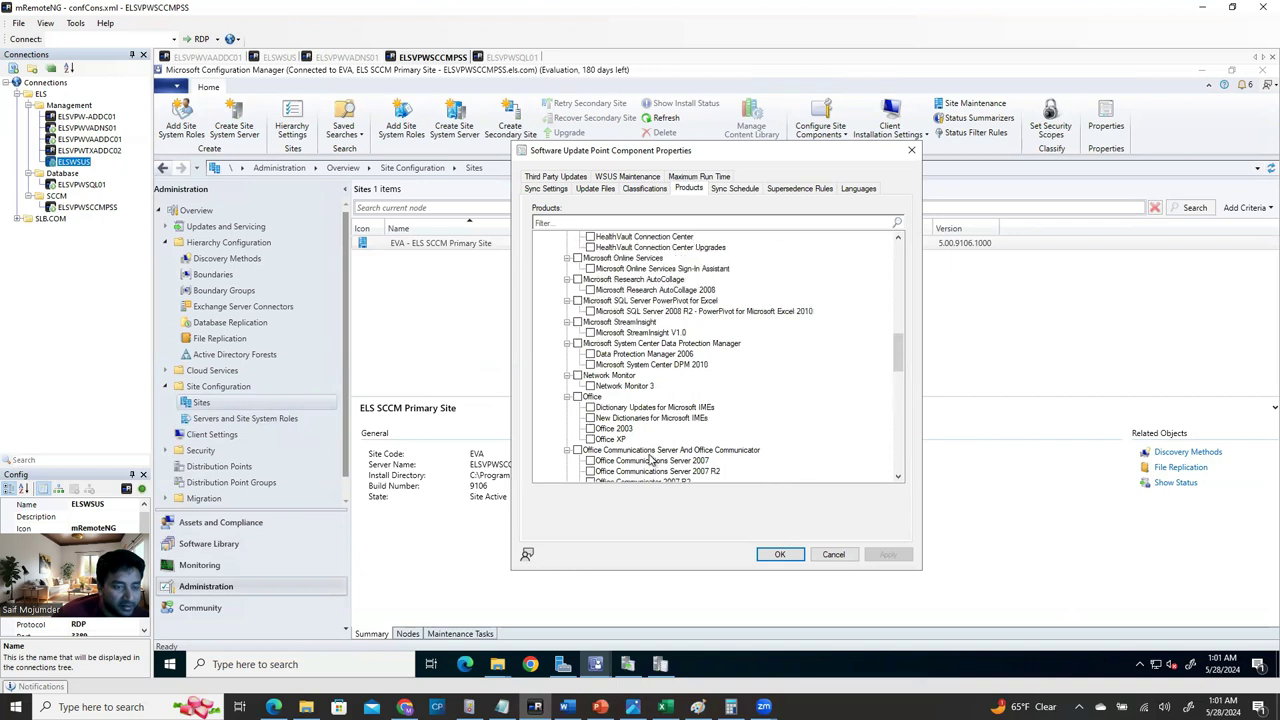
scroll(651, 461, up, 2)
scroll(651, 458, up, 2)
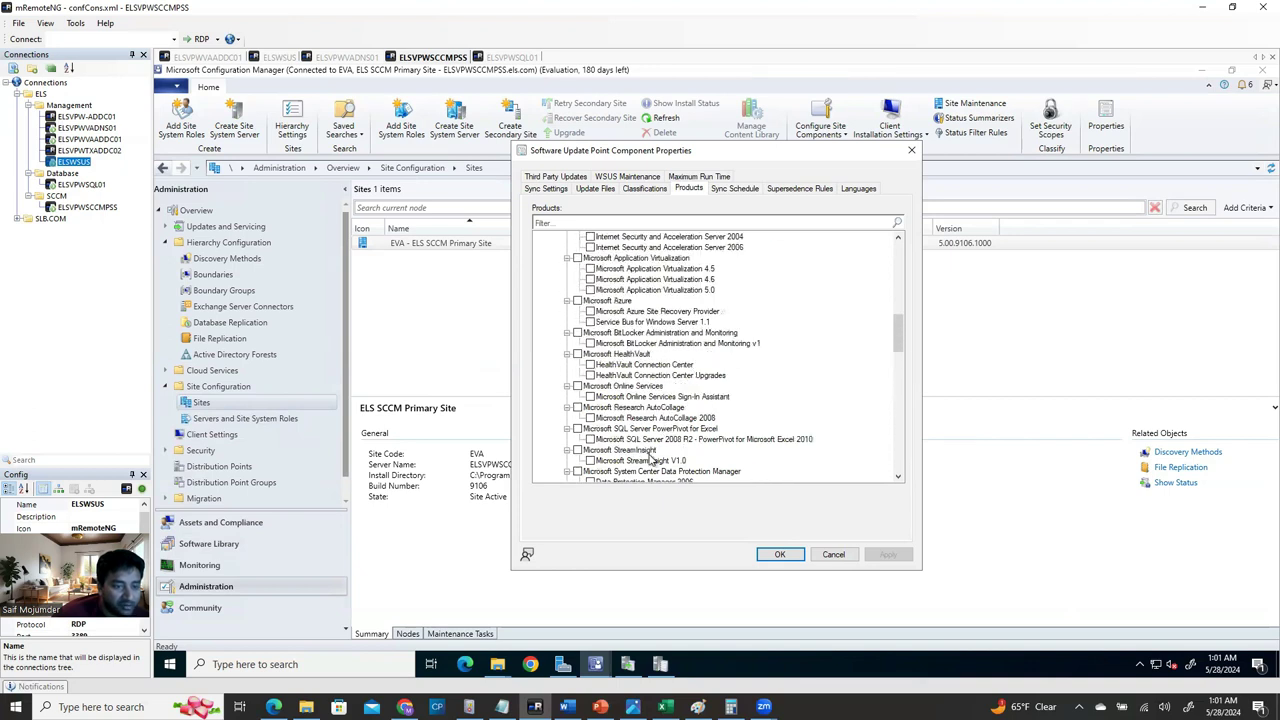
scroll(651, 458, up, 8)
scroll(651, 458, down, 10)
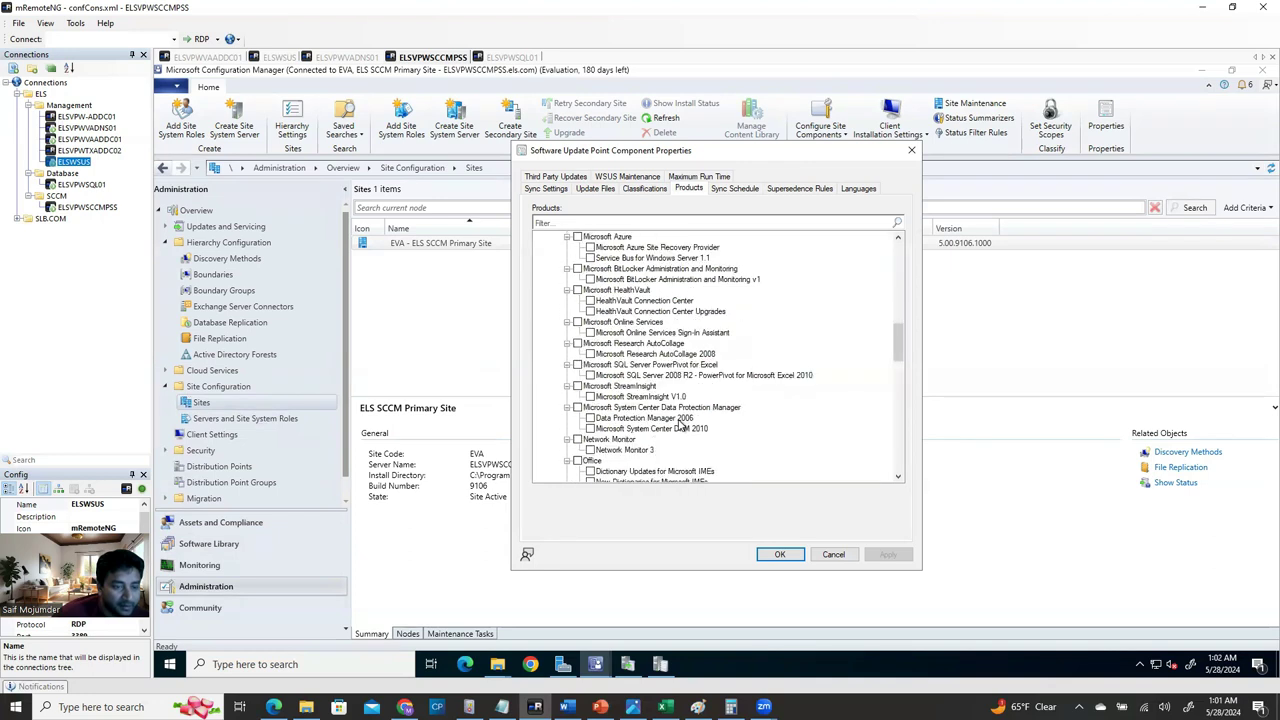
scroll(678, 425, down, 15)
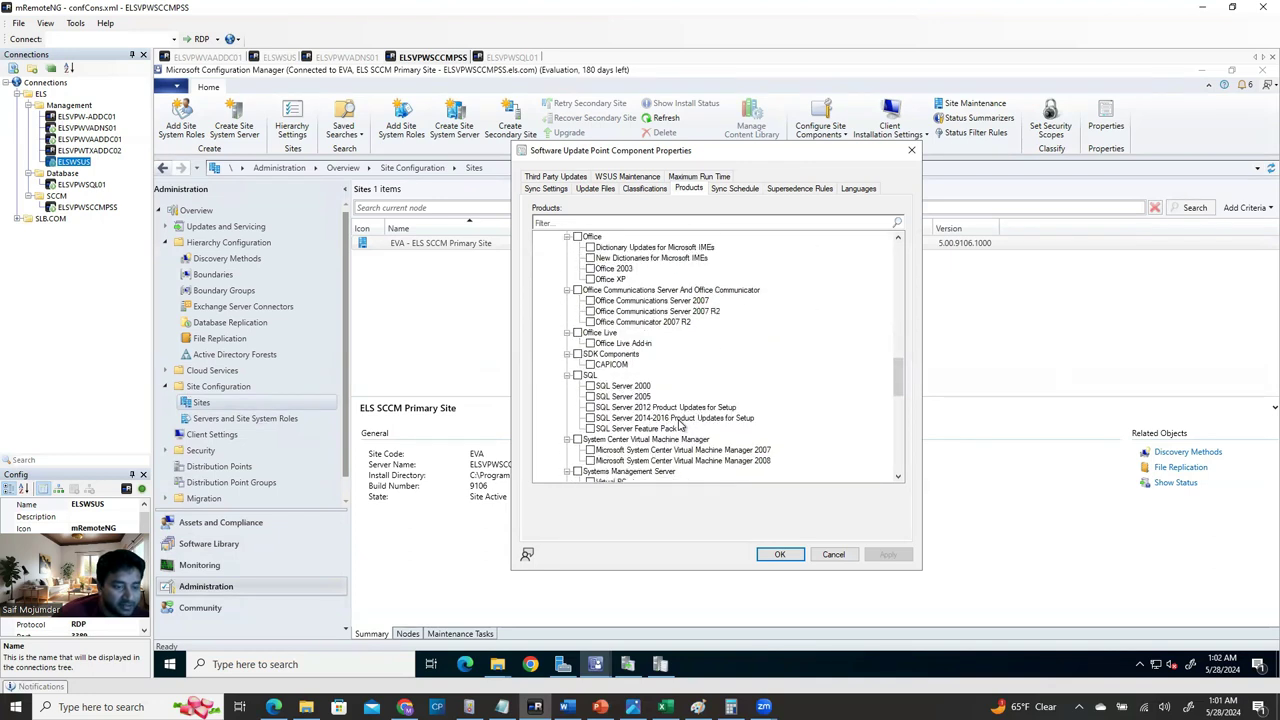
scroll(678, 425, down, 1)
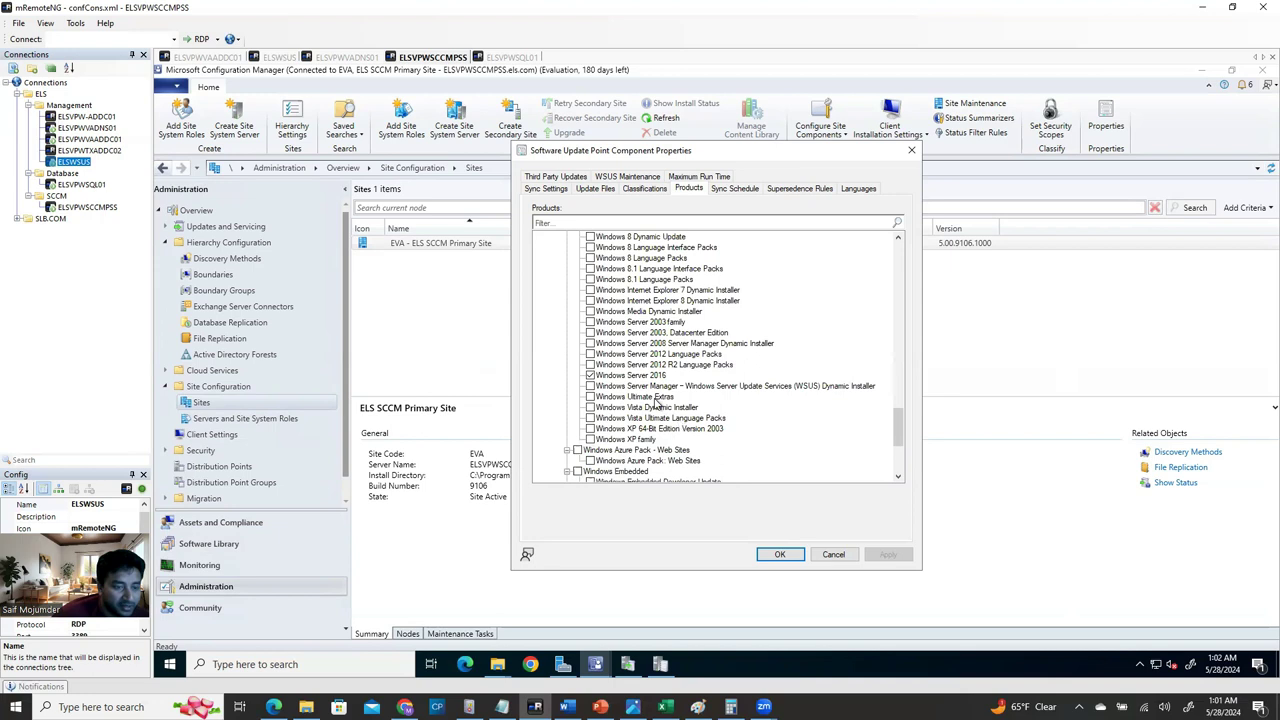
Check Windows Server 2016 and SQL Server 2014-2016 Product Updates for Setup, and apply.
click(590, 369)
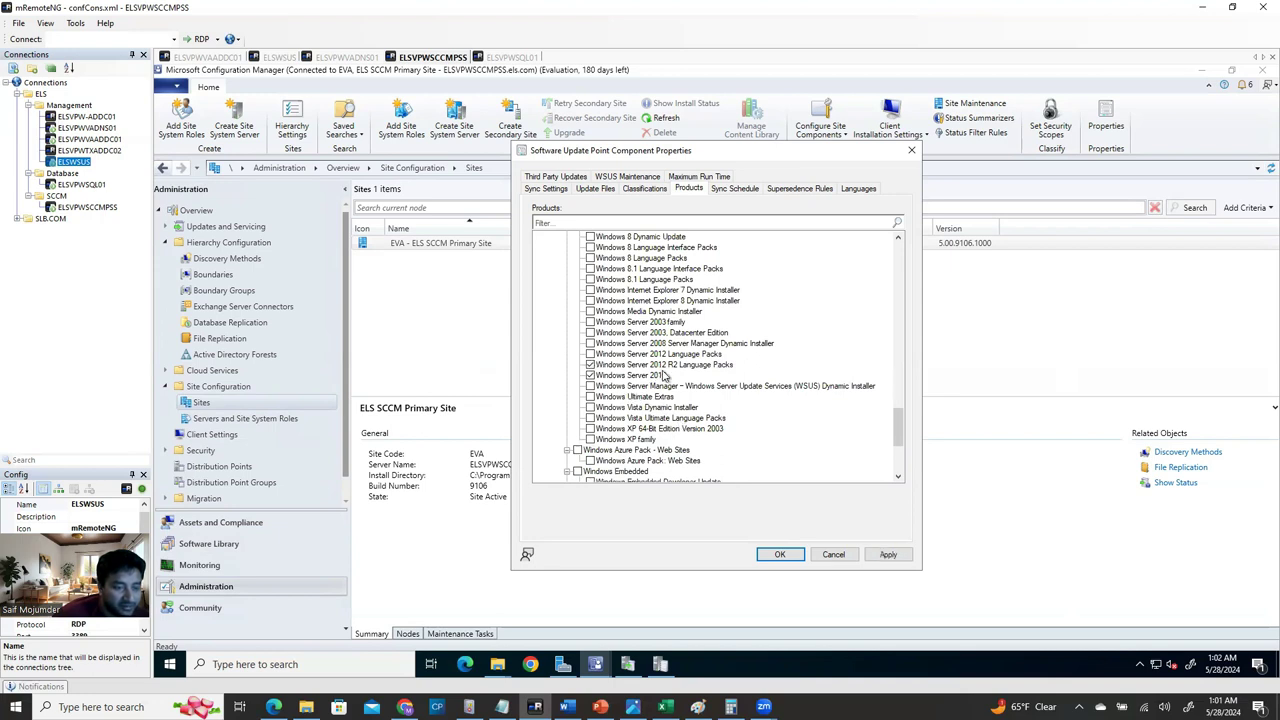
key(alt+a)
scroll(686, 410, up, 2)
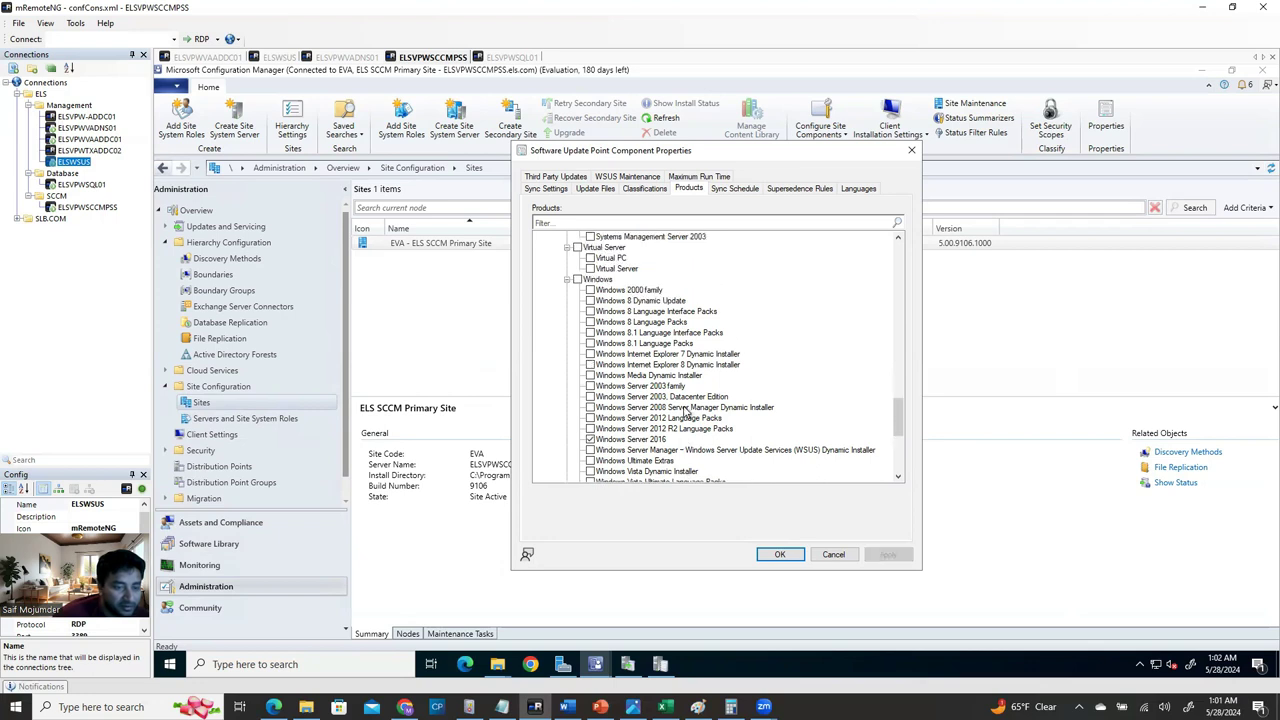
scroll(686, 410, up, 3)
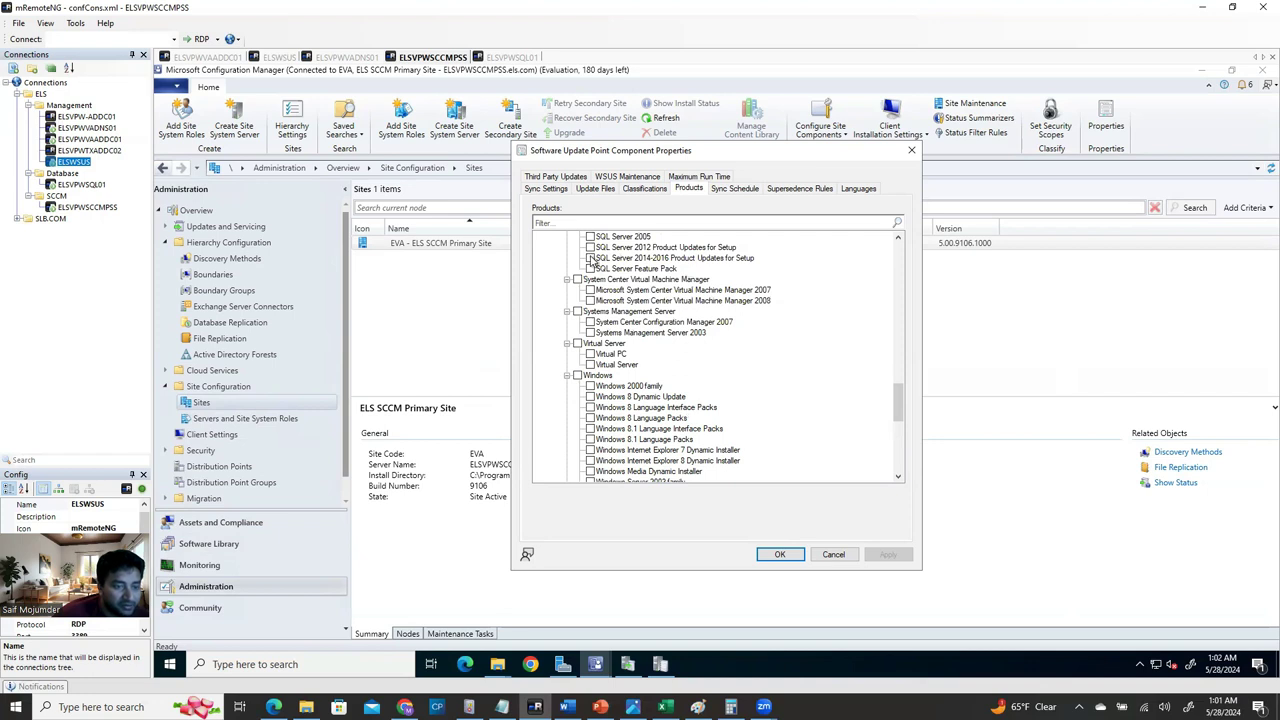
click(590, 258)
click(888, 555)
Close the component settings, go to Software Library and confirm Synchronize Software Updates with Yes.
click(789, 557)
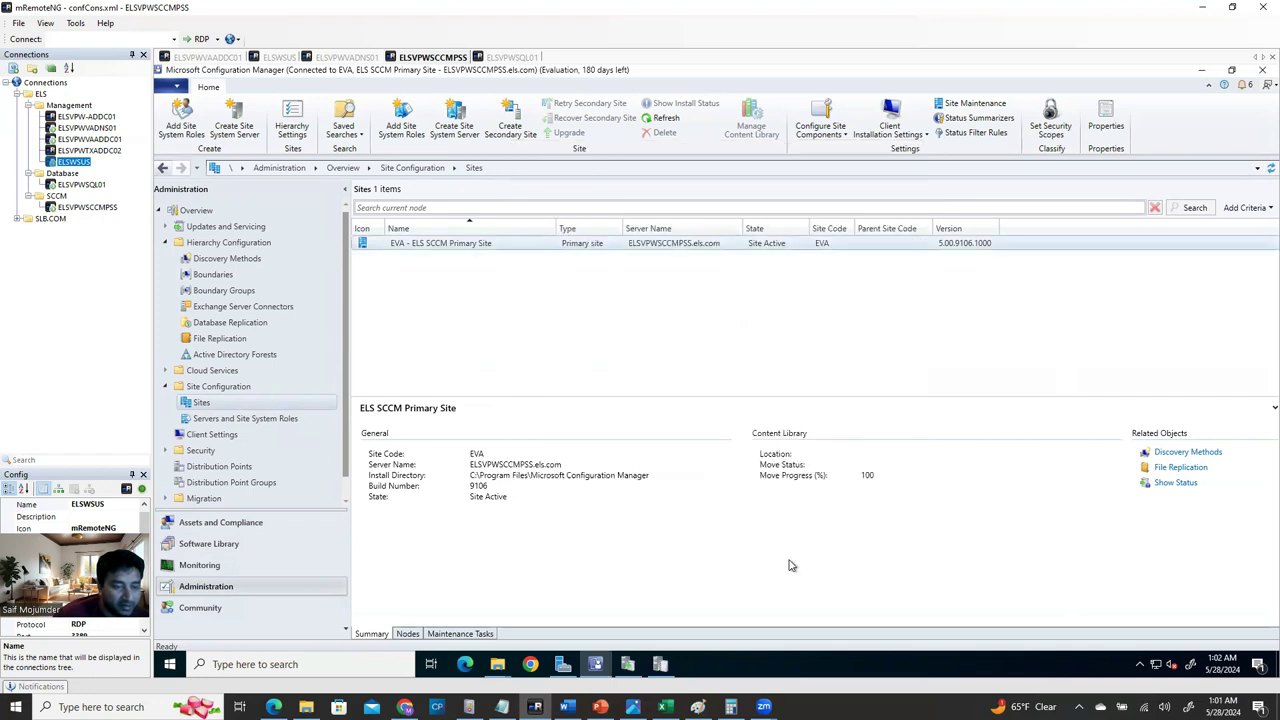
click(234, 526)
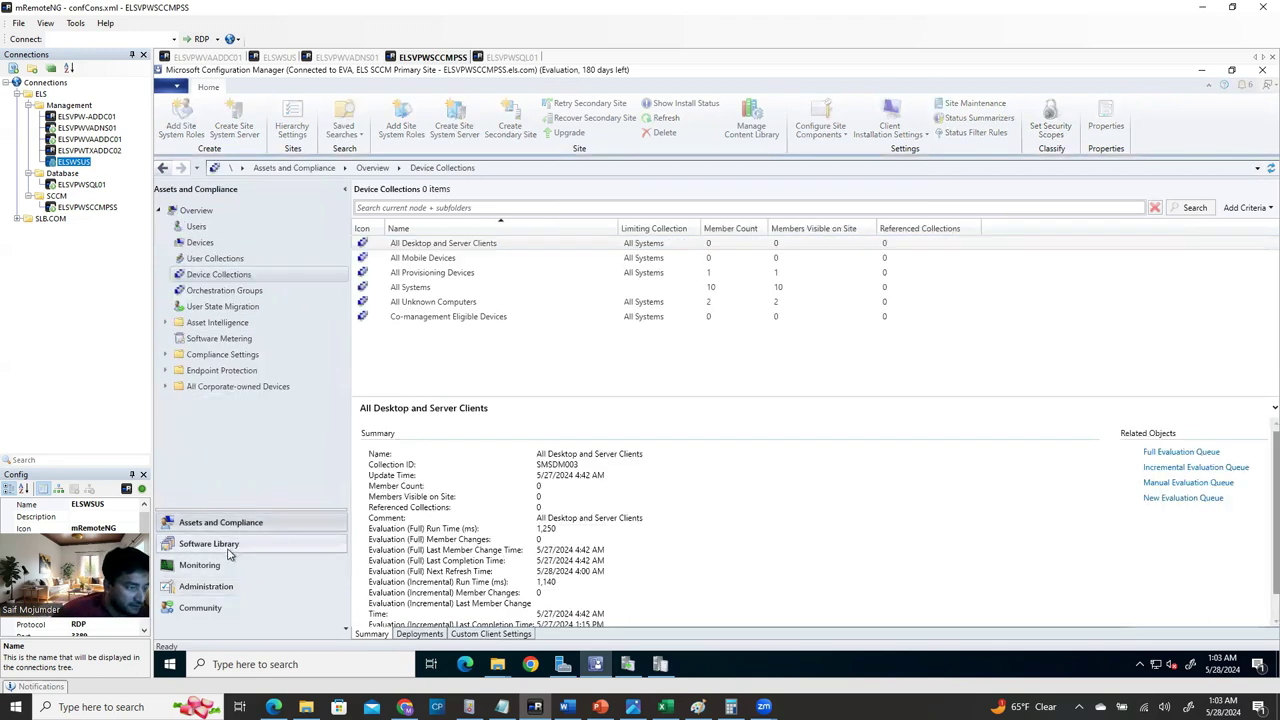
click(229, 549)
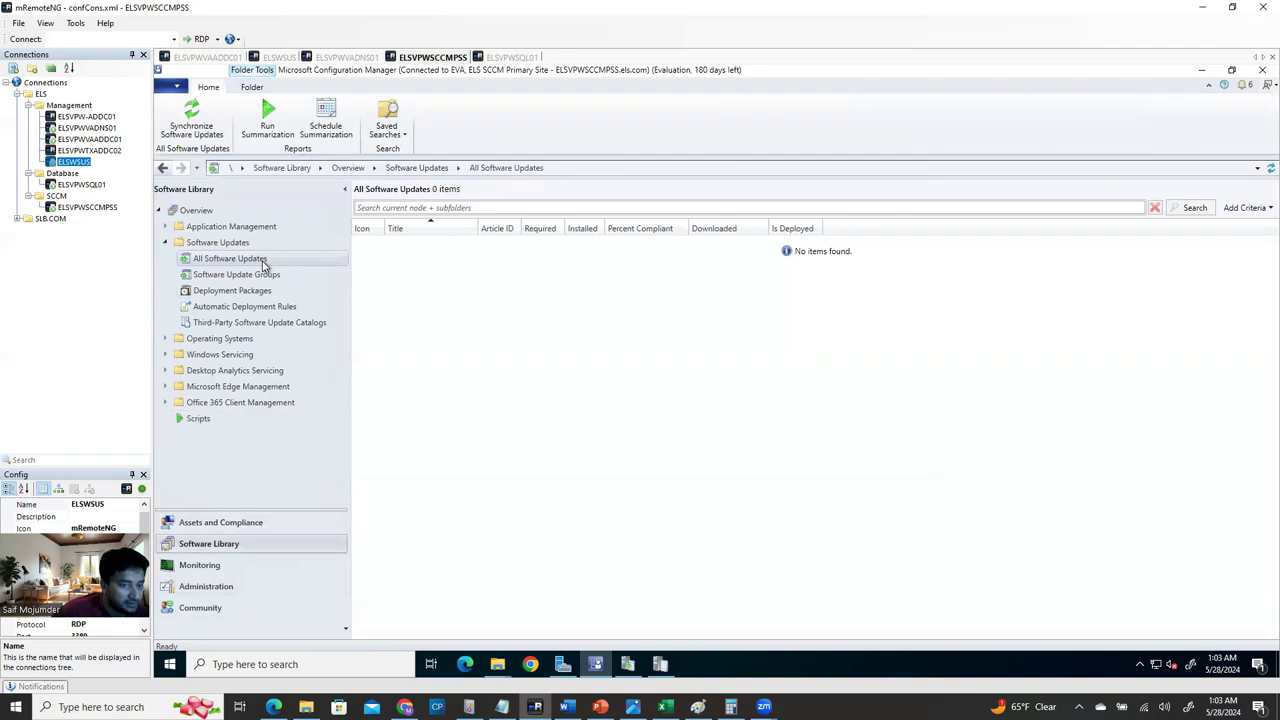
click(192, 120)
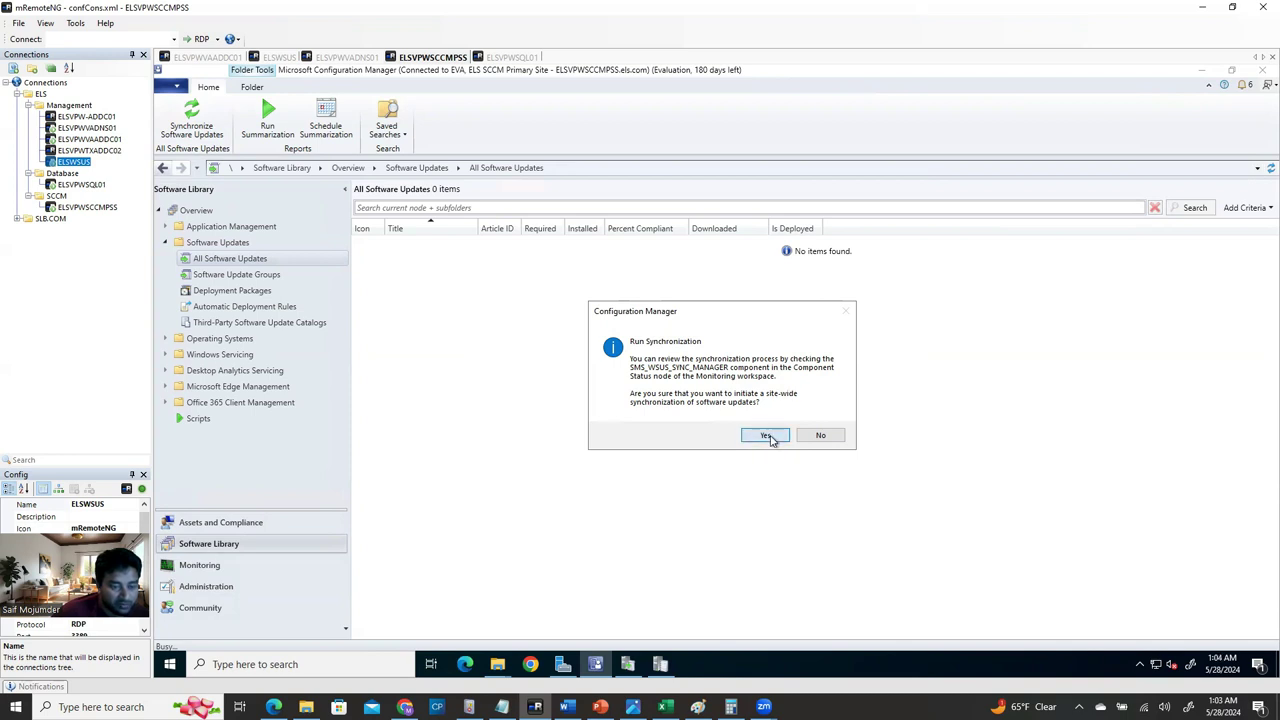
click(766, 436)
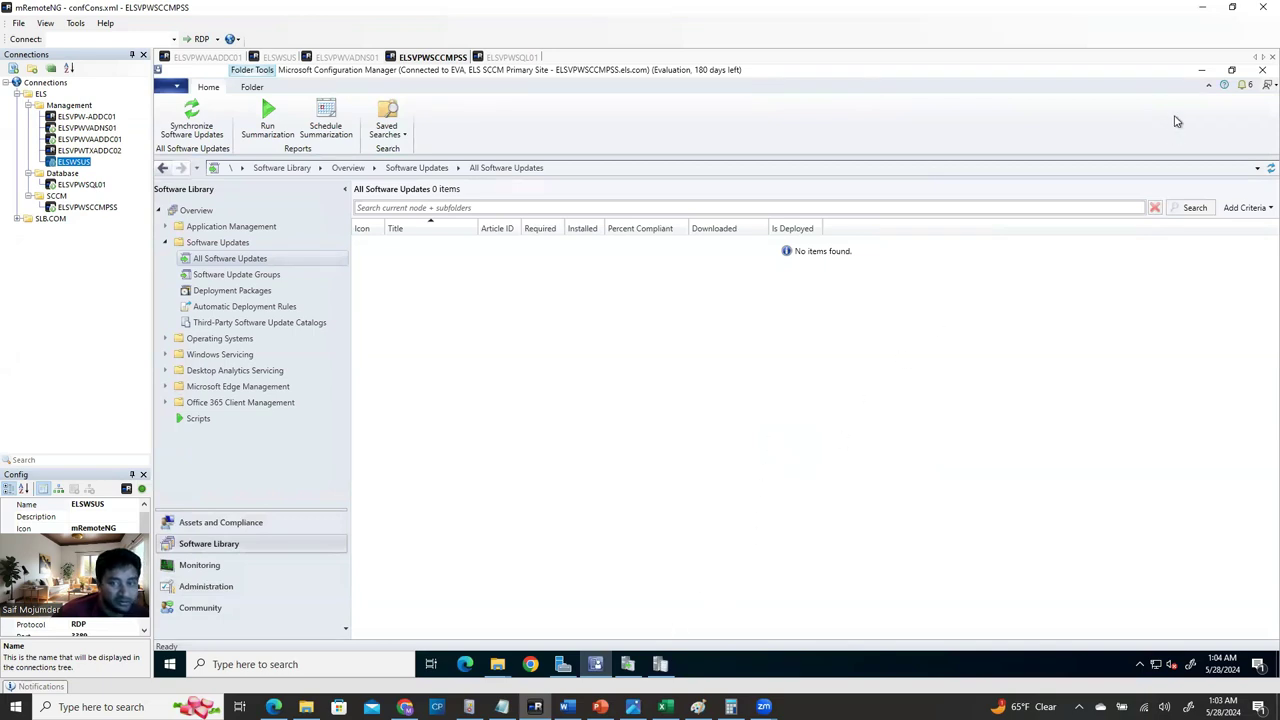
Open WSUSCtrl.log in CMTrace and read its database check and 'Waiting for changes for 57 minutes' entries.
click(1204, 72)
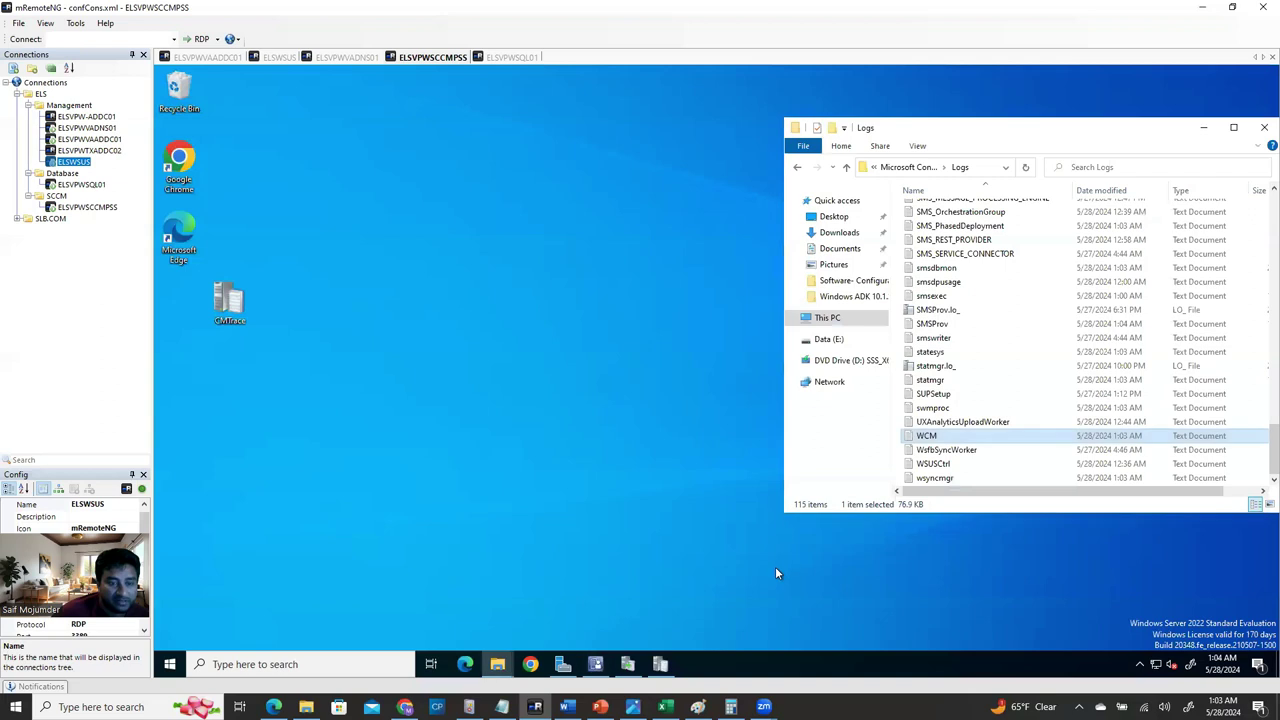
click(661, 662)
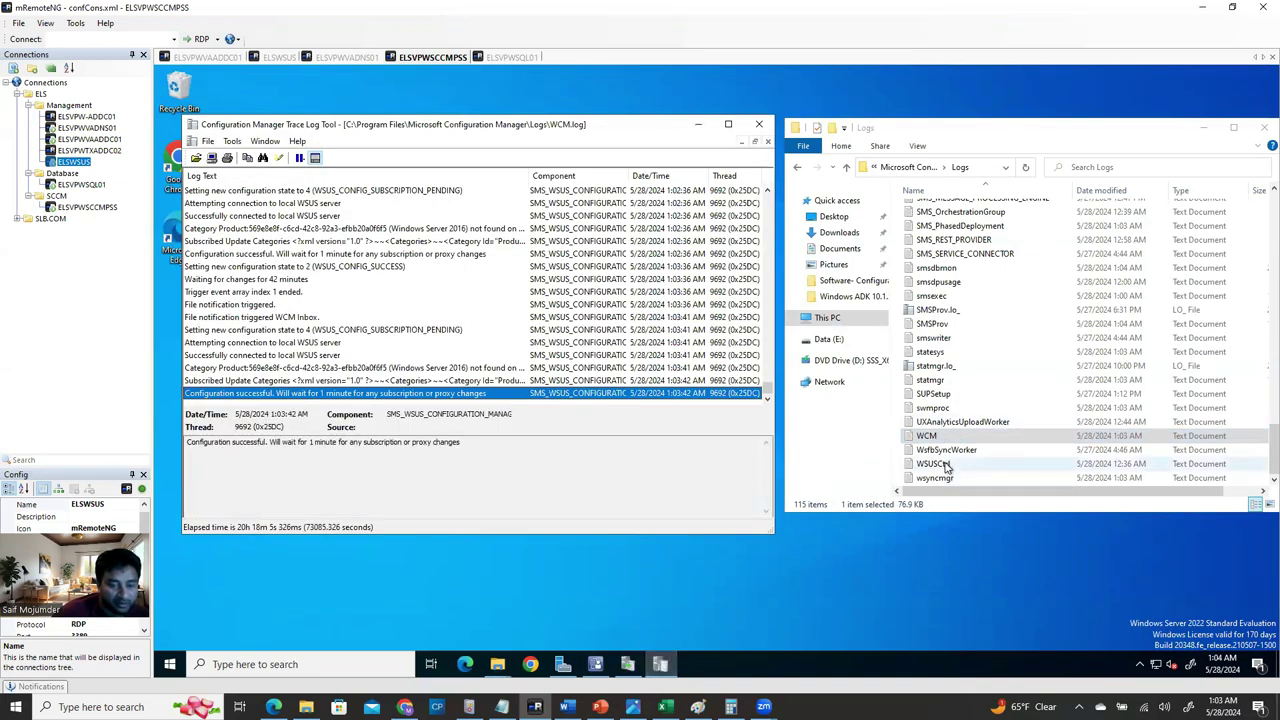
drag(933, 463, 268, 392)
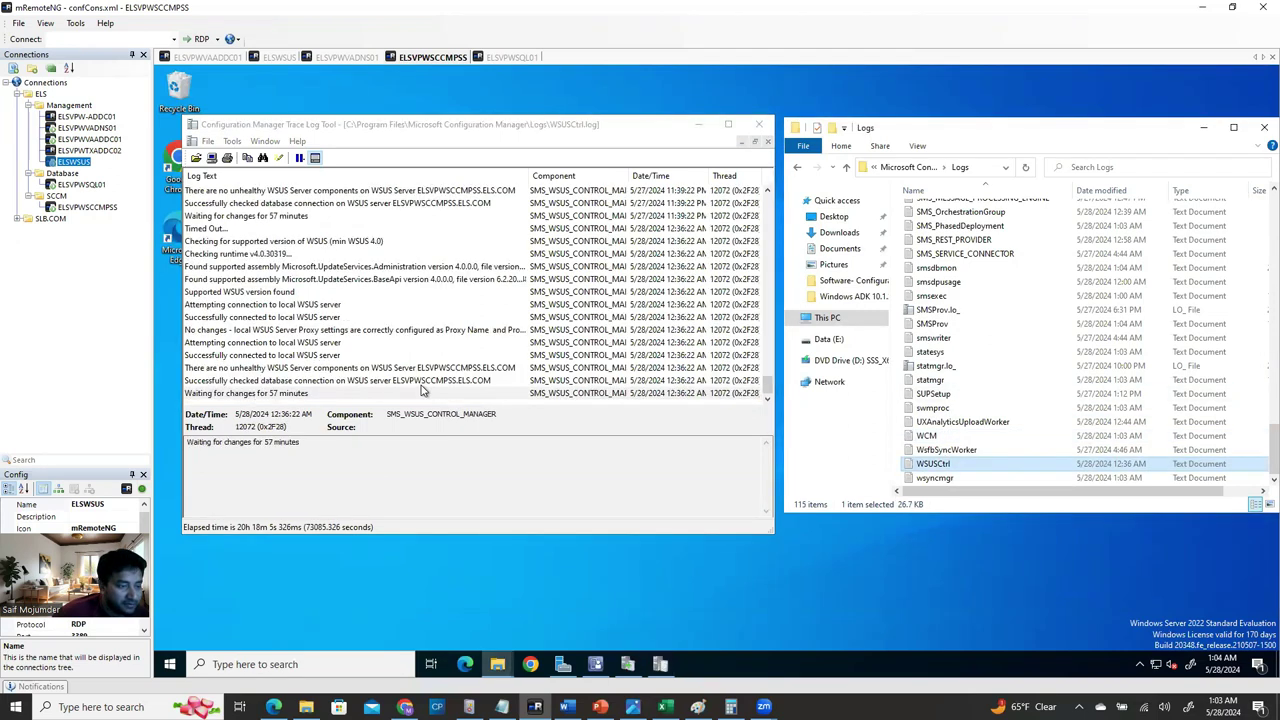
click(476, 388)
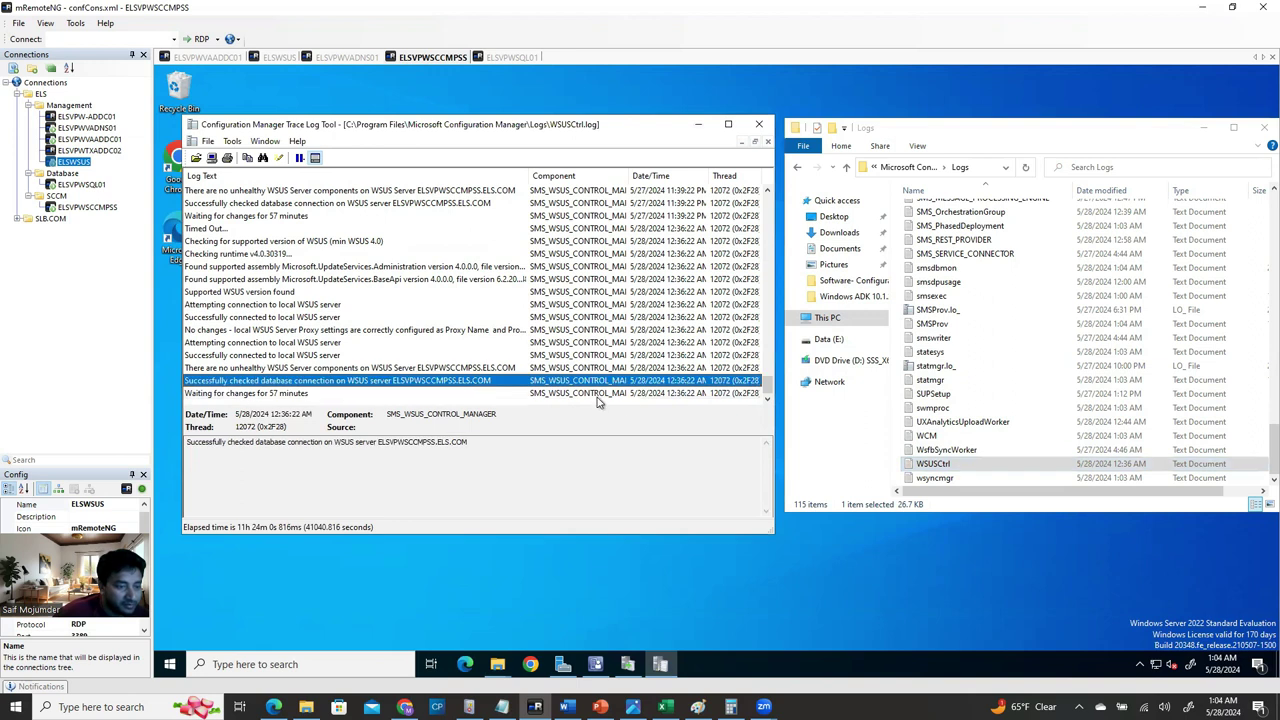
click(281, 394)
click(938, 478)
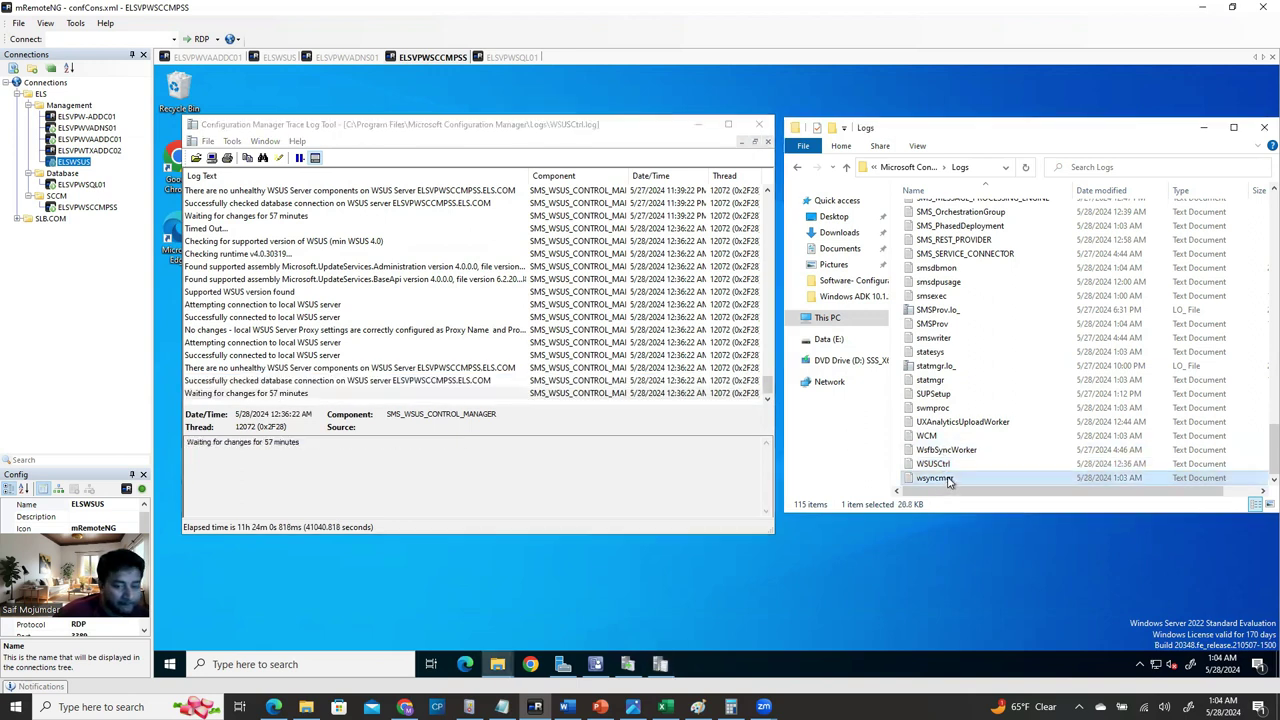
click(628, 666)
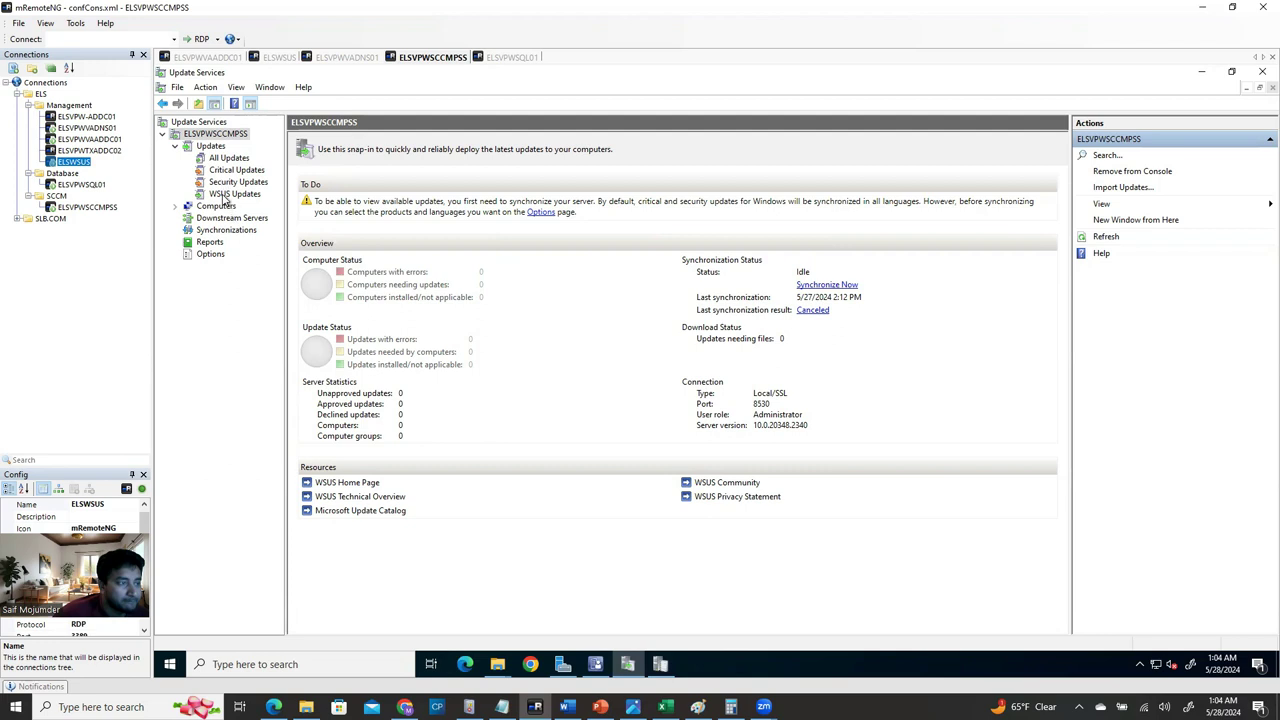
Refresh the WSUS overview and check the Synchronizations list for the new sync running at 0%.
click(1090, 240)
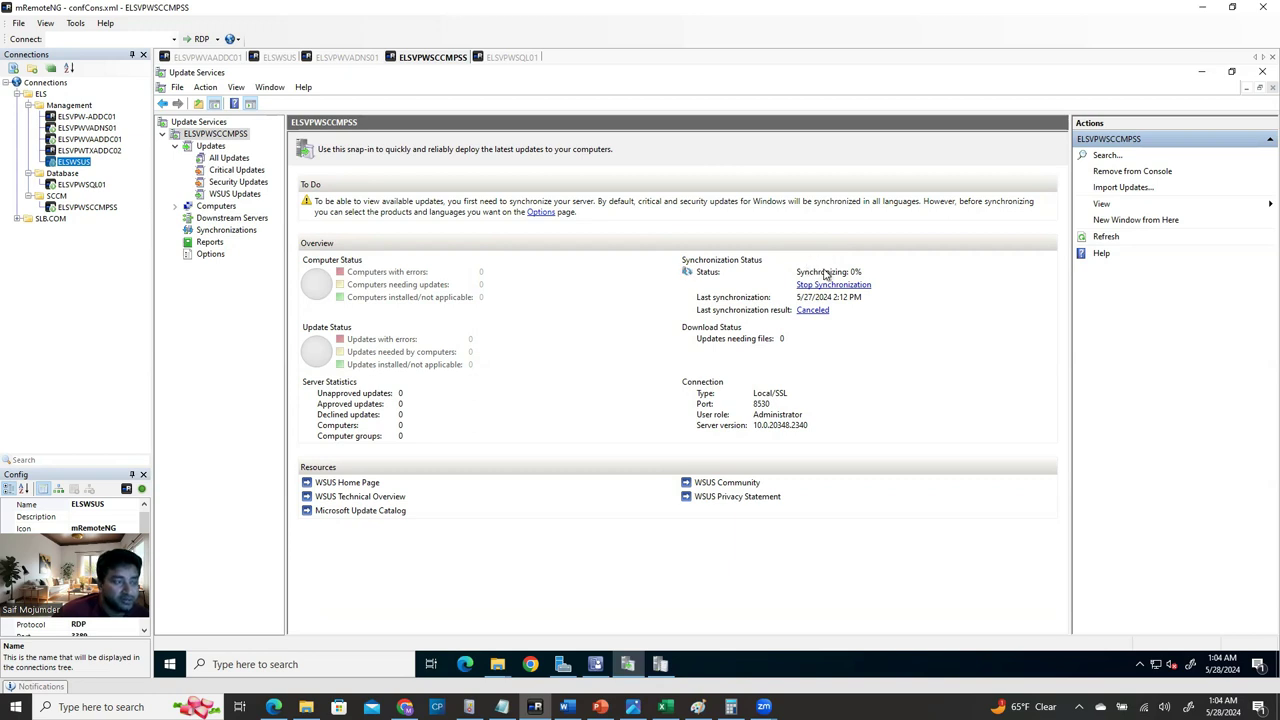
click(1204, 77)
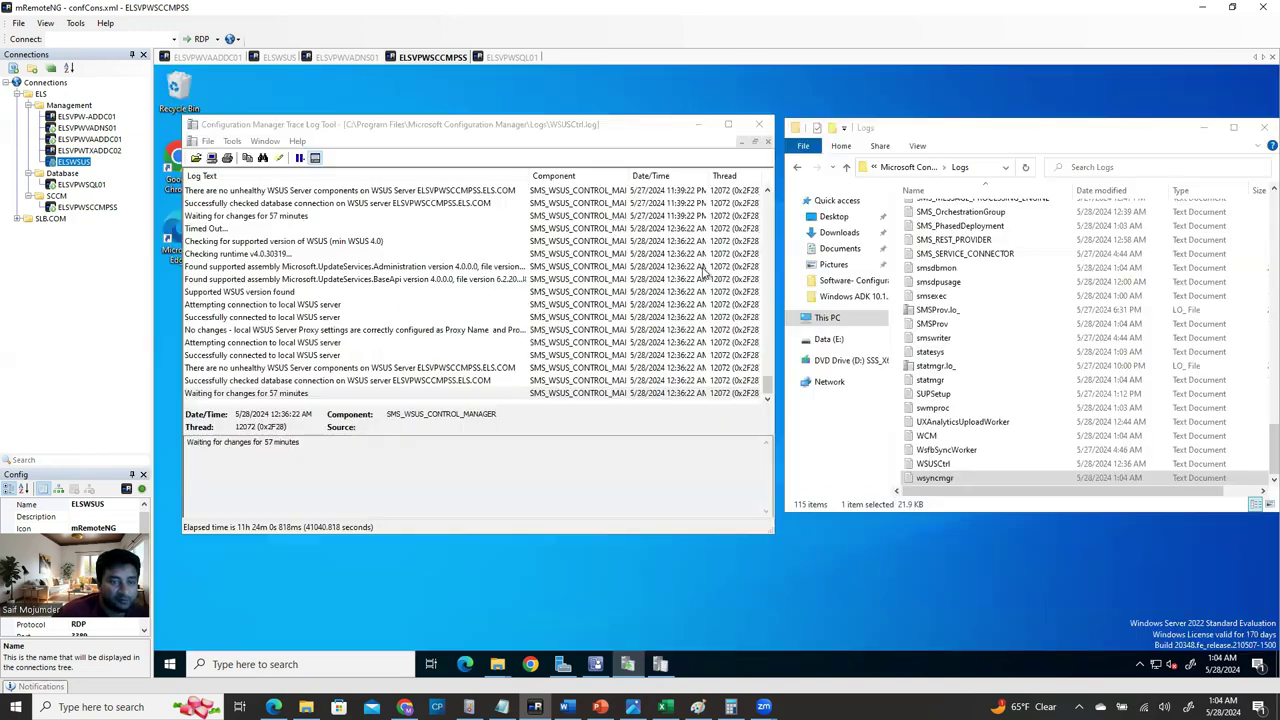
click(596, 664)
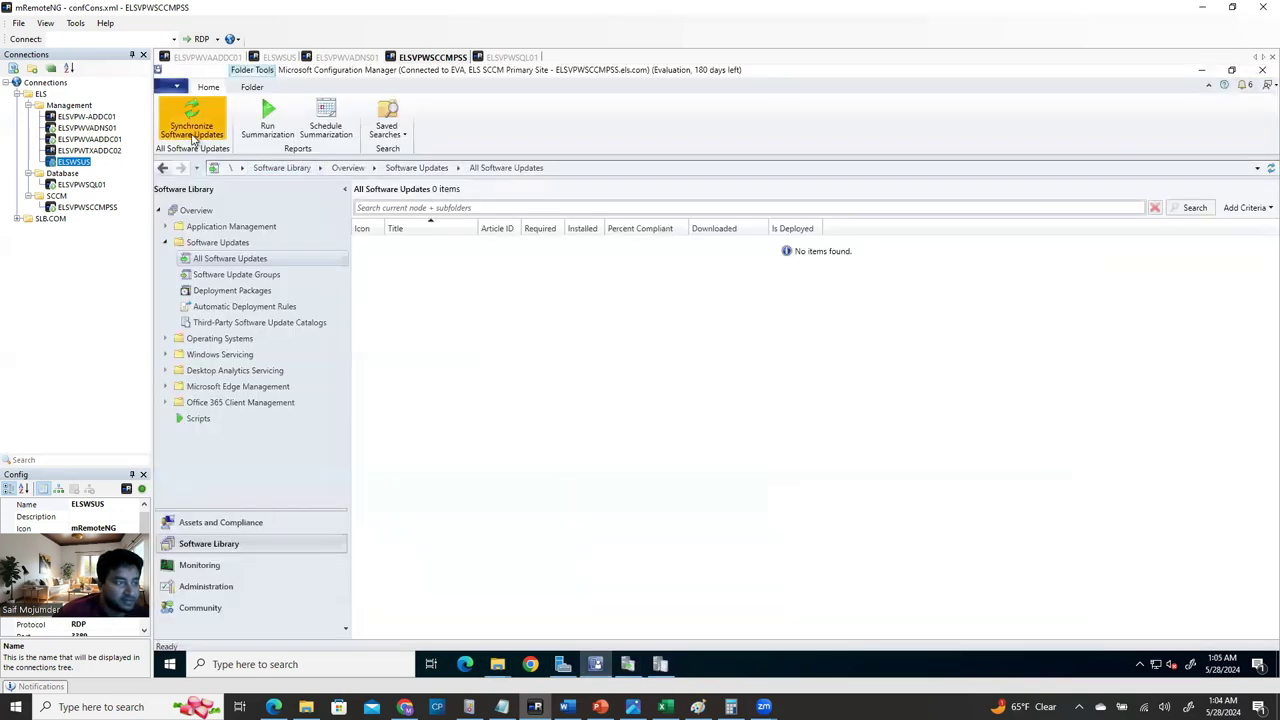
click(661, 664)
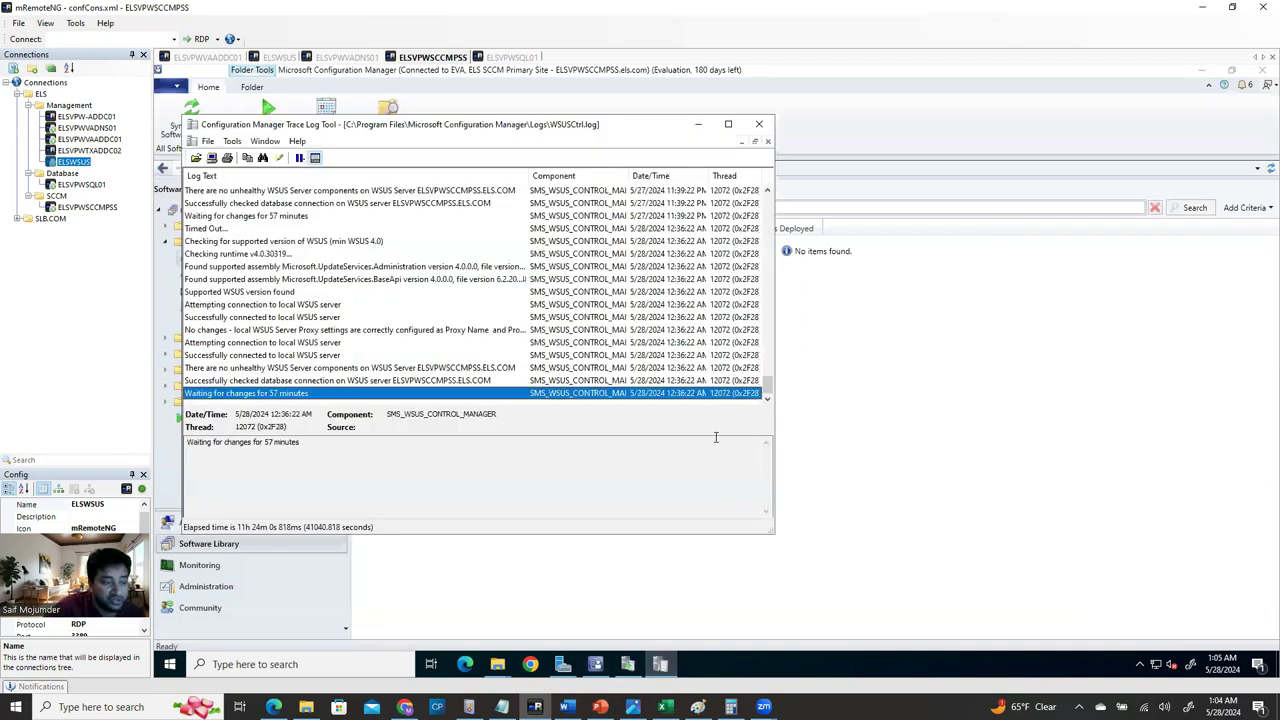
click(627, 667)
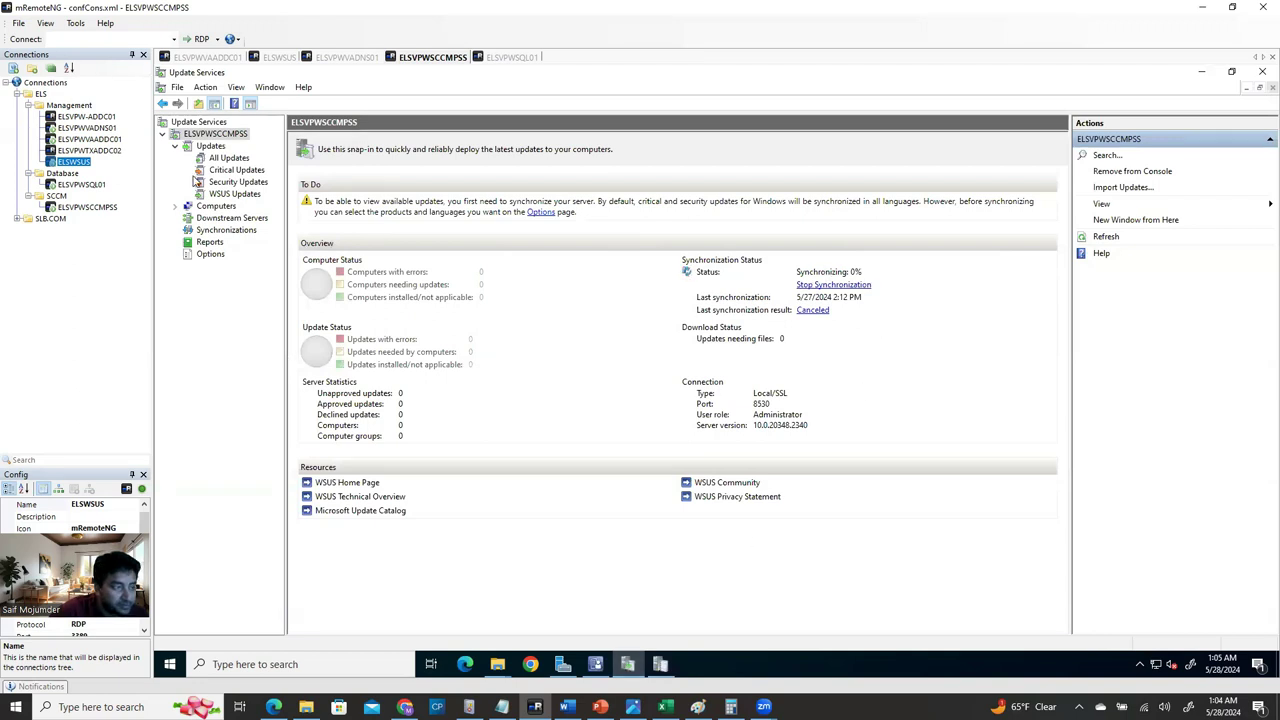
click(226, 230)
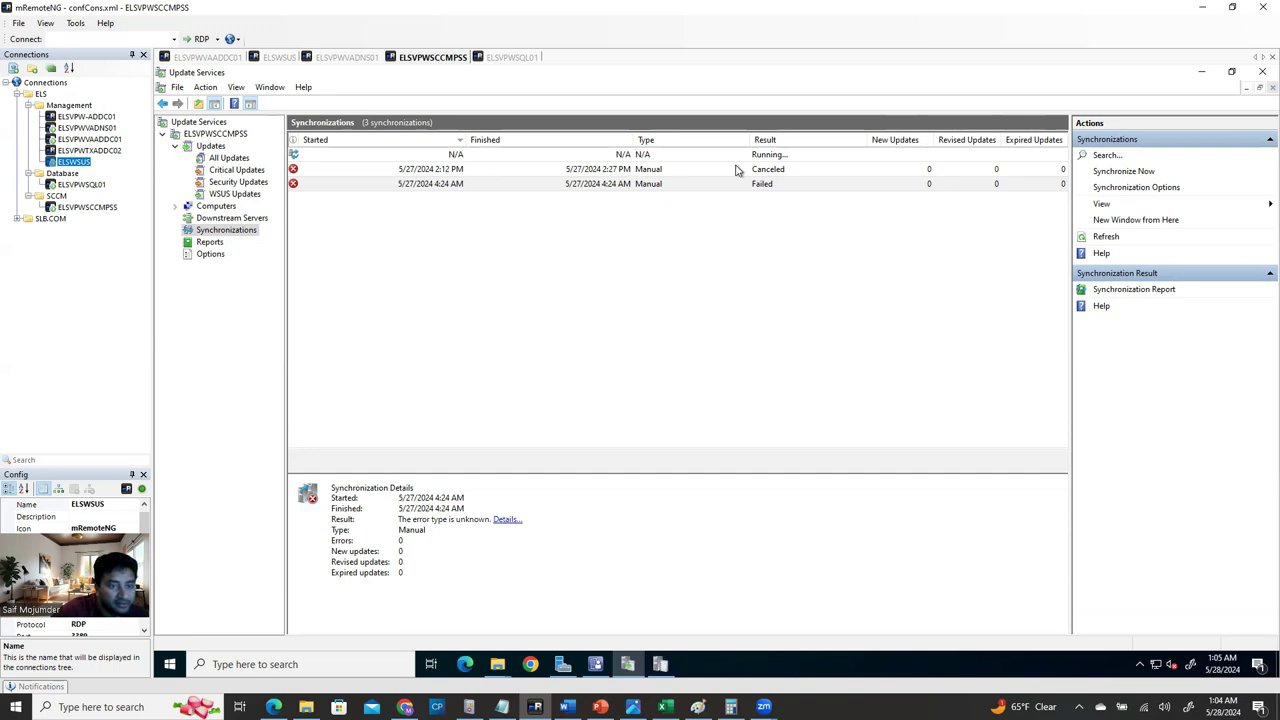
click(204, 134)
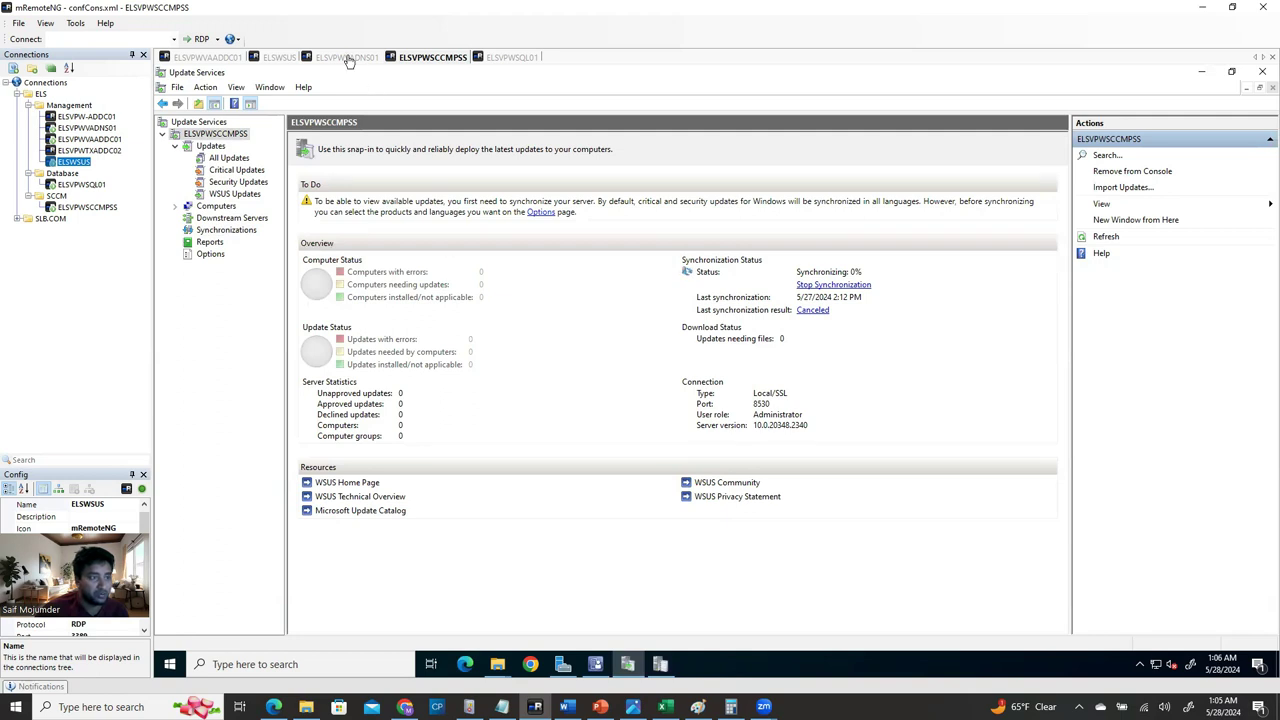
In Configuration Manager, check Software Update Groups, then open Assets and Compliance showing the 10 devices.
click(595, 664)
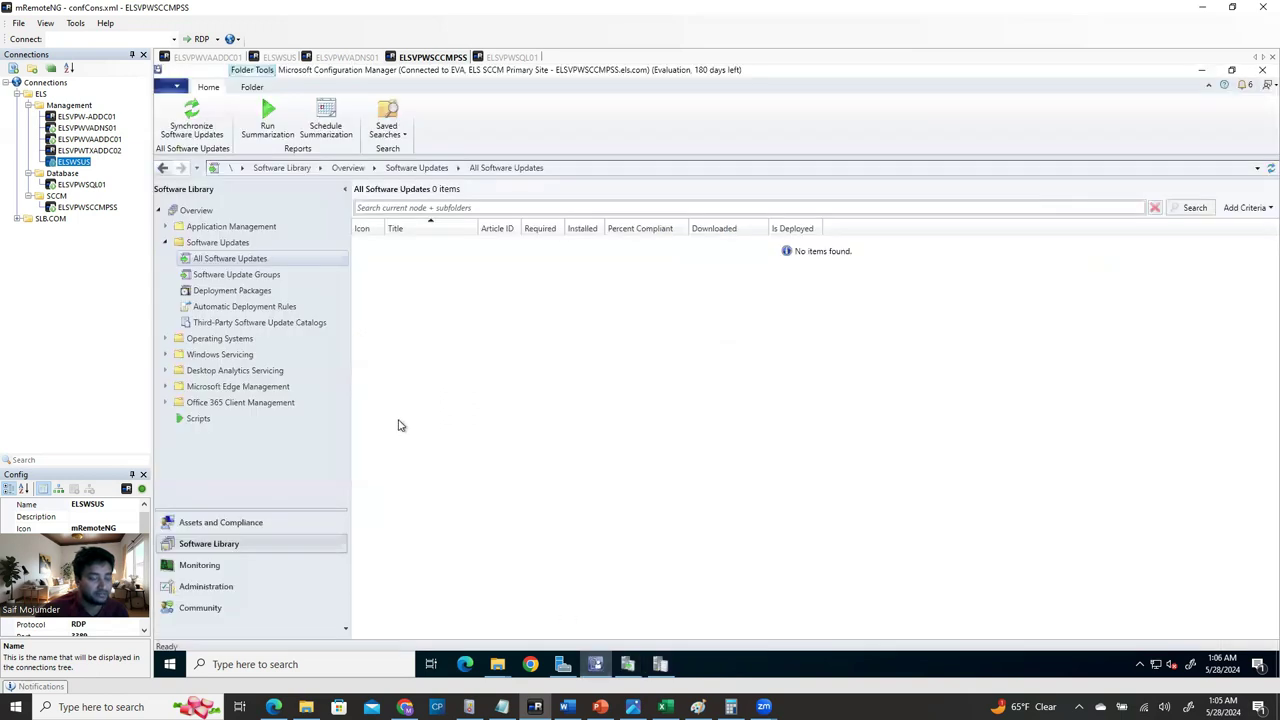
click(257, 276)
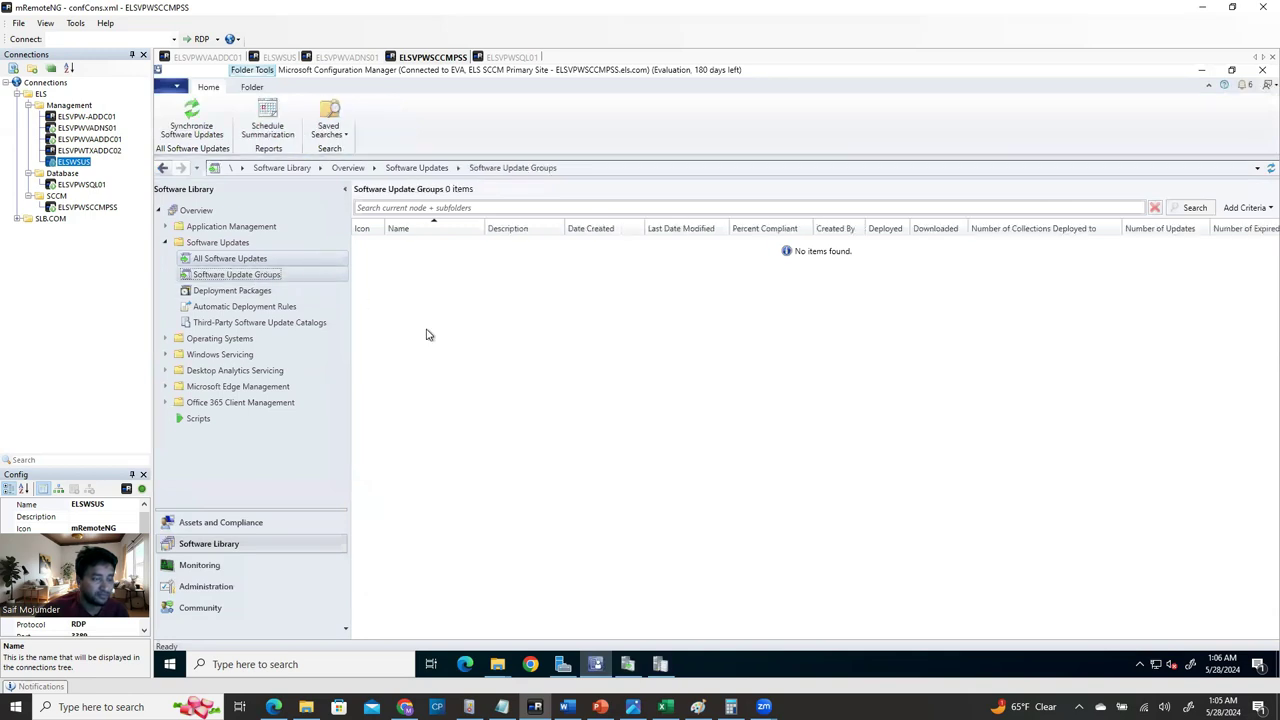
key(Up)
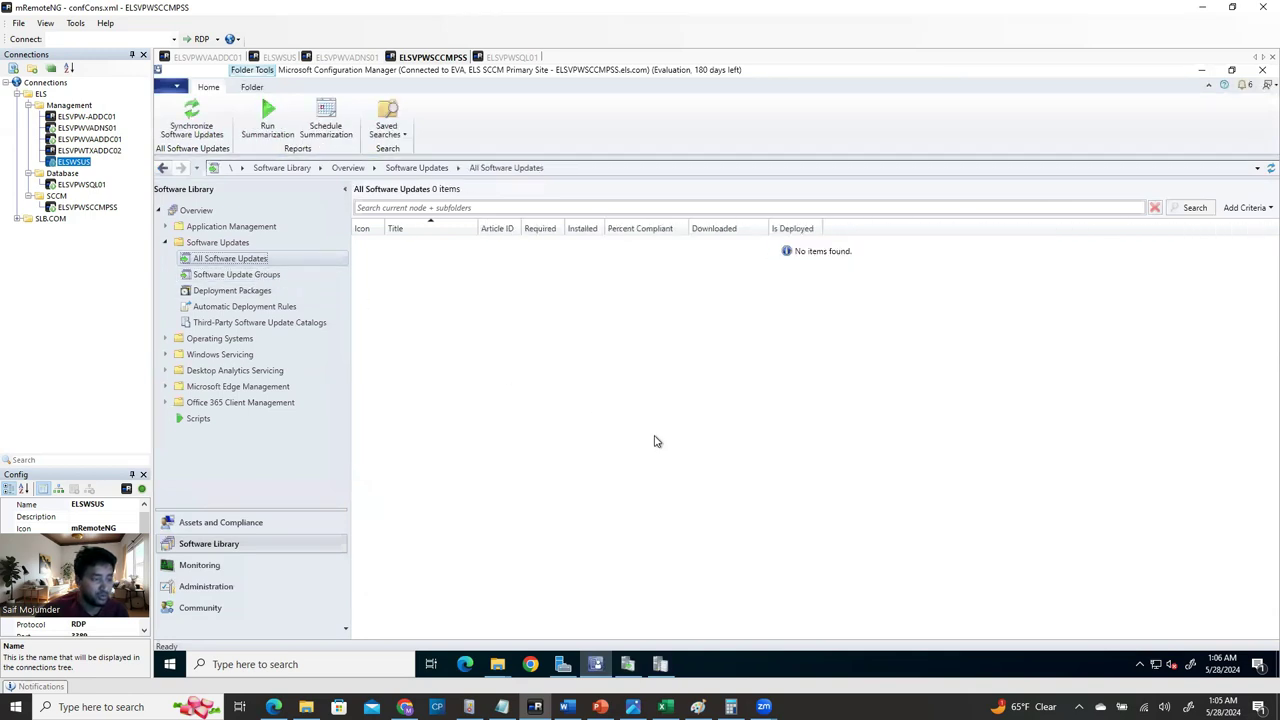
click(213, 529)
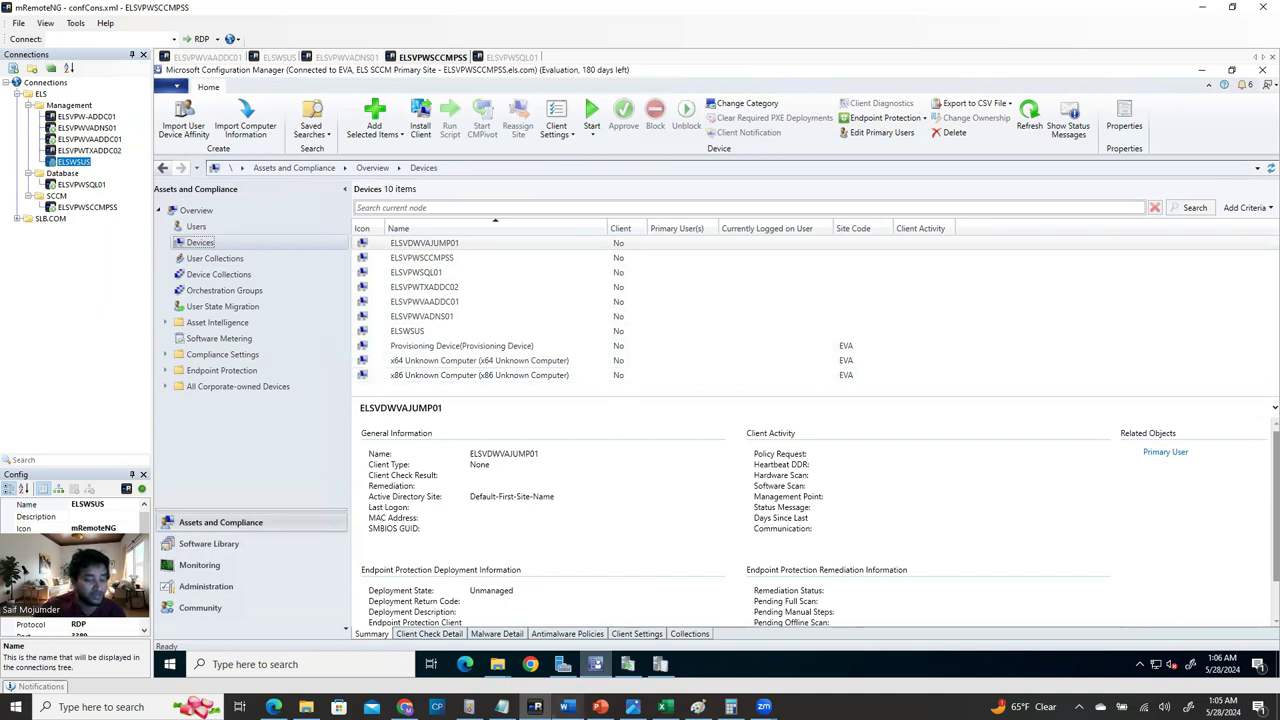
mouse_move(595, 664)
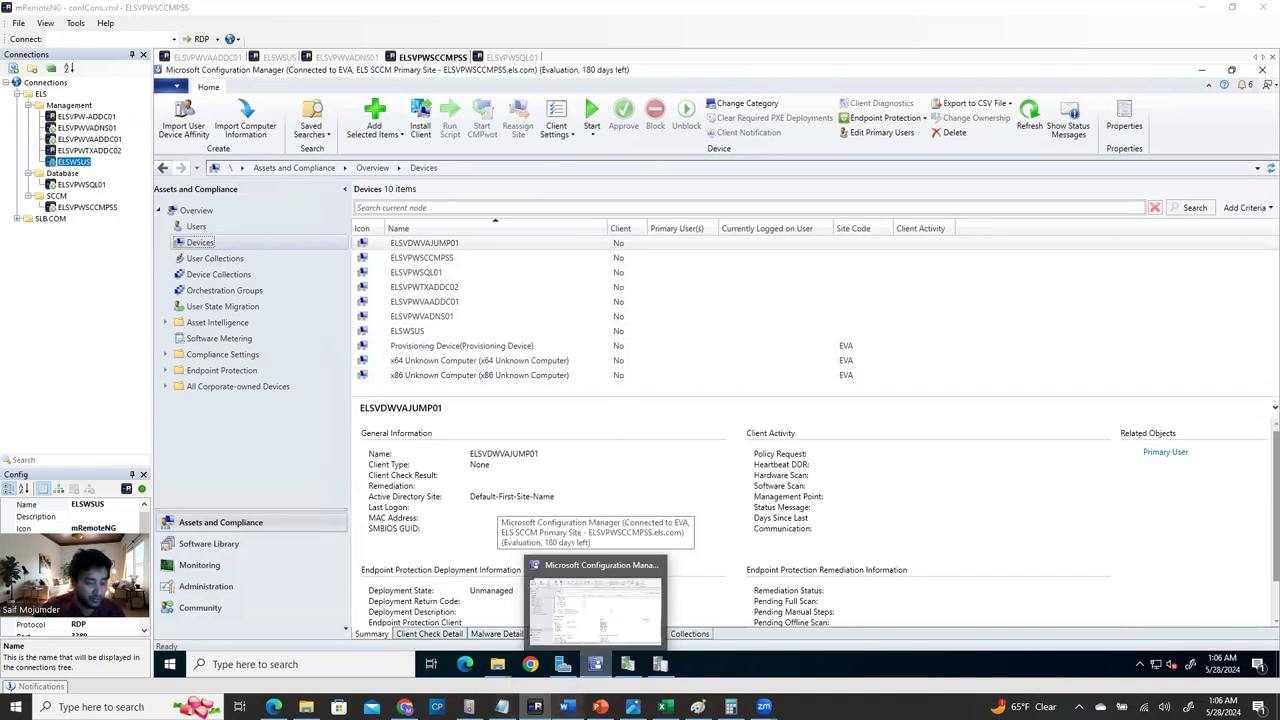
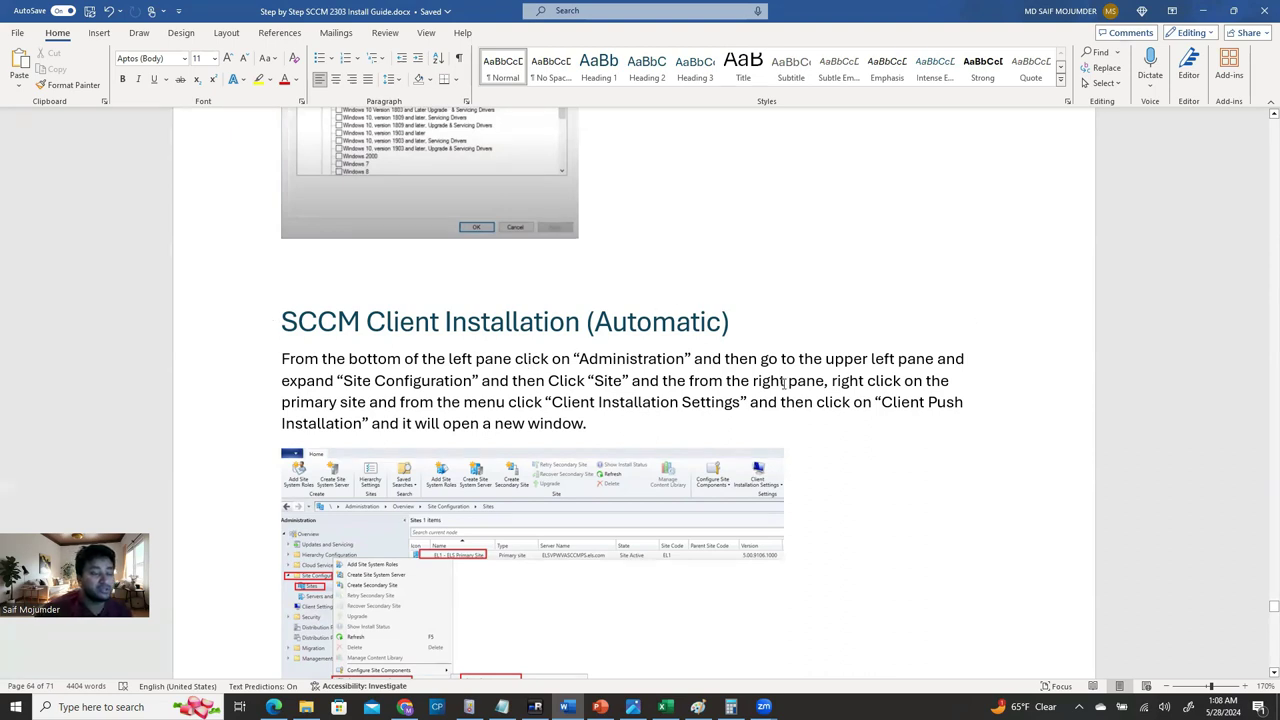
Review the SCCM Client Installation (Automatic) section of the install guide.
scroll(780, 378, down, 2)
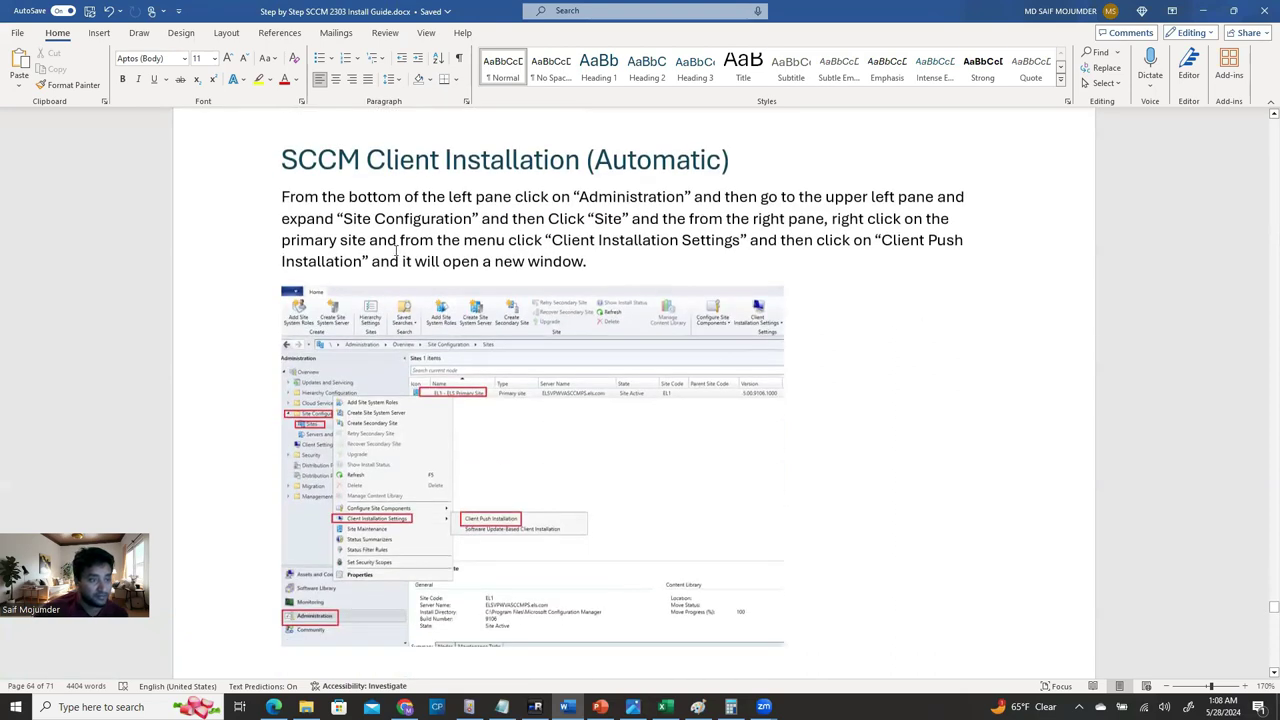
drag(285, 161, 736, 155)
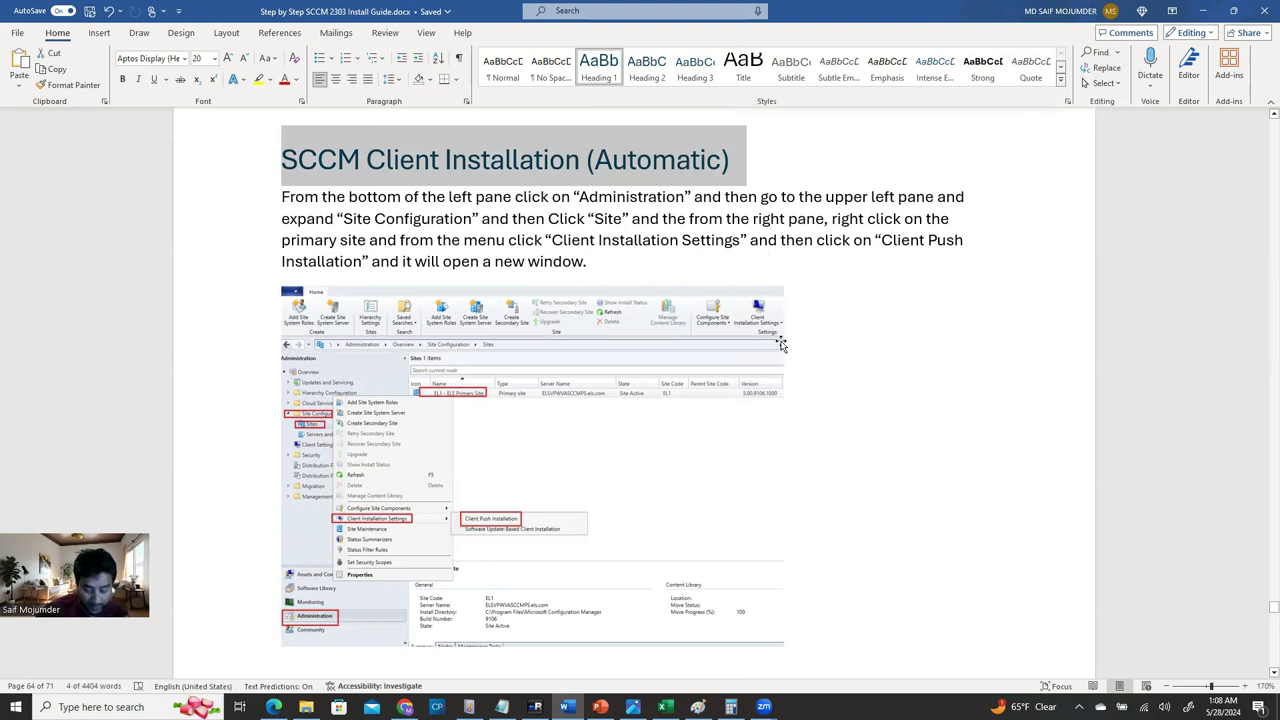
scroll(750, 371, down, 3)
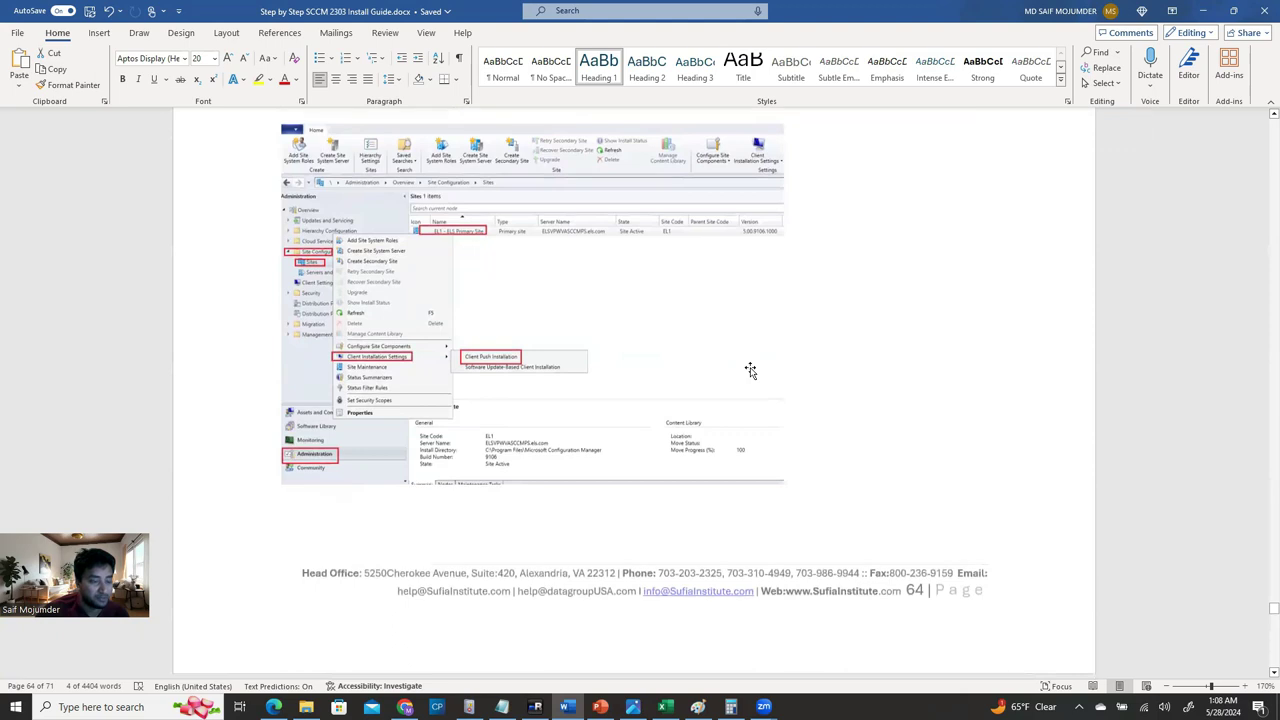
scroll(750, 371, up, 1)
scroll(750, 371, up, 3)
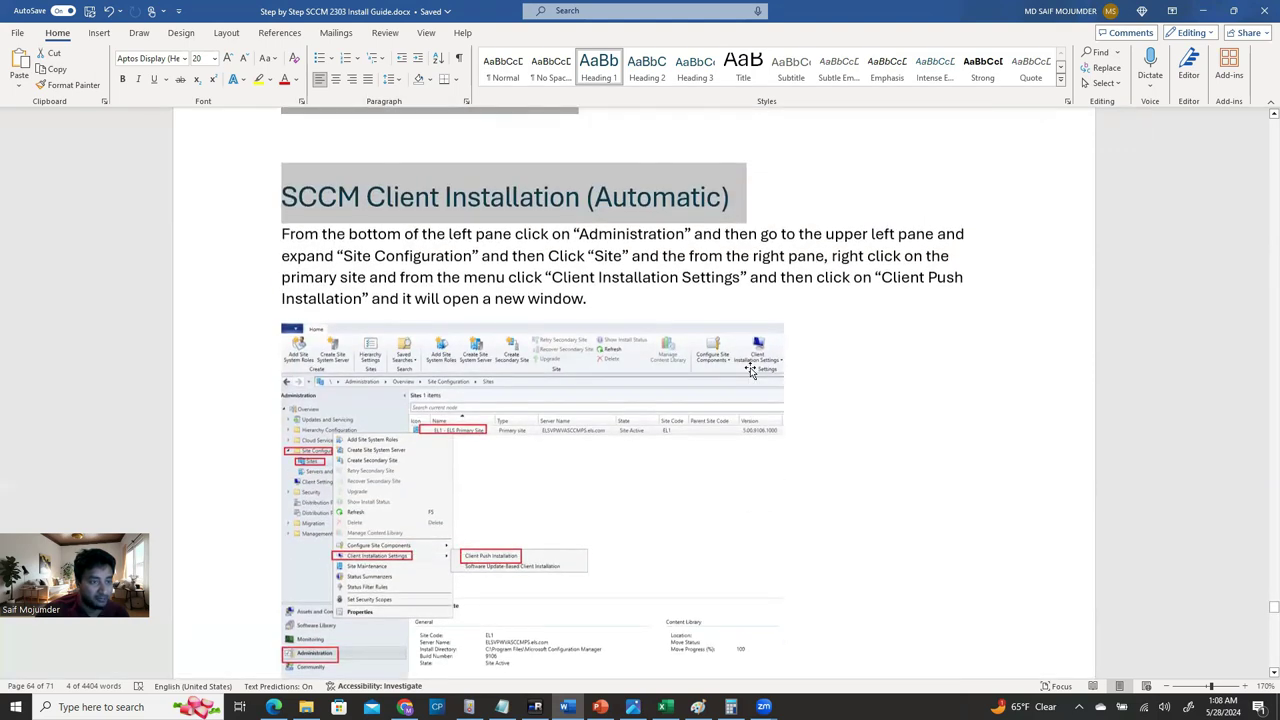
scroll(750, 371, down, 2)
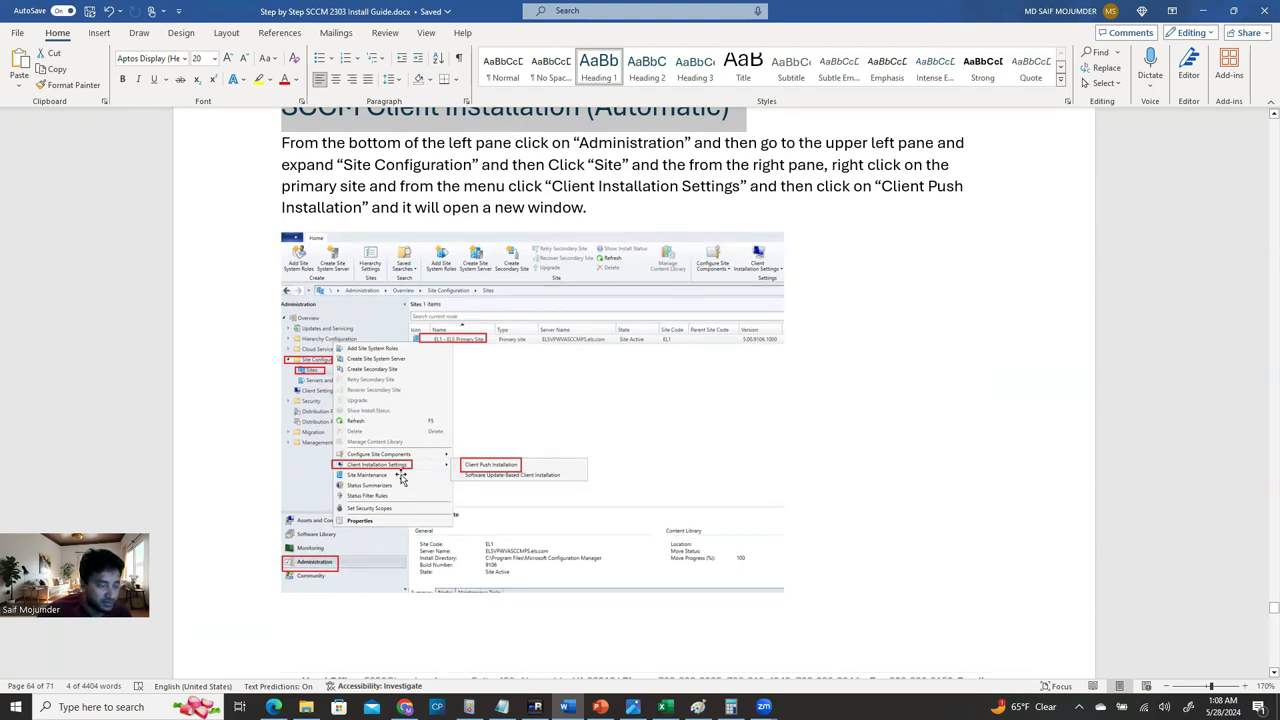
scroll(567, 482, down, 3)
scroll(572, 483, down, 2)
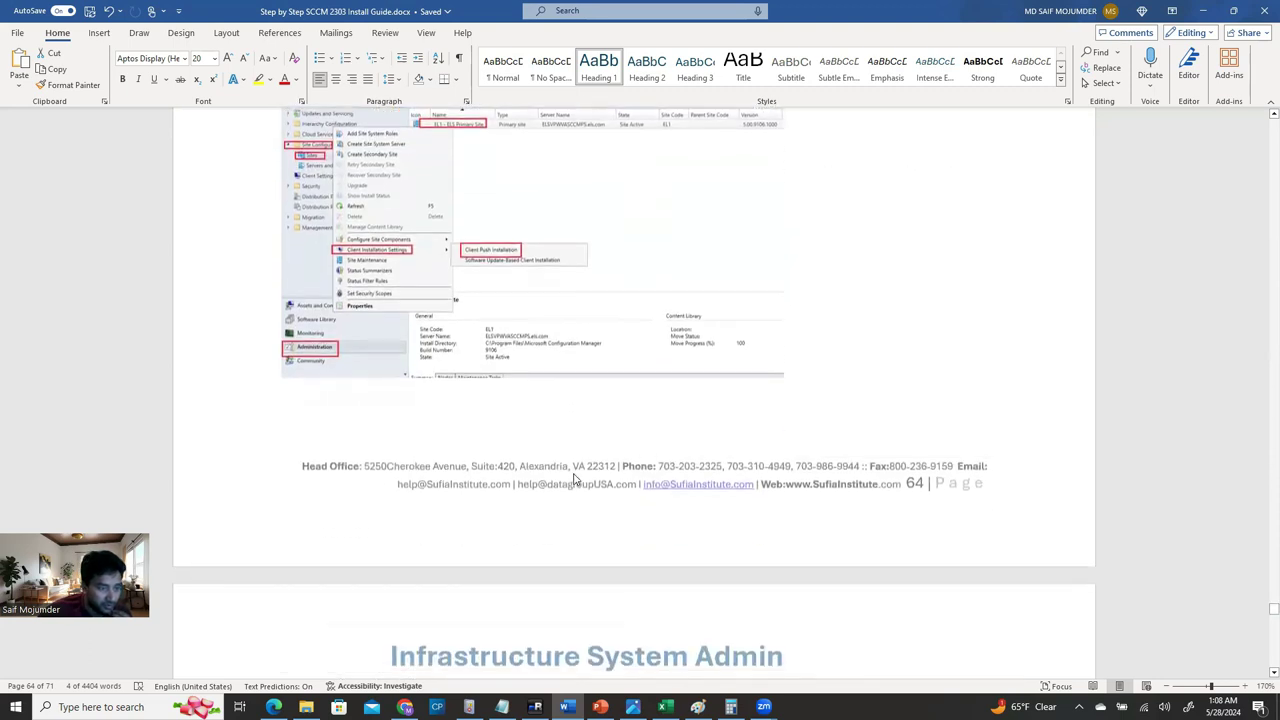
In the Configuration Manager console, select the EVA primary site under Administration > Sites.
click(535, 707)
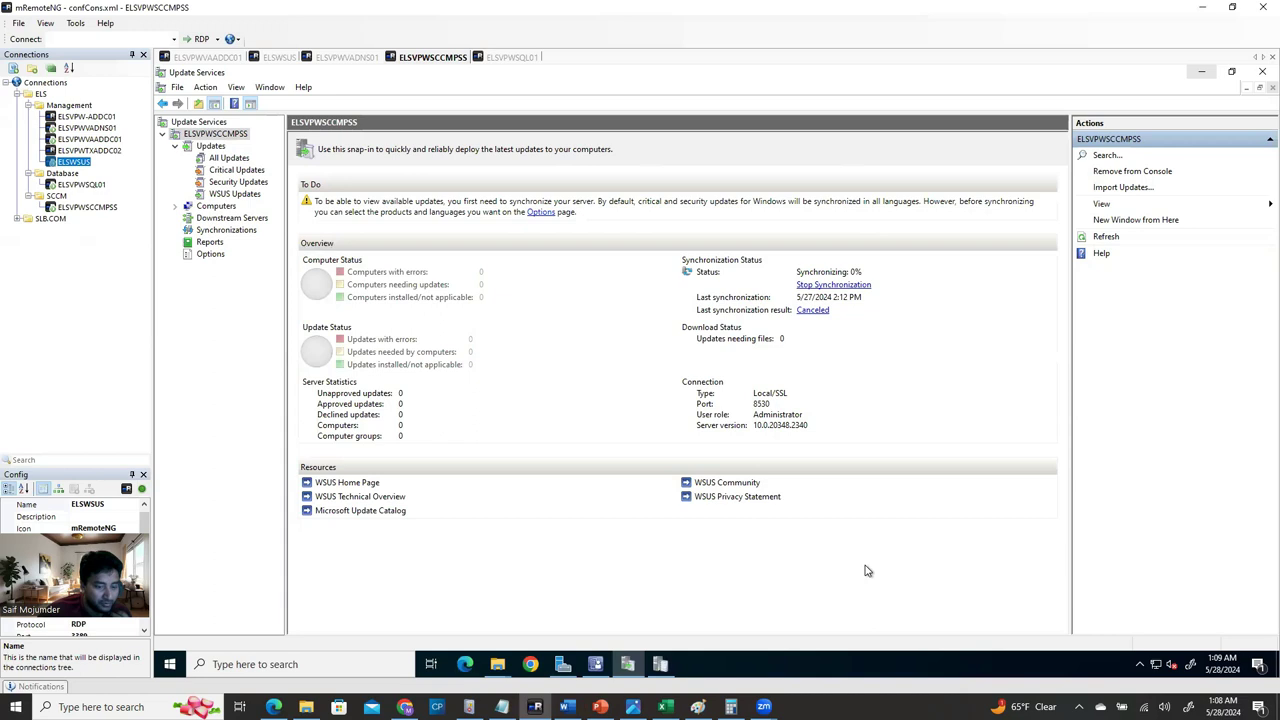
click(562, 664)
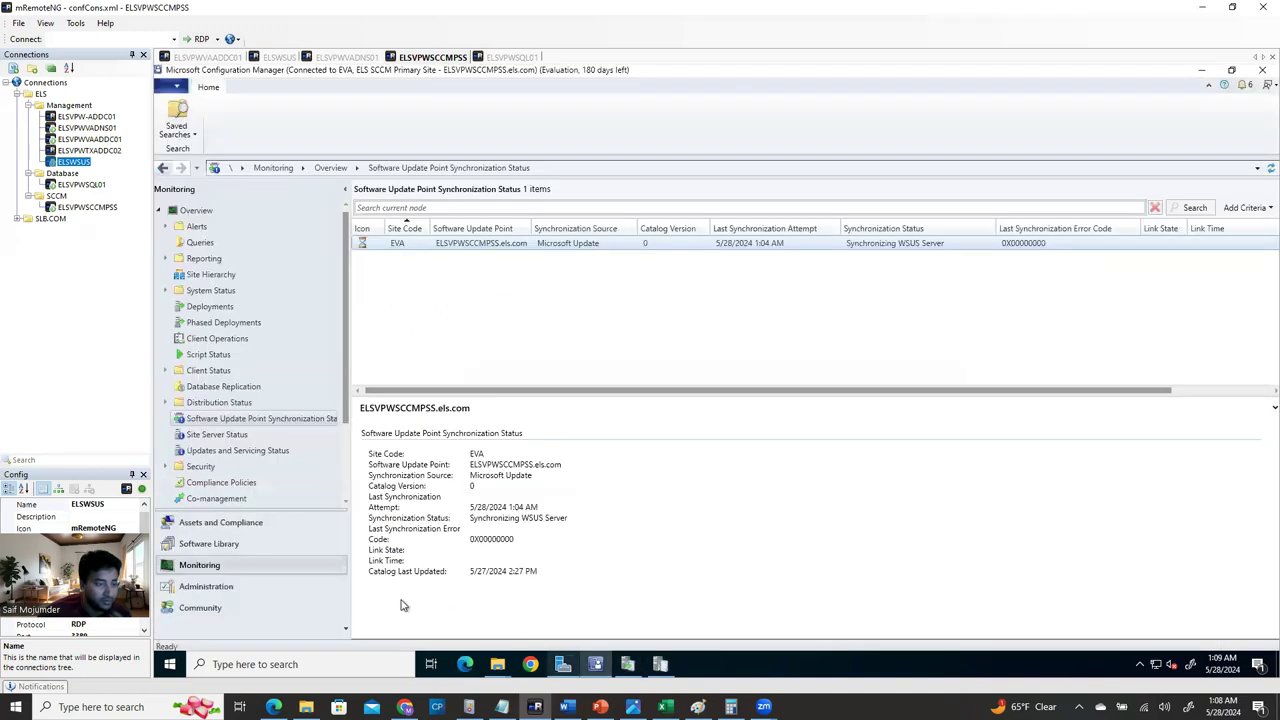
click(225, 588)
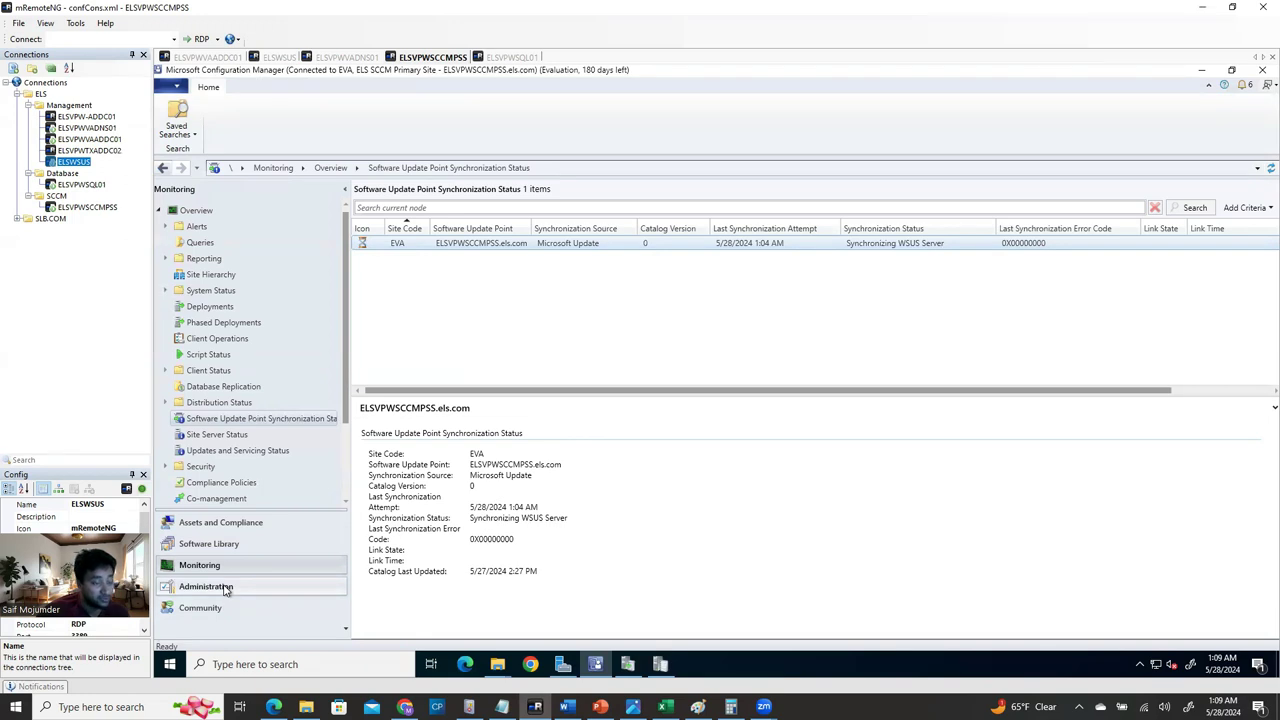
click(226, 589)
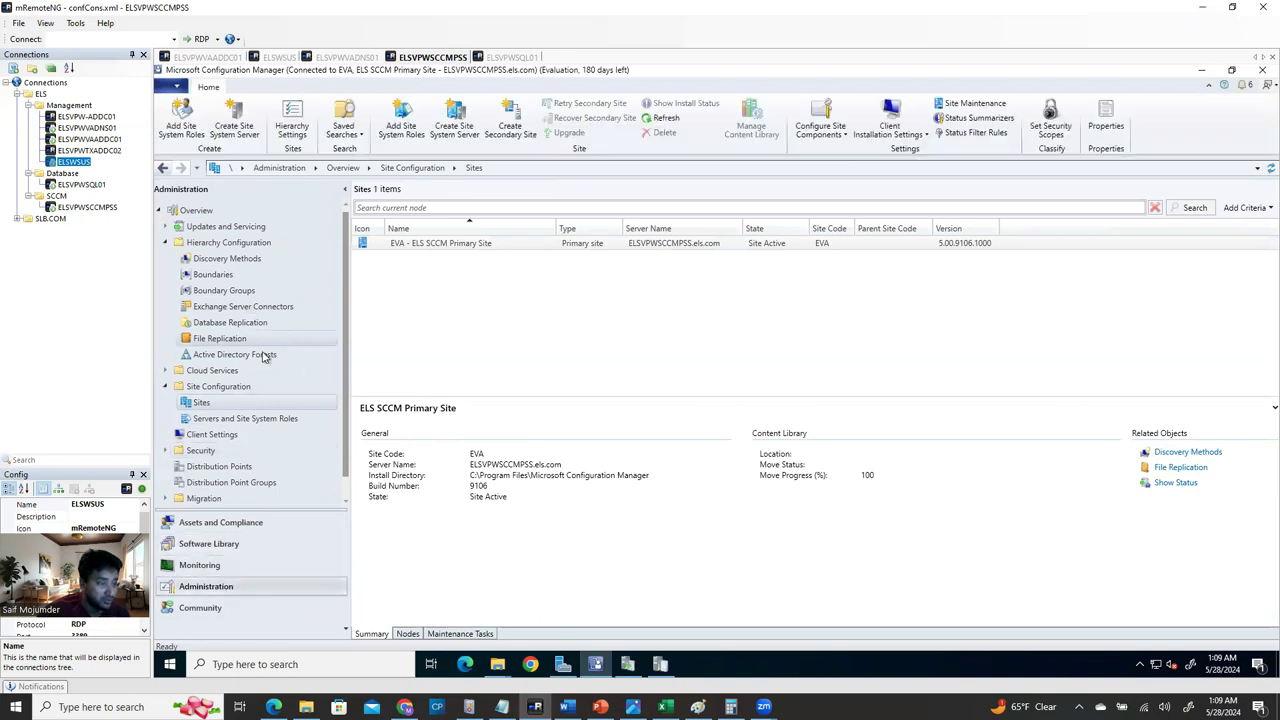
click(452, 243)
Open the EVA site's Client Push Installation settings and check the install guide.
right_click(461, 250)
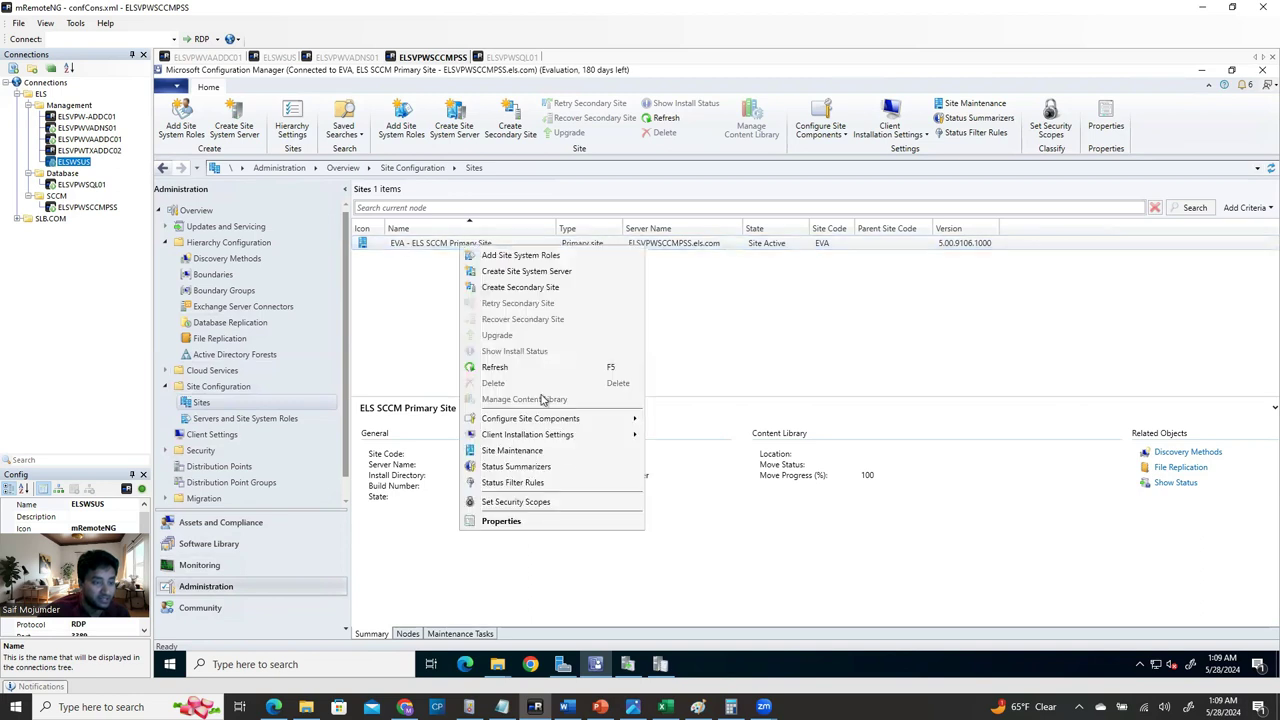
mouse_move(547, 422)
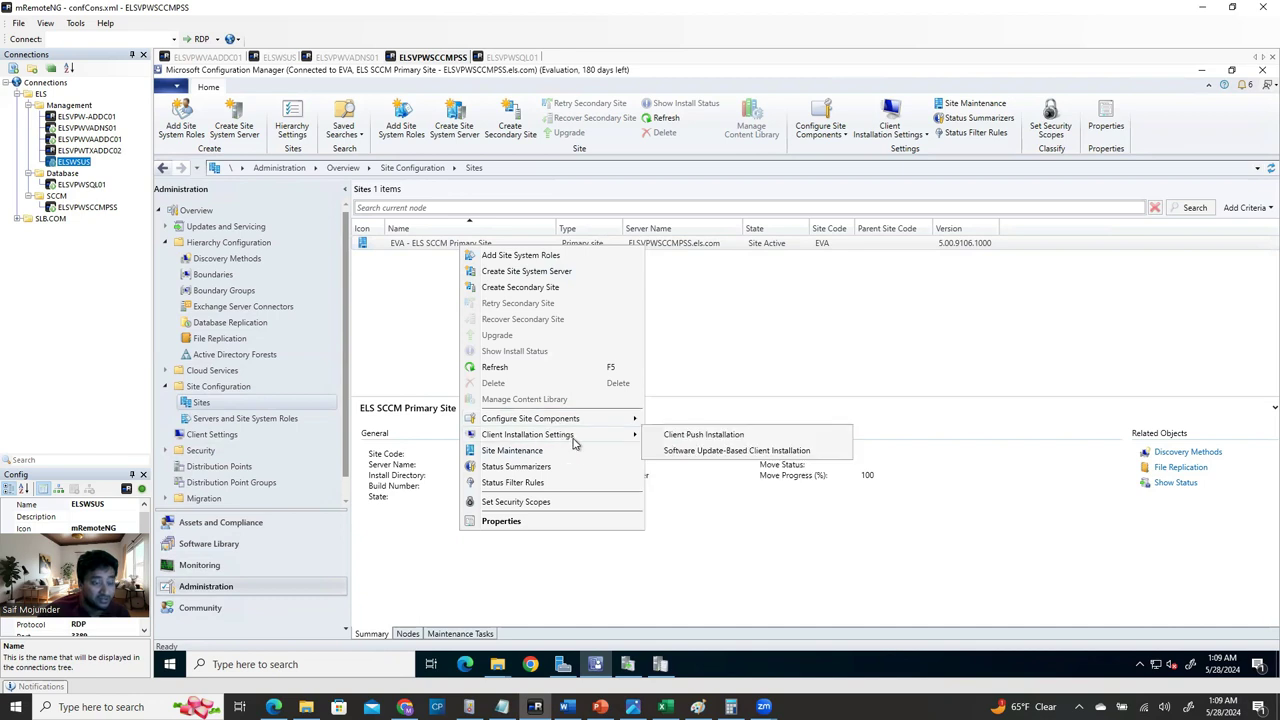
click(751, 441)
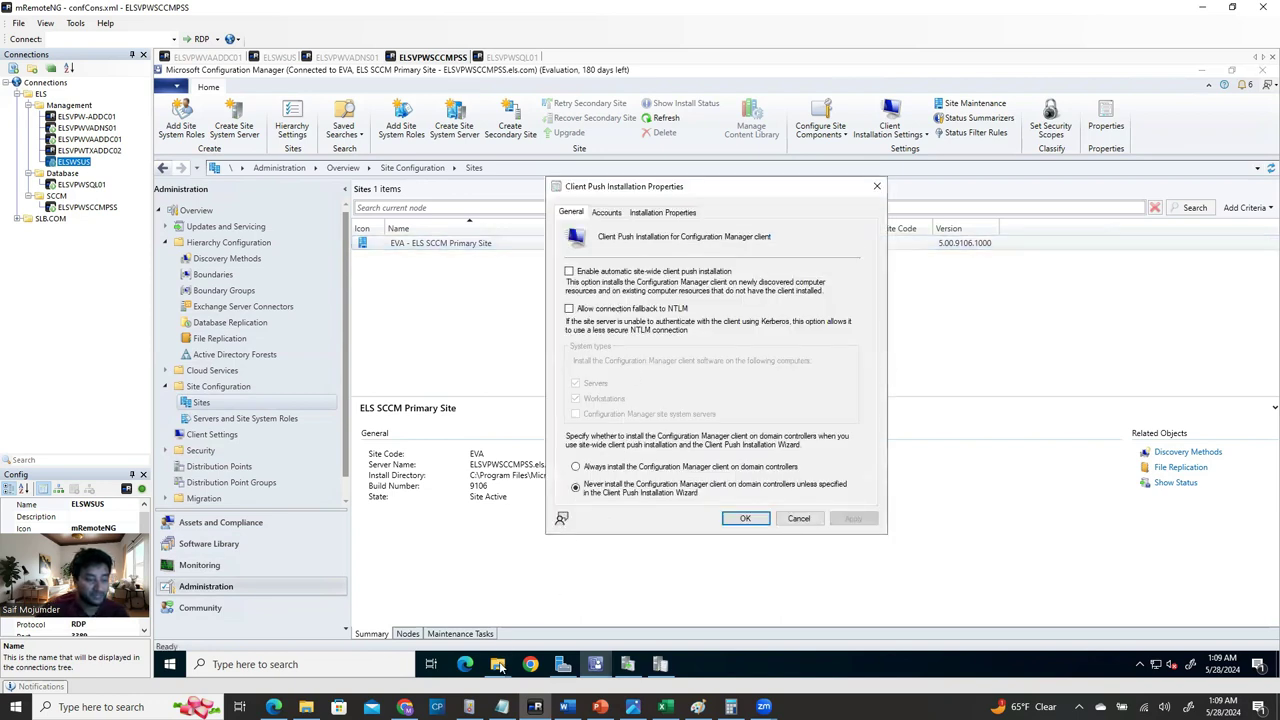
click(555, 600)
scroll(503, 454, down, 6)
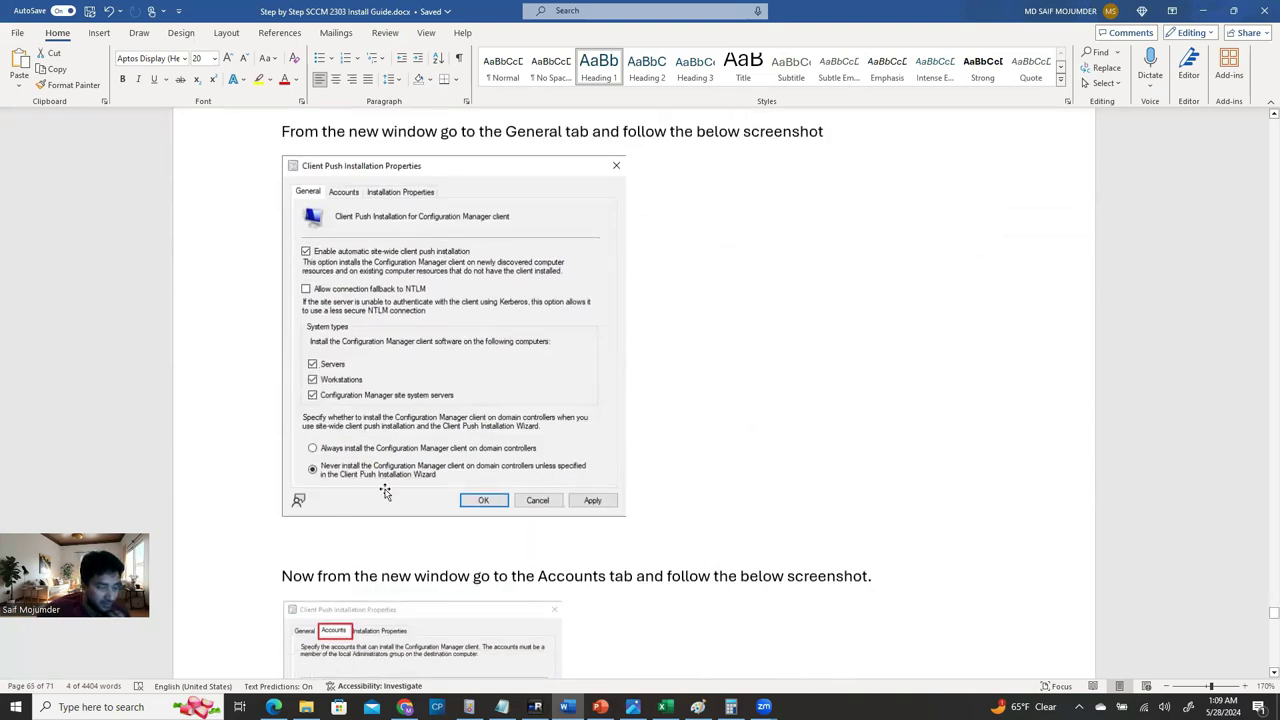
Enable automatic site-wide client push installation for servers and workstations and apply it.
click(535, 707)
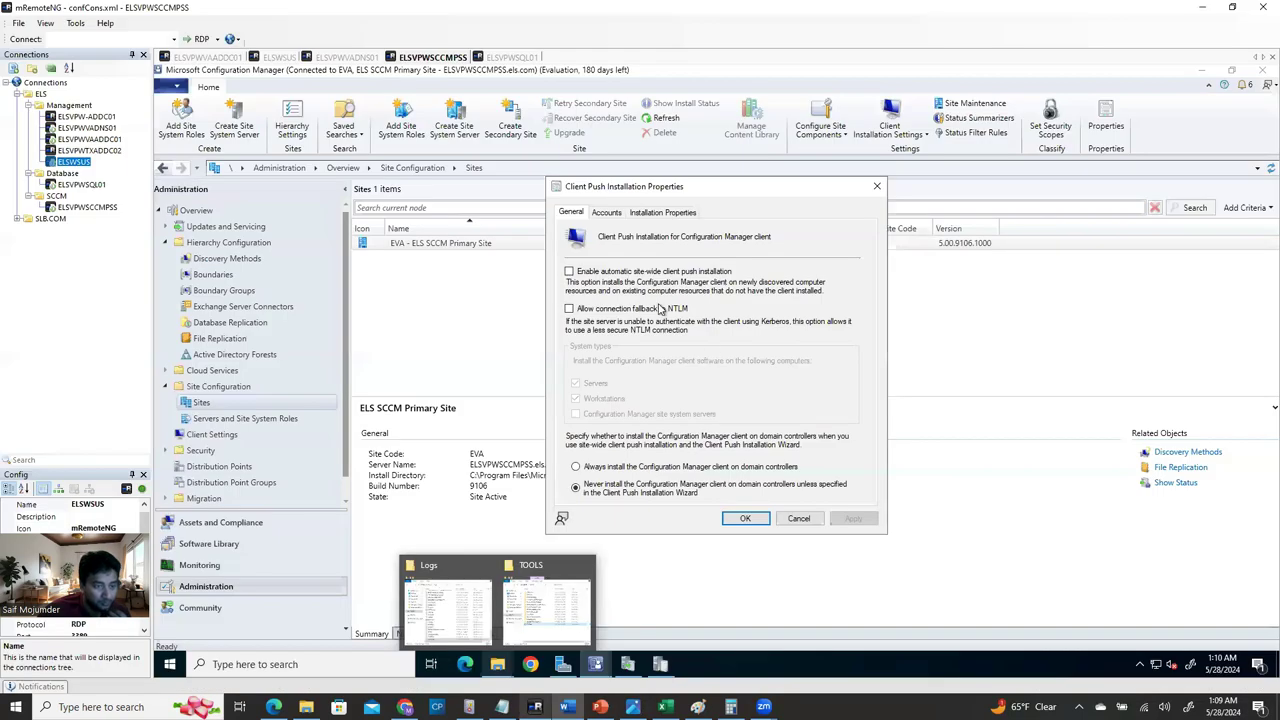
click(569, 272)
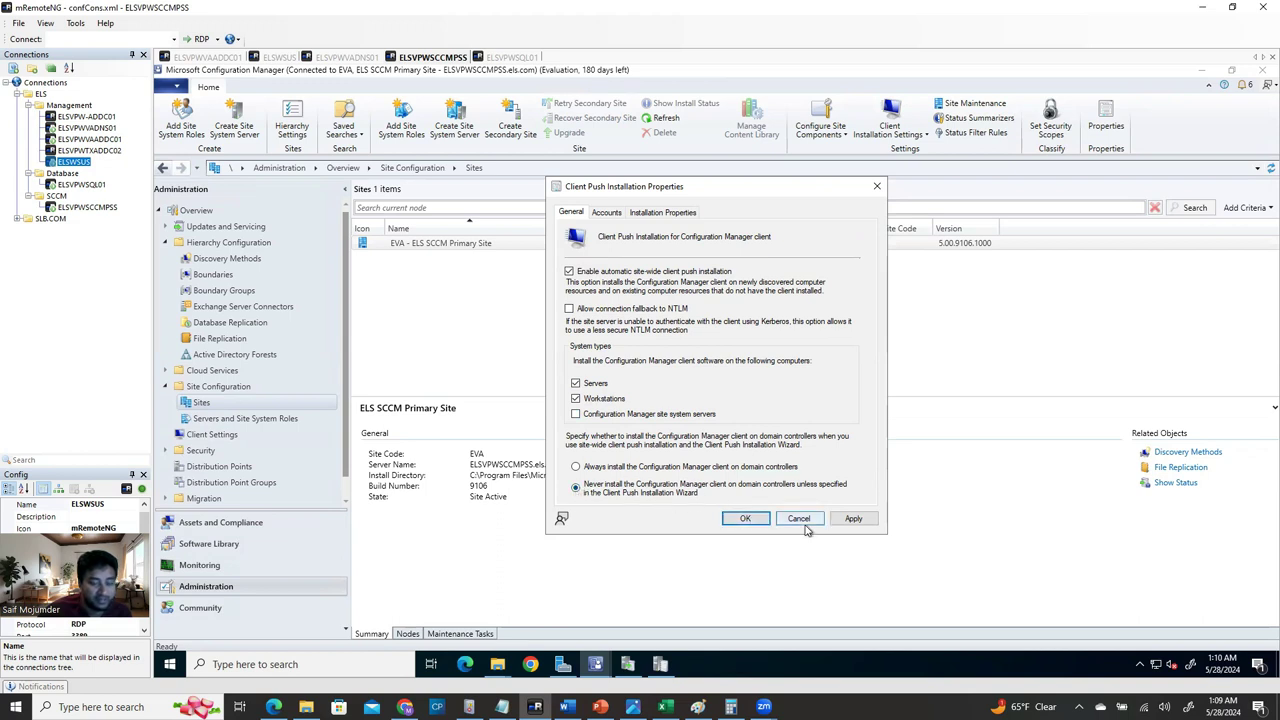
click(850, 519)
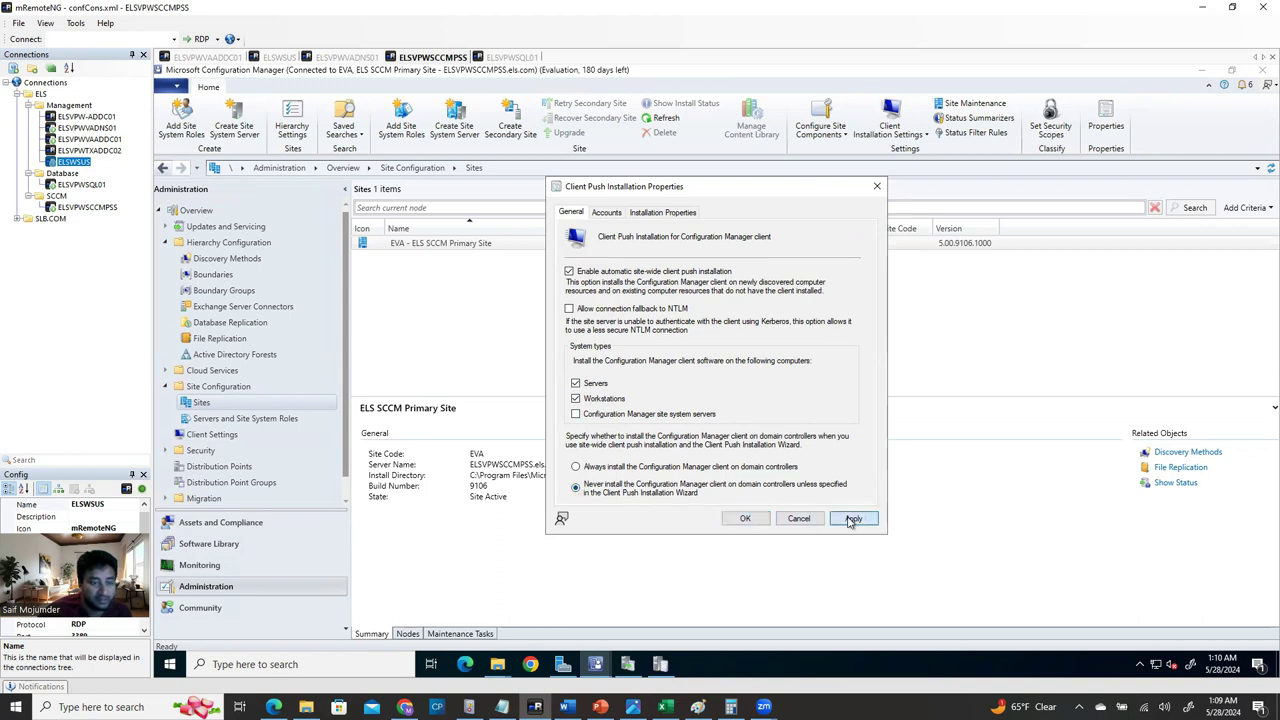
click(607, 213)
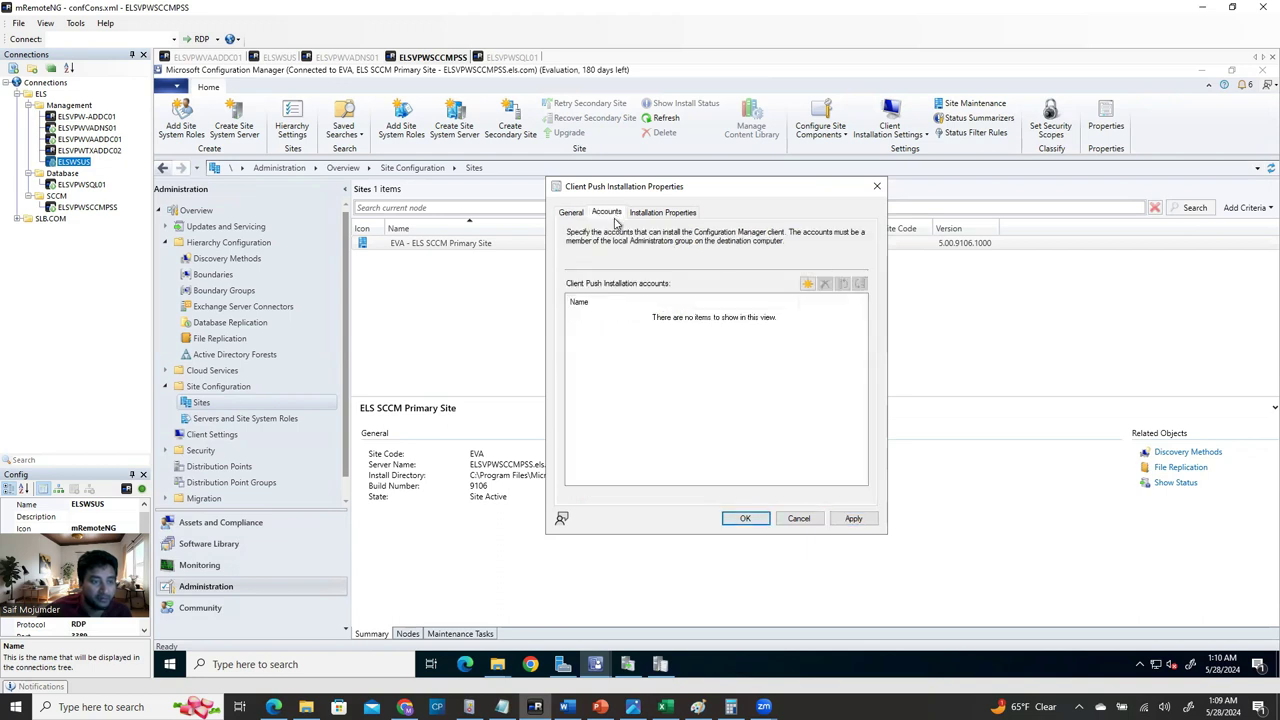
Open a new Windows User Account form for client push, checking the SQL and WSUS server sessions.
click(810, 285)
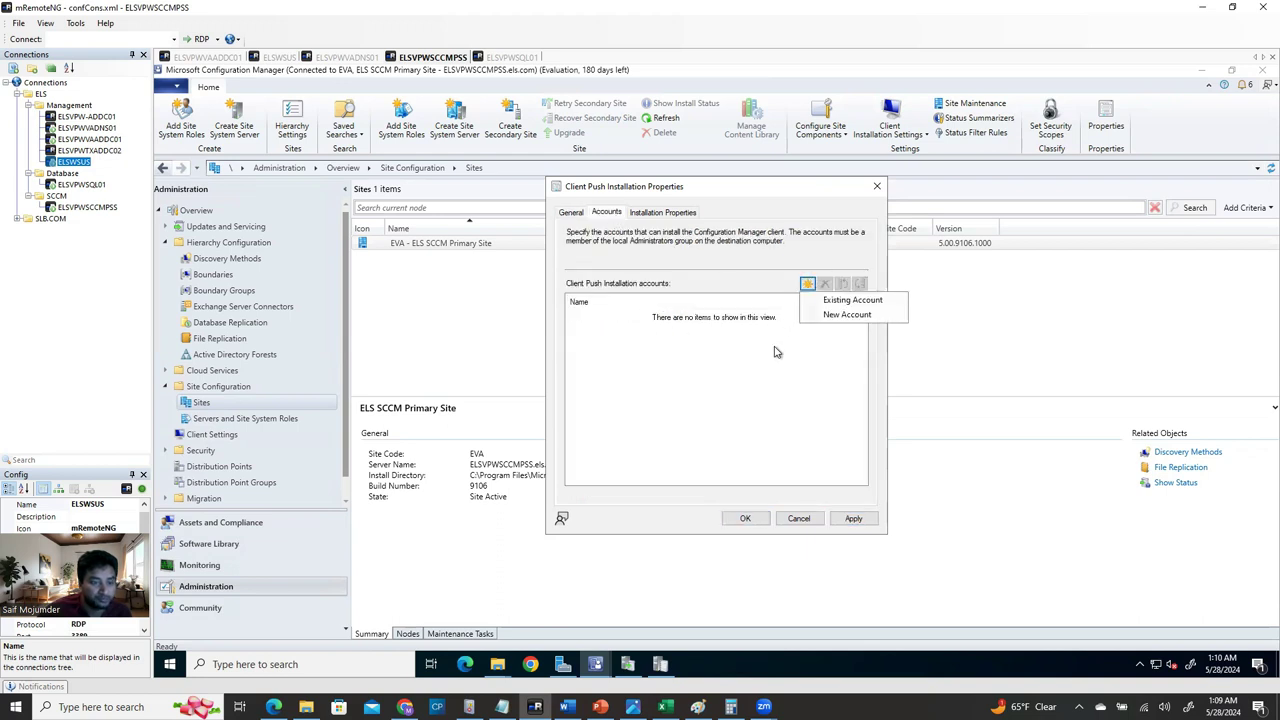
click(850, 316)
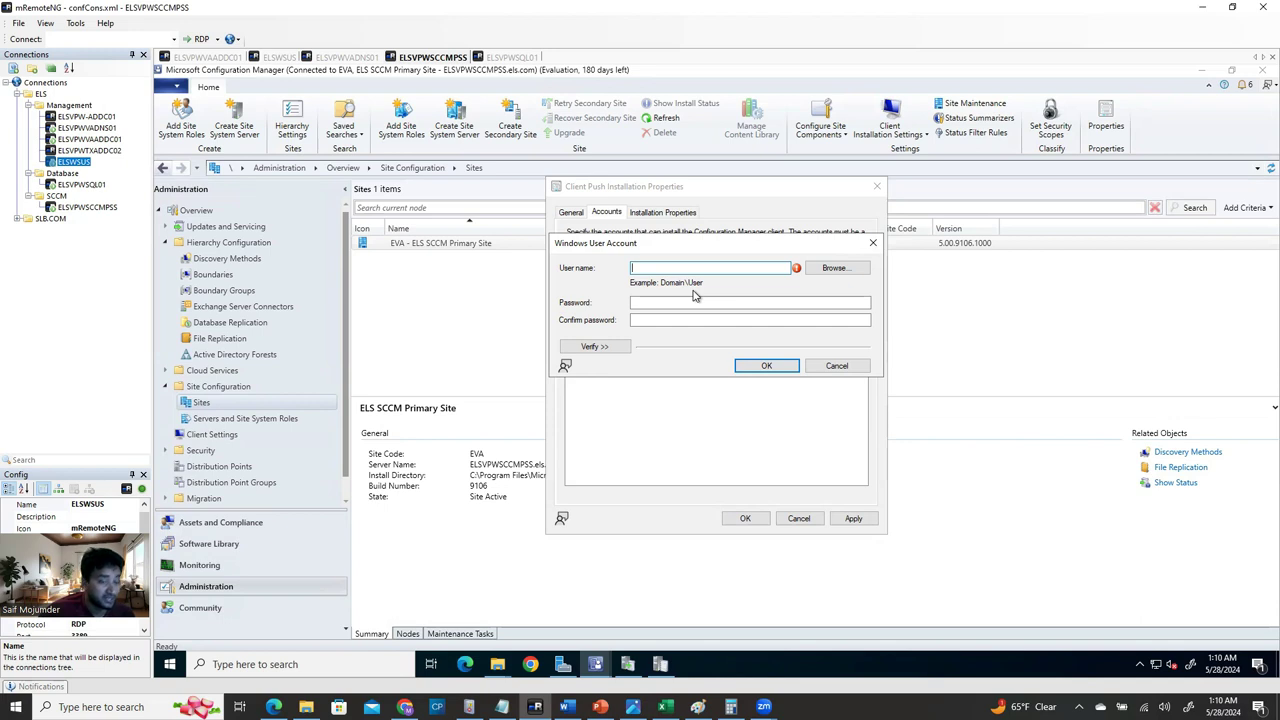
click(522, 58)
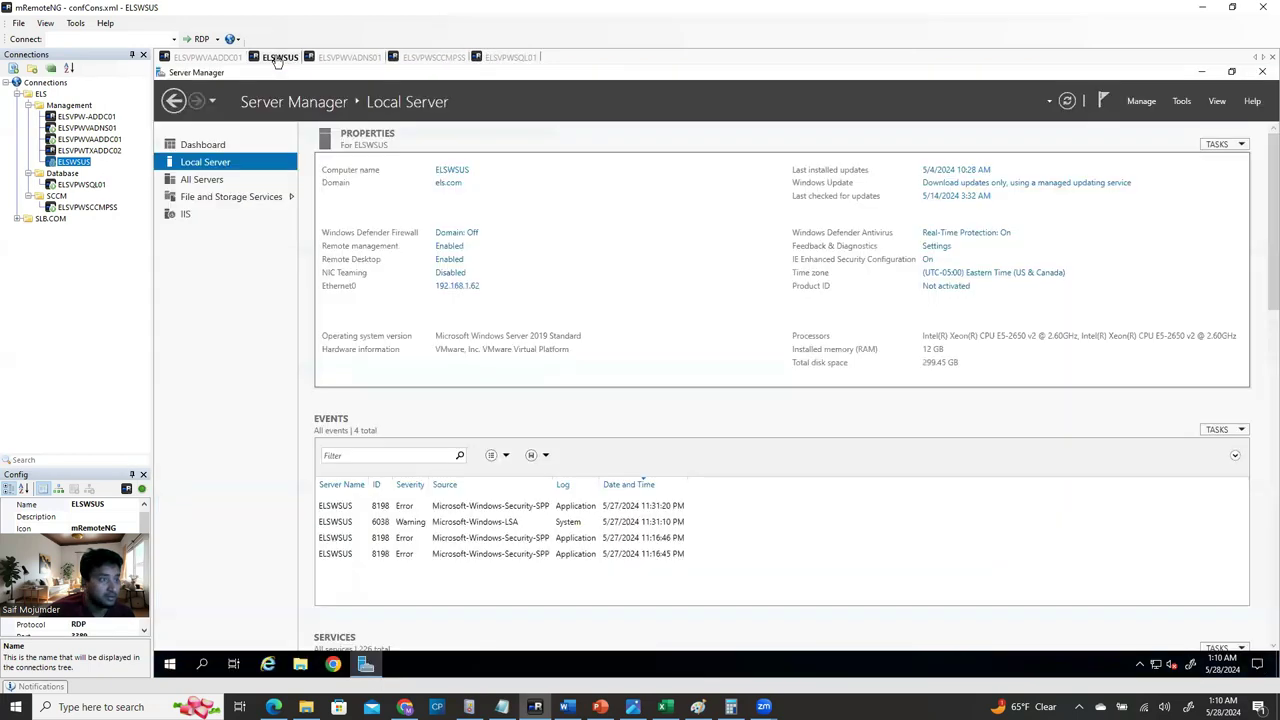
click(279, 57)
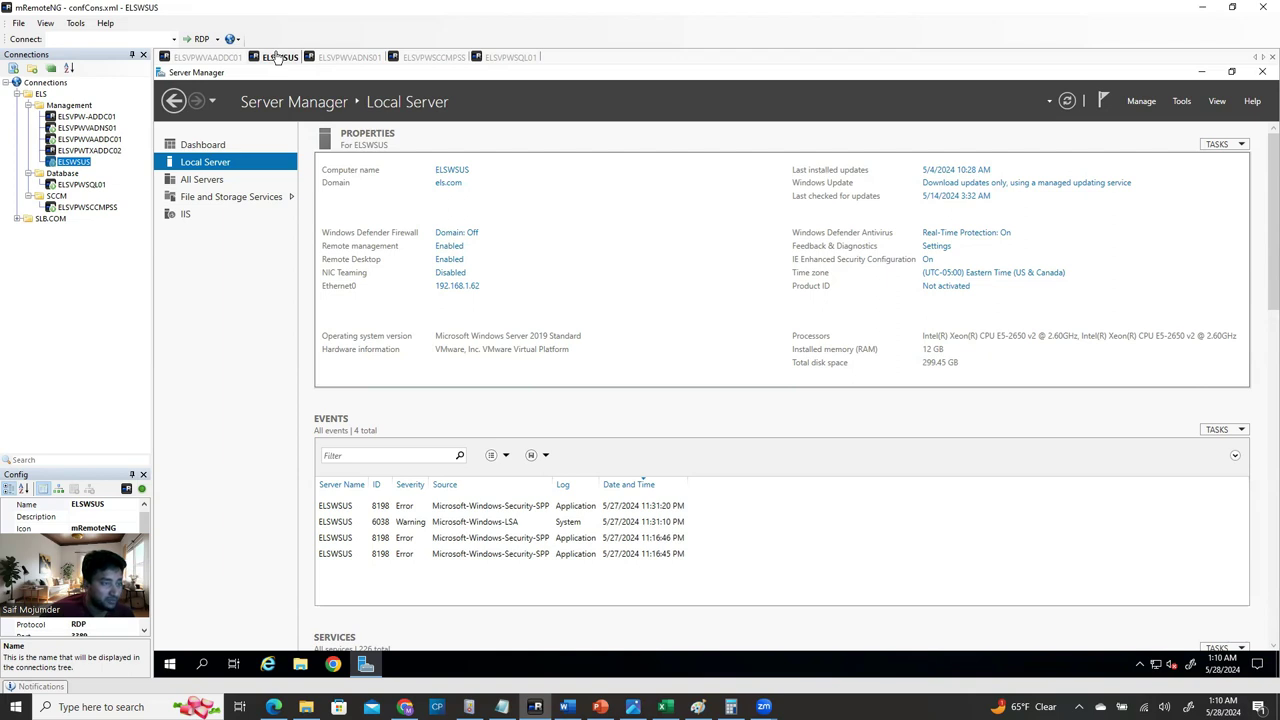
click(512, 58)
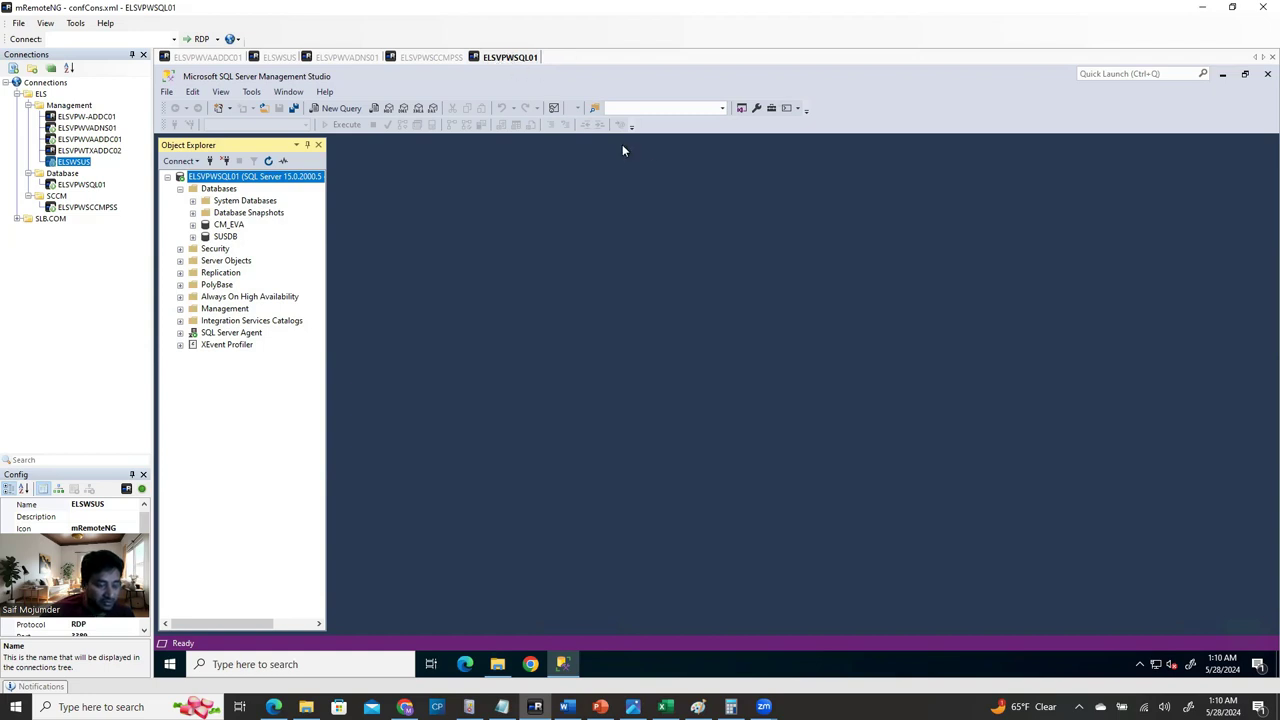
click(499, 666)
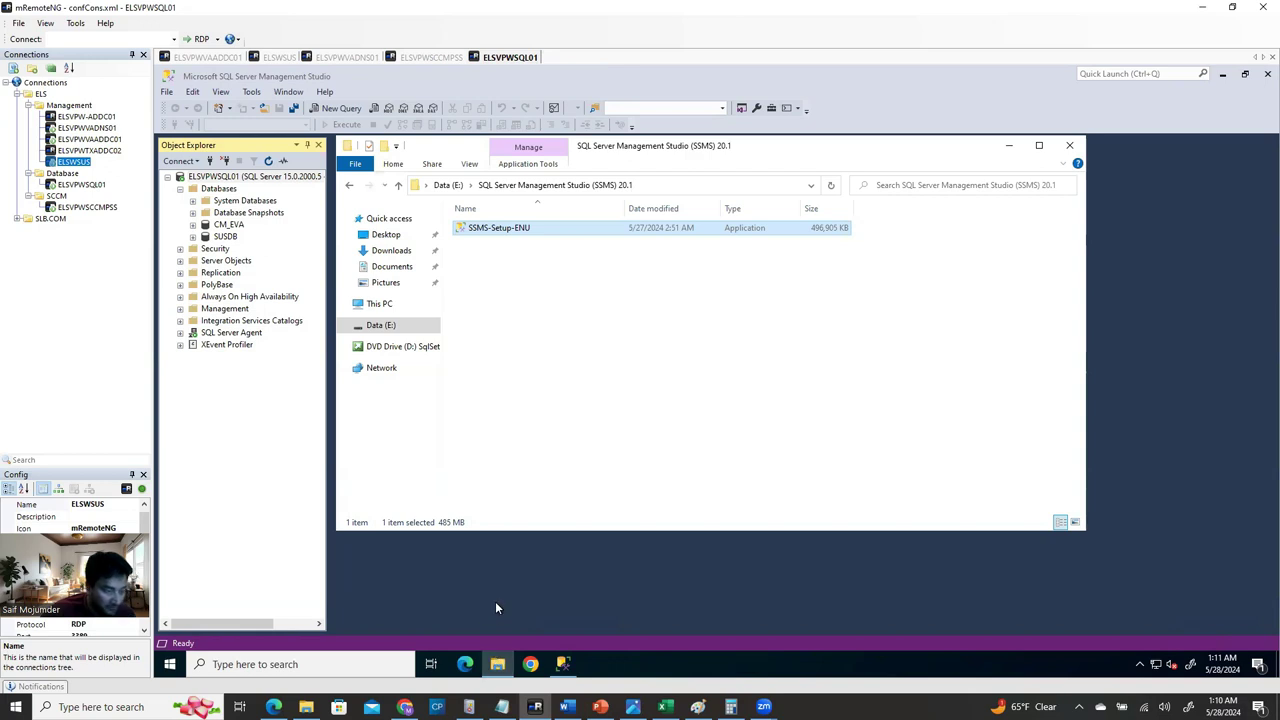
click(437, 60)
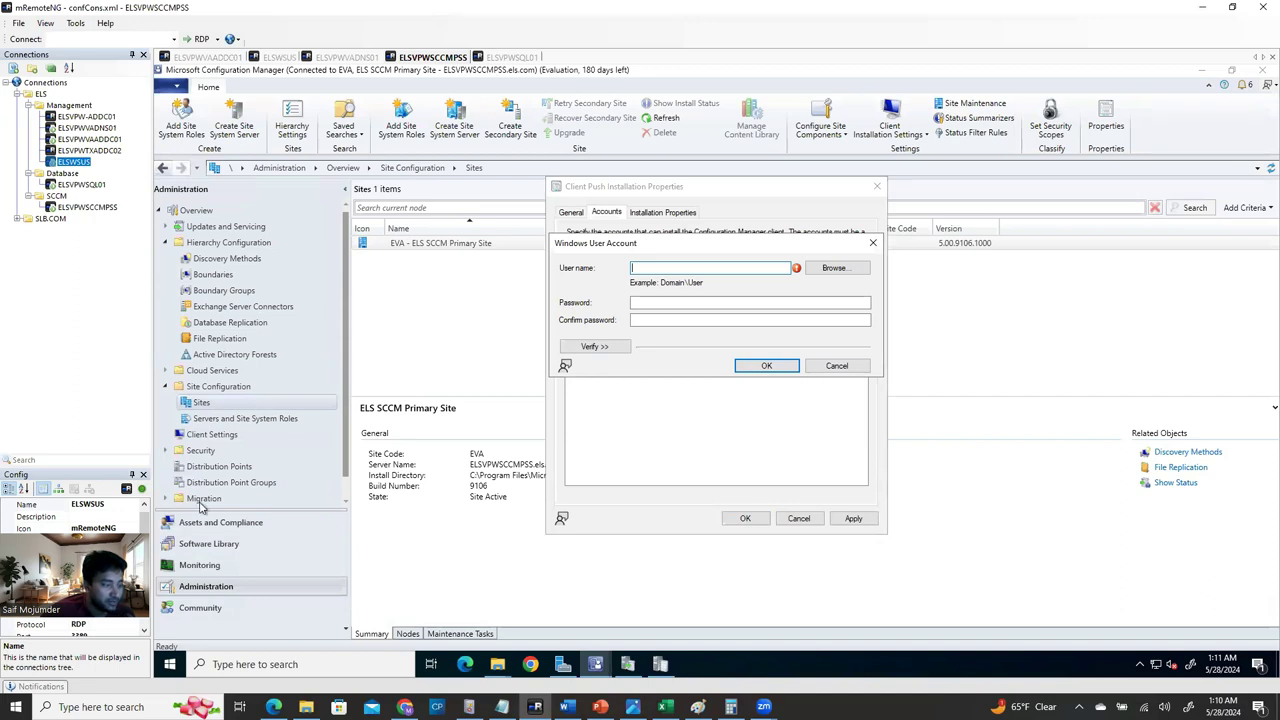
click(40, 540)
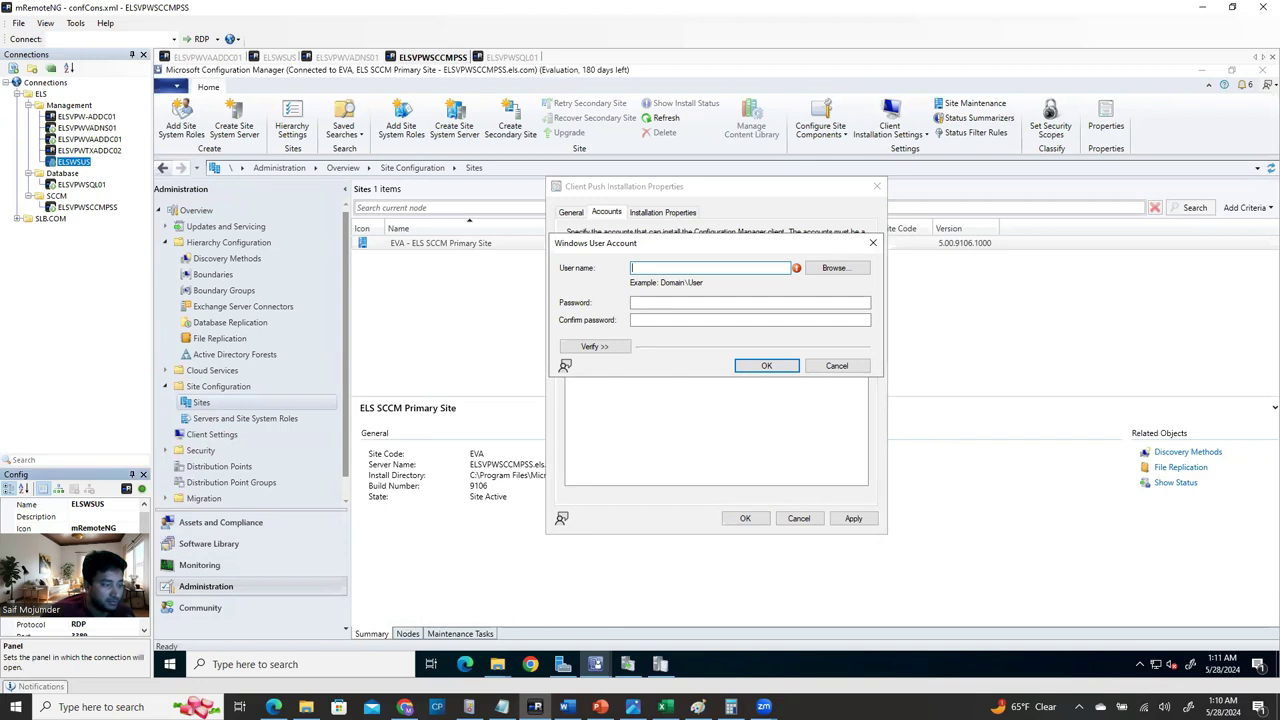
scroll(75, 570, down, 3)
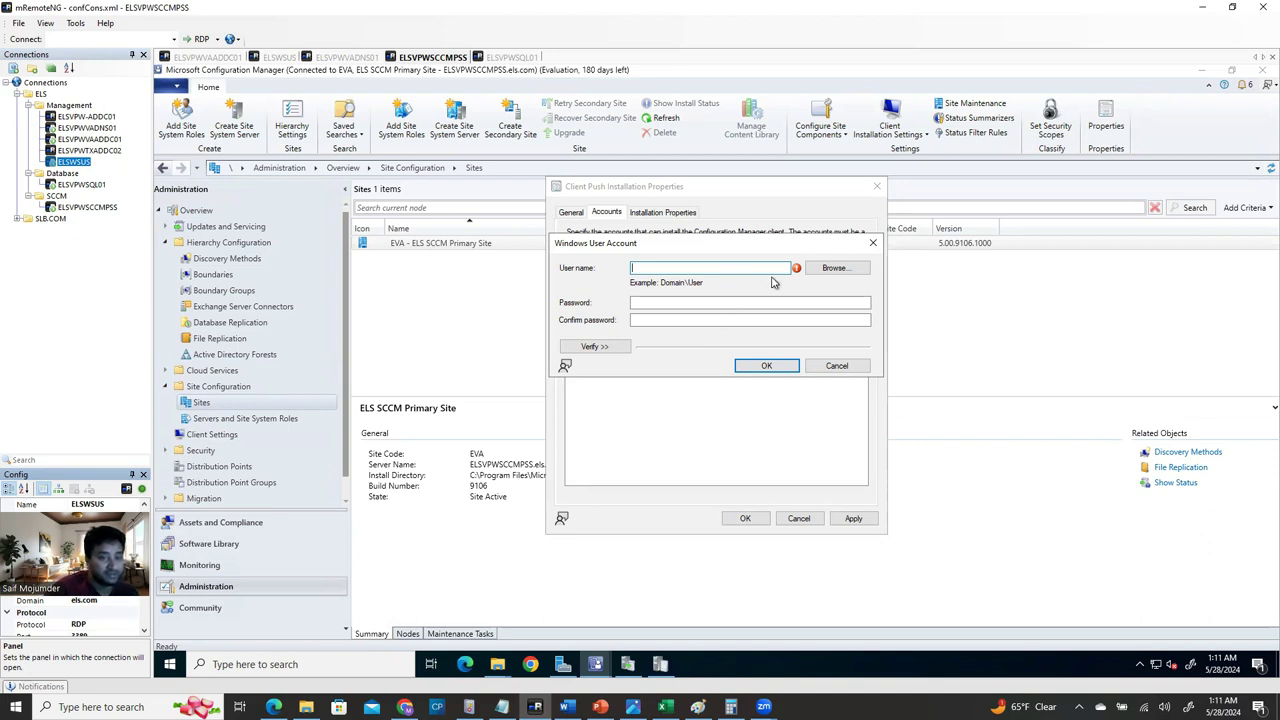
click(822, 269)
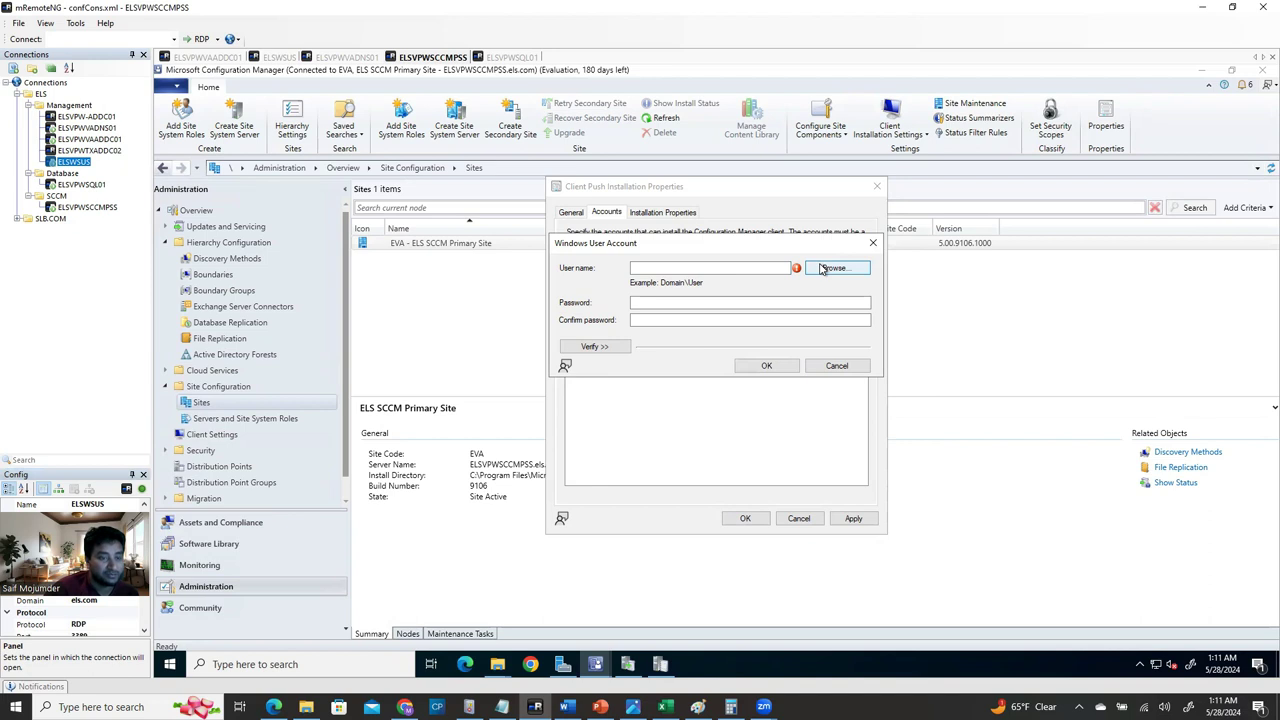
Resolve the ELS domain's SCCM admin account via Check Names and enter its password twice.
click(826, 273)
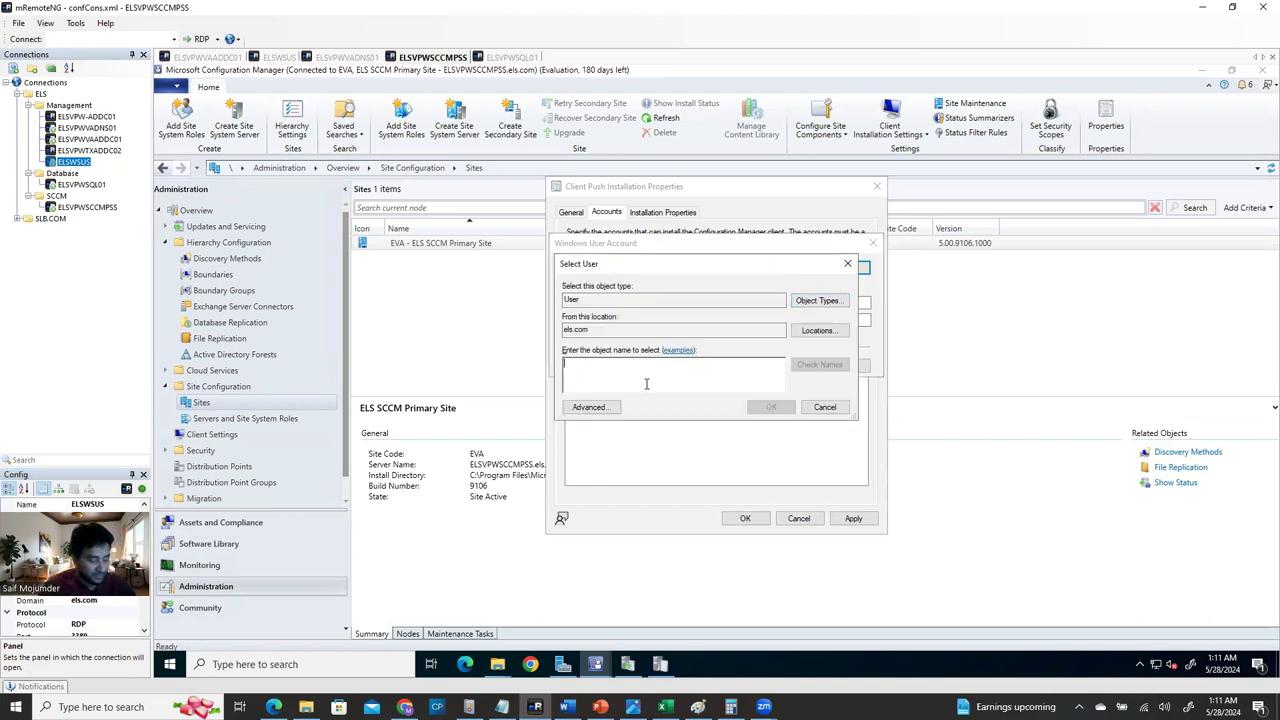
text(sccmad)
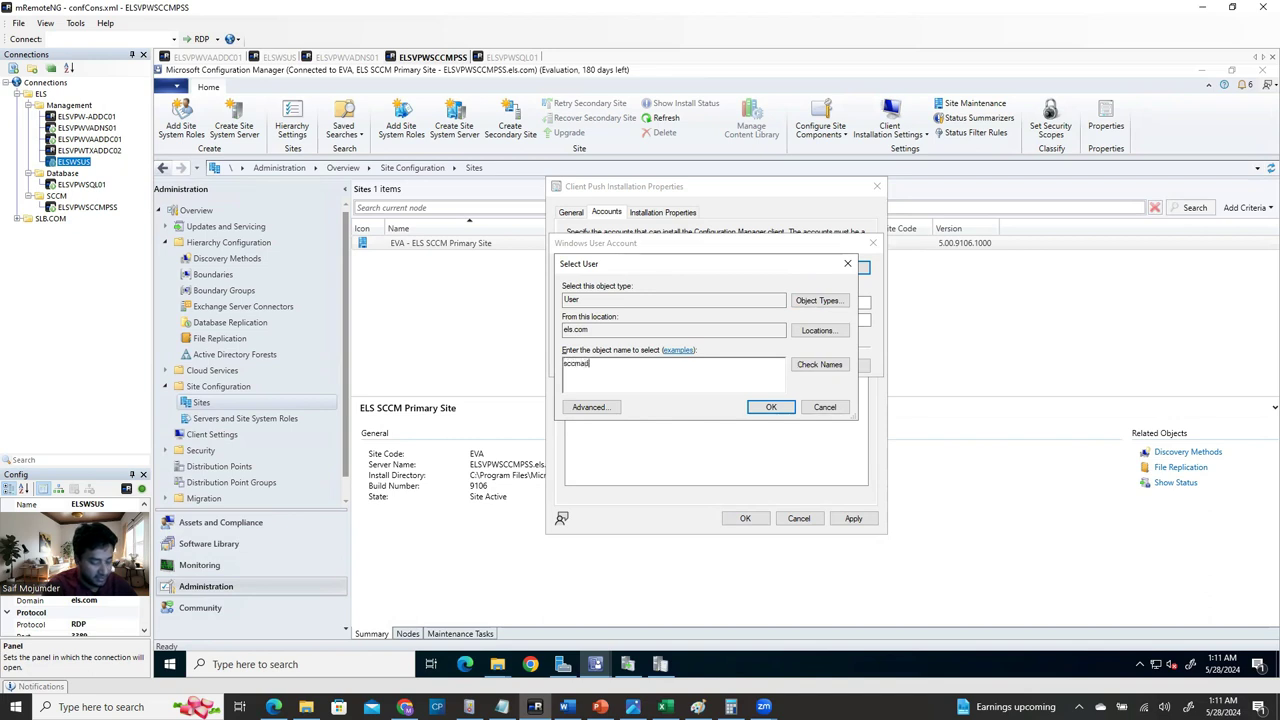
text(min)
click(820, 364)
click(770, 407)
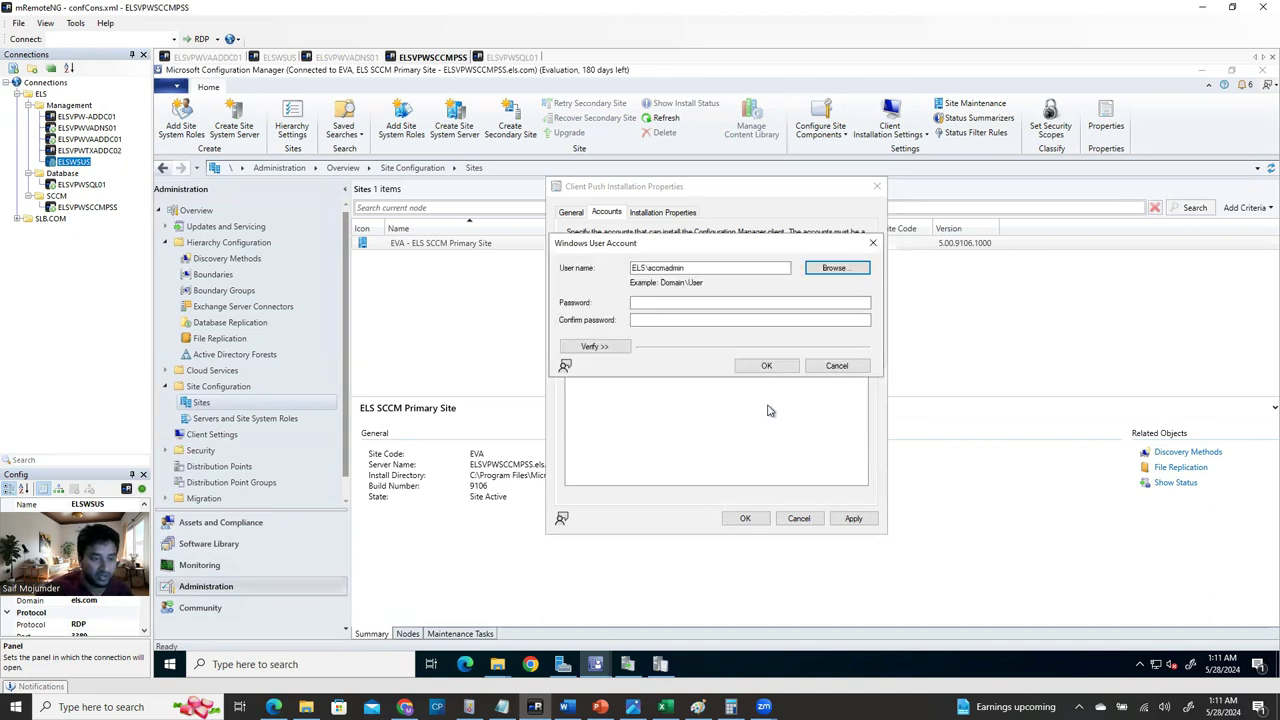
click(682, 302)
text(••••••••••••)
click(700, 319)
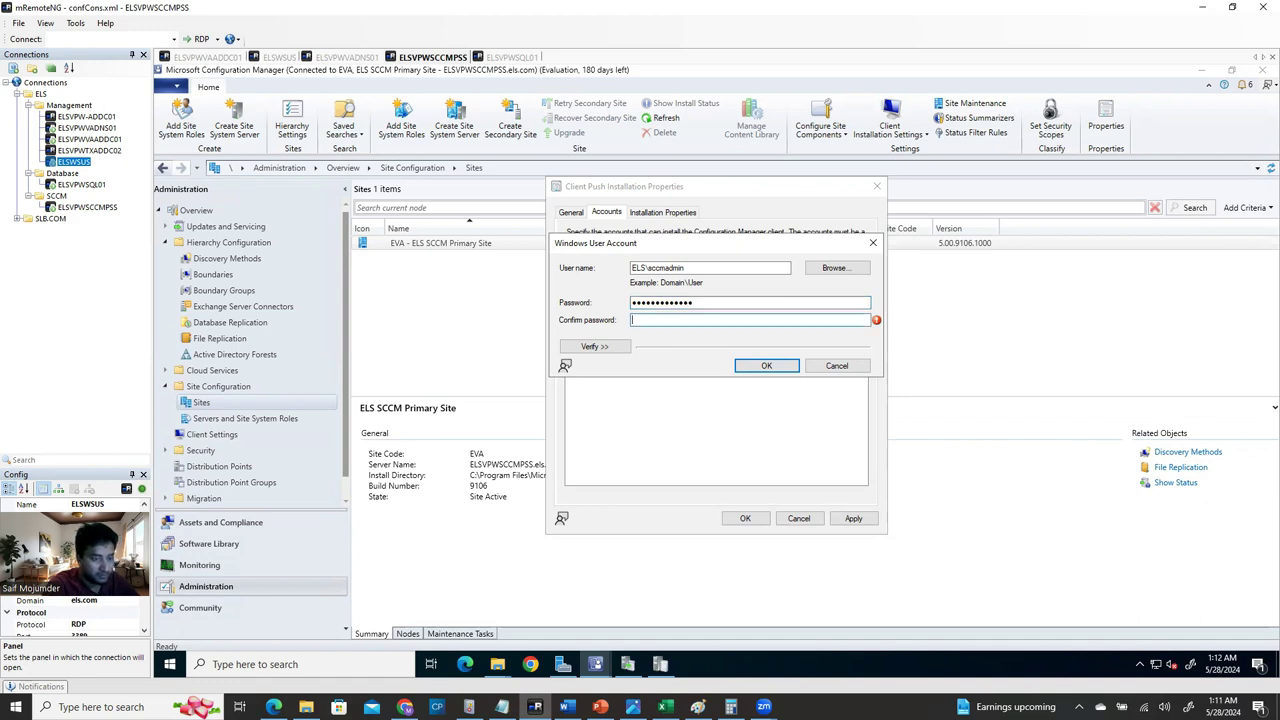
text(•)
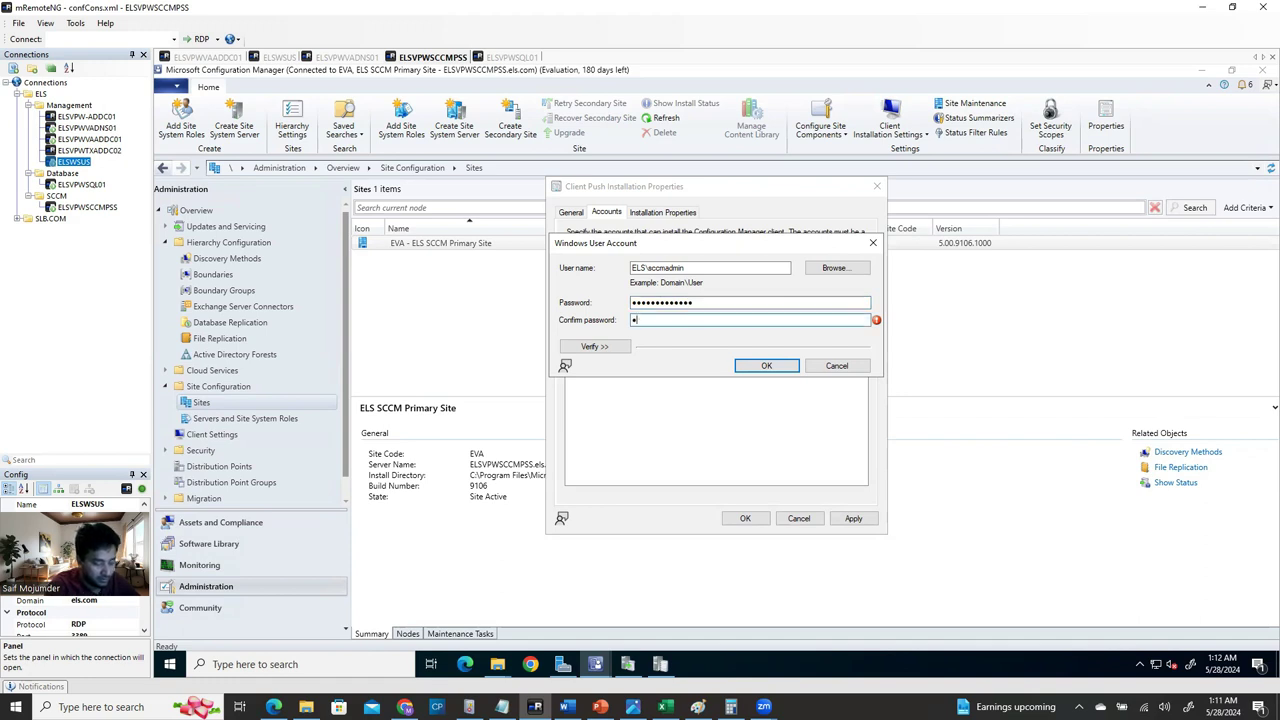
text(••••••••••••)
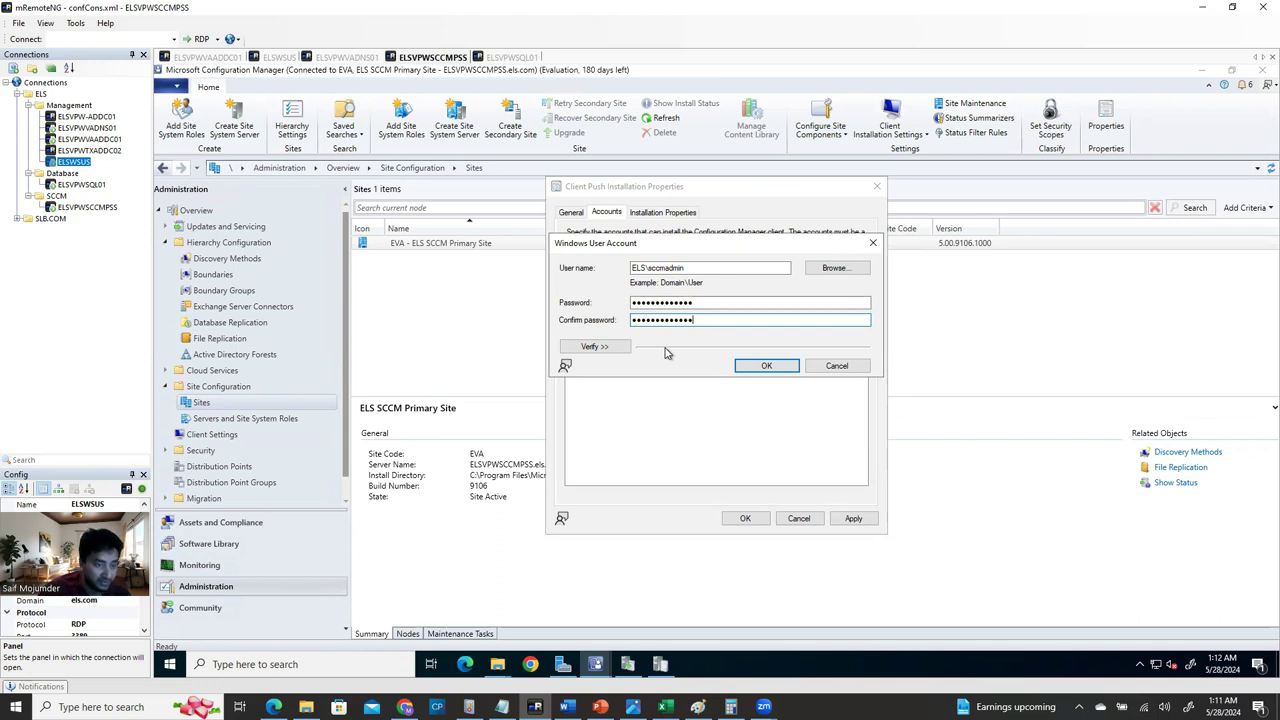
Verify the account against the SQL server's C$ network share, pasting its host name.
click(611, 351)
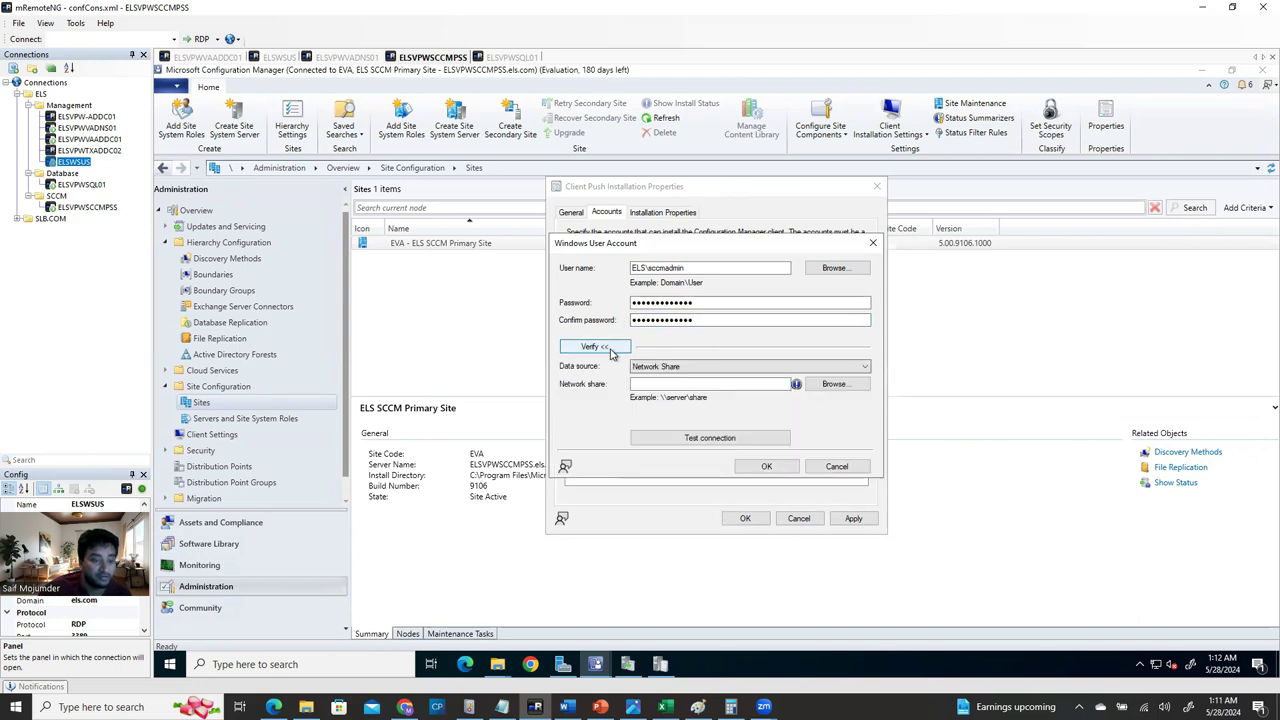
click(716, 370)
click(716, 370)
click(708, 382)
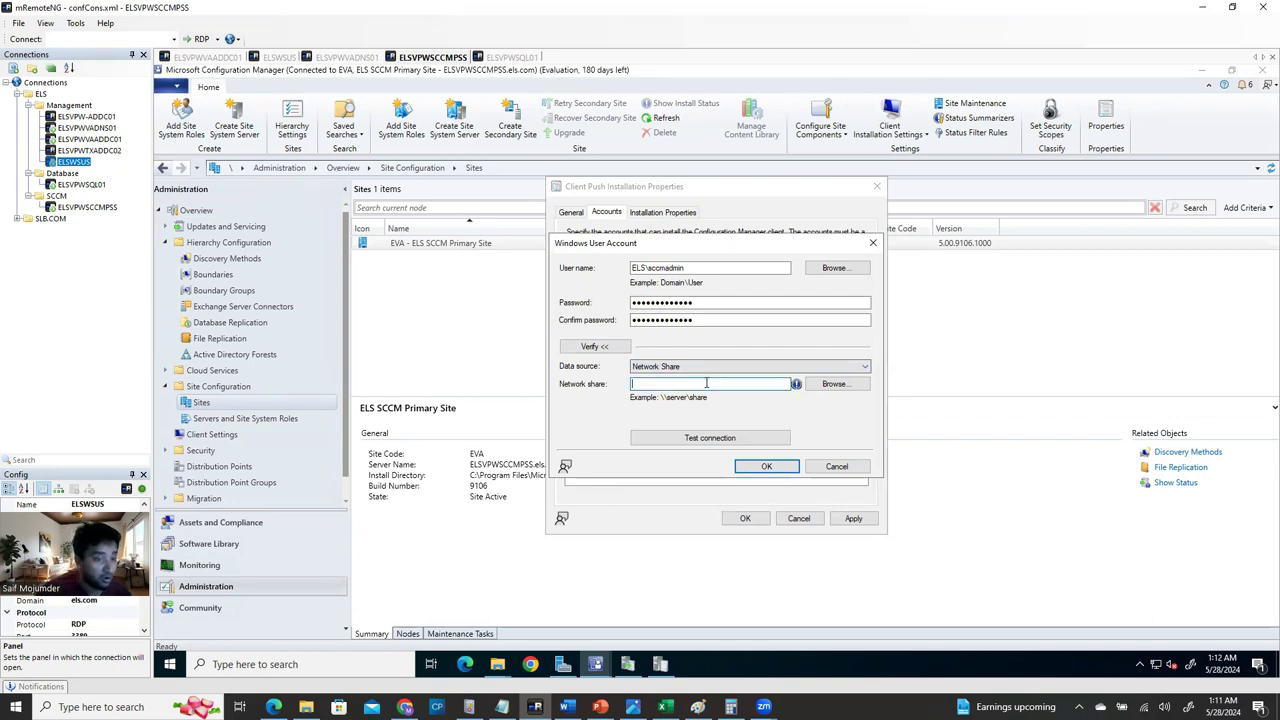
click(512, 59)
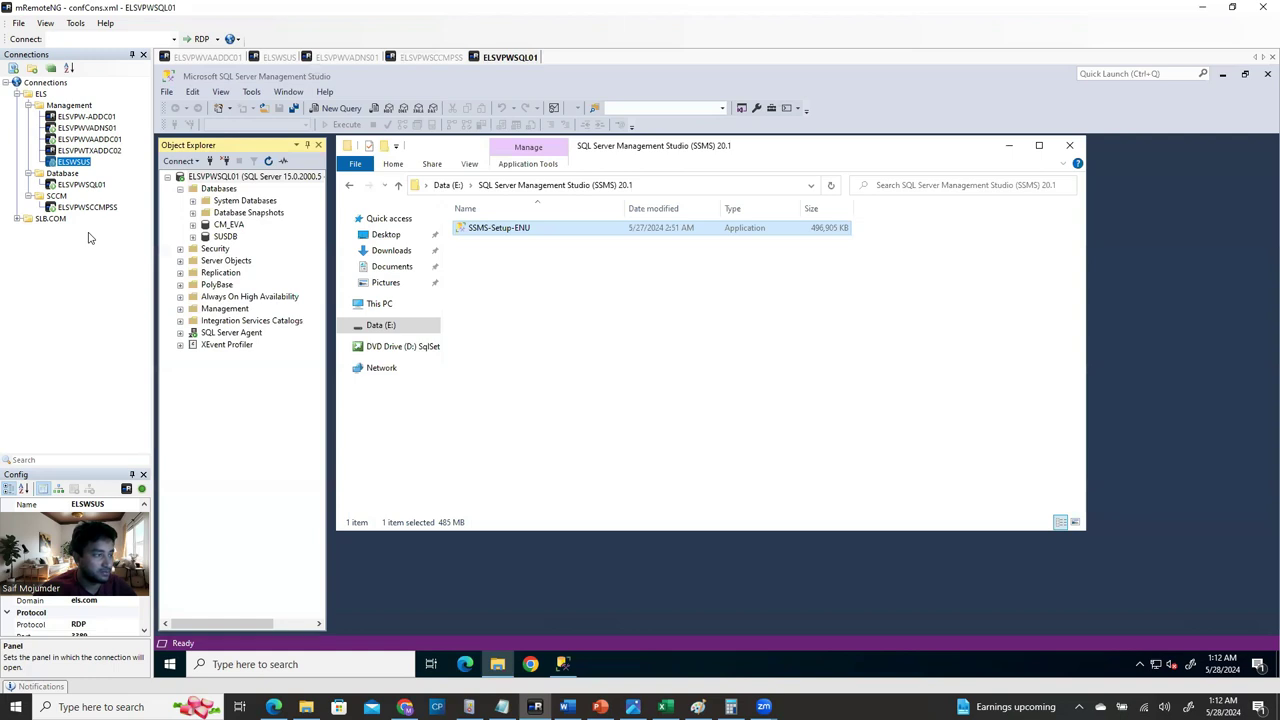
click(94, 186)
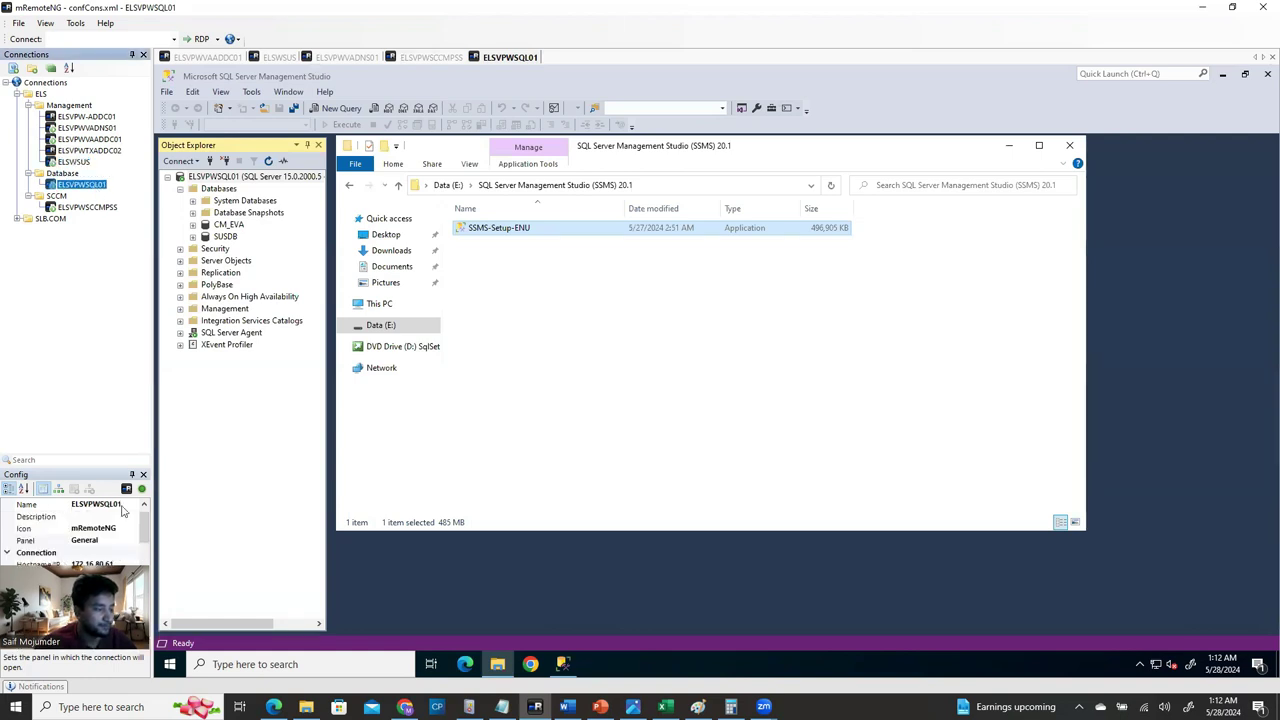
click(123, 506)
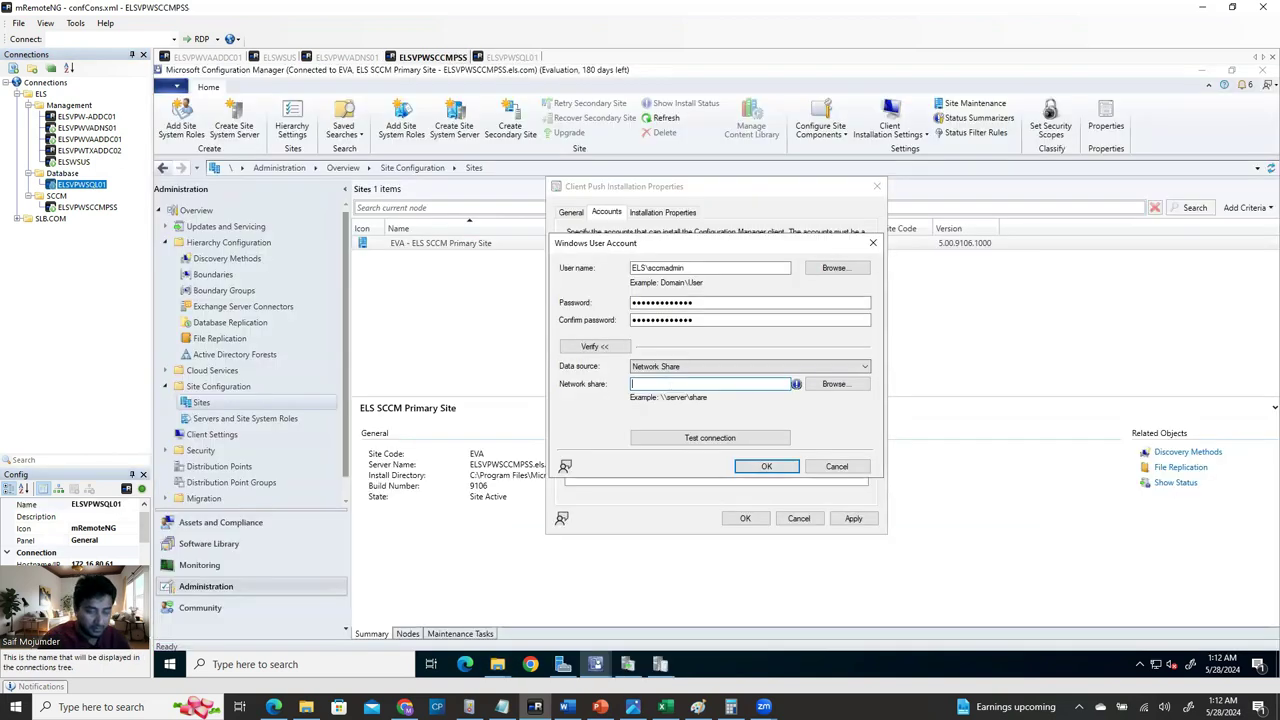
text(ELSVPWSQL01)
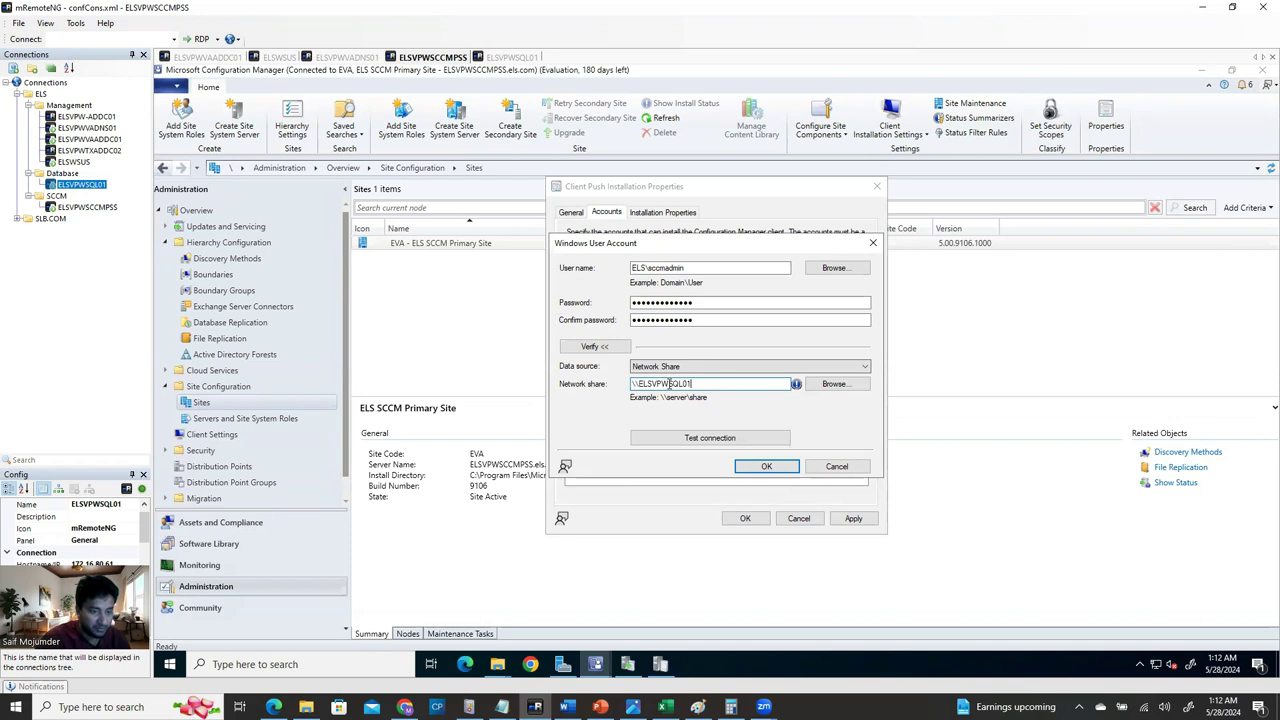
text(\)
text(els.c)
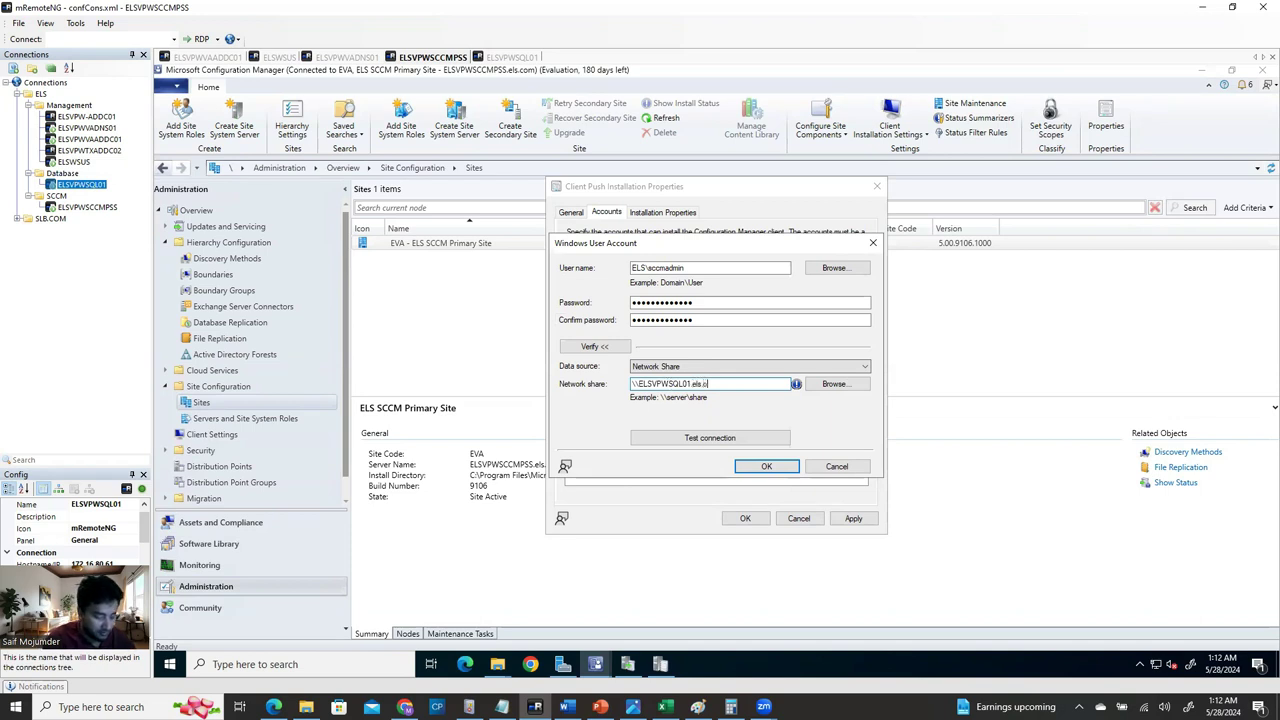
key(BackSpace)
key(BackSpace)
text(com\C$)
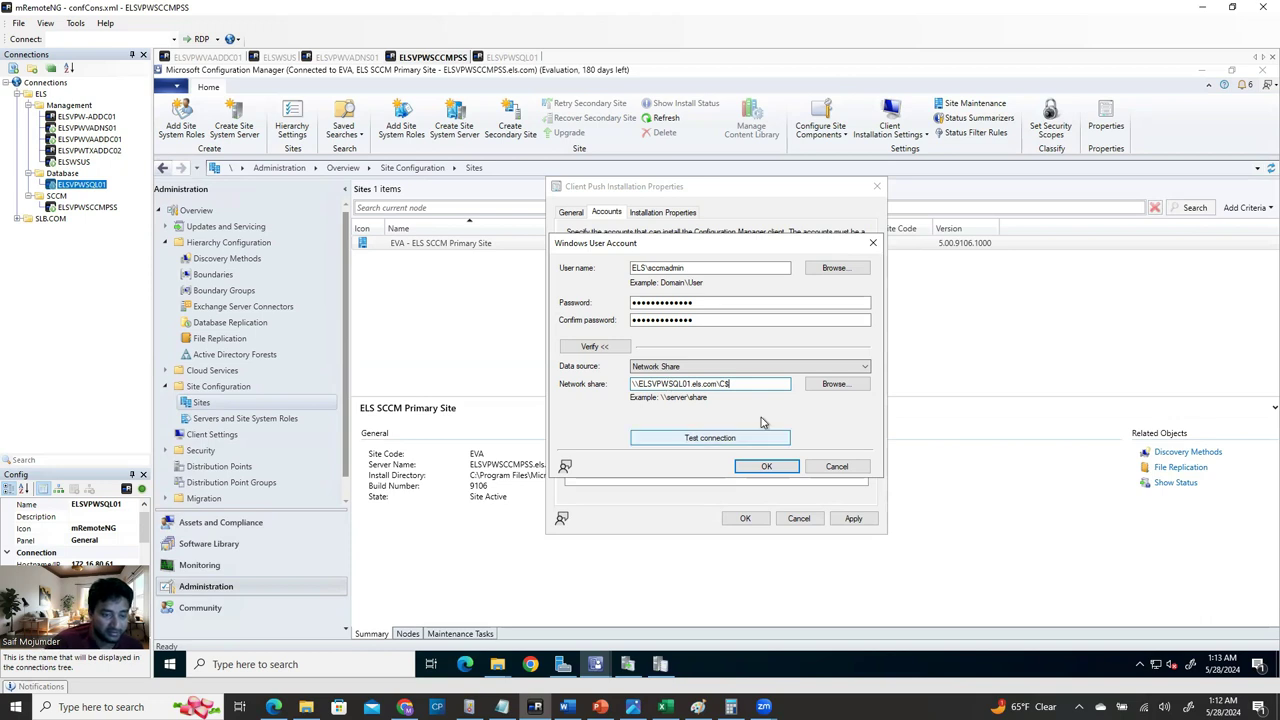
click(710, 440)
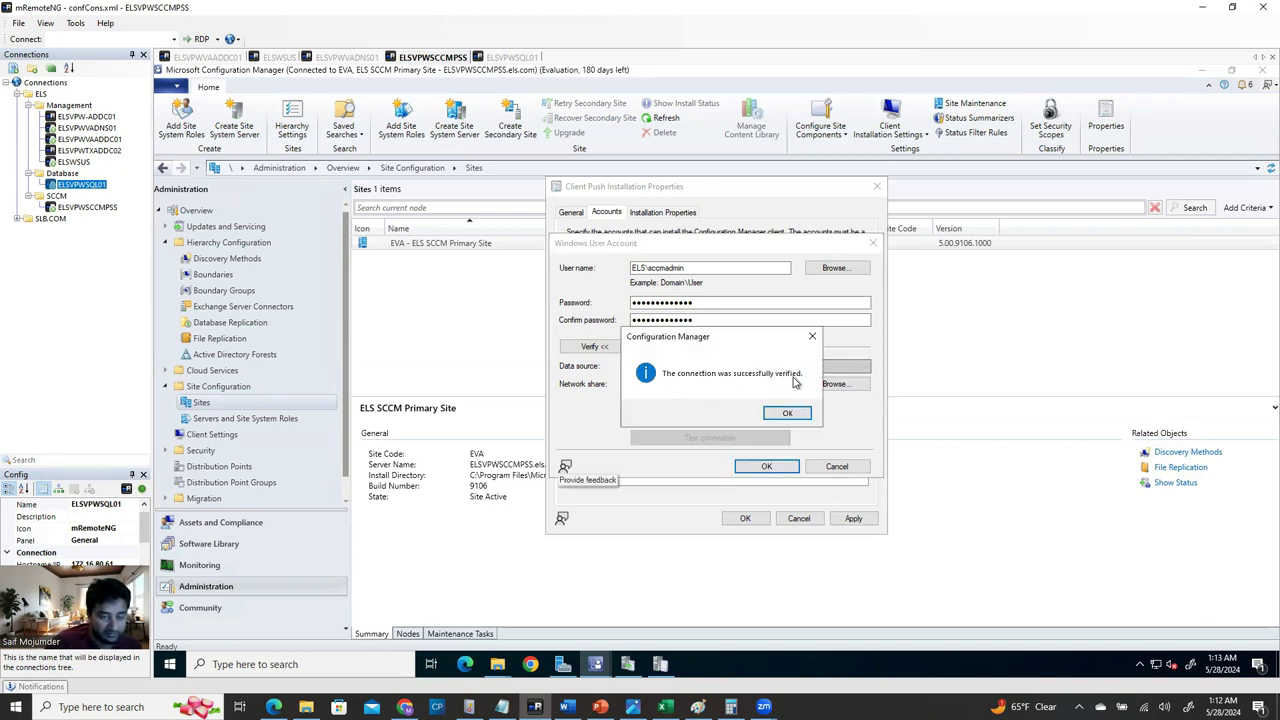
click(789, 414)
Retest the connection against \\ELSWSUS.els.com\C$ successfully and add the account to the push list.
click(662, 269)
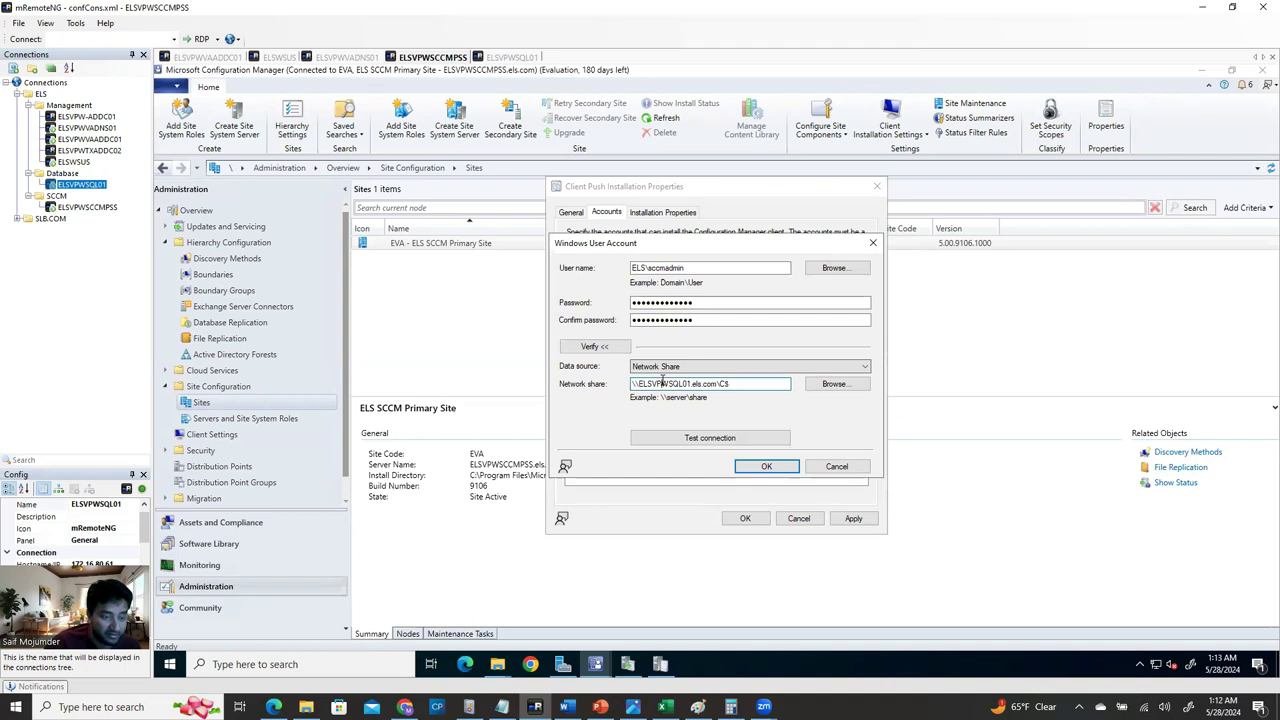
drag(632, 384, 718, 384)
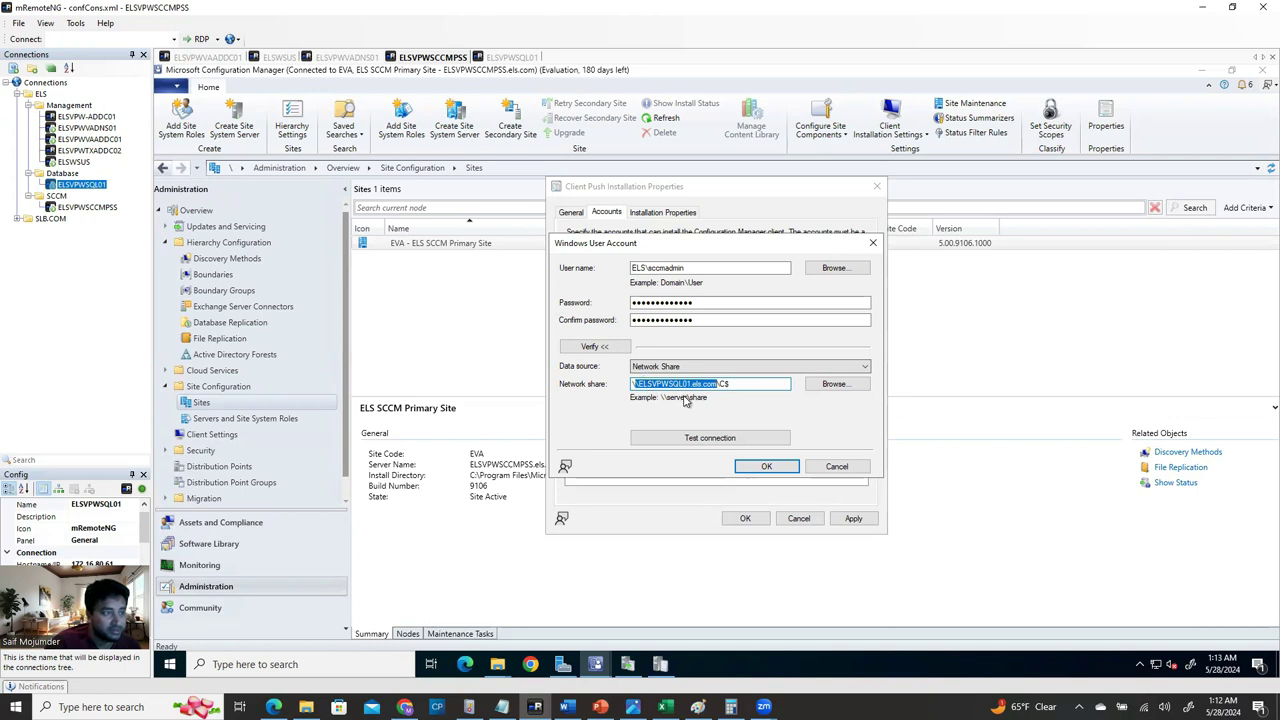
drag(691, 385, 640, 385)
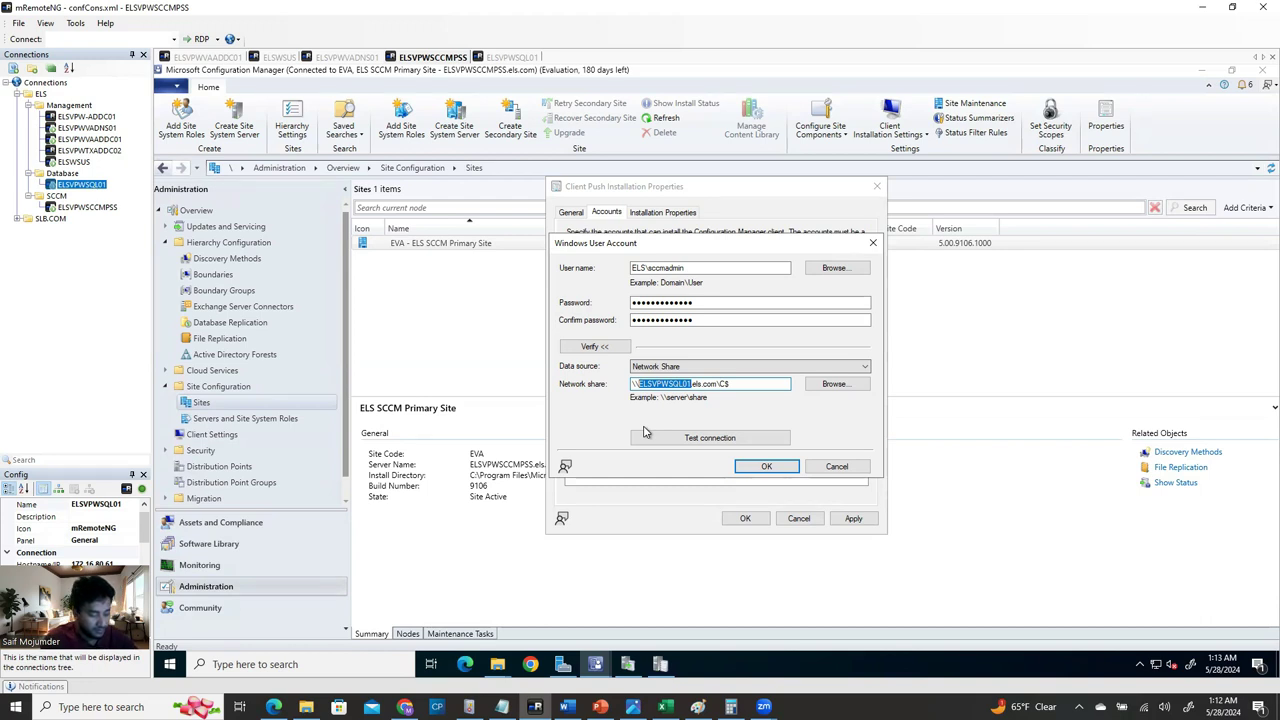
text(ELS)
text(WSUS)
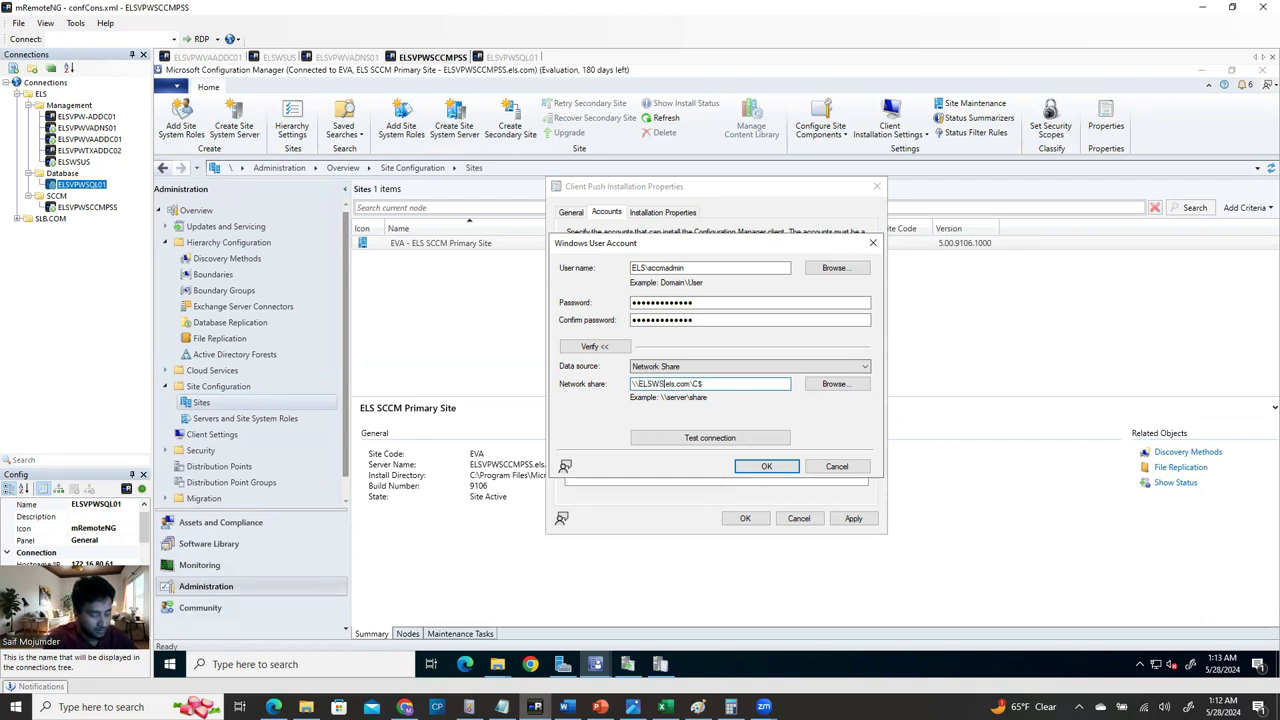
click(752, 441)
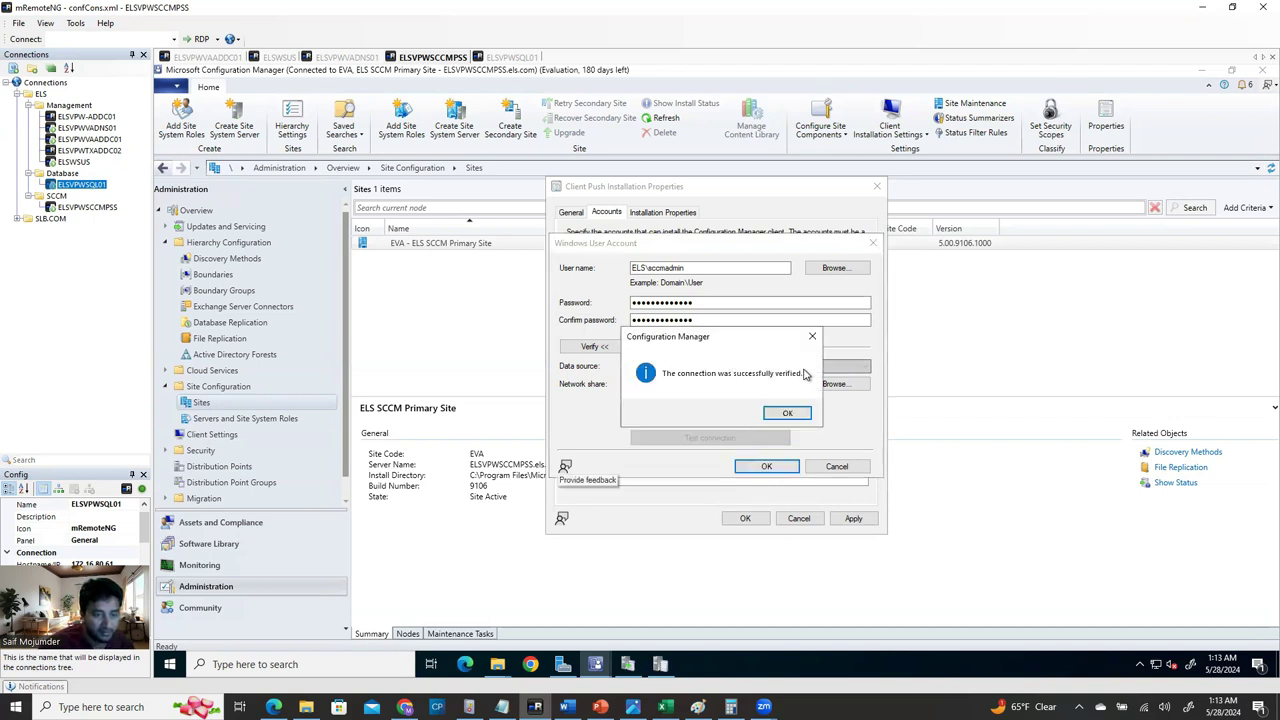
click(797, 411)
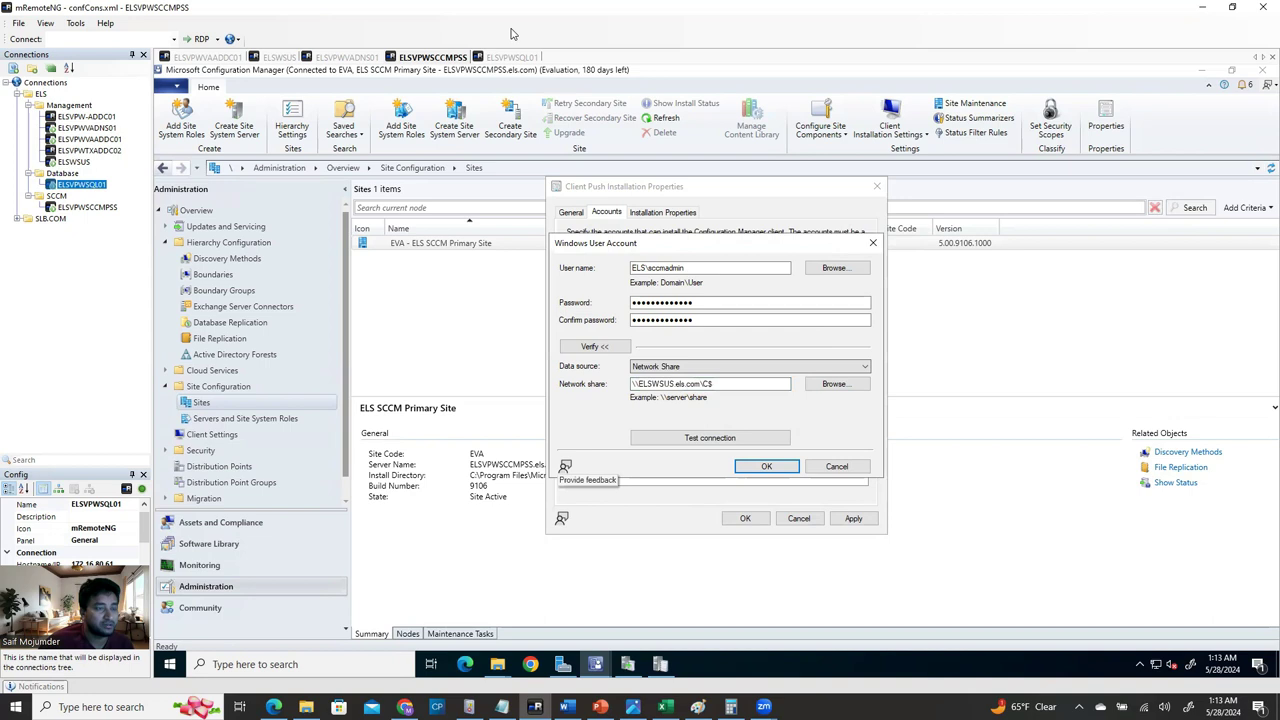
click(712, 440)
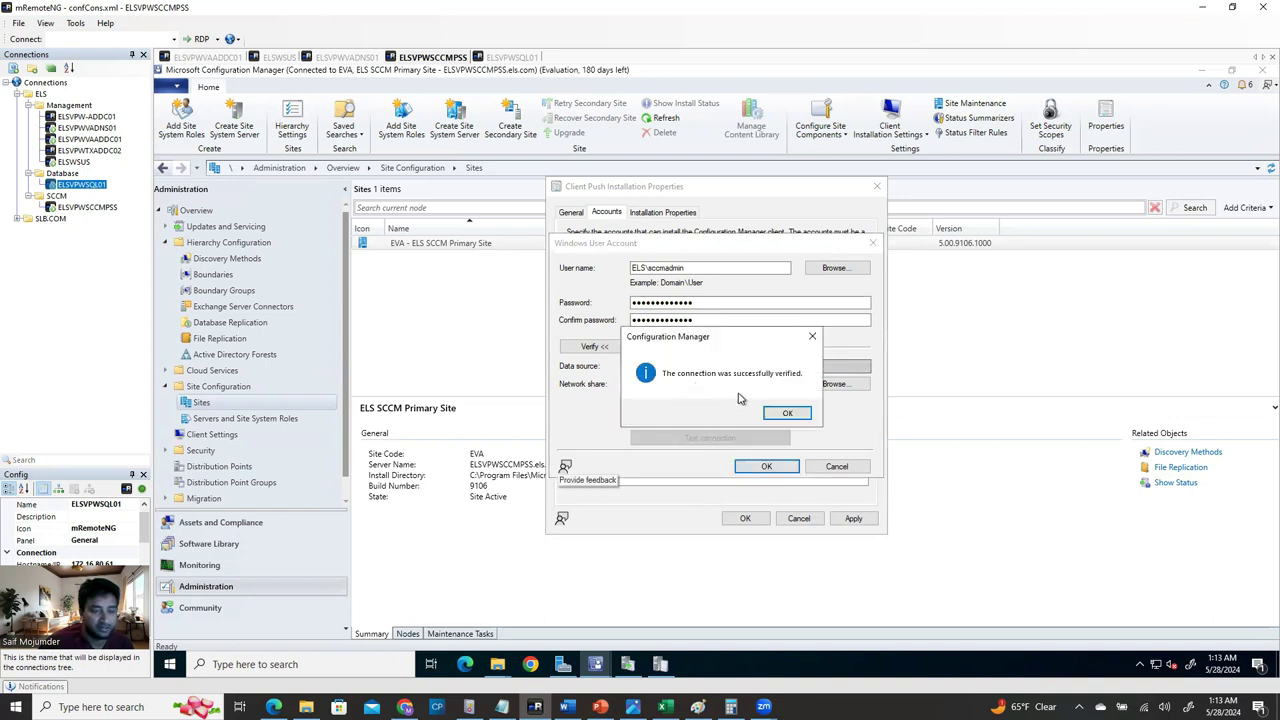
click(800, 416)
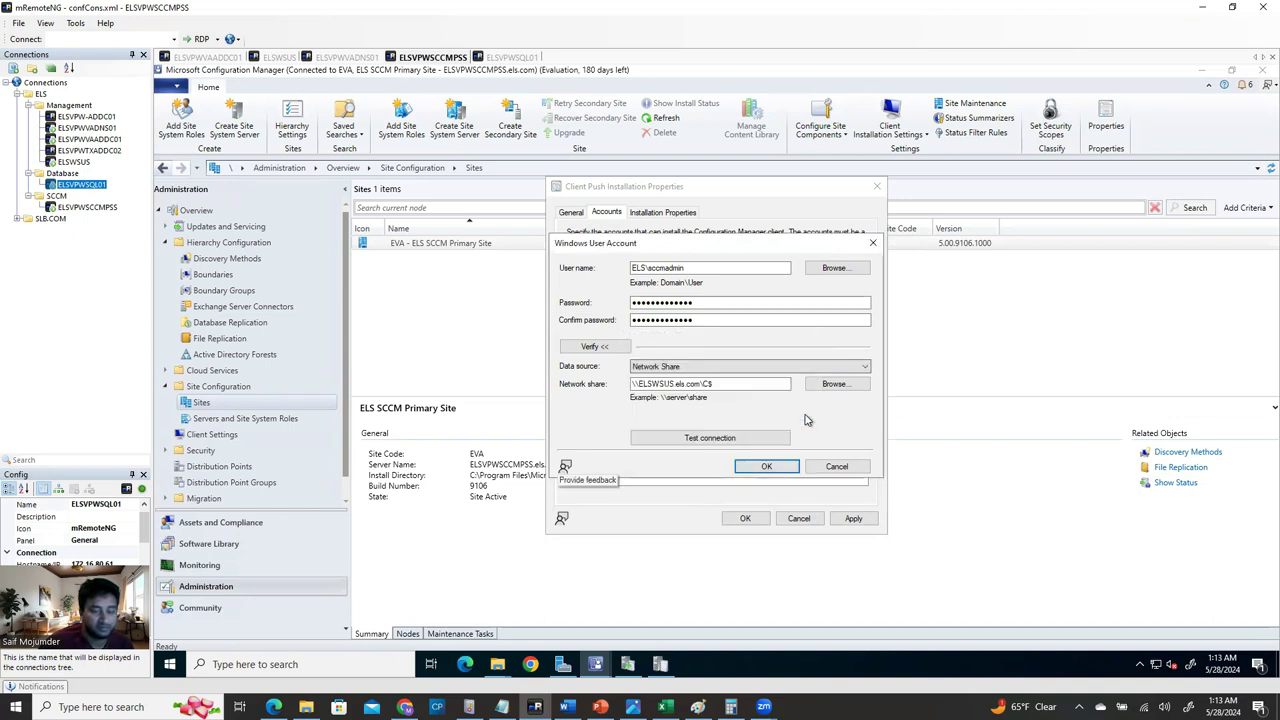
click(765, 468)
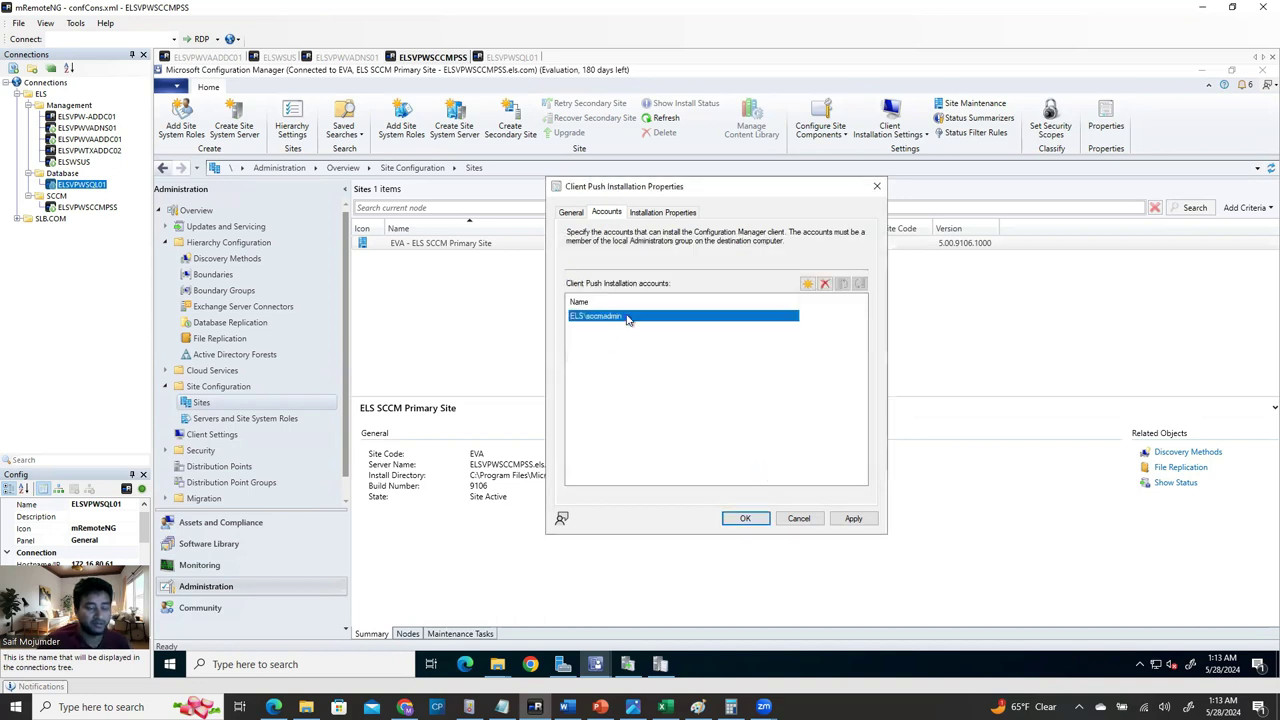
Confirm the SMSSITECODE=EVA installation property, then apply and close the client push properties.
click(669, 218)
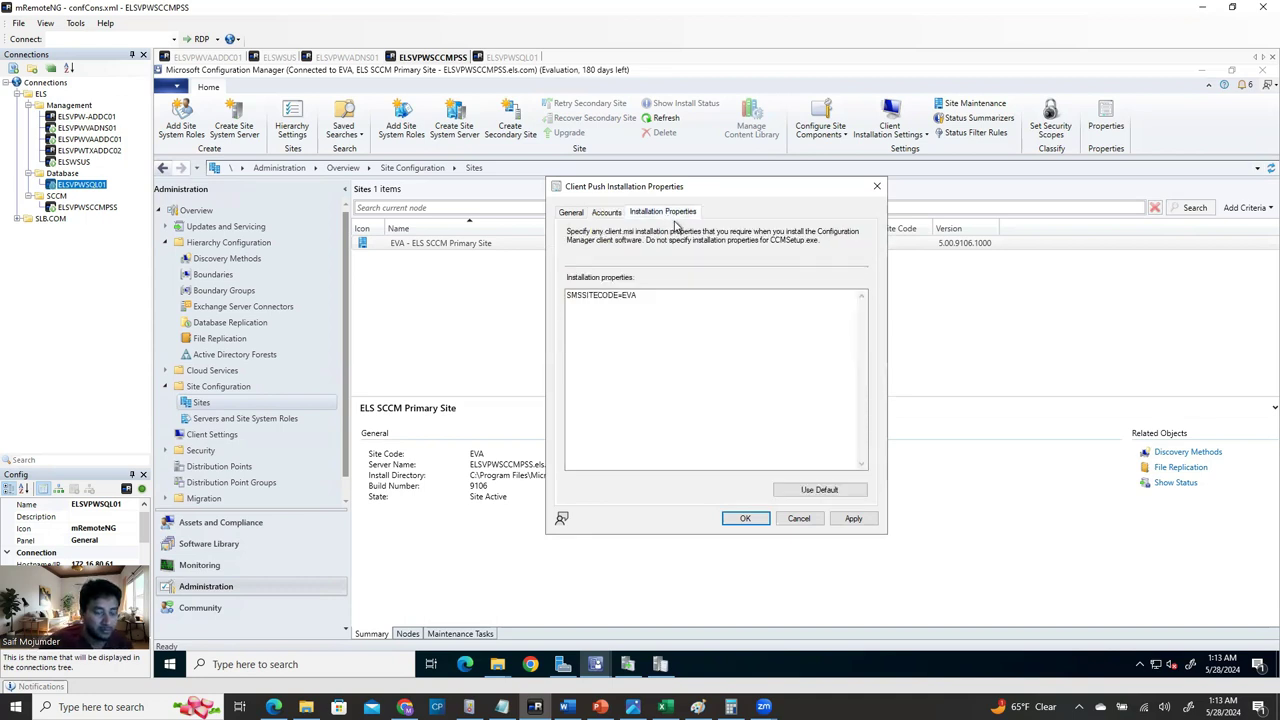
click(589, 306)
drag(567, 296, 626, 298)
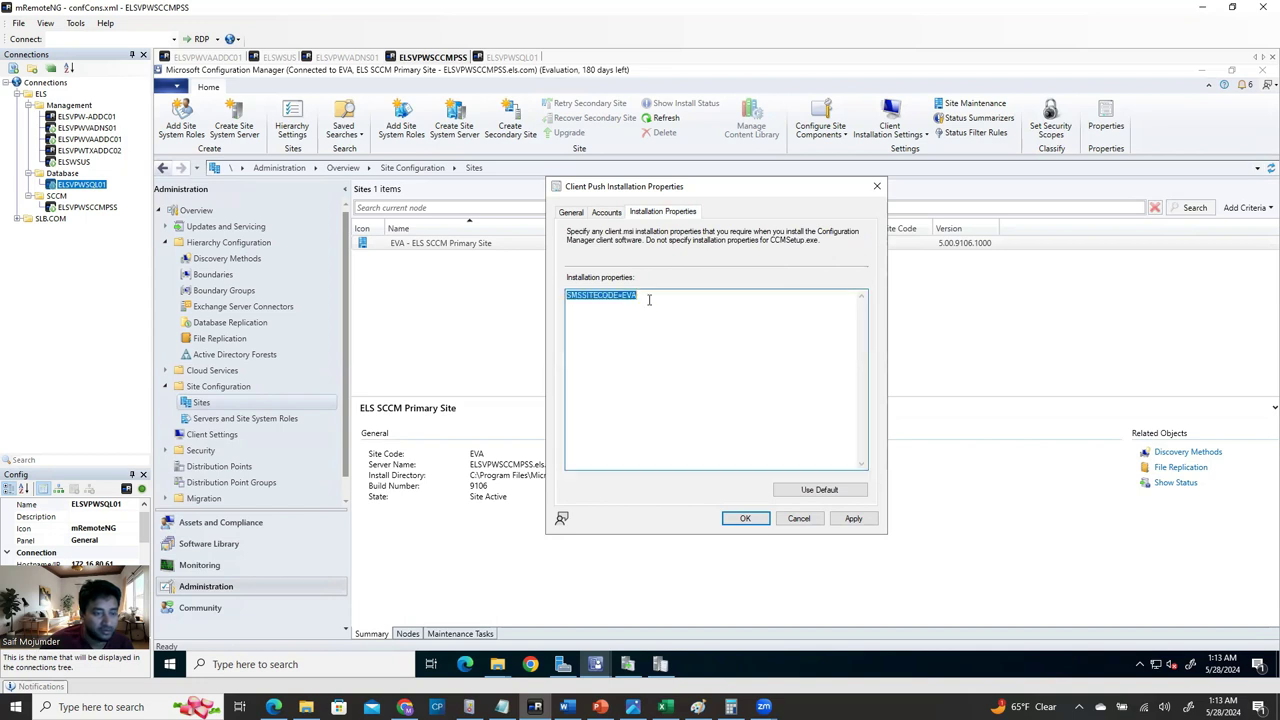
click(631, 297)
drag(625, 295, 645, 298)
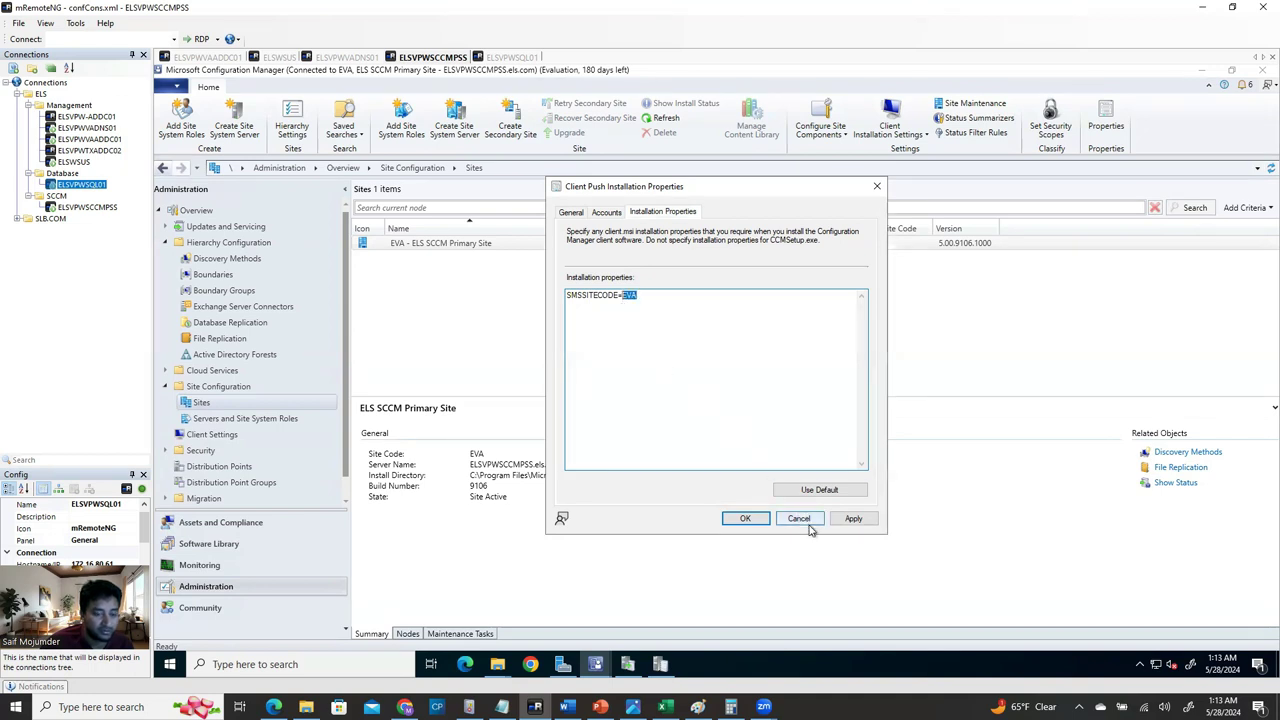
click(851, 518)
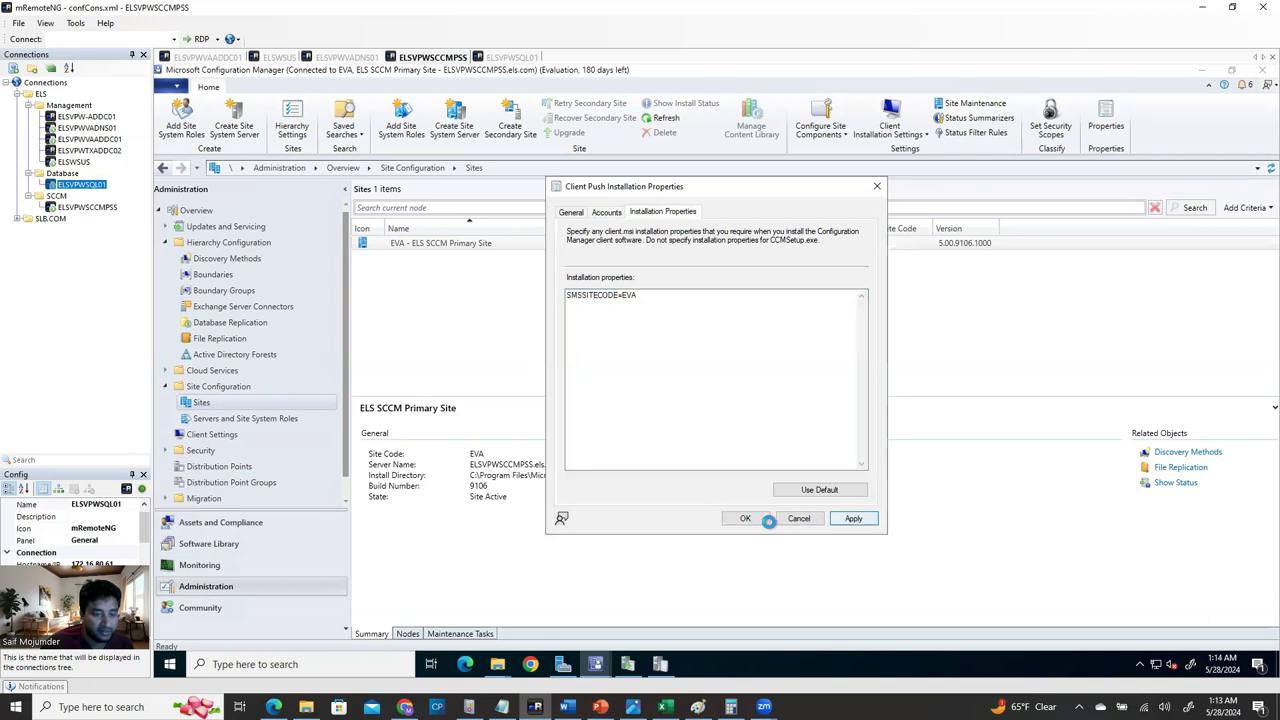
click(748, 519)
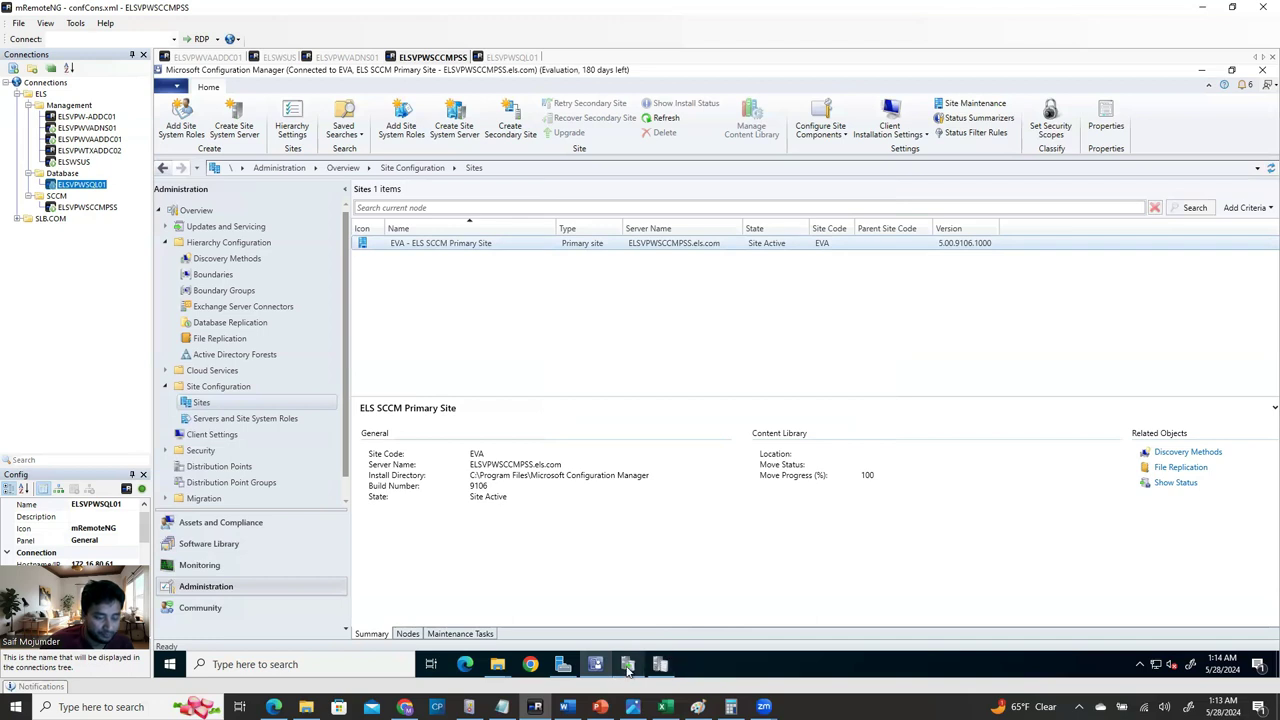
Read the guide's Install Client step in Word, then return to the remote SCCM console.
mouse_move(627, 666)
click(566, 707)
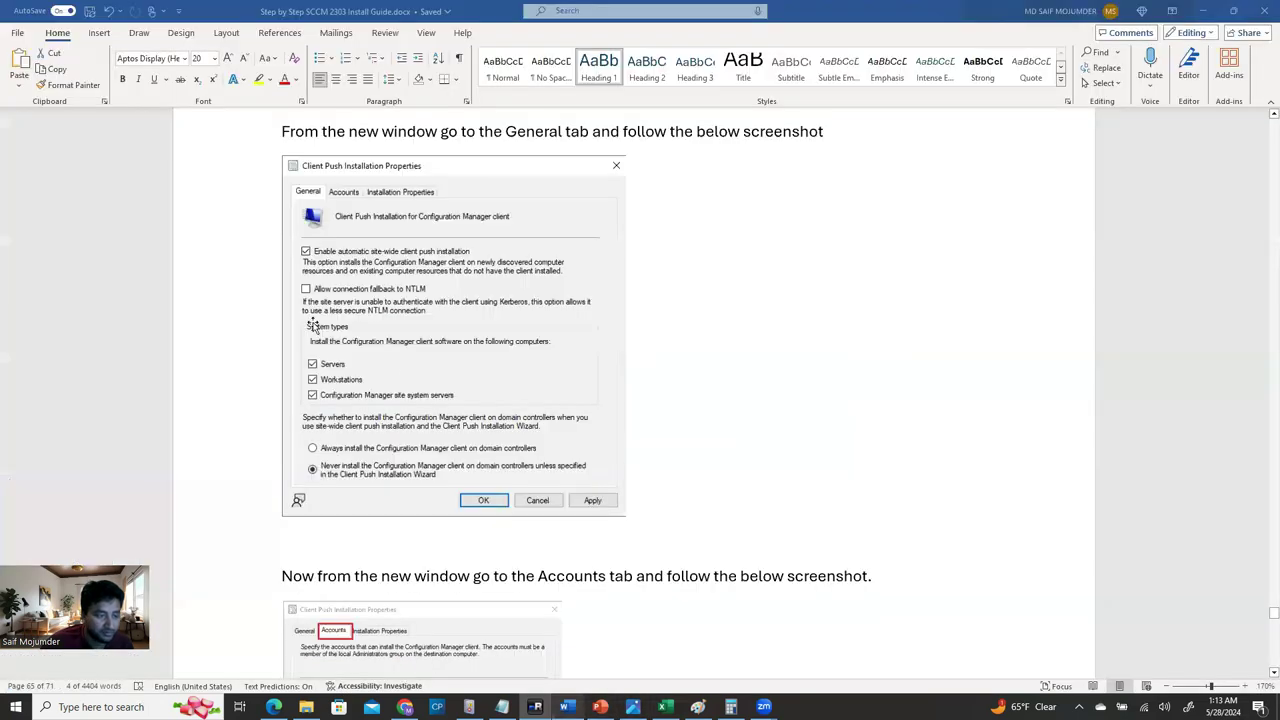
scroll(422, 415, down, 5)
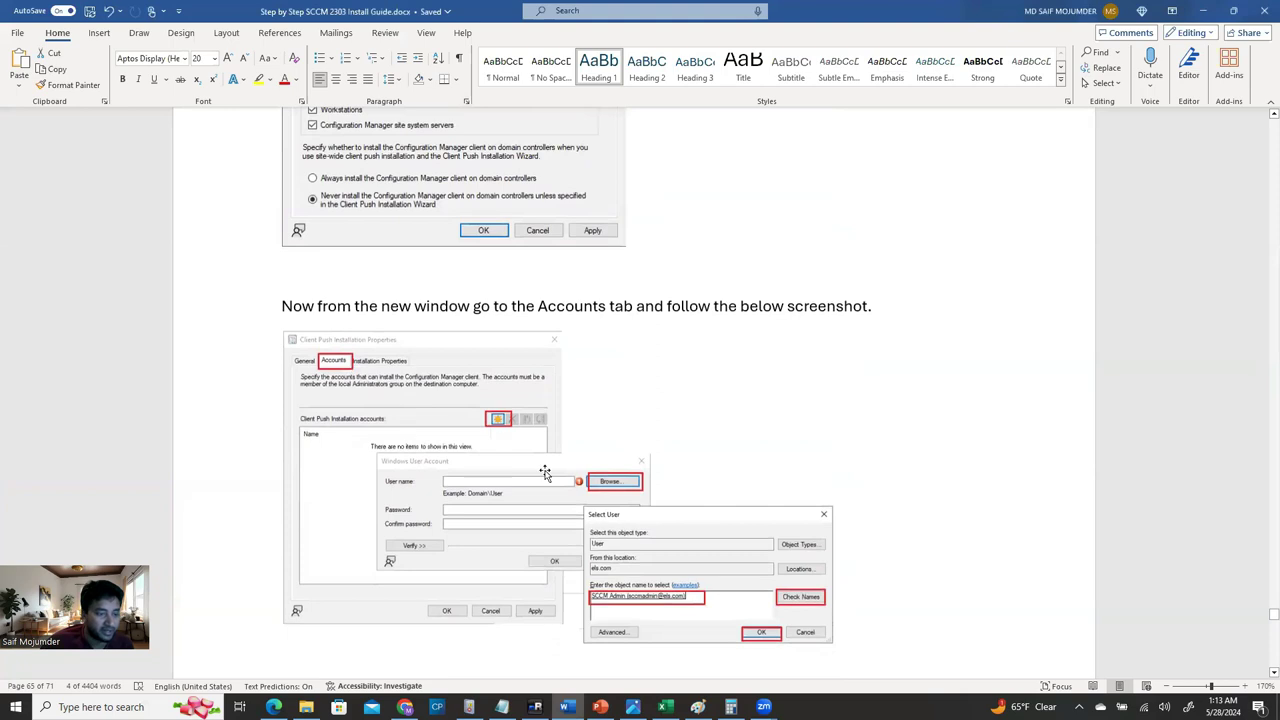
scroll(543, 474, down, 10)
scroll(578, 497, down, 8)
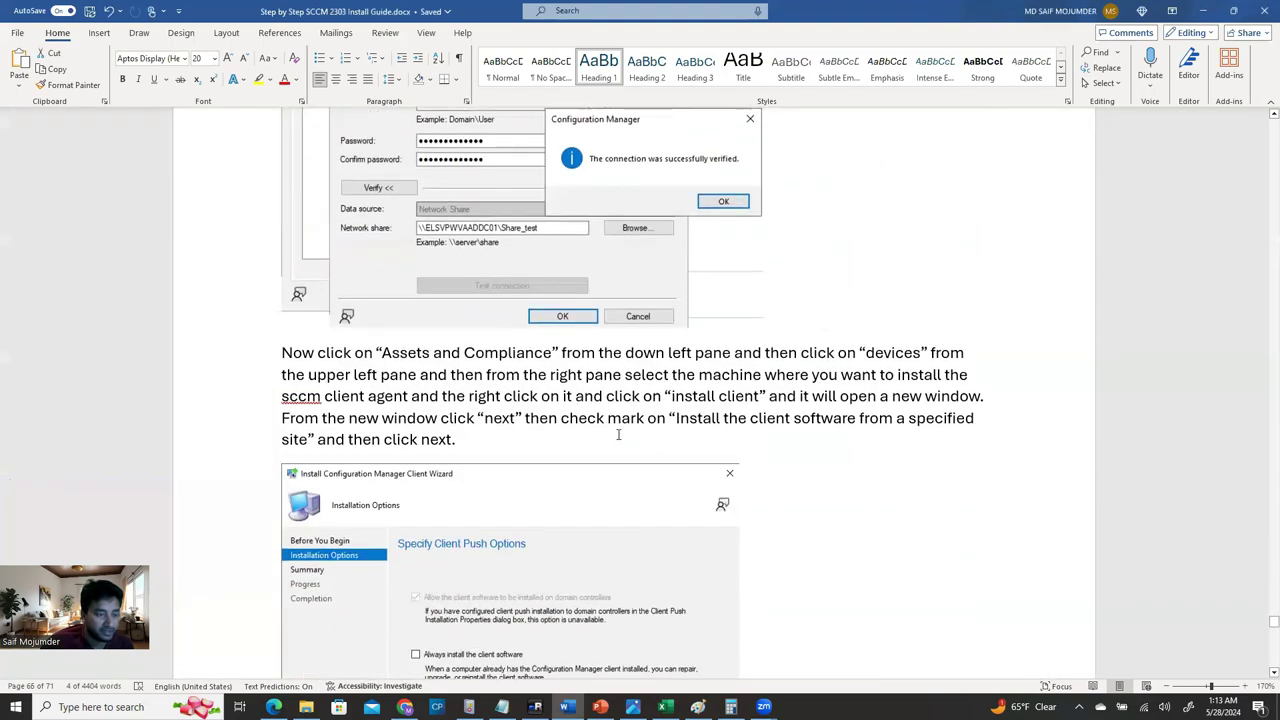
scroll(617, 437, down, 3)
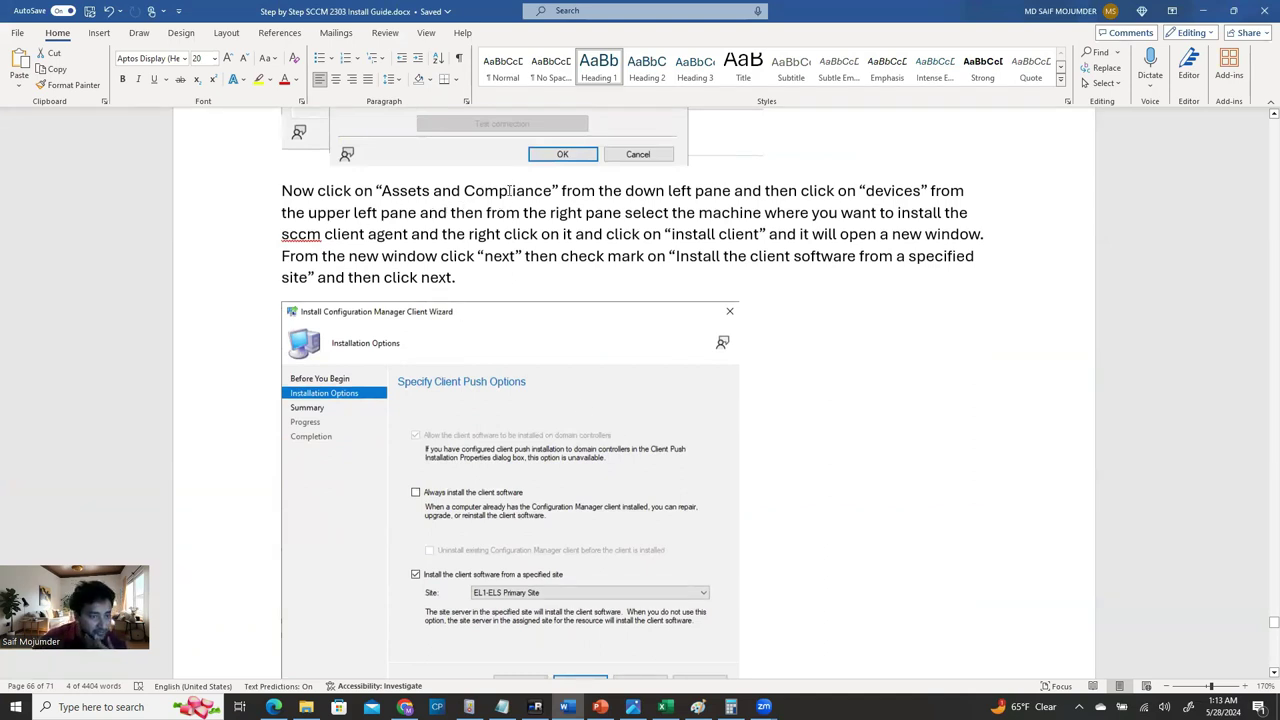
scroll(710, 192, up, 2)
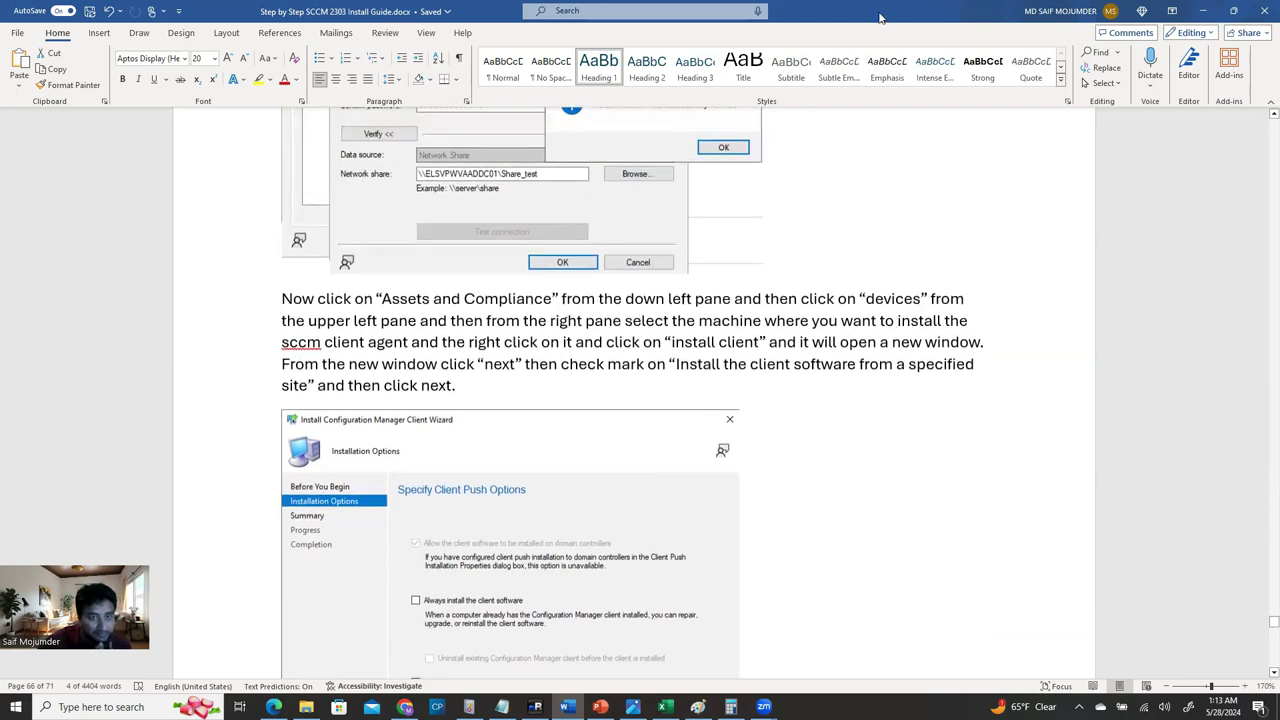
key(alt+Tab)
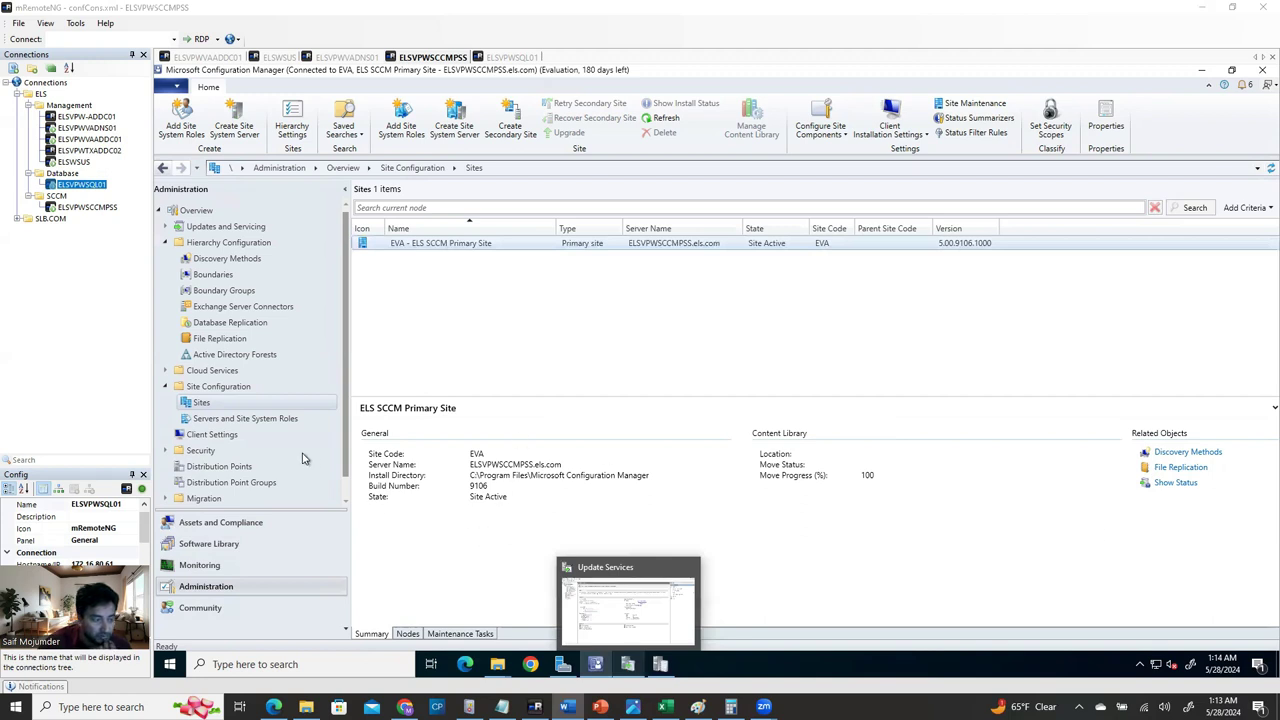
Select the six devices from ELSVDWVAJUMP01 to ELSVPWVADNS01 in Assets and Compliance > Devices.
click(228, 530)
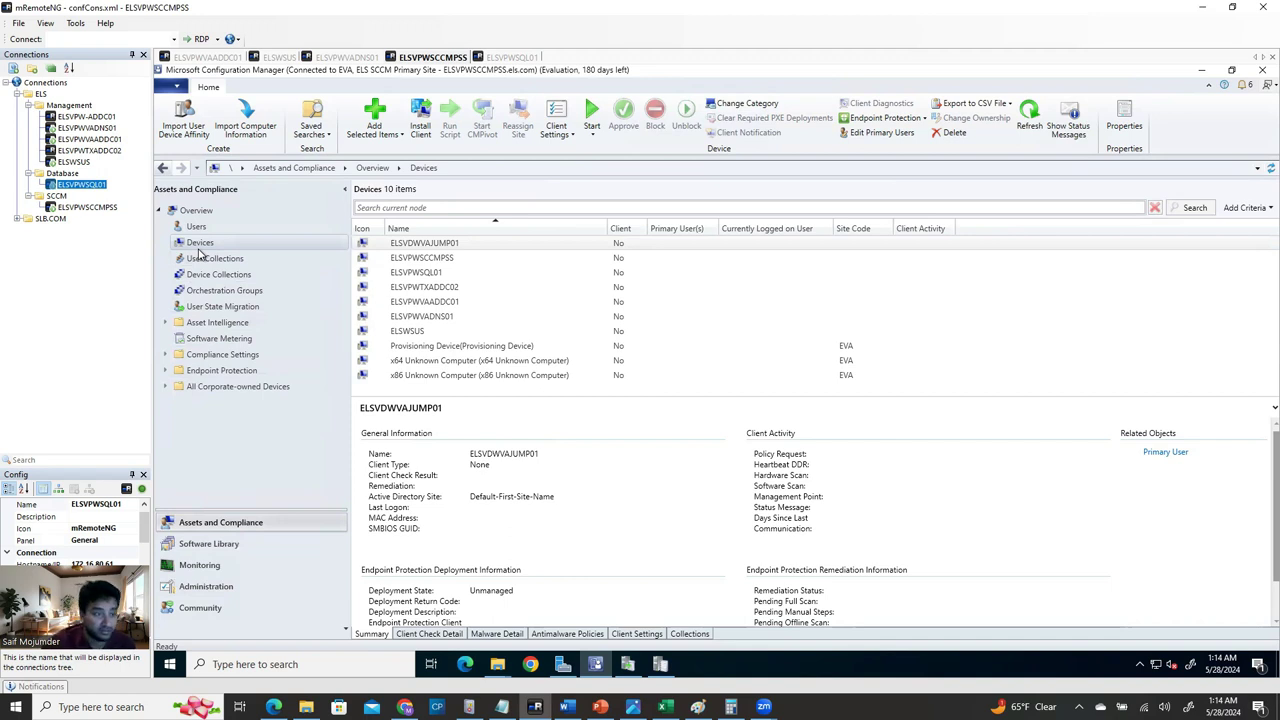
ctrl+click(480, 258)
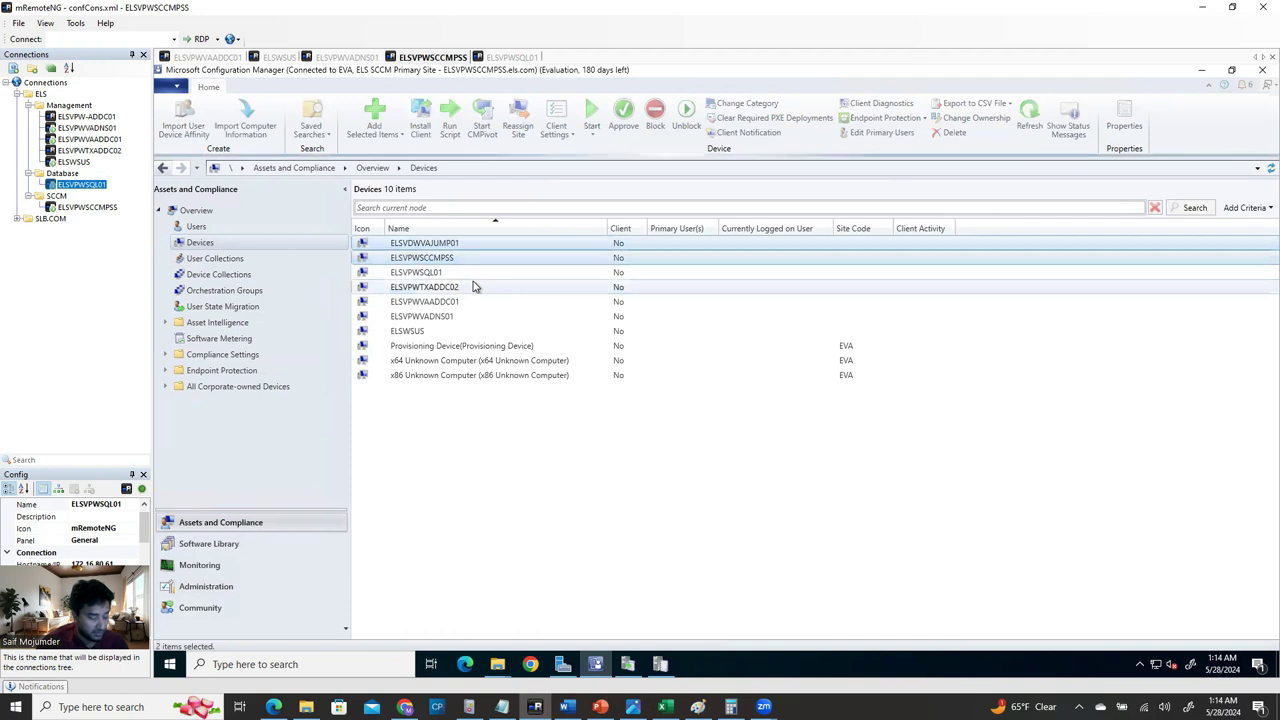
ctrl+click(469, 273)
ctrl+click(466, 287)
ctrl+click(465, 301)
ctrl+click(463, 316)
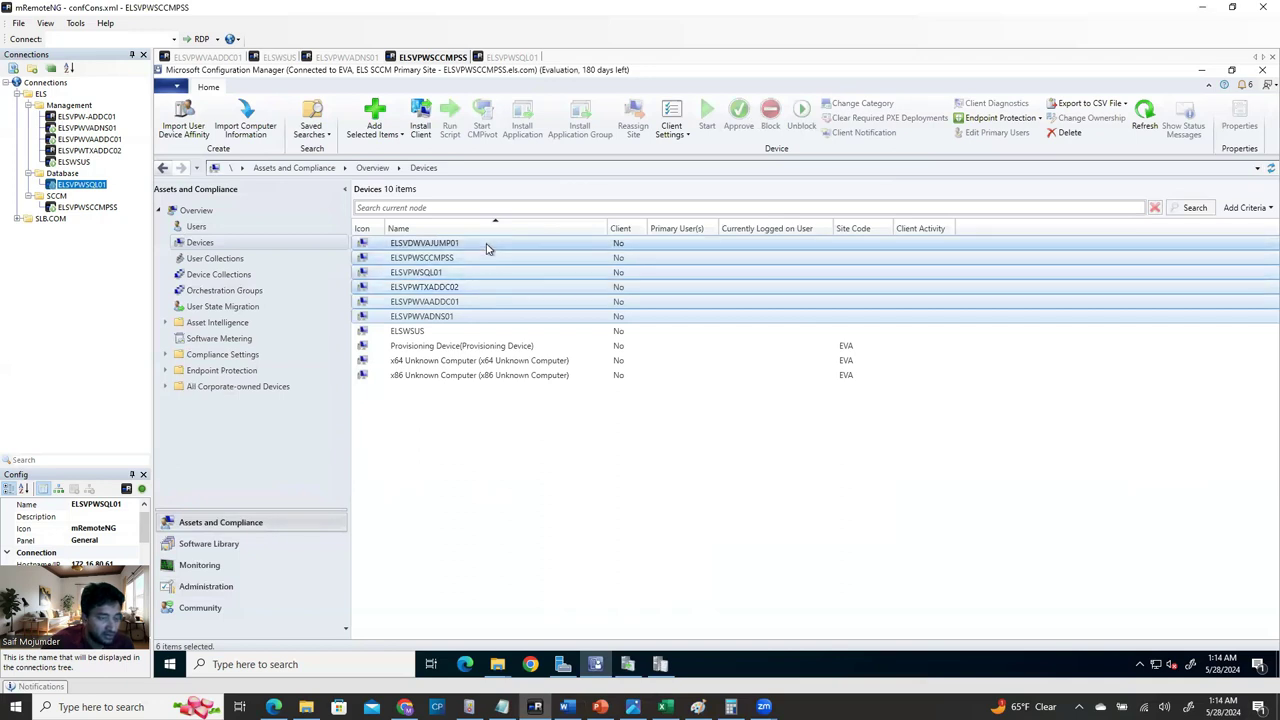
right_click(487, 249)
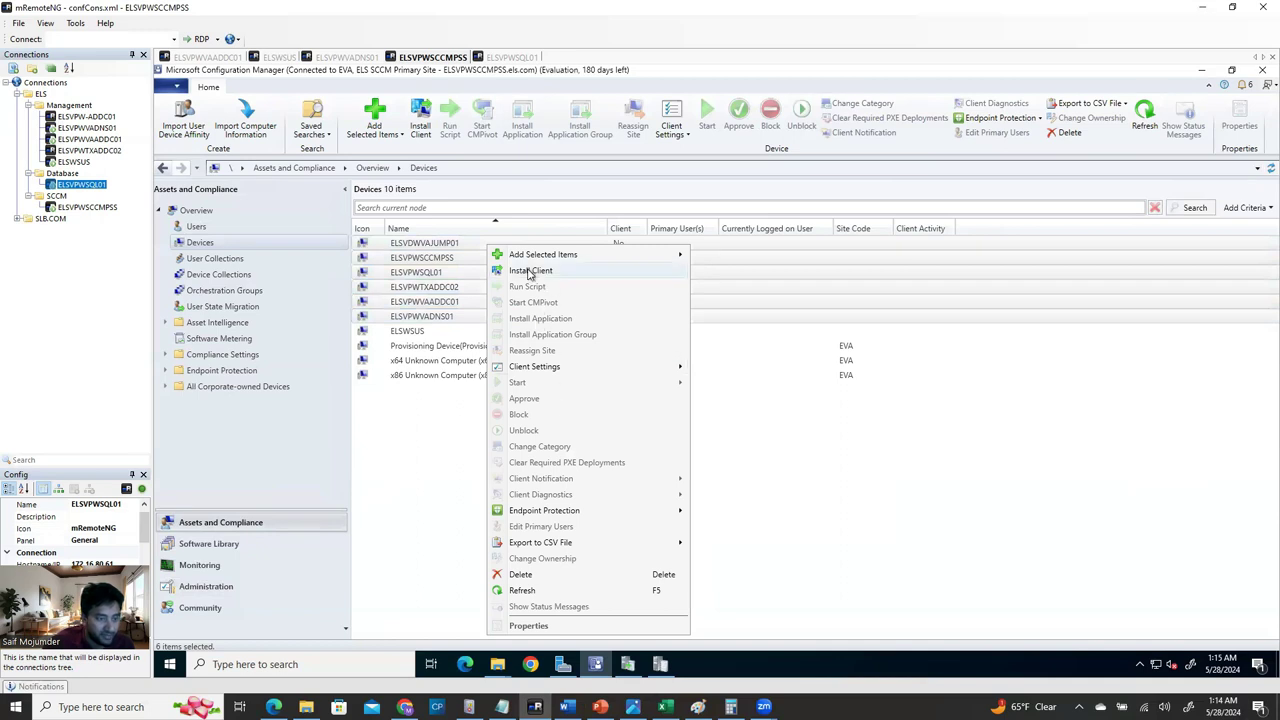
In Install Client, choose Always install, uninstall existing client, and install from site EVA.
click(535, 275)
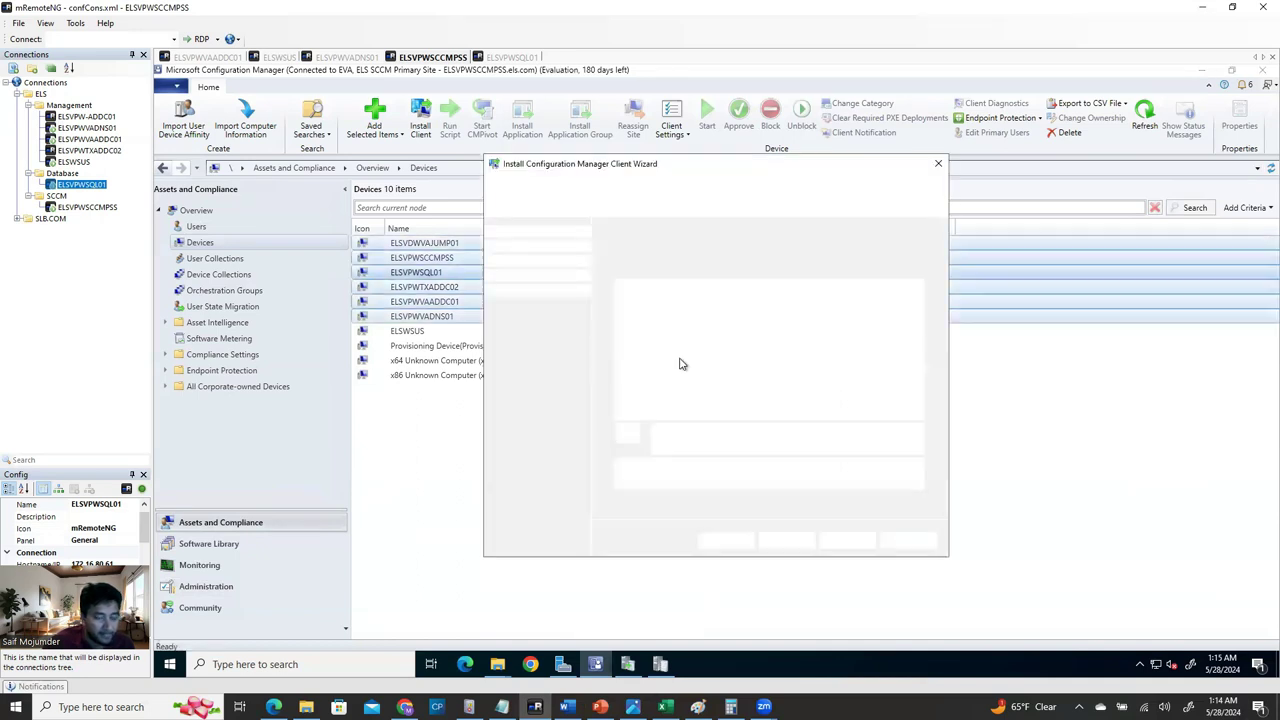
click(785, 541)
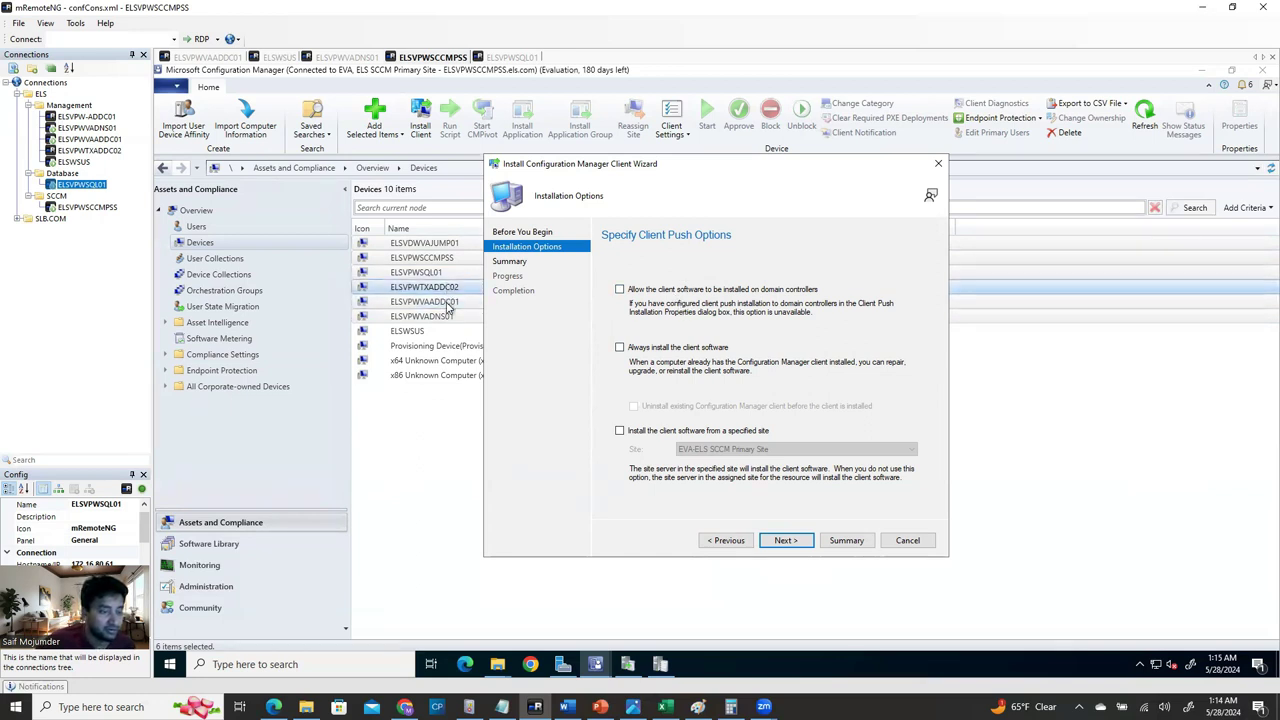
click(619, 289)
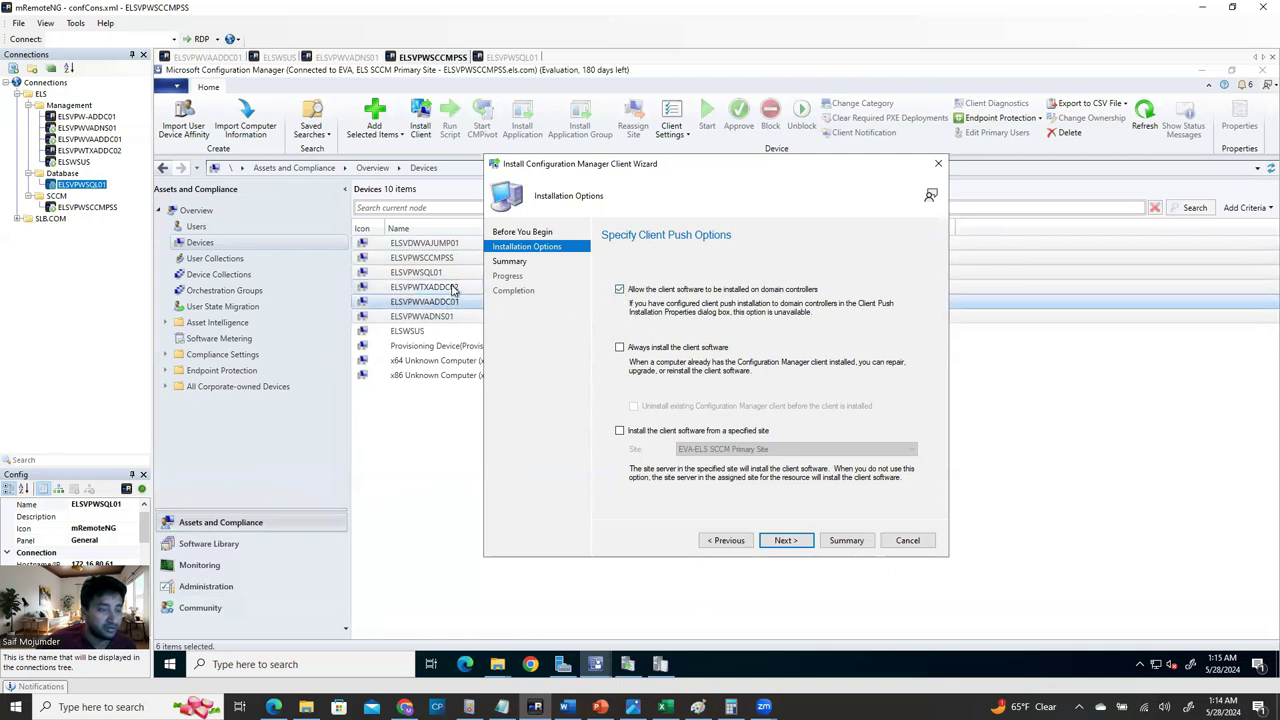
click(619, 289)
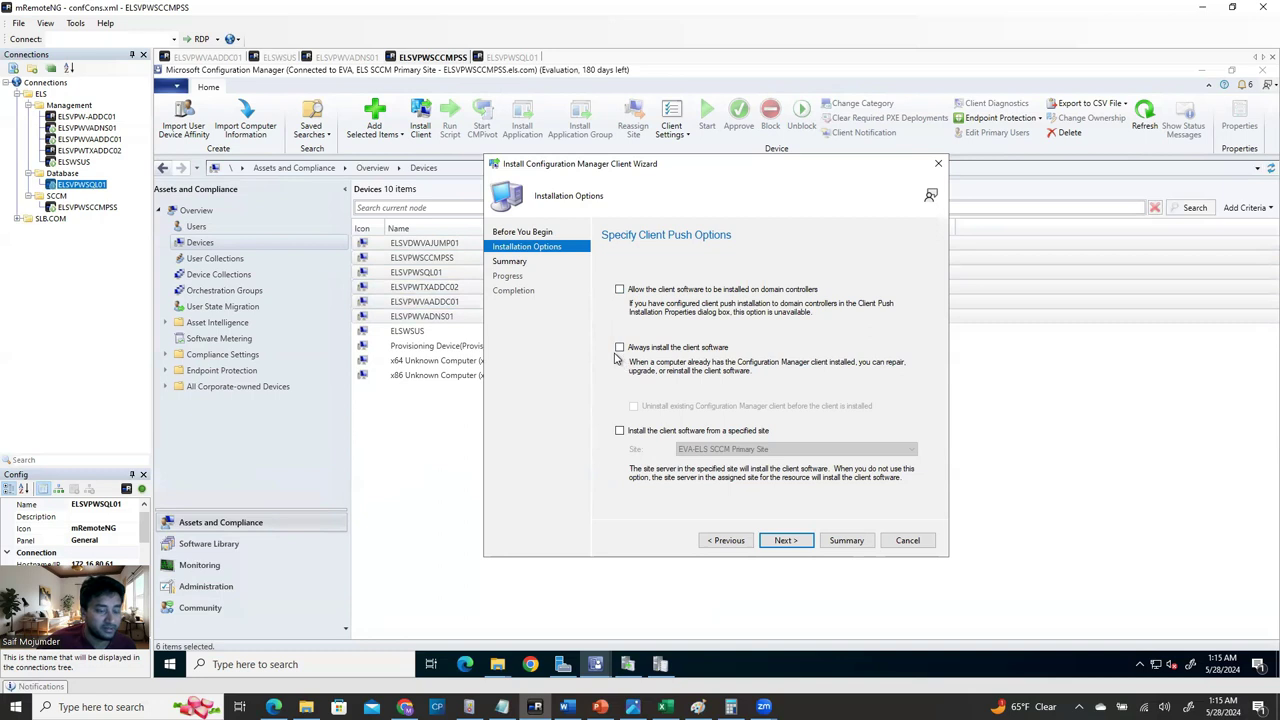
click(619, 348)
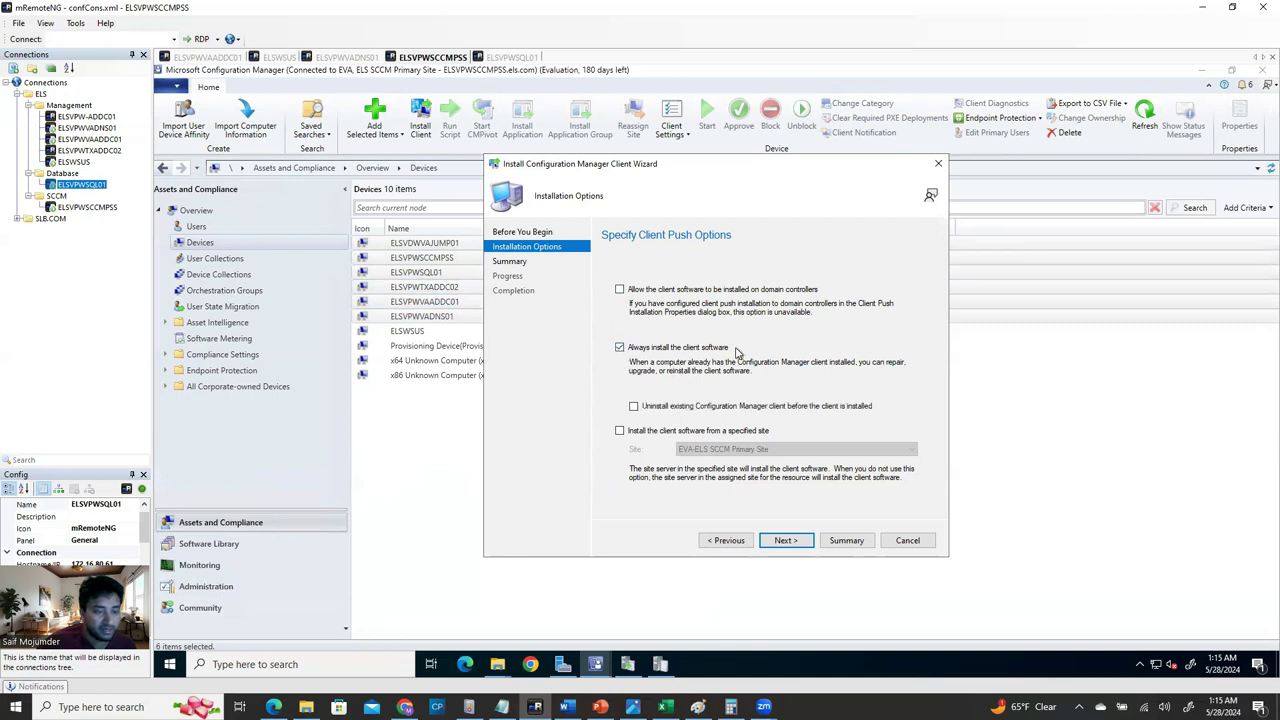
click(646, 408)
click(768, 419)
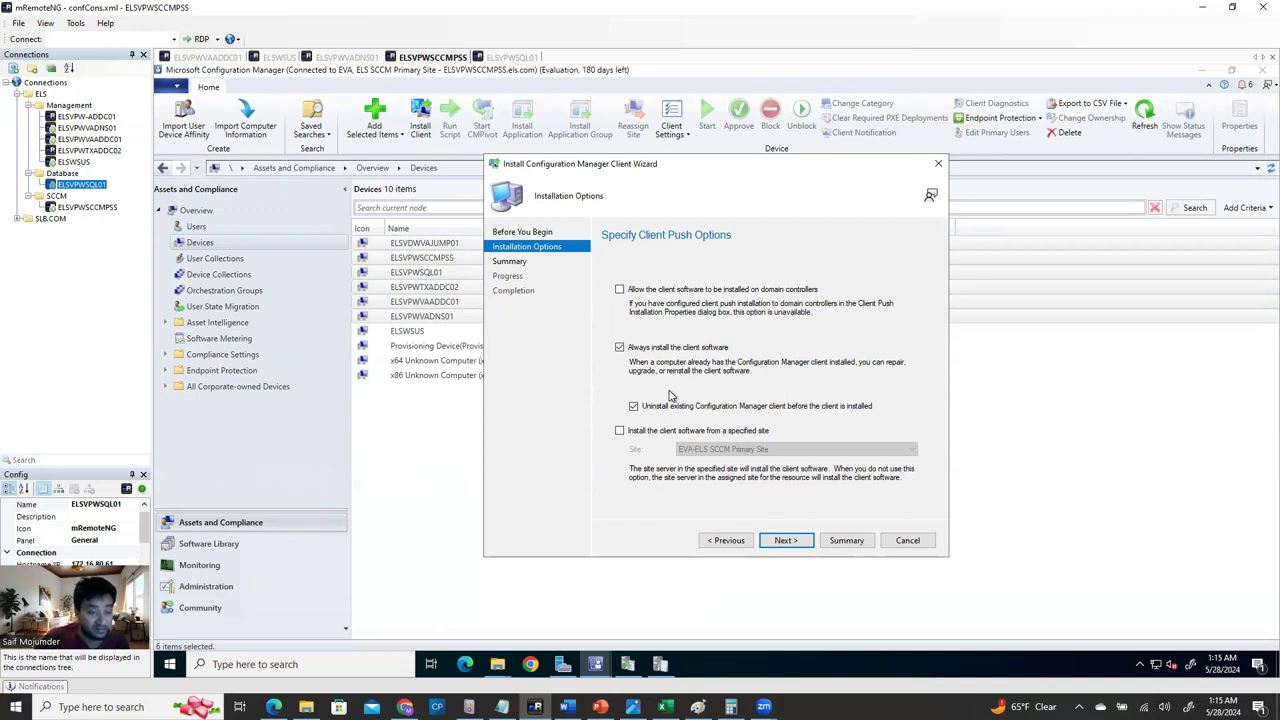
click(619, 431)
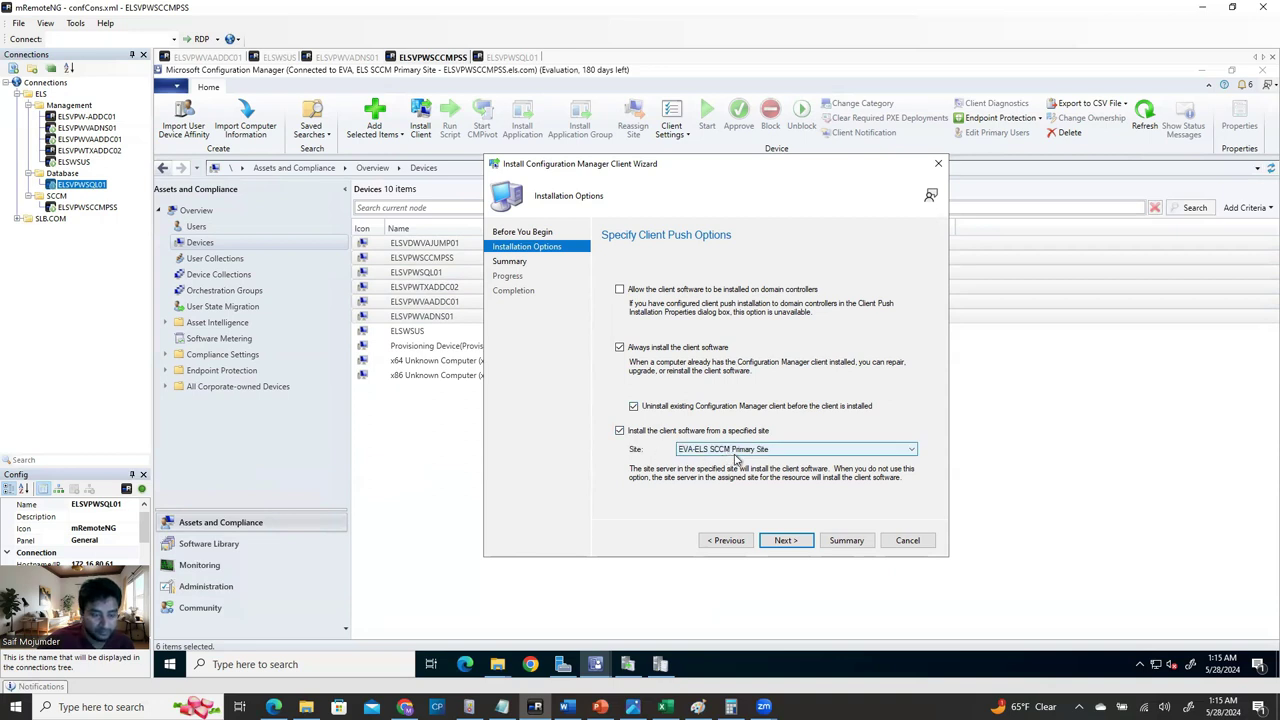
Finish the Install Client wizard and clear the device selection.
click(786, 541)
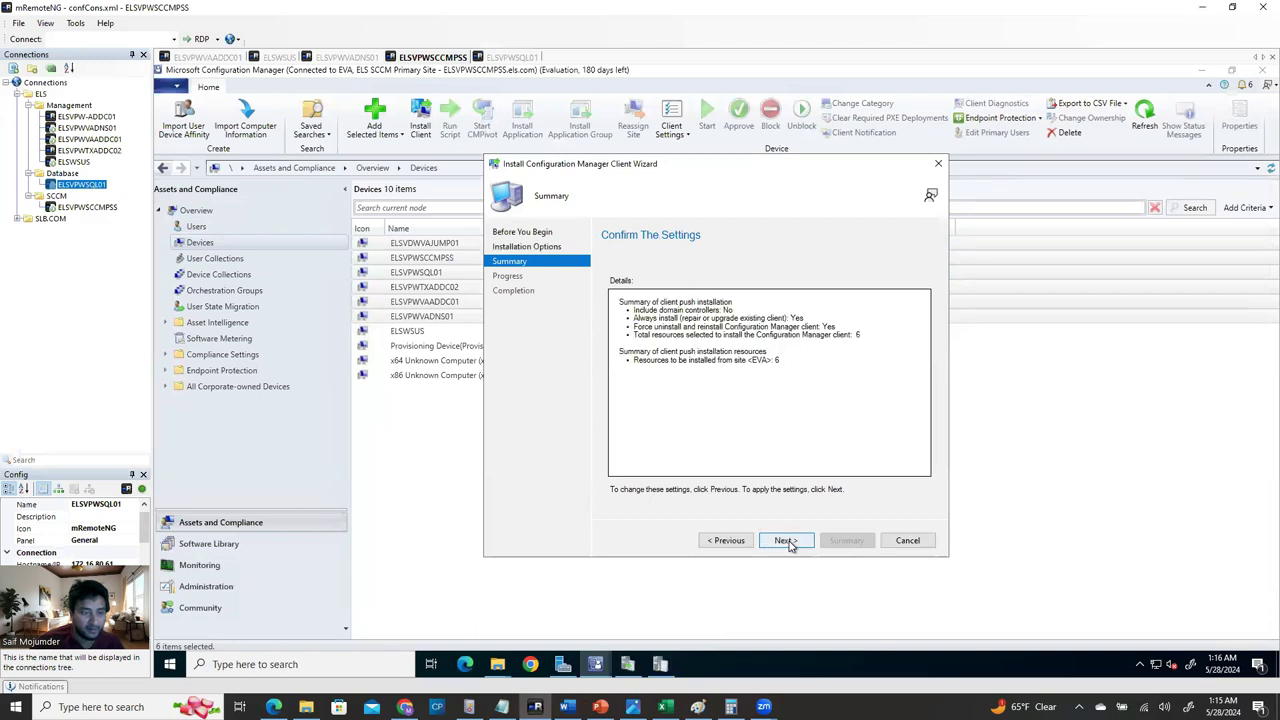
click(786, 541)
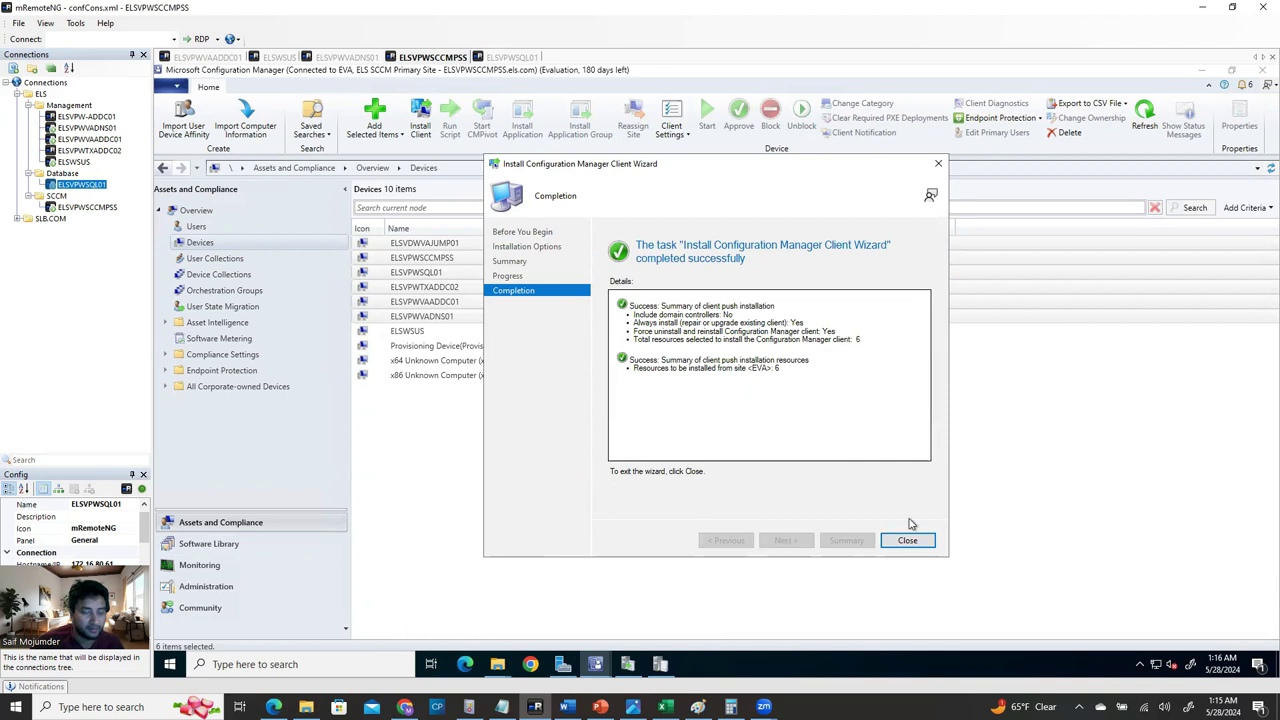
click(912, 541)
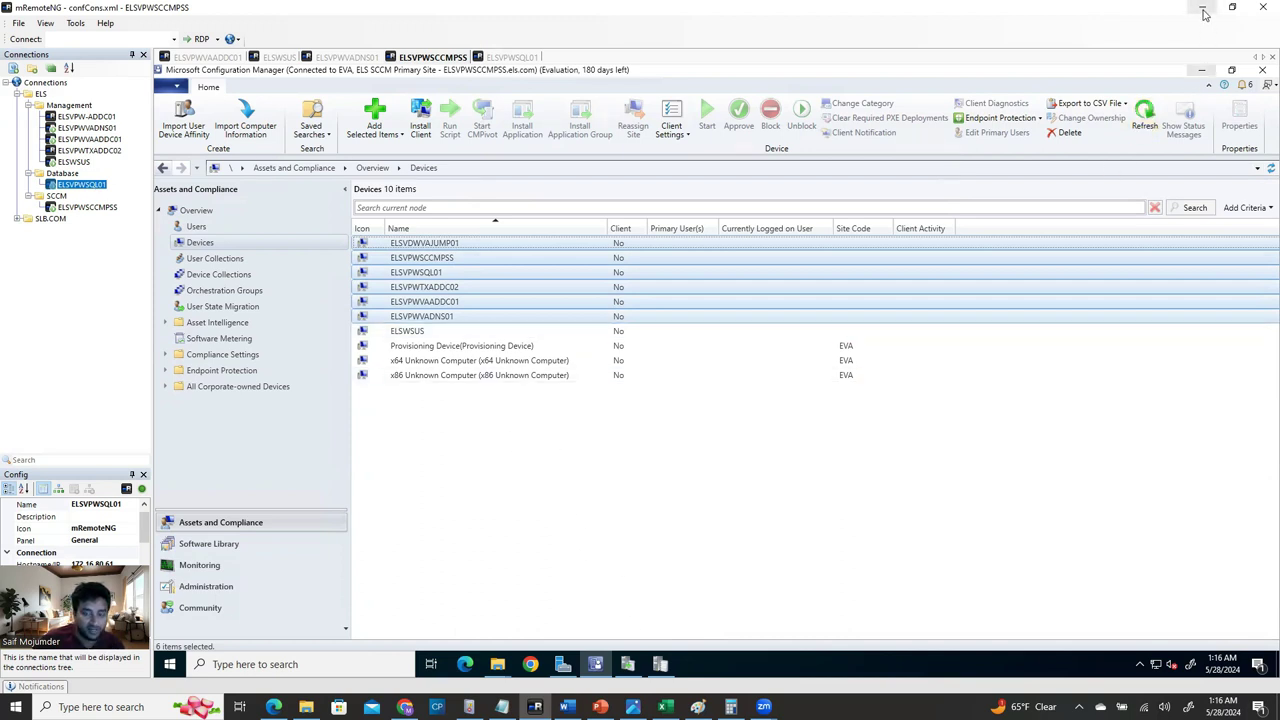
click(652, 468)
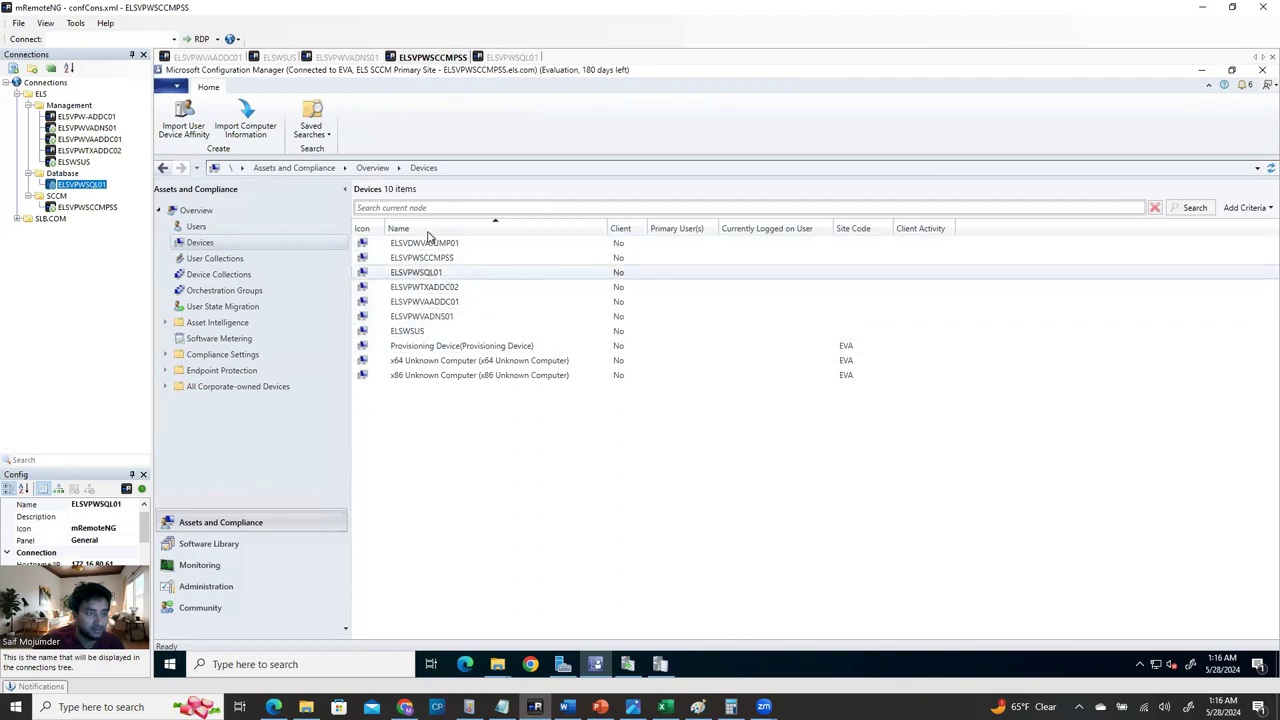
Bring up File Explorer on the ELSVPWSQL01 server session.
click(516, 57)
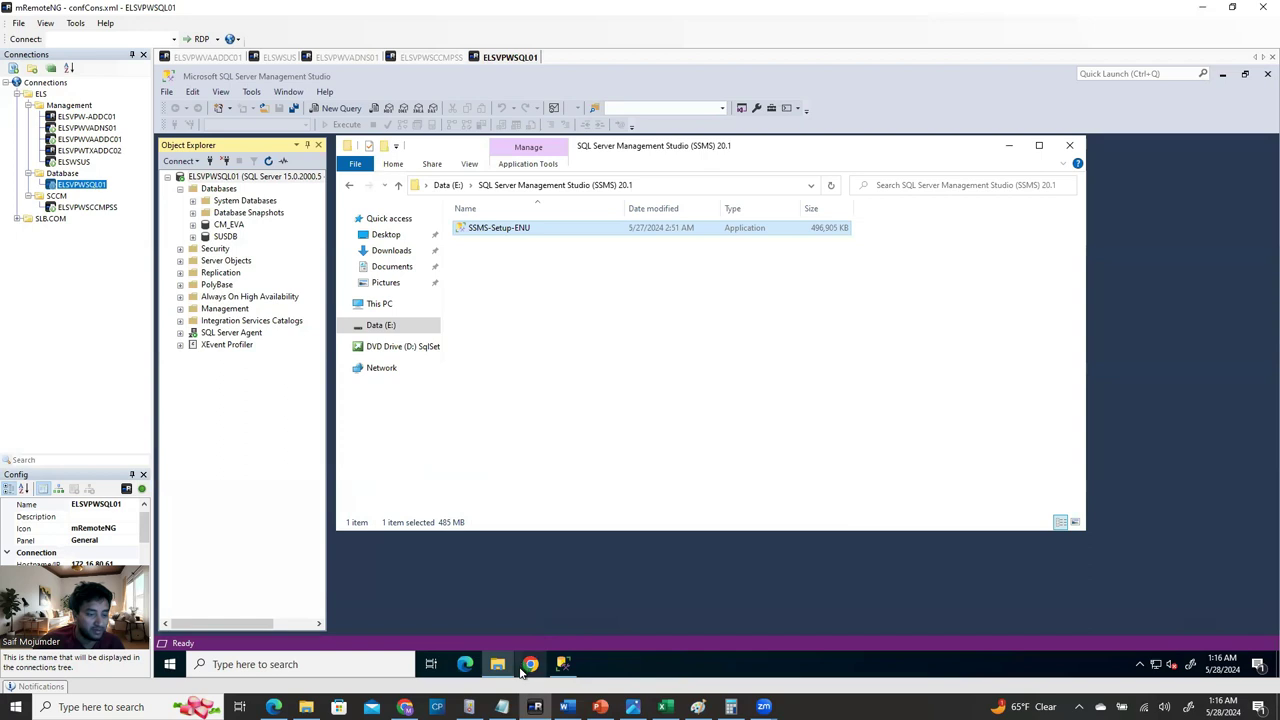
click(500, 666)
click(502, 666)
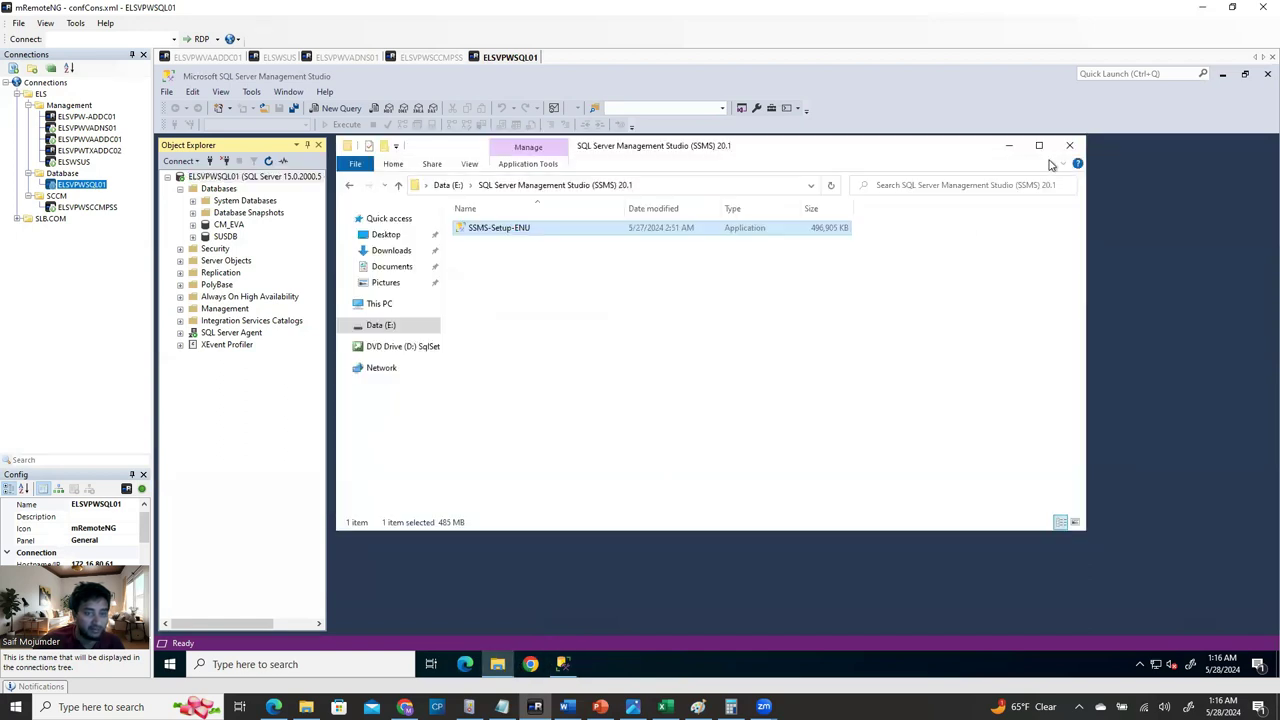
click(1012, 147)
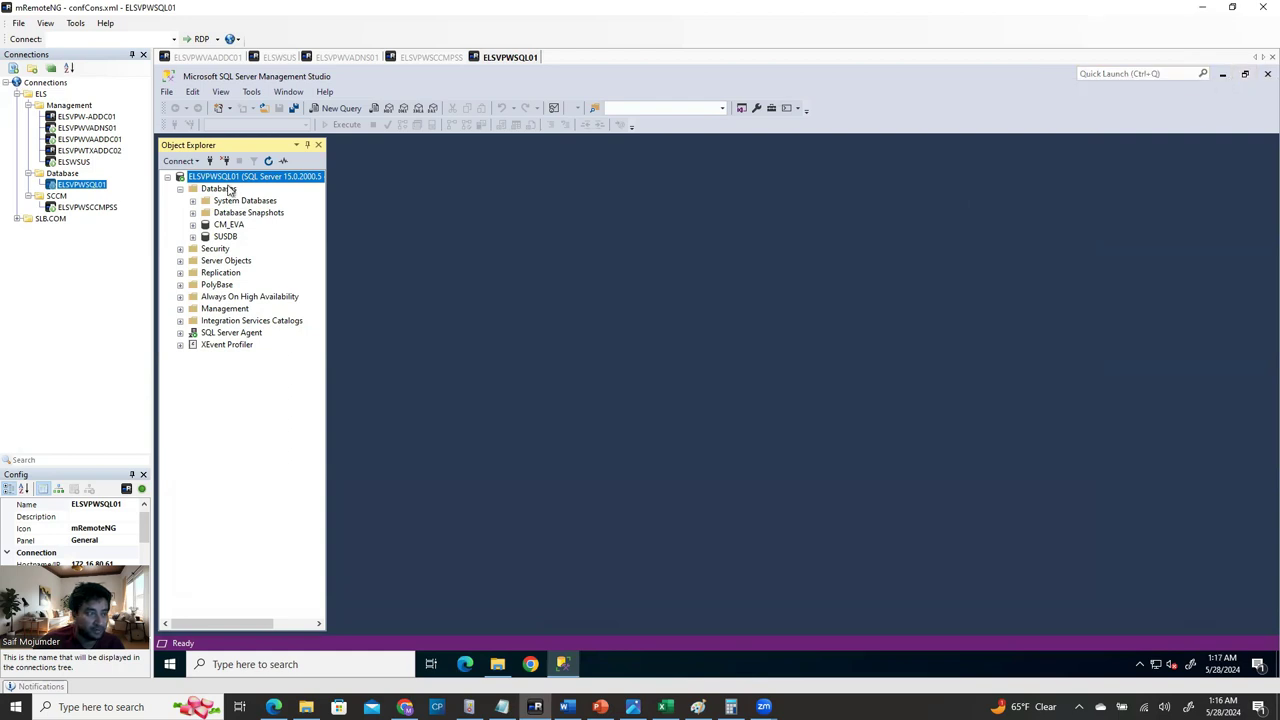
click(1226, 74)
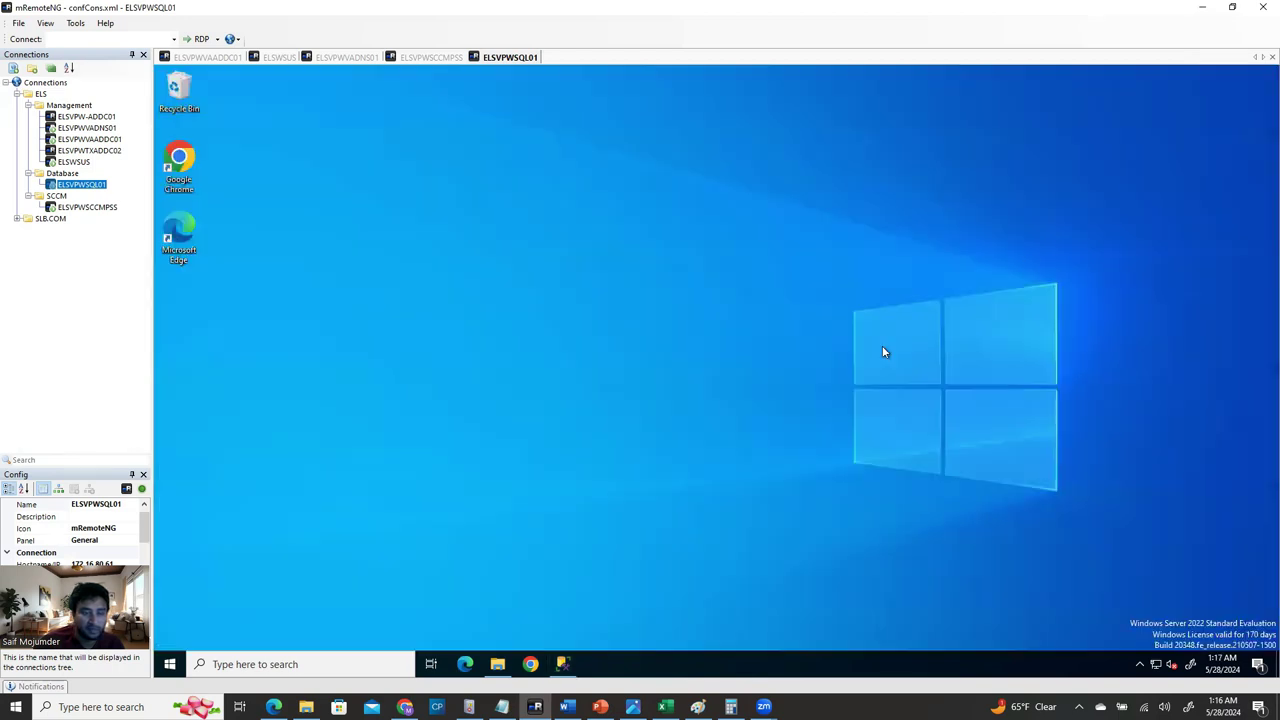
click(497, 664)
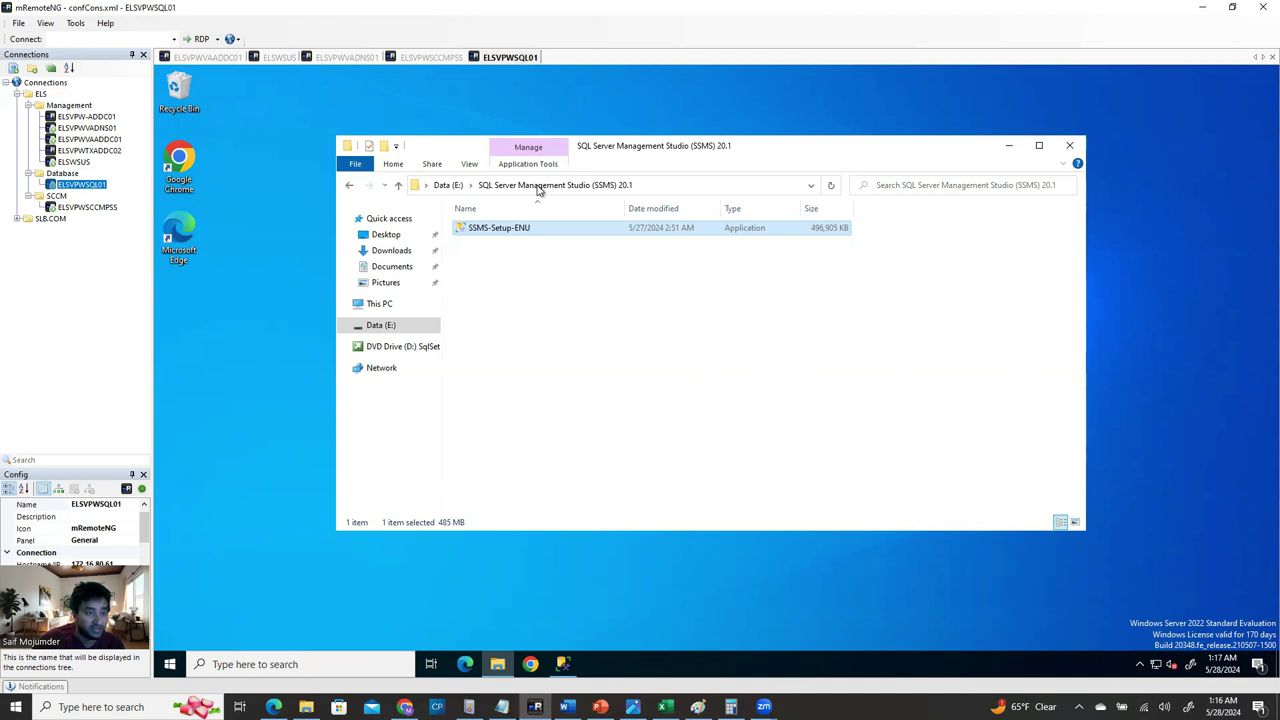
Browse to C:\Windows\ccmsetup\Logs, granting access to the ccmsetup folder.
click(380, 305)
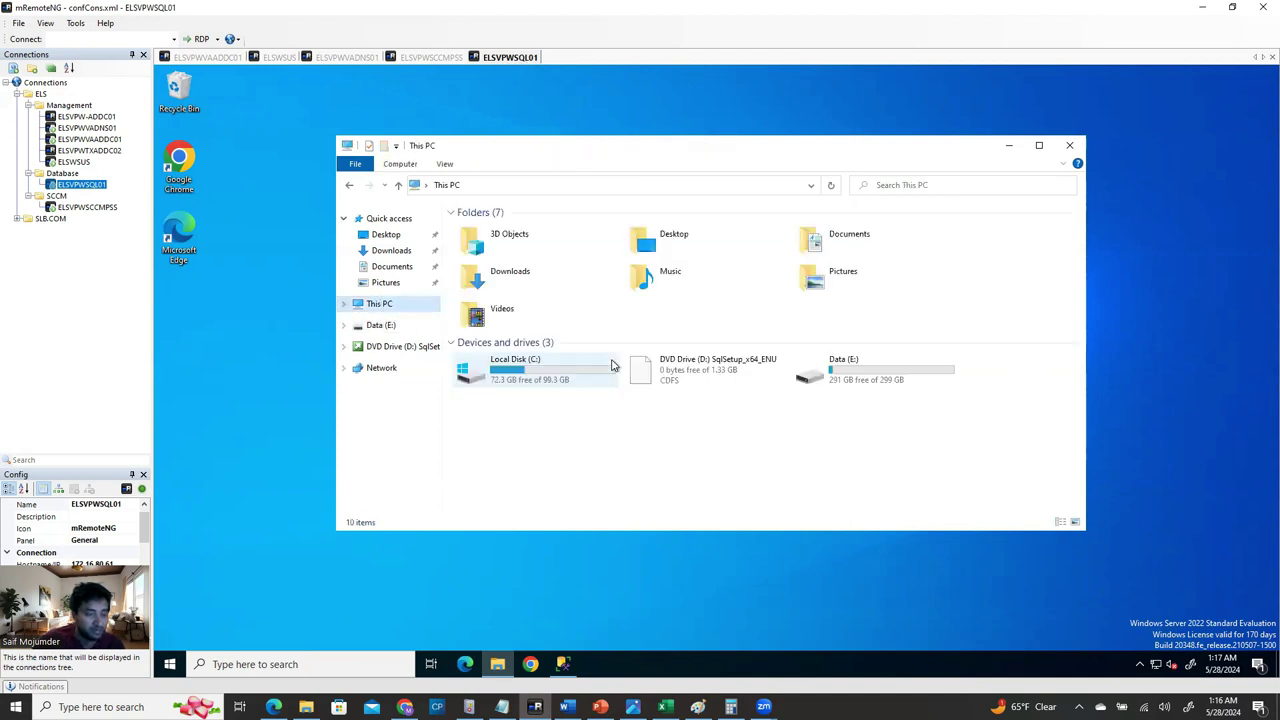
click(538, 375)
double_click(537, 375)
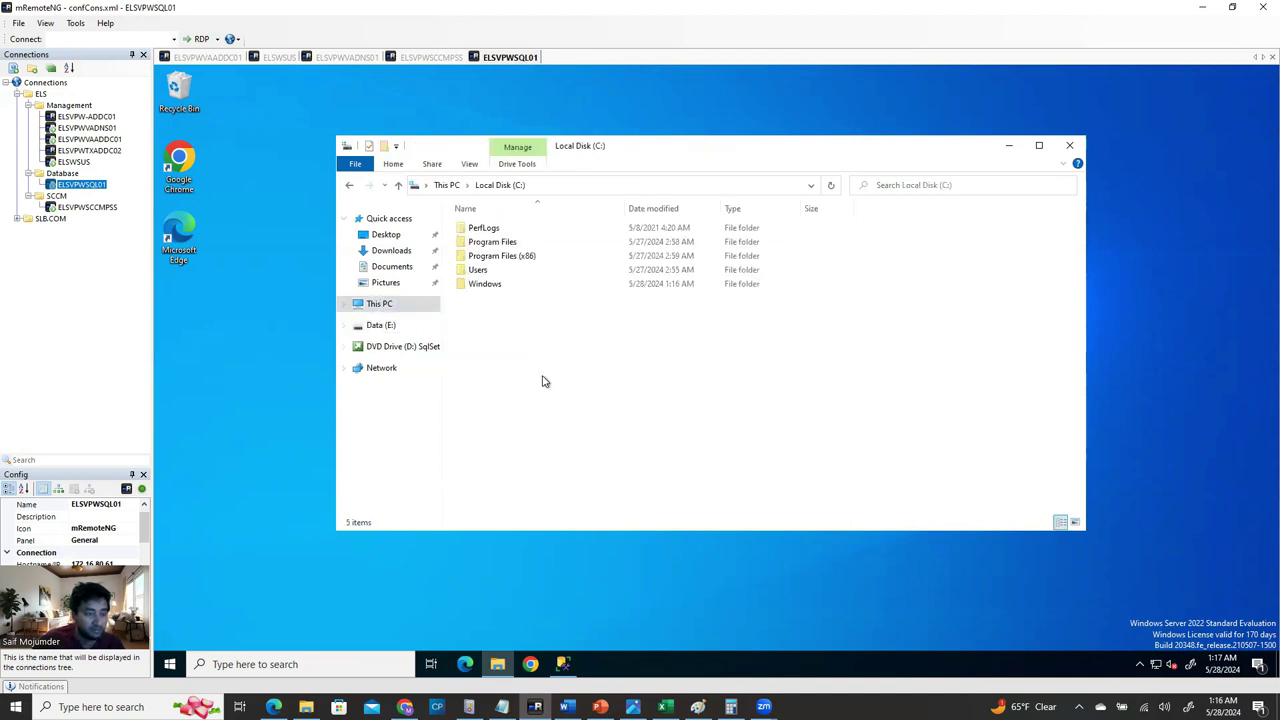
double_click(502, 287)
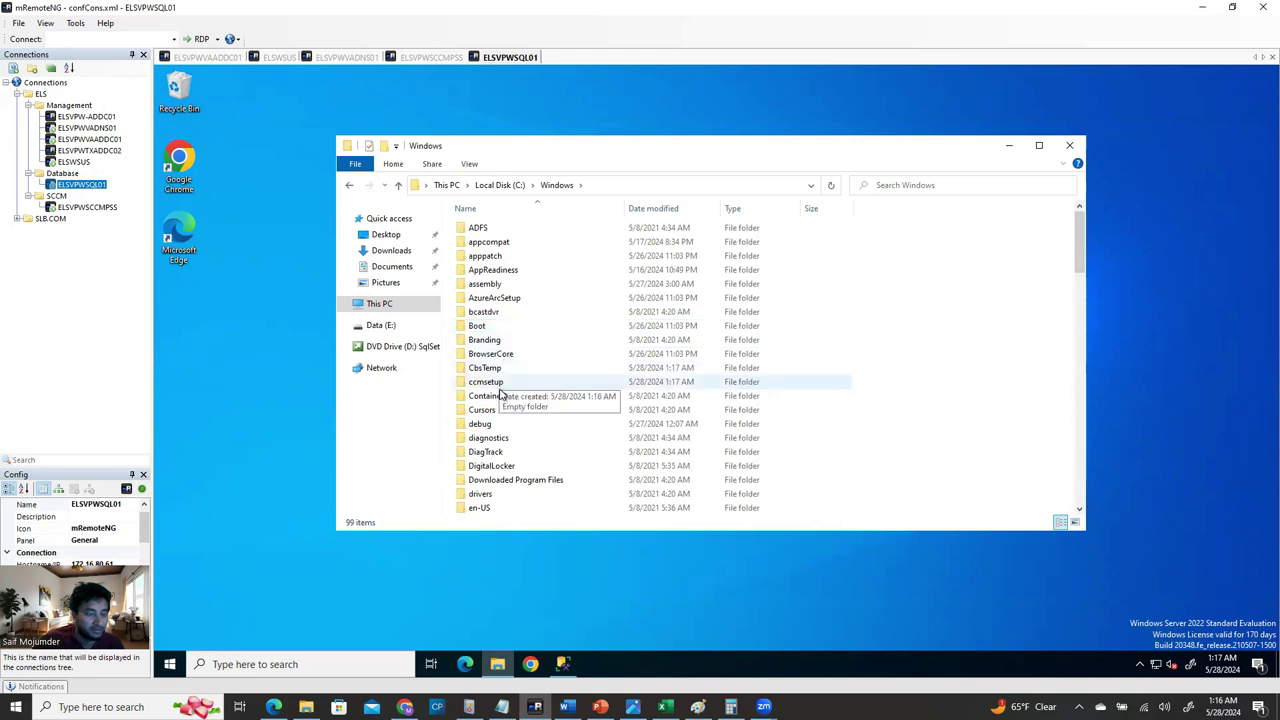
click(499, 383)
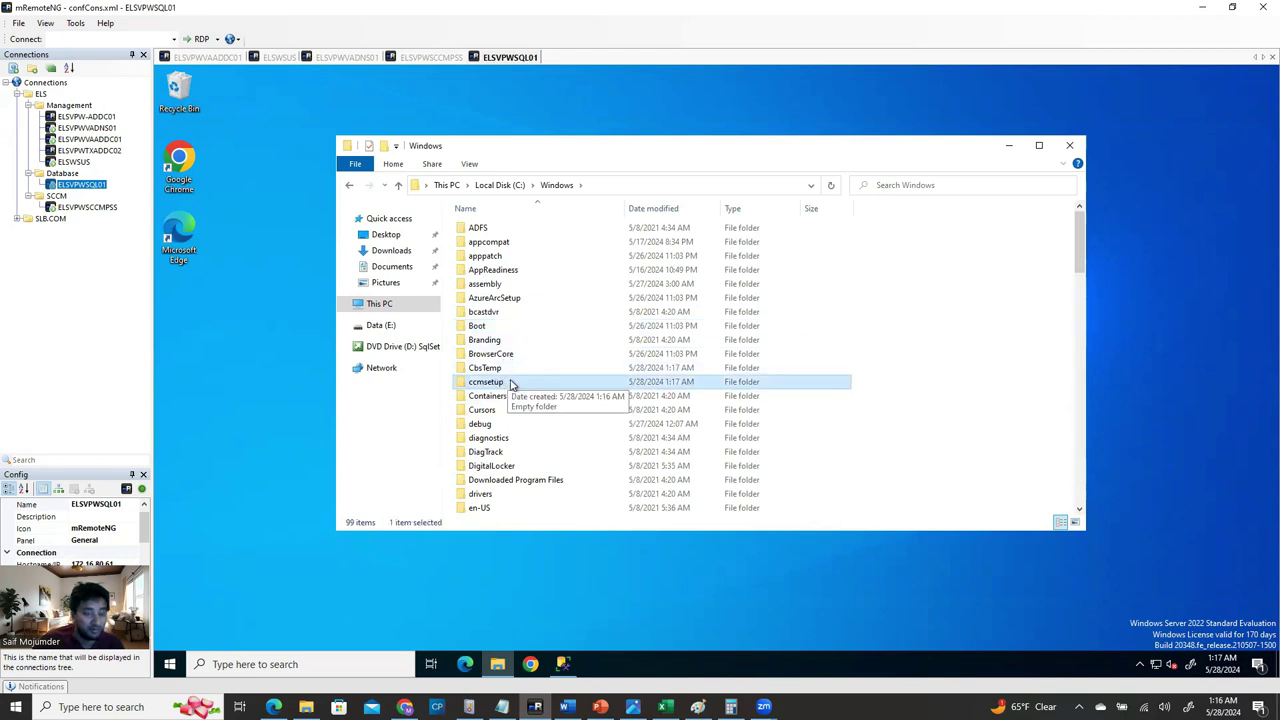
double_click(512, 385)
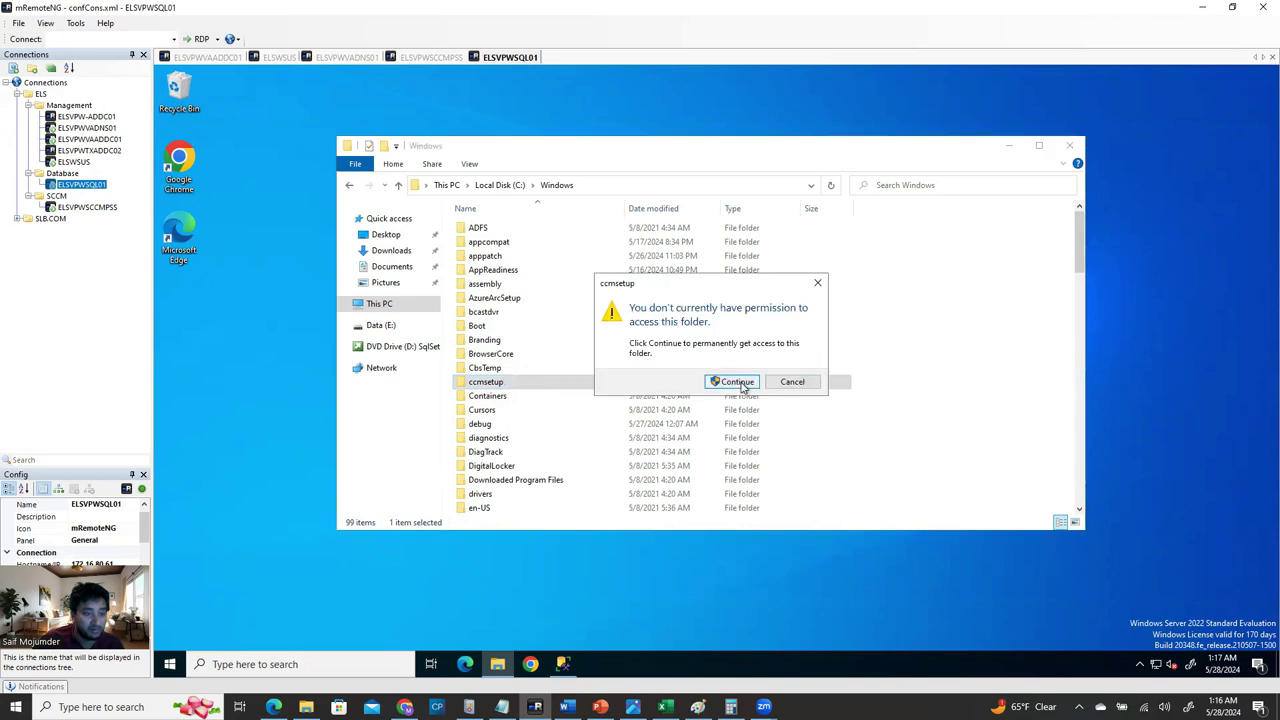
click(738, 383)
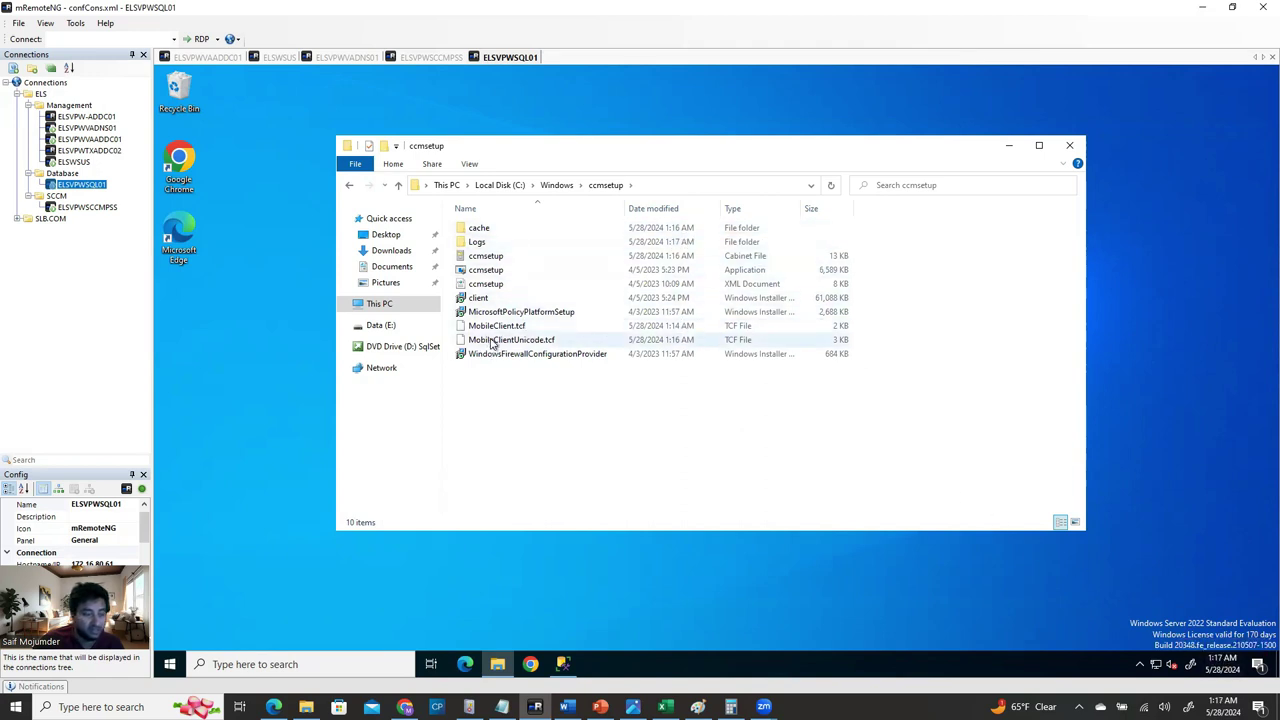
double_click(478, 242)
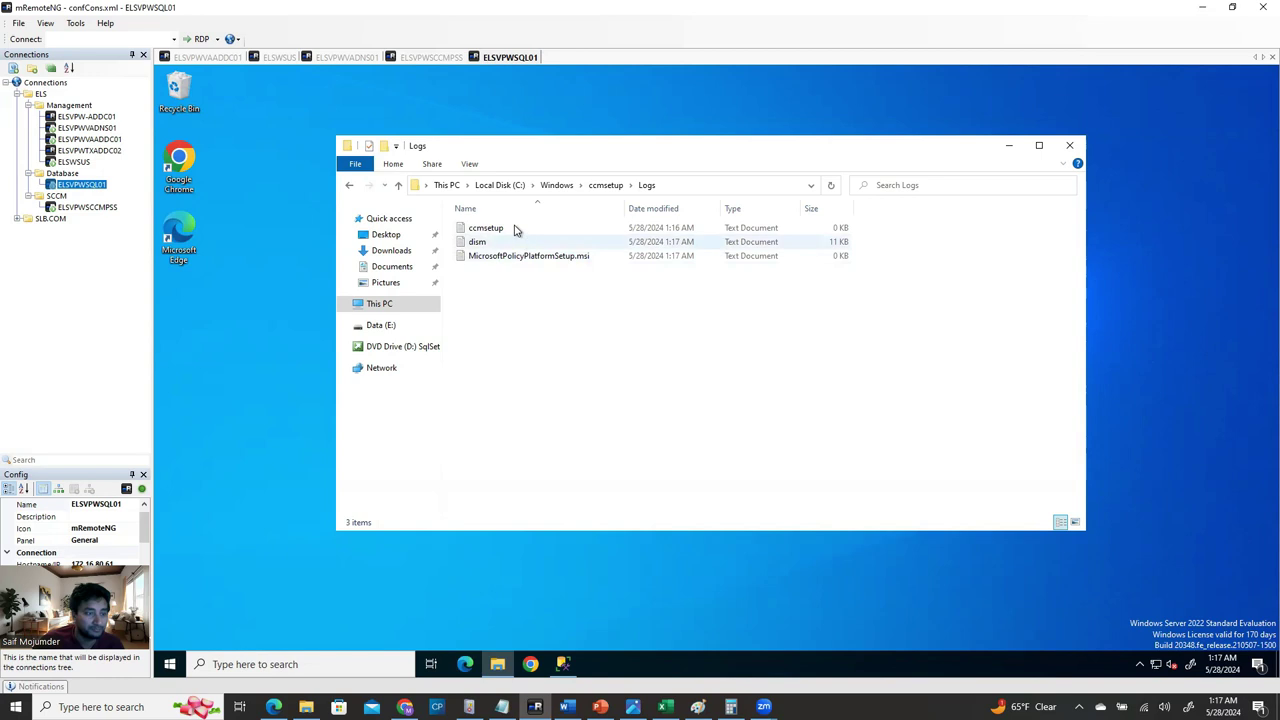
On the SCCM server, clear the windows off the desktop and copy the CMTrace tool.
click(435, 58)
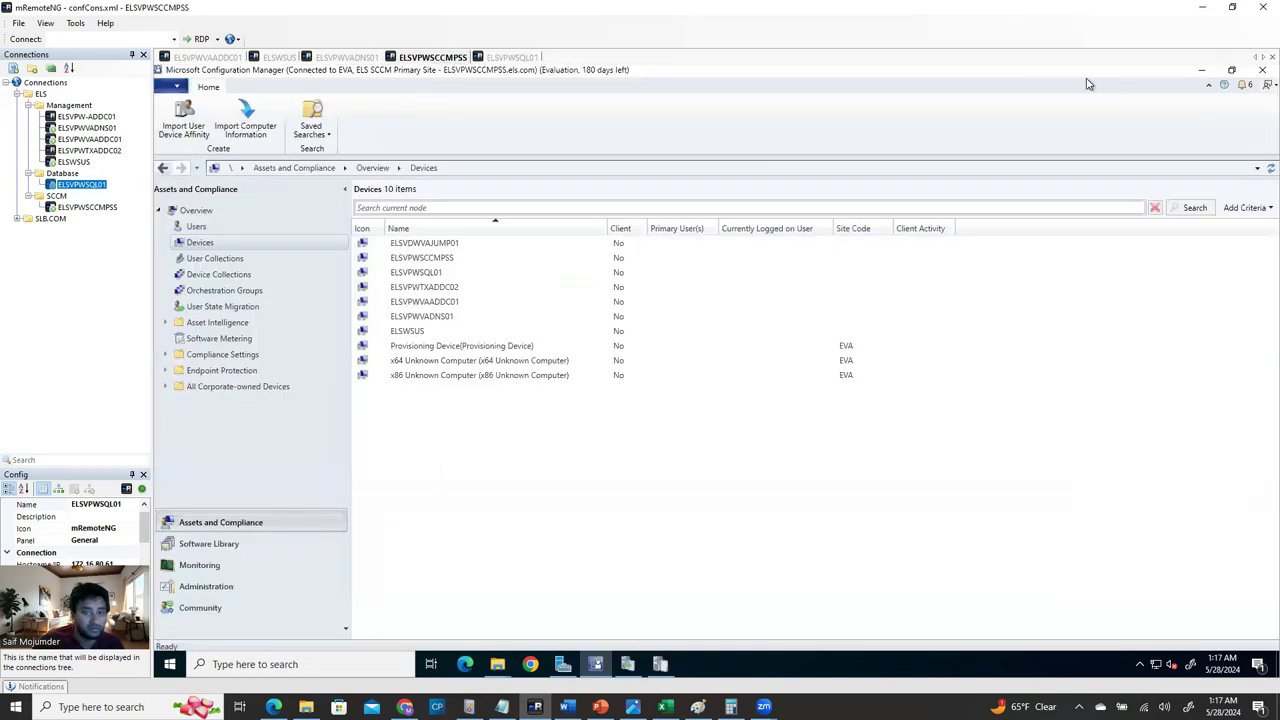
click(1202, 77)
click(1203, 74)
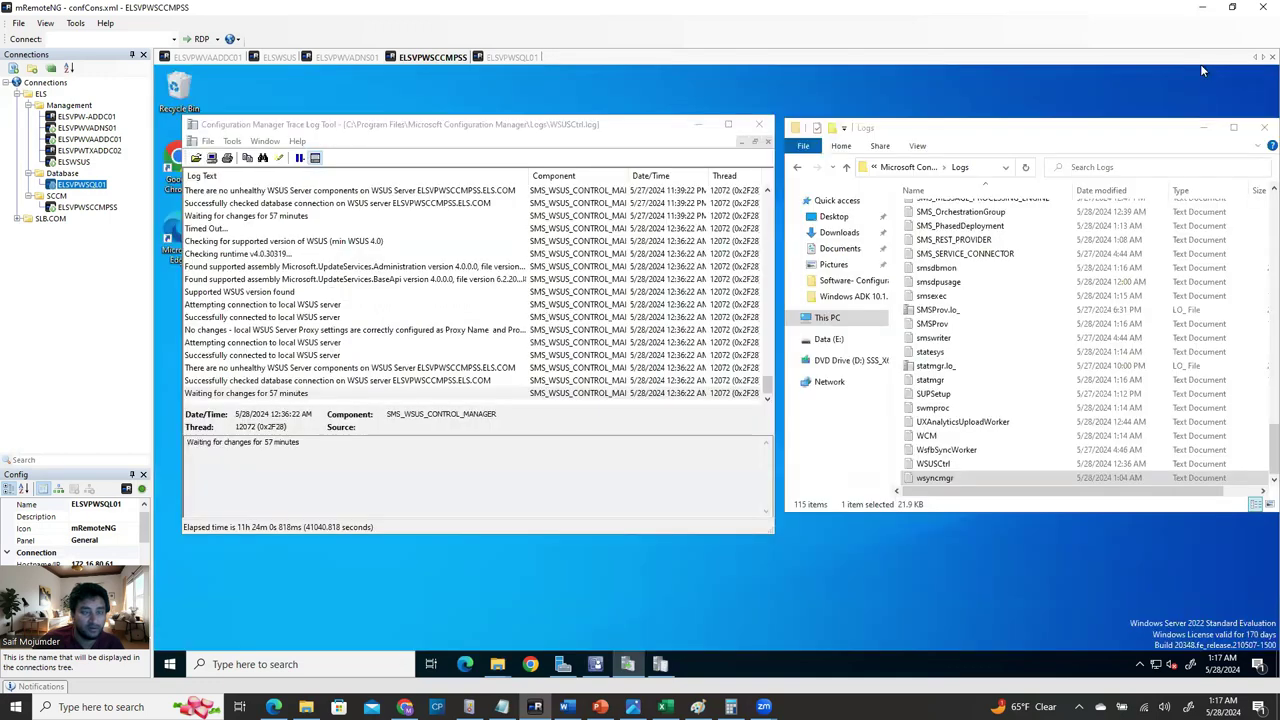
drag(365, 127, 525, 132)
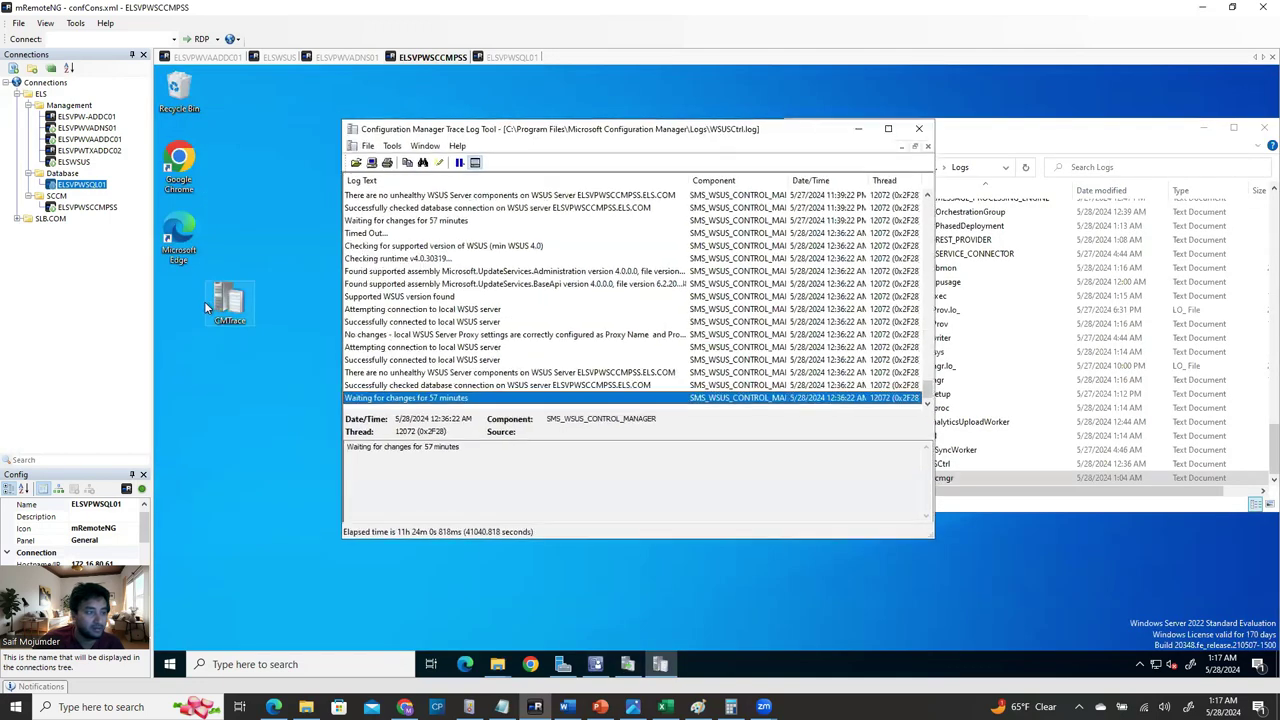
right_click(232, 298)
click(232, 298)
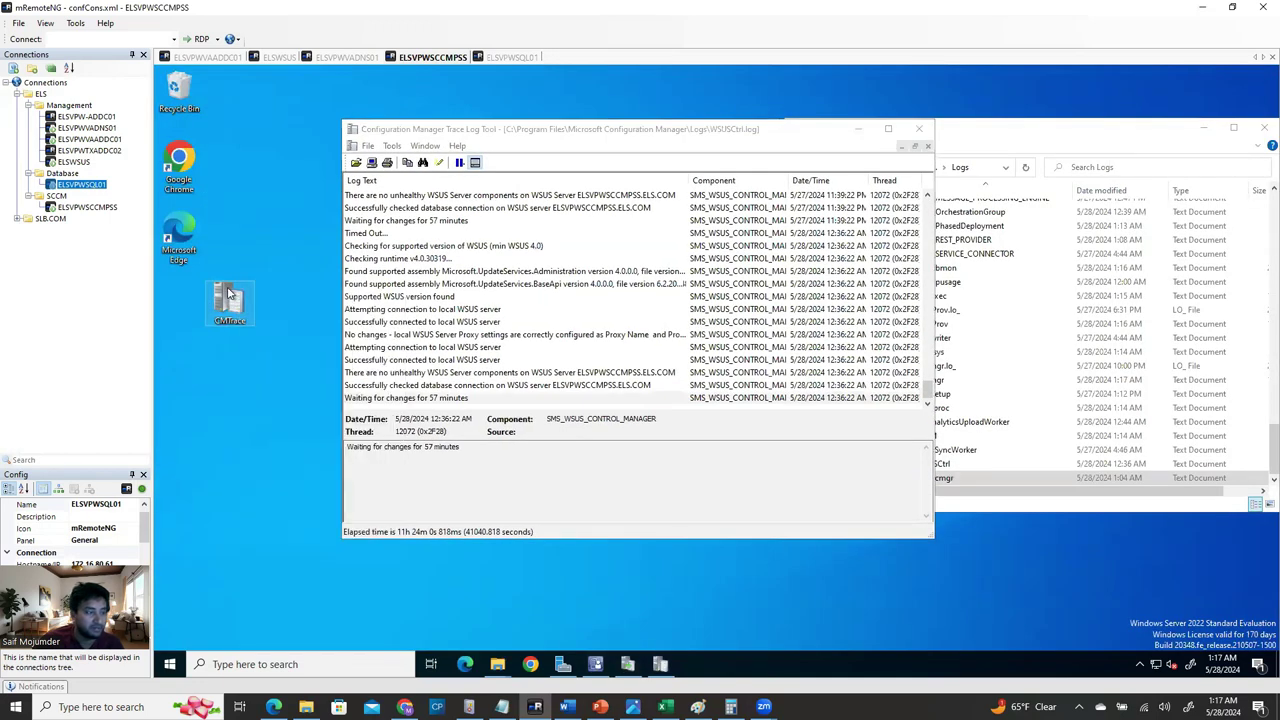
right_click(226, 289)
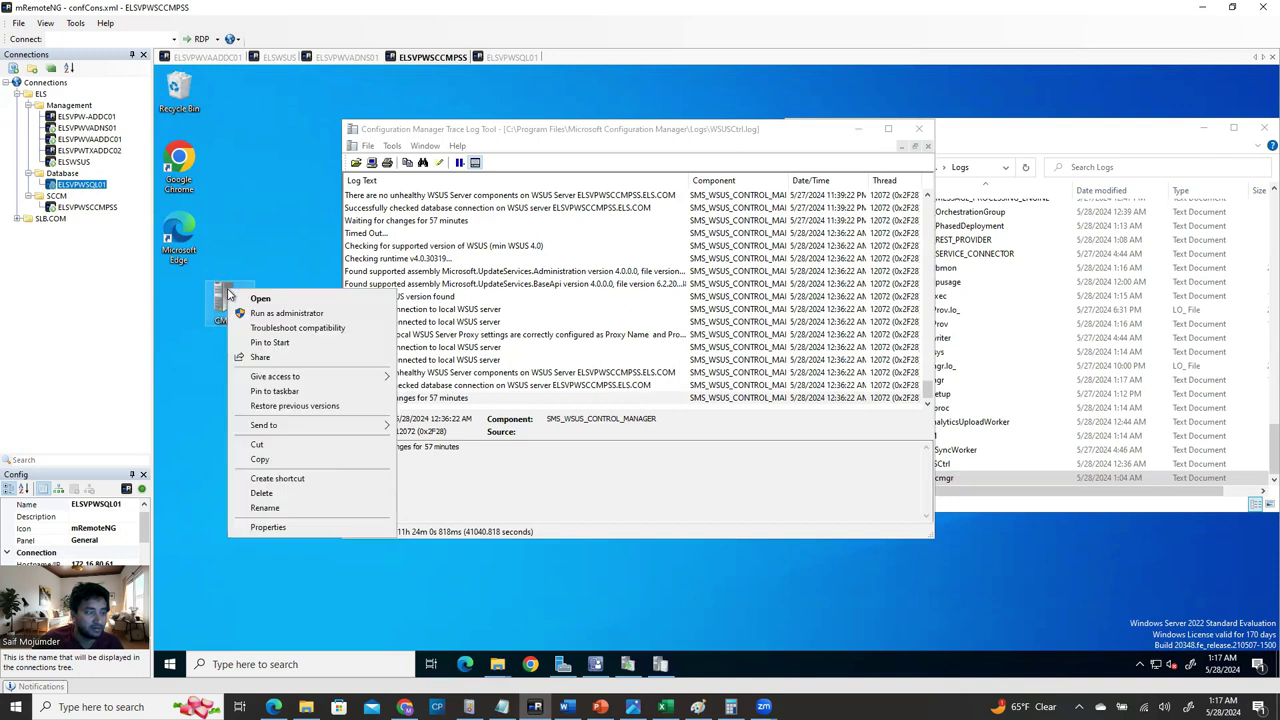
click(262, 459)
Paste CMTrace onto the SQL server's desktop and open ccmsetup.log with it.
click(507, 57)
right_click(179, 377)
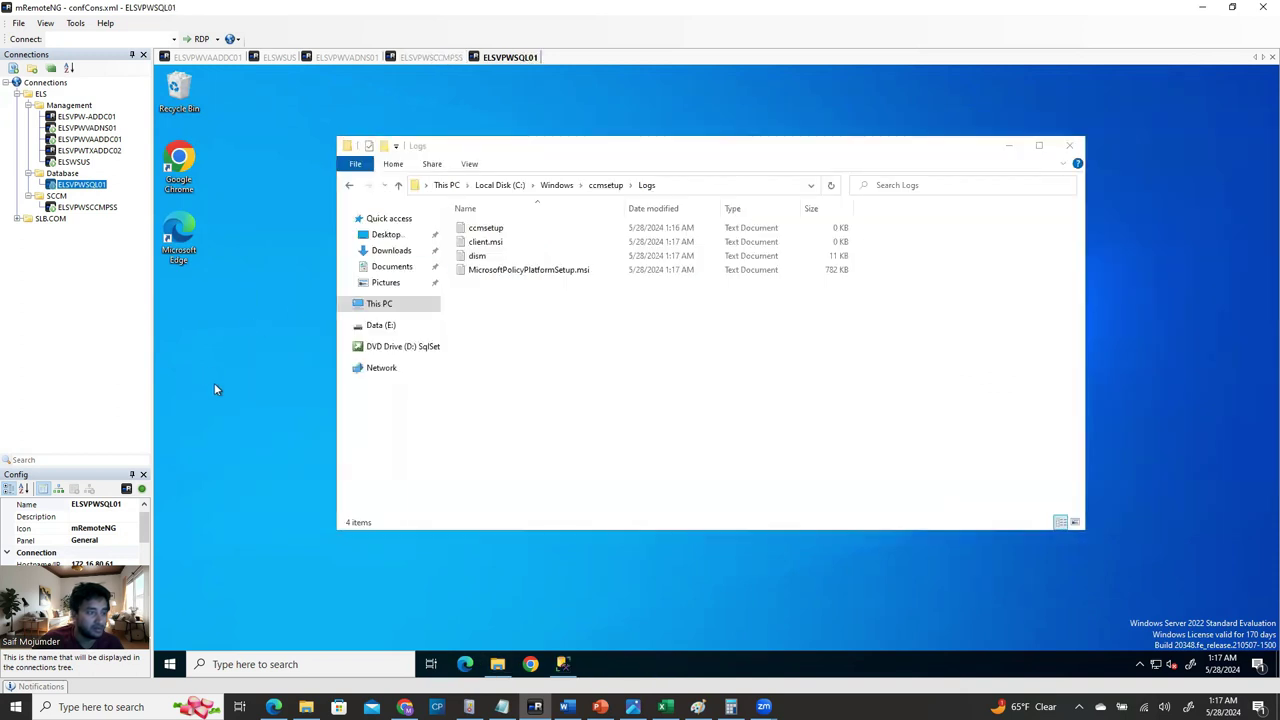
click(222, 430)
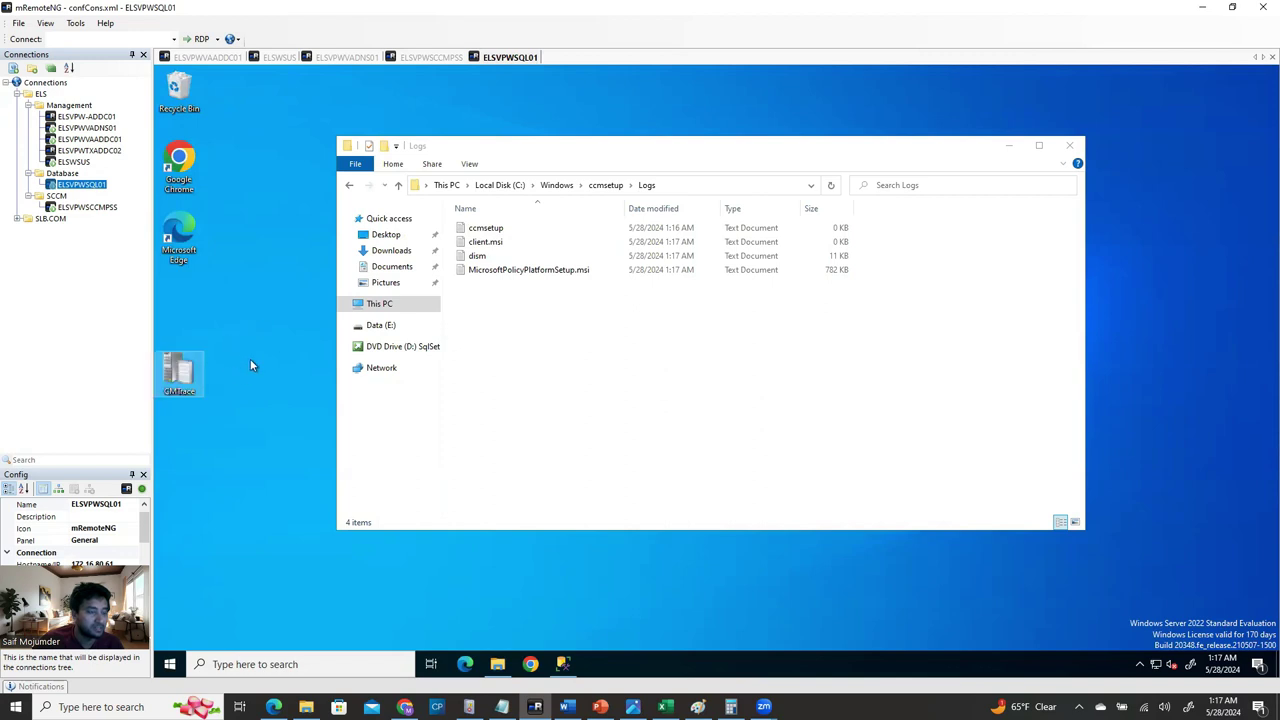
click(514, 326)
mouse_move(488, 228)
mouse_down()
mouse_move(196, 406)
mouse_move(181, 378)
mouse_up()
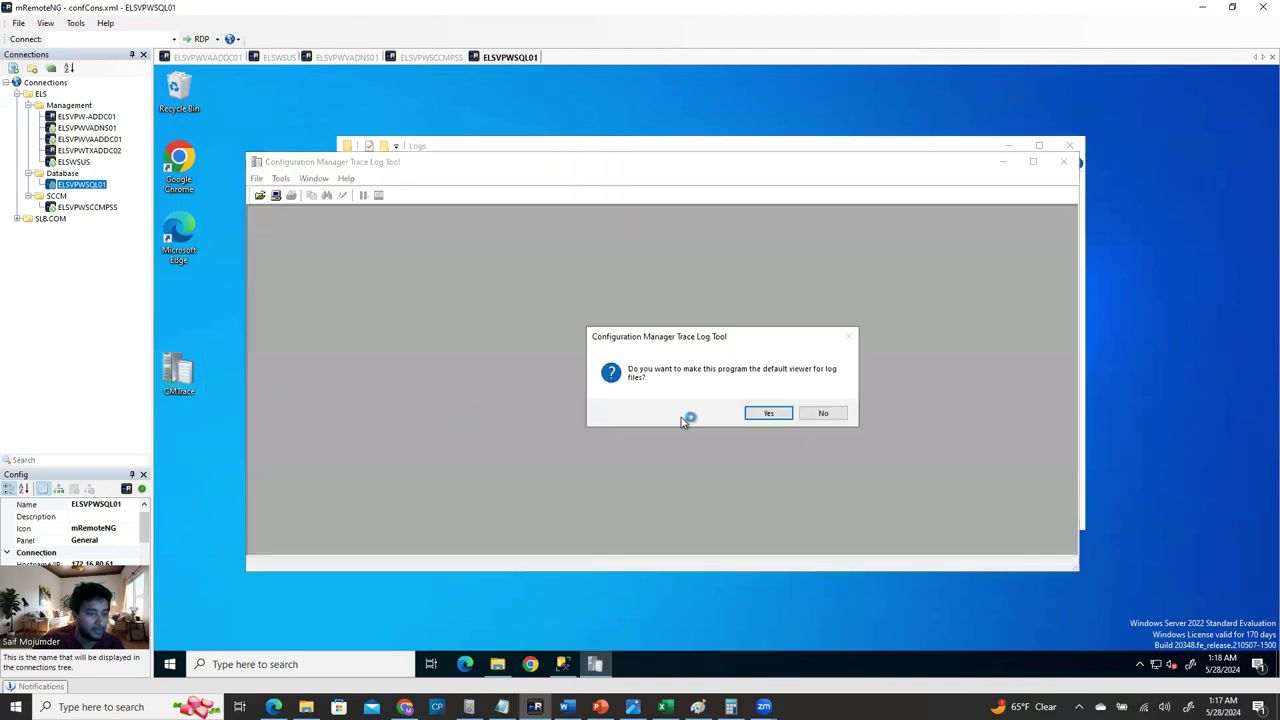
Make CMTrace the default log viewer, then return to the SCCM server's Configuration Manager console.
click(766, 413)
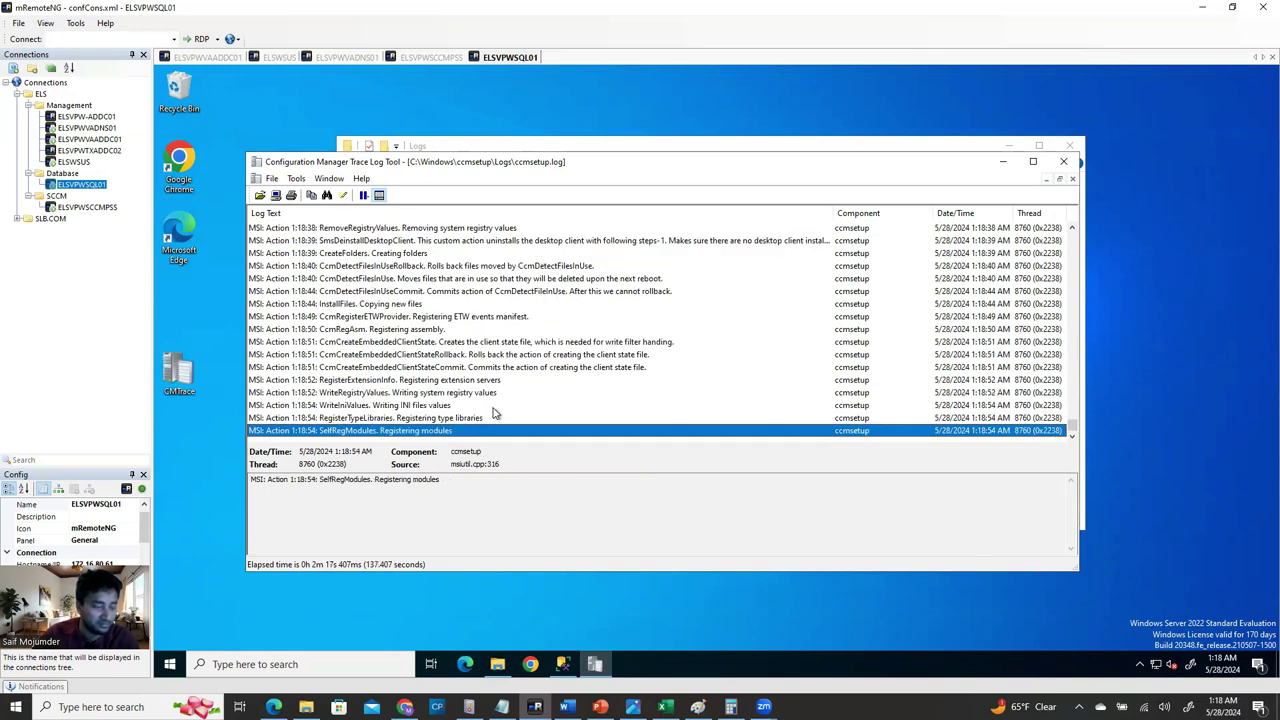
click(425, 58)
click(595, 664)
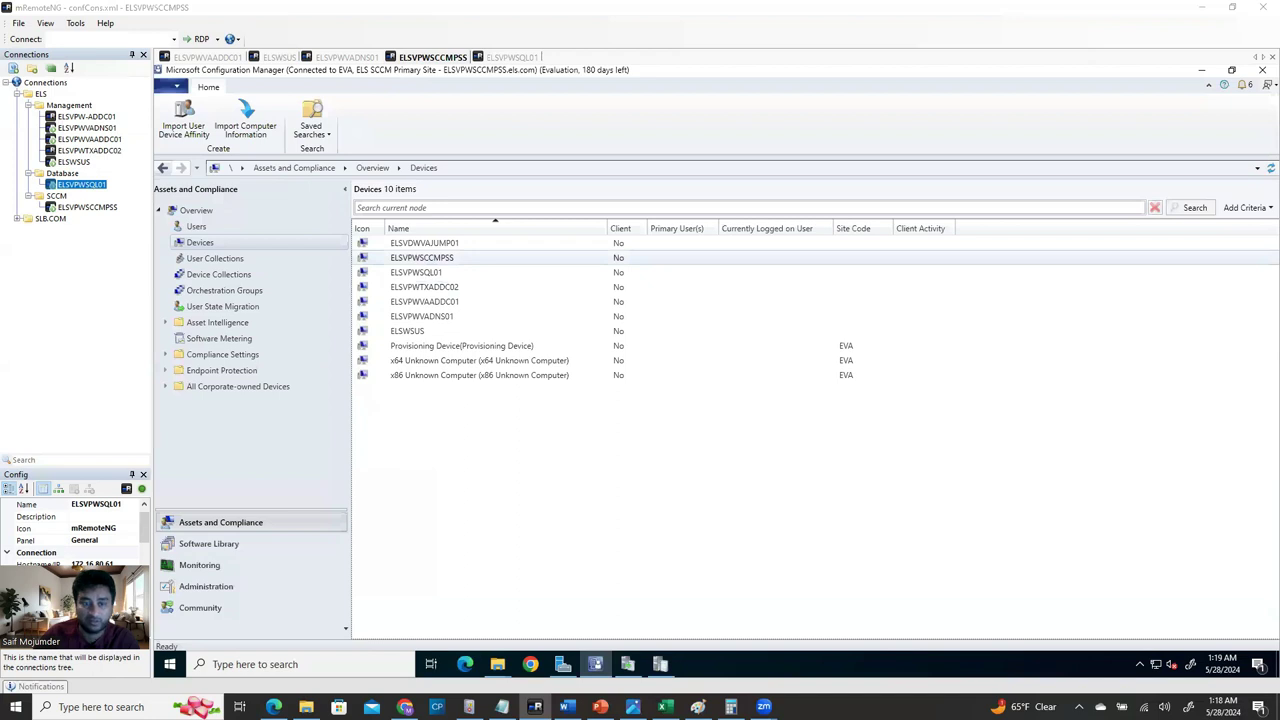
In the maximized Word install guide, select the 'SCCM Client Installation (Automatic)' heading.
key(alt+Tab)
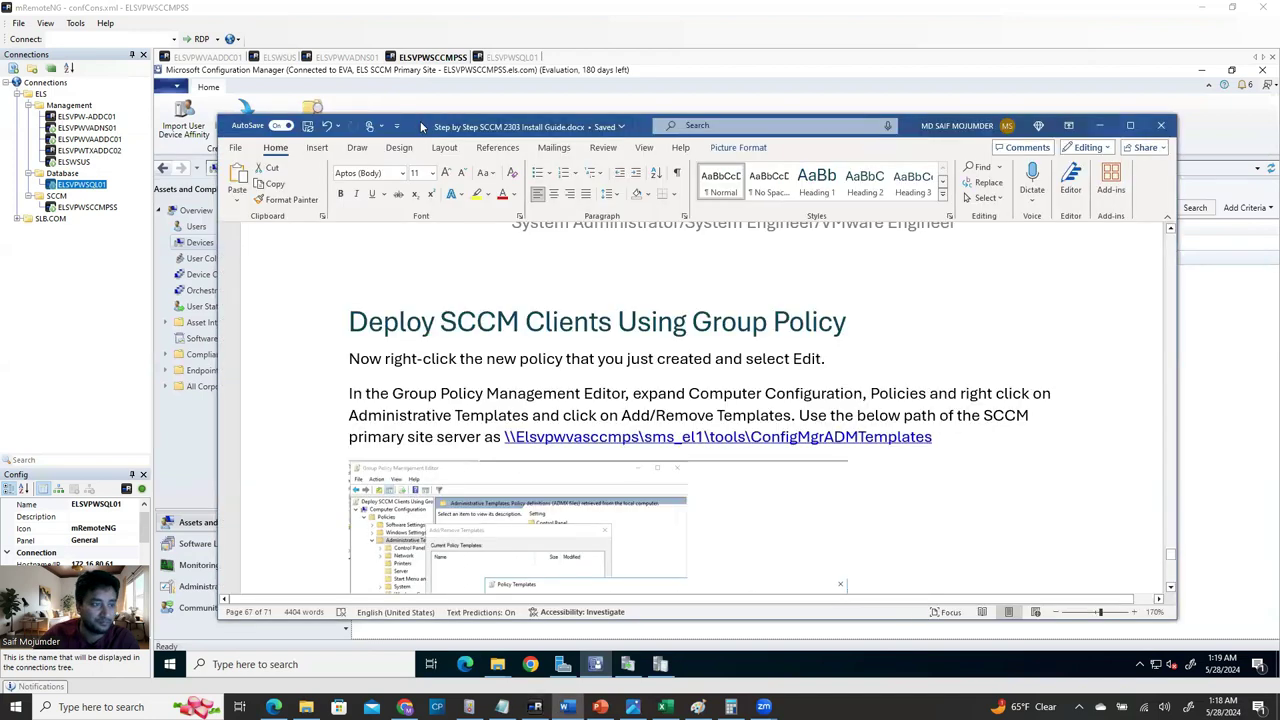
double_click(420, 121)
scroll(766, 335, up, 20)
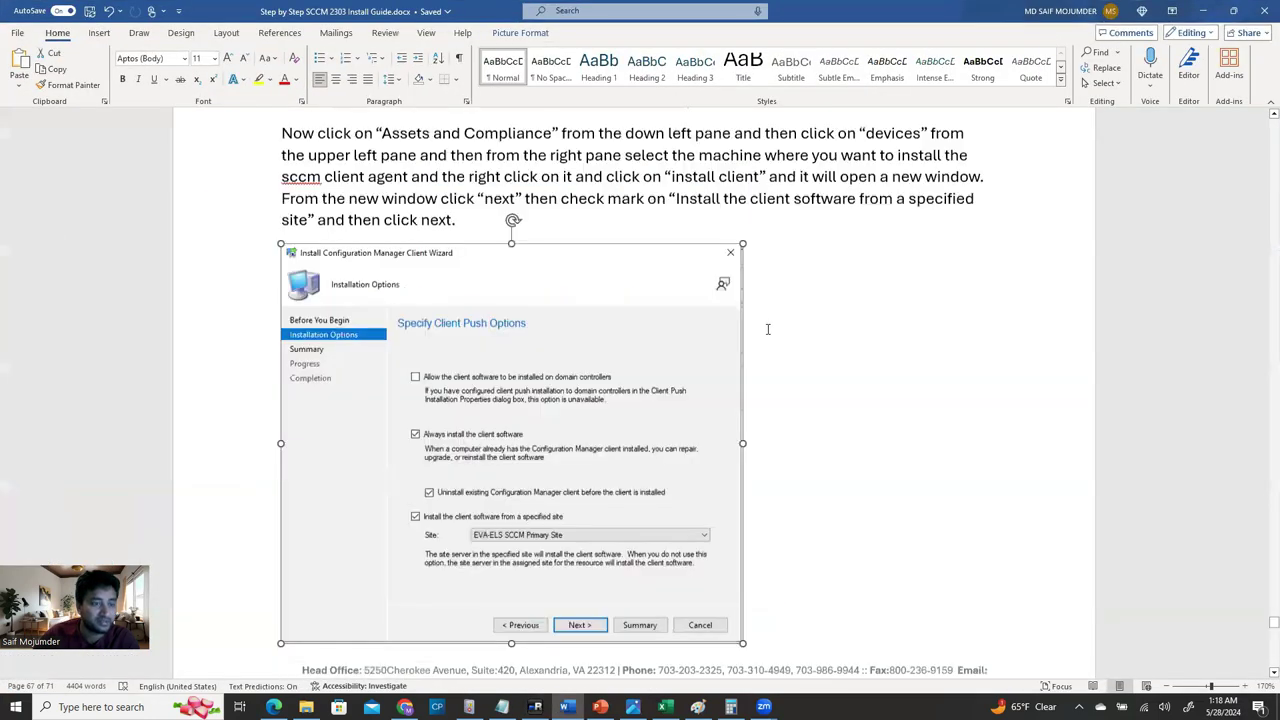
scroll(768, 329, up, 20)
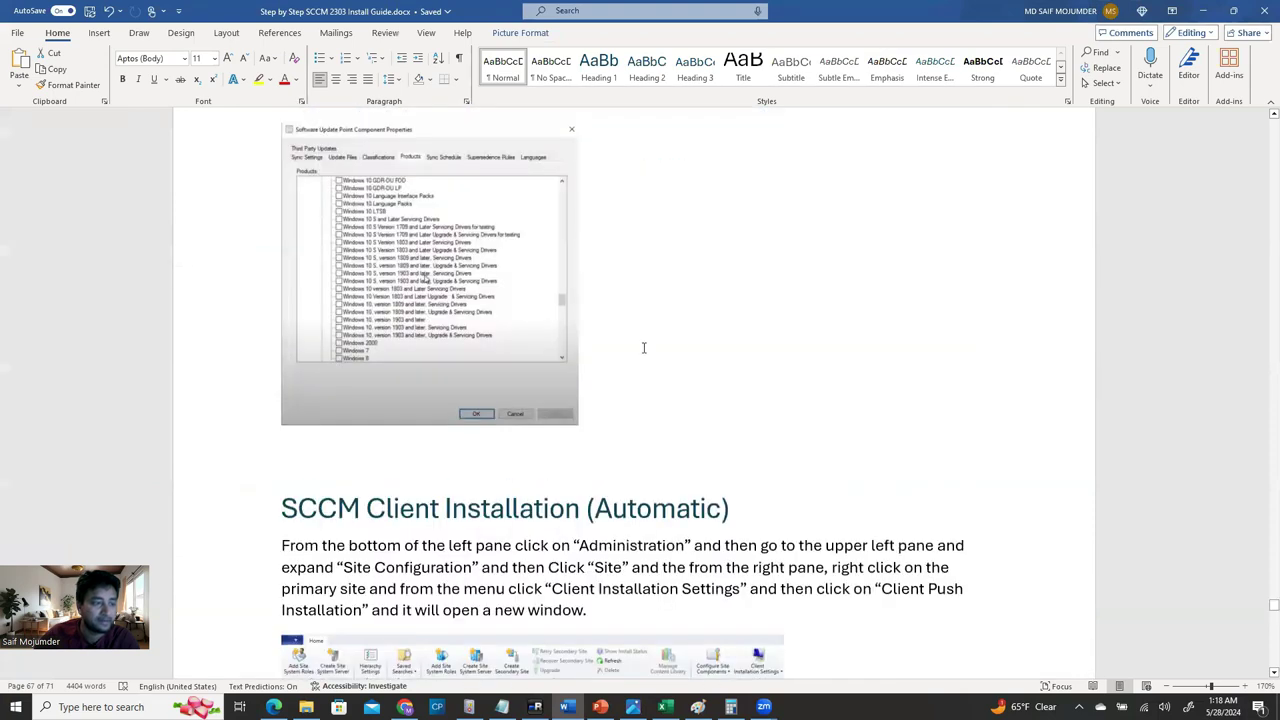
scroll(643, 349, down, 3)
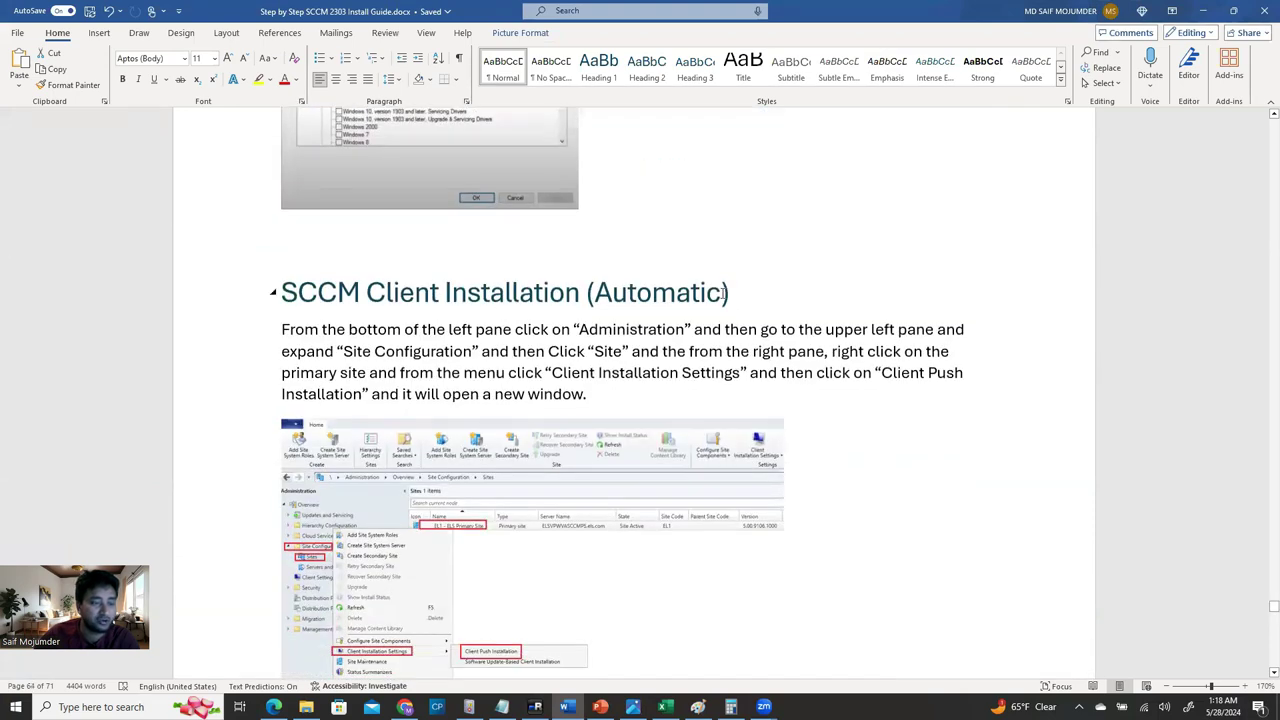
drag(746, 296, 277, 289)
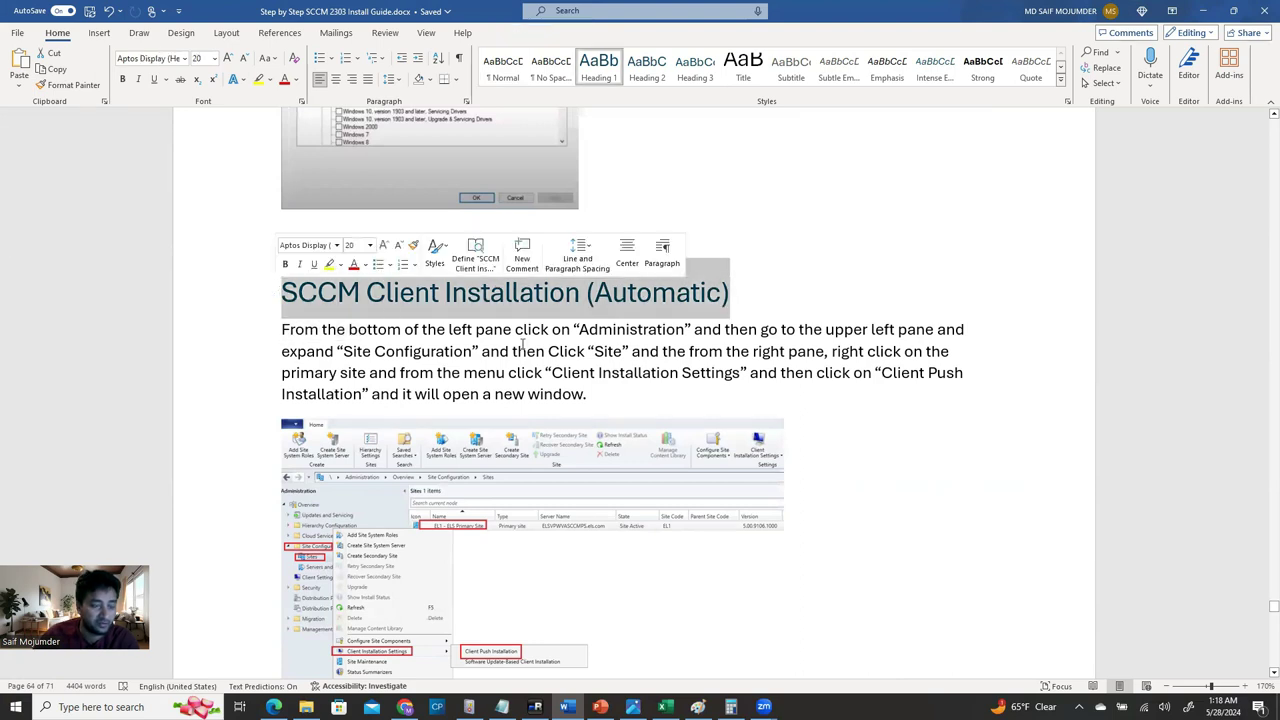
scroll(686, 431, down, 5)
scroll(686, 431, up, 3)
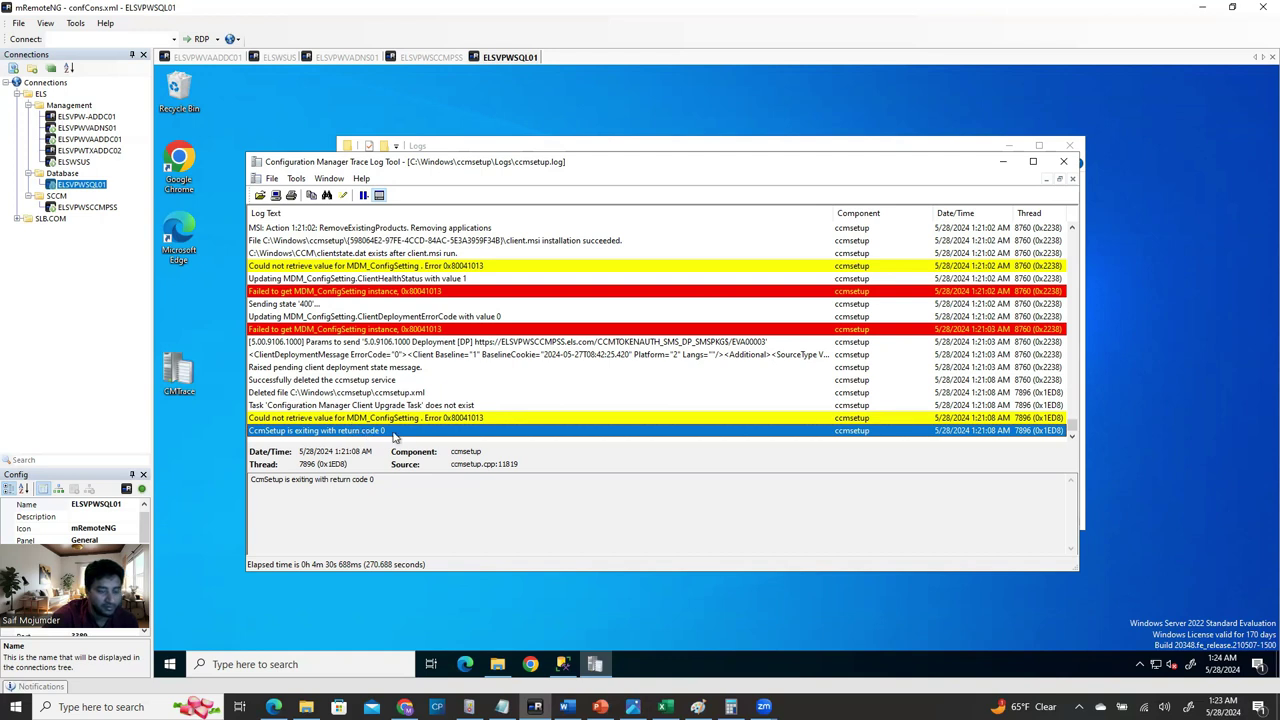
Launch Software Center via a 'soft' search, close it, and find it under Start's recently added apps.
click(257, 668)
text(soft)
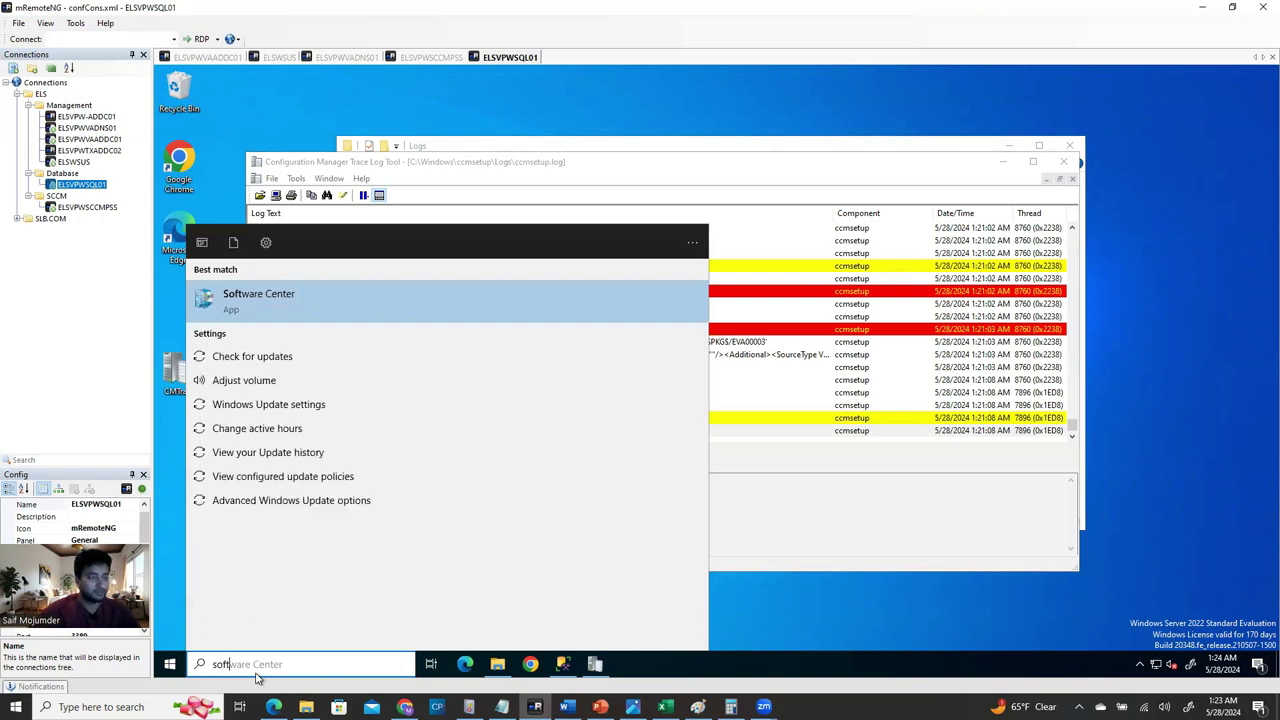
click(293, 313)
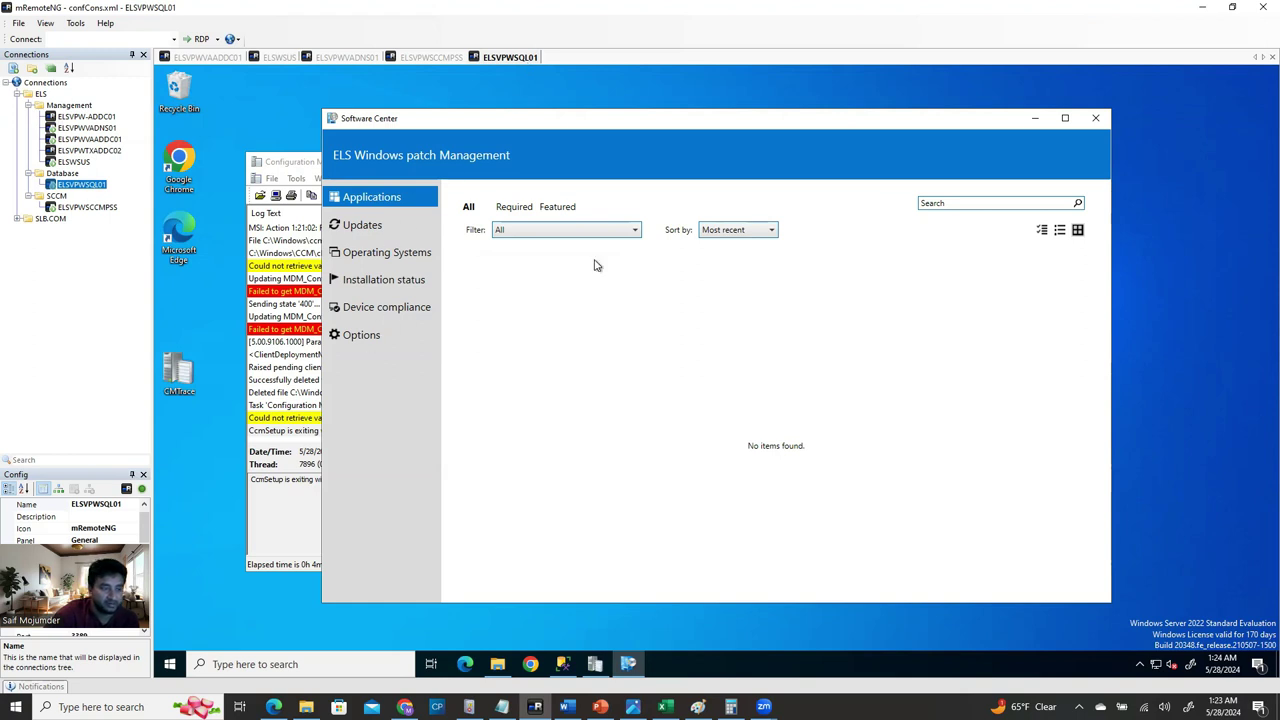
click(1095, 118)
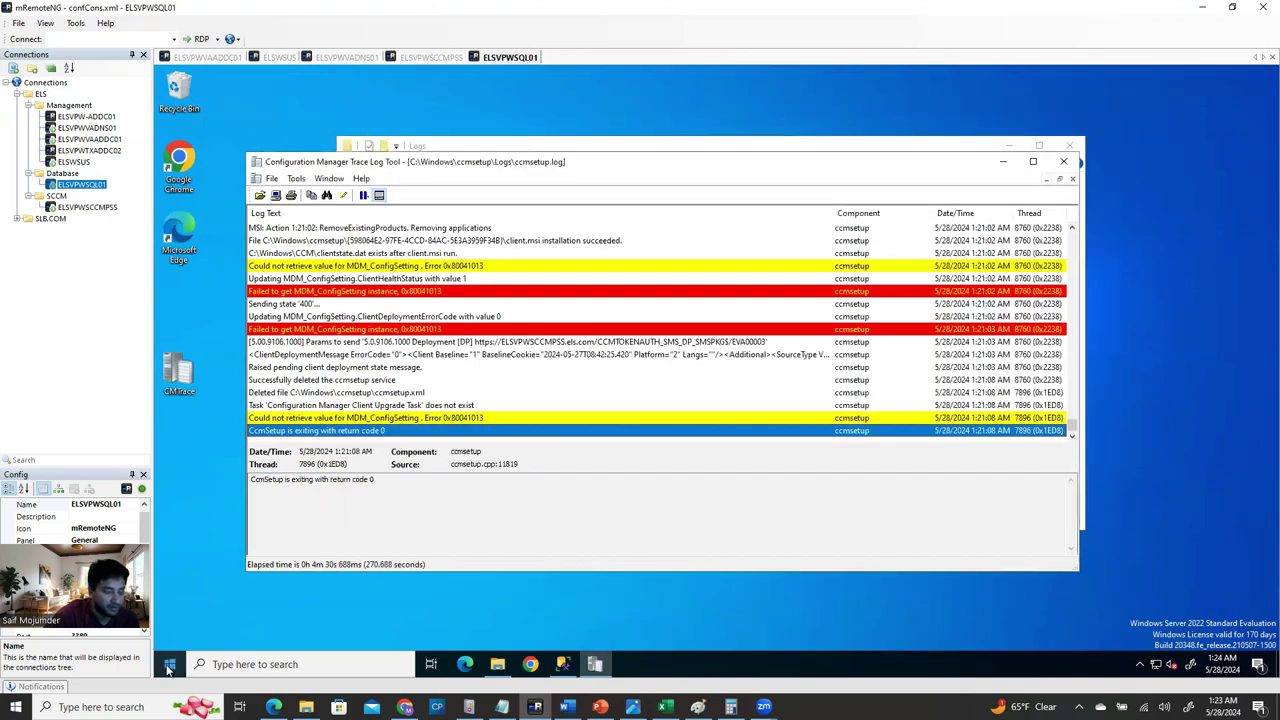
click(169, 666)
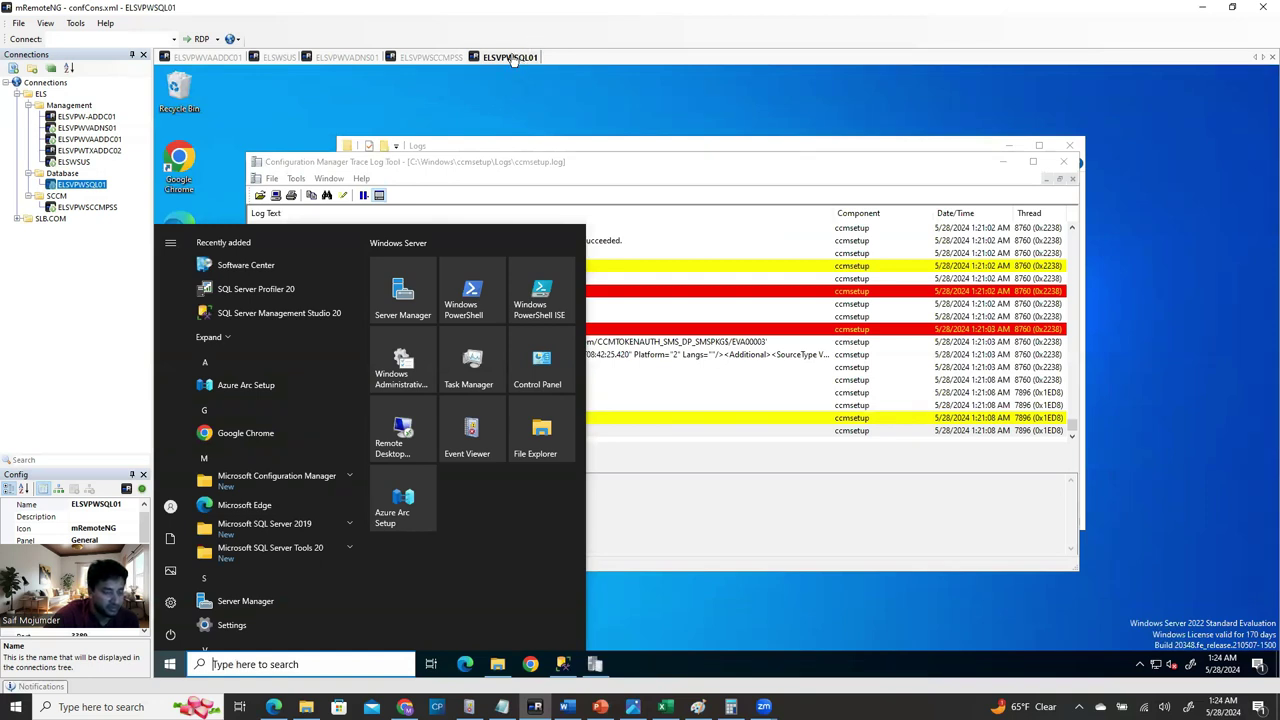
mouse_move(180, 528)
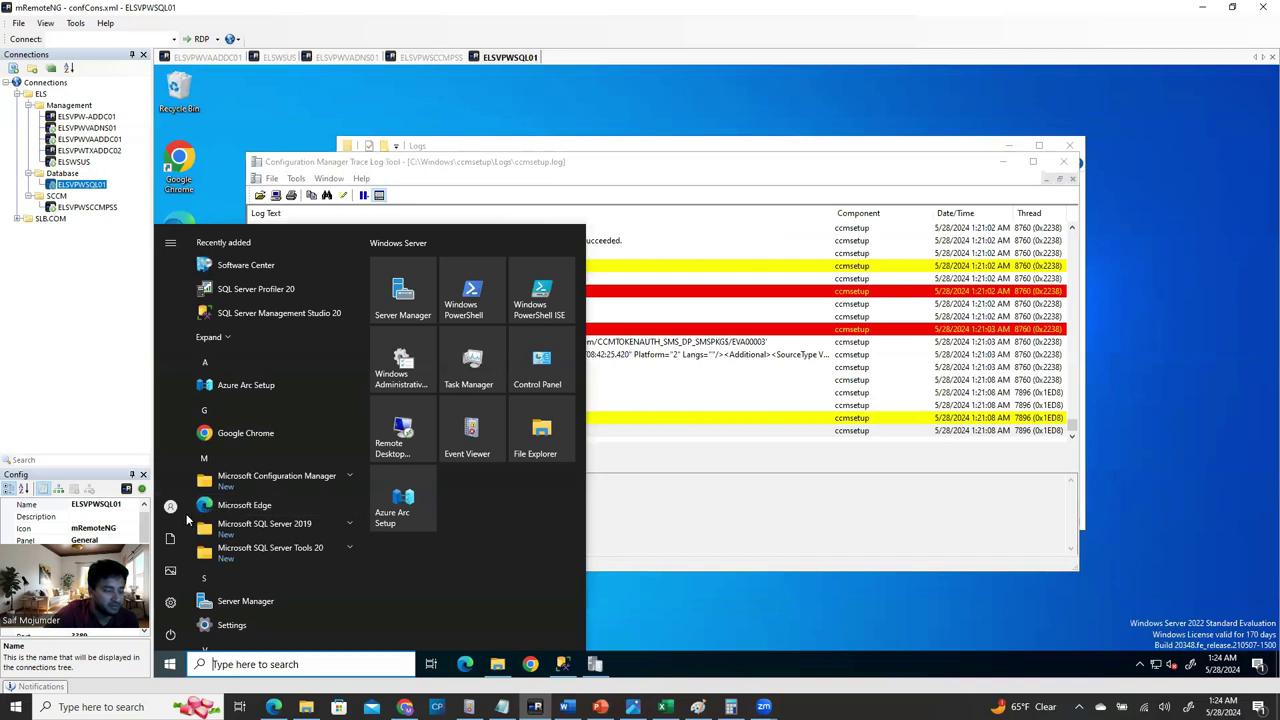
mouse_move(180, 518)
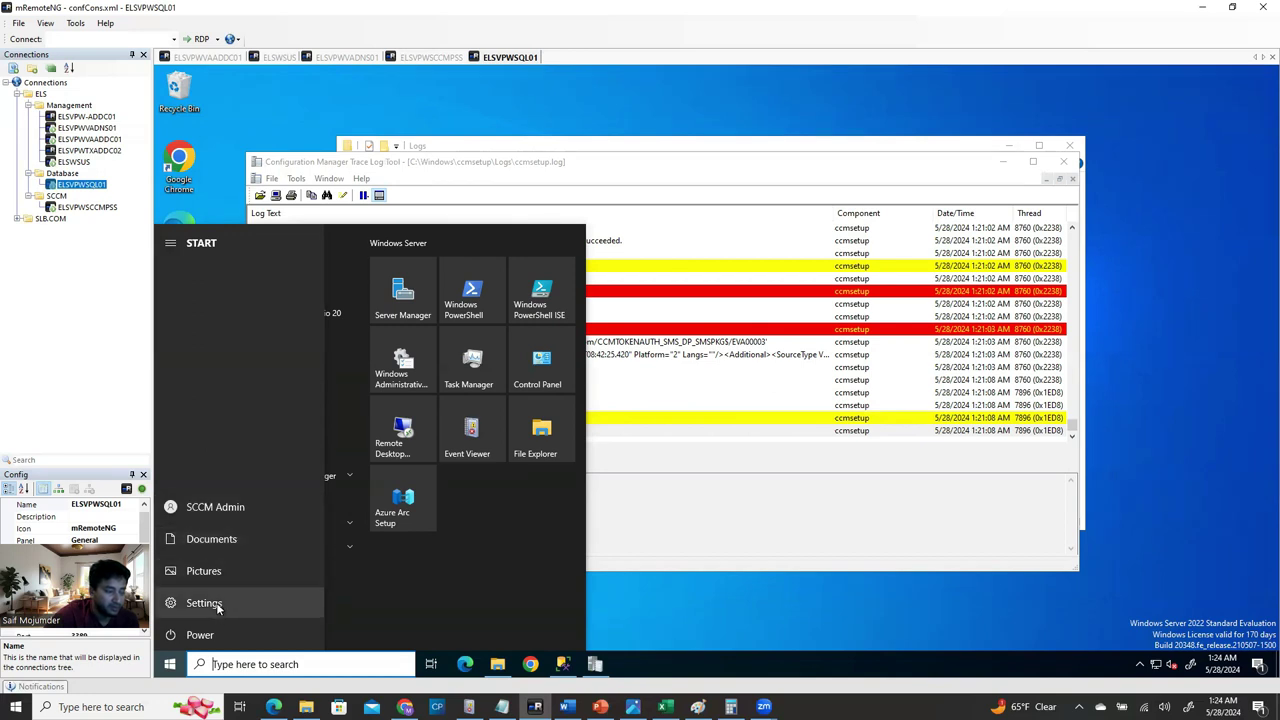
Open Control Panel and show all items as small icons.
click(538, 372)
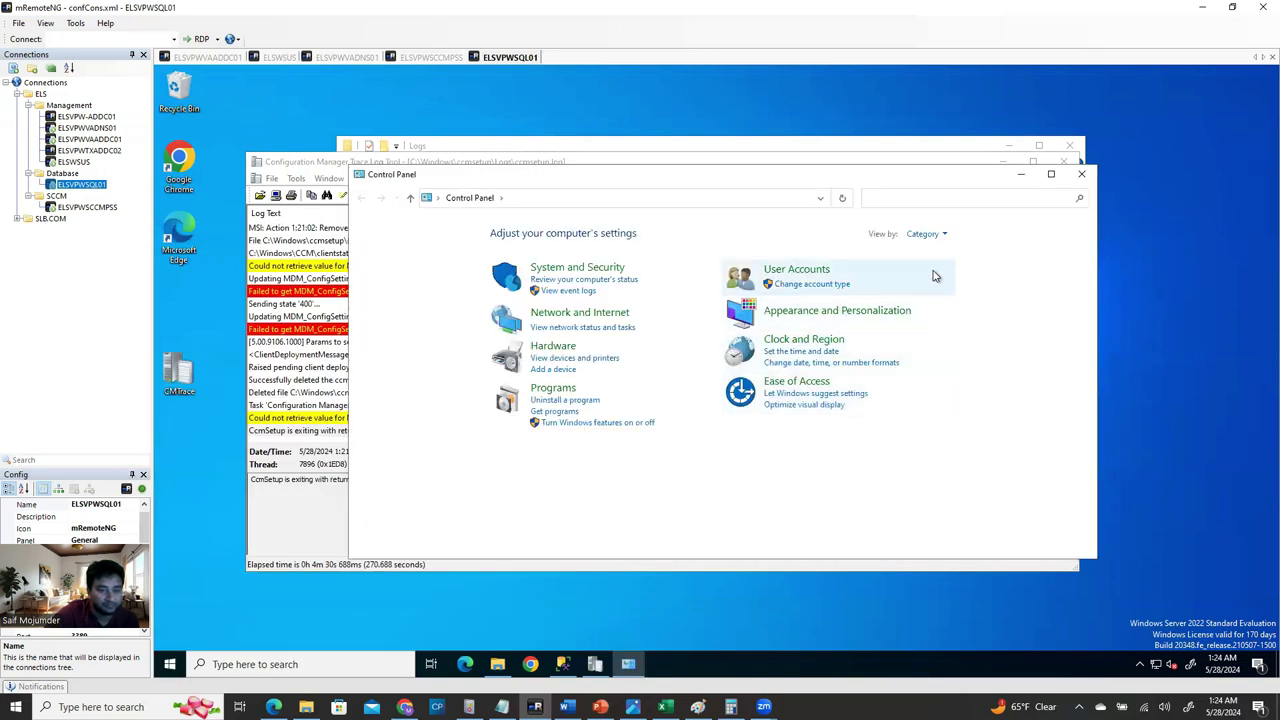
click(926, 234)
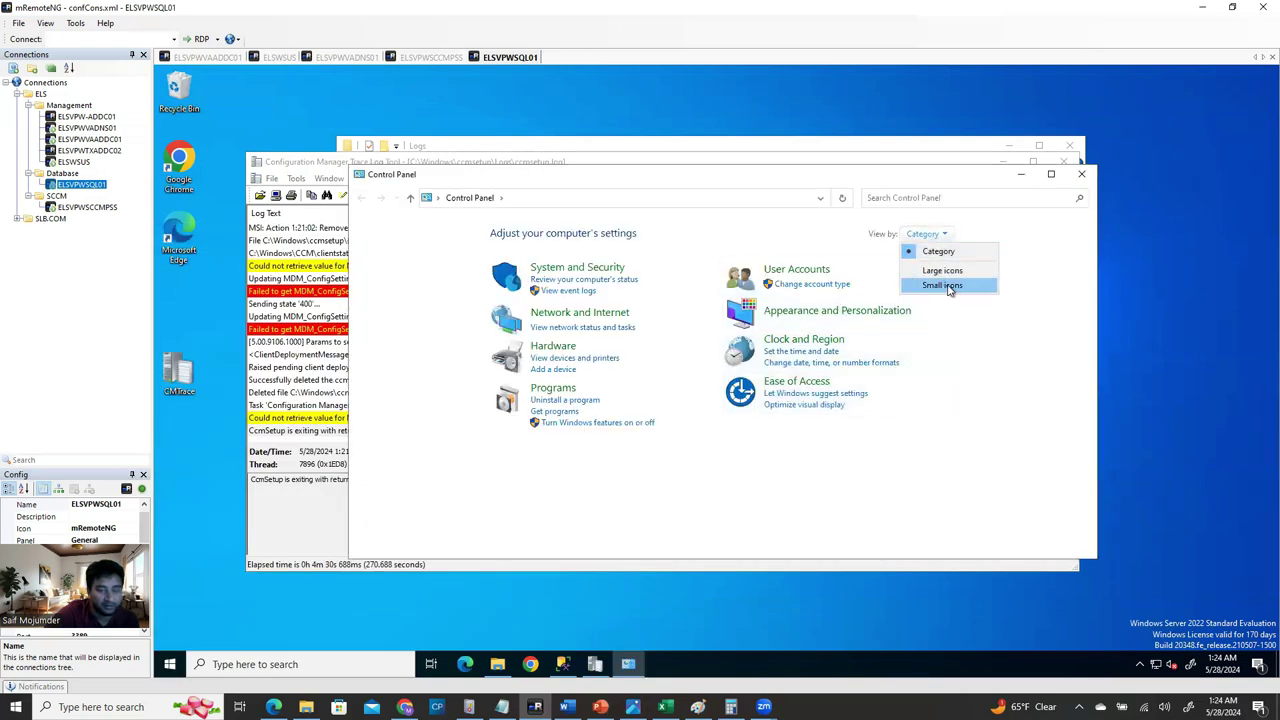
click(945, 286)
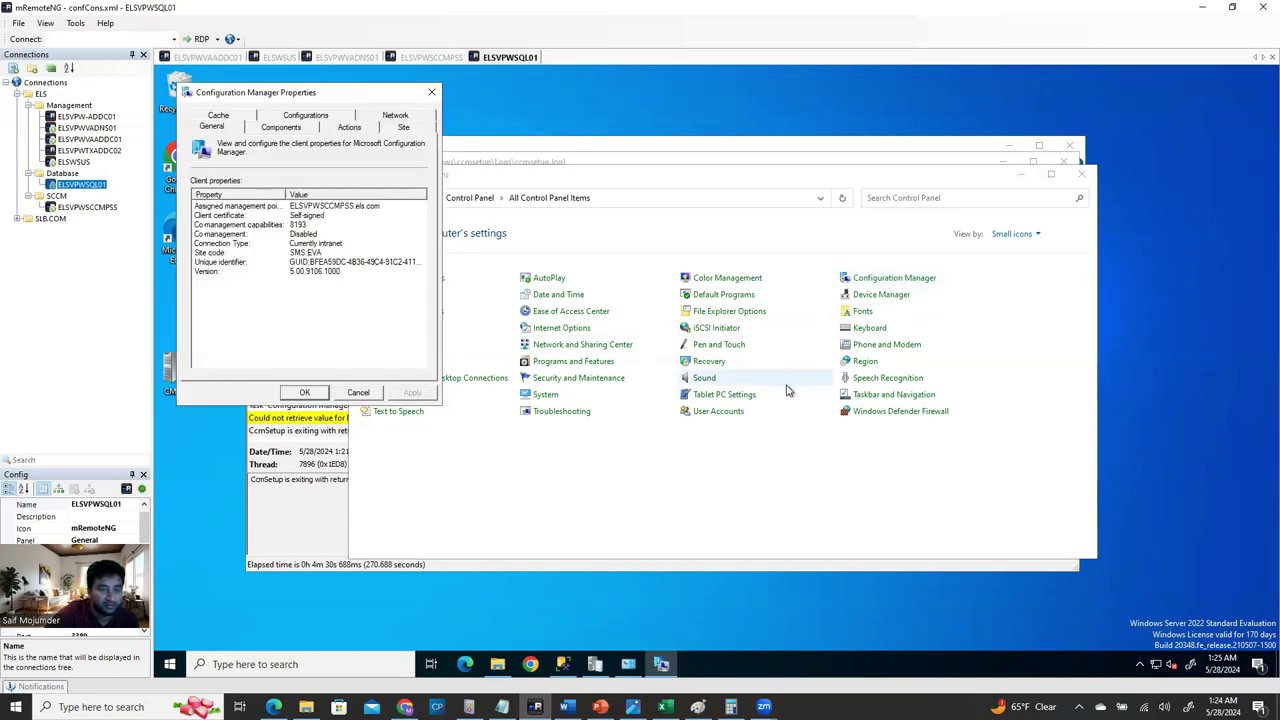
Check the Configuration Manager client's management point and site code EVA, then close it and Control Panel.
click(299, 209)
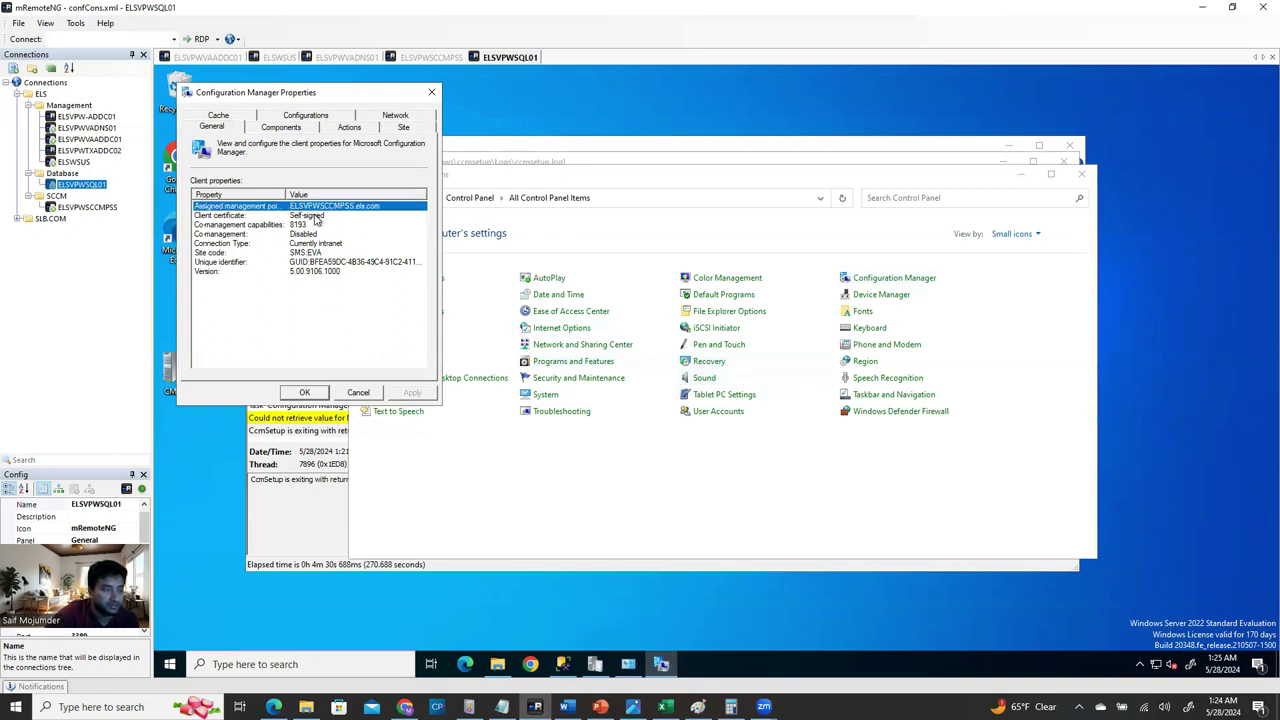
click(315, 226)
key(Down)
key(Down)
key(Down)
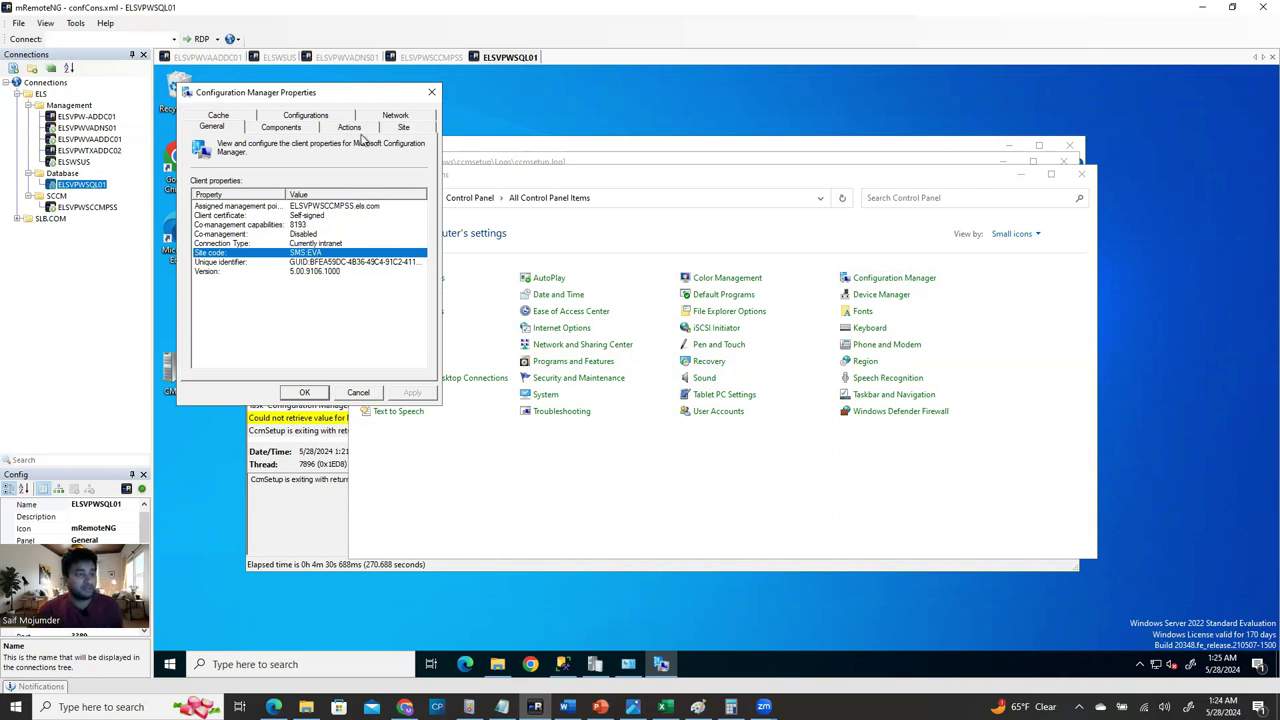
click(413, 126)
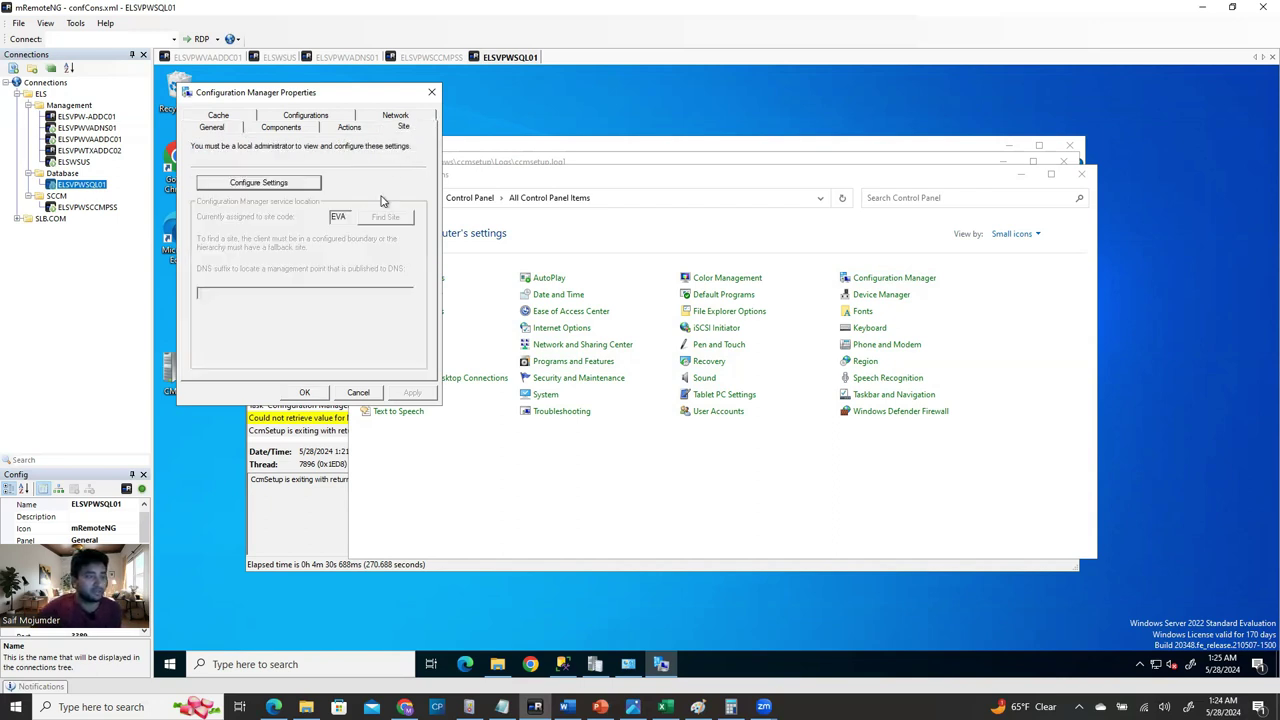
double_click(334, 216)
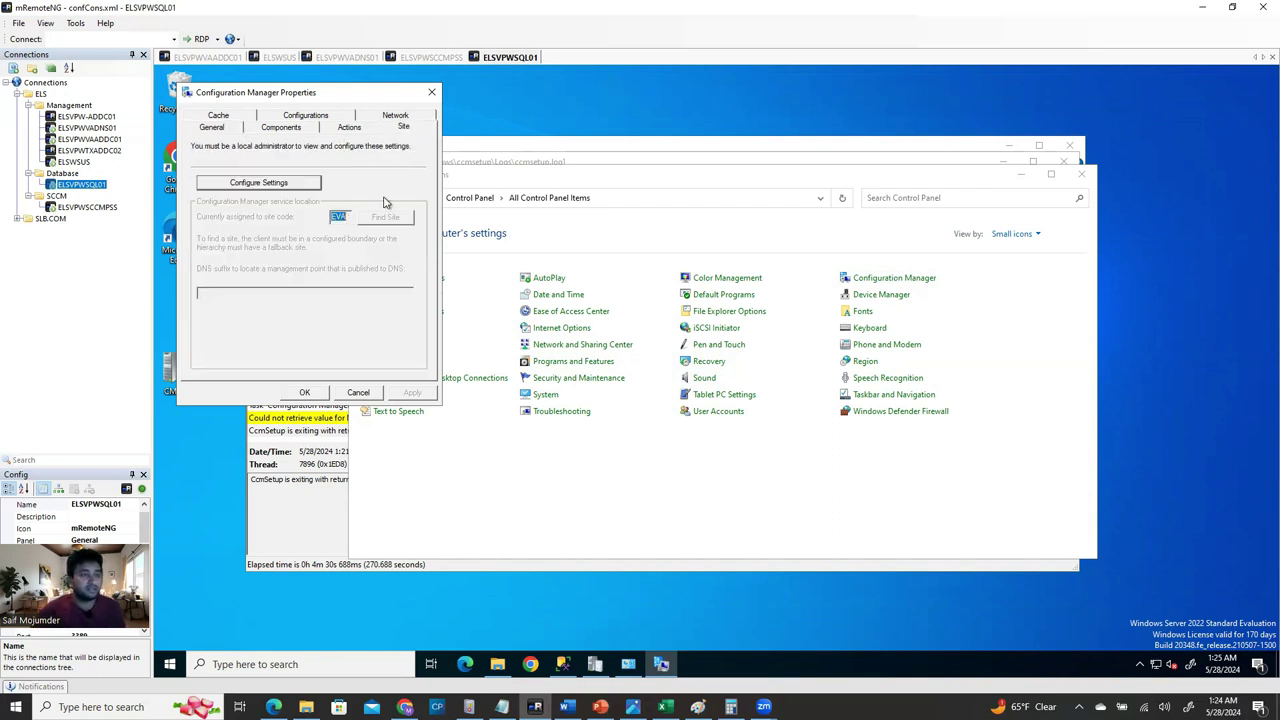
click(432, 94)
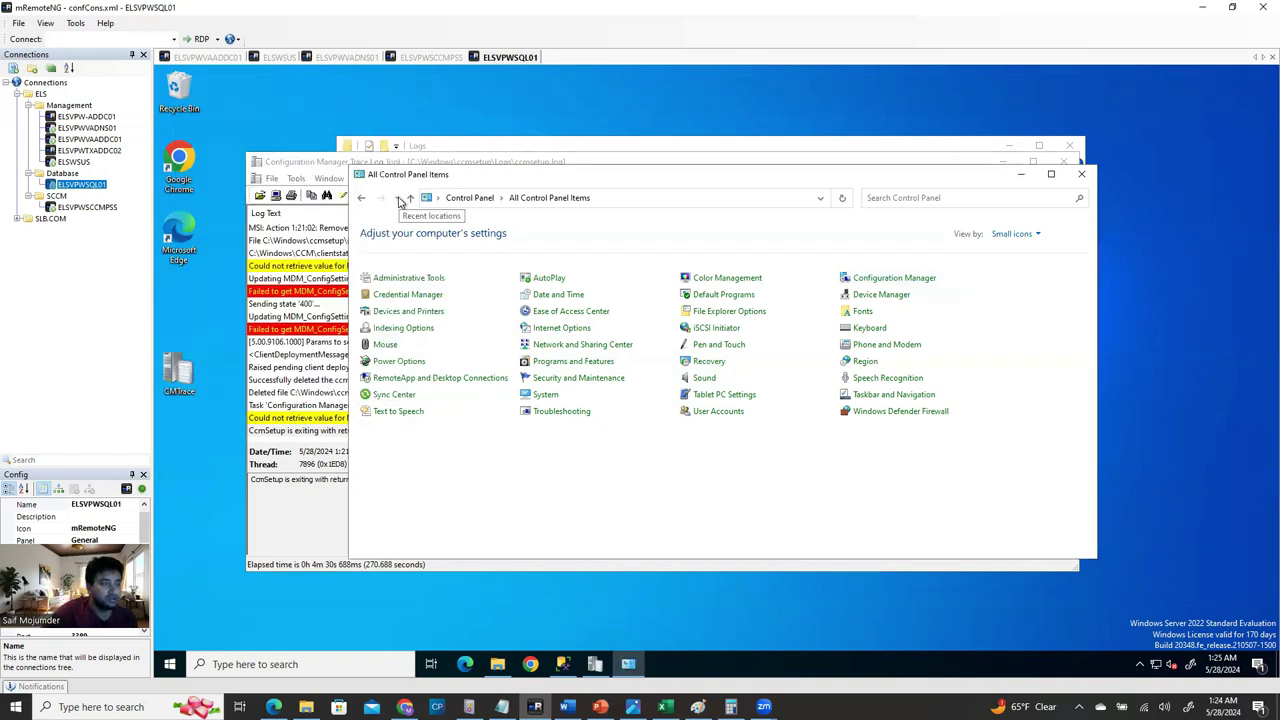
click(1081, 174)
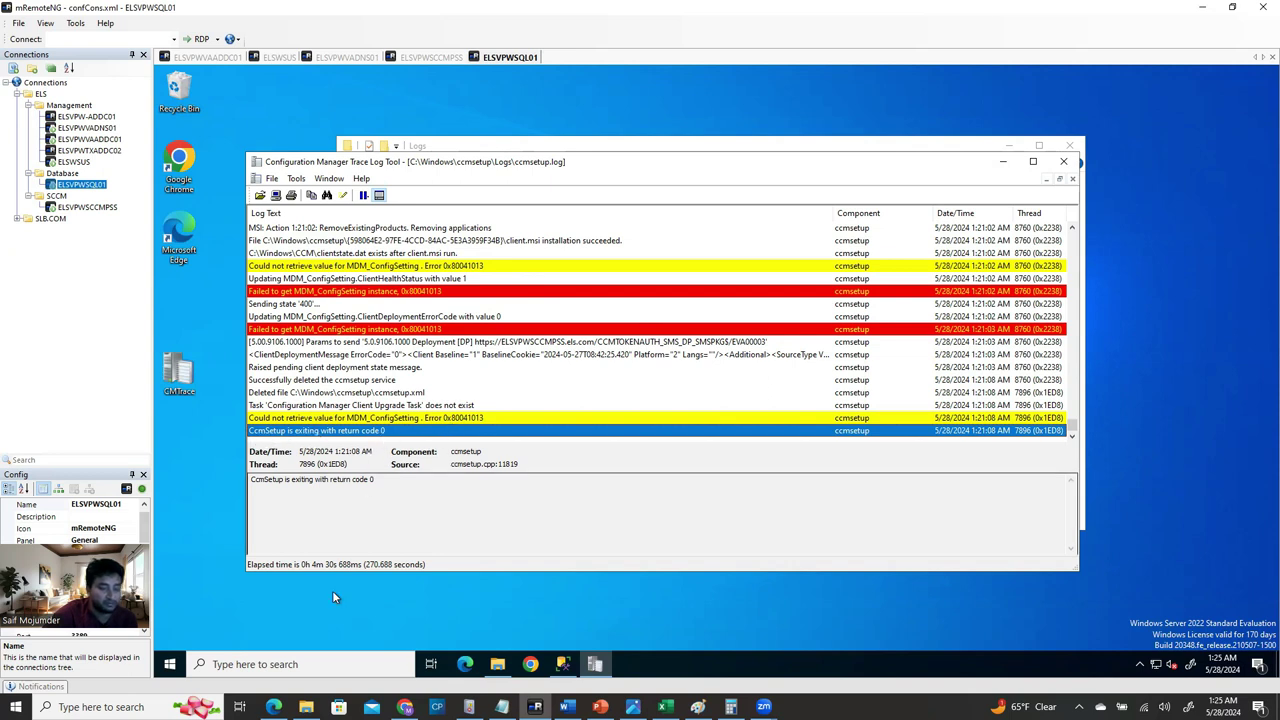
Launch Software Center via a 'soft' search, confirm no applications, and close it.
click(278, 664)
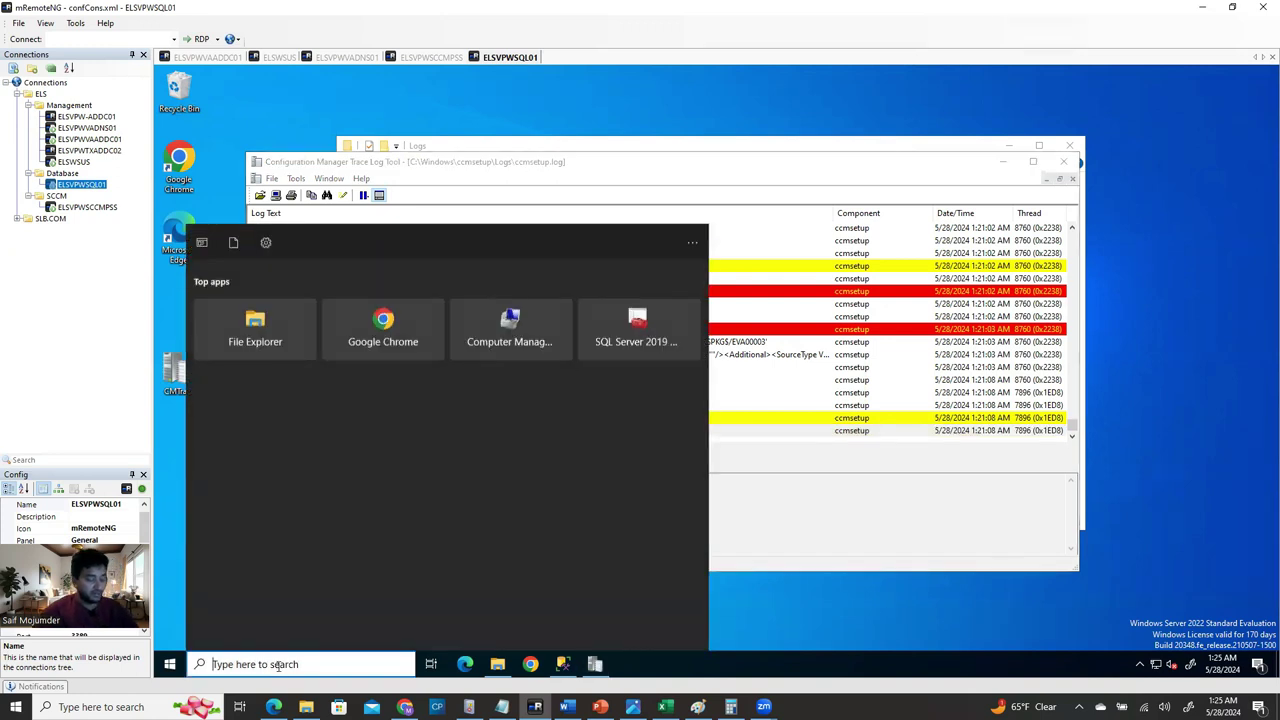
text(soft)
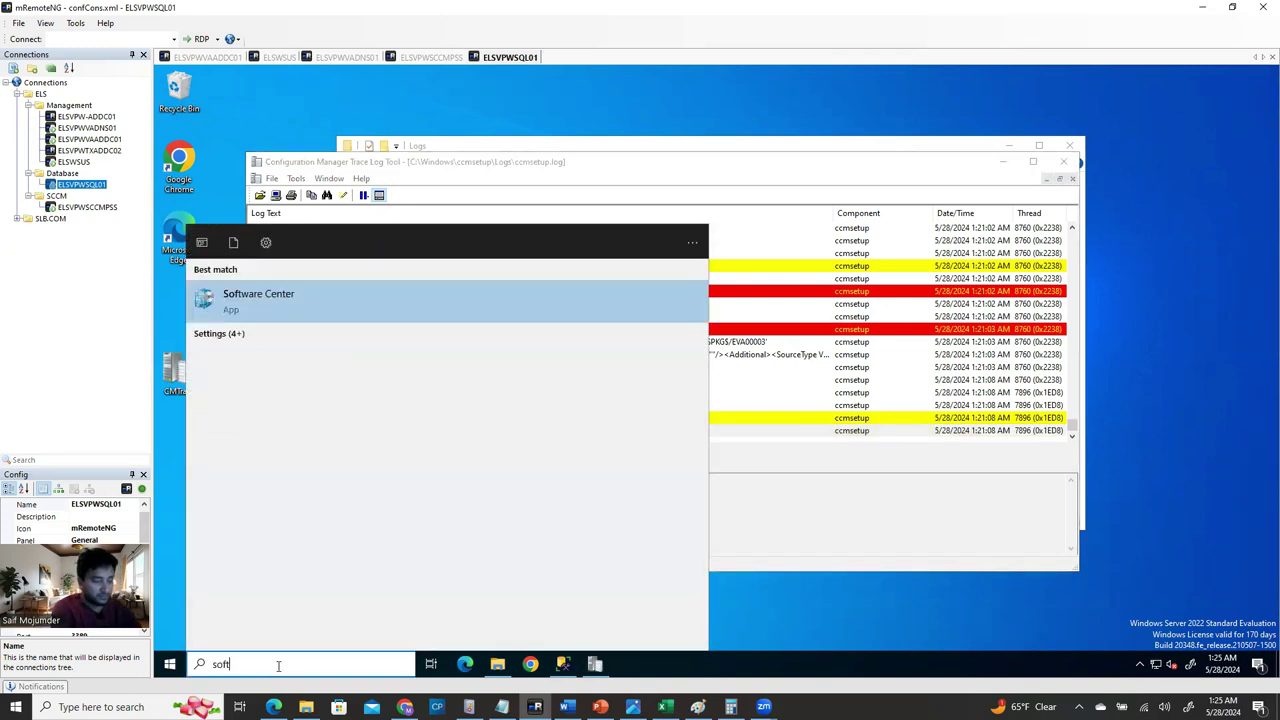
click(349, 302)
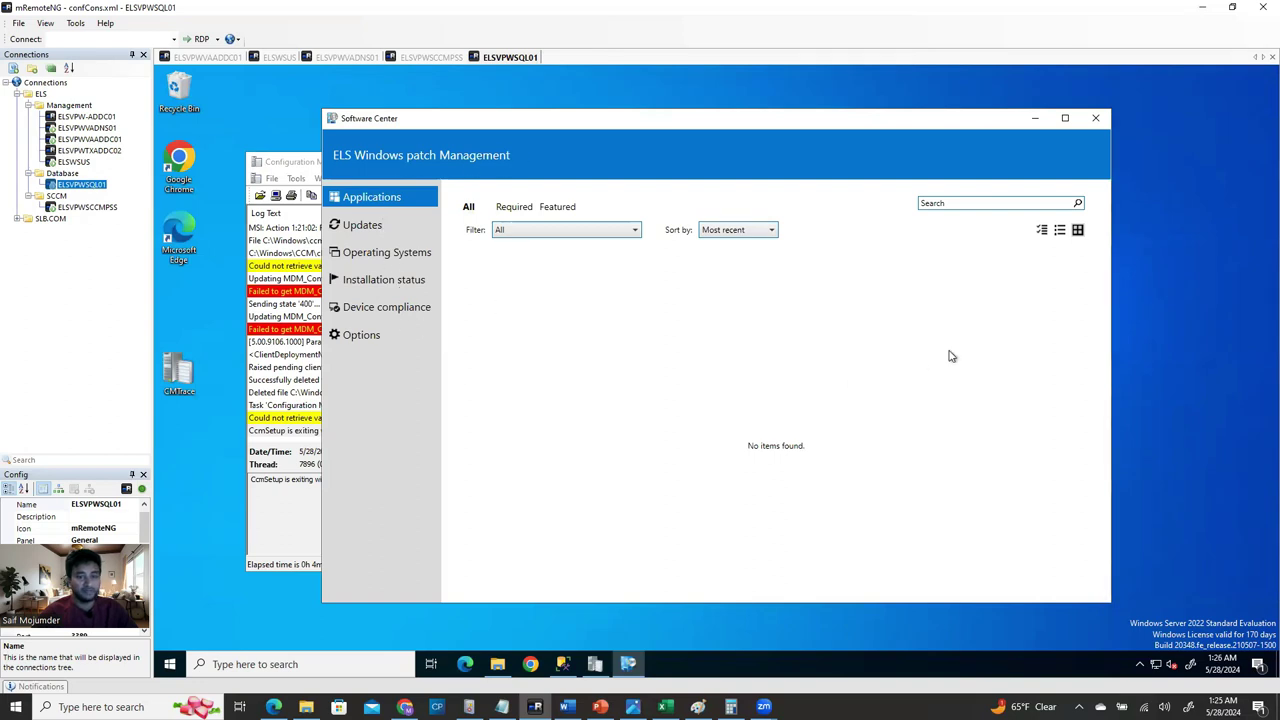
click(1094, 119)
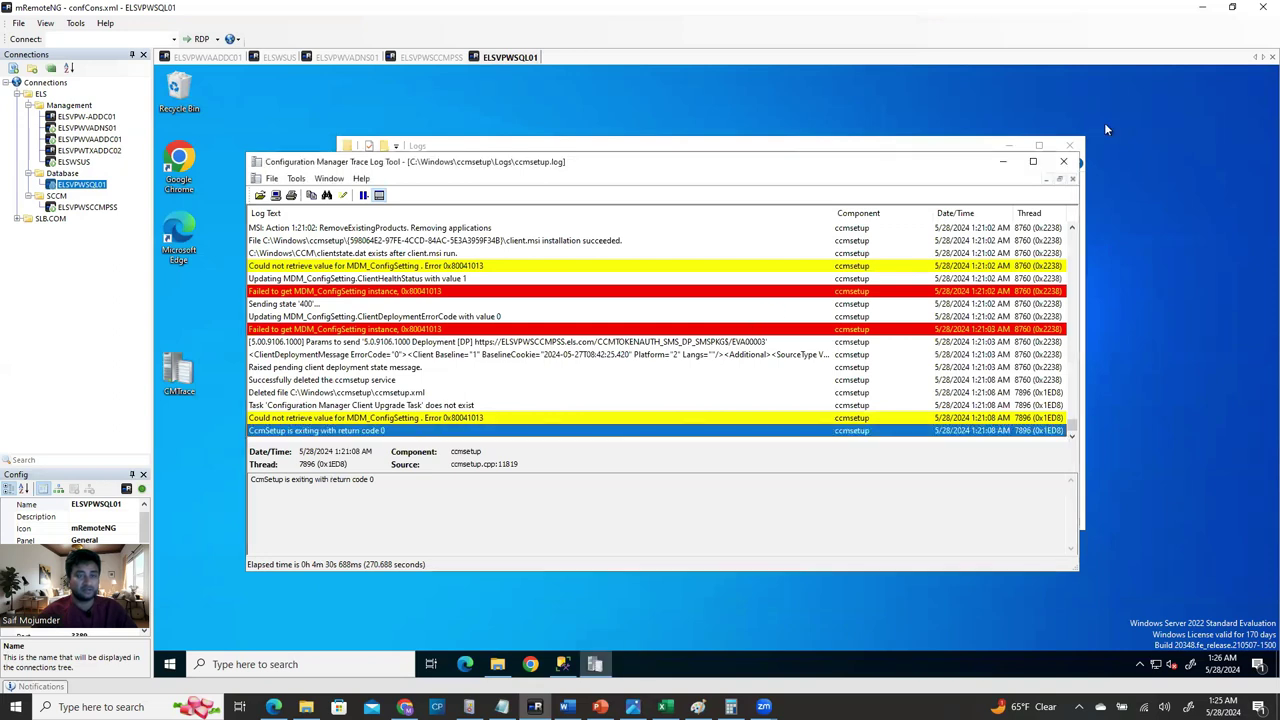
Close CMTrace and the Logs folder, then switch to the ELSVPWVAADDC01 remote session.
click(1065, 165)
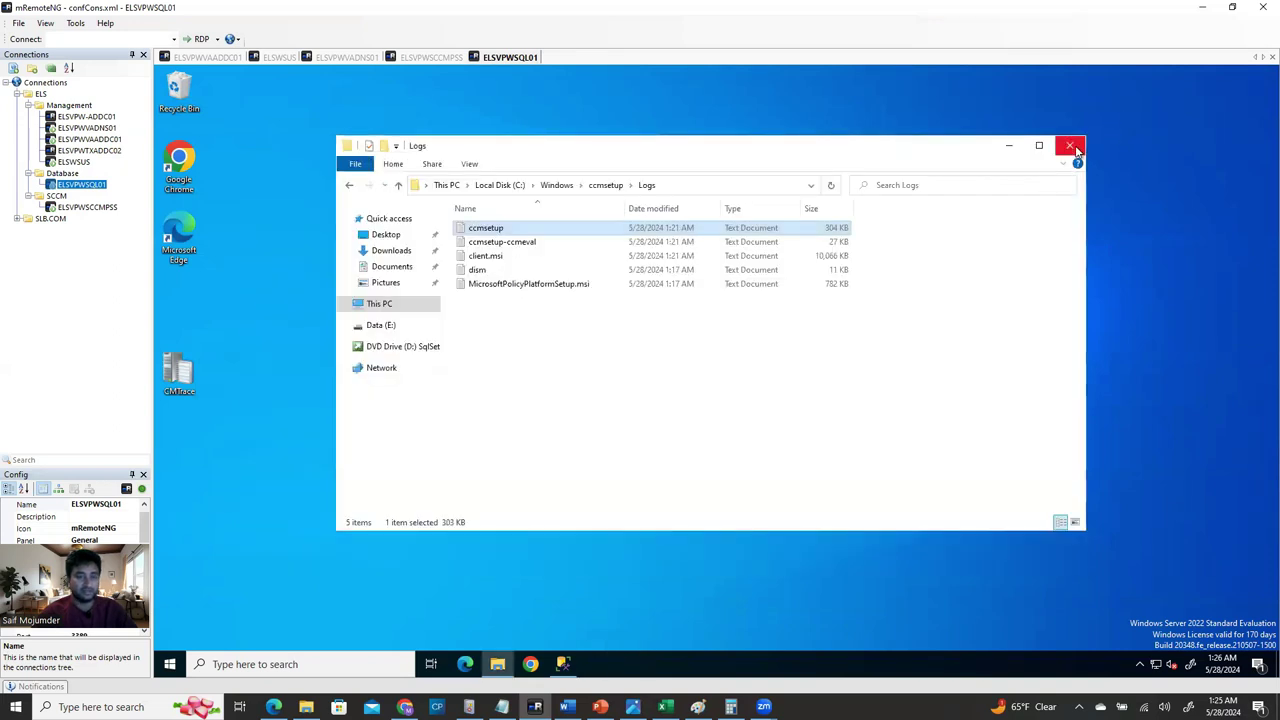
click(1069, 146)
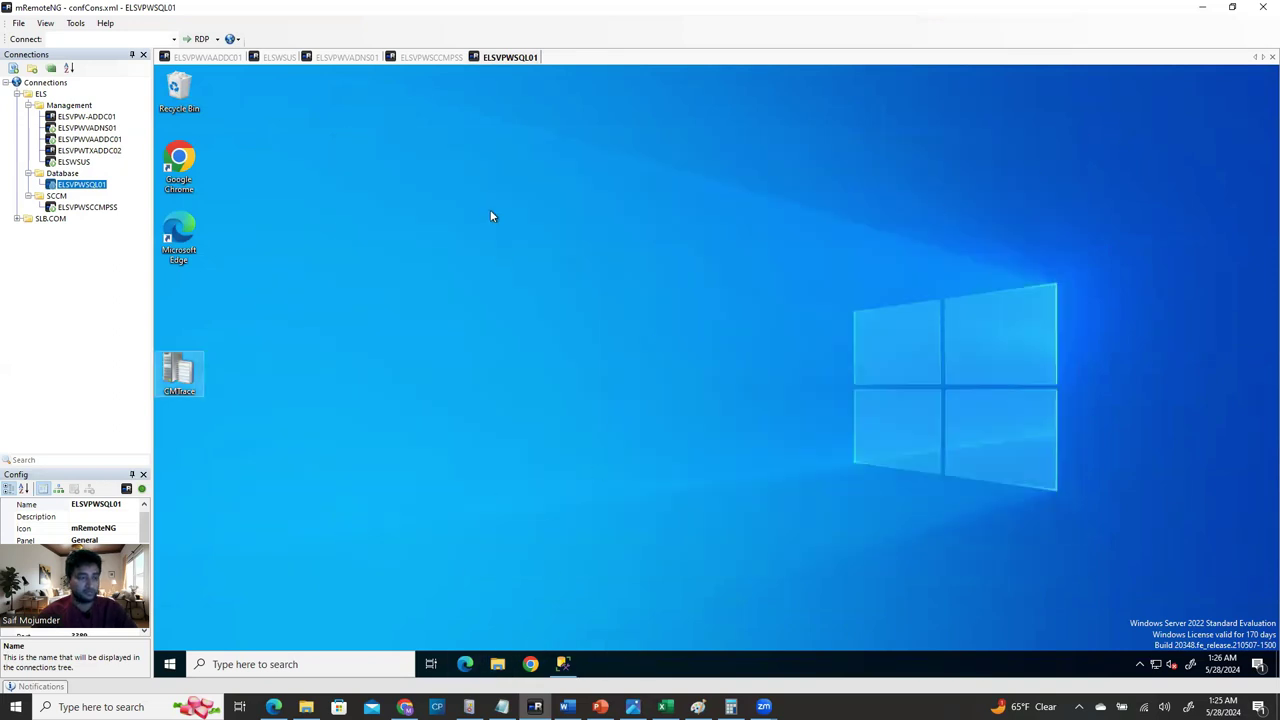
key(ctrl+shift+Tab)
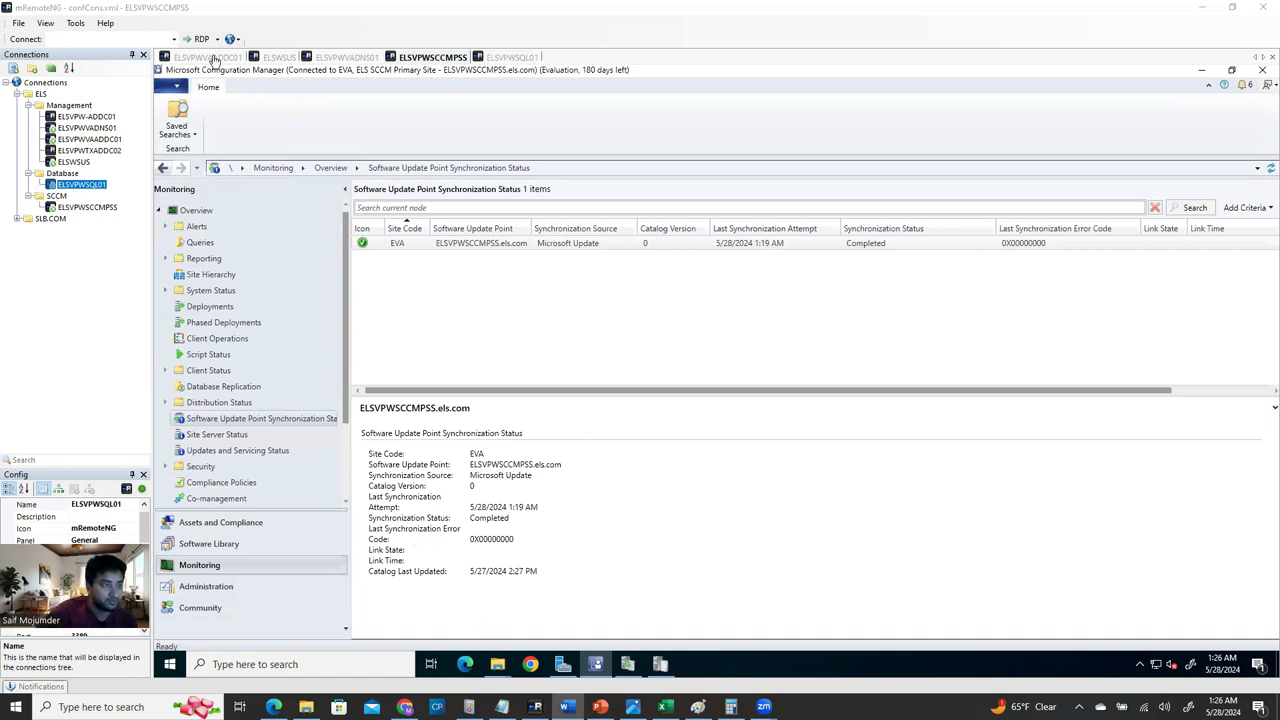
click(214, 58)
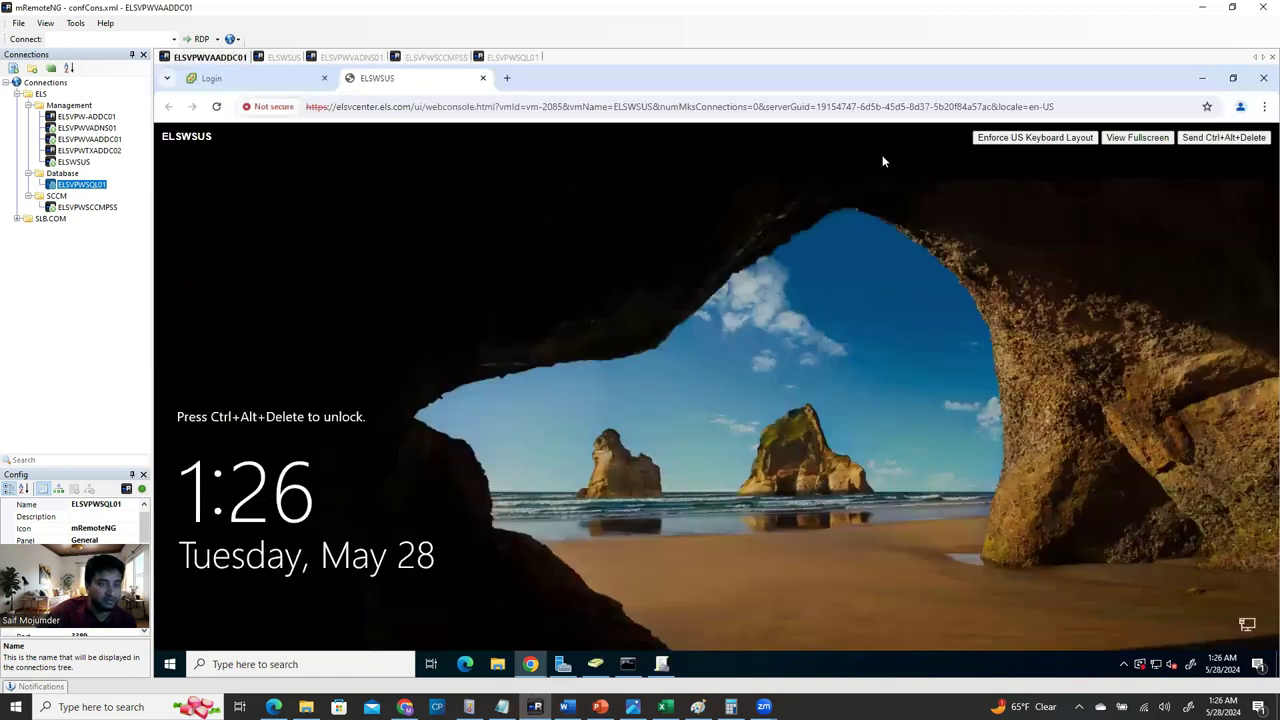
Review the Software installation GPO's Settings report, then close Group Policy Management.
click(1202, 77)
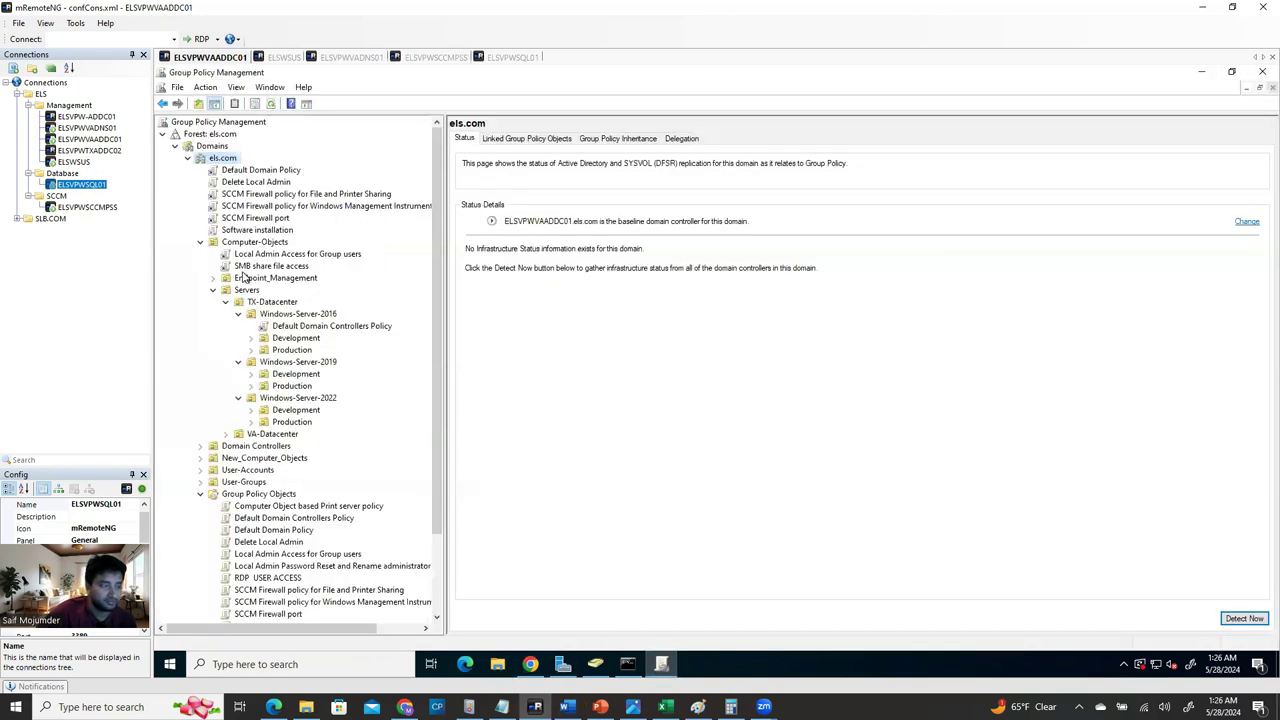
click(200, 242)
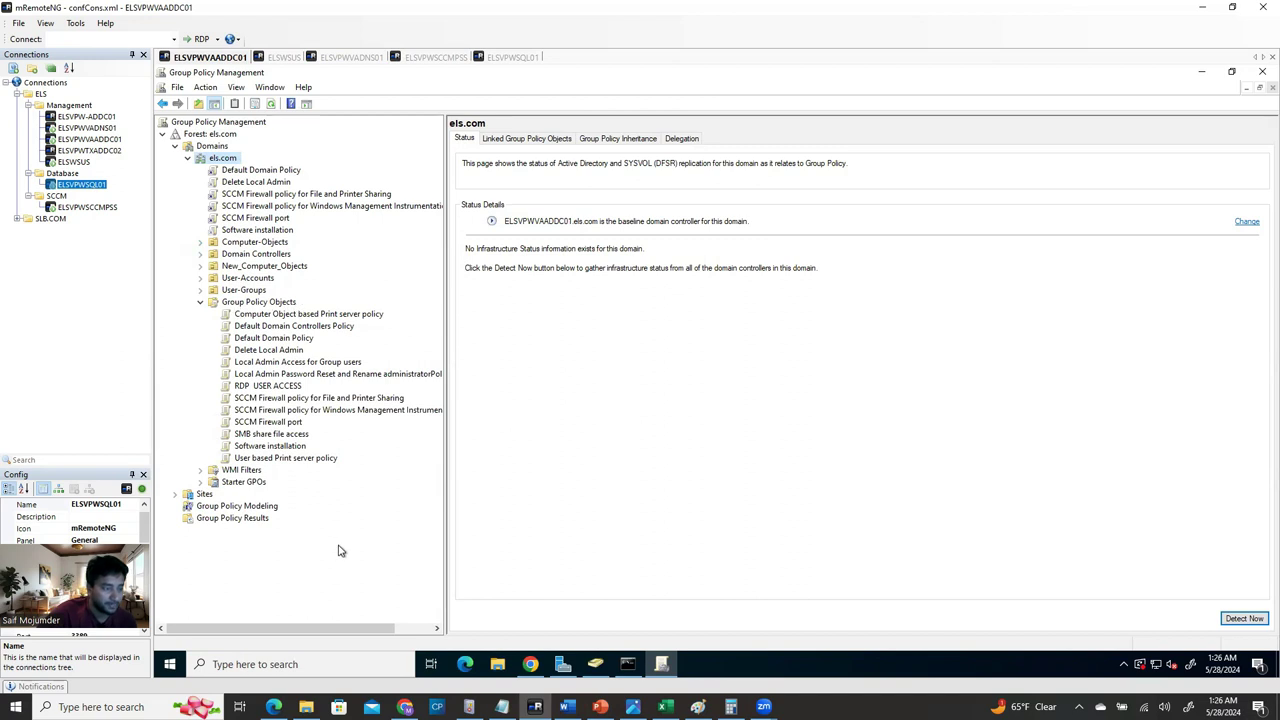
click(287, 447)
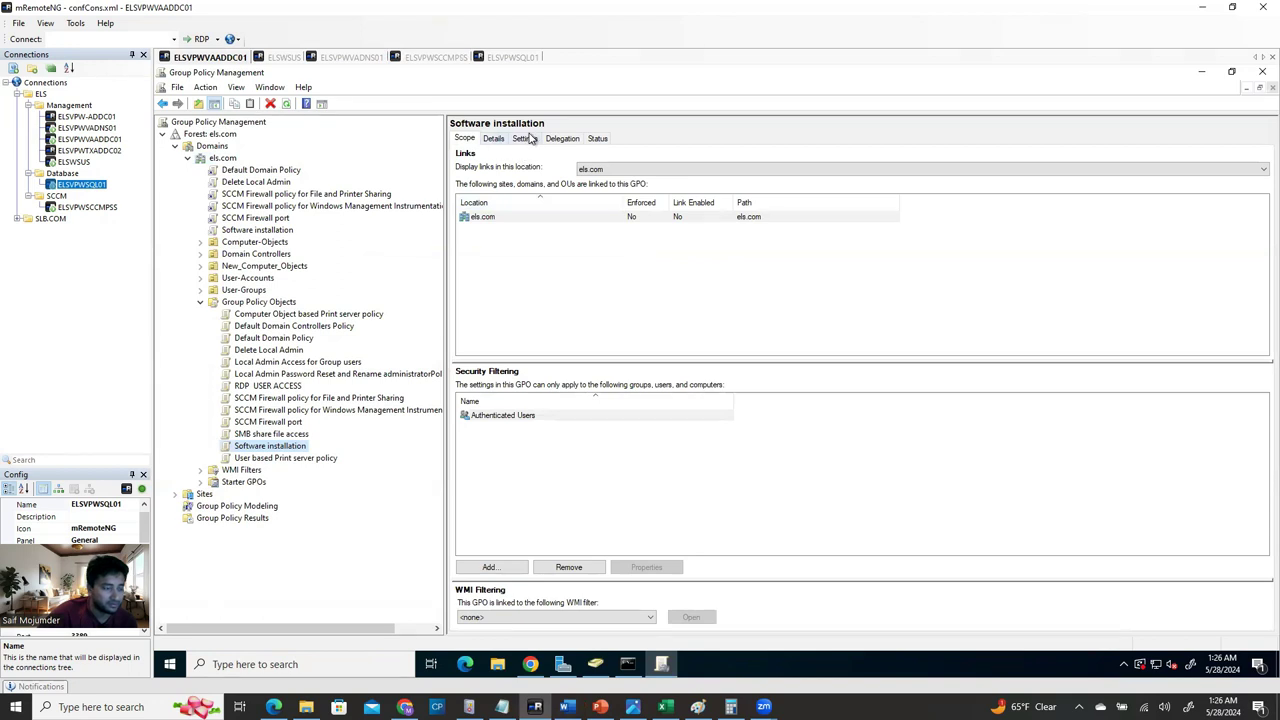
click(525, 139)
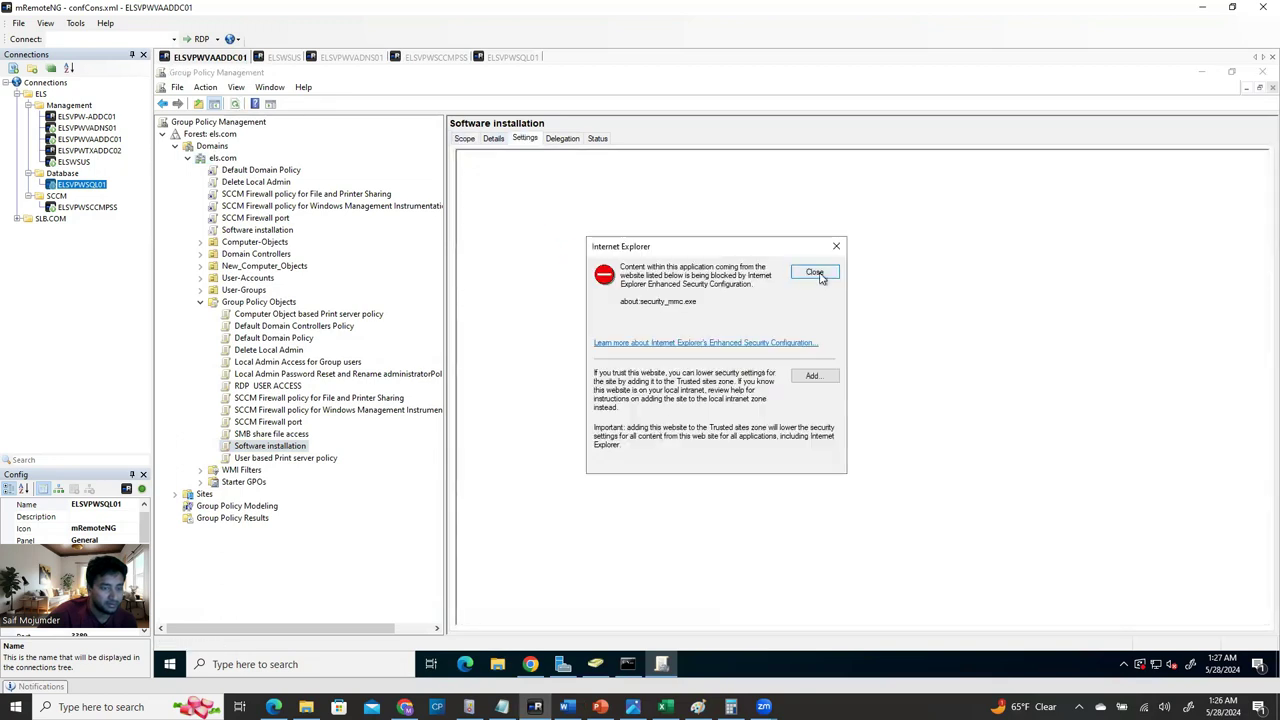
click(816, 273)
scroll(705, 508, down, 5)
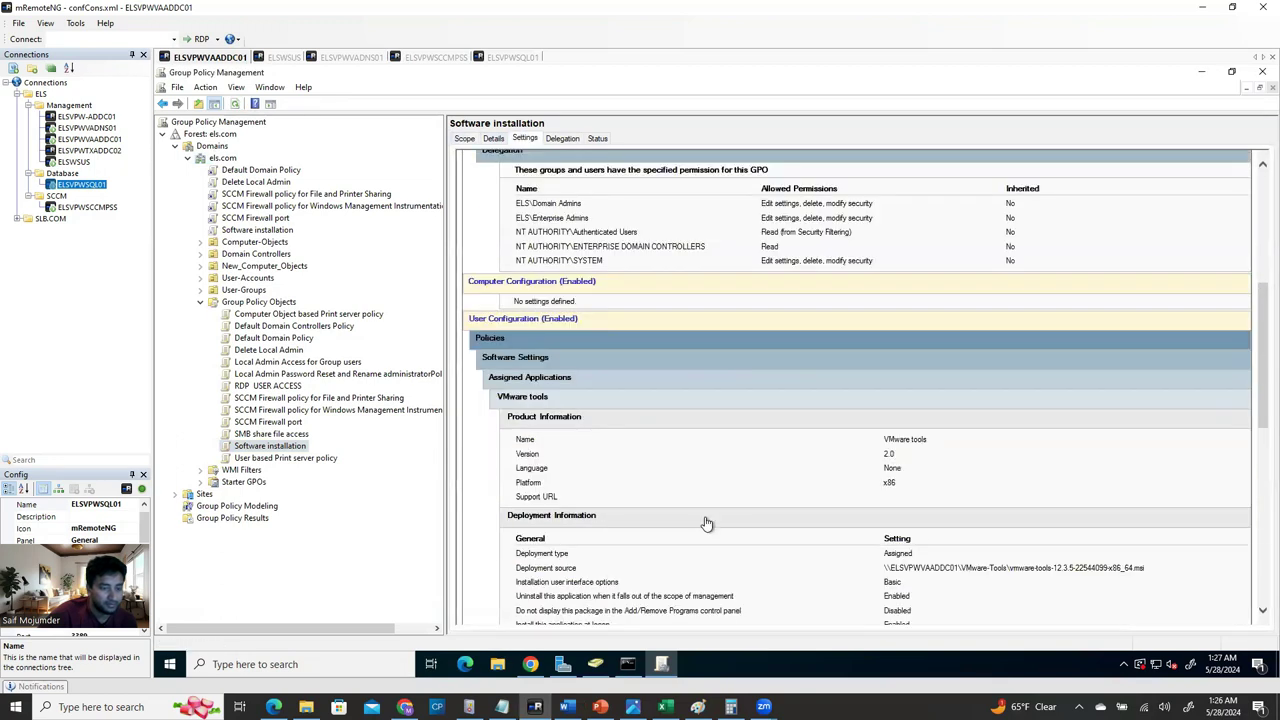
scroll(705, 523, down, 3)
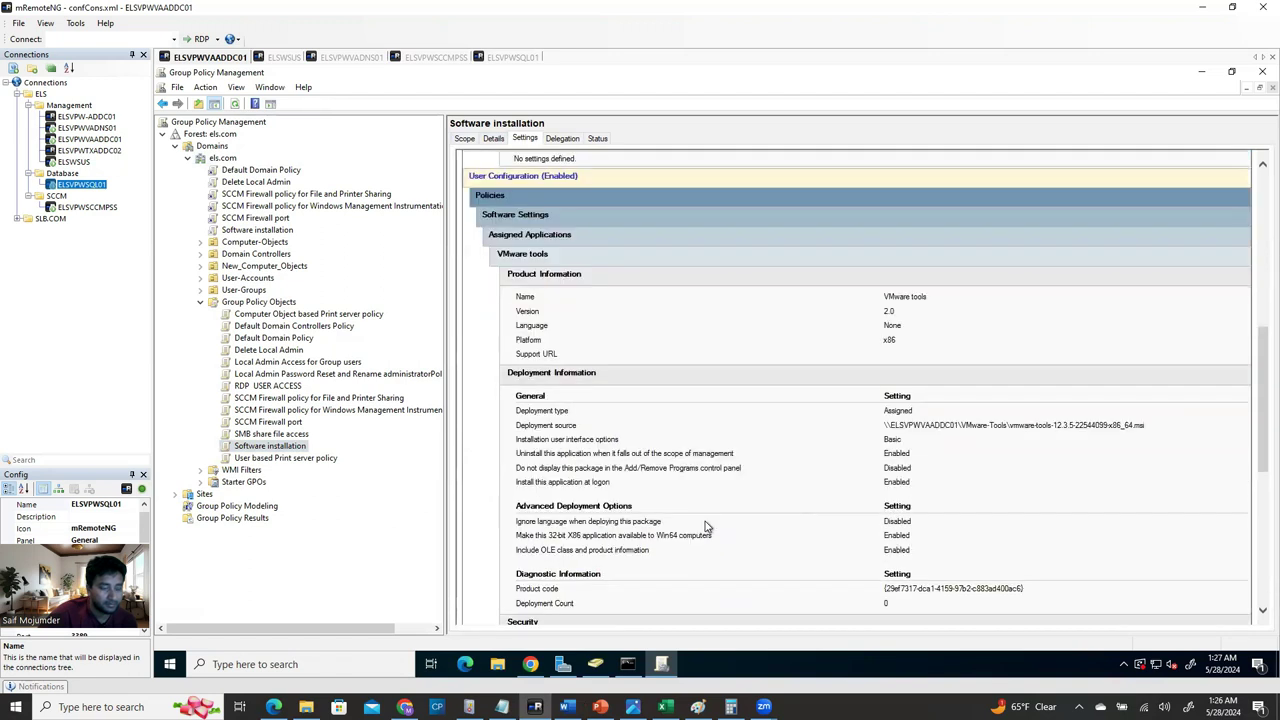
scroll(705, 526, down, 9)
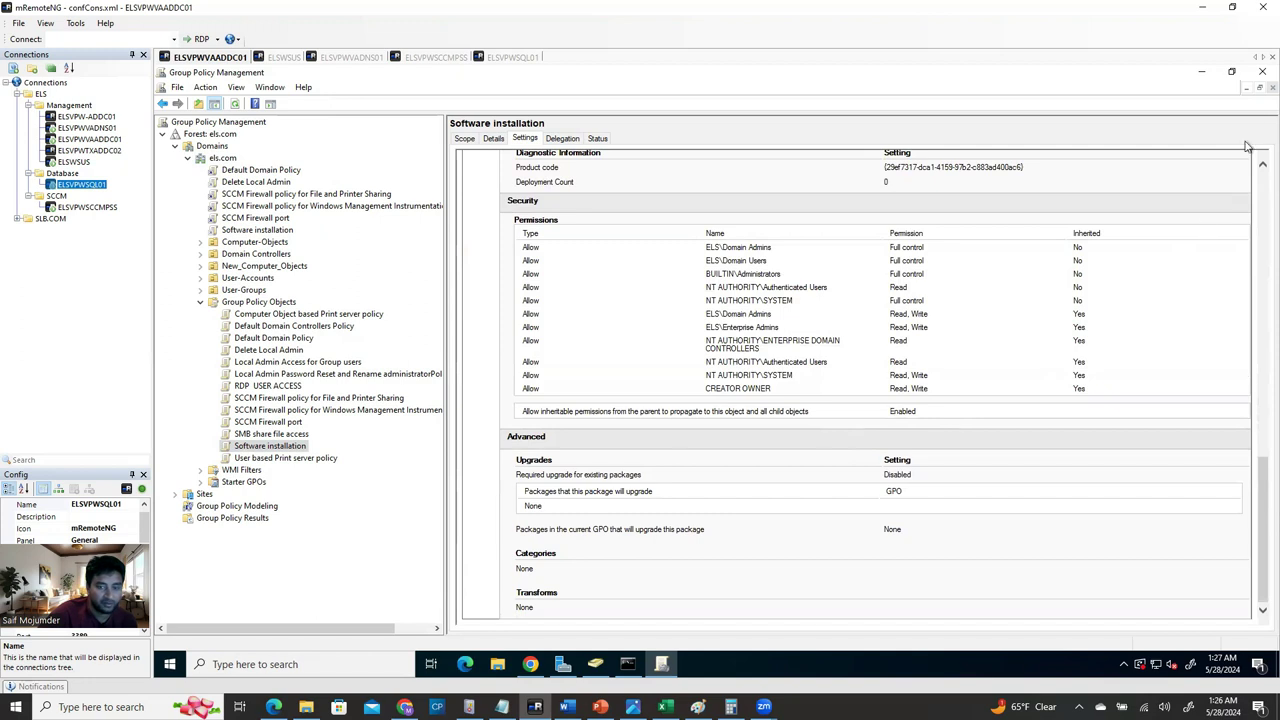
click(1258, 76)
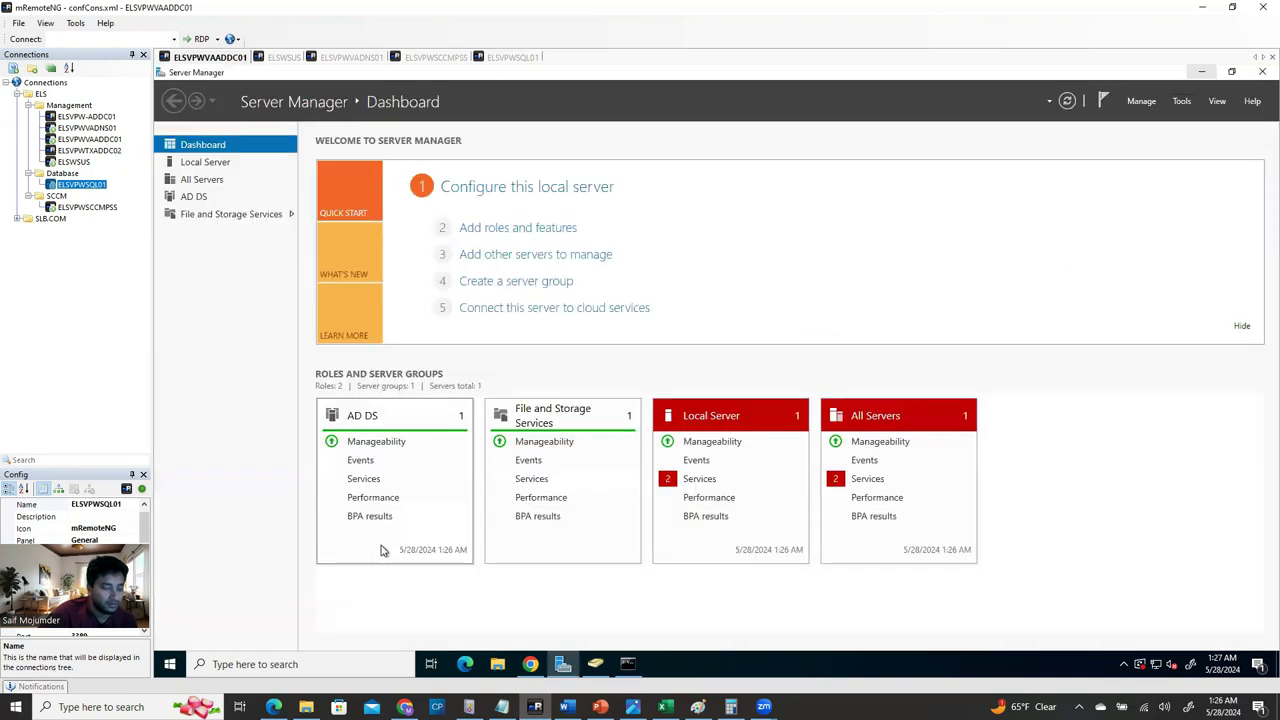
Minimize Server Manager and Active Directory Users and Computers, then restore Group Policy Management.
click(1181, 101)
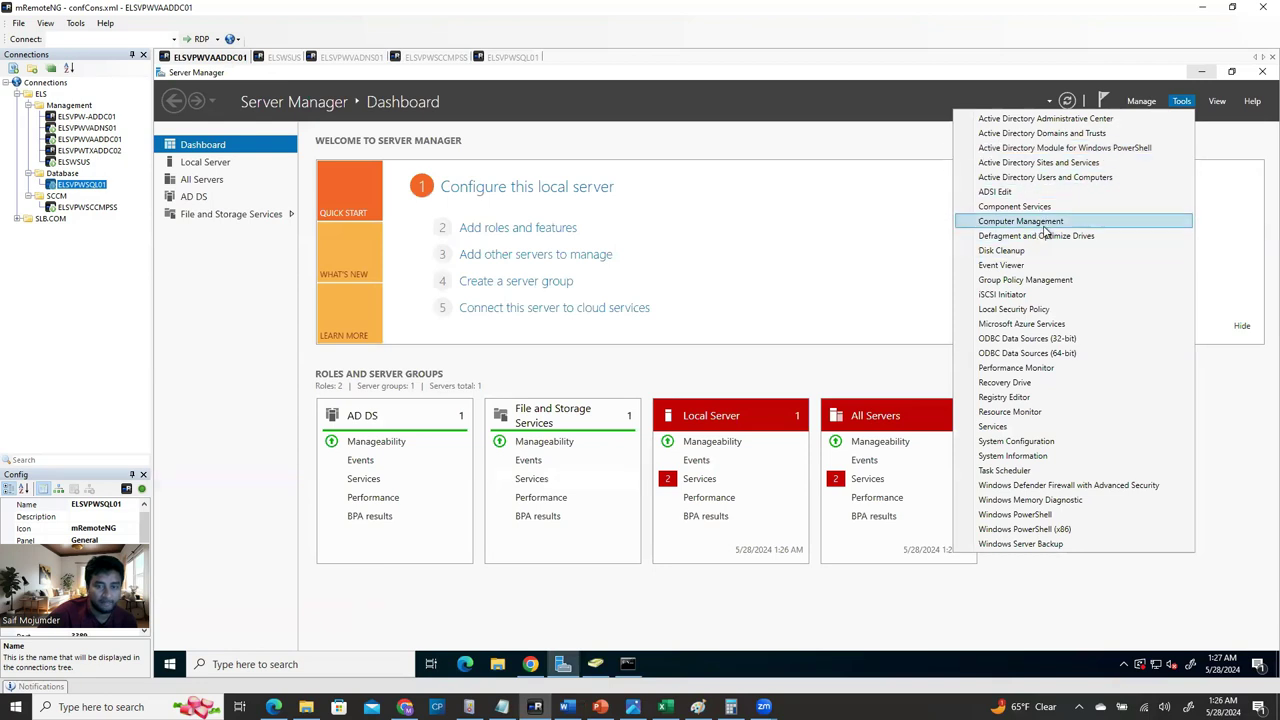
click(1016, 302)
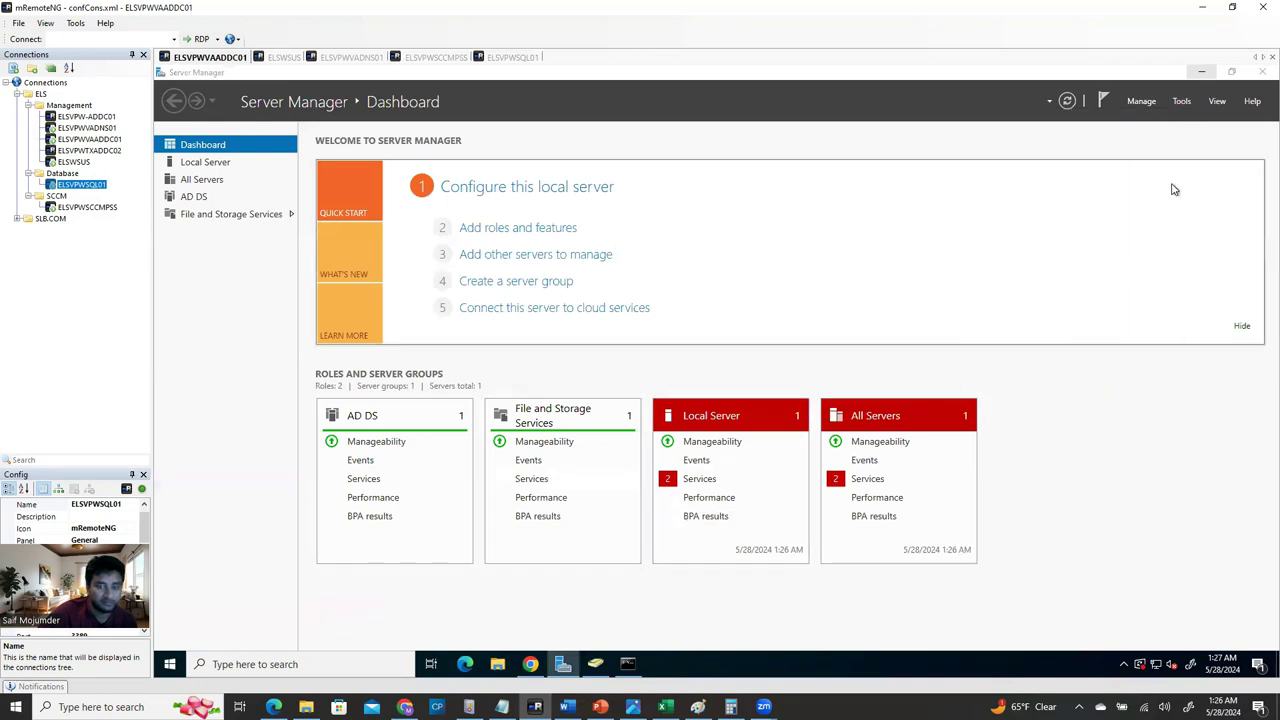
click(1203, 72)
click(1203, 73)
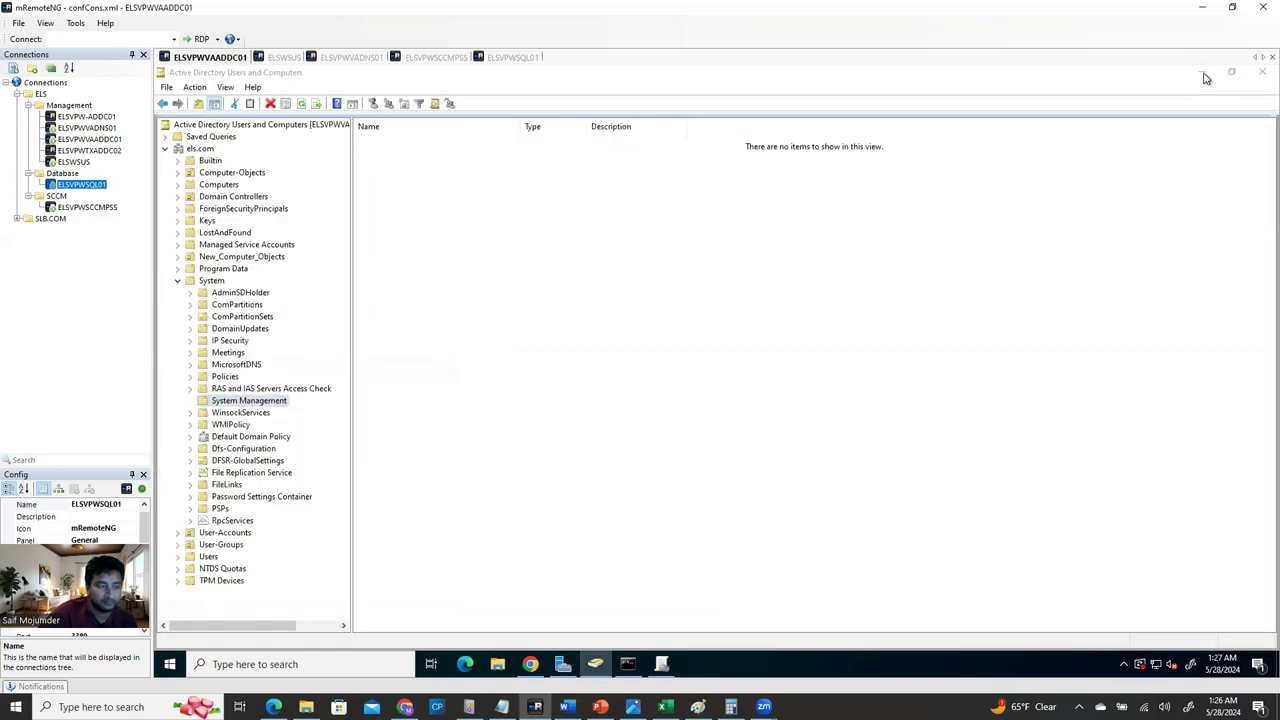
click(1203, 73)
click(661, 664)
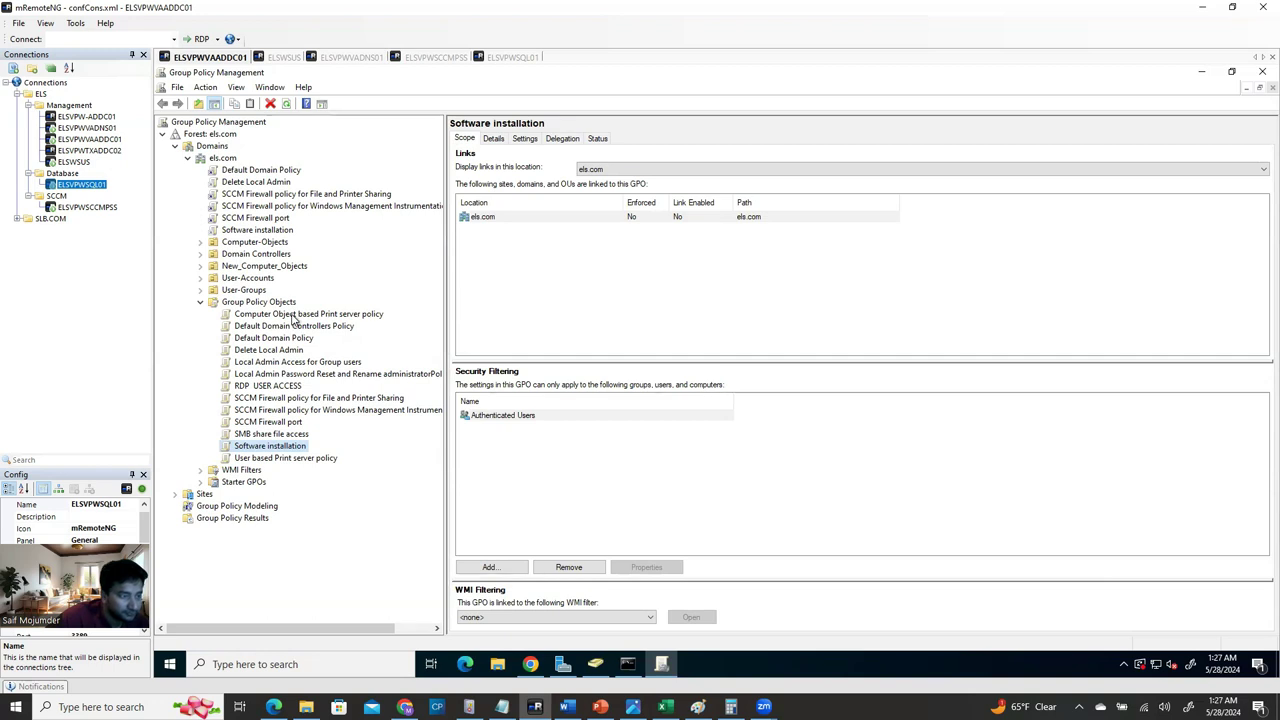
Create a new GPO named 'Deploy SCCM Clients agent Using Group Policy' under Group Policy Objects.
click(270, 306)
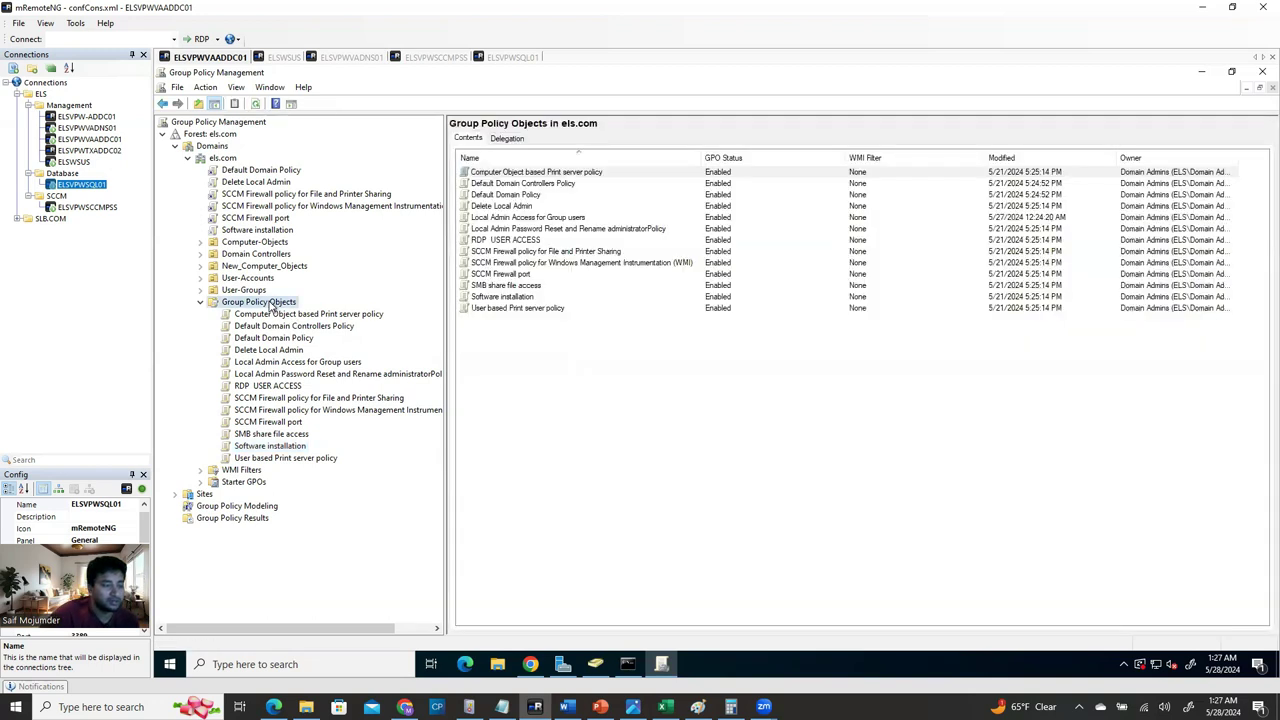
right_click(272, 305)
click(306, 311)
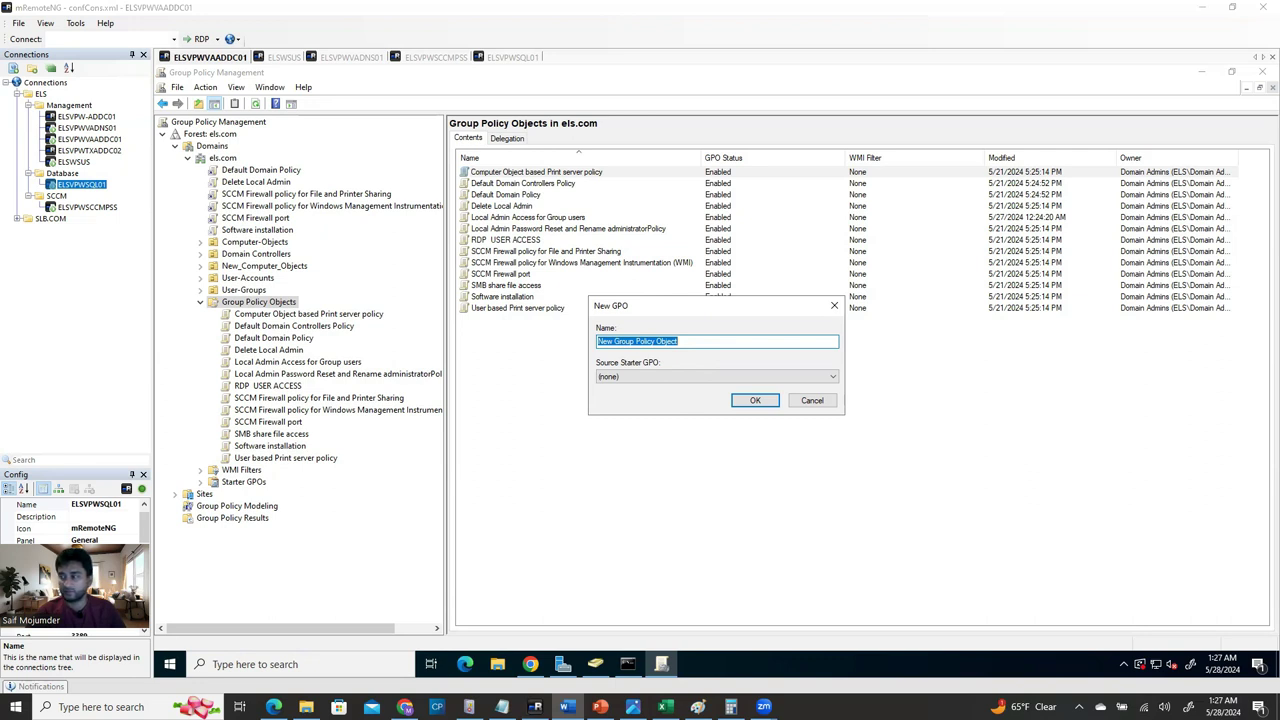
click(704, 342)
drag(704, 342, 583, 350)
text(Deploy SCCM Clients agent Using Group Policy)
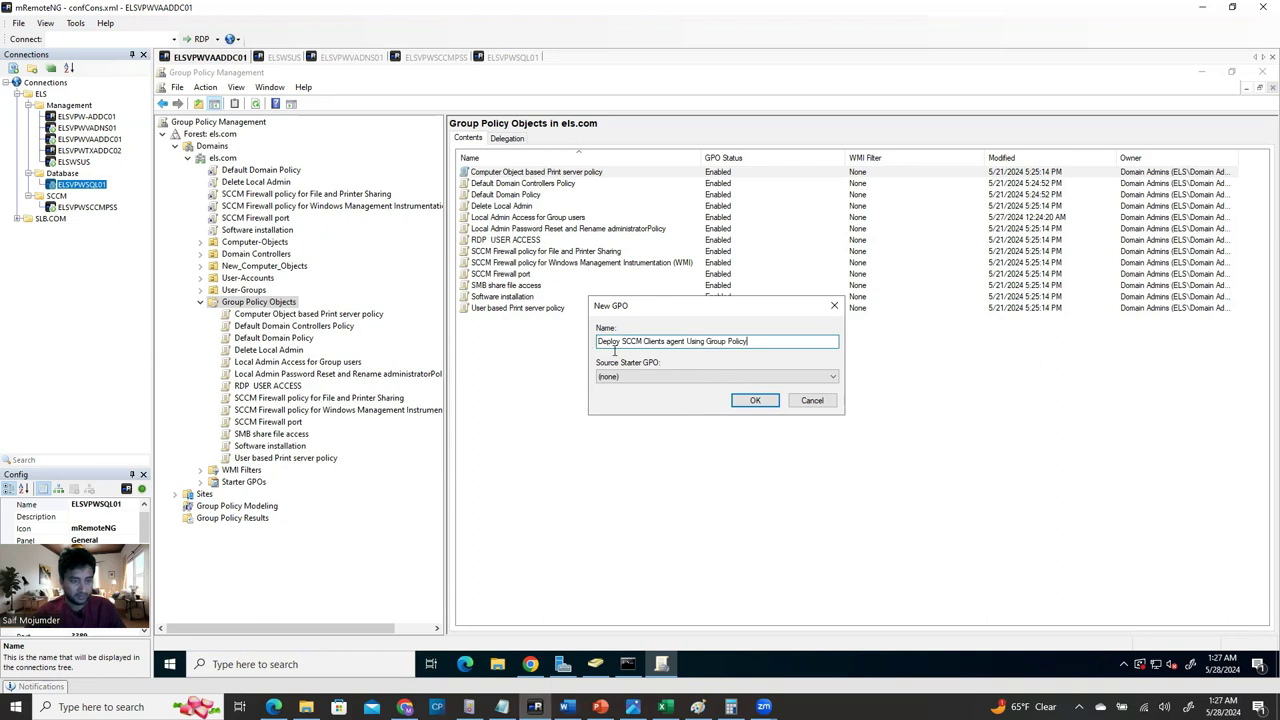
click(750, 401)
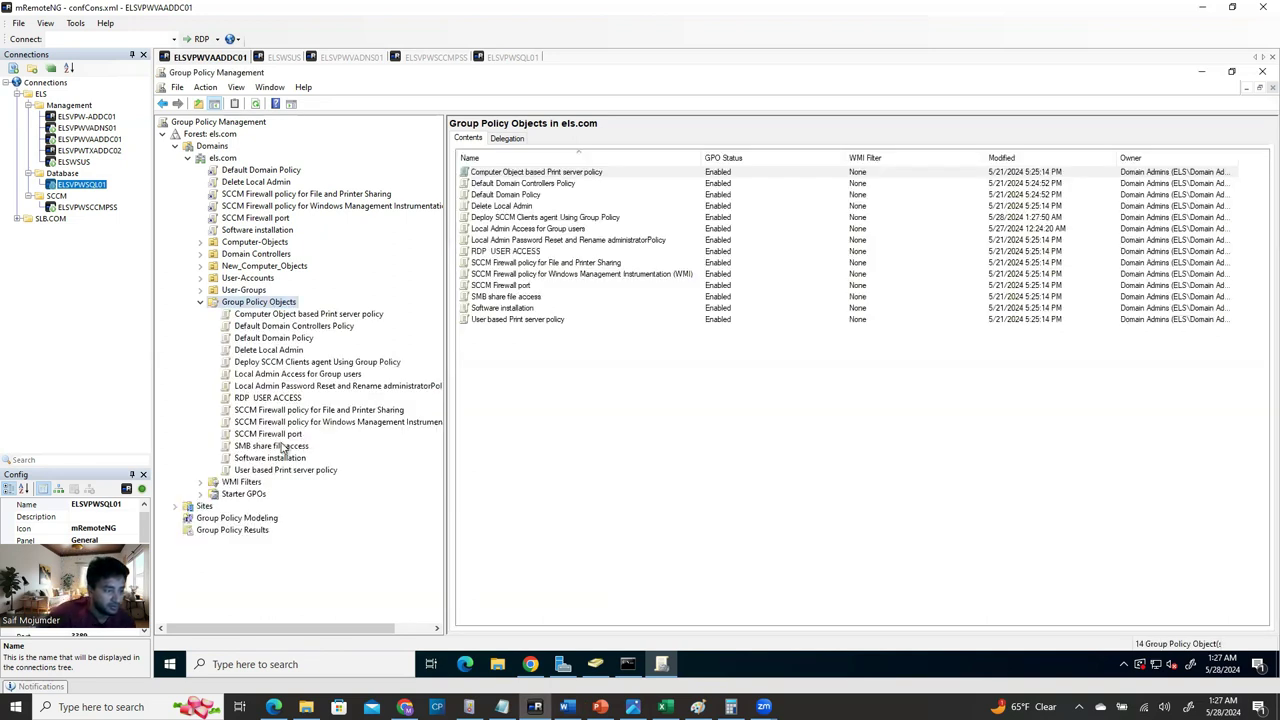
View the new GPO's Settings report to confirm it has no settings or links.
click(276, 364)
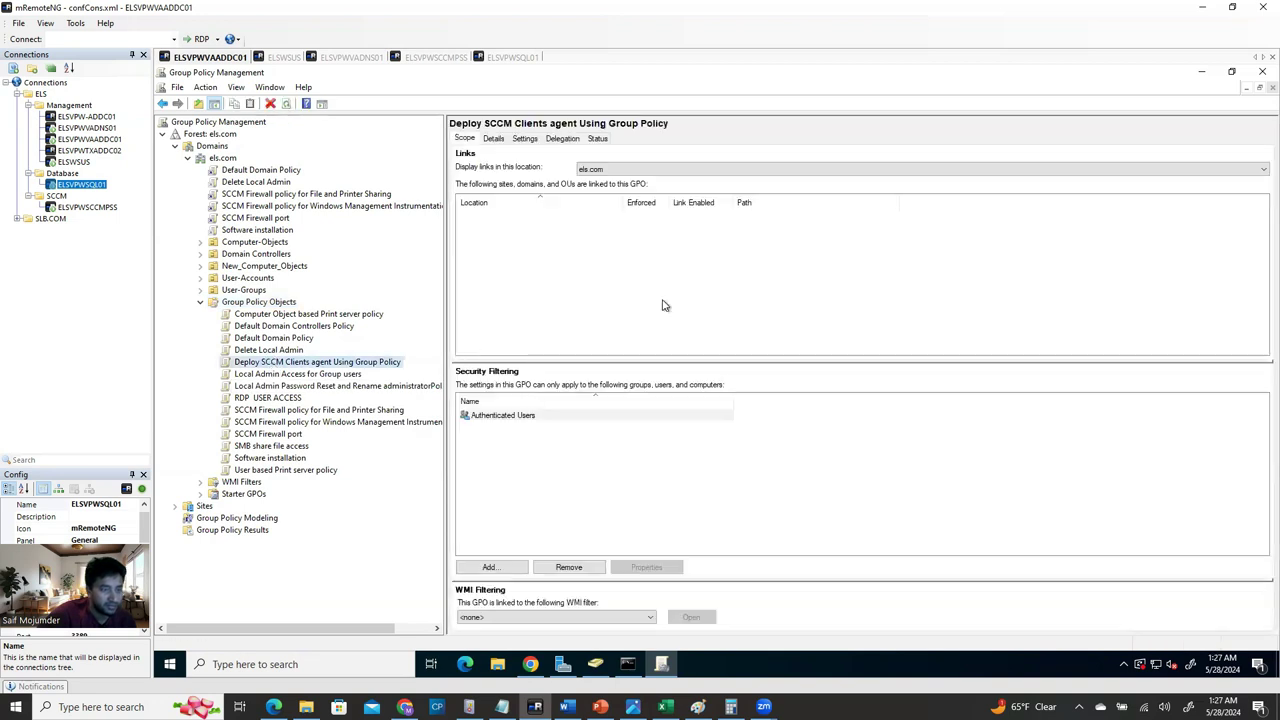
click(524, 138)
click(814, 272)
scroll(634, 445, down, 3)
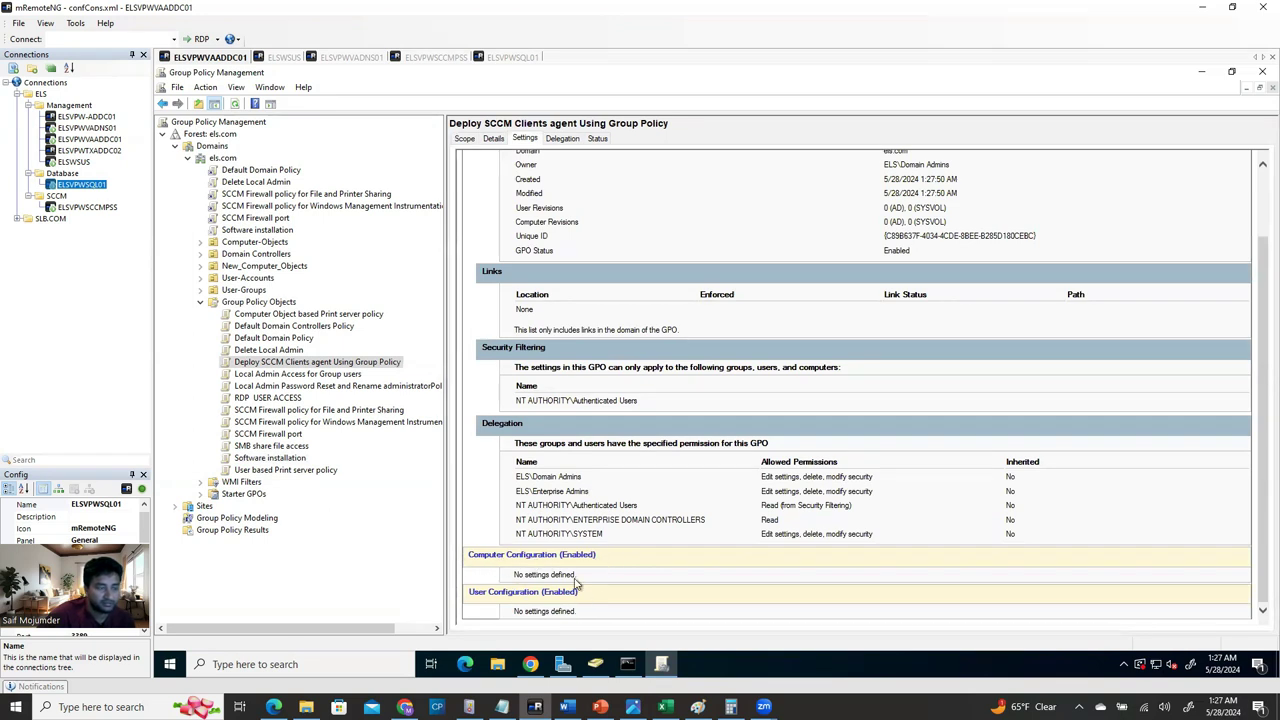
right_click(315, 367)
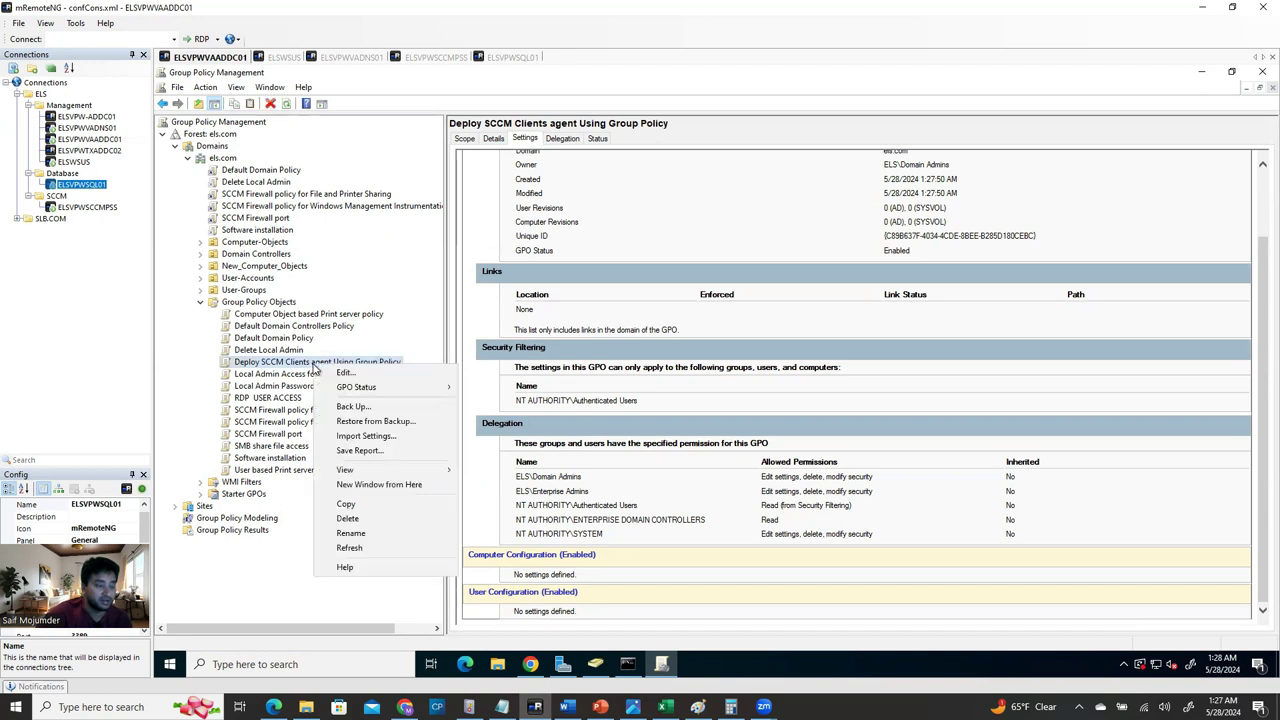
Edit the new GPO and choose Add under Administrative Templates' Add/Remove Templates to browse for a template.
click(358, 377)
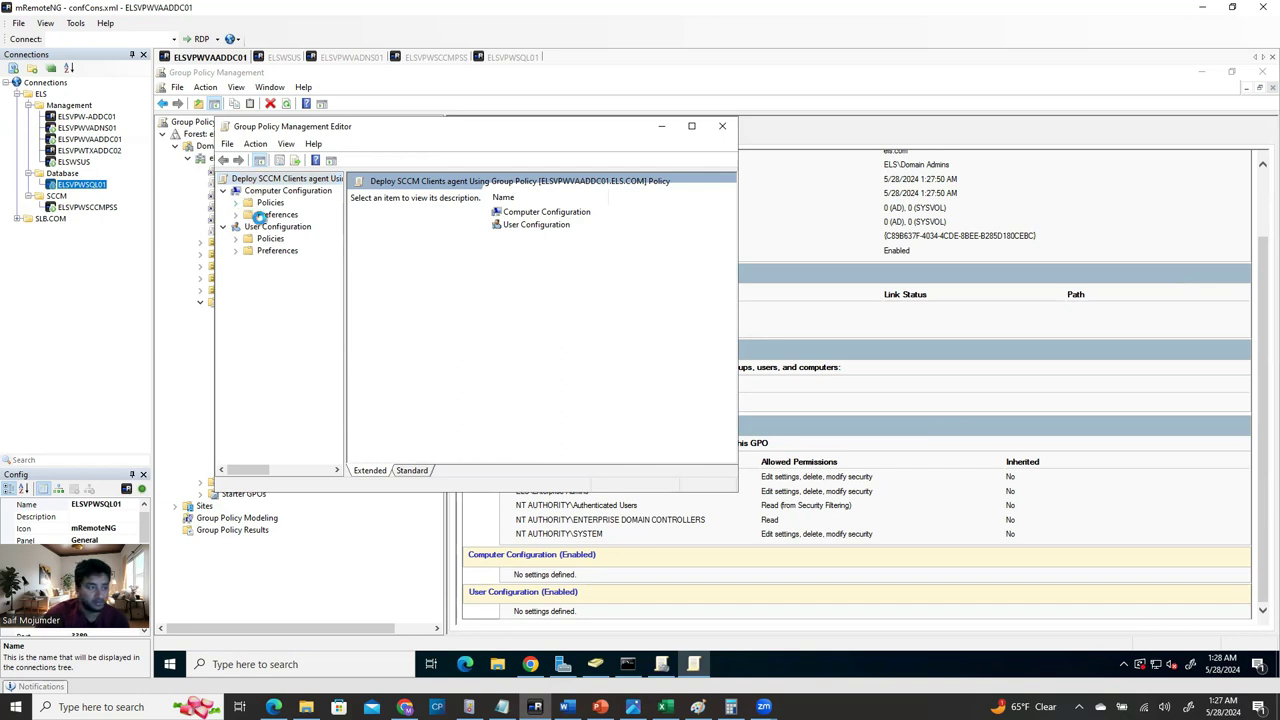
right_click(290, 242)
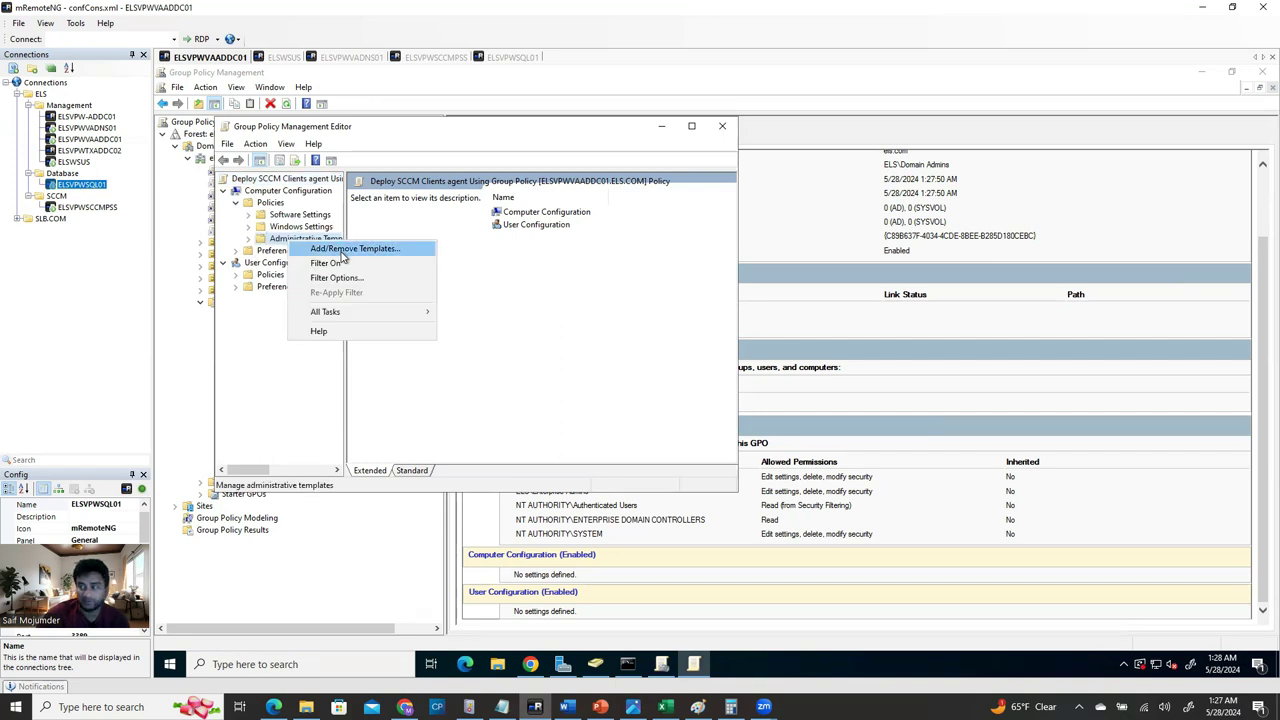
click(343, 254)
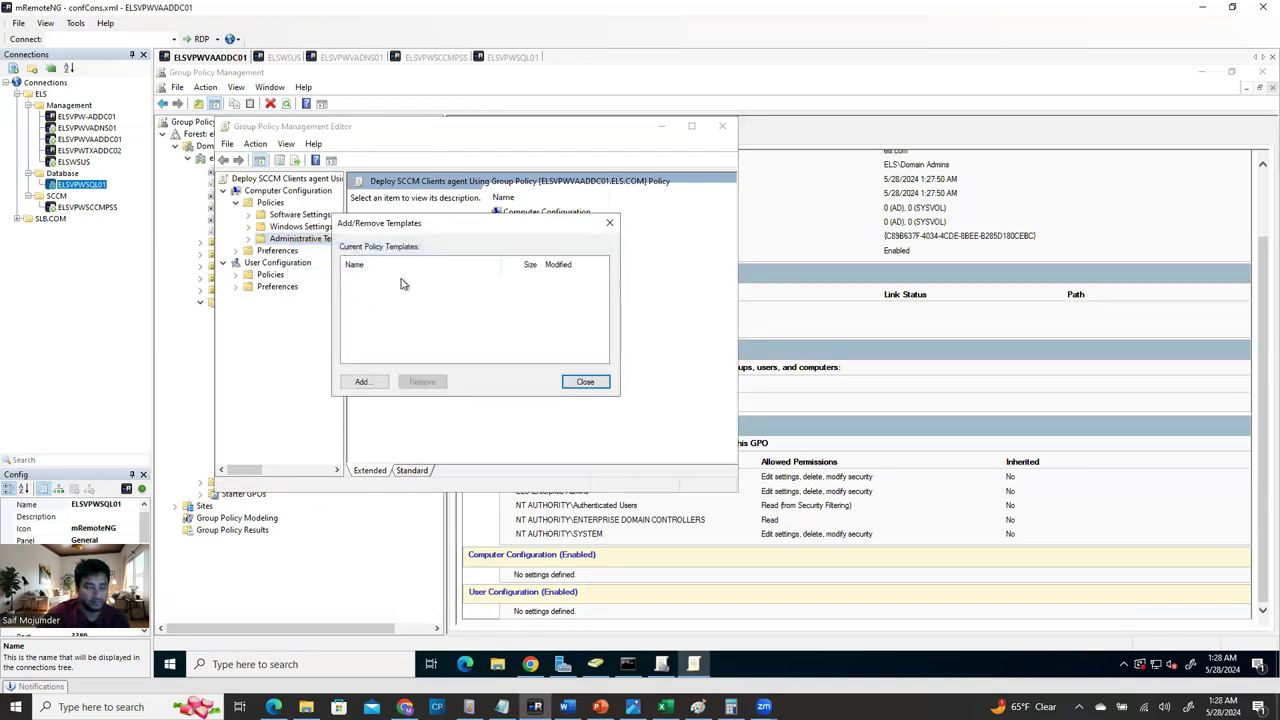
click(363, 381)
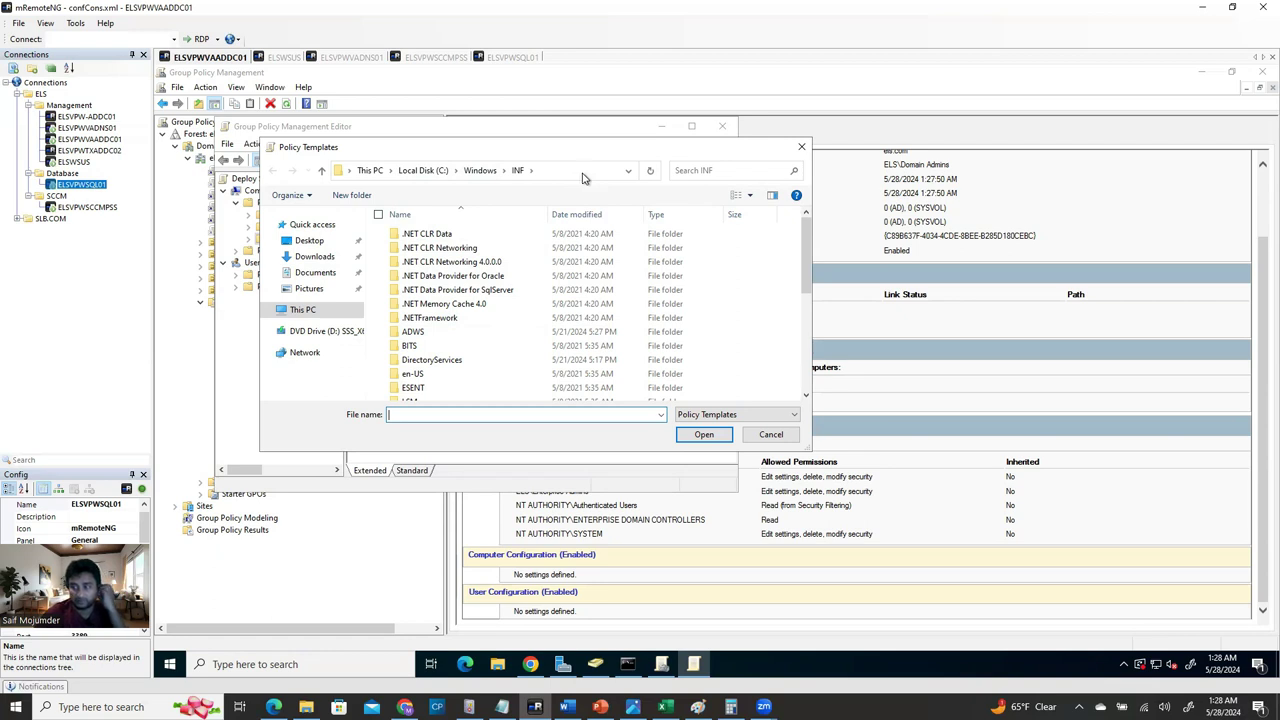
click(245, 667)
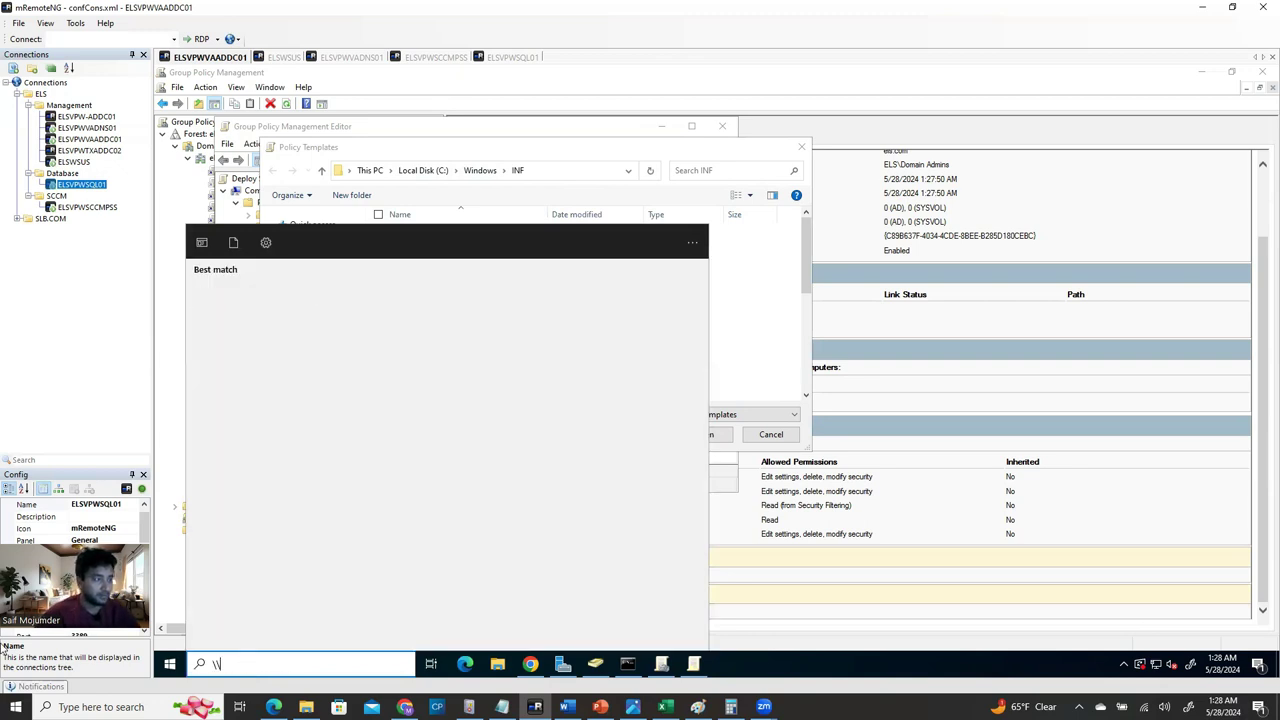
Copy the SCCM server name ELSVPWSCCMPSS and enter it as a \\ path in Windows search.
click(95, 207)
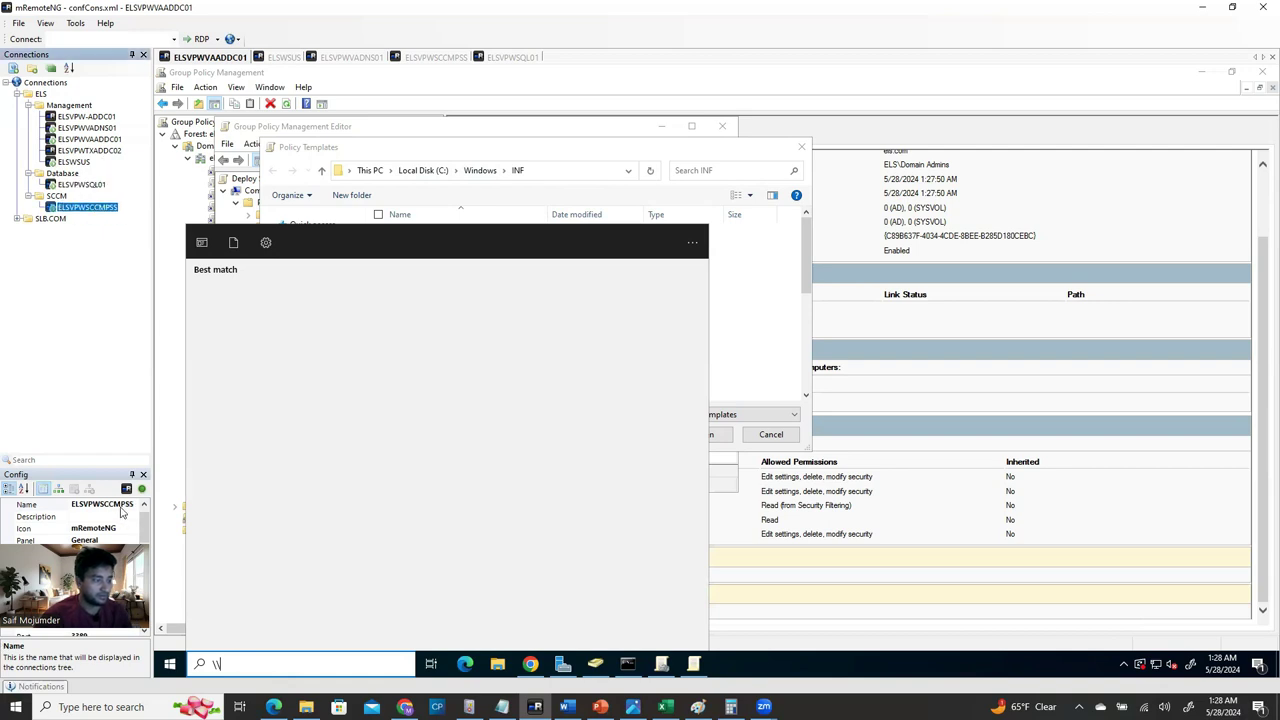
click(121, 508)
click(122, 507)
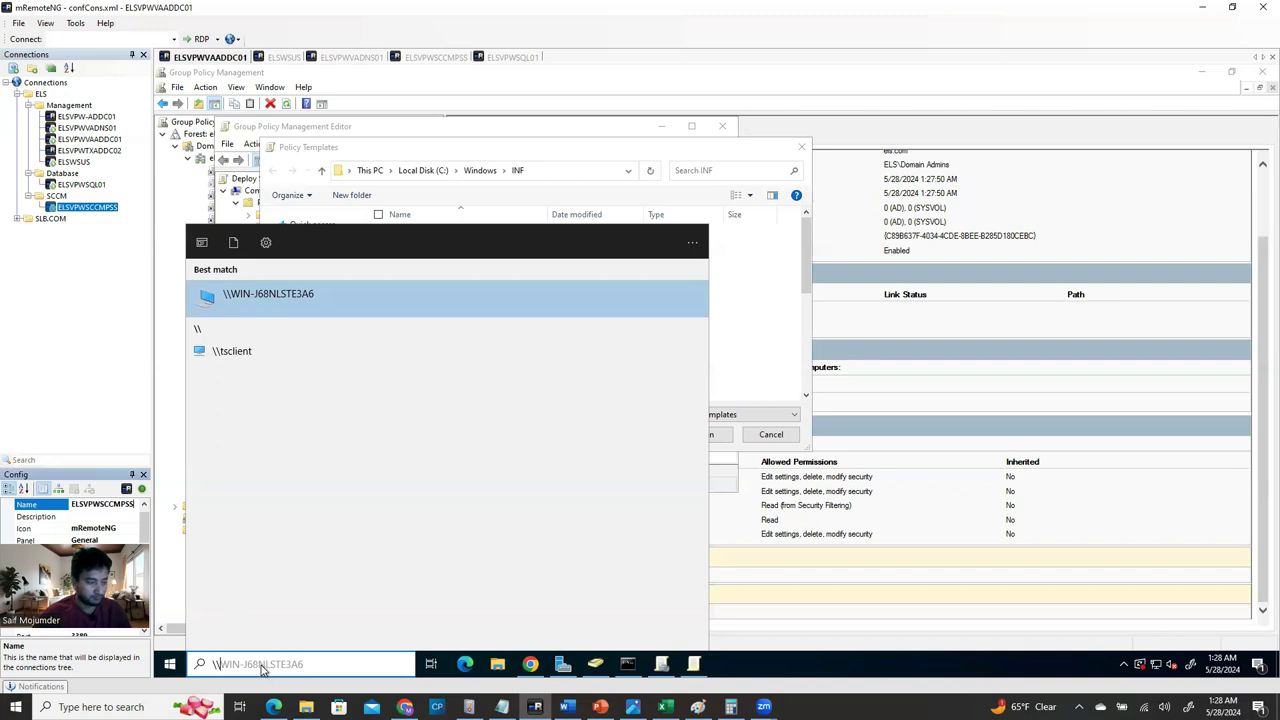
key(Right)
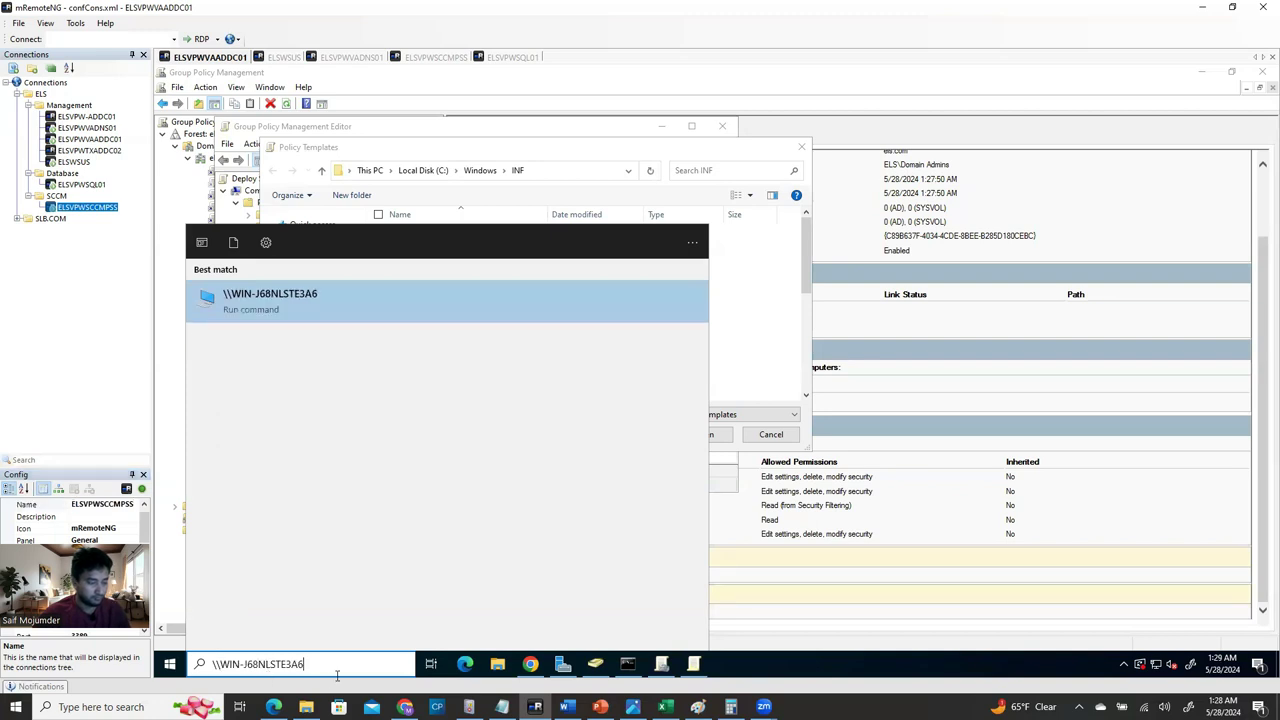
drag(328, 663, 243, 664)
click(118, 505)
click(118, 505)
key(ctrl+c)
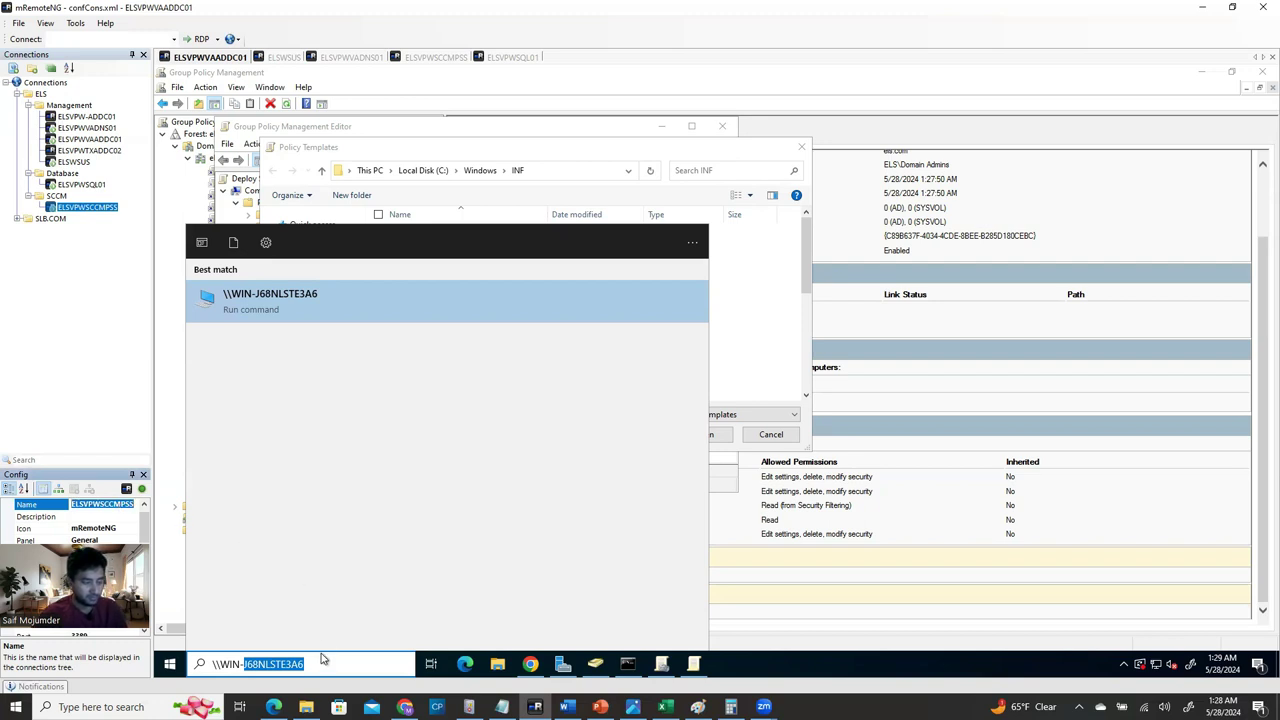
click(322, 664)
drag(322, 664, 213, 664)
text(\\)
key(ctrl+v)
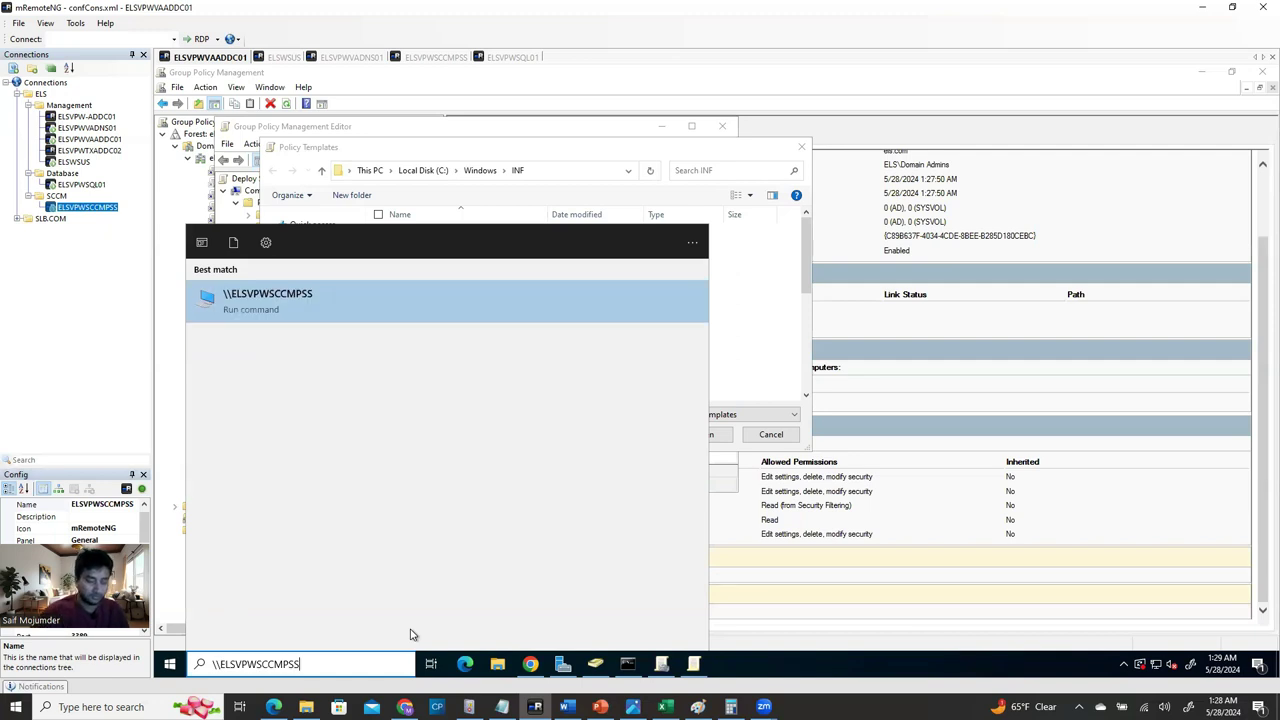
Launch Run and open \\ELSVPWSCCMPSS to view the server's network shares.
key(ctrl+a)
key(ctrl+c)
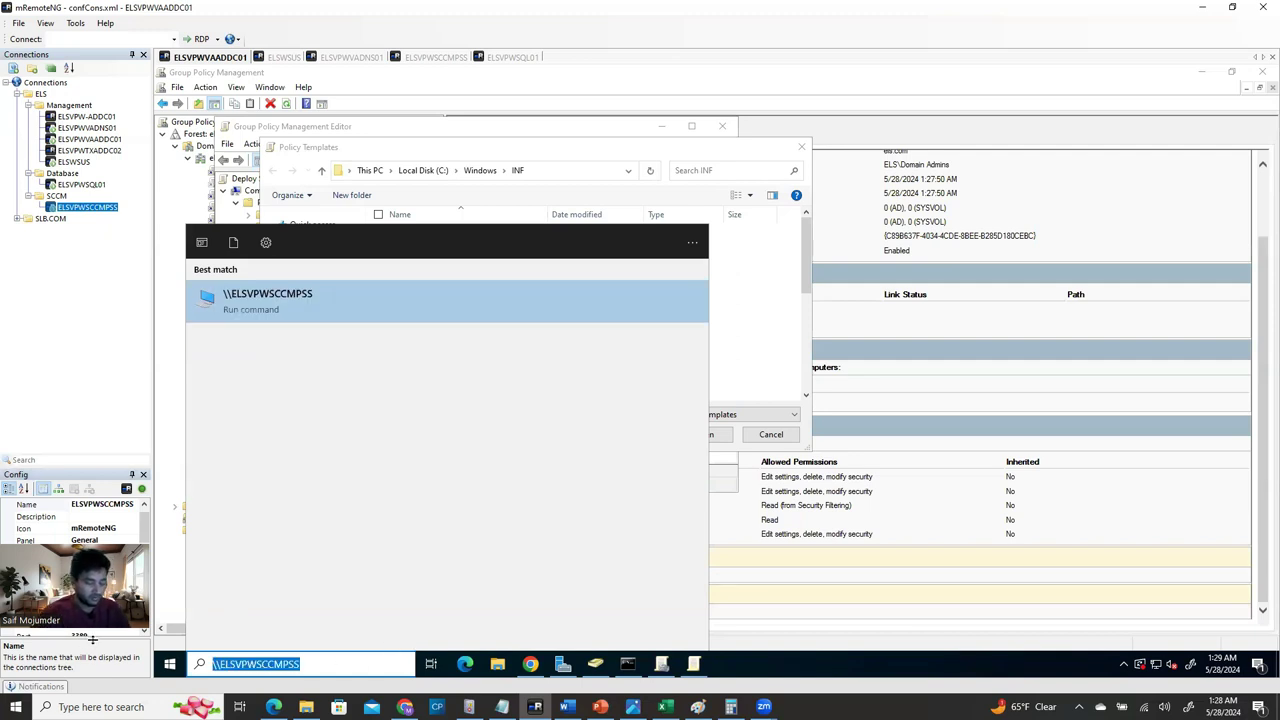
text(ru)
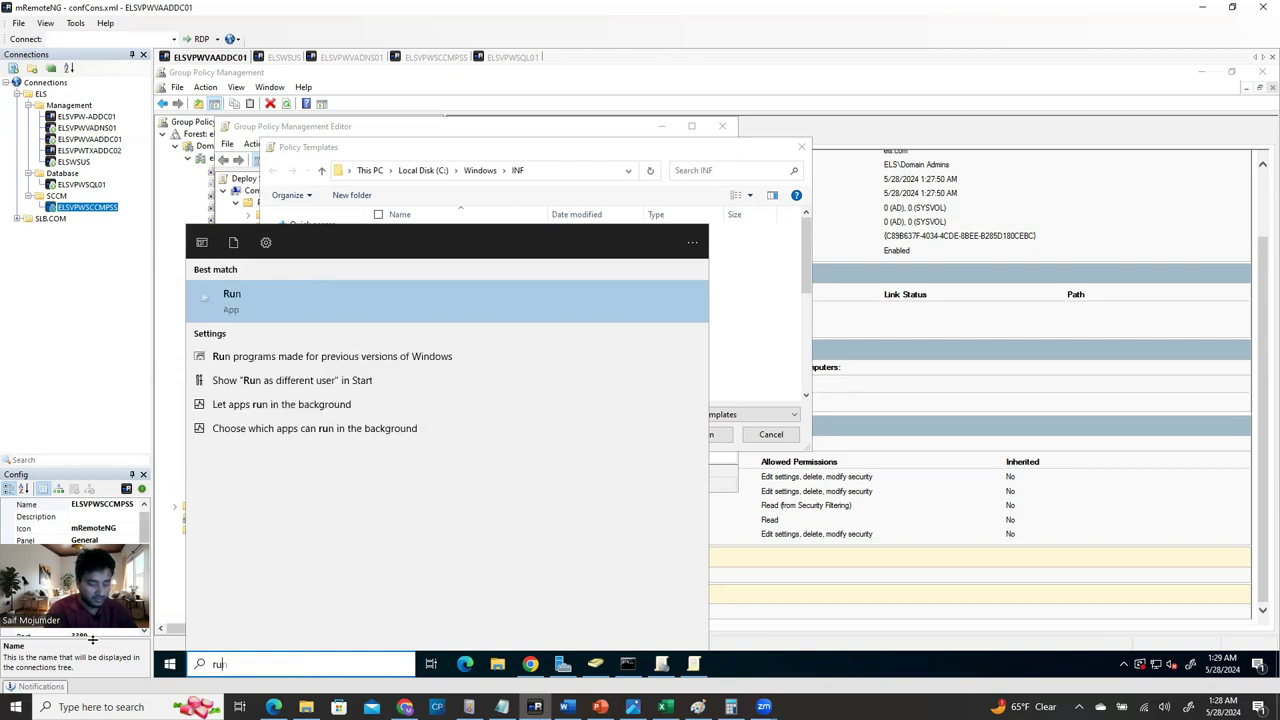
text(n)
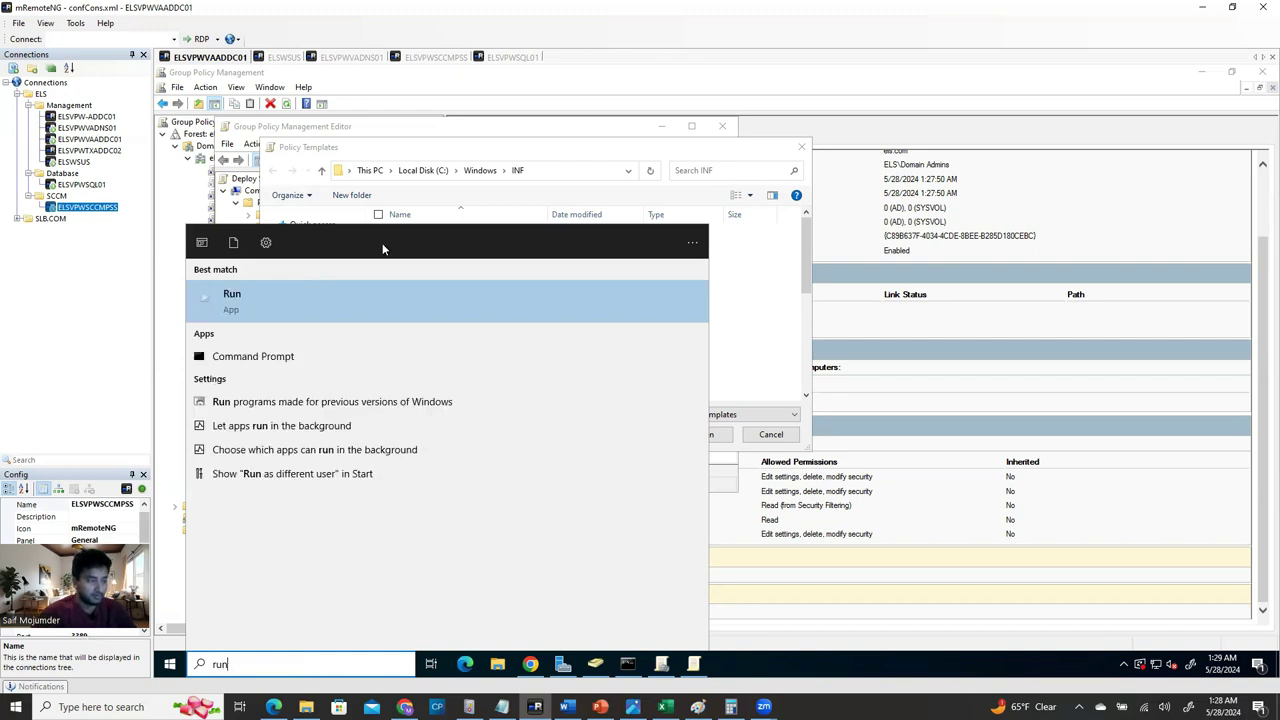
key(Return)
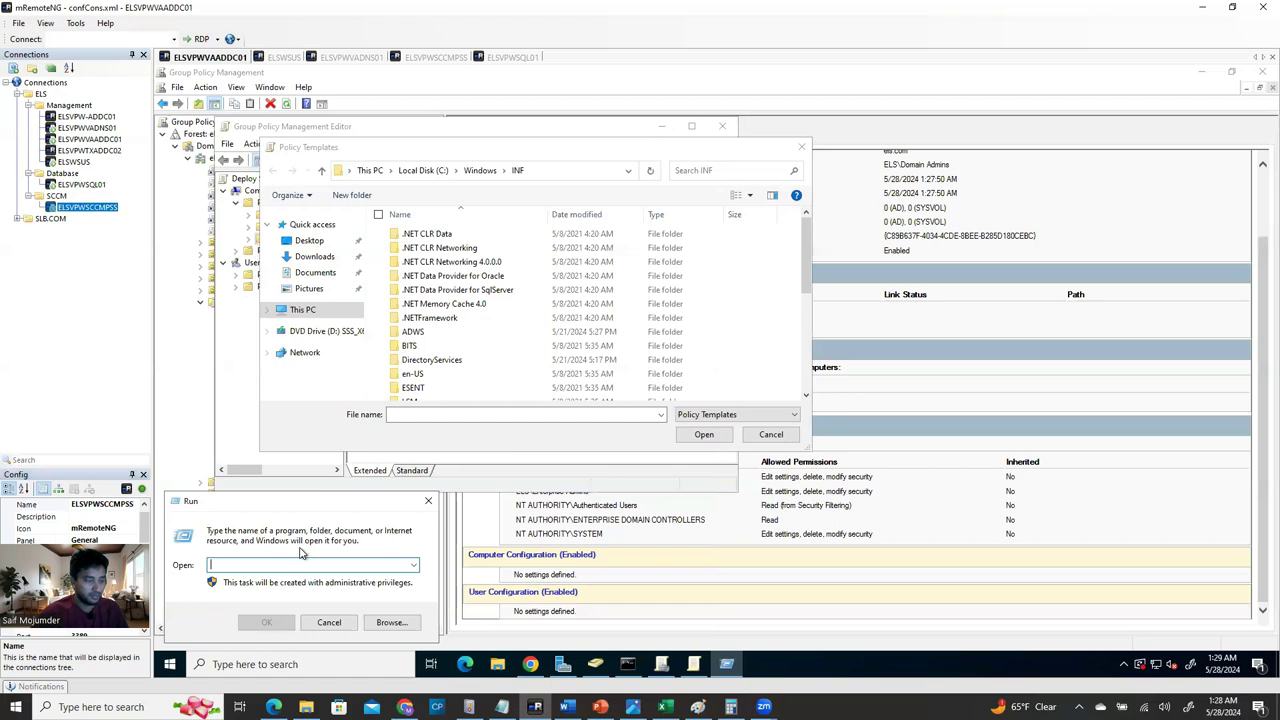
text(\\)
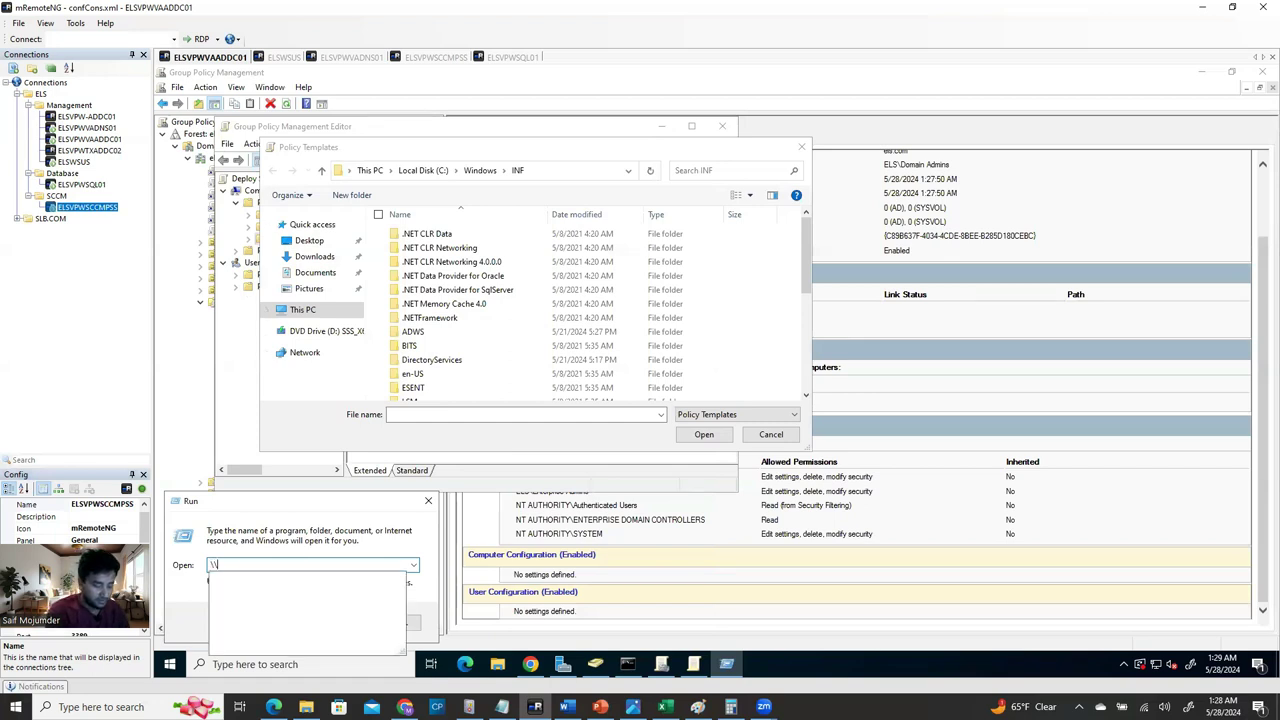
key(ctrl+v)
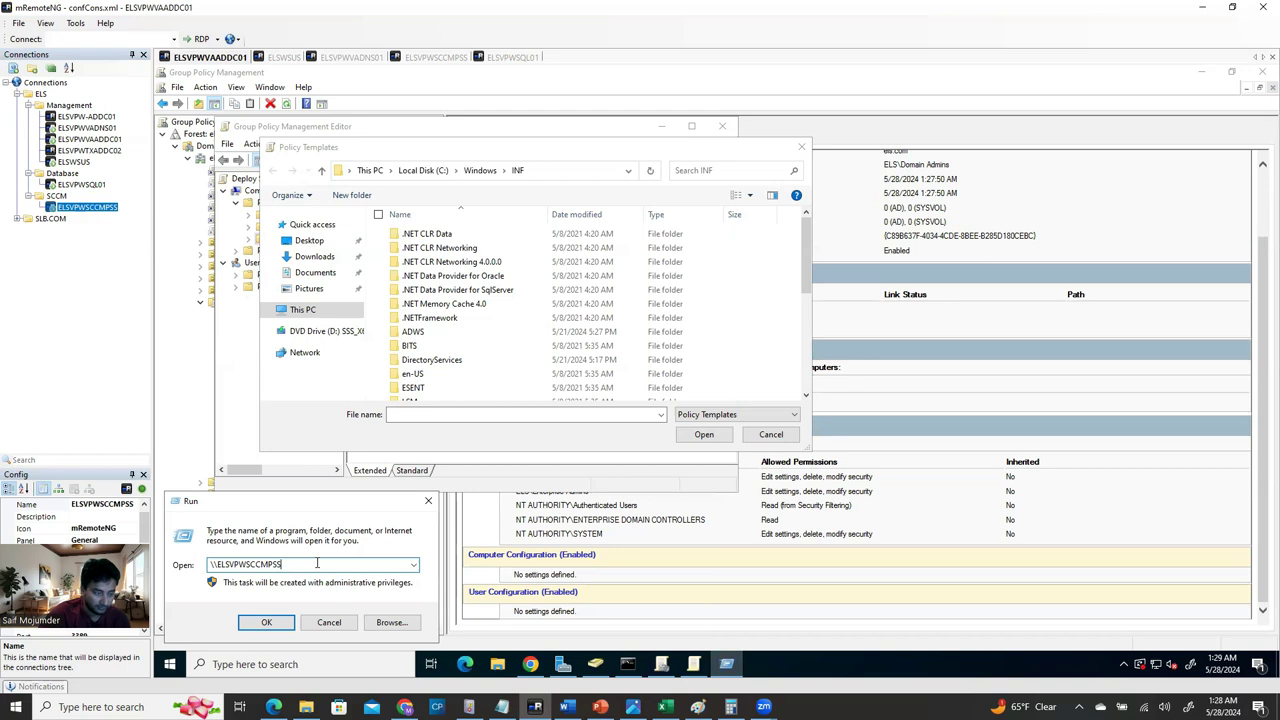
key(Return)
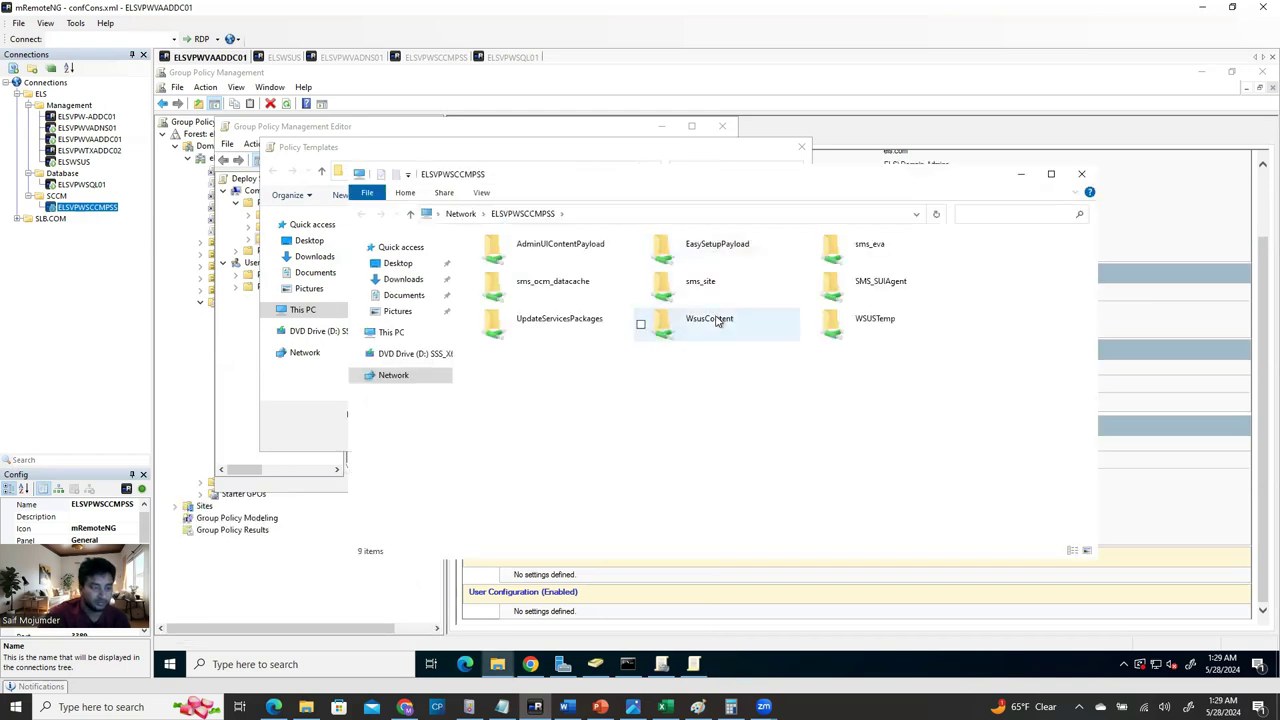
Browse to sms_eva\tools\ConfigMgrADMTemplates on the server and copy its network path.
drag(872, 178, 934, 192)
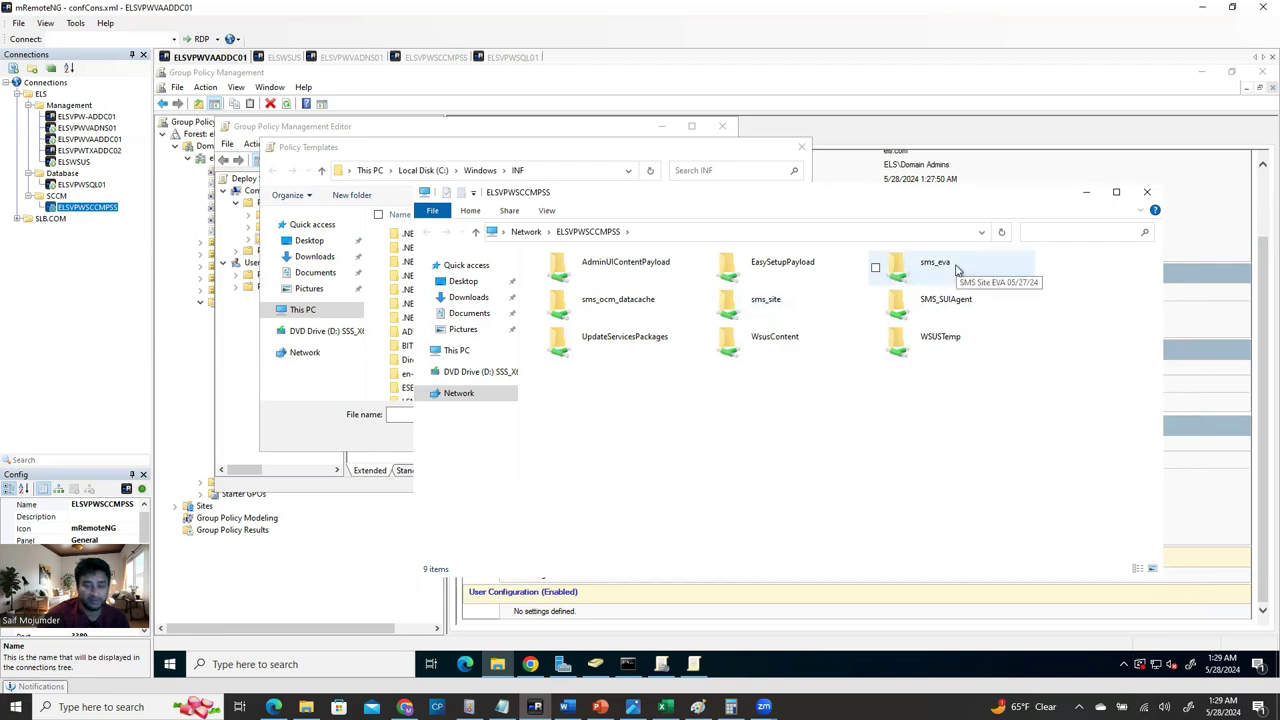
click(944, 262)
double_click(944, 264)
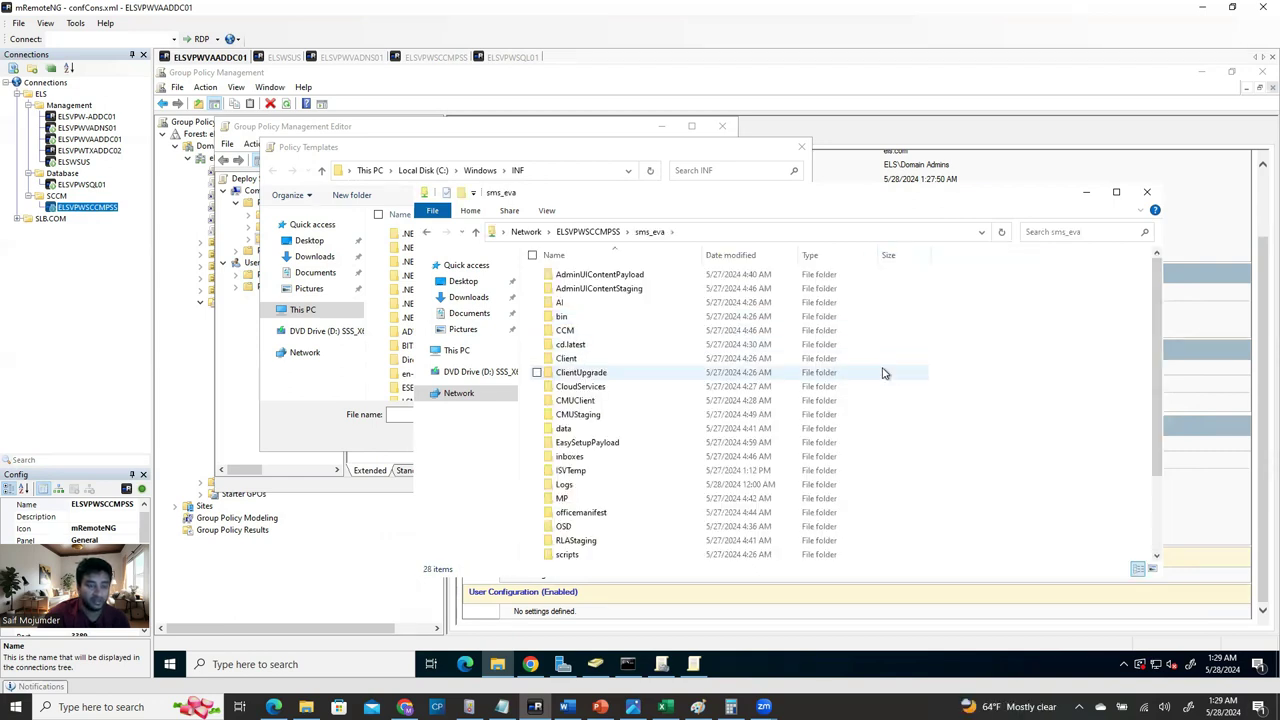
scroll(703, 405, down, 1)
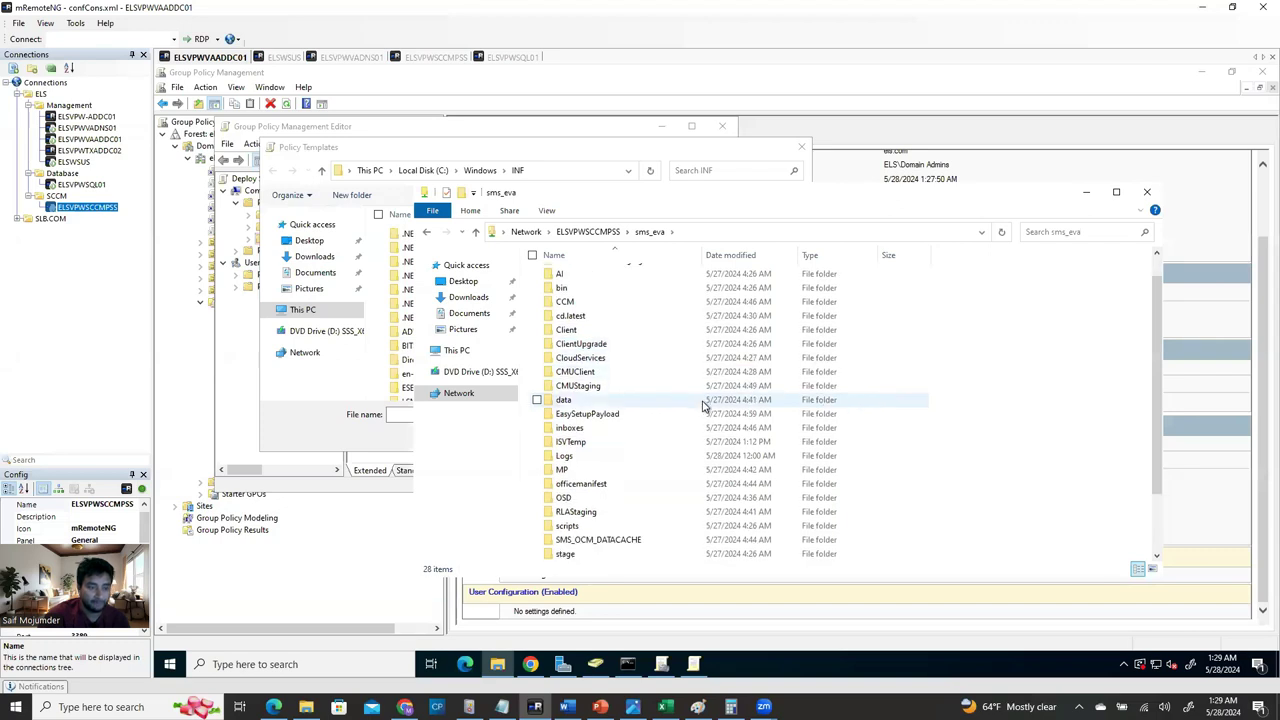
scroll(703, 405, down, 1)
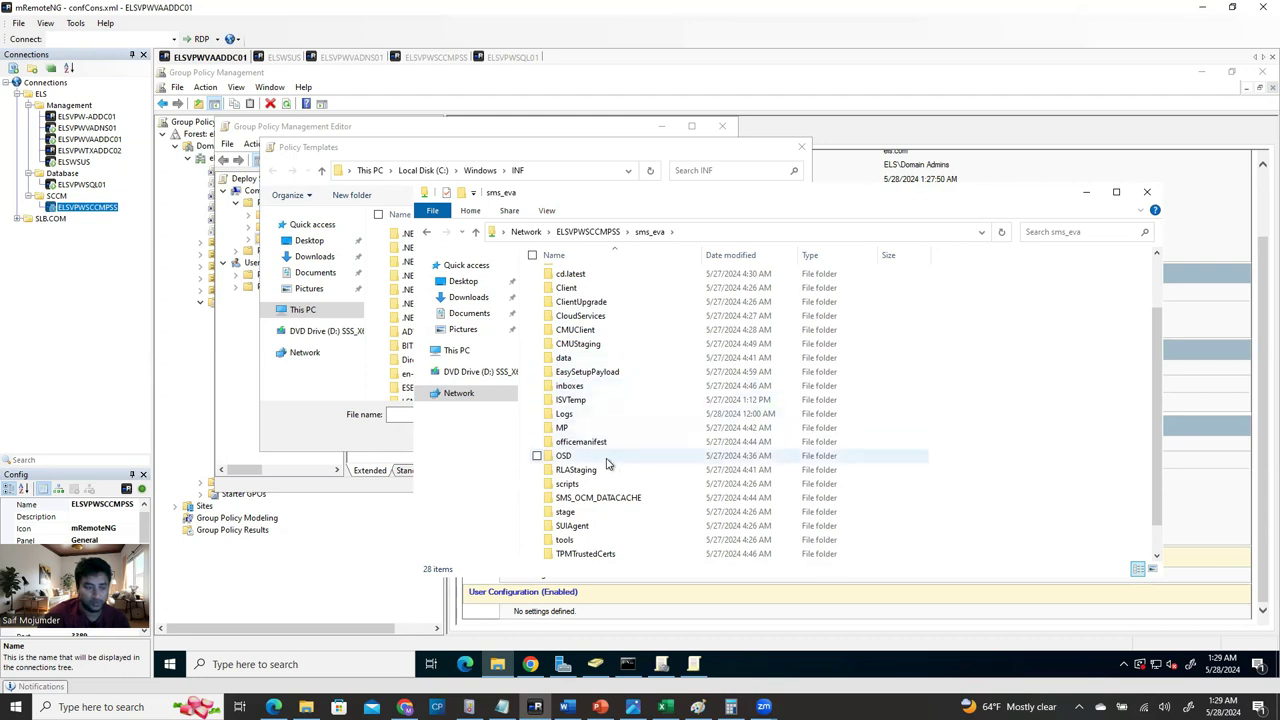
scroll(589, 540, down, 1)
double_click(576, 512)
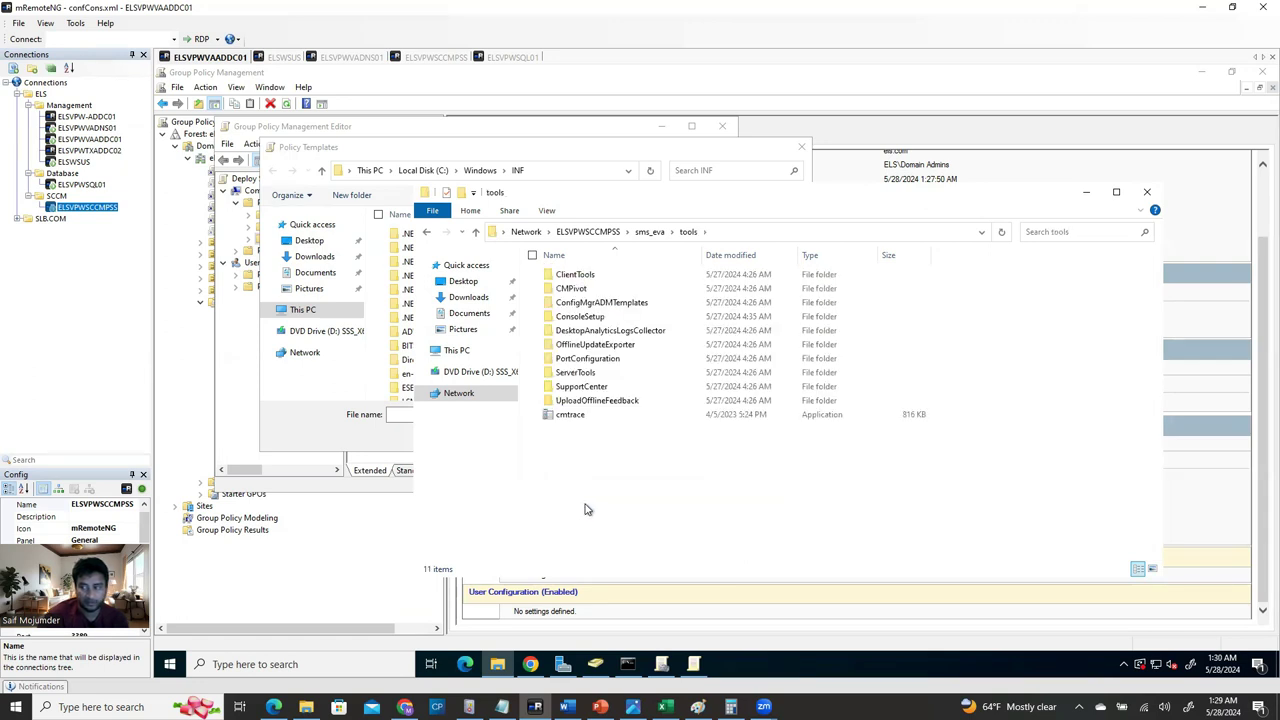
click(641, 305)
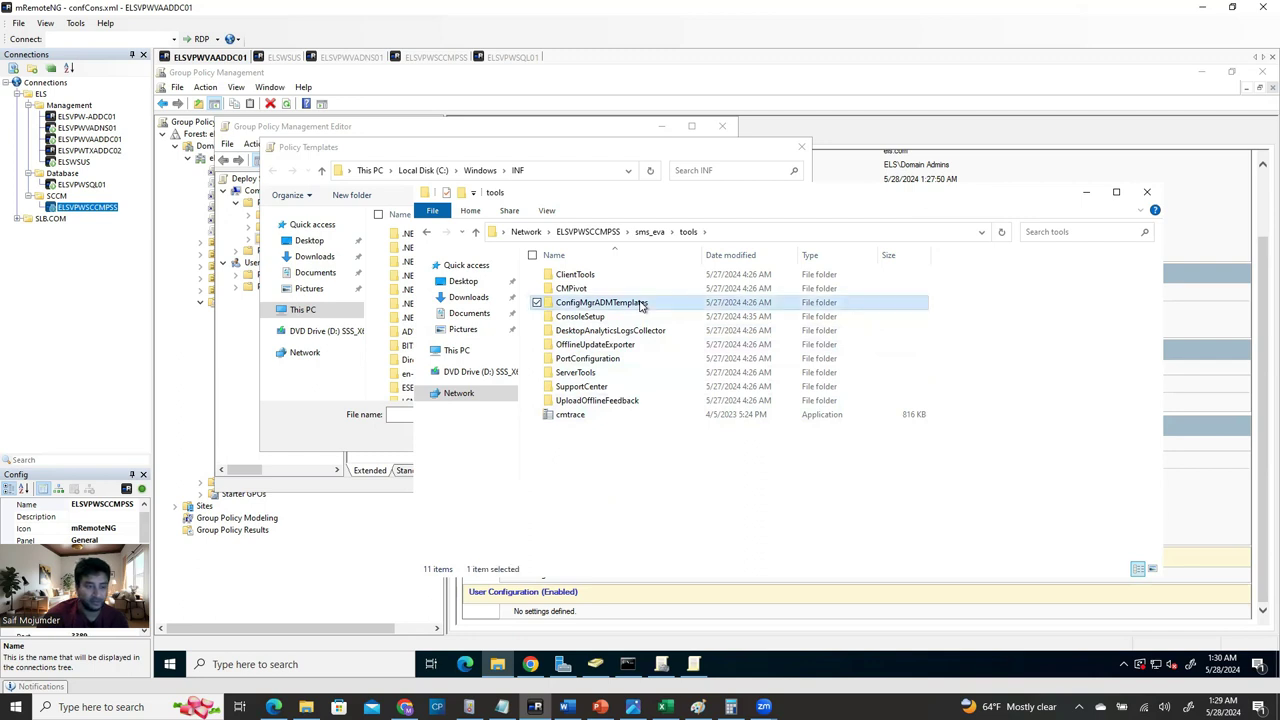
double_click(641, 305)
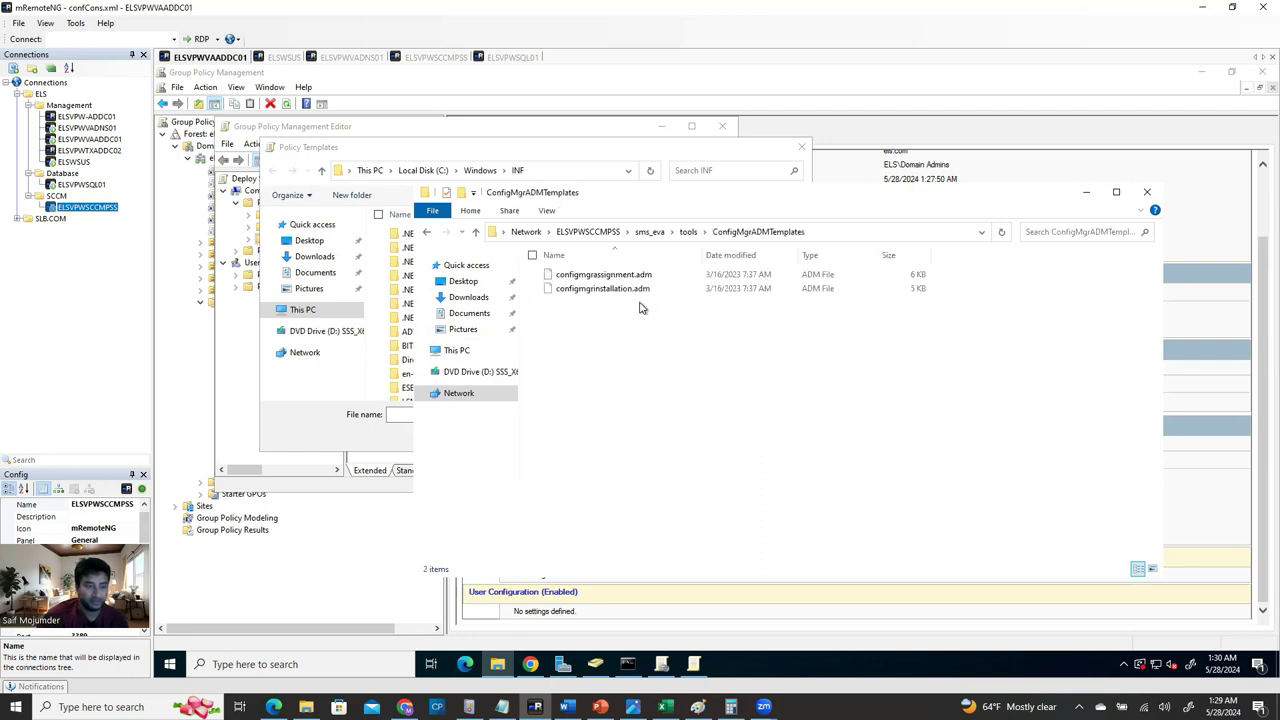
click(870, 234)
key(ctrl+c)
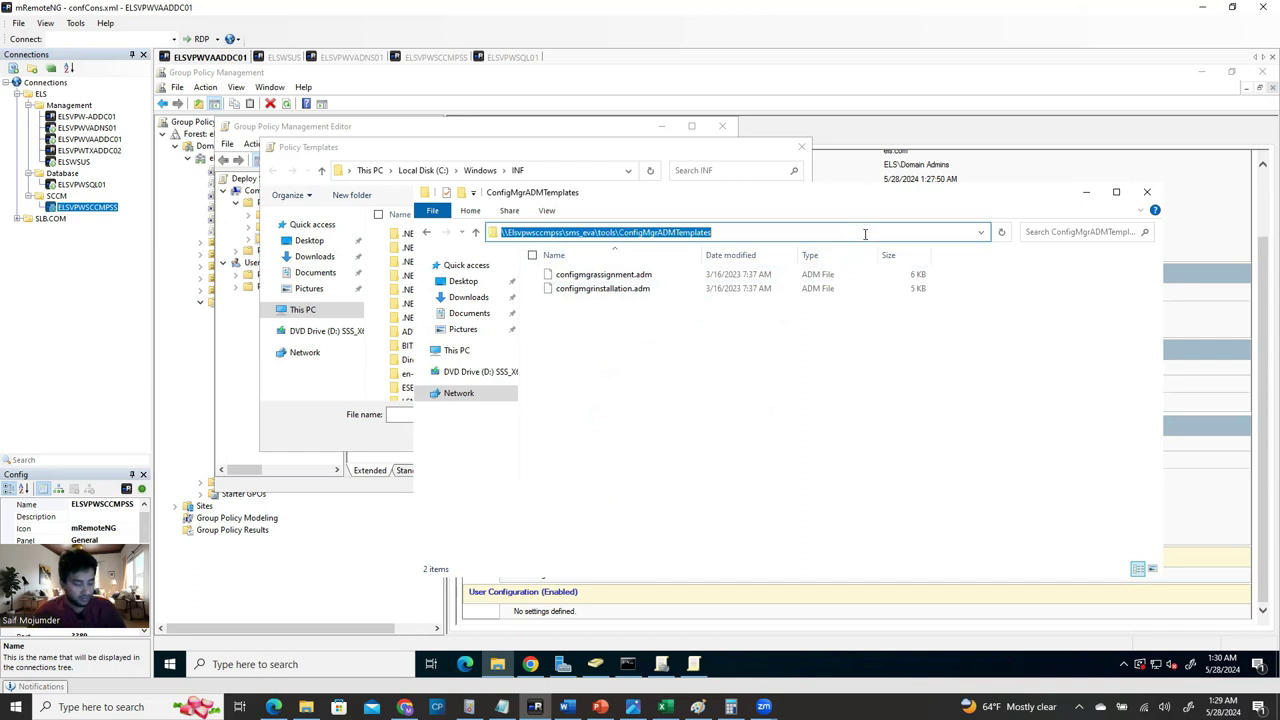
Go to that path in the template picker and add configmgrassignment and configmgrinstallation .adm files.
click(1086, 192)
click(570, 172)
drag(388, 153, 734, 191)
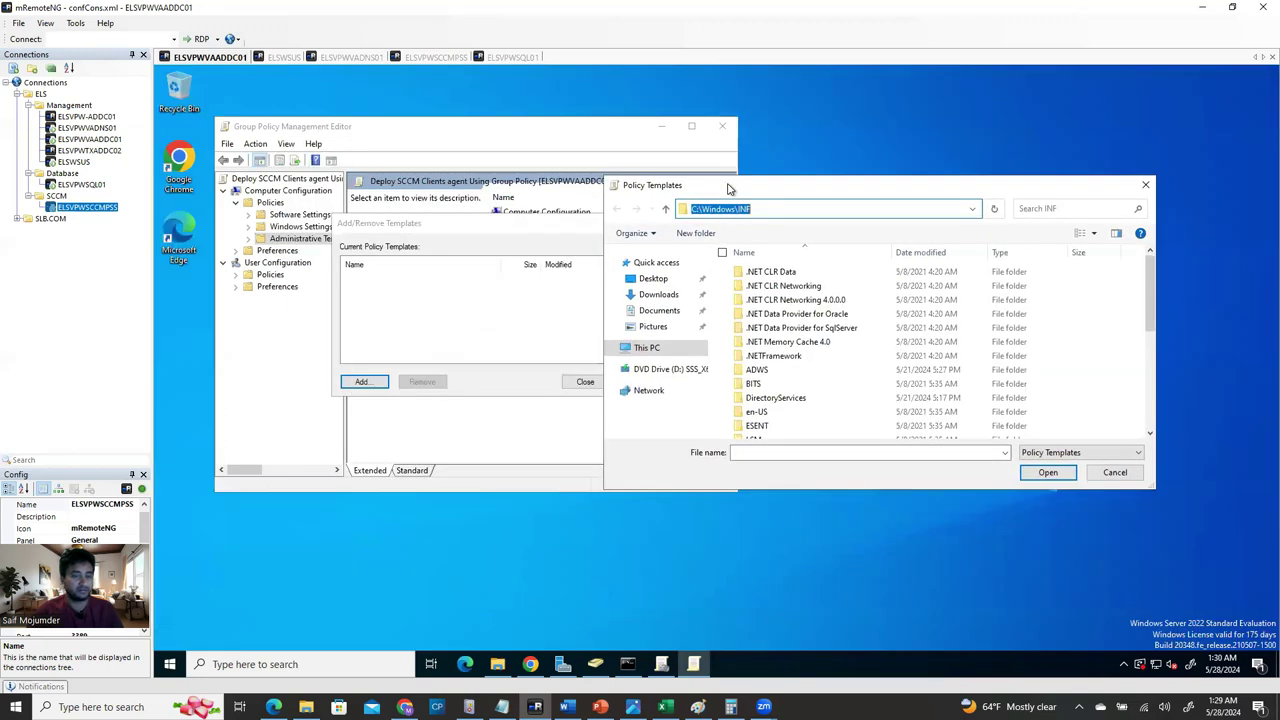
key(ctrl+v)
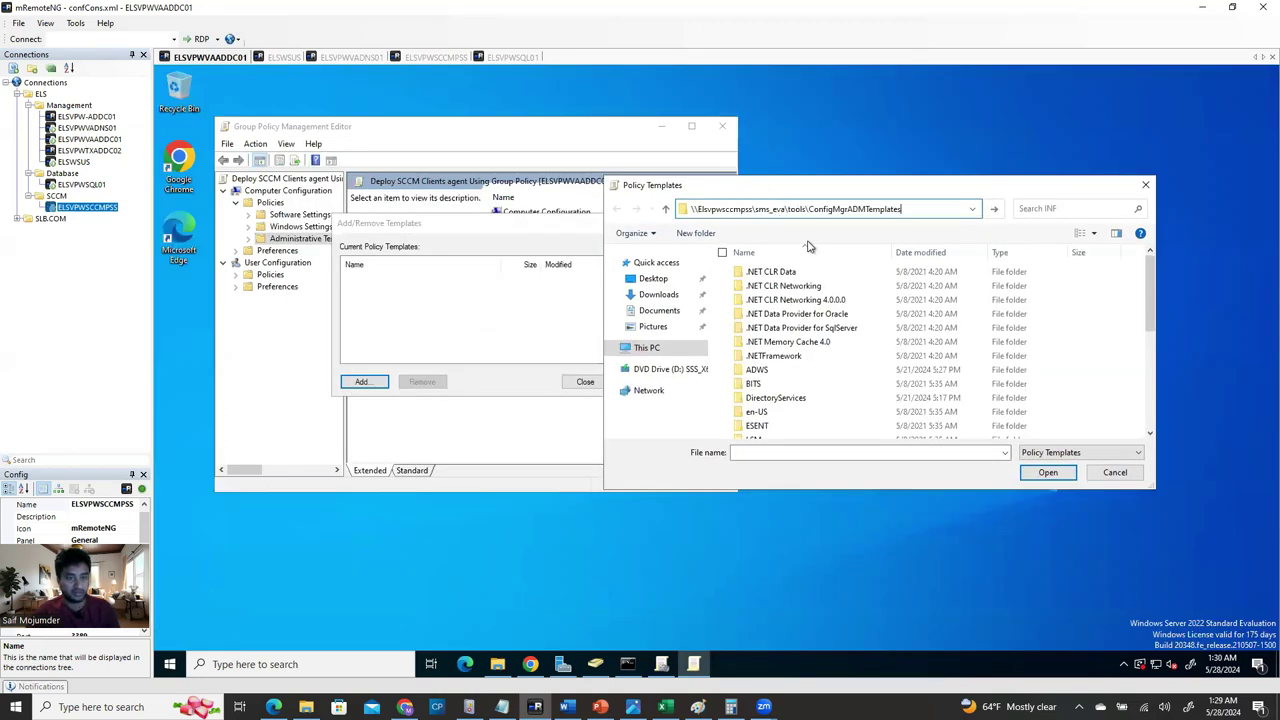
click(996, 210)
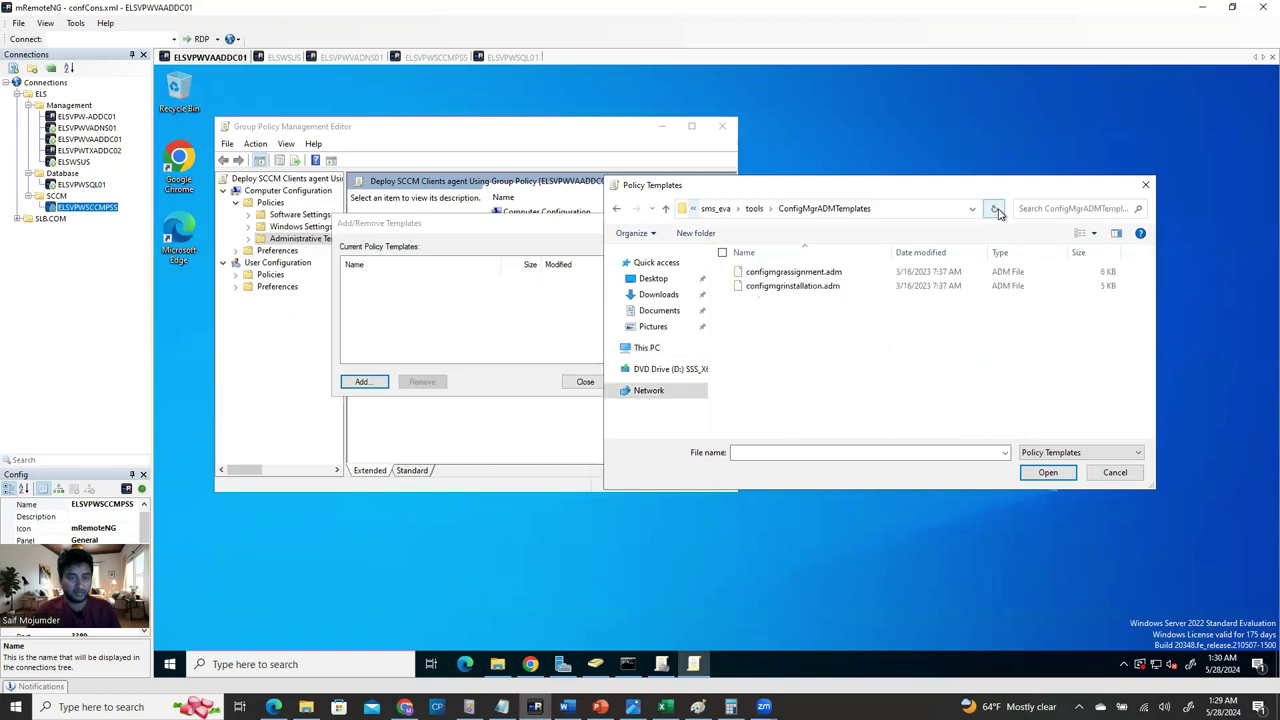
drag(771, 332, 910, 252)
click(1047, 472)
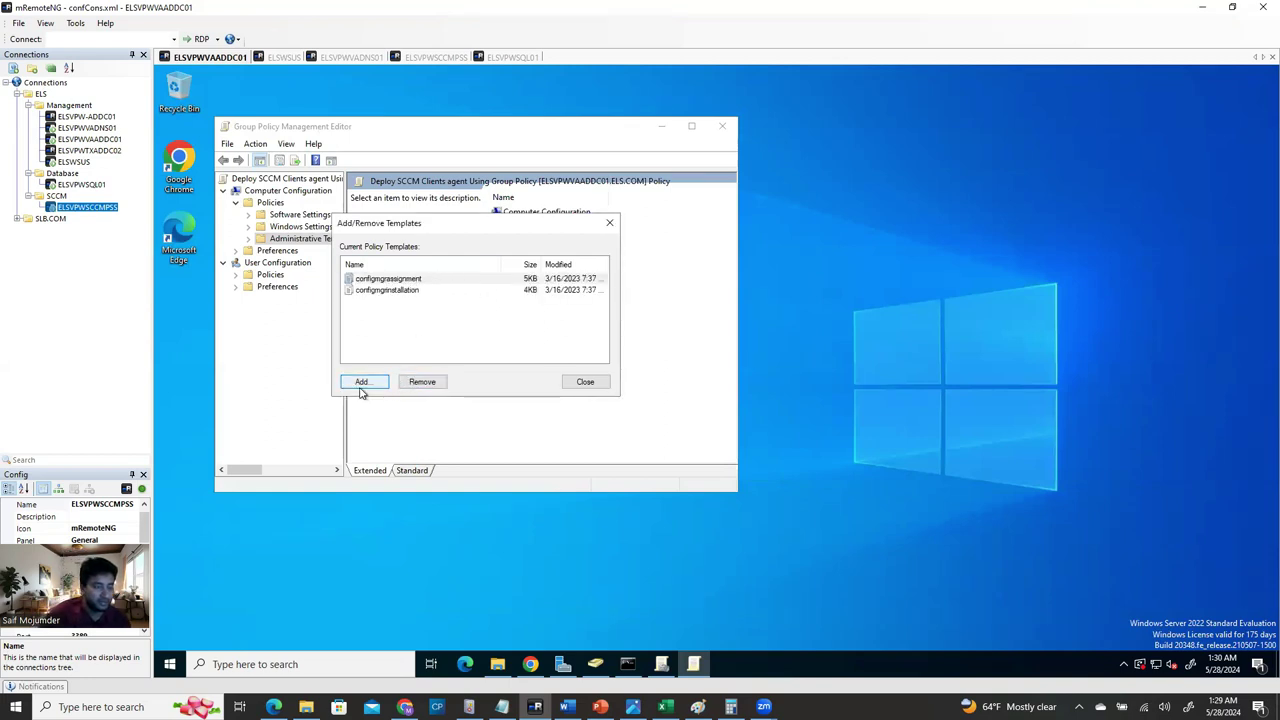
Expand Classic Administrative Templates (ADM) > Configuration Manager and show Configuration Manager Client settings, maximized.
click(585, 383)
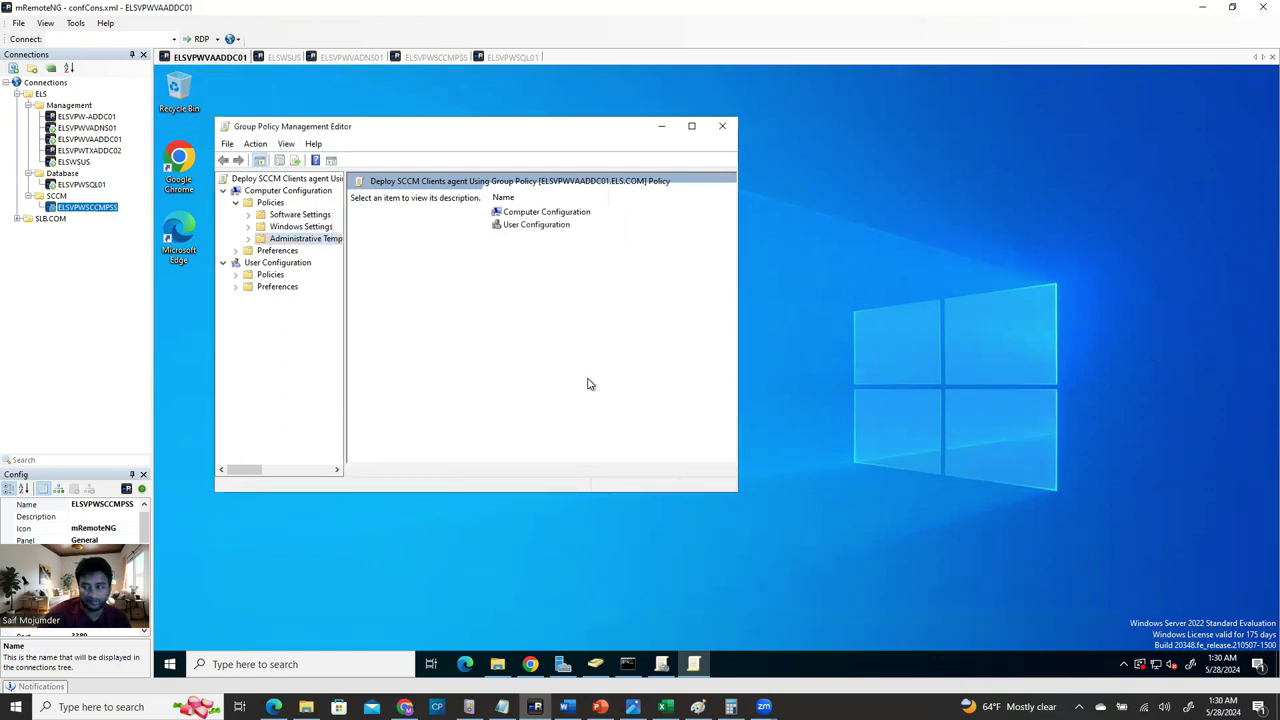
click(249, 240)
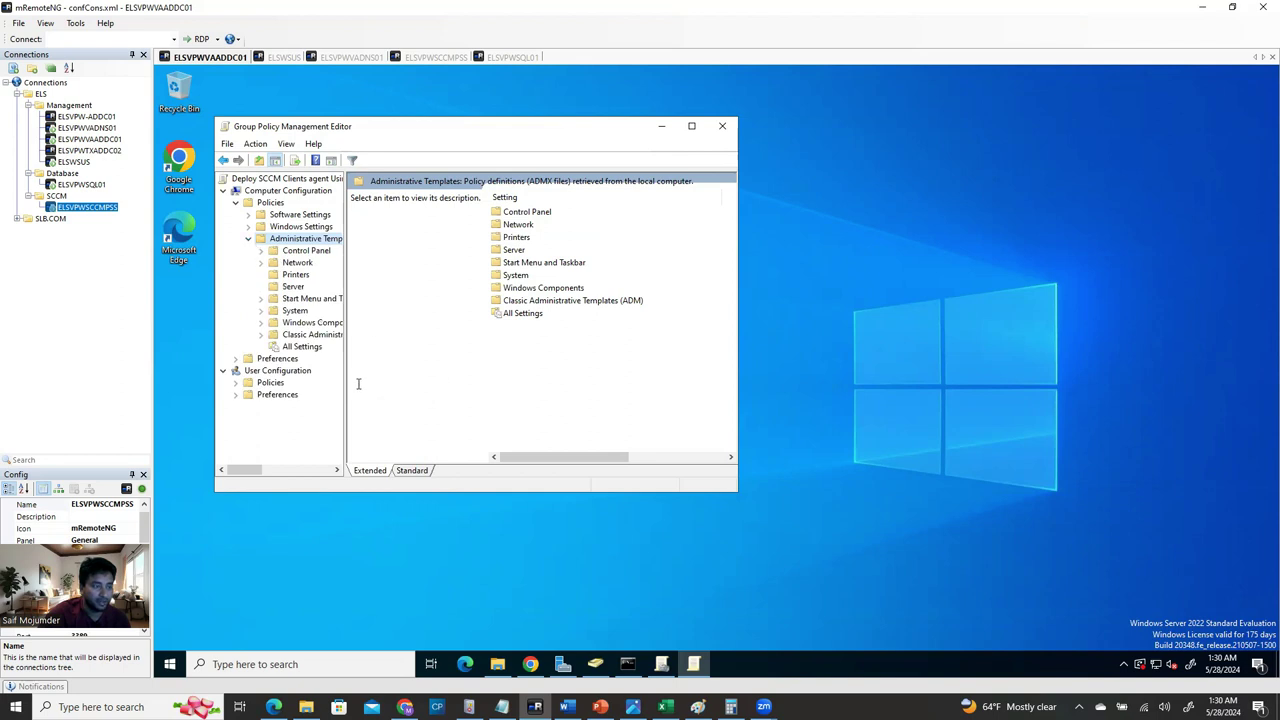
drag(344, 375, 435, 375)
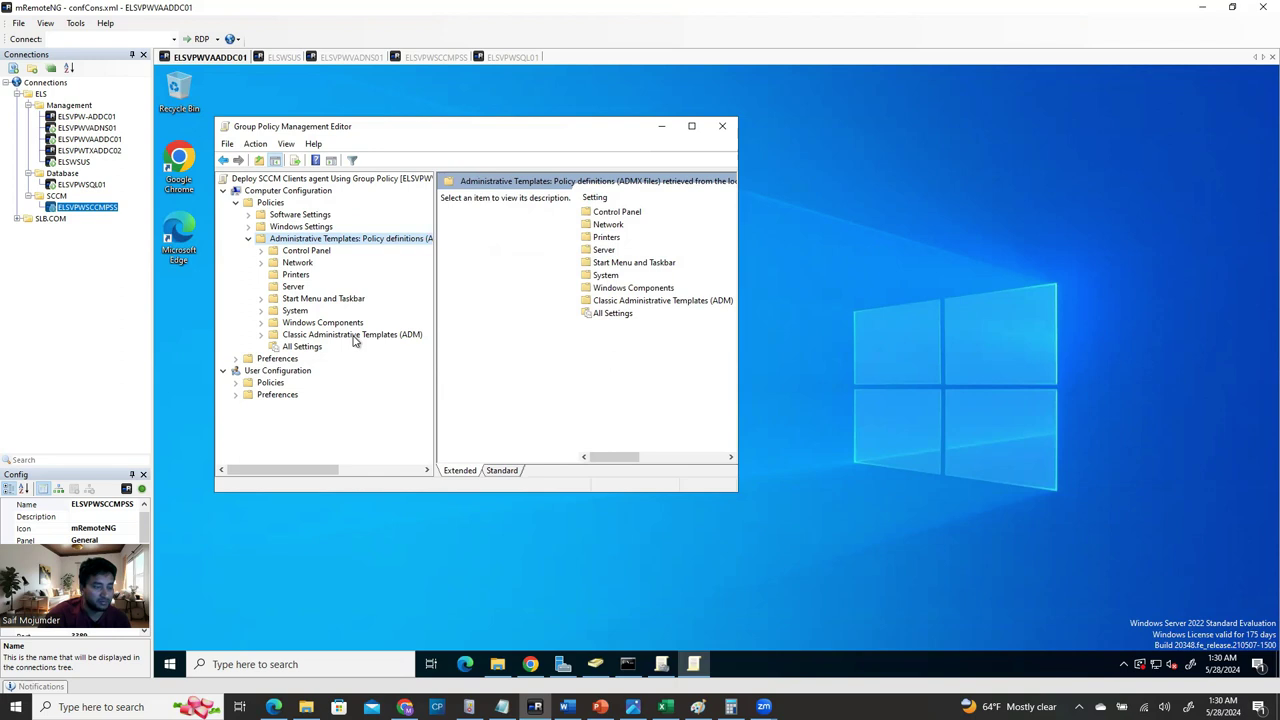
click(320, 335)
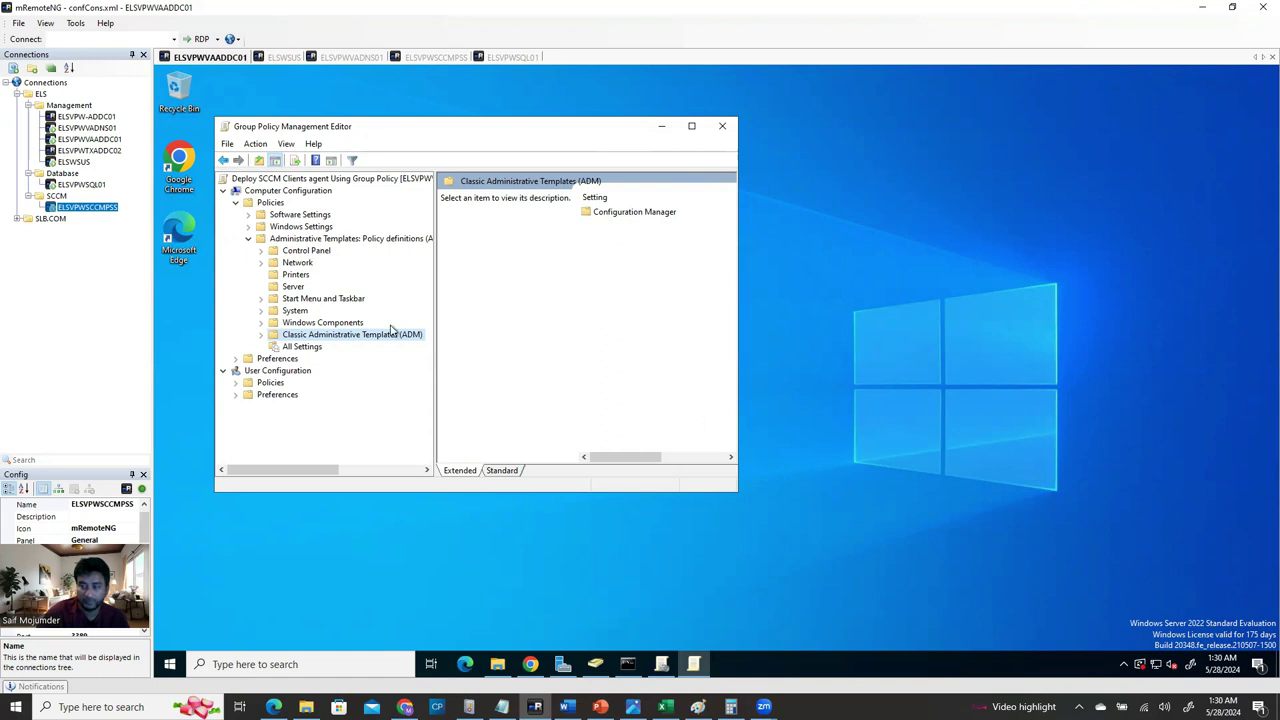
click(261, 336)
click(274, 347)
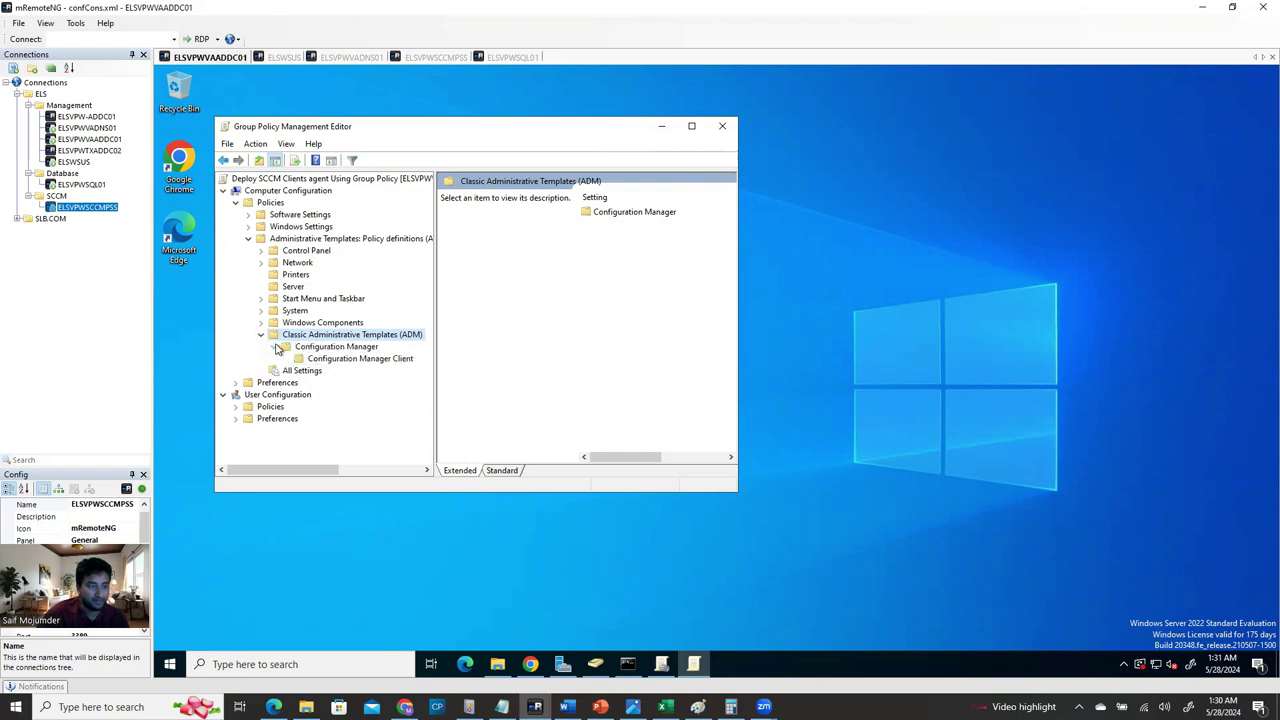
click(338, 348)
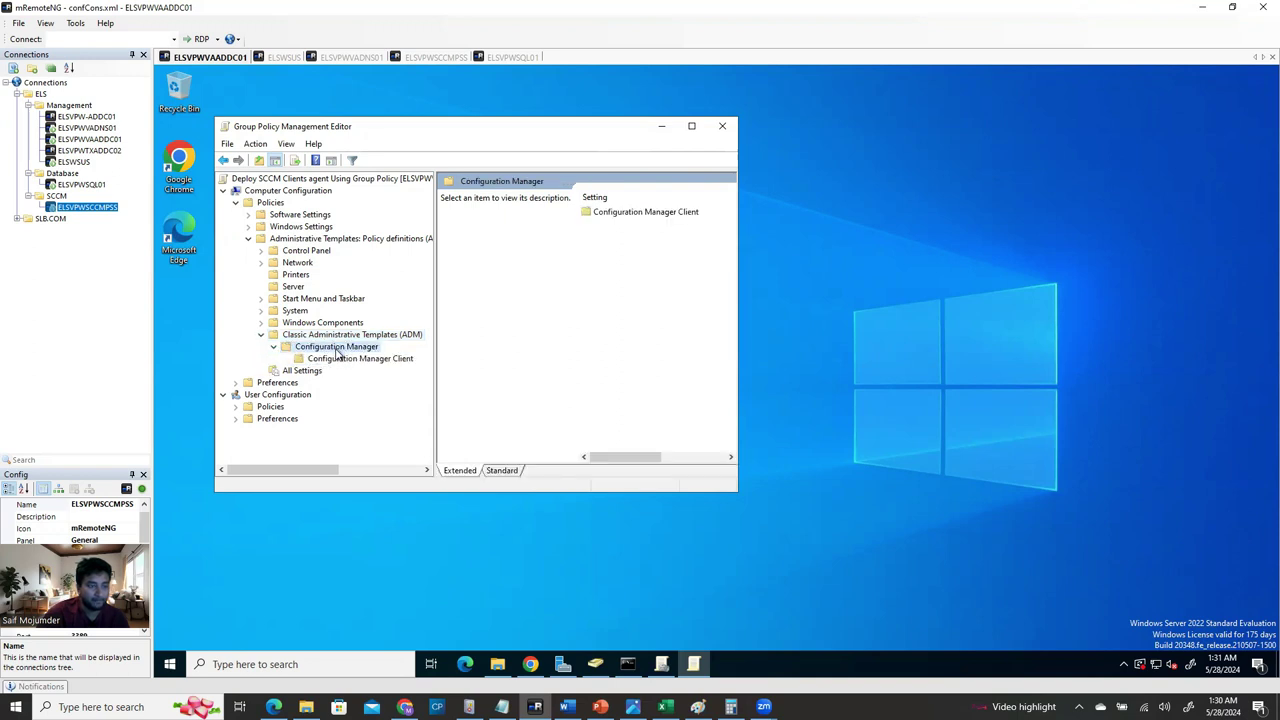
click(352, 359)
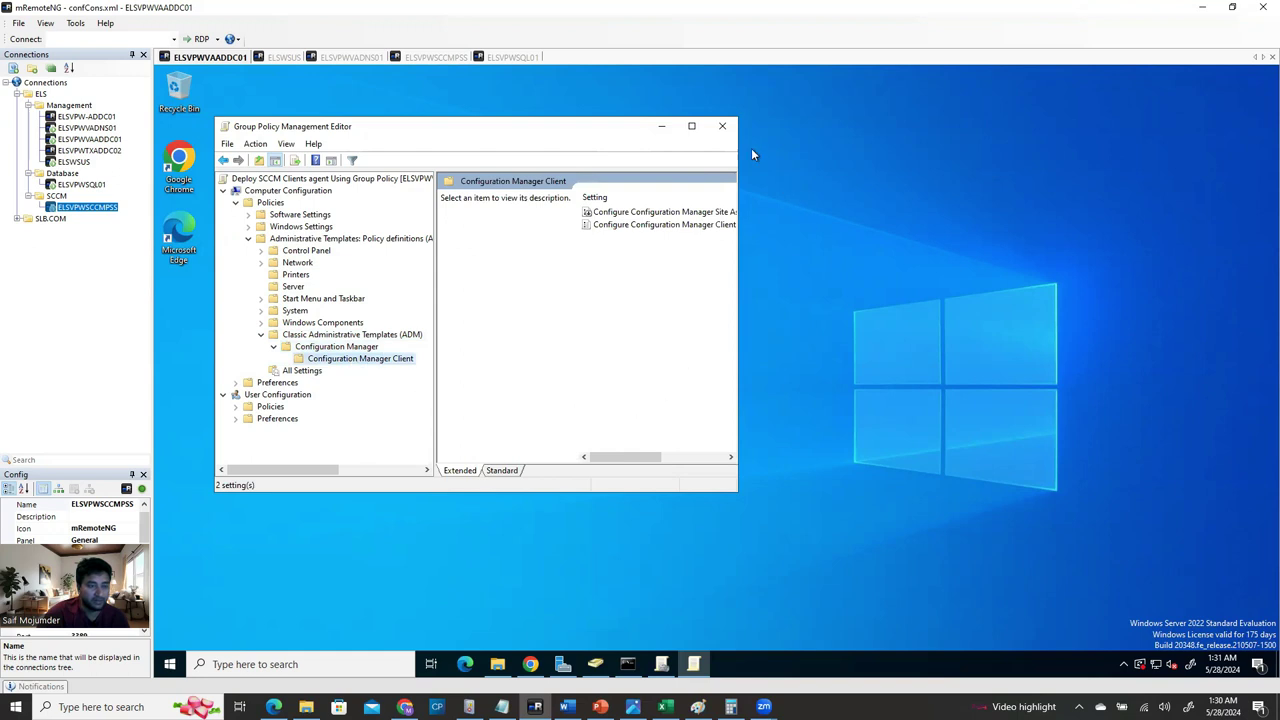
click(691, 126)
Enable Configure Configuration Manager Site Assignment with site EVA, 5-minute retry interval, 1-hour duration.
click(694, 157)
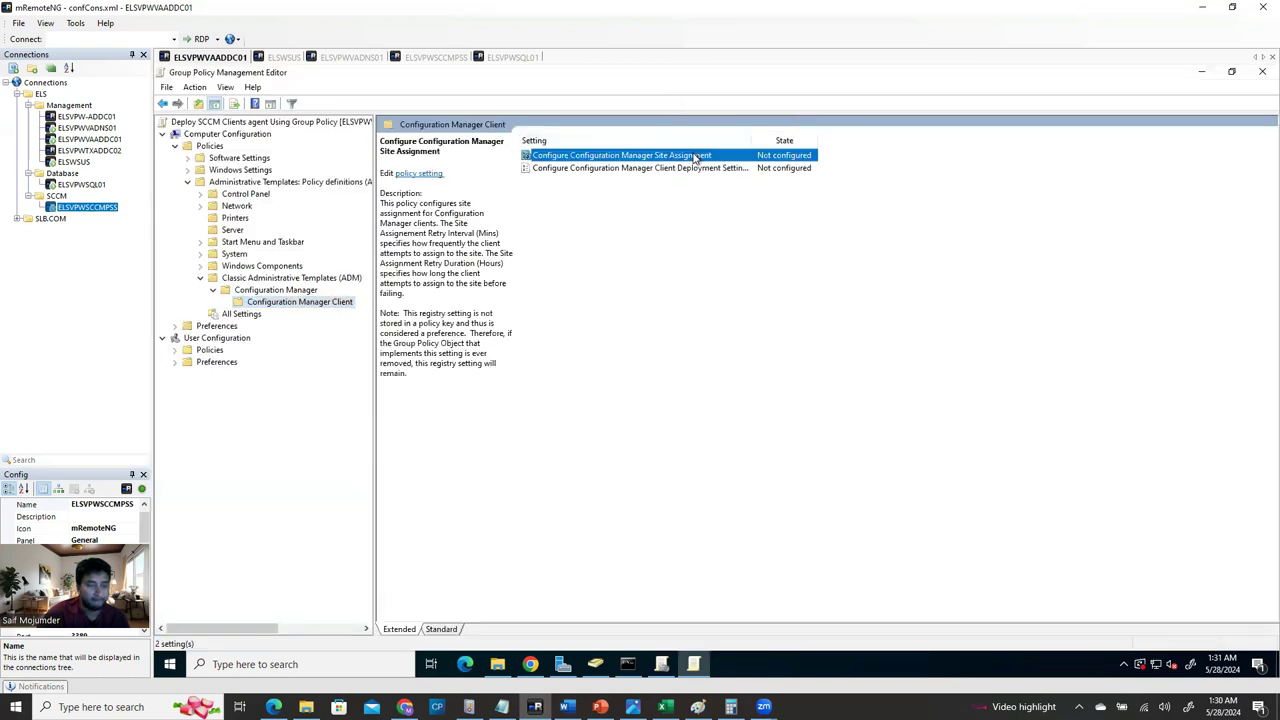
double_click(694, 157)
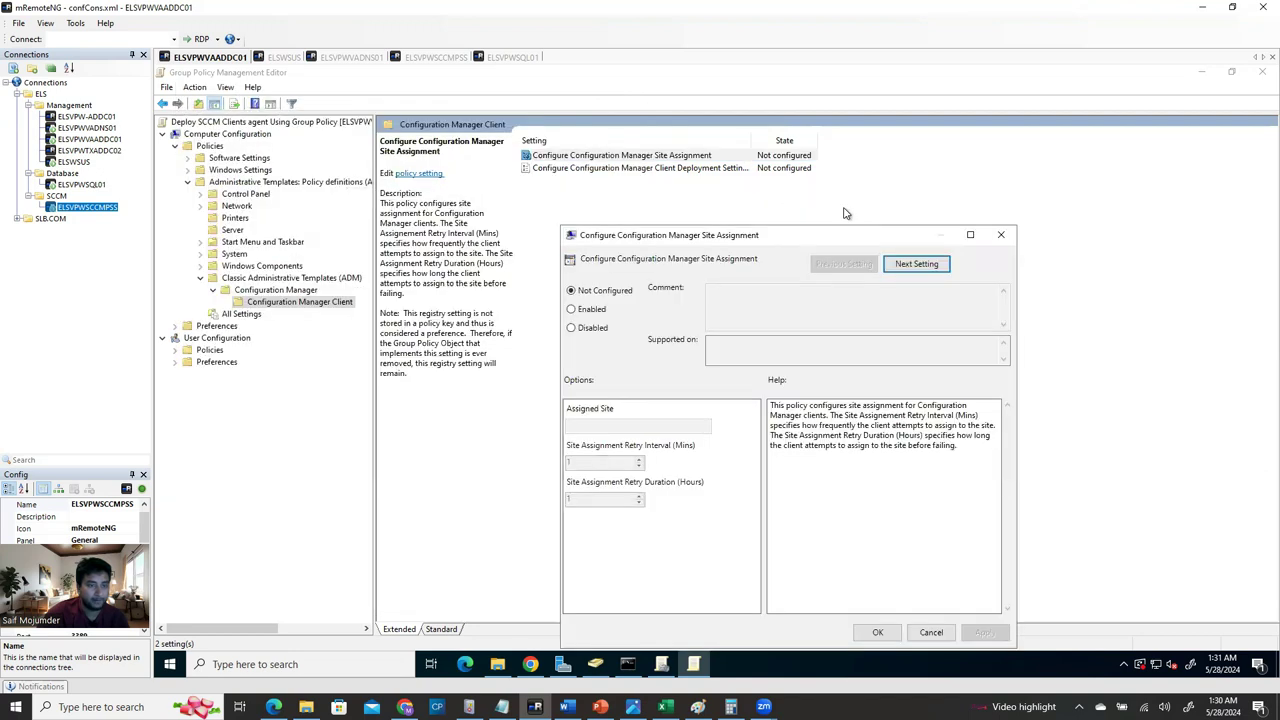
click(600, 282)
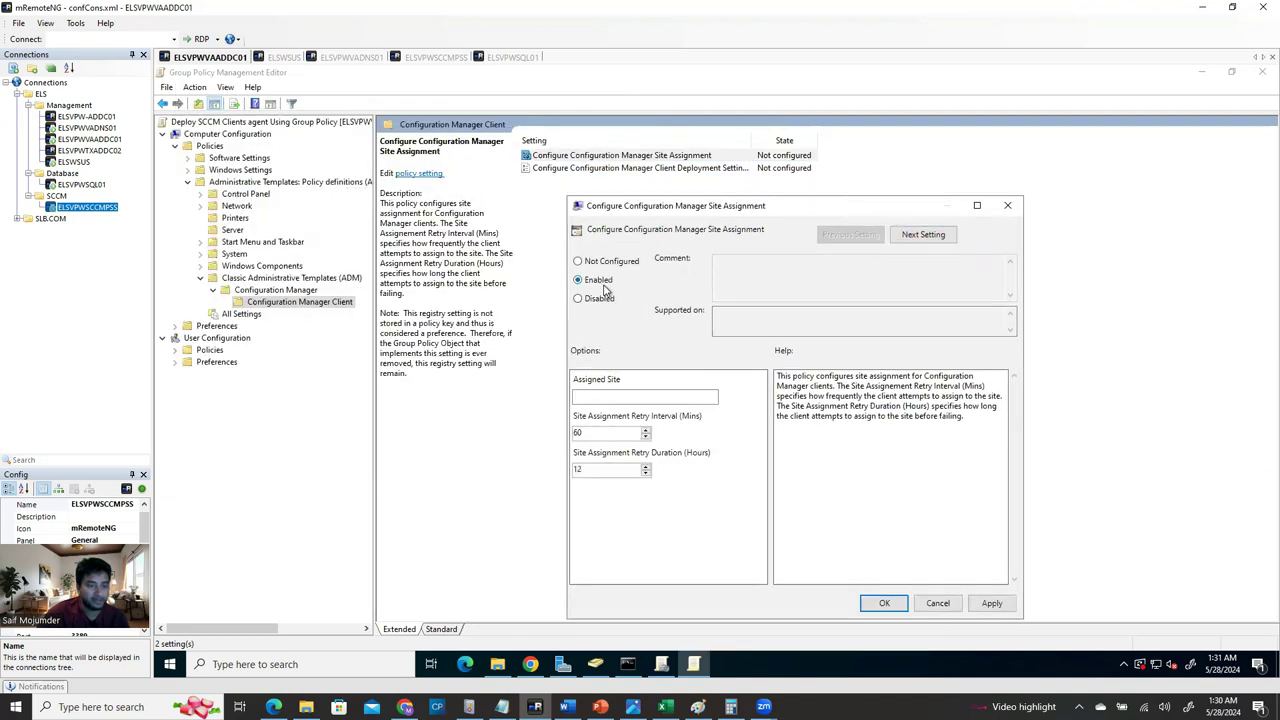
click(633, 397)
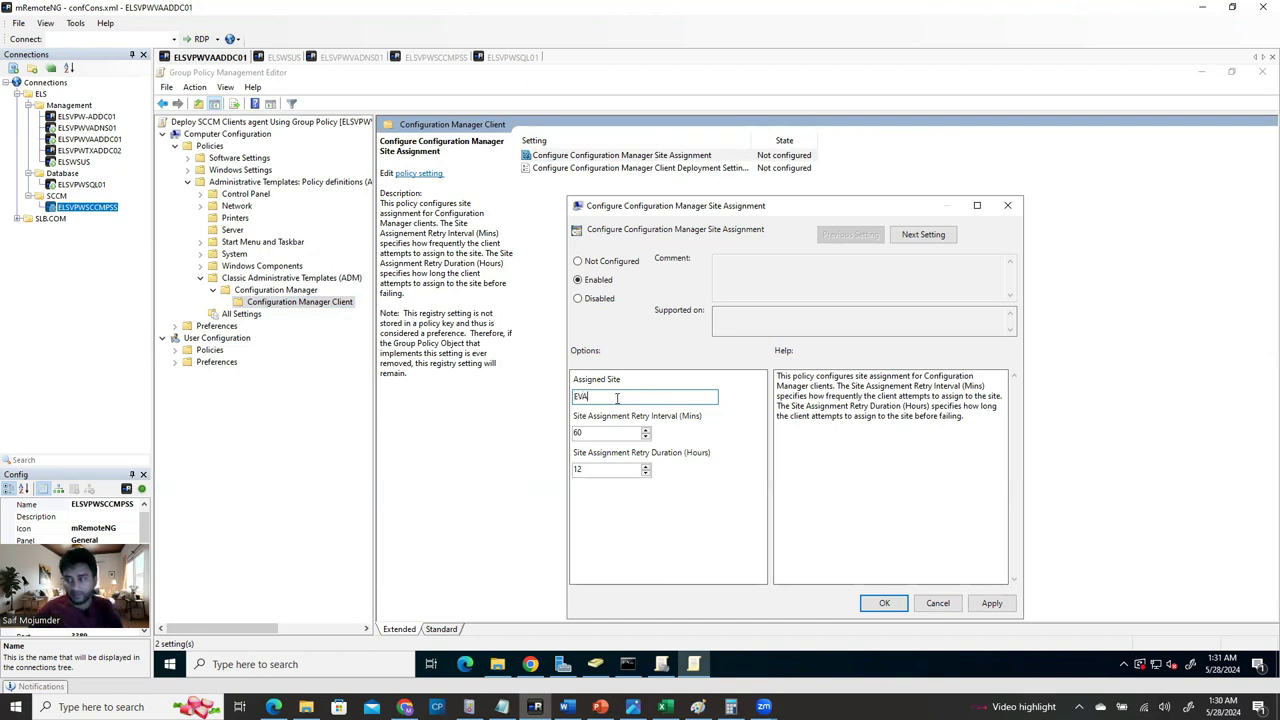
click(592, 432)
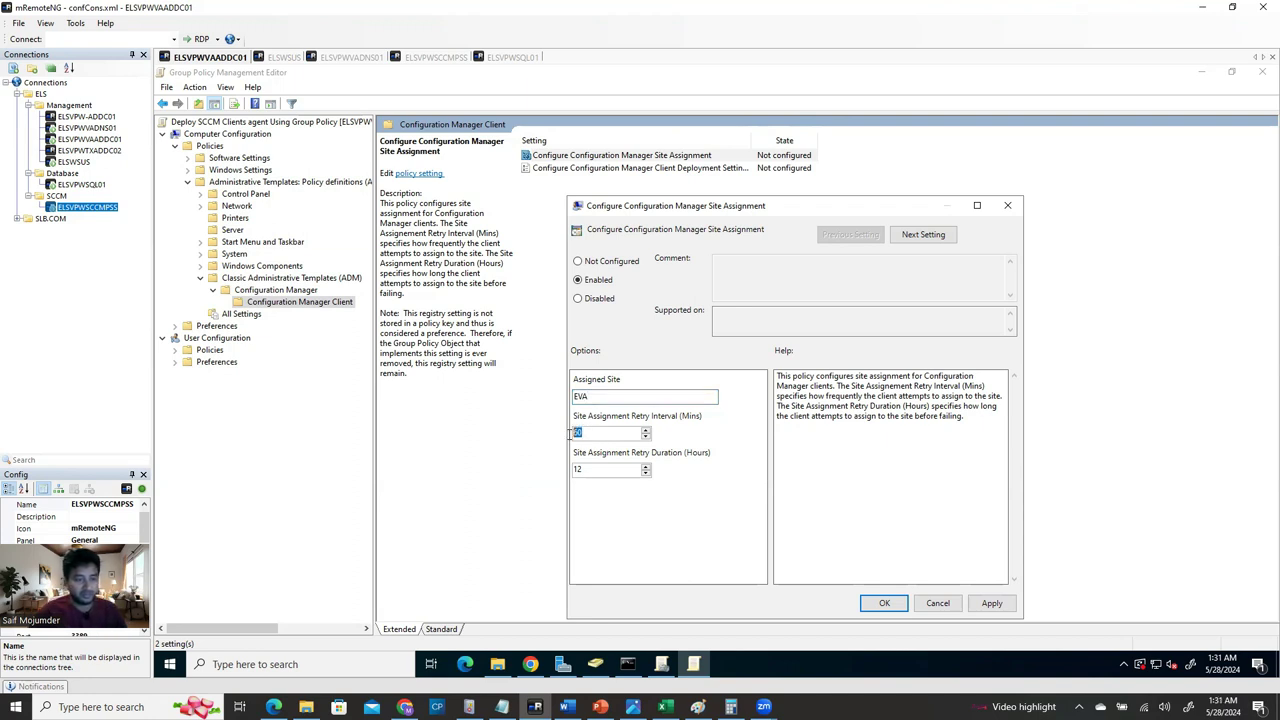
text(5)
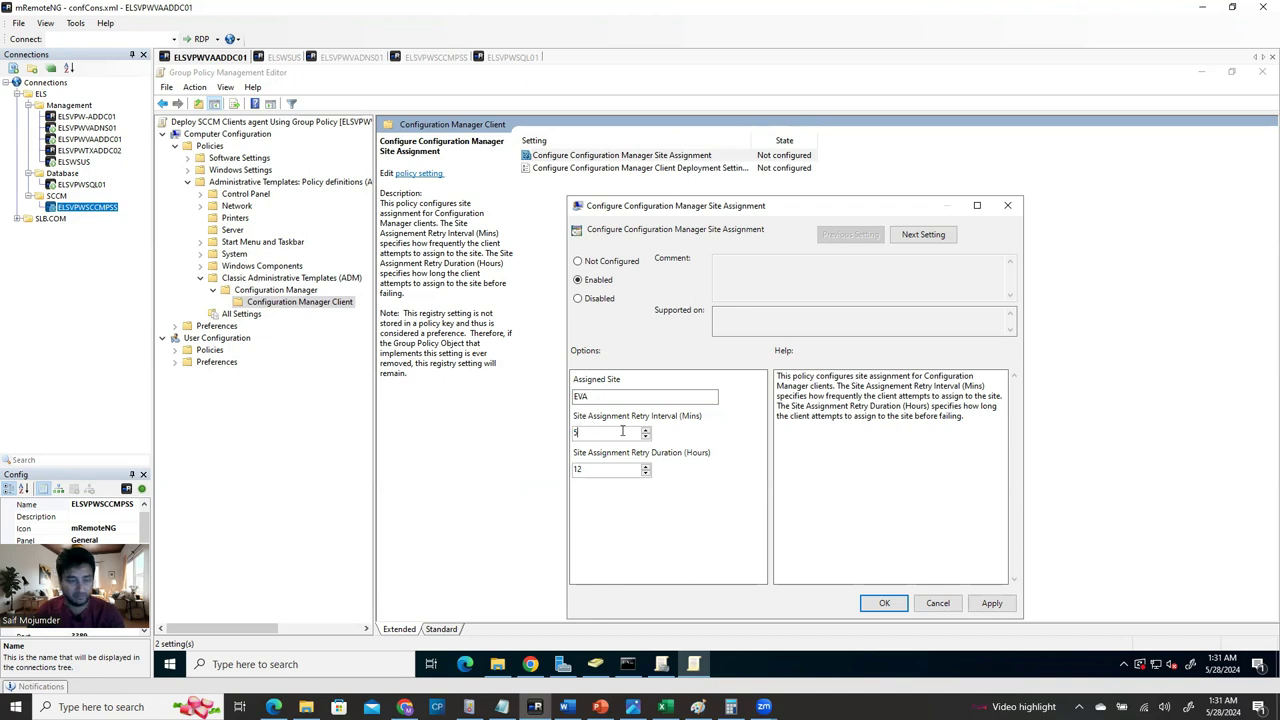
key(shift+Home)
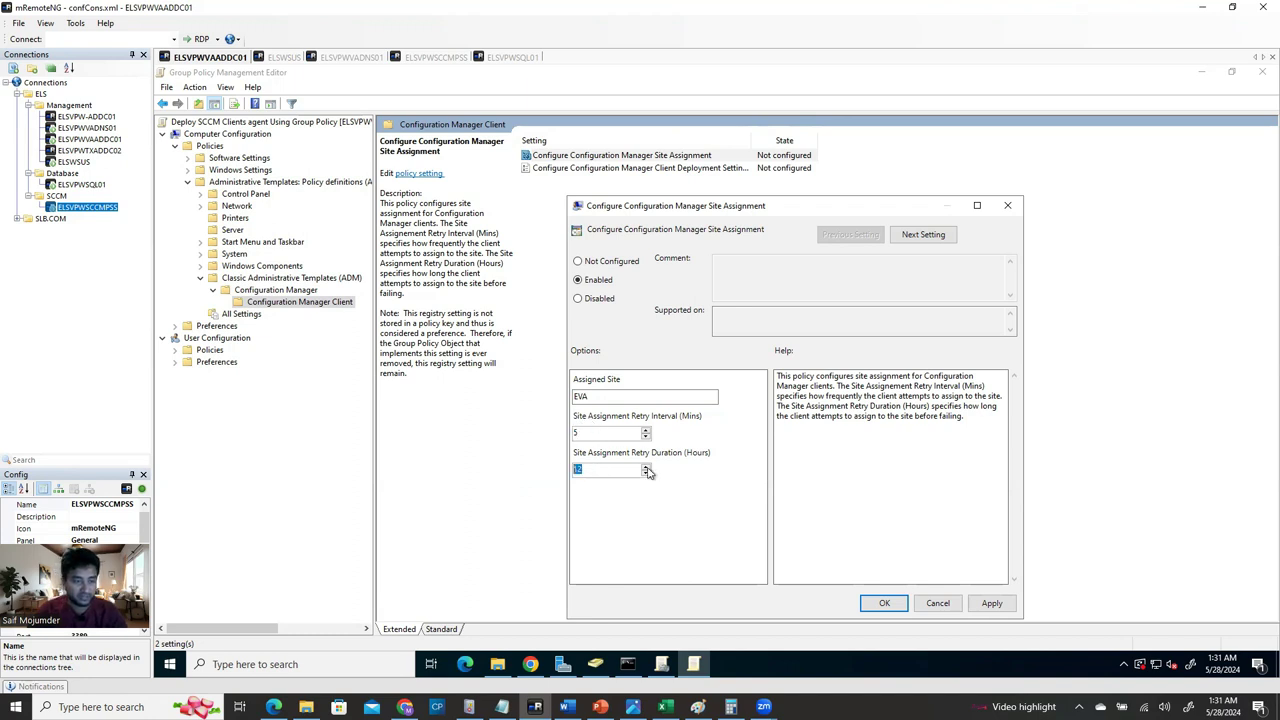
text(1)
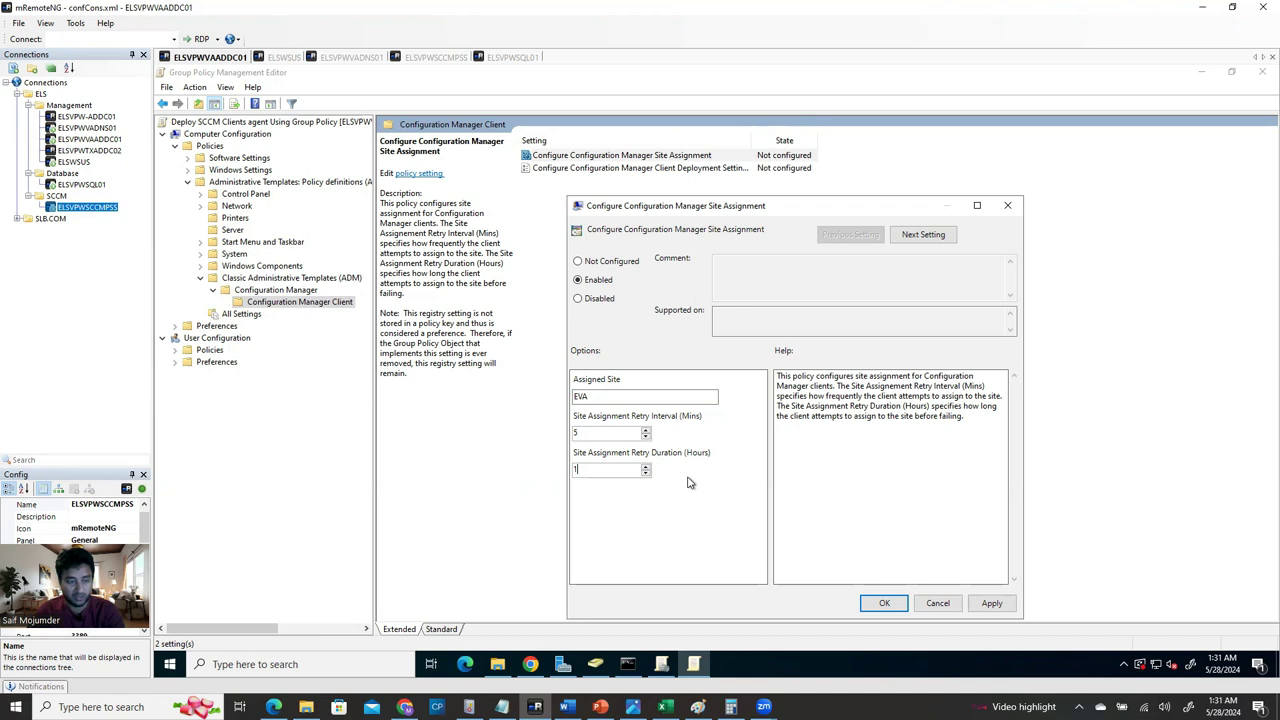
click(992, 603)
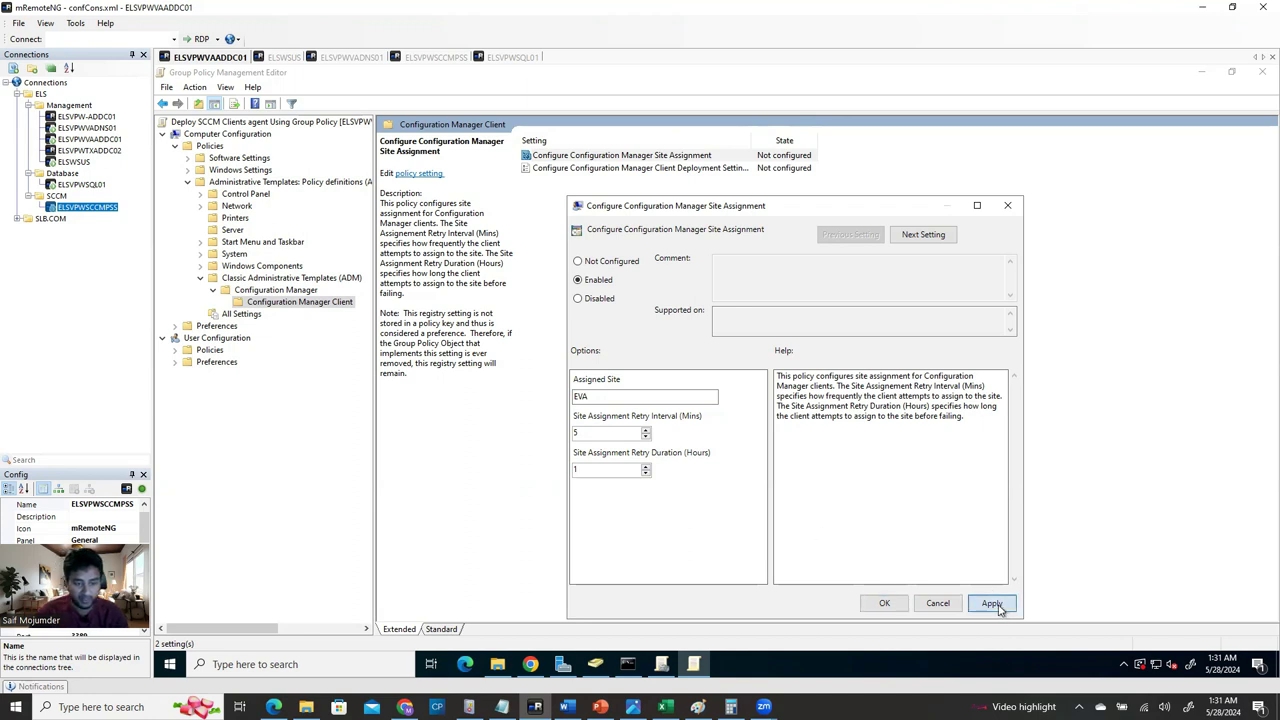
click(886, 604)
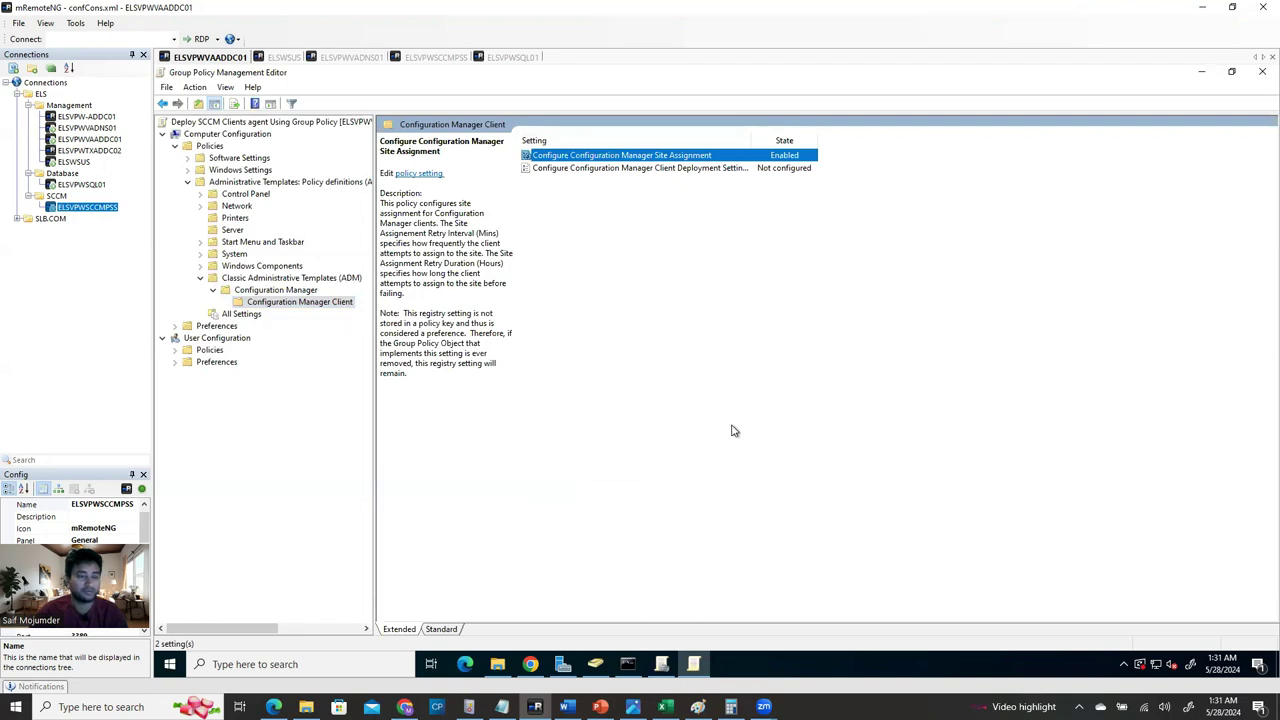
Enable Client Deployment Settings, place the cursor in the CCMSetup box, then bring up local Notepad notes.
click(648, 210)
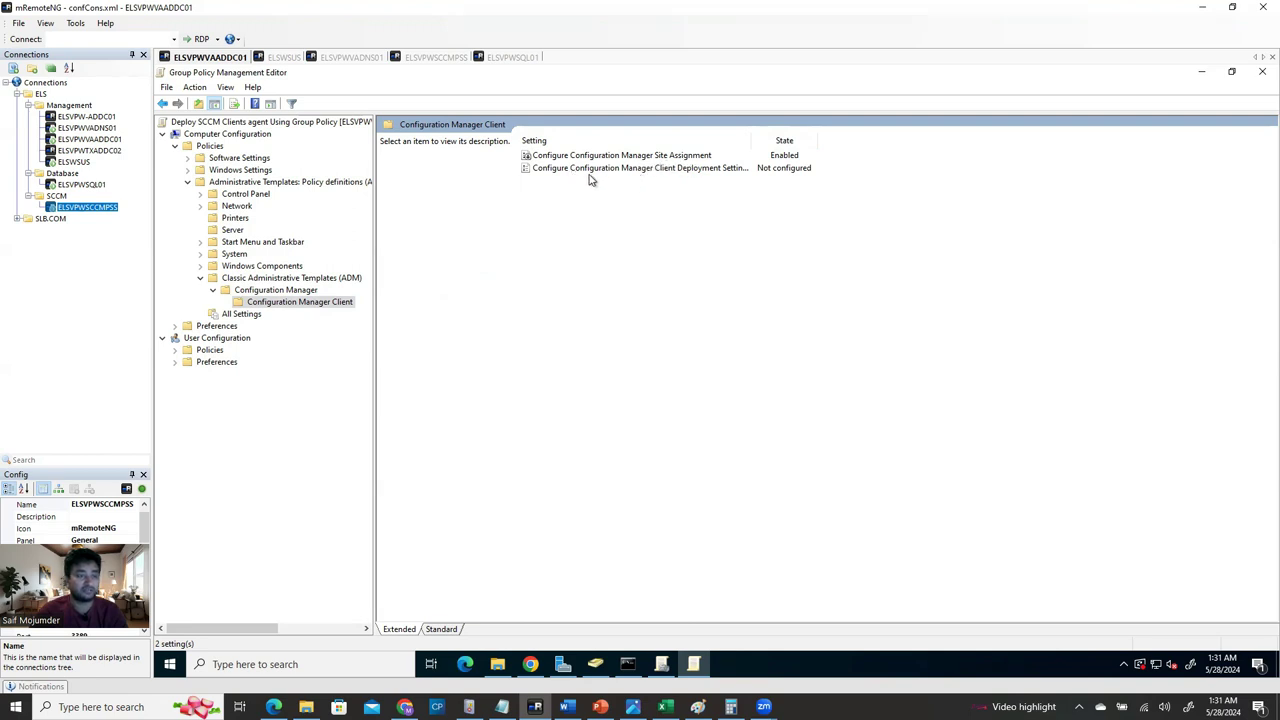
double_click(671, 170)
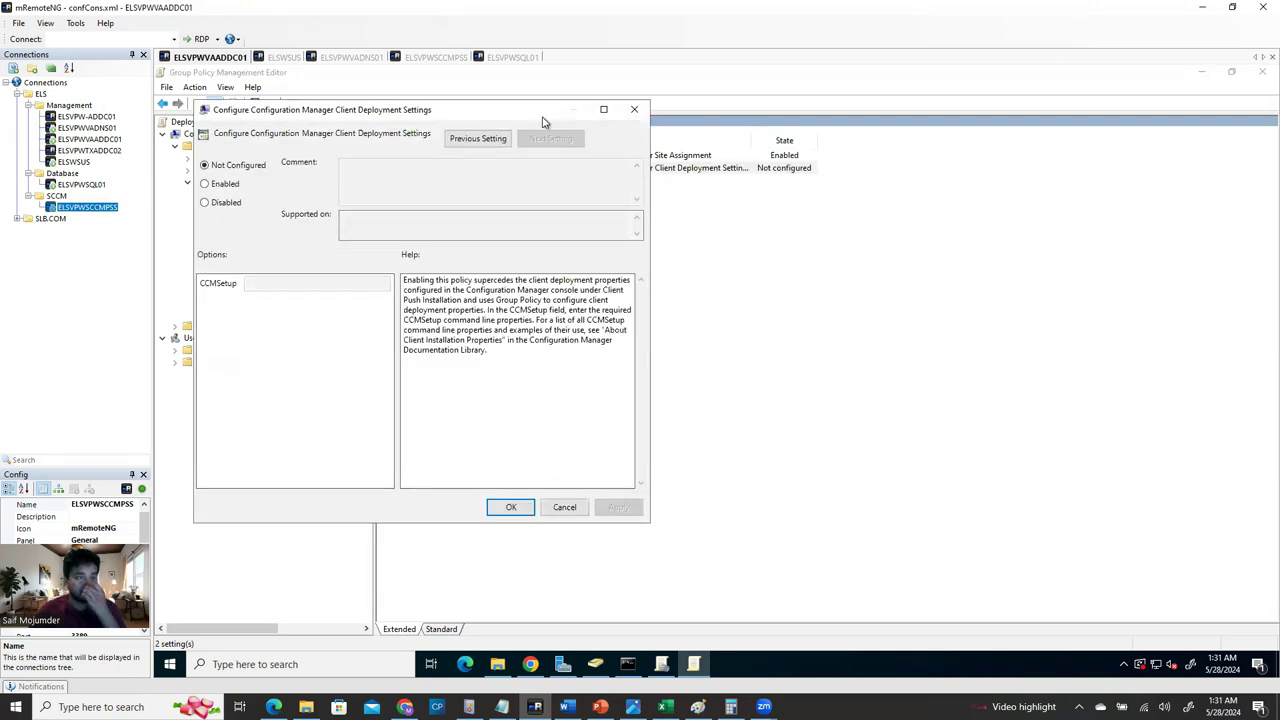
drag(543, 121, 872, 178)
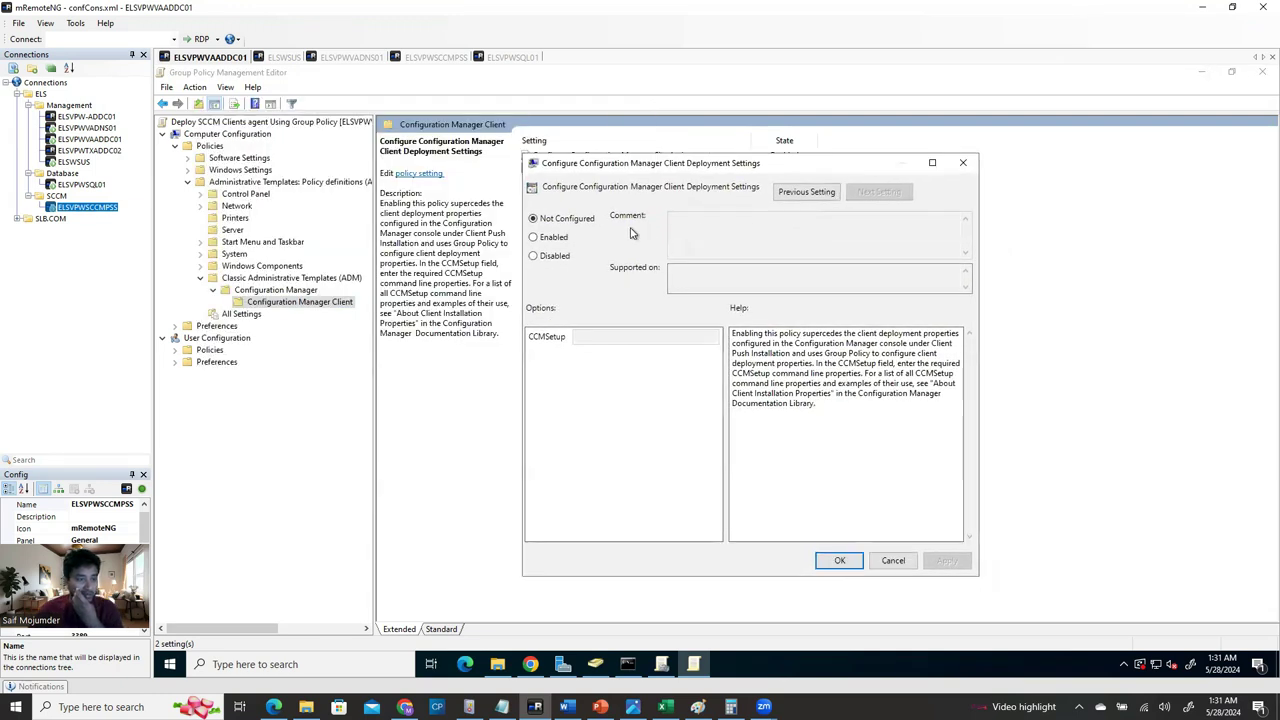
click(555, 238)
click(578, 338)
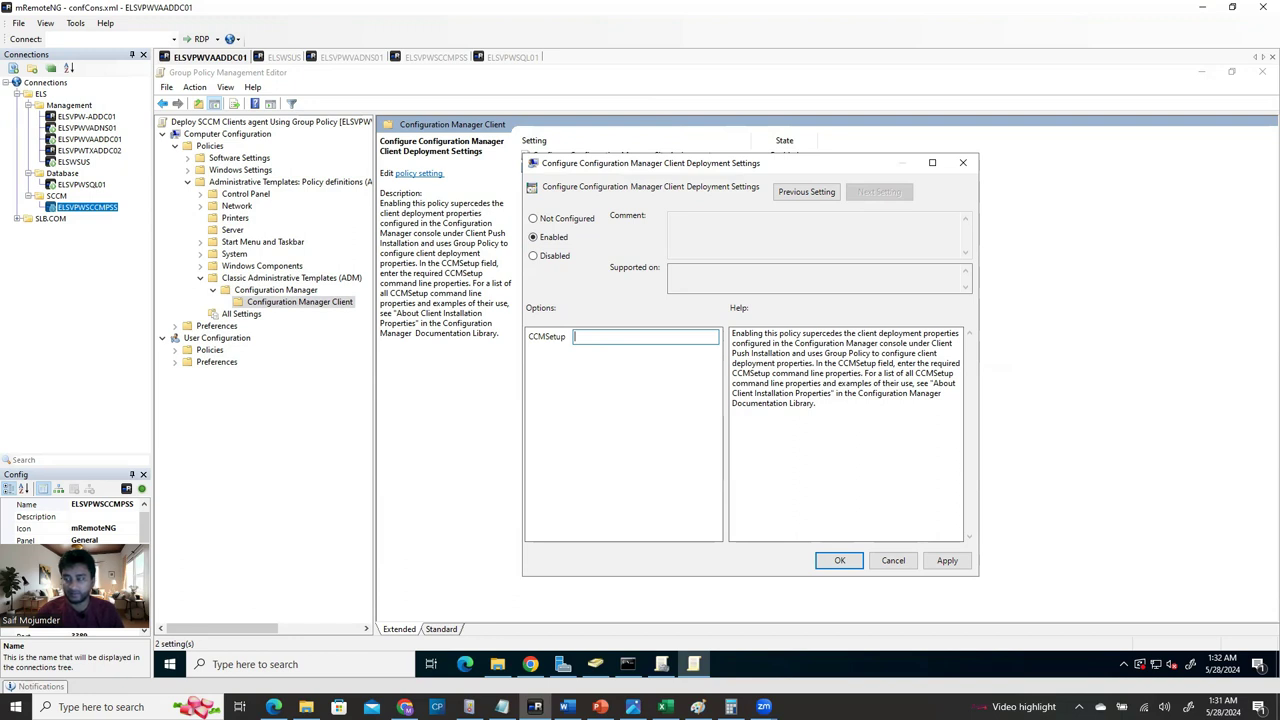
click(566, 707)
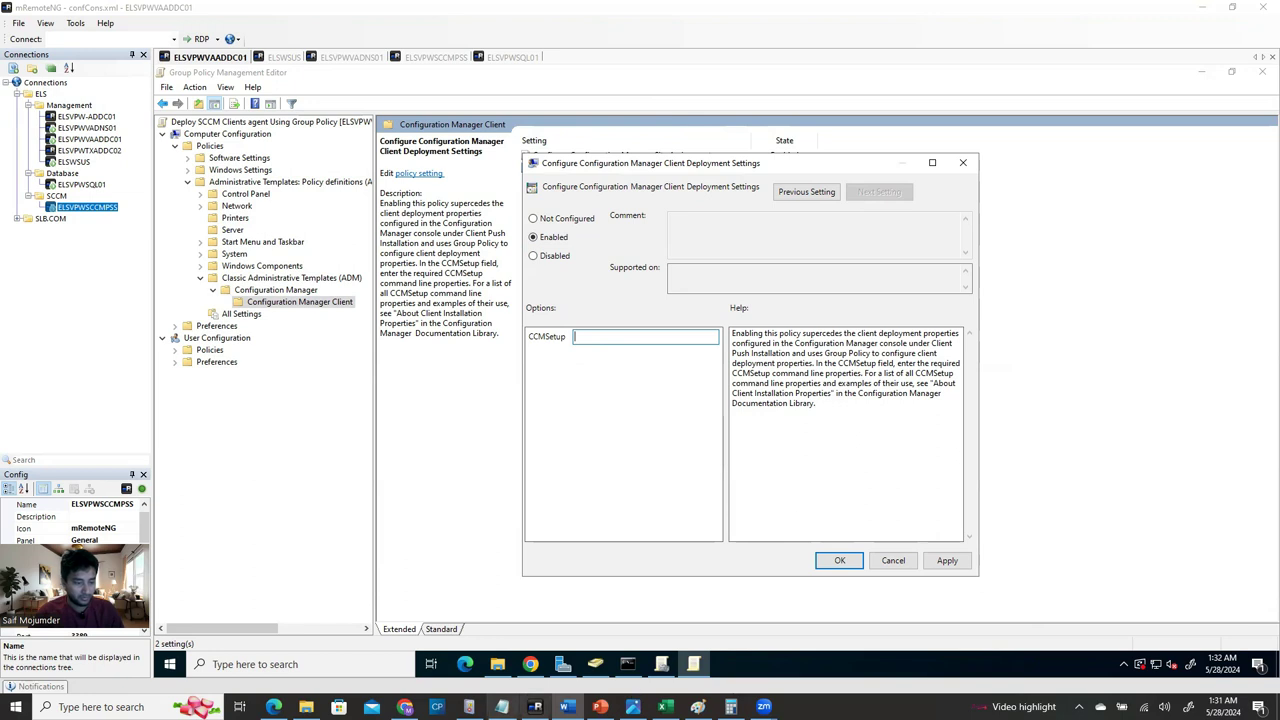
click(502, 707)
Paste the CCMSETUP command line into a new blank Notepad in the remote session.
click(297, 446)
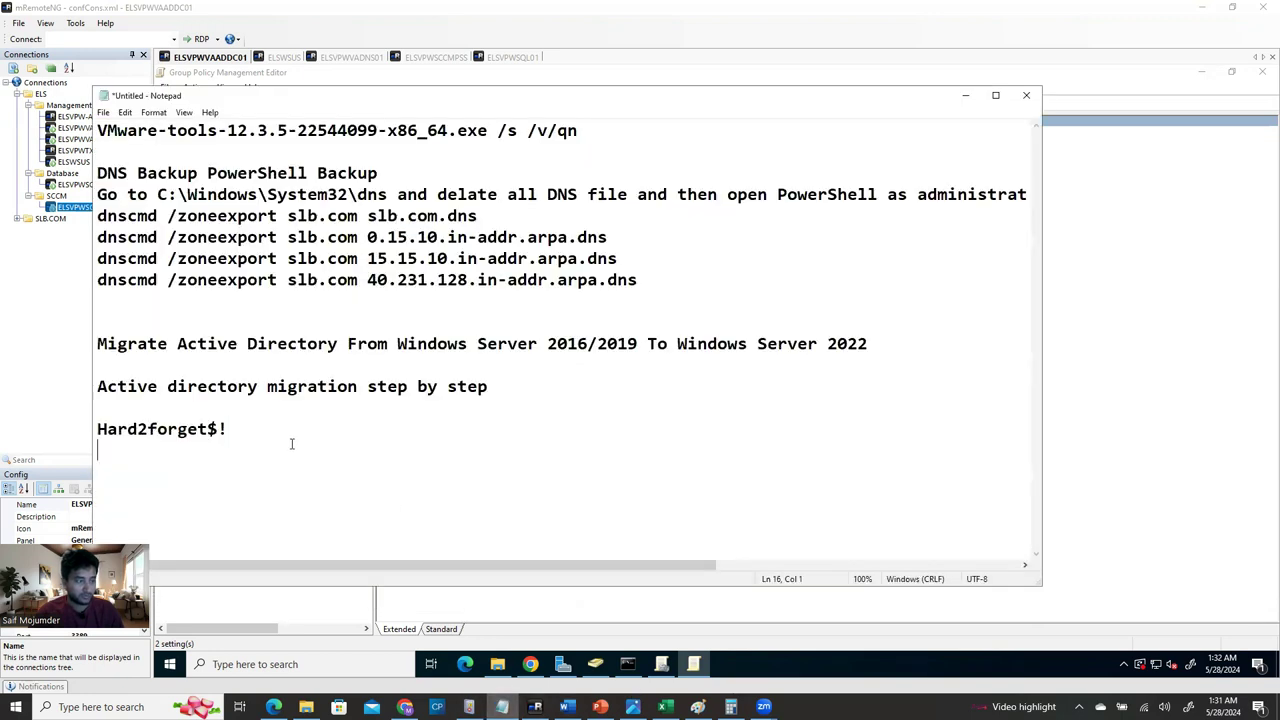
click(965, 96)
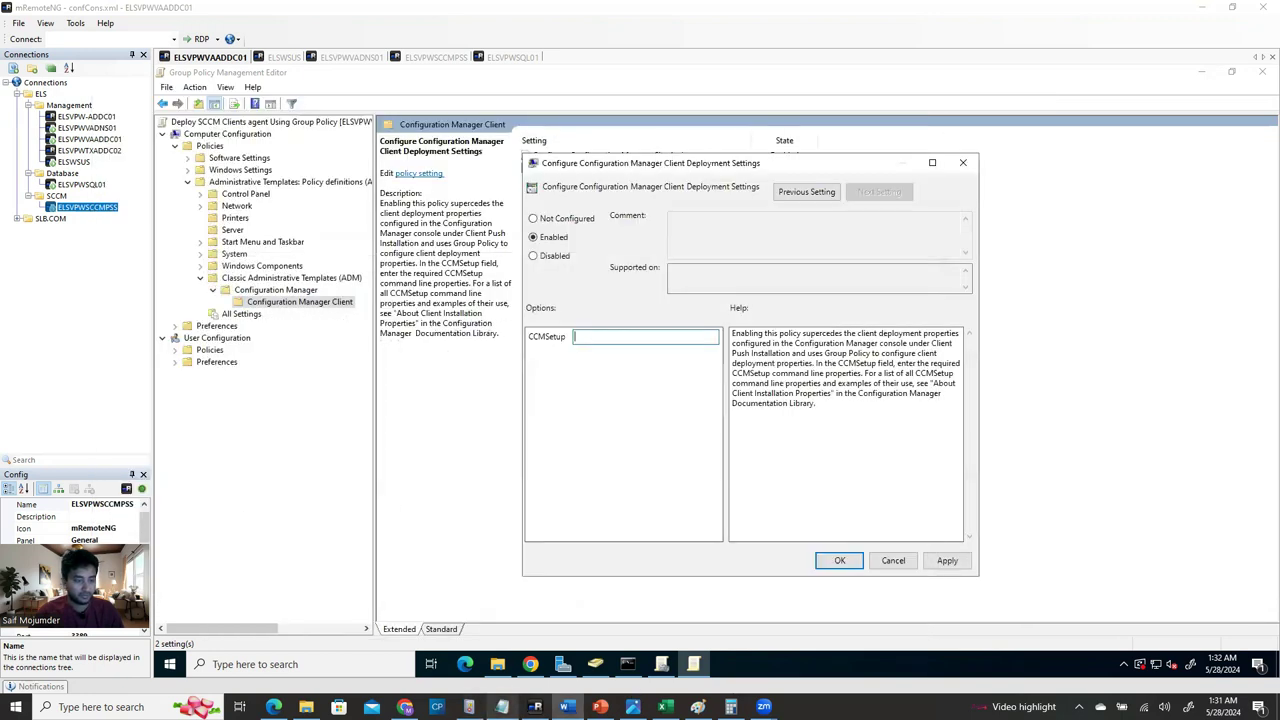
right_click(498, 660)
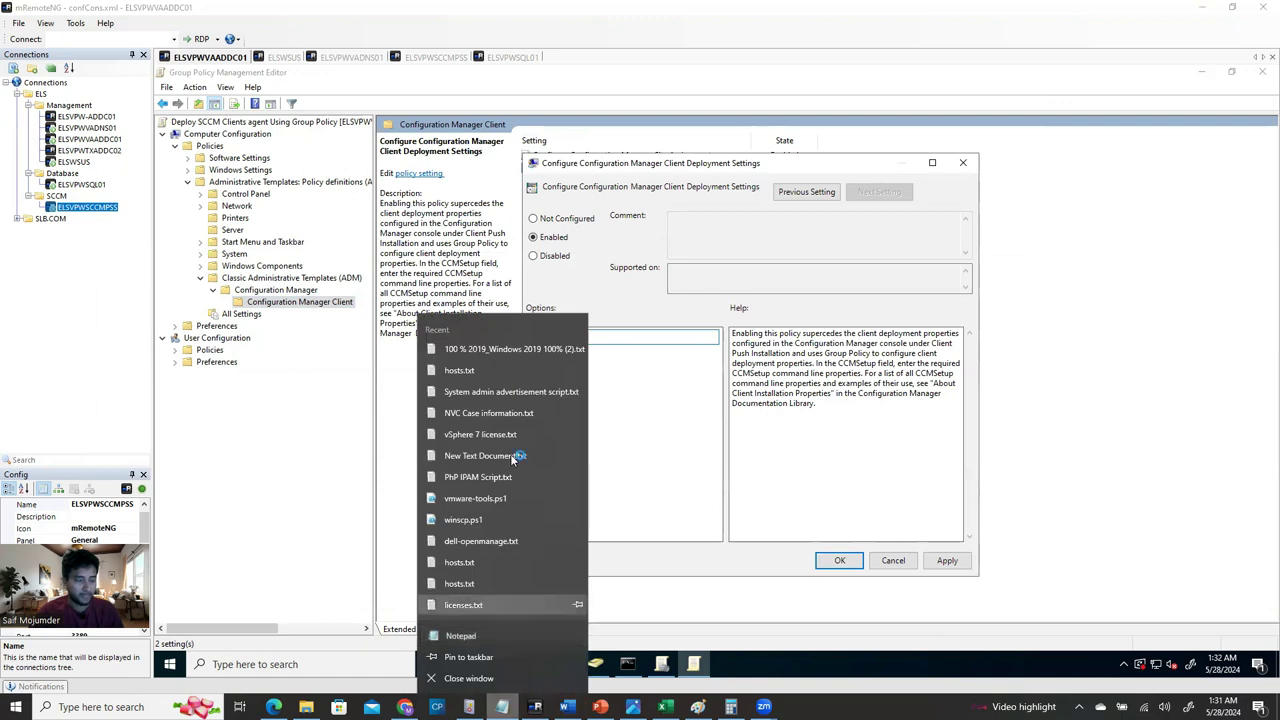
click(476, 603)
text(CCMSETUP.exe /MP=ELSSCCMPSS.els.com SMSSITECODE=VAS)
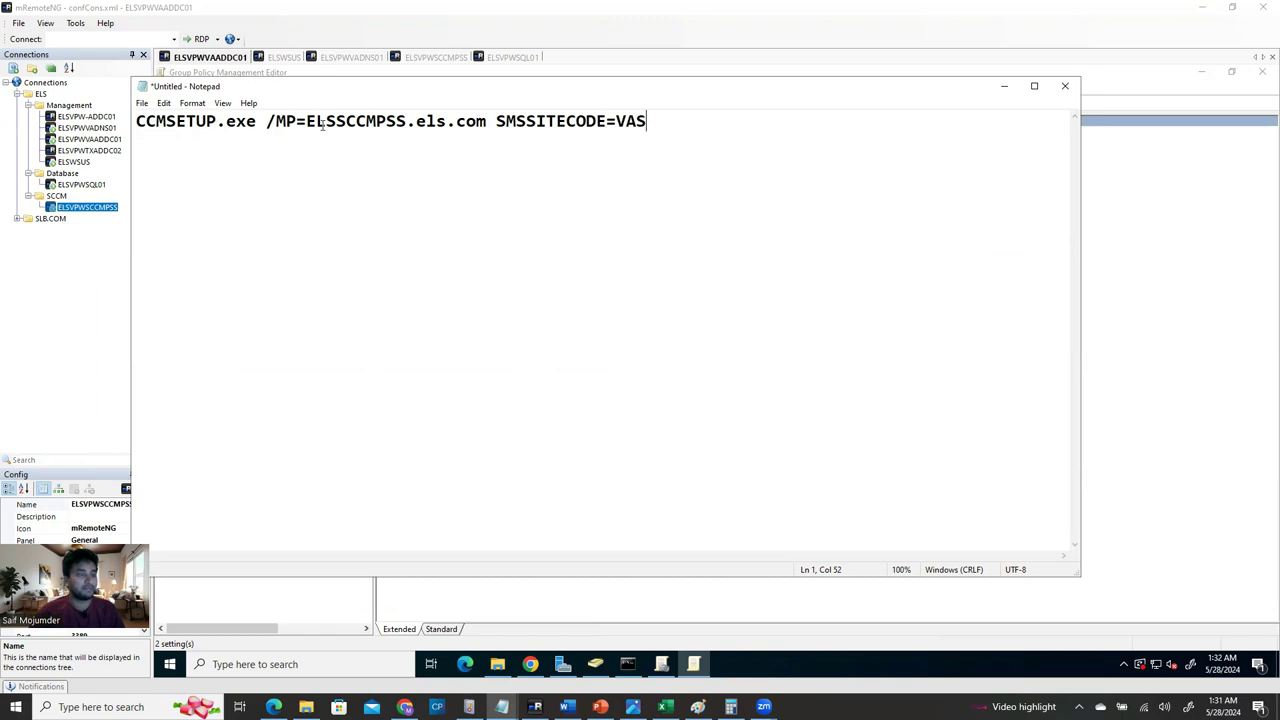
Change host ELSSCCMPSS to ELSVPWSCCMPSS and site code VAS to EVA, then select the whole line.
drag(306, 121, 410, 121)
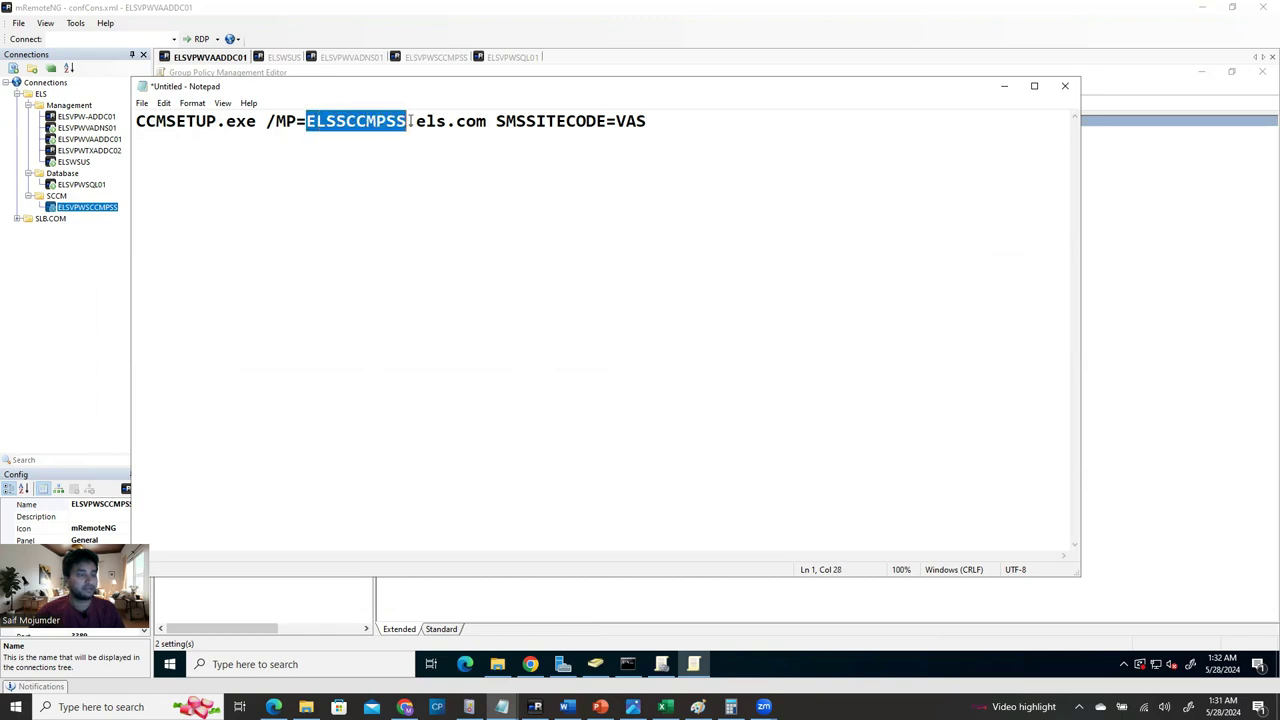
click(300, 316)
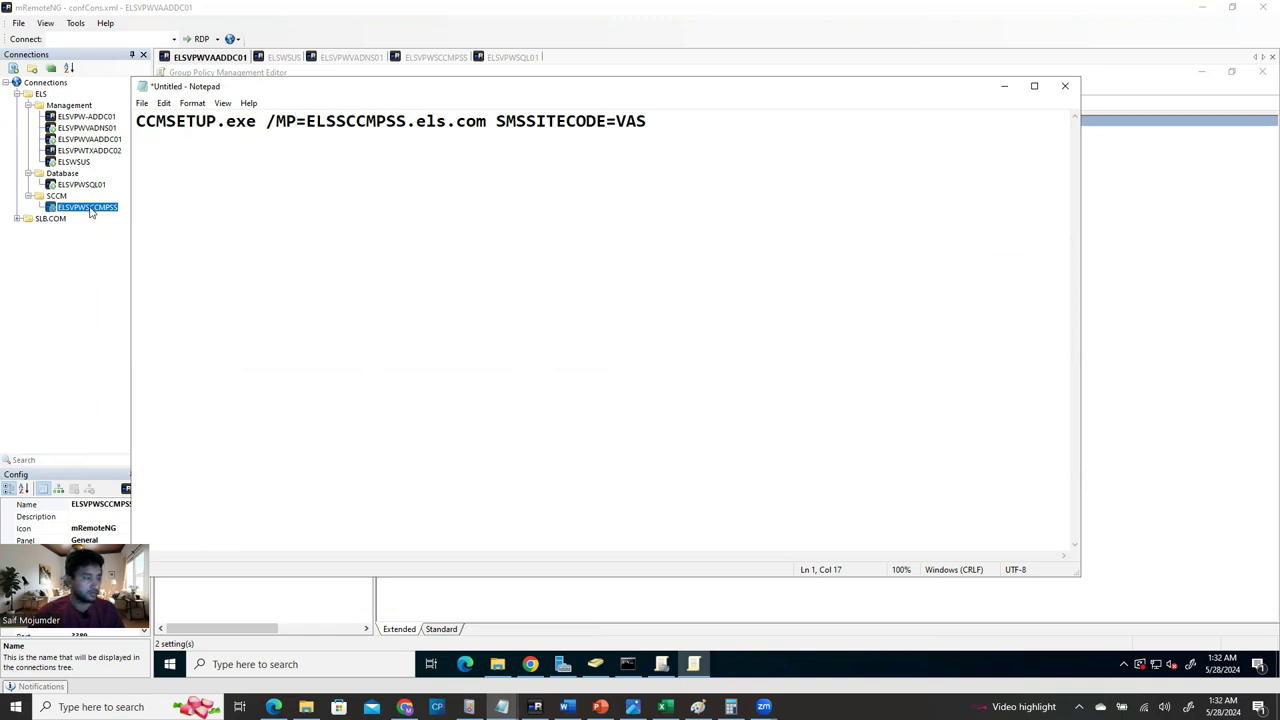
click(88, 507)
key(ctrl+c)
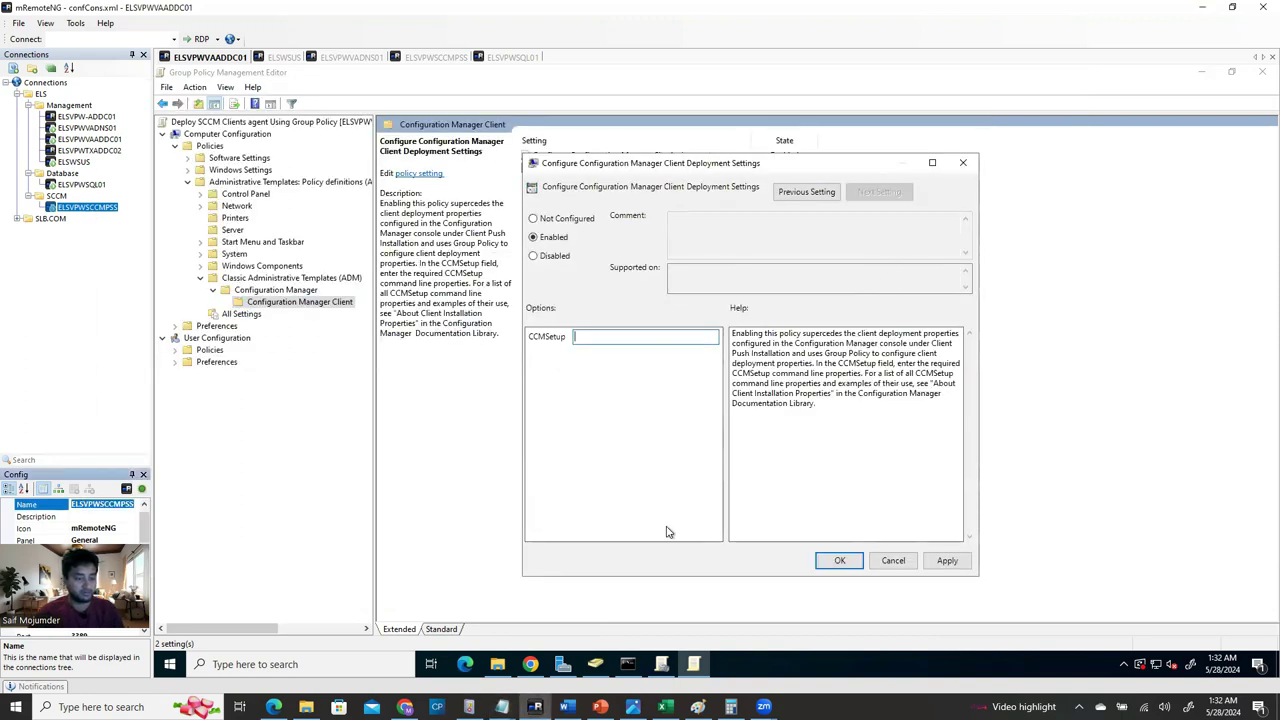
mouse_move(501, 707)
click(576, 648)
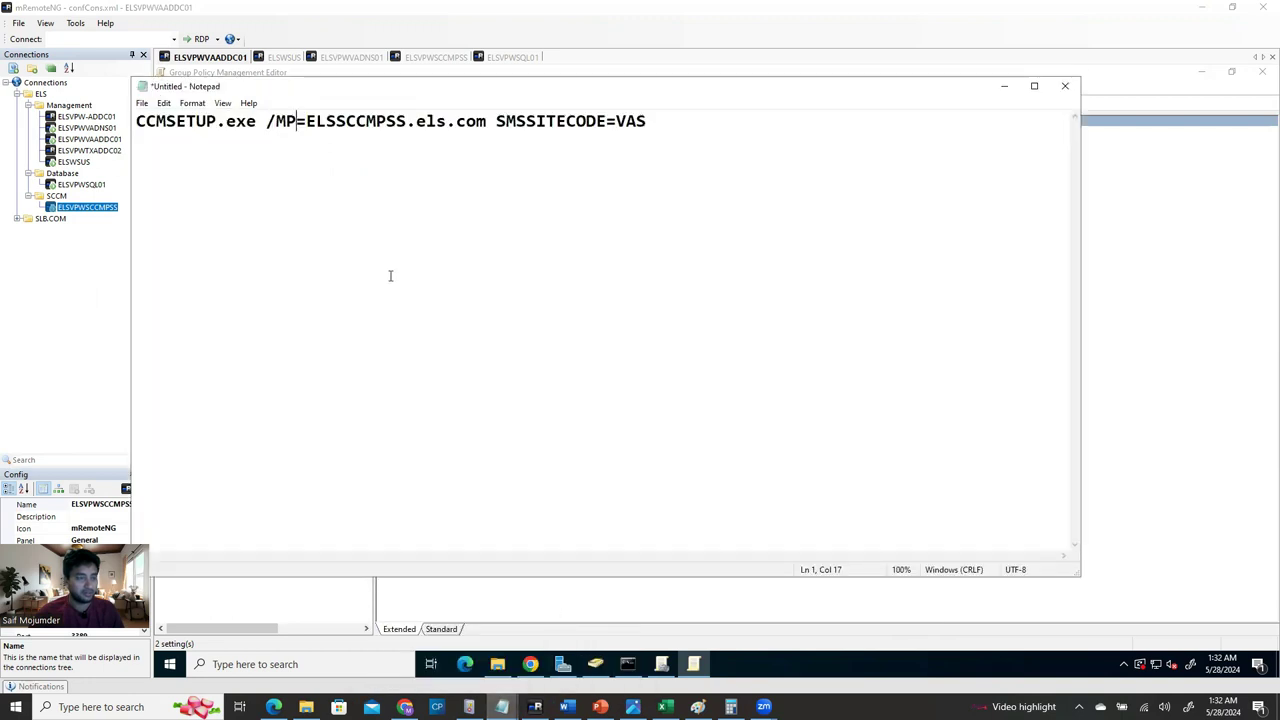
drag(316, 121, 407, 121)
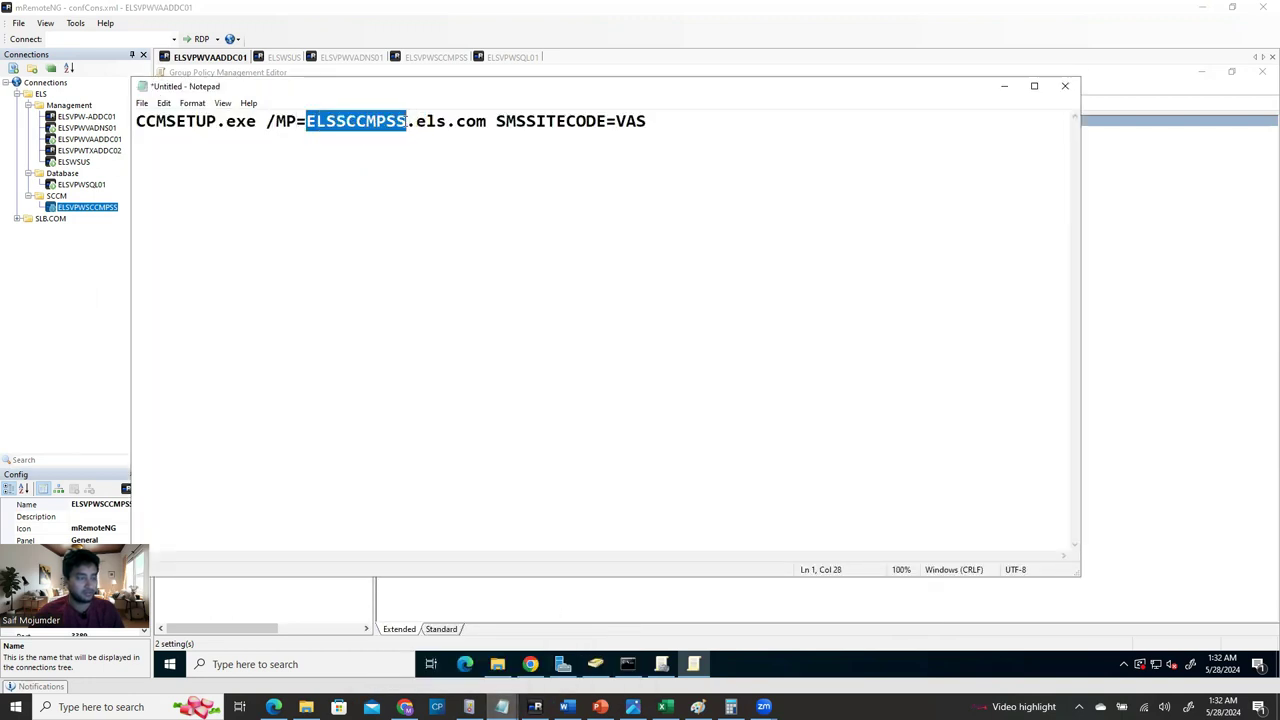
key(ctrl+v)
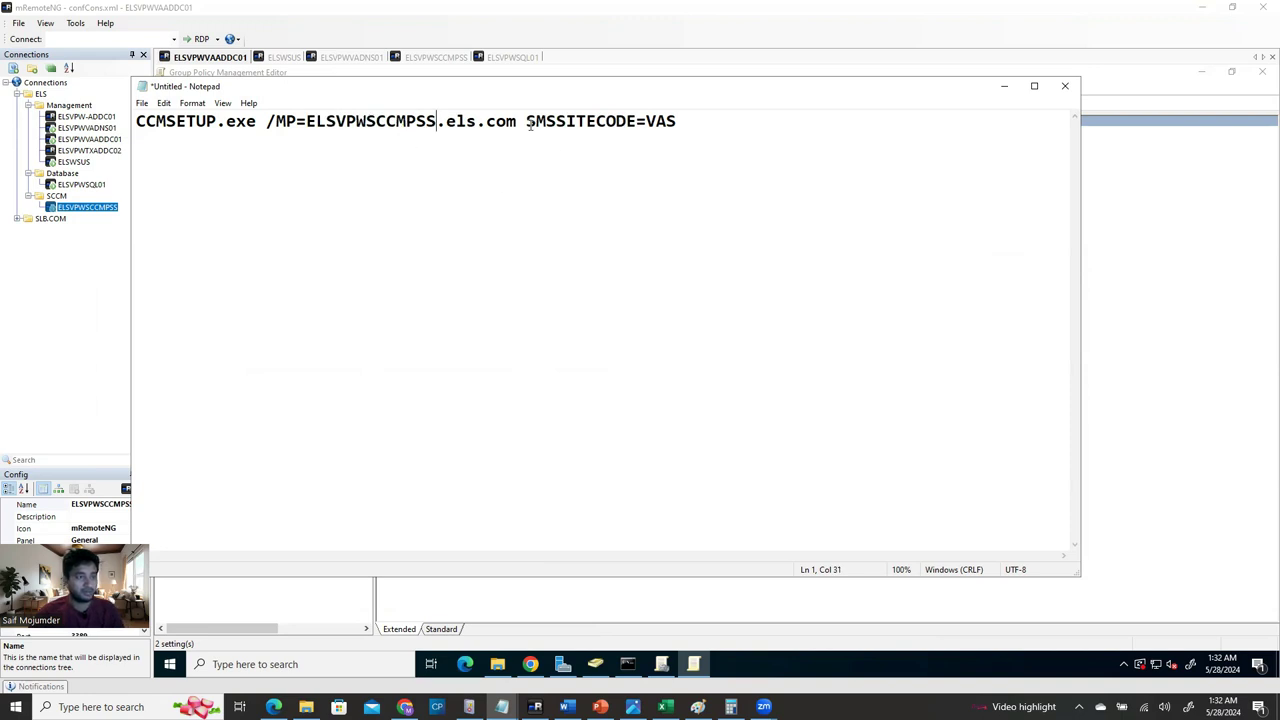
drag(677, 121, 648, 121)
text(EVA)
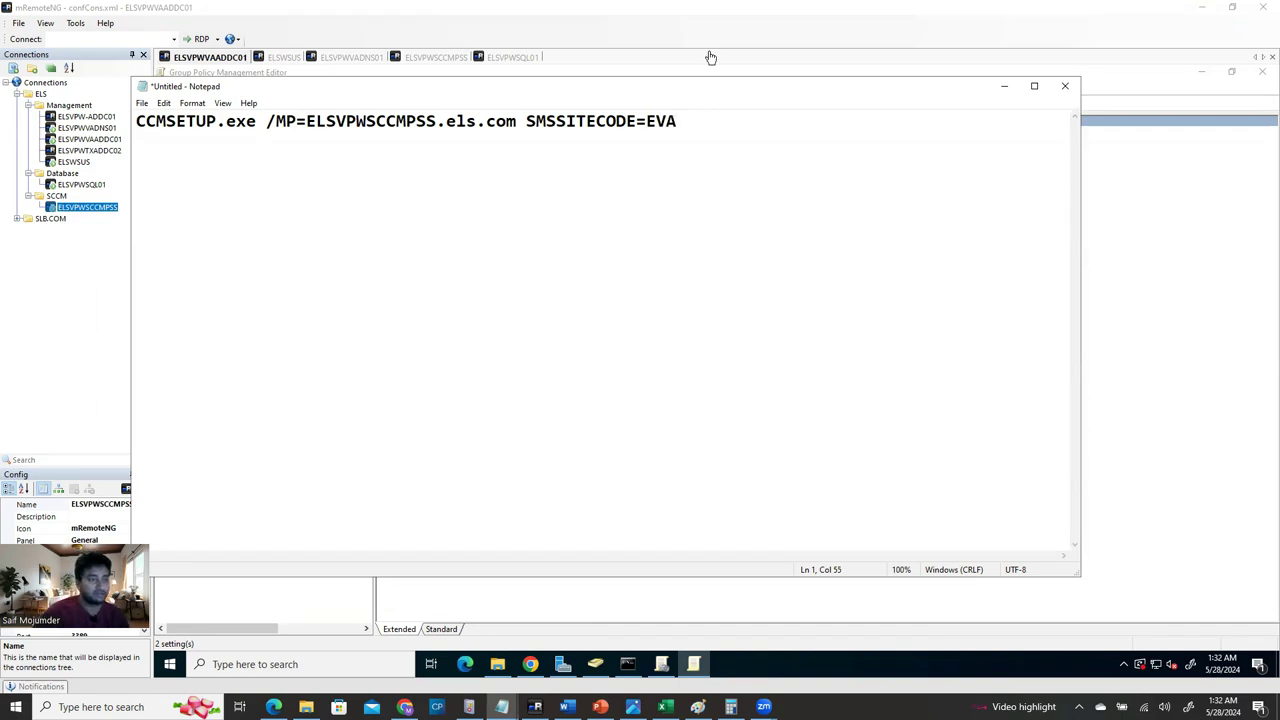
drag(697, 122, 134, 123)
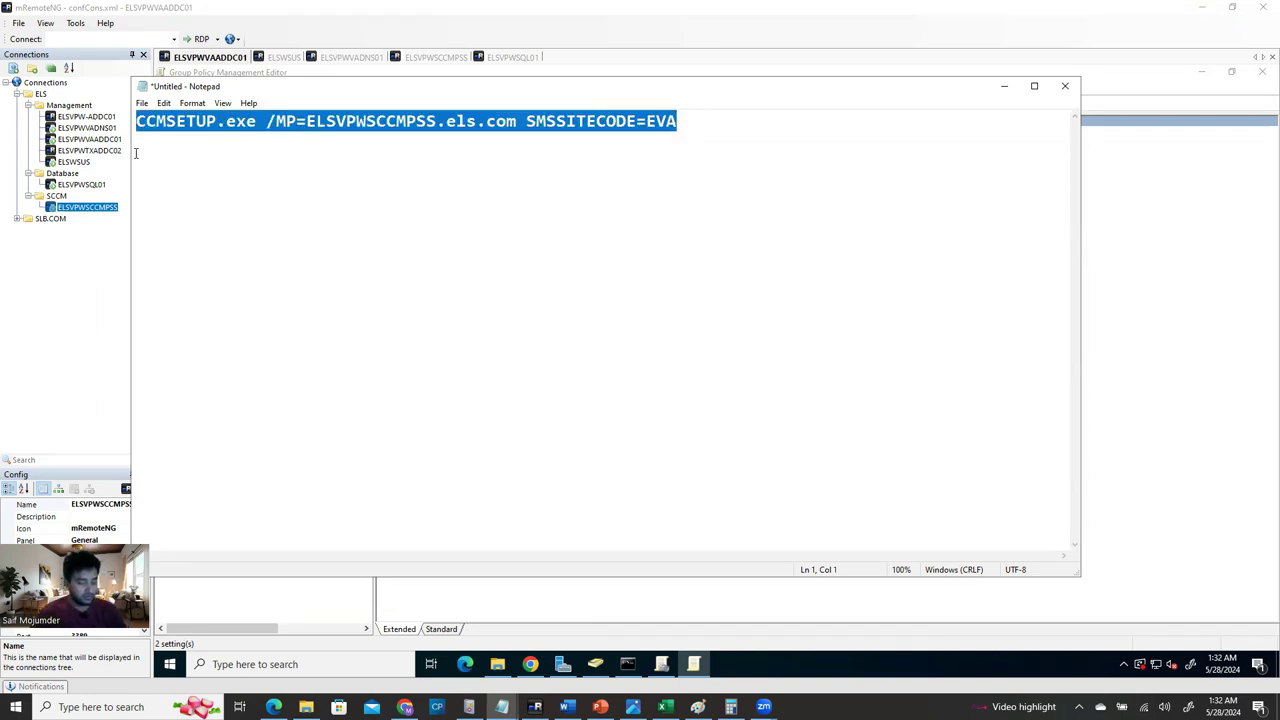
click(1004, 87)
Paste the CCMSETUP /MP=ELSVPWSCCMPSS.els.com SMSSITECODE=EVA command, check it against Notepad, and apply.
key(ctrl+v)
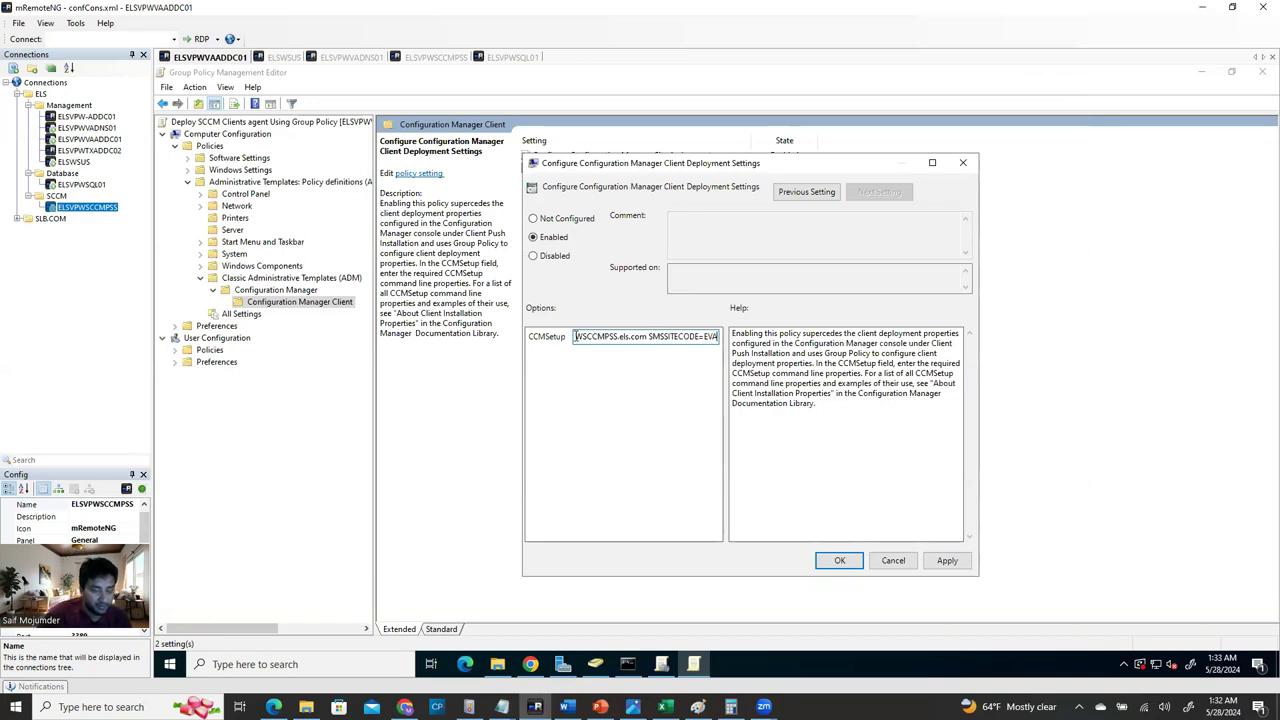
drag(588, 340, 610, 340)
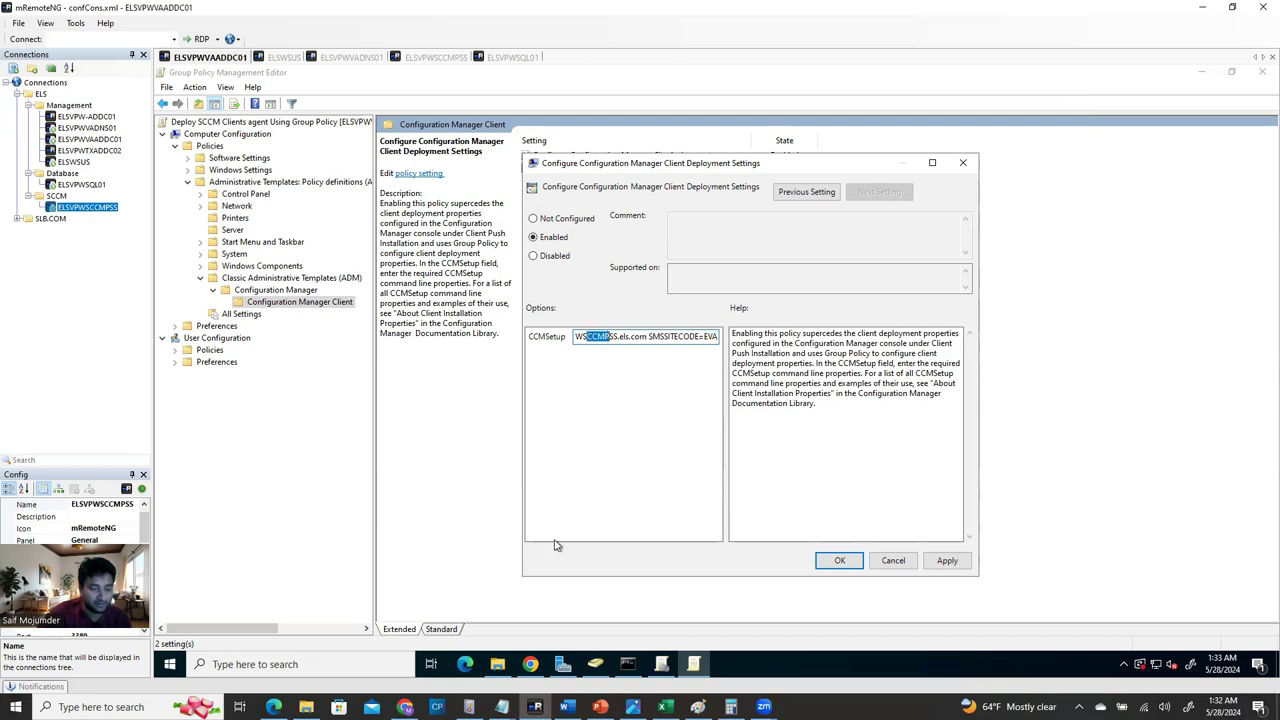
mouse_move(530, 664)
mouse_move(501, 707)
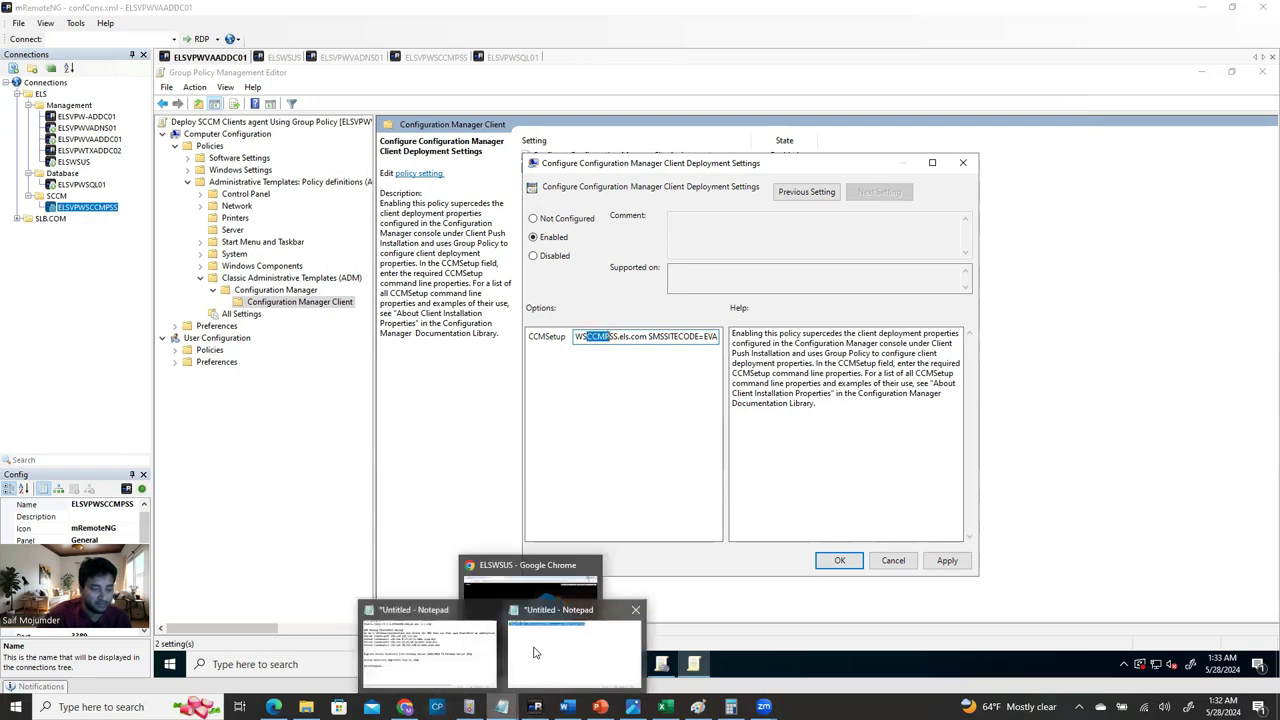
click(430, 650)
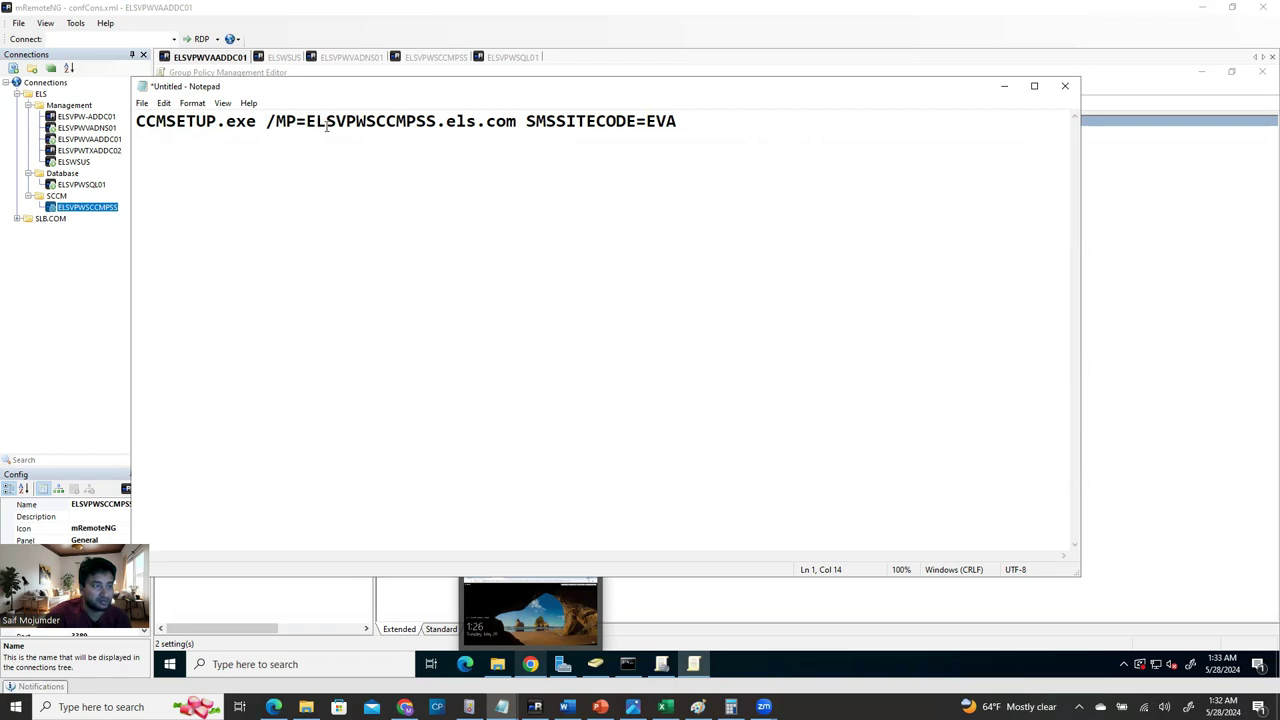
drag(306, 121, 518, 121)
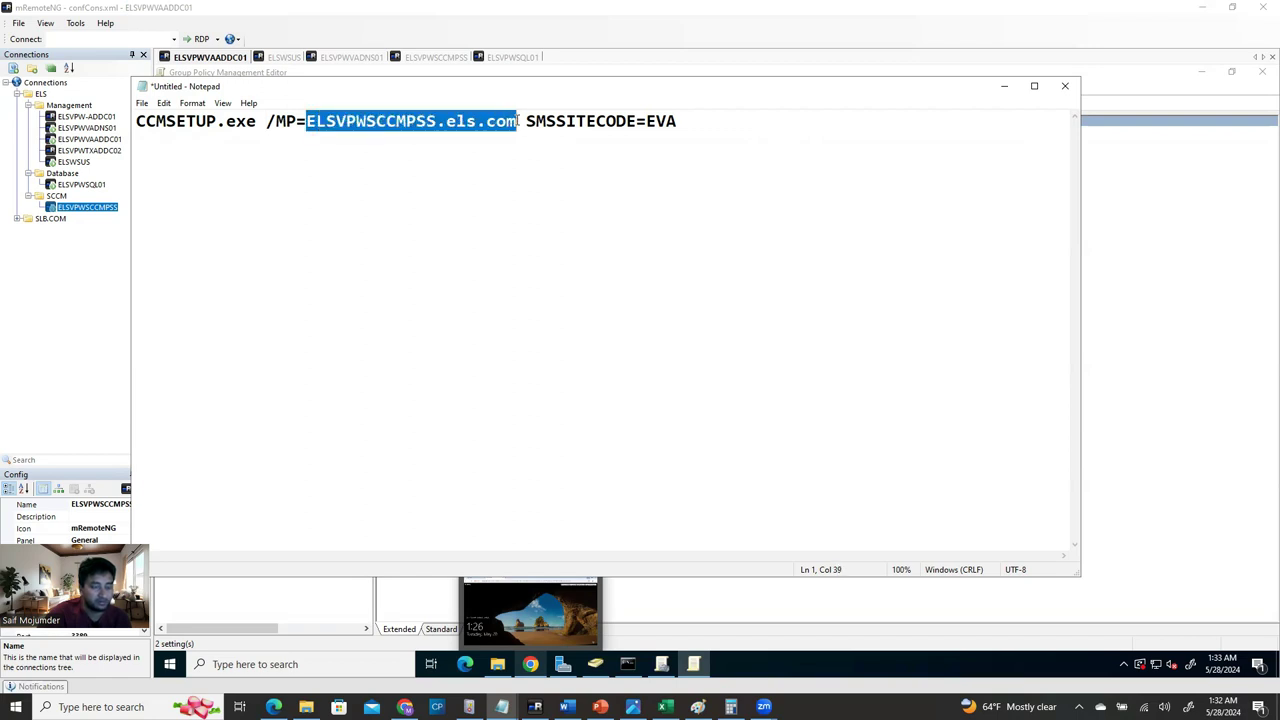
click(576, 154)
drag(728, 118, 646, 121)
click(781, 294)
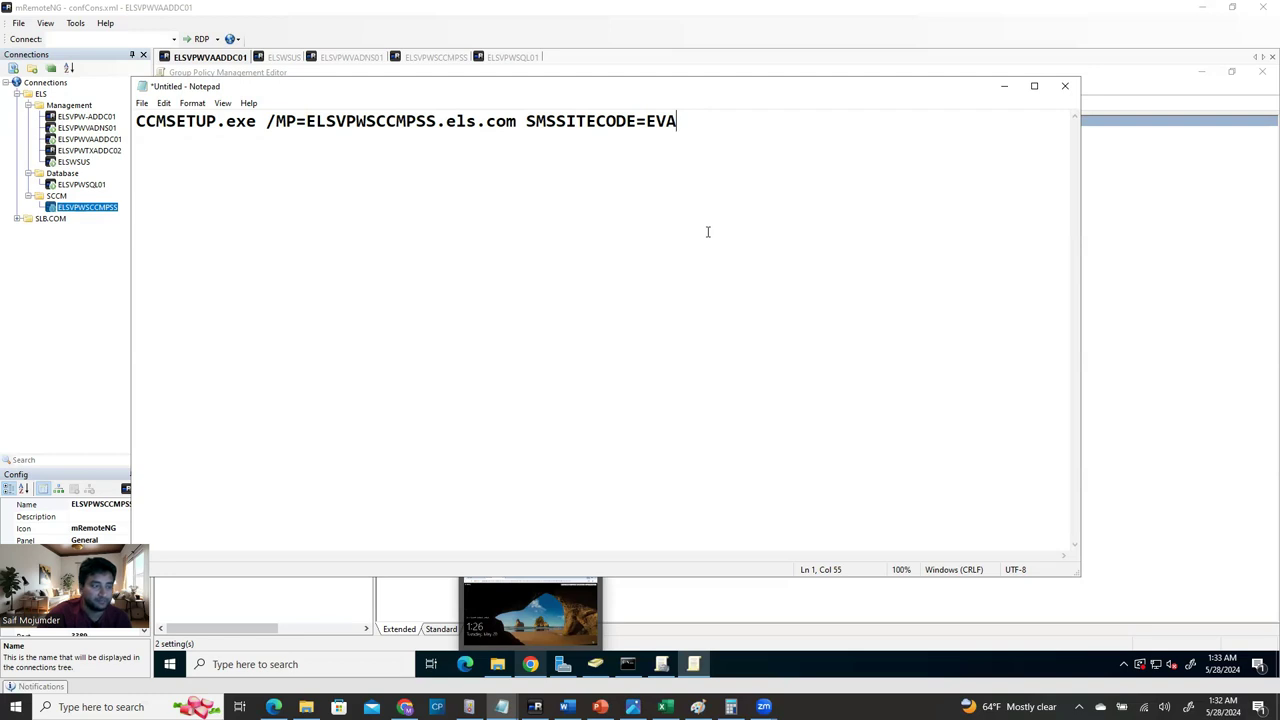
click(1004, 86)
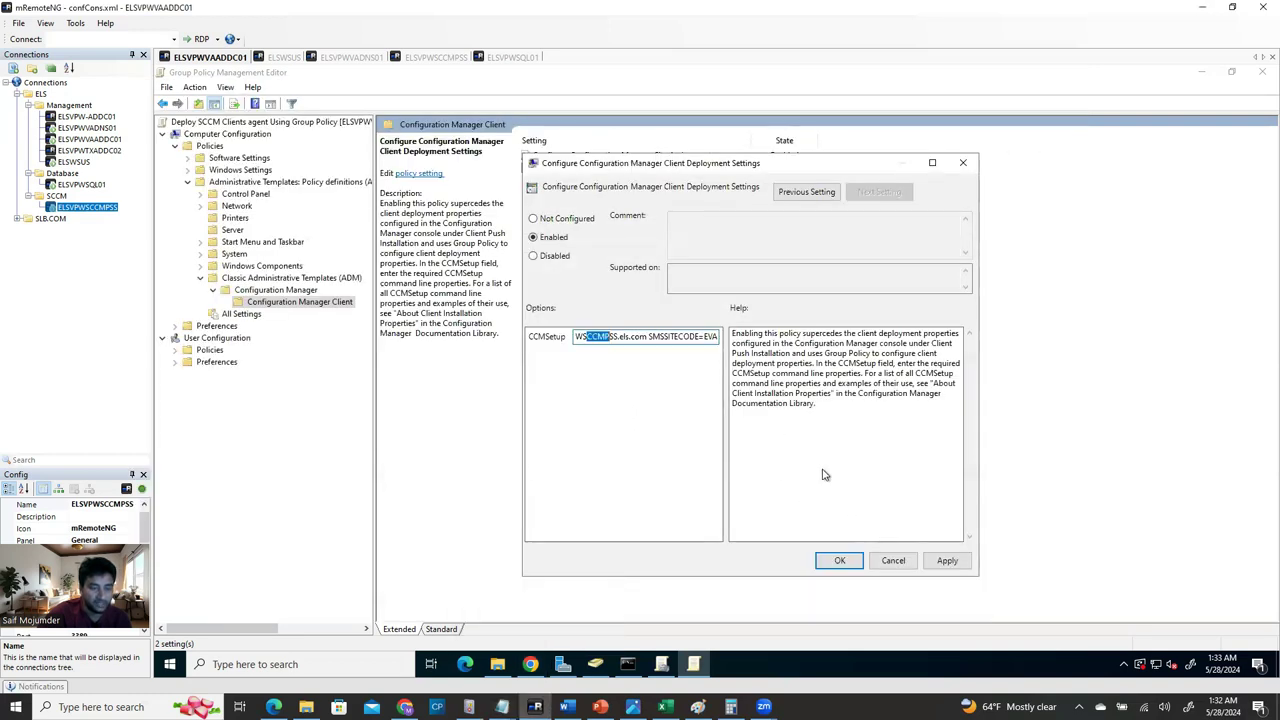
click(946, 561)
click(840, 560)
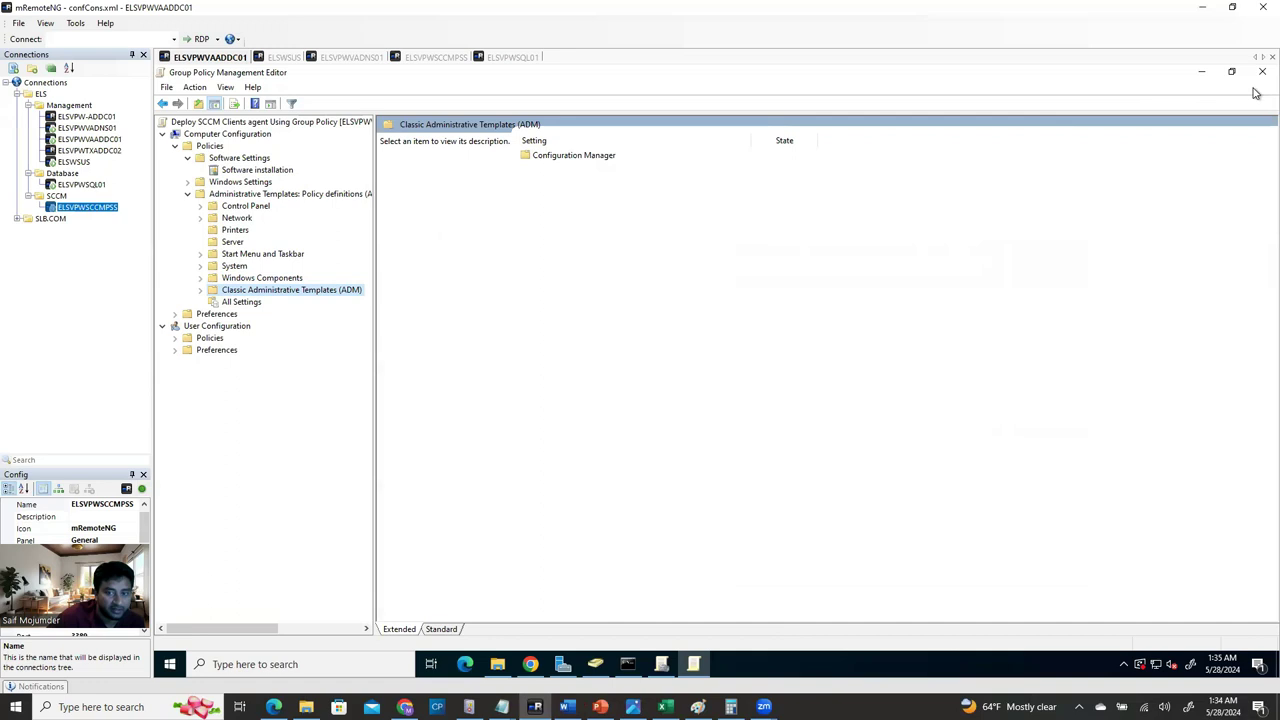
View the empty Software Settings > Software installation policy, then switch to the ELSVPWSCCMPSS session.
click(236, 160)
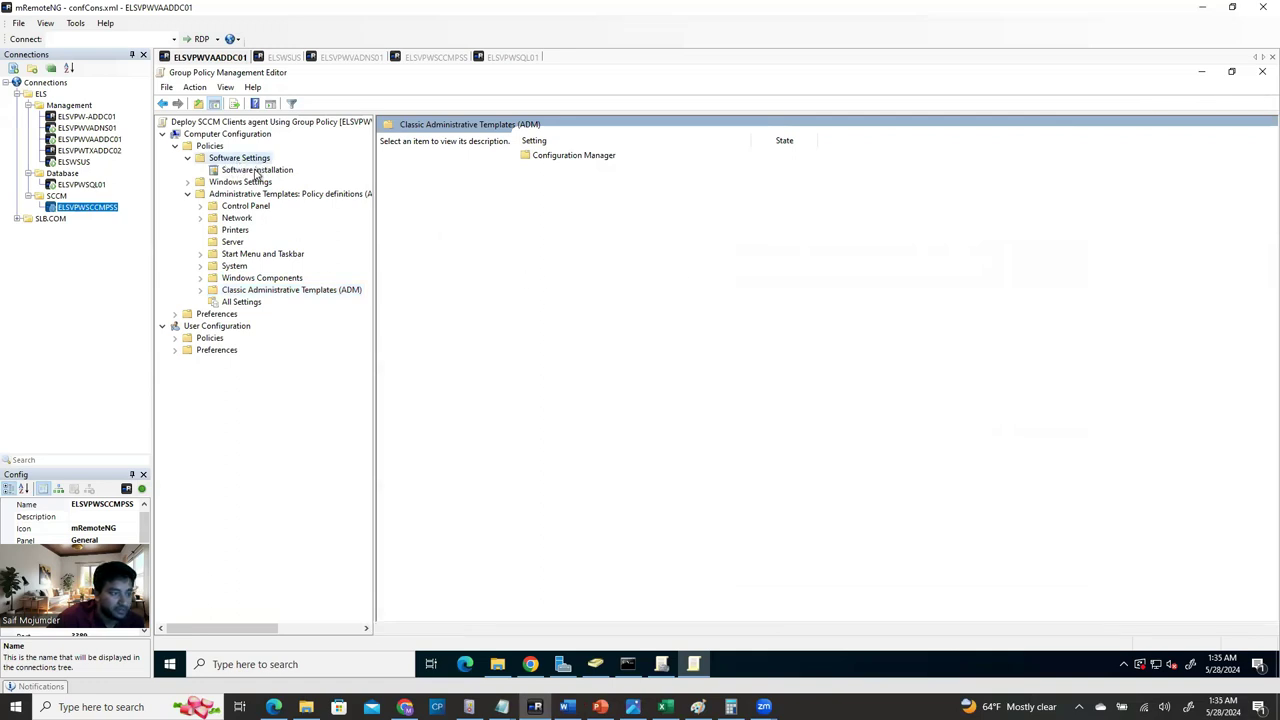
click(250, 172)
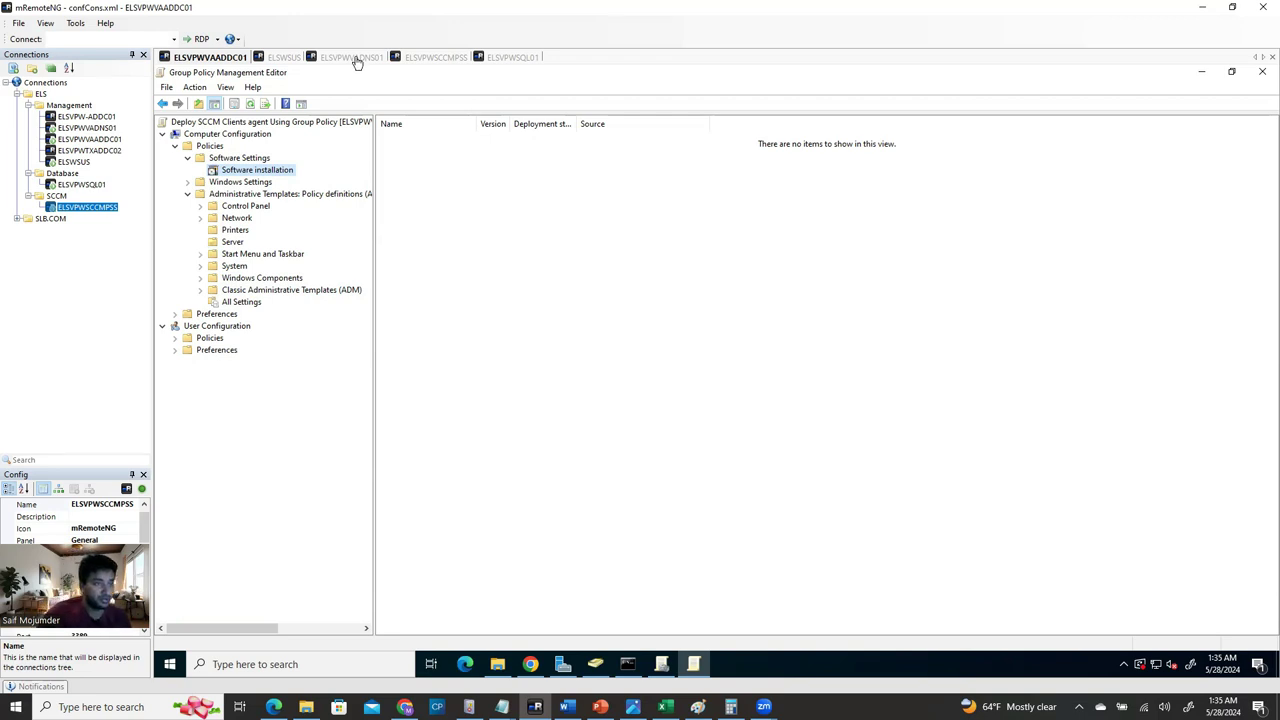
click(419, 59)
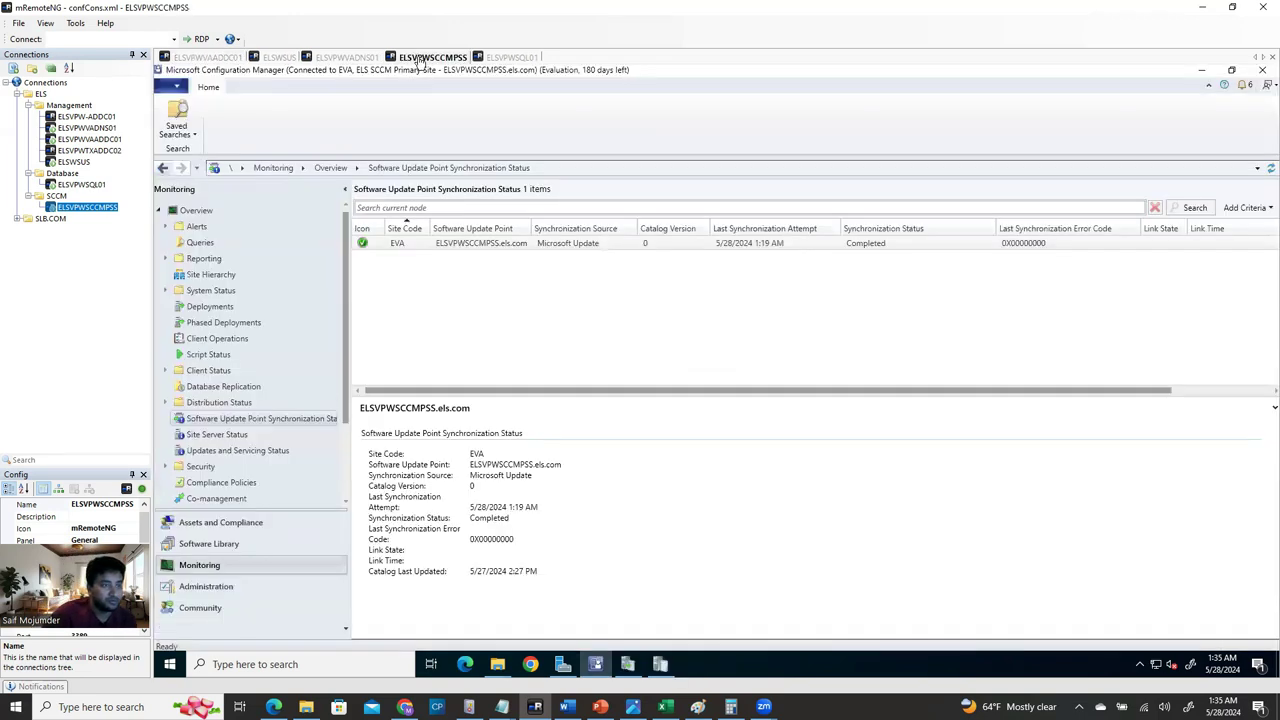
Open a File Explorer window on the SCCM server and browse the Data (E:) drive.
click(1200, 72)
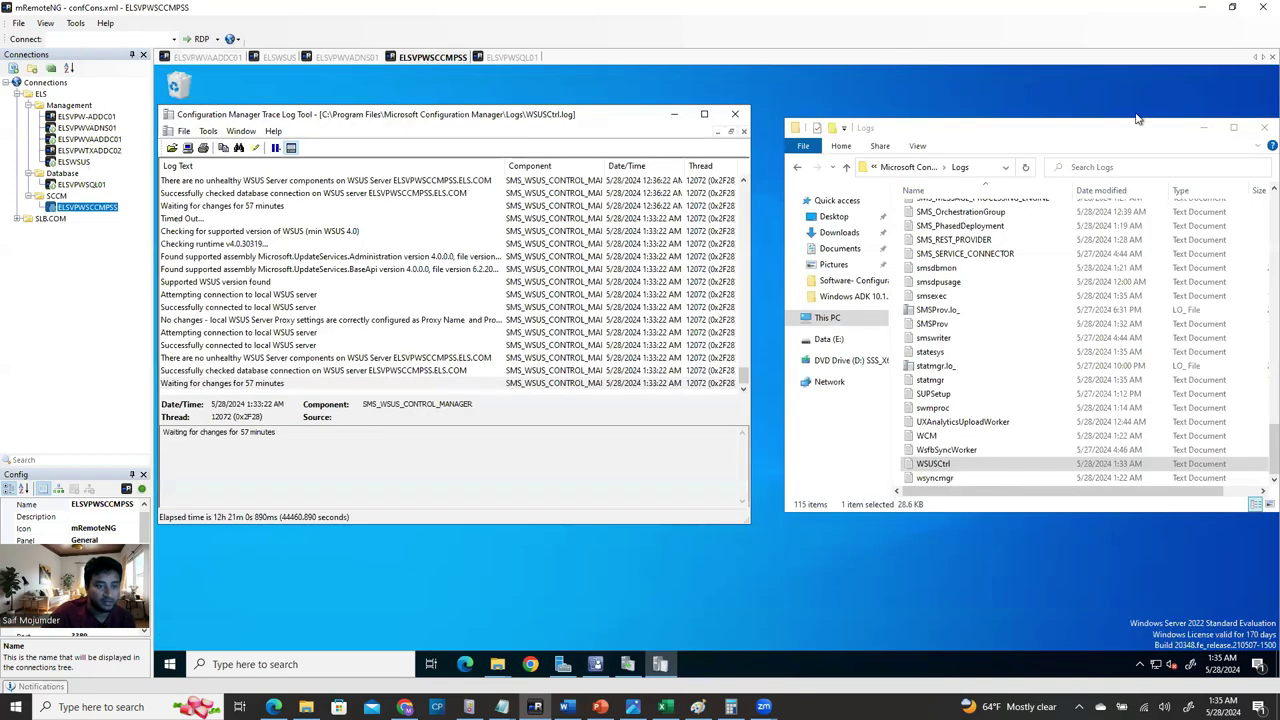
mouse_move(495, 675)
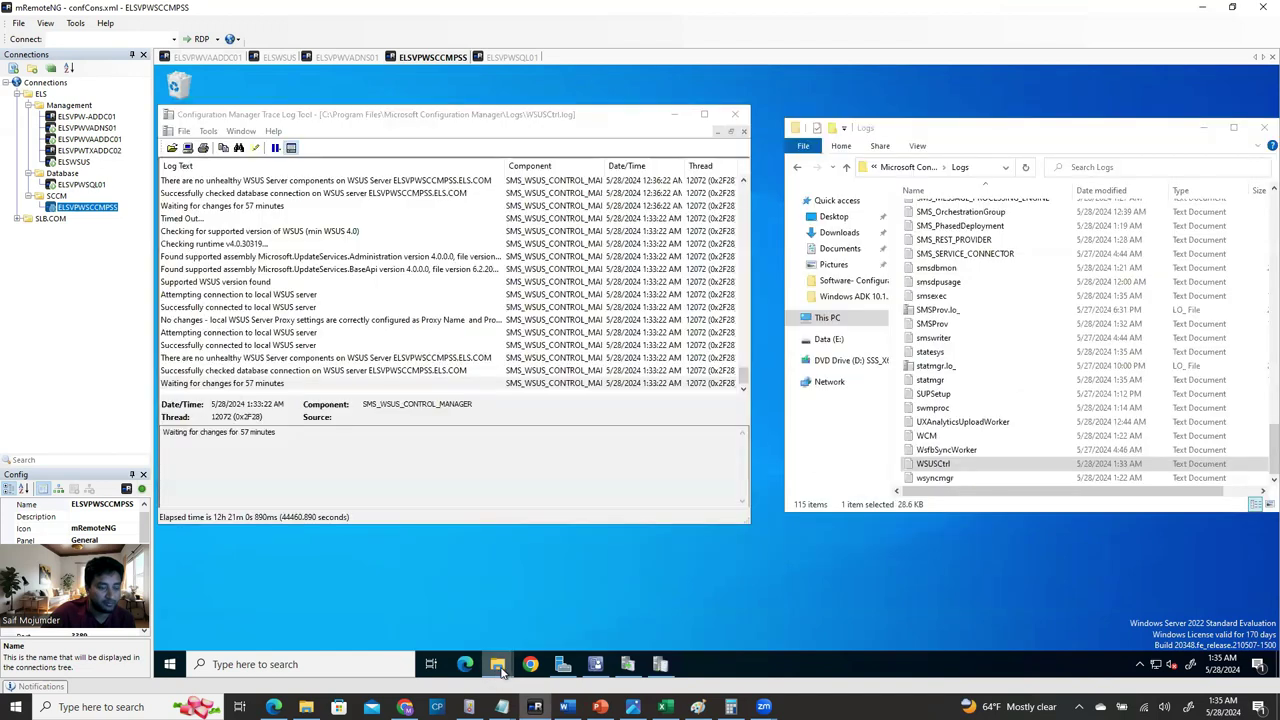
right_click(503, 672)
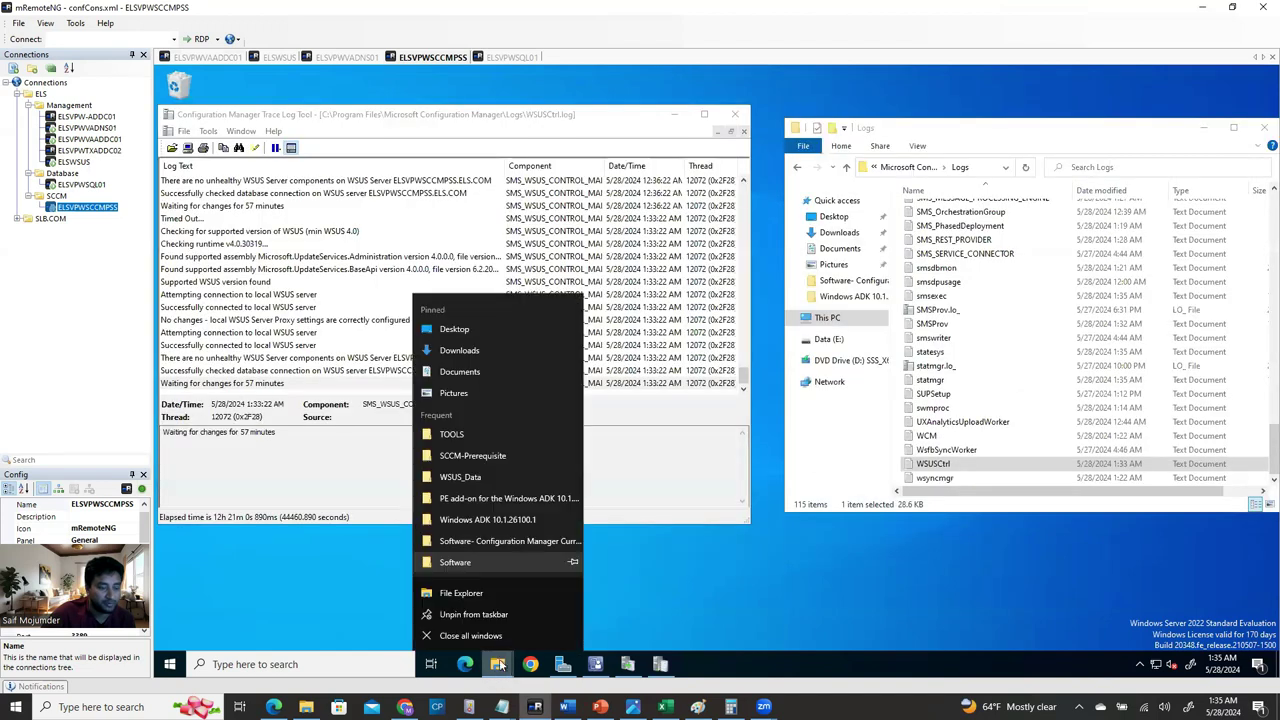
key(Escape)
click(675, 114)
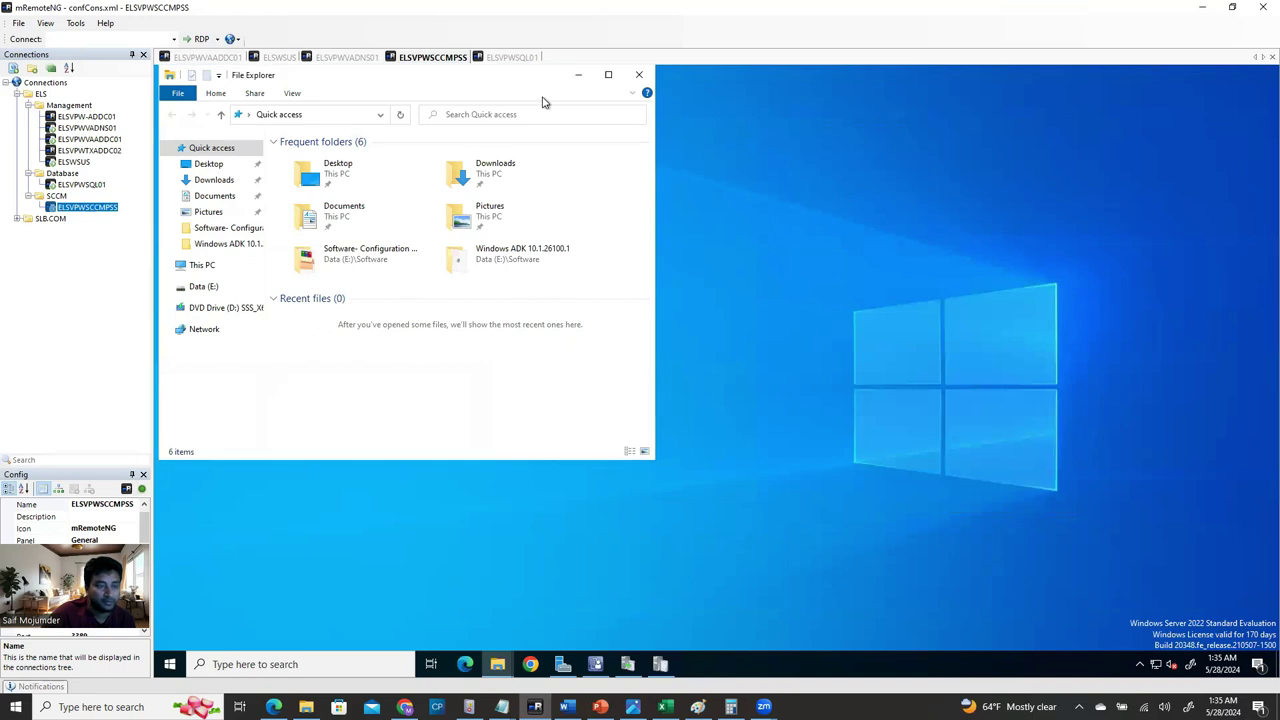
drag(546, 86, 877, 174)
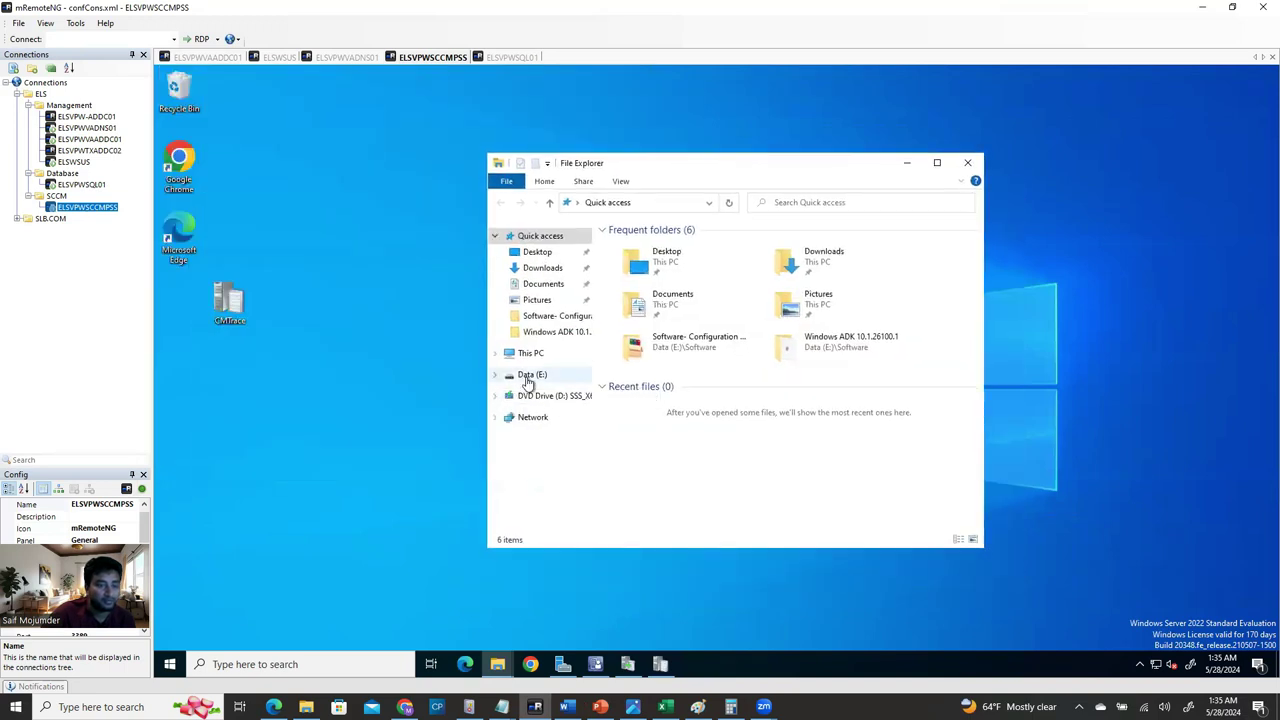
click(528, 376)
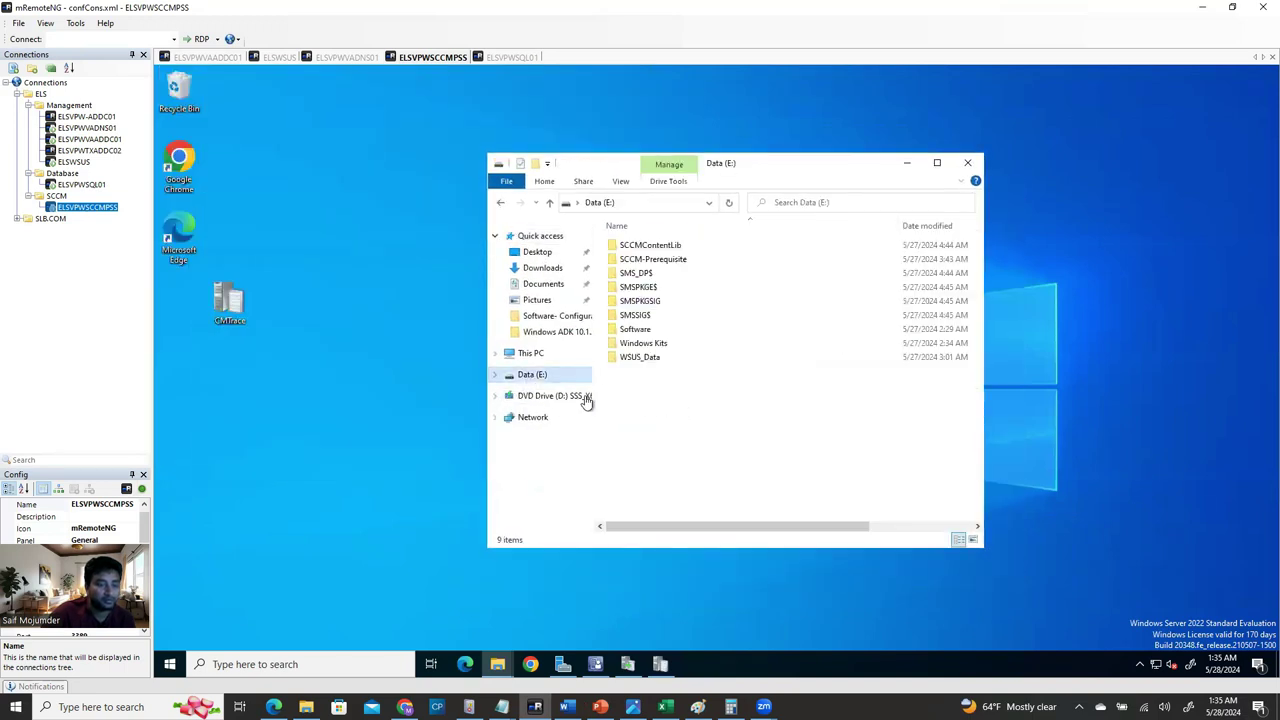
Create a new folder named SCCM_Client_Agent_Deployment on Data (E:) and open it.
right_click(672, 404)
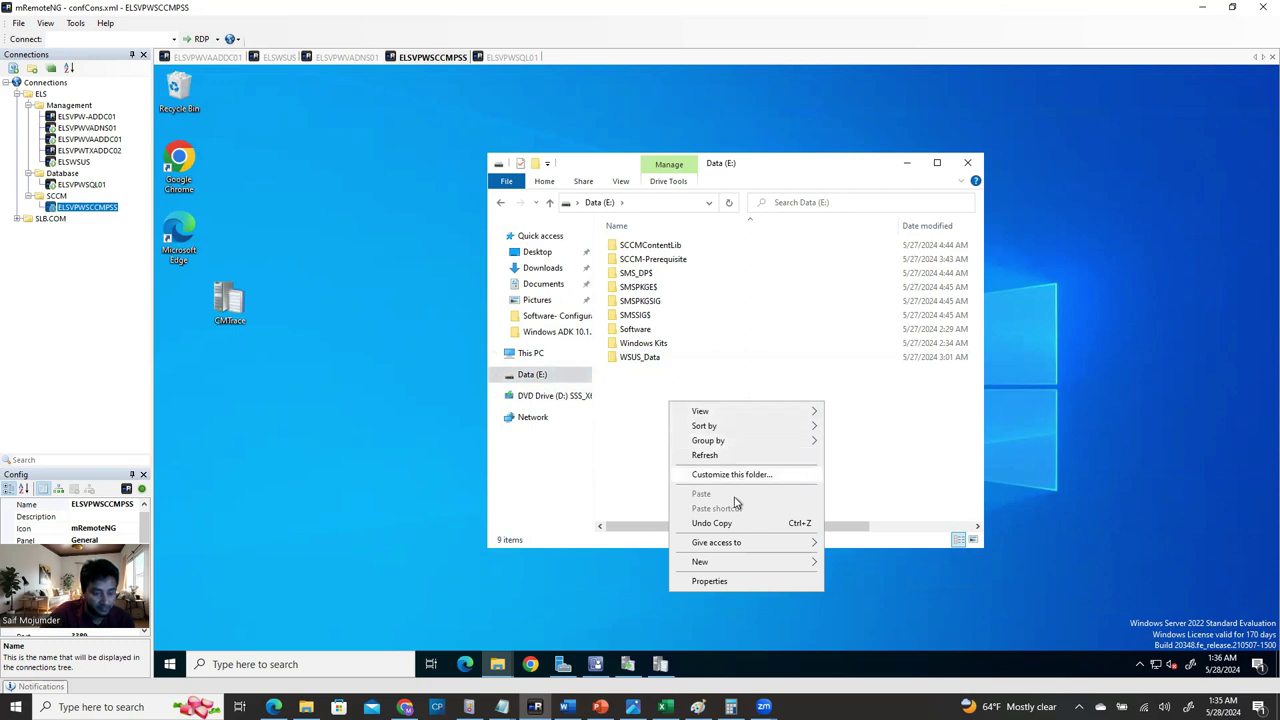
mouse_move(778, 566)
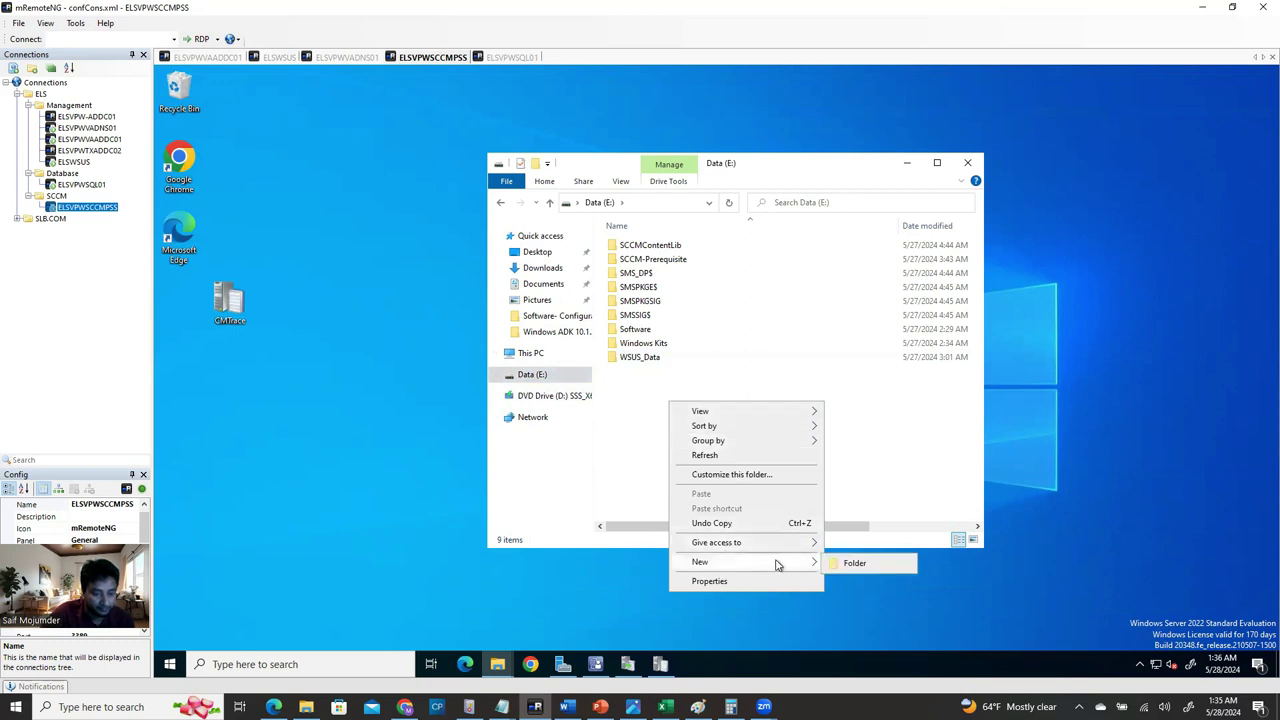
click(852, 563)
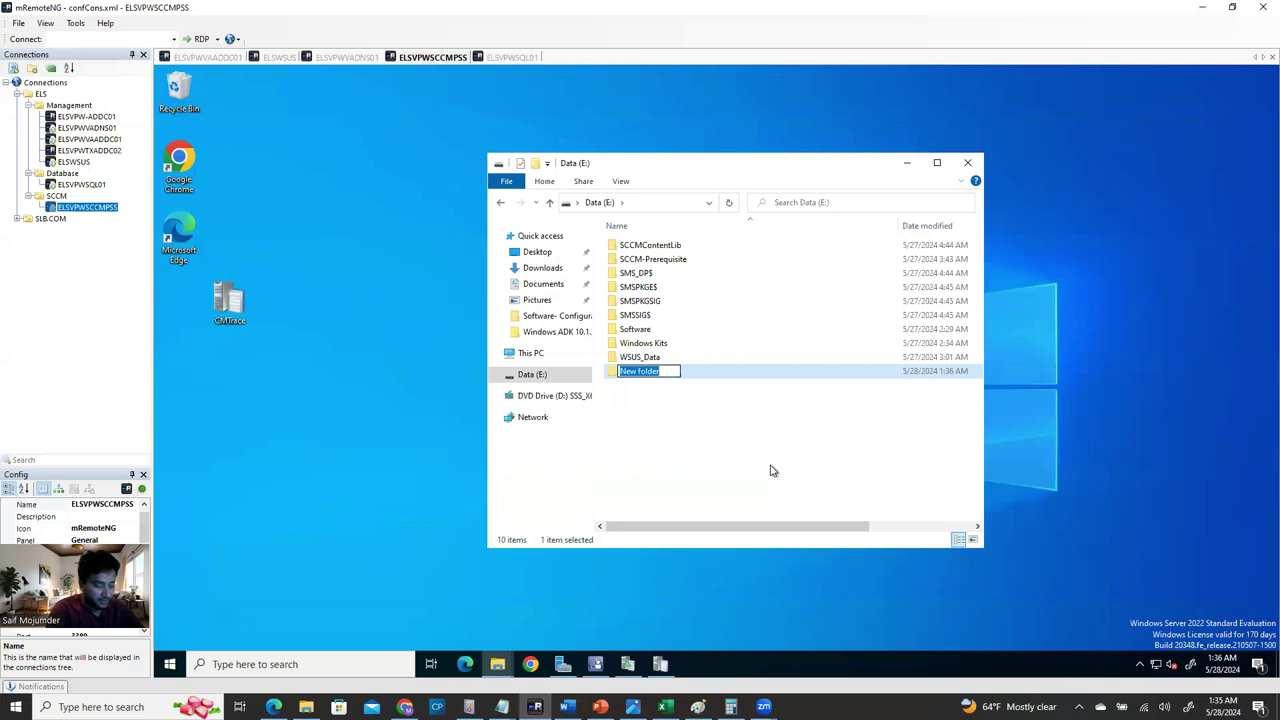
text(SCCM)
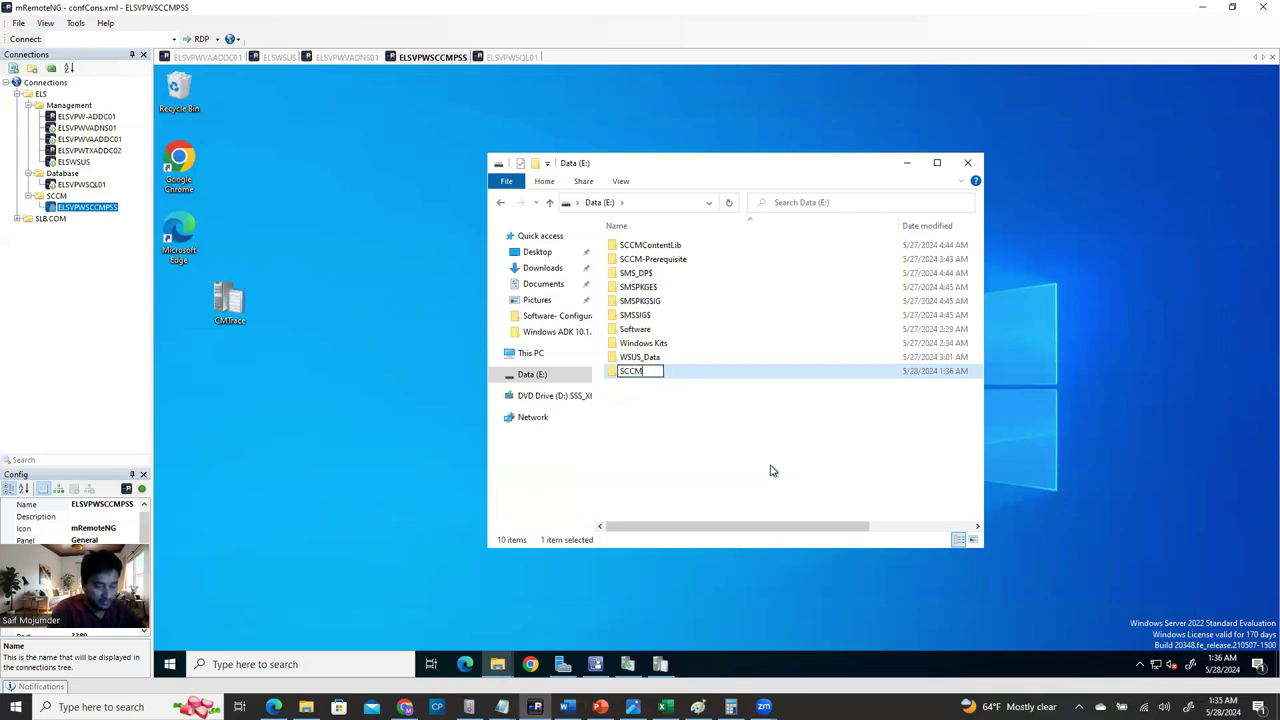
text(_C)
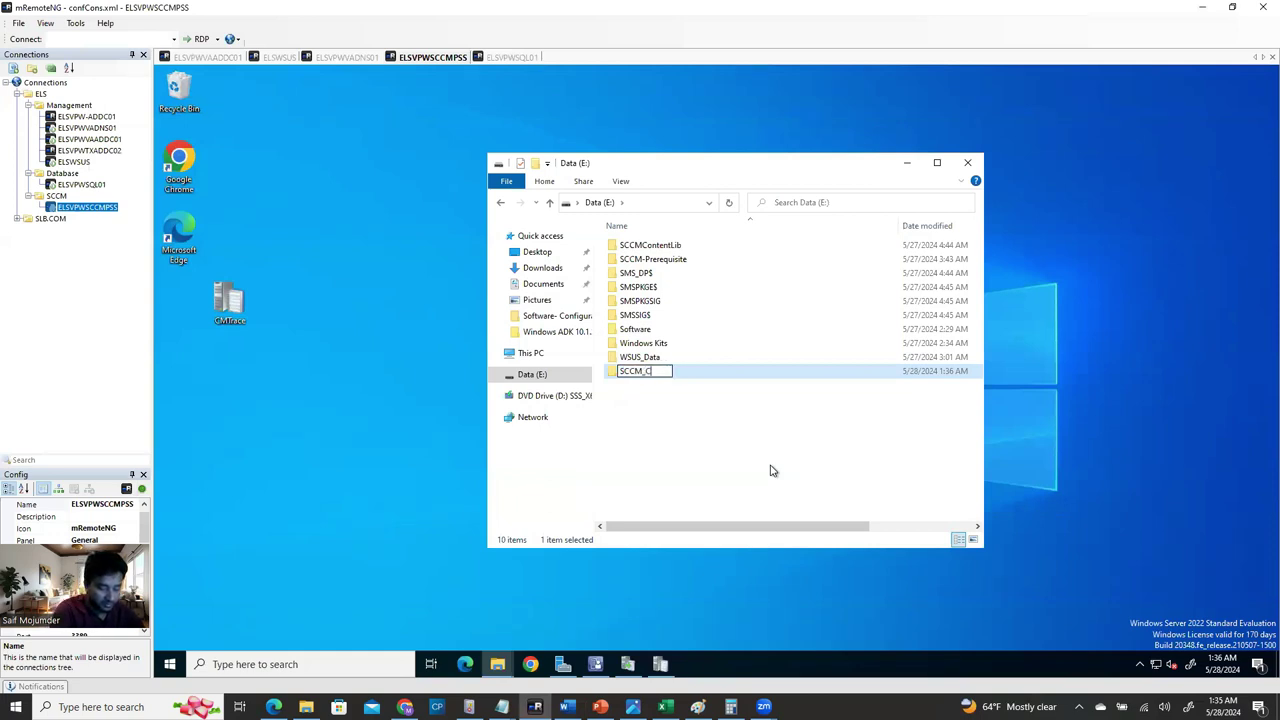
text(lient_Agen)
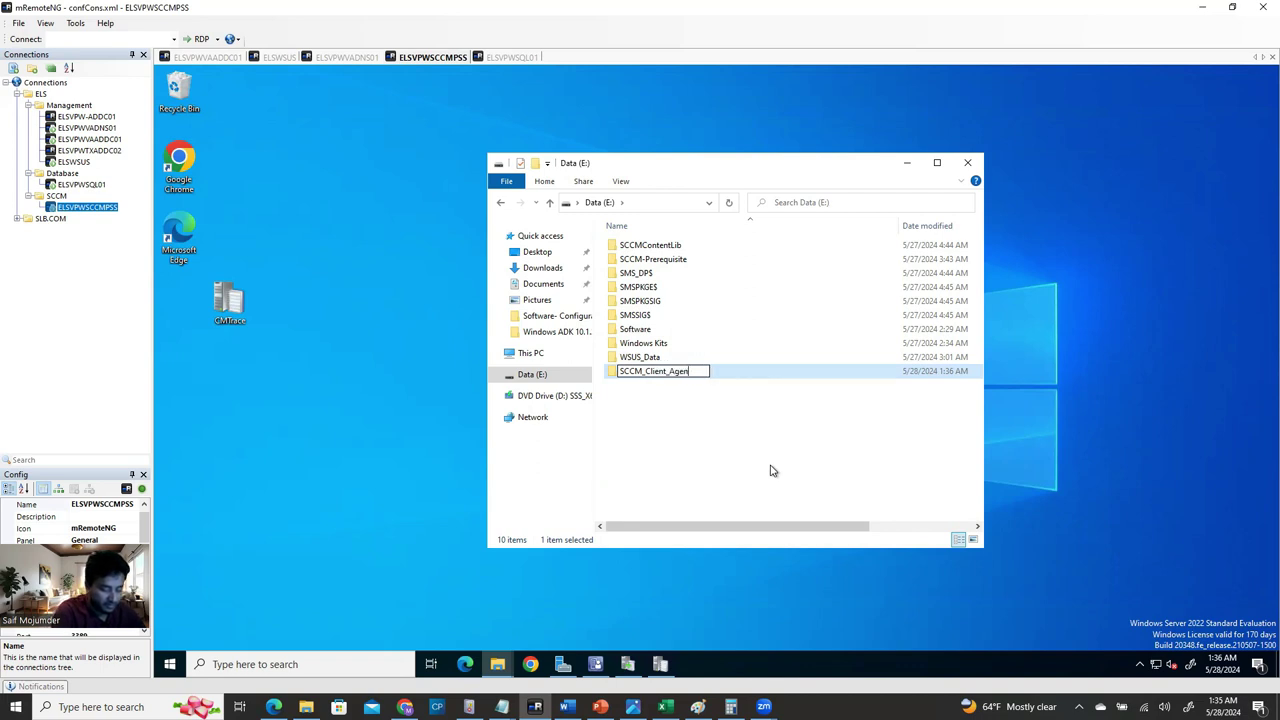
text(t_)
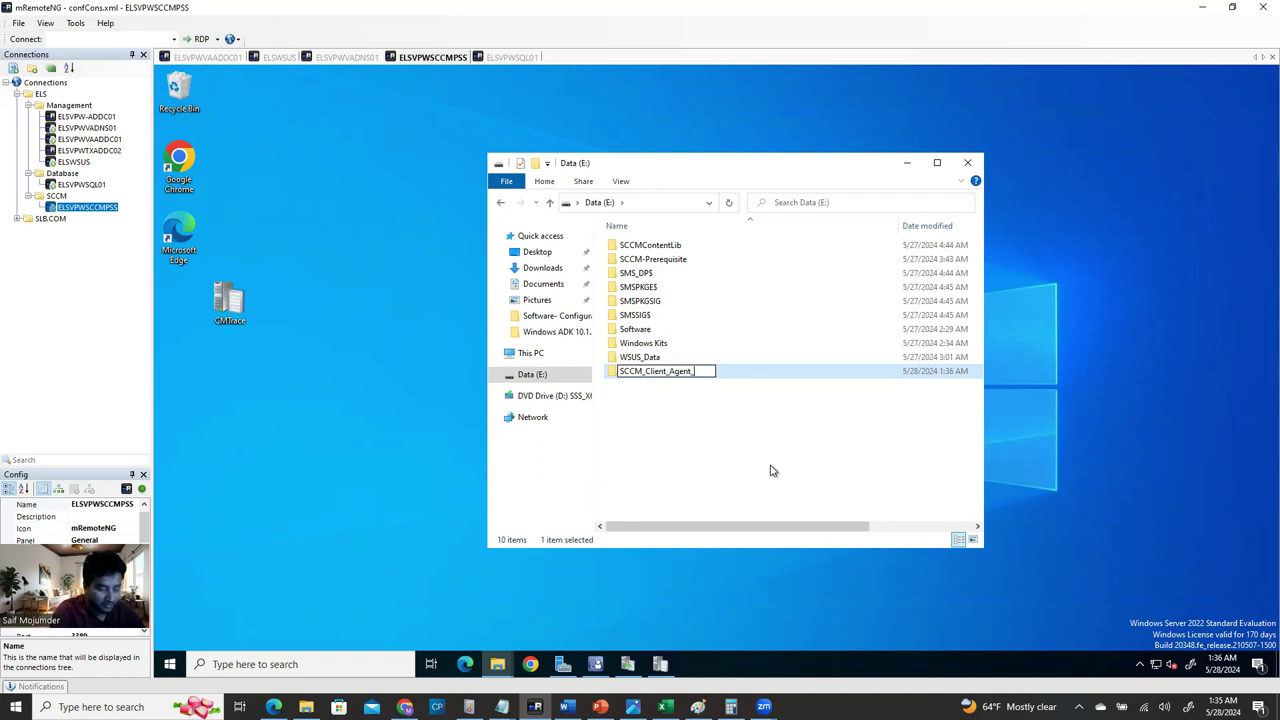
text(Deployment)
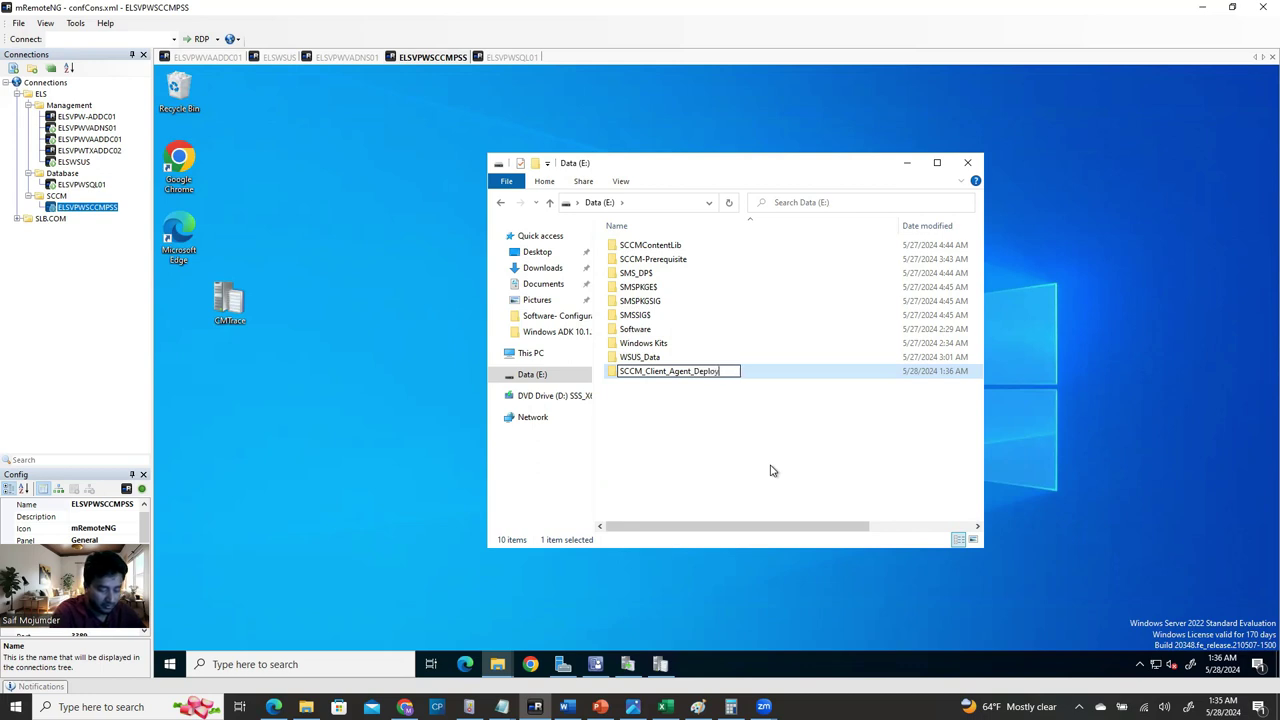
click(762, 369)
double_click(731, 371)
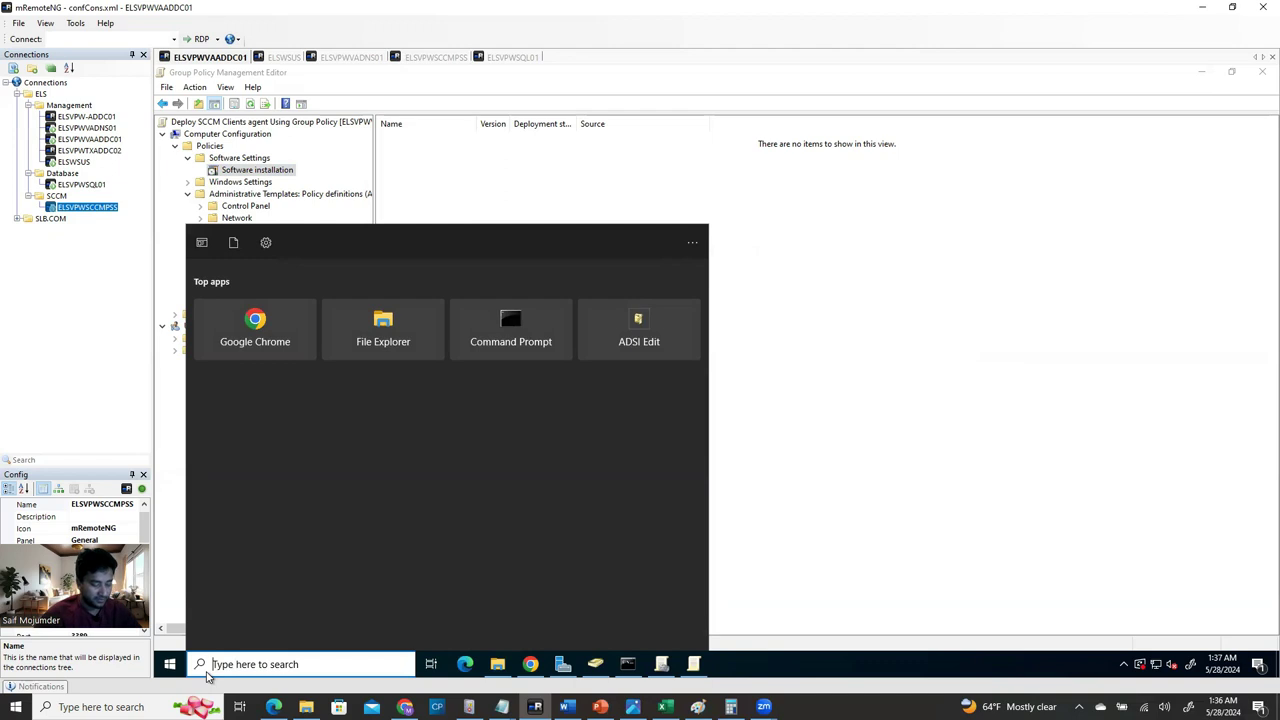
Reopen \\ELSVPWSCCMPSS via Run and navigate to sms_eva\bin\i386.
text(run)
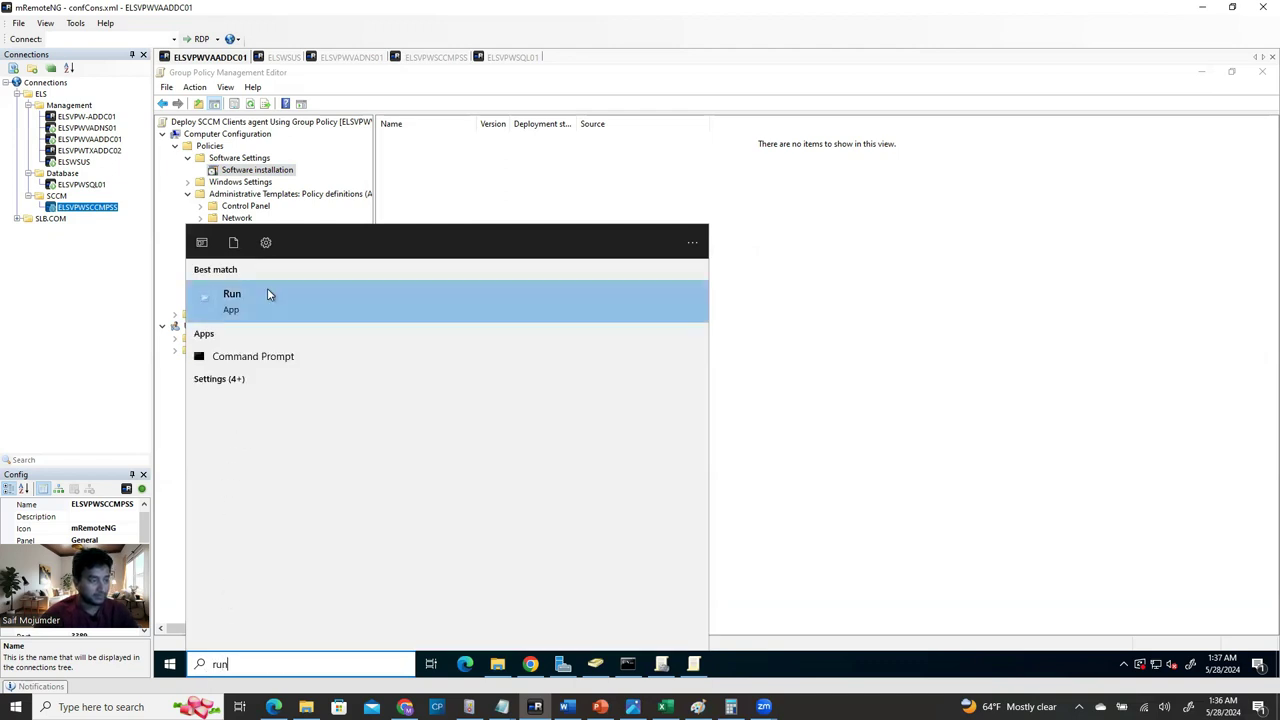
click(267, 293)
click(307, 567)
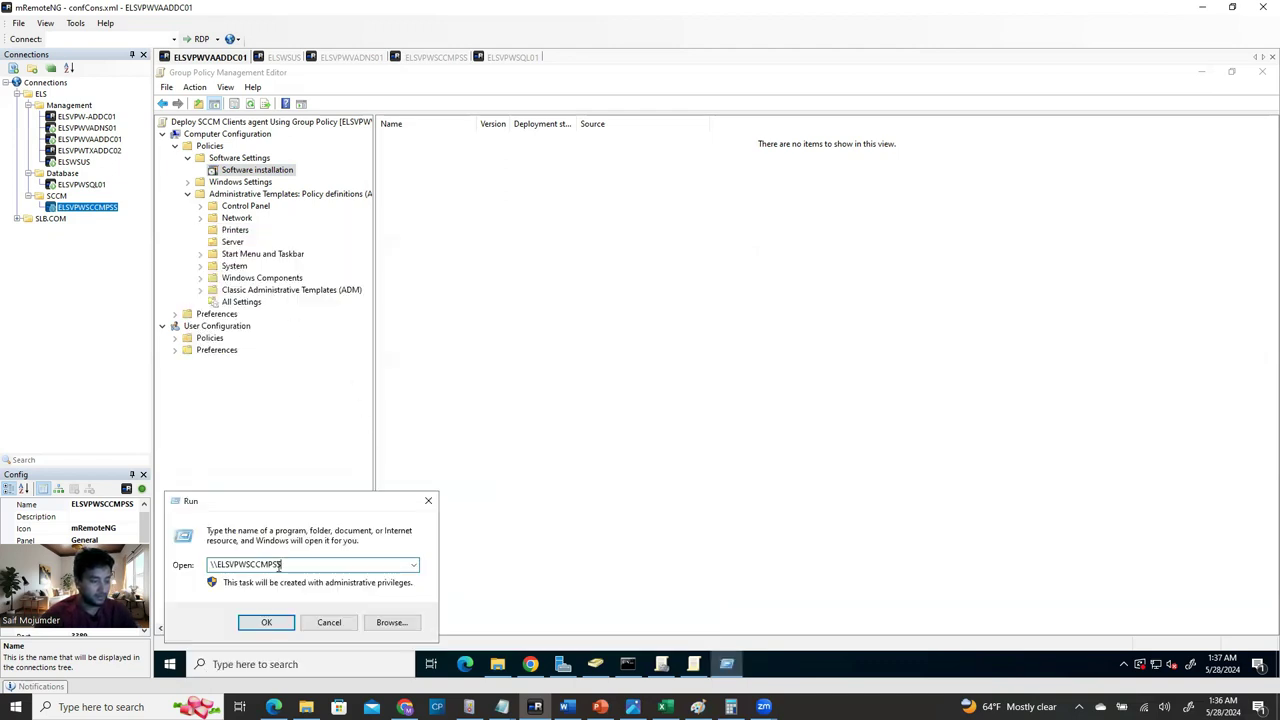
key(Return)
click(953, 287)
double_click(953, 287)
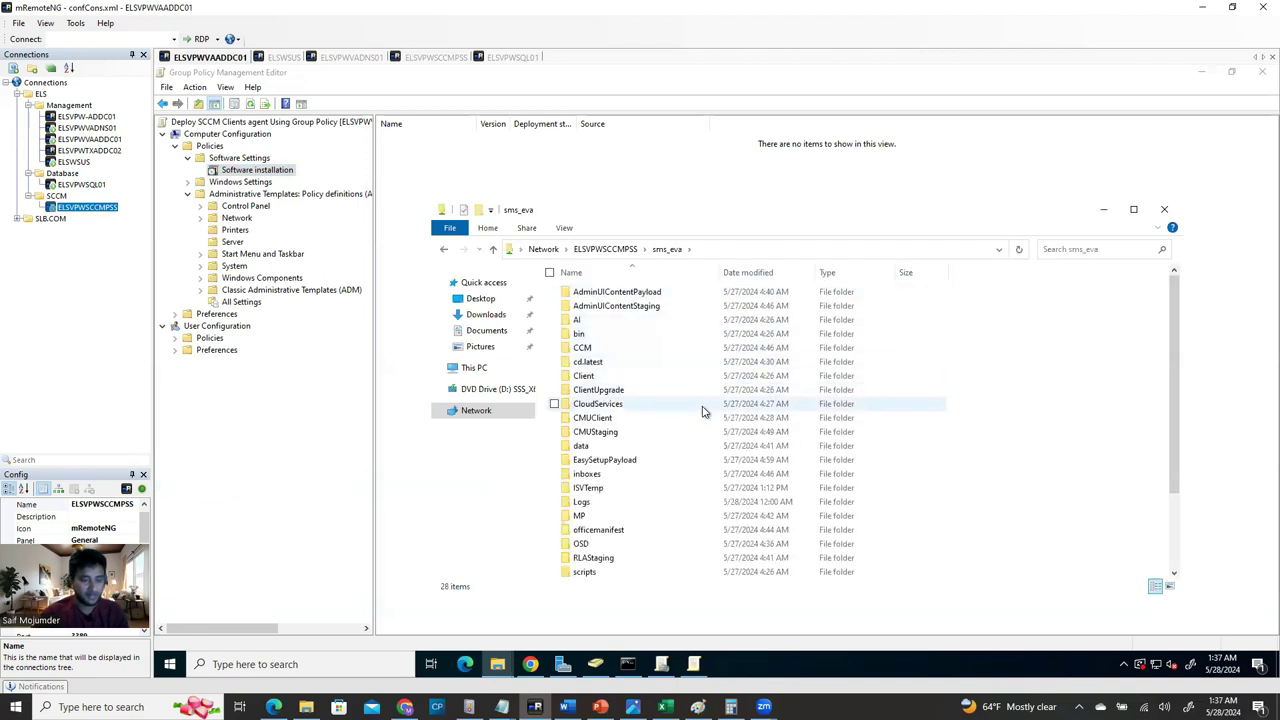
double_click(620, 333)
double_click(592, 292)
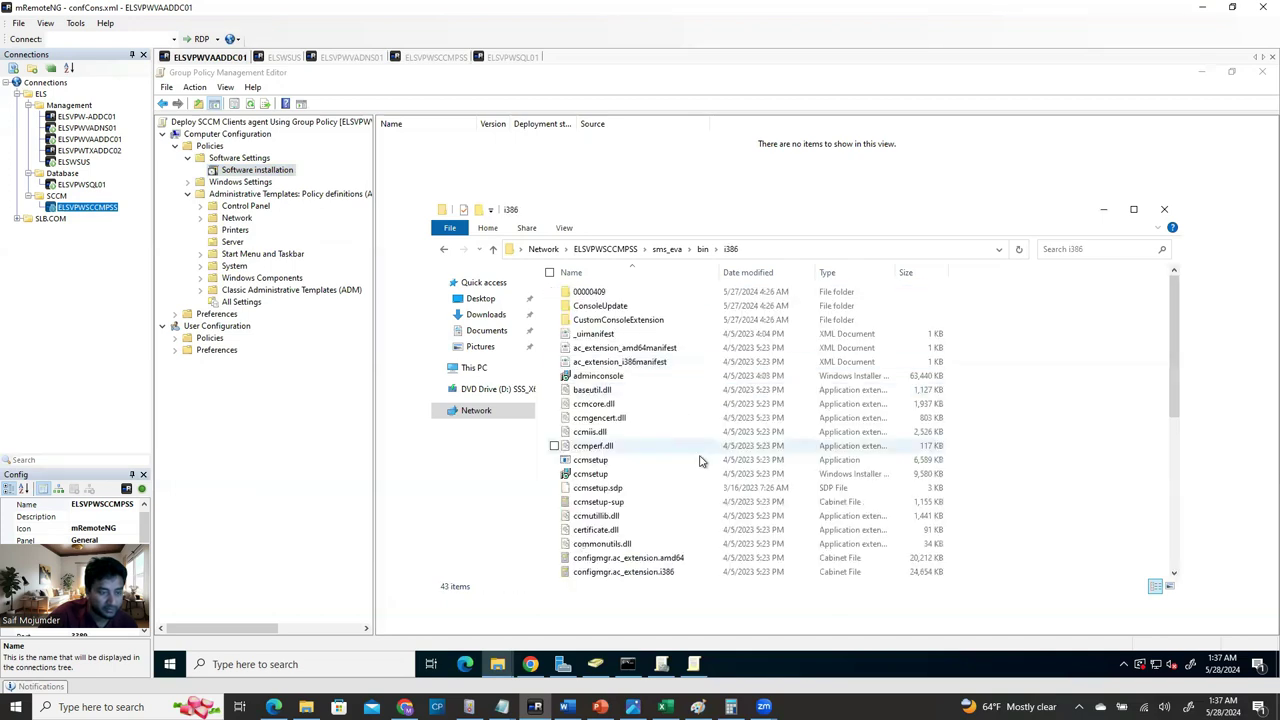
Check the Word installation guide, then select the ccmsetup Windows Installer file in i386.
scroll(648, 550, down, 8)
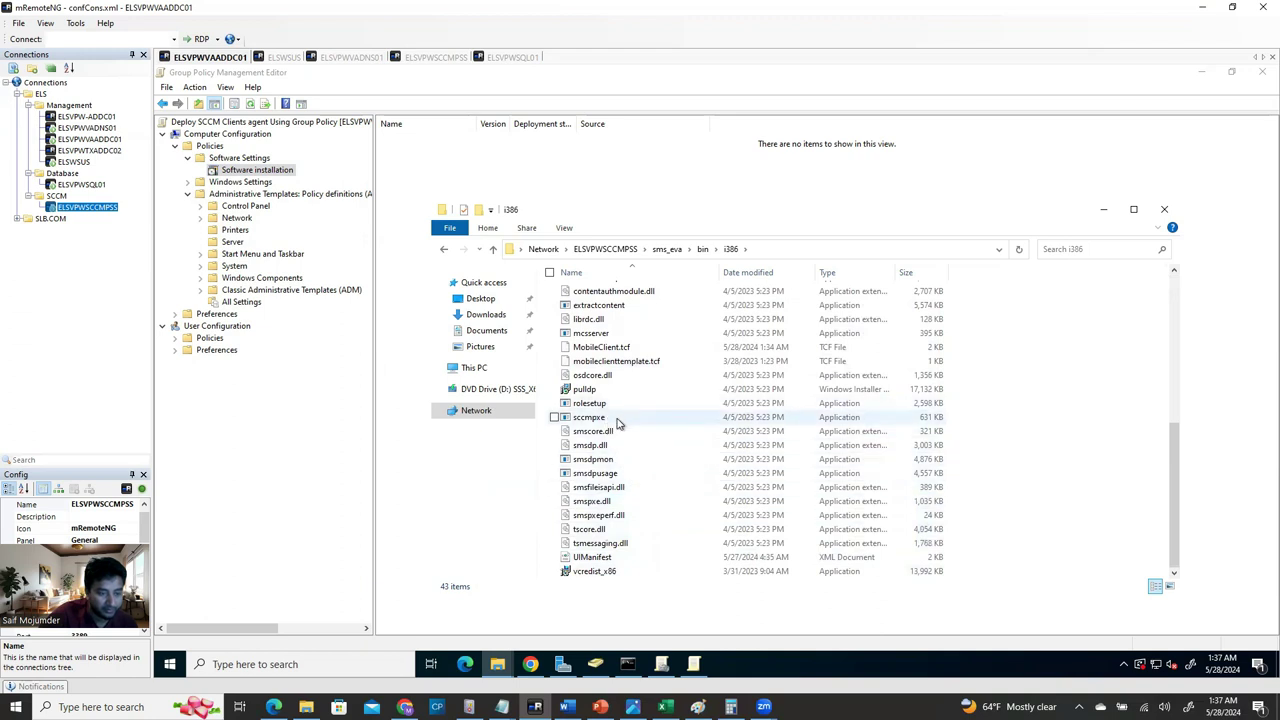
mouse_move(661, 664)
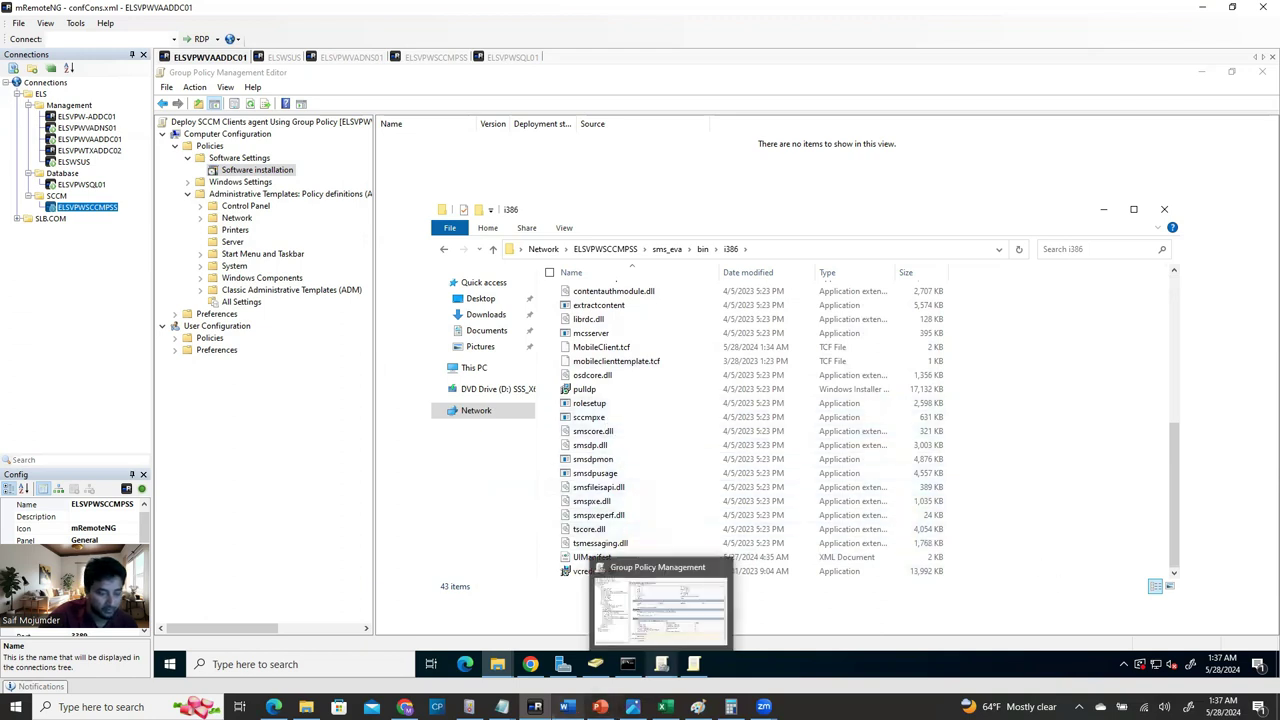
key(alt+Tab)
scroll(405, 468, down, 5)
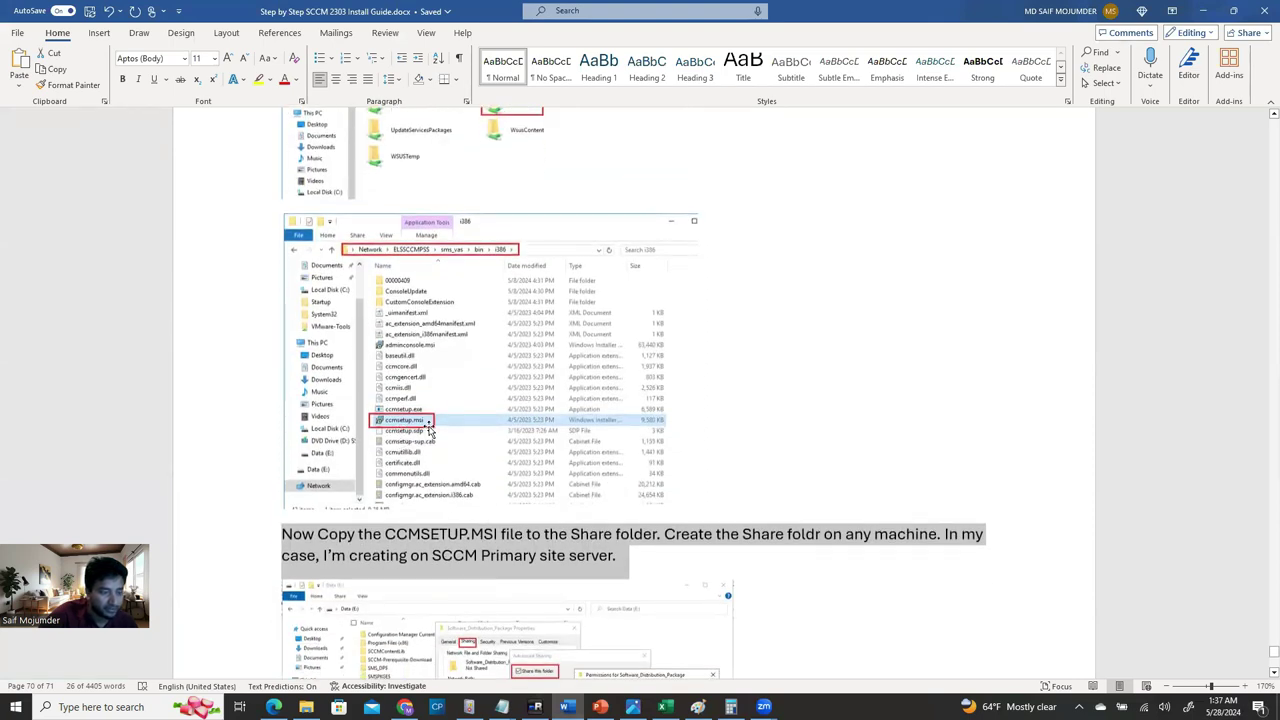
click(535, 707)
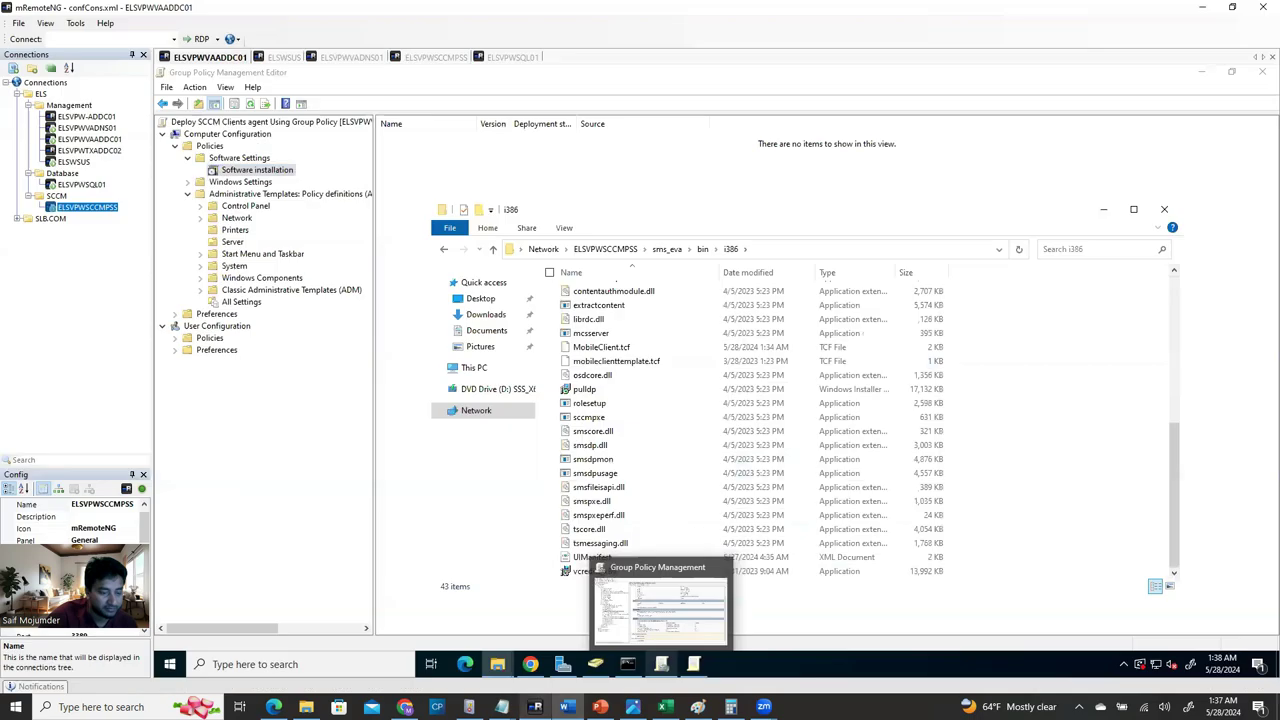
scroll(643, 380, up, 5)
click(843, 373)
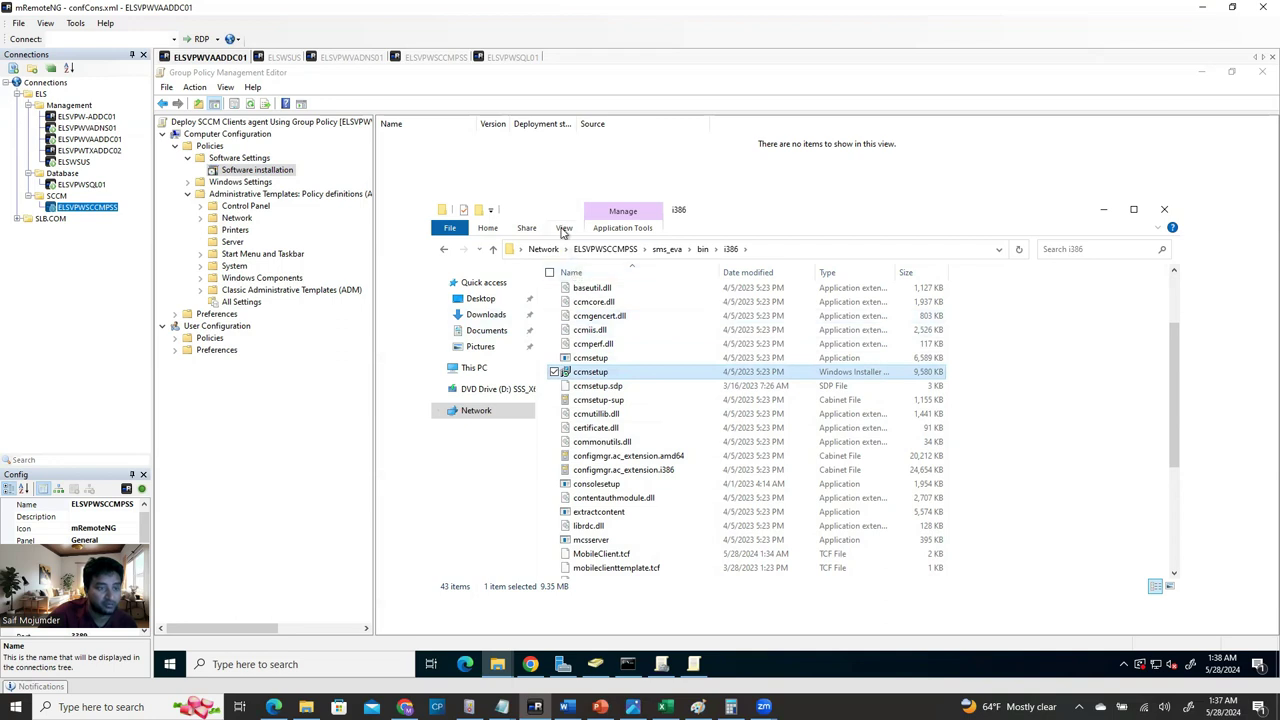
Turn off 'Hide extensions for known file types' in File Explorer's folder options.
click(564, 229)
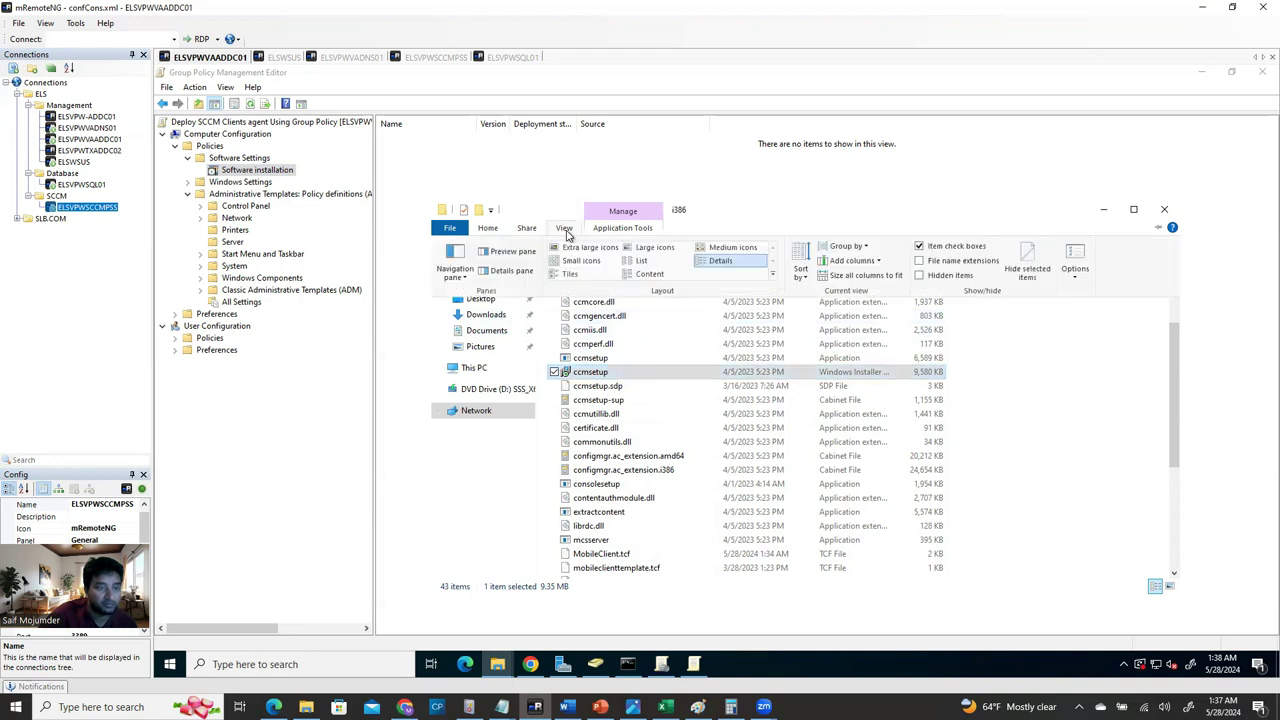
click(1073, 272)
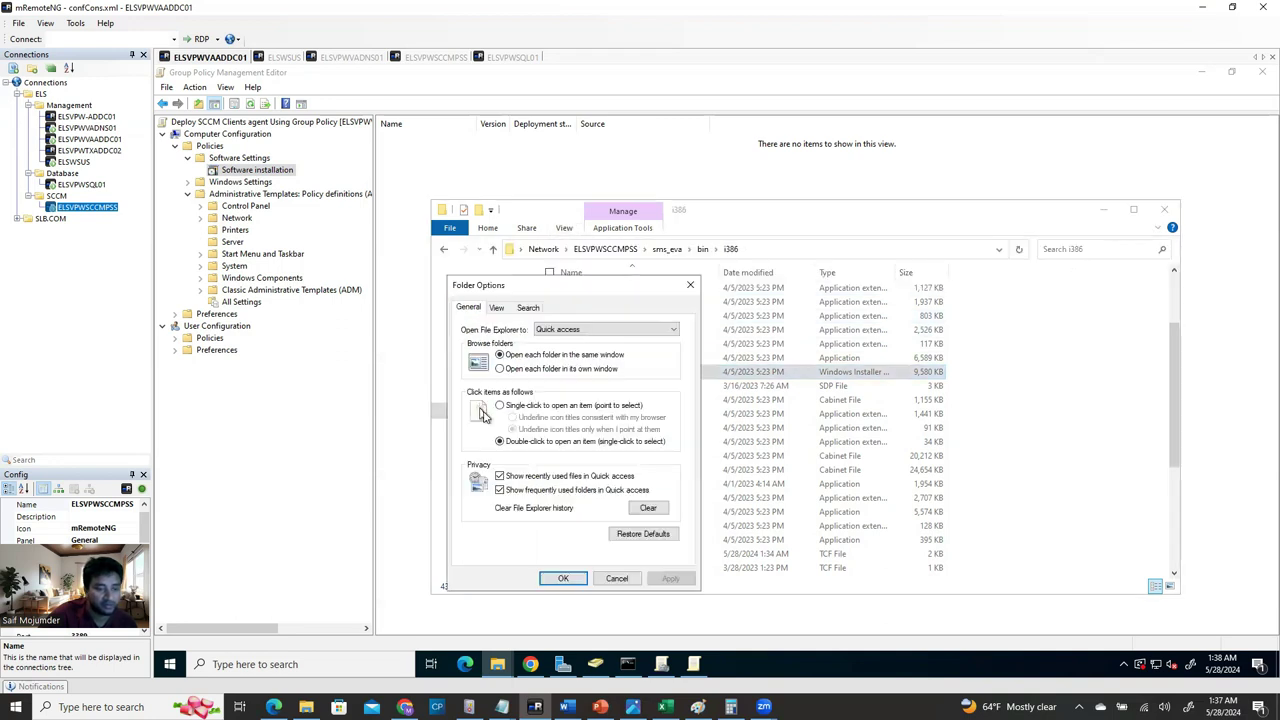
click(497, 308)
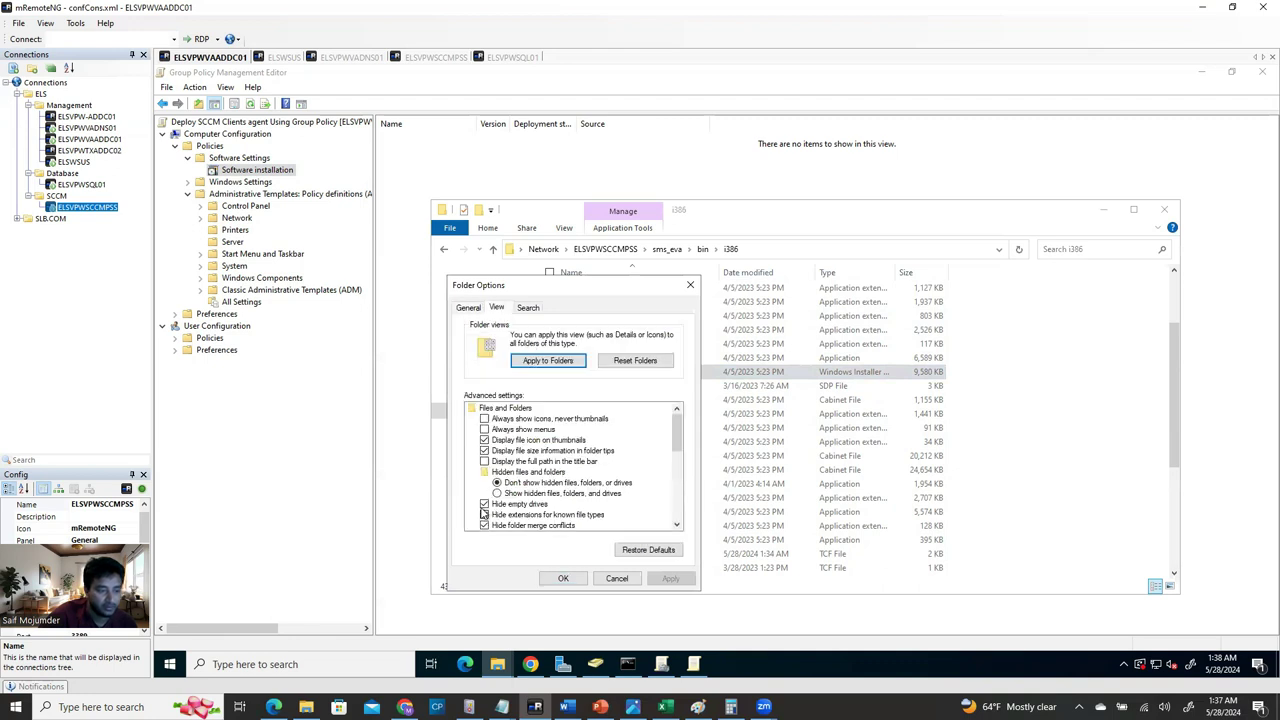
click(485, 515)
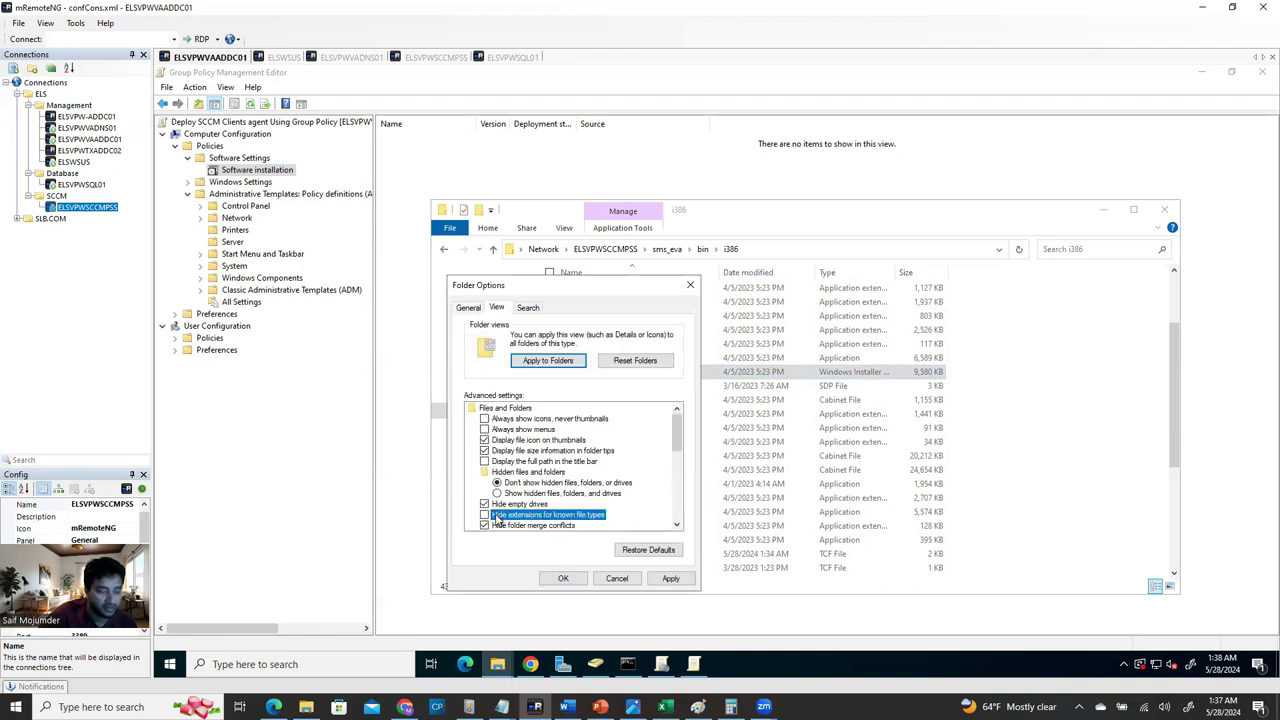
click(671, 579)
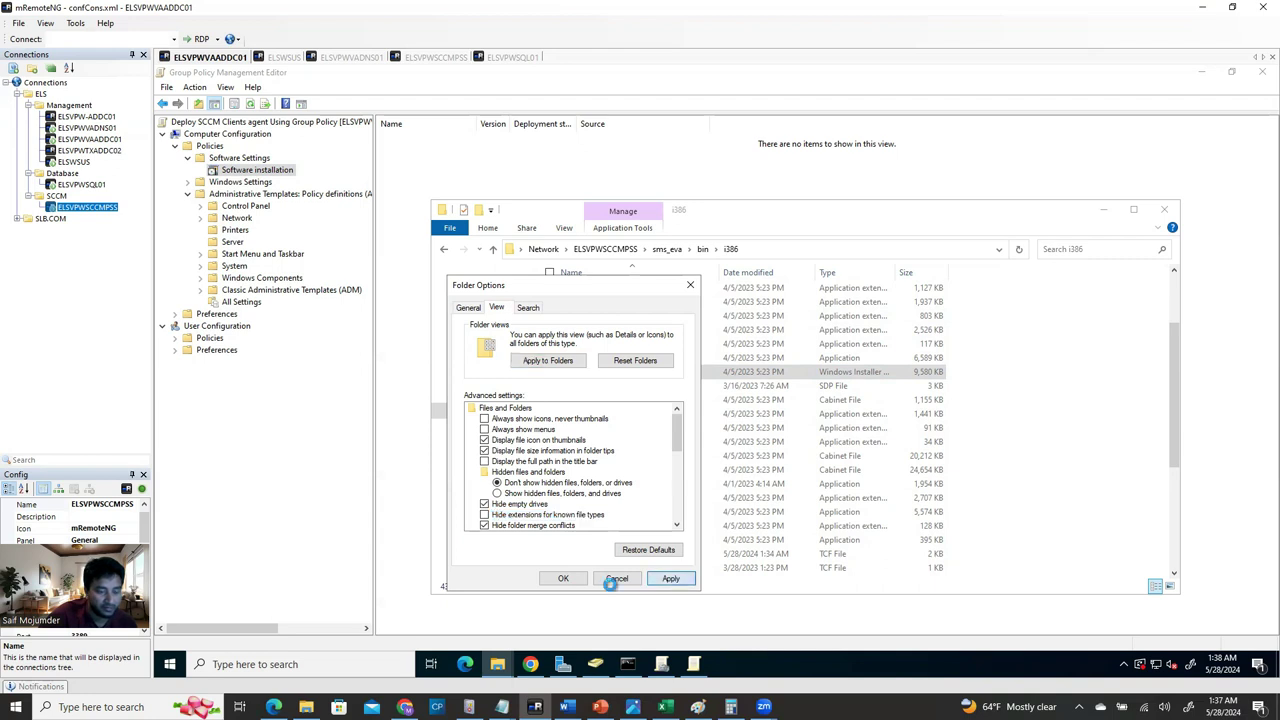
click(566, 579)
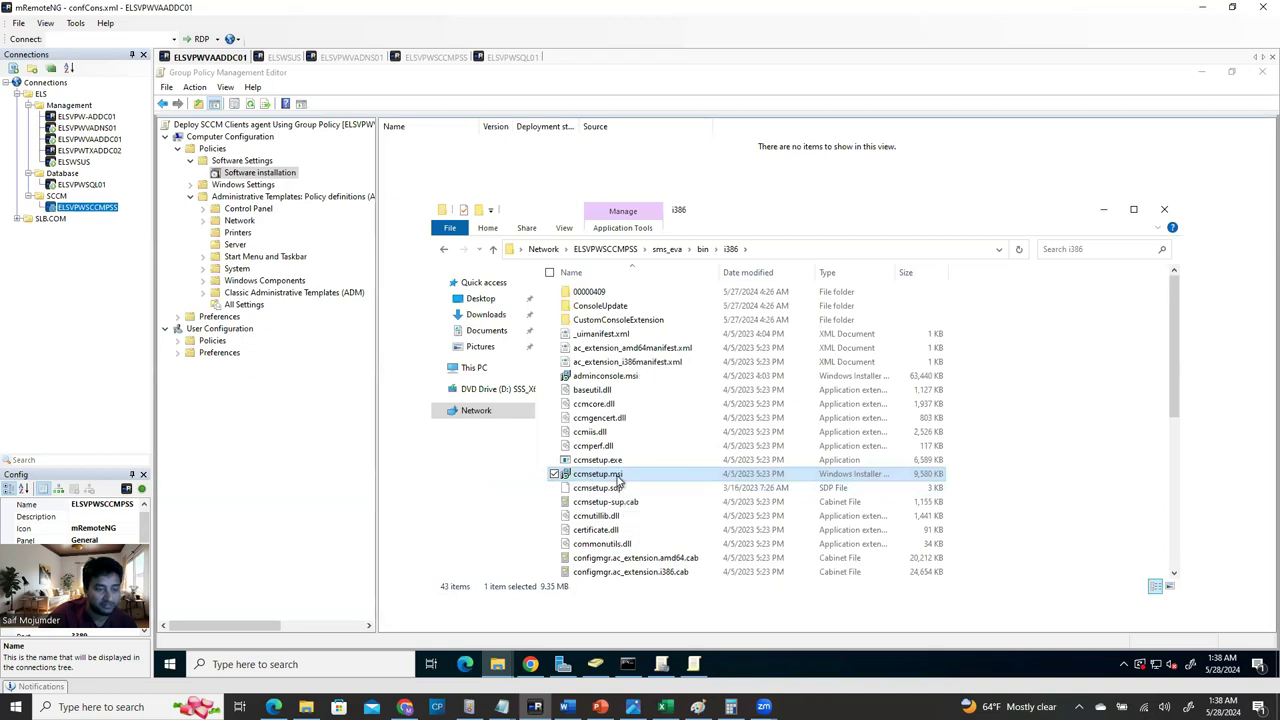
Copy ccmsetup.msi and minimize File Explorer.
right_click(617, 480)
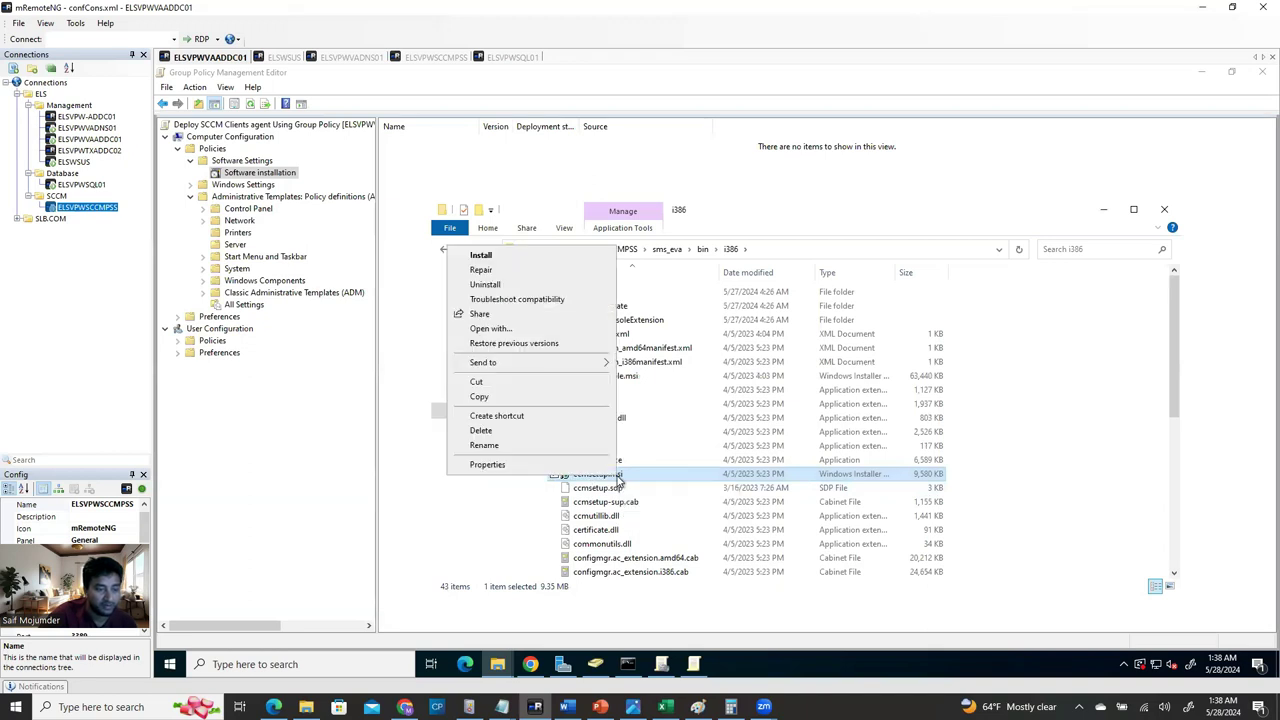
click(505, 398)
click(1106, 209)
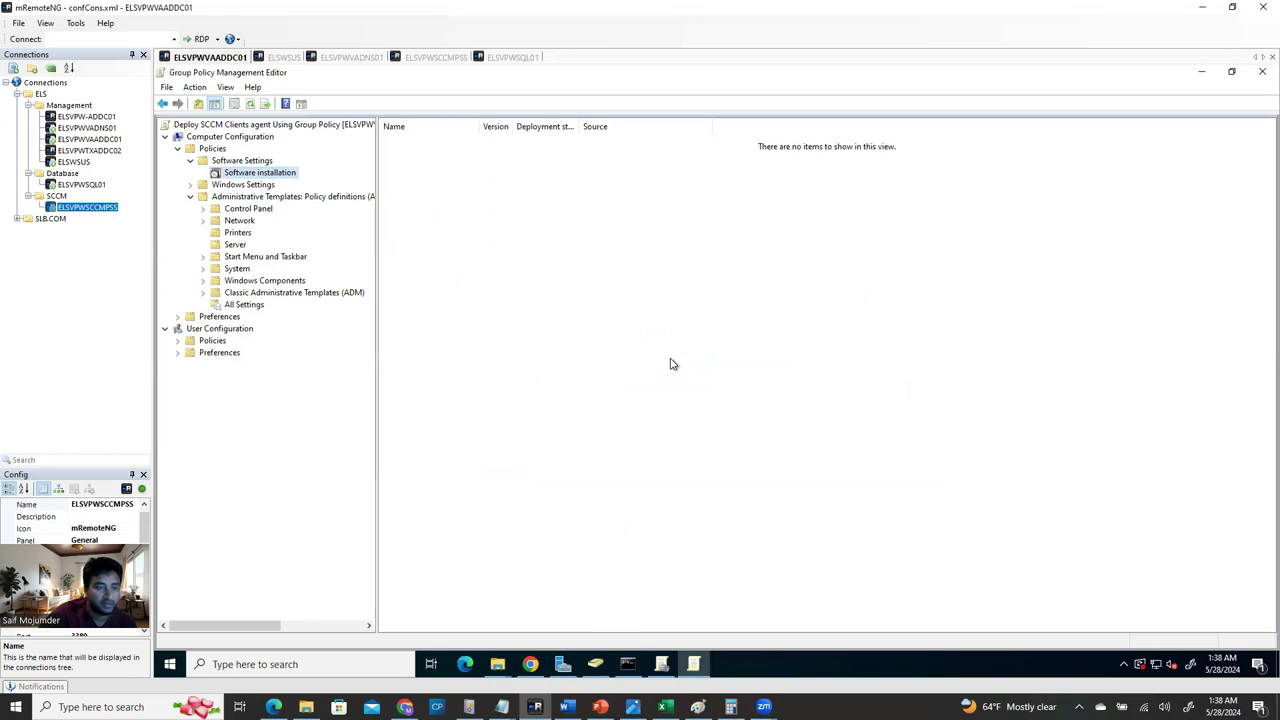
On ELSVPWSCCMPSS, paste ccmsetup.msi into SCCM_Client_Agent_Deployment and return to Data (E:).
click(436, 58)
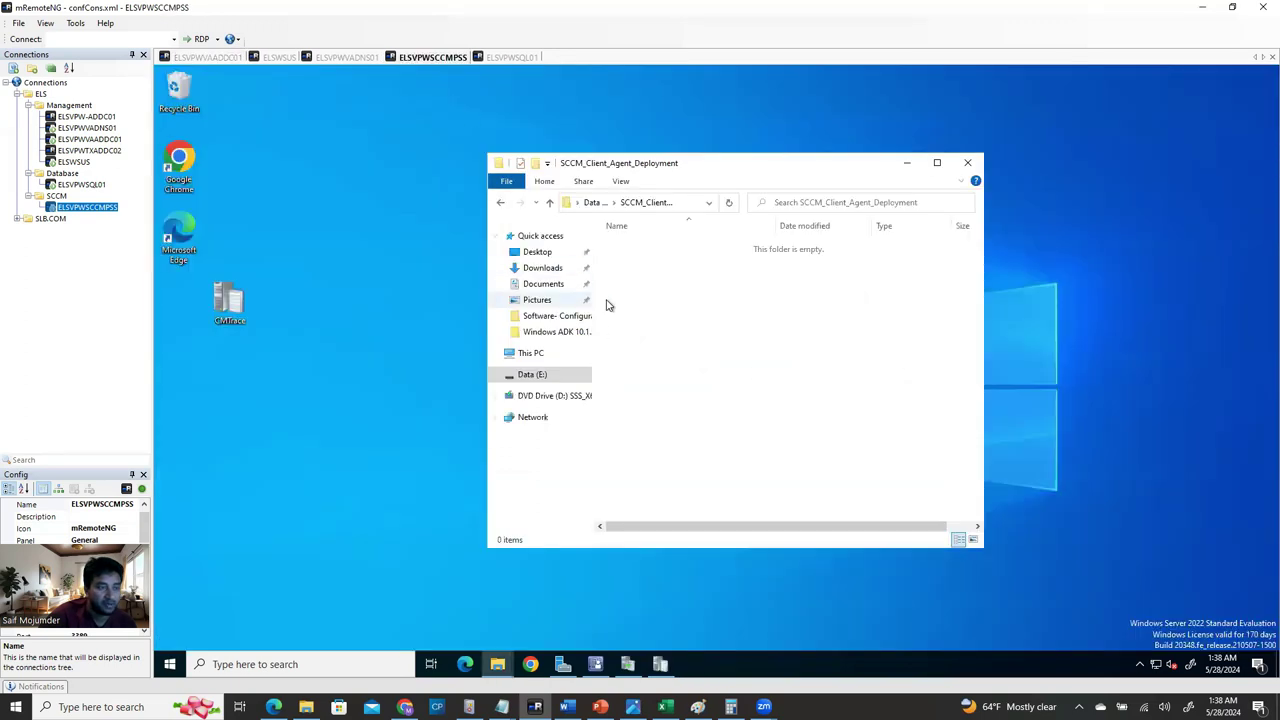
right_click(703, 306)
click(745, 388)
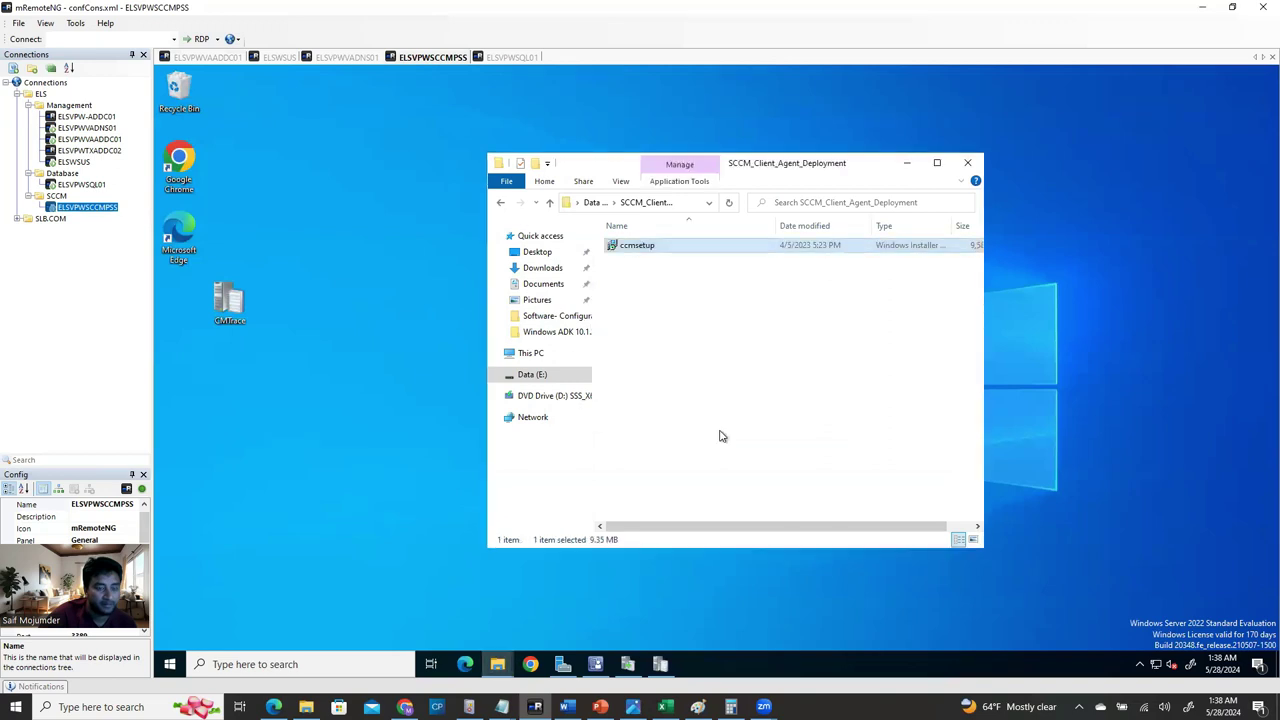
click(550, 202)
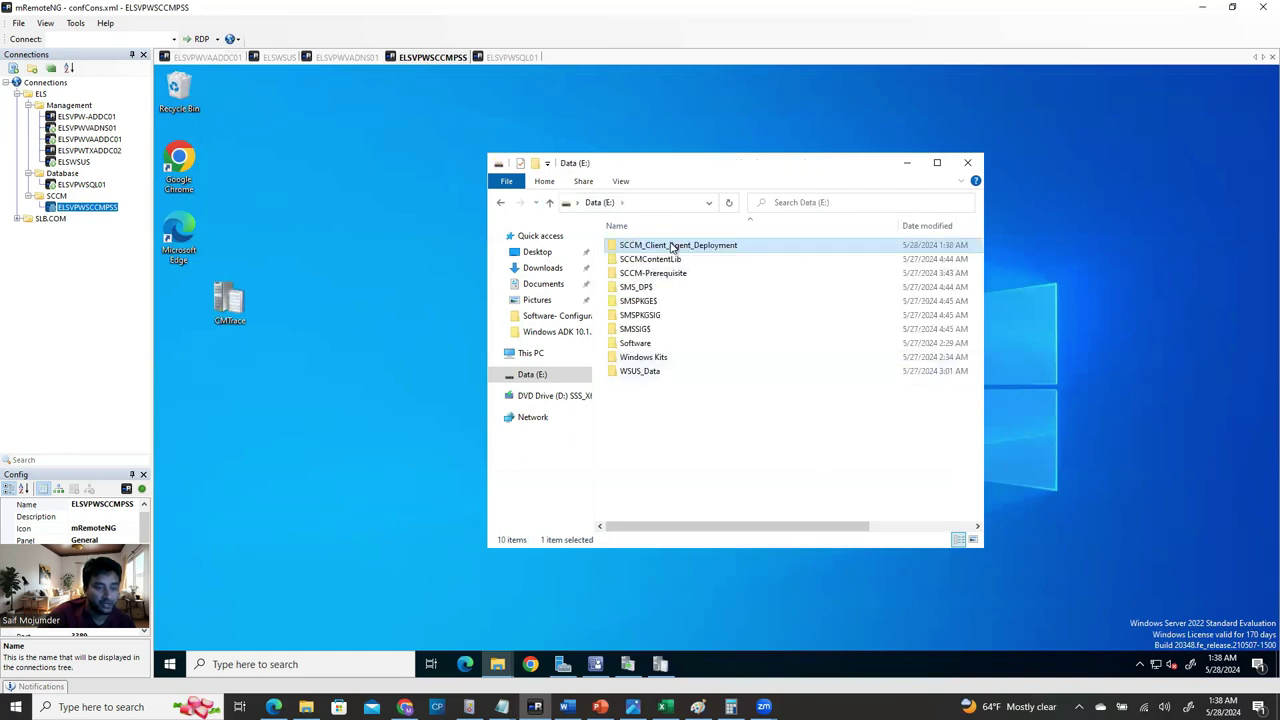
right_click(673, 246)
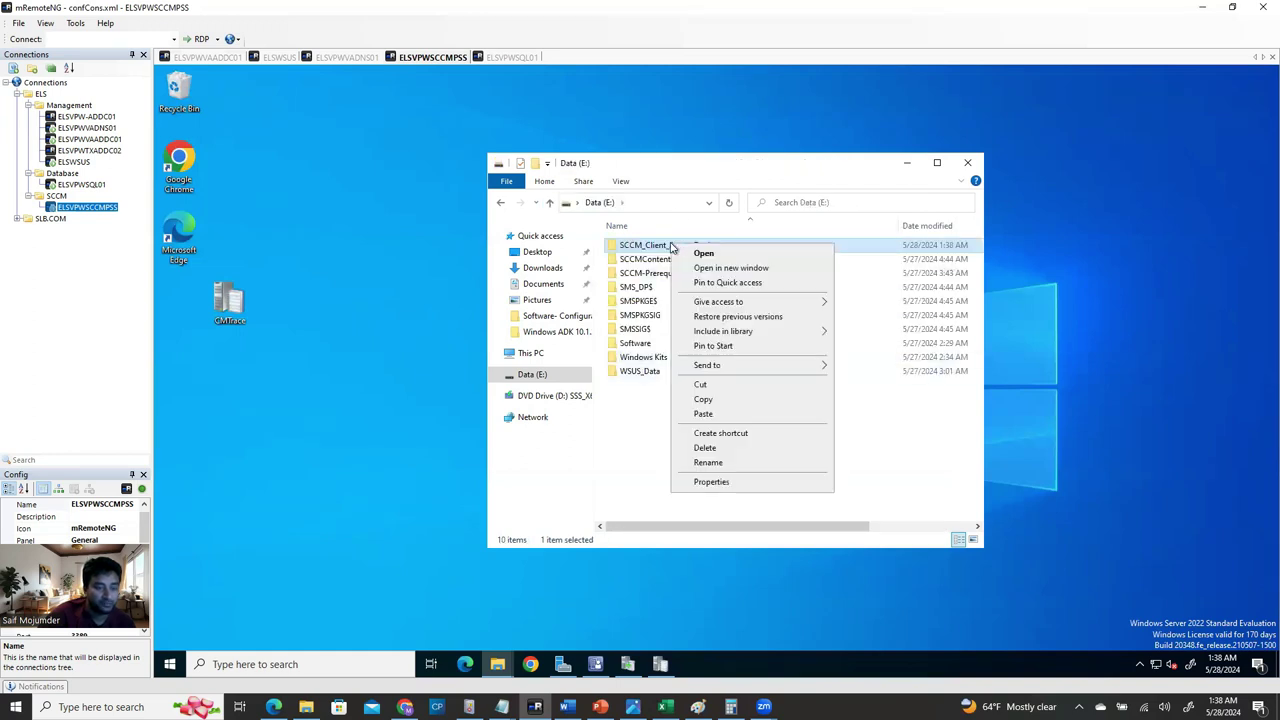
Share SCCM_Client_Agent_Deployment via Advanced Sharing with Read permission for Everyone.
click(712, 482)
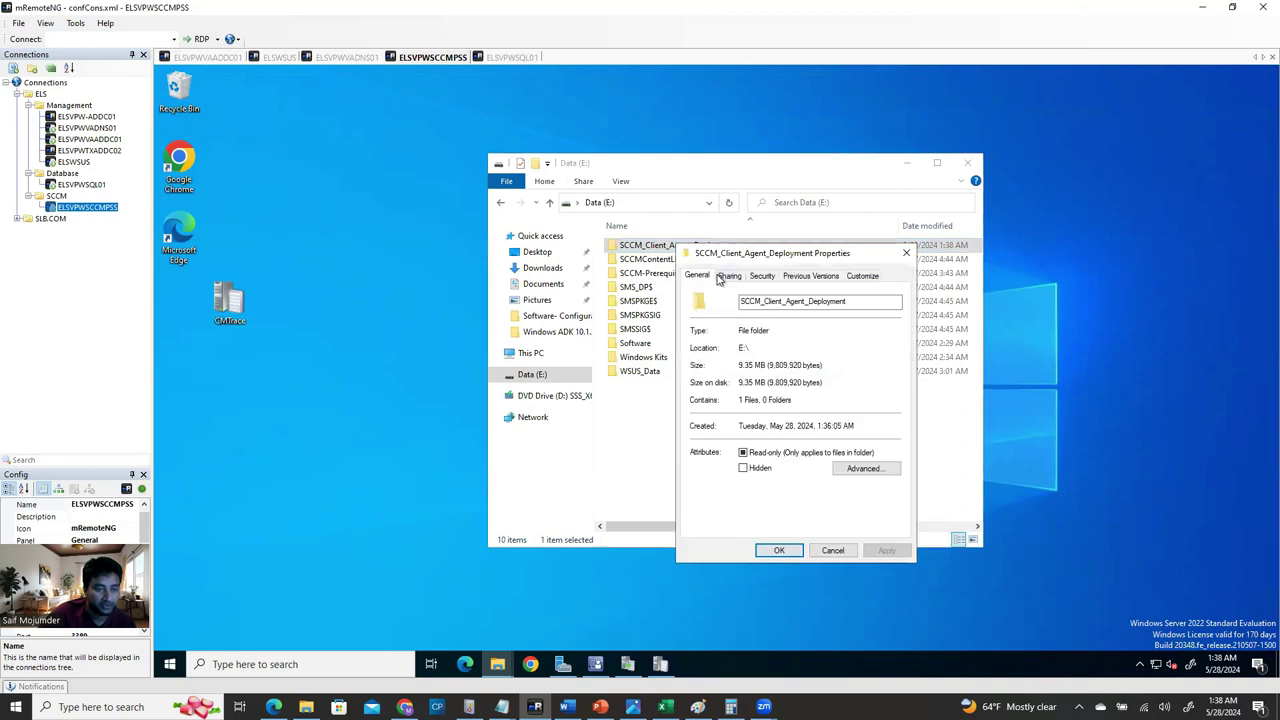
click(727, 276)
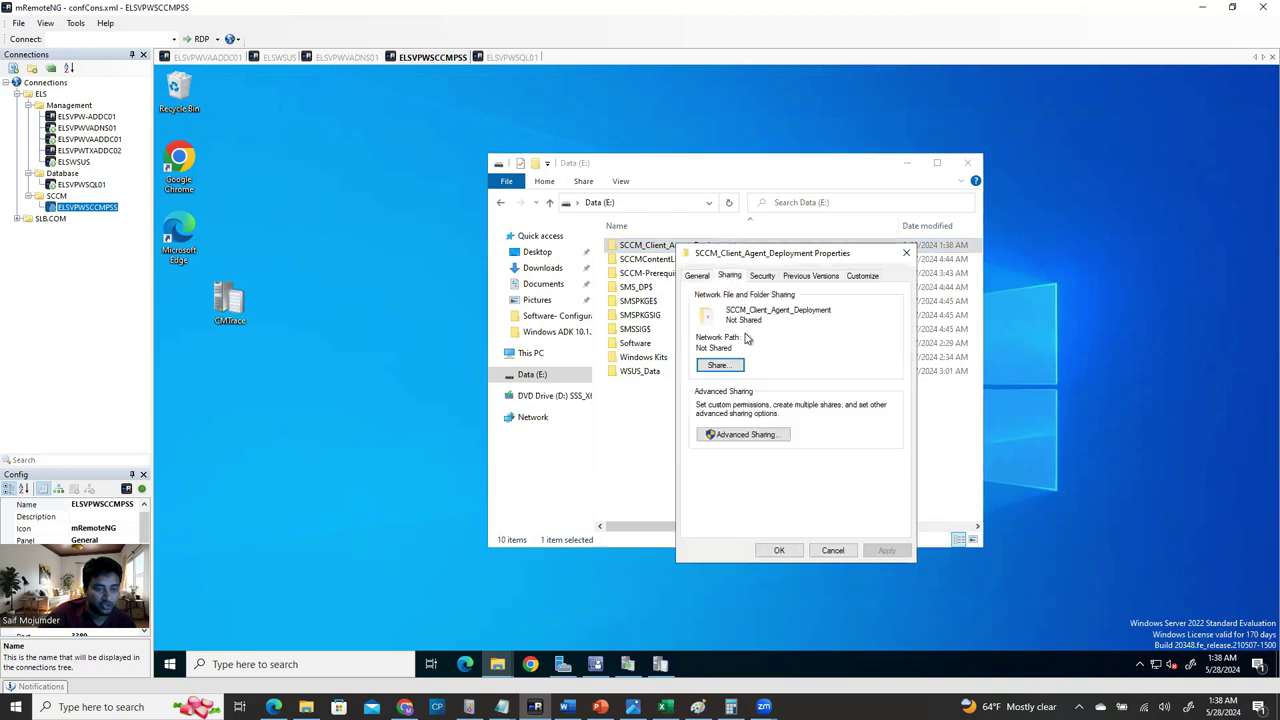
click(738, 434)
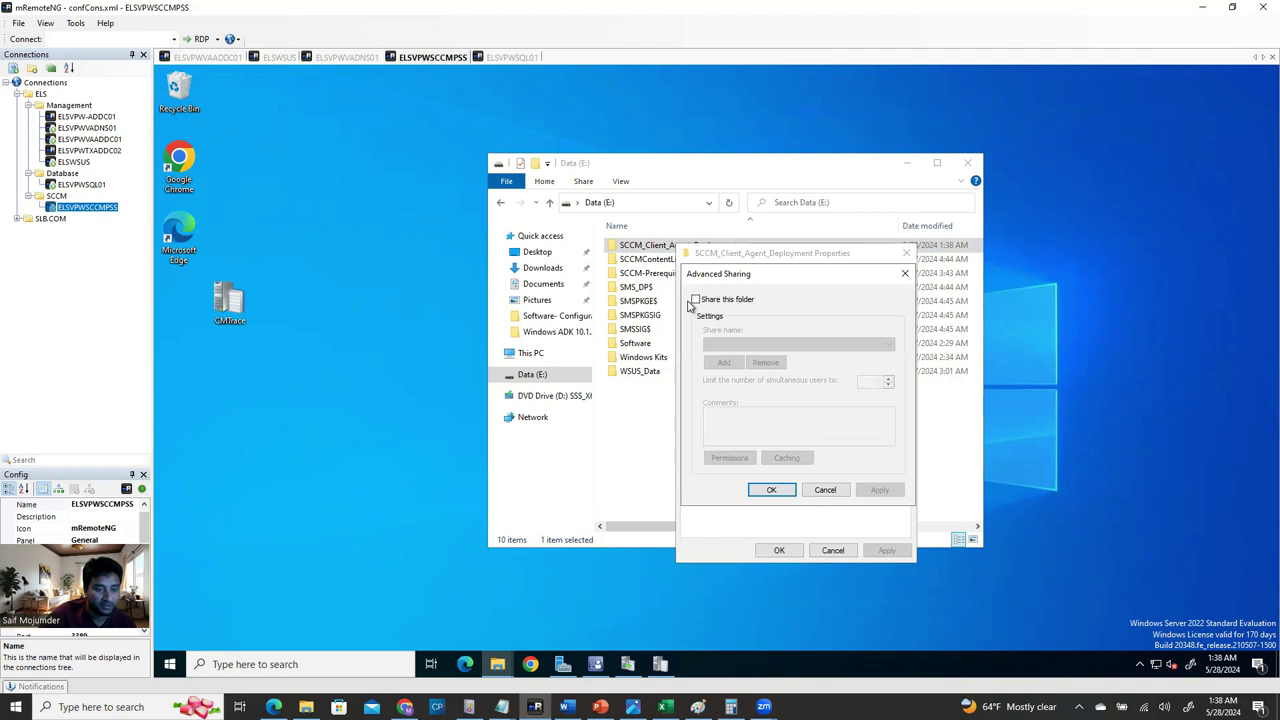
click(697, 300)
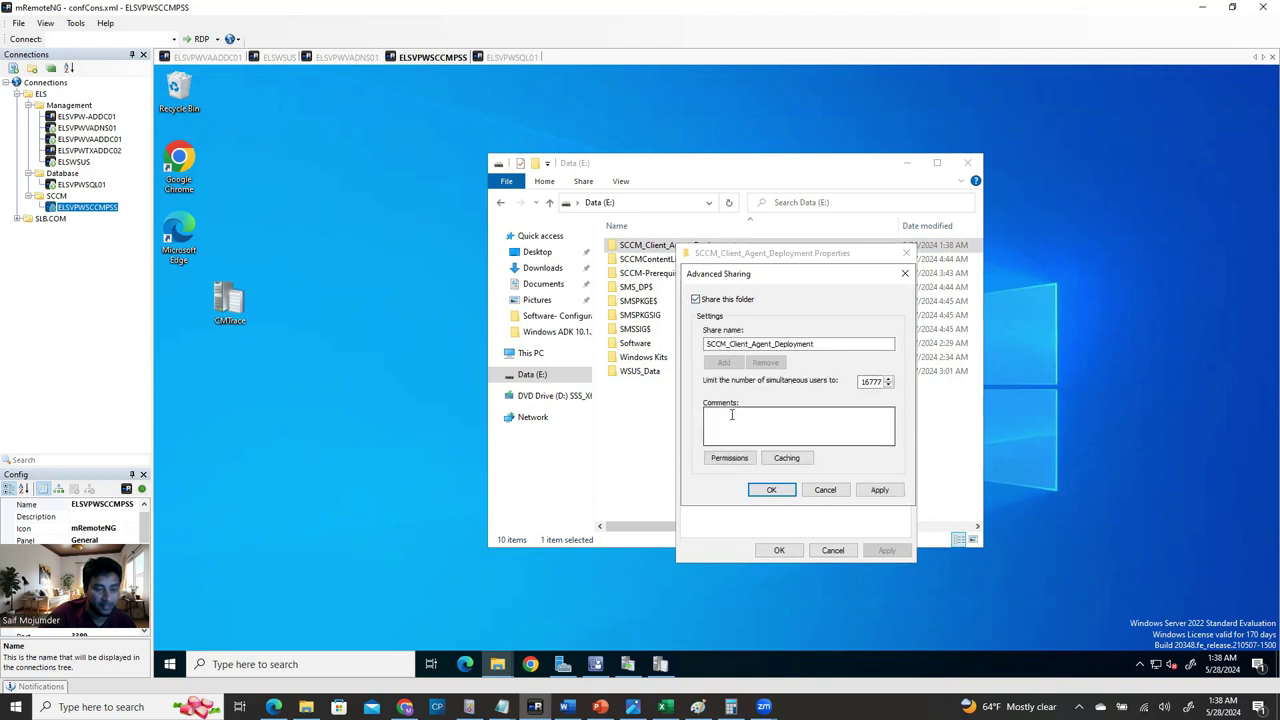
click(728, 457)
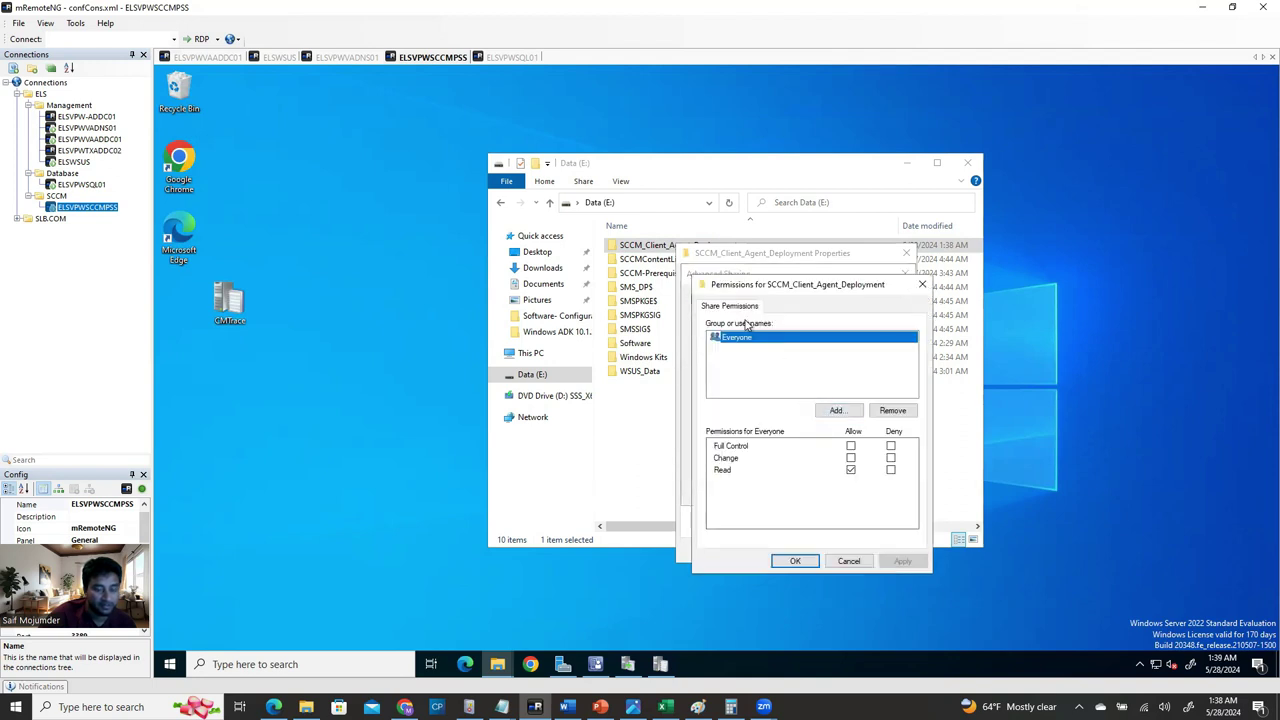
click(800, 561)
click(879, 489)
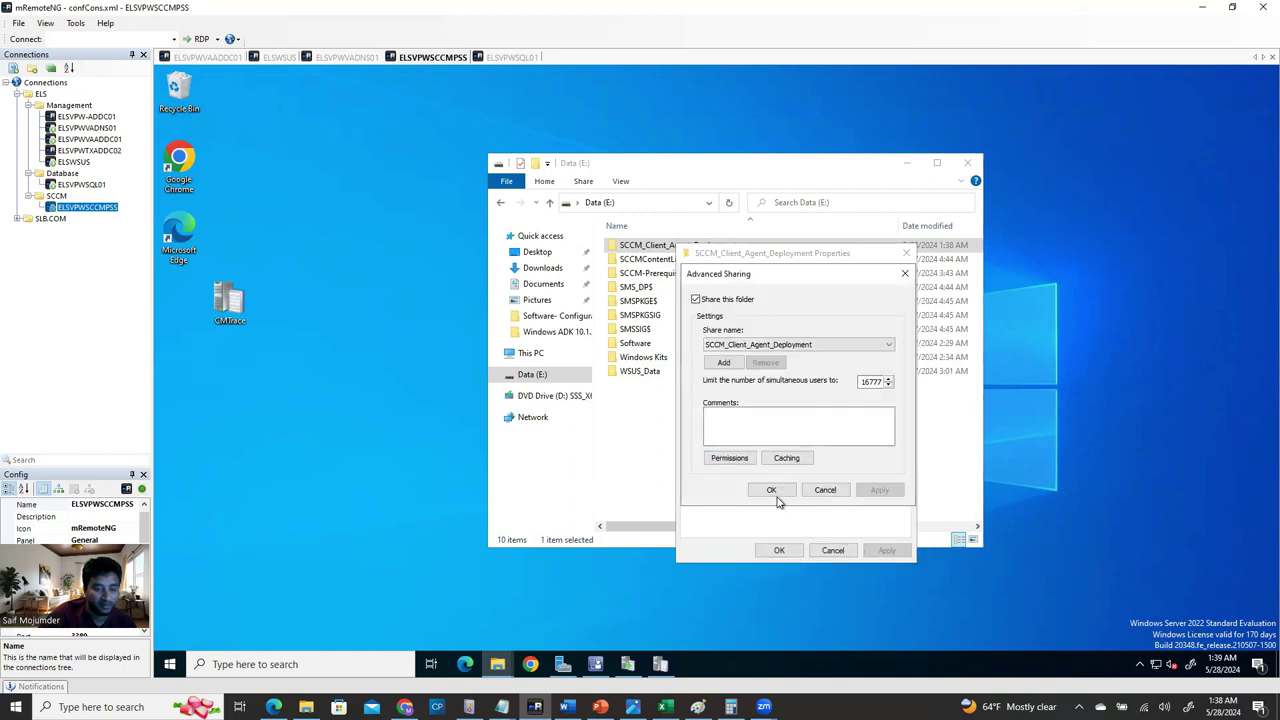
click(771, 489)
Select the \\ELSVPWSCCMPSS\SCCM_Client_Agent_Deployment network path and close Properties and File Explorer.
click(880, 348)
drag(857, 347, 697, 348)
key(ctrl+c)
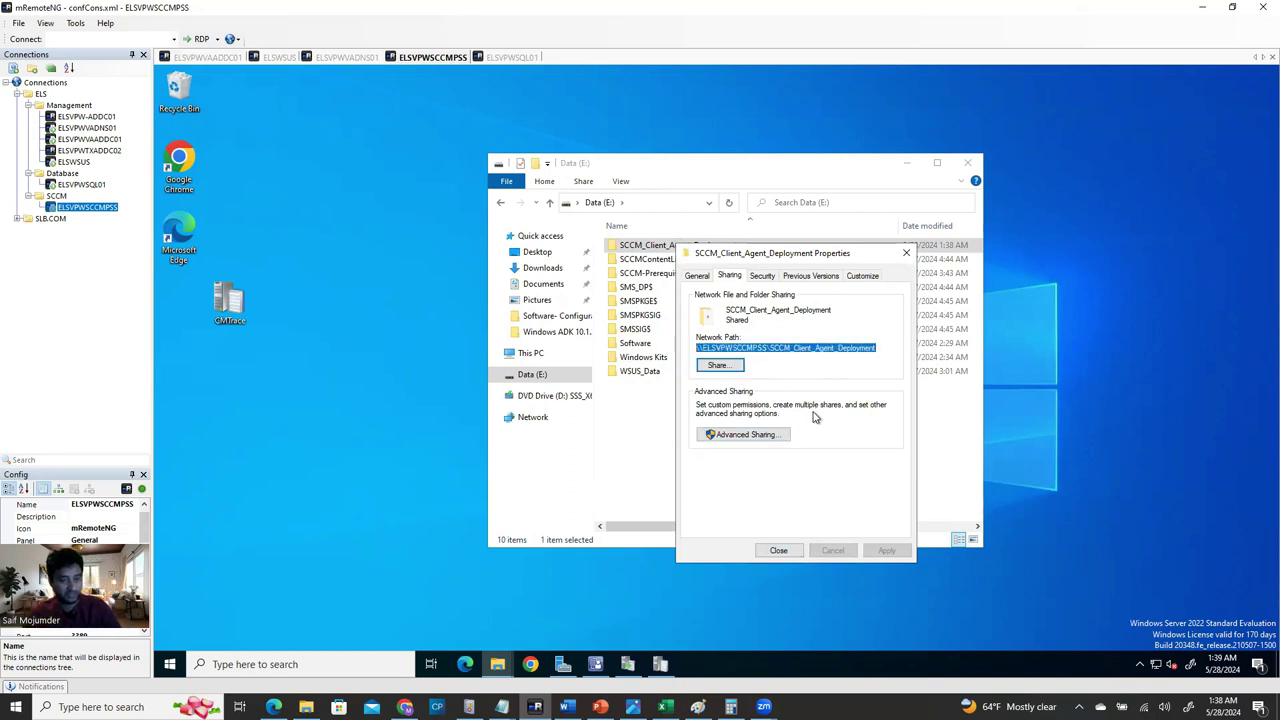
click(906, 253)
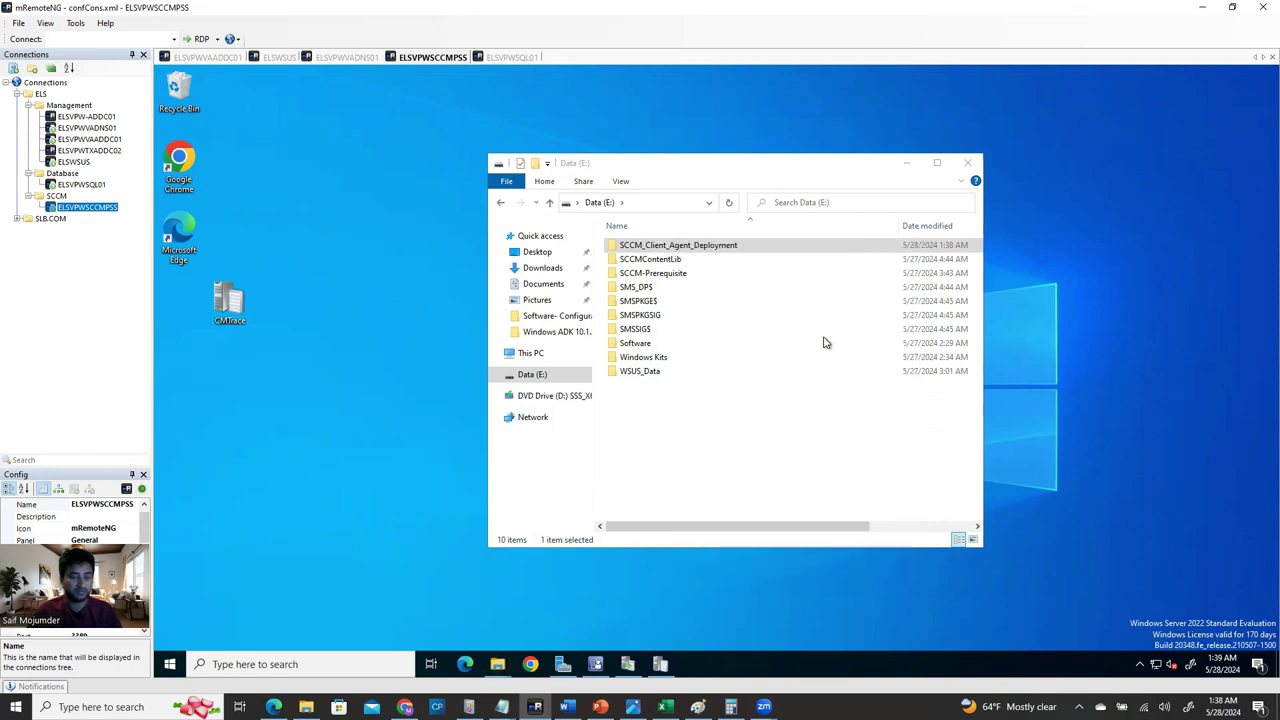
click(967, 162)
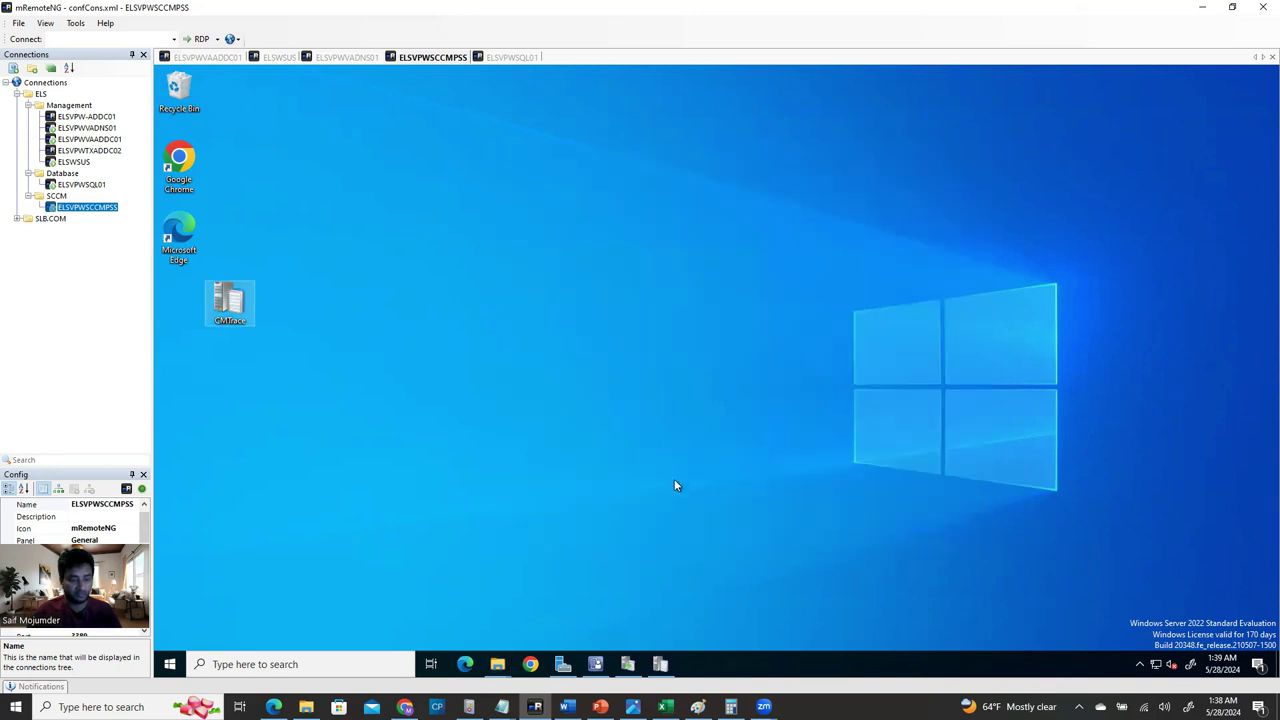
click(207, 58)
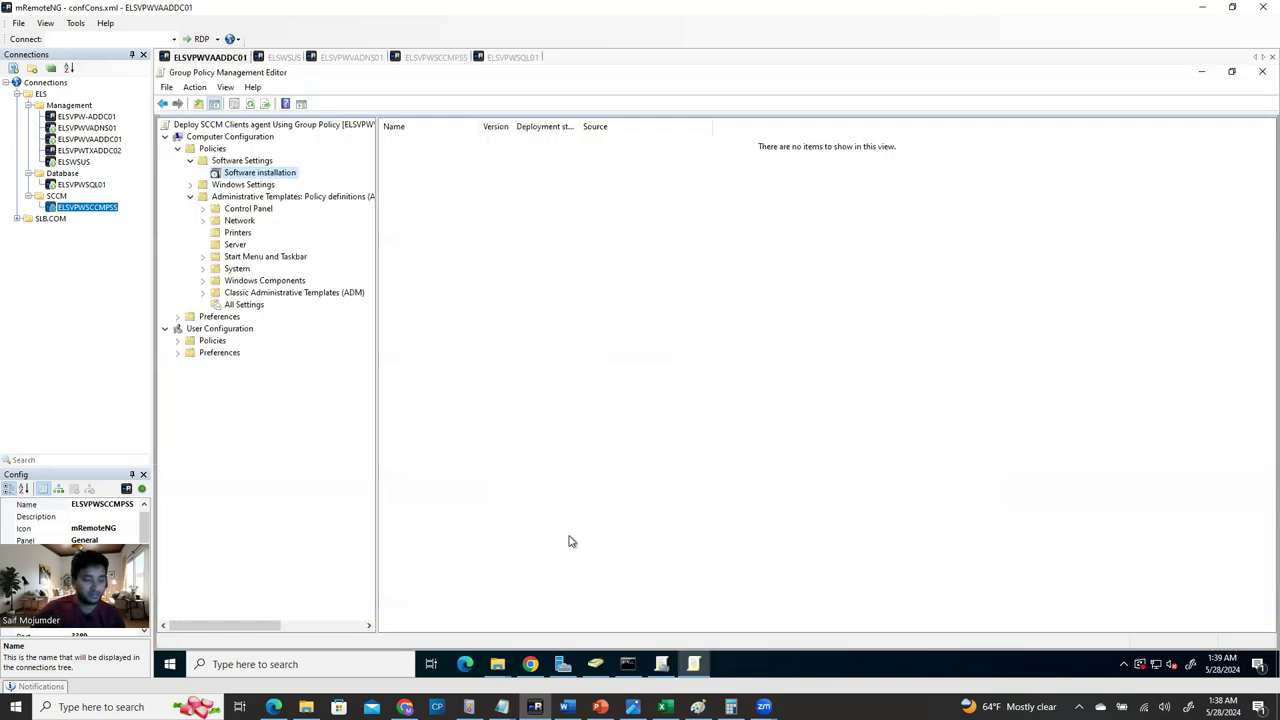
click(693, 664)
click(694, 666)
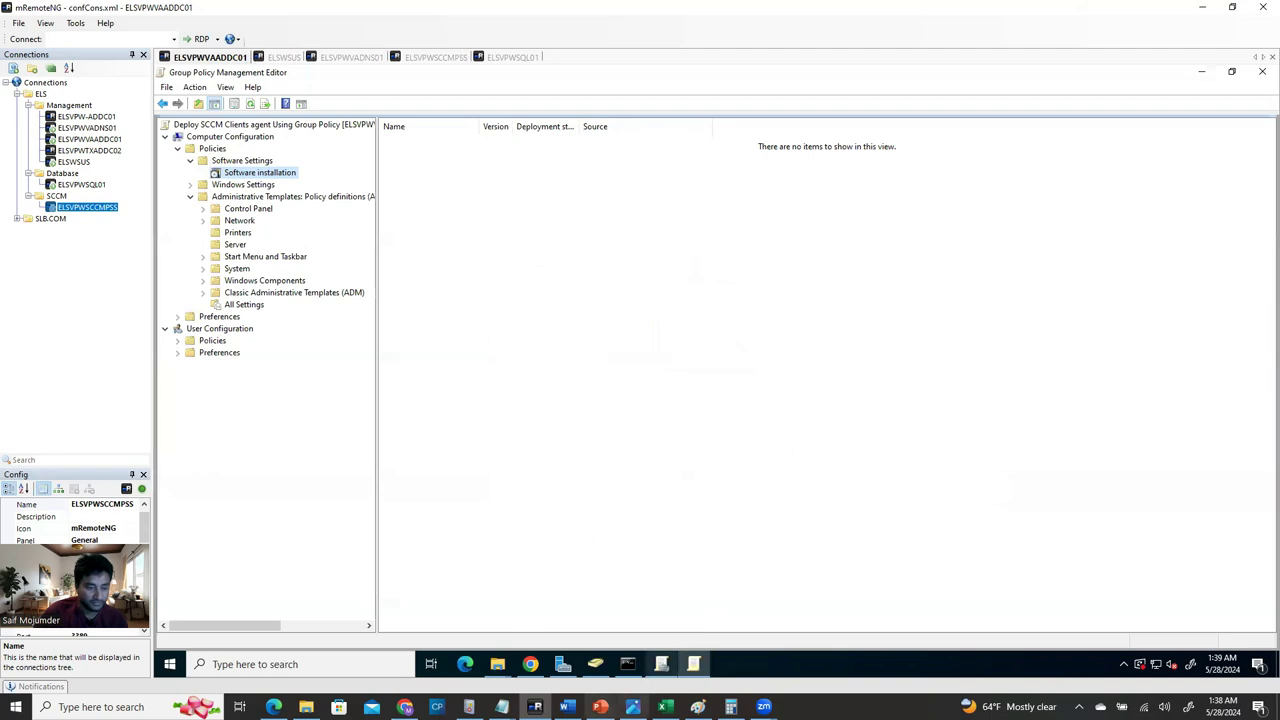
mouse_move(661, 666)
mouse_move(567, 707)
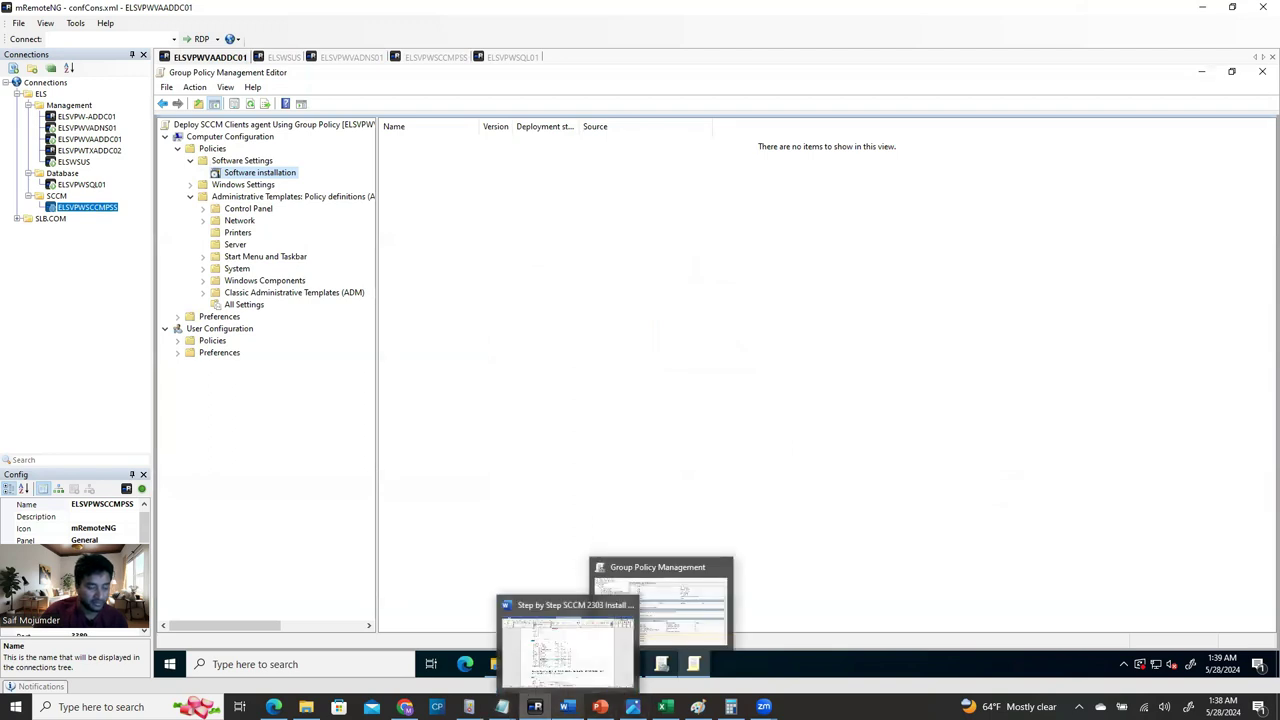
click(567, 650)
scroll(490, 430, down, 4)
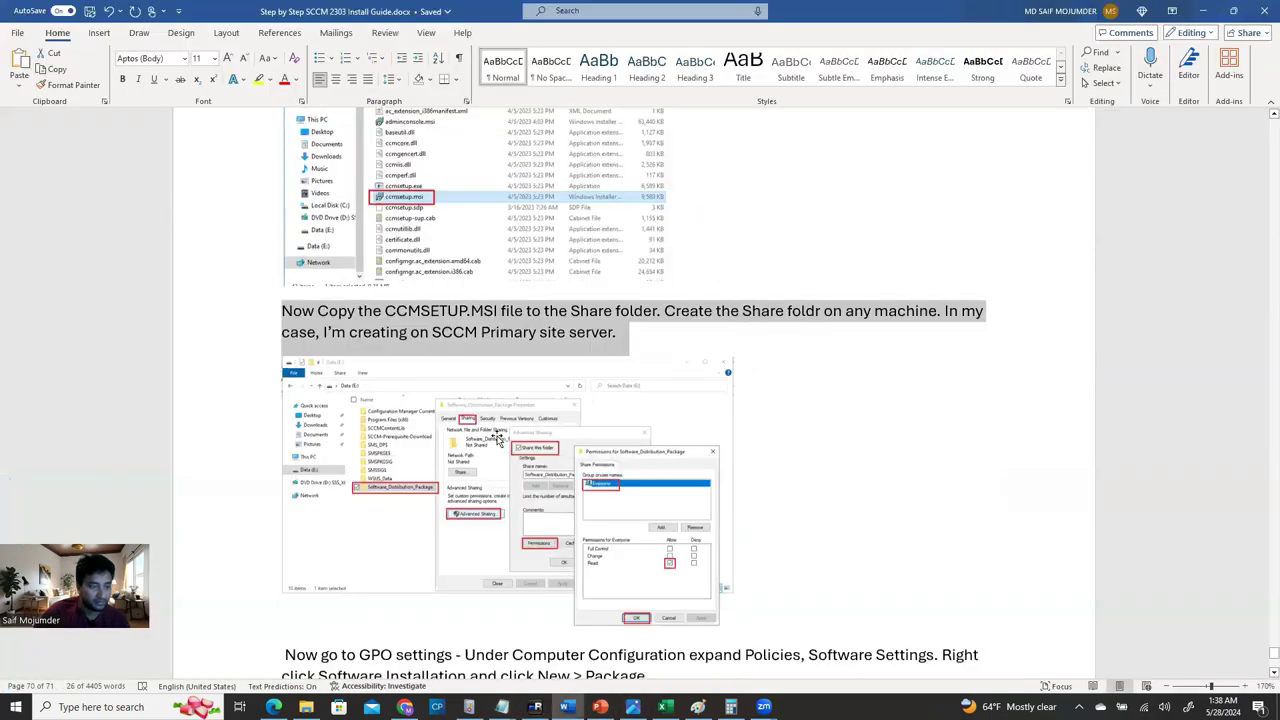
click(489, 285)
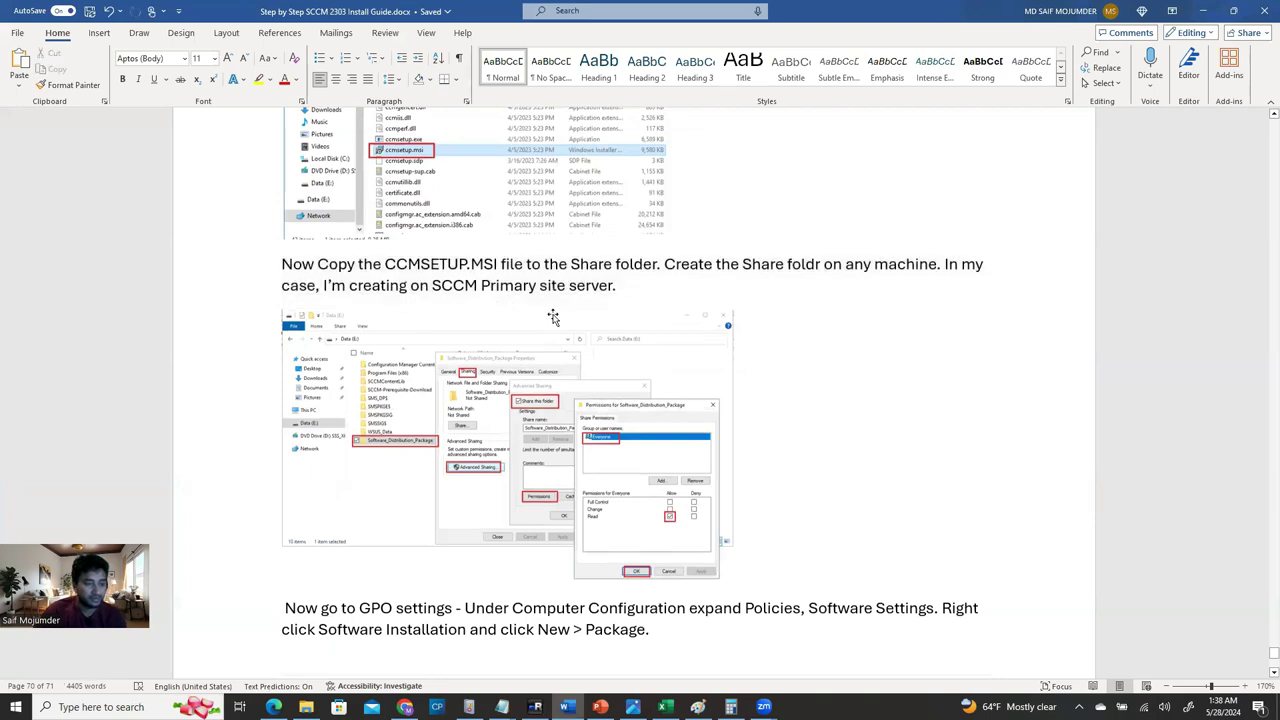
scroll(553, 317, down, 3)
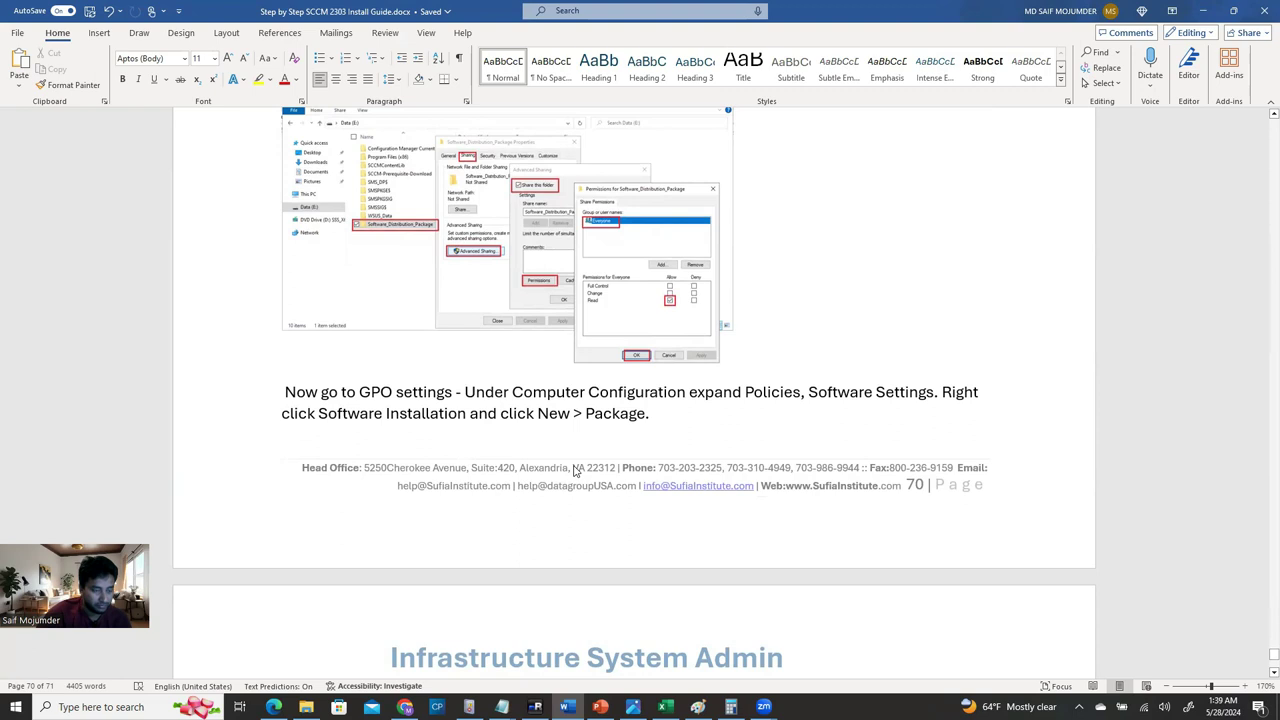
scroll(575, 470, down, 2)
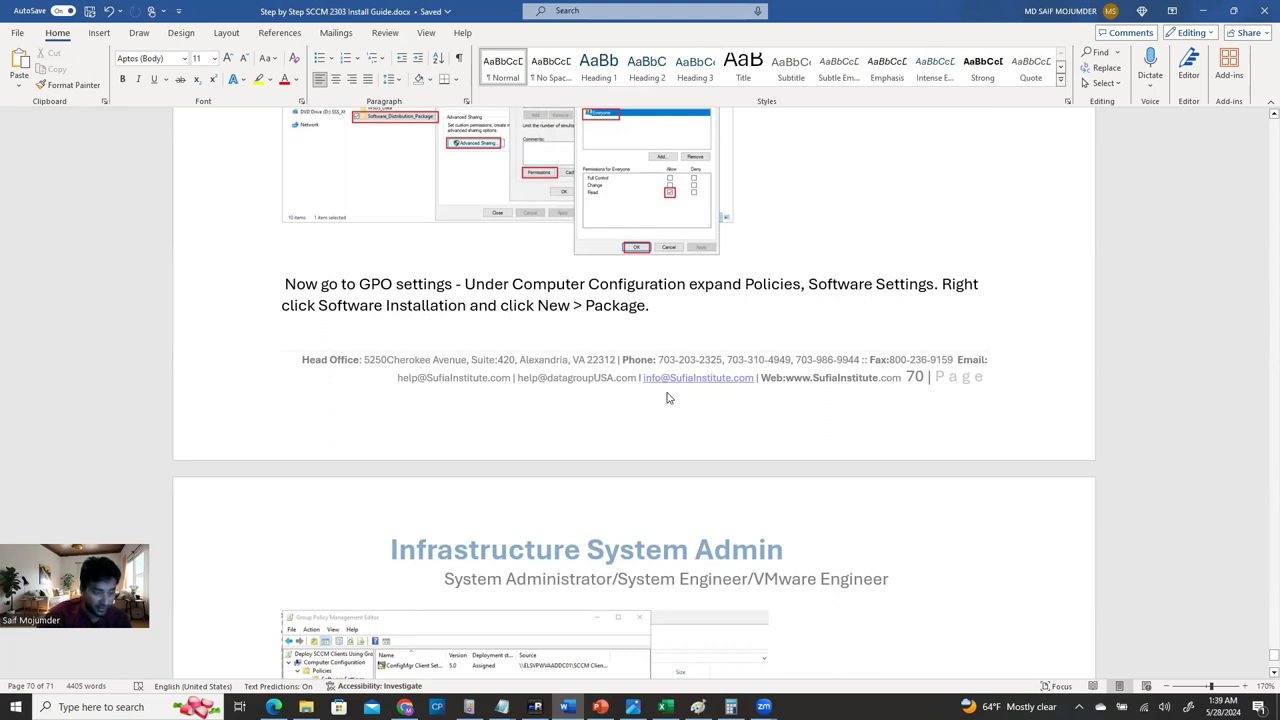
scroll(668, 398, down, 5)
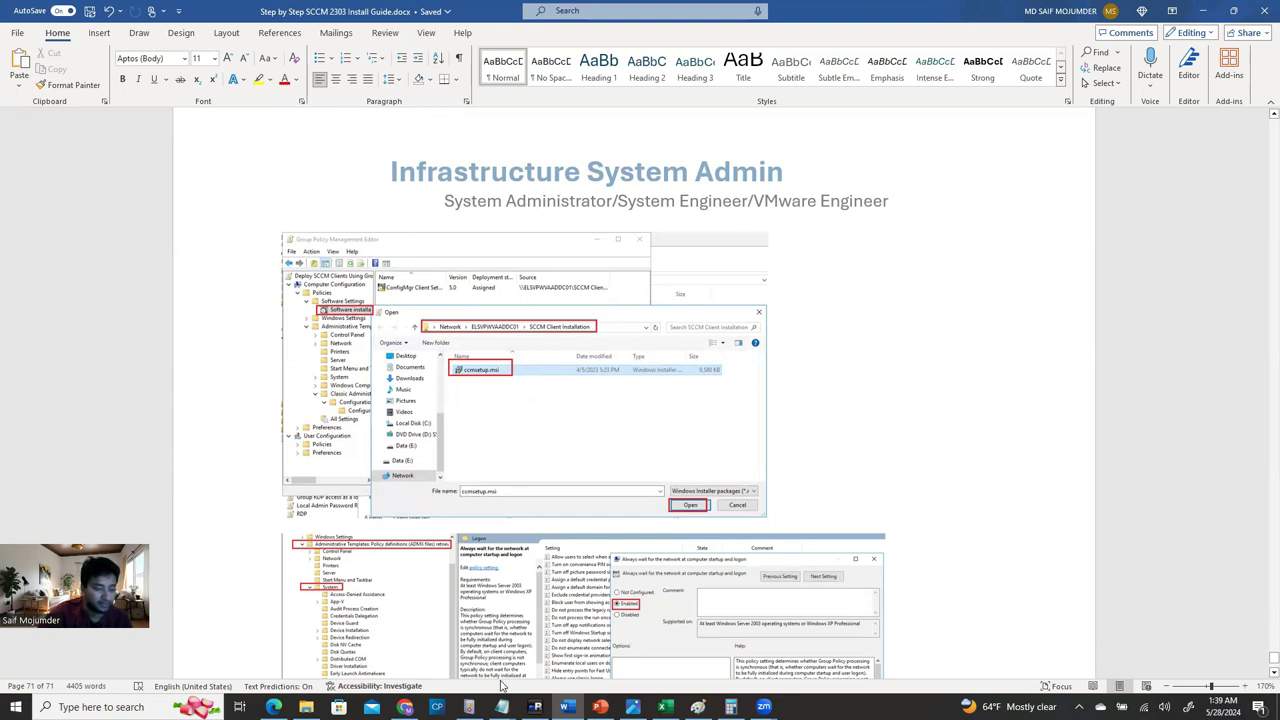
click(535, 707)
Add a new Software installation package, browsing to the pasted SCCM_Client_Agent_Deployment share path.
right_click(279, 176)
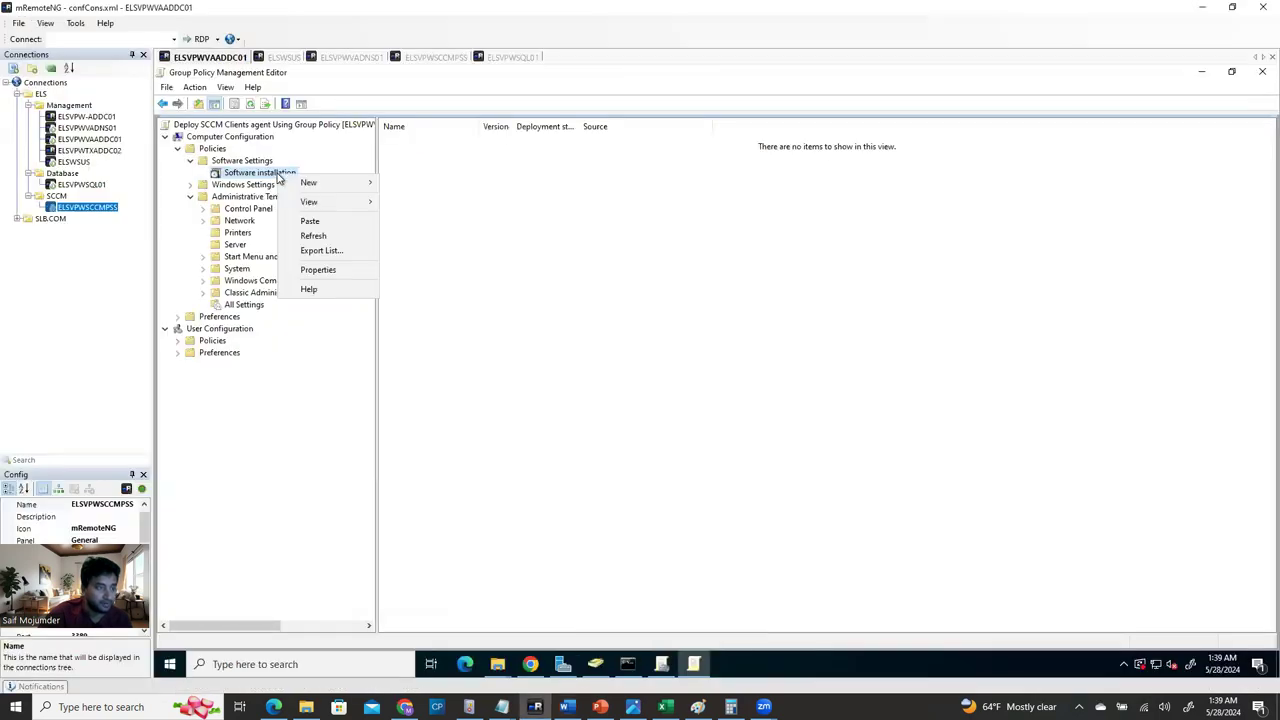
mouse_move(293, 185)
click(440, 186)
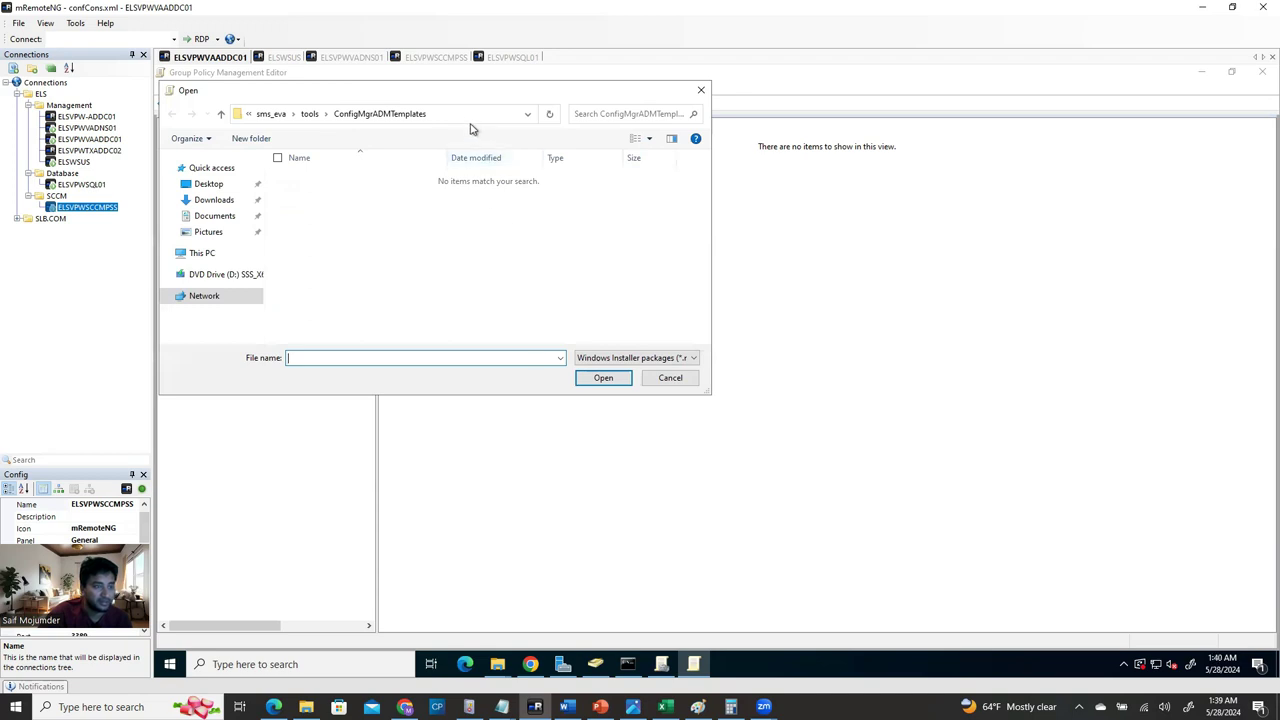
click(475, 116)
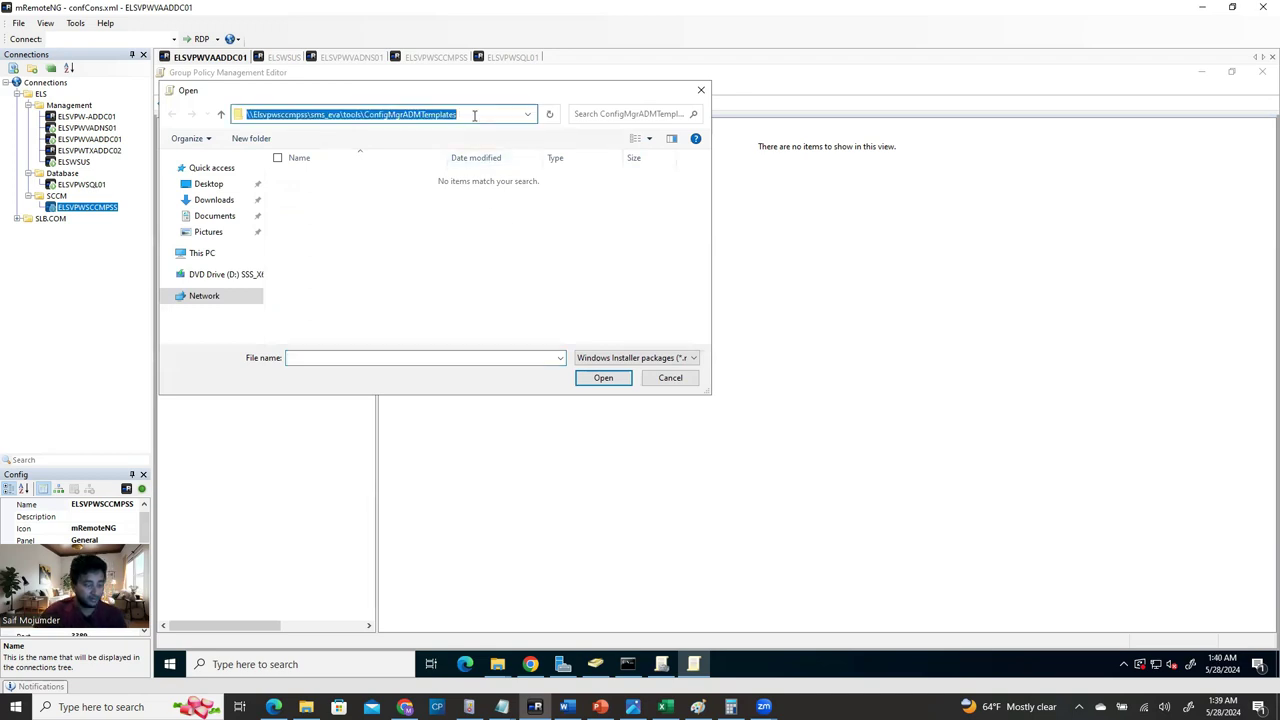
key(ctrl+v)
key(Return)
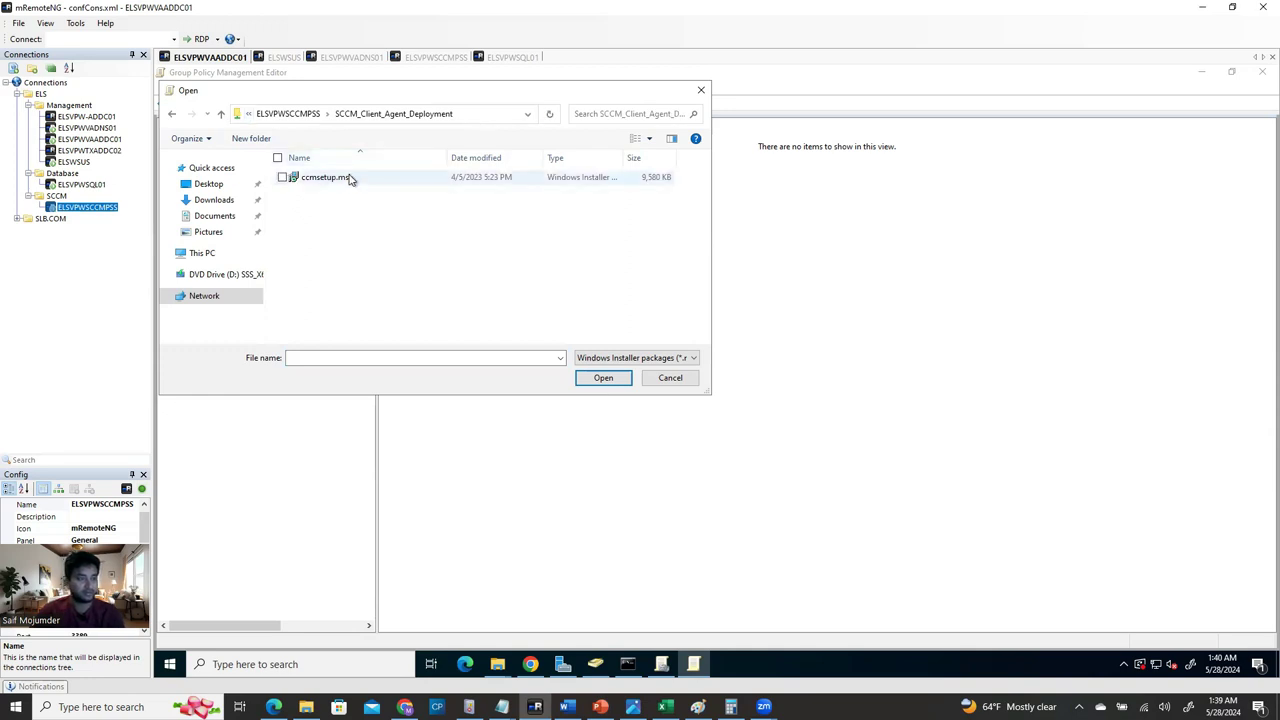
Choose ccmsetup.msi from the share and deploy it as Assigned.
click(348, 180)
click(612, 384)
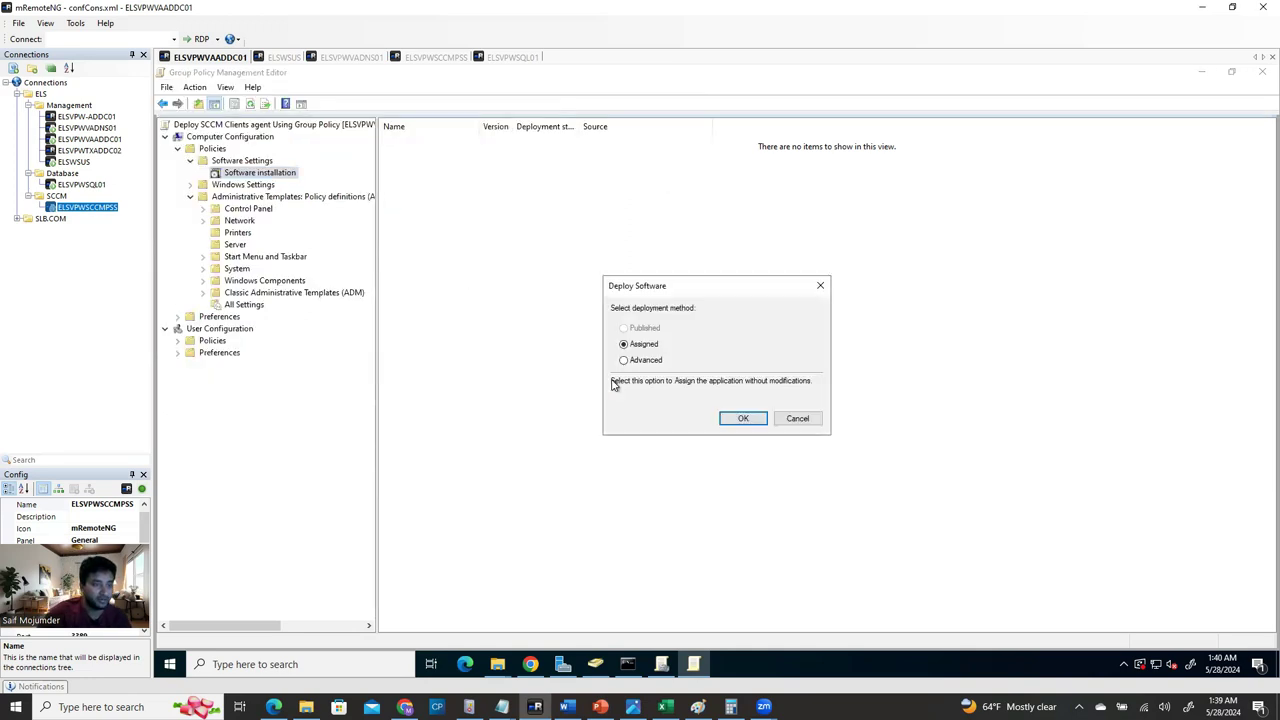
click(742, 419)
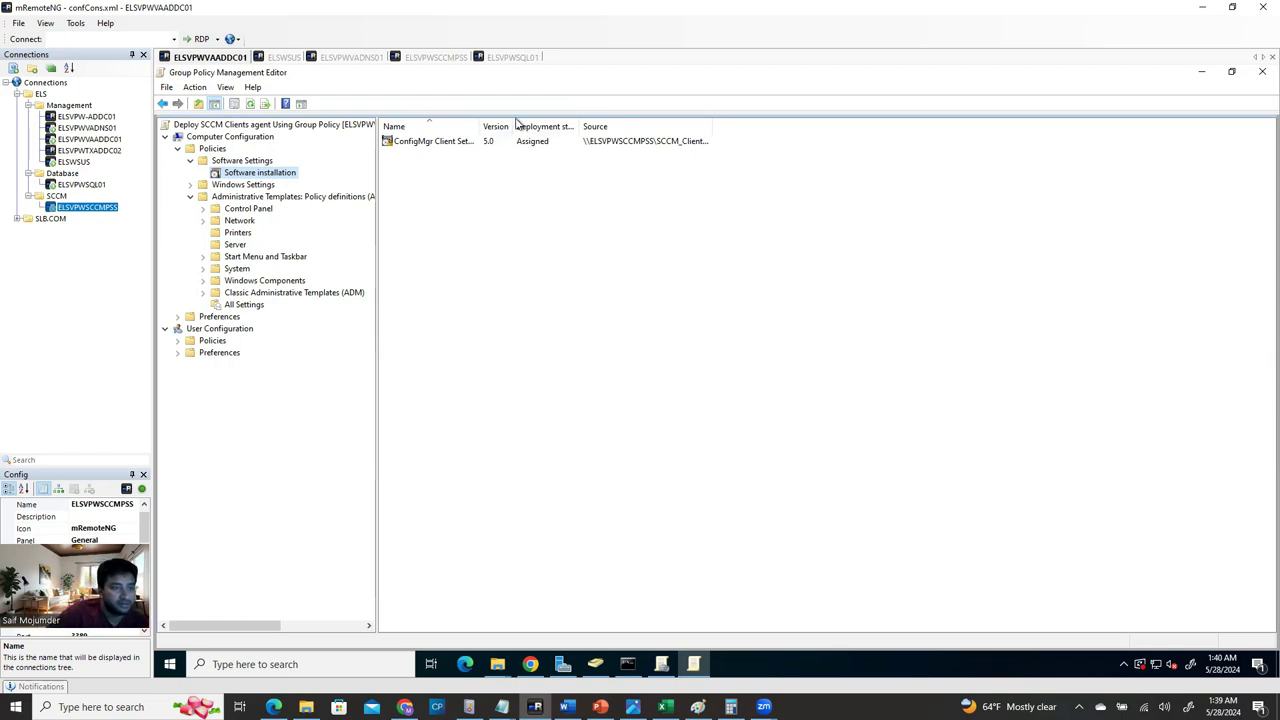
mouse_move(595, 664)
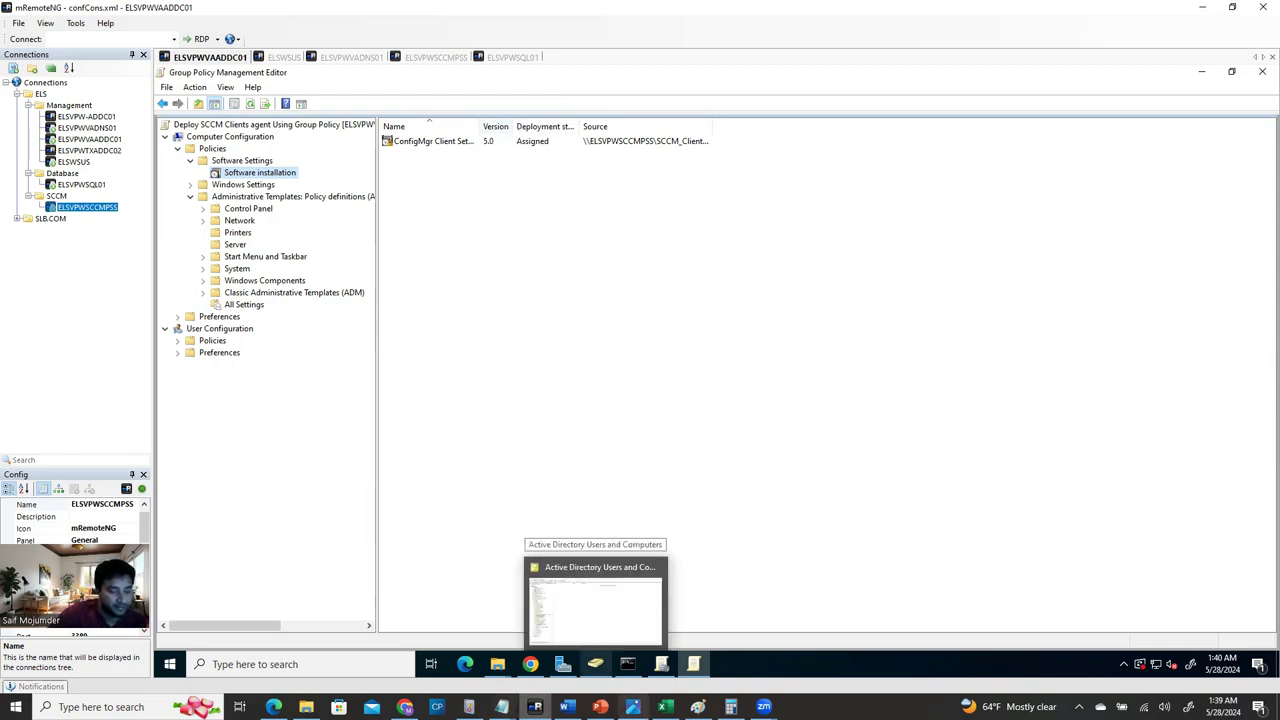
click(566, 707)
scroll(560, 460, down, 4)
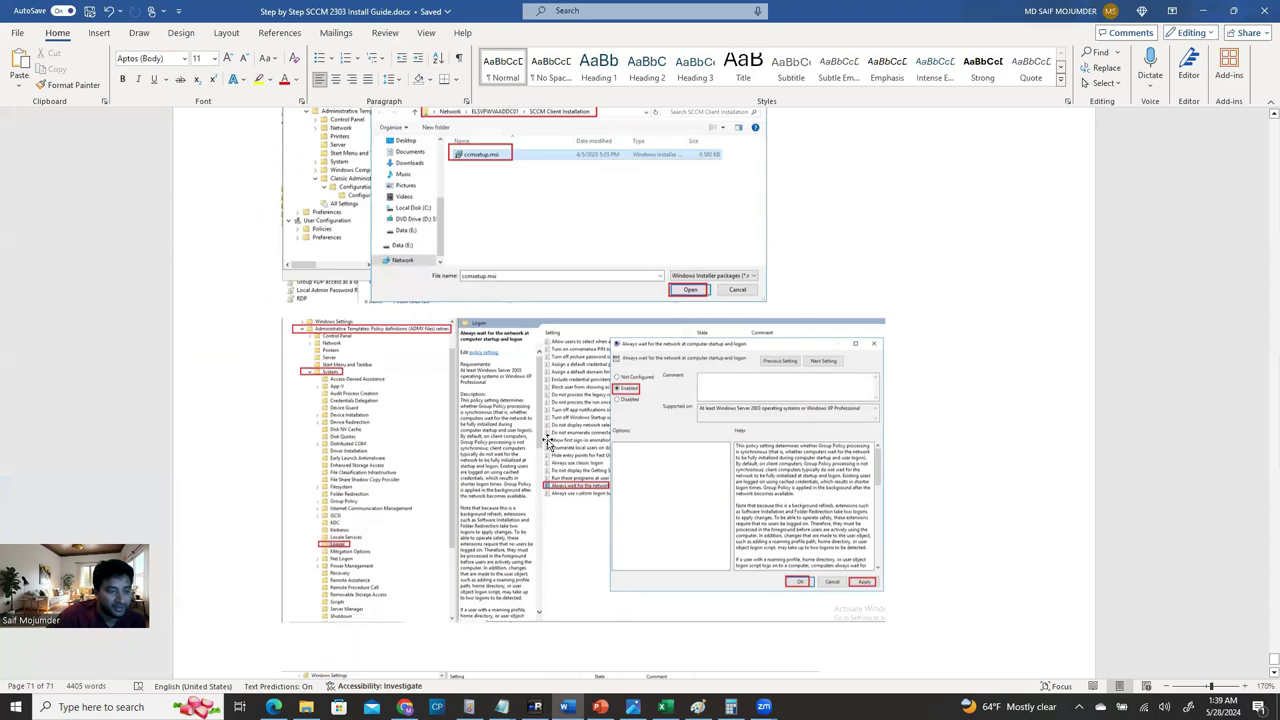
scroll(600, 490, down, 4)
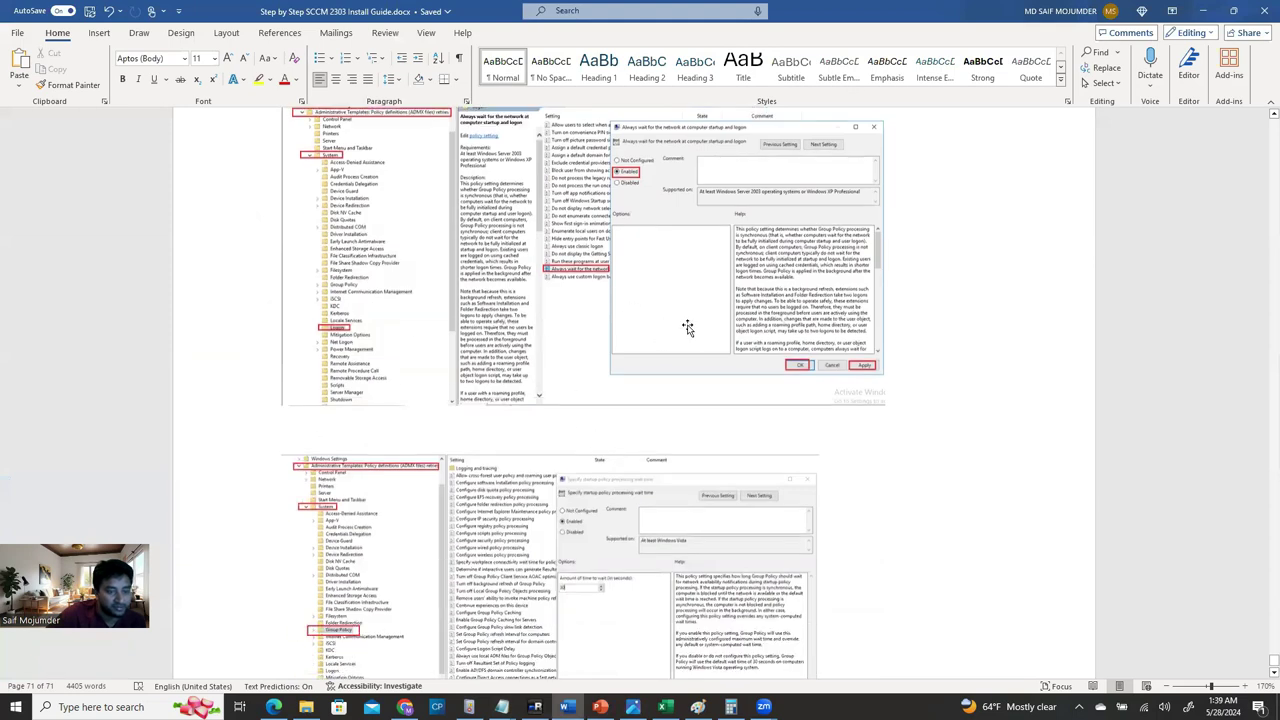
scroll(687, 328, up, 5)
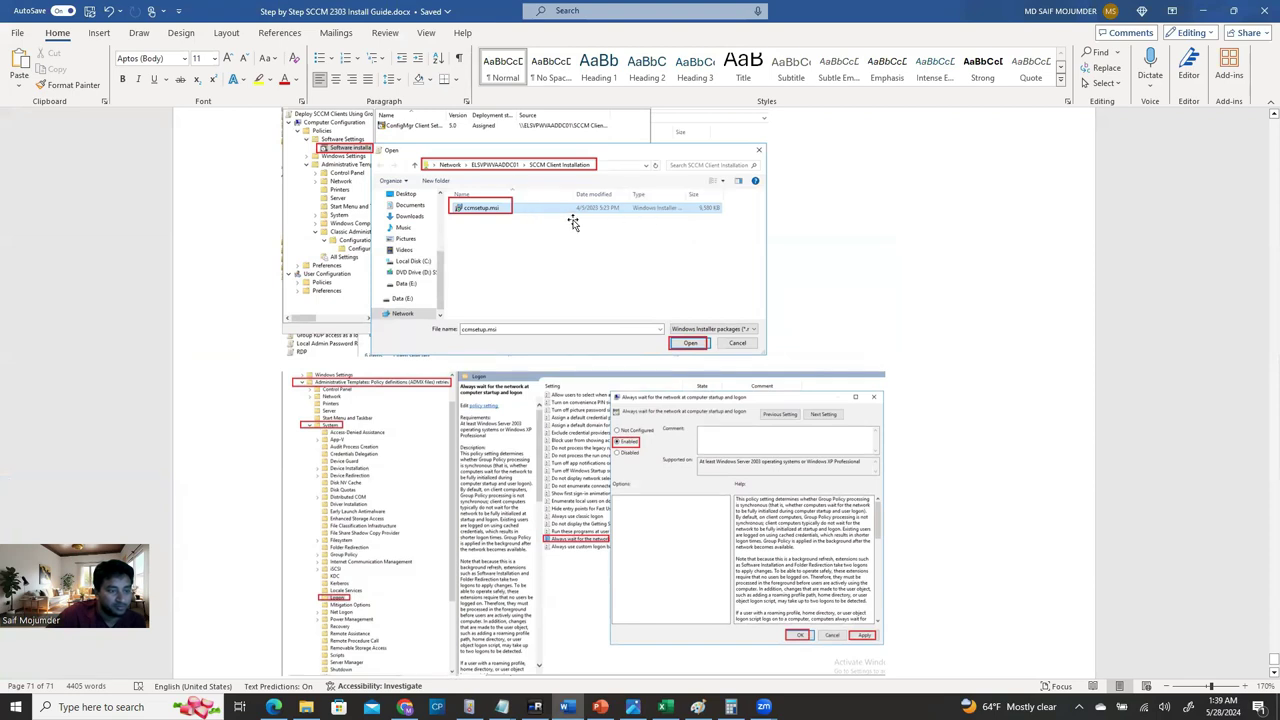
scroll(330, 490, down, 4)
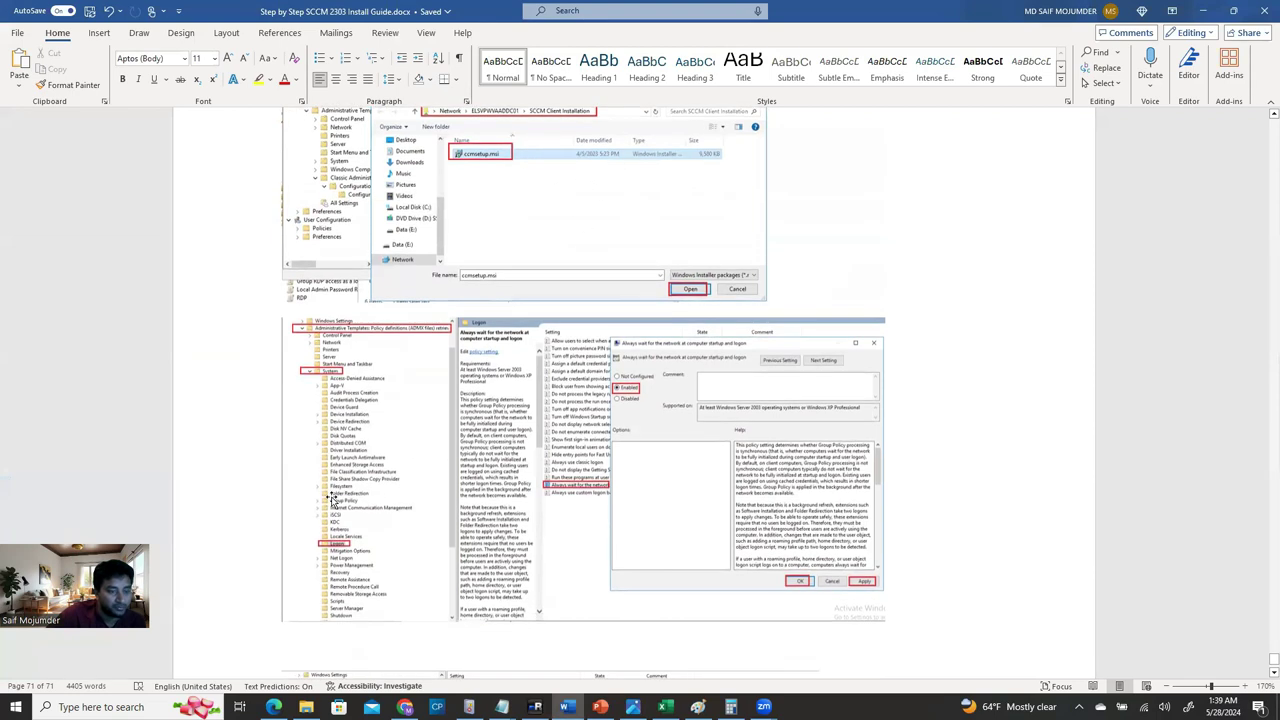
scroll(339, 374, up, 1)
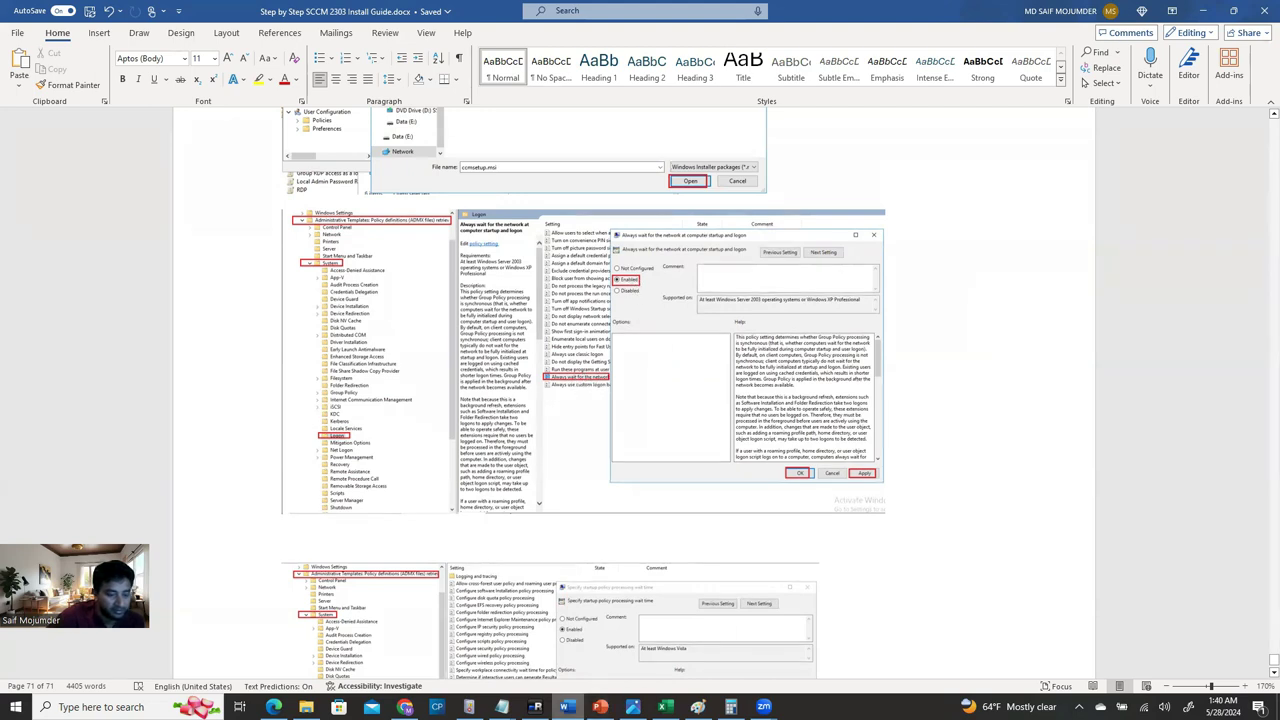
click(535, 707)
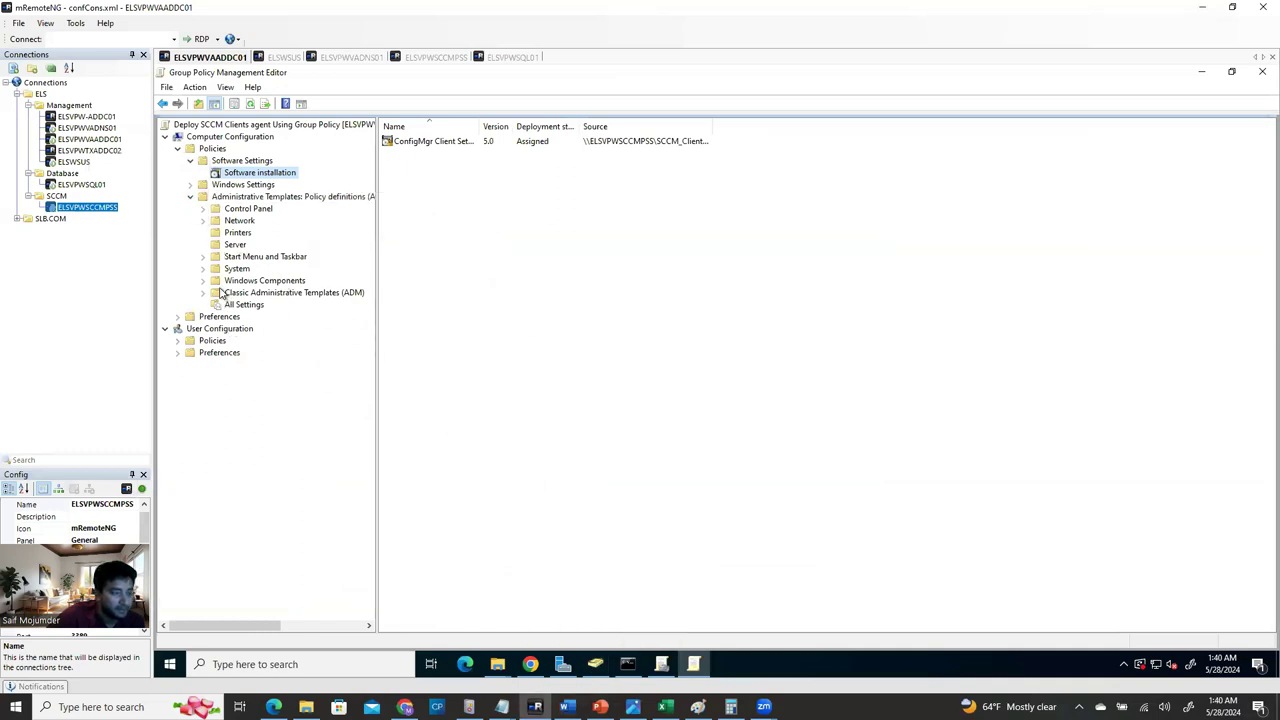
Set System > Logon 'Always wait for the network at computer startup and logon' to Enabled, then return to Word.
click(203, 270)
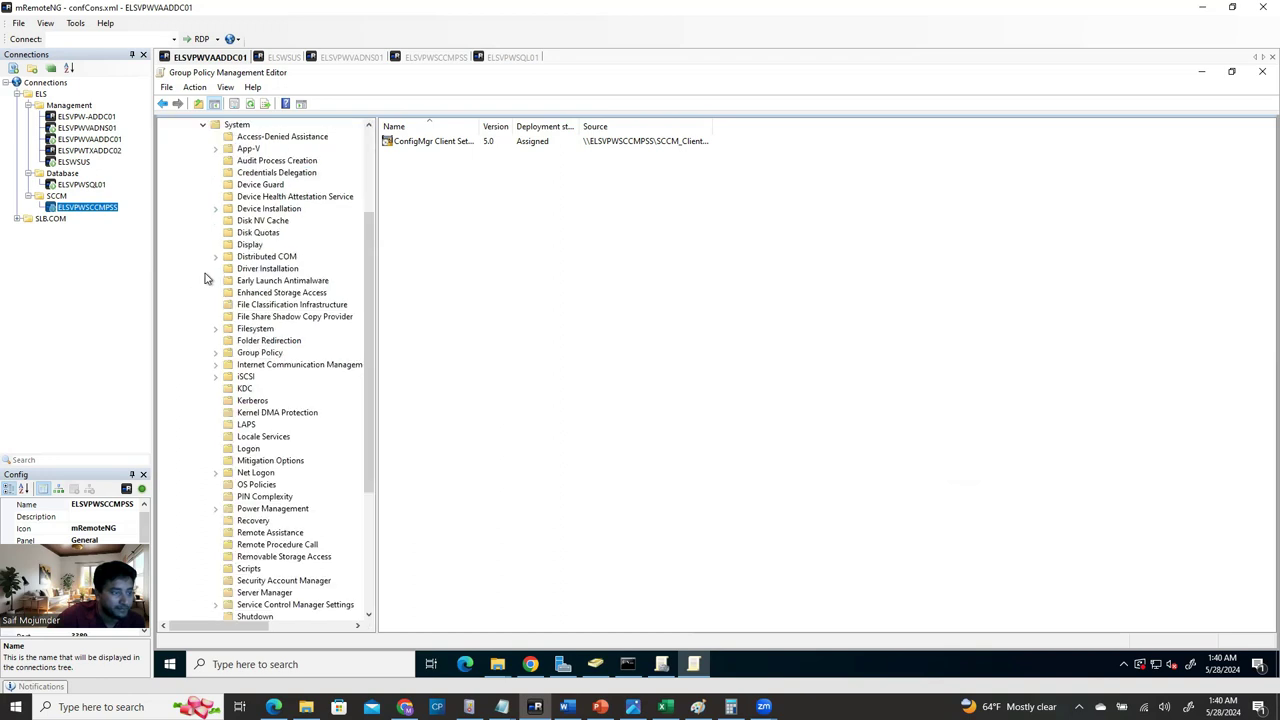
click(248, 449)
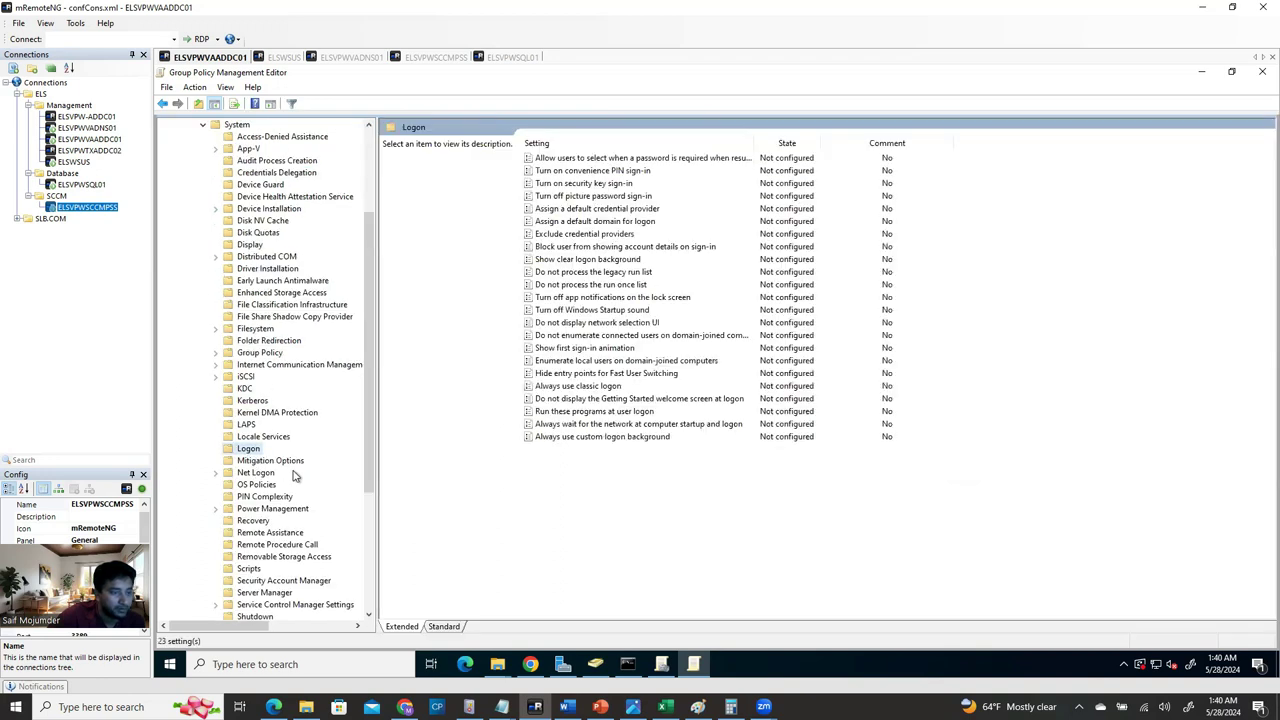
click(610, 425)
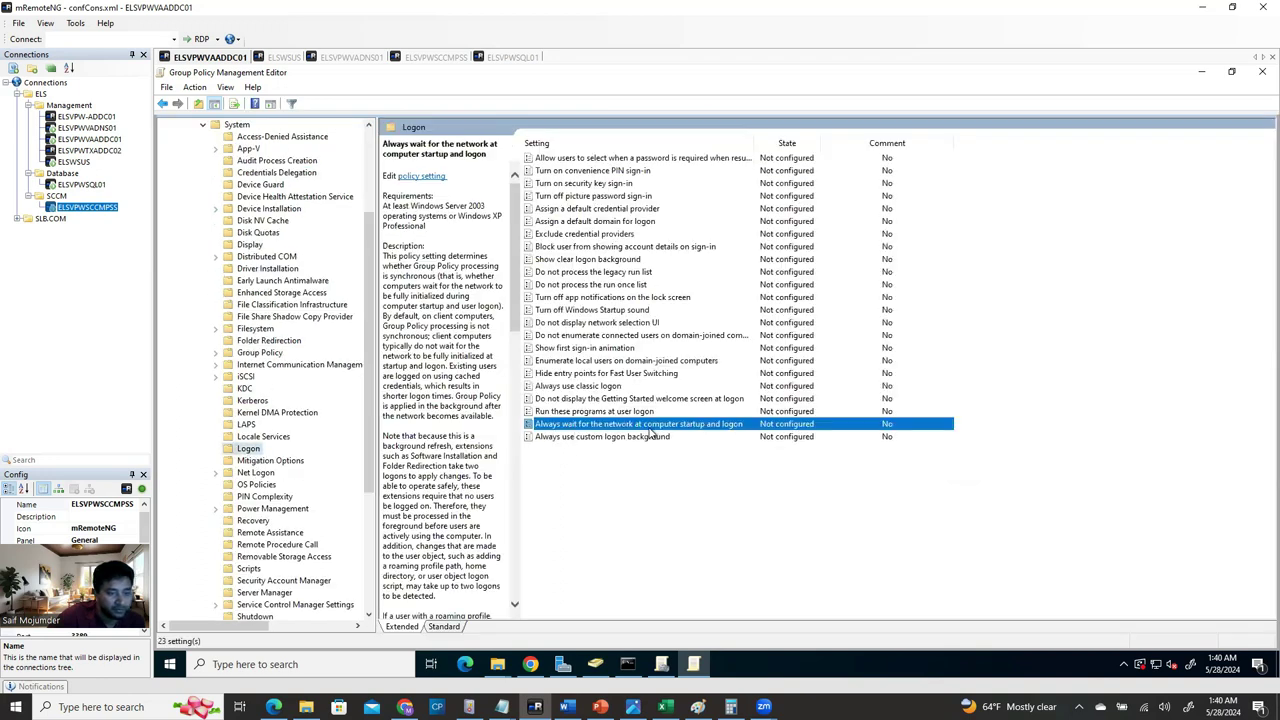
double_click(671, 428)
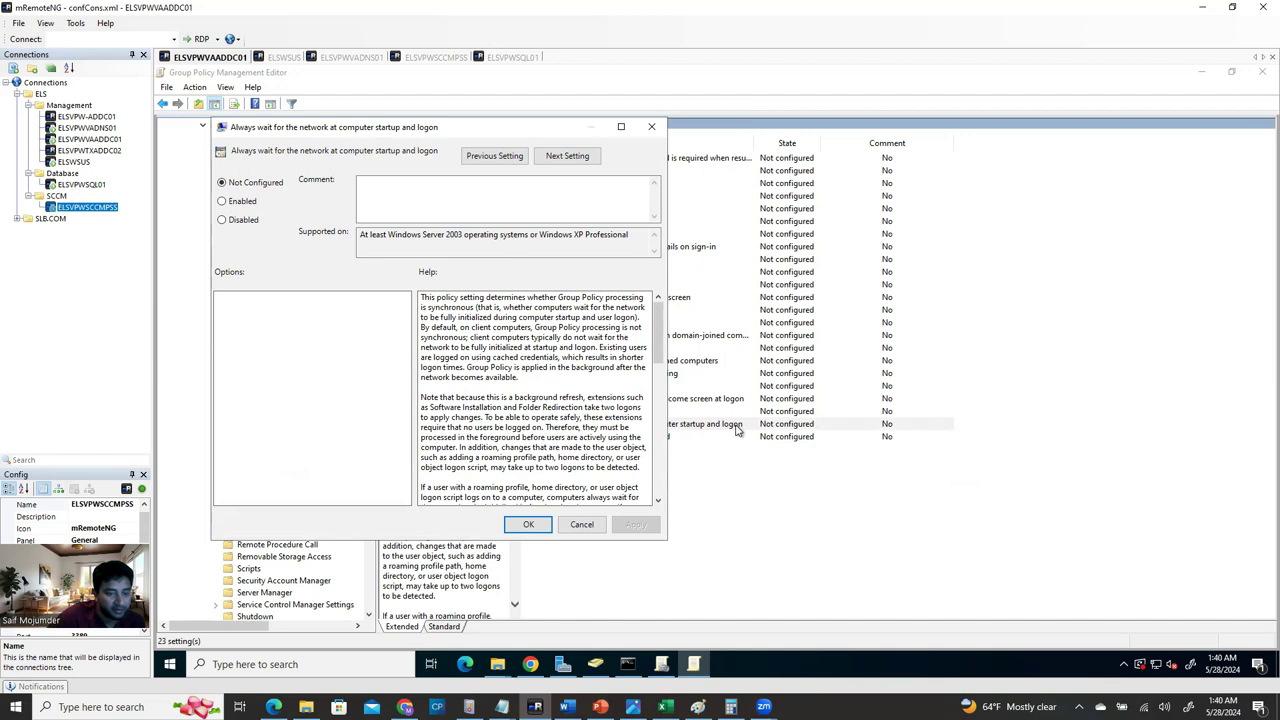
click(243, 202)
click(636, 524)
click(530, 524)
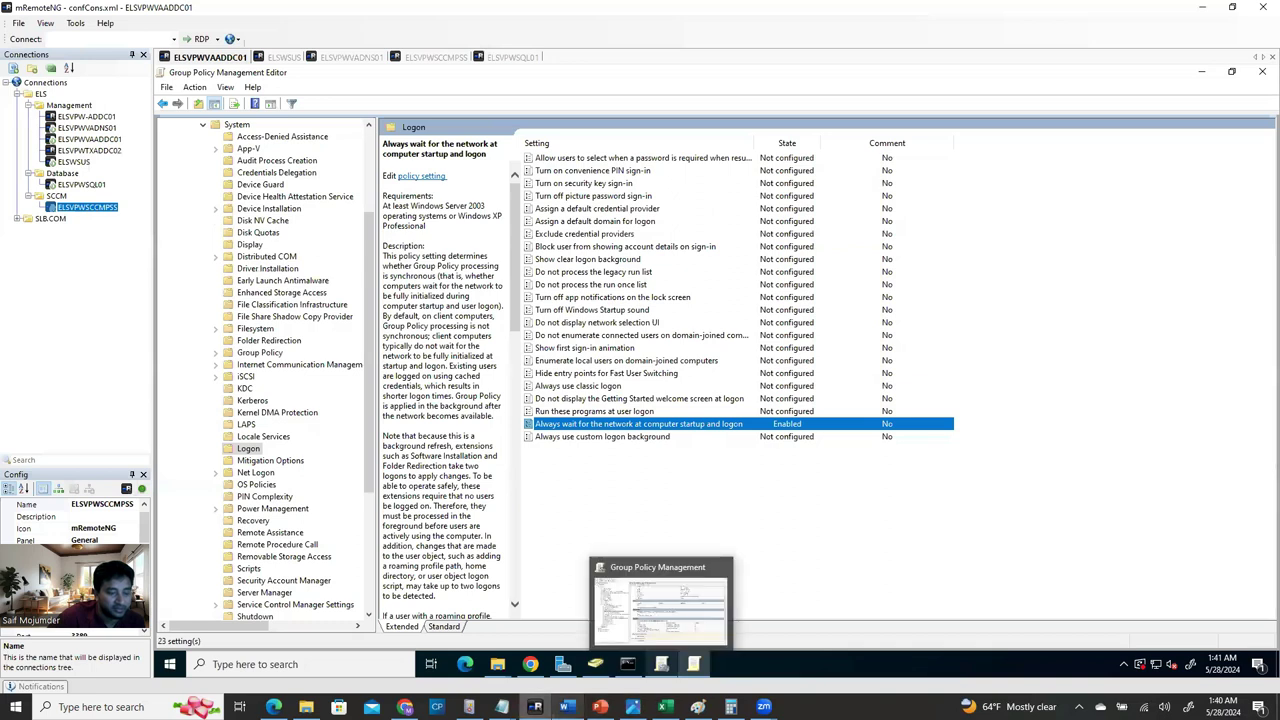
click(566, 707)
scroll(425, 543, down, 5)
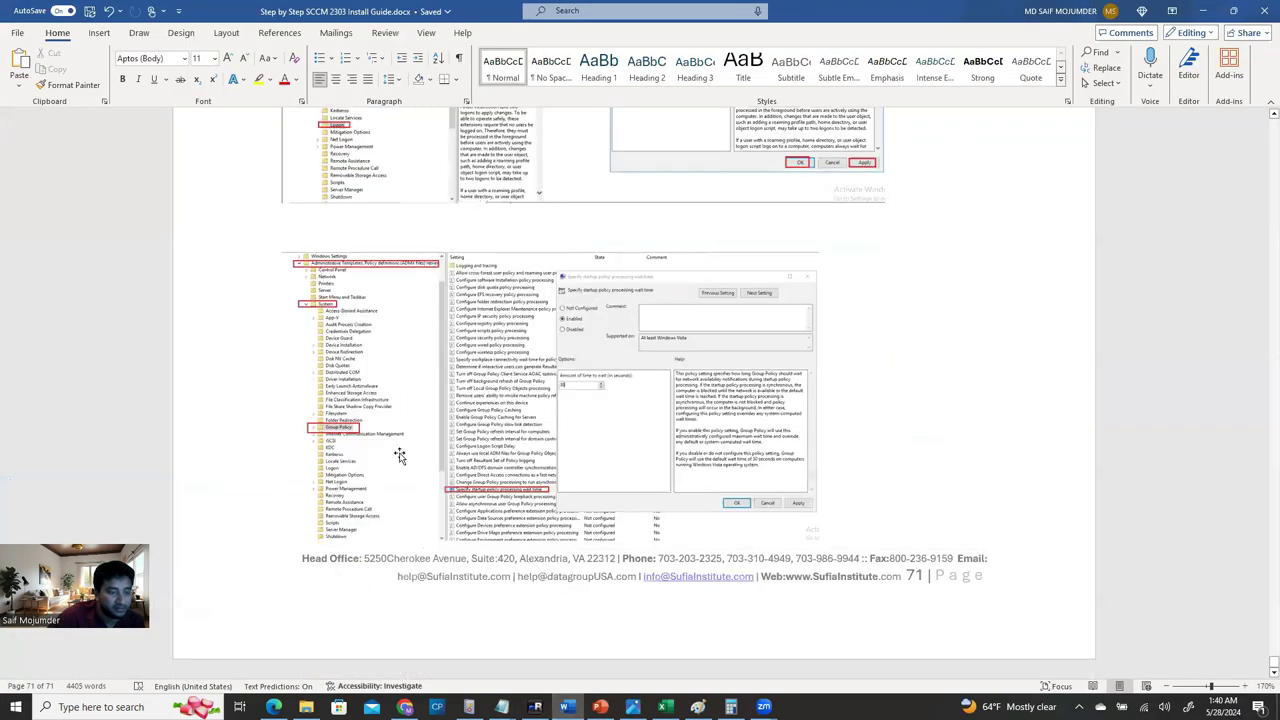
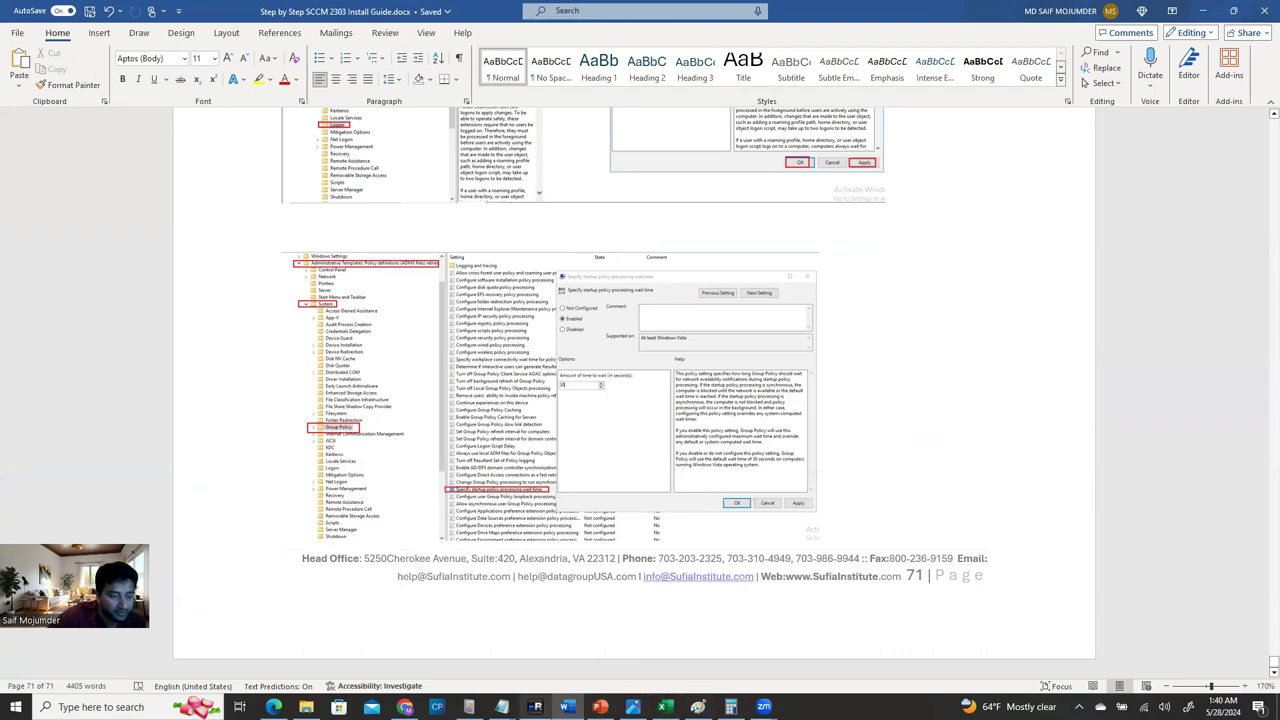
Expand the System > Group Policy settings folder, checking the install guide for reference.
click(535, 707)
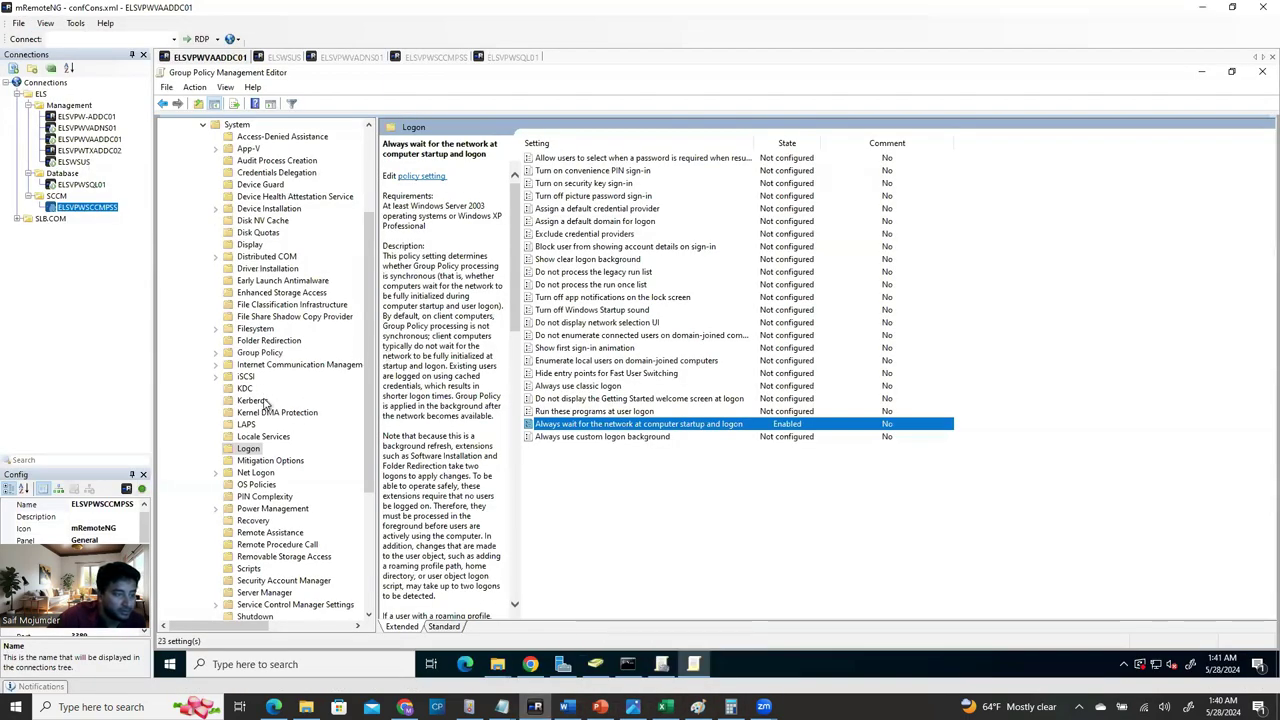
scroll(250, 224, up, 1)
scroll(250, 224, up, 1)
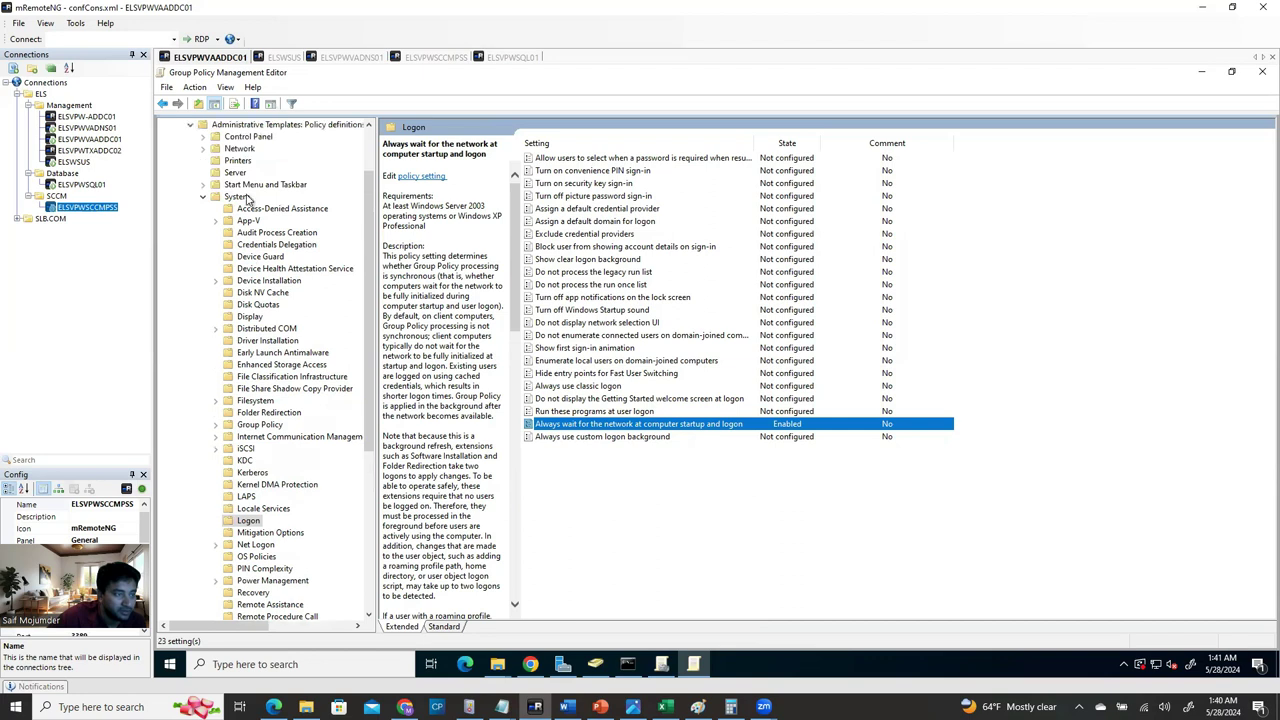
click(260, 426)
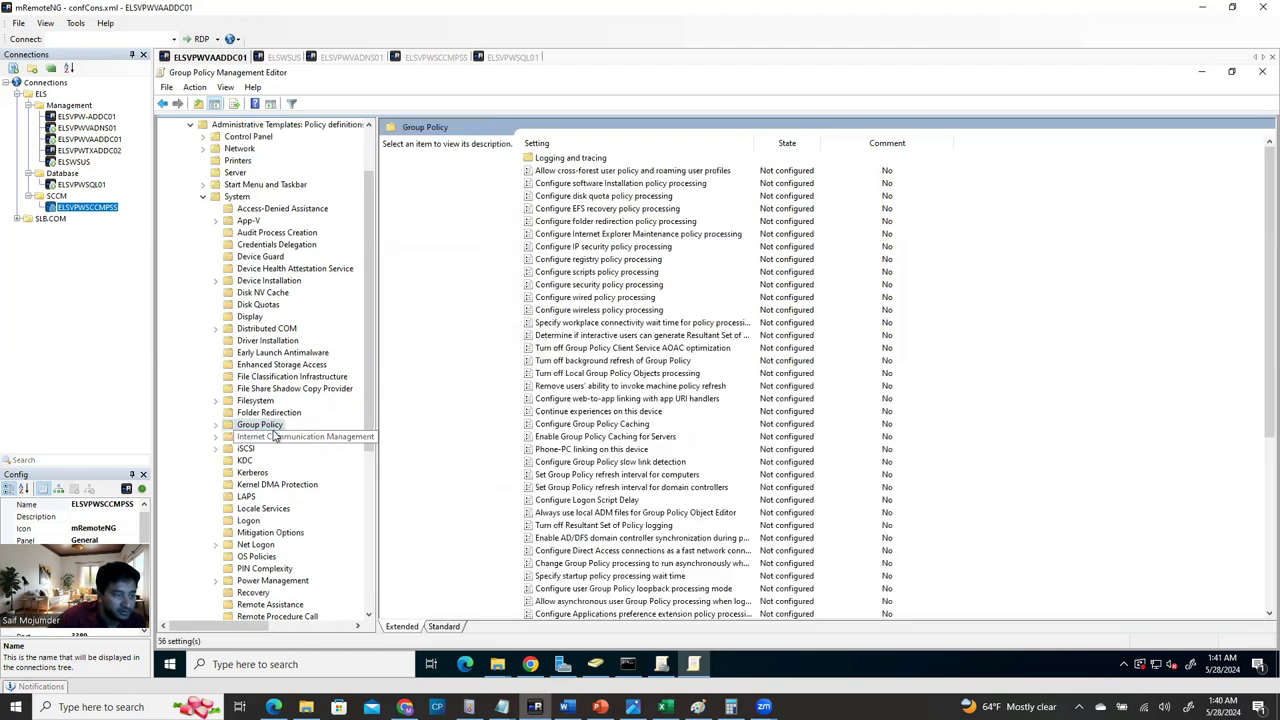
click(216, 425)
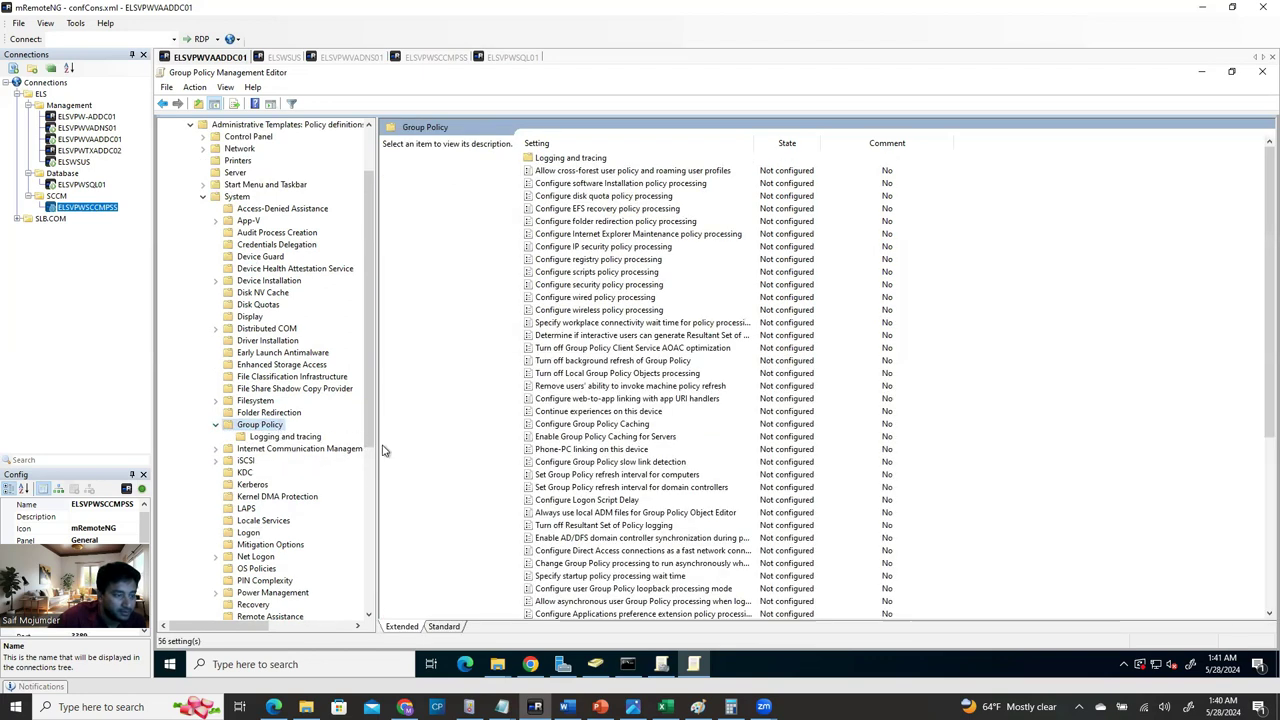
scroll(638, 540, down, 7)
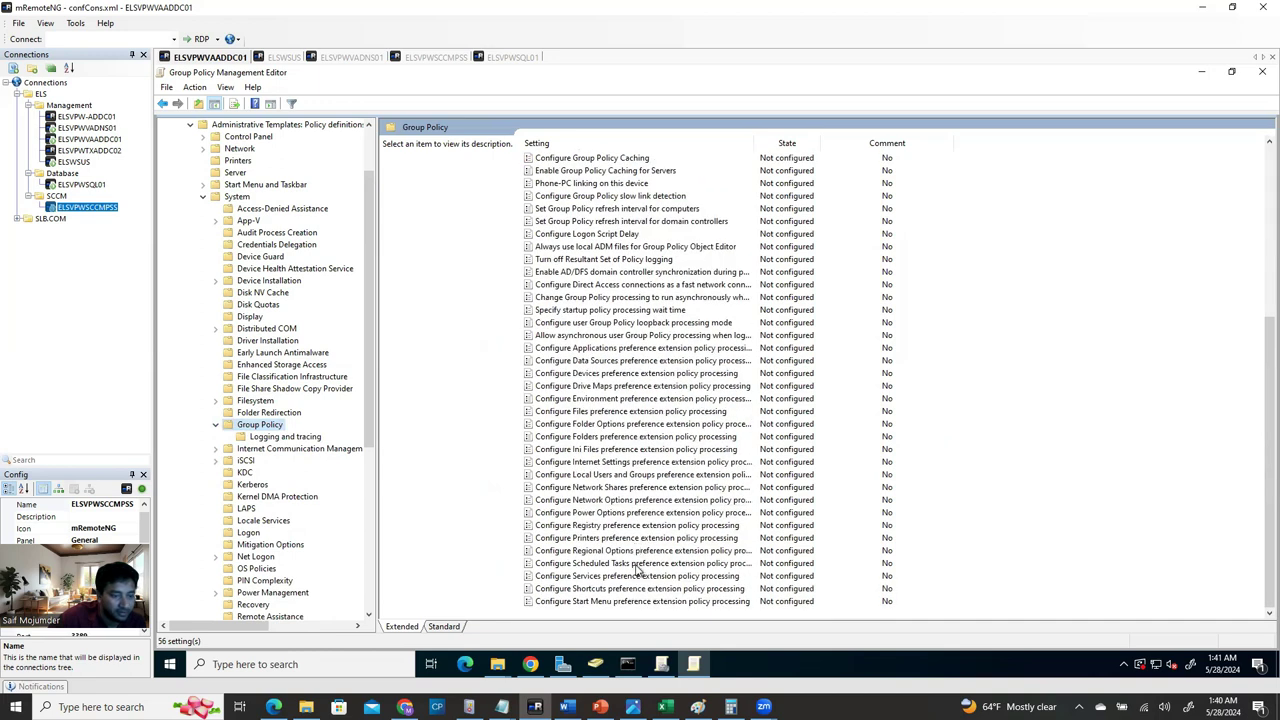
scroll(607, 592, up, 2)
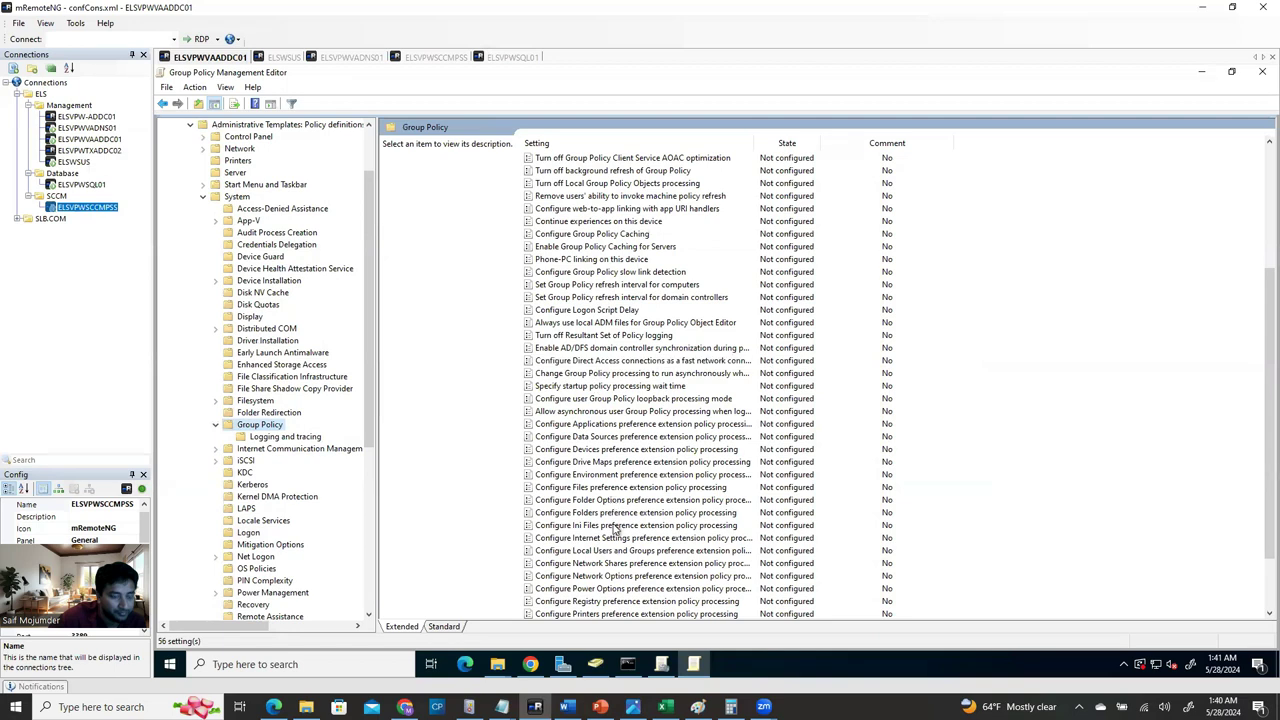
scroll(615, 540, down, 2)
mouse_move(563, 665)
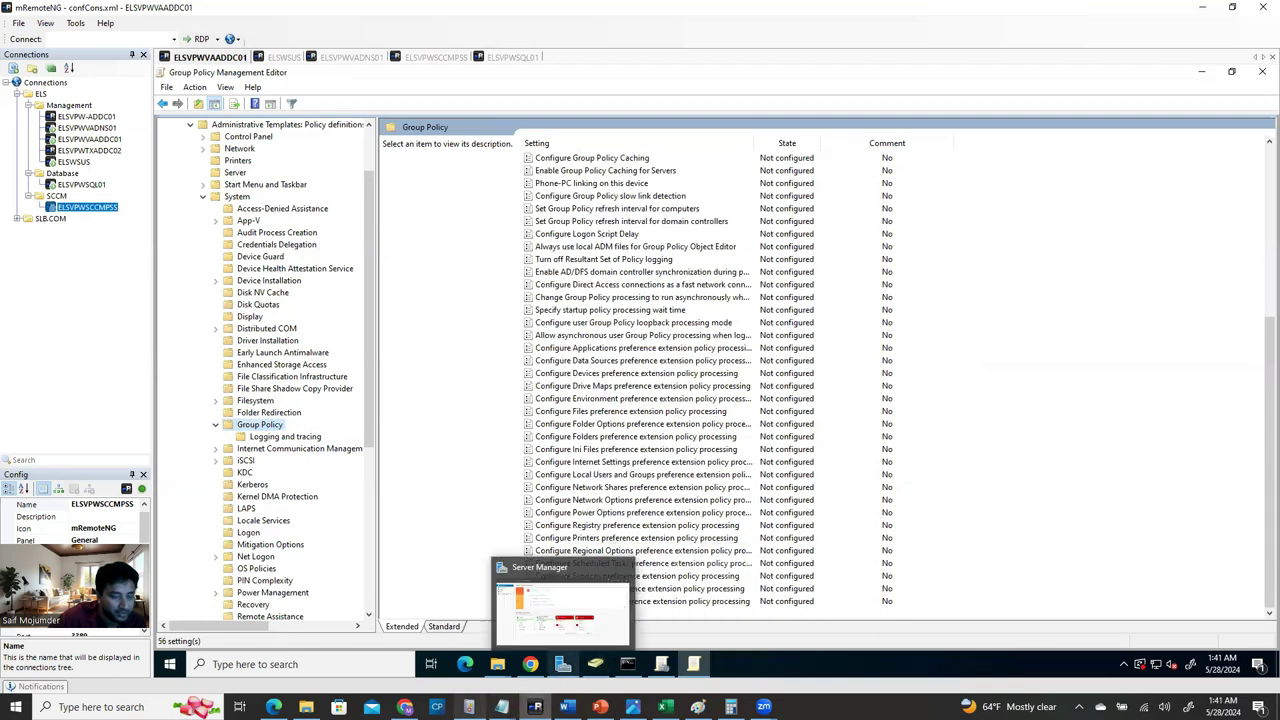
click(567, 707)
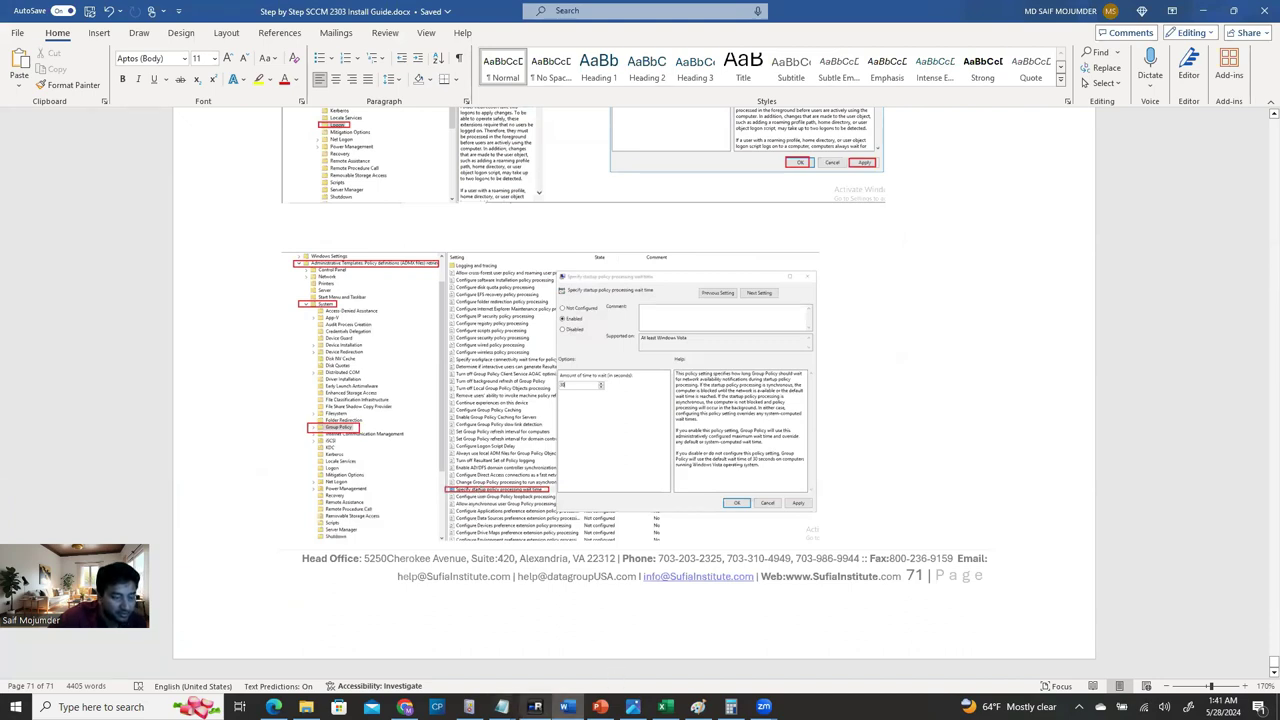
click(535, 707)
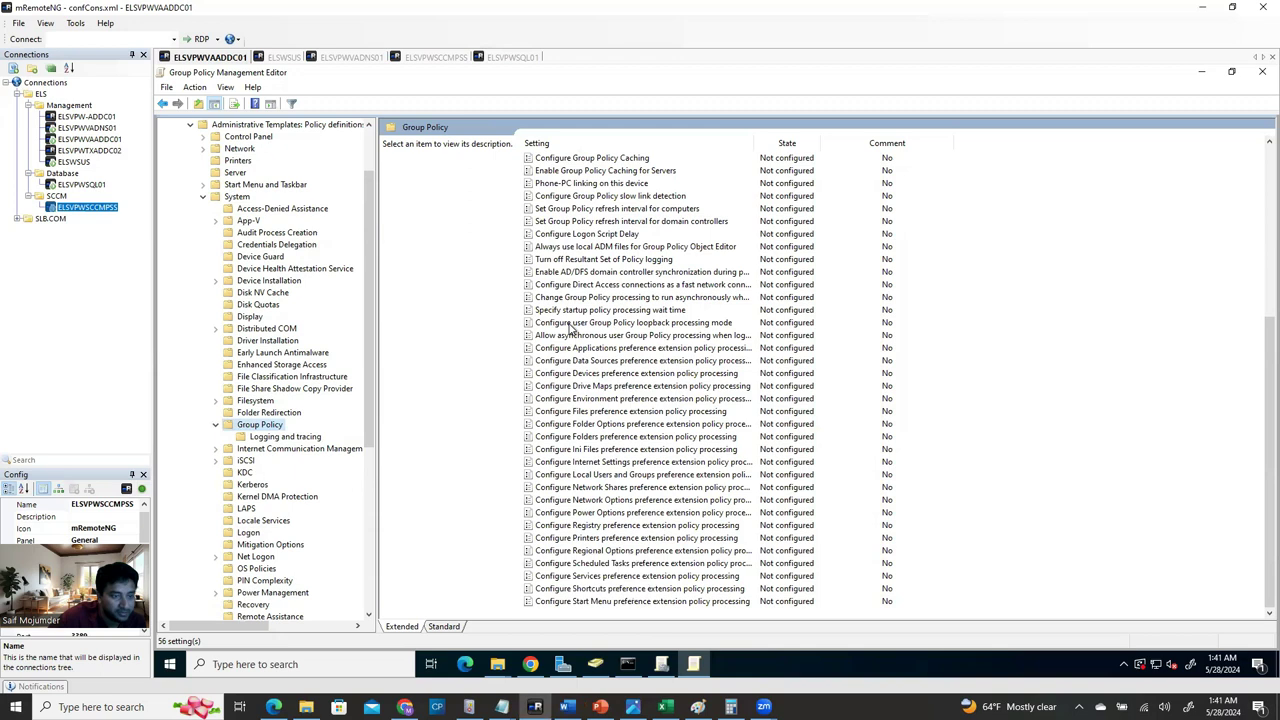
Enable 'Specify startup policy processing wait time' at 30 seconds, then close the editor.
click(575, 310)
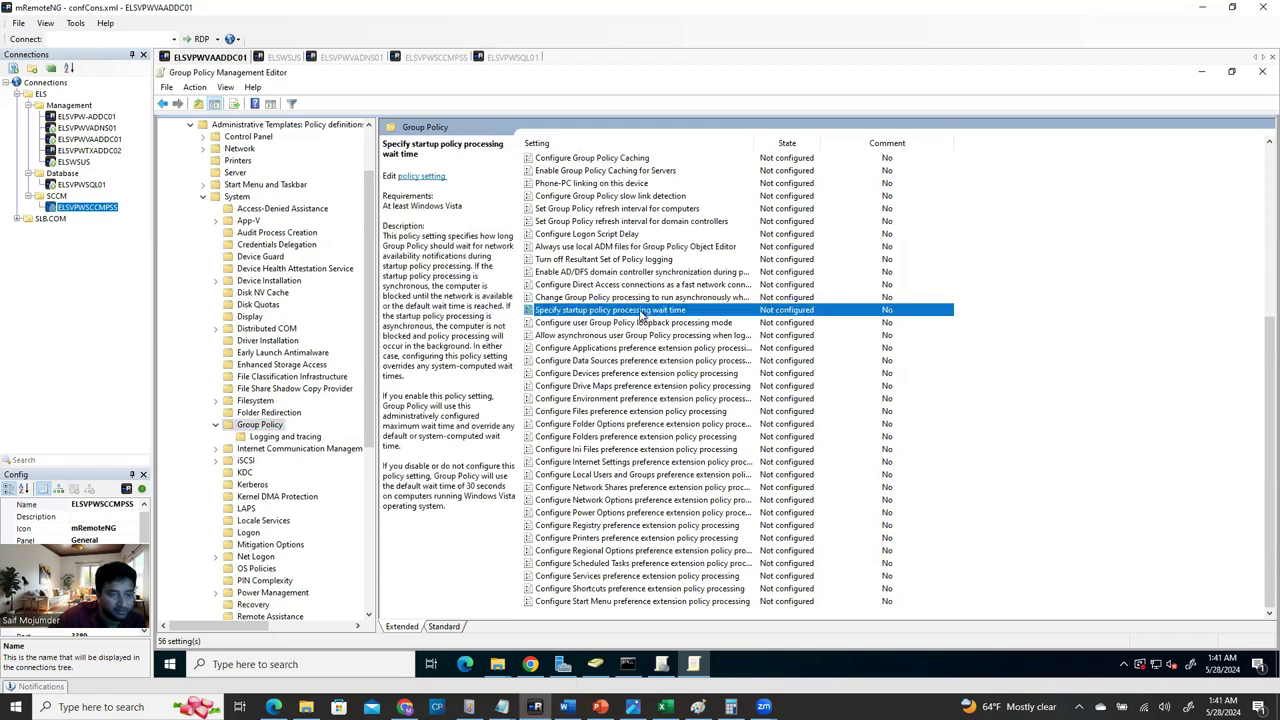
double_click(641, 312)
click(256, 220)
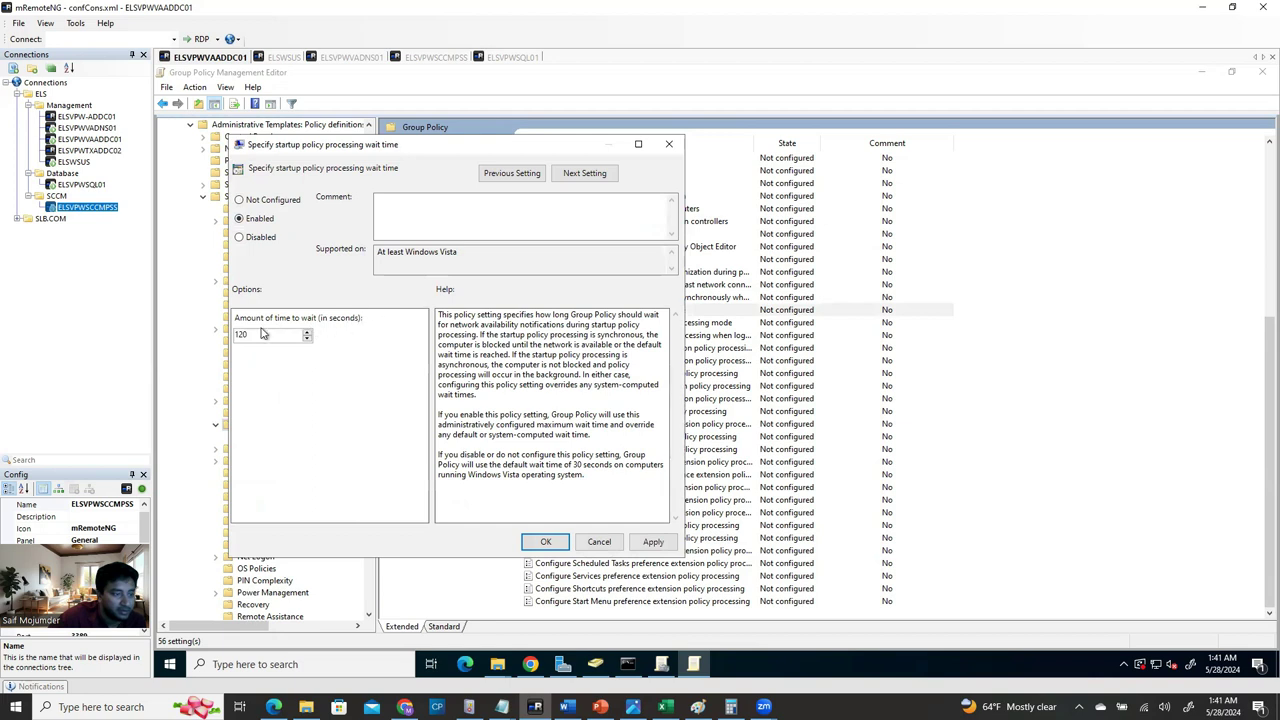
double_click(257, 334)
text(30)
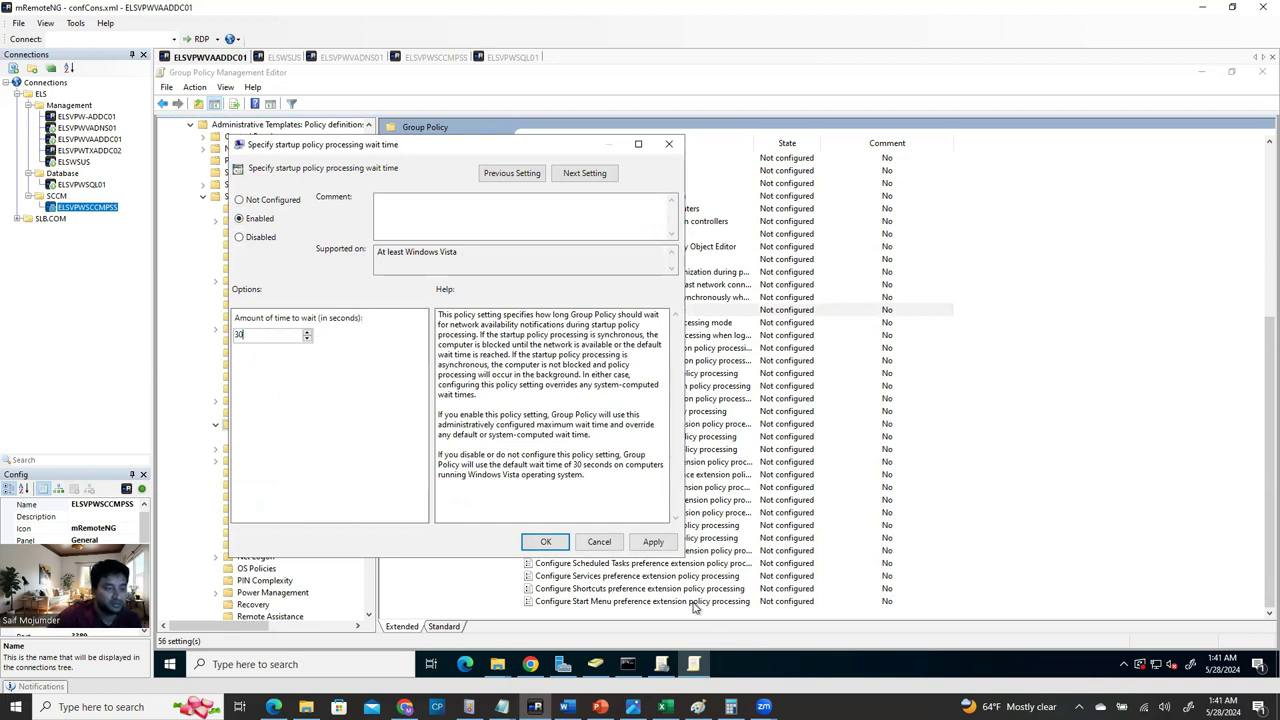
click(652, 542)
click(545, 542)
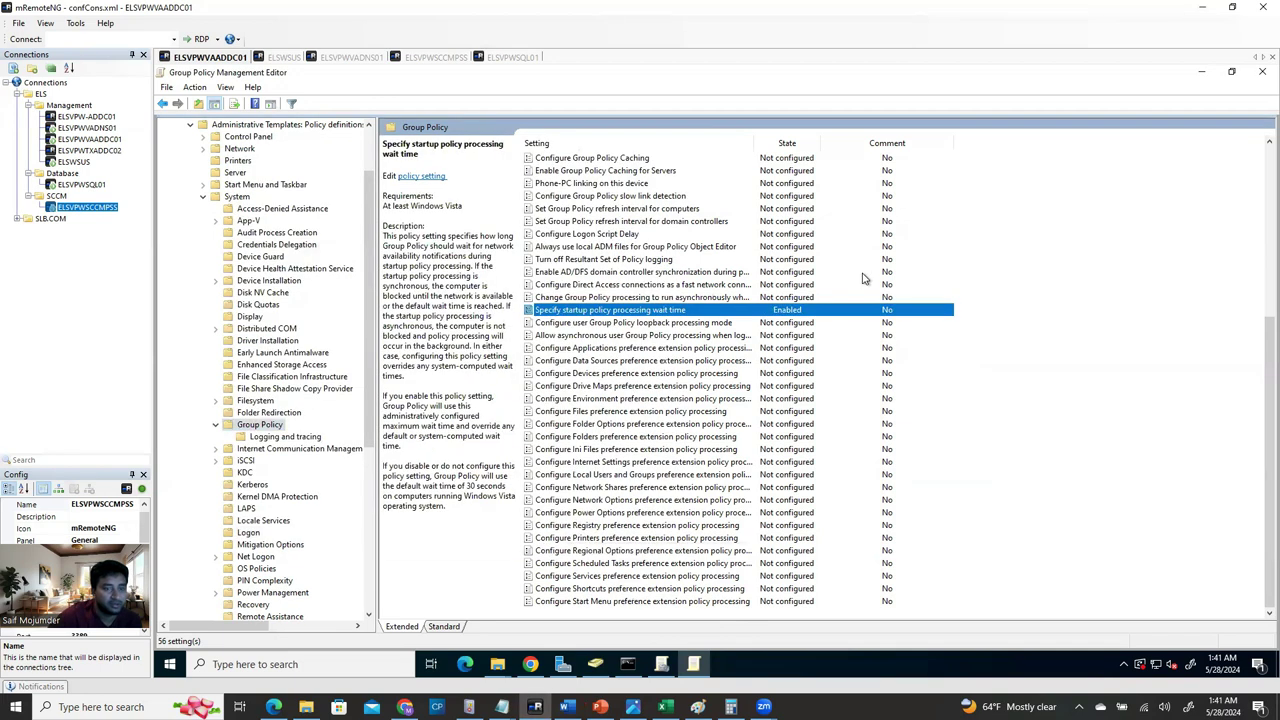
click(1262, 71)
click(661, 664)
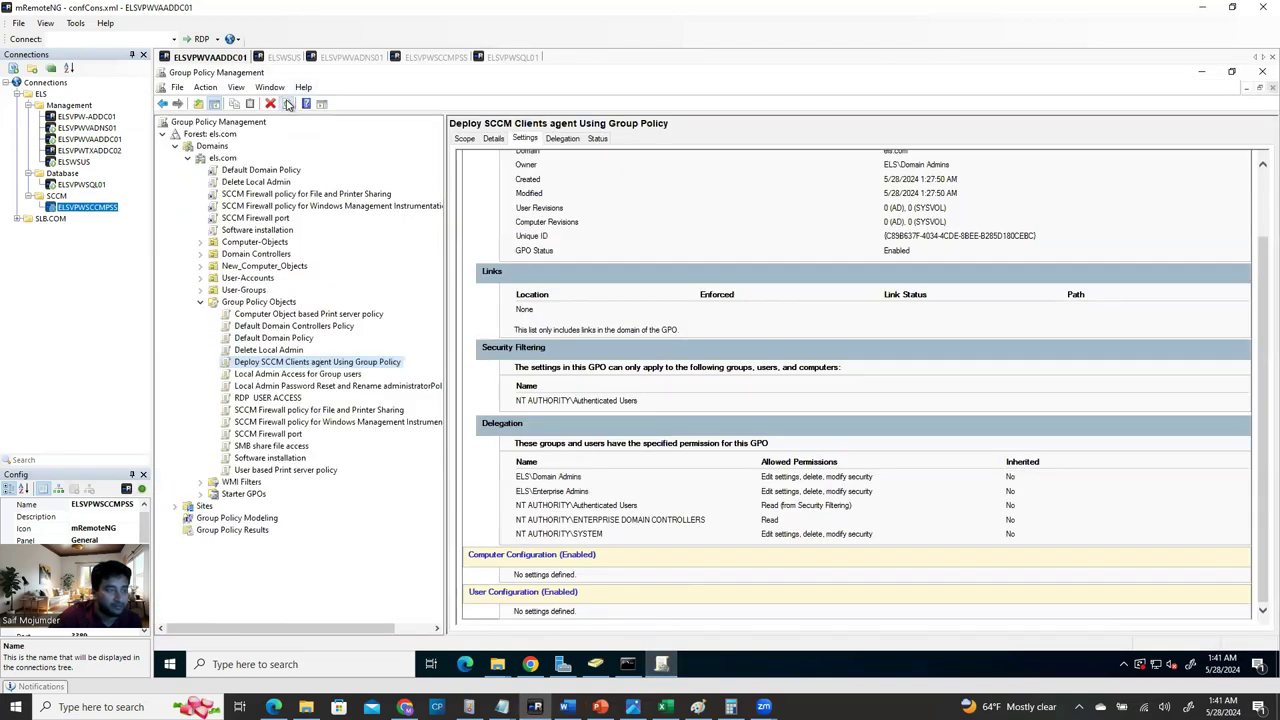
Reload the Deploy SCCM Clients GPO settings report past the security warnings and review its Administrative Templates values.
click(286, 104)
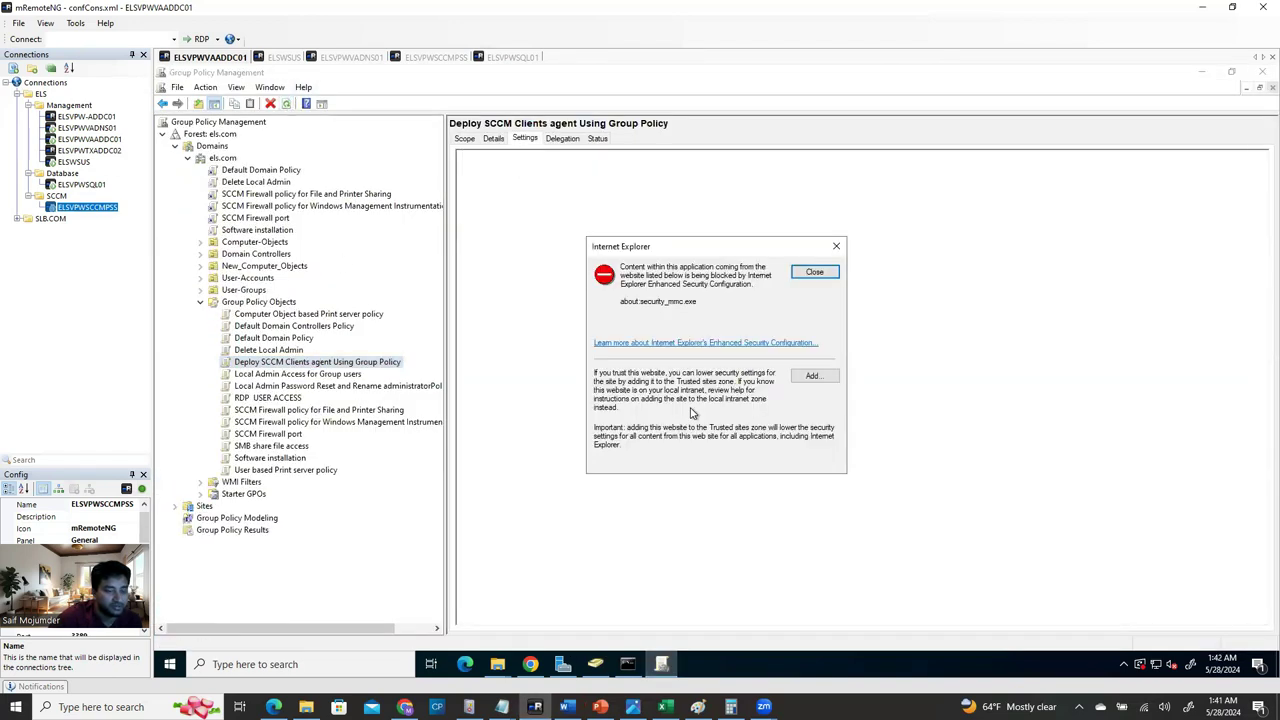
click(812, 273)
scroll(640, 540, down, 15)
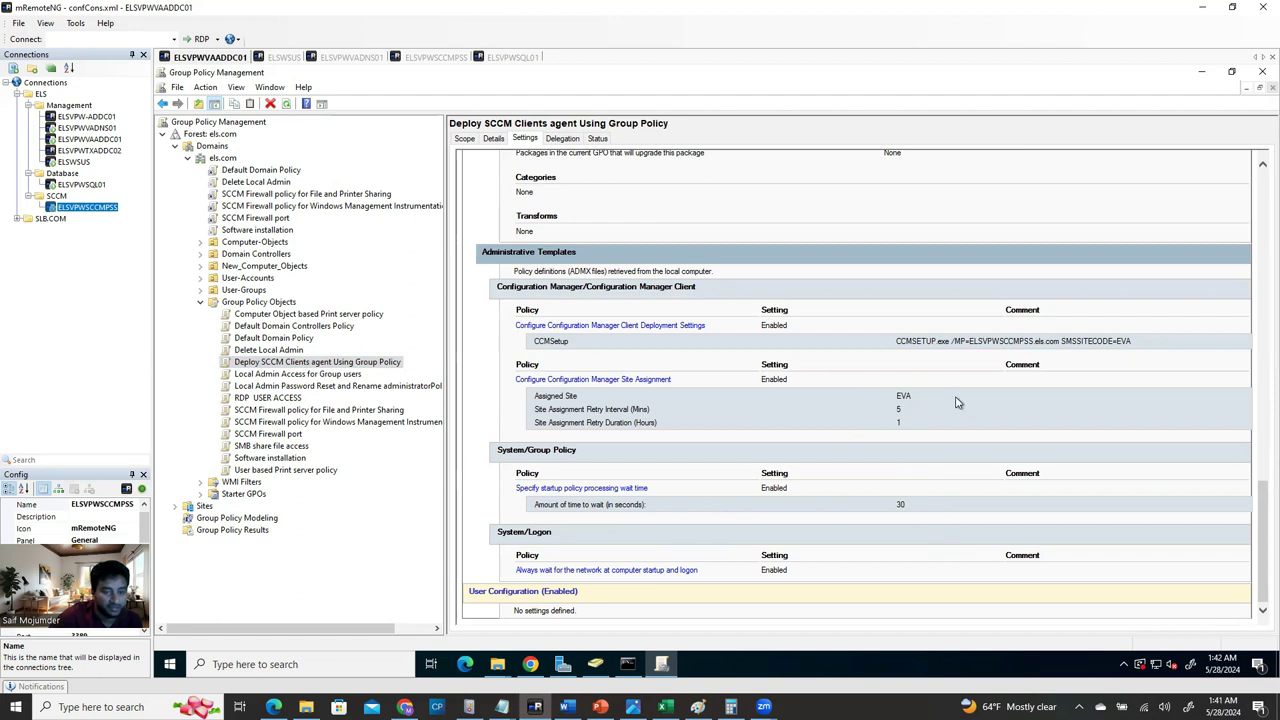
key(F5)
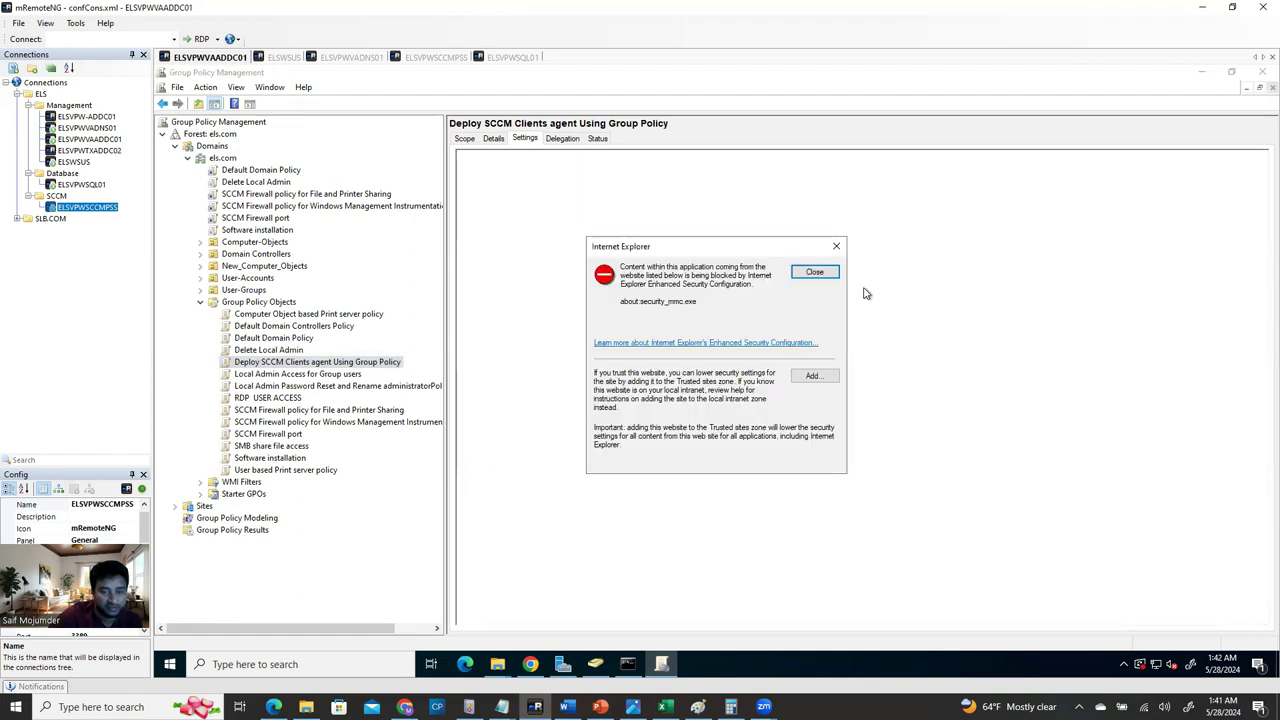
click(811, 271)
scroll(903, 545, down, 10)
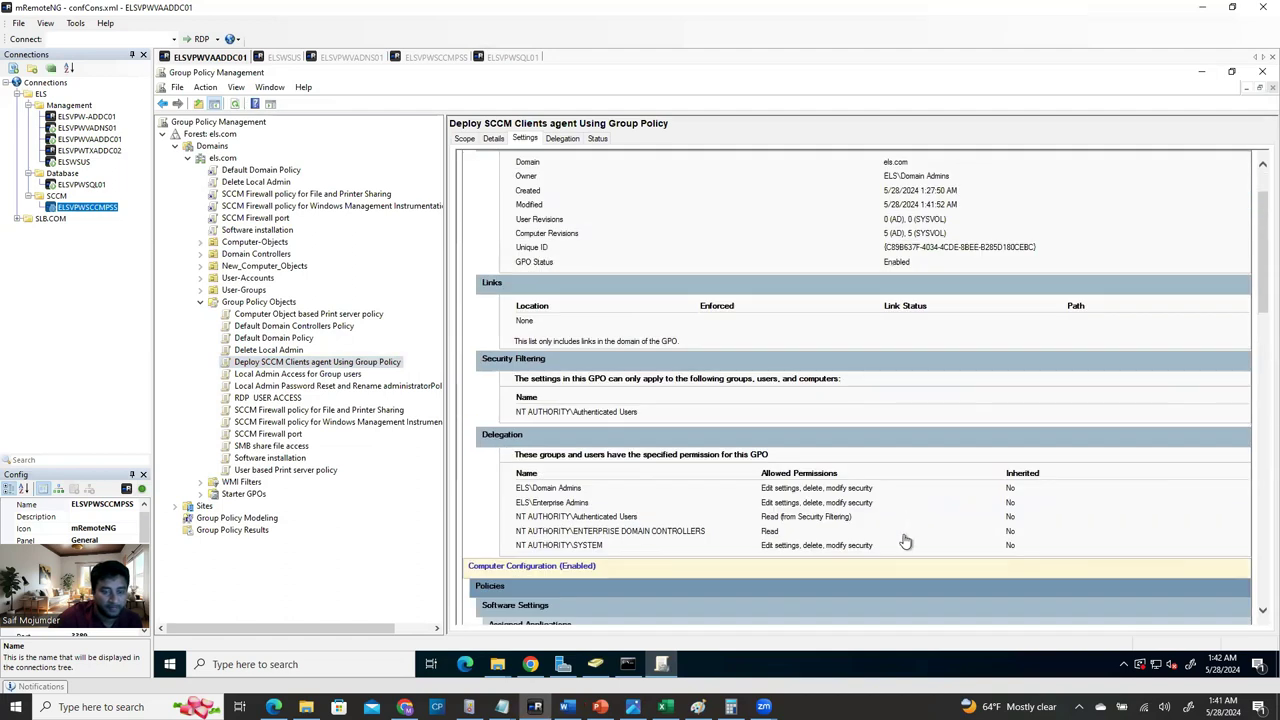
scroll(903, 545, down, 5)
drag(896, 342, 1135, 344)
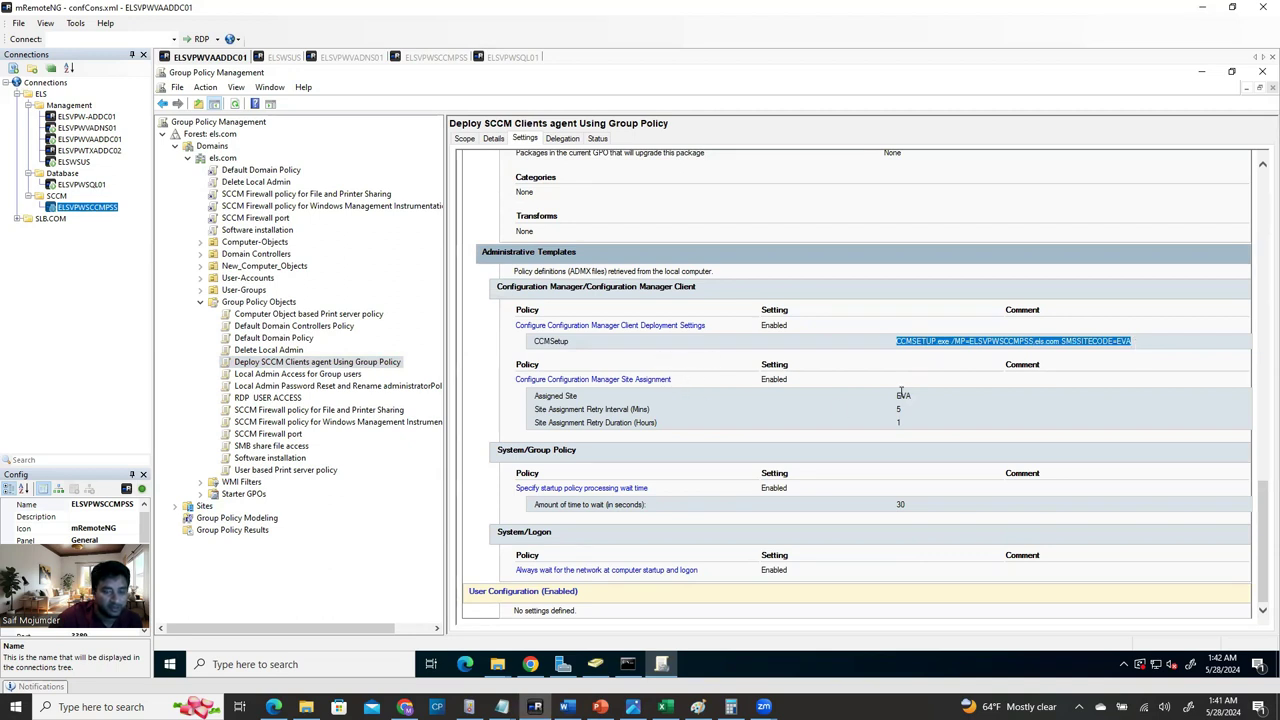
drag(901, 395, 911, 396)
click(893, 494)
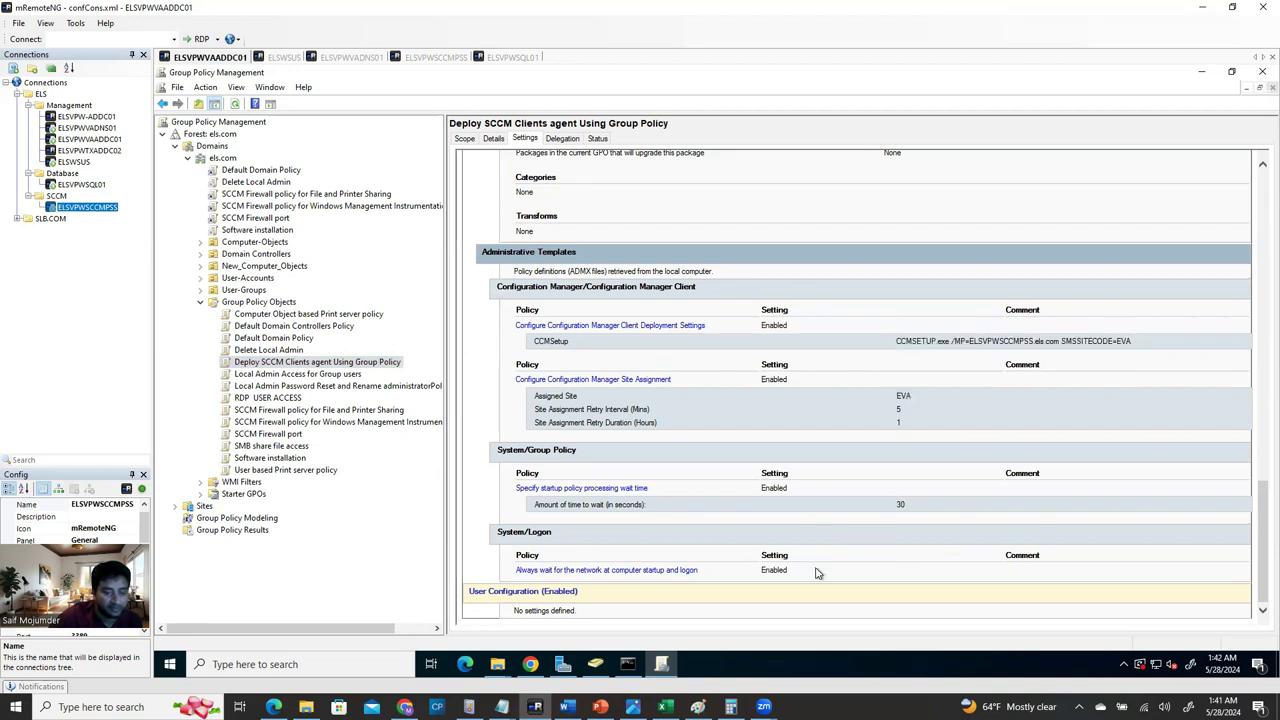
scroll(789, 509, up, 5)
scroll(787, 513, up, 10)
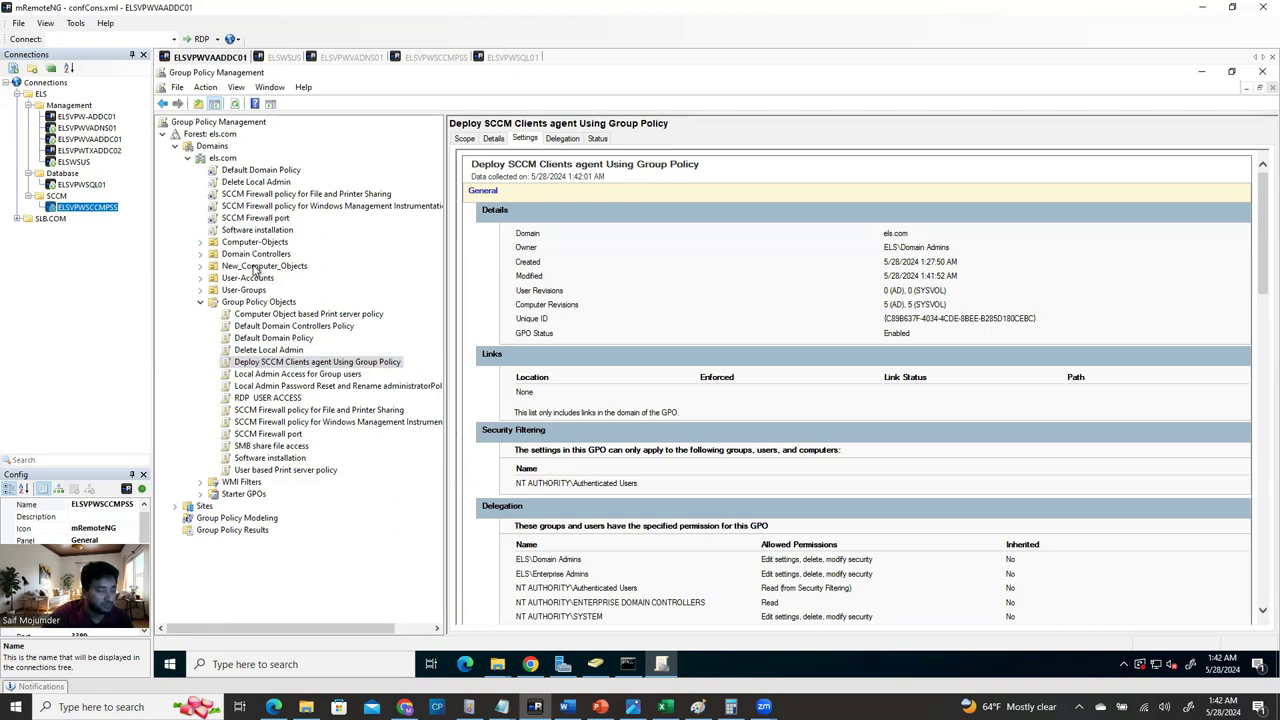
Inspect the GPOs linked to Domain Controllers and Computer-Objects.
click(201, 254)
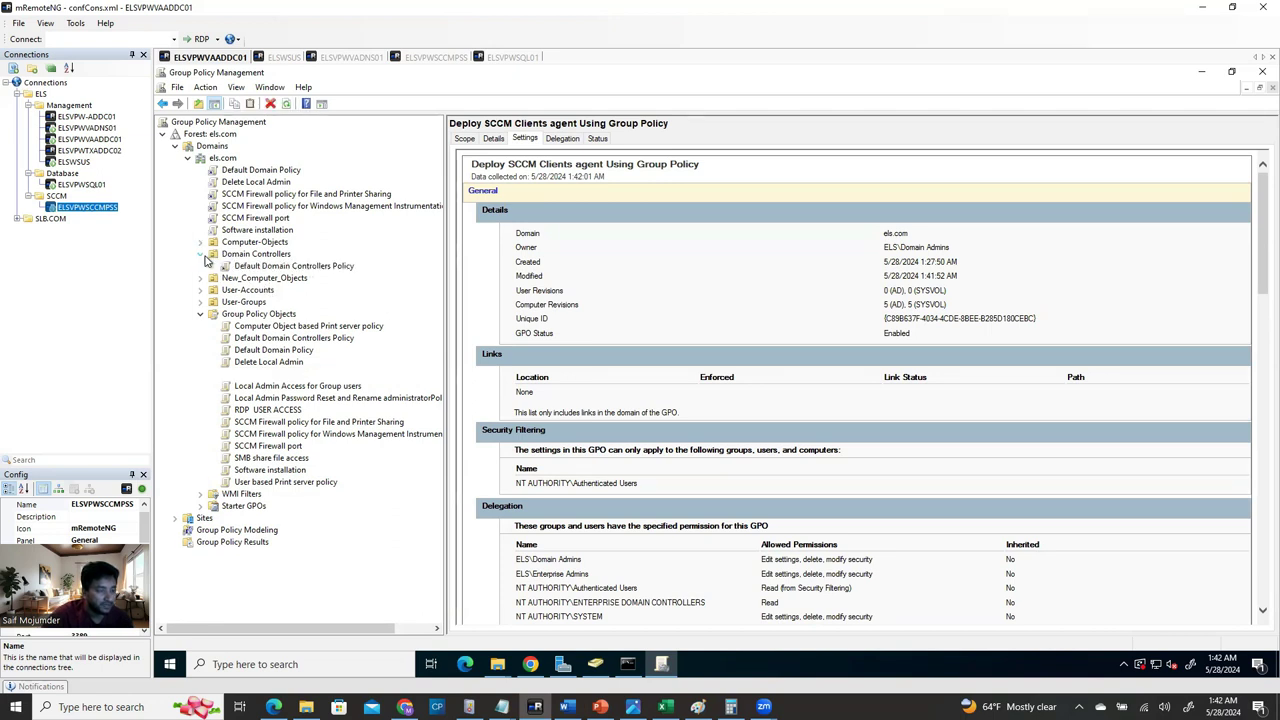
double_click(245, 243)
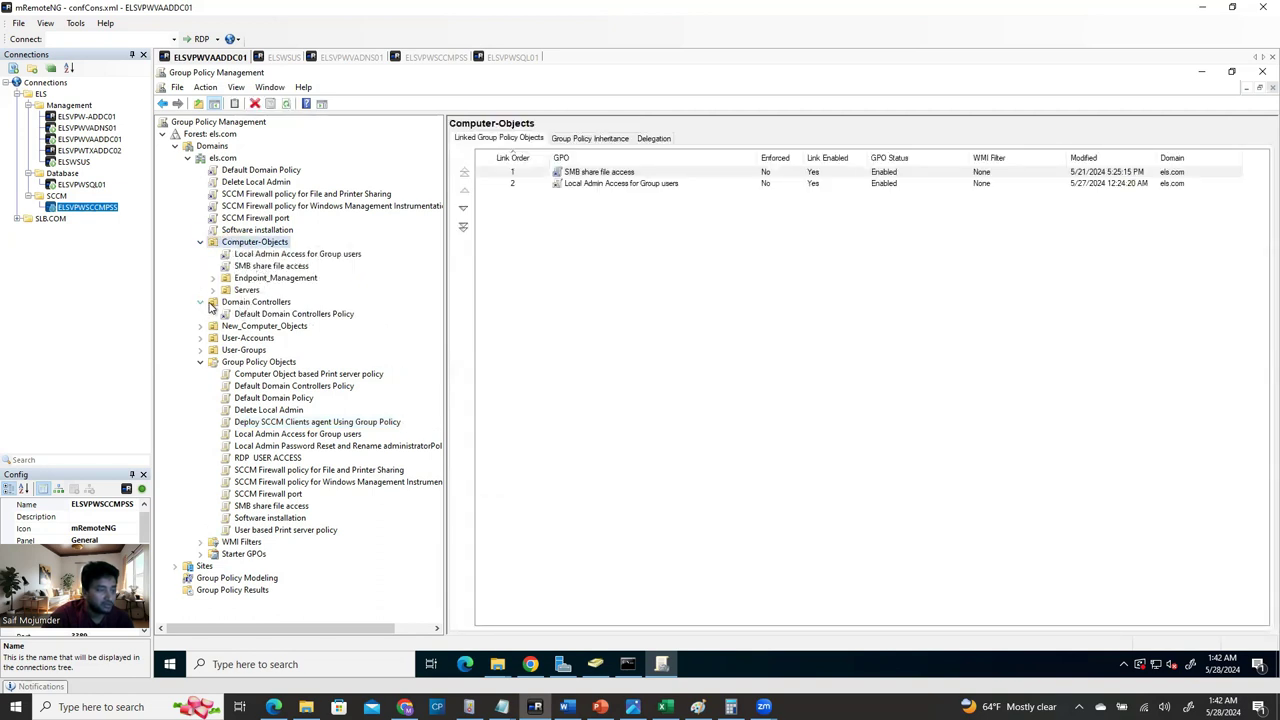
click(200, 242)
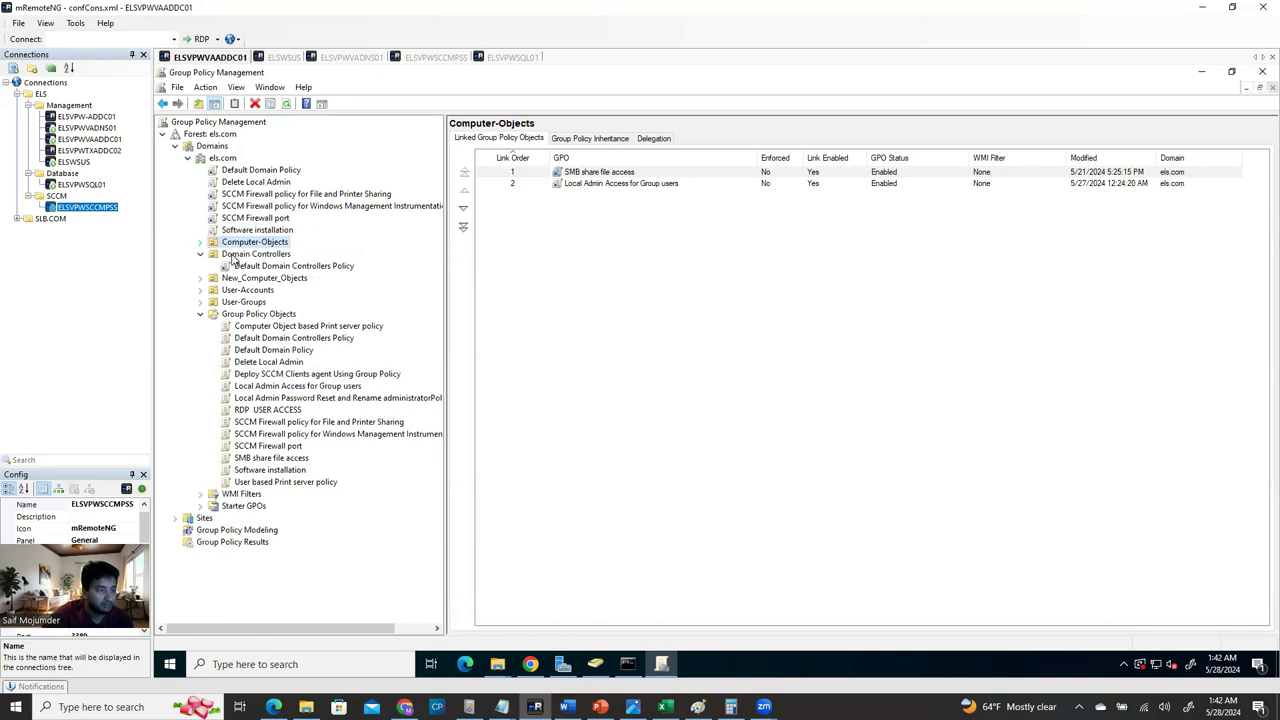
click(258, 254)
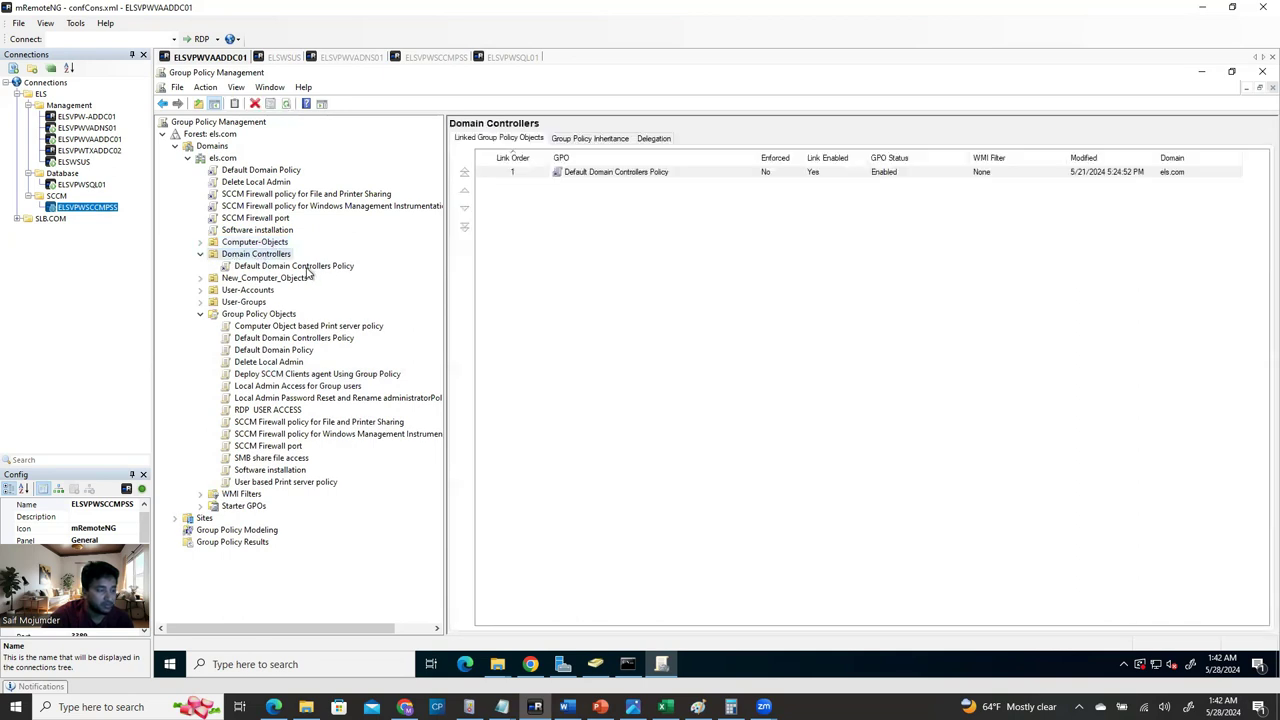
click(262, 243)
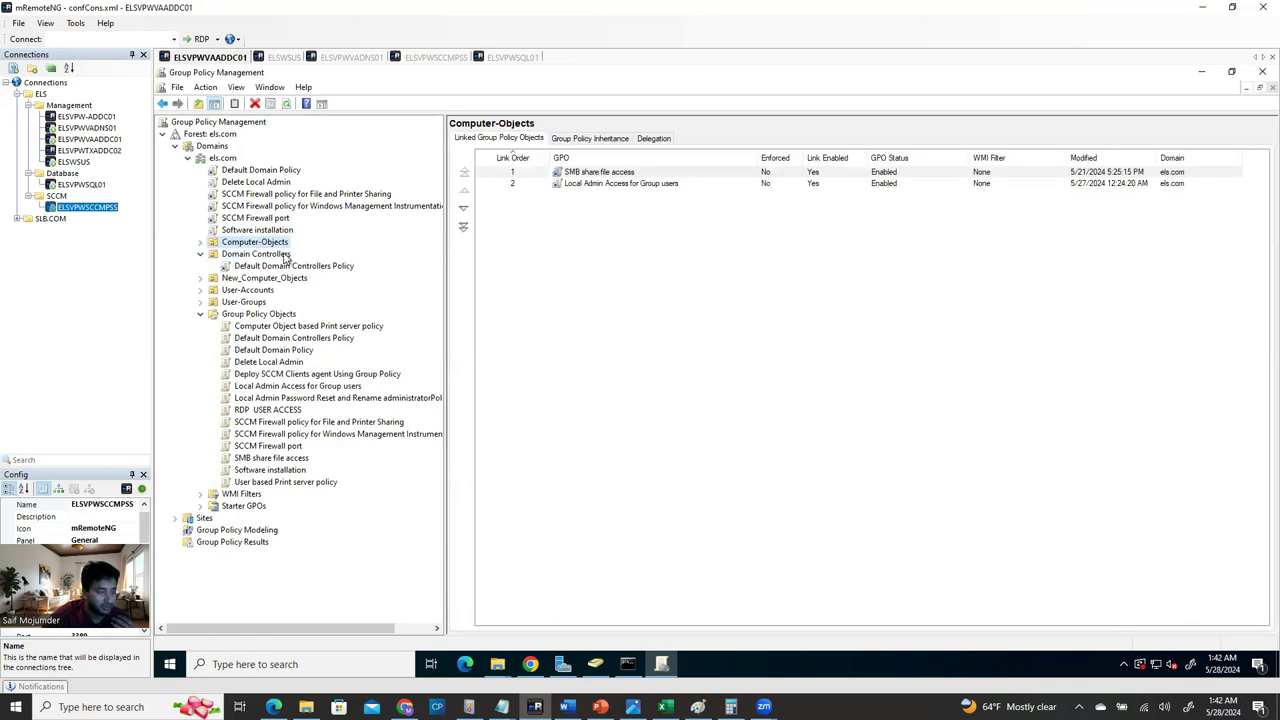
click(200, 242)
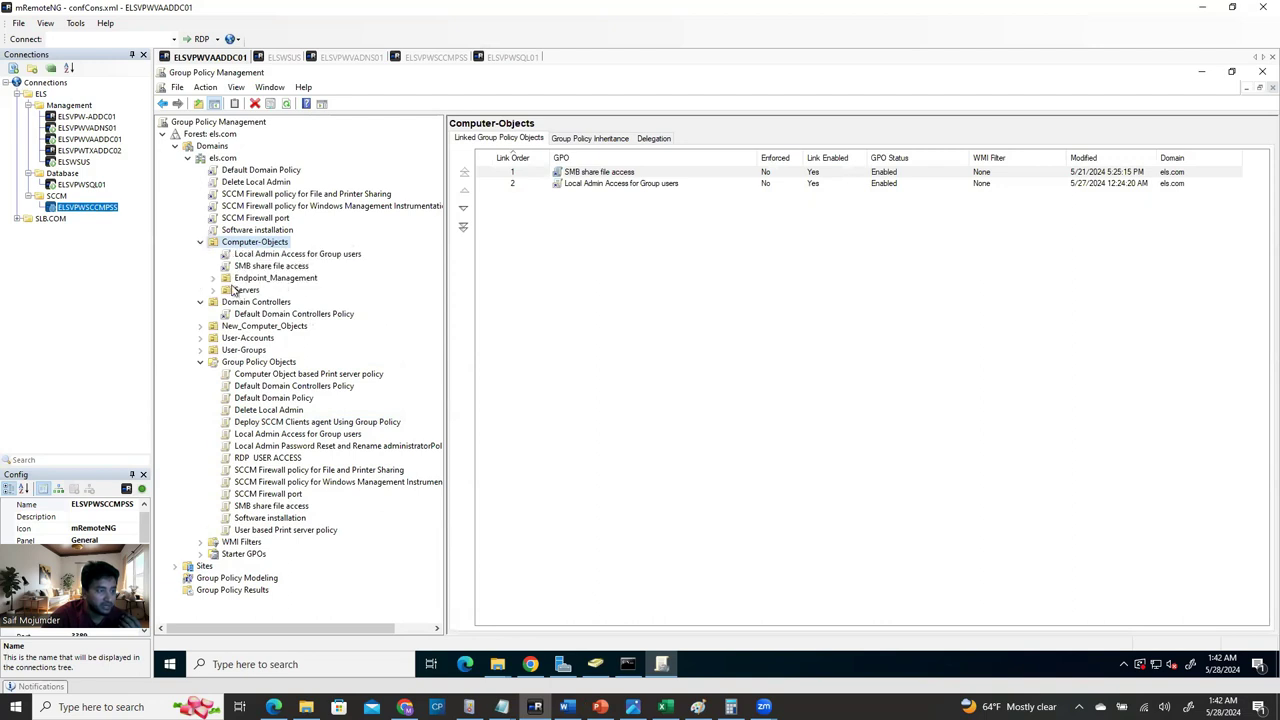
Browse the Endpoint_Management Workstations and Servers datacenter OUs, then collapse Computer-Objects.
click(213, 279)
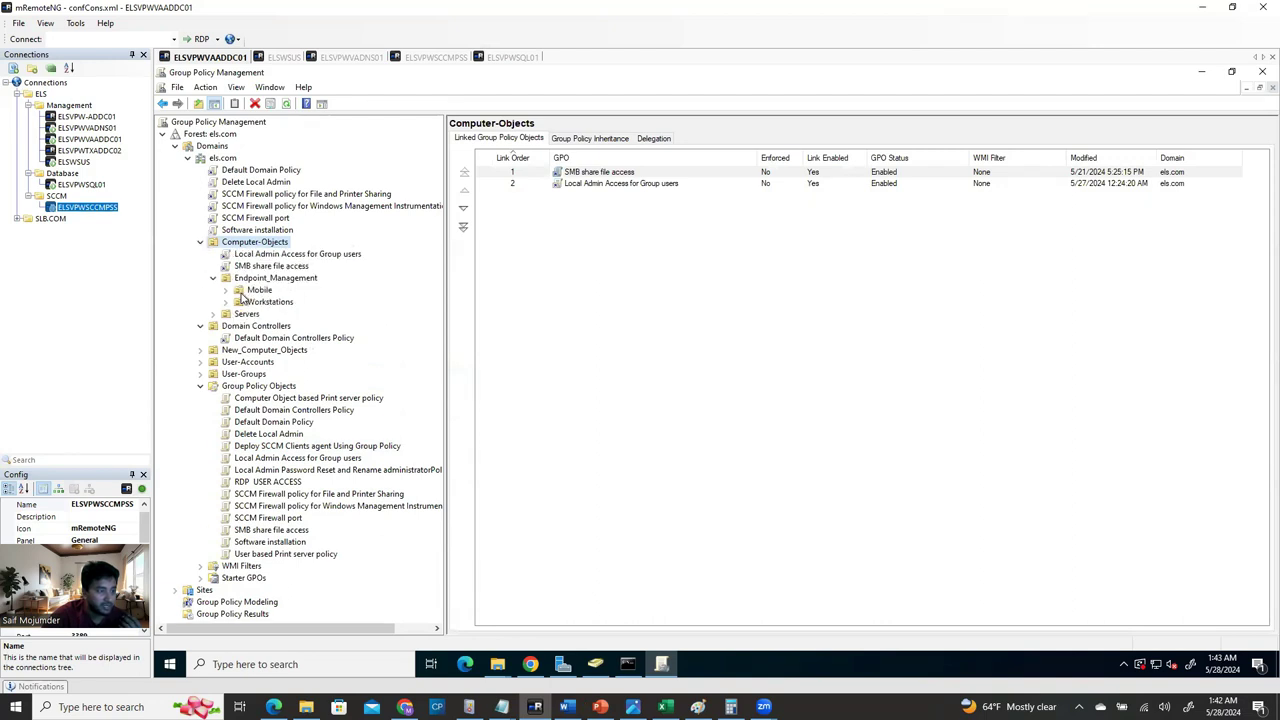
click(227, 303)
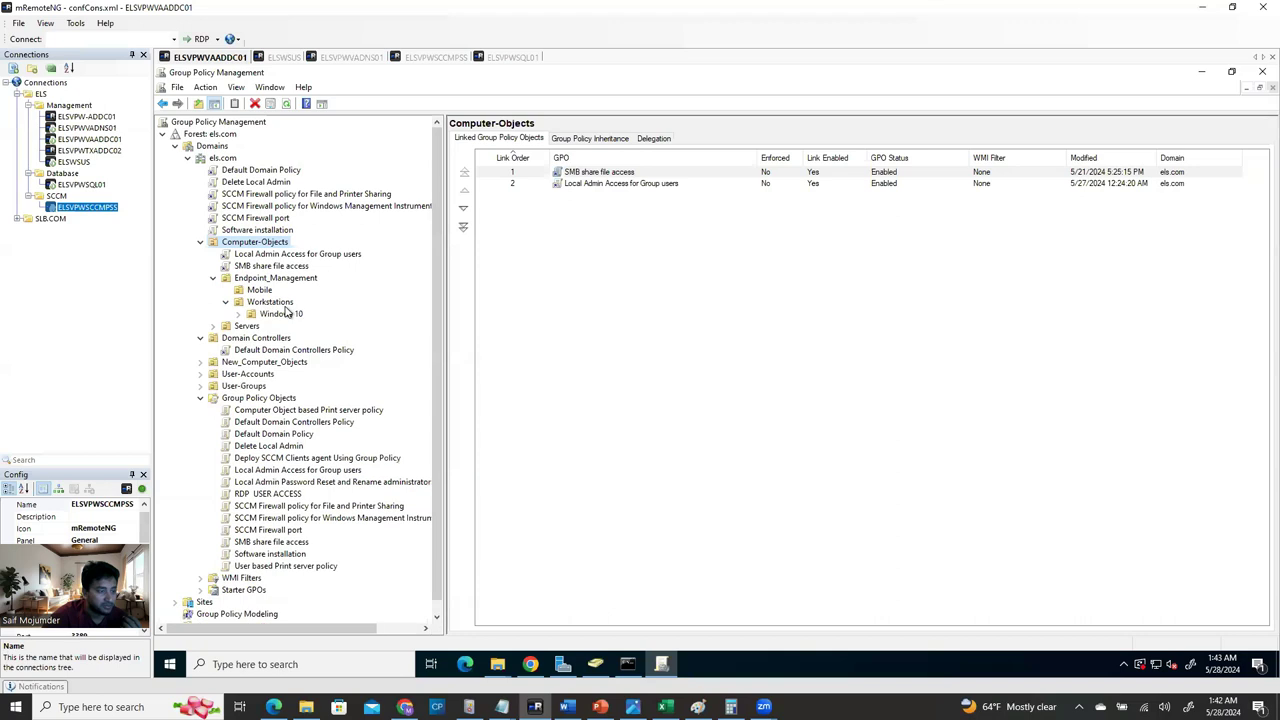
click(242, 314)
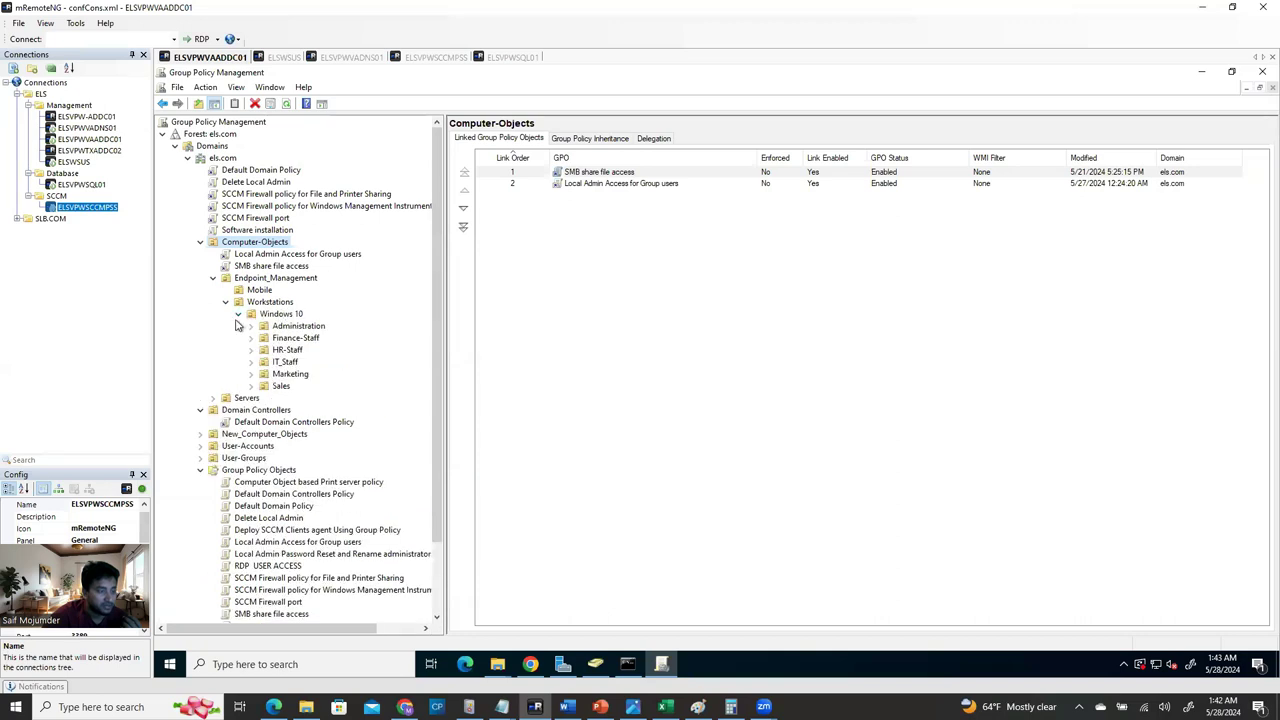
click(240, 315)
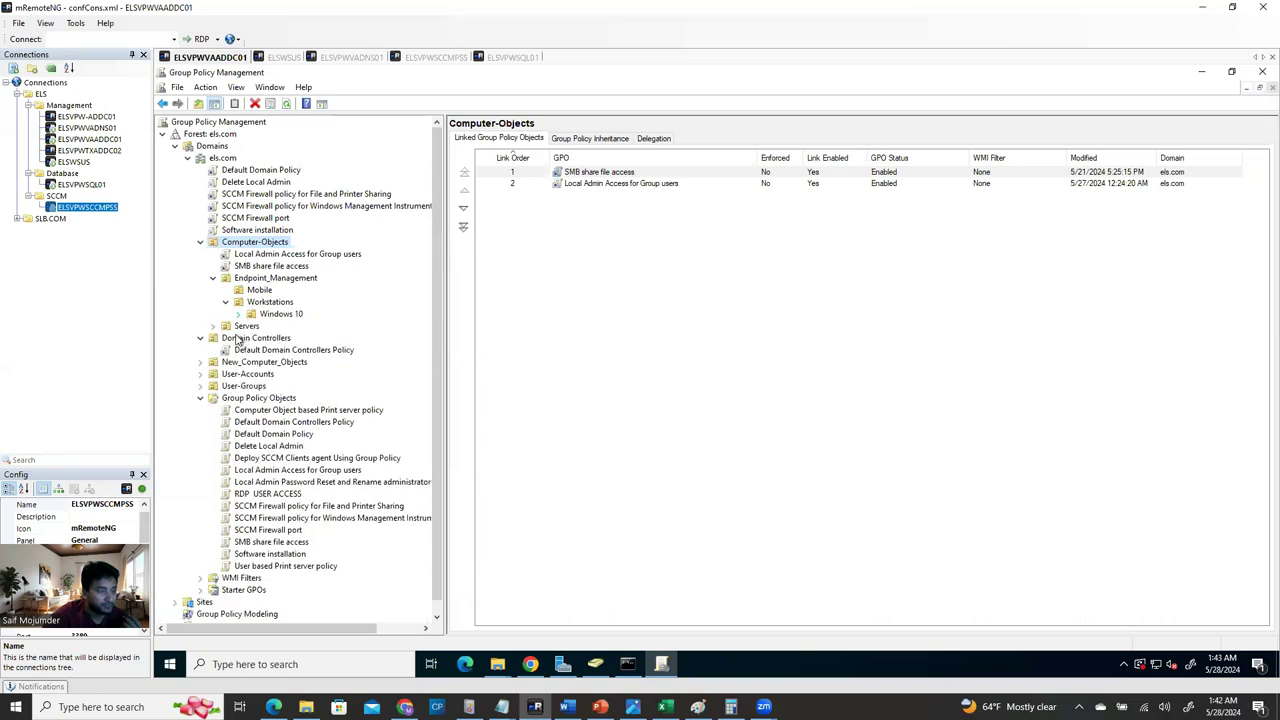
click(213, 326)
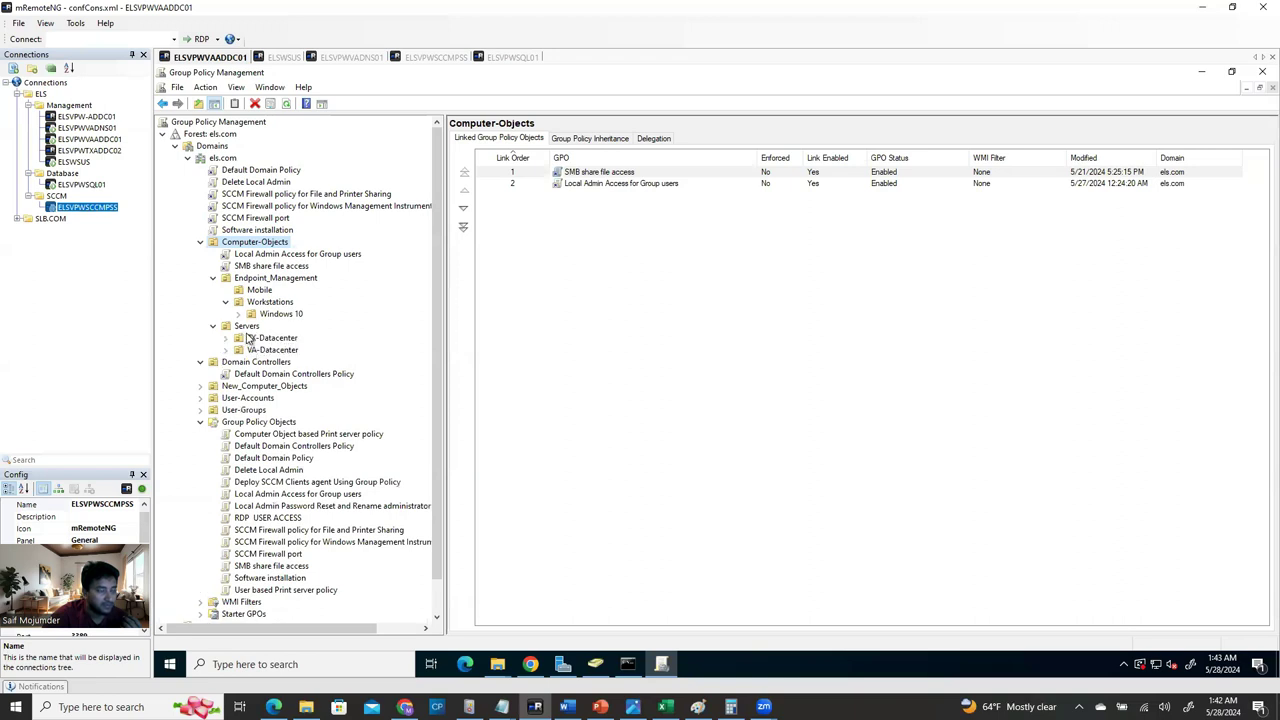
click(227, 339)
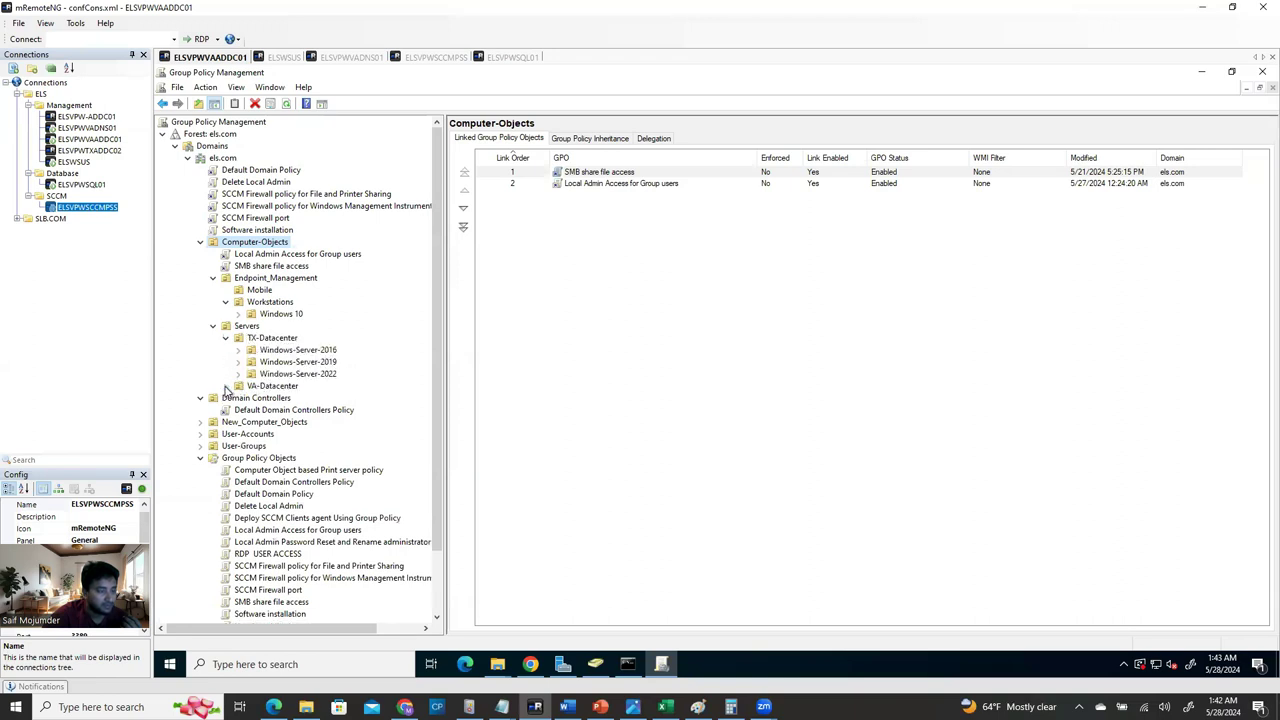
click(227, 387)
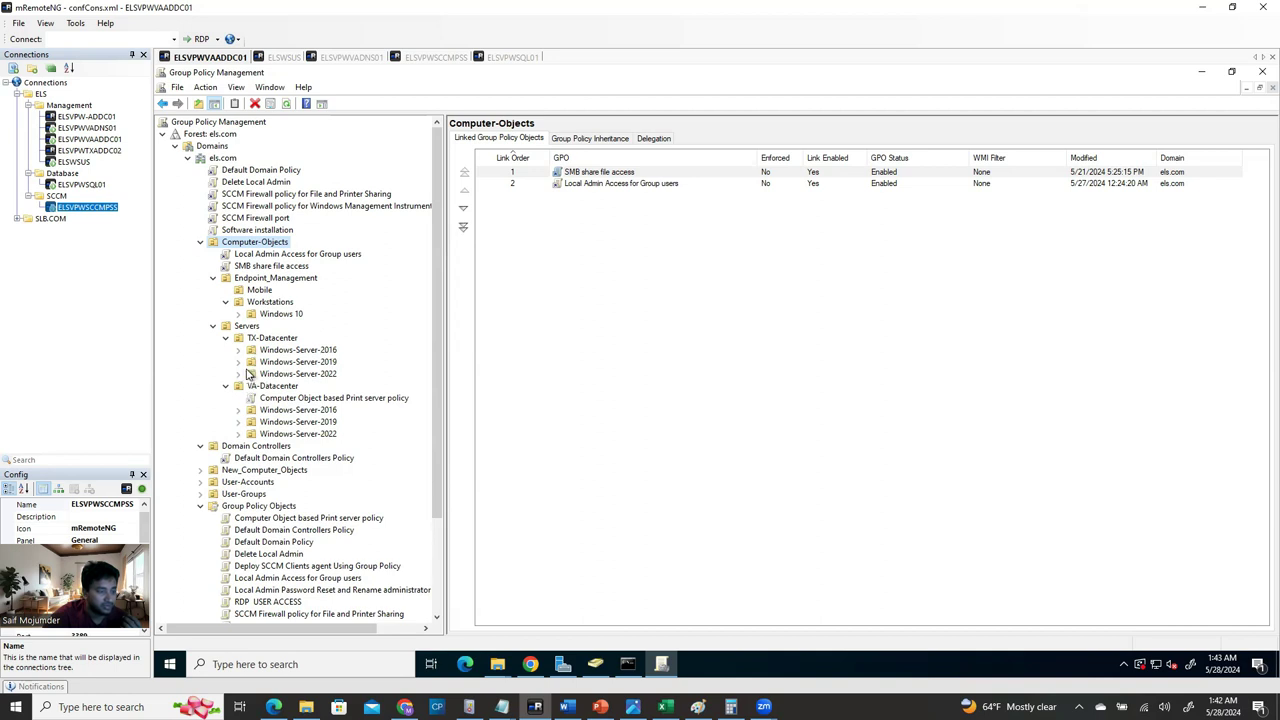
click(238, 362)
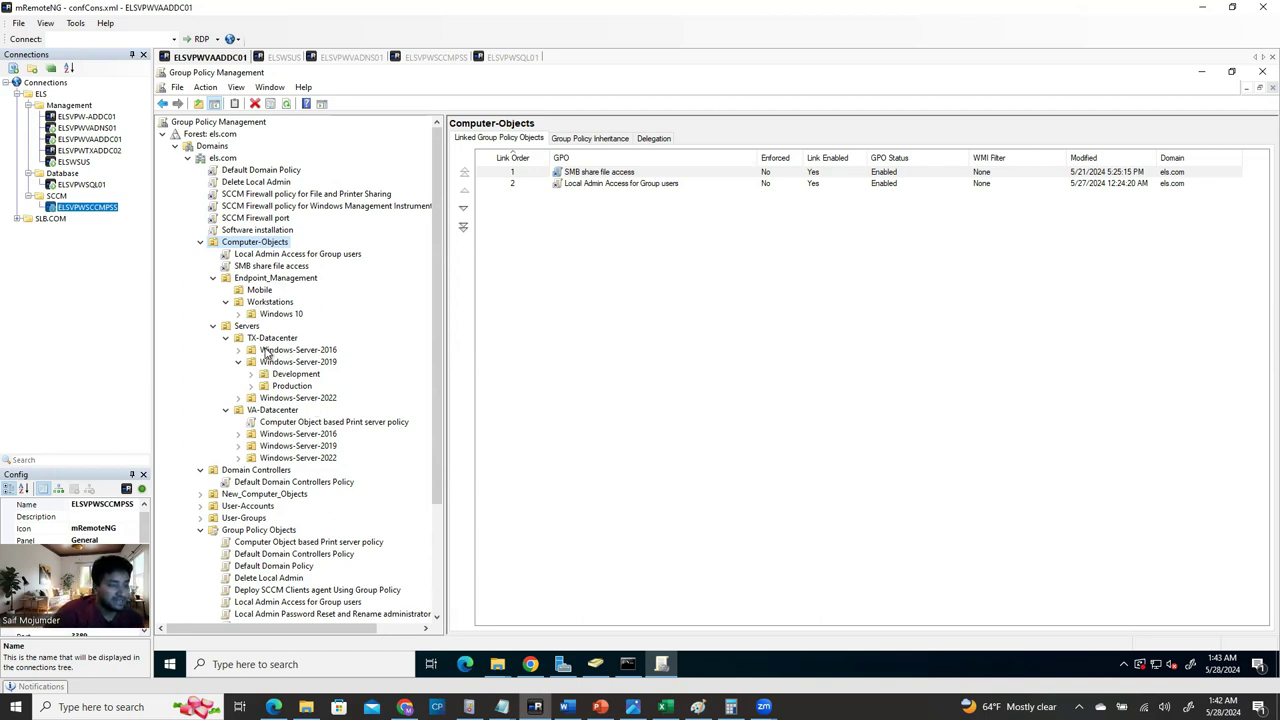
click(200, 242)
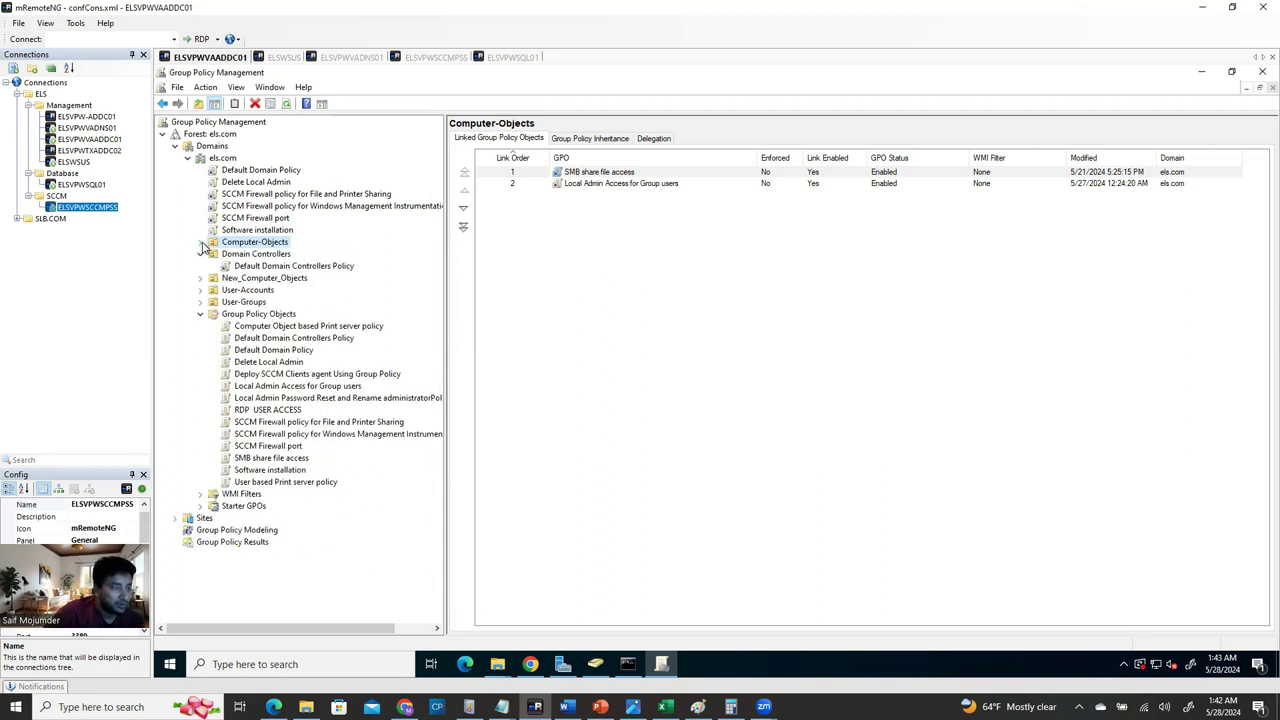
Link the existing Deploy SCCM Clients agent Using Group Policy GPO to els.com and refresh.
click(224, 160)
right_click(226, 164)
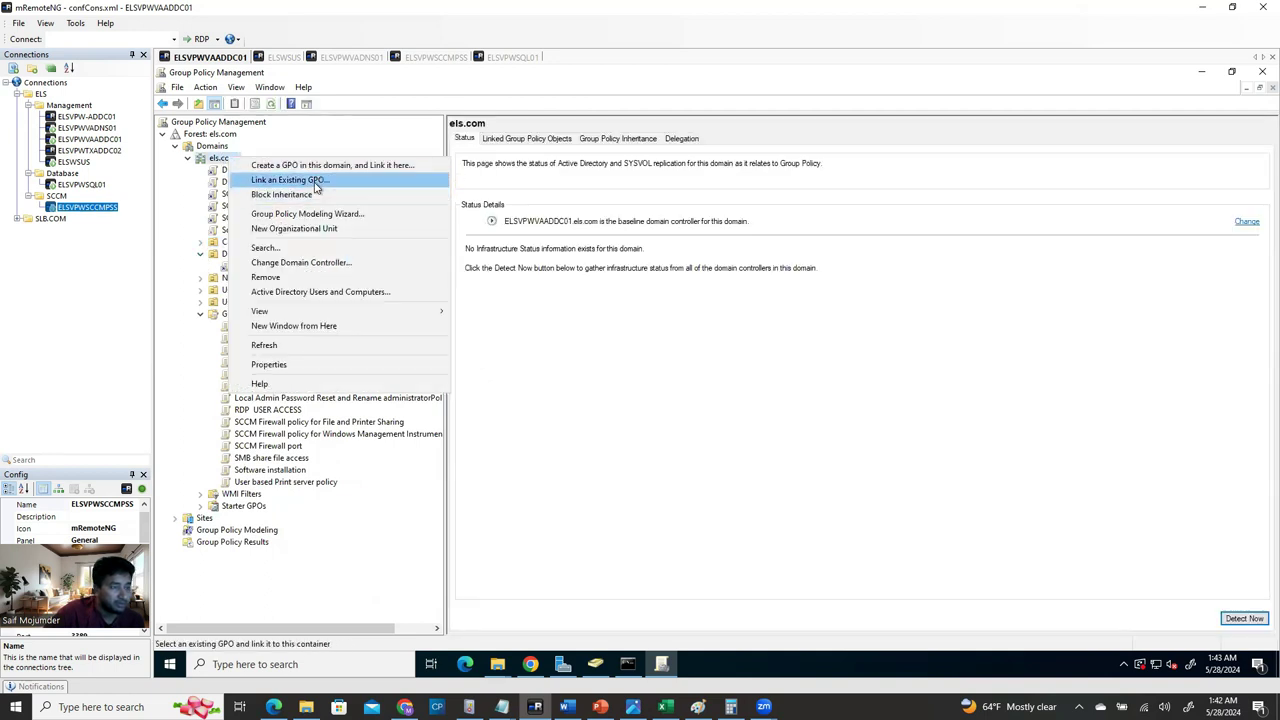
key(Up)
click(310, 181)
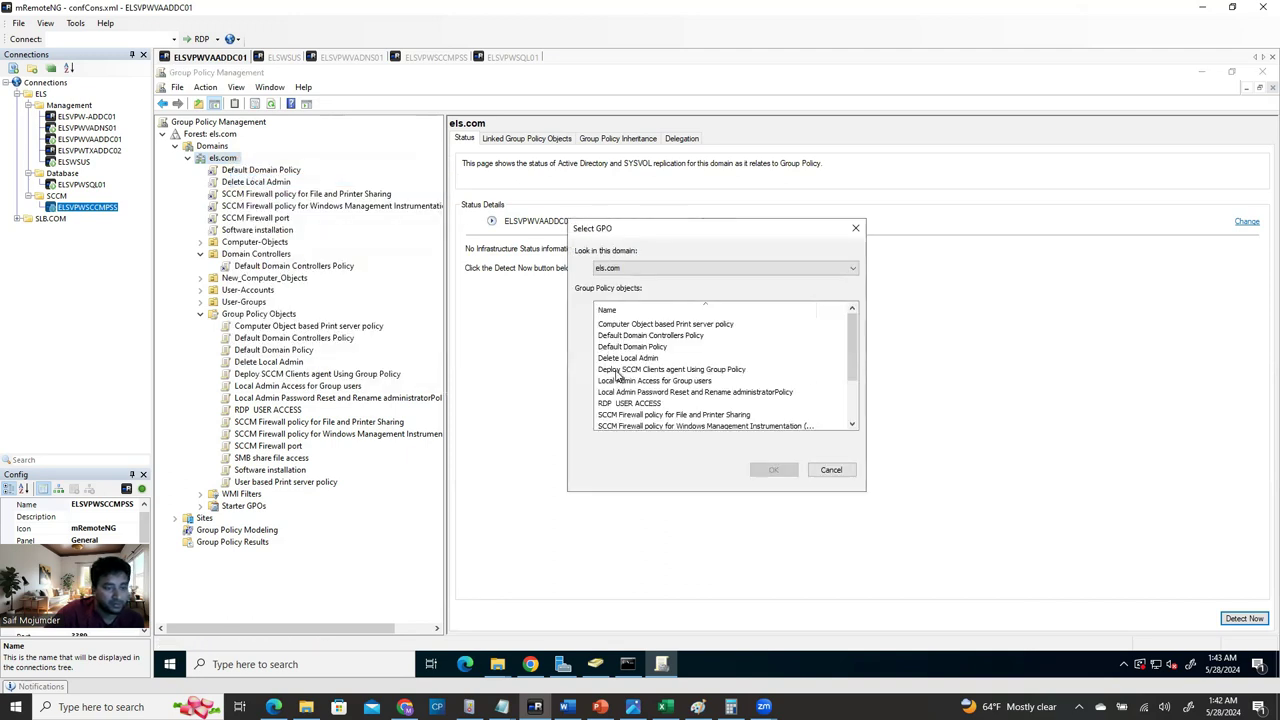
click(619, 370)
click(773, 469)
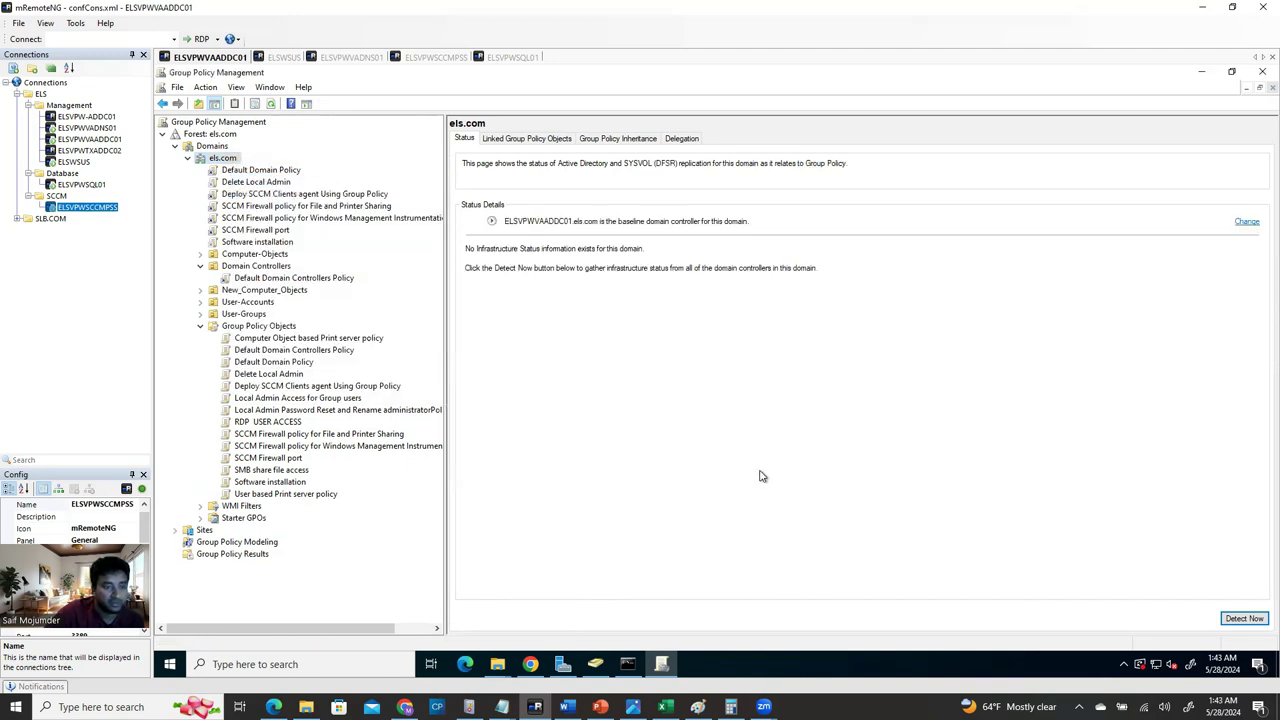
click(270, 104)
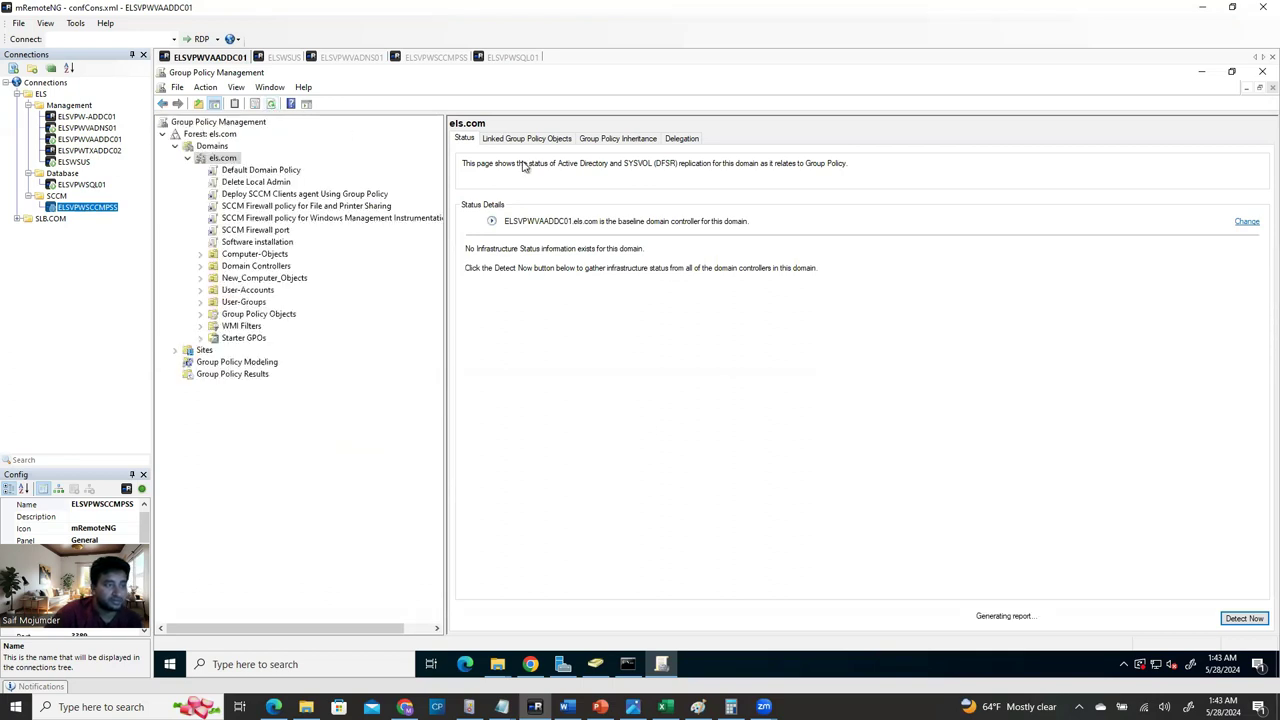
click(351, 57)
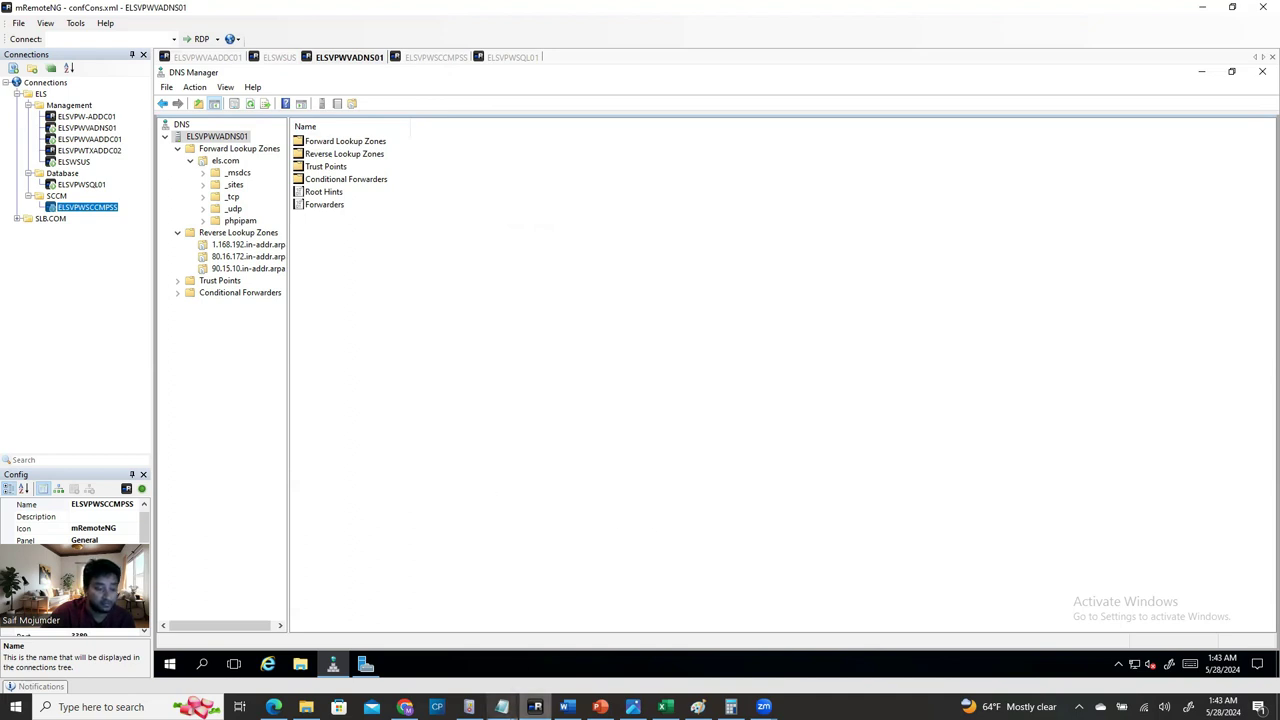
Consult the install guide, then bring up the Configuration Manager console on the SCCM server.
click(566, 707)
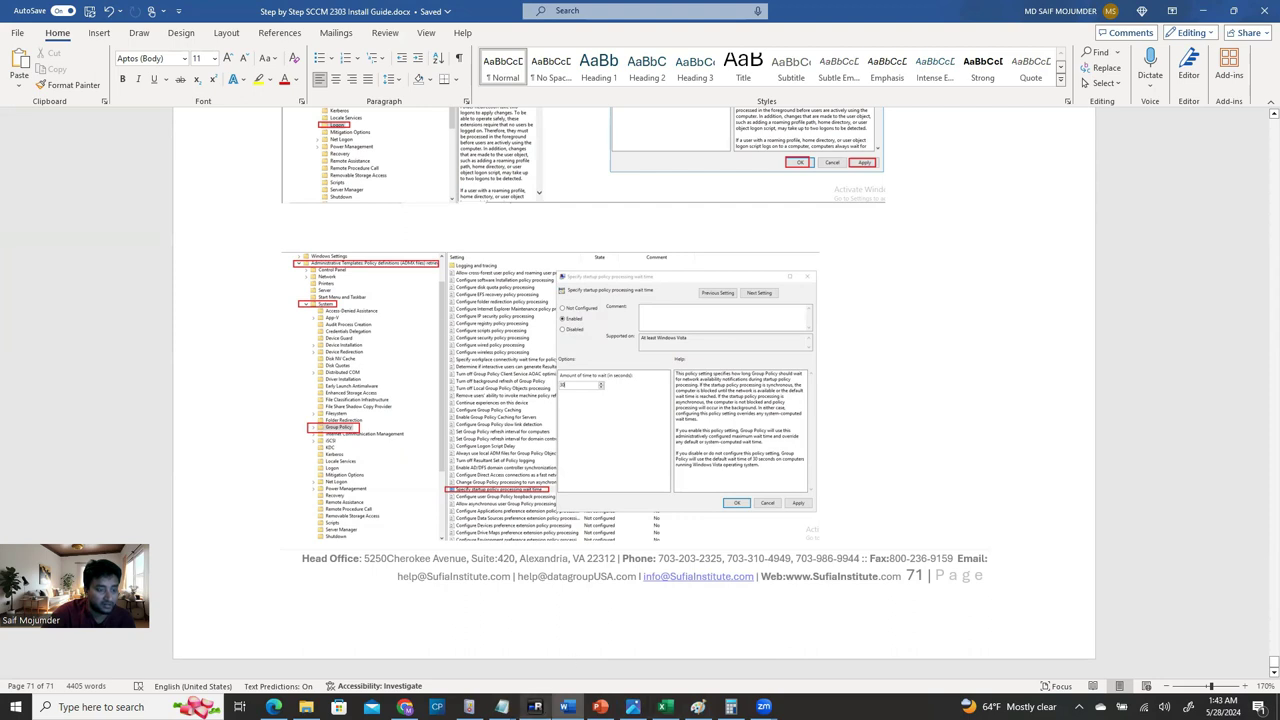
click(535, 707)
click(431, 59)
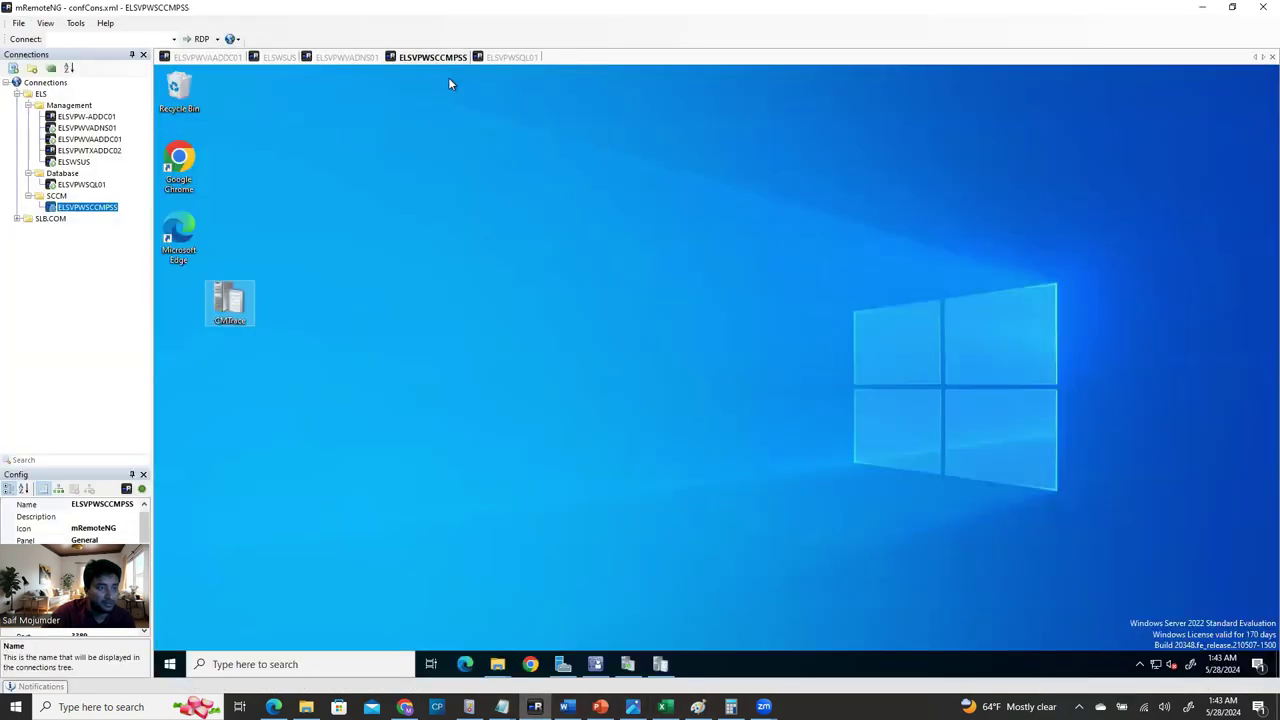
click(543, 556)
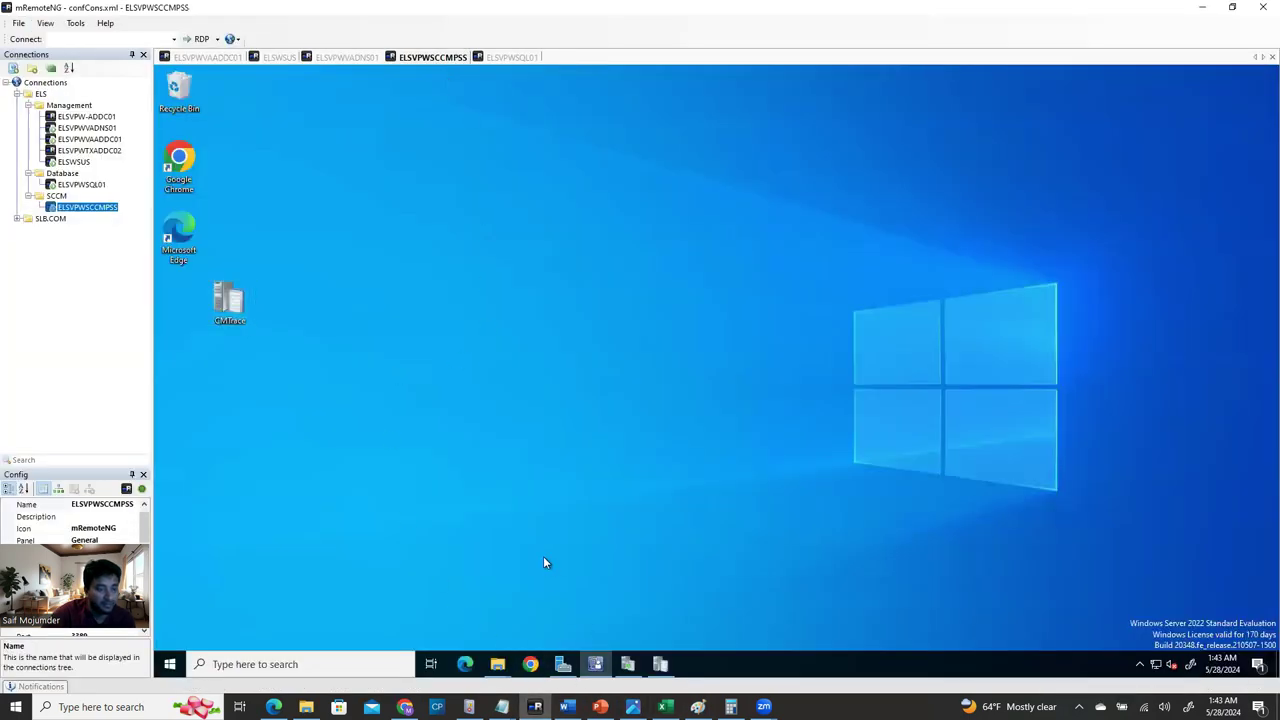
click(595, 666)
click(595, 666)
click(595, 666)
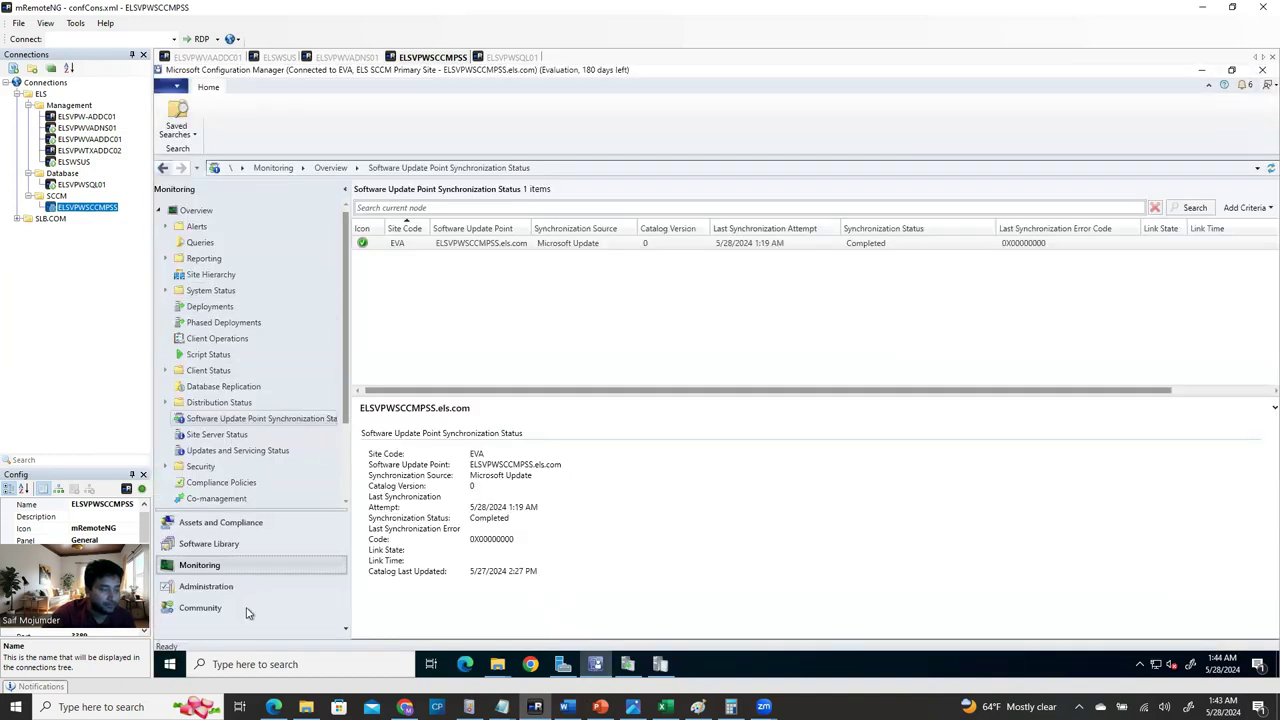
In Assets and Compliance > Devices, check ELSVPWSCCMPSS and ELSVPWSQL01 client status and refresh.
click(234, 524)
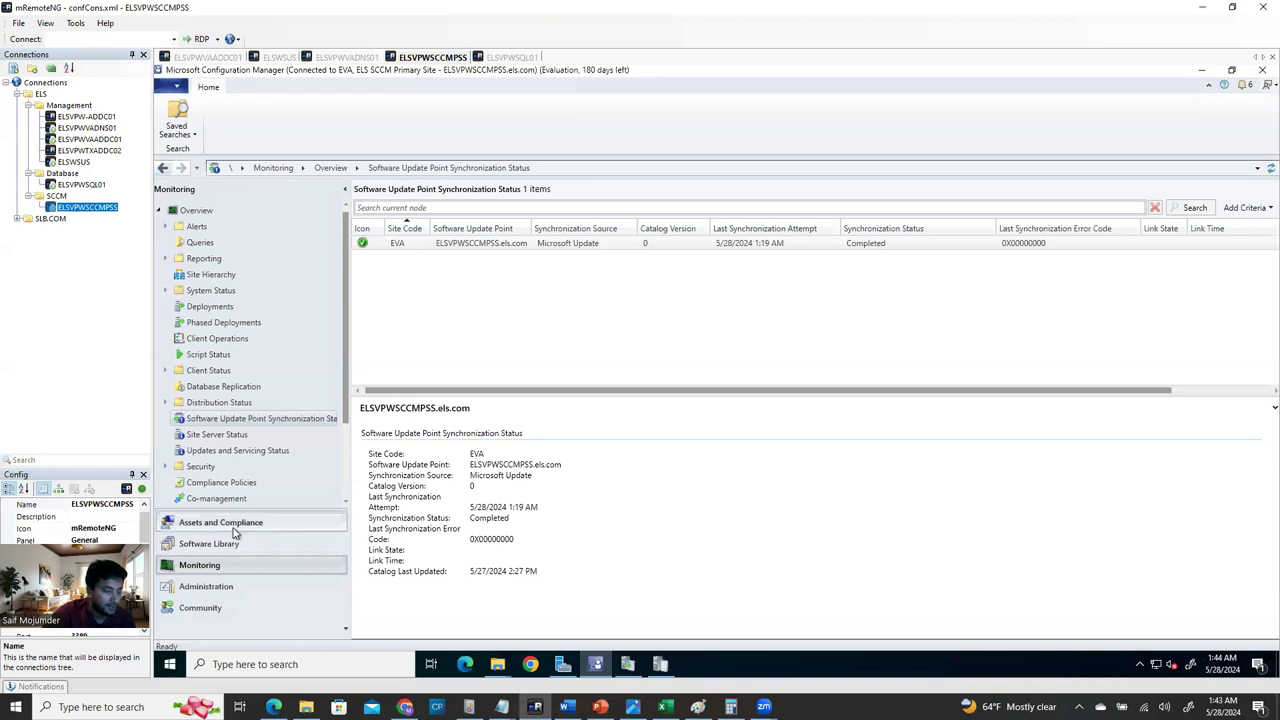
click(205, 245)
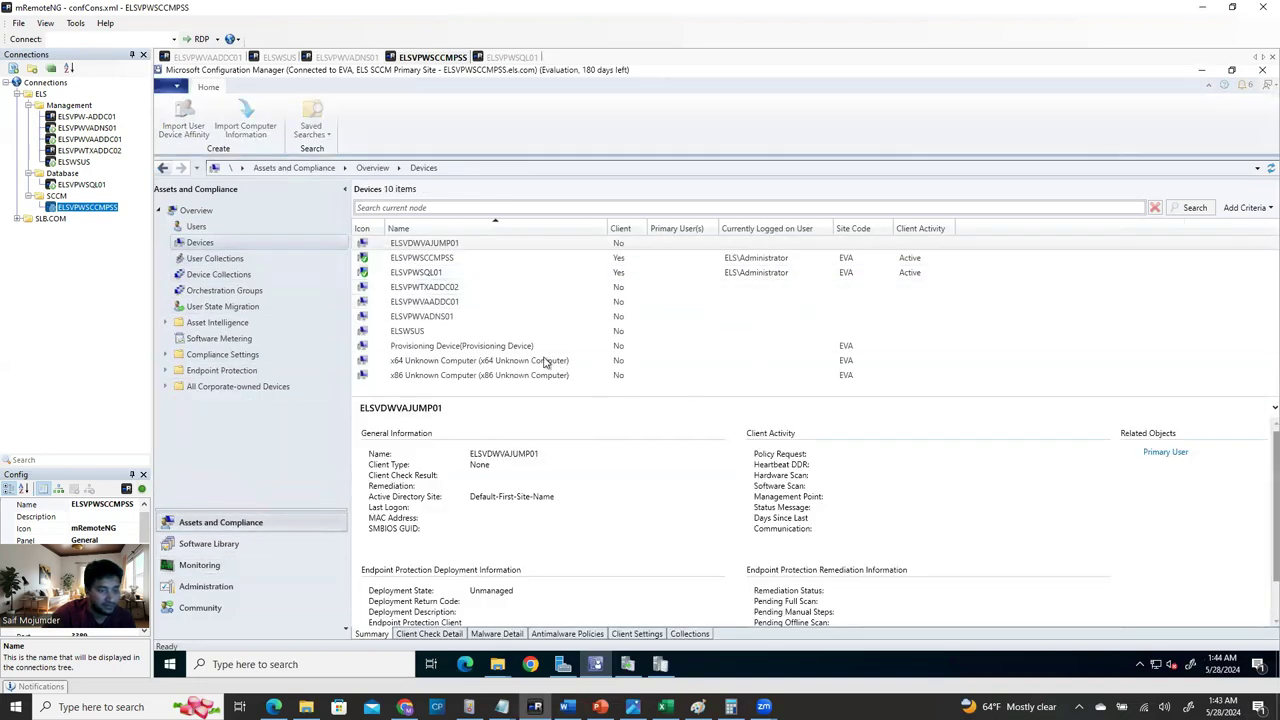
click(621, 259)
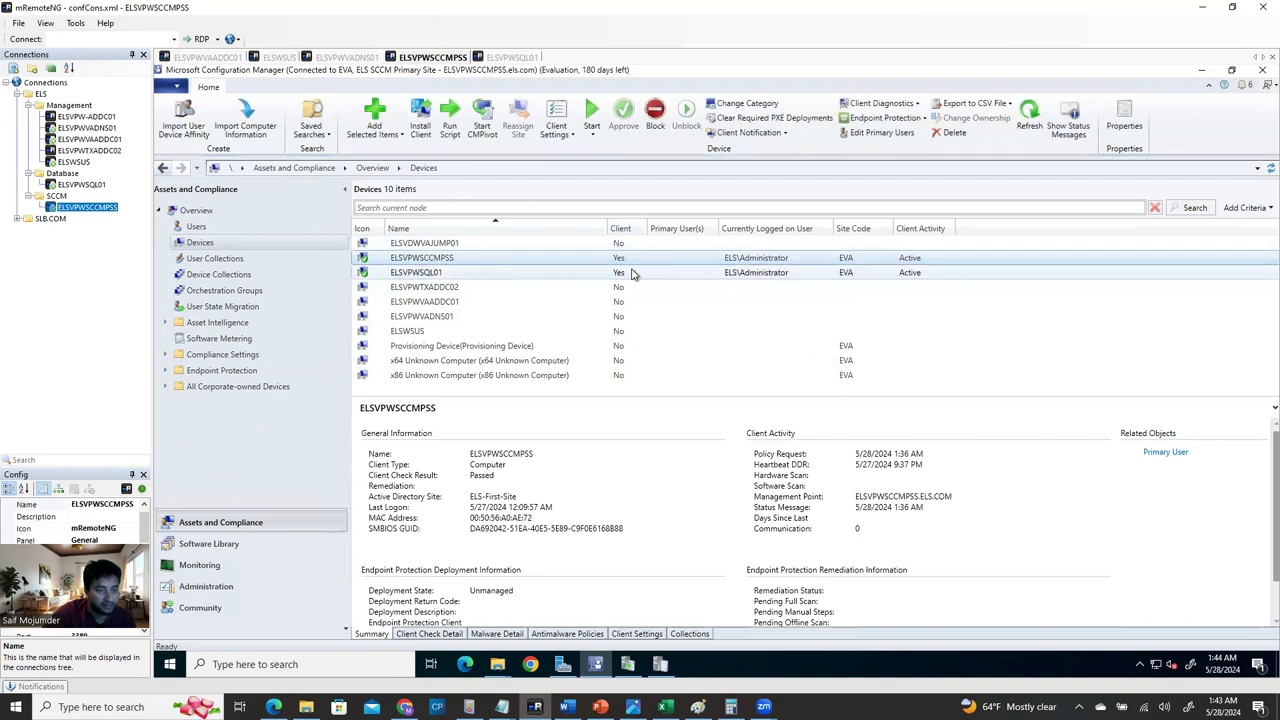
click(641, 274)
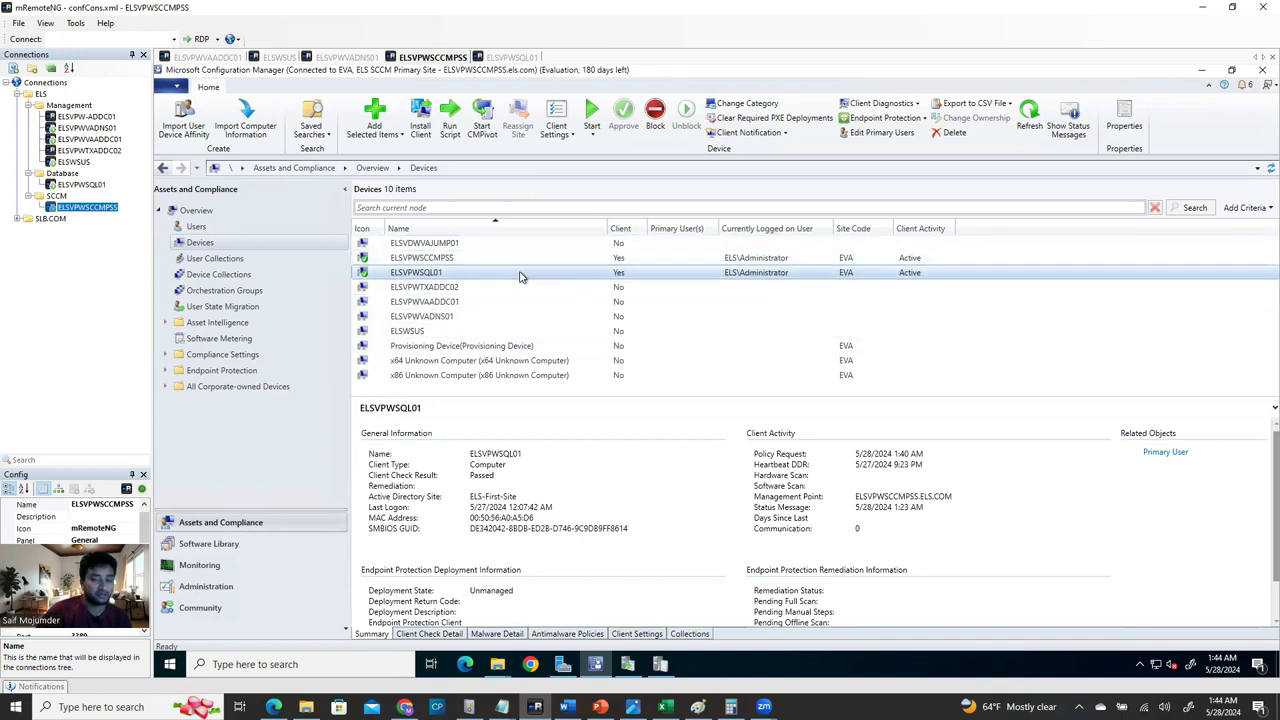
click(1030, 120)
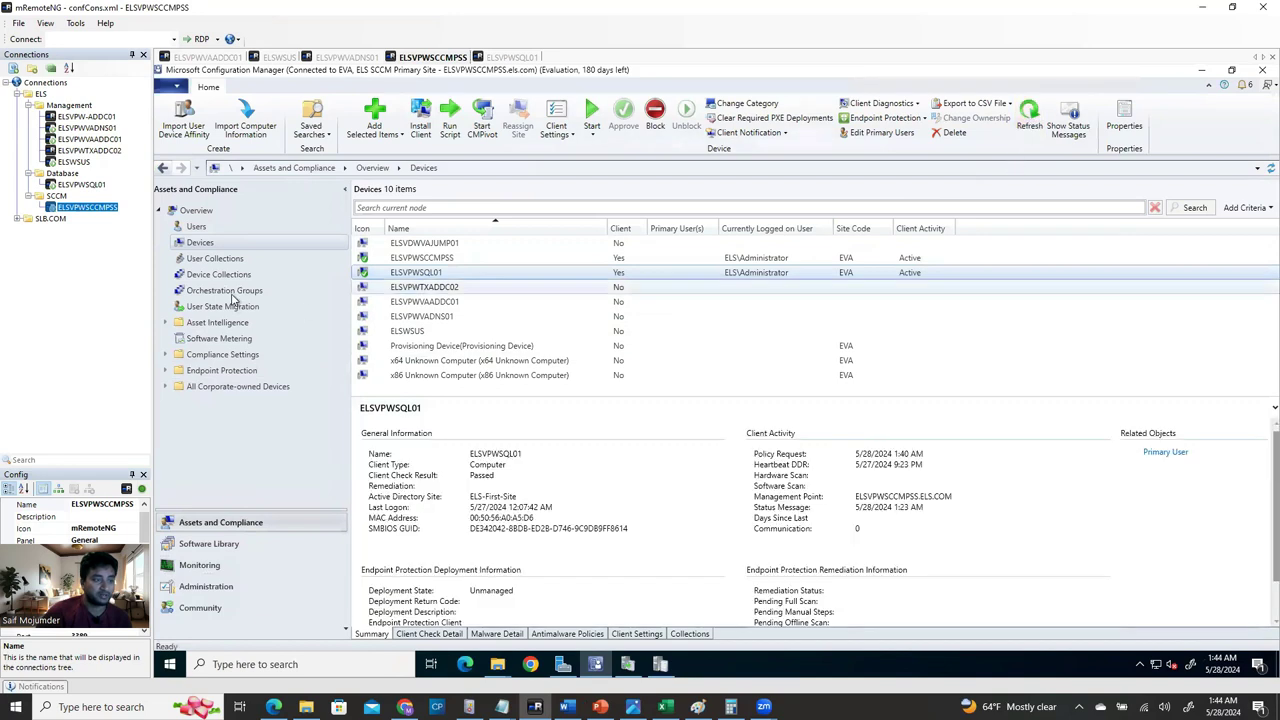
key(alt+Tab)
Scroll the guide back to the ccmsetup.msi screenshots, then return to the remote SCCM console.
scroll(435, 477, up, 5)
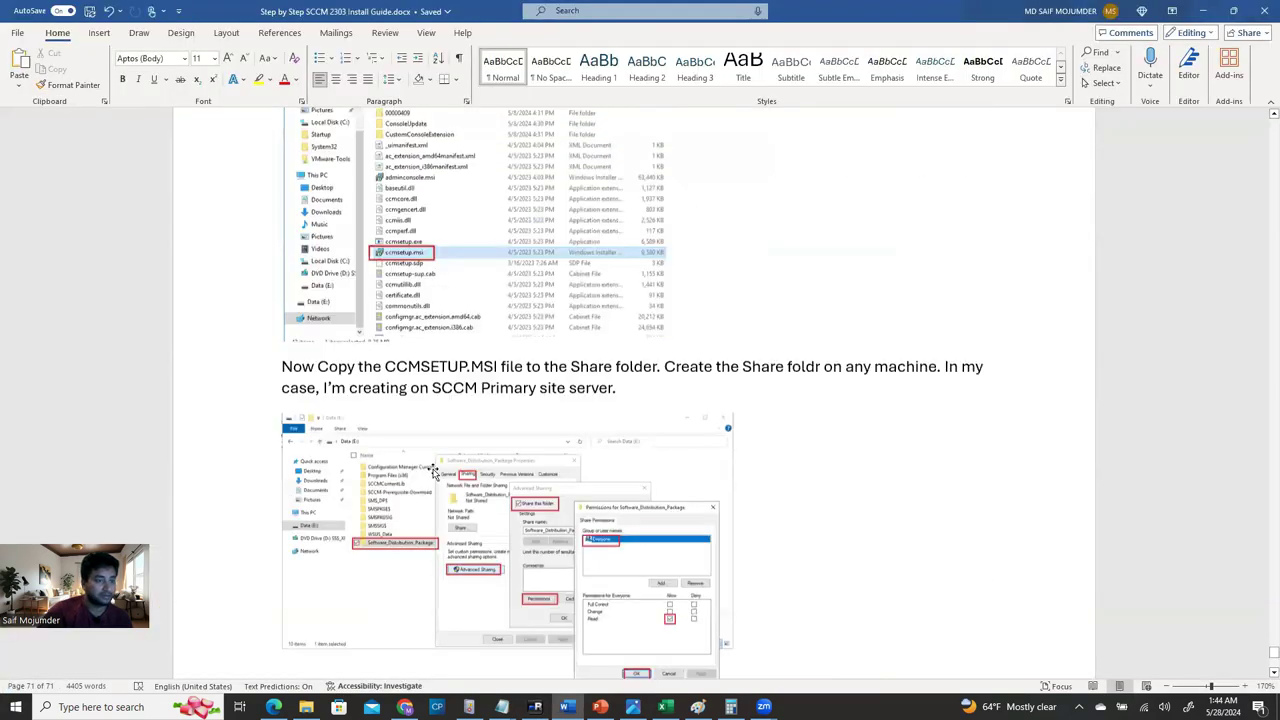
scroll(757, 357, up, 2)
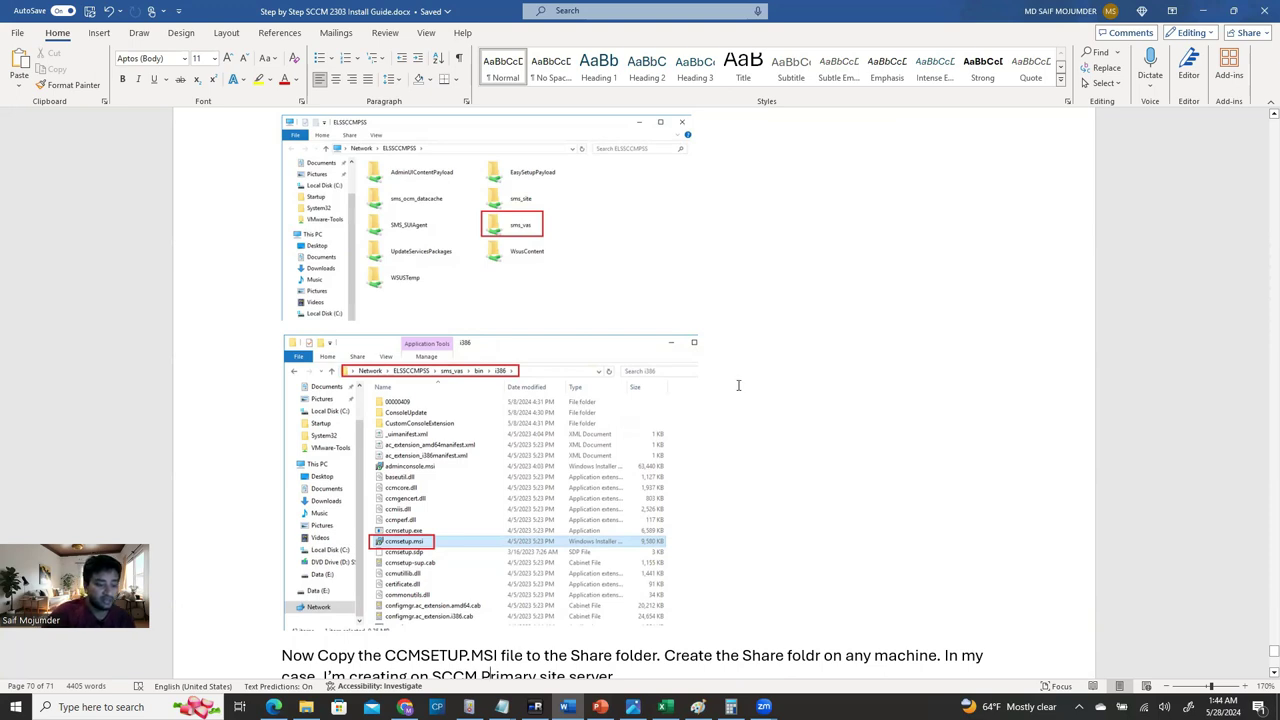
click(535, 707)
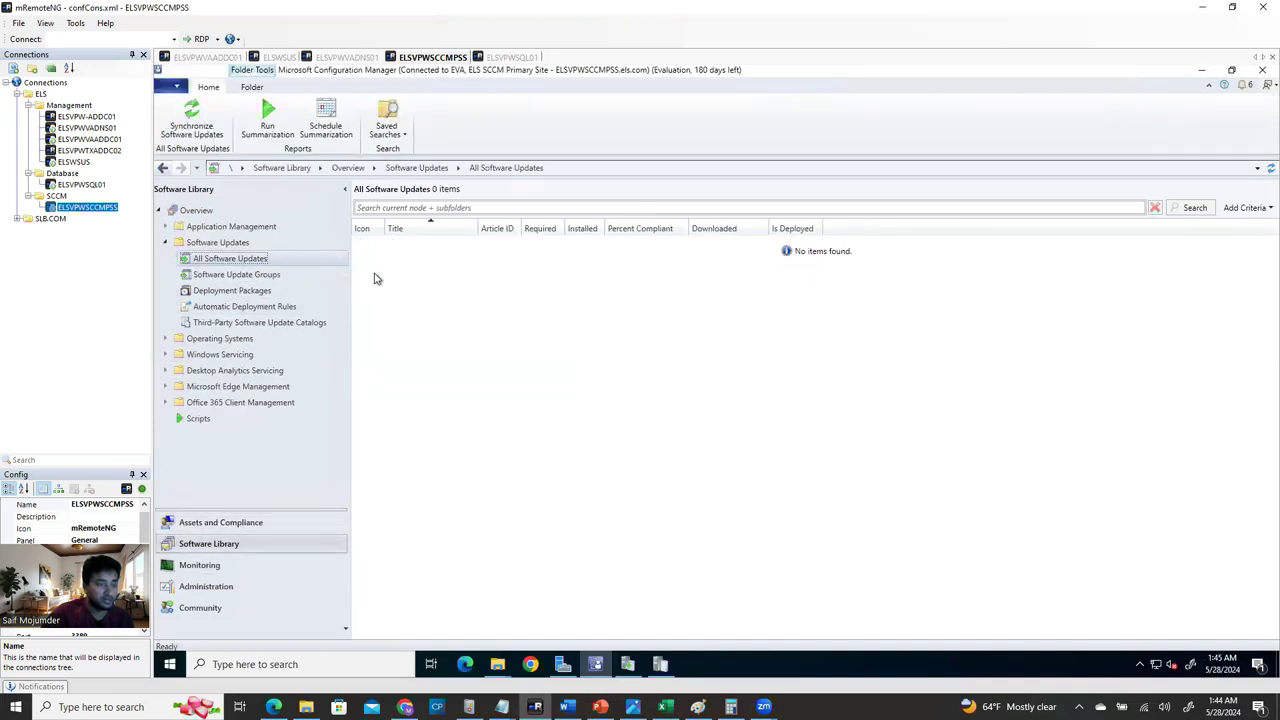
Step the WSUS Server Configuration Wizard to the upstream connection page, close it, and view Synchronizations.
key(alt+Tab)
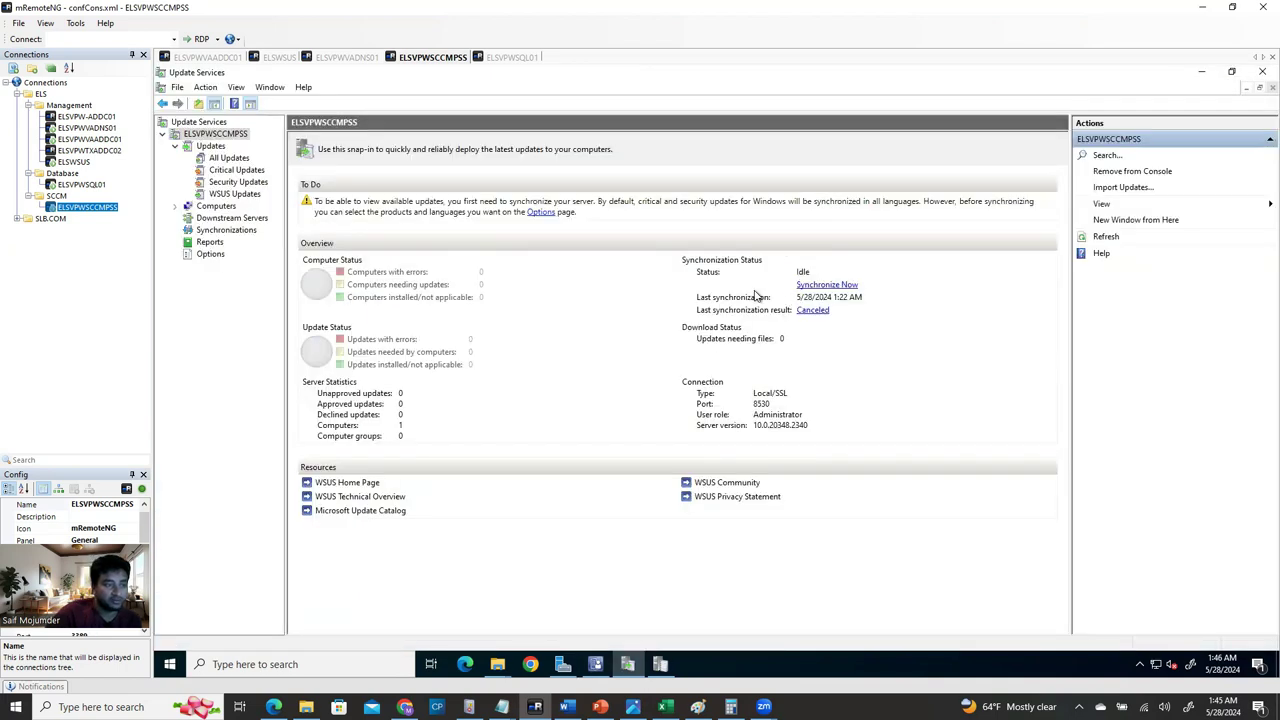
click(541, 212)
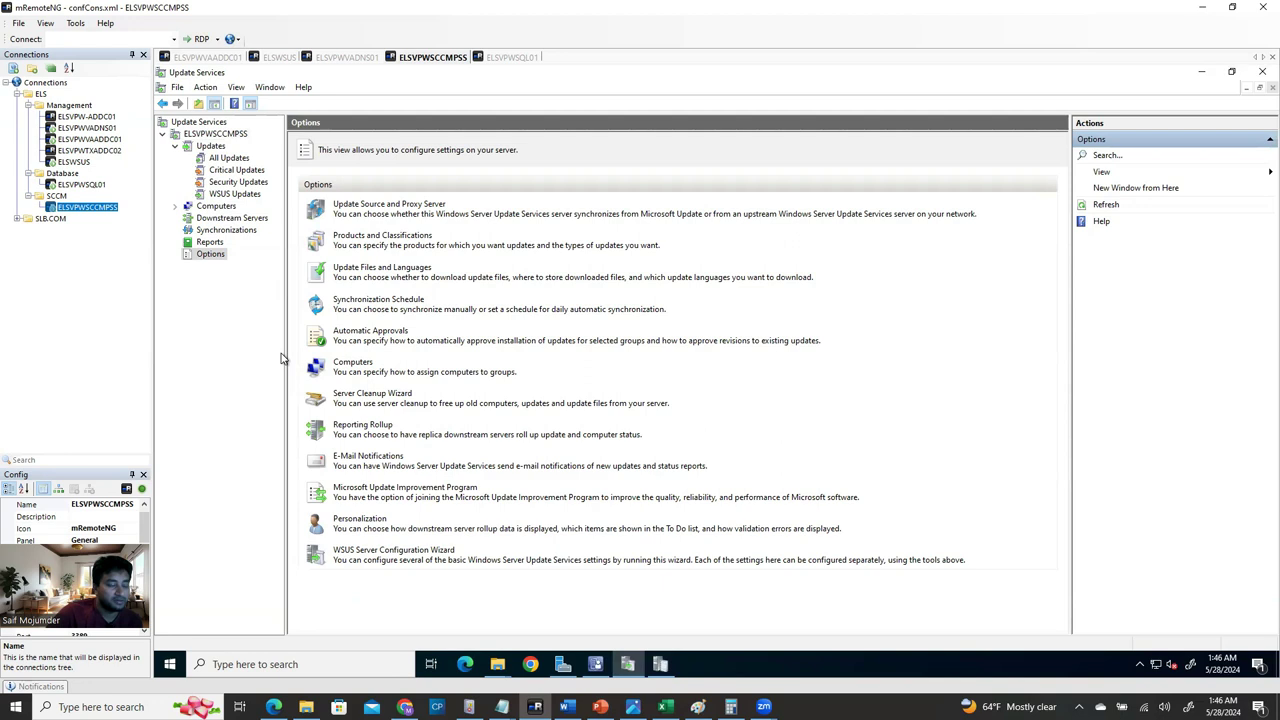
click(420, 551)
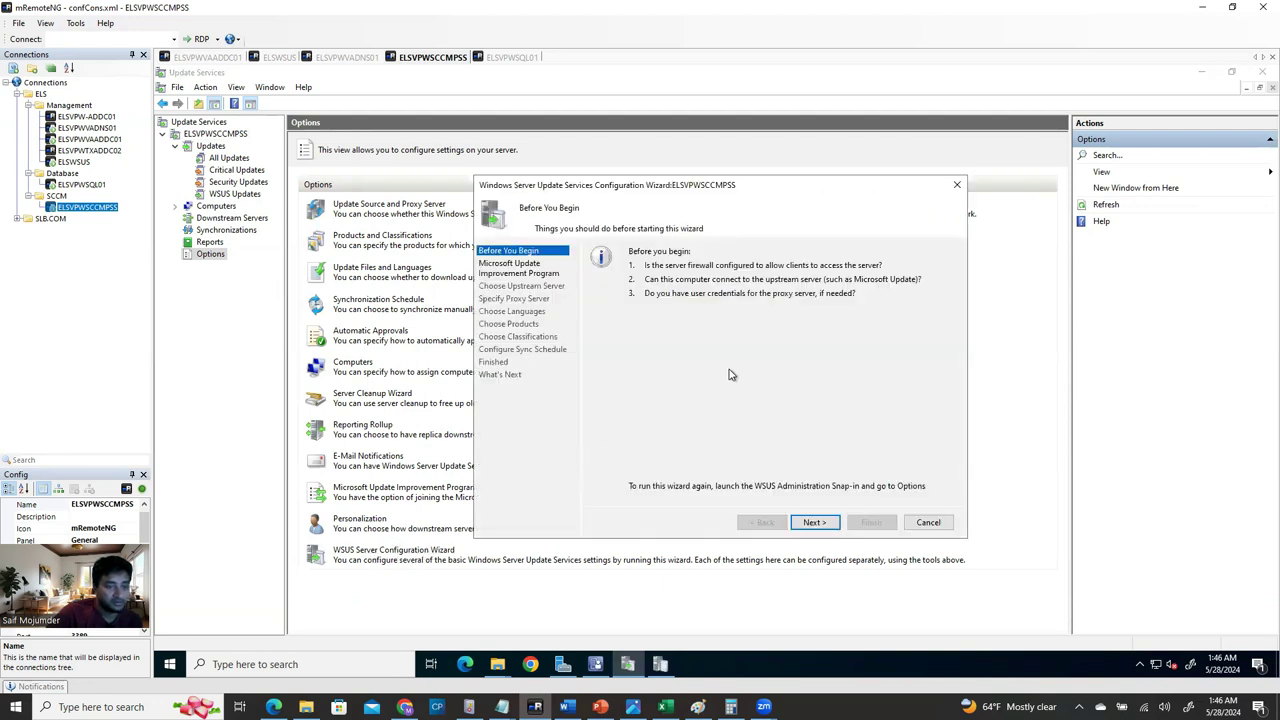
click(815, 523)
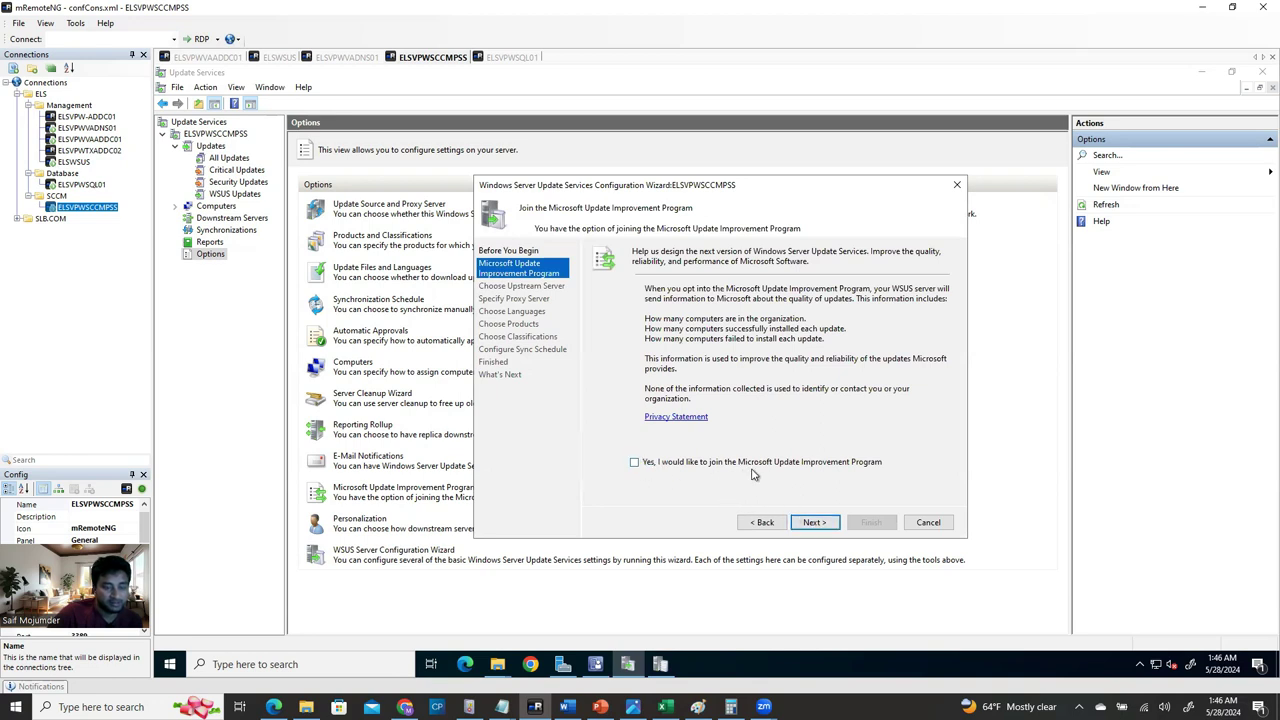
click(813, 523)
click(813, 523)
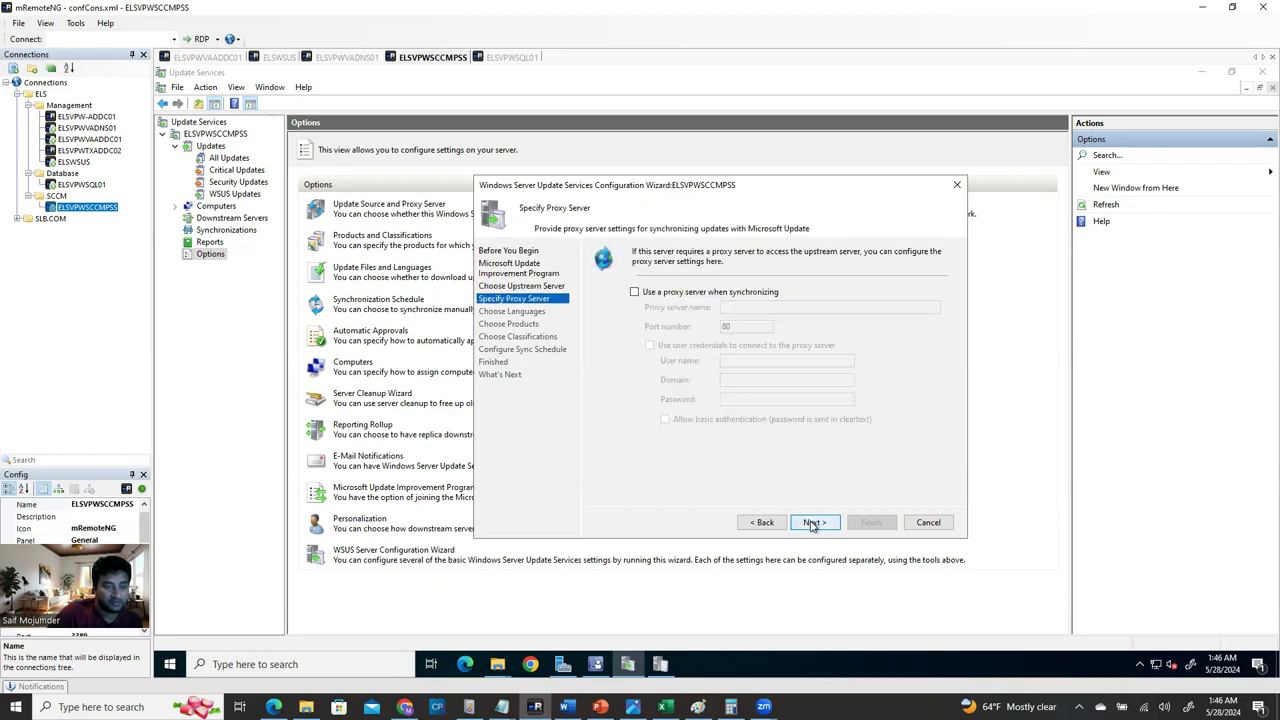
click(813, 523)
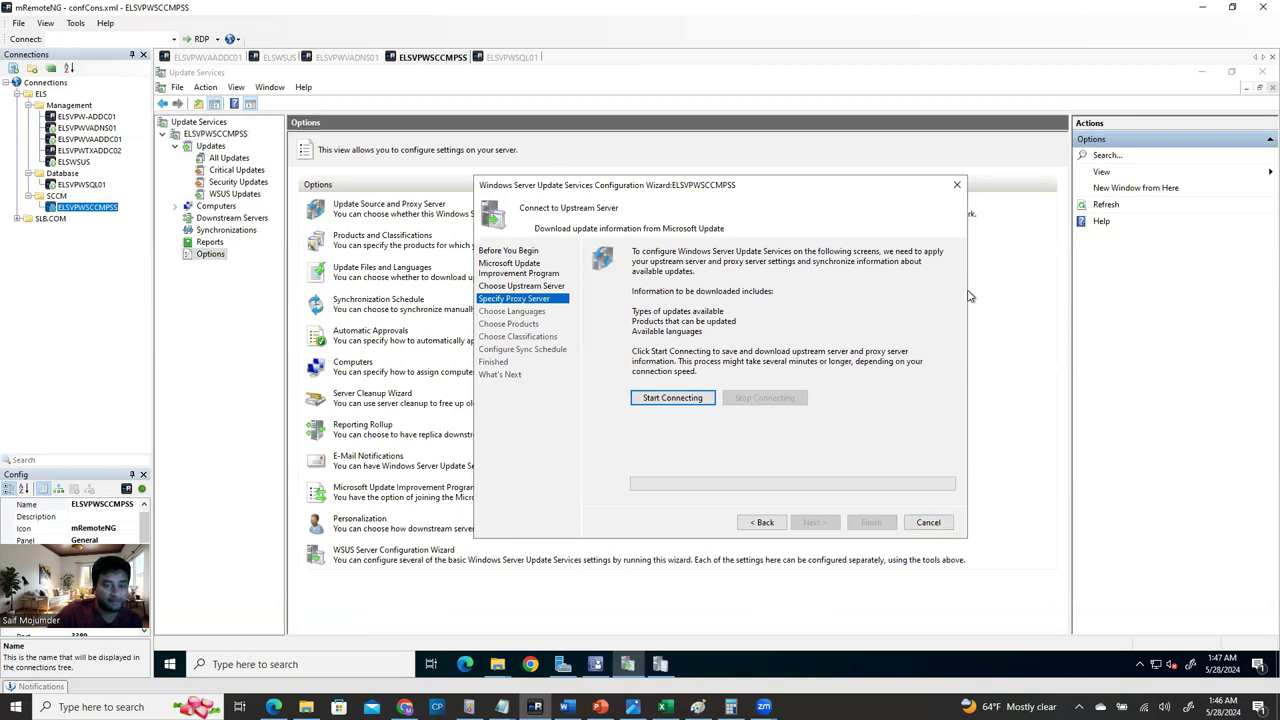
click(957, 184)
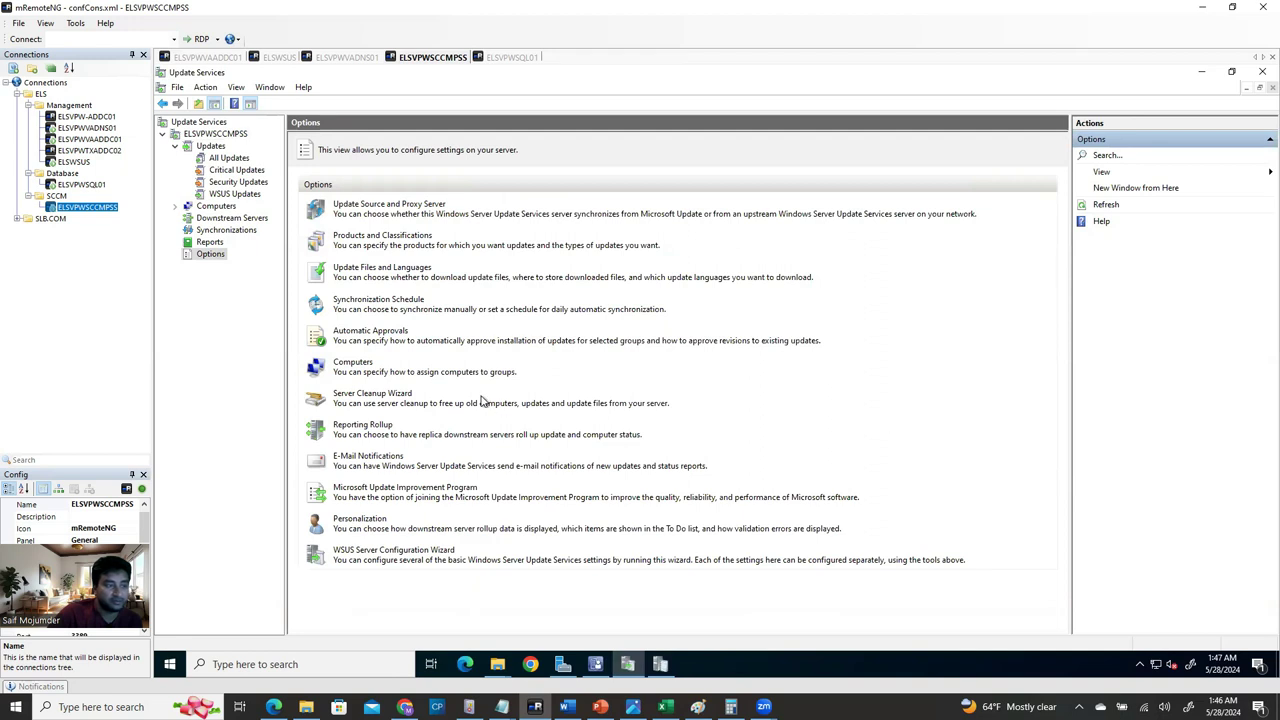
click(226, 230)
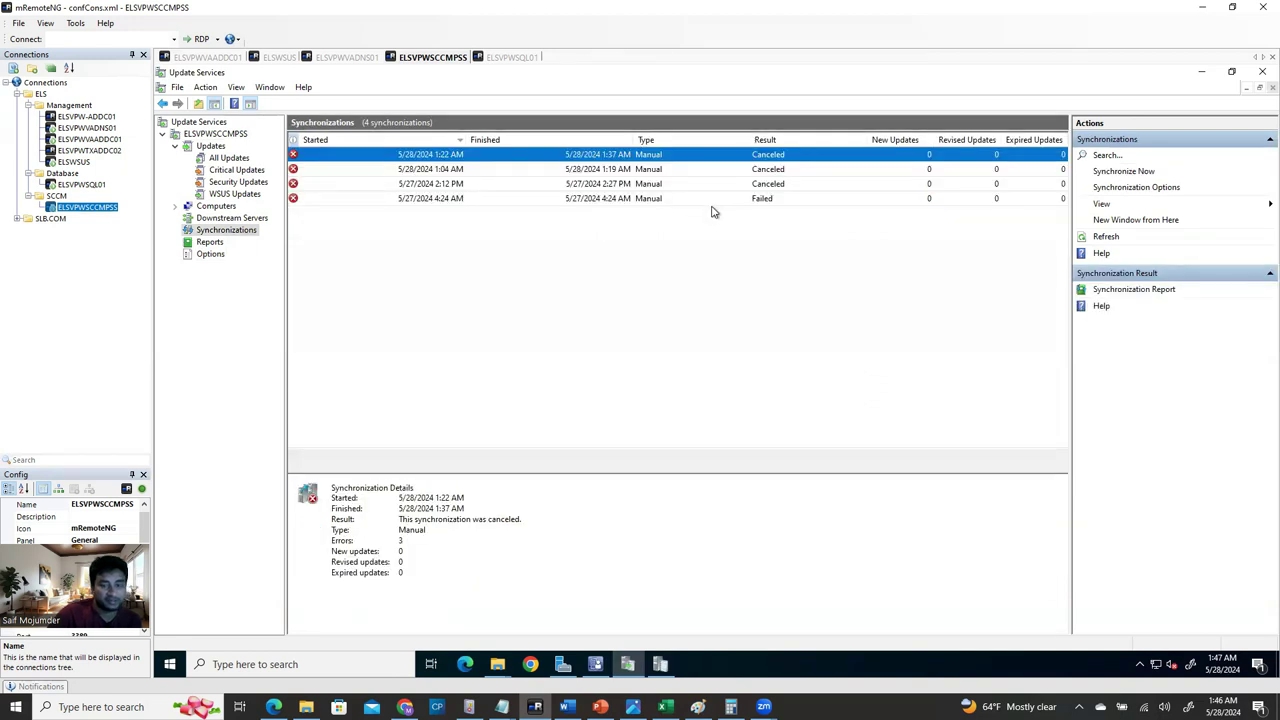
Refresh the sync history, then restart the remote server with shutdown reason Other (Planned).
click(1106, 237)
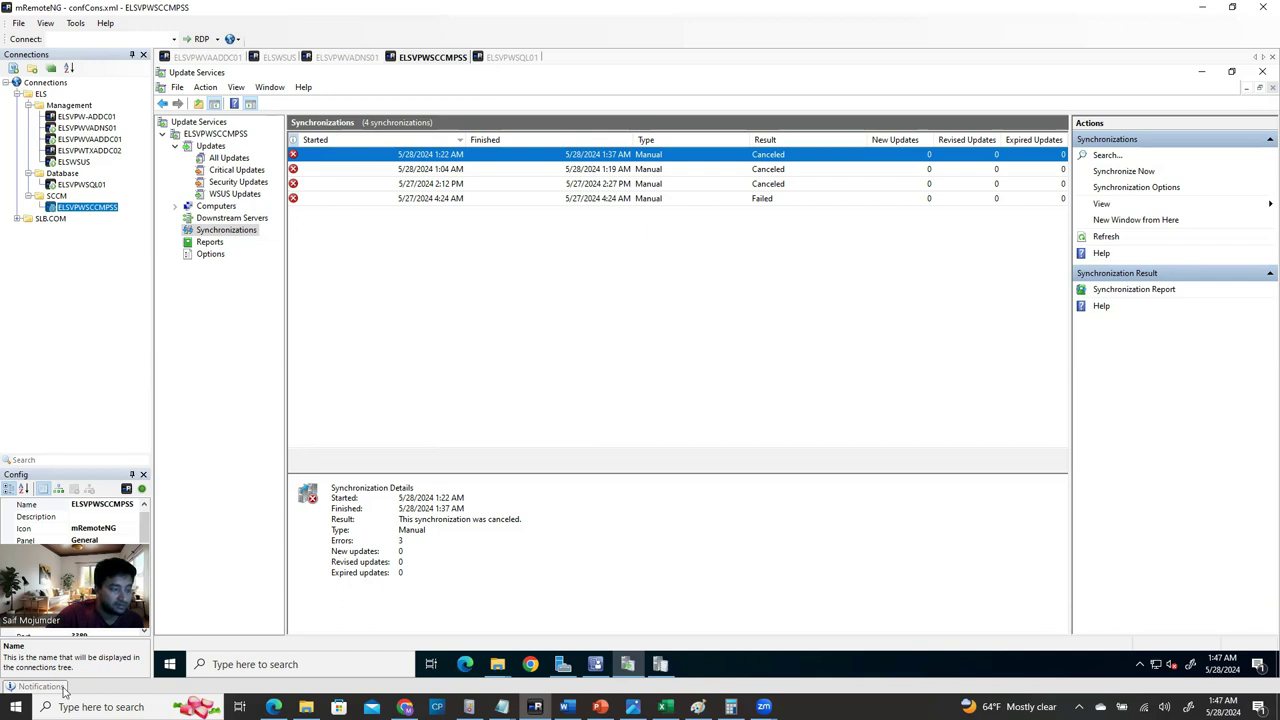
click(168, 668)
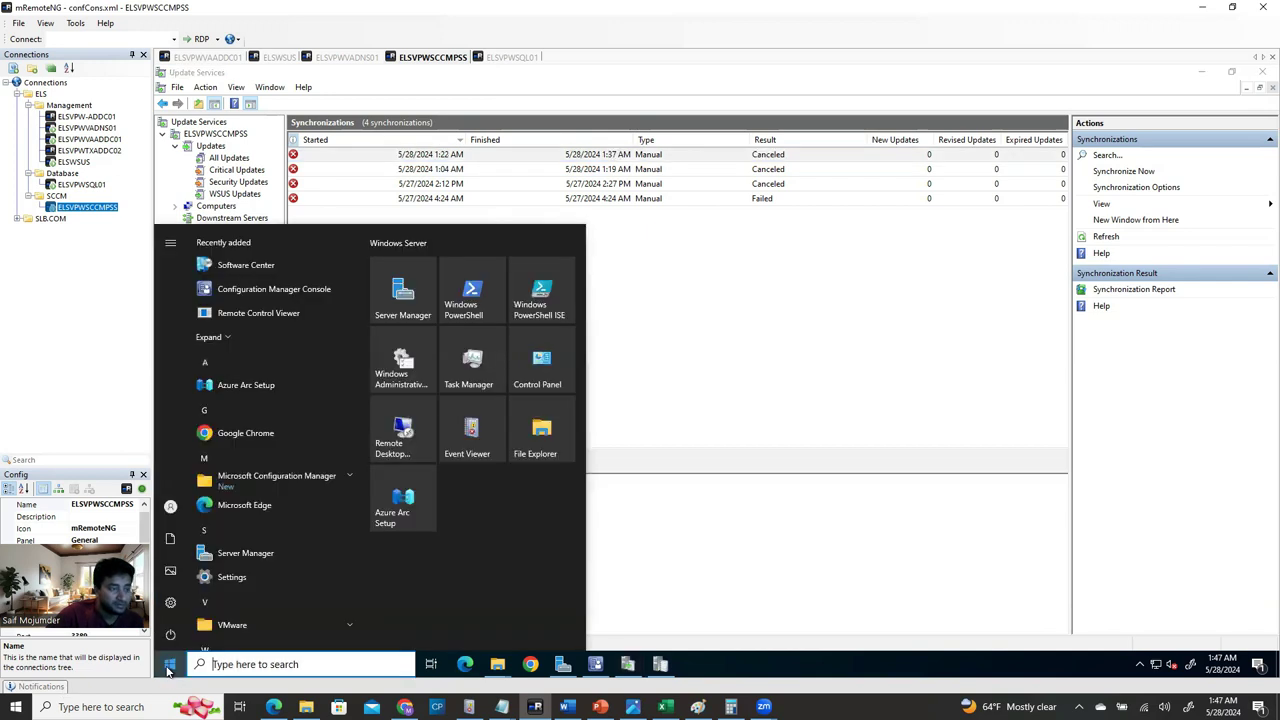
click(171, 643)
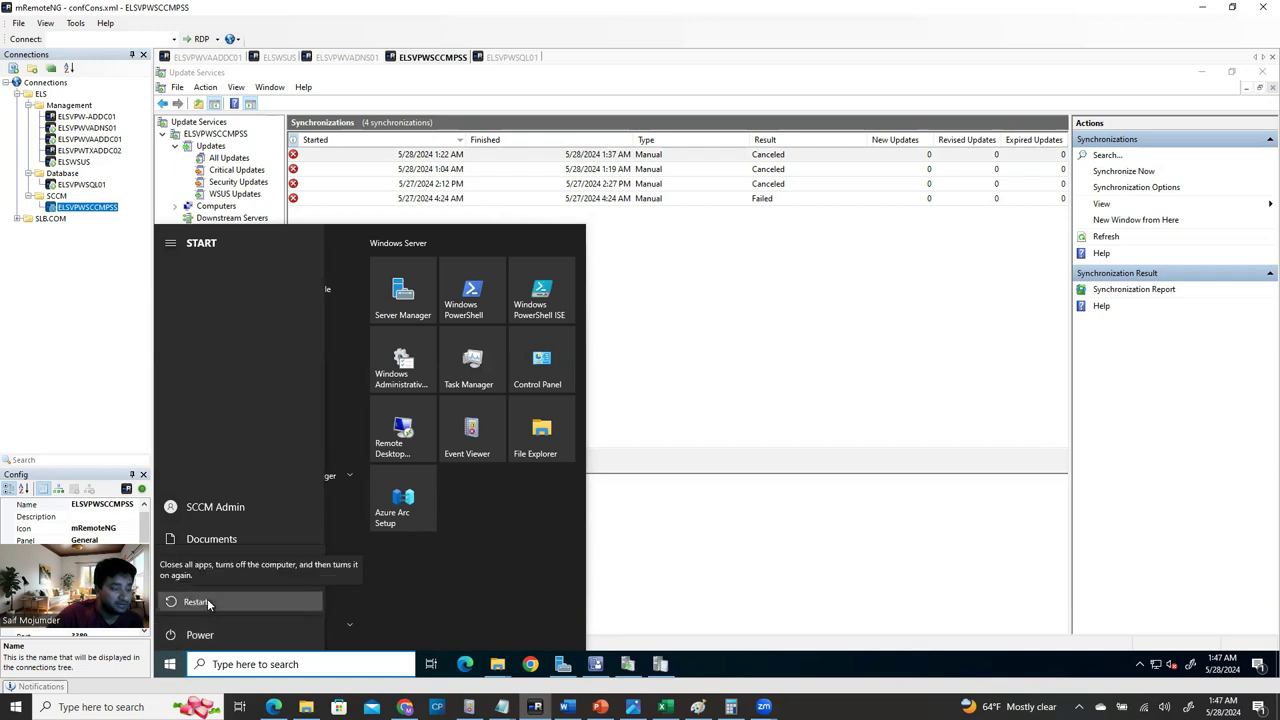
click(207, 600)
click(236, 569)
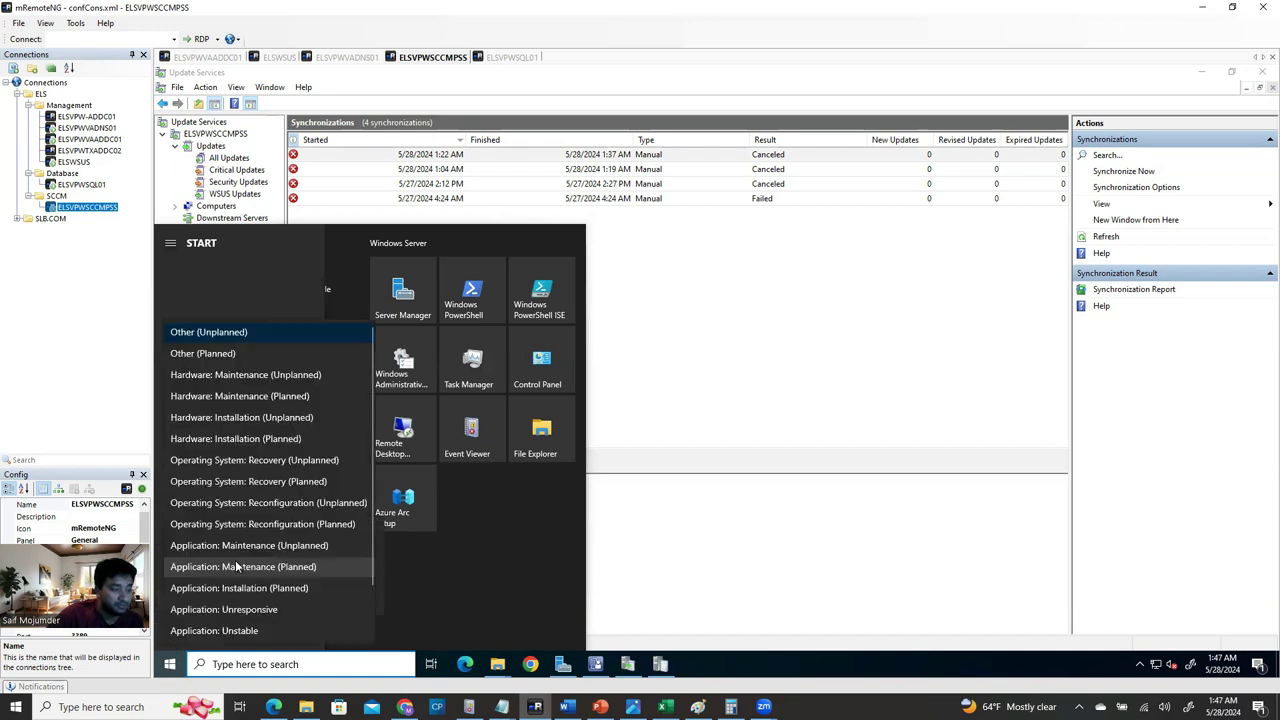
click(208, 353)
click(349, 596)
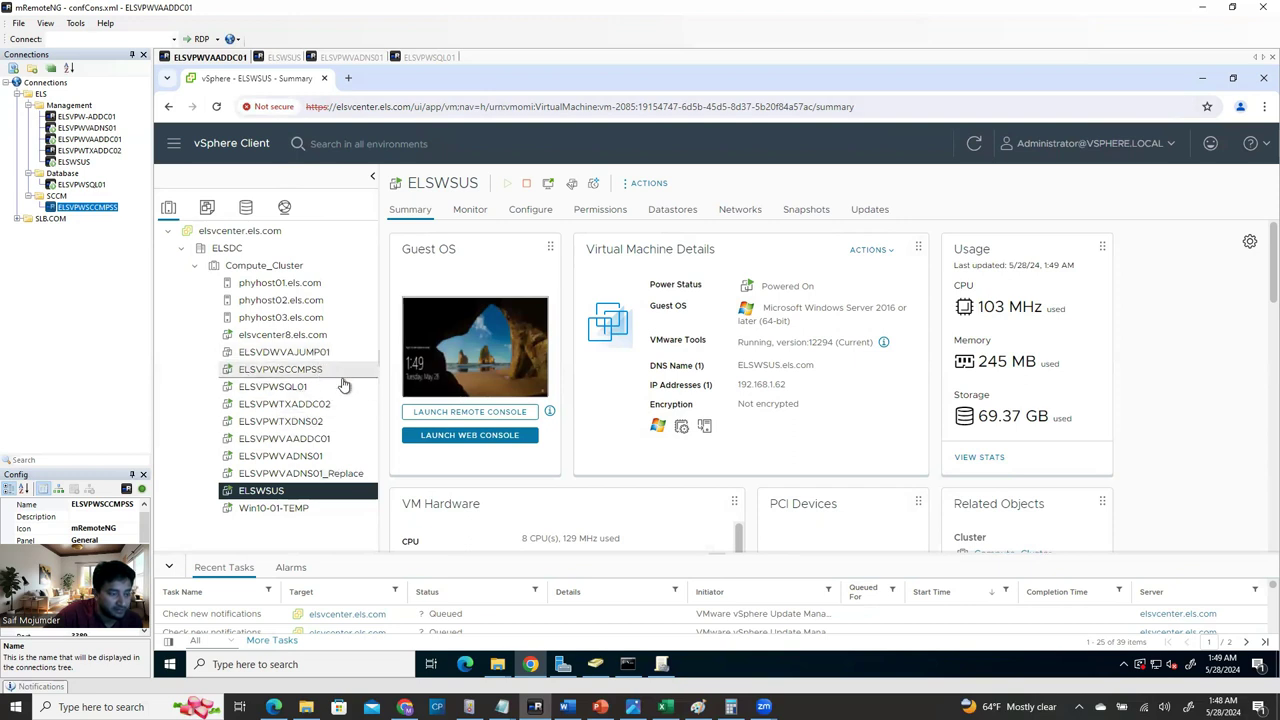
Check the ELSVPWSCCMPSS VM summary shows it powered on, then reconnect its mRemoteNG session.
click(340, 376)
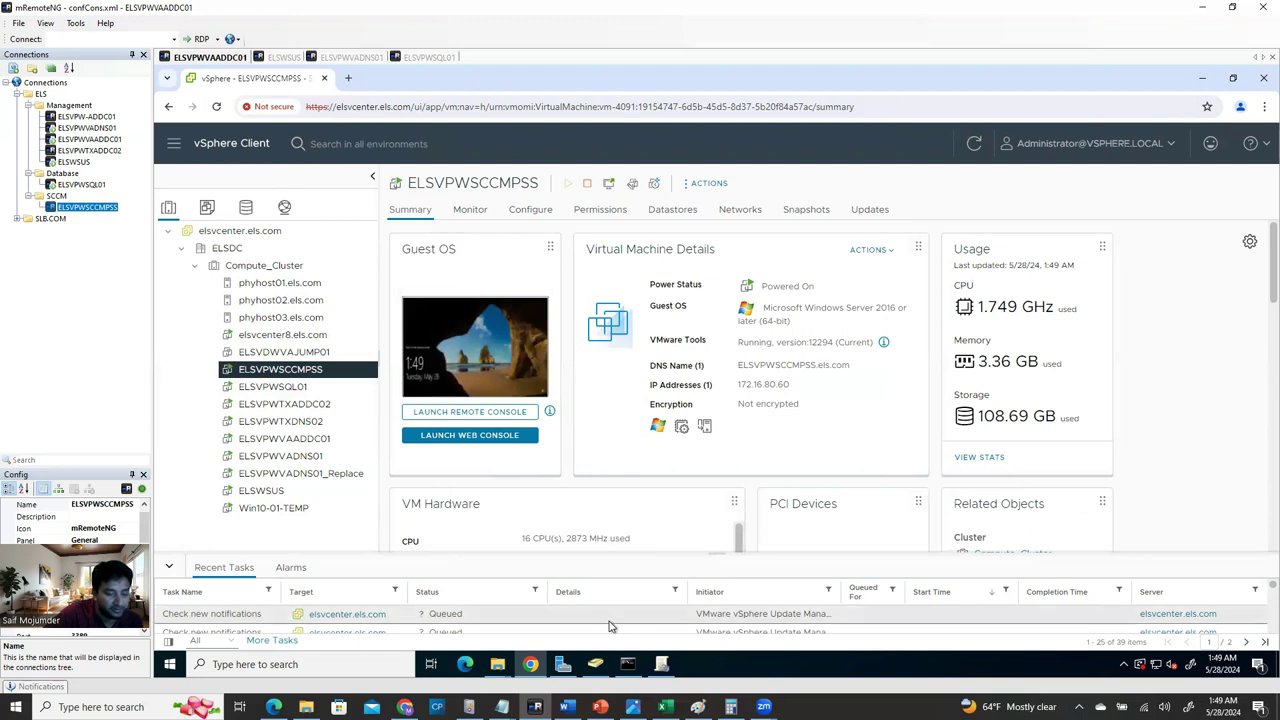
double_click(112, 207)
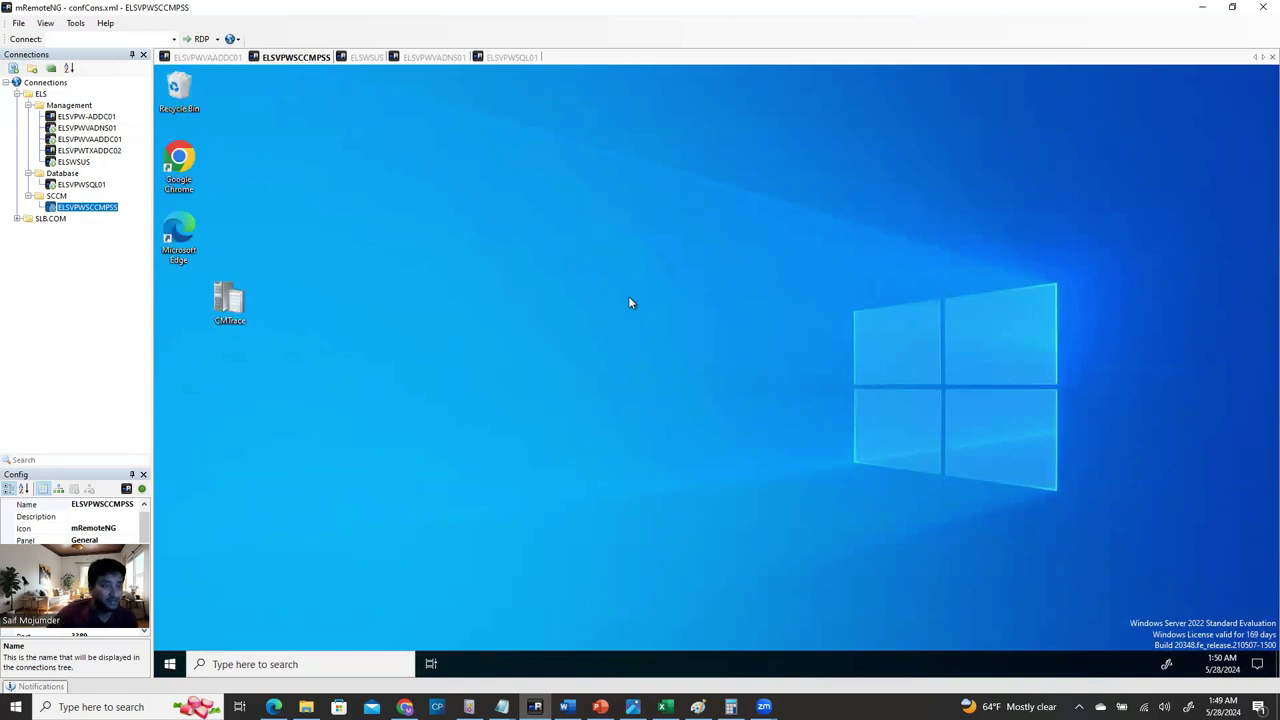
Move the CMTrace shortcut below Microsoft Edge and relaunch the WSUS console, approving elevation.
drag(186, 311, 174, 301)
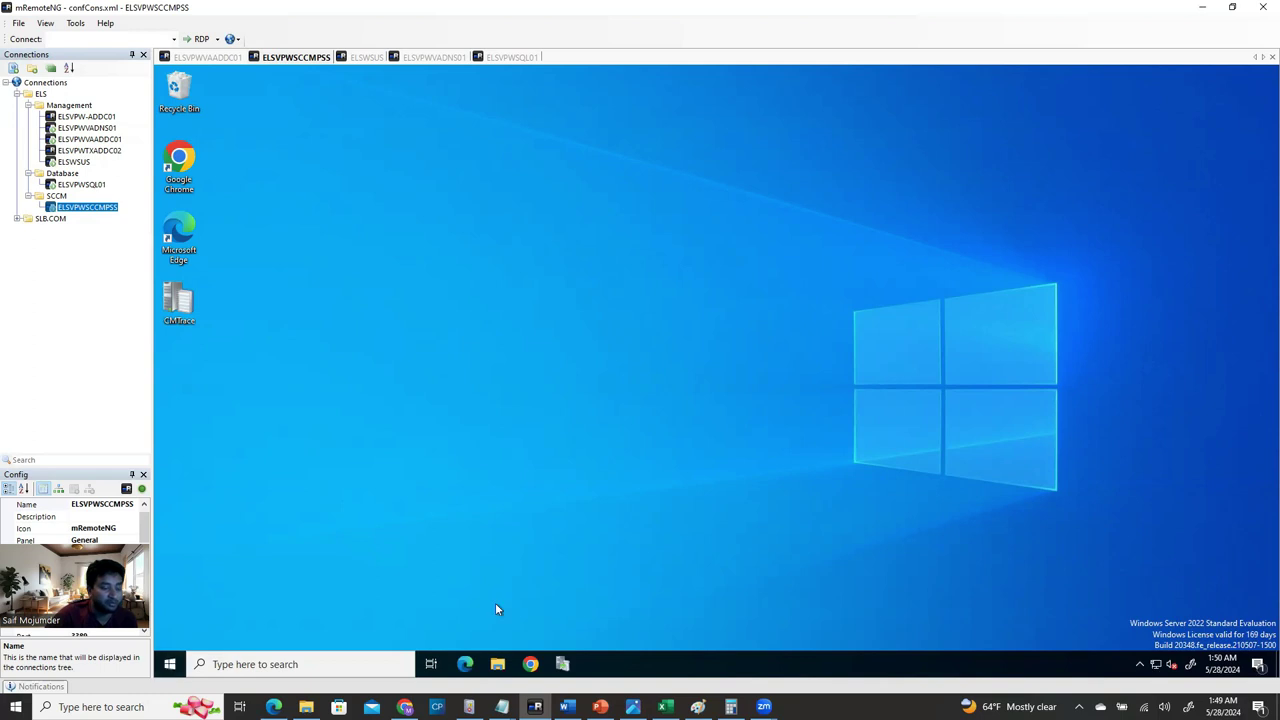
key(super)
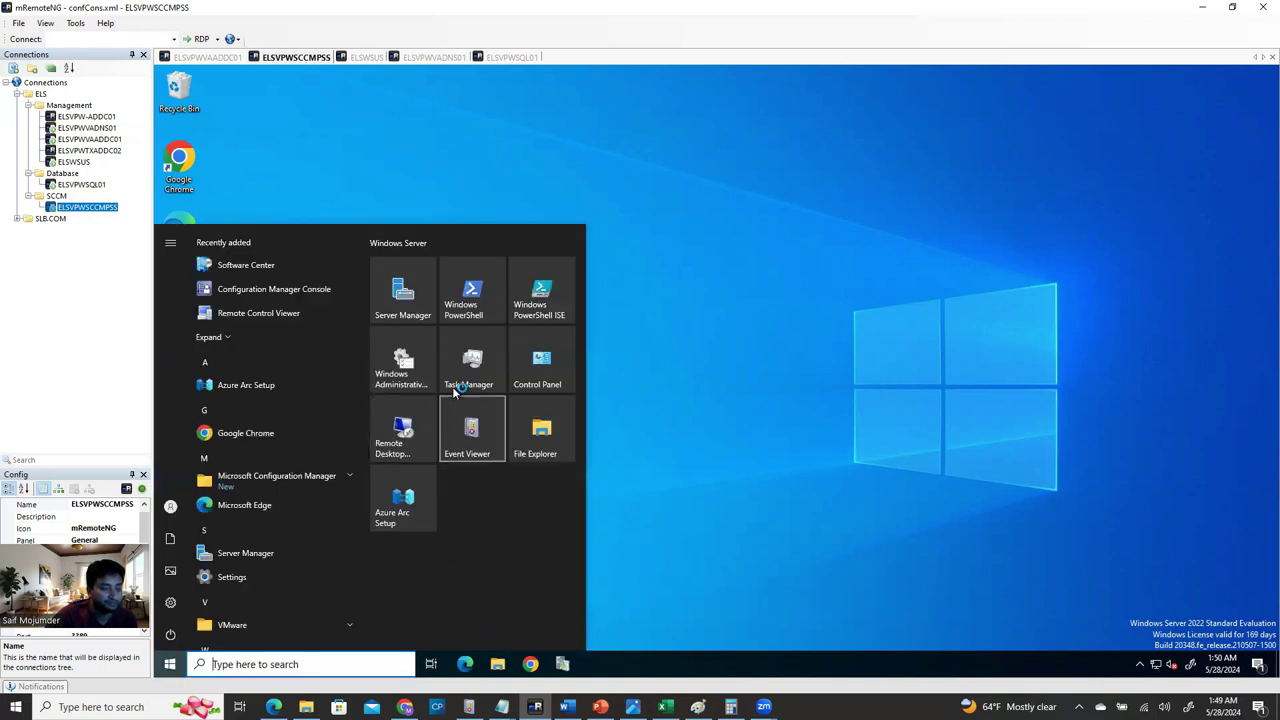
click(734, 372)
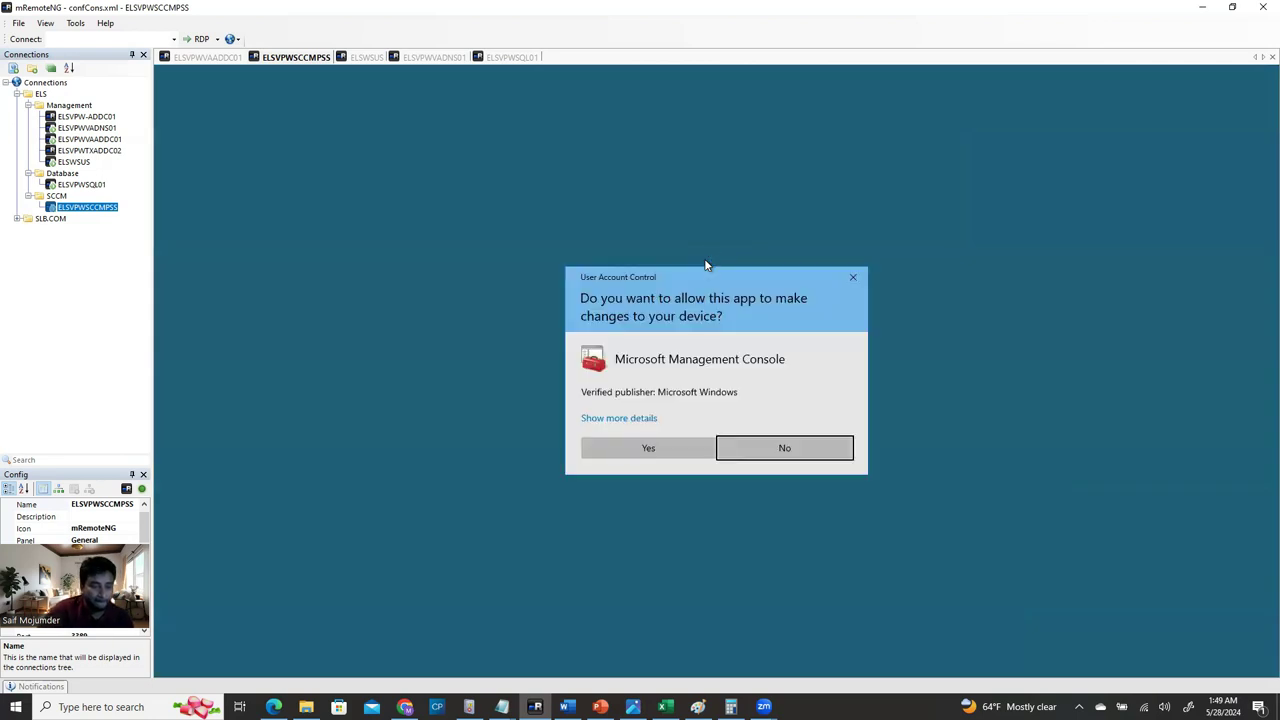
click(651, 448)
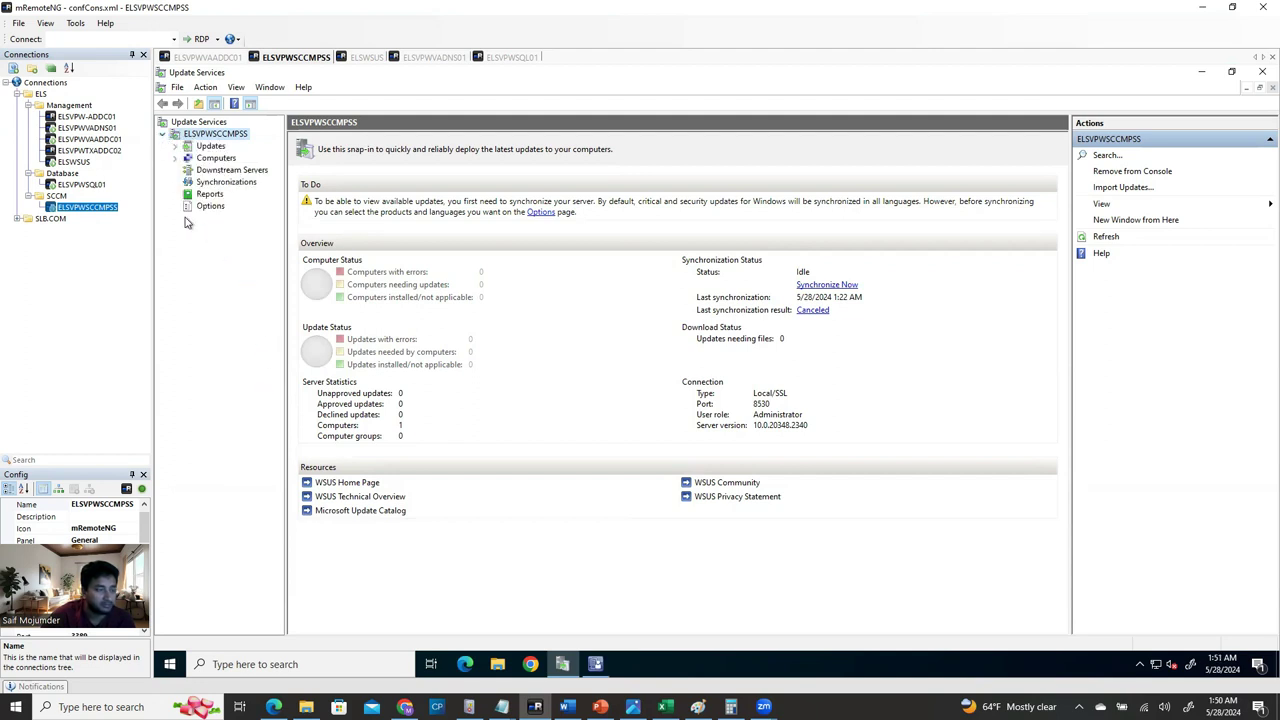
From Options, run the WSUS Server Configuration Wizard to the upstream connection step and close it.
click(208, 206)
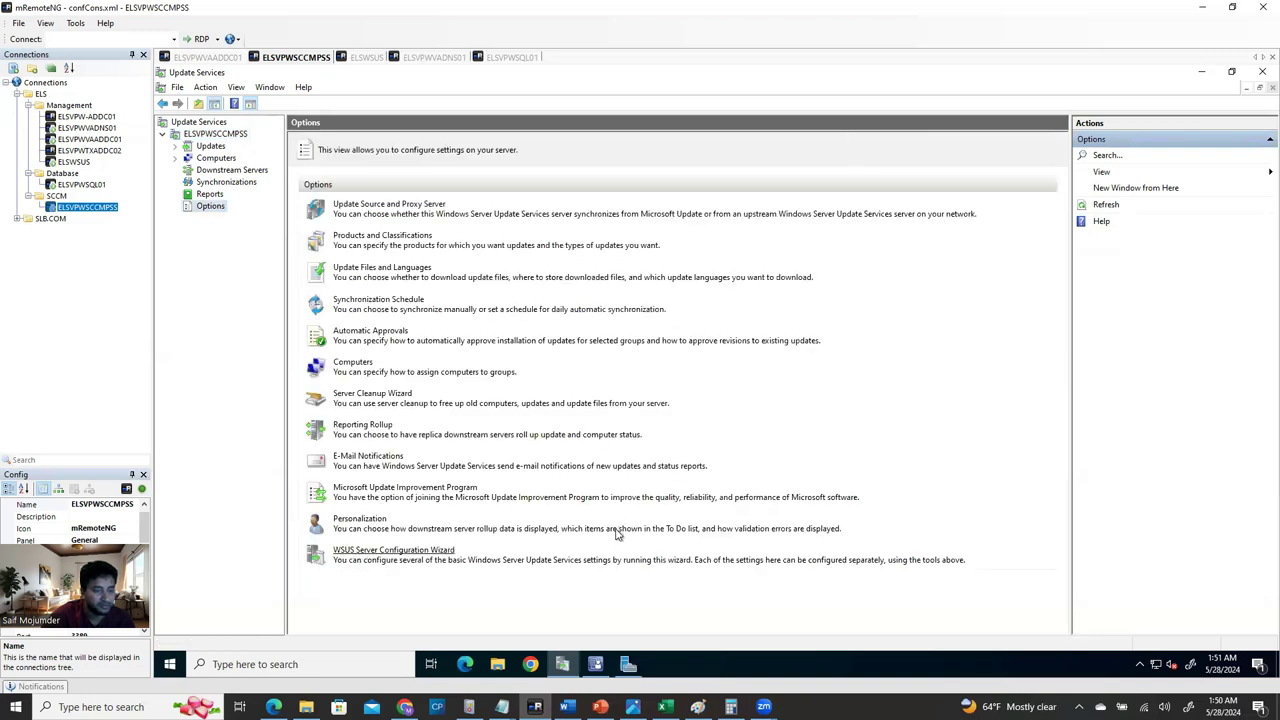
click(814, 522)
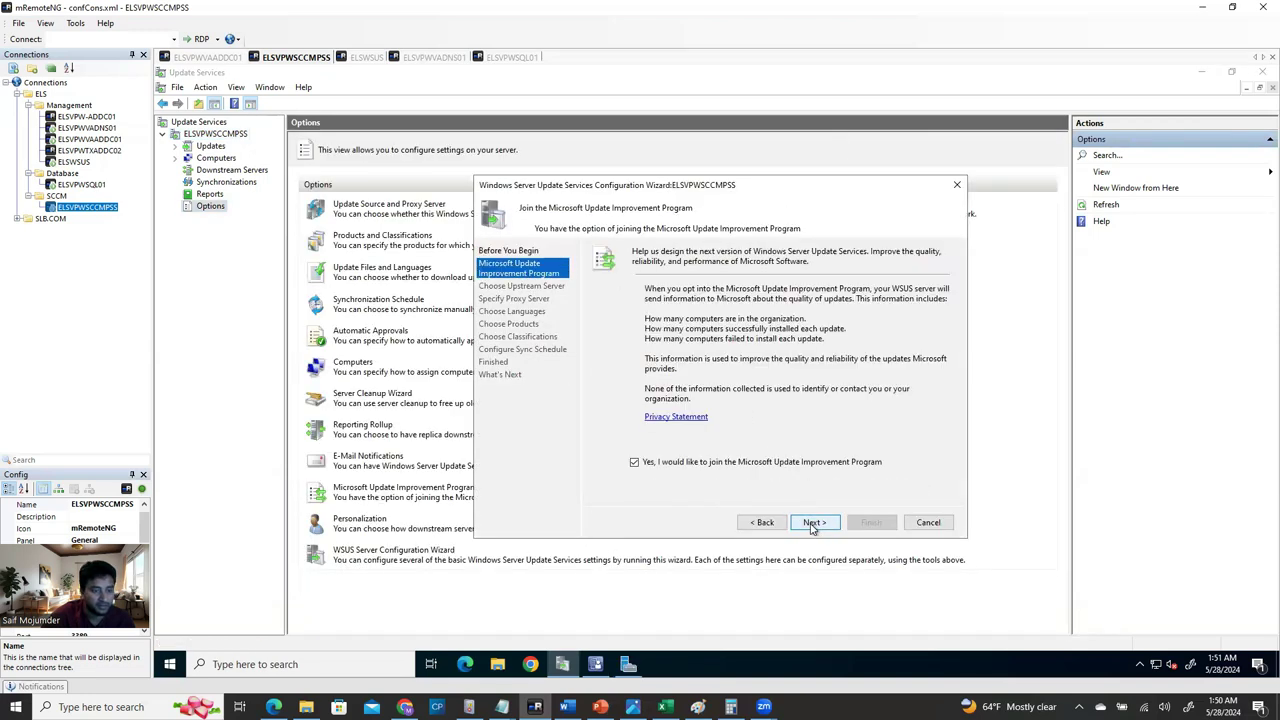
click(814, 522)
click(764, 524)
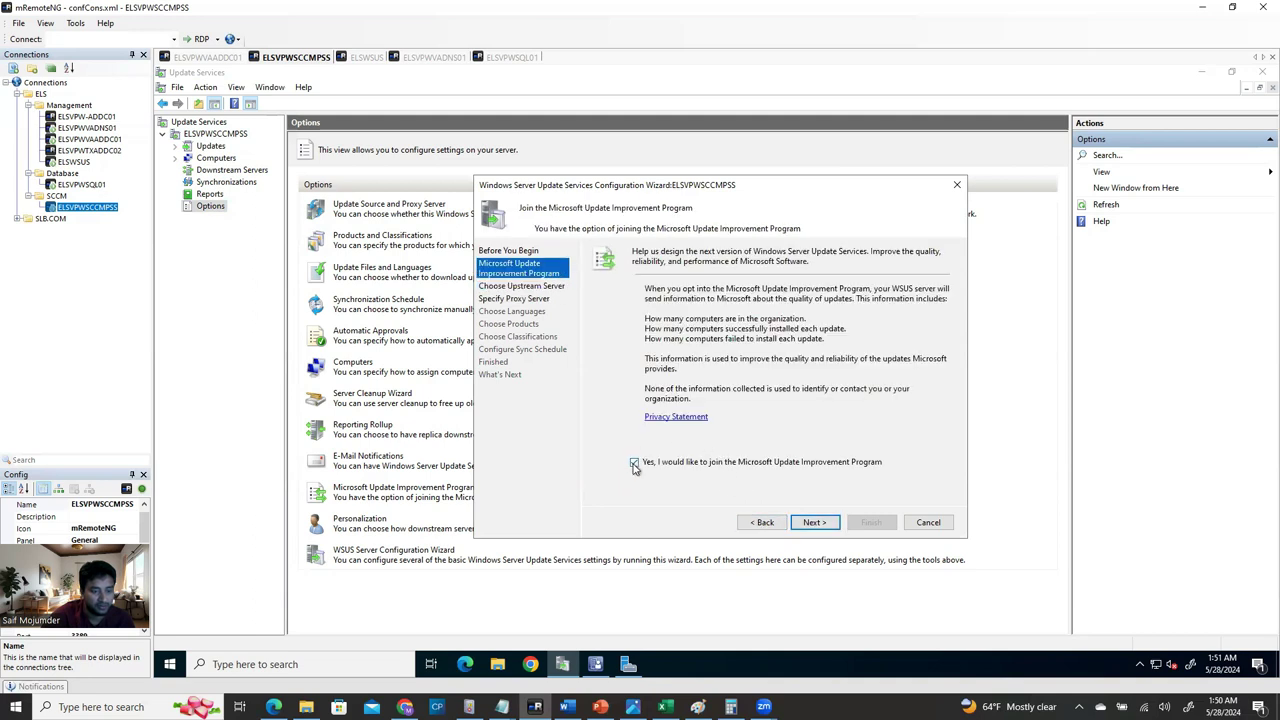
click(814, 524)
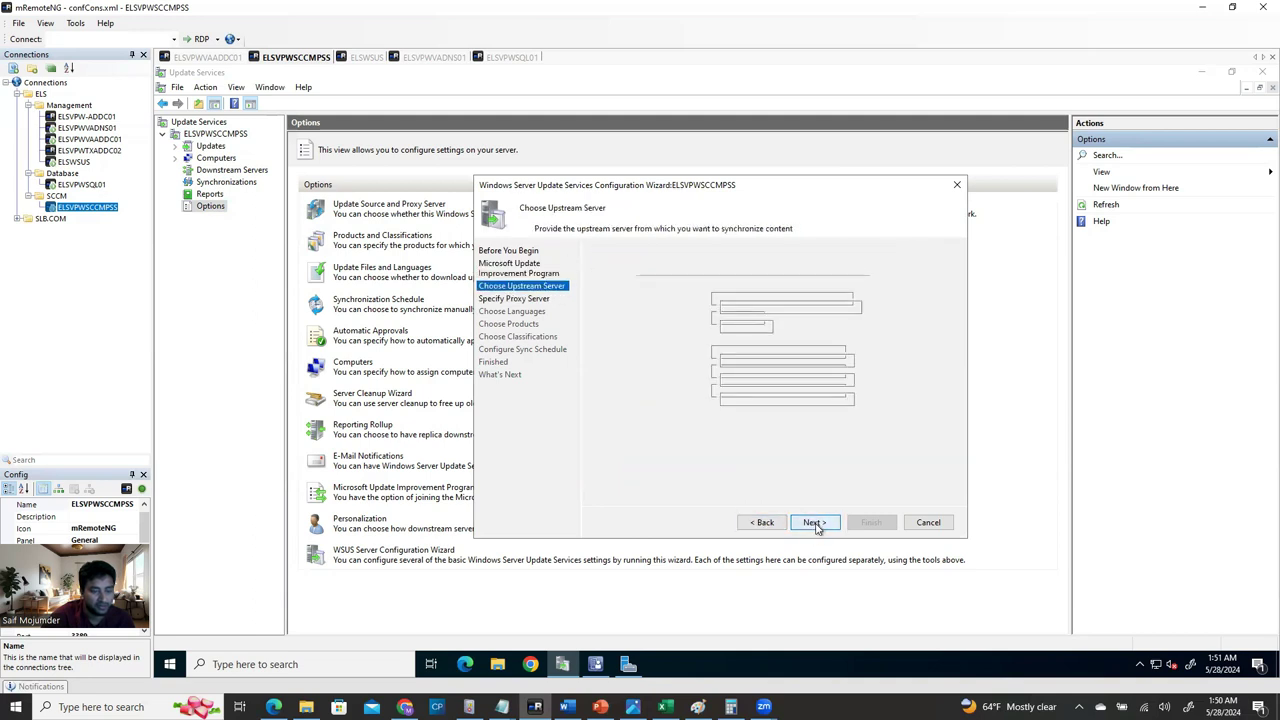
click(813, 522)
click(813, 522)
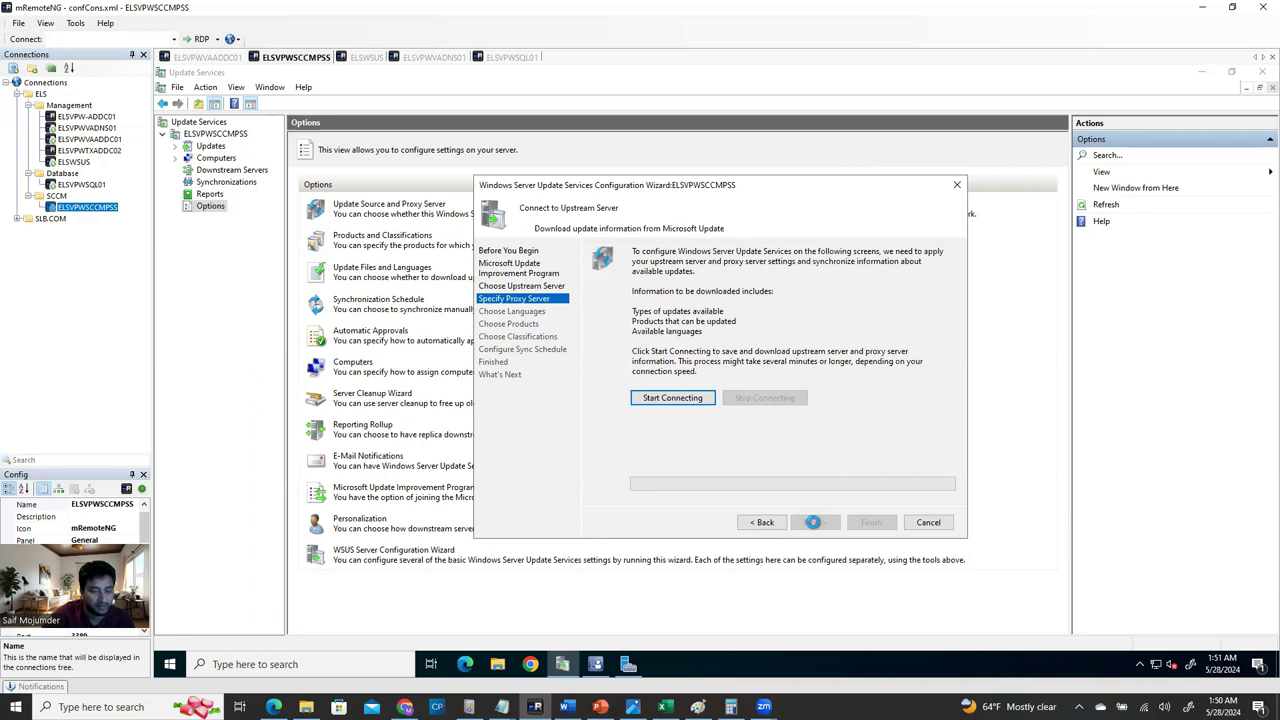
click(957, 185)
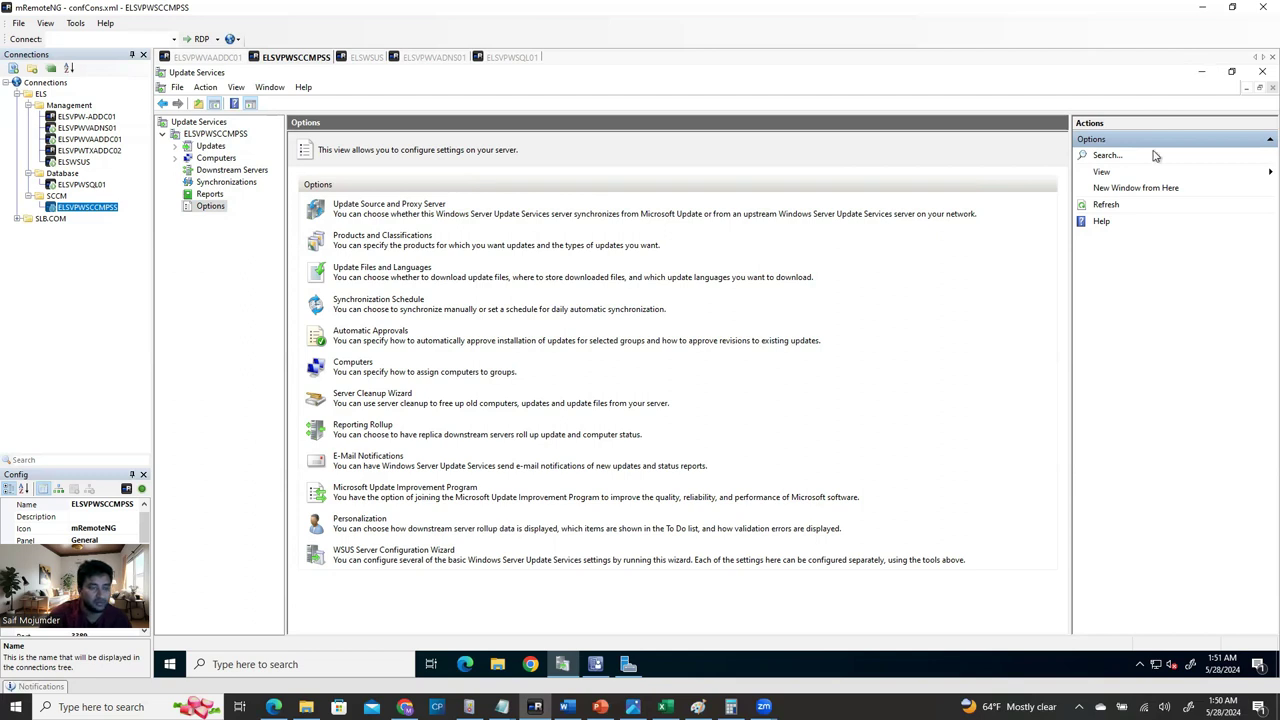
Show the update server overview, then minimize Update Services and Configuration Manager.
click(212, 135)
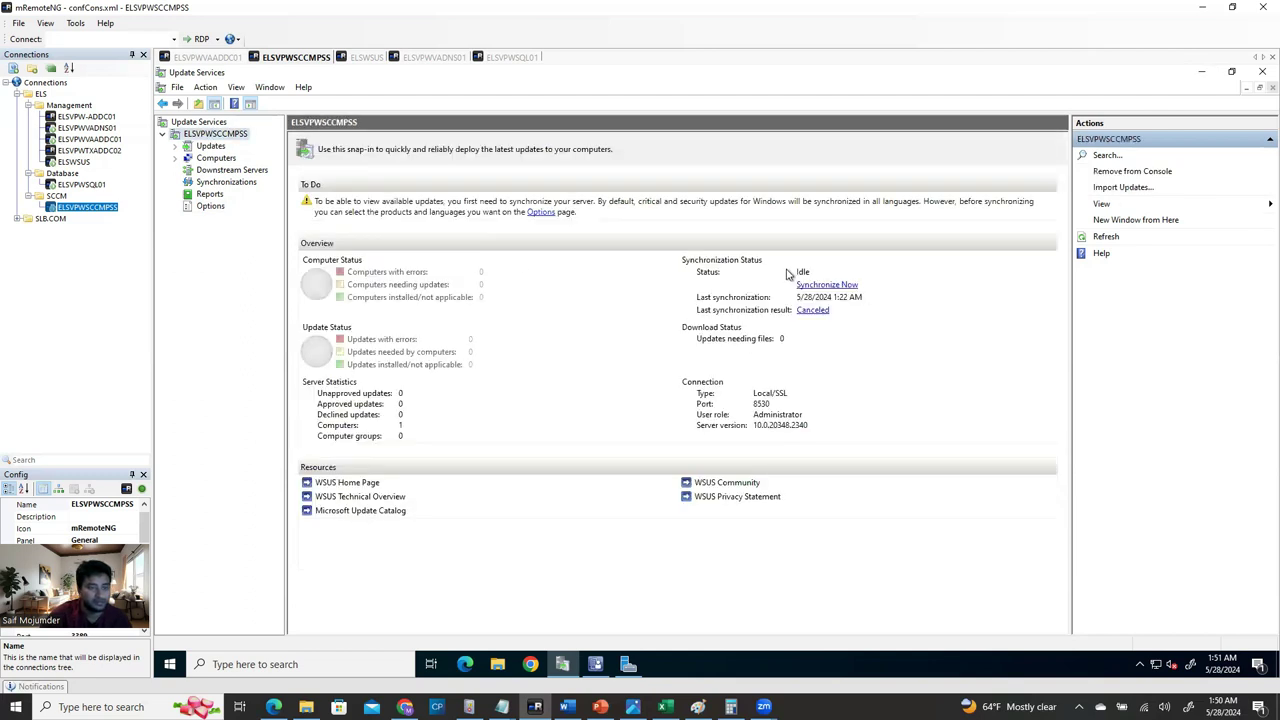
click(1202, 71)
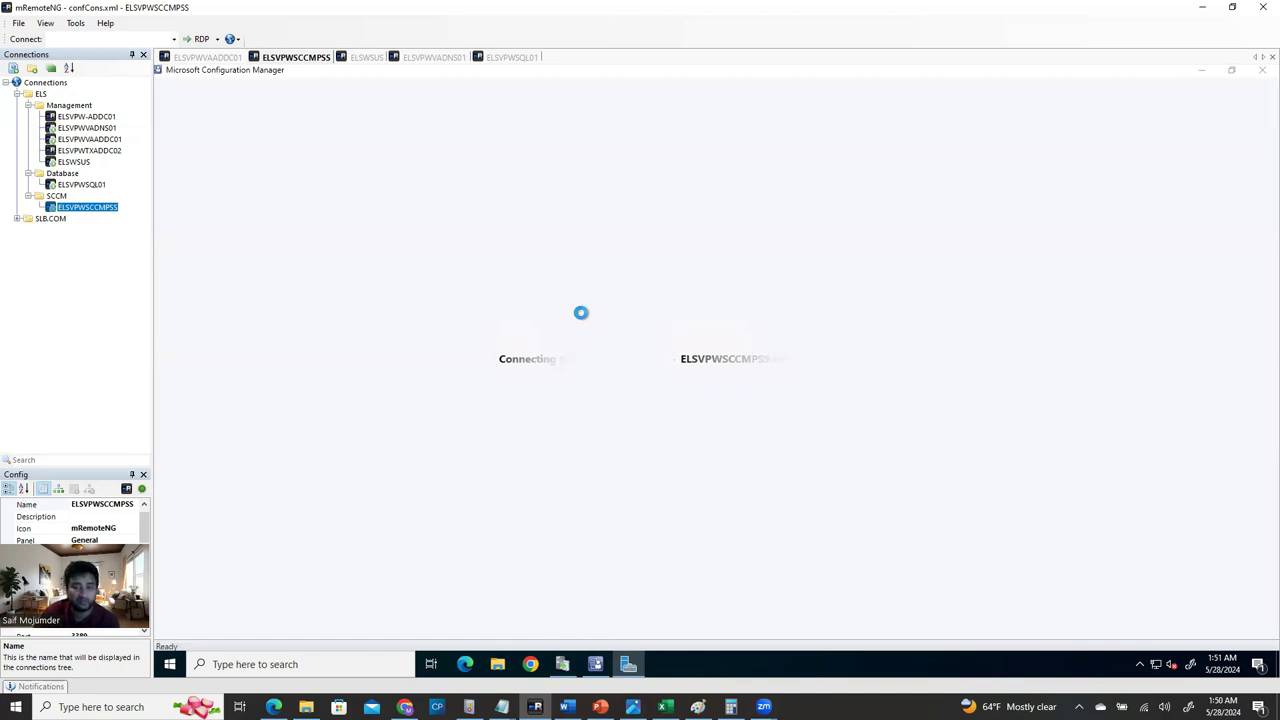
click(596, 664)
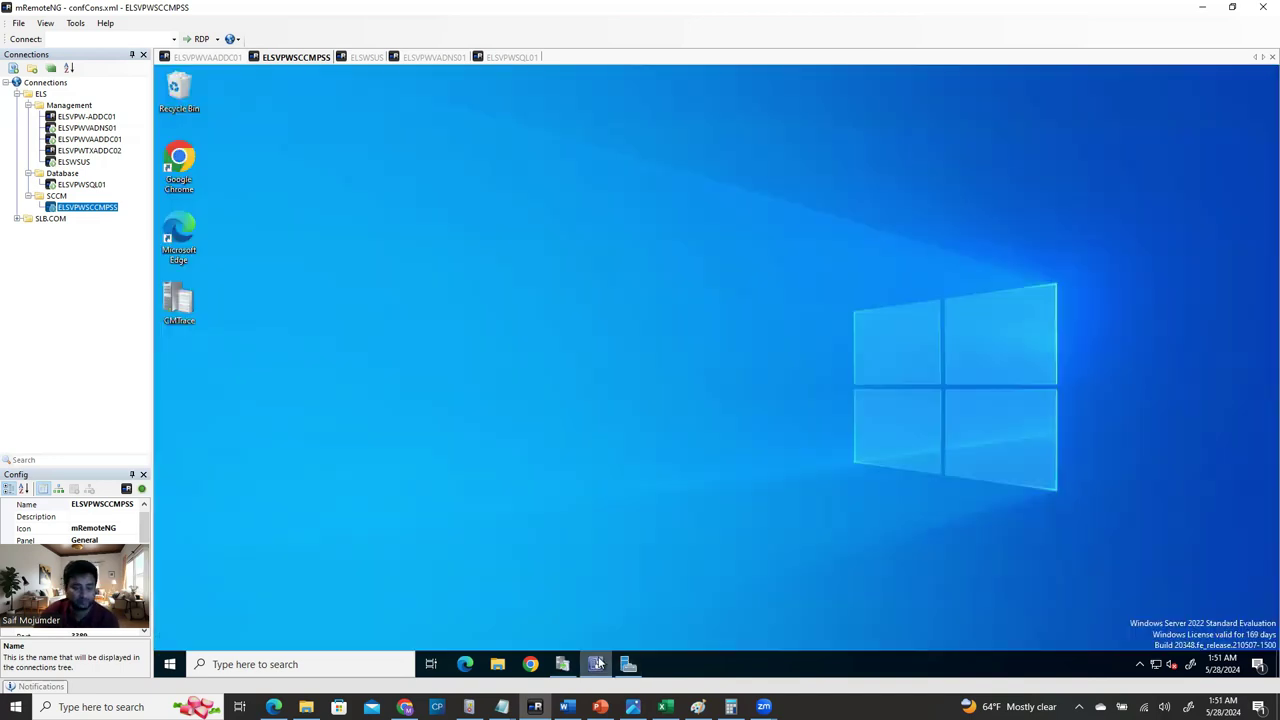
Return to Configuration Manager and view All Software Updates in the Software Library.
click(597, 664)
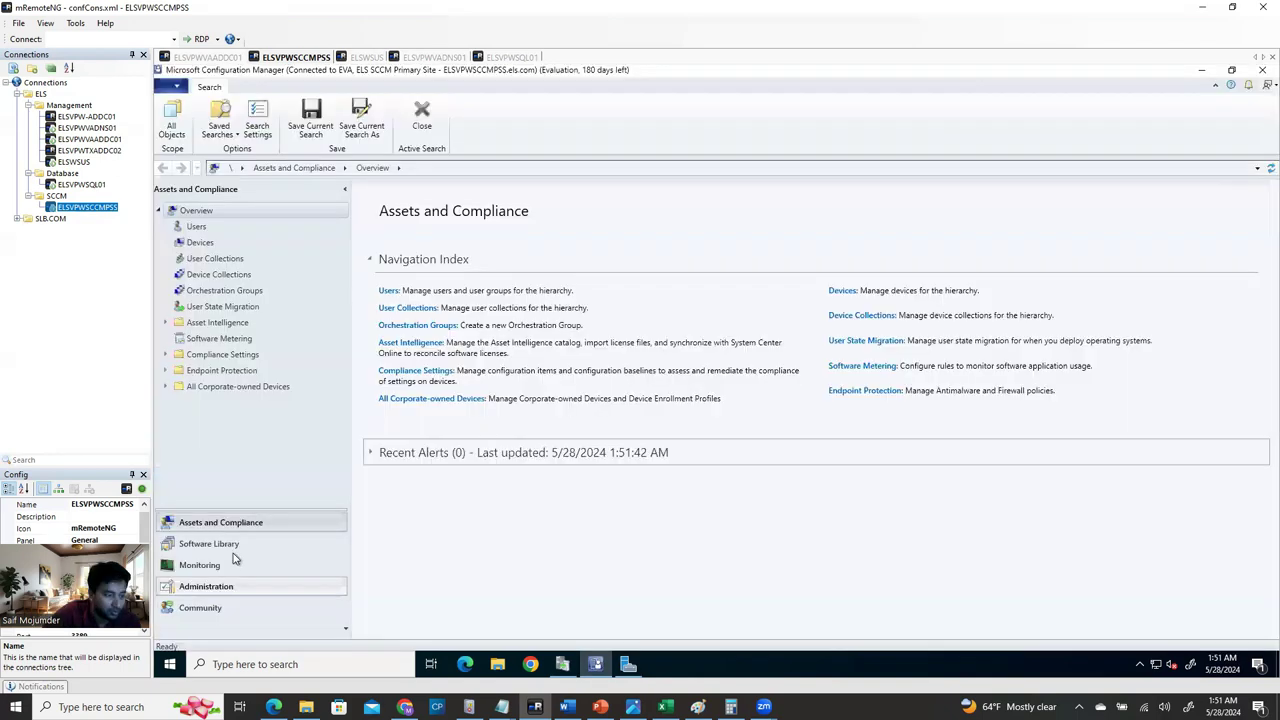
click(240, 548)
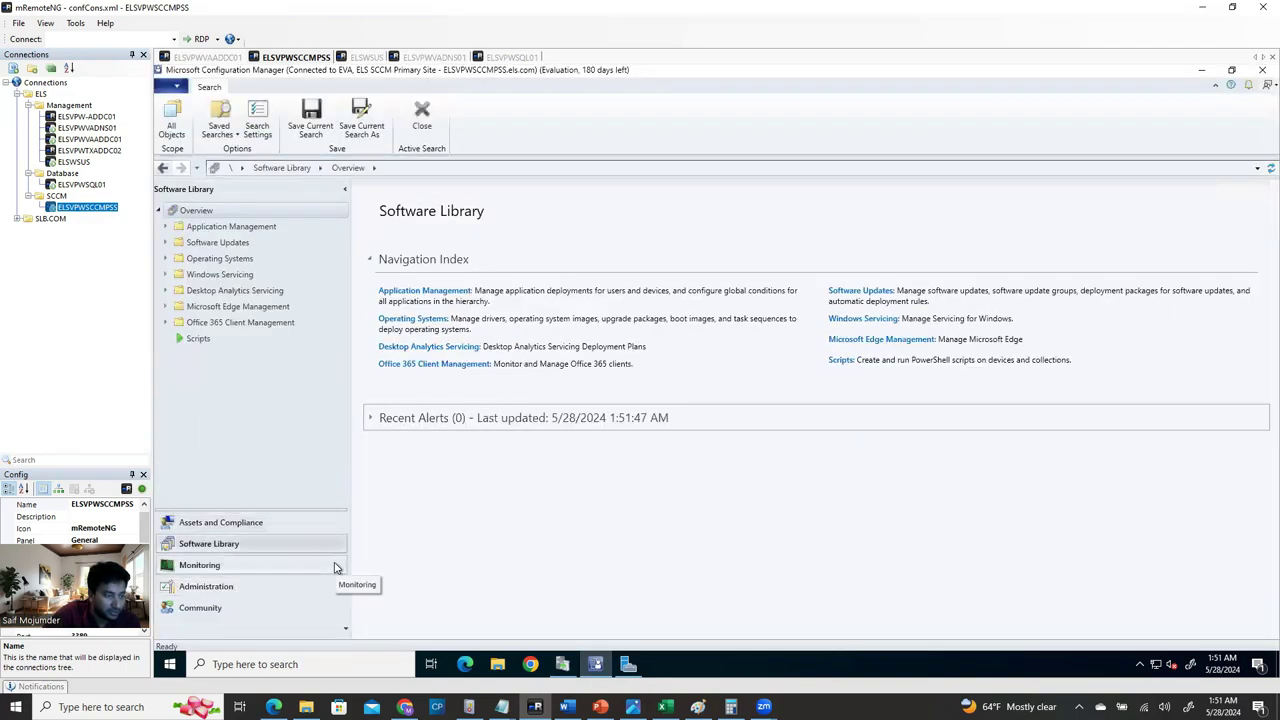
click(215, 242)
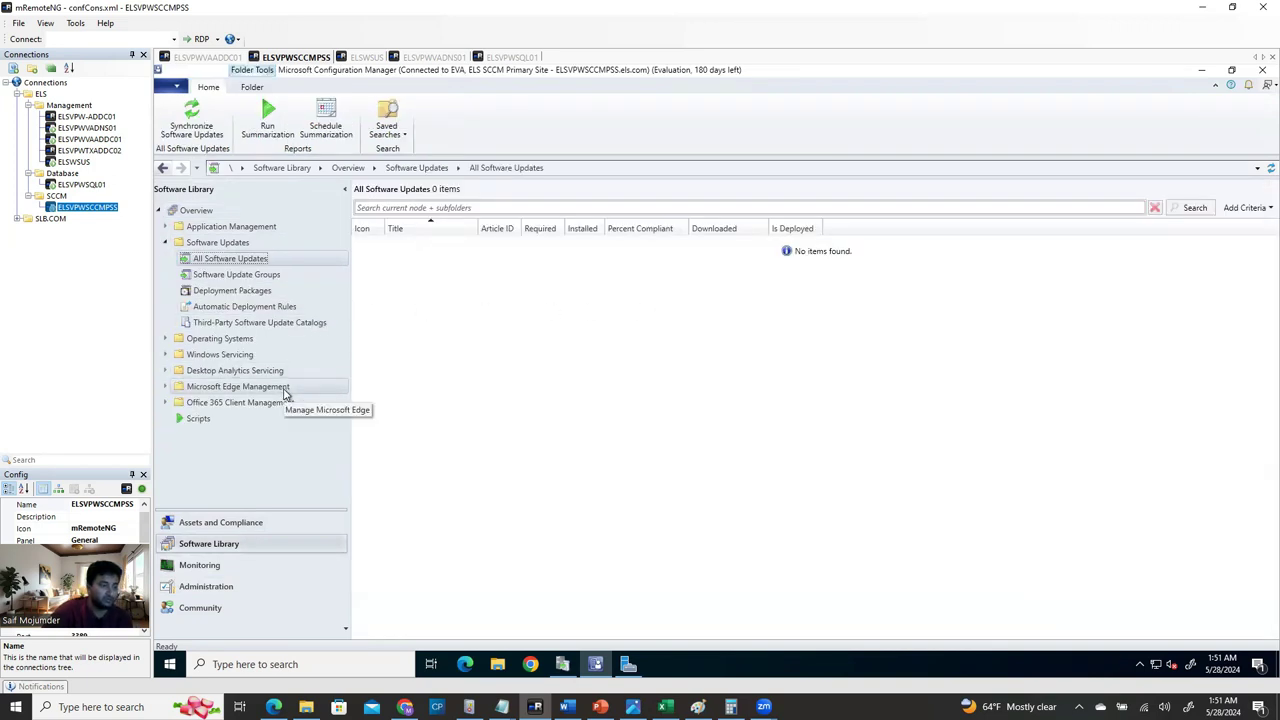
Go to Administration > Site Configuration > Sites and select the EVA primary site.
click(216, 586)
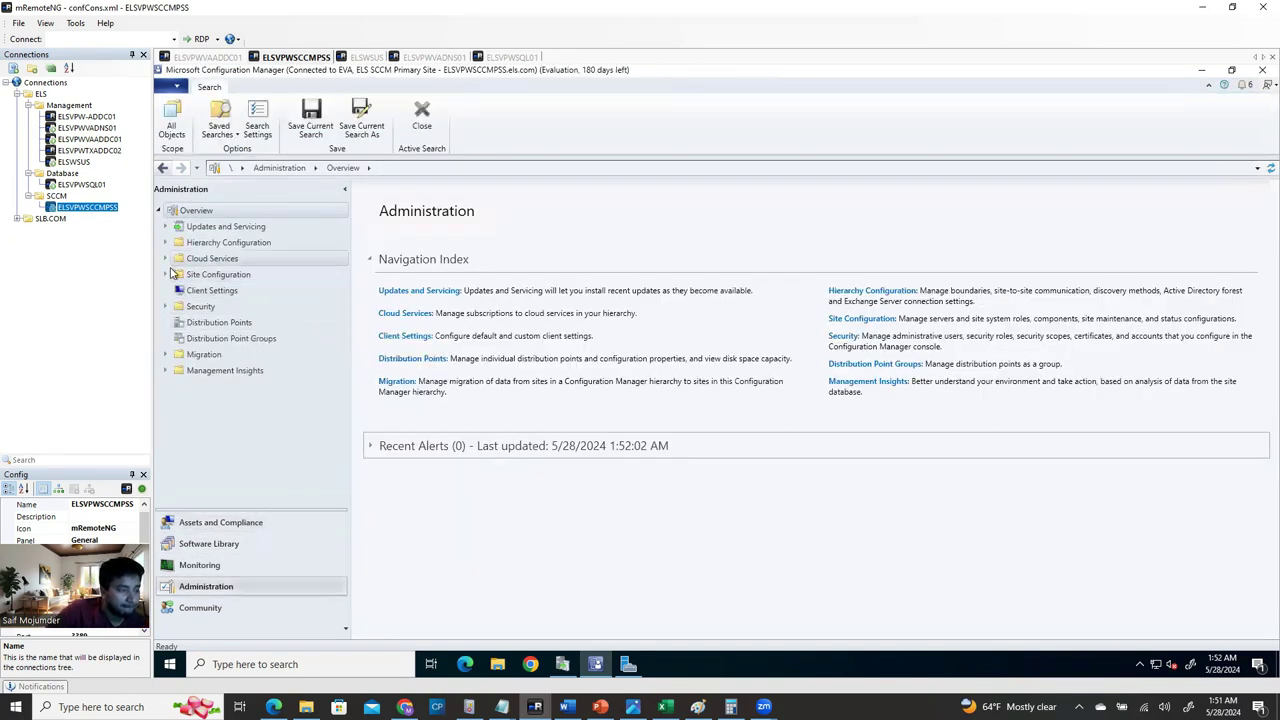
click(219, 527)
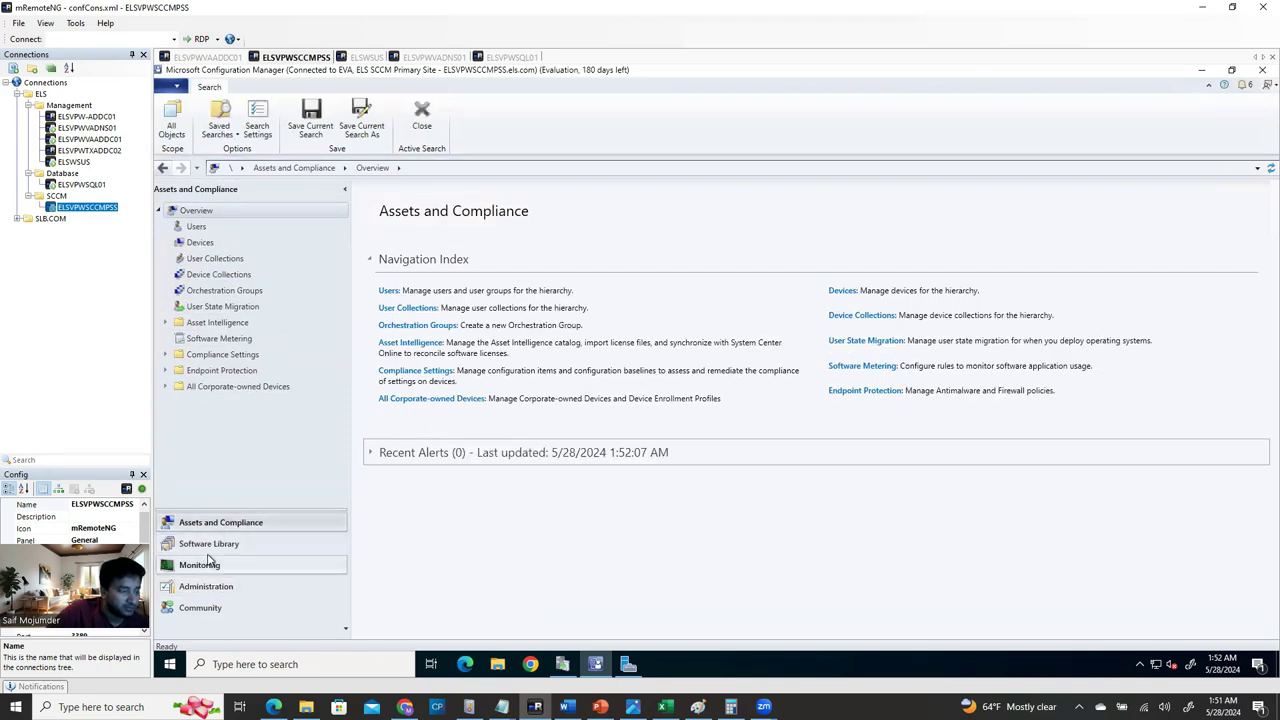
click(214, 586)
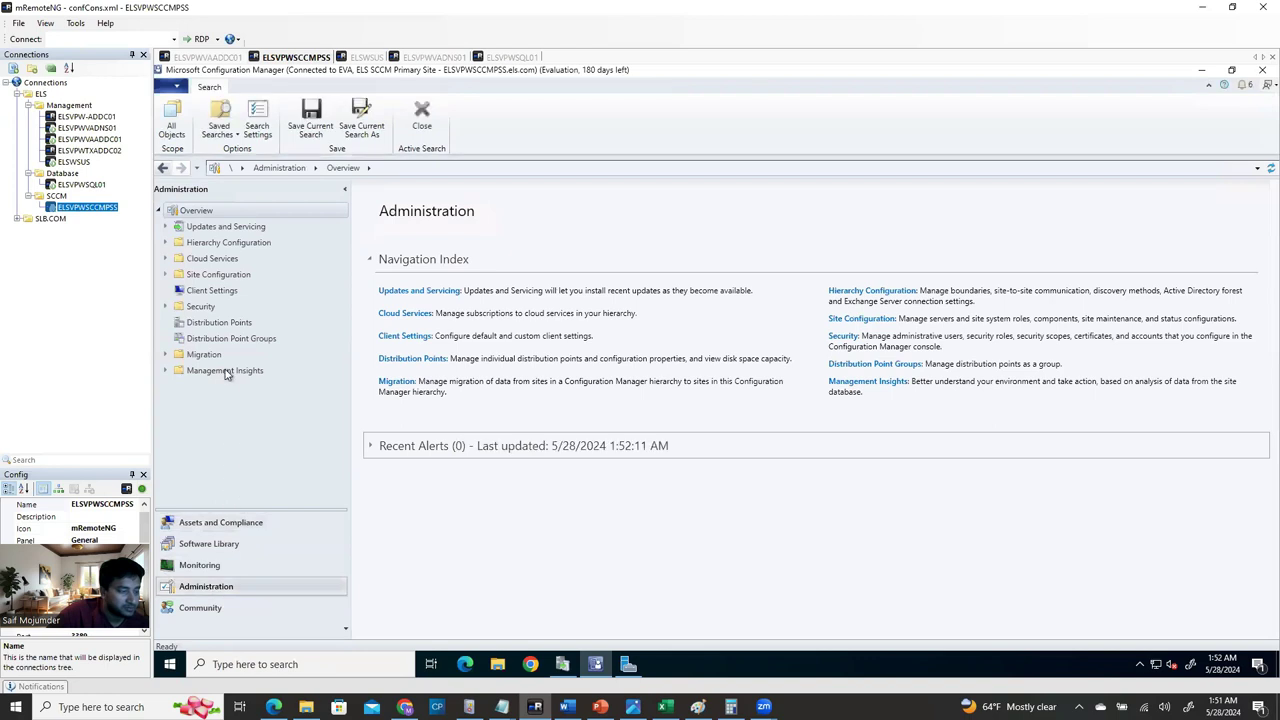
click(166, 245)
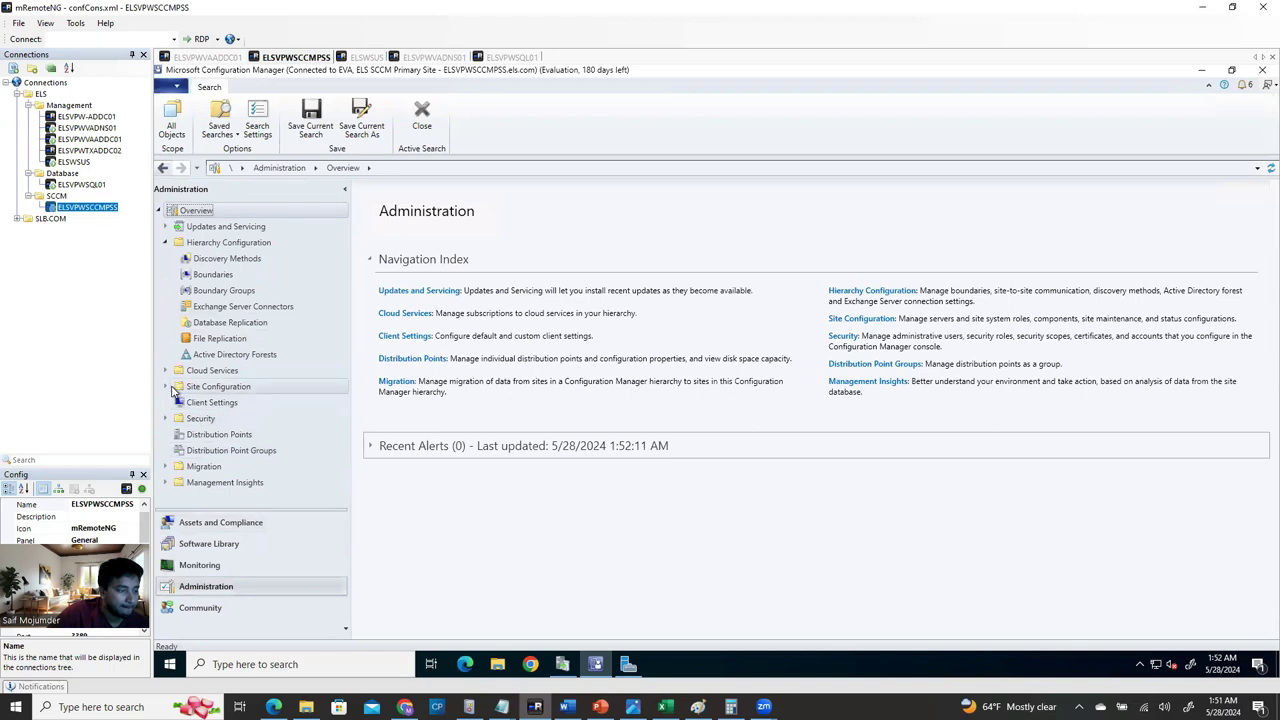
click(177, 388)
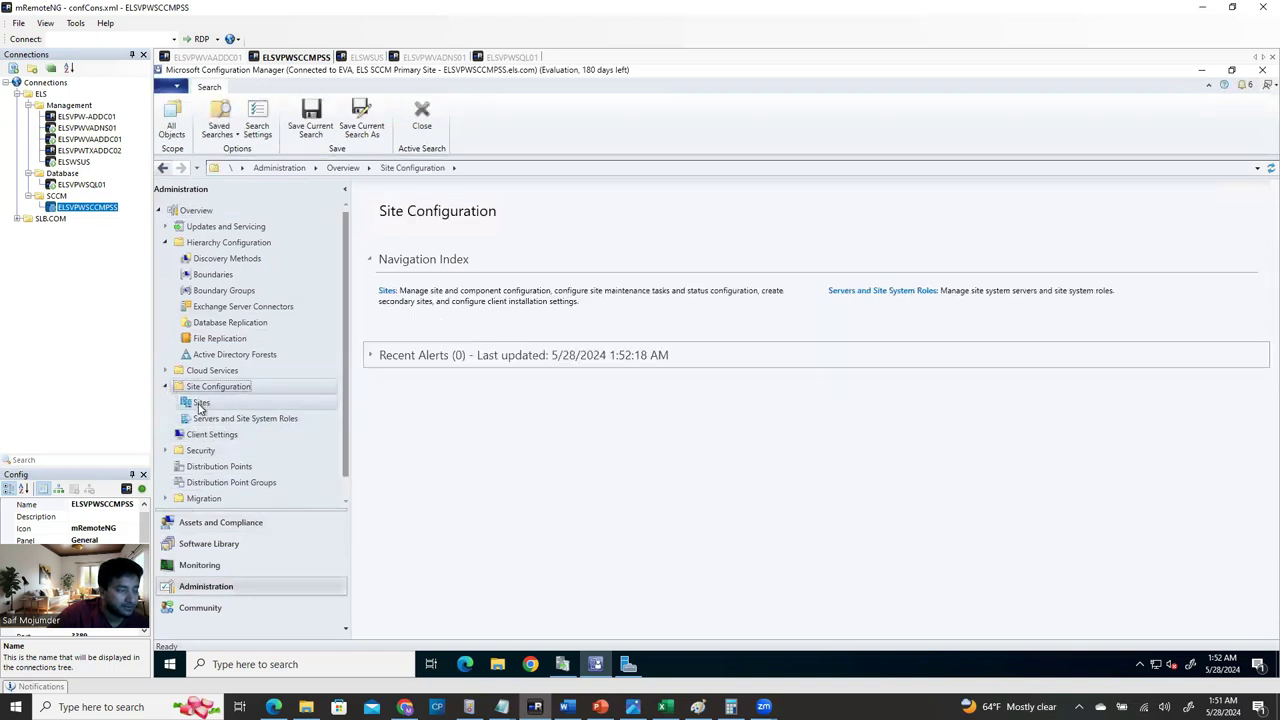
click(201, 403)
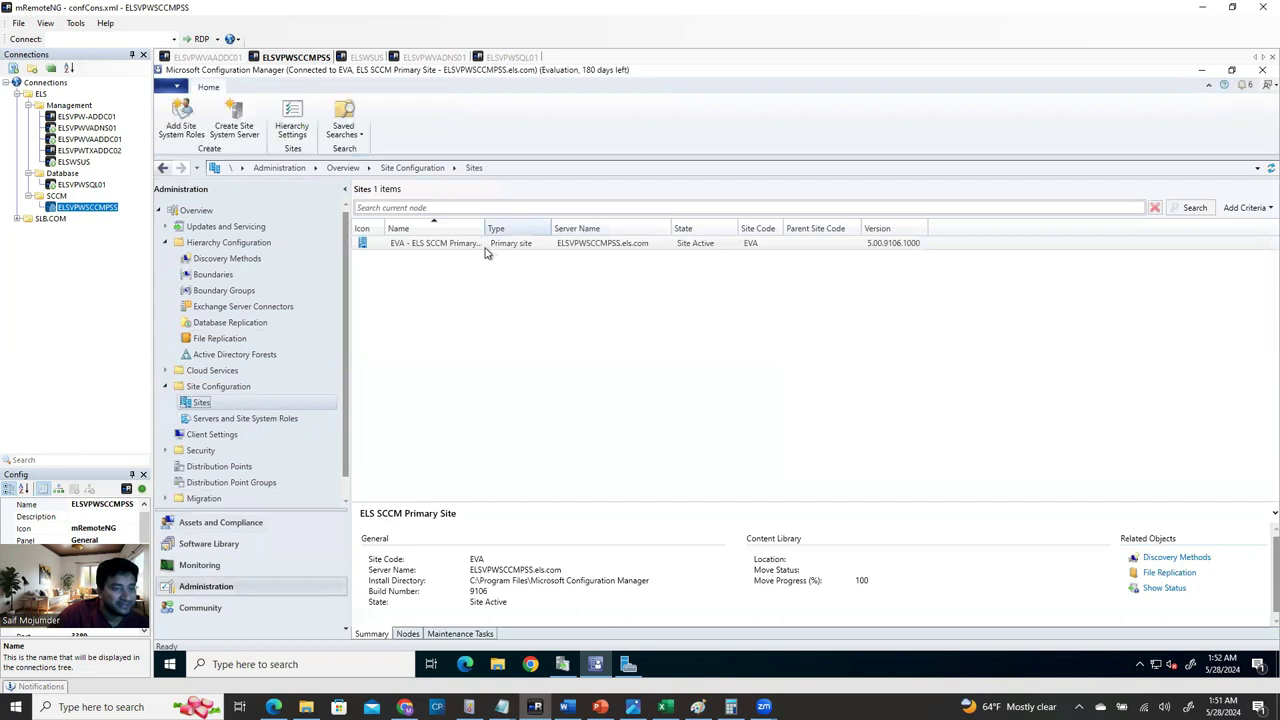
click(445, 243)
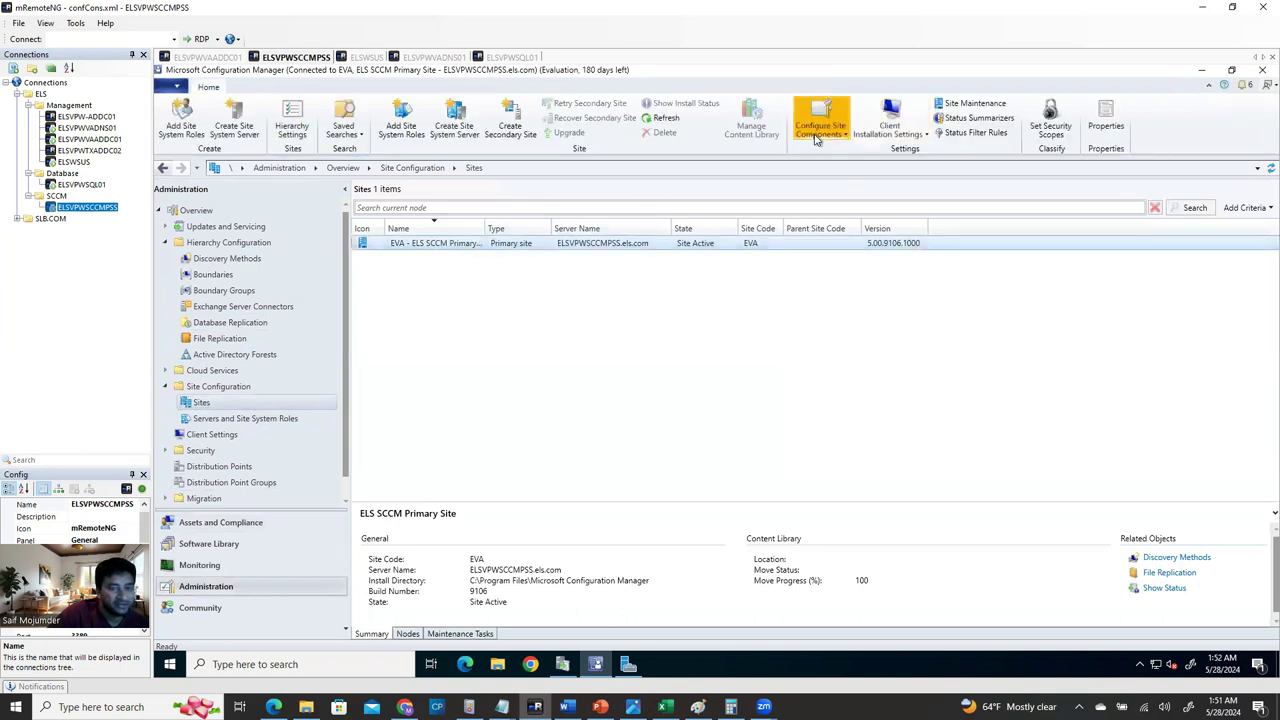
In the Software Update Point properties, stop synchronizing Definition Updates.
click(821, 130)
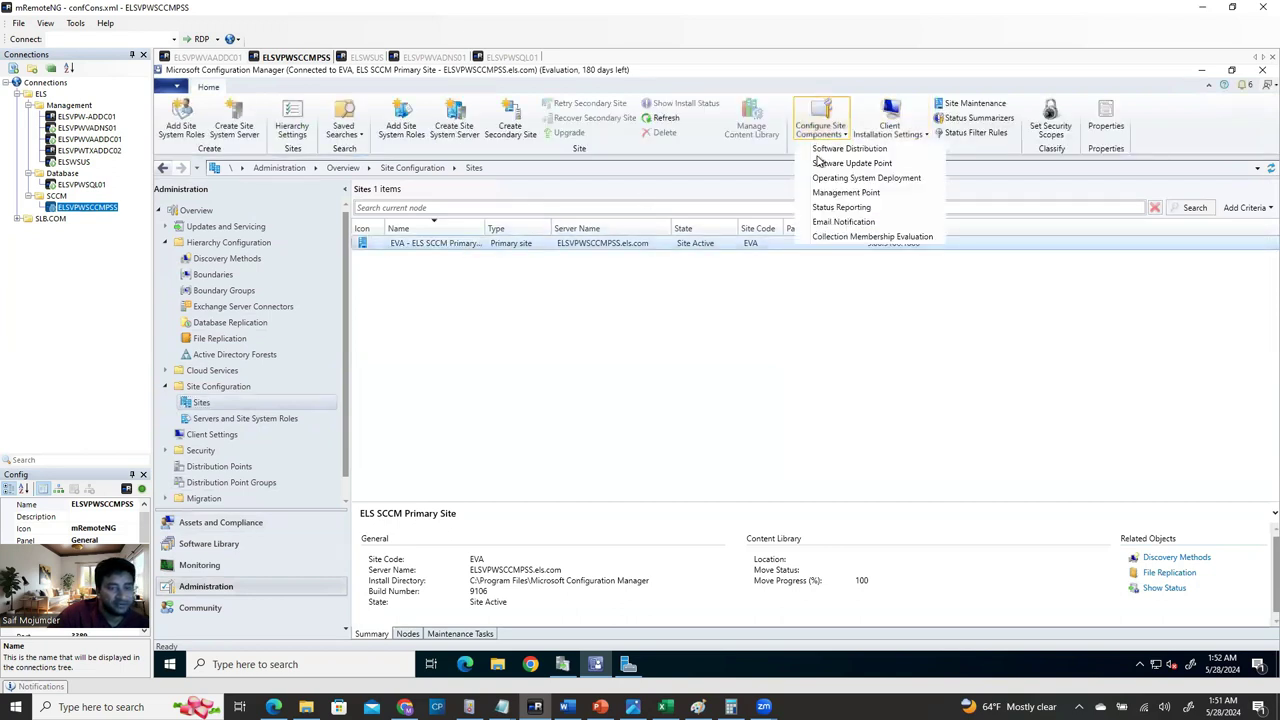
click(878, 166)
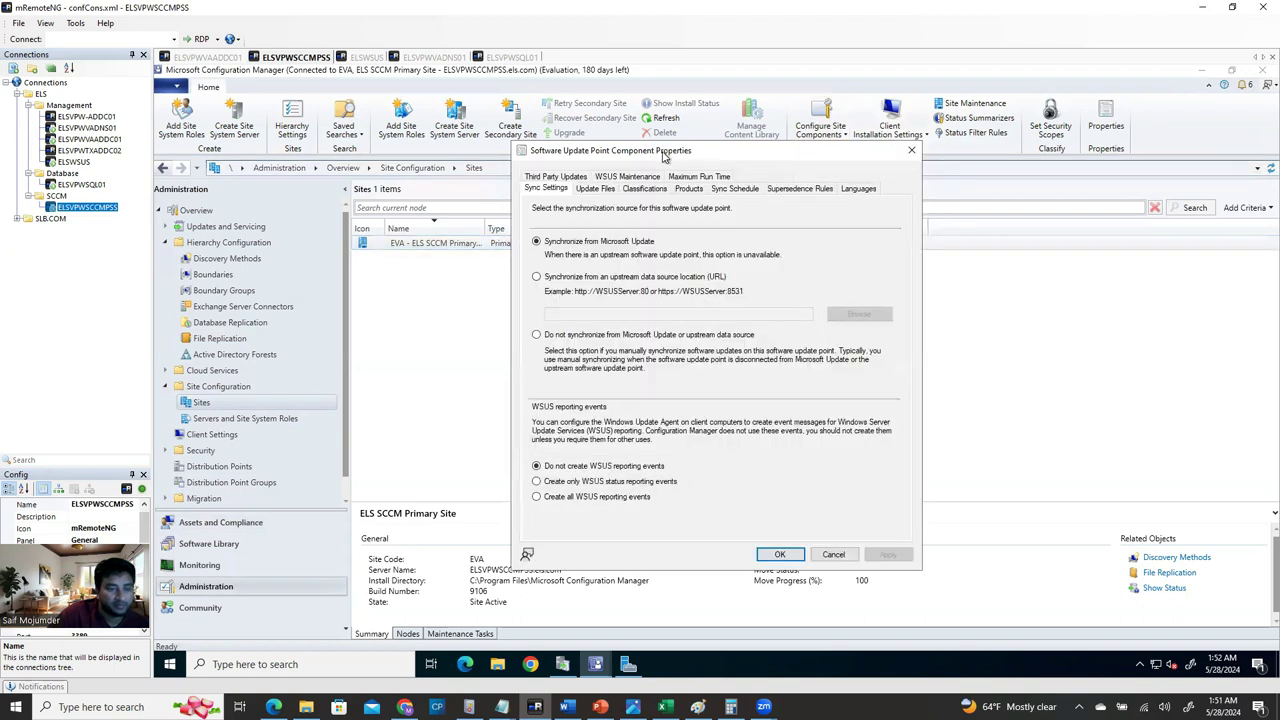
click(689, 189)
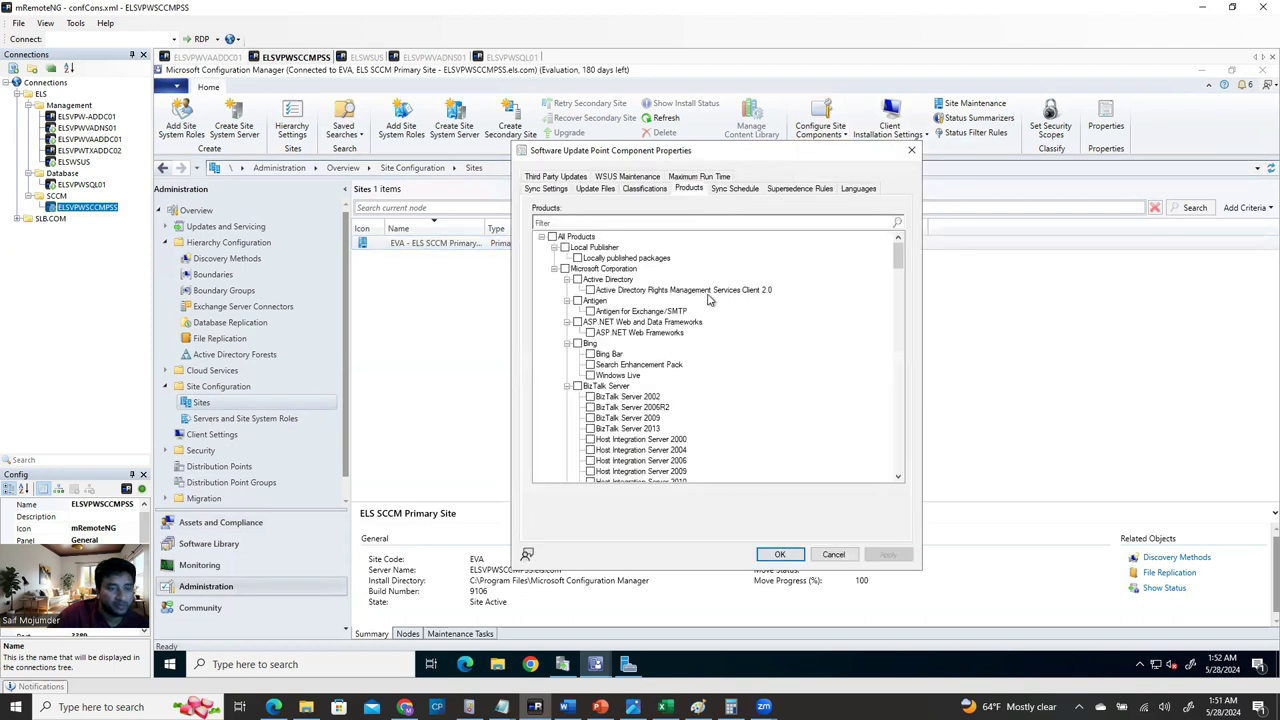
click(541, 237)
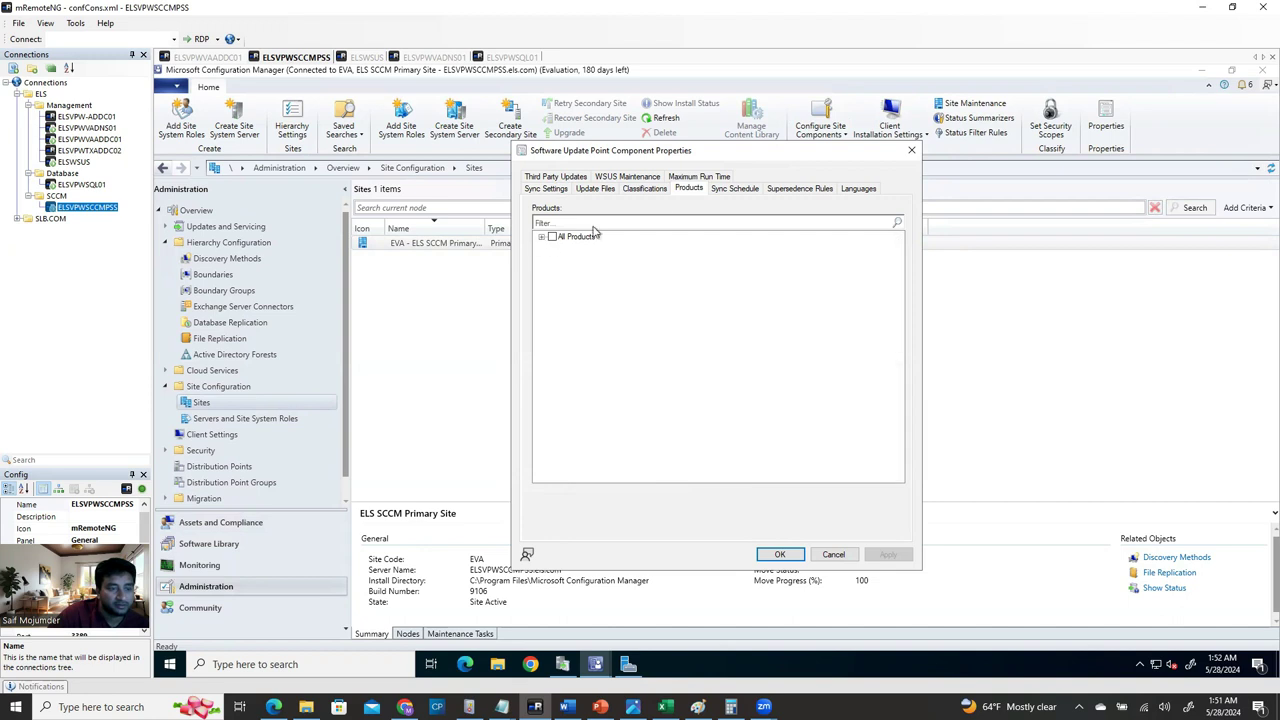
click(645, 190)
click(566, 259)
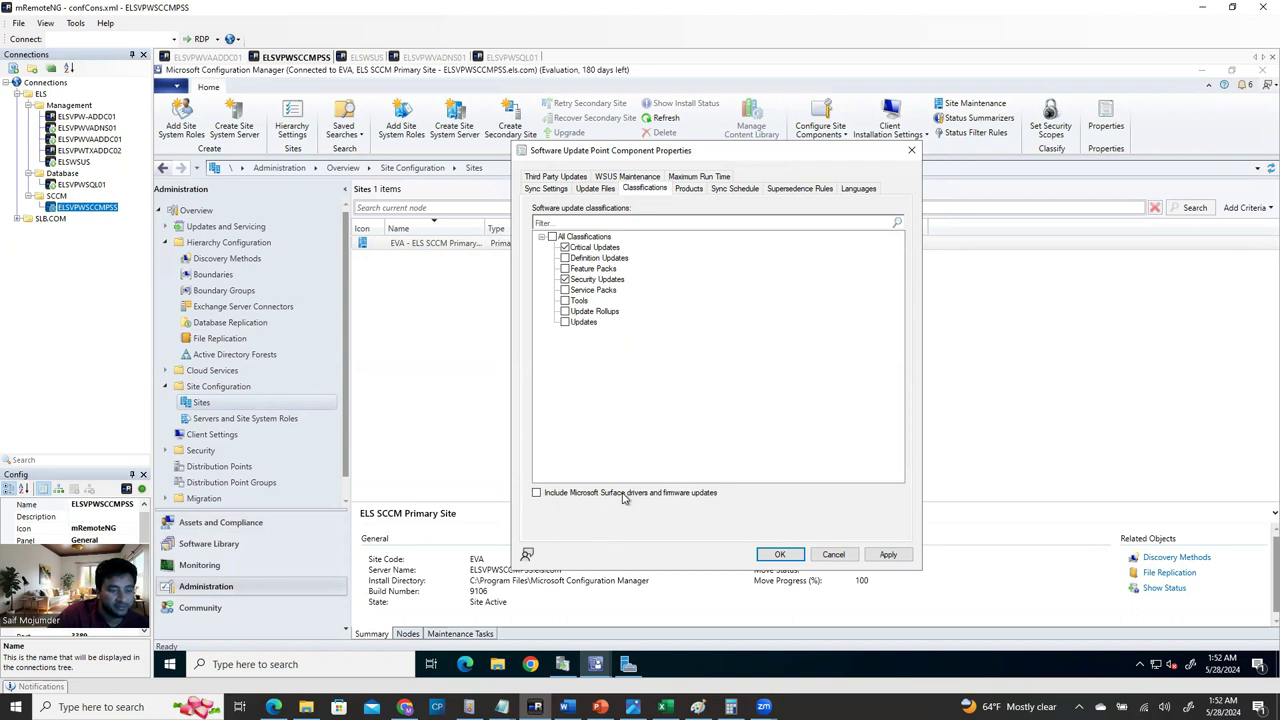
Browse the All Products list, noting Windows Server 2019 Datacenter: Azure Edition Hotpatch.
click(688, 189)
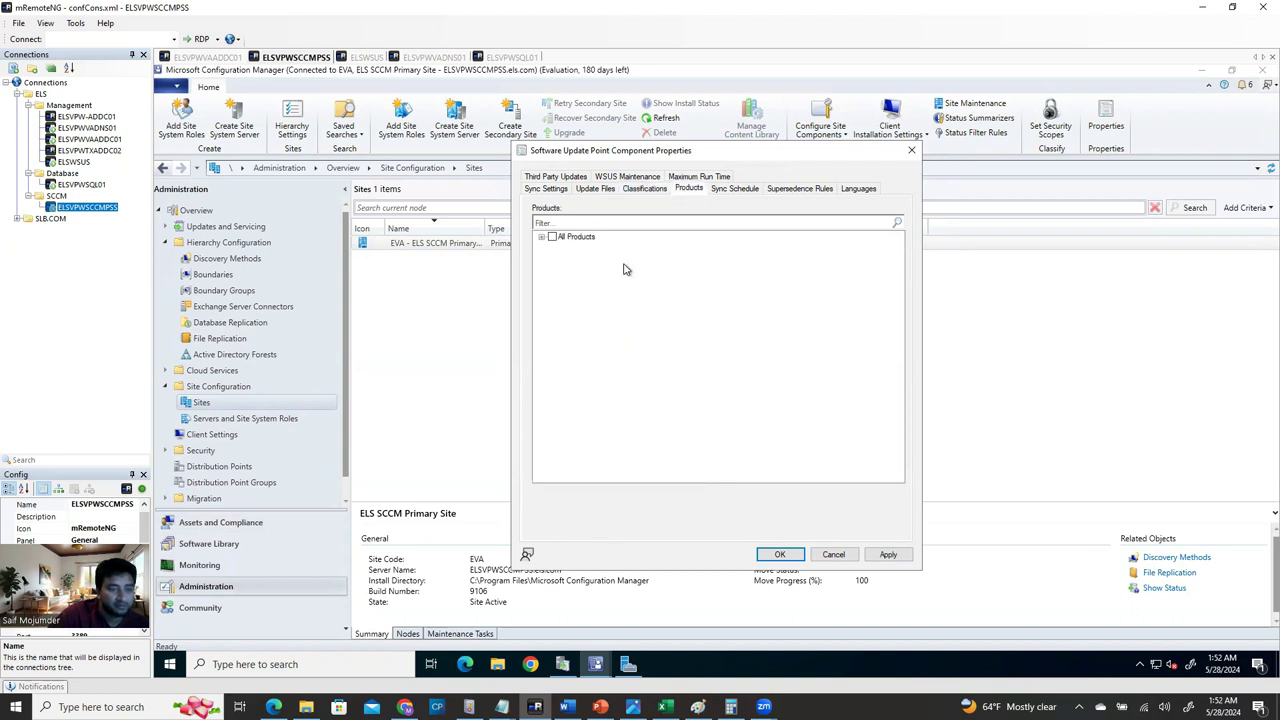
click(541, 238)
scroll(641, 455, down, 6)
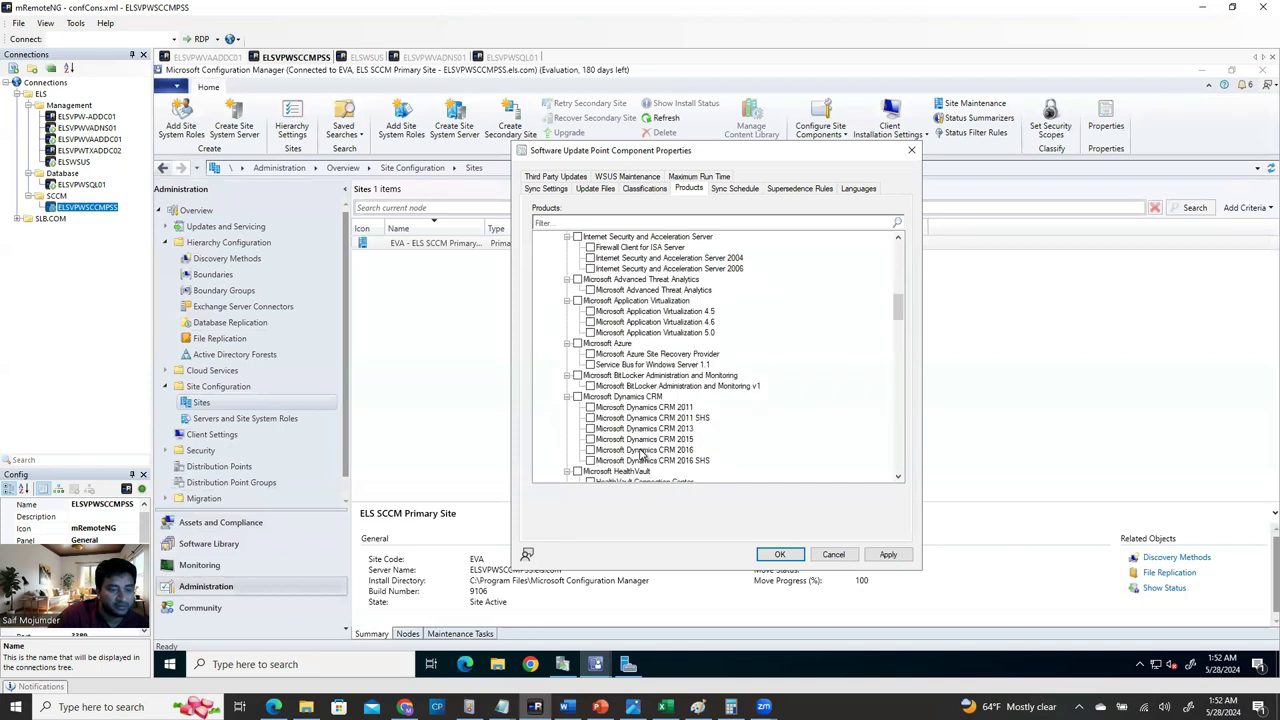
scroll(641, 455, down, 5)
scroll(641, 455, down, 15)
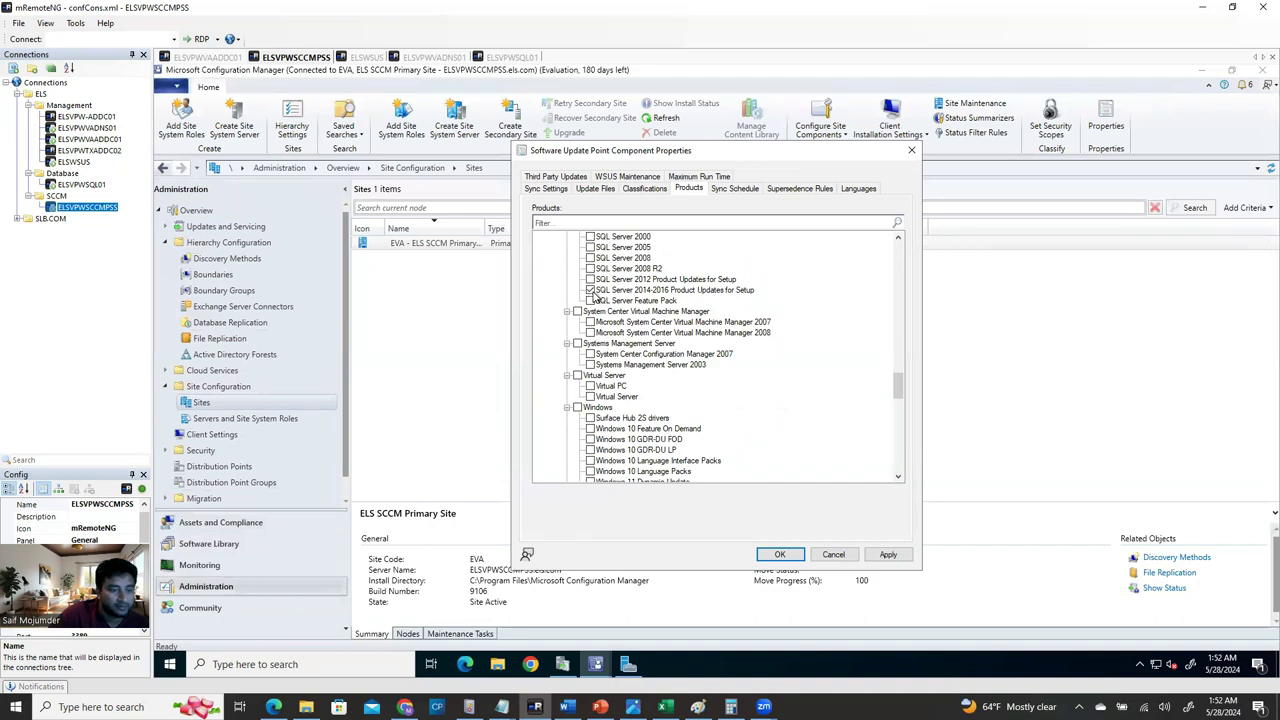
scroll(648, 450, down, 5)
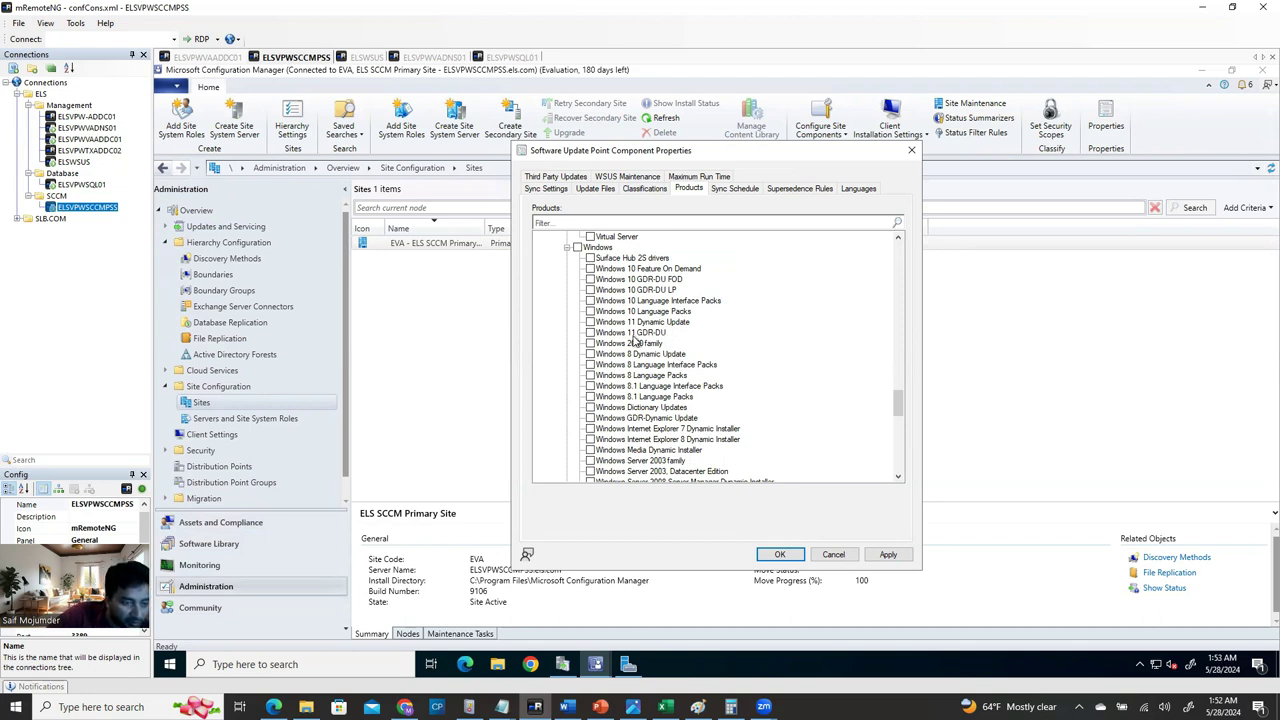
scroll(660, 378, down, 2)
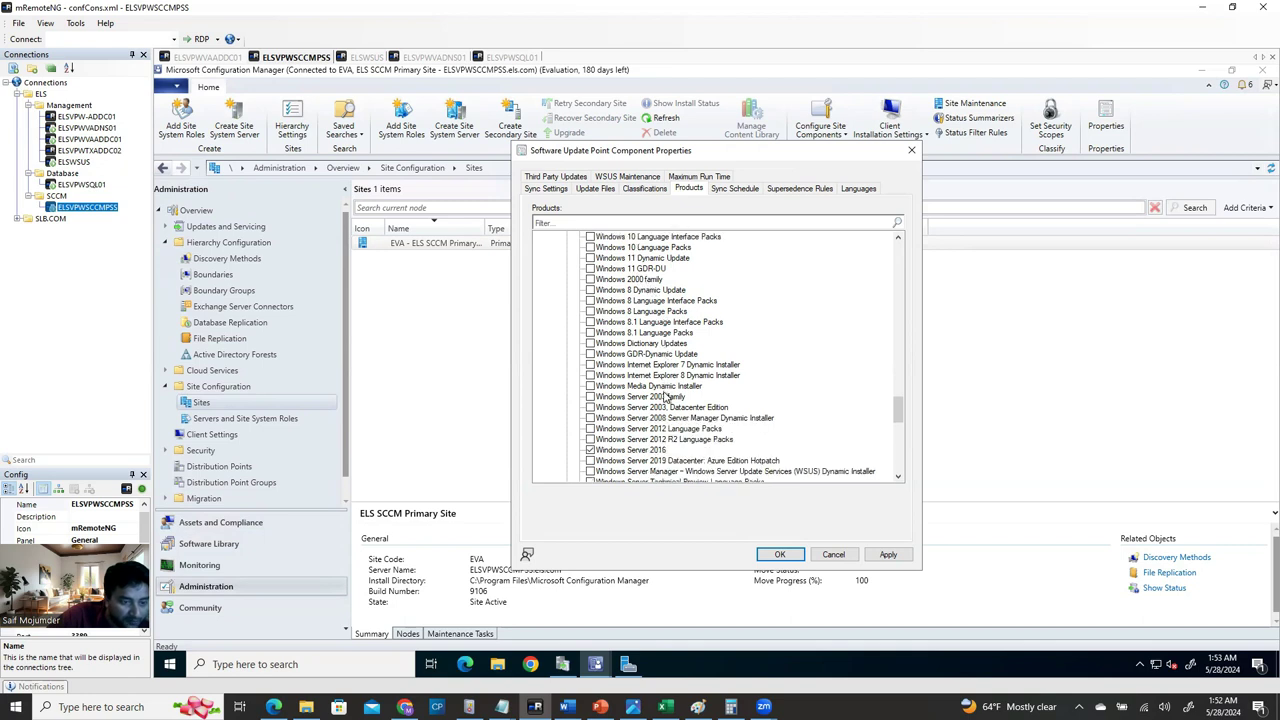
scroll(665, 400, down, 3)
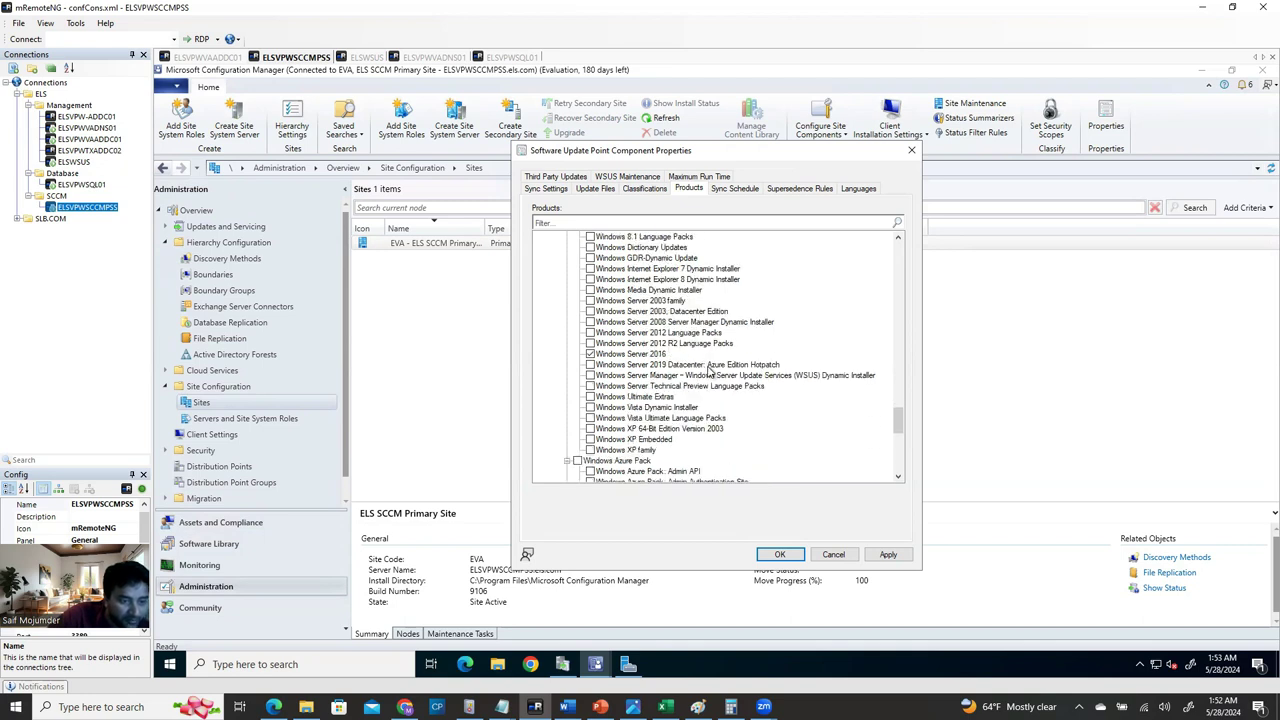
click(665, 365)
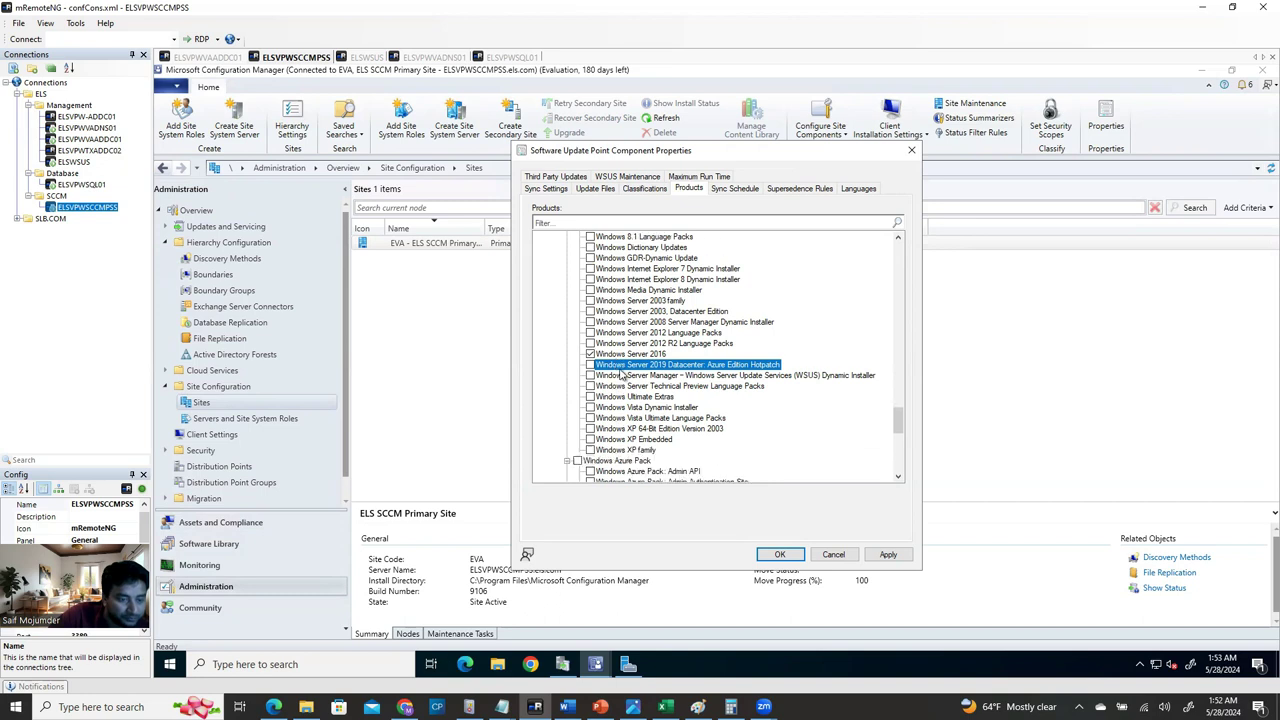
scroll(645, 405, down, 8)
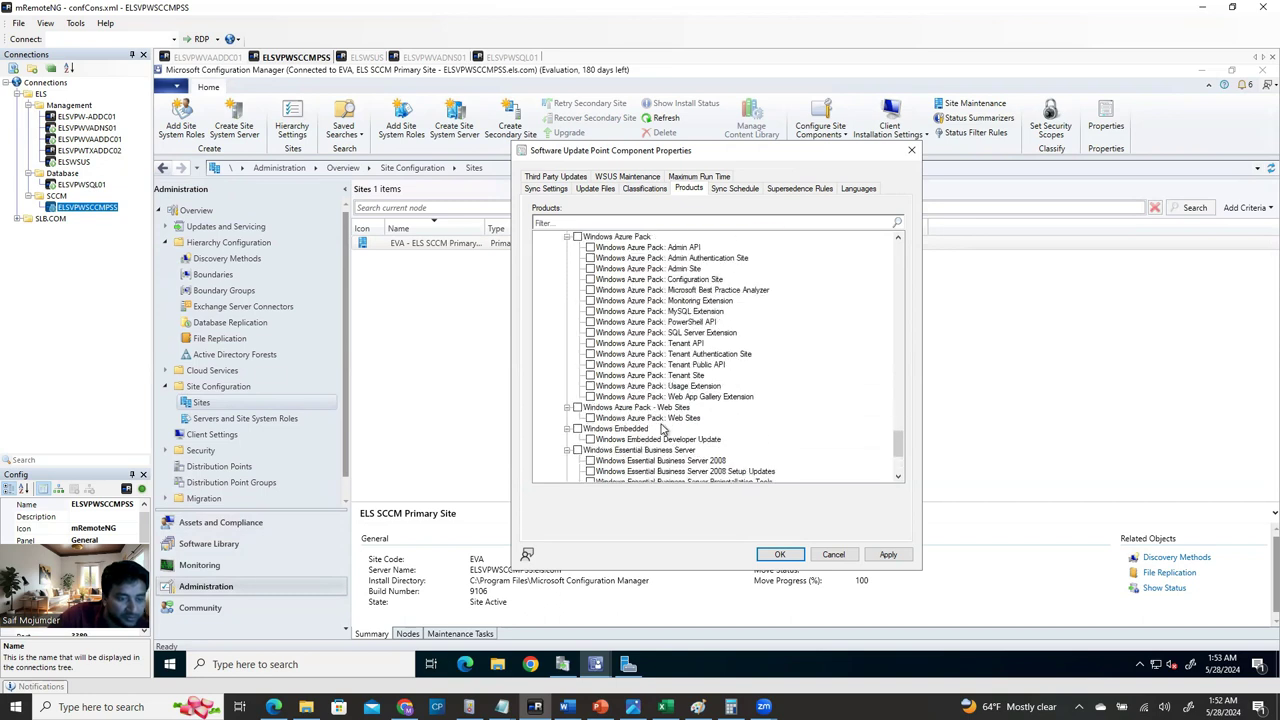
scroll(660, 428, up, 5)
scroll(628, 347, up, 6)
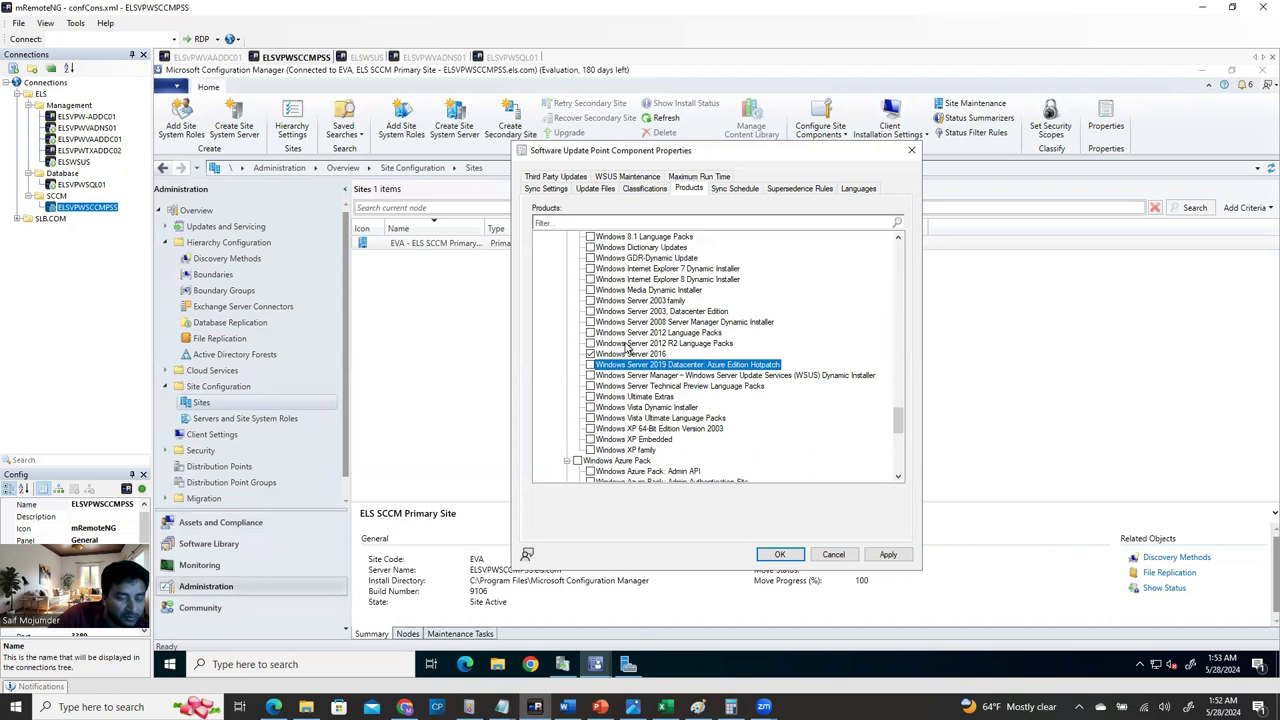
scroll(628, 347, up, 2)
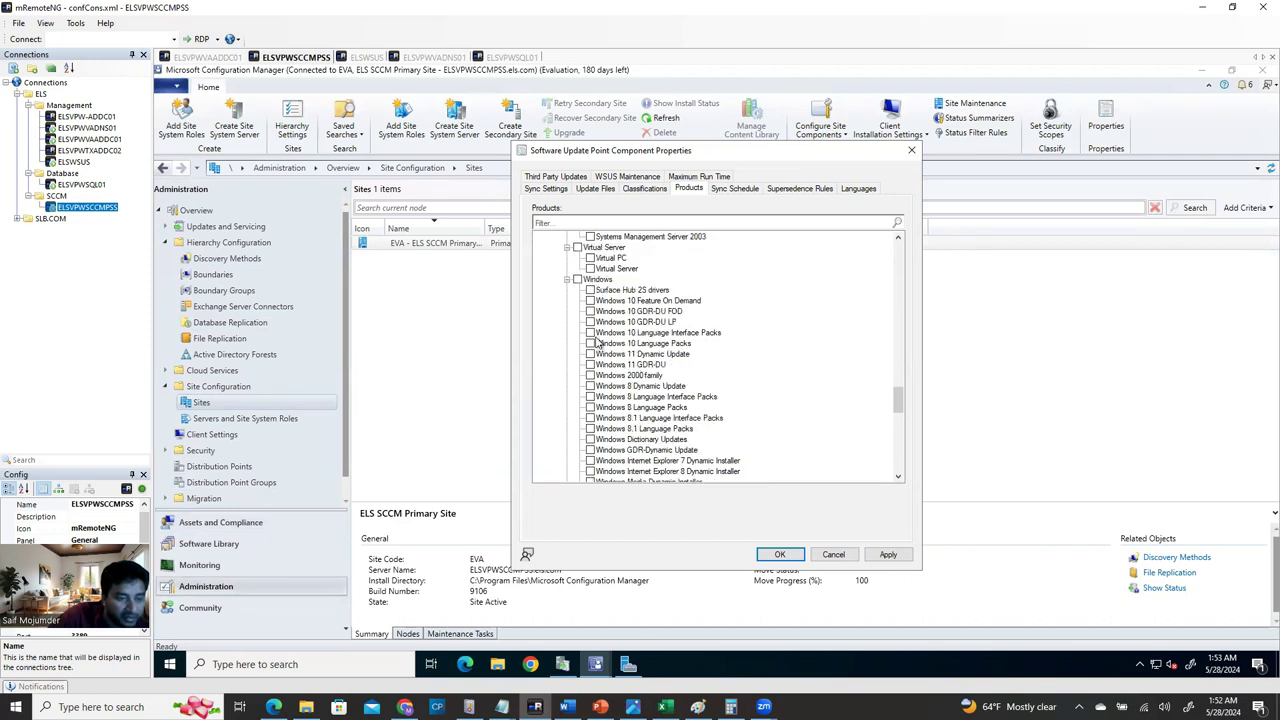
scroll(665, 347, up, 6)
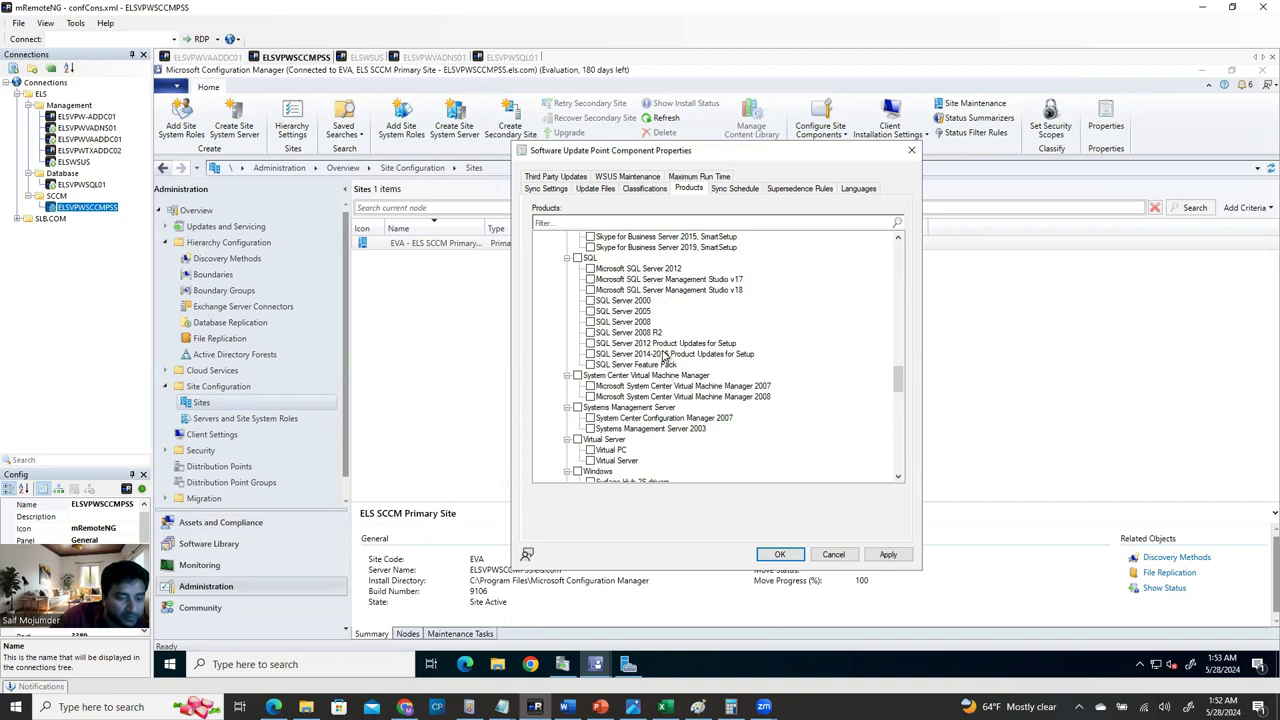
scroll(664, 355, down, 20)
scroll(715, 460, down, 3)
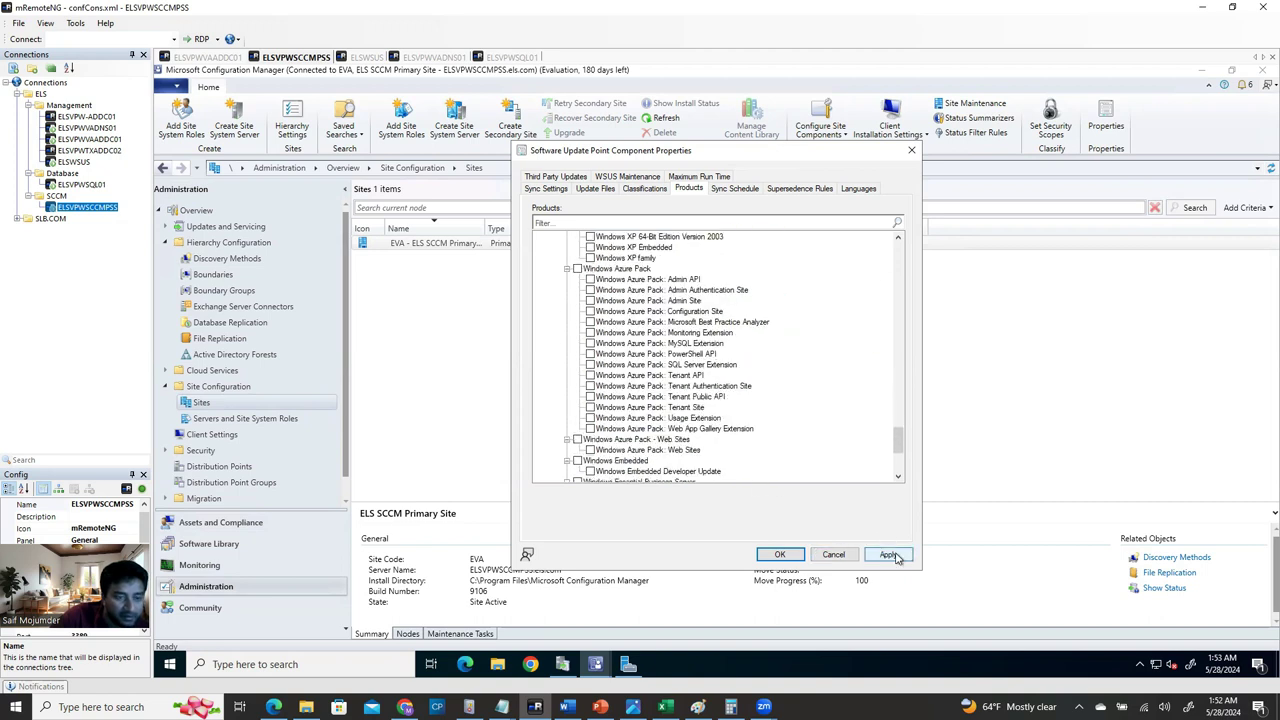
Set the sync schedule to run every 1 day, then apply and save.
click(740, 189)
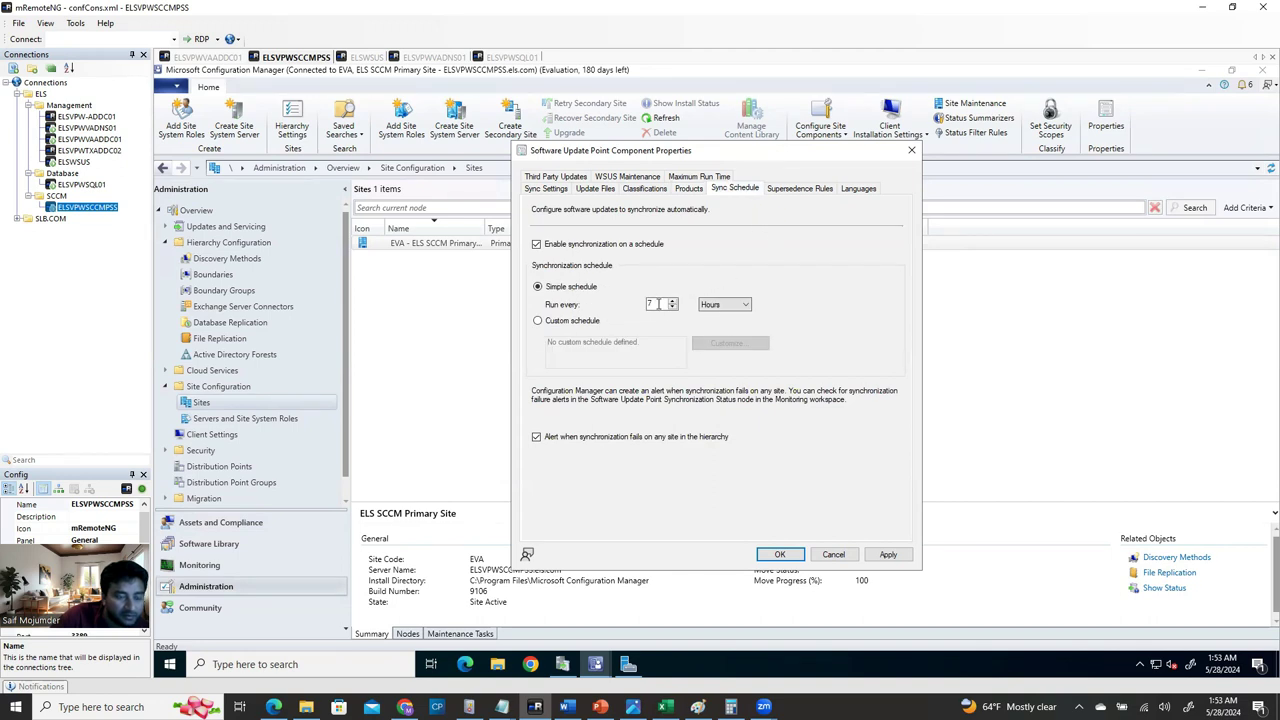
click(724, 304)
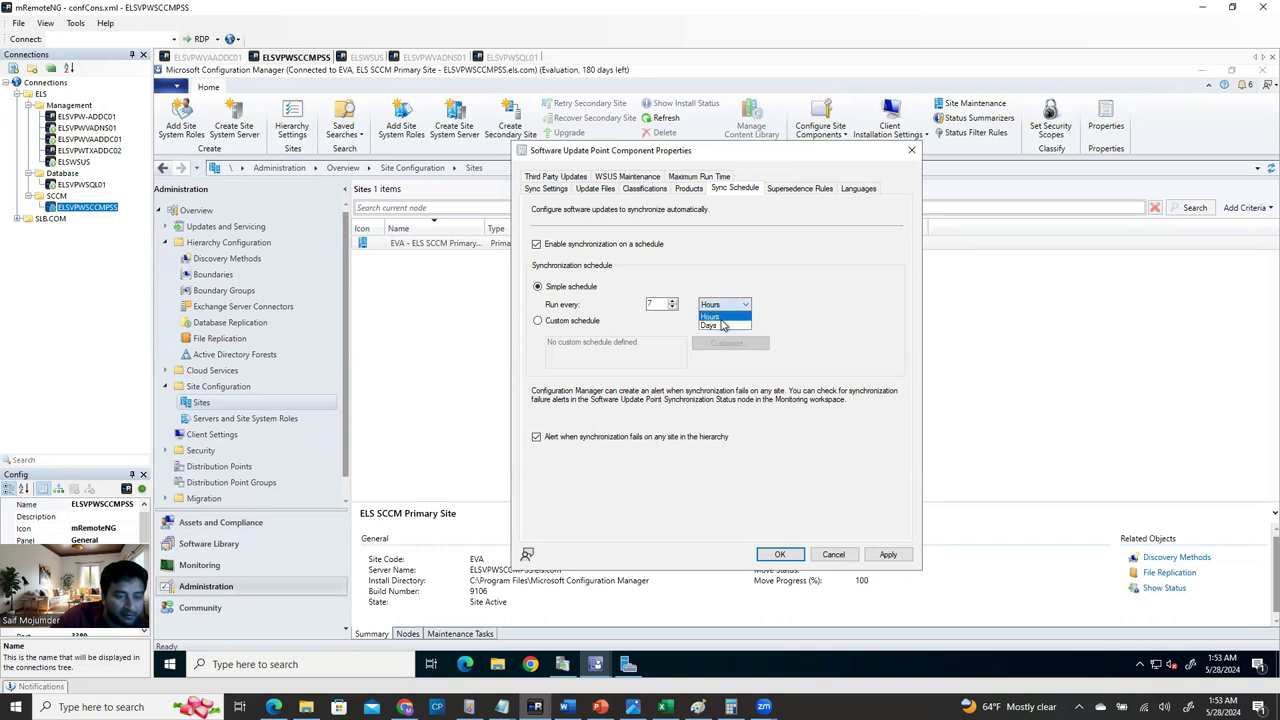
click(721, 327)
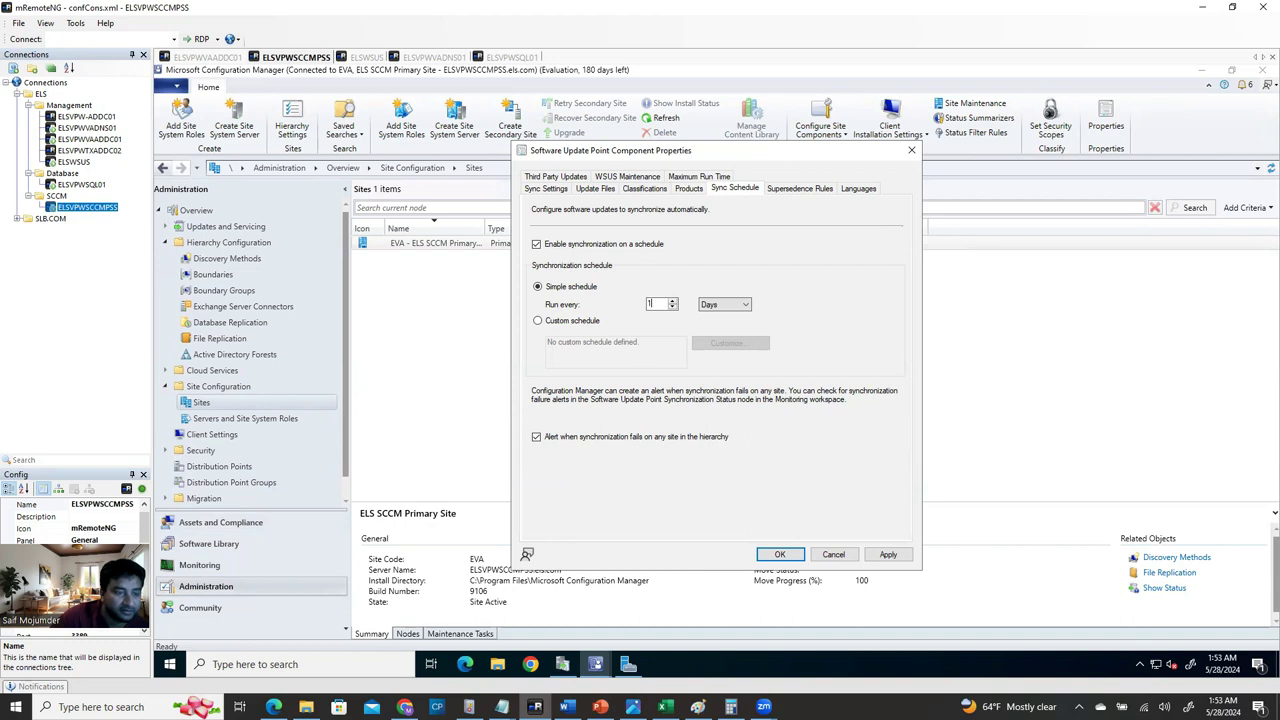
click(888, 555)
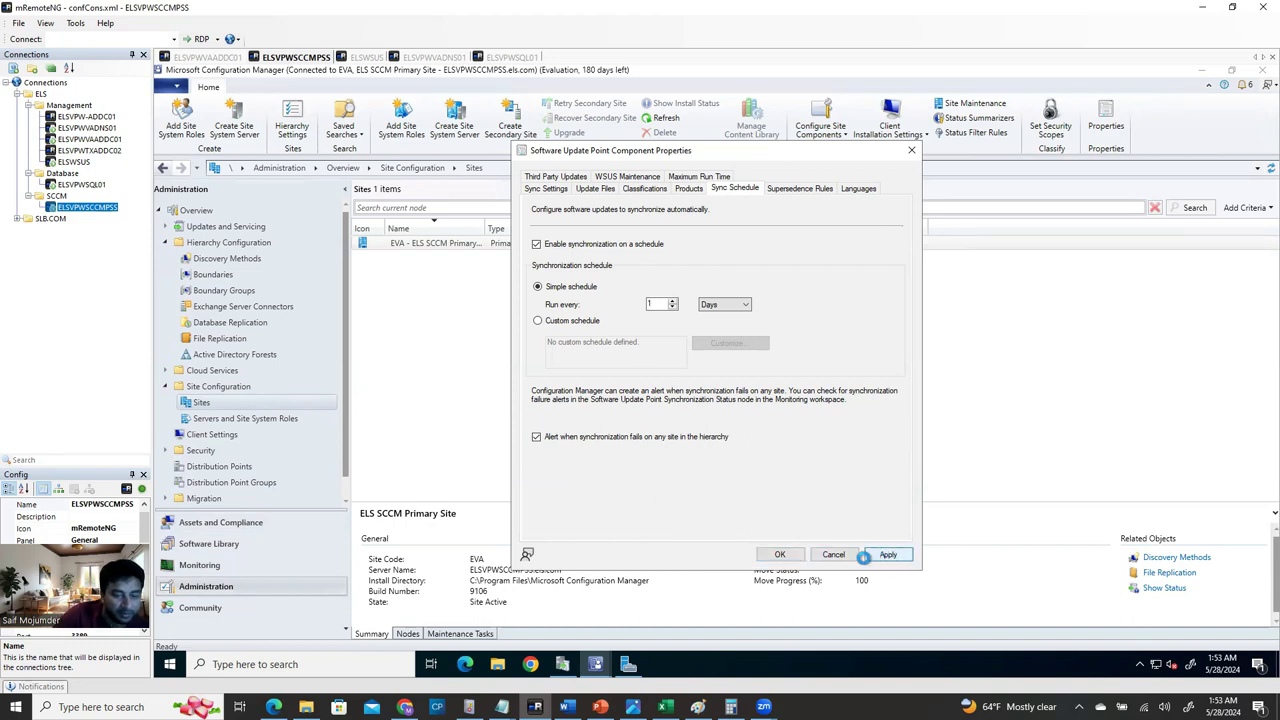
click(779, 554)
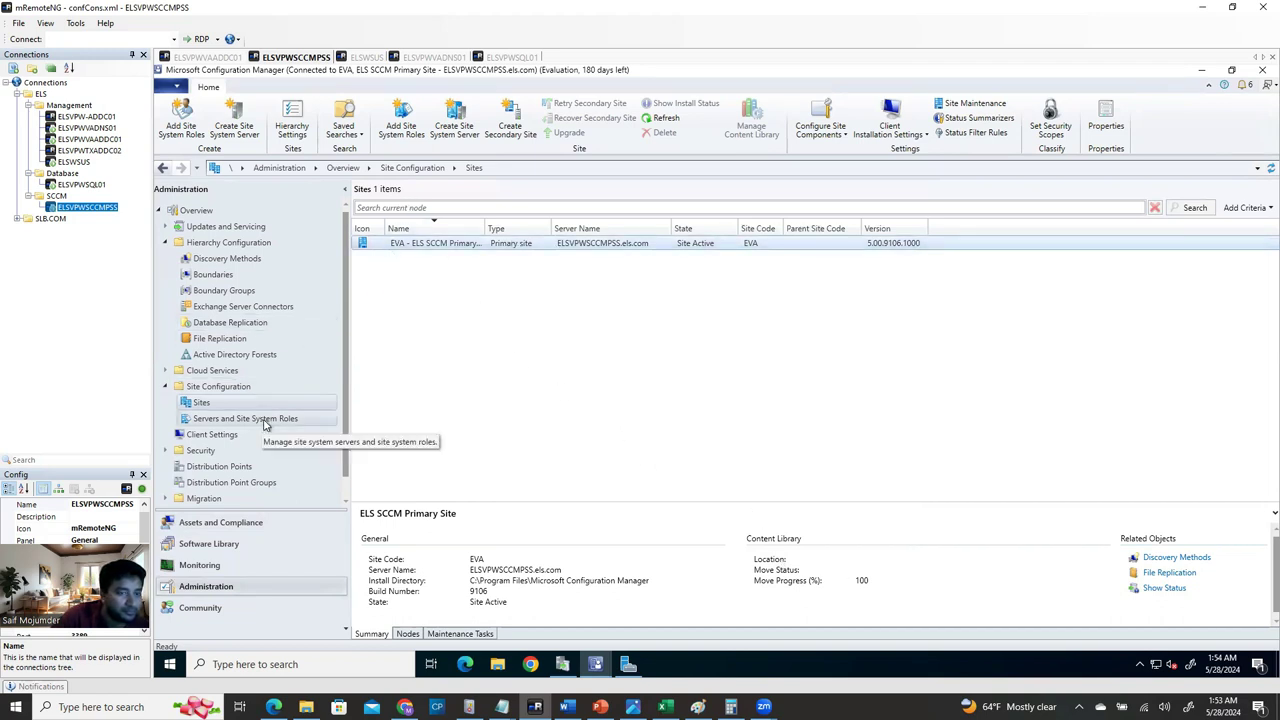
Start a site-wide software updates synchronization from All Software Updates, then bring up Update Services.
click(240, 547)
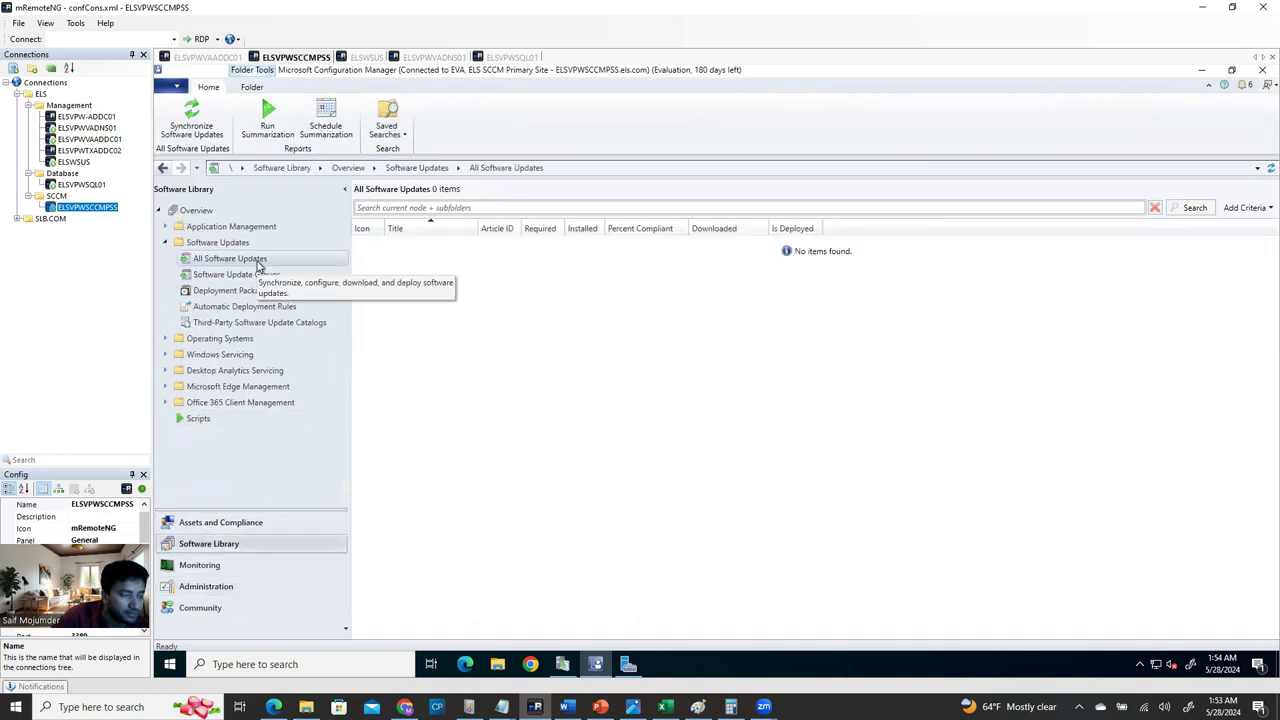
click(257, 262)
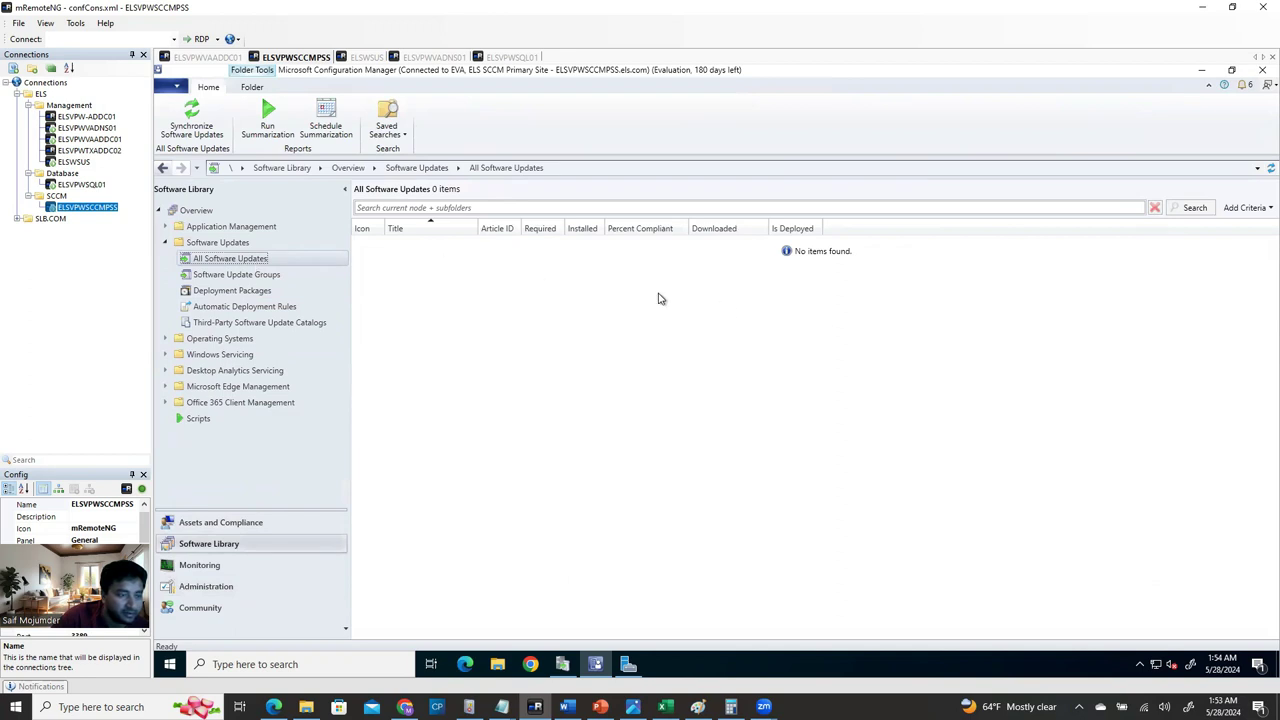
click(204, 122)
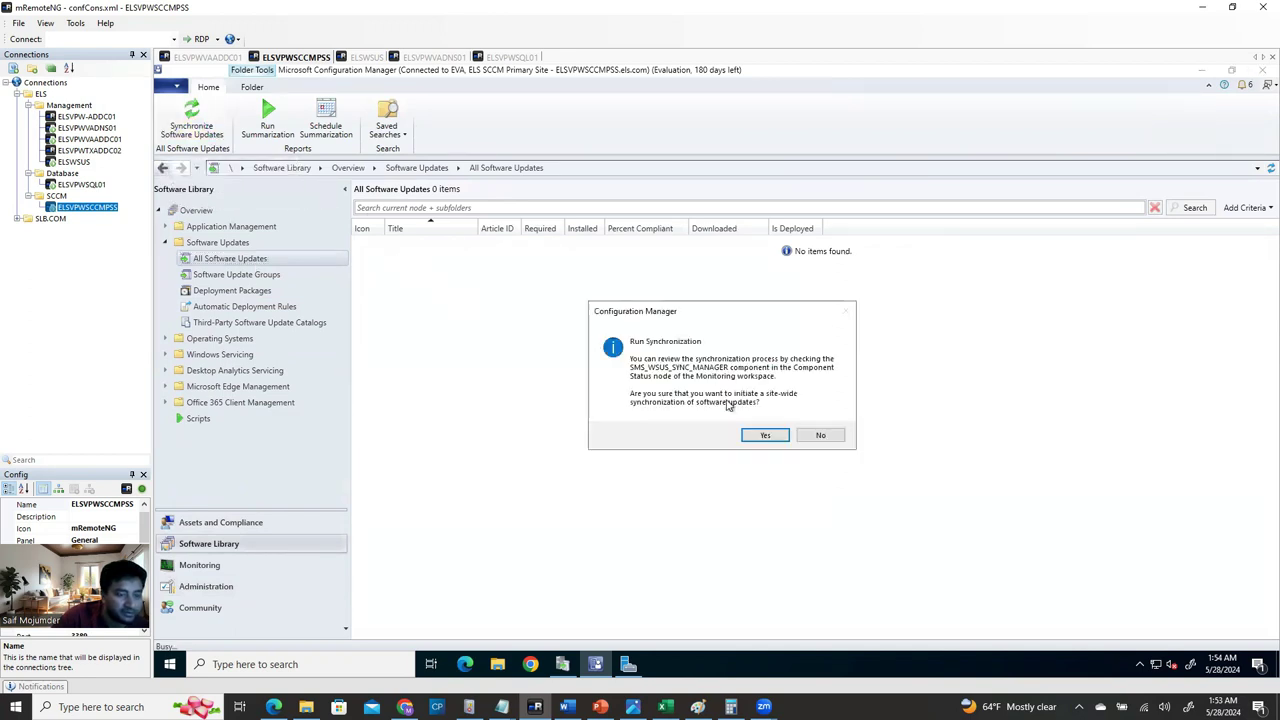
click(766, 436)
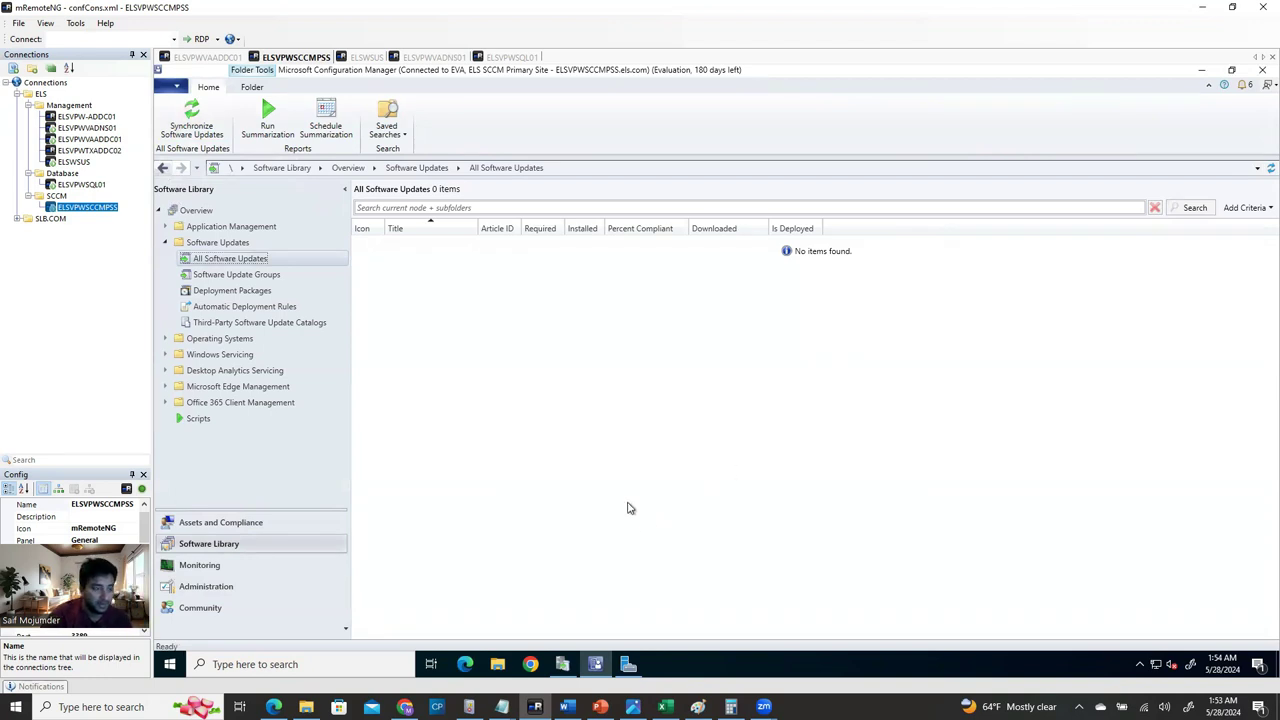
click(561, 670)
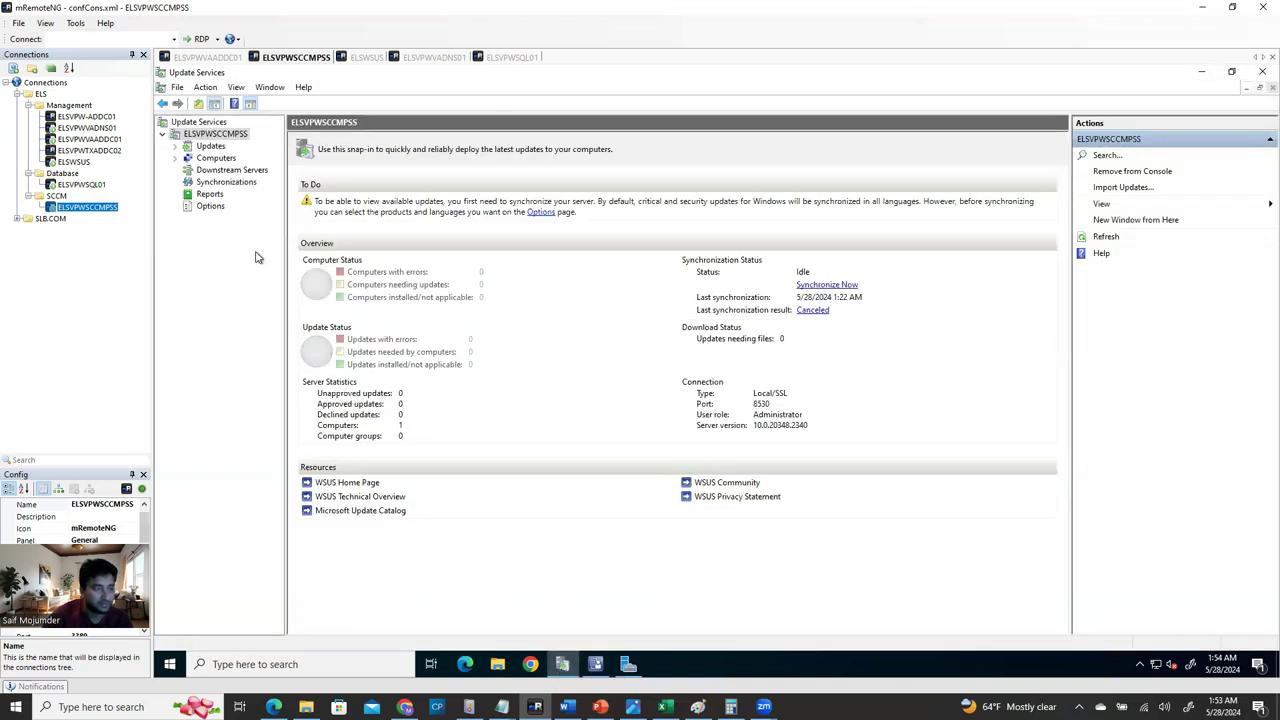
Refresh the WSUS server overview to update its Synchronization Status.
click(1106, 236)
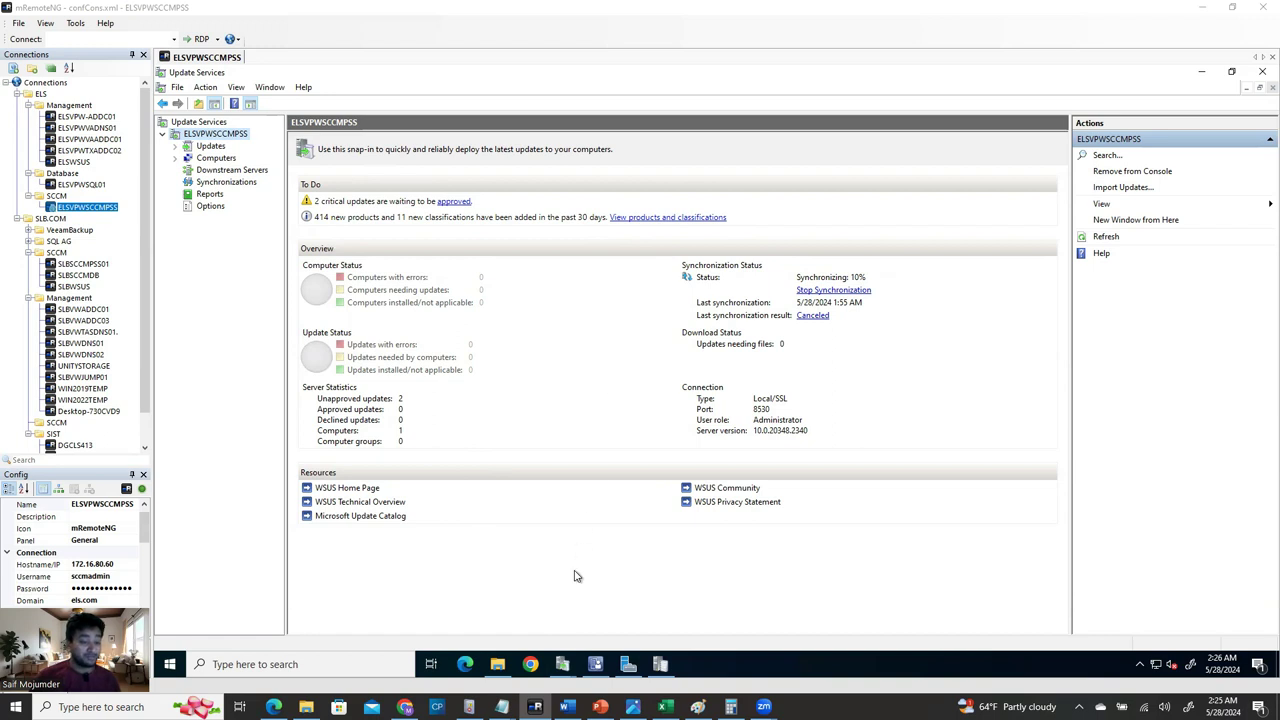
Return to Configuration Manager and cycle workspaces back to the Administration Sites list.
click(594, 664)
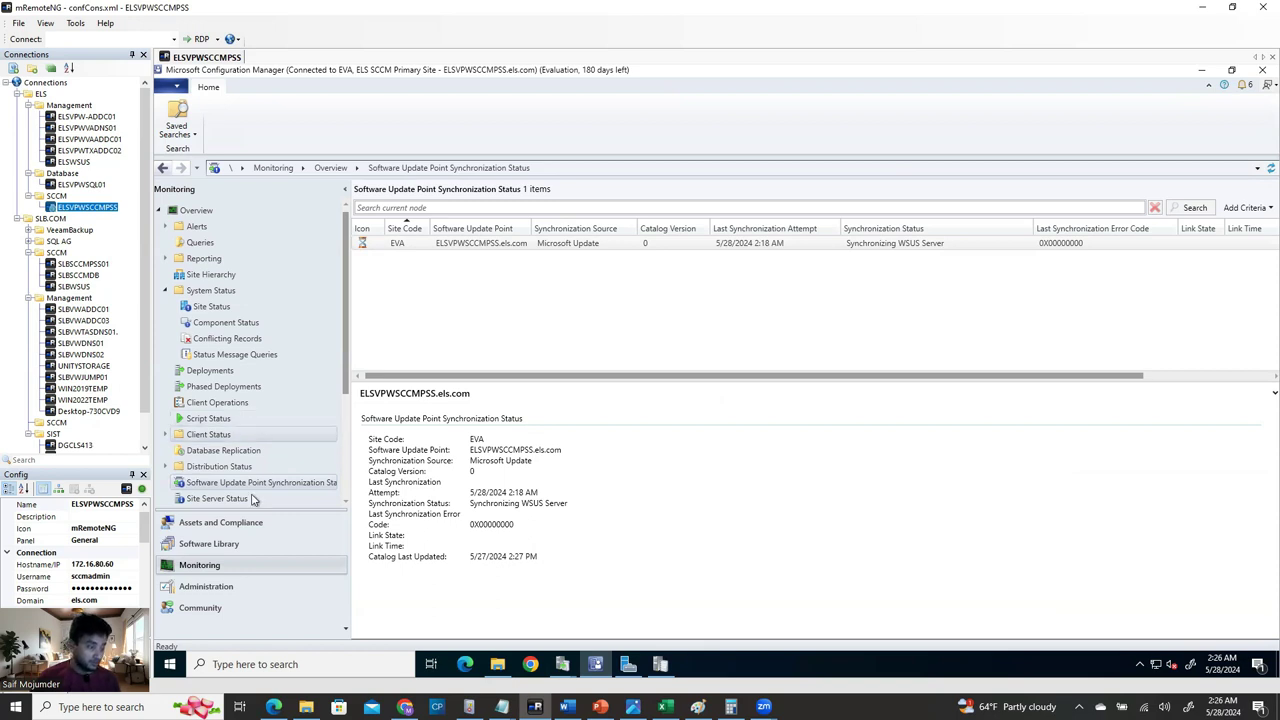
click(229, 553)
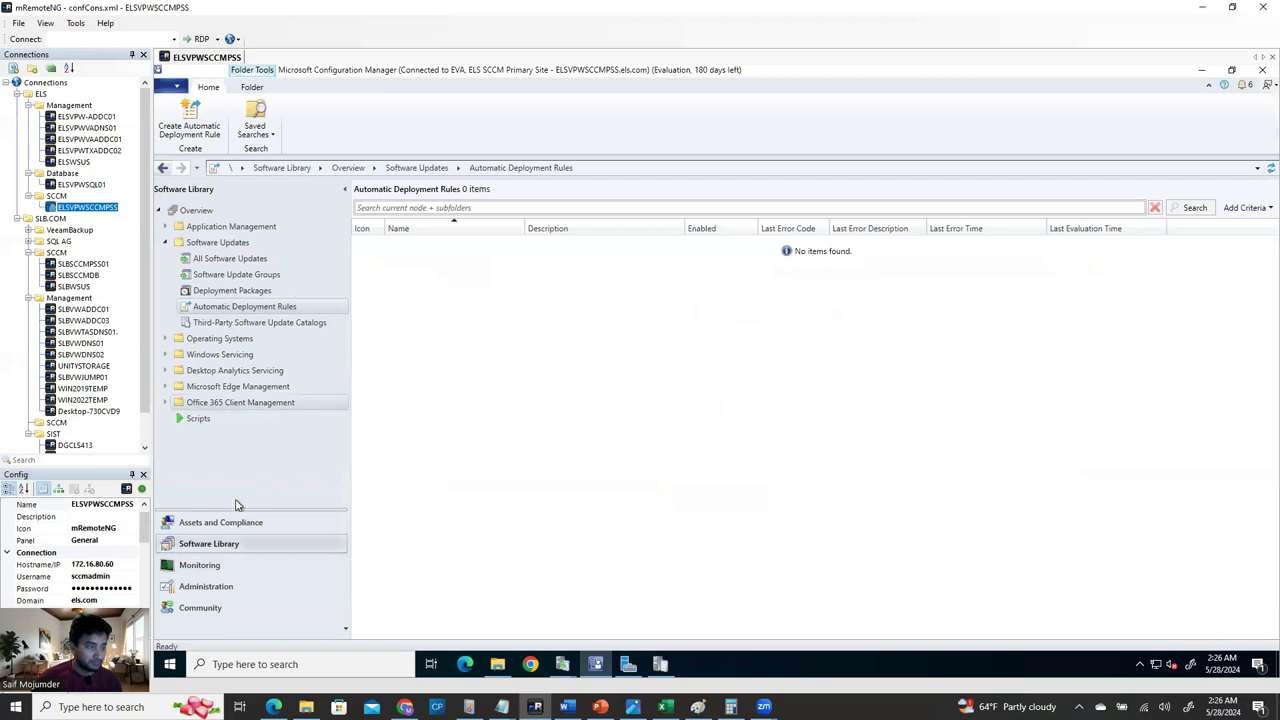
click(242, 521)
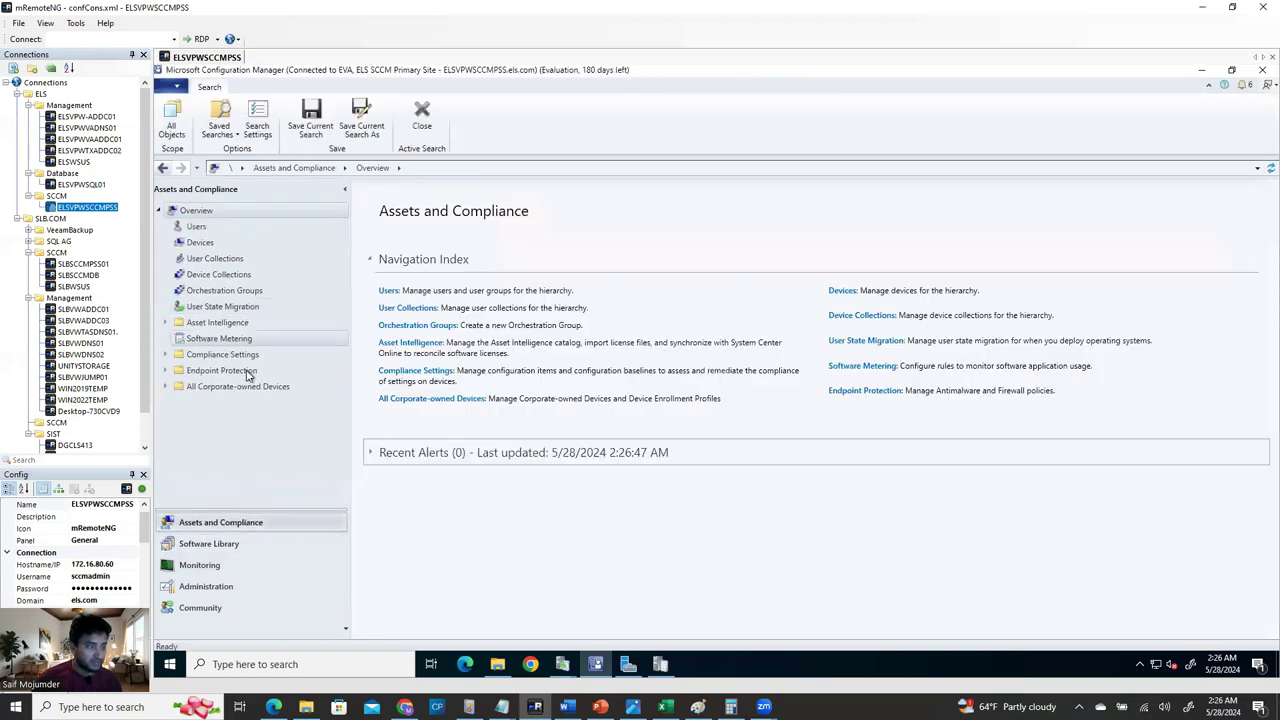
click(226, 594)
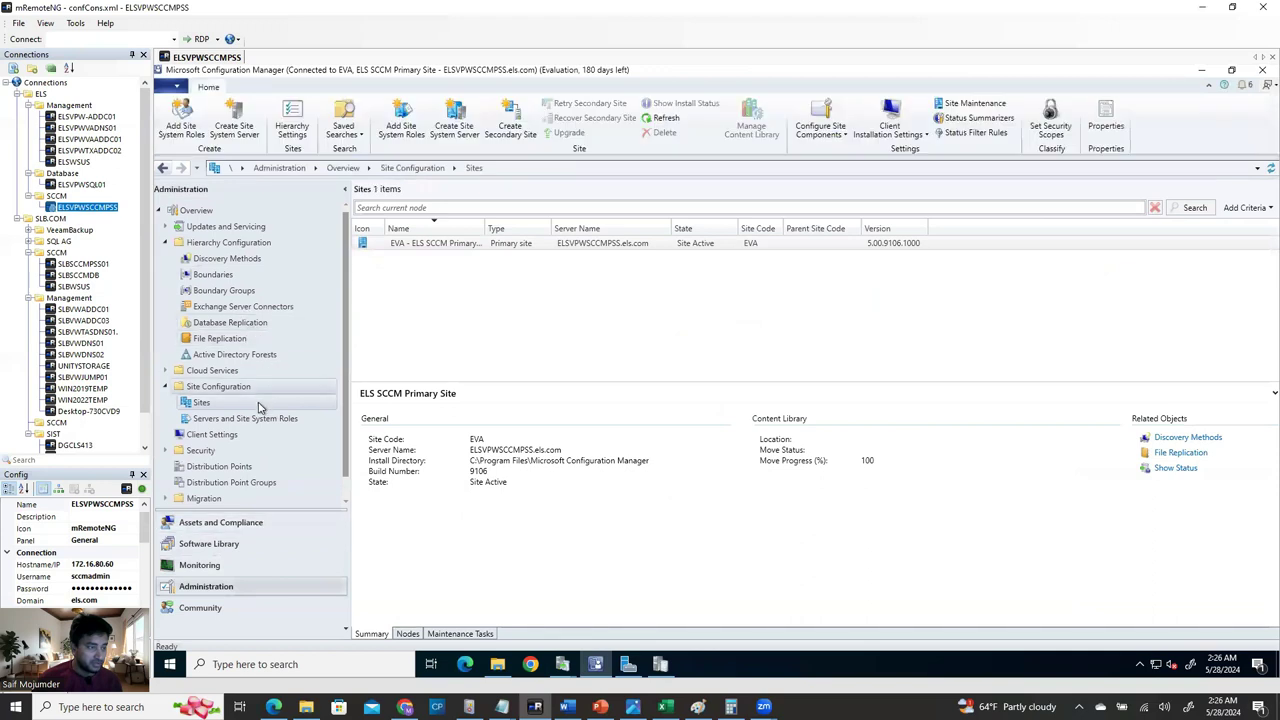
Select the EVA site and show the Products tab of the Software Update Point properties.
click(522, 247)
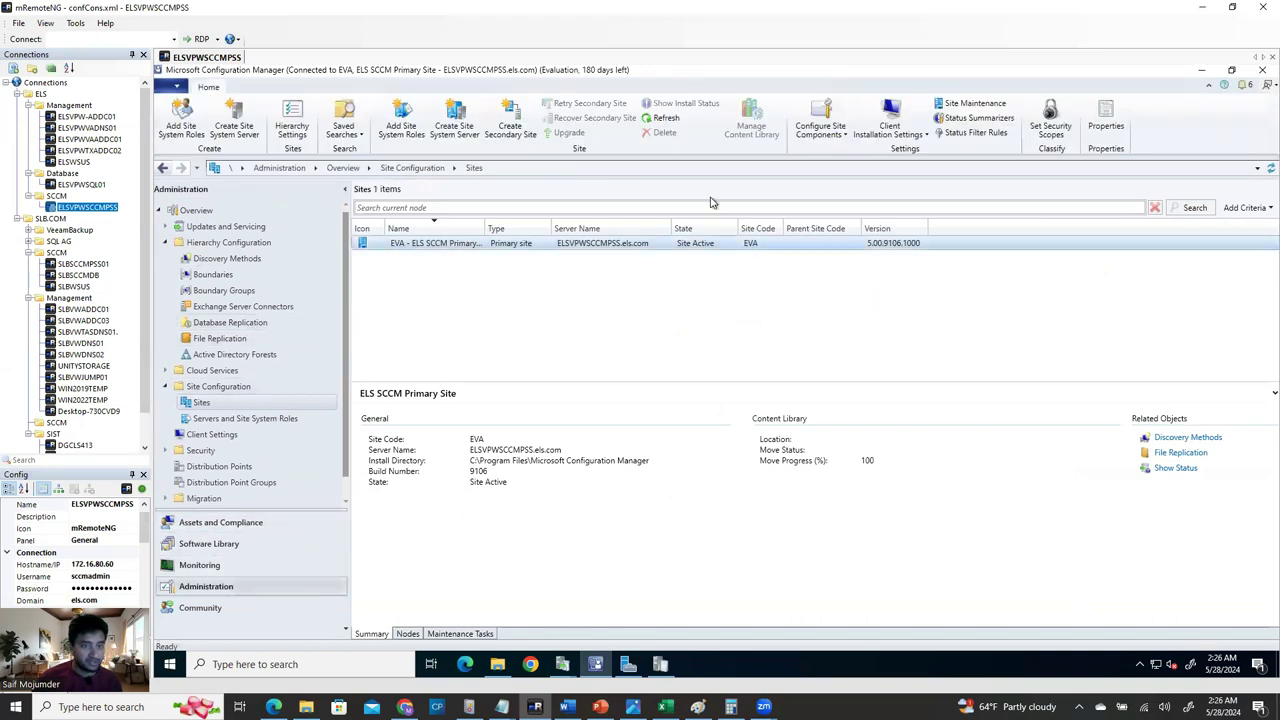
click(822, 137)
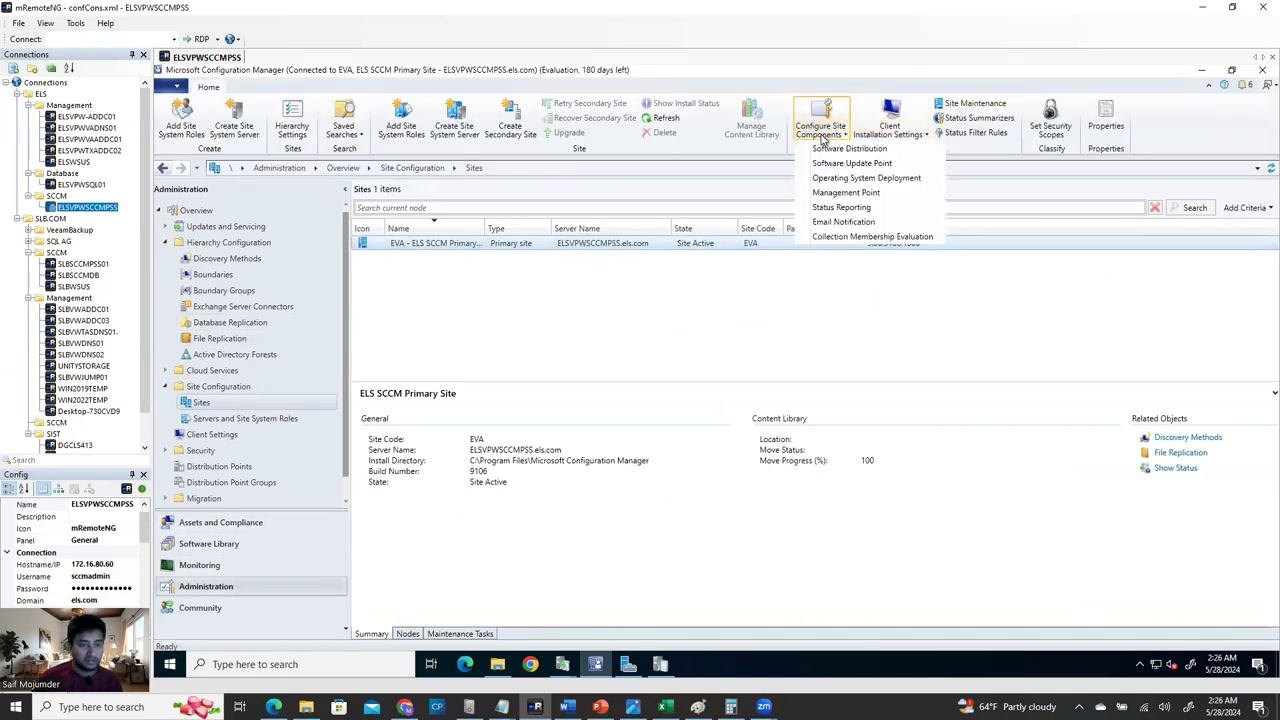
click(872, 165)
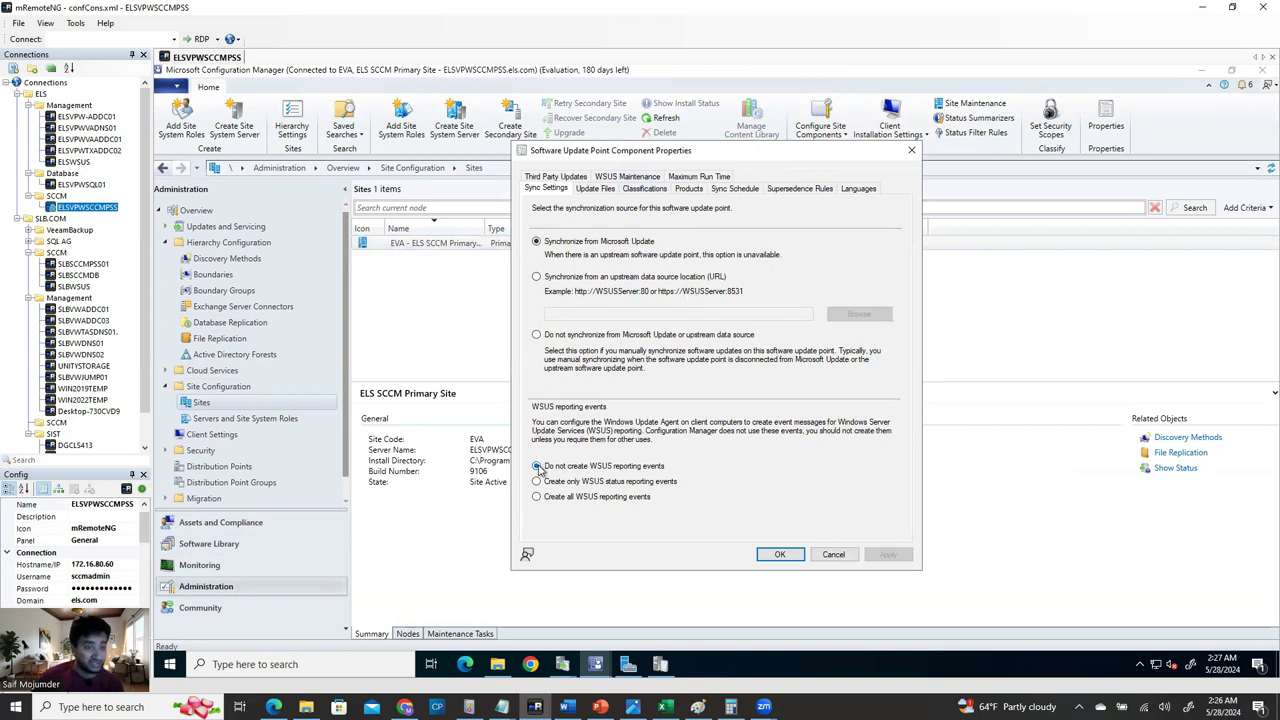
click(695, 188)
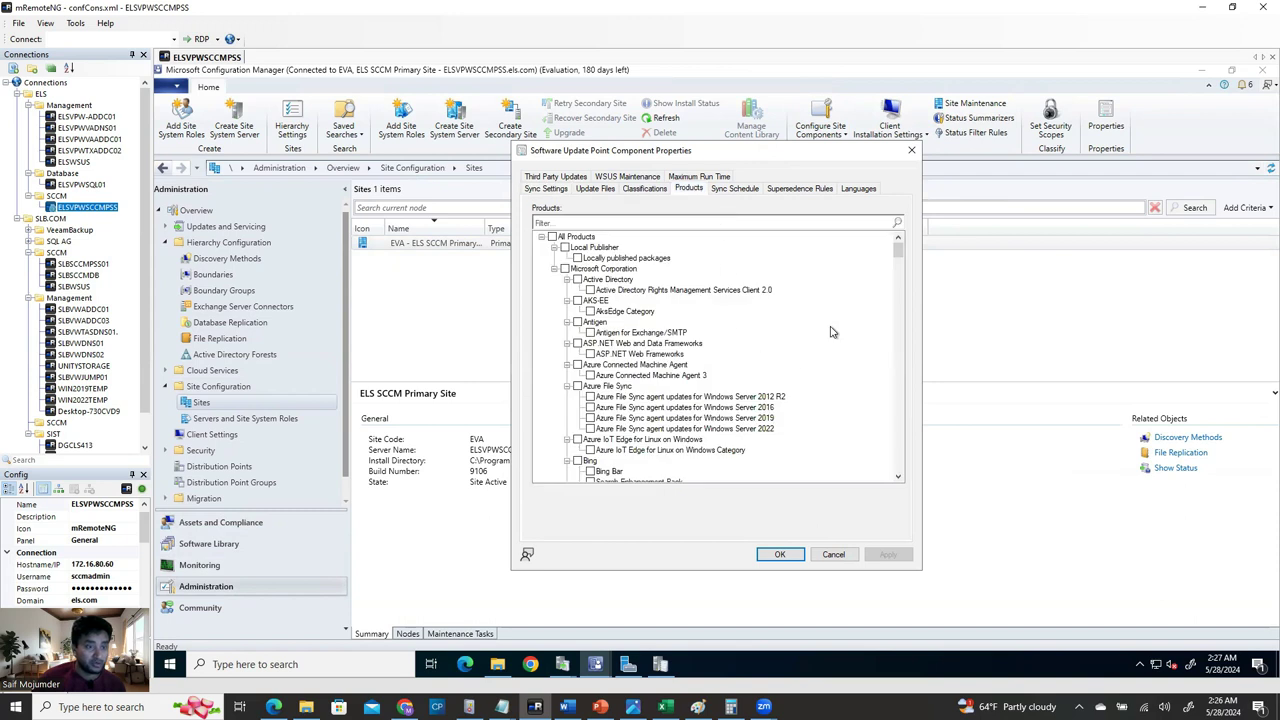
Tick Windows Server 2016 in the products list and save with OK.
drag(898, 254, 898, 404)
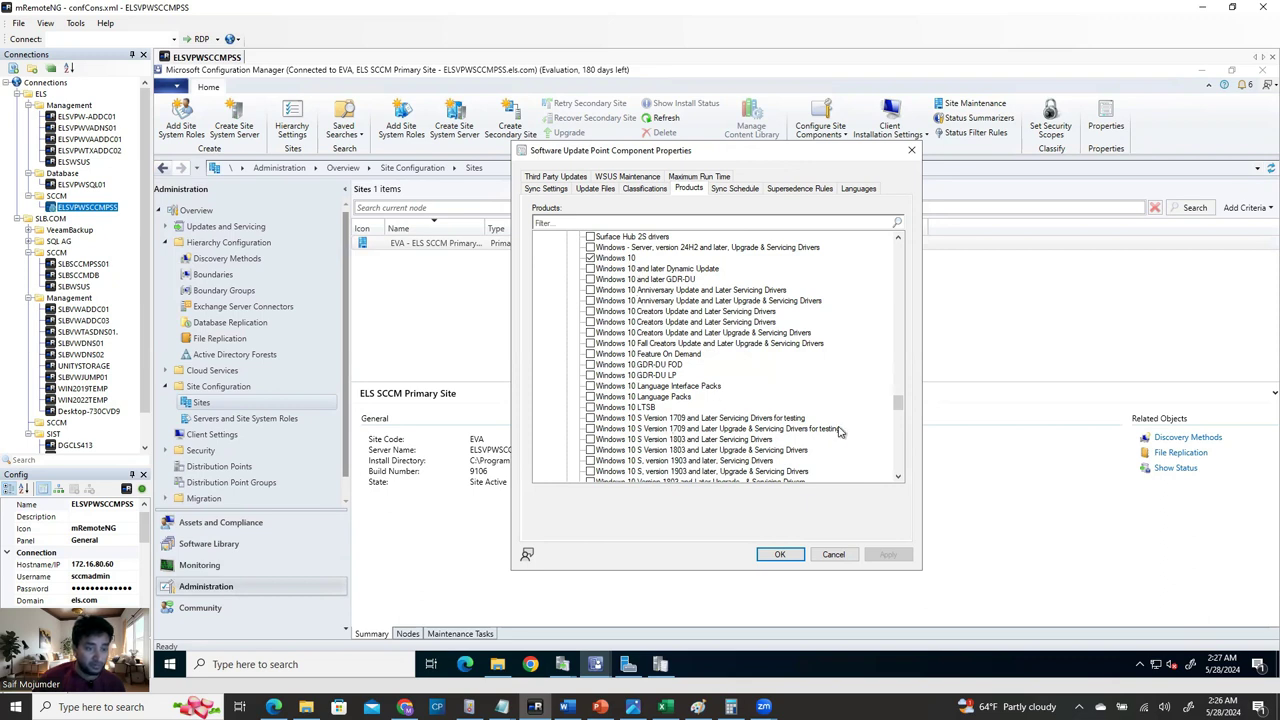
drag(898, 404, 901, 416)
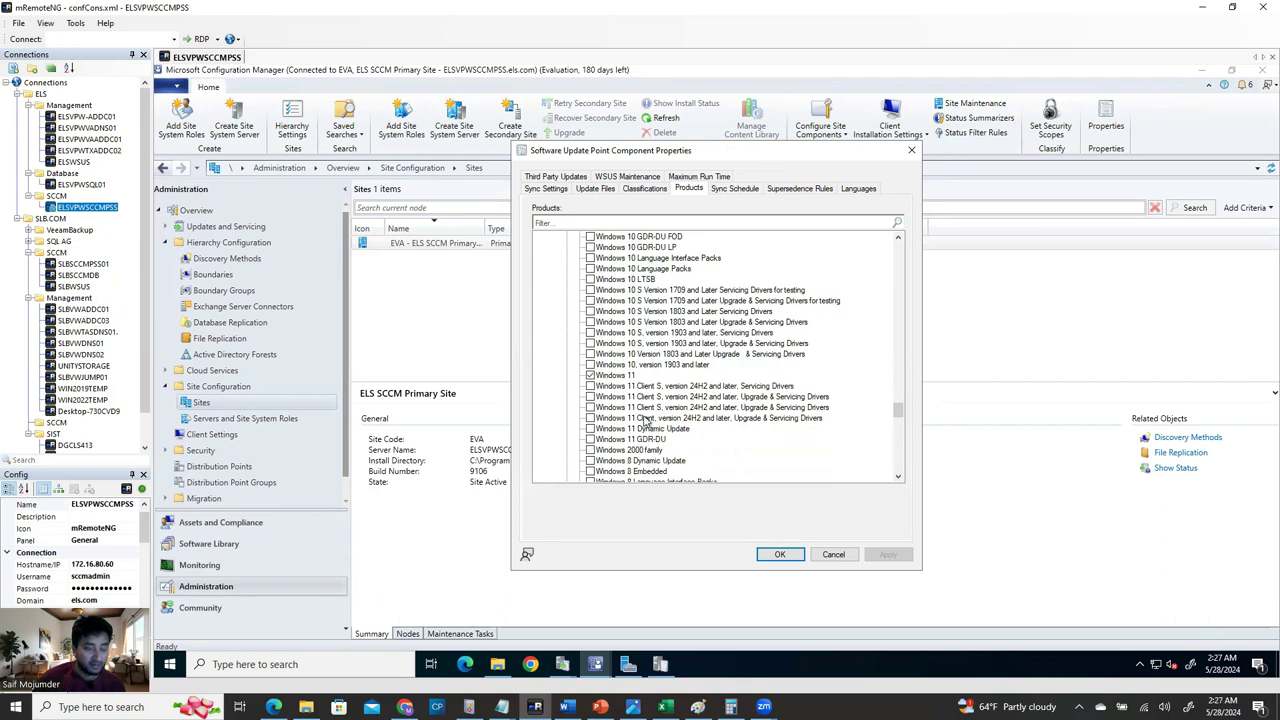
drag(898, 411, 899, 433)
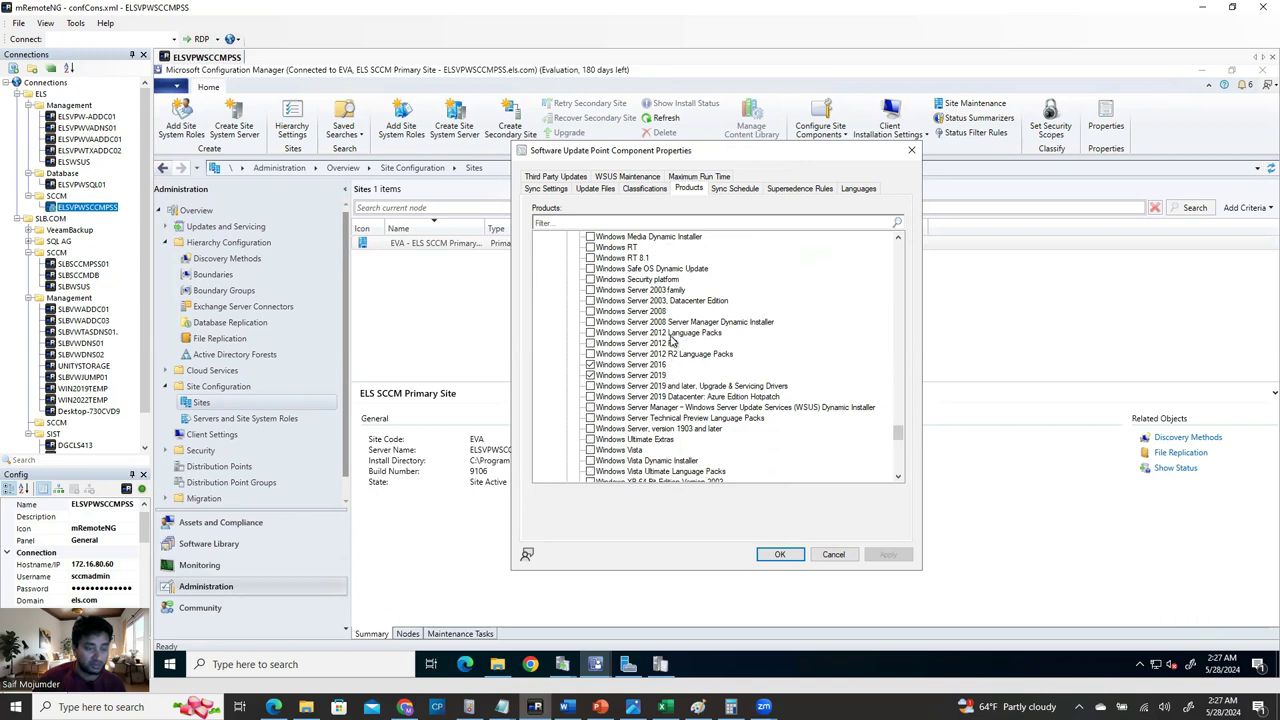
click(591, 365)
scroll(678, 313, up, 10)
scroll(636, 400, up, 1)
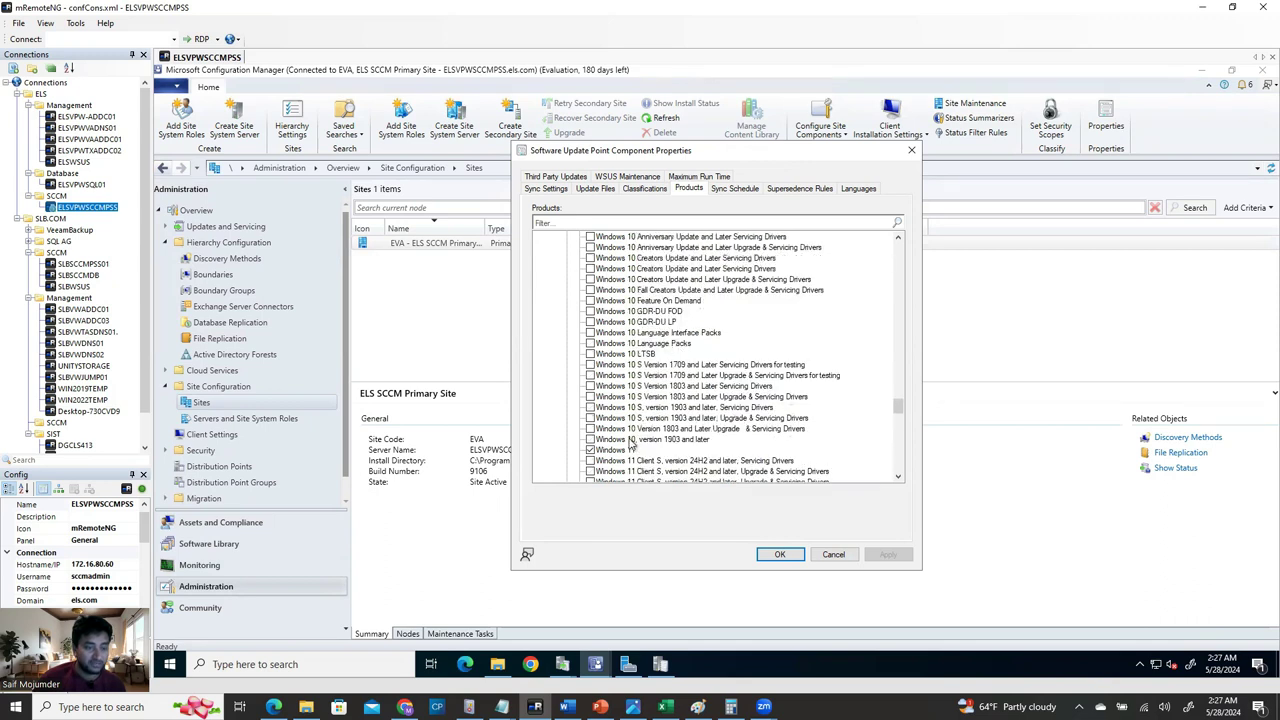
scroll(695, 400, up, 8)
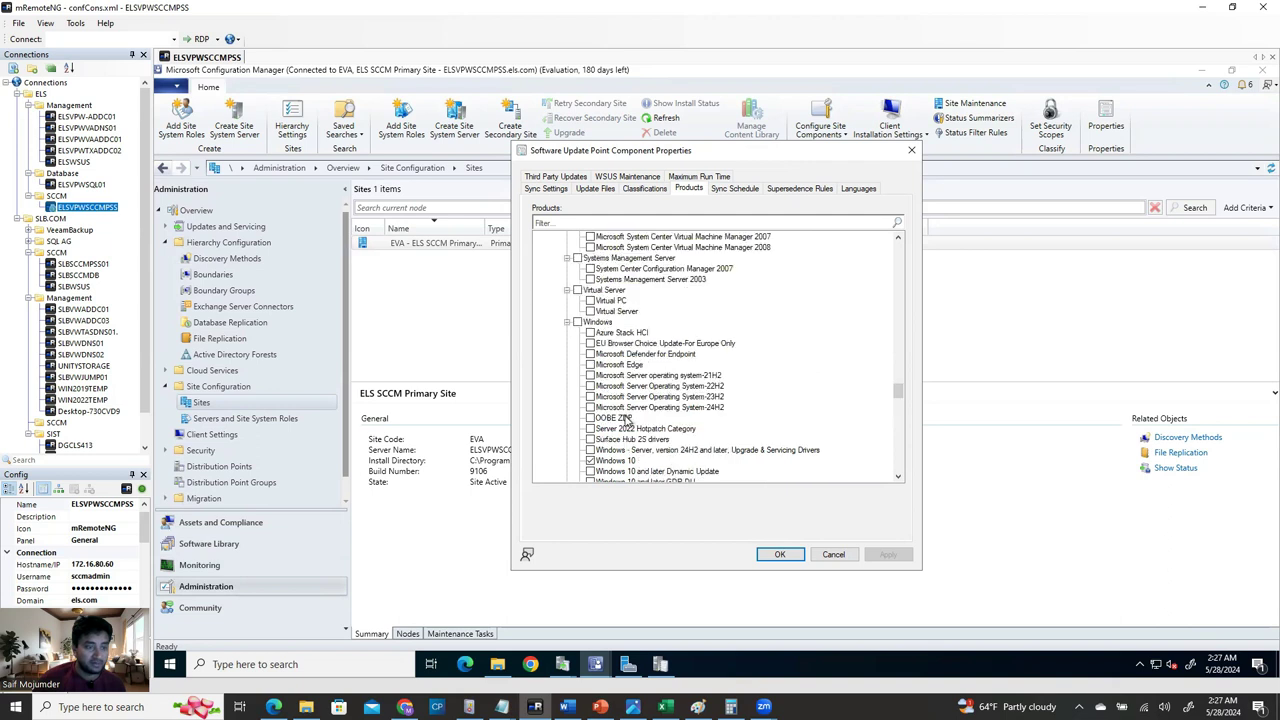
scroll(676, 355, up, 12)
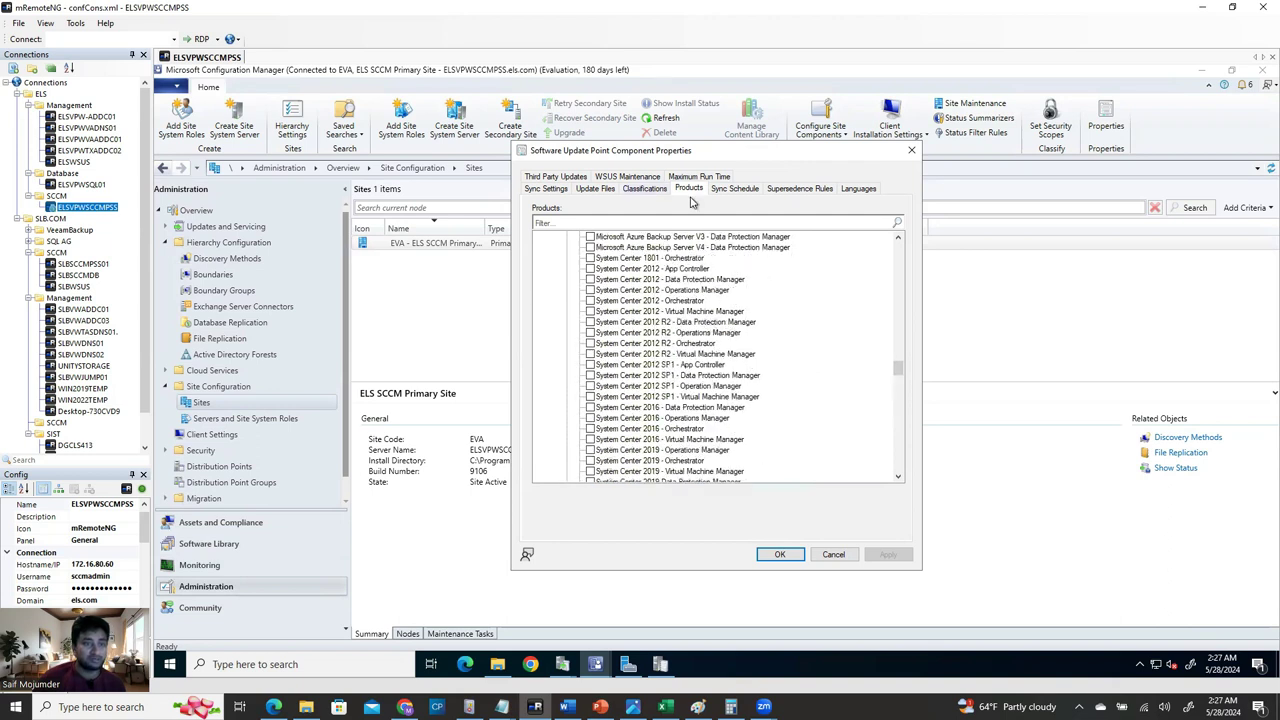
scroll(690, 345, down, 3)
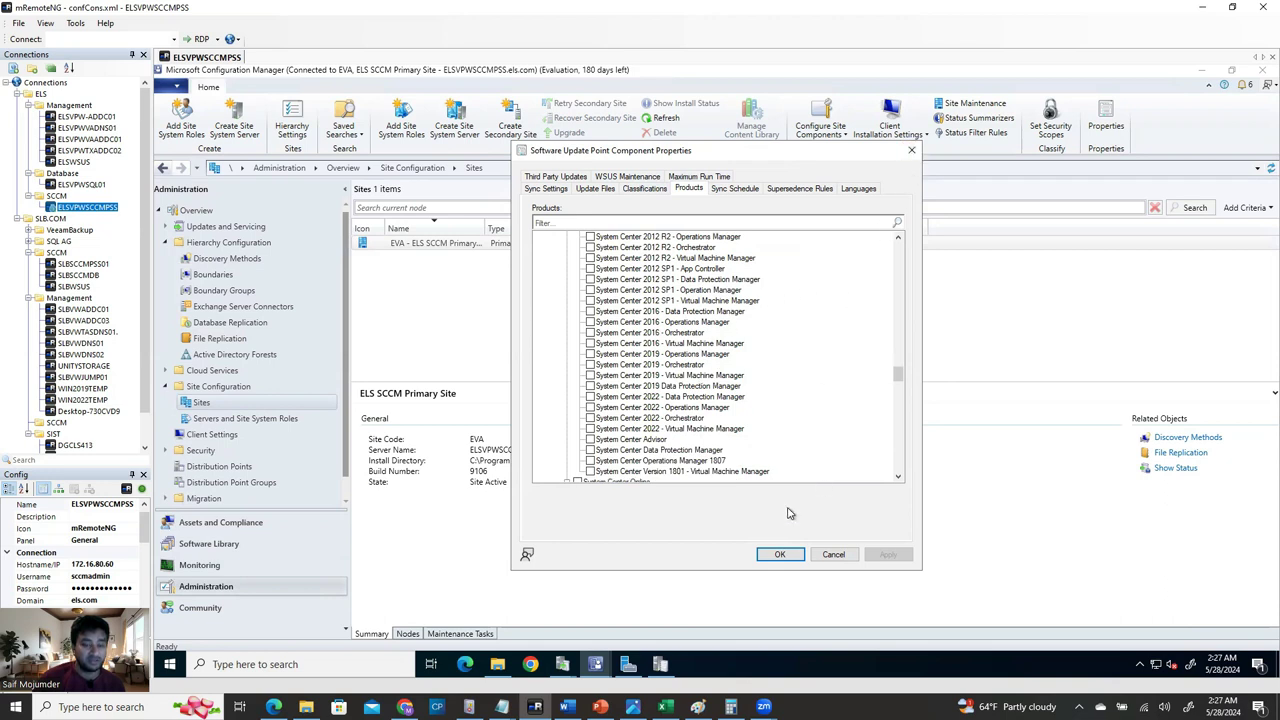
click(833, 555)
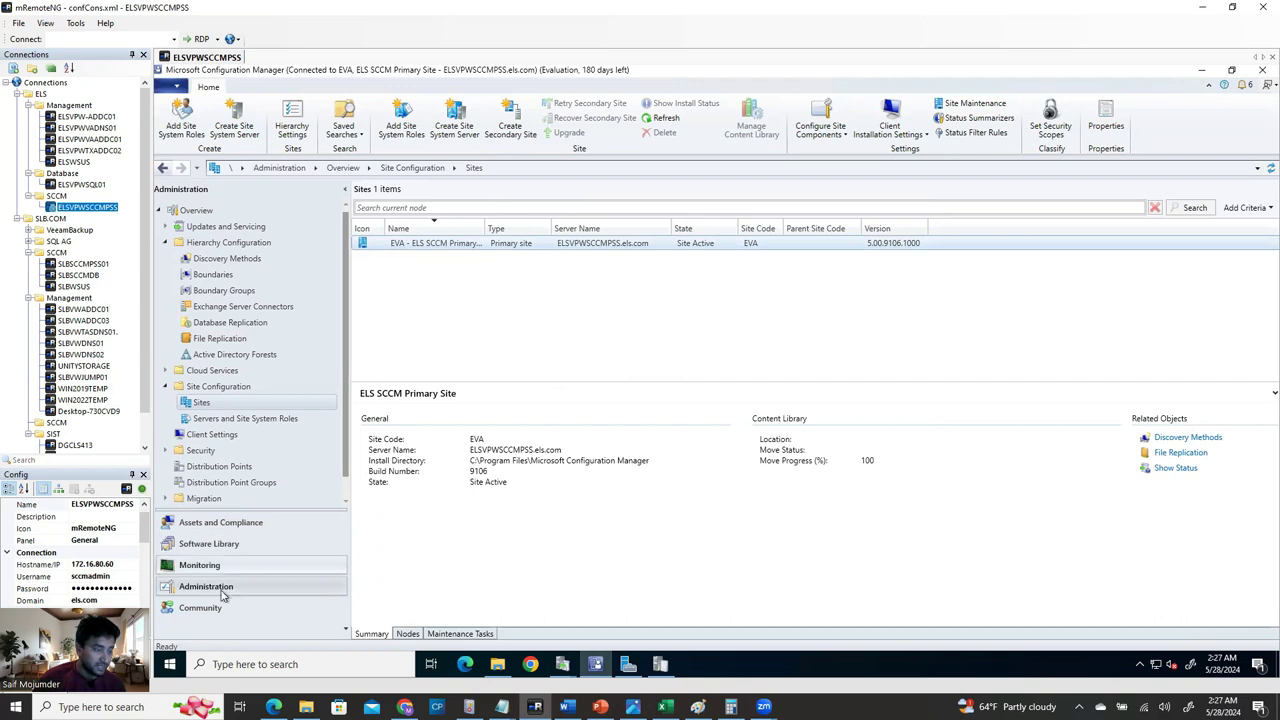
Check the EVA entry in Software Update Point Synchronization Status under Monitoring.
click(209, 544)
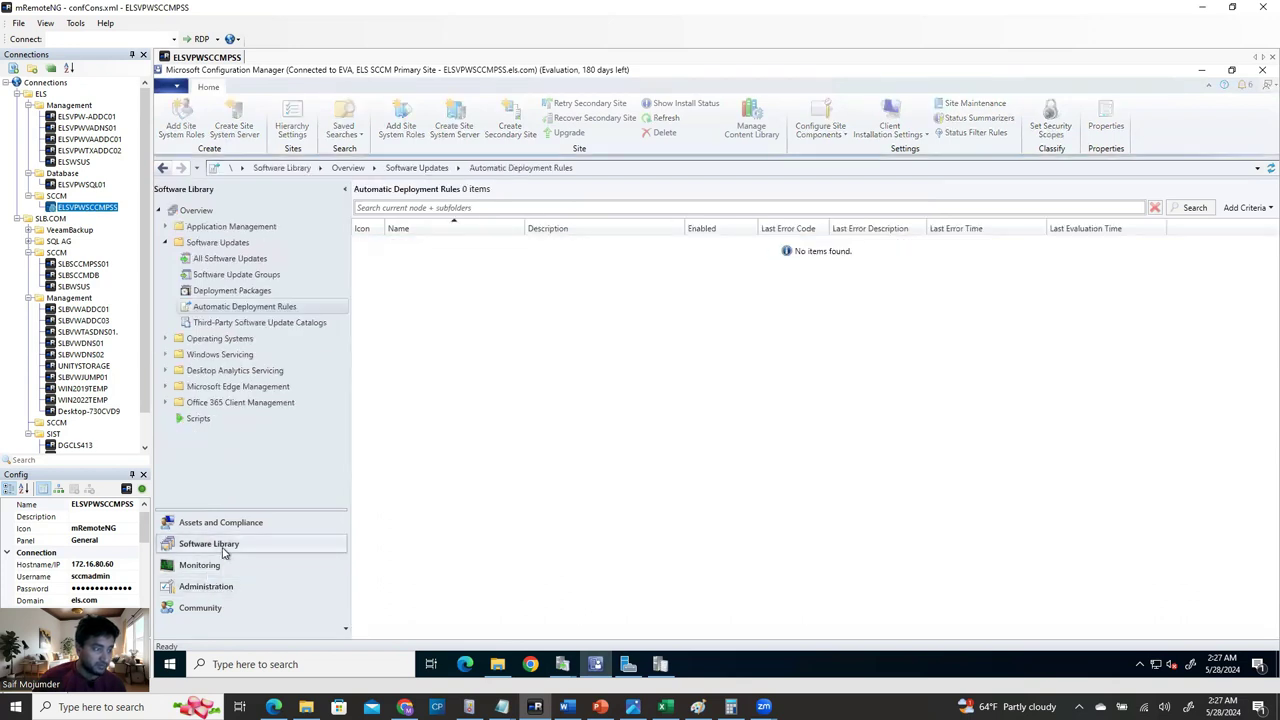
click(246, 261)
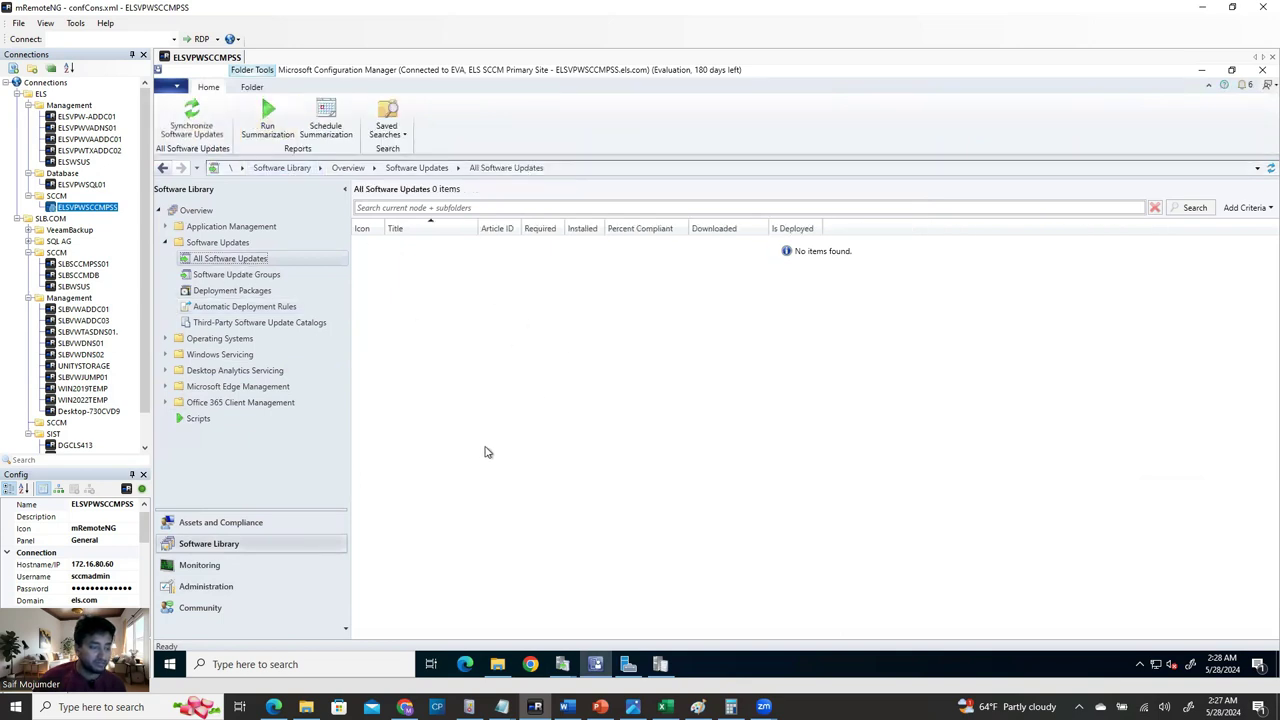
click(222, 569)
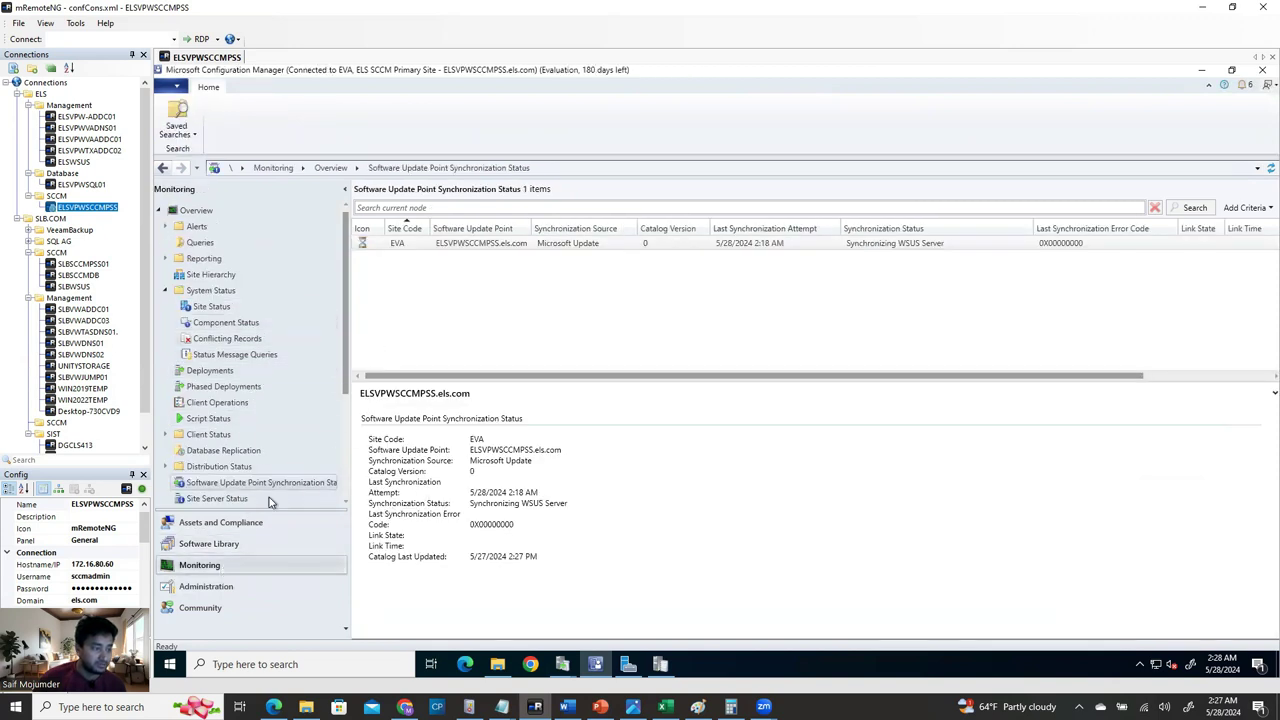
click(279, 484)
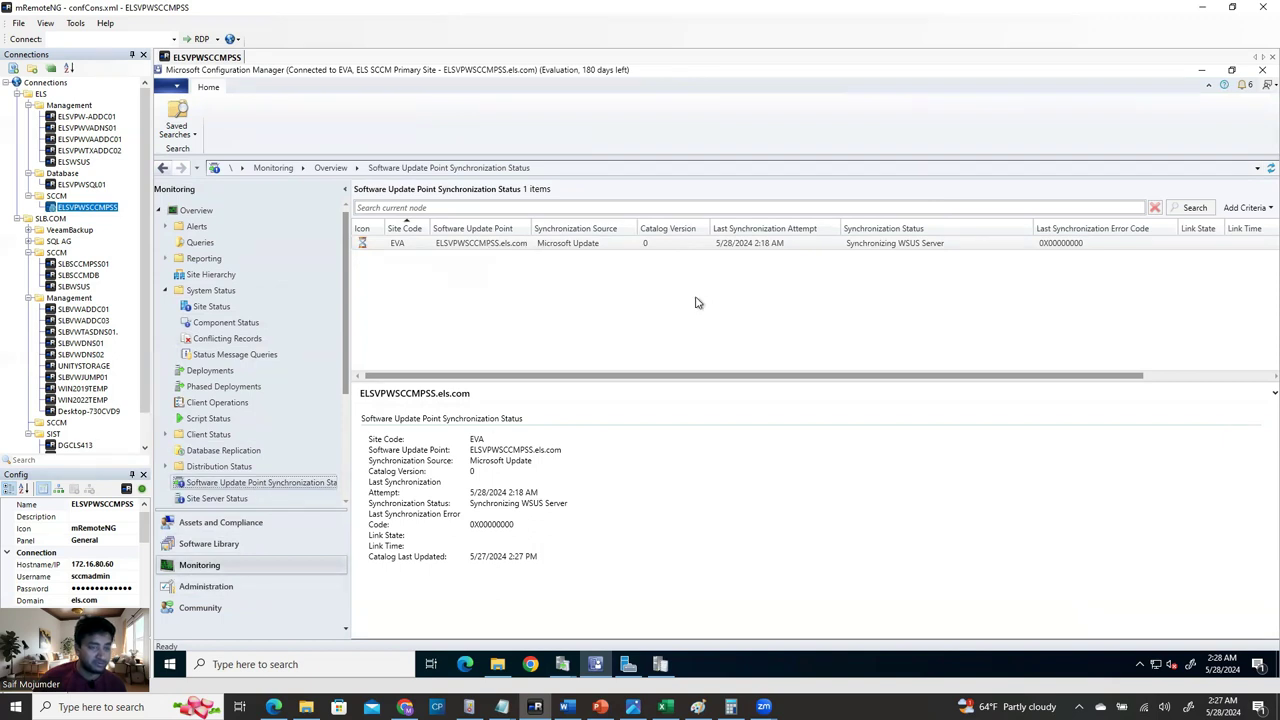
click(930, 247)
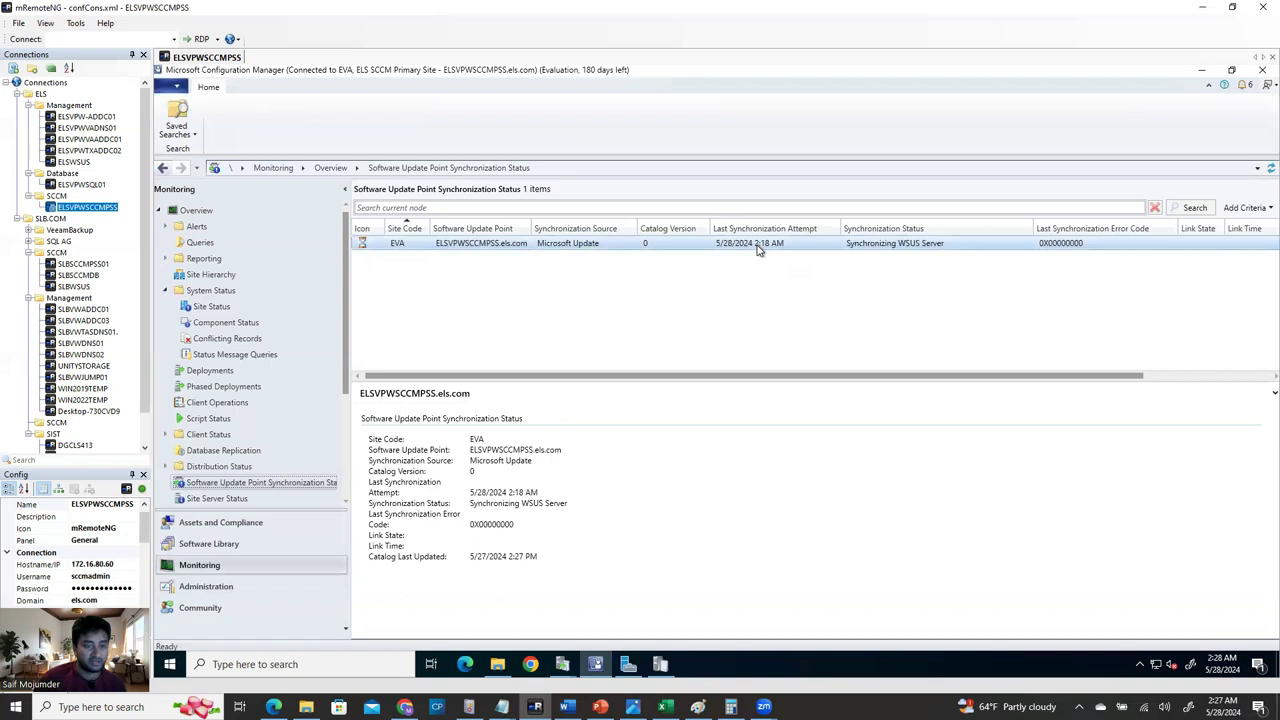
Bring the Update Services console back to the front.
mouse_move(1219, 662)
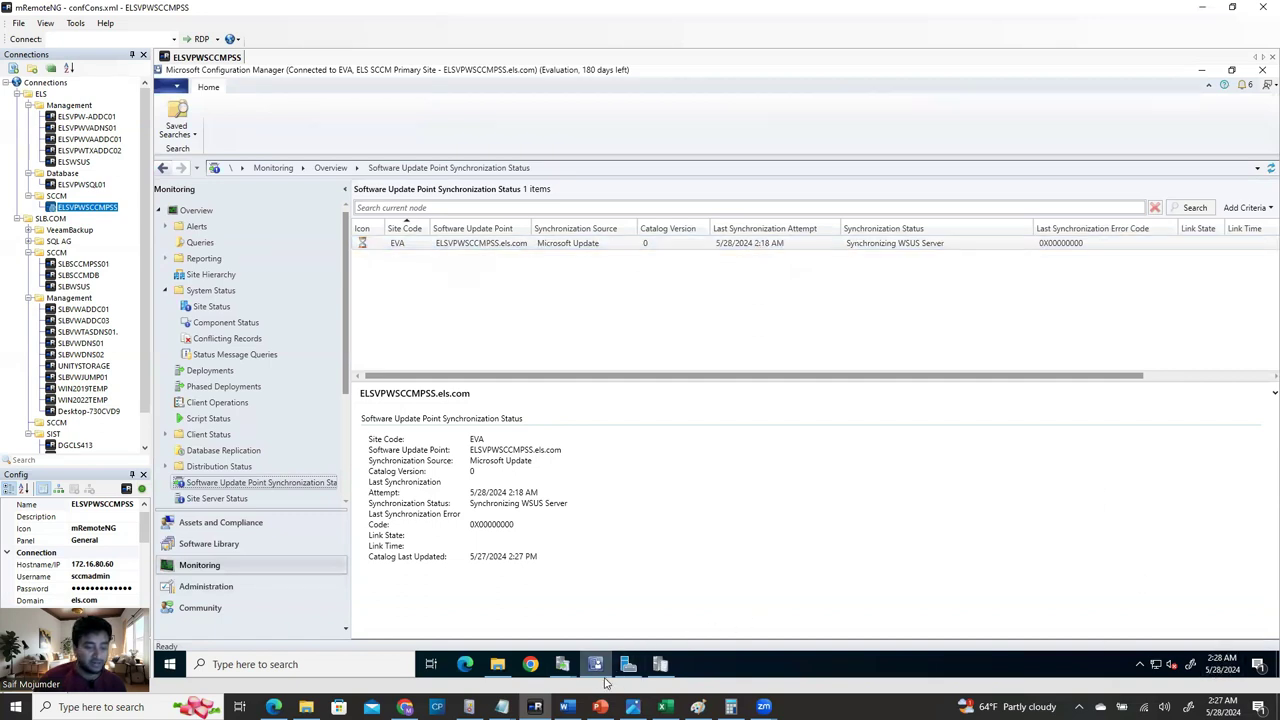
mouse_move(556, 674)
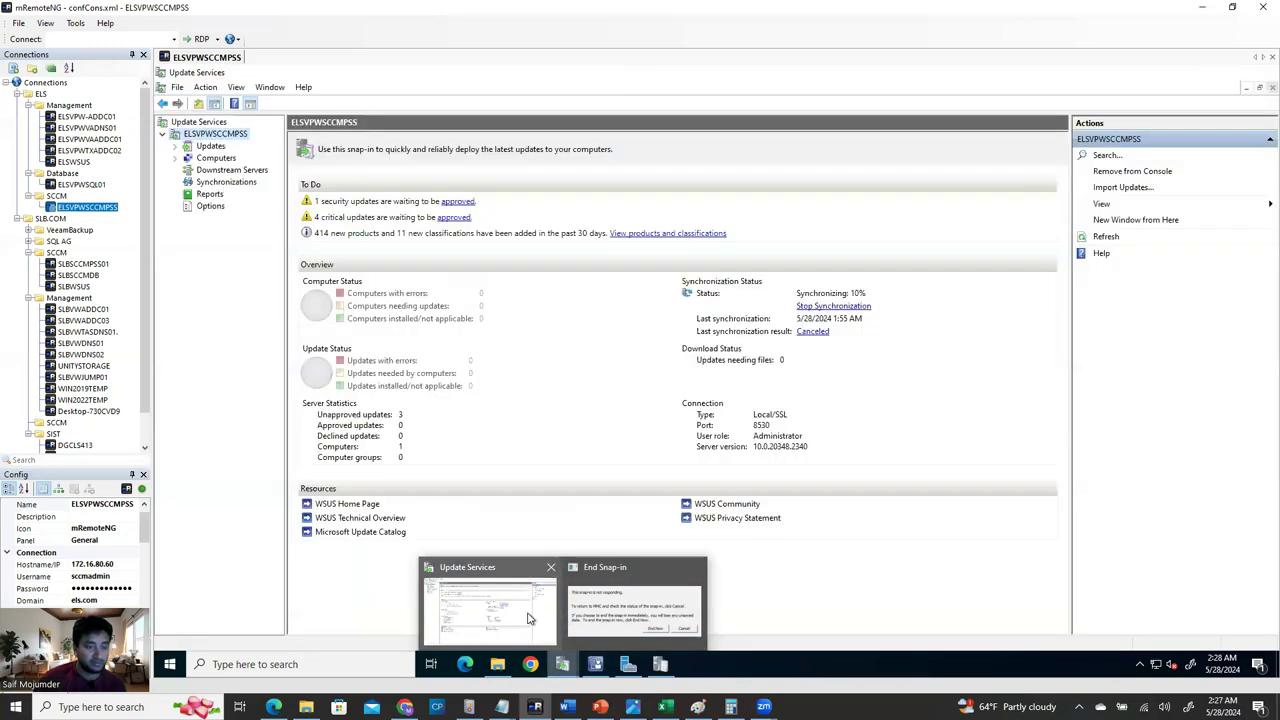
click(530, 618)
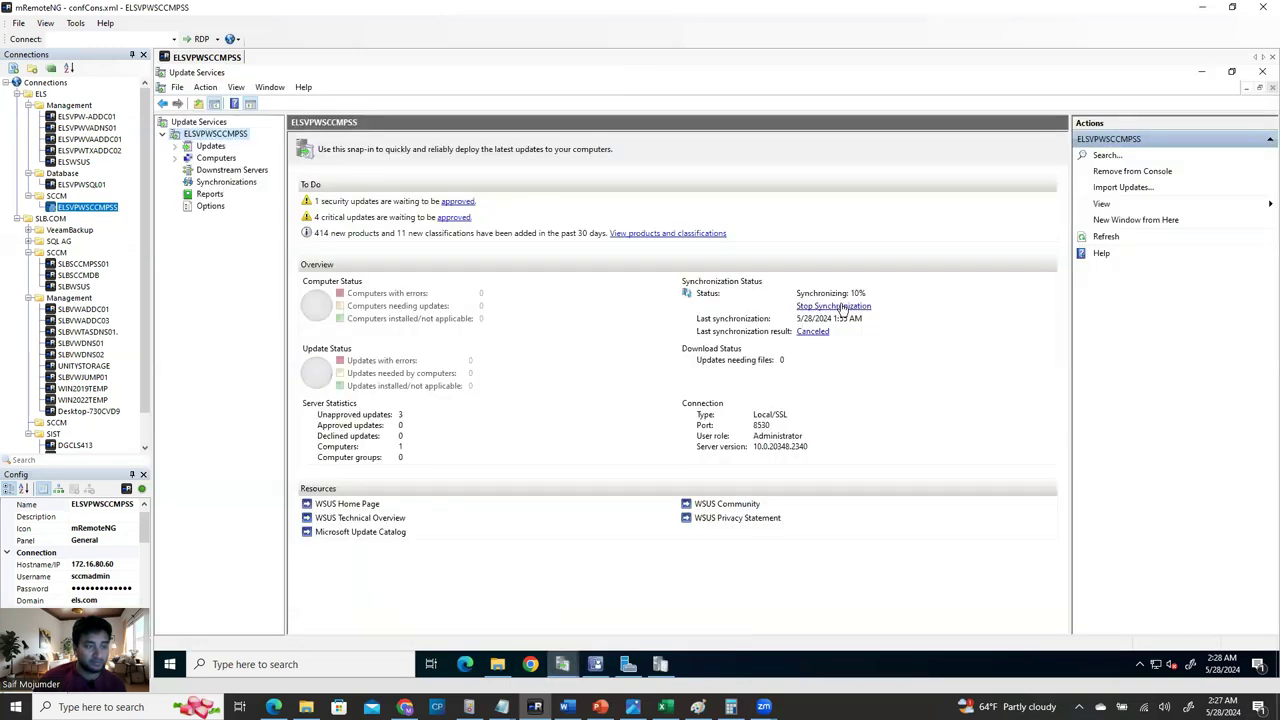
Review the WSUS synchronization progress in the Update Services console.
mouse_move(563, 667)
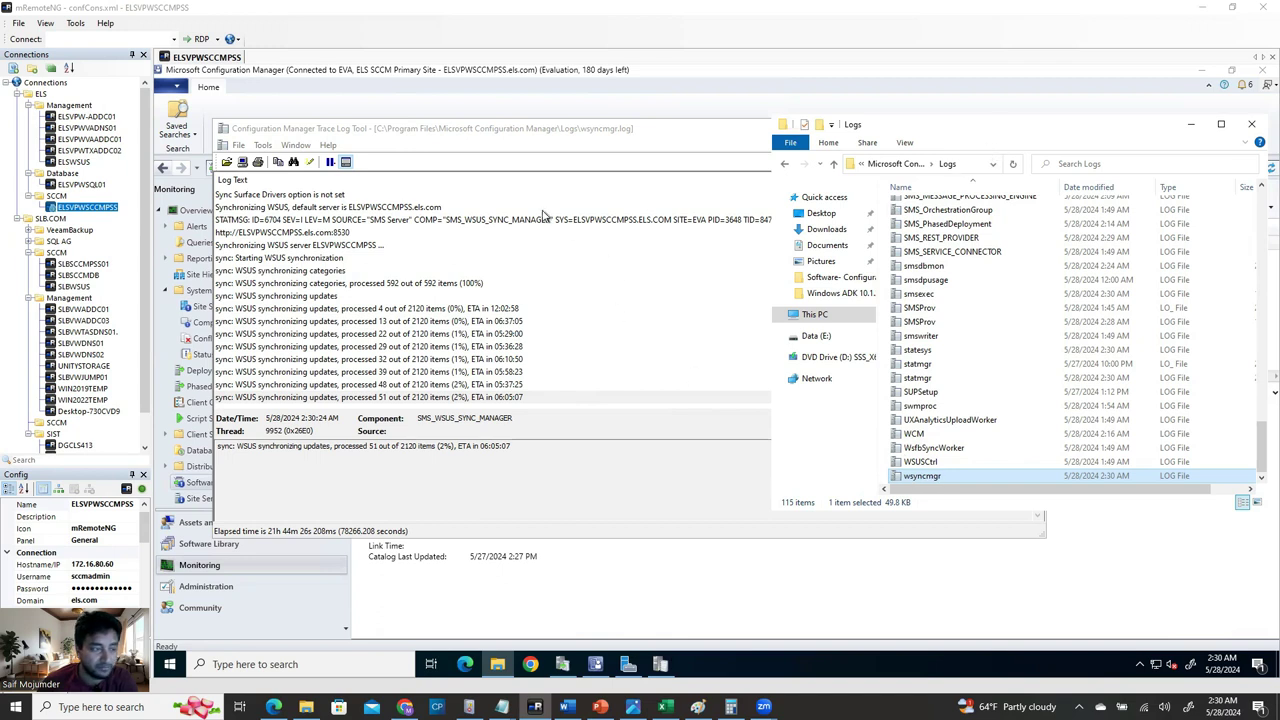
click(434, 129)
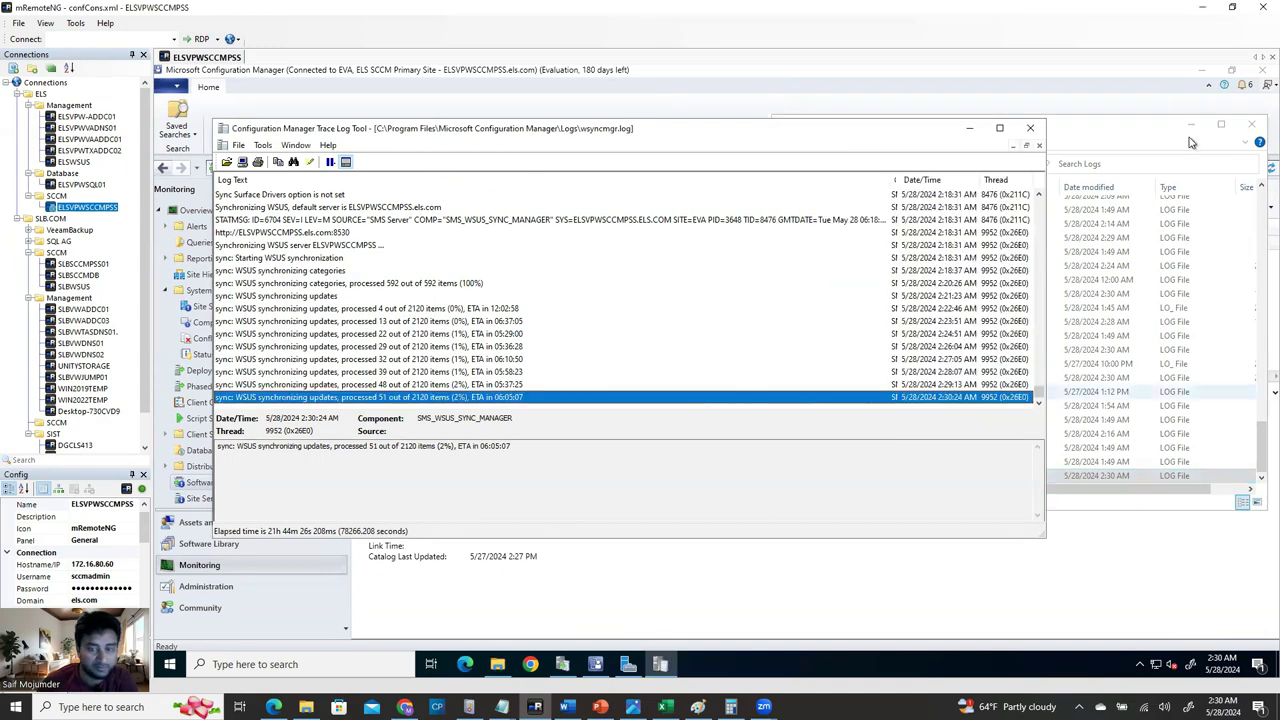
click(1140, 124)
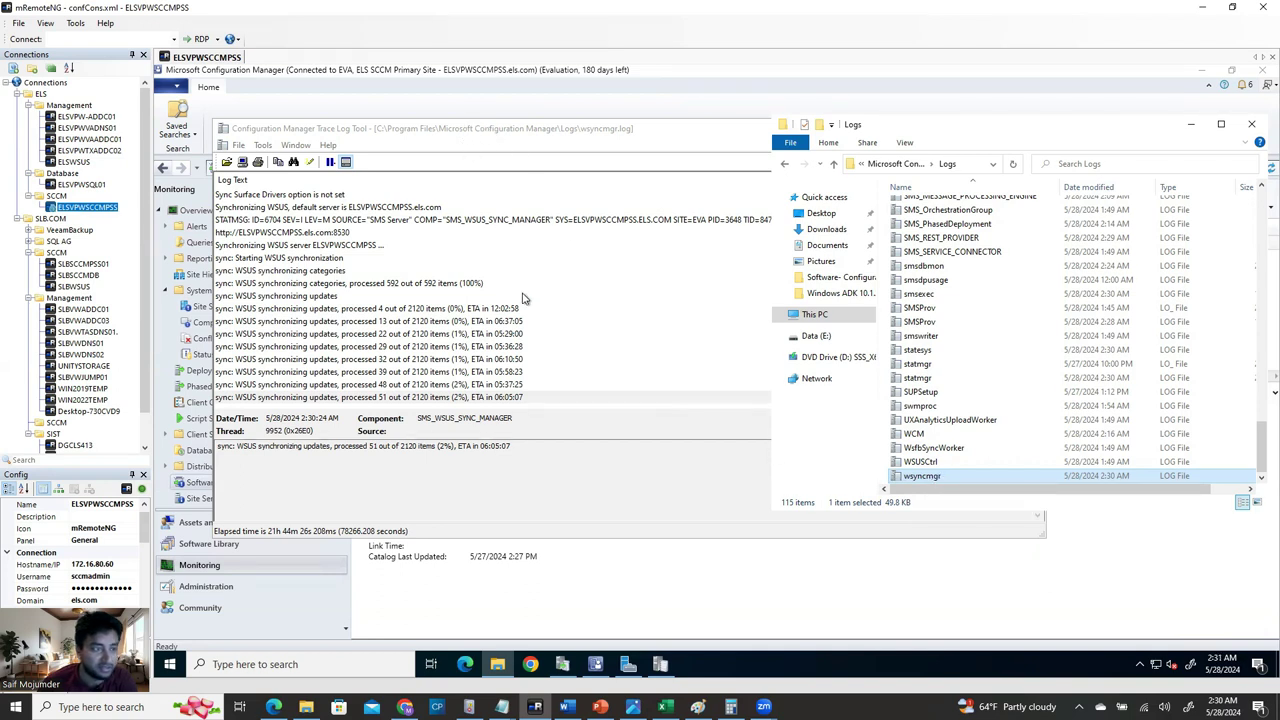
click(651, 142)
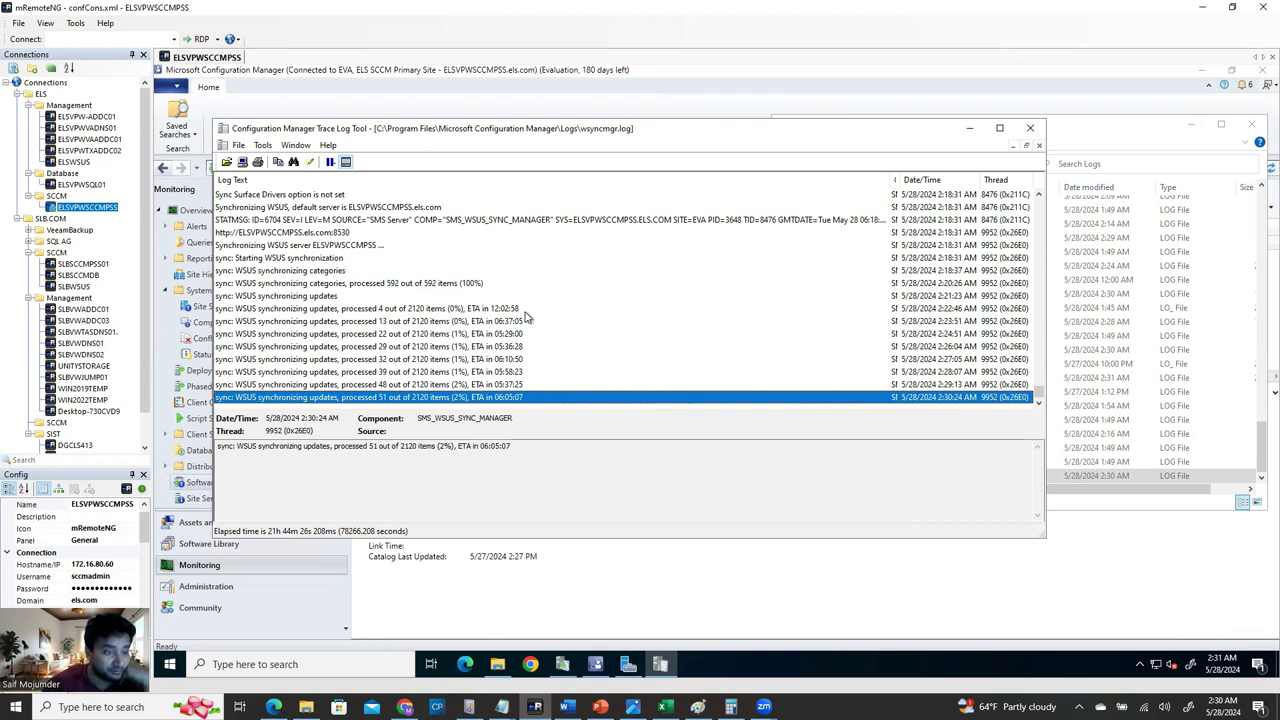
click(516, 310)
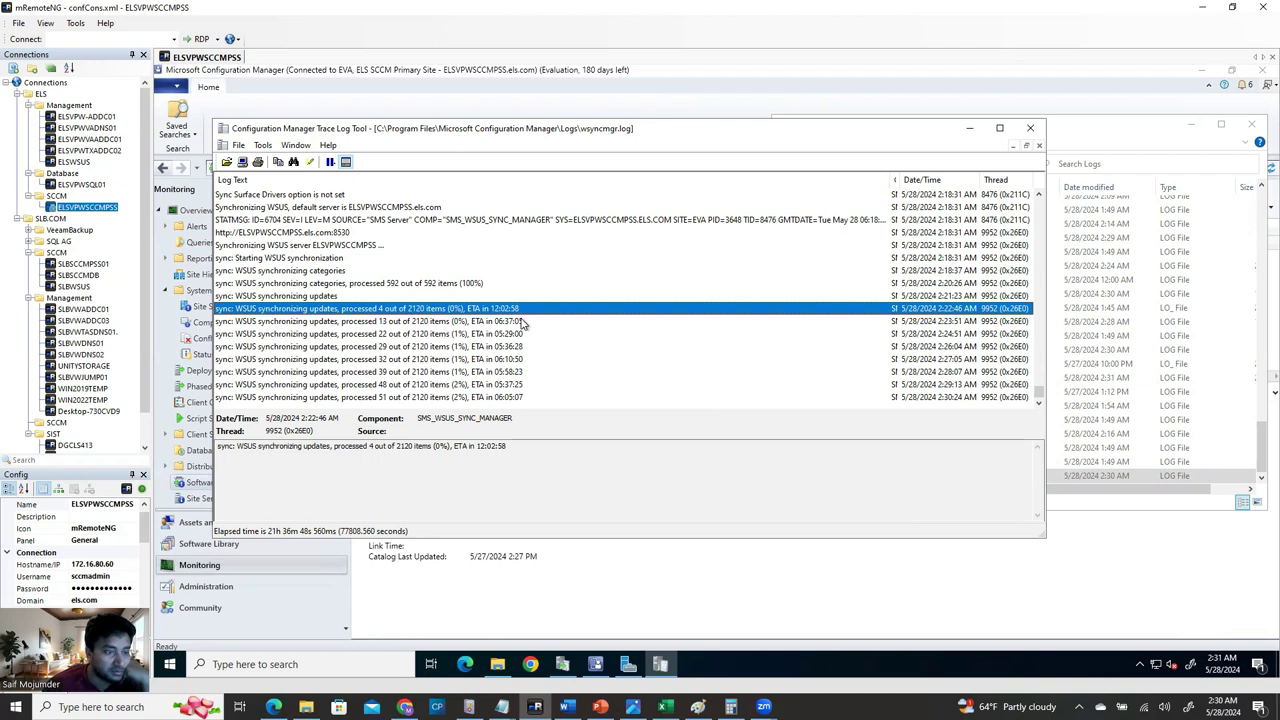
click(520, 322)
click(521, 336)
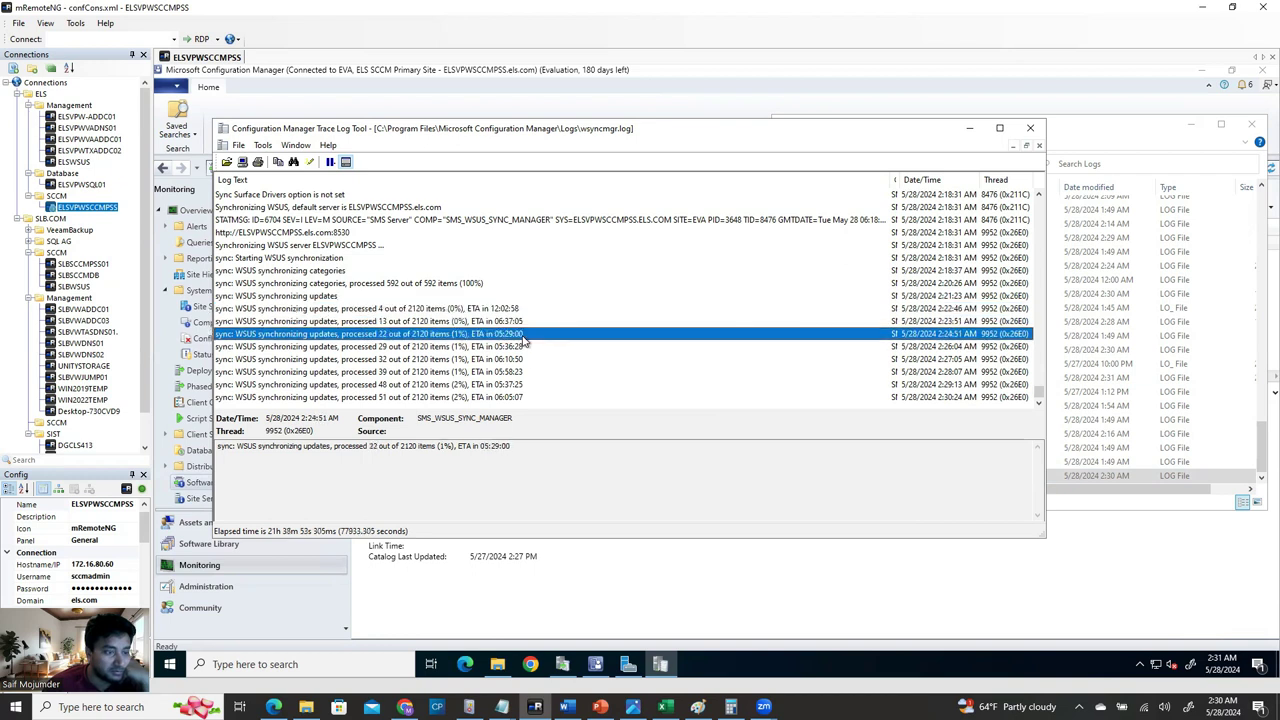
click(520, 398)
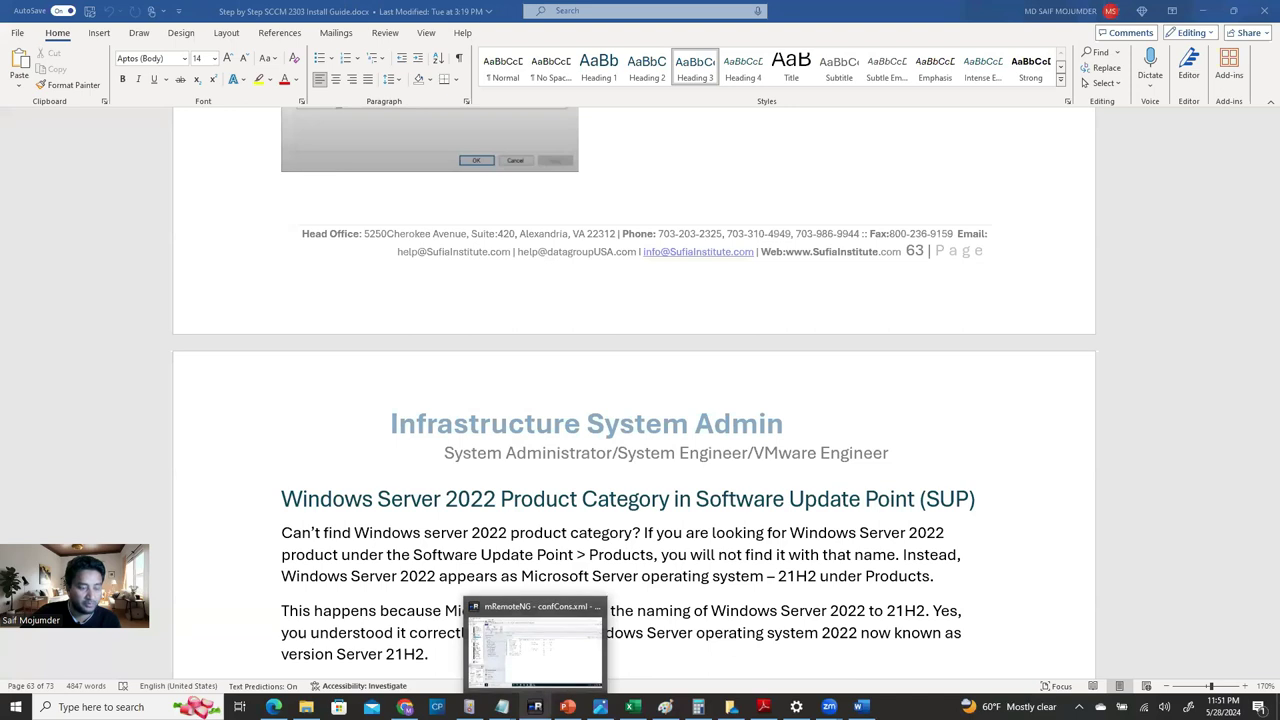
Return to the remote session and bring up the WSUS Synchronizations history.
click(535, 707)
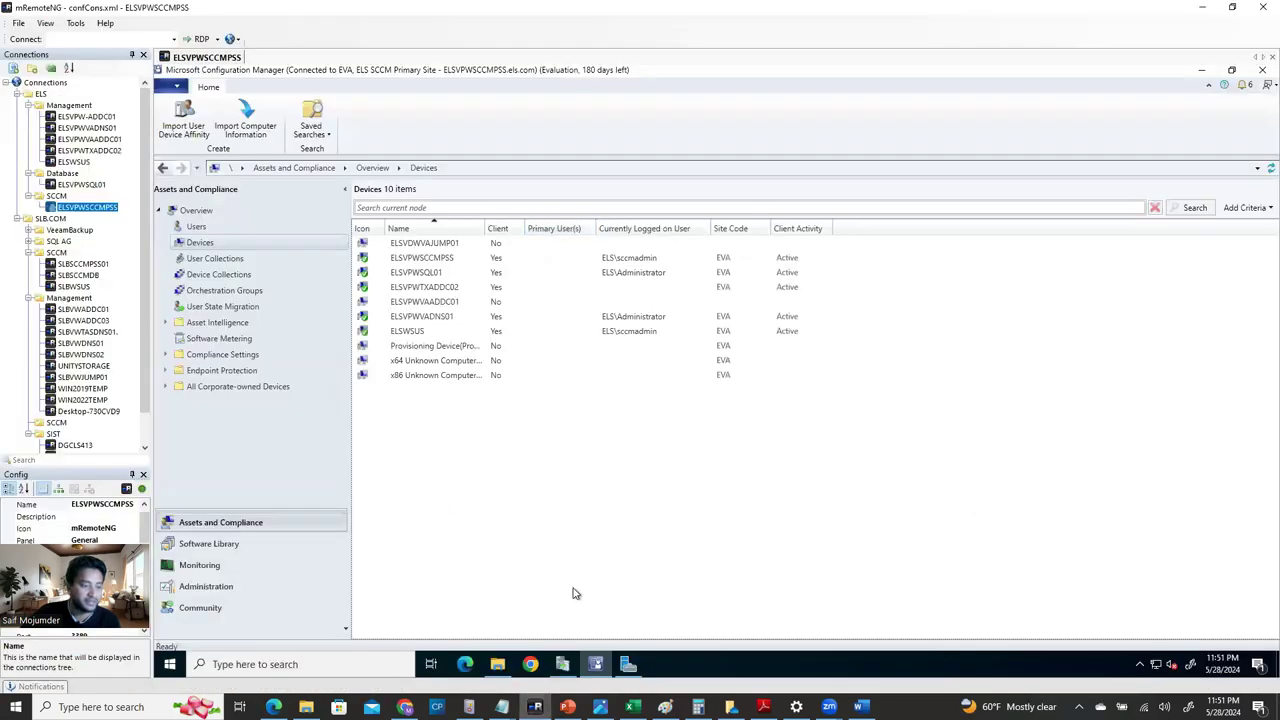
click(562, 664)
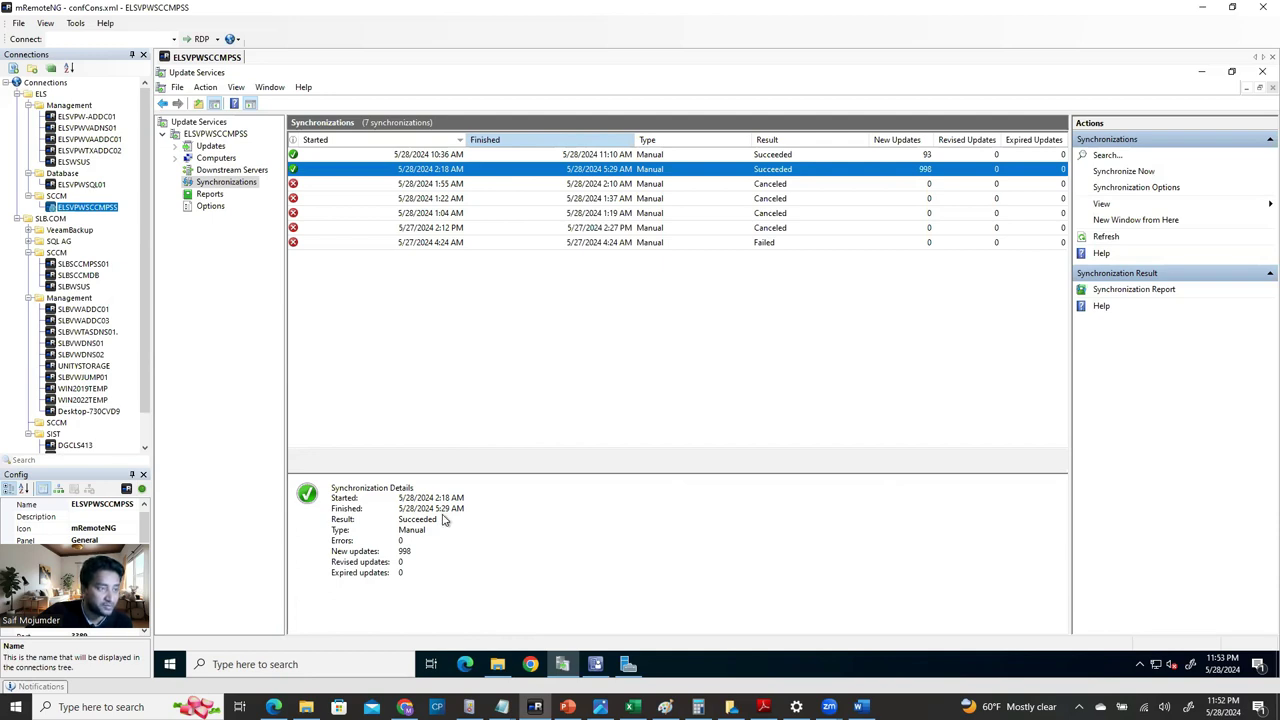
Review the 135 synced updates in All Software Updates, then return to the Administration Sites list.
click(598, 666)
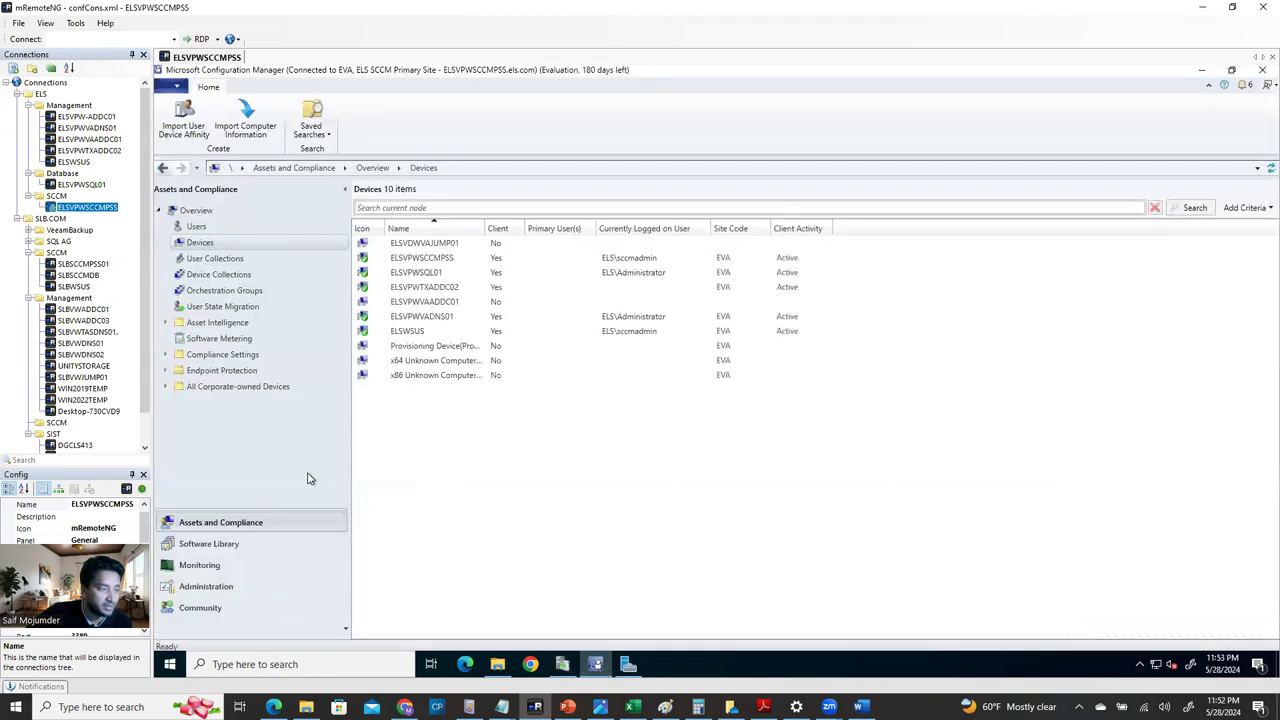
click(210, 588)
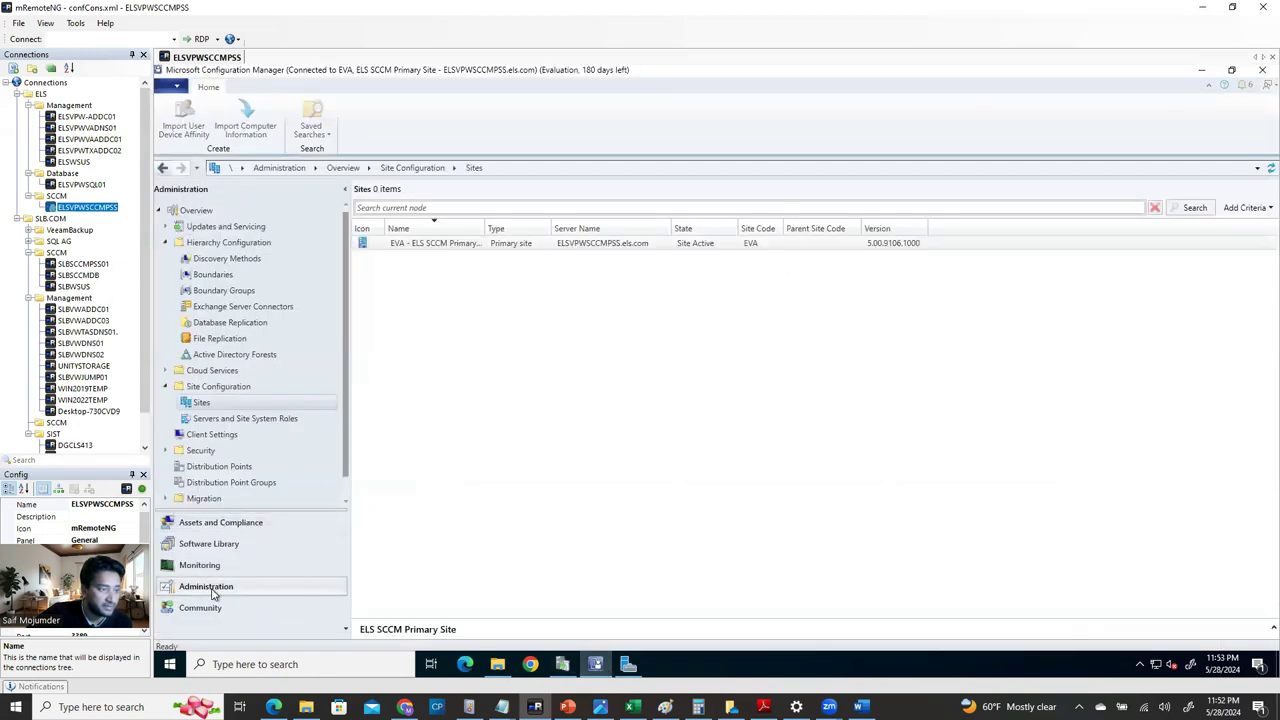
click(210, 545)
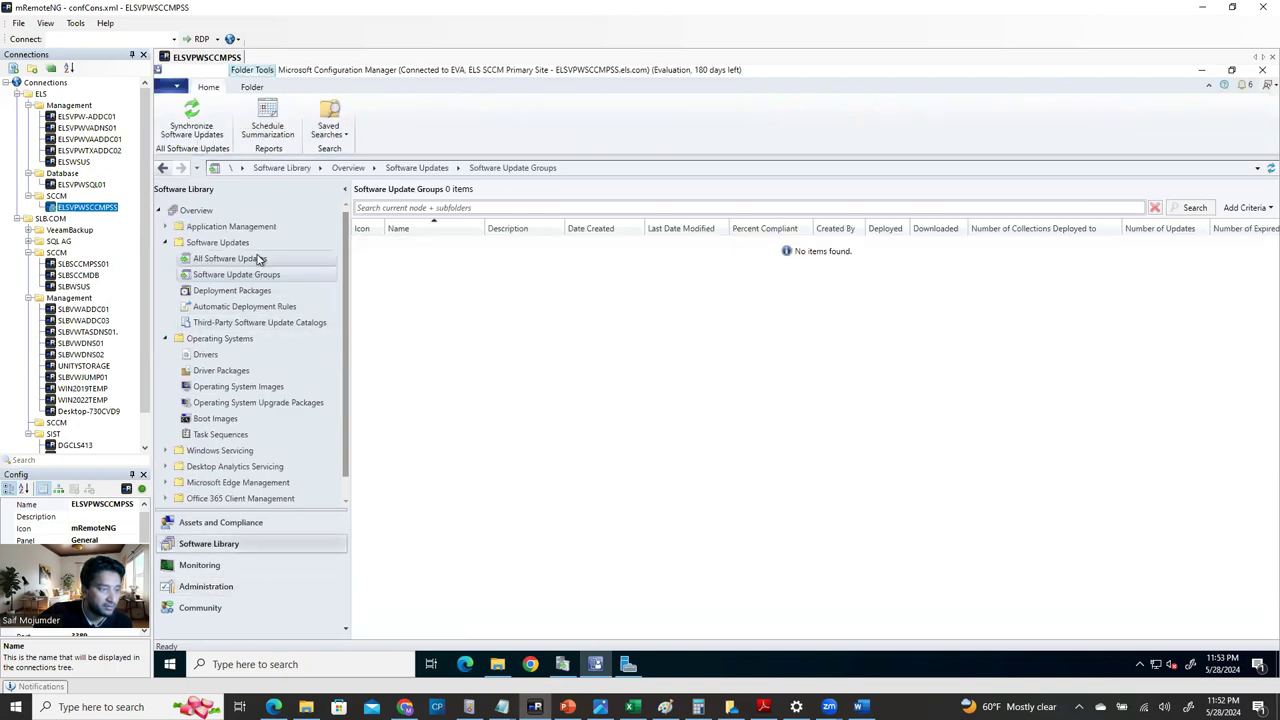
click(260, 260)
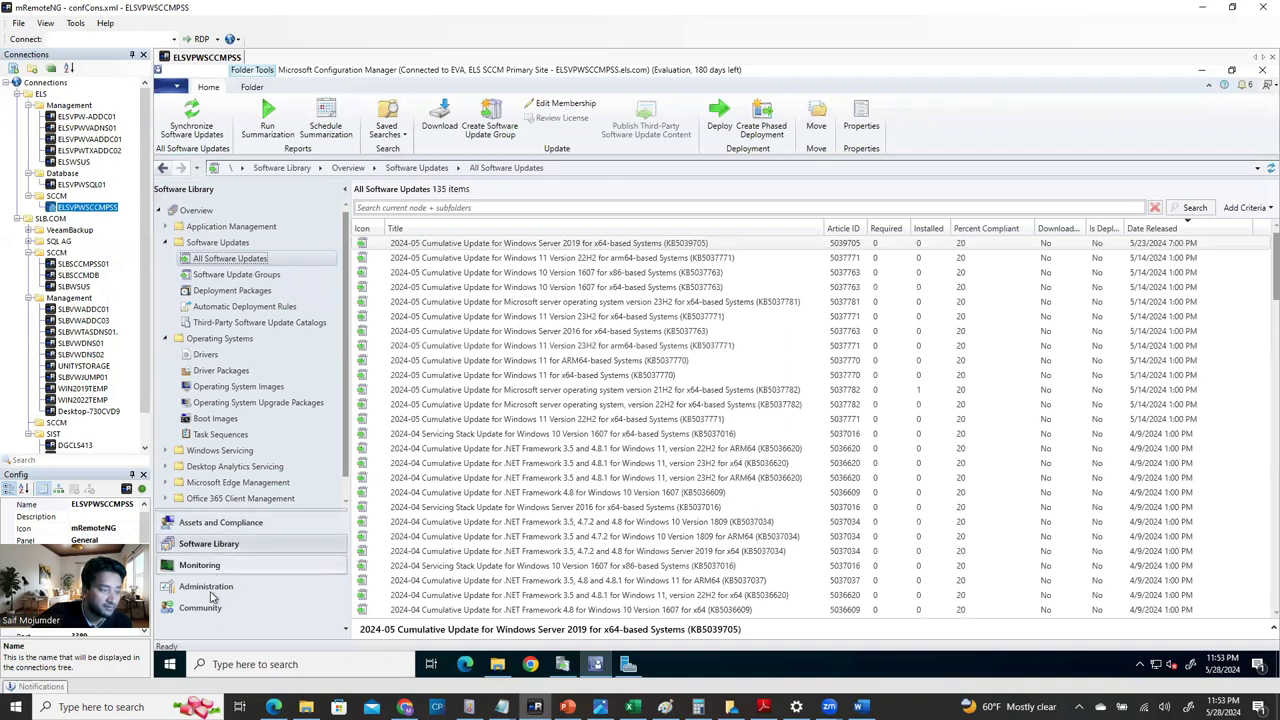
click(207, 587)
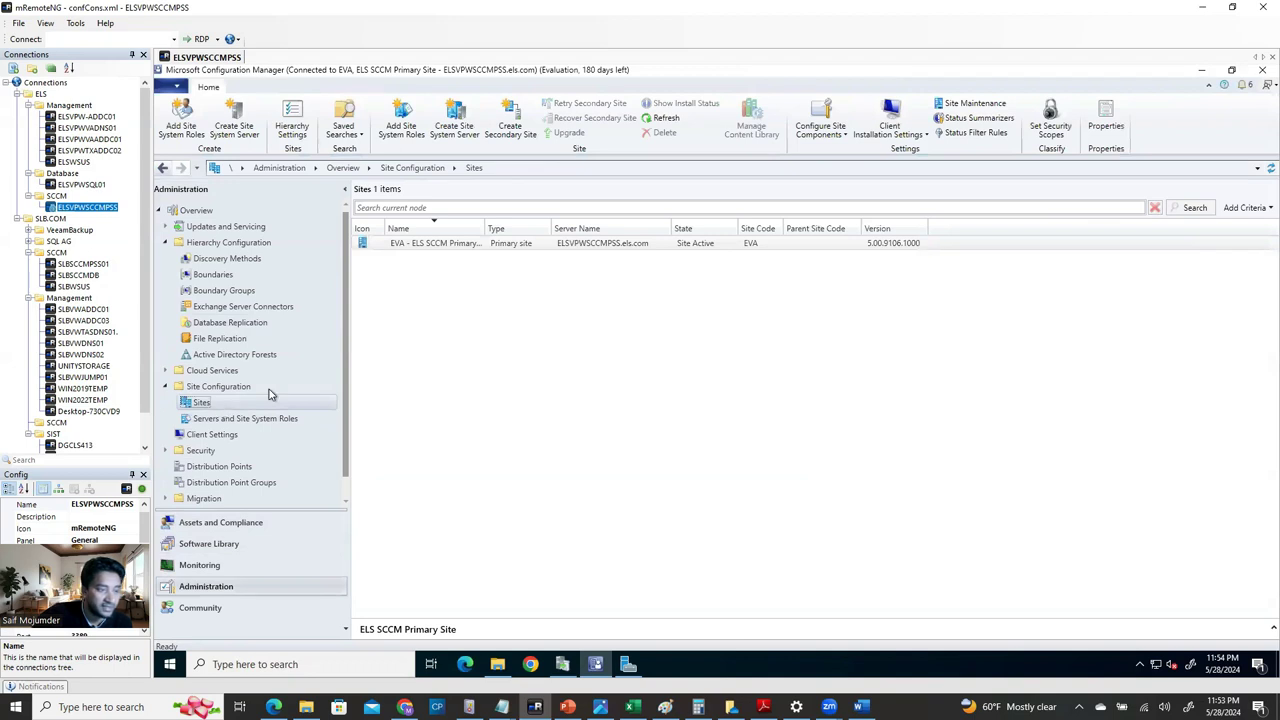
Open the EVA site's Software Update Point component properties at the Products tab.
click(497, 244)
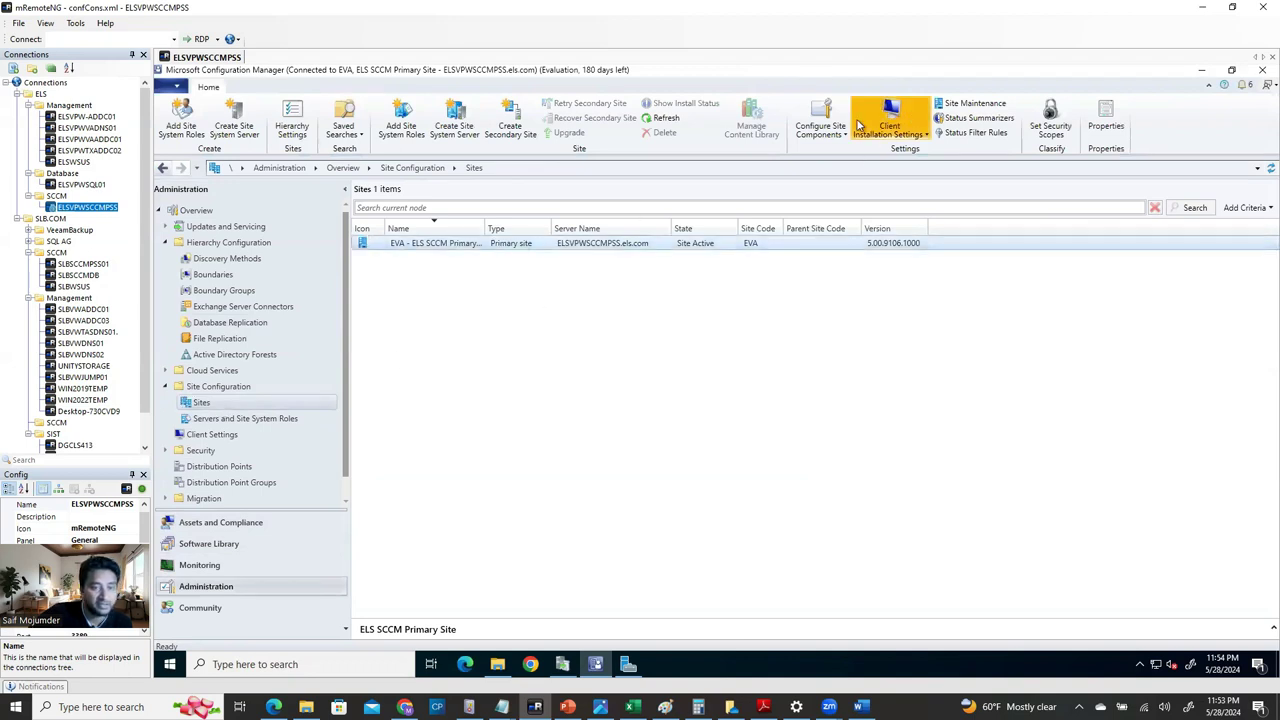
click(822, 129)
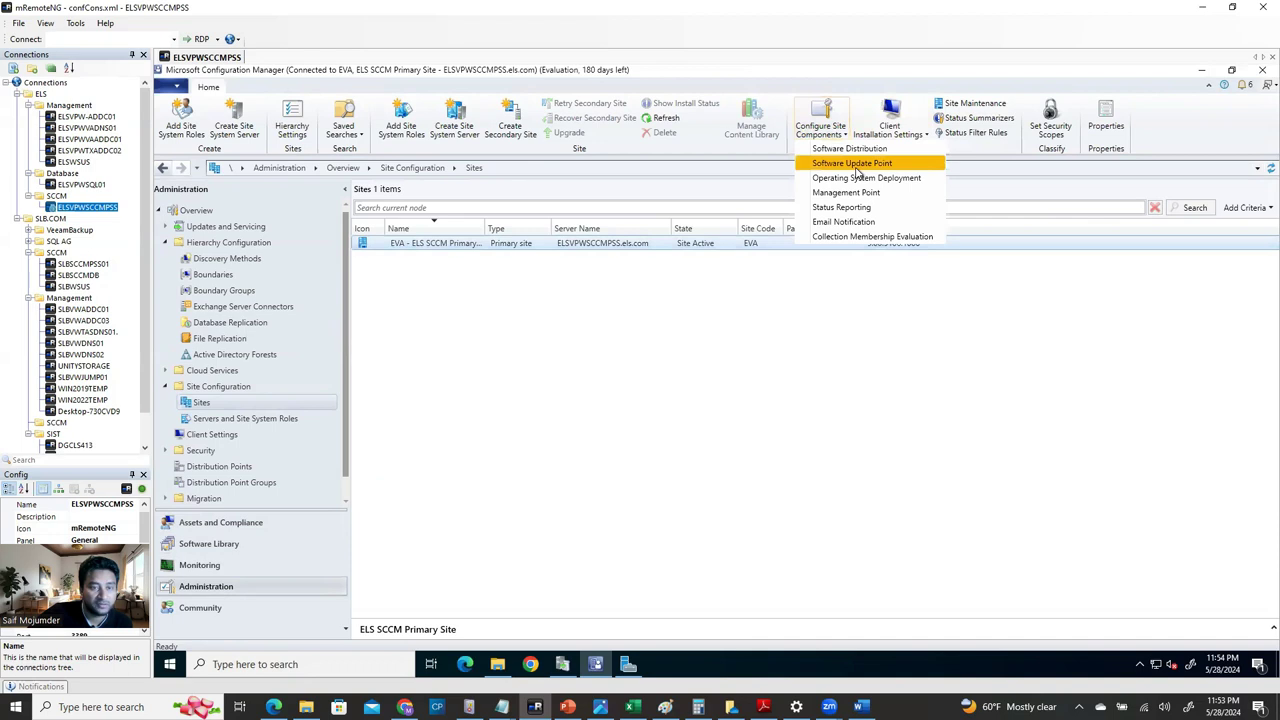
click(855, 165)
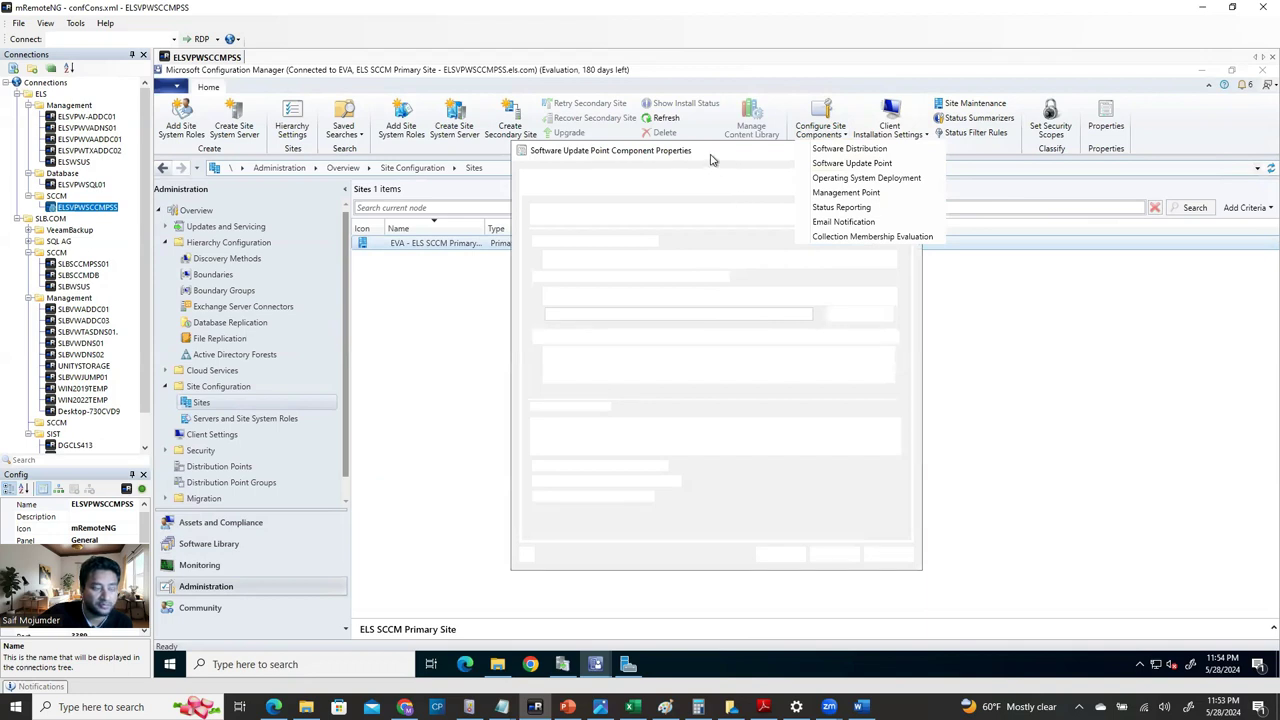
click(691, 194)
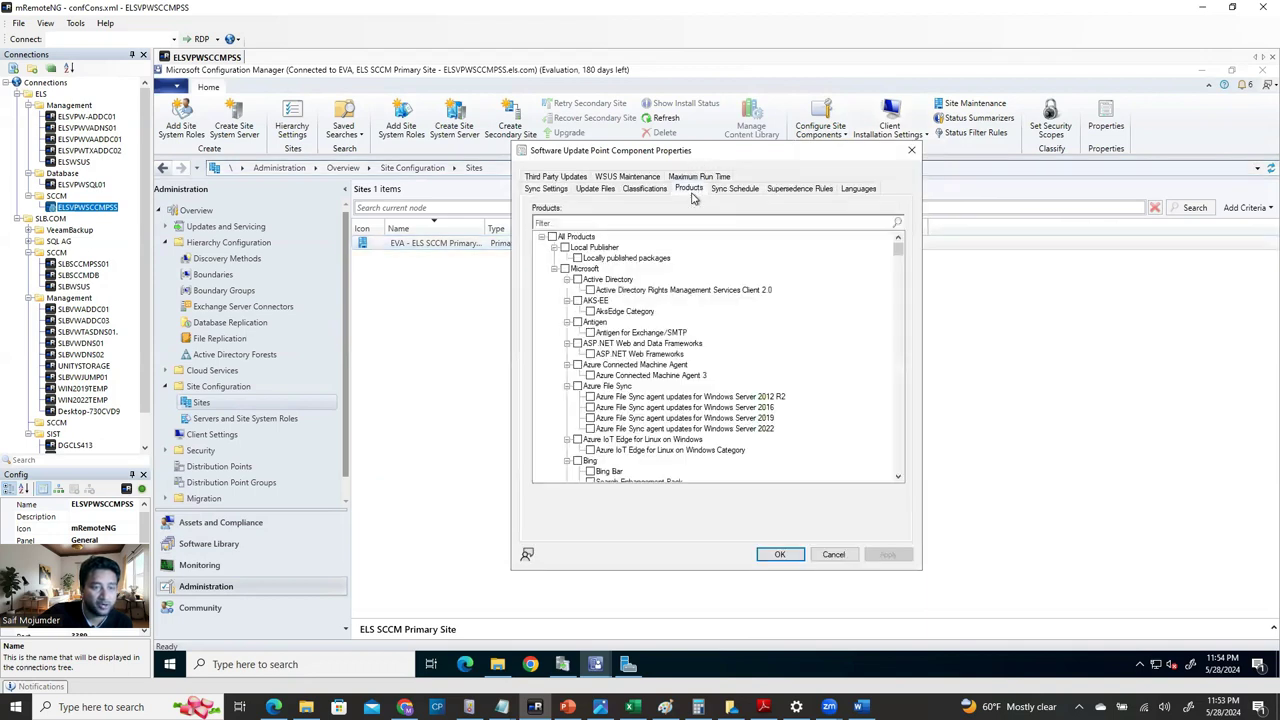
Confirm Windows 10 and Server Operating System 21H2, 23H2 and 24H2 are ticked as synced products.
drag(897, 290, 884, 392)
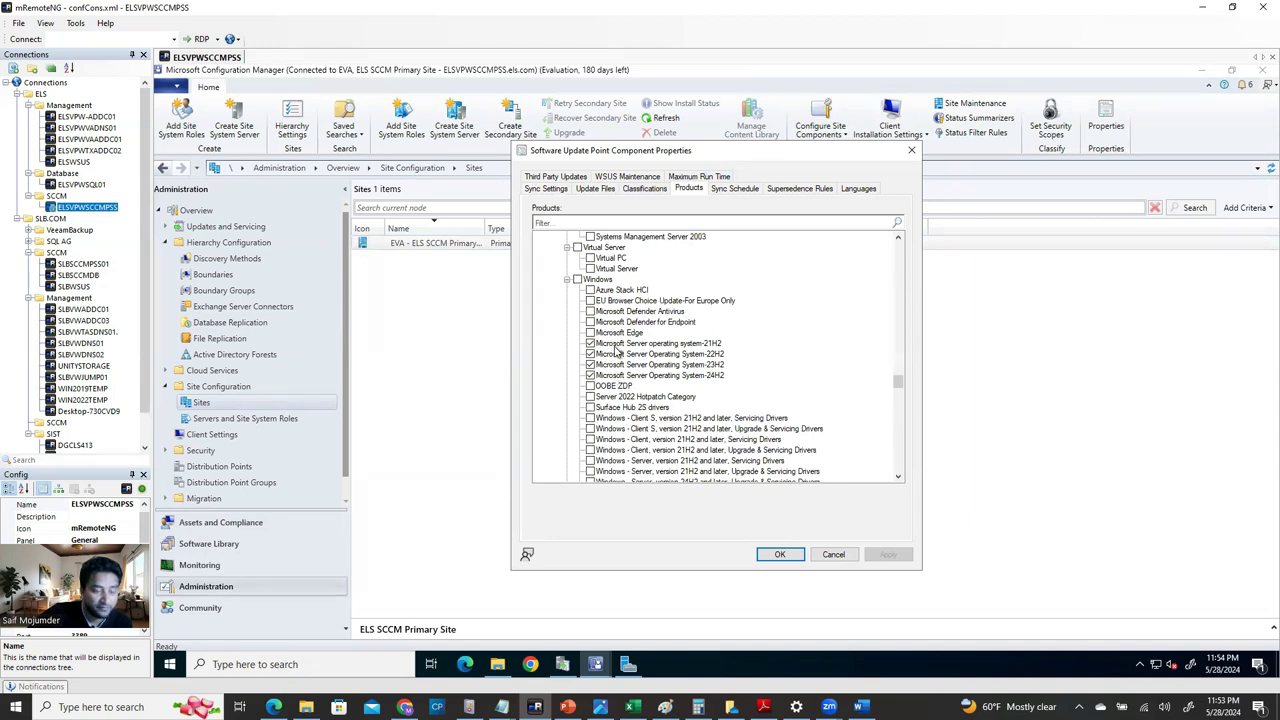
scroll(650, 443, down, 3)
click(590, 397)
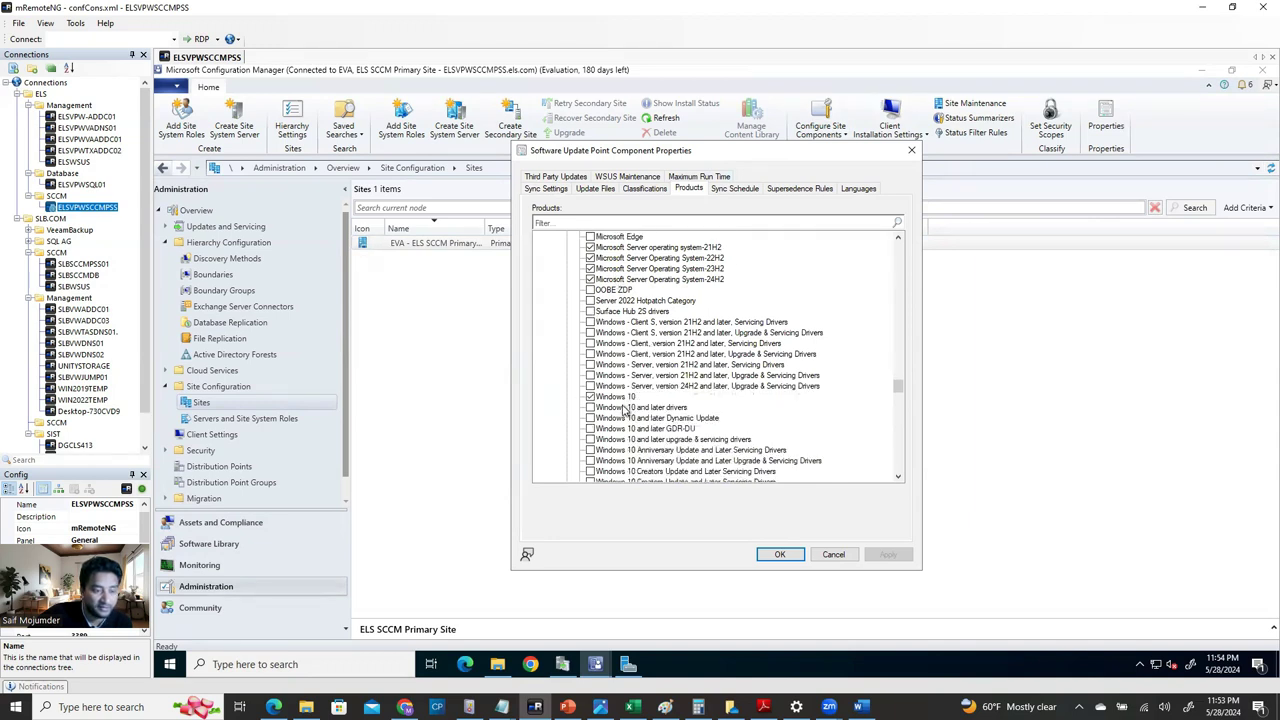
scroll(630, 420, down, 5)
scroll(645, 438, down, 12)
scroll(650, 420, down, 15)
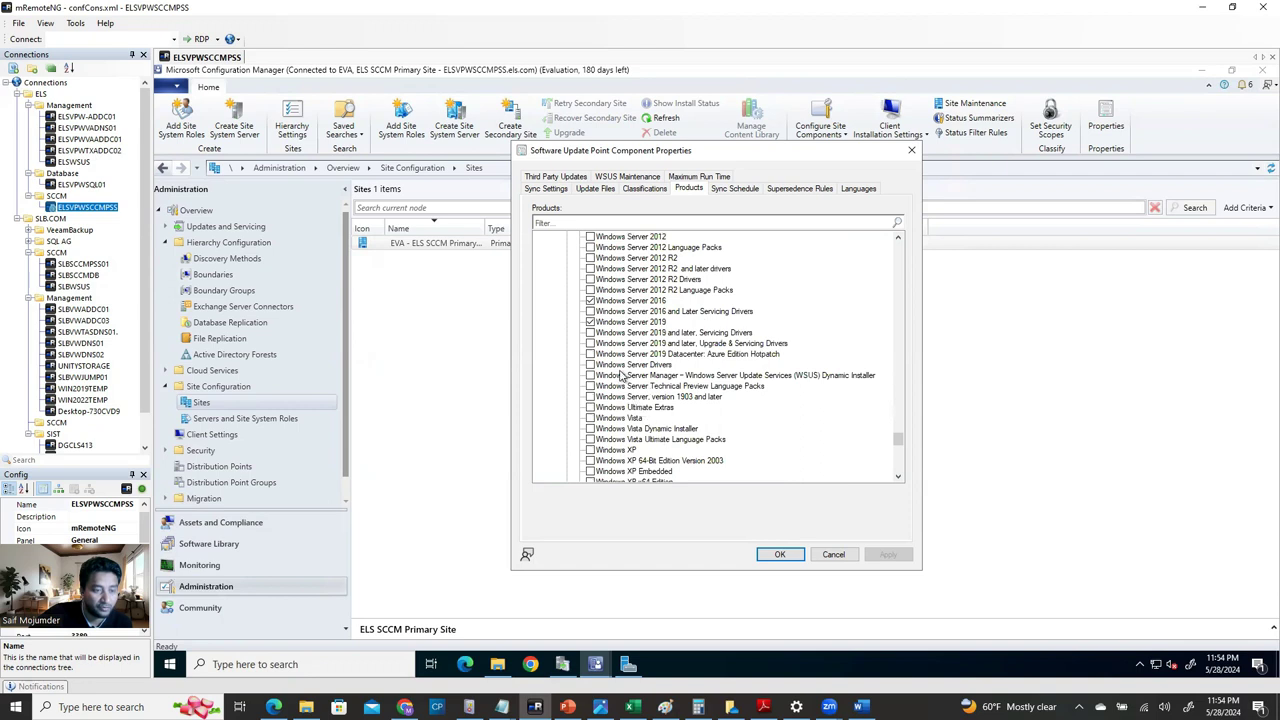
scroll(690, 340, up, 3)
scroll(705, 345, up, 12)
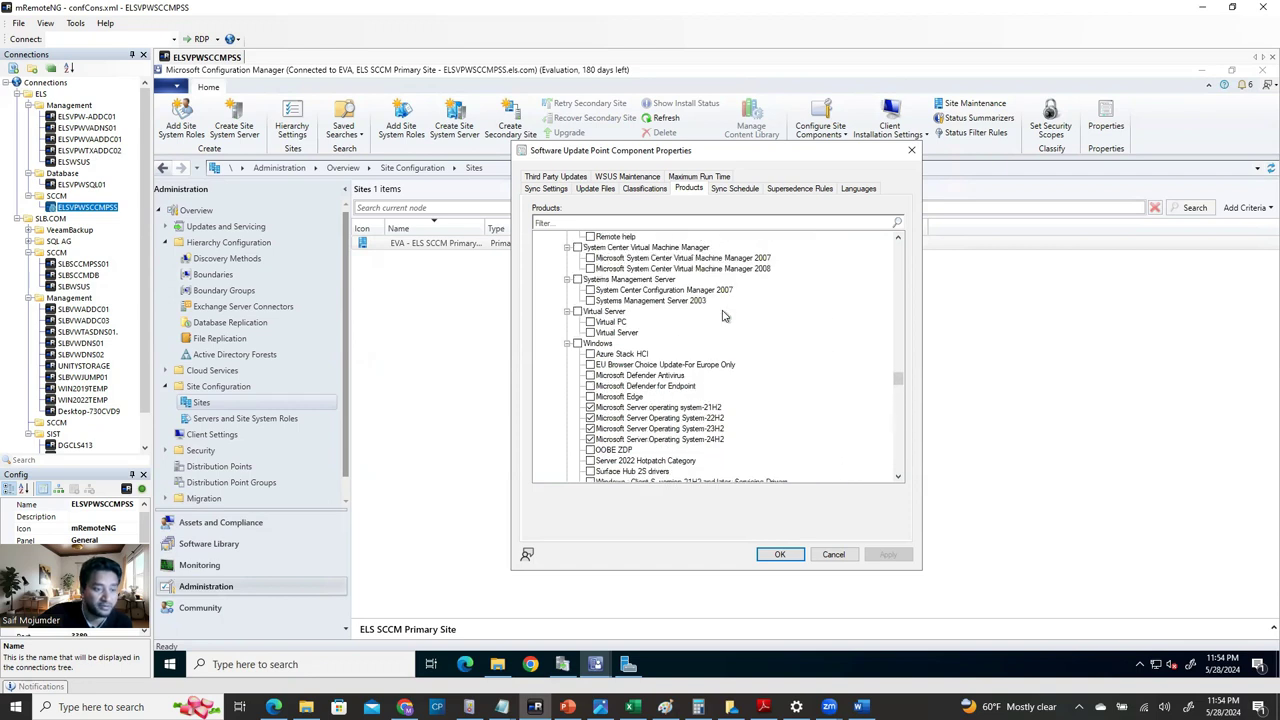
scroll(725, 316, down, 1)
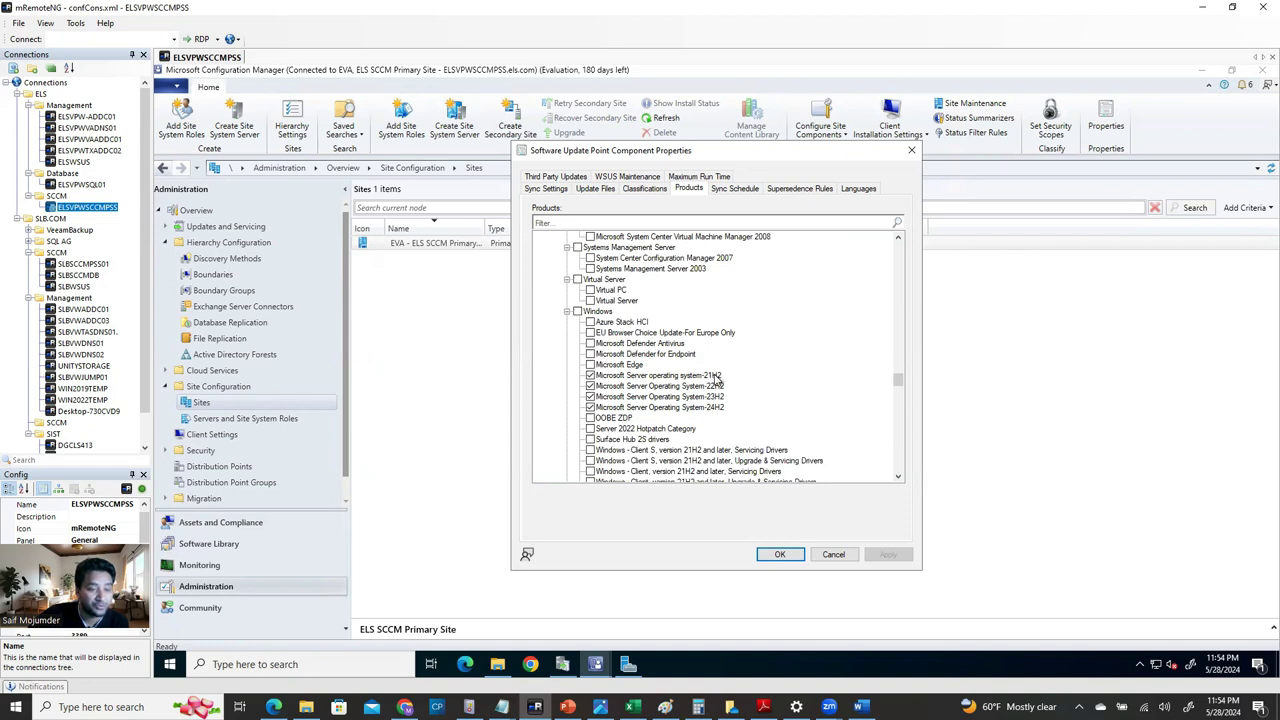
click(716, 377)
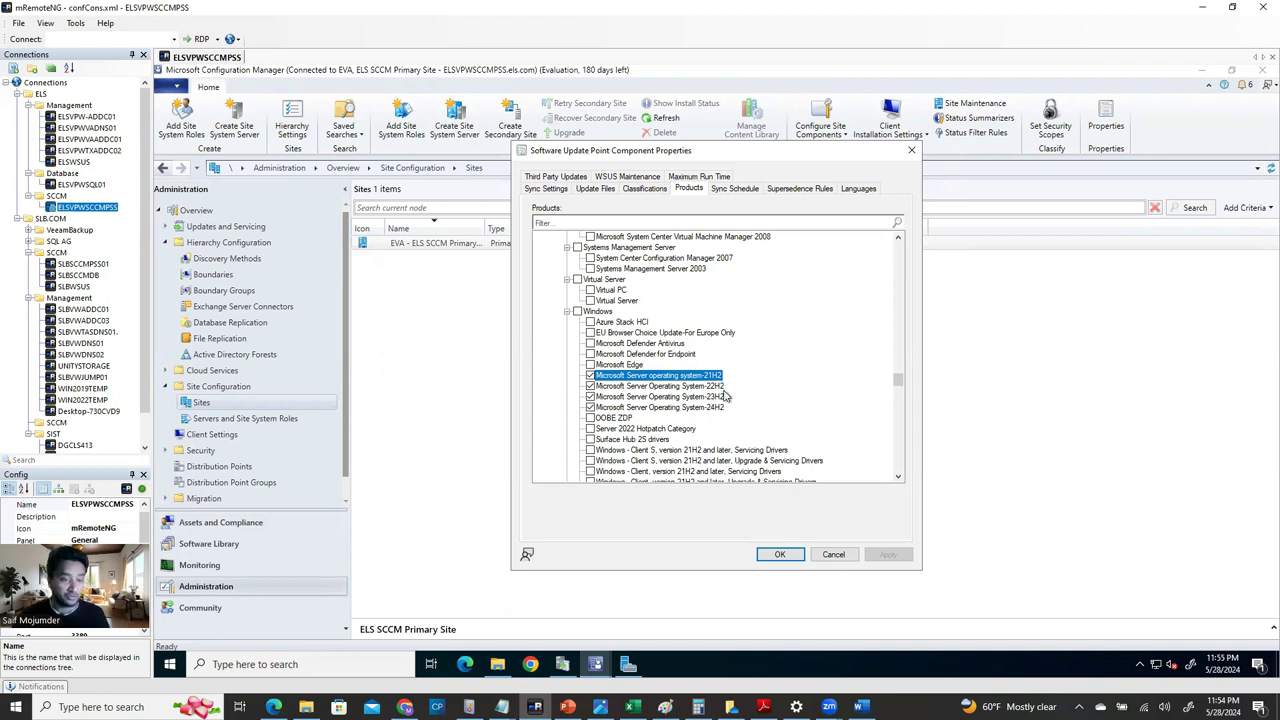
click(722, 397)
click(719, 410)
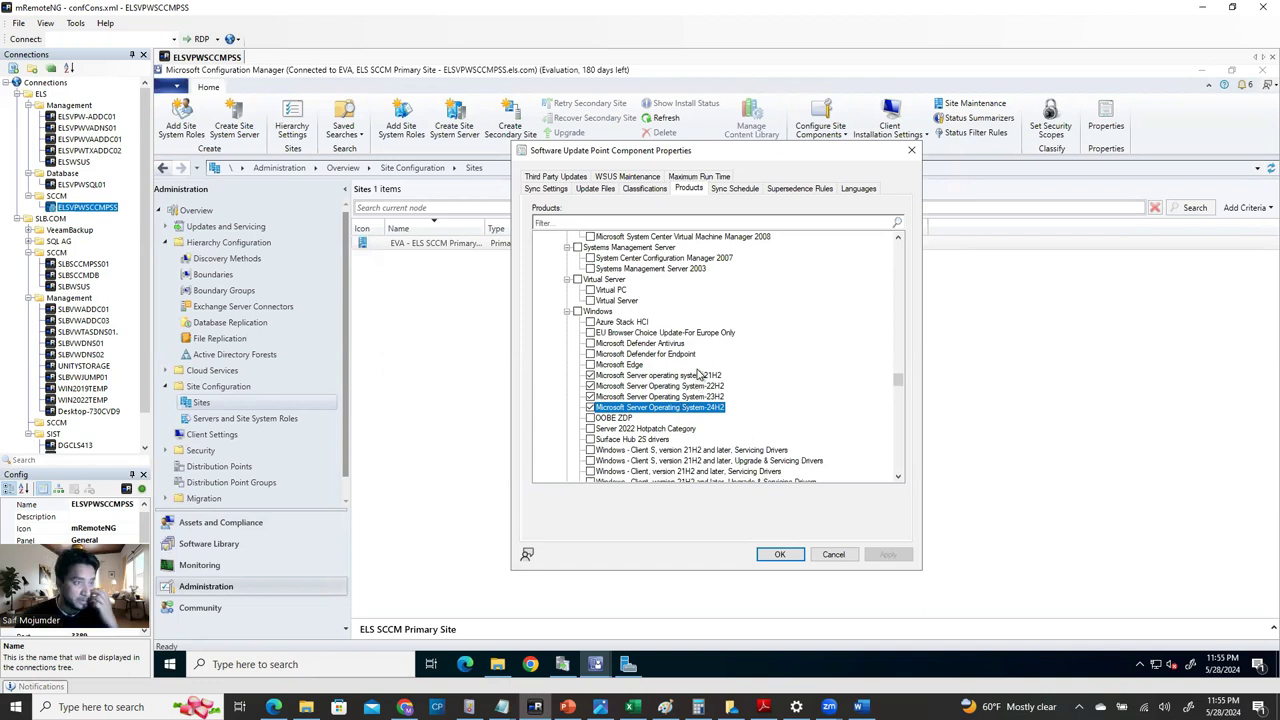
Connect to ELSVPWVAADDC01 and run winver, showing Windows Server 2022 version 21H2.
double_click(110, 140)
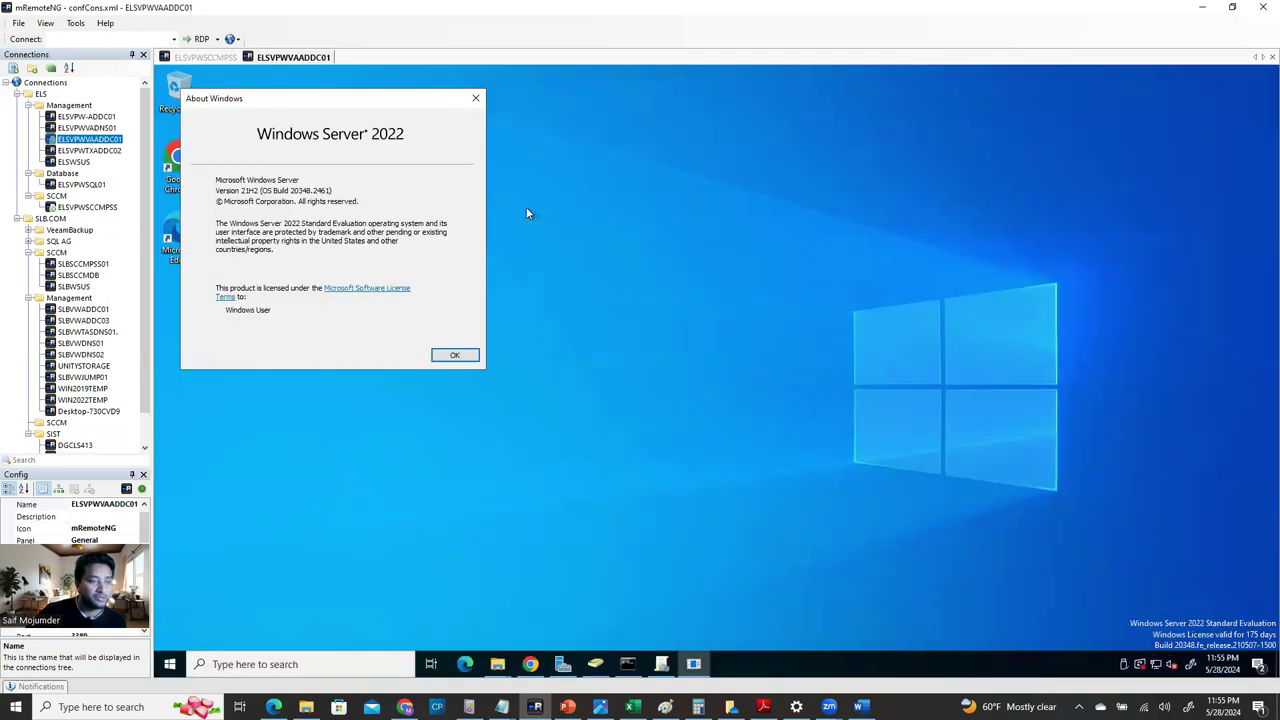
click(475, 98)
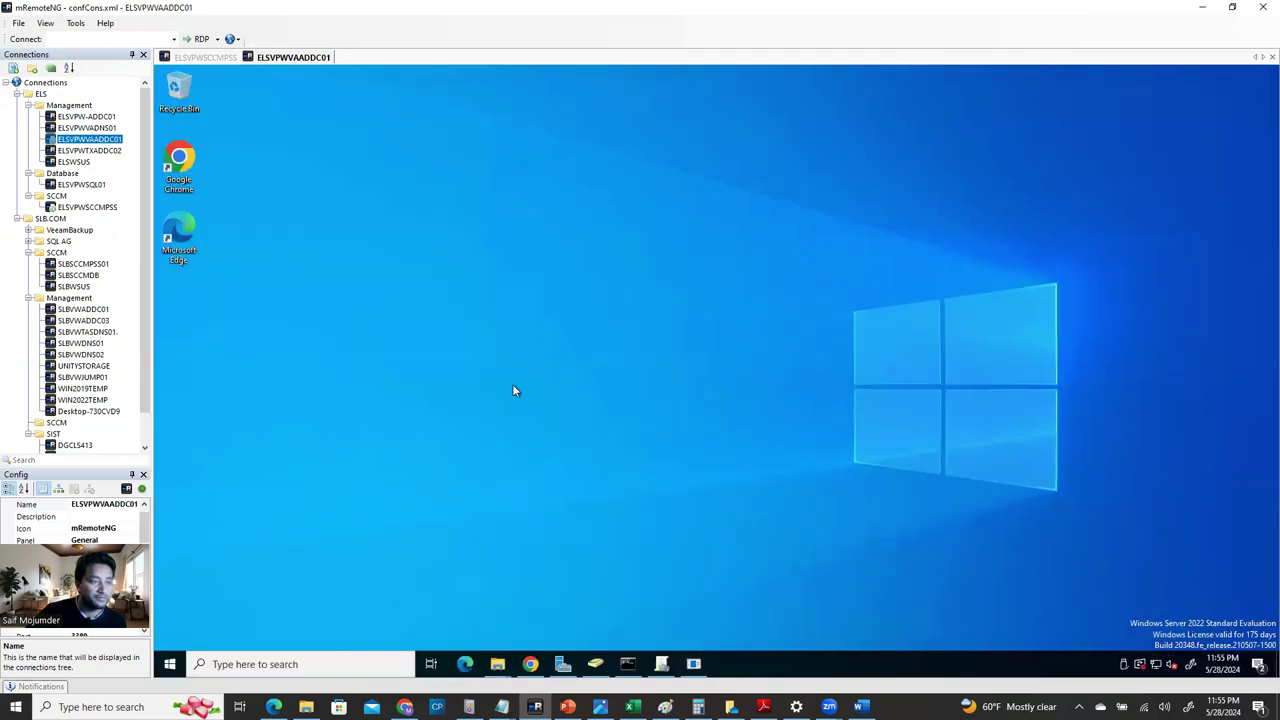
click(296, 665)
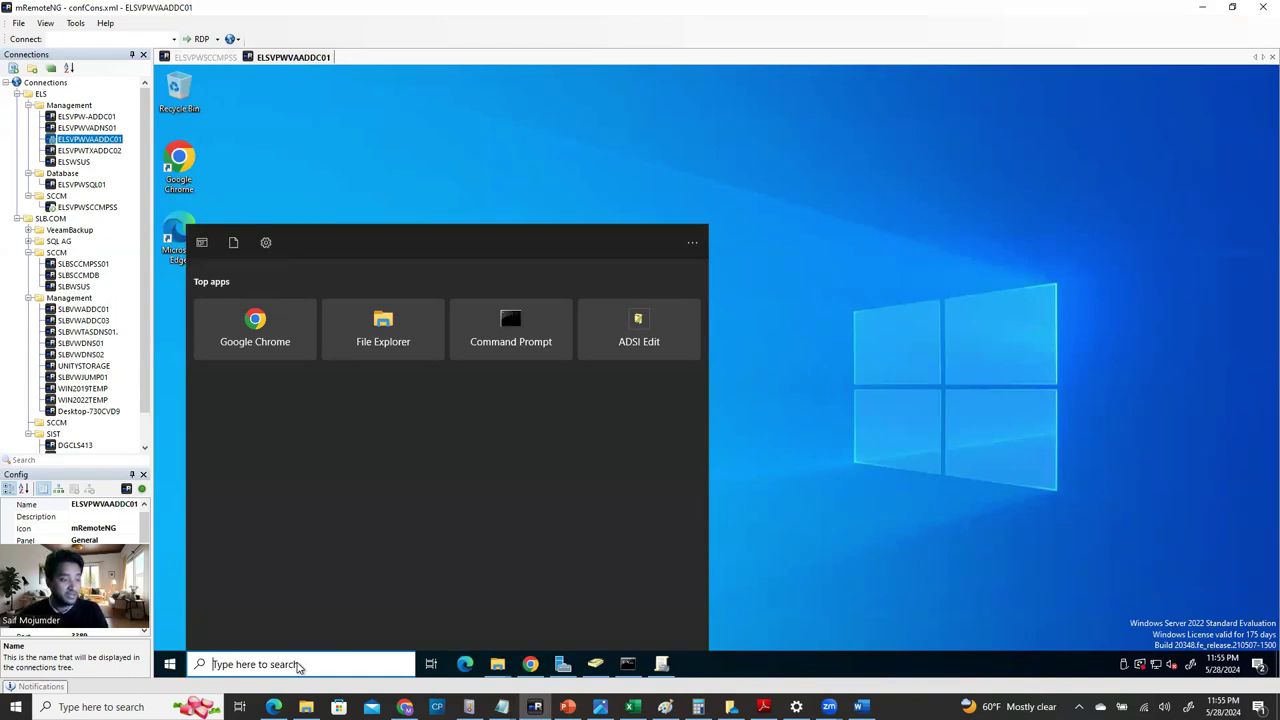
text(winver)
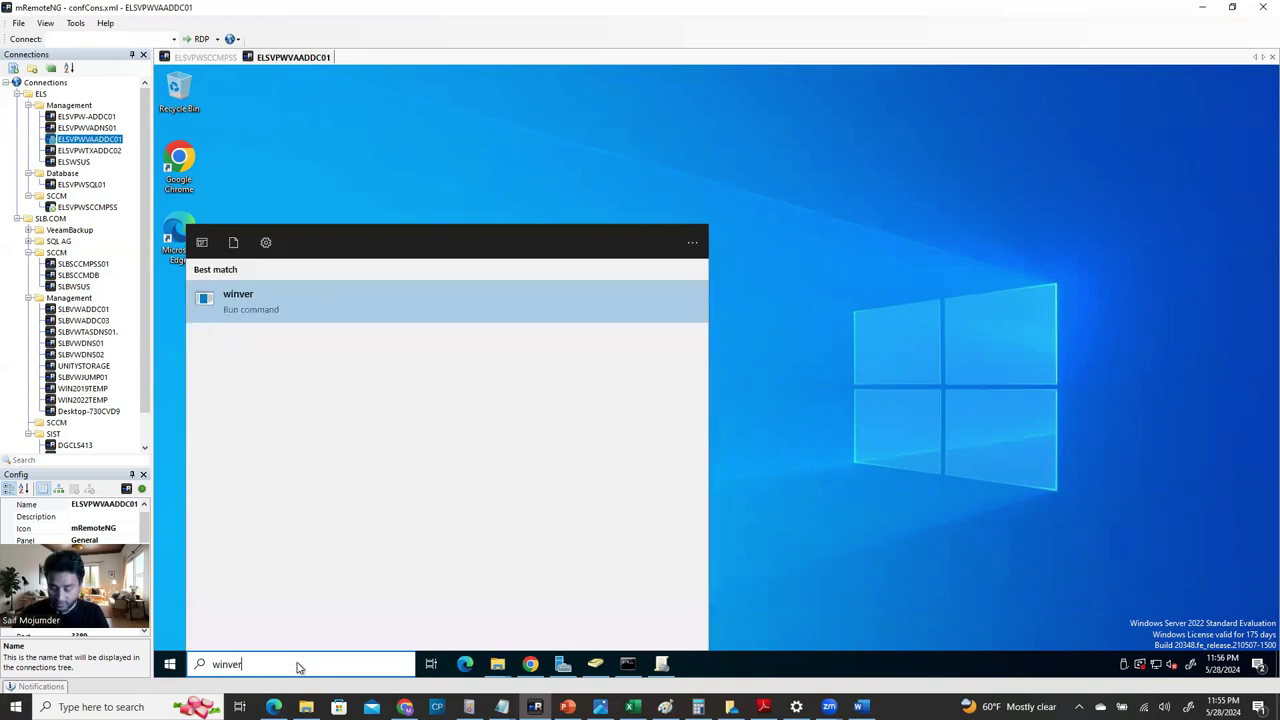
key(Return)
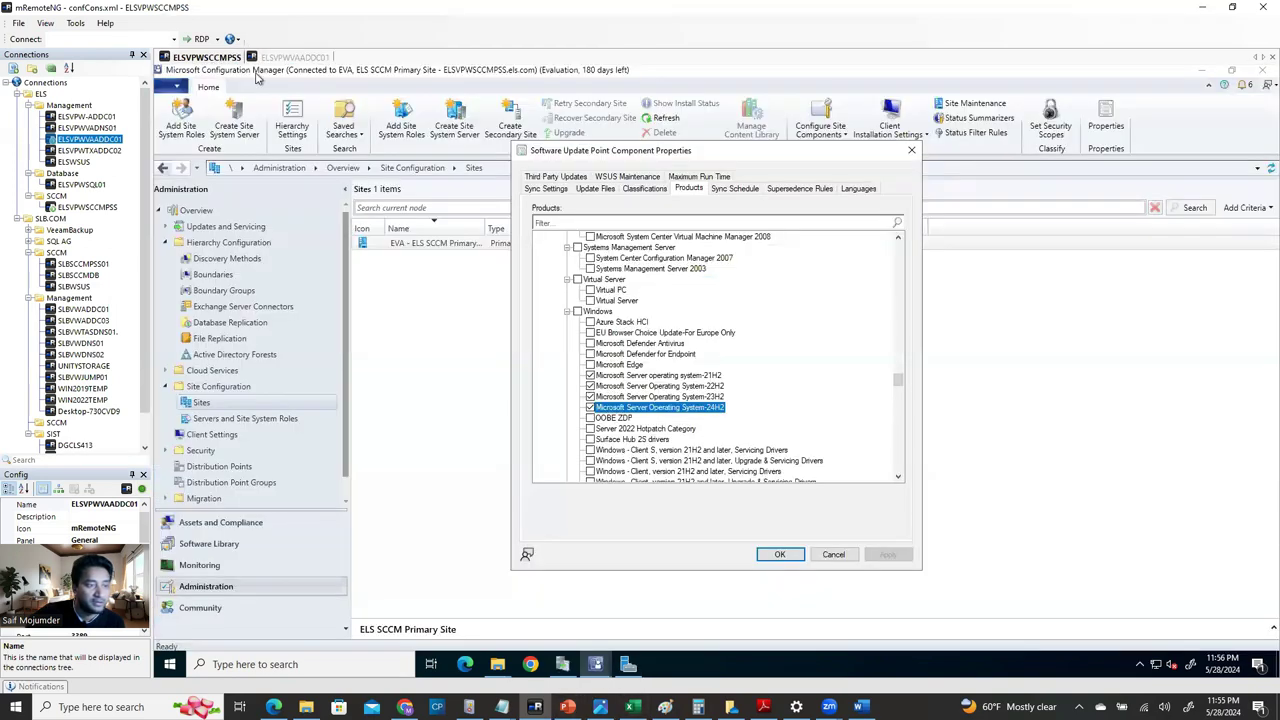
click(207, 57)
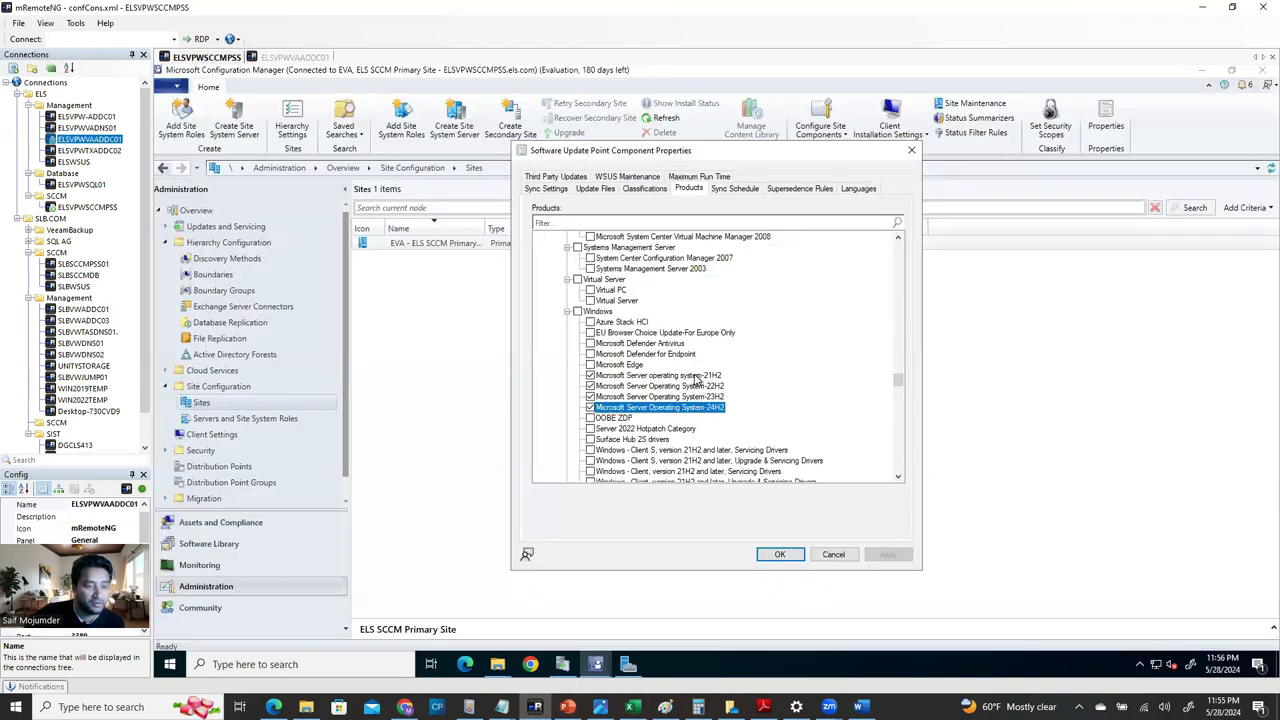
Cancel the update point properties, view the 135 updates in Software Library, and switch to WSUS.
click(697, 376)
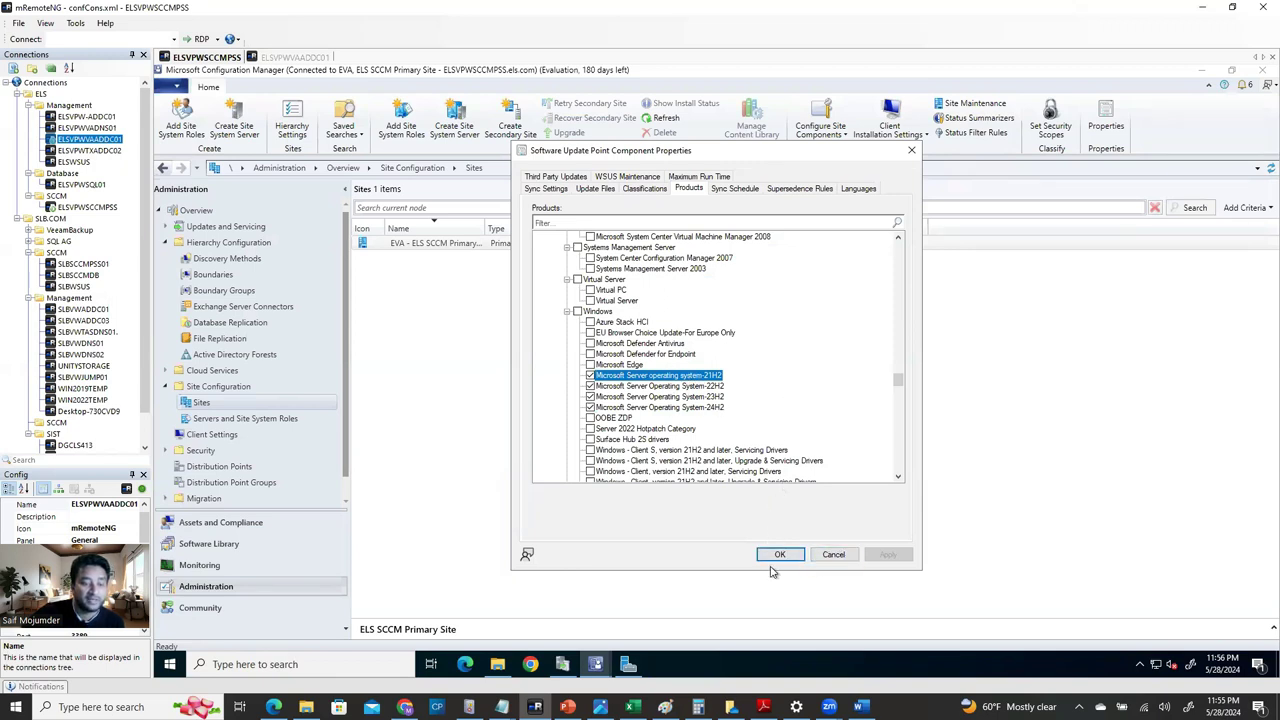
click(846, 559)
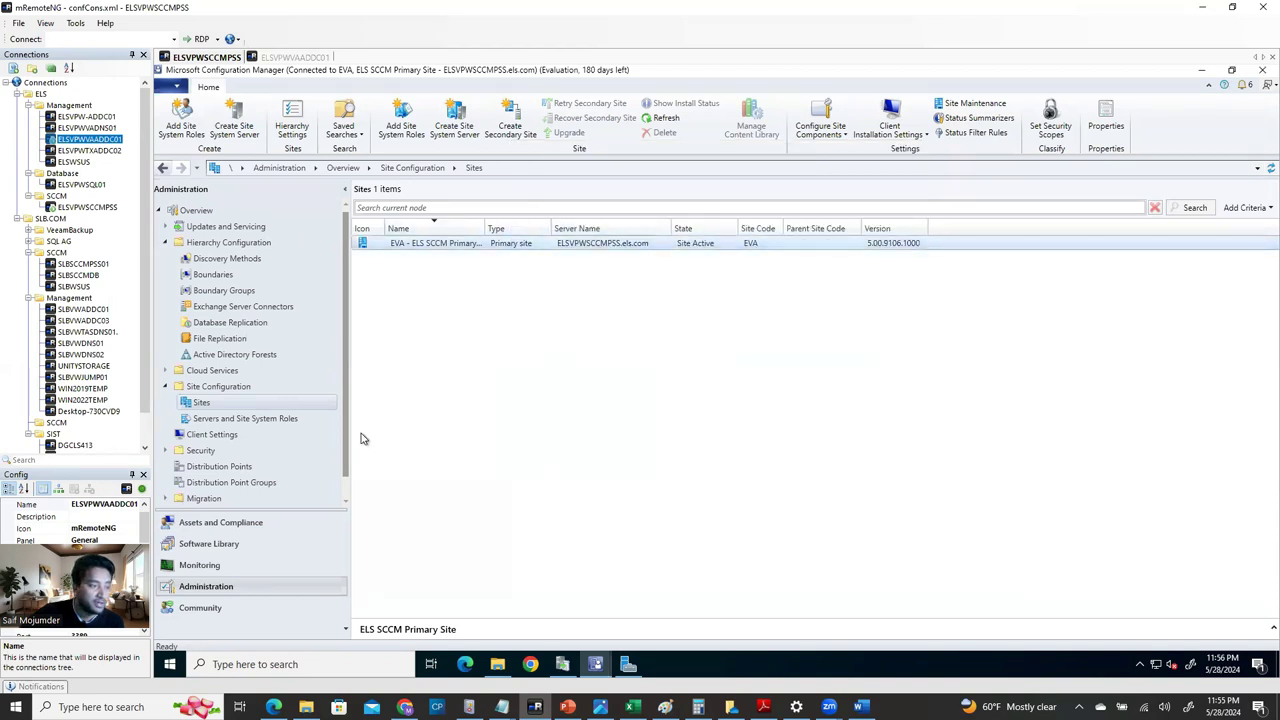
click(226, 546)
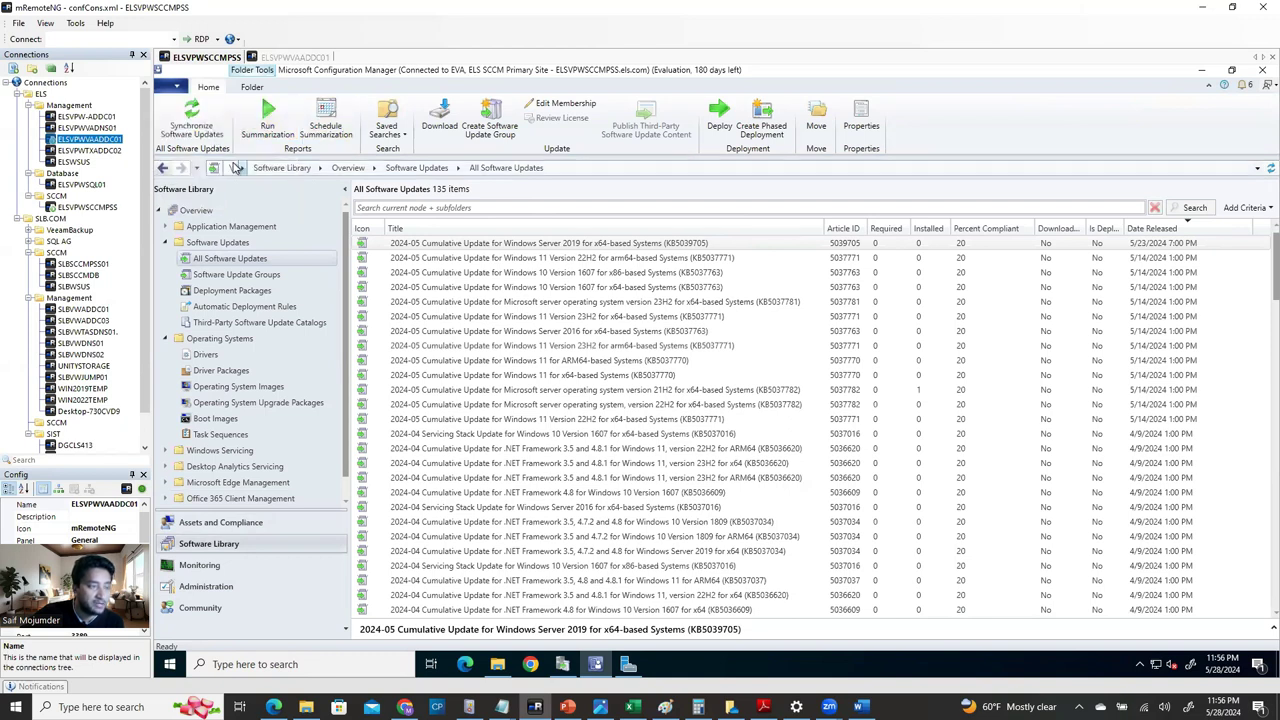
click(562, 664)
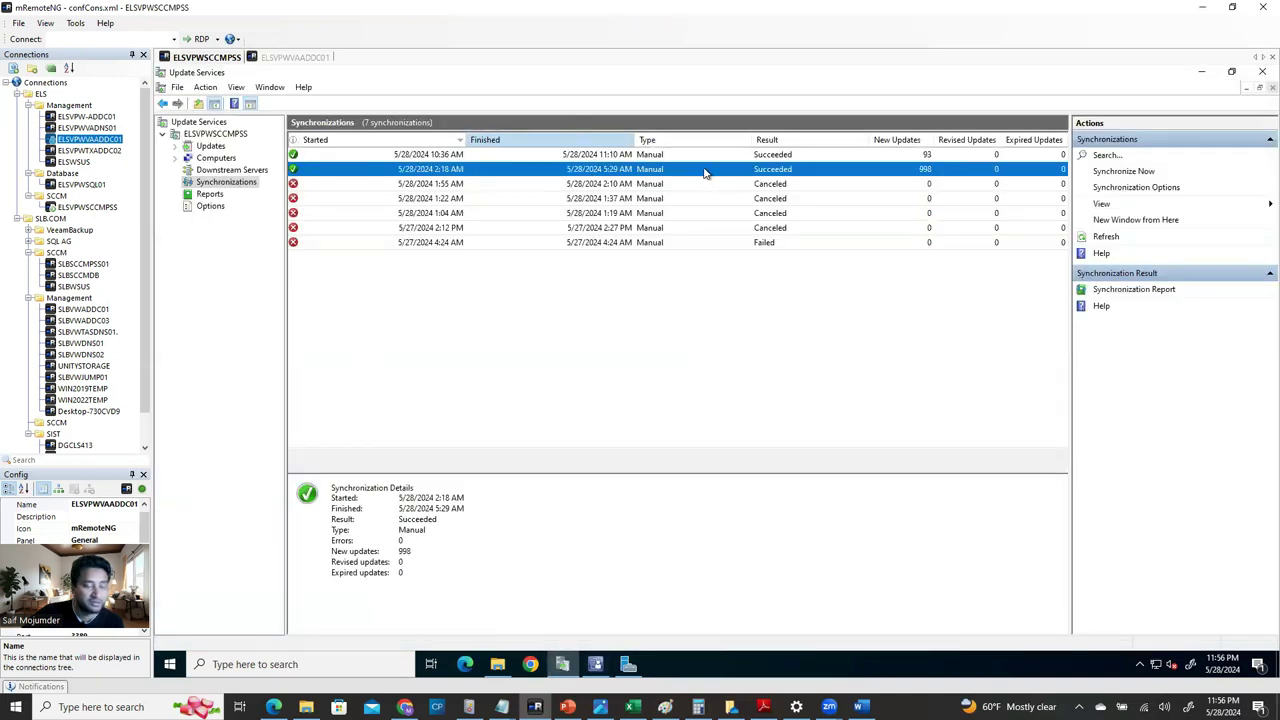
Review the 10:36 AM synchronization's 93 new updates, then return to Configuration Manager.
click(584, 156)
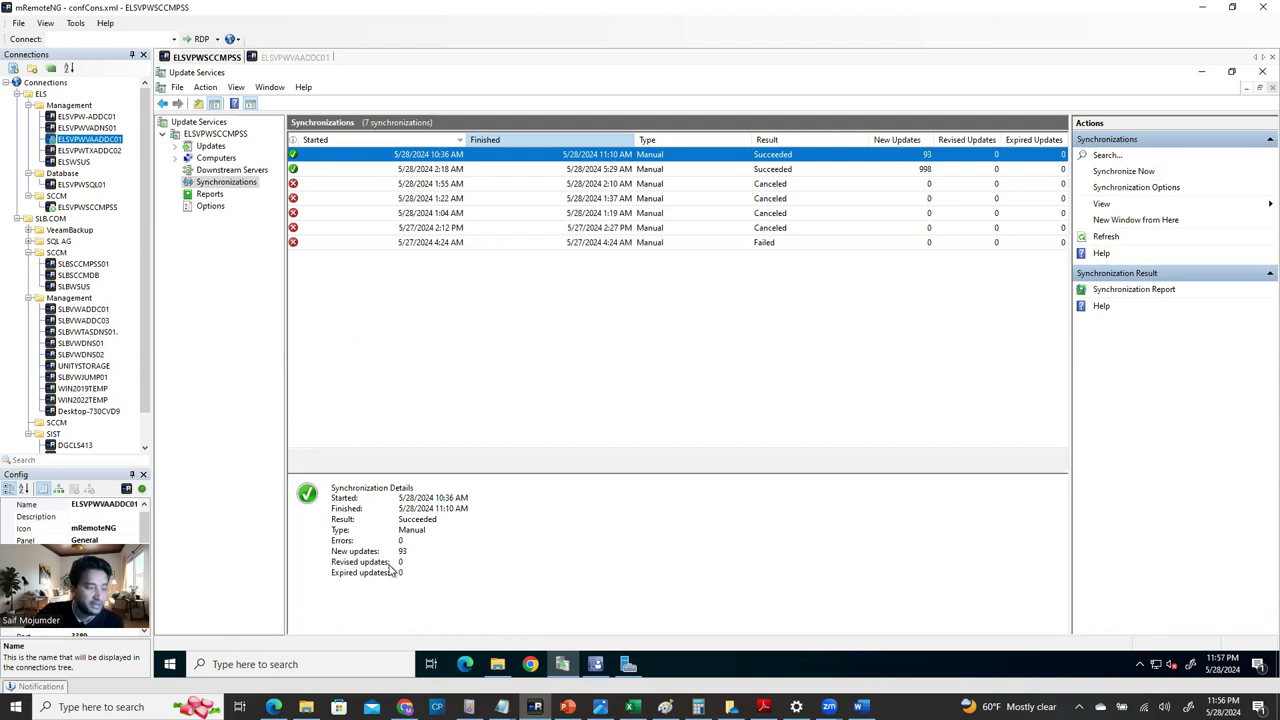
click(595, 664)
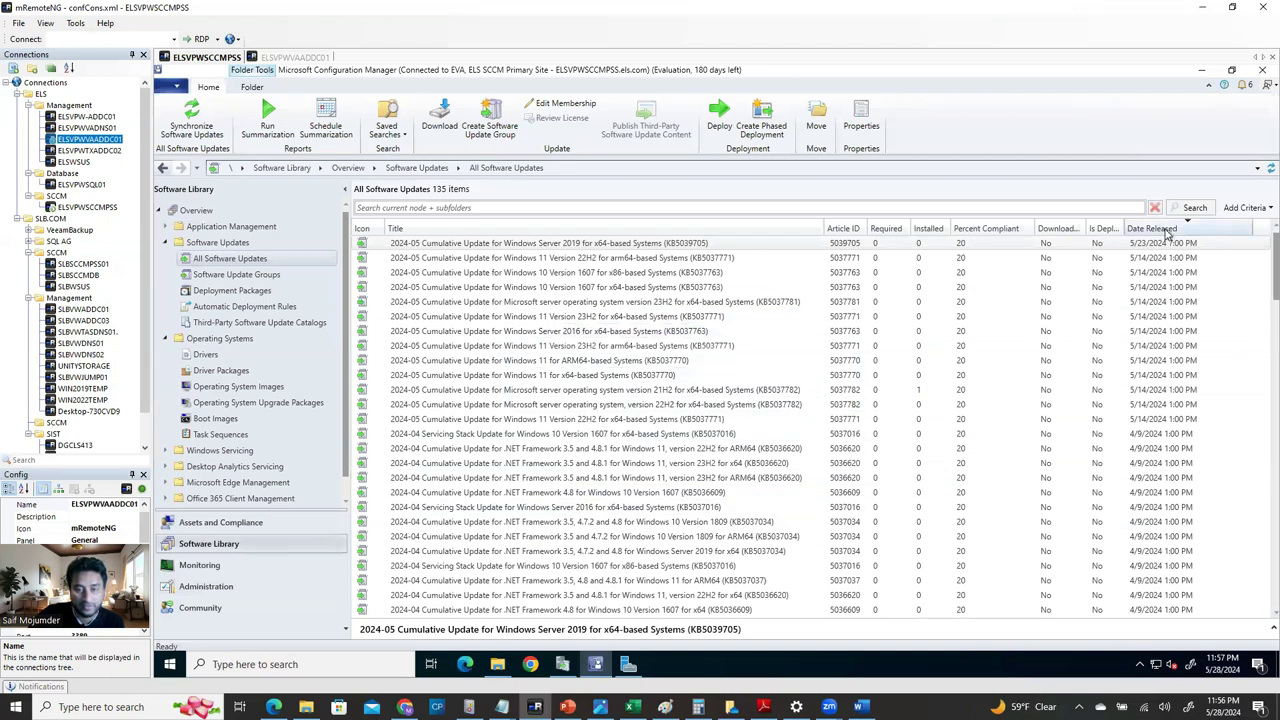
Sort All Software Updates by Date Released, newest first, putting the 5/14/2024 cumulative updates on top.
right_click(1240, 232)
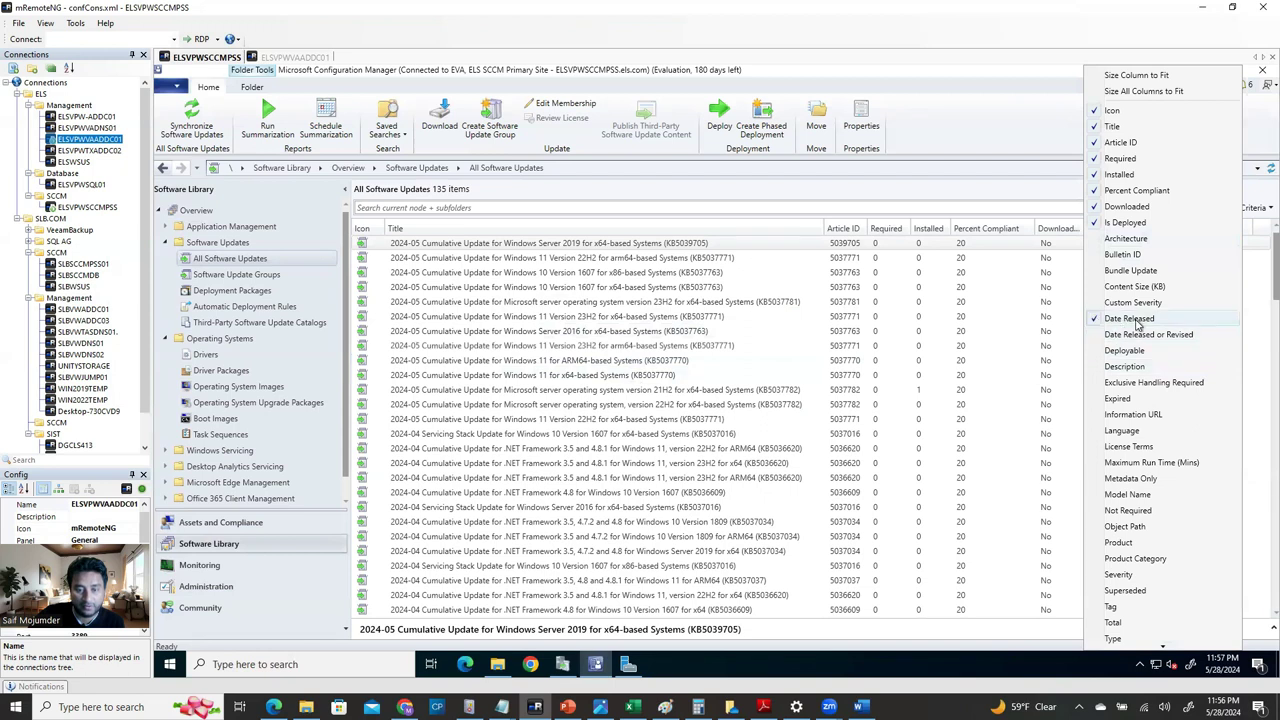
click(1245, 372)
click(1190, 229)
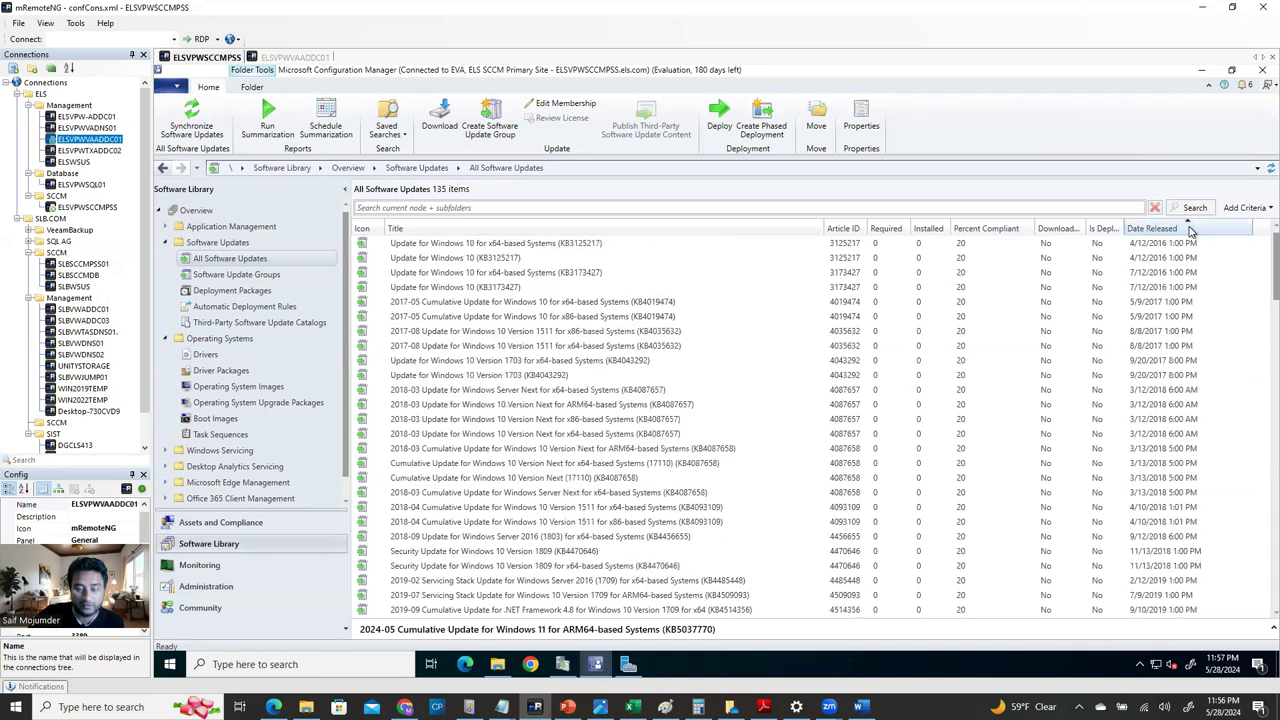
click(1190, 229)
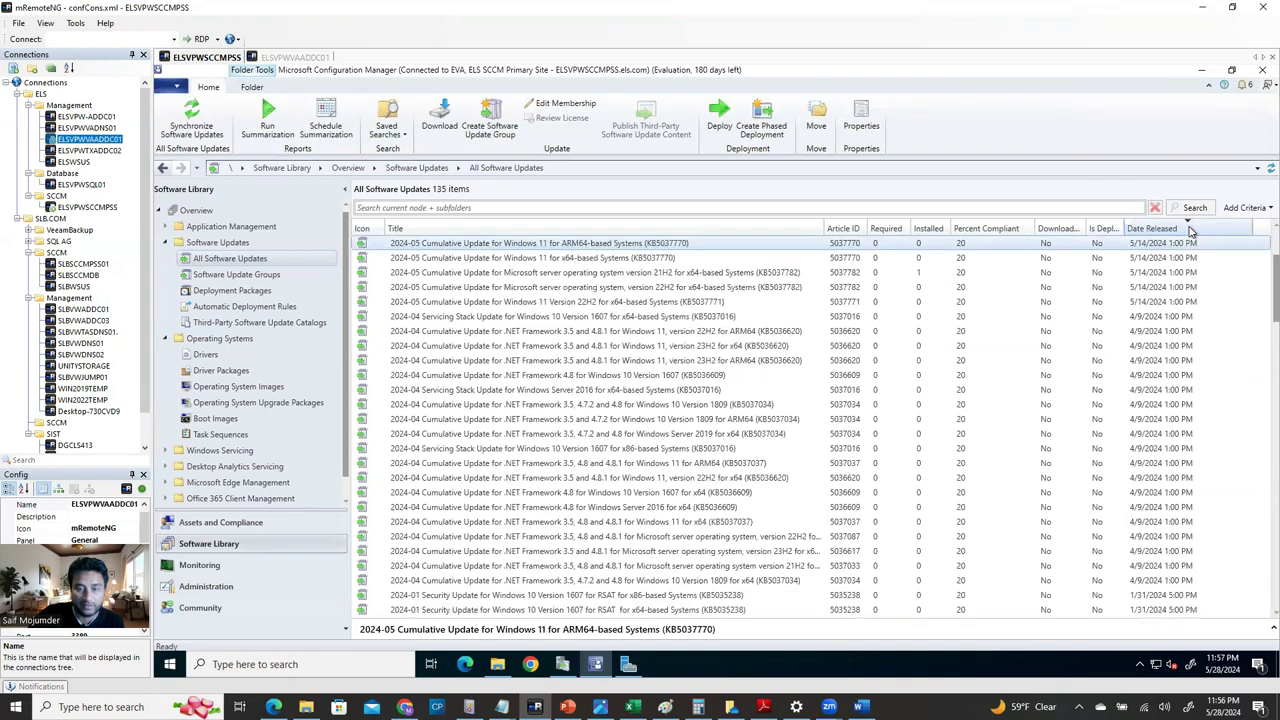
scroll(1257, 262, up, 3)
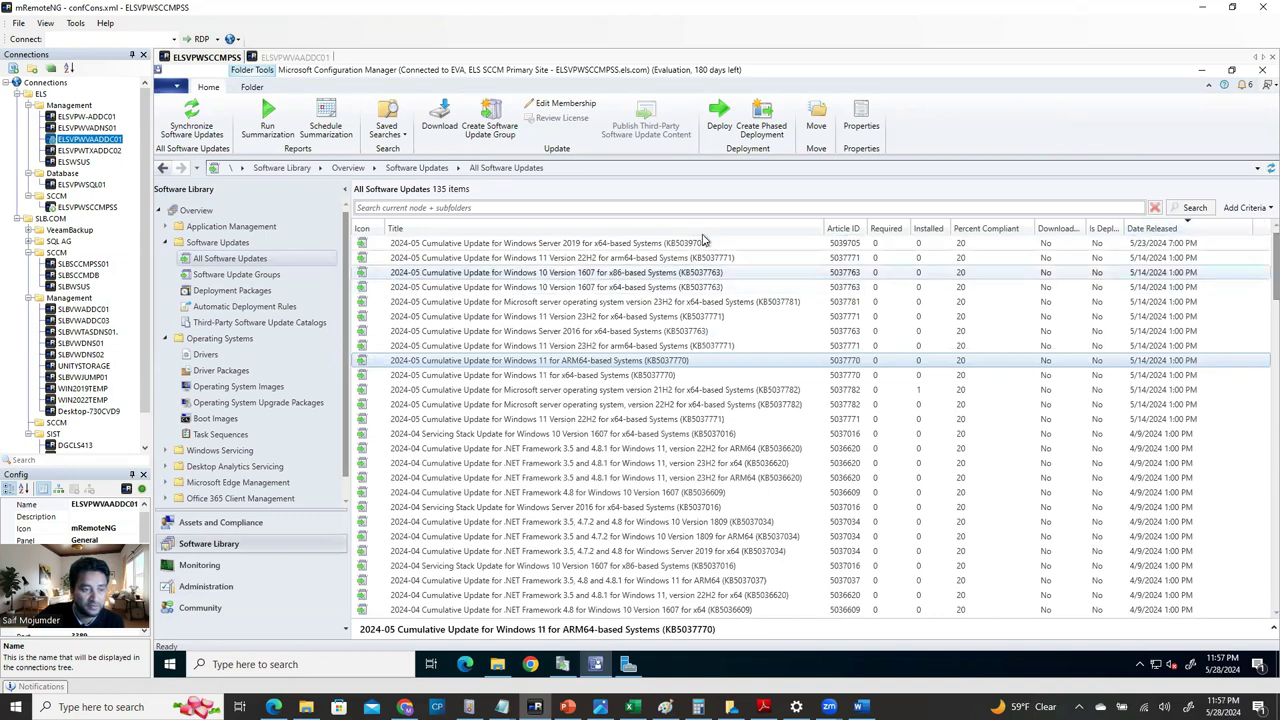
click(1145, 265)
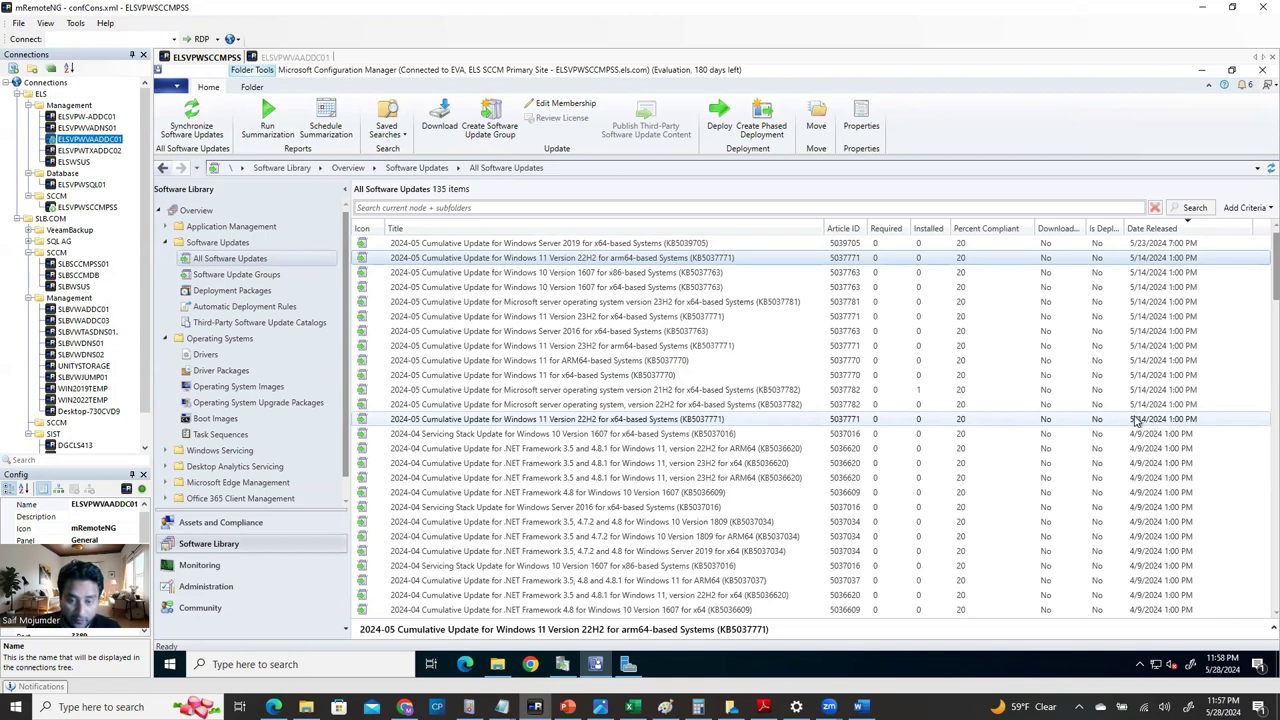
click(1218, 668)
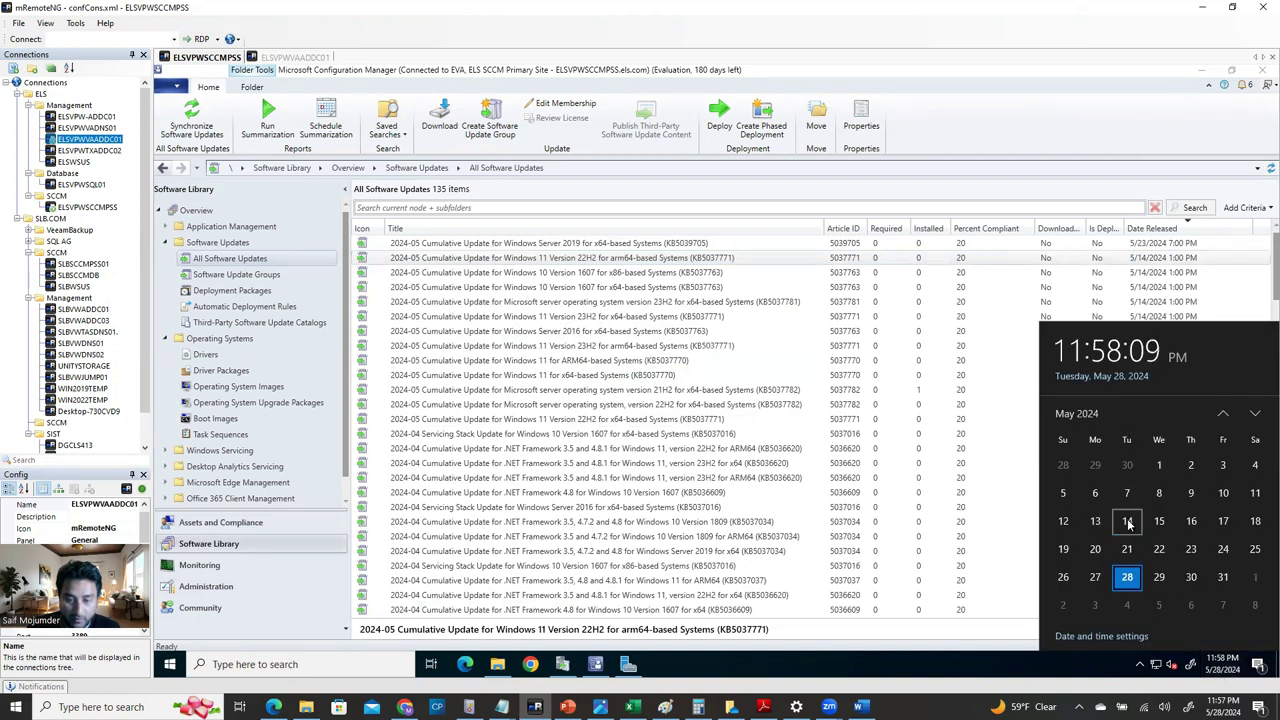
click(1063, 190)
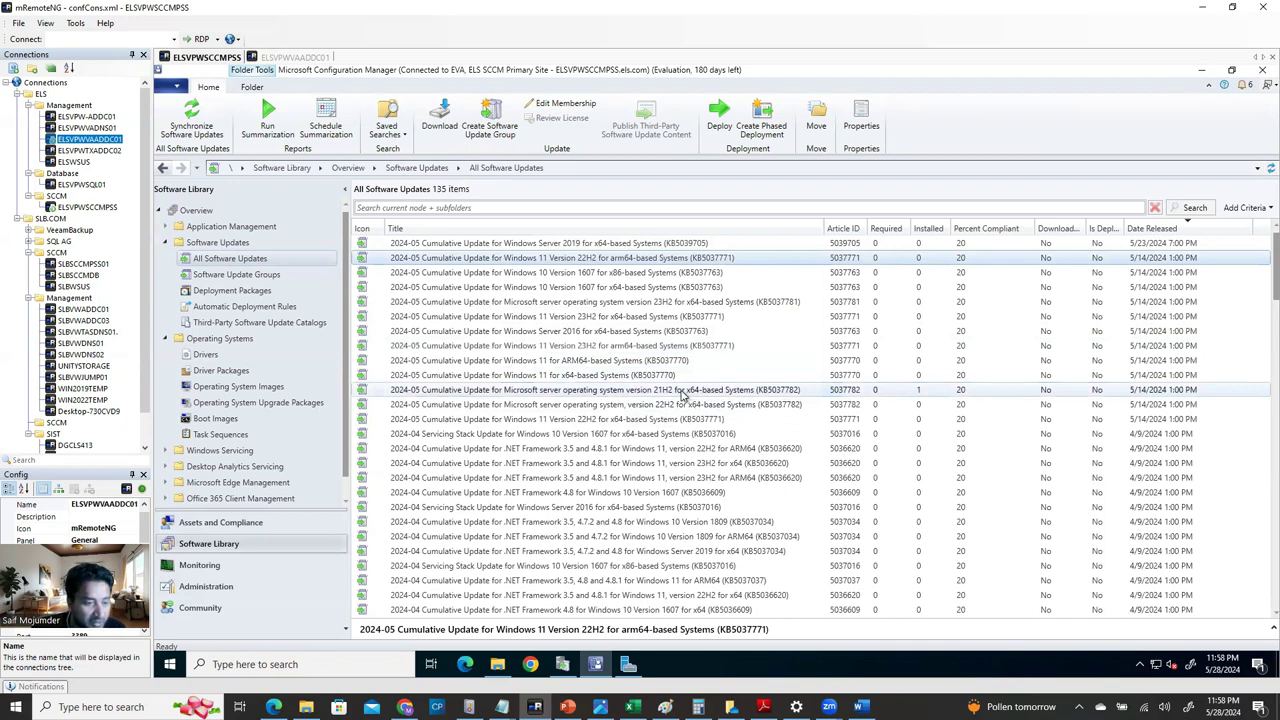
click(683, 393)
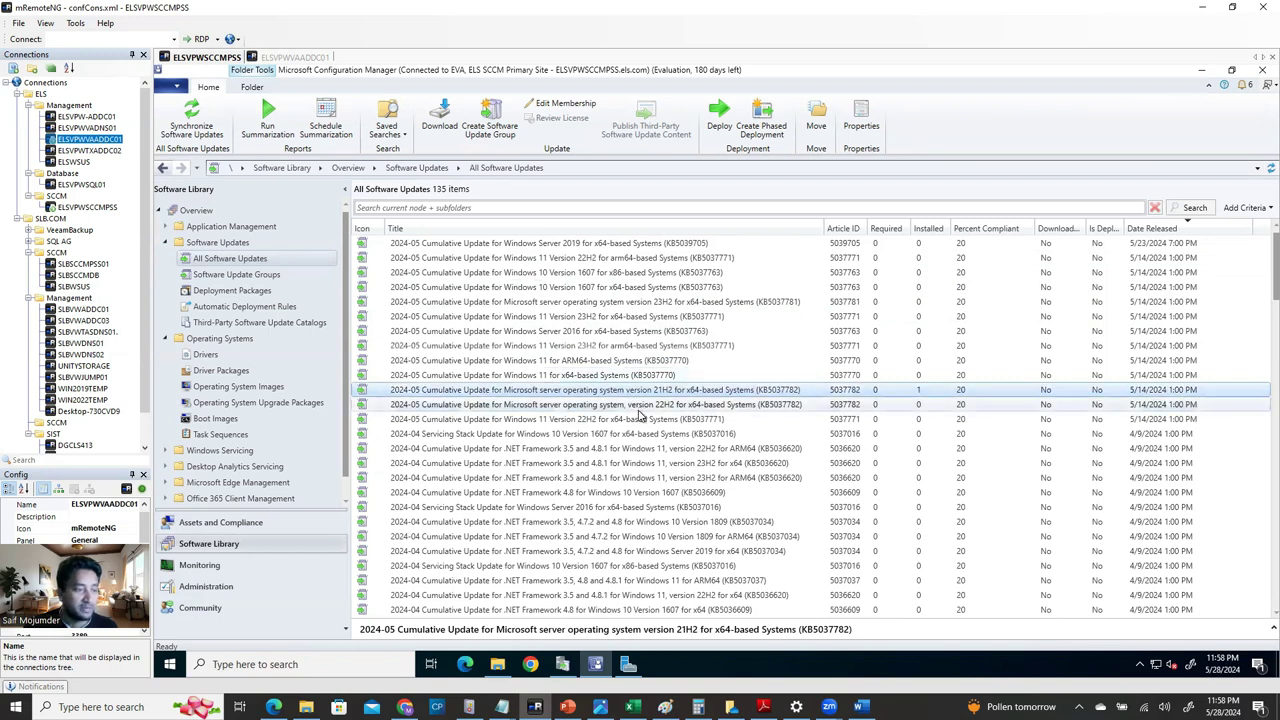
click(640, 408)
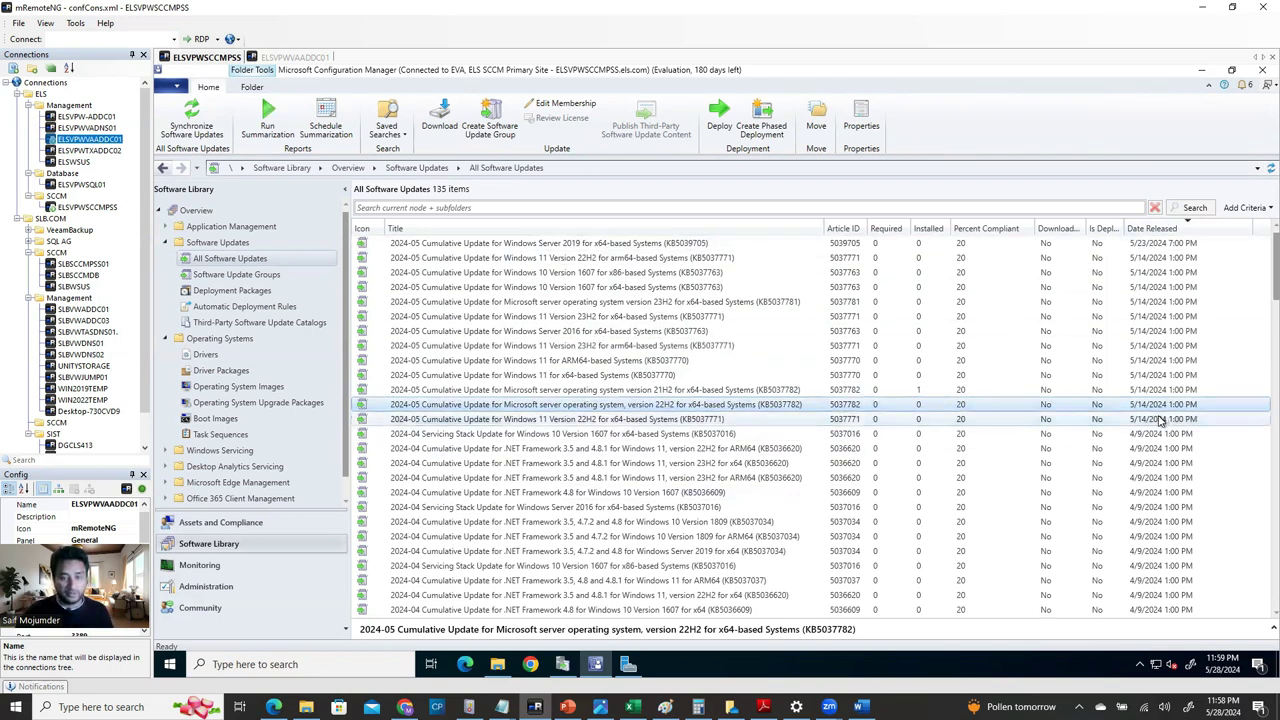
click(703, 257)
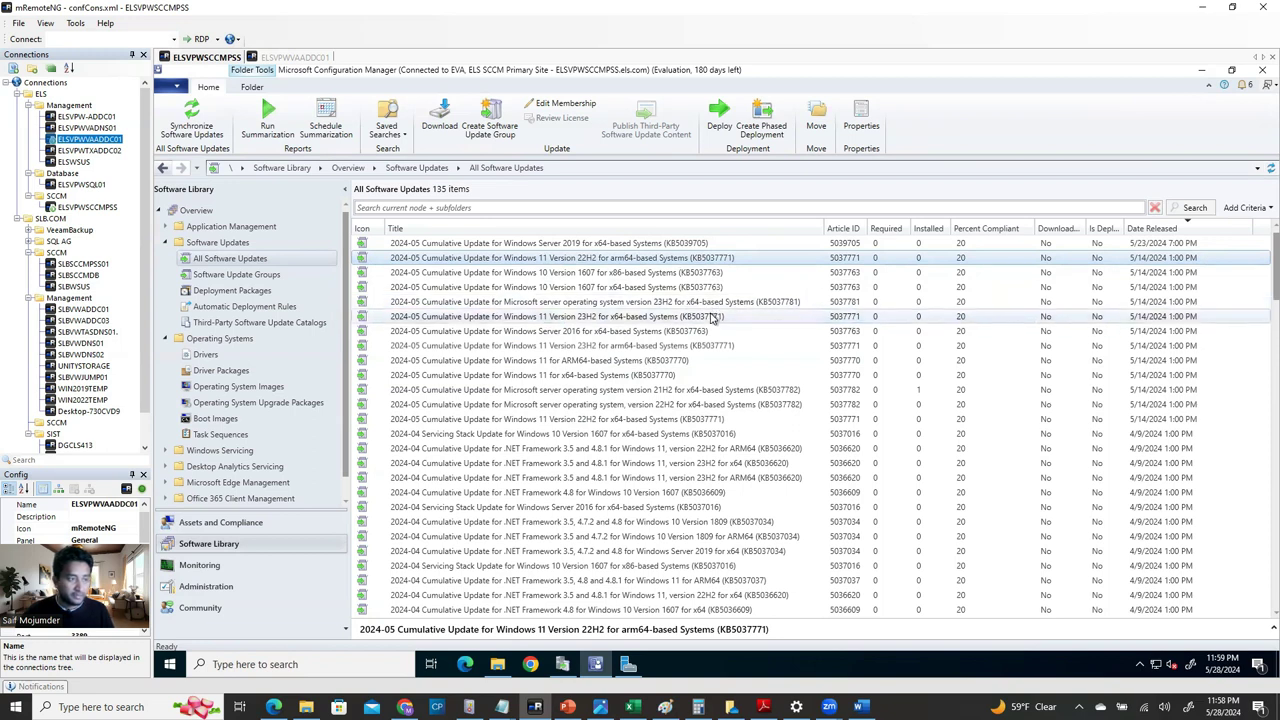
click(712, 317)
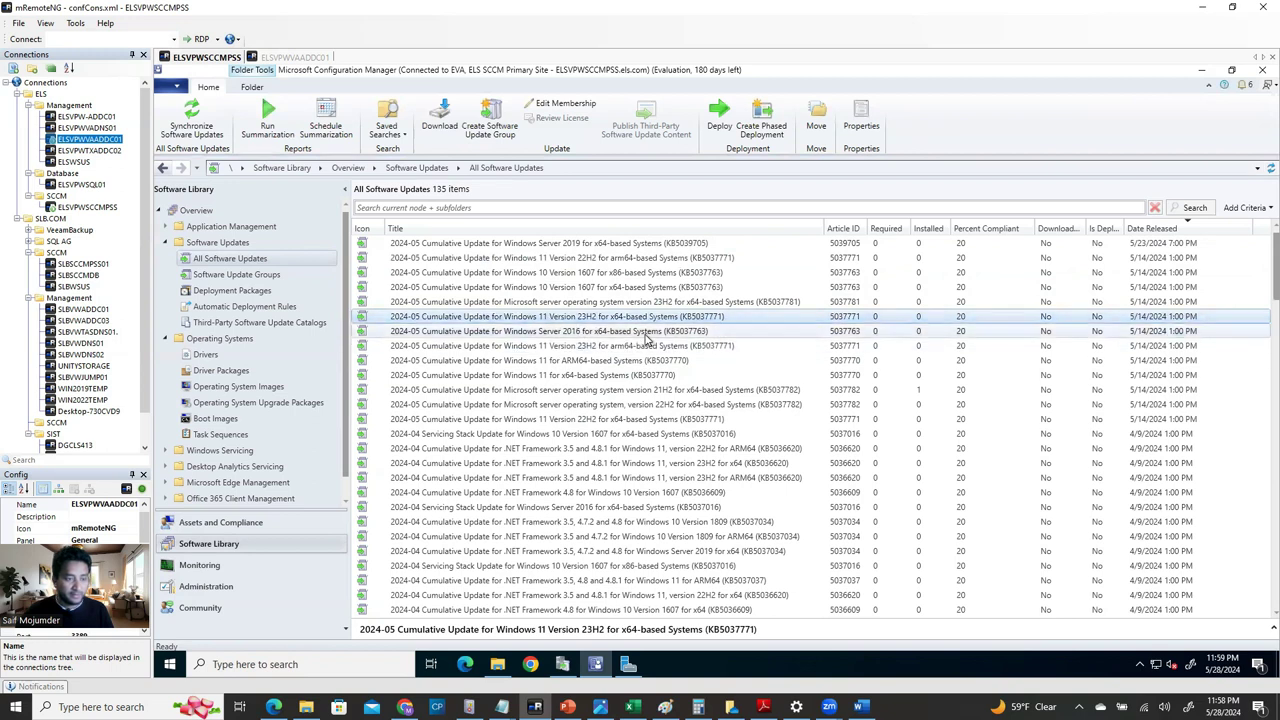
click(645, 334)
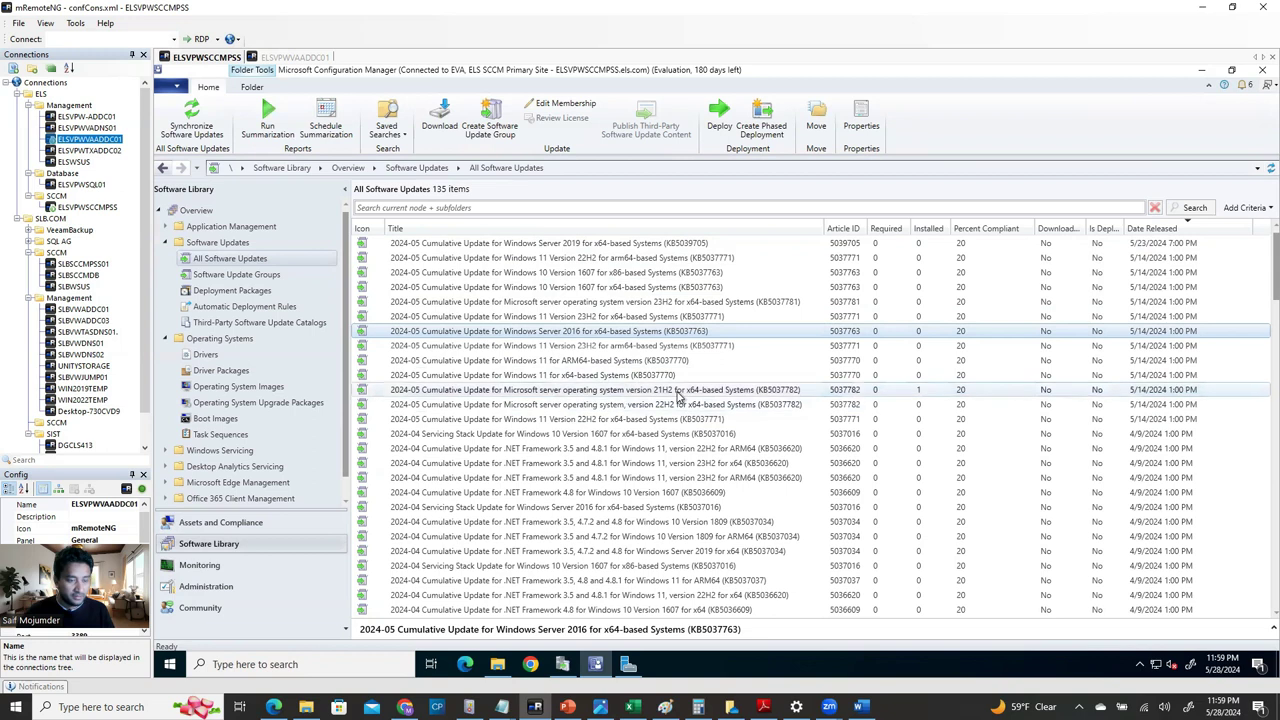
Multi-select the Server 2016, Server 2019, 21H2 and 22H2 cumulative updates and open their context menu.
shift+click(676, 390)
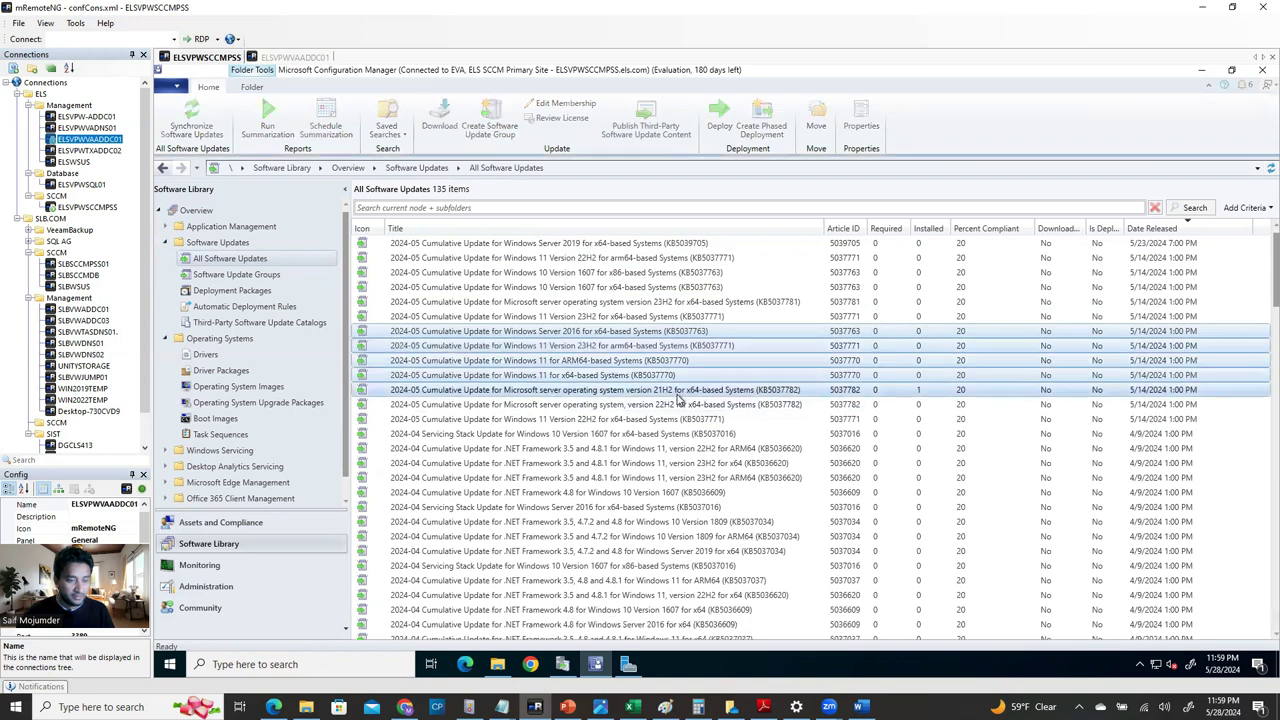
click(694, 332)
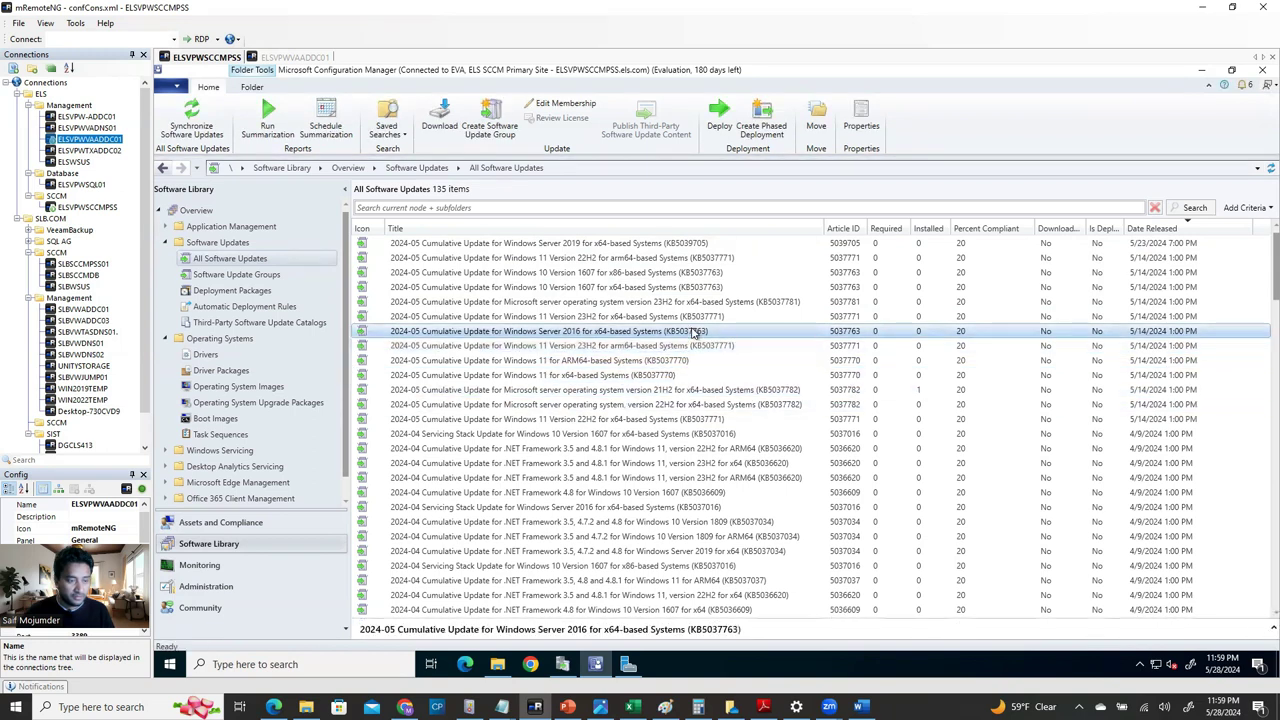
ctrl+click(645, 392)
ctrl+click(646, 405)
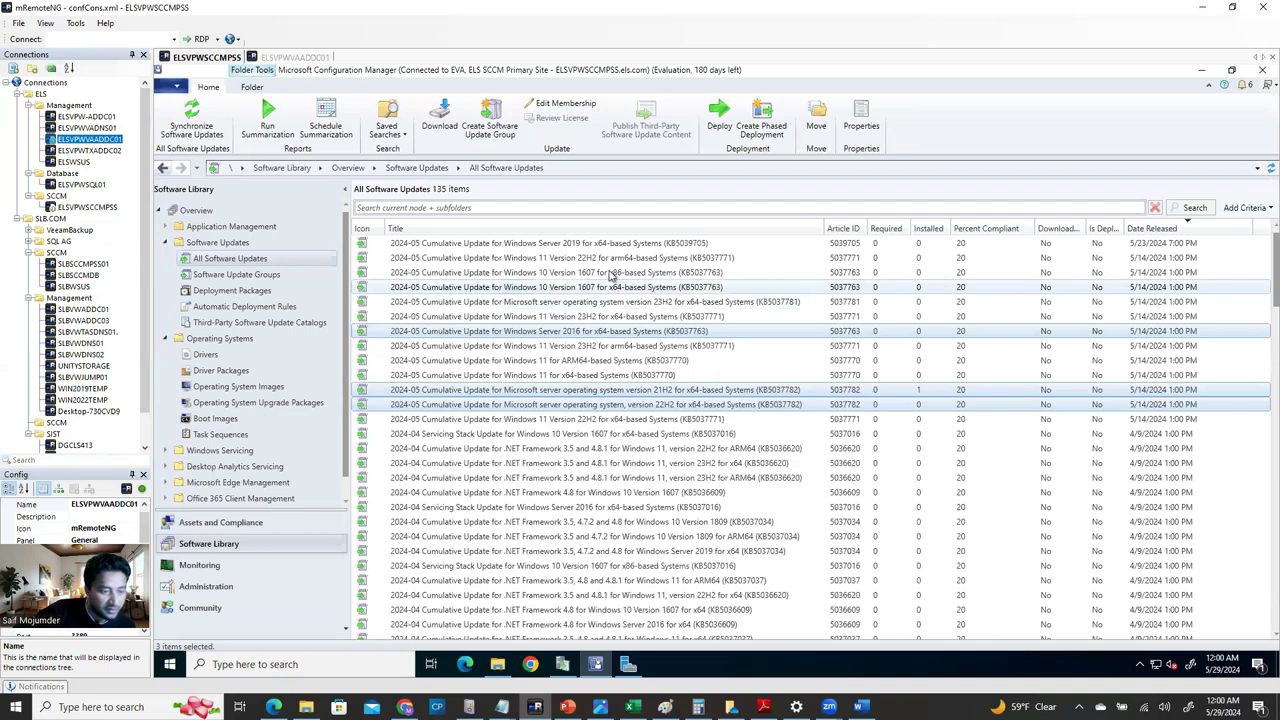
ctrl+click(613, 246)
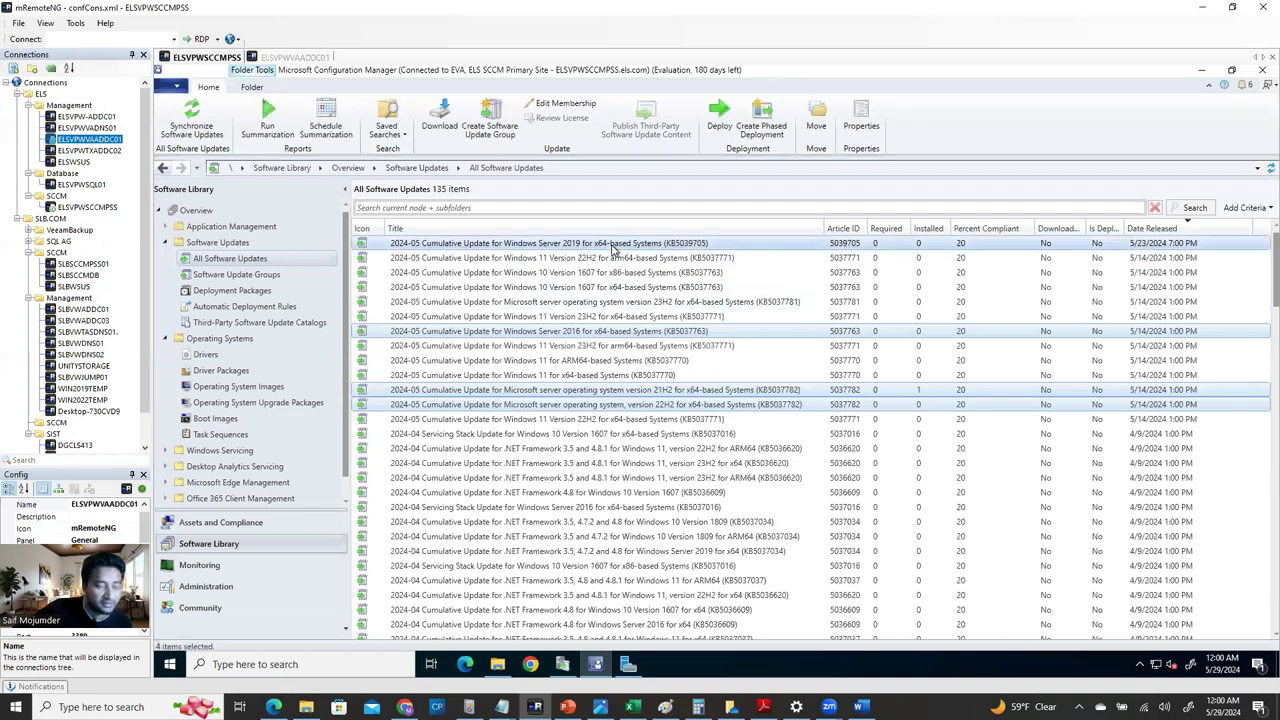
right_click(613, 246)
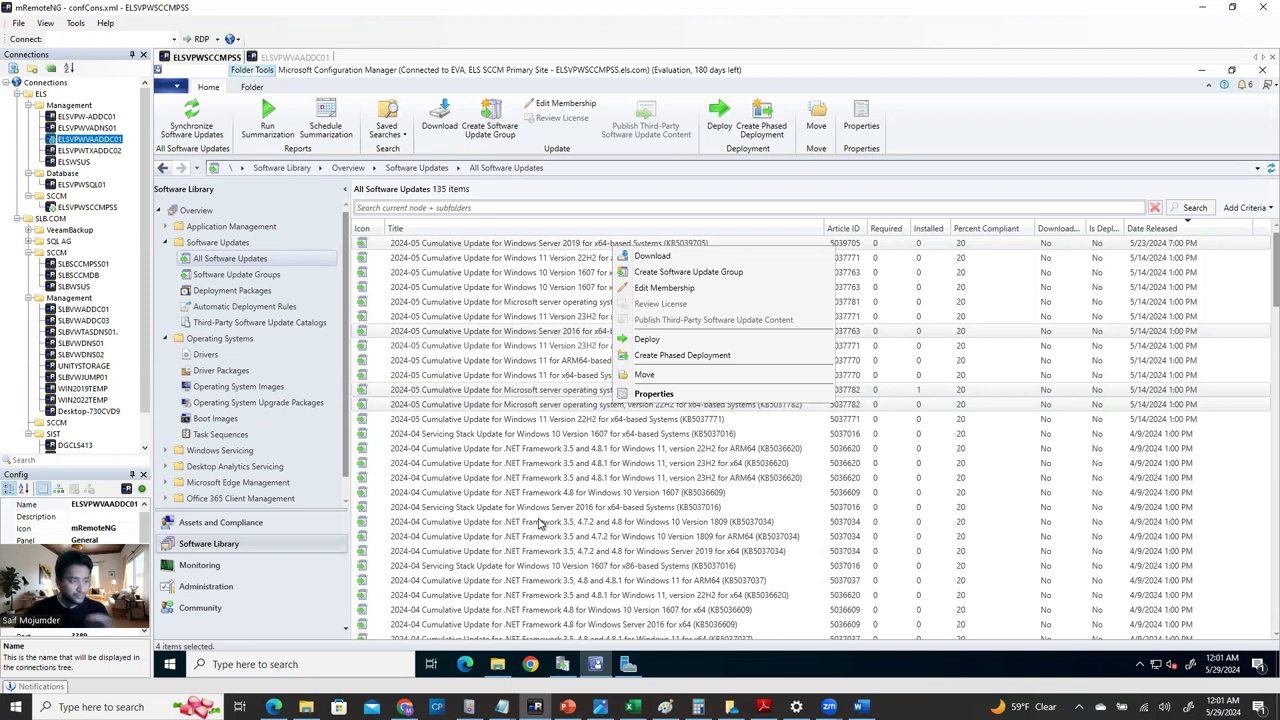
Dismiss the context menu and bring up the Word guide's Windows Server 2022 (21H2) section.
click(793, 191)
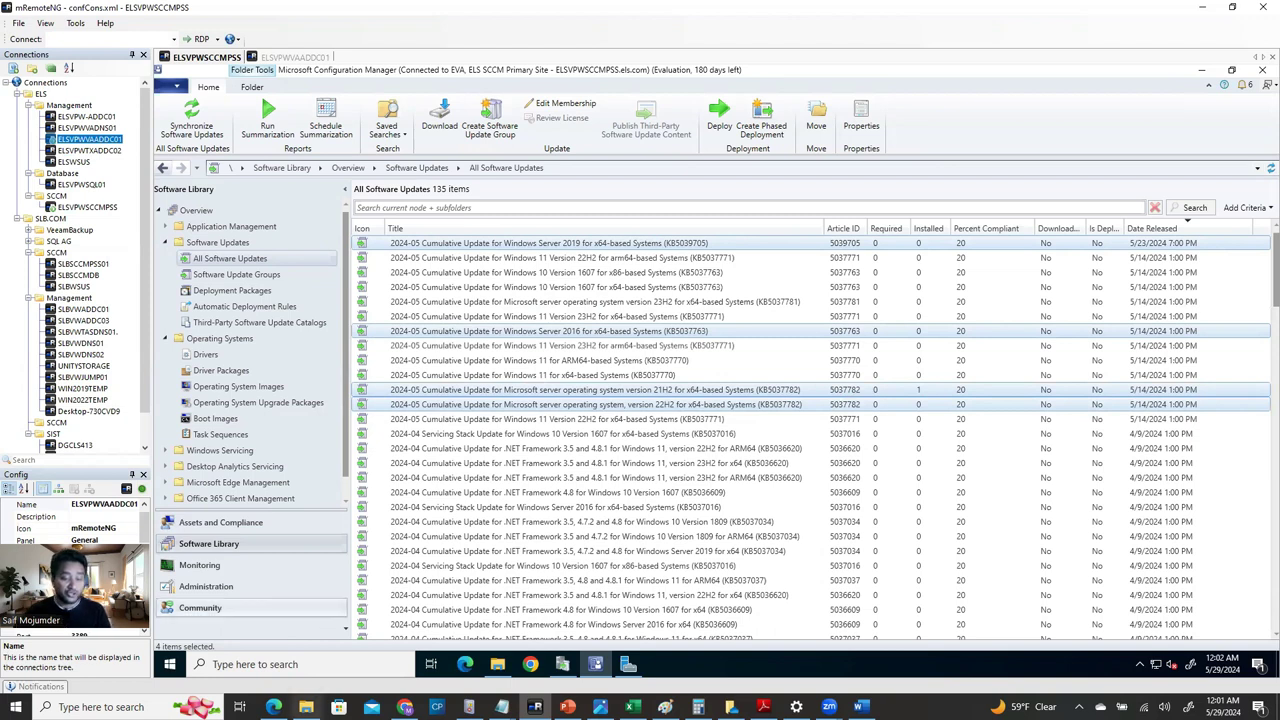
mouse_move(562, 664)
click(860, 707)
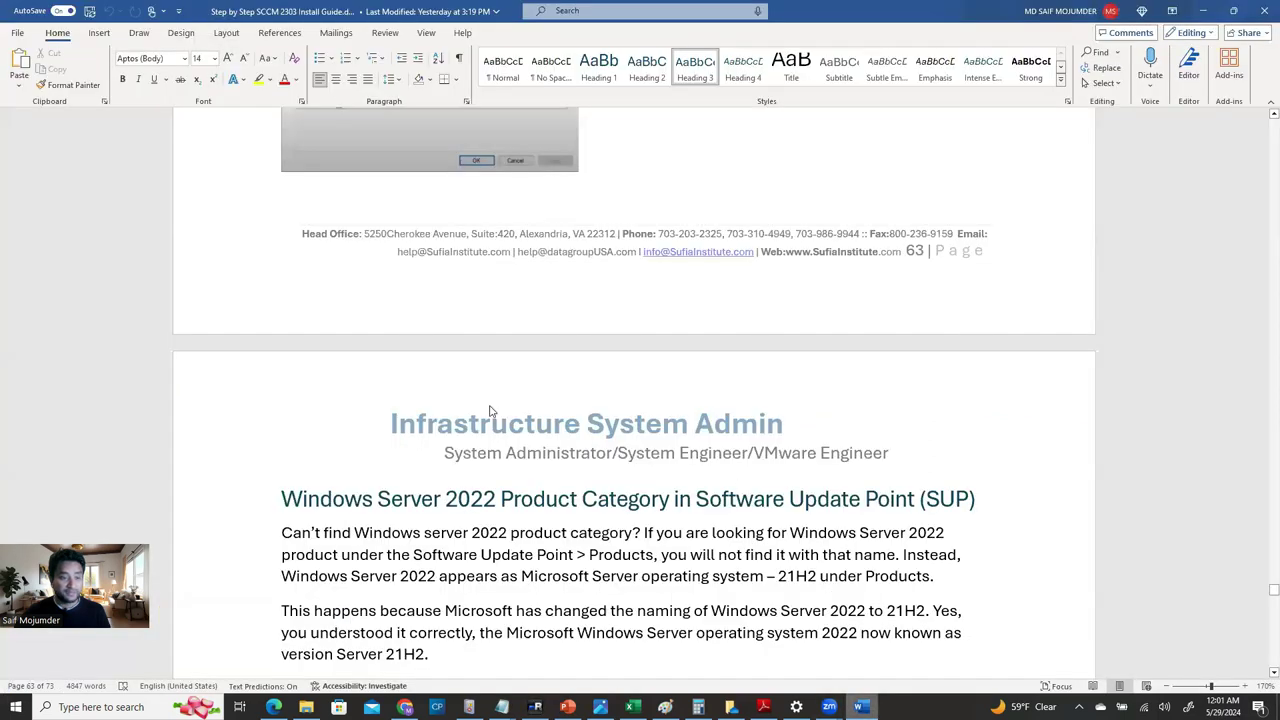
scroll(579, 515, down, 5)
scroll(585, 512, down, 1)
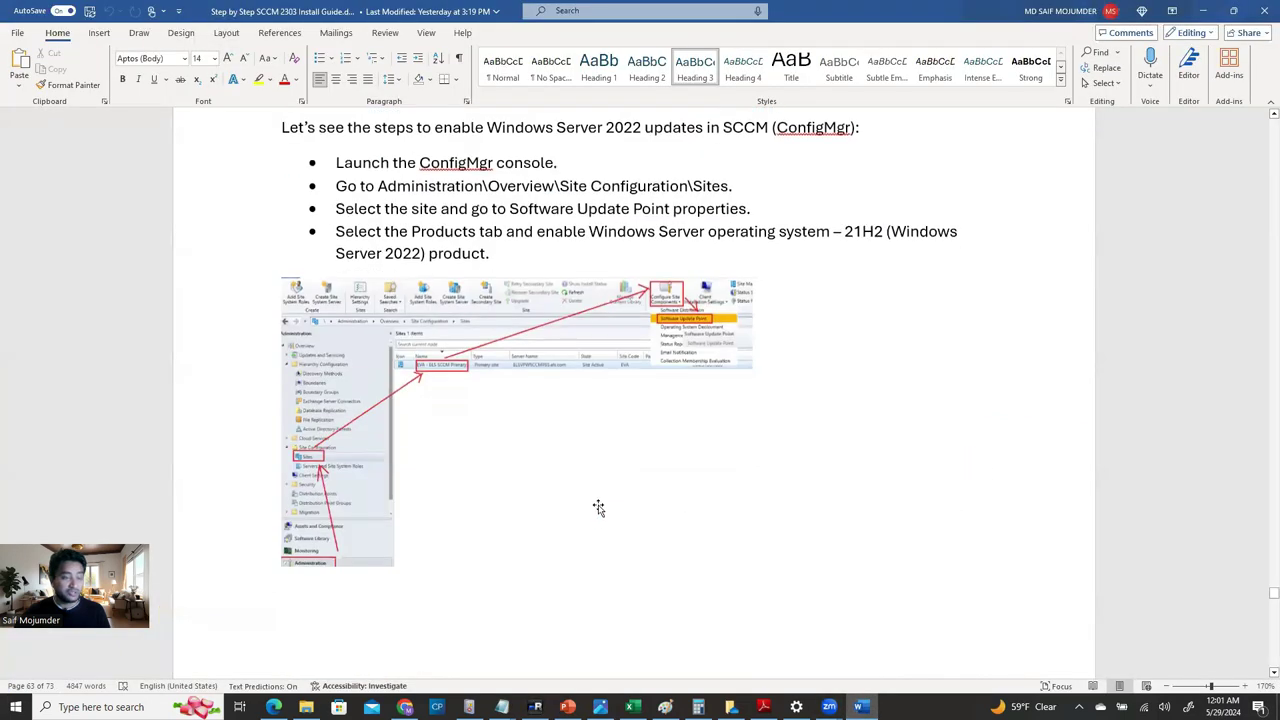